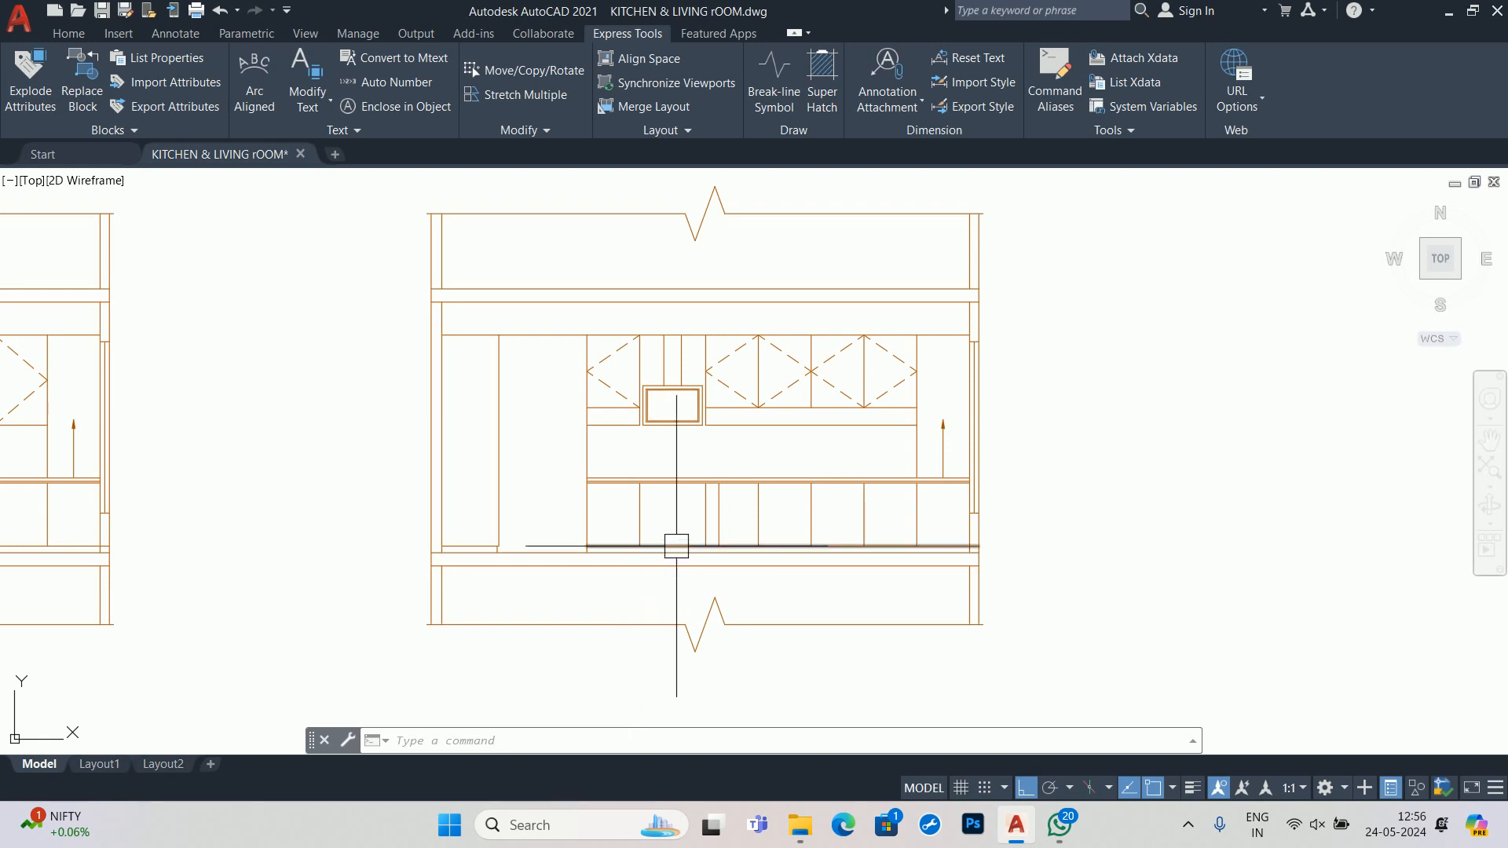
{"action": "scroll", "coordinate": [589, 554], "scroll_direction": "up", "scroll_amount": 4}
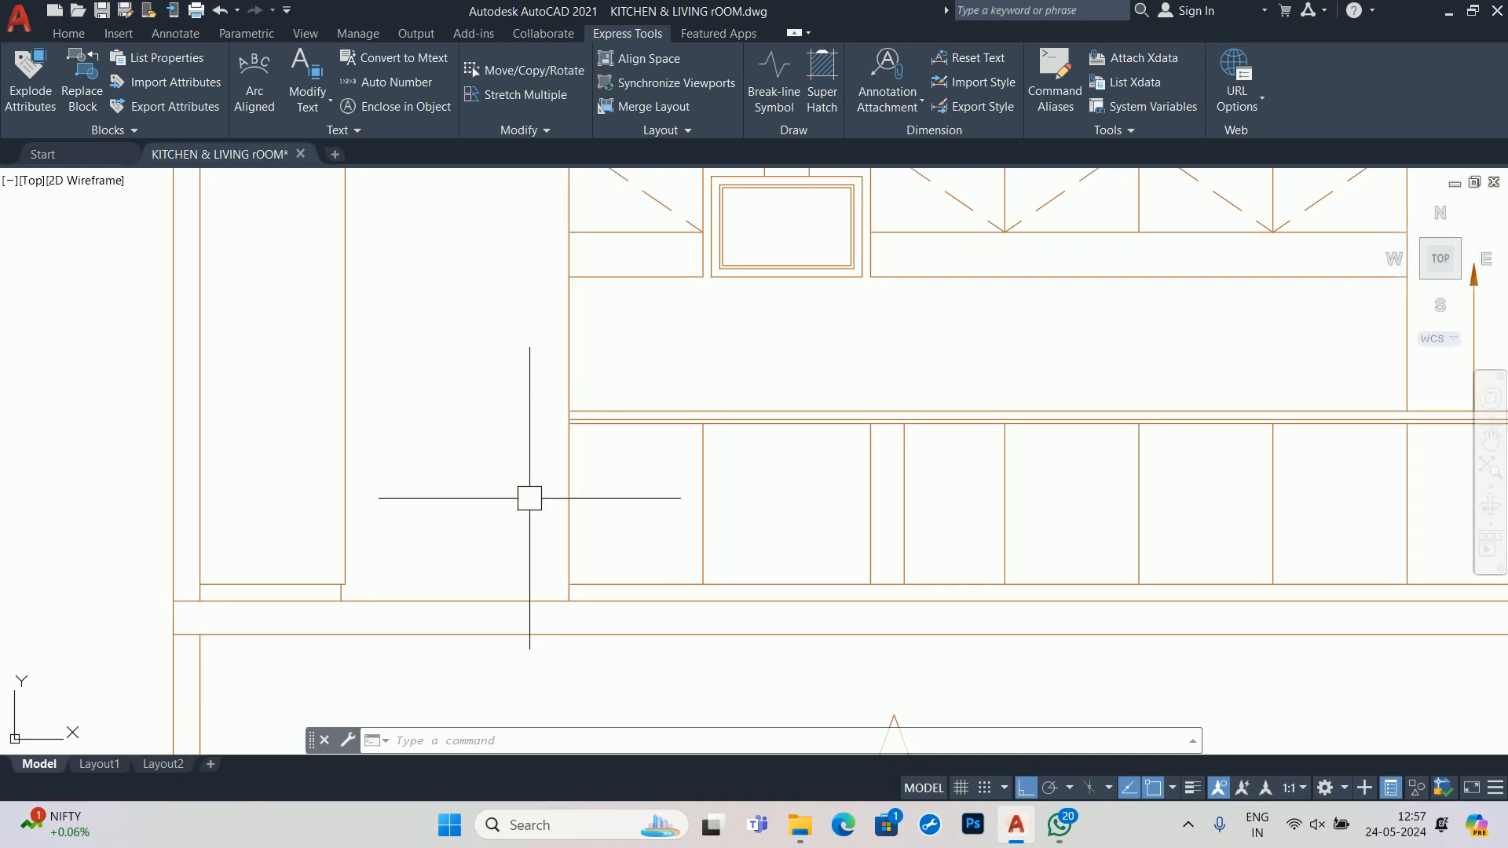
{"action": "type", "text": "tr"}
{"action": "key", "text": "Return"}
{"action": "scroll", "coordinate": [562, 597], "scroll_direction": "up", "scroll_amount": 4}
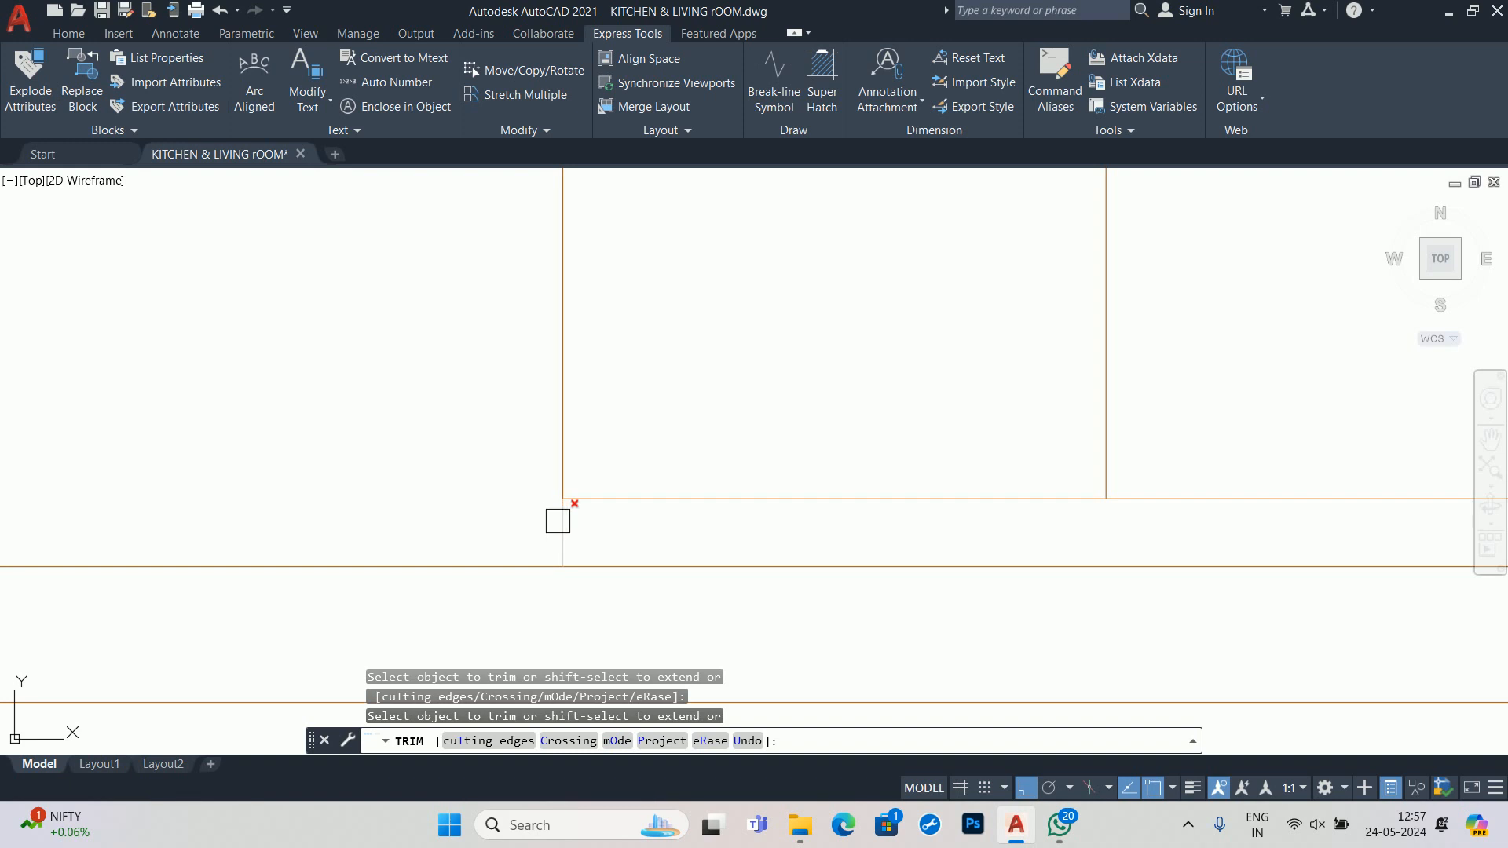
{"action": "scroll", "coordinate": [669, 458], "scroll_direction": "down", "scroll_amount": 3}
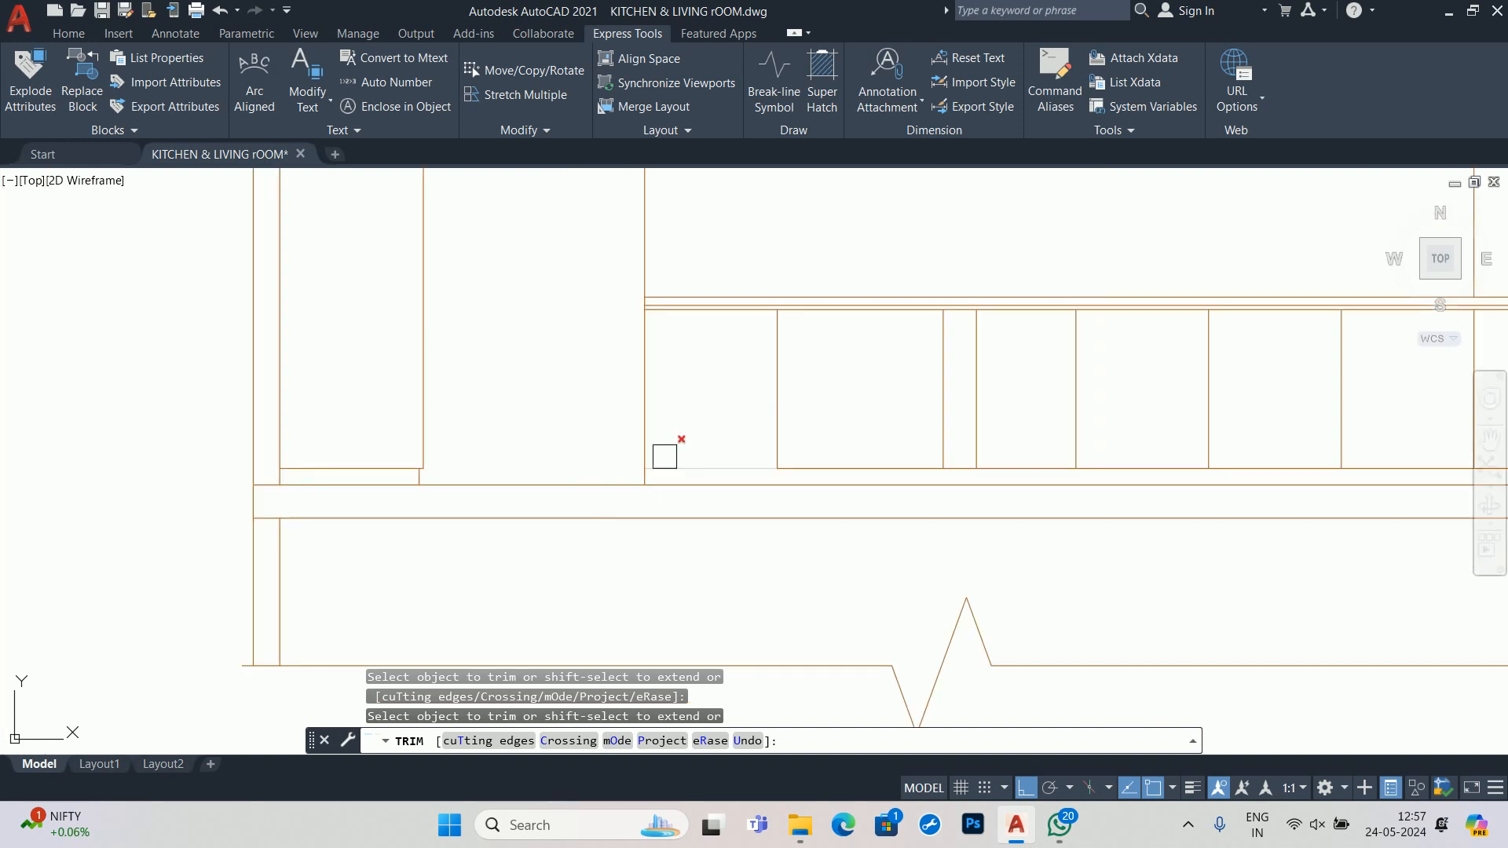
{"action": "scroll", "coordinate": [648, 481], "scroll_direction": "up", "scroll_amount": 2}
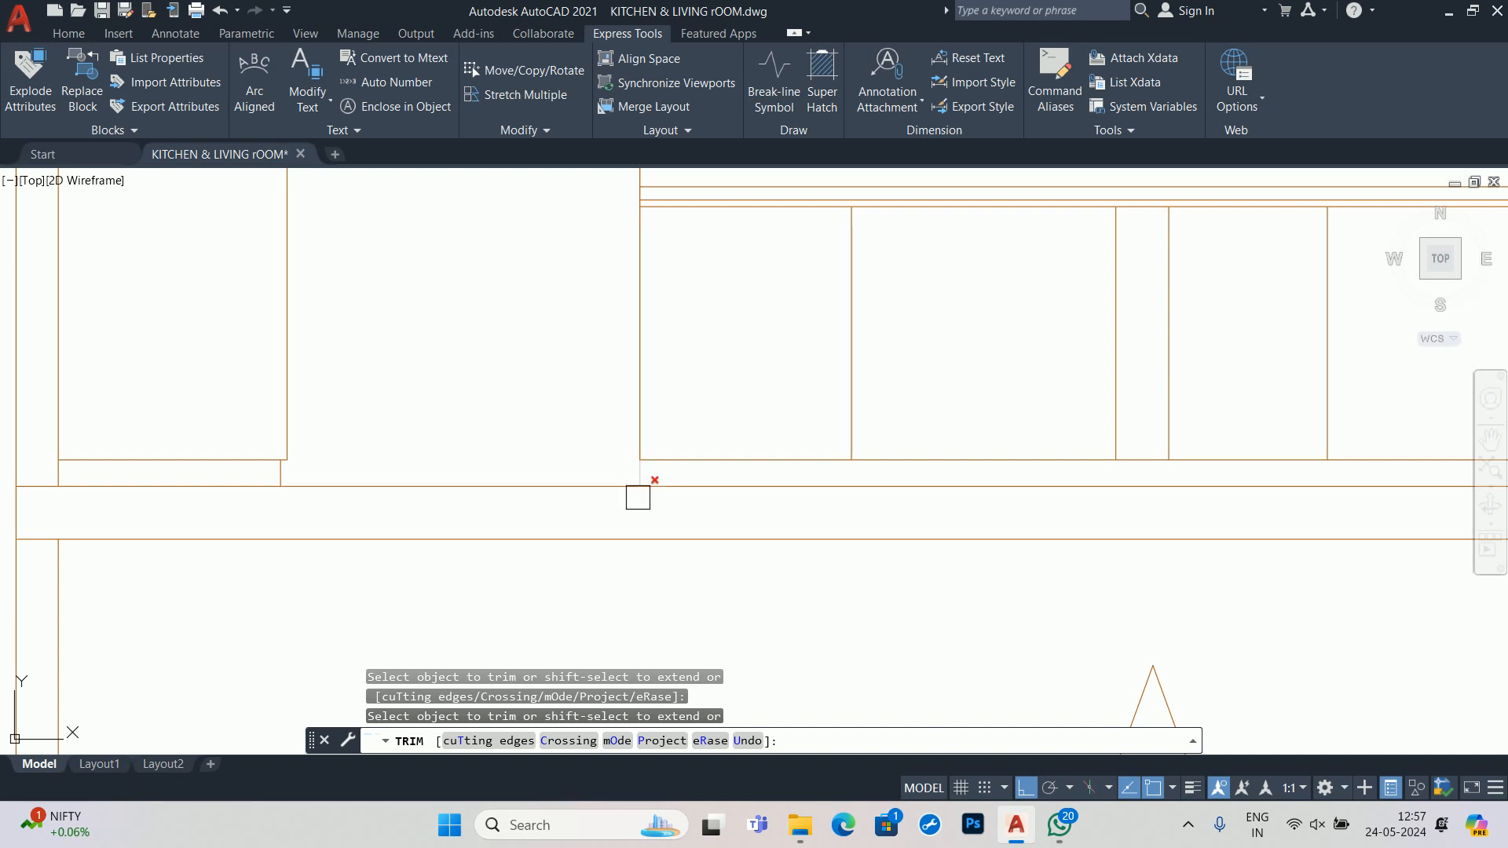
{"action": "key", "text": "Escape"}
{"action": "key", "text": "Escape"}
- Copy the whole middle kitchen elevation and place the duplicate beside it on the right, in line horizontally
{"action": "scroll", "coordinate": [748, 397], "scroll_direction": "down", "scroll_amount": 7}
{"action": "type", "text": "co"}
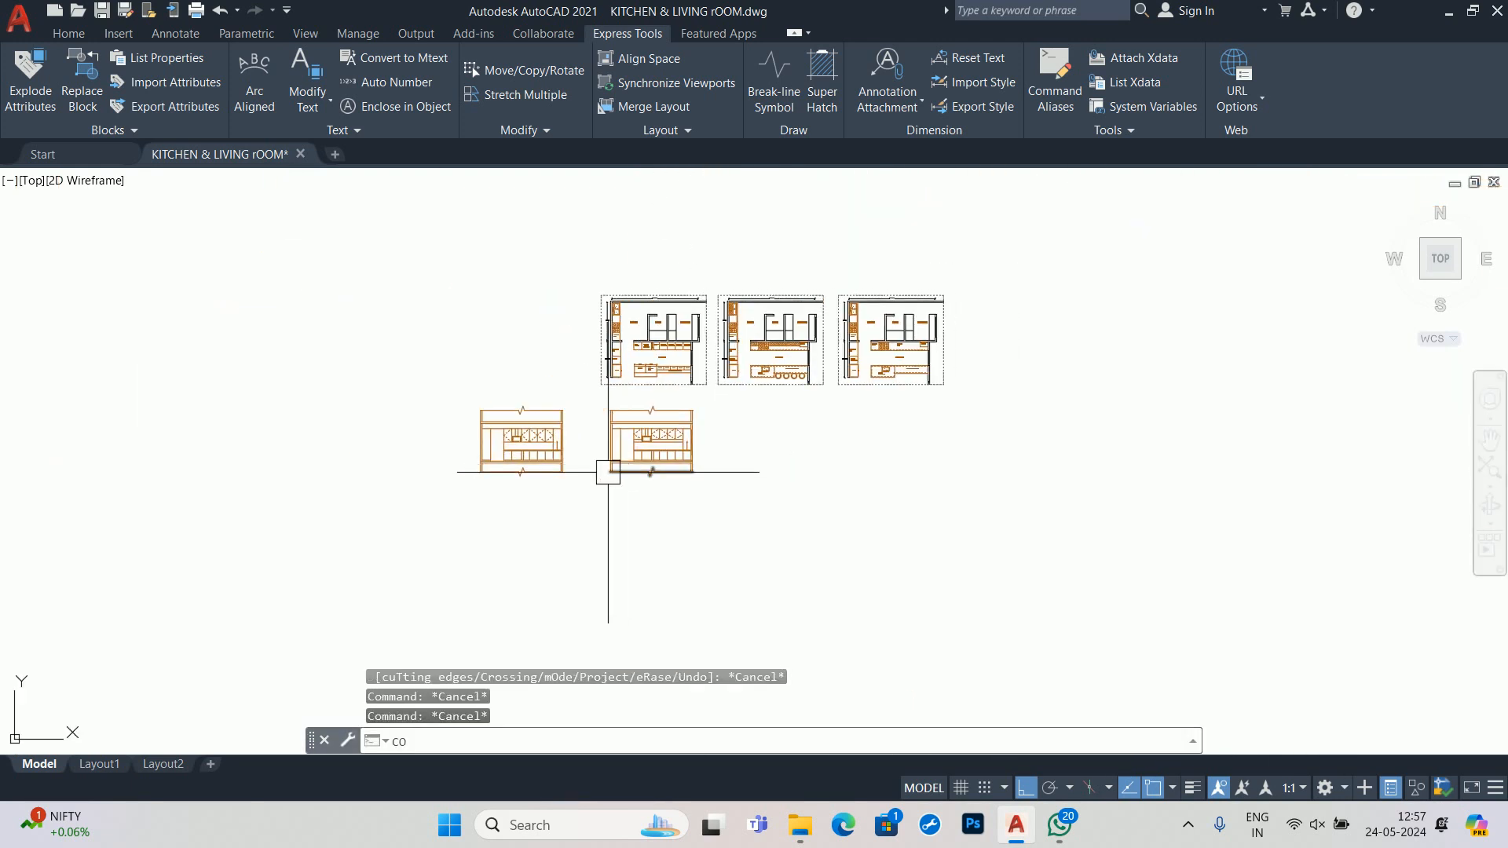
{"action": "key", "text": "space"}
{"action": "scroll", "coordinate": [583, 416], "scroll_direction": "up", "scroll_amount": 5}
{"action": "left_click", "coordinate": [611, 370]}
{"action": "middle_click_drag", "start_coordinate": [1053, 639], "coordinate": [998, 594]}
{"action": "left_click", "coordinate": [859, 603]}
{"action": "key", "text": "space"}
{"action": "left_click", "coordinate": [761, 579]}
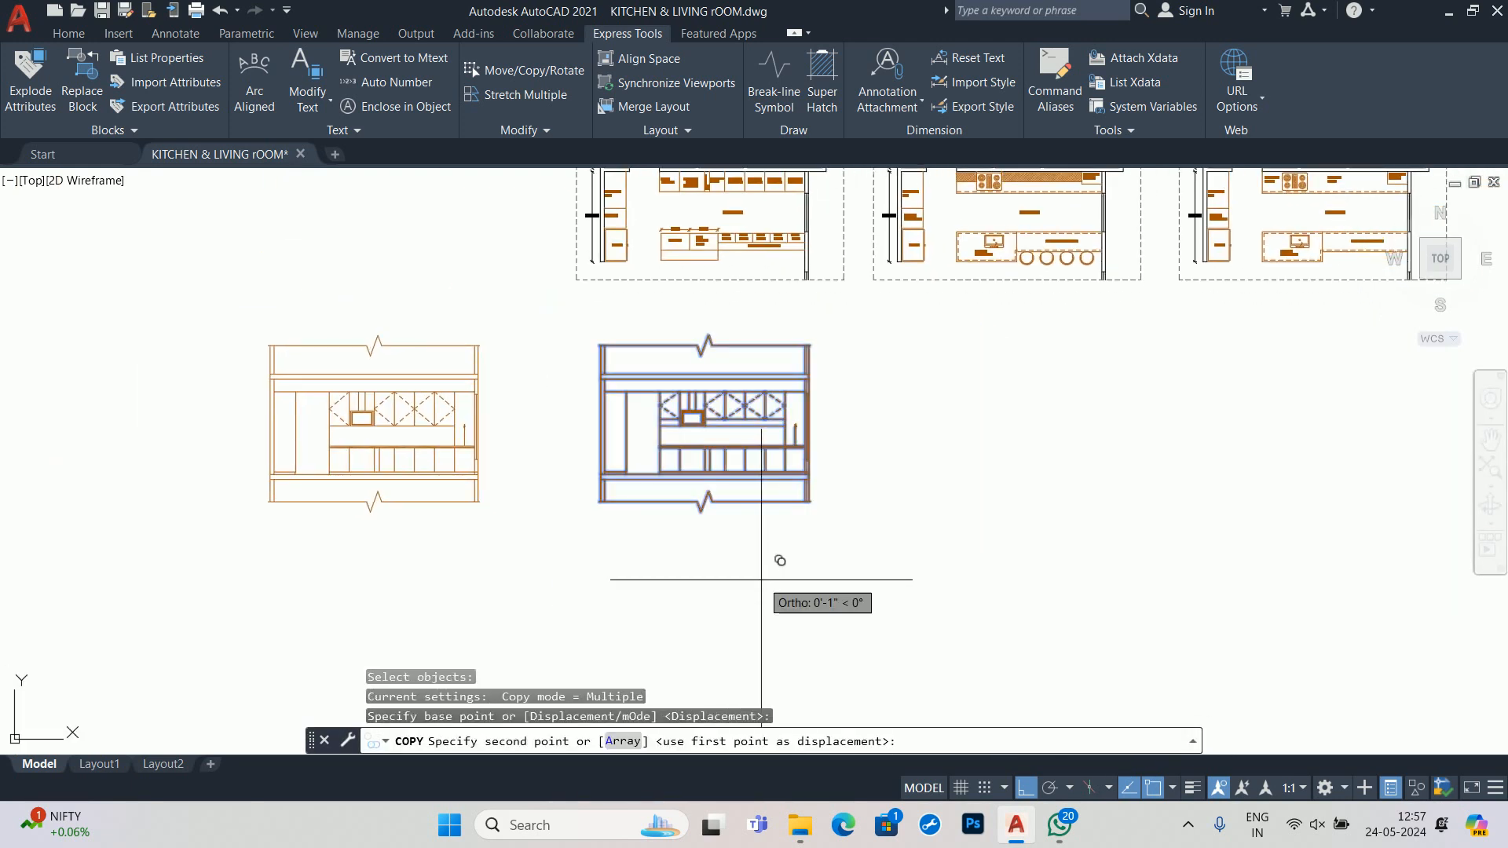
{"action": "left_click", "coordinate": [1092, 580]}
{"action": "key", "text": "Escape"}
{"action": "key", "text": "Escape"}
{"action": "key", "text": "Escape"}
- In the new elevation copy, trim the left cabinet line where it runs below the base cabinets to the floor
{"action": "scroll", "coordinate": [974, 463], "scroll_direction": "up", "scroll_amount": 3}
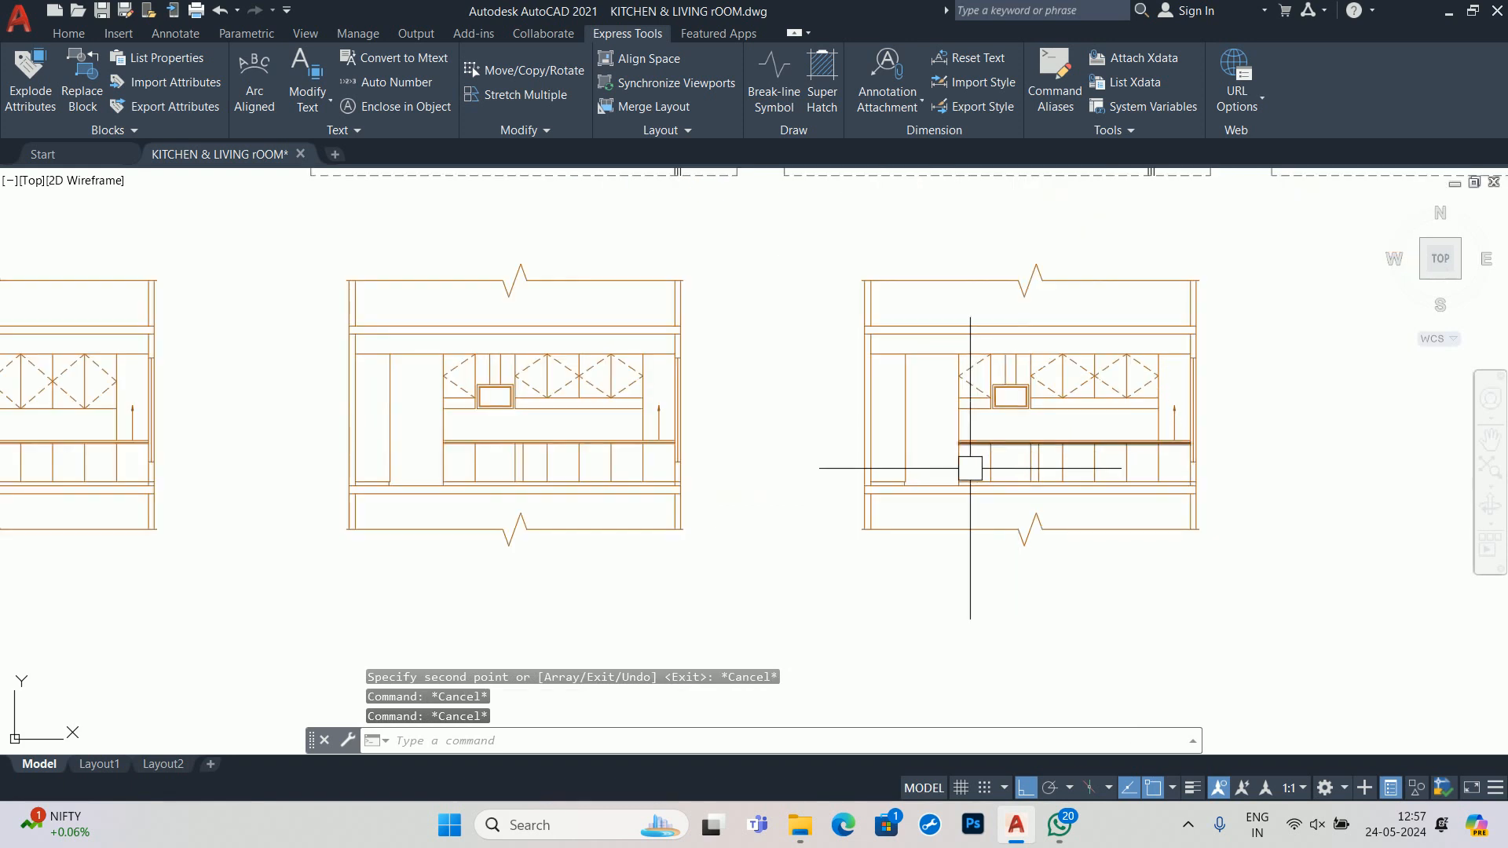
{"action": "scroll", "coordinate": [970, 468], "scroll_direction": "up", "scroll_amount": 4}
{"action": "scroll", "coordinate": [848, 509], "scroll_direction": "up", "scroll_amount": 3}
{"action": "type", "text": "tr"}
{"action": "key", "text": "space"}
{"action": "scroll", "coordinate": [632, 519], "scroll_direction": "up", "scroll_amount": 2}
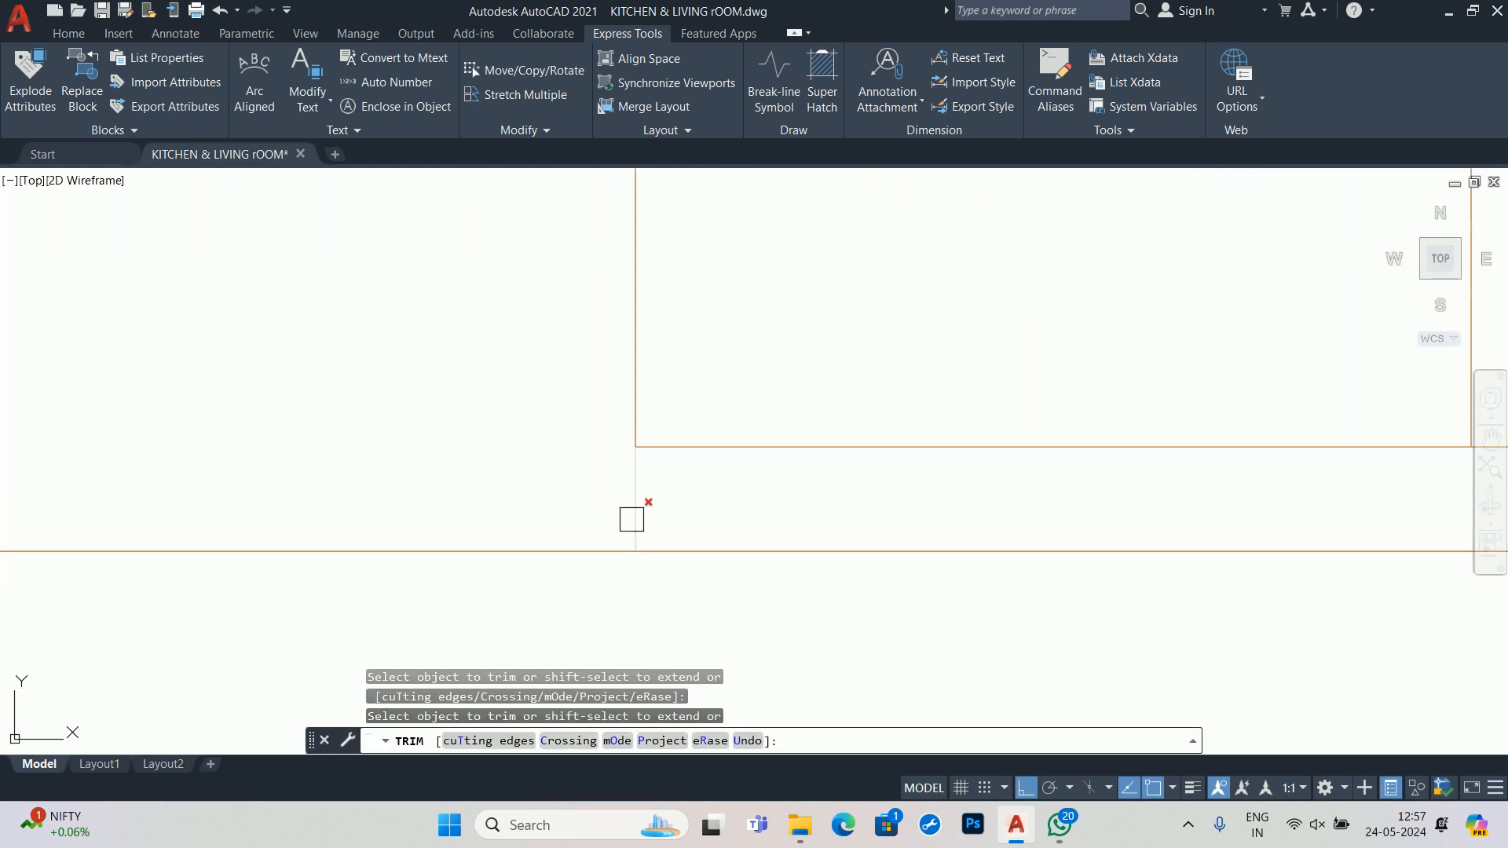
{"action": "left_click", "coordinate": [631, 519]}
{"action": "scroll", "coordinate": [613, 515], "scroll_direction": "down", "scroll_amount": 4}
- Trim away the vertical line above the countertop's left end and the uppermost countertop line in the copied elevation
{"action": "scroll", "coordinate": [559, 364], "scroll_direction": "up", "scroll_amount": 5}
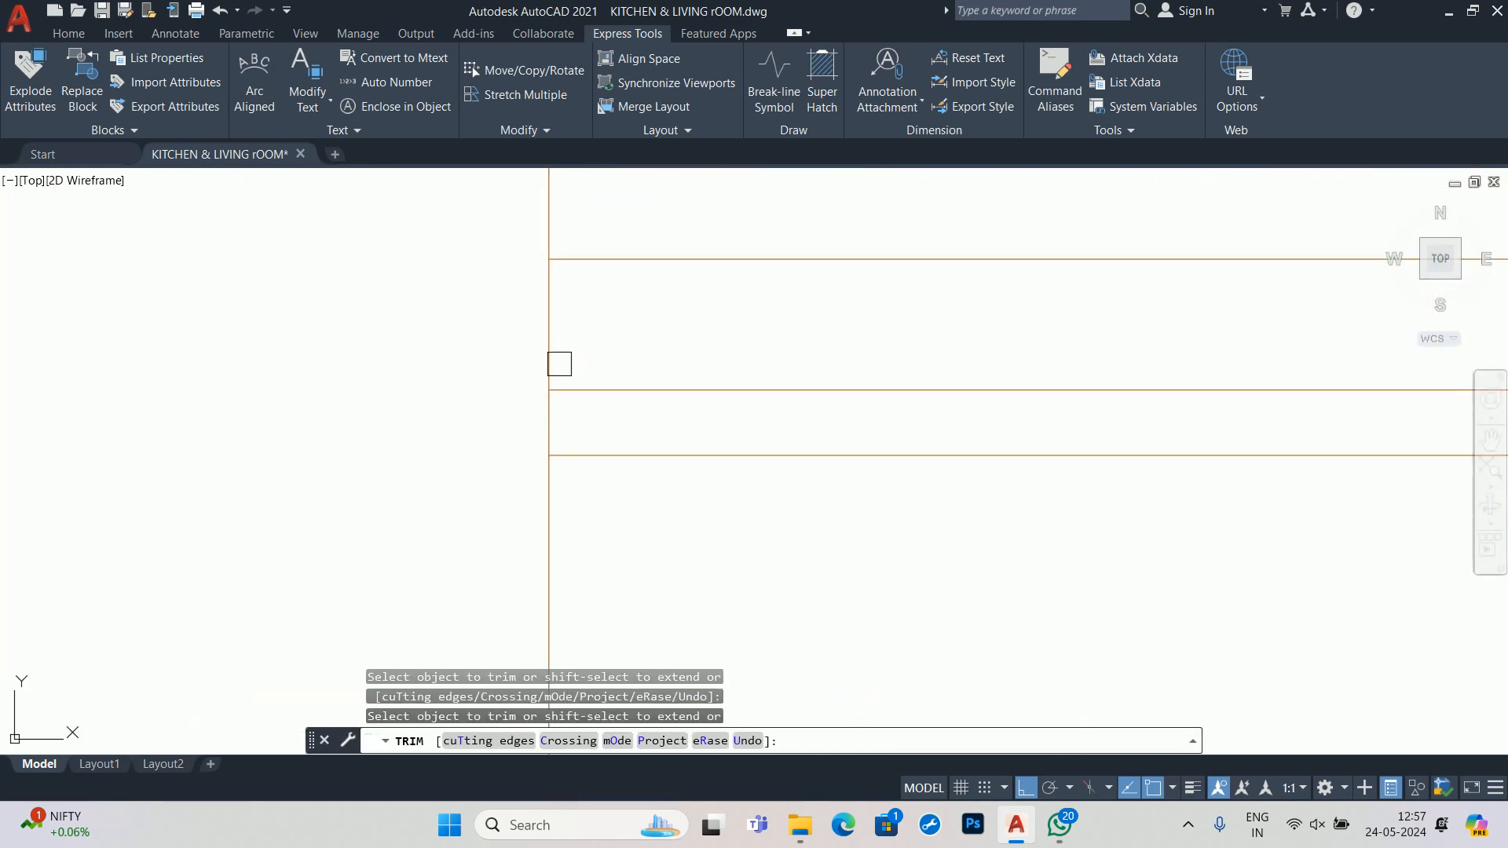
{"action": "scroll", "coordinate": [551, 315], "scroll_direction": "down", "scroll_amount": 1}
{"action": "middle_click_drag", "start_coordinate": [552, 315], "coordinate": [520, 475]}
{"action": "left_click", "coordinate": [525, 384]}
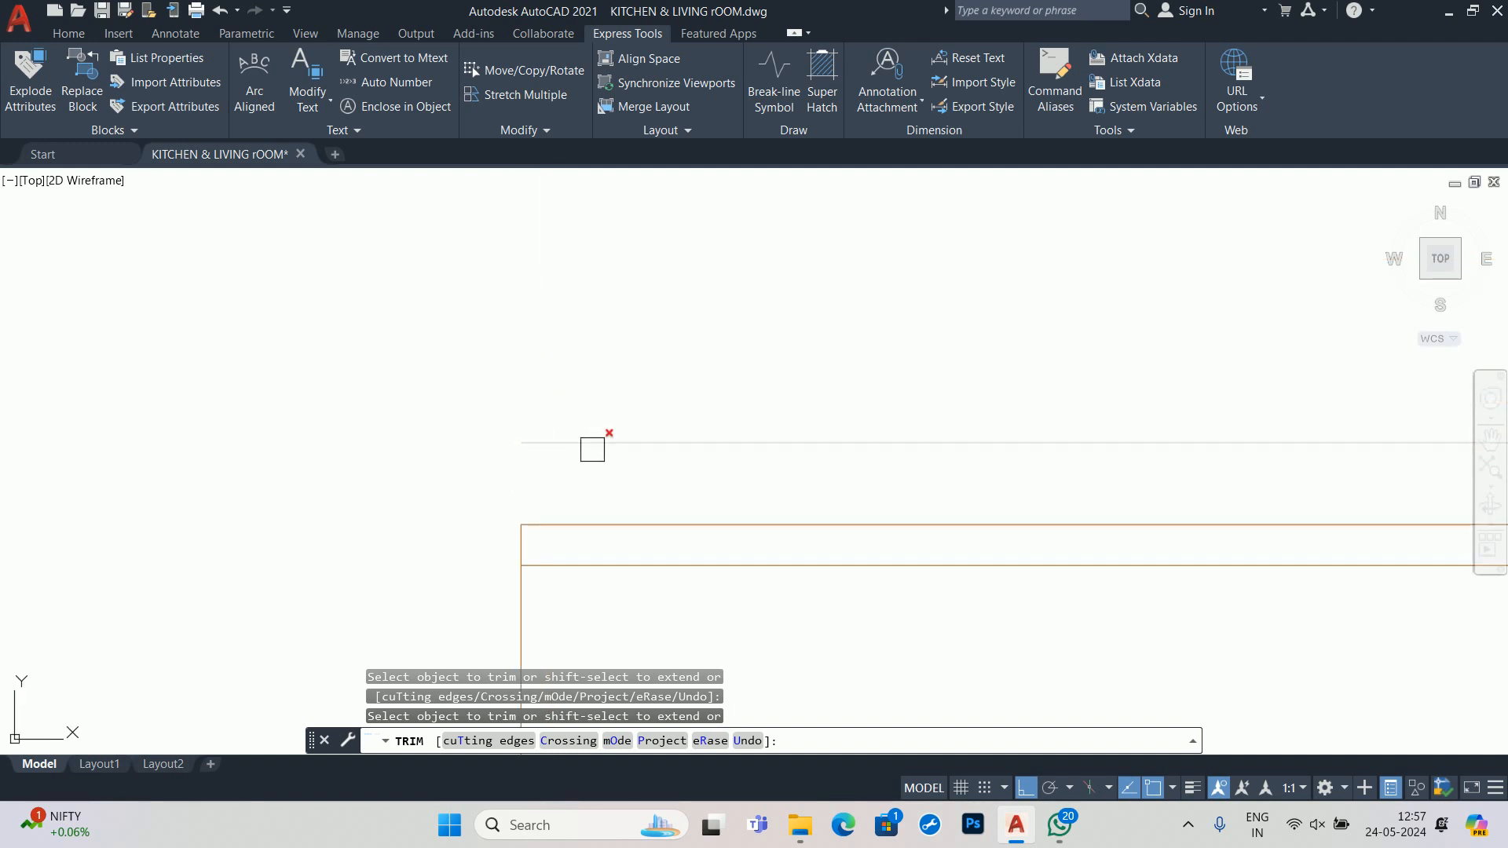
{"action": "left_click", "coordinate": [592, 447]}
{"action": "scroll", "coordinate": [580, 436], "scroll_direction": "down", "scroll_amount": 5}
{"action": "middle_click_drag", "start_coordinate": [728, 410], "coordinate": [404, 417]}
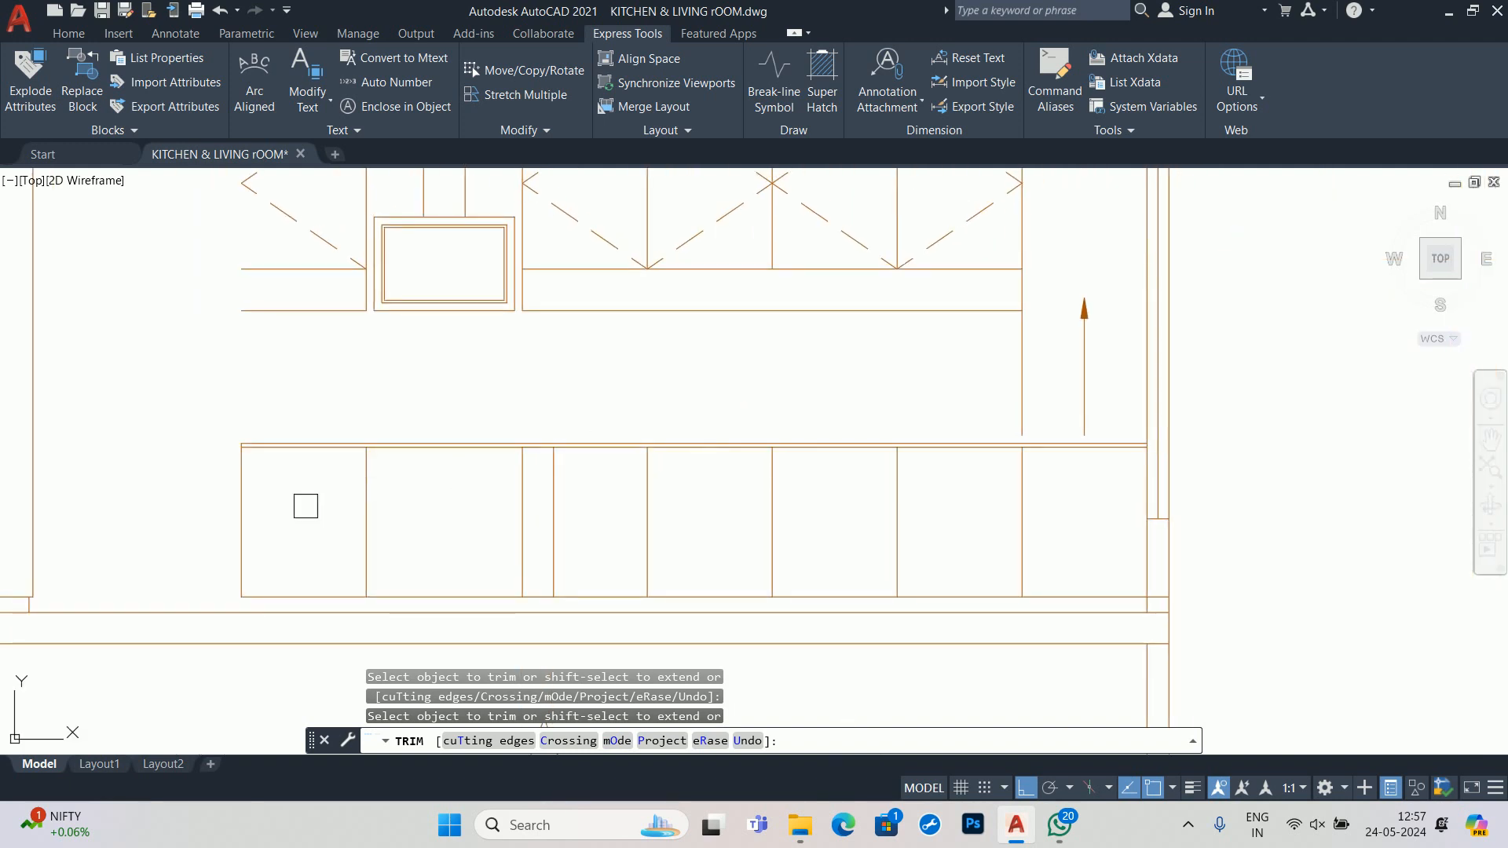
{"action": "key", "text": "Escape"}
{"action": "key", "text": "Escape"}
{"action": "key", "text": "Escape"}
- Offset the bottom line of the base cabinet run upward by 0.75 inch
{"action": "scroll", "coordinate": [605, 464], "scroll_direction": "up", "scroll_amount": 3}
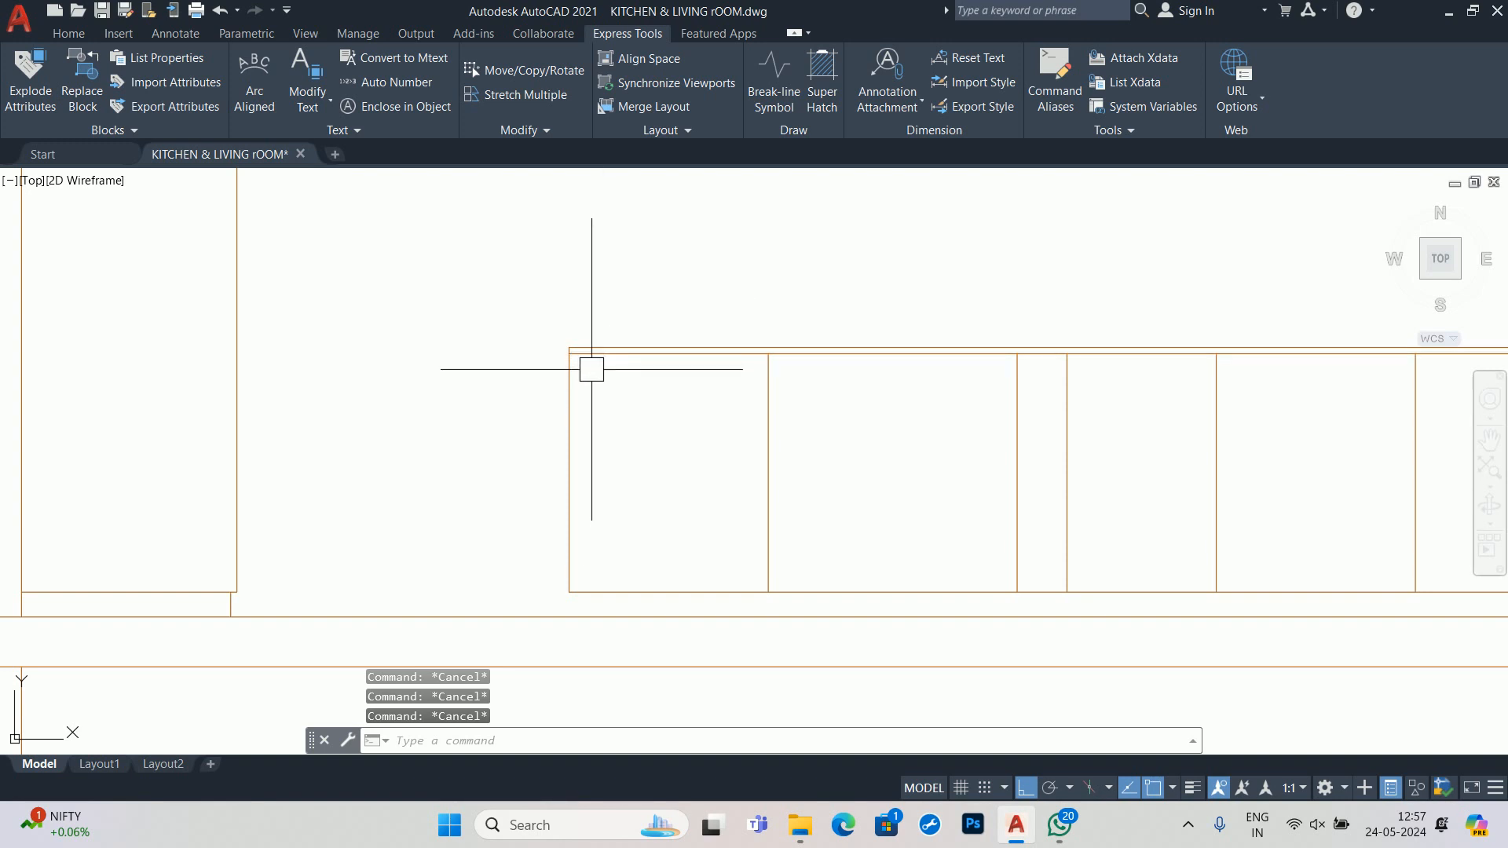
{"action": "scroll", "coordinate": [616, 642], "scroll_direction": "up", "scroll_amount": 2}
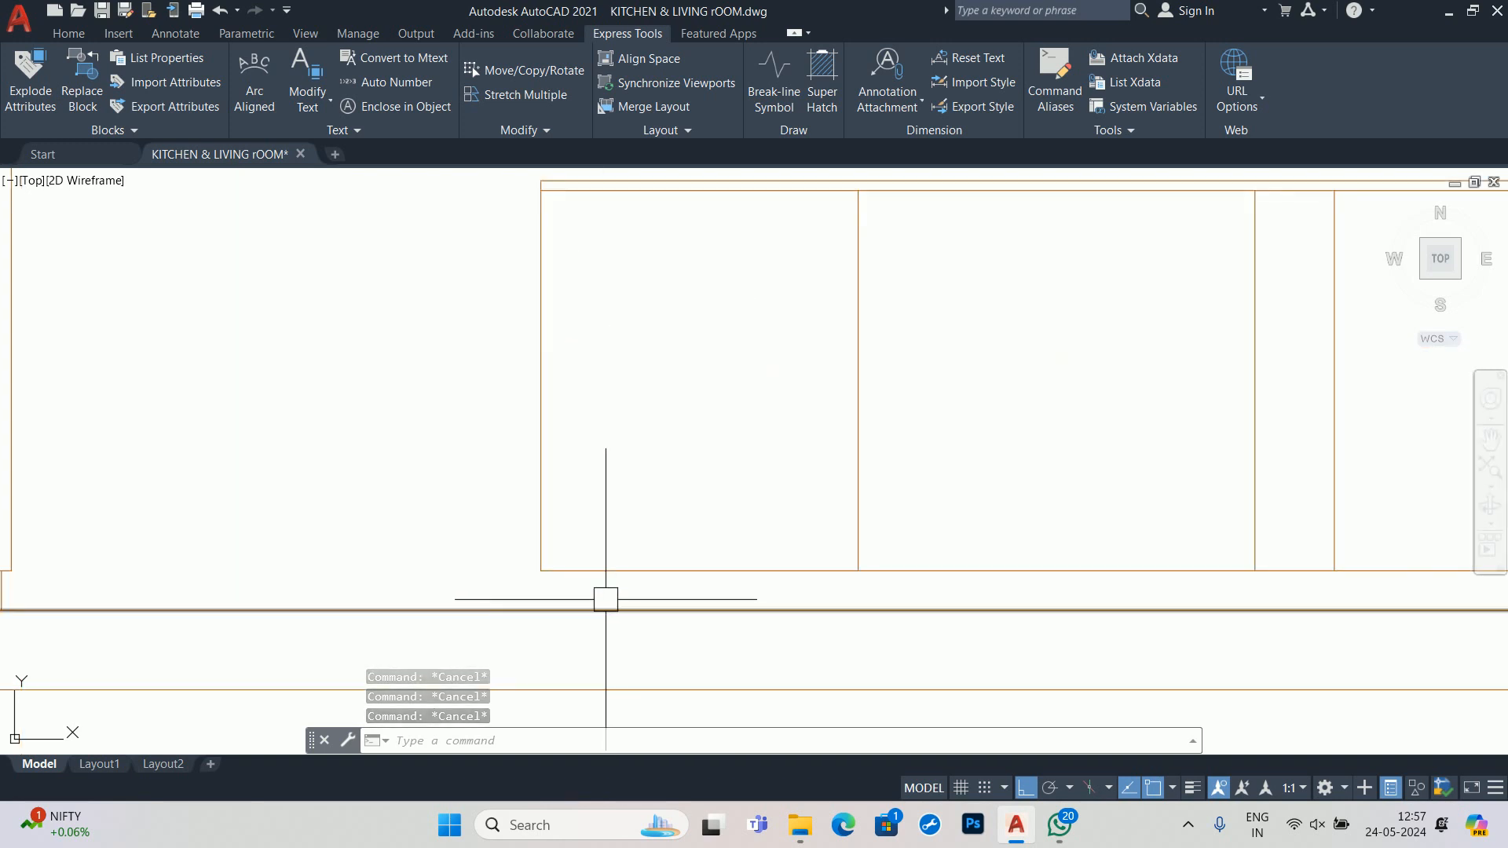
{"action": "type", "text": "O"}
{"action": "key", "text": "Return"}
{"action": "type", "text": ".5"}
{"action": "key", "text": "Return"}
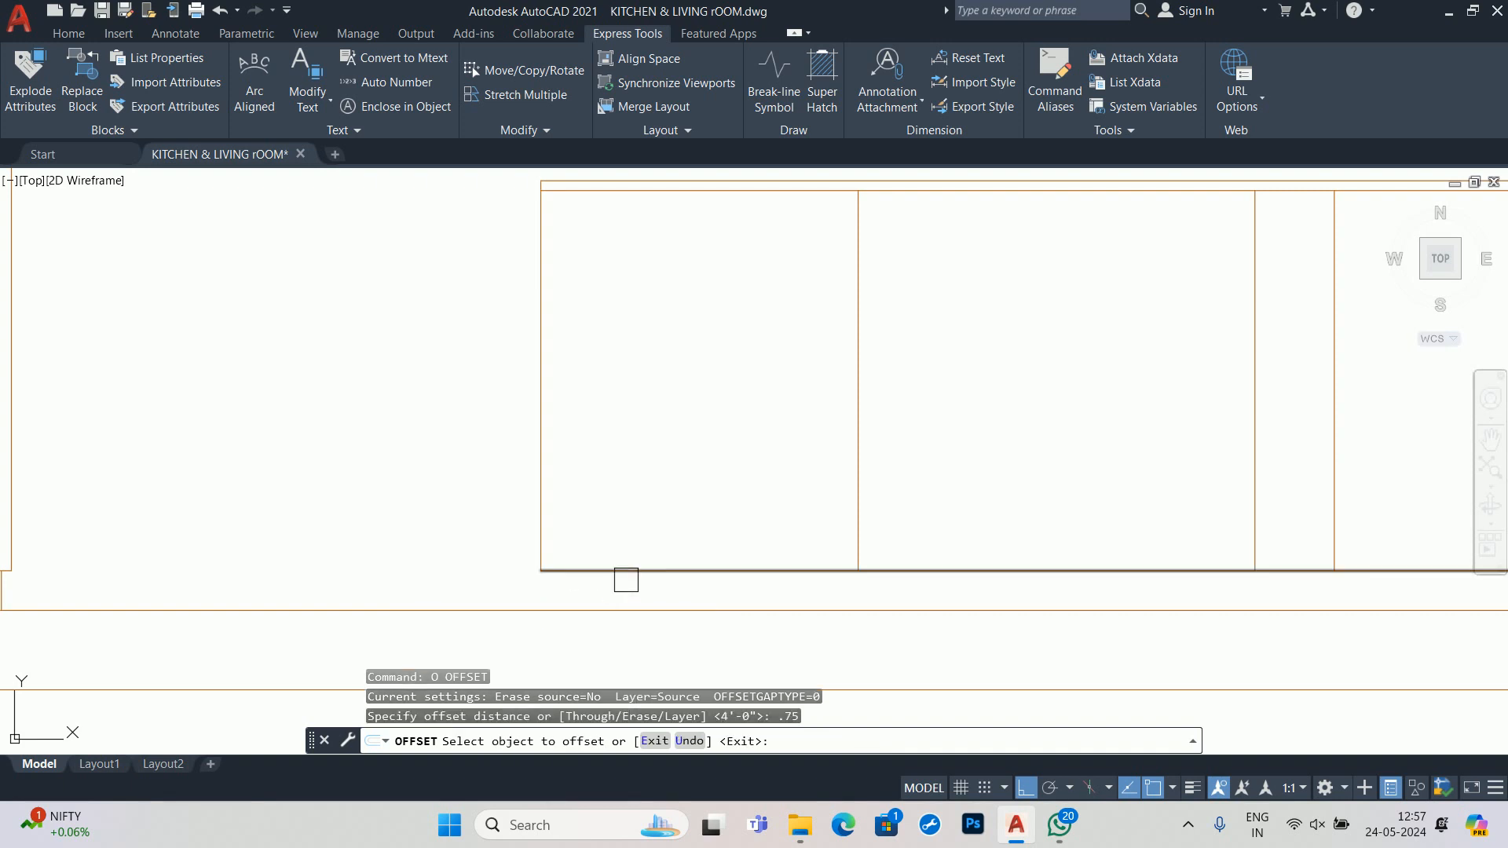
{"action": "left_click", "coordinate": [622, 571]}
{"action": "left_click", "coordinate": [595, 479]}
- Offset the left edge line of the base cabinet run inward by the same 0.75 inch distance
{"action": "key", "text": "Return"}
{"action": "key", "text": "Return"}
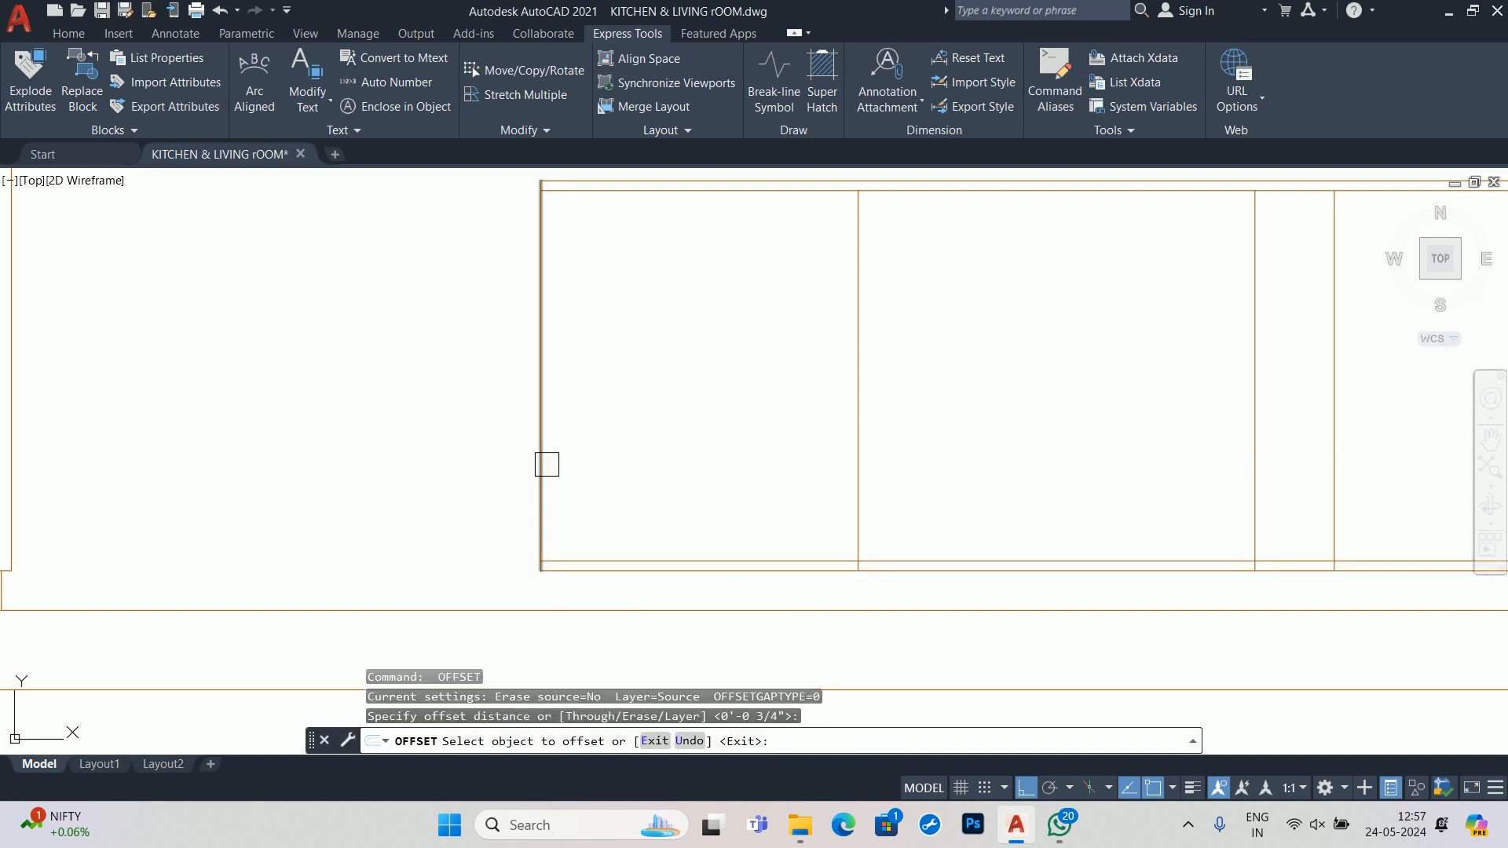
{"action": "left_click", "coordinate": [541, 471]}
{"action": "left_click", "coordinate": [675, 491]}
{"action": "key", "text": "Escape"}
{"action": "key", "text": "Escape"}
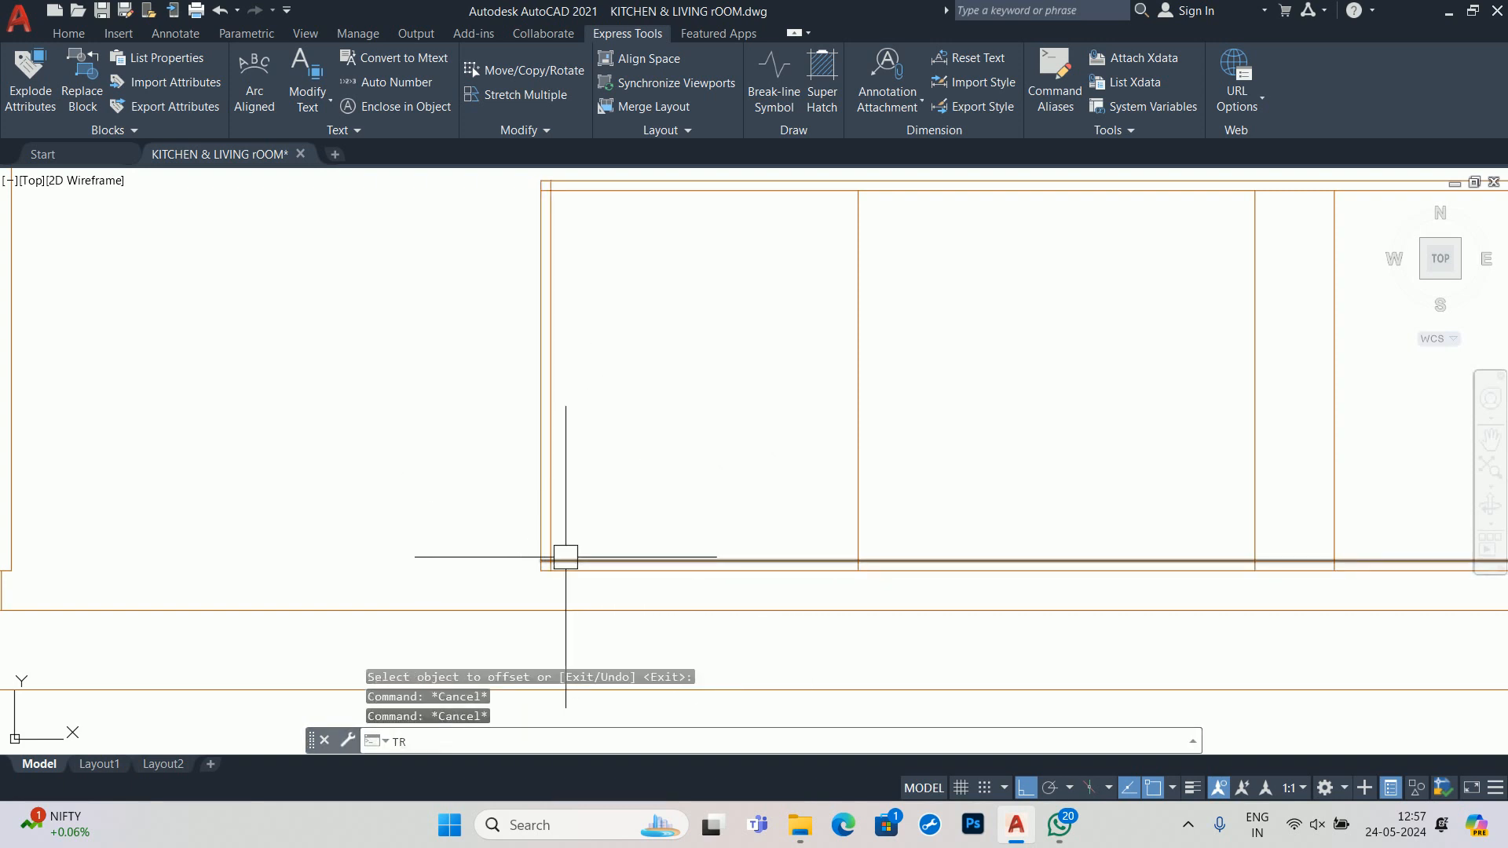
- Trim the overlapping ends of the offset side panel line at the base cabinet's lower and upper left corners
{"action": "type", "text": "TR"}
{"action": "key", "text": "Return"}
{"action": "scroll", "coordinate": [543, 560], "scroll_direction": "up", "scroll_amount": 8}
{"action": "scroll", "coordinate": [544, 539], "scroll_direction": "down", "scroll_amount": 5}
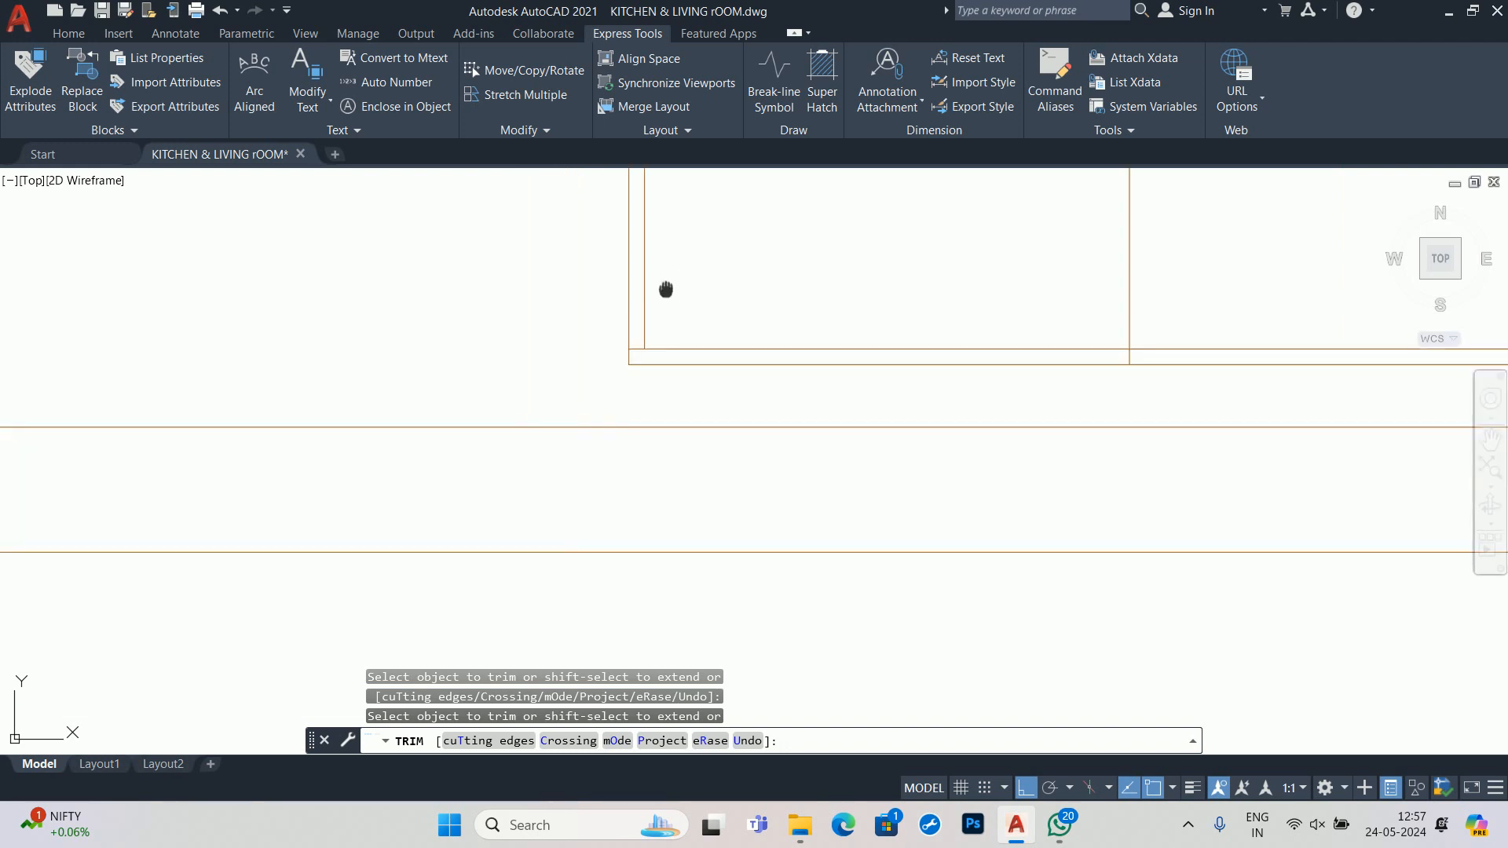
{"action": "scroll", "coordinate": [589, 438], "scroll_direction": "up", "scroll_amount": 7}
{"action": "left_click", "coordinate": [554, 415]}
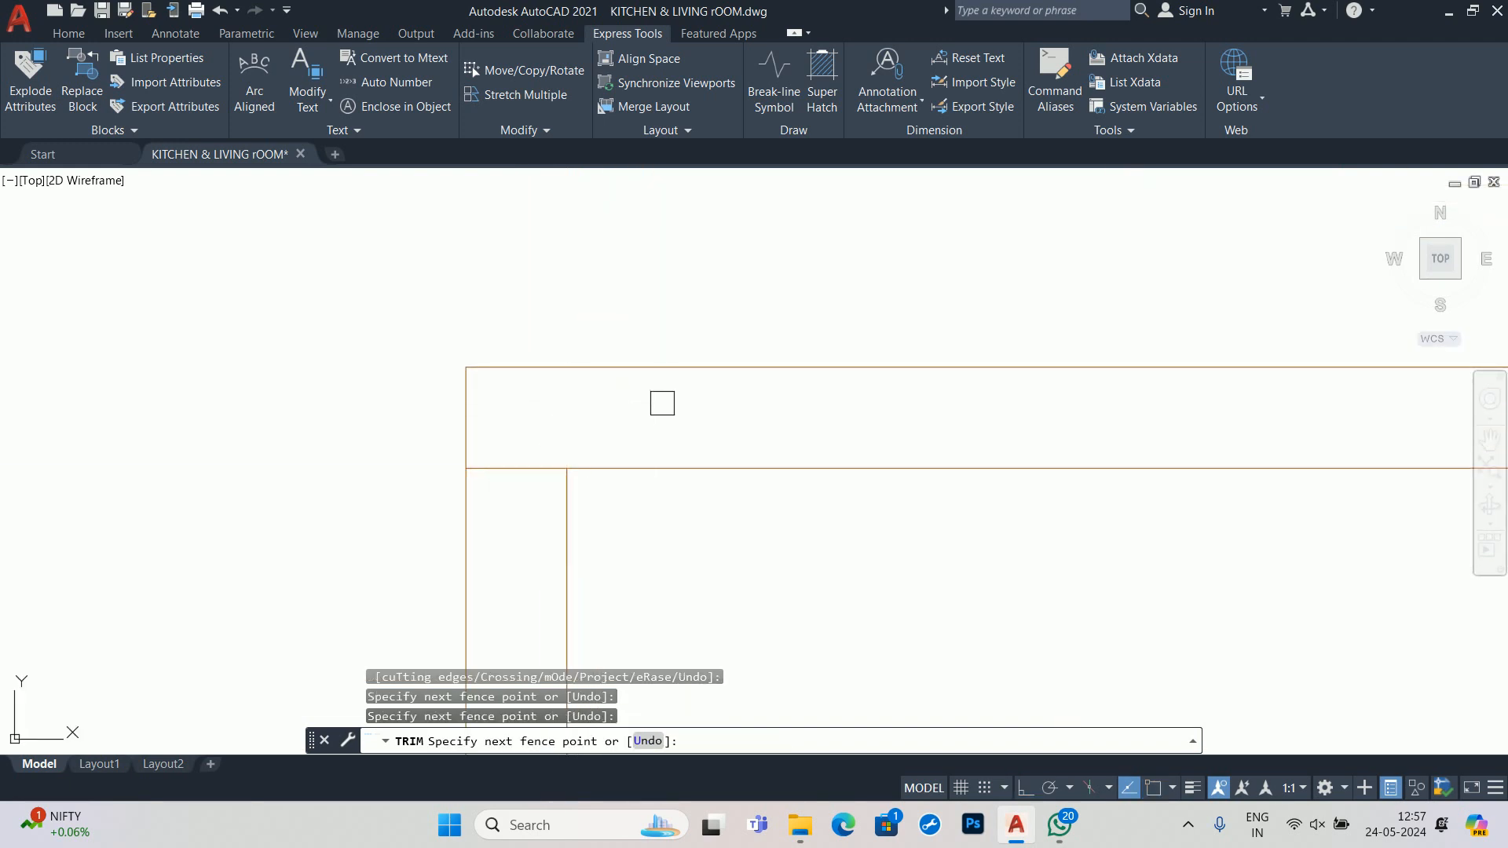
{"action": "key", "text": "Escape"}
{"action": "key", "text": "Escape"}
{"action": "scroll", "coordinate": [684, 532], "scroll_direction": "down", "scroll_amount": 5}
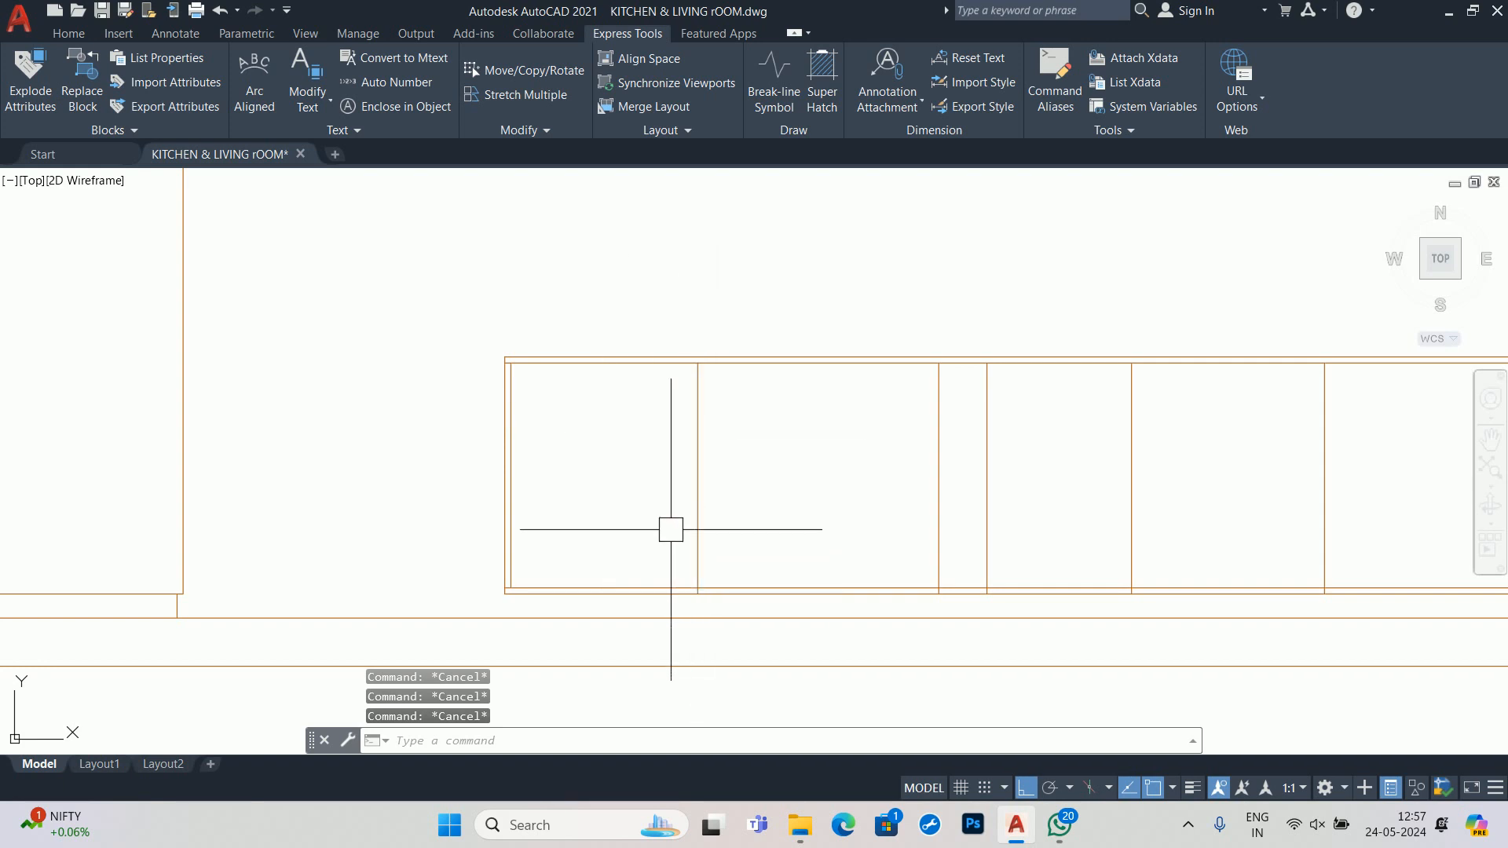
- Offset the first base cabinet divider 0.75 inch to the left to give the partition its thickness
{"action": "type", "text": "o"}
{"action": "key", "text": "Return"}
{"action": "type", "text": ".75"}
{"action": "key", "text": "Return"}
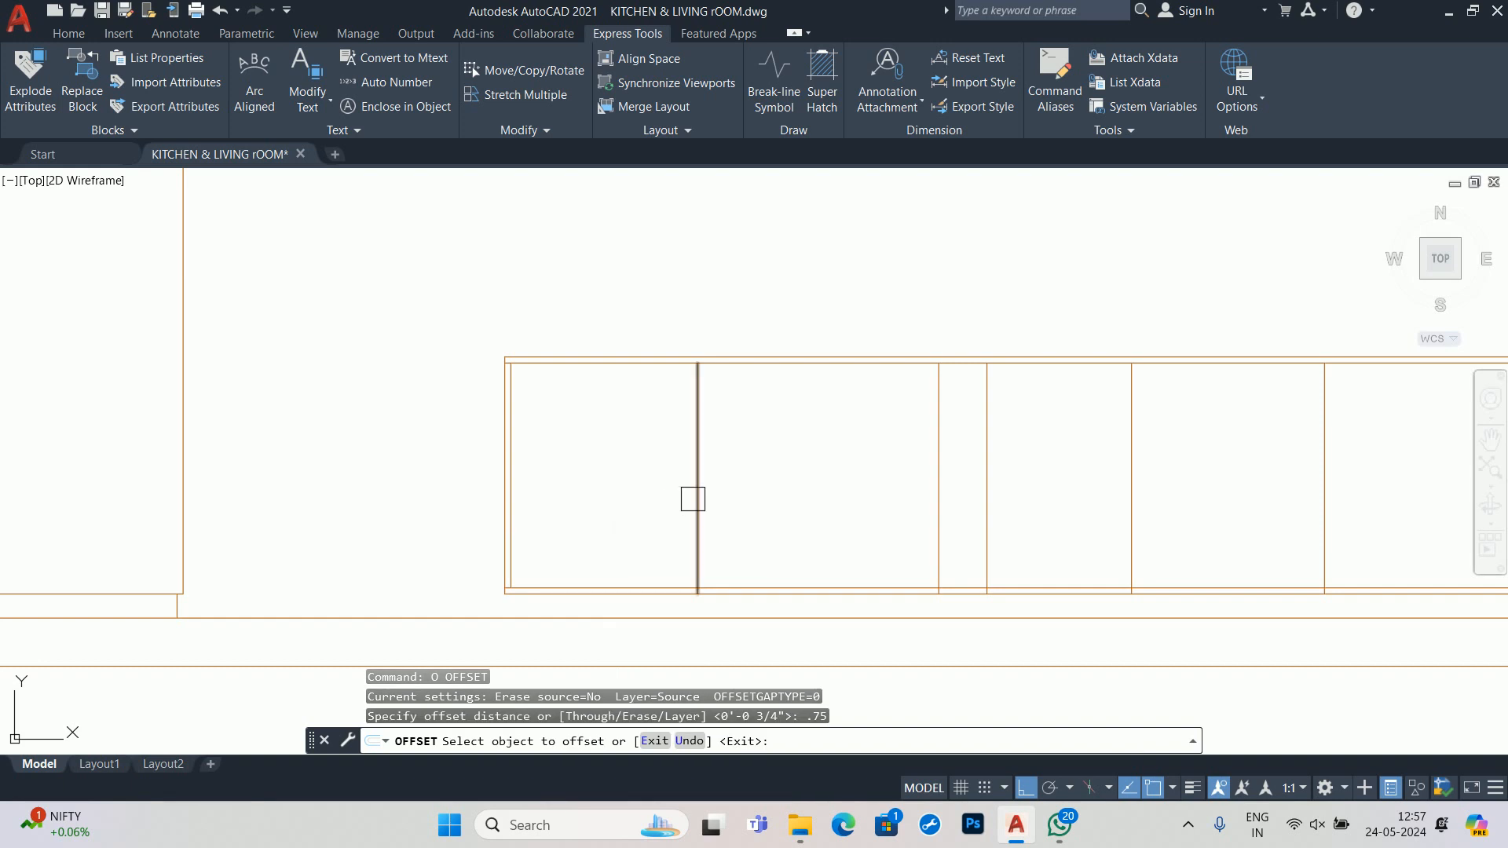
{"action": "left_click", "coordinate": [694, 496]}
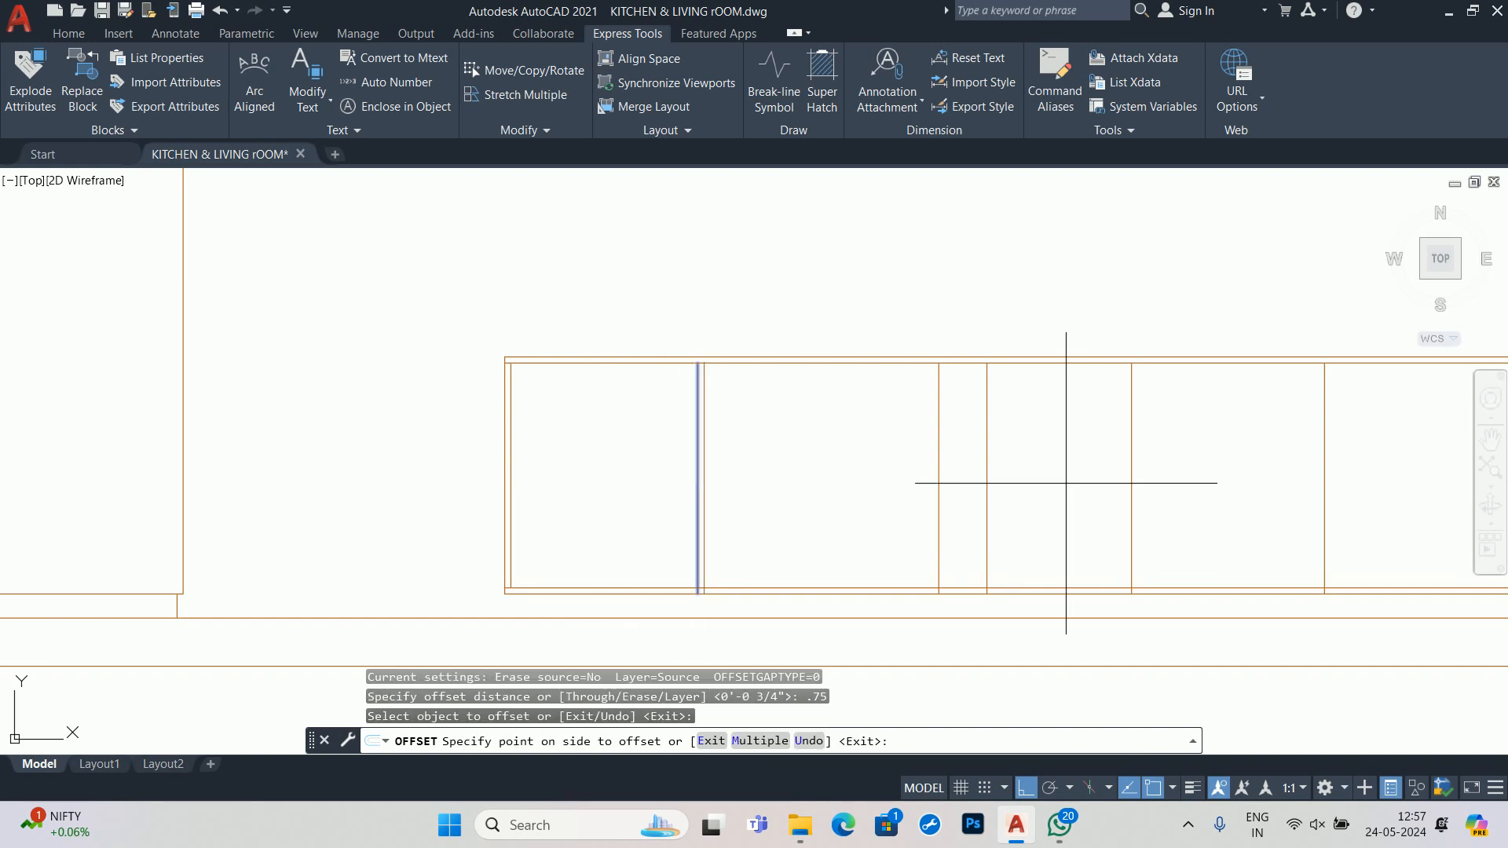
{"action": "left_click", "coordinate": [640, 496]}
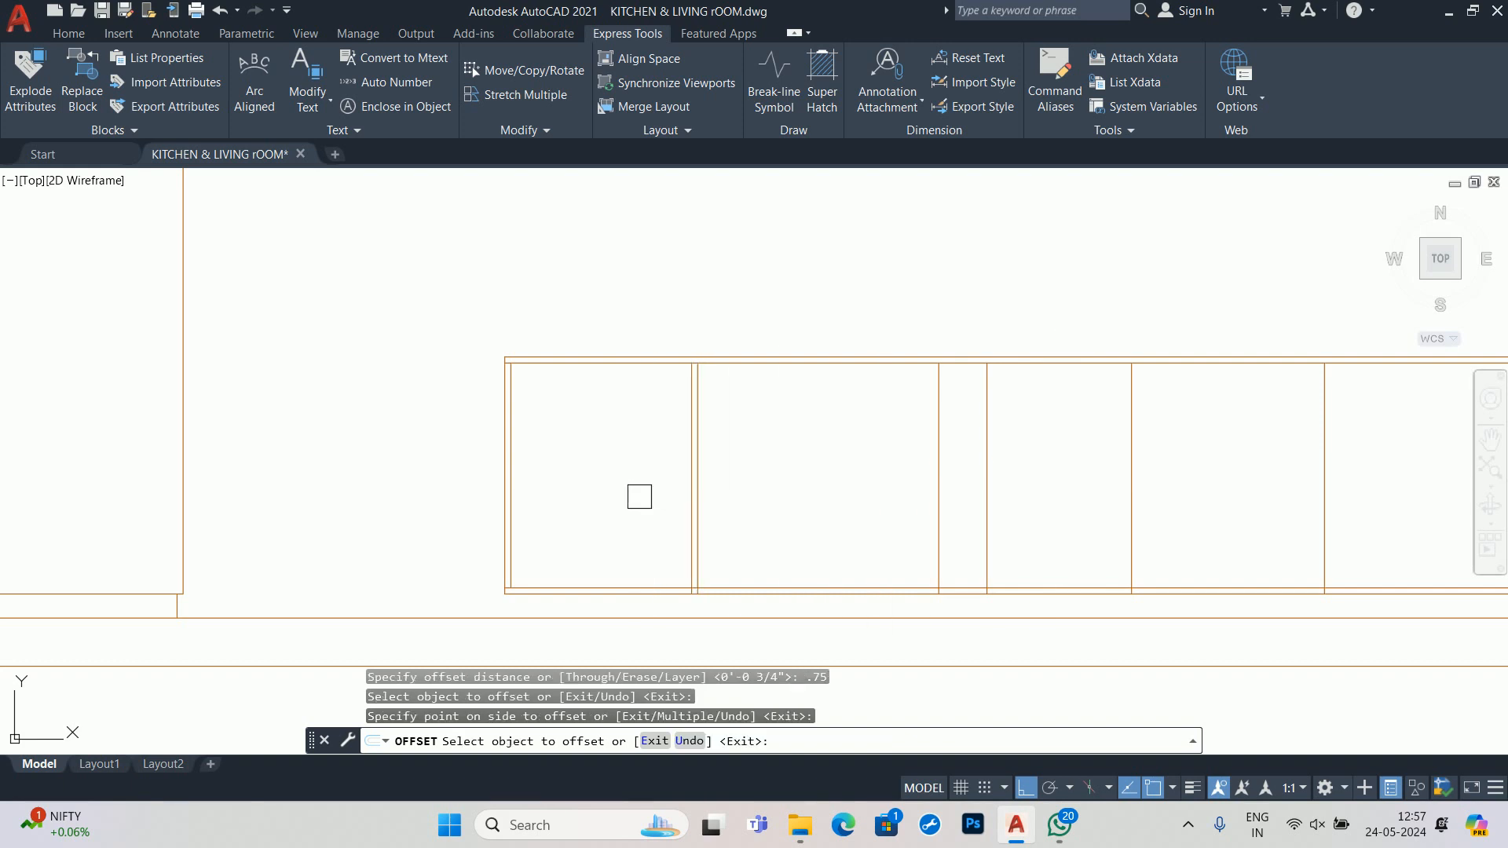
{"action": "scroll", "coordinate": [640, 497], "scroll_direction": "down", "scroll_amount": 5}
{"action": "scroll", "coordinate": [663, 498], "scroll_direction": "down", "scroll_amount": 3}
{"action": "key", "text": "Escape"}
{"action": "key", "text": "Escape"}
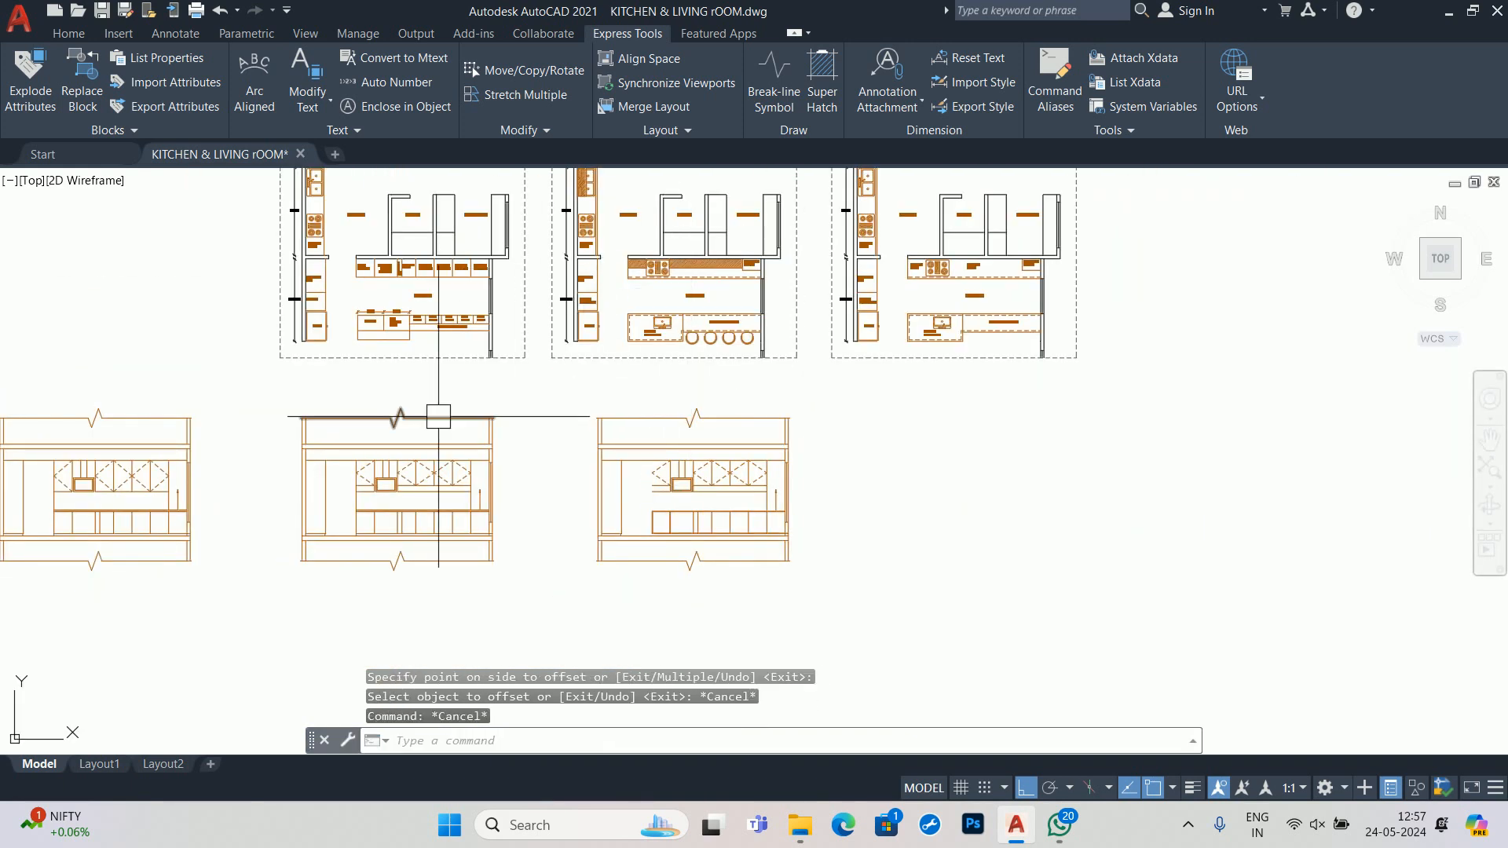
- Examine the base cabinet labels in the first kitchen plan and compare them with the elevations below
{"action": "middle_click_drag", "start_coordinate": [437, 417], "coordinate": [565, 375]}
{"action": "scroll", "coordinate": [496, 483], "scroll_direction": "up", "scroll_amount": 2}
{"action": "middle_click_drag", "start_coordinate": [491, 212], "coordinate": [517, 578]}
{"action": "scroll", "coordinate": [496, 489], "scroll_direction": "up", "scroll_amount": 8}
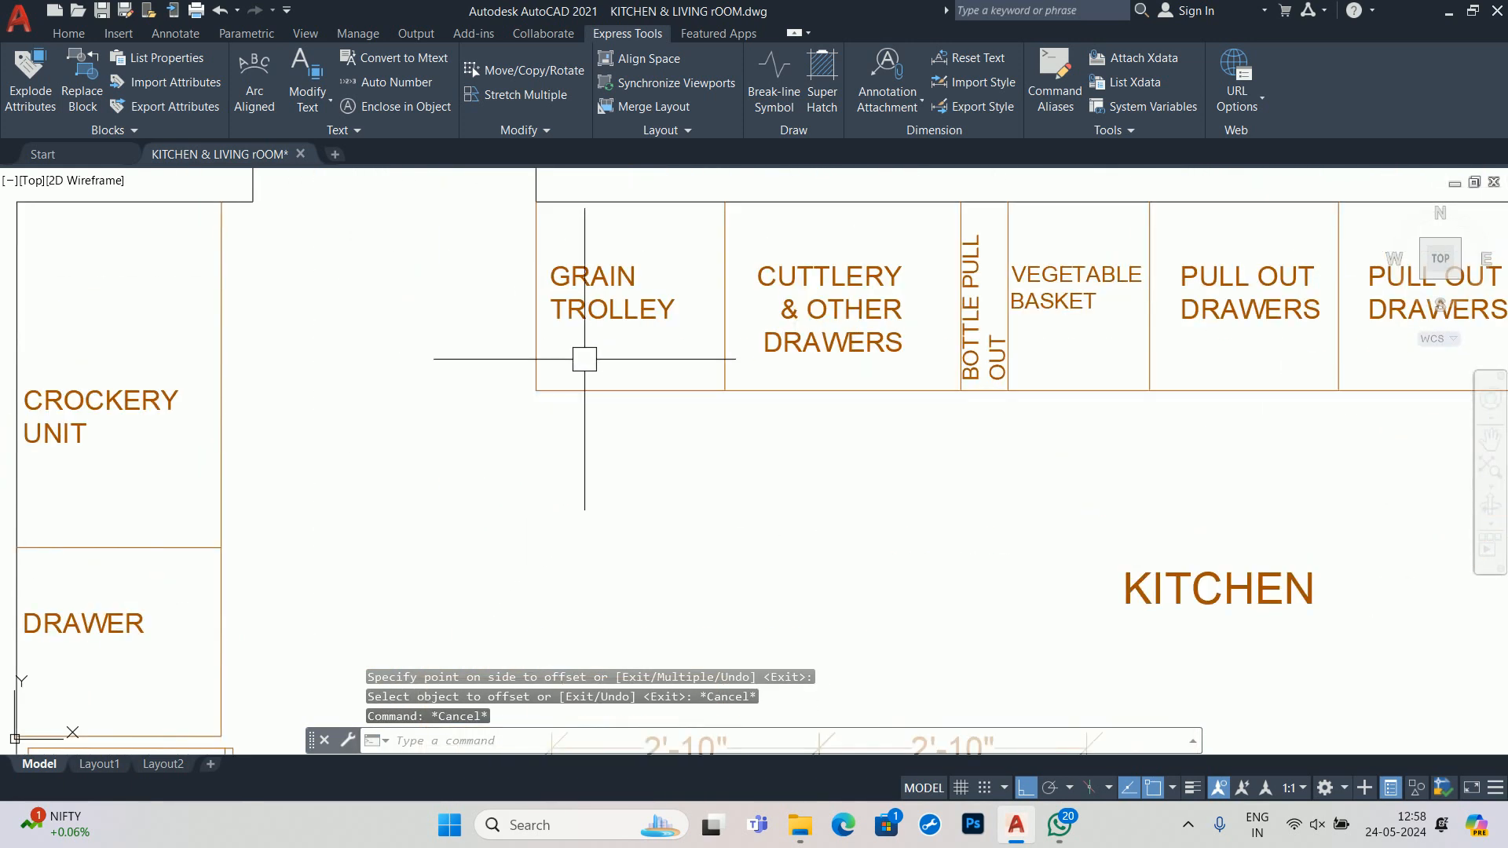
{"action": "scroll", "coordinate": [584, 361], "scroll_direction": "up", "scroll_amount": 2}
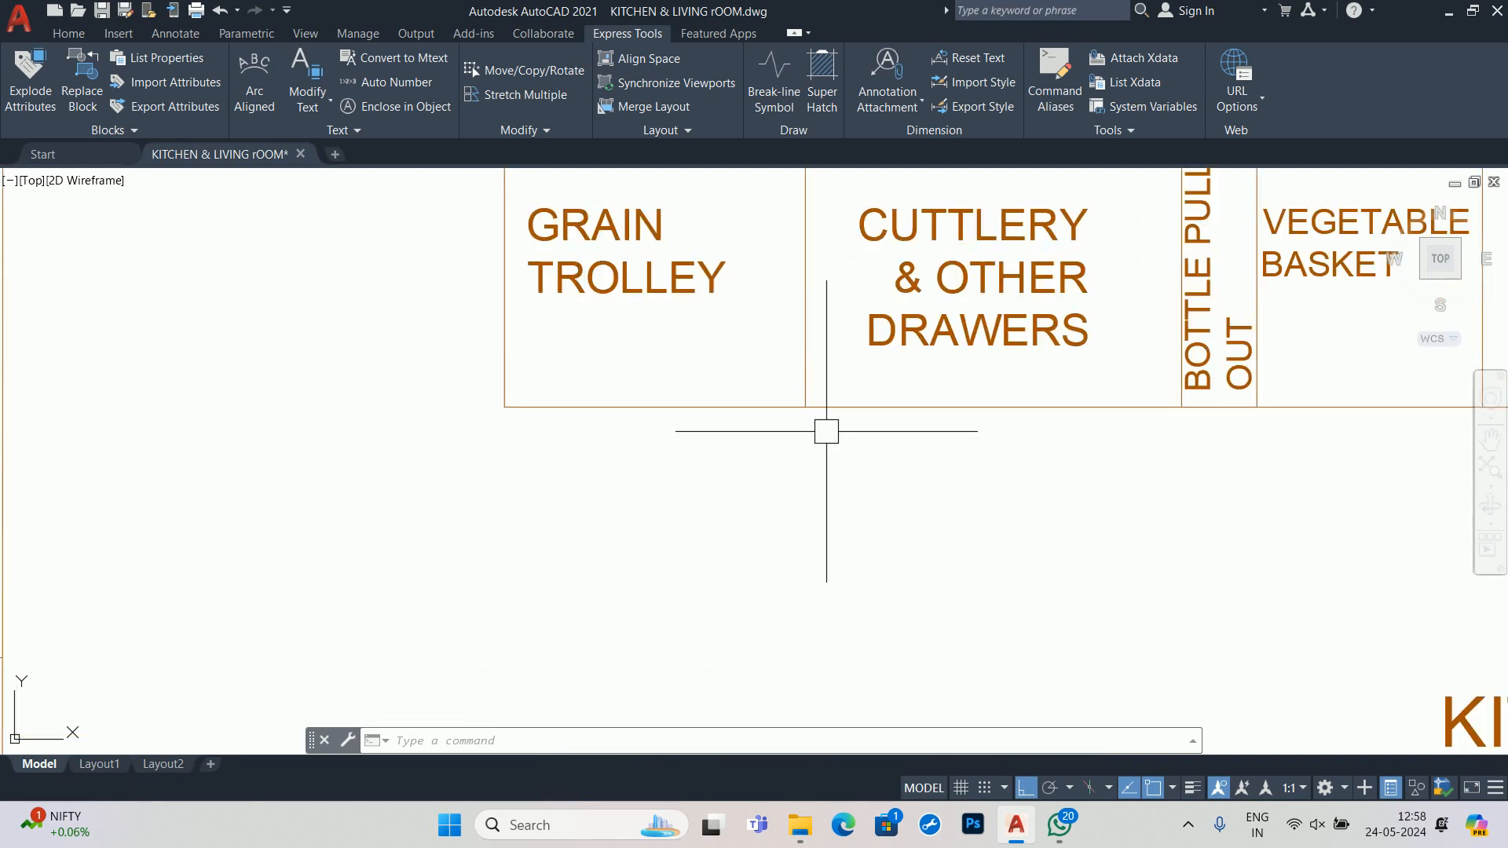
{"action": "scroll", "coordinate": [827, 431], "scroll_direction": "down", "scroll_amount": 6}
{"action": "scroll", "coordinate": [777, 486], "scroll_direction": "up", "scroll_amount": 1}
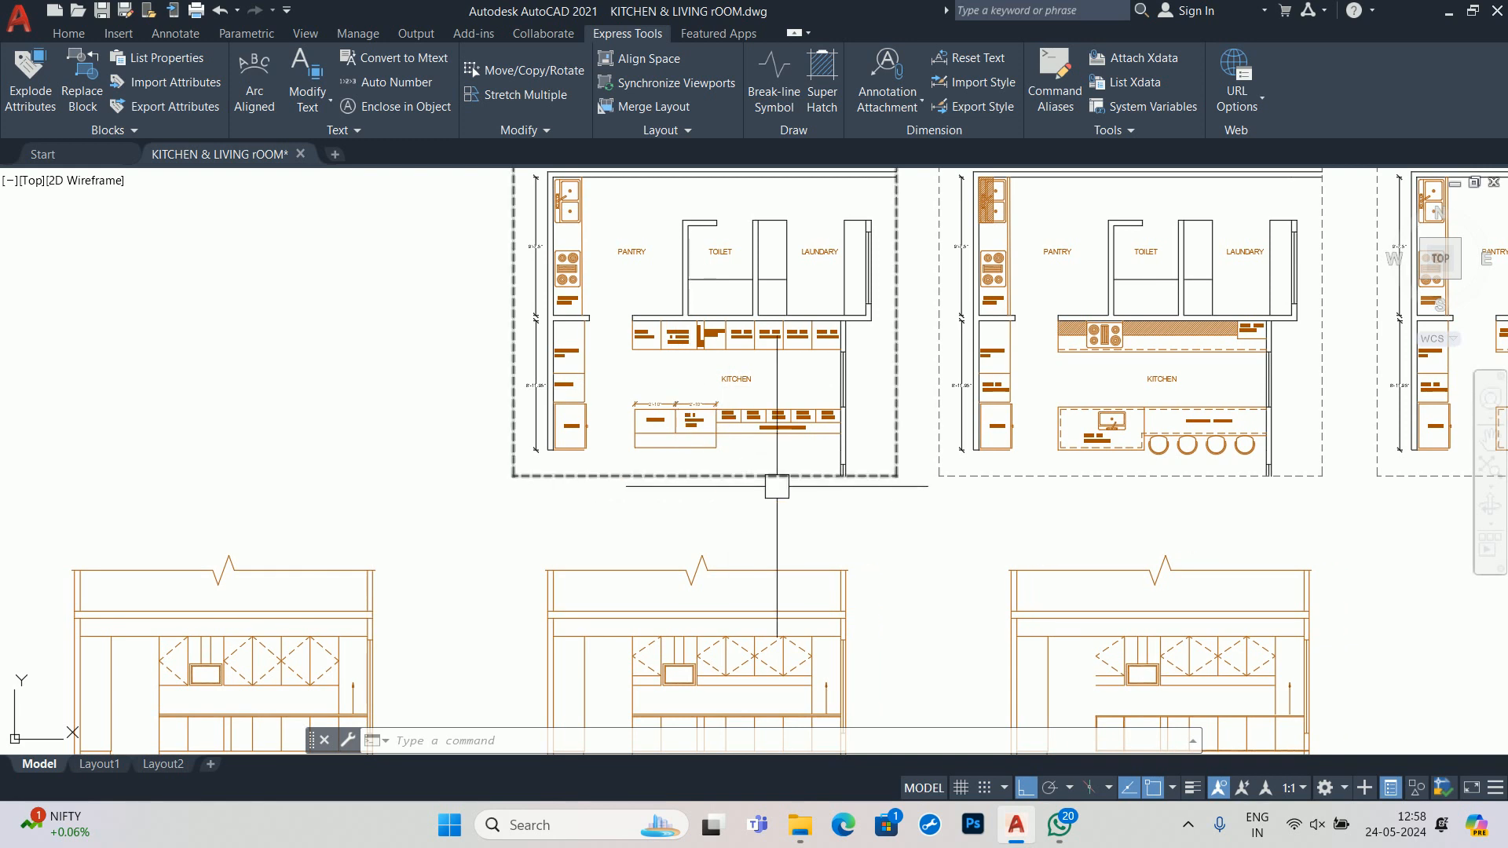
{"action": "scroll", "coordinate": [818, 481], "scroll_direction": "up", "scroll_amount": 6}
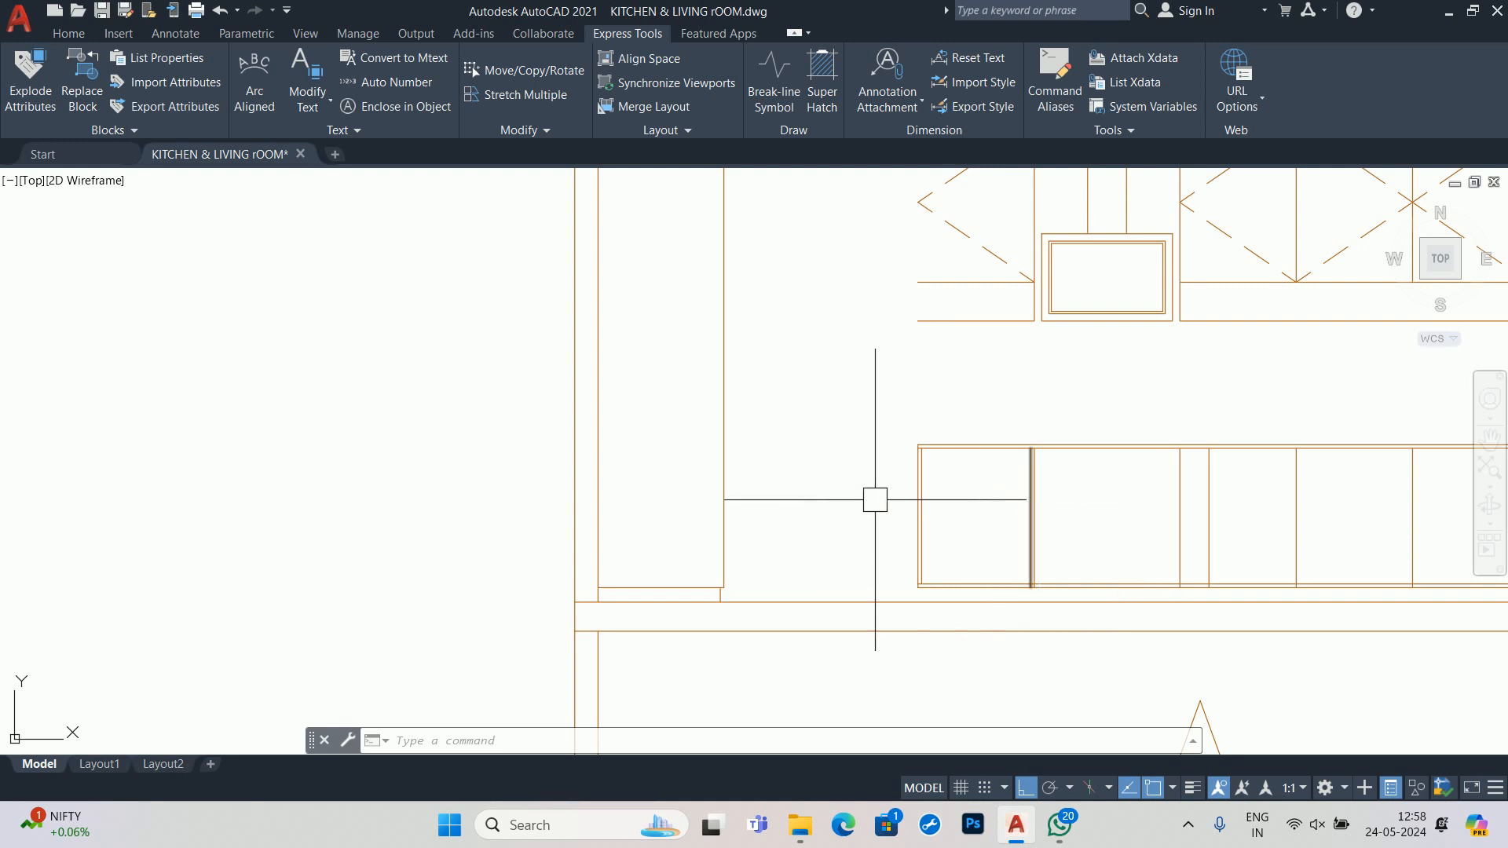
{"action": "scroll", "coordinate": [875, 498], "scroll_direction": "down", "scroll_amount": 5}
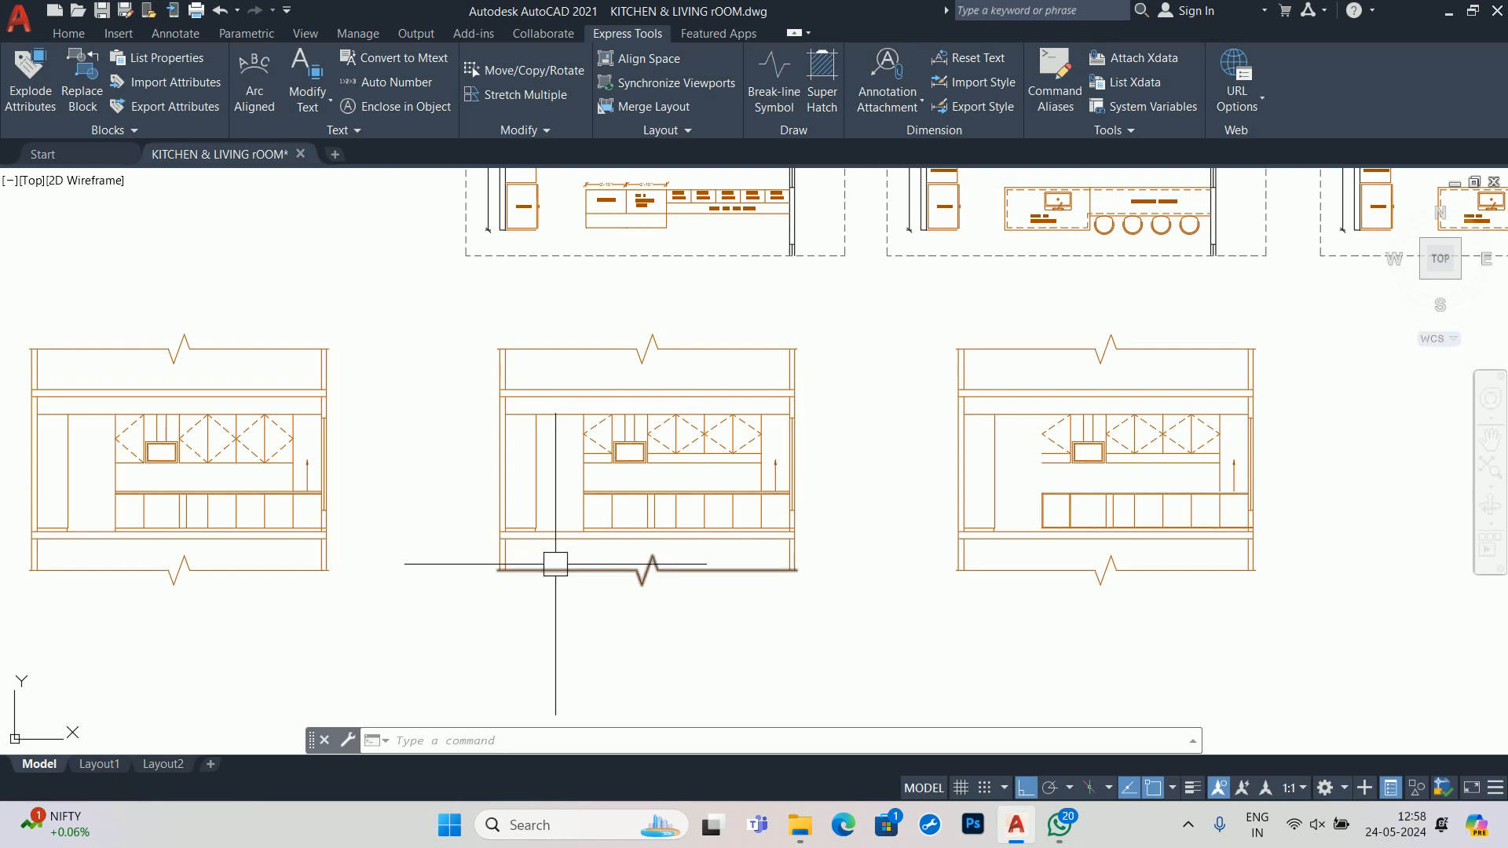
{"action": "middle_click_drag", "start_coordinate": [1027, 535], "coordinate": [826, 515]}
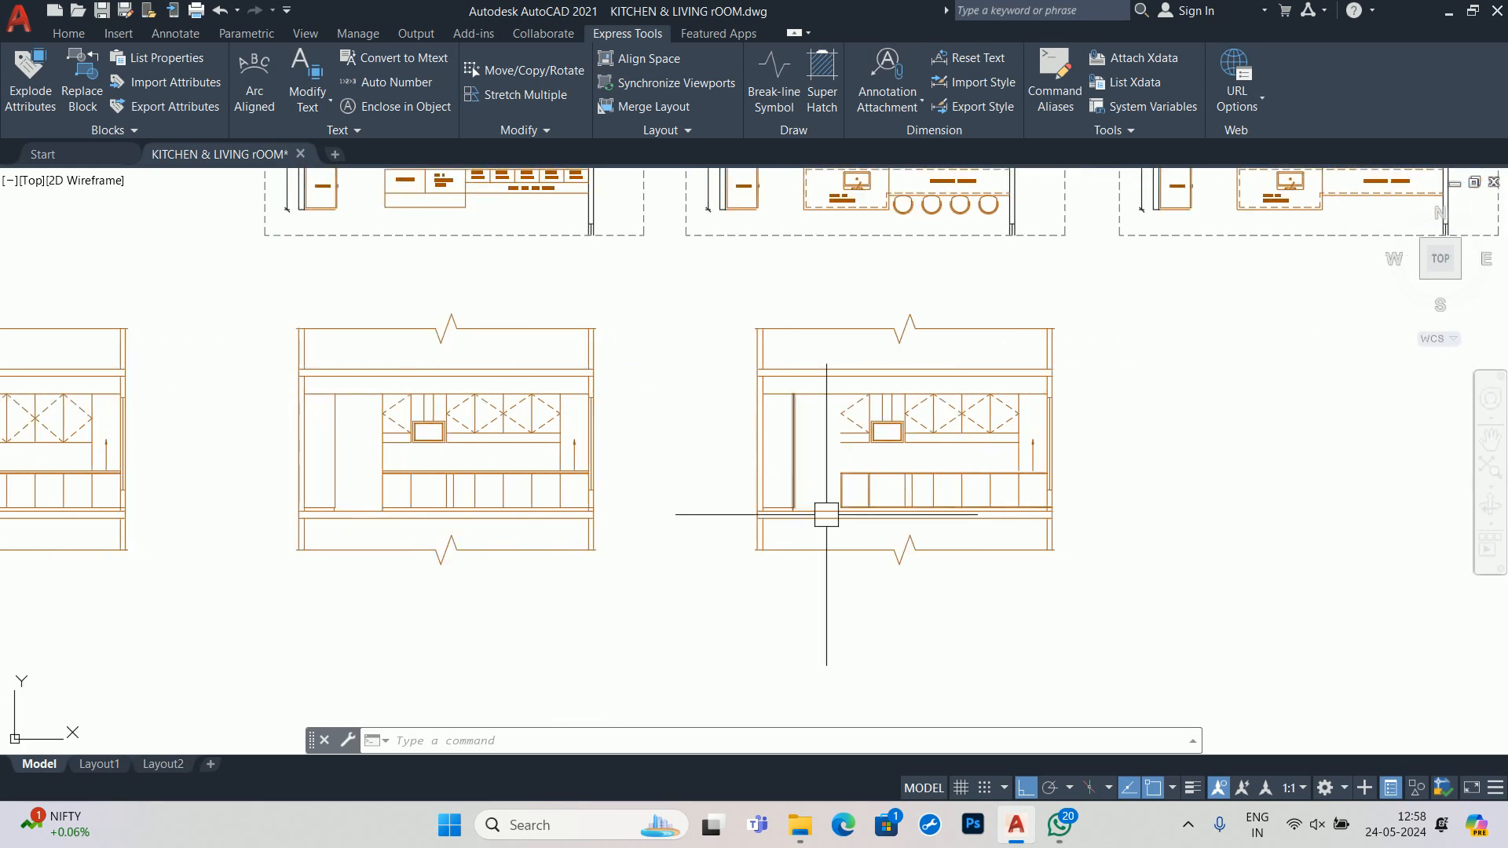
- Trim both lines of the first partition where they cross the base cabinet's bottom panel
{"action": "scroll", "coordinate": [826, 514], "scroll_direction": "up", "scroll_amount": 5}
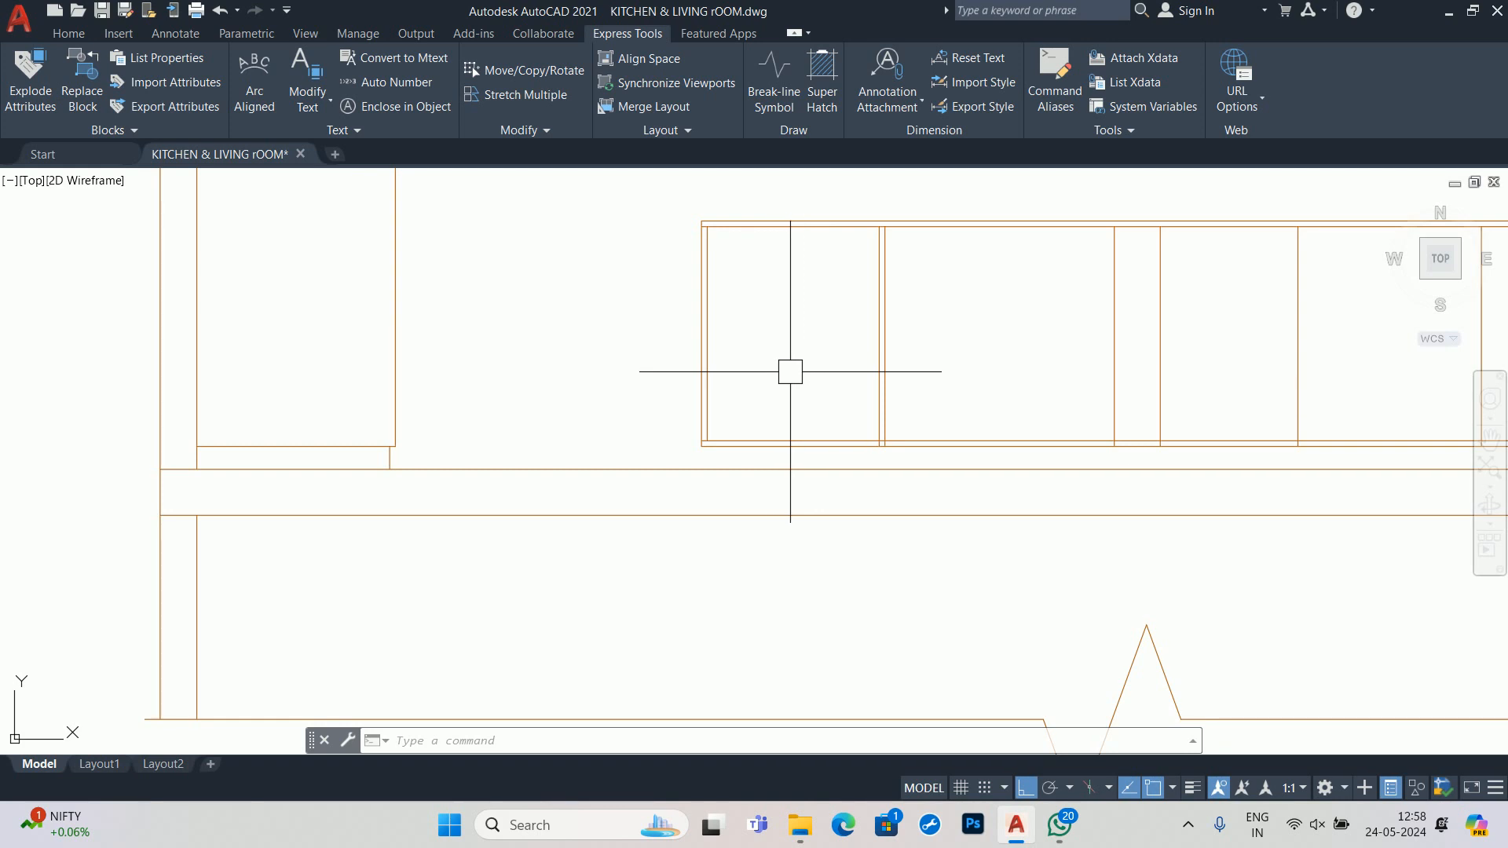
{"action": "type", "text": "tr"}
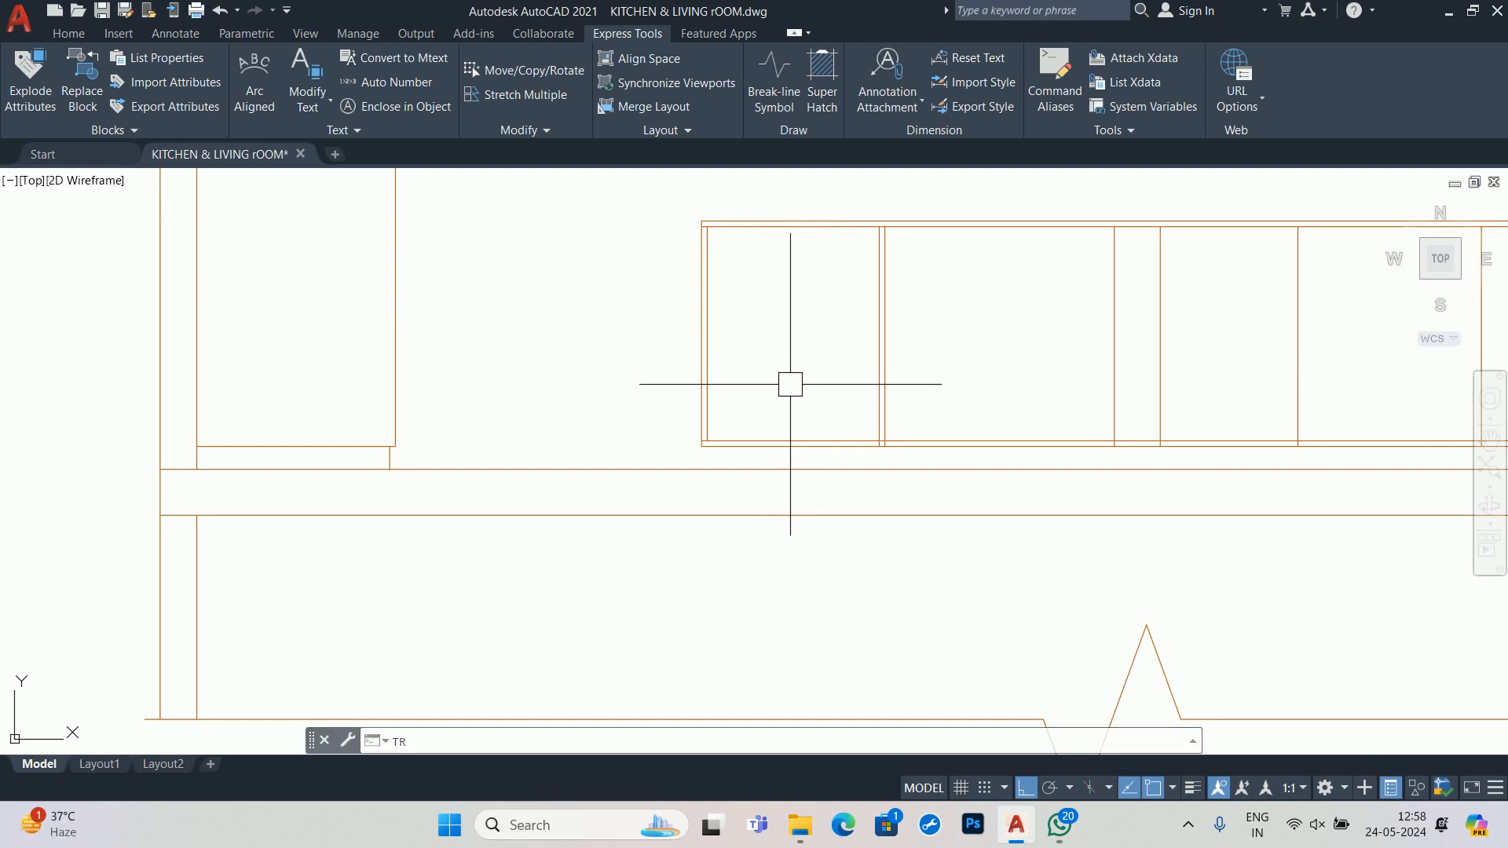
{"action": "key", "text": "Return"}
{"action": "scroll", "coordinate": [862, 417], "scroll_direction": "up", "scroll_amount": 5}
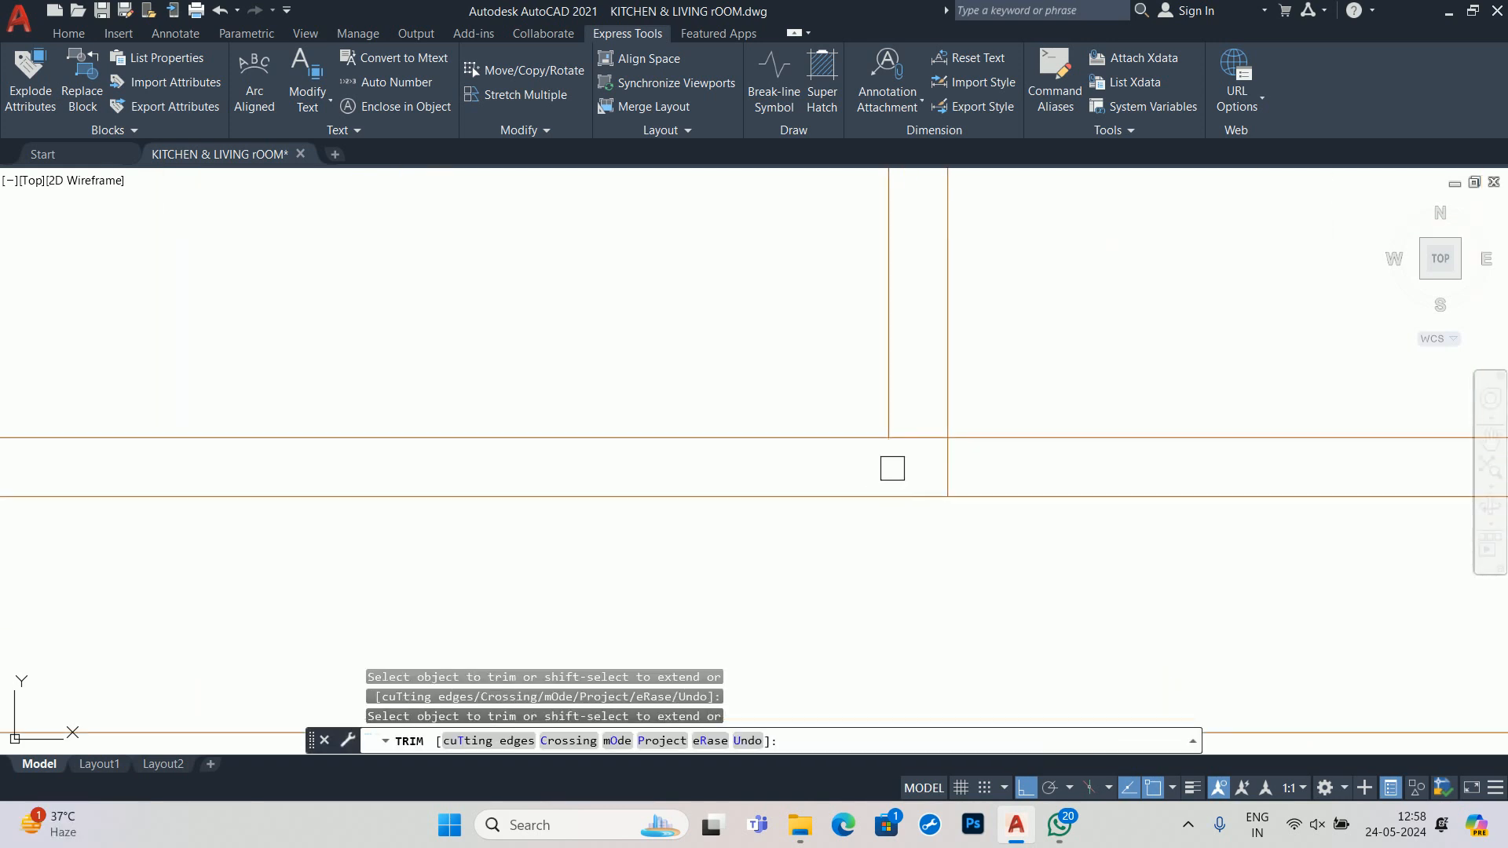
{"action": "left_click", "coordinate": [935, 469]}
{"action": "scroll", "coordinate": [933, 440], "scroll_direction": "down", "scroll_amount": 2}
{"action": "left_click", "coordinate": [956, 448]}
{"action": "scroll", "coordinate": [921, 316], "scroll_direction": "down", "scroll_amount": 3}
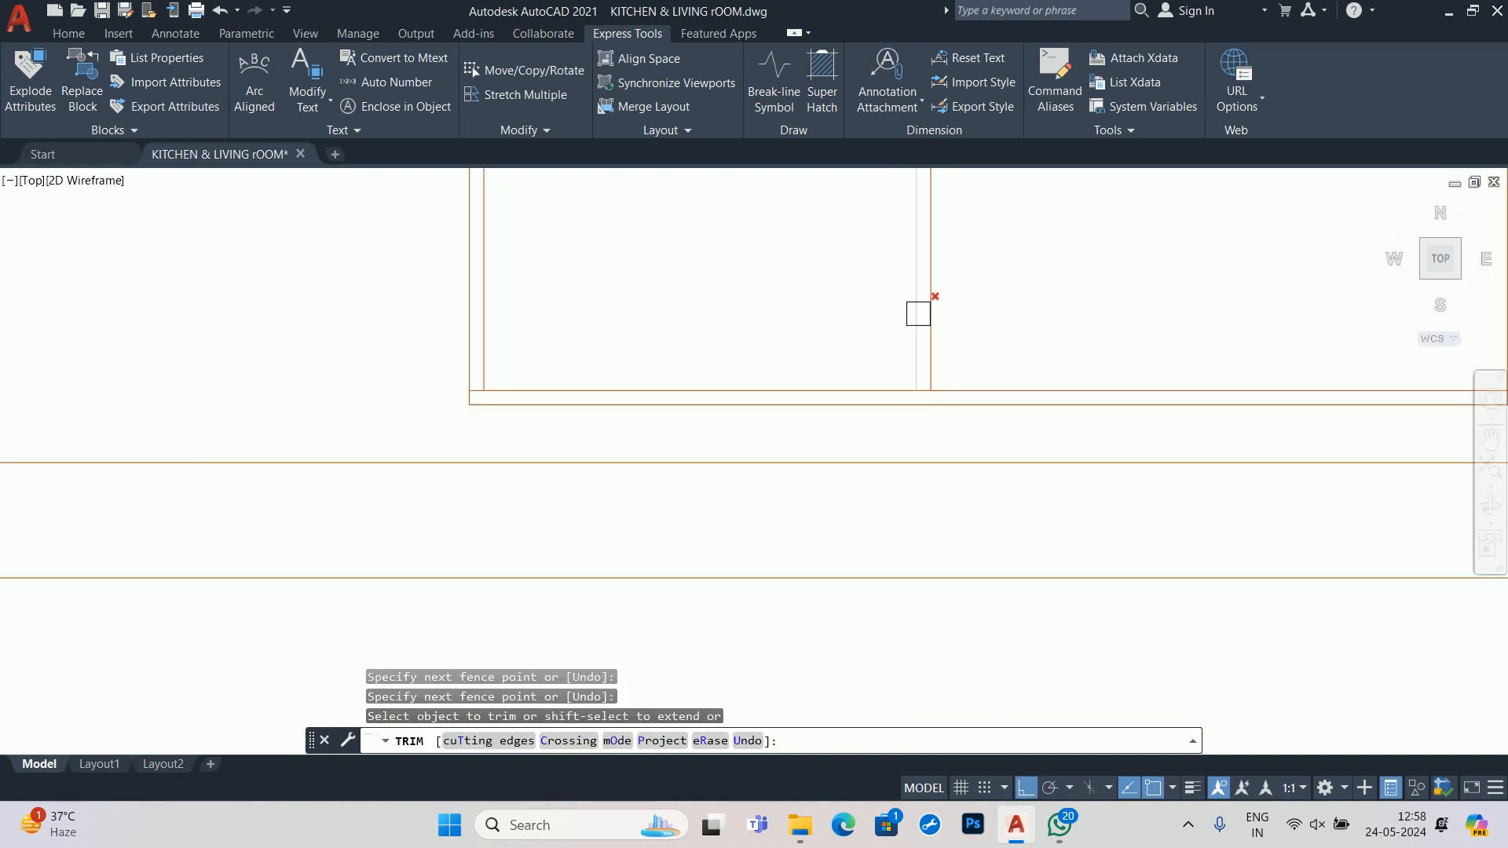
{"action": "middle_click_drag", "start_coordinate": [931, 236], "coordinate": [908, 465]}
{"action": "scroll", "coordinate": [927, 318], "scroll_direction": "up", "scroll_amount": 5}
{"action": "scroll", "coordinate": [748, 536], "scroll_direction": "down", "scroll_amount": 2}
{"action": "key", "text": "Escape"}
{"action": "middle_click_drag", "start_coordinate": [672, 559], "coordinate": [708, 399]}
{"action": "key", "text": "Escape"}
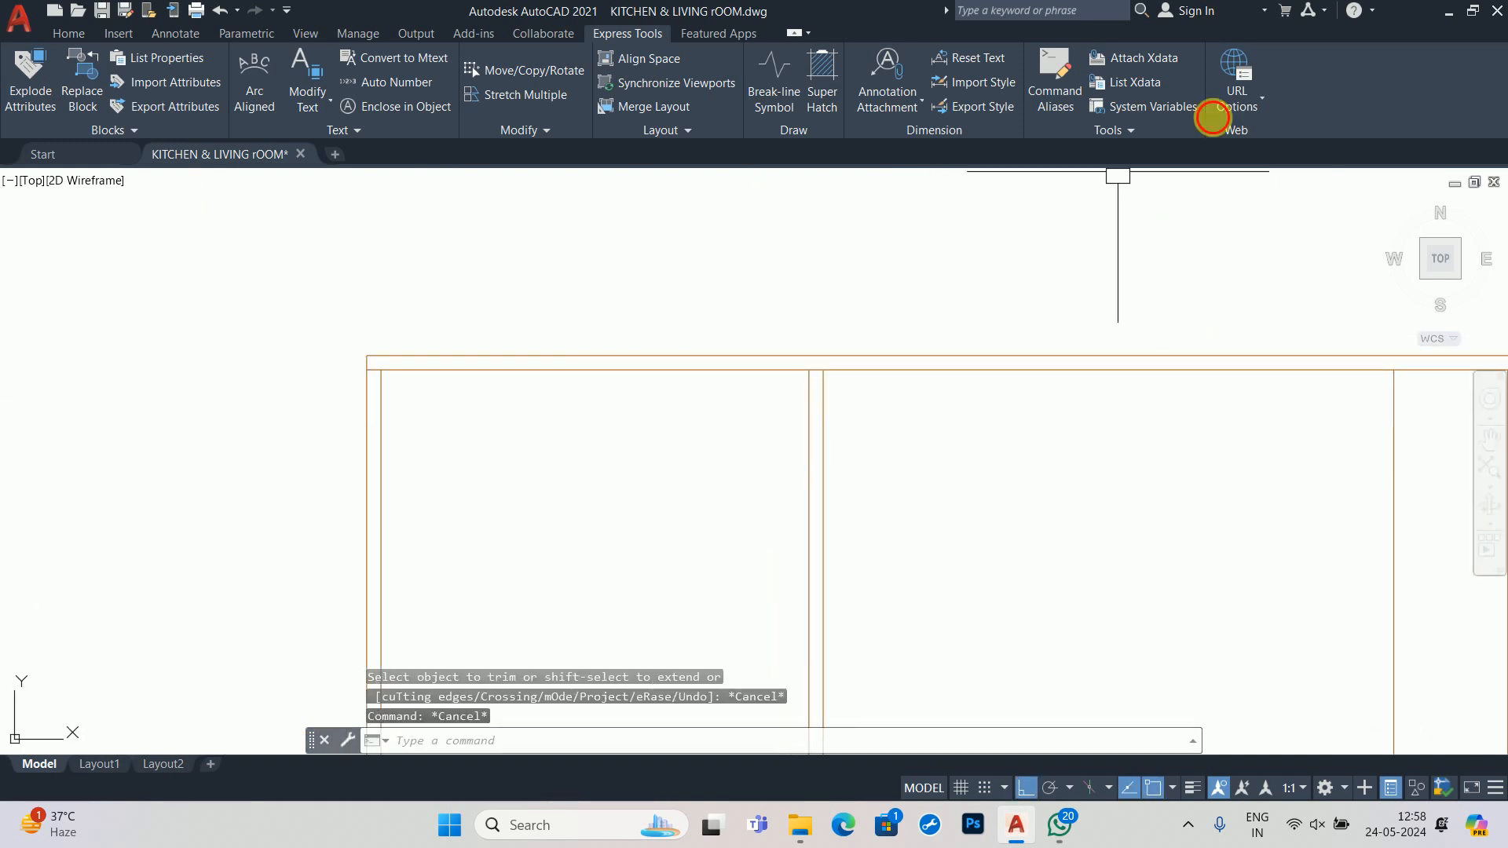
- Measure the clear width between the base cabinet's left side panel and the first partition
{"action": "left_click", "coordinate": [49, 33]}
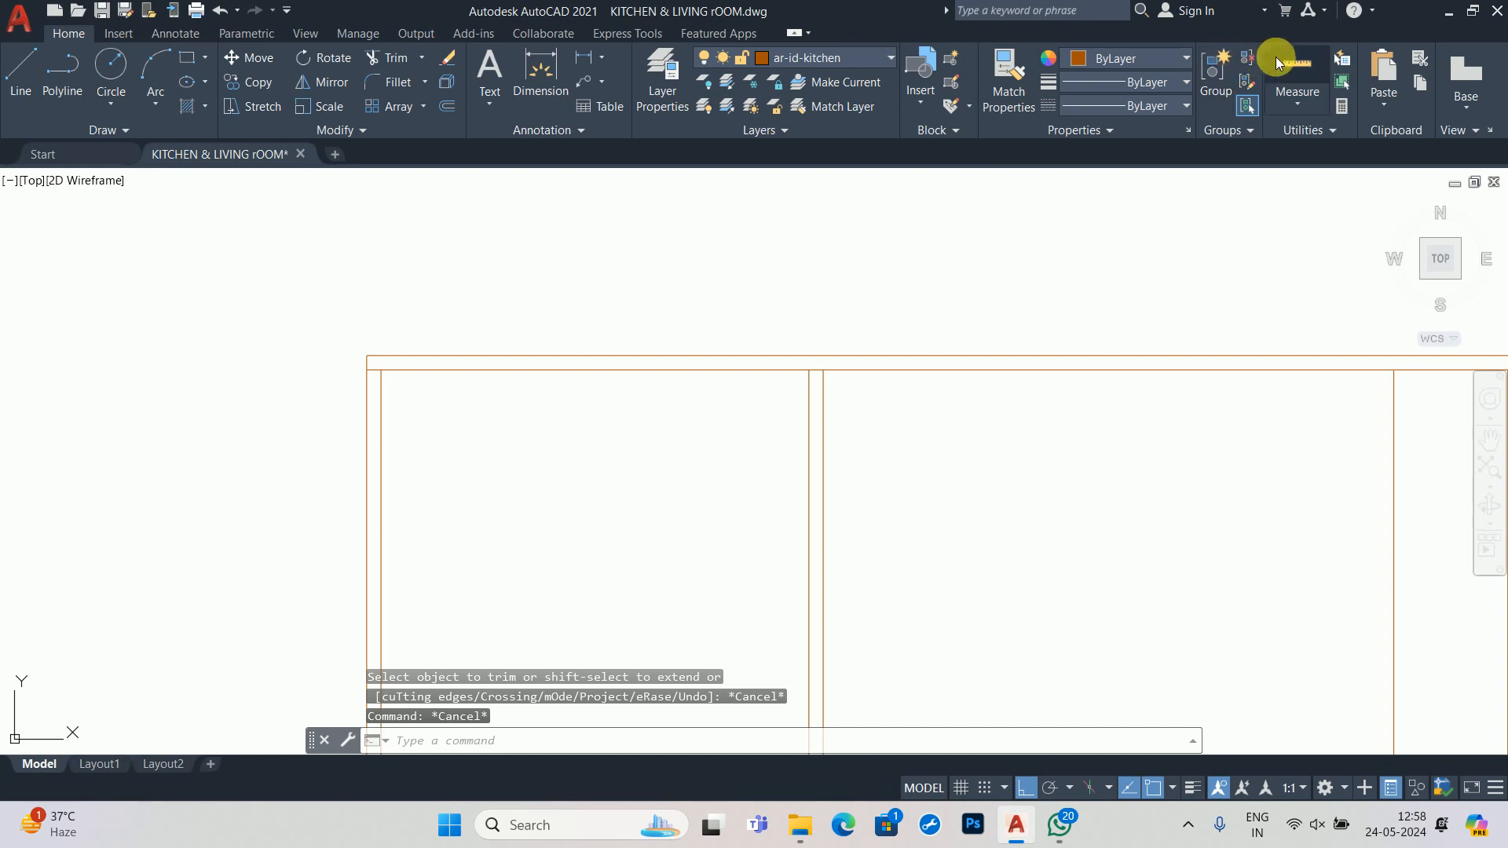
{"action": "left_click", "coordinate": [1297, 69]}
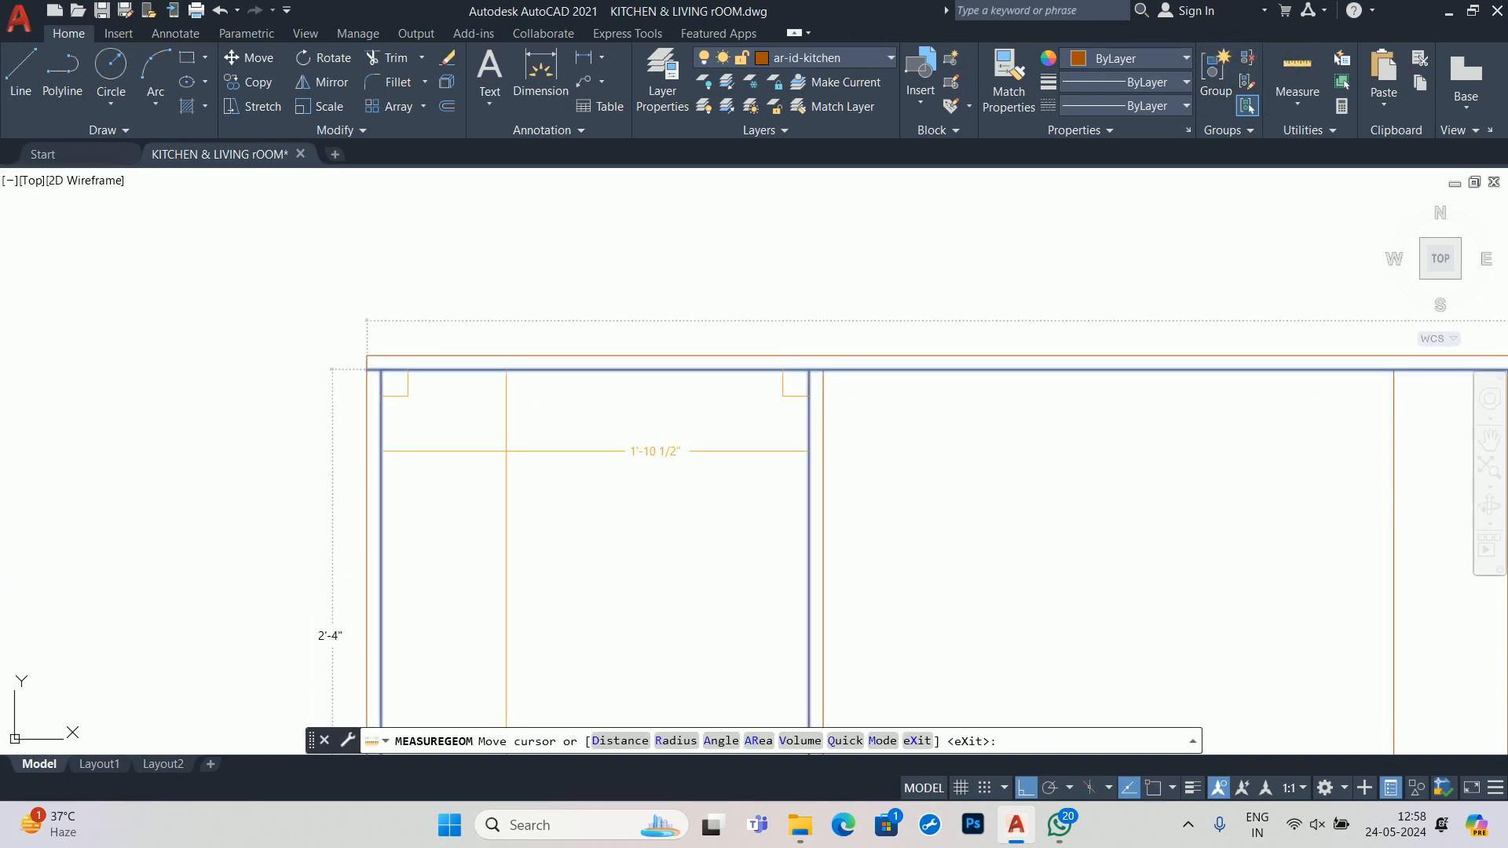
{"action": "key", "text": "Escape"}
{"action": "scroll", "coordinate": [707, 487], "scroll_direction": "down", "scroll_amount": 2}
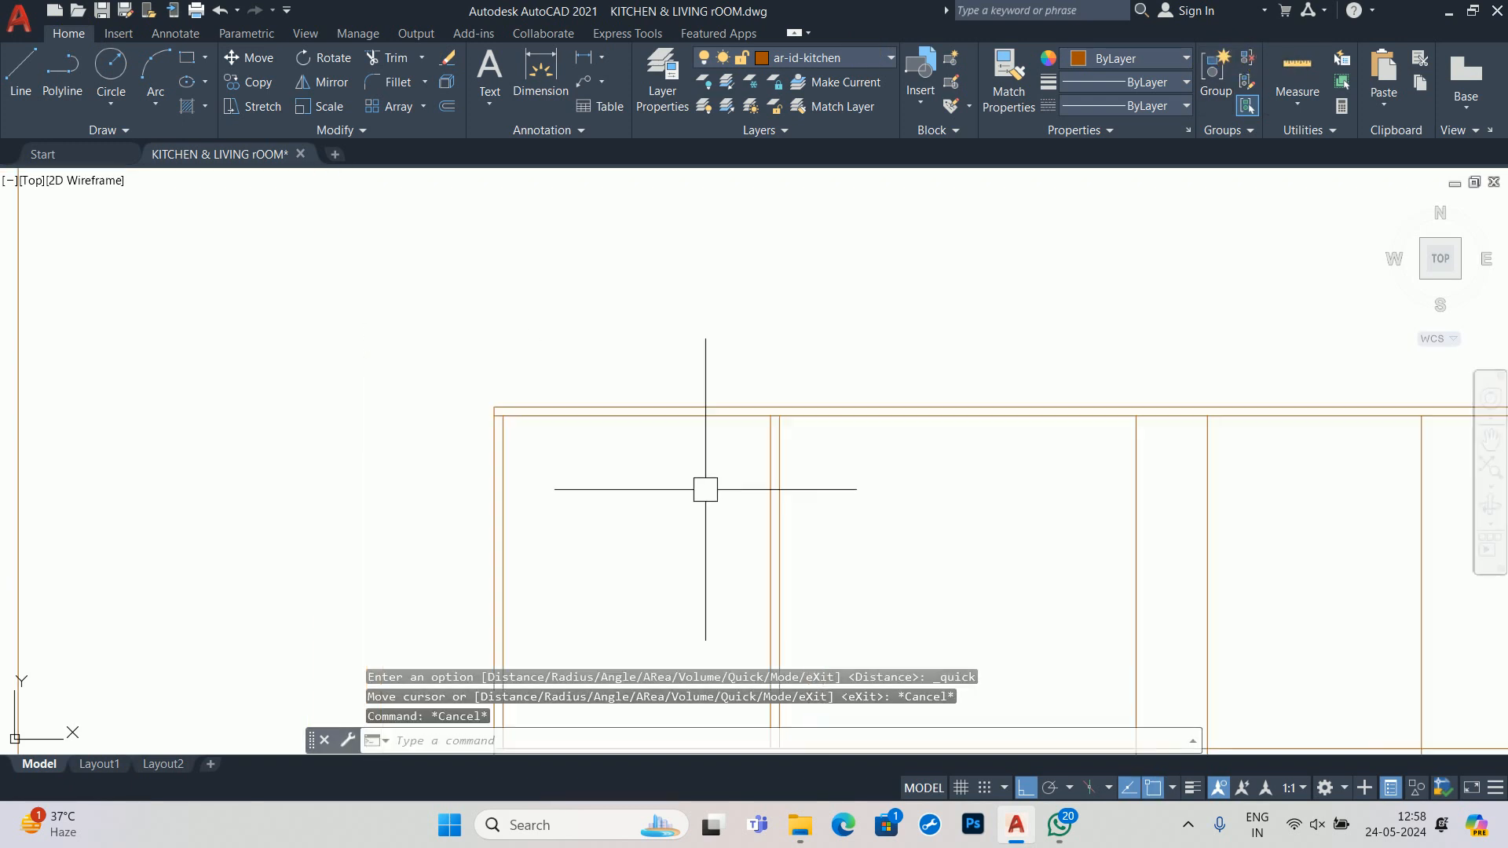
- Move both lines of the first partition 0.75 inch to the right and check the first compartment's clear width
{"action": "type", "text": "m"}
{"action": "key", "text": "Return"}
{"action": "left_click", "coordinate": [819, 459]}
{"action": "left_click", "coordinate": [724, 397]}
{"action": "key", "text": "Return"}
{"action": "left_click", "coordinate": [609, 473]}
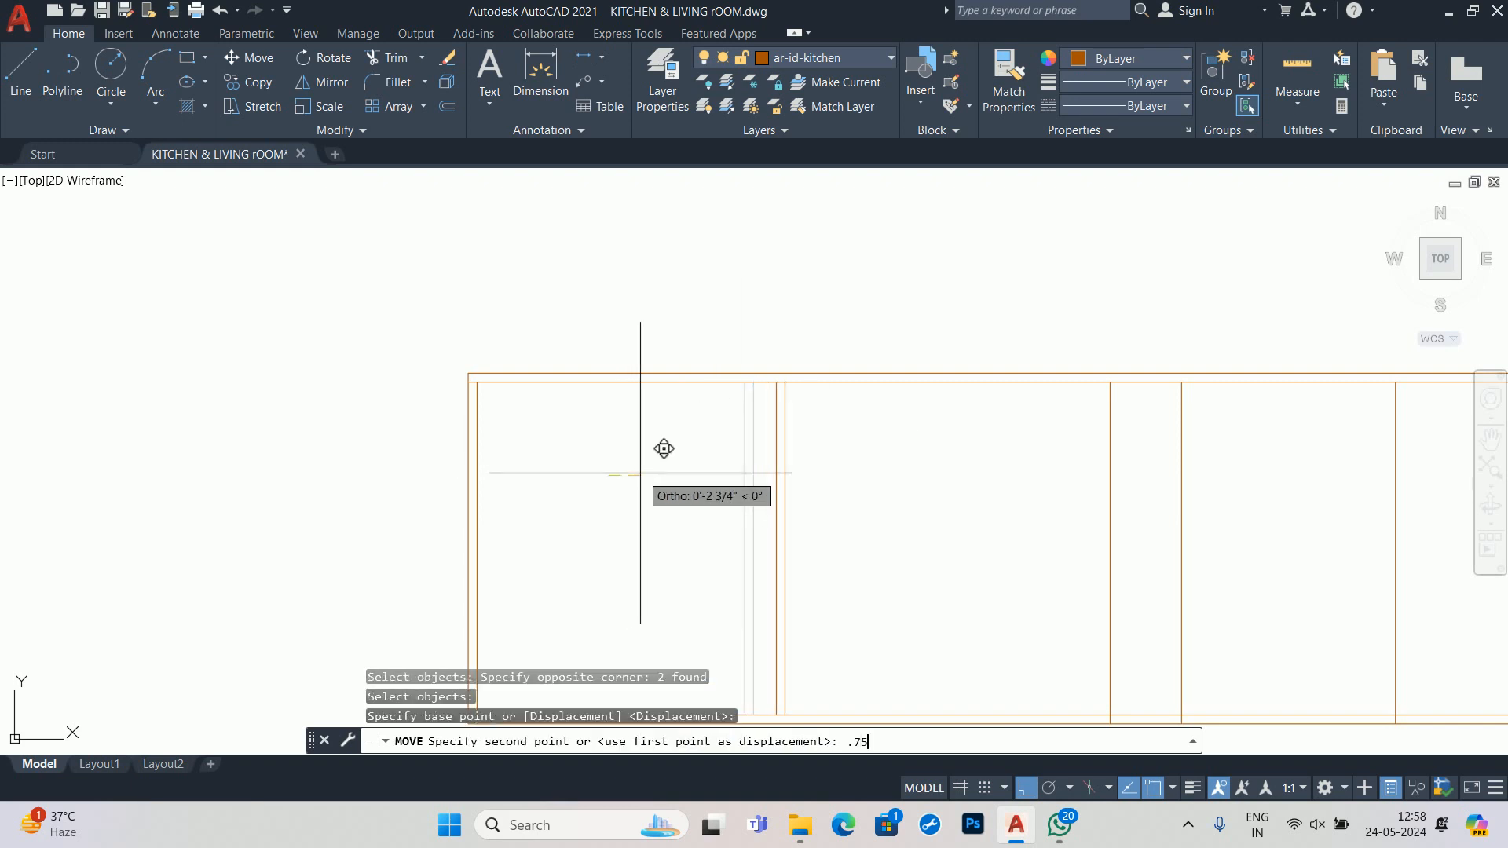
{"action": "type", "text": ".75"}
{"action": "key", "text": "Return"}
{"action": "left_click", "coordinate": [1295, 64]}
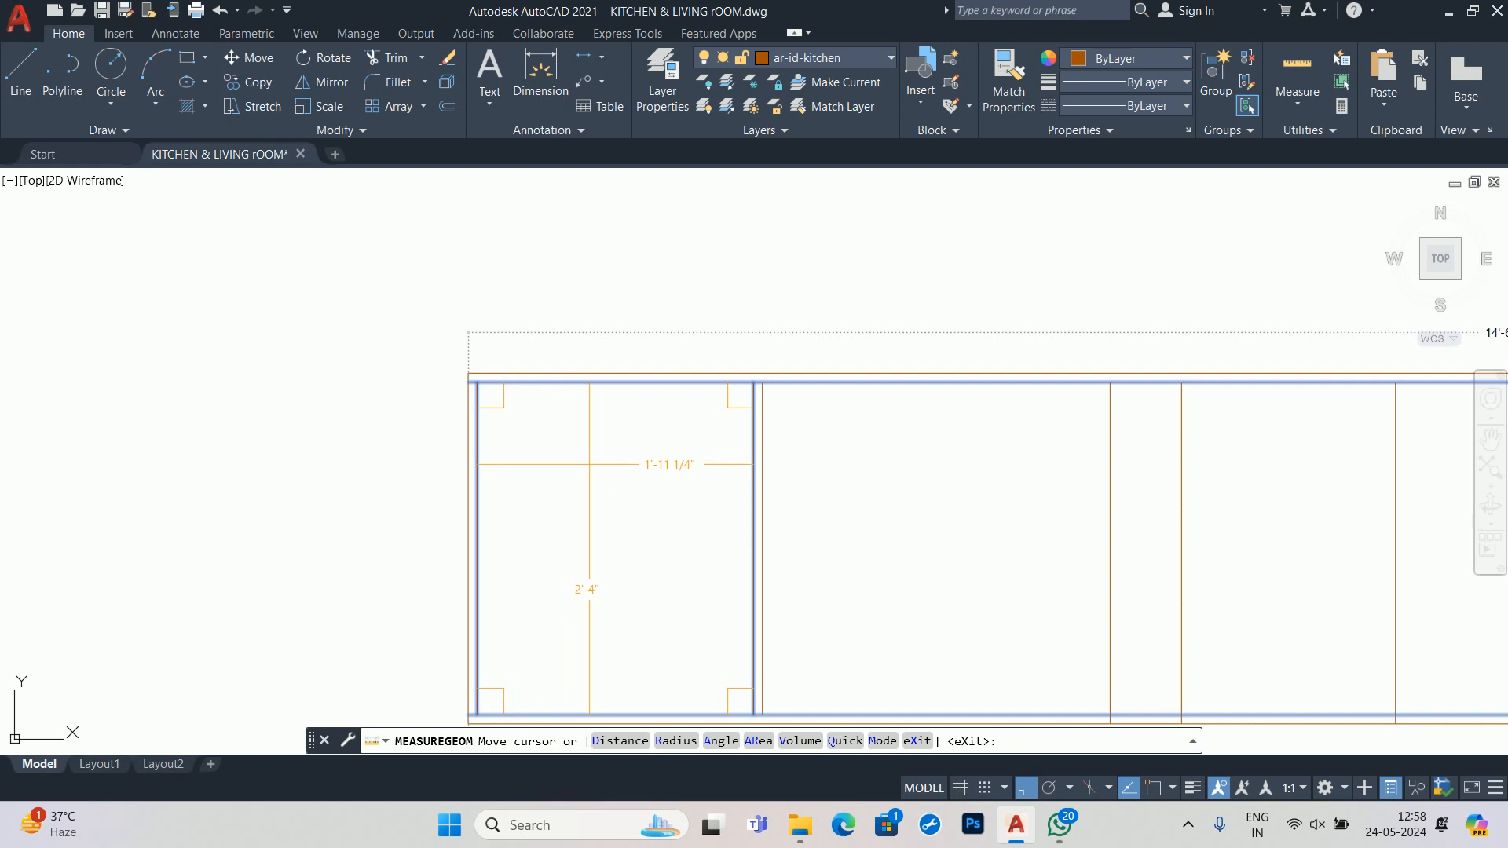
{"action": "key", "text": "Escape"}
- Shift the first partition another 0.75 inch to the right and measure the first compartment again
{"action": "type", "text": "m"}
{"action": "key", "text": "Return"}
{"action": "left_click", "coordinate": [839, 505]}
{"action": "left_click", "coordinate": [644, 452]}
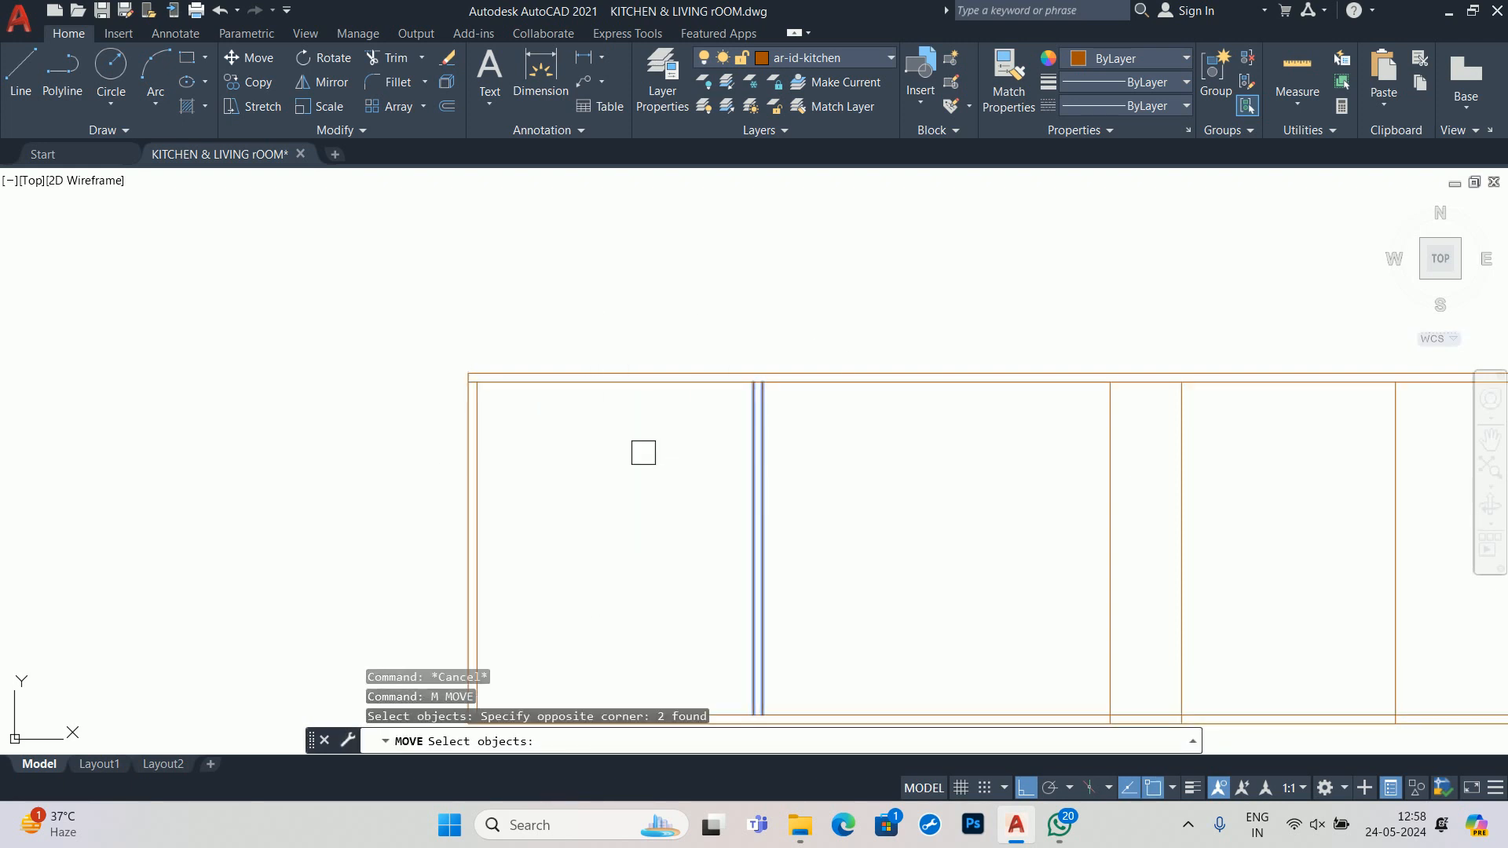
{"action": "key", "text": "Return"}
{"action": "left_click", "coordinate": [633, 505]}
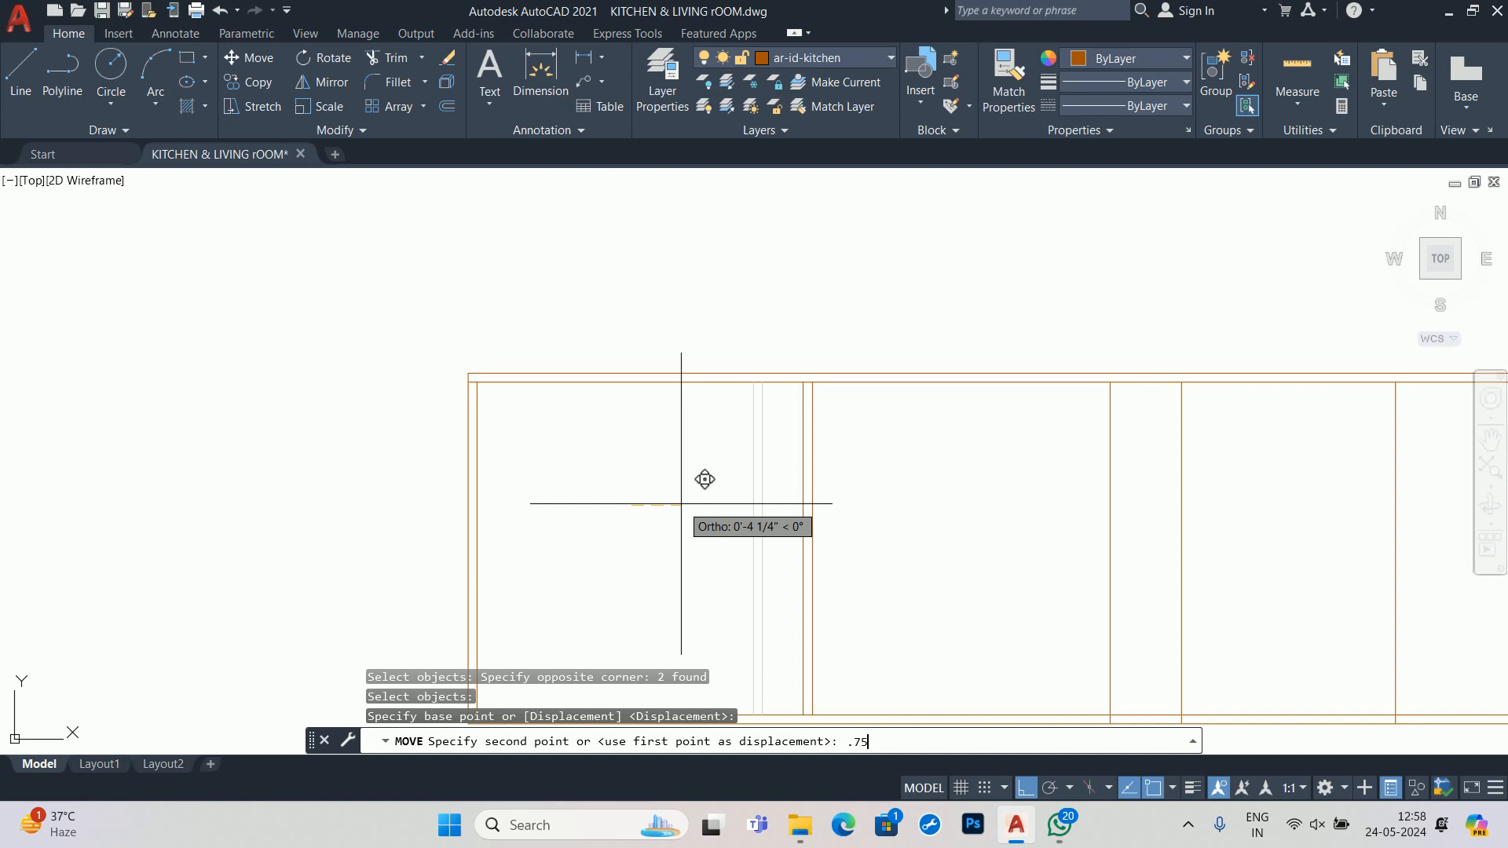
{"action": "type", "text": ".75"}
{"action": "key", "text": "Return"}
{"action": "key", "text": "Escape"}
{"action": "key", "text": "Escape"}
{"action": "left_click", "coordinate": [1298, 66]}
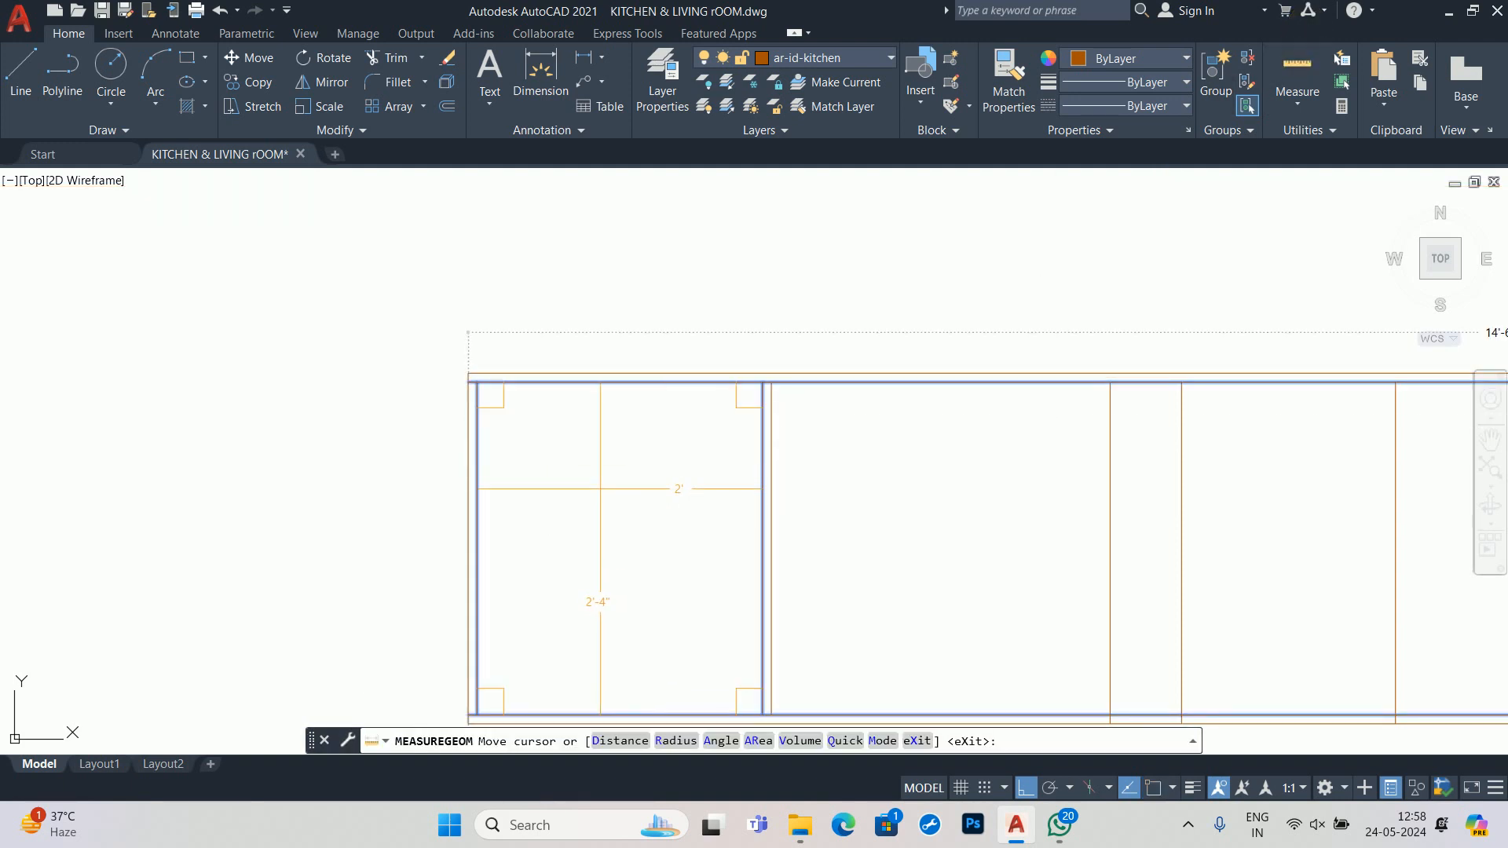
{"action": "key", "text": "Escape"}
{"action": "key", "text": "Escape"}
- Offset the second base cabinet divider 0.75 inch to the right to give the partition its thickness
{"action": "scroll", "coordinate": [713, 481], "scroll_direction": "down", "scroll_amount": 6}
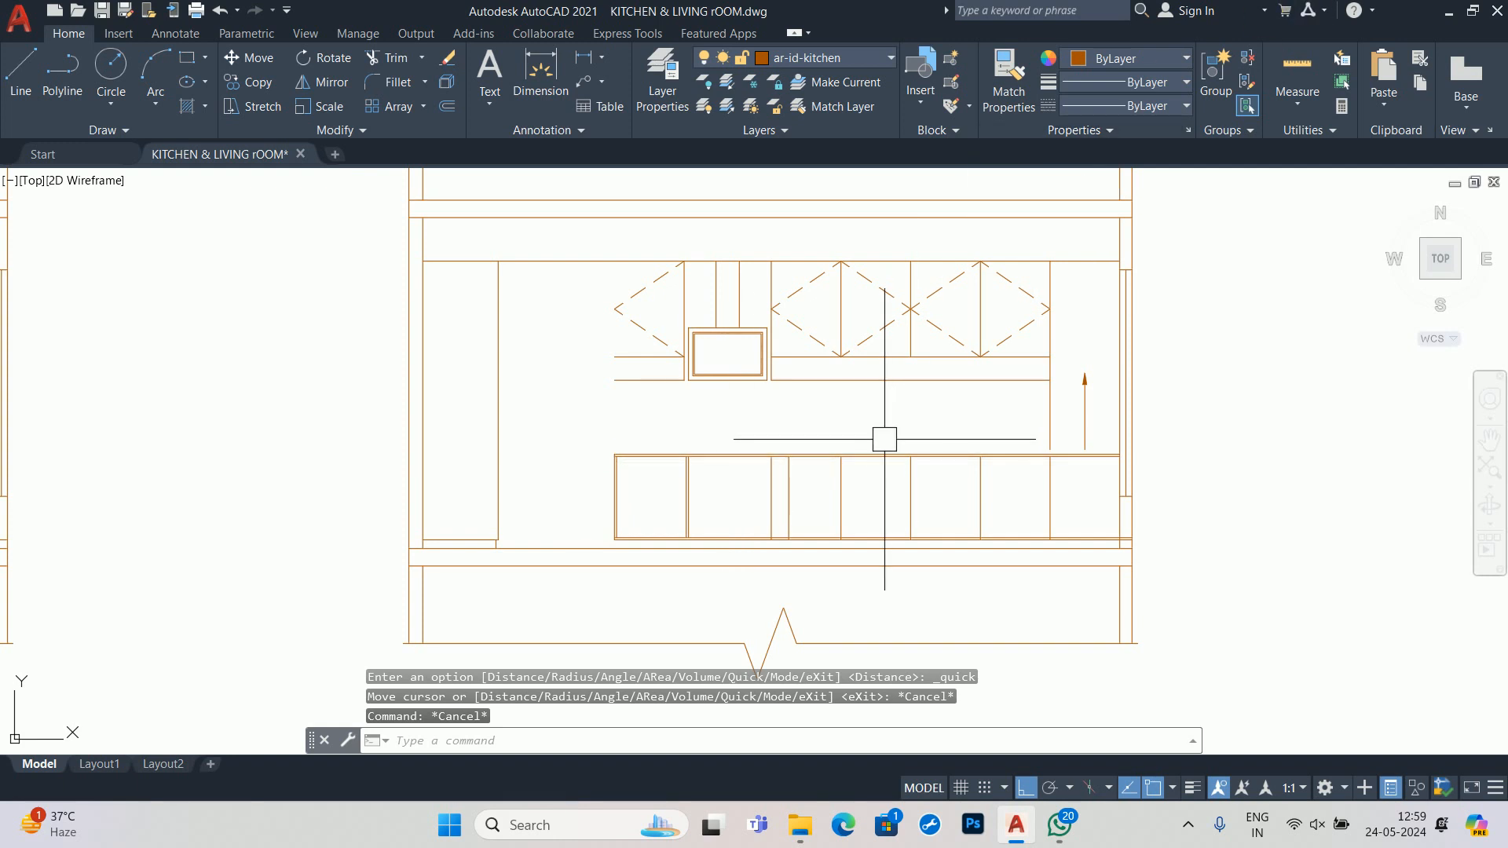
{"action": "type", "text": "o"}
{"action": "key", "text": "Return"}
{"action": "type", "text": ".75"}
{"action": "key", "text": "Return"}
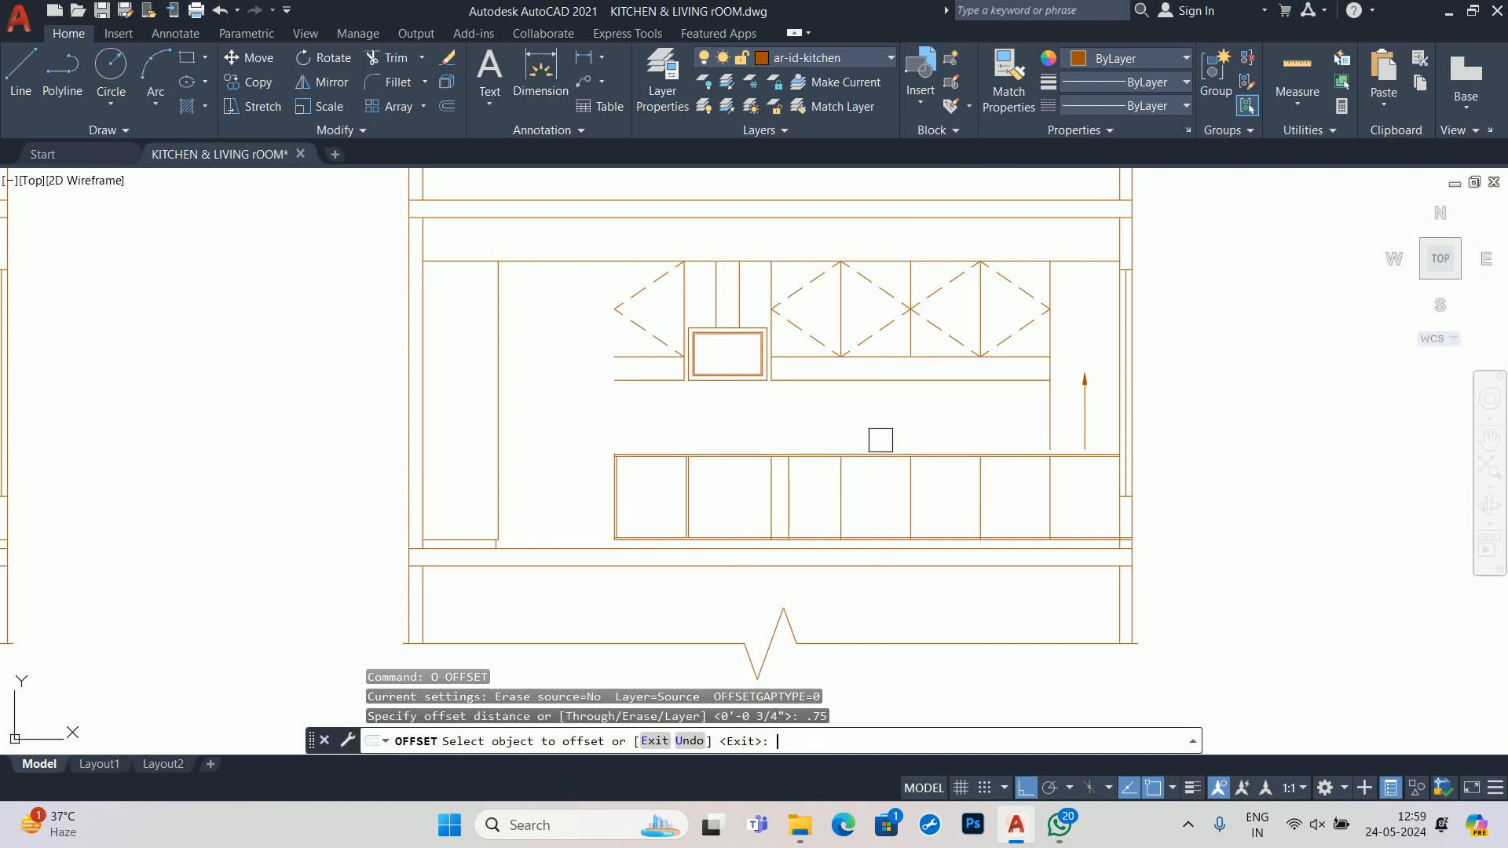
{"action": "scroll", "coordinate": [881, 440], "scroll_direction": "up", "scroll_amount": 4}
{"action": "left_click", "coordinate": [864, 364]}
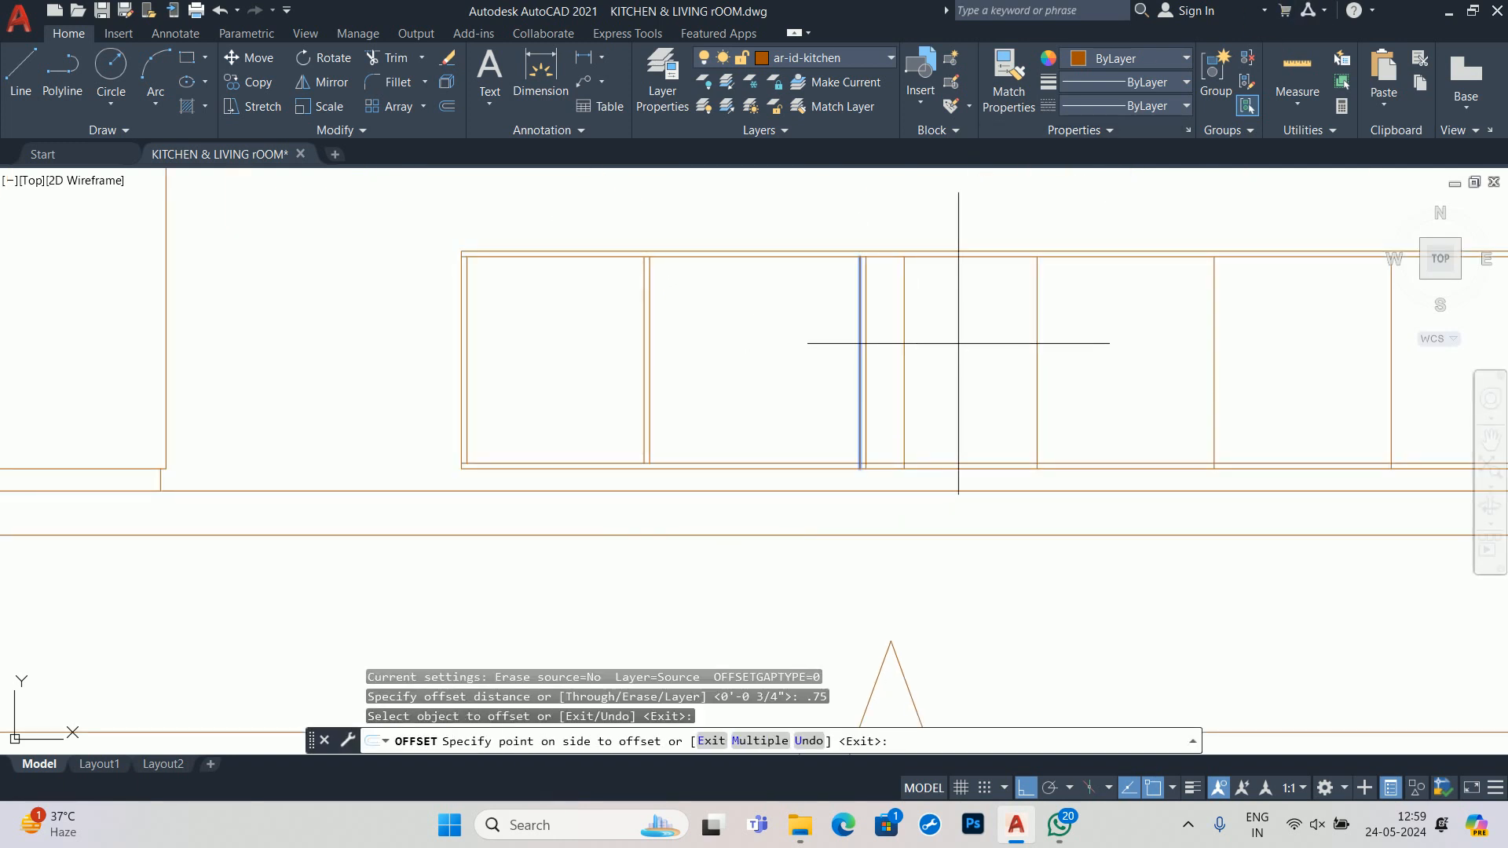
{"action": "left_click", "coordinate": [960, 338]}
{"action": "key", "text": "Escape"}
- Measure the clear width of the compartment between the first and second partitions
{"action": "left_click", "coordinate": [1346, 63]}
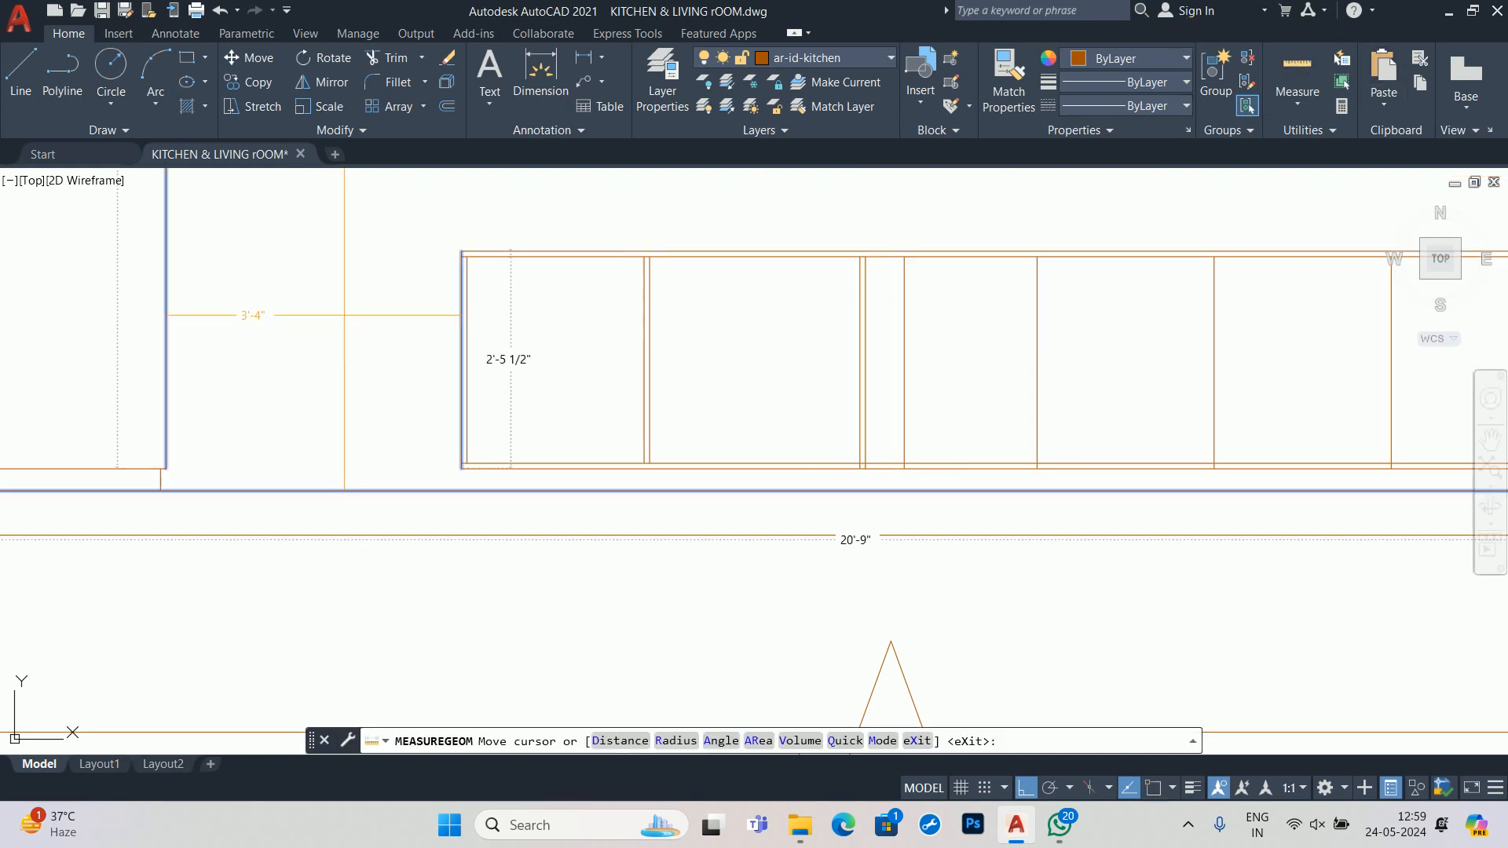
{"action": "scroll", "coordinate": [752, 282], "scroll_direction": "up", "scroll_amount": 3}
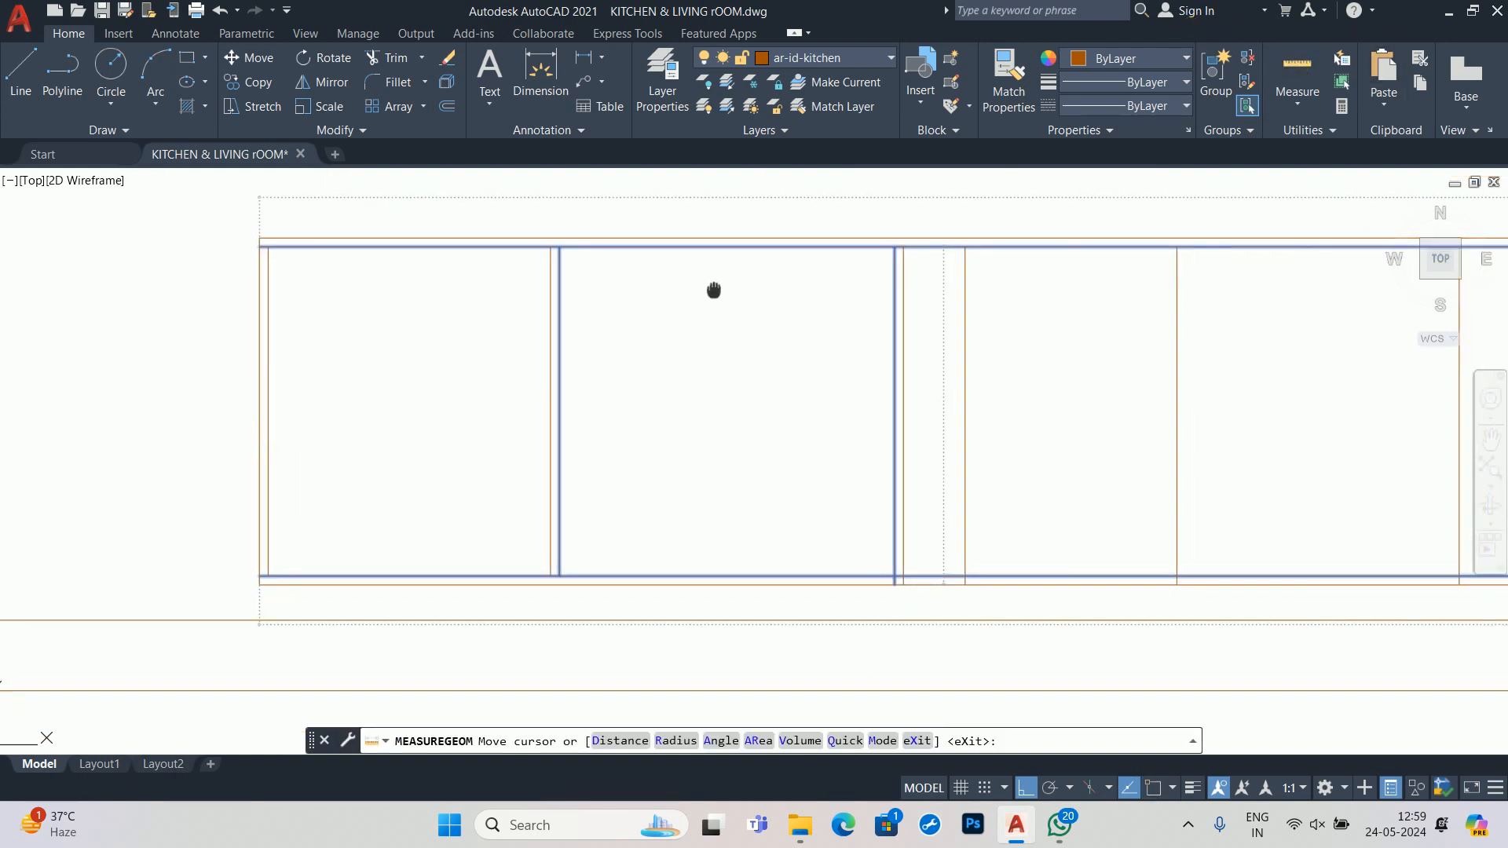
{"action": "key", "text": "Escape"}
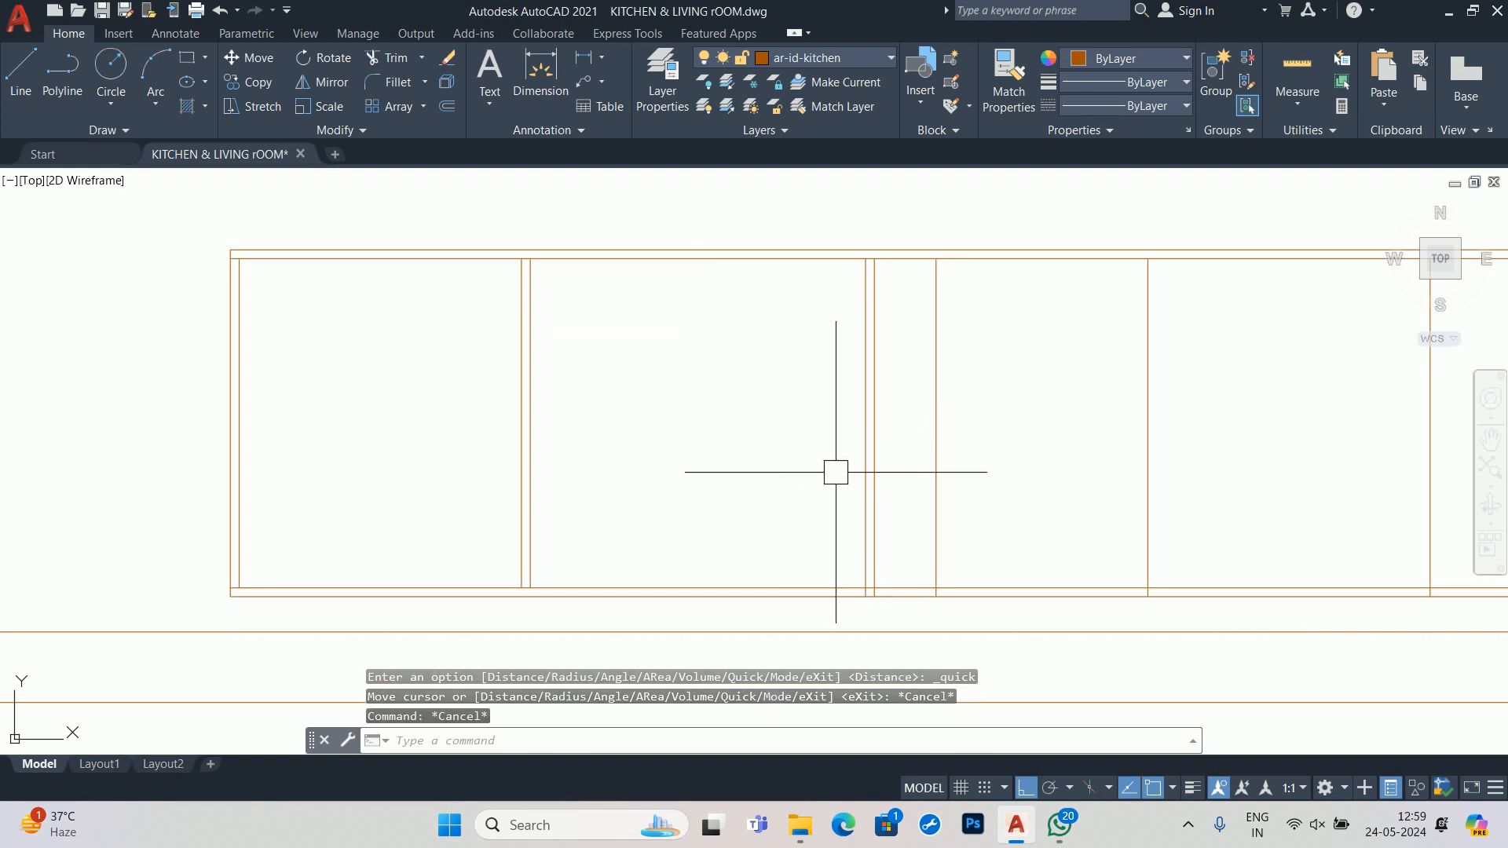
{"action": "type", "text": "s"}
{"action": "key", "text": "Return"}
{"action": "left_click", "coordinate": [884, 629]}
{"action": "key", "text": "Escape"}
{"action": "key", "text": "Escape"}
- Stretch both lines of the second partition 1.5 inches to the right
{"action": "scroll", "coordinate": [888, 603], "scroll_direction": "up", "scroll_amount": 2}
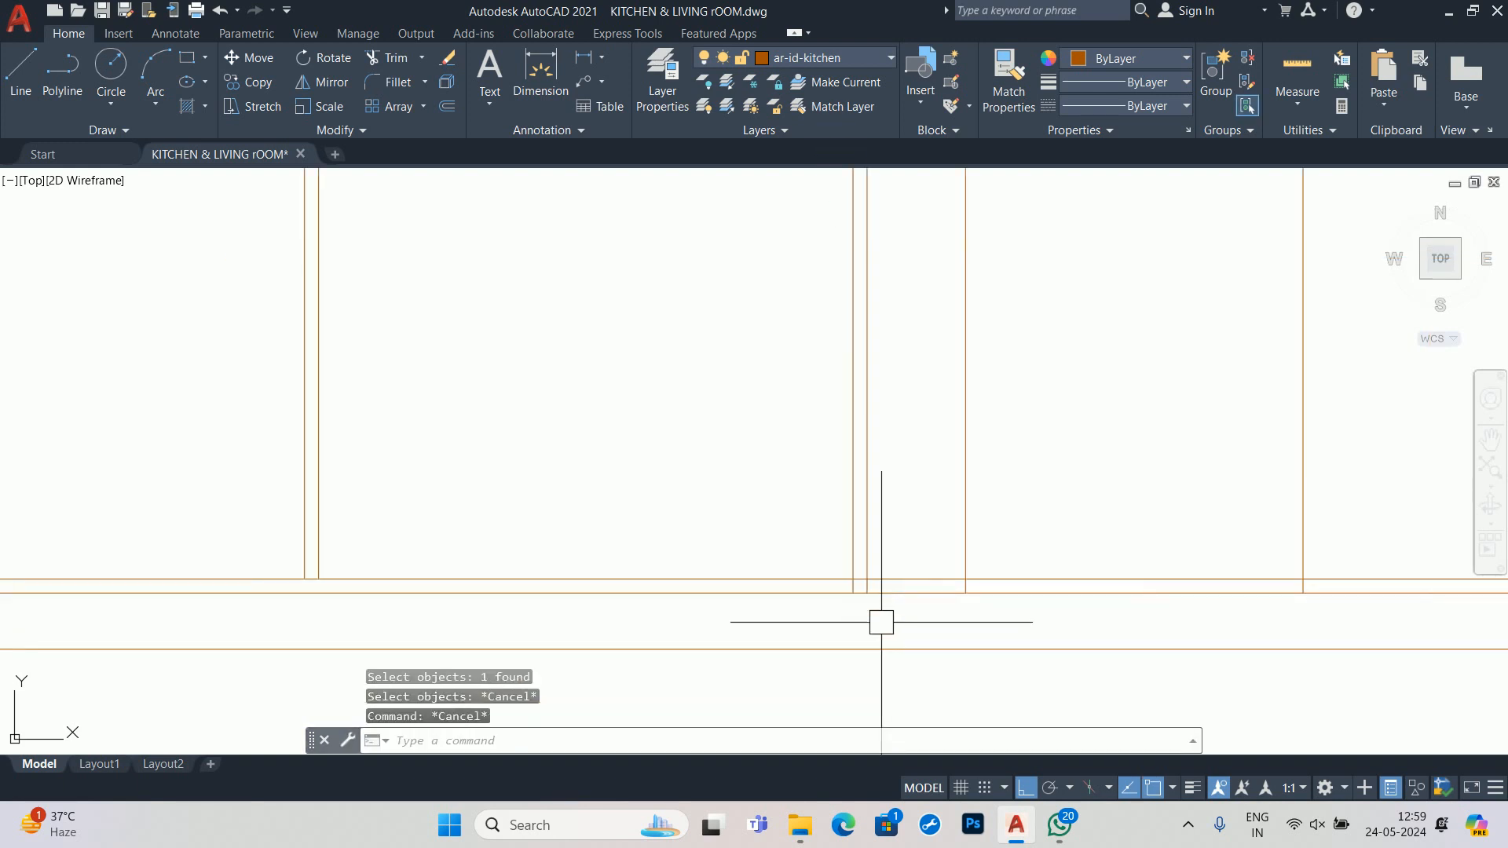
{"action": "key", "text": "space"}
{"action": "left_click", "coordinate": [889, 616]}
{"action": "scroll", "coordinate": [779, 684], "scroll_direction": "down", "scroll_amount": 2}
{"action": "left_click", "coordinate": [800, 232]}
{"action": "key", "text": "Return"}
{"action": "left_click", "coordinate": [624, 464]}
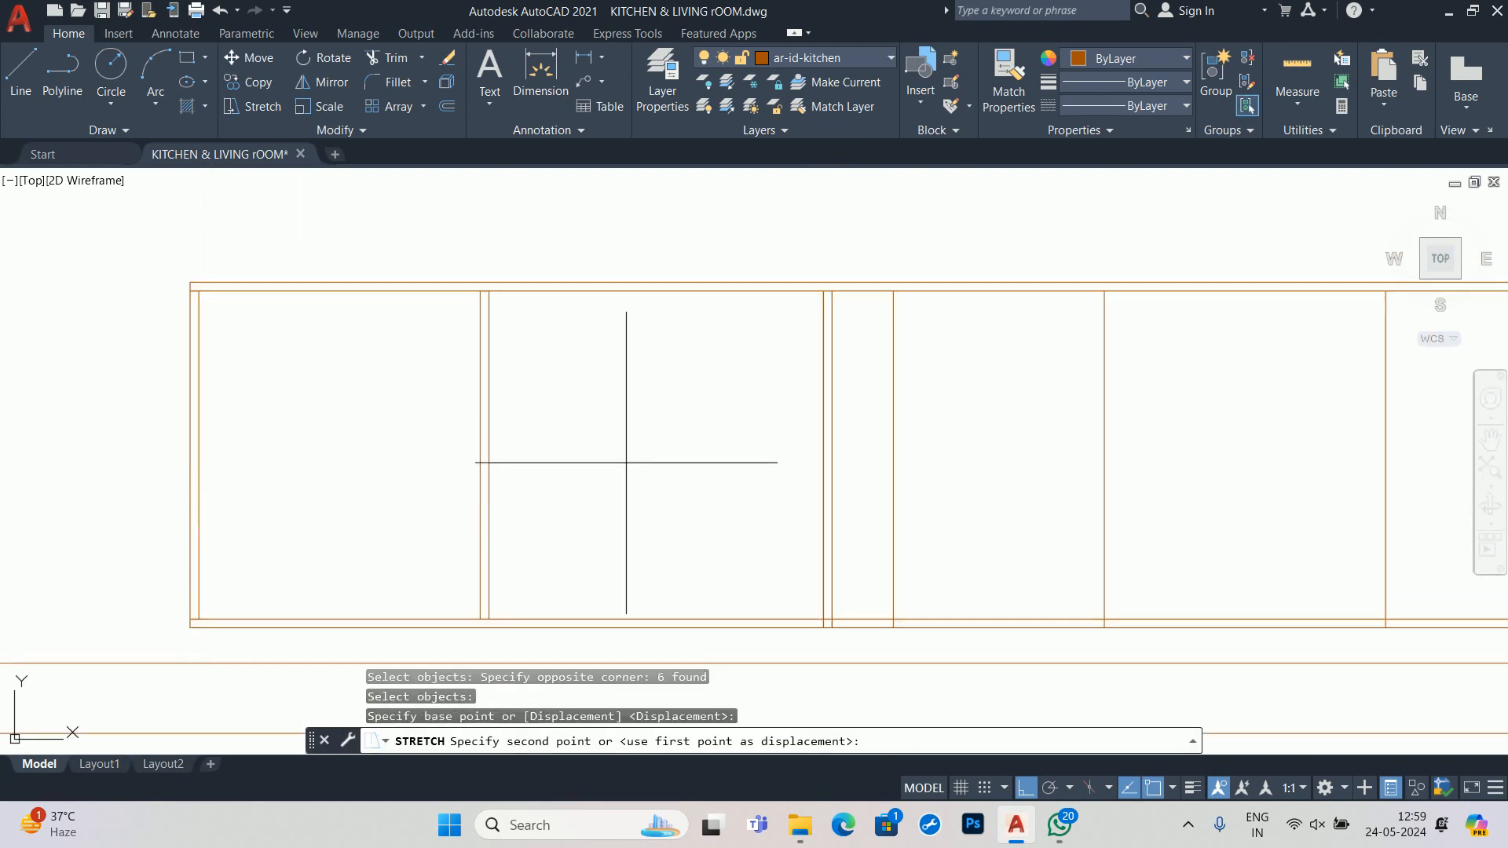
{"action": "type", "text": "1.5"}
{"action": "key", "text": "Return"}
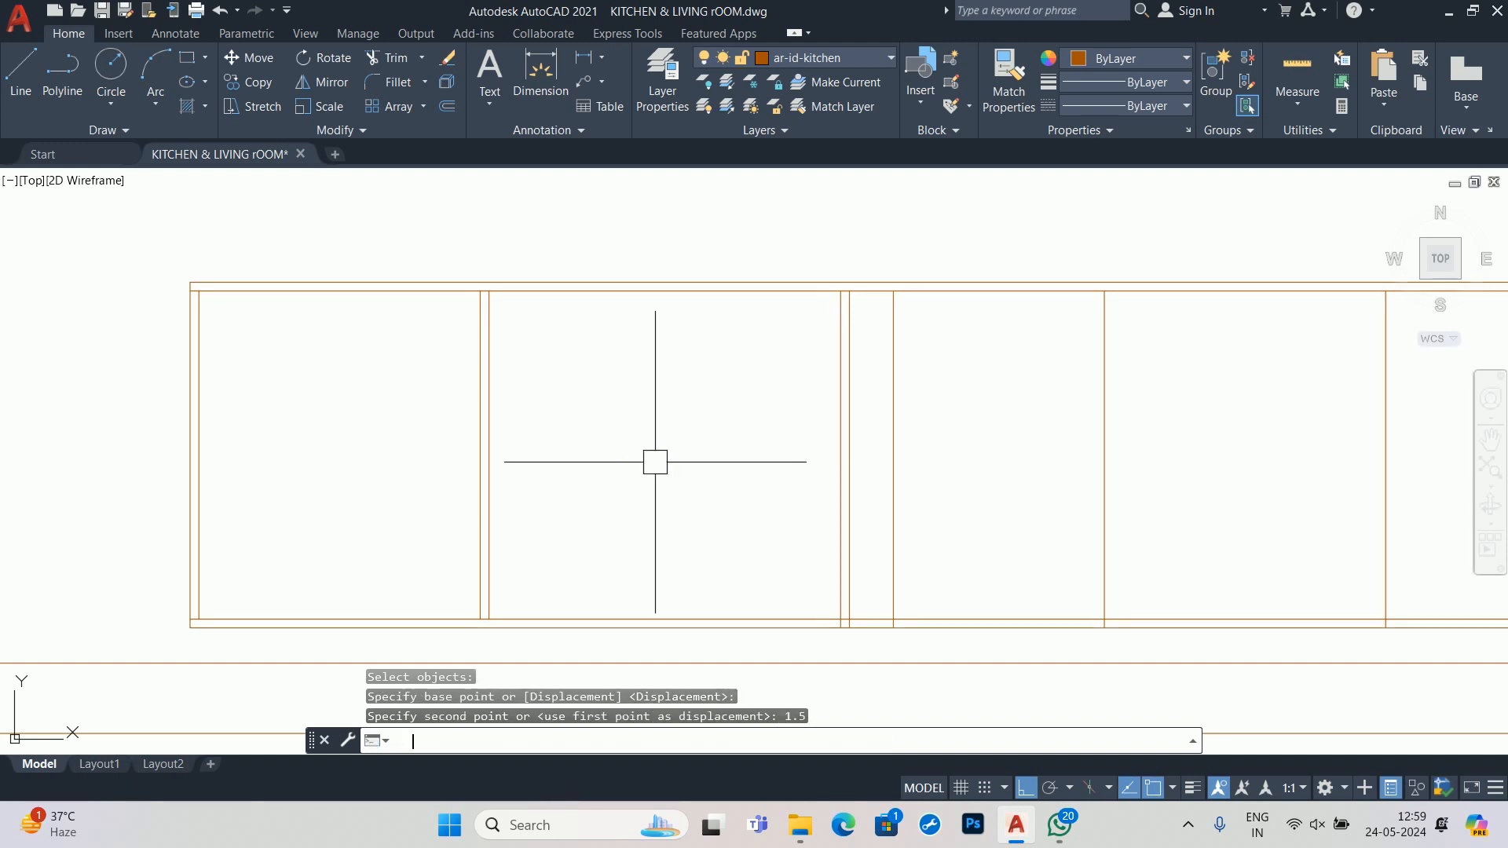
- Measure the base cabinet compartments and the narrow gap between the second partition and the next divider
{"action": "left_click", "coordinate": [1298, 64]}
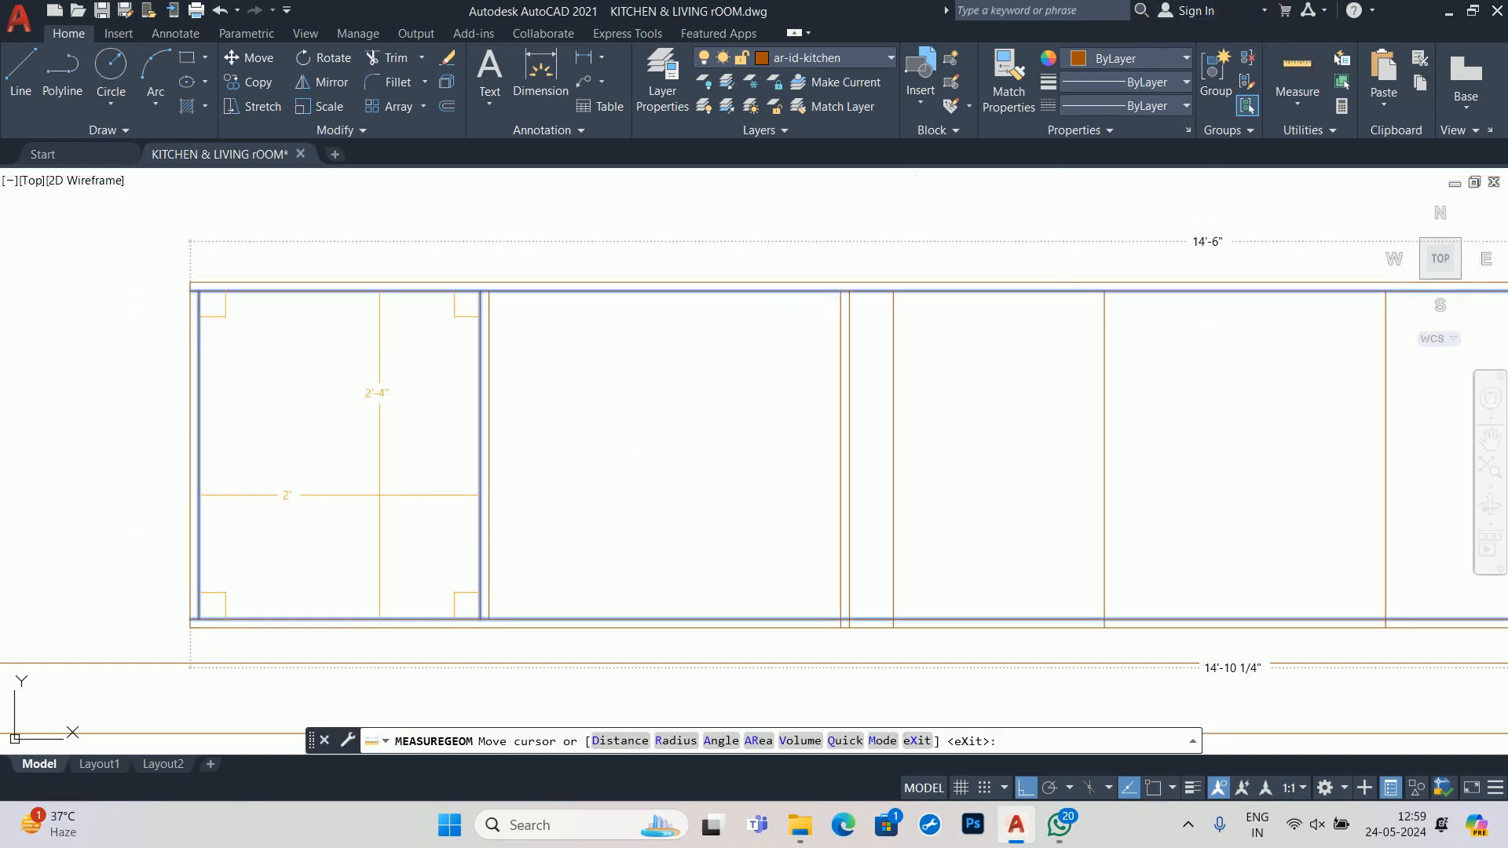
{"action": "key", "text": "Escape"}
{"action": "key", "text": "Escape"}
{"action": "middle_click_drag", "start_coordinate": [777, 368], "coordinate": [445, 446]}
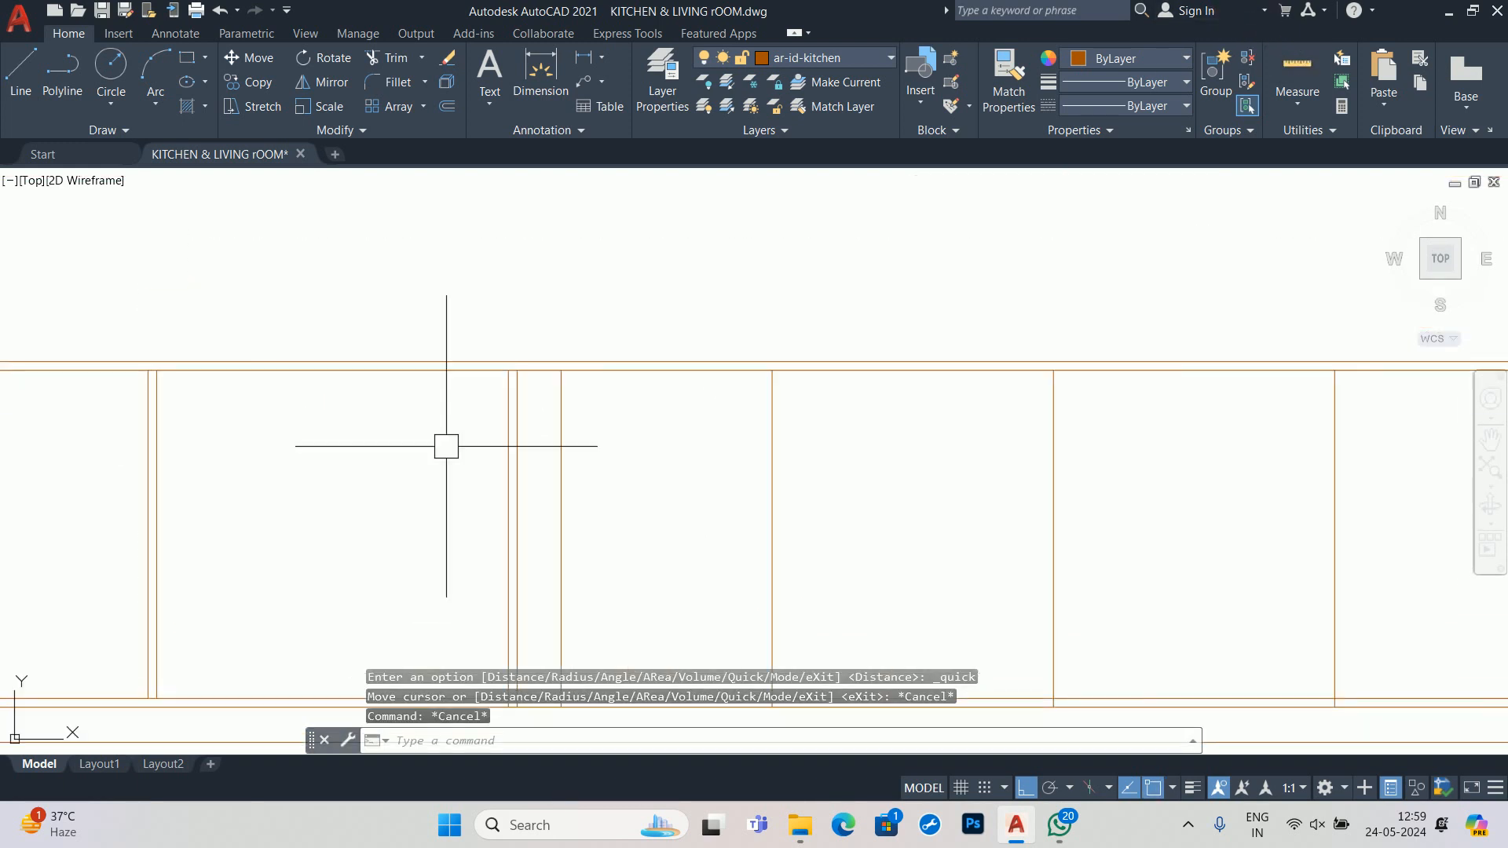
{"action": "left_click", "coordinate": [1297, 64]}
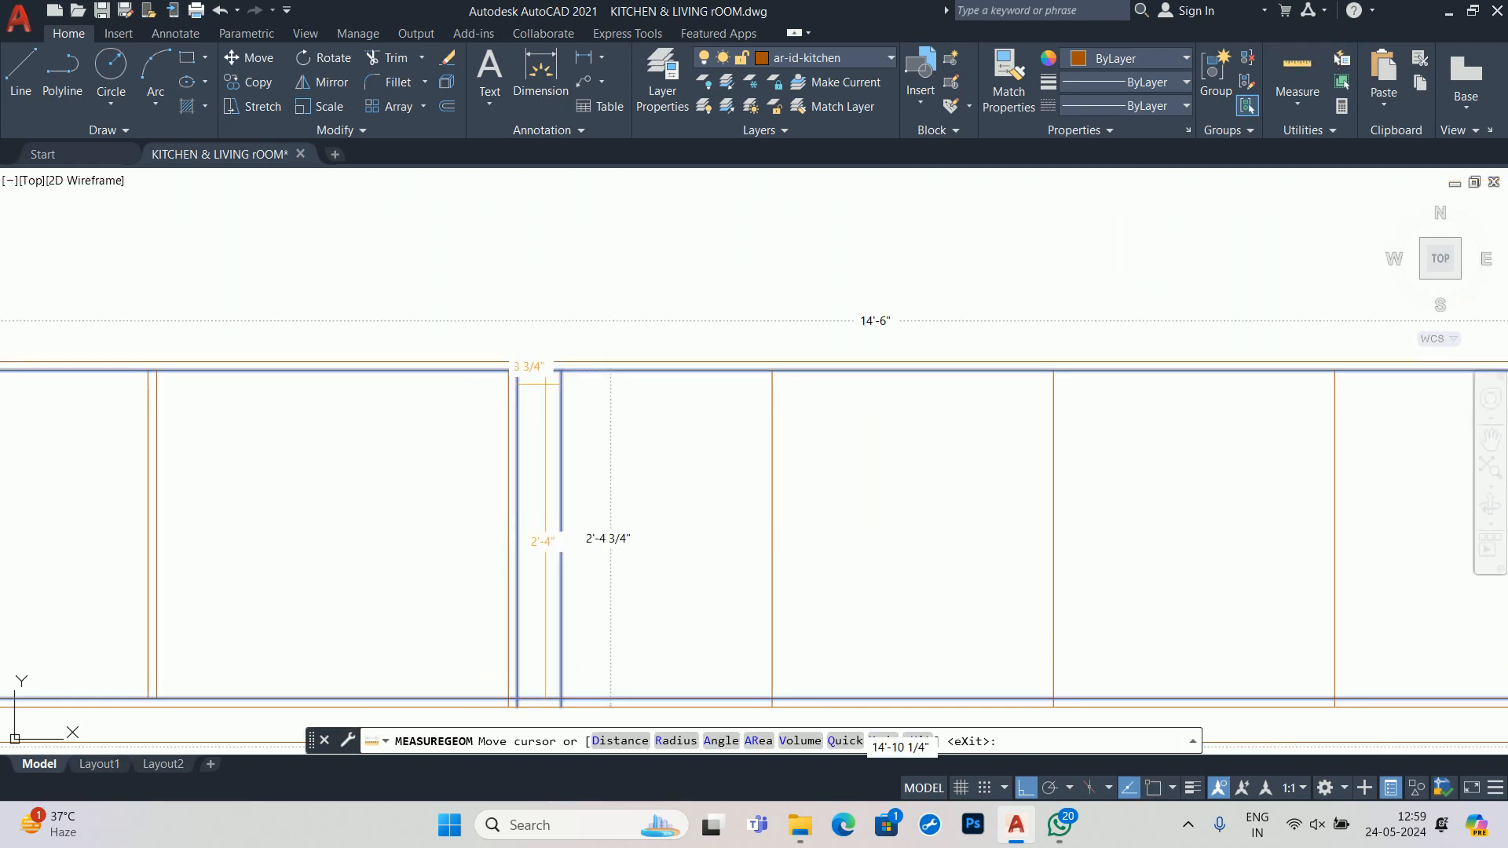
{"action": "key", "text": "Escape"}
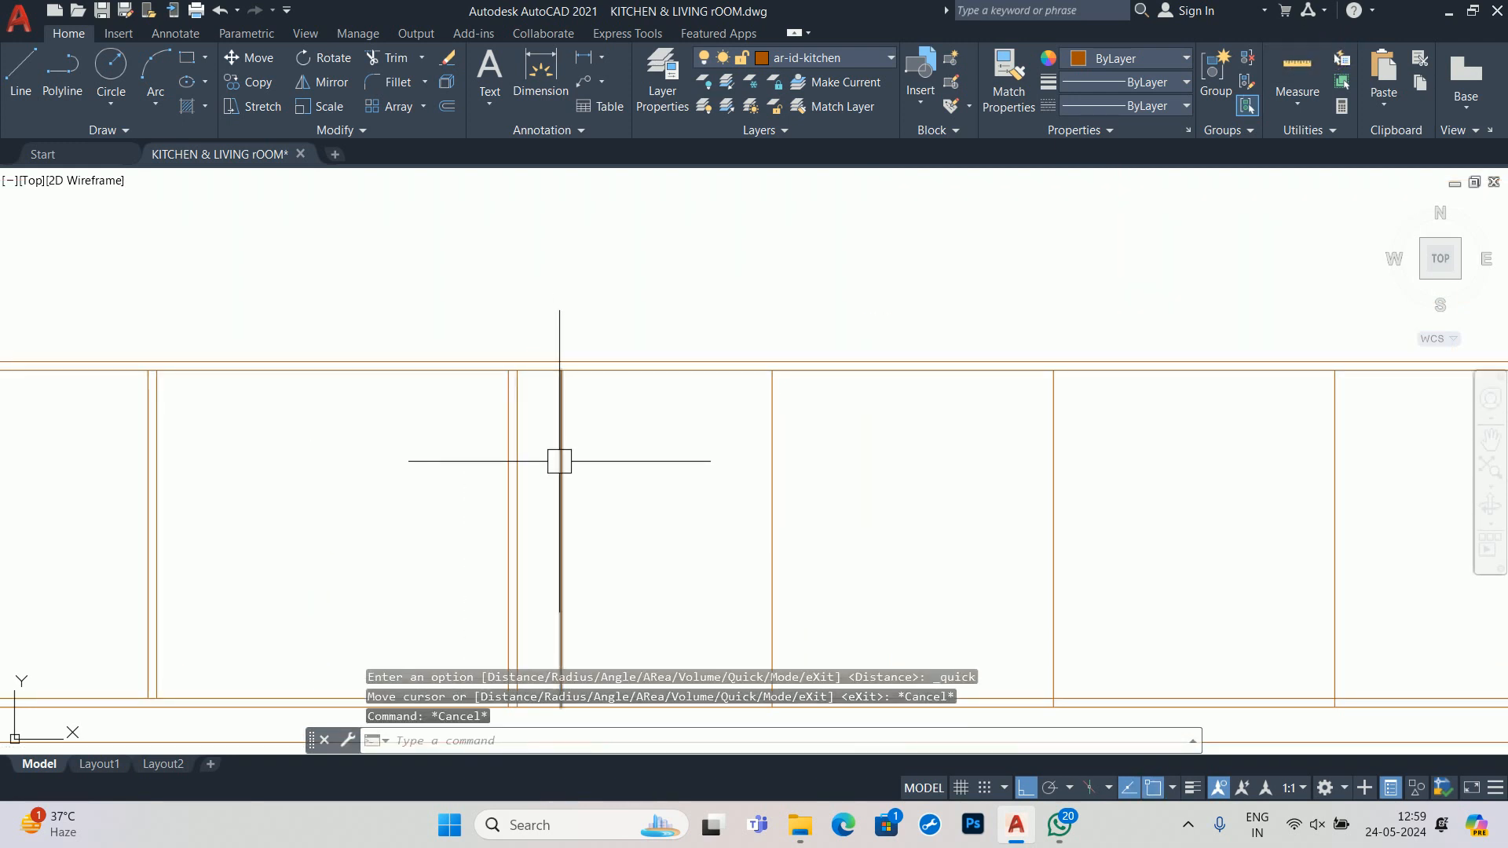
- Offset the third base cabinet divider 0.75 inch to the left and measure the narrow compartment beside it
{"action": "type", "text": "o"}
{"action": "key", "text": "Return"}
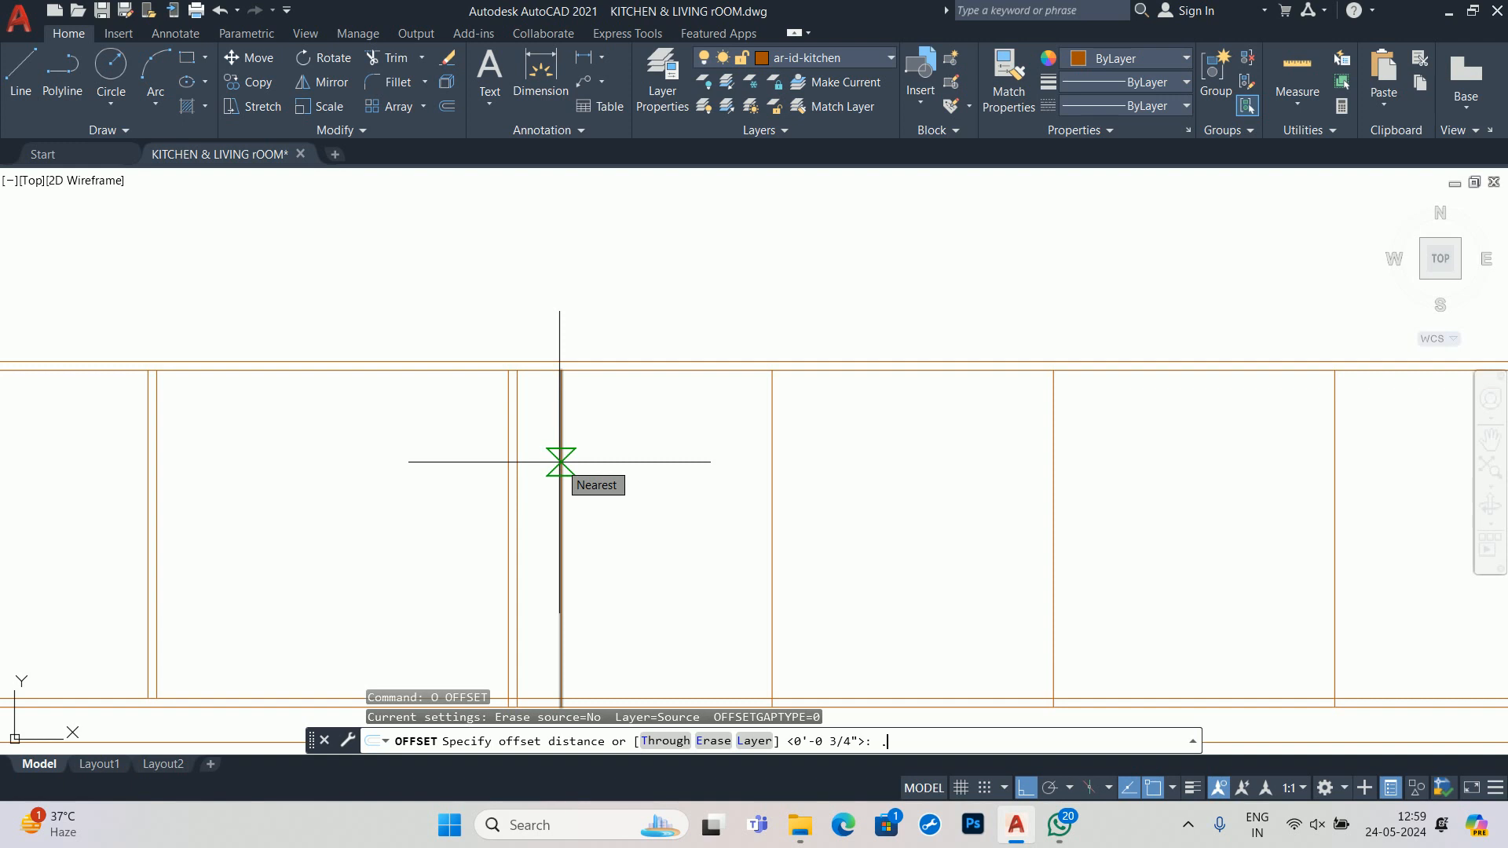
{"action": "type", "text": ".75"}
{"action": "key", "text": "Return"}
{"action": "left_click", "coordinate": [561, 461]}
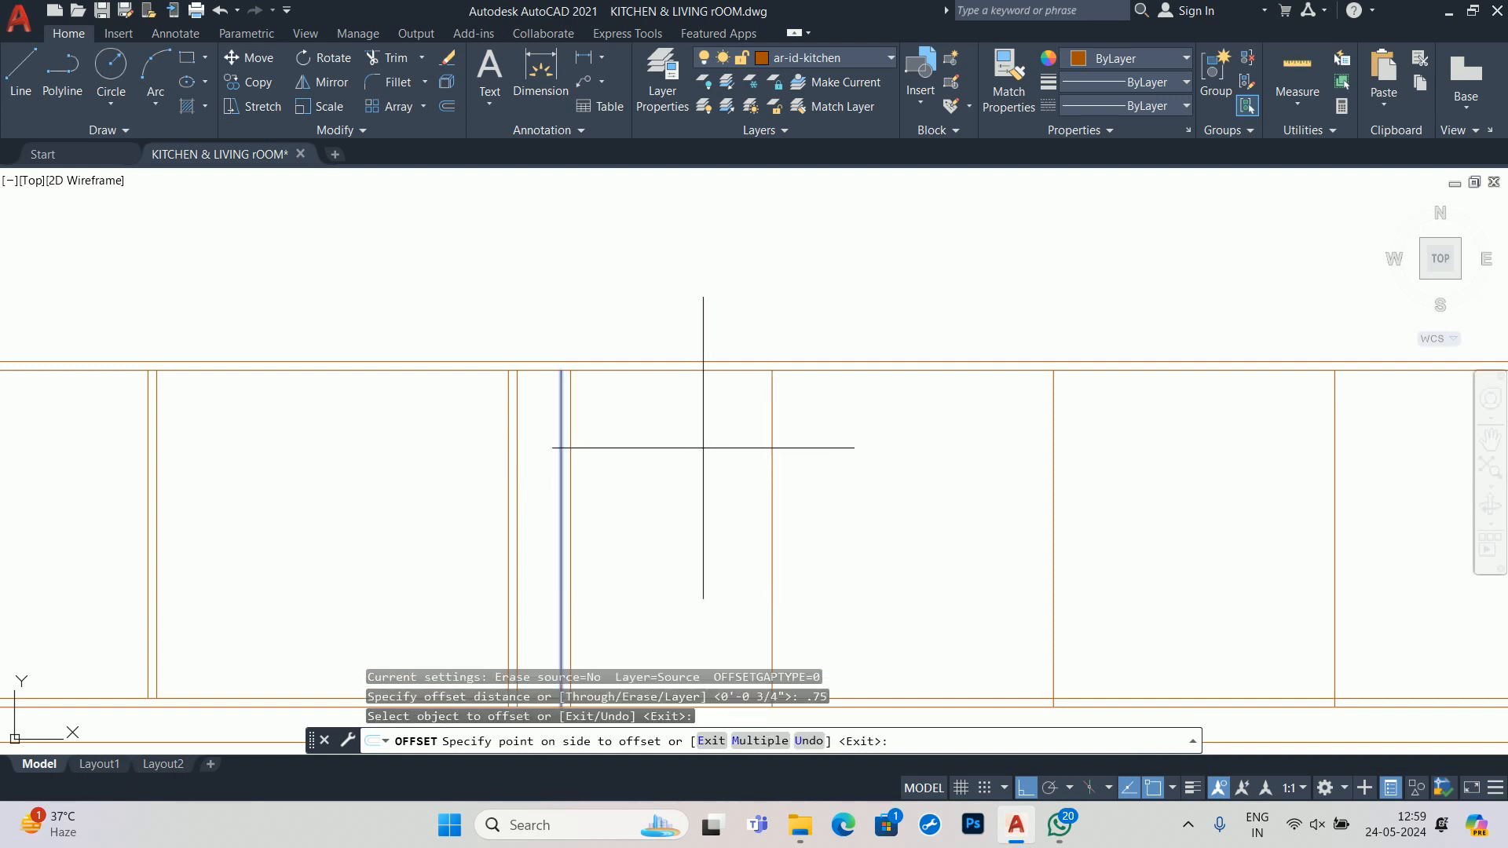
{"action": "left_click", "coordinate": [529, 455]}
{"action": "left_click", "coordinate": [1297, 71]}
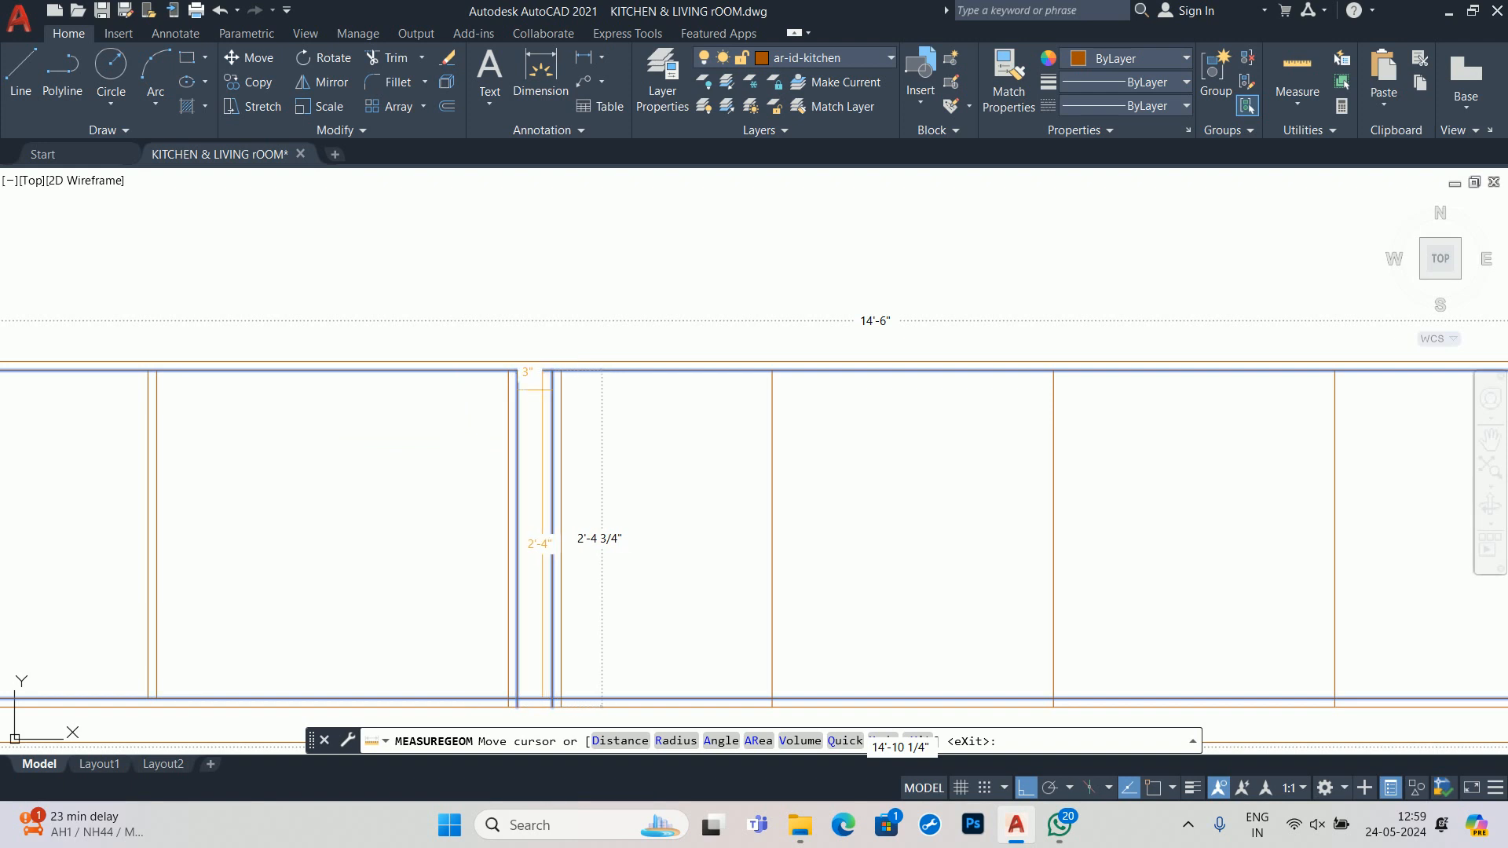
{"action": "key", "text": "Escape"}
- Move both lines of the third partition 3 inches to the right to widen the narrow compartment
{"action": "scroll", "coordinate": [542, 414], "scroll_direction": "up", "scroll_amount": 2}
{"action": "type", "text": "m"}
{"action": "key", "text": "Return"}
{"action": "left_click", "coordinate": [593, 451]}
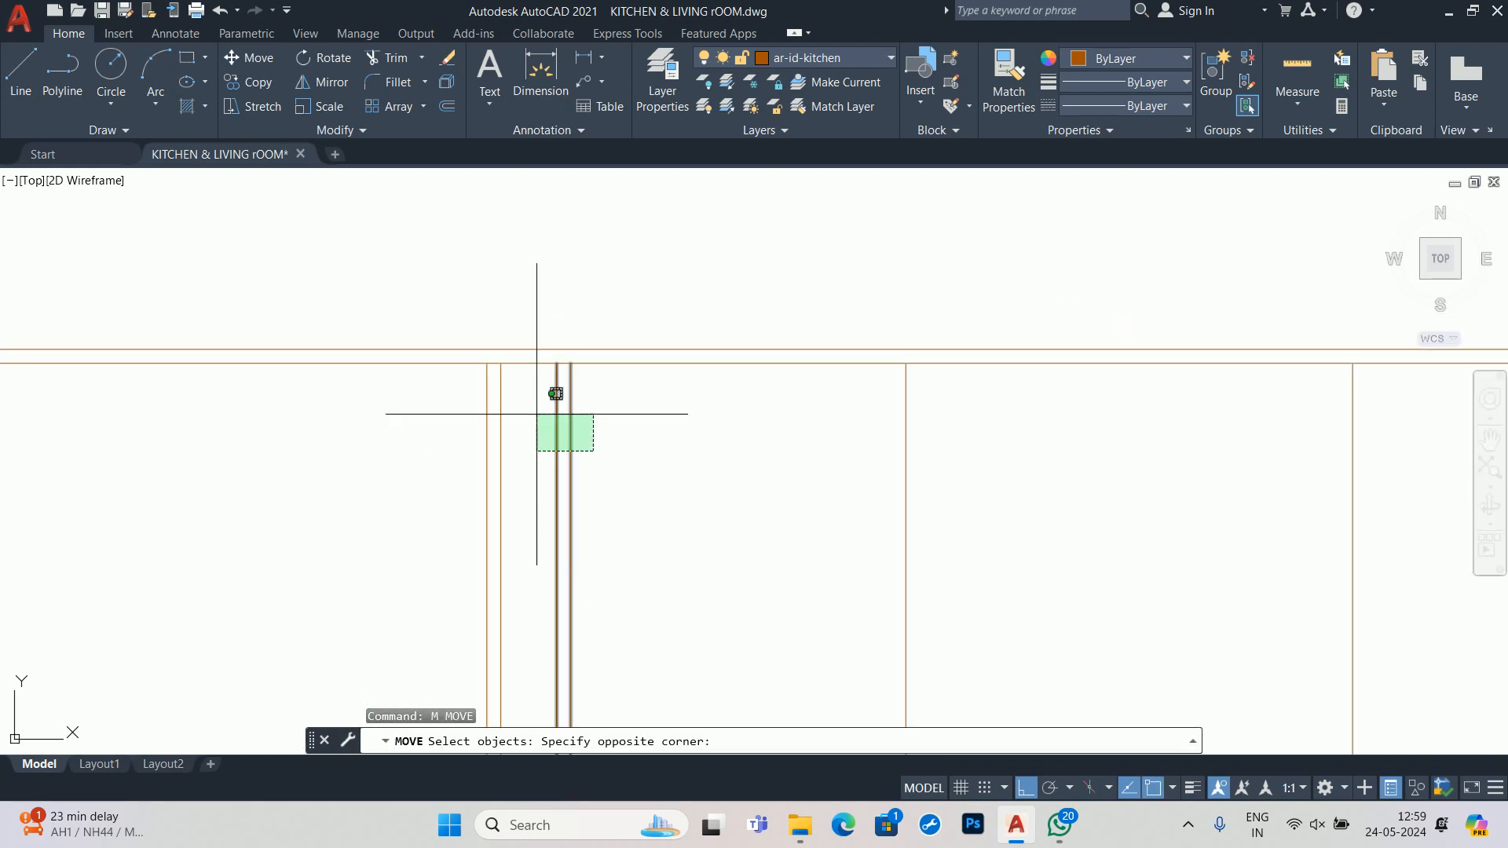
{"action": "left_click", "coordinate": [537, 414]}
{"action": "key", "text": "Return"}
{"action": "left_click", "coordinate": [533, 414]}
{"action": "key", "text": "Escape"}
{"action": "key", "text": "Escape"}
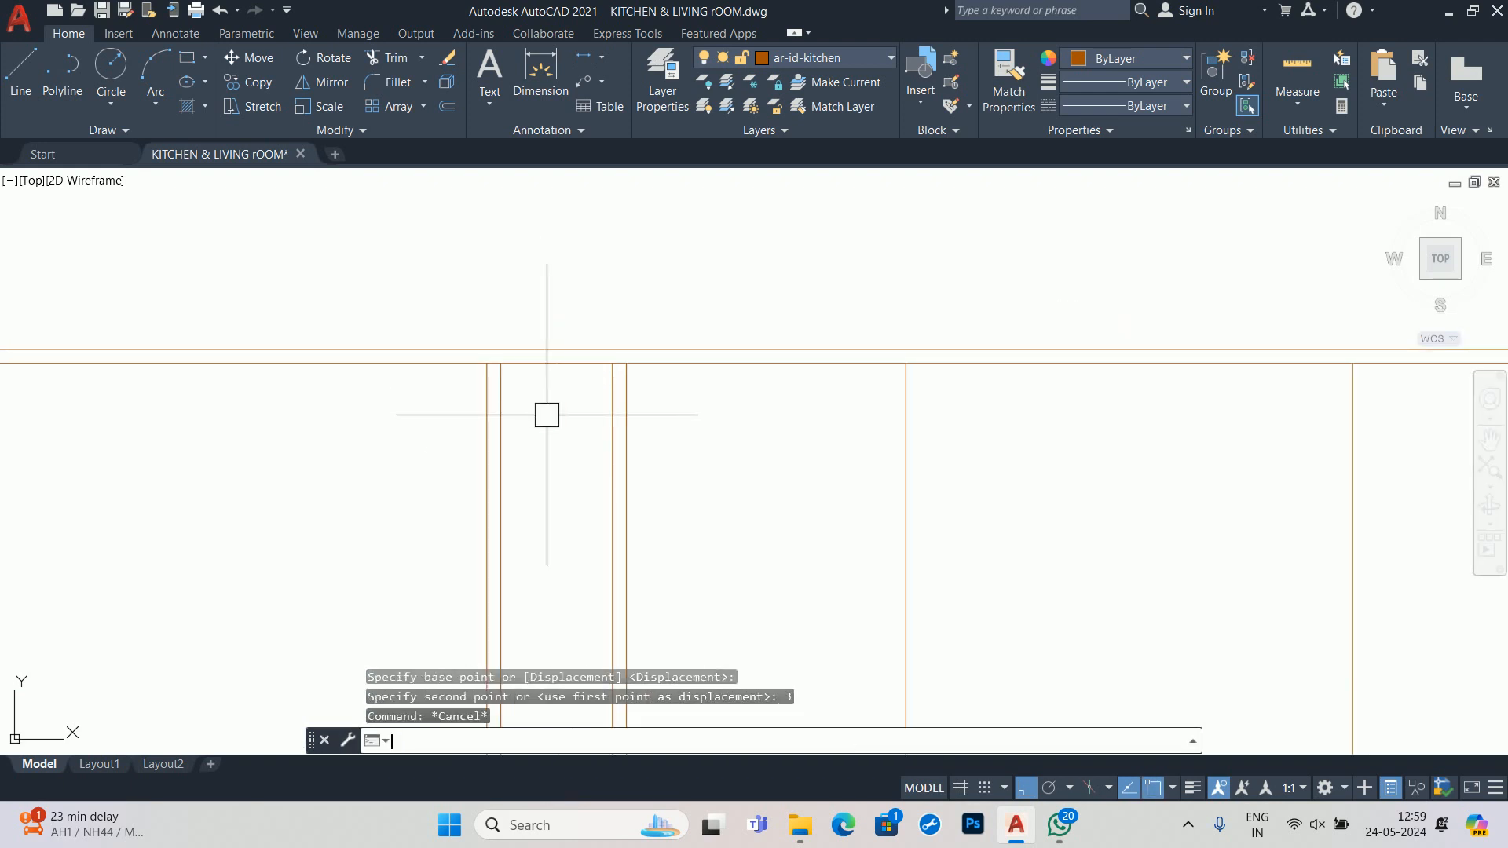
- Trim the lines of the second and third partitions where they cross the base cabinet's bottom panel
{"action": "scroll", "coordinate": [546, 414], "scroll_direction": "down", "scroll_amount": 3}
{"action": "scroll", "coordinate": [517, 532], "scroll_direction": "up", "scroll_amount": 2}
{"action": "scroll", "coordinate": [517, 531], "scroll_direction": "up", "scroll_amount": 2}
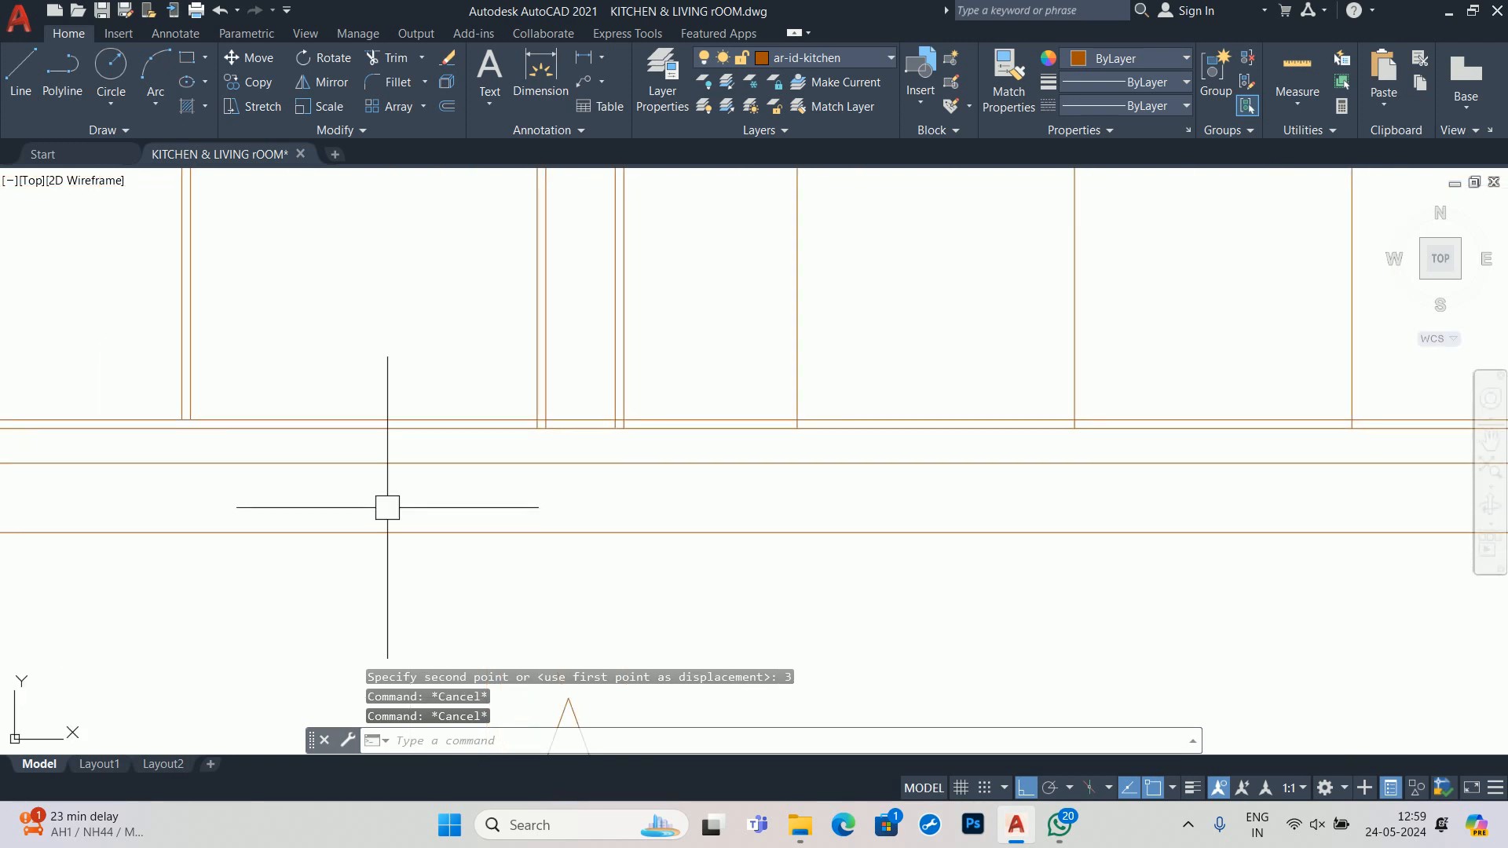
{"action": "type", "text": "tr"}
{"action": "key", "text": "Return"}
{"action": "scroll", "coordinate": [604, 400], "scroll_direction": "up", "scroll_amount": 2}
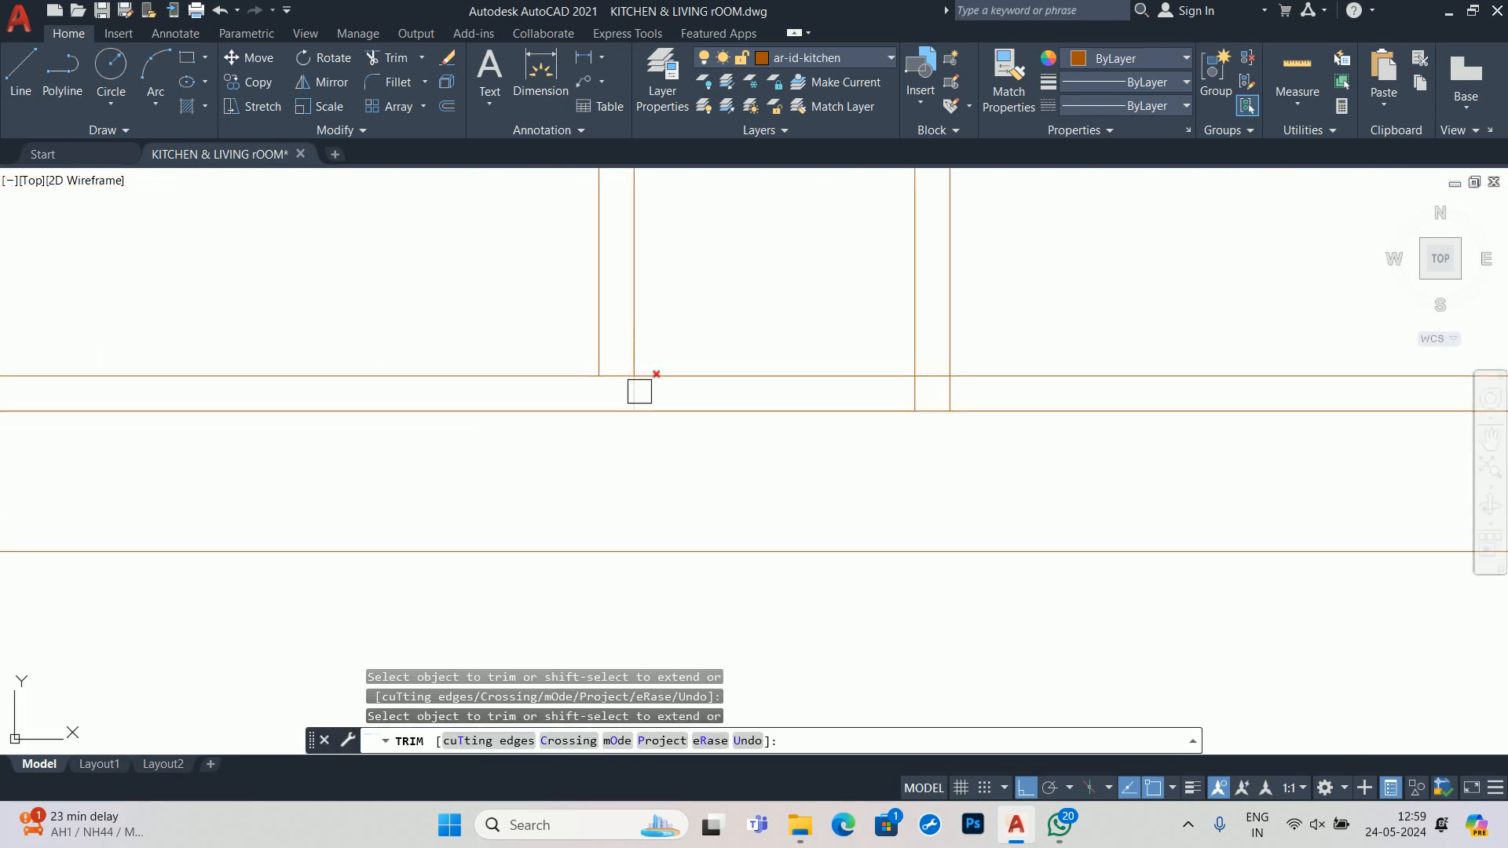
{"action": "scroll", "coordinate": [731, 296], "scroll_direction": "down", "scroll_amount": 4}
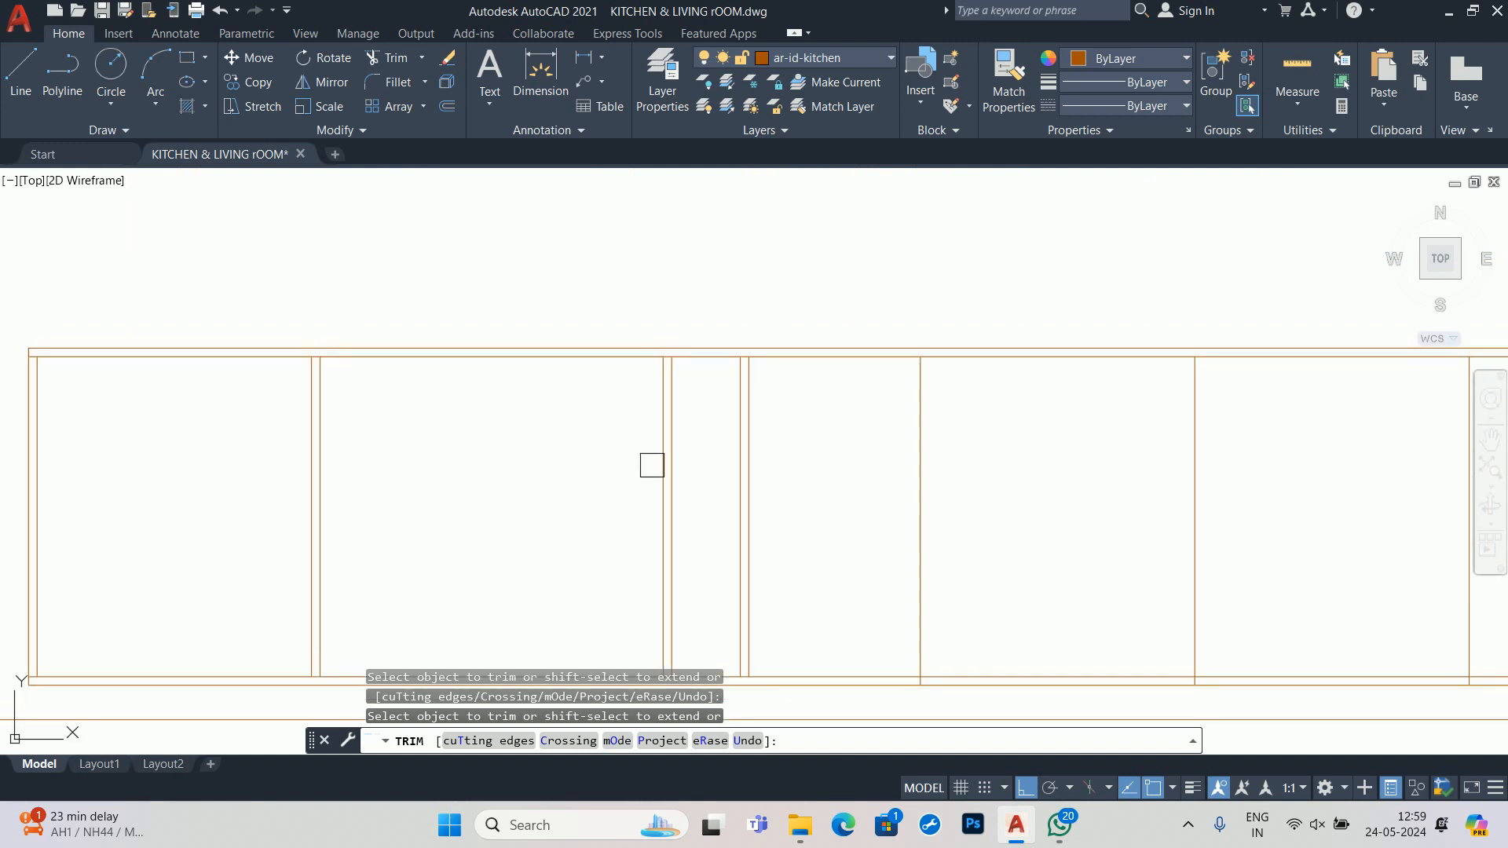
{"action": "scroll", "coordinate": [746, 425], "scroll_direction": "down", "scroll_amount": 2}
{"action": "middle_click_drag", "start_coordinate": [769, 426], "coordinate": [631, 377]}
{"action": "key", "text": "Escape"}
{"action": "key", "text": "Escape"}
{"action": "key", "text": "Escape"}
{"action": "key", "text": "Escape"}
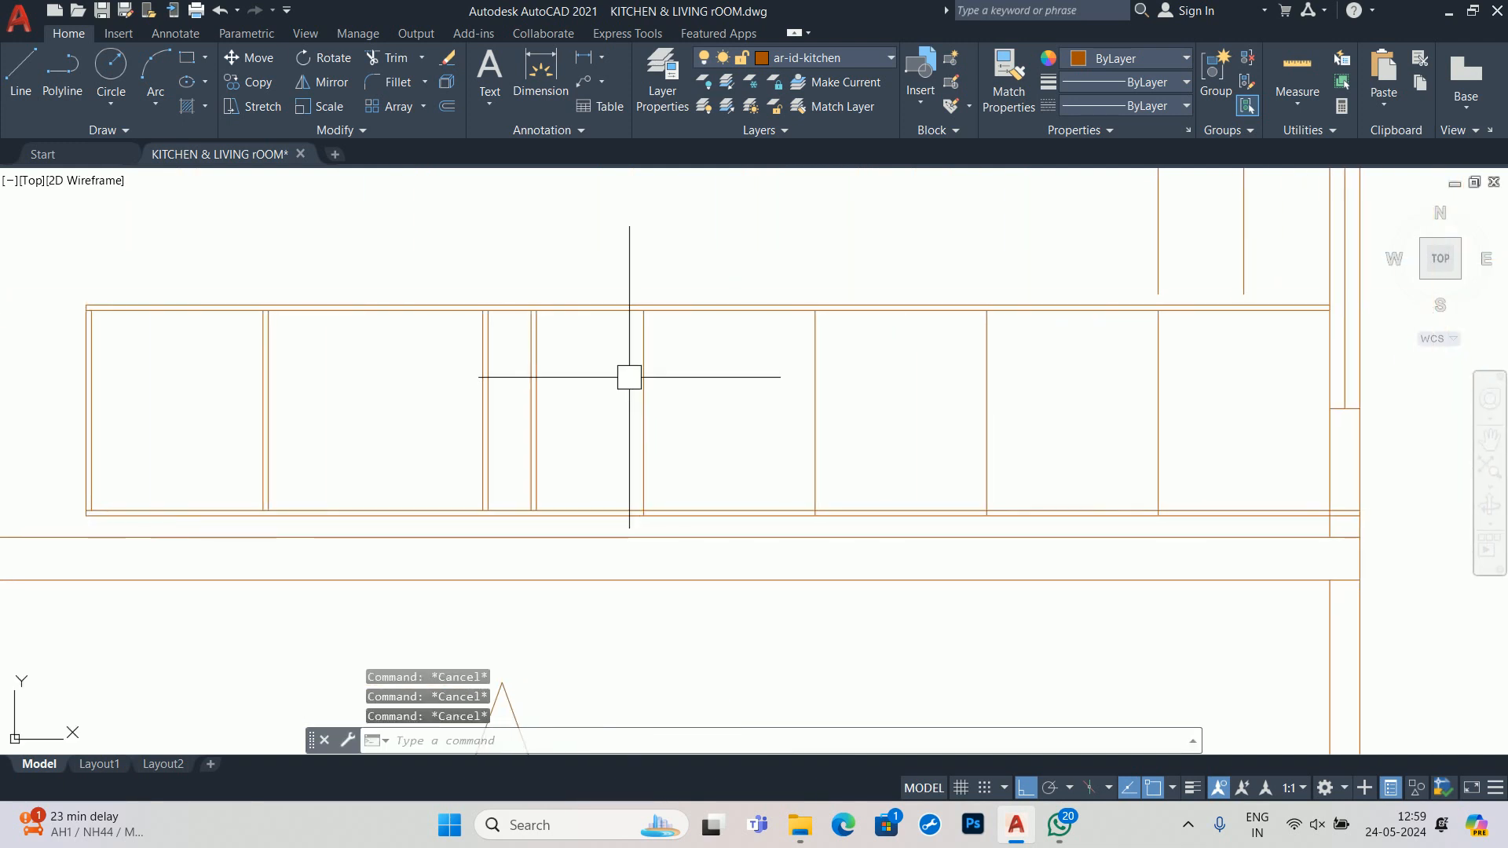
- Measure the clear width of the compartment between the third partition and the fourth divider
{"action": "scroll", "coordinate": [946, 414], "scroll_direction": "down", "scroll_amount": 2}
{"action": "scroll", "coordinate": [989, 436], "scroll_direction": "down", "scroll_amount": 2}
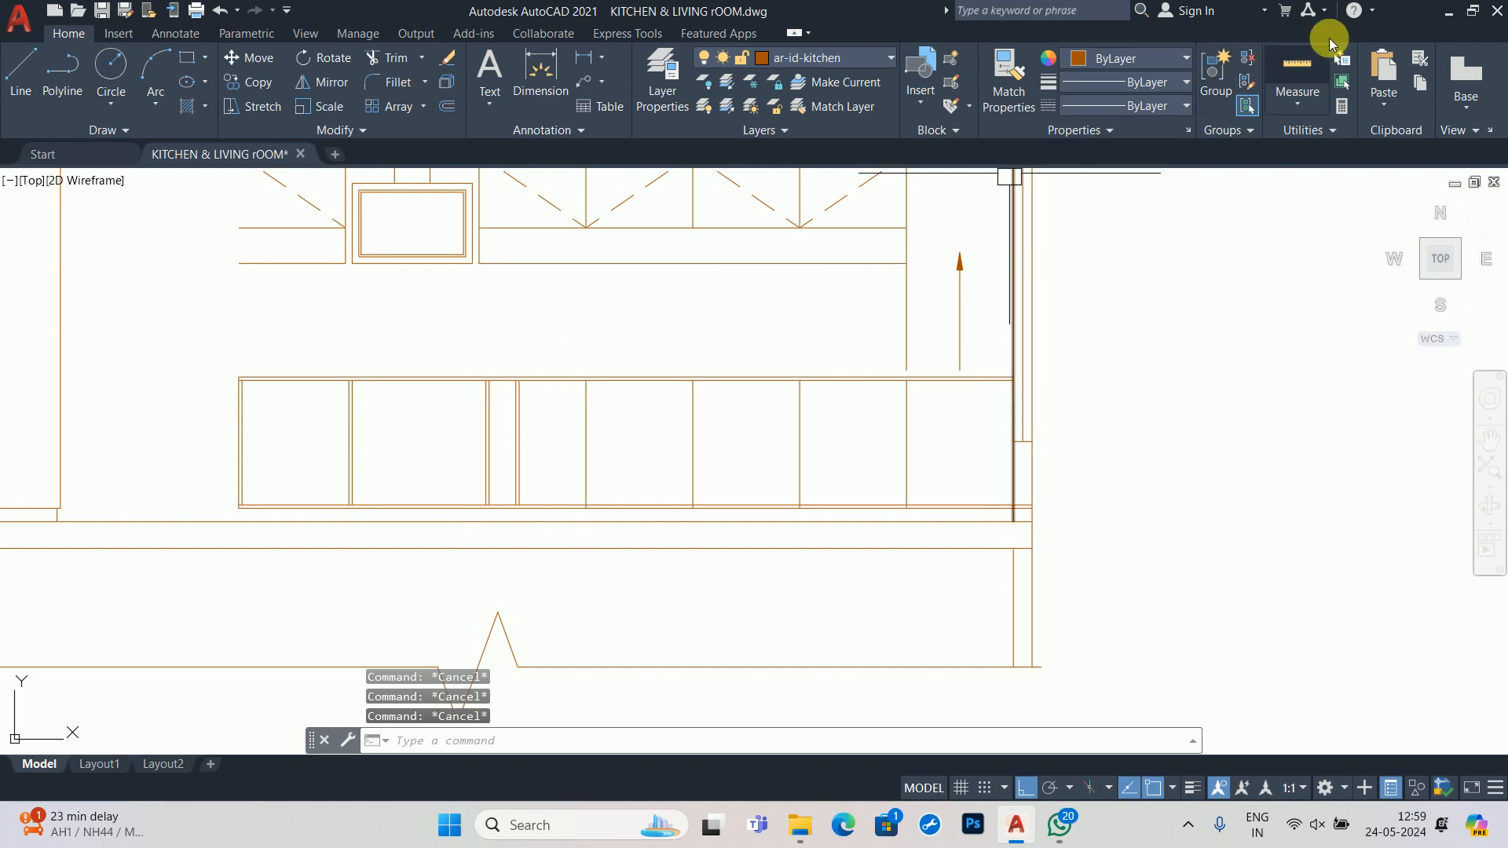
{"action": "left_click", "coordinate": [1309, 84]}
{"action": "scroll", "coordinate": [707, 455], "scroll_direction": "up", "scroll_amount": 2}
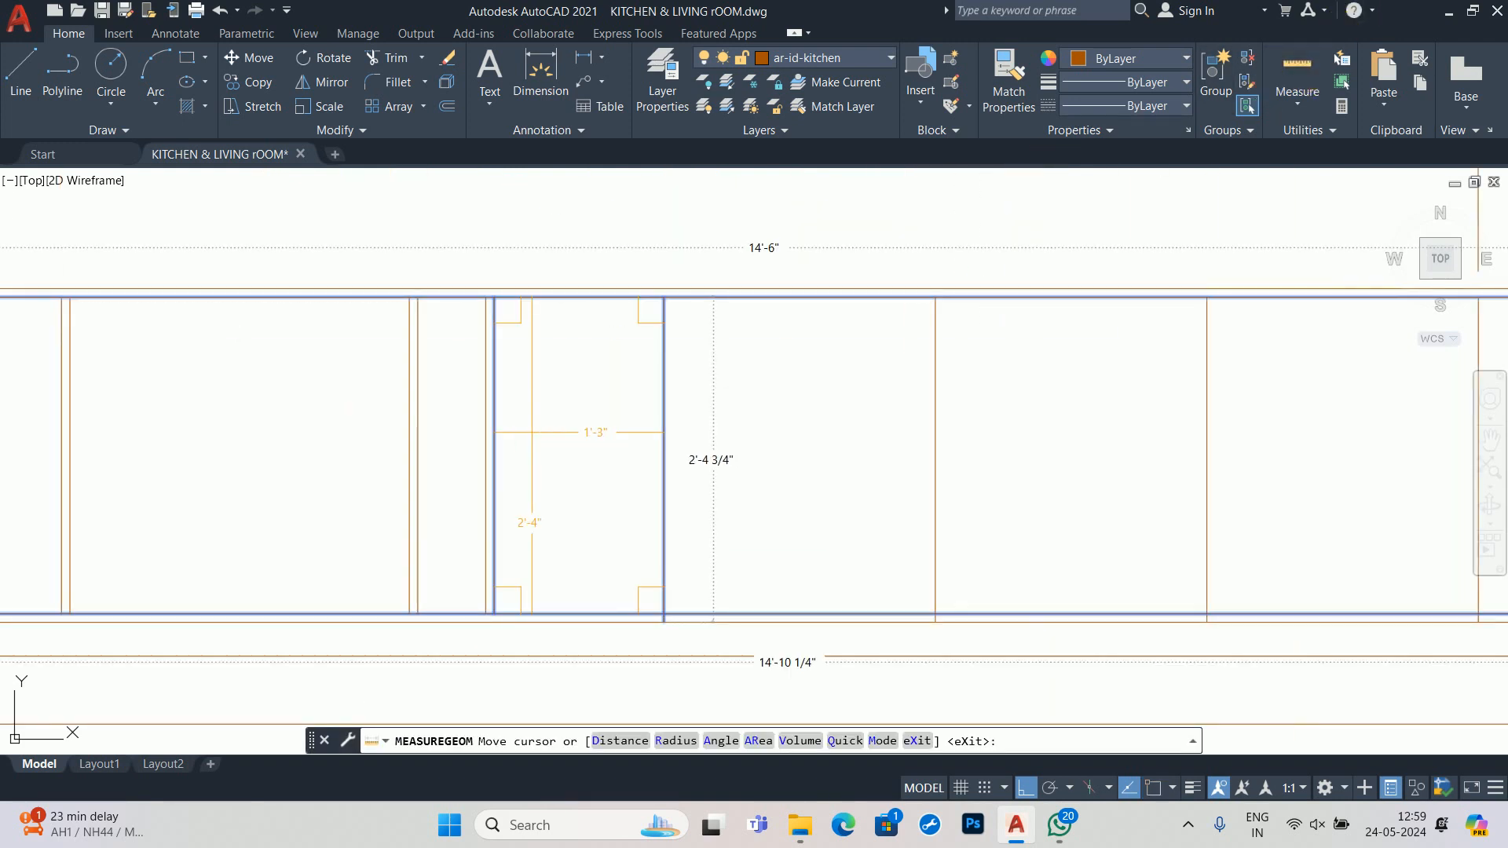
{"action": "scroll", "coordinate": [597, 424], "scroll_direction": "down", "scroll_amount": 4}
{"action": "middle_click_drag", "start_coordinate": [597, 424], "coordinate": [1058, 436]}
{"action": "key", "text": "Escape"}
{"action": "key", "text": "Escape"}
- Examine the kitchen plan's base cabinet labels around the bottle pull out and vegetable basket units
{"action": "middle_click_drag", "start_coordinate": [370, 449], "coordinate": [1085, 499]}
{"action": "scroll", "coordinate": [542, 435], "scroll_direction": "down", "scroll_amount": 2}
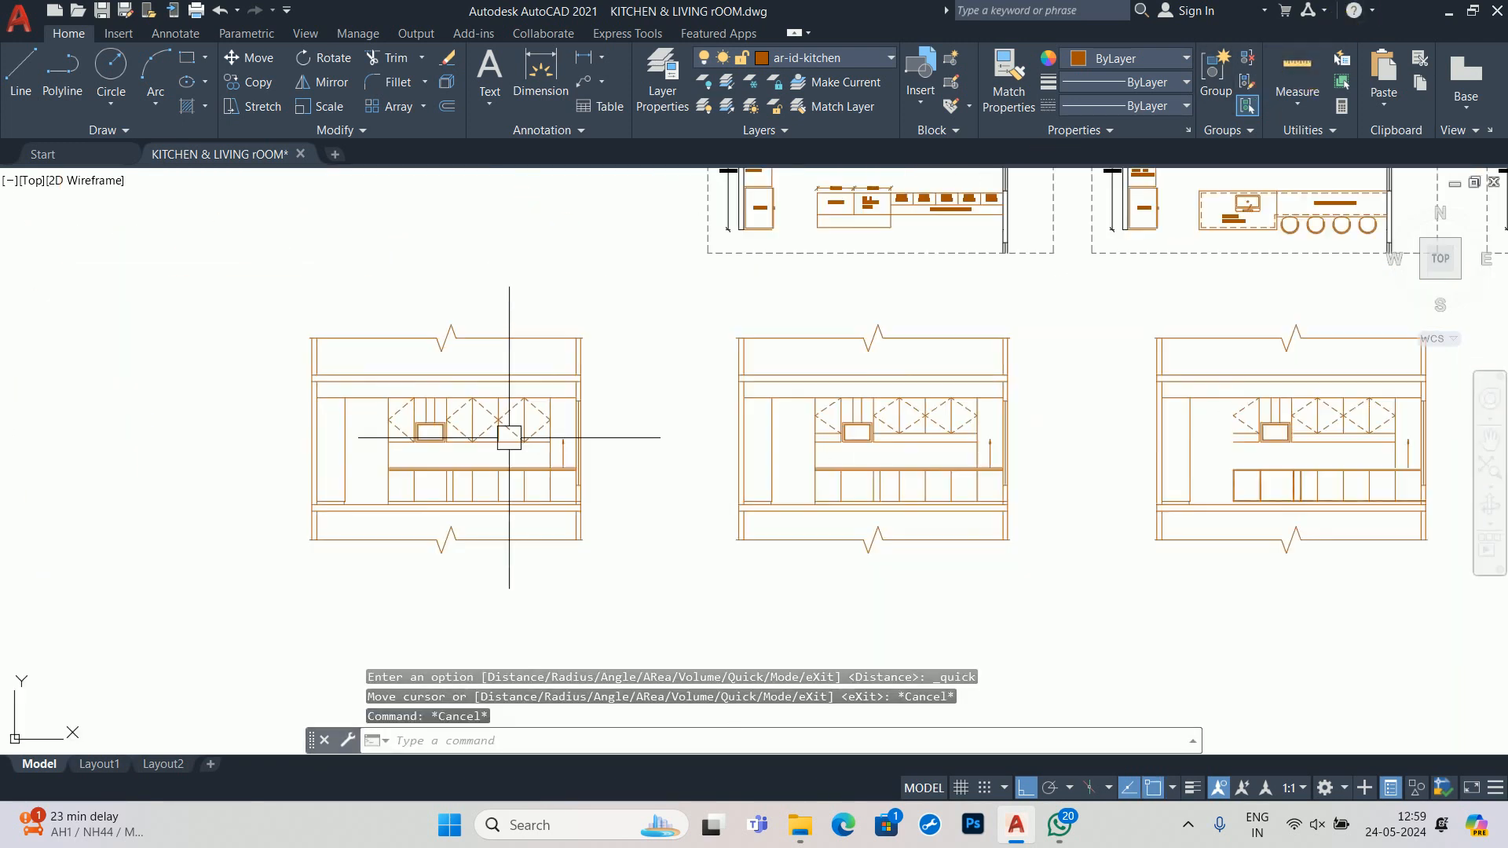
{"action": "middle_click_drag", "start_coordinate": [486, 420], "coordinate": [435, 543]}
{"action": "scroll", "coordinate": [434, 544], "scroll_direction": "down", "scroll_amount": 2}
{"action": "scroll", "coordinate": [695, 372], "scroll_direction": "up", "scroll_amount": 8}
{"action": "scroll", "coordinate": [649, 312], "scroll_direction": "up", "scroll_amount": 2}
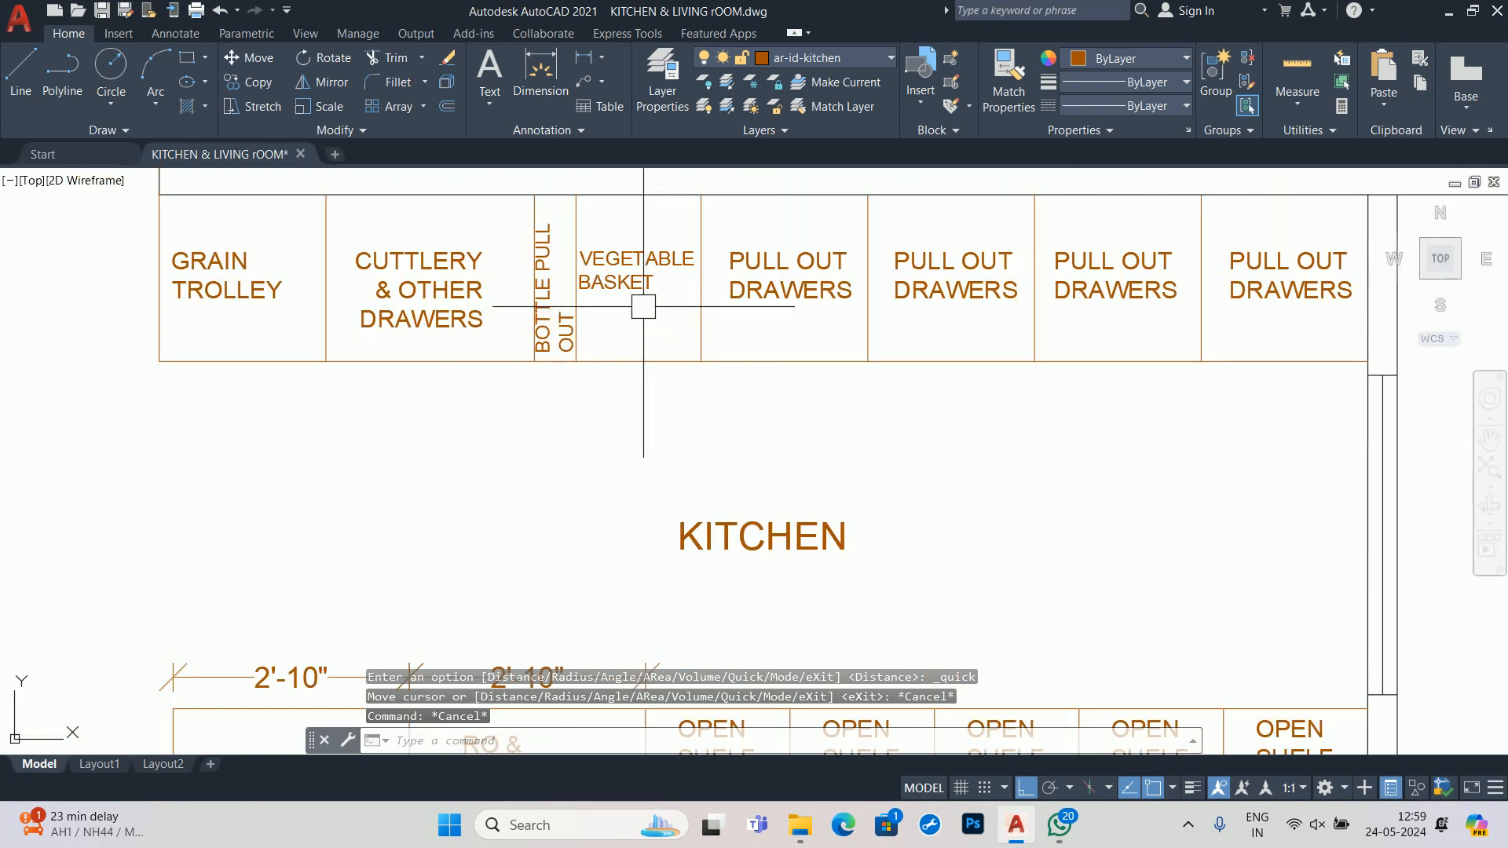
{"action": "scroll", "coordinate": [643, 307], "scroll_direction": "down", "scroll_amount": 8}
{"action": "scroll", "coordinate": [628, 307], "scroll_direction": "up", "scroll_amount": 8}
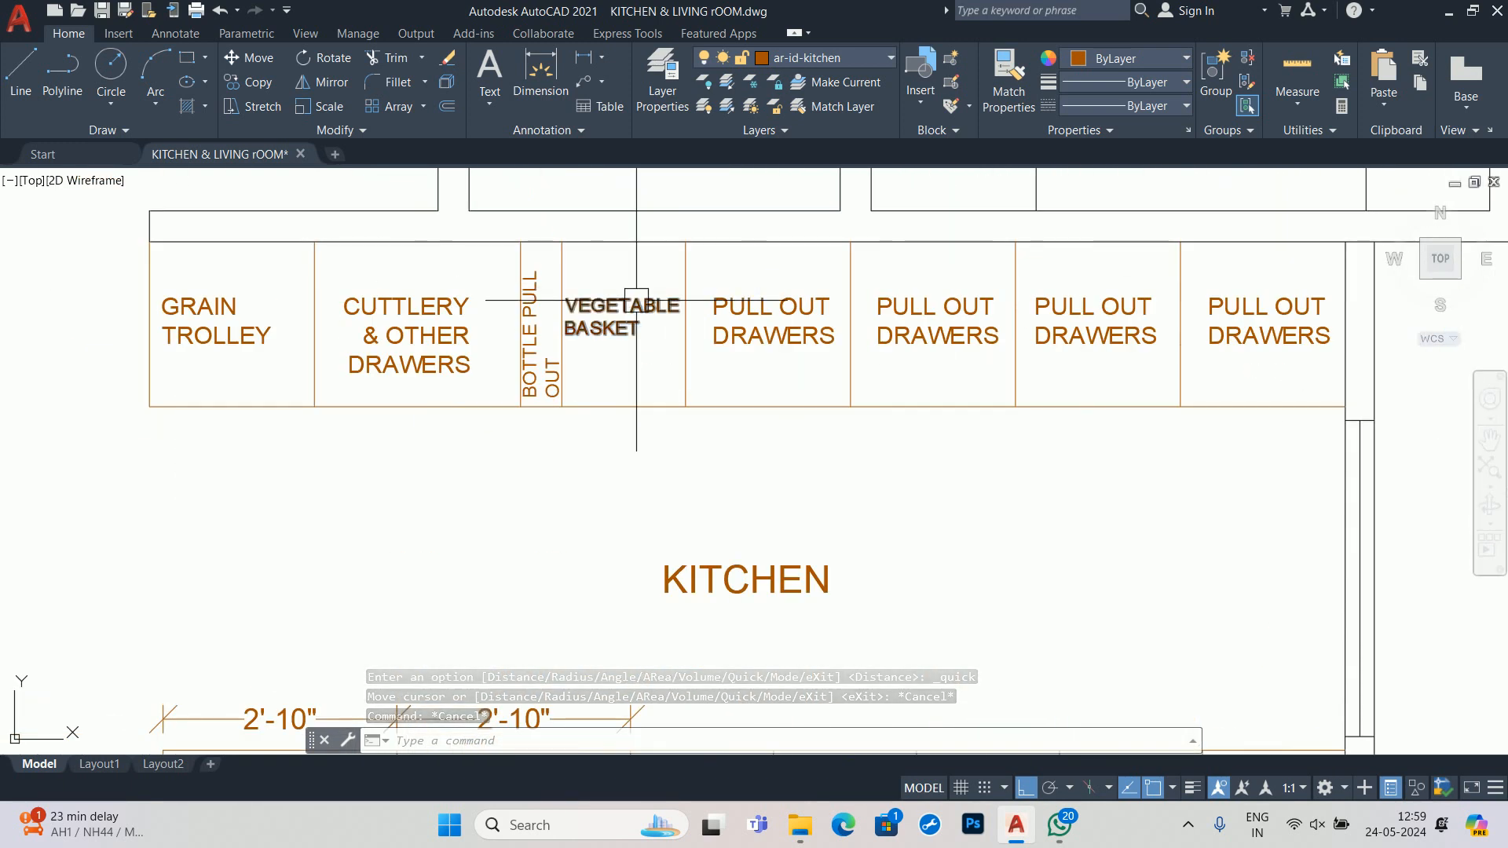
- Return to the internal elevation and measure the clear width of the base cabinet compartment beyond the third partition
{"action": "scroll", "coordinate": [636, 330], "scroll_direction": "down", "scroll_amount": 8}
{"action": "scroll", "coordinate": [640, 334], "scroll_direction": "down", "scroll_amount": 8}
{"action": "middle_click_drag", "start_coordinate": [791, 481], "coordinate": [517, 364]}
{"action": "middle_click_drag", "start_coordinate": [717, 636], "coordinate": [699, 421]}
{"action": "scroll", "coordinate": [587, 408], "scroll_direction": "up", "scroll_amount": 2}
{"action": "middle_click_drag", "start_coordinate": [590, 377], "coordinate": [802, 767]}
{"action": "scroll", "coordinate": [606, 323], "scroll_direction": "up", "scroll_amount": 6}
{"action": "scroll", "coordinate": [794, 463], "scroll_direction": "up", "scroll_amount": 6}
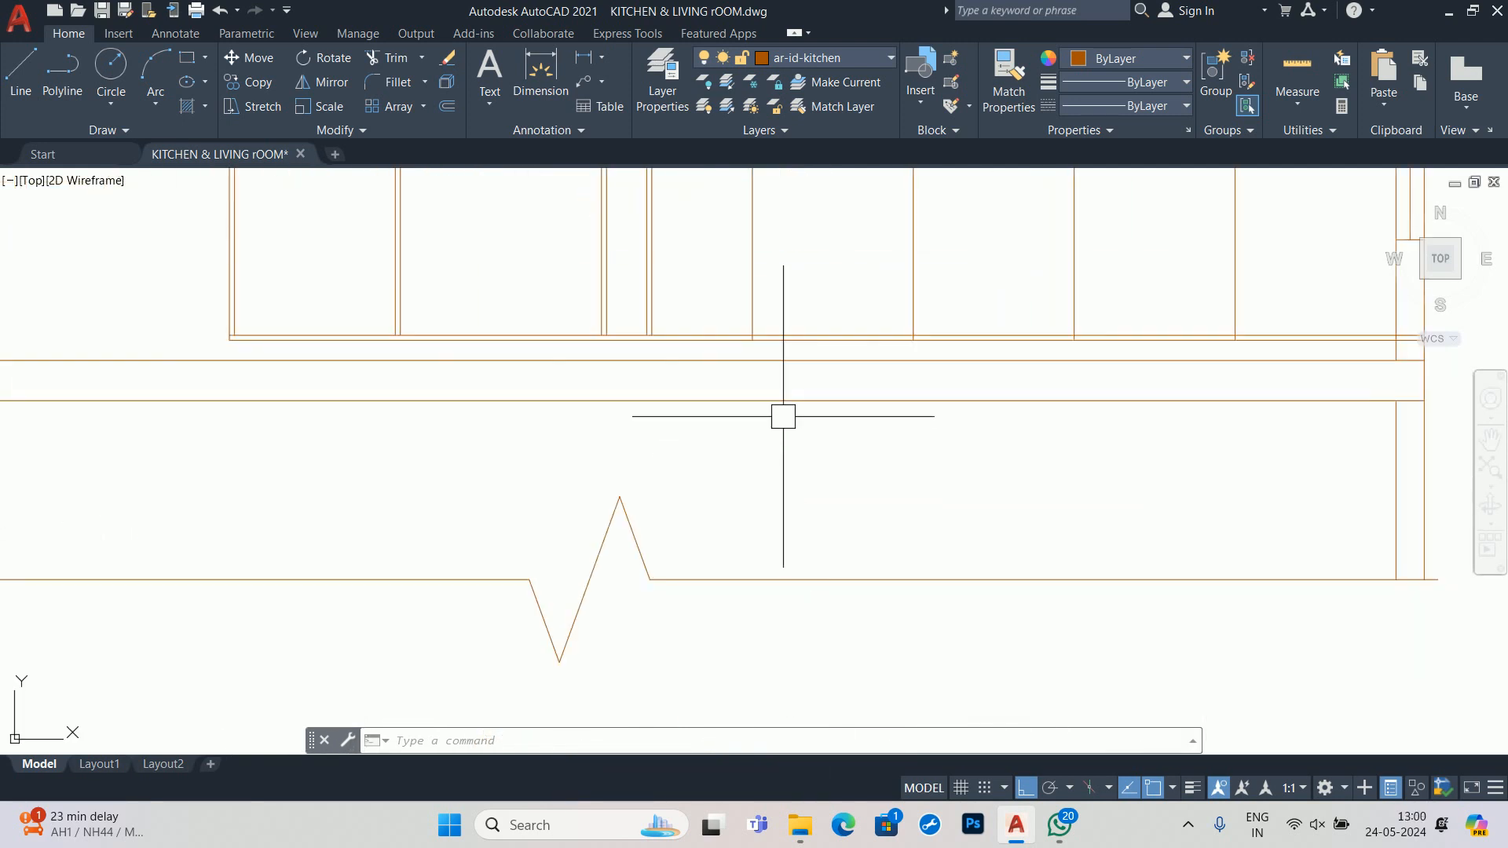
{"action": "middle_click_drag", "start_coordinate": [751, 303], "coordinate": [681, 622]}
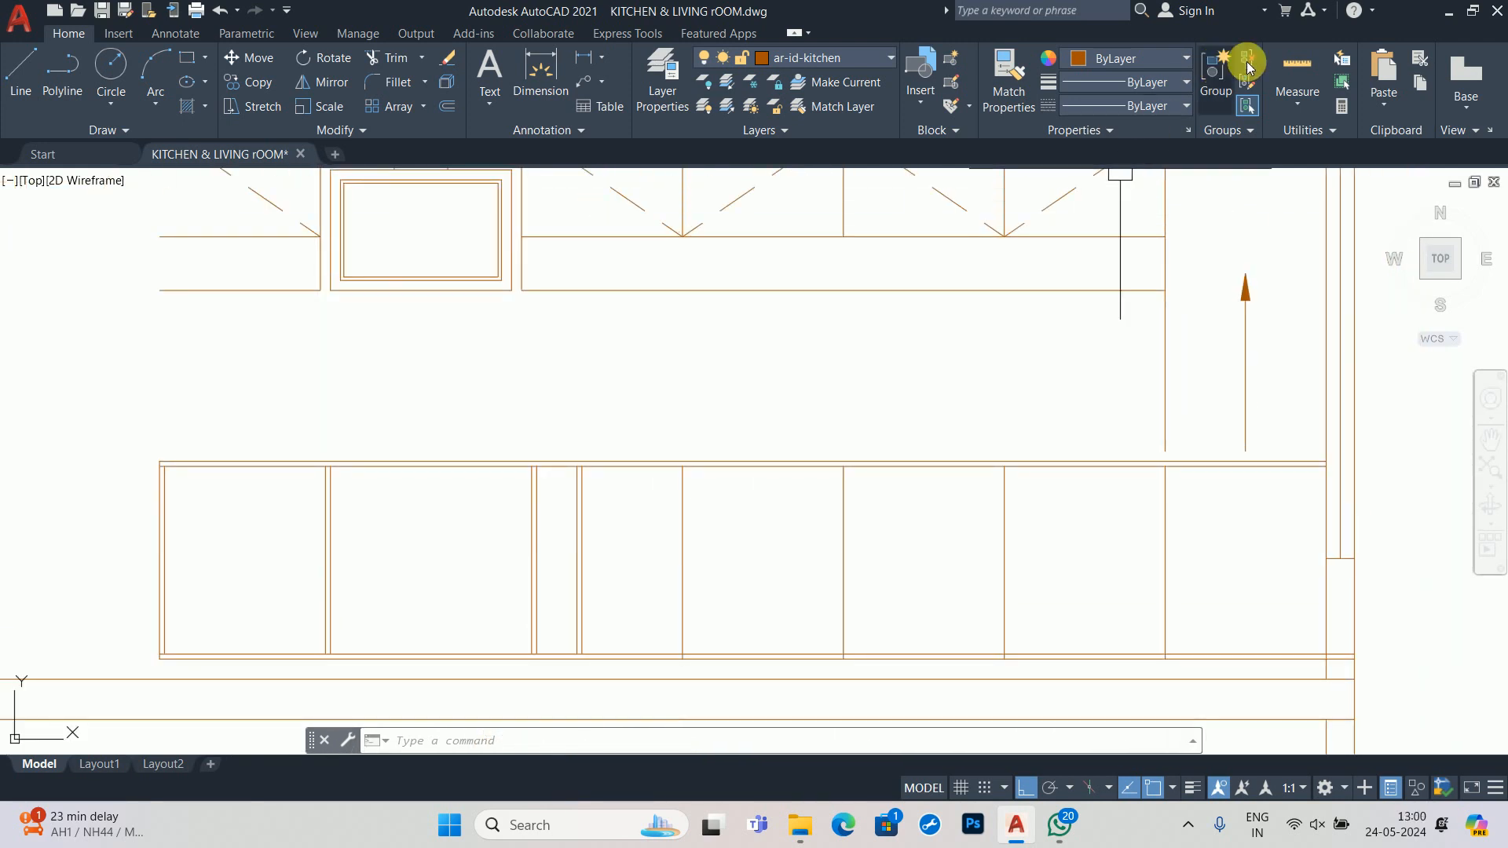
{"action": "left_click", "coordinate": [1298, 70]}
{"action": "scroll", "coordinate": [638, 499], "scroll_direction": "up", "scroll_amount": 2}
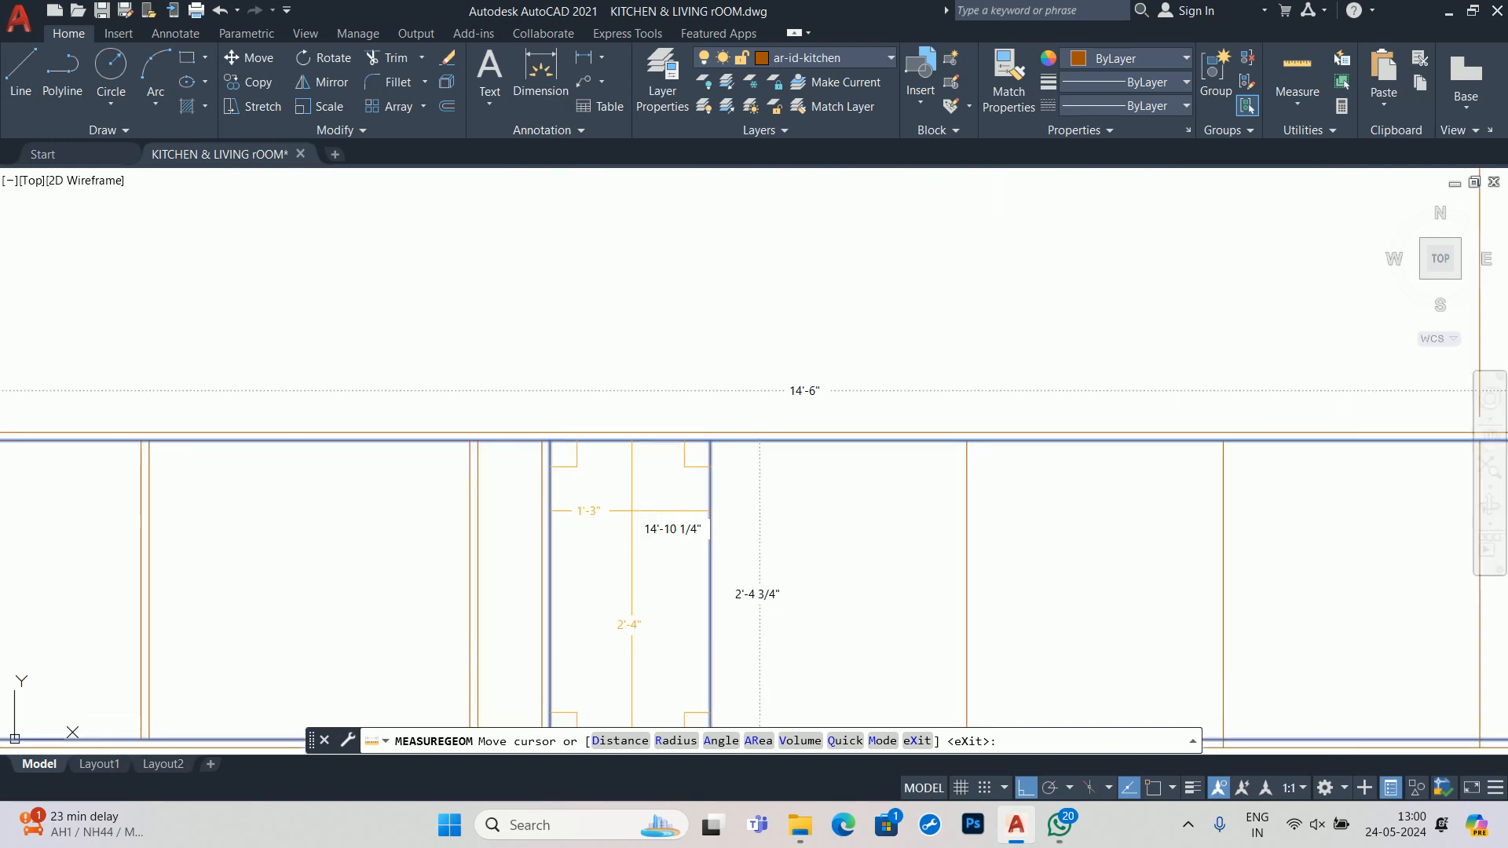
{"action": "key", "text": "Escape"}
{"action": "key", "text": "Escape"}
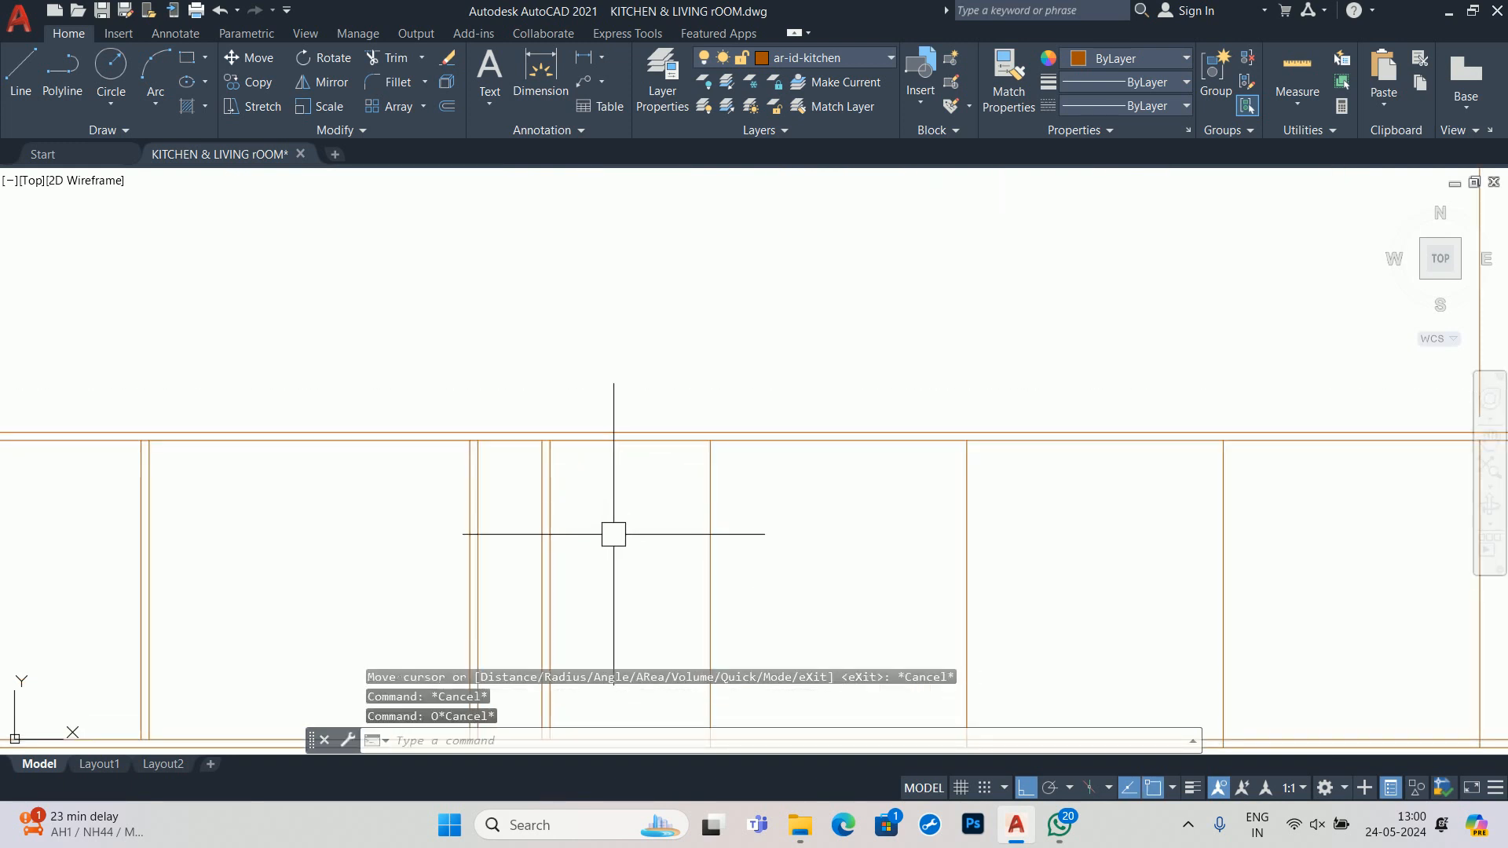
- Move the fourth divider line of the base cabinet 3 inches to the right
{"action": "type", "text": "M"}
{"action": "key", "text": "Return"}
{"action": "scroll", "coordinate": [613, 552], "scroll_direction": "up", "scroll_amount": 2}
{"action": "left_click", "coordinate": [762, 487]}
{"action": "key", "text": "Return"}
{"action": "left_click", "coordinate": [639, 493]}
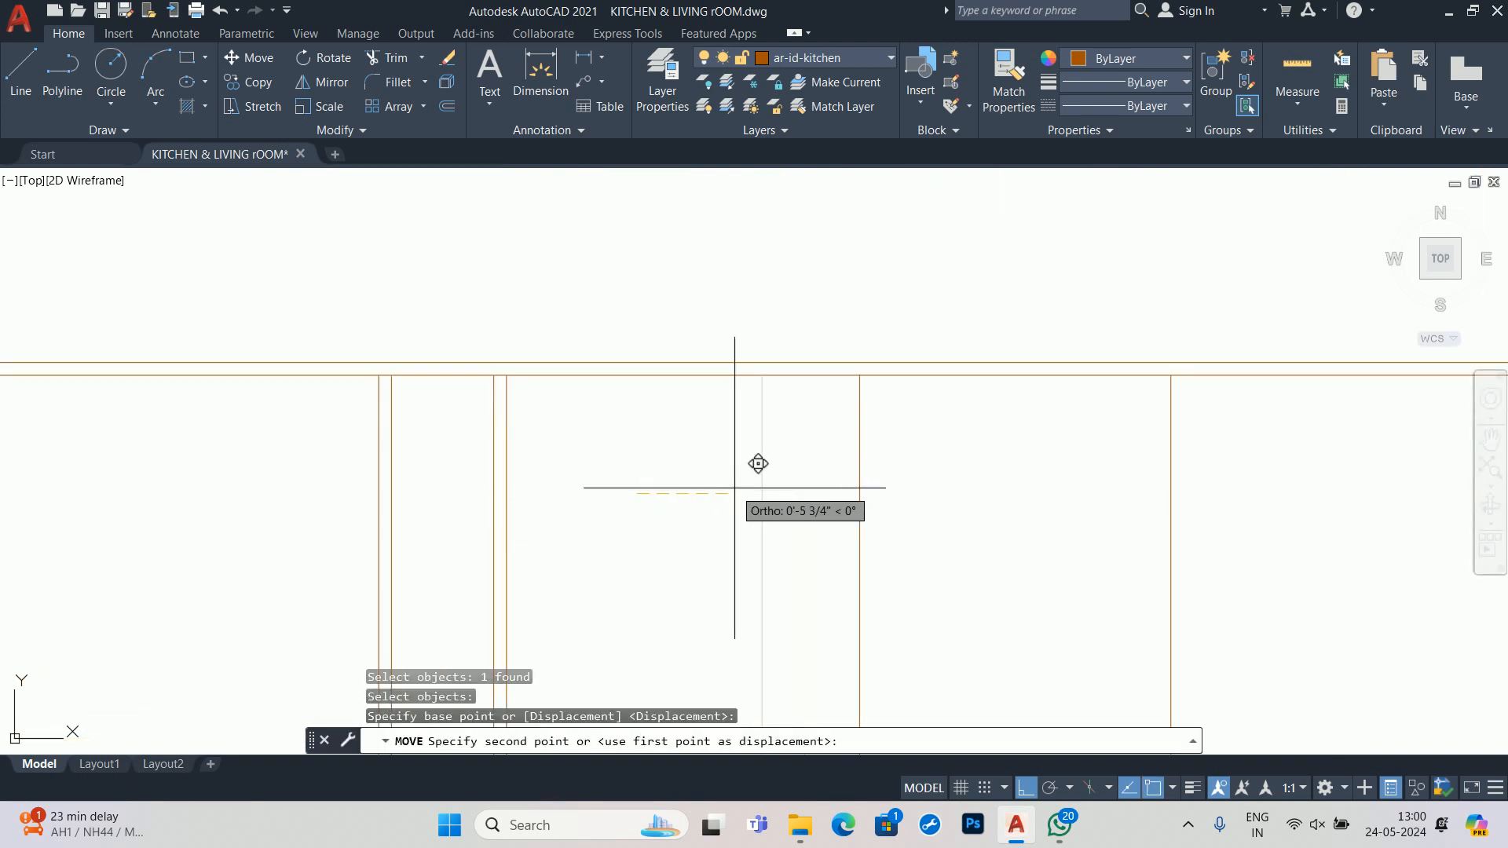
{"action": "type", "text": "3"}
{"action": "key", "text": "Return"}
{"action": "key", "text": "Escape"}
{"action": "key", "text": "Escape"}
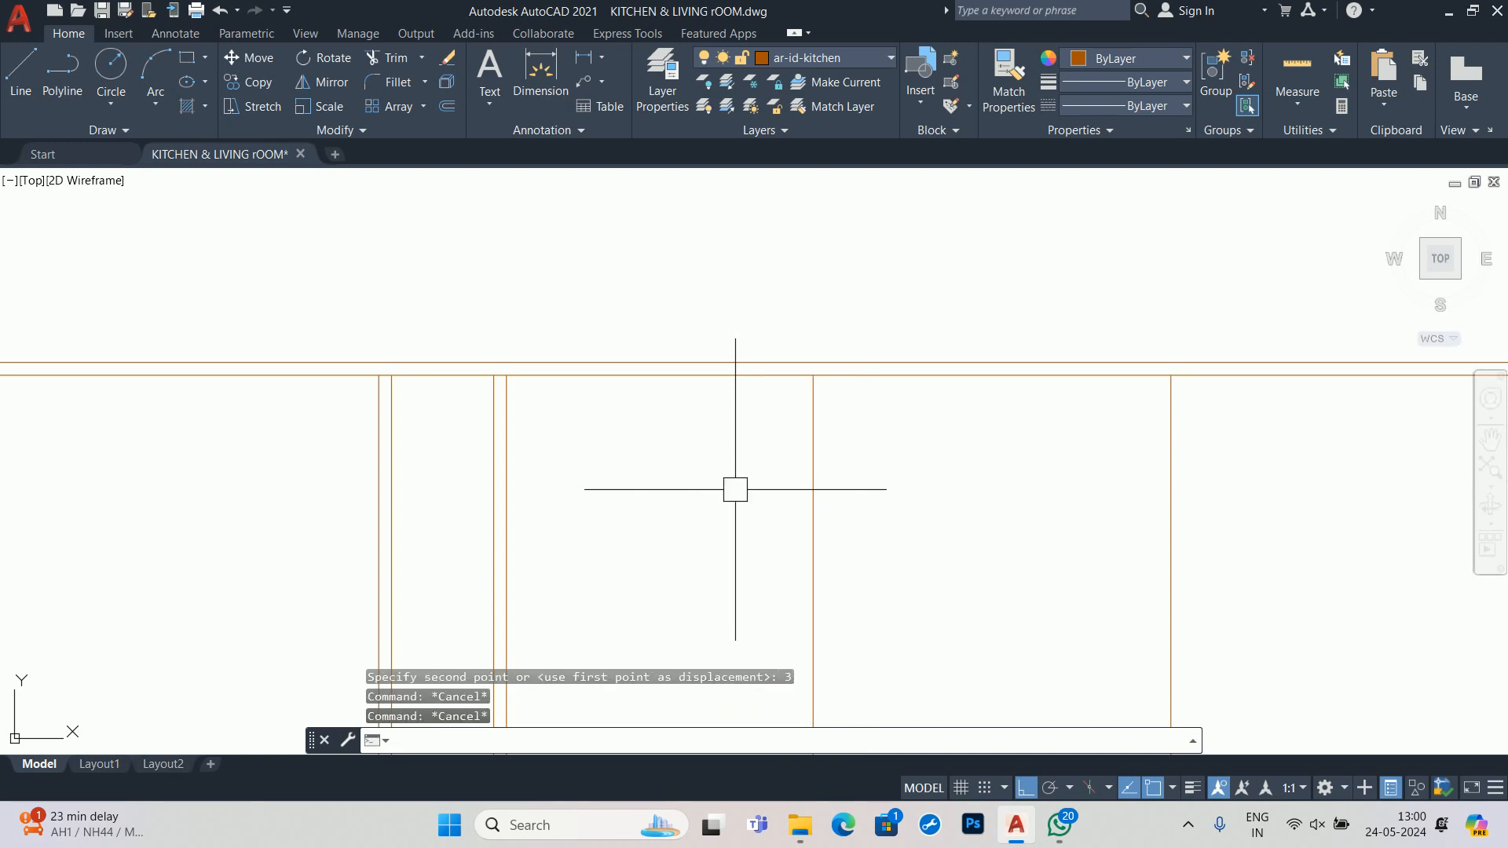
- Offset the moved fourth divider line 0.75 inch to the right to give the partition its thickness
{"action": "type", "text": "o"}
{"action": "key", "text": "Return"}
{"action": "type", "text": ".75"}
{"action": "key", "text": "Return"}
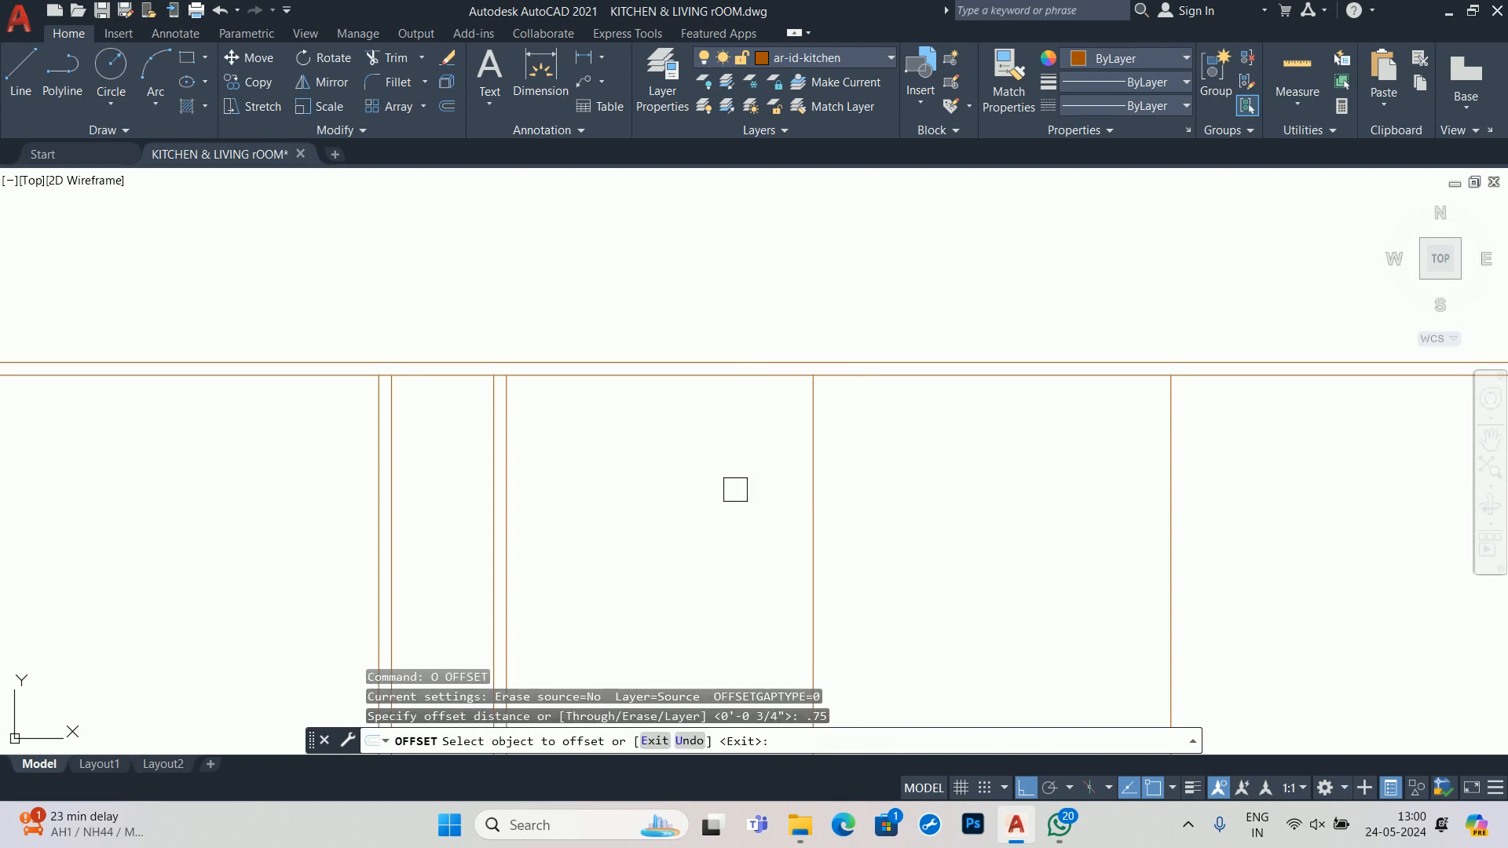
{"action": "left_click", "coordinate": [817, 511]}
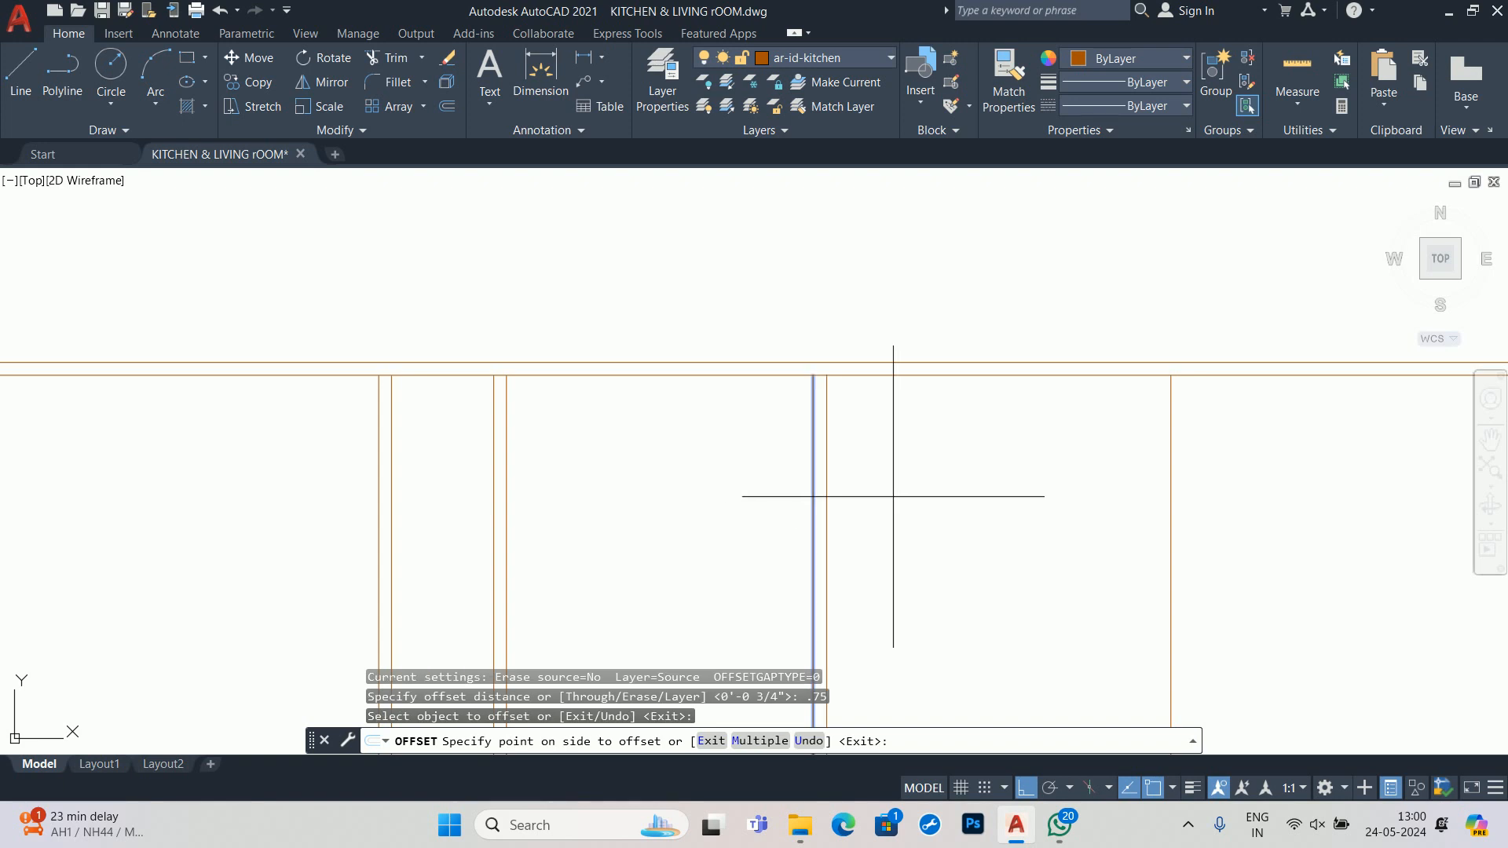
{"action": "left_click", "coordinate": [891, 494]}
{"action": "key", "text": "Escape"}
{"action": "key", "text": "Escape"}
{"action": "scroll", "coordinate": [857, 460], "scroll_direction": "down", "scroll_amount": 4}
{"action": "key", "text": "Escape"}
{"action": "middle_click_drag", "start_coordinate": [886, 505], "coordinate": [297, 386]}
{"action": "key", "text": "Escape"}
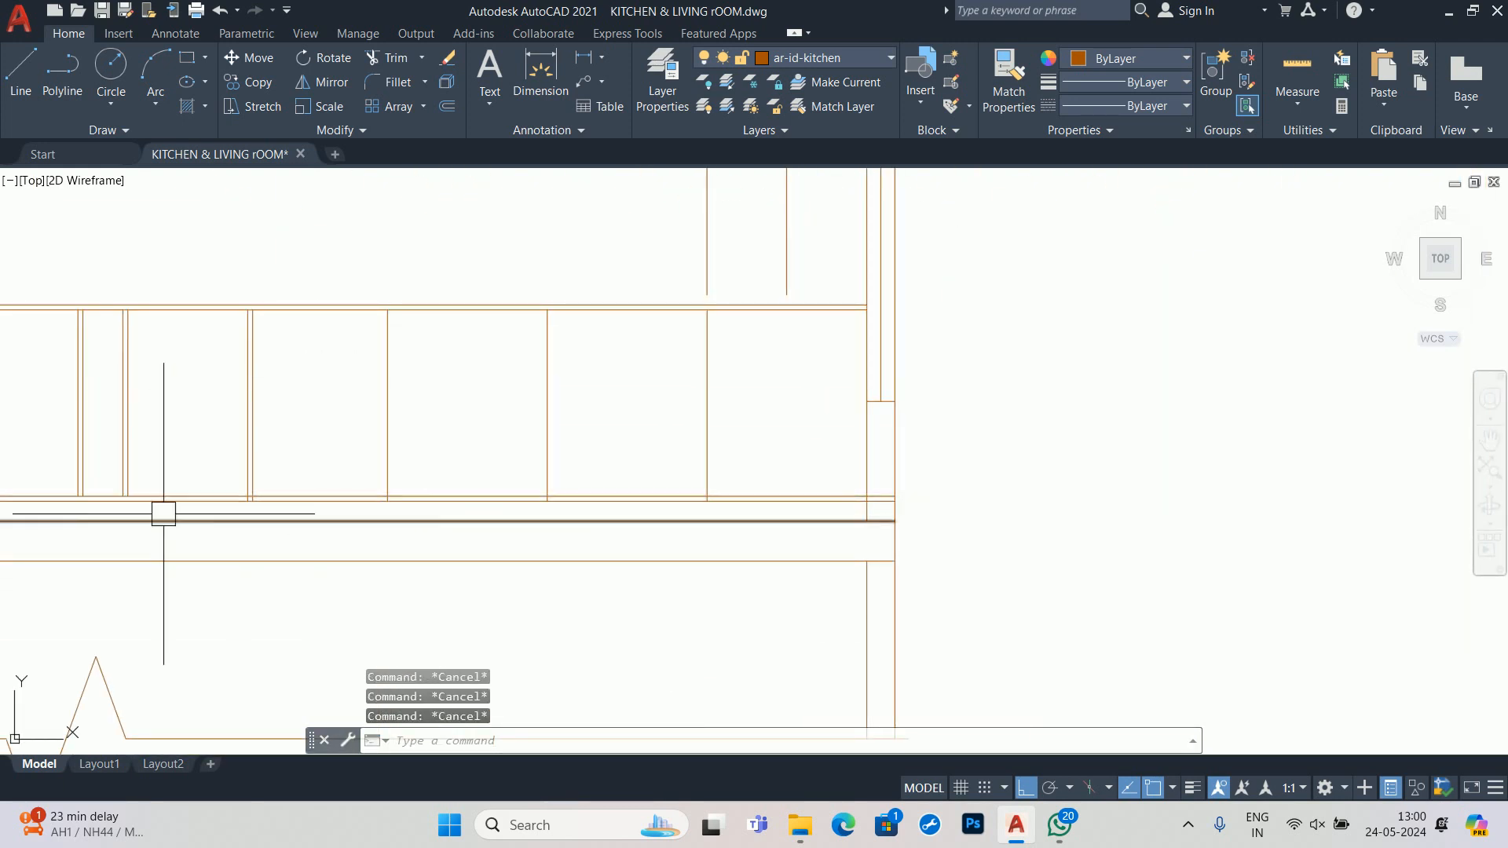
- Trim the lower ends of the fourth partition's lines where they cross the base cabinet's bottom panel
{"action": "scroll", "coordinate": [317, 471], "scroll_direction": "up", "scroll_amount": 4}
{"action": "type", "text": "tr"}
{"action": "key", "text": "Return"}
{"action": "scroll", "coordinate": [542, 558], "scroll_direction": "up", "scroll_amount": 2}
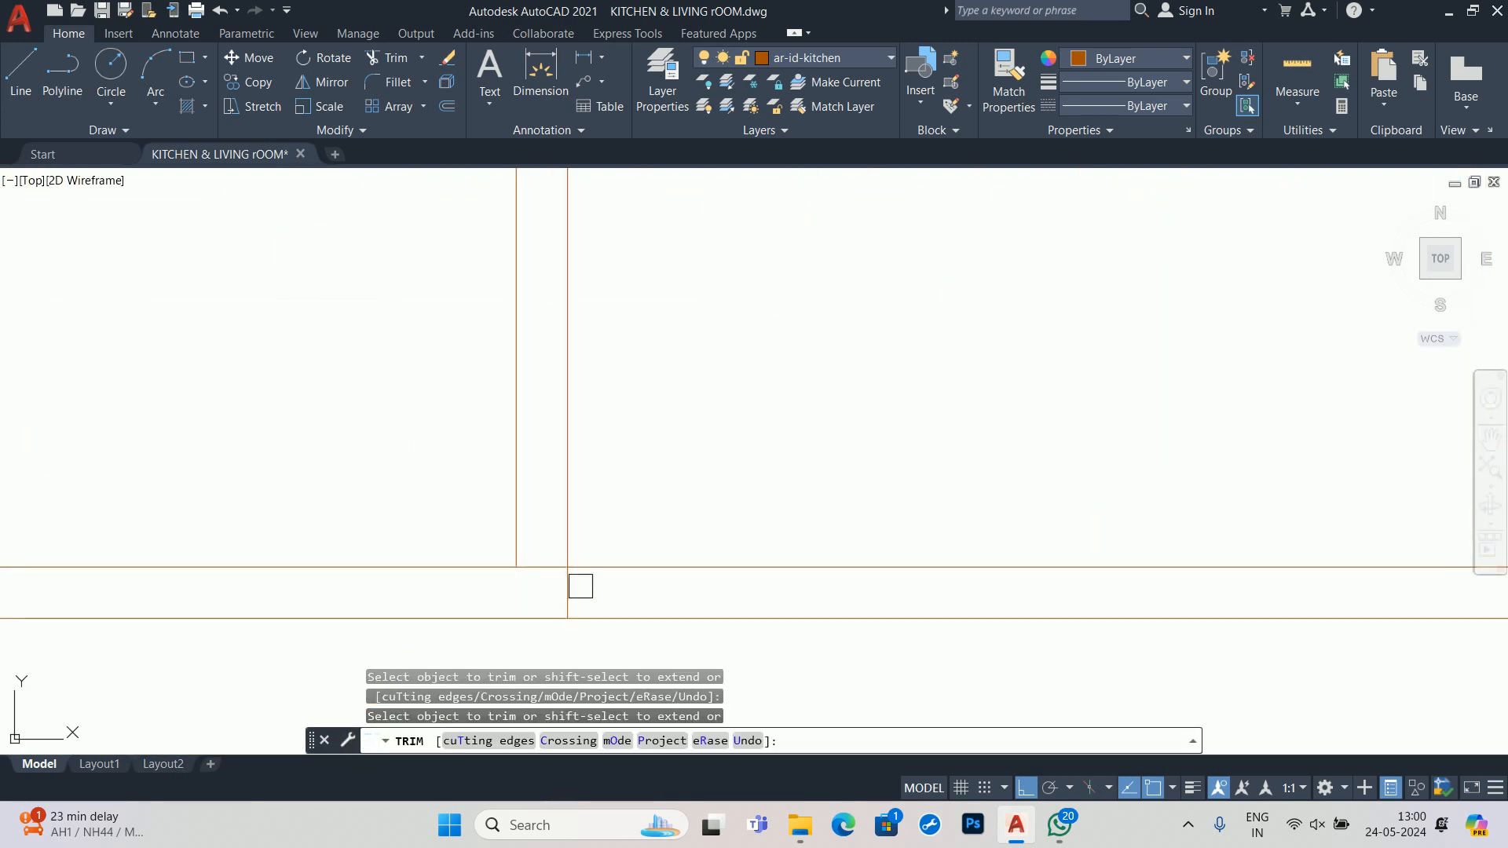
{"action": "left_click_drag", "start_coordinate": [580, 586], "coordinate": [537, 591]}
{"action": "scroll", "coordinate": [540, 598], "scroll_direction": "down", "scroll_amount": 6}
{"action": "key", "text": "Escape"}
{"action": "key", "text": "Escape"}
{"action": "key", "text": "Escape"}
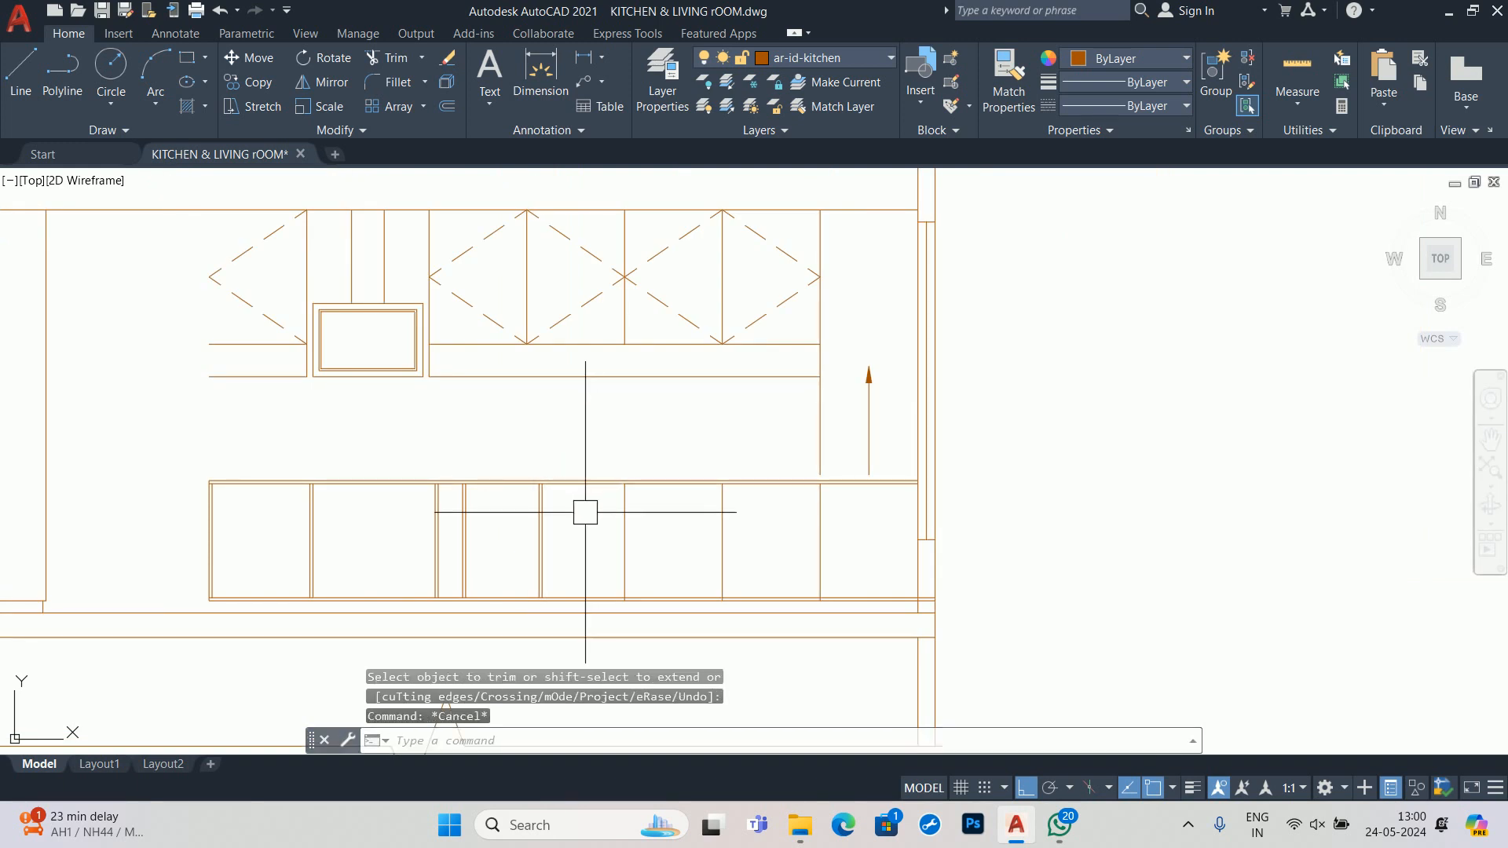
{"action": "middle_click_drag", "start_coordinate": [583, 511], "coordinate": [602, 427]}
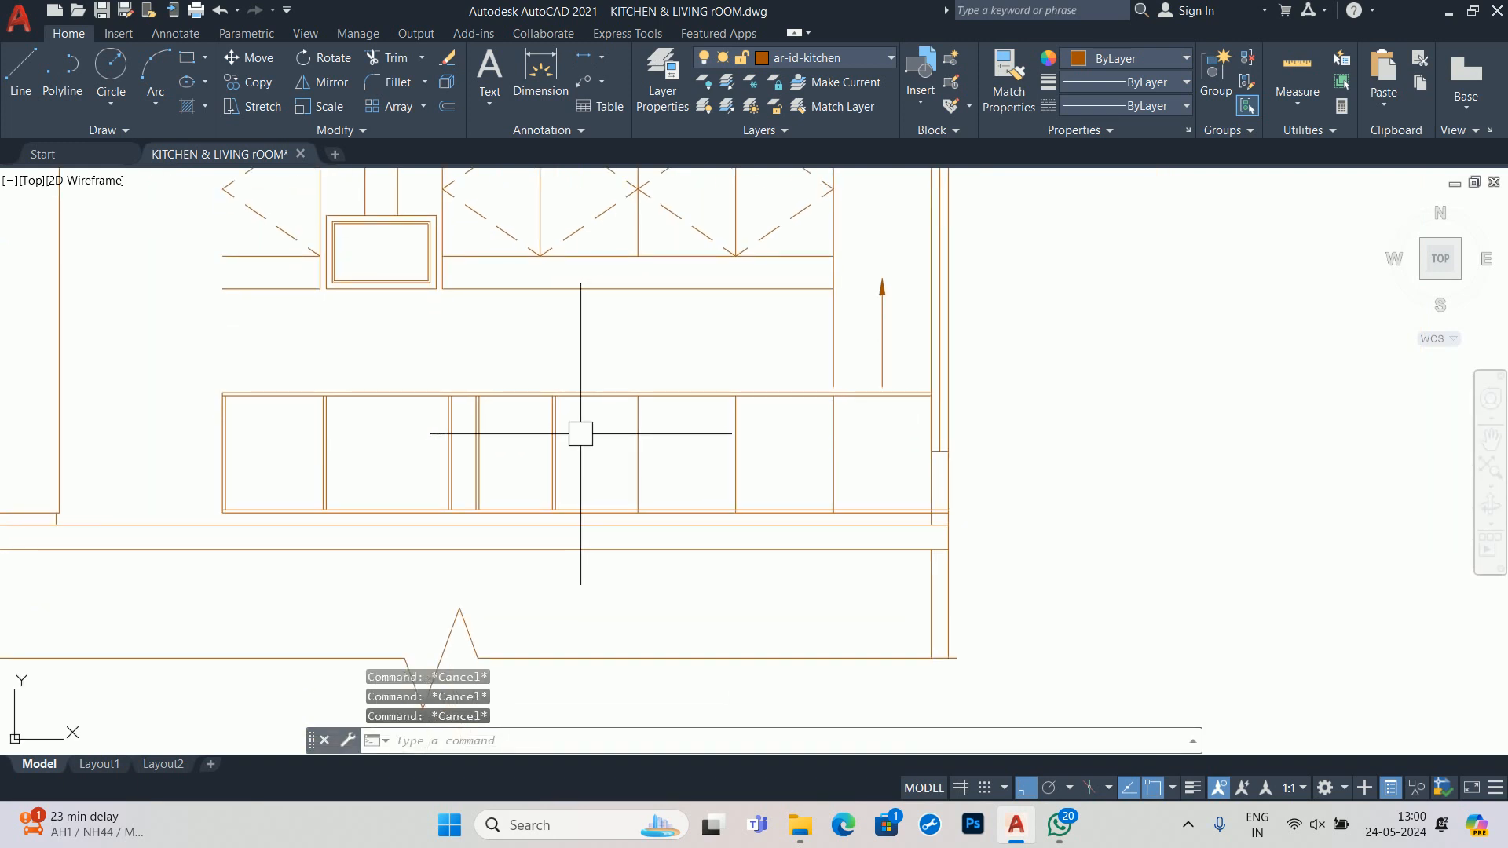
{"action": "scroll", "coordinate": [562, 433], "scroll_direction": "up", "scroll_amount": 4}
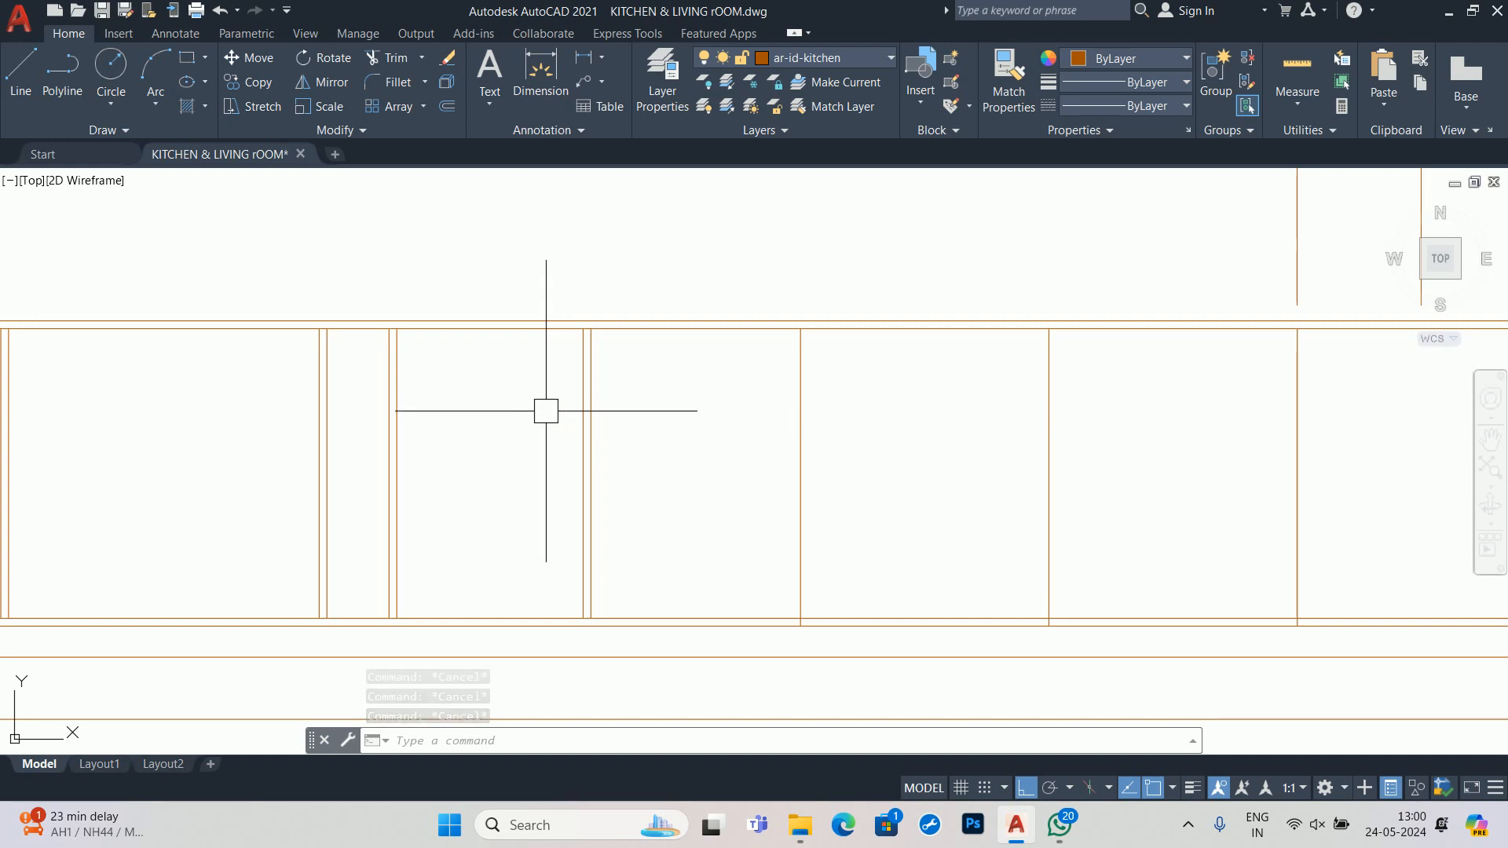
{"action": "middle_click_drag", "start_coordinate": [454, 431], "coordinate": [668, 372]}
{"action": "key", "text": "Escape"}
{"action": "key", "text": "Escape"}
{"action": "middle_click_drag", "start_coordinate": [602, 414], "coordinate": [916, 446]}
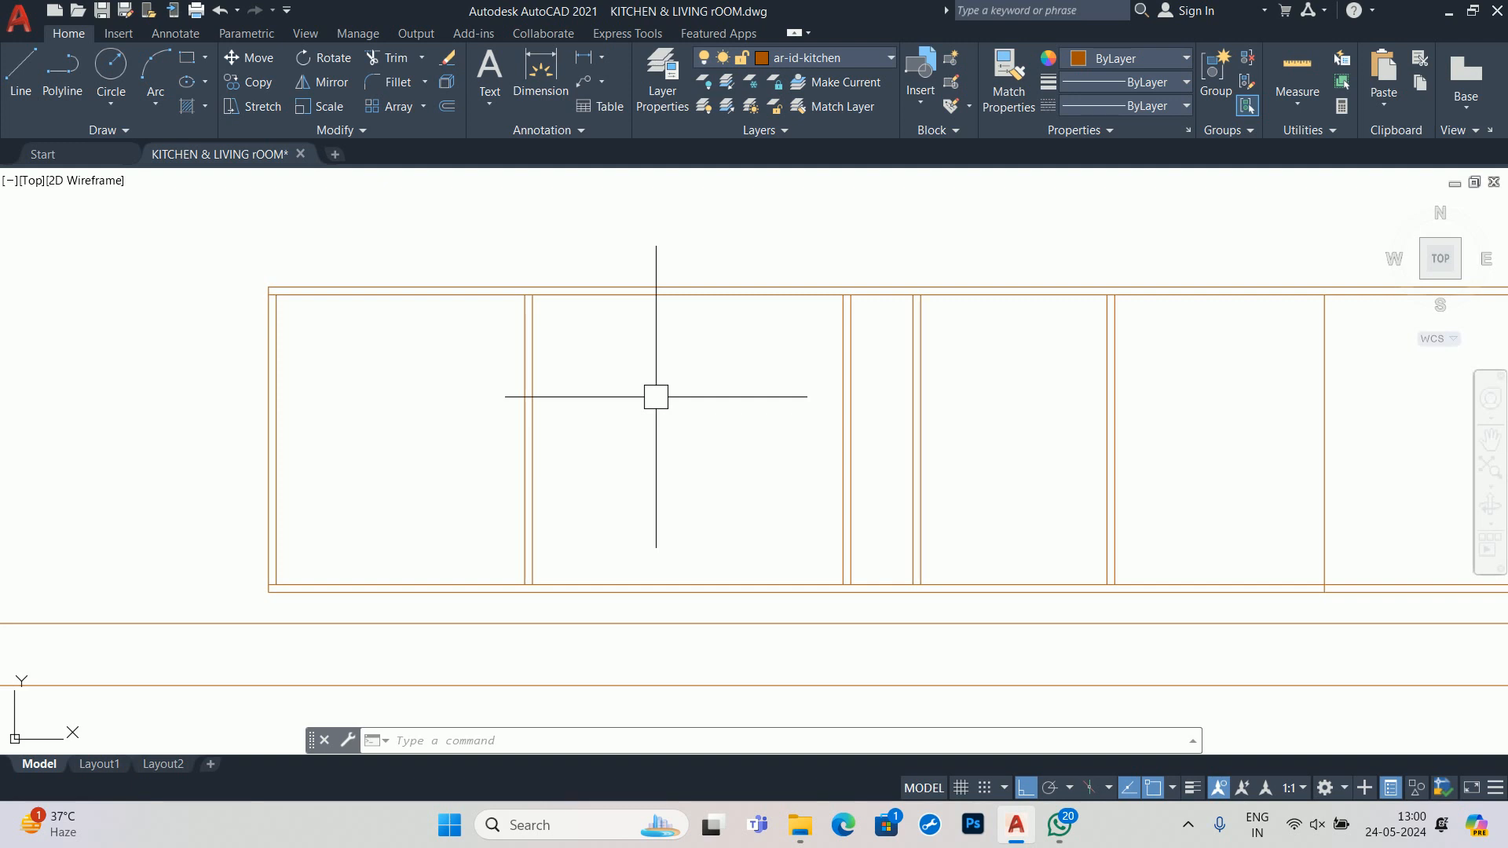
{"action": "type", "text": "o"}
{"action": "key", "text": "Return"}
{"action": "type", "text": "4"}
{"action": "key", "text": "Return"}
{"action": "scroll", "coordinate": [657, 300], "scroll_direction": "up", "scroll_amount": 2}
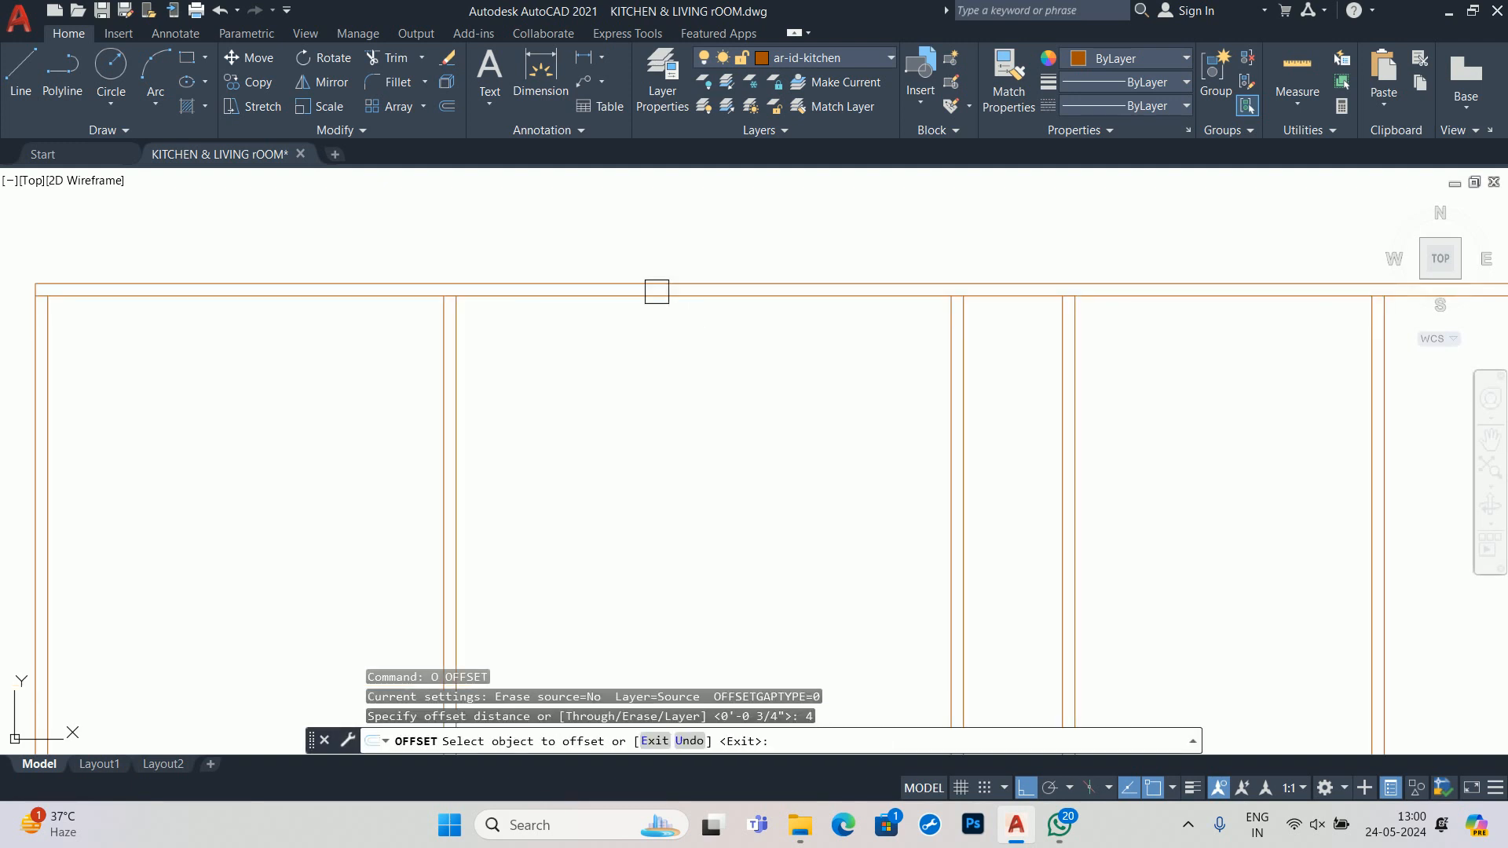
{"action": "left_click", "coordinate": [654, 300]}
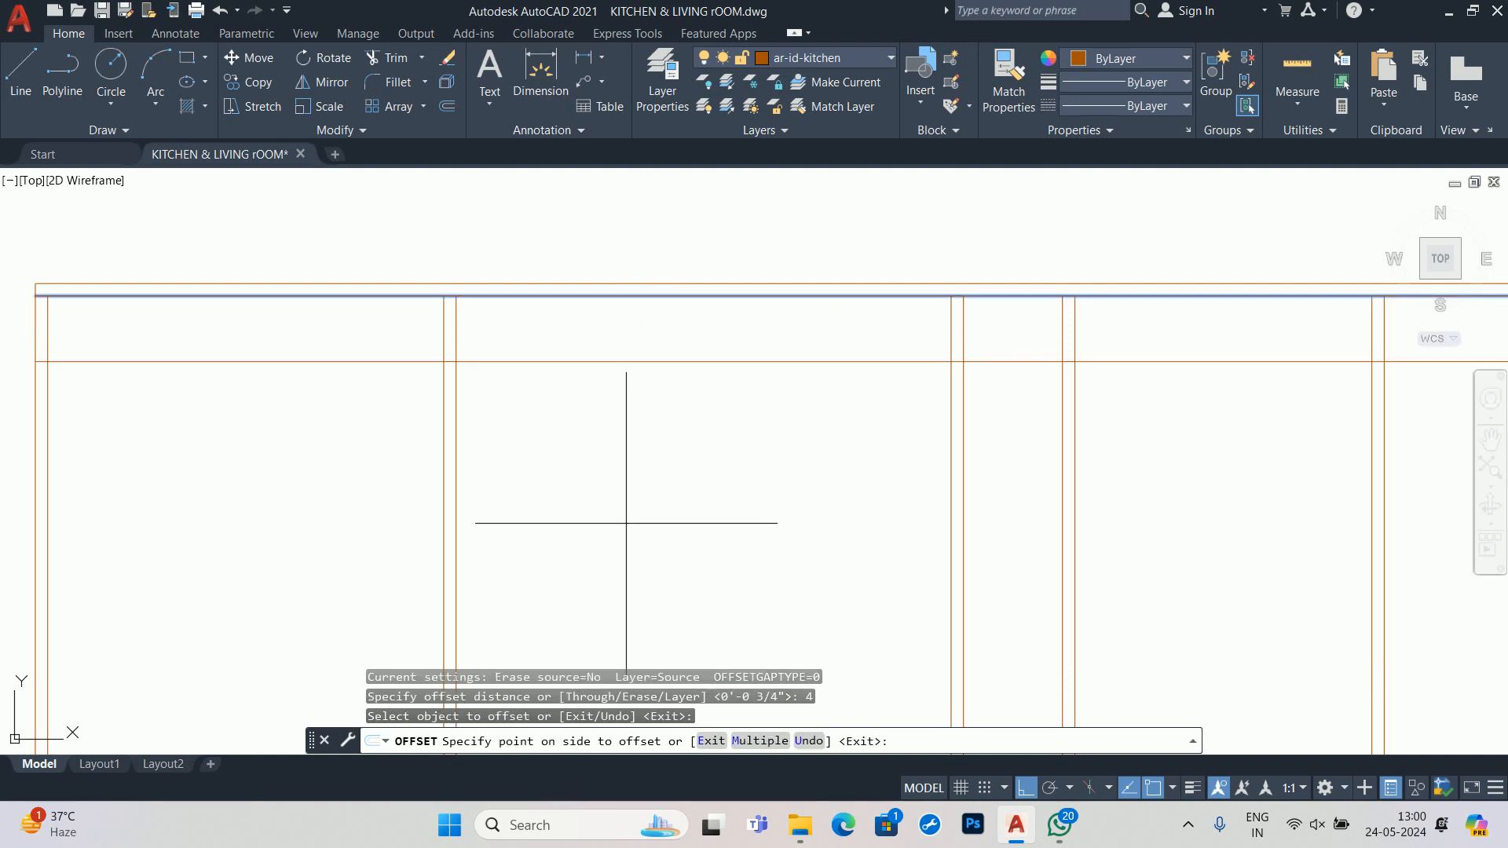
{"action": "key", "text": "Escape"}
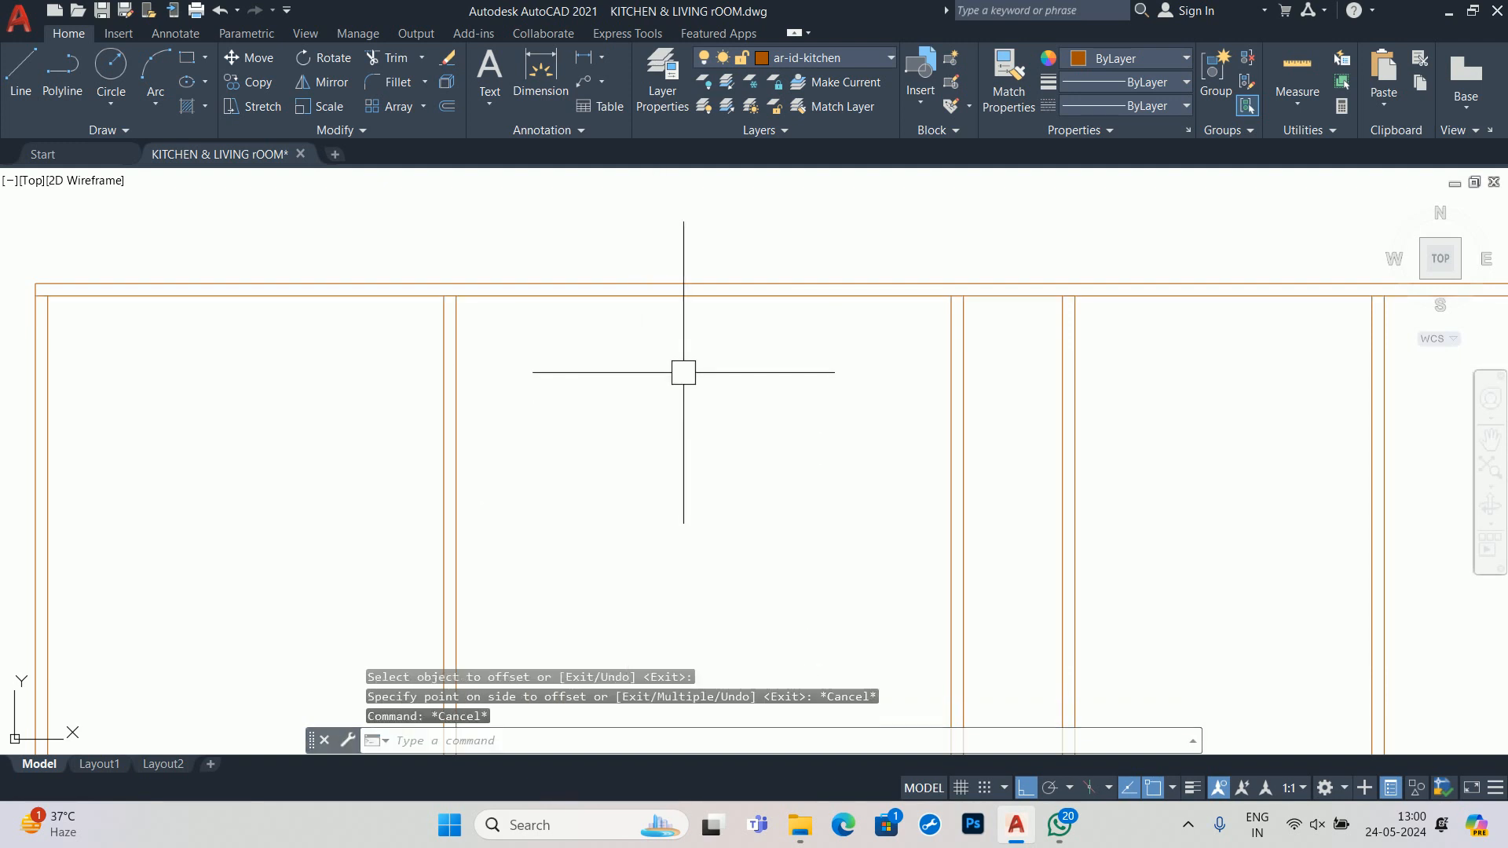
- Offset the lower line of the base cabinet's top panel 0.75 inch downward
{"action": "type", "text": "O"}
{"action": "key", "text": "Return"}
{"action": "type", "text": ".75"}
{"action": "key", "text": "Return"}
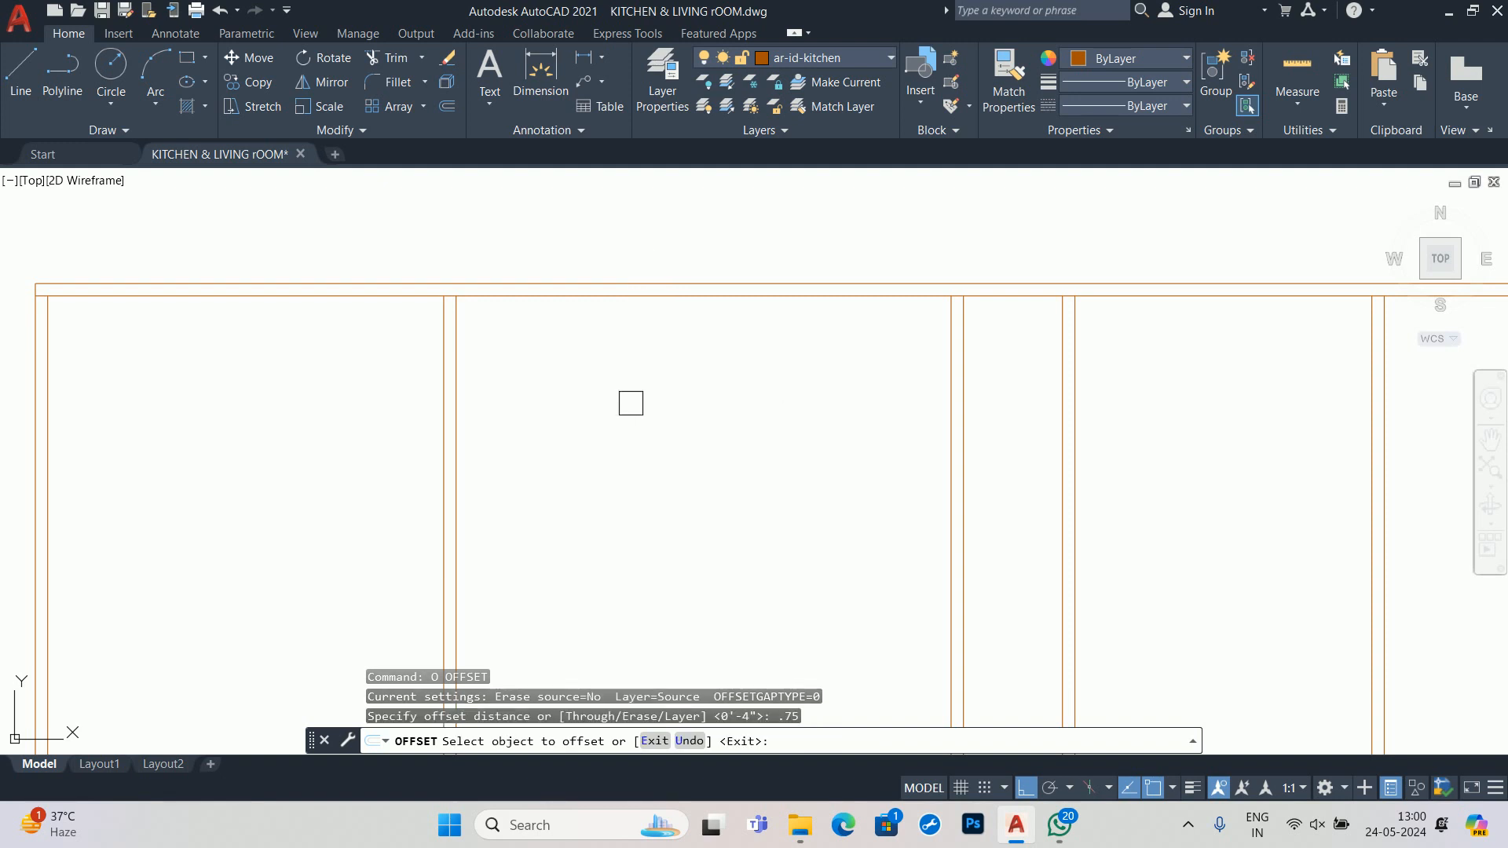
{"action": "left_click", "coordinate": [619, 304]}
{"action": "left_click", "coordinate": [593, 415]}
{"action": "key", "text": "Return"}
{"action": "key", "text": "Escape"}
{"action": "key", "text": "Escape"}
- Trim the new horizontal line so it spans only the compartment between the first and second partitions
{"action": "scroll", "coordinate": [377, 325], "scroll_direction": "up", "scroll_amount": 5}
{"action": "middle_click_drag", "start_coordinate": [381, 378], "coordinate": [189, 539]}
{"action": "type", "text": "tr"}
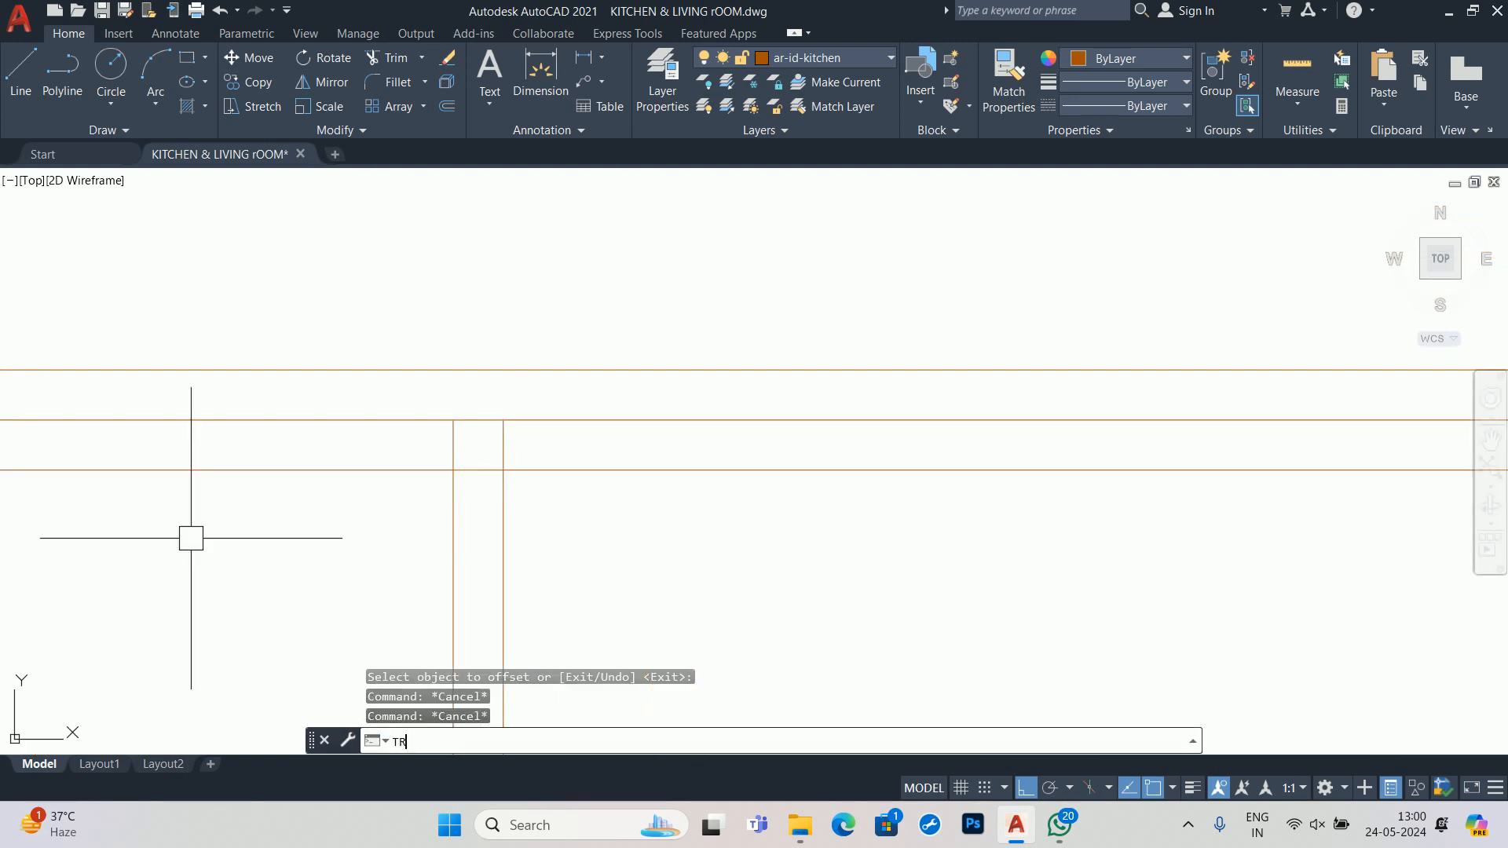
{"action": "key", "text": "Return"}
{"action": "scroll", "coordinate": [593, 528], "scroll_direction": "down", "scroll_amount": 4}
{"action": "middle_click_drag", "start_coordinate": [589, 530], "coordinate": [102, 539]}
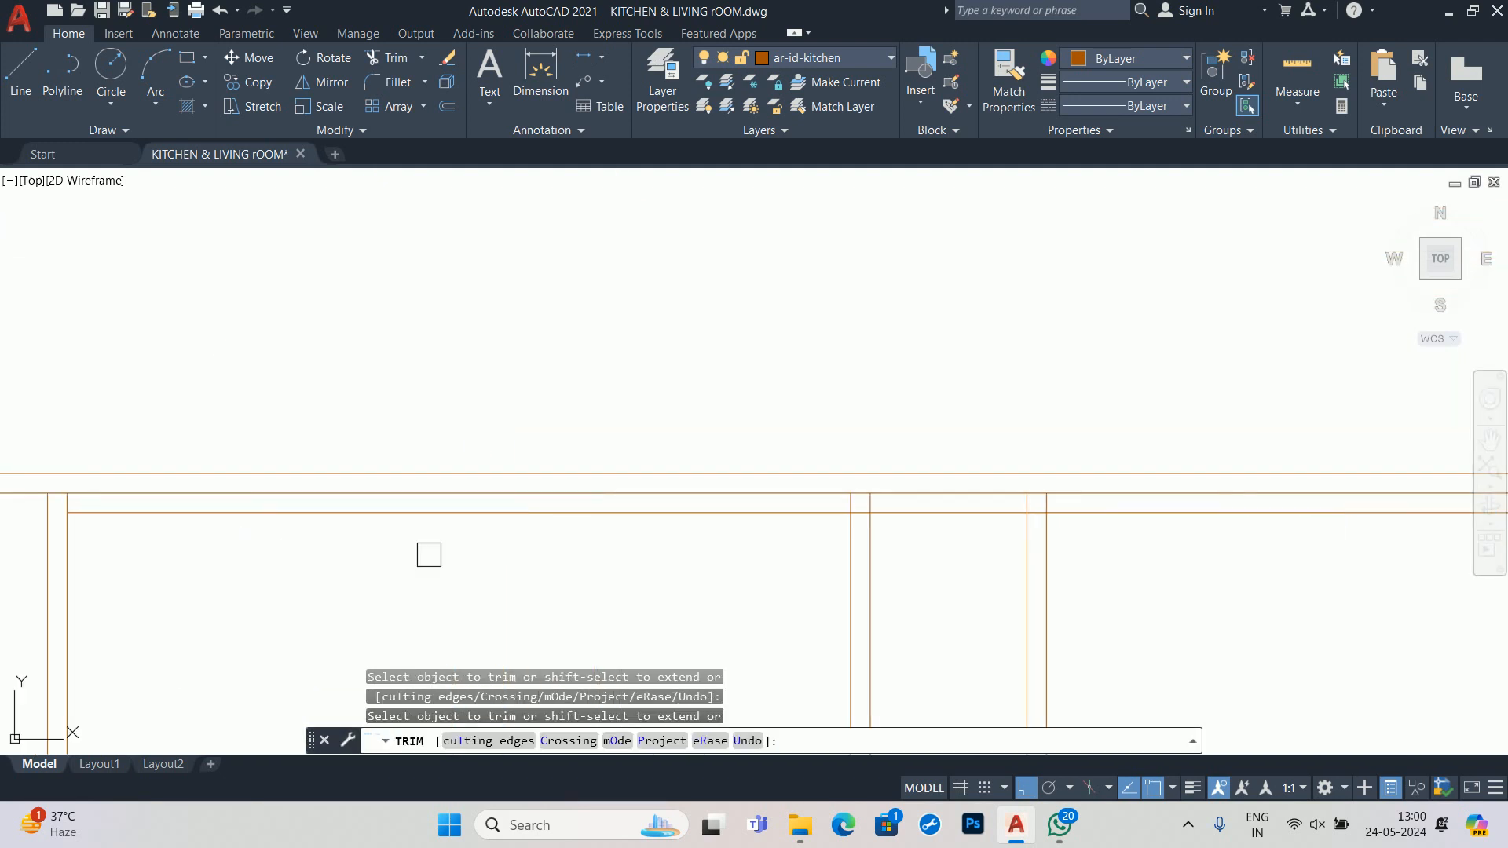
{"action": "scroll", "coordinate": [925, 503], "scroll_direction": "up", "scroll_amount": 4}
{"action": "scroll", "coordinate": [852, 646], "scroll_direction": "up", "scroll_amount": 2}
{"action": "middle_click_drag", "start_coordinate": [852, 660], "coordinate": [1129, 711]}
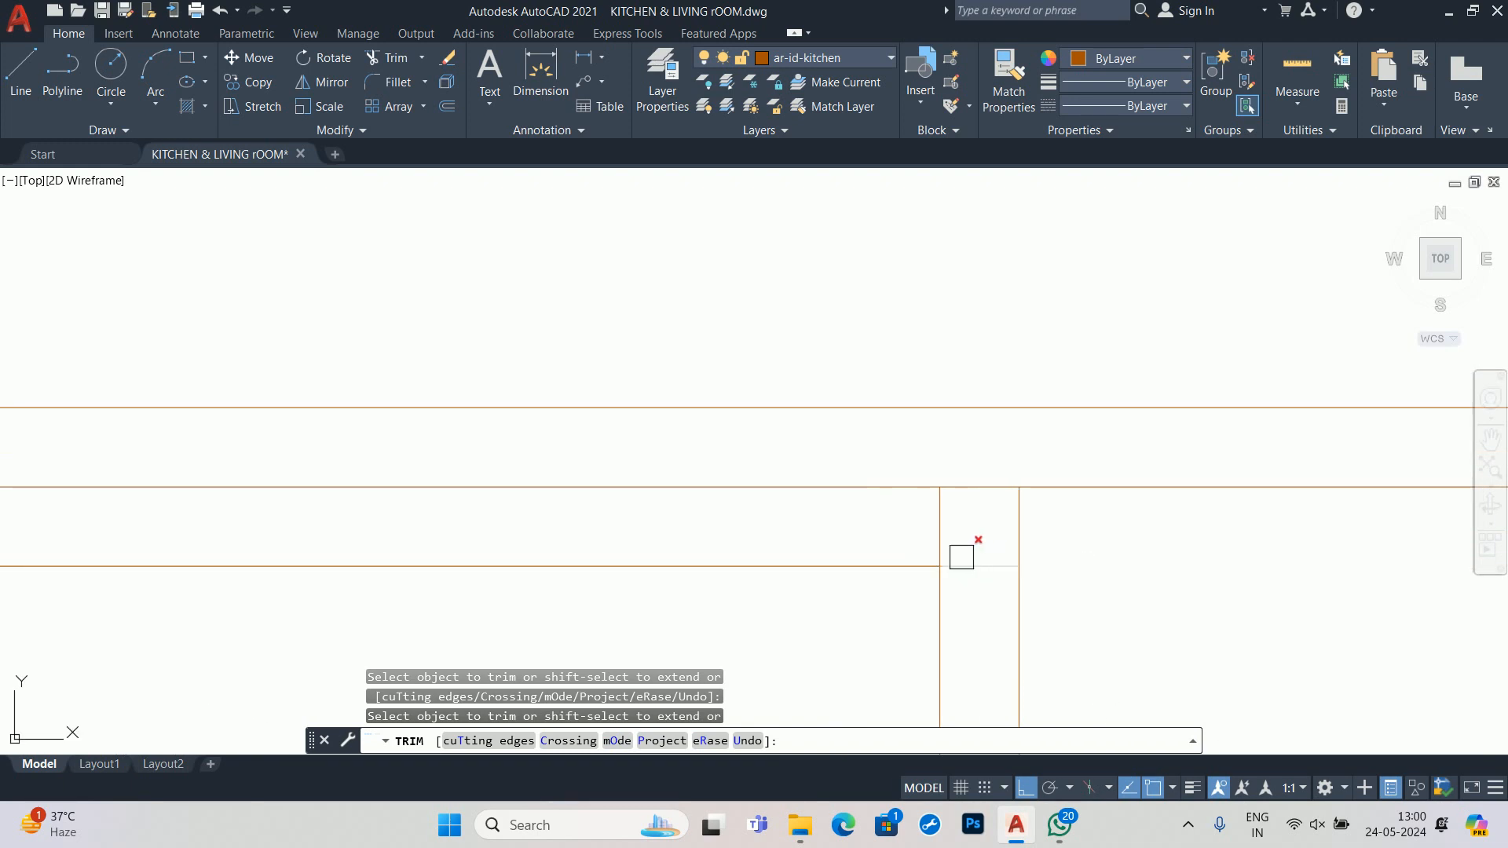
{"action": "scroll", "coordinate": [962, 561], "scroll_direction": "down", "scroll_amount": 5}
{"action": "key", "text": "Escape"}
{"action": "key", "text": "Escape"}
{"action": "key", "text": "Escape"}
{"action": "scroll", "coordinate": [896, 589], "scroll_direction": "up", "scroll_amount": 1}
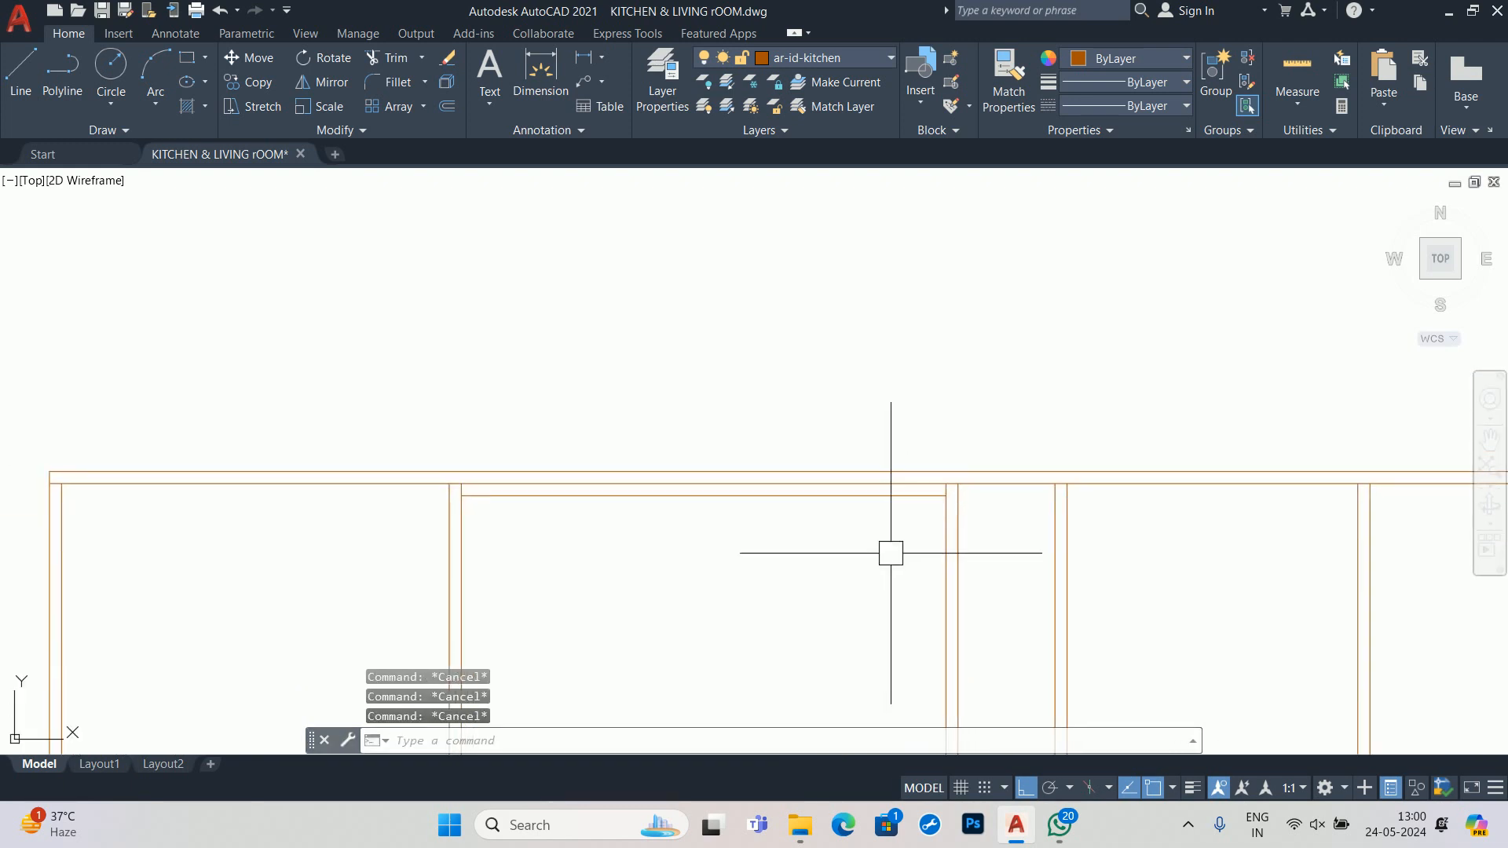
- Offset the horizontal line in the second compartment 4 inches downward to set the first drawer height
{"action": "type", "text": "o"}
{"action": "key", "text": "Return"}
{"action": "middle_click_drag", "start_coordinate": [803, 555], "coordinate": [786, 442]}
{"action": "type", "text": "4"}
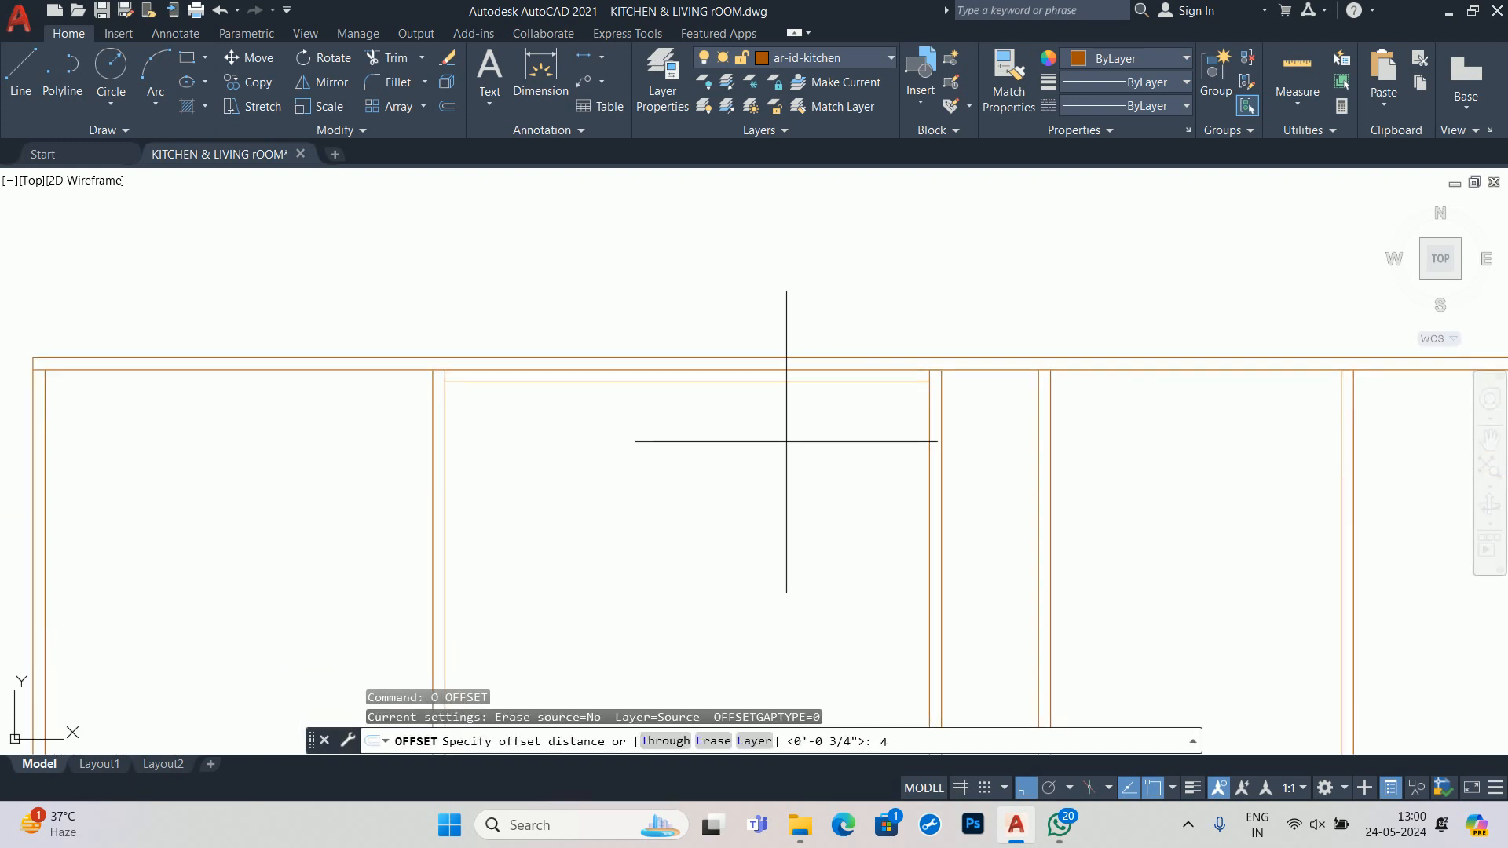
{"action": "key", "text": "Return"}
{"action": "left_click", "coordinate": [779, 383]}
{"action": "left_click", "coordinate": [776, 511]}
{"action": "key", "text": "Escape"}
{"action": "key", "text": "Escape"}
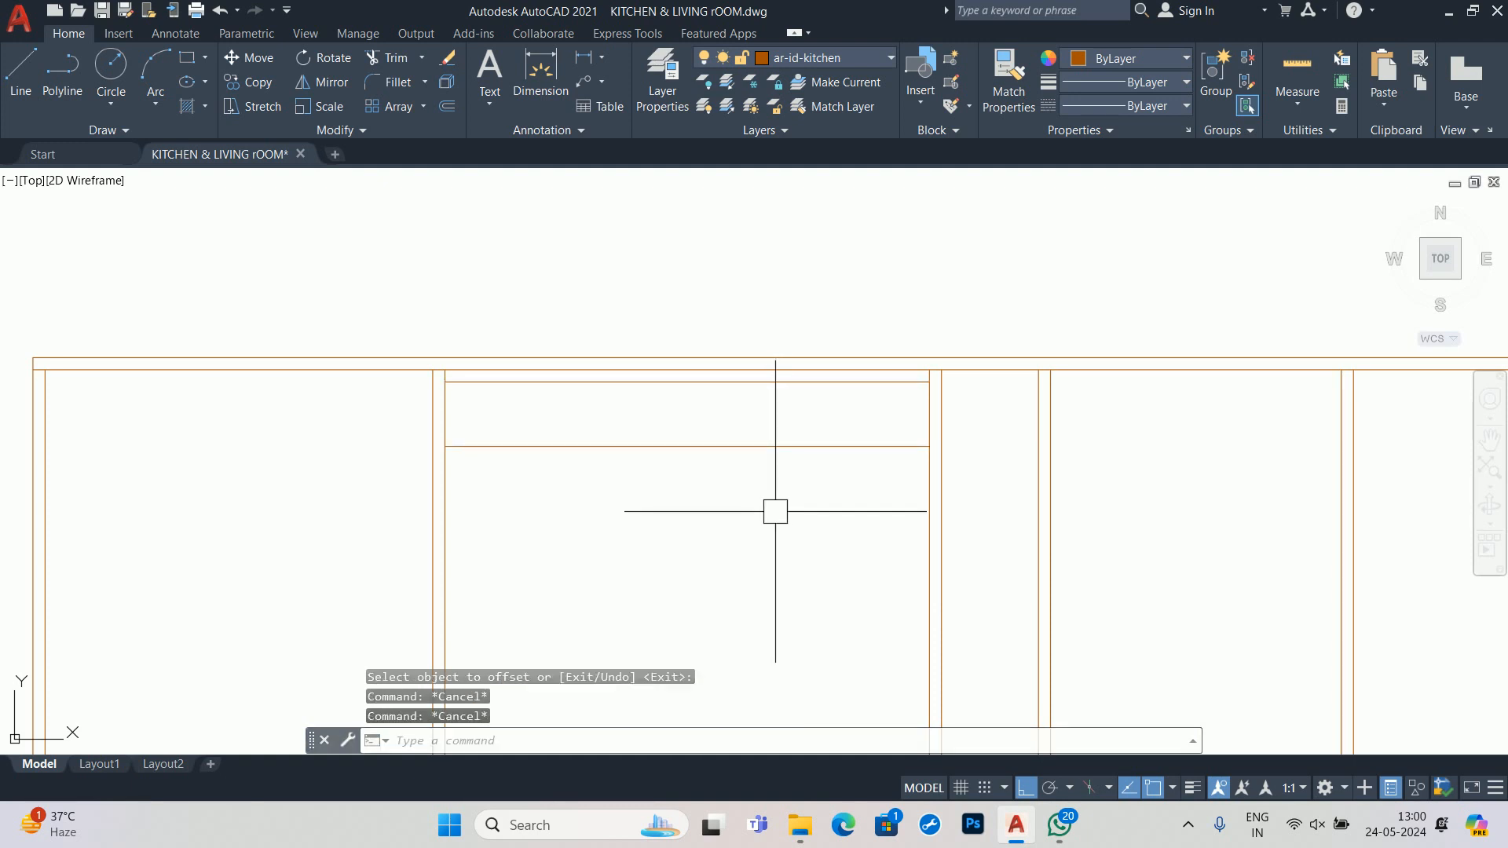
- Offset the first drawer's lower line 0.75 inch downward to form the shelf thickness
{"action": "key", "text": "Return"}
{"action": "type", "text": ".75"}
{"action": "key", "text": "Return"}
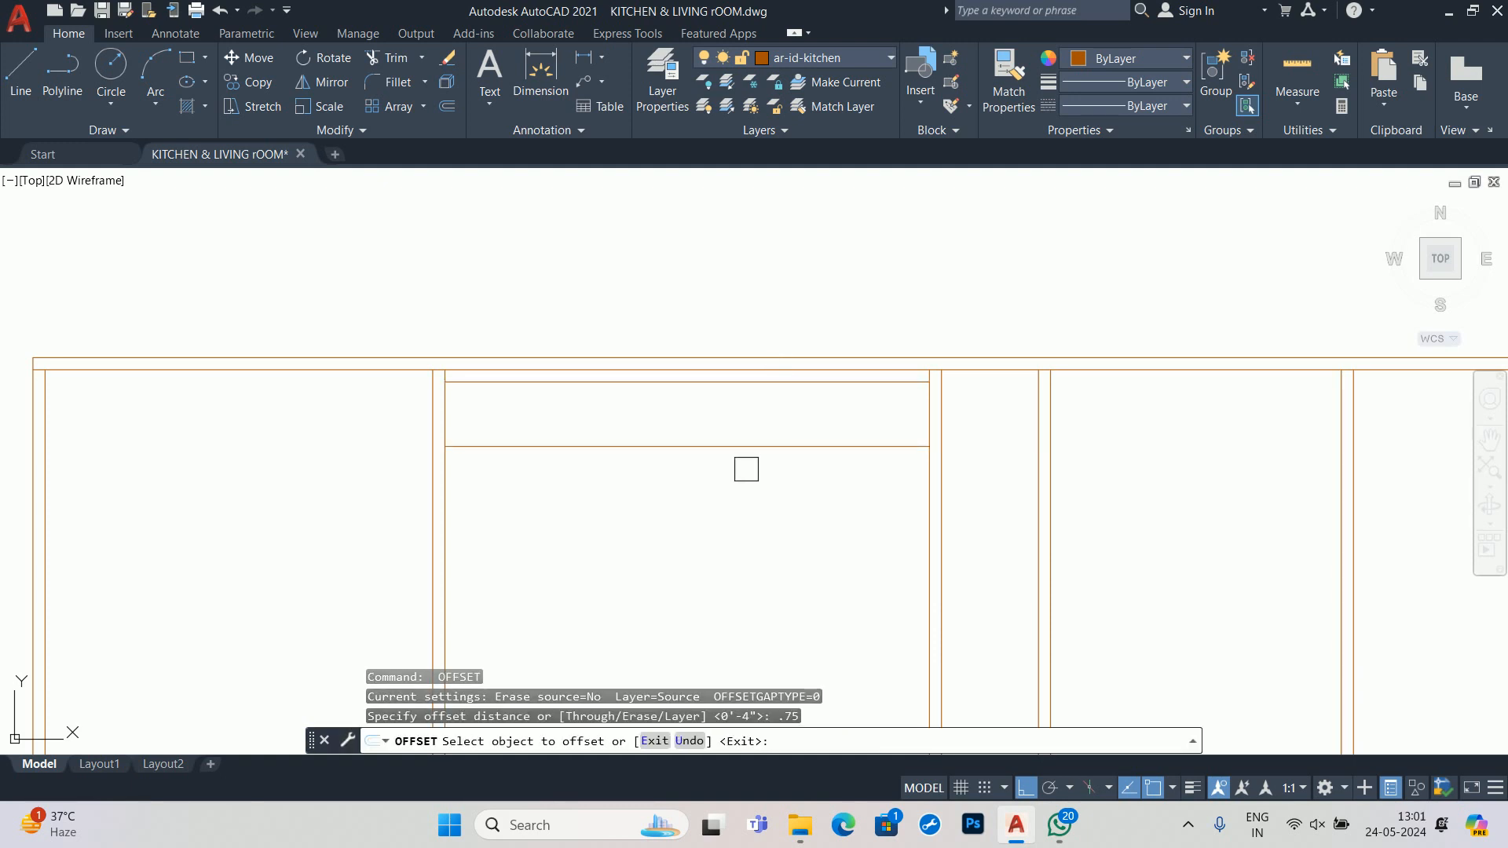
{"action": "left_click", "coordinate": [731, 447]}
{"action": "left_click", "coordinate": [707, 539]}
{"action": "key", "text": "Escape"}
{"action": "key", "text": "Escape"}
{"action": "scroll", "coordinate": [702, 545], "scroll_direction": "down", "scroll_amount": 2}
{"action": "middle_click_drag", "start_coordinate": [658, 561], "coordinate": [667, 471]}
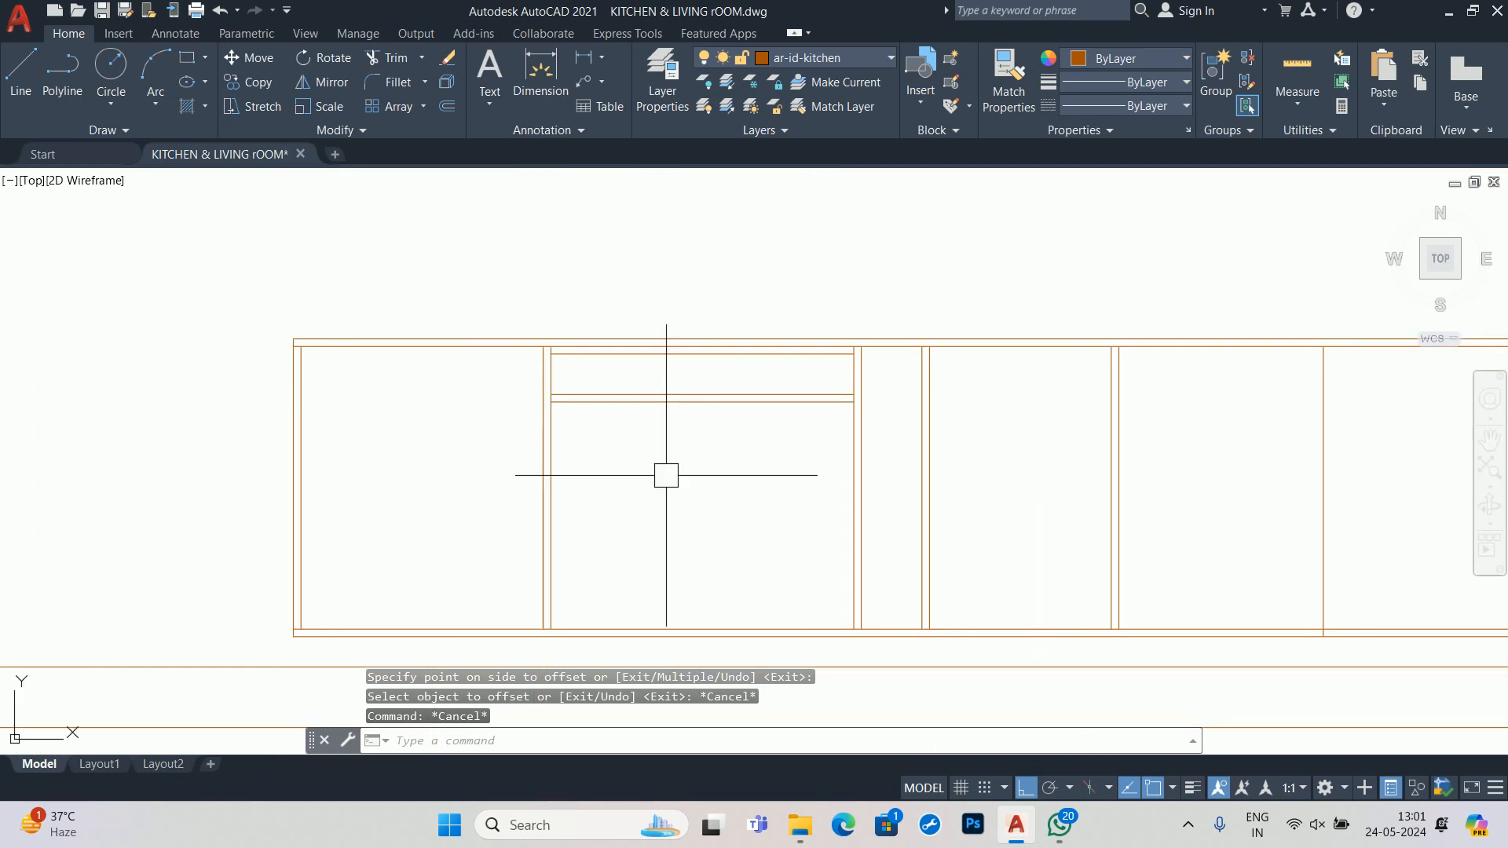
{"action": "key", "text": "Escape"}
{"action": "key", "text": "Escape"}
- Offset the lower line of the first drawer shelf 6 inches downward to set the second drawer height
{"action": "type", "text": "o"}
{"action": "key", "text": "Return"}
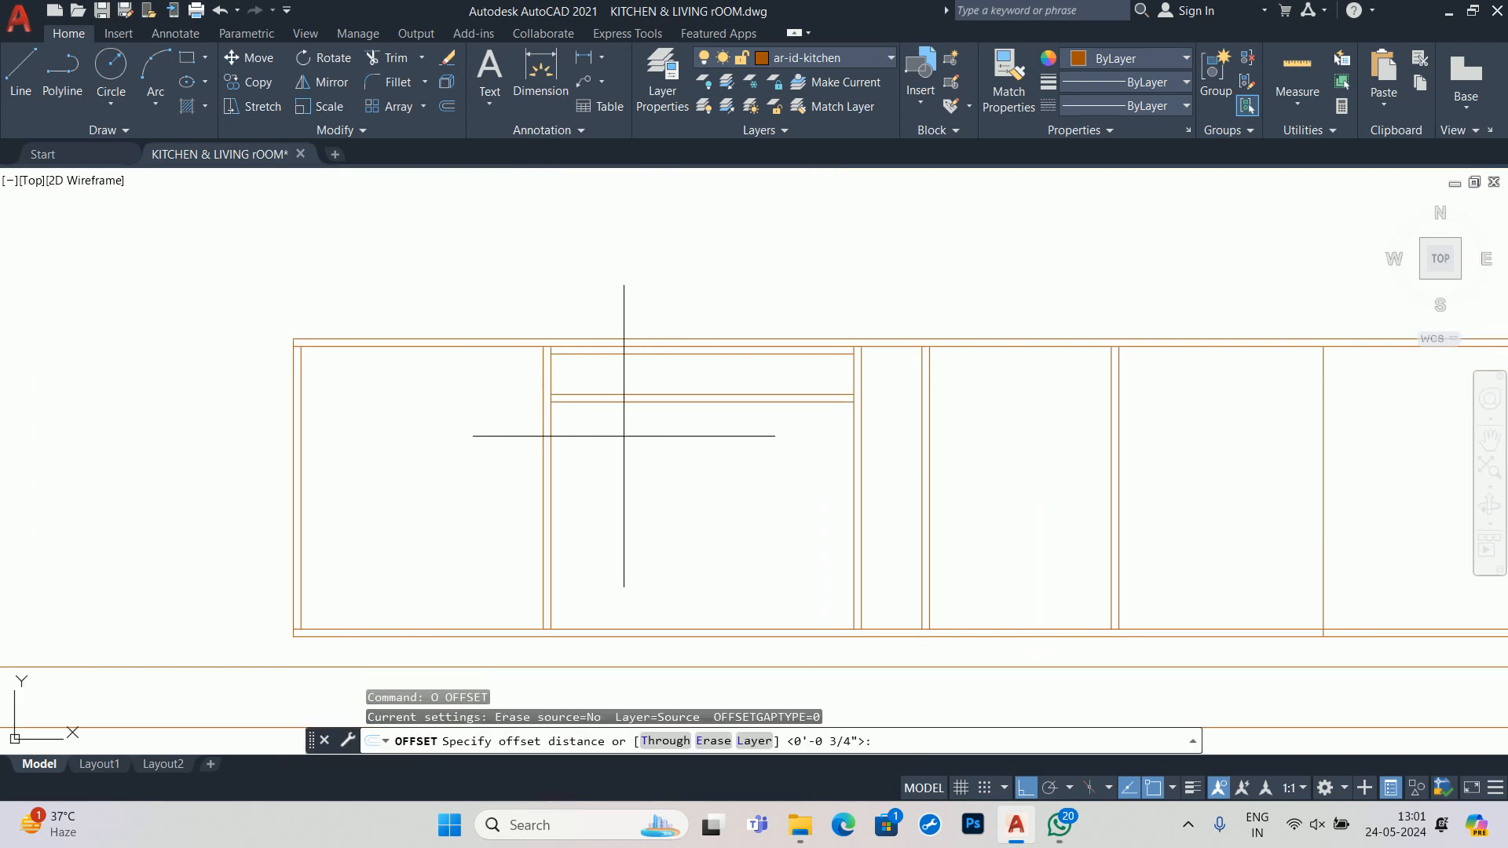
{"action": "type", "text": "6"}
{"action": "key", "text": "Return"}
{"action": "left_click", "coordinate": [642, 403]}
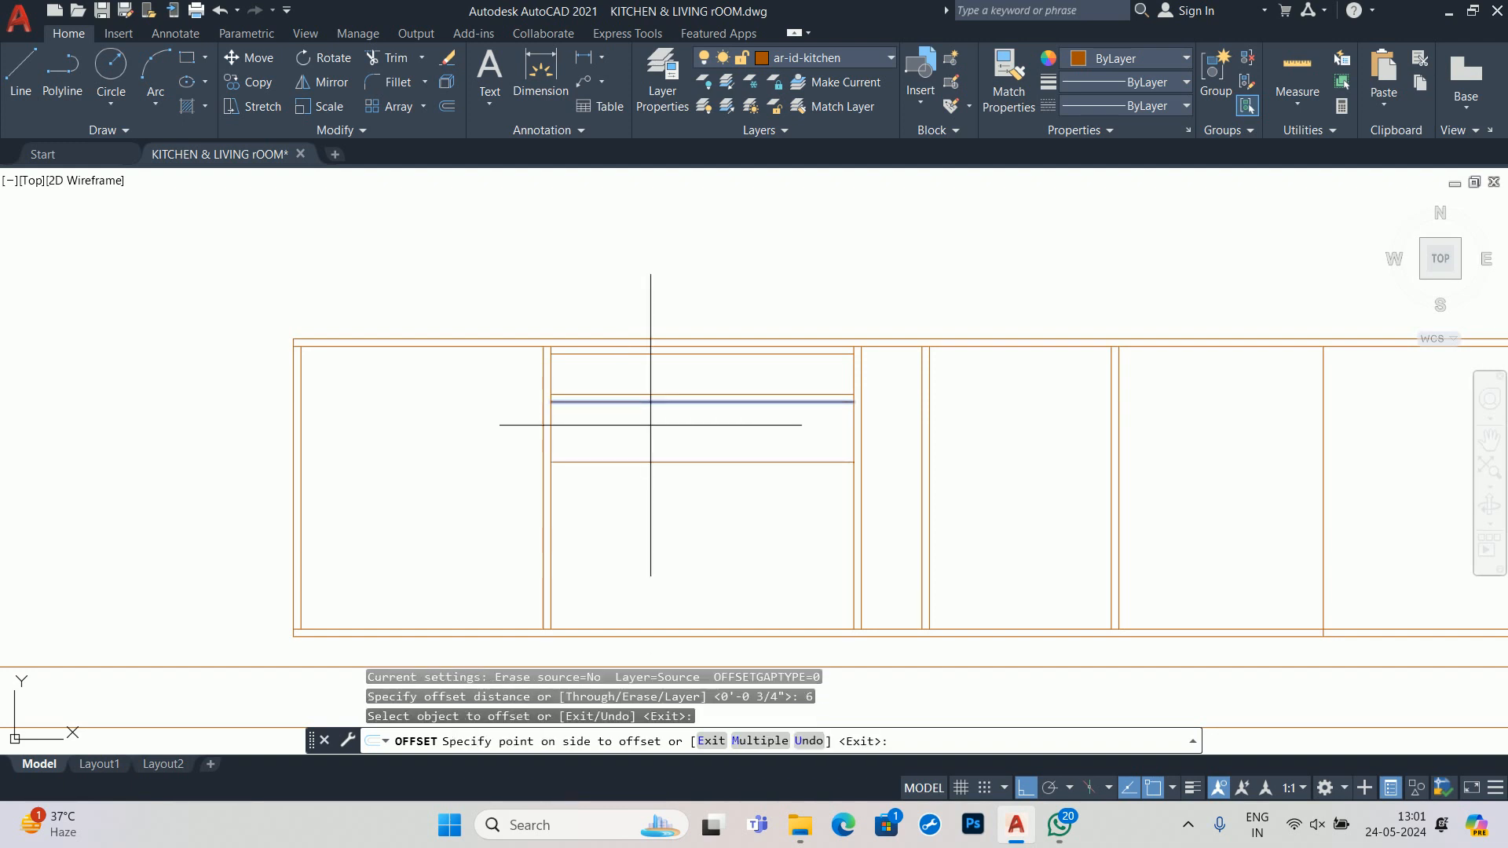
{"action": "left_click", "coordinate": [640, 562]}
{"action": "key", "text": "Return"}
- Offset the second drawer's lower line 0.75 inch downward to form the second shelf's thickness
{"action": "key", "text": "Return"}
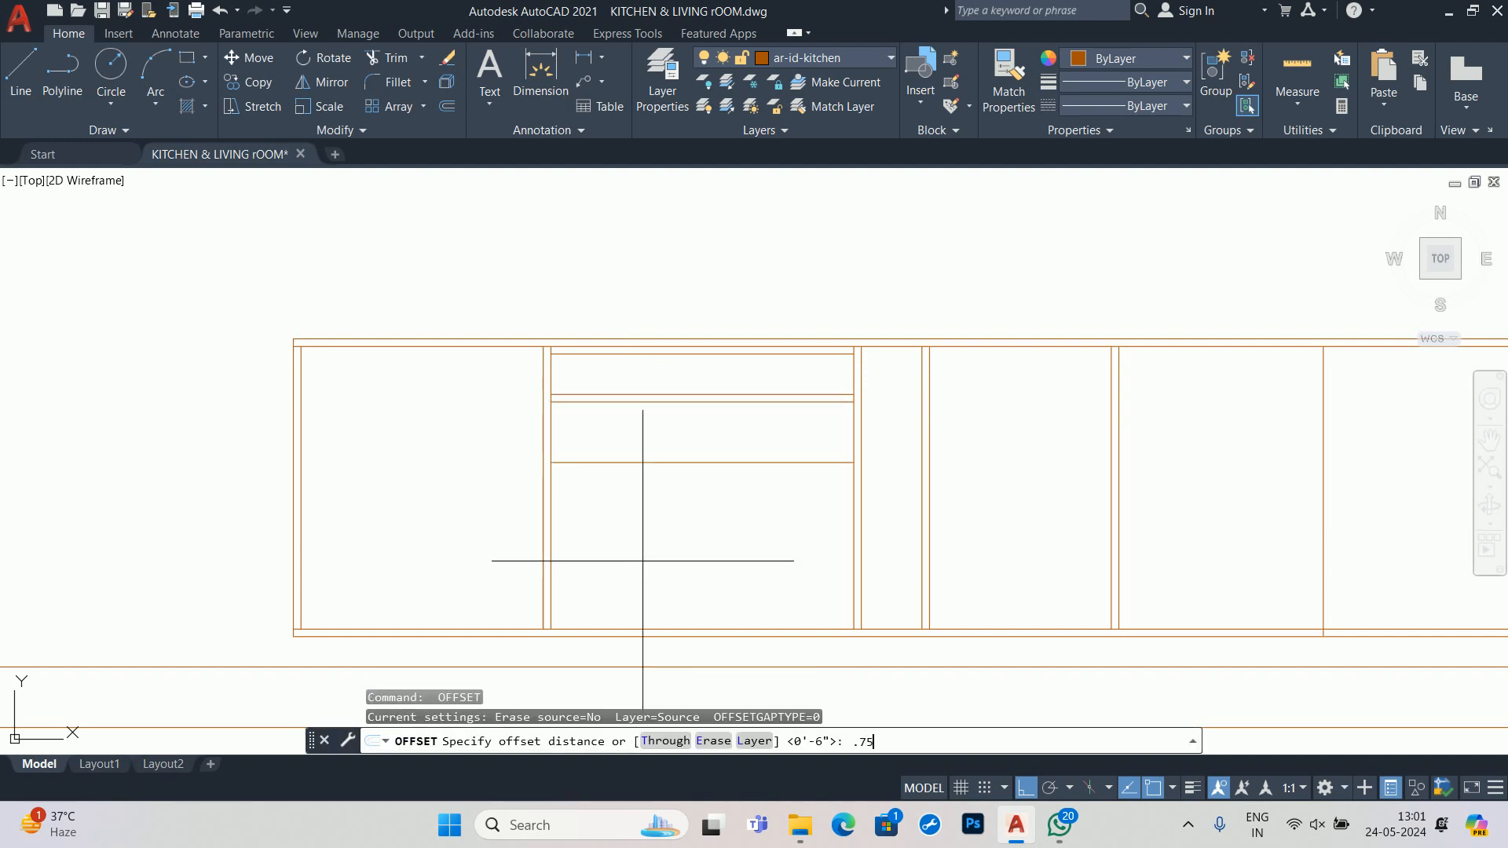
{"action": "type", "text": ".75"}
{"action": "key", "text": "Return"}
{"action": "left_click", "coordinate": [669, 461]}
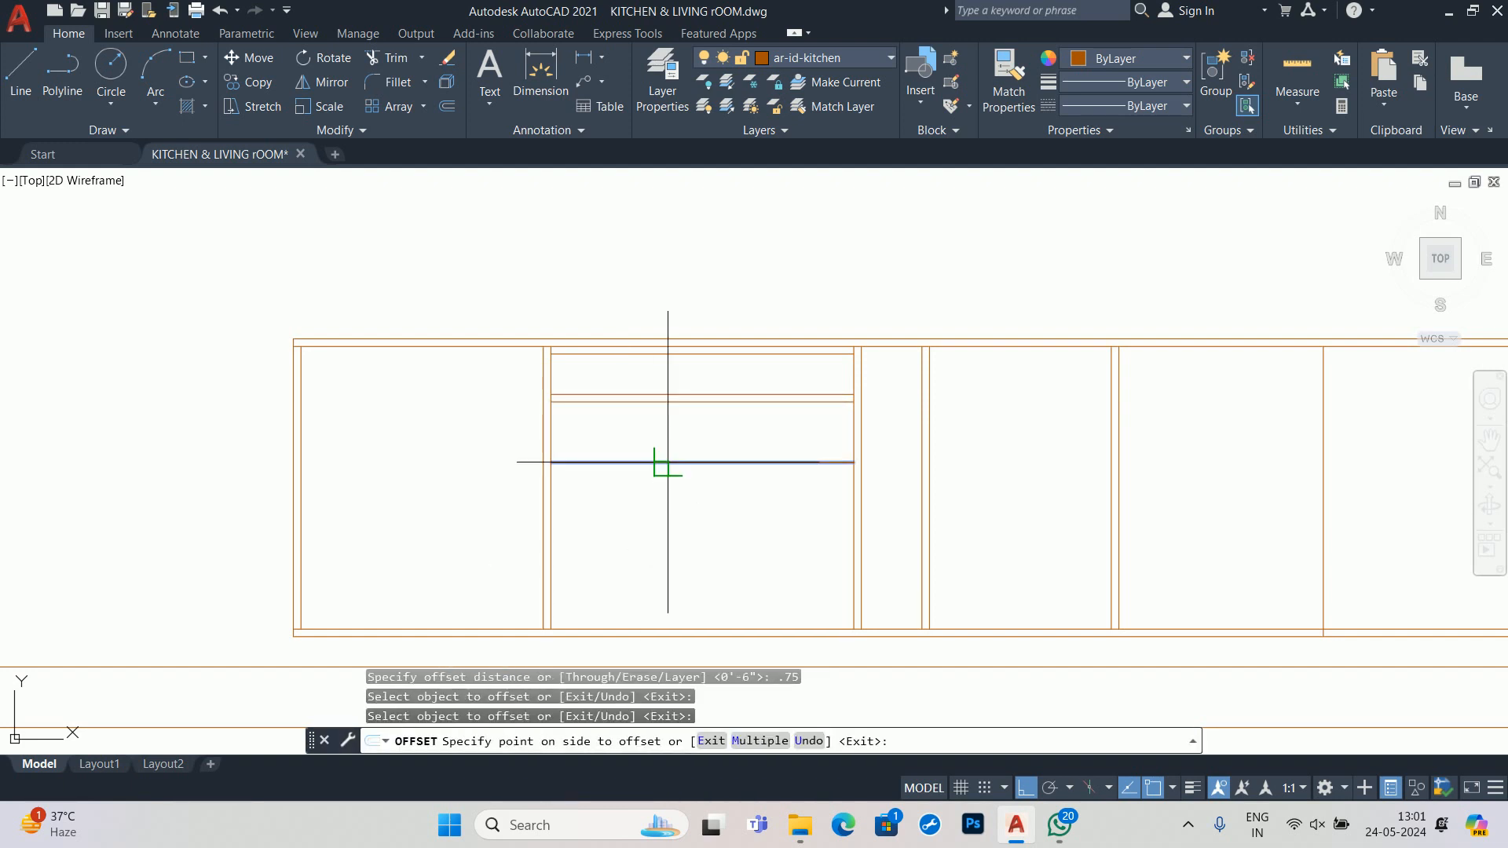
{"action": "left_click", "coordinate": [658, 575]}
{"action": "key", "text": "Escape"}
{"action": "key", "text": "Escape"}
{"action": "key", "text": "Escape"}
{"action": "scroll", "coordinate": [651, 572], "scroll_direction": "up", "scroll_amount": 2}
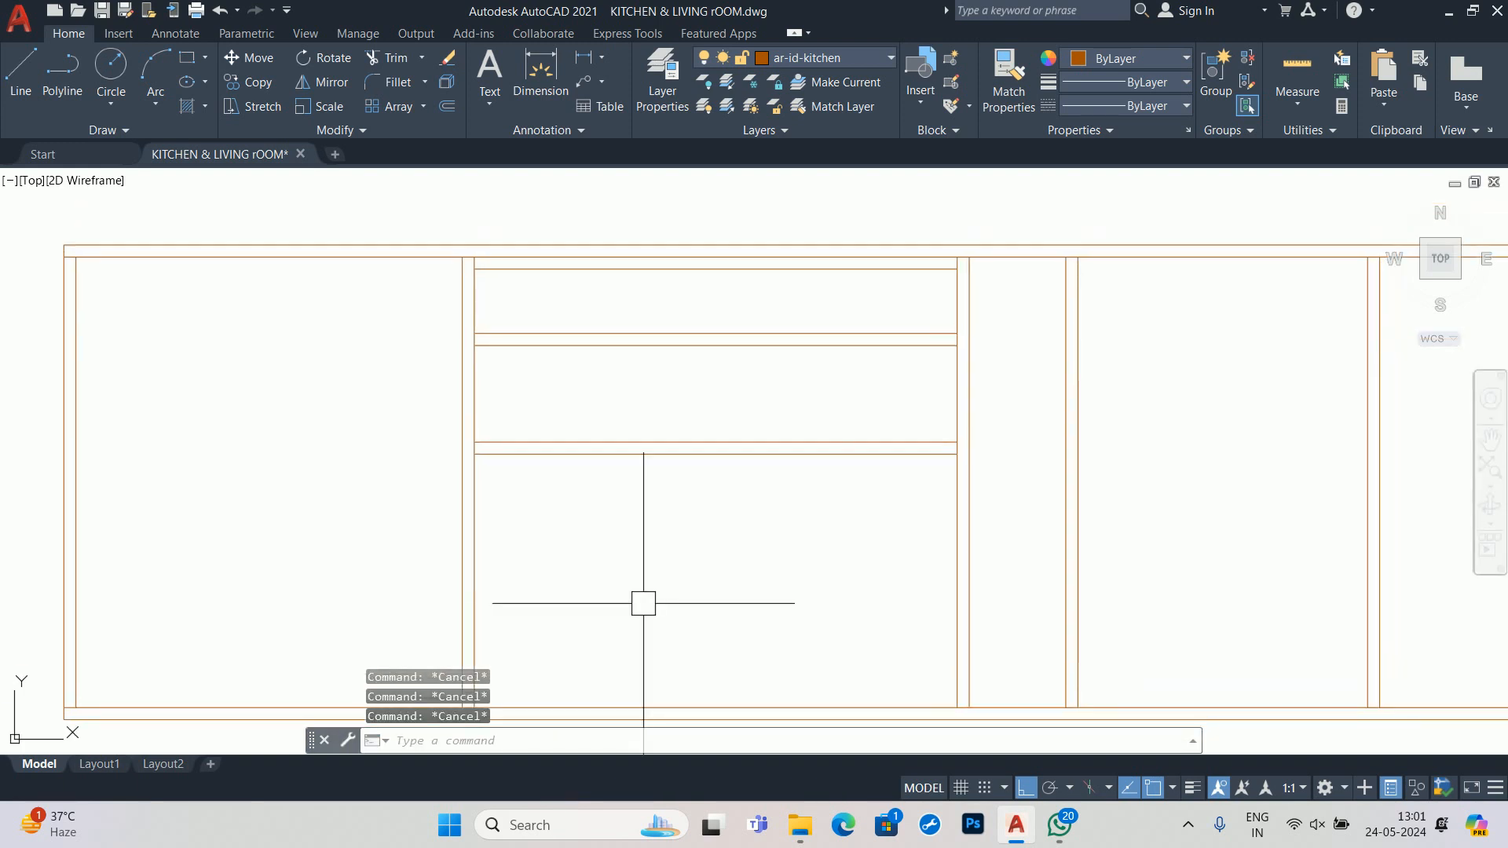
{"action": "type", "text": "m"}
{"action": "key", "text": "Return"}
{"action": "left_click", "coordinate": [714, 555]}
{"action": "left_click", "coordinate": [637, 409]}
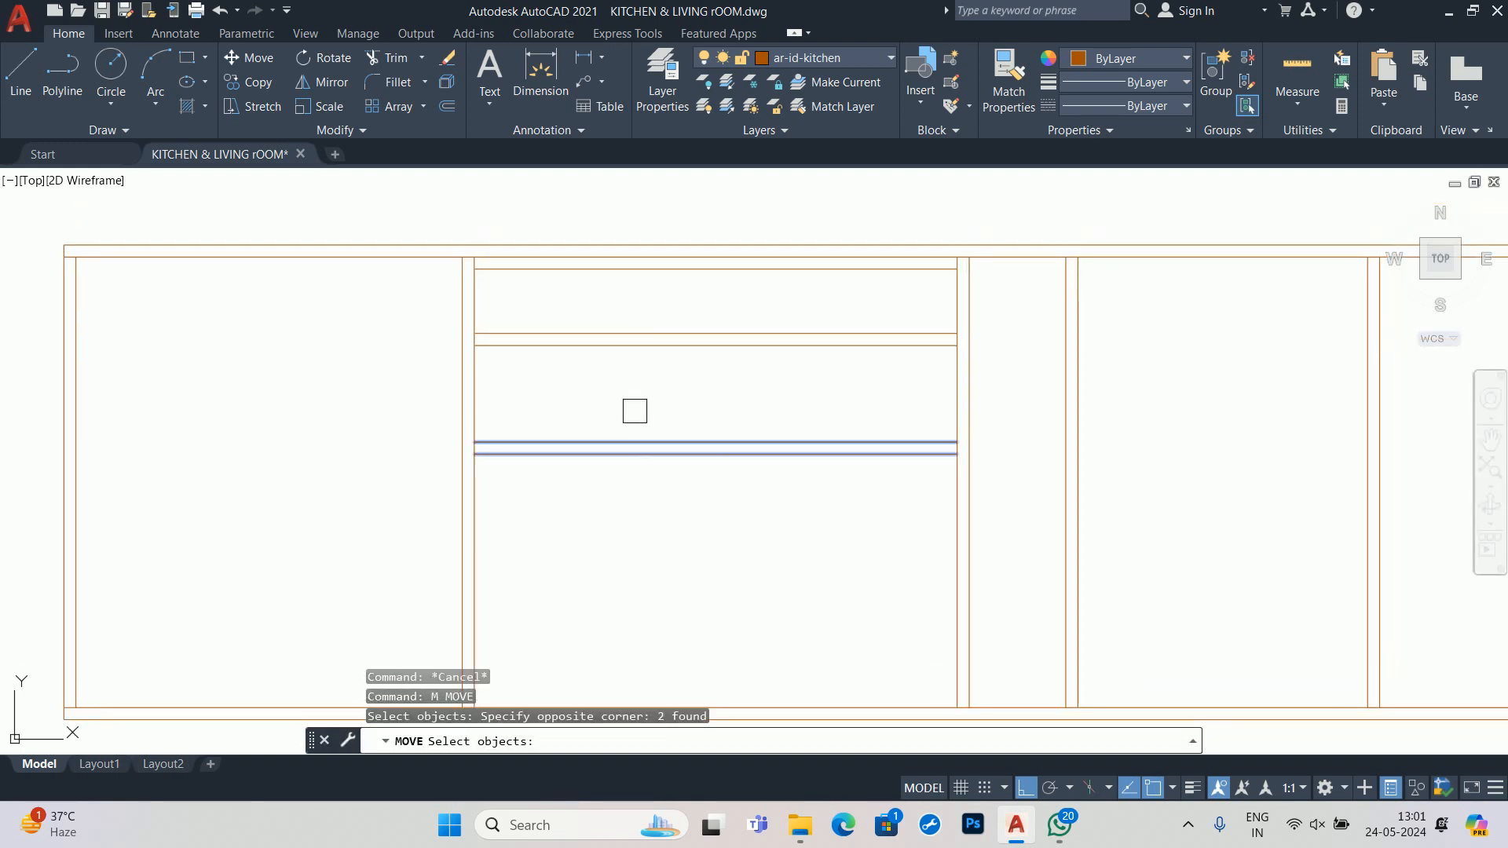
{"action": "key", "text": "Escape"}
{"action": "key", "text": "Escape"}
{"action": "scroll", "coordinate": [717, 432], "scroll_direction": "down", "scroll_amount": 3}
{"action": "scroll", "coordinate": [674, 347], "scroll_direction": "up", "scroll_amount": 2}
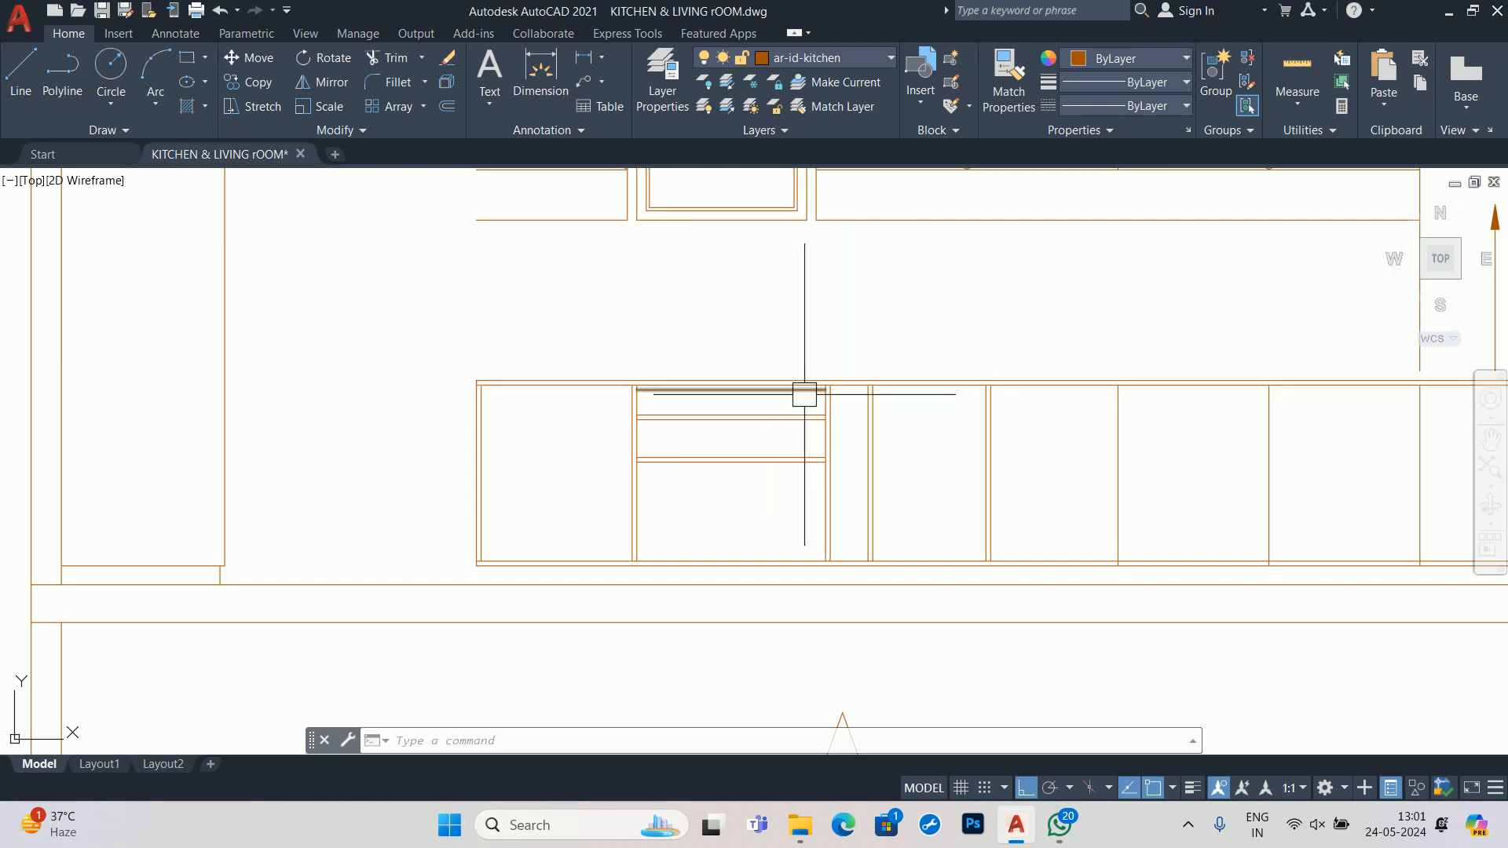
- Offset the floor line 2'-10" upward to create a reference line above the base cabinets
{"action": "scroll", "coordinate": [745, 405], "scroll_direction": "down", "scroll_amount": 4}
{"action": "middle_click_drag", "start_coordinate": [641, 440], "coordinate": [682, 441]}
{"action": "type", "text": "o"}
{"action": "key", "text": "Return"}
{"action": "type", "text": "2"}
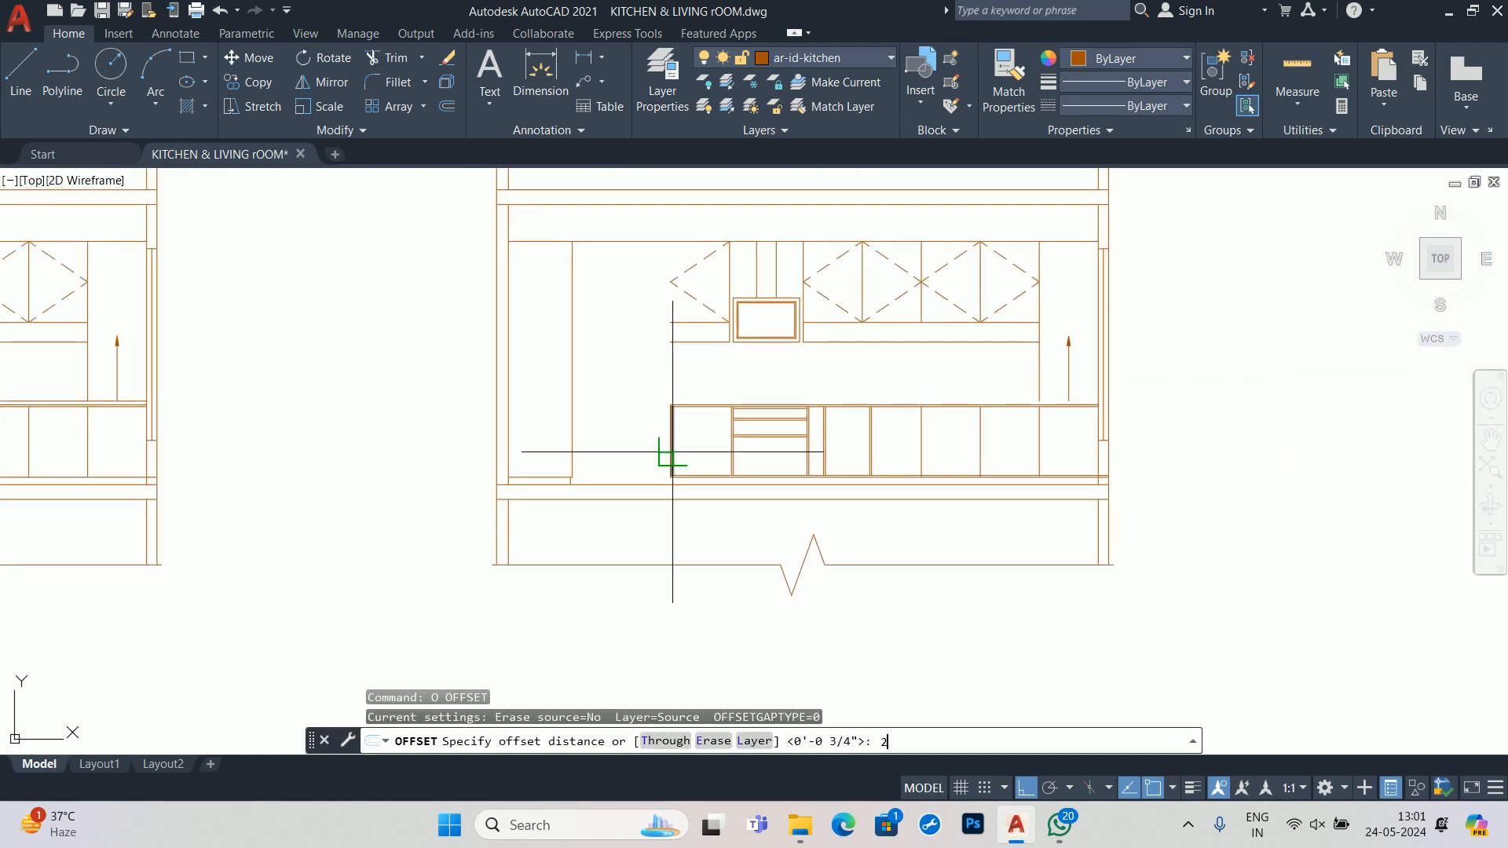
{"action": "type", "text": "'10"}
{"action": "key", "text": "Return"}
{"action": "scroll", "coordinate": [608, 490], "scroll_direction": "up", "scroll_amount": 4}
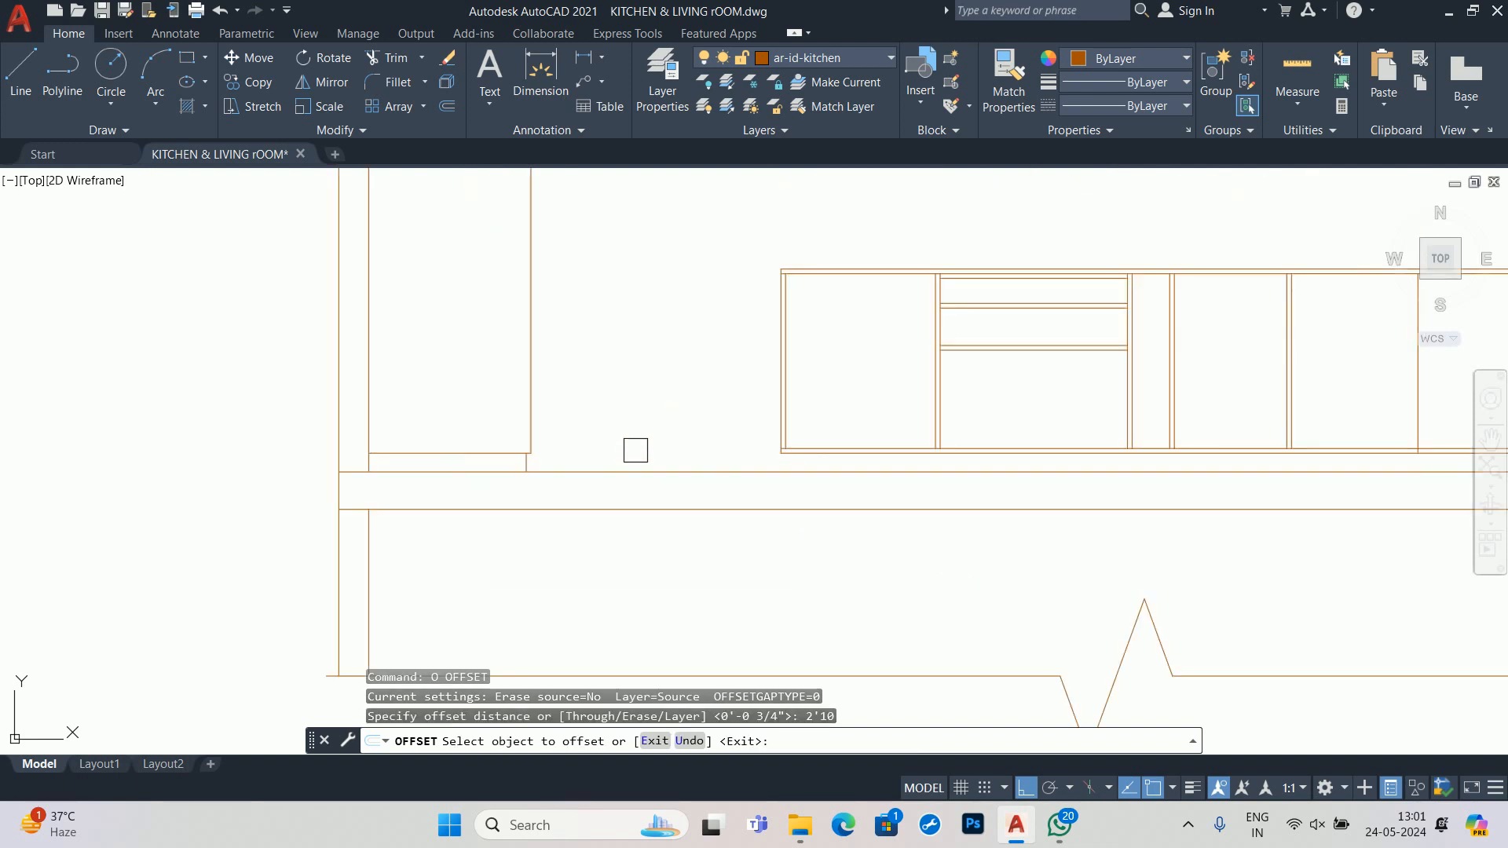
{"action": "left_click", "coordinate": [635, 465]}
{"action": "left_click", "coordinate": [633, 430]}
{"action": "key", "text": "Return"}
- Measure the vertical gap between the second compartment's uppermost inner line and the offset reference line with a linear dimension
{"action": "middle_click_drag", "start_coordinate": [941, 287], "coordinate": [786, 355]}
{"action": "key", "text": "Escape"}
{"action": "key", "text": "Escape"}
{"action": "type", "text": "dli"}
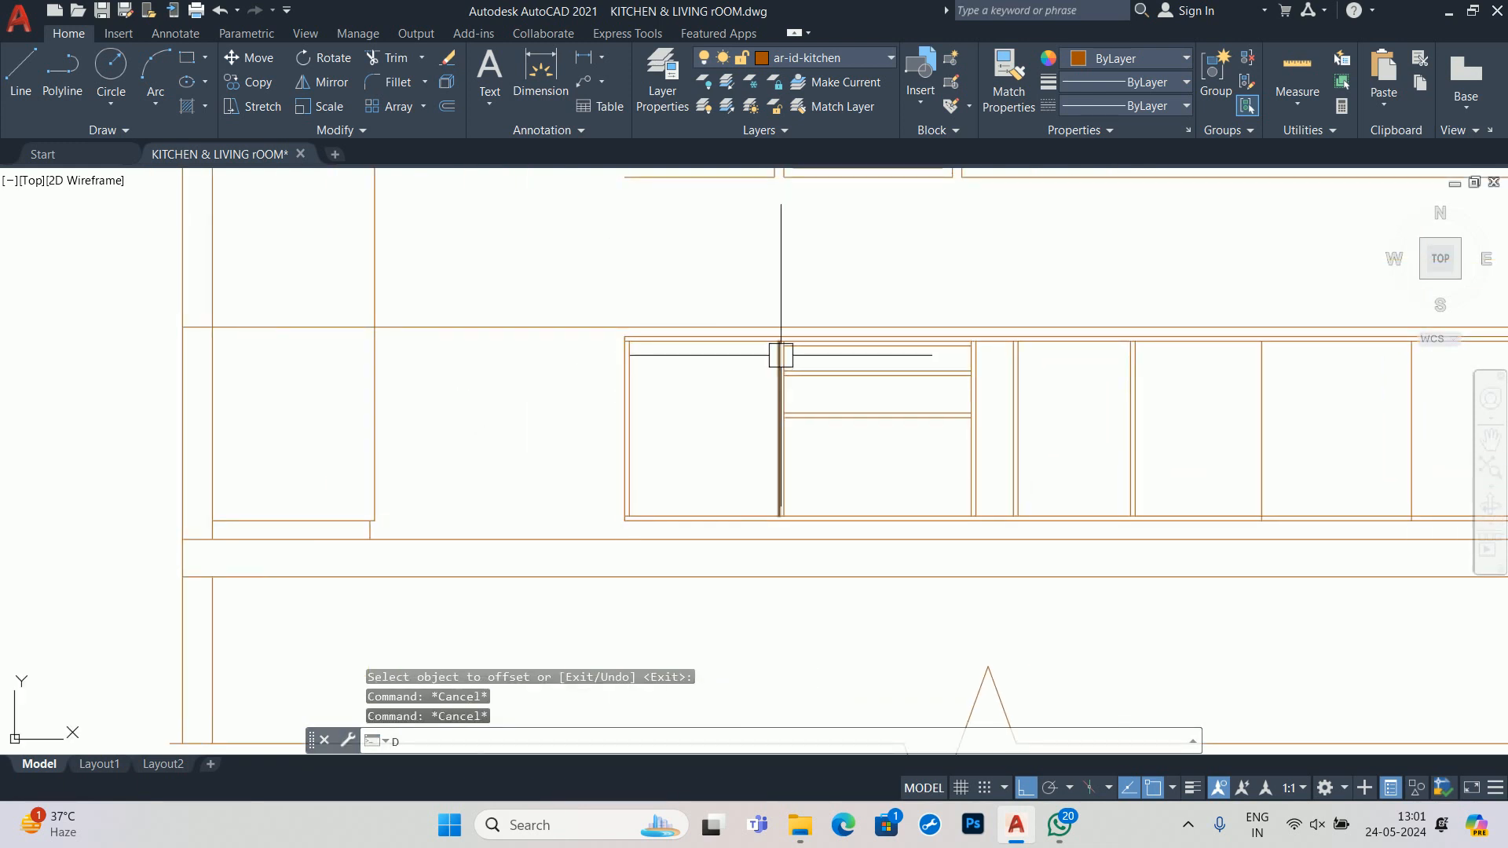
{"action": "key", "text": "Return"}
{"action": "scroll", "coordinate": [807, 351], "scroll_direction": "up", "scroll_amount": 4}
{"action": "left_click", "coordinate": [782, 339]}
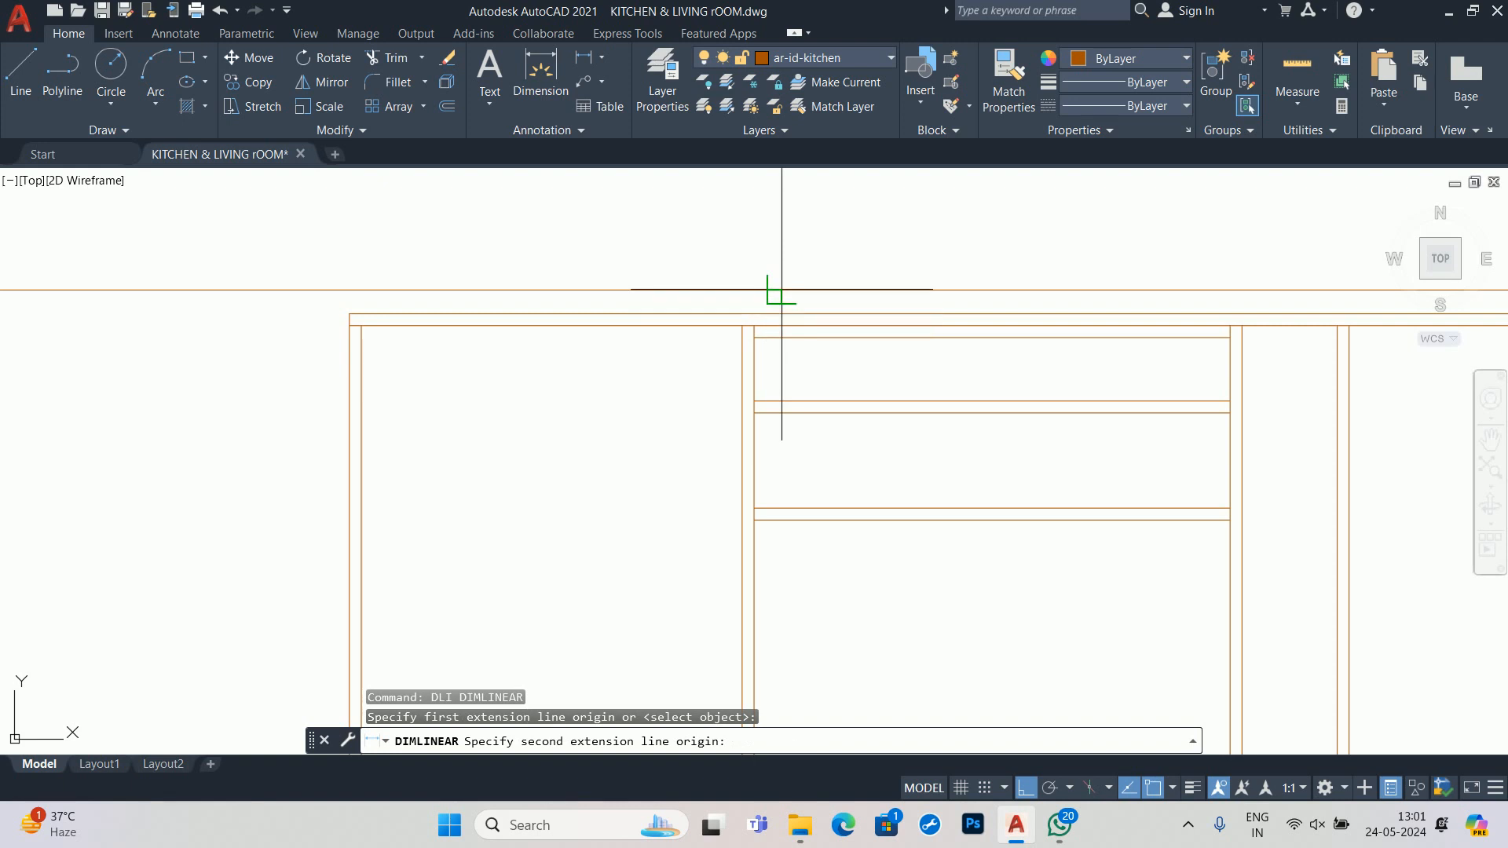
{"action": "left_click", "coordinate": [781, 290]}
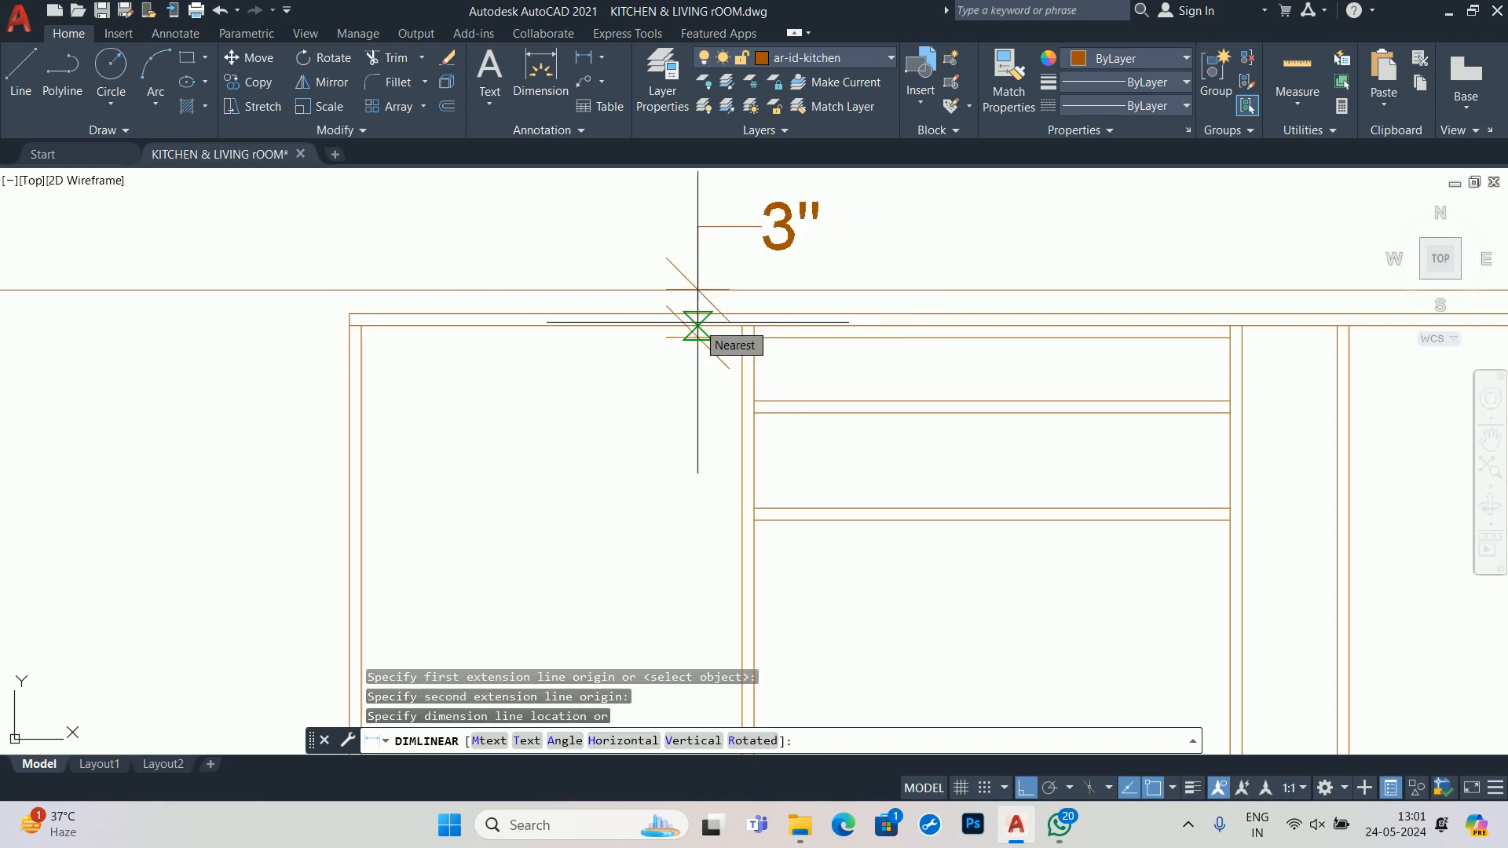
{"action": "key", "text": "Escape"}
{"action": "key", "text": "Escape"}
{"action": "key", "text": "Escape"}
- Delete the offset reference line above the base cabinets
{"action": "scroll", "coordinate": [707, 375], "scroll_direction": "down", "scroll_amount": 4}
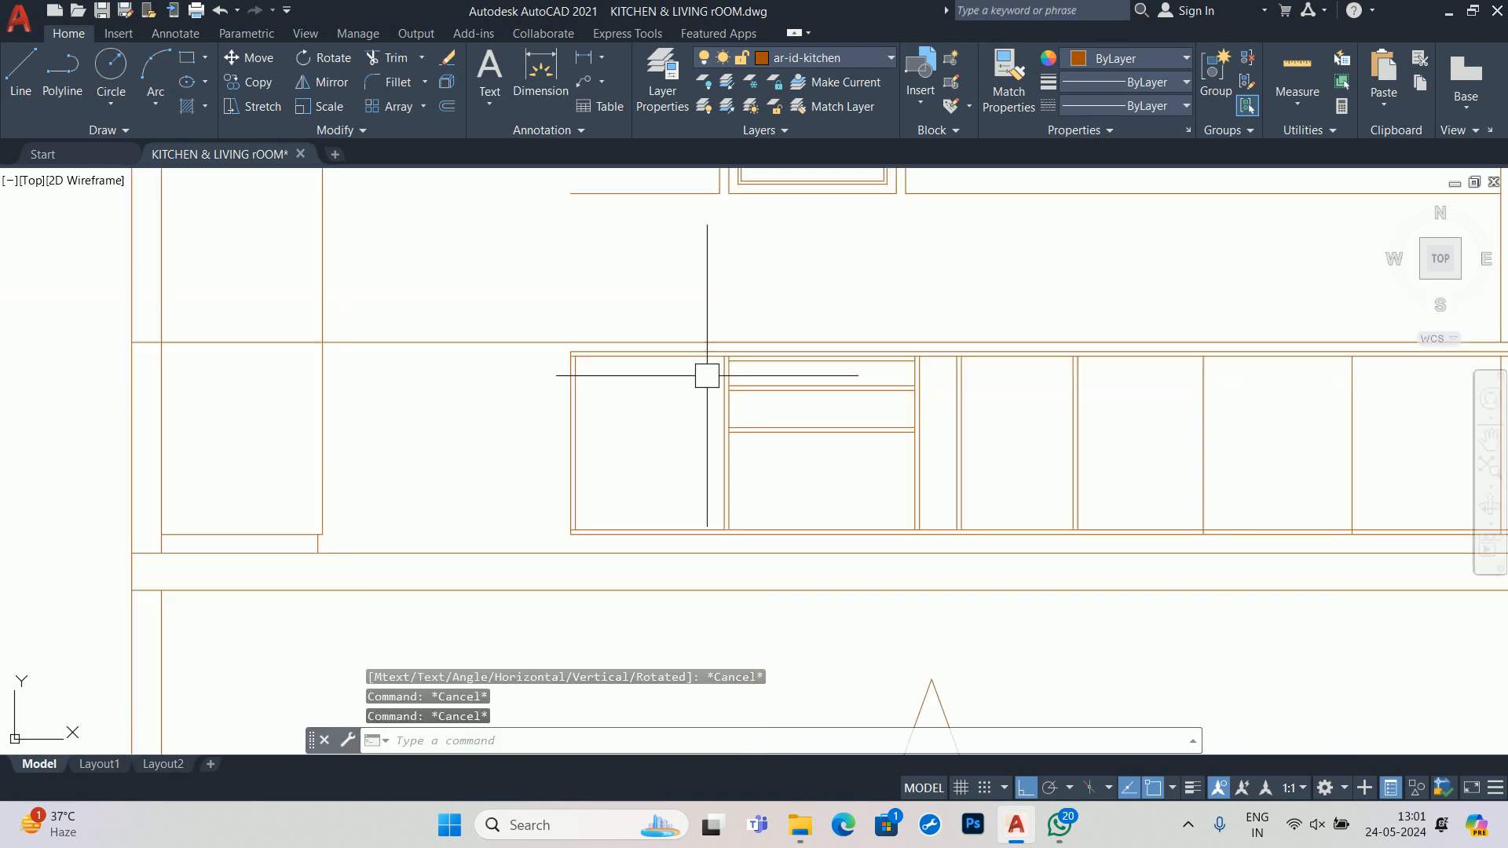
{"action": "left_click", "coordinate": [475, 344]}
{"action": "scroll", "coordinate": [437, 373], "scroll_direction": "down", "scroll_amount": 2}
{"action": "key", "text": "Escape"}
{"action": "scroll", "coordinate": [605, 417], "scroll_direction": "up", "scroll_amount": 5}
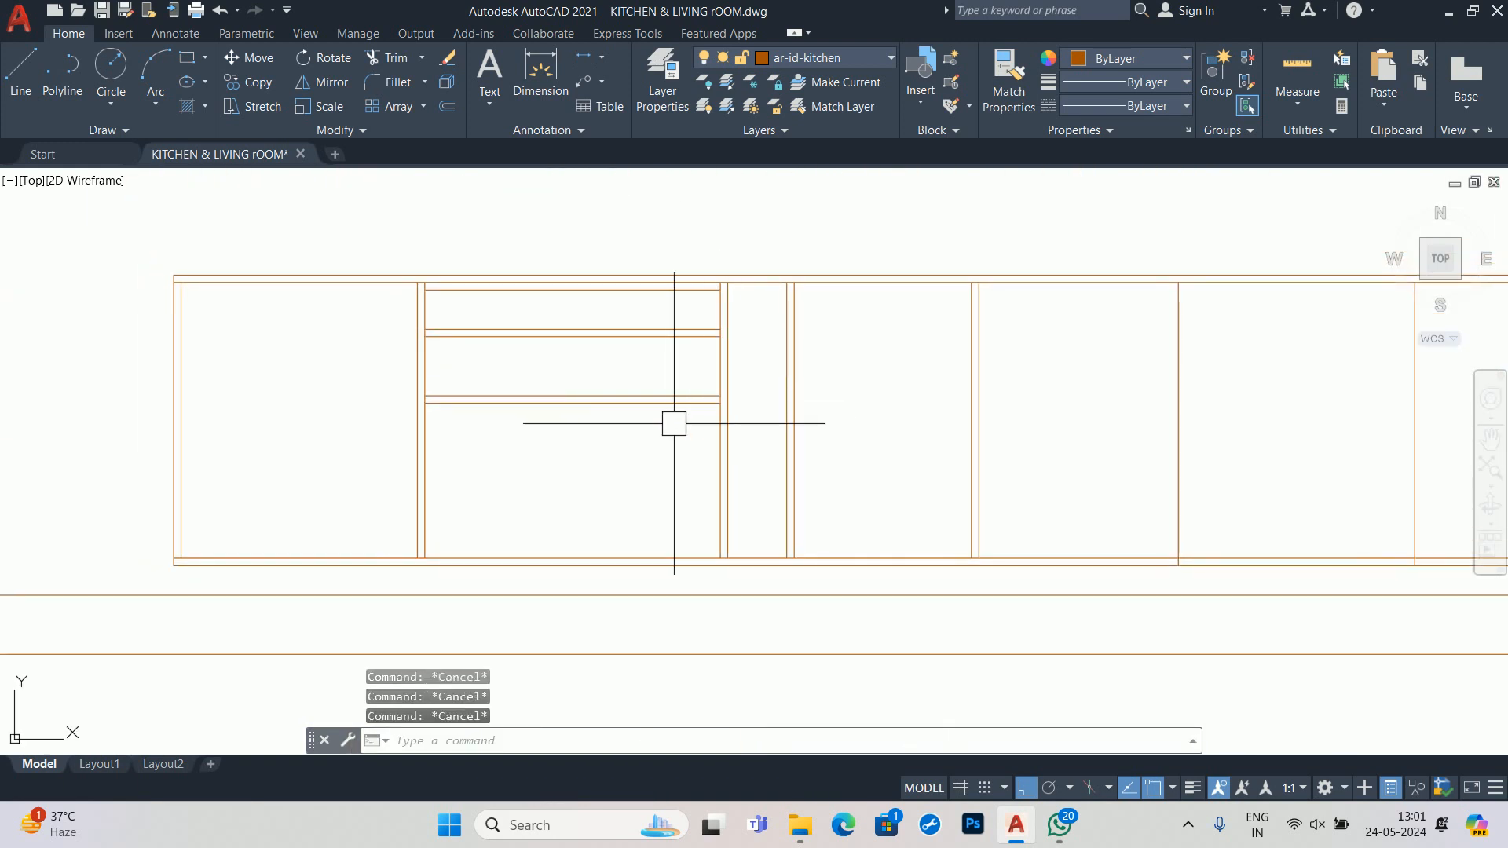
- Quick-measure the open space below the two drawers in the second compartment
{"action": "scroll", "coordinate": [691, 428], "scroll_direction": "up", "scroll_amount": 4}
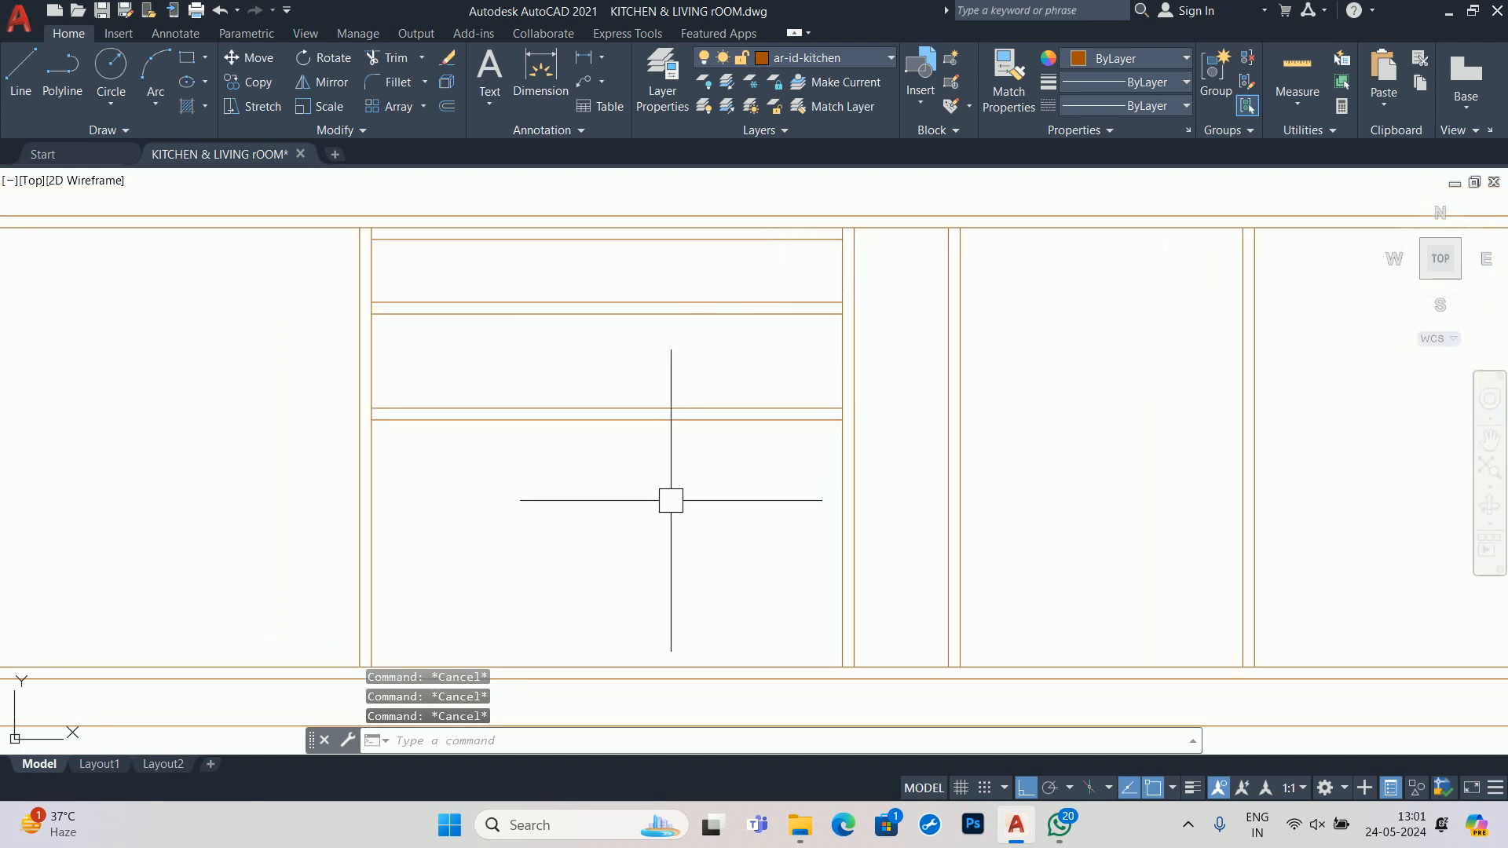
{"action": "left_click", "coordinate": [1297, 70]}
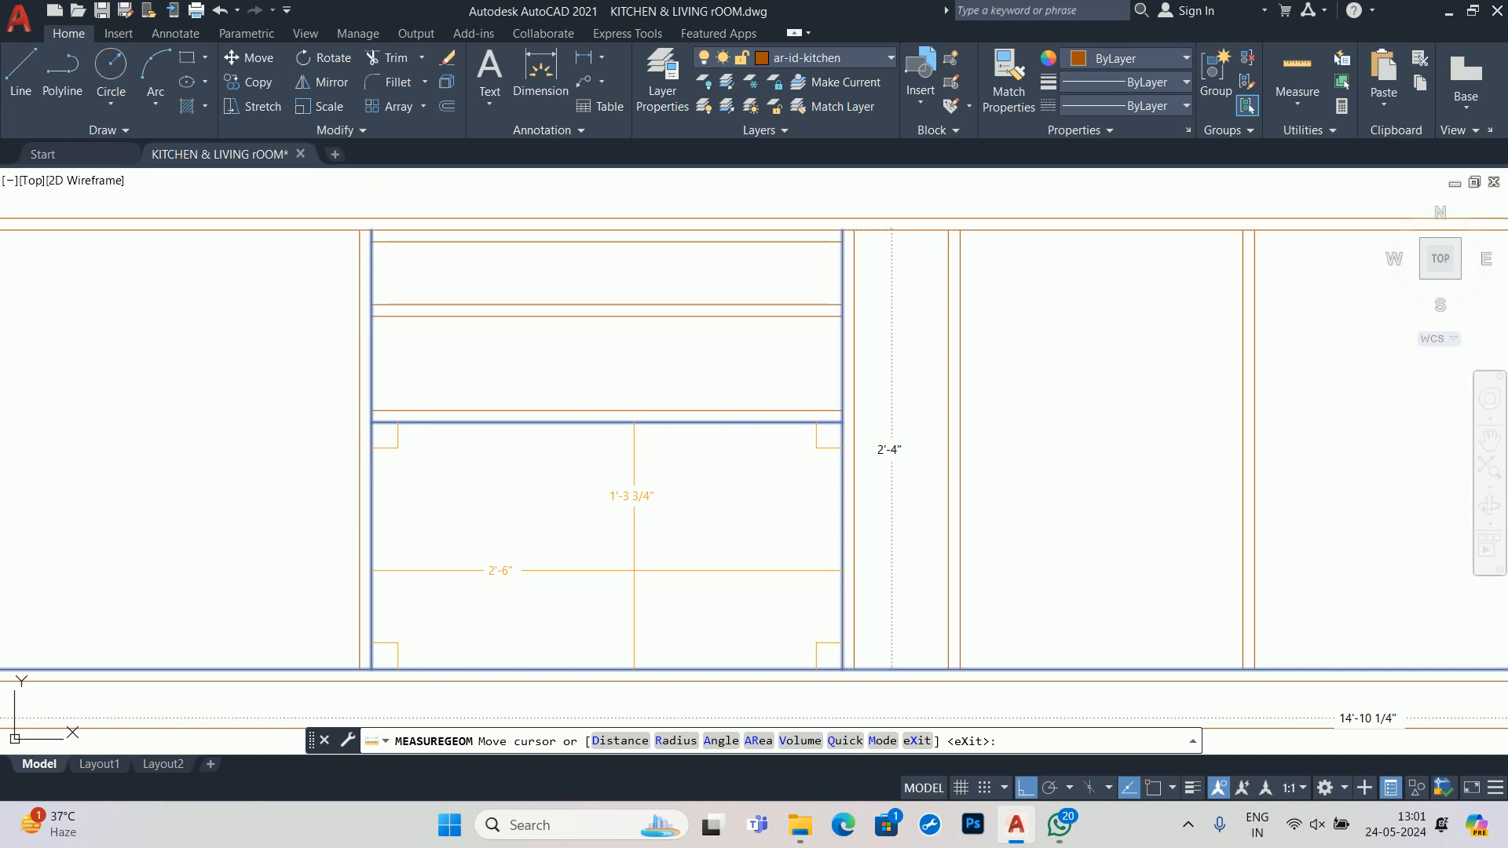
{"action": "key", "text": "Escape"}
{"action": "scroll", "coordinate": [761, 516], "scroll_direction": "down", "scroll_amount": 5}
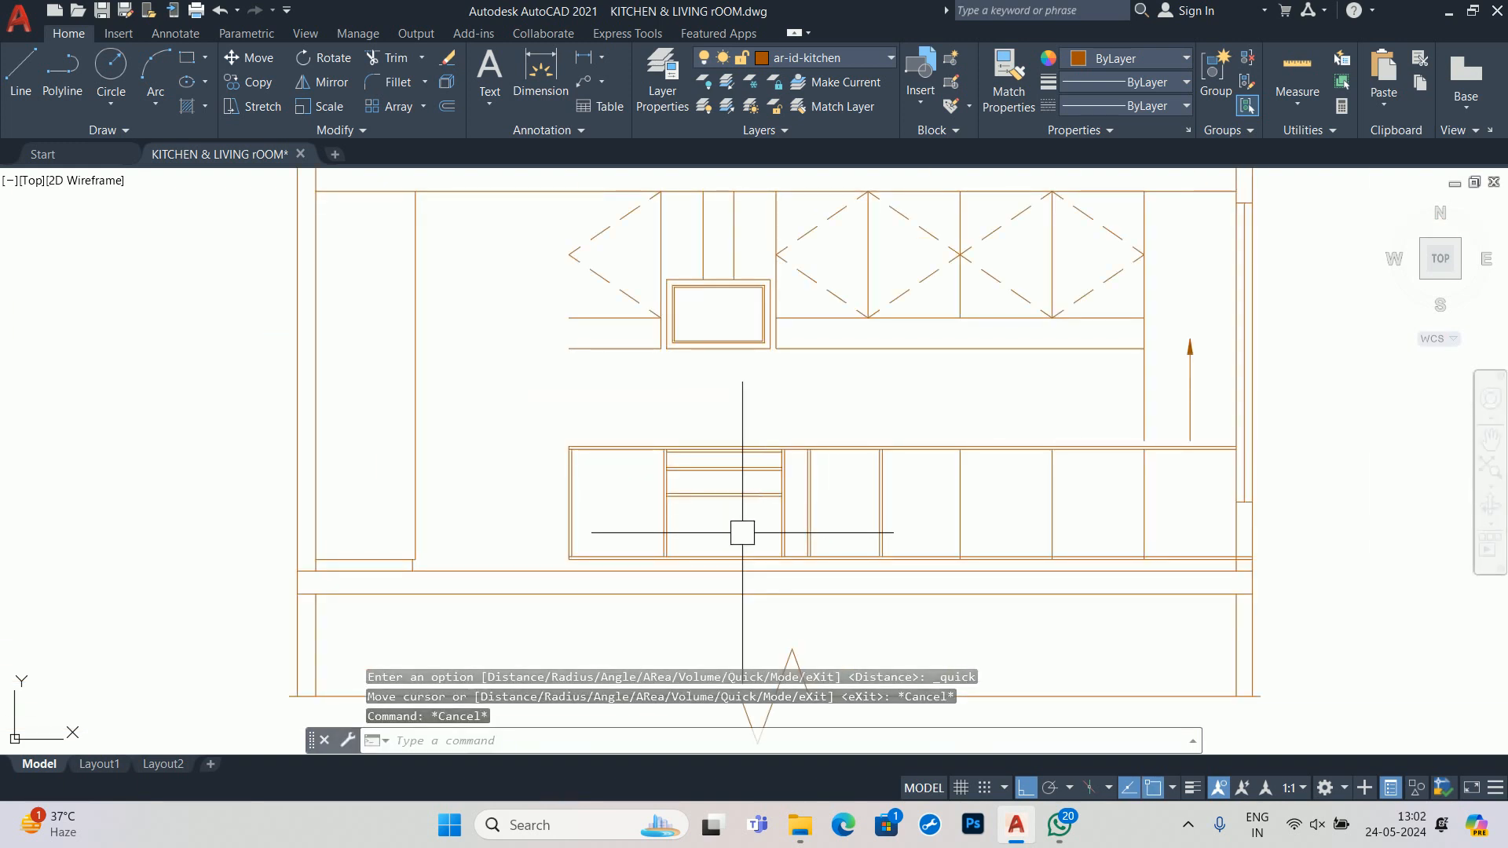
{"action": "key", "text": "Escape"}
{"action": "key", "text": "Escape"}
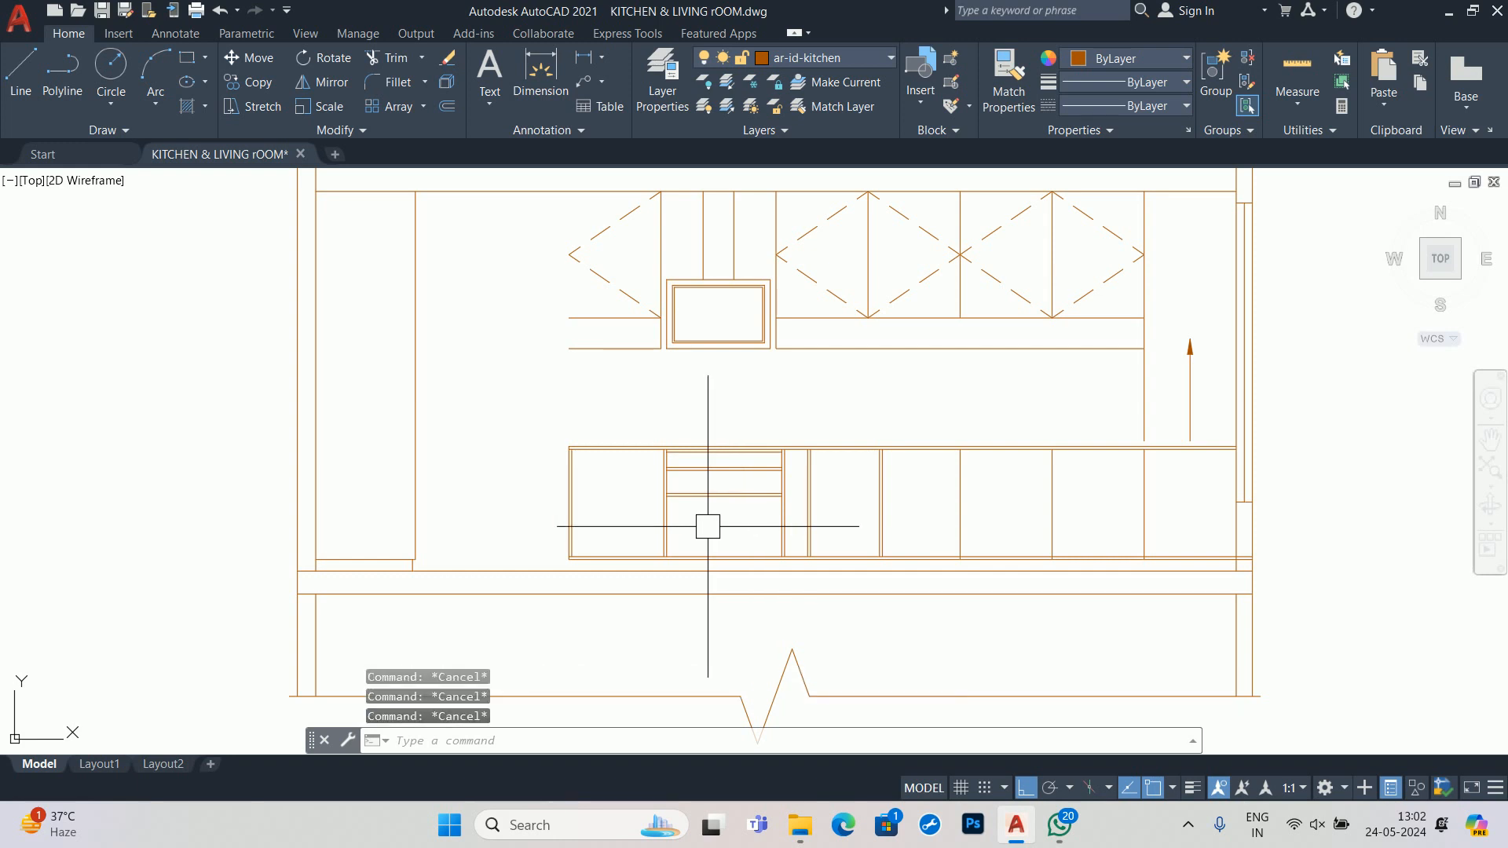
{"action": "scroll", "coordinate": [708, 526], "scroll_direction": "up", "scroll_amount": 5}
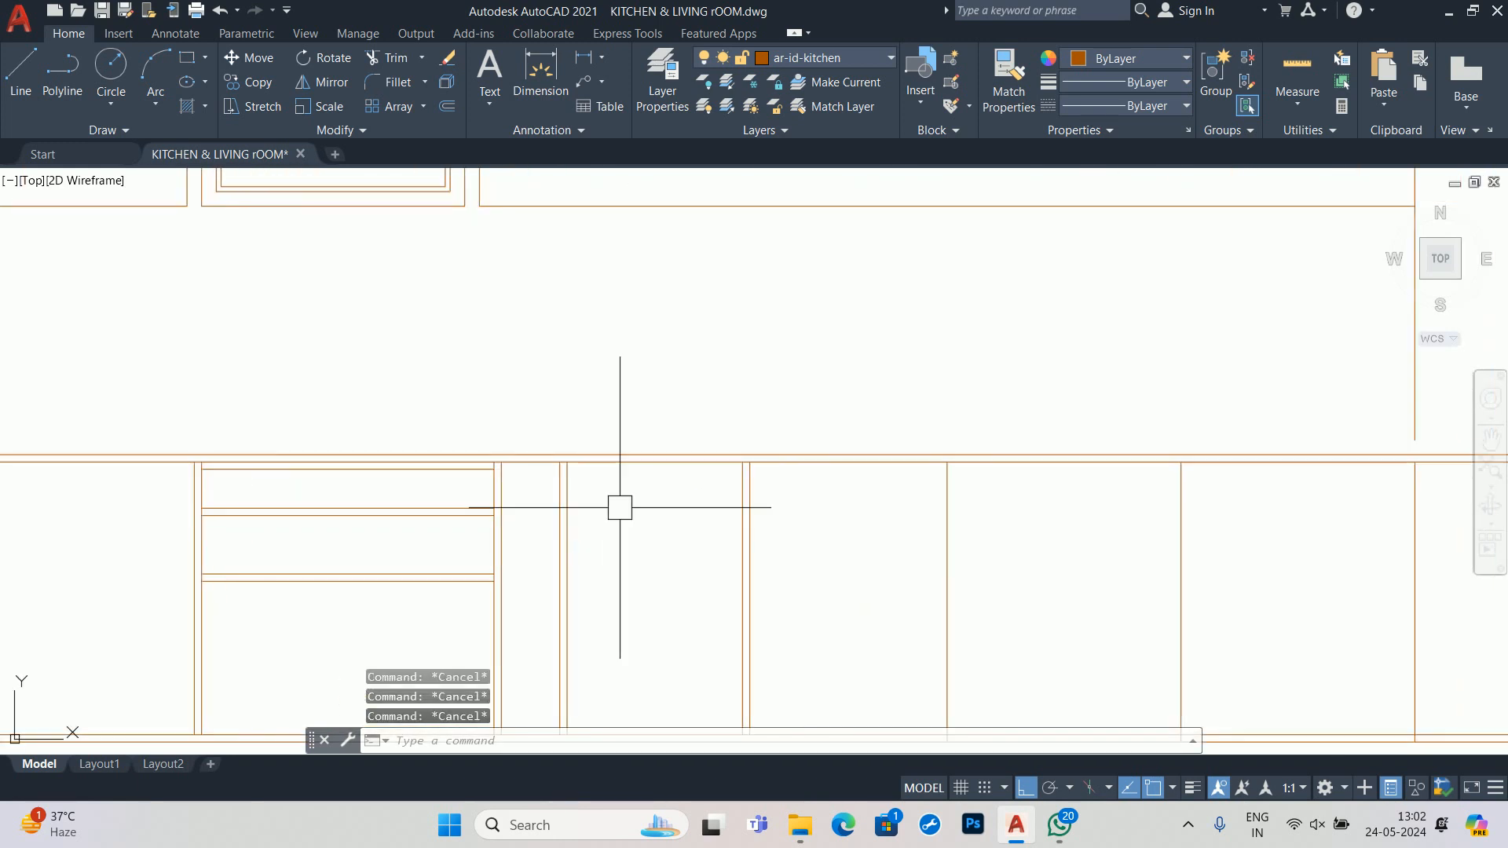
{"action": "scroll", "coordinate": [573, 492], "scroll_direction": "up", "scroll_amount": 2}
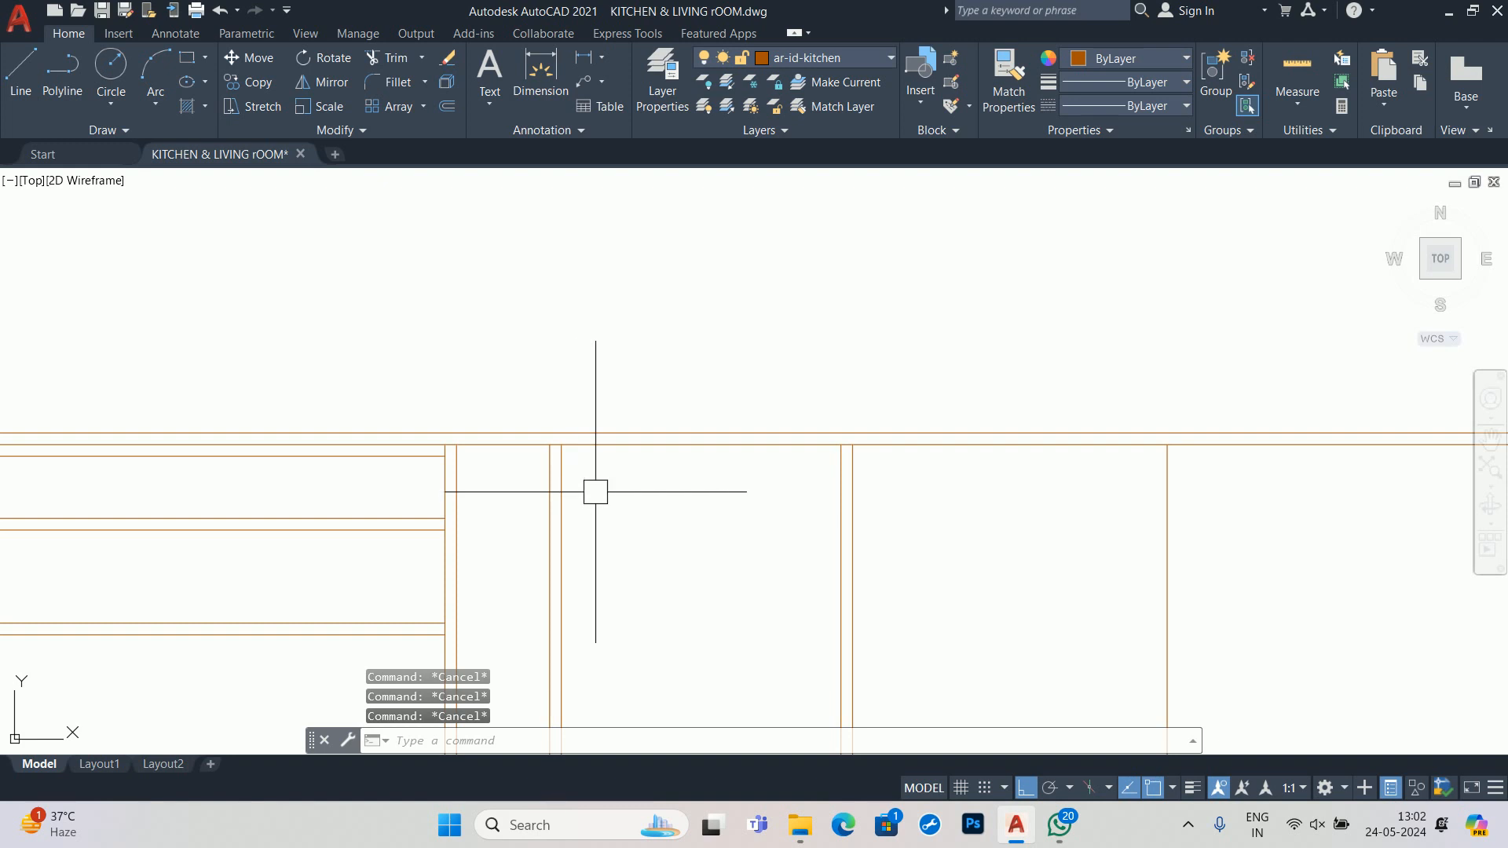
{"action": "scroll", "coordinate": [823, 449], "scroll_direction": "down", "scroll_amount": 4}
{"action": "mouse_move", "coordinate": [845, 487]}
{"action": "middle_mouse_down"}
{"action": "mouse_move", "coordinate": [691, 442]}
{"action": "mouse_move", "coordinate": [636, 451]}
{"action": "middle_mouse_up"}
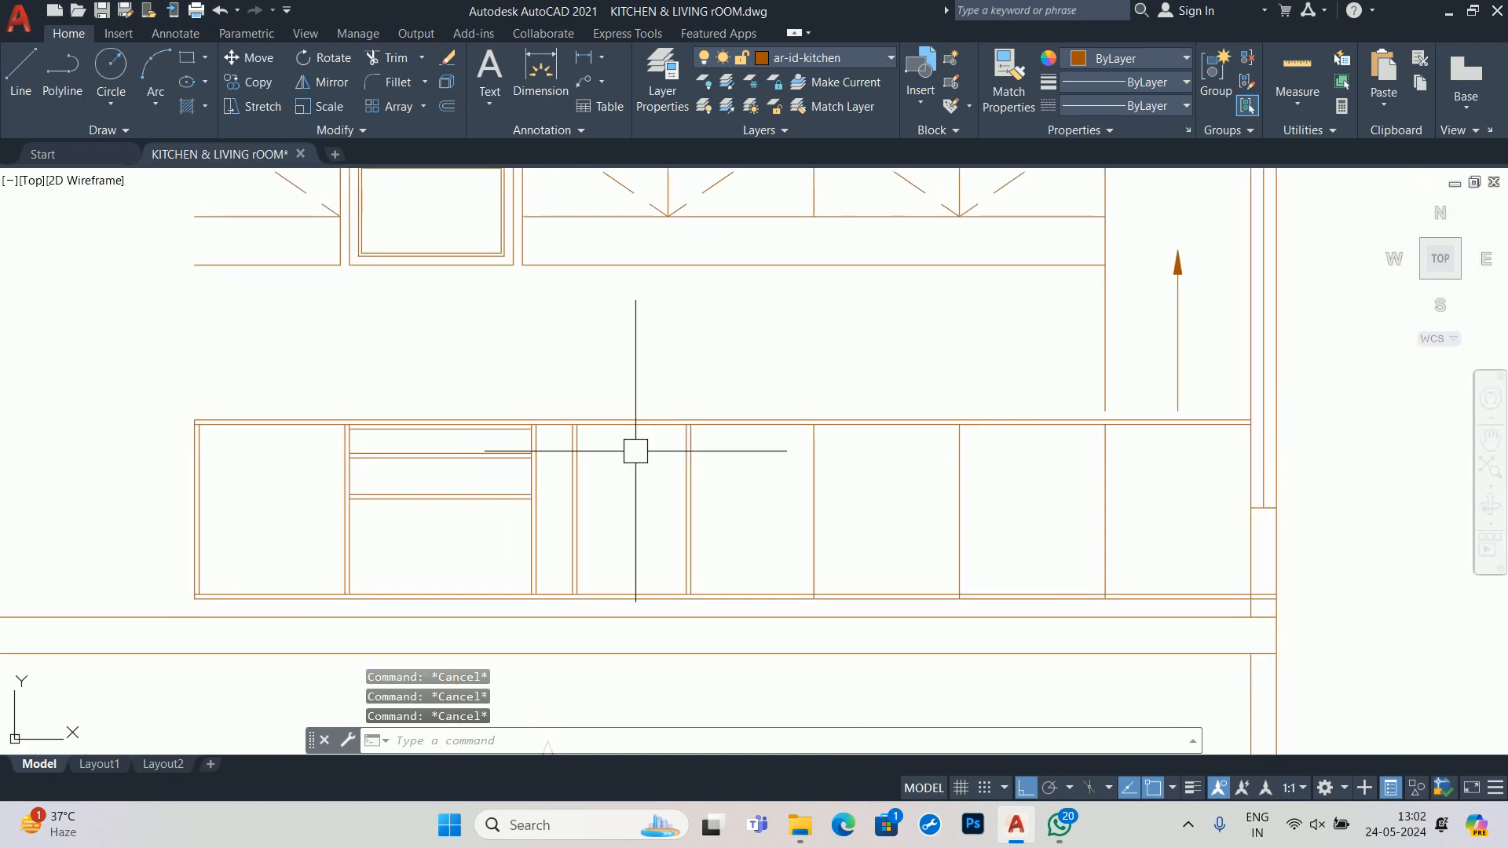
{"action": "type", "text": "o"}
{"action": "key", "text": "Return"}
{"action": "scroll", "coordinate": [567, 423], "scroll_direction": "up", "scroll_amount": 3}
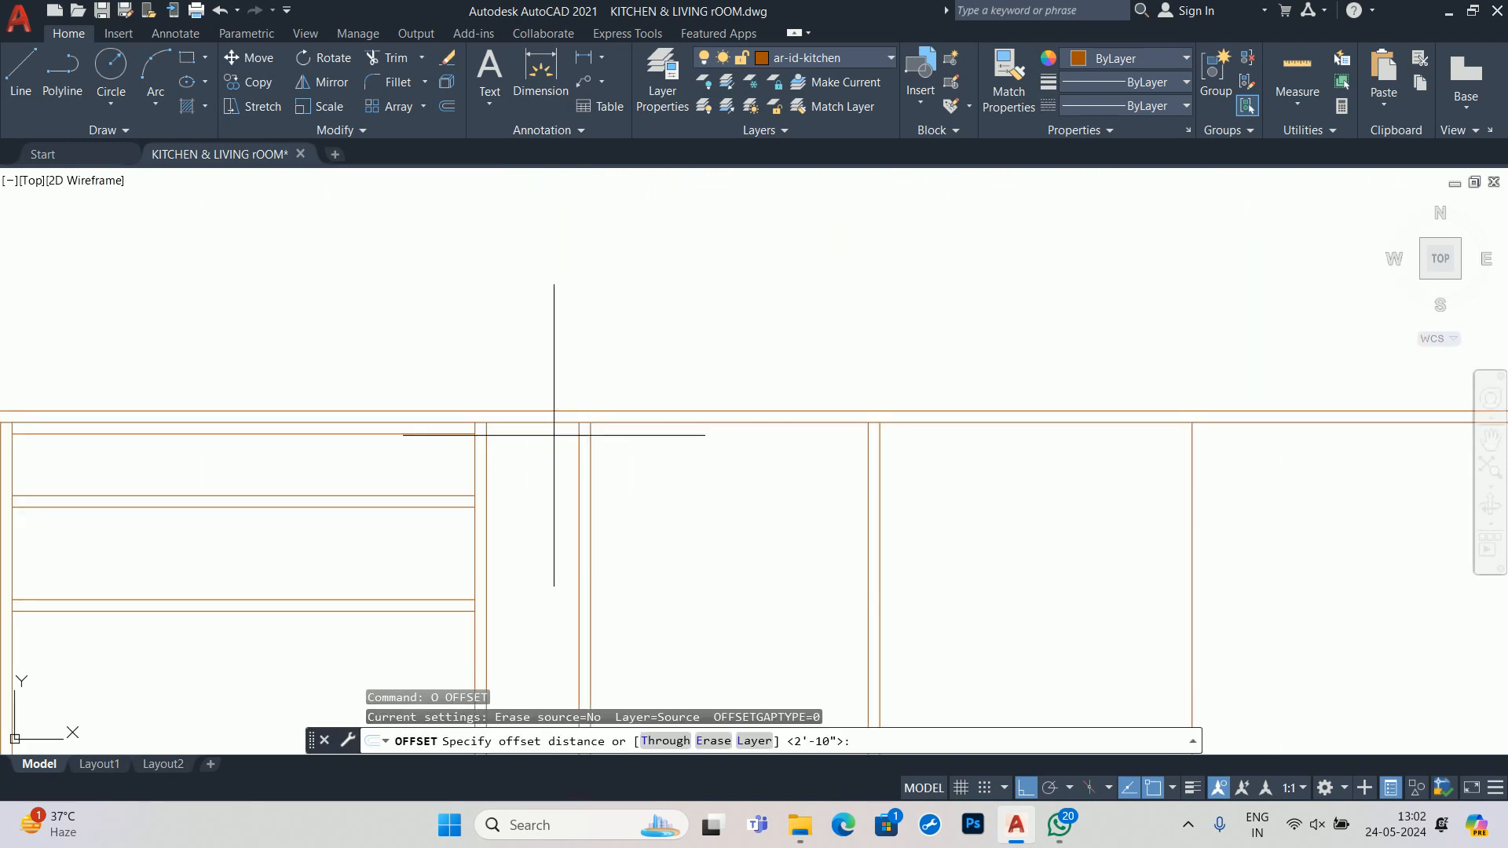
{"action": "key", "text": "Escape"}
- Draw a horizontal line across the narrow third compartment, continuing the second compartment's upper strip line to the next partition
{"action": "type", "text": "l"}
{"action": "key", "text": "Return"}
{"action": "scroll", "coordinate": [482, 436], "scroll_direction": "up", "scroll_amount": 3}
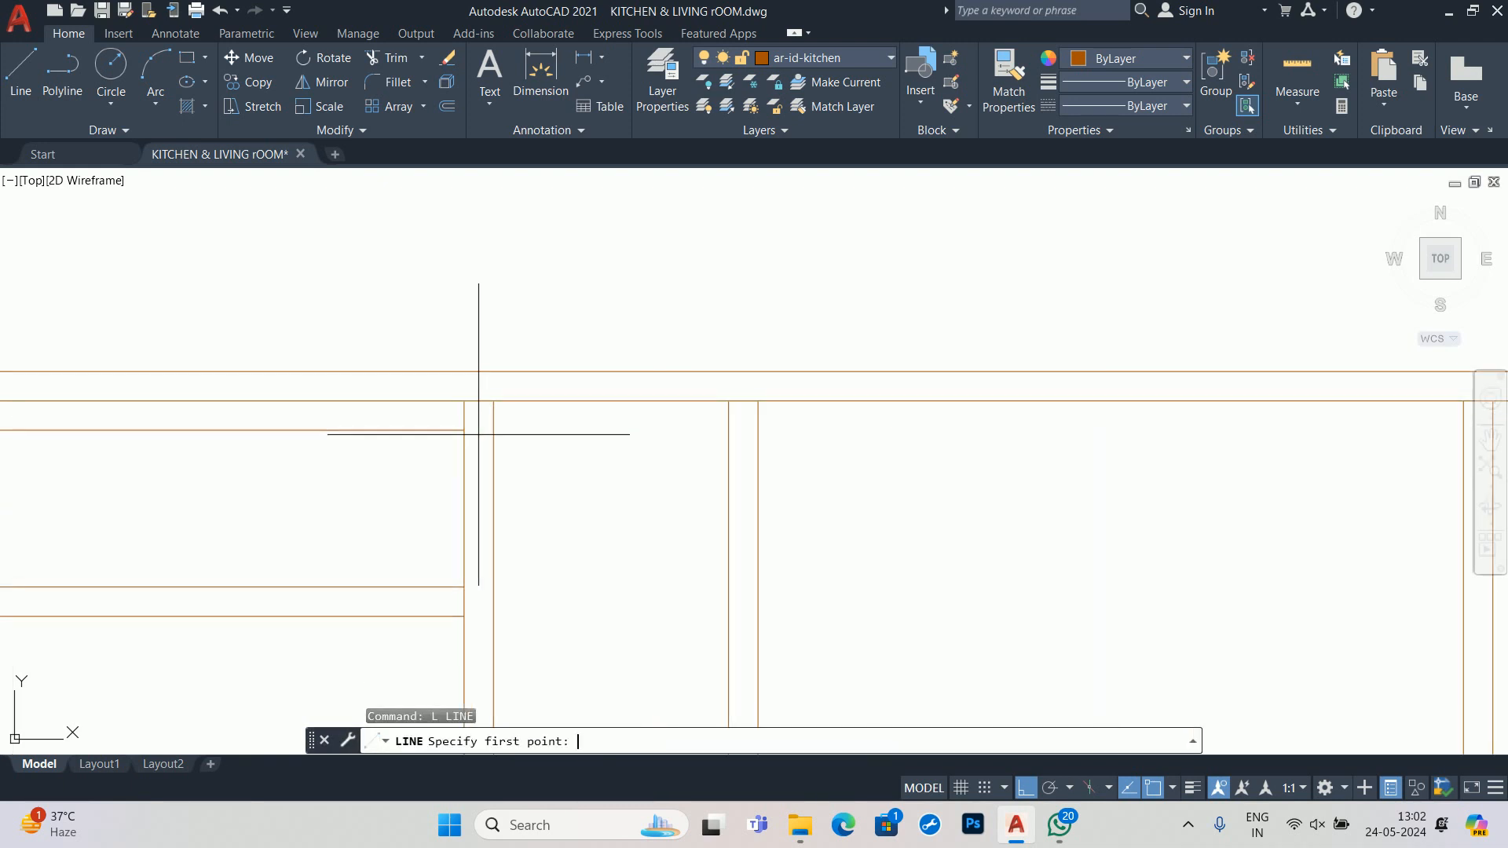
{"action": "left_click", "coordinate": [465, 430]}
{"action": "left_click", "coordinate": [728, 429]}
{"action": "key", "text": "Escape"}
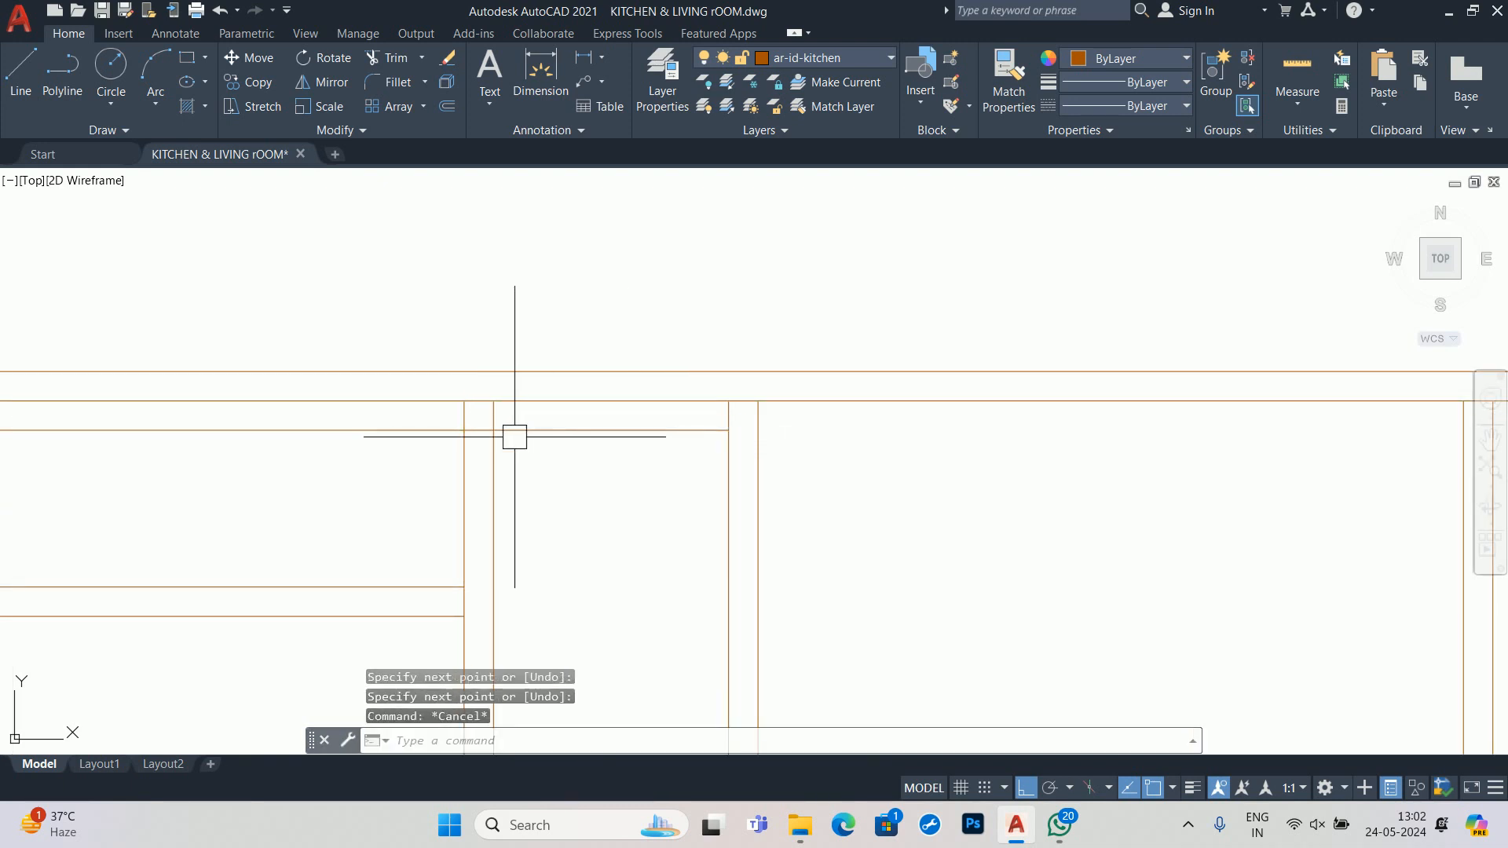
- Trim the new line where it crosses the partition between the second and third compartments
{"action": "key", "text": "Return"}
{"action": "scroll", "coordinate": [500, 437], "scroll_direction": "up", "scroll_amount": 2}
{"action": "left_click", "coordinate": [465, 431]}
{"action": "left_click", "coordinate": [457, 429]}
{"action": "scroll", "coordinate": [450, 450], "scroll_direction": "down", "scroll_amount": 4}
{"action": "middle_click_drag", "start_coordinate": [392, 520], "coordinate": [1273, 480]}
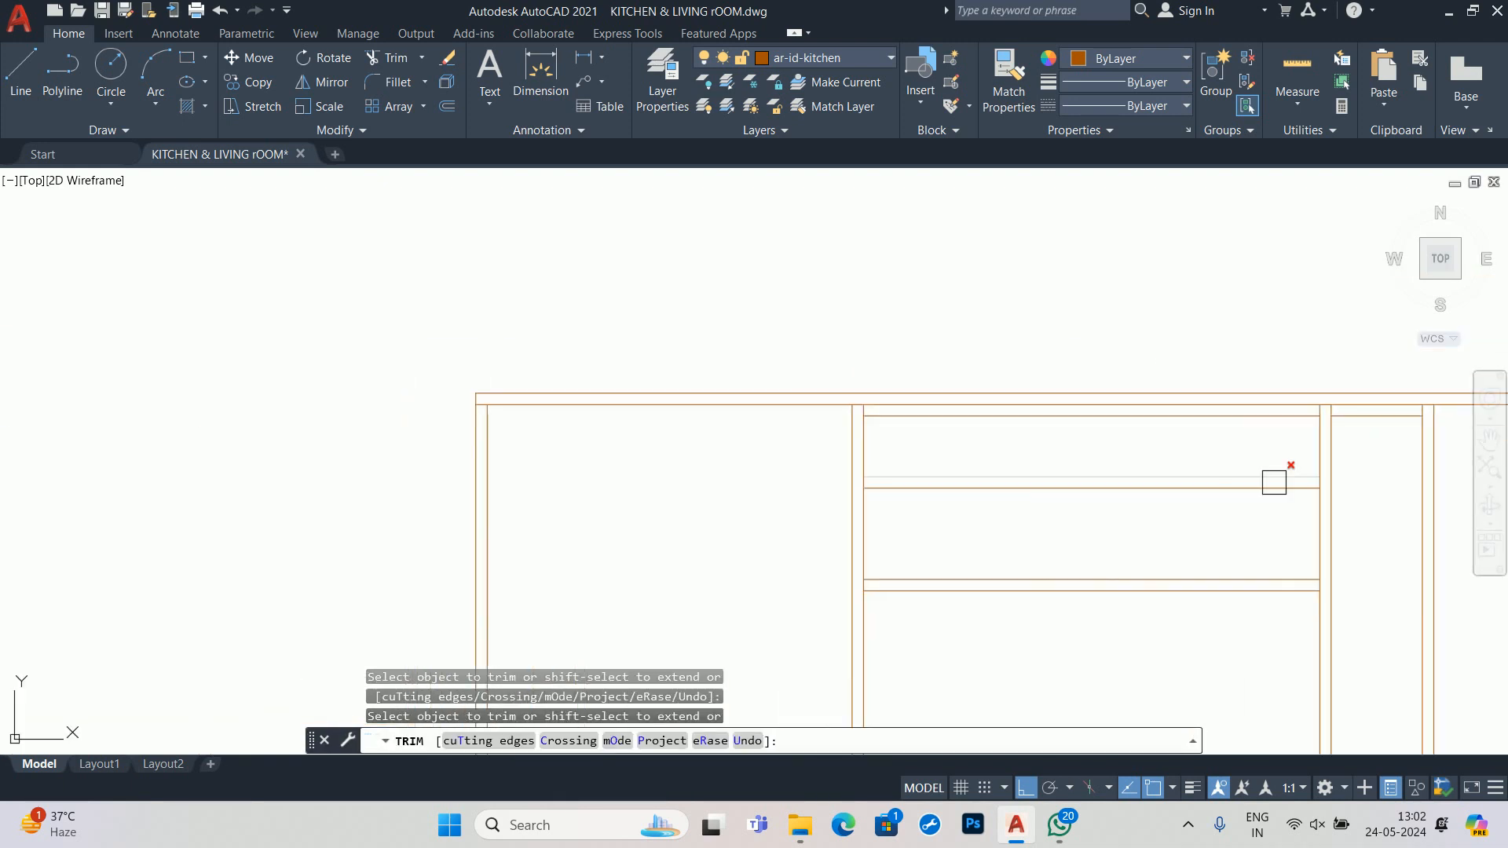
{"action": "key", "text": "Escape"}
{"action": "key", "text": "Escape"}
{"action": "key", "text": "Escape"}
- Draw a horizontal line across the first compartment, from the second compartment's upper strip line to the cabinet's side panel
{"action": "type", "text": "l"}
{"action": "key", "text": "Return"}
{"action": "scroll", "coordinate": [791, 436], "scroll_direction": "up", "scroll_amount": 2}
{"action": "left_click", "coordinate": [874, 403]}
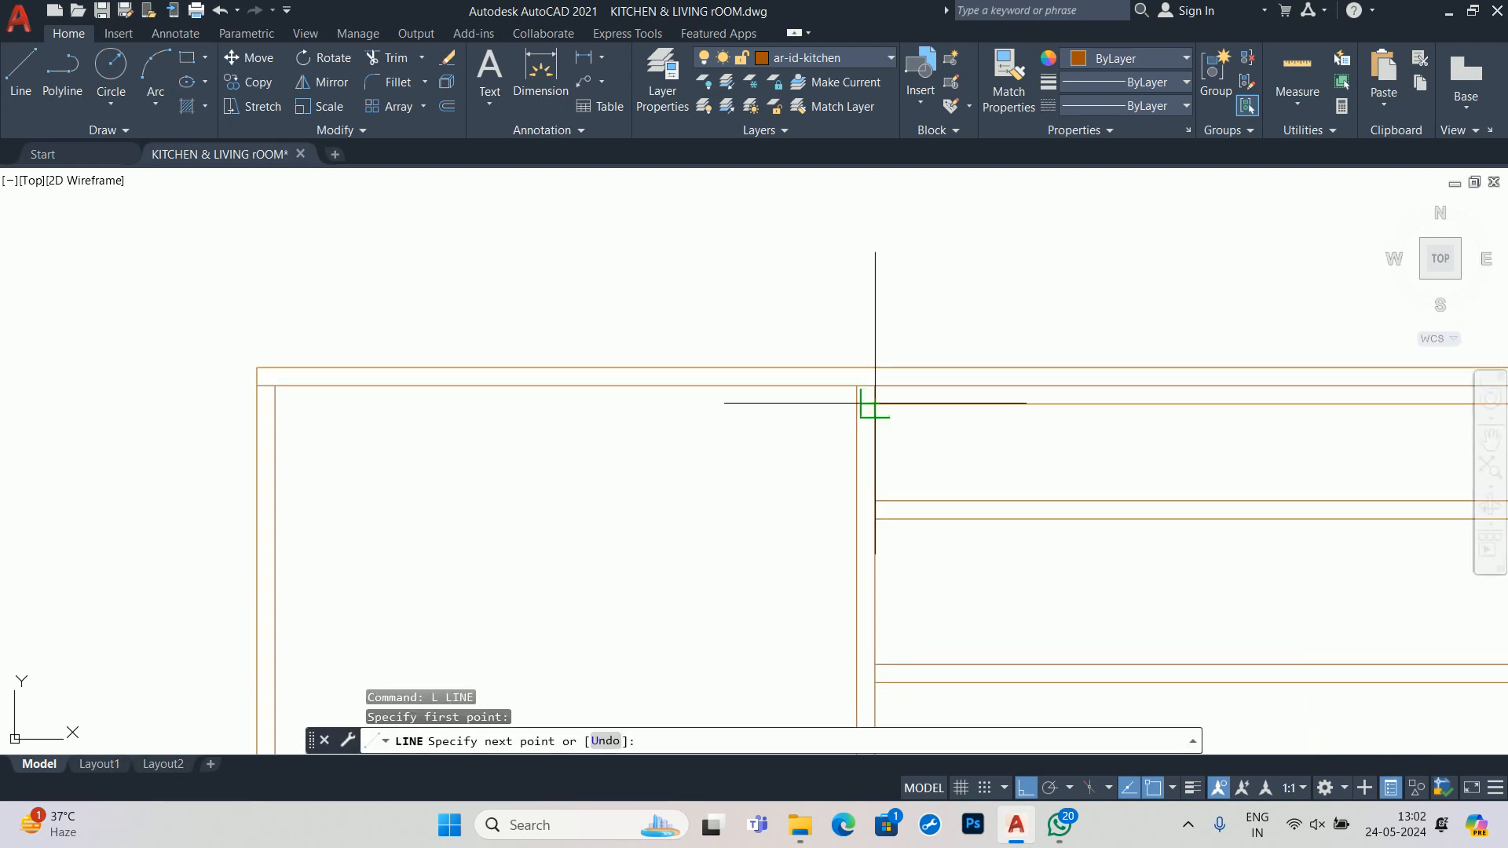
{"action": "left_click", "coordinate": [271, 402]}
{"action": "key", "text": "Escape"}
- Trim the new line where it crosses the partition between the first and second compartments
{"action": "type", "text": "tr"}
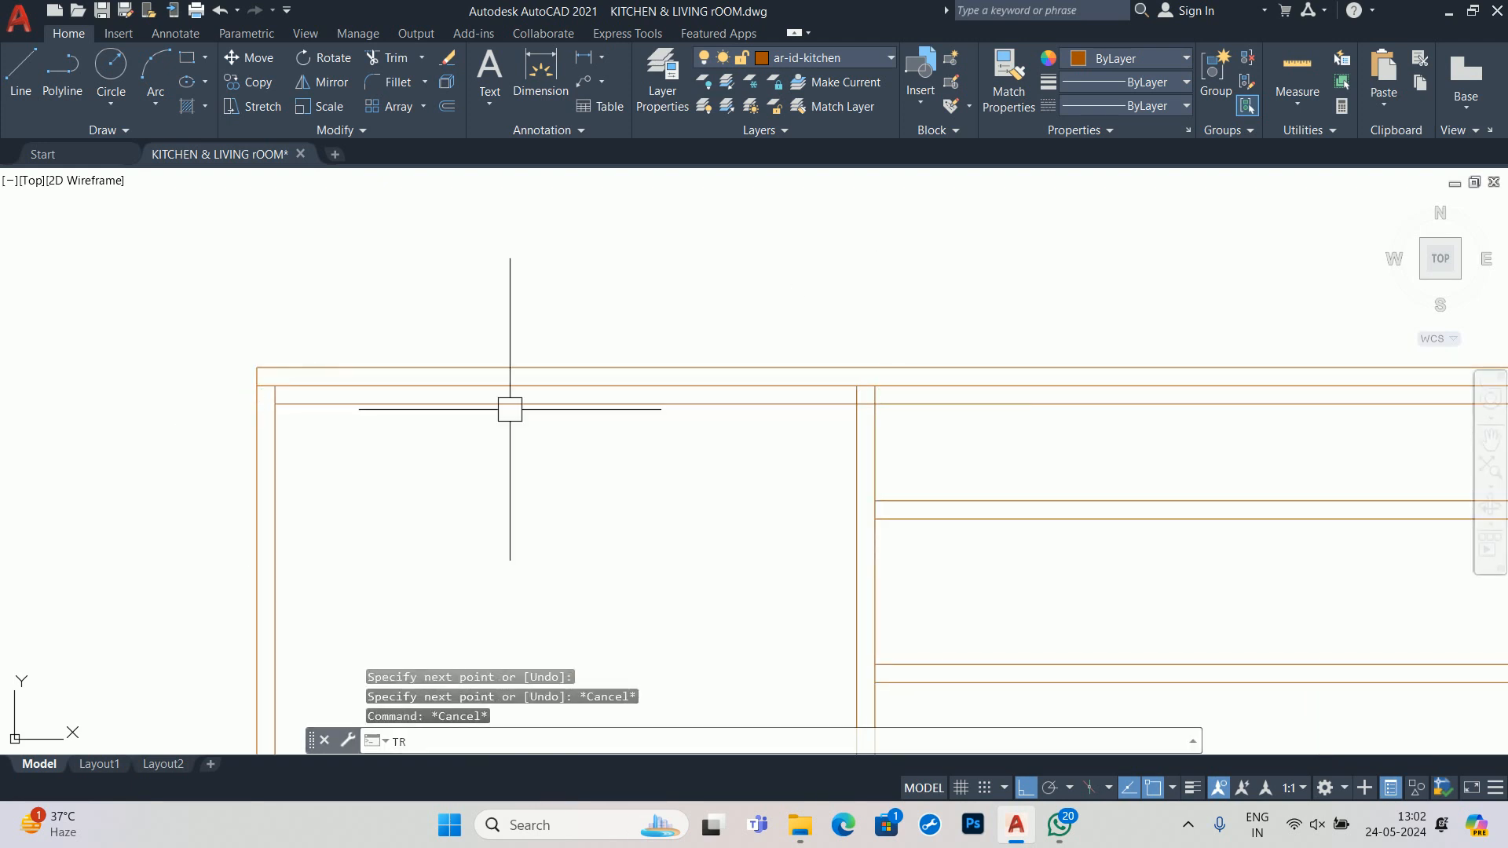
{"action": "key", "text": "Return"}
{"action": "scroll", "coordinate": [863, 386], "scroll_direction": "up", "scroll_amount": 6}
{"action": "scroll", "coordinate": [855, 470], "scroll_direction": "down", "scroll_amount": 5}
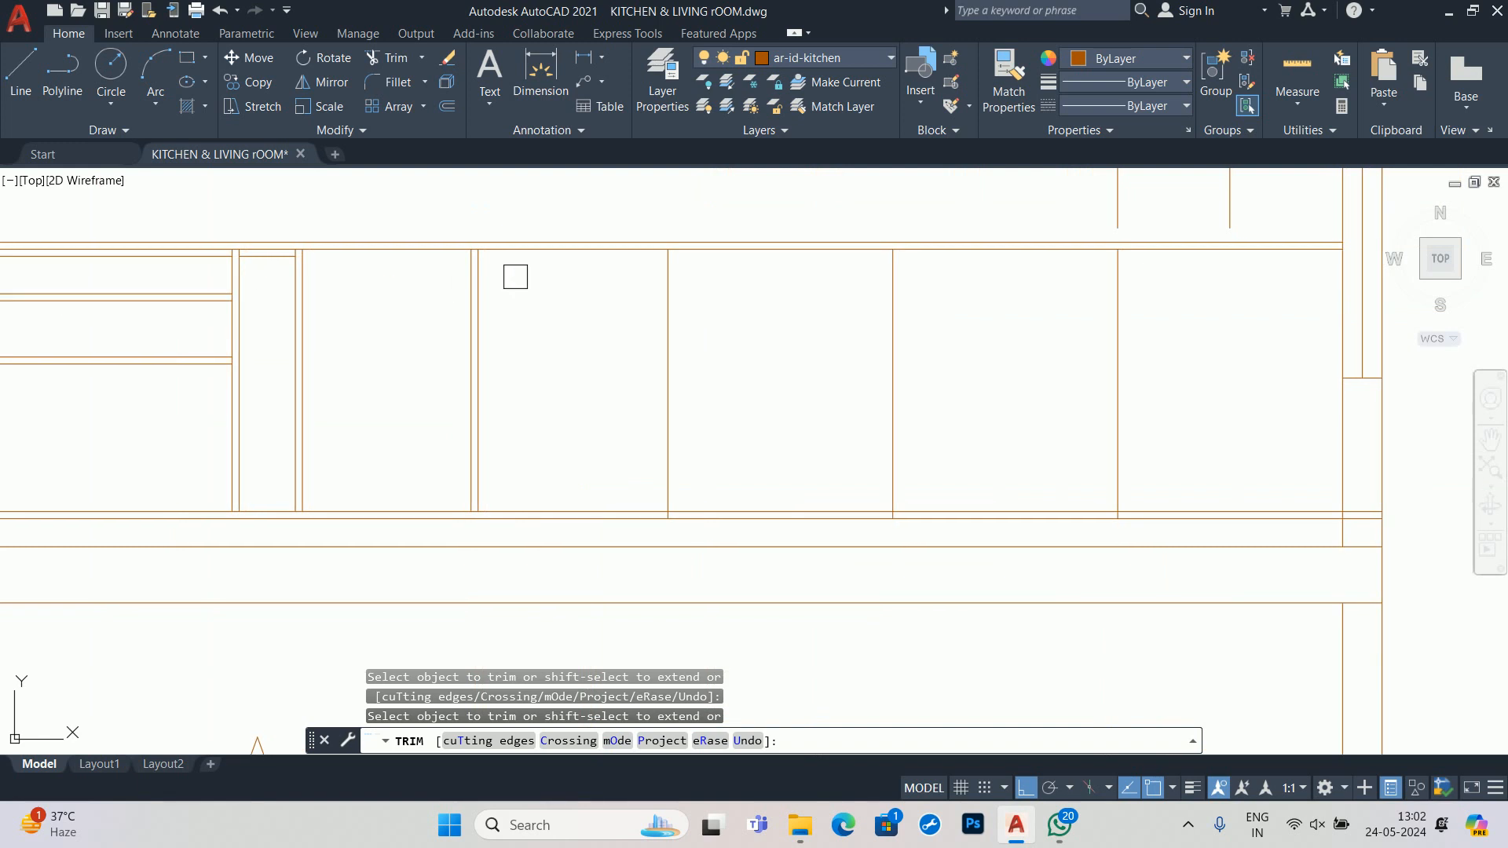
{"action": "scroll", "coordinate": [579, 357], "scroll_direction": "up", "scroll_amount": 2}
{"action": "key", "text": "Escape"}
{"action": "key", "text": "Escape"}
{"action": "key", "text": "Escape"}
{"action": "middle_click_drag", "start_coordinate": [425, 348], "coordinate": [560, 382]}
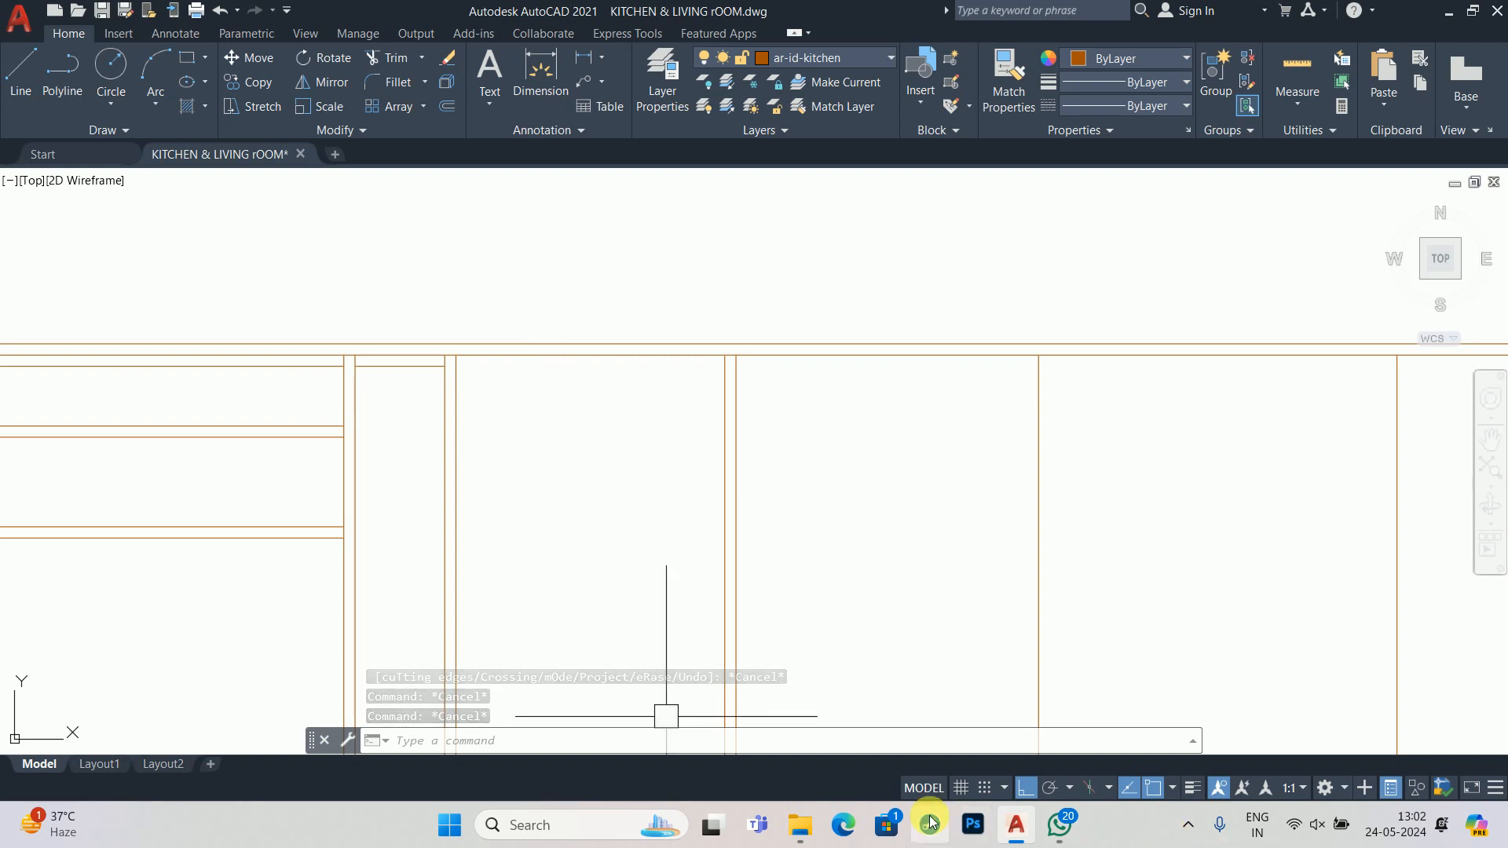
- Switch to a maximized Microsoft Edge window with only a single new tab open
{"action": "left_click", "coordinate": [841, 827]}
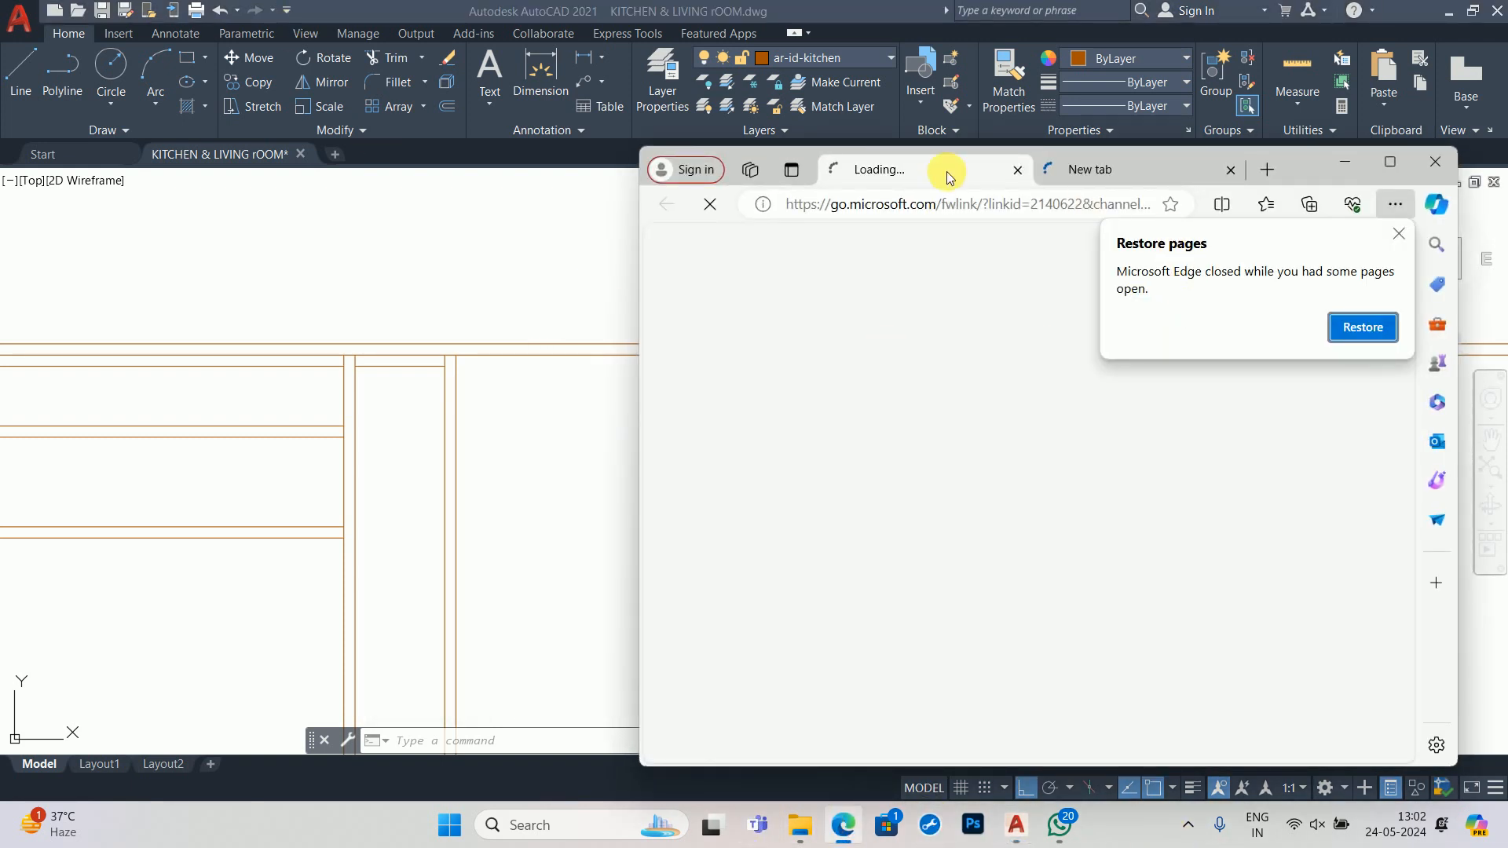
{"action": "left_click", "coordinate": [1230, 171]}
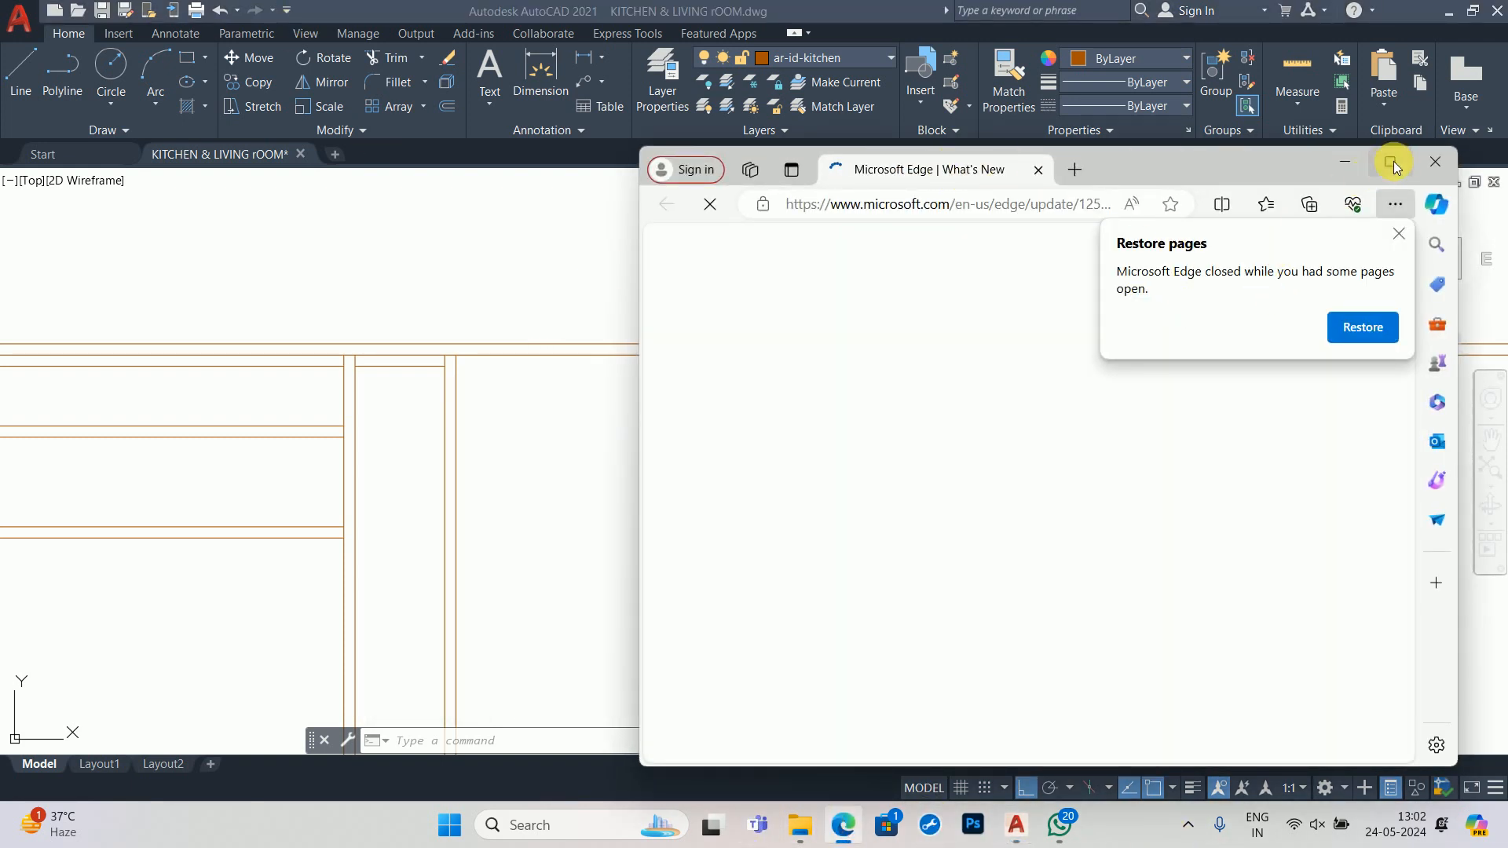
{"action": "left_click", "coordinate": [1393, 162]}
{"action": "left_click", "coordinate": [432, 14]}
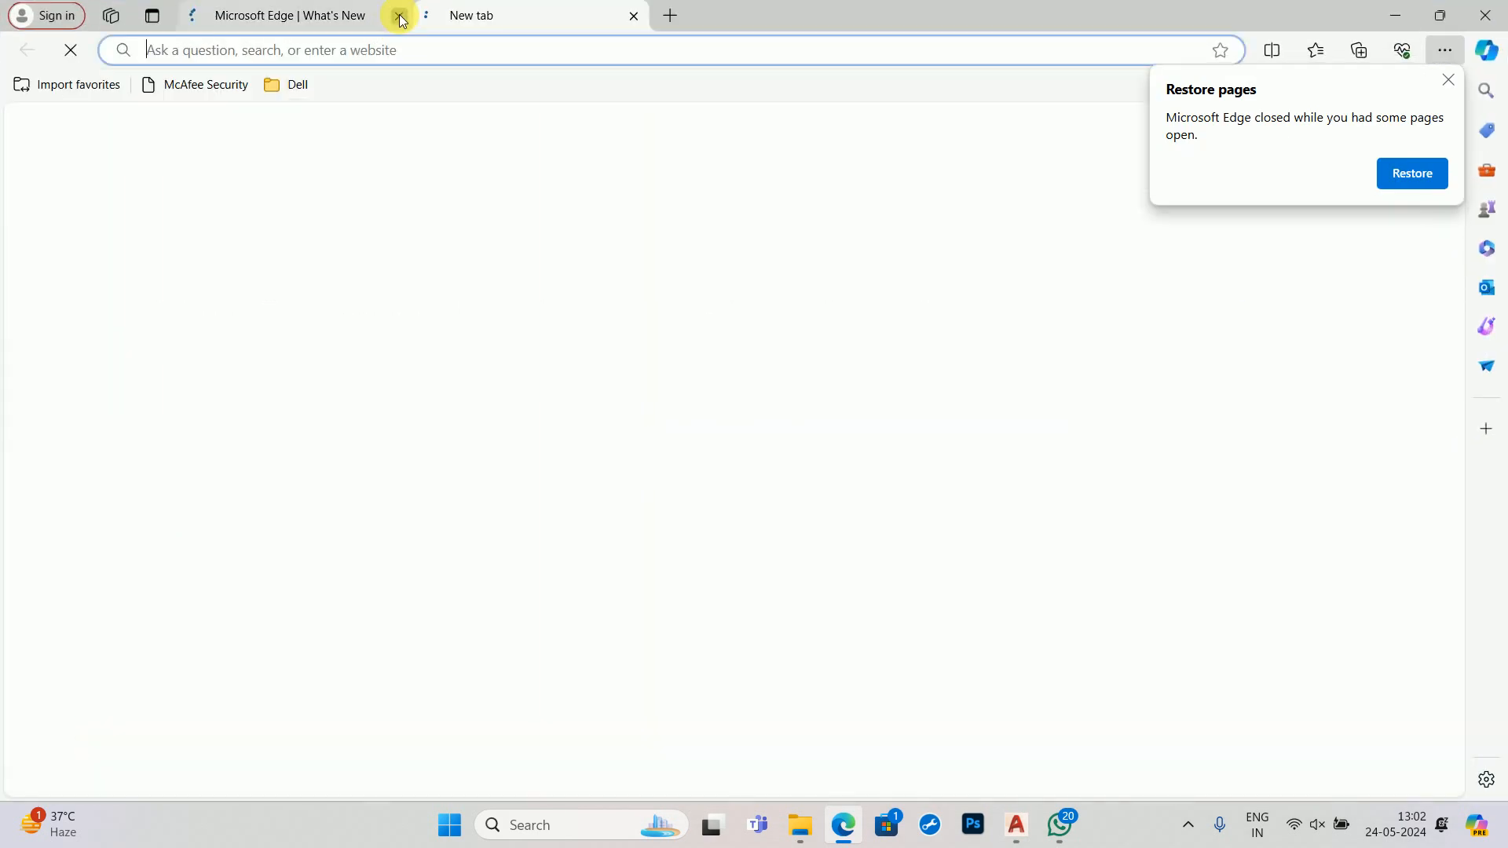
{"action": "left_click", "coordinate": [400, 16]}
{"action": "left_click", "coordinate": [456, 135]}
{"action": "type", "text": "ww"}
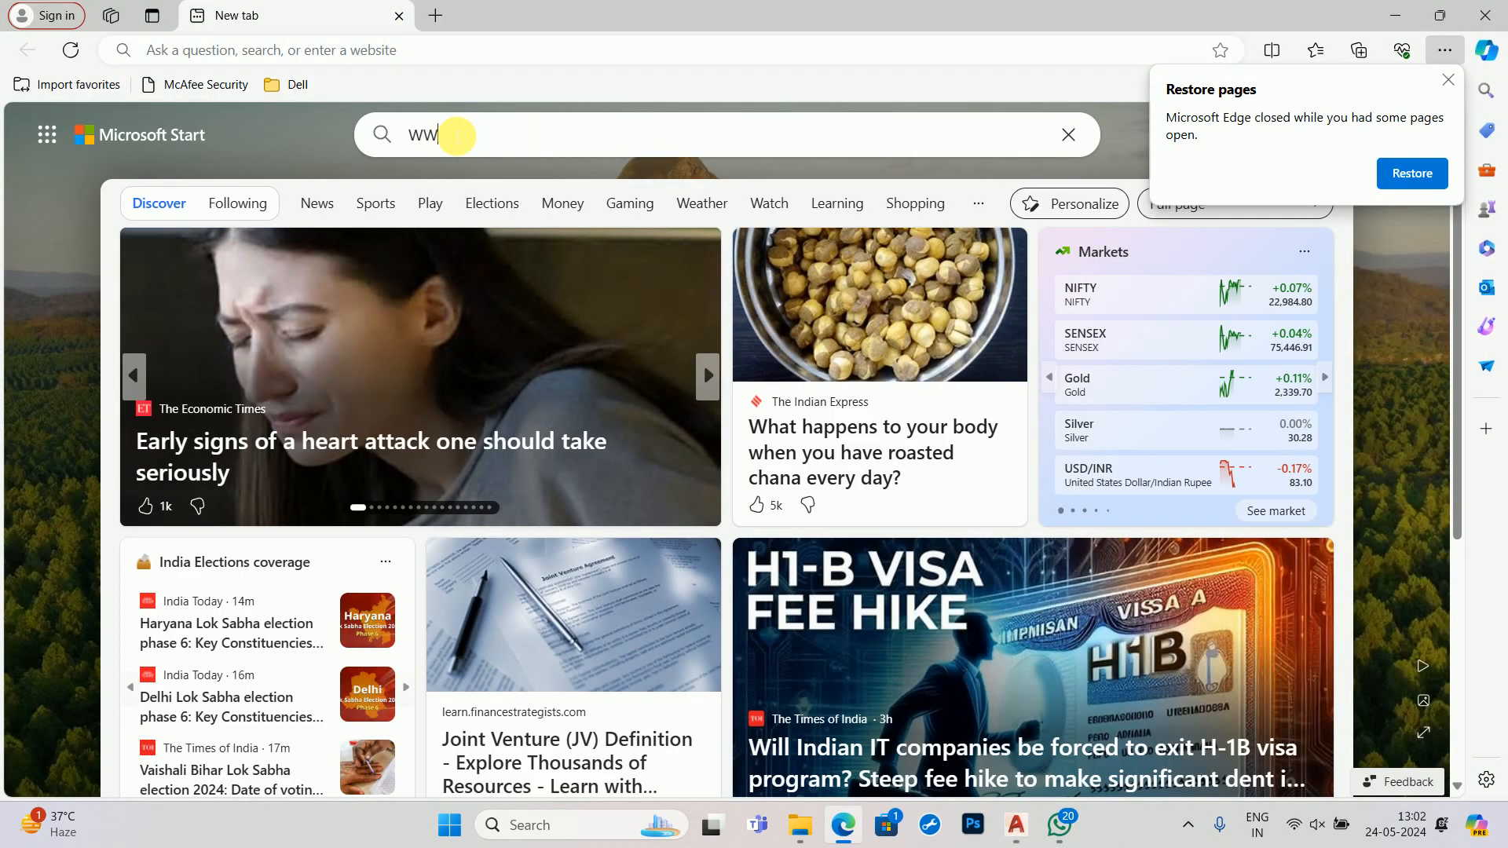
{"action": "type", "text": "w."}
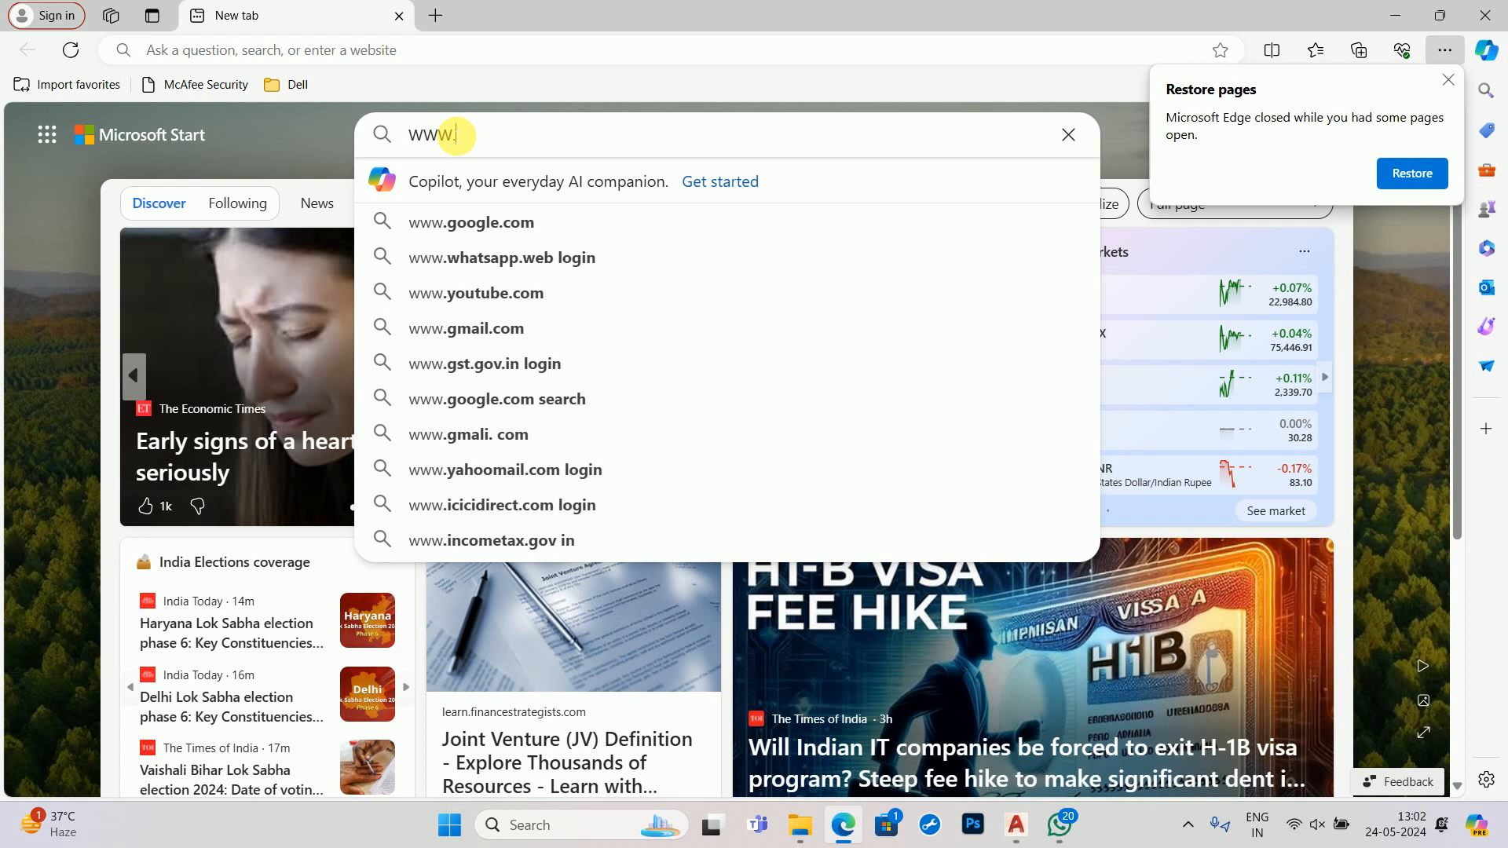
{"action": "left_click", "coordinate": [349, 49]}
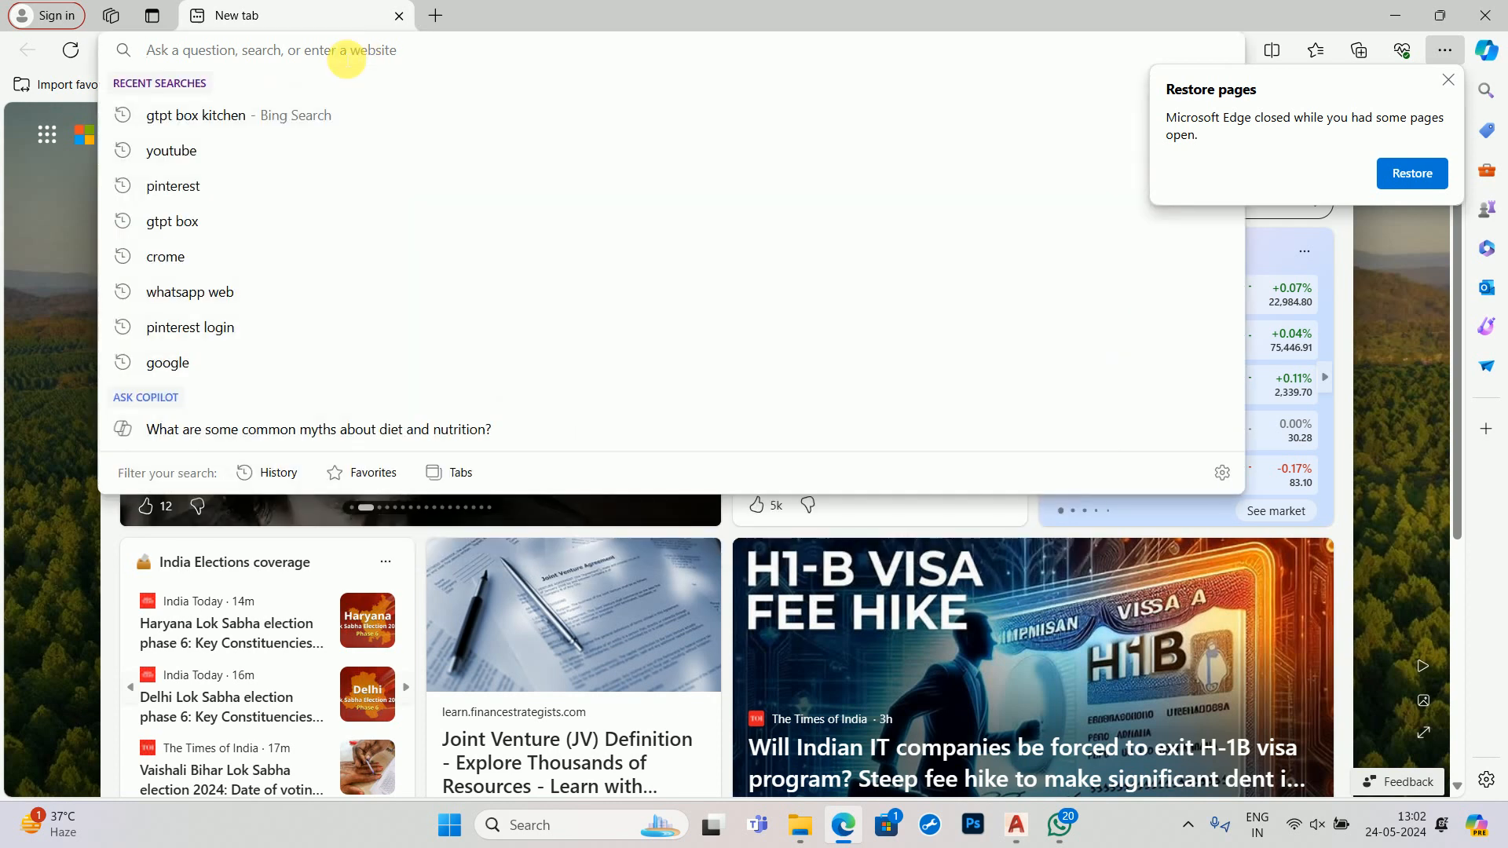
{"action": "type", "text": "www"}
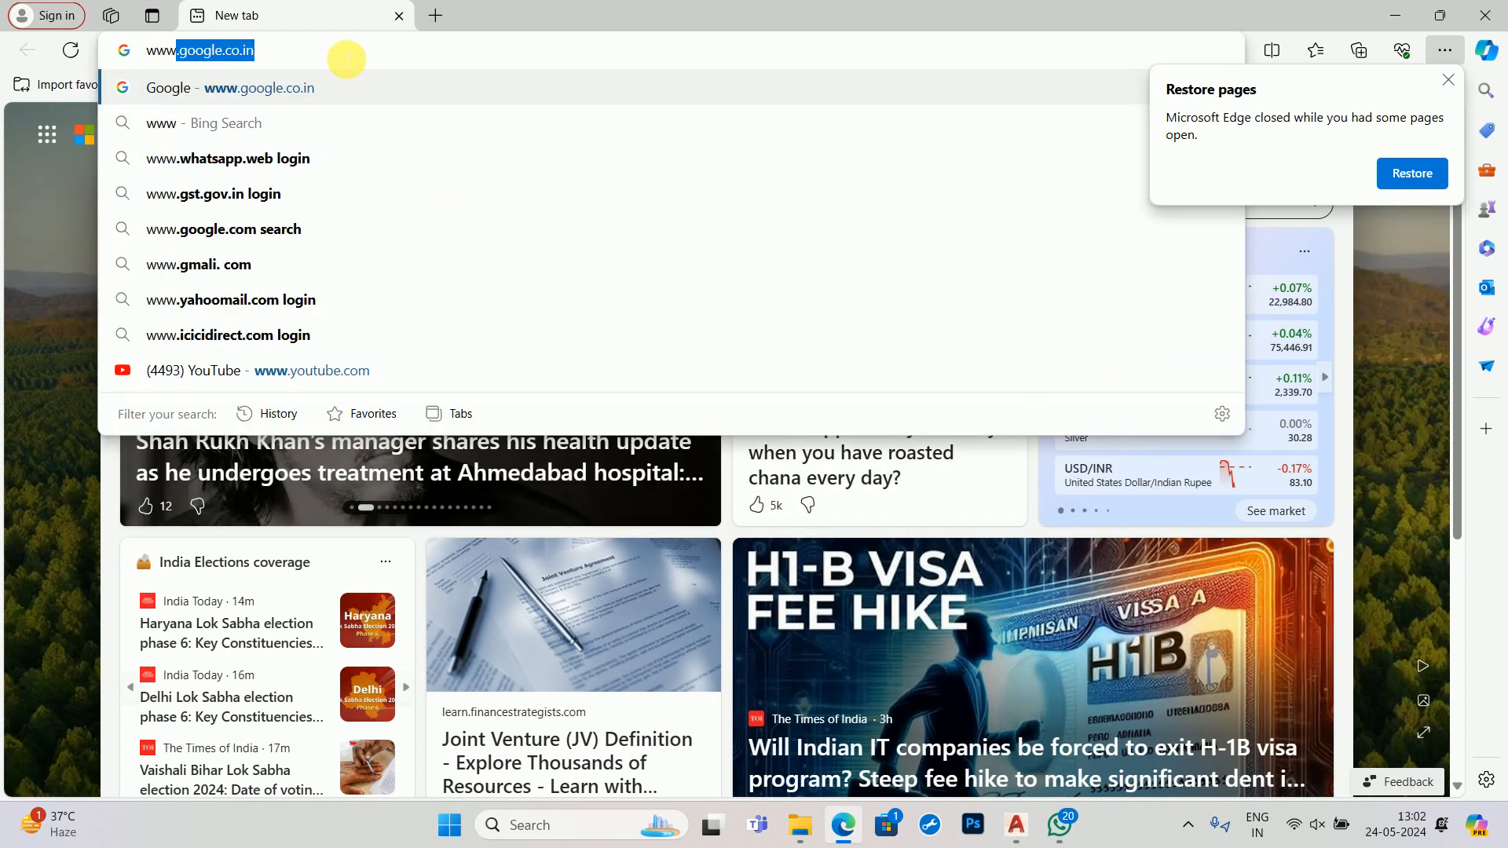
{"action": "key", "text": "Return"}
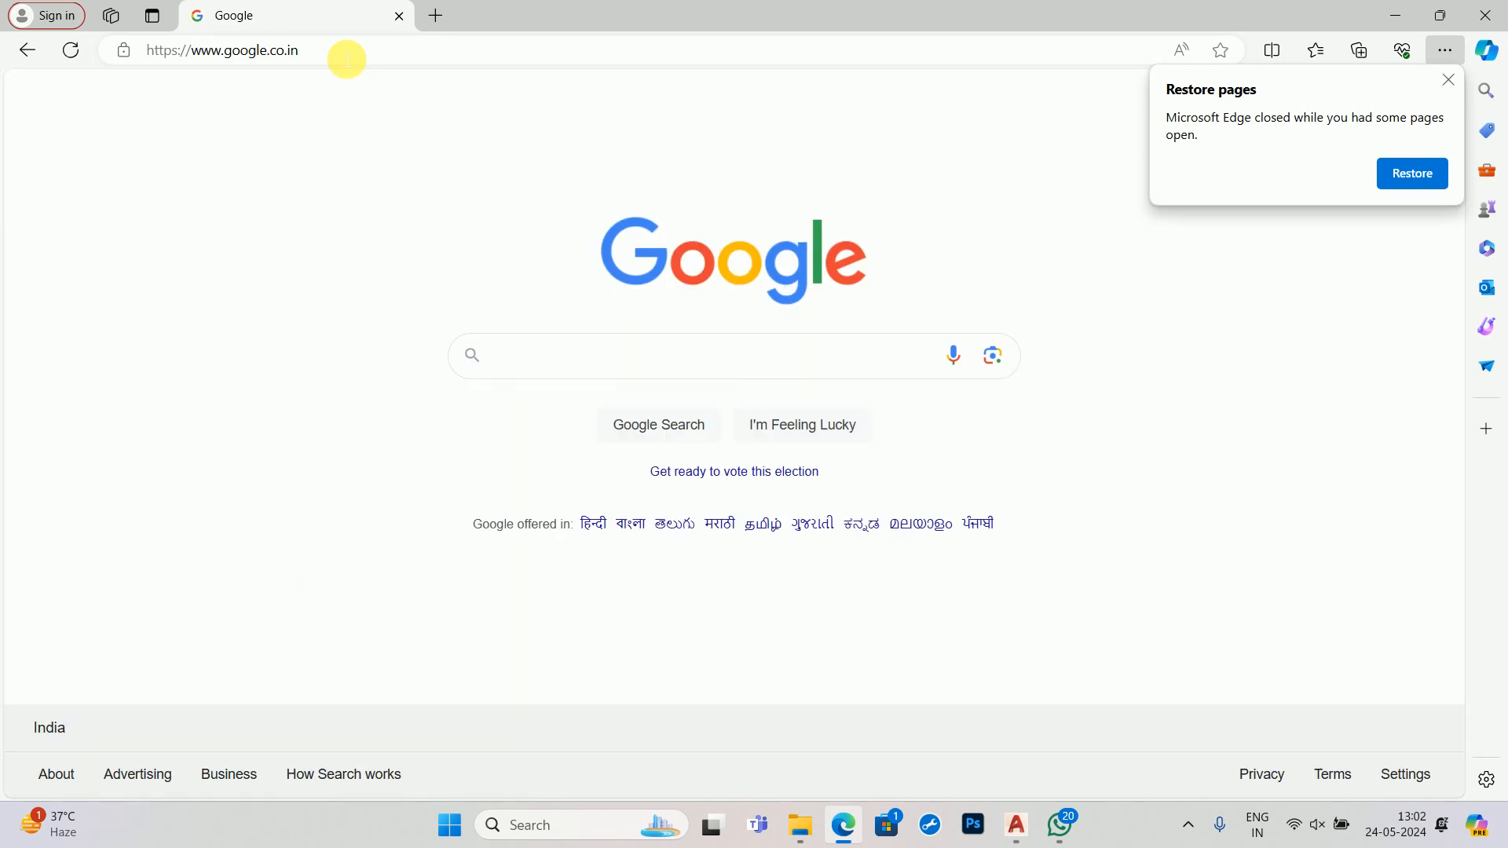
- Search Google for "VEGETABLE BASKET KITCHEN" and preview the IndiaMART kitchen vegetable baskets image
{"action": "left_click", "coordinate": [629, 357]}
{"action": "type", "text": "VEGETA"}
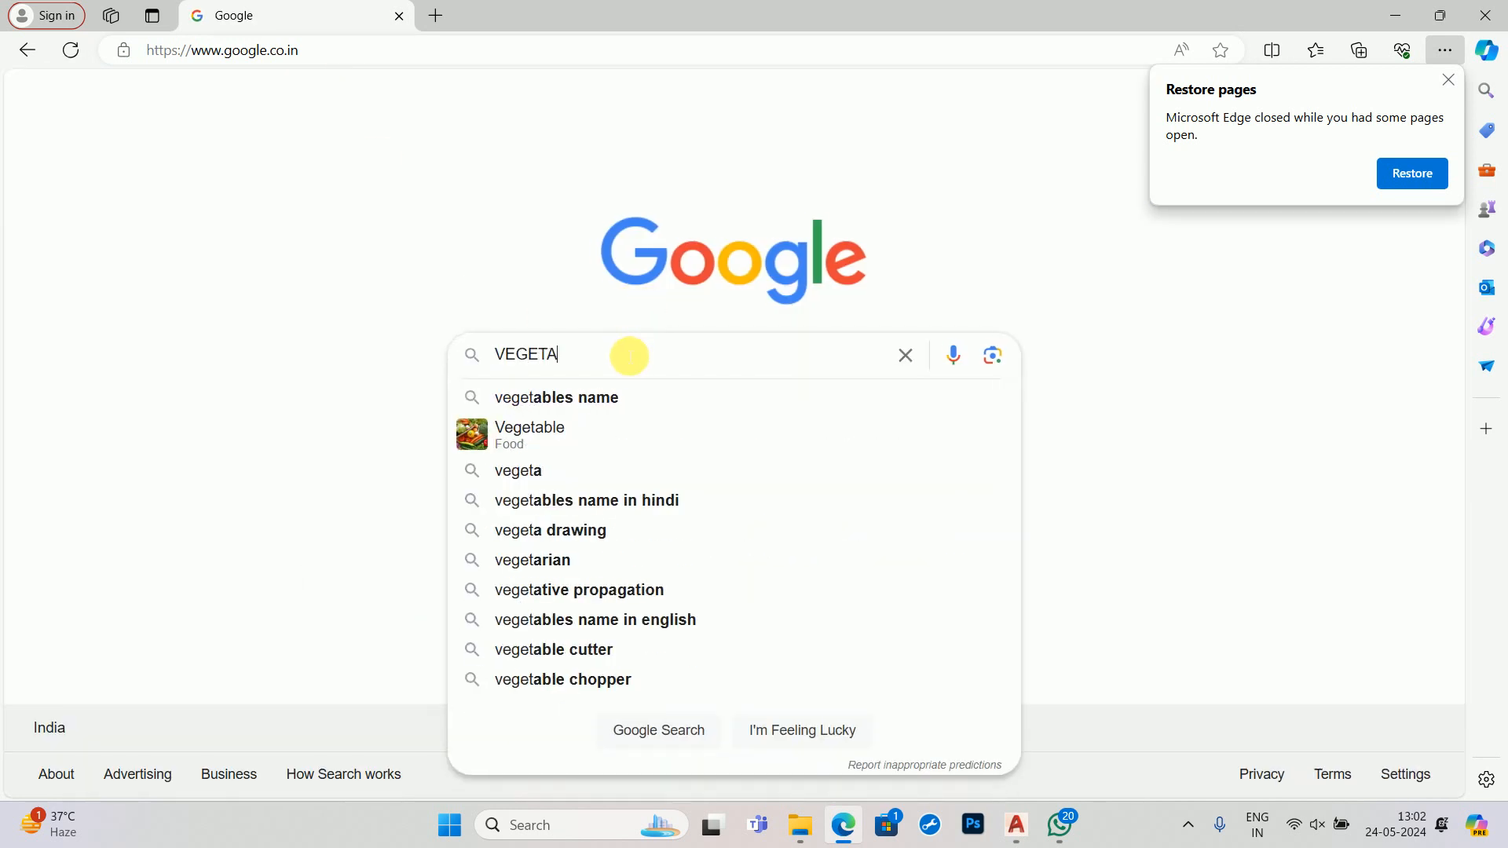
{"action": "type", "text": "BLE BAS"}
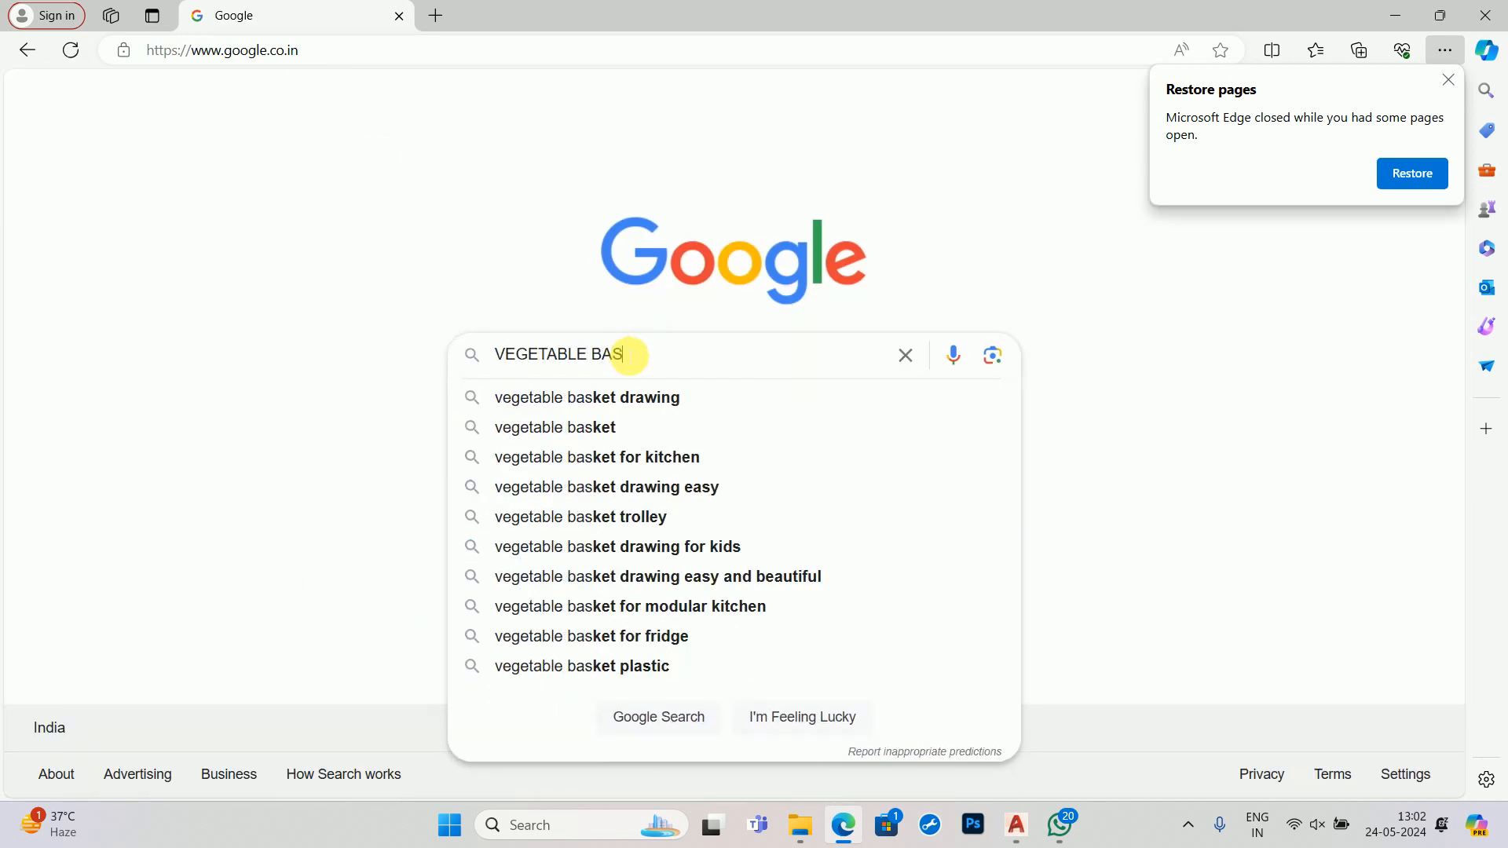
{"action": "type", "text": "KET KITCHEN"}
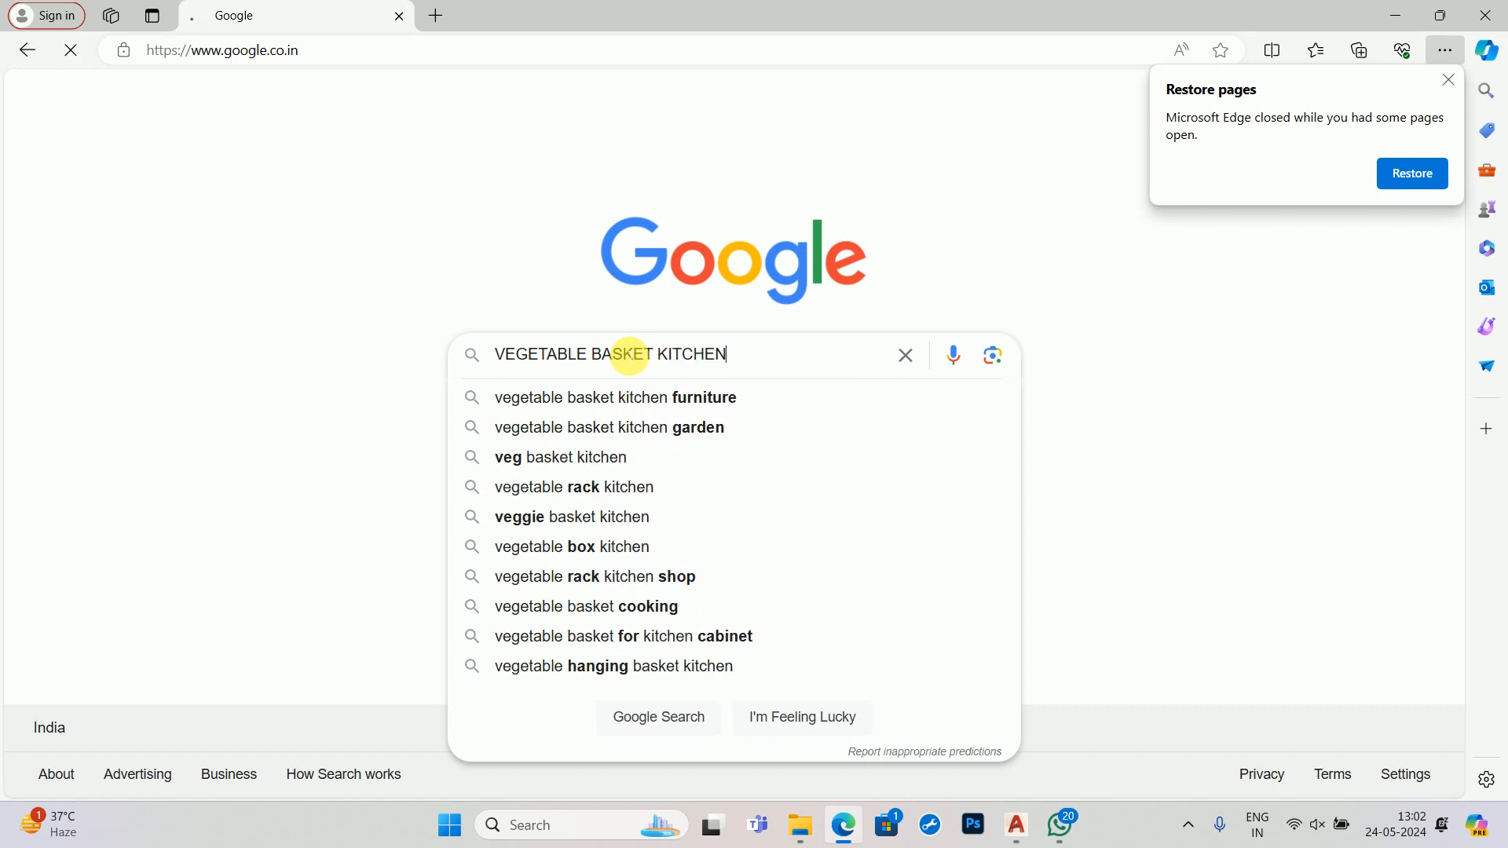
{"action": "key", "text": "Return"}
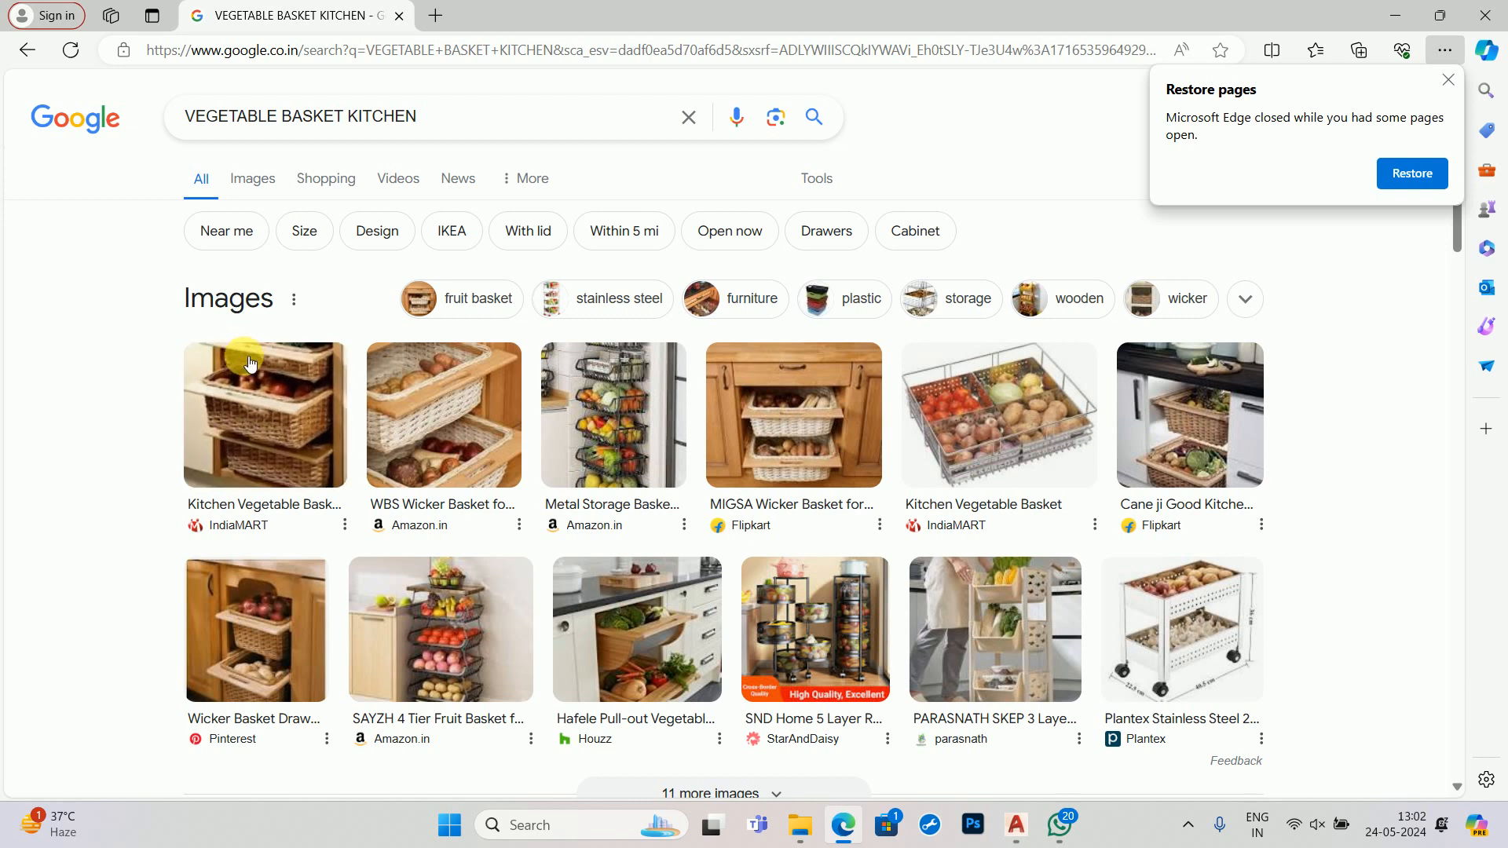
{"action": "left_click", "coordinate": [344, 390]}
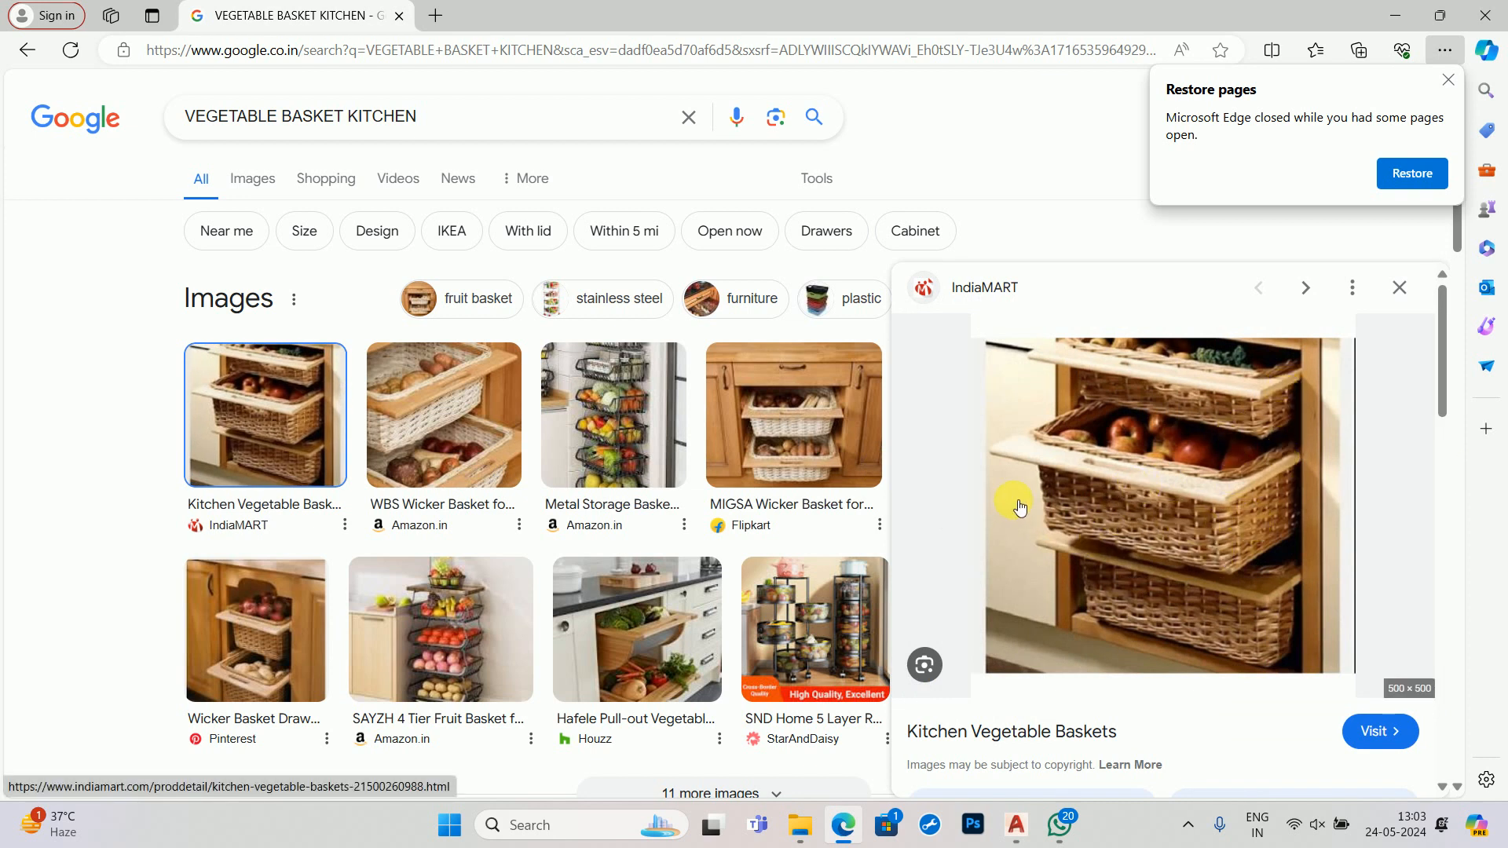
- Switch from the browser back to the KITCHEN & LIVING rOOM drawing in AutoCAD
{"action": "left_click", "coordinate": [1395, 15]}
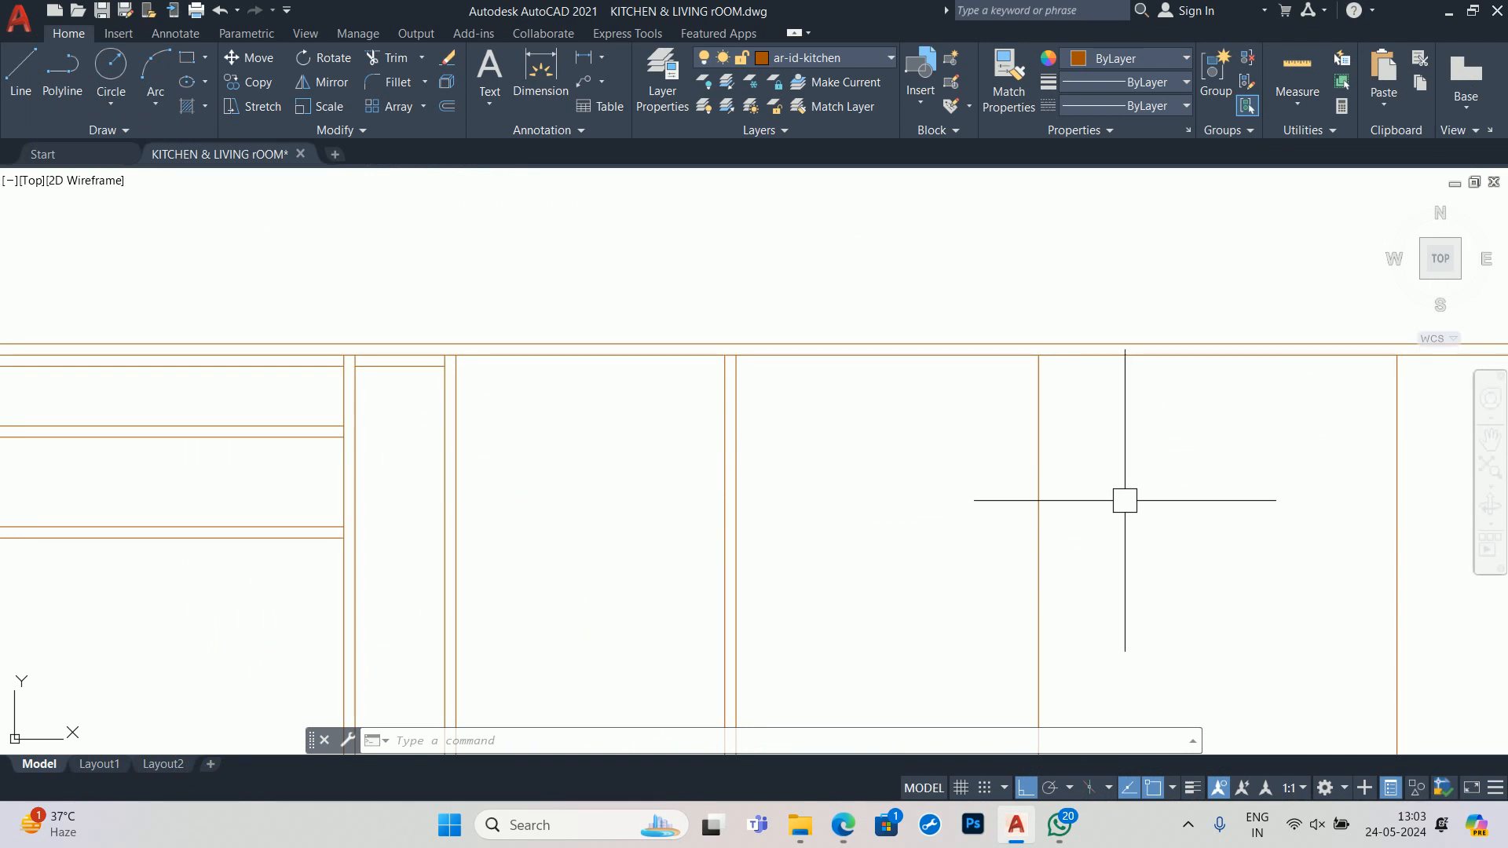
{"action": "scroll", "coordinate": [785, 402], "scroll_direction": "down", "scroll_amount": 5}
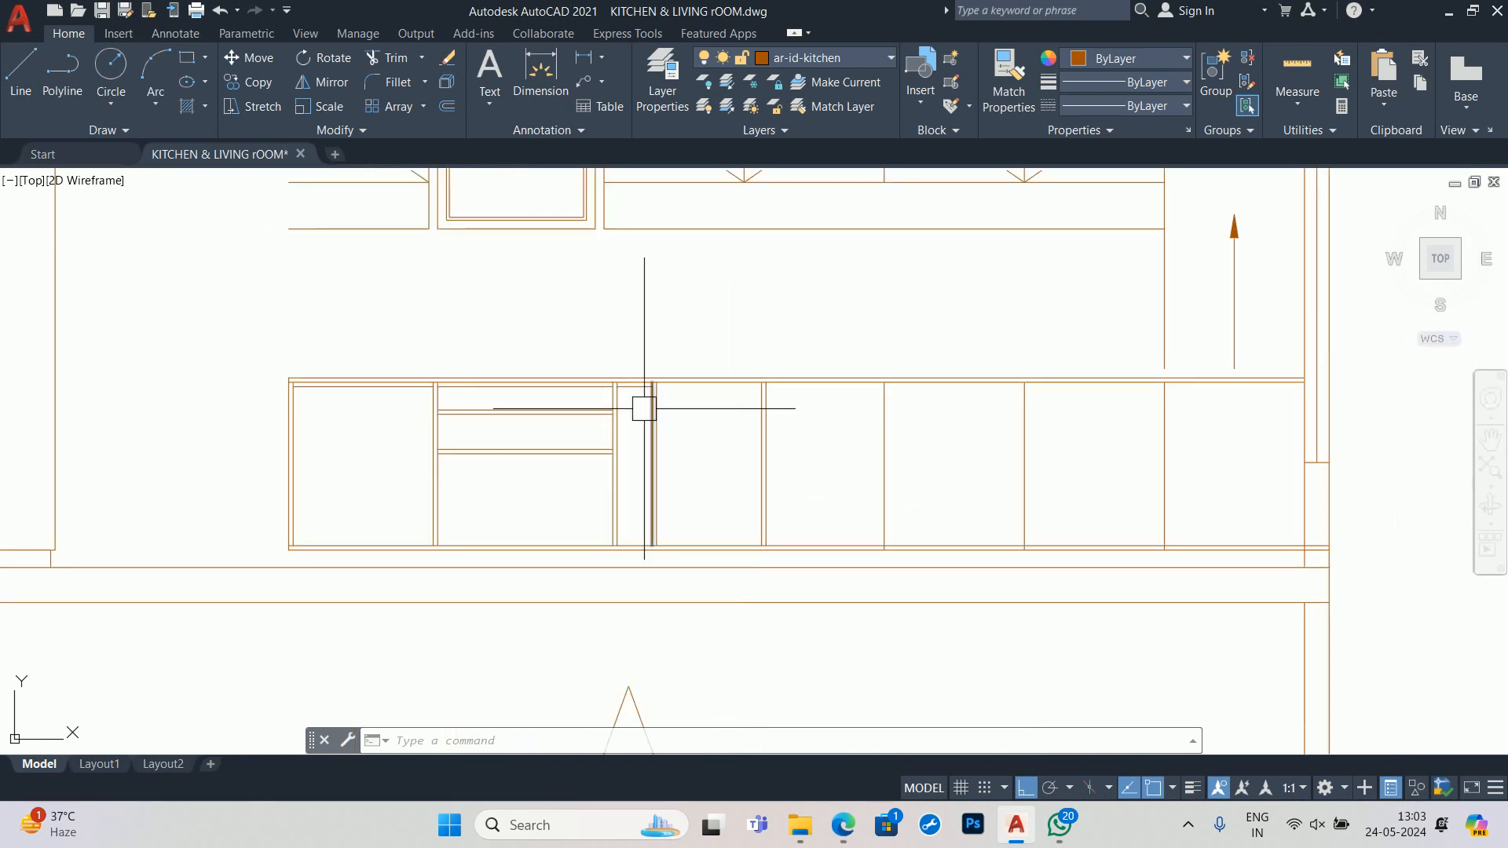
{"action": "scroll", "coordinate": [735, 405], "scroll_direction": "down", "scroll_amount": 2}
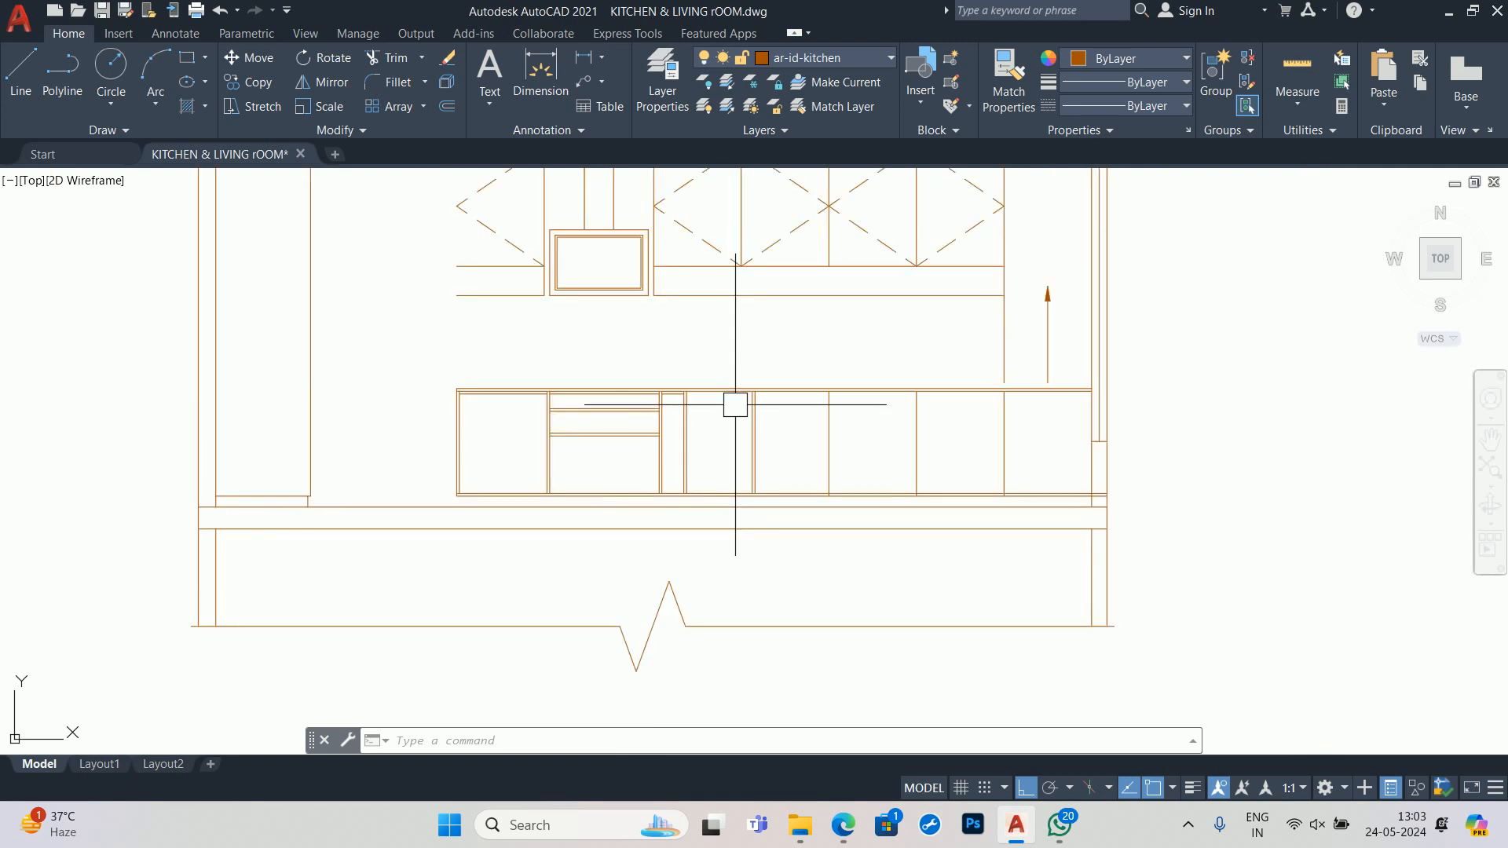
{"action": "middle_click_drag", "start_coordinate": [758, 414], "coordinate": [717, 397]}
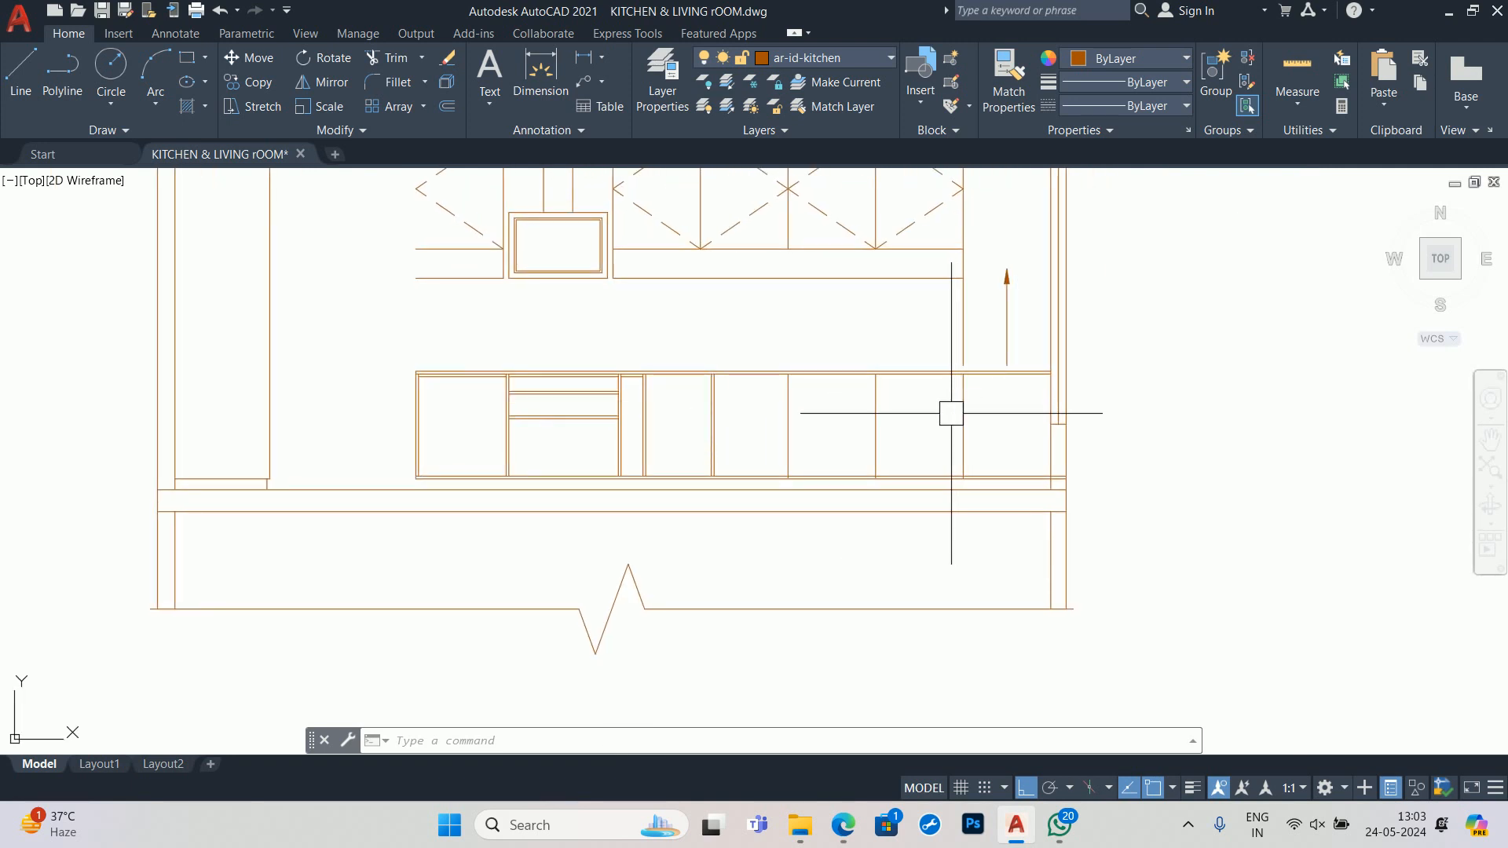
{"action": "scroll", "coordinate": [787, 425], "scroll_direction": "up", "scroll_amount": 4}
{"action": "scroll", "coordinate": [687, 421], "scroll_direction": "down", "scroll_amount": 2}
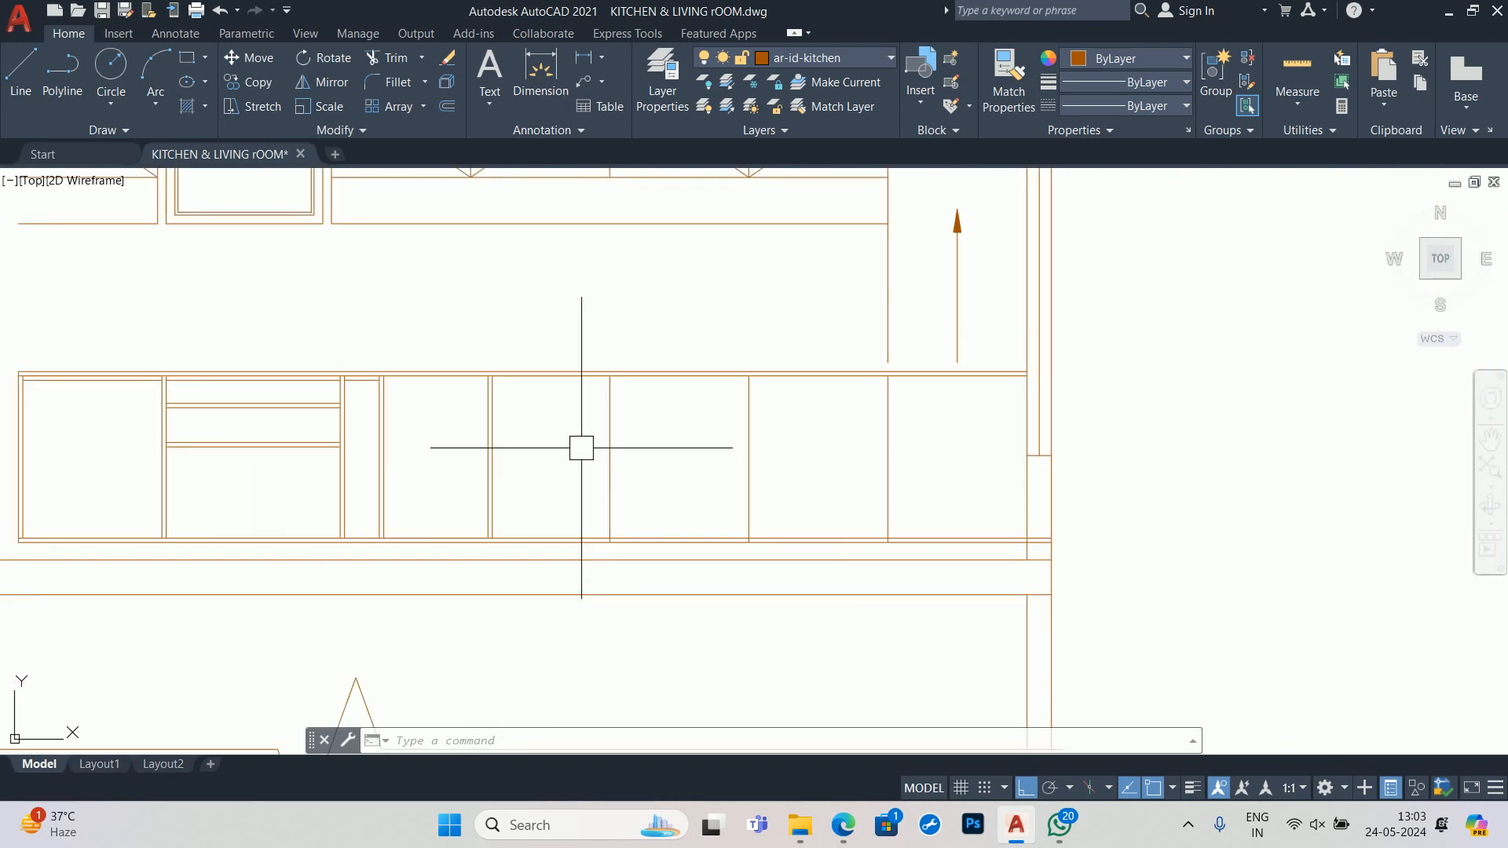
- Measure the horizontal span from the last double-line partition to the division line beneath the tall upper unit
{"action": "type", "text": "dli"}
{"action": "key", "text": "Return"}
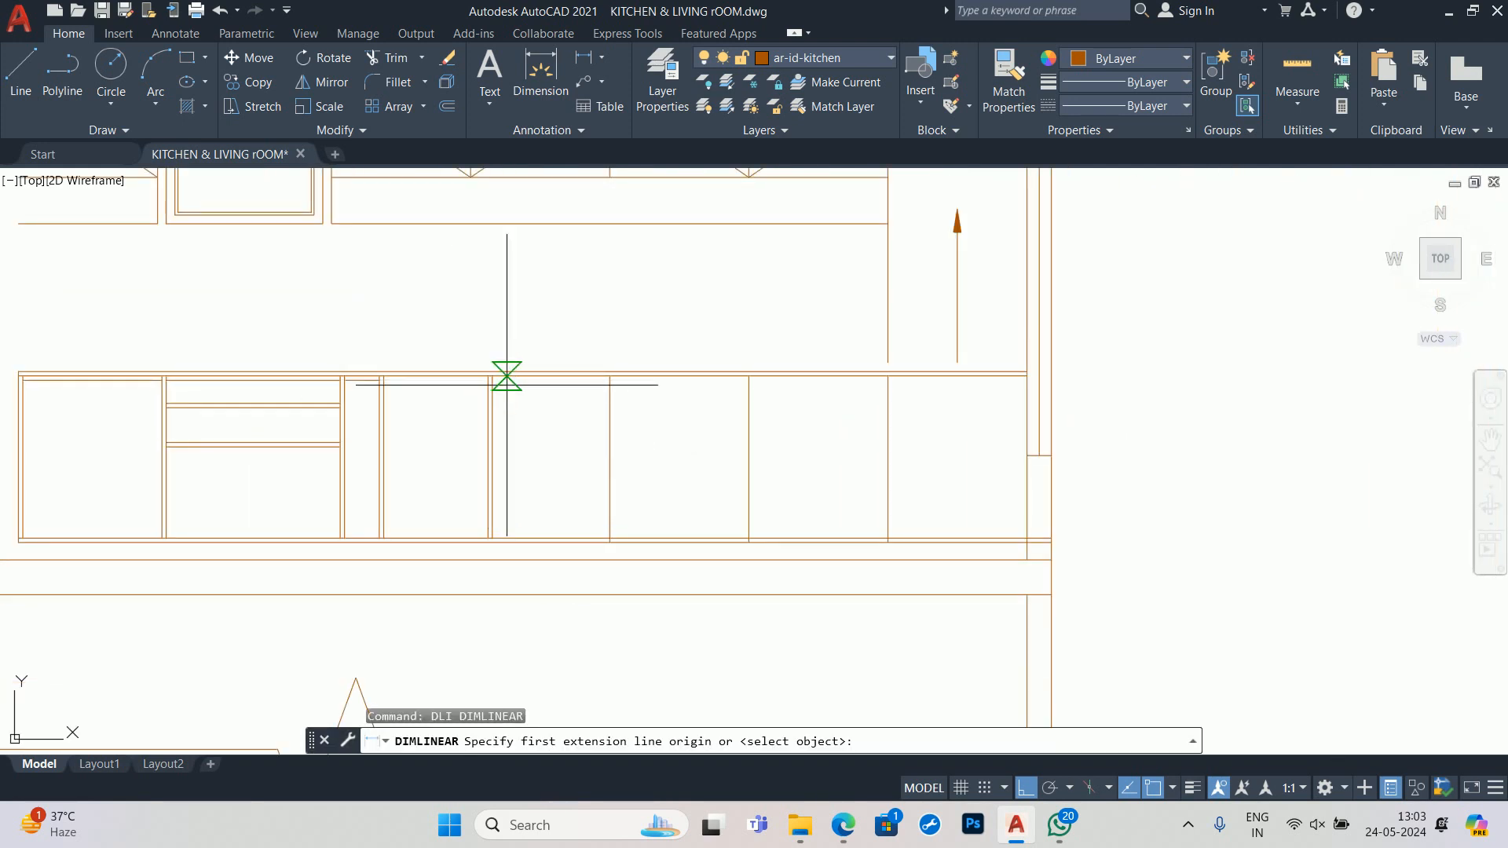
{"action": "left_click", "coordinate": [488, 381]}
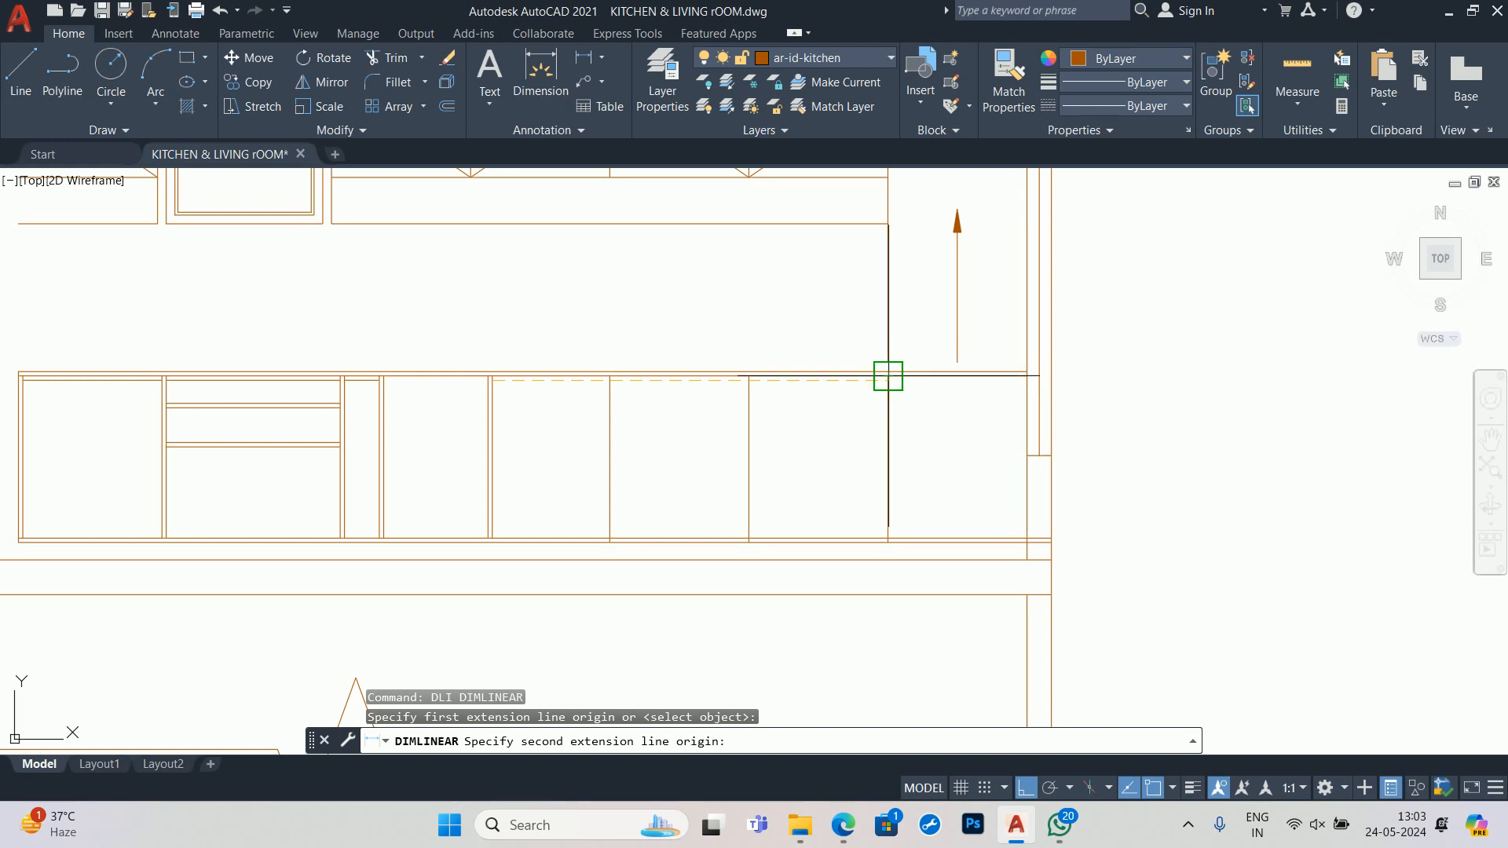
{"action": "left_click", "coordinate": [889, 364]}
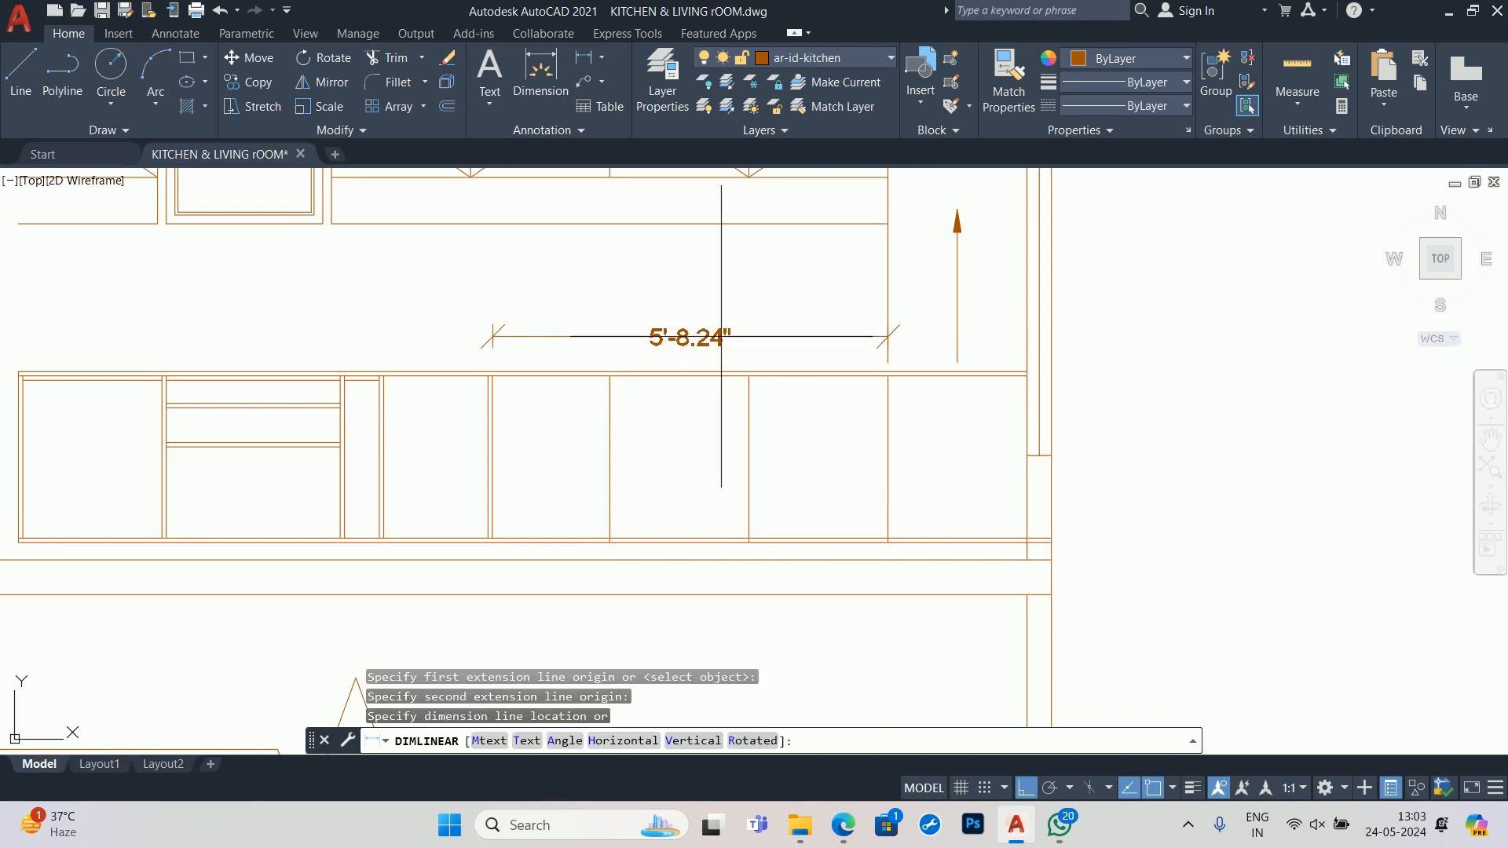
{"action": "key", "text": "Escape"}
{"action": "key", "text": "Escape"}
- Offset the base division line beneath the tall upper unit and that unit's side line 0.75 inch toward the drawers
{"action": "type", "text": "o"}
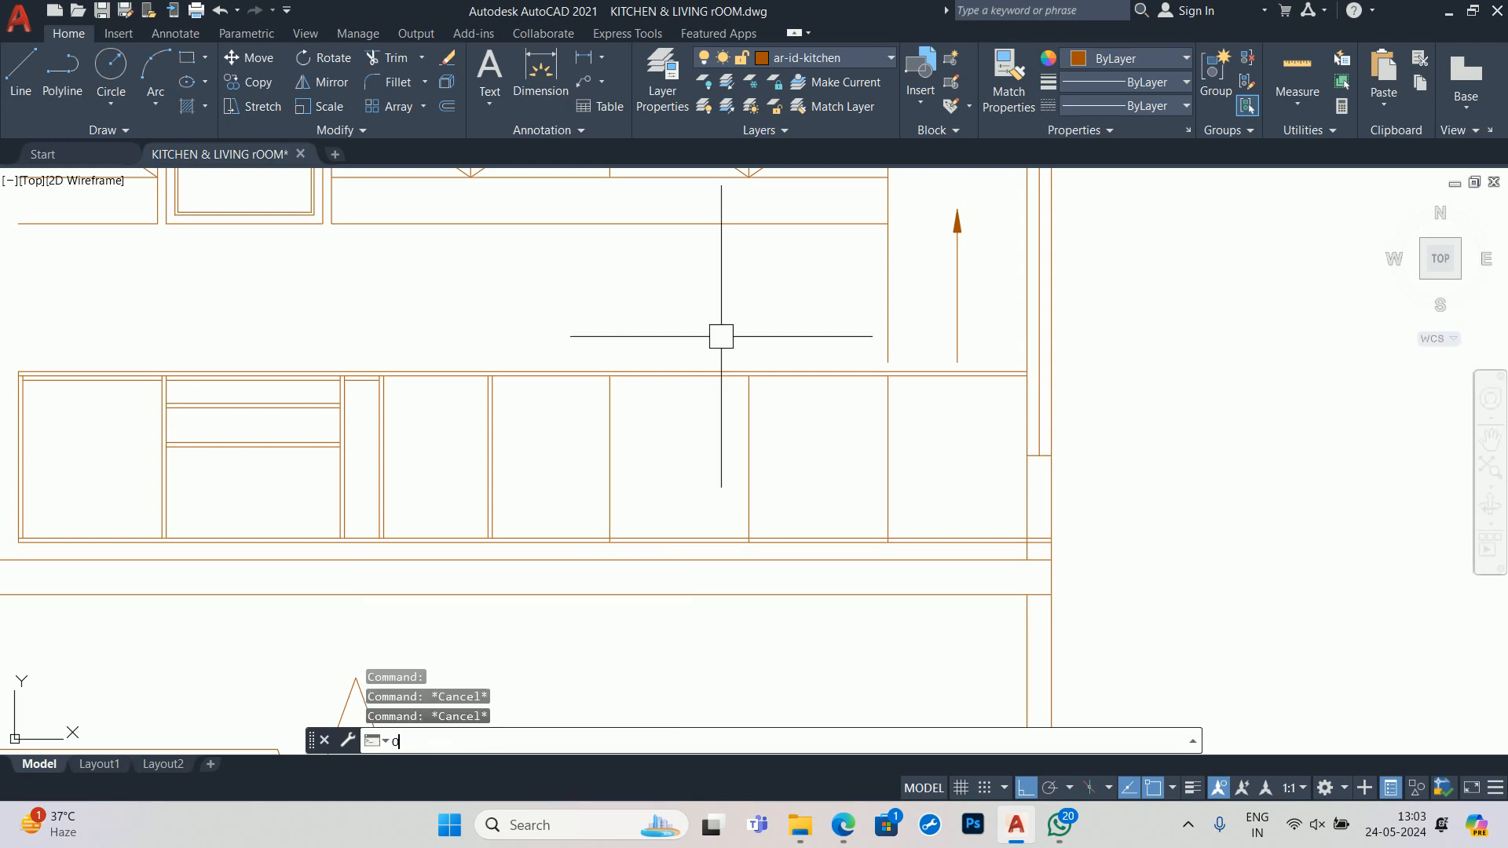
{"action": "key", "text": "Return"}
{"action": "type", "text": ".75"}
{"action": "key", "text": "Return"}
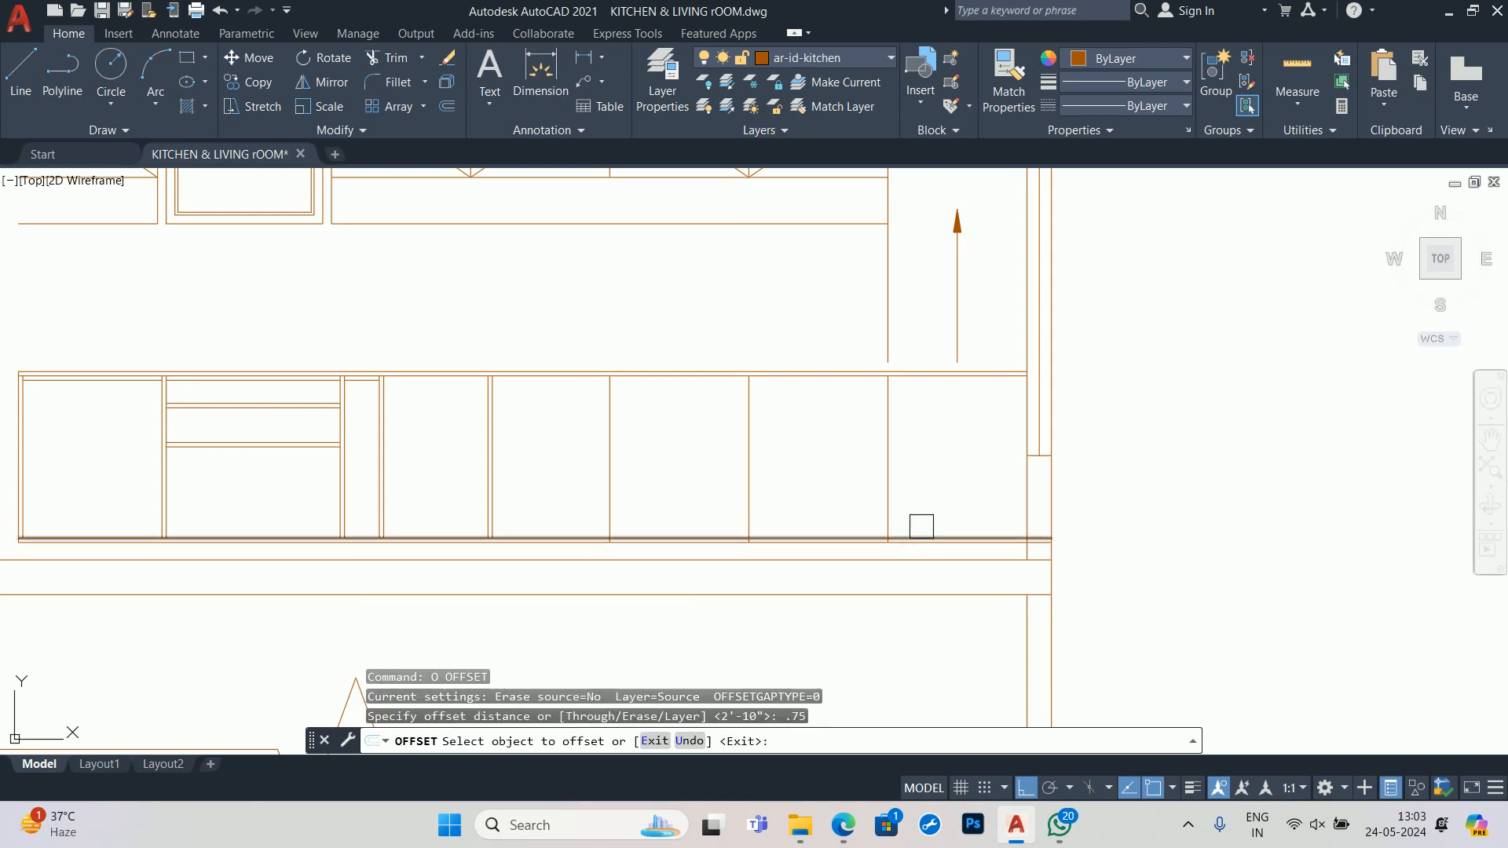
{"action": "left_click", "coordinate": [888, 448]}
{"action": "left_click", "coordinate": [810, 449]}
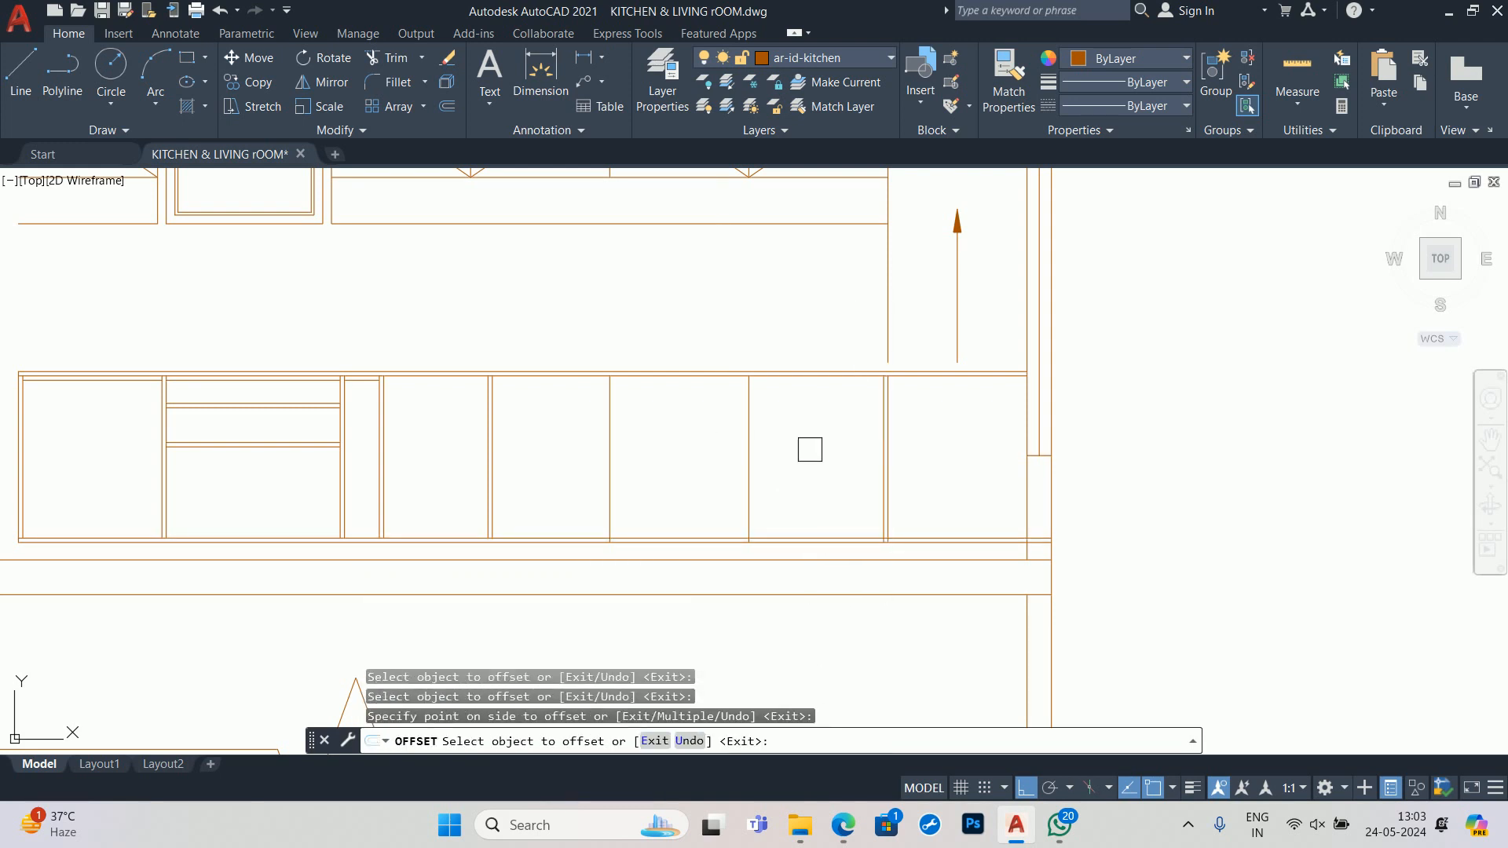
{"action": "left_click", "coordinate": [888, 306]}
{"action": "left_click", "coordinate": [788, 303]}
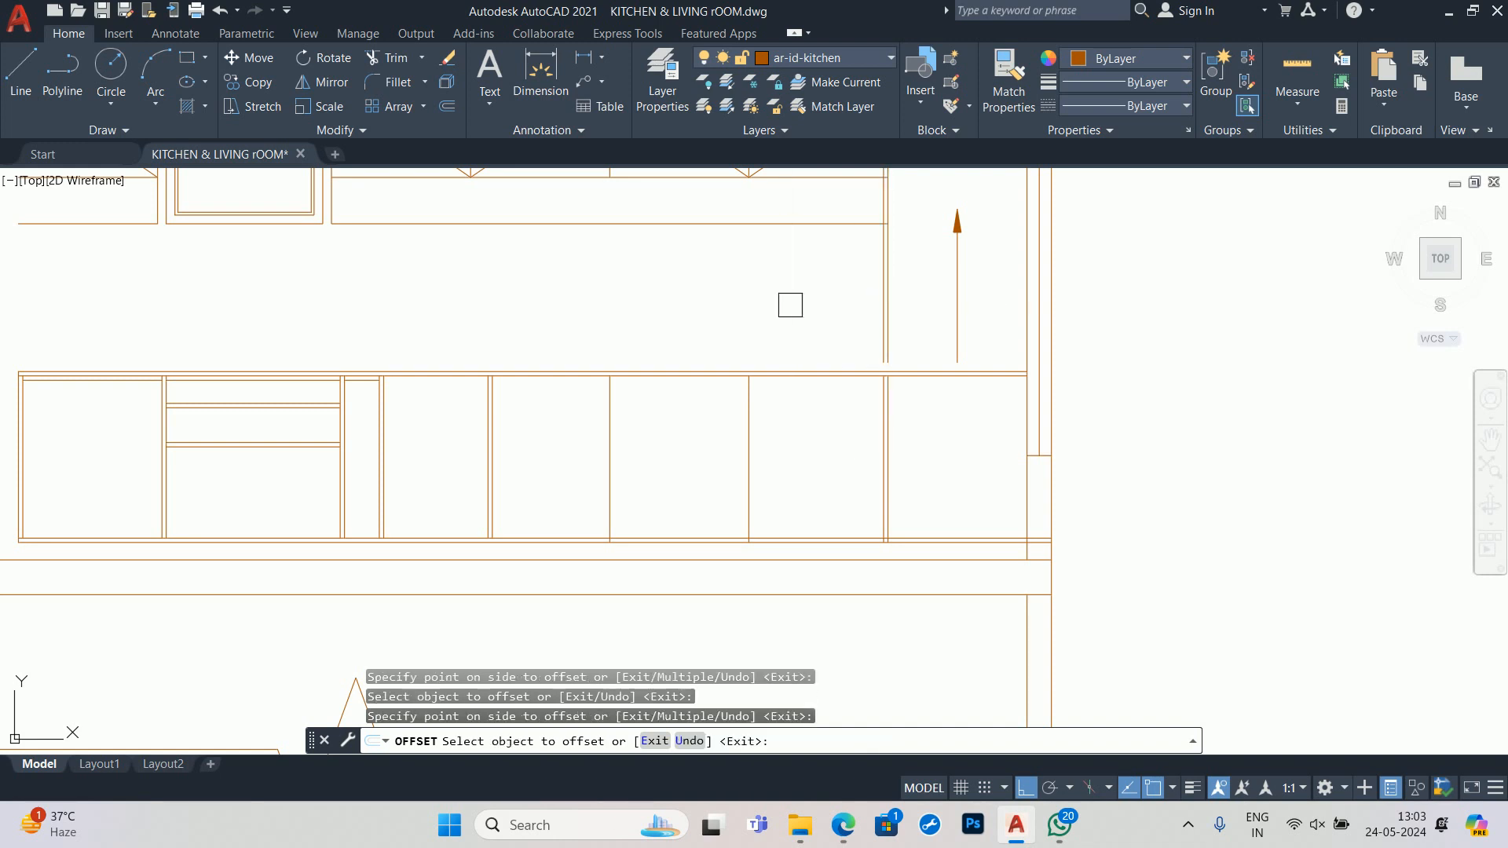
{"action": "key", "text": "Escape"}
- Draw a horizontal line closing the bottom of the tall upper unit, from its outer side line to the wall
{"action": "scroll", "coordinate": [935, 367], "scroll_direction": "up", "scroll_amount": 2}
{"action": "key", "text": "Escape"}
{"action": "type", "text": "L"}
{"action": "key", "text": "Return"}
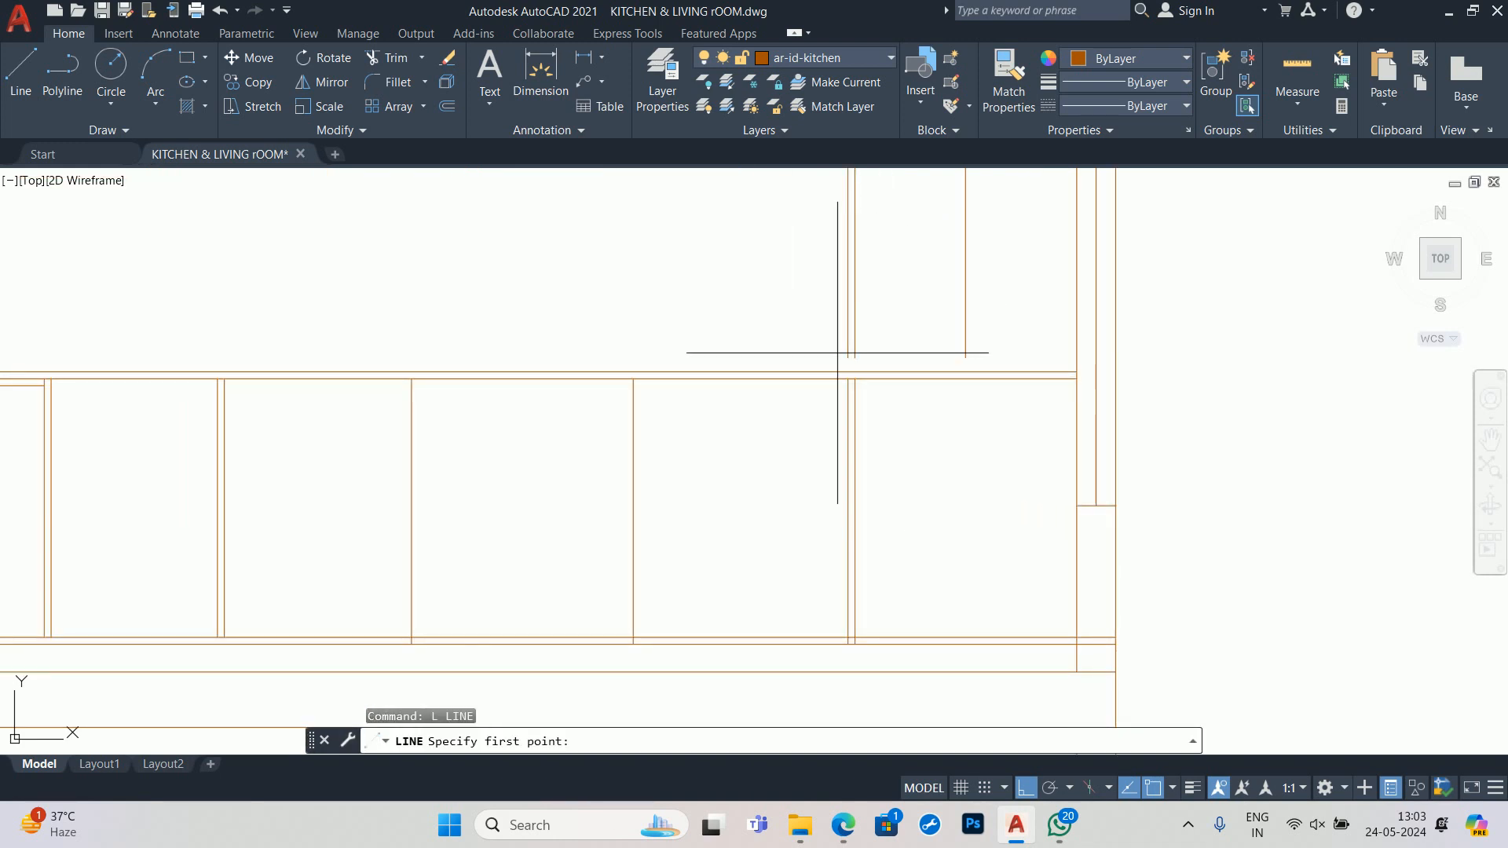
{"action": "left_click", "coordinate": [848, 358]}
{"action": "key", "text": "Escape"}
{"action": "key", "text": "Escape"}
{"action": "key", "text": "Escape"}
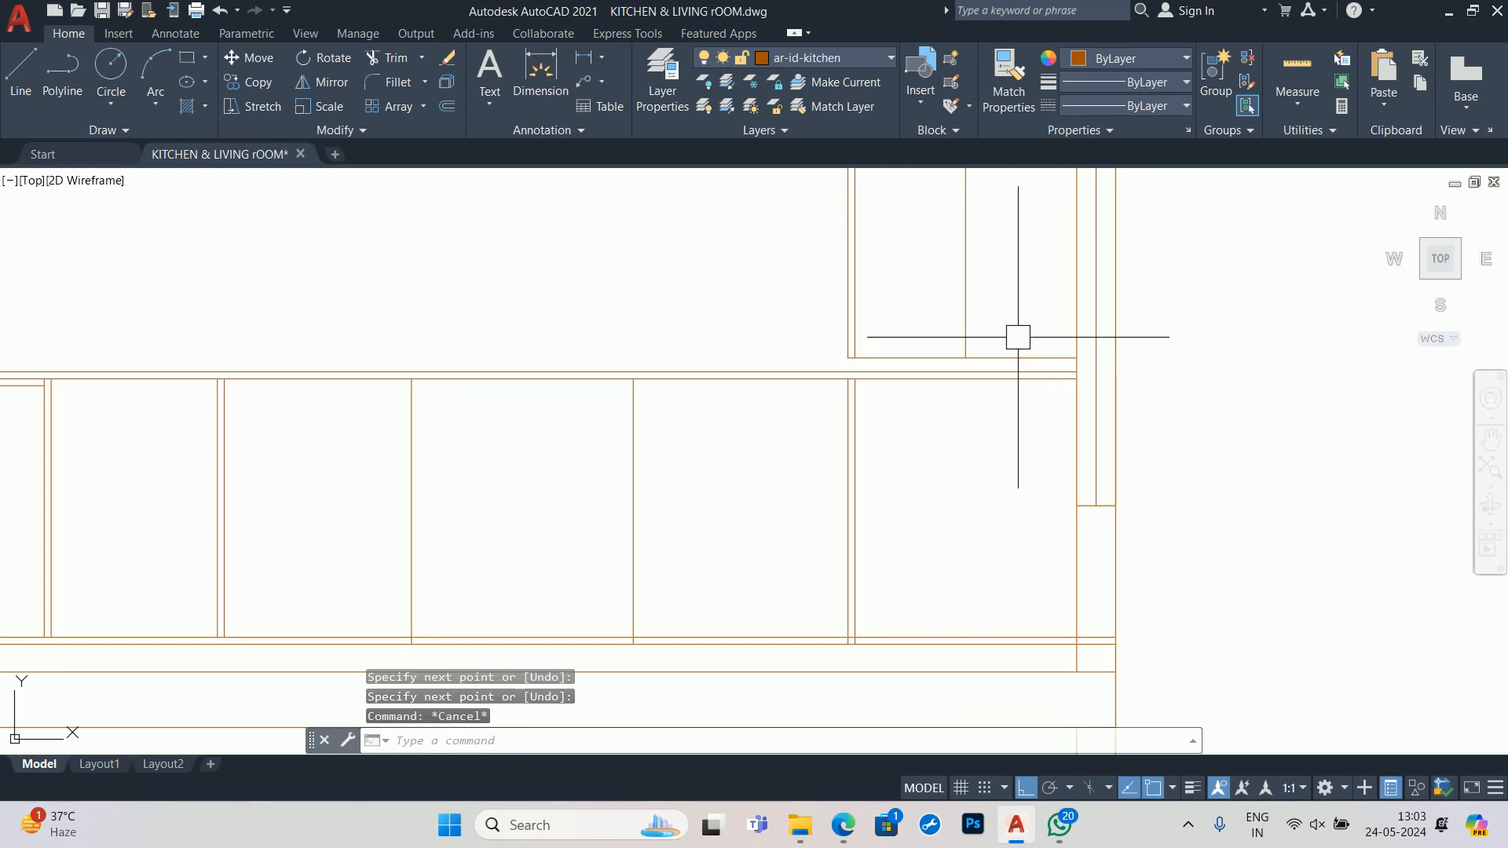
- Erase the vertical arrow inside the tall upper unit
{"action": "scroll", "coordinate": [993, 440], "scroll_direction": "down", "scroll_amount": 4}
{"action": "left_click", "coordinate": [973, 413]}
{"action": "key", "text": "Delete"}
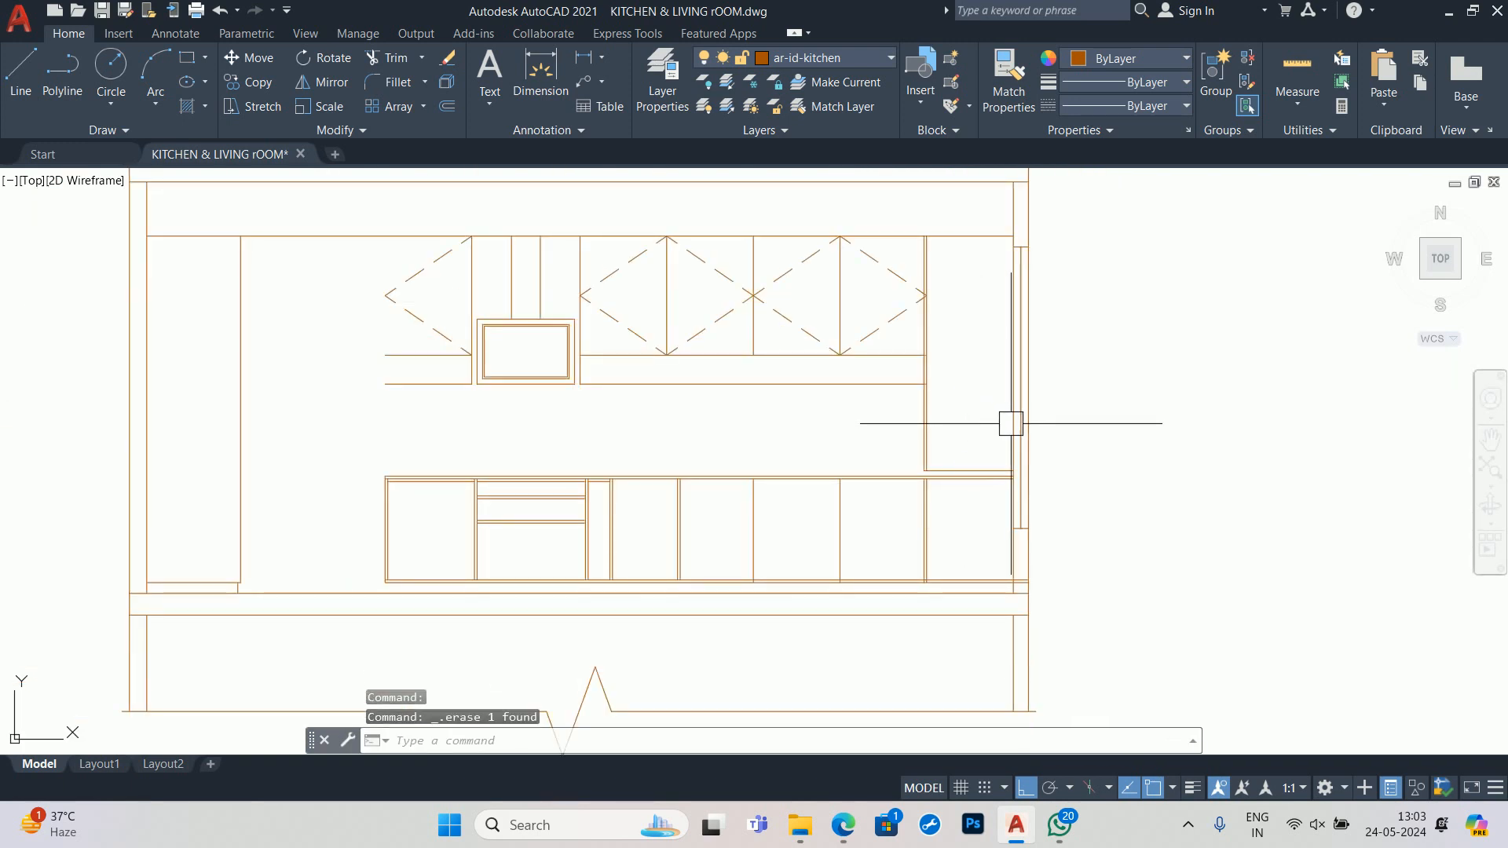
- Offset the tall upper unit's bottom line 0.75 inch upward to form its bottom panel
{"action": "type", "text": "75"}
{"action": "key", "text": "Return"}
{"action": "scroll", "coordinate": [989, 444], "scroll_direction": "up", "scroll_amount": 4}
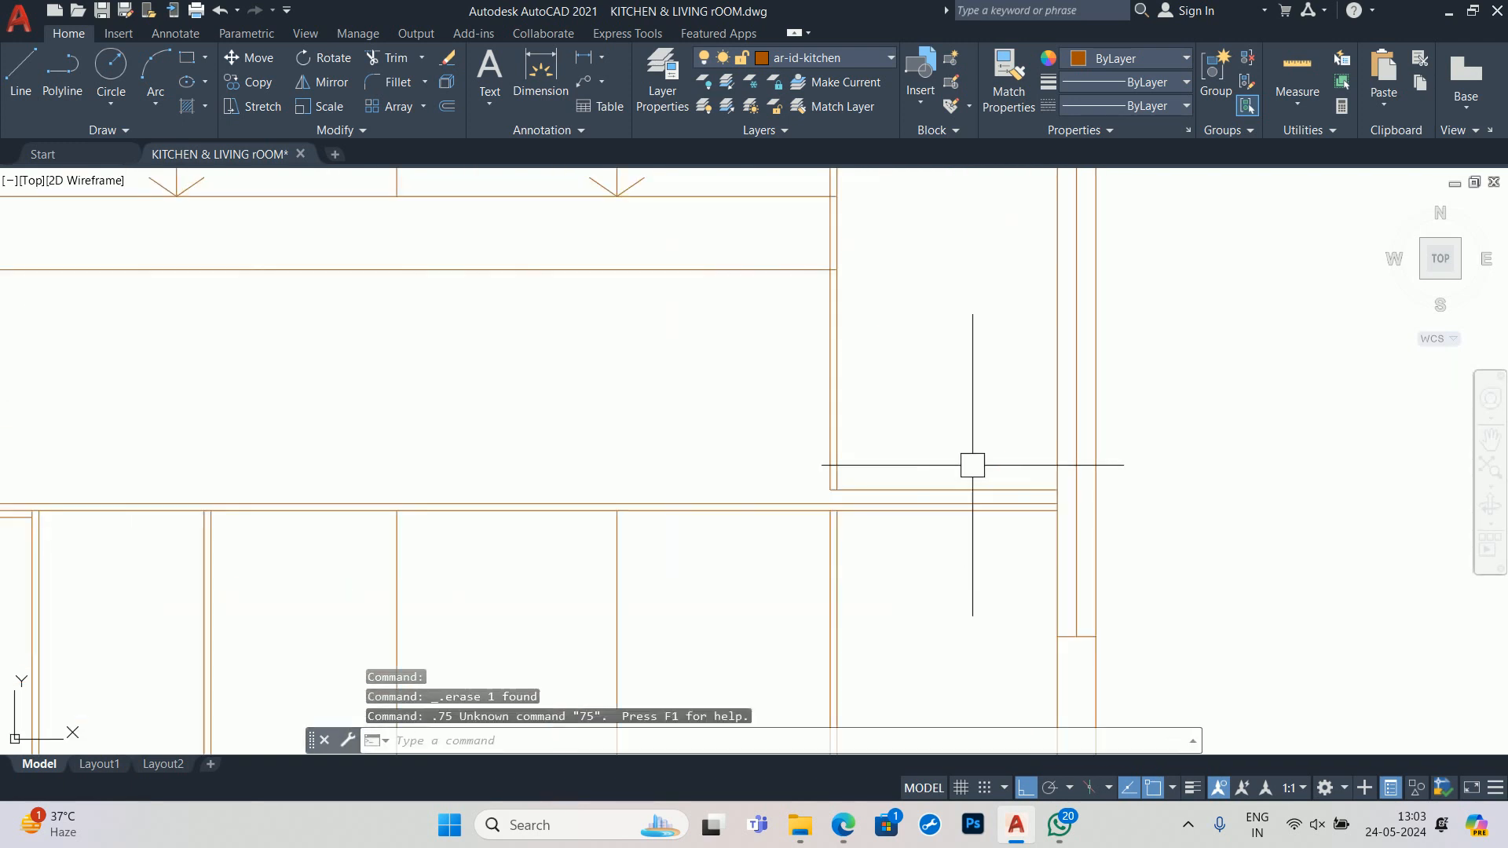
{"action": "key", "text": "Escape"}
{"action": "type", "text": "o"}
{"action": "key", "text": "Return"}
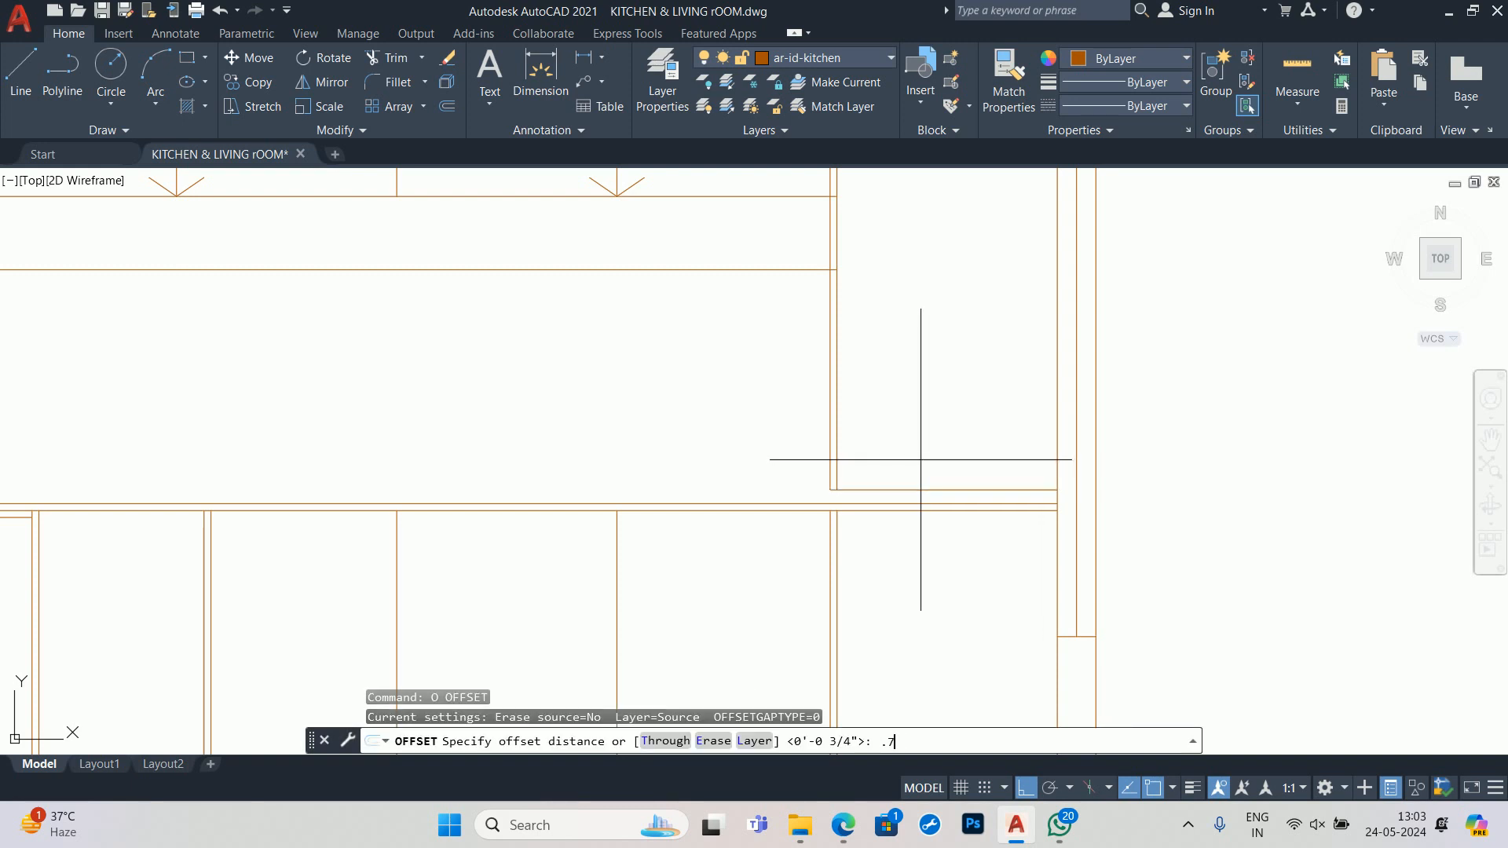
{"action": "key", "text": "Return"}
{"action": "left_click", "coordinate": [893, 490]}
{"action": "left_click", "coordinate": [892, 411]}
{"action": "key", "text": "Escape"}
{"action": "key", "text": "Escape"}
{"action": "key", "text": "Escape"}
- Trim the inner side line where it crosses the bottom panel at the tall upper unit's lower corner
{"action": "scroll", "coordinate": [828, 505], "scroll_direction": "up", "scroll_amount": 3}
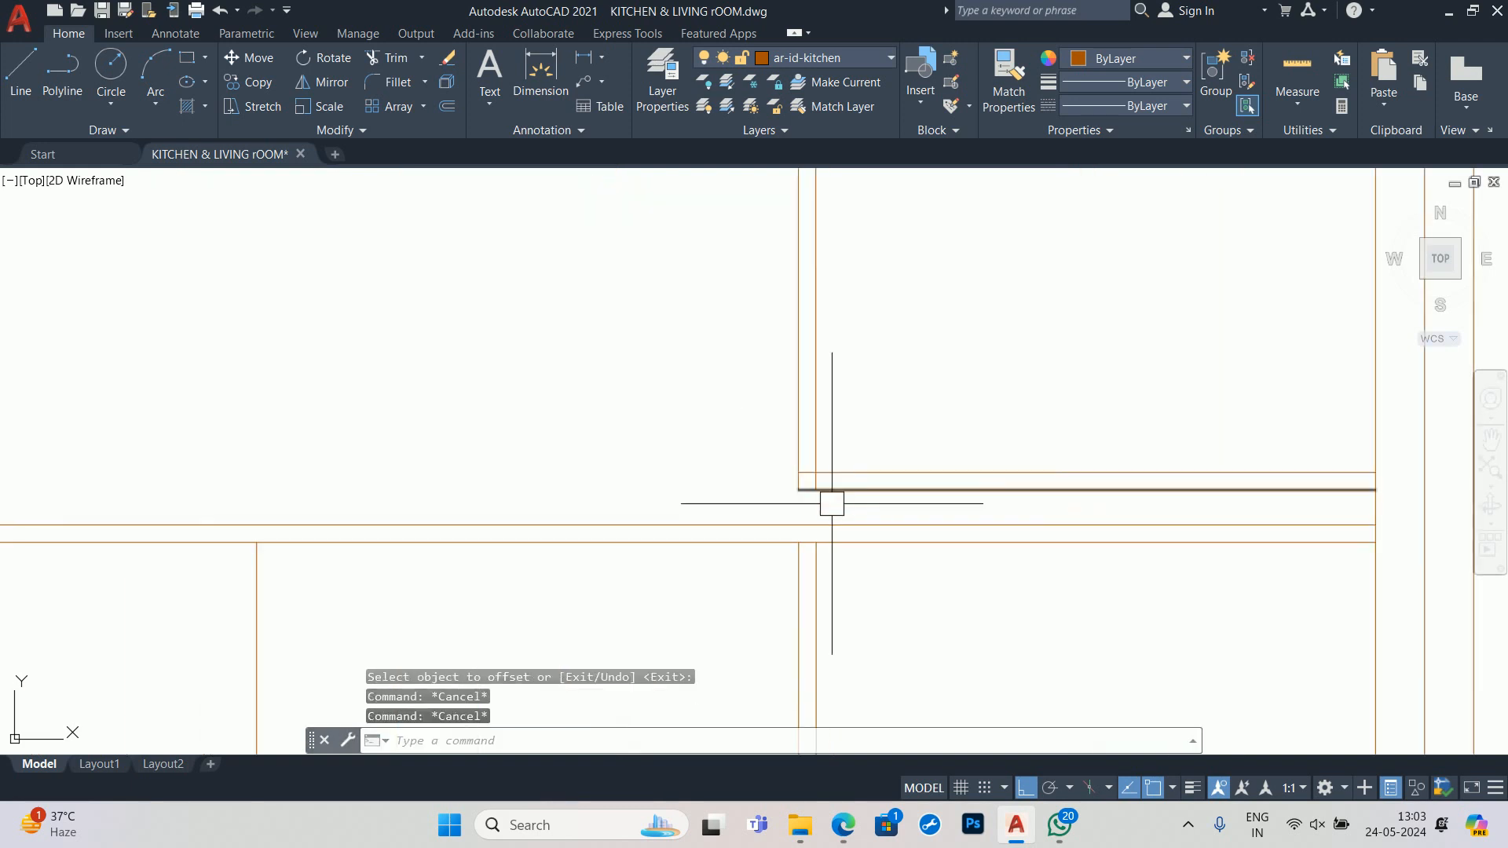
{"action": "type", "text": "TR"}
{"action": "key", "text": "Return"}
{"action": "scroll", "coordinate": [787, 514], "scroll_direction": "up", "scroll_amount": 5}
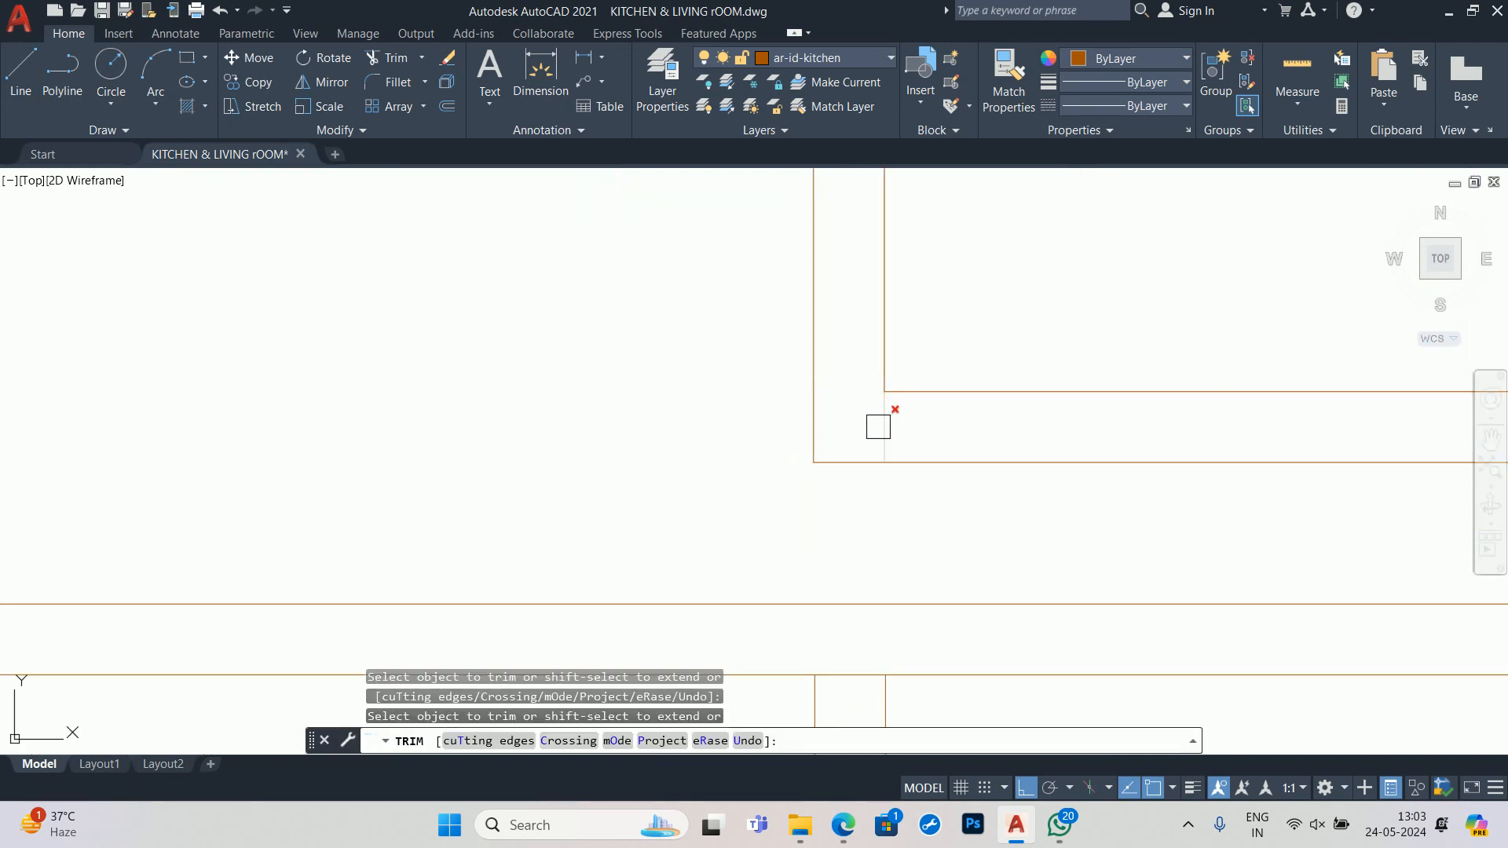
{"action": "scroll", "coordinate": [1021, 388], "scroll_direction": "down", "scroll_amount": 4}
{"action": "key", "text": "Escape"}
{"action": "key", "text": "Escape"}
{"action": "key", "text": "Escape"}
- Offset the wall line beside the tall upper unit 0.75 inch inward to form the end panel
{"action": "scroll", "coordinate": [987, 411], "scroll_direction": "up", "scroll_amount": 3}
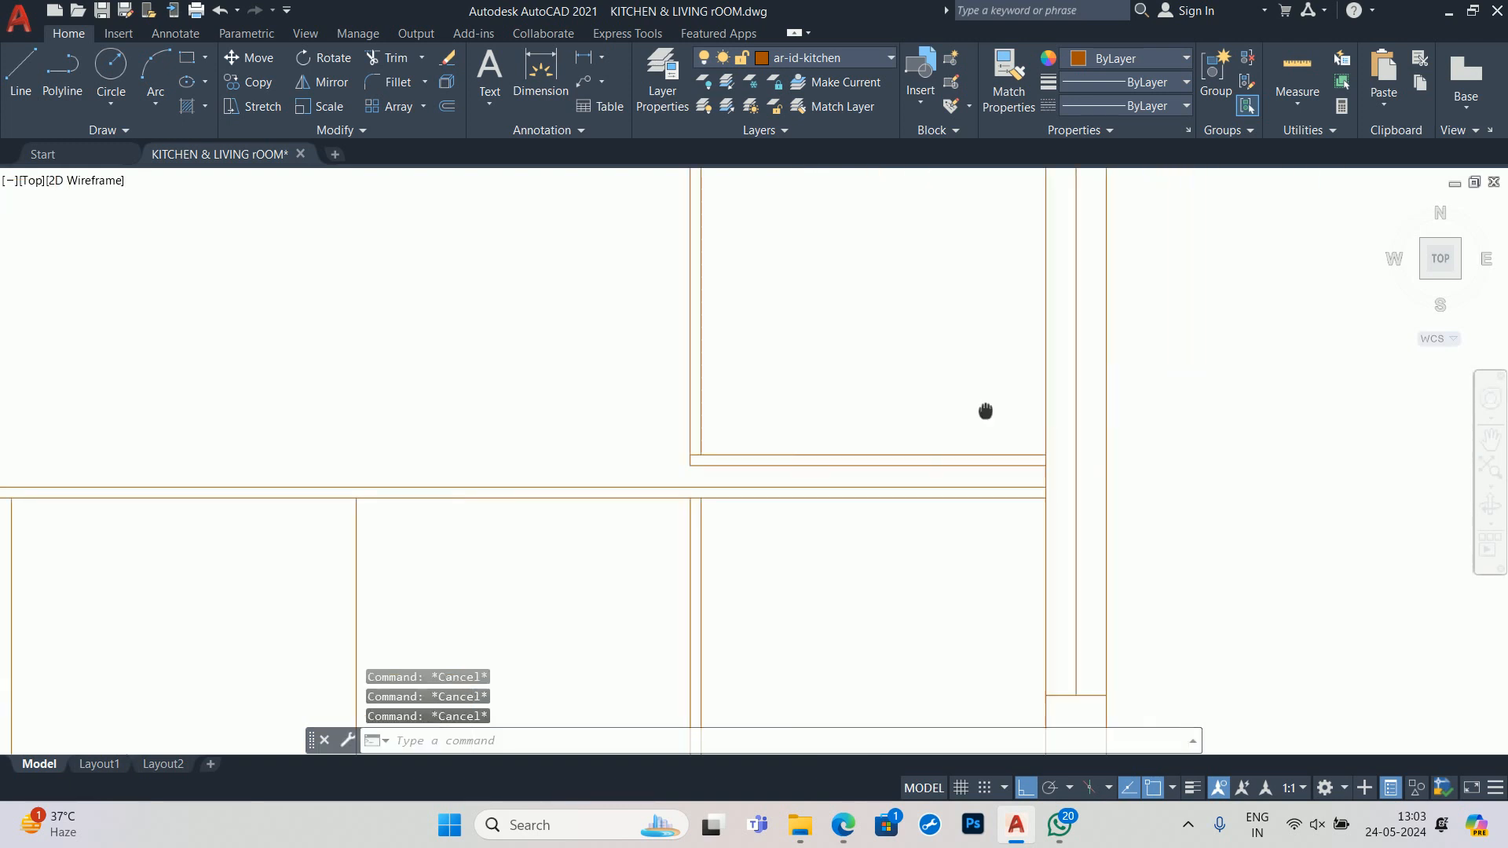
{"action": "type", "text": "O"}
{"action": "key", "text": "Return"}
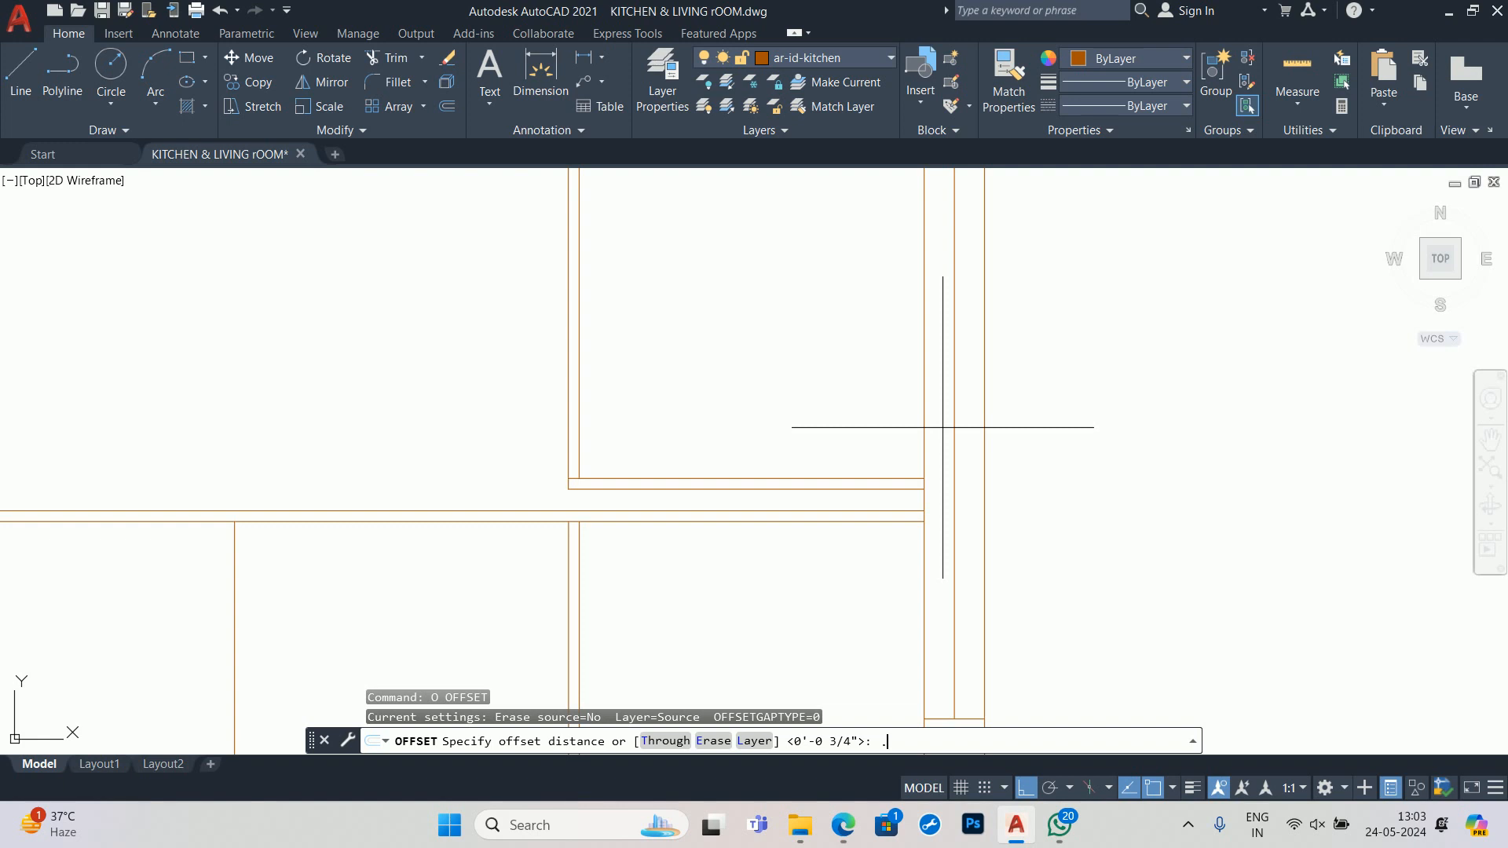
{"action": "type", "text": ".75"}
{"action": "key", "text": "Return"}
{"action": "left_click", "coordinate": [926, 414]}
{"action": "left_click", "coordinate": [916, 425]}
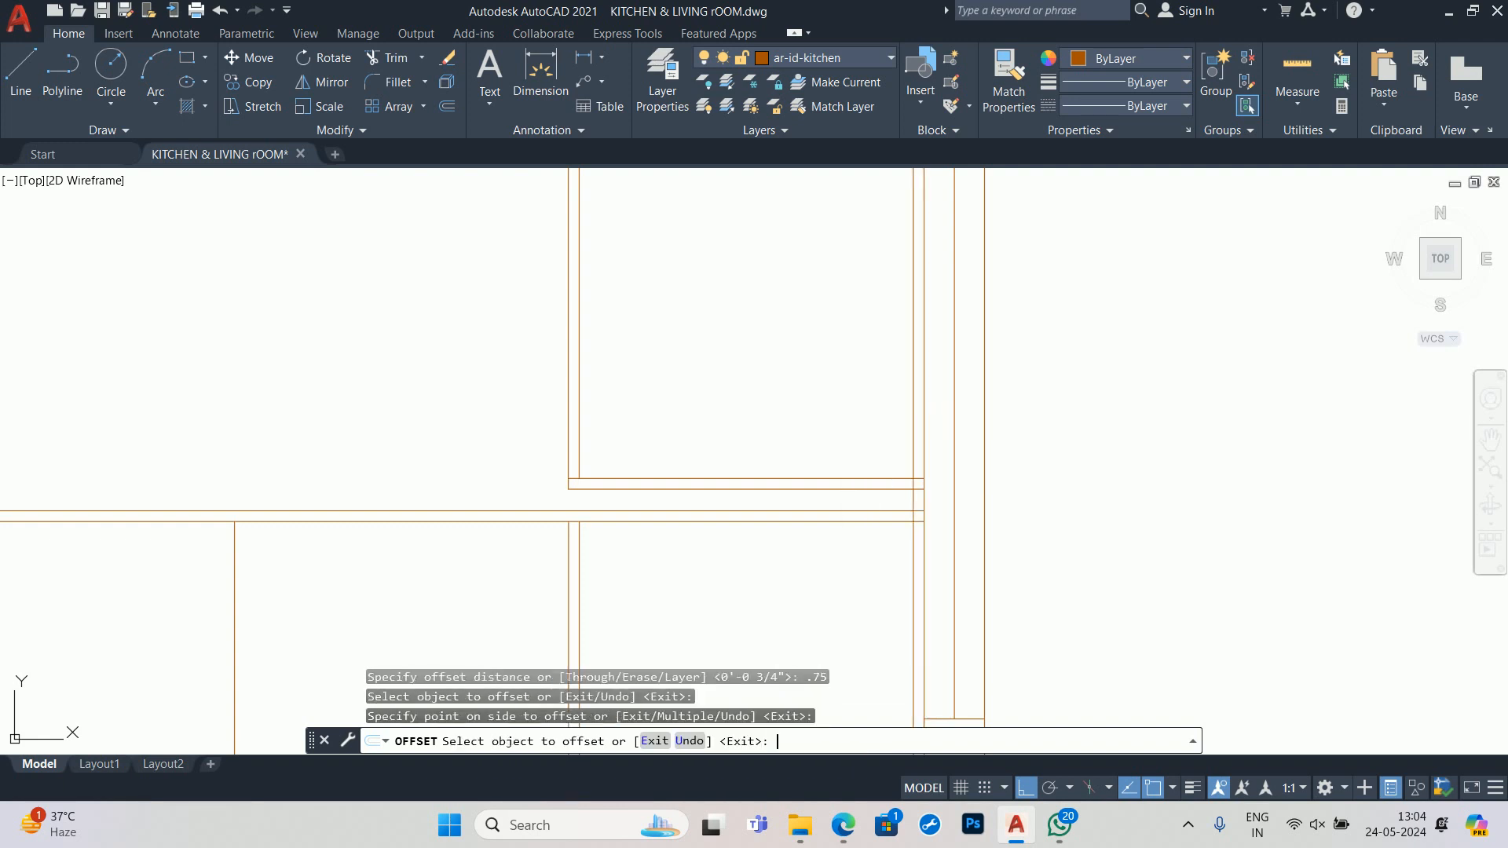
{"action": "key", "text": "Escape"}
{"action": "key", "text": "Escape"}
- Trim the end panel line where it crosses the gap and countertop between the tall upper unit and base cabinets
{"action": "type", "text": "tr"}
{"action": "key", "text": "Return"}
{"action": "scroll", "coordinate": [913, 542], "scroll_direction": "up", "scroll_amount": 4}
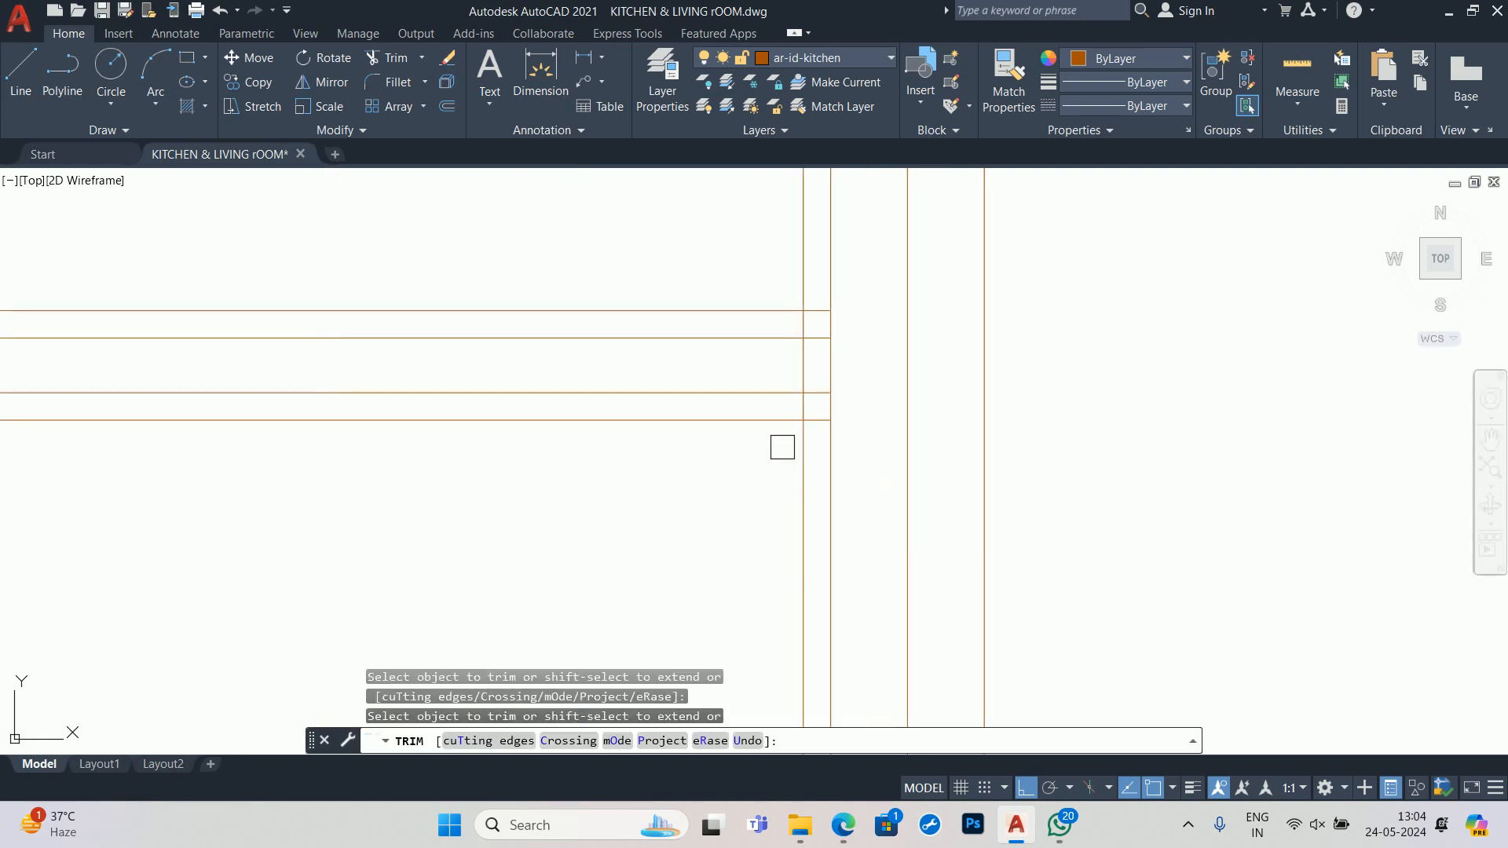
{"action": "scroll", "coordinate": [783, 447], "scroll_direction": "up", "scroll_amount": 5}
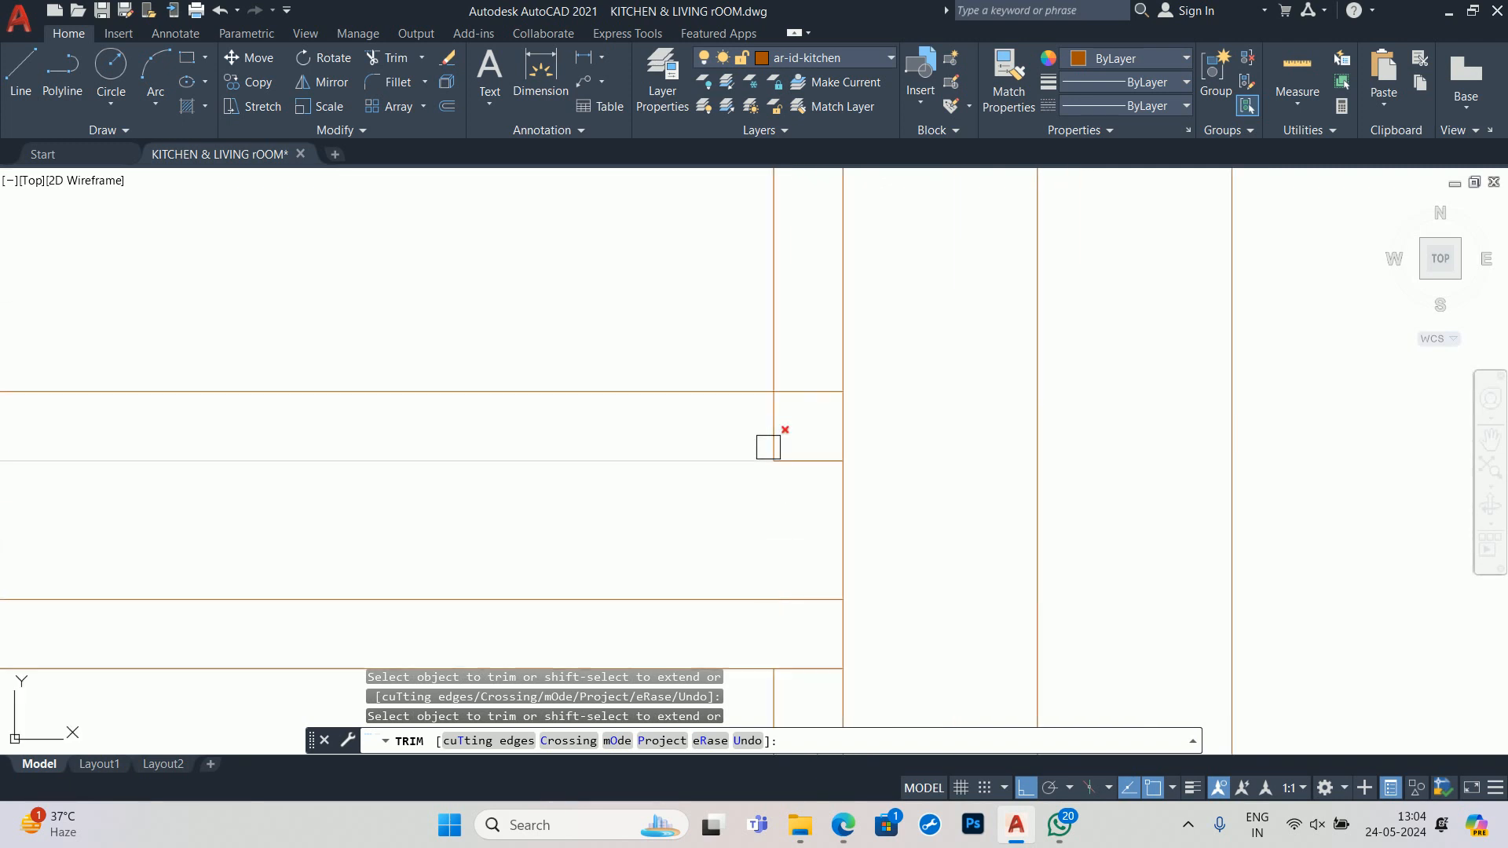
{"action": "scroll", "coordinate": [769, 447], "scroll_direction": "down", "scroll_amount": 5}
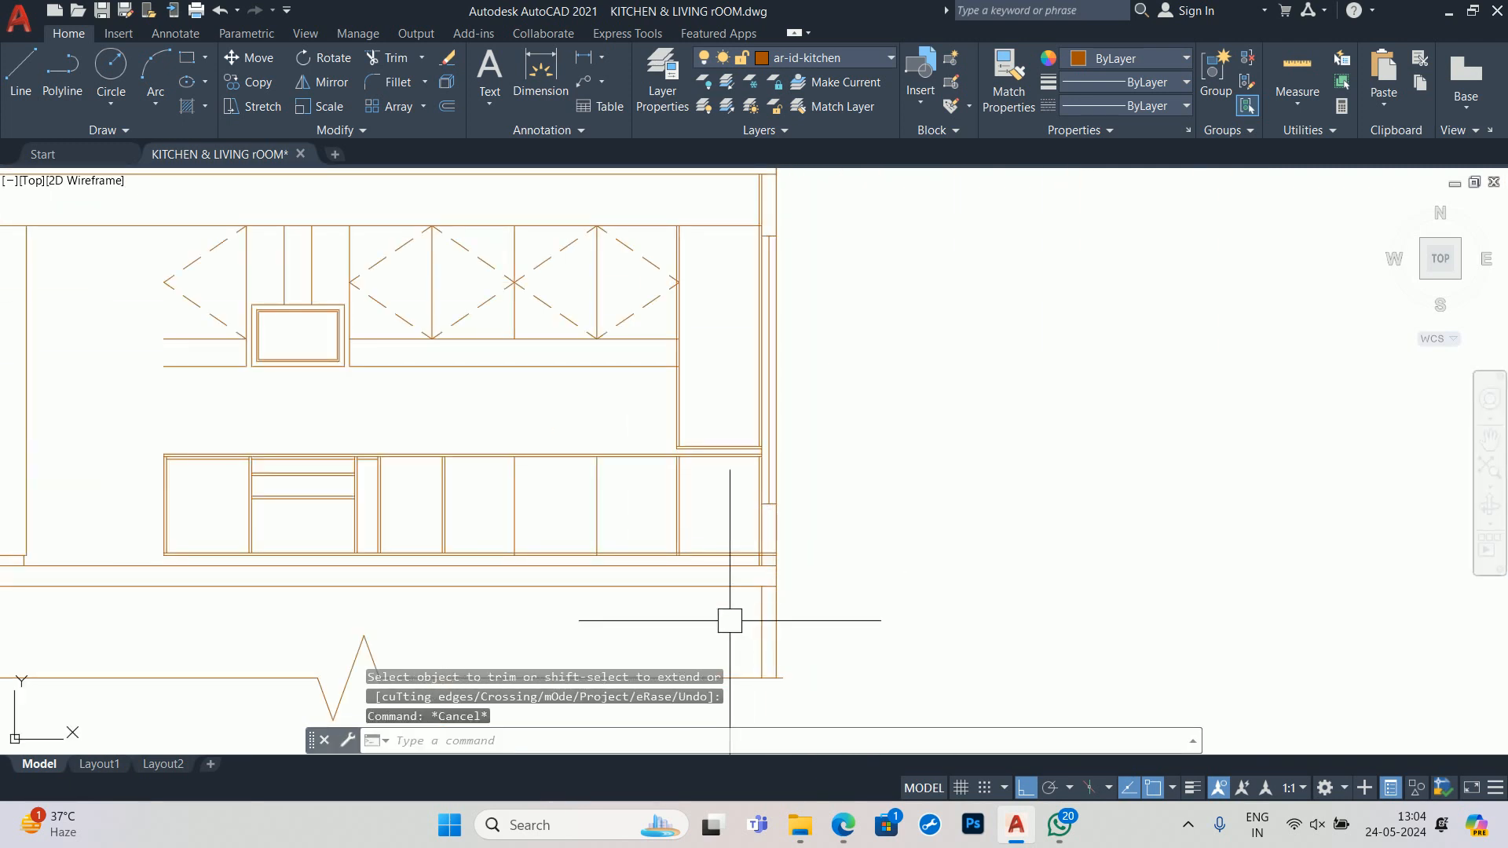
- Trim the base panel lines running past the wall line and the end panel line's excess at the cabinet's bottom corner
{"action": "scroll", "coordinate": [784, 481], "scroll_direction": "up", "scroll_amount": 5}
{"action": "left_click", "coordinate": [820, 445]}
{"action": "left_click", "coordinate": [821, 478]}
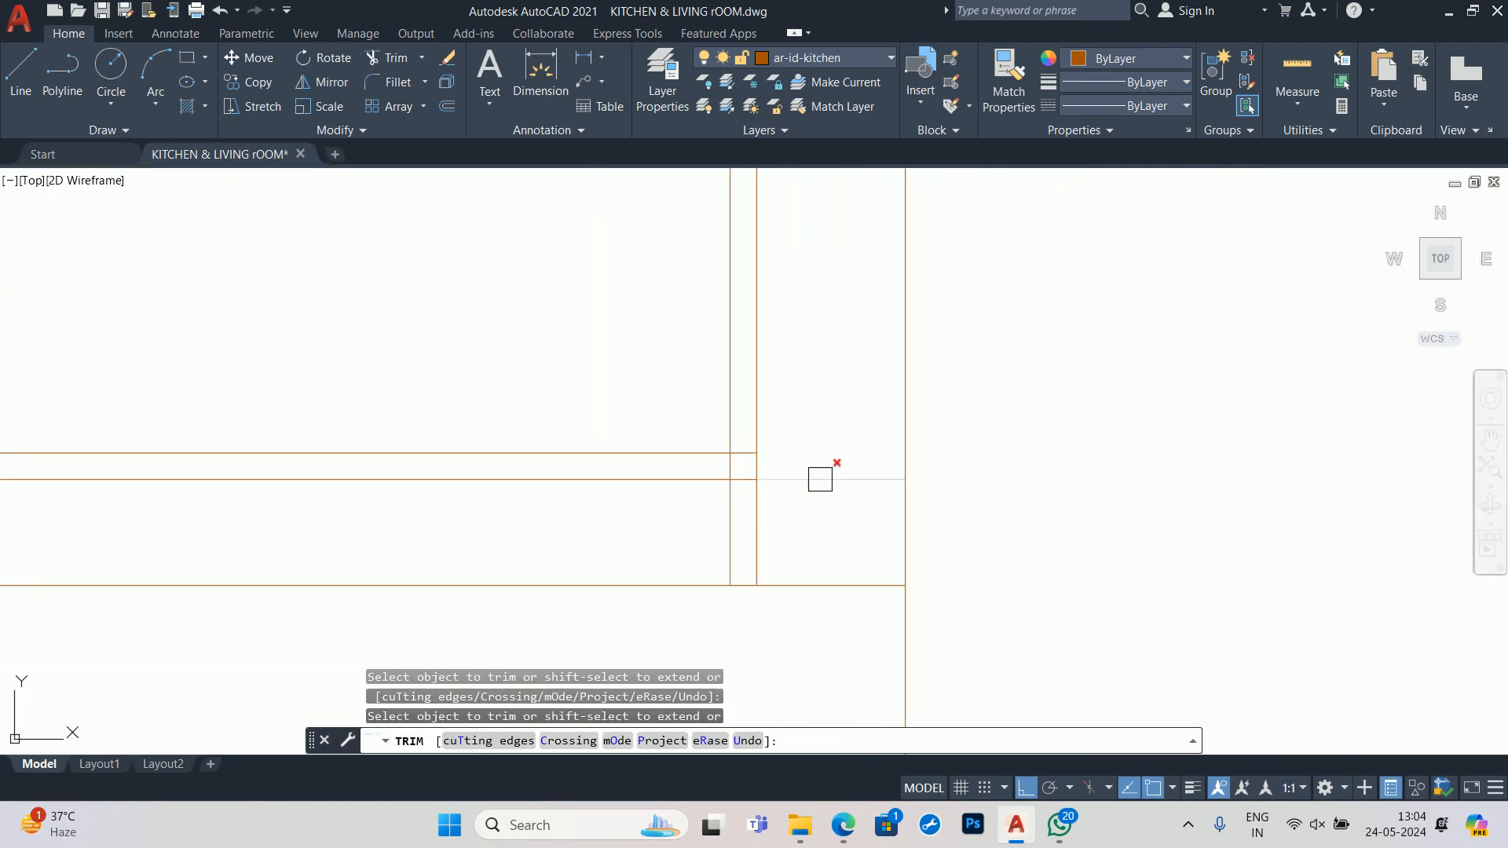
{"action": "scroll", "coordinate": [704, 482], "scroll_direction": "up", "scroll_amount": 5}
{"action": "left_click", "coordinate": [833, 576]}
{"action": "left_click", "coordinate": [766, 512]}
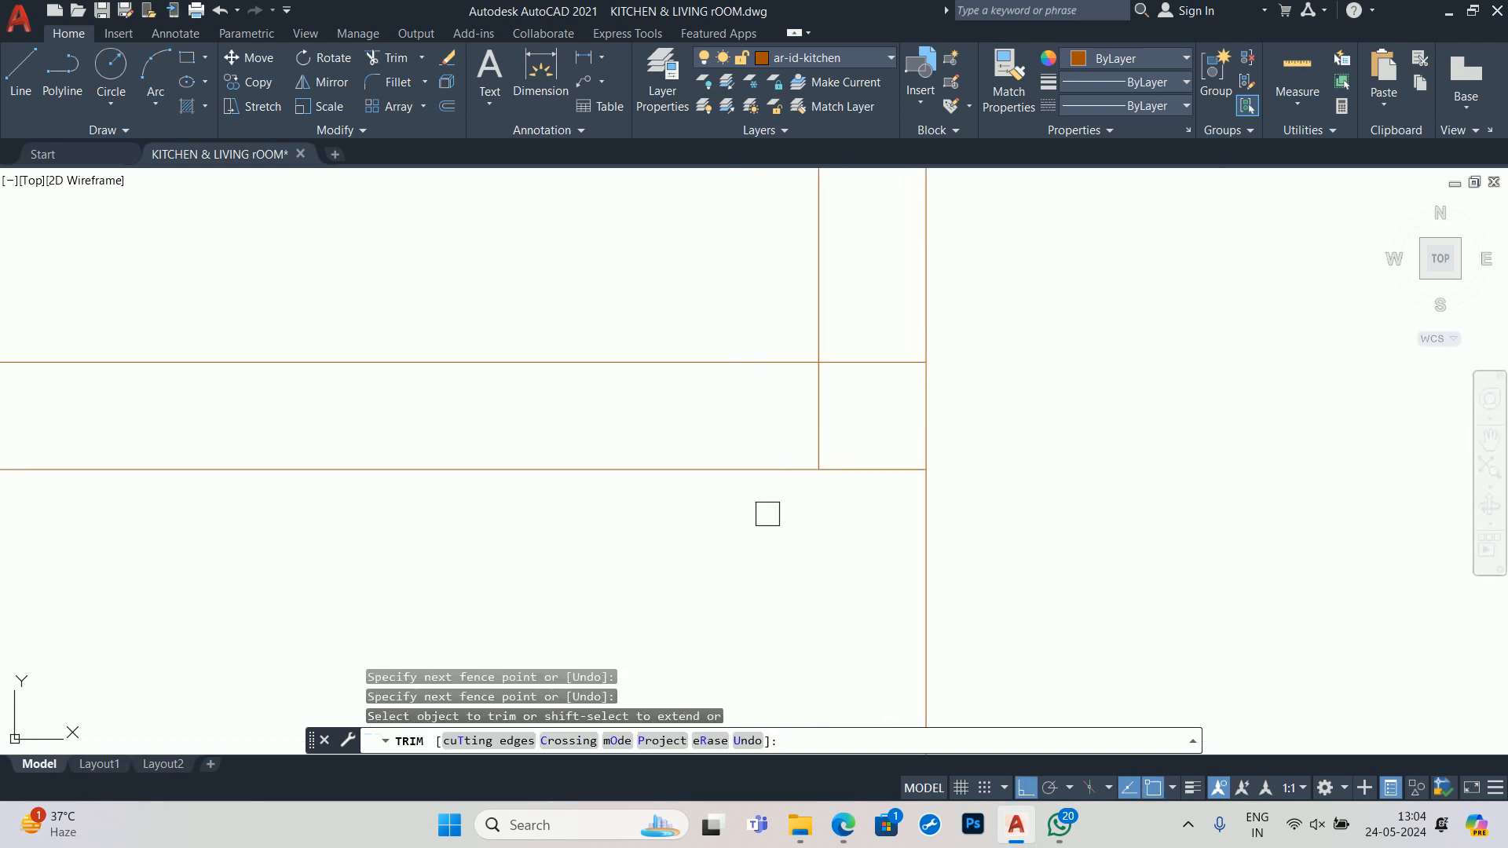
{"action": "left_click", "coordinate": [814, 394]}
{"action": "scroll", "coordinate": [726, 463], "scroll_direction": "down", "scroll_amount": 10}
{"action": "mouse_move", "coordinate": [686, 453]}
{"action": "middle_mouse_down"}
{"action": "mouse_move", "coordinate": [970, 481]}
{"action": "mouse_move", "coordinate": [1084, 465]}
{"action": "middle_mouse_up"}
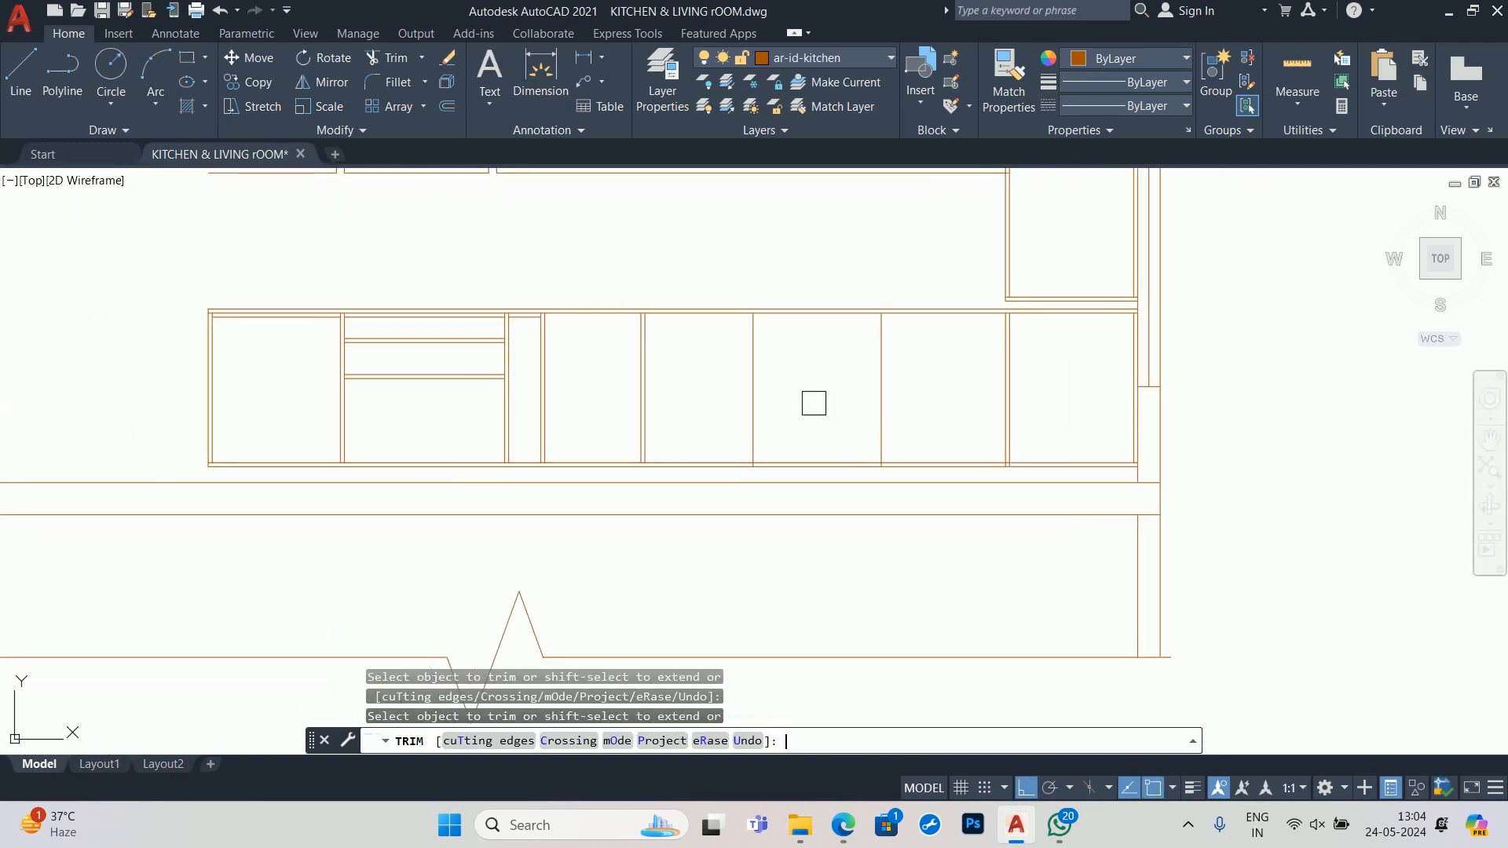
{"action": "key", "text": "Escape"}
{"action": "key", "text": "Escape"}
{"action": "middle_click_drag", "start_coordinate": [1088, 390], "coordinate": [1078, 410]}
{"action": "key", "text": "Escape"}
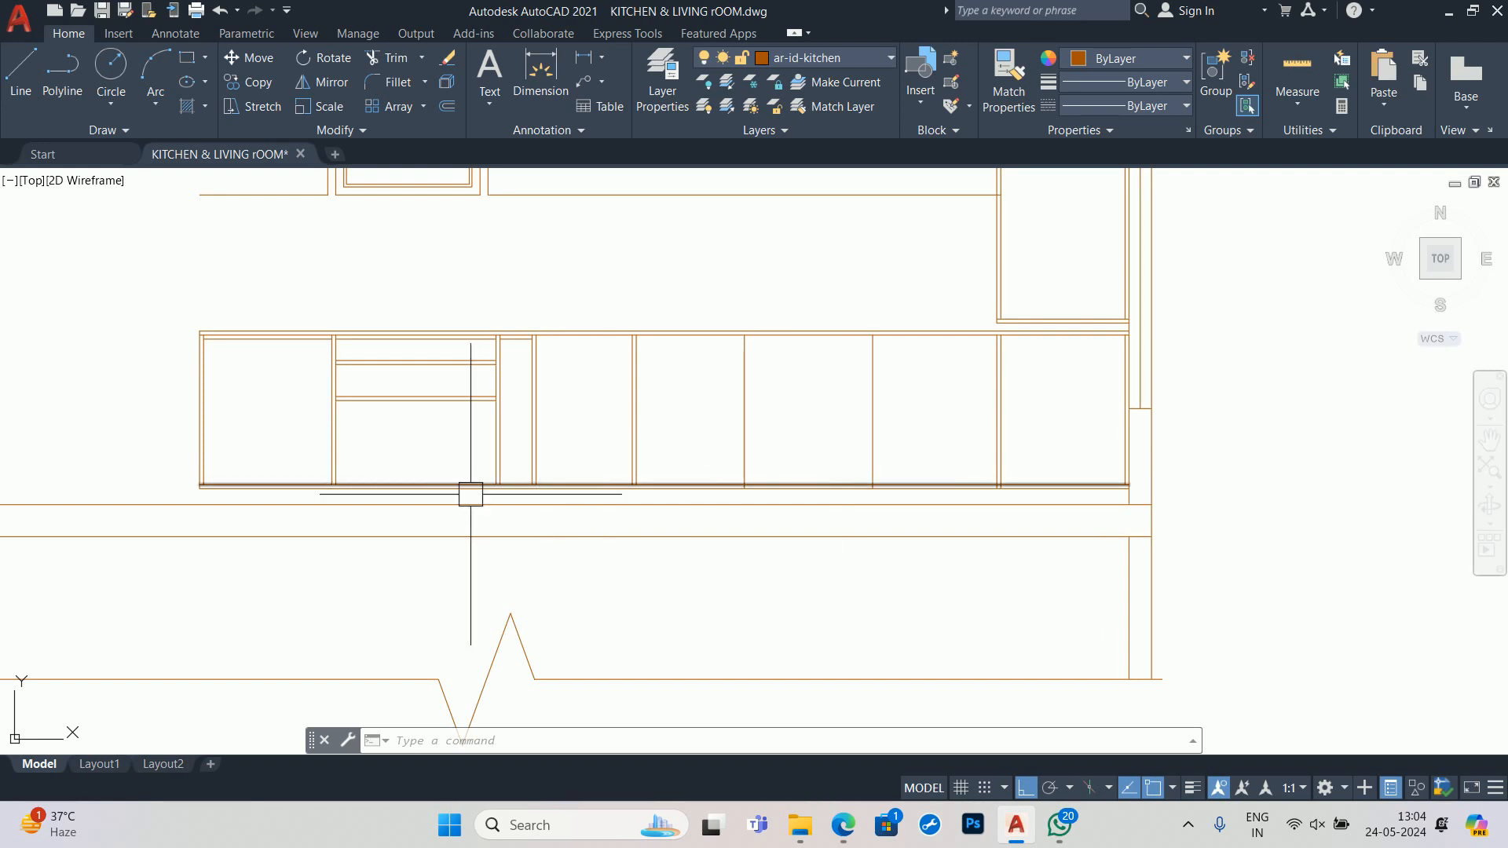
- Examine the base cabinet row from the drawer compartment to the end panel, including the remaining single-line divisions
{"action": "middle_click_drag", "start_coordinate": [990, 395], "coordinate": [960, 474]}
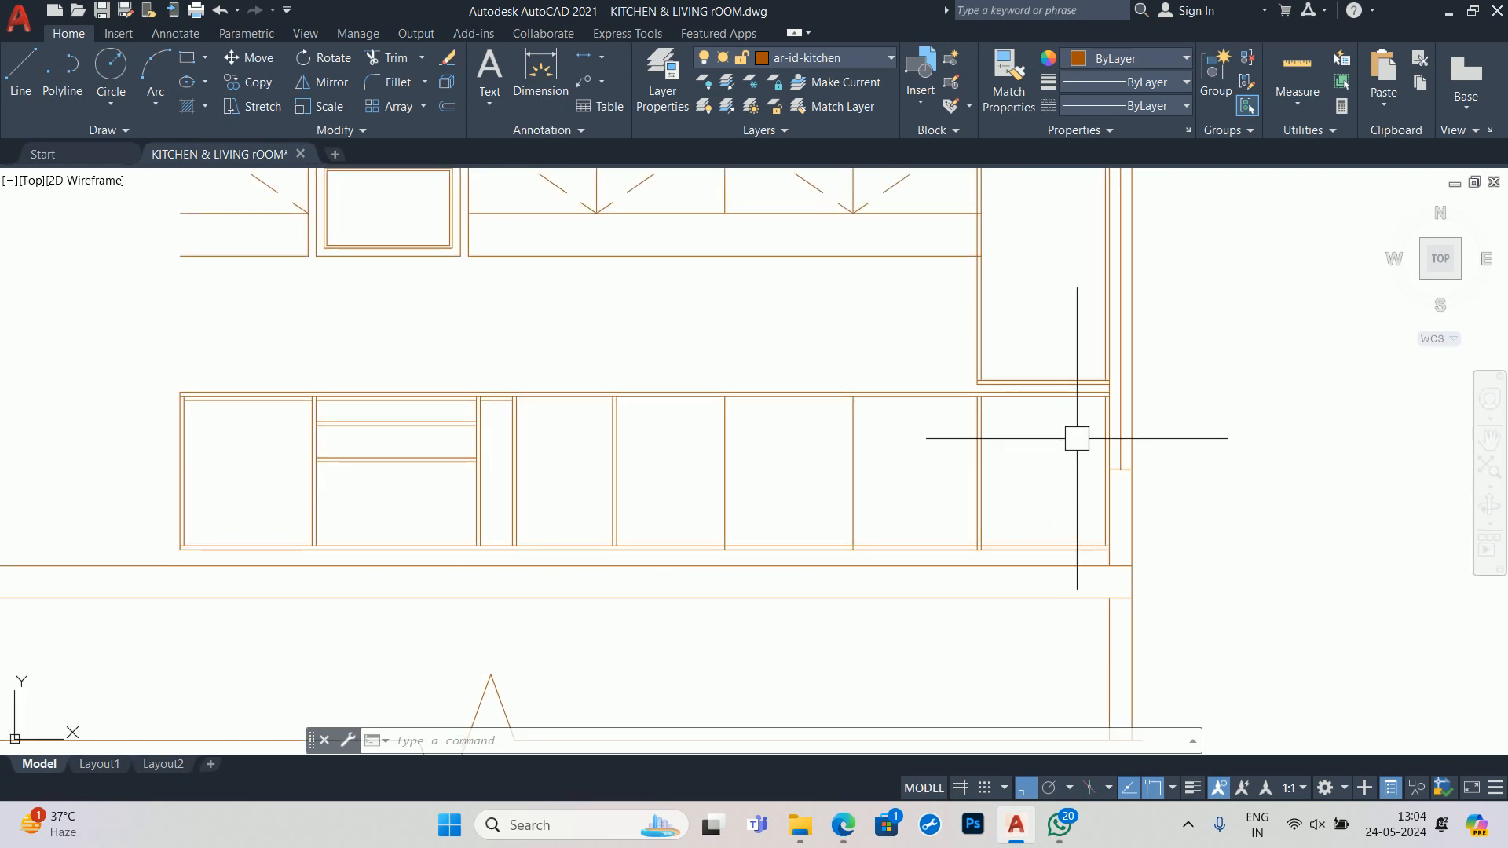
{"action": "middle_click_drag", "start_coordinate": [1077, 438], "coordinate": [1059, 496]}
{"action": "key", "text": "Escape"}
{"action": "key", "text": "Escape"}
{"action": "key", "text": "Escape"}
{"action": "scroll", "coordinate": [1052, 401], "scroll_direction": "down", "scroll_amount": 2}
{"action": "middle_click_drag", "start_coordinate": [1052, 352], "coordinate": [1051, 407]}
{"action": "middle_click_drag", "start_coordinate": [904, 567], "coordinate": [1011, 458]}
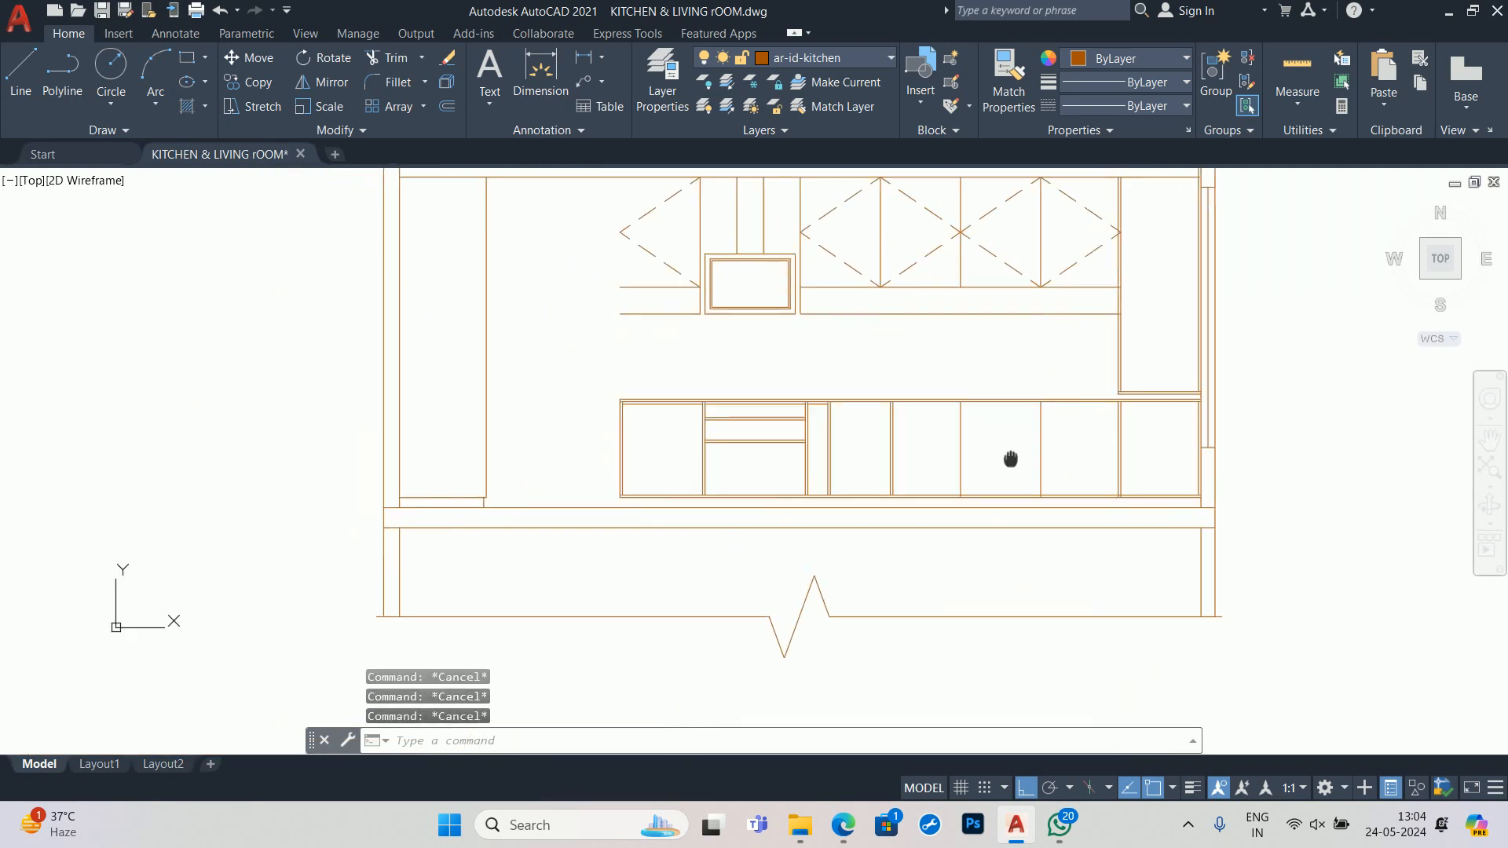
{"action": "scroll", "coordinate": [861, 440], "scroll_direction": "up", "scroll_amount": 2}
{"action": "scroll", "coordinate": [856, 410], "scroll_direction": "up", "scroll_amount": 2}
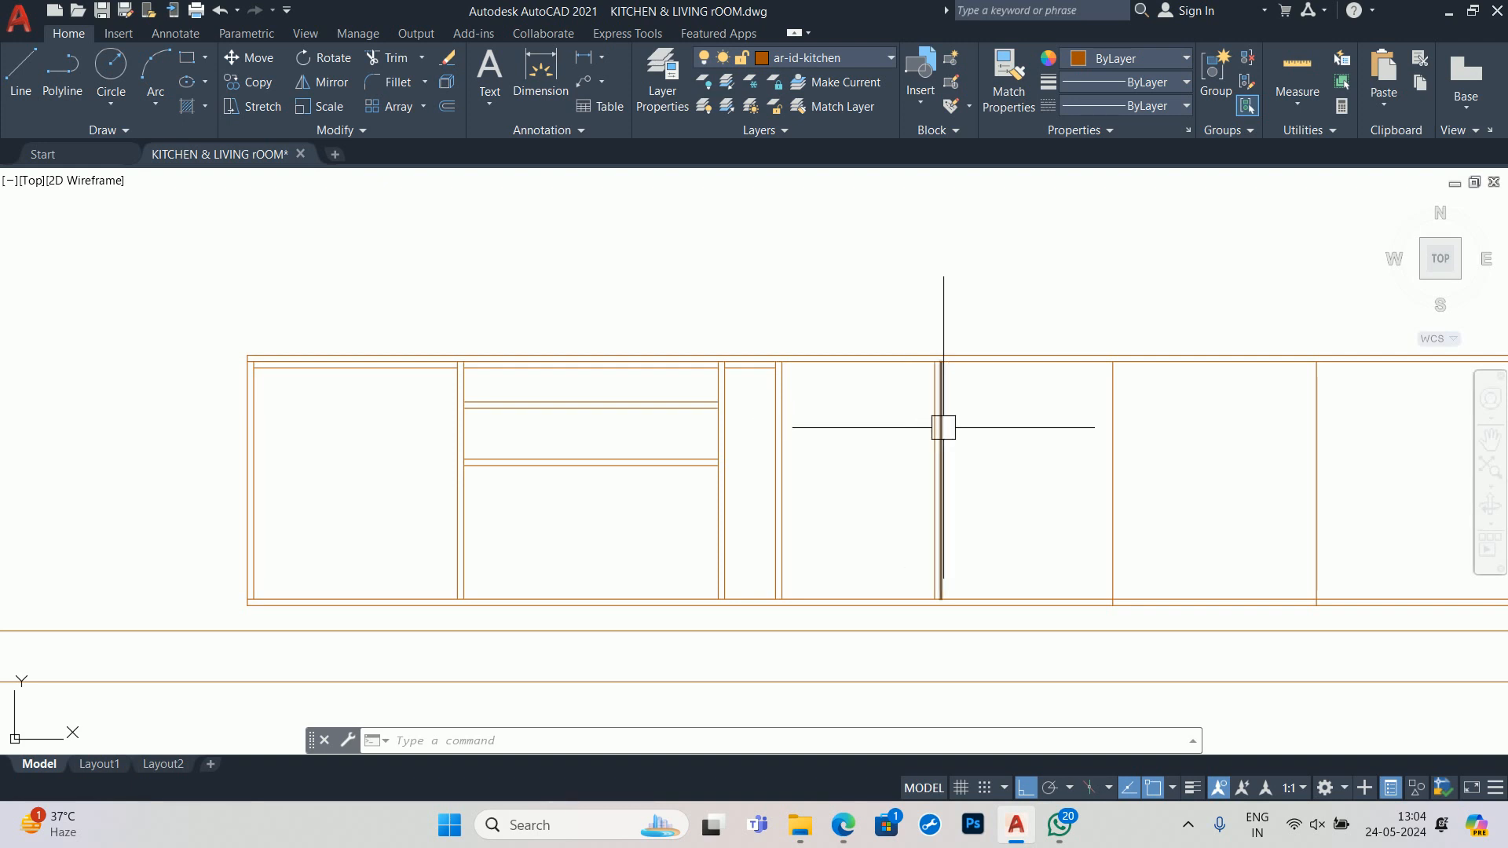
{"action": "middle_click_drag", "start_coordinate": [942, 427], "coordinate": [338, 417]}
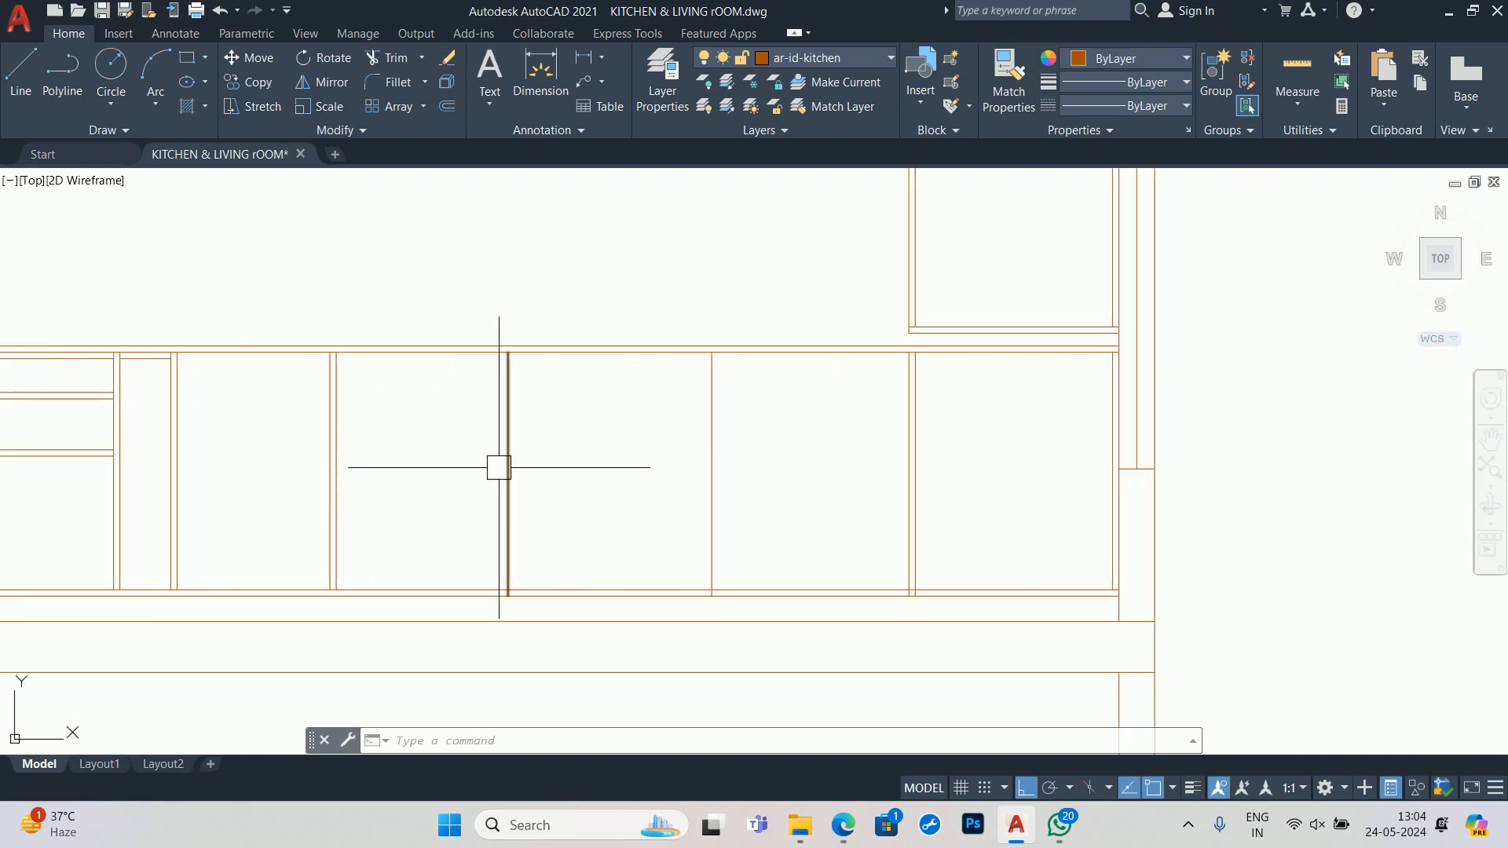
{"action": "mouse_move", "coordinate": [498, 467]}
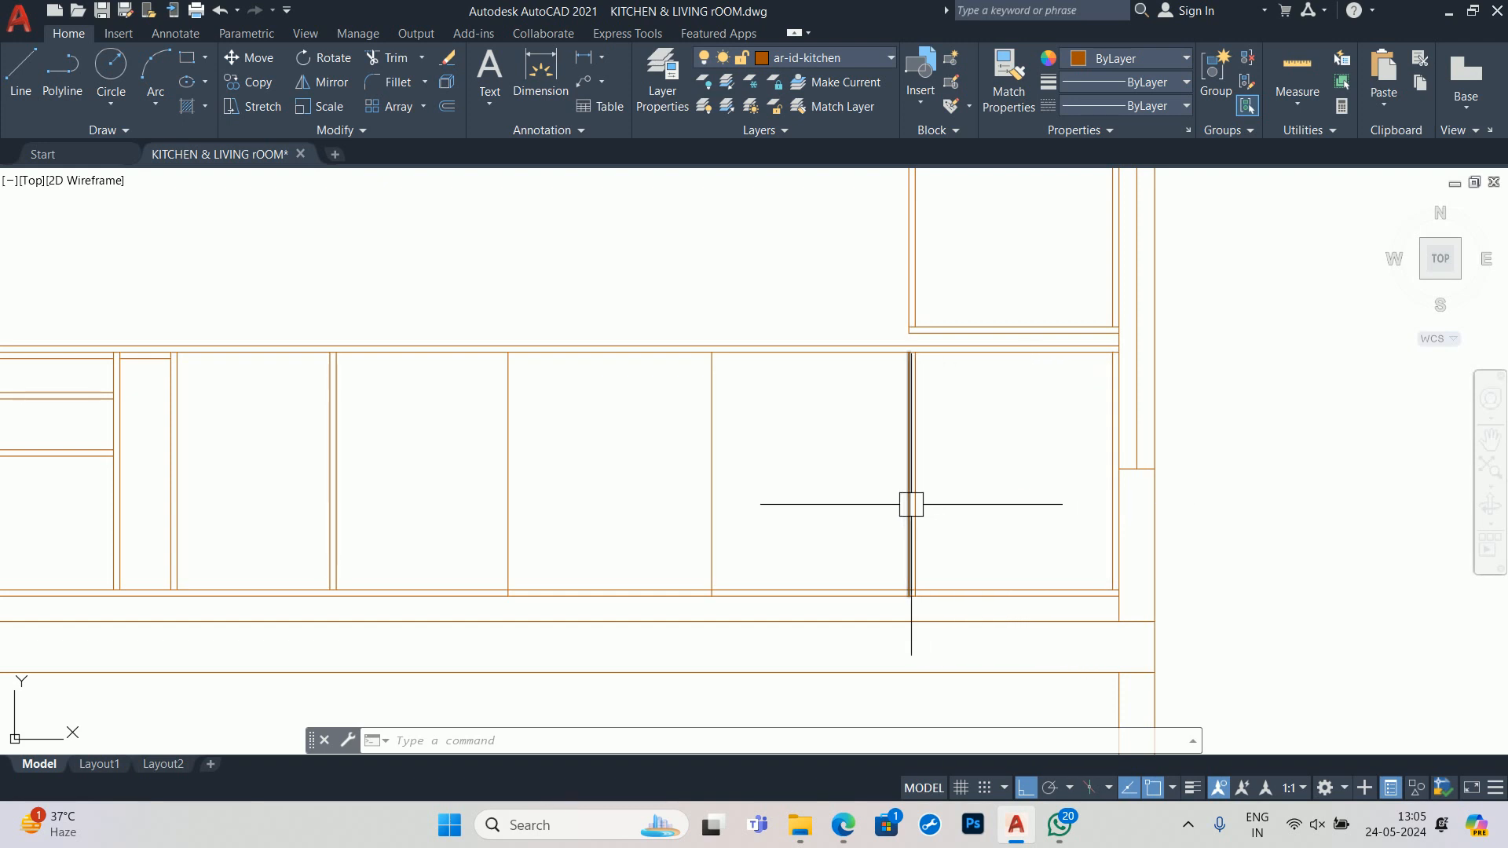
{"action": "middle_click_drag", "start_coordinate": [812, 472], "coordinate": [922, 487]}
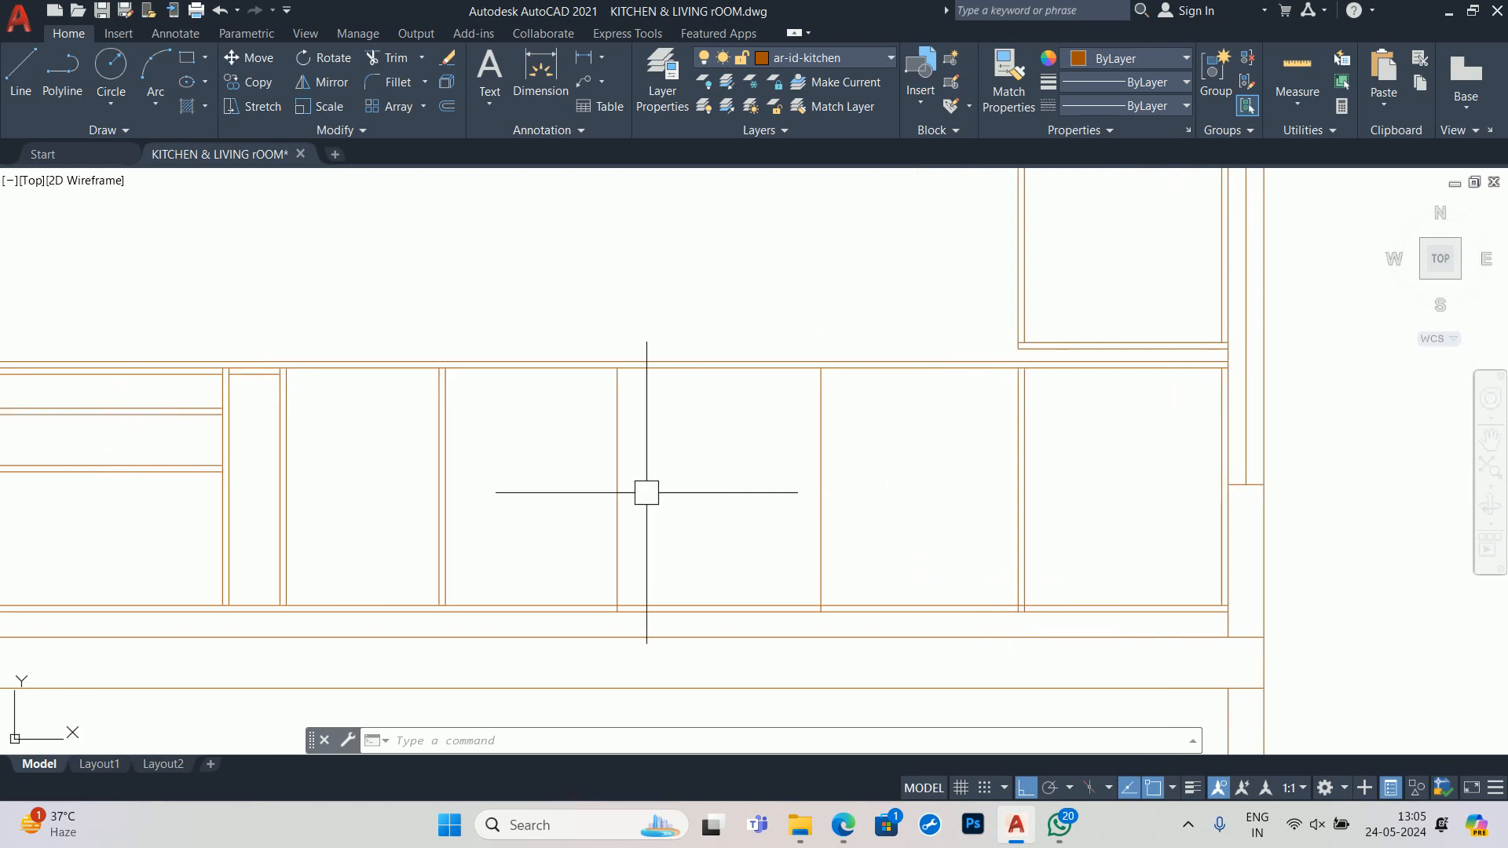
- Dimension the clear width between the two double-line partitions enclosing the single-line divisions, placing the dimension above the countertop
{"action": "type", "text": "DLI"}
{"action": "key", "text": "Return"}
{"action": "left_click", "coordinate": [445, 450]}
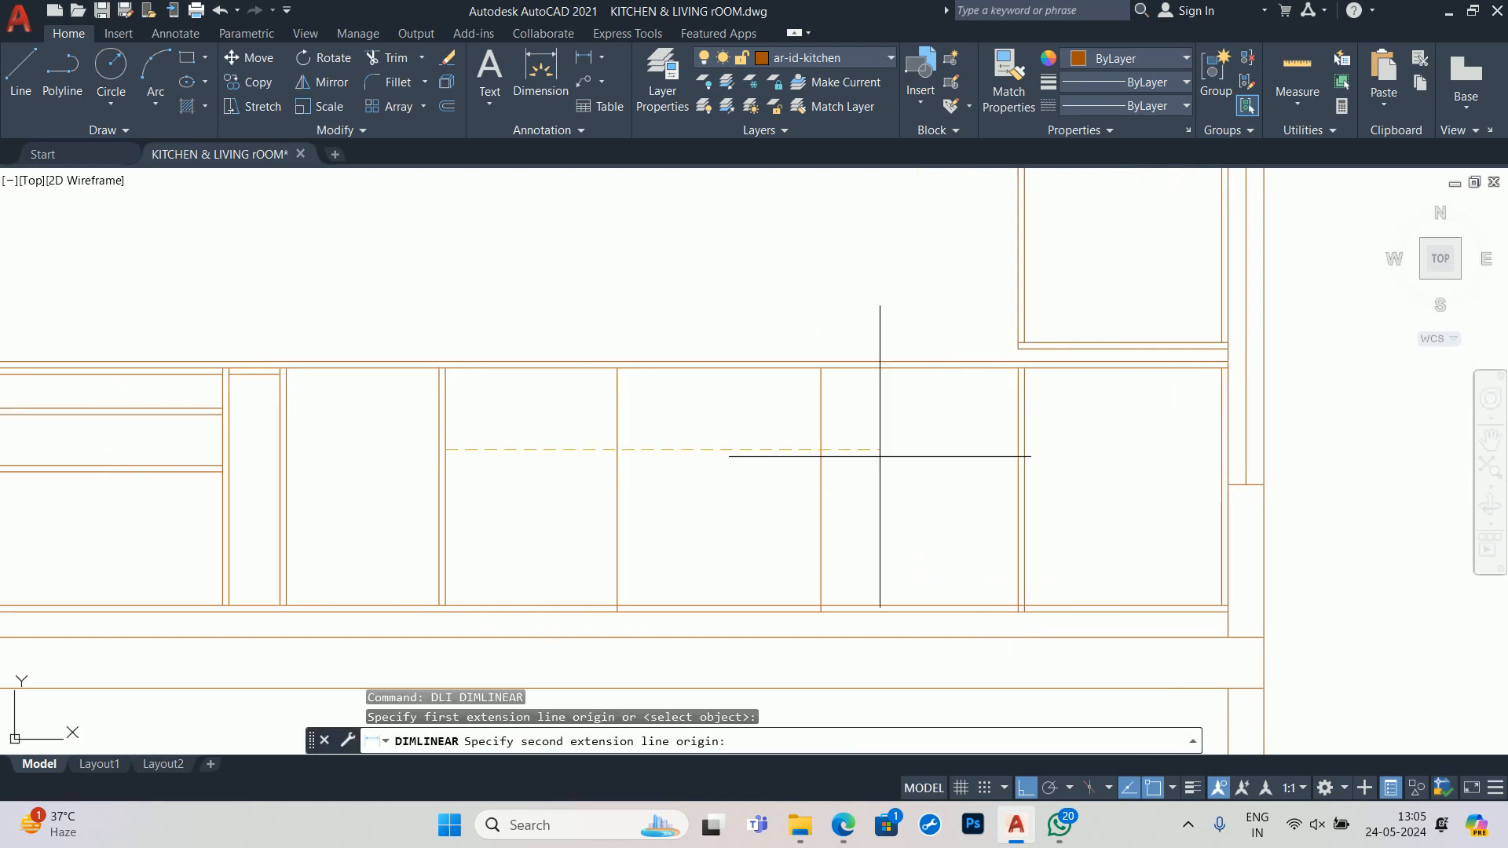
{"action": "left_click", "coordinate": [1019, 449]}
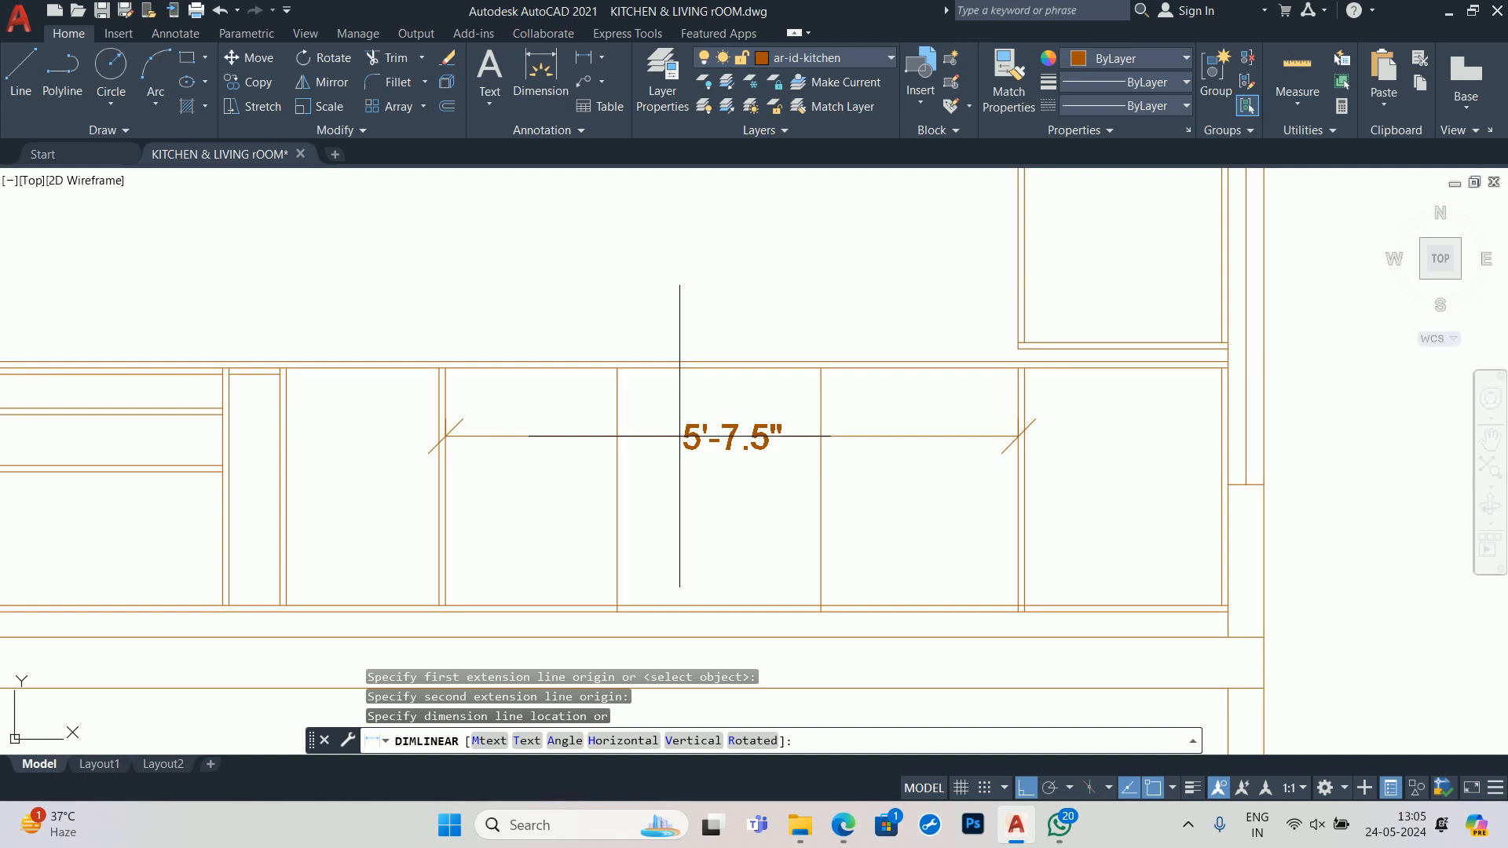
{"action": "left_click", "coordinate": [680, 297]}
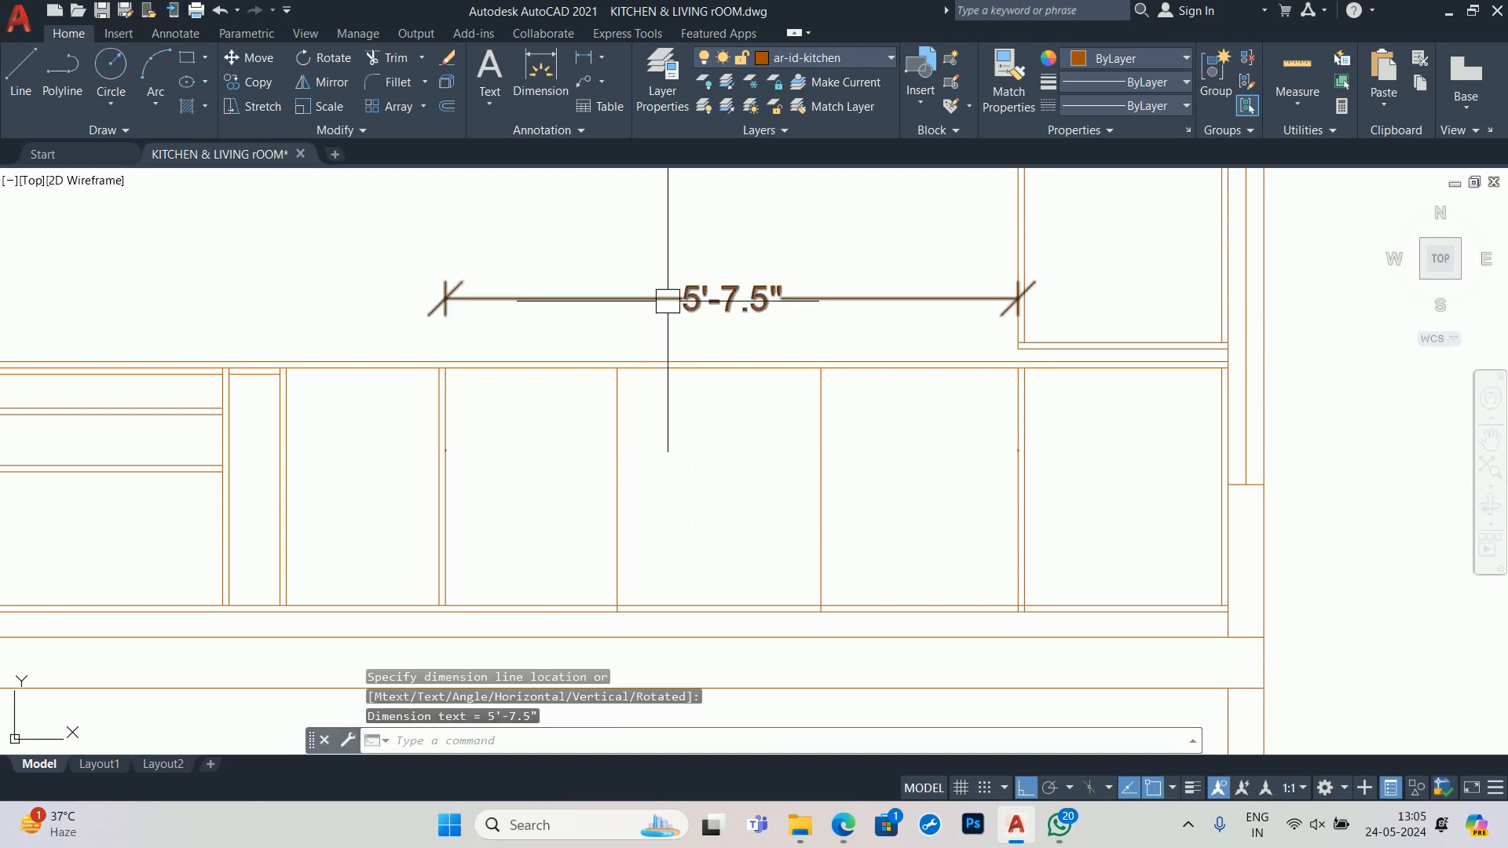
{"action": "key", "text": "Escape"}
{"action": "key", "text": "Escape"}
{"action": "key", "text": "Escape"}
- Delete the two single vertical division lines between the dimensioned partitions
{"action": "left_click", "coordinate": [905, 485]}
{"action": "left_click", "coordinate": [559, 465]}
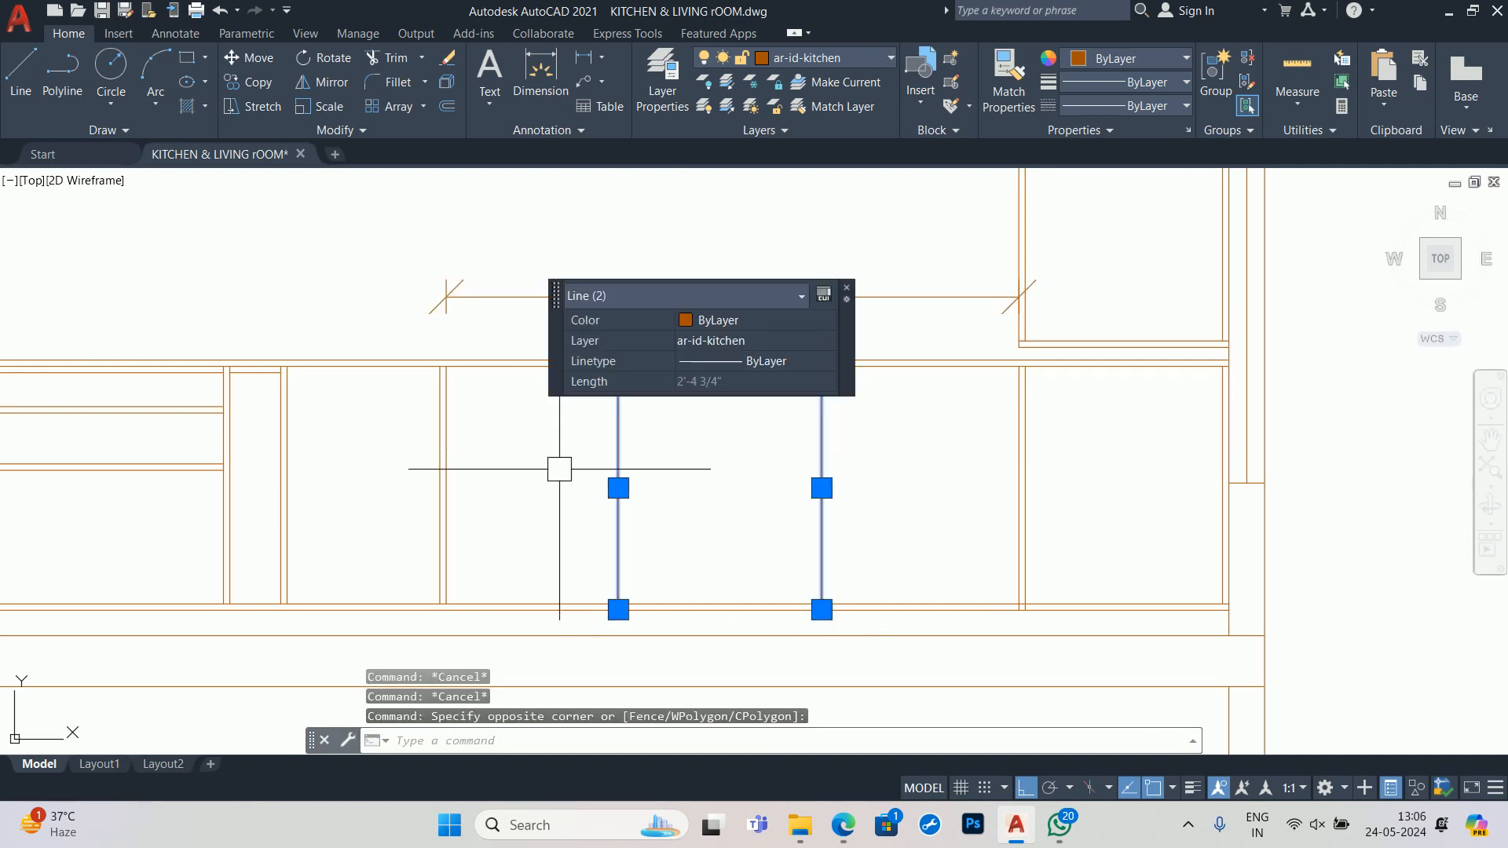
{"action": "key", "text": "Delete"}
- Draw a horizontal construction line across the open compartment between the inner faces of the dimensioned partitions
{"action": "type", "text": "l"}
{"action": "key", "text": "Return"}
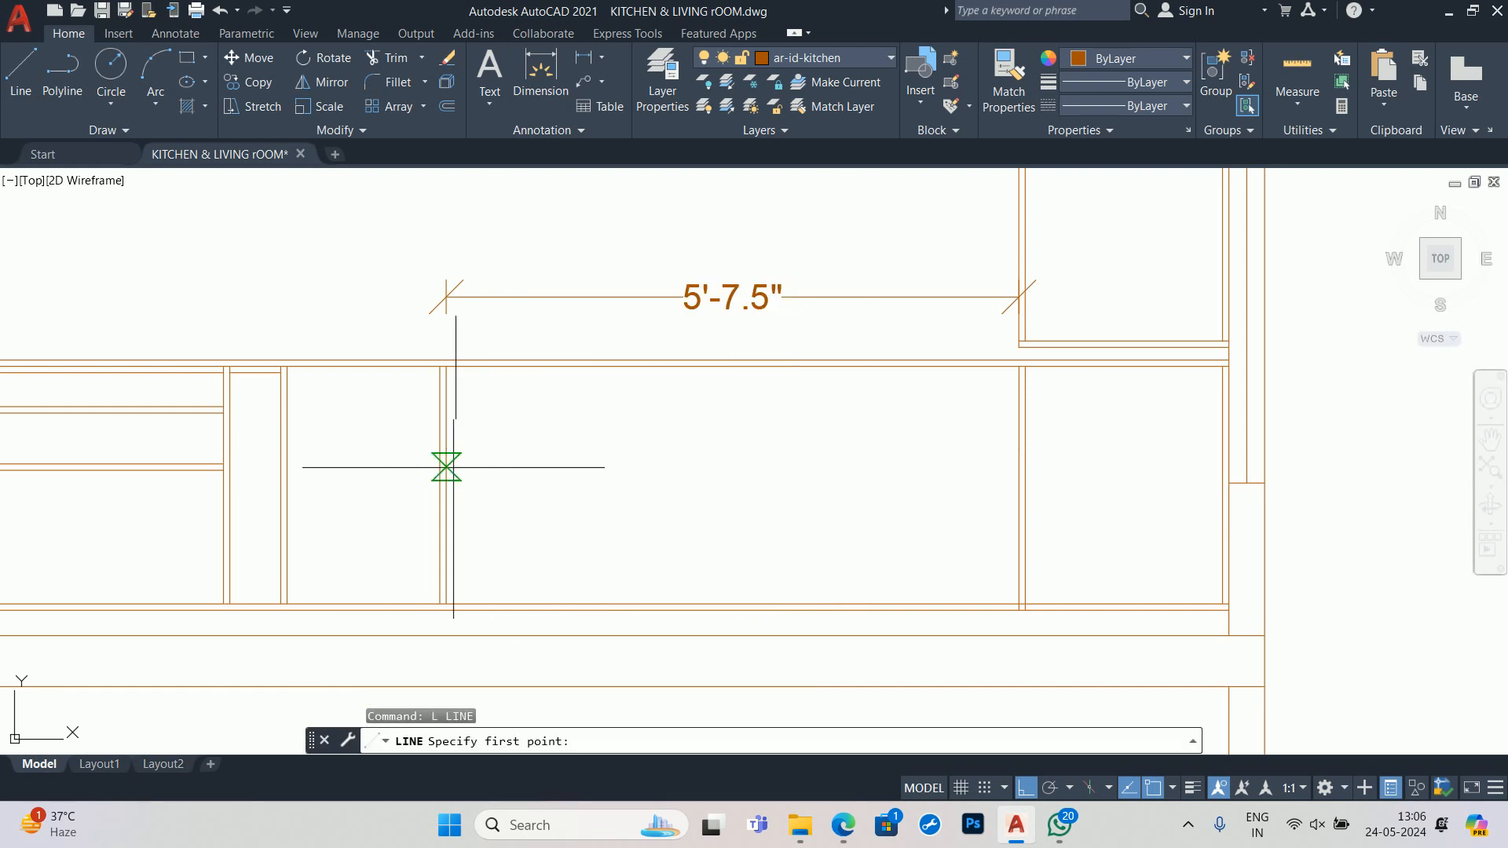
{"action": "left_click", "coordinate": [445, 471]}
{"action": "left_click", "coordinate": [1019, 470]}
{"action": "key", "text": "Escape"}
{"action": "key", "text": "Escape"}
{"action": "key", "text": "Escape"}
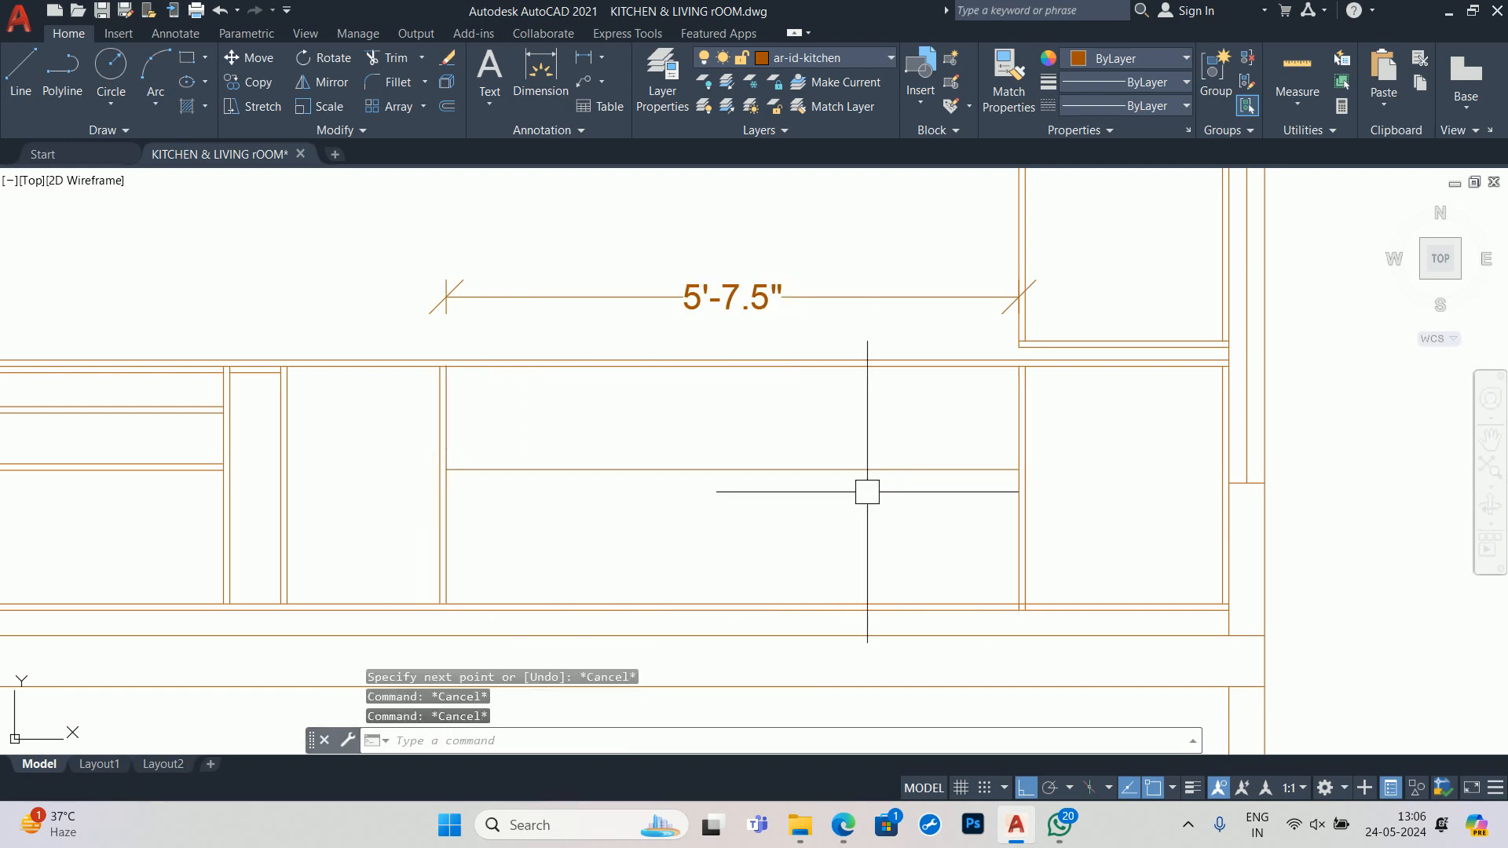
- Divide the horizontal construction line into 3 equal segments
{"action": "type", "text": "div"}
{"action": "key", "text": "Return"}
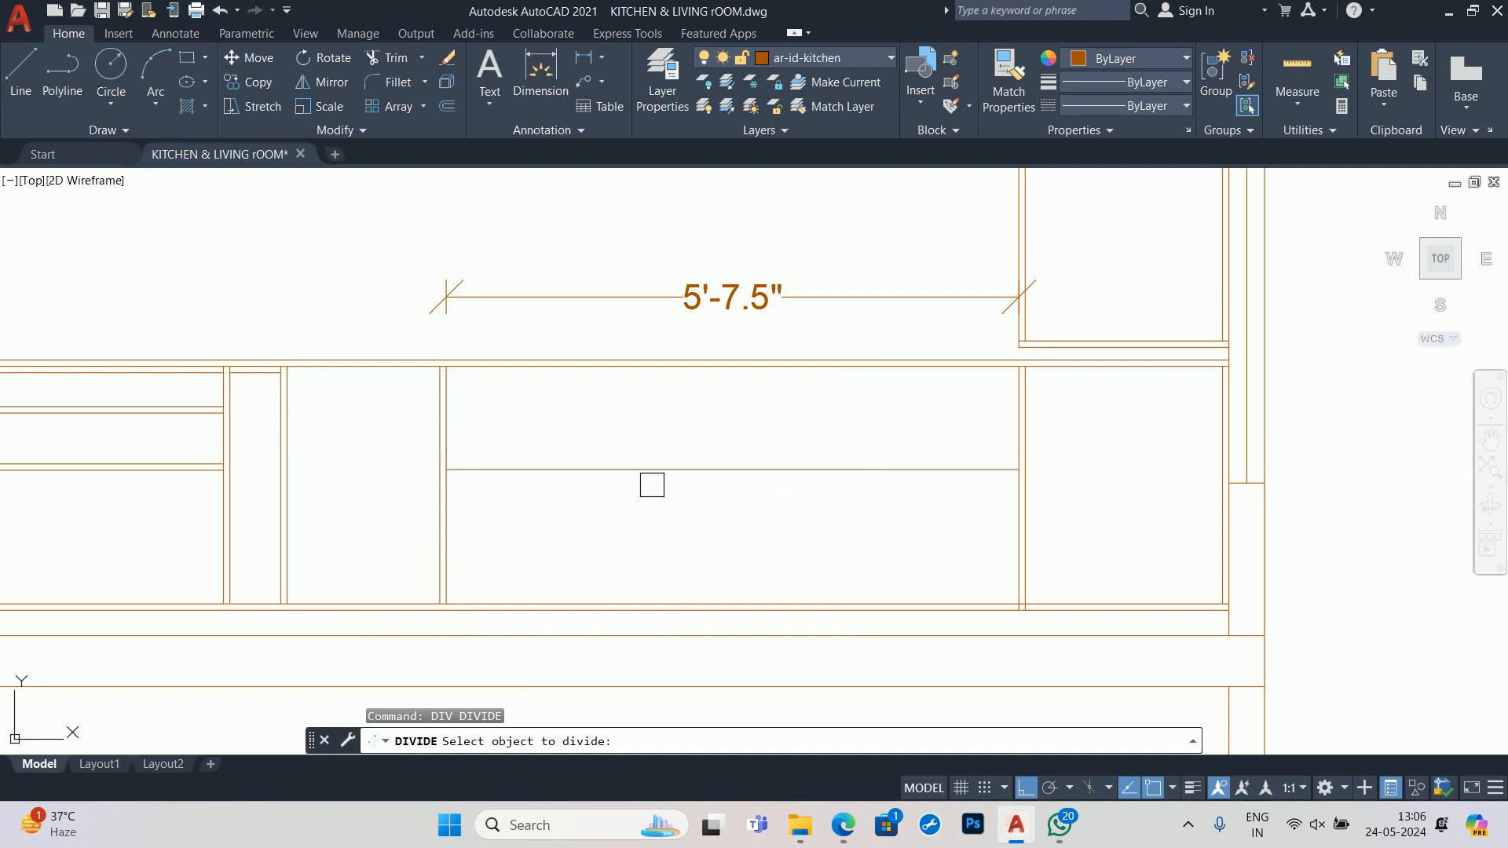
{"action": "left_click", "coordinate": [642, 470]}
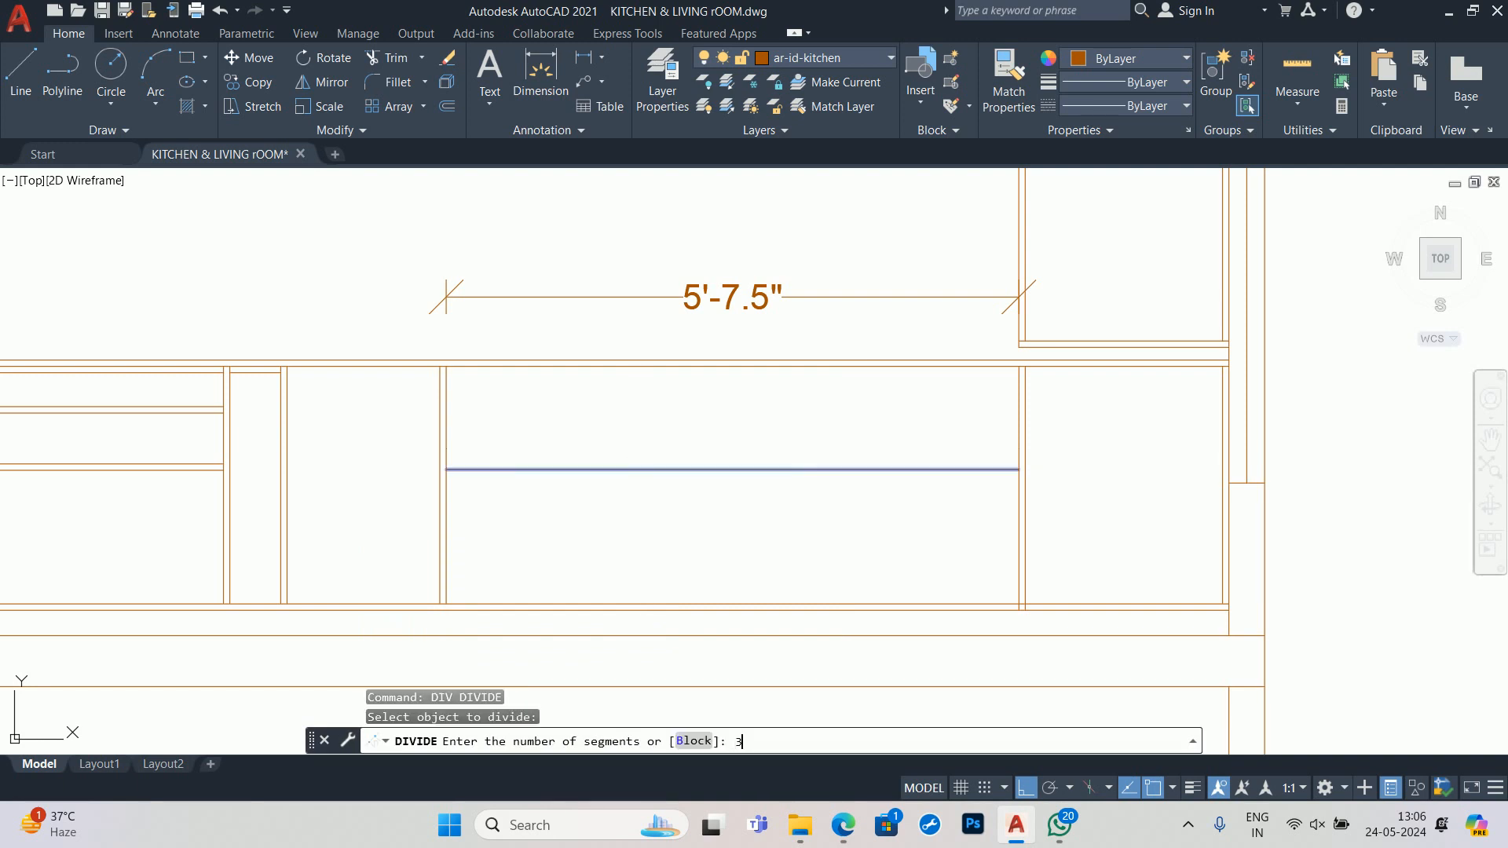
{"action": "type", "text": "3"}
{"action": "key", "text": "Return"}
{"action": "key", "text": "Escape"}
{"action": "key", "text": "Escape"}
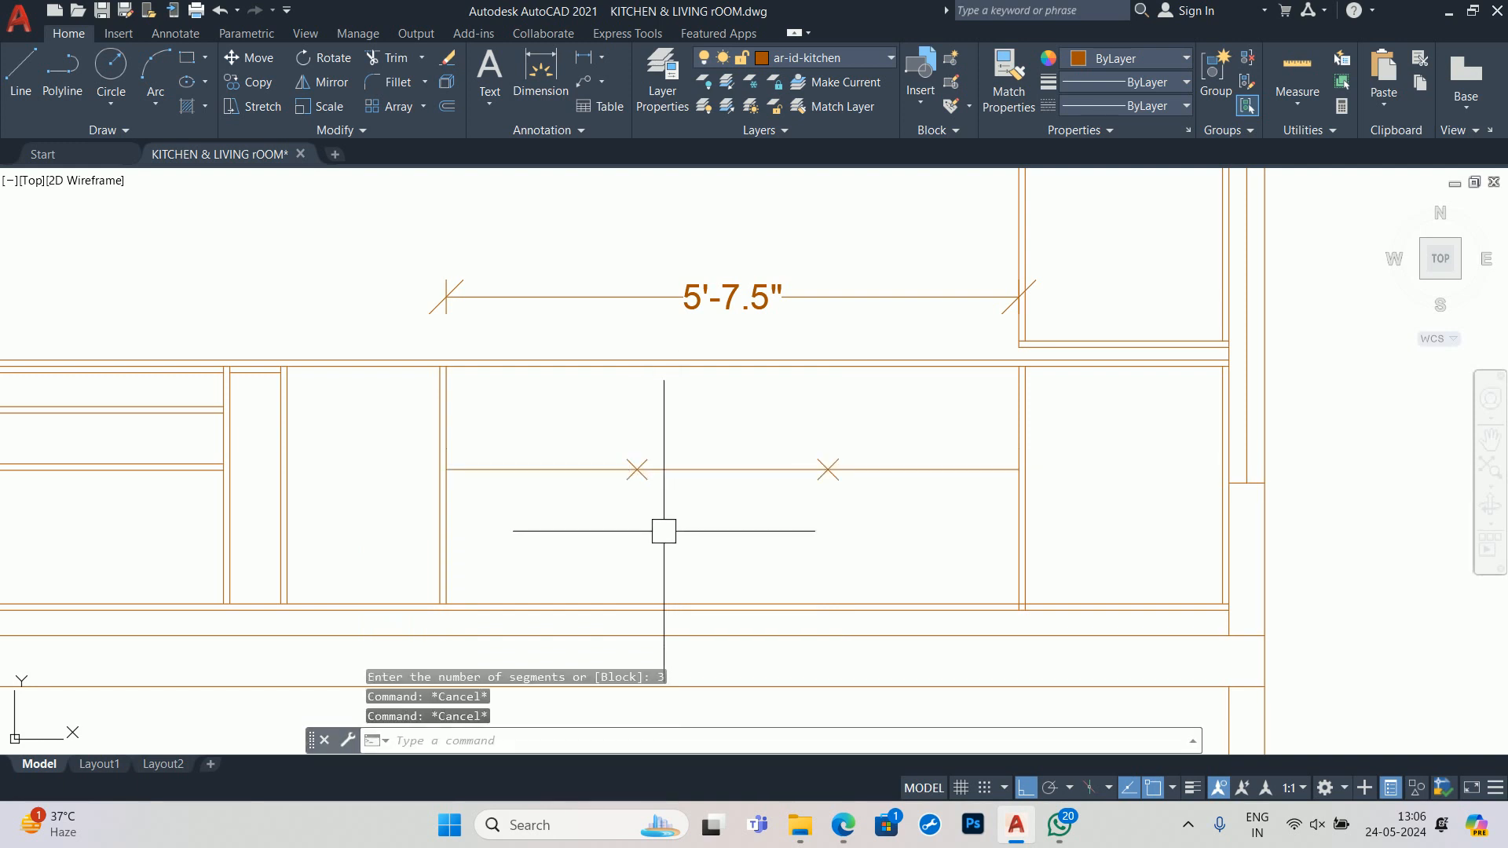
{"action": "key", "text": "Escape"}
- Check the segment widths between the partitions and division points with linear dimensions, without placing them
{"action": "type", "text": "DLI"}
{"action": "key", "text": "Return"}
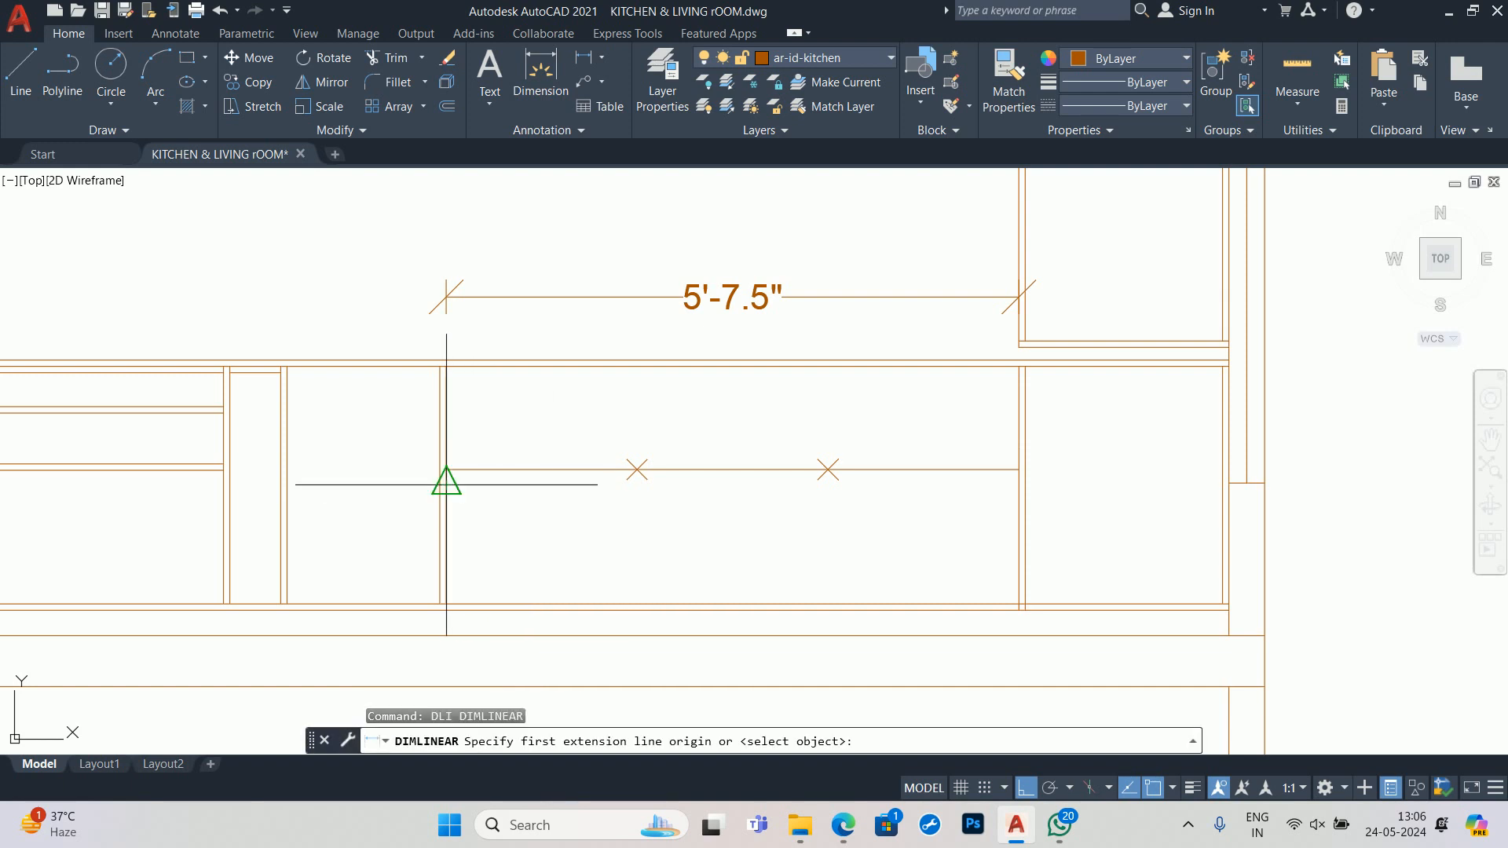
{"action": "left_click", "coordinate": [445, 483]}
{"action": "left_click", "coordinate": [637, 469]}
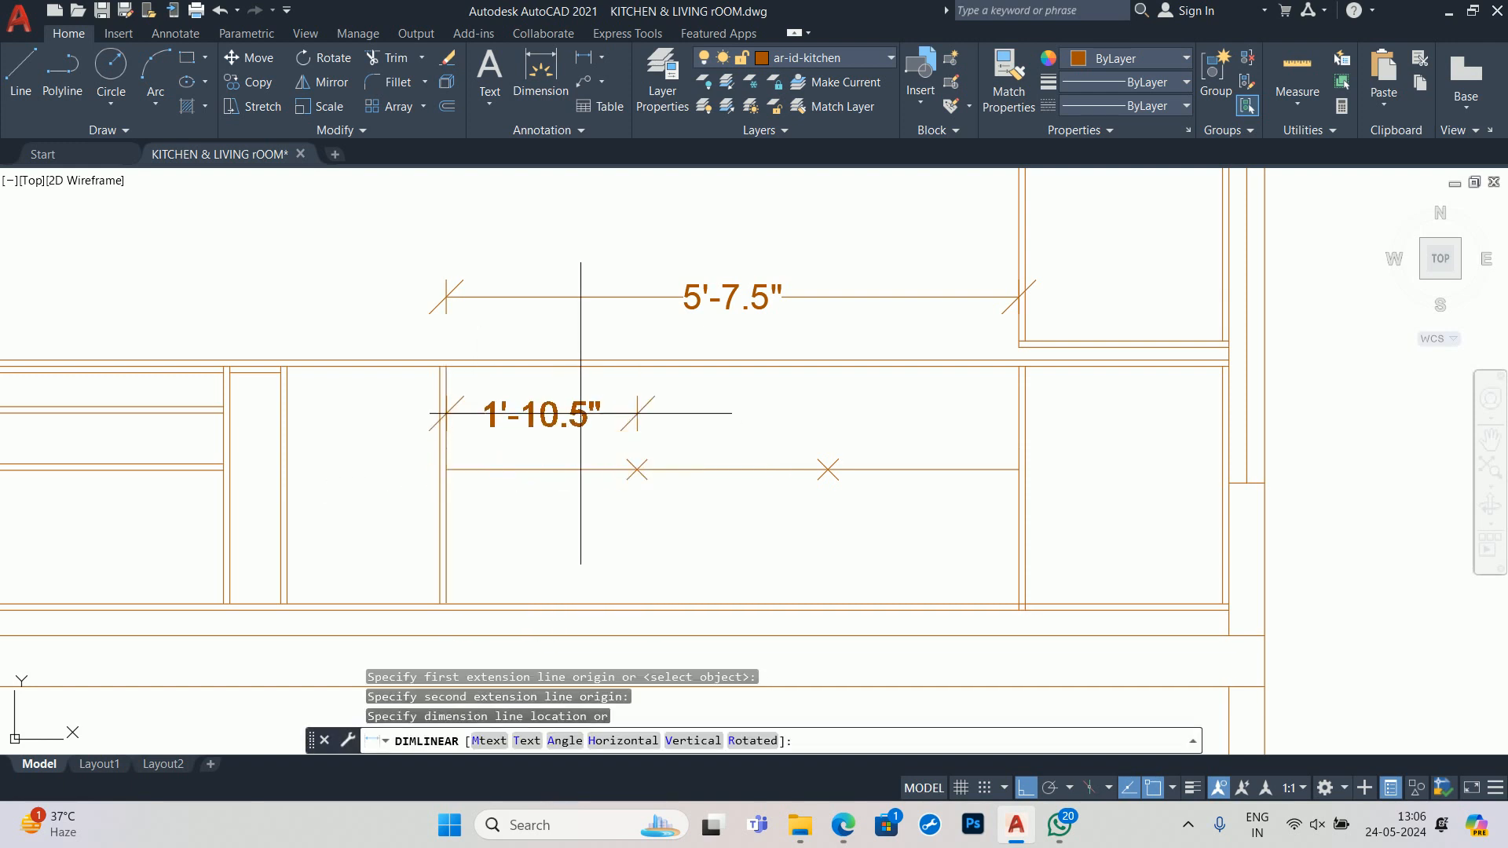
{"action": "scroll", "coordinate": [585, 415], "scroll_direction": "up", "scroll_amount": 2}
{"action": "key", "text": "Escape"}
{"action": "key", "text": "Escape"}
{"action": "key", "text": "space"}
{"action": "left_click", "coordinate": [667, 501]}
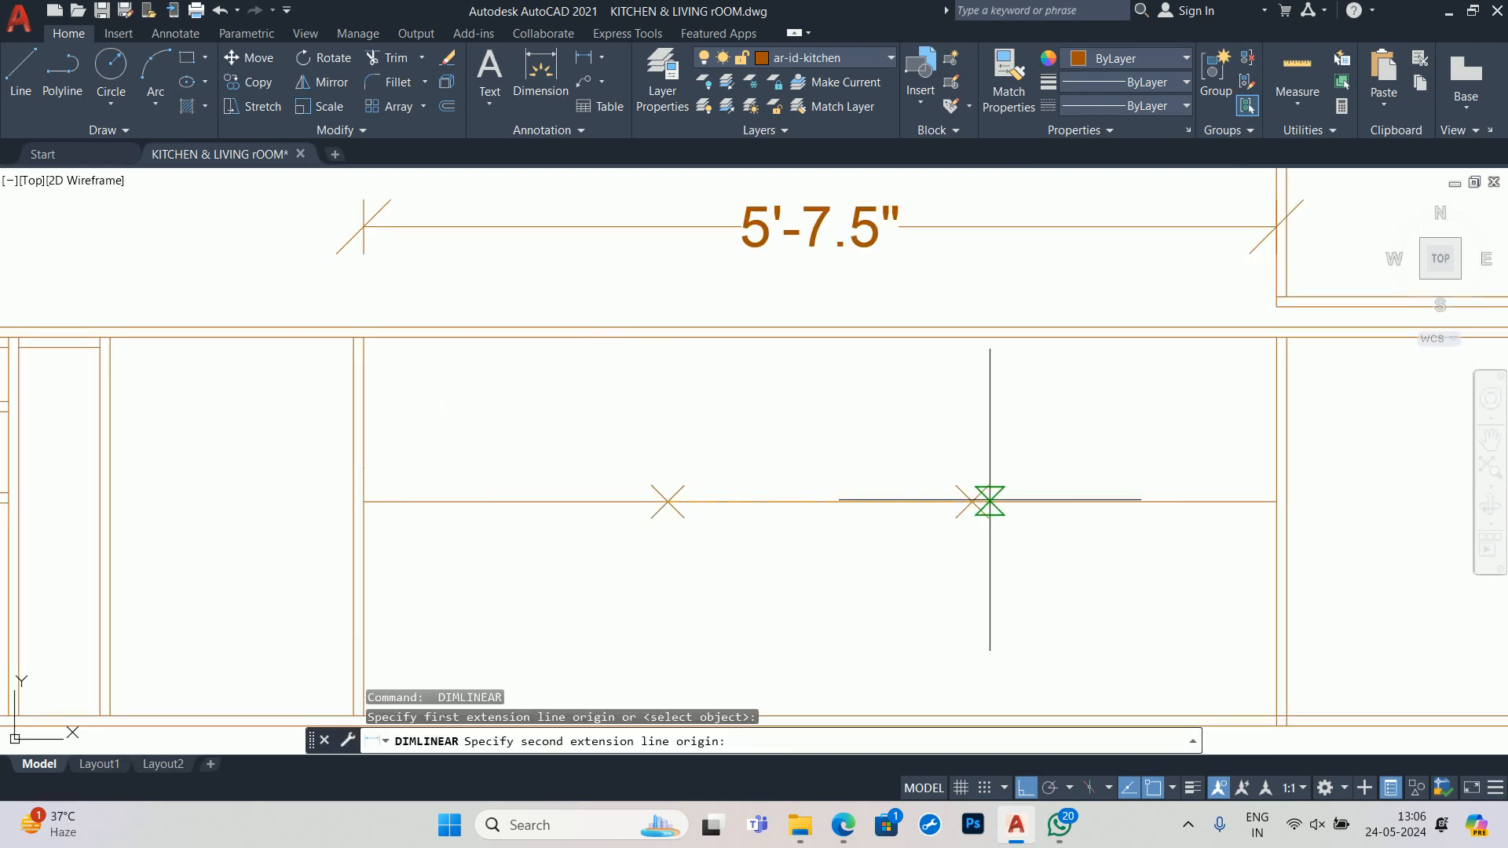
{"action": "left_click", "coordinate": [973, 501]}
{"action": "key", "text": "Escape"}
{"action": "key", "text": "space"}
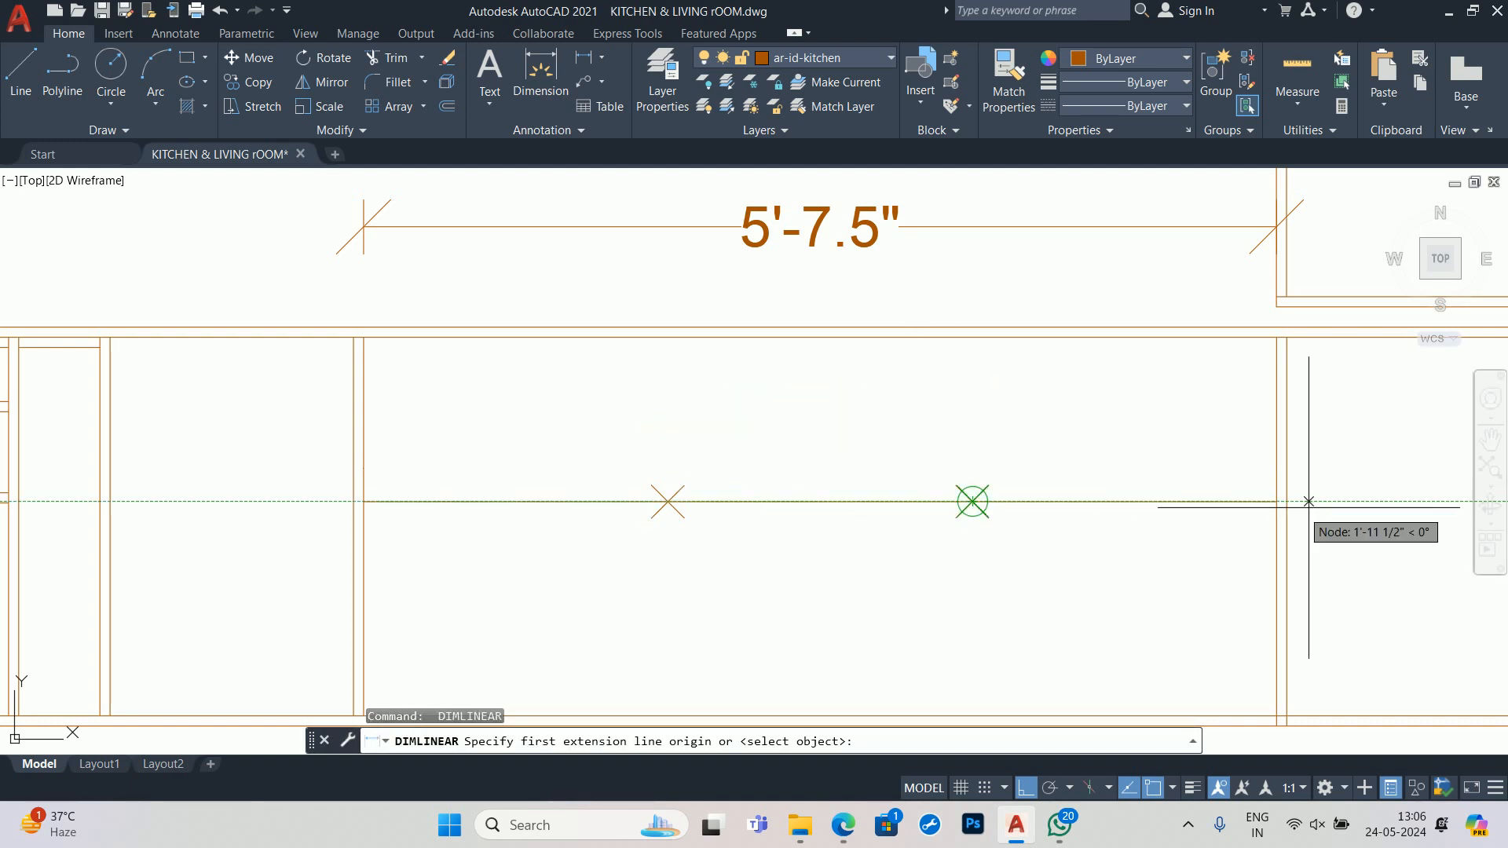
{"action": "left_click", "coordinate": [1277, 501]}
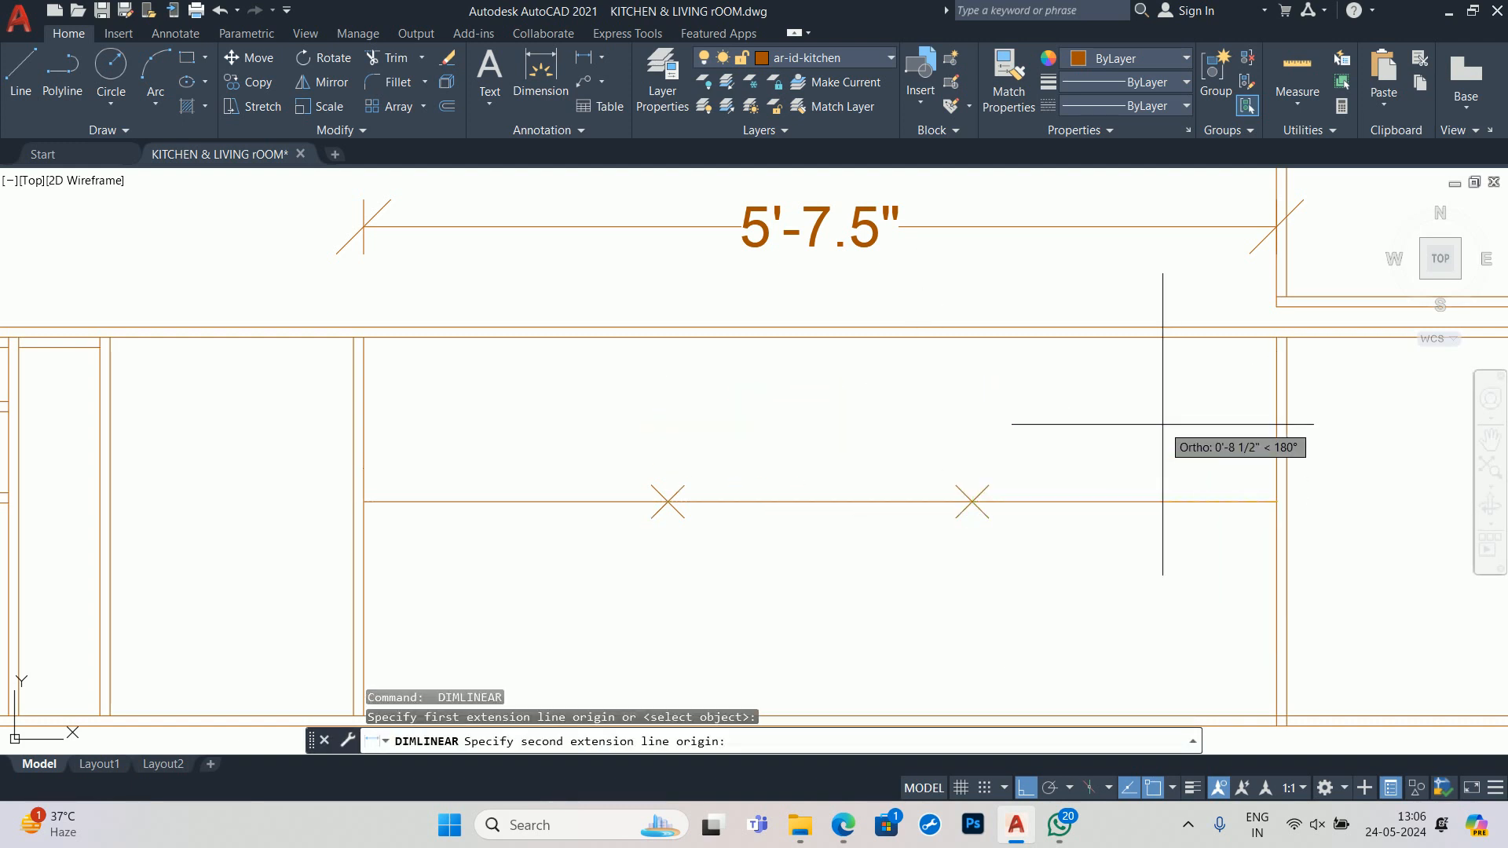
{"action": "key", "text": "Escape"}
{"action": "key", "text": "Escape"}
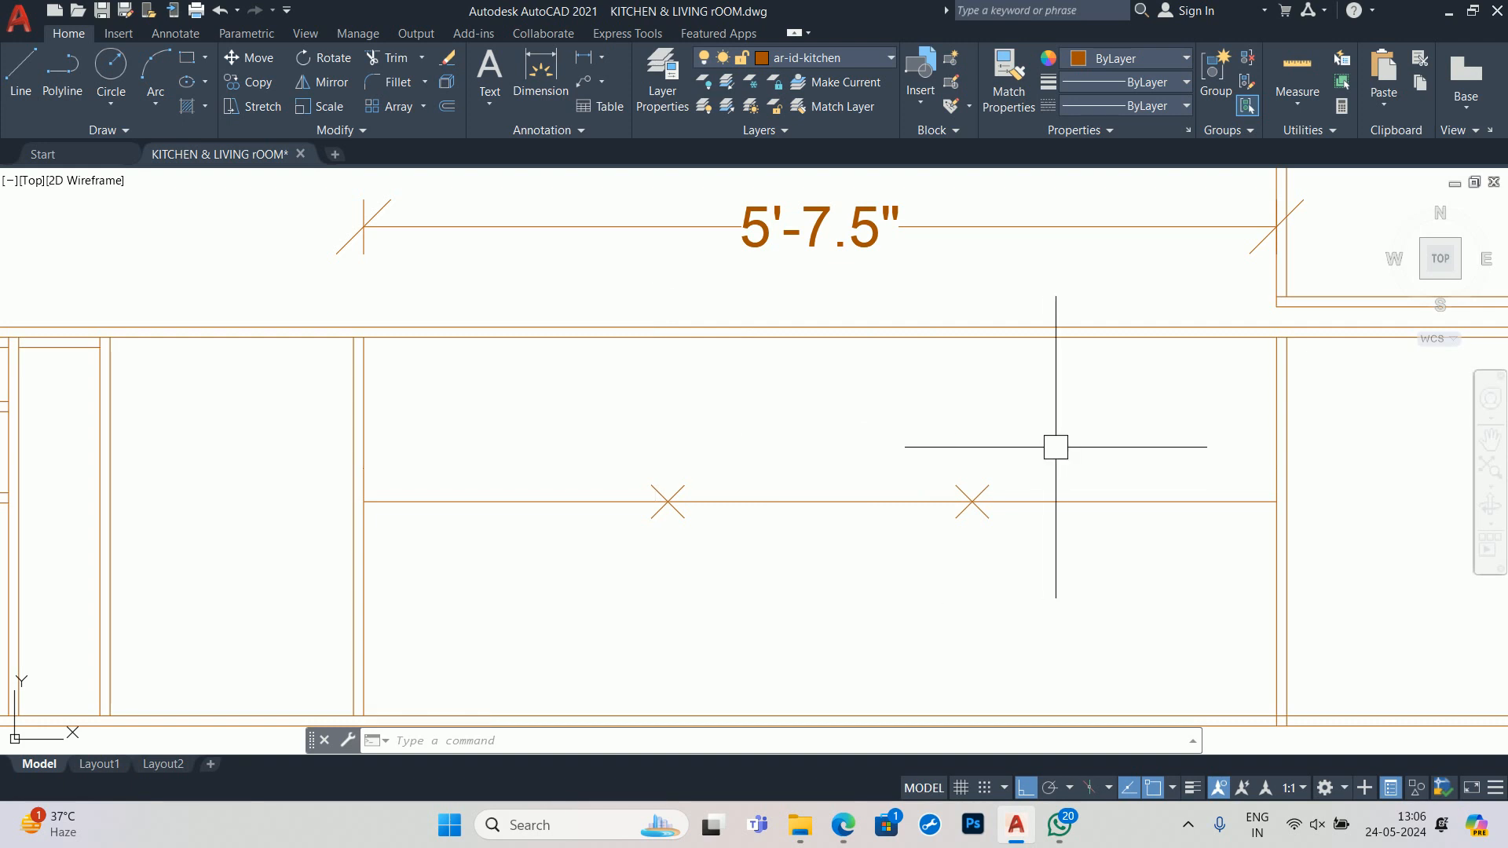
- Draw a vertical line from the first division point up to the underside of the countertop
{"action": "type", "text": "l"}
{"action": "key", "text": "Return"}
{"action": "left_click", "coordinate": [668, 501]}
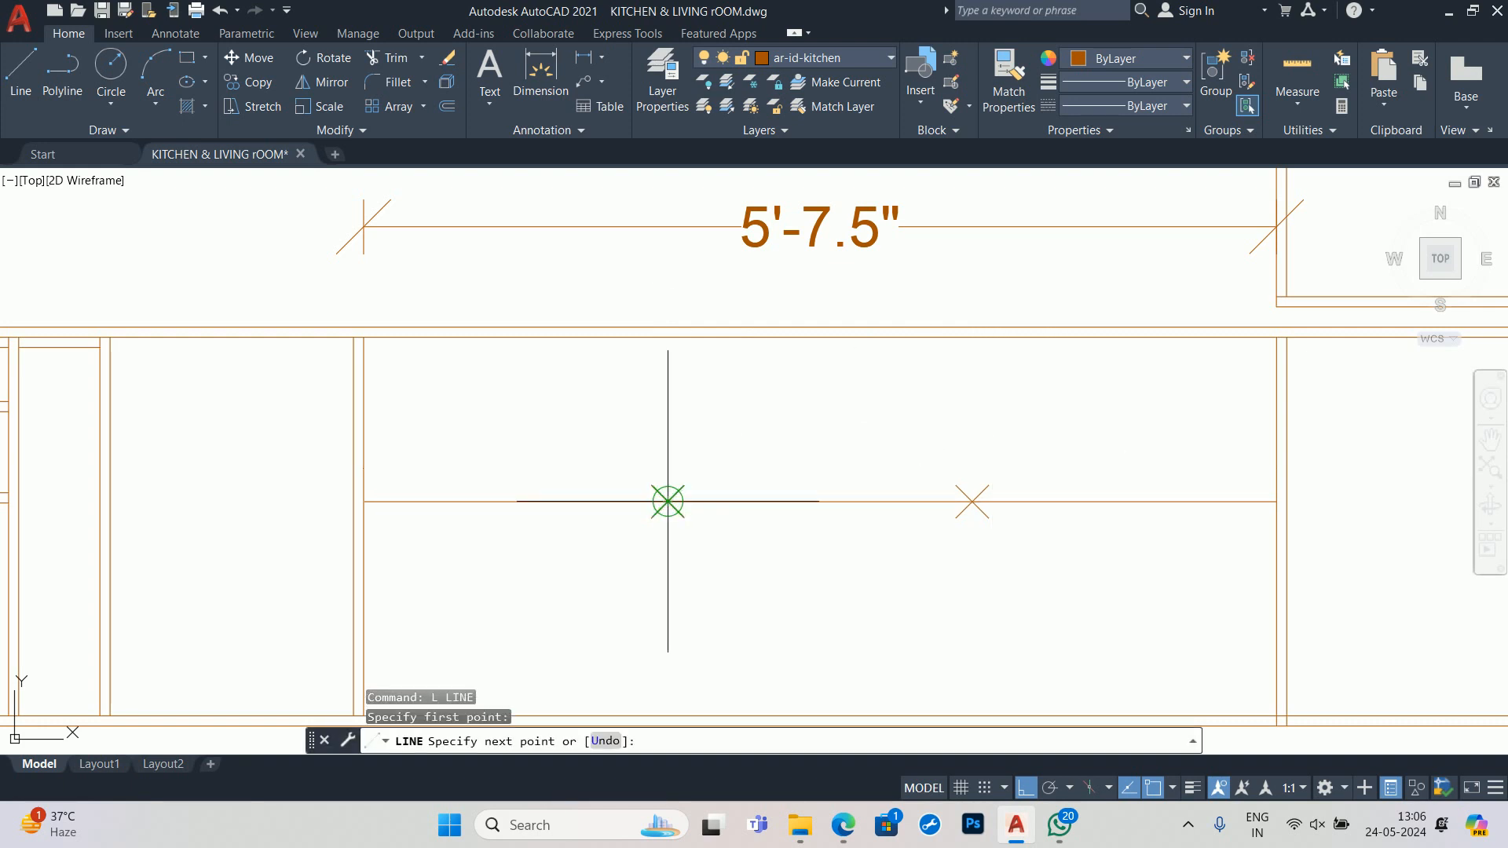
{"action": "key", "text": "Escape"}
{"action": "key", "text": "Escape"}
{"action": "middle_click_drag", "start_coordinate": [699, 490], "coordinate": [701, 432]}
- Extend the new vertical line down to the cabinet's bottom panel
{"action": "type", "text": "D"}
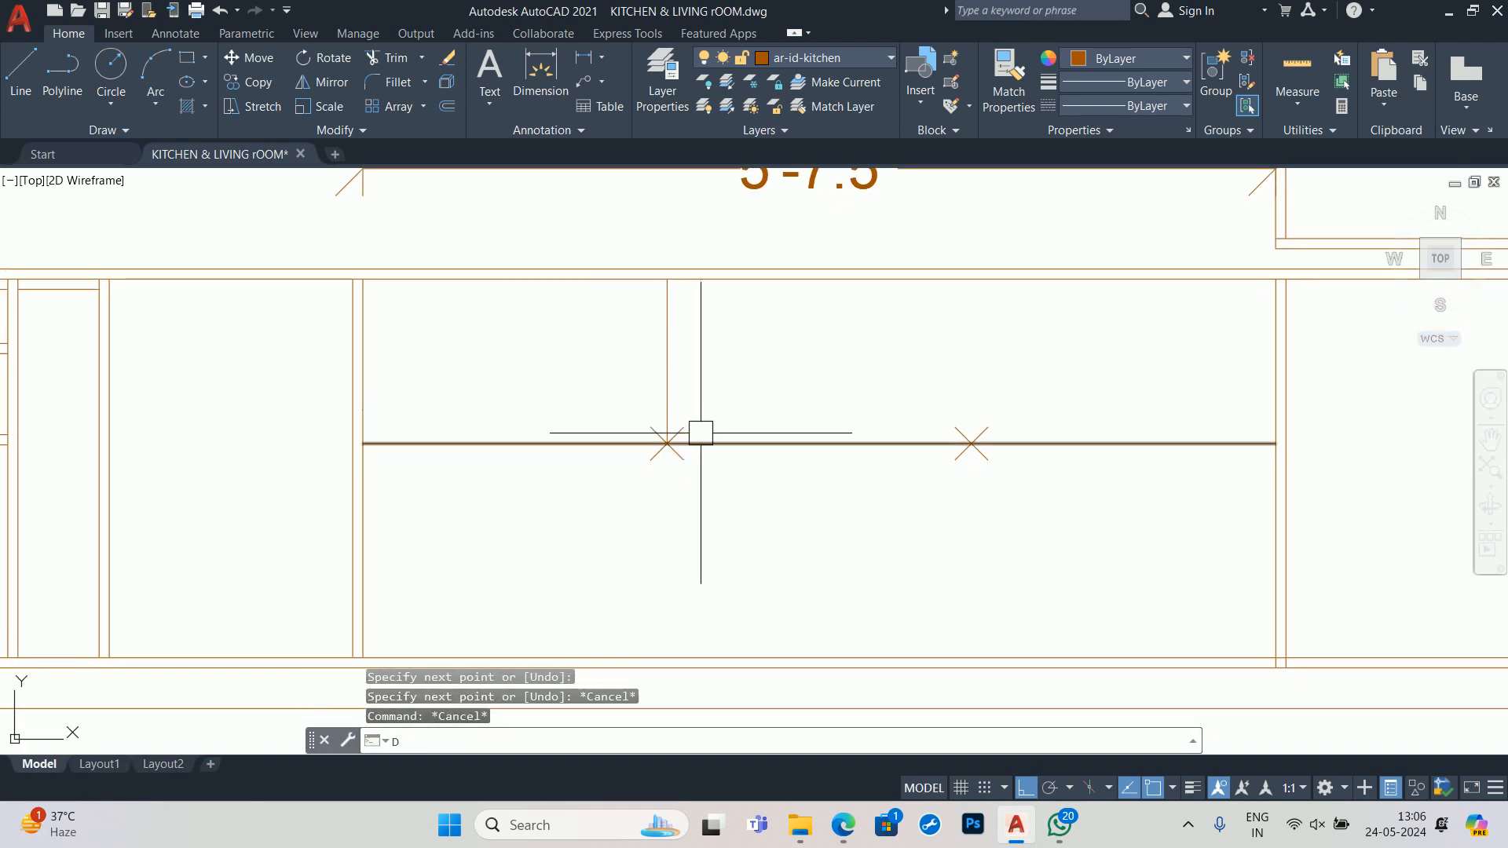
{"action": "key", "text": "Escape"}
{"action": "type", "text": "ex"}
{"action": "key", "text": "Return"}
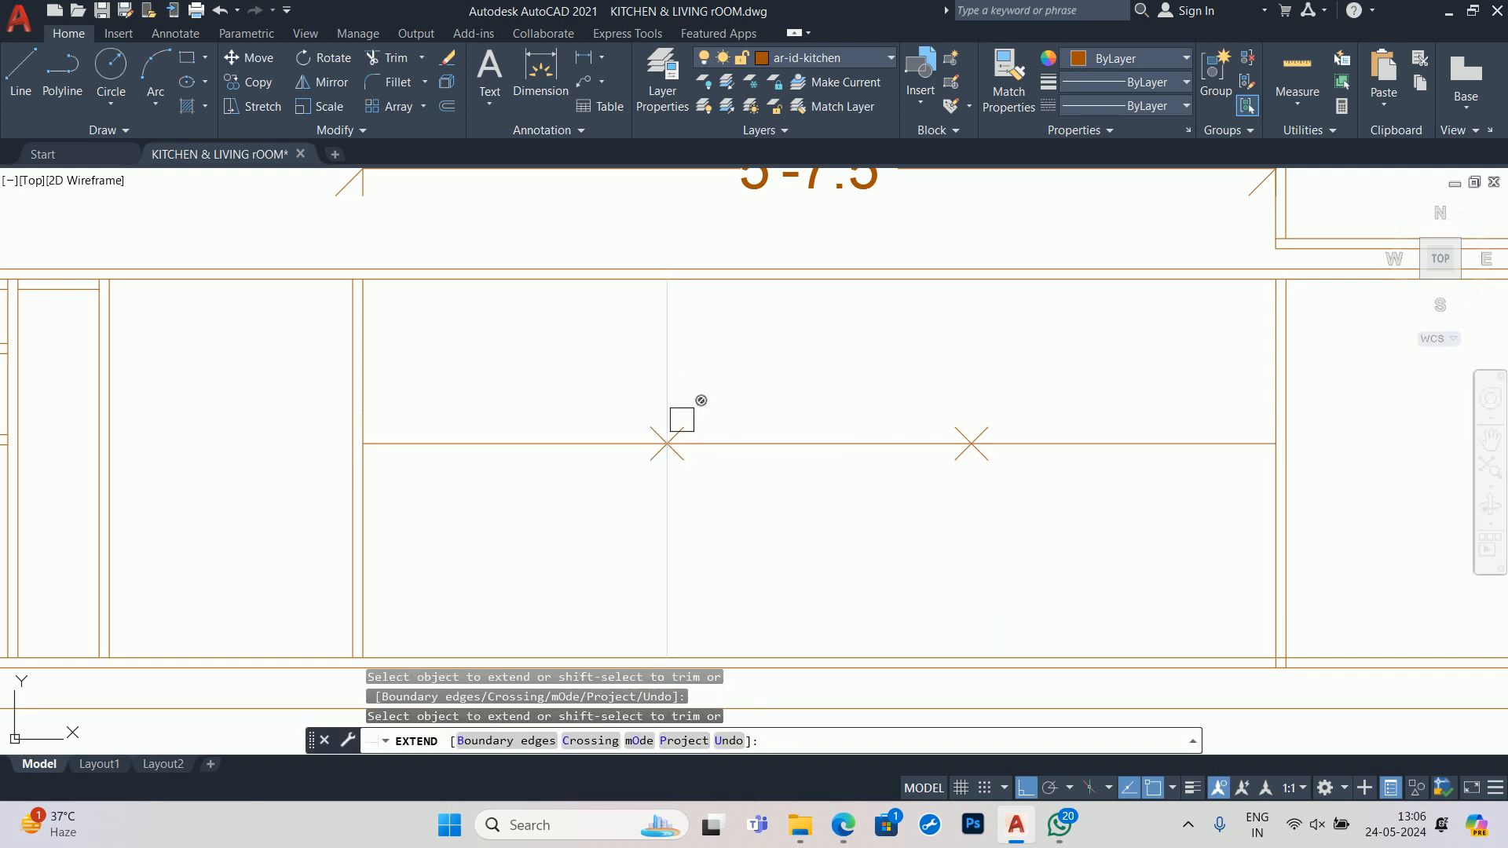
{"action": "key", "text": "Escape"}
{"action": "key", "text": "Escape"}
{"action": "scroll", "coordinate": [757, 451], "scroll_direction": "down", "scroll_amount": 2}
{"action": "key", "text": "Escape"}
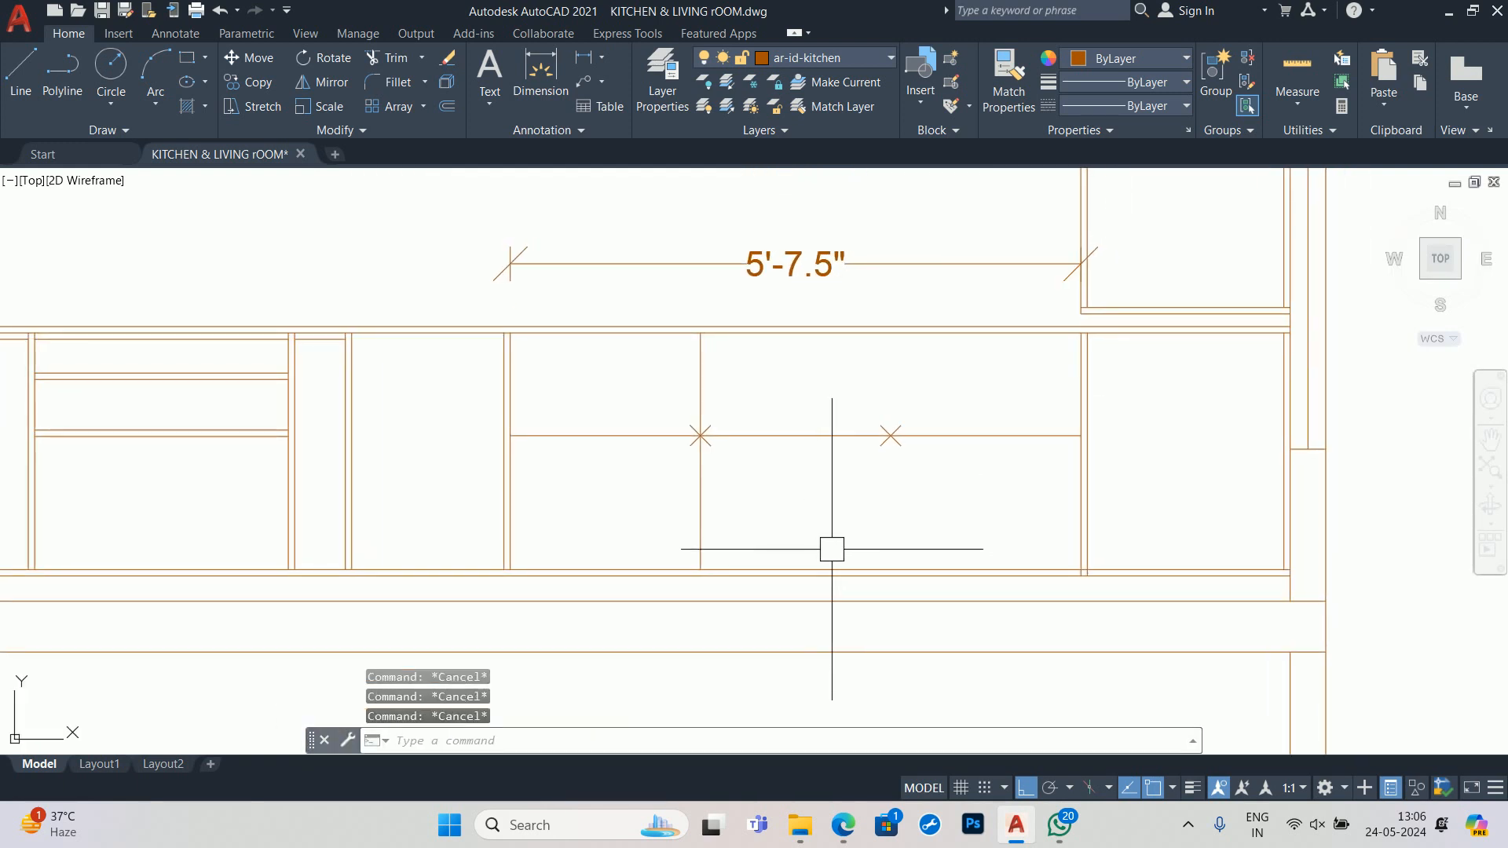
- Trim the partition lines crossing the bottom panel below the edge of the tall upper unit
{"action": "type", "text": "tr"}
{"action": "key", "text": "Return"}
{"action": "scroll", "coordinate": [1077, 537], "scroll_direction": "up", "scroll_amount": 5}
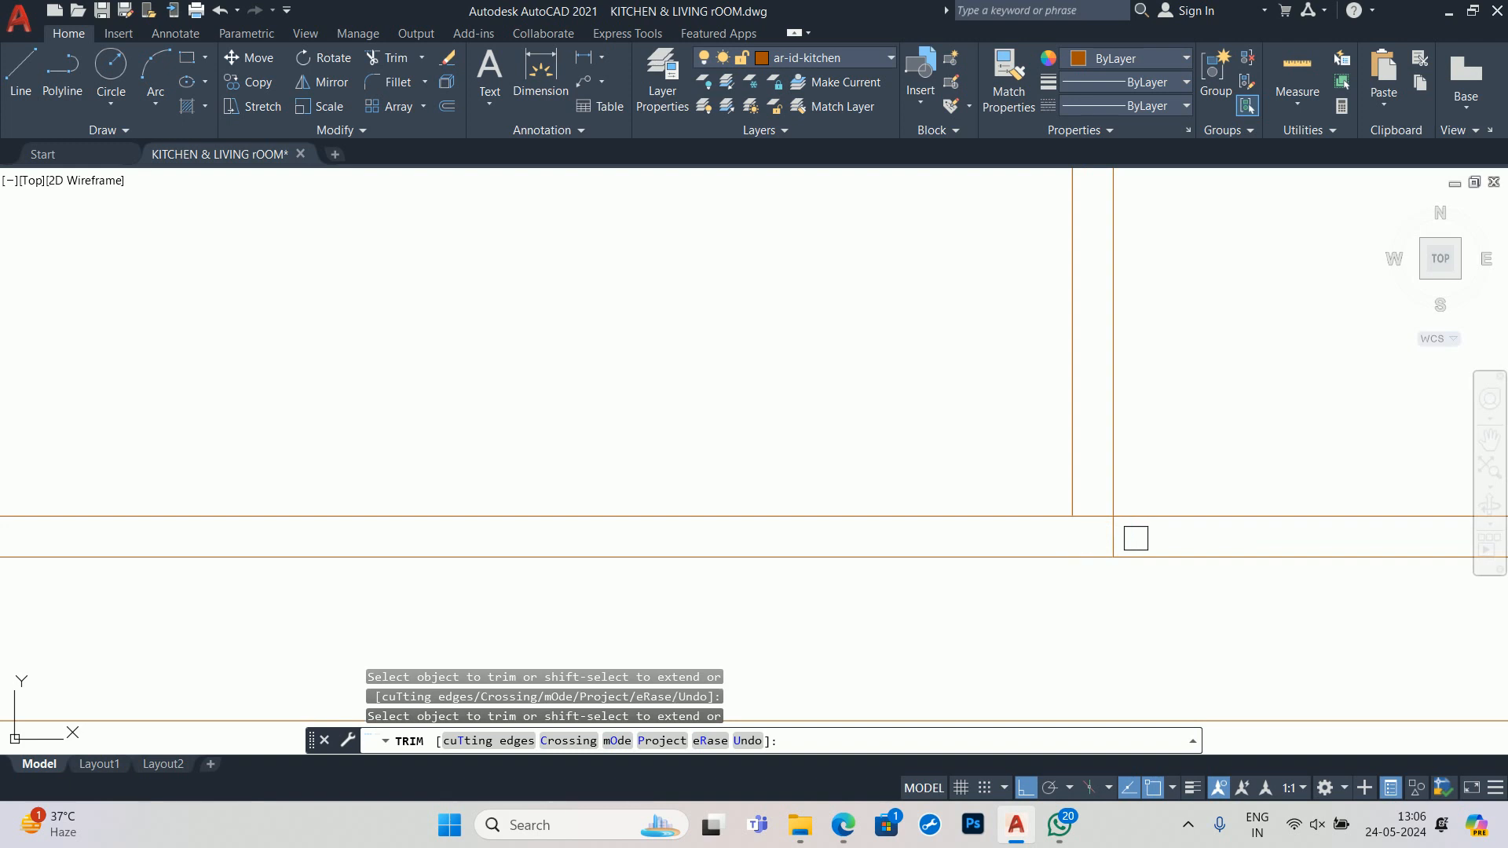
{"action": "key", "text": "Escape"}
{"action": "scroll", "coordinate": [1044, 539], "scroll_direction": "down", "scroll_amount": 1}
- Offset the vertical division line to the right by half the partition thickness, taking the distance from the partition's mid-point to its edge
{"action": "type", "text": "o"}
{"action": "key", "text": "Return"}
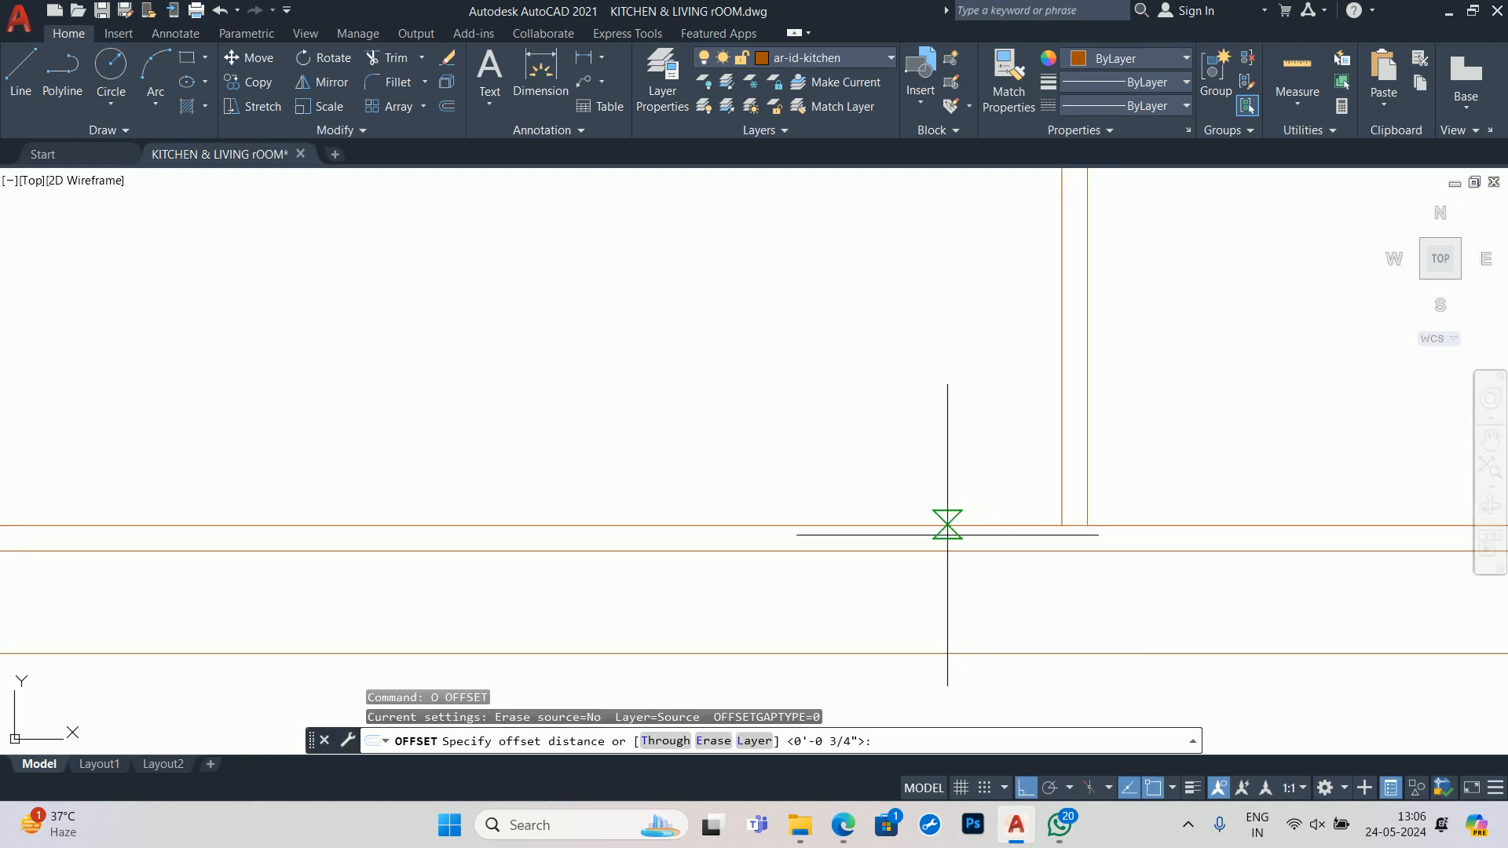
{"action": "type", "text": "m"}
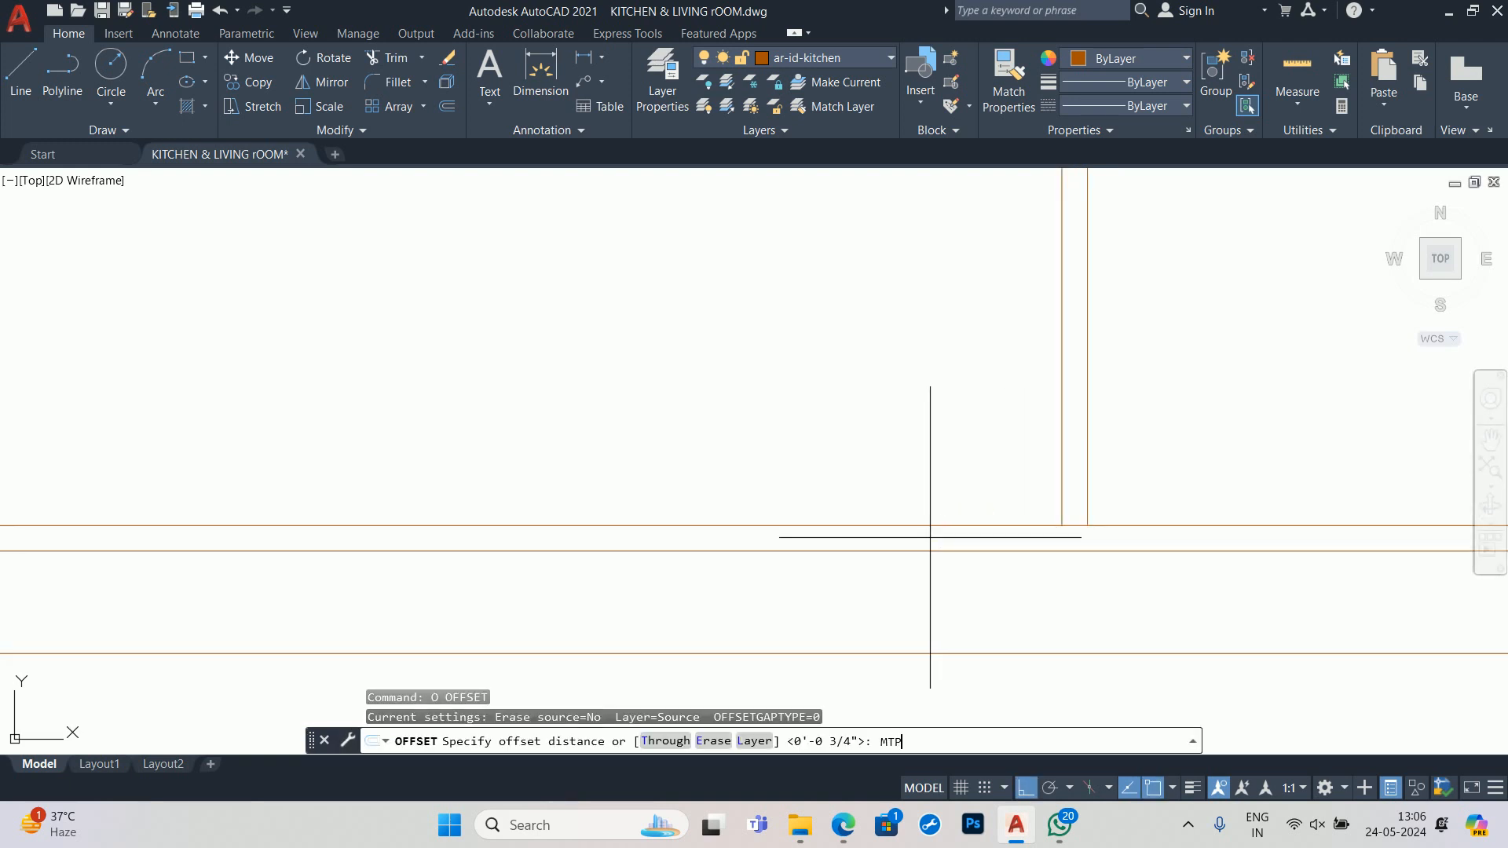
{"action": "type", "text": "tp"}
{"action": "key", "text": "Return"}
{"action": "left_click", "coordinate": [1087, 525]}
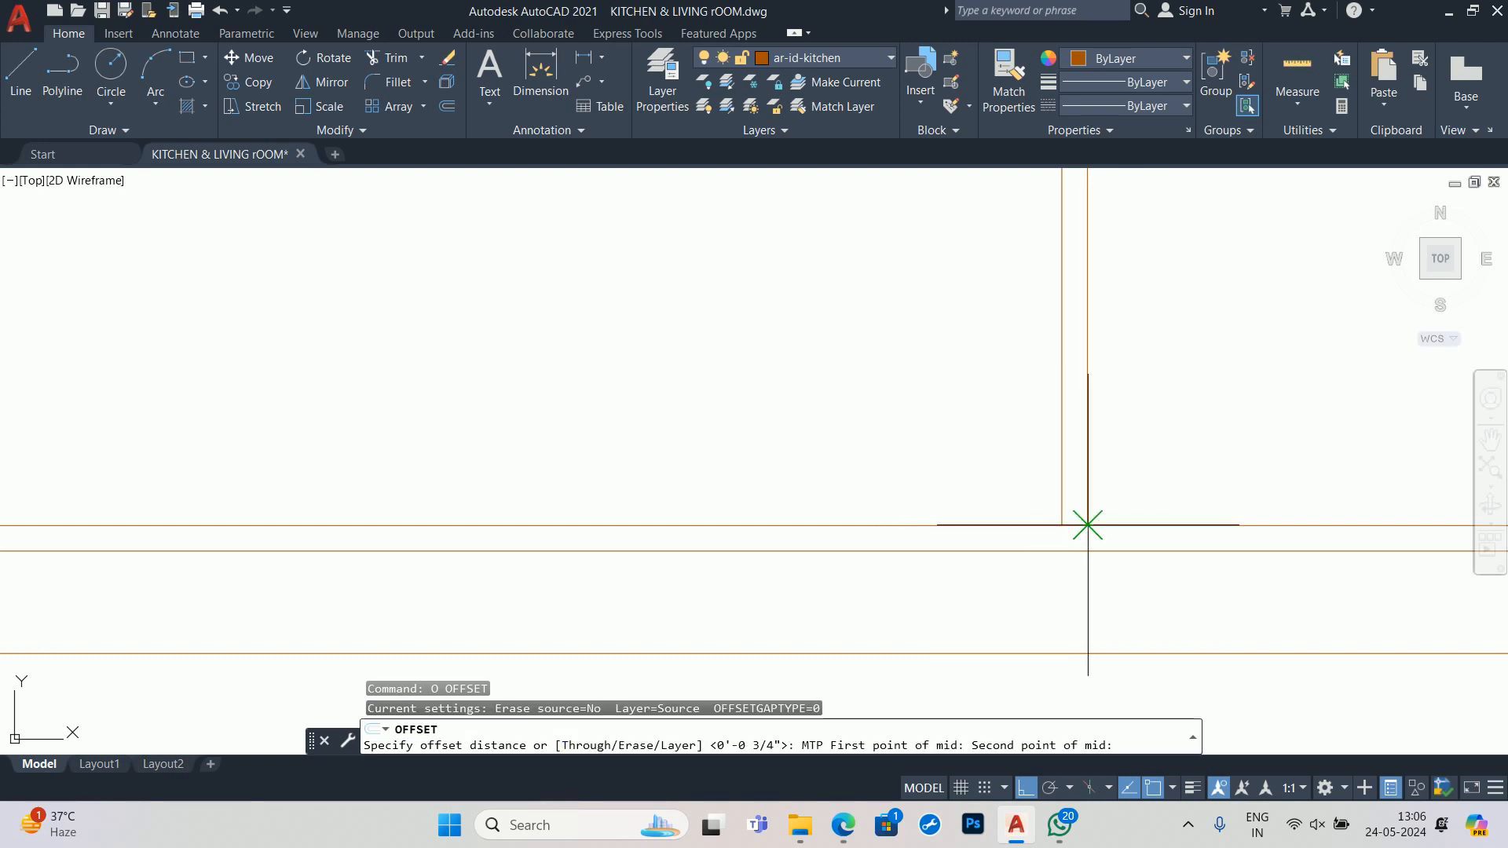
{"action": "left_click", "coordinate": [1088, 525]}
{"action": "scroll", "coordinate": [642, 613], "scroll_direction": "up", "scroll_amount": 4}
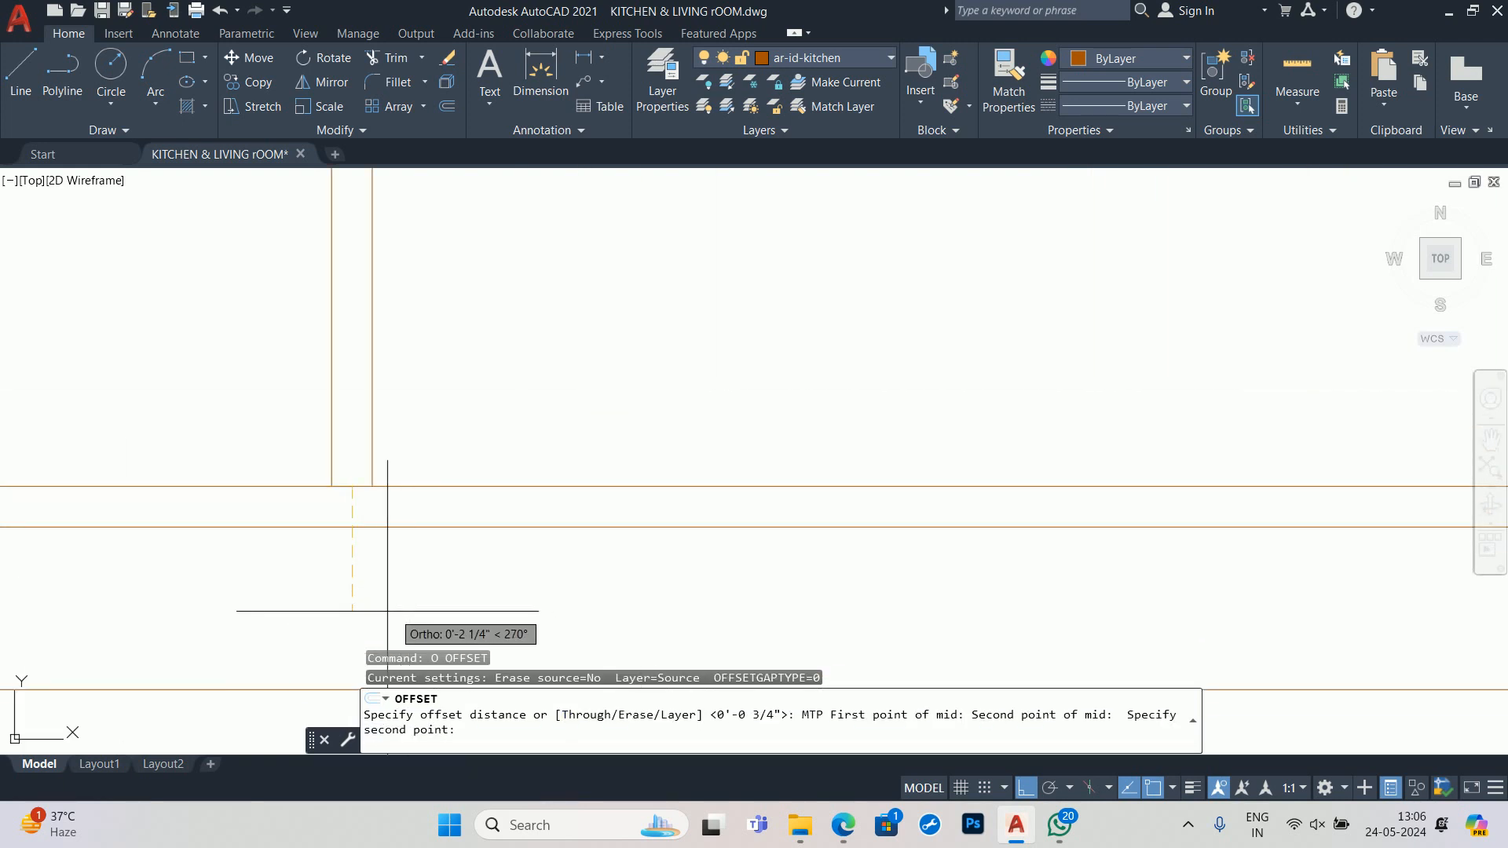
{"action": "left_click", "coordinate": [331, 486]}
{"action": "scroll", "coordinate": [198, 447], "scroll_direction": "down", "scroll_amount": 3}
{"action": "scroll", "coordinate": [1110, 464], "scroll_direction": "down", "scroll_amount": 2}
{"action": "left_click", "coordinate": [781, 413]}
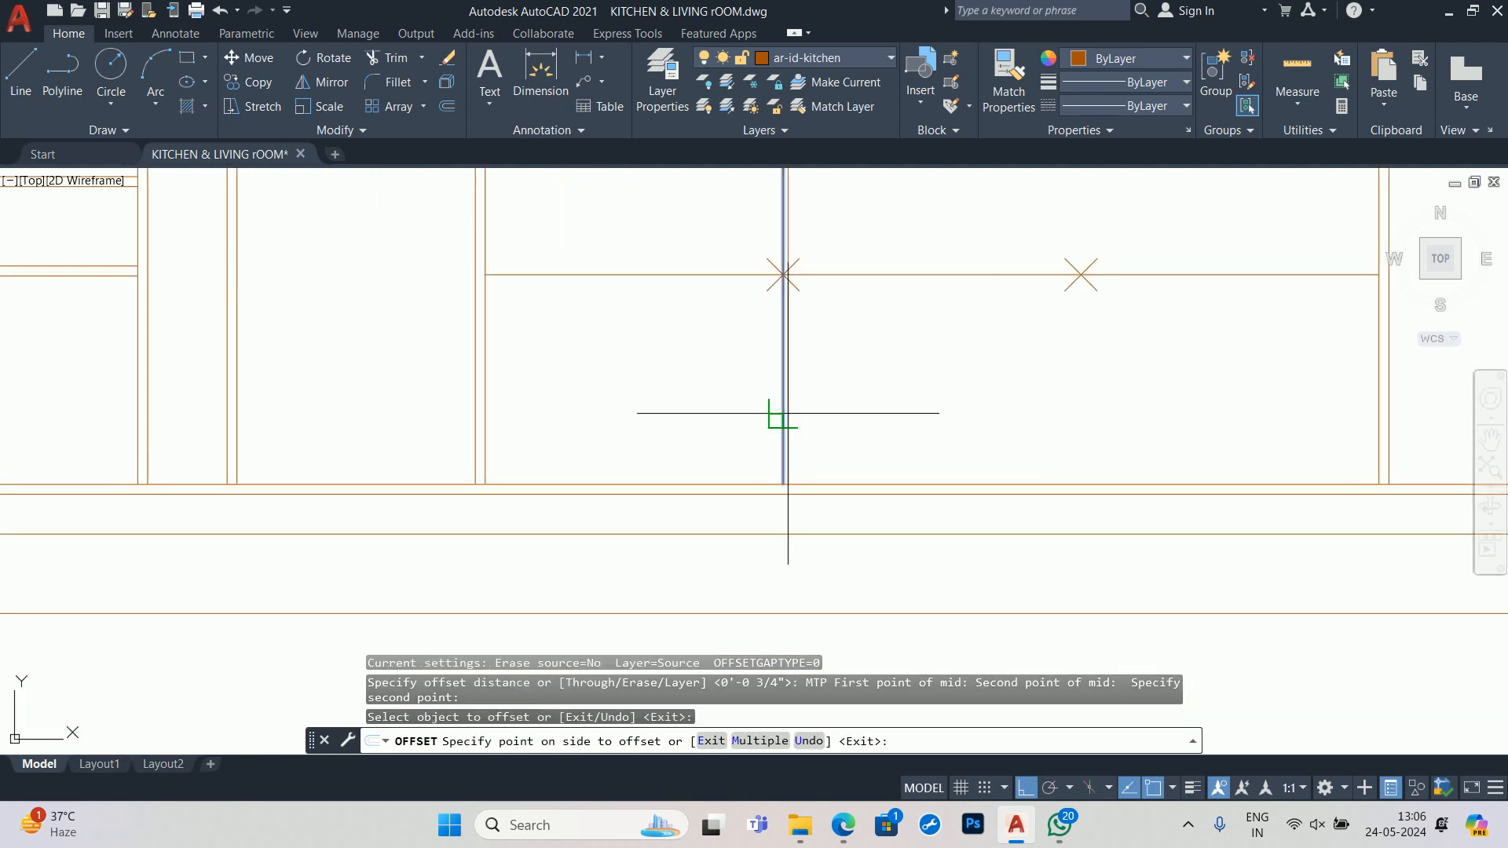
{"action": "left_click", "coordinate": [803, 401]}
- Offset the same vertical division line to its other side by half the partition thickness
{"action": "scroll", "coordinate": [805, 396], "scroll_direction": "up", "scroll_amount": 2}
{"action": "scroll", "coordinate": [805, 396], "scroll_direction": "up", "scroll_amount": 1}
{"action": "left_click", "coordinate": [748, 370]}
{"action": "left_click", "coordinate": [927, 377]}
{"action": "scroll", "coordinate": [943, 377], "scroll_direction": "down", "scroll_amount": 2}
{"action": "middle_click_drag", "start_coordinate": [903, 399], "coordinate": [390, 608]}
{"action": "key", "text": "Escape"}
- Copy the two offset partition lines from the first division point to the second division point
{"action": "scroll", "coordinate": [364, 491], "scroll_direction": "up", "scroll_amount": 2}
{"action": "type", "text": "CO"}
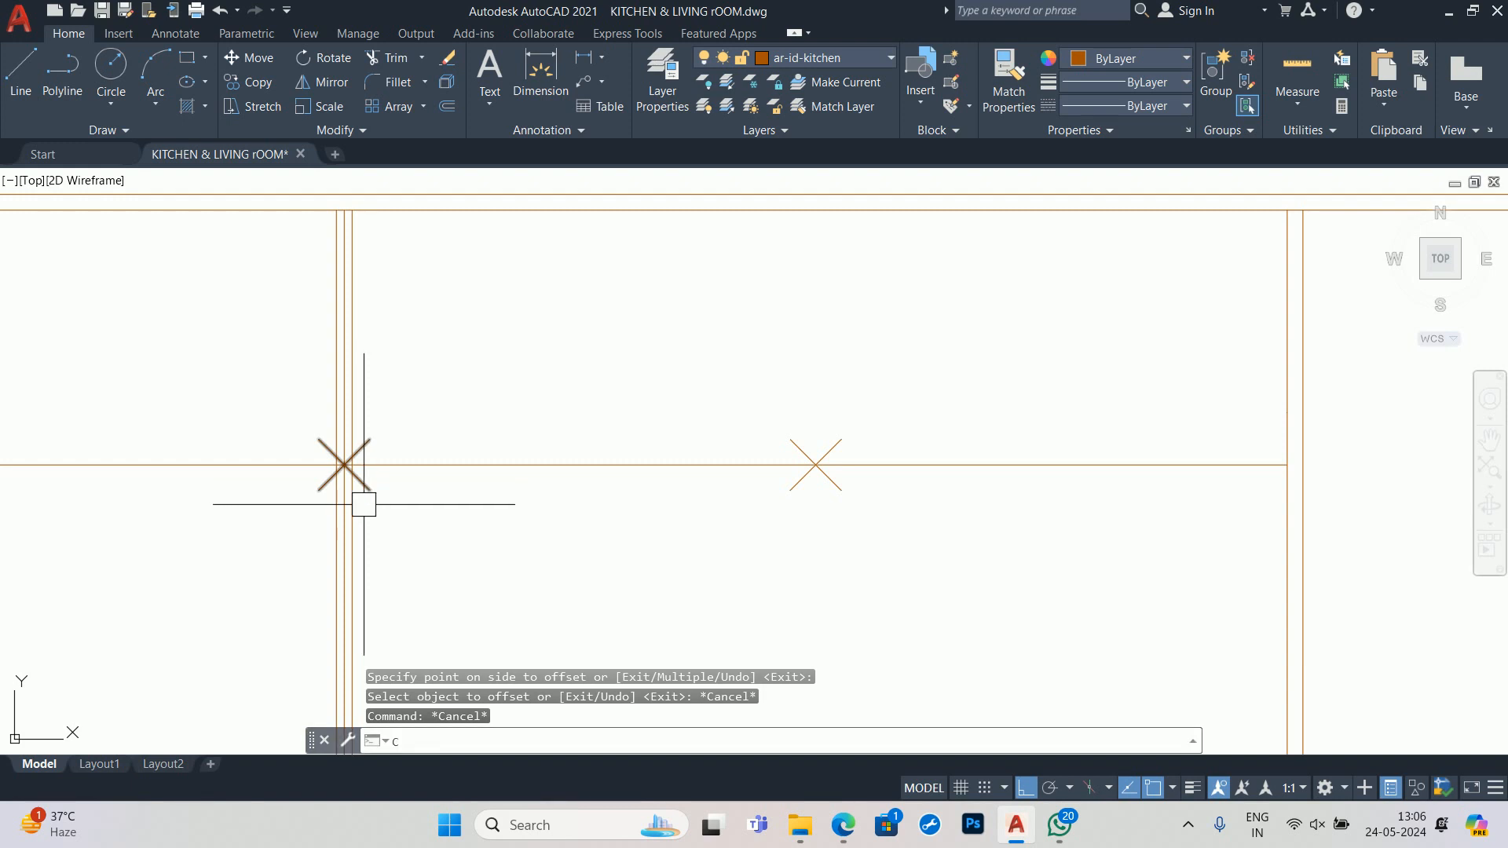
{"action": "key", "text": "Return"}
{"action": "scroll", "coordinate": [354, 462], "scroll_direction": "up", "scroll_amount": 2}
{"action": "left_click", "coordinate": [356, 462]}
{"action": "left_click", "coordinate": [320, 511]}
{"action": "key", "text": "Return"}
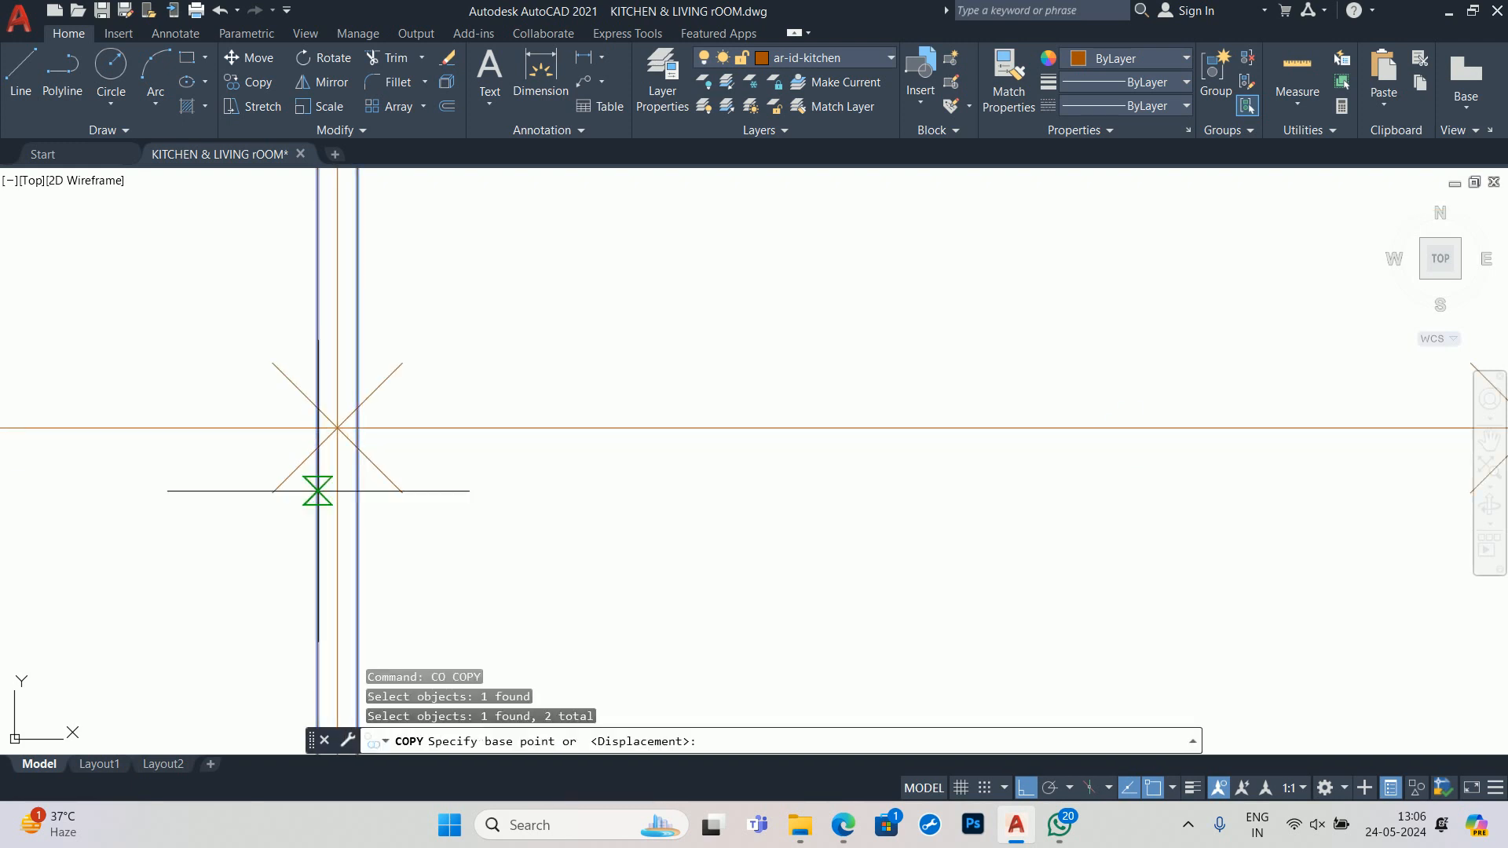
{"action": "left_click", "coordinate": [337, 428]}
{"action": "scroll", "coordinate": [729, 451], "scroll_direction": "down", "scroll_amount": 2}
{"action": "middle_click_drag", "start_coordinate": [739, 460], "coordinate": [123, 476]}
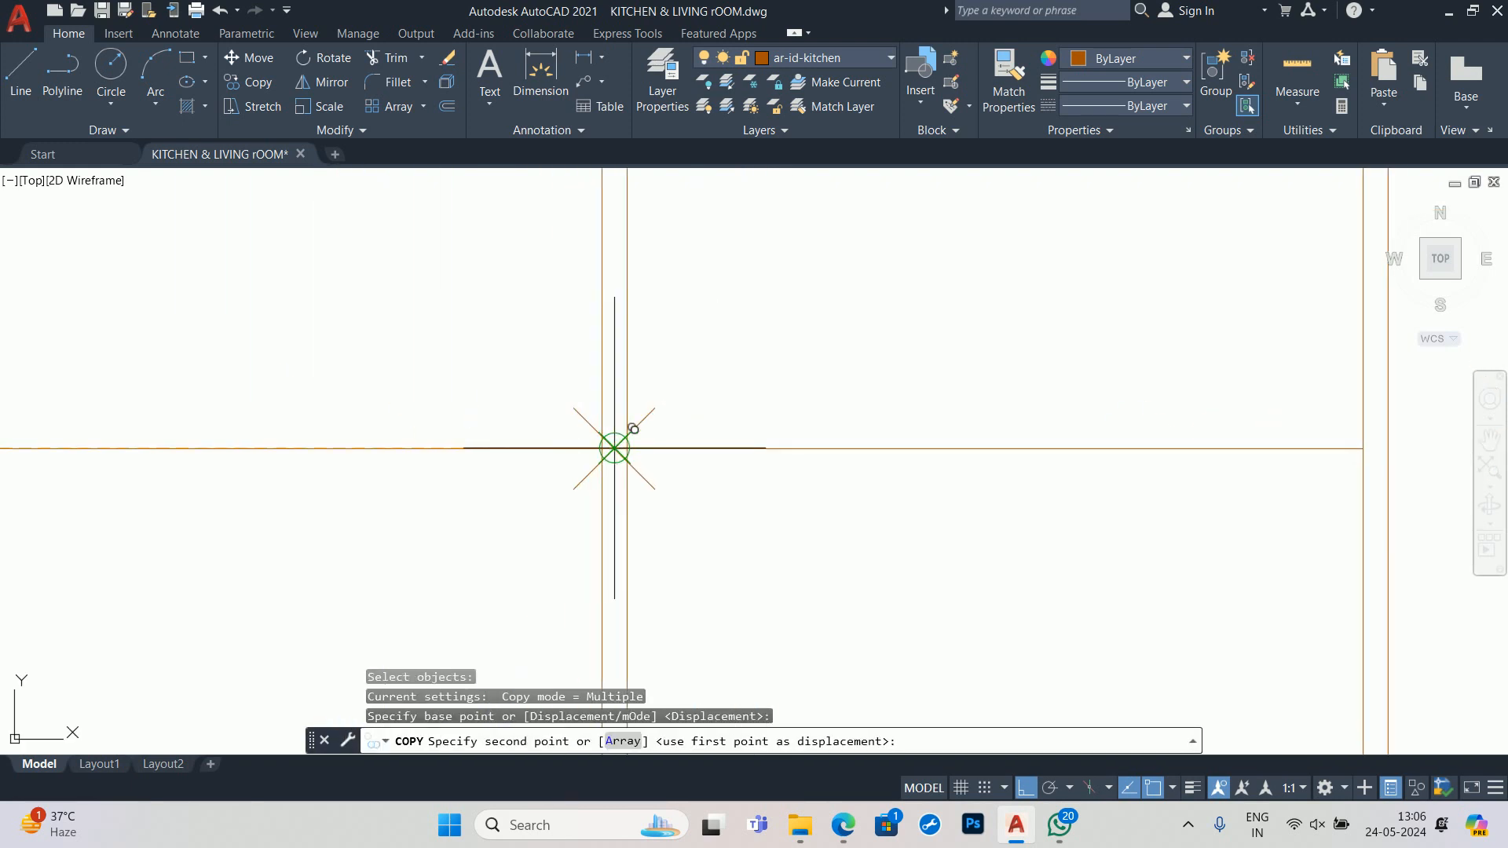
{"action": "left_click", "coordinate": [614, 449]}
{"action": "key", "text": "Escape"}
{"action": "key", "text": "Escape"}
- Delete the two division point markers on the horizontal construction line
{"action": "left_click", "coordinate": [651, 423]}
{"action": "scroll", "coordinate": [338, 437], "scroll_direction": "down", "scroll_amount": 2}
{"action": "middle_click_drag", "start_coordinate": [338, 440], "coordinate": [1194, 457]}
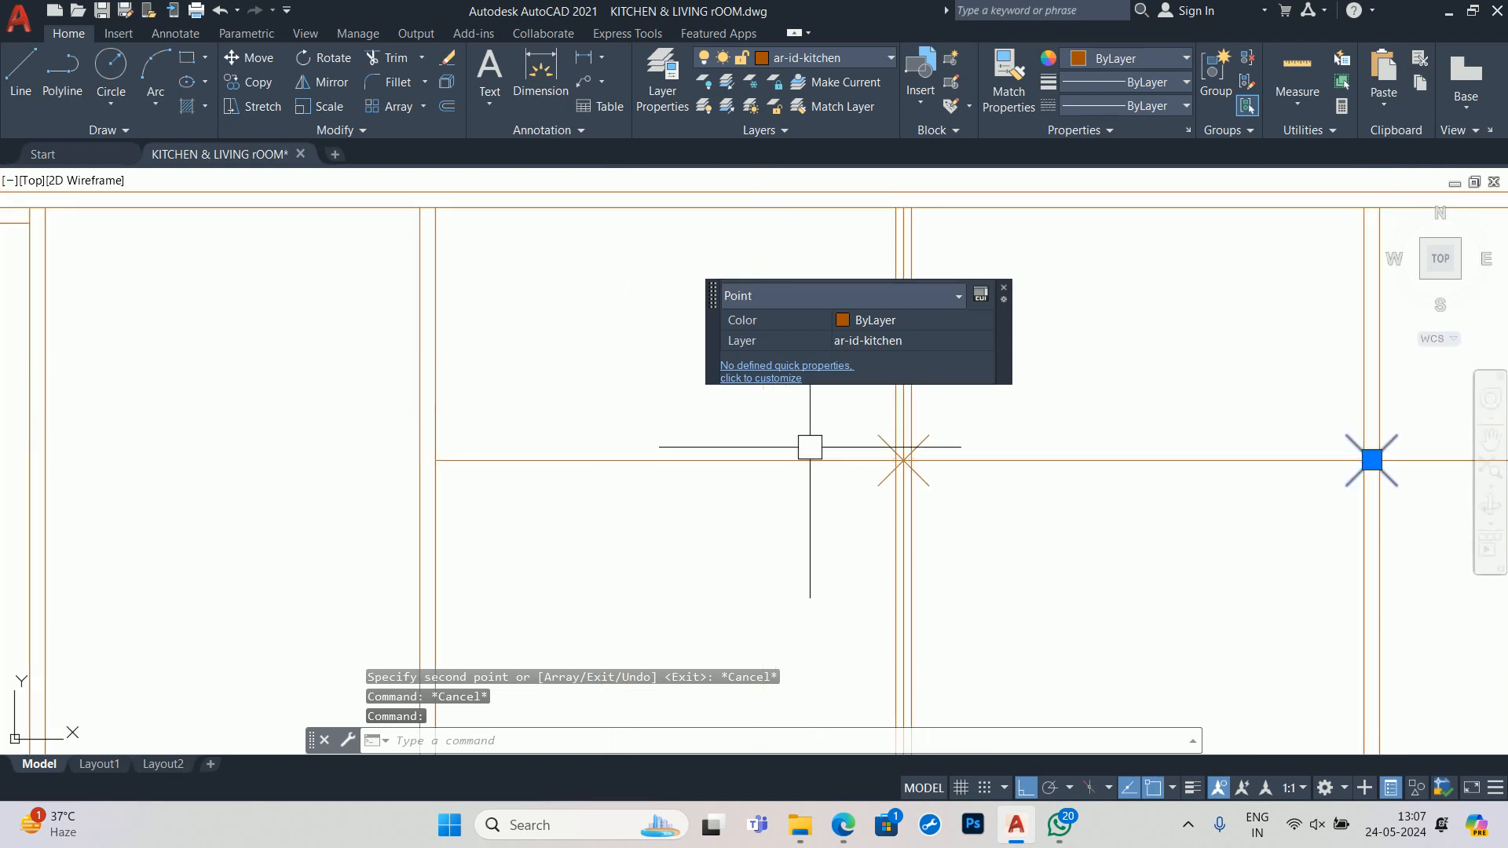
{"action": "scroll", "coordinate": [887, 446], "scroll_direction": "up", "scroll_amount": 2}
{"action": "left_click", "coordinate": [867, 443]}
{"action": "middle_click_drag", "start_coordinate": [858, 441], "coordinate": [203, 503]}
{"action": "scroll", "coordinate": [219, 507], "scroll_direction": "down", "scroll_amount": 1}
{"action": "key", "text": "Delete"}
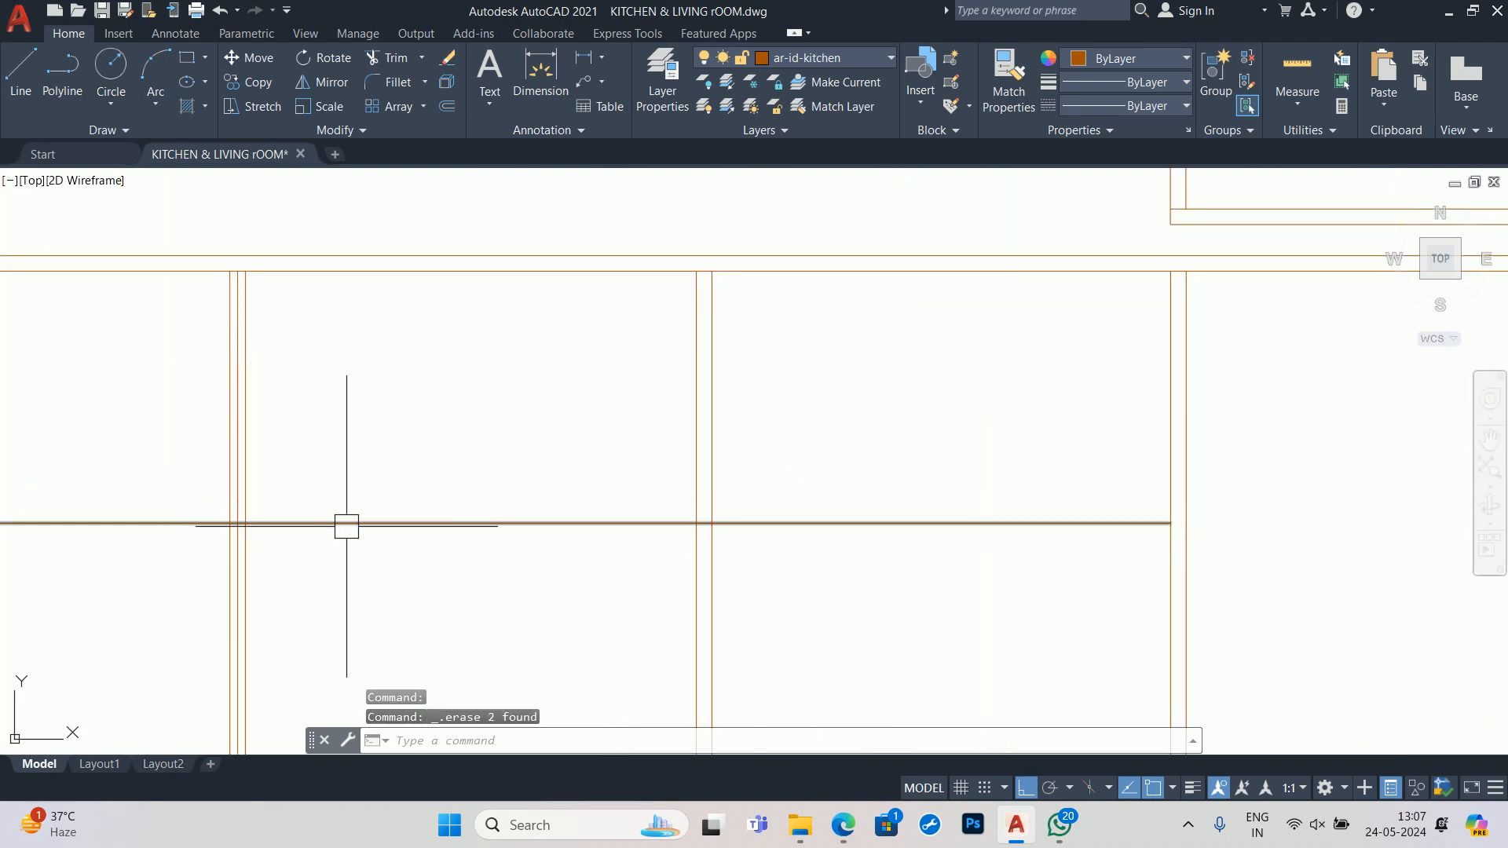
- Delete the centre line inside the first new double-line partition
{"action": "scroll", "coordinate": [518, 538], "scroll_direction": "down", "scroll_amount": 2}
{"action": "scroll", "coordinate": [276, 586], "scroll_direction": "up", "scroll_amount": 3}
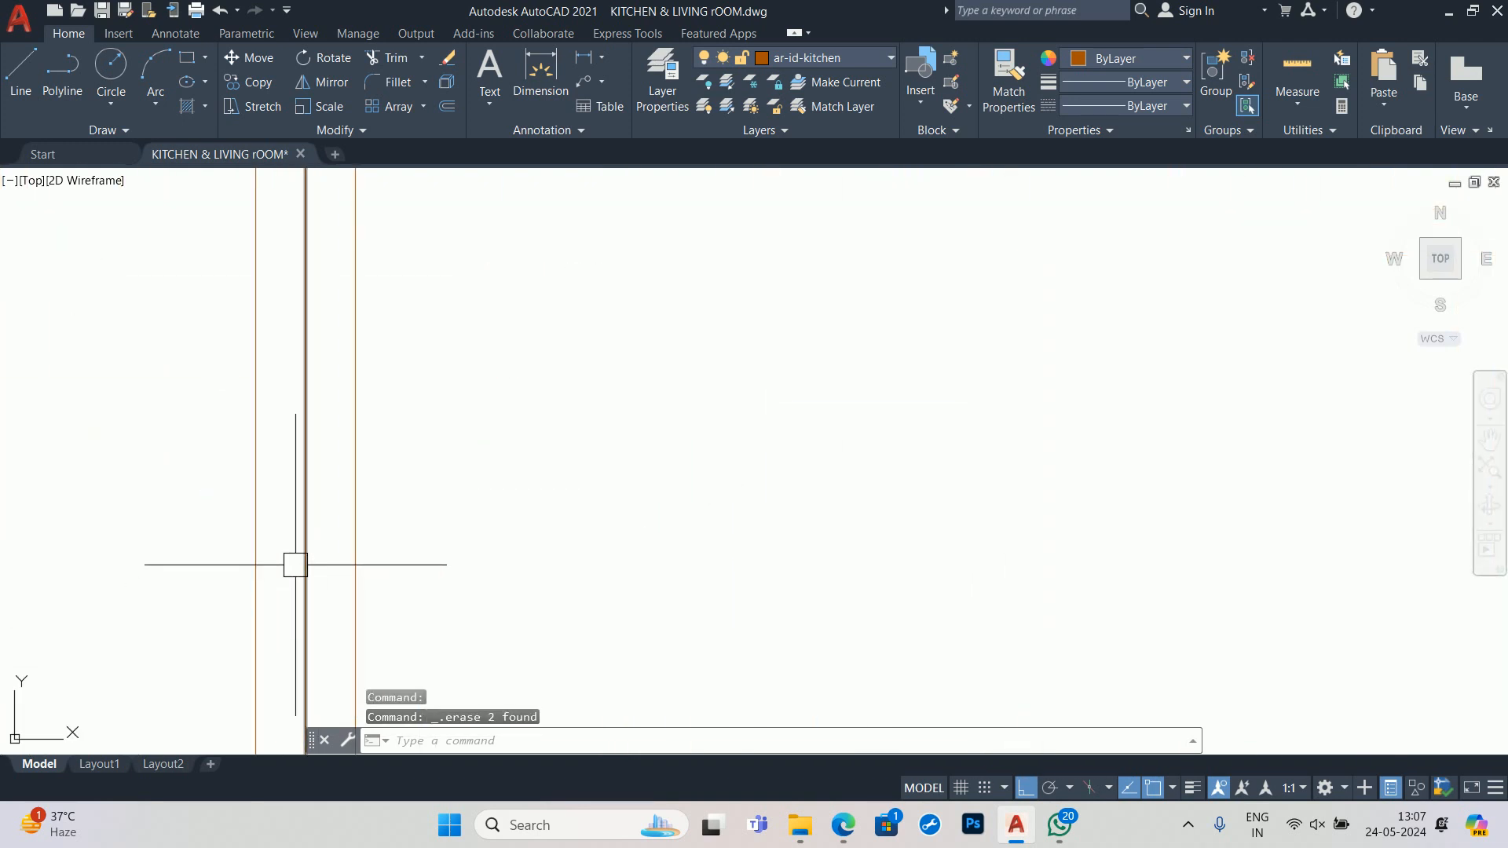
{"action": "left_click", "coordinate": [307, 551]}
{"action": "scroll", "coordinate": [309, 552], "scroll_direction": "down", "scroll_amount": 3}
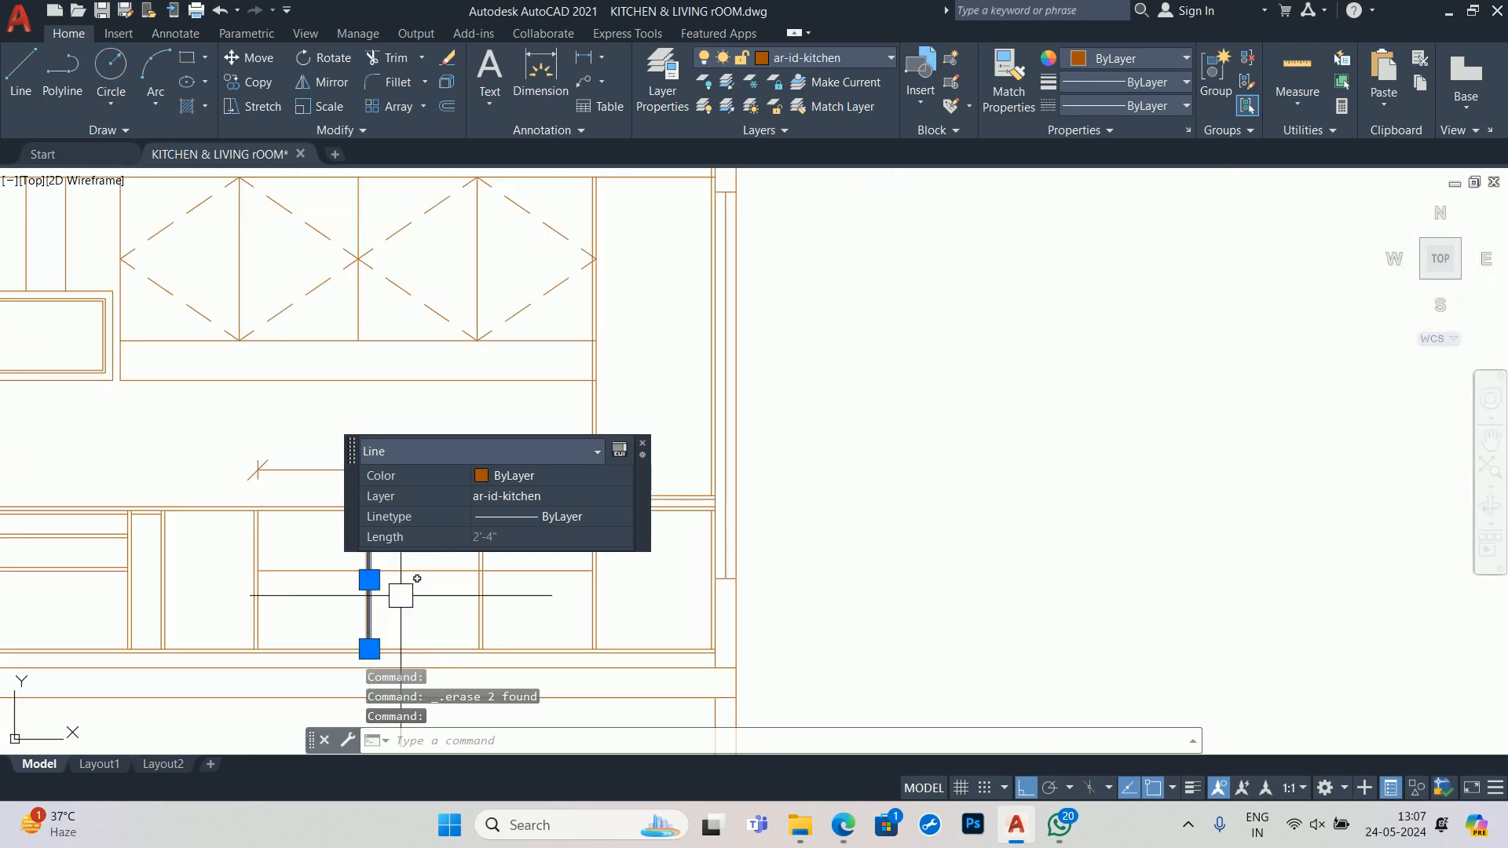
{"action": "key", "text": "Delete"}
- Measure the new base cabinet compartments between the partitions with Quick measure
{"action": "scroll", "coordinate": [353, 613], "scroll_direction": "up", "scroll_amount": 3}
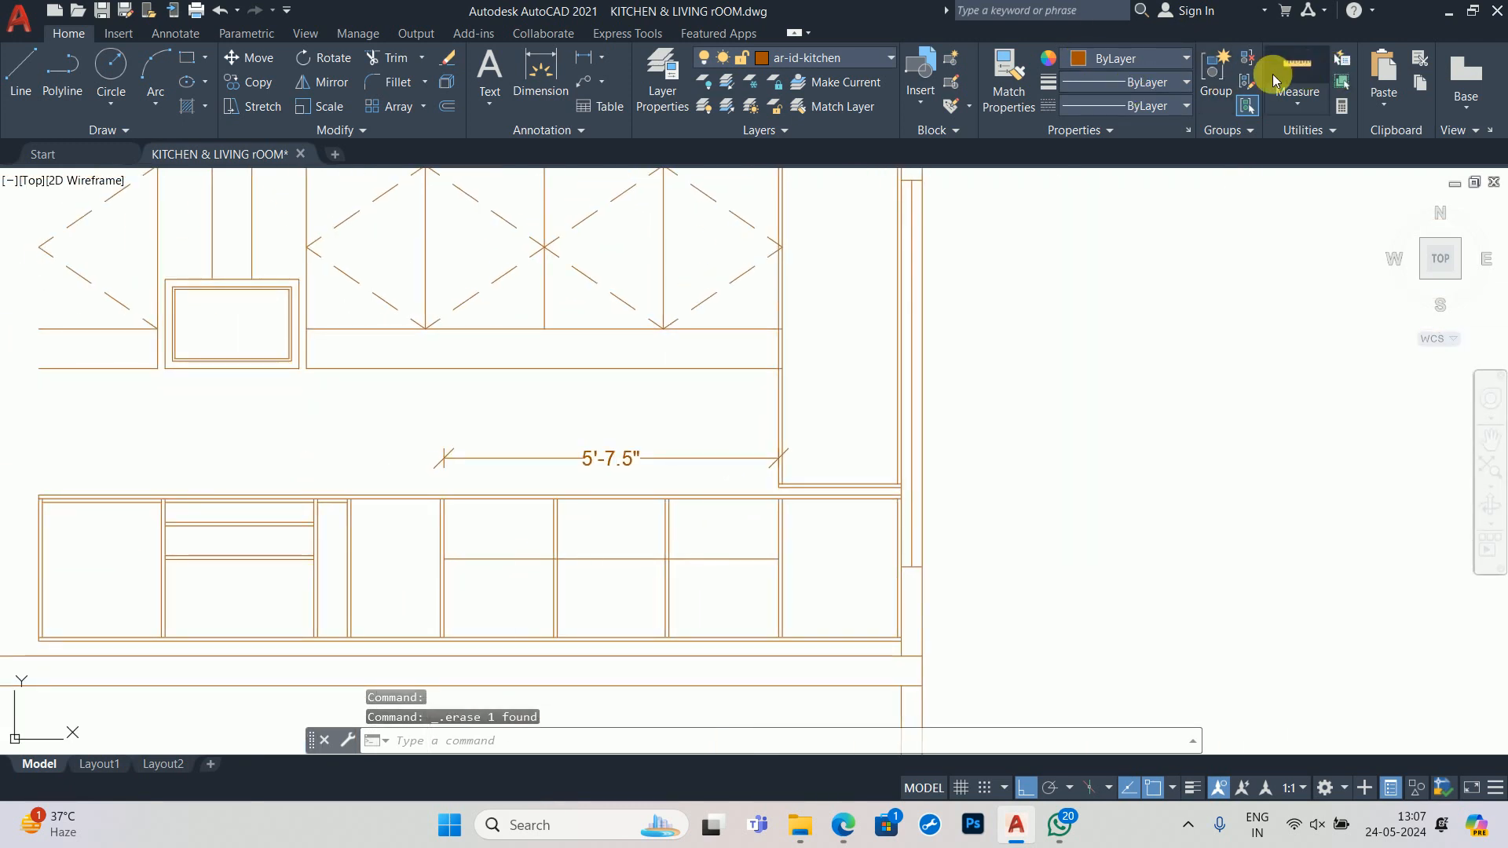
{"action": "scroll", "coordinate": [472, 518], "scroll_direction": "up", "scroll_amount": 4}
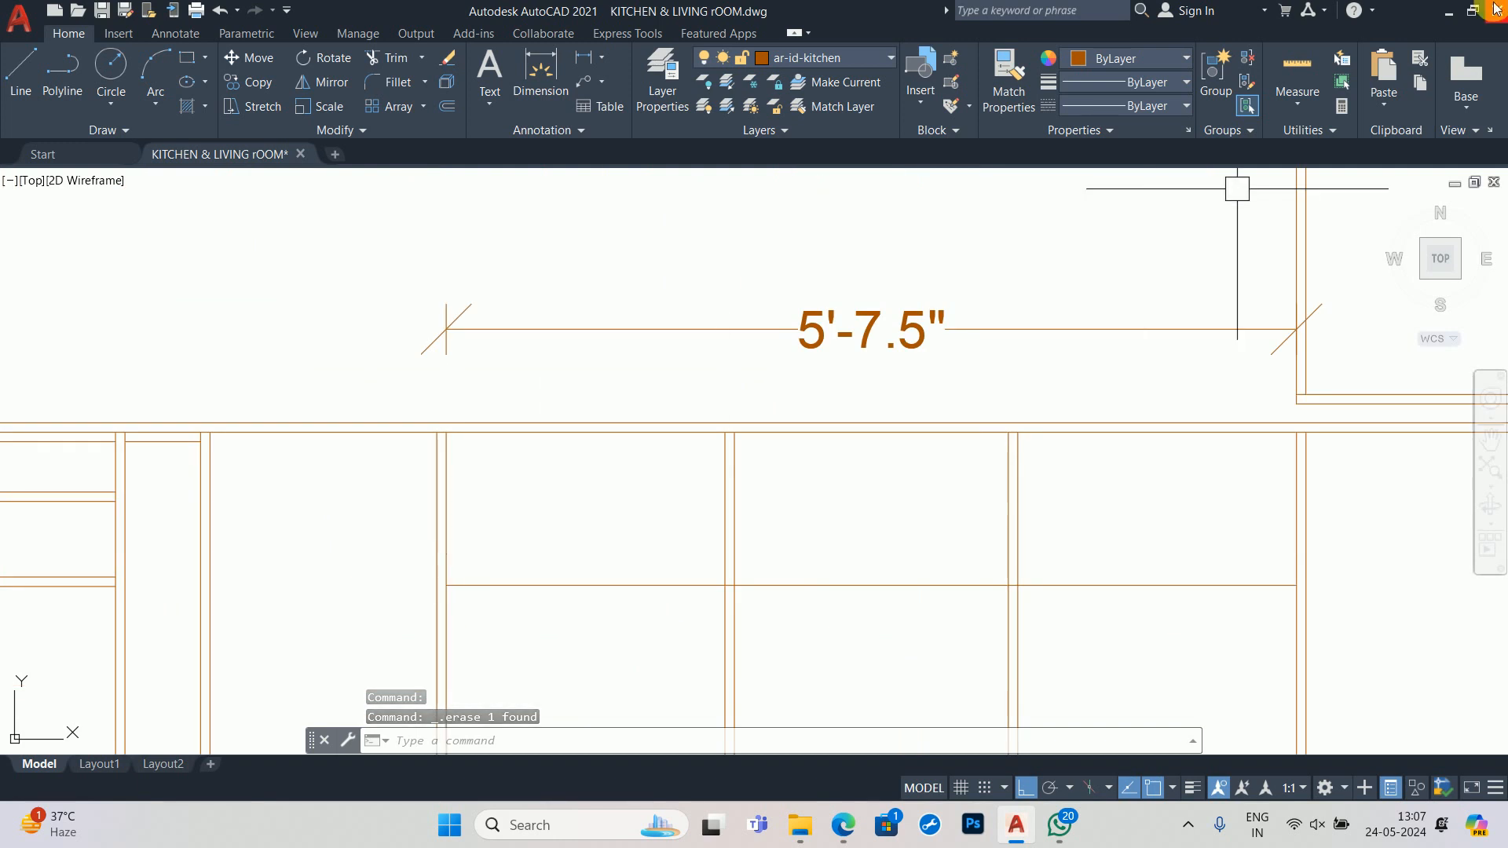
{"action": "left_click", "coordinate": [1297, 74]}
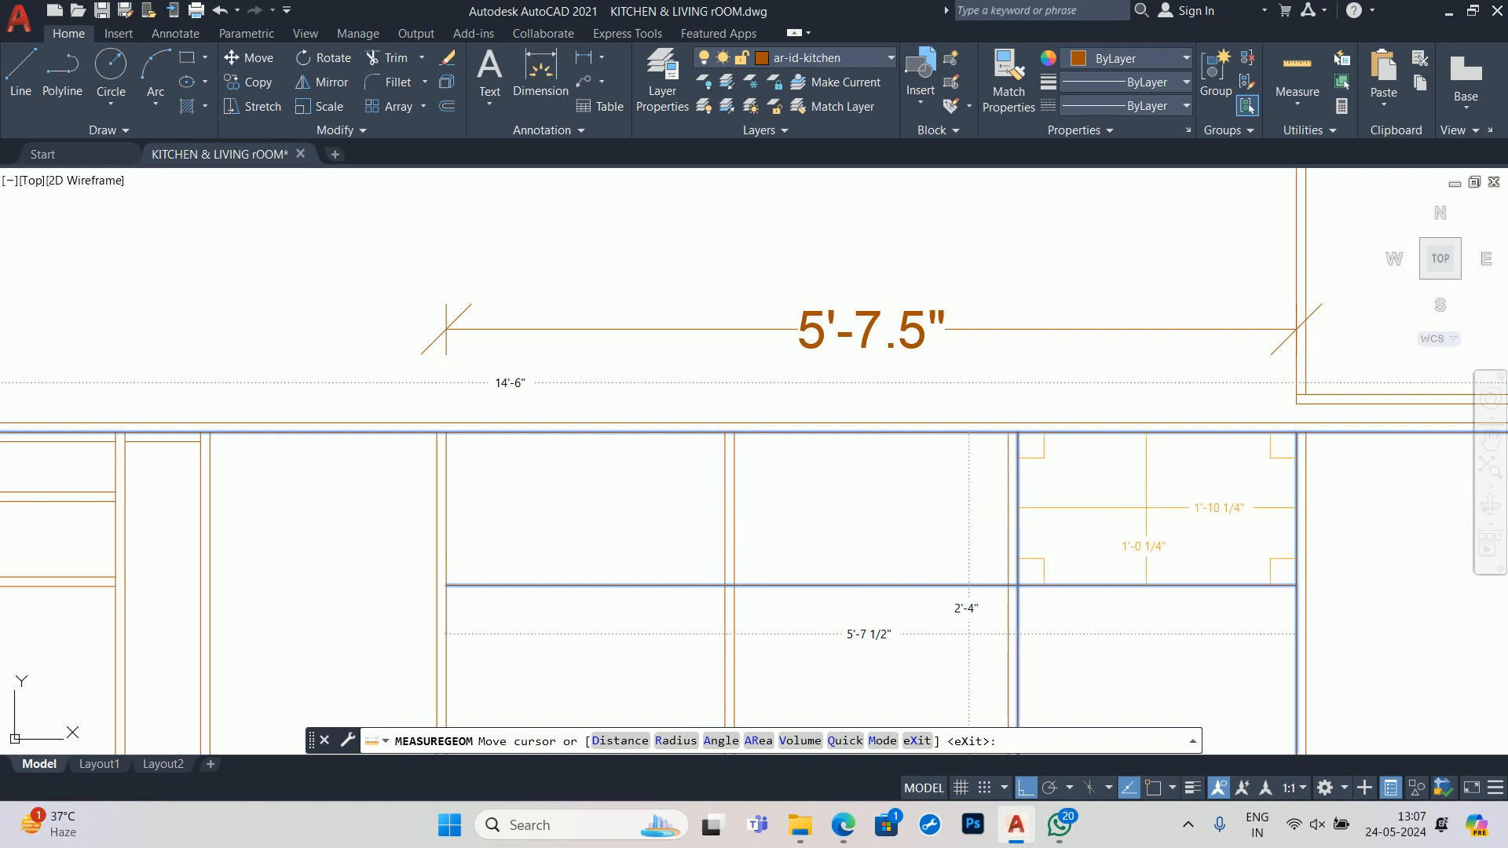
- Move the second partition's two lines 0.25 inch to the right and quick-measure the third compartment
{"action": "middle_click_drag", "start_coordinate": [1140, 511], "coordinate": [896, 418]}
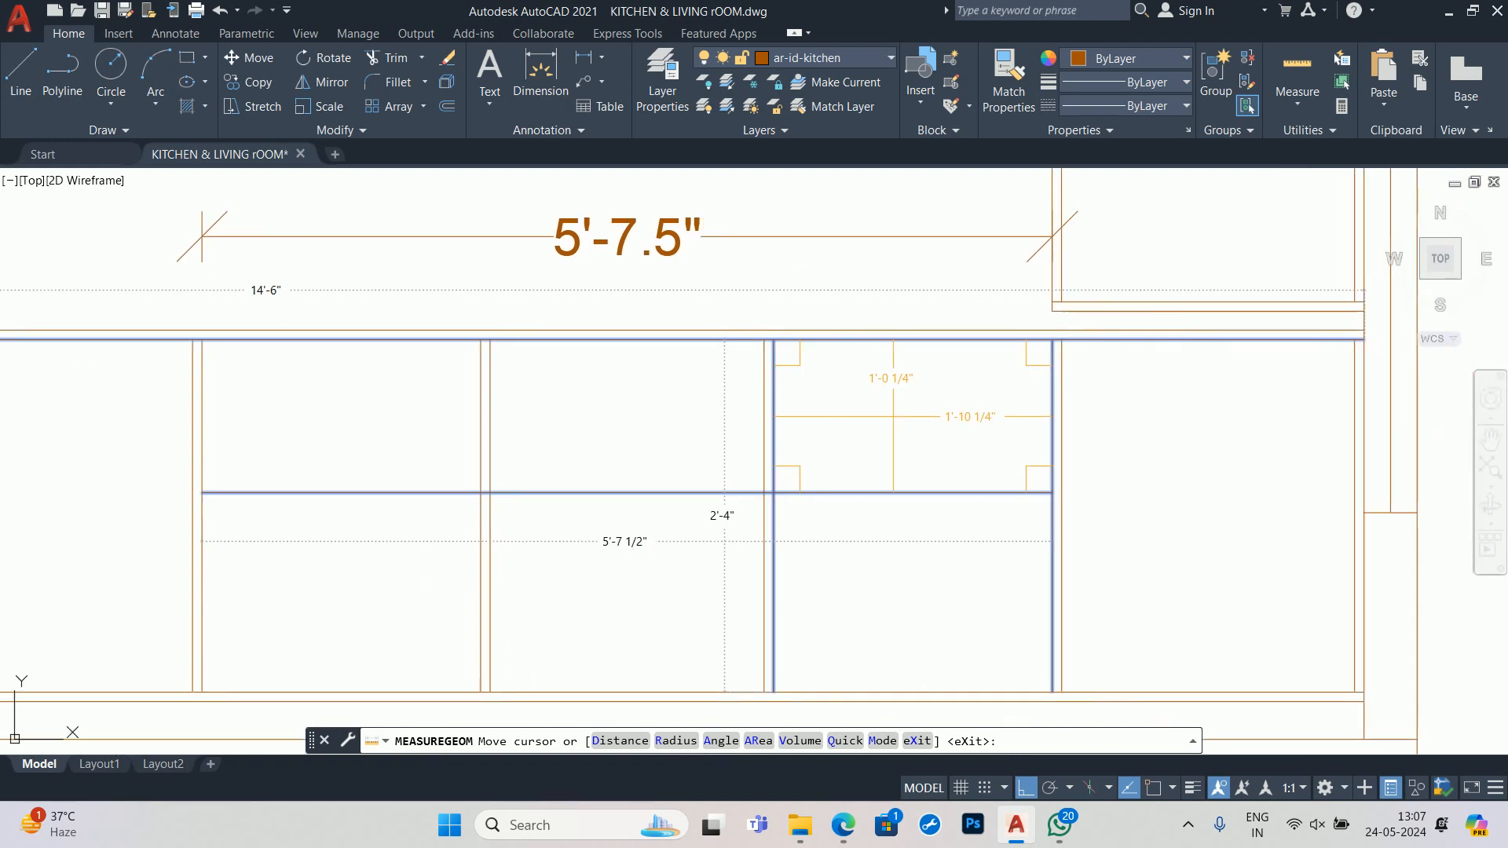
{"action": "key", "text": "Escape"}
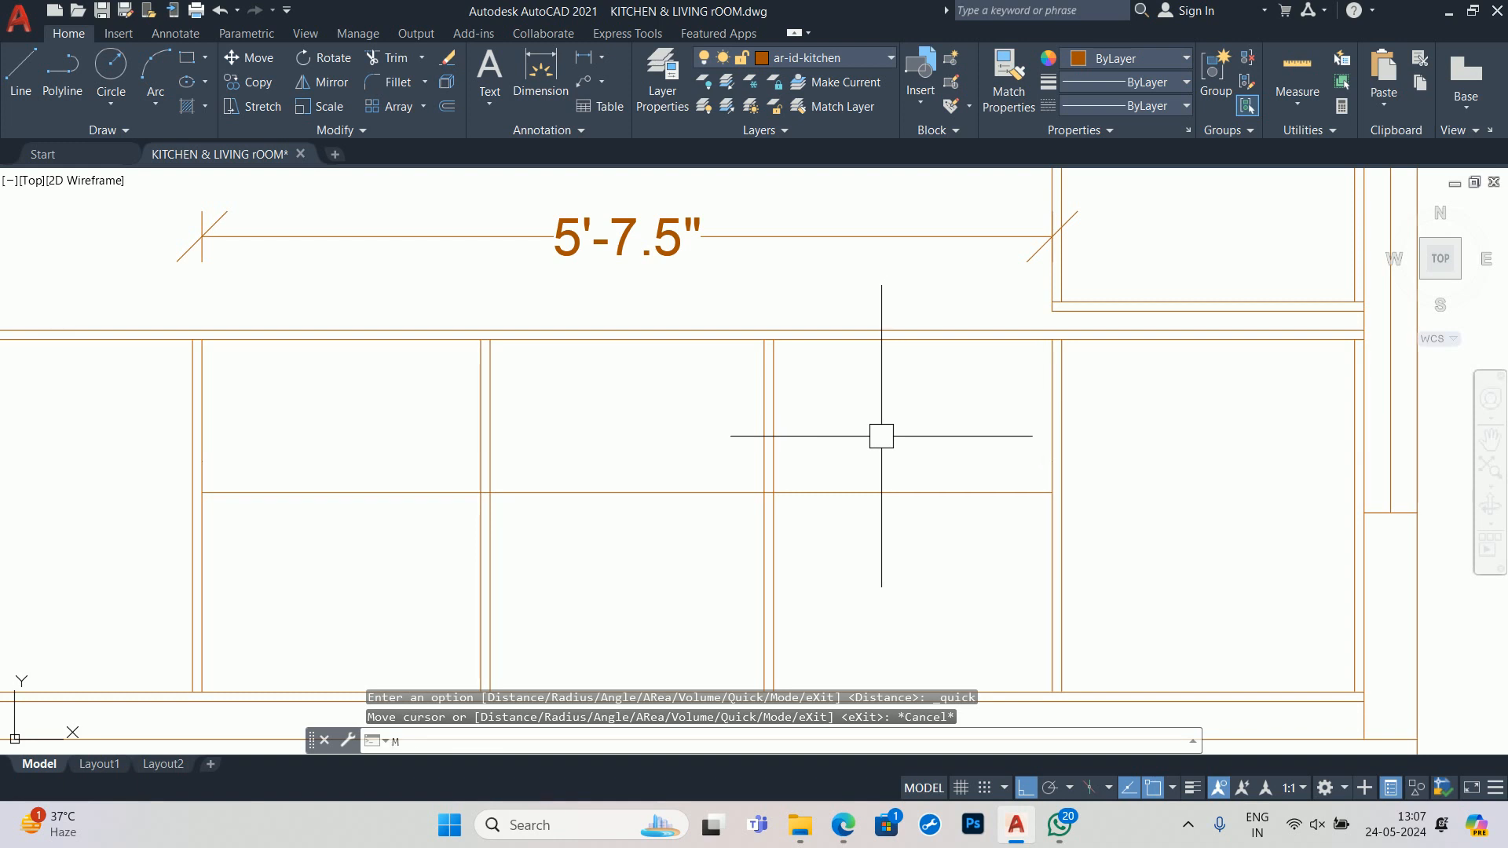
{"action": "key", "text": "Return"}
{"action": "left_click", "coordinate": [835, 438]}
{"action": "left_click", "coordinate": [727, 410]}
{"action": "key", "text": "Return"}
{"action": "left_click", "coordinate": [802, 422]}
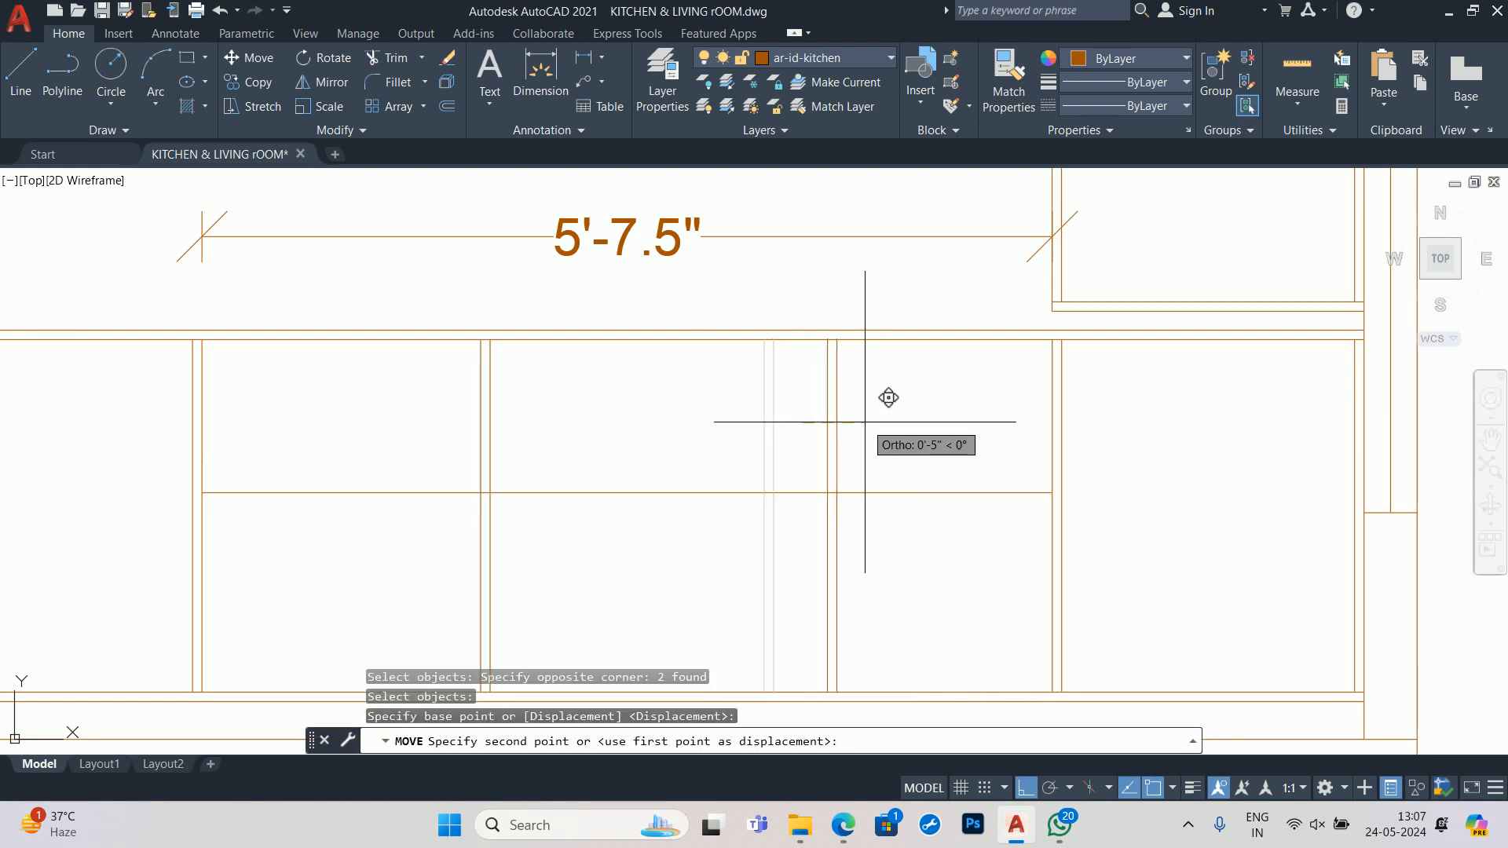
{"action": "type", "text": ".25"}
{"action": "key", "text": "Return"}
{"action": "key", "text": "Escape"}
{"action": "key", "text": "Escape"}
{"action": "key", "text": "Escape"}
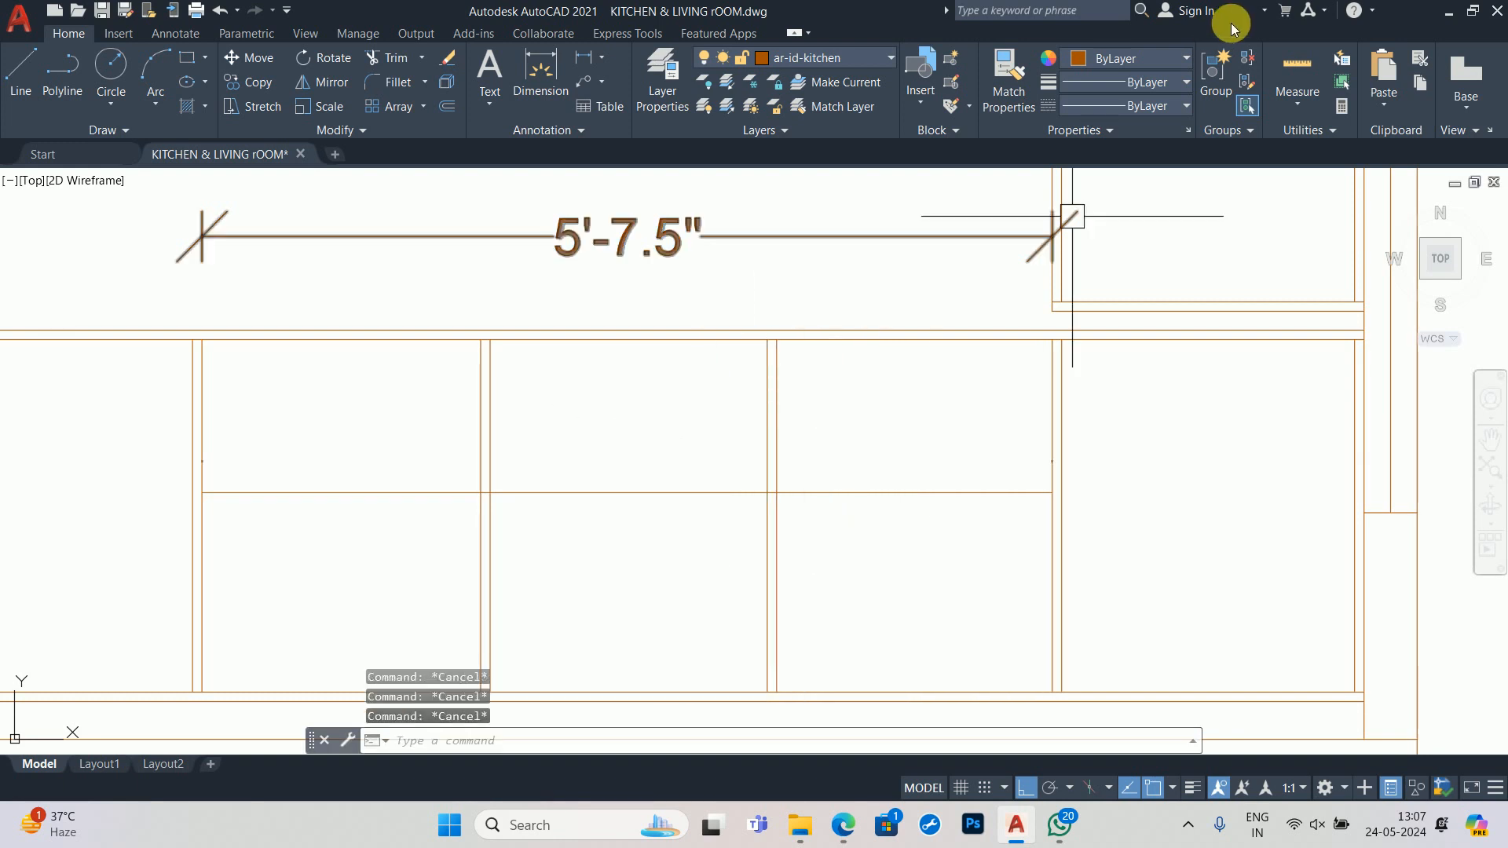
{"action": "left_click", "coordinate": [1297, 62]}
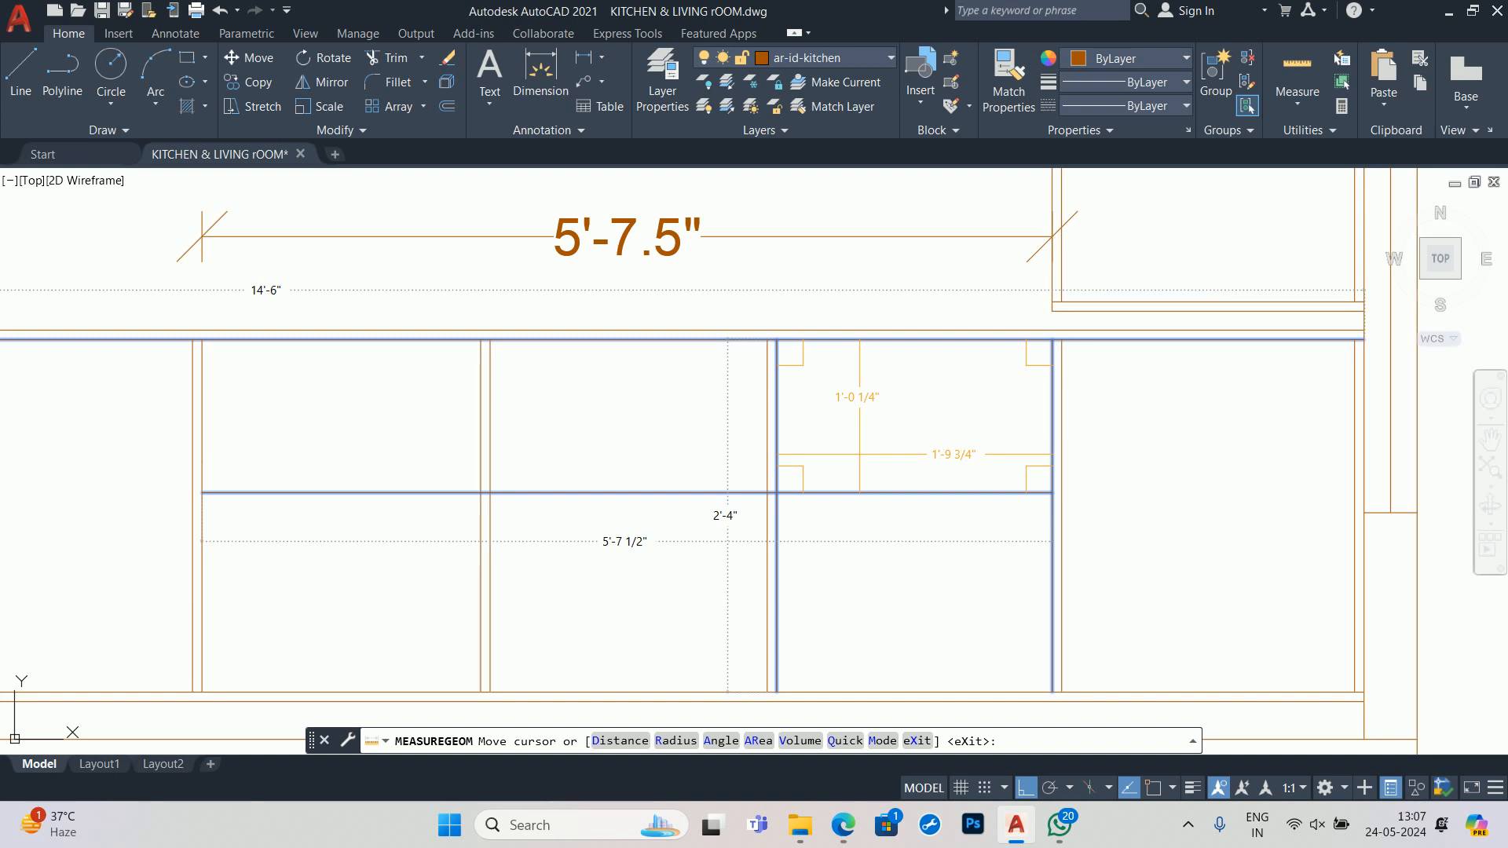
{"action": "key", "text": "Escape"}
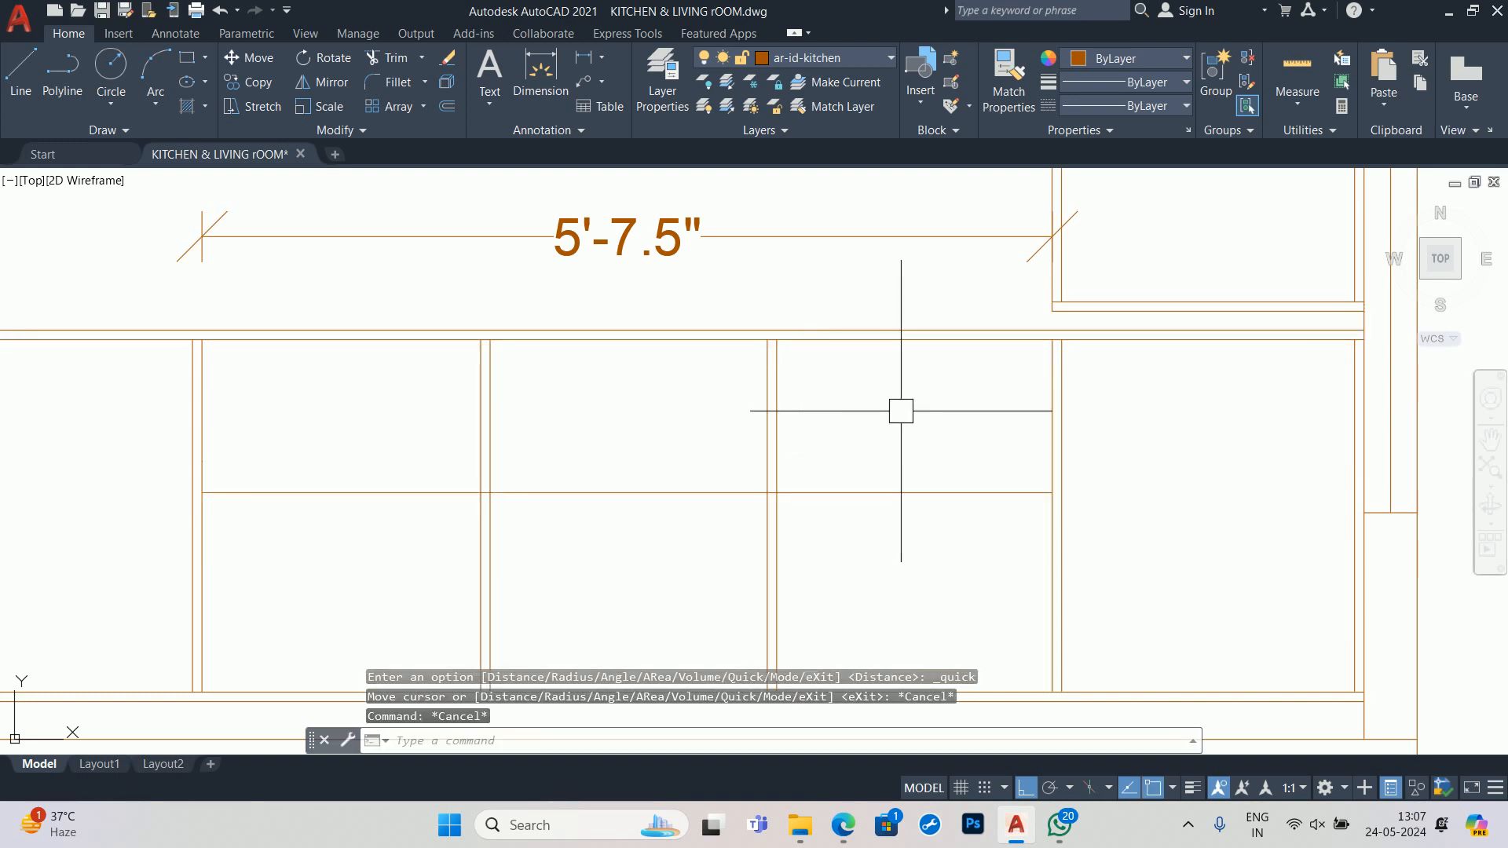
- Shift the second partition's line pair left by half its thickness, using the midpoint between its two lines as base point
{"action": "type", "text": "M"}
{"action": "key", "text": "Return"}
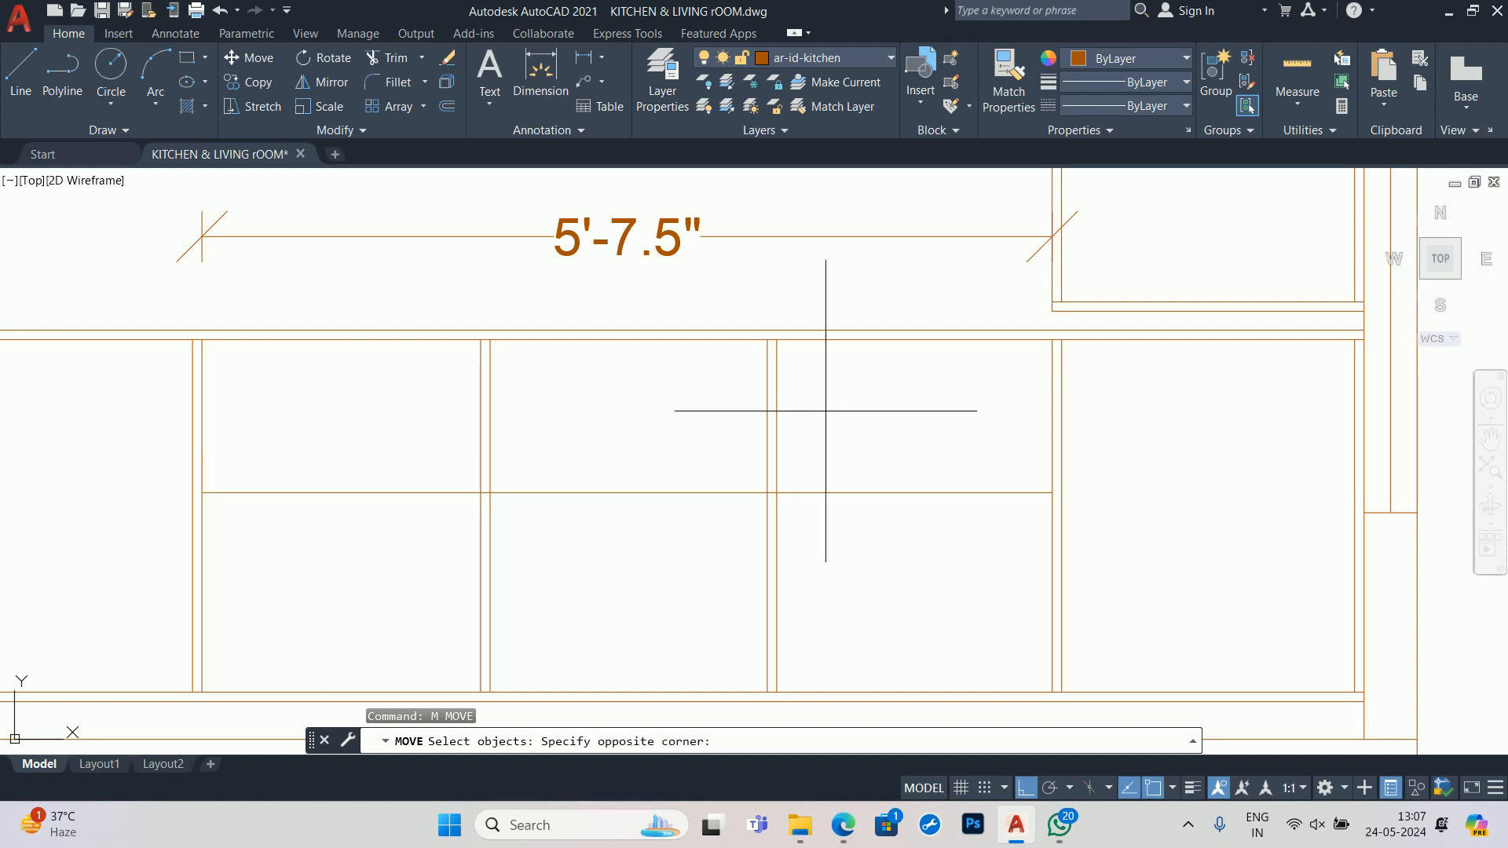
{"action": "left_click", "coordinate": [710, 370]}
{"action": "scroll", "coordinate": [801, 324], "scroll_direction": "up", "scroll_amount": 4}
{"action": "key", "text": "Return"}
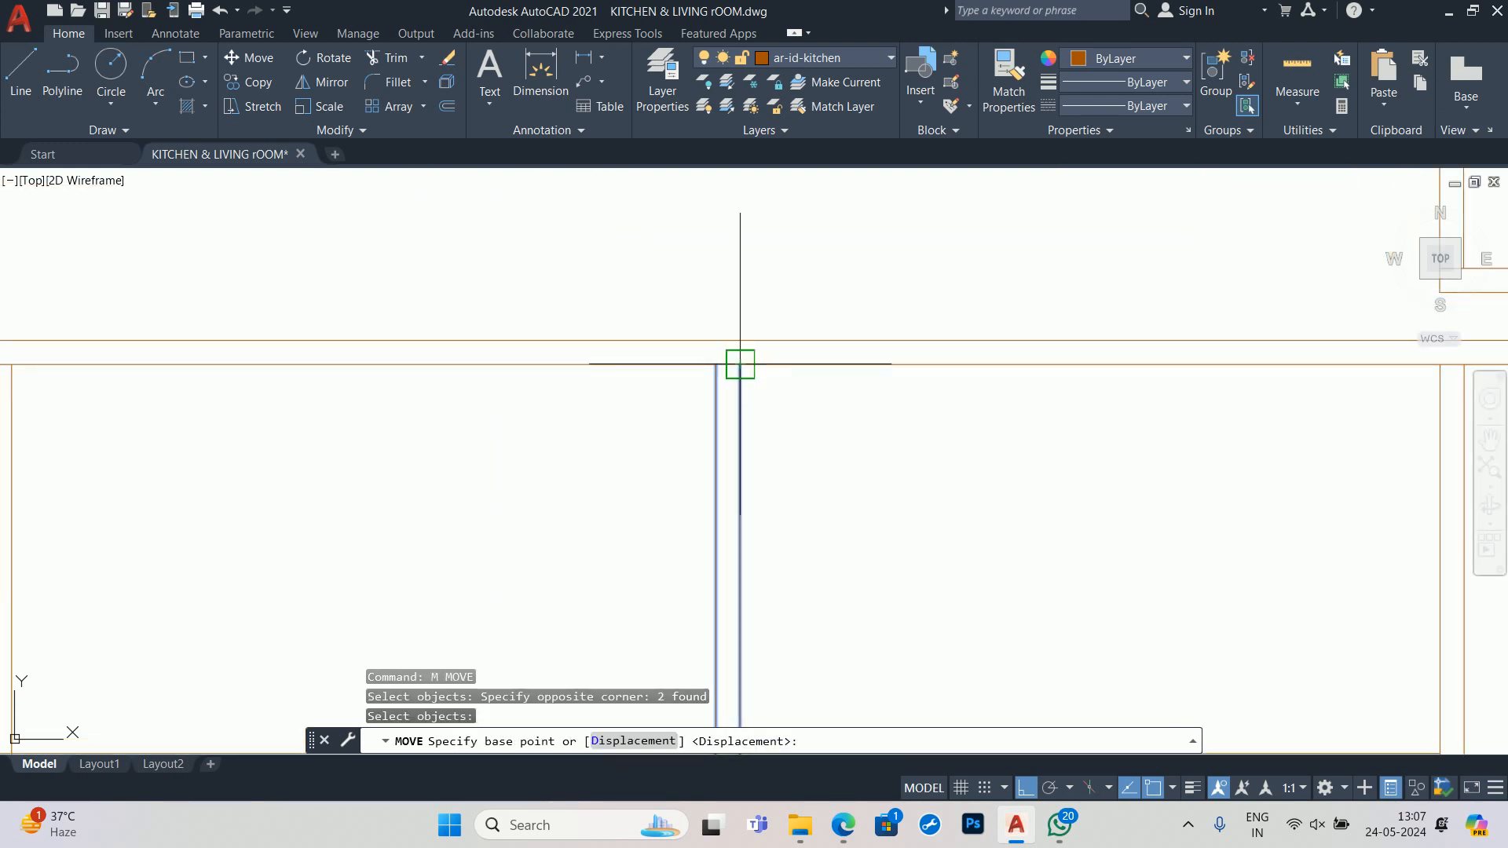
{"action": "left_click", "coordinate": [715, 364]}
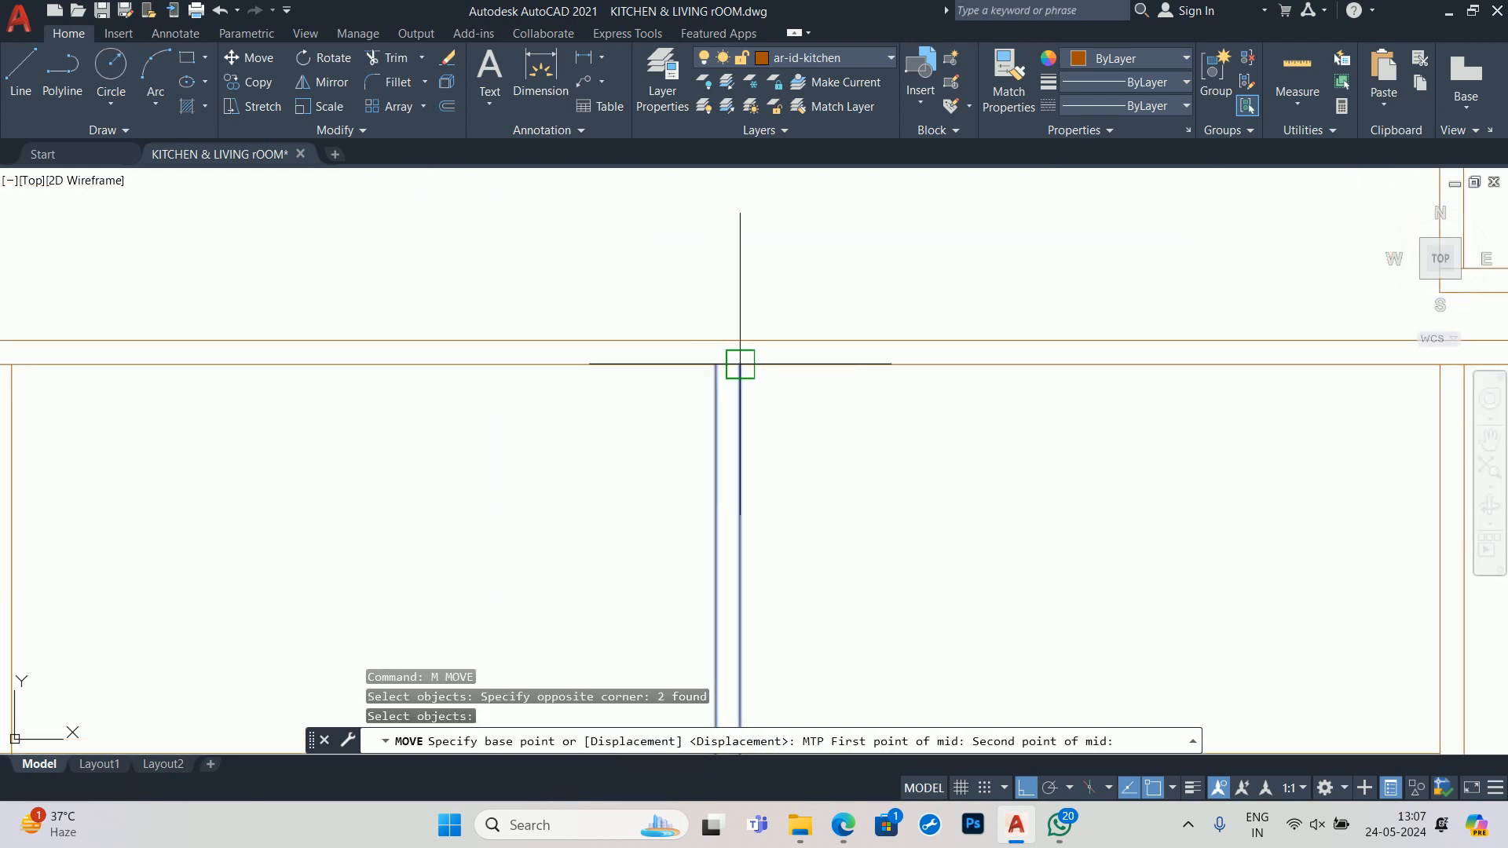
{"action": "left_click", "coordinate": [739, 364]}
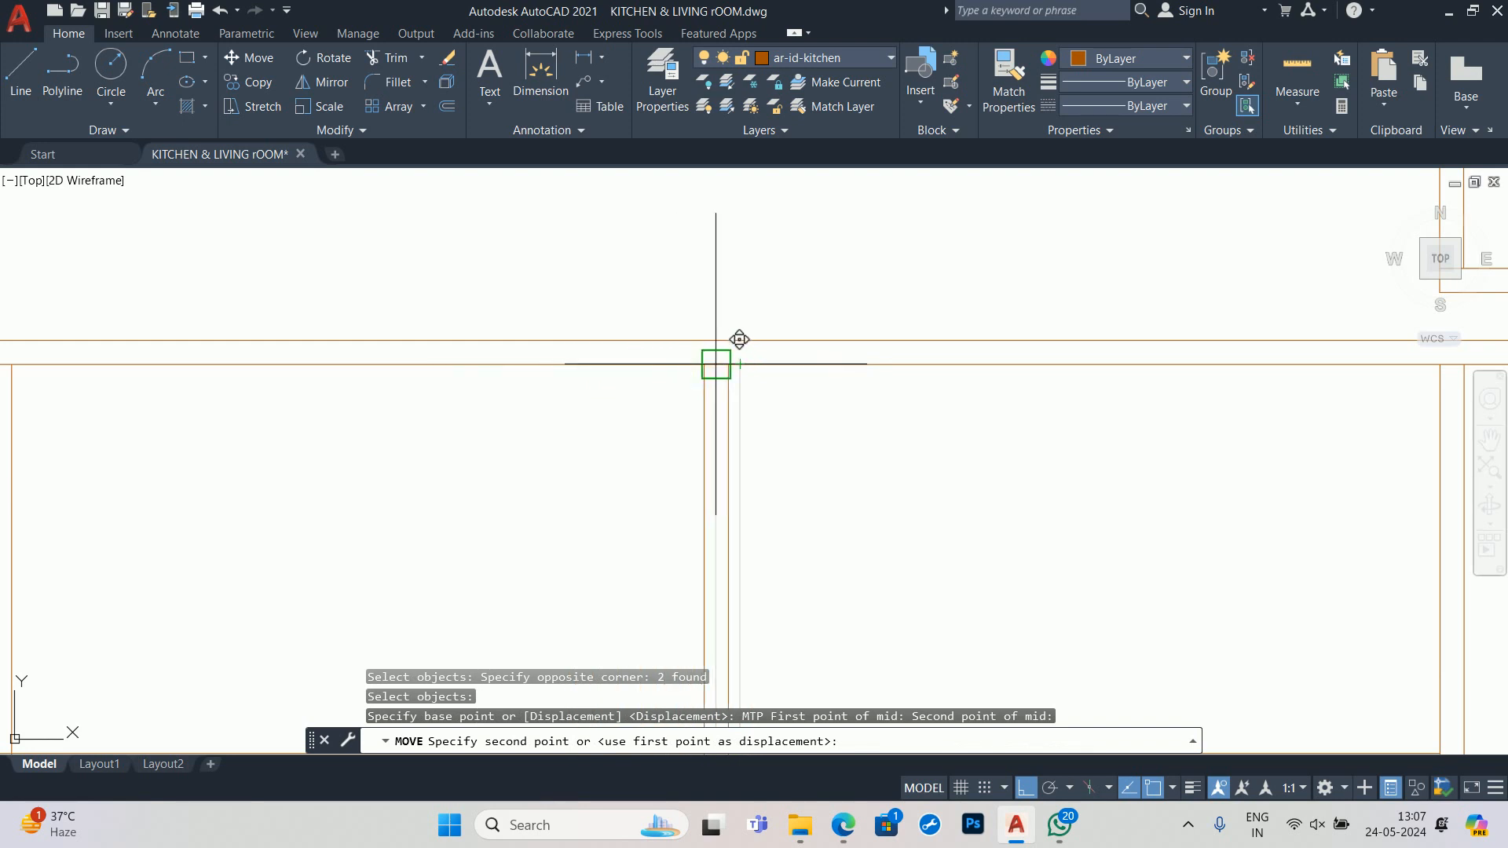
{"action": "key", "text": "Escape"}
{"action": "key", "text": "Escape"}
{"action": "scroll", "coordinate": [768, 397], "scroll_direction": "down", "scroll_amount": 5}
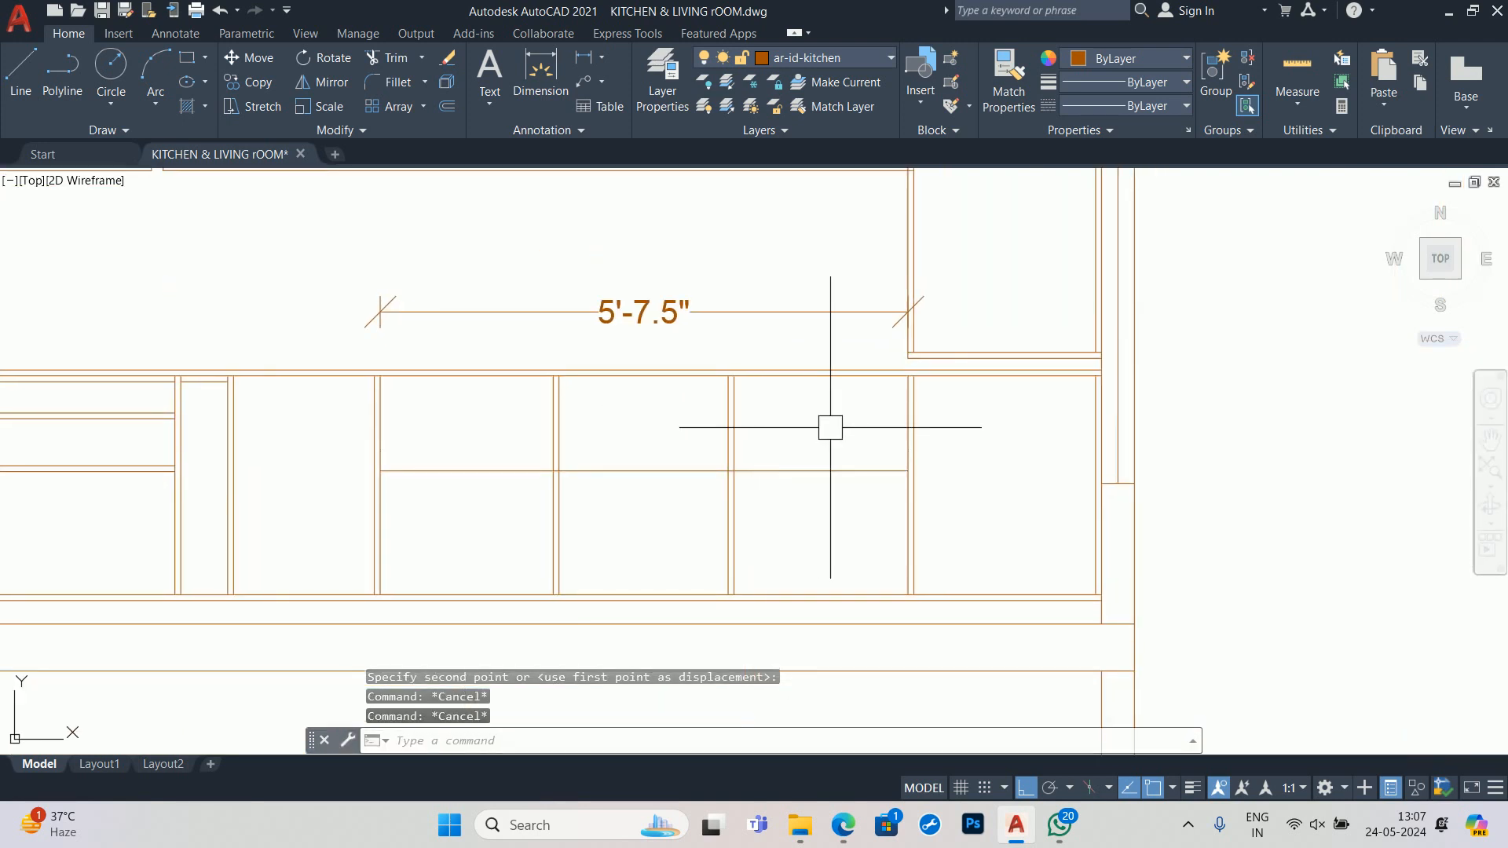
- Add a linear dimension for the clear width of the first compartment along the horizontal construction line
{"action": "type", "text": "DLI"}
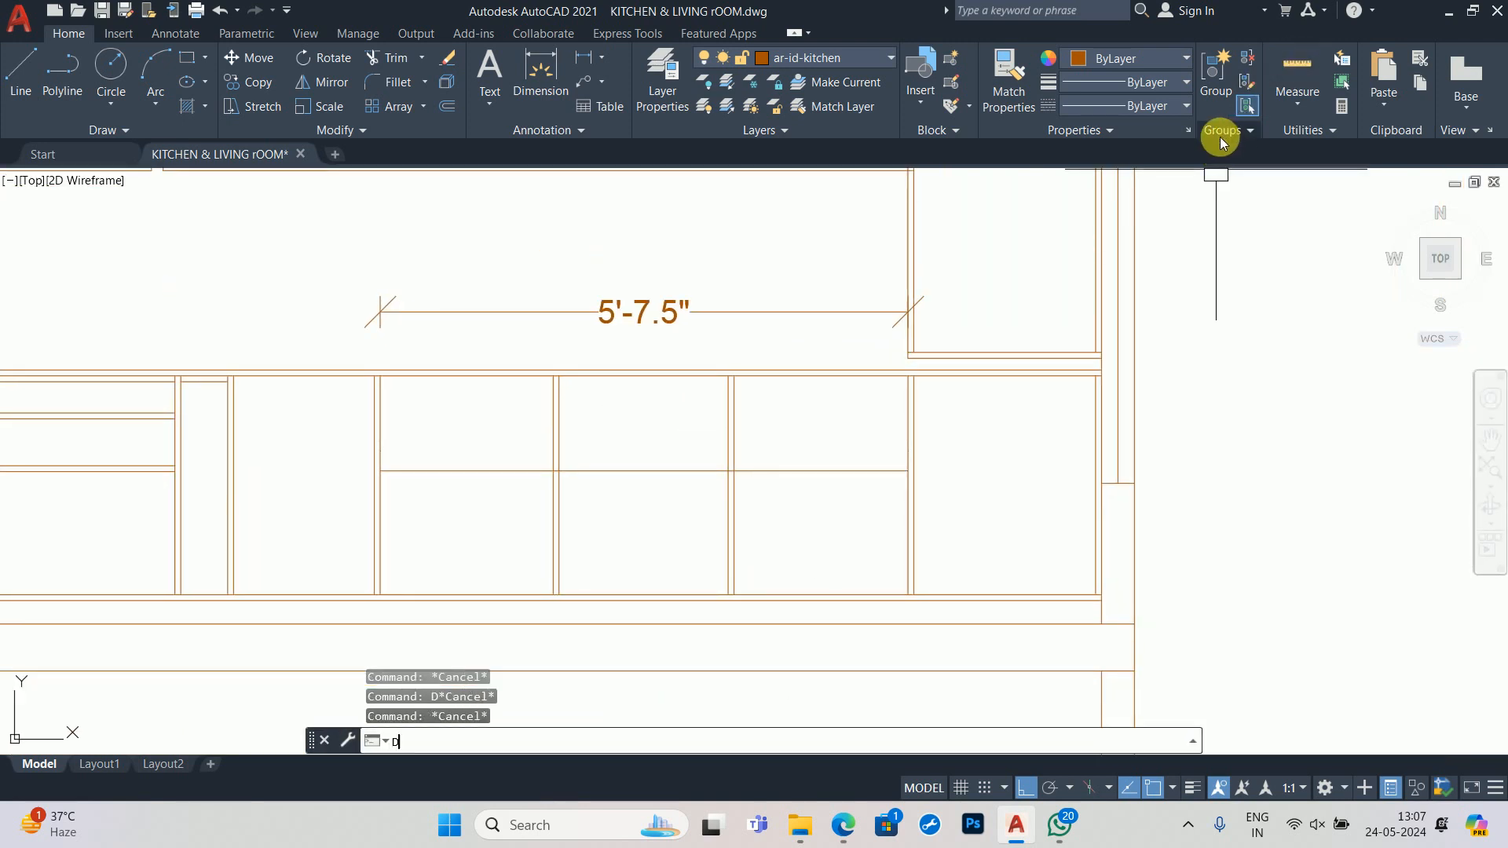
{"action": "key", "text": "Return"}
{"action": "left_click", "coordinate": [380, 471]}
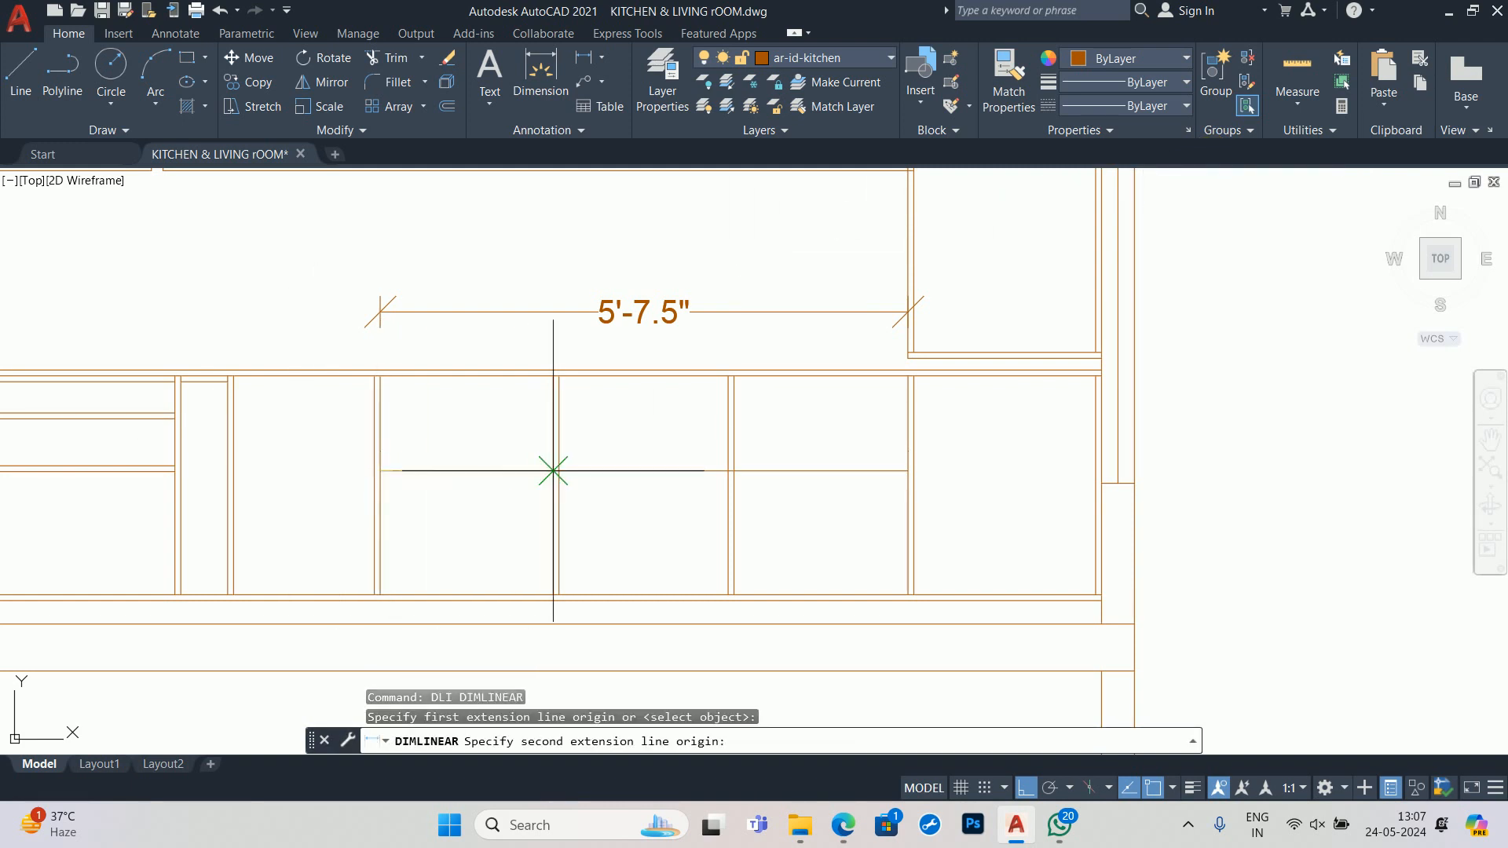
{"action": "left_click", "coordinate": [554, 471]}
{"action": "left_click", "coordinate": [481, 418]}
{"action": "key", "text": "Escape"}
{"action": "key", "text": "Escape"}
{"action": "scroll", "coordinate": [601, 458], "scroll_direction": "up", "scroll_amount": 2}
{"action": "scroll", "coordinate": [601, 459], "scroll_direction": "up", "scroll_amount": 2}
- Add a linear dimension for the clear width of the second compartment between the two partitions
{"action": "key", "text": "Return"}
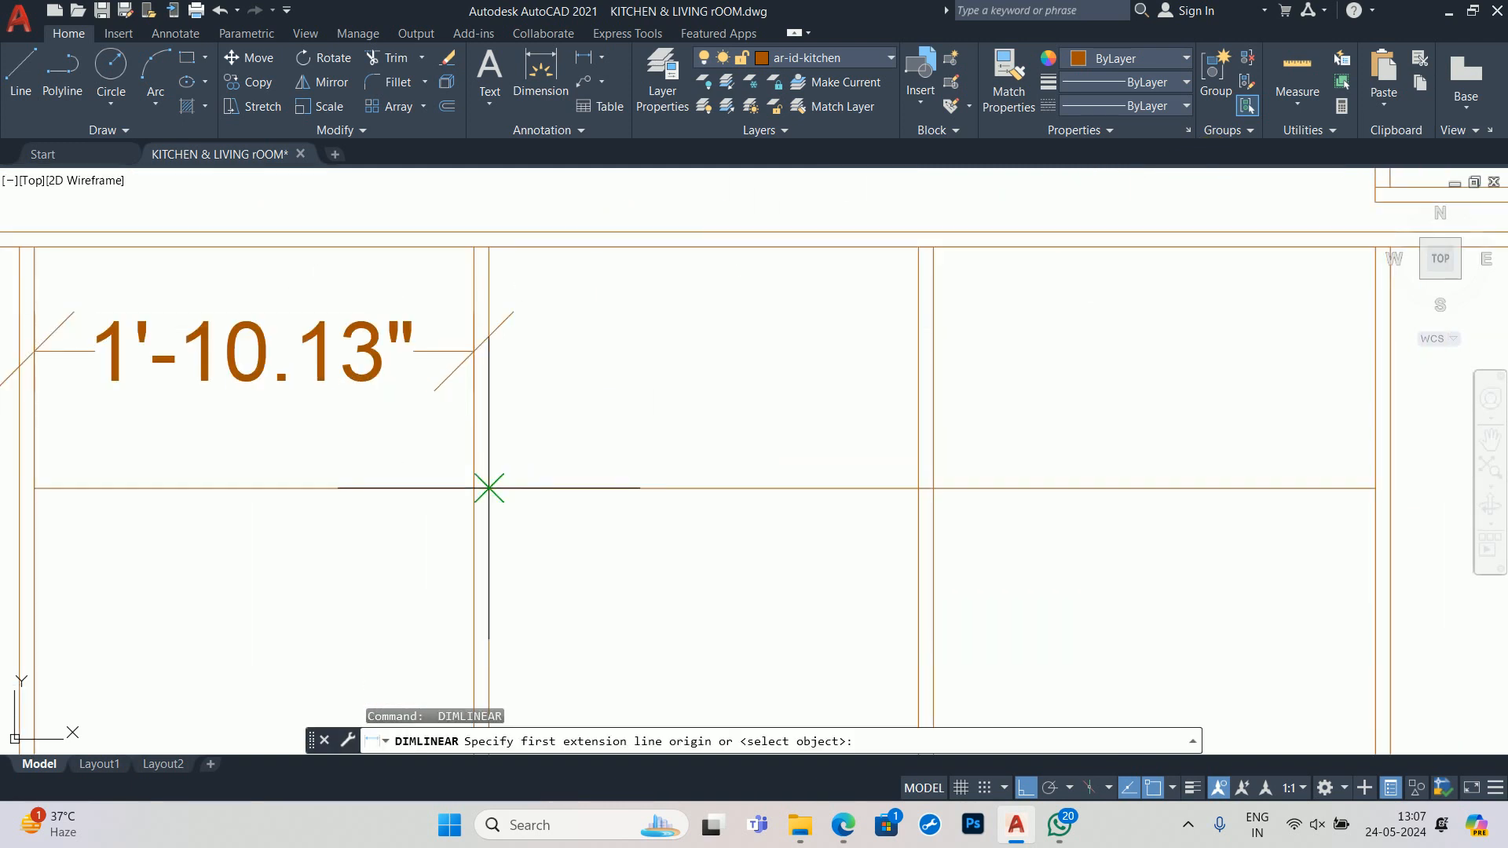
{"action": "left_click", "coordinate": [488, 489]}
{"action": "left_click", "coordinate": [918, 488]}
{"action": "left_click", "coordinate": [755, 376]}
{"action": "key", "text": "Escape"}
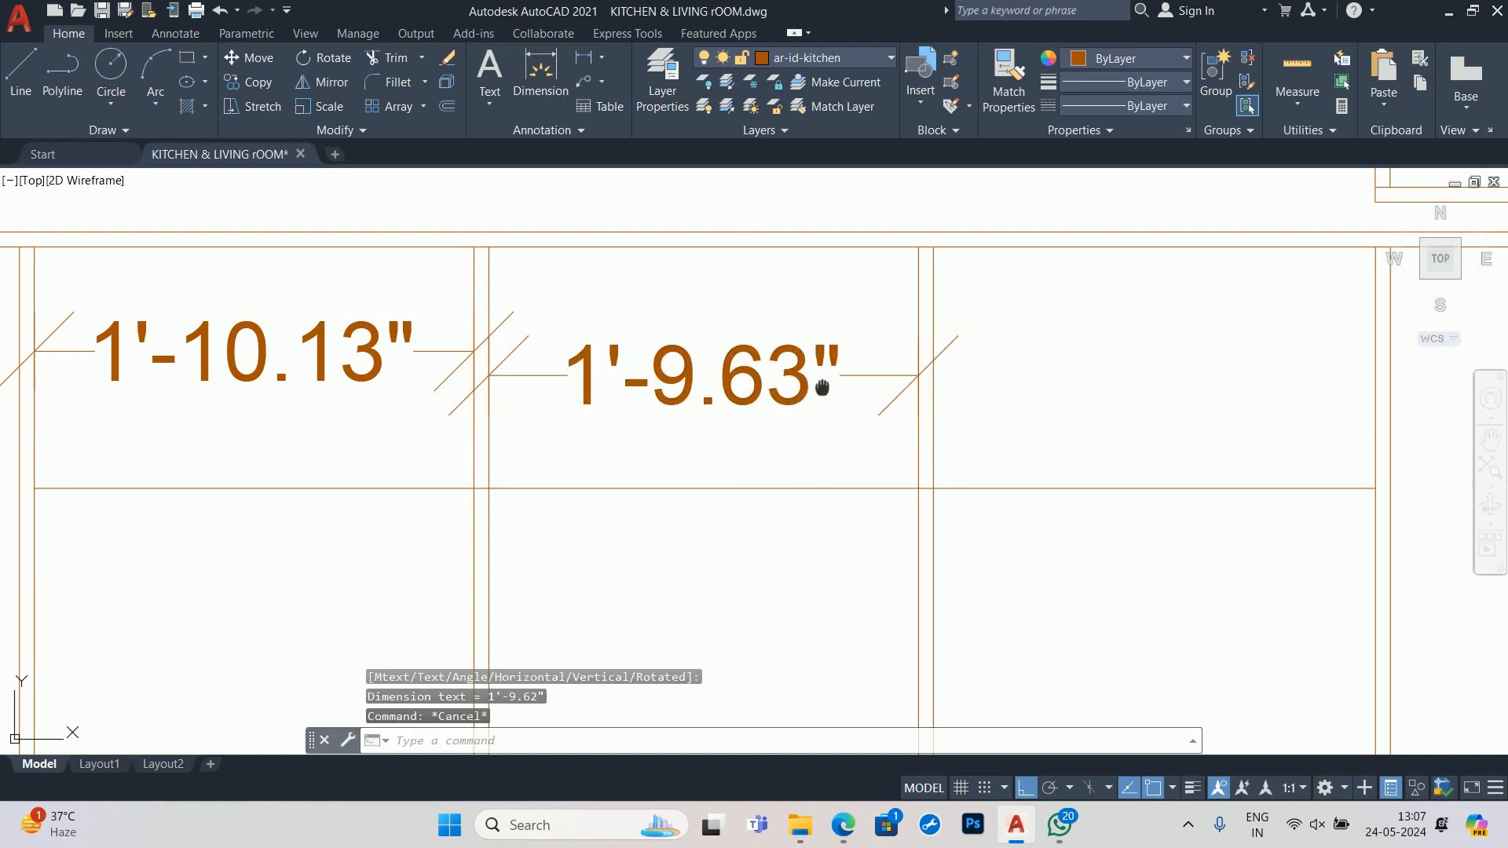
- Add a linear dimension for the clear width of the third compartment between the second partition and the right side panel
{"action": "middle_click_drag", "start_coordinate": [822, 387], "coordinate": [458, 353]}
{"action": "key", "text": "Return"}
{"action": "left_click", "coordinate": [578, 454]}
{"action": "key", "text": "Escape"}
{"action": "key", "text": "Return"}
{"action": "left_click", "coordinate": [568, 453]}
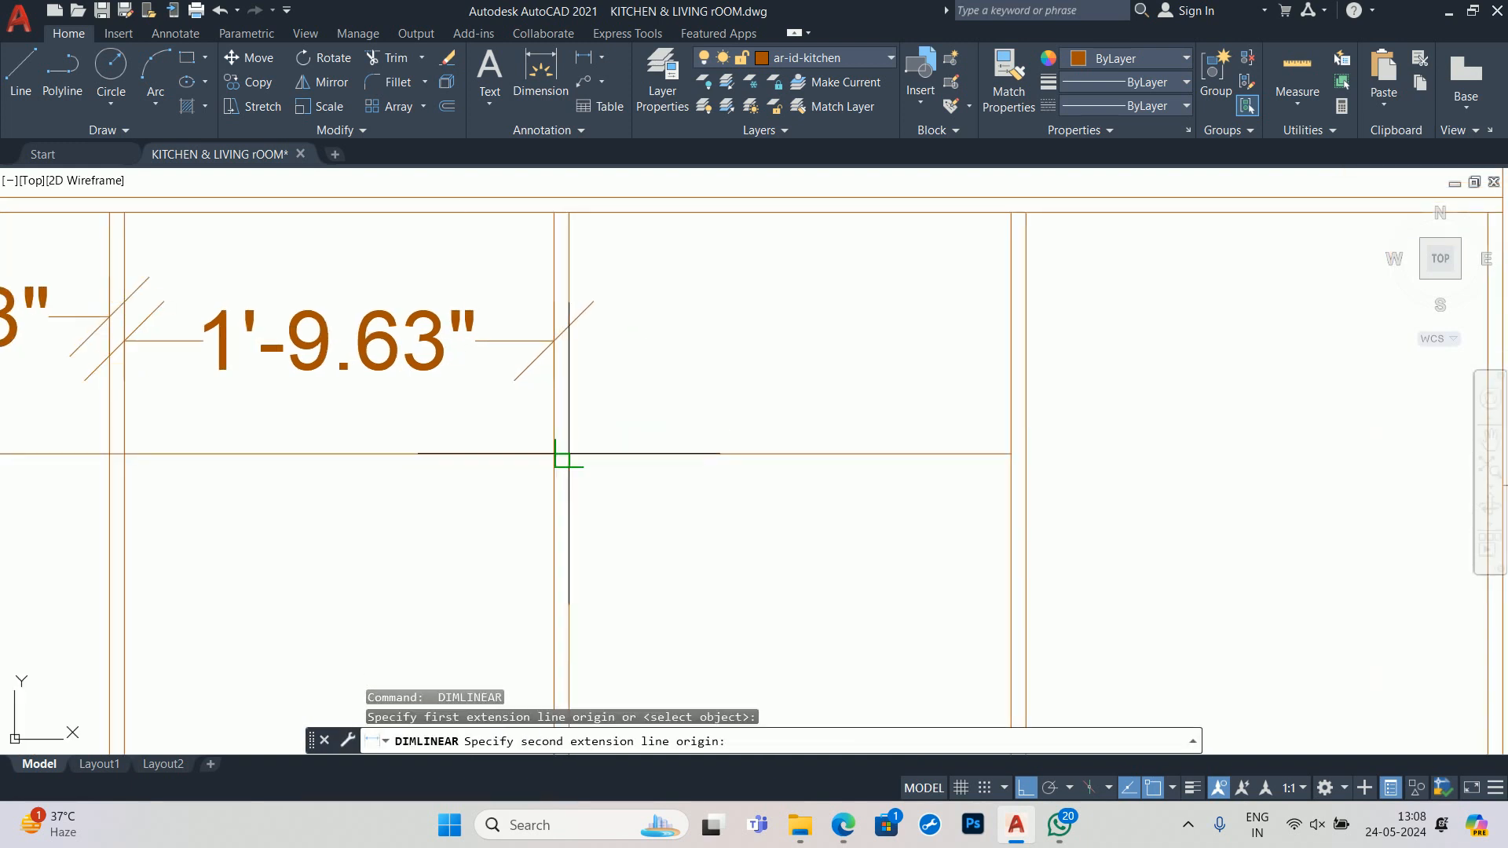
{"action": "left_click", "coordinate": [1000, 454]}
{"action": "key", "text": "Escape"}
{"action": "key", "text": "Return"}
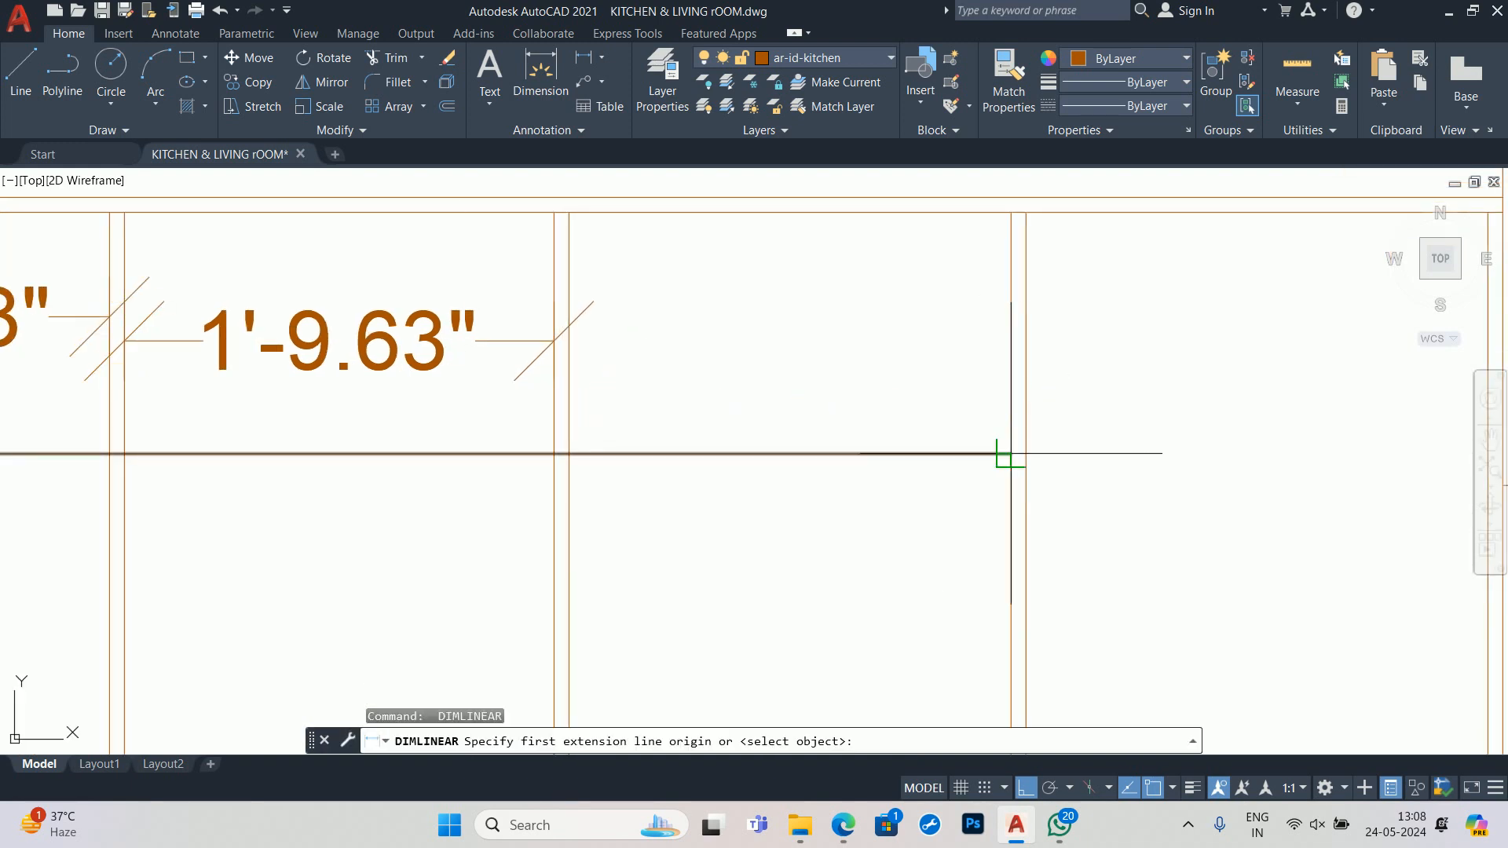
{"action": "left_click", "coordinate": [1005, 454]}
{"action": "left_click", "coordinate": [573, 460]}
{"action": "middle_click_drag", "start_coordinate": [684, 360], "coordinate": [959, 409]}
{"action": "left_click", "coordinate": [959, 409]}
{"action": "key", "text": "Escape"}
{"action": "key", "text": "Escape"}
- Delete the three compartment dimensions and both double-line partitions, keeping the horizontal construction line
{"action": "left_click", "coordinate": [916, 411]}
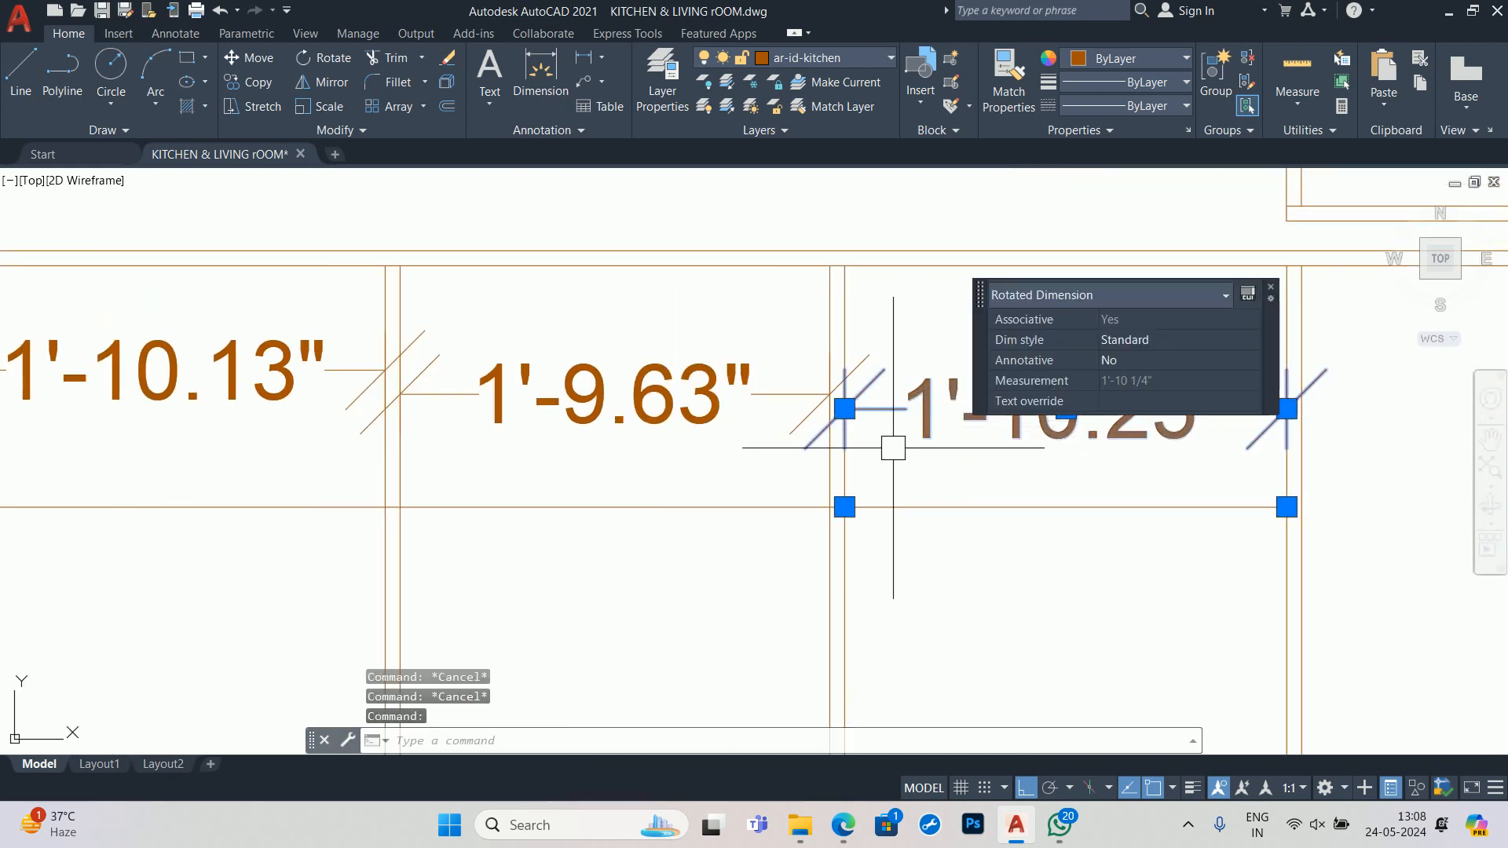
{"action": "left_click", "coordinate": [890, 456]}
{"action": "left_click", "coordinate": [49, 372]}
{"action": "key", "text": "Delete"}
{"action": "scroll", "coordinate": [638, 424], "scroll_direction": "down", "scroll_amount": 2}
{"action": "mouse_move", "coordinate": [638, 424]}
{"action": "middle_mouse_down"}
{"action": "mouse_move", "coordinate": [966, 441]}
{"action": "mouse_move", "coordinate": [959, 430]}
{"action": "middle_mouse_up"}
{"action": "key", "text": "Escape"}
{"action": "key", "text": "Escape"}
- Offset the inner line of each side panel 0.75 inch inward at both ends of the horizontal construction line
{"action": "type", "text": "o"}
{"action": "key", "text": "Return"}
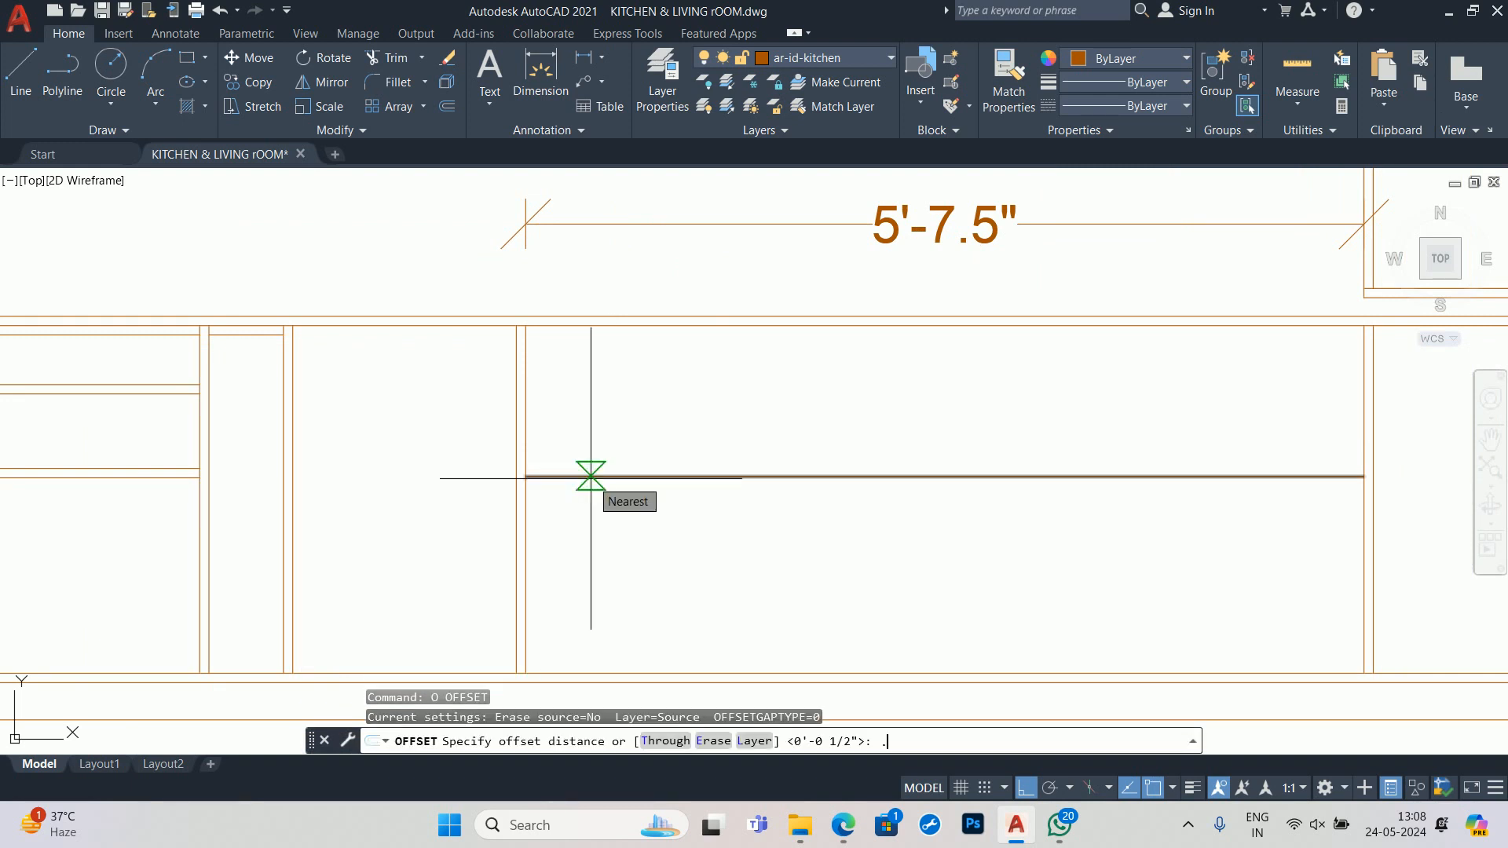
{"action": "type", "text": ".75"}
{"action": "key", "text": "Return"}
{"action": "left_click", "coordinate": [530, 450]}
{"action": "scroll", "coordinate": [588, 459], "scroll_direction": "down", "scroll_amount": 1}
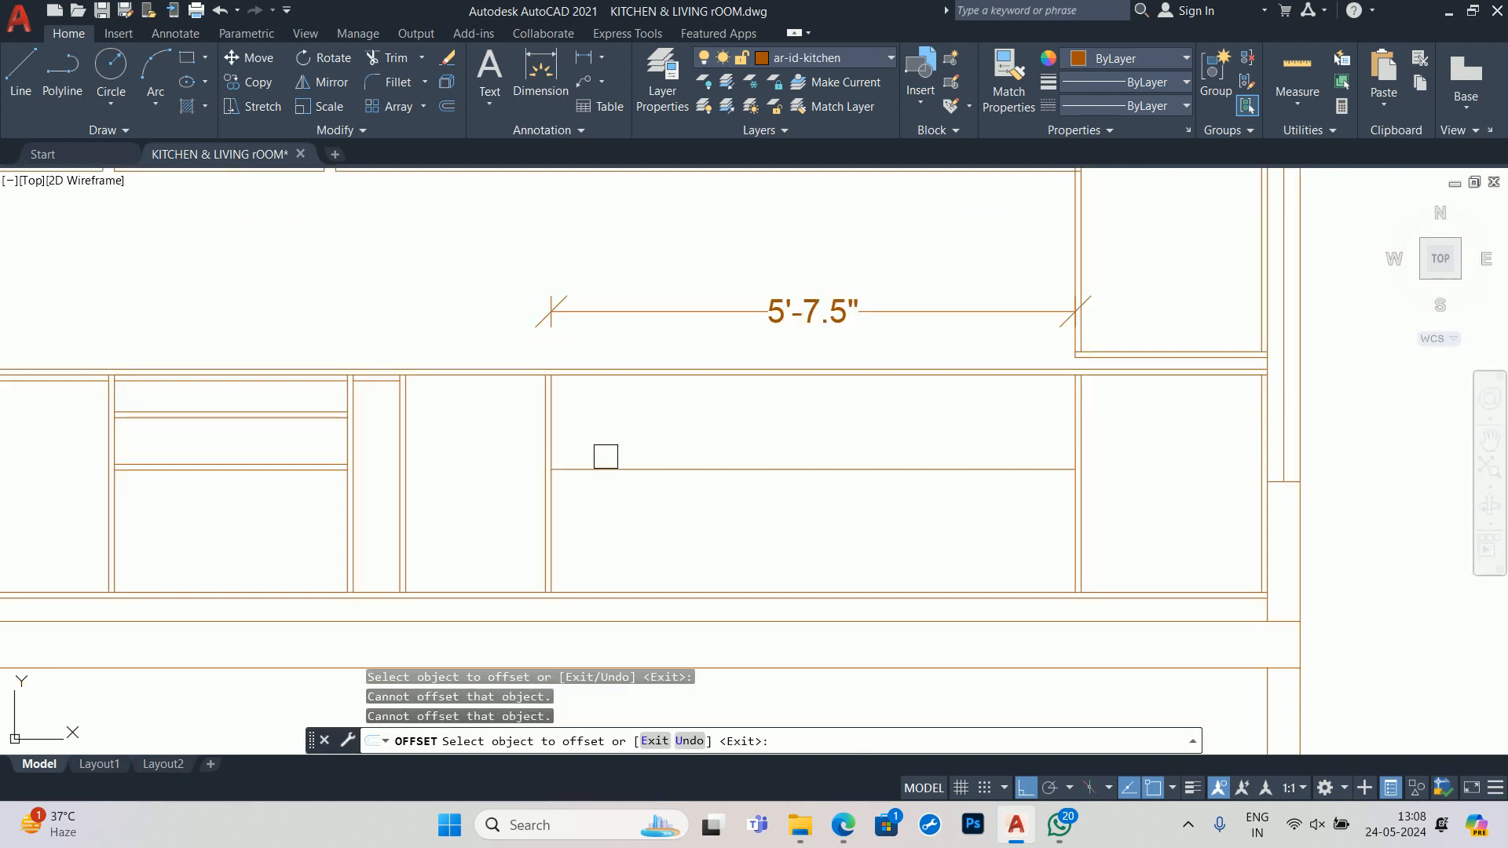
{"action": "scroll", "coordinate": [544, 535], "scroll_direction": "up", "scroll_amount": 2}
{"action": "left_click", "coordinate": [544, 534]}
{"action": "left_click", "coordinate": [691, 512]}
{"action": "scroll", "coordinate": [340, 488], "scroll_direction": "down", "scroll_amount": 1}
{"action": "scroll", "coordinate": [655, 504], "scroll_direction": "up", "scroll_amount": 2}
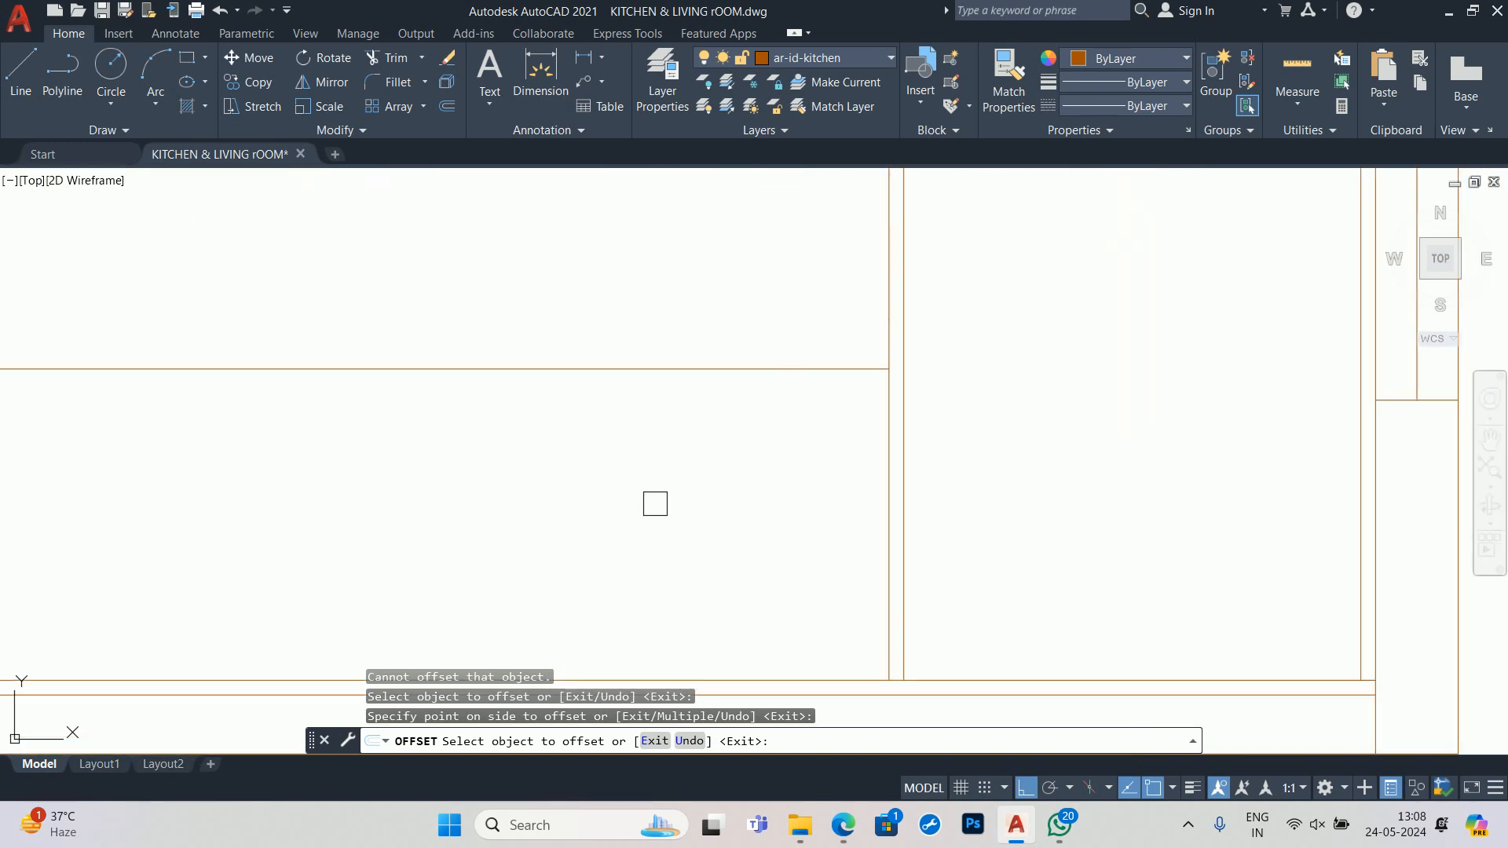
{"action": "left_click", "coordinate": [874, 480]}
{"action": "key", "text": "Escape"}
{"action": "key", "text": "Escape"}
{"action": "key", "text": "Escape"}
{"action": "scroll", "coordinate": [754, 437], "scroll_direction": "down", "scroll_amount": 2}
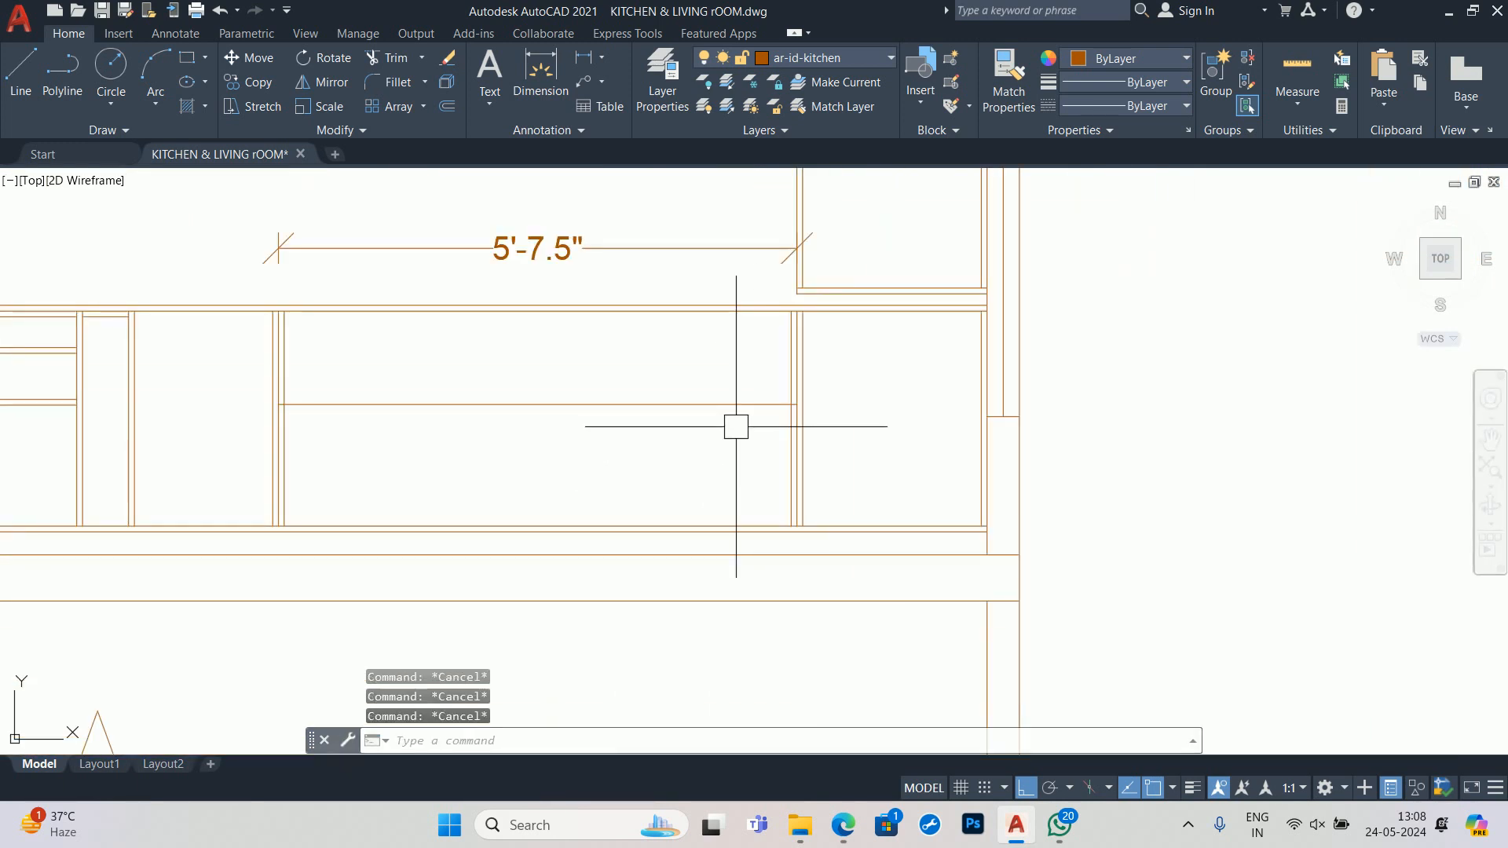
- Trim both ends of the horizontal construction line back to the new offset lines
{"action": "scroll", "coordinate": [430, 458], "scroll_direction": "up", "scroll_amount": 1}
{"action": "scroll", "coordinate": [317, 424], "scroll_direction": "up", "scroll_amount": 2}
{"action": "type", "text": "tr"}
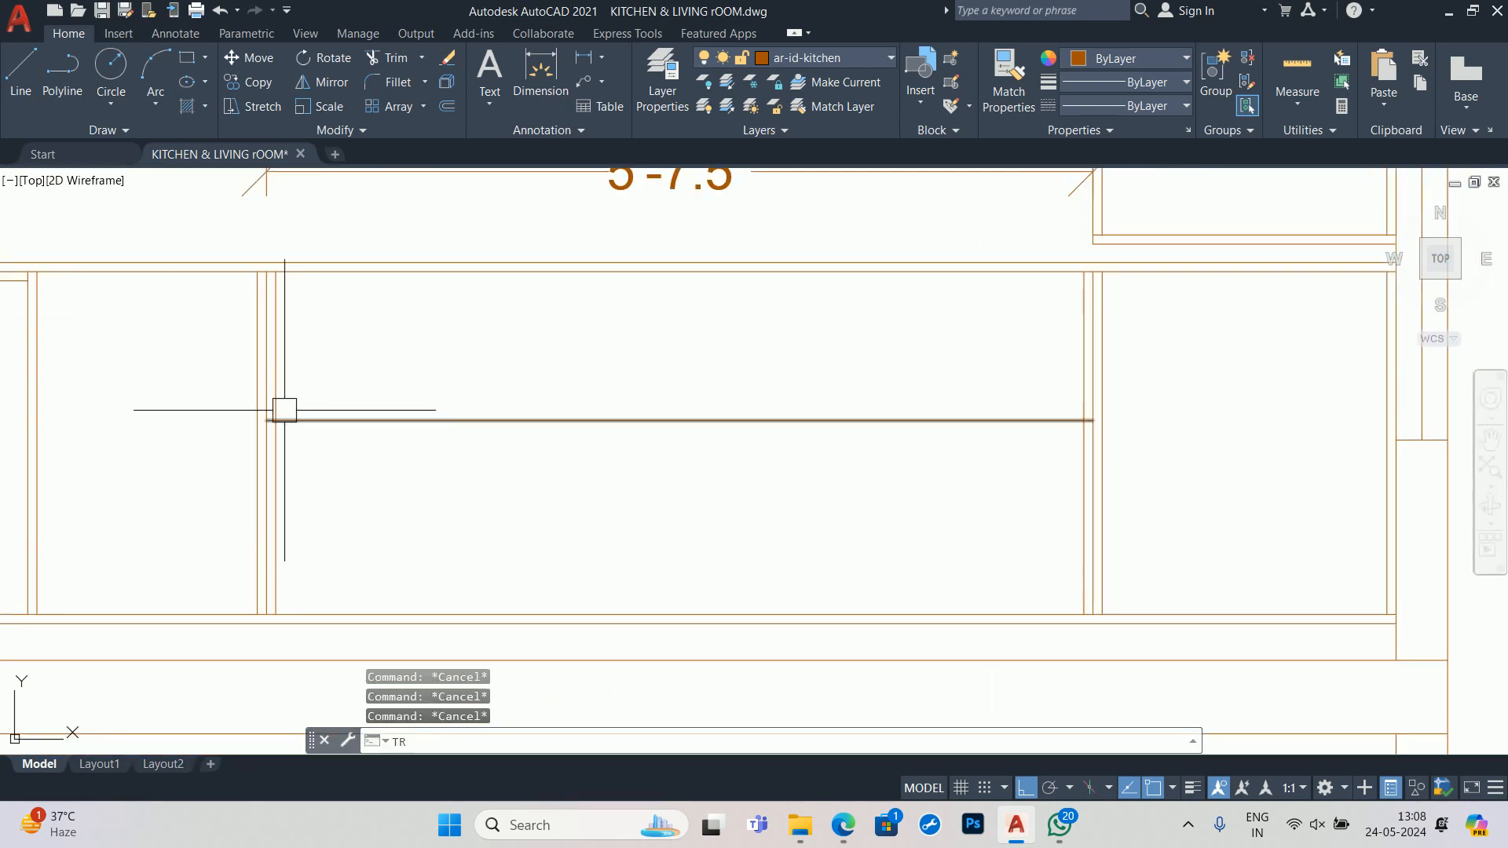
{"action": "key", "text": "Return"}
{"action": "scroll", "coordinate": [211, 449], "scroll_direction": "up", "scroll_amount": 2}
{"action": "scroll", "coordinate": [898, 521], "scroll_direction": "down", "scroll_amount": 3}
{"action": "scroll", "coordinate": [592, 573], "scroll_direction": "up", "scroll_amount": 4}
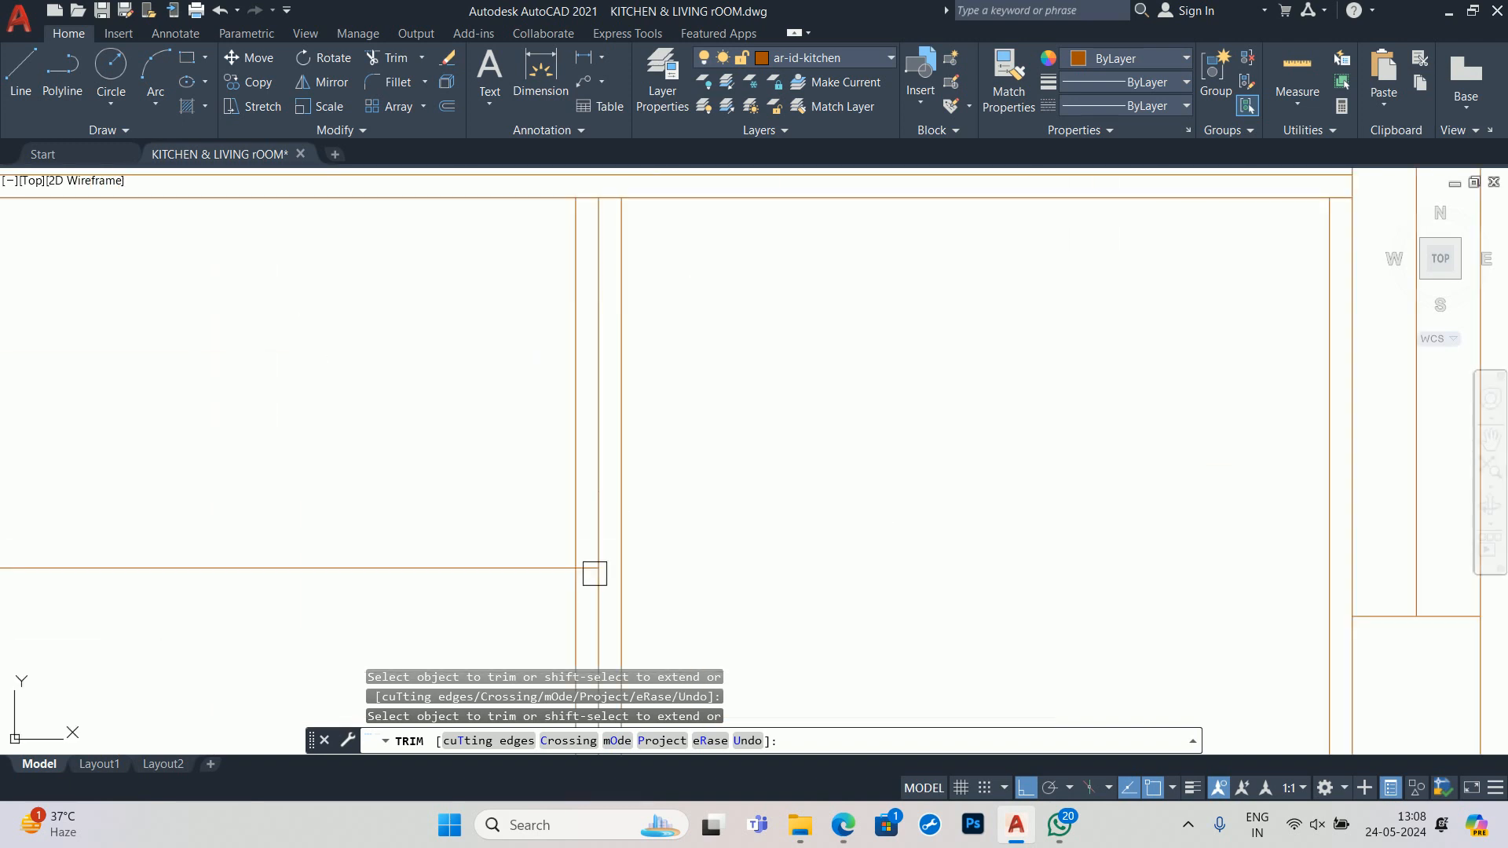
{"action": "scroll", "coordinate": [545, 539], "scroll_direction": "down", "scroll_amount": 4}
{"action": "key", "text": "Escape"}
{"action": "key", "text": "Escape"}
{"action": "key", "text": "Escape"}
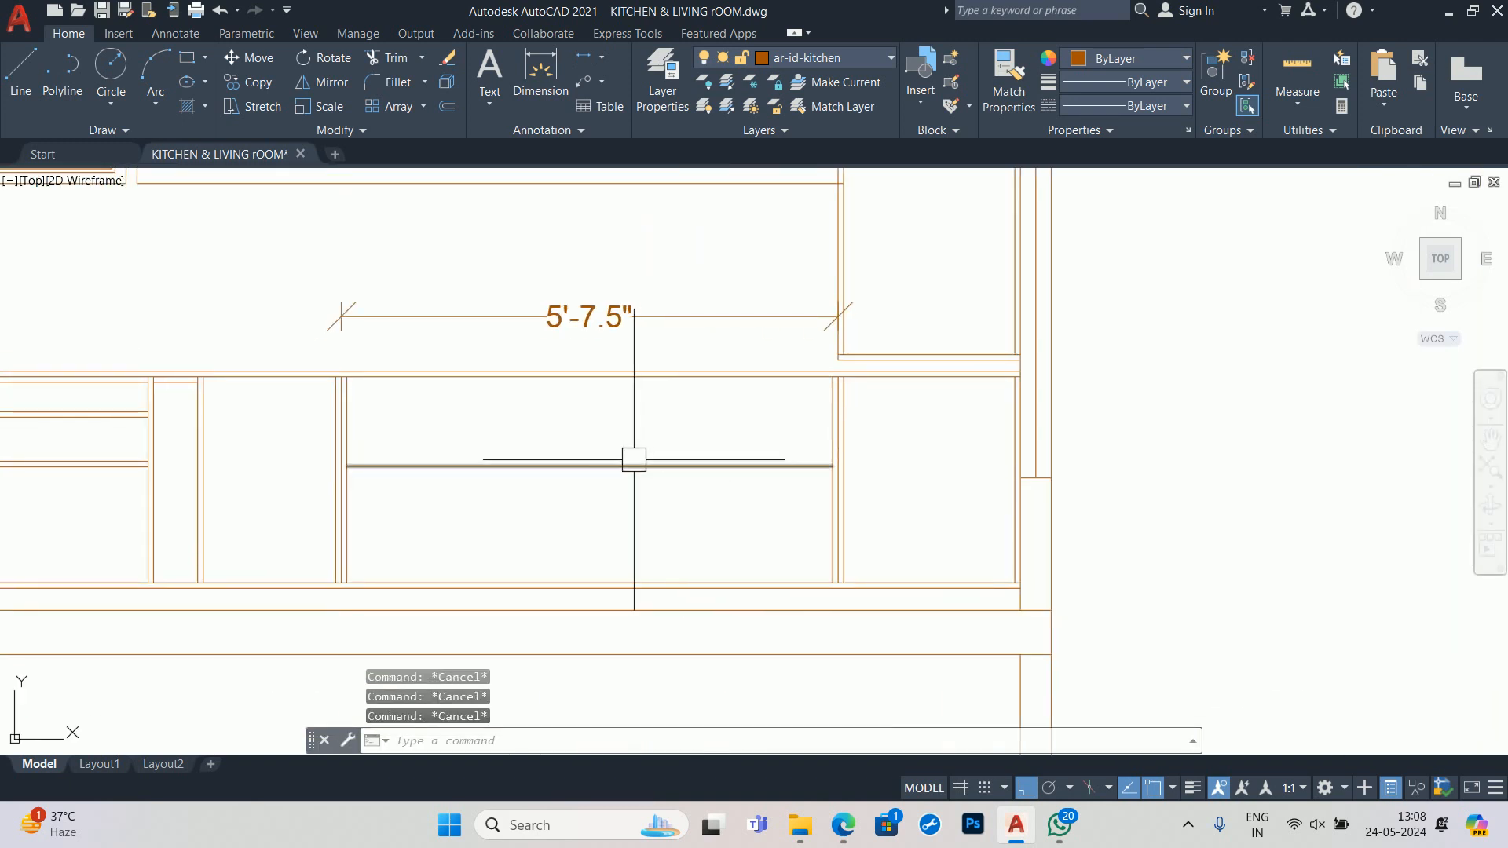
- Divide the trimmed horizontal construction line into 3 equal segments
{"action": "type", "text": "DIV"}
{"action": "key", "text": "Return"}
{"action": "left_click", "coordinate": [375, 467]}
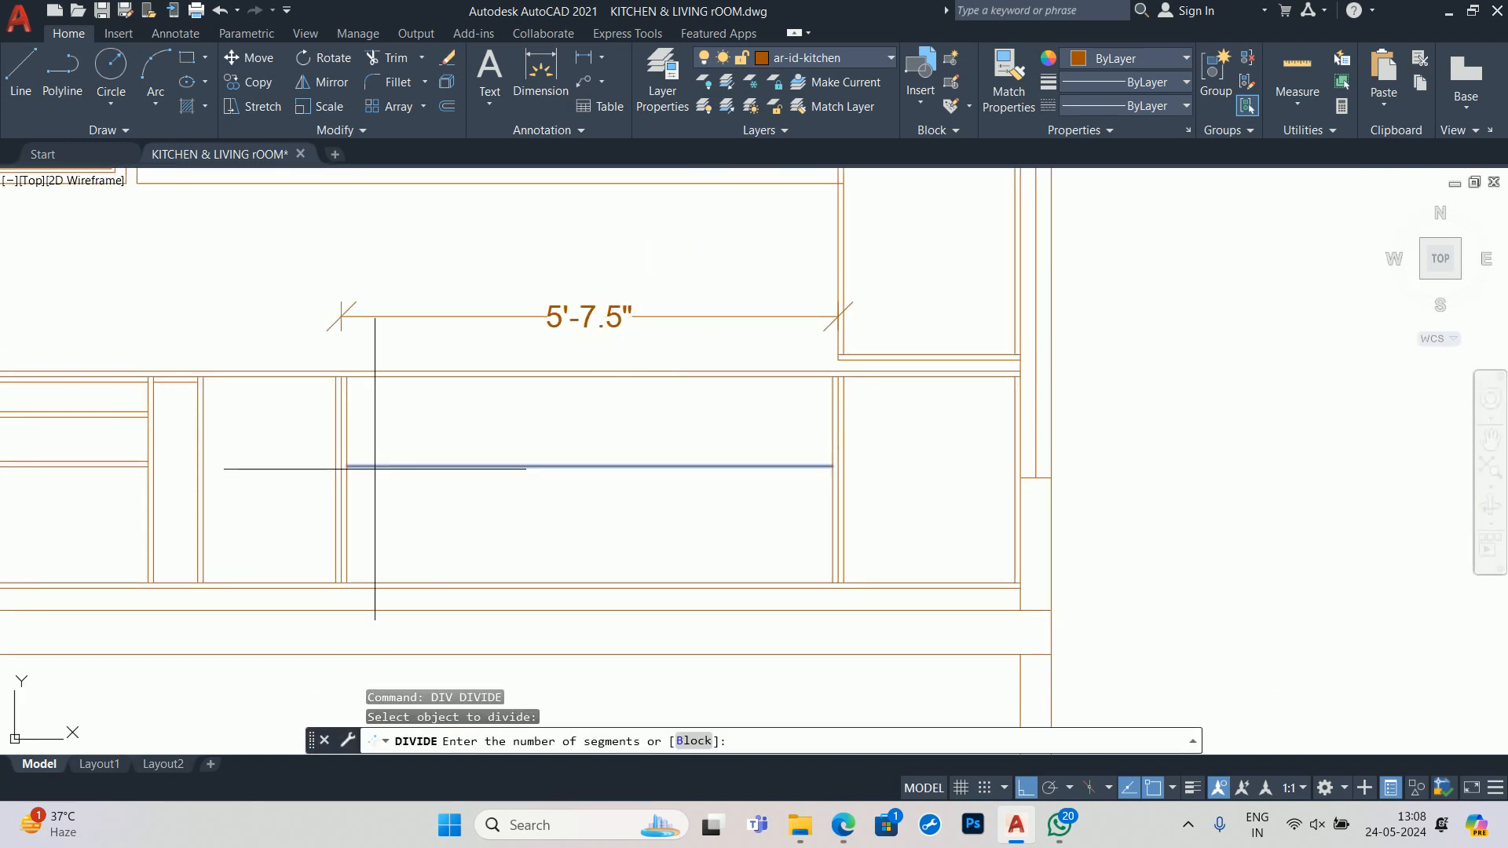
{"action": "type", "text": "3"}
{"action": "key", "text": "Return"}
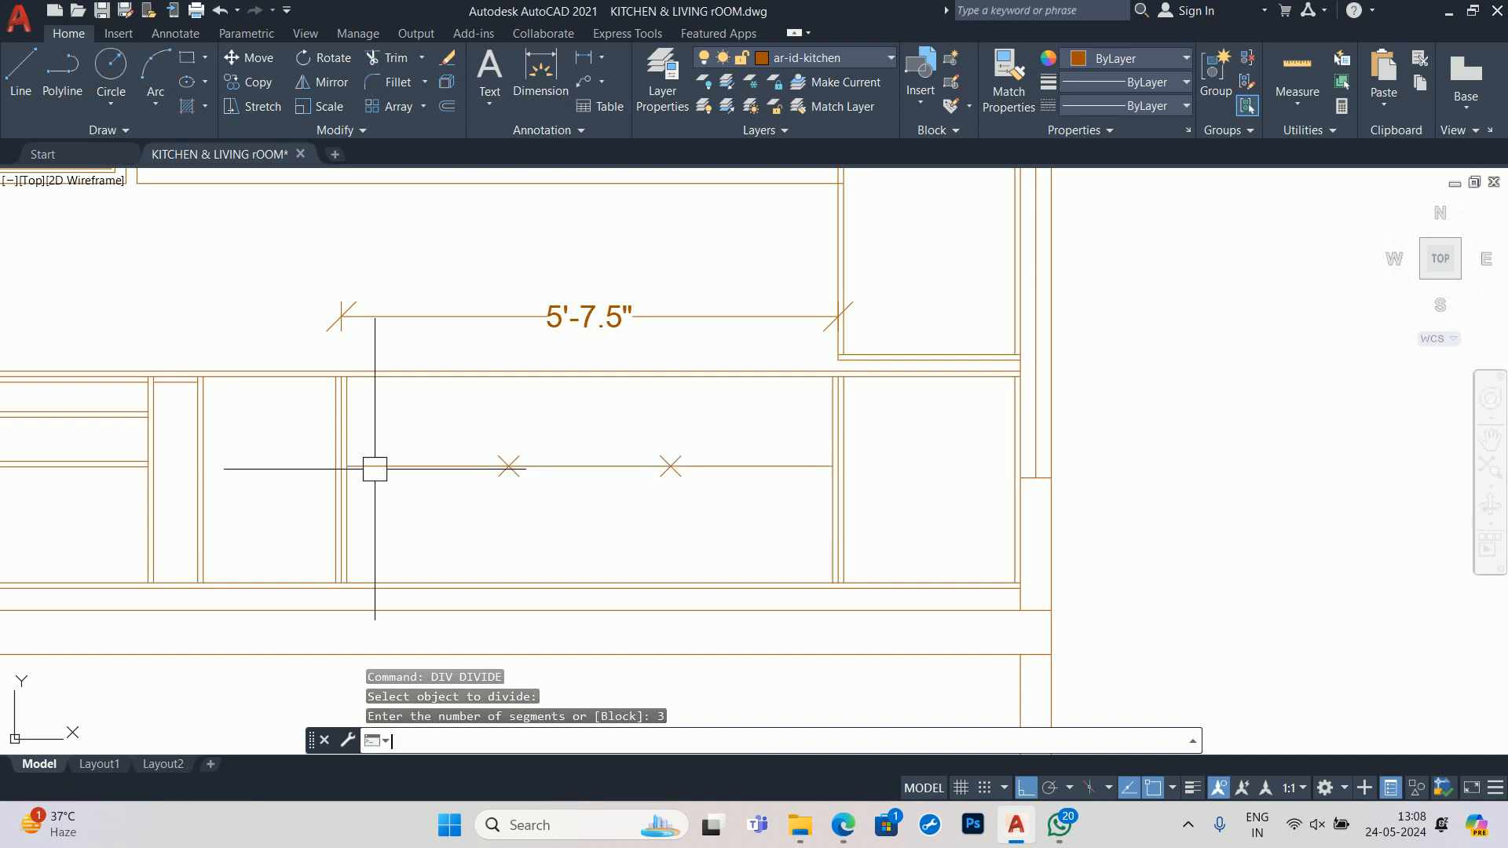
{"action": "key", "text": "Escape"}
{"action": "key", "text": "Escape"}
- Draw vertical lines from the first division point up to the cabinet's top panel and down to its bottom panel
{"action": "type", "text": "L"}
{"action": "key", "text": "Return"}
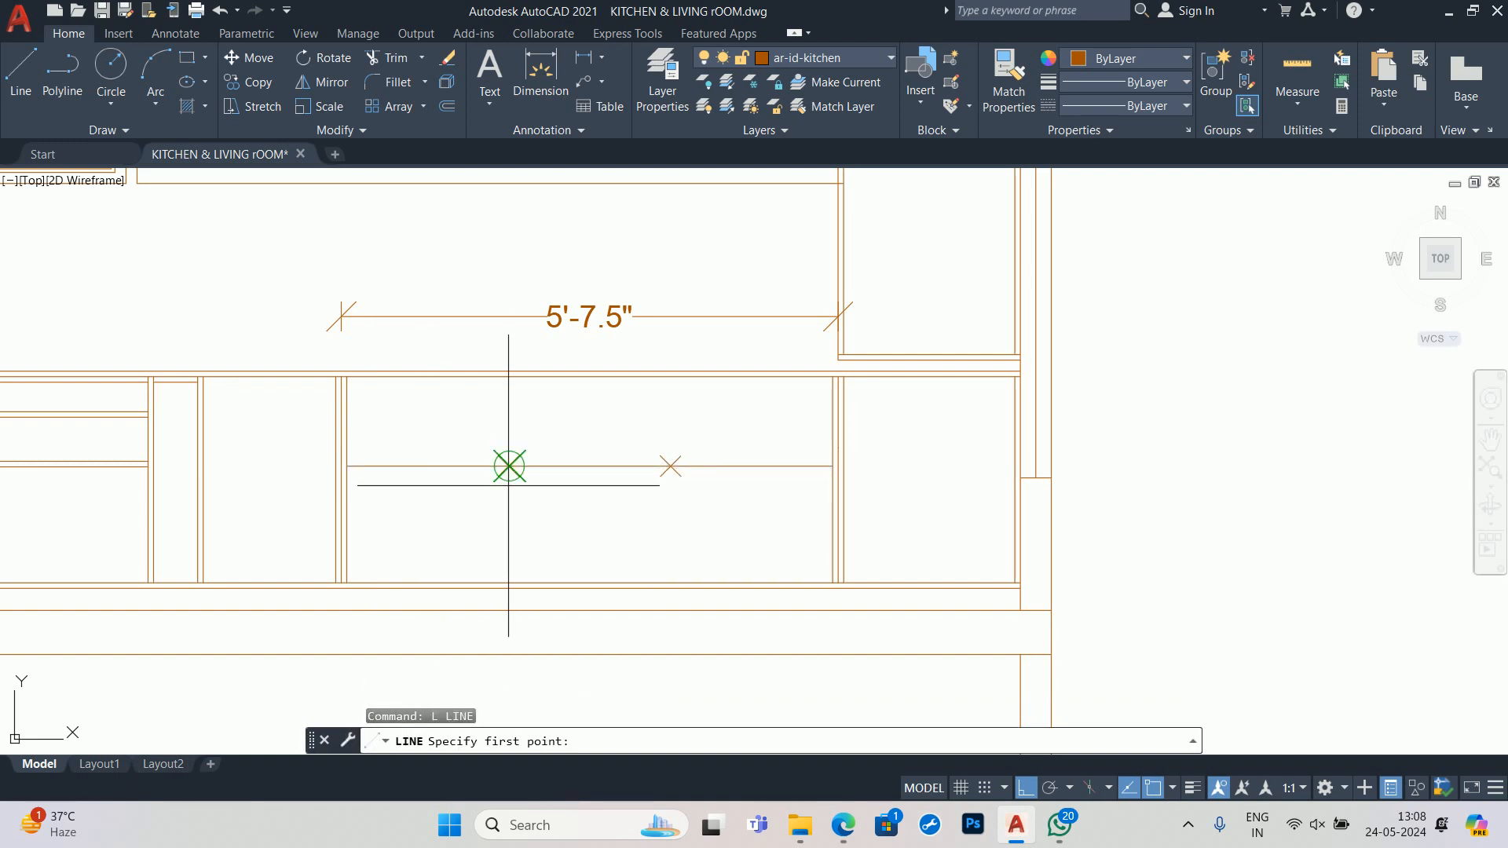
{"action": "left_click", "coordinate": [508, 467]}
{"action": "left_click", "coordinate": [509, 377]}
{"action": "key", "text": "Escape"}
{"action": "scroll", "coordinate": [510, 511], "scroll_direction": "up", "scroll_amount": 4}
{"action": "key", "text": "Return"}
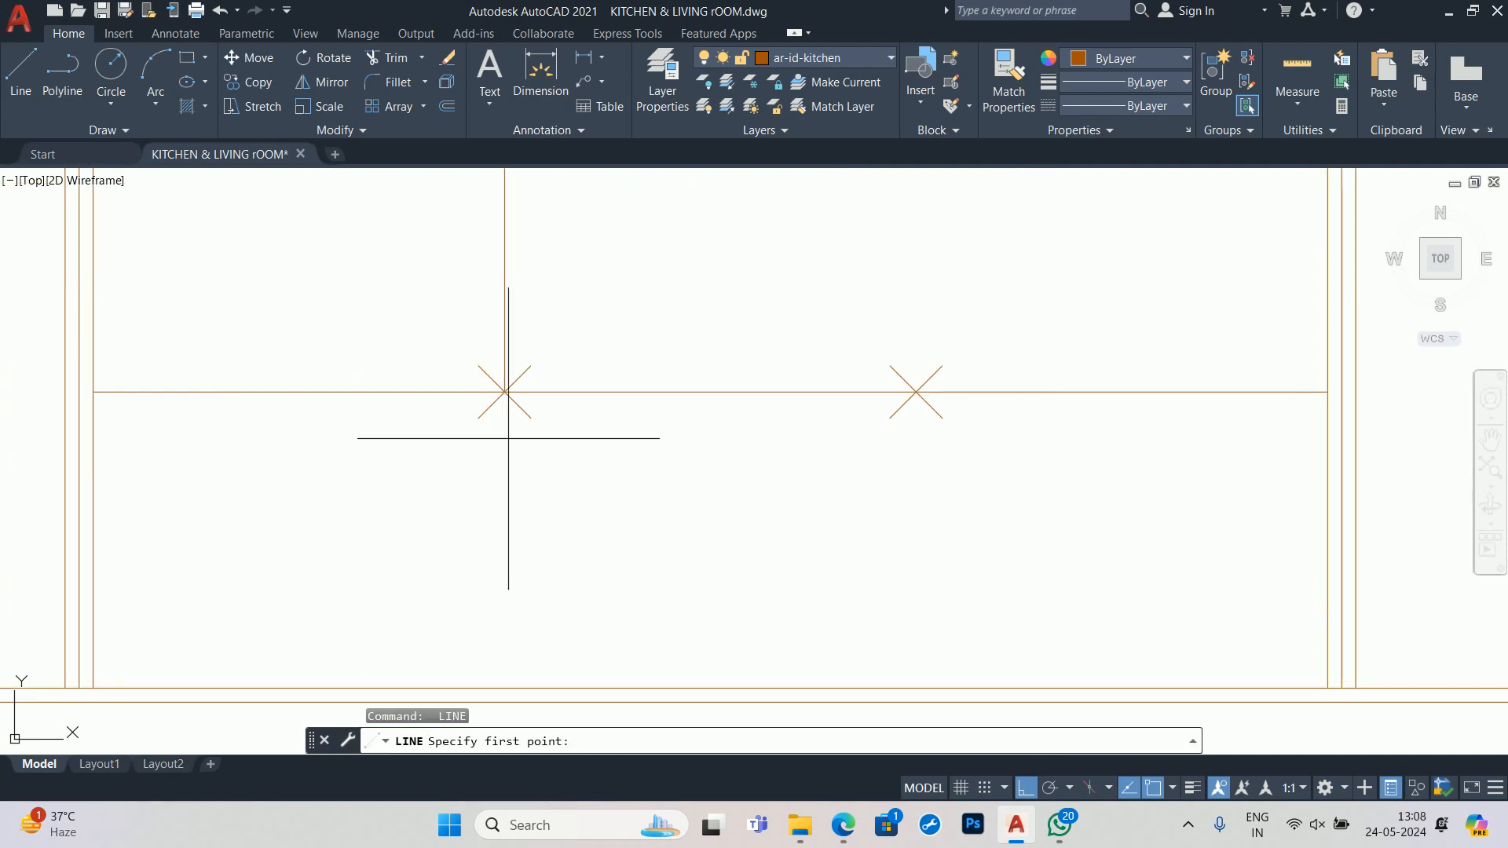
{"action": "left_click", "coordinate": [505, 390]}
{"action": "left_click", "coordinate": [505, 689]}
{"action": "key", "text": "Escape"}
{"action": "scroll", "coordinate": [523, 559], "scroll_direction": "down", "scroll_amount": 4}
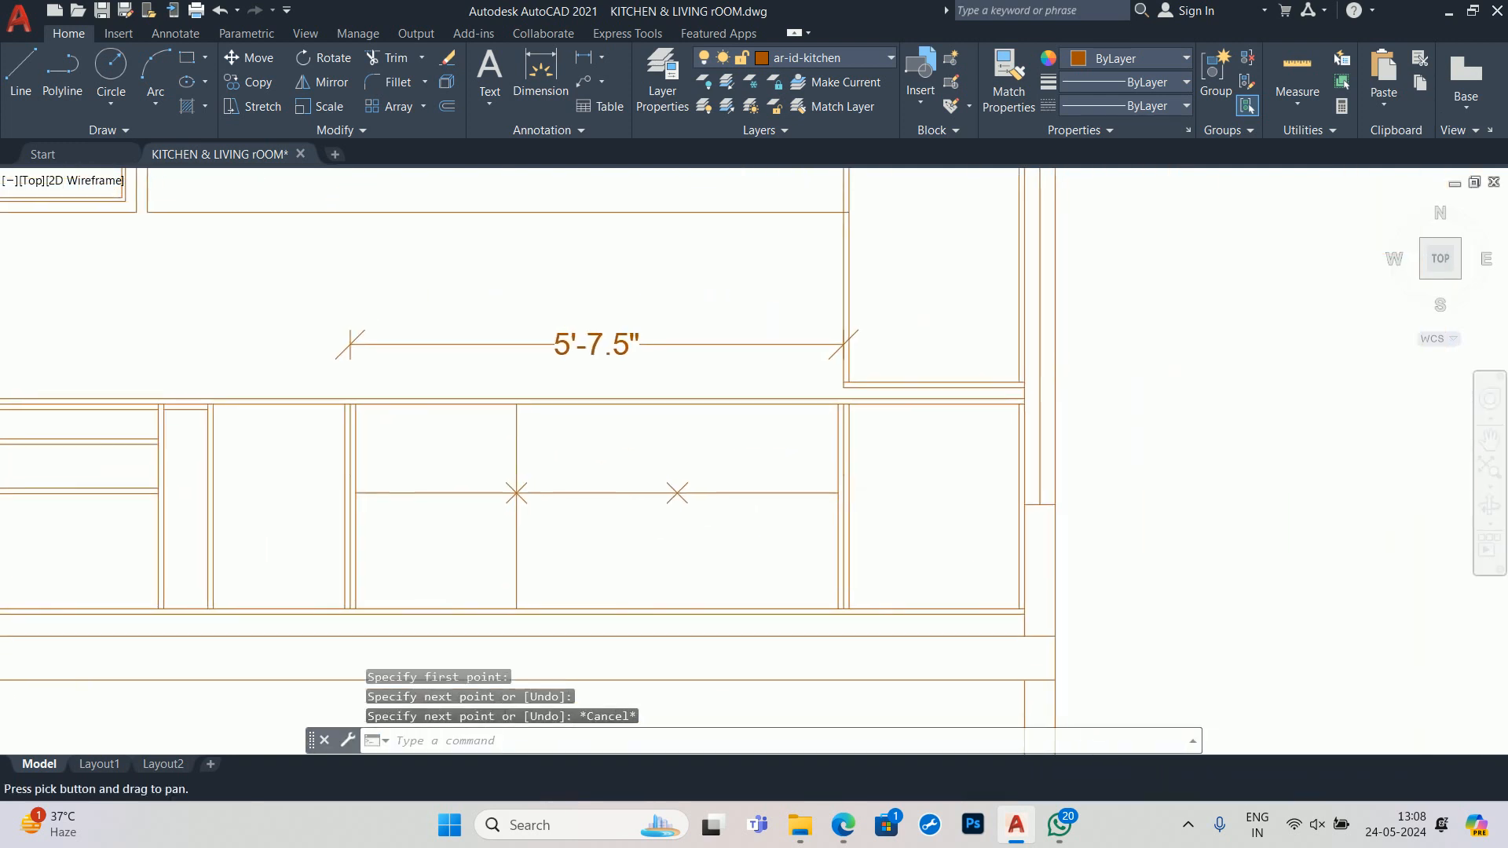
- Draw vertical lines from the second division point up to the cabinet's top panel and down to its bottom panel
{"action": "key", "text": "Return"}
{"action": "left_click", "coordinate": [677, 494]}
{"action": "left_click", "coordinate": [677, 404]}
{"action": "key", "text": "Escape"}
{"action": "scroll", "coordinate": [688, 573], "scroll_direction": "up", "scroll_amount": 4}
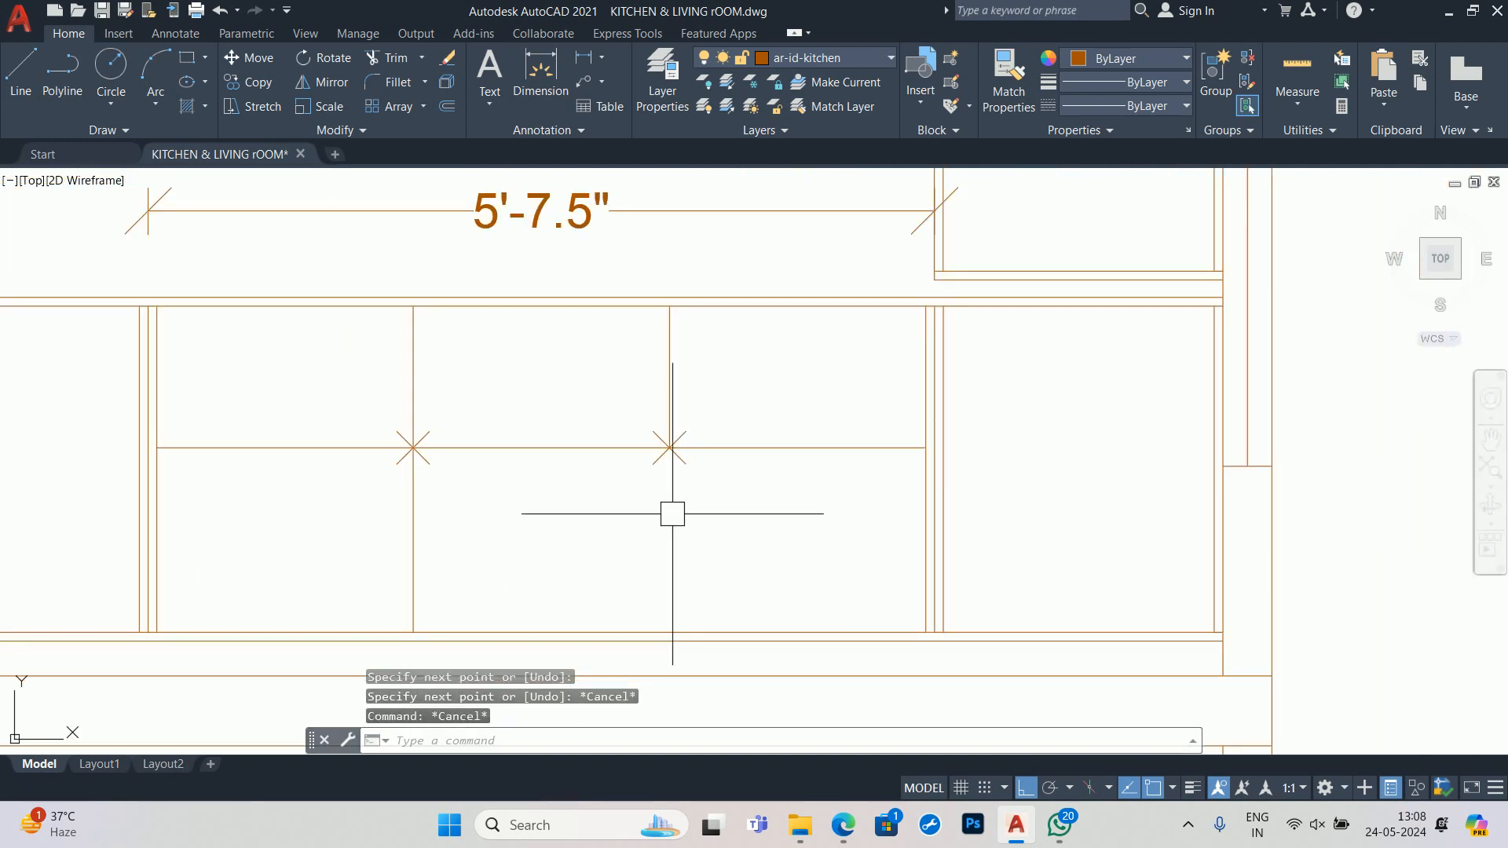
{"action": "key", "text": "Return"}
{"action": "left_click", "coordinate": [669, 448]}
{"action": "left_click", "coordinate": [670, 630]}
{"action": "key", "text": "Escape"}
{"action": "key", "text": "Escape"}
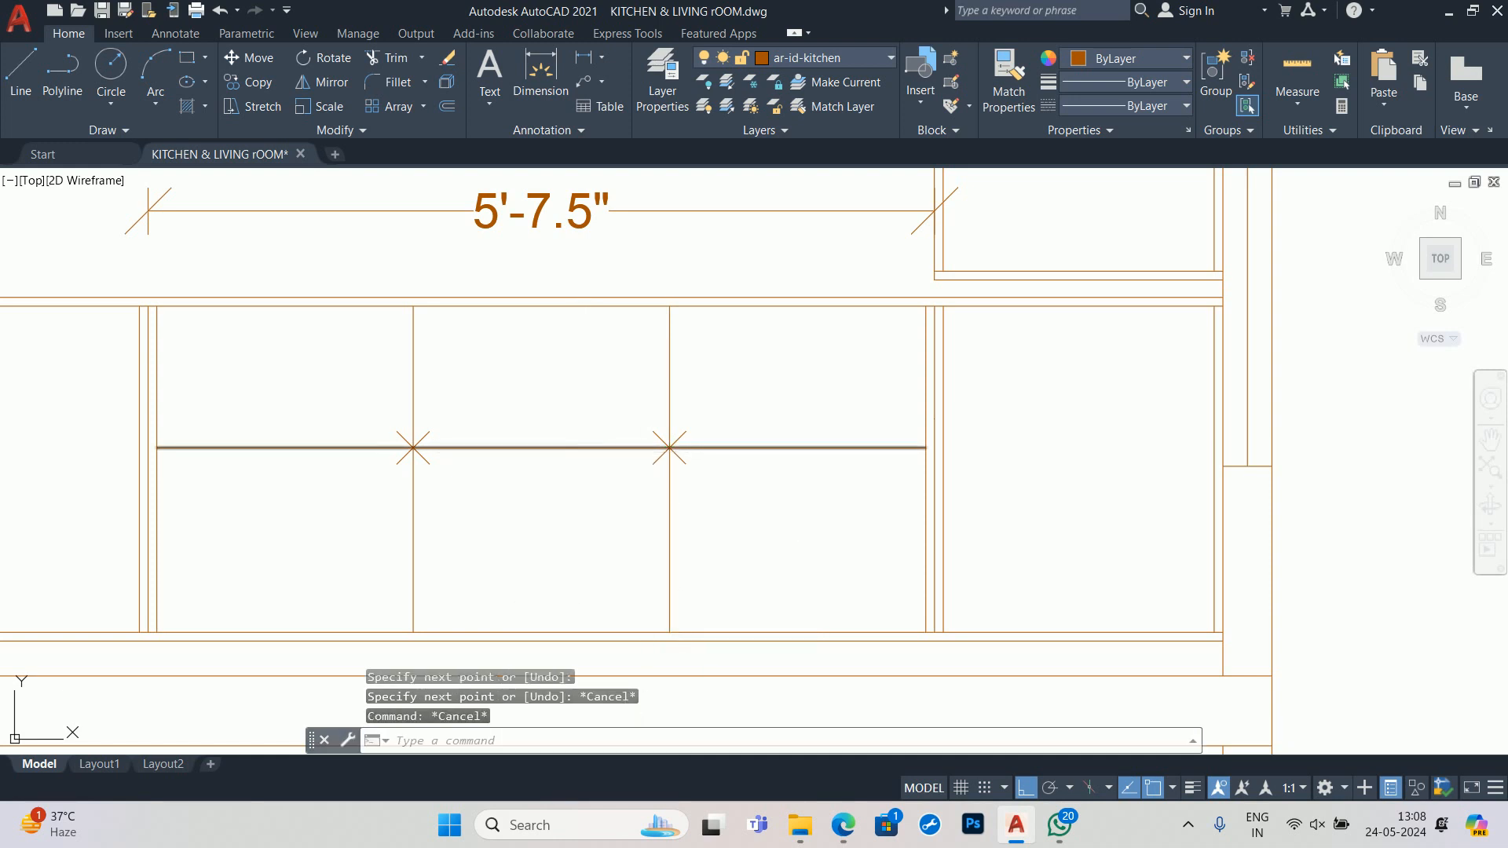
{"action": "key", "text": "Escape"}
{"action": "middle_click_drag", "start_coordinate": [367, 445], "coordinate": [505, 455]}
{"action": "key", "text": "Escape"}
- Offset the upper division lines 0.75 inch outward, the first to the left and the second to the right
{"action": "type", "text": "o"}
{"action": "key", "text": "Return"}
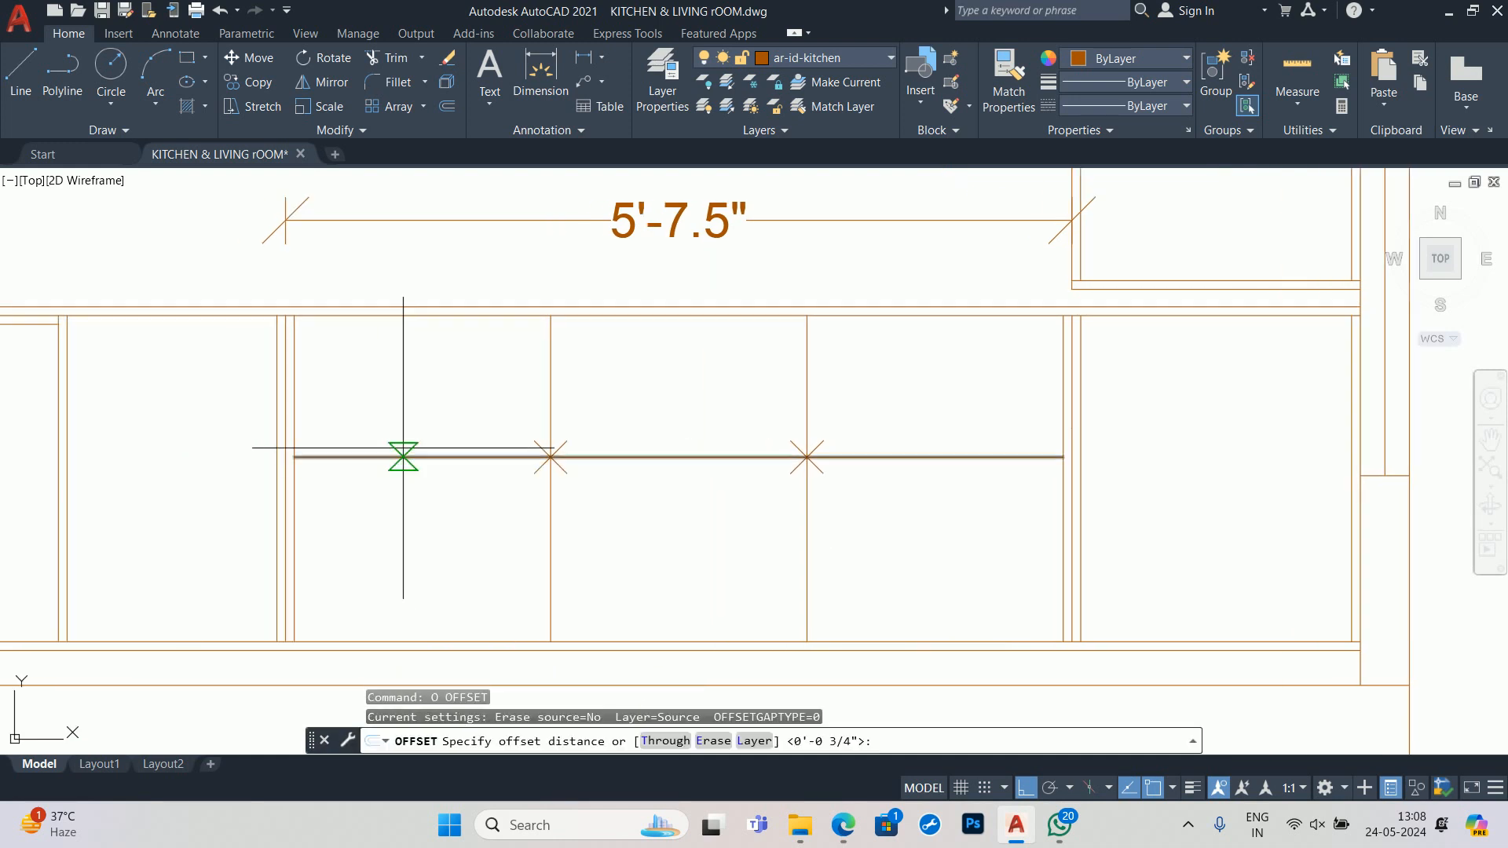
{"action": "key", "text": "Return"}
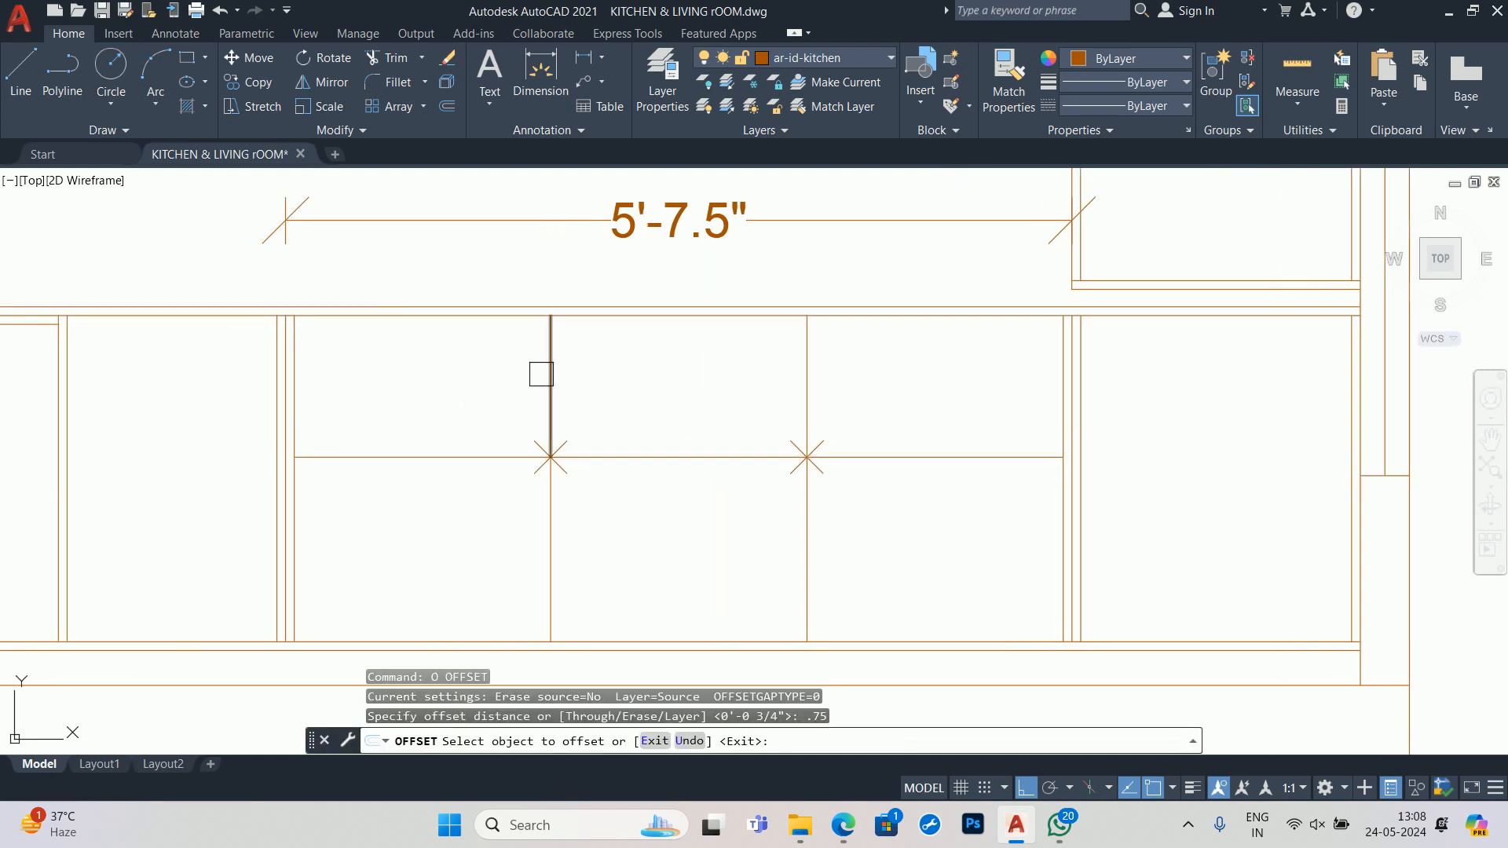
{"action": "left_click", "coordinate": [541, 374]}
{"action": "left_click", "coordinate": [541, 374]}
{"action": "left_click", "coordinate": [818, 405]}
{"action": "left_click", "coordinate": [978, 390]}
{"action": "left_click", "coordinate": [822, 445]}
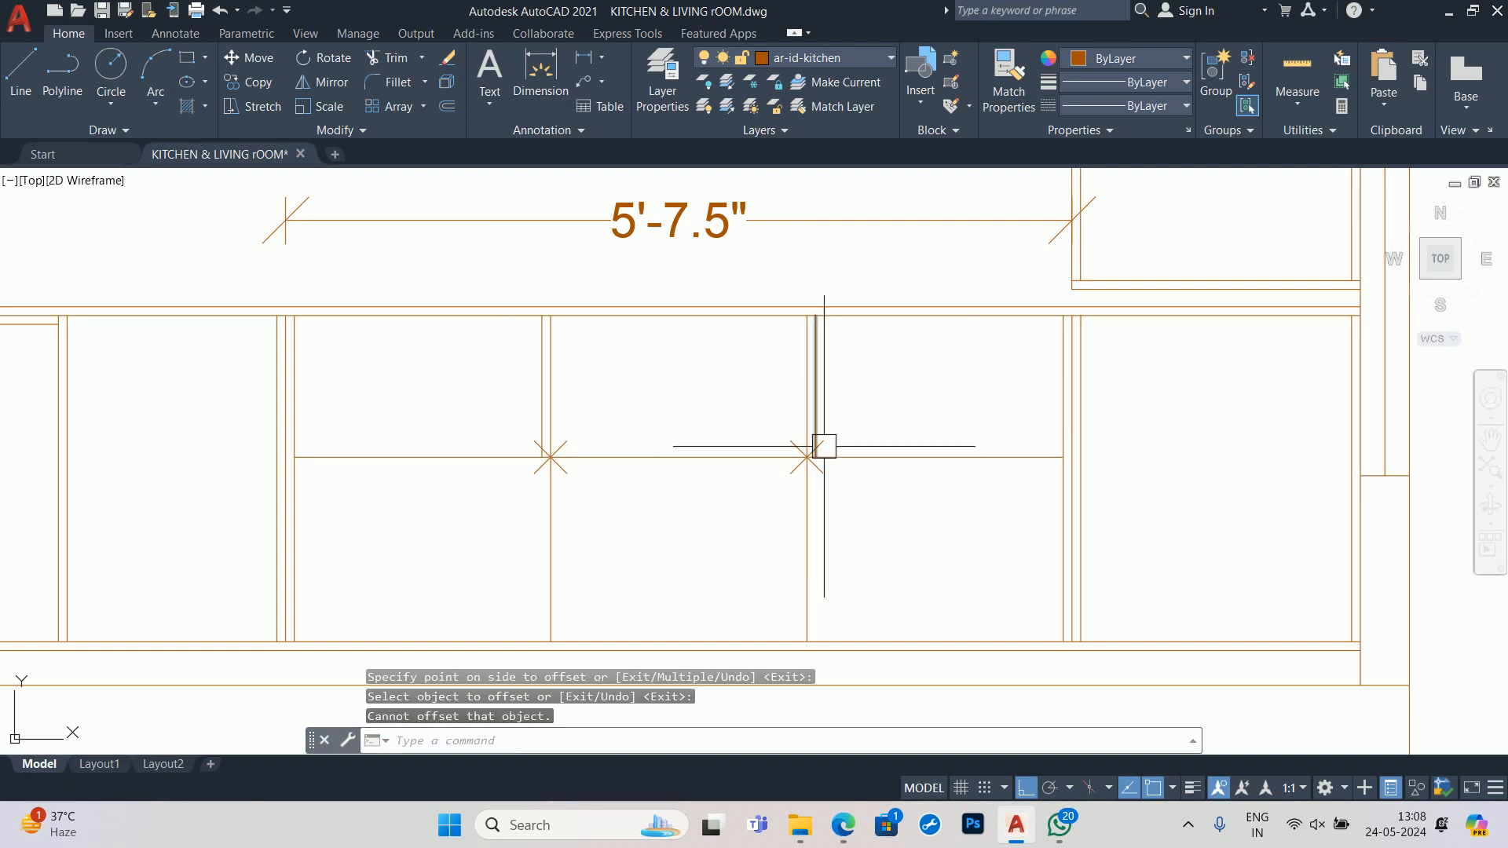
- Stretch the lower ends of the four upper division lines down to the cabinet's bottom panel
{"action": "key", "text": "Escape"}
{"action": "left_click", "coordinate": [817, 398]}
{"action": "key", "text": "Escape"}
{"action": "type", "text": "s"}
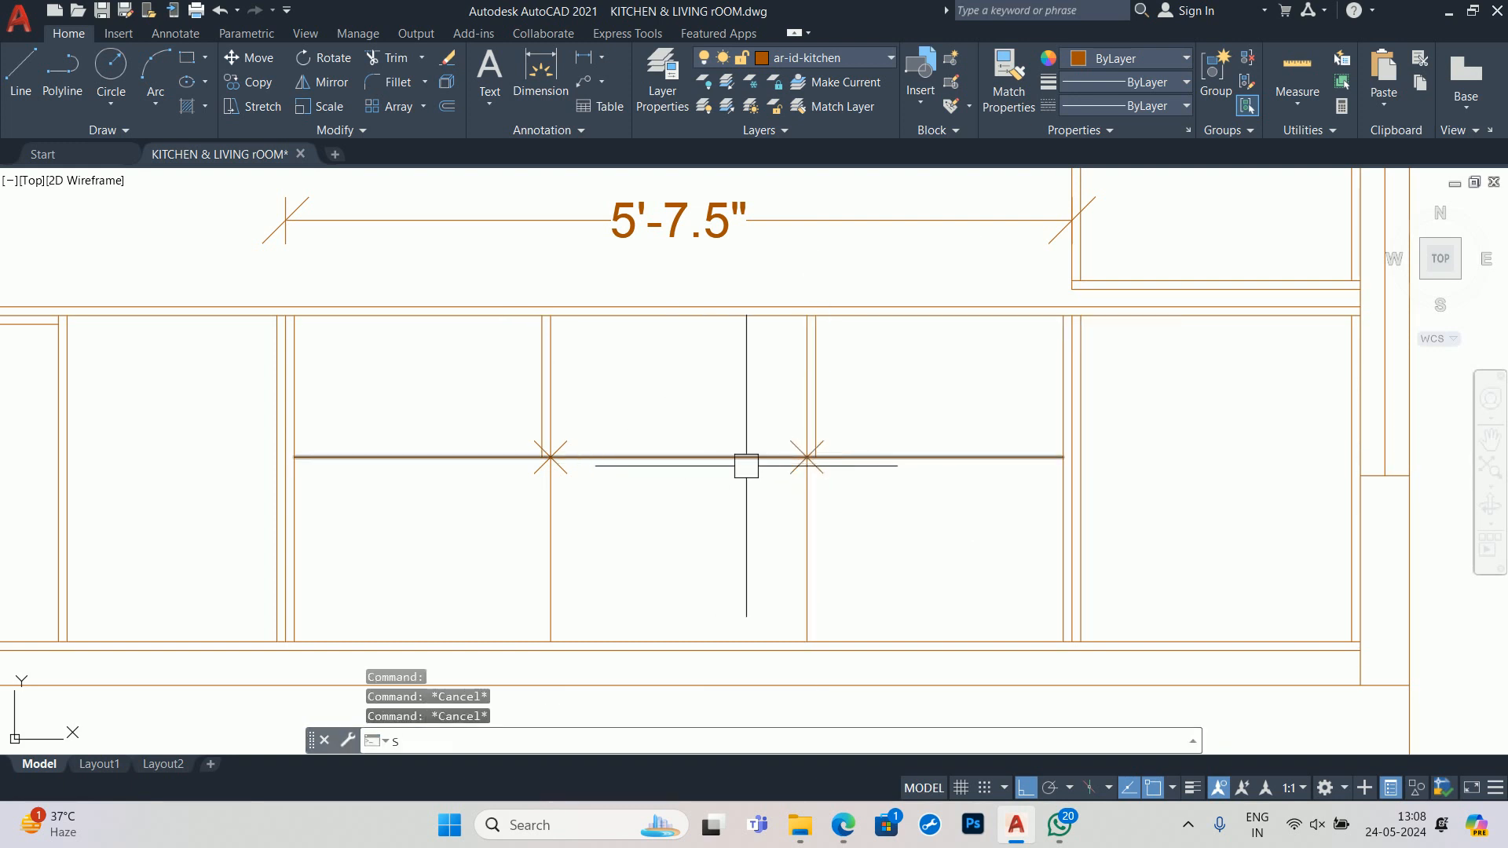
{"action": "key", "text": "Return"}
{"action": "left_click", "coordinate": [893, 495]}
{"action": "left_click", "coordinate": [396, 431]}
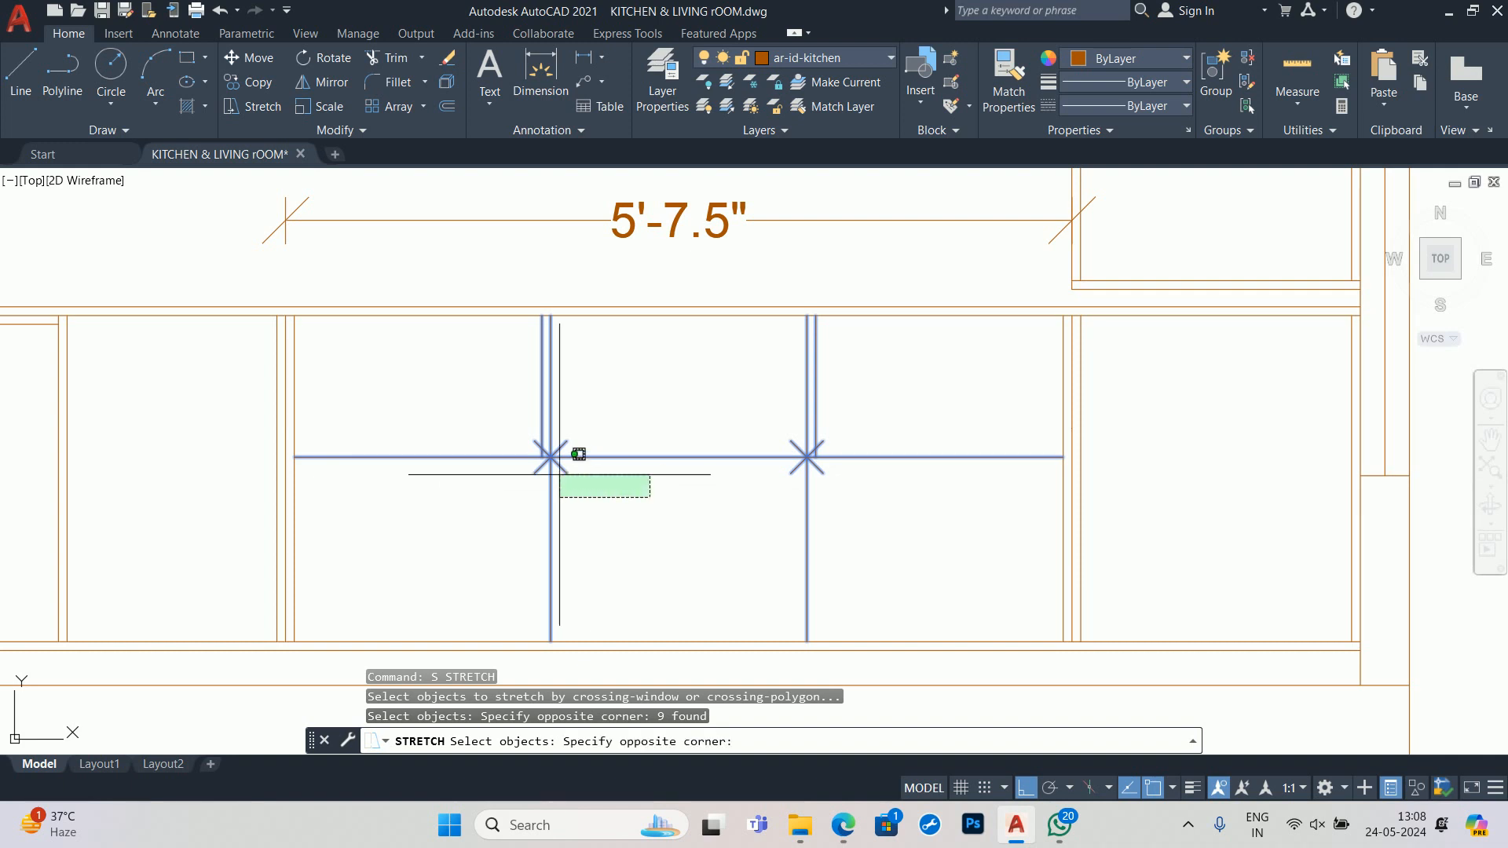
{"action": "left_click", "coordinate": [498, 469], "text": "shift"}
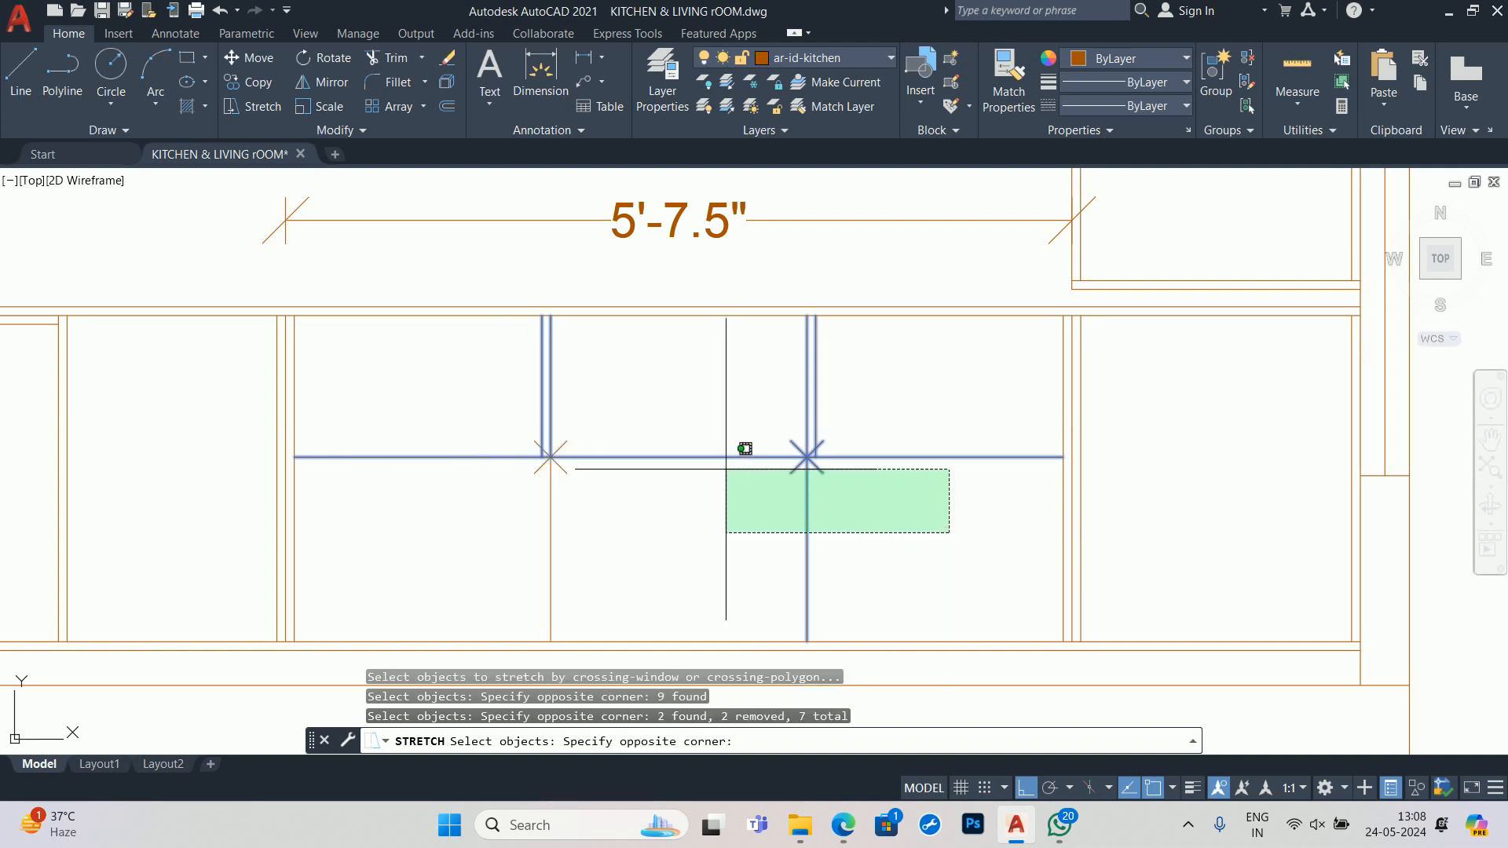
{"action": "left_click", "coordinate": [727, 474], "text": "shift"}
{"action": "key", "text": "Return"}
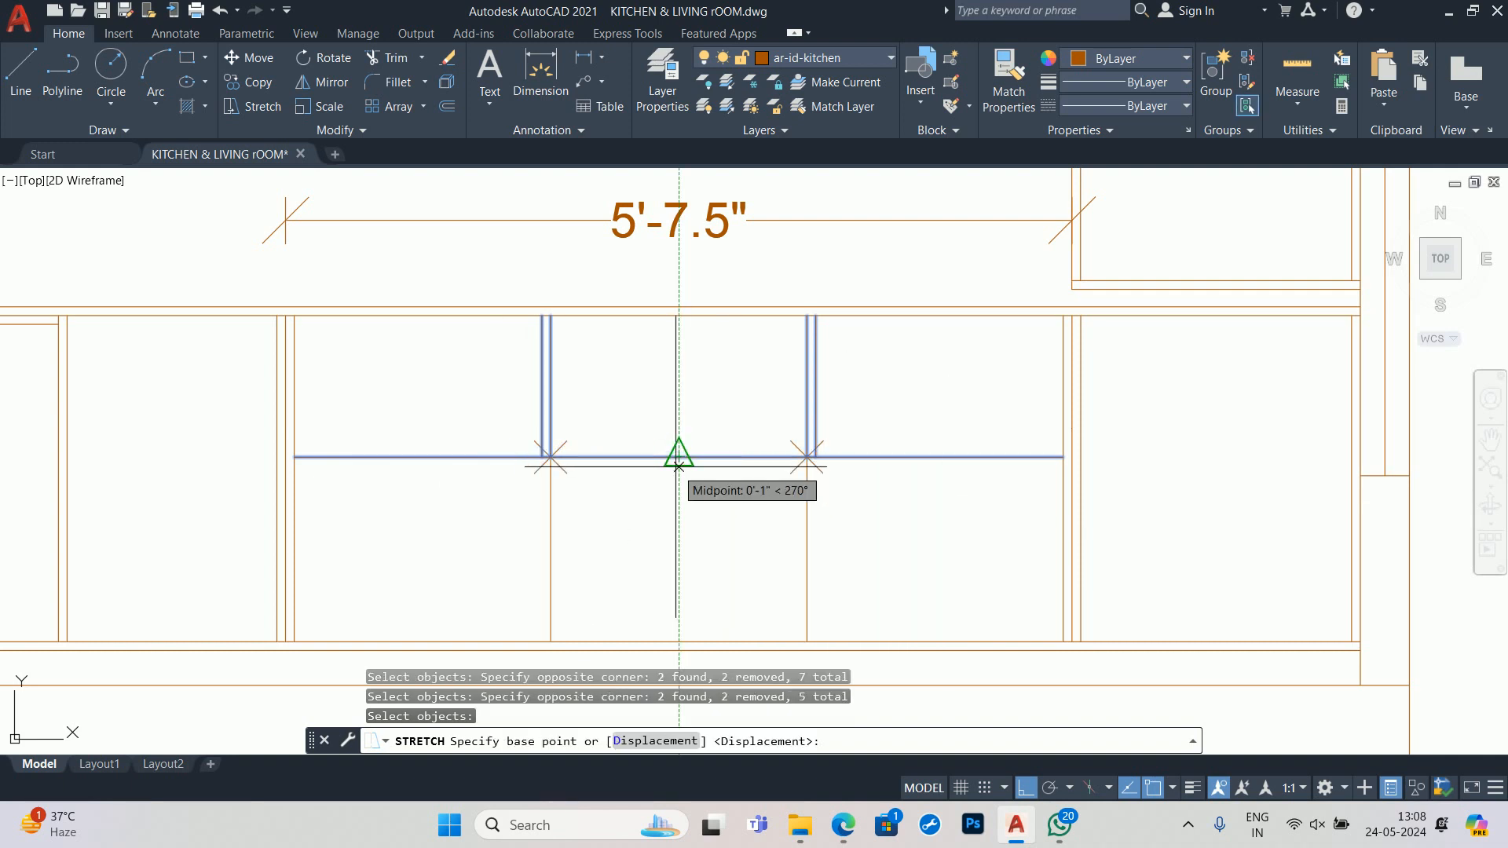
{"action": "left_click", "coordinate": [679, 456]}
{"action": "middle_click_drag", "start_coordinate": [680, 554], "coordinate": [636, 480]}
{"action": "key", "text": "Escape"}
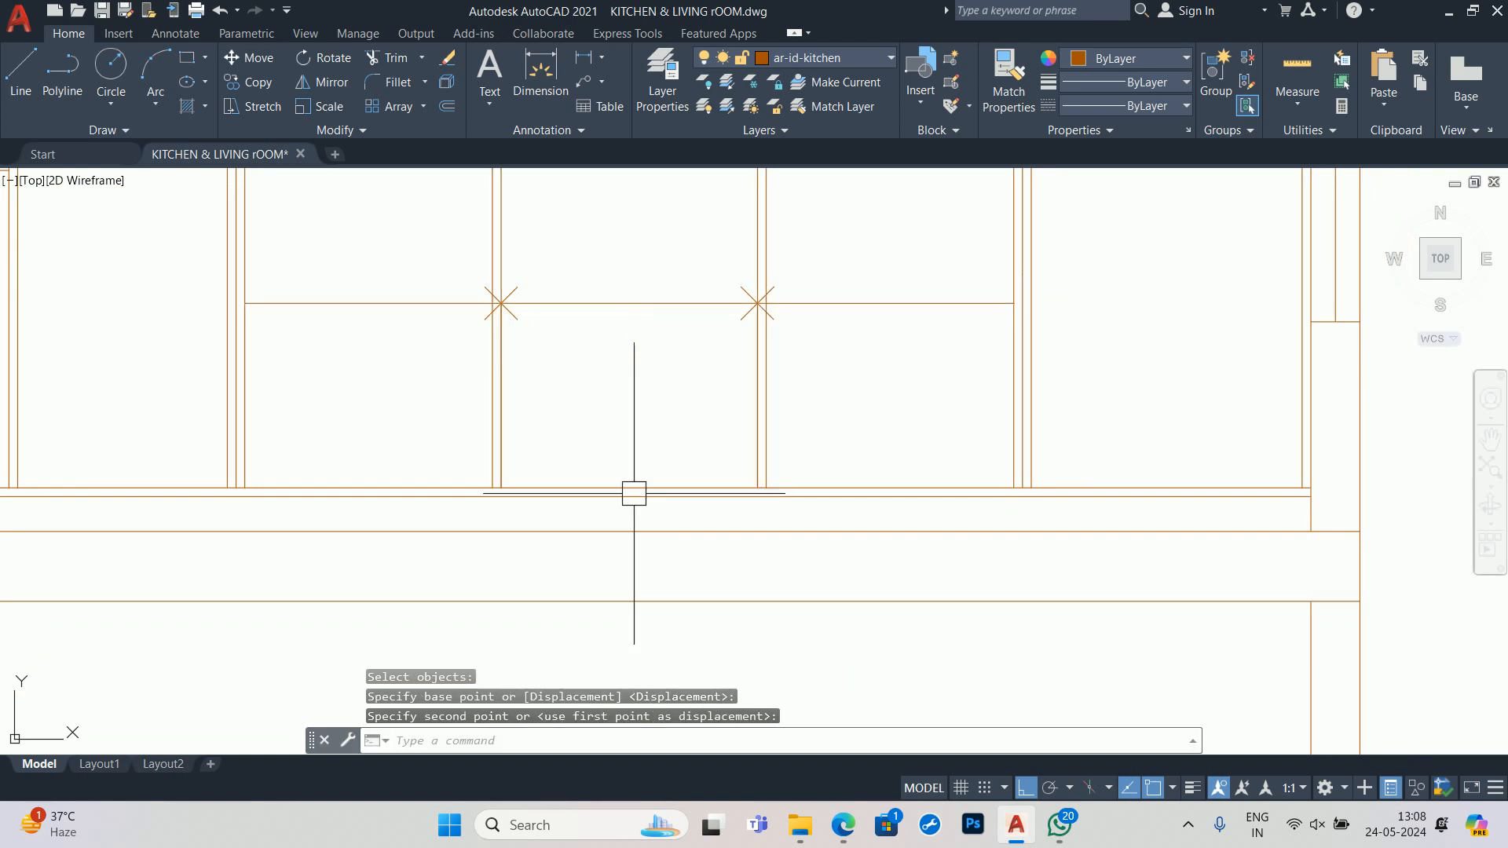
- Erase the redundant inner line beside each side partition of the 5'-7.5" cabinet section
{"action": "left_click", "coordinate": [768, 430]}
{"action": "key", "text": "Escape"}
{"action": "left_click", "coordinate": [768, 430]}
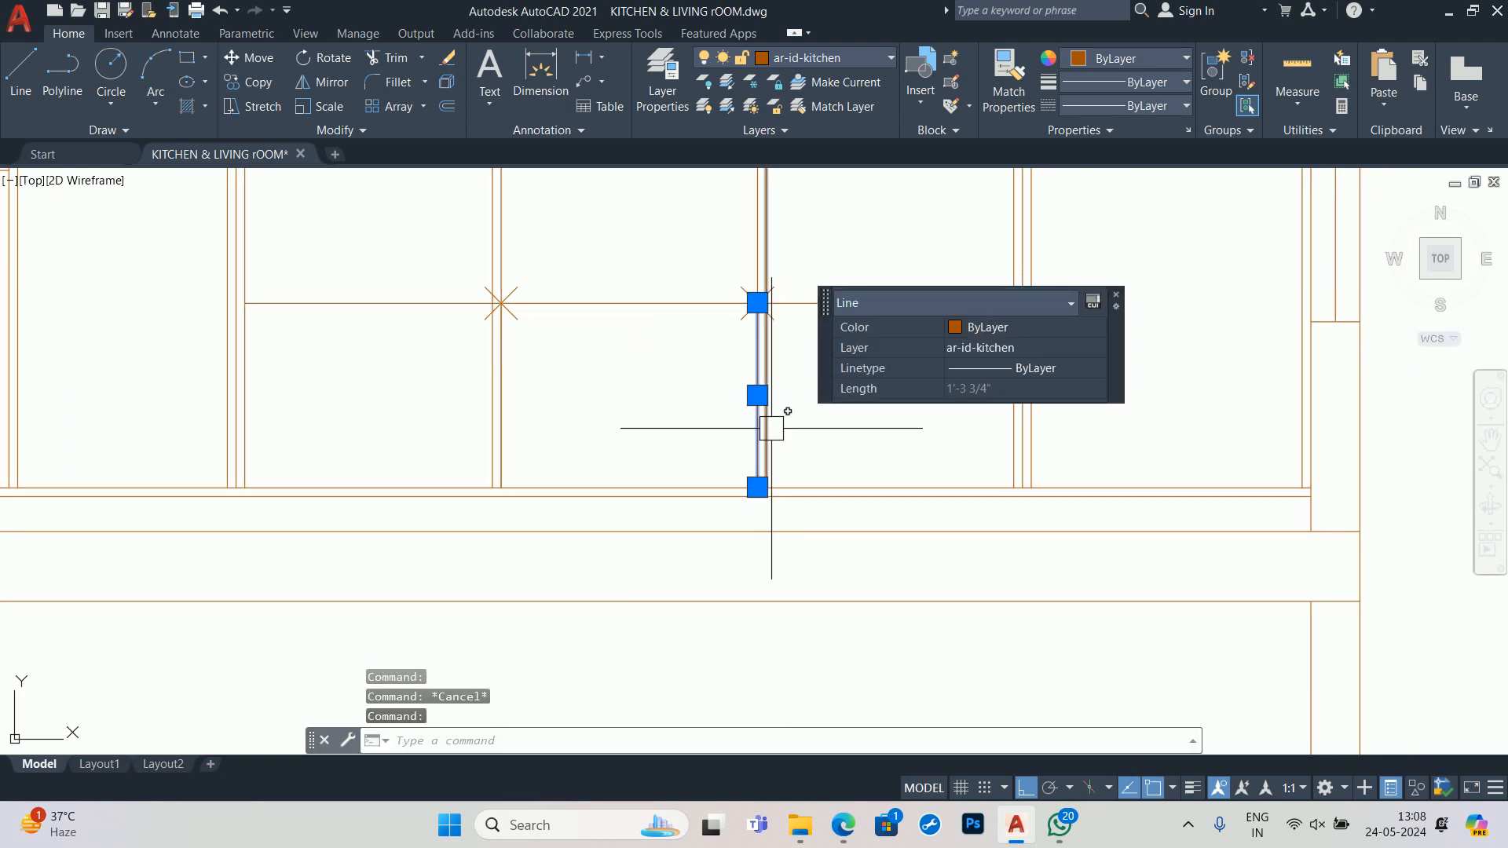
{"action": "key", "text": "Escape"}
{"action": "key", "text": "Escape"}
{"action": "scroll", "coordinate": [503, 399], "scroll_direction": "down", "scroll_amount": 2}
{"action": "middle_click_drag", "start_coordinate": [483, 400], "coordinate": [549, 526]}
{"action": "scroll", "coordinate": [414, 415], "scroll_direction": "up", "scroll_amount": 2}
{"action": "left_click", "coordinate": [400, 424]}
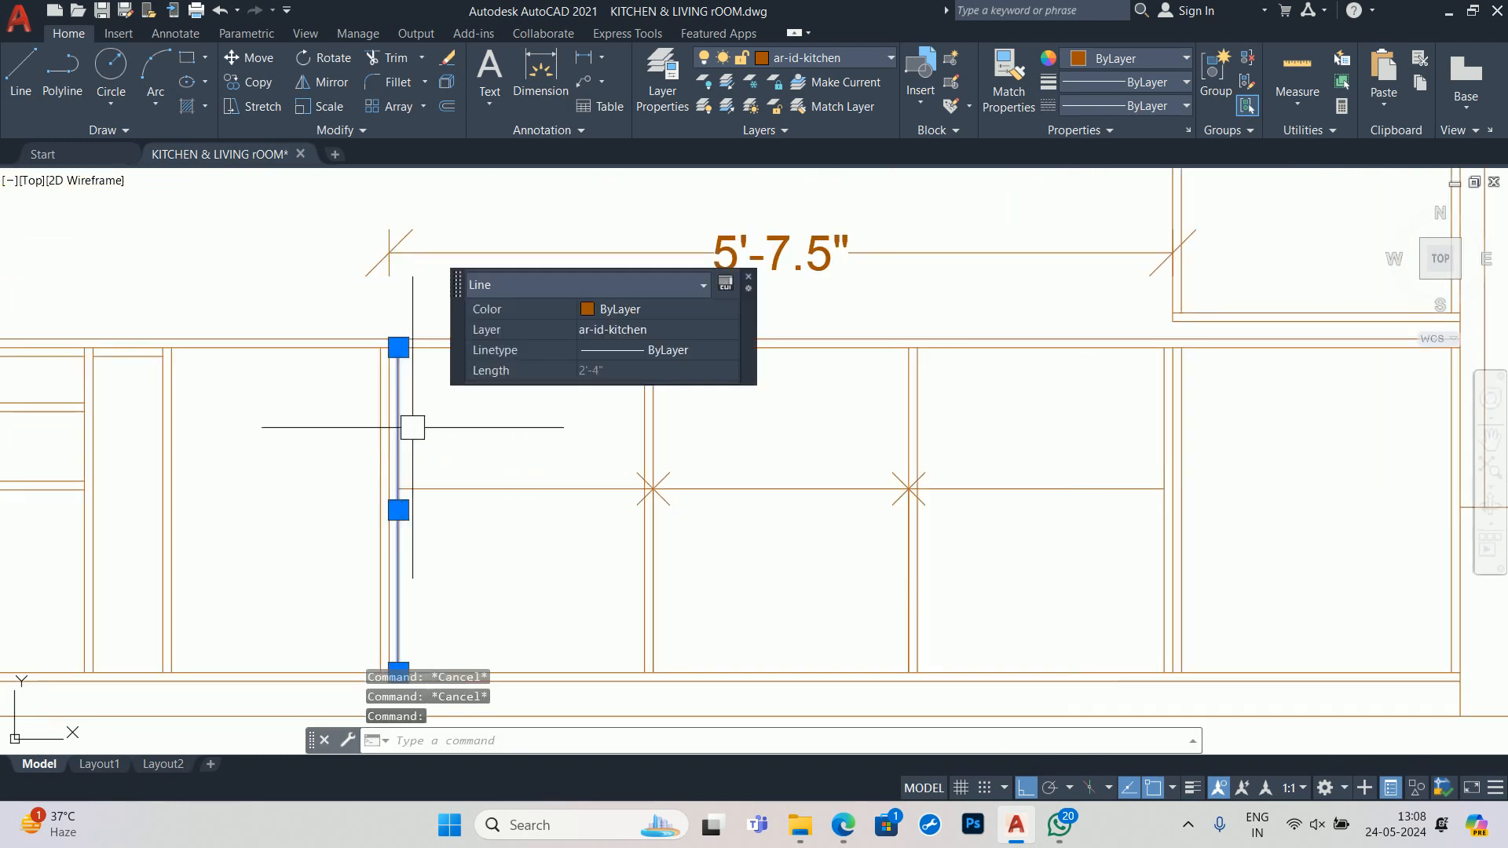
{"action": "key", "text": "Delete"}
{"action": "left_click", "coordinate": [1168, 397]}
{"action": "key", "text": "Escape"}
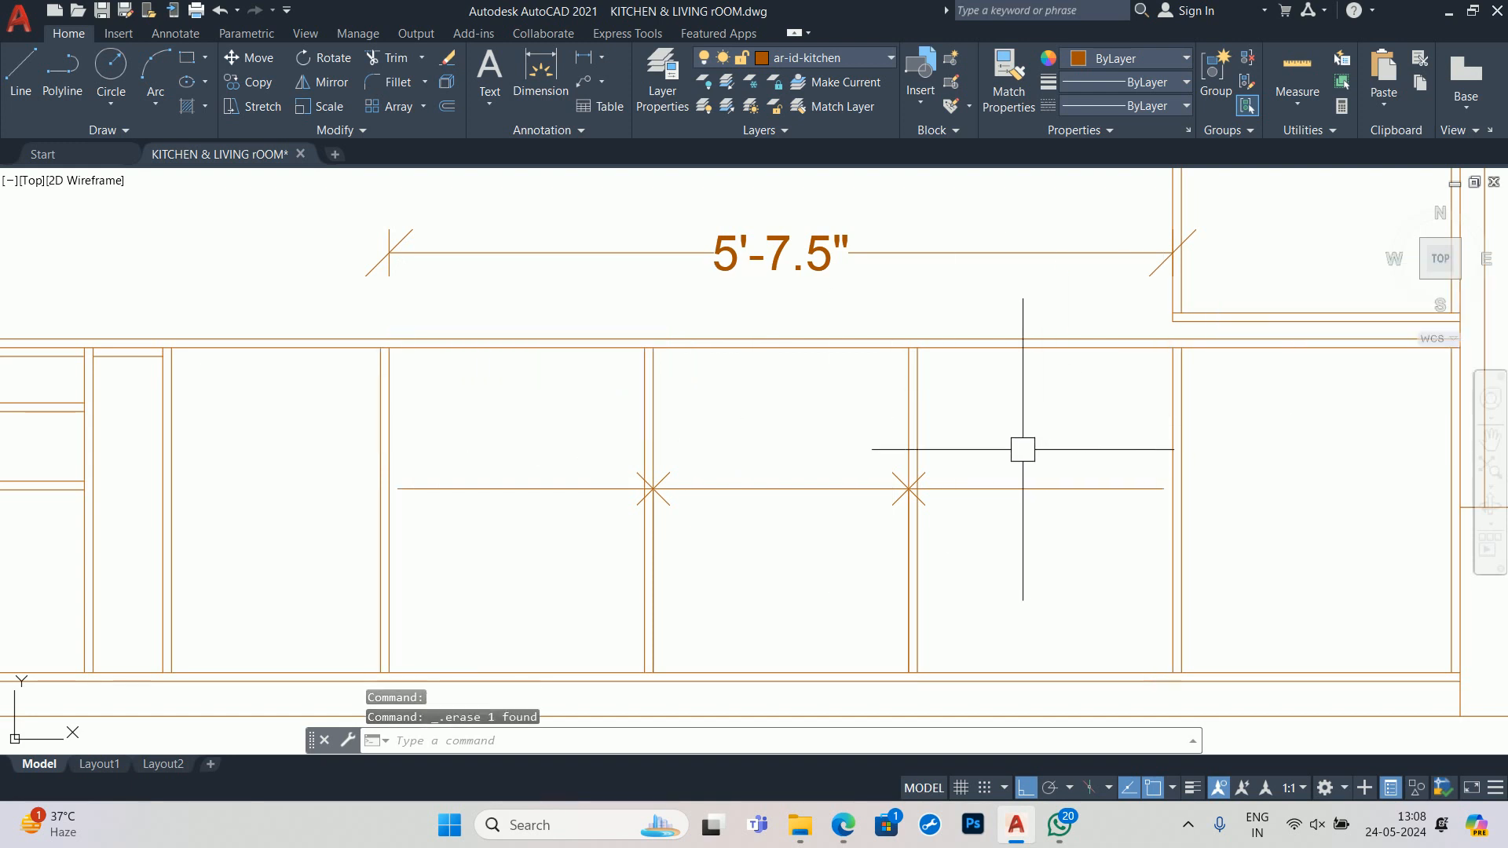
- Extend both ends of the horizontal construction line to the side partitions
{"action": "type", "text": "EX"}
{"action": "key", "text": "Return"}
{"action": "left_click", "coordinate": [1017, 487]}
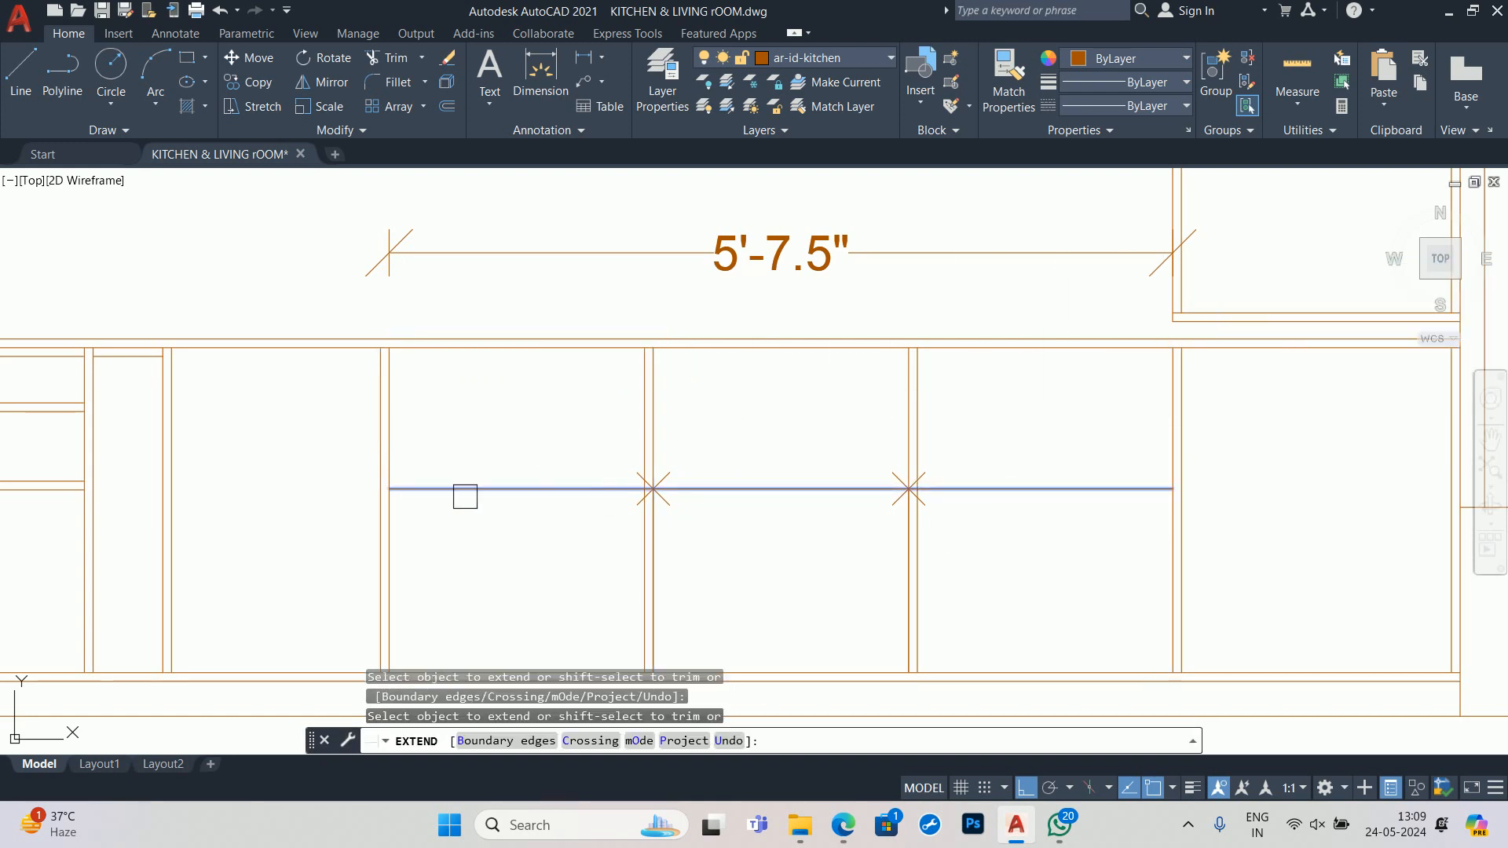
{"action": "key", "text": "Escape"}
- Measure the compartment sizes between the new partitions with the quick measure tool
{"action": "left_click", "coordinate": [1297, 74]}
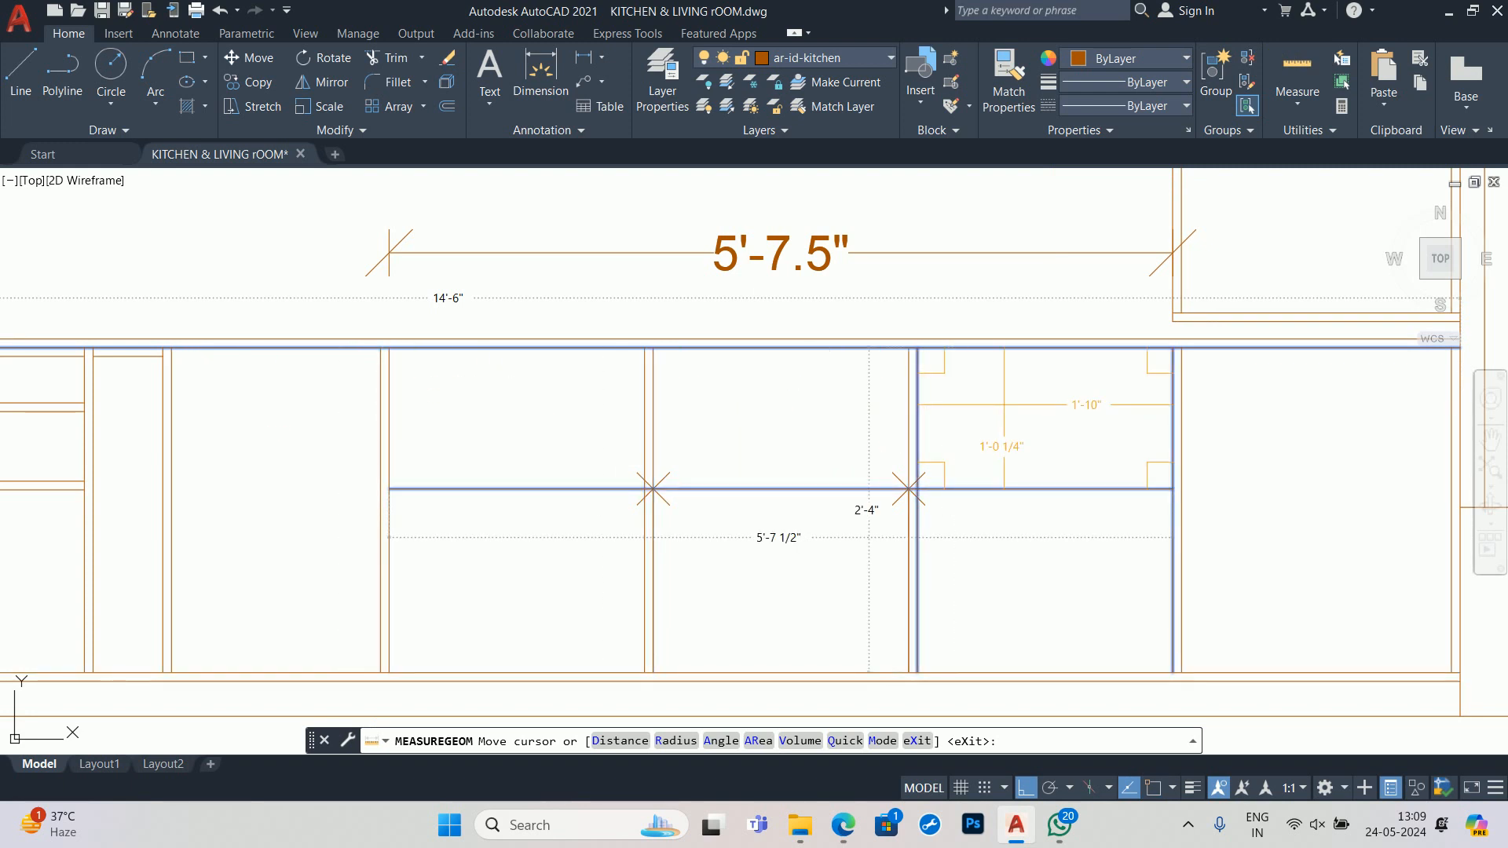
{"action": "key", "text": "Escape"}
{"action": "key", "text": "Escape"}
- Erase the two division point markers and the horizontal construction line
{"action": "scroll", "coordinate": [929, 475], "scroll_direction": "up", "scroll_amount": 4}
{"action": "left_click", "coordinate": [874, 509]}
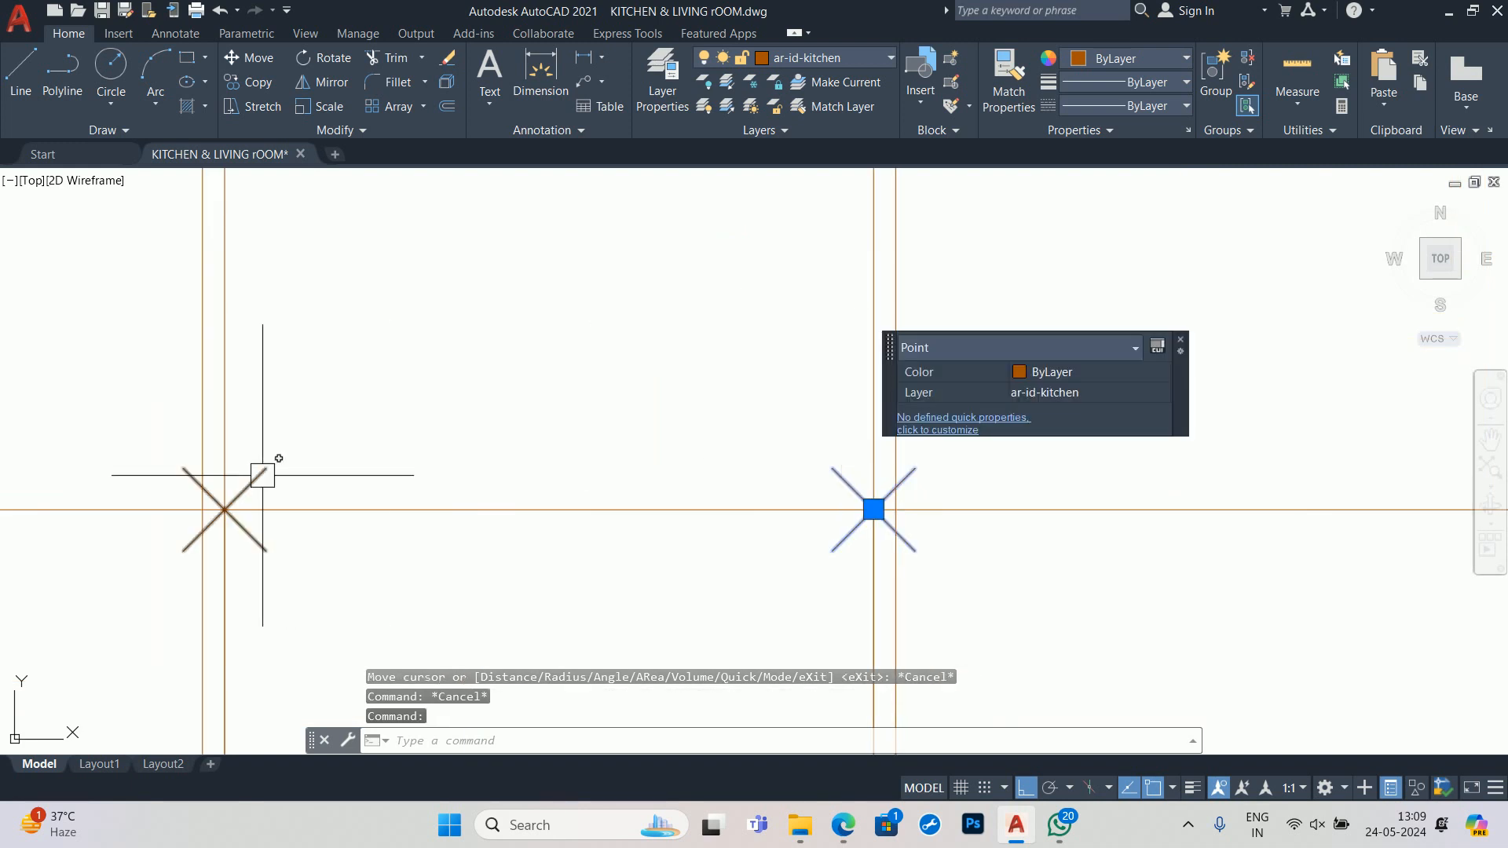
{"action": "scroll", "coordinate": [263, 475], "scroll_direction": "down", "scroll_amount": 4}
{"action": "left_click", "coordinate": [293, 487]}
{"action": "key", "text": "Delete"}
{"action": "middle_click_drag", "start_coordinate": [482, 499], "coordinate": [752, 486]}
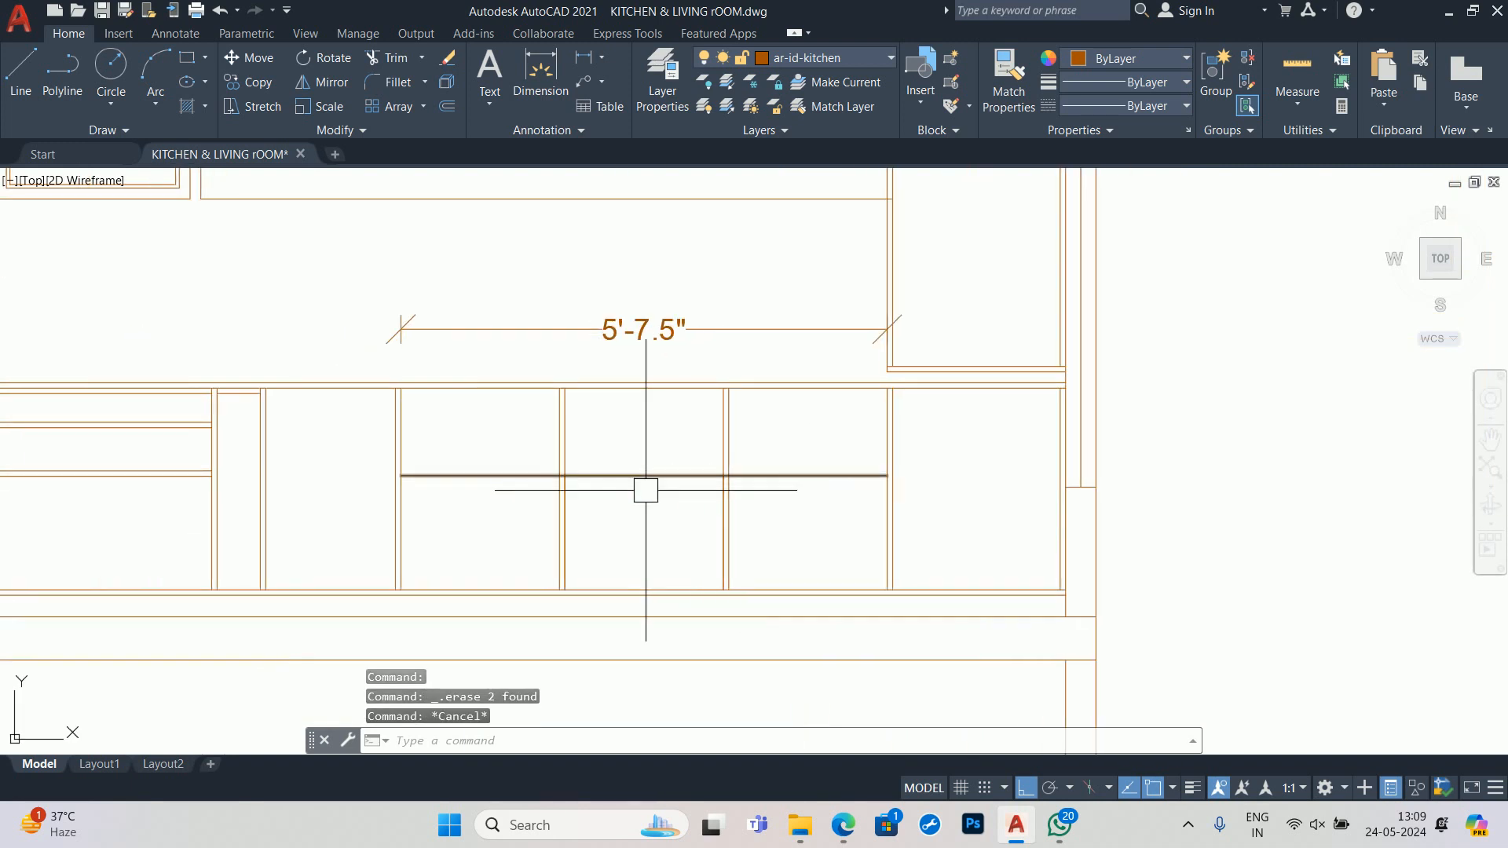
{"action": "left_click", "coordinate": [646, 475]}
{"action": "key", "text": "Escape"}
{"action": "left_click", "coordinate": [590, 486]}
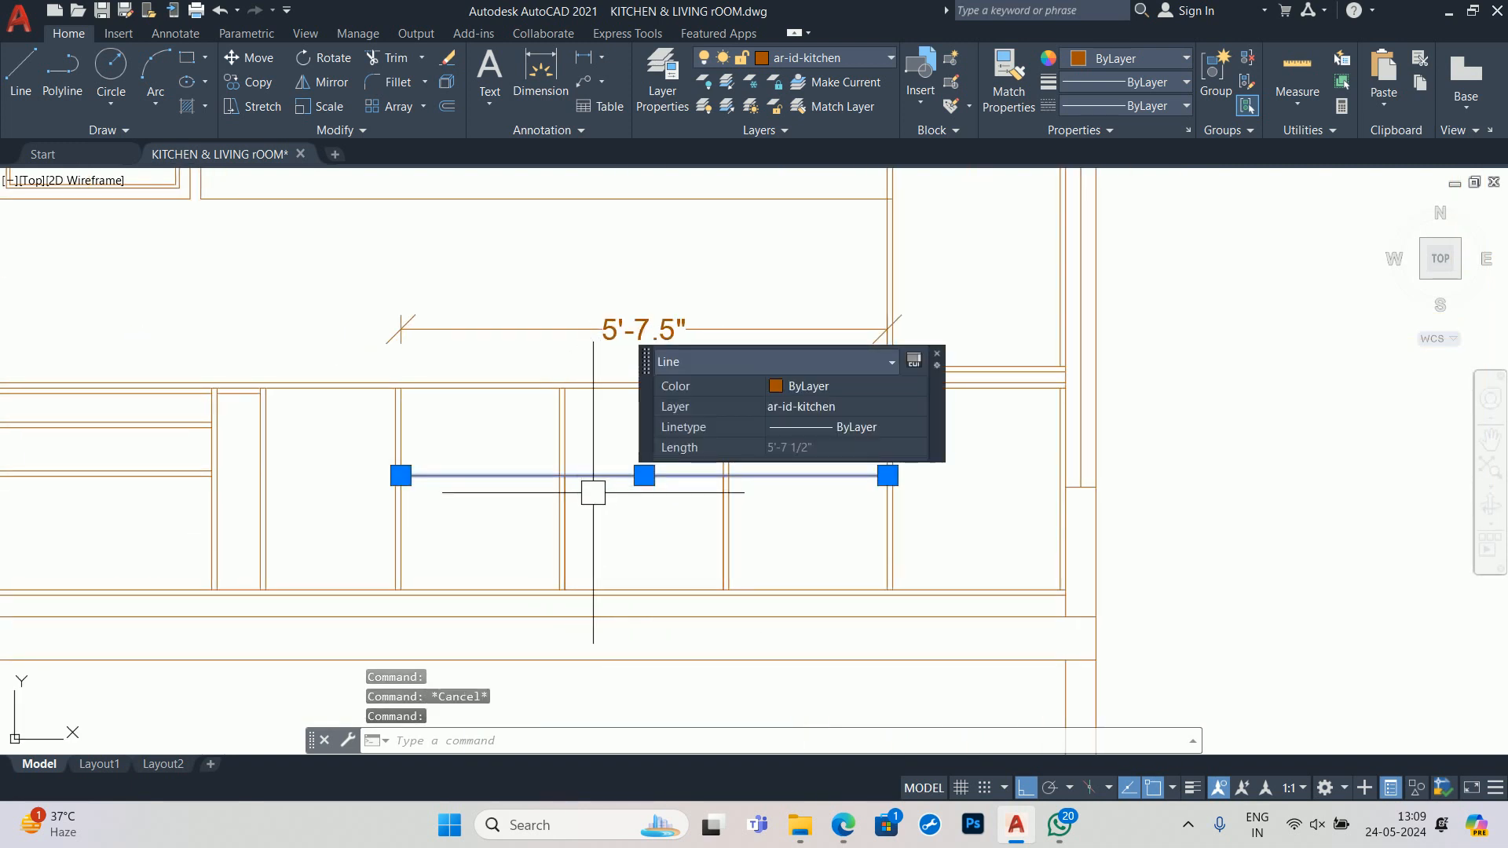
{"action": "key", "text": "Delete"}
- Erase the two short lower division lines that overlap the stretched partition lines
{"action": "left_click", "coordinate": [495, 455]}
{"action": "left_click", "coordinate": [804, 591]}
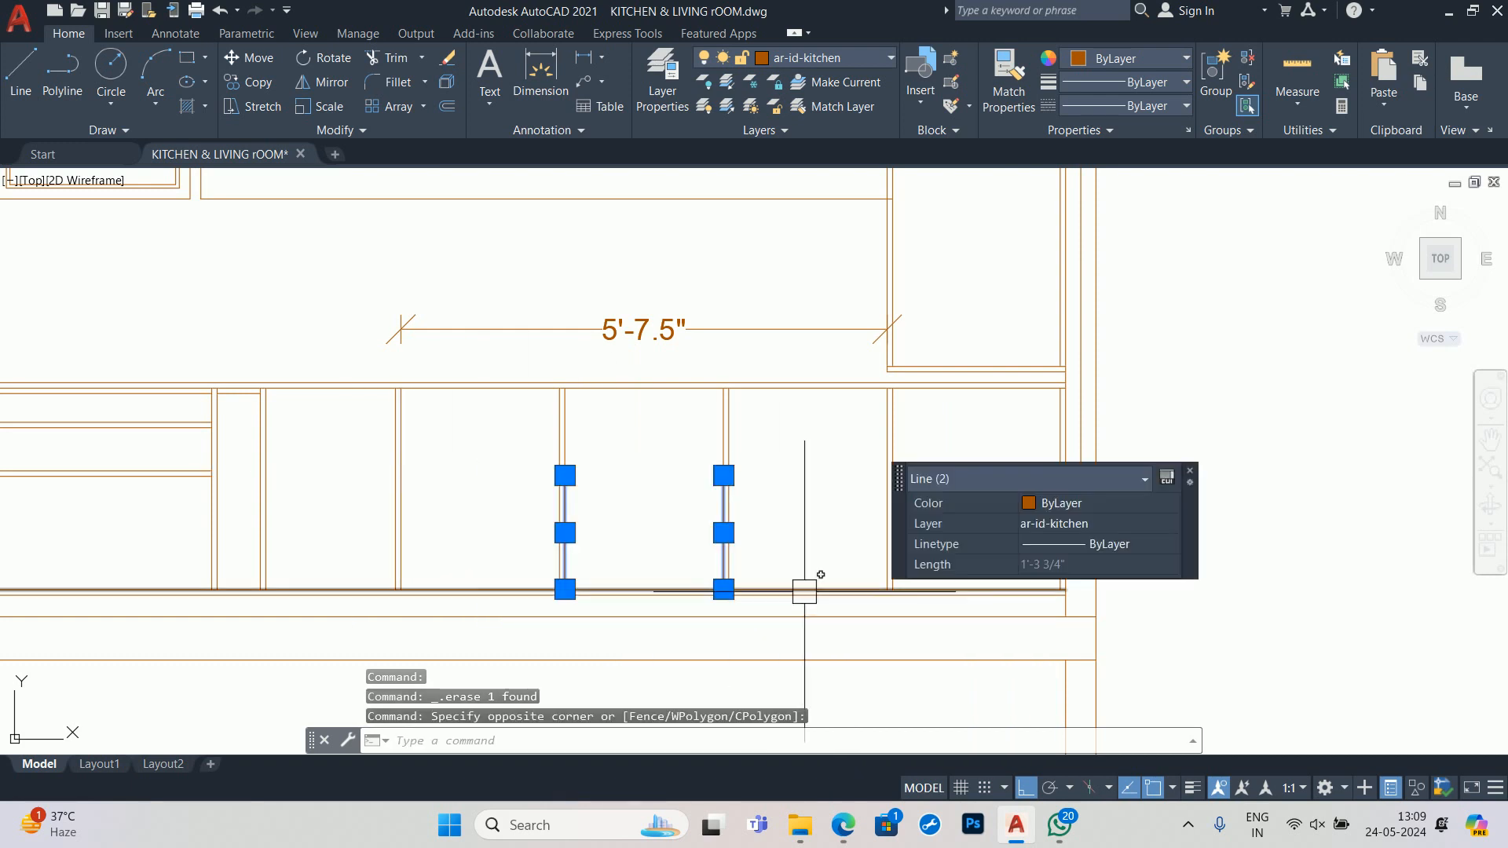
{"action": "key", "text": "Delete"}
{"action": "left_click", "coordinate": [339, 462]}
{"action": "key", "text": "Escape"}
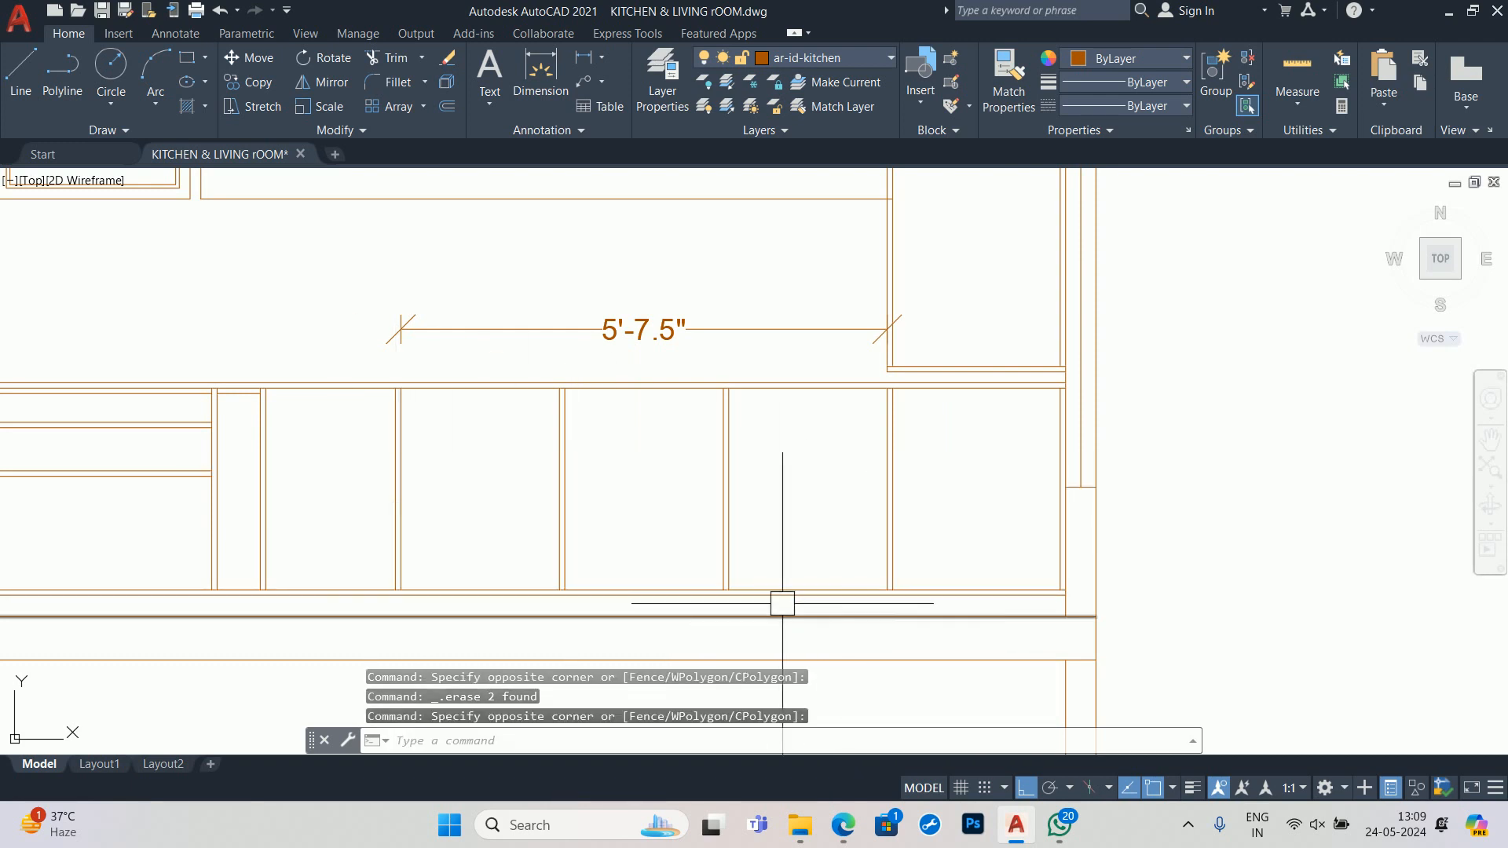
{"action": "left_click", "coordinate": [787, 494]}
{"action": "key", "text": "Escape"}
- Draw a horizontal shelf line from the top edge of the drawer unit's lower divider to the second new partition
{"action": "scroll", "coordinate": [744, 500], "scroll_direction": "down", "scroll_amount": 5}
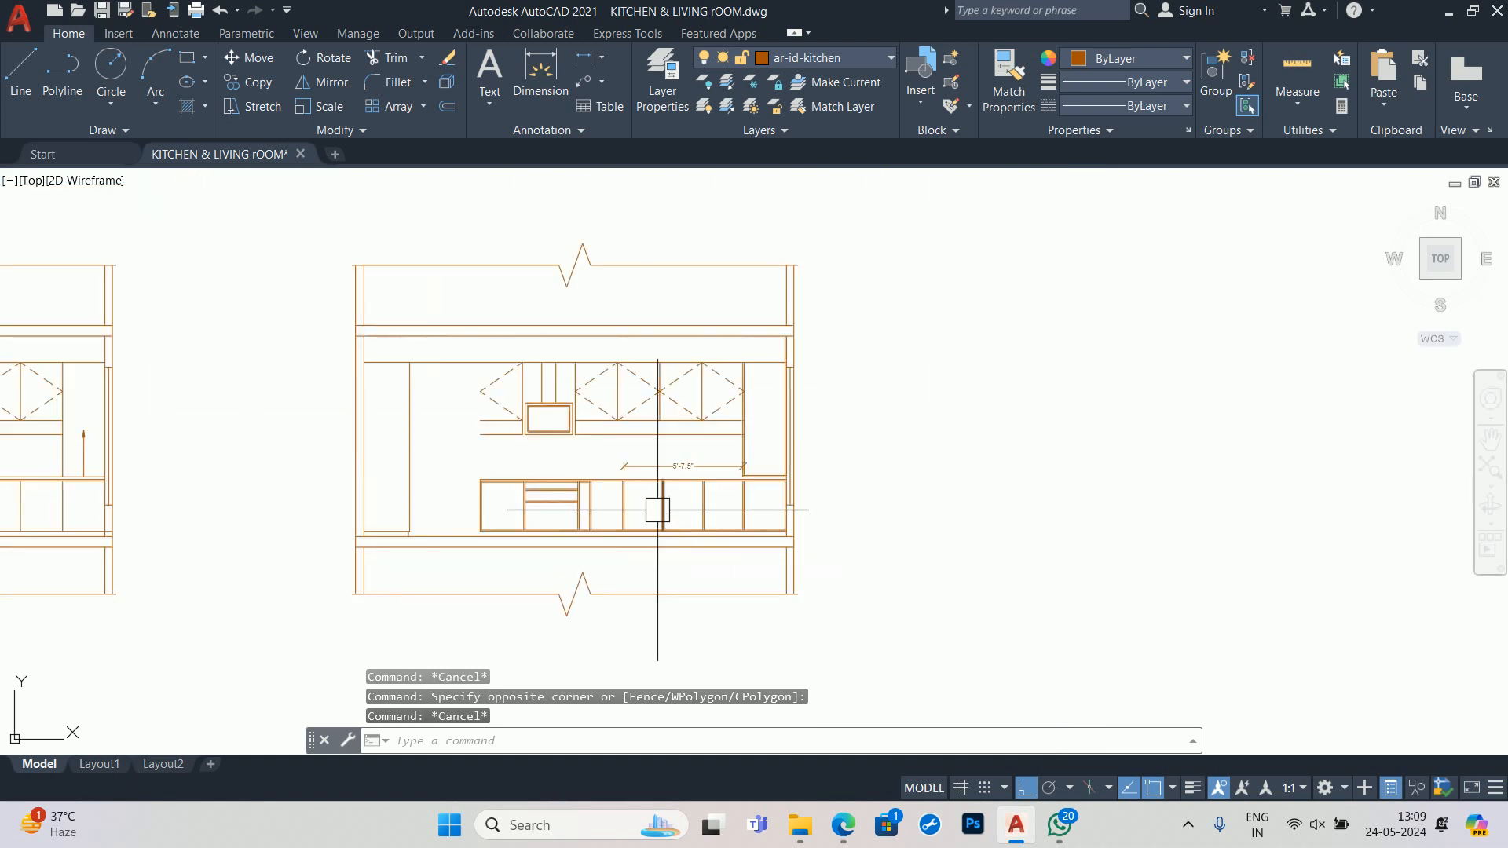
{"action": "scroll", "coordinate": [675, 519], "scroll_direction": "up", "scroll_amount": 3}
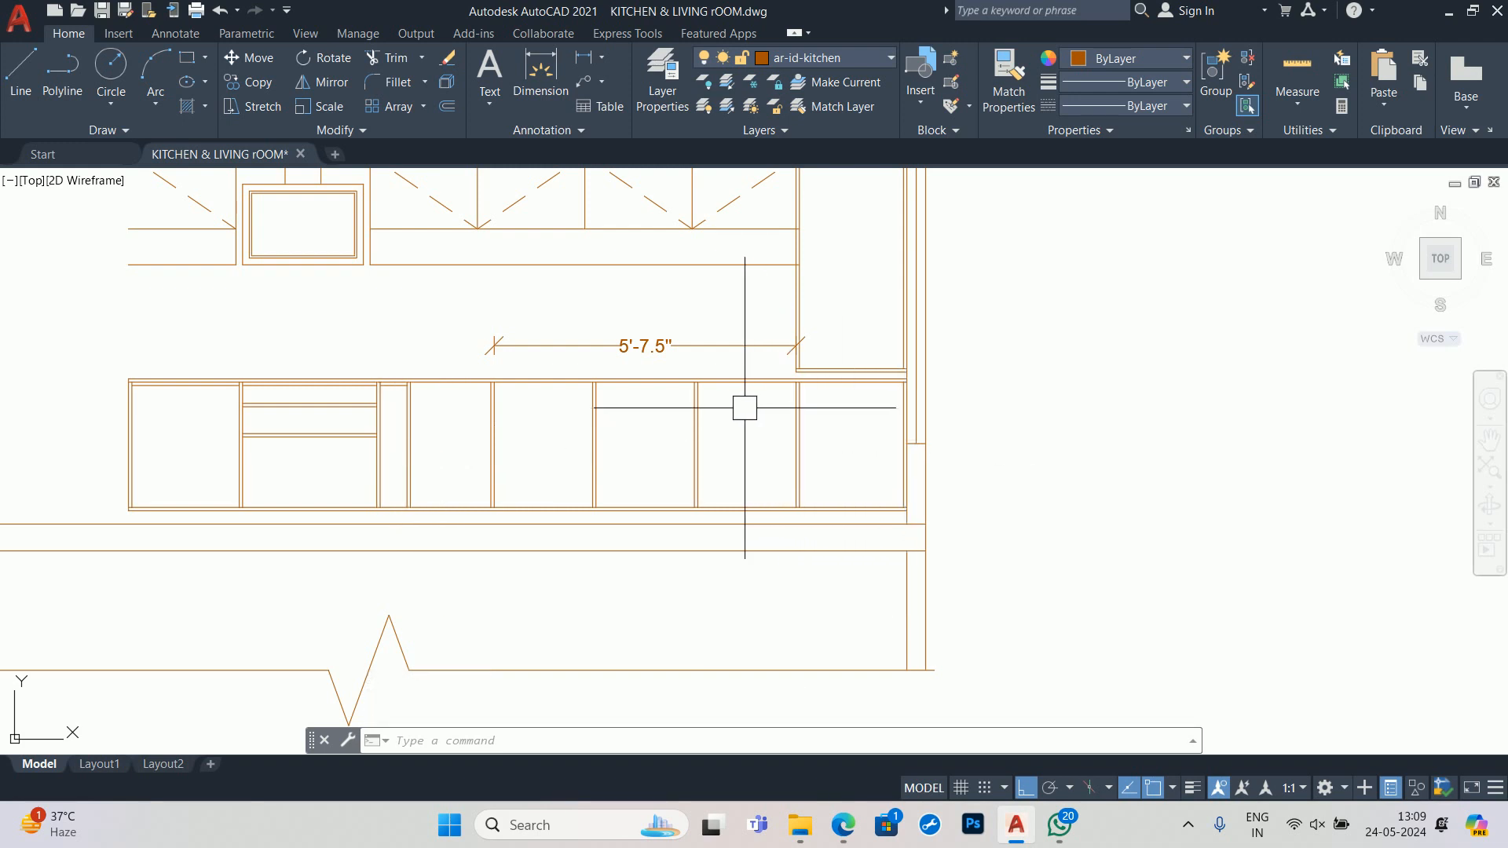
{"action": "type", "text": "l"}
{"action": "key", "text": "Return"}
{"action": "scroll", "coordinate": [552, 421], "scroll_direction": "up", "scroll_amount": 6}
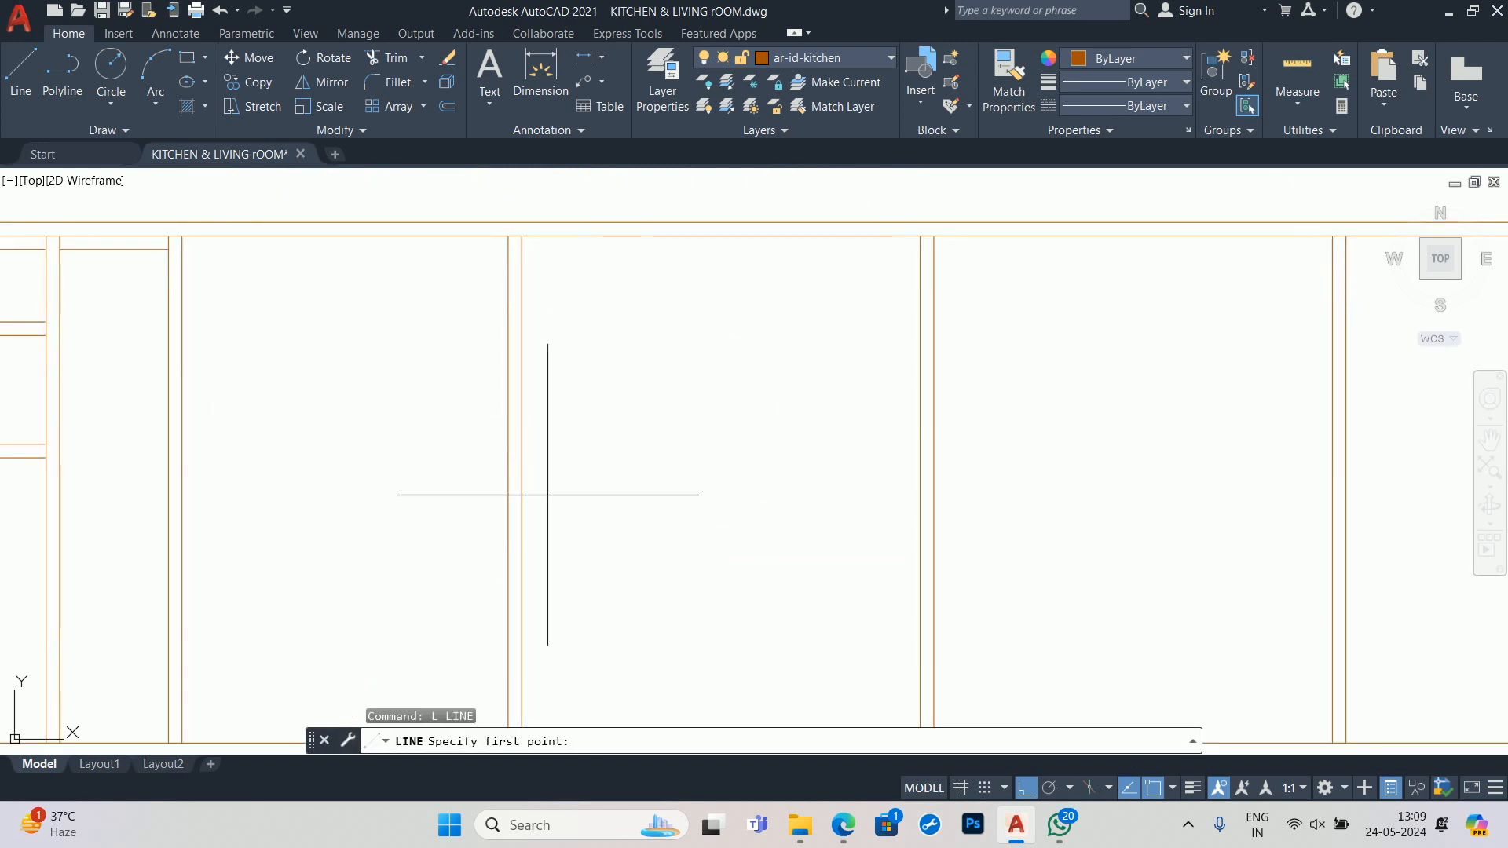
{"action": "scroll", "coordinate": [549, 498], "scroll_direction": "down", "scroll_amount": 4}
{"action": "scroll", "coordinate": [347, 473], "scroll_direction": "up", "scroll_amount": 2}
{"action": "left_click", "coordinate": [339, 493]}
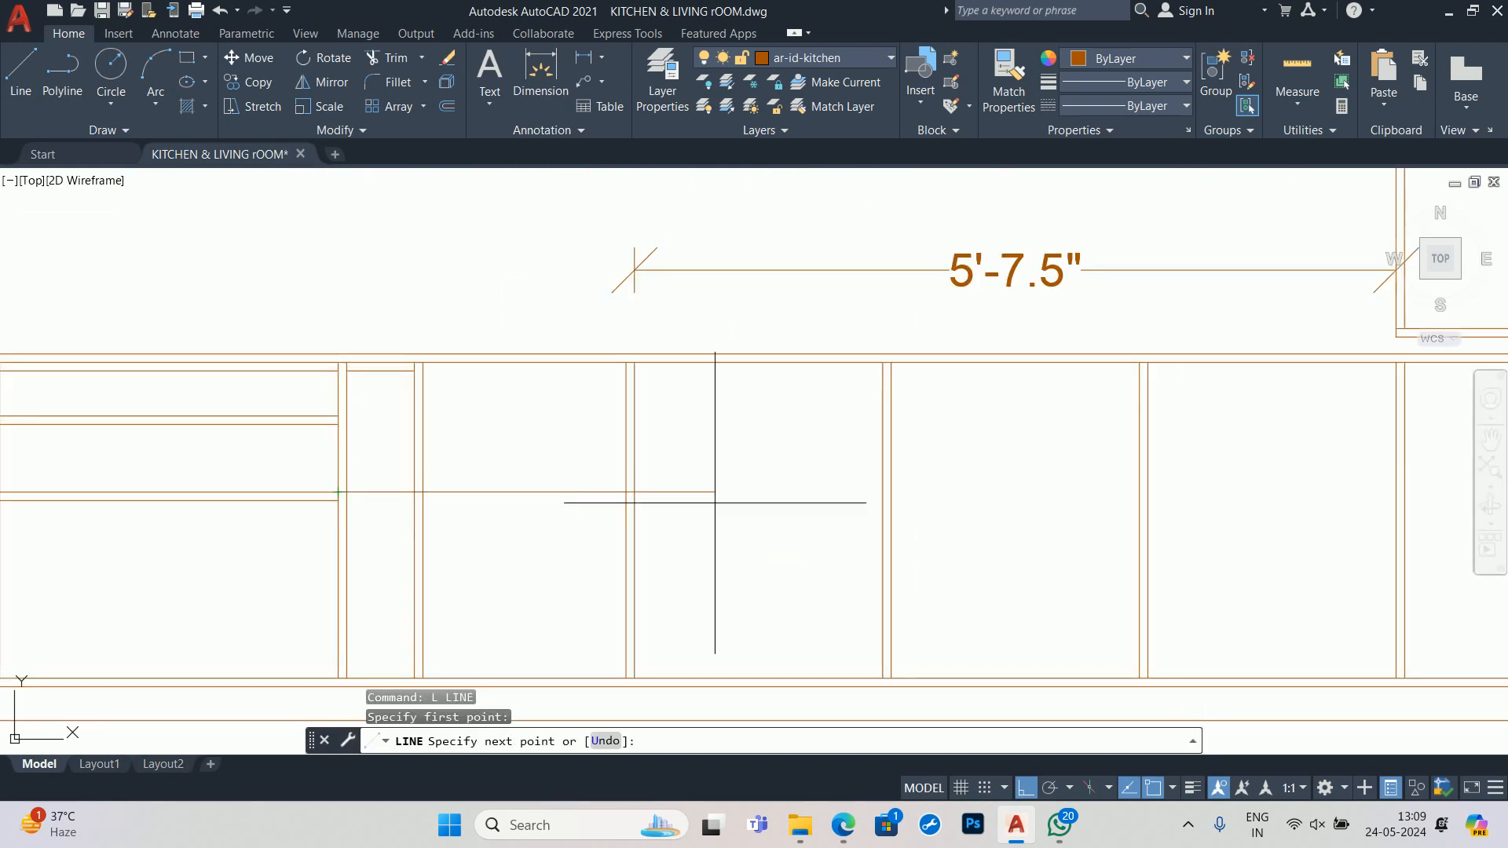
{"action": "middle_click_drag", "start_coordinate": [915, 505], "coordinate": [558, 505]}
{"action": "left_click", "coordinate": [783, 495]}
{"action": "key", "text": "Escape"}
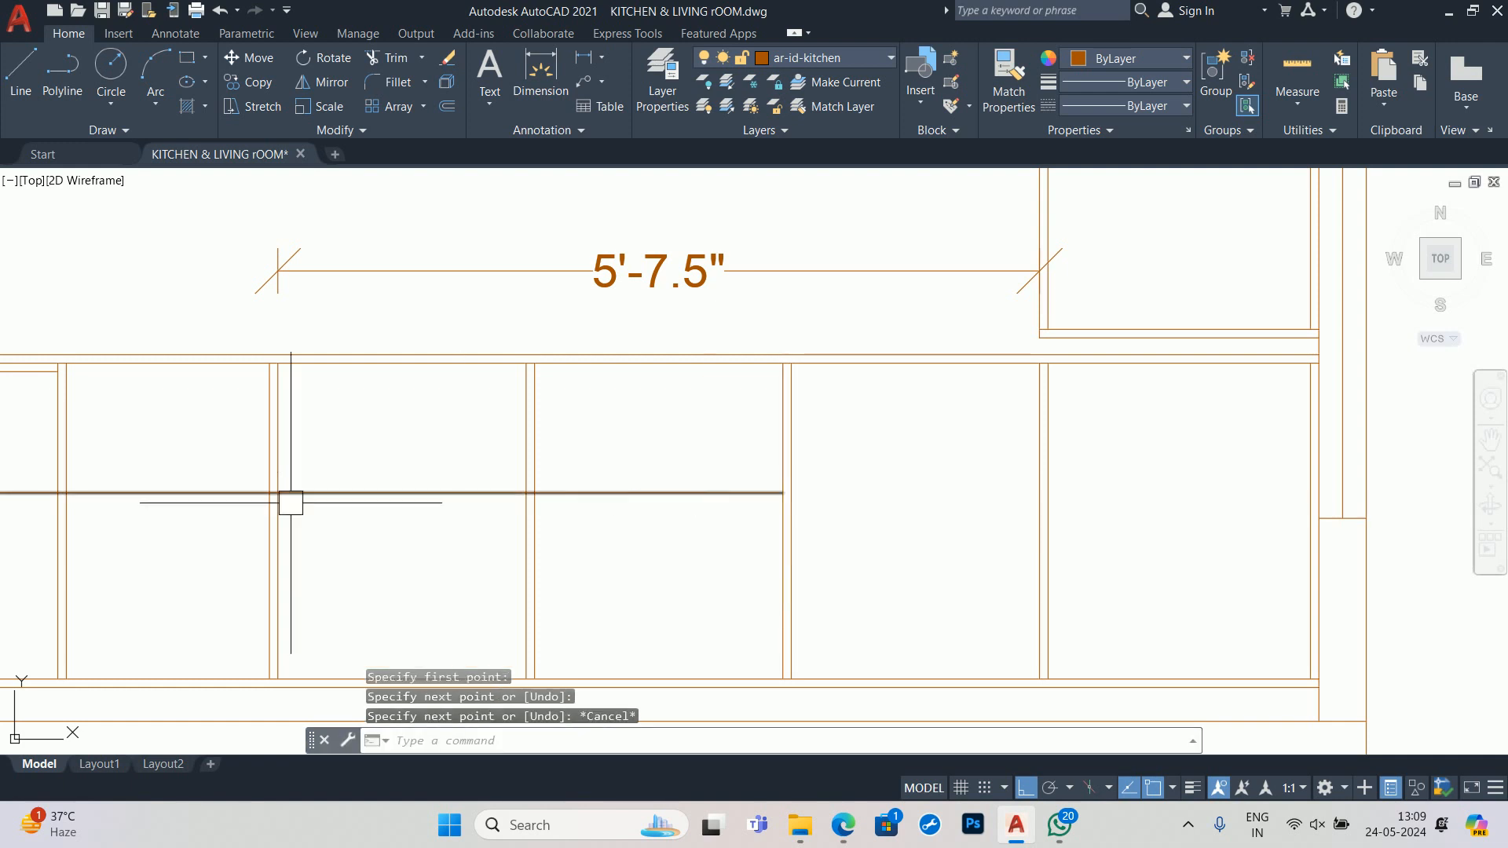
{"action": "key", "text": "Escape"}
- Draw a second horizontal shelf line from the bottom edge of the drawer unit's lower divider to the first new partition
{"action": "middle_click_drag", "start_coordinate": [211, 525], "coordinate": [599, 519]}
{"action": "scroll", "coordinate": [334, 516], "scroll_direction": "up", "scroll_amount": 4}
{"action": "key", "text": "Return"}
{"action": "left_click", "coordinate": [447, 472]}
{"action": "middle_click_drag", "start_coordinate": [447, 475], "coordinate": [772, 521]}
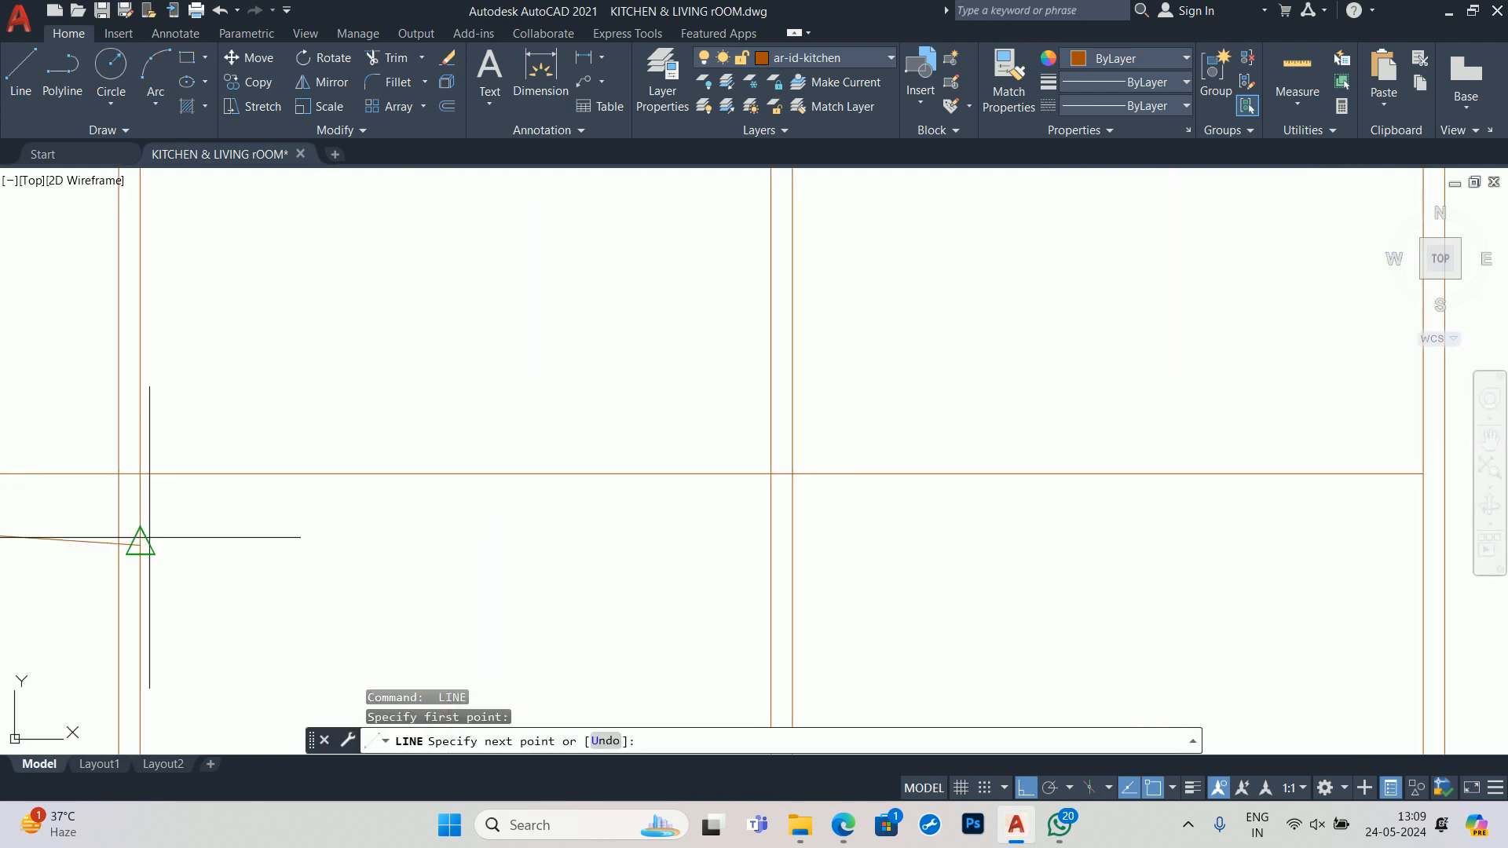
{"action": "left_click", "coordinate": [771, 495]}
{"action": "key", "text": "Escape"}
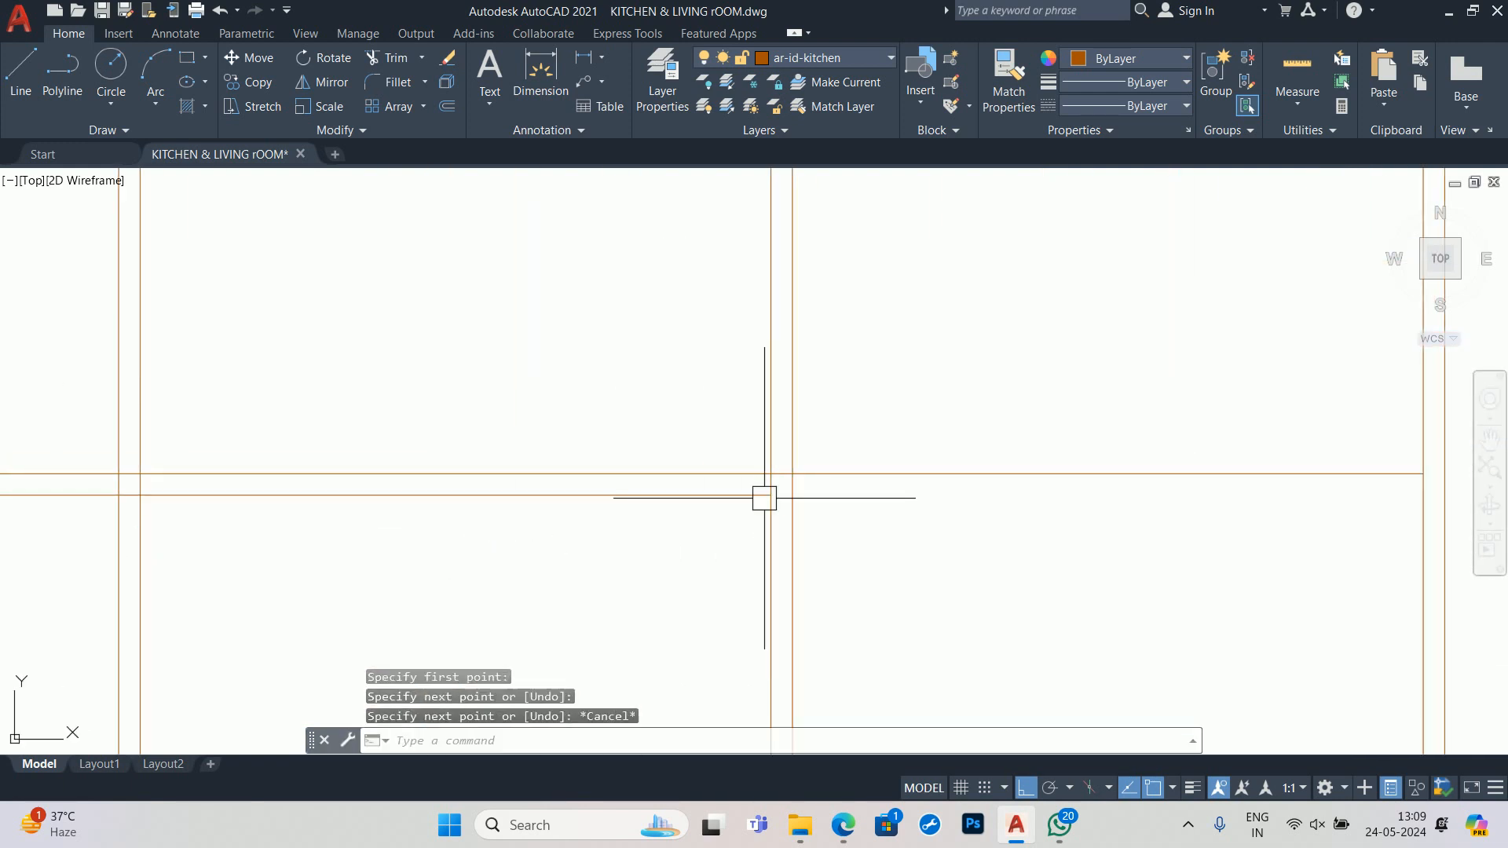
{"action": "scroll", "coordinate": [764, 495], "scroll_direction": "down", "scroll_amount": 4}
{"action": "key", "text": "Escape"}
{"action": "key", "text": "Escape"}
{"action": "left_click", "coordinate": [709, 527]}
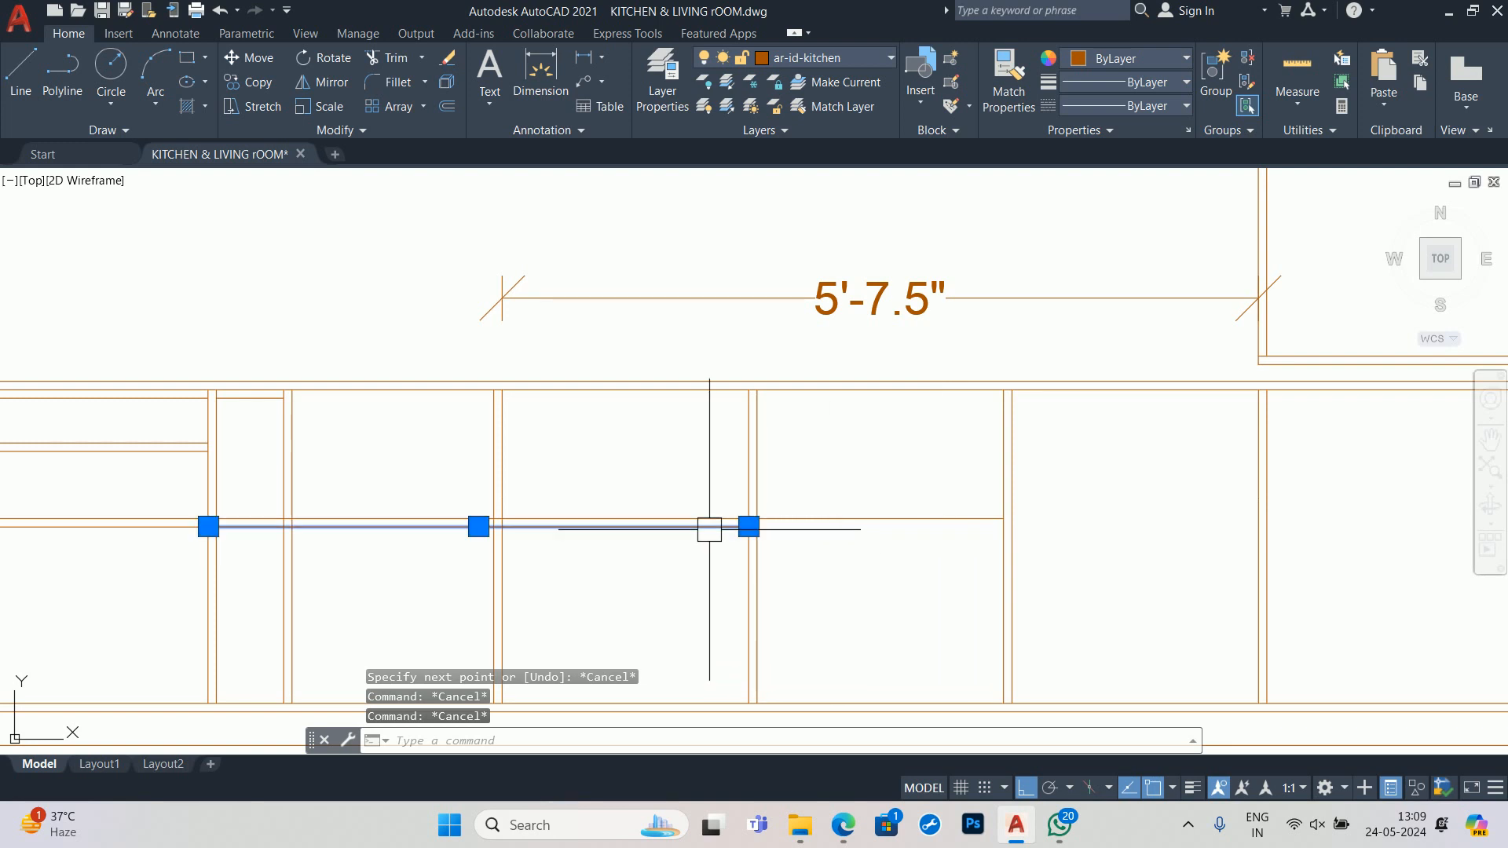
{"action": "left_click", "coordinate": [749, 526]}
{"action": "left_click", "coordinate": [1004, 546]}
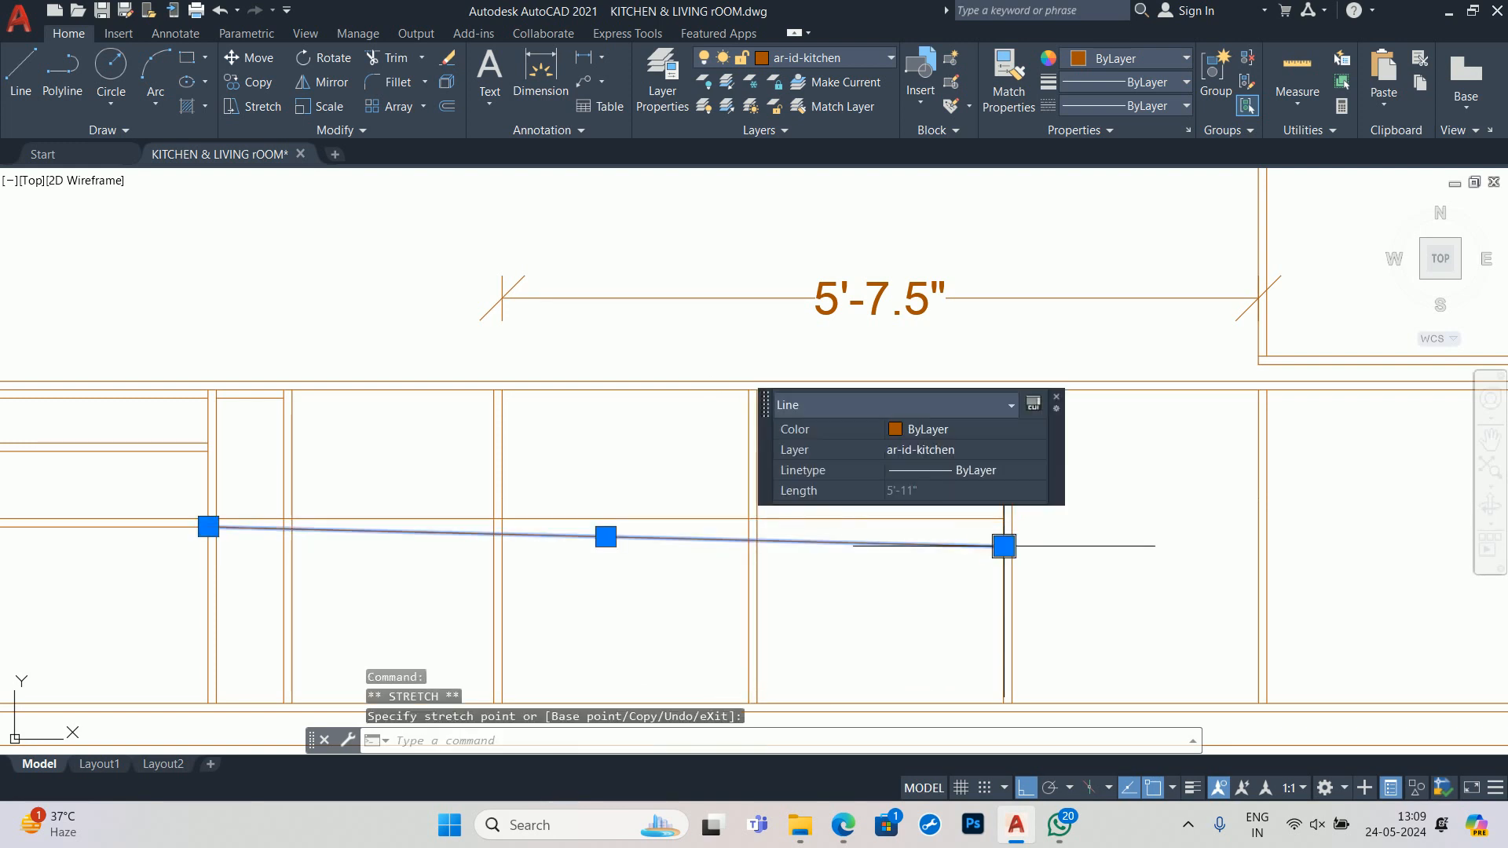
{"action": "key", "text": "ctrl+z"}
- Stretch the end of the lower shelf line horizontally to the near face of the second new partition
{"action": "left_click", "coordinate": [749, 527]}
{"action": "scroll", "coordinate": [1014, 527], "scroll_direction": "up", "scroll_amount": 4}
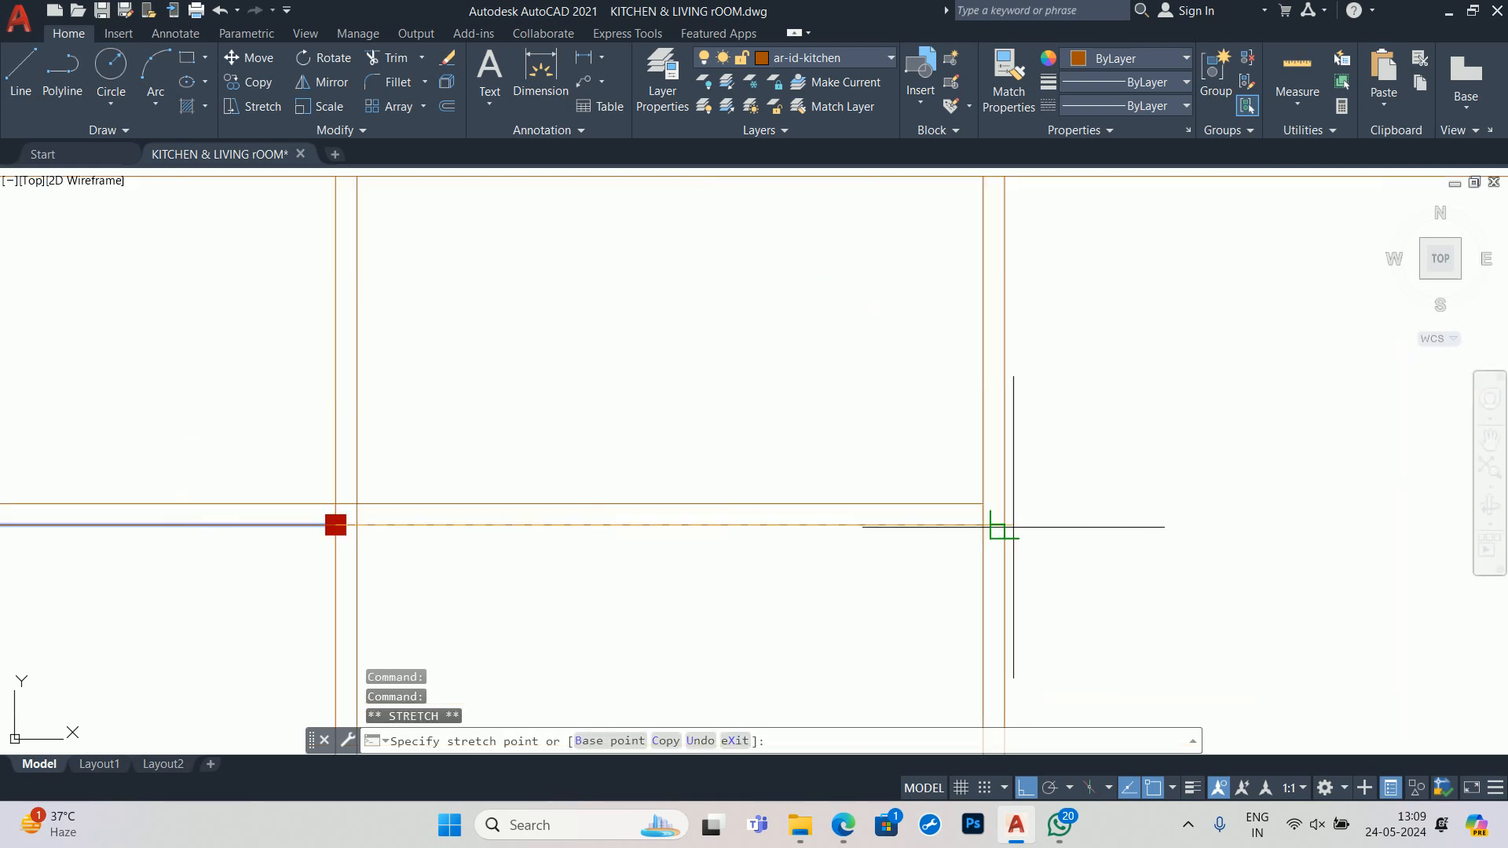
{"action": "left_click", "coordinate": [984, 525]}
{"action": "key", "text": "Escape"}
{"action": "key", "text": "Escape"}
- Trim both shelf lines where they cross the thickness of the vertical partitions
{"action": "scroll", "coordinate": [597, 573], "scroll_direction": "down", "scroll_amount": 2}
{"action": "middle_click_drag", "start_coordinate": [558, 580], "coordinate": [903, 563]}
{"action": "scroll", "coordinate": [459, 560], "scroll_direction": "up", "scroll_amount": 4}
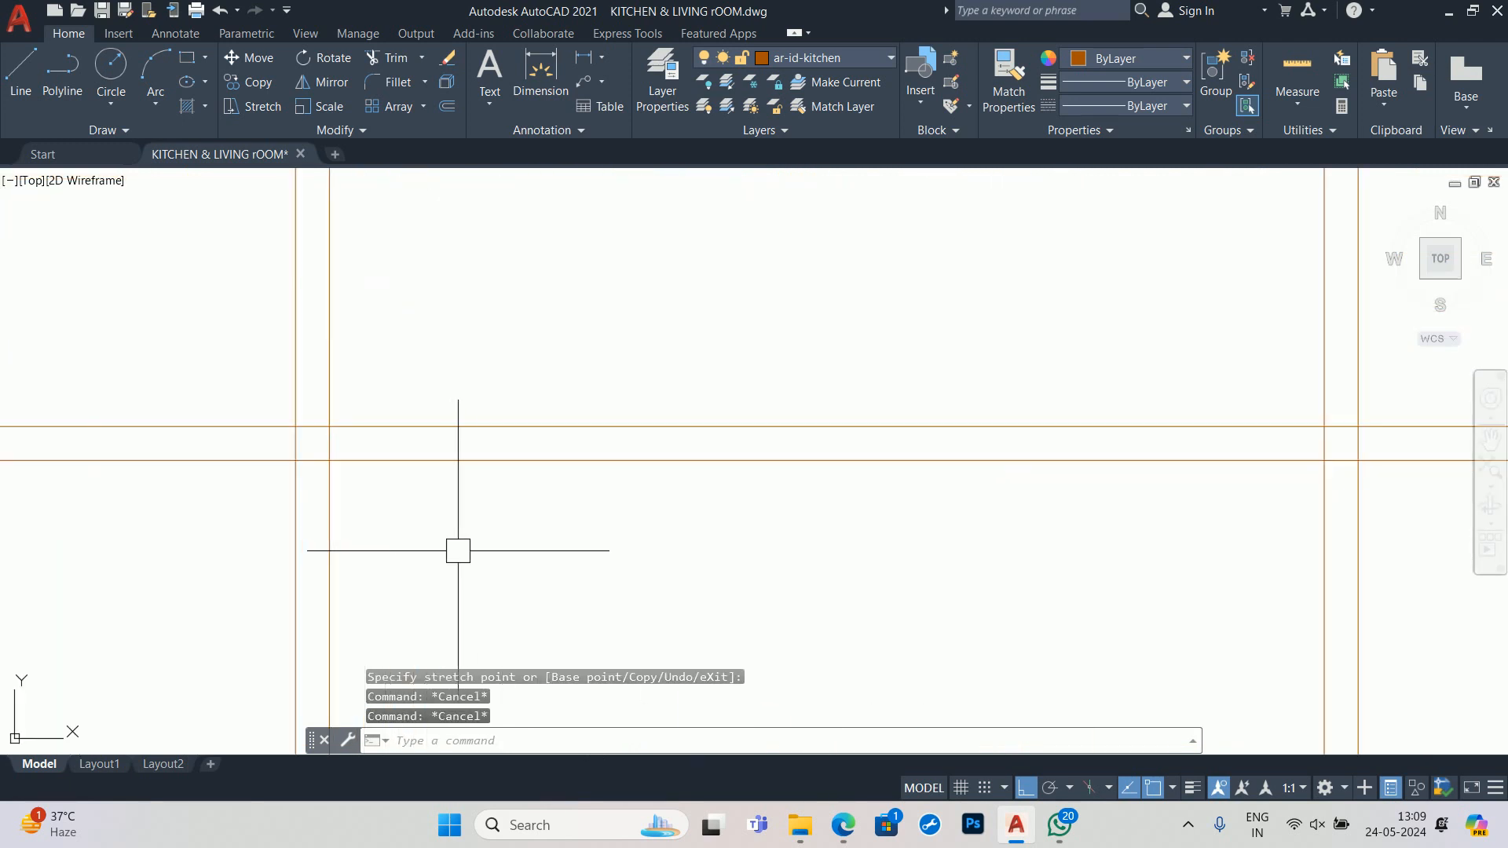
{"action": "middle_click_drag", "start_coordinate": [545, 552], "coordinate": [2, 585]}
{"action": "key", "text": "Return"}
{"action": "scroll", "coordinate": [812, 463], "scroll_direction": "up", "scroll_amount": 2}
{"action": "middle_click_drag", "start_coordinate": [811, 463], "coordinate": [677, 418]}
{"action": "left_click_drag", "start_coordinate": [620, 382], "coordinate": [621, 538]}
{"action": "scroll", "coordinate": [629, 487], "scroll_direction": "down", "scroll_amount": 4}
{"action": "mouse_move", "coordinate": [449, 523]}
{"action": "middle_mouse_down"}
{"action": "mouse_move", "coordinate": [506, 542]}
{"action": "mouse_move", "coordinate": [762, 524]}
{"action": "middle_mouse_up"}
{"action": "scroll", "coordinate": [761, 523], "scroll_direction": "down", "scroll_amount": 2}
{"action": "scroll", "coordinate": [608, 476], "scroll_direction": "up", "scroll_amount": 6}
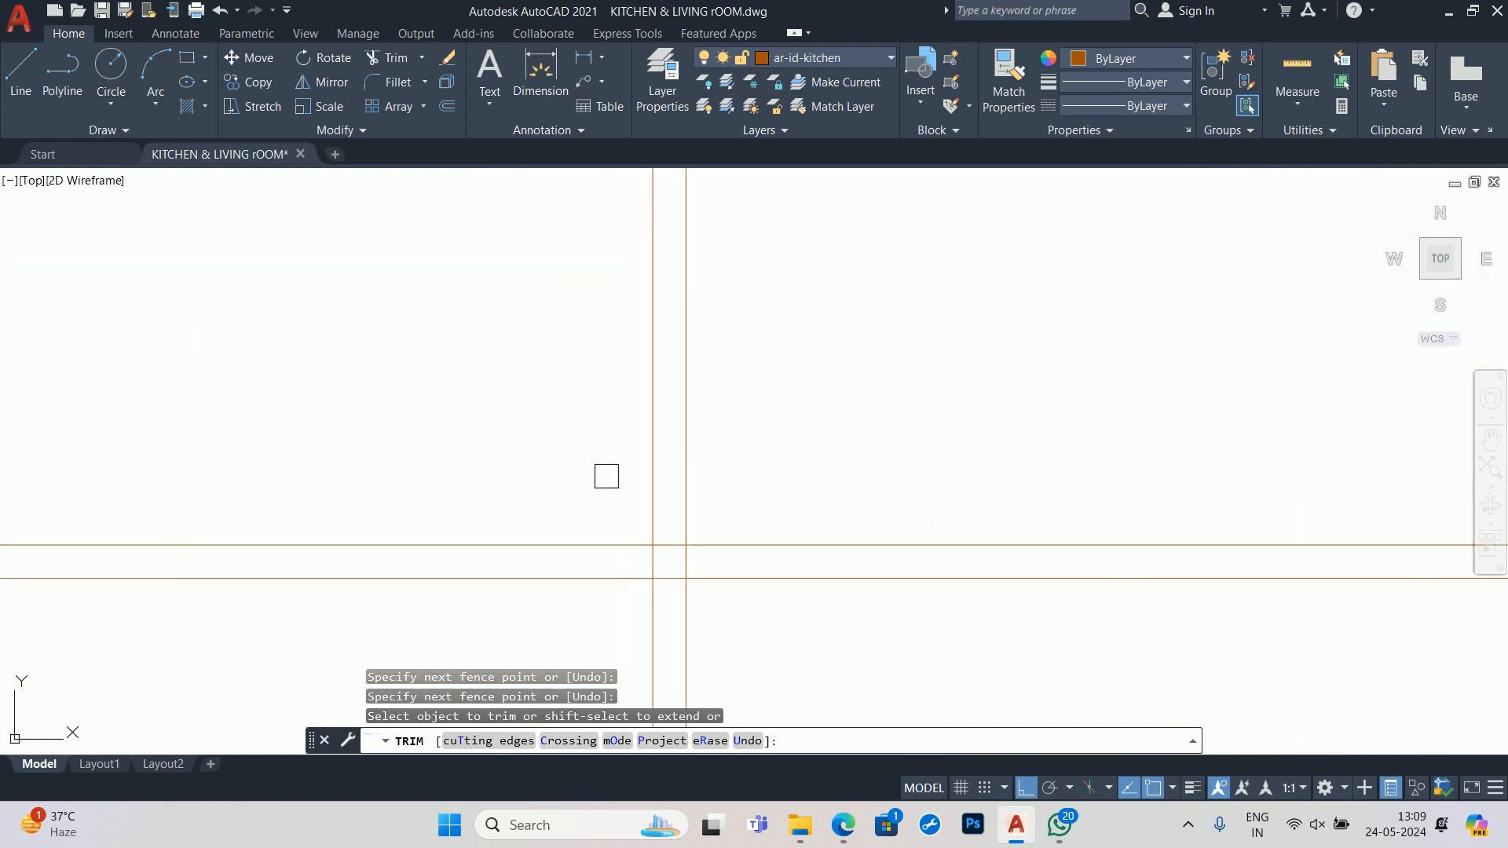
{"action": "left_click_drag", "start_coordinate": [670, 521], "coordinate": [673, 540]}
{"action": "left_click_drag", "start_coordinate": [670, 604], "coordinate": [670, 609]}
{"action": "scroll", "coordinate": [472, 595], "scroll_direction": "down", "scroll_amount": 3}
{"action": "scroll", "coordinate": [376, 597], "scroll_direction": "up", "scroll_amount": 3}
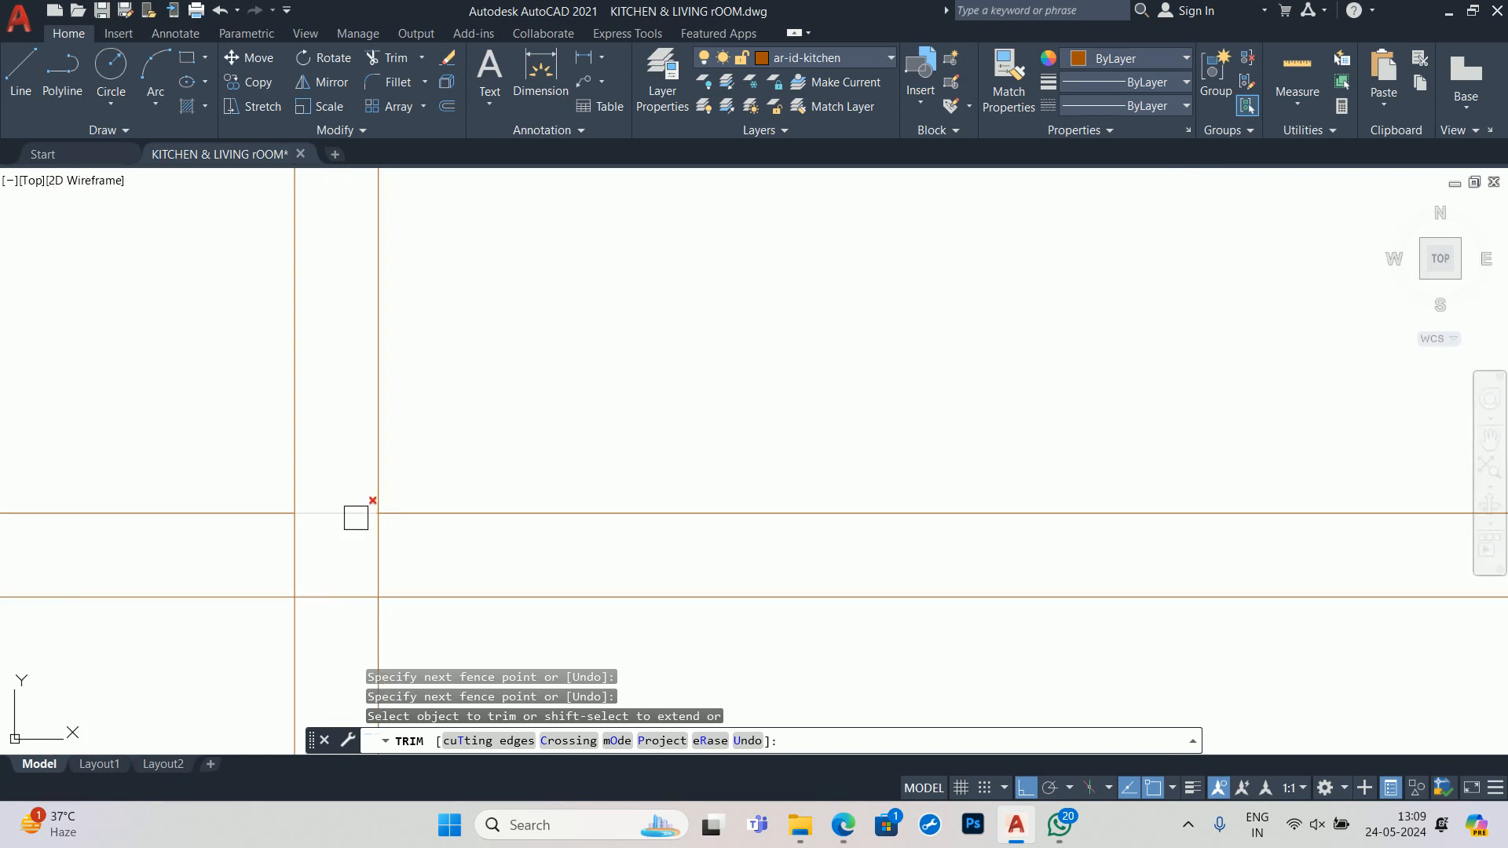
- Erase the two leftover shelf line pieces inside the narrow compartment beside the drawer unit
{"action": "scroll", "coordinate": [338, 550], "scroll_direction": "down", "scroll_amount": 2}
{"action": "left_click", "coordinate": [283, 572]}
{"action": "left_click", "coordinate": [264, 524]}
{"action": "scroll", "coordinate": [263, 518], "scroll_direction": "down", "scroll_amount": 2}
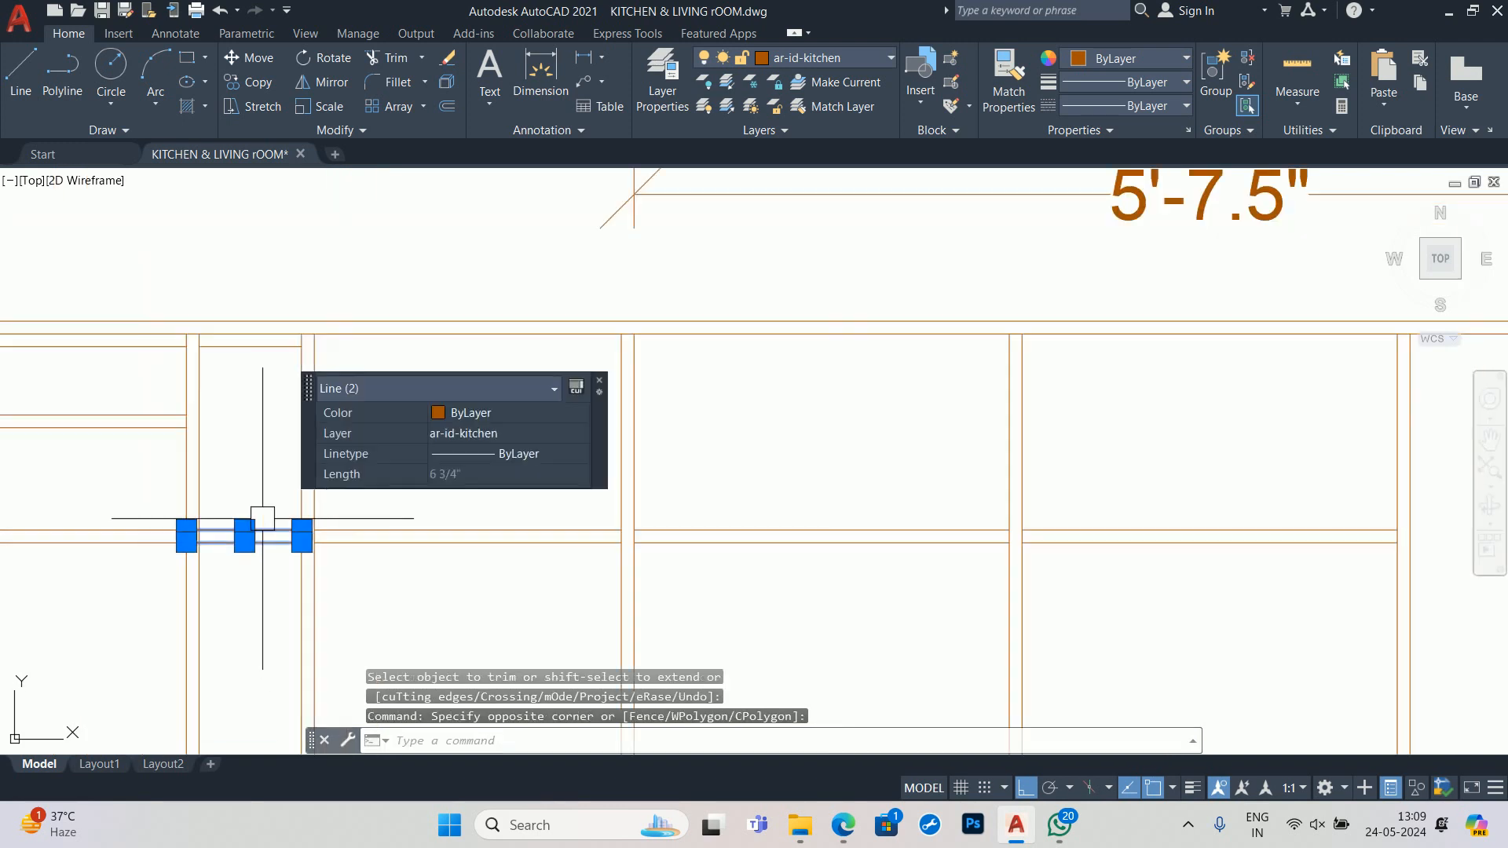
{"action": "key", "text": "Delete"}
{"action": "scroll", "coordinate": [556, 559], "scroll_direction": "down", "scroll_amount": 1}
{"action": "middle_click_drag", "start_coordinate": [562, 560], "coordinate": [652, 547]}
{"action": "key", "text": "Escape"}
{"action": "key", "text": "Escape"}
{"action": "key", "text": "Escape"}
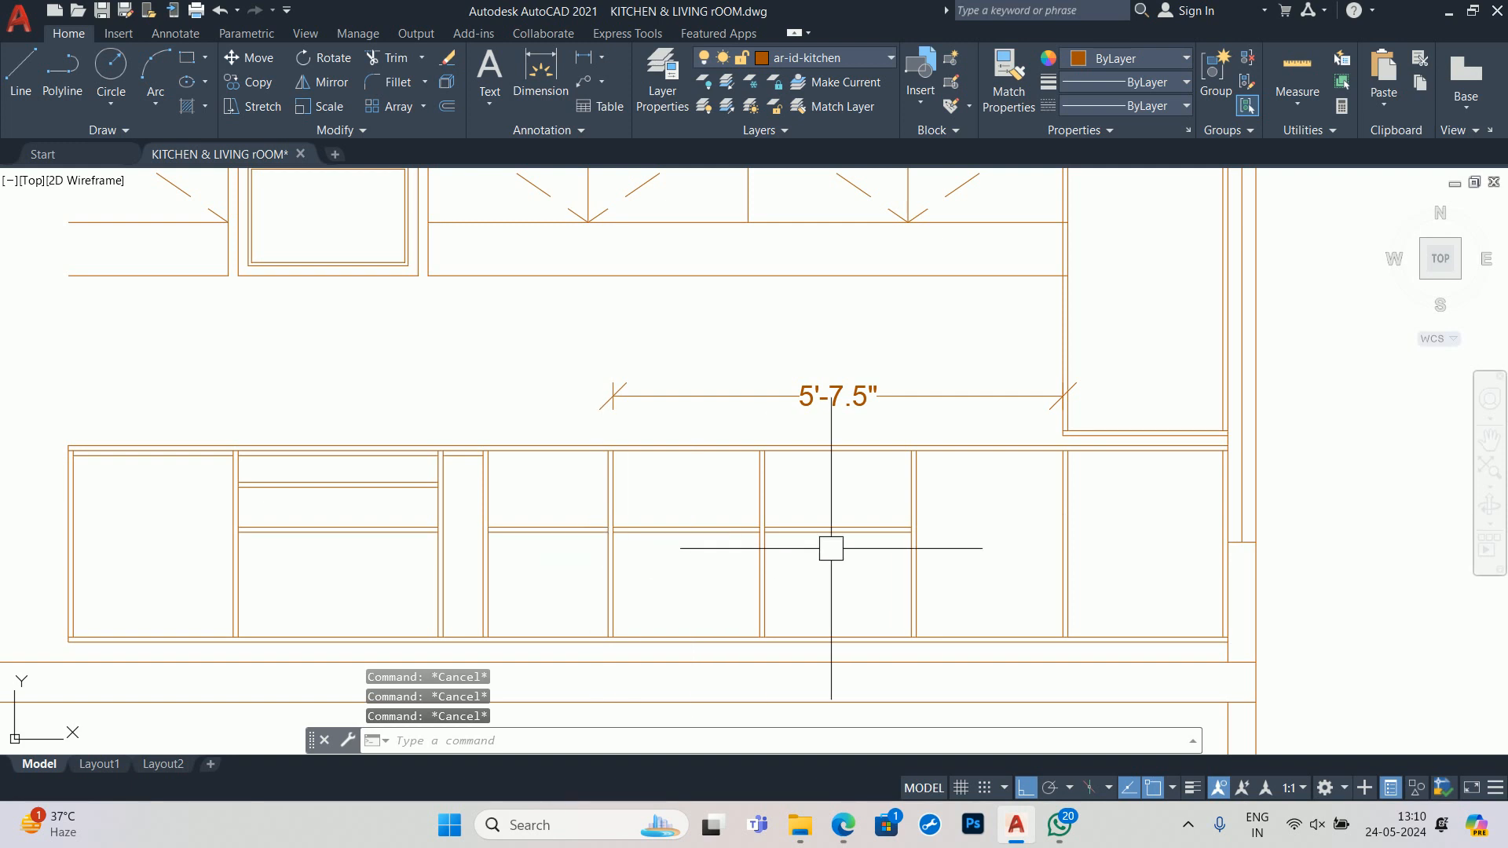
{"action": "scroll", "coordinate": [862, 521], "scroll_direction": "up", "scroll_amount": 2}
{"action": "middle_click_drag", "start_coordinate": [950, 498], "coordinate": [802, 529]}
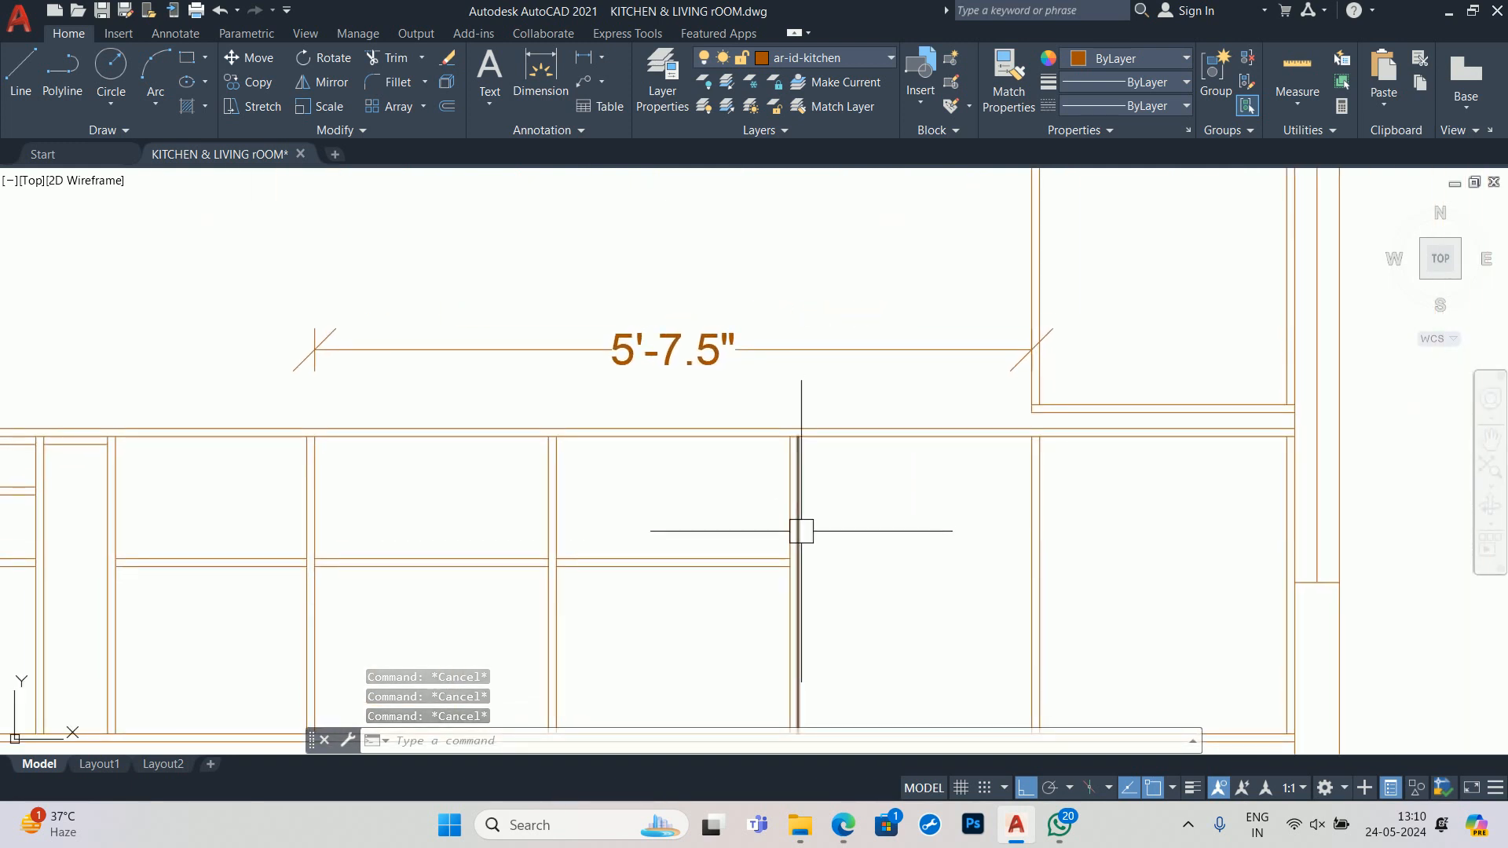
{"action": "key", "text": "XF86AudioRaiseVolume"}
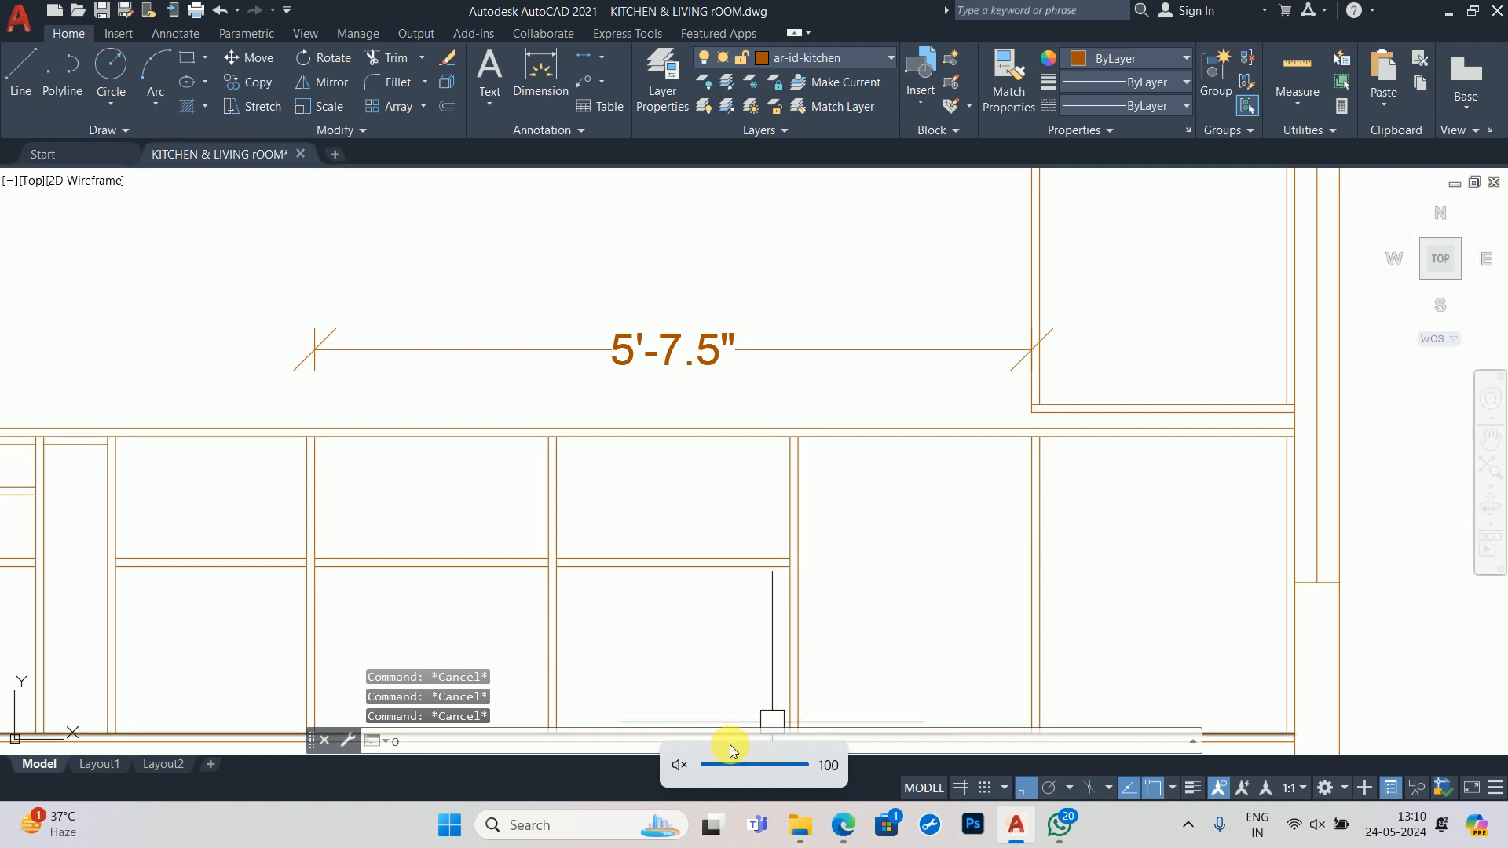
{"action": "key", "text": "Escape"}
{"action": "key", "text": "Escape"}
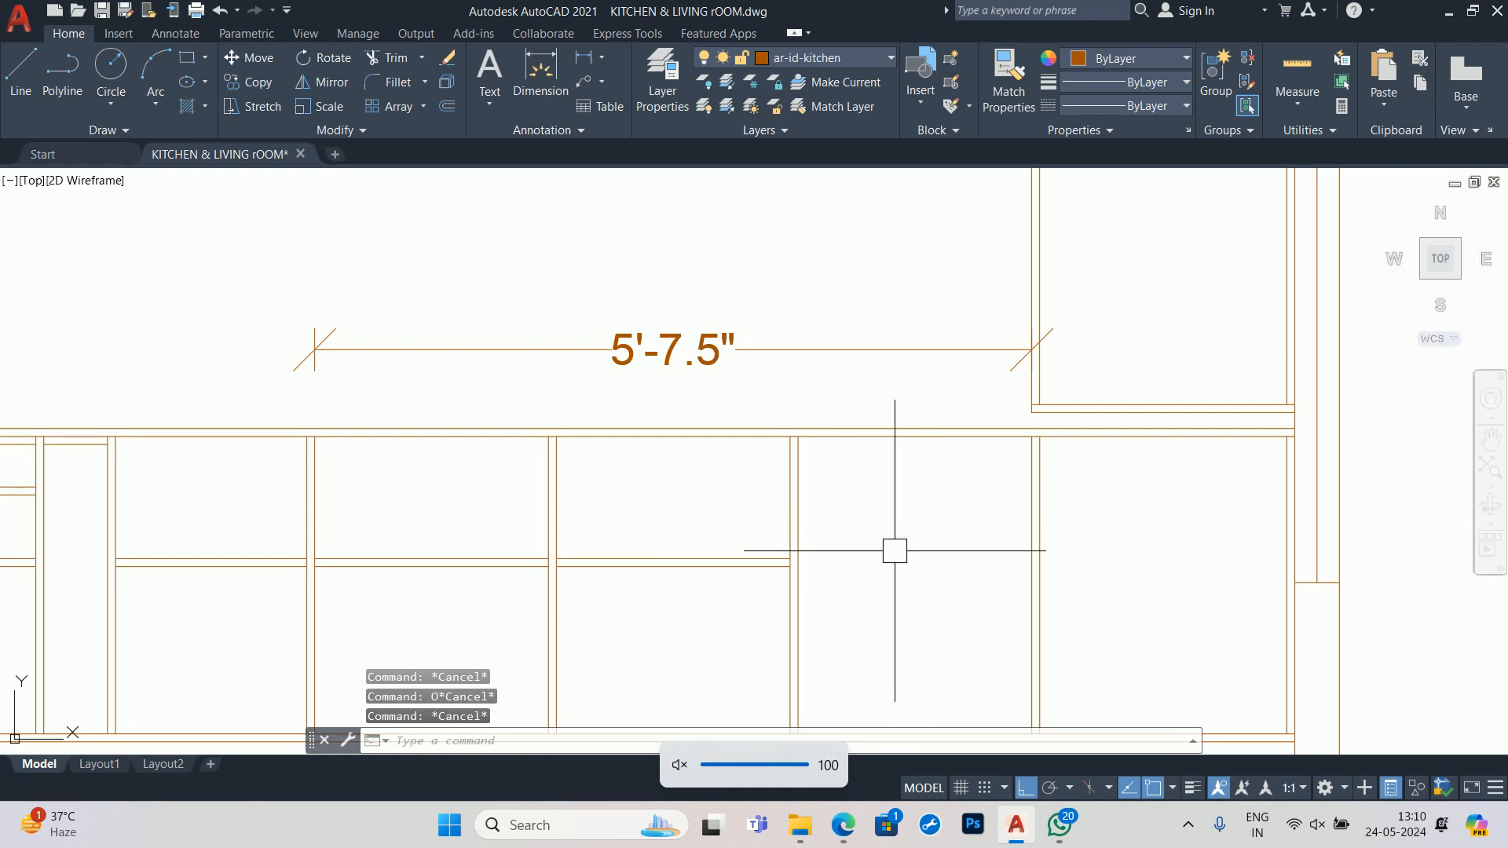
{"action": "key", "text": "XF86AudioMute"}
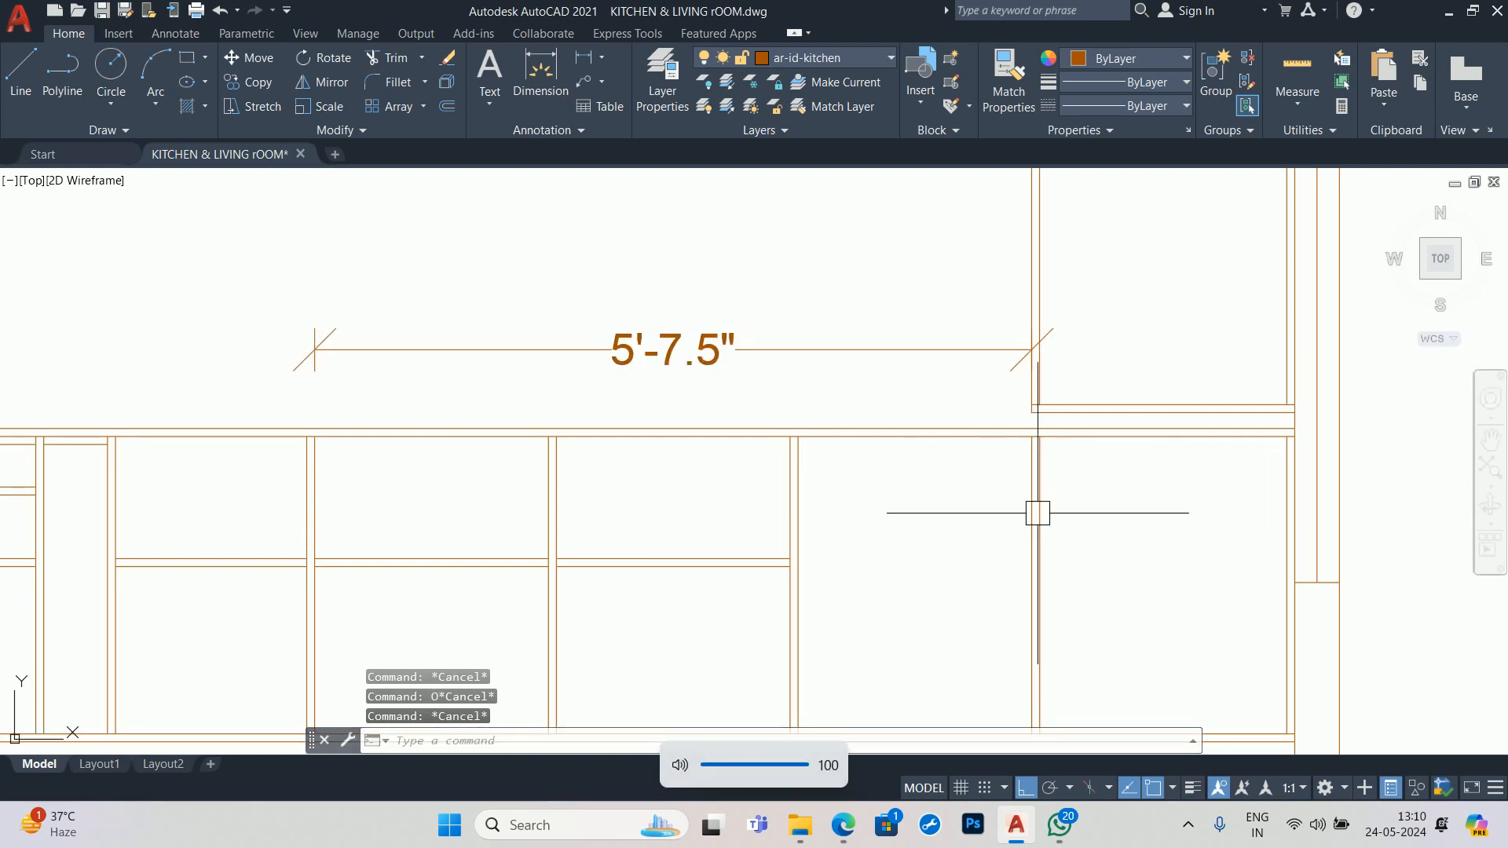
{"action": "scroll", "coordinate": [896, 534], "scroll_direction": "down", "scroll_amount": 2}
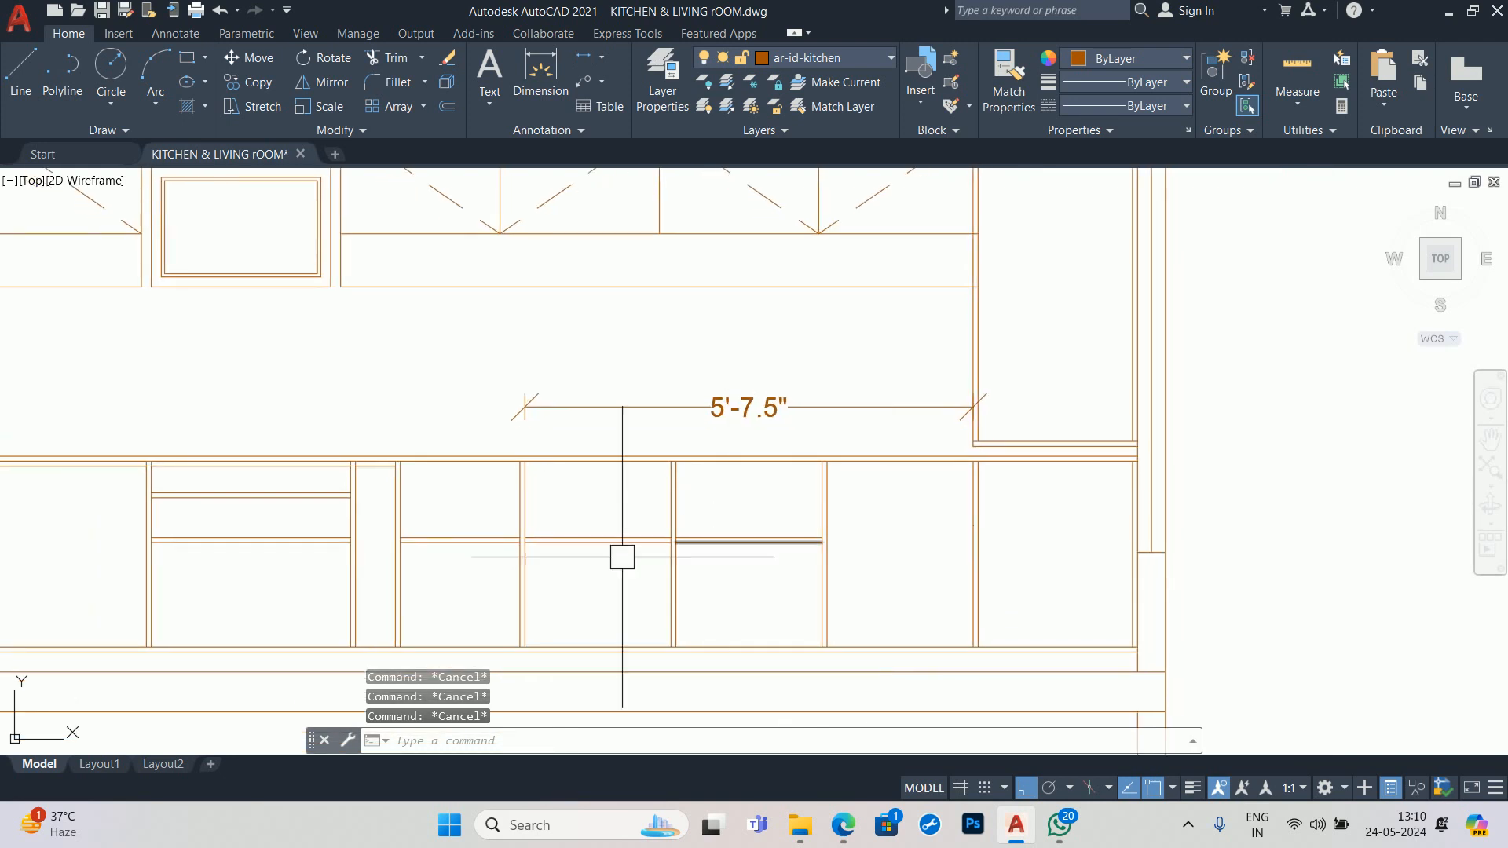
- Erase the two shelf line pieces between the narrow compartment and the first new partition of the base cabinets
{"action": "left_click", "coordinate": [443, 572]}
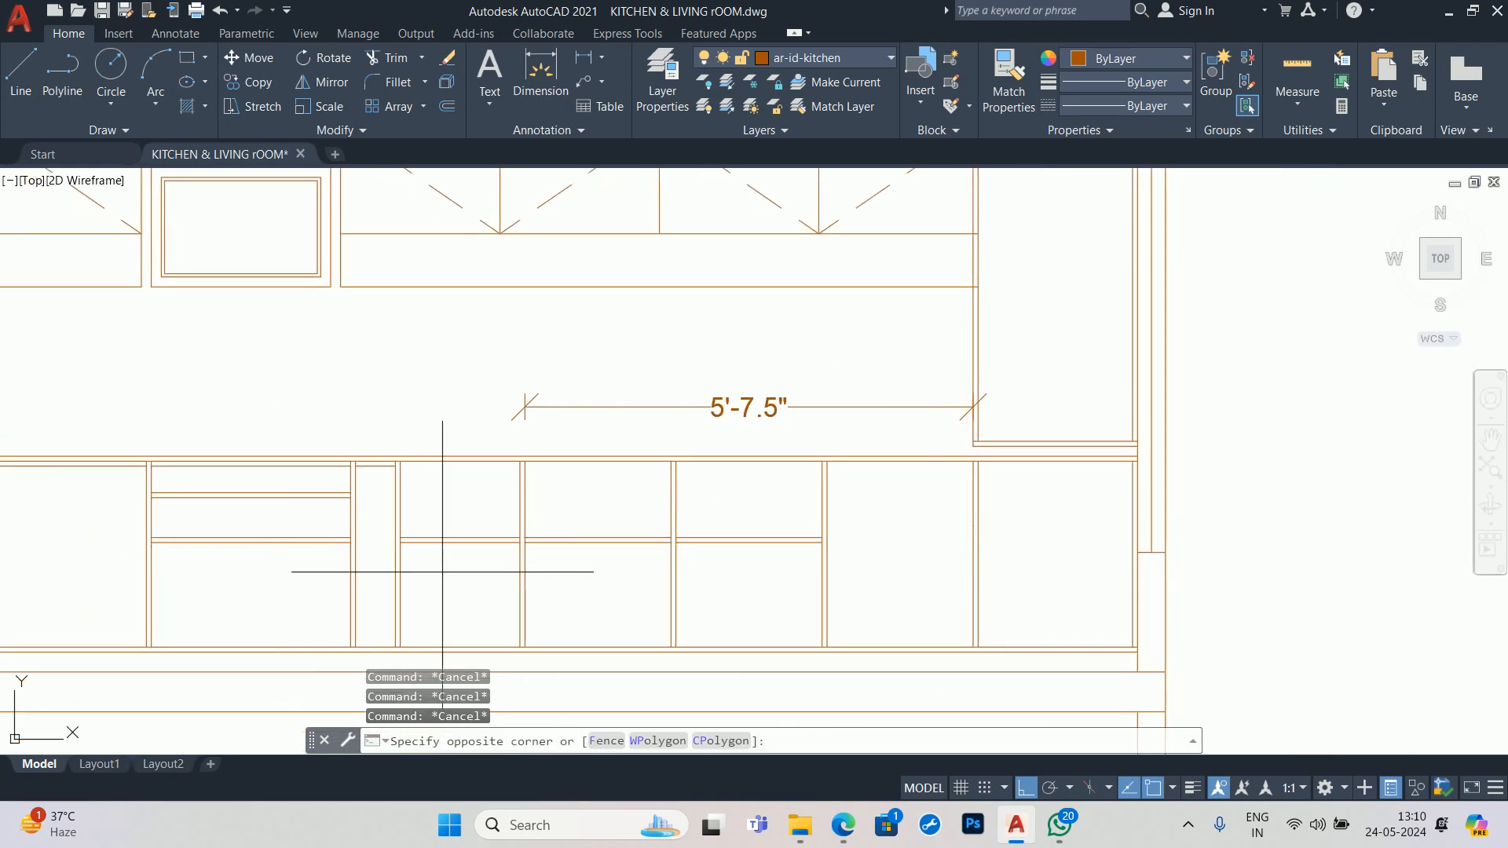
{"action": "left_click", "coordinate": [424, 528]}
{"action": "key", "text": "Delete"}
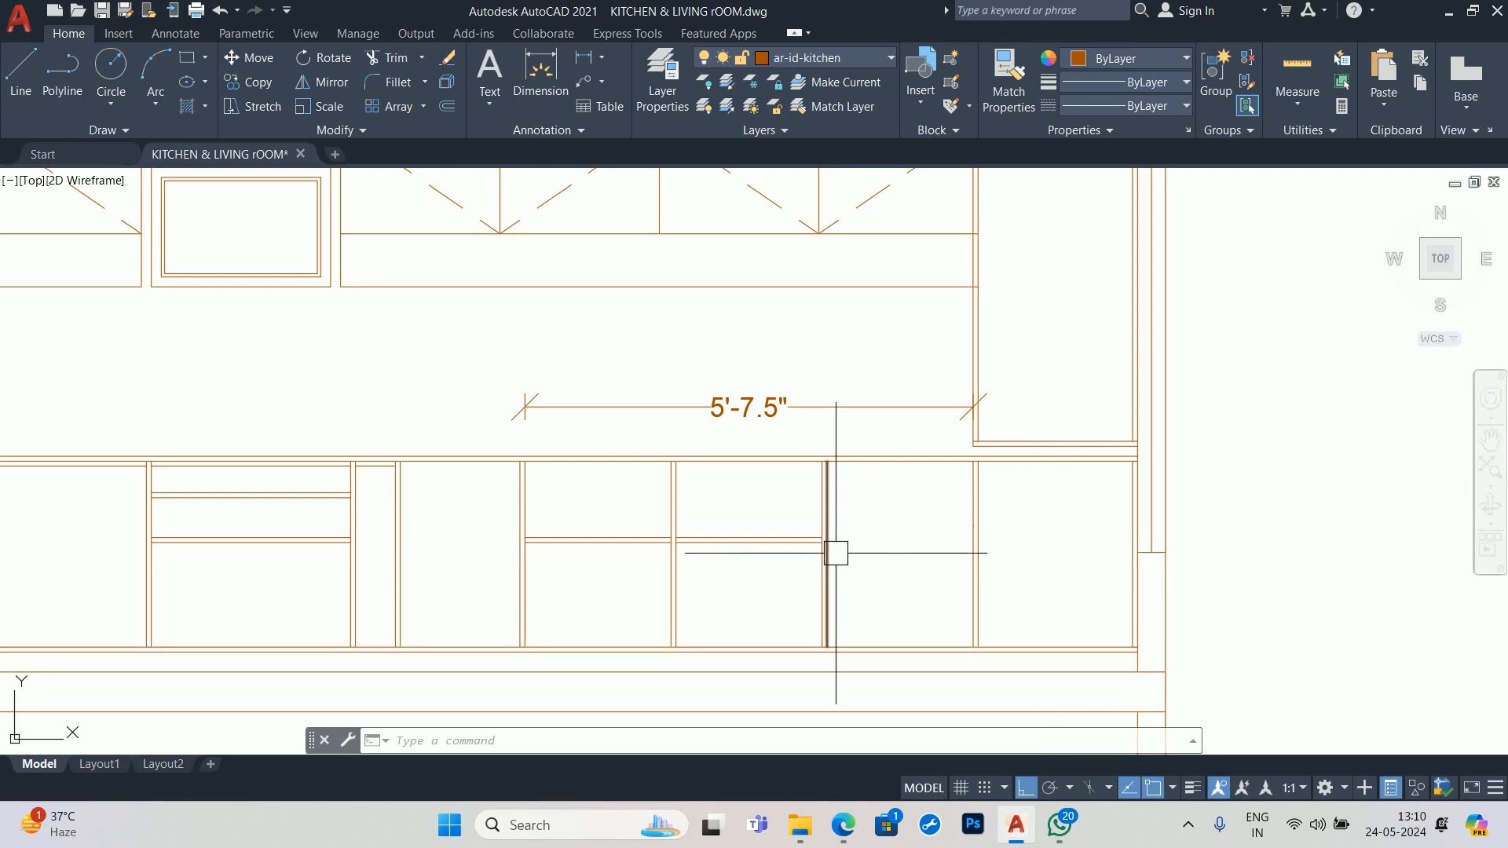
- Examine the base cabinet partitions, shelves and open compartments across the internal elevation
{"action": "middle_click_drag", "start_coordinate": [619, 545], "coordinate": [813, 498]}
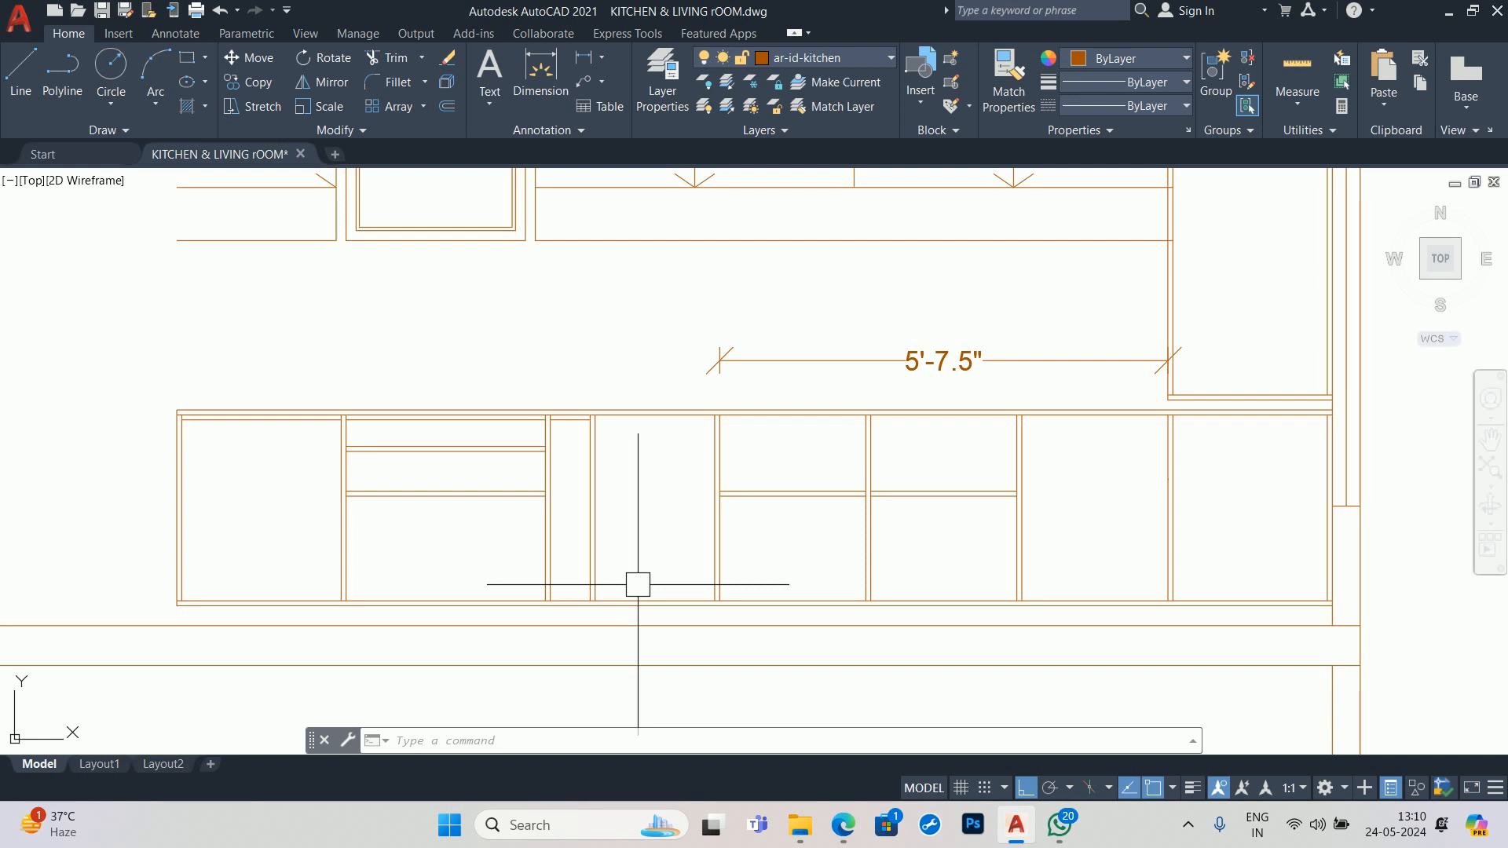
{"action": "scroll", "coordinate": [637, 584], "scroll_direction": "up", "scroll_amount": 2}
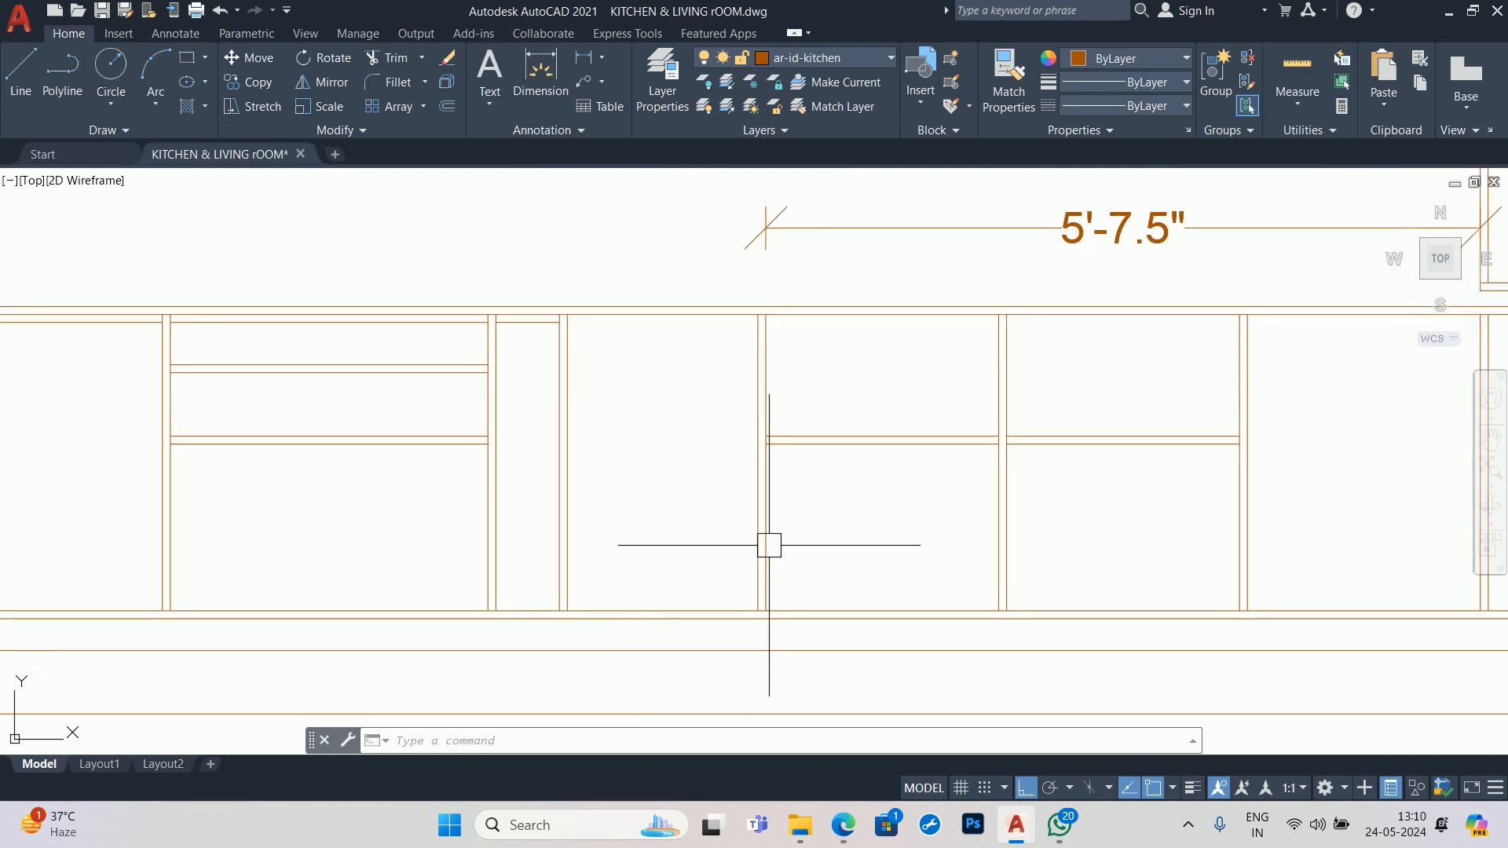
{"action": "middle_click_drag", "start_coordinate": [769, 544], "coordinate": [406, 552]}
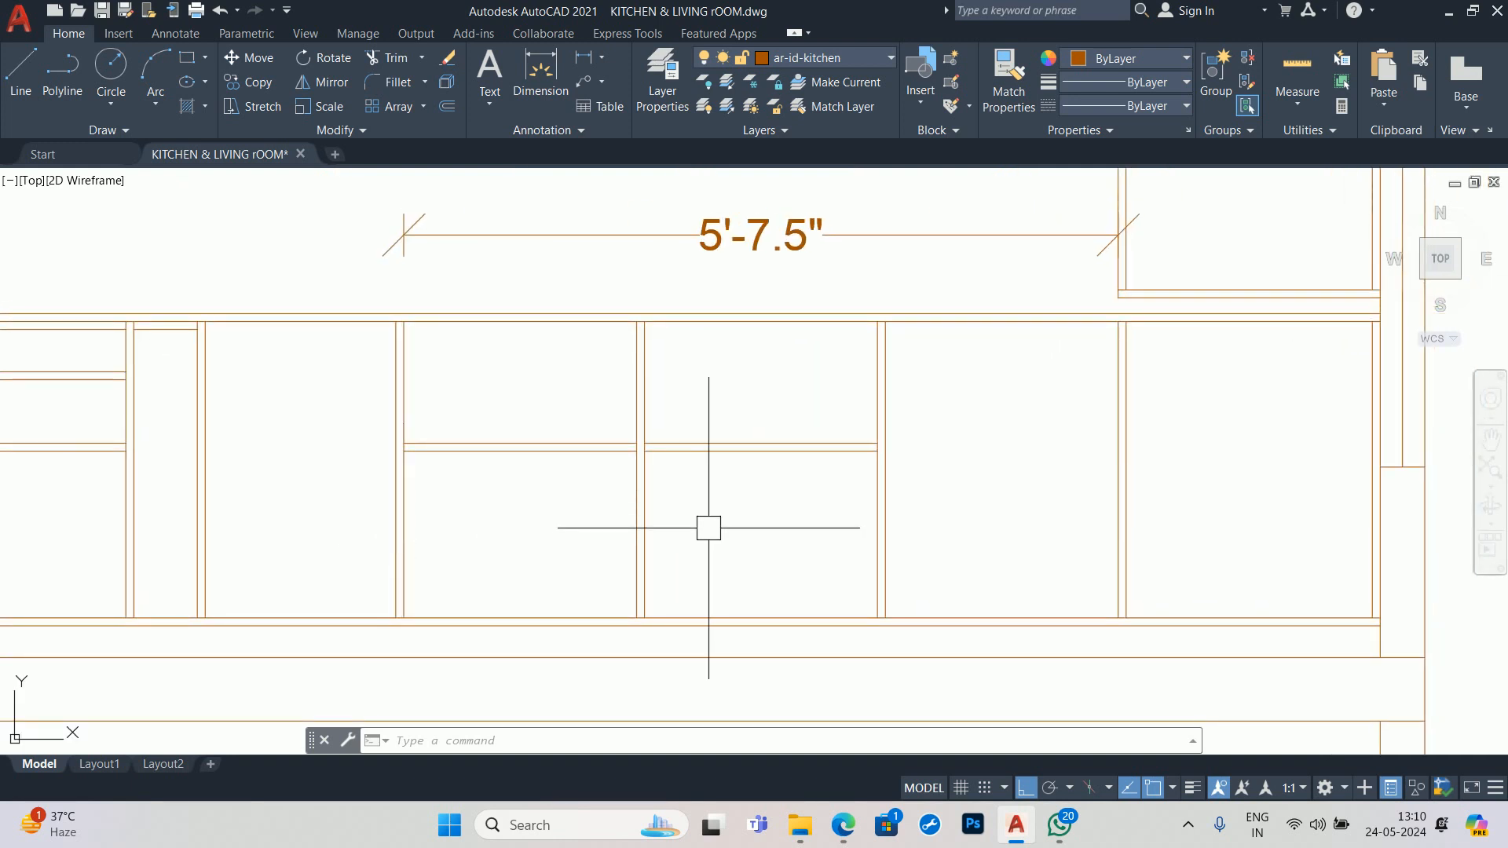
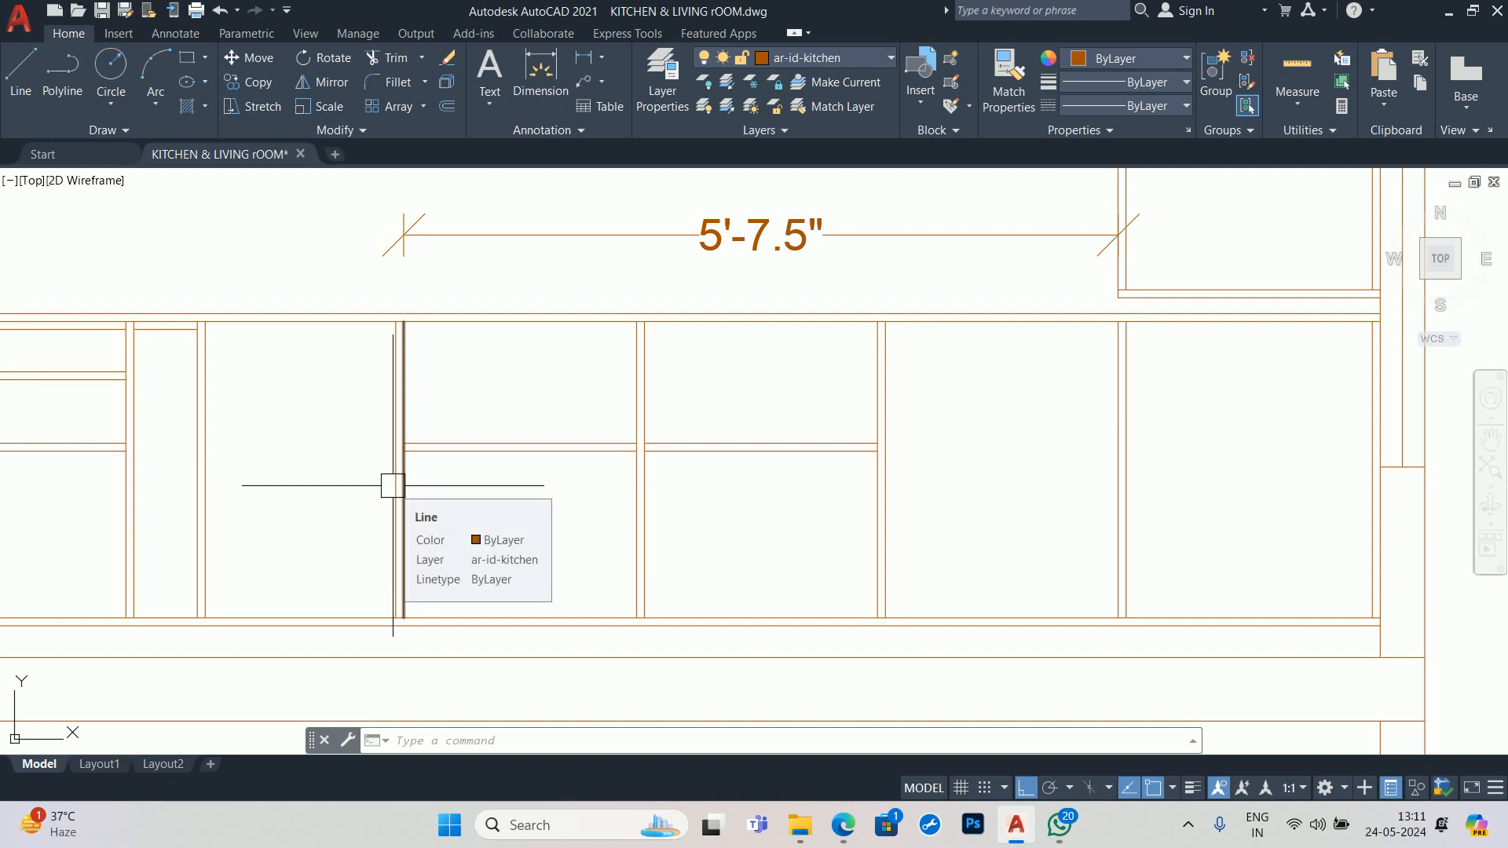
{"action": "scroll", "coordinate": [717, 437], "scroll_direction": "down", "scroll_amount": 4}
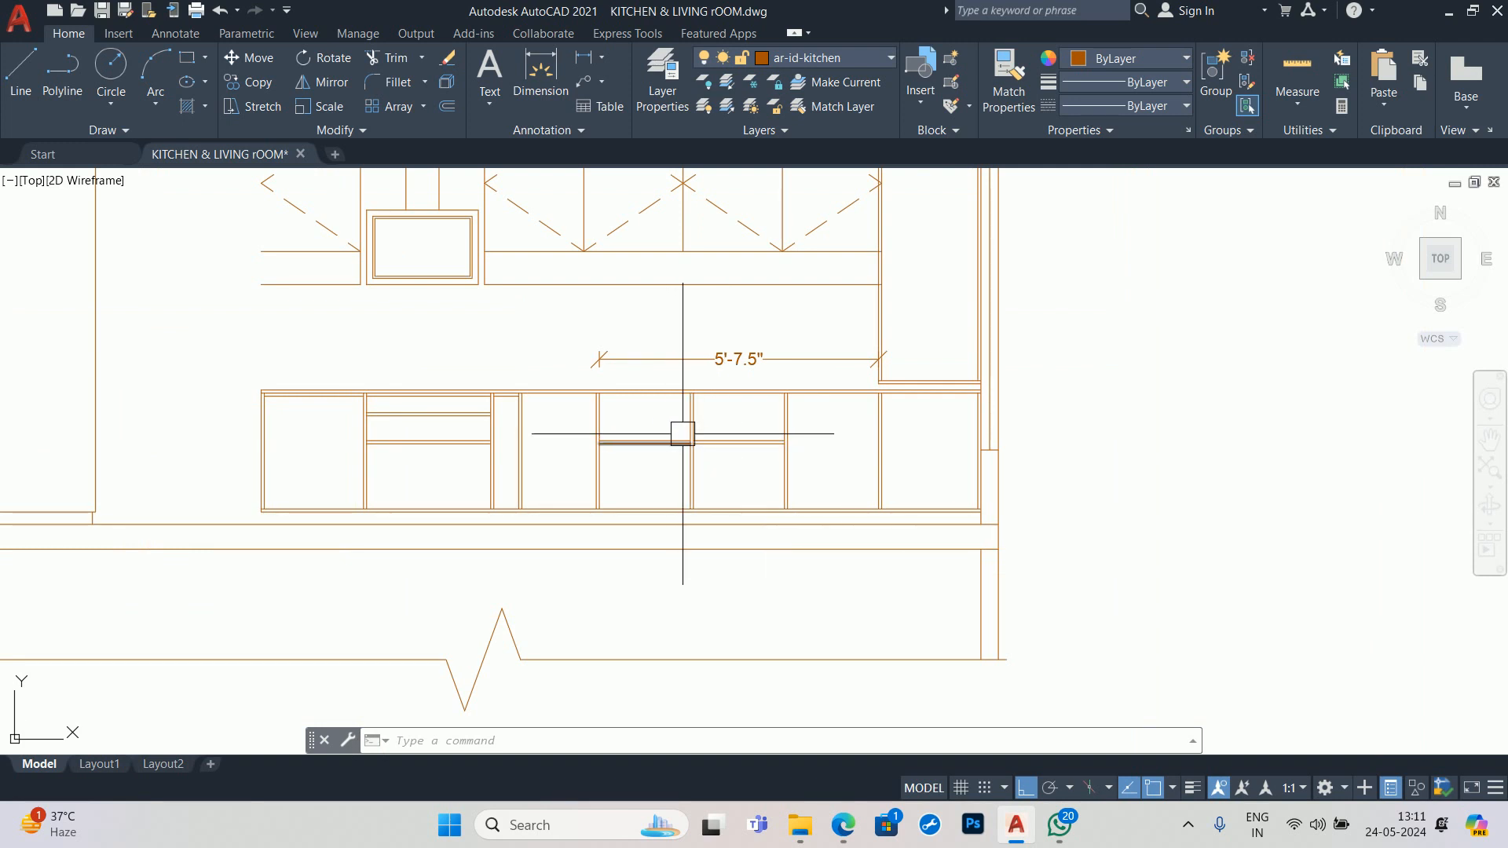
{"action": "key", "text": "Escape"}
{"action": "key", "text": "Escape"}
{"action": "key", "text": "Escape"}
{"action": "middle_click_drag", "start_coordinate": [1042, 472], "coordinate": [915, 463]}
{"action": "scroll", "coordinate": [710, 457], "scroll_direction": "up", "scroll_amount": 4}
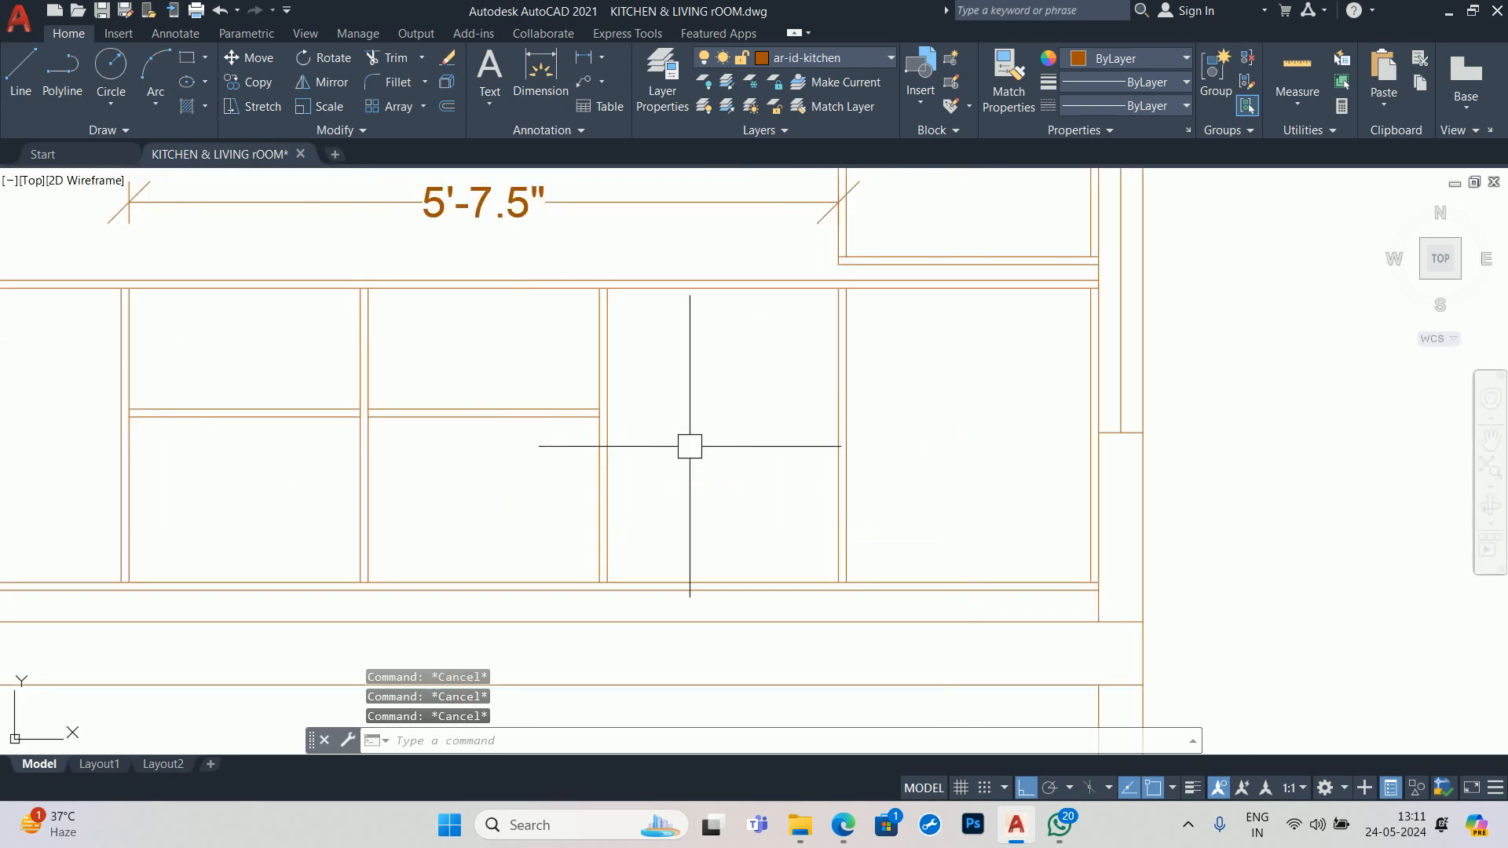
{"action": "scroll", "coordinate": [400, 385], "scroll_direction": "down", "scroll_amount": 4}
{"action": "mouse_move", "coordinate": [262, 388]}
{"action": "middle_mouse_down"}
{"action": "mouse_move", "coordinate": [285, 404]}
{"action": "mouse_move", "coordinate": [832, 438]}
{"action": "middle_mouse_up"}
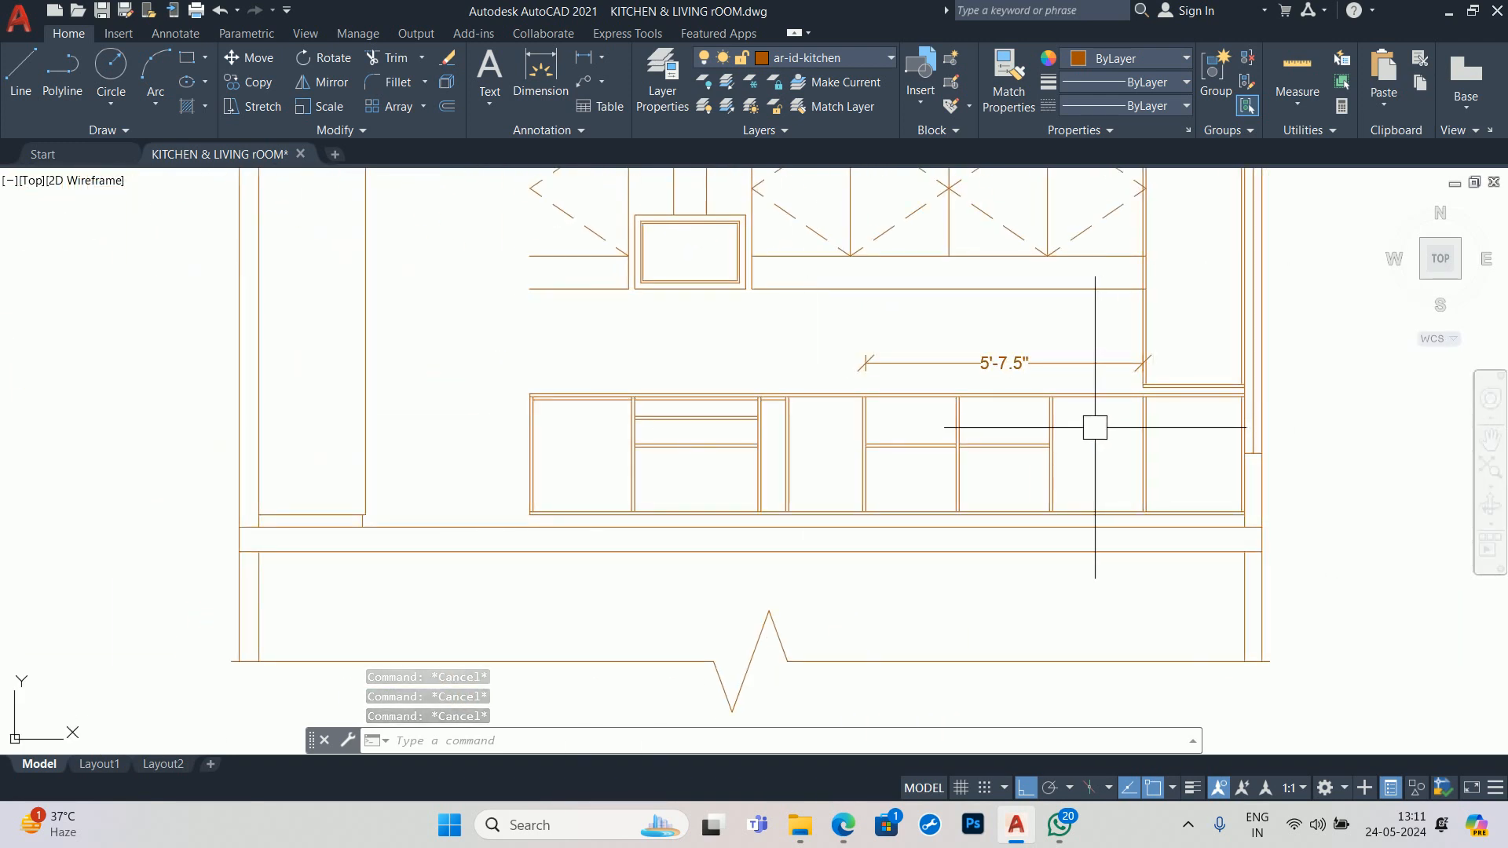
{"action": "middle_click_drag", "start_coordinate": [1071, 444], "coordinate": [957, 461]}
{"action": "scroll", "coordinate": [591, 507], "scroll_direction": "up", "scroll_amount": 2}
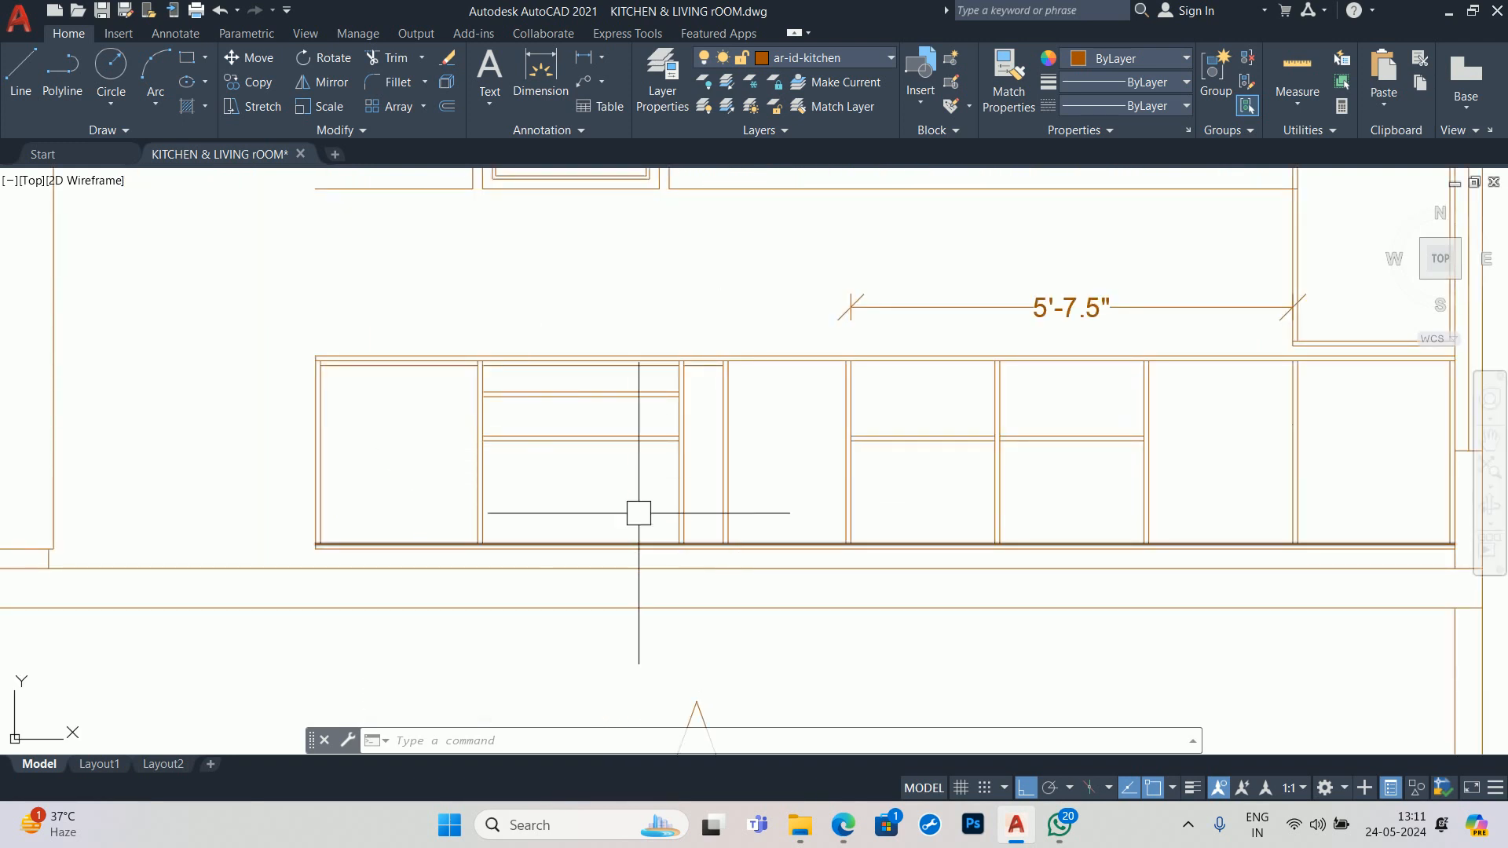
{"action": "scroll", "coordinate": [614, 467], "scroll_direction": "down", "scroll_amount": 2}
{"action": "scroll", "coordinate": [614, 467], "scroll_direction": "down", "scroll_amount": 2}
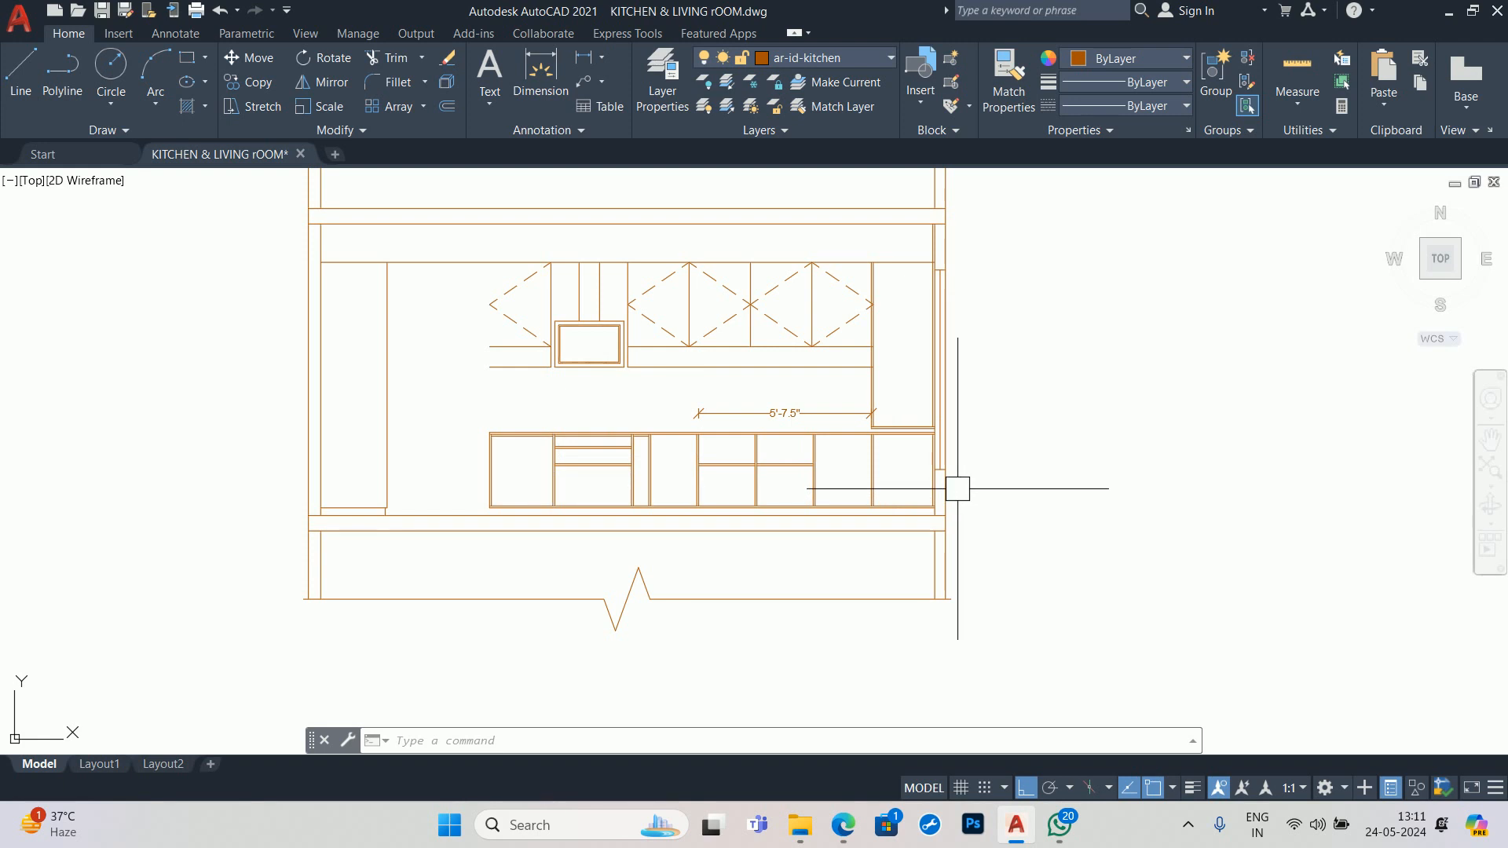
- Offset the horizontal top line of the upper cabinets 0.75 inch downward to form the tall unit's top panel
{"action": "middle_click_drag", "start_coordinate": [948, 478], "coordinate": [825, 522]}
{"action": "scroll", "coordinate": [801, 377], "scroll_direction": "up", "scroll_amount": 4}
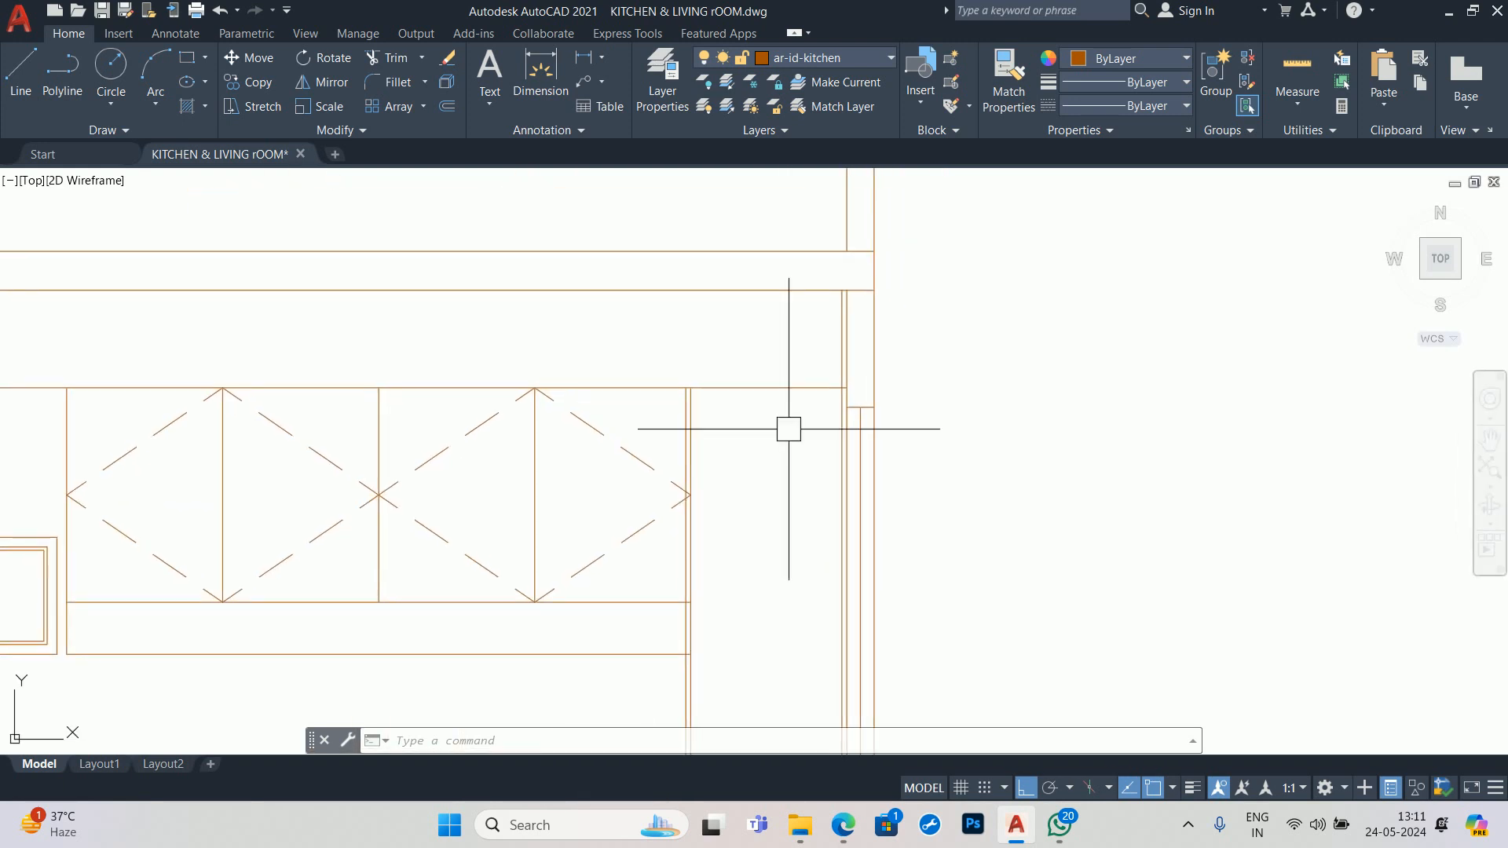
{"action": "type", "text": "o"}
{"action": "key", "text": "Return"}
{"action": "type", "text": ".75"}
{"action": "key", "text": "Return"}
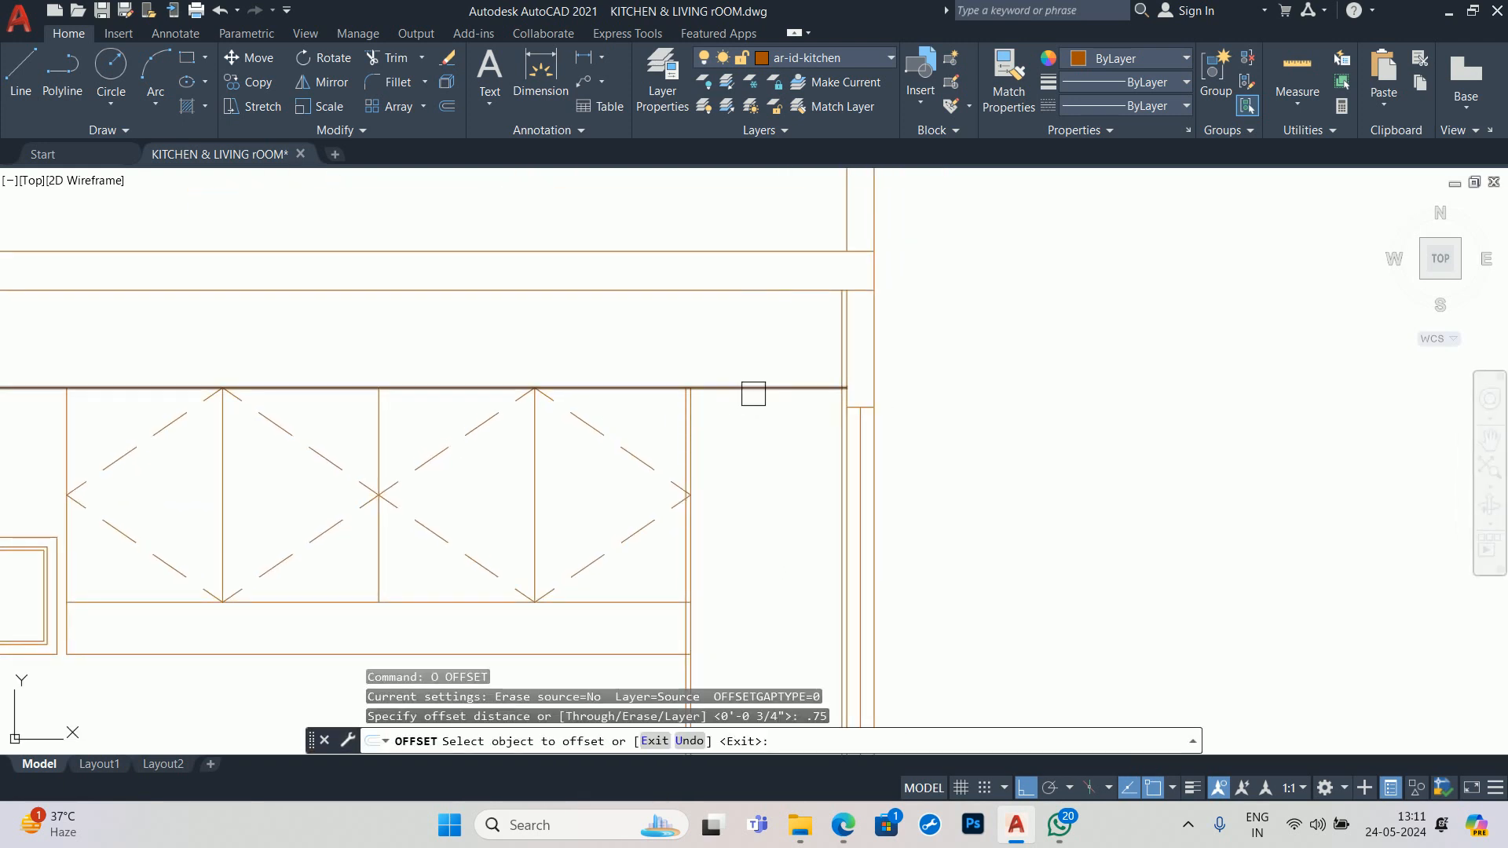
{"action": "left_click", "coordinate": [754, 389]}
{"action": "left_click", "coordinate": [892, 455]}
{"action": "key", "text": "Escape"}
- Trim the new top panel line where it crosses the thickness of the tall unit's two side panels
{"action": "scroll", "coordinate": [724, 377], "scroll_direction": "up", "scroll_amount": 5}
{"action": "middle_click_drag", "start_coordinate": [602, 494], "coordinate": [458, 495]}
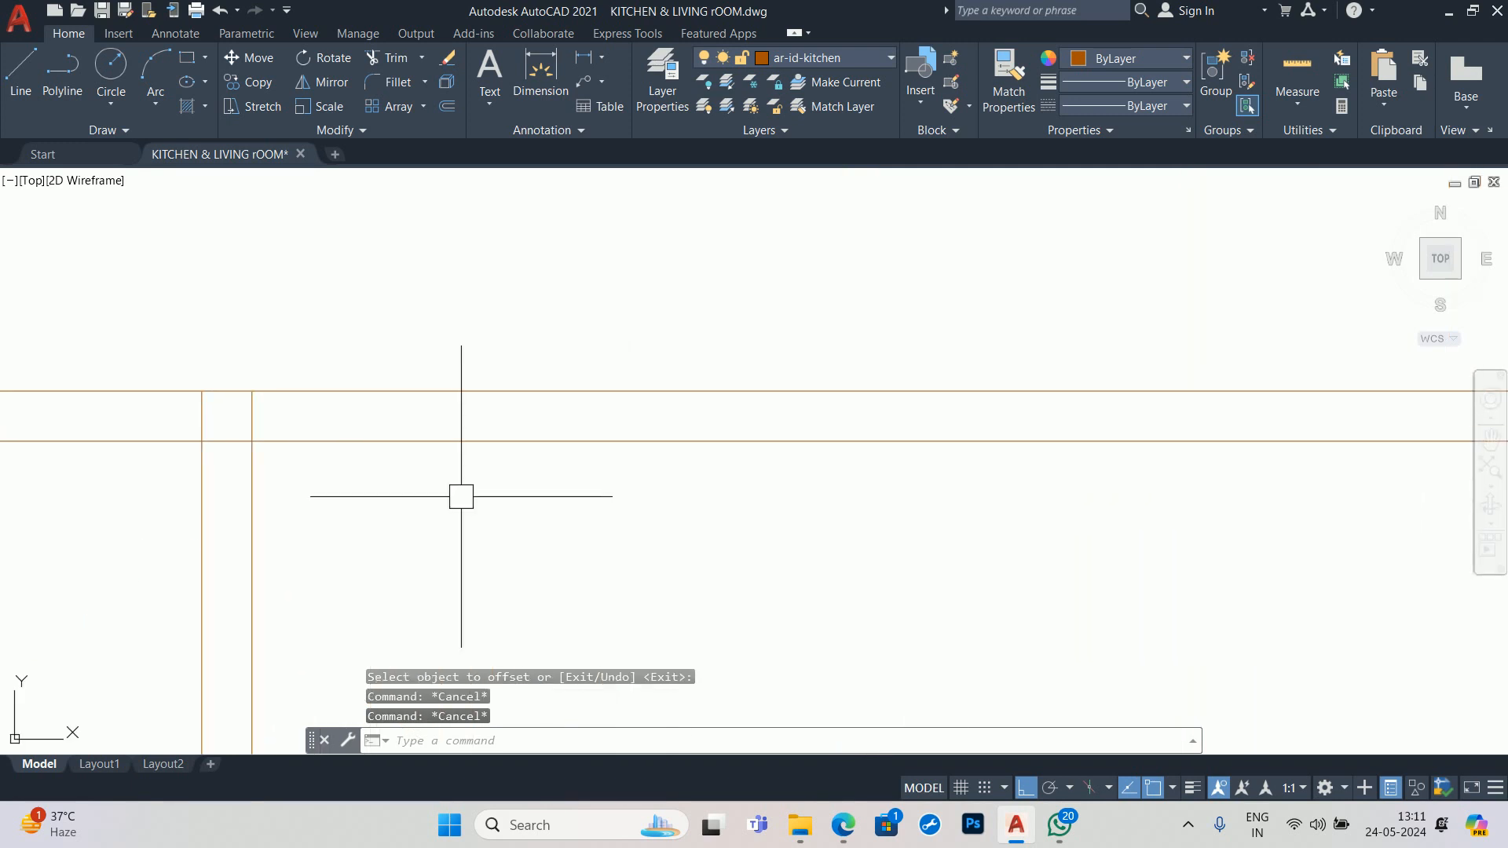
{"action": "type", "text": "tr"}
{"action": "key", "text": "Return"}
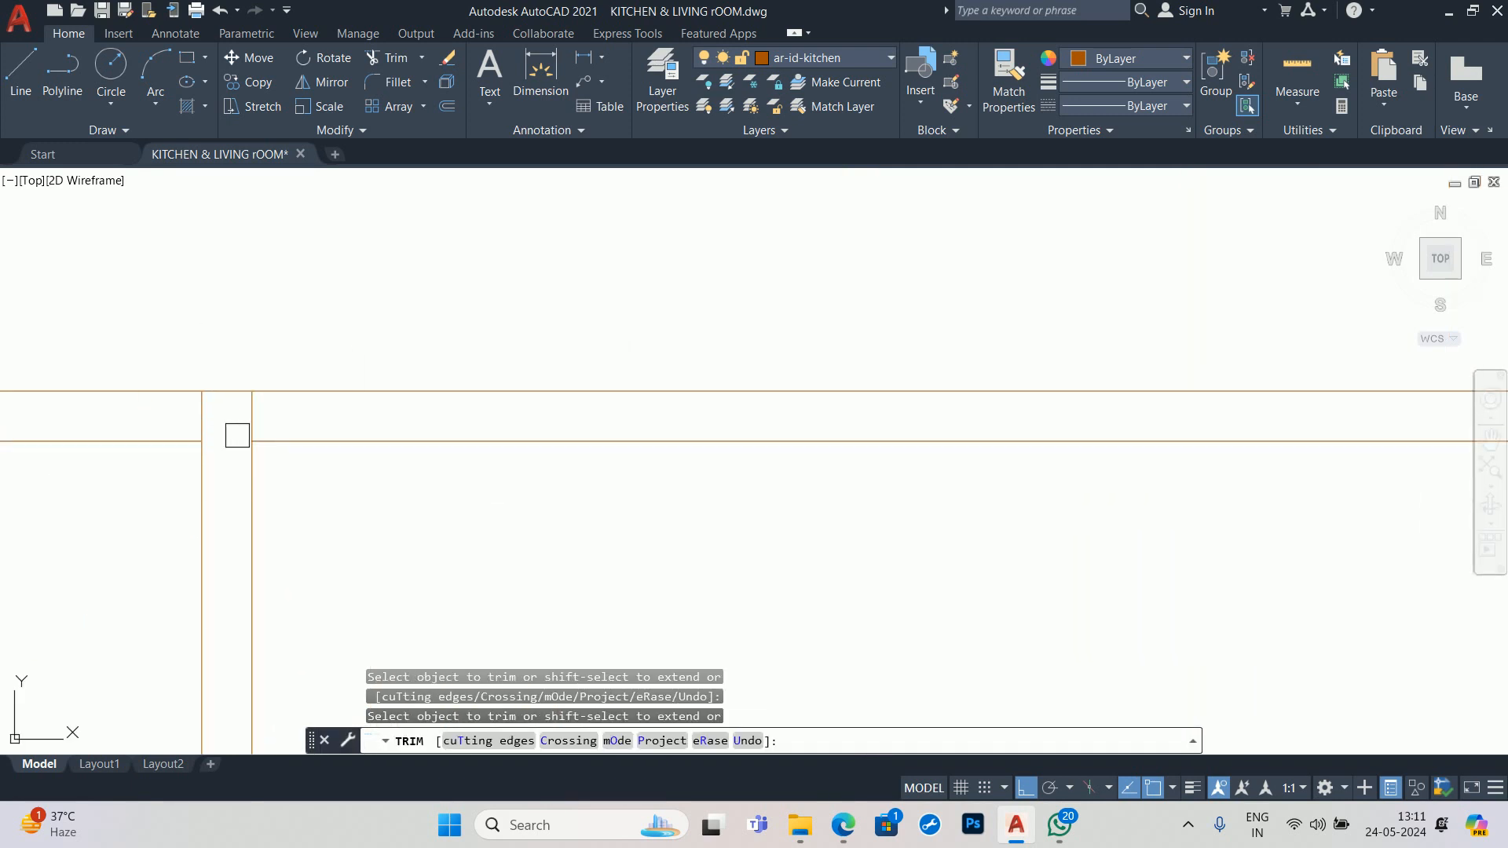
{"action": "mouse_move", "coordinate": [237, 435]}
{"action": "middle_mouse_down"}
{"action": "mouse_move", "coordinate": [613, 495]}
{"action": "mouse_move", "coordinate": [693, 412]}
{"action": "middle_mouse_up"}
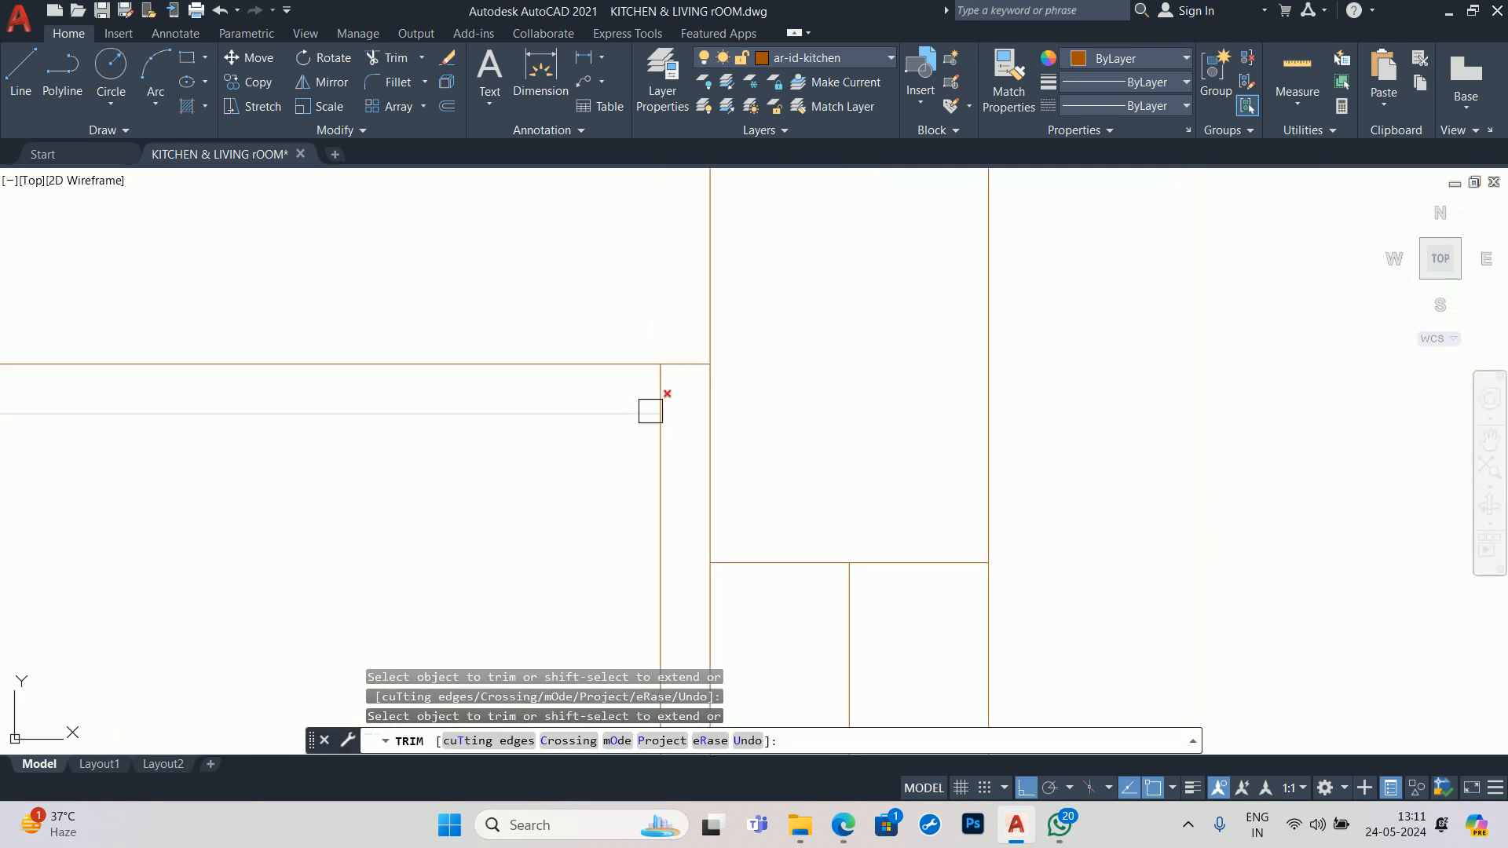
{"action": "key", "text": "Escape"}
{"action": "key", "text": "Escape"}
{"action": "key", "text": "Escape"}
{"action": "key", "text": "Escape"}
- Compare the internal elevation with the neighbouring kitchen elevations, checking the base cabinets and tall unit
{"action": "scroll", "coordinate": [516, 467], "scroll_direction": "down", "scroll_amount": 9}
{"action": "mouse_move", "coordinate": [446, 483]}
{"action": "middle_mouse_down"}
{"action": "mouse_move", "coordinate": [569, 454]}
{"action": "mouse_move", "coordinate": [1110, 190]}
{"action": "middle_mouse_up"}
{"action": "scroll", "coordinate": [1110, 190], "scroll_direction": "down", "scroll_amount": 2}
{"action": "middle_click_drag", "start_coordinate": [1098, 347], "coordinate": [937, 365]}
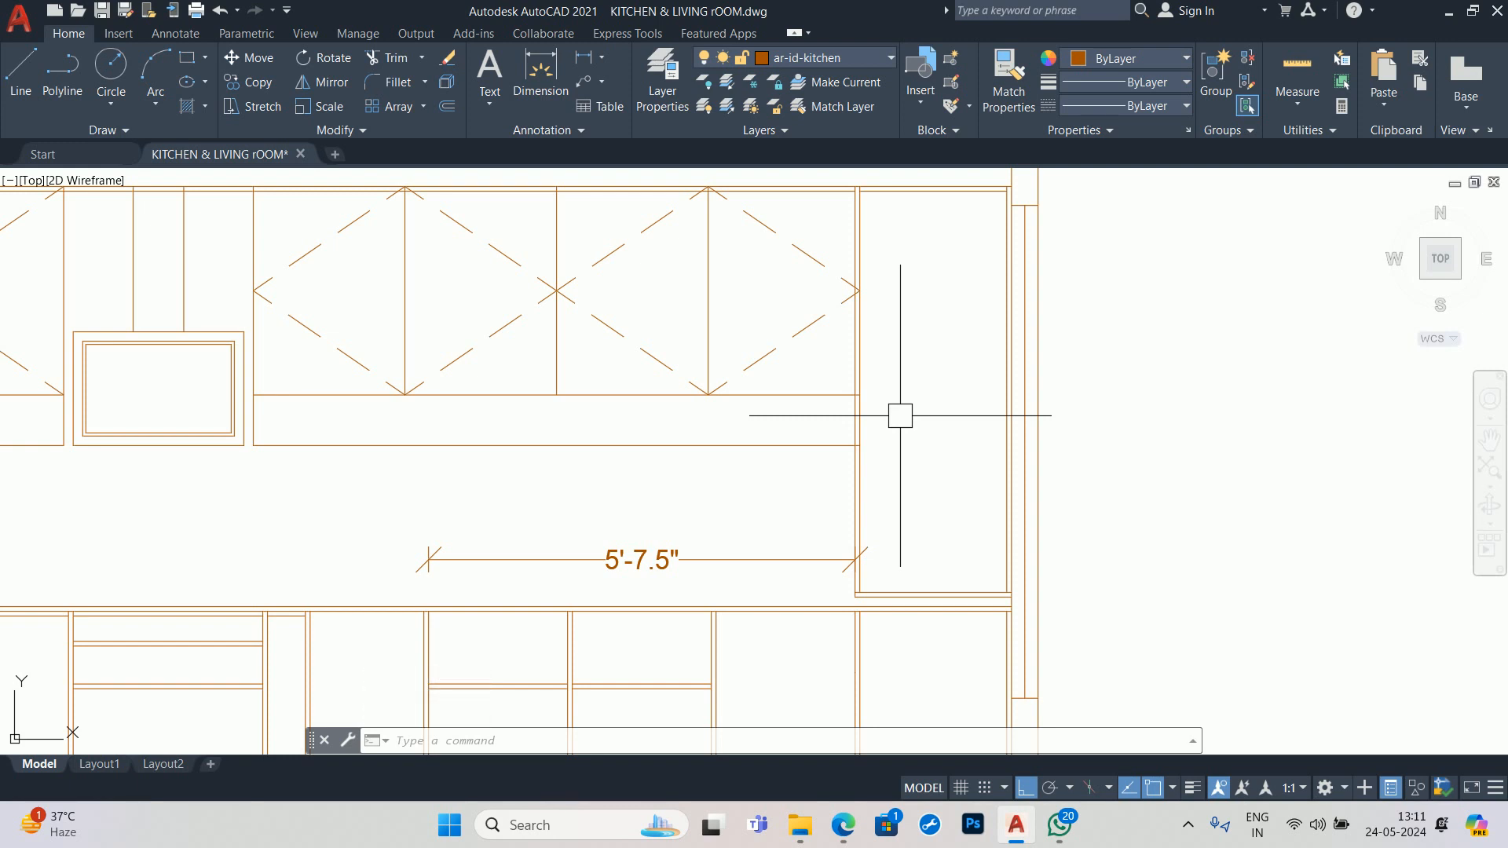
{"action": "scroll", "coordinate": [901, 416], "scroll_direction": "down", "scroll_amount": 8}
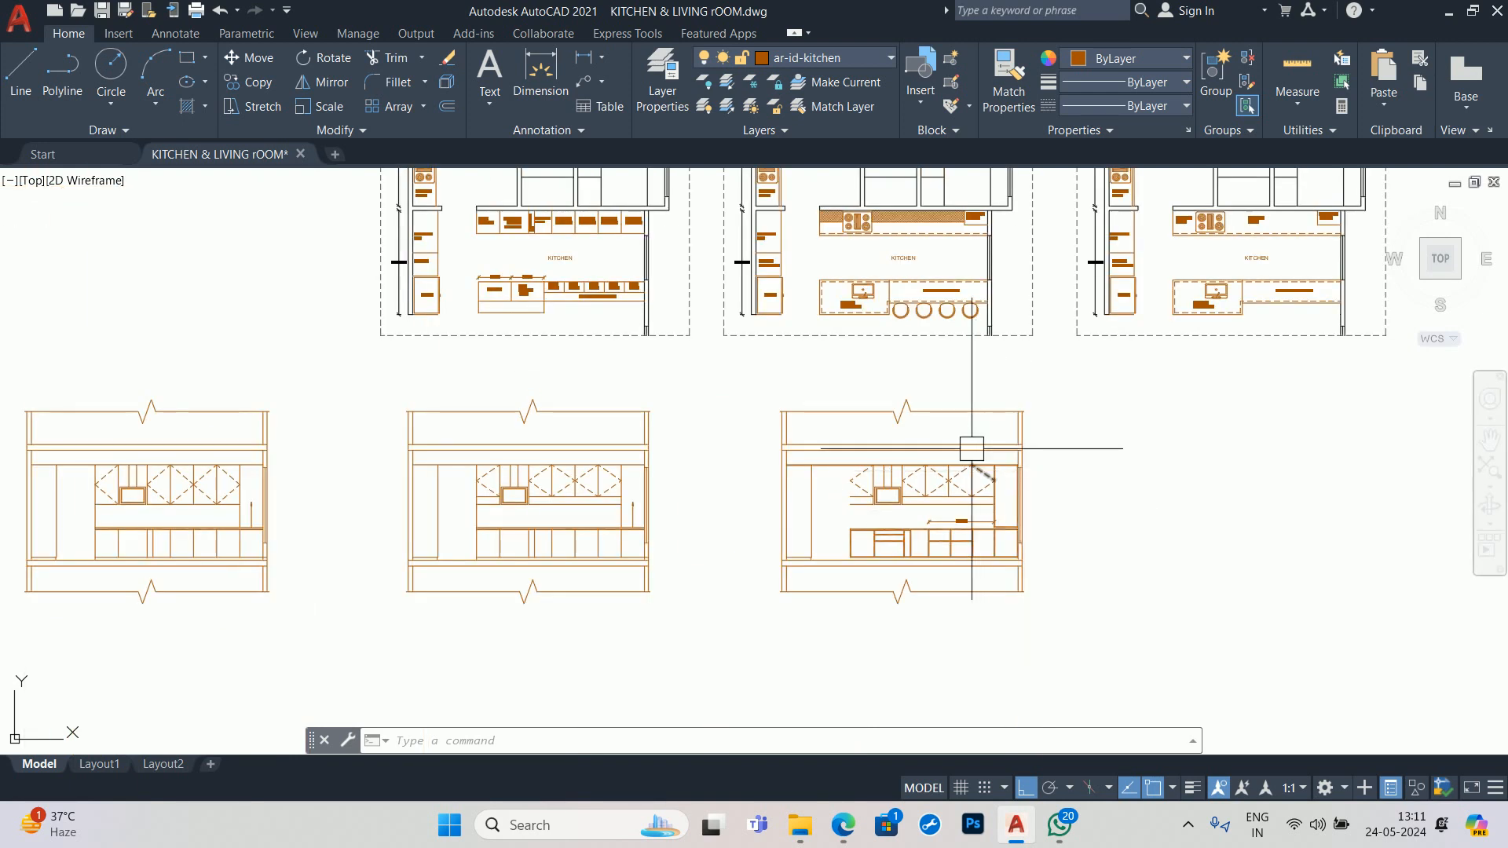
{"action": "middle_click_drag", "start_coordinate": [969, 445], "coordinate": [1202, 456]}
{"action": "scroll", "coordinate": [775, 477], "scroll_direction": "up", "scroll_amount": 4}
{"action": "middle_click_drag", "start_coordinate": [775, 477], "coordinate": [658, 473]}
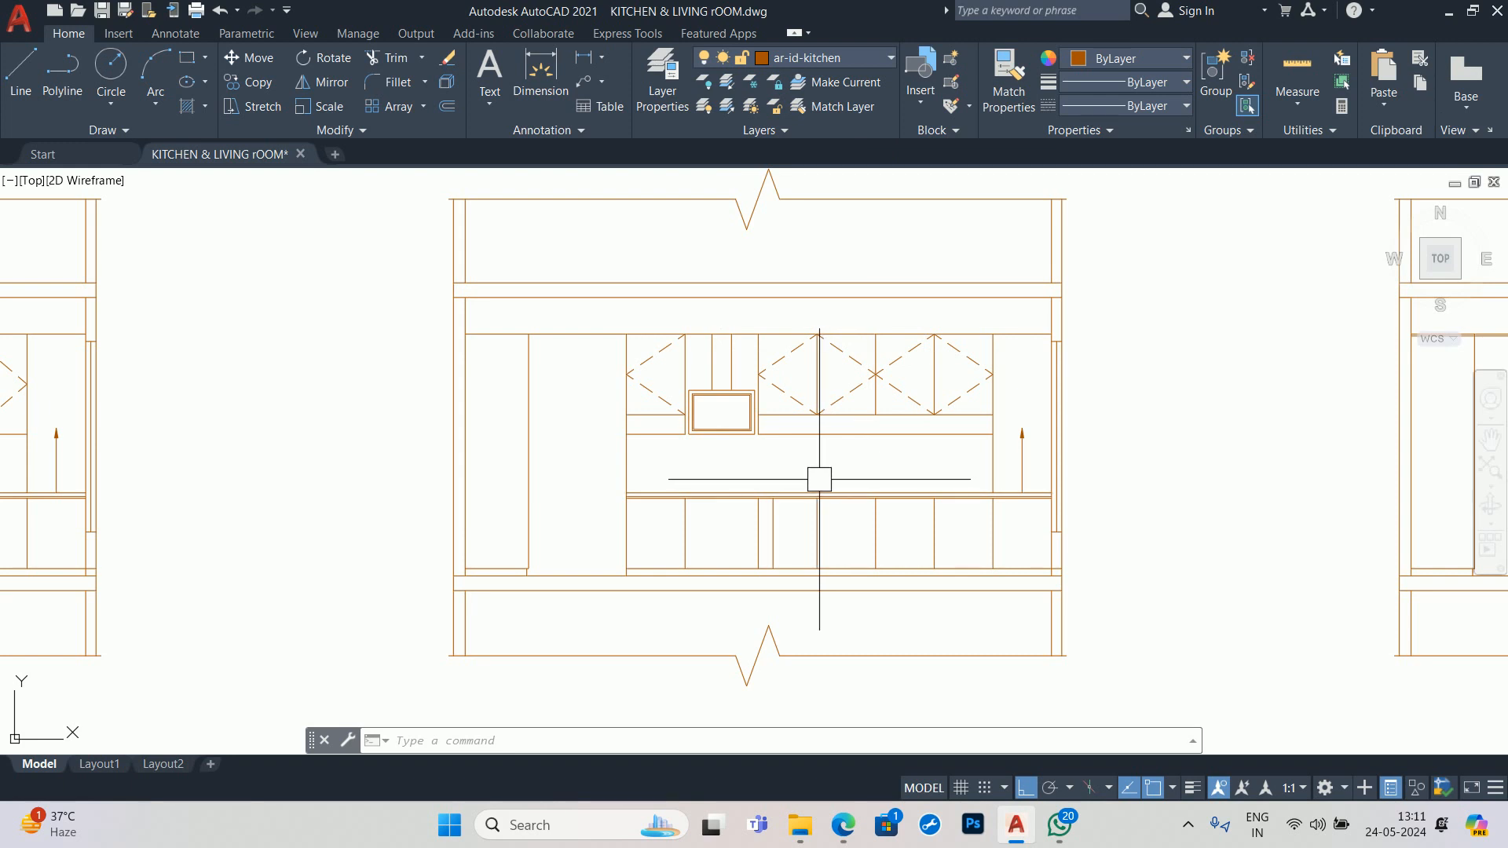
{"action": "scroll", "coordinate": [1040, 522], "scroll_direction": "down", "scroll_amount": 2}
{"action": "middle_click_drag", "start_coordinate": [1041, 522], "coordinate": [404, 431]}
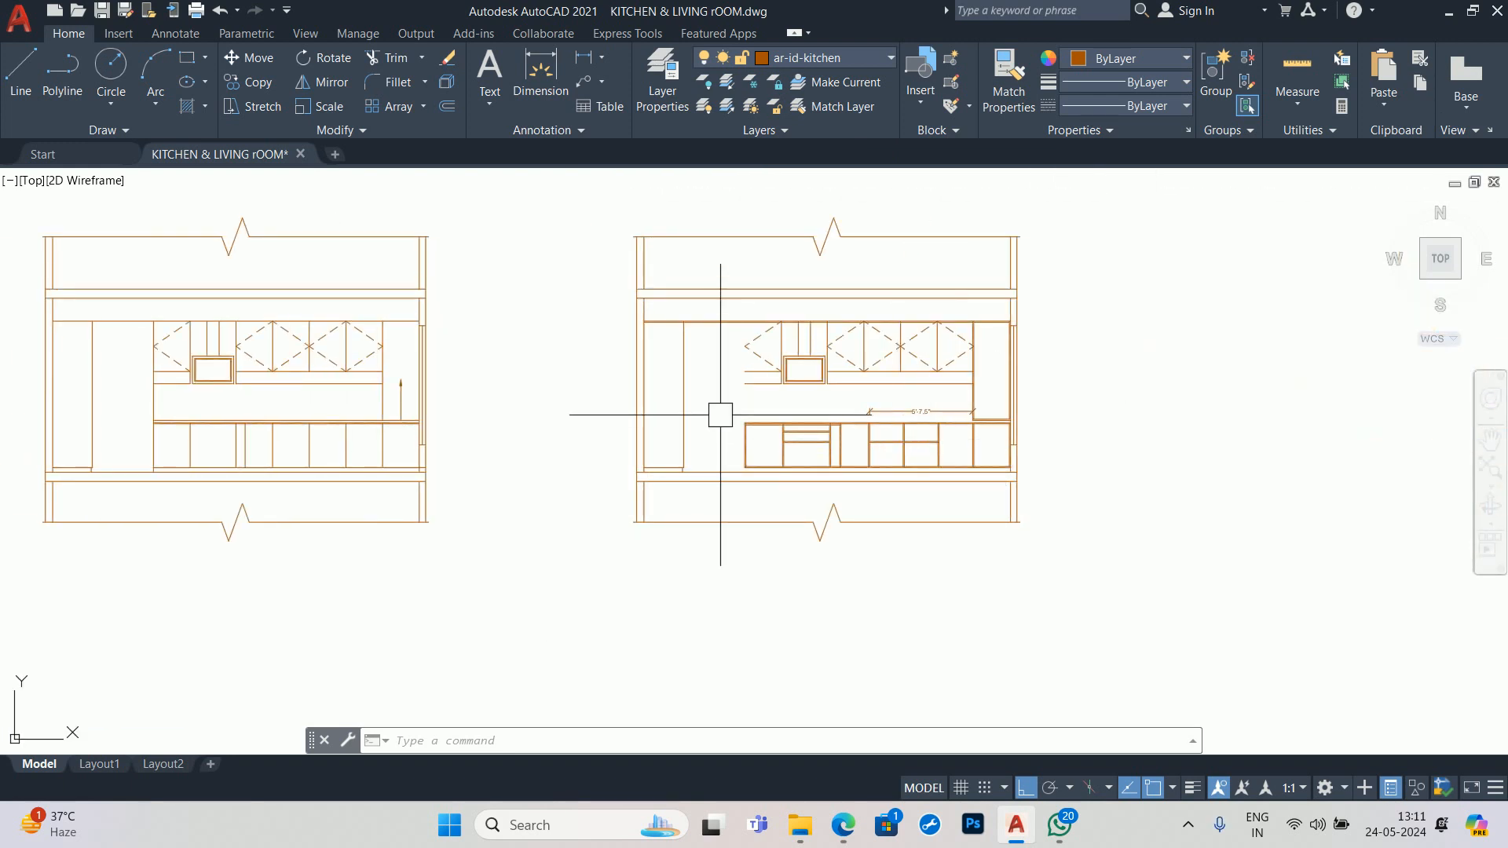
{"action": "scroll", "coordinate": [884, 398], "scroll_direction": "up", "scroll_amount": 2}
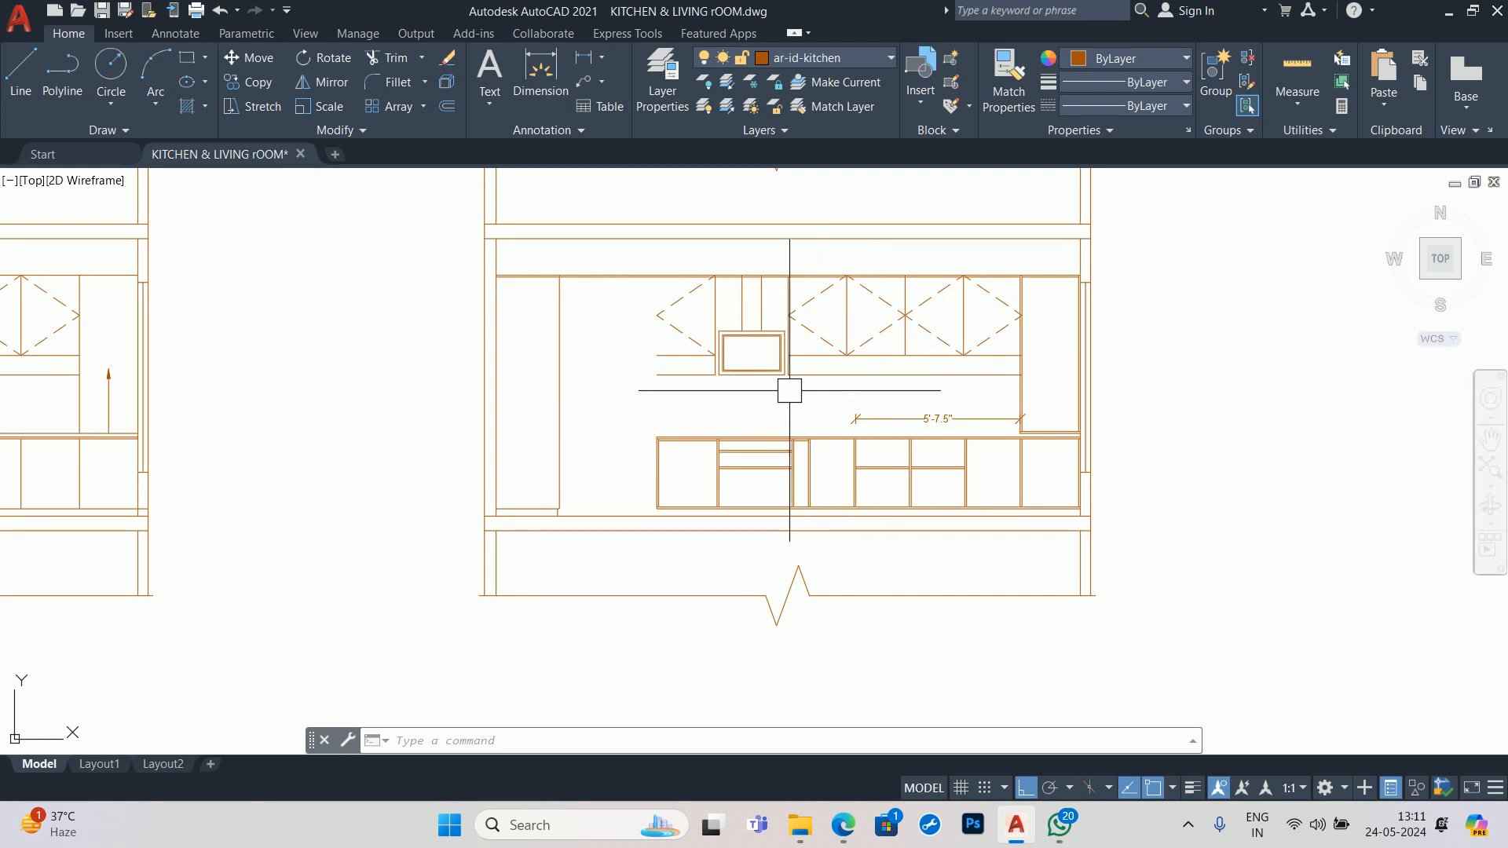
{"action": "scroll", "coordinate": [674, 428], "scroll_direction": "down", "scroll_amount": 5}
{"action": "scroll", "coordinate": [916, 431], "scroll_direction": "up", "scroll_amount": 6}
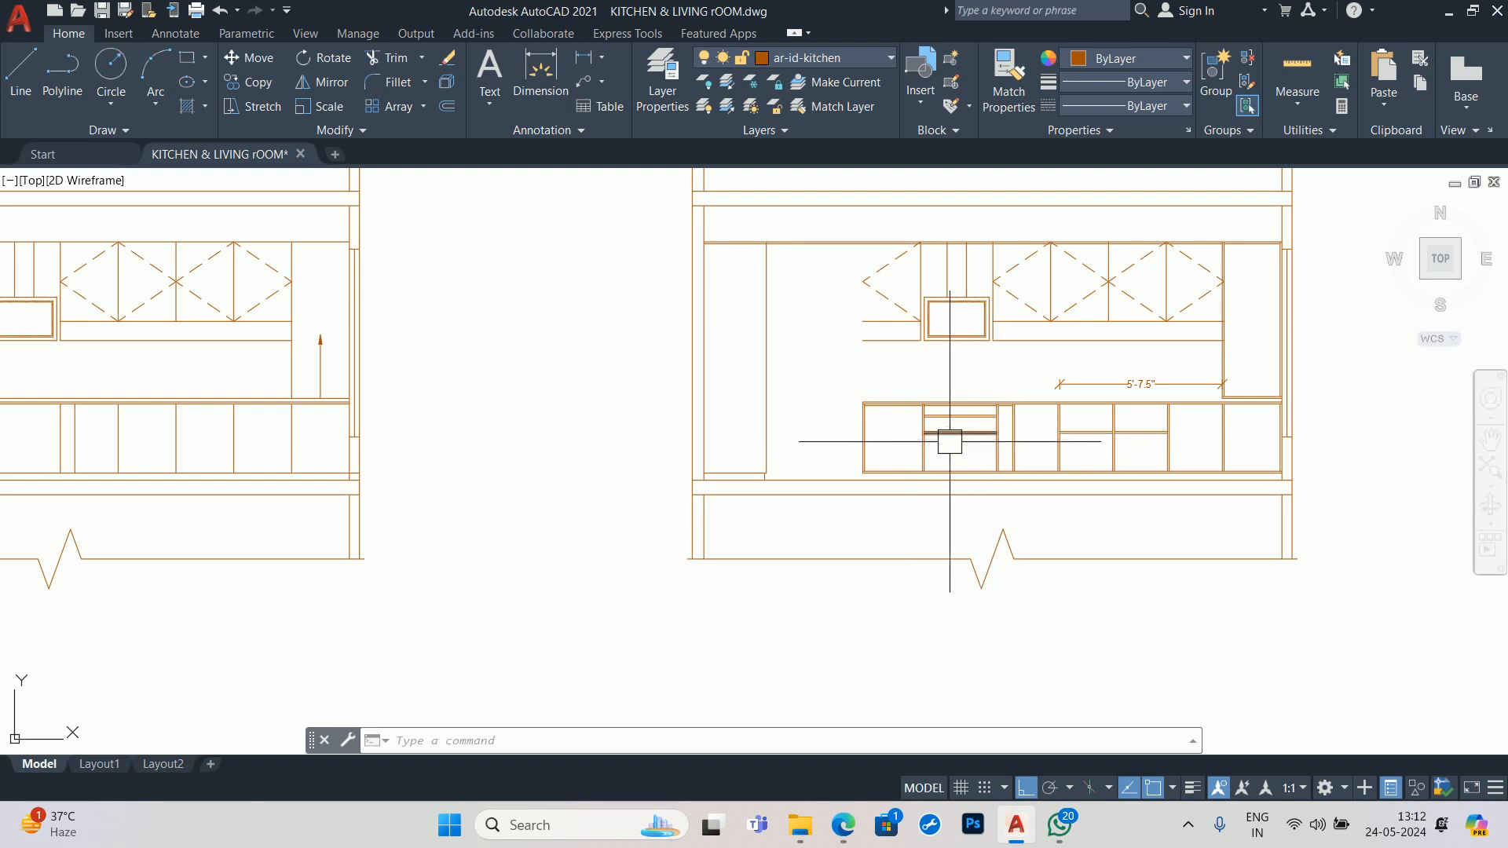
{"action": "scroll", "coordinate": [4, 457], "scroll_direction": "down", "scroll_amount": 2}
{"action": "middle_click_drag", "start_coordinate": [45, 448], "coordinate": [183, 424]}
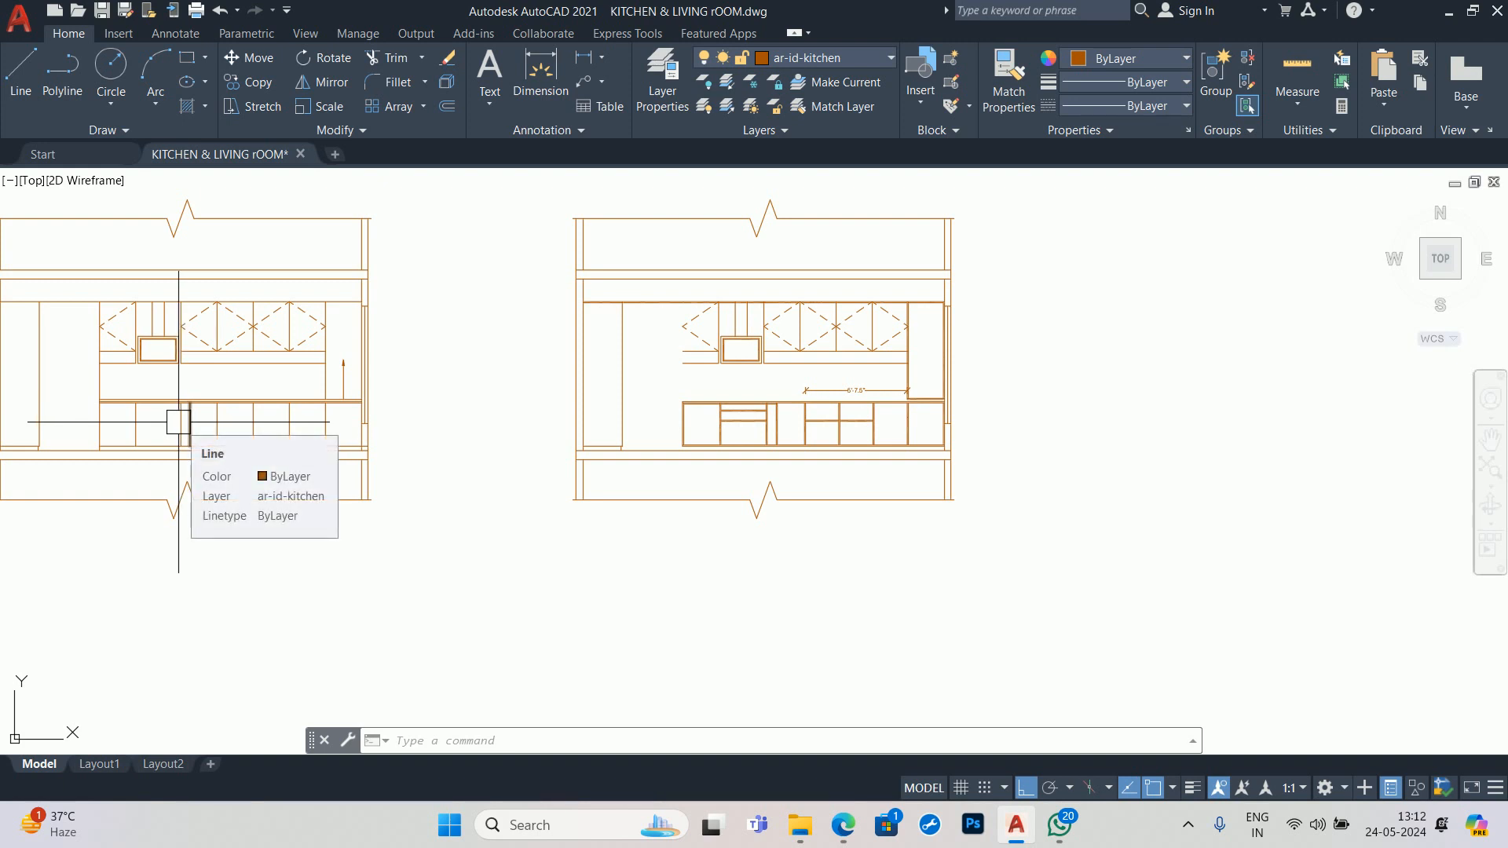
{"action": "scroll", "coordinate": [884, 418], "scroll_direction": "up", "scroll_amount": 2}
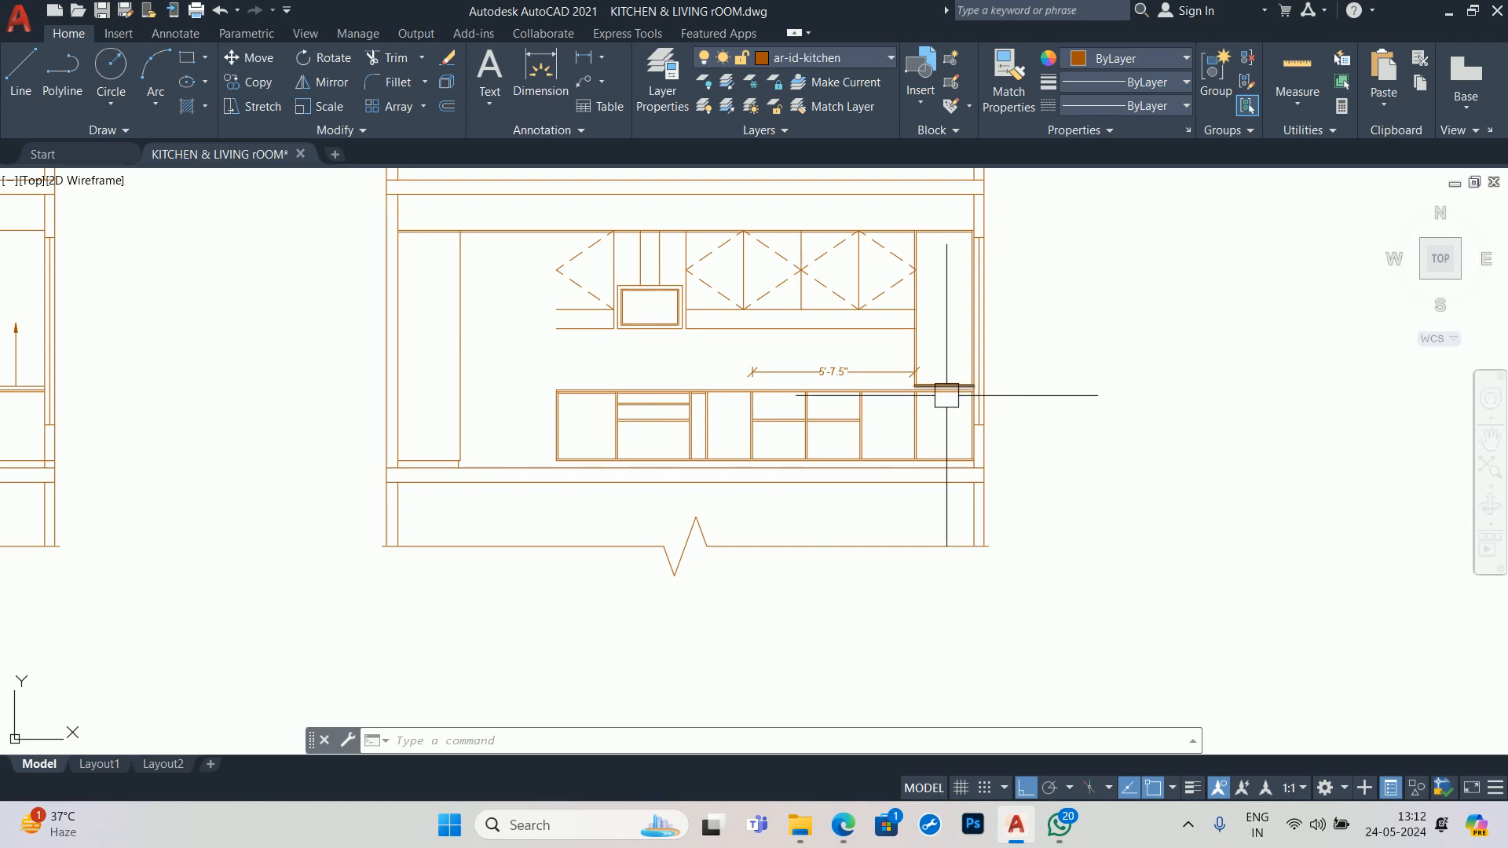
{"action": "scroll", "coordinate": [849, 397], "scroll_direction": "down", "scroll_amount": 4}
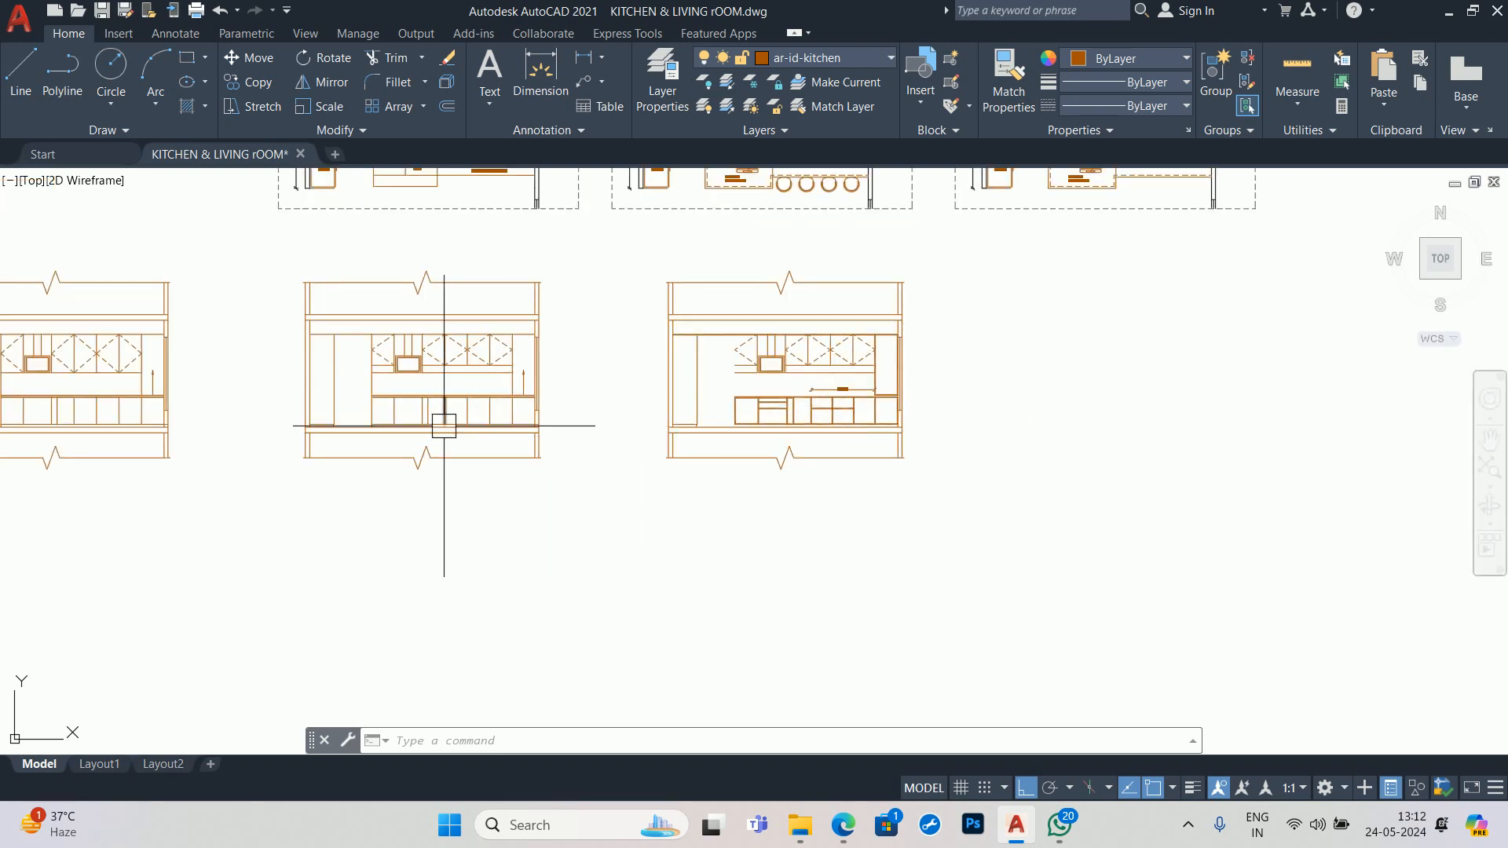
- Erase the 5'-7.5" dimension above the base cabinets in the internal elevation
{"action": "scroll", "coordinate": [811, 386], "scroll_direction": "up", "scroll_amount": 4}
{"action": "left_click", "coordinate": [831, 395]}
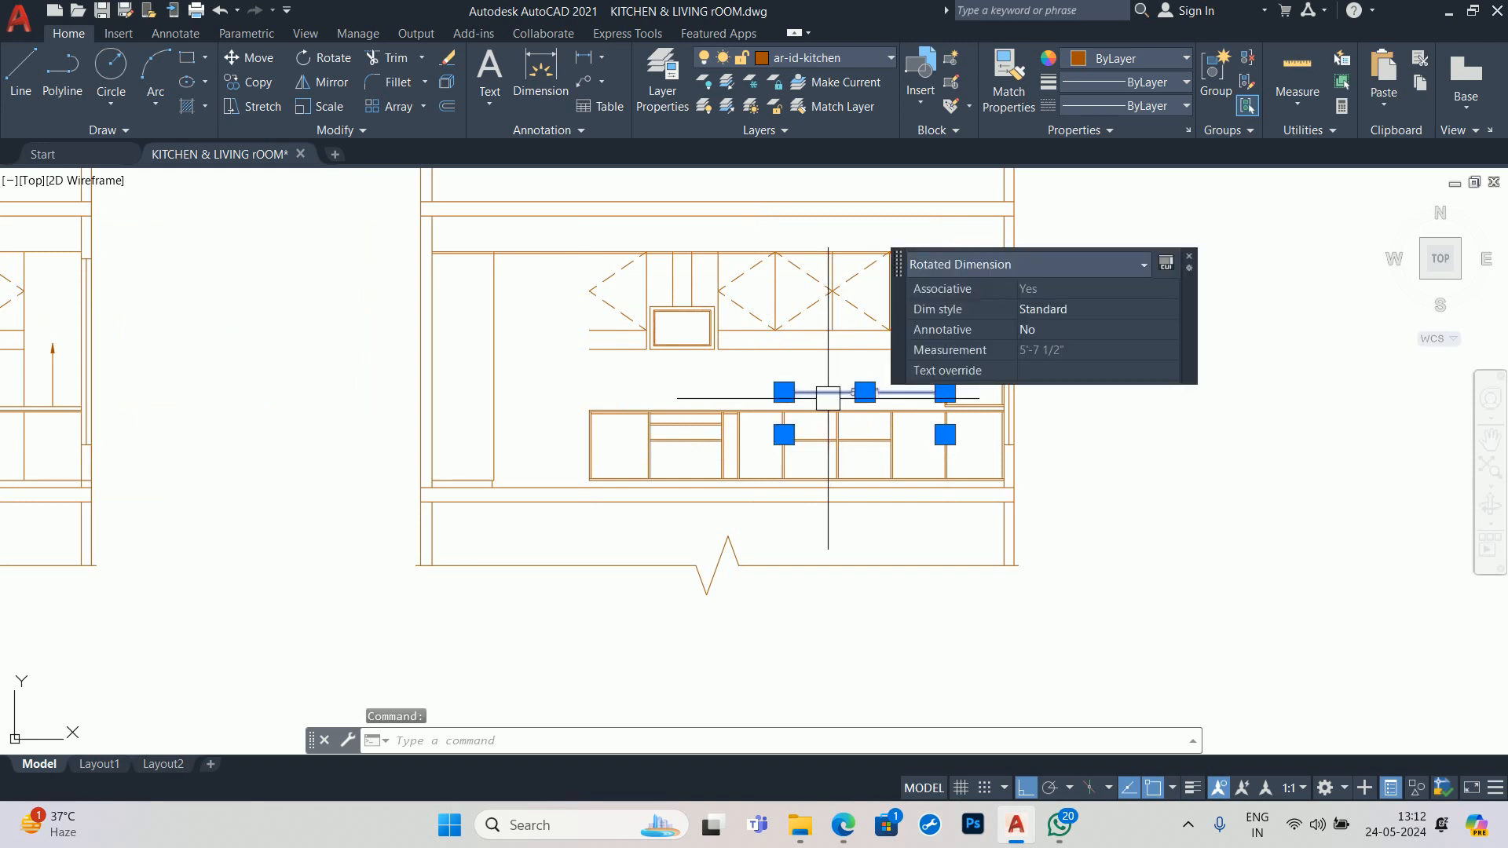
{"action": "key", "text": "Delete"}
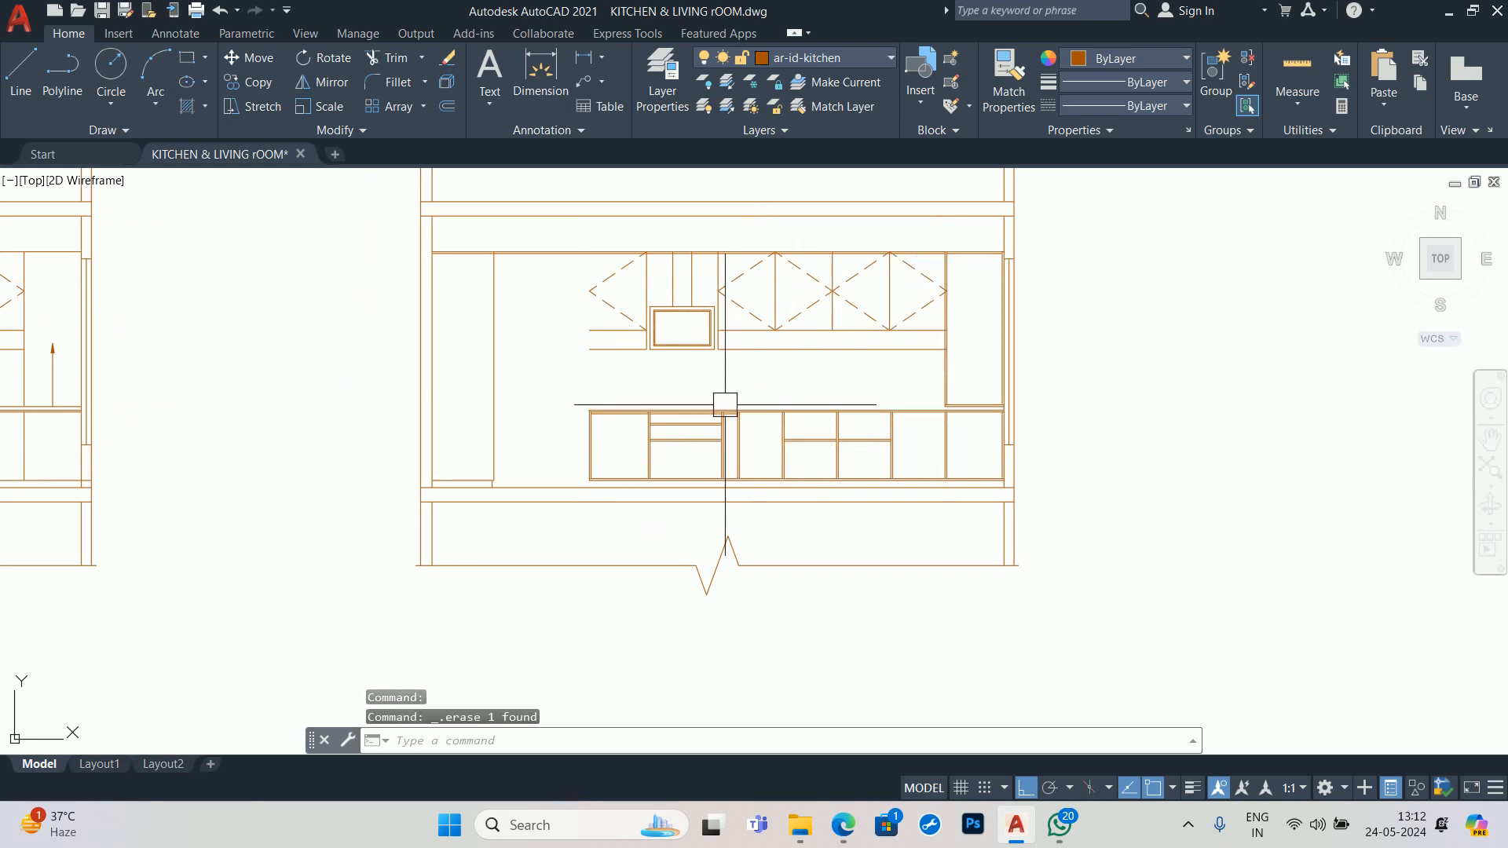
- Review the labelled kitchen plan against the elevations to check what each base cabinet compartment holds
{"action": "scroll", "coordinate": [626, 414], "scroll_direction": "up", "scroll_amount": 3}
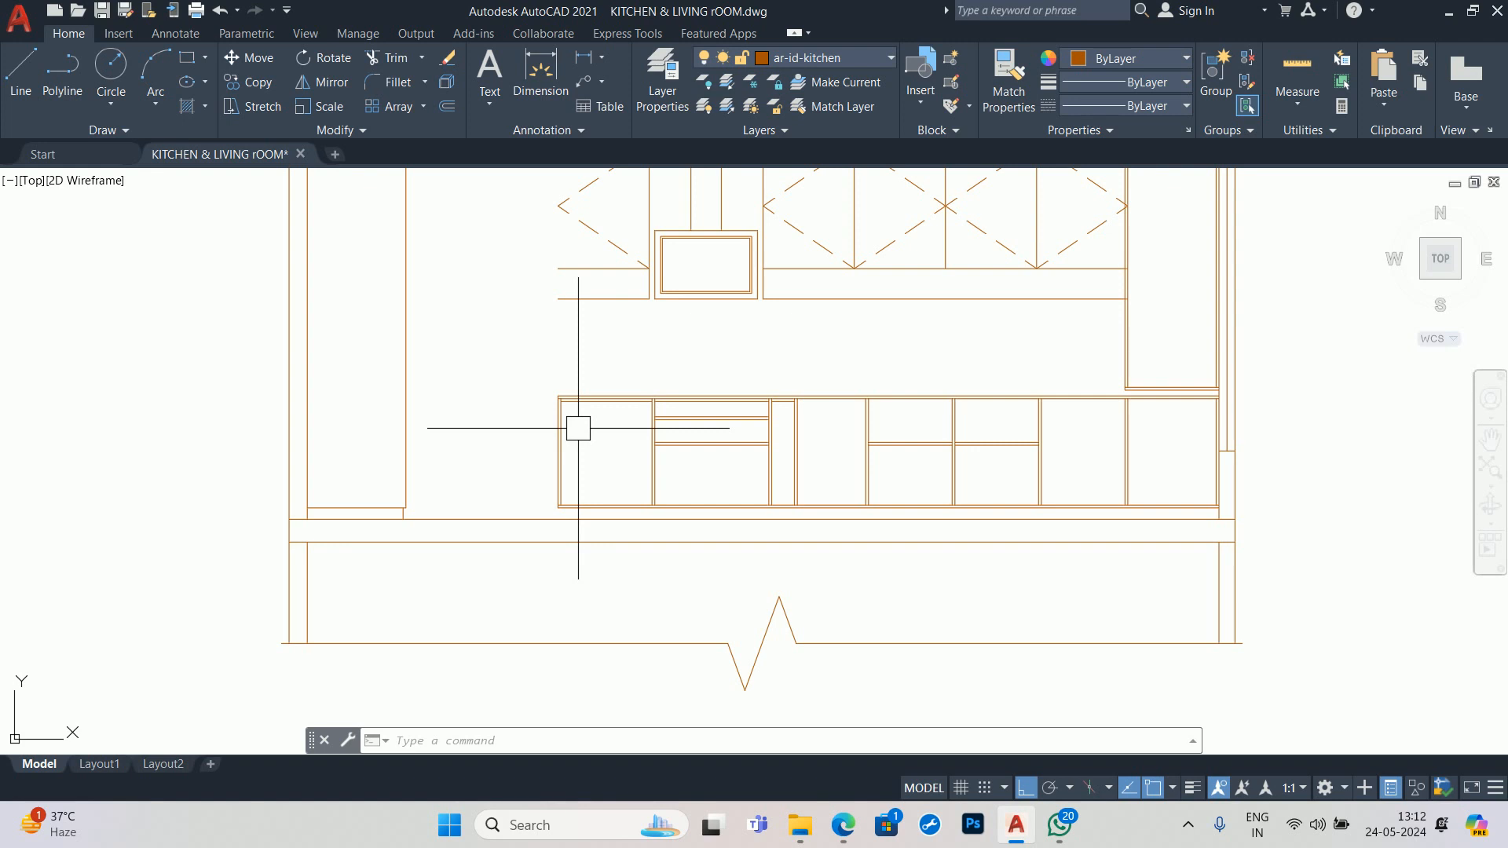
{"action": "scroll", "coordinate": [579, 429], "scroll_direction": "down", "scroll_amount": 6}
{"action": "scroll", "coordinate": [421, 421], "scroll_direction": "up", "scroll_amount": 4}
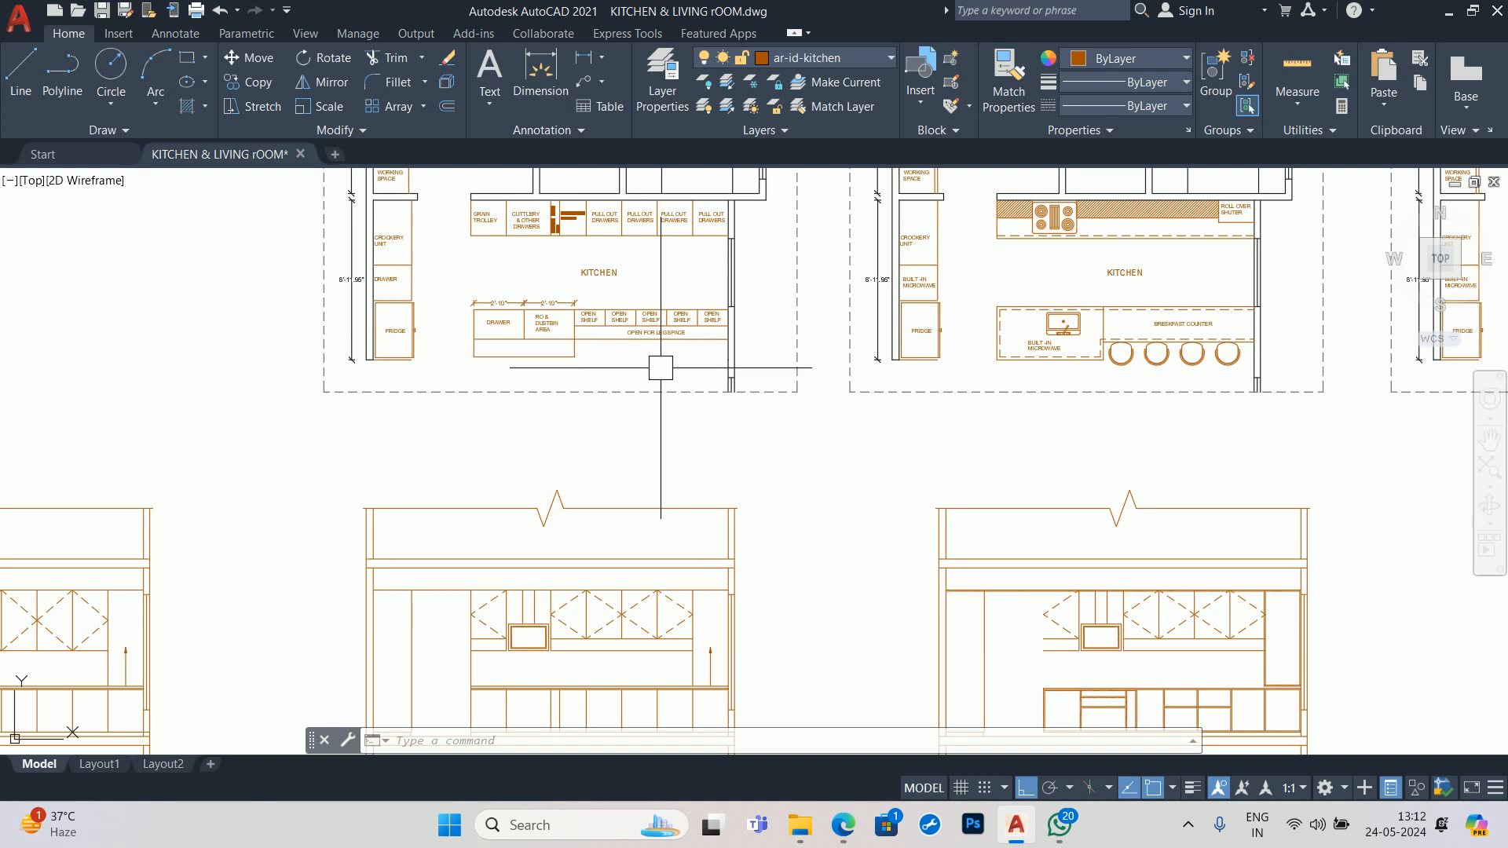
{"action": "scroll", "coordinate": [661, 367], "scroll_direction": "down", "scroll_amount": 3}
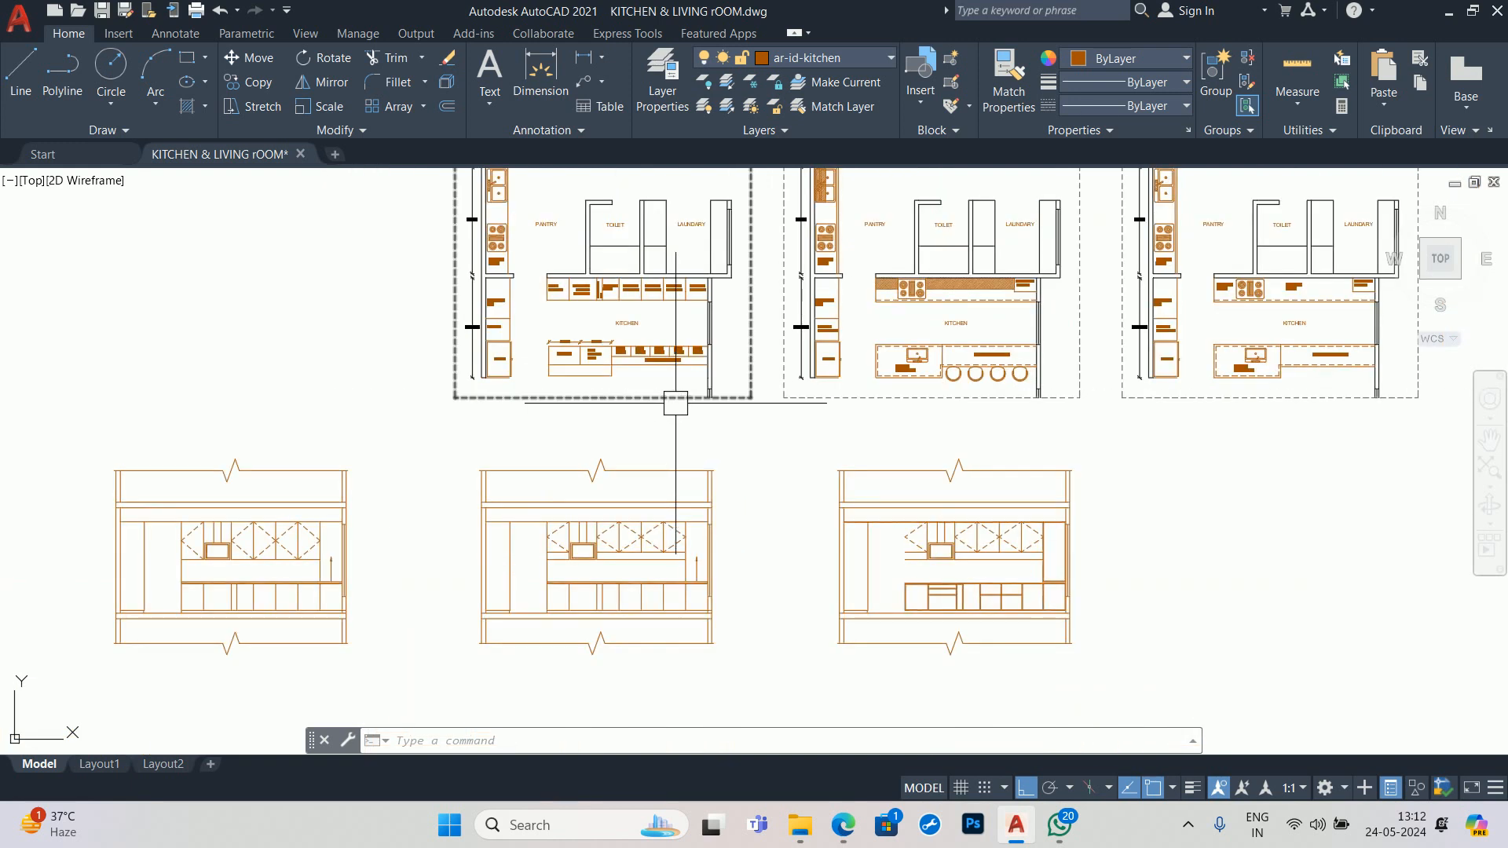
{"action": "scroll", "coordinate": [747, 370], "scroll_direction": "up", "scroll_amount": 1}
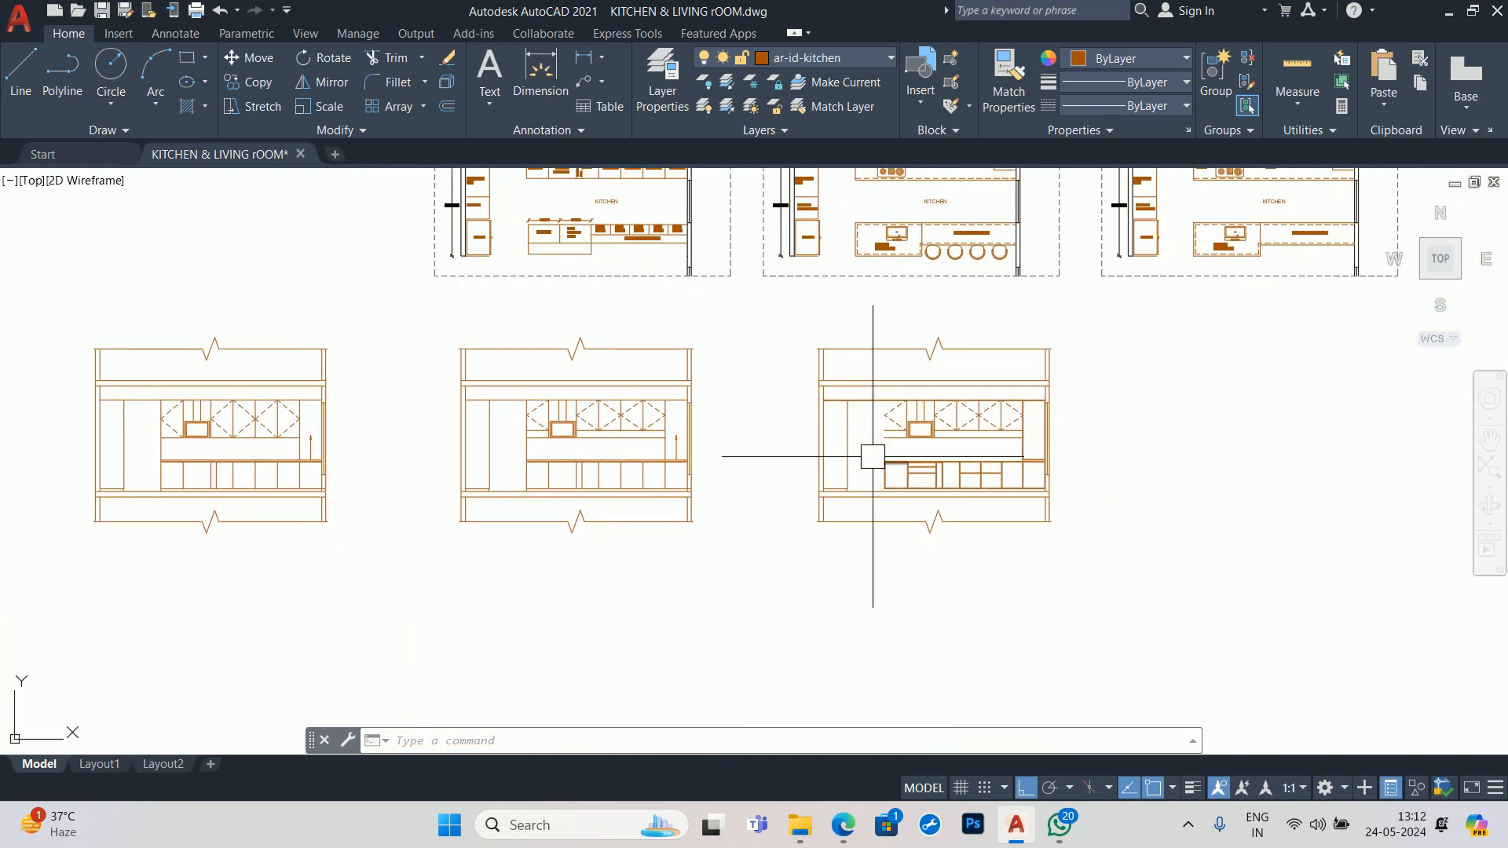
{"action": "scroll", "coordinate": [524, 472], "scroll_direction": "up", "scroll_amount": 5}
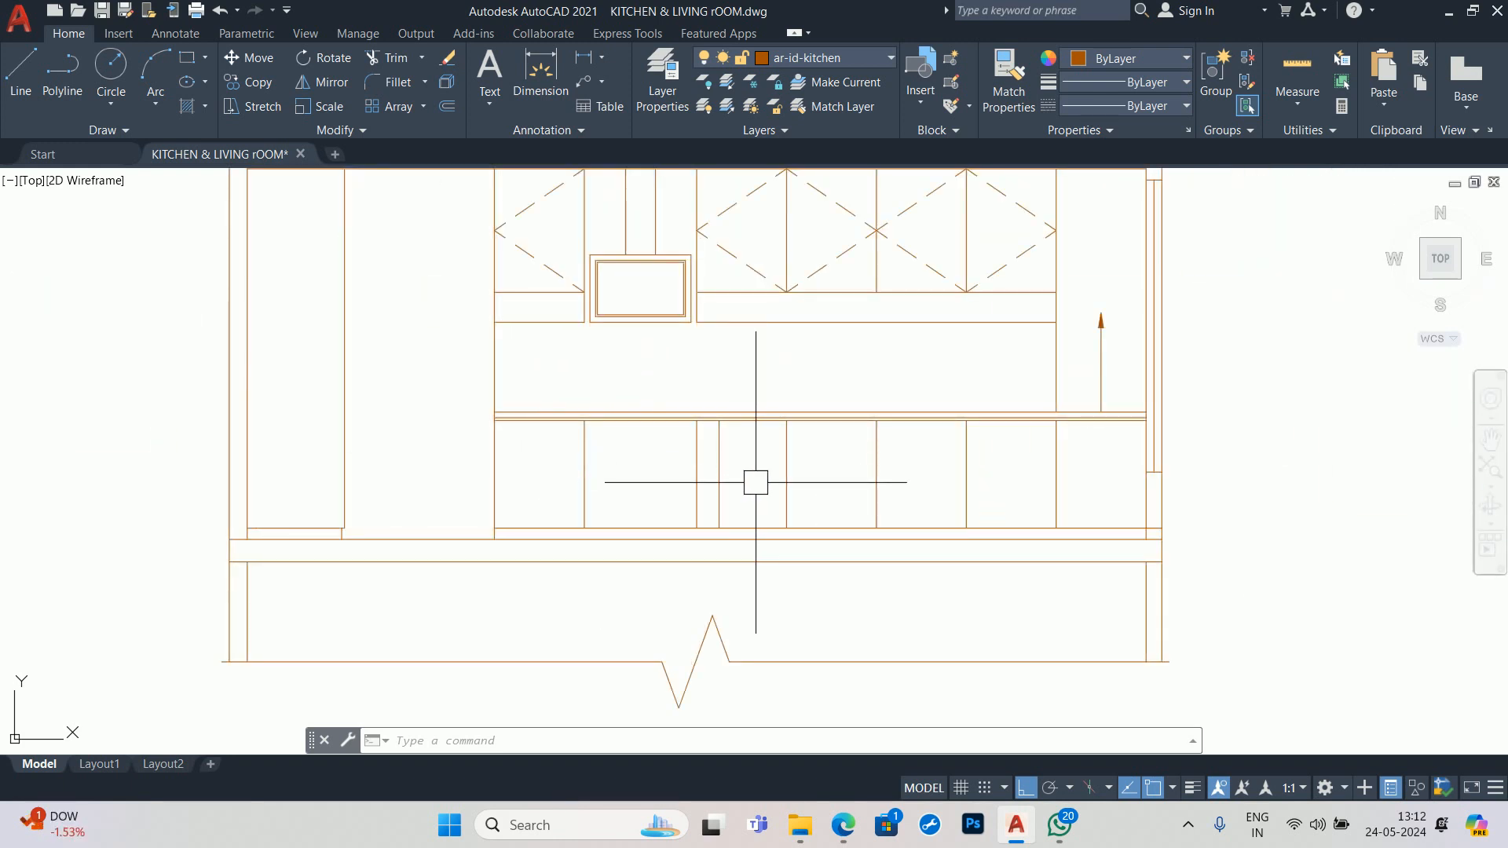
{"action": "scroll", "coordinate": [754, 346], "scroll_direction": "down", "scroll_amount": 6}
{"action": "scroll", "coordinate": [691, 474], "scroll_direction": "down", "scroll_amount": 2}
{"action": "middle_click_drag", "start_coordinate": [727, 256], "coordinate": [637, 384]}
{"action": "scroll", "coordinate": [727, 367], "scroll_direction": "up", "scroll_amount": 5}
- Copy the kitchen plan with labelled cabinet compartments, including its dashed frame, horizontally to the empty space on its left
{"action": "key", "text": "Escape"}
{"action": "key", "text": "Escape"}
{"action": "type", "text": "co"}
{"action": "key", "text": "Return"}
{"action": "scroll", "coordinate": [651, 471], "scroll_direction": "down", "scroll_amount": 5}
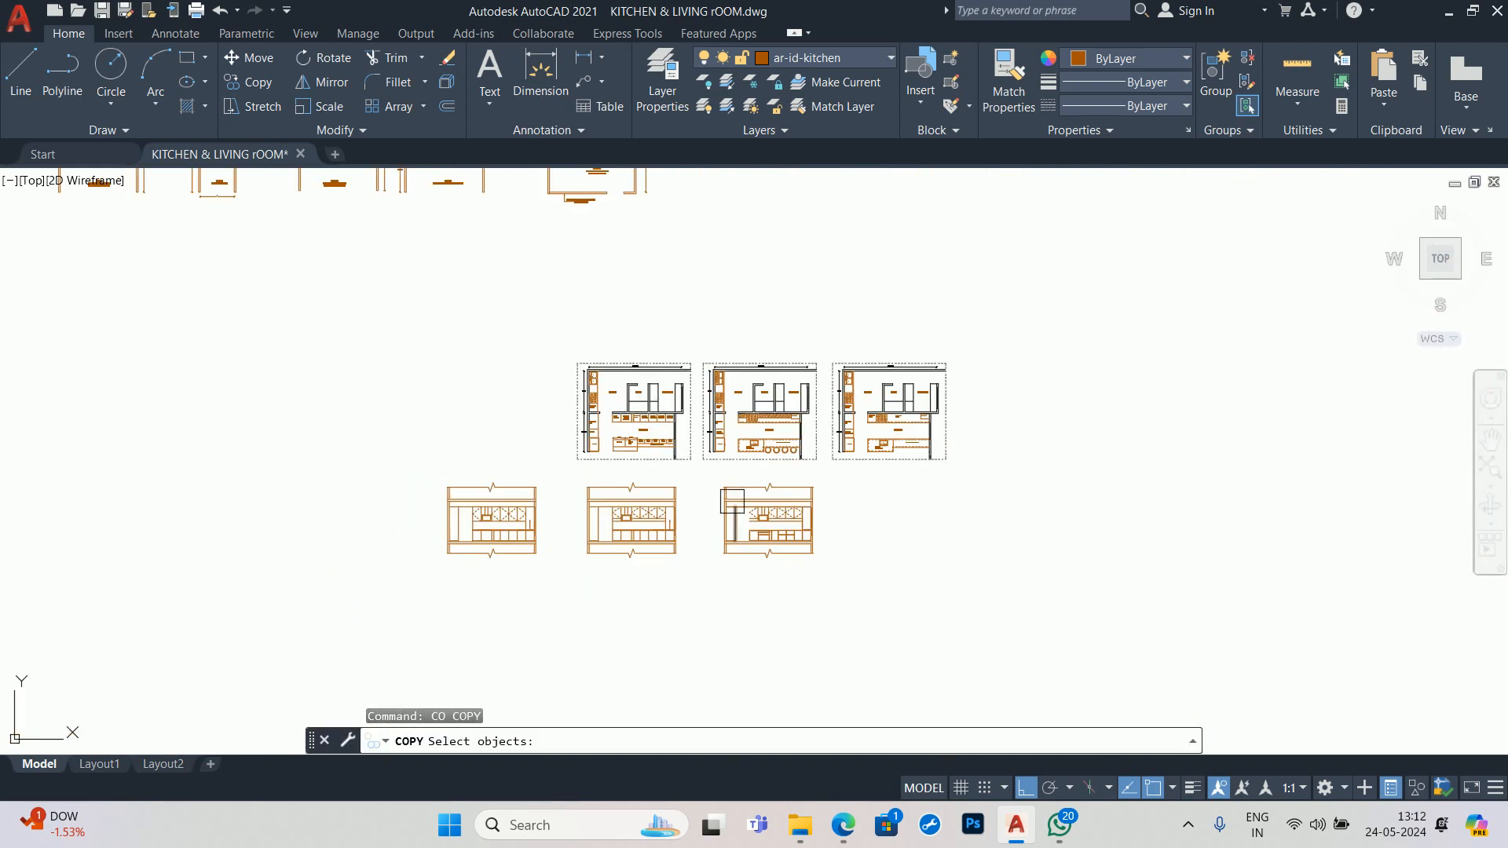
{"action": "scroll", "coordinate": [651, 473], "scroll_direction": "up", "scroll_amount": 3}
{"action": "left_click", "coordinate": [652, 473]}
{"action": "middle_click_drag", "start_coordinate": [380, 236], "coordinate": [499, 459]}
{"action": "left_click", "coordinate": [445, 353]}
{"action": "key", "text": "Return"}
{"action": "left_click", "coordinate": [451, 352]}
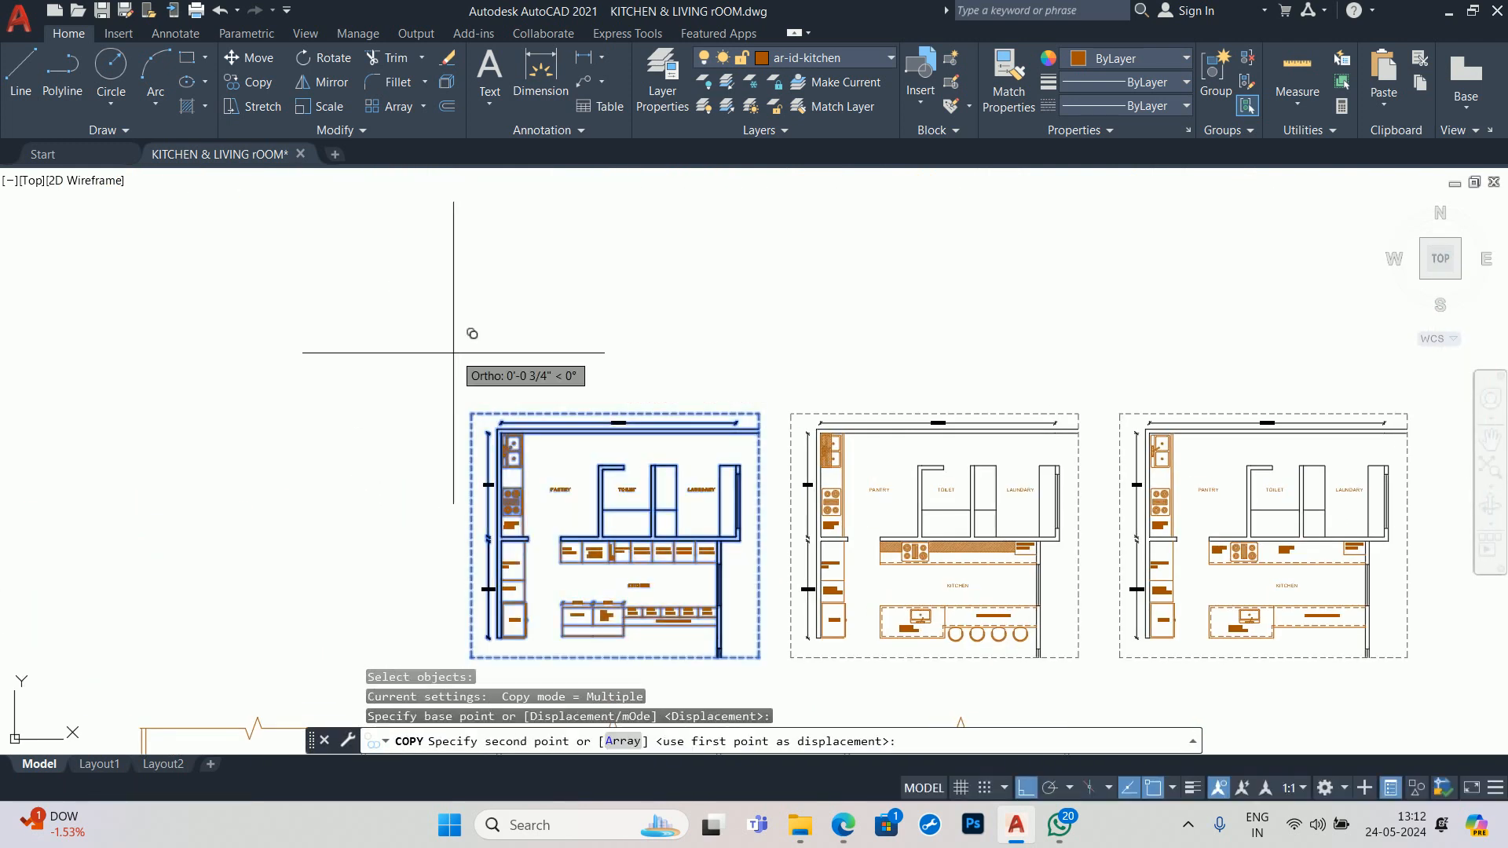
{"action": "middle_click_drag", "start_coordinate": [7, 429], "coordinate": [1122, 355]}
{"action": "key", "text": "Escape"}
{"action": "key", "text": "Escape"}
{"action": "key", "text": "Escape"}
{"action": "scroll", "coordinate": [479, 455], "scroll_direction": "up", "scroll_amount": 9}
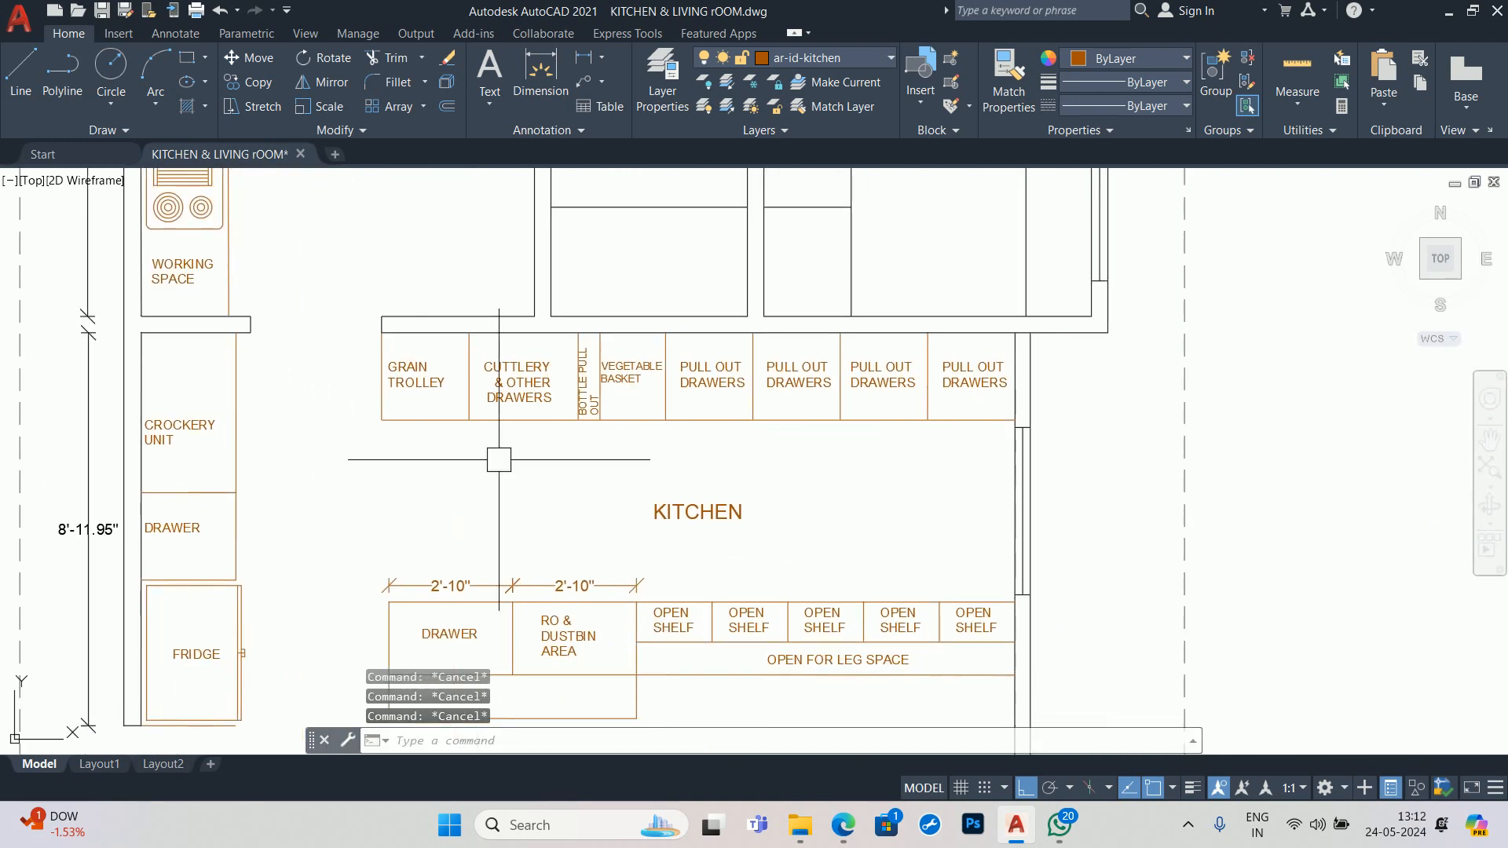
- Offset the end line beside the grain trolley 0.75 inch inward to form the base cabinet run's side panel
{"action": "type", "text": "o"}
{"action": "key", "text": "Return"}
{"action": "type", "text": ".75"}
{"action": "key", "text": "Return"}
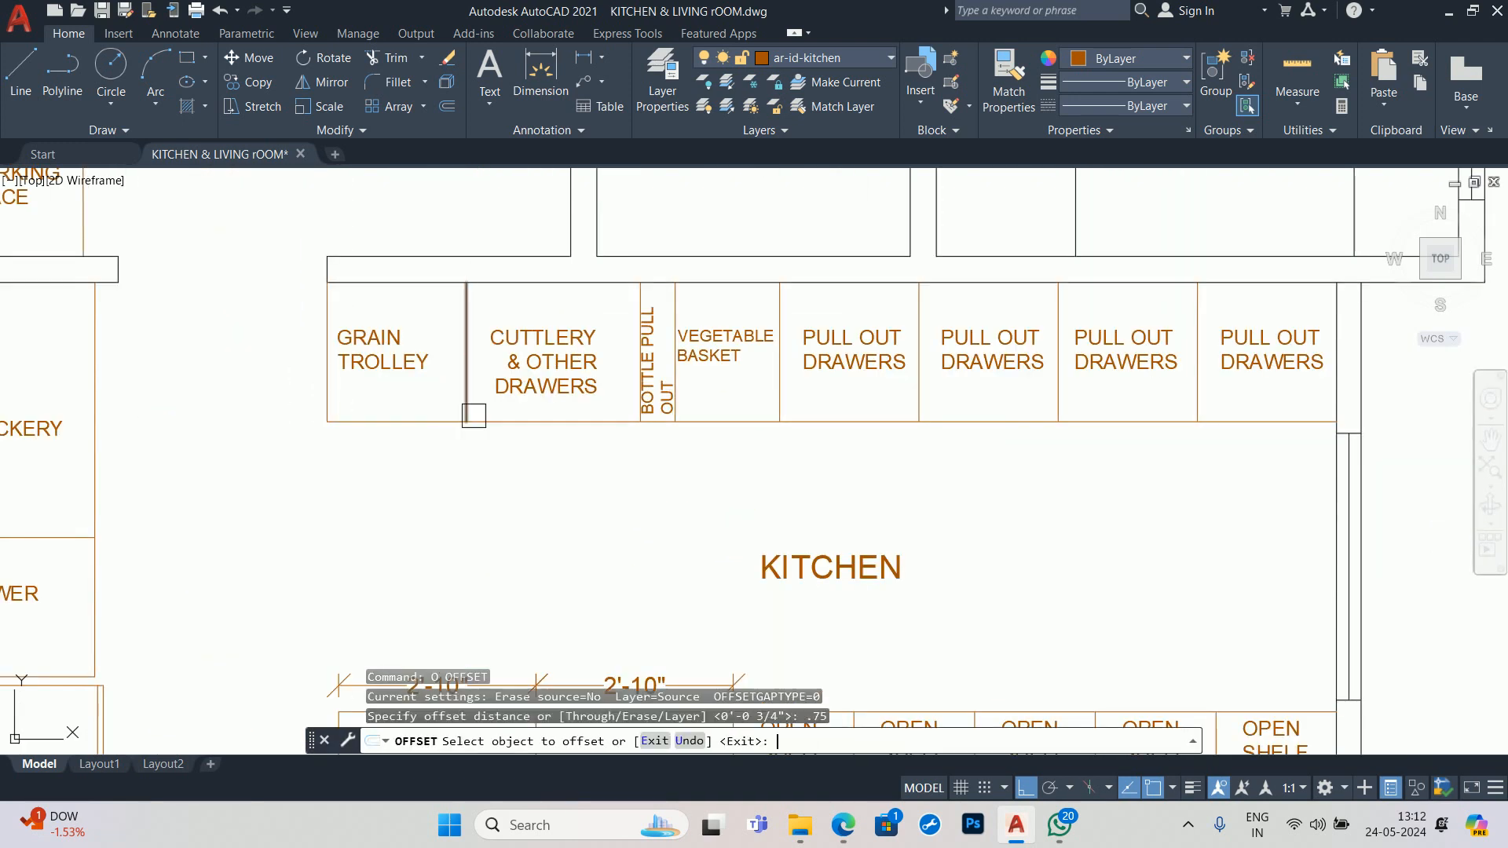
{"action": "left_click", "coordinate": [367, 365]}
{"action": "key", "text": "Escape"}
{"action": "key", "text": "Escape"}
{"action": "key", "text": "Escape"}
{"action": "scroll", "coordinate": [319, 418], "scroll_direction": "down", "scroll_amount": 3}
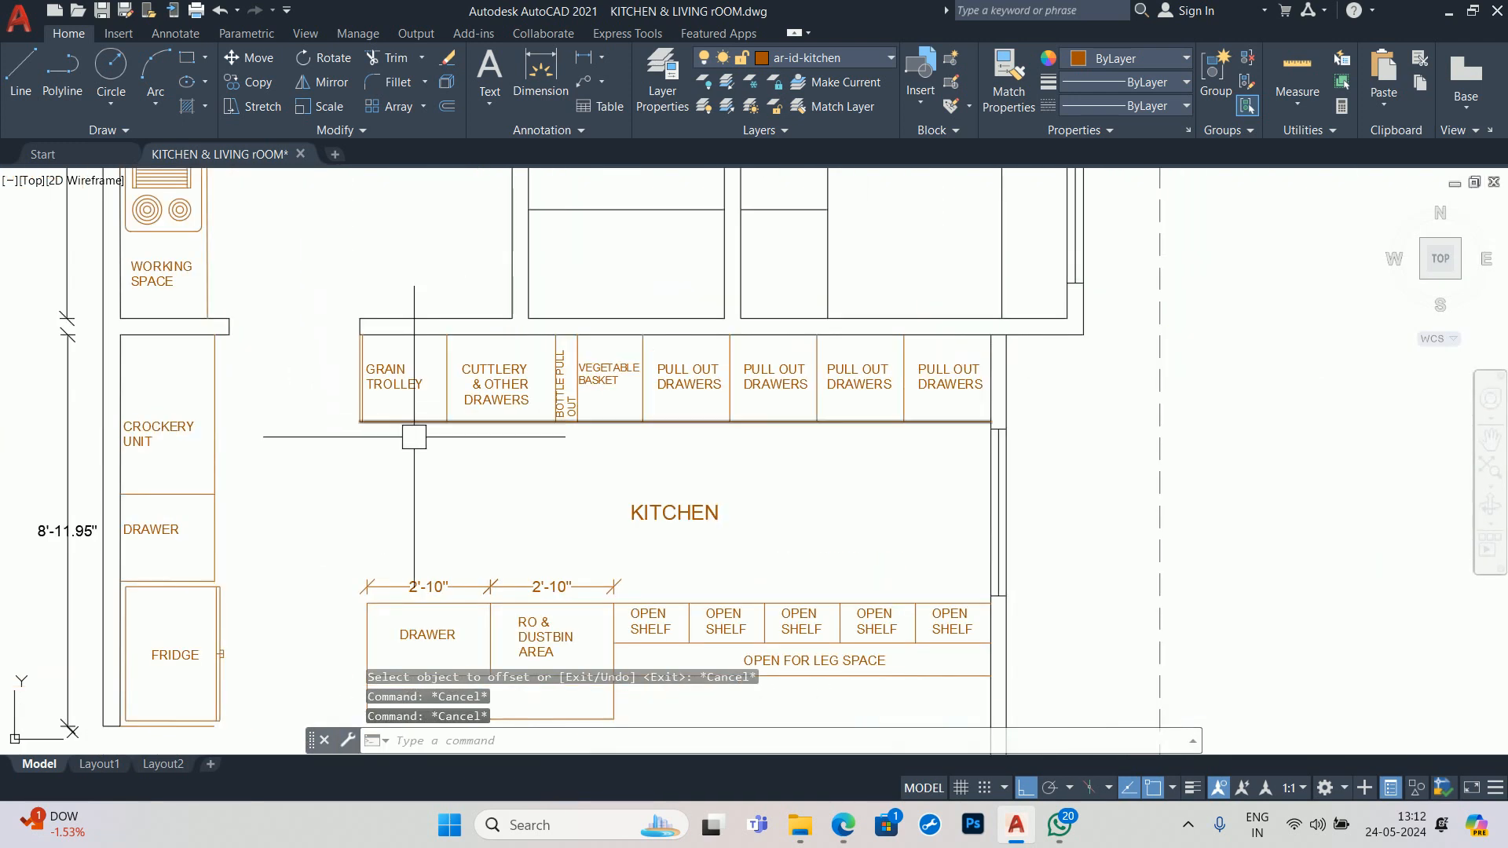
- Move the base run's compartment labels and all its partition lines except the last one out of the cabinet outline to empty space outside the plan
{"action": "scroll", "coordinate": [723, 402], "scroll_direction": "up", "scroll_amount": 3}
{"action": "left_click", "coordinate": [784, 441]}
{"action": "left_click", "coordinate": [750, 380]}
{"action": "left_click", "coordinate": [667, 430]}
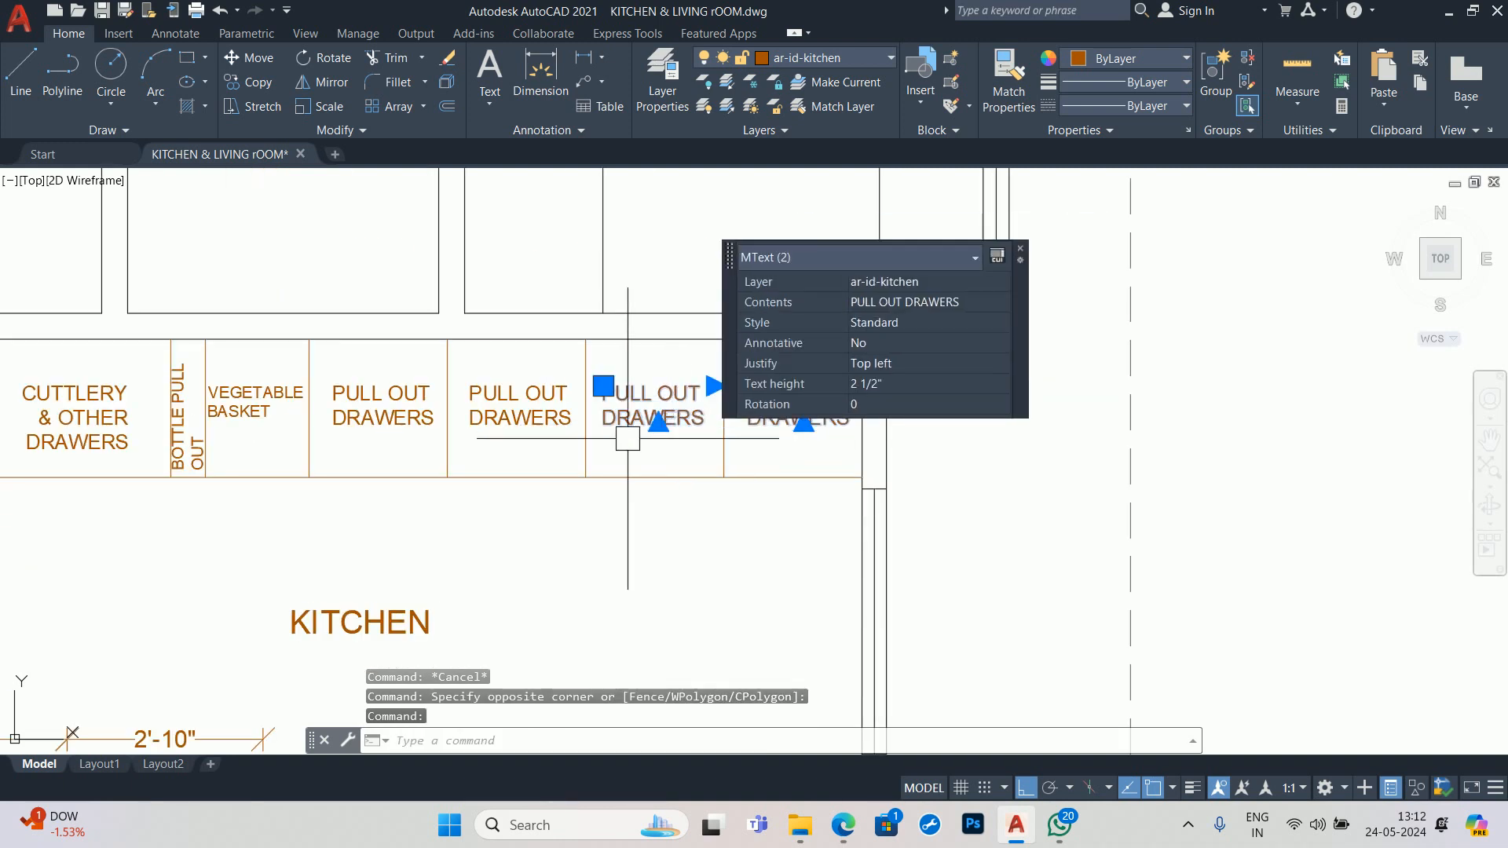
{"action": "middle_click_drag", "start_coordinate": [294, 443], "coordinate": [506, 422]}
{"action": "middle_click_drag", "start_coordinate": [760, 440], "coordinate": [799, 509]}
{"action": "left_click", "coordinate": [380, 555]}
{"action": "left_click", "coordinate": [295, 454]}
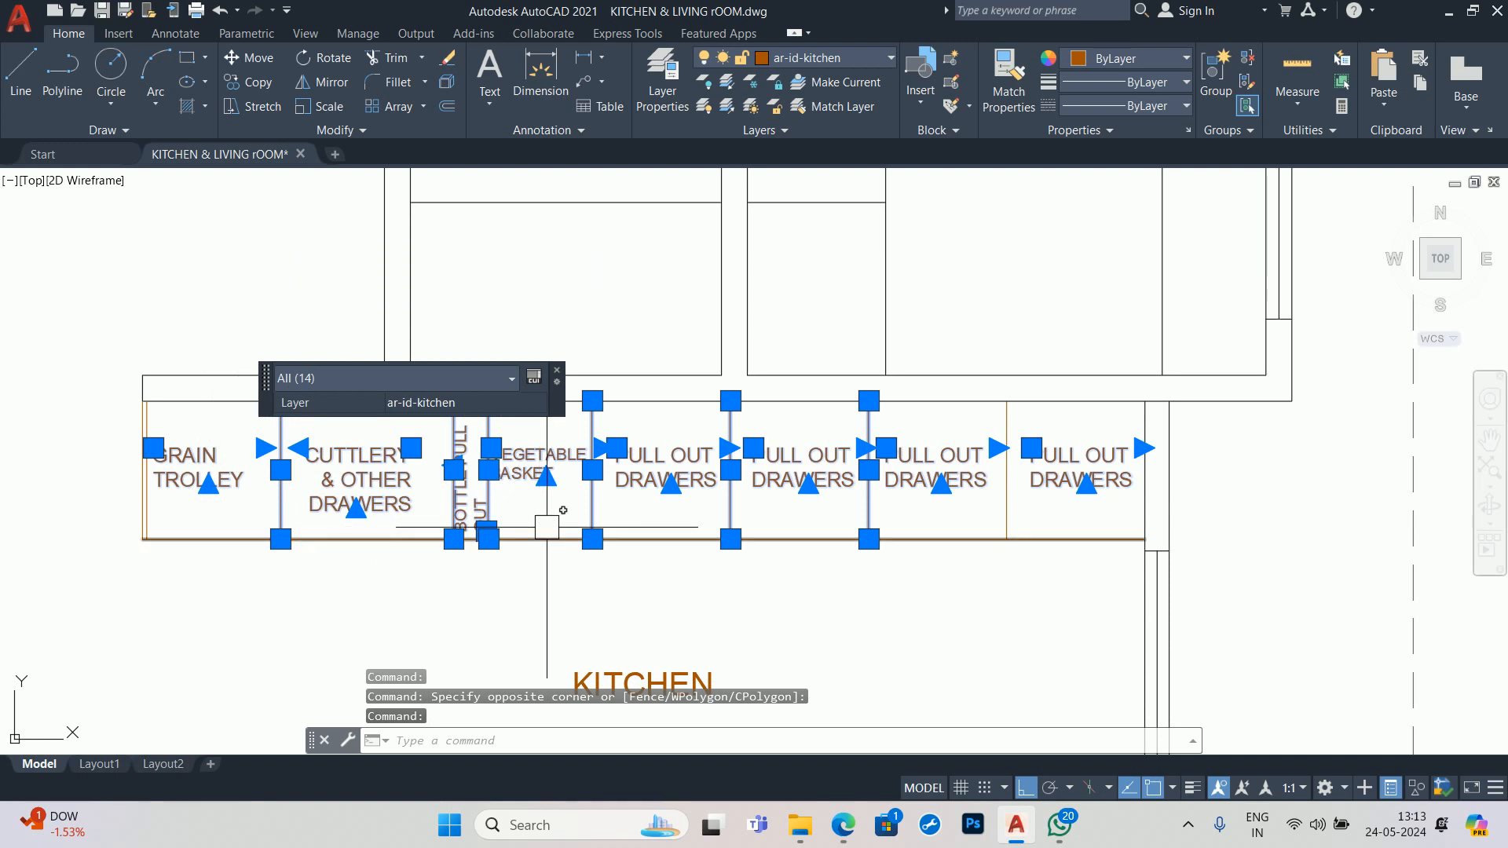
{"action": "type", "text": "m"}
{"action": "key", "text": "Return"}
{"action": "left_click", "coordinate": [441, 560]}
{"action": "middle_click_drag", "start_coordinate": [441, 651], "coordinate": [442, 367]}
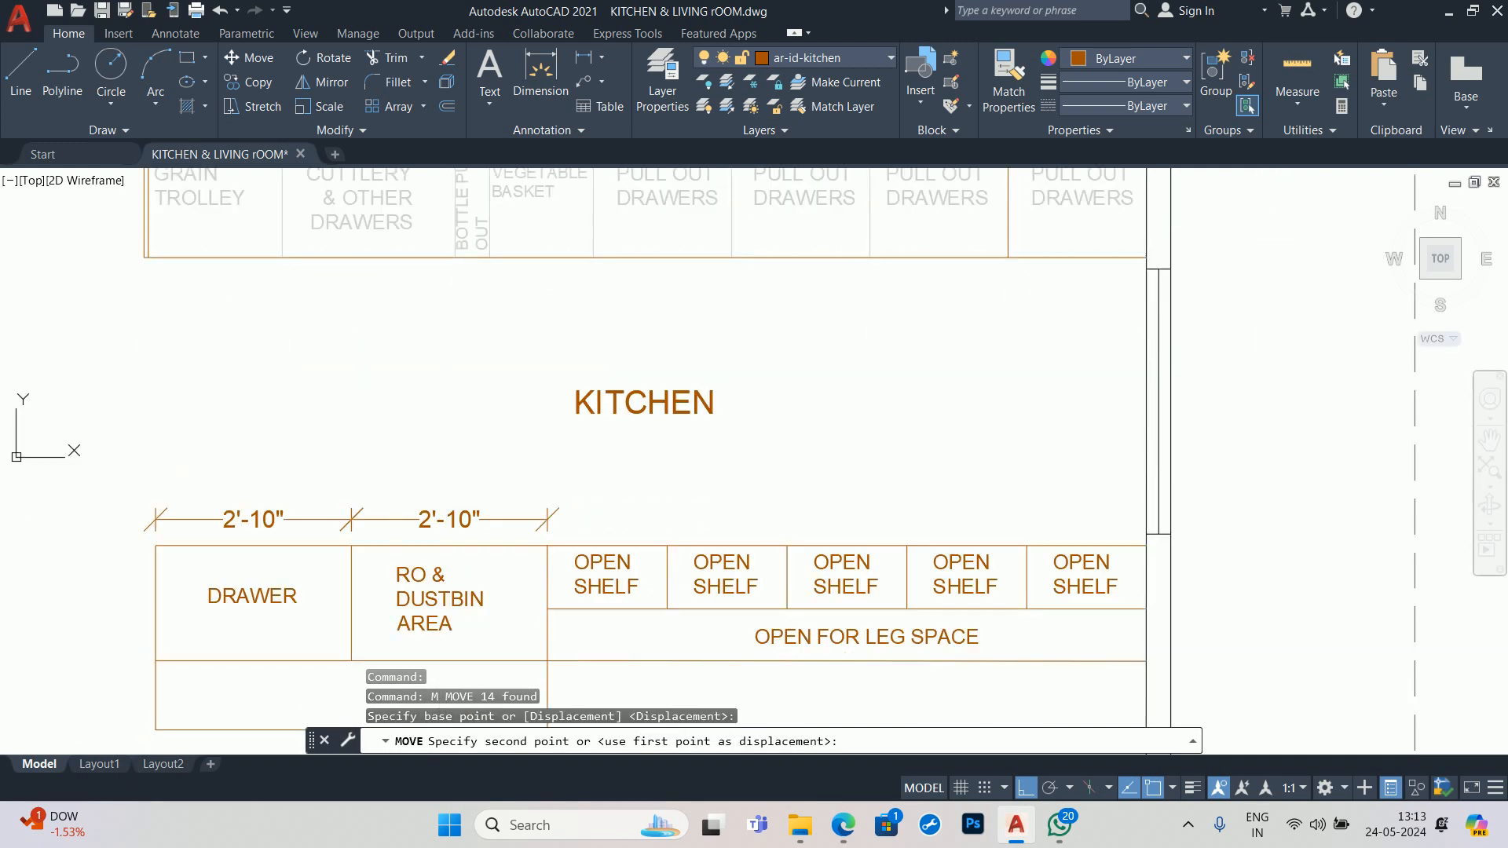
{"action": "scroll", "coordinate": [440, 433], "scroll_direction": "down", "scroll_amount": 5}
{"action": "middle_click_drag", "start_coordinate": [464, 507], "coordinate": [399, 668]}
{"action": "left_click", "coordinate": [384, 606]}
{"action": "key", "text": "Escape"}
{"action": "key", "text": "Escape"}
{"action": "key", "text": "Escape"}
- Offset the side panel's inner line 24 inches into the base run to set the grain trolley compartment's width
{"action": "scroll", "coordinate": [369, 538], "scroll_direction": "up", "scroll_amount": 5}
{"action": "scroll", "coordinate": [372, 537], "scroll_direction": "up", "scroll_amount": 3}
{"action": "type", "text": "o"}
{"action": "key", "text": "Return"}
{"action": "type", "text": "24"}
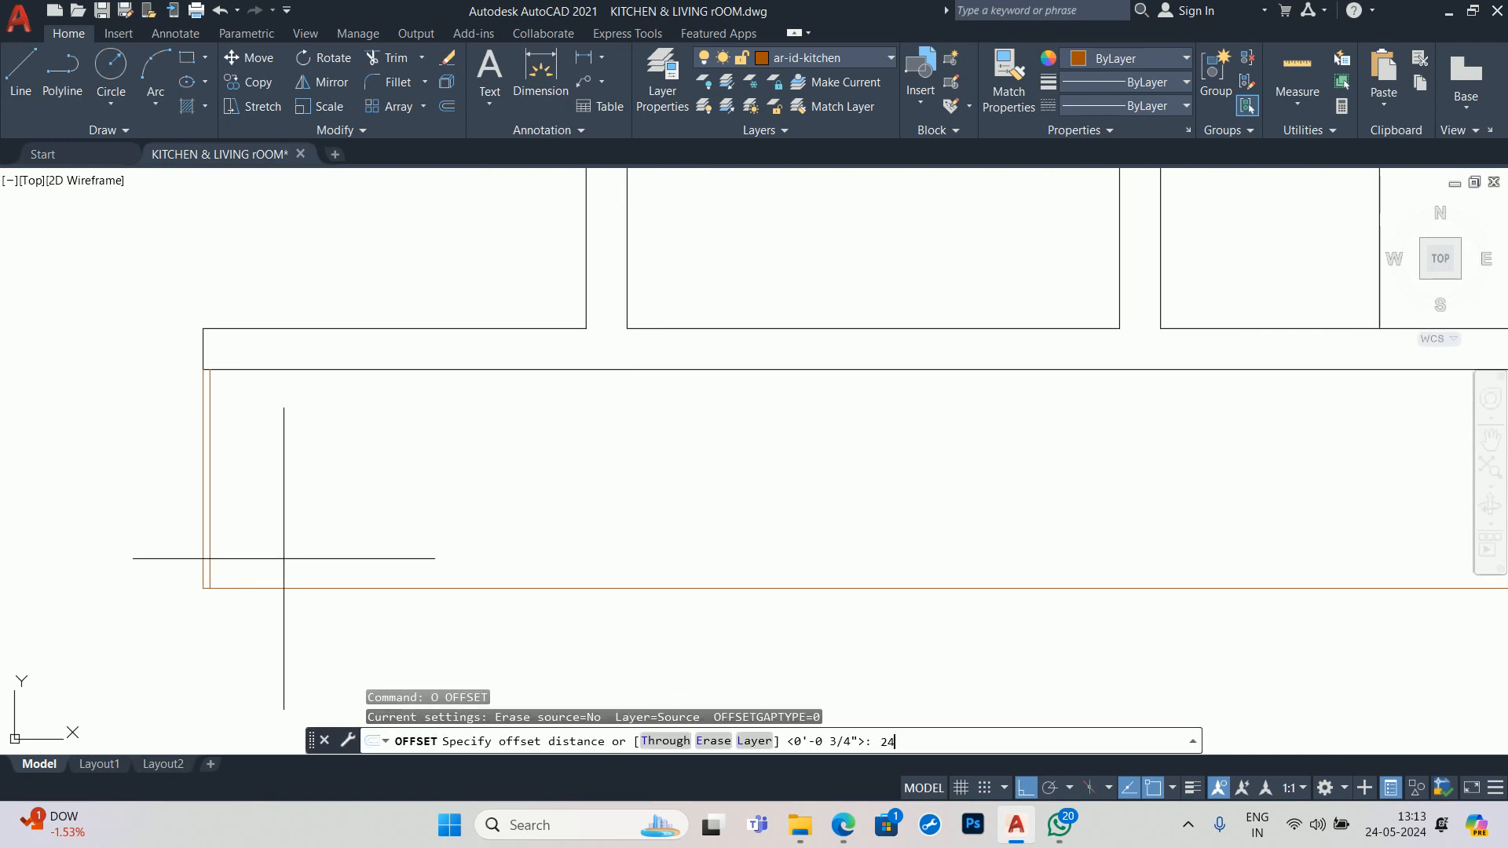
{"action": "key", "text": "Return"}
{"action": "scroll", "coordinate": [229, 524], "scroll_direction": "up", "scroll_amount": 2}
{"action": "left_click", "coordinate": [132, 557]}
{"action": "left_click", "coordinate": [413, 520]}
{"action": "key", "text": "Escape"}
{"action": "key", "text": "Escape"}
- Offset the grain trolley compartment's far line 0.75 inch outward to give the partition its thickness
{"action": "scroll", "coordinate": [496, 500], "scroll_direction": "down", "scroll_amount": 2}
{"action": "middle_click_drag", "start_coordinate": [499, 501], "coordinate": [433, 510]}
{"action": "key", "text": "Return"}
{"action": "type", "text": ".75"}
{"action": "key", "text": "Return"}
{"action": "left_click", "coordinate": [502, 483]}
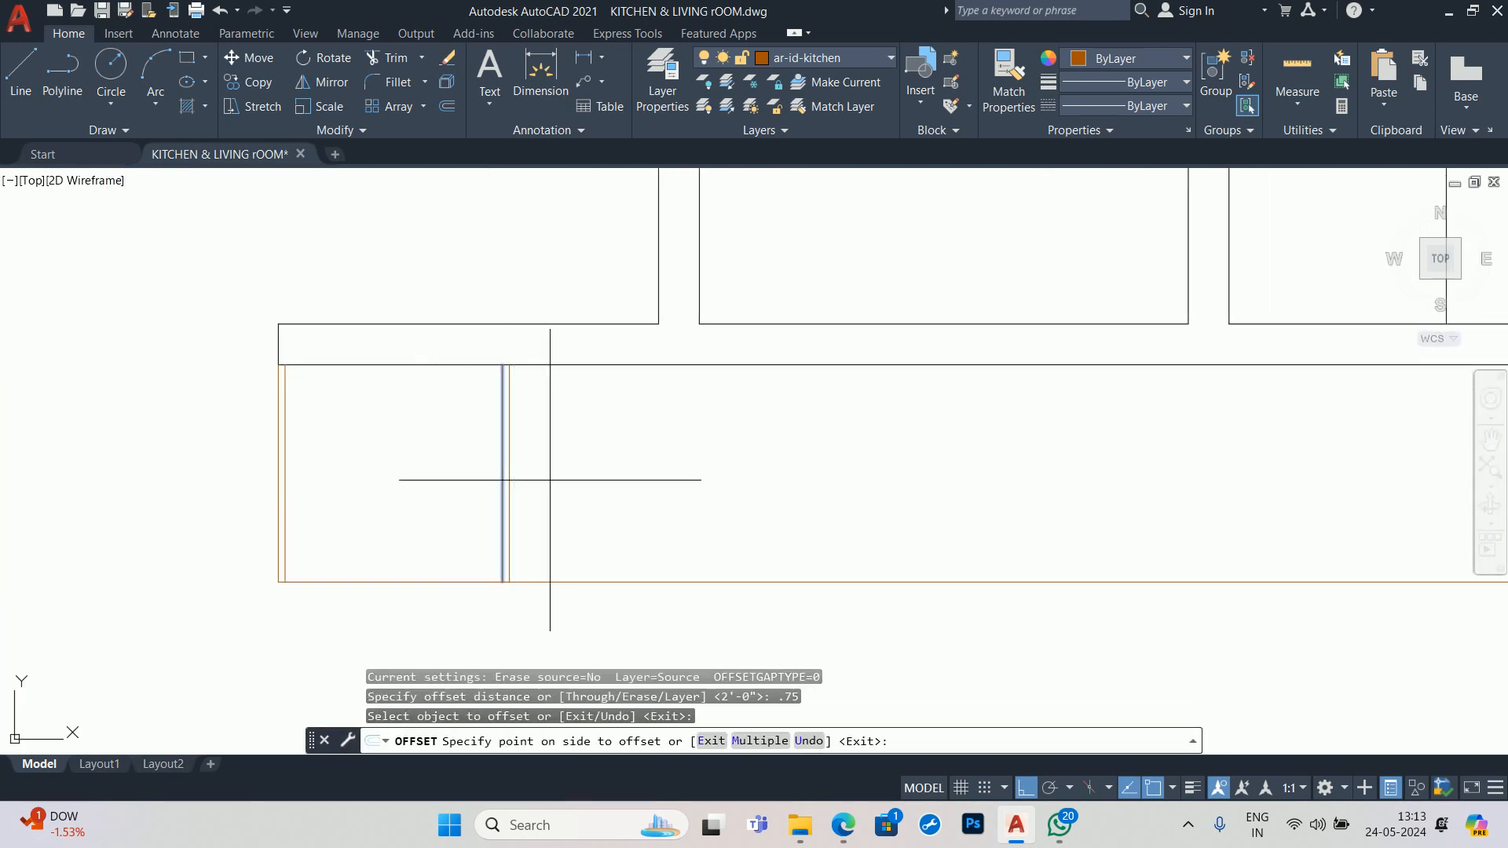
{"action": "left_click", "coordinate": [565, 491]}
{"action": "key", "text": "Escape"}
- Offset the first partition's outer face 30 inches along the run to set the cutlery drawer compartment's width
{"action": "middle_click_drag", "start_coordinate": [600, 505], "coordinate": [464, 500]}
{"action": "key", "text": "Return"}
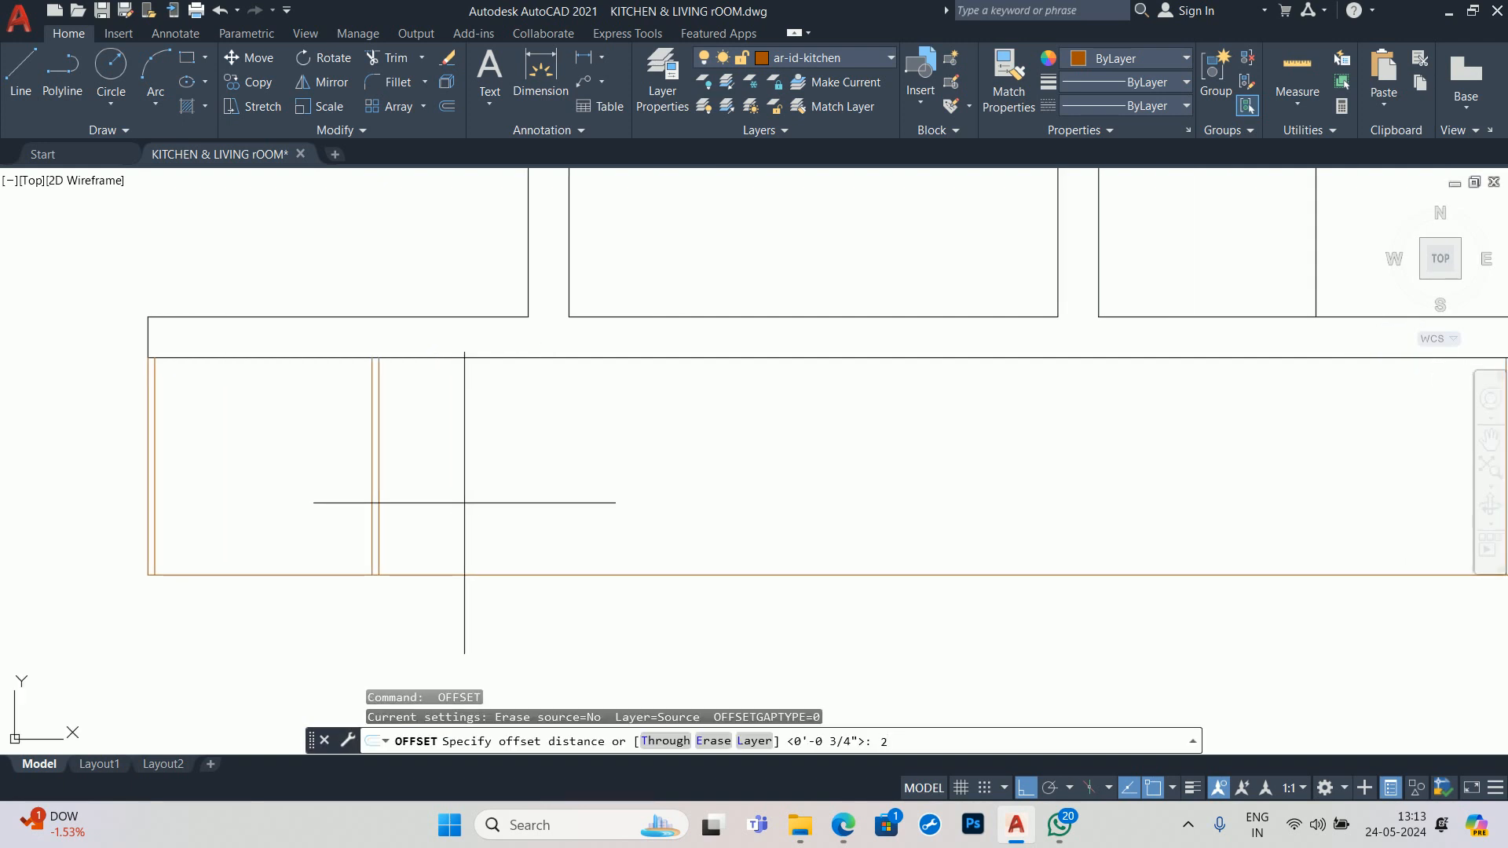
{"action": "type", "text": "30"}
{"action": "key", "text": "Return"}
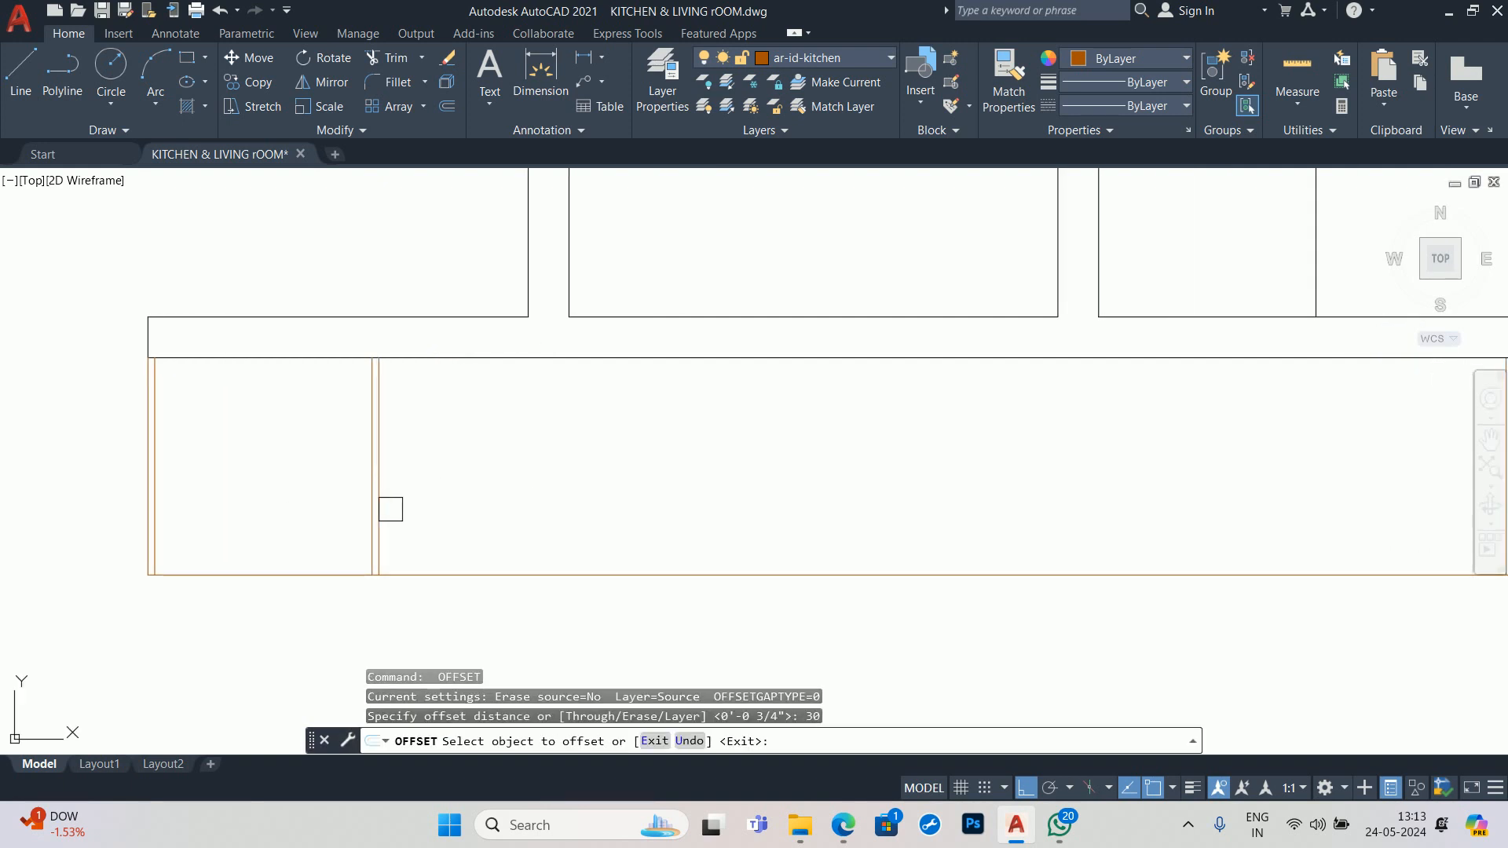
{"action": "left_click", "coordinate": [391, 509]}
{"action": "left_click", "coordinate": [586, 505]}
{"action": "key", "text": "Escape"}
- Offset the cutlery compartment's far line 0.75 inch away from the compartment to form the second partition
{"action": "middle_click_drag", "start_coordinate": [649, 508], "coordinate": [556, 525]}
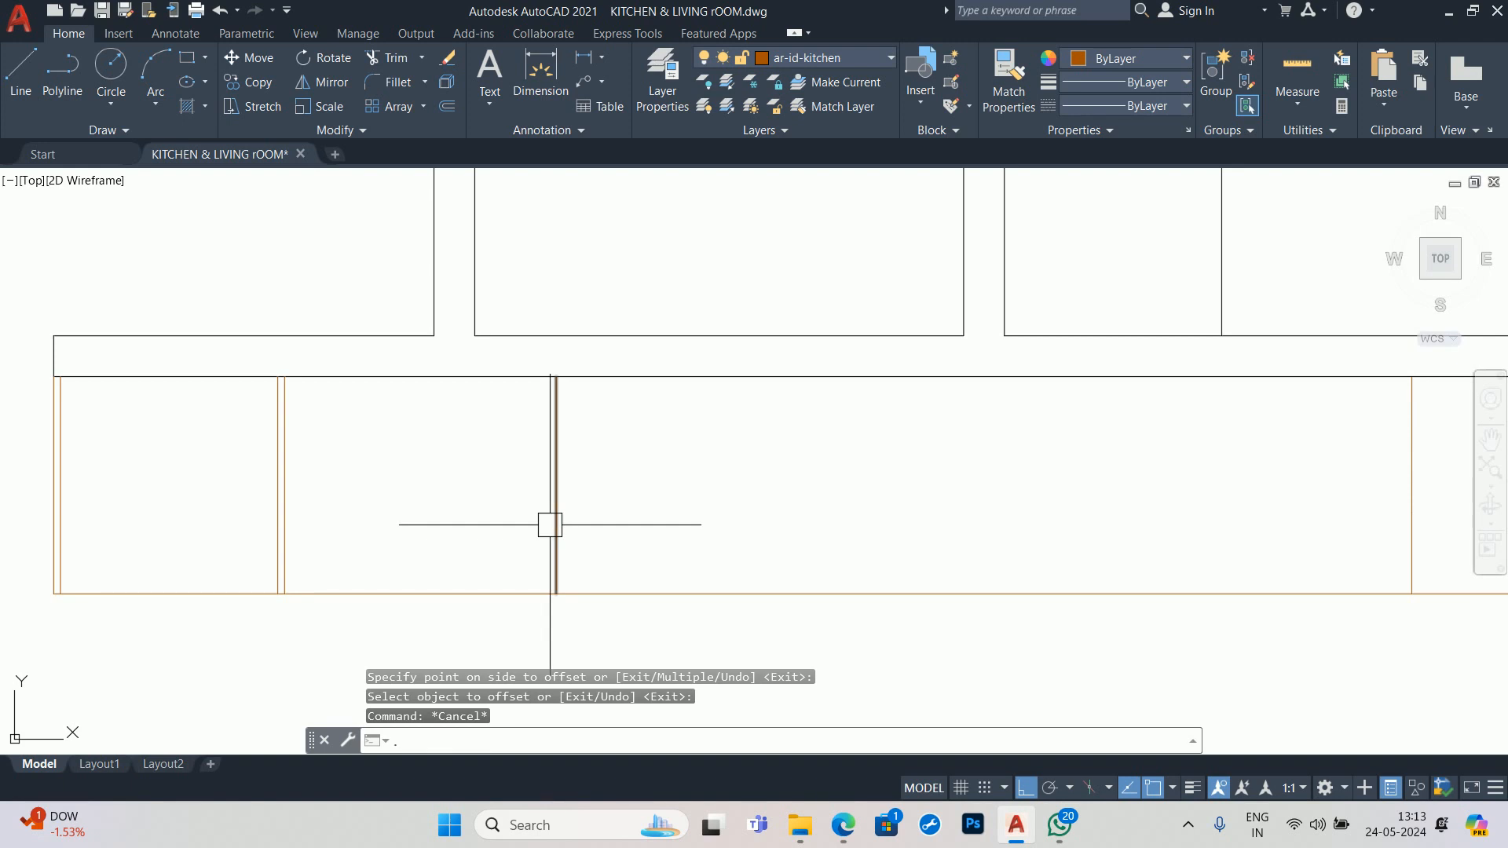
{"action": "key", "text": "Return"}
{"action": "left_click", "coordinate": [557, 484]}
{"action": "scroll", "coordinate": [591, 489], "scroll_direction": "down", "scroll_amount": 2}
{"action": "key", "text": "Escape"}
{"action": "type", "text": "o"}
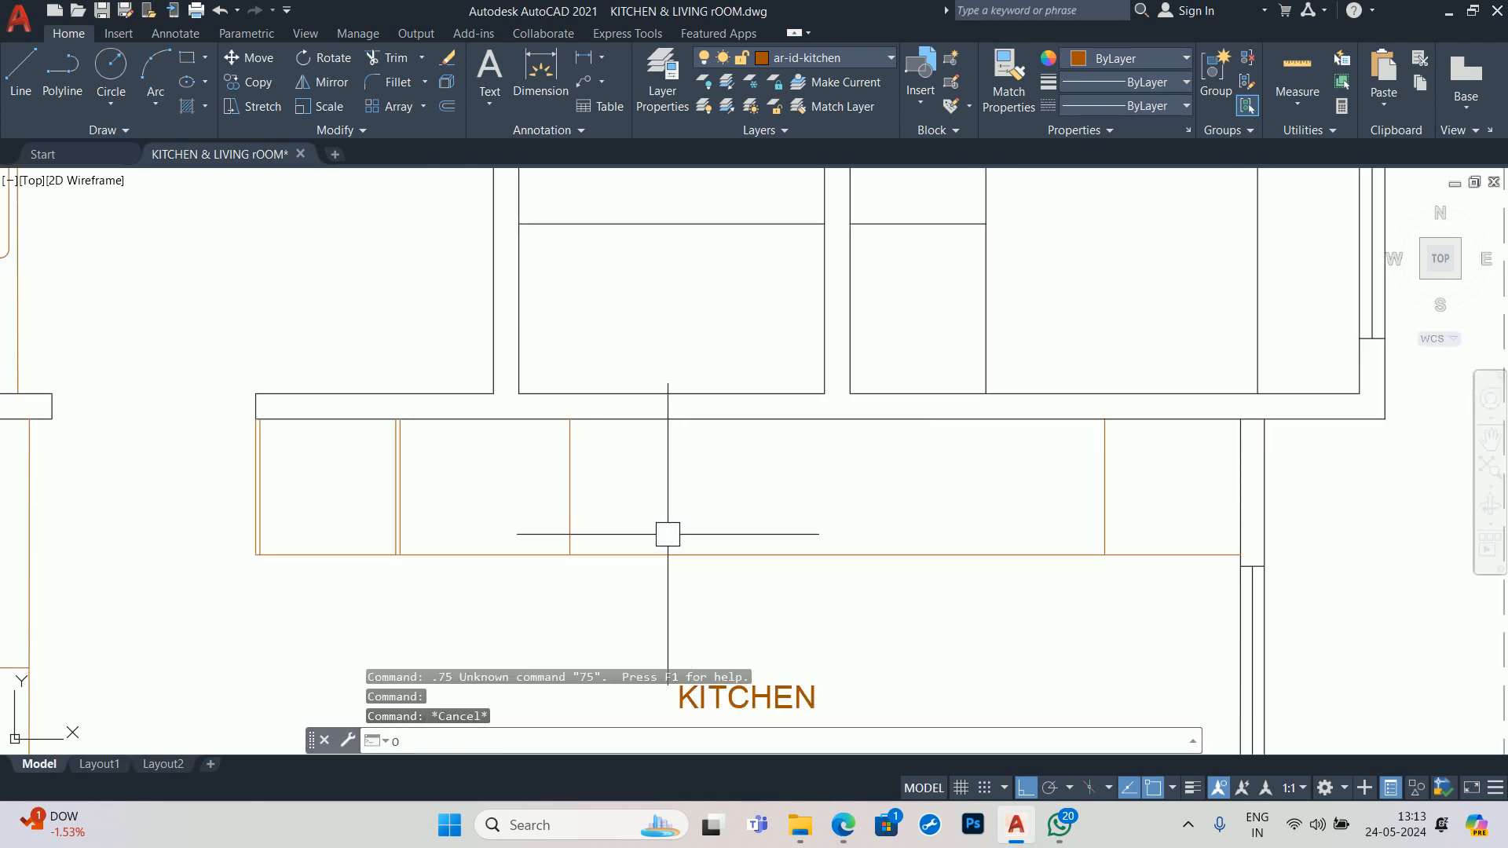
{"action": "key", "text": "Return"}
{"action": "type", "text": ".75"}
{"action": "key", "text": "Return"}
{"action": "left_click", "coordinate": [567, 500]}
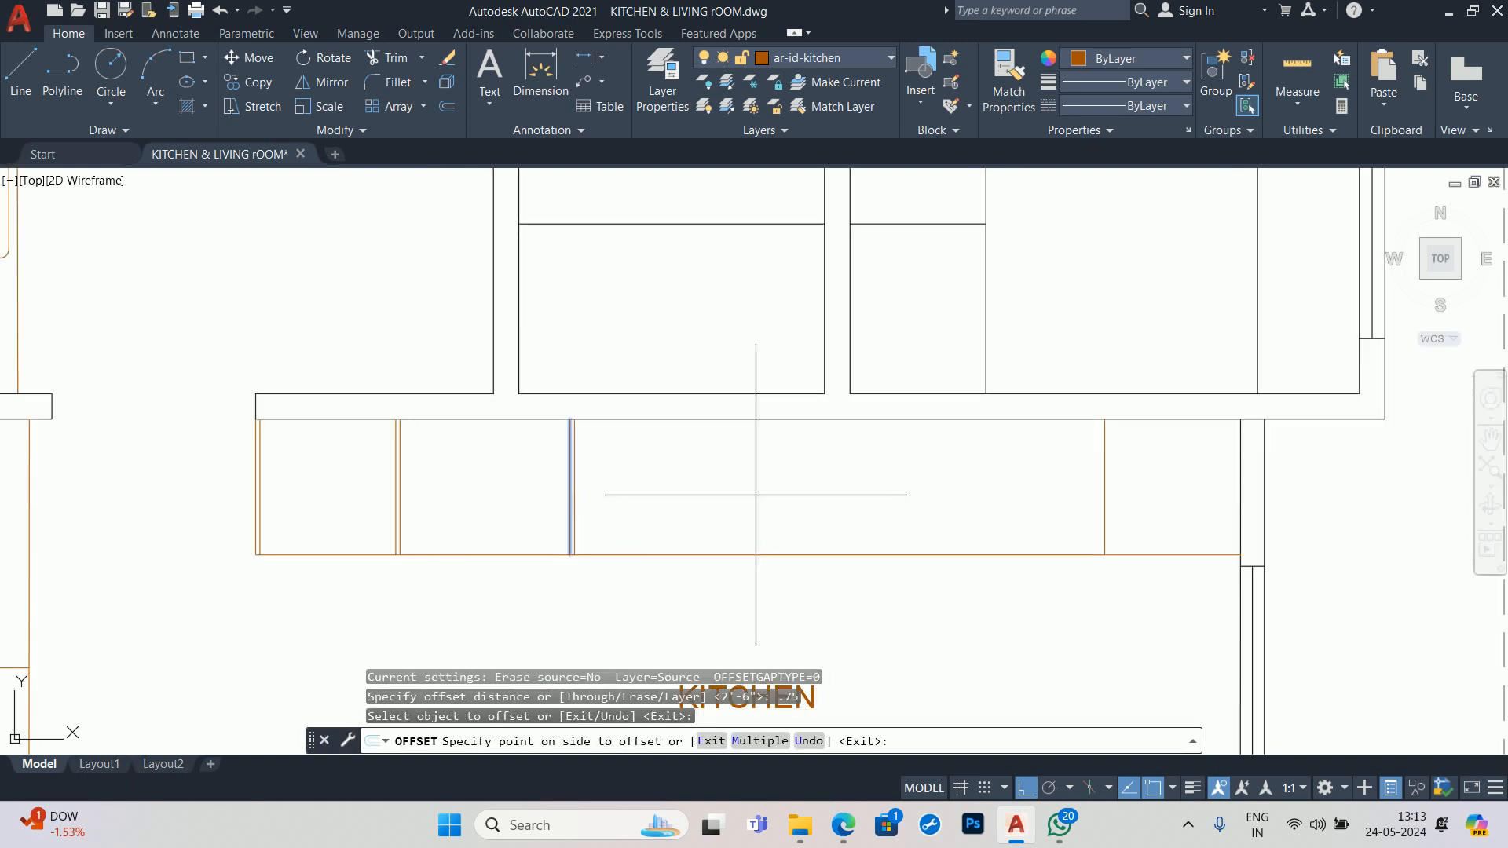
{"action": "left_click", "coordinate": [757, 495]}
{"action": "key", "text": "Escape"}
- Offset the second partition's outer face 6 inches along the run to set the bottle pull-out's width
{"action": "middle_click_drag", "start_coordinate": [681, 521], "coordinate": [586, 538]}
{"action": "key", "text": "Return"}
{"action": "key", "text": "Return"}
{"action": "scroll", "coordinate": [468, 542], "scroll_direction": "up", "scroll_amount": 3}
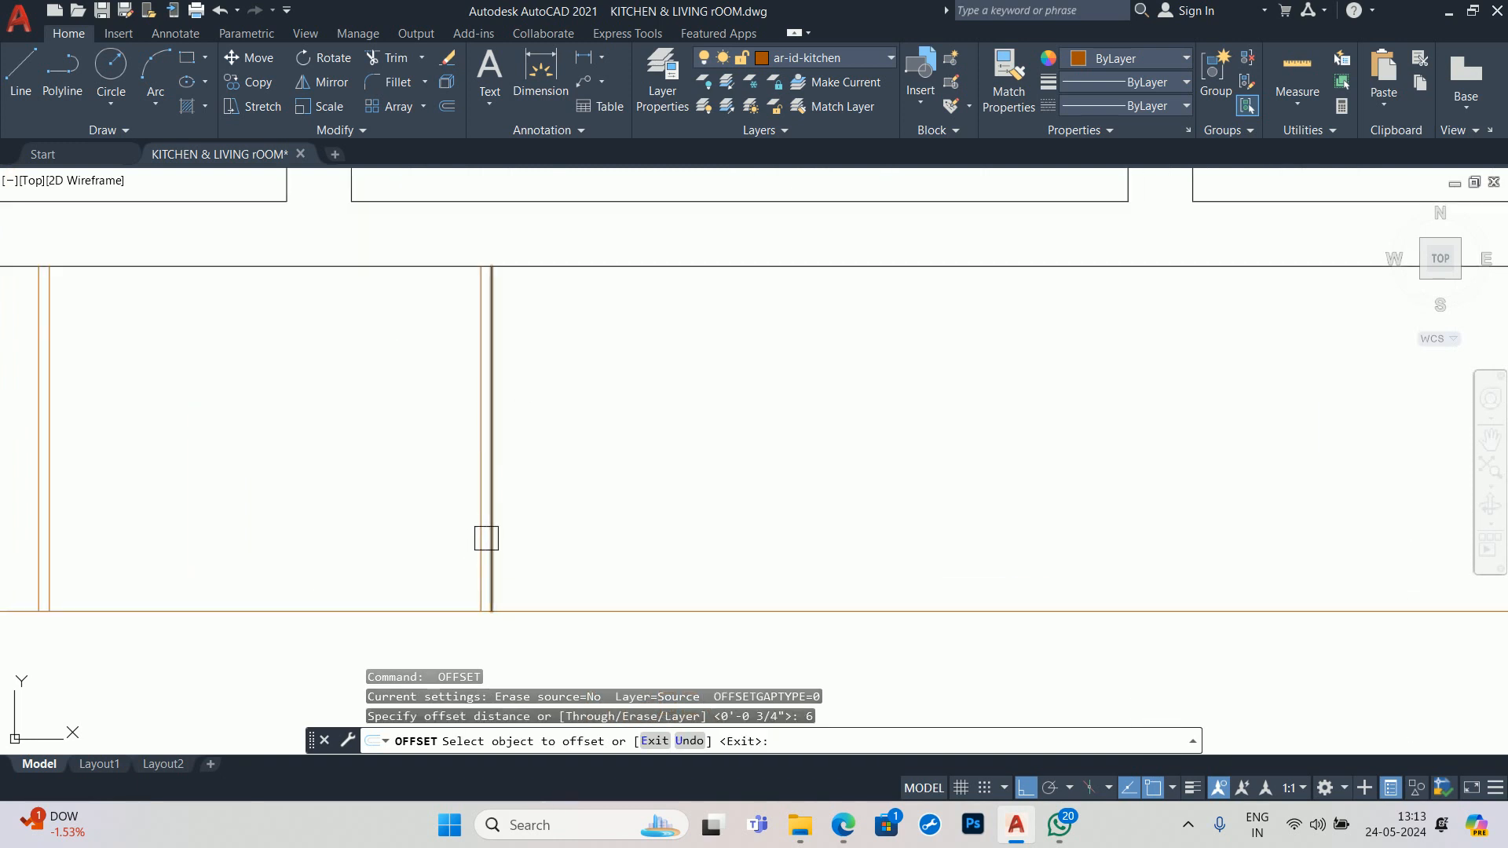
{"action": "left_click", "coordinate": [488, 535]}
{"action": "left_click", "coordinate": [680, 506]}
{"action": "key", "text": "Escape"}
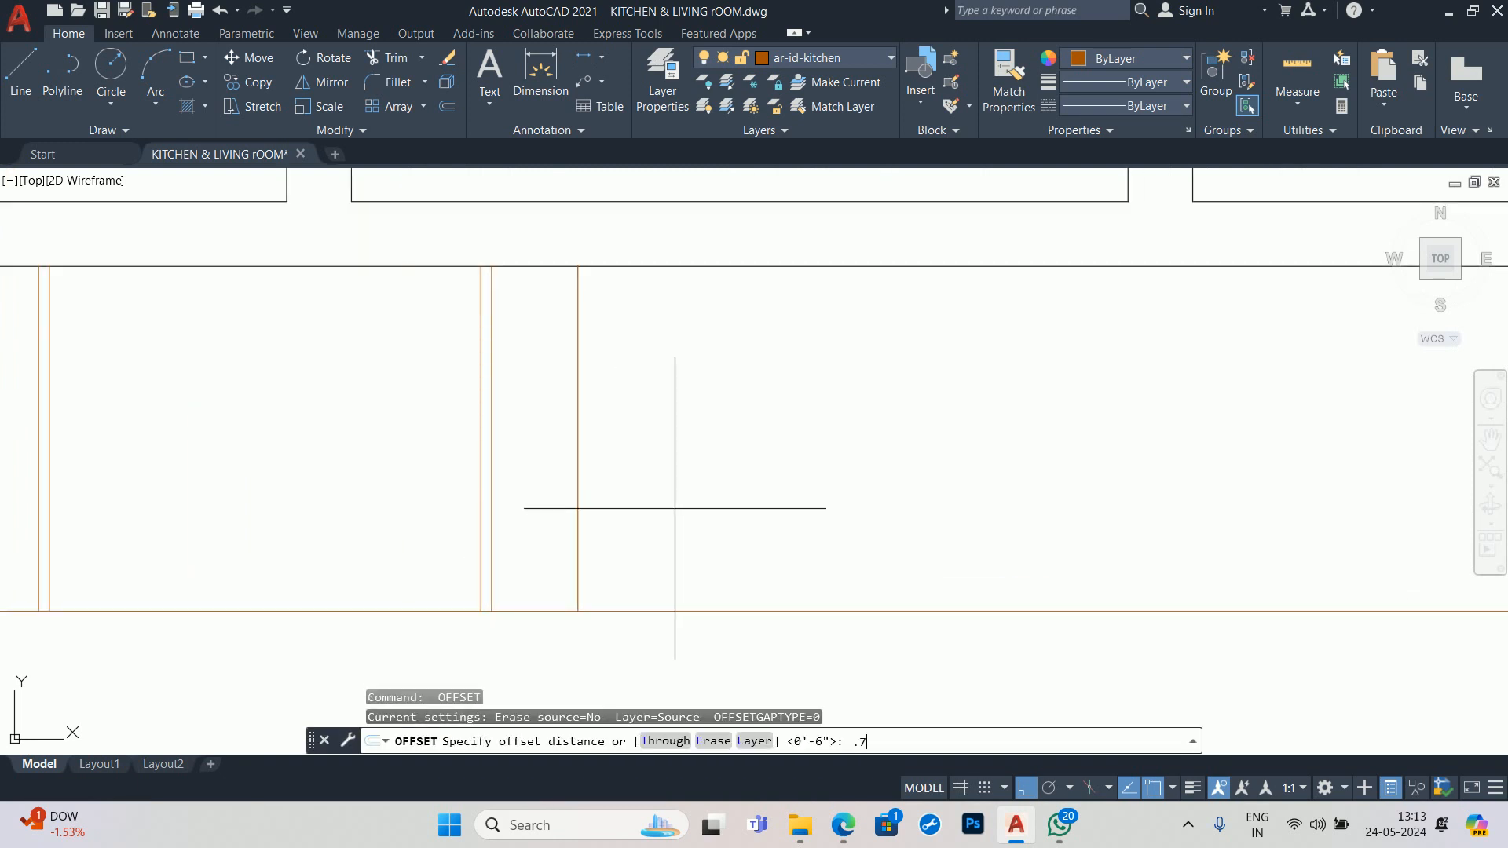
- Offset the single partition line in the kitchen cabinet run 0.75 inches to the right to give the panel thickness
{"action": "key", "text": "Return"}
{"action": "left_click", "coordinate": [577, 499]}
{"action": "left_click", "coordinate": [628, 502]}
{"action": "key", "text": "Escape"}
{"action": "scroll", "coordinate": [316, 508], "scroll_direction": "down", "scroll_amount": 2}
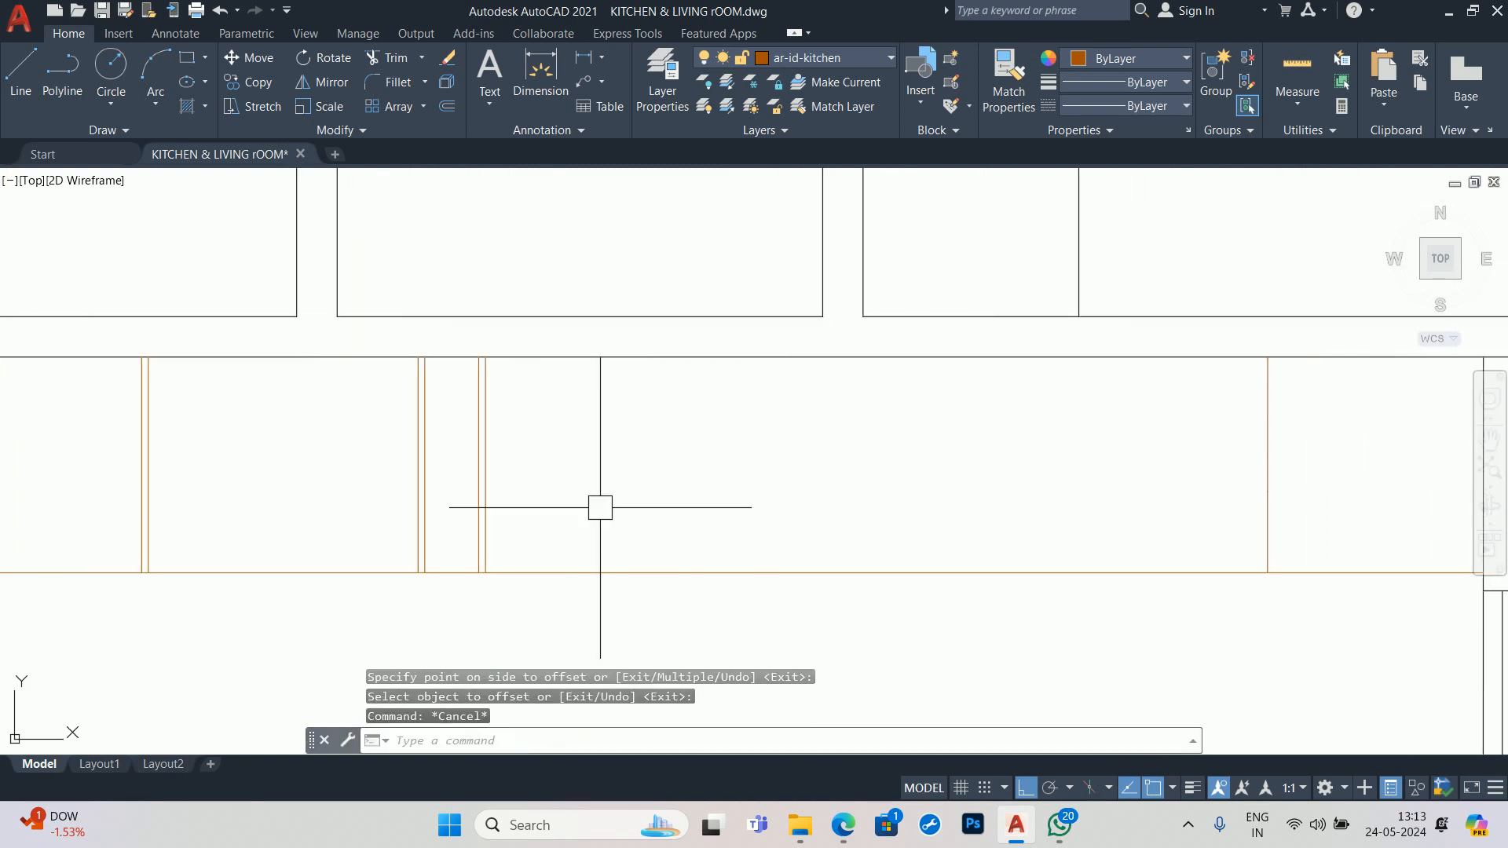
- Offset the right line of the rightmost completed partition 18 inches to the right to set the next bay
{"action": "key", "text": "Return"}
{"action": "type", "text": "18"}
{"action": "key", "text": "Return"}
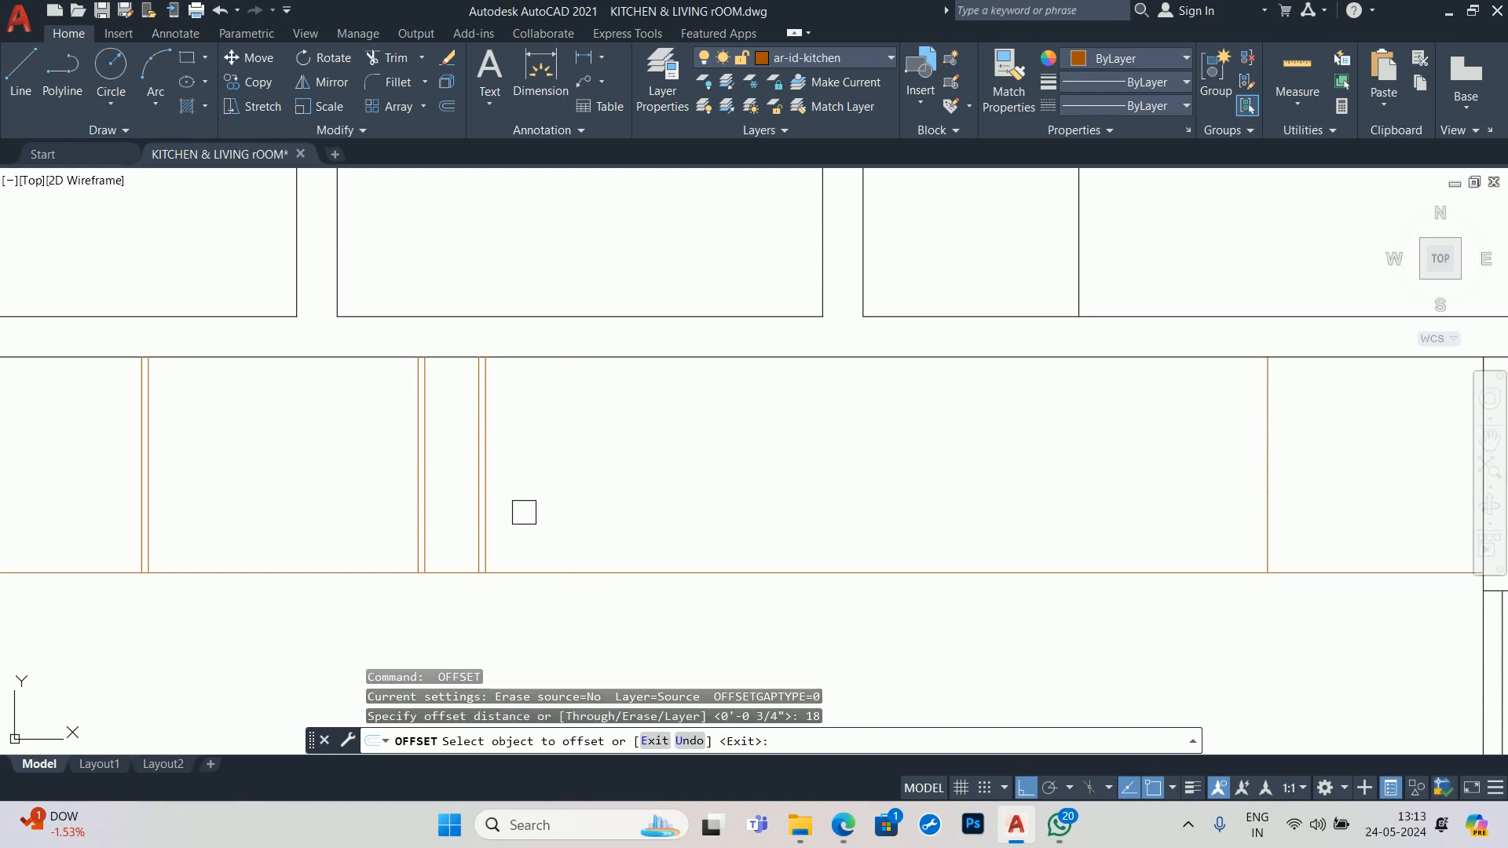
{"action": "left_click", "coordinate": [486, 522]}
{"action": "left_click", "coordinate": [654, 523]}
{"action": "key", "text": "Escape"}
- Offset the line ending the 18-inch bay 0.75 inches to the right to form its partition panel
{"action": "key", "text": "Return"}
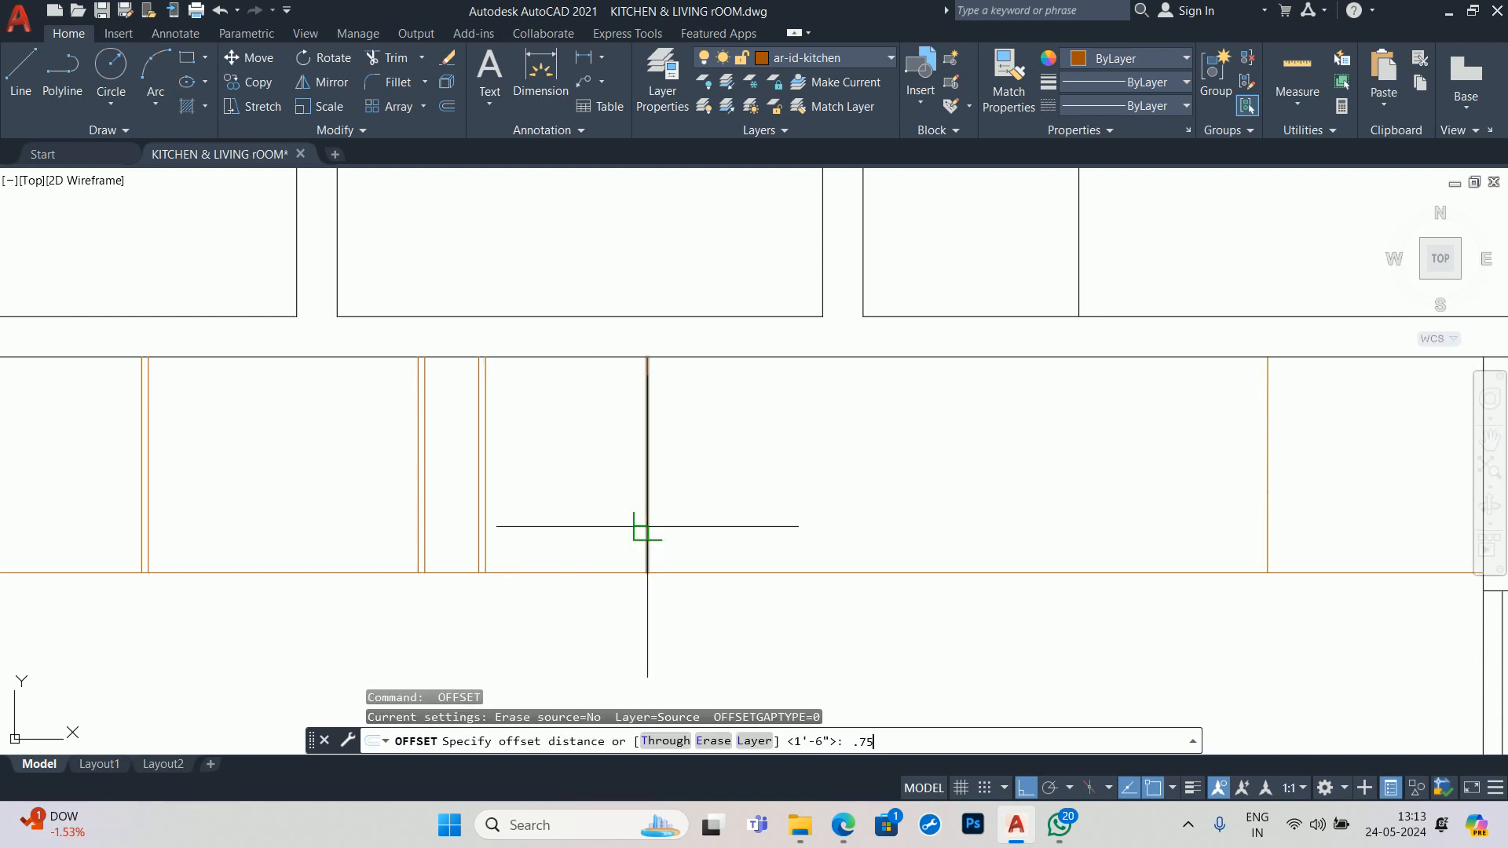
{"action": "key", "text": "Return"}
{"action": "left_click", "coordinate": [646, 489]}
{"action": "left_click", "coordinate": [893, 431]}
{"action": "key", "text": "Escape"}
{"action": "scroll", "coordinate": [529, 476], "scroll_direction": "down", "scroll_amount": 2}
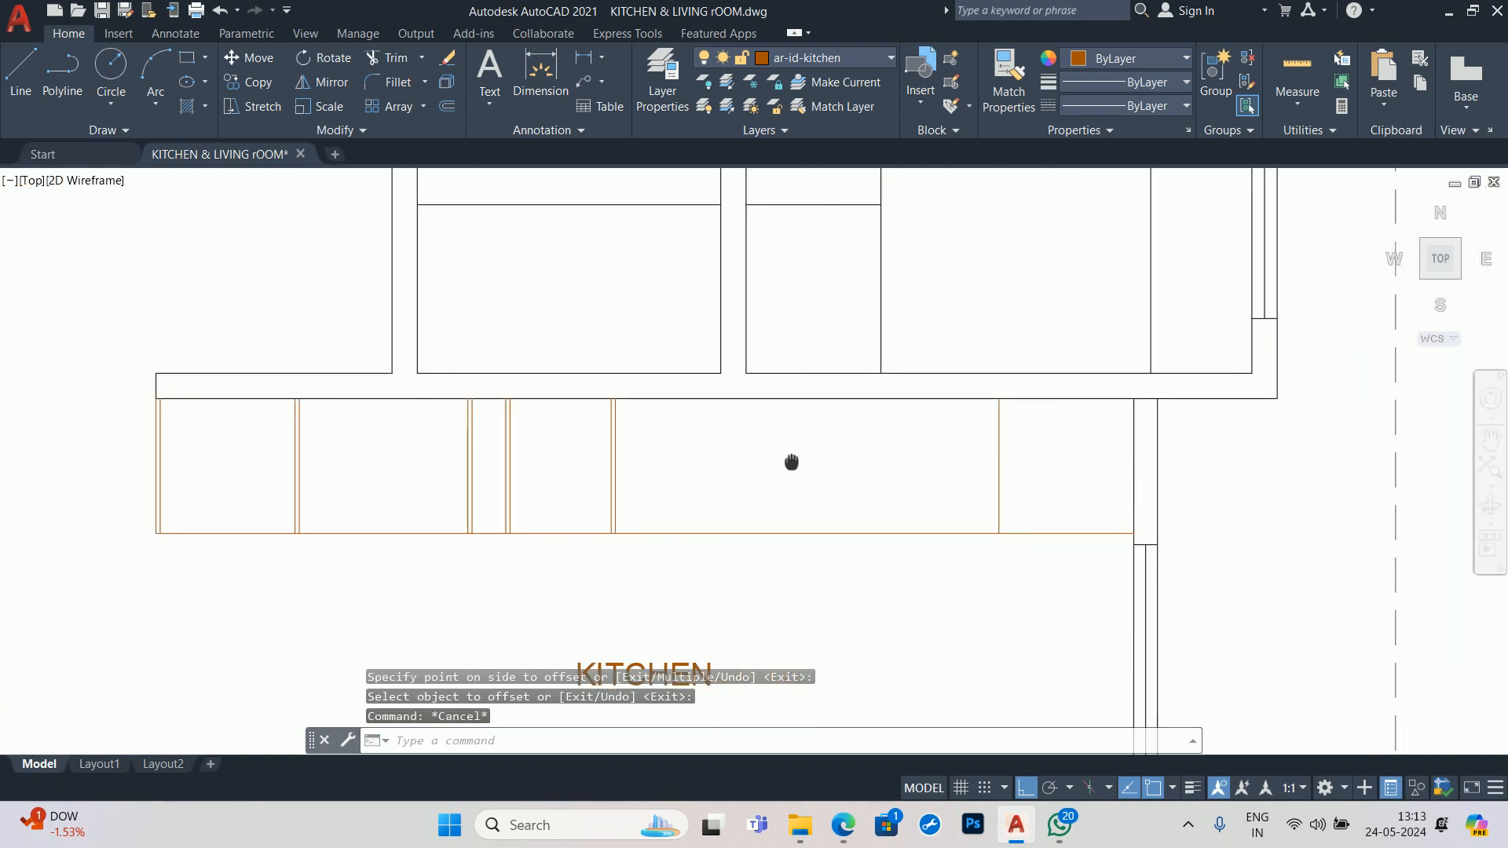
- Offset the upper segment of the partition line near the right end of the run 0.75 inches to the left
{"action": "key", "text": "Return"}
{"action": "key", "text": "Return"}
{"action": "key", "text": "Escape"}
{"action": "scroll", "coordinate": [980, 498], "scroll_direction": "up", "scroll_amount": 2}
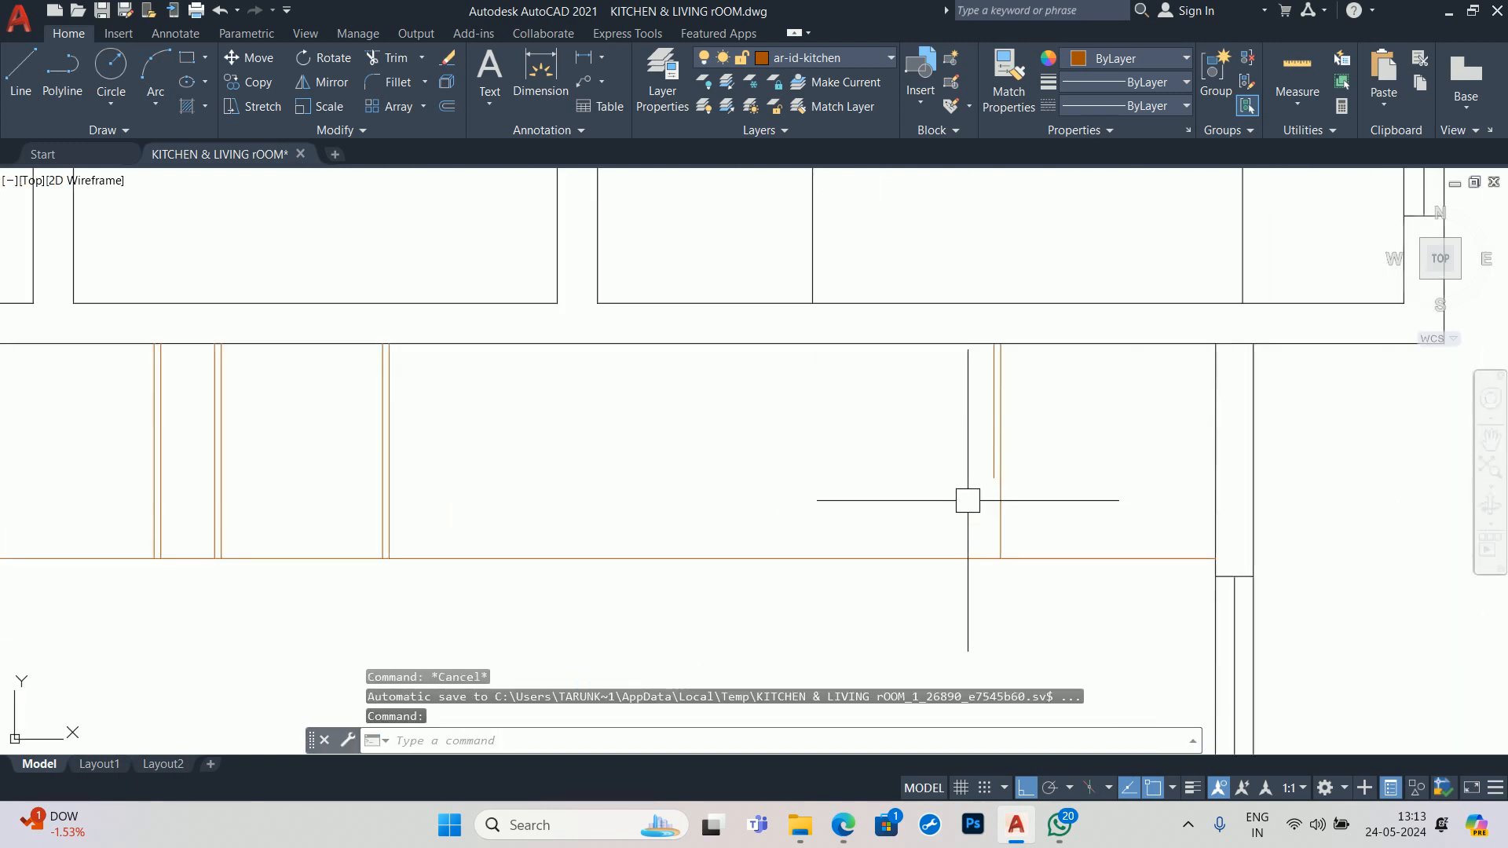
{"action": "type", "text": "h"}
{"action": "key", "text": "Return"}
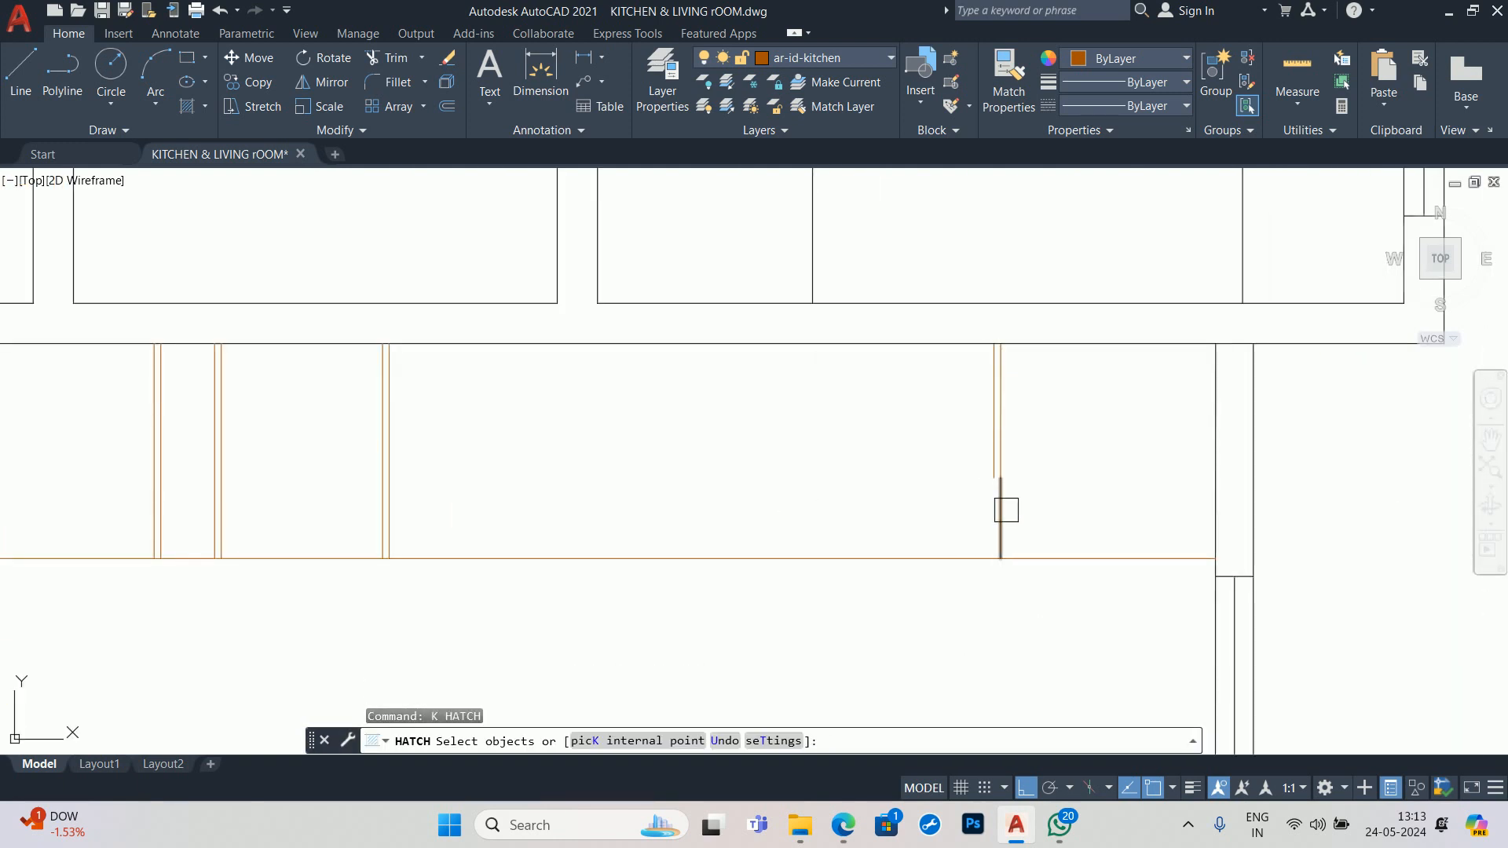
{"action": "left_click", "coordinate": [1002, 499]}
{"action": "key", "text": "Escape"}
- Join the upper and lower segments of the partition line near the right end of the cabinet run
{"action": "type", "text": "j"}
{"action": "key", "text": "Return"}
{"action": "left_click", "coordinate": [1002, 519]}
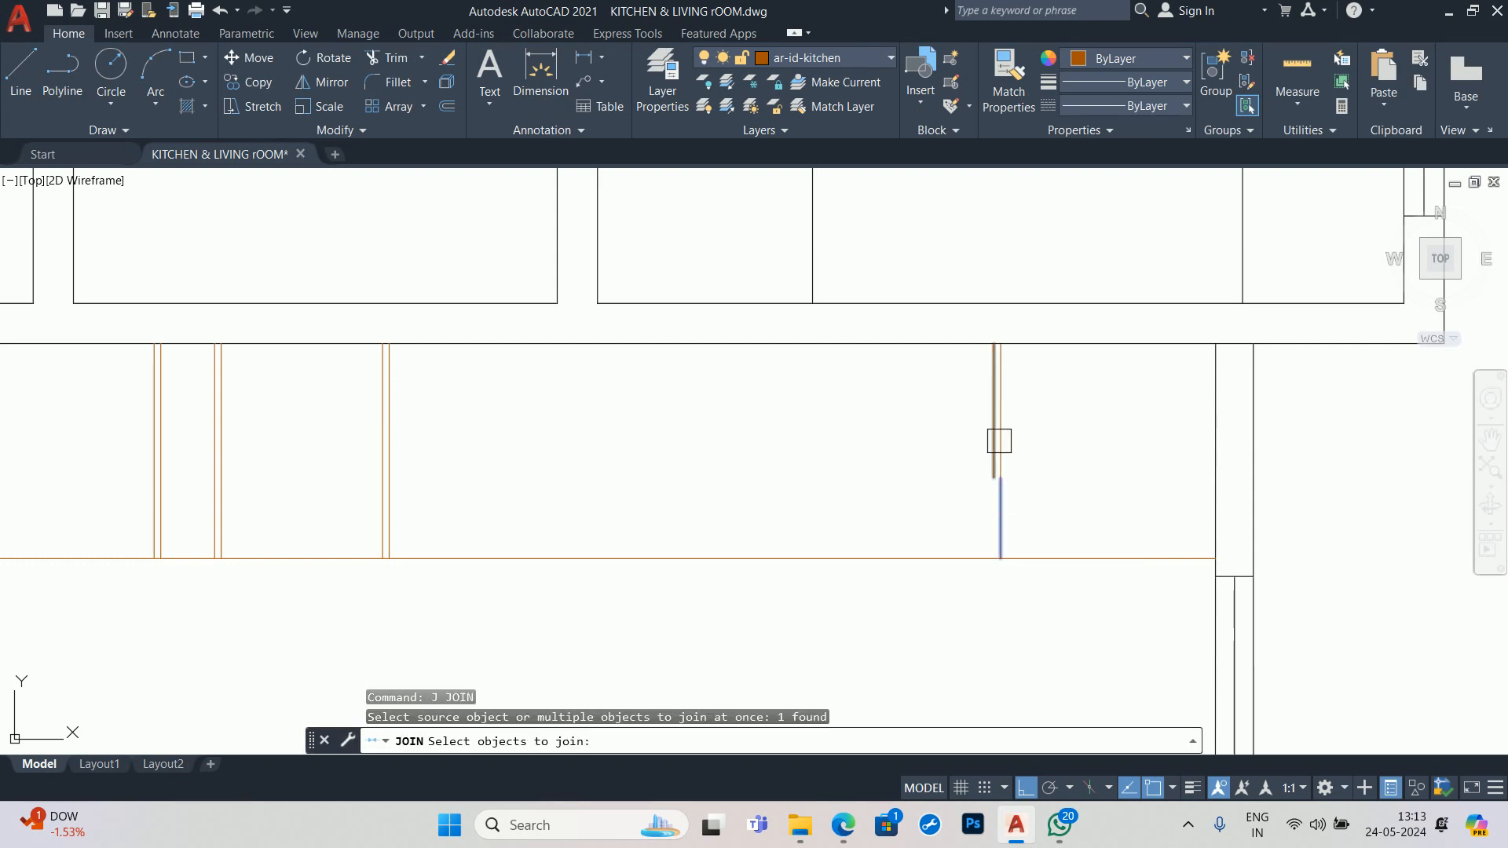
{"action": "left_click", "coordinate": [999, 441]}
{"action": "scroll", "coordinate": [1003, 460], "scroll_direction": "up", "scroll_amount": 5}
{"action": "left_click", "coordinate": [1001, 456]}
{"action": "left_click", "coordinate": [960, 483]}
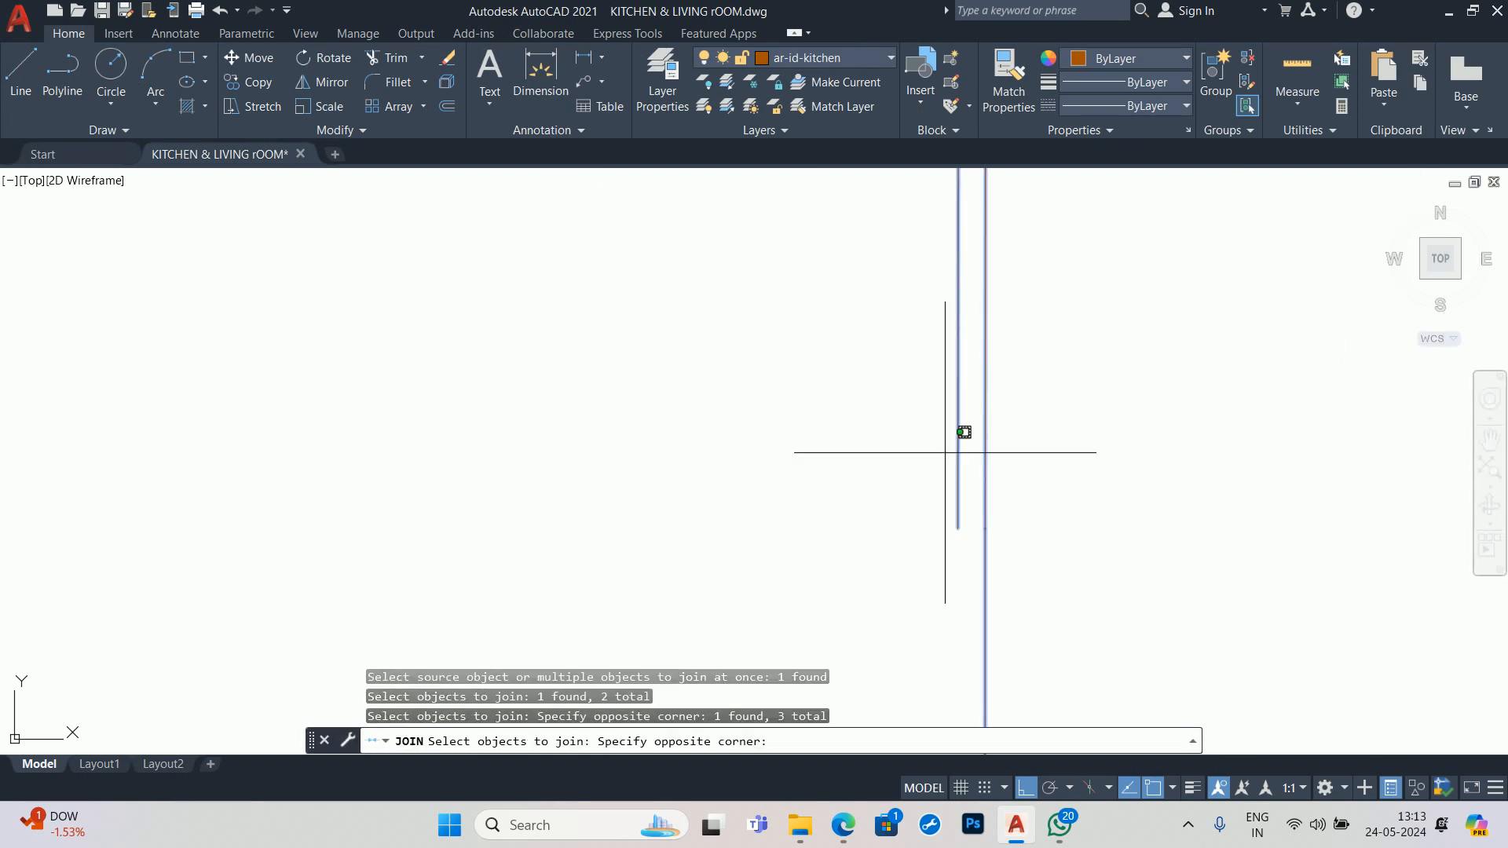
{"action": "left_click", "coordinate": [952, 410]}
{"action": "key", "text": "Return"}
{"action": "key", "text": "Escape"}
{"action": "key", "text": "Escape"}
{"action": "scroll", "coordinate": [918, 448], "scroll_direction": "down", "scroll_amount": 4}
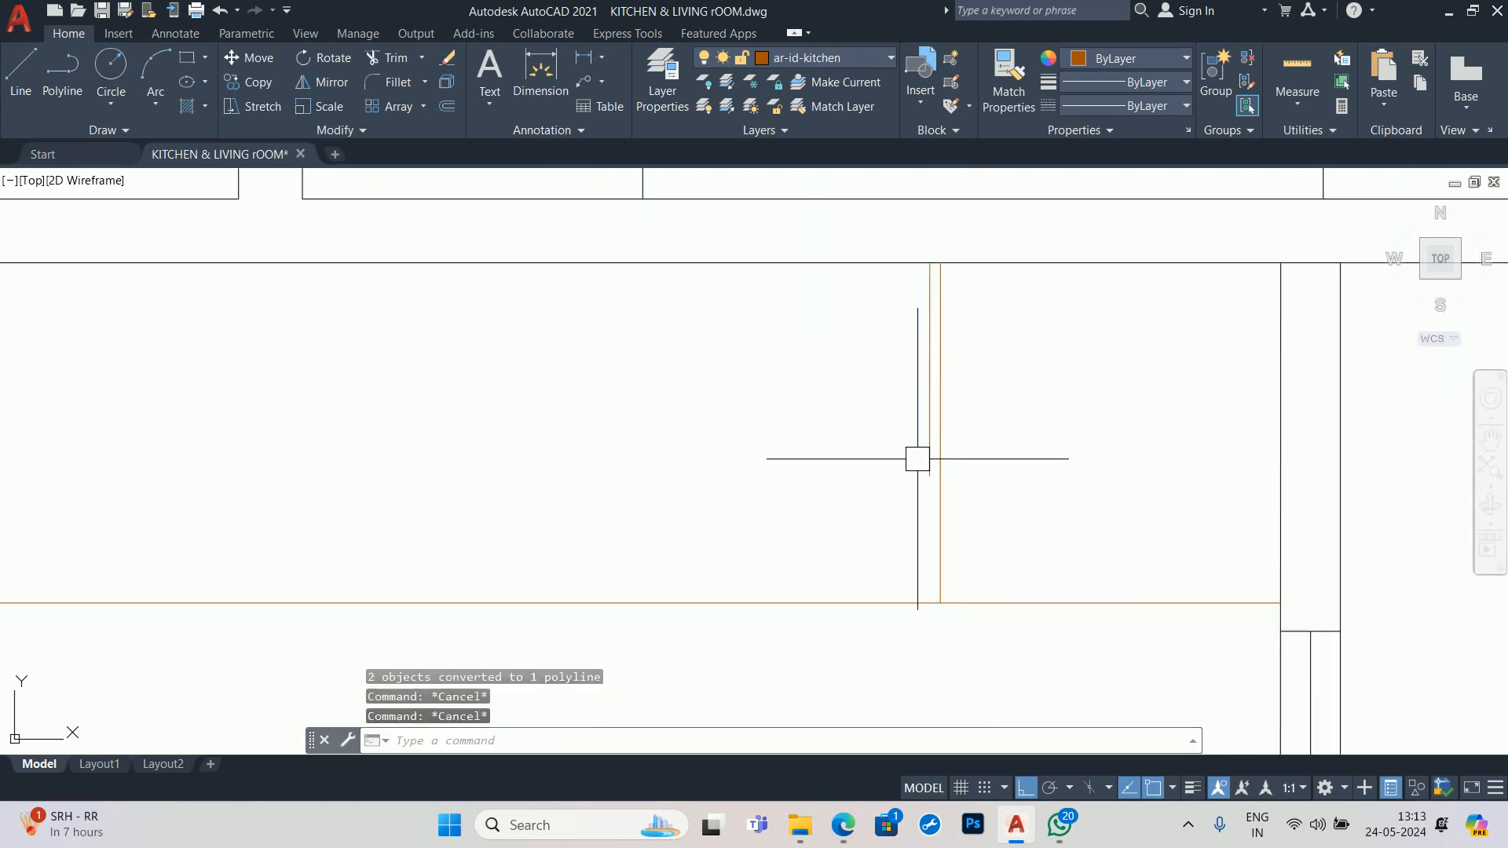
{"action": "type", "text": "e"}
{"action": "key", "text": "Return"}
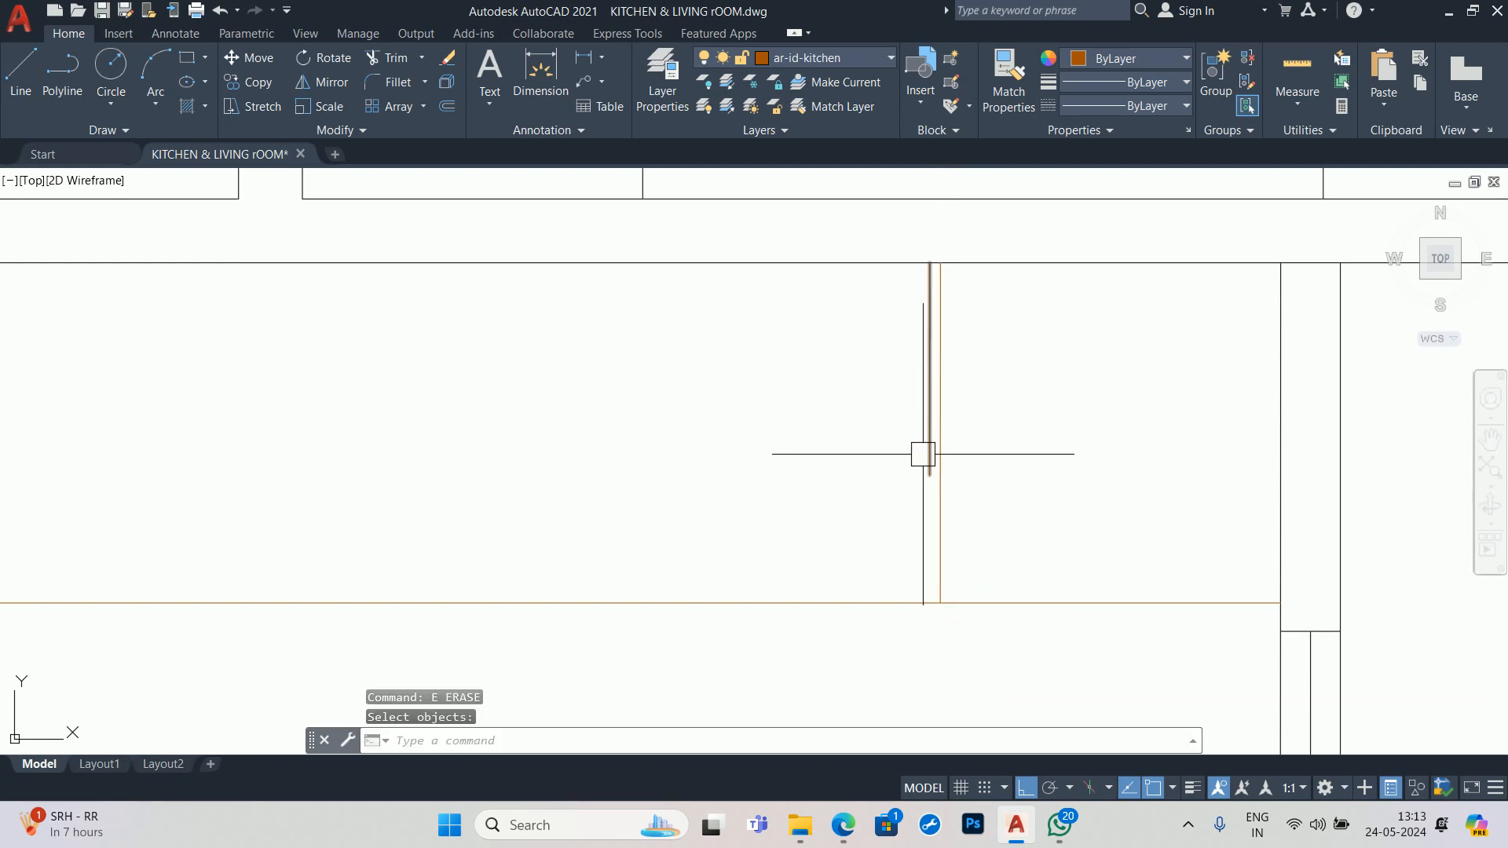
{"action": "key", "text": "Escape"}
- Extend the short offset line beside the joined partition line down to the cabinet's front edge
{"action": "type", "text": "ex"}
{"action": "key", "text": "Return"}
{"action": "left_click", "coordinate": [925, 465]}
{"action": "key", "text": "Escape"}
{"action": "key", "text": "Escape"}
{"action": "scroll", "coordinate": [839, 443], "scroll_direction": "down", "scroll_amount": 4}
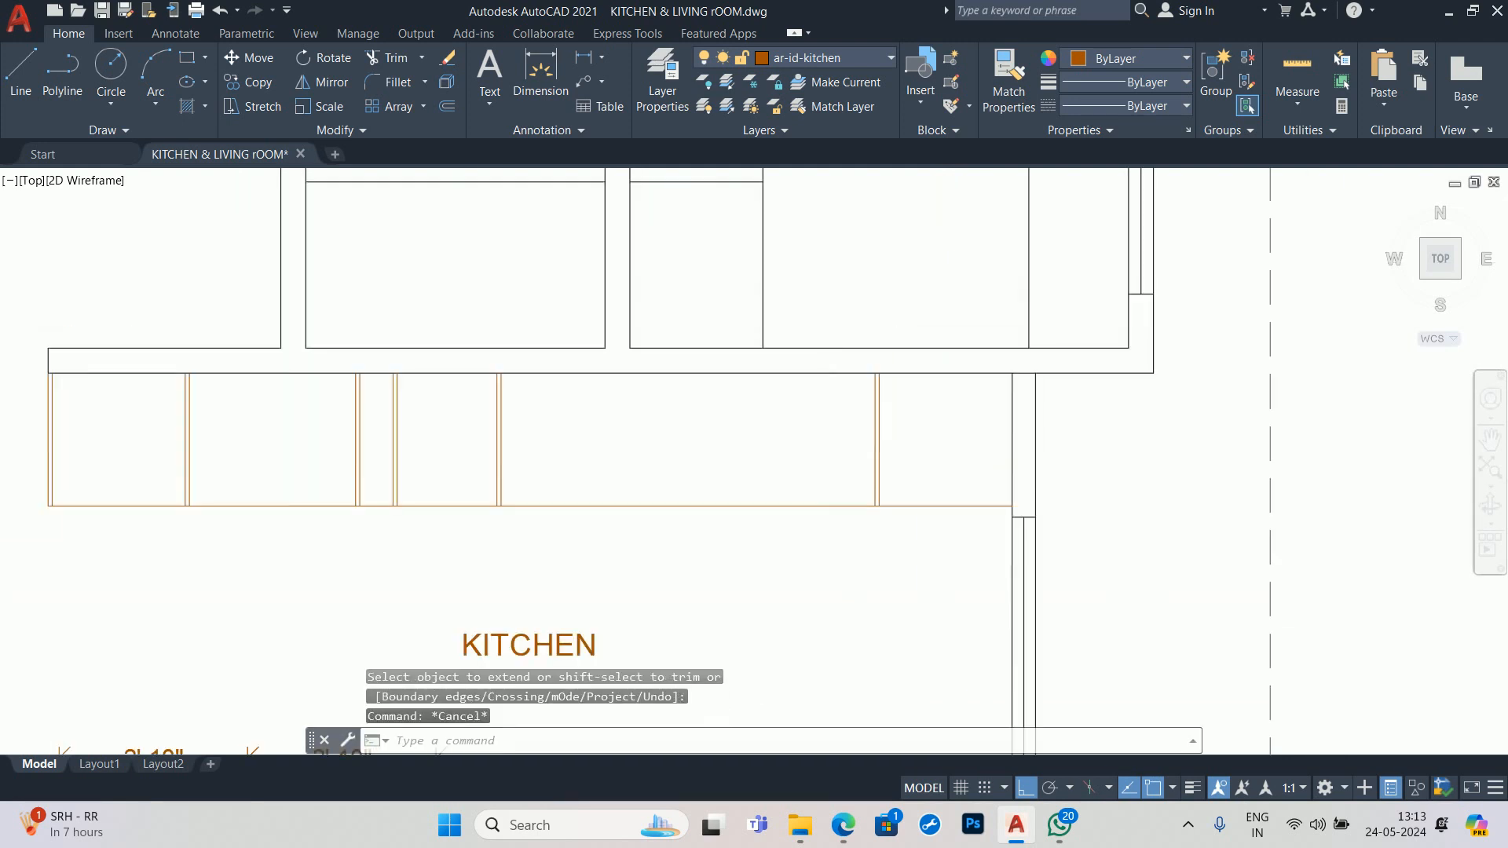
{"action": "key", "text": "Escape"}
{"action": "key", "text": "Escape"}
{"action": "scroll", "coordinate": [764, 465], "scroll_direction": "down", "scroll_amount": 2}
- Offset the two partition lines bounding the wide bay 0.75 inches into the bay as construction lines
{"action": "type", "text": "o"}
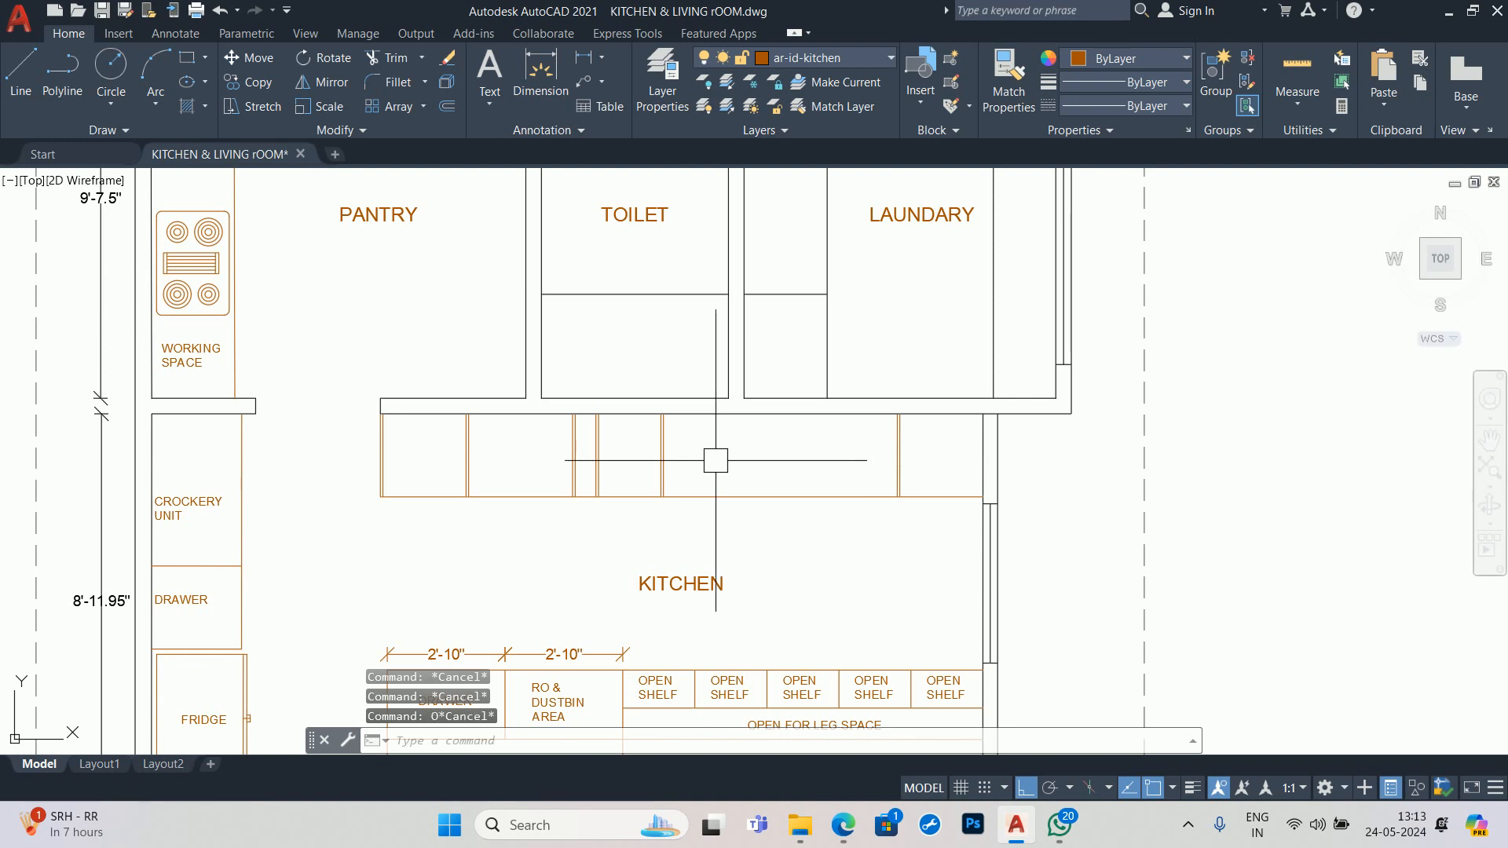
{"action": "key", "text": "Return"}
{"action": "type", "text": "."}
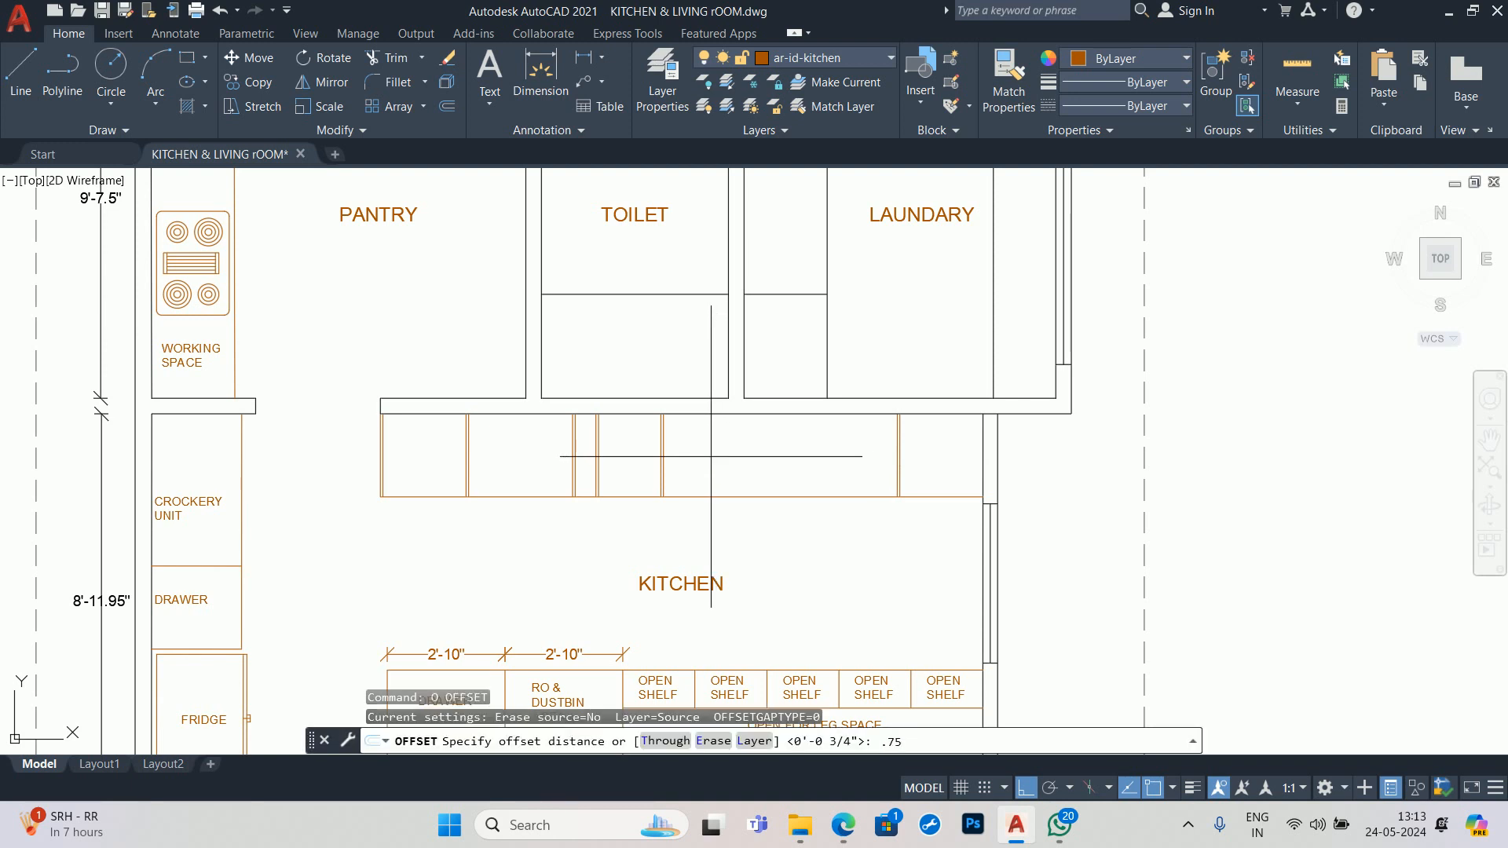
{"action": "type", "text": "75"}
{"action": "key", "text": "Return"}
{"action": "scroll", "coordinate": [898, 476], "scroll_direction": "up", "scroll_amount": 5}
{"action": "left_click", "coordinate": [888, 447]}
{"action": "left_click", "coordinate": [786, 482]}
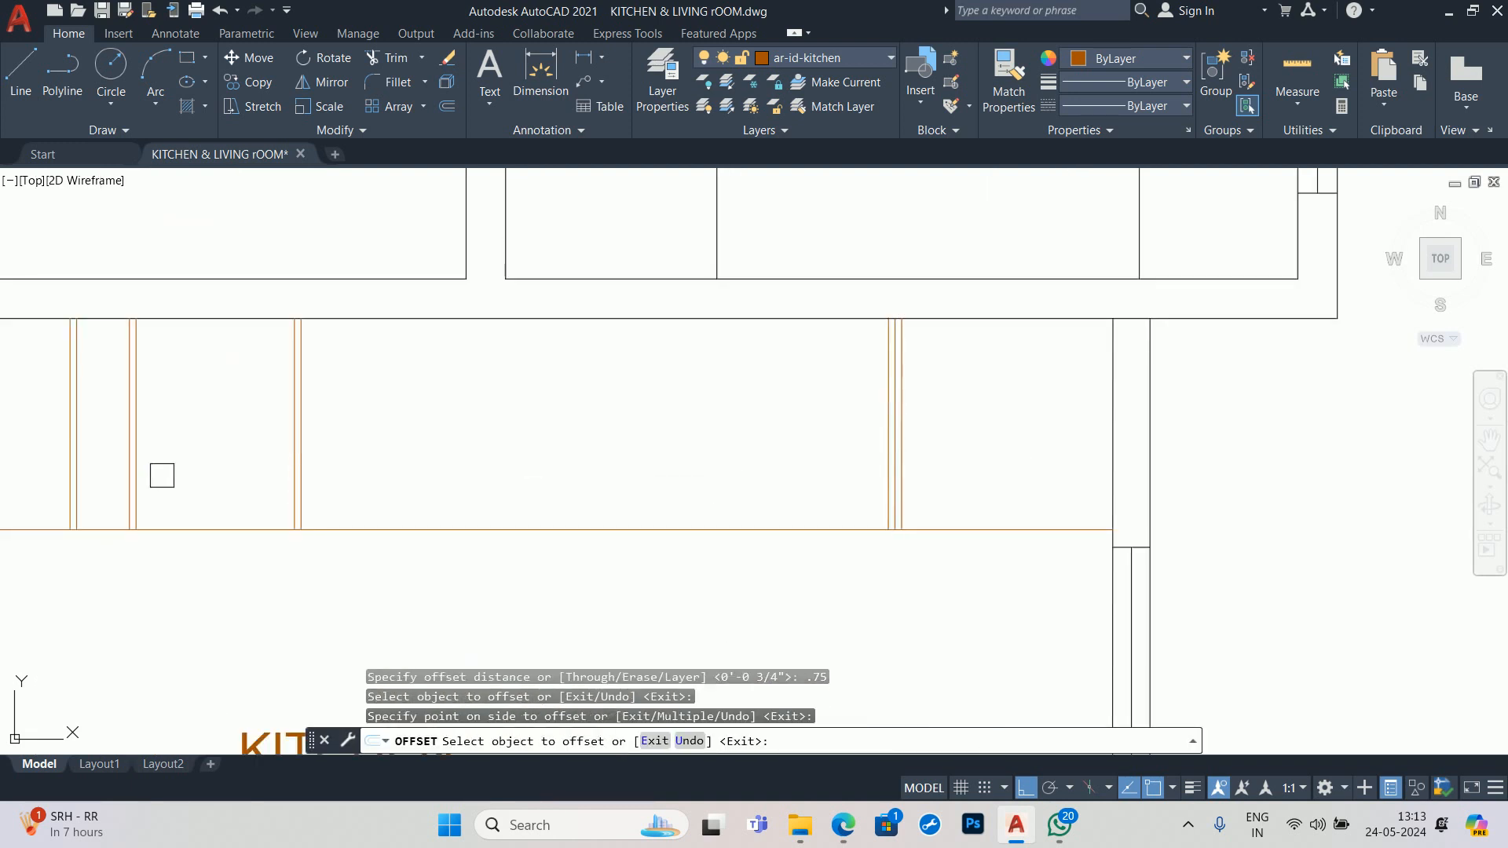
{"action": "left_click", "coordinate": [310, 478]}
{"action": "left_click", "coordinate": [518, 476]}
{"action": "key", "text": "Escape"}
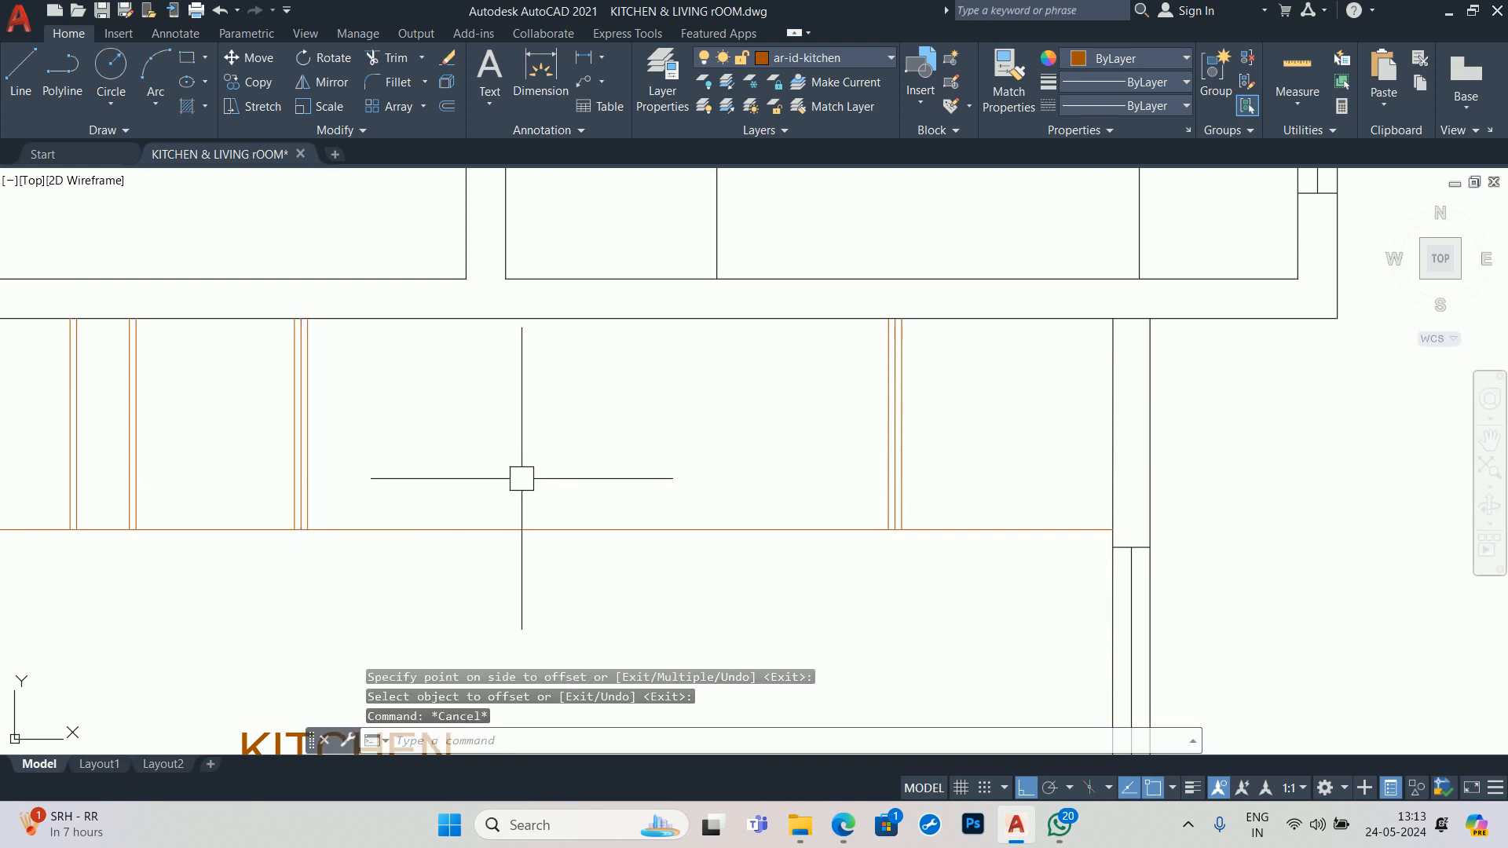
- Draw a horizontal line across the wide bay from the midpoint of the left inner construction line to the right one
{"action": "type", "text": "l"}
{"action": "key", "text": "Return"}
{"action": "left_click", "coordinate": [307, 424]}
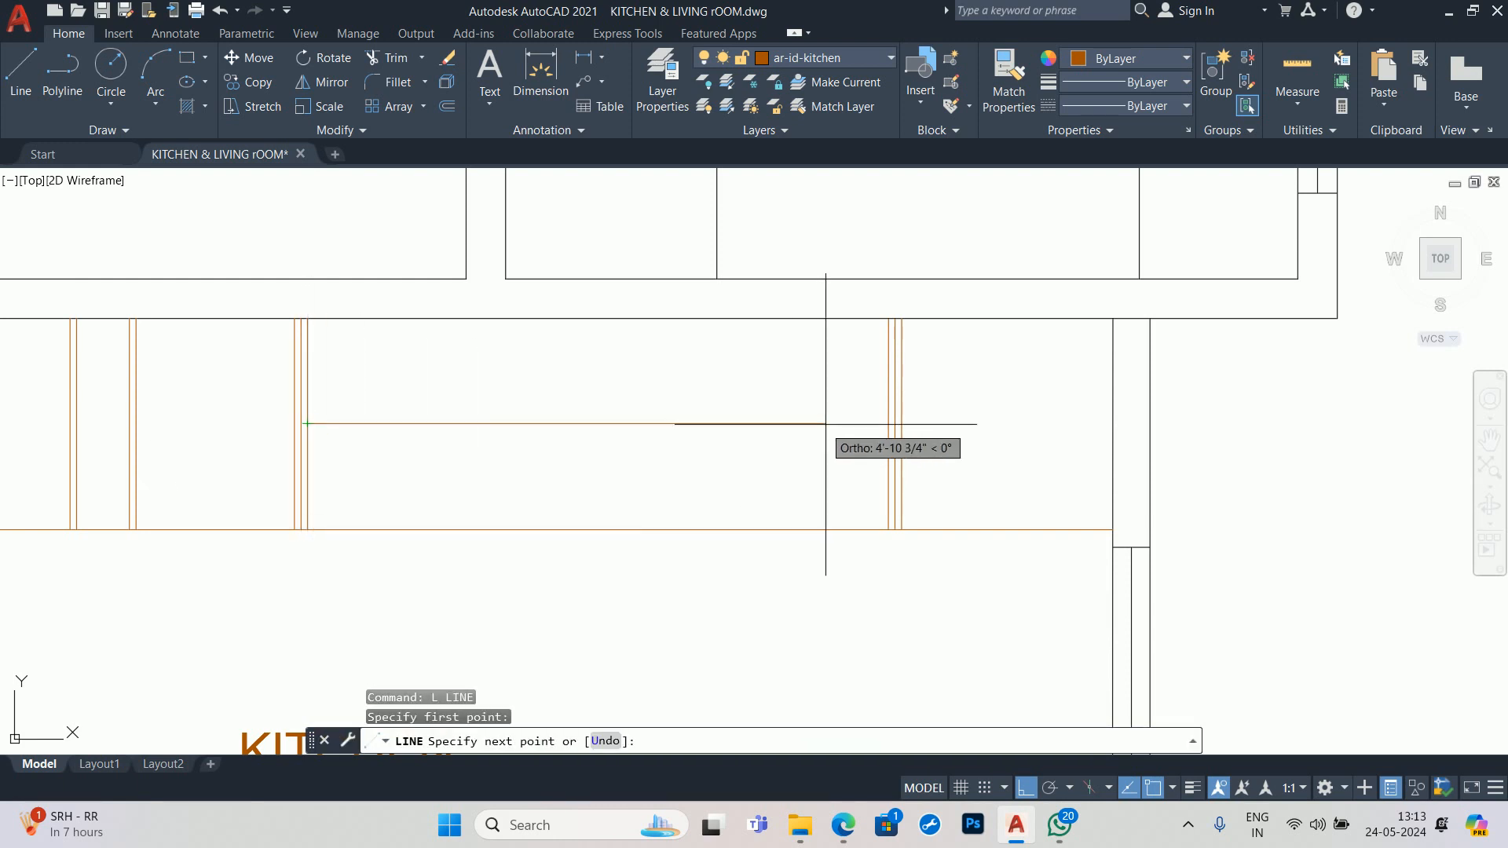
{"action": "left_click", "coordinate": [888, 424]}
{"action": "key", "text": "Escape"}
{"action": "key", "text": "Escape"}
{"action": "type", "text": "di"}
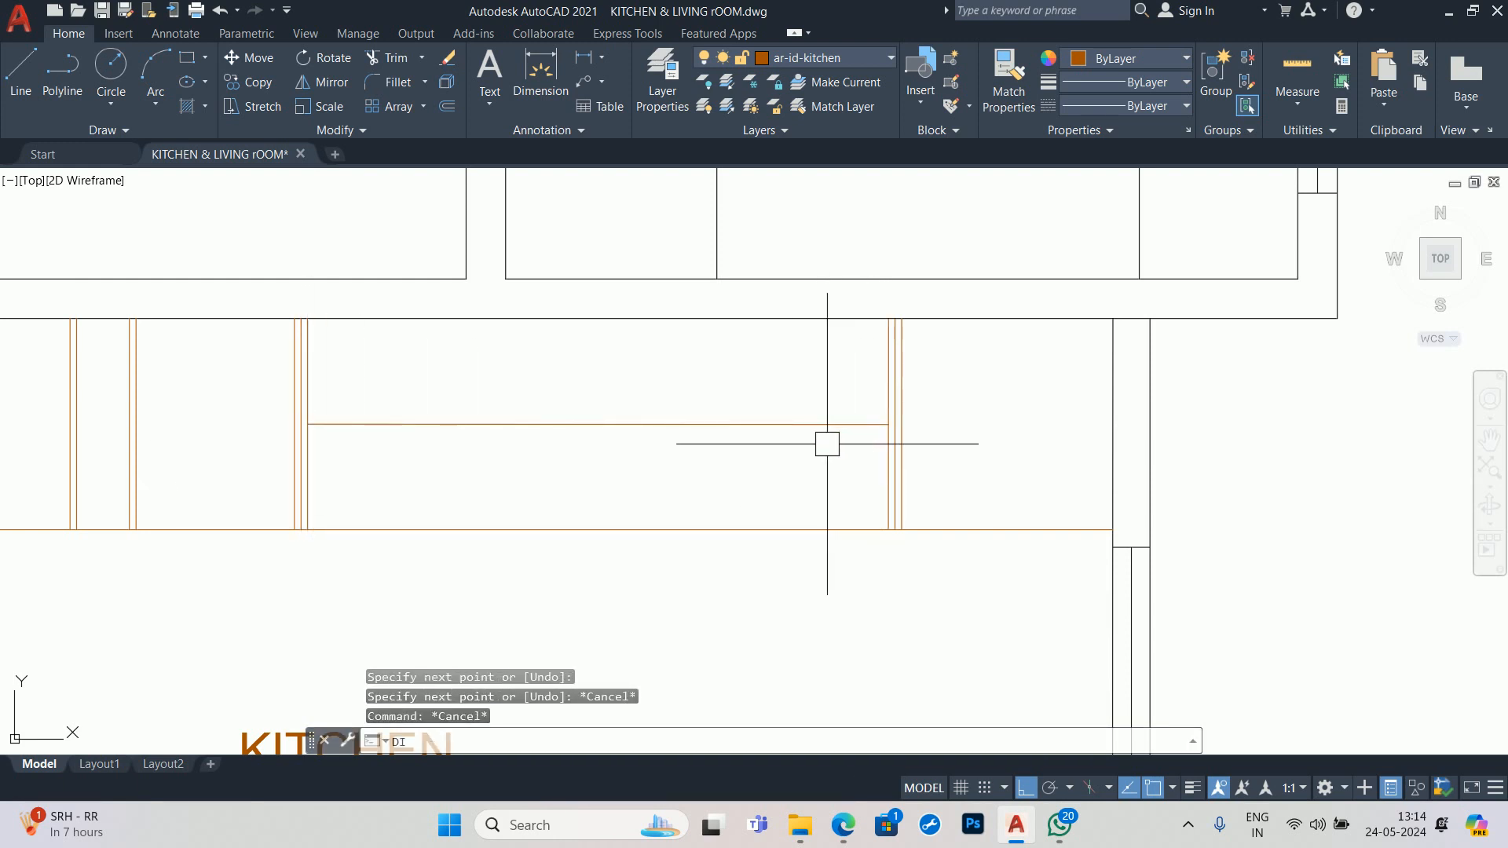
{"action": "key", "text": "Return"}
{"action": "key", "text": "Escape"}
{"action": "key", "text": "Escape"}
- Divide the horizontal line across the wide bay into 3 equal segments
{"action": "type", "text": "div"}
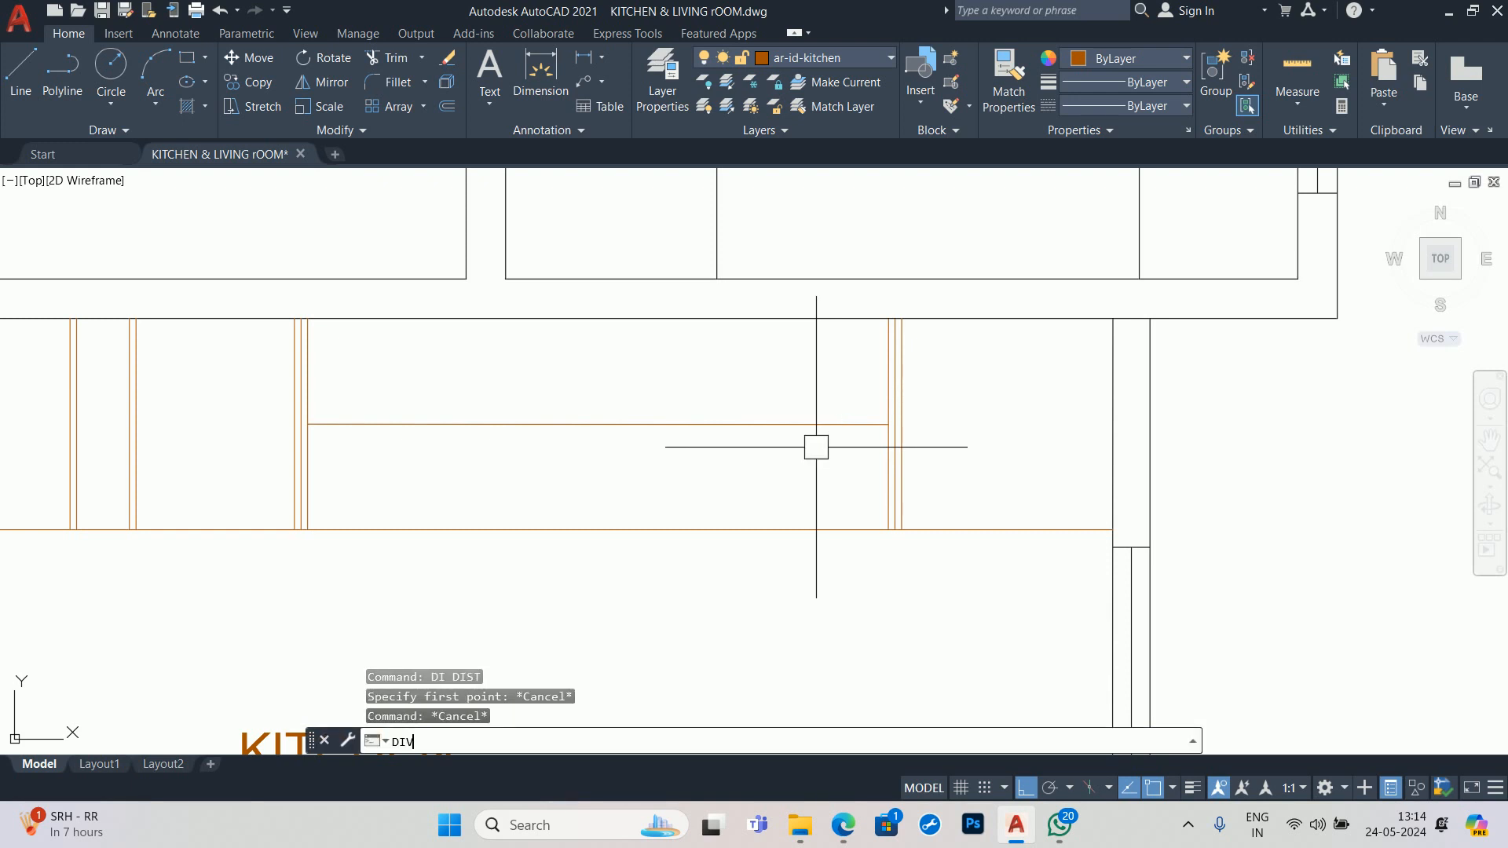
{"action": "key", "text": "Return"}
{"action": "left_click", "coordinate": [363, 424]}
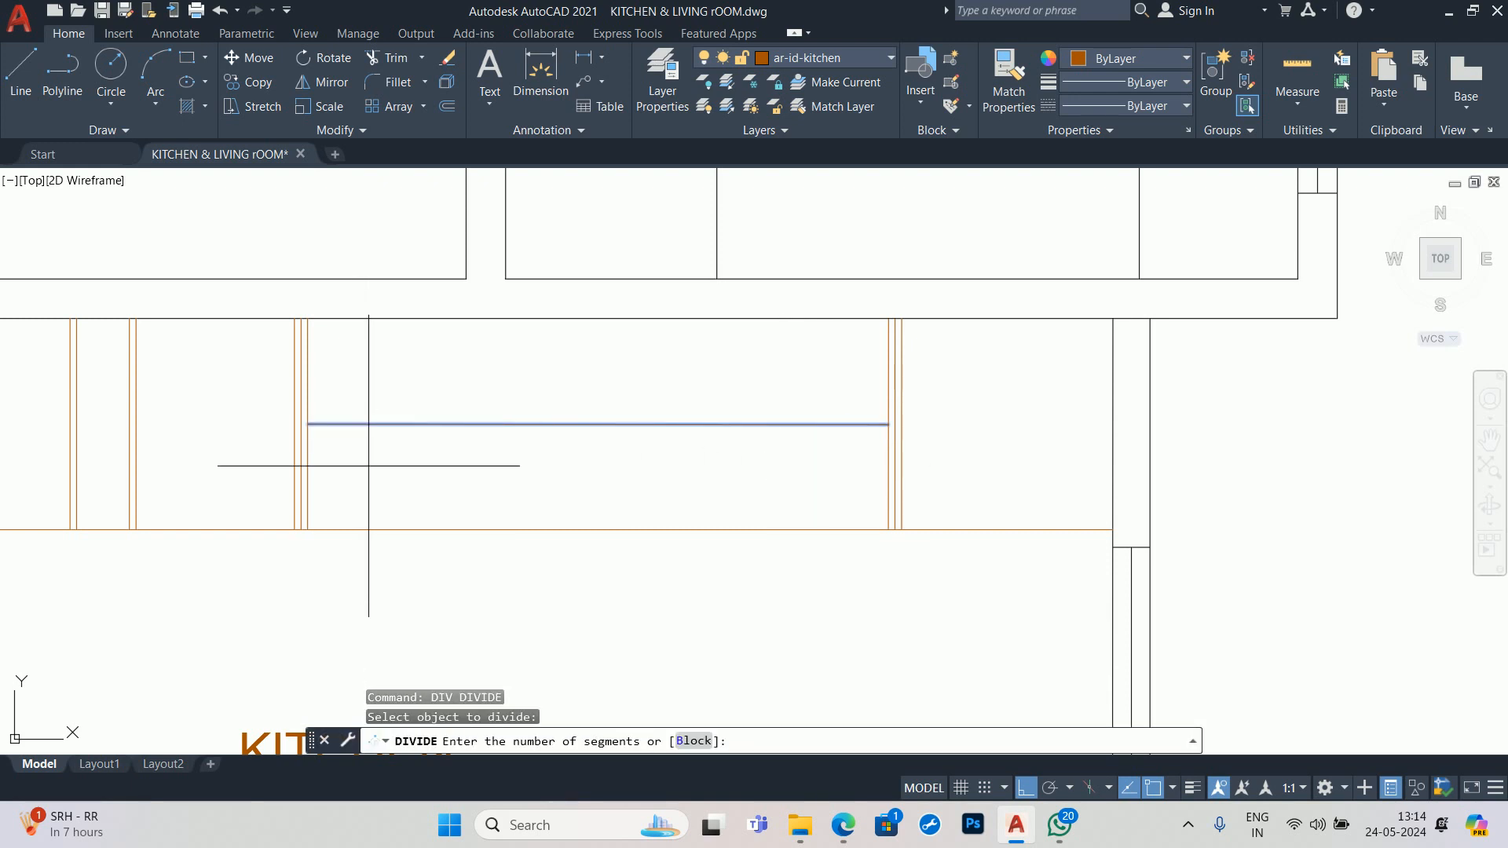
{"action": "type", "text": "3"}
{"action": "key", "text": "Return"}
{"action": "key", "text": "Escape"}
{"action": "key", "text": "Escape"}
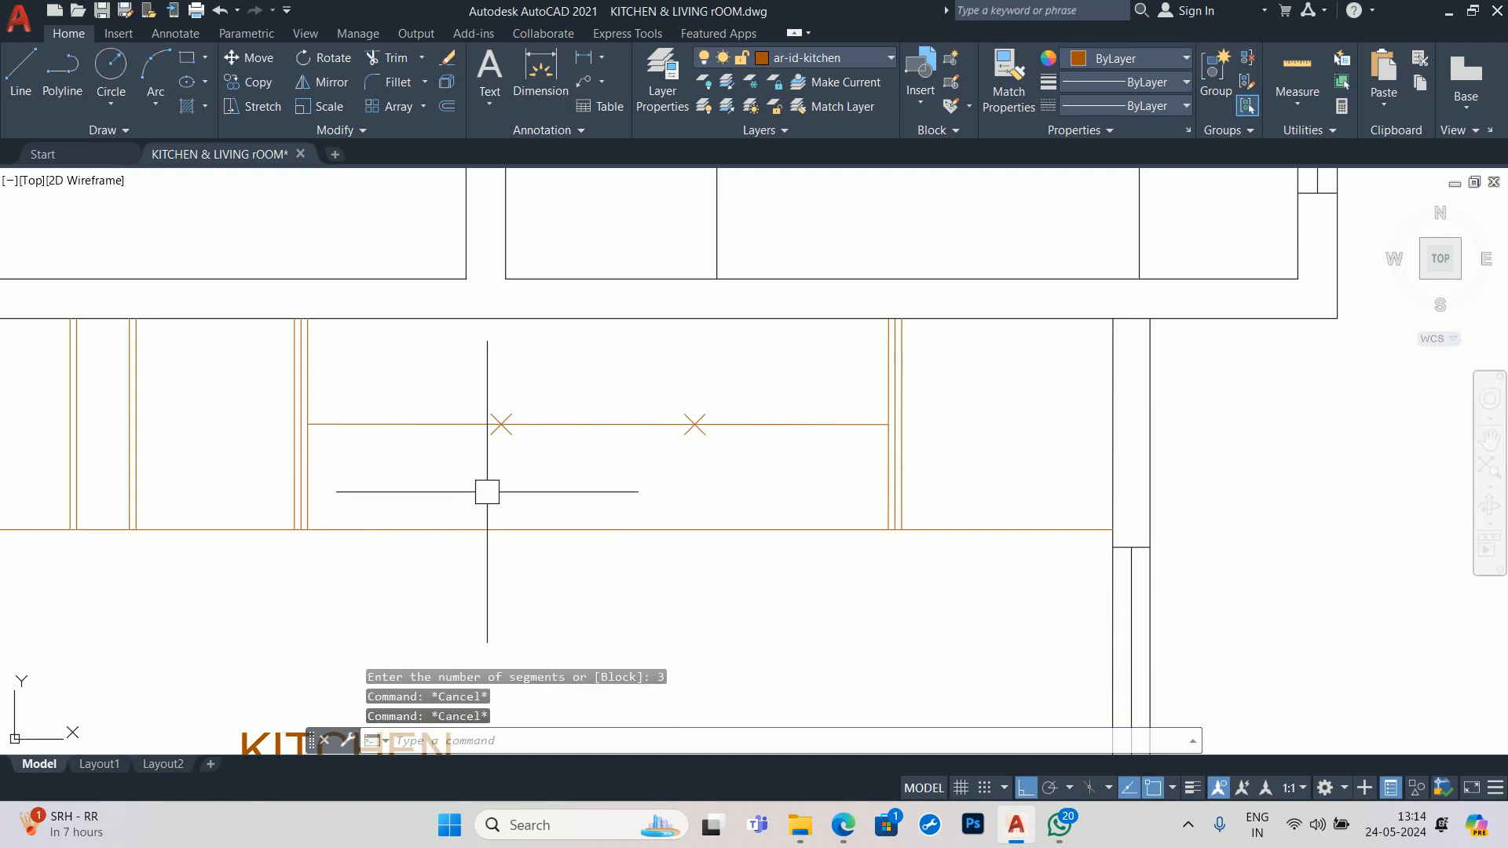
- Draw a vertical line from the first division point up to the wall line
{"action": "key", "text": "Return"}
{"action": "left_click", "coordinate": [501, 424]}
{"action": "left_click", "coordinate": [501, 319]}
{"action": "key", "text": "Escape"}
{"action": "key", "text": "Escape"}
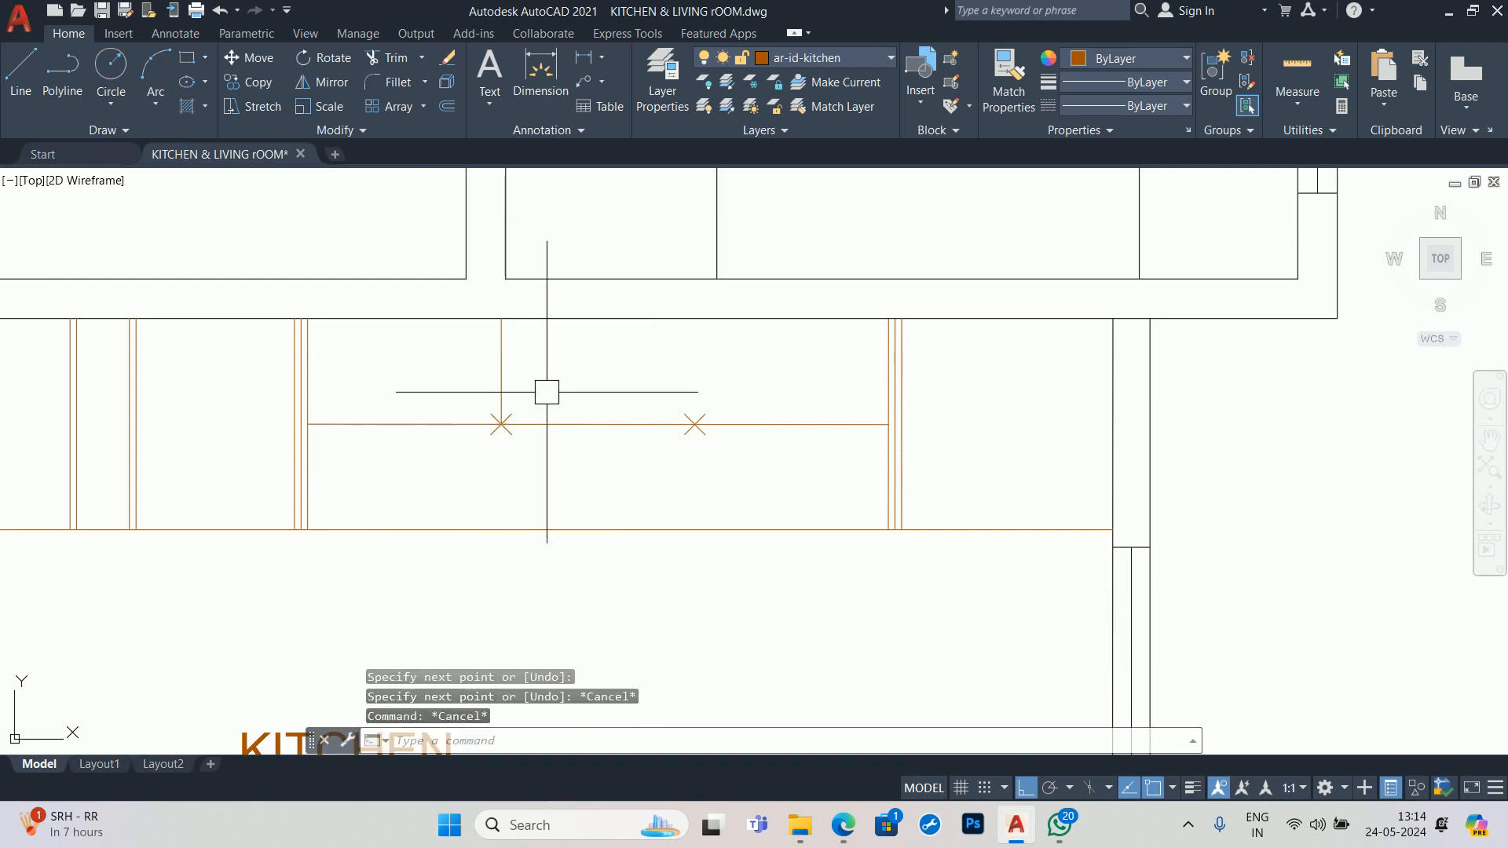
- Offset the vertical line at the first division point 0.75 inches to the left to form a divider
{"action": "type", "text": "o"}
{"action": "key", "text": "Return"}
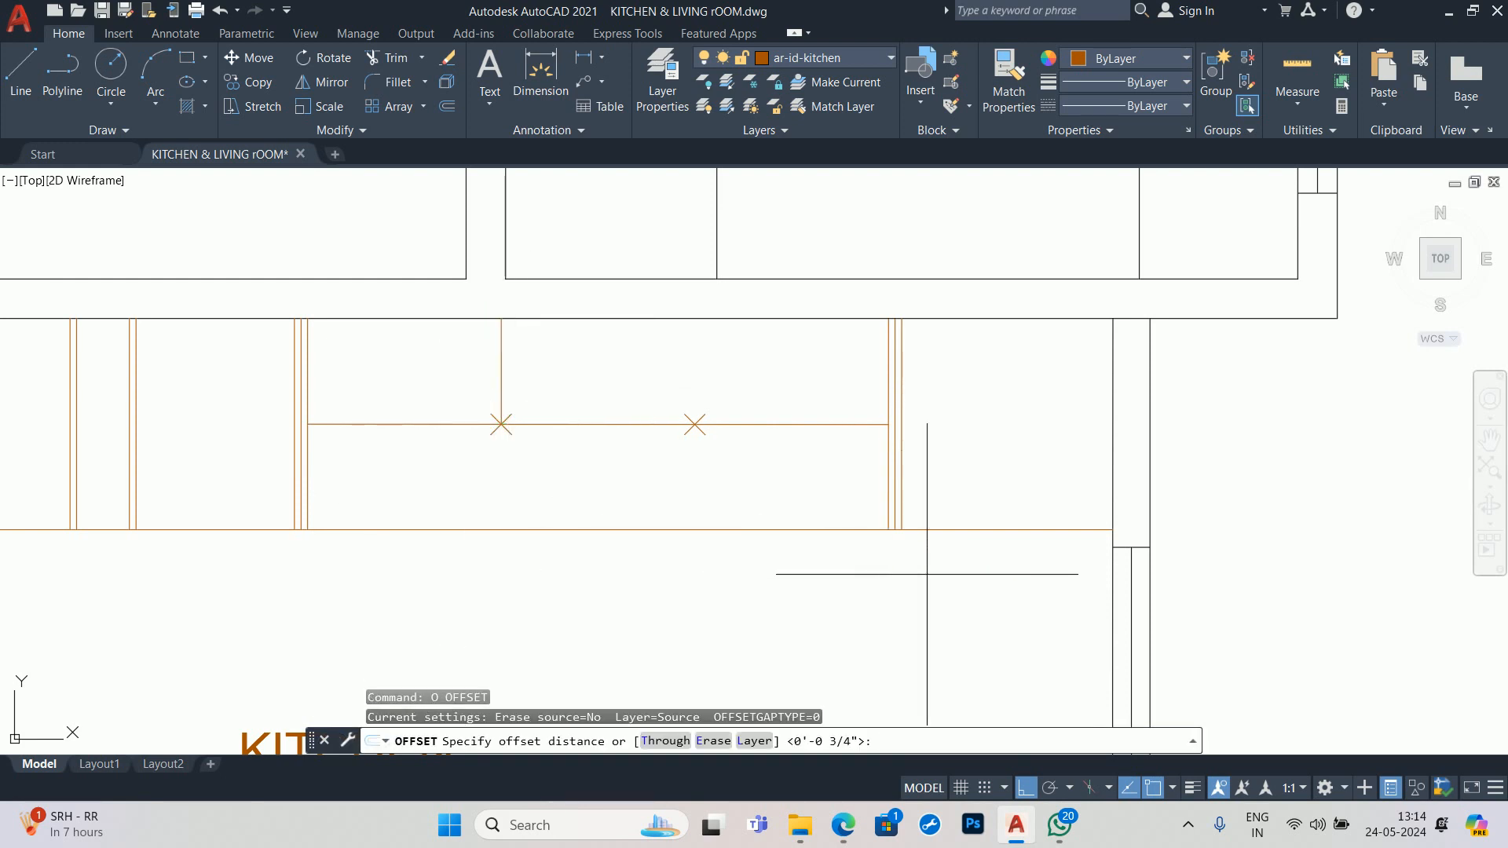
{"action": "scroll", "coordinate": [927, 574], "scroll_direction": "up", "scroll_amount": 5}
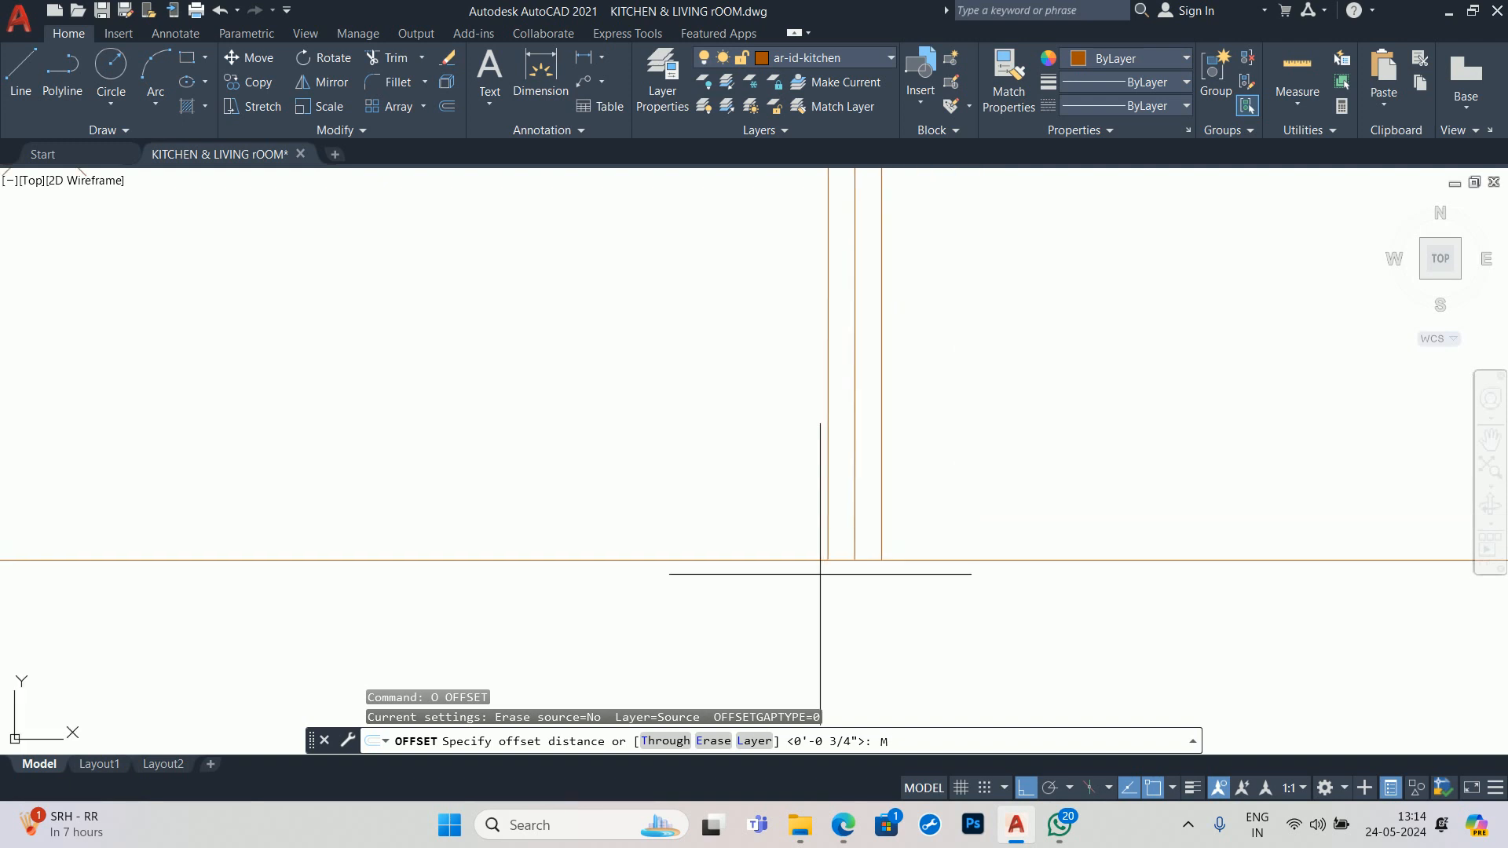
{"action": "type", "text": "M.75"}
{"action": "scroll", "coordinate": [858, 553], "scroll_direction": "down", "scroll_amount": 3}
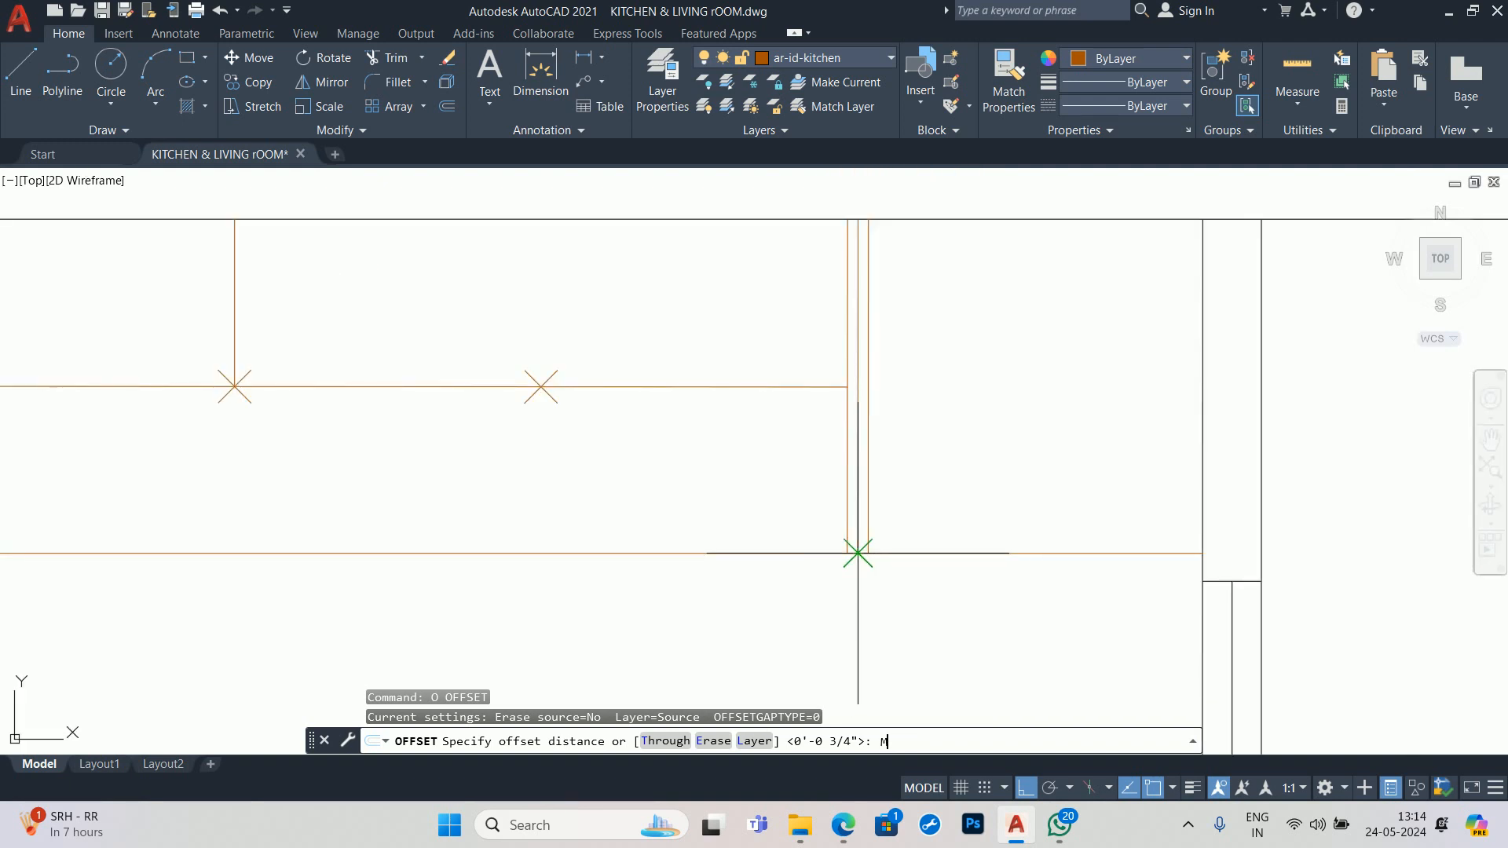
{"action": "type", "text": "5"}
{"action": "key", "text": "Return"}
{"action": "scroll", "coordinate": [858, 554], "scroll_direction": "down", "scroll_amount": 3}
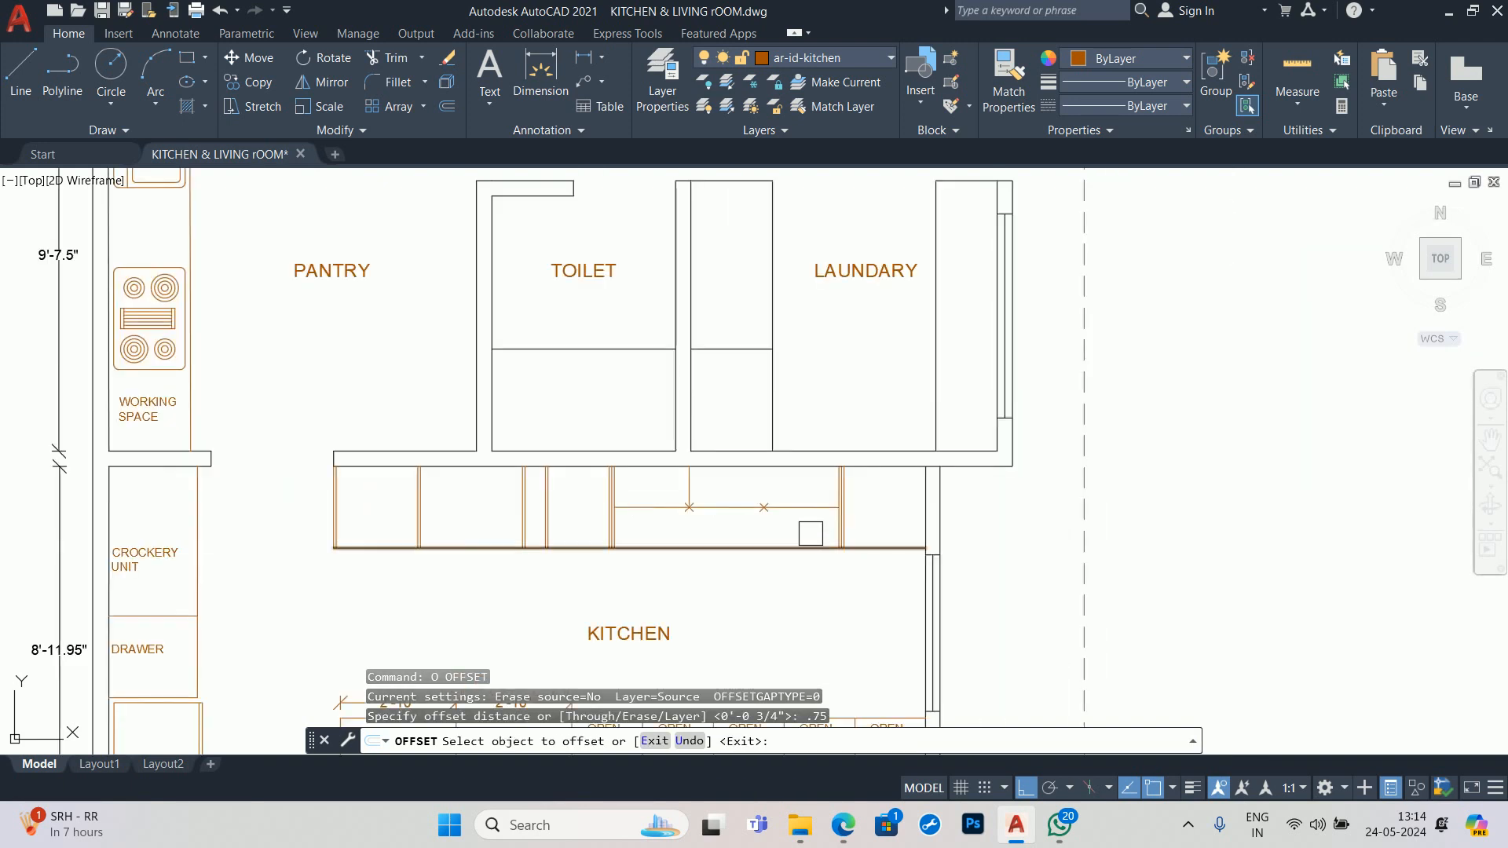
{"action": "scroll", "coordinate": [660, 495], "scroll_direction": "up", "scroll_amount": 3}
{"action": "left_click", "coordinate": [721, 495]}
{"action": "left_click", "coordinate": [630, 506]}
{"action": "scroll", "coordinate": [771, 515], "scroll_direction": "up", "scroll_amount": 5}
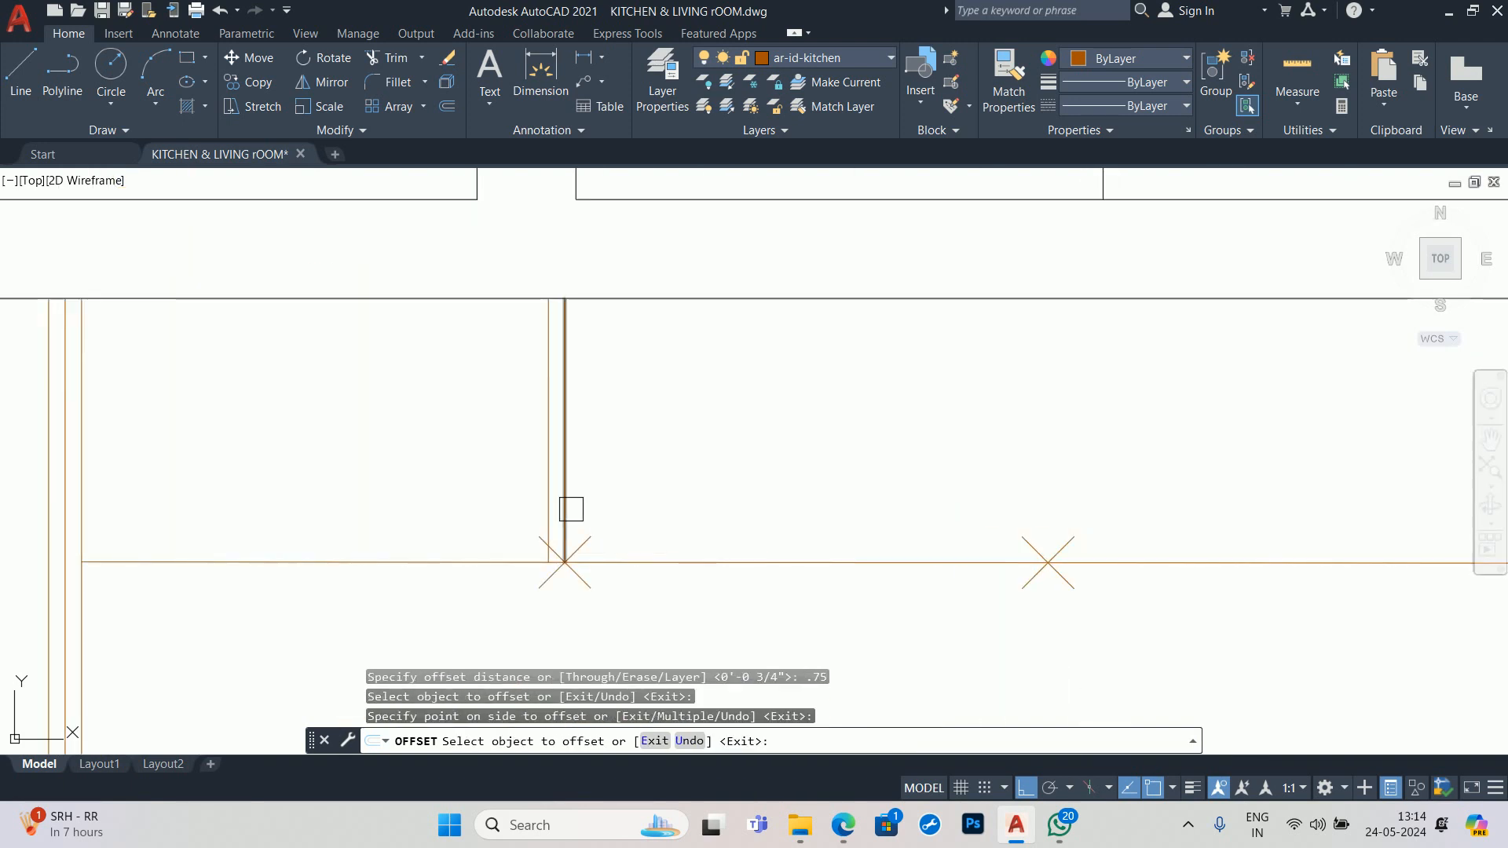
{"action": "key", "text": "Escape"}
{"action": "key", "text": "Escape"}
{"action": "key", "text": "Escape"}
- Copy the pair of divider lines from the first division point to the second division point
{"action": "type", "text": "co"}
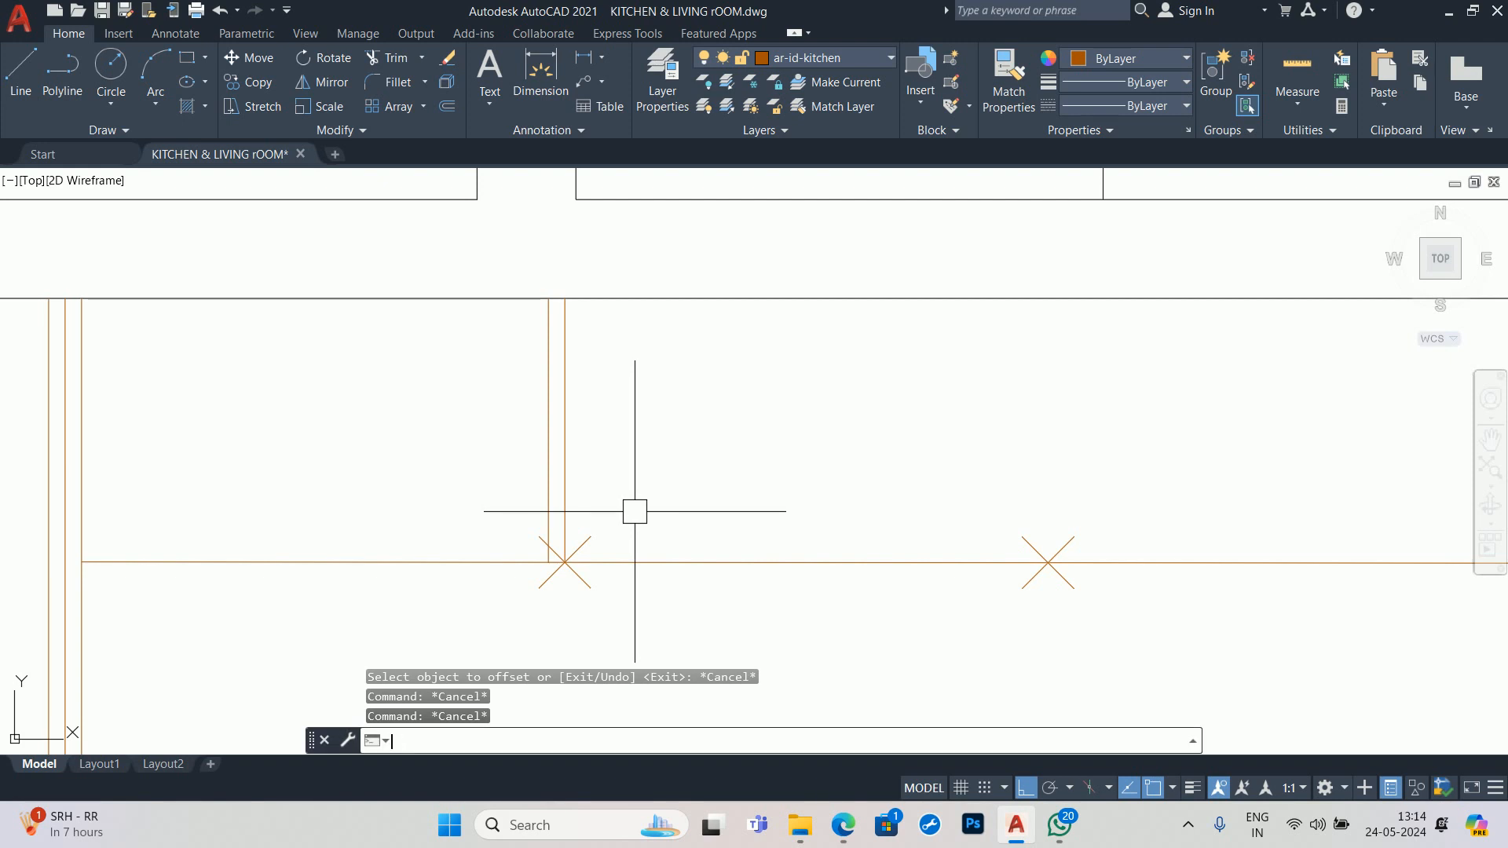
{"action": "key", "text": "Return"}
{"action": "left_click", "coordinate": [612, 446]}
{"action": "left_click", "coordinate": [522, 510]}
{"action": "key", "text": "Return"}
{"action": "scroll", "coordinate": [561, 559], "scroll_direction": "up", "scroll_amount": 2}
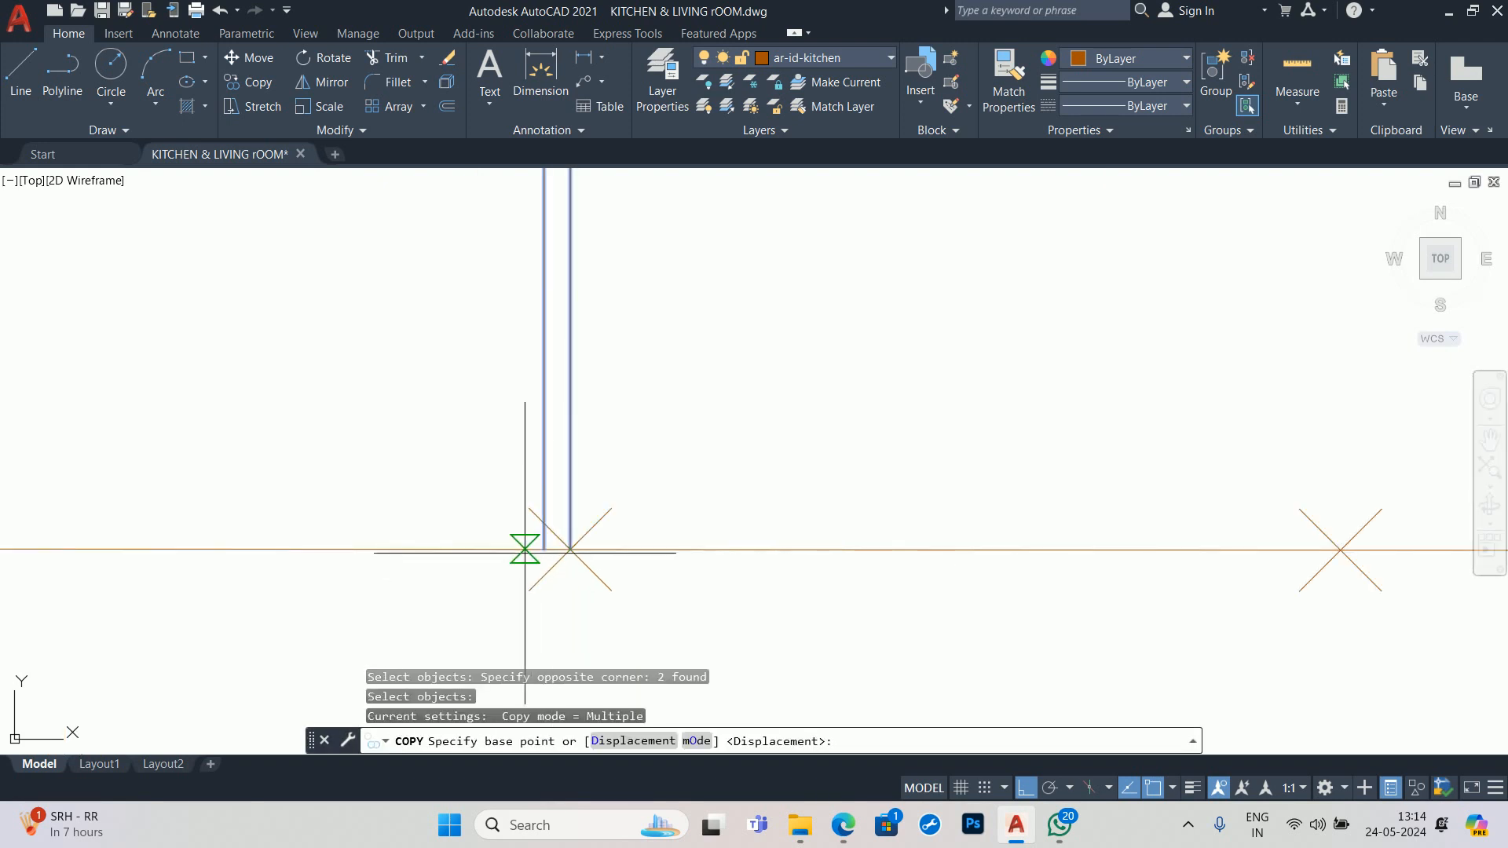
{"action": "left_click", "coordinate": [533, 549]}
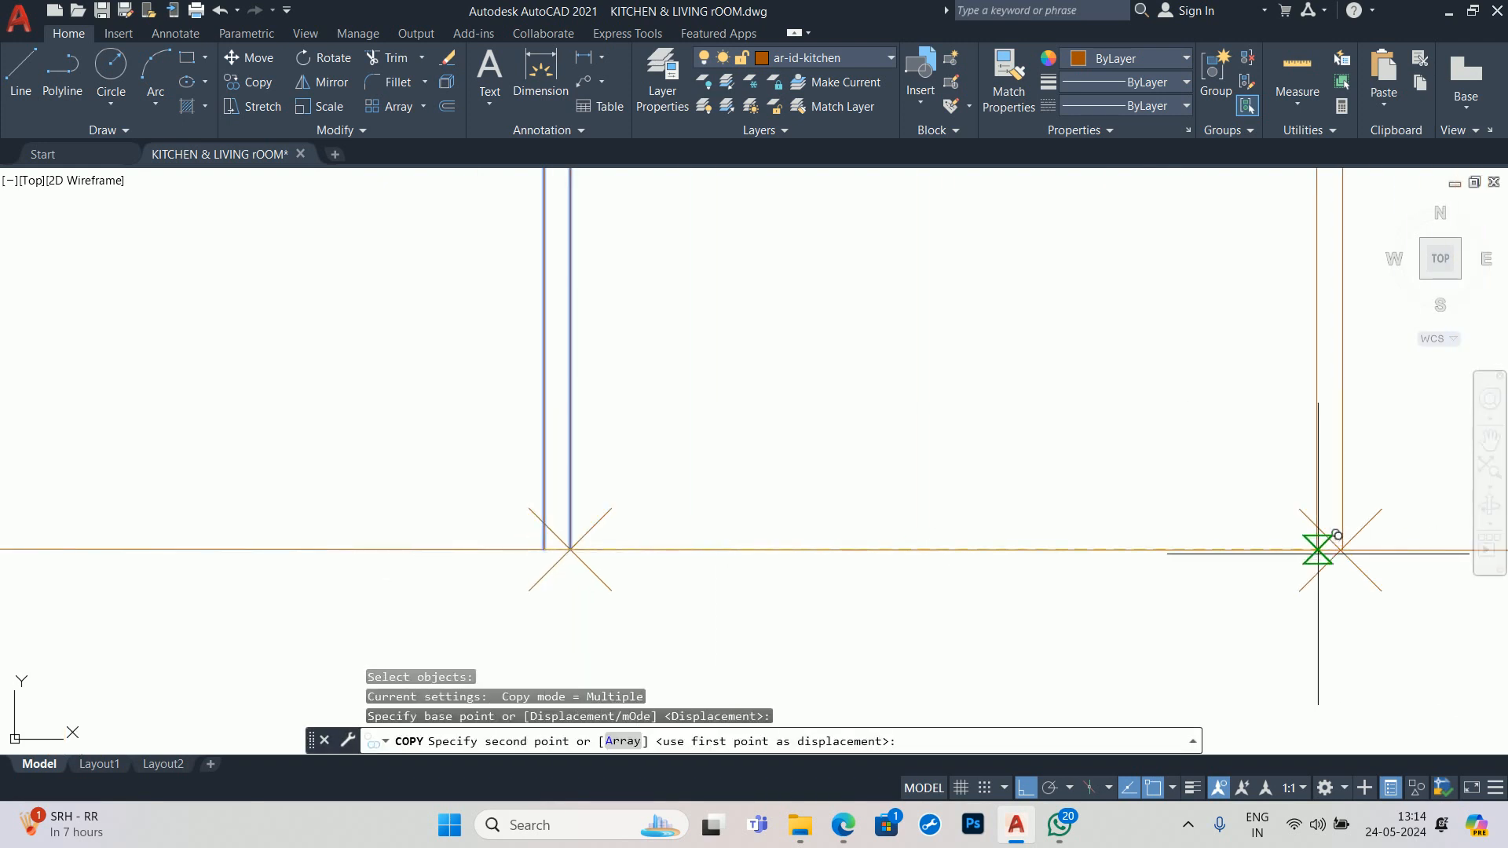
{"action": "left_click", "coordinate": [1342, 550]}
{"action": "key", "text": "Escape"}
- Extend both pairs of divider lines down to the cabinet's front edge
{"action": "scroll", "coordinate": [1129, 498], "scroll_direction": "down", "scroll_amount": 4}
{"action": "type", "text": "ex"}
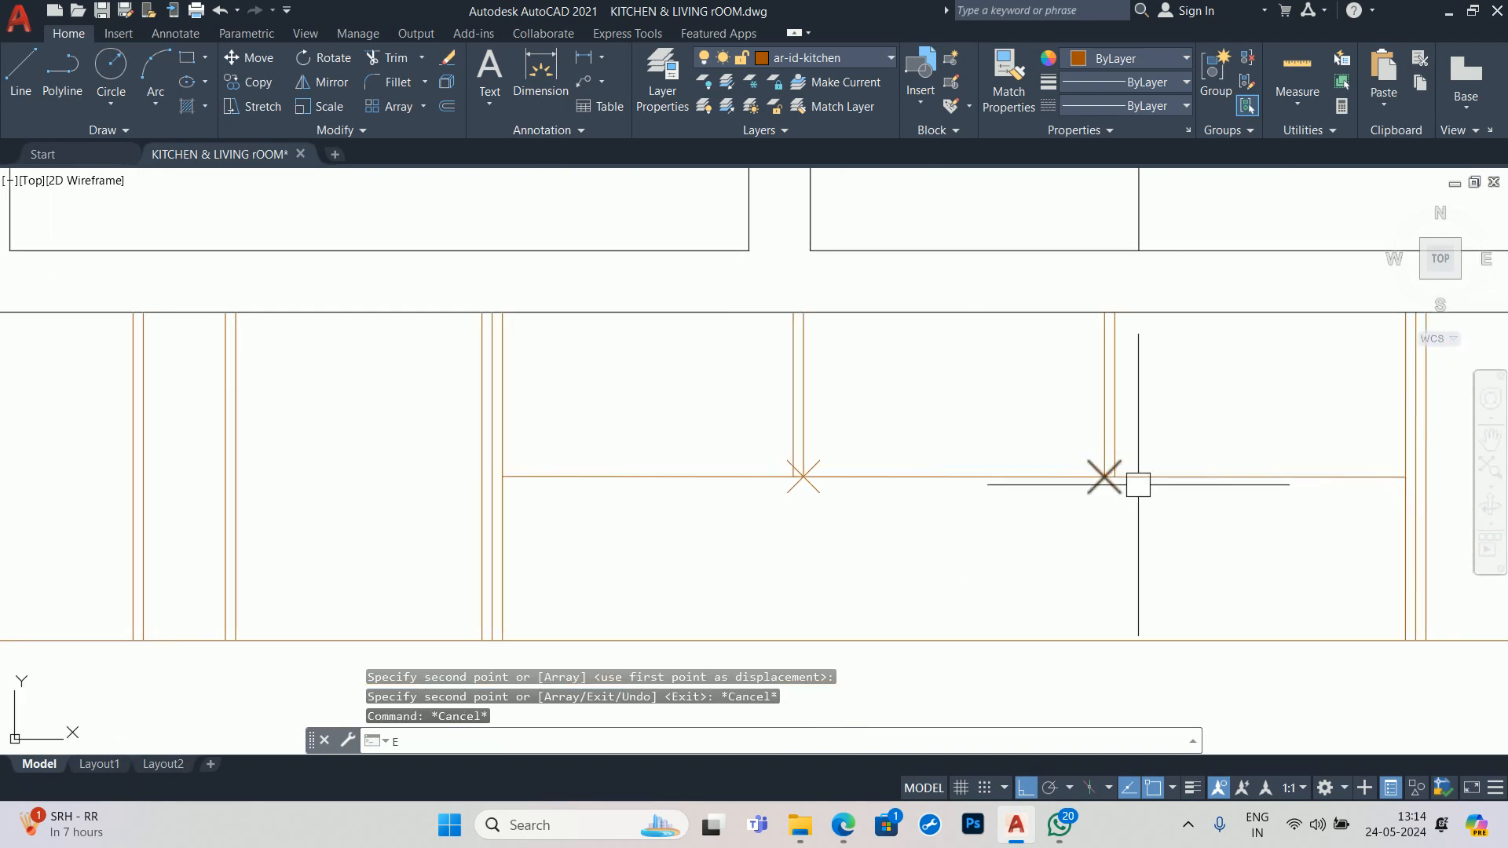
{"action": "key", "text": "Return"}
{"action": "left_click", "coordinate": [1170, 422]}
{"action": "left_click", "coordinate": [605, 421]}
{"action": "key", "text": "Return"}
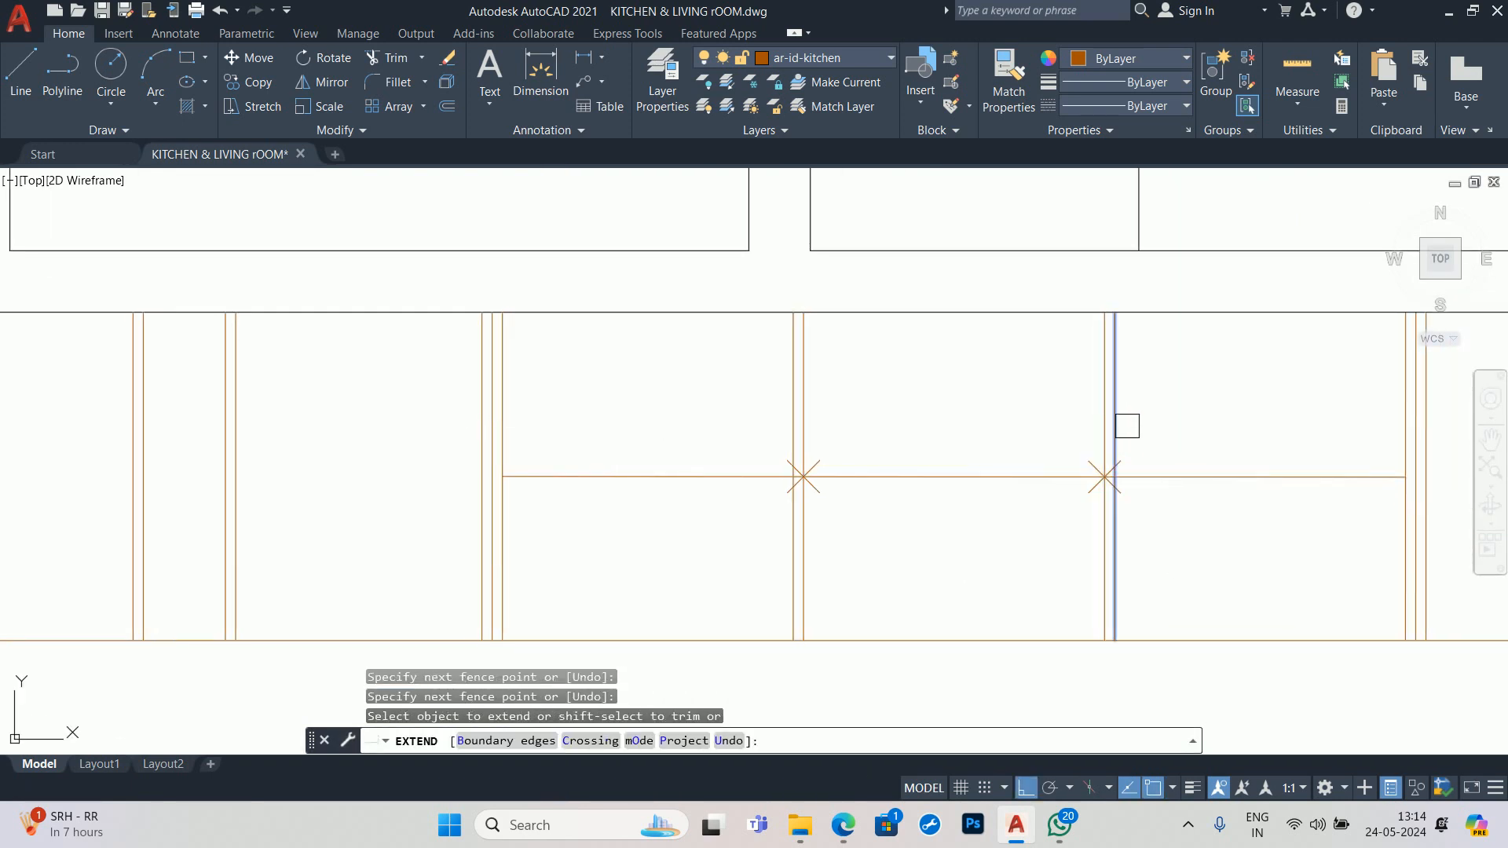
{"action": "left_click", "coordinate": [1116, 429]}
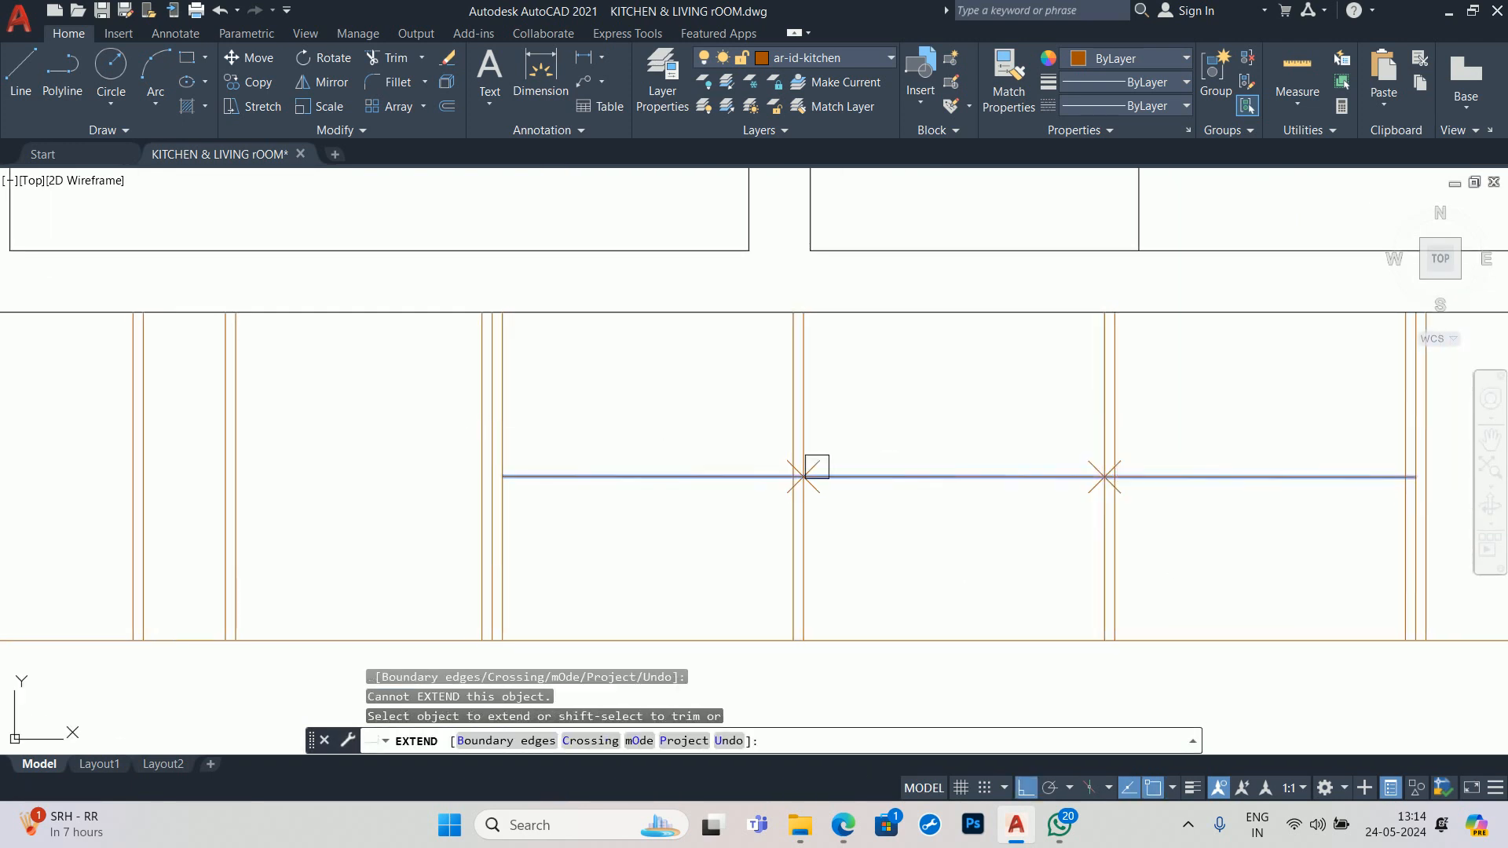
{"action": "key", "text": "Escape"}
- Delete the two division point markers on the horizontal line in the wide bay
{"action": "left_click", "coordinate": [700, 425]}
{"action": "left_click", "coordinate": [1185, 512]}
{"action": "middle_click_drag", "start_coordinate": [1190, 512], "coordinate": [921, 490]}
{"action": "key", "text": "Delete"}
{"action": "key", "text": "Escape"}
- Delete the two inner construction lines at the left and right ends of the divided bay
{"action": "scroll", "coordinate": [903, 493], "scroll_direction": "down", "scroll_amount": 3}
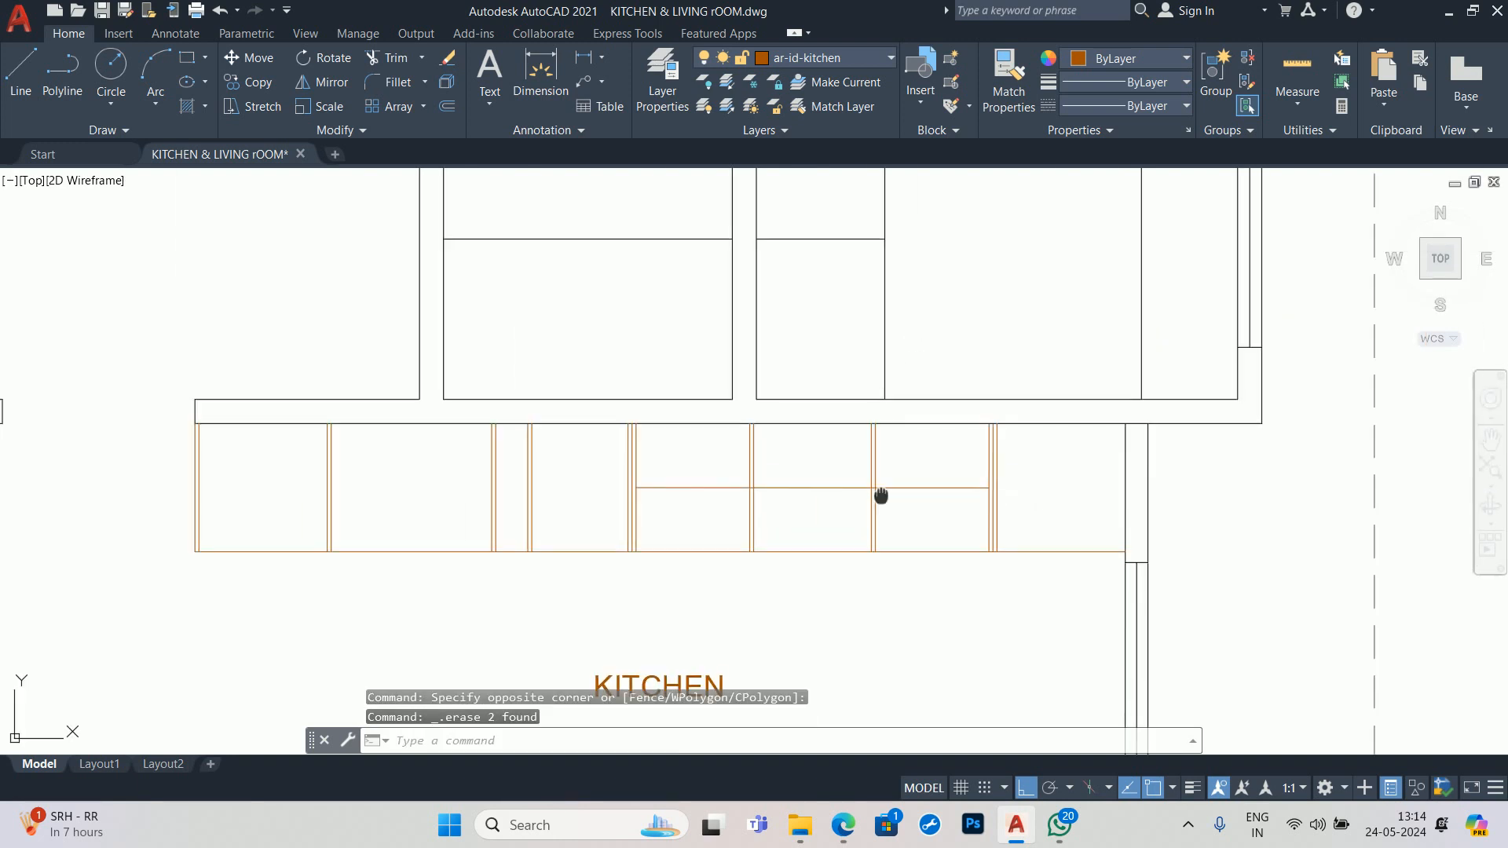
{"action": "scroll", "coordinate": [691, 492], "scroll_direction": "up", "scroll_amount": 5}
{"action": "left_click", "coordinate": [564, 493]}
{"action": "scroll", "coordinate": [1087, 545], "scroll_direction": "down", "scroll_amount": 3}
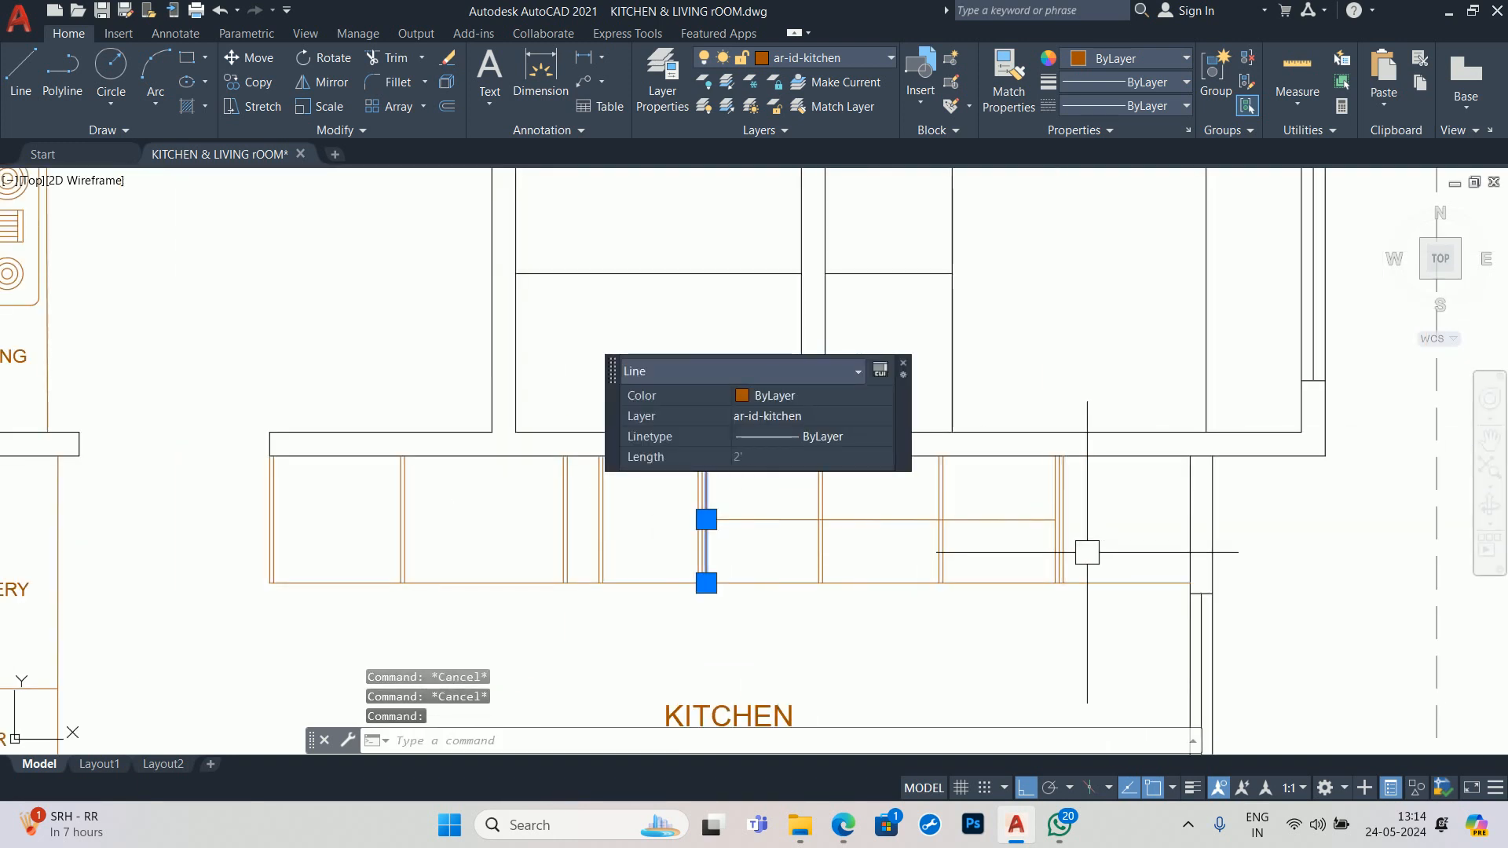
{"action": "scroll", "coordinate": [1040, 522], "scroll_direction": "up", "scroll_amount": 4}
{"action": "left_click", "coordinate": [1068, 528]}
{"action": "scroll", "coordinate": [1045, 550], "scroll_direction": "down", "scroll_amount": 2}
{"action": "key", "text": "Delete"}
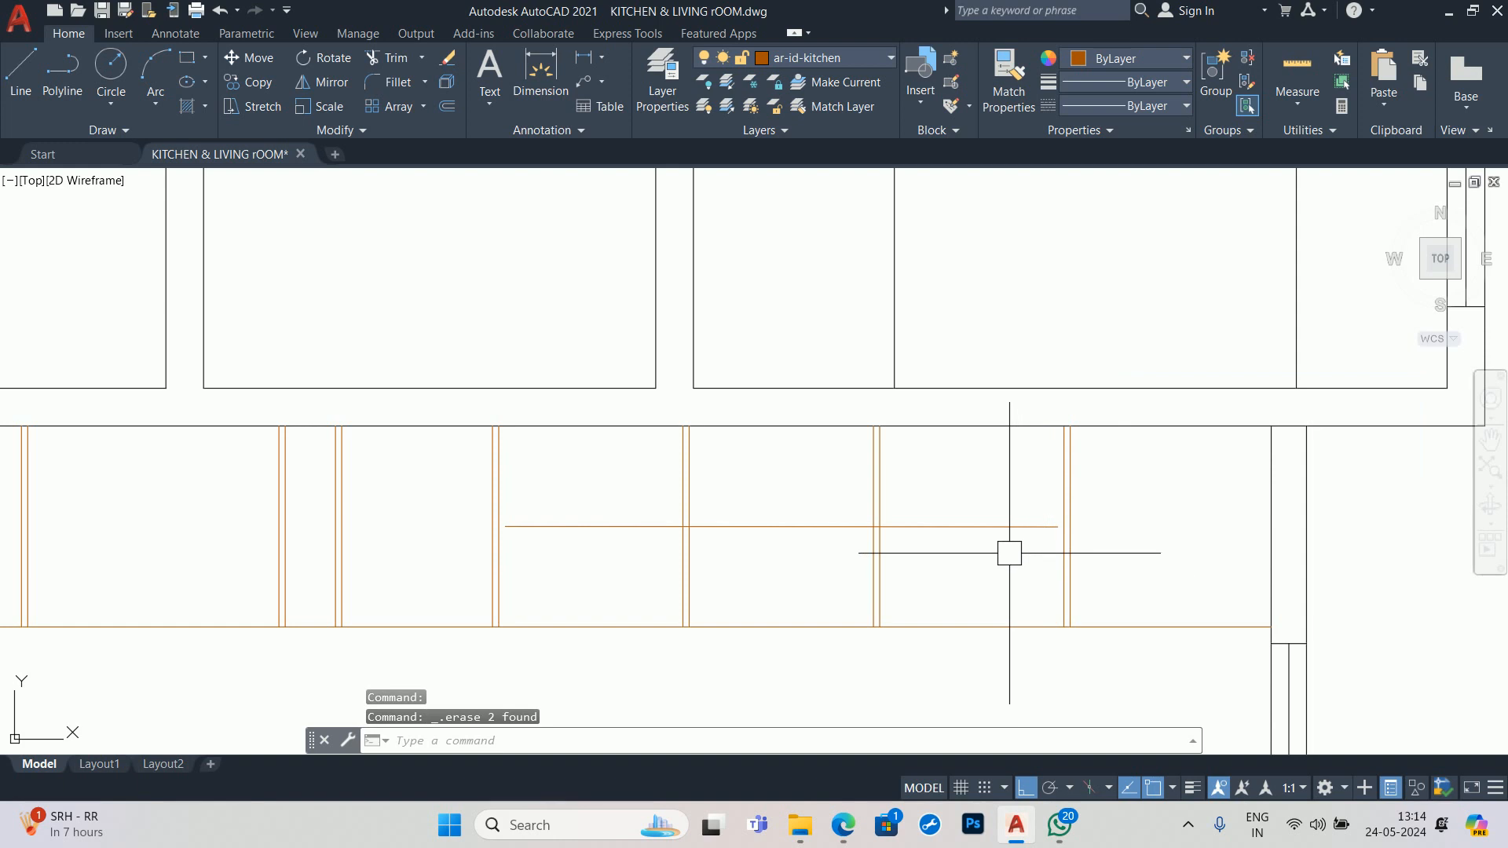
- Extend the horizontal construction line in the divided bay to the outer panels at both ends
{"action": "type", "text": "ex"}
{"action": "key", "text": "Return"}
{"action": "left_click", "coordinate": [1045, 525]}
{"action": "left_click", "coordinate": [608, 533]}
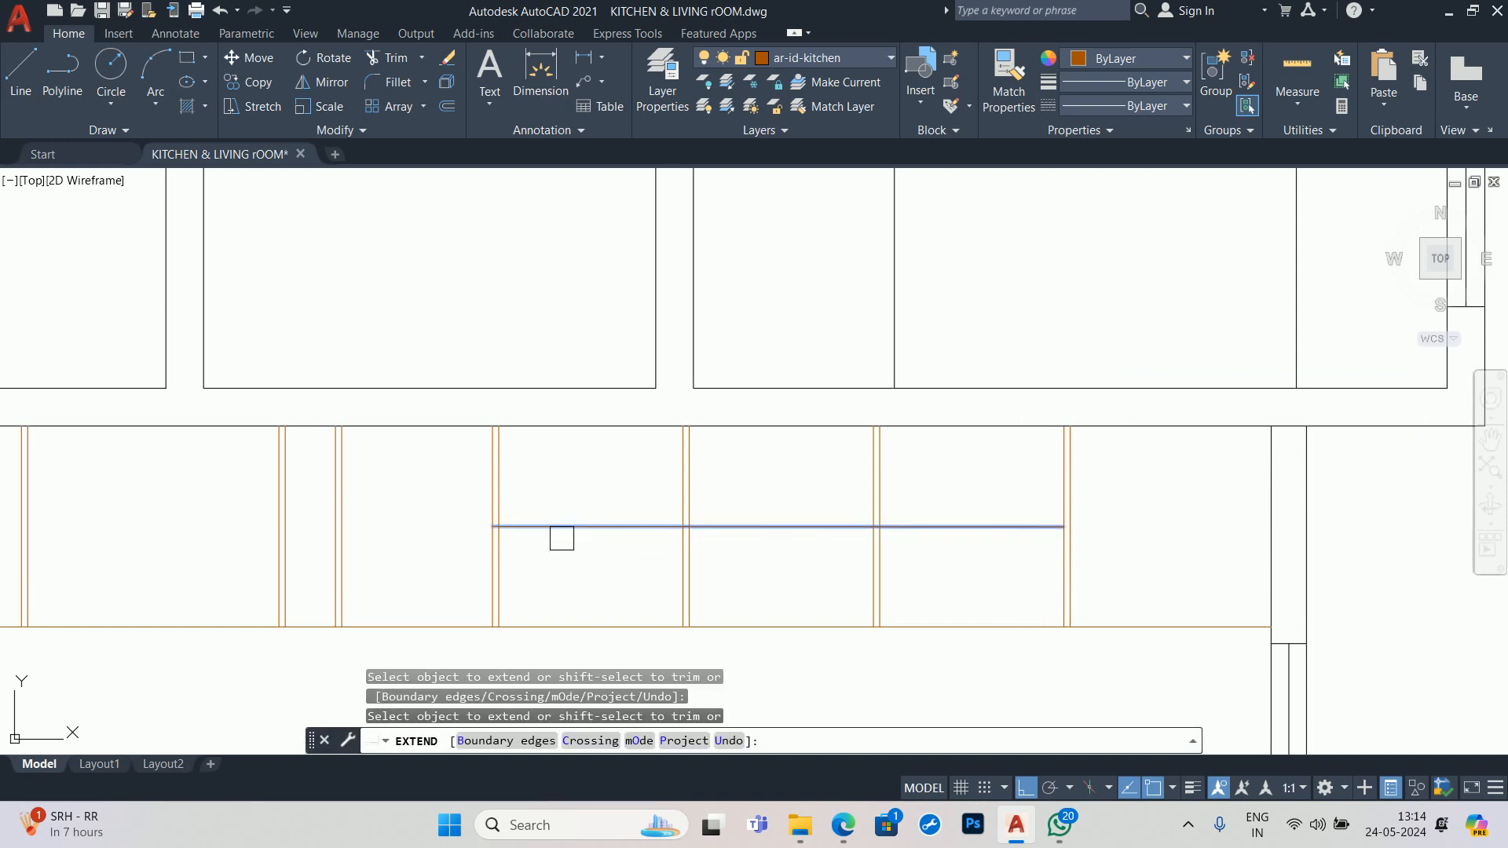
{"action": "scroll", "coordinate": [785, 566], "scroll_direction": "down", "scroll_amount": 2}
{"action": "key", "text": "Escape"}
{"action": "key", "text": "Escape"}
- Delete the horizontal construction line running across the three compartments of the divided bay
{"action": "left_click", "coordinate": [813, 519]}
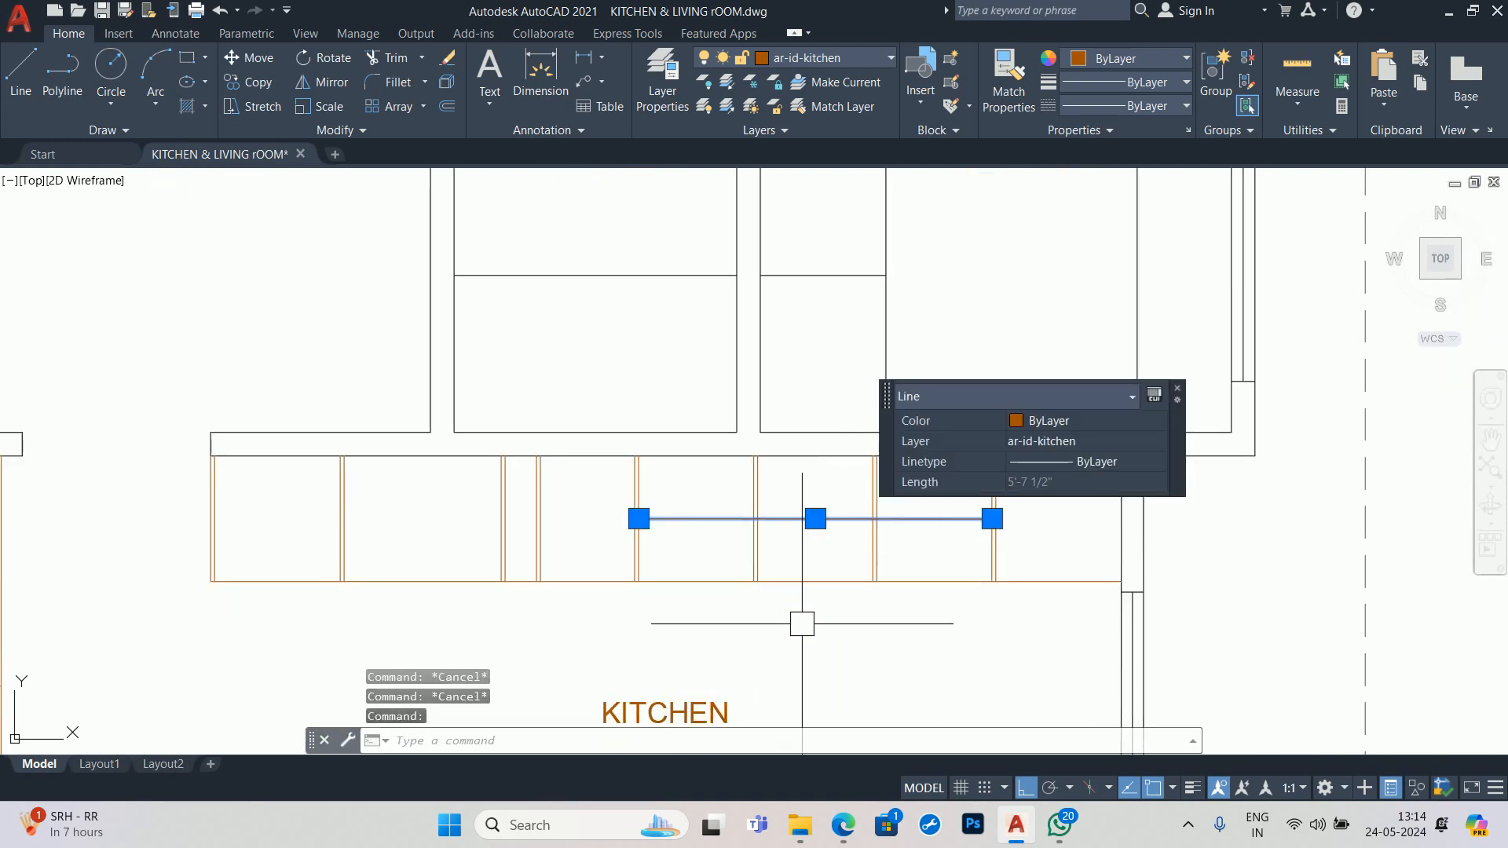
{"action": "key", "text": "Delete"}
{"action": "scroll", "coordinate": [785, 582], "scroll_direction": "down", "scroll_amount": 2}
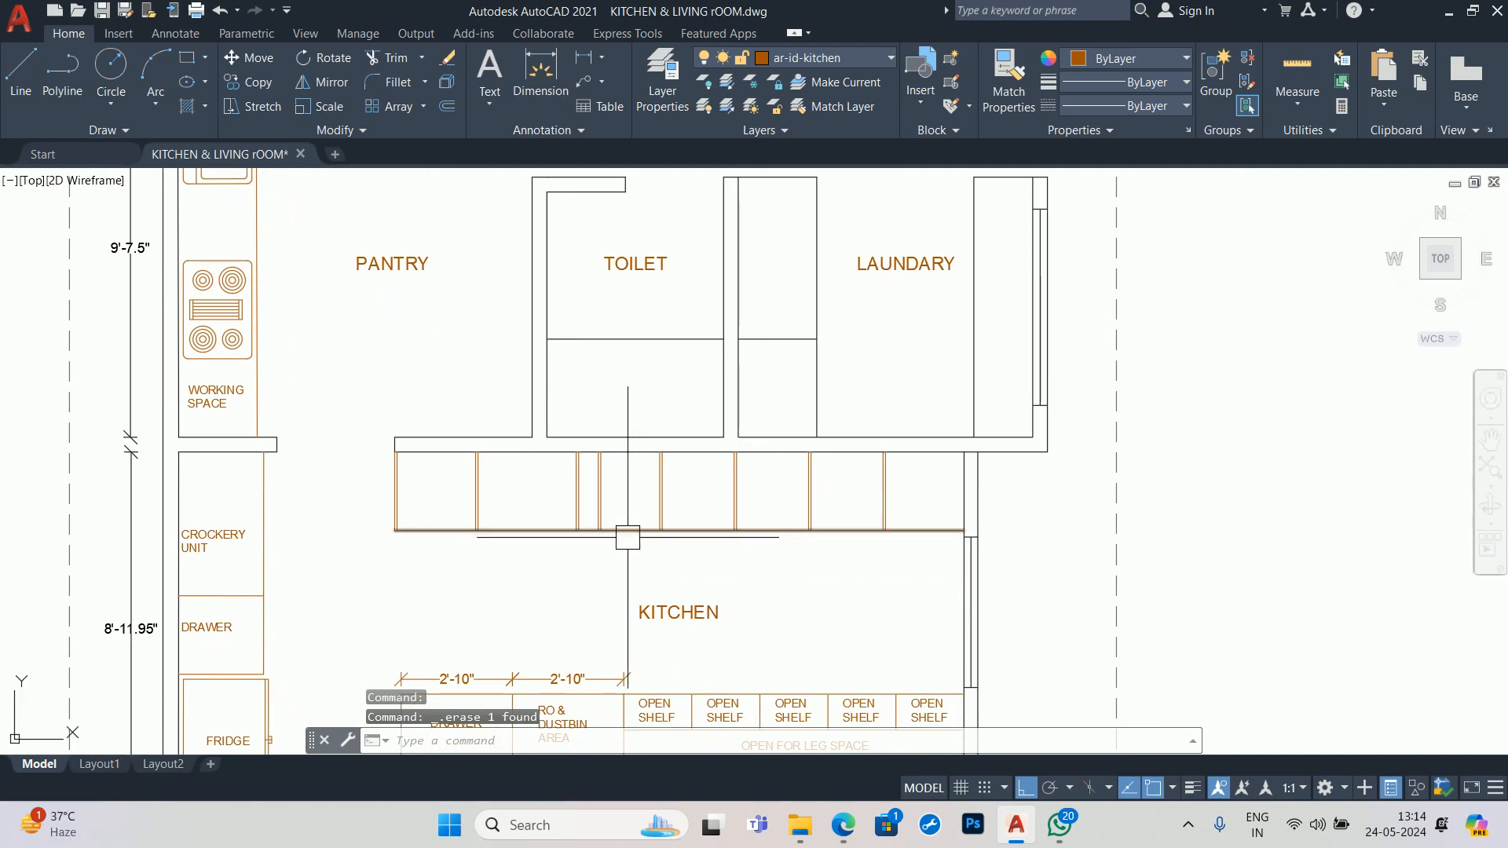
- Examine the labelled reference kitchen plans and compare their base cabinet layouts with the plan being drawn
{"action": "scroll", "coordinate": [676, 522], "scroll_direction": "down", "scroll_amount": 5}
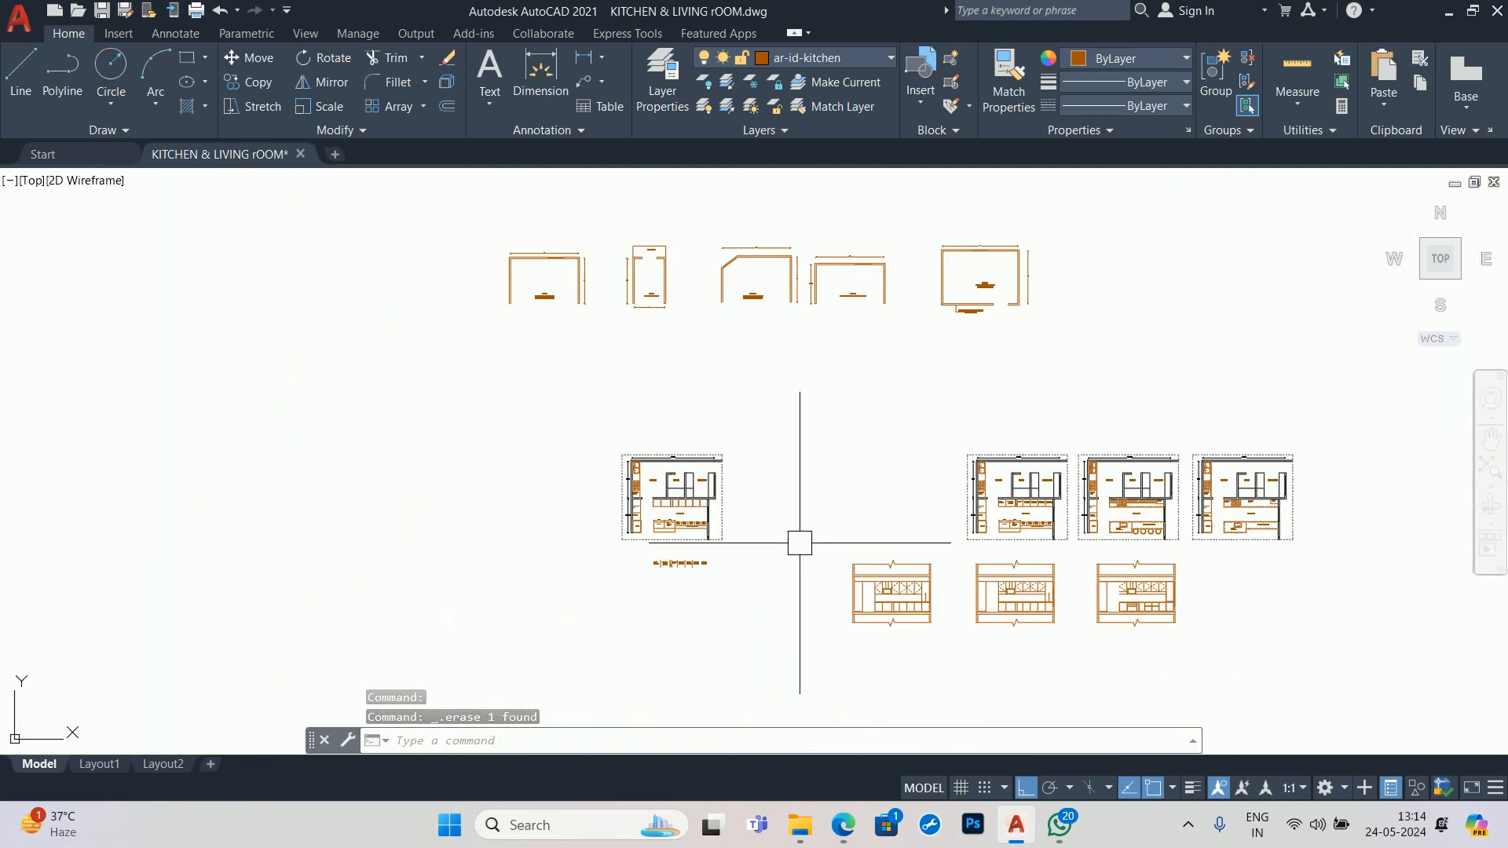
{"action": "scroll", "coordinate": [800, 542], "scroll_direction": "up", "scroll_amount": 2}
{"action": "scroll", "coordinate": [1249, 488], "scroll_direction": "up", "scroll_amount": 6}
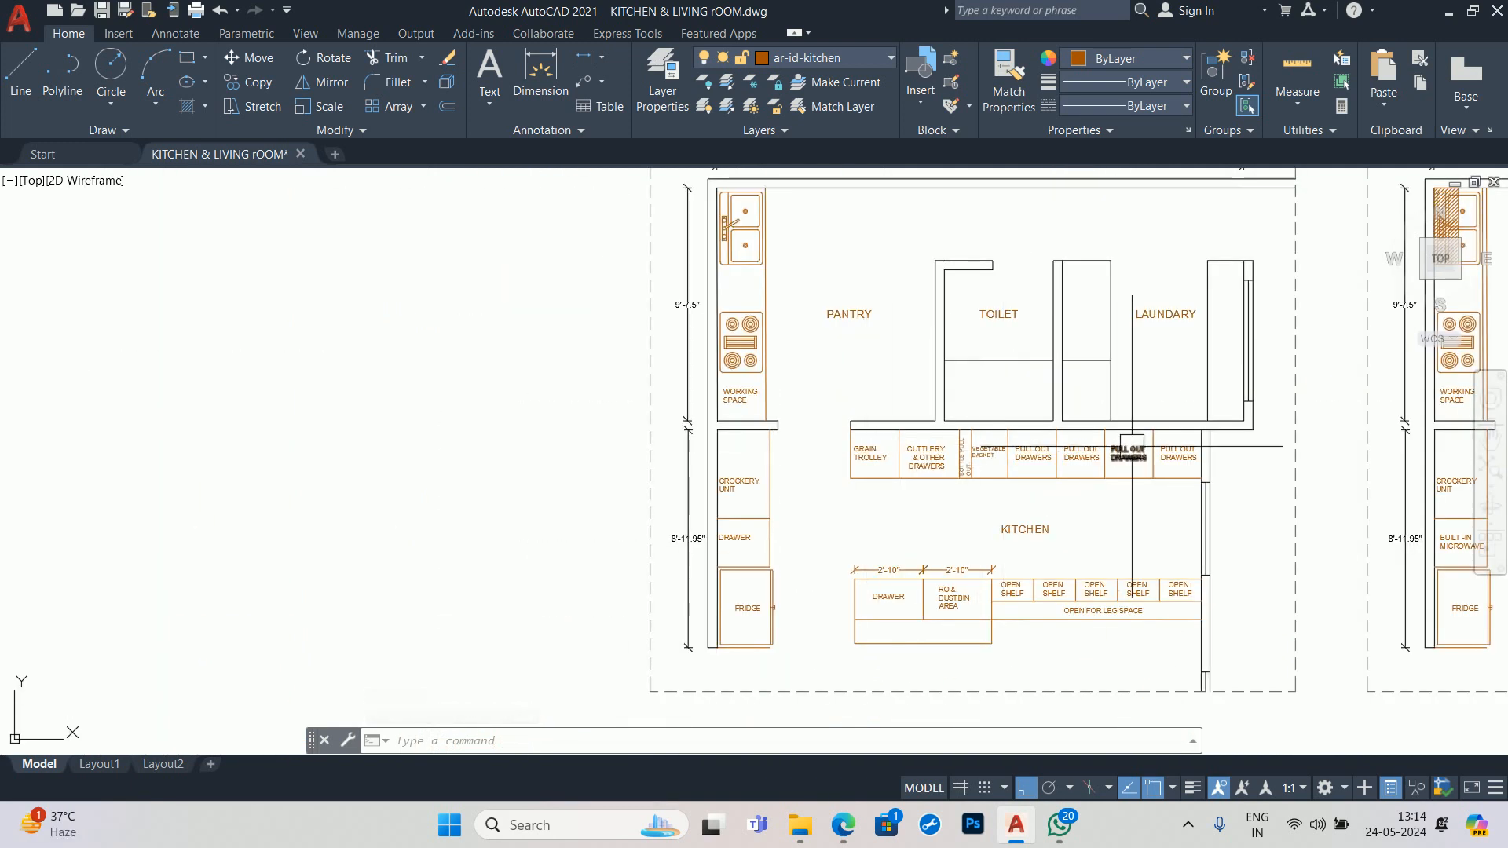
{"action": "scroll", "coordinate": [1132, 452], "scroll_direction": "down", "scroll_amount": 8}
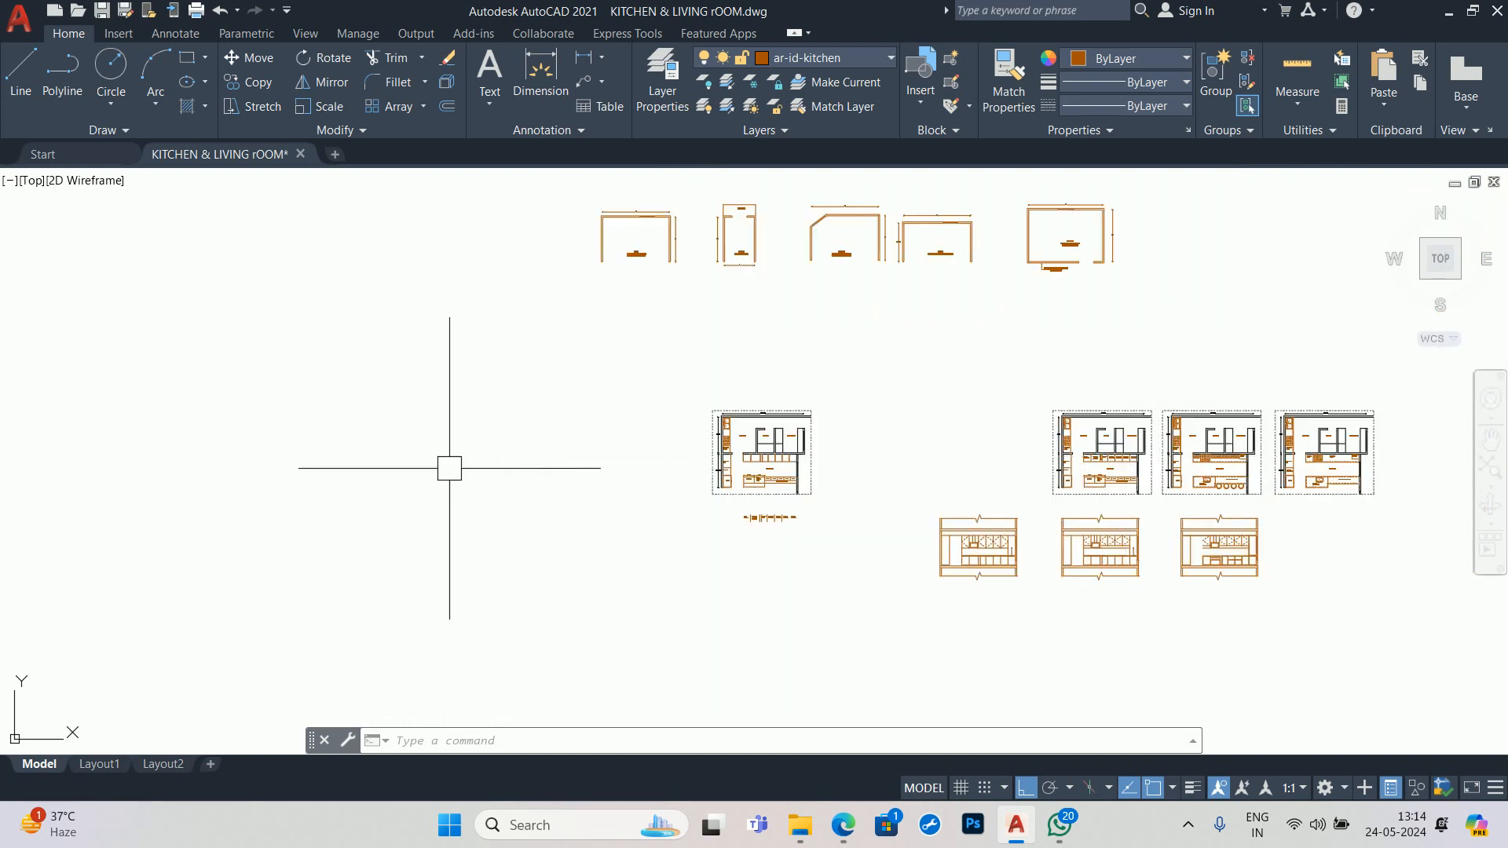
{"action": "scroll", "coordinate": [750, 428], "scroll_direction": "up", "scroll_amount": 4}
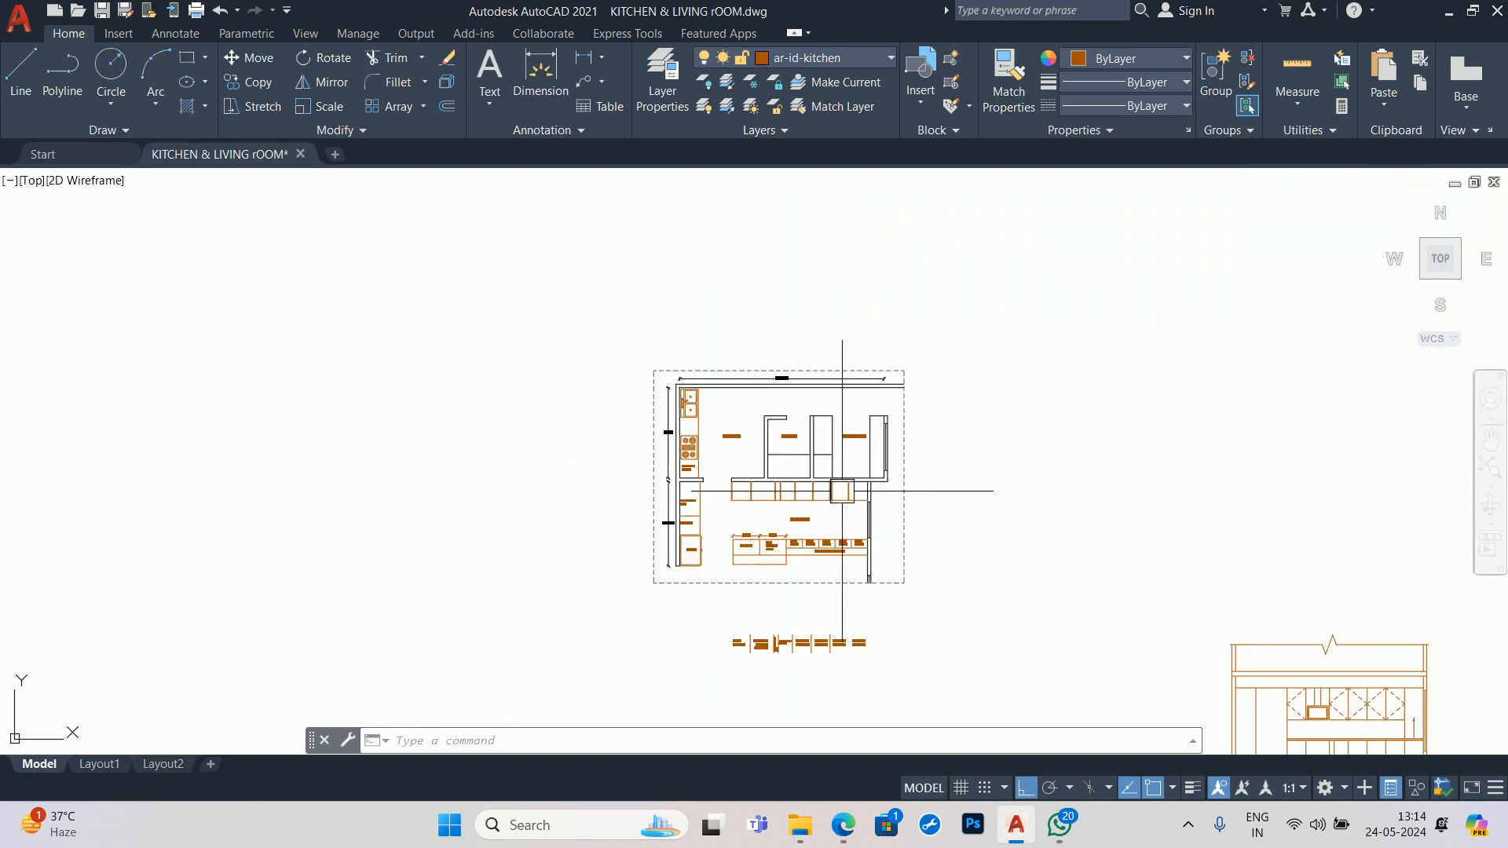
{"action": "scroll", "coordinate": [640, 468], "scroll_direction": "down", "scroll_amount": 2}
{"action": "scroll", "coordinate": [708, 505], "scroll_direction": "up", "scroll_amount": 4}
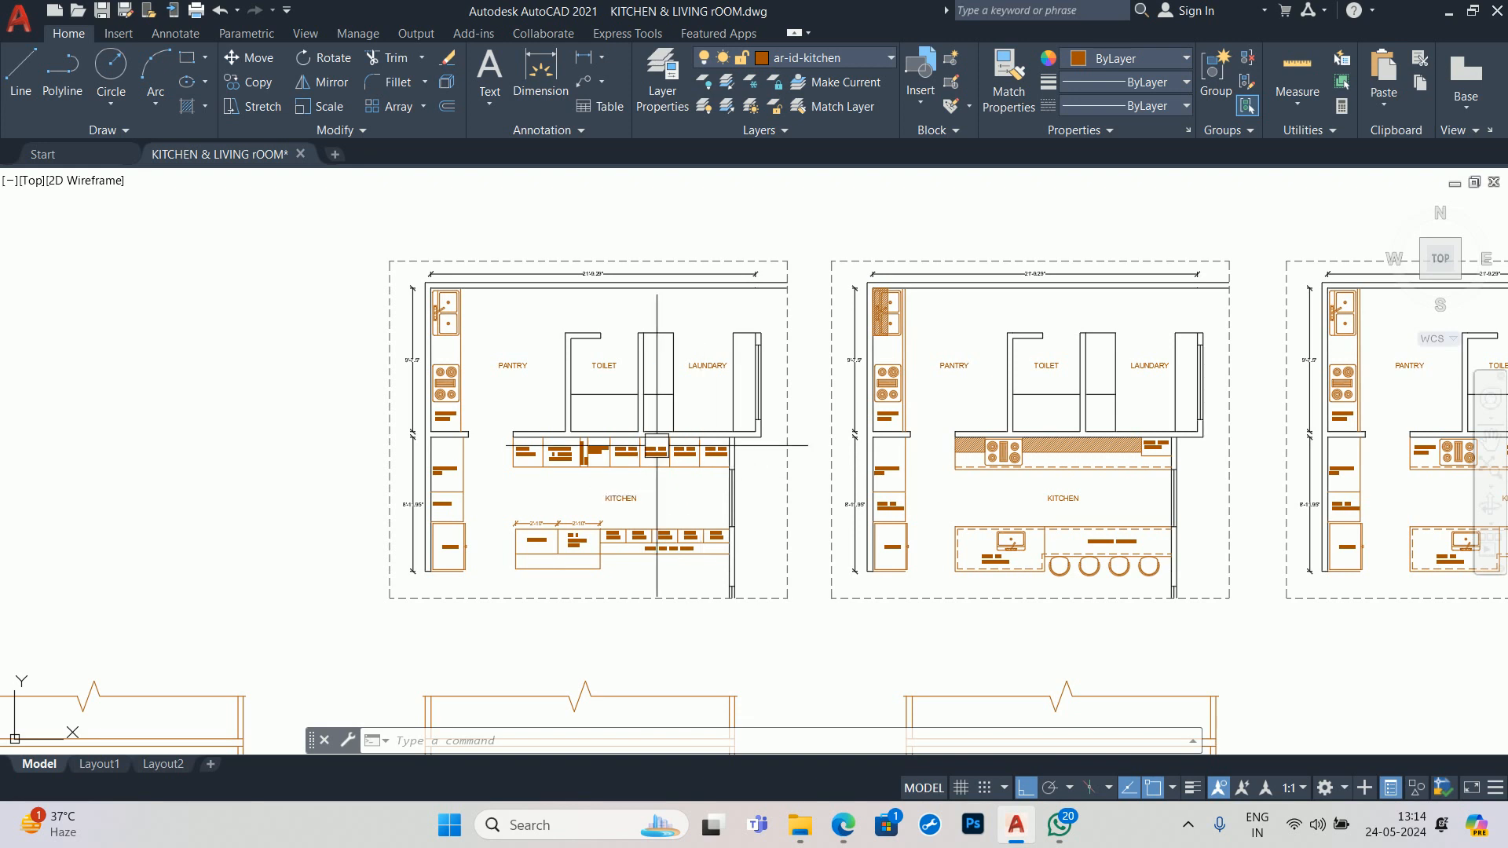
{"action": "scroll", "coordinate": [710, 479], "scroll_direction": "down", "scroll_amount": 4}
{"action": "middle_click_drag", "start_coordinate": [714, 488], "coordinate": [785, 362]}
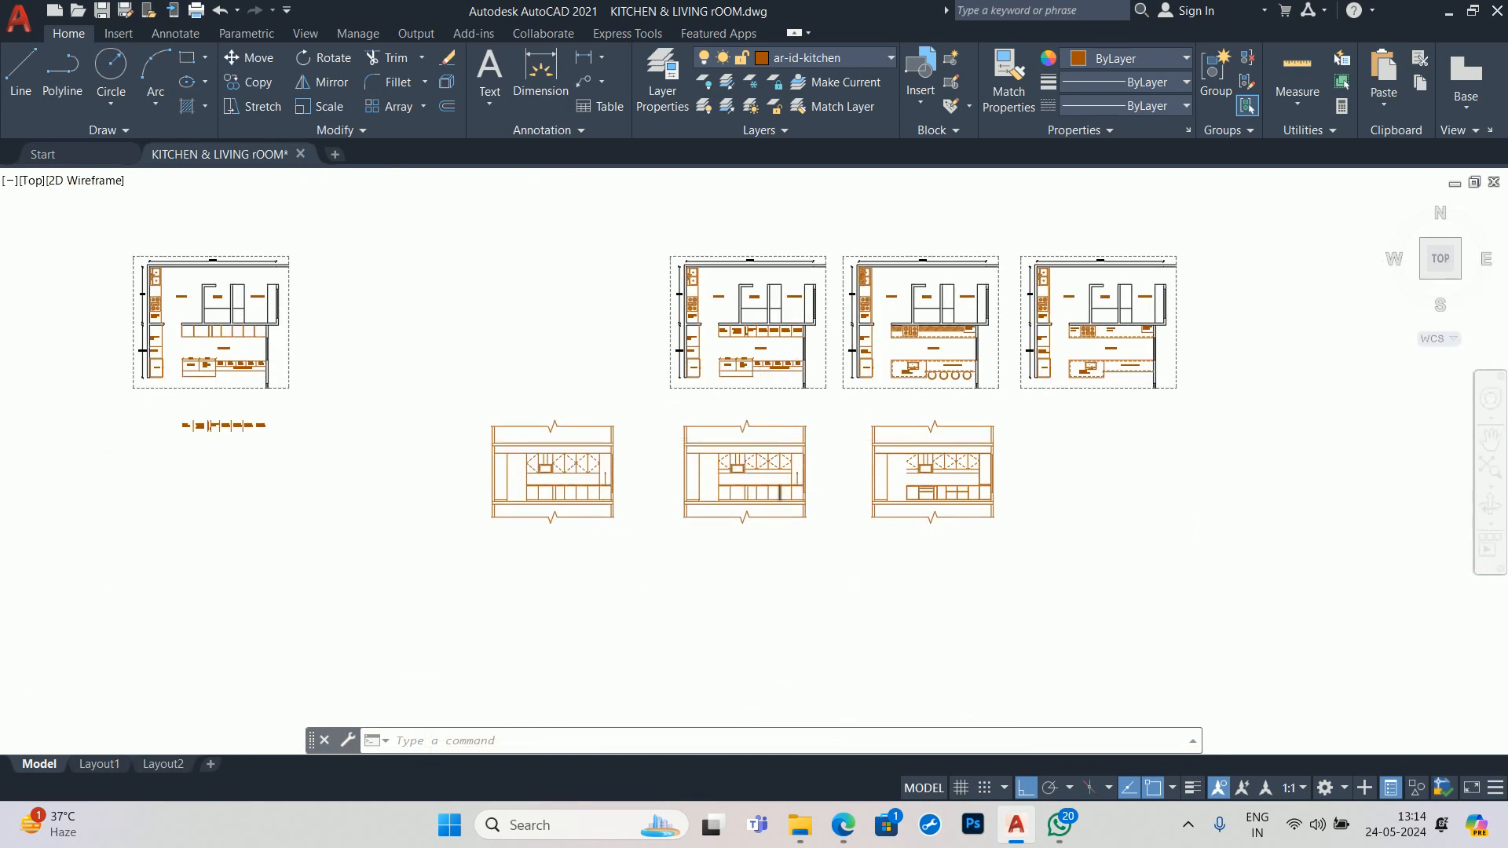
- Compare the three kitchen elevations, checking how their base and wall cabinets are divided
{"action": "scroll", "coordinate": [916, 539], "scroll_direction": "up", "scroll_amount": 2}
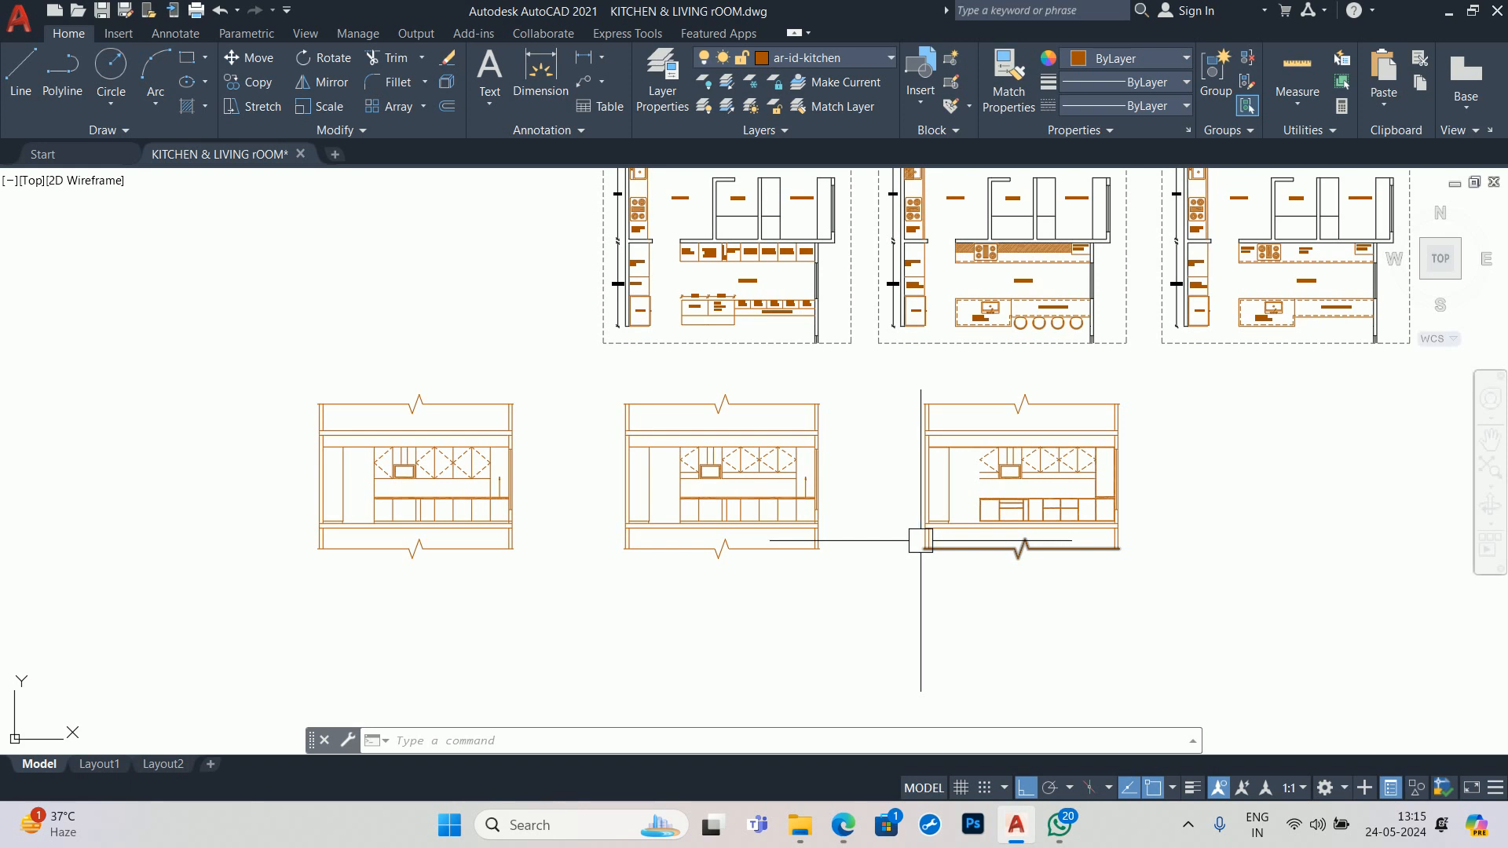
{"action": "scroll", "coordinate": [786, 503], "scroll_direction": "up", "scroll_amount": 4}
{"action": "scroll", "coordinate": [738, 494], "scroll_direction": "up", "scroll_amount": 2}
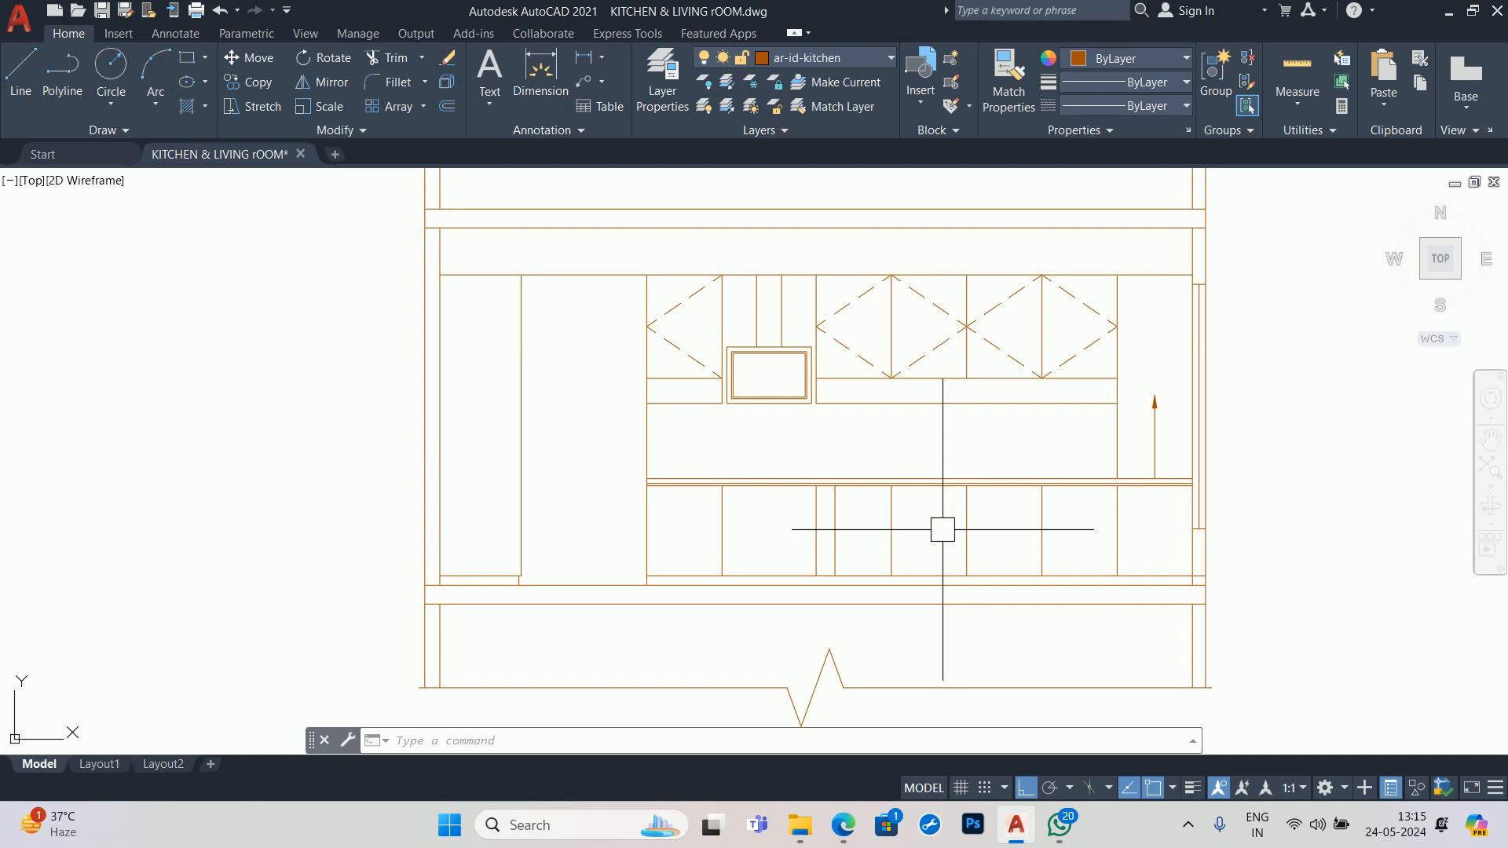
{"action": "scroll", "coordinate": [872, 539], "scroll_direction": "up", "scroll_amount": 2}
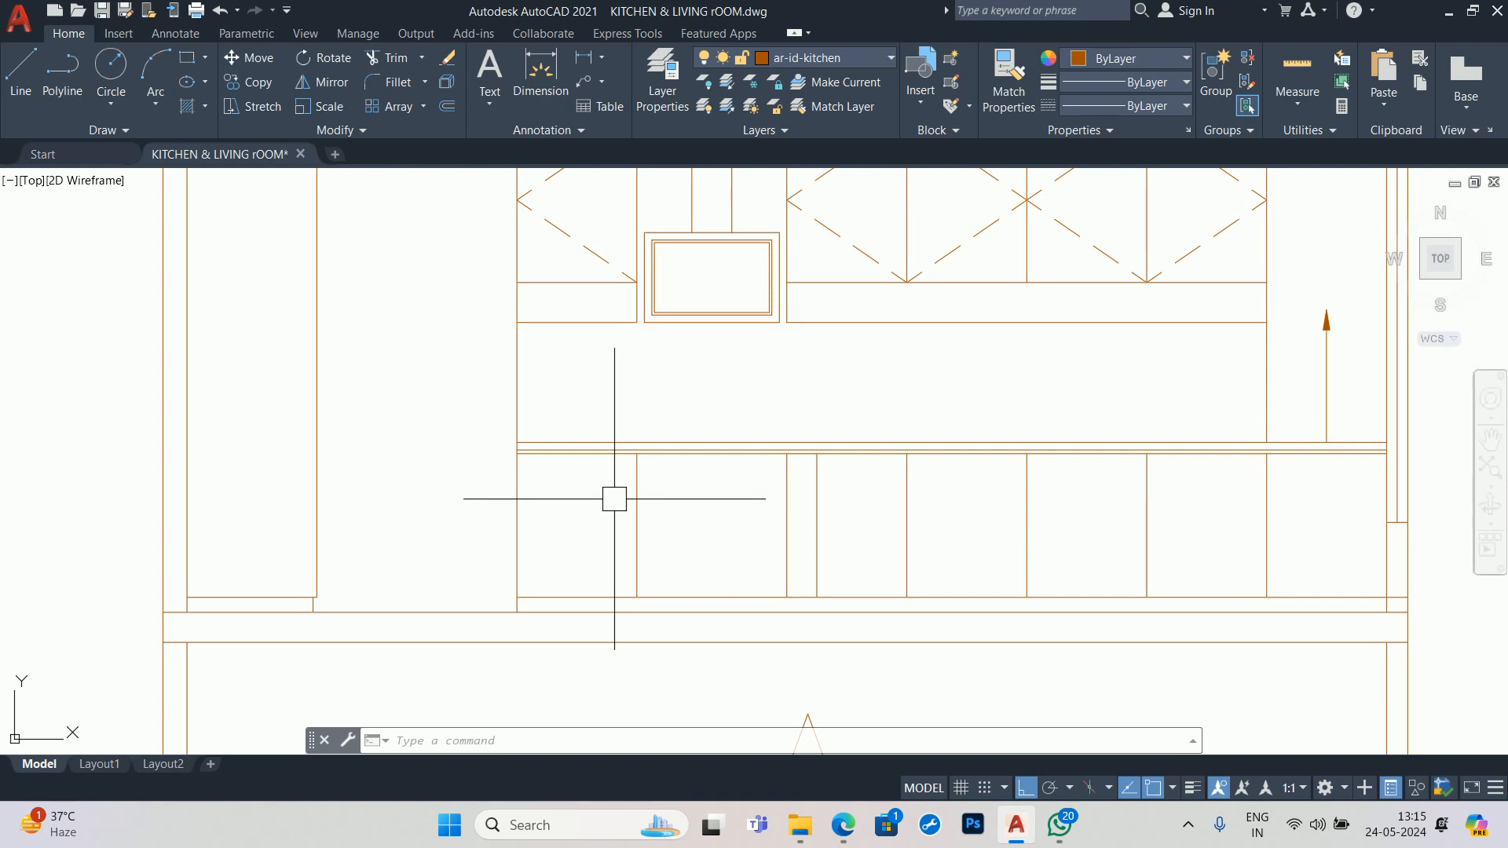
{"action": "scroll", "coordinate": [670, 488], "scroll_direction": "down", "scroll_amount": 4}
{"action": "scroll", "coordinate": [1119, 462], "scroll_direction": "up", "scroll_amount": 4}
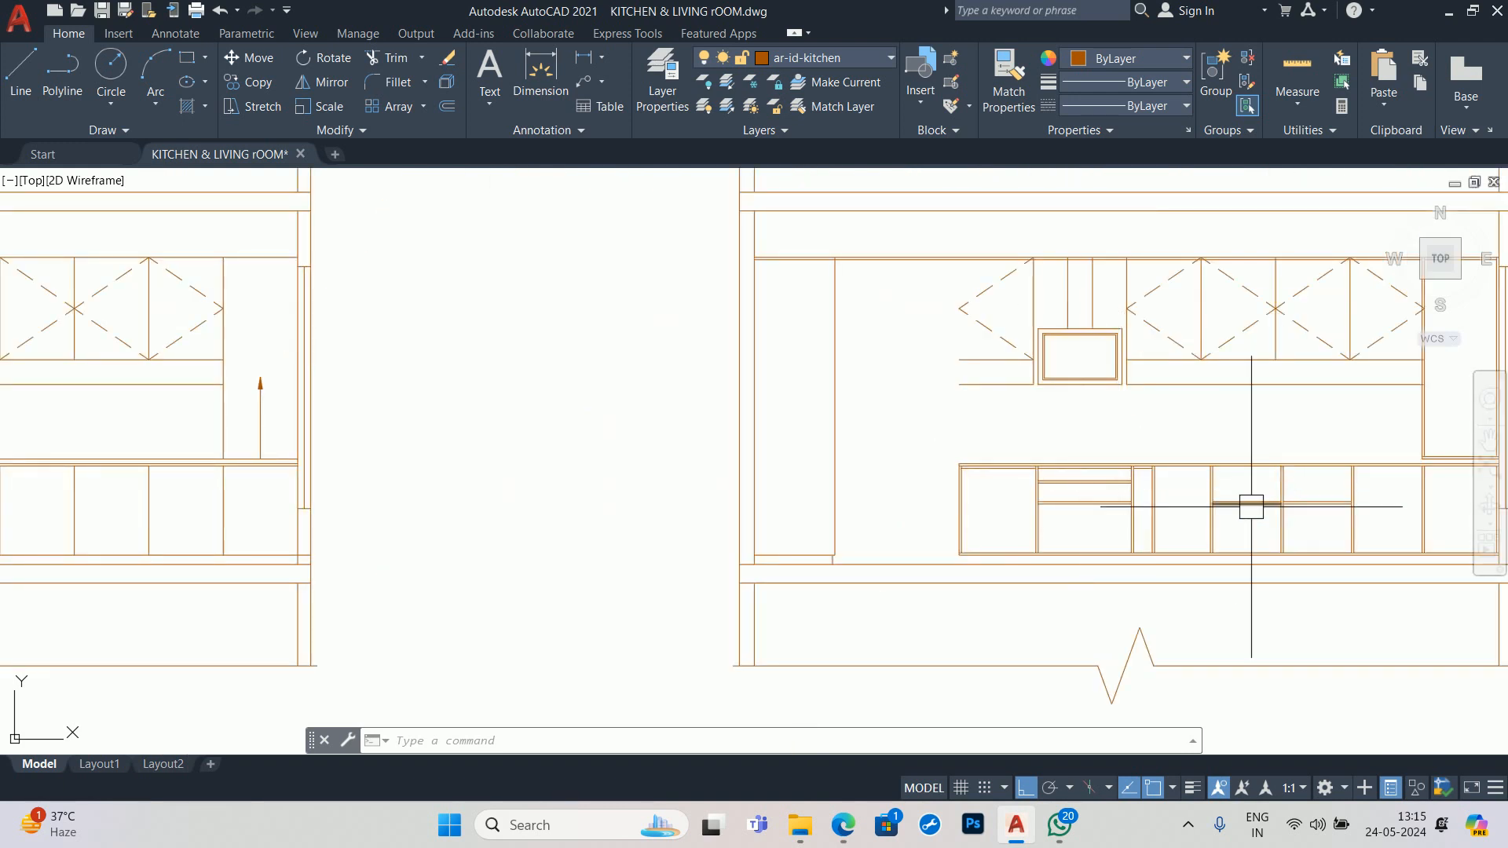
{"action": "scroll", "coordinate": [1212, 502], "scroll_direction": "down", "scroll_amount": 6}
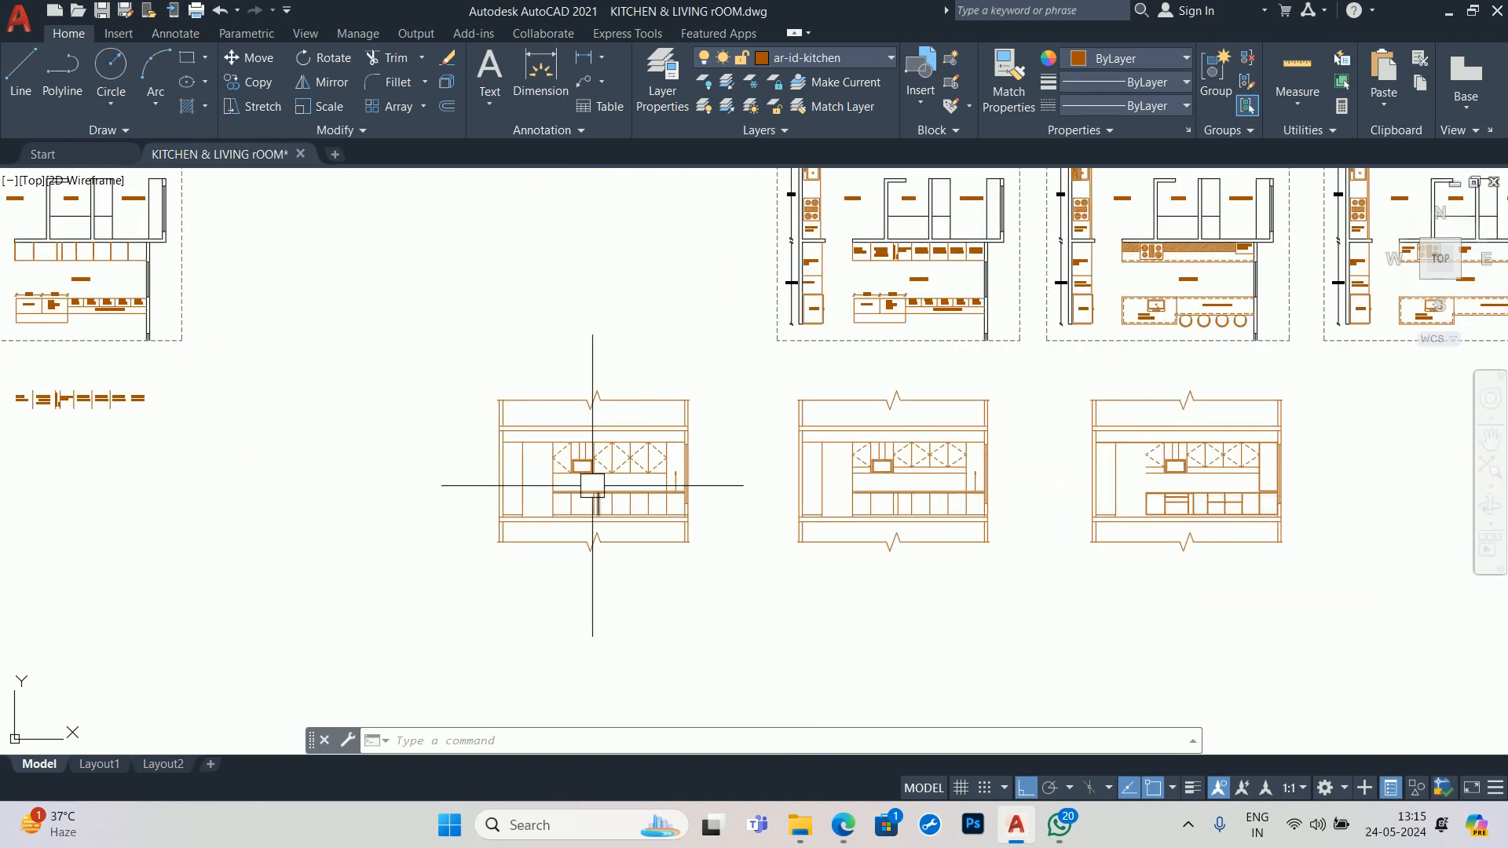
{"action": "scroll", "coordinate": [620, 487], "scroll_direction": "up", "scroll_amount": 4}
{"action": "scroll", "coordinate": [743, 487], "scroll_direction": "down", "scroll_amount": 3}
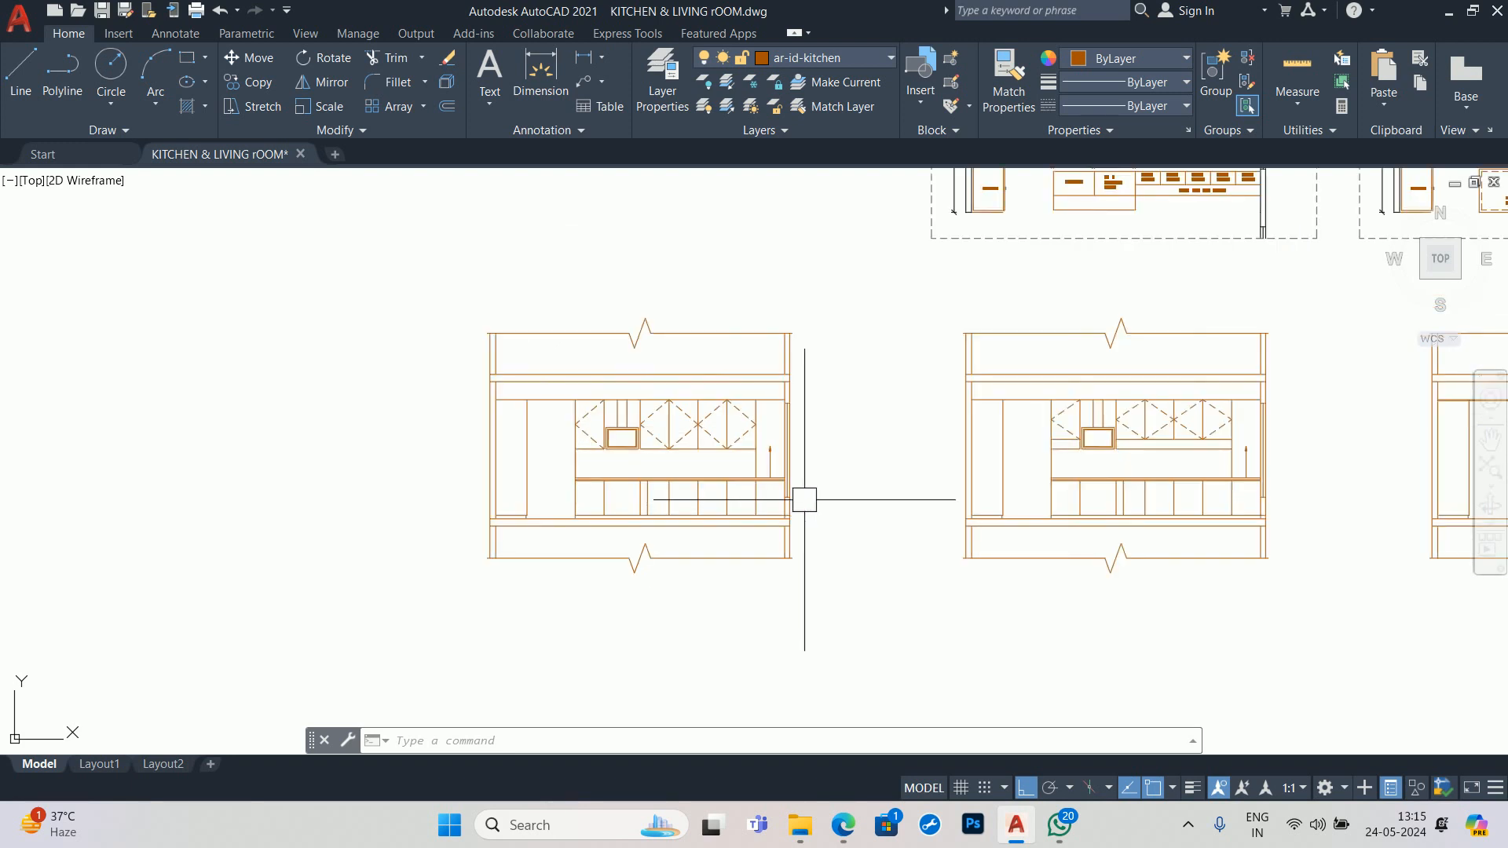
{"action": "scroll", "coordinate": [841, 506], "scroll_direction": "down", "scroll_amount": 1}
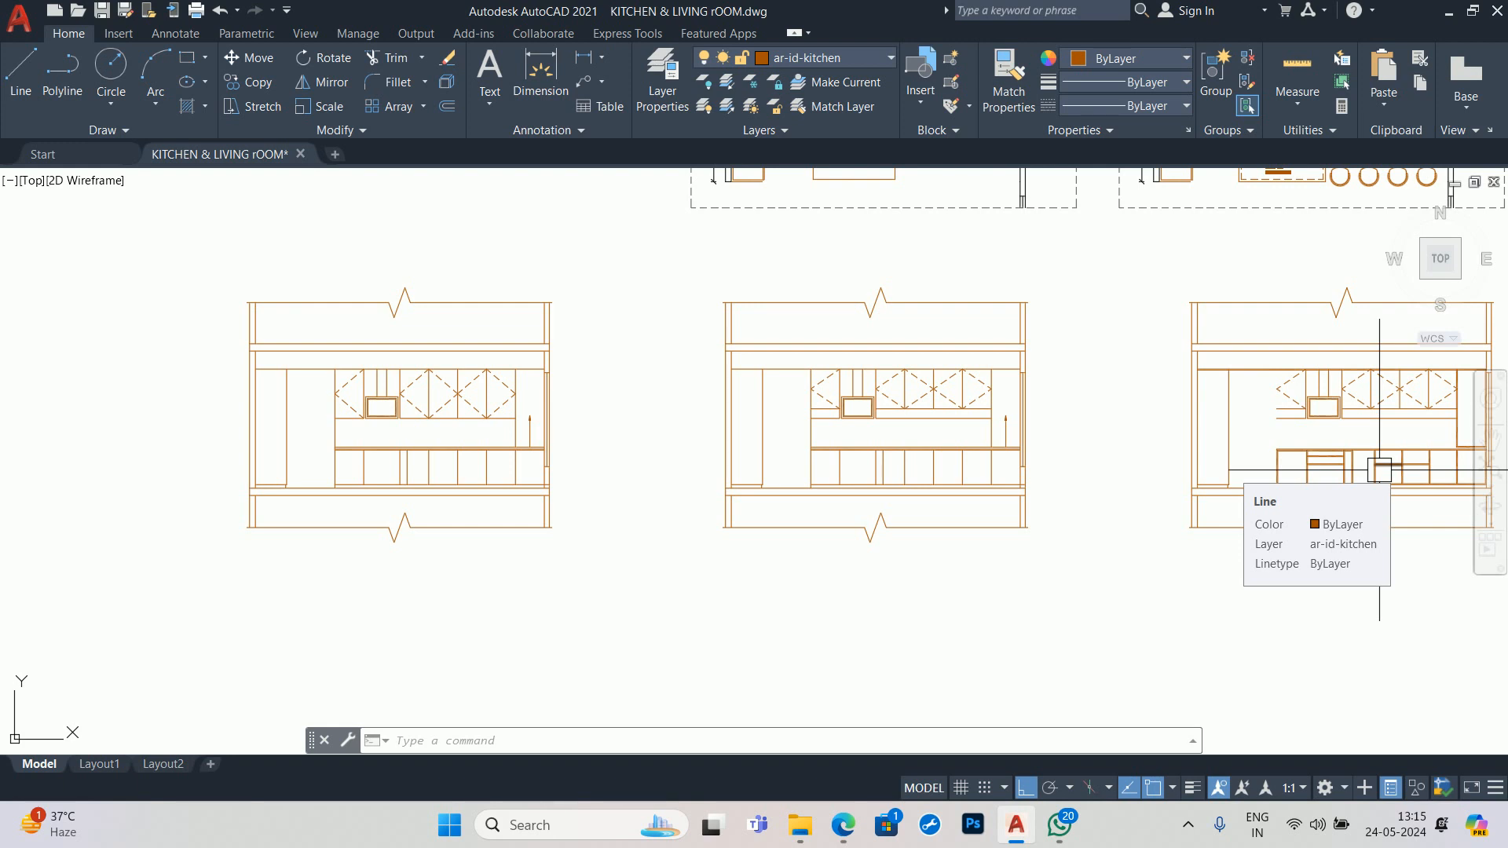
{"action": "scroll", "coordinate": [1380, 470], "scroll_direction": "down", "scroll_amount": 6}
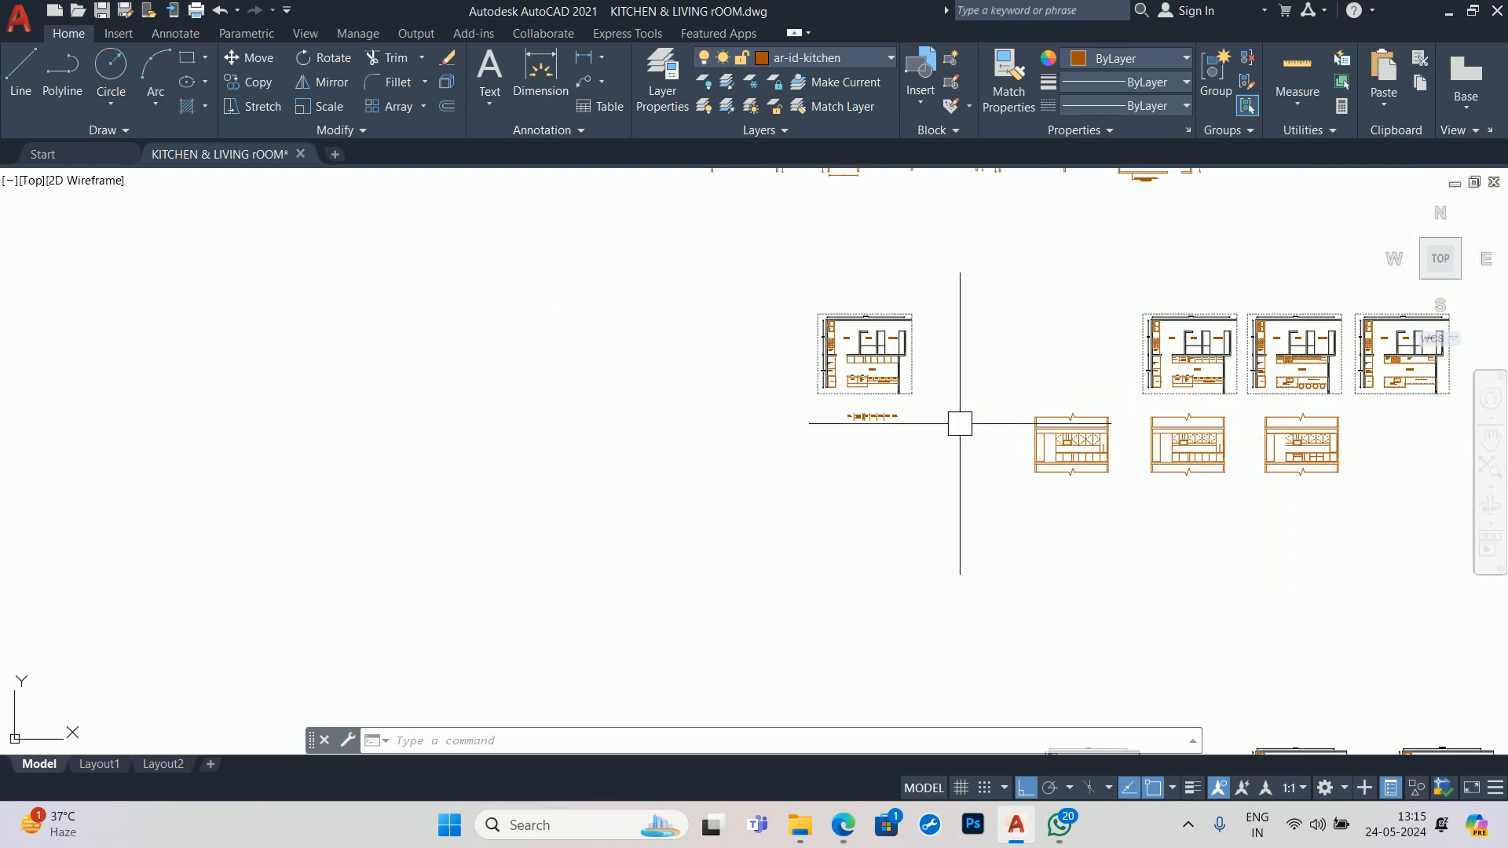
{"action": "scroll", "coordinate": [1257, 425], "scroll_direction": "up", "scroll_amount": 5}
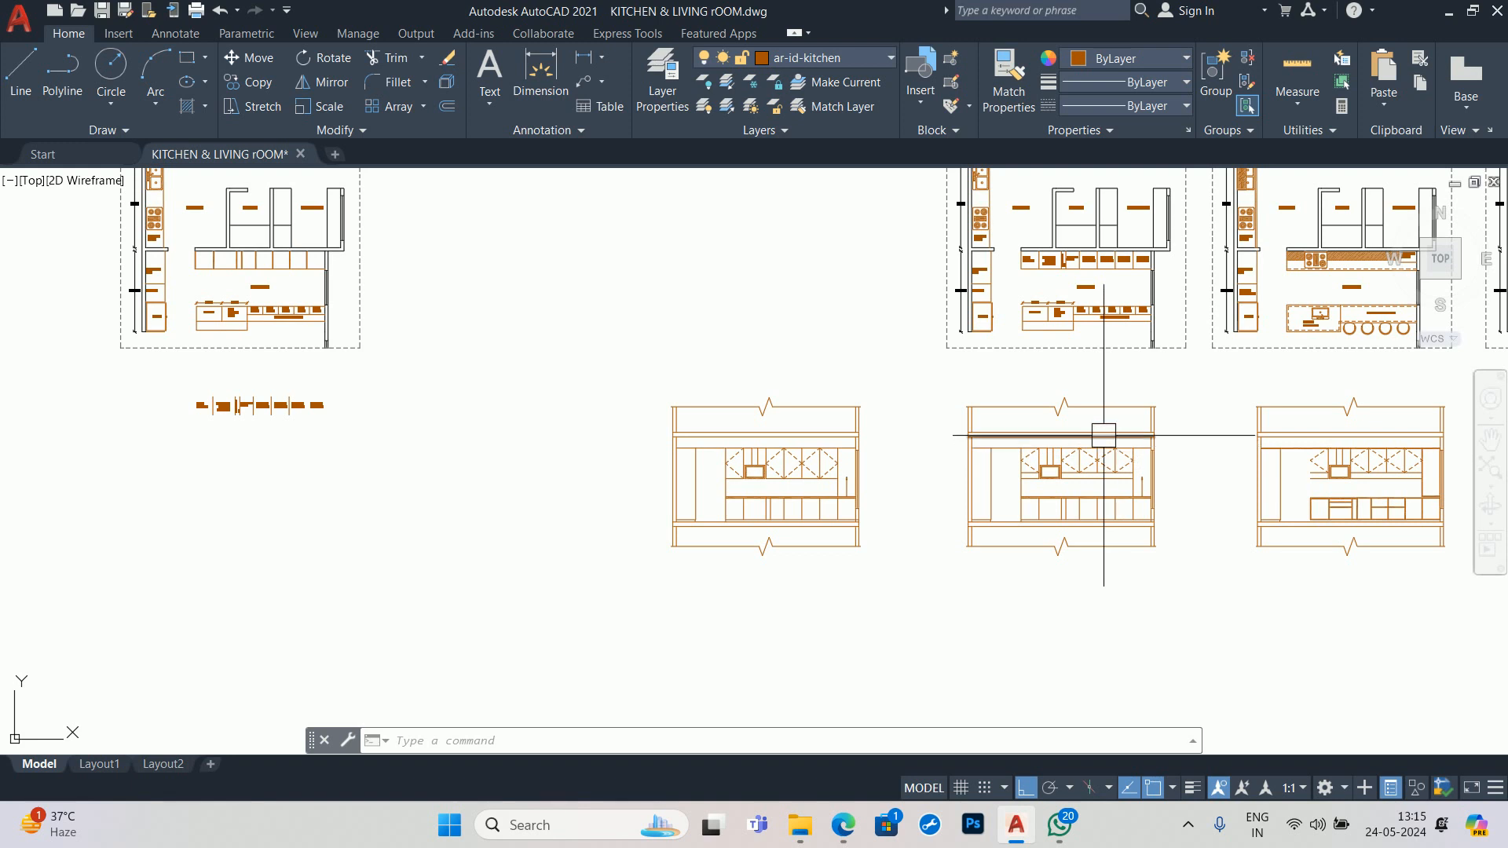
{"action": "scroll", "coordinate": [1063, 488], "scroll_direction": "up", "scroll_amount": 4}
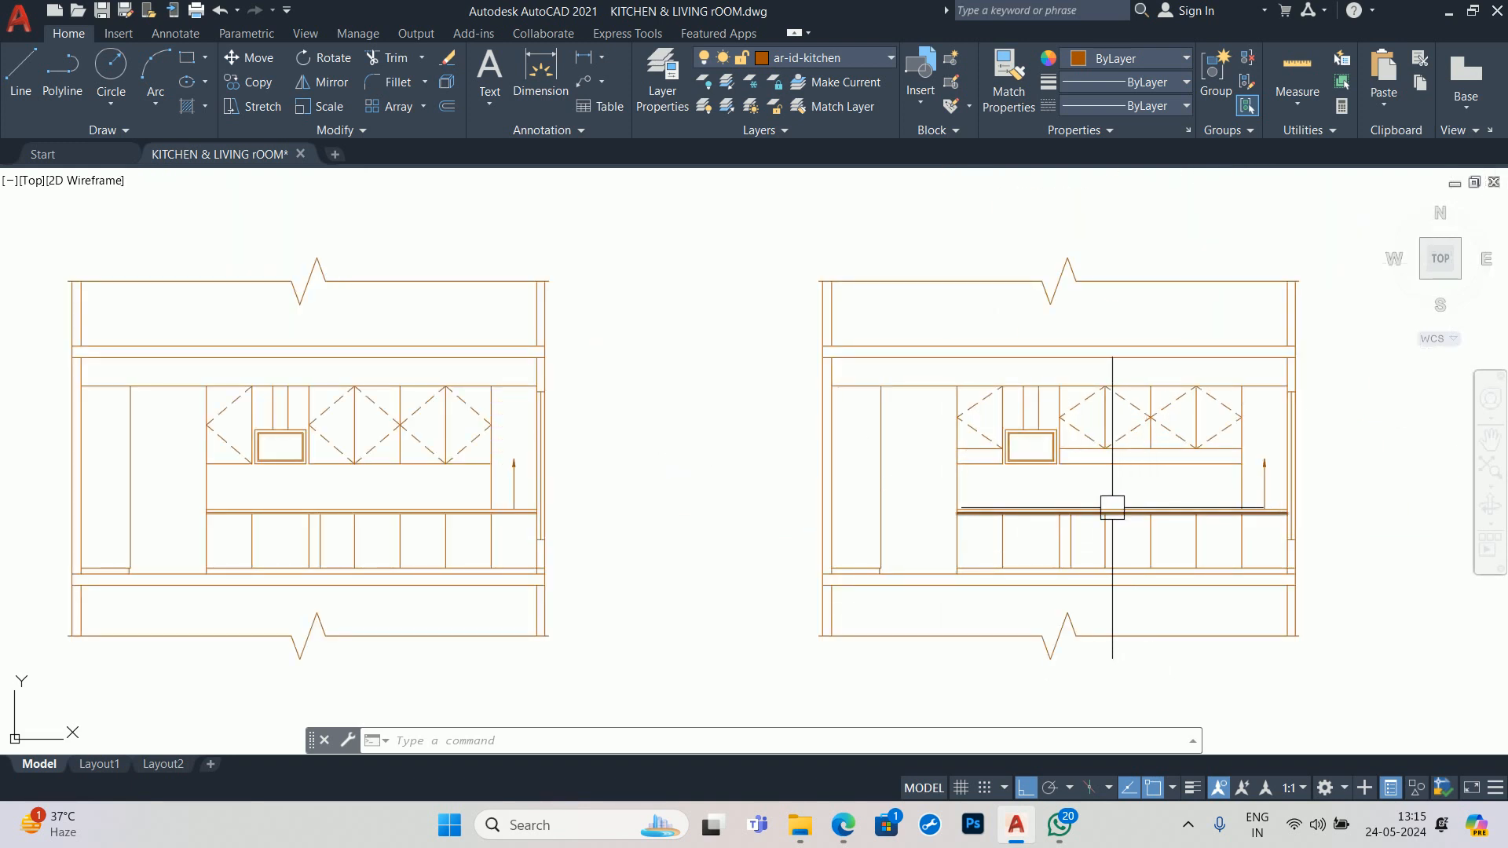
{"action": "scroll", "coordinate": [1062, 488], "scroll_direction": "down", "scroll_amount": 4}
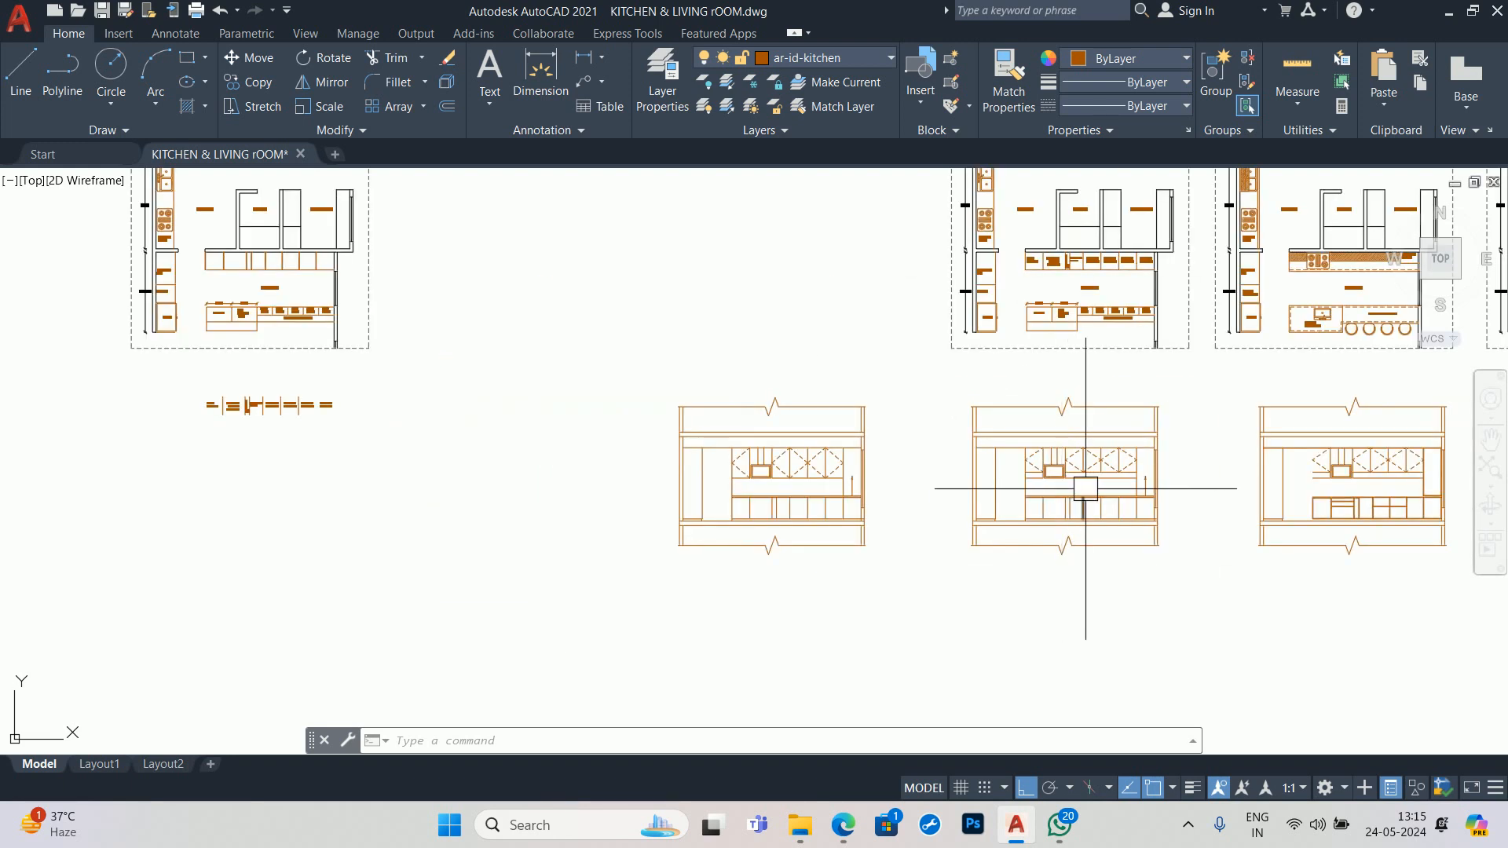
- Examine the wall cabinets and panel thickness lines in the rightmost kitchen elevation
{"action": "middle_click_drag", "start_coordinate": [1447, 510], "coordinate": [554, 482]}
{"action": "scroll", "coordinate": [605, 462], "scroll_direction": "up", "scroll_amount": 4}
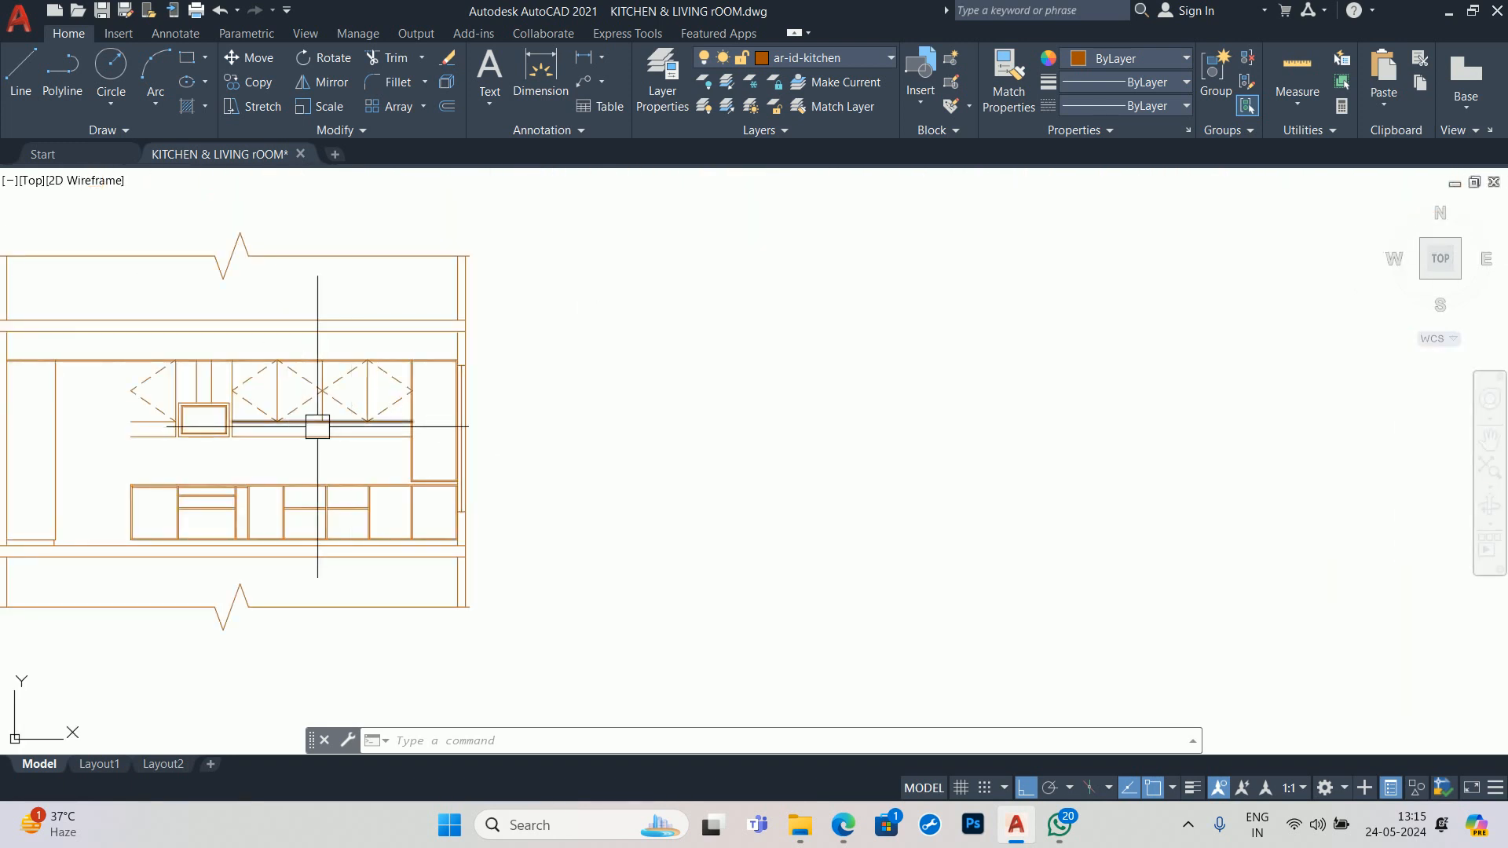
{"action": "middle_click_drag", "start_coordinate": [428, 473], "coordinate": [765, 480]}
{"action": "scroll", "coordinate": [712, 391], "scroll_direction": "up", "scroll_amount": 4}
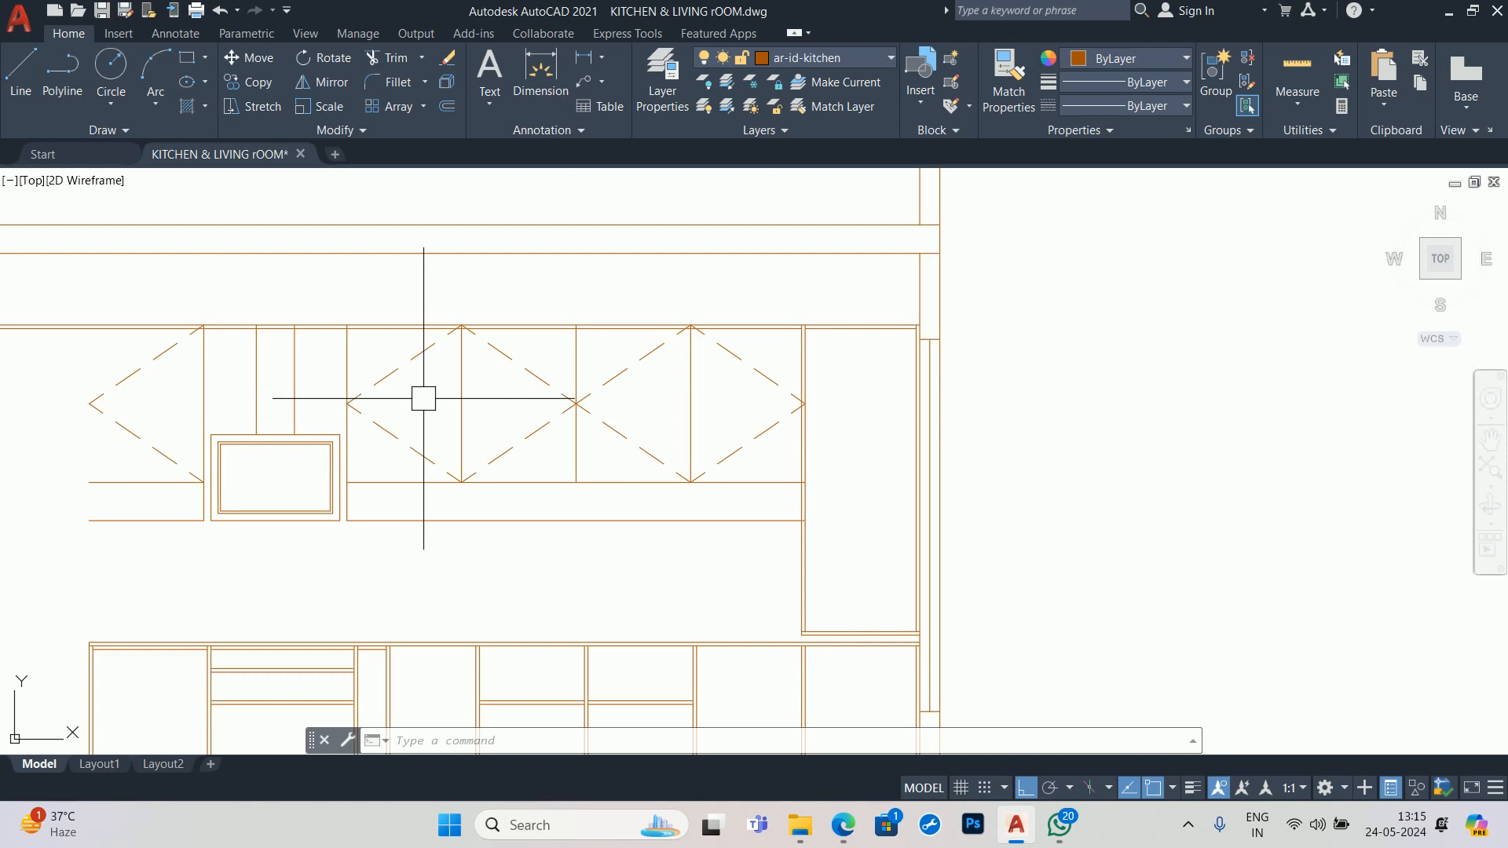
{"action": "middle_click_drag", "start_coordinate": [448, 461], "coordinate": [593, 421]}
{"action": "scroll", "coordinate": [599, 464], "scroll_direction": "up", "scroll_amount": 2}
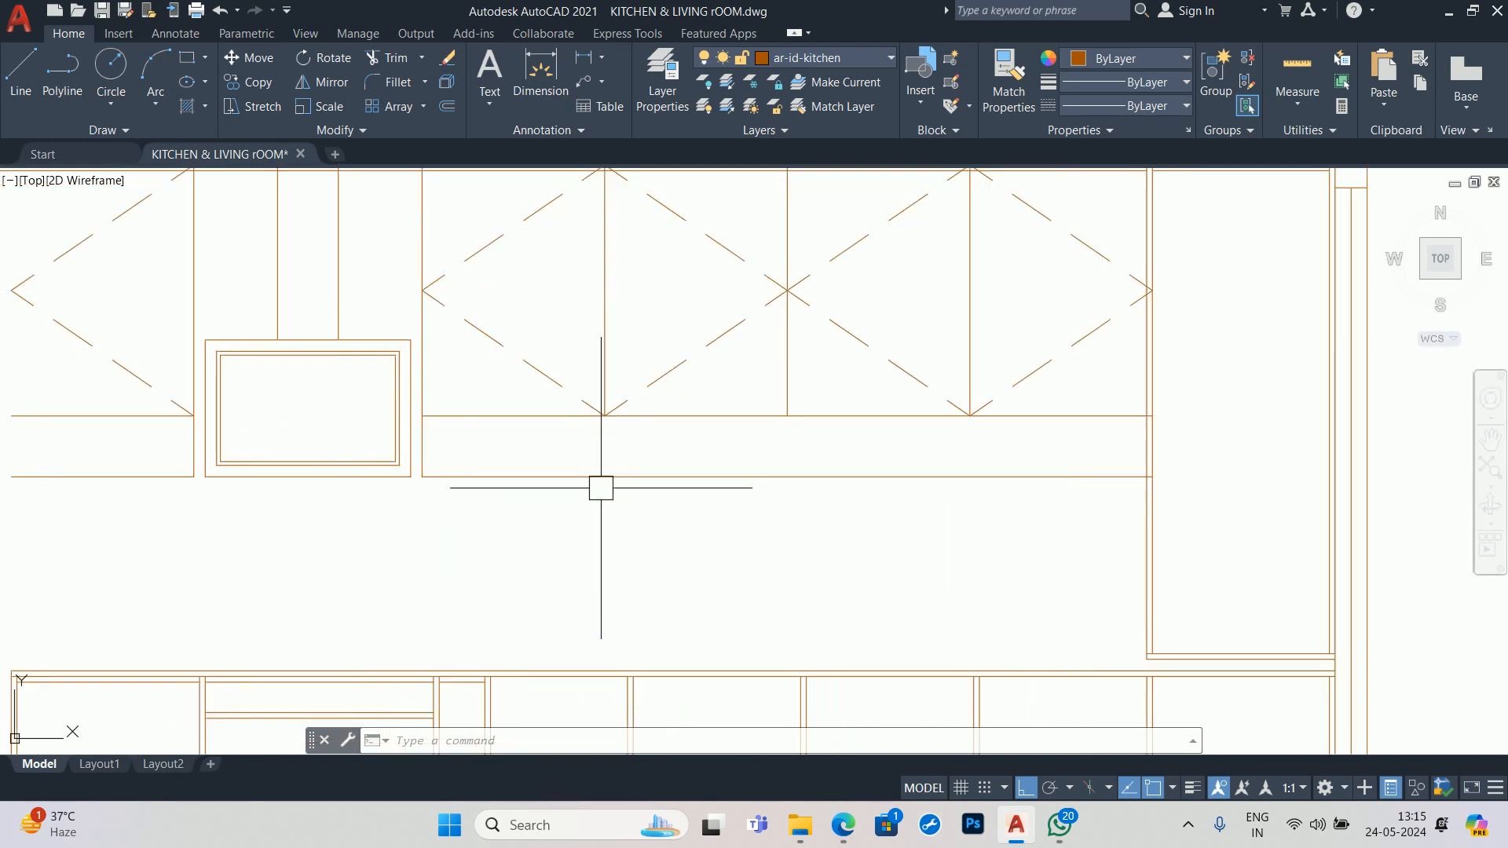
{"action": "middle_click_drag", "start_coordinate": [599, 488], "coordinate": [629, 495]}
{"action": "scroll", "coordinate": [629, 495], "scroll_direction": "down", "scroll_amount": 6}
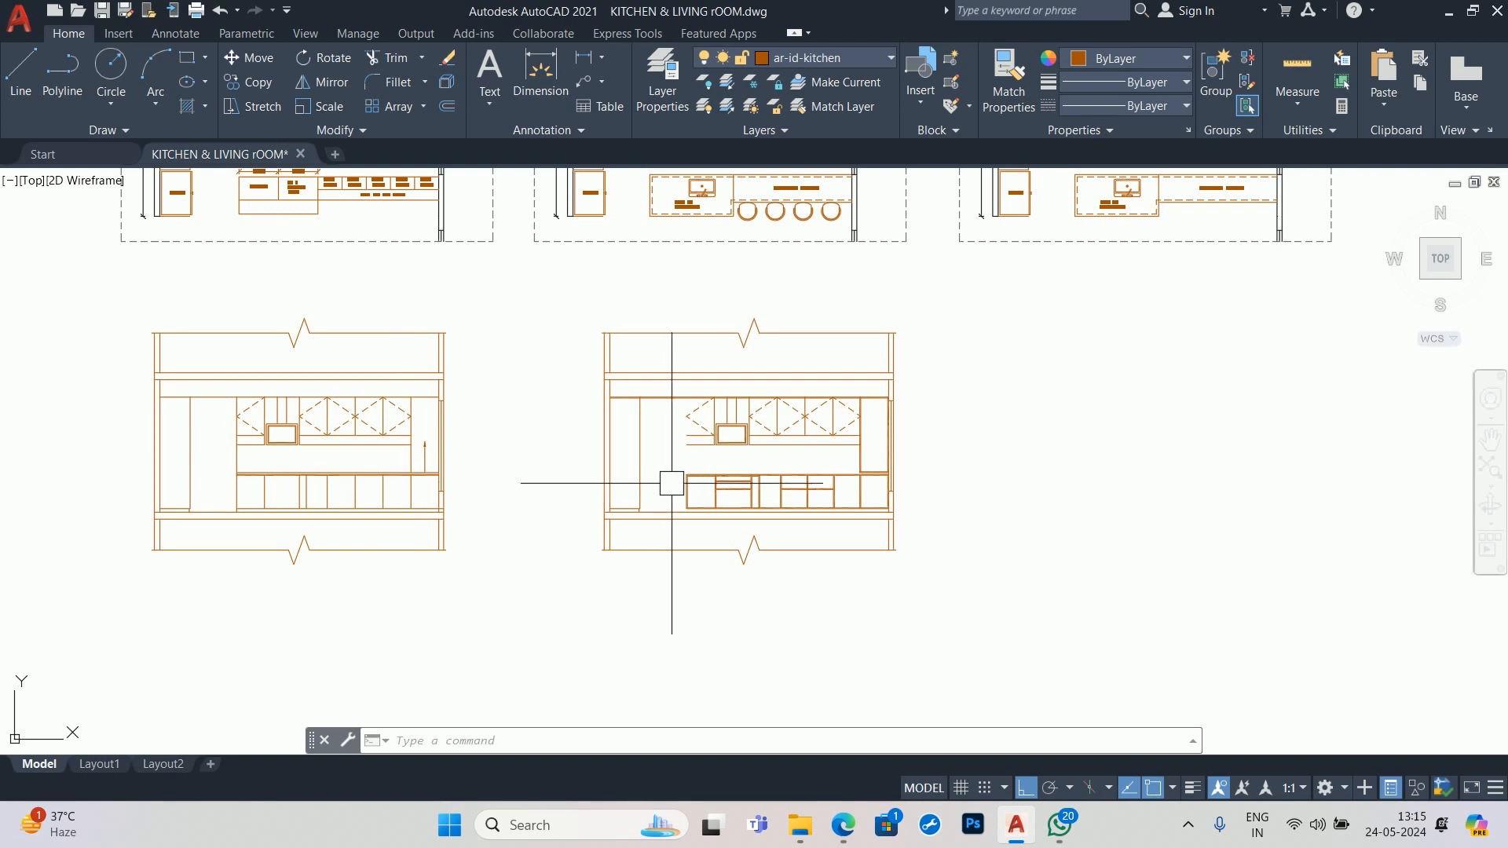
{"action": "scroll", "coordinate": [216, 431], "scroll_direction": "up", "scroll_amount": 2}
{"action": "middle_click_drag", "start_coordinate": [216, 431], "coordinate": [399, 443]}
{"action": "middle_click_drag", "start_coordinate": [1163, 478], "coordinate": [729, 447]}
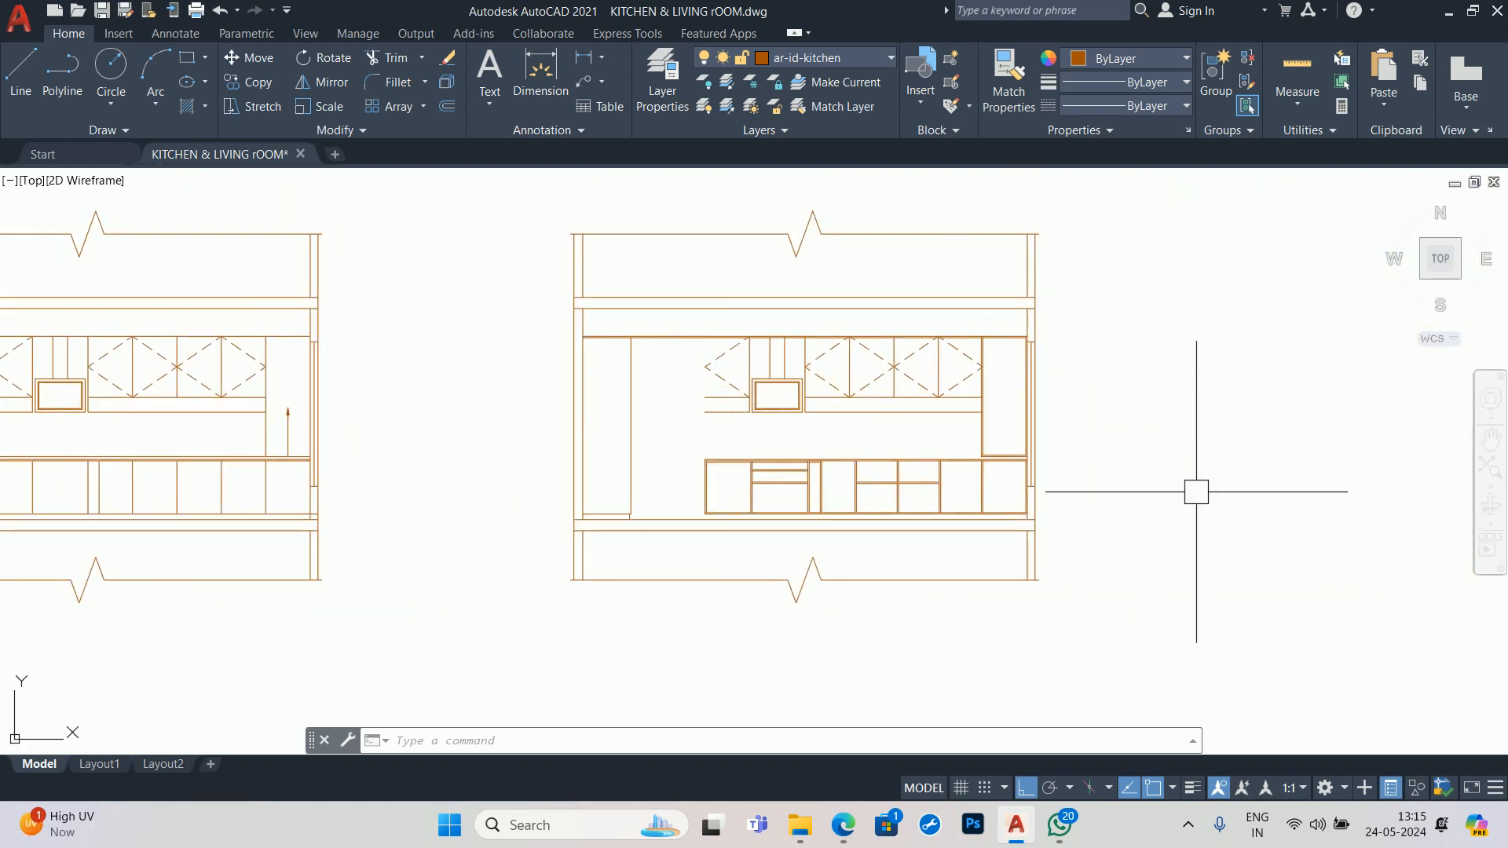
- Draw a vertical line closing the open left side of the leftmost wall cabinet in the rightmost elevation
{"action": "type", "text": "l"}
{"action": "key", "text": "Return"}
{"action": "scroll", "coordinate": [691, 413], "scroll_direction": "up", "scroll_amount": 2}
{"action": "left_click", "coordinate": [712, 412]}
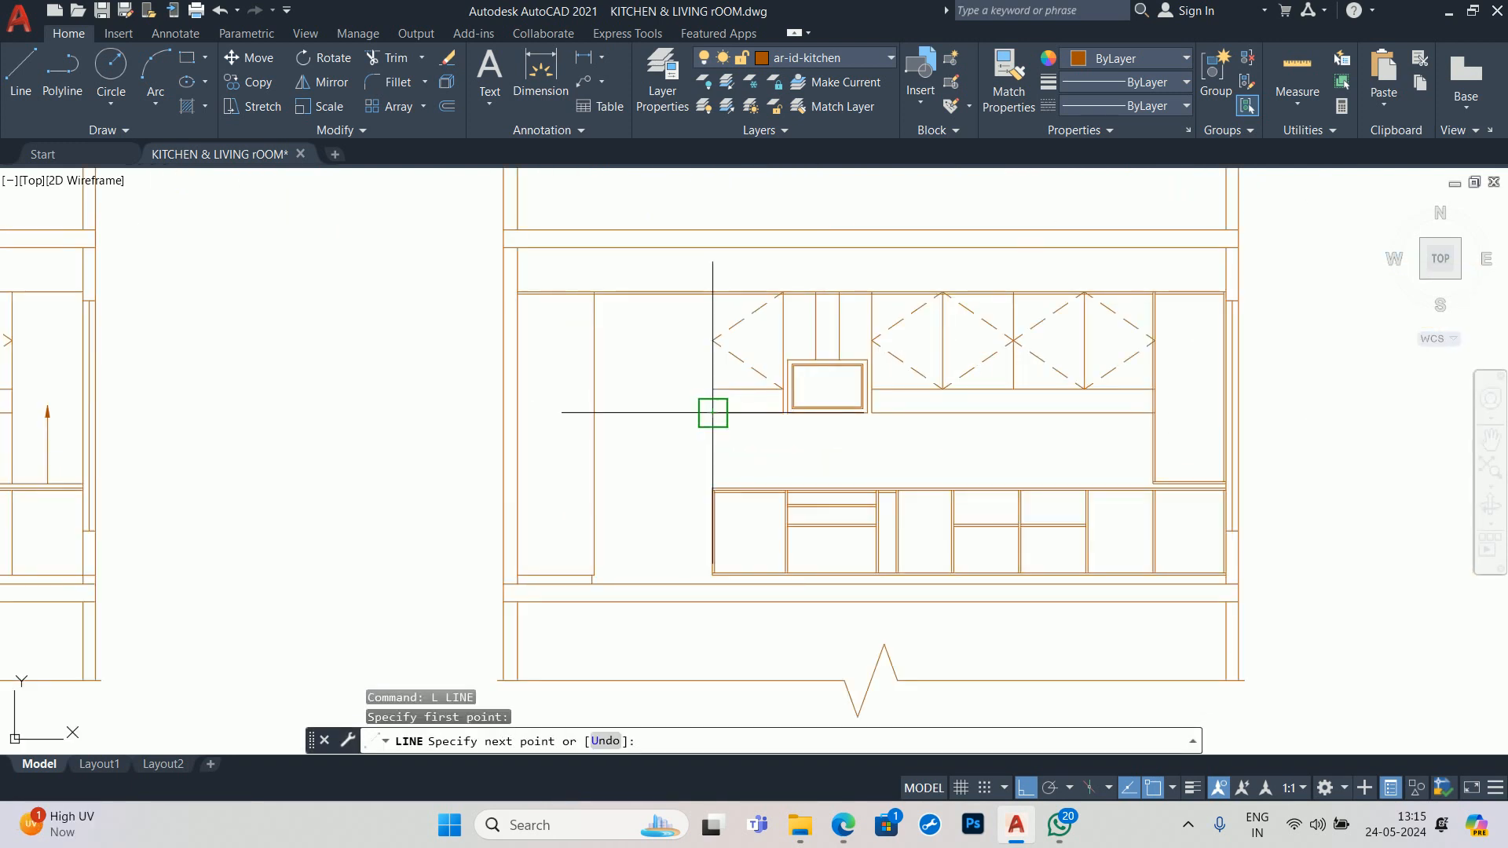
{"action": "key", "text": "Escape"}
- Offset the bottom edge and left side of the leftmost wall cabinet inward by 0.75 inch
{"action": "scroll", "coordinate": [707, 337], "scroll_direction": "up", "scroll_amount": 5}
{"action": "middle_click_drag", "start_coordinate": [707, 337], "coordinate": [498, 327]}
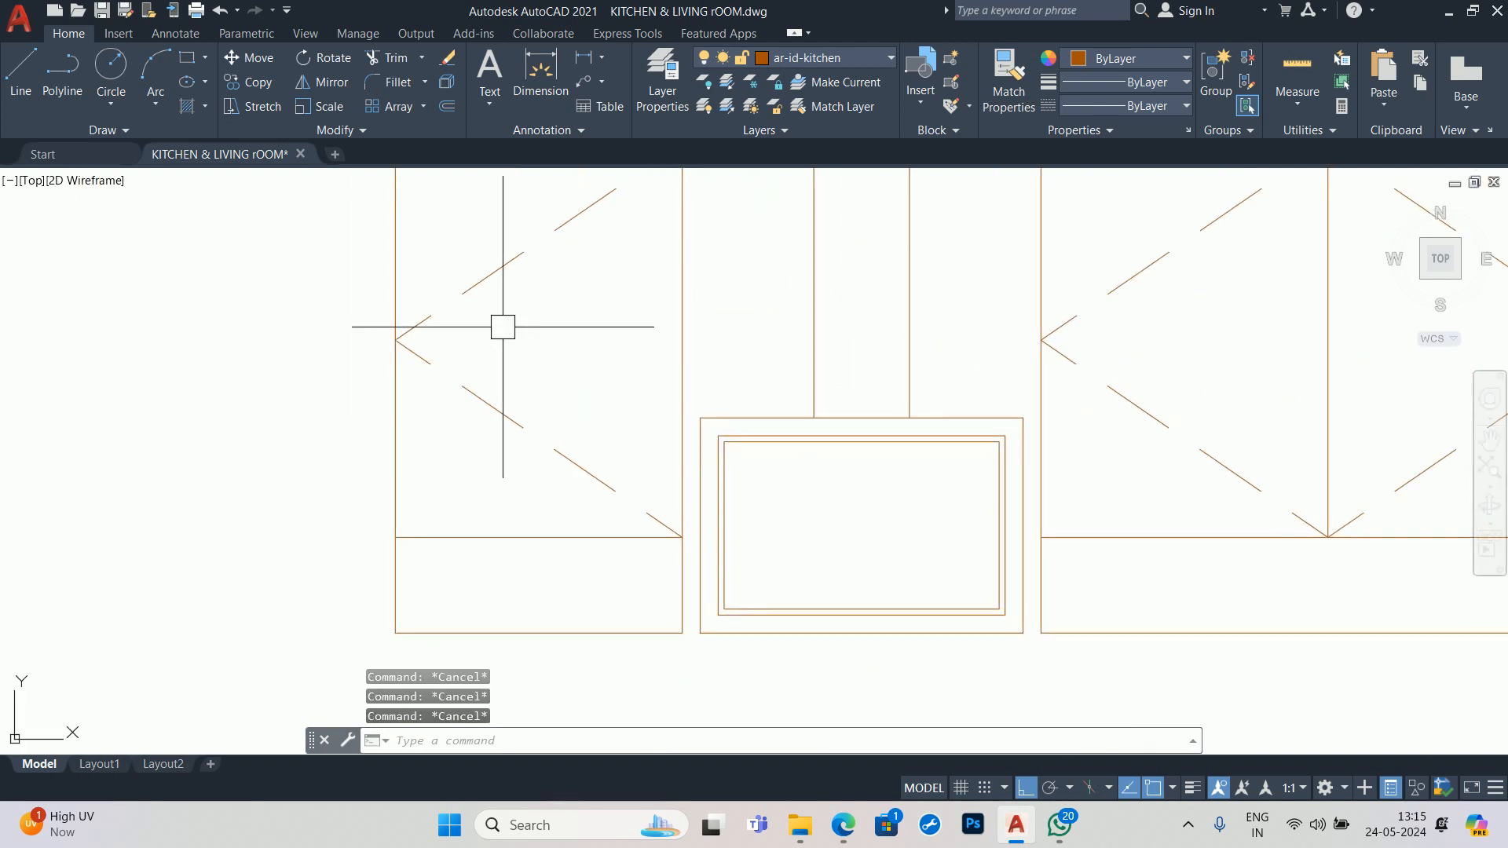
{"action": "type", "text": "o"}
{"action": "key", "text": "Return"}
{"action": "type", "text": ".75"}
{"action": "key", "text": "Return"}
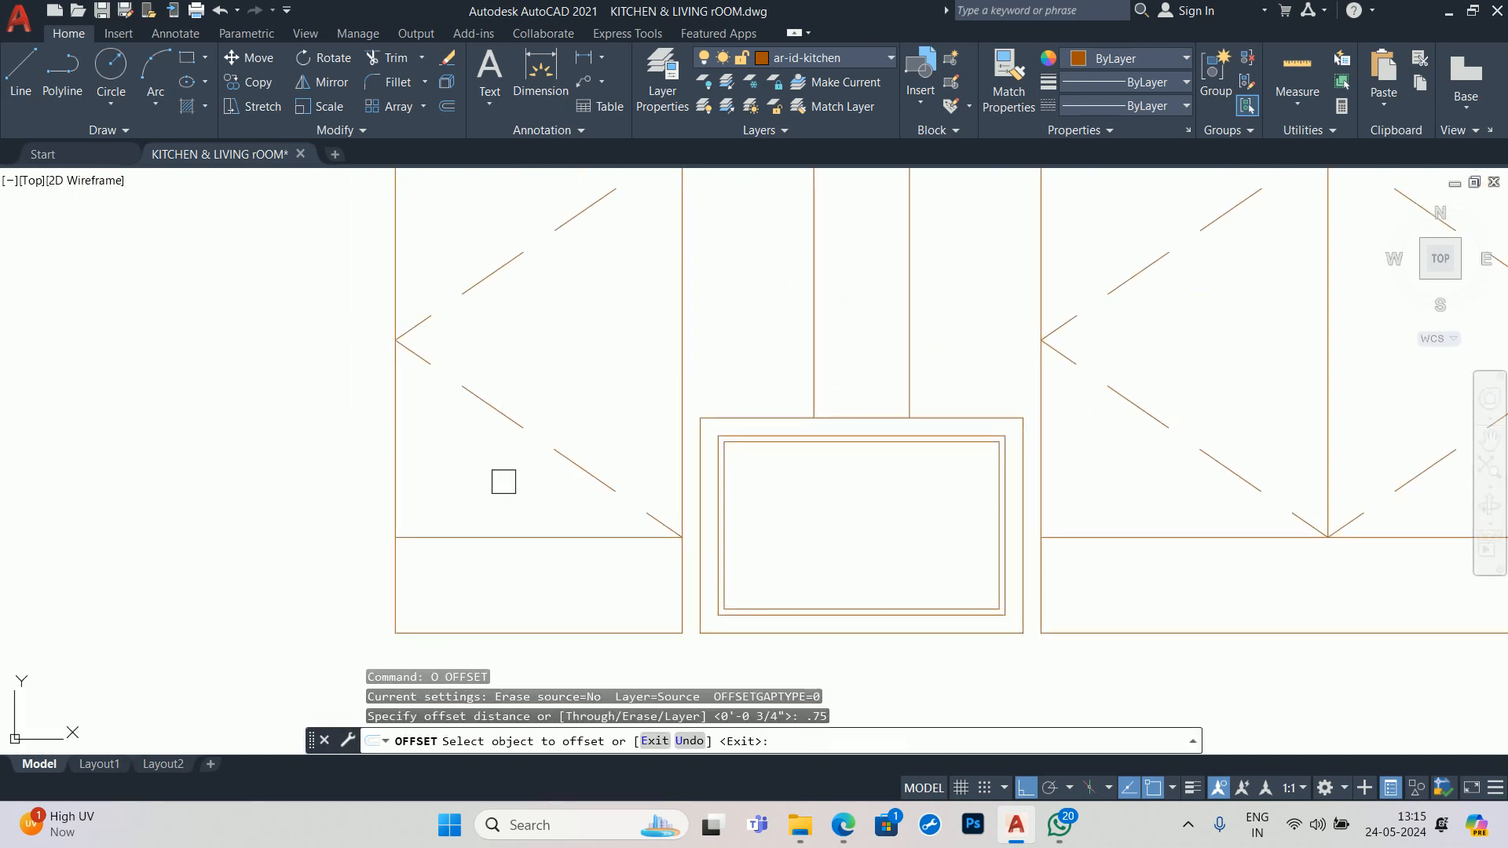
{"action": "middle_click_drag", "start_coordinate": [503, 481], "coordinate": [487, 361]}
{"action": "left_click", "coordinate": [488, 494]}
{"action": "left_click", "coordinate": [487, 424]}
{"action": "left_click", "coordinate": [393, 429]}
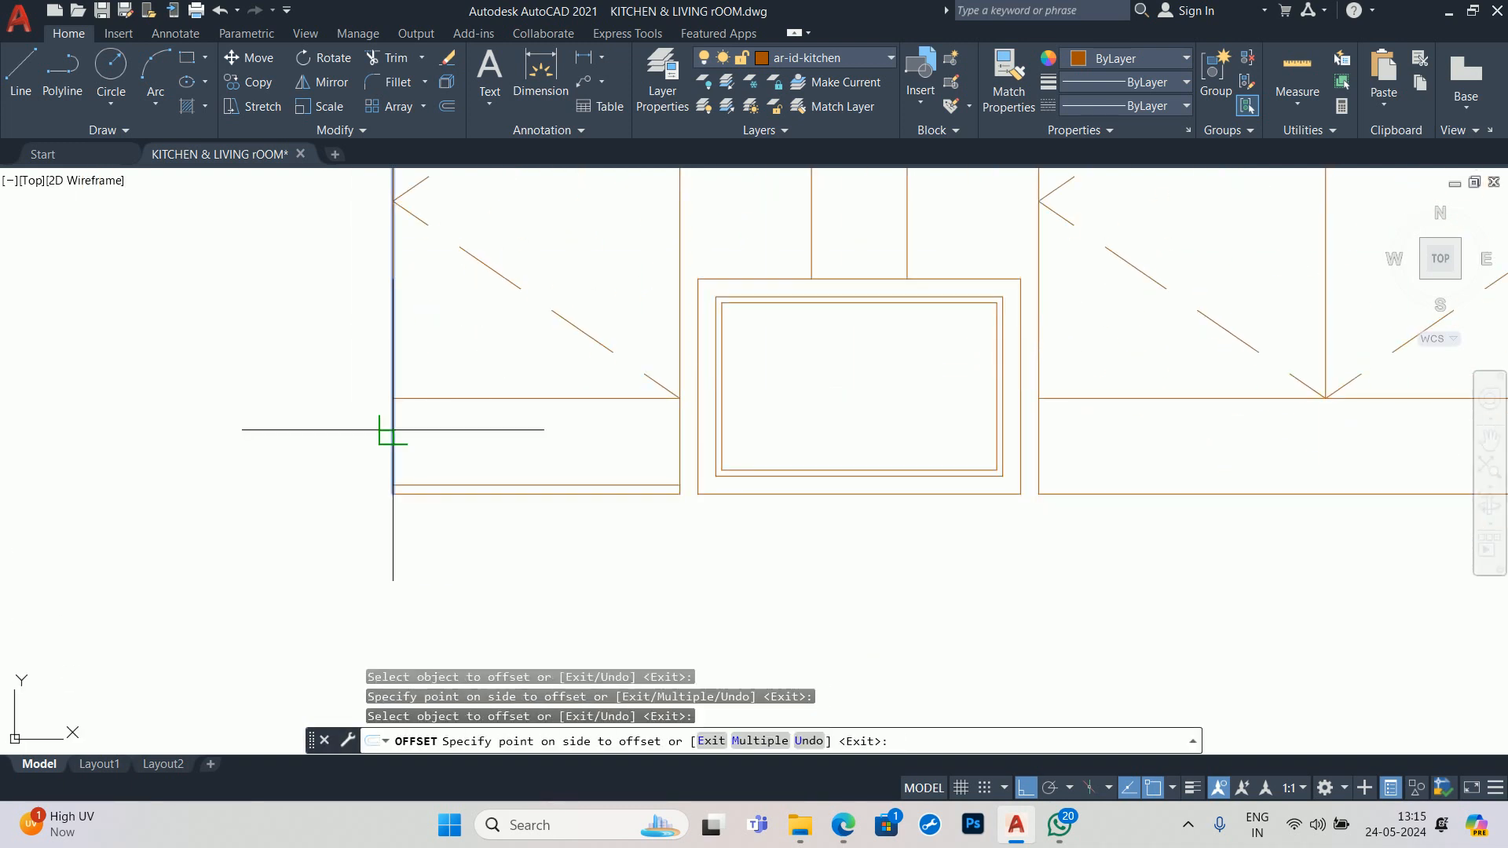
{"action": "left_click", "coordinate": [409, 430]}
- Offset the same cabinet's middle horizontal line downward and its right side inward by 0.75 inch
{"action": "left_click", "coordinate": [511, 398]}
{"action": "left_click", "coordinate": [633, 451]}
{"action": "left_click", "coordinate": [679, 431]}
{"action": "left_click", "coordinate": [556, 447]}
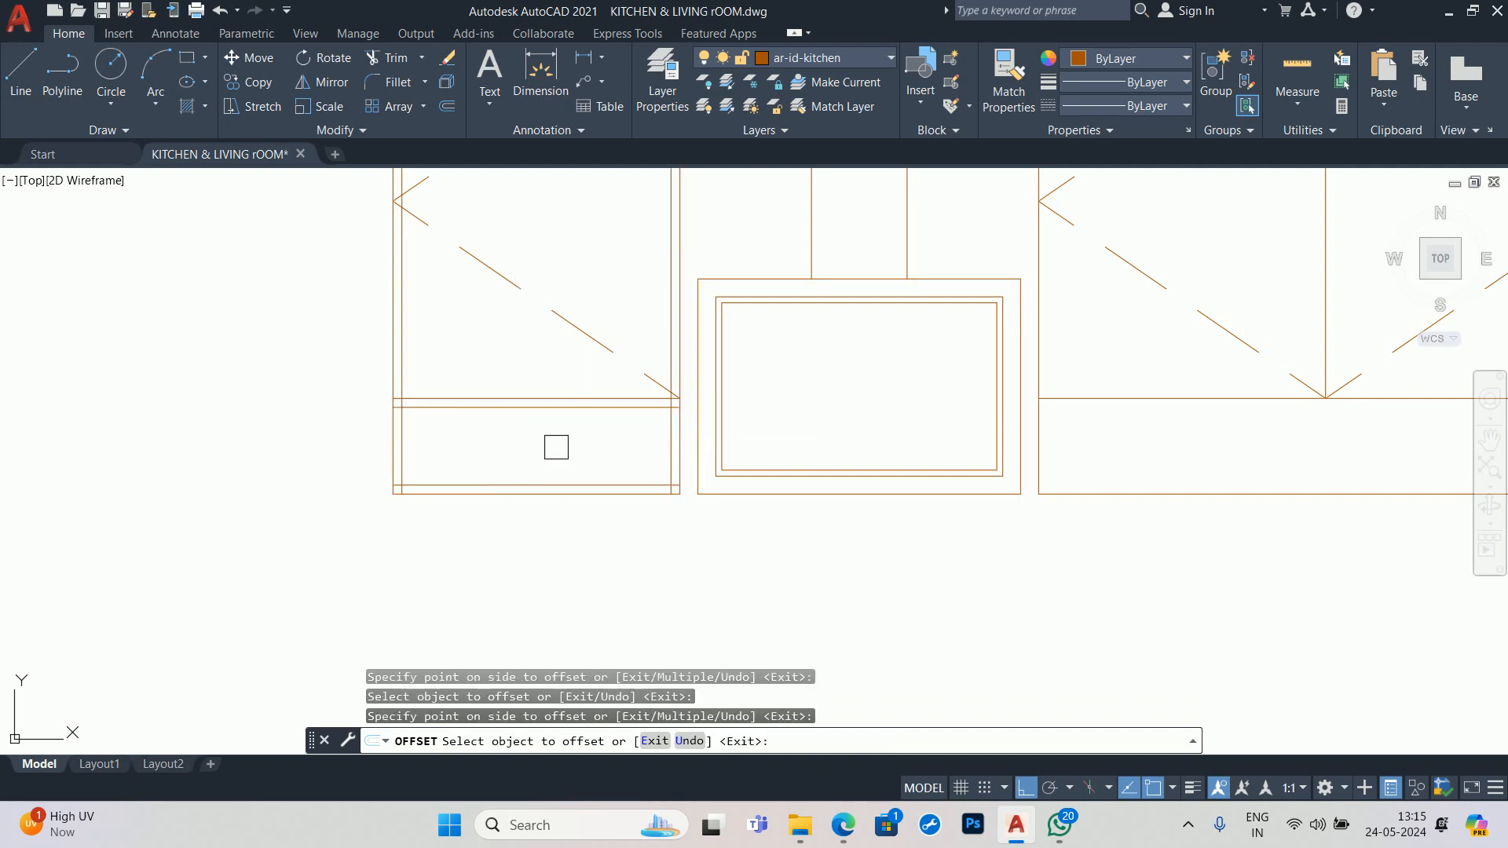
{"action": "scroll", "coordinate": [448, 370], "scroll_direction": "down", "scroll_amount": 2}
{"action": "middle_click_drag", "start_coordinate": [467, 176], "coordinate": [469, 464]}
{"action": "middle_click_drag", "start_coordinate": [451, 515], "coordinate": [404, 400]}
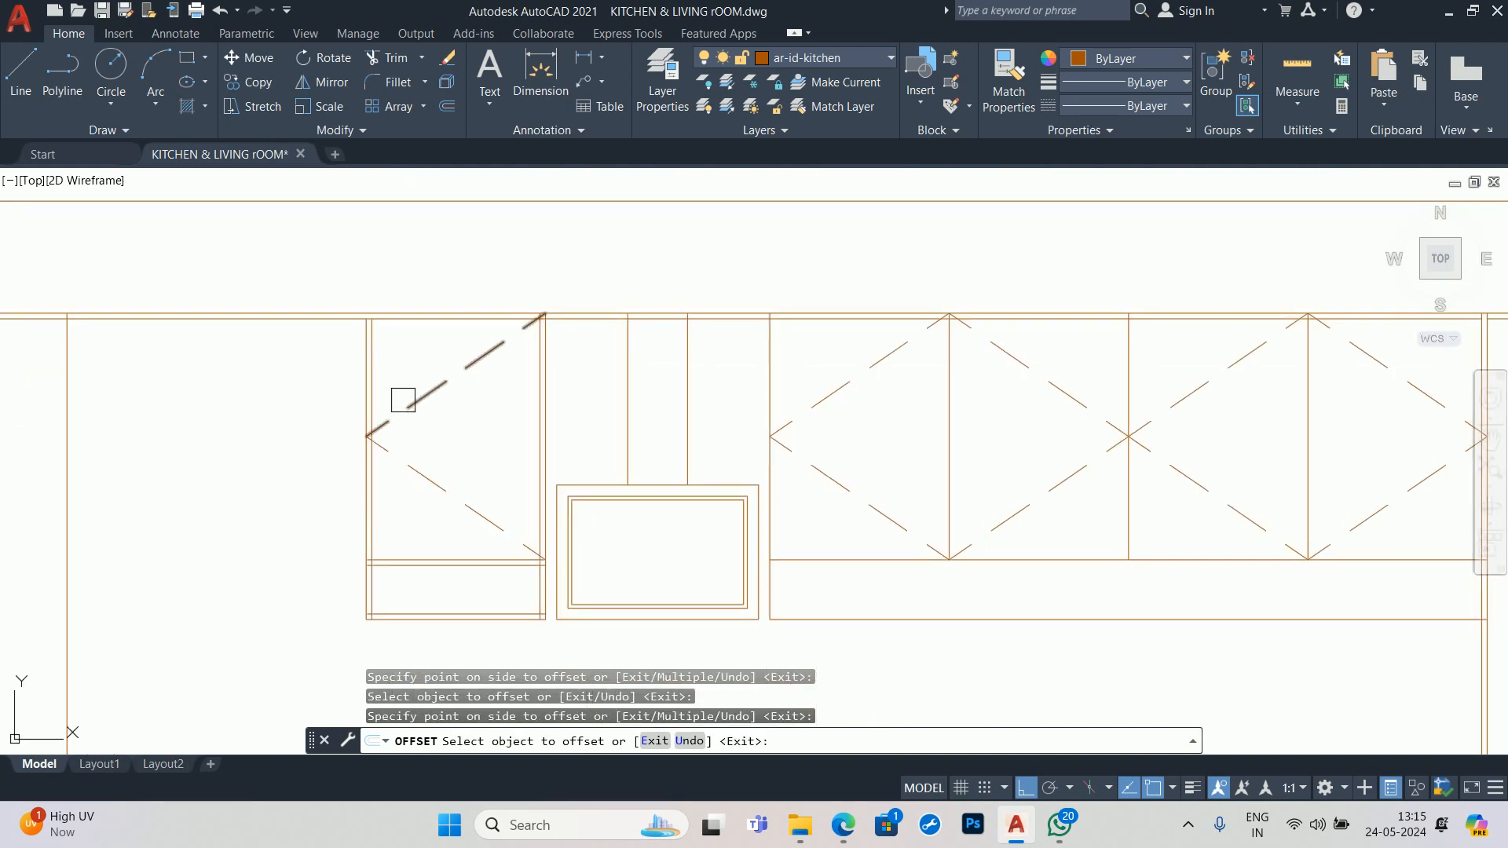
{"action": "key", "text": "Escape"}
{"action": "key", "text": "Escape"}
{"action": "key", "text": "Escape"}
- Trim the inner line of the cabinet's bottom panel back to the inner faces of both side panels
{"action": "middle_click_drag", "start_coordinate": [362, 532], "coordinate": [274, 428]}
{"action": "type", "text": "tr"}
{"action": "key", "text": "space"}
{"action": "left_click", "coordinate": [317, 523]}
{"action": "scroll", "coordinate": [303, 508], "scroll_direction": "up", "scroll_amount": 8}
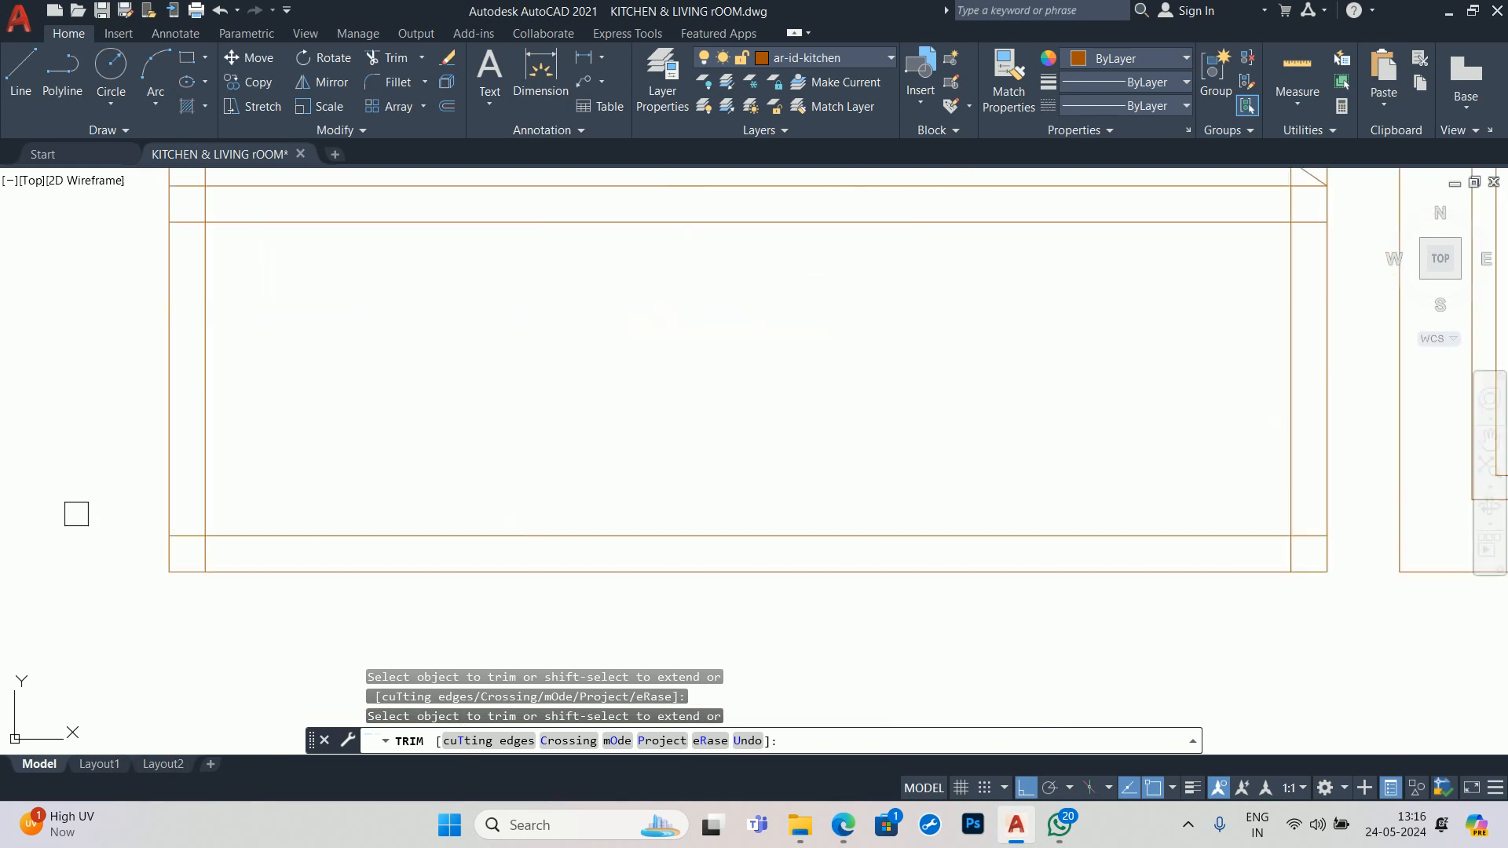
{"action": "scroll", "coordinate": [76, 514], "scroll_direction": "up", "scroll_amount": 4}
{"action": "left_click", "coordinate": [328, 531]}
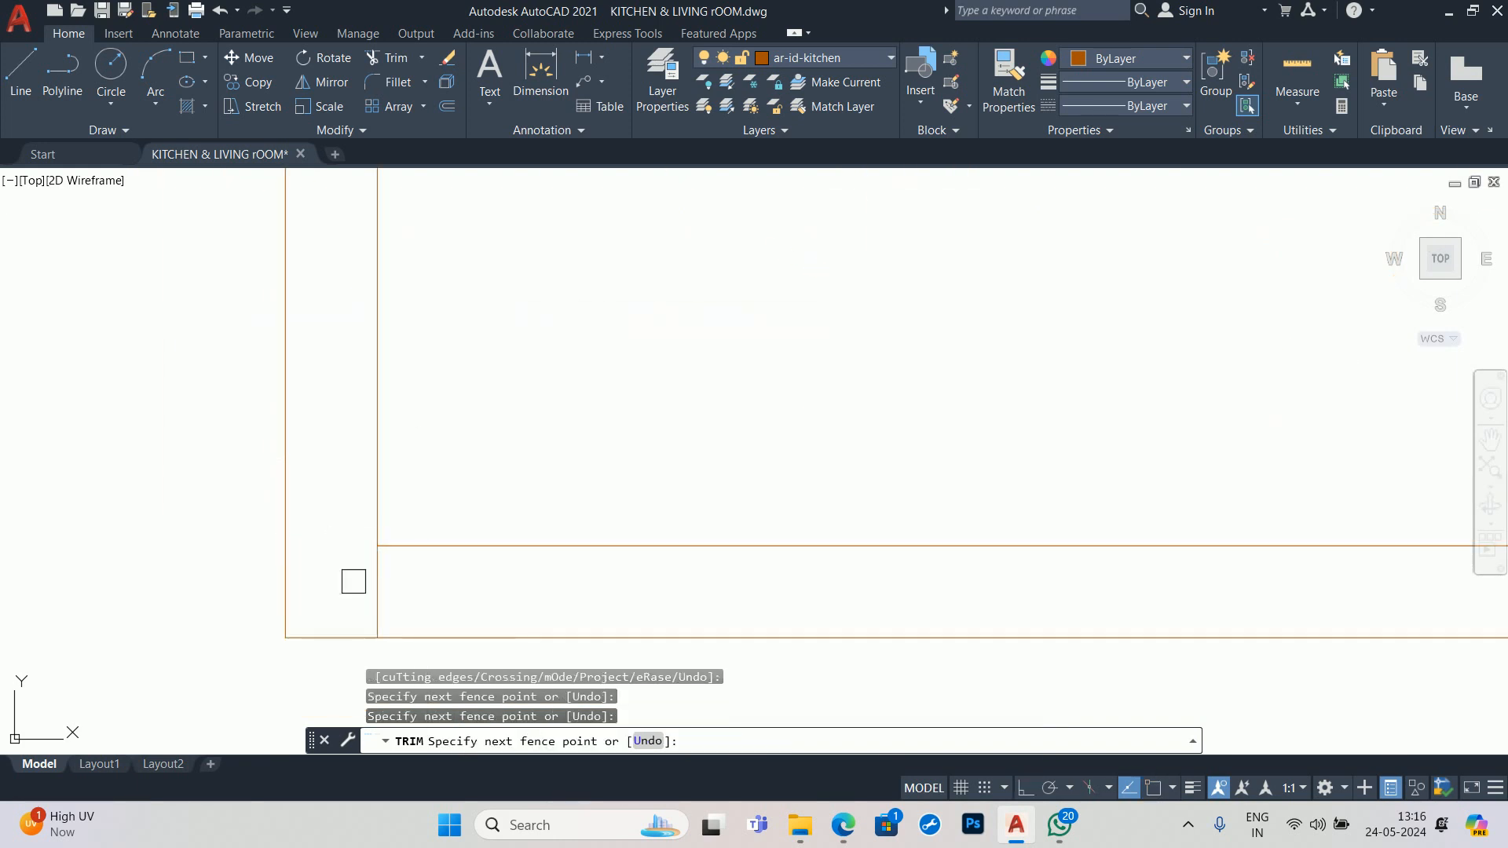
{"action": "scroll", "coordinate": [354, 580], "scroll_direction": "down", "scroll_amount": 6}
{"action": "middle_click_drag", "start_coordinate": [355, 571], "coordinate": [1, 550]}
{"action": "scroll", "coordinate": [691, 549], "scroll_direction": "up", "scroll_amount": 6}
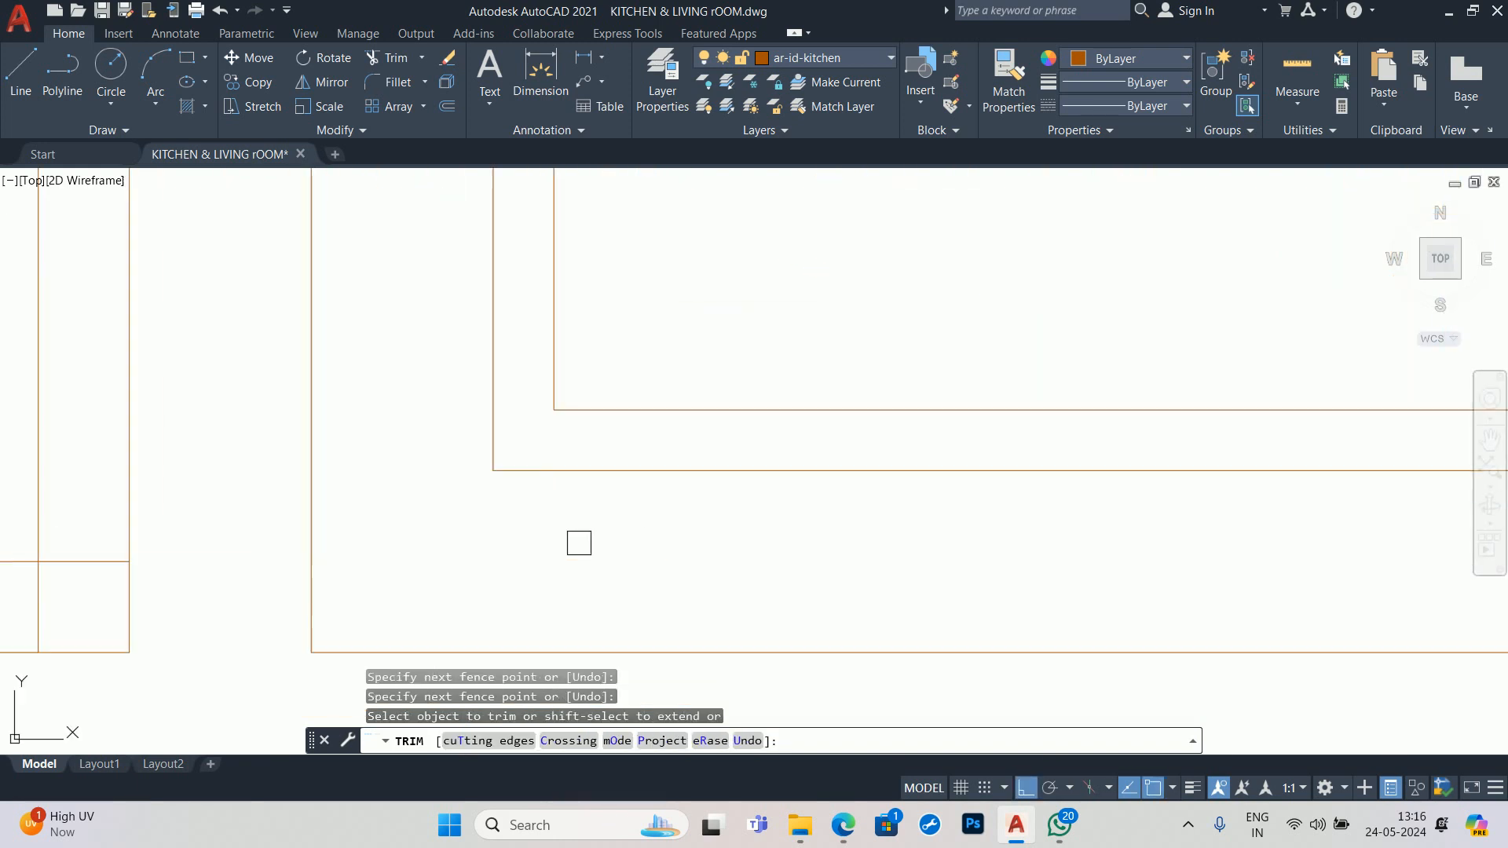
{"action": "left_click", "coordinate": [104, 564]}
- Trim the lower line of the leftmost wall cabinet's middle shelf back to the inner faces of both side panels
{"action": "middle_click_drag", "start_coordinate": [239, 565], "coordinate": [1194, 730]}
{"action": "scroll", "coordinate": [912, 291], "scroll_direction": "down", "scroll_amount": 6}
{"action": "middle_click_drag", "start_coordinate": [913, 281], "coordinate": [865, 441]}
{"action": "scroll", "coordinate": [887, 385], "scroll_direction": "up", "scroll_amount": 4}
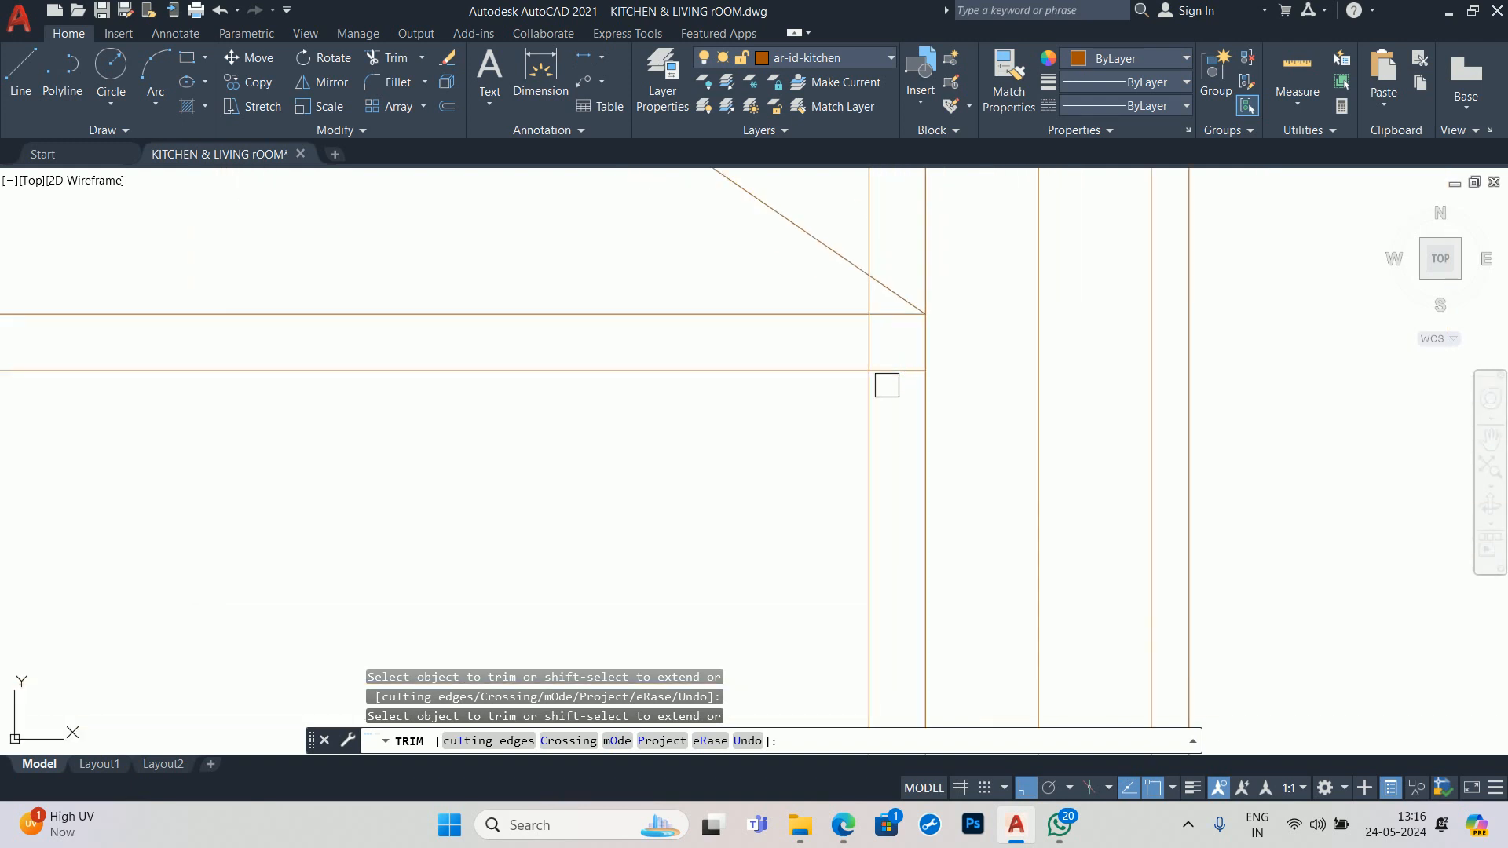
{"action": "scroll", "coordinate": [833, 354], "scroll_direction": "down", "scroll_amount": 5}
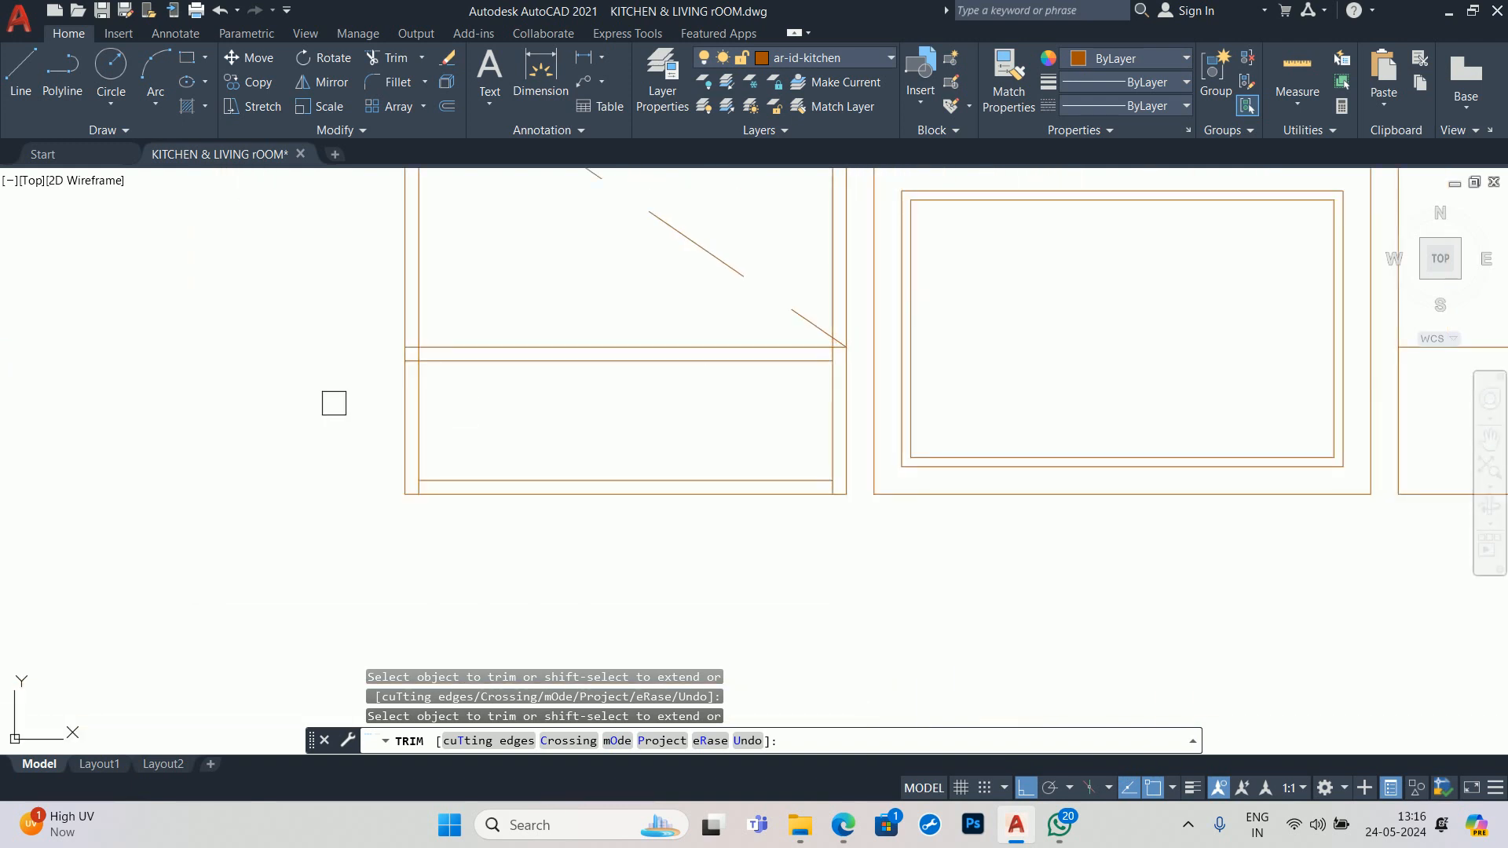
{"action": "scroll", "coordinate": [393, 357], "scroll_direction": "up", "scroll_amount": 6}
{"action": "scroll", "coordinate": [480, 363], "scroll_direction": "down", "scroll_amount": 5}
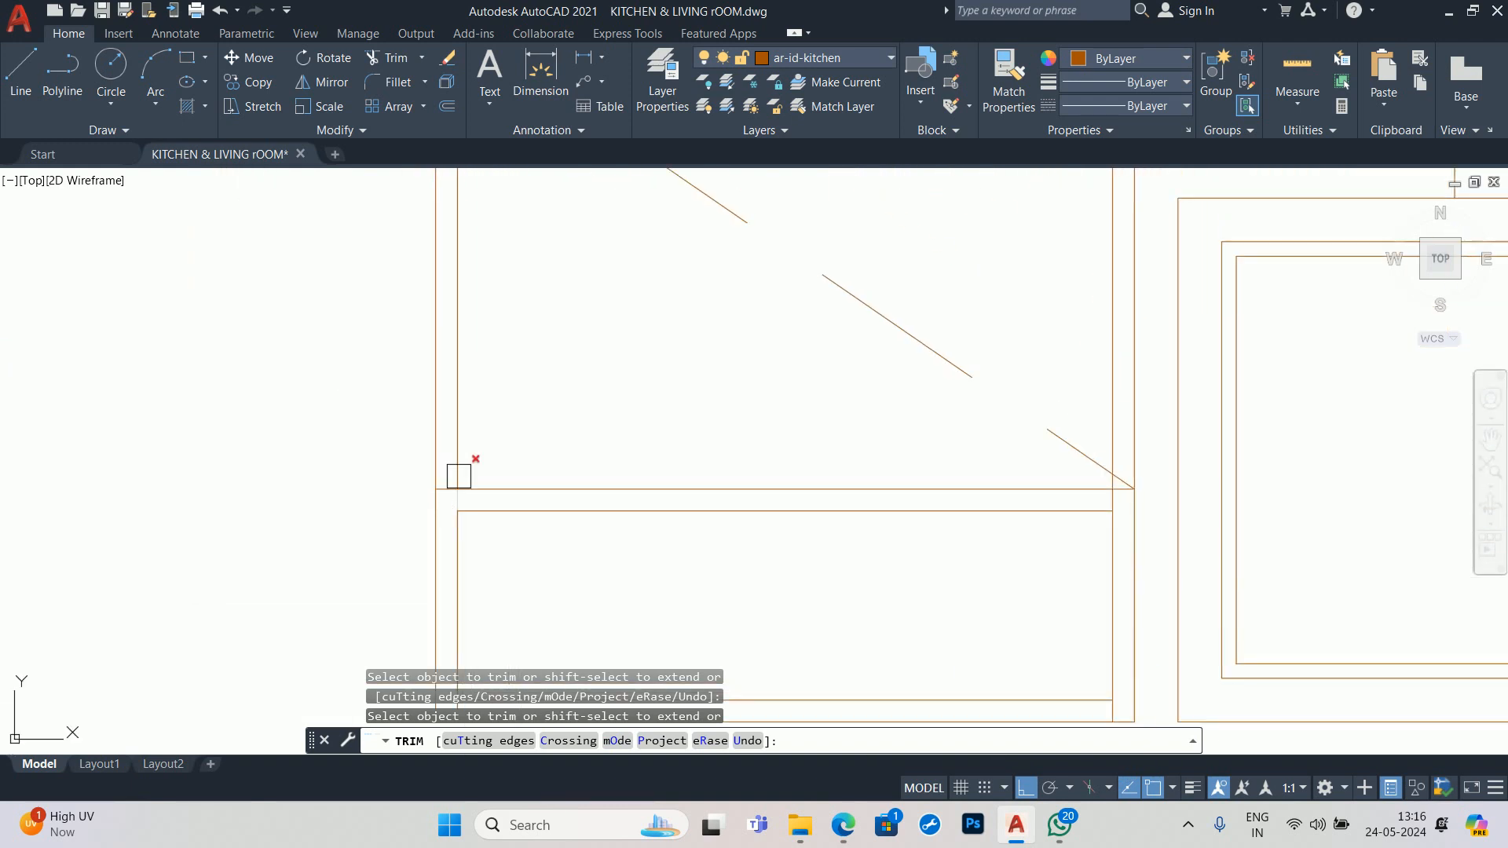
- Trim the inner side lines of the leftmost wall cabinet back to the underside of its top panel
{"action": "scroll", "coordinate": [710, 230], "scroll_direction": "up", "scroll_amount": 5}
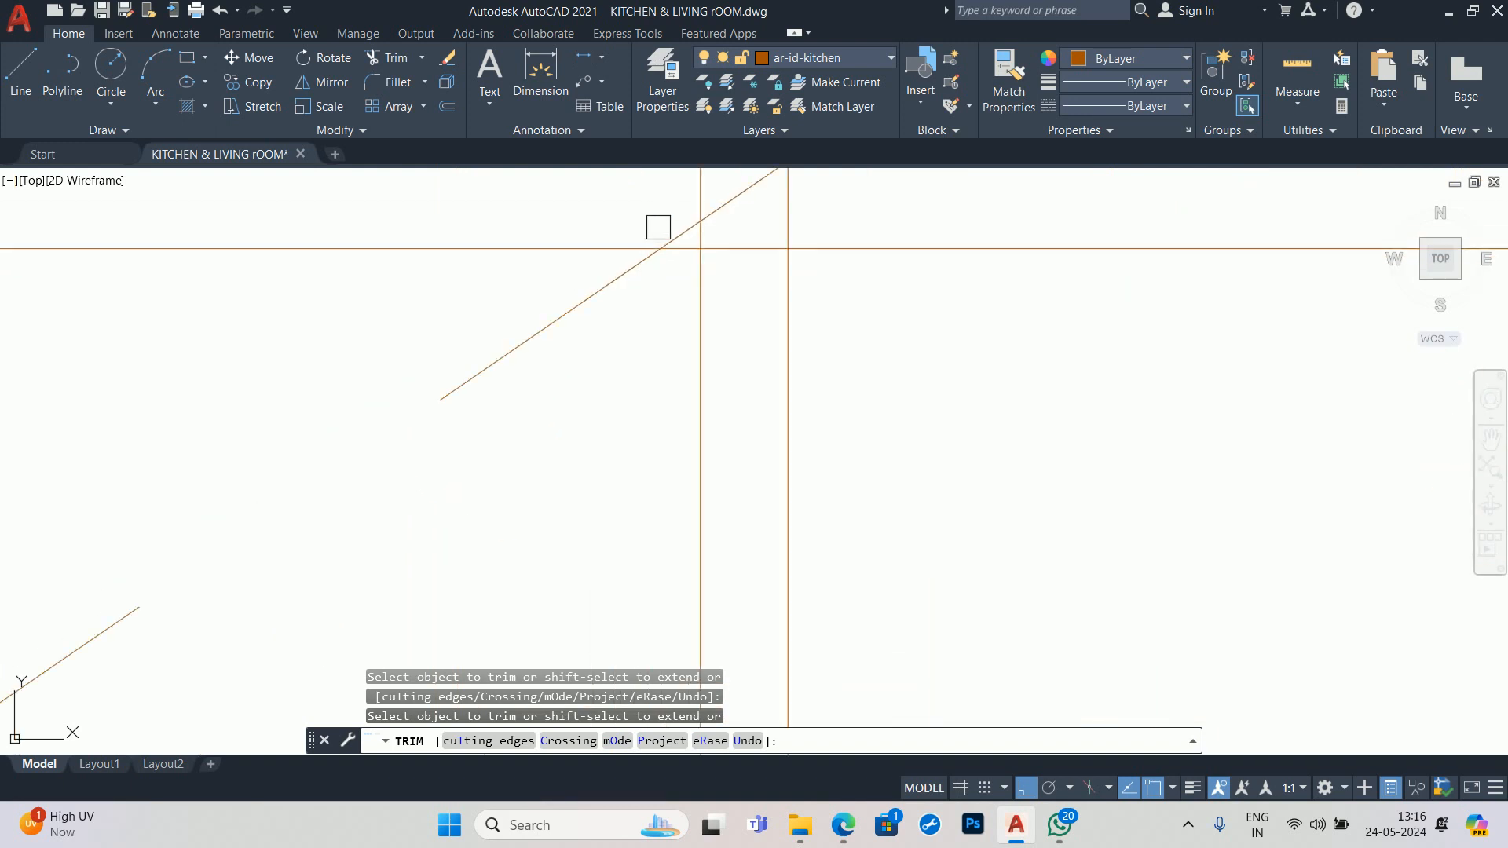
{"action": "scroll", "coordinate": [708, 236], "scroll_direction": "up", "scroll_amount": 4}
{"action": "left_click", "coordinate": [702, 234]}
{"action": "left_click", "coordinate": [681, 243]}
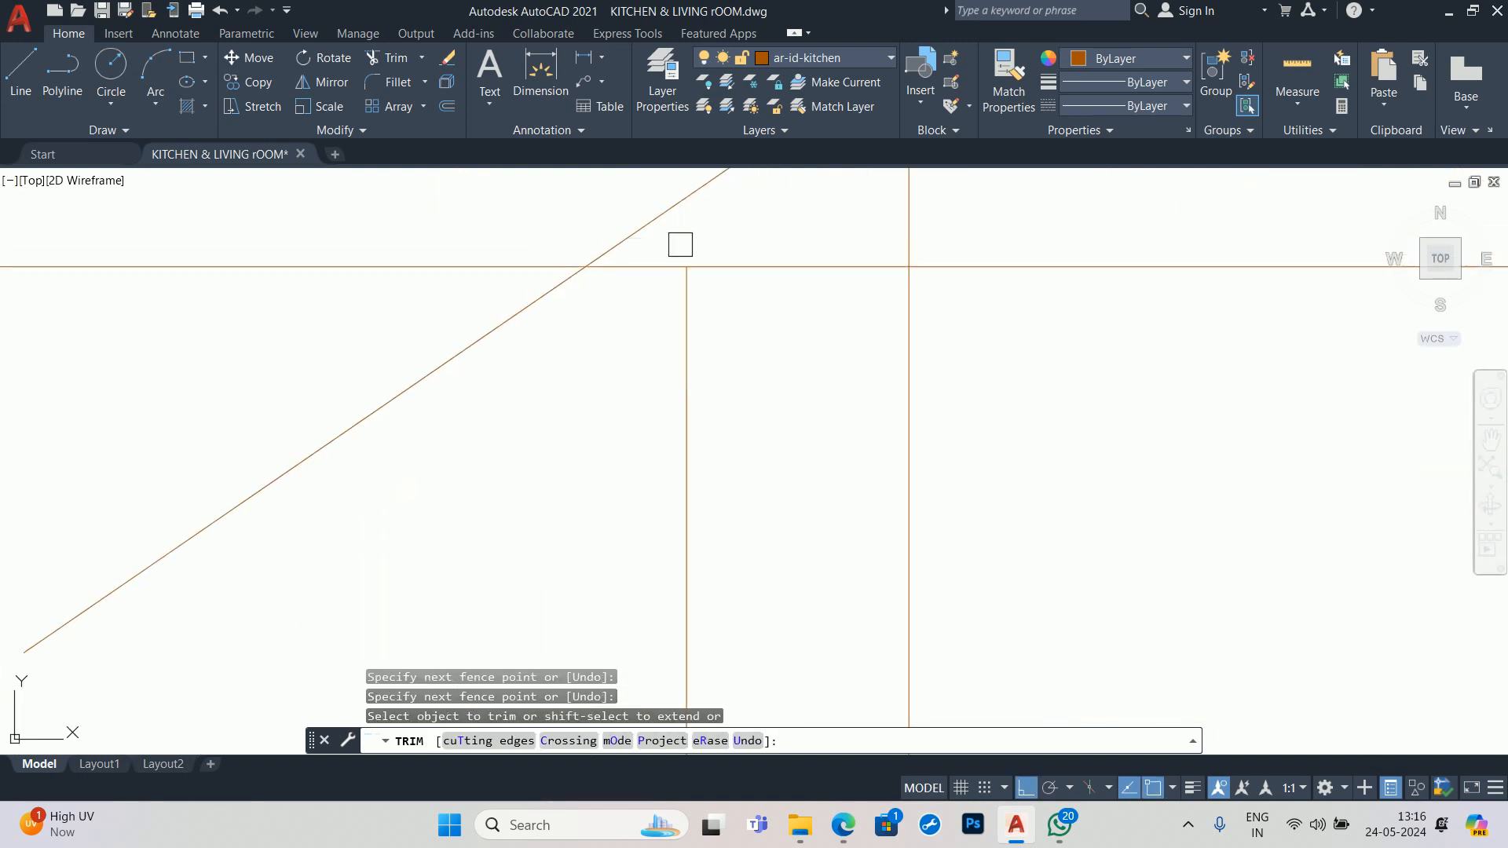
{"action": "scroll", "coordinate": [774, 278], "scroll_direction": "down", "scroll_amount": 4}
{"action": "middle_click_drag", "start_coordinate": [785, 281], "coordinate": [704, 325]}
{"action": "scroll", "coordinate": [726, 288], "scroll_direction": "down", "scroll_amount": 4}
{"action": "key", "text": "Escape"}
{"action": "key", "text": "Escape"}
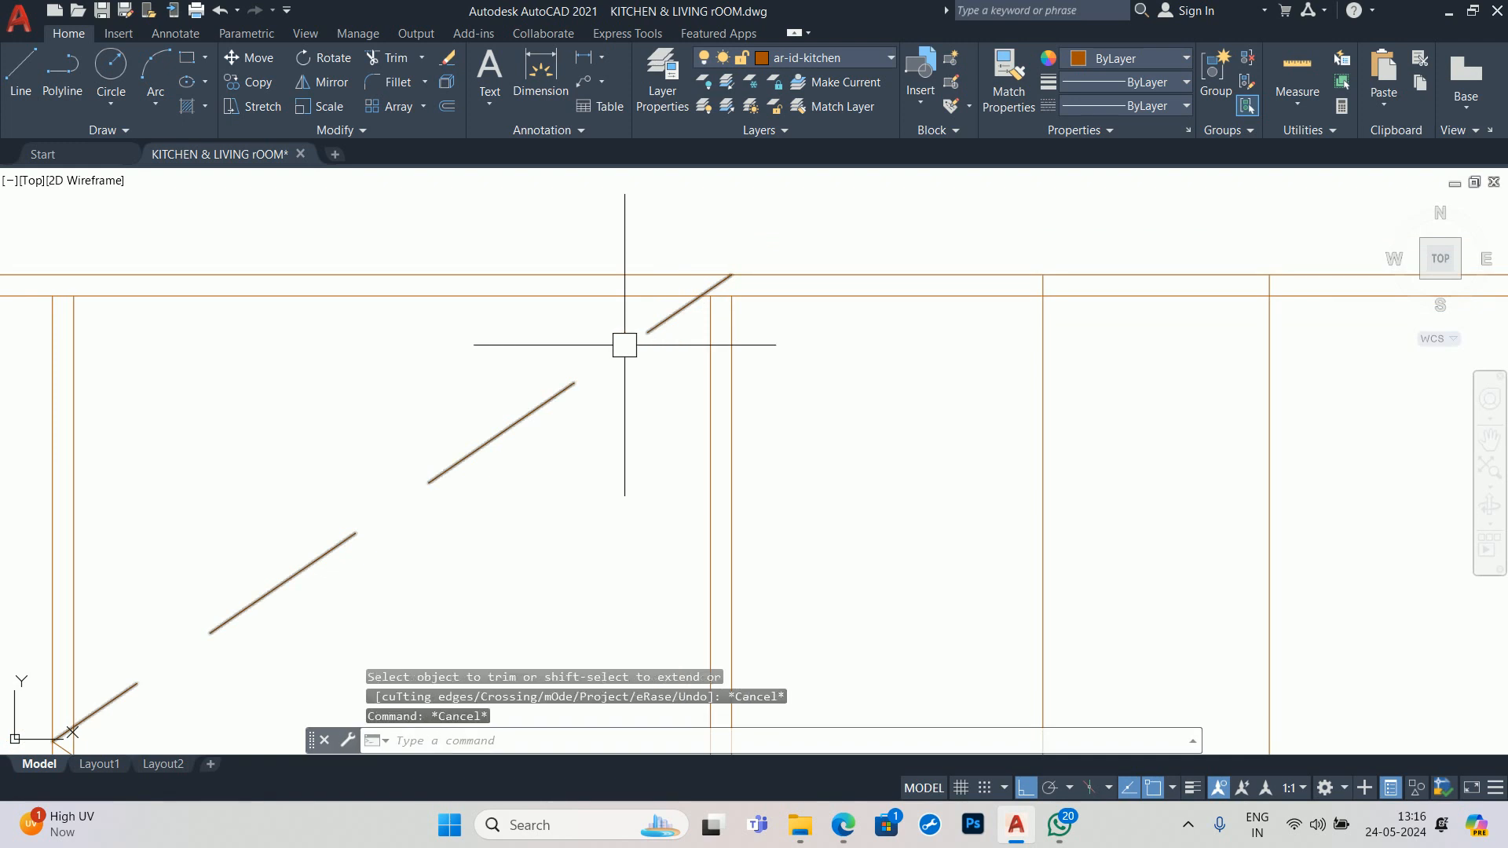
- Delete the two dashed door-swing lines from the leftmost wall cabinet
{"action": "left_click", "coordinate": [628, 345]}
{"action": "scroll", "coordinate": [414, 239], "scroll_direction": "down", "scroll_amount": 6}
{"action": "left_click", "coordinate": [371, 448]}
{"action": "middle_click_drag", "start_coordinate": [409, 429], "coordinate": [384, 465]}
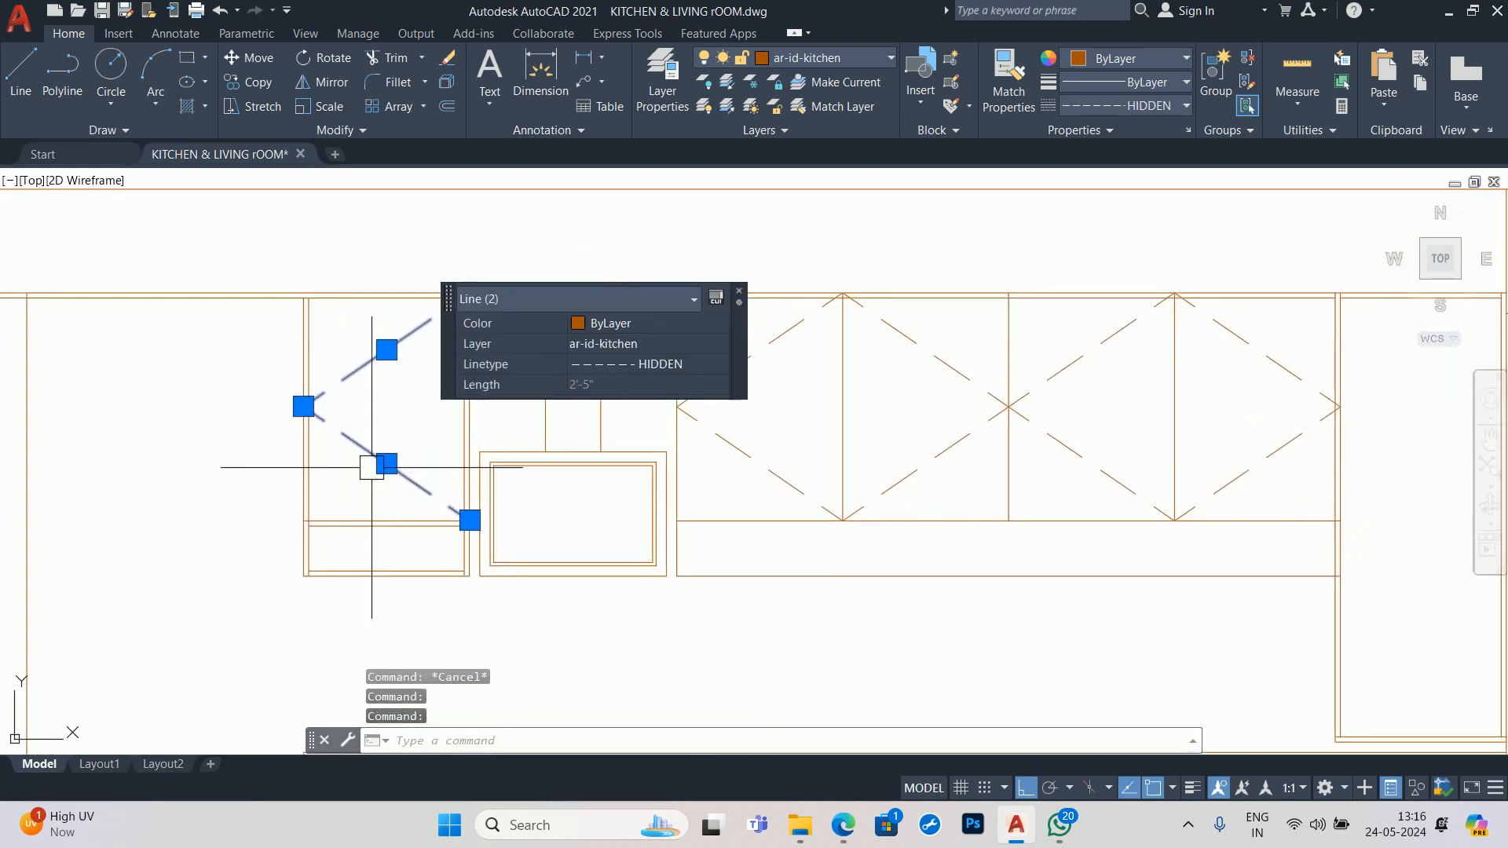
{"action": "key", "text": "Delete"}
{"action": "middle_click_drag", "start_coordinate": [485, 460], "coordinate": [431, 478]}
{"action": "key", "text": "Escape"}
{"action": "key", "text": "Escape"}
{"action": "key", "text": "Escape"}
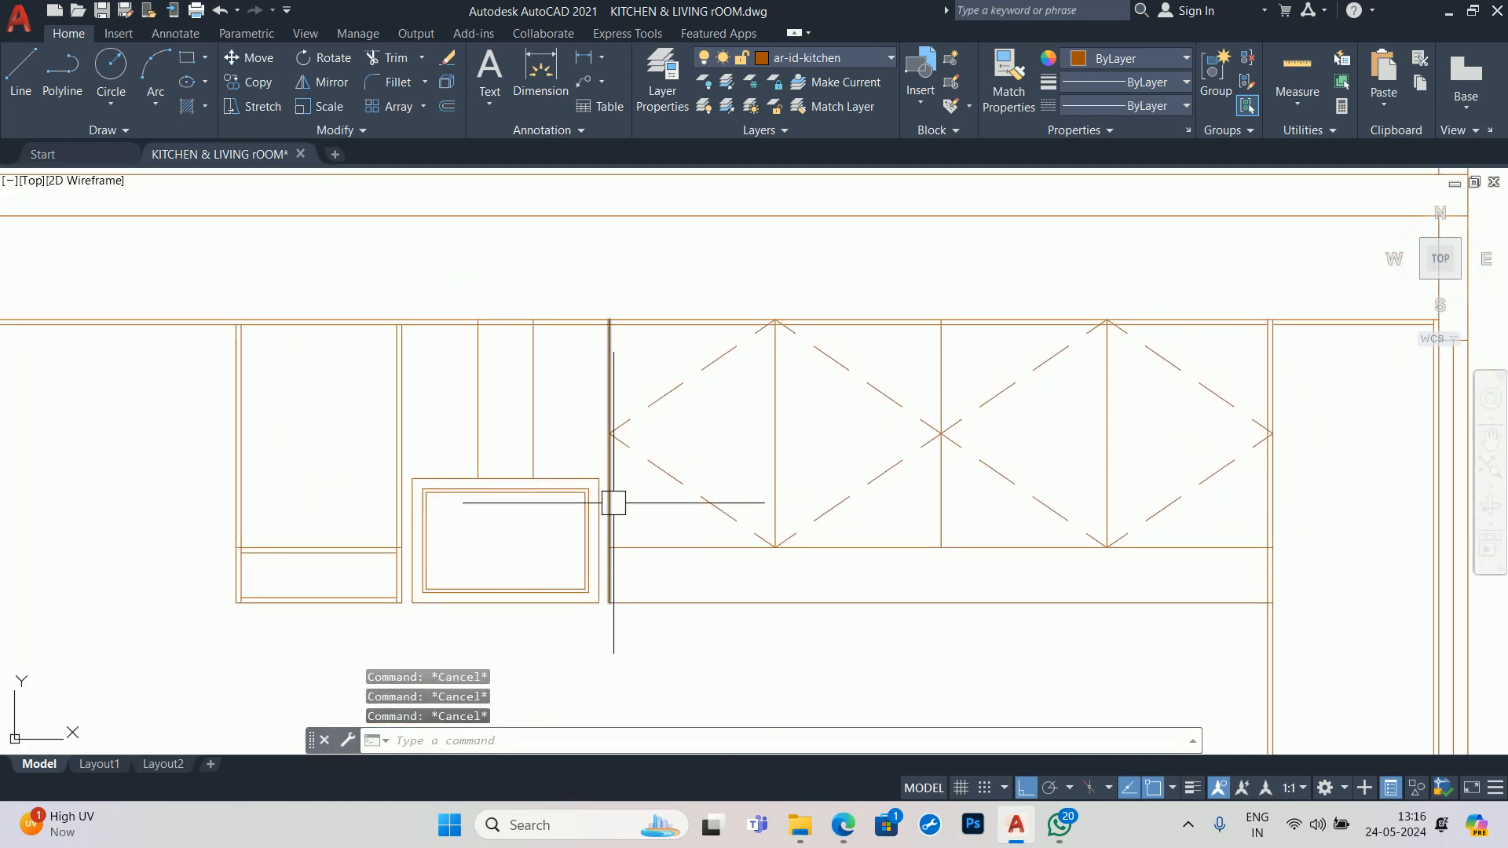
- Offset the left side of the wide wall cabinet beside the hood inward by 0.75 inch
{"action": "middle_click_drag", "start_coordinate": [613, 505], "coordinate": [493, 496]}
{"action": "type", "text": "o"}
{"action": "key", "text": "Return"}
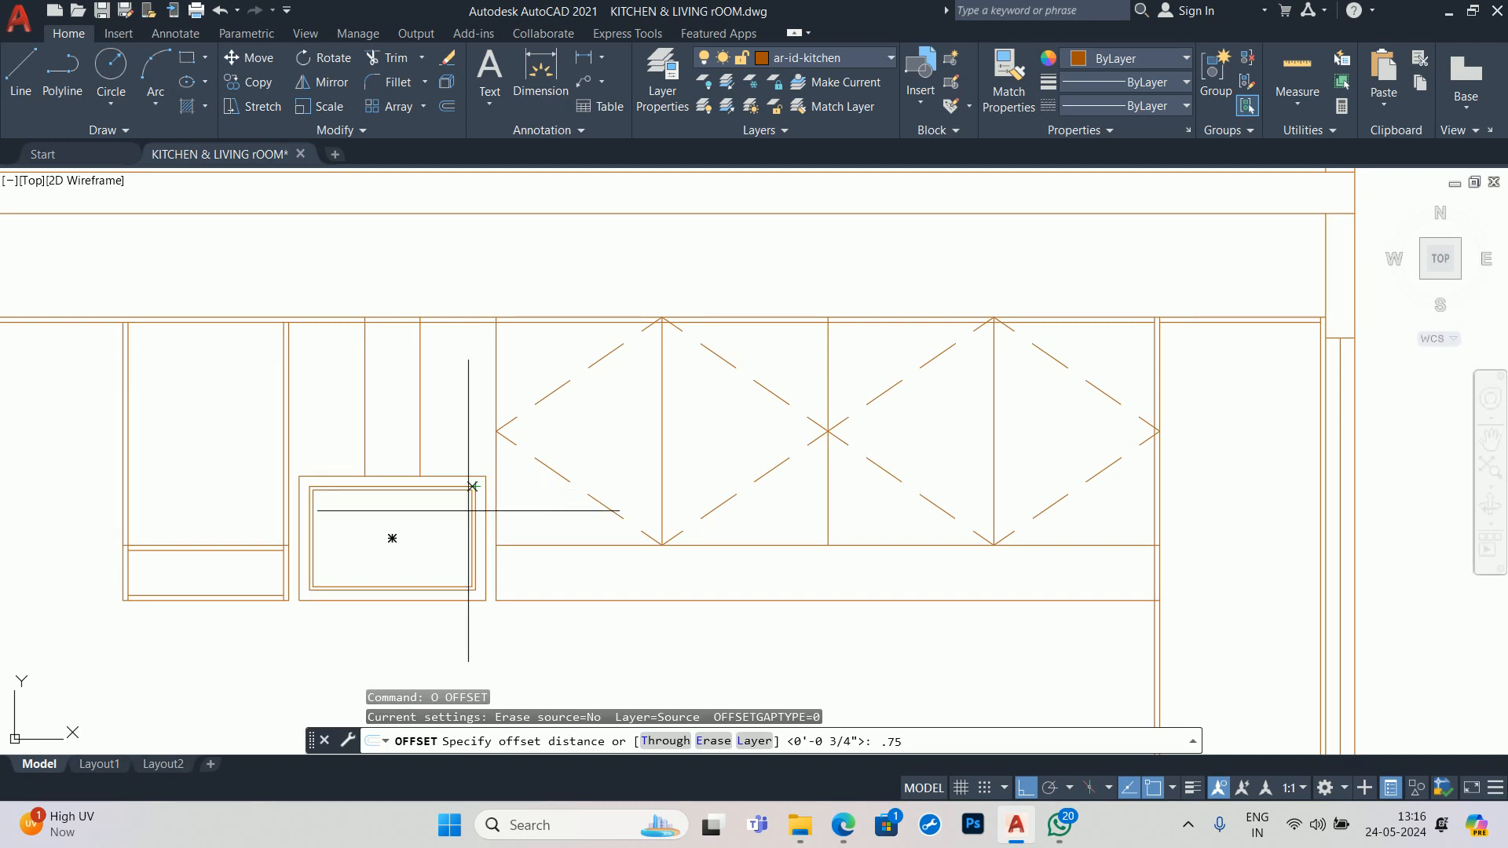
{"action": "key", "text": "Return"}
{"action": "scroll", "coordinate": [505, 565], "scroll_direction": "up", "scroll_amount": 4}
{"action": "left_click", "coordinate": [496, 567]}
{"action": "left_click", "coordinate": [475, 582]}
{"action": "left_click", "coordinate": [620, 580]}
{"action": "middle_click_drag", "start_coordinate": [641, 616], "coordinate": [560, 482]}
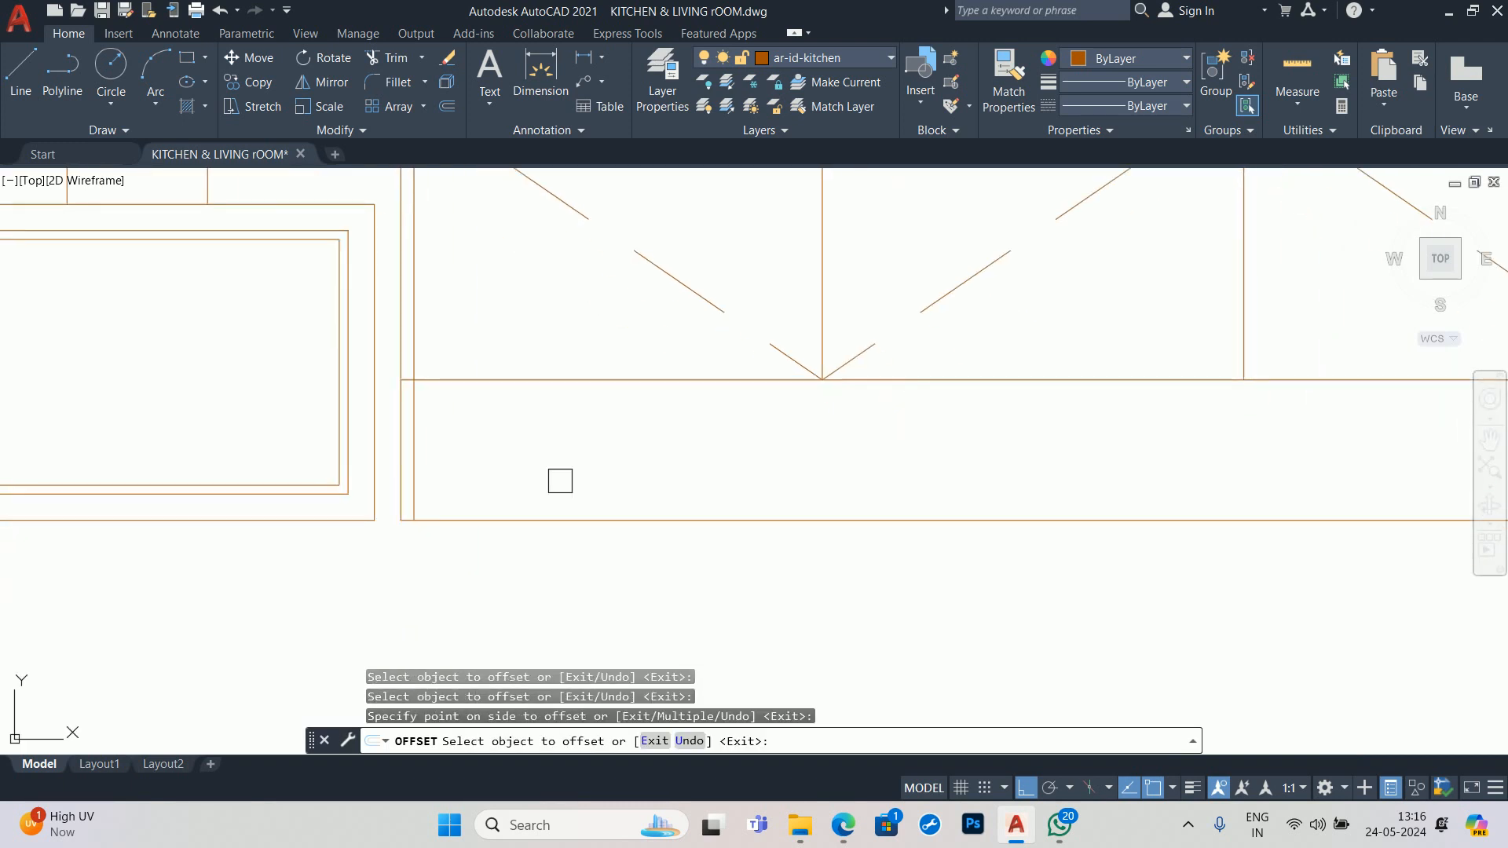
- Offset the wide wall cabinet's bottom edge upward and its middle horizontal line downward by 0.75 inch
{"action": "left_click", "coordinate": [559, 532]}
{"action": "left_click", "coordinate": [545, 472]}
{"action": "left_click", "coordinate": [541, 530]}
{"action": "left_click", "coordinate": [528, 497]}
{"action": "left_click", "coordinate": [521, 383]}
{"action": "left_click", "coordinate": [511, 441]}
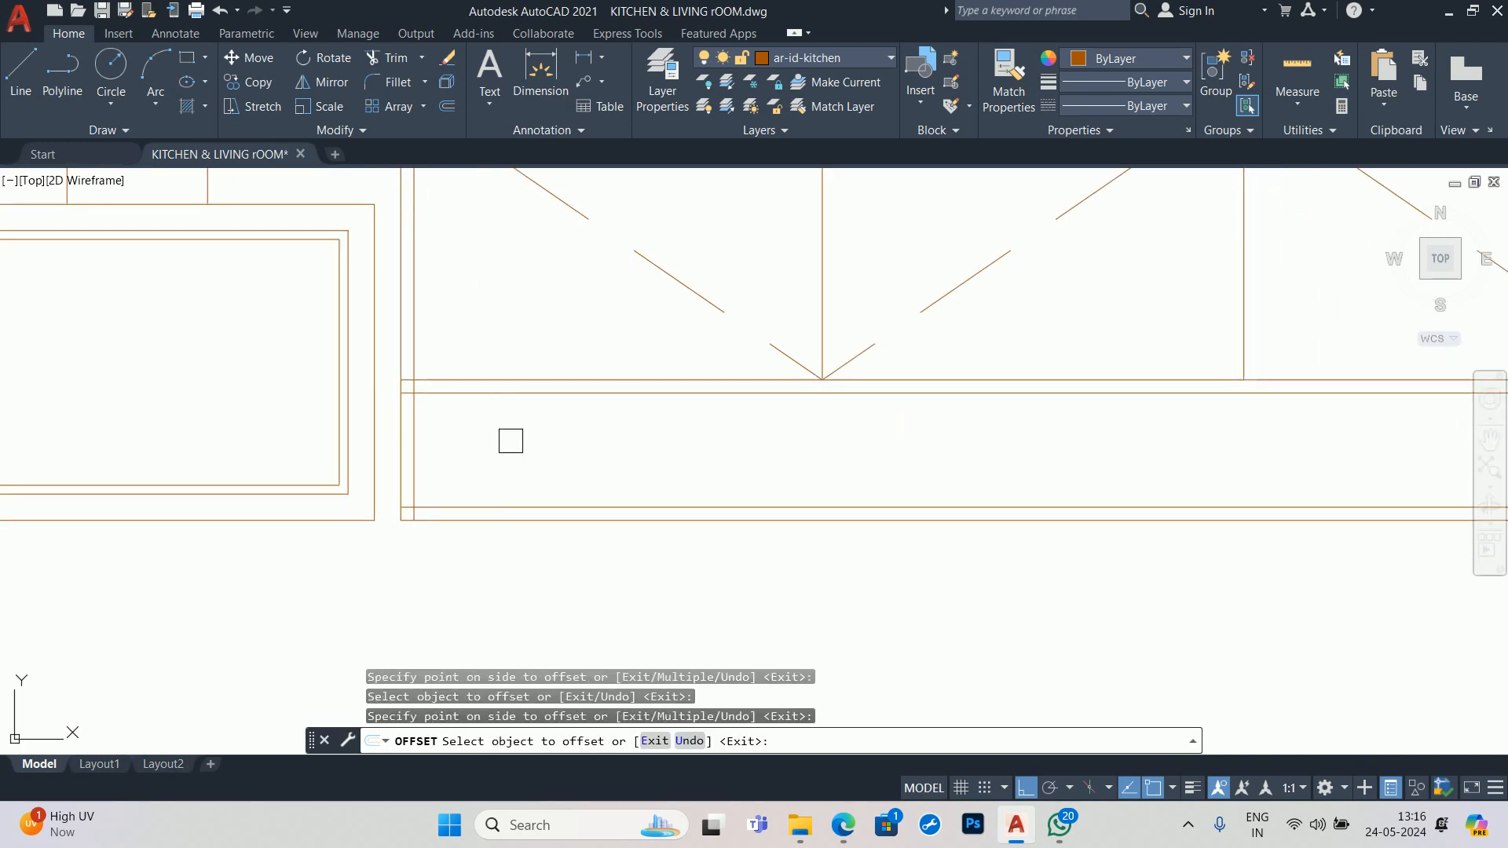
{"action": "scroll", "coordinate": [483, 434], "scroll_direction": "down", "scroll_amount": 2}
{"action": "key", "text": "Return"}
{"action": "key", "text": "Escape"}
- Trim the inner bottom and shelf lines of the wide wall cabinet back to its left side panel's inner face
{"action": "type", "text": "tr"}
{"action": "key", "text": "Return"}
{"action": "scroll", "coordinate": [431, 476], "scroll_direction": "up", "scroll_amount": 8}
{"action": "left_click", "coordinate": [449, 478]}
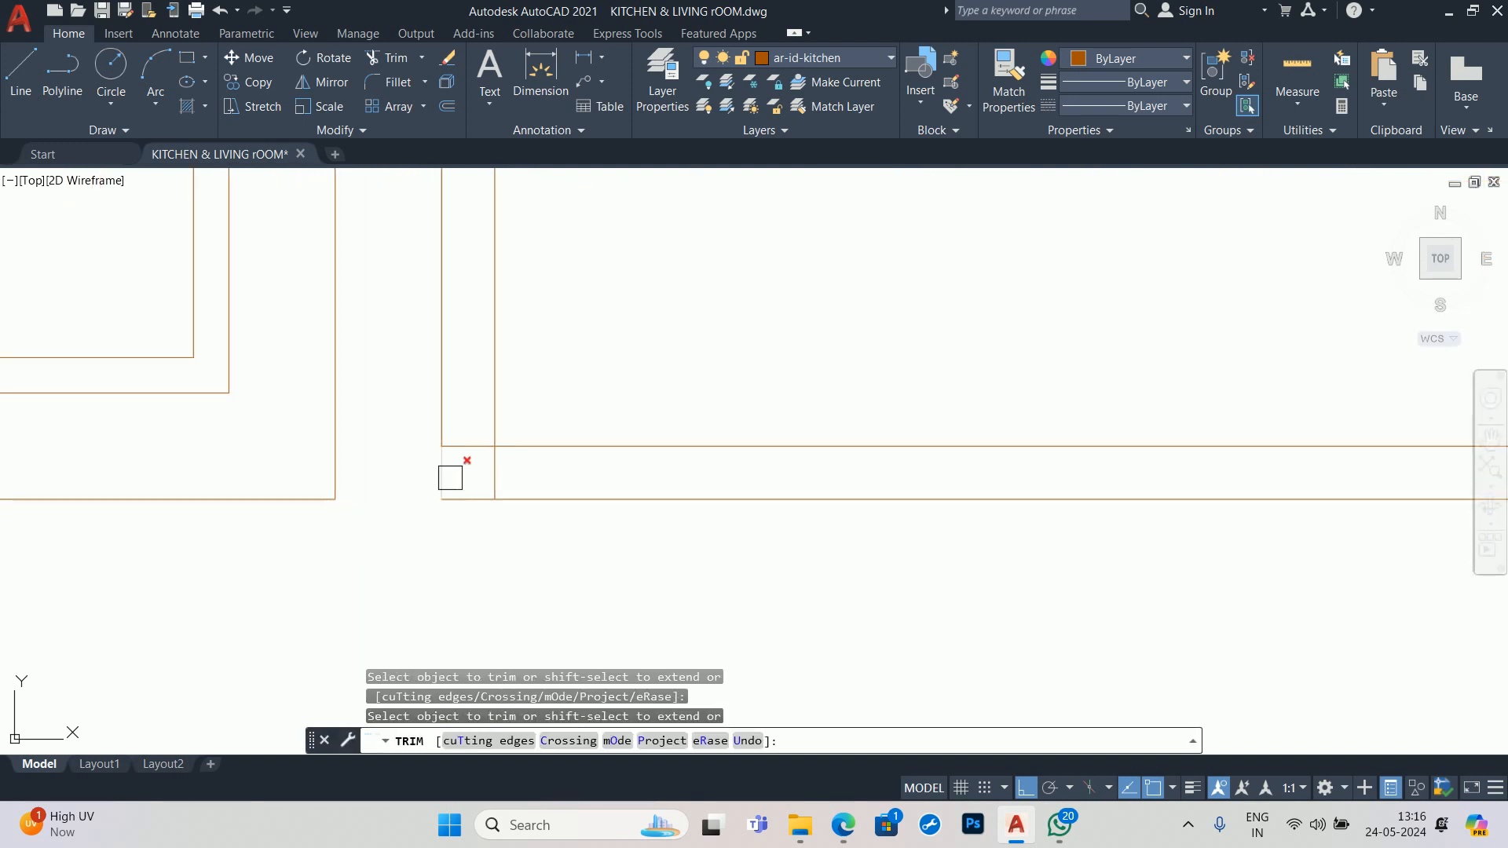
{"action": "left_click", "coordinate": [464, 465]}
{"action": "left_click", "coordinate": [465, 378]}
{"action": "middle_click_drag", "start_coordinate": [469, 355], "coordinate": [468, 622]}
{"action": "left_click", "coordinate": [465, 250]}
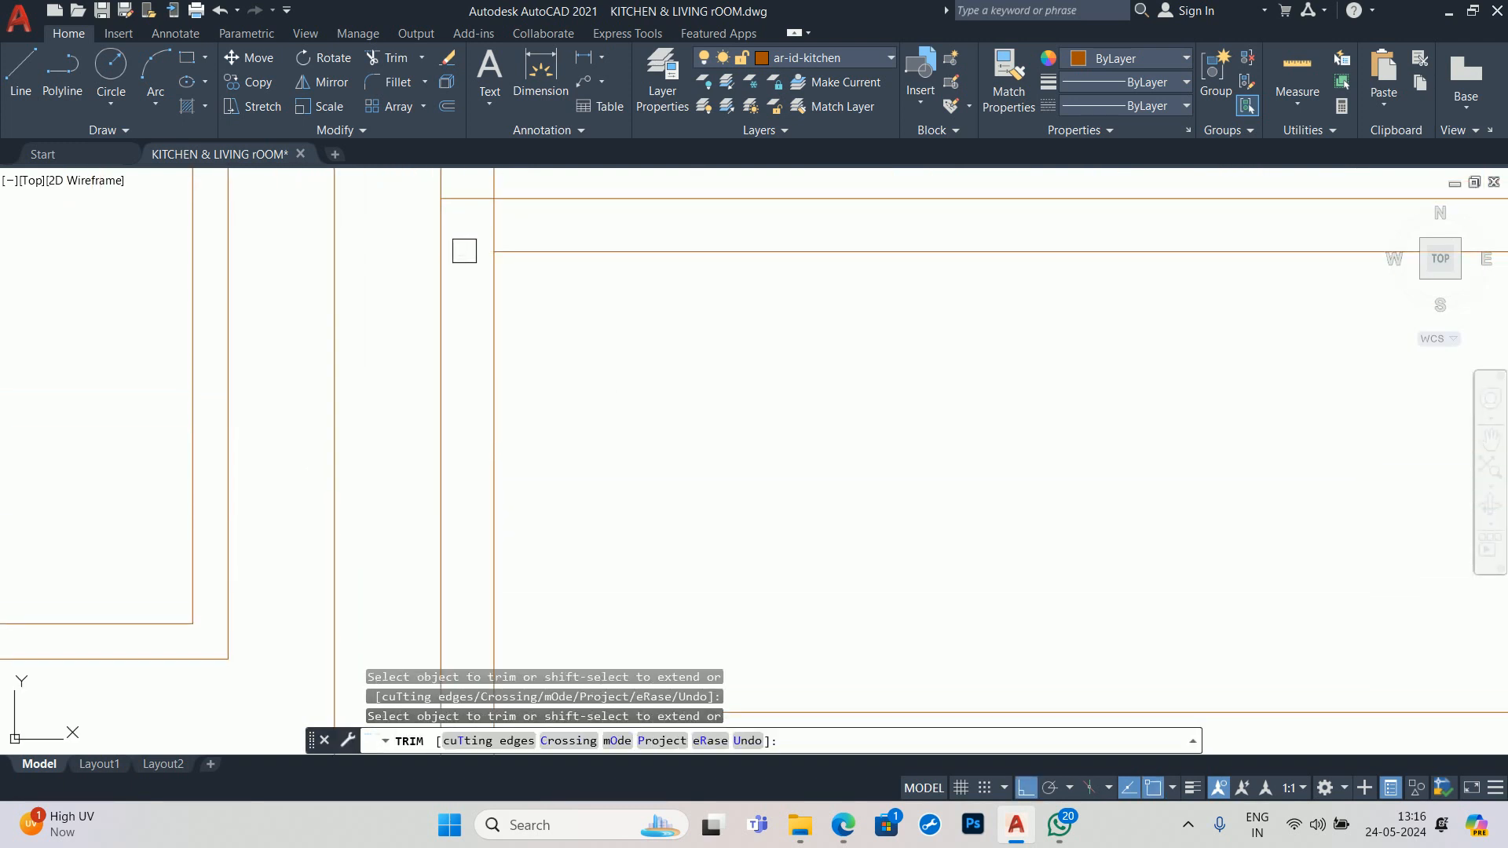
- Trim the right ends of the wide wall cabinet's bottom and shelf lines back to the tall cabinet's side panel
{"action": "scroll", "coordinate": [499, 305], "scroll_direction": "down", "scroll_amount": 5}
{"action": "scroll", "coordinate": [943, 399], "scroll_direction": "down", "scroll_amount": 2}
{"action": "middle_click_drag", "start_coordinate": [942, 399], "coordinate": [330, 427]}
{"action": "scroll", "coordinate": [334, 429], "scroll_direction": "down", "scroll_amount": 2}
{"action": "scroll", "coordinate": [556, 419], "scroll_direction": "up", "scroll_amount": 8}
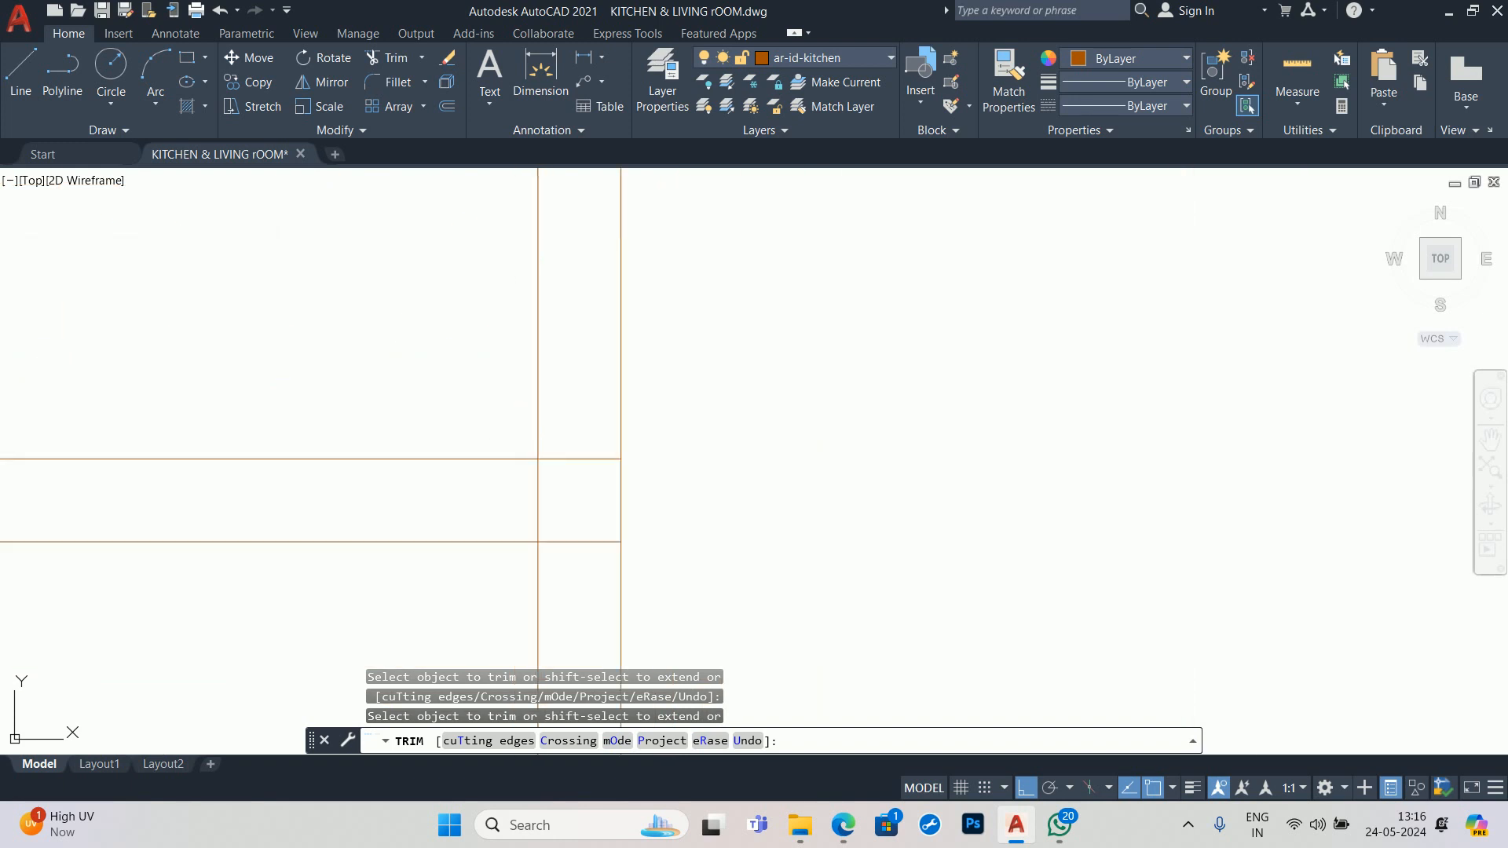
{"action": "scroll", "coordinate": [565, 520], "scroll_direction": "down", "scroll_amount": 2}
{"action": "middle_click_drag", "start_coordinate": [566, 520], "coordinate": [562, 400]}
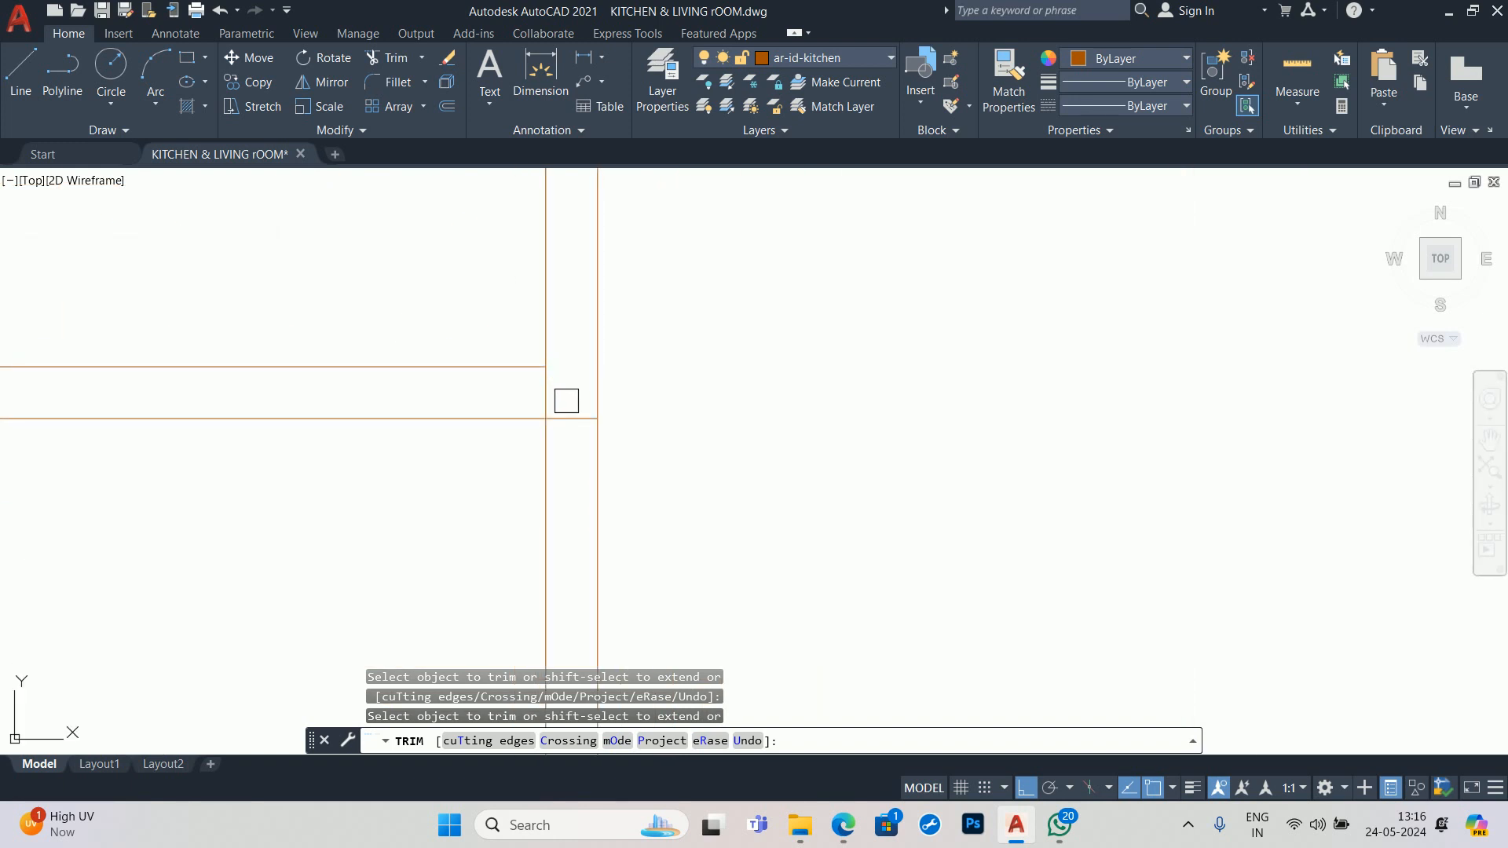
{"action": "scroll", "coordinate": [567, 375], "scroll_direction": "down", "scroll_amount": 2}
{"action": "scroll", "coordinate": [571, 409], "scroll_direction": "down", "scroll_amount": 2}
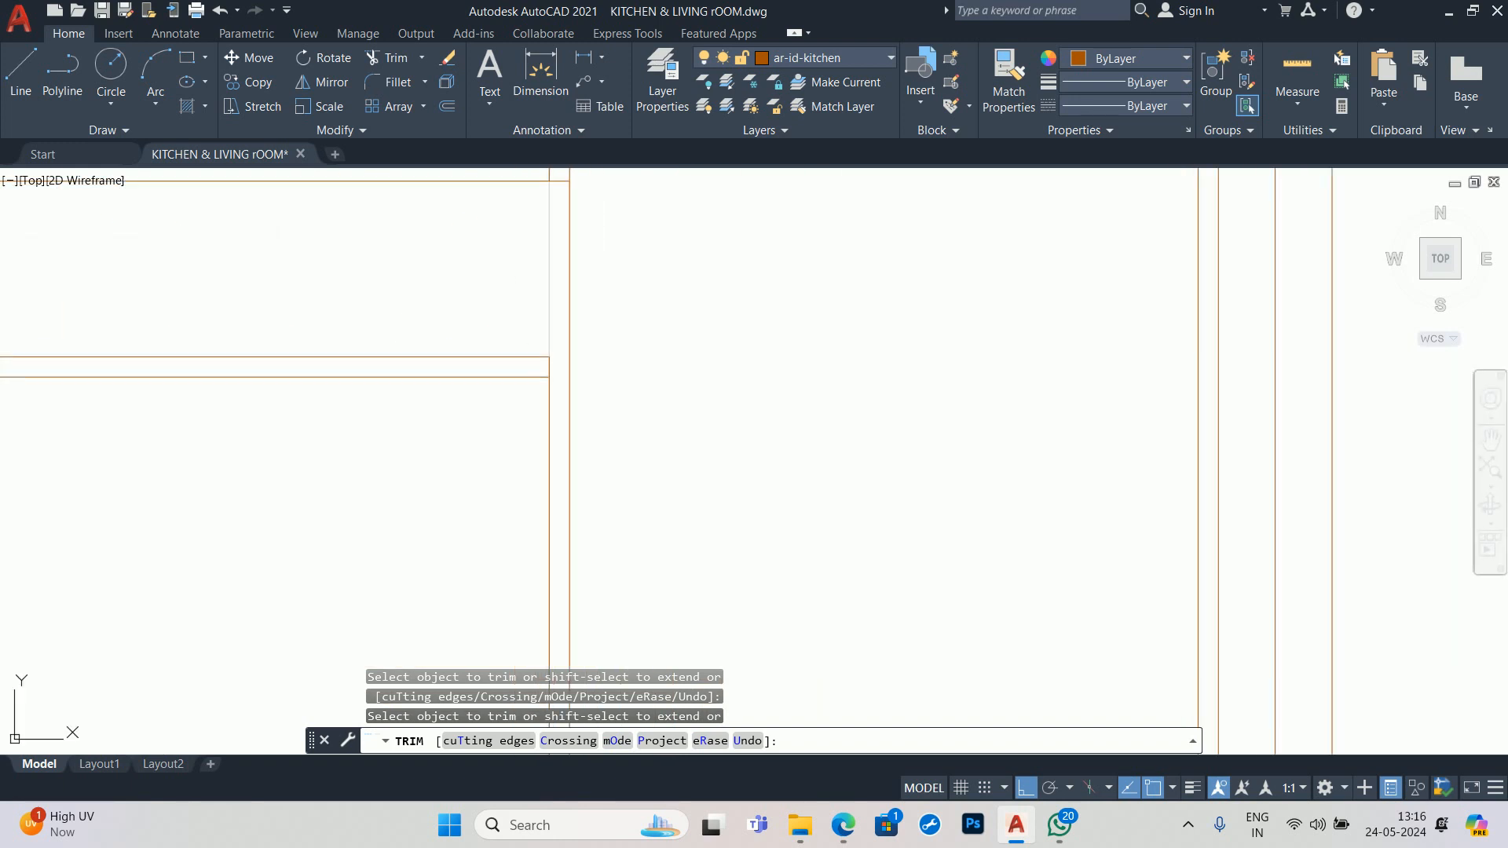
{"action": "scroll", "coordinate": [529, 491], "scroll_direction": "up", "scroll_amount": 6}
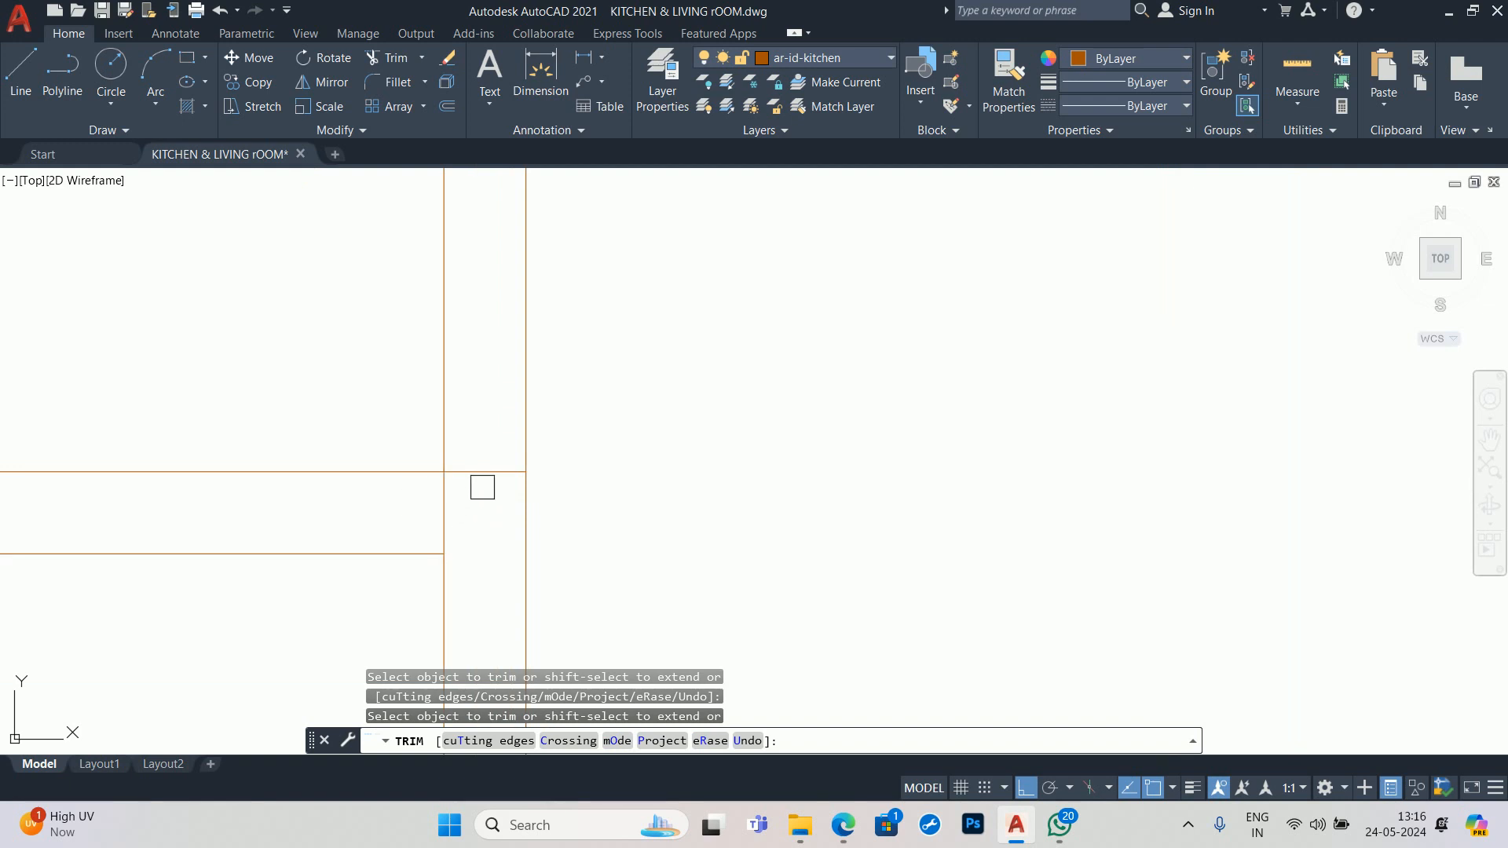
{"action": "scroll", "coordinate": [482, 488], "scroll_direction": "down", "scroll_amount": 6}
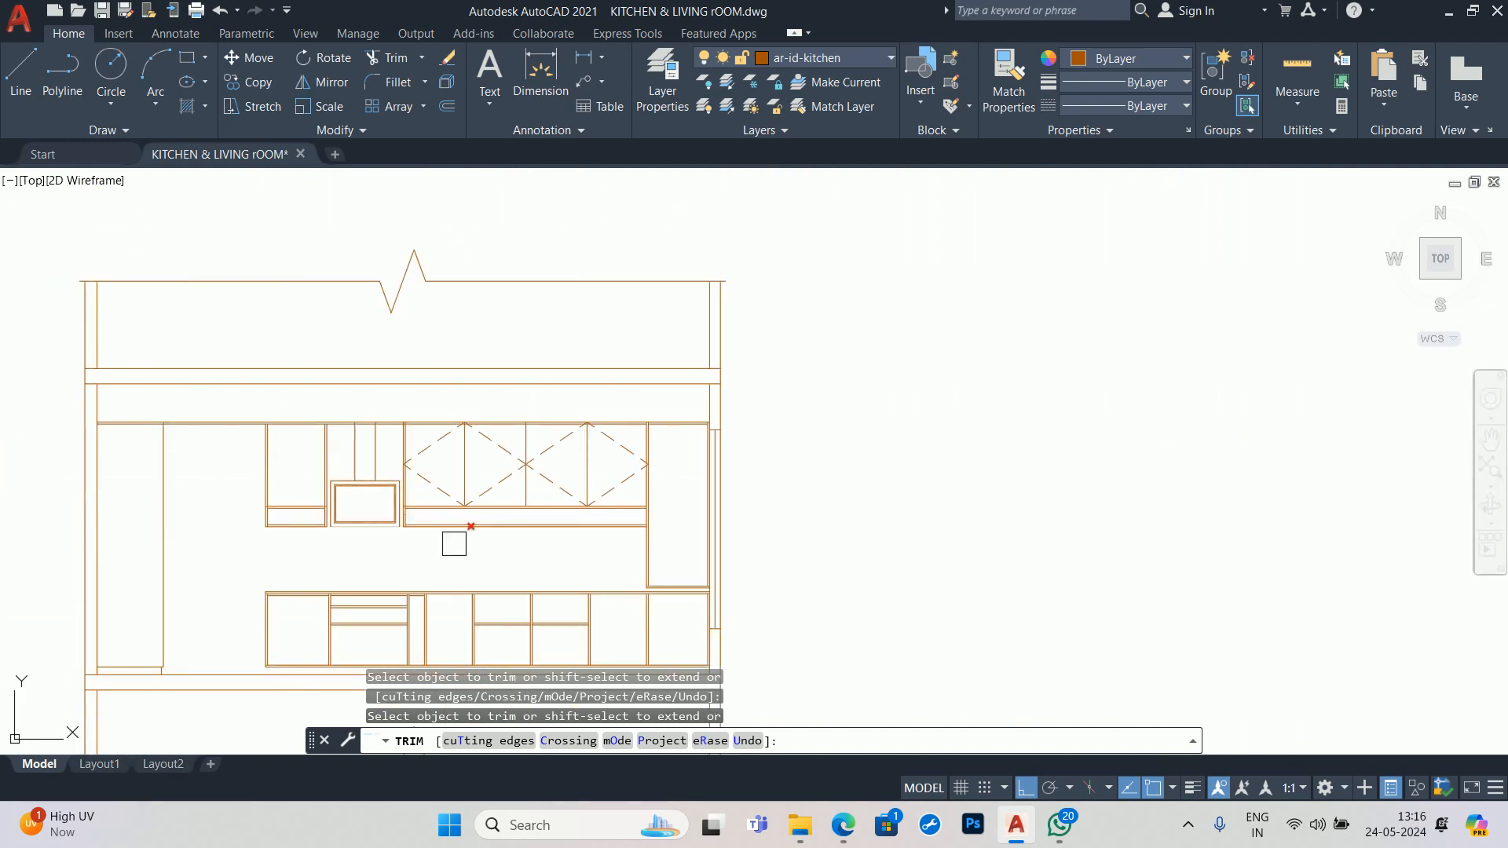
{"action": "scroll", "coordinate": [471, 534], "scroll_direction": "up", "scroll_amount": 4}
{"action": "key", "text": "Escape"}
{"action": "key", "text": "Escape"}
{"action": "key", "text": "Escape"}
- Offset the wide wall cabinet's right boundary inward by 0.75 inch to form its right side panel
{"action": "type", "text": "o"}
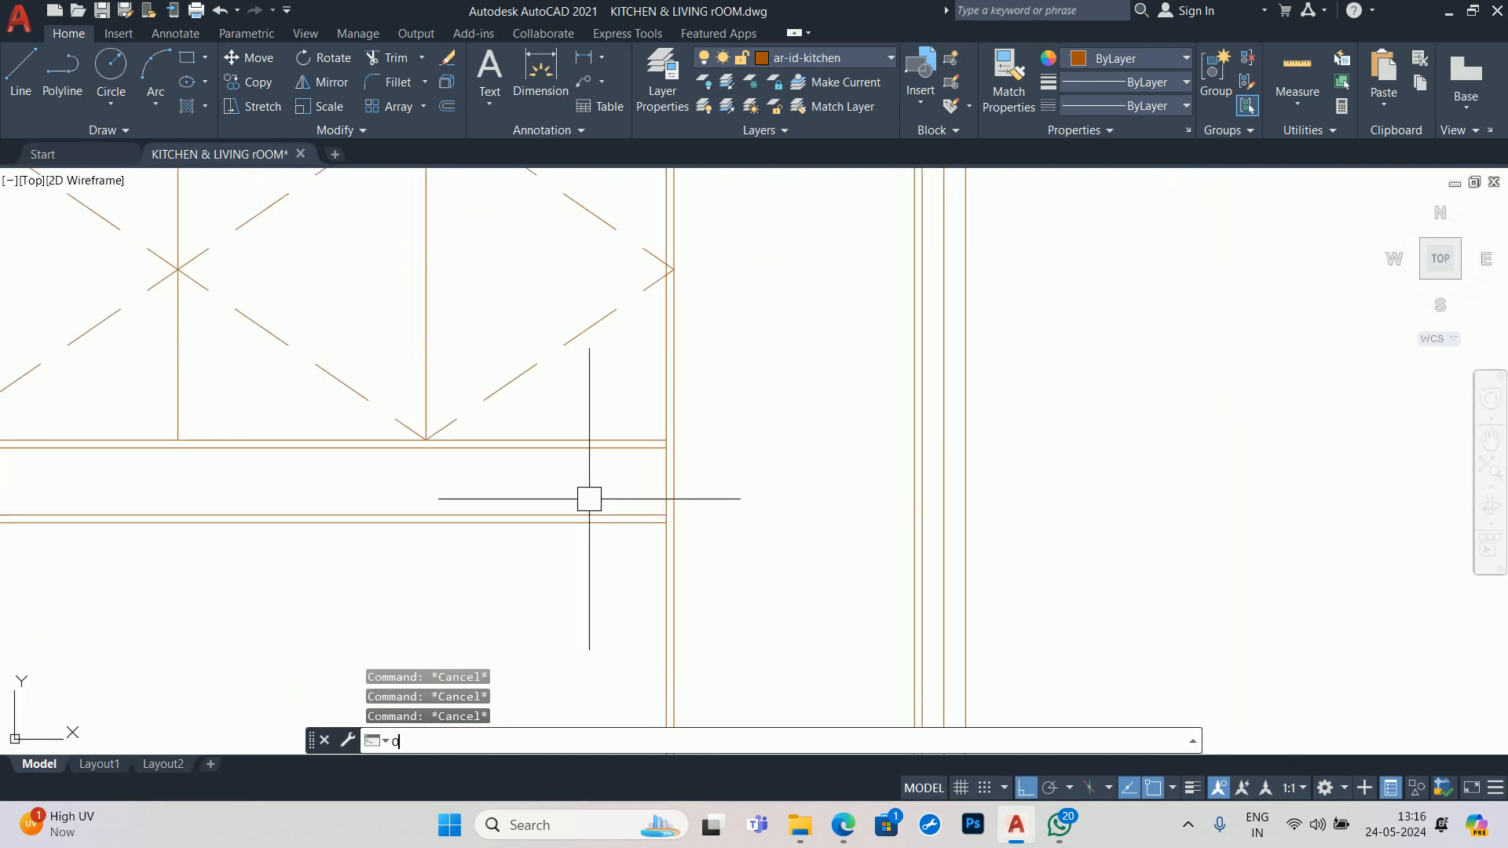
{"action": "key", "text": "Return"}
{"action": "key", "text": "Return"}
{"action": "scroll", "coordinate": [654, 489], "scroll_direction": "up", "scroll_amount": 4}
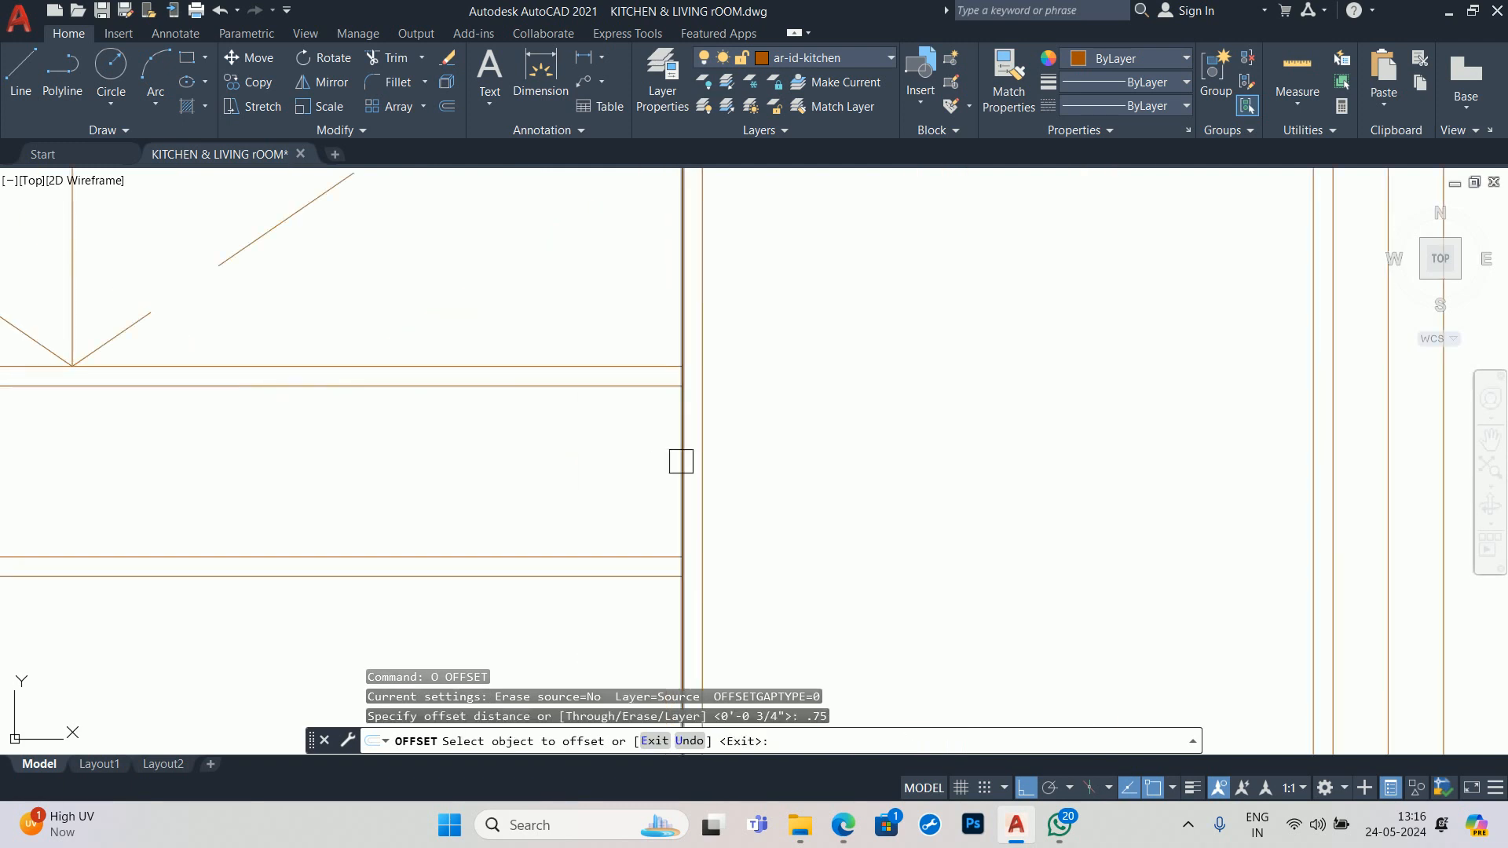
{"action": "left_click", "coordinate": [682, 462]}
{"action": "left_click", "coordinate": [539, 495]}
{"action": "key", "text": "Return"}
{"action": "key", "text": "Escape"}
{"action": "key", "text": "Escape"}
- Trim the overlapping lines where the wide wall cabinet's right side panel meets its bottom panel and middle shelf
{"action": "scroll", "coordinate": [651, 602], "scroll_direction": "up", "scroll_amount": 2}
{"action": "type", "text": "tr"}
{"action": "key", "text": "Return"}
{"action": "scroll", "coordinate": [664, 632], "scroll_direction": "up", "scroll_amount": 2}
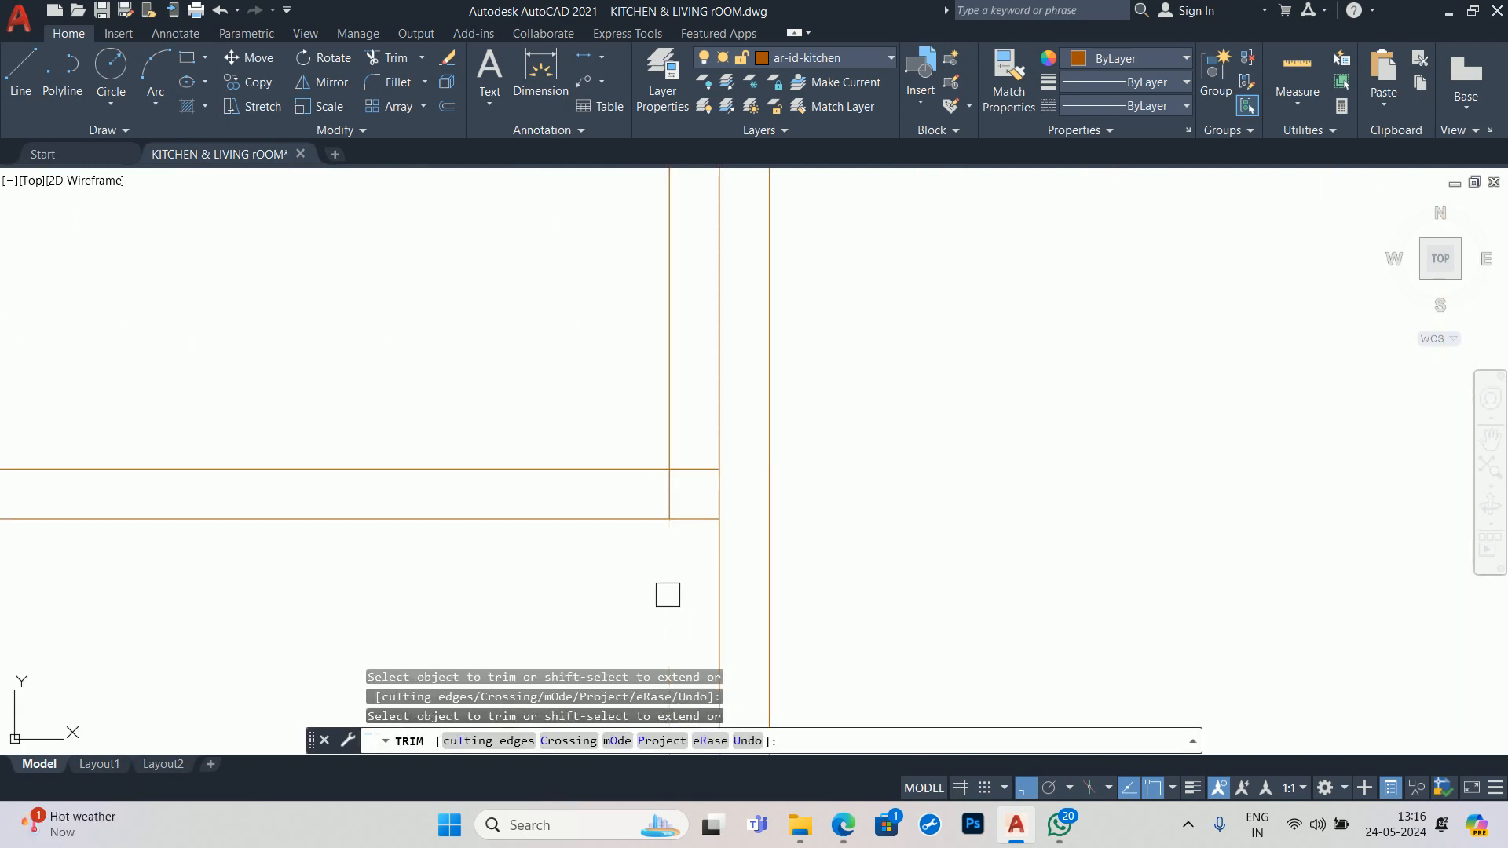
{"action": "scroll", "coordinate": [596, 436], "scroll_direction": "up", "scroll_amount": 4}
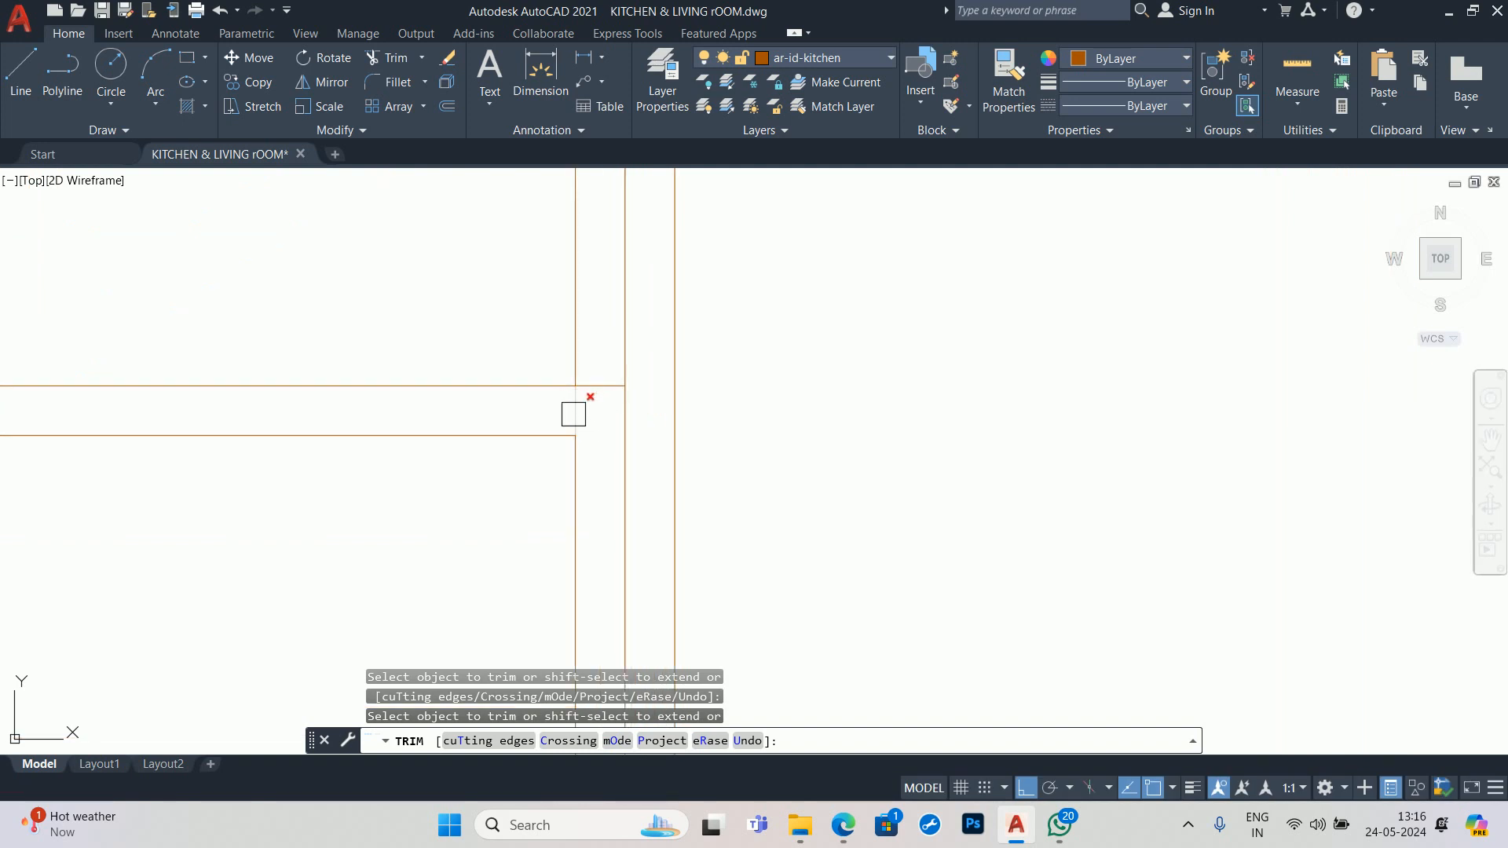
- Trim the inner side lines out of the middle shelf's thickness on both sides of the leftmost wall cabinet
{"action": "scroll", "coordinate": [542, 422], "scroll_direction": "down", "scroll_amount": 10}
{"action": "middle_click_drag", "start_coordinate": [236, 474], "coordinate": [1049, 305]}
{"action": "scroll", "coordinate": [834, 257], "scroll_direction": "up", "scroll_amount": 6}
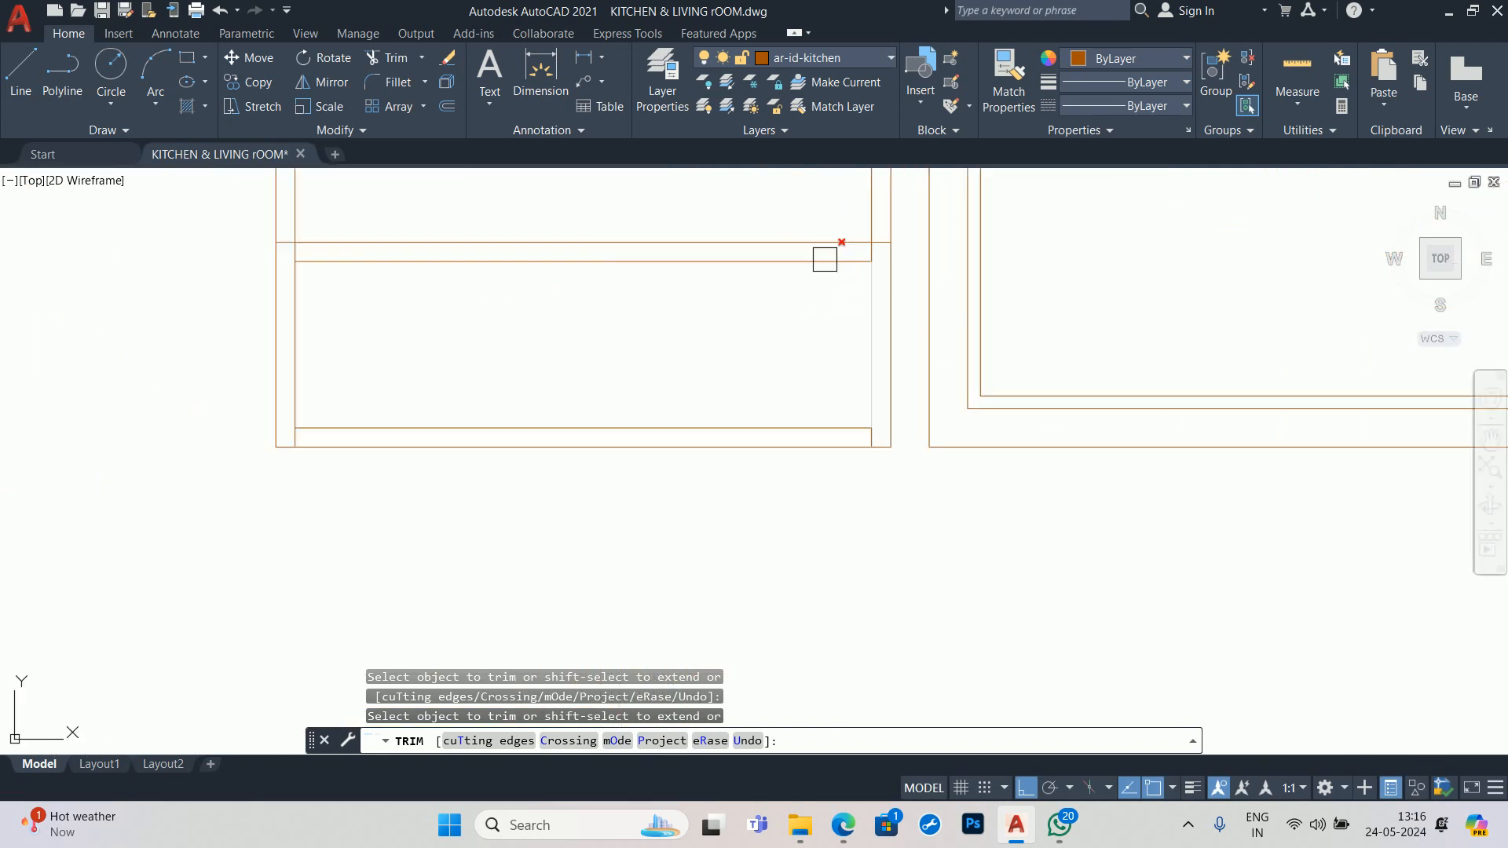
{"action": "scroll", "coordinate": [873, 253], "scroll_direction": "up", "scroll_amount": 6}
{"action": "scroll", "coordinate": [854, 241], "scroll_direction": "down", "scroll_amount": 5}
{"action": "scroll", "coordinate": [449, 450], "scroll_direction": "up", "scroll_amount": 5}
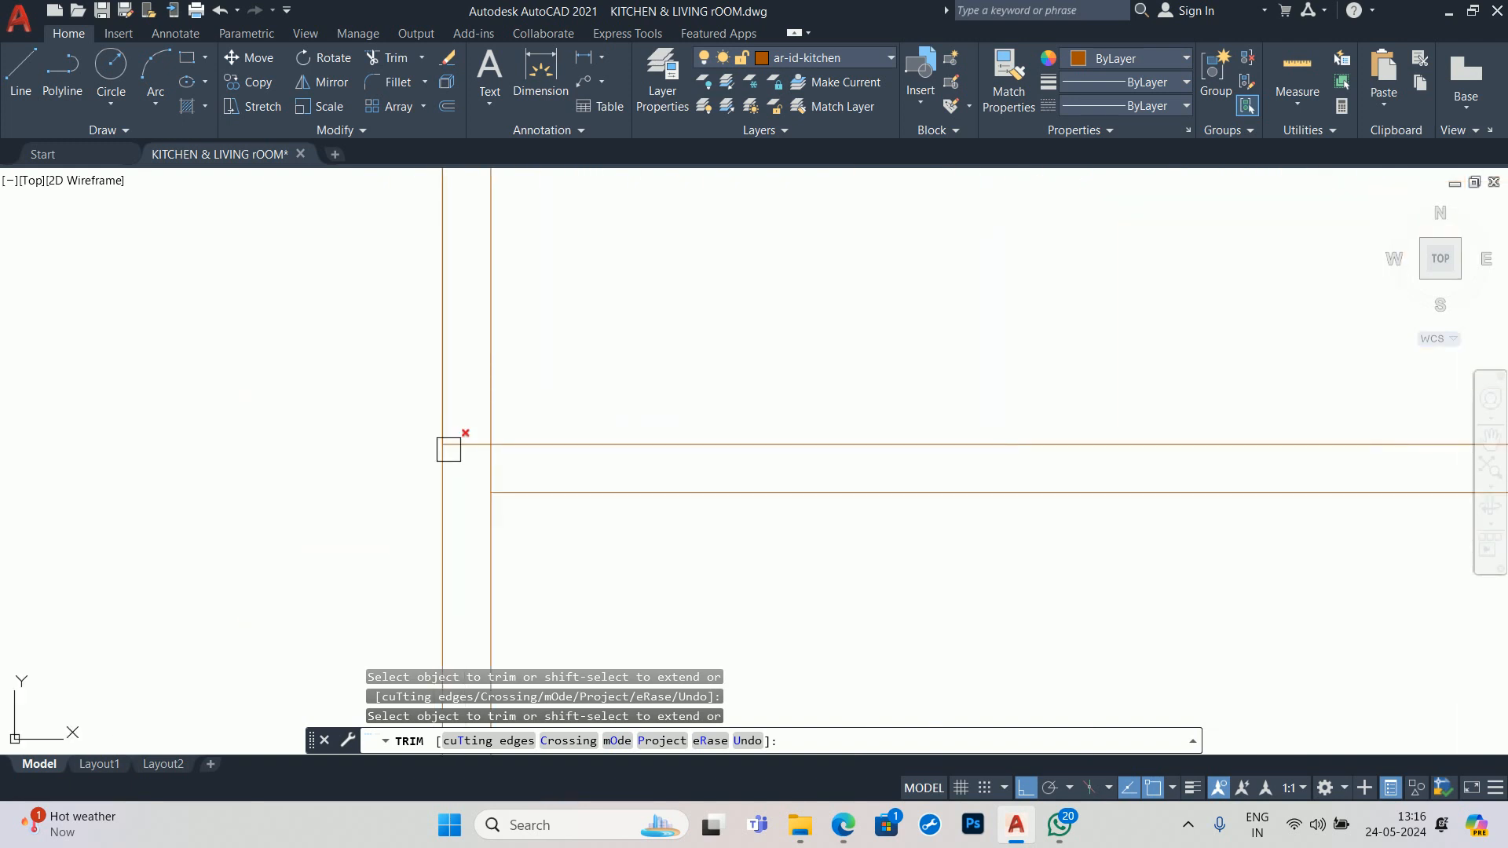
{"action": "scroll", "coordinate": [554, 503], "scroll_direction": "down", "scroll_amount": 8}
{"action": "middle_click_drag", "start_coordinate": [743, 521], "coordinate": [513, 511]}
{"action": "scroll", "coordinate": [491, 512], "scroll_direction": "down", "scroll_amount": 2}
{"action": "scroll", "coordinate": [352, 547], "scroll_direction": "up", "scroll_amount": 2}
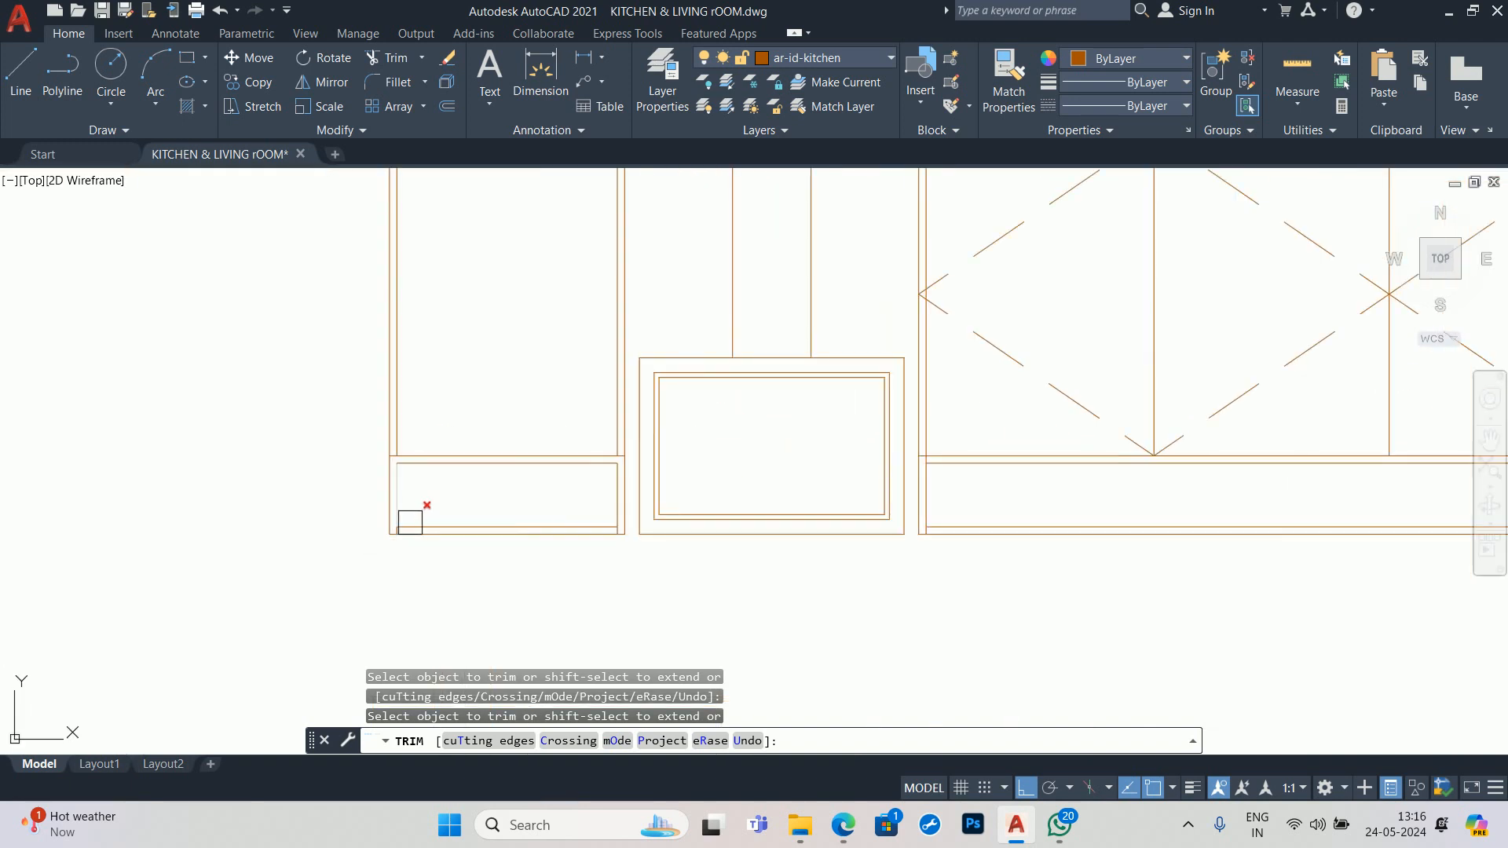
{"action": "scroll", "coordinate": [404, 519], "scroll_direction": "up", "scroll_amount": 8}
{"action": "scroll", "coordinate": [397, 520], "scroll_direction": "down", "scroll_amount": 3}
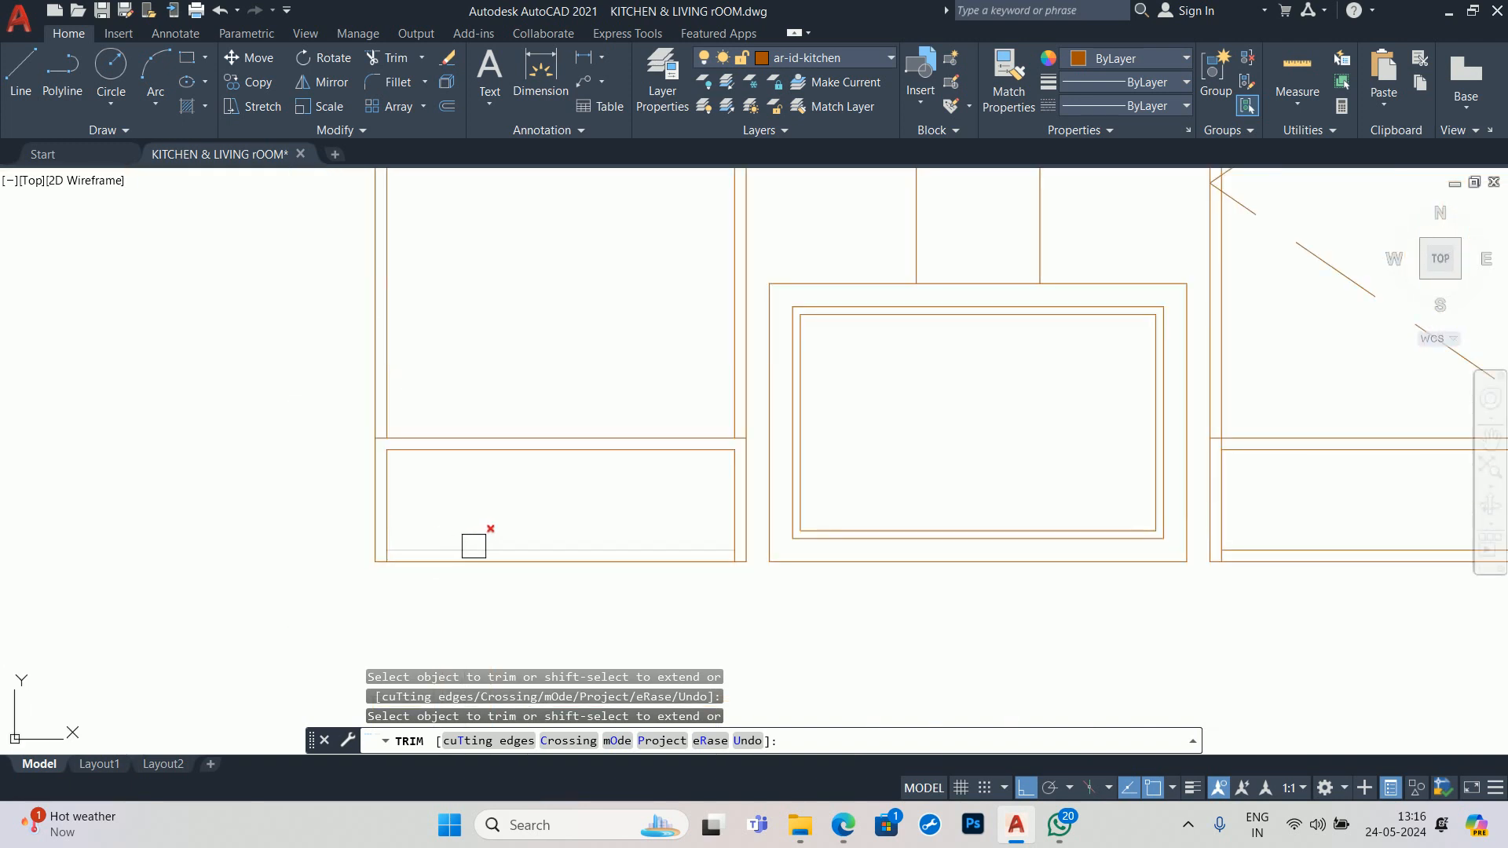
- Trim the left inner side line out of the middle shelf's thickness in the wide wall cabinet
{"action": "scroll", "coordinate": [474, 546], "scroll_direction": "down", "scroll_amount": 5}
{"action": "middle_click_drag", "start_coordinate": [677, 552], "coordinate": [640, 556]}
{"action": "scroll", "coordinate": [767, 574], "scroll_direction": "up", "scroll_amount": 1}
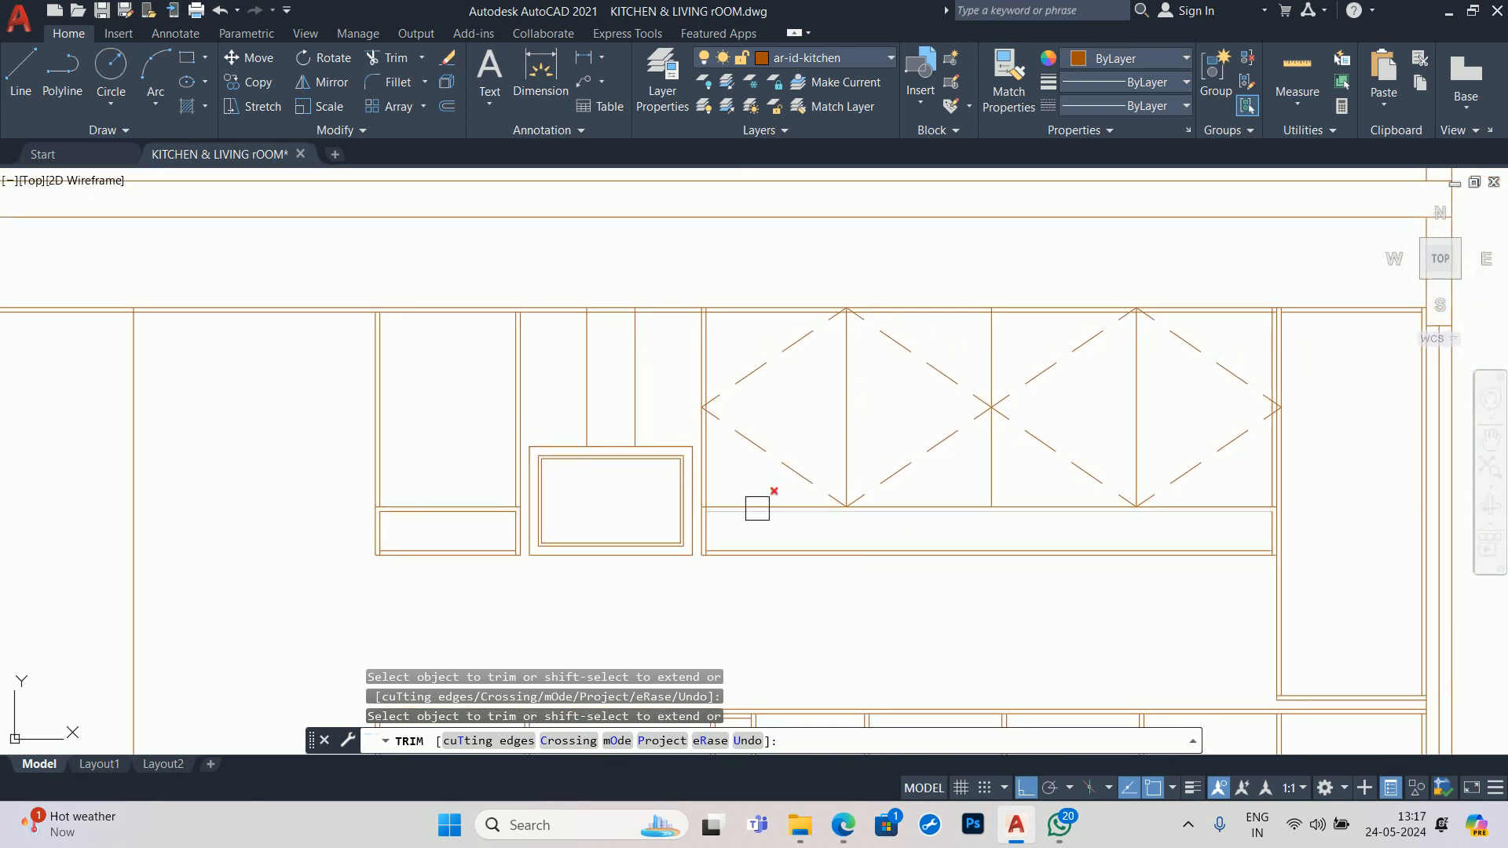
{"action": "scroll", "coordinate": [758, 508], "scroll_direction": "up", "scroll_amount": 8}
{"action": "scroll", "coordinate": [667, 487], "scroll_direction": "down", "scroll_amount": 6}
{"action": "scroll", "coordinate": [667, 559], "scroll_direction": "up", "scroll_amount": 2}
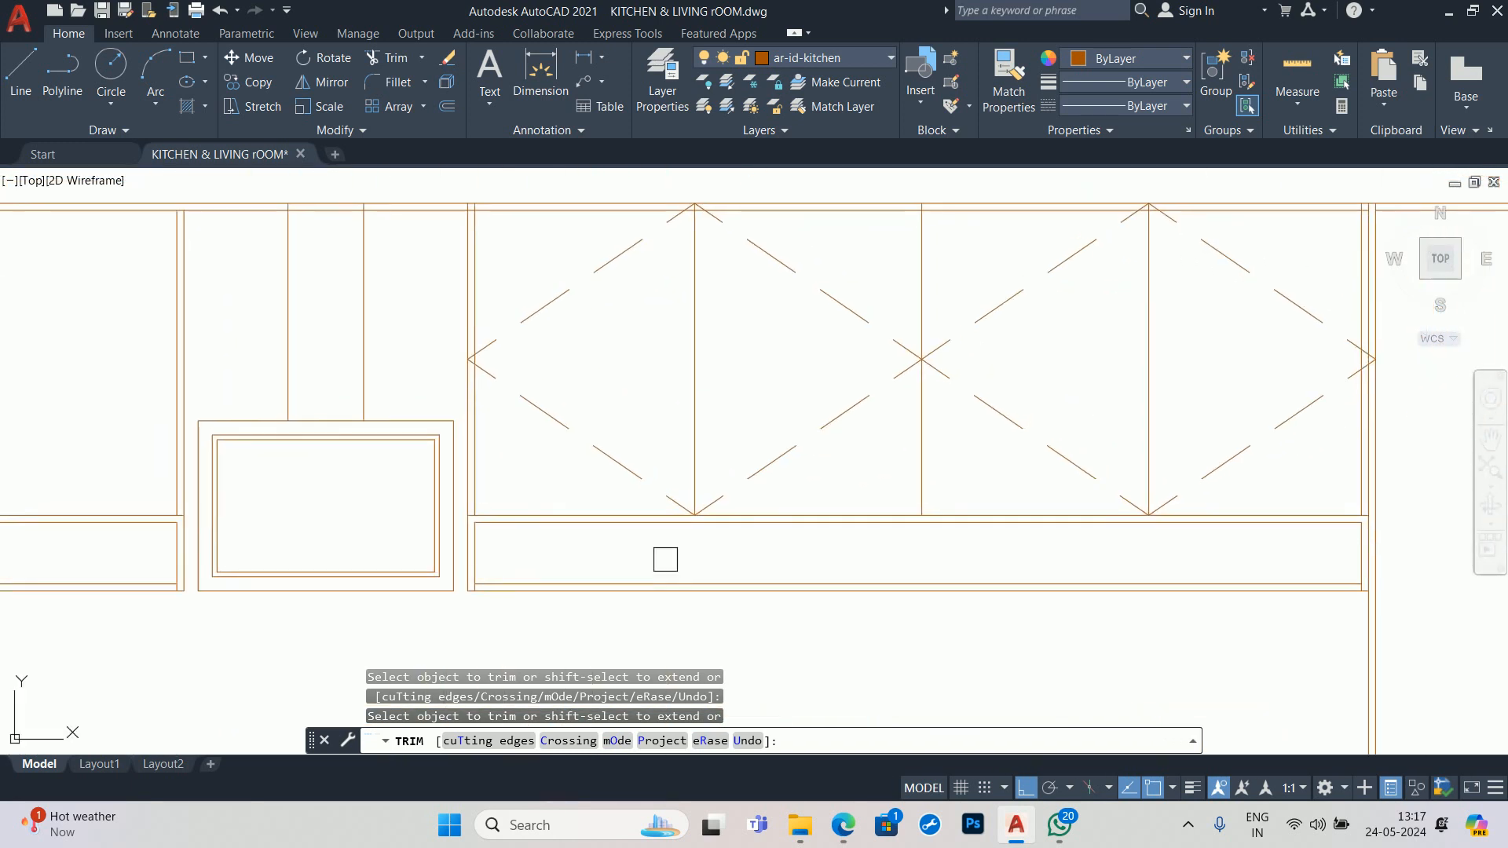
{"action": "key", "text": "Escape"}
{"action": "scroll", "coordinate": [741, 525], "scroll_direction": "down", "scroll_amount": 2}
{"action": "scroll", "coordinate": [919, 483], "scroll_direction": "up", "scroll_amount": 2}
{"action": "key", "text": "Escape"}
{"action": "key", "text": "Escape"}
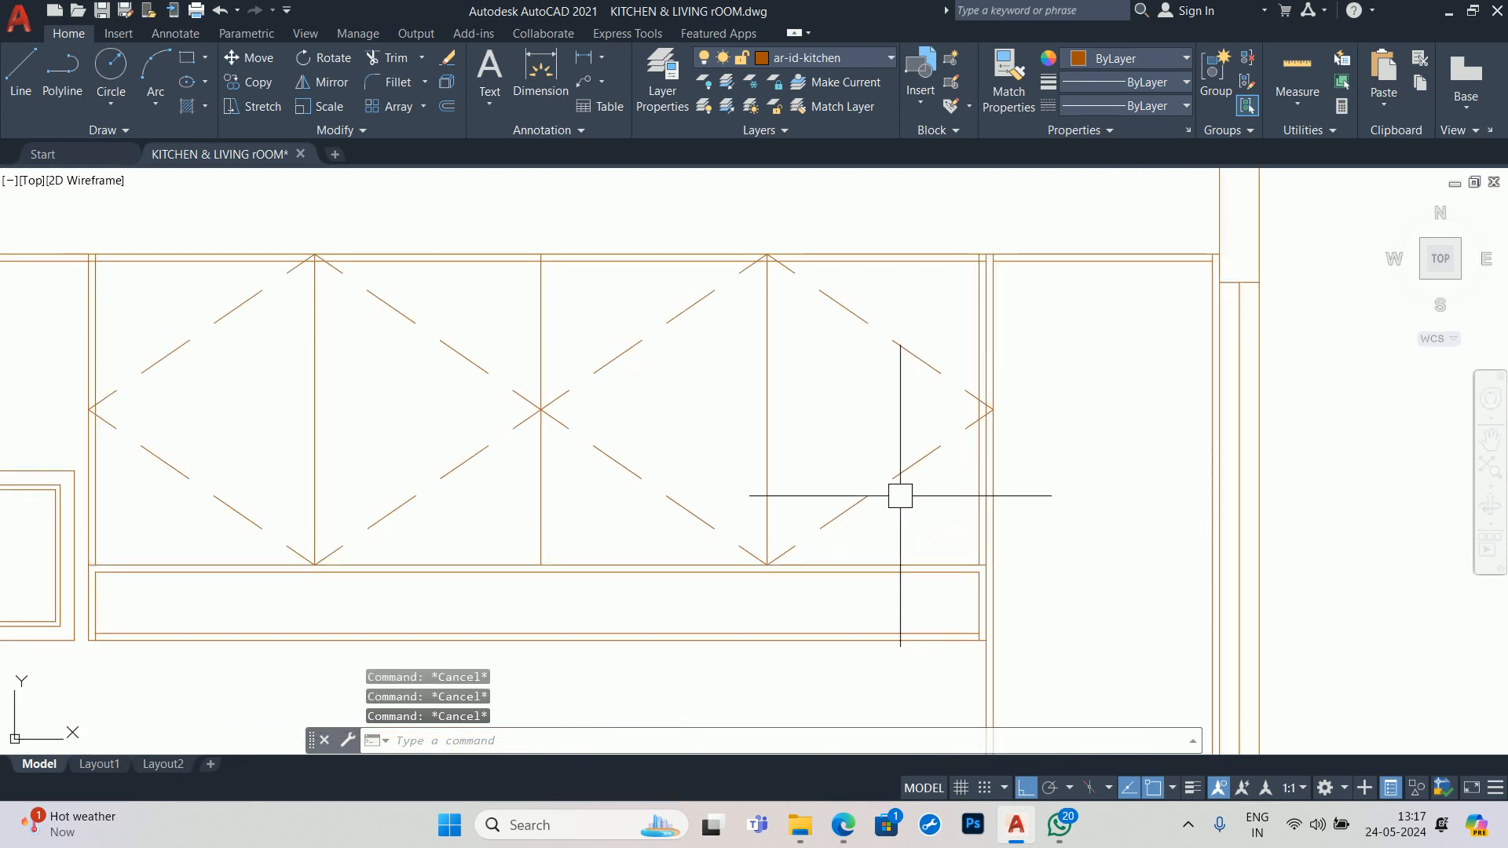
{"action": "left_click", "coordinate": [903, 506]}
{"action": "key", "text": "Escape"}
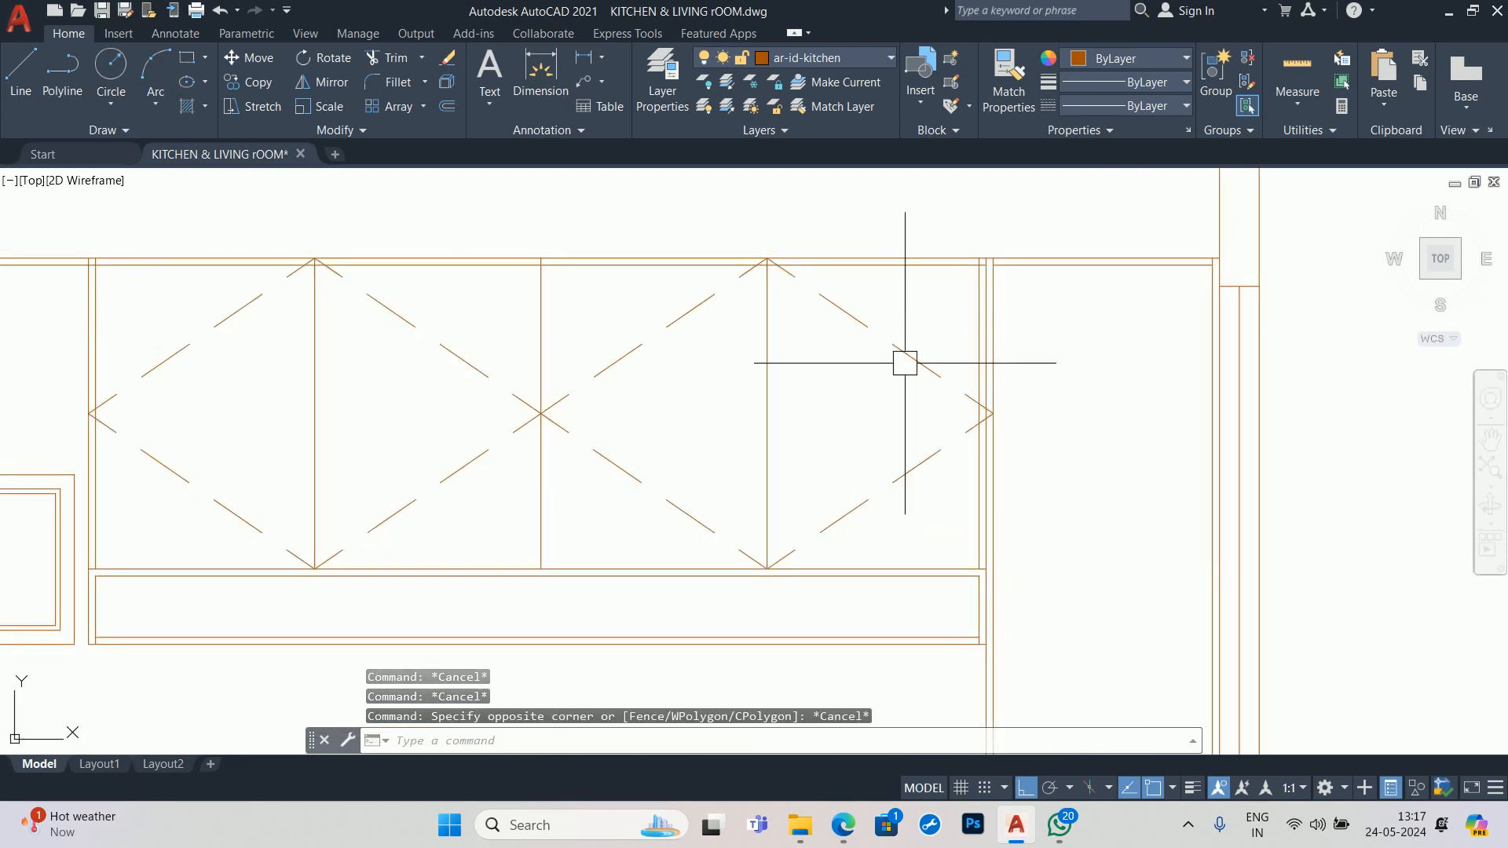
{"action": "key", "text": "Escape"}
{"action": "key", "text": "Escape"}
{"action": "middle_click_drag", "start_coordinate": [597, 396], "coordinate": [673, 414]}
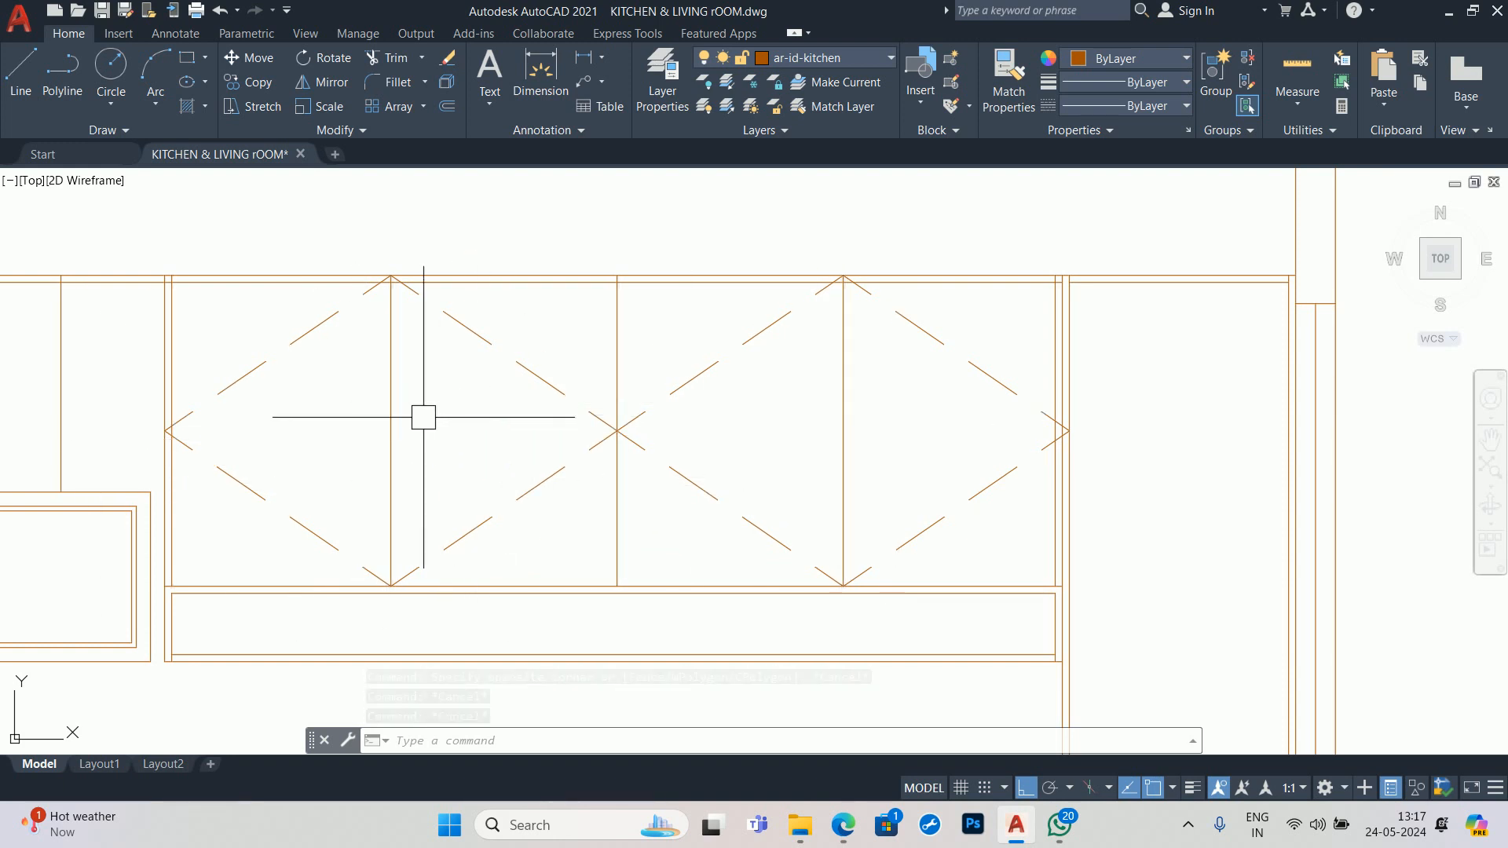
- Delete the dashed door-swing lines and the vertical door divisions from the wide wall cabinet
{"action": "left_click", "coordinate": [949, 538]}
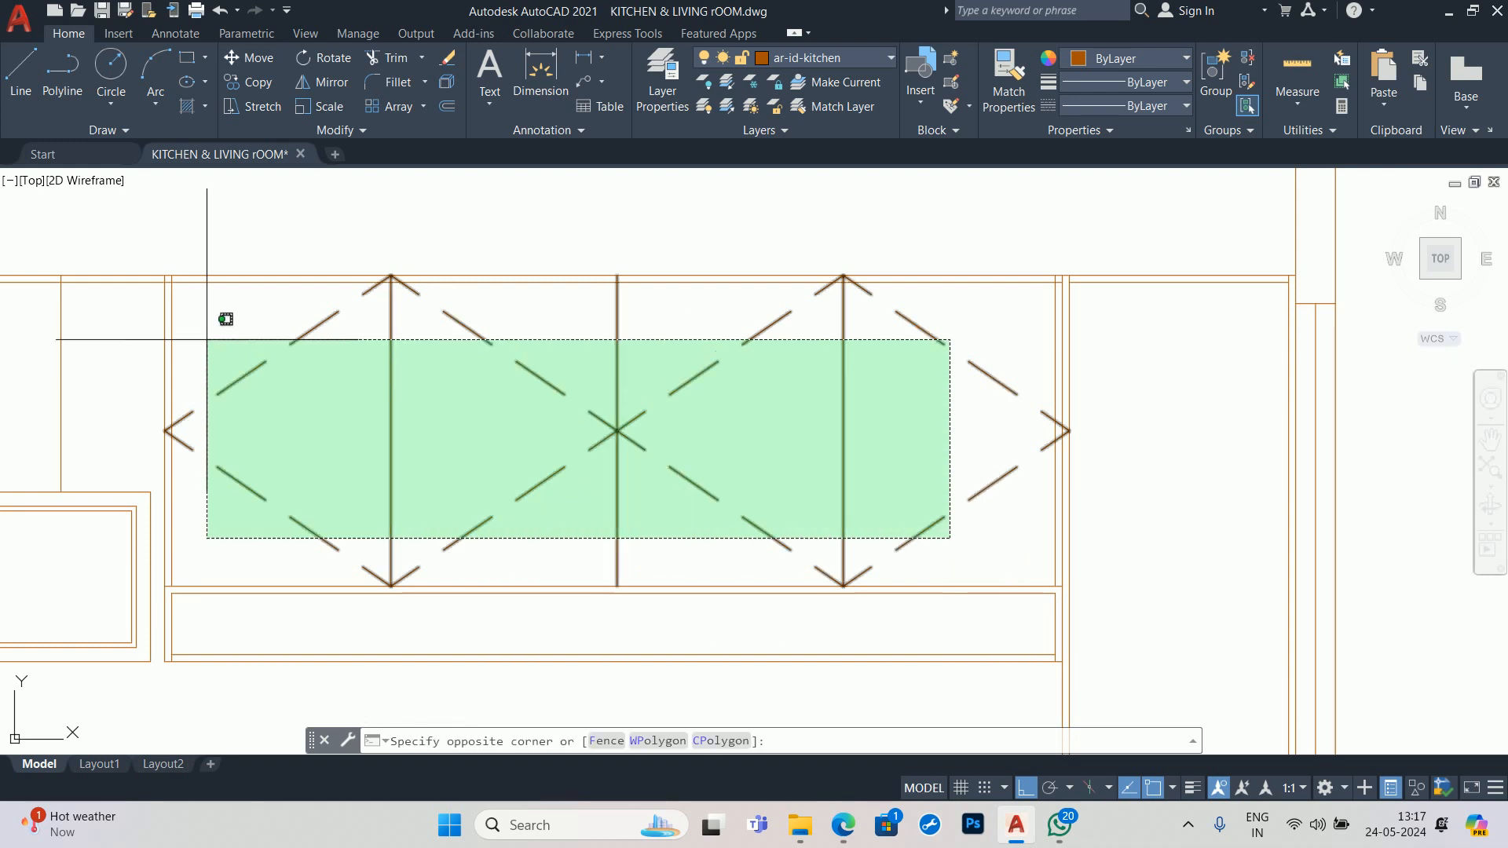
{"action": "left_click", "coordinate": [255, 343]}
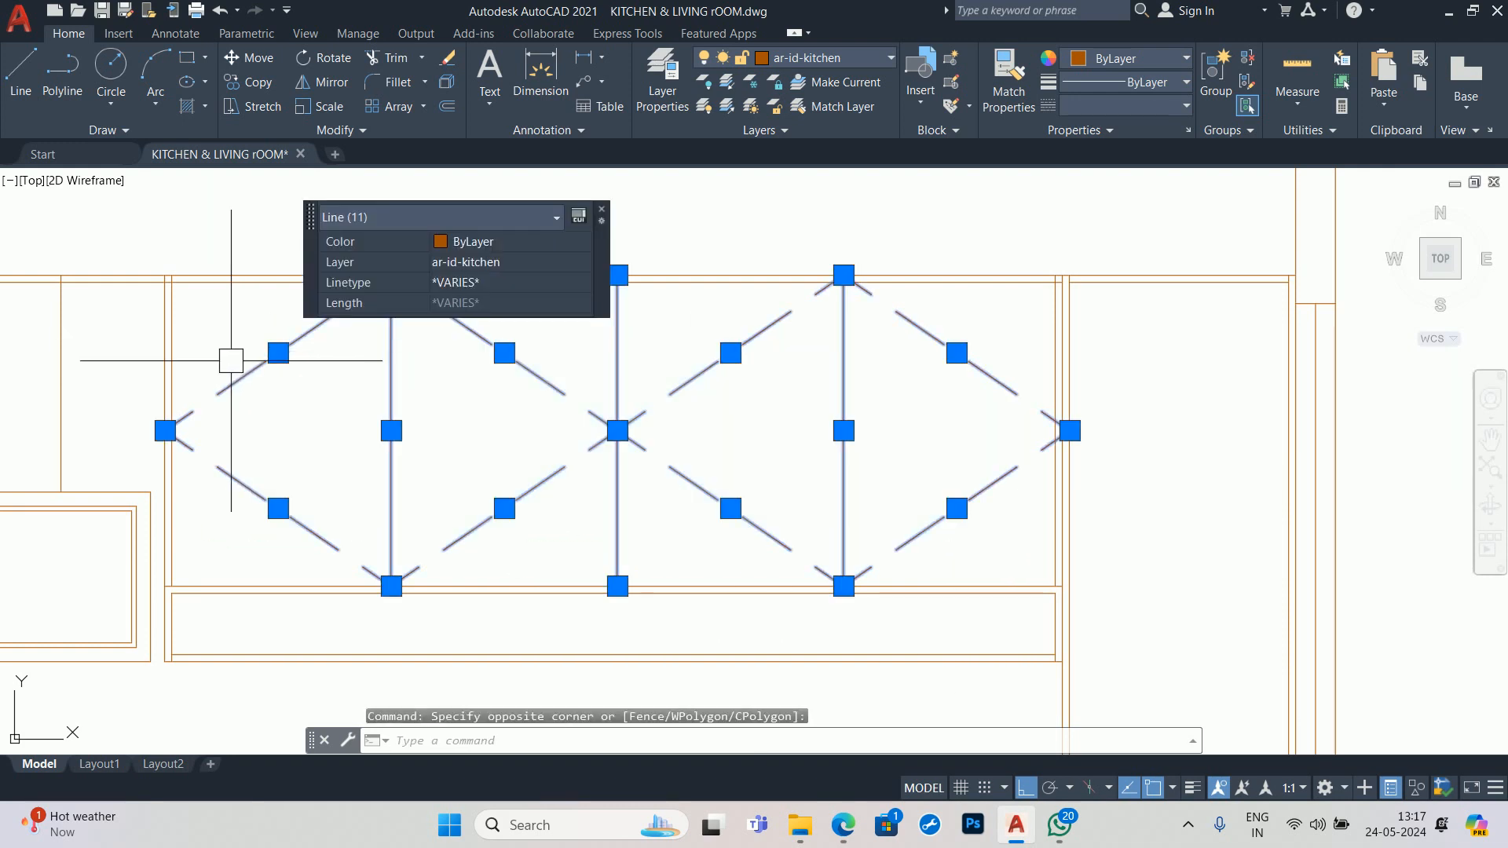
{"action": "key", "text": "Delete"}
{"action": "middle_click_drag", "start_coordinate": [845, 522], "coordinate": [751, 470]}
{"action": "key", "text": "Escape"}
{"action": "key", "text": "Escape"}
- Undo the deletion of the wide wall cabinet's door lines
{"action": "type", "text": "0"}
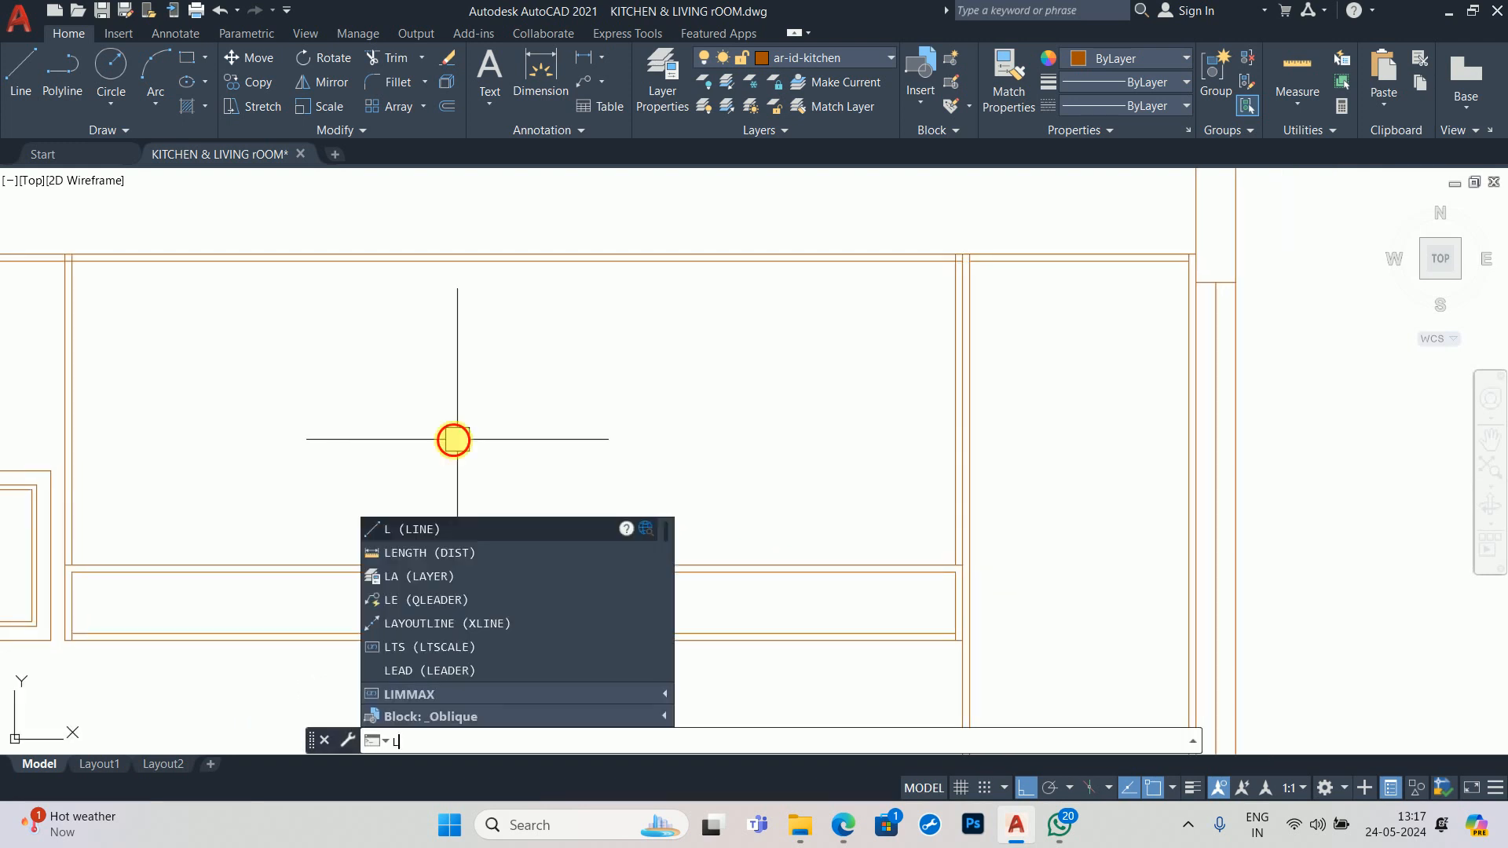
{"action": "key", "text": "Escape"}
{"action": "key", "text": "ctrl+z"}
{"action": "key", "text": "ctrl+z"}
{"action": "scroll", "coordinate": [501, 437], "scroll_direction": "down", "scroll_amount": 4}
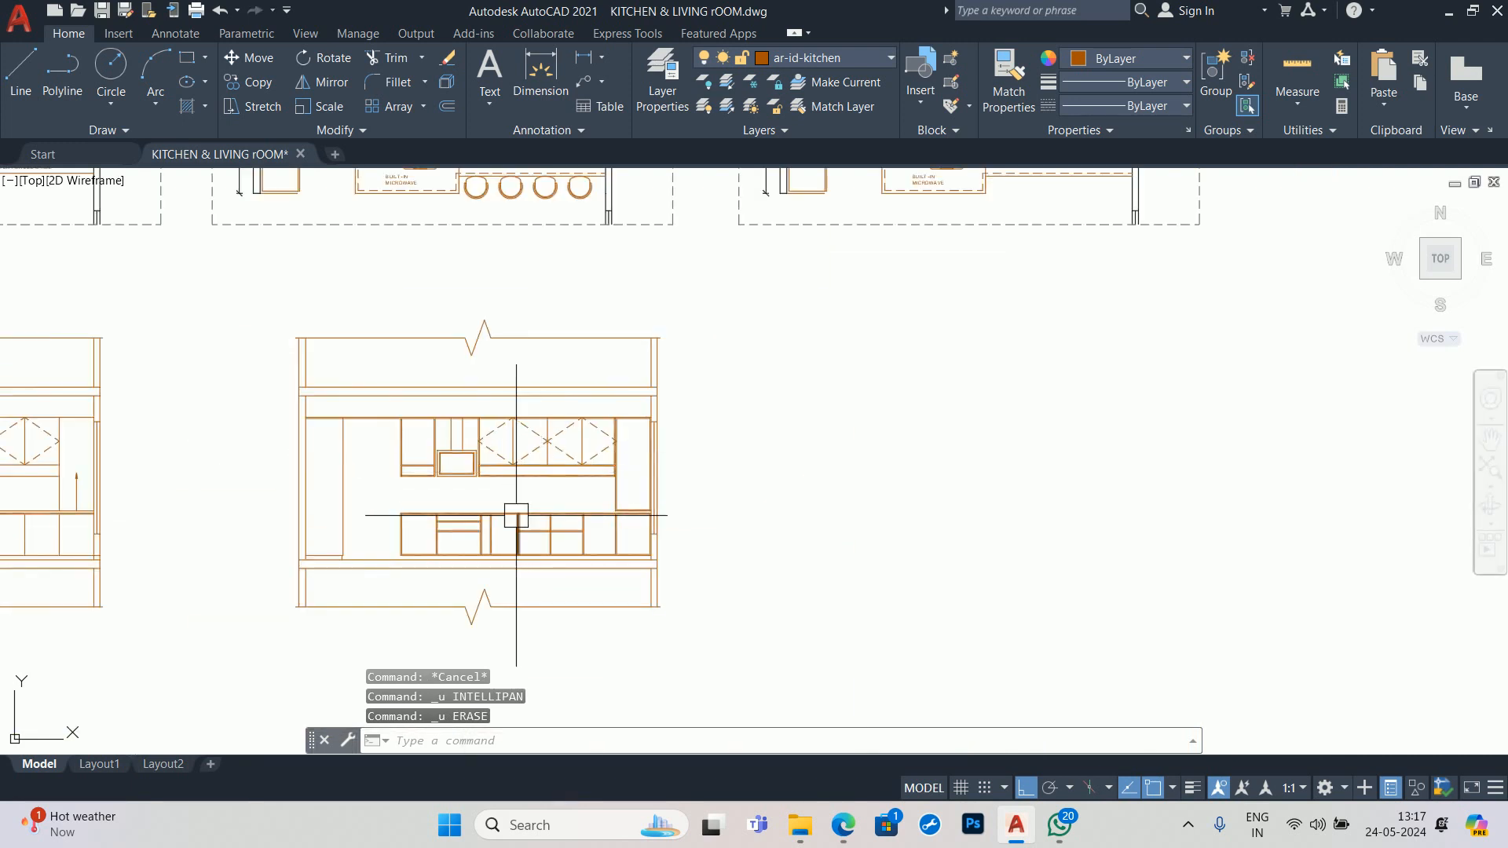
- Delete the wide wall cabinet's dashed door-swing lines together with its vertical door divisions
{"action": "scroll", "coordinate": [501, 436], "scroll_direction": "up", "scroll_amount": 6}
{"action": "key", "text": "Escape"}
{"action": "key", "text": "Escape"}
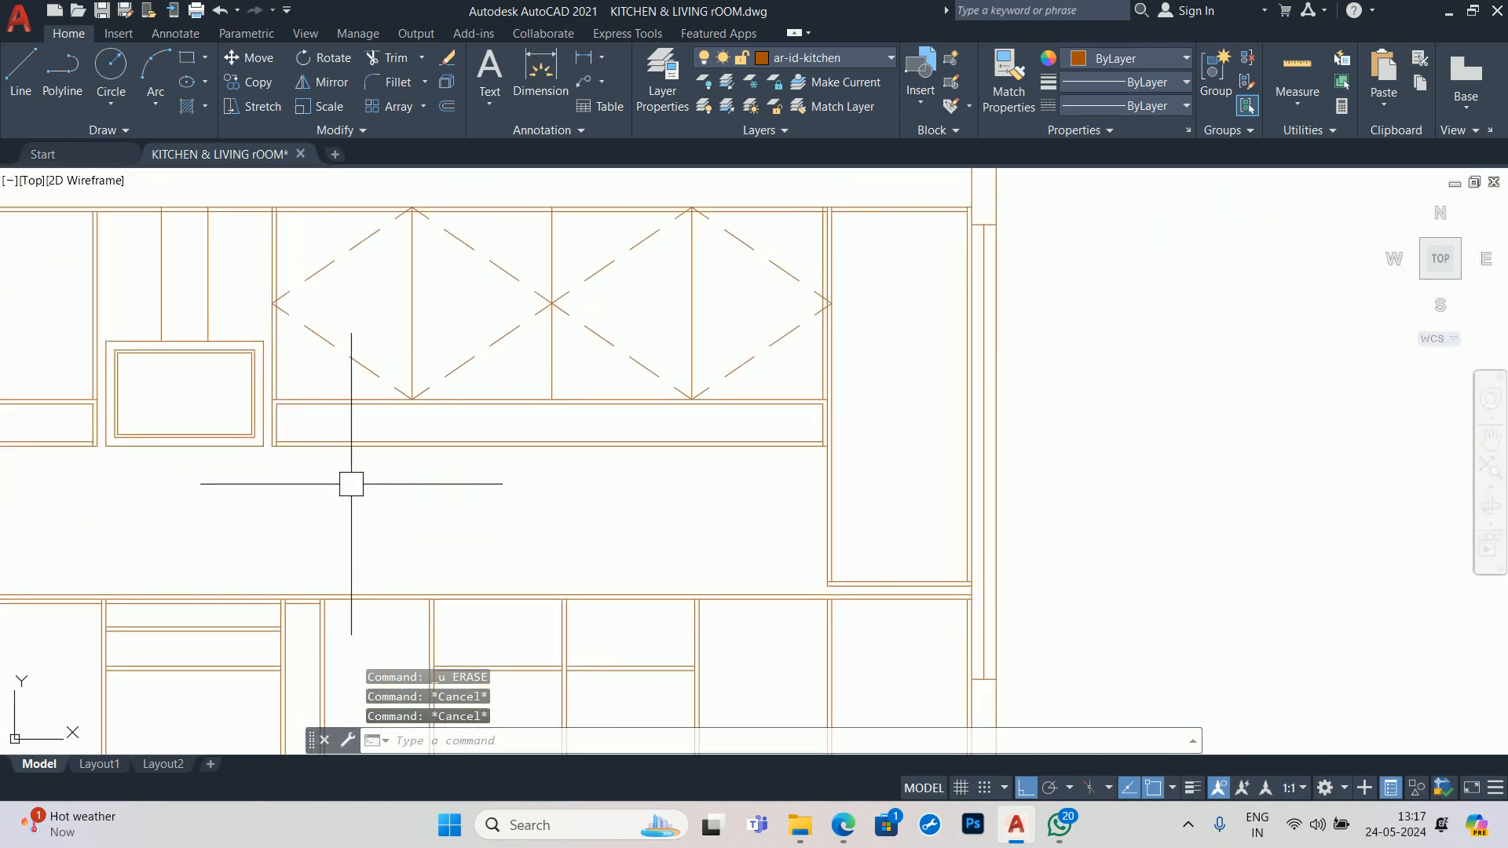
{"action": "left_click", "coordinate": [808, 363]}
{"action": "left_click", "coordinate": [347, 256]}
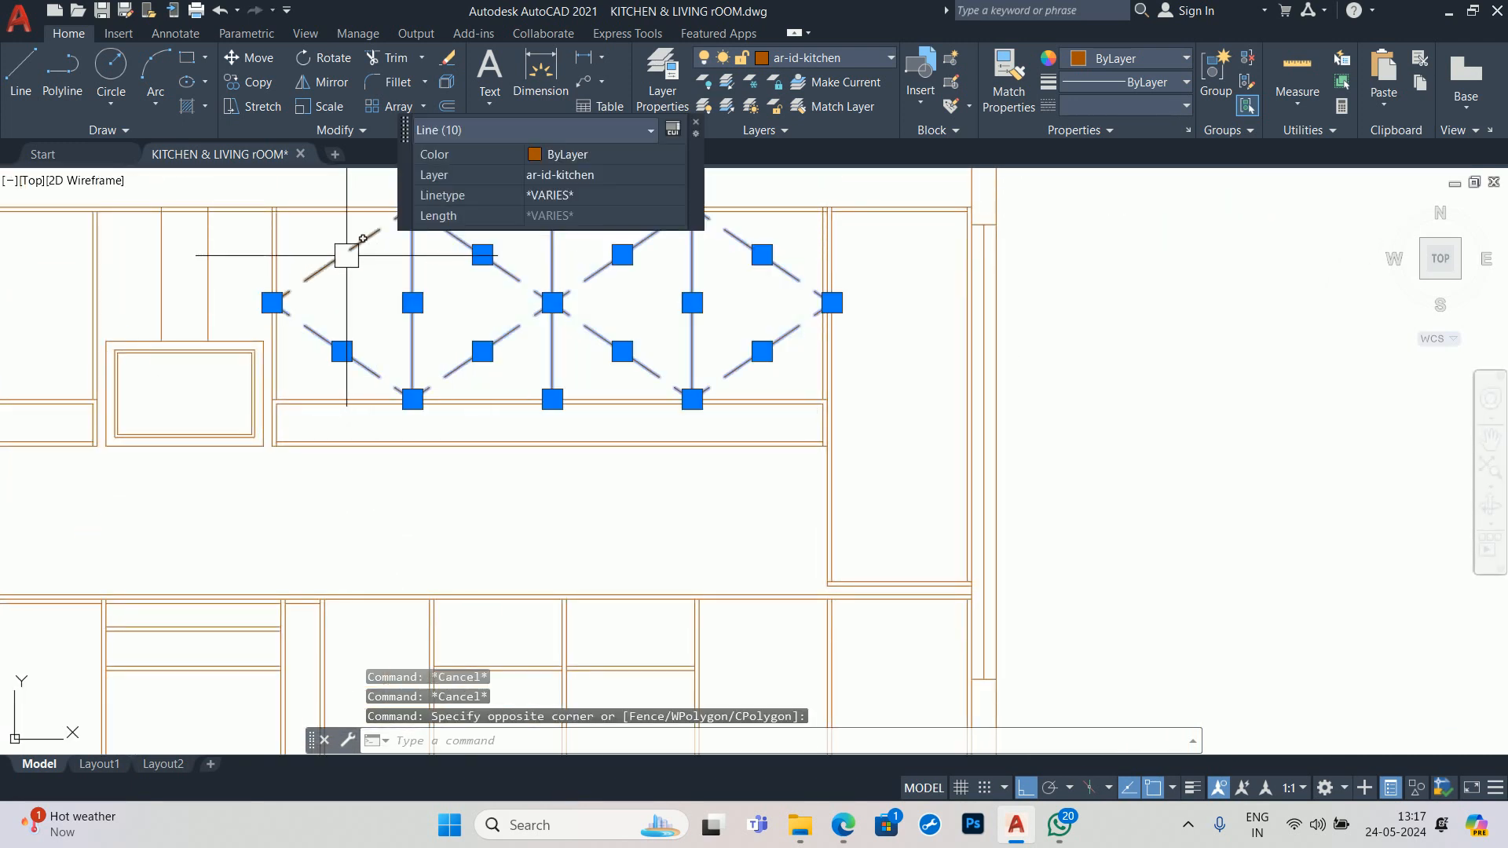
{"action": "left_click", "coordinate": [323, 262]}
{"action": "key", "text": "Delete"}
{"action": "middle_click_drag", "start_coordinate": [381, 374], "coordinate": [385, 346]}
{"action": "key", "text": "Escape"}
{"action": "key", "text": "Escape"}
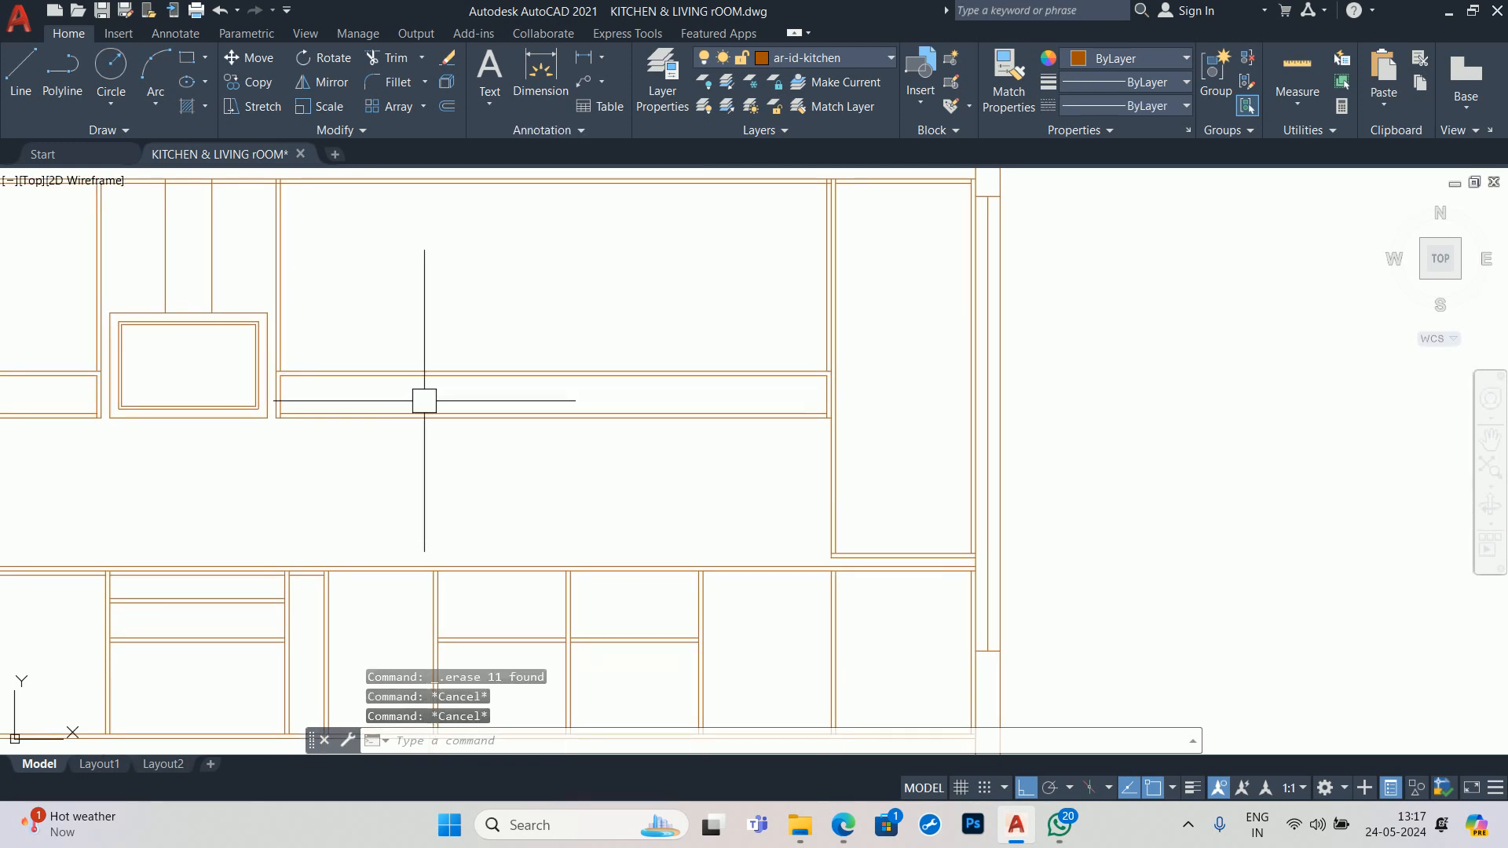
- Draw a vertical line from the right face of the base partition right of the two shelved units up to the wall cabinet's top panel
{"action": "type", "text": "l"}
{"action": "key", "text": "Return"}
{"action": "scroll", "coordinate": [707, 567], "scroll_direction": "up", "scroll_amount": 2}
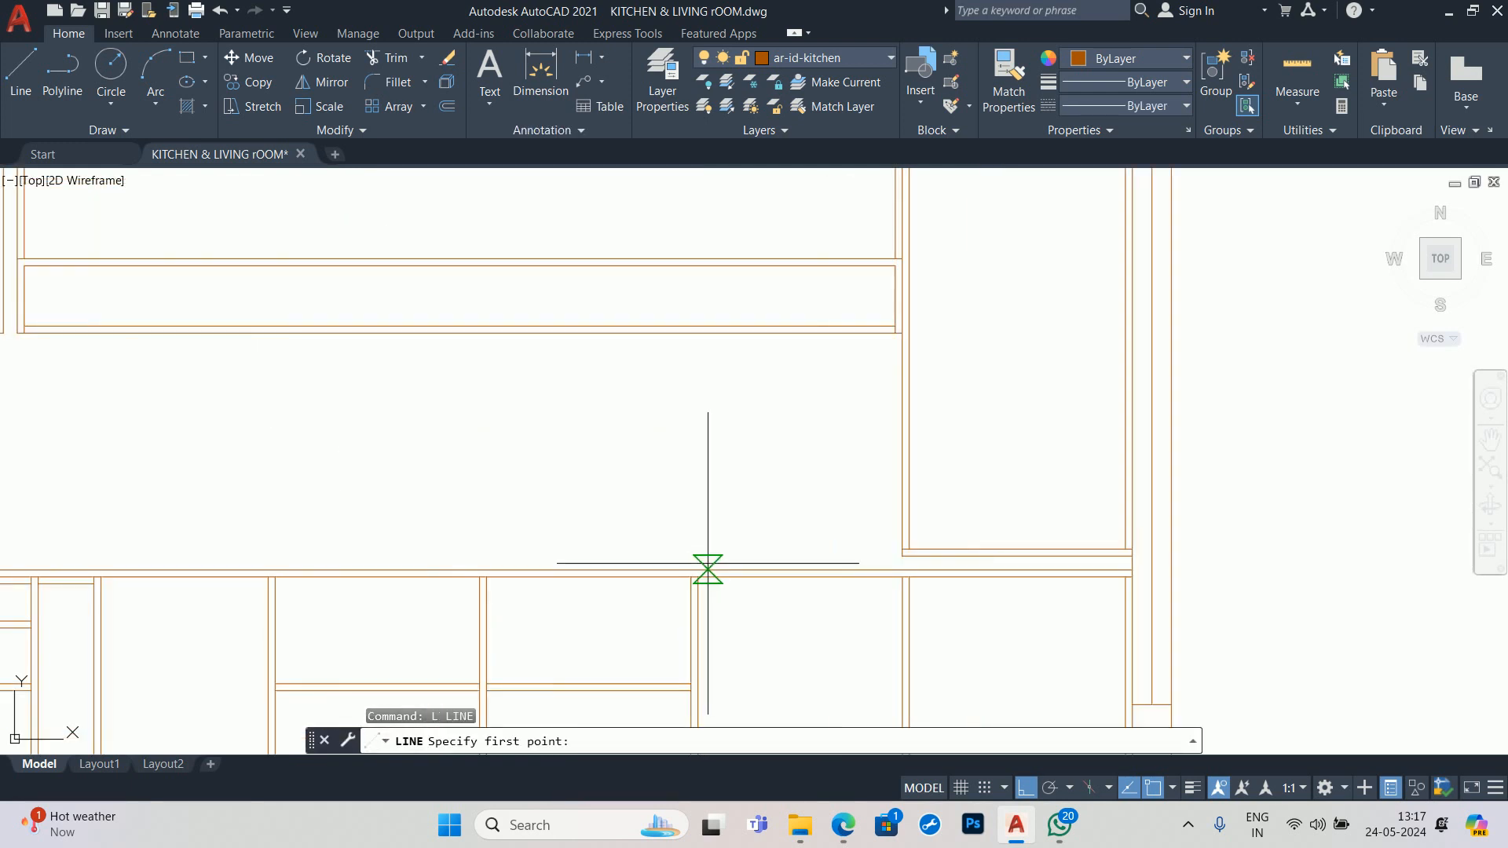
{"action": "left_click", "coordinate": [698, 570]}
{"action": "middle_click_drag", "start_coordinate": [631, 278], "coordinate": [611, 387]}
{"action": "left_click", "coordinate": [700, 187]}
{"action": "key", "text": "Escape"}
{"action": "key", "text": "Escape"}
{"action": "scroll", "coordinate": [674, 514], "scroll_direction": "down", "scroll_amount": 3}
- Draw a matching vertical line from that base partition's left face up to the underside of the wall cabinet's top panel
{"action": "scroll", "coordinate": [595, 499], "scroll_direction": "up", "scroll_amount": 4}
{"action": "key", "text": "Return"}
{"action": "left_click", "coordinate": [656, 499]}
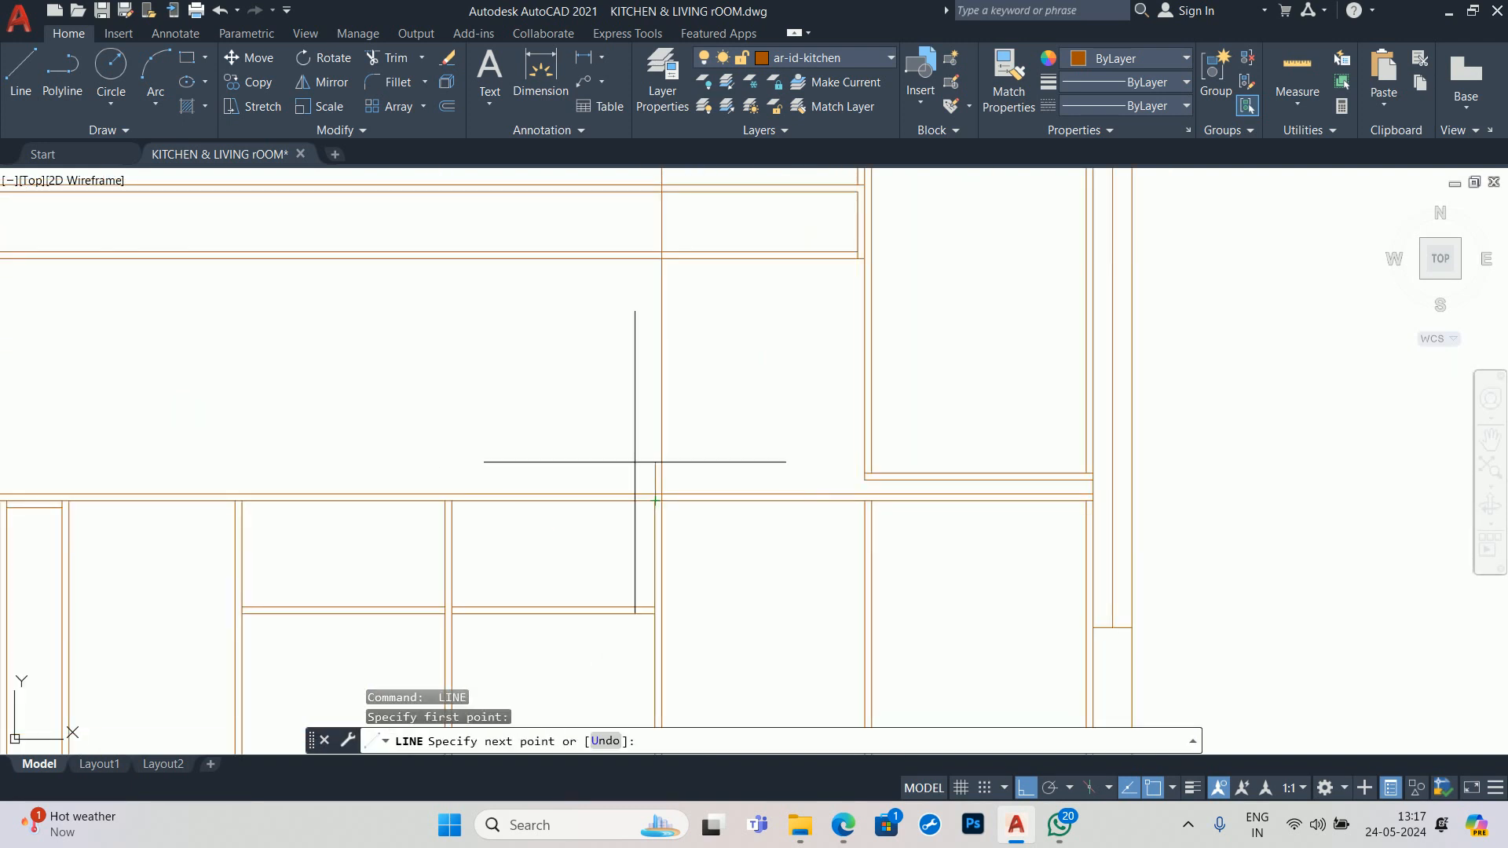
{"action": "middle_click_drag", "start_coordinate": [605, 250], "coordinate": [647, 621]}
{"action": "left_click", "coordinate": [696, 264]}
{"action": "key", "text": "Escape"}
{"action": "key", "text": "Escape"}
{"action": "scroll", "coordinate": [582, 572], "scroll_direction": "down", "scroll_amount": 4}
{"action": "middle_click_drag", "start_coordinate": [582, 572], "coordinate": [566, 401]}
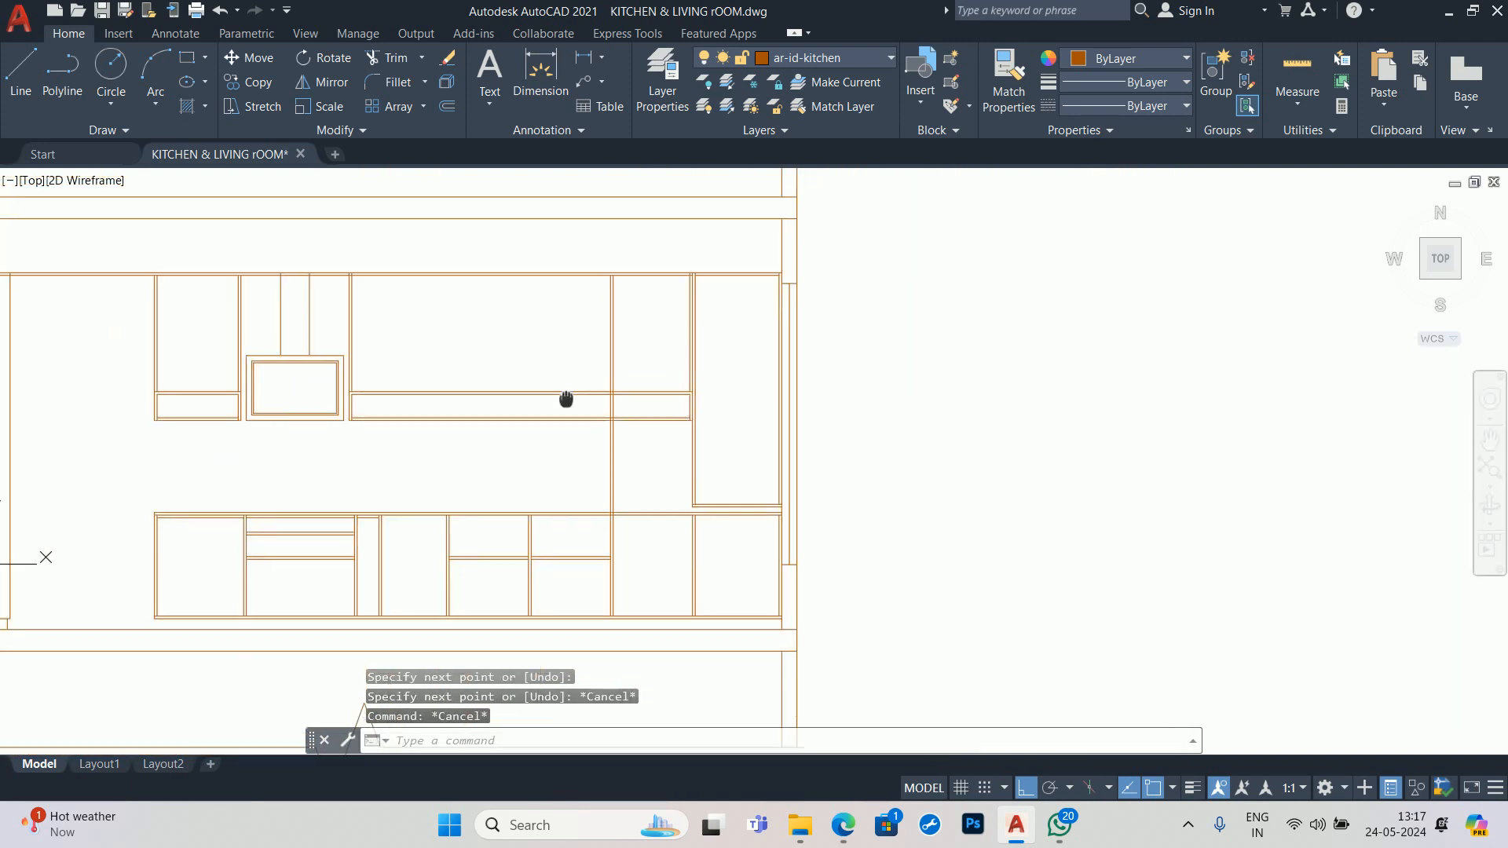
- Draw a vertical line from the right face of the partition between the two shelved base units up to the wall cabinet's top panel
{"action": "scroll", "coordinate": [563, 500], "scroll_direction": "up", "scroll_amount": 4}
{"action": "key", "text": "Return"}
{"action": "left_click", "coordinate": [489, 536]}
{"action": "mouse_move", "coordinate": [460, 338]}
{"action": "middle_mouse_down"}
{"action": "mouse_move", "coordinate": [437, 678]}
{"action": "mouse_move", "coordinate": [417, 555]}
{"action": "mouse_move", "coordinate": [428, 515]}
{"action": "middle_mouse_up"}
{"action": "left_click", "coordinate": [466, 268]}
{"action": "key", "text": "Escape"}
{"action": "key", "text": "Escape"}
{"action": "key", "text": "Escape"}
- Draw the second vertical line from the left face of the partition between the shelved base units up to the top panel
{"action": "key", "text": "Return"}
{"action": "left_click", "coordinate": [457, 545]}
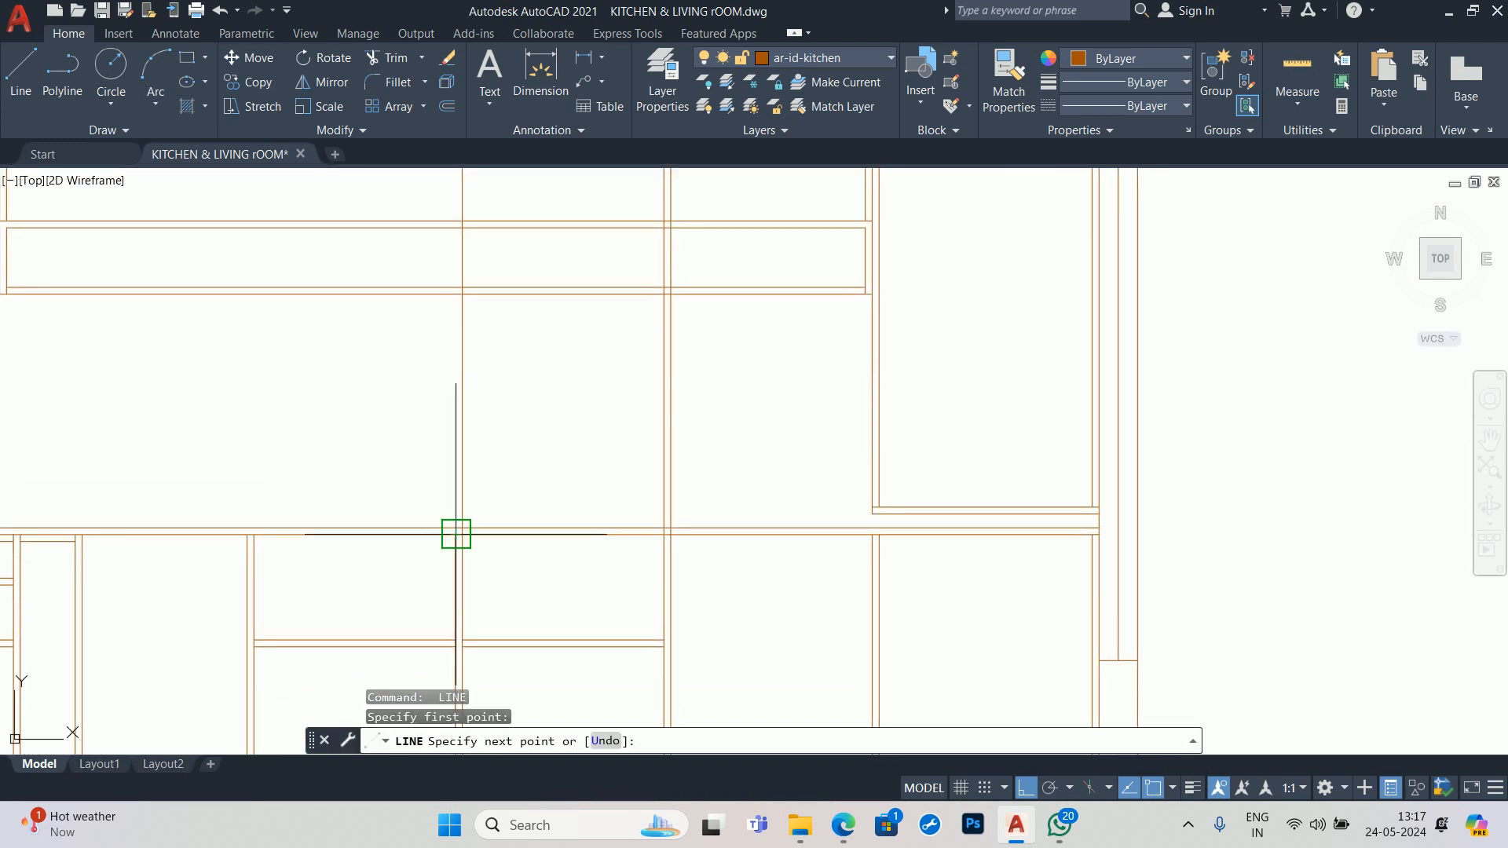
{"action": "middle_click_drag", "start_coordinate": [451, 259], "coordinate": [430, 645]}
{"action": "left_click", "coordinate": [456, 310]}
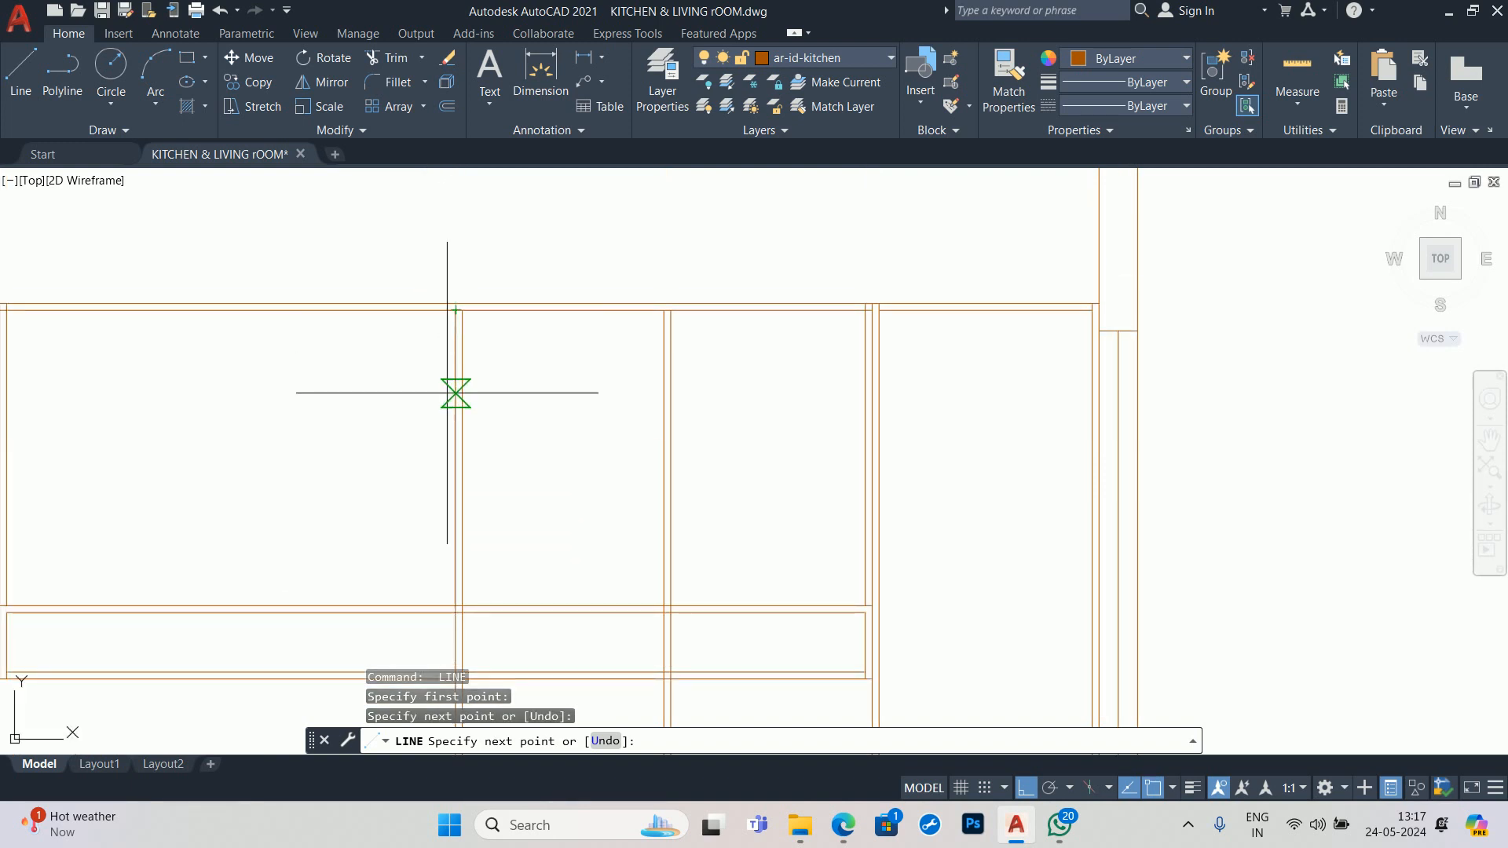
{"action": "key", "text": "Escape"}
{"action": "scroll", "coordinate": [440, 432], "scroll_direction": "down", "scroll_amount": 2}
{"action": "middle_click_drag", "start_coordinate": [352, 573], "coordinate": [667, 323]}
- Draw a vertical line from the right face of the partition left of the shelved base units up to the wall cabinet's top panel
{"action": "key", "text": "Return"}
{"action": "scroll", "coordinate": [566, 446], "scroll_direction": "up", "scroll_amount": 2}
{"action": "left_click", "coordinate": [681, 513]}
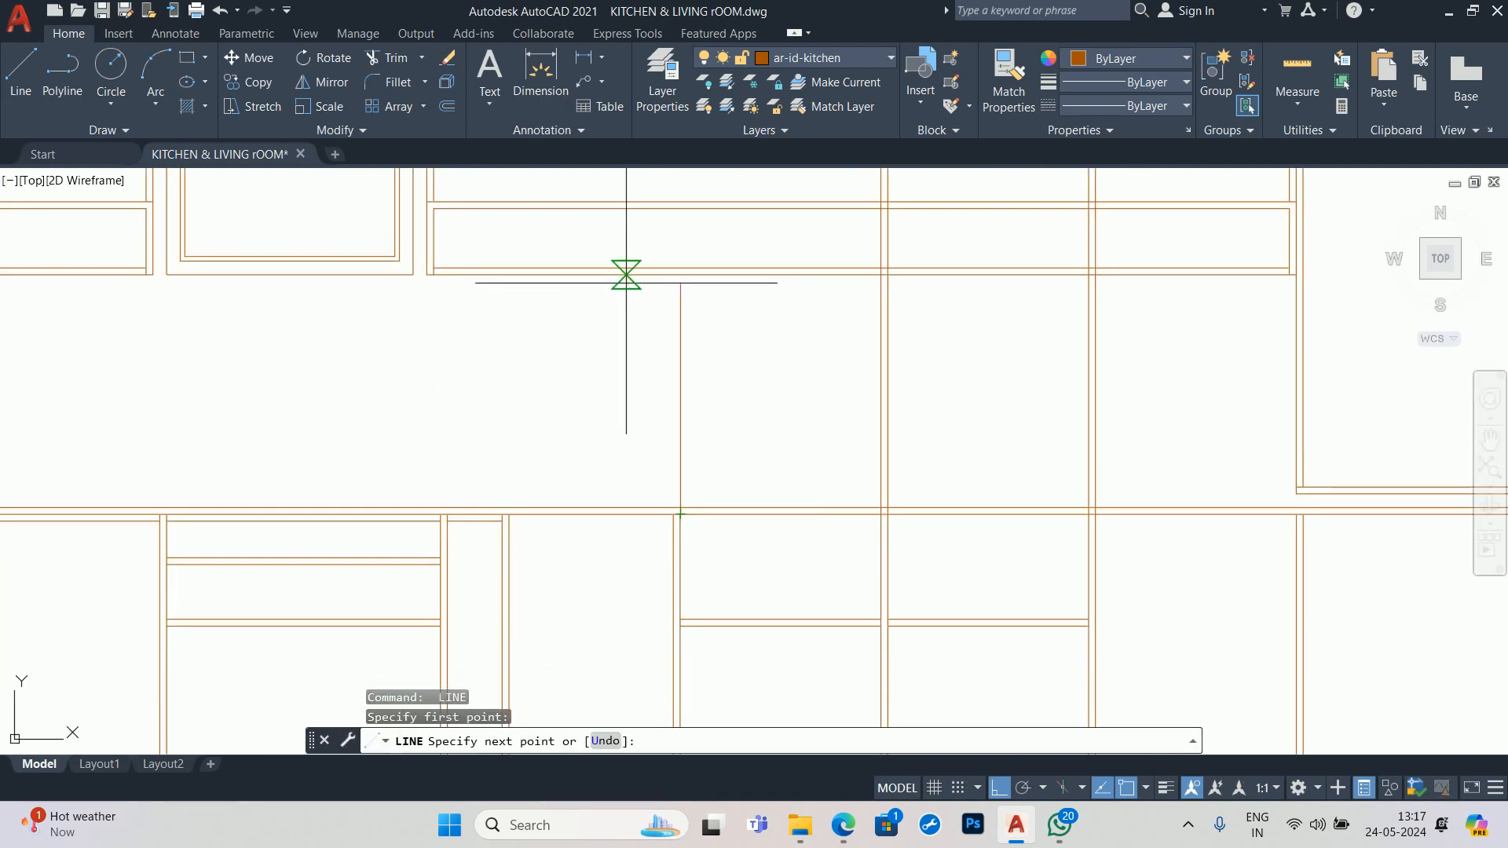
{"action": "middle_click_drag", "start_coordinate": [623, 276], "coordinate": [573, 421]}
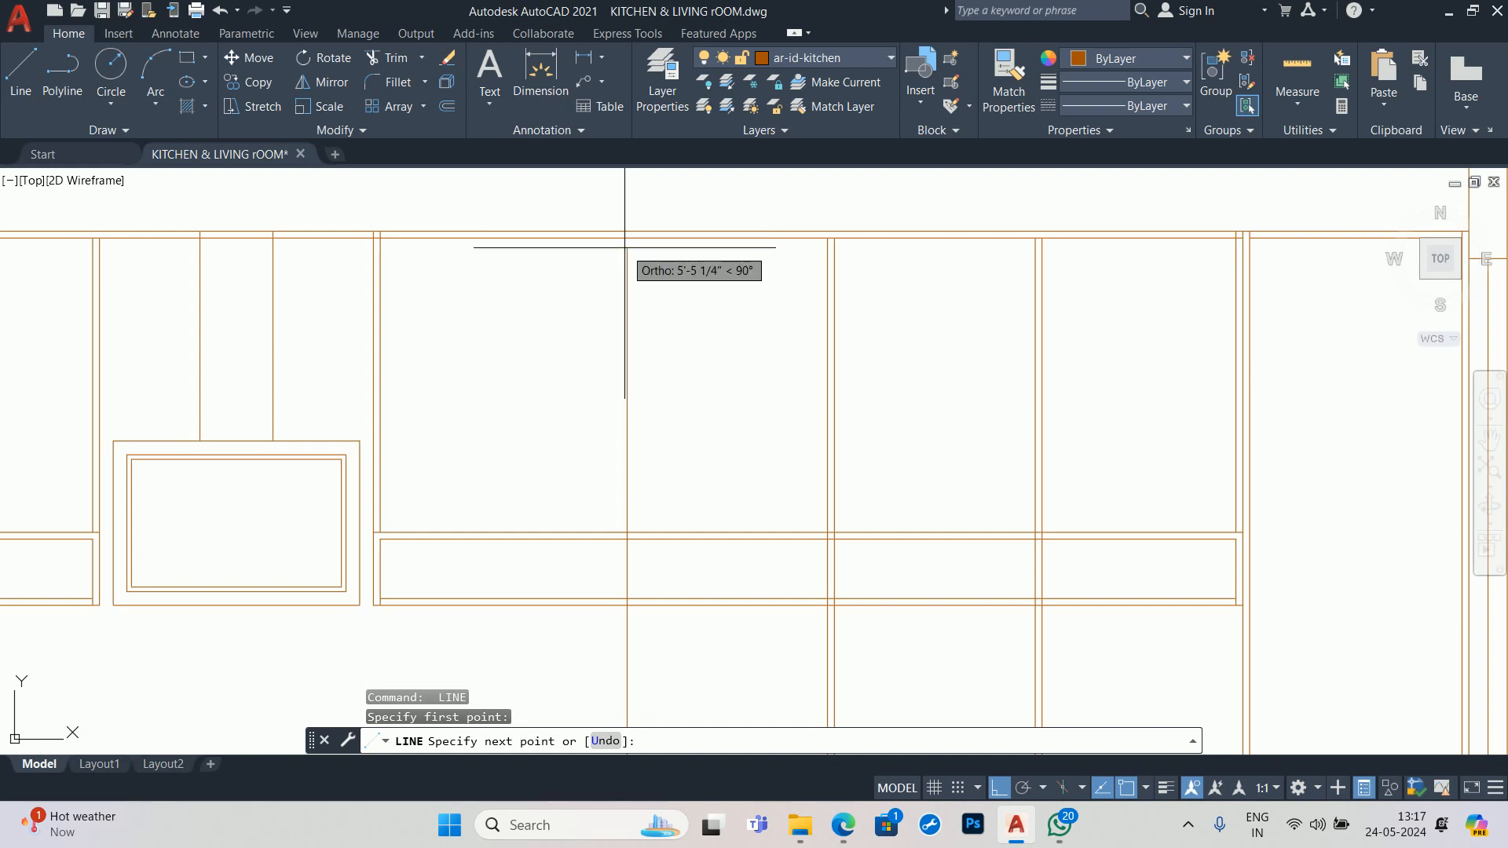
{"action": "key", "text": "Escape"}
{"action": "key", "text": "Escape"}
{"action": "scroll", "coordinate": [528, 513], "scroll_direction": "down", "scroll_amount": 3}
- Draw the second vertical line from the left face of the partition left of the shelved base units up to the top panel
{"action": "key", "text": "Return"}
{"action": "scroll", "coordinate": [532, 520], "scroll_direction": "up", "scroll_amount": 3}
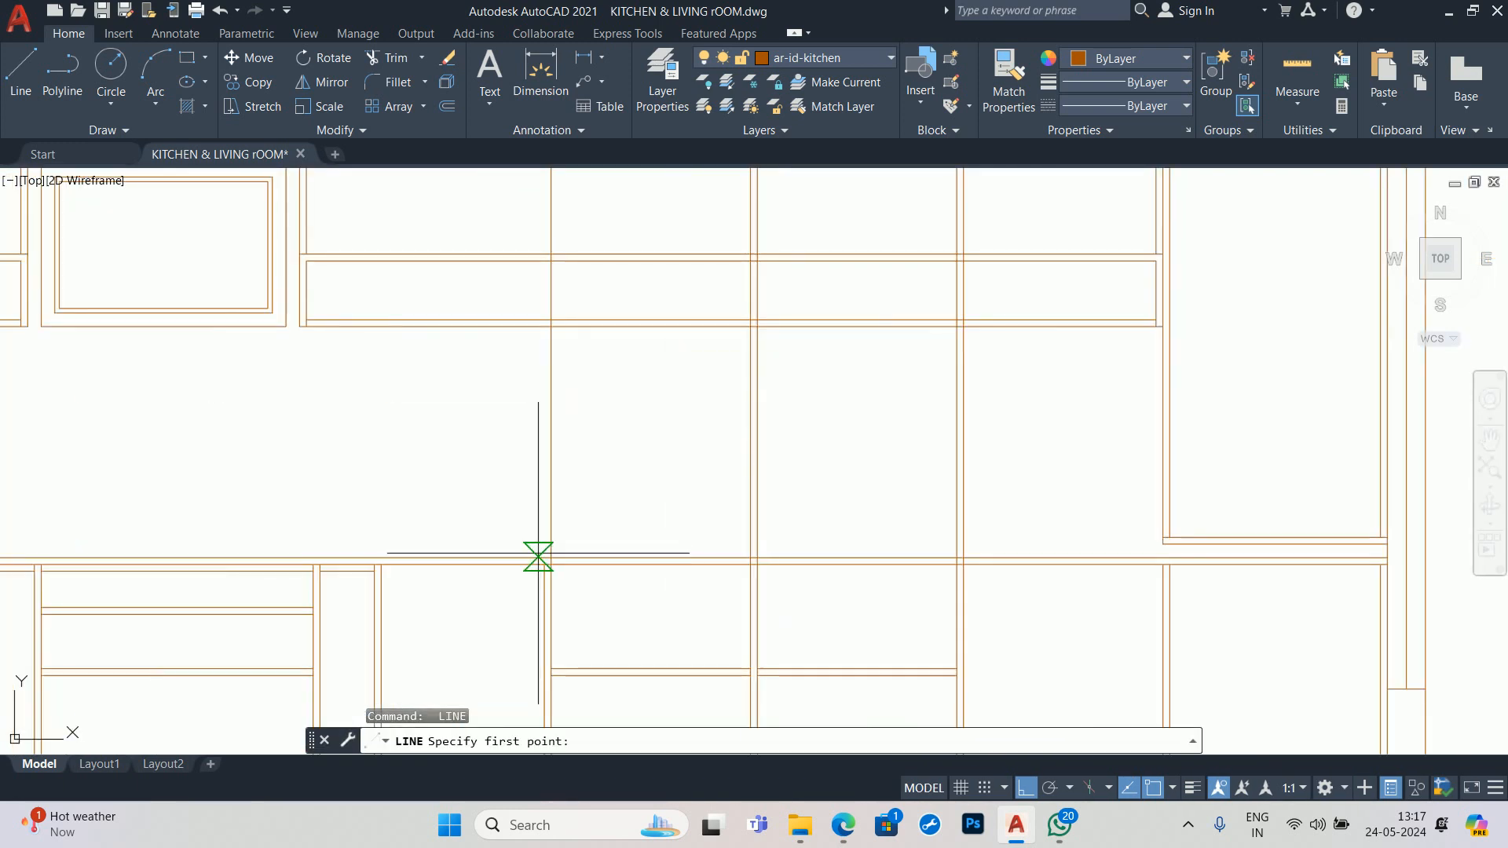
{"action": "left_click", "coordinate": [538, 556]}
{"action": "middle_click_drag", "start_coordinate": [484, 300], "coordinate": [483, 668]}
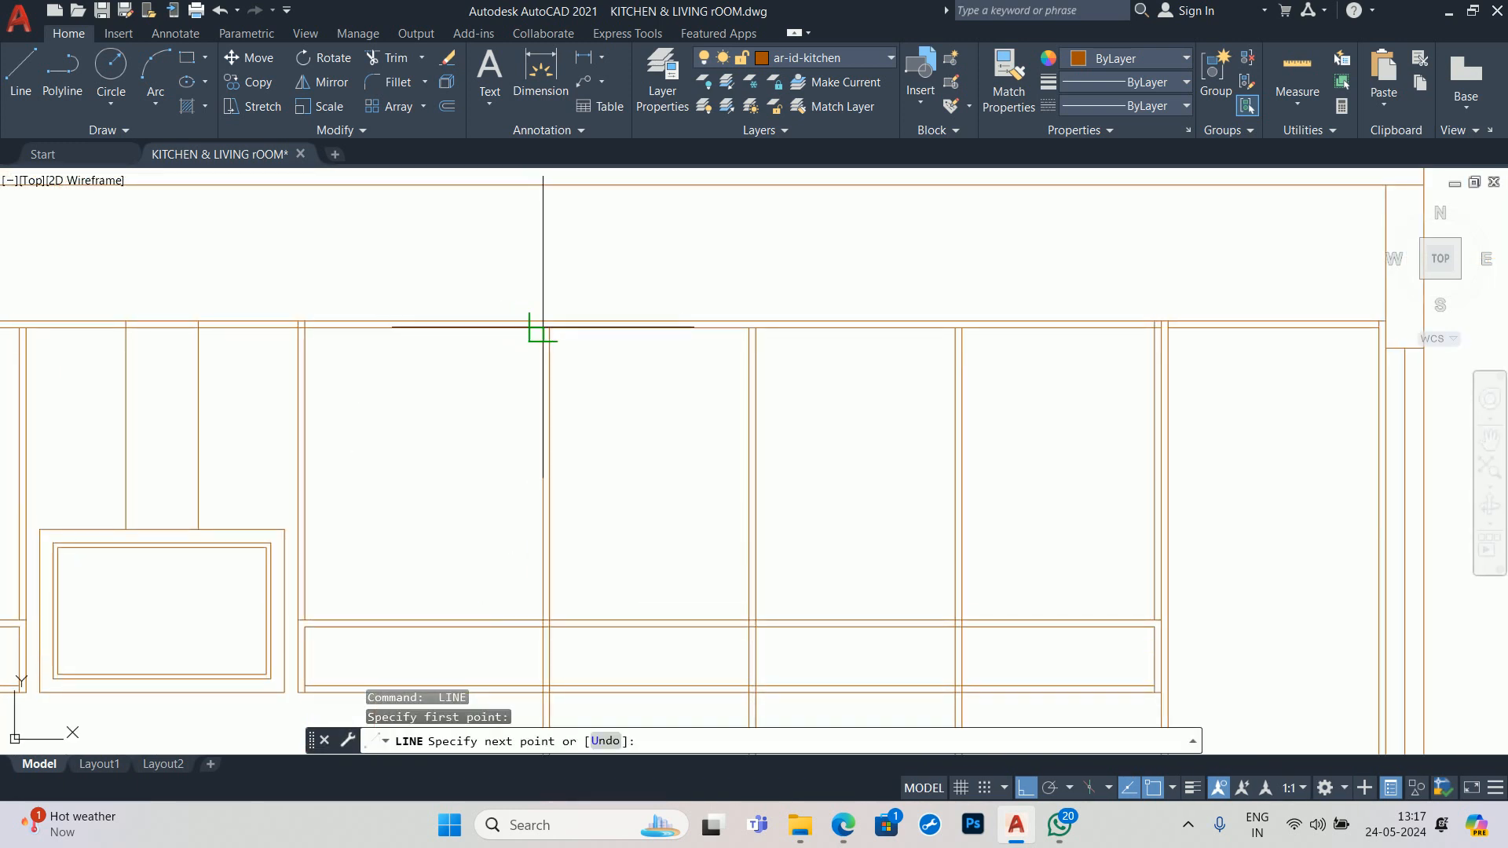
{"action": "key", "text": "Escape"}
{"action": "key", "text": "Escape"}
{"action": "key", "text": "Escape"}
{"action": "scroll", "coordinate": [428, 471], "scroll_direction": "down", "scroll_amount": 3}
{"action": "scroll", "coordinate": [434, 471], "scroll_direction": "up", "scroll_amount": 3}
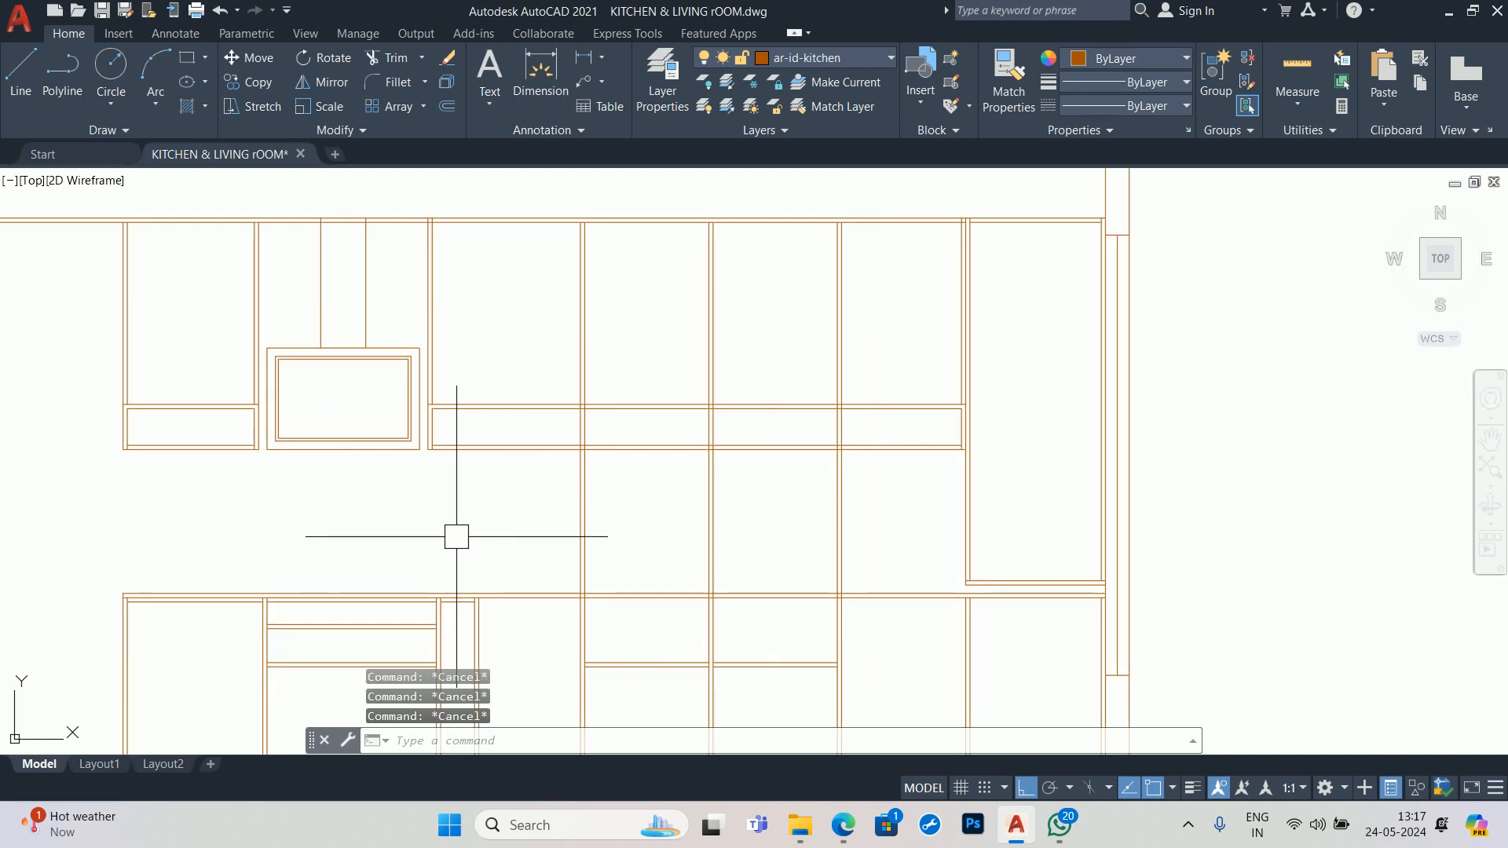
{"action": "type", "text": "s"}
{"action": "key", "text": "Return"}
{"action": "left_click", "coordinate": [488, 507]}
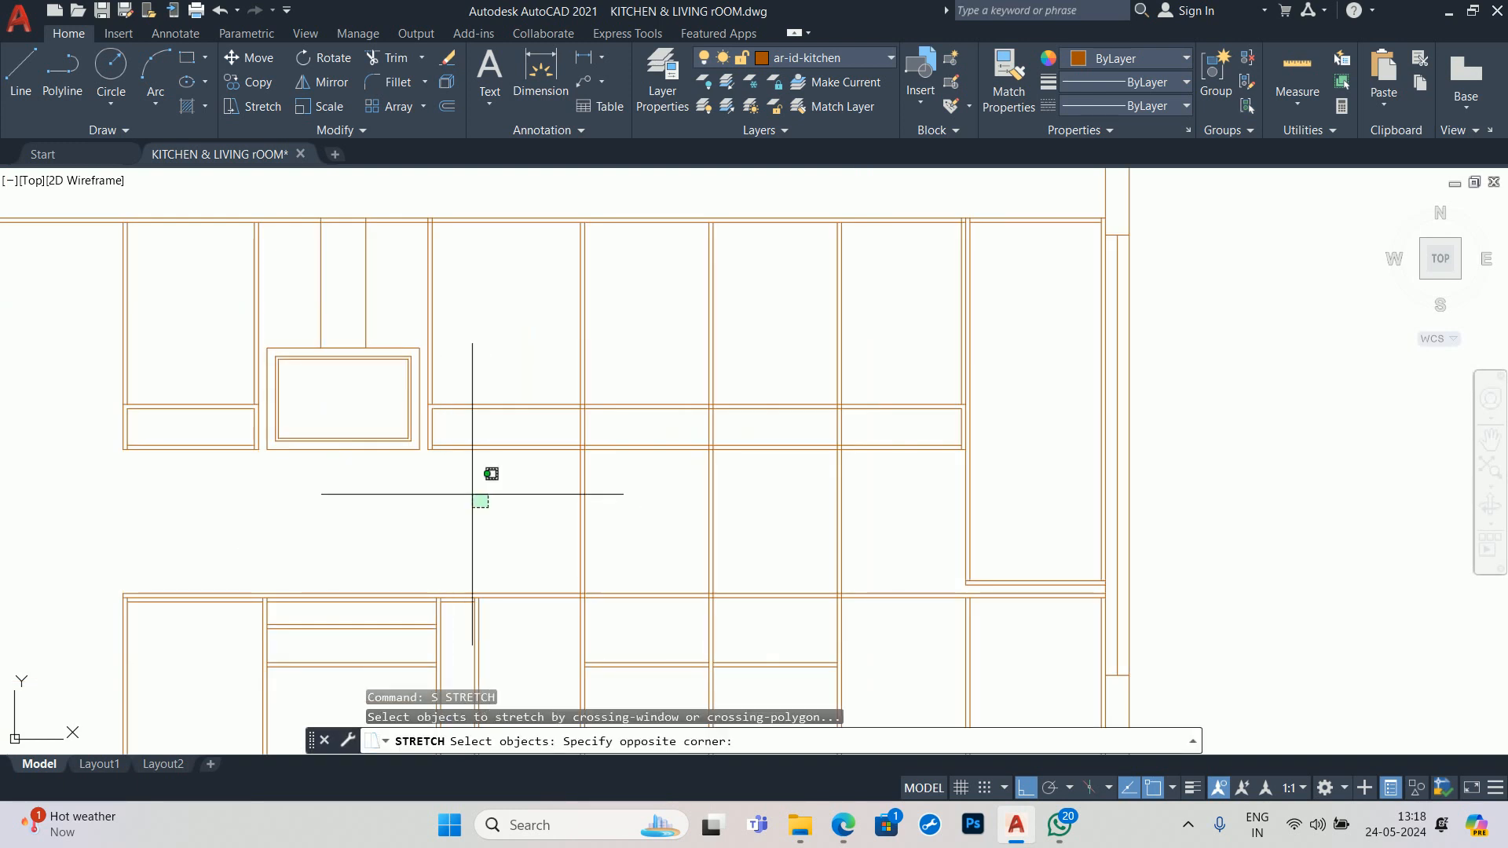
{"action": "key", "text": "Escape"}
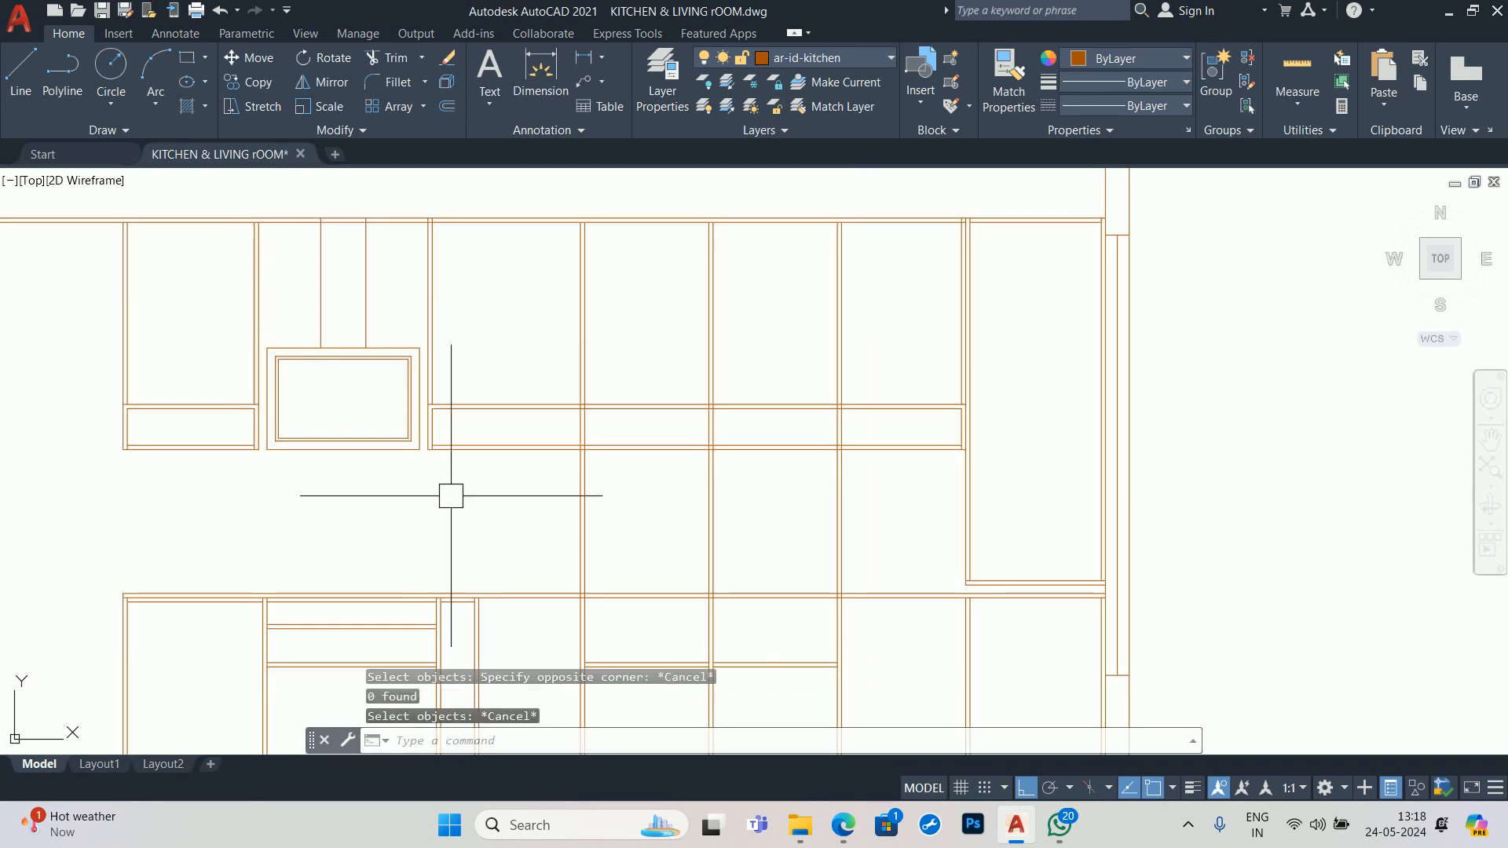
- Draw a vertical guide line from the left face of the partition right of the base drawer unit up to the wide wall cabinet's underside
{"action": "type", "text": "l"}
{"action": "key", "text": "Return"}
{"action": "scroll", "coordinate": [458, 599], "scroll_direction": "up", "scroll_amount": 4}
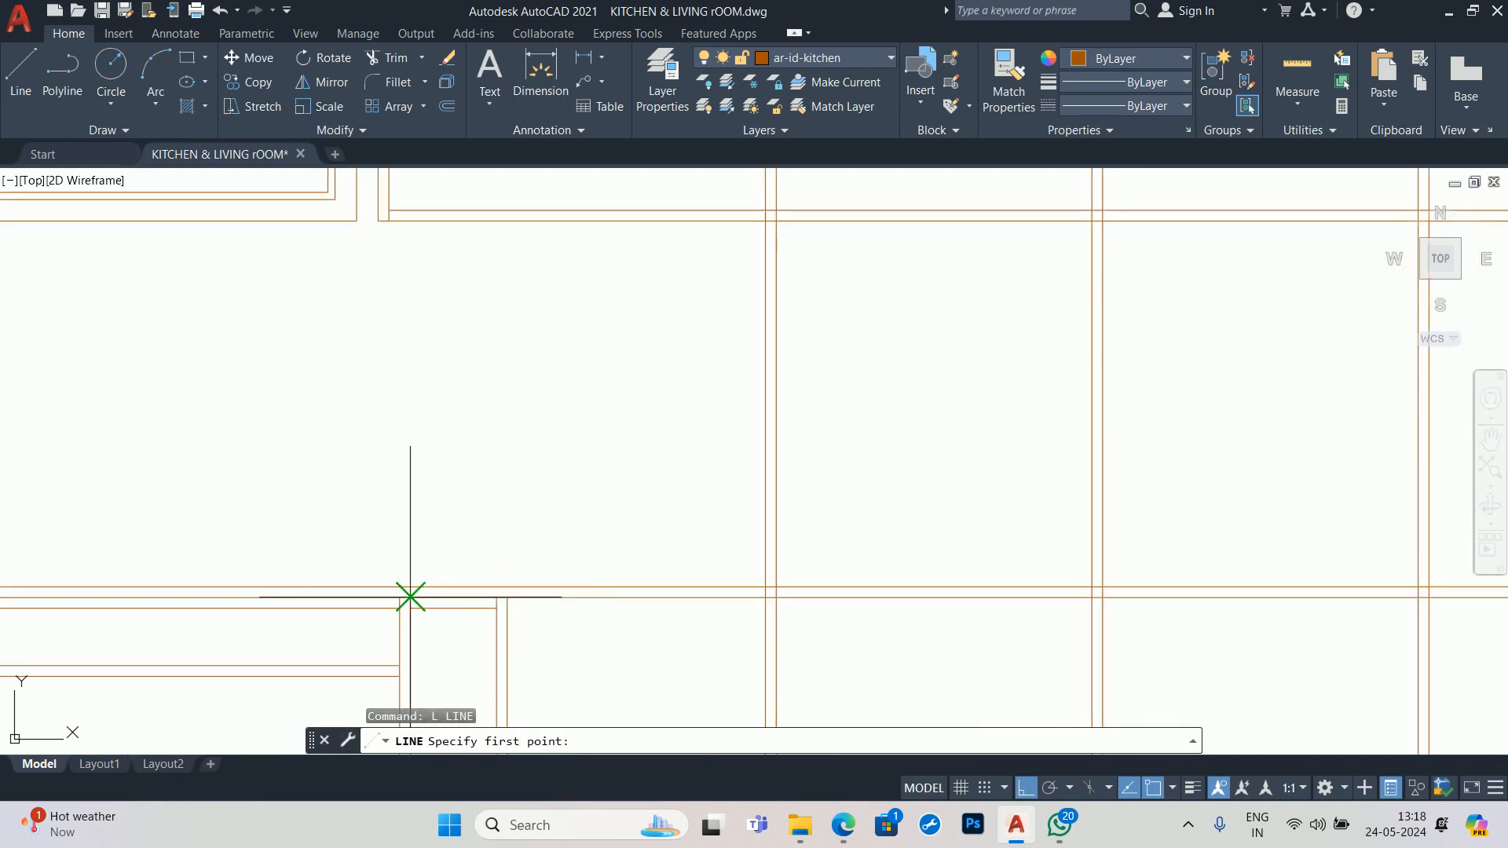
{"action": "left_click", "coordinate": [400, 597]}
{"action": "scroll", "coordinate": [421, 438], "scroll_direction": "down", "scroll_amount": 2}
{"action": "scroll", "coordinate": [397, 498], "scroll_direction": "up", "scroll_amount": 2}
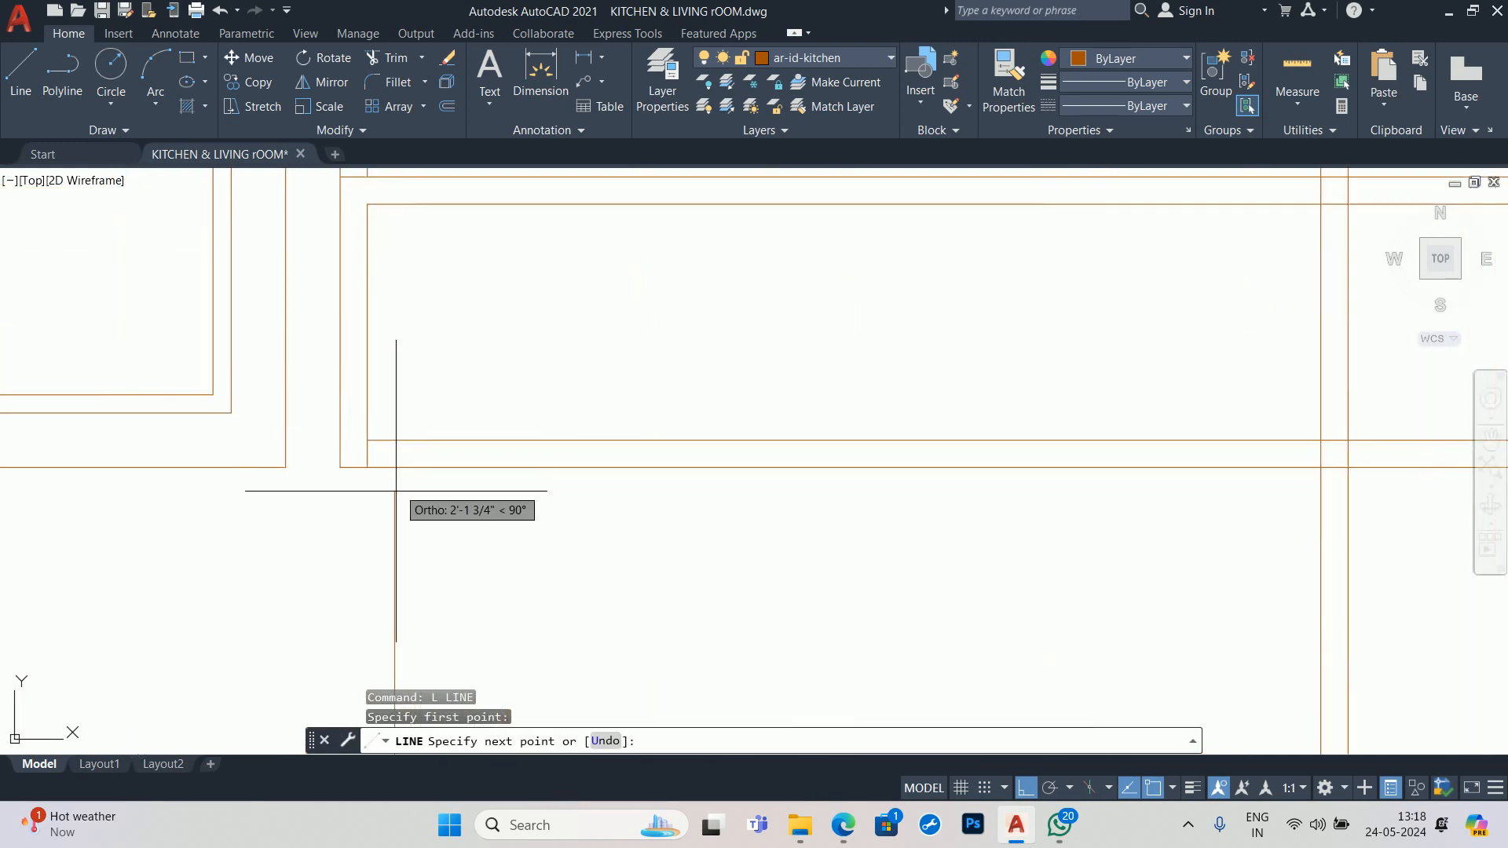
{"action": "key", "text": "Escape"}
{"action": "scroll", "coordinate": [512, 465], "scroll_direction": "down", "scroll_amount": 3}
- Stretch the chimney hood and adjoining wall cabinet sides rightward so the wide cabinet's left edge aligns with the guide line
{"action": "type", "text": "s"}
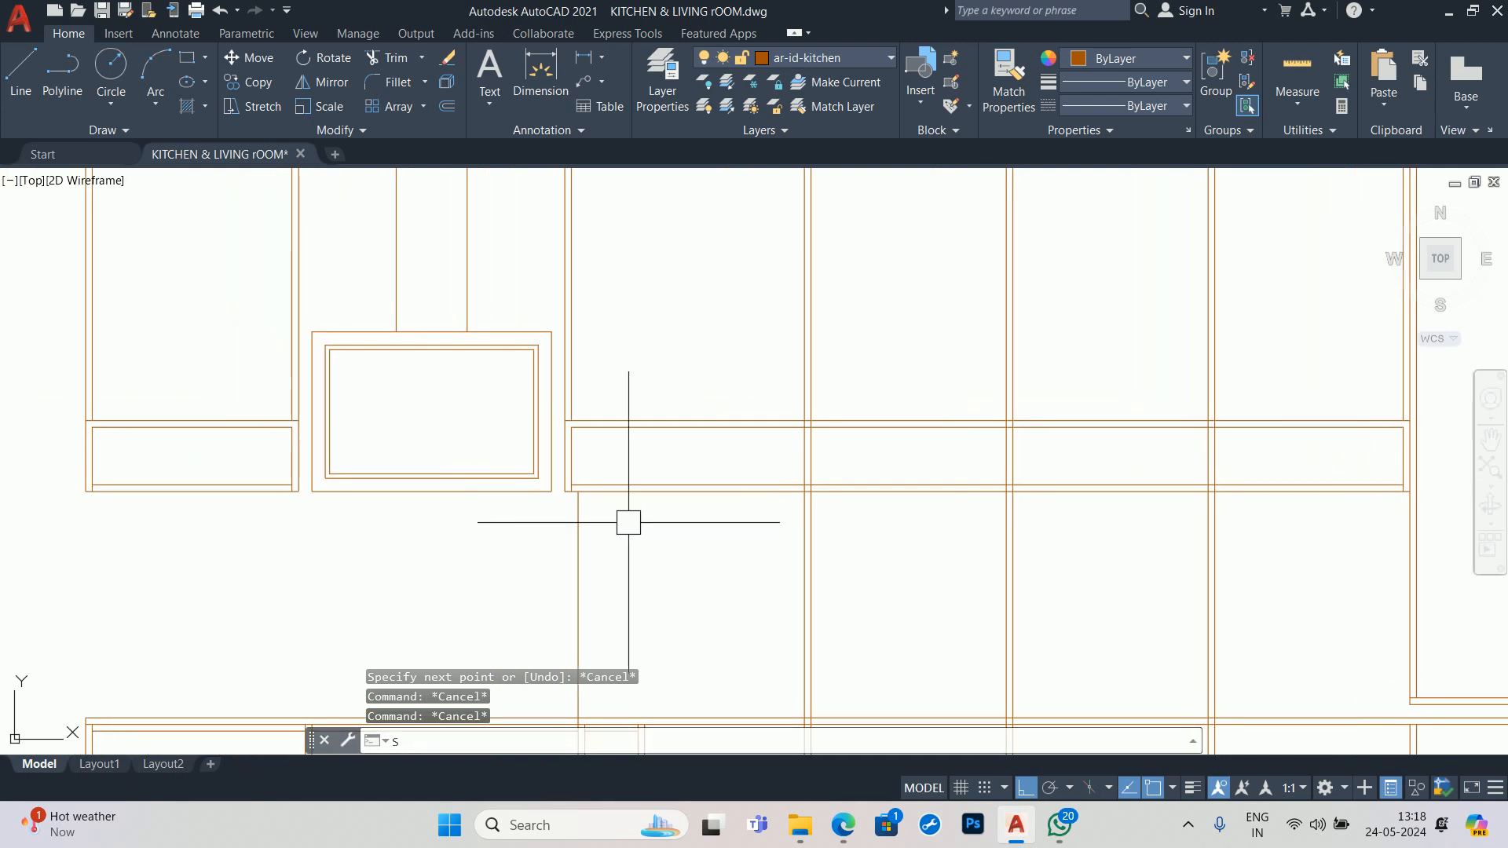
{"action": "key", "text": "Return"}
{"action": "left_click", "coordinate": [644, 536]}
{"action": "scroll", "coordinate": [432, 407], "scroll_direction": "down", "scroll_amount": 1}
{"action": "left_click", "coordinate": [391, 360]}
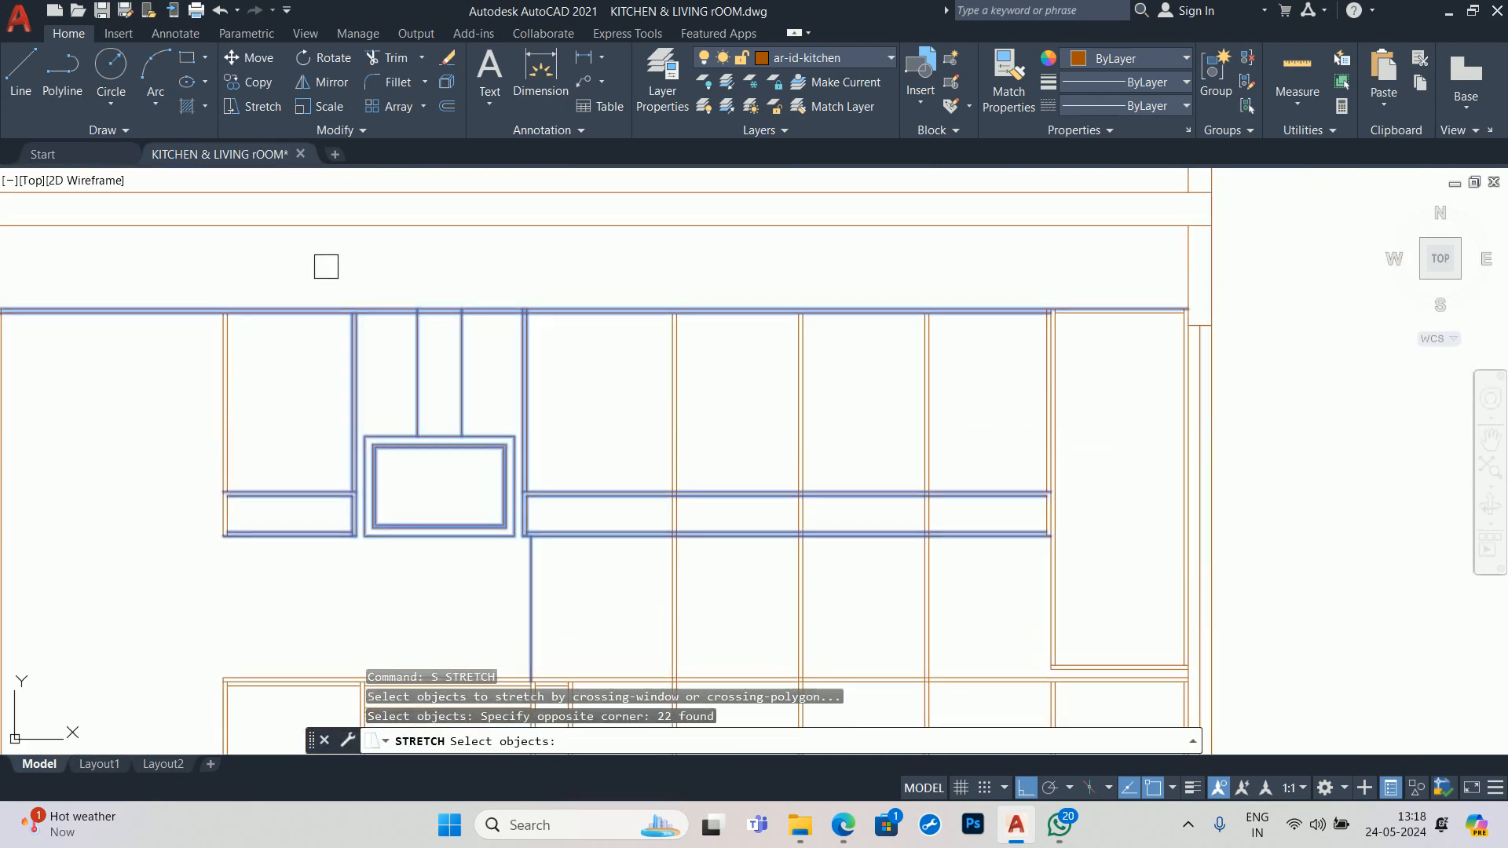
{"action": "left_click", "coordinate": [560, 617], "text": "shift"}
{"action": "left_click", "coordinate": [489, 563], "text": "shift"}
{"action": "scroll", "coordinate": [489, 562], "scroll_direction": "up", "scroll_amount": 5}
{"action": "key", "text": "Return"}
{"action": "left_click", "coordinate": [499, 511]}
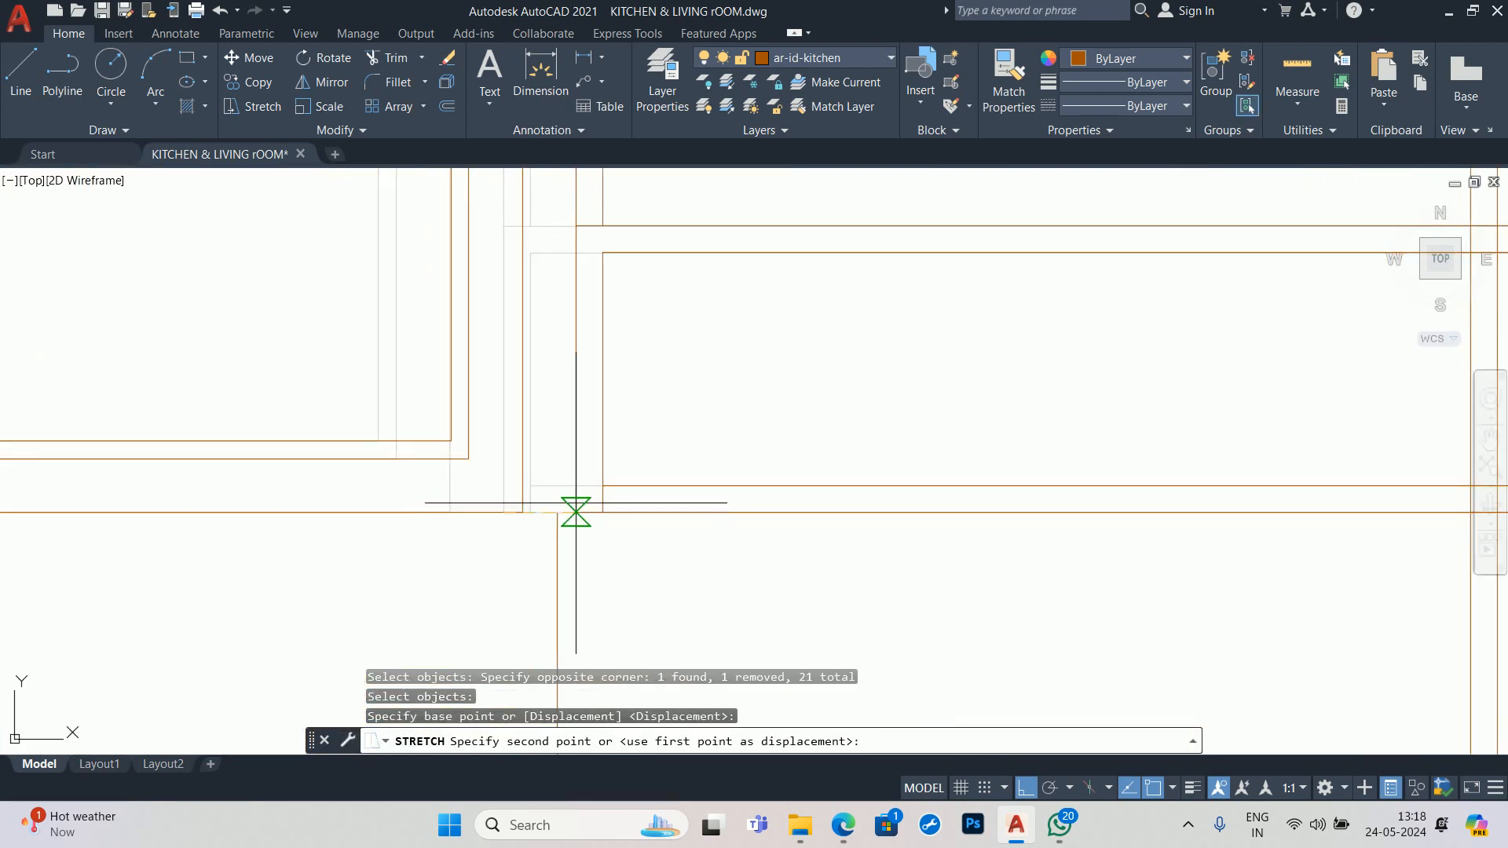
{"action": "left_click", "coordinate": [562, 505]}
{"action": "scroll", "coordinate": [542, 523], "scroll_direction": "down", "scroll_amount": 3}
{"action": "key", "text": "Escape"}
{"action": "key", "text": "Escape"}
- Delete the vertical guide line between the countertop and the wide wall cabinet
{"action": "left_click", "coordinate": [555, 564]}
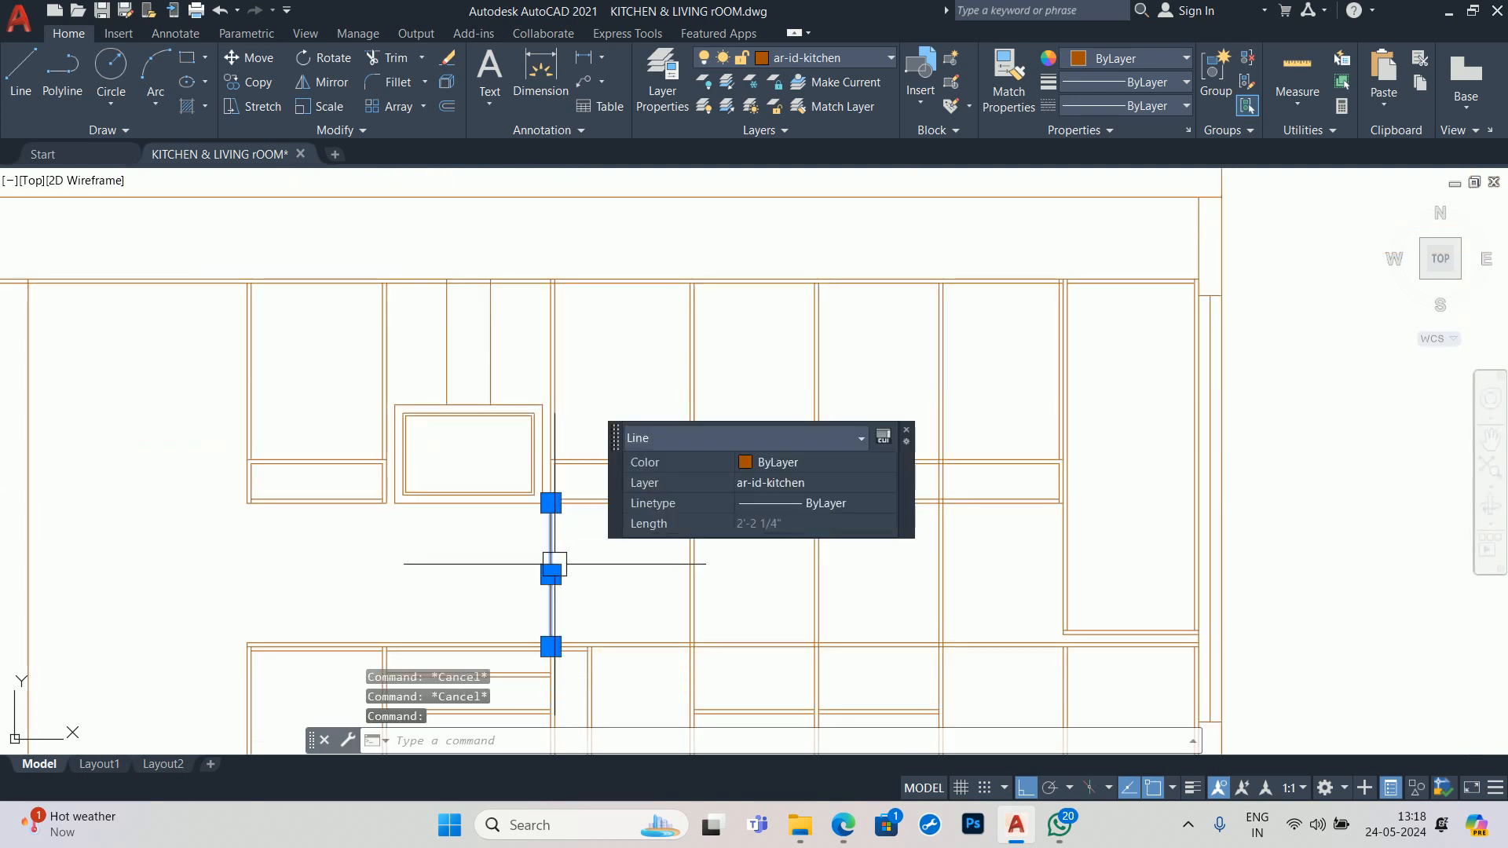
{"action": "middle_click_drag", "start_coordinate": [555, 564], "coordinate": [402, 491]}
{"action": "key", "text": "Delete"}
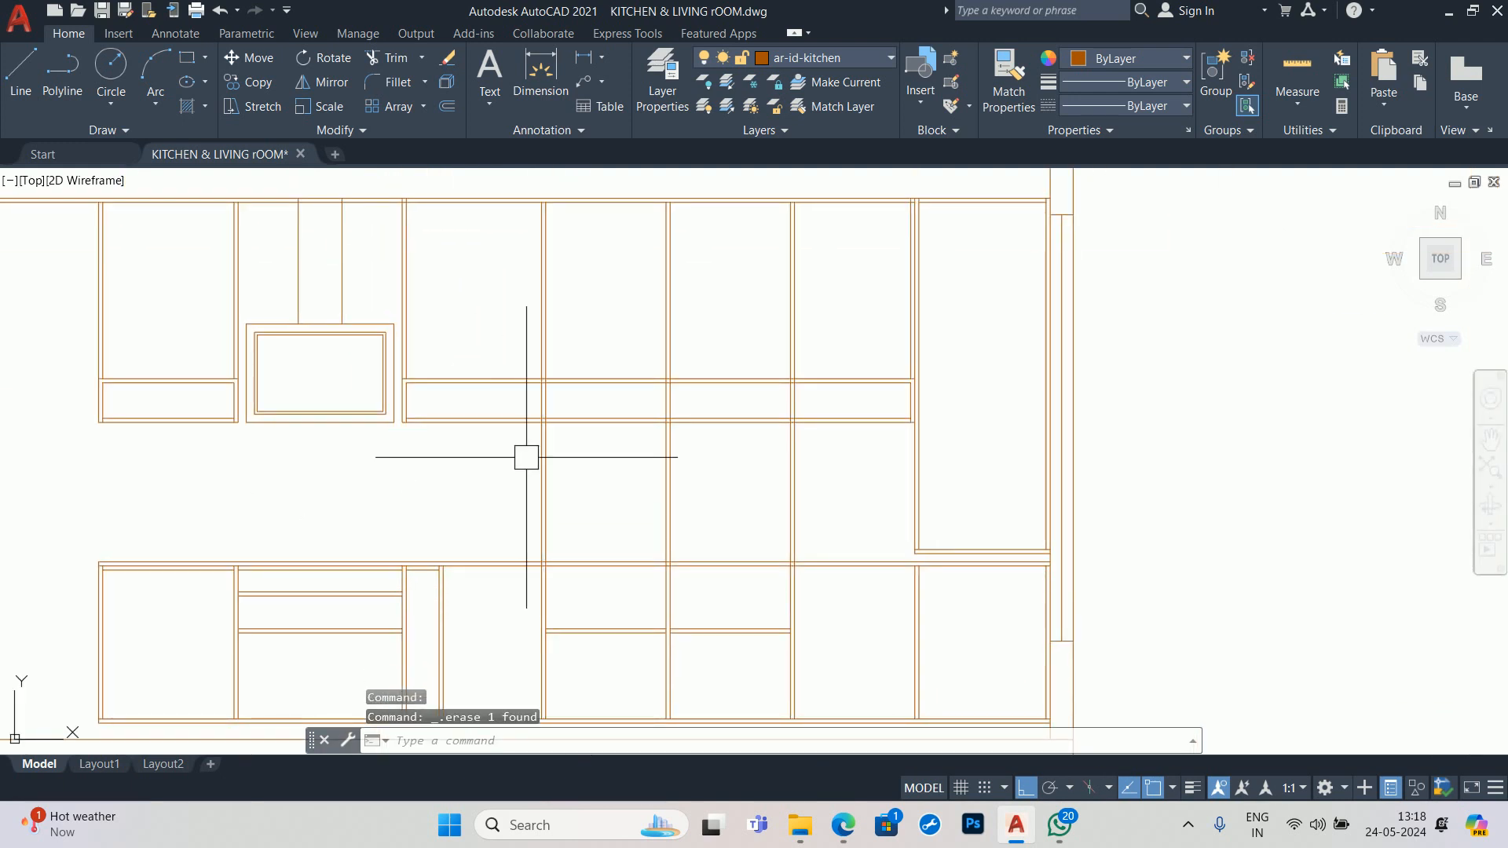
{"action": "middle_click_drag", "start_coordinate": [364, 341], "coordinate": [319, 363]}
{"action": "key", "text": "Escape"}
{"action": "key", "text": "Escape"}
{"action": "key", "text": "Escape"}
- Trim the new partition lines out of the open space between the wide wall cabinet's middle shelf and bottom panel
{"action": "type", "text": "T"}
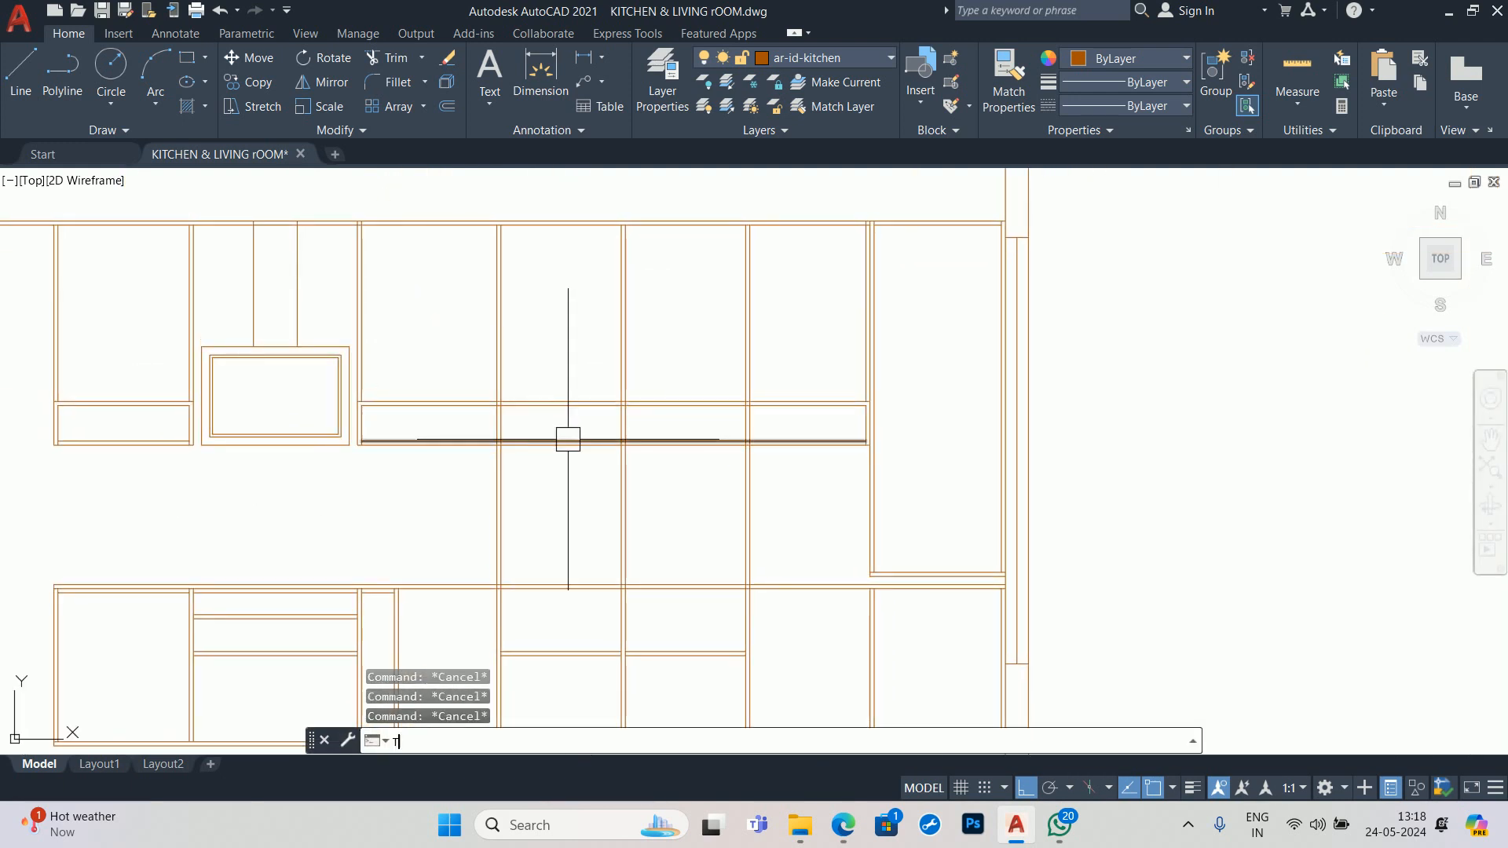
{"action": "type", "text": "R"}
{"action": "key", "text": "Return"}
{"action": "scroll", "coordinate": [697, 465], "scroll_direction": "up", "scroll_amount": 6}
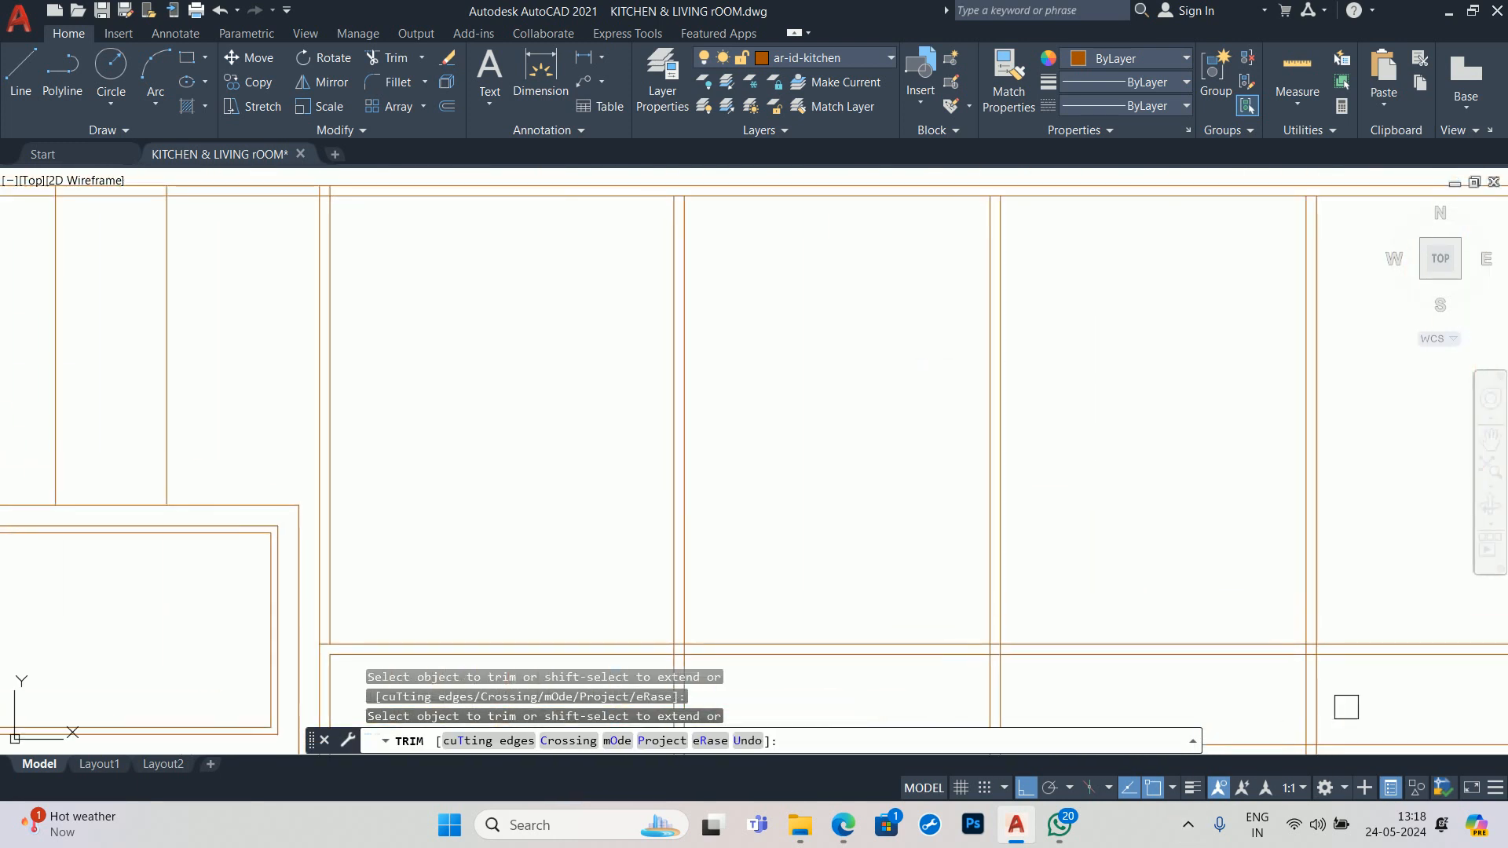
{"action": "left_click", "coordinate": [1389, 690]}
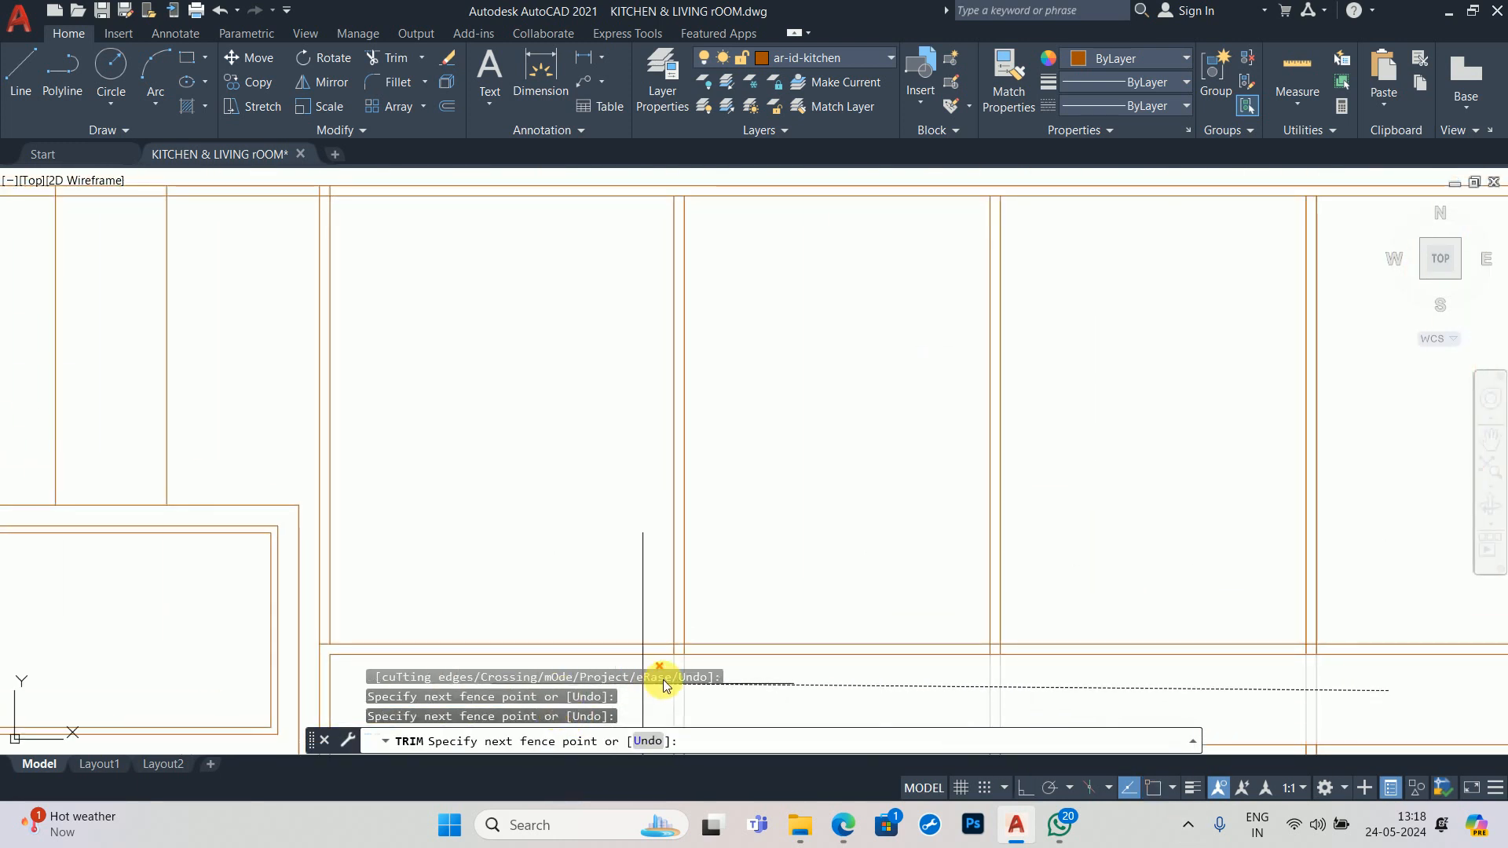
{"action": "key", "text": "Return"}
- Trim the partition lines out of the middle shelf's thickness in the wide wall cabinet
{"action": "scroll", "coordinate": [705, 638], "scroll_direction": "up", "scroll_amount": 3}
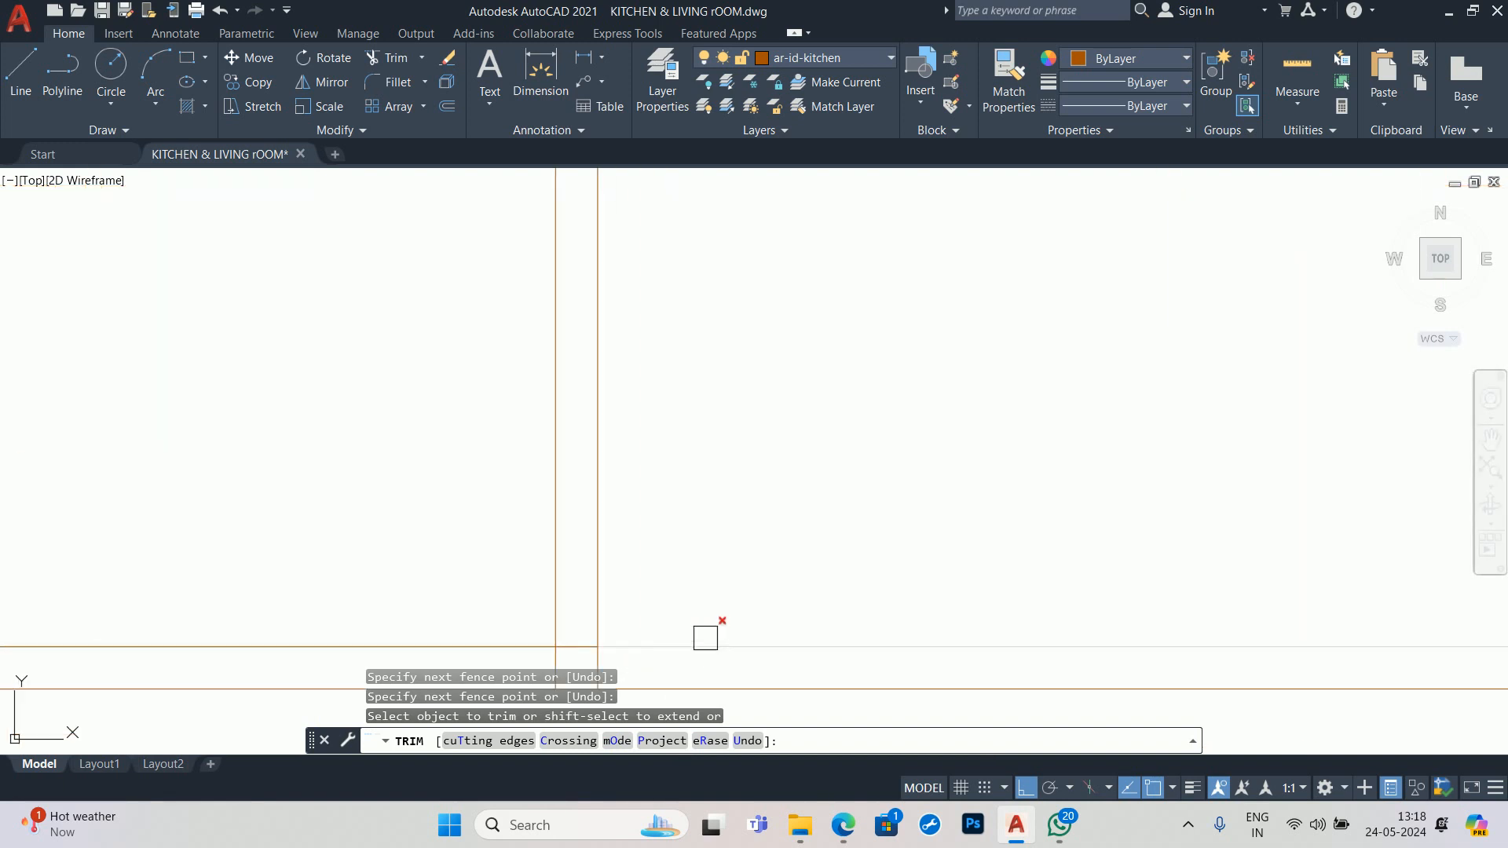
{"action": "scroll", "coordinate": [705, 640], "scroll_direction": "up", "scroll_amount": 2}
{"action": "middle_click_drag", "start_coordinate": [701, 638], "coordinate": [656, 386]}
{"action": "left_click", "coordinate": [347, 426]}
{"action": "scroll", "coordinate": [788, 417], "scroll_direction": "down", "scroll_amount": 4}
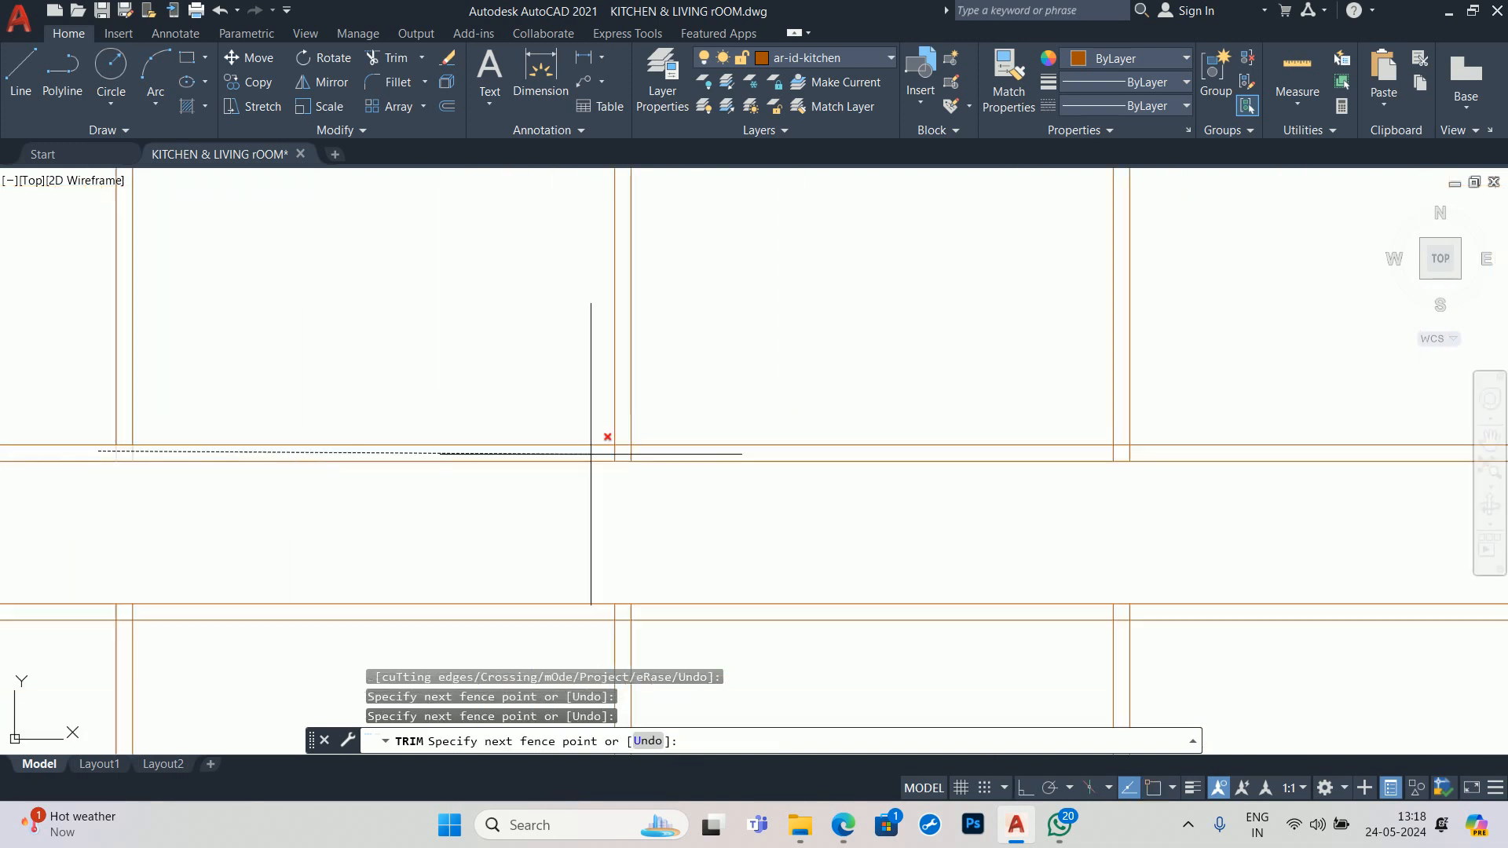
{"action": "key", "text": "Return"}
- Delete the six leftover partition line pieces between the wide wall cabinet and the countertop
{"action": "scroll", "coordinate": [1037, 558], "scroll_direction": "up", "scroll_amount": 6}
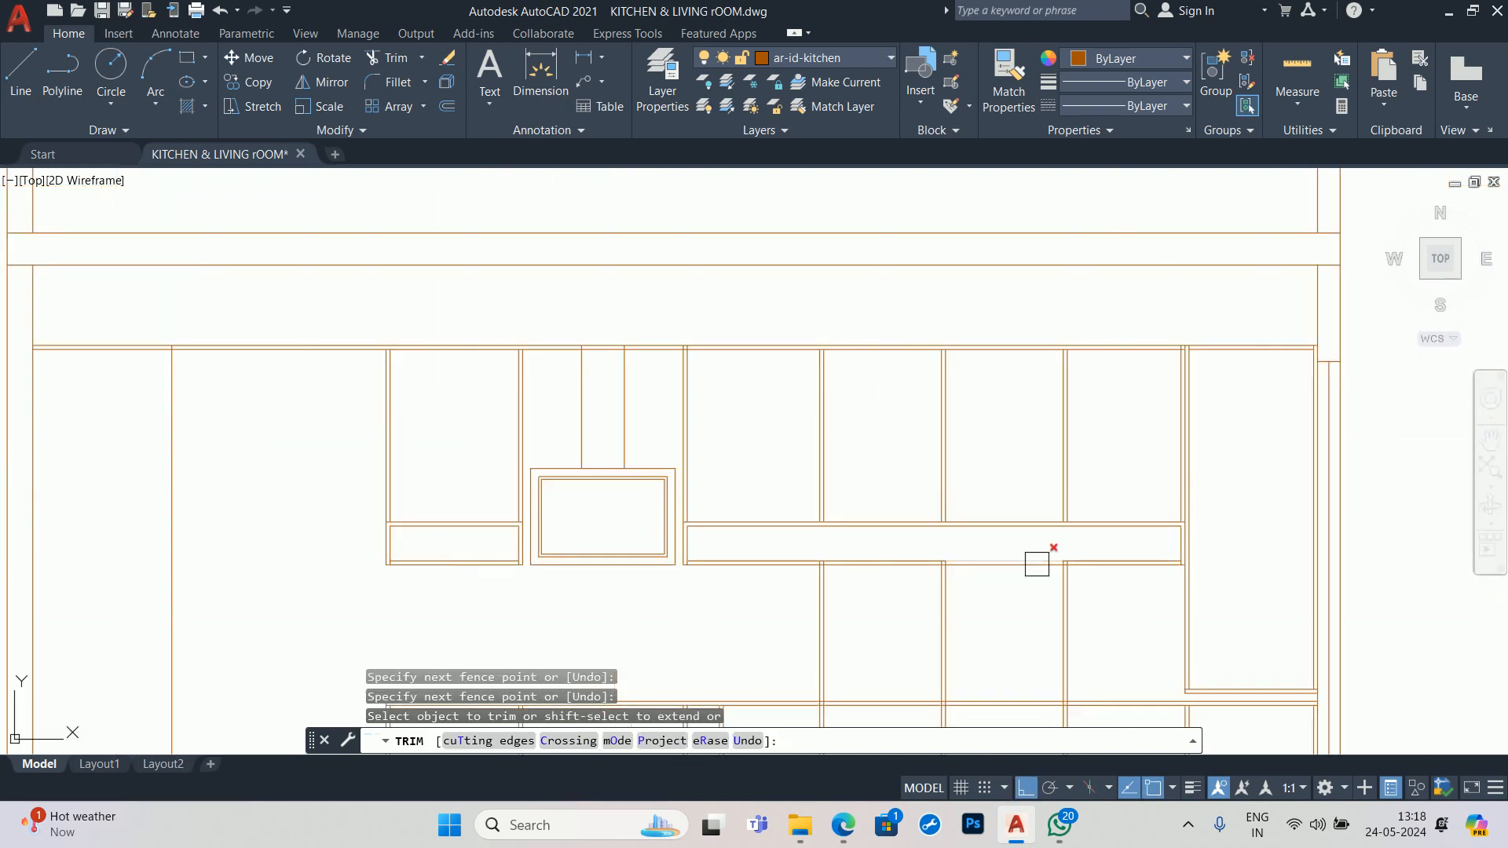
{"action": "scroll", "coordinate": [815, 566], "scroll_direction": "down", "scroll_amount": 2}
{"action": "key", "text": "Escape"}
{"action": "left_click", "coordinate": [868, 549]}
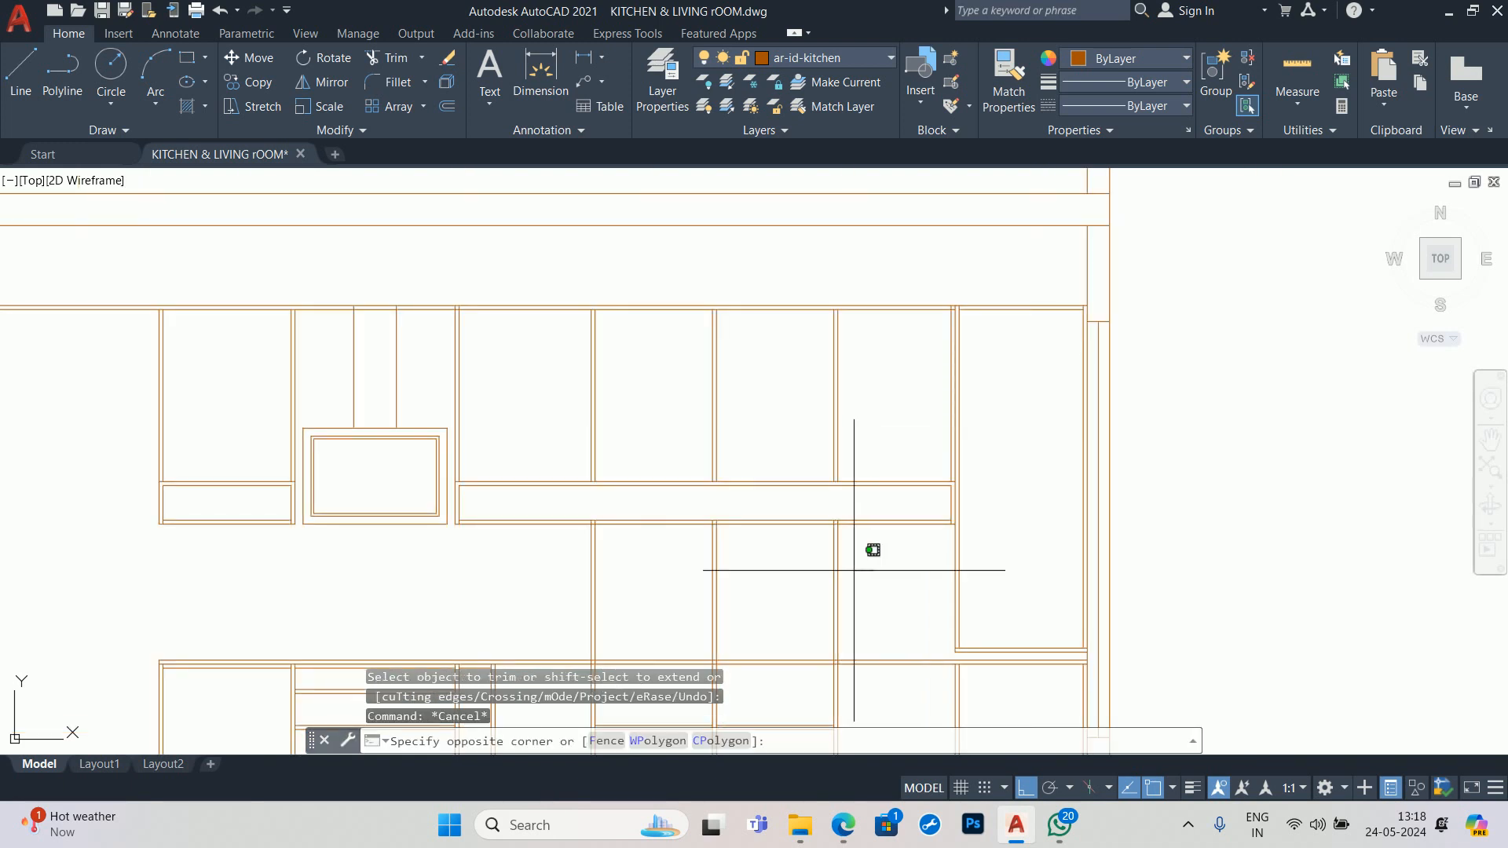
{"action": "left_click", "coordinate": [495, 582]}
{"action": "key", "text": "Delete"}
- Trim the wide wall cabinet's right inner side line out of the top panel's thickness
{"action": "middle_click_drag", "start_coordinate": [689, 529], "coordinate": [809, 533]}
{"action": "scroll", "coordinate": [1145, 297], "scroll_direction": "up", "scroll_amount": 5}
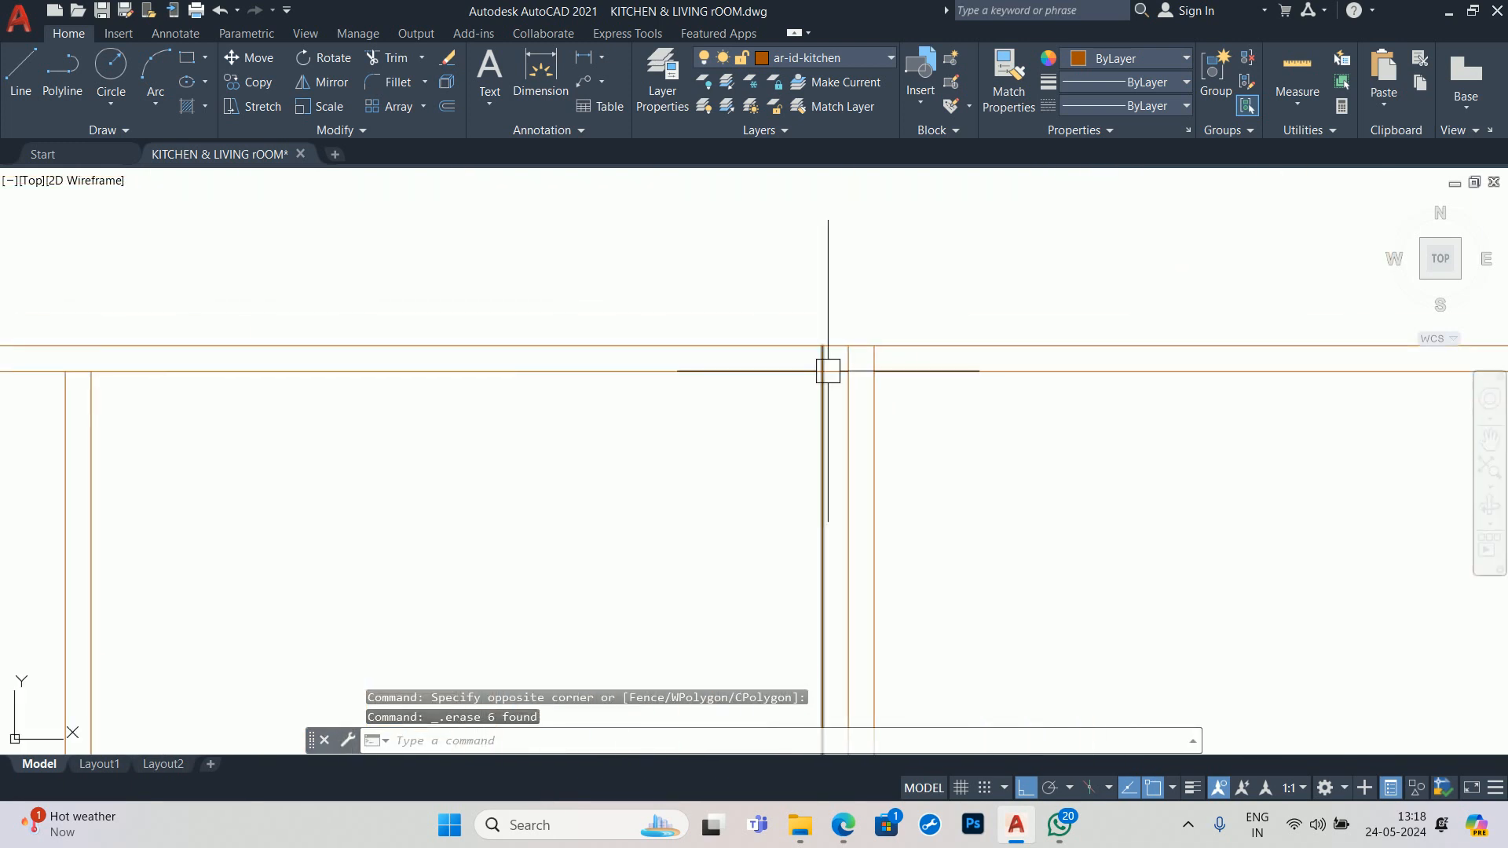
{"action": "type", "text": "tr"}
{"action": "key", "text": "Return"}
{"action": "scroll", "coordinate": [814, 380], "scroll_direction": "down", "scroll_amount": 4}
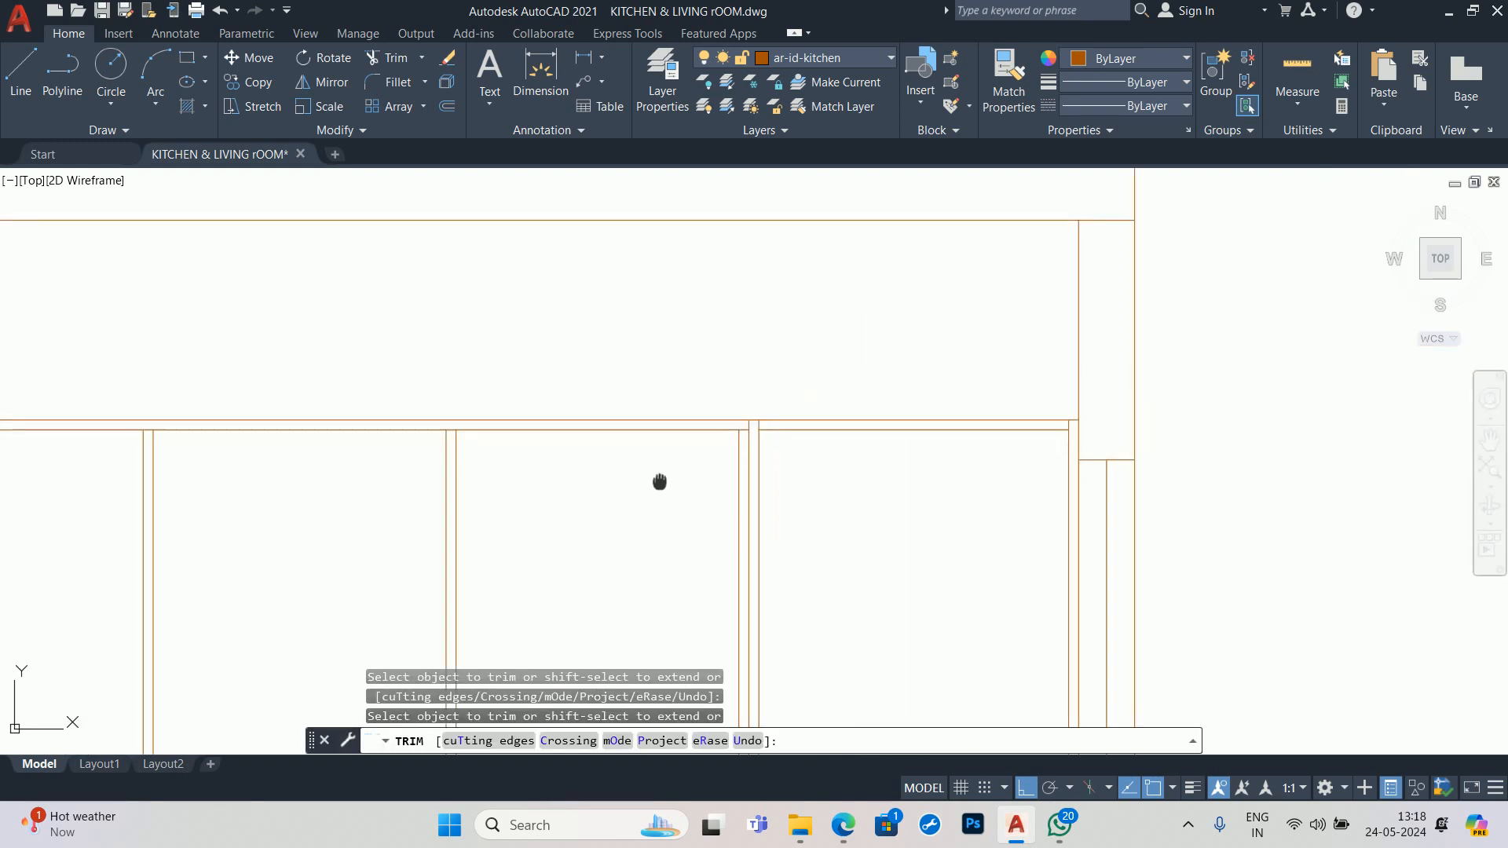
{"action": "key", "text": "Escape"}
{"action": "key", "text": "Escape"}
{"action": "scroll", "coordinate": [582, 437], "scroll_direction": "down", "scroll_amount": 2}
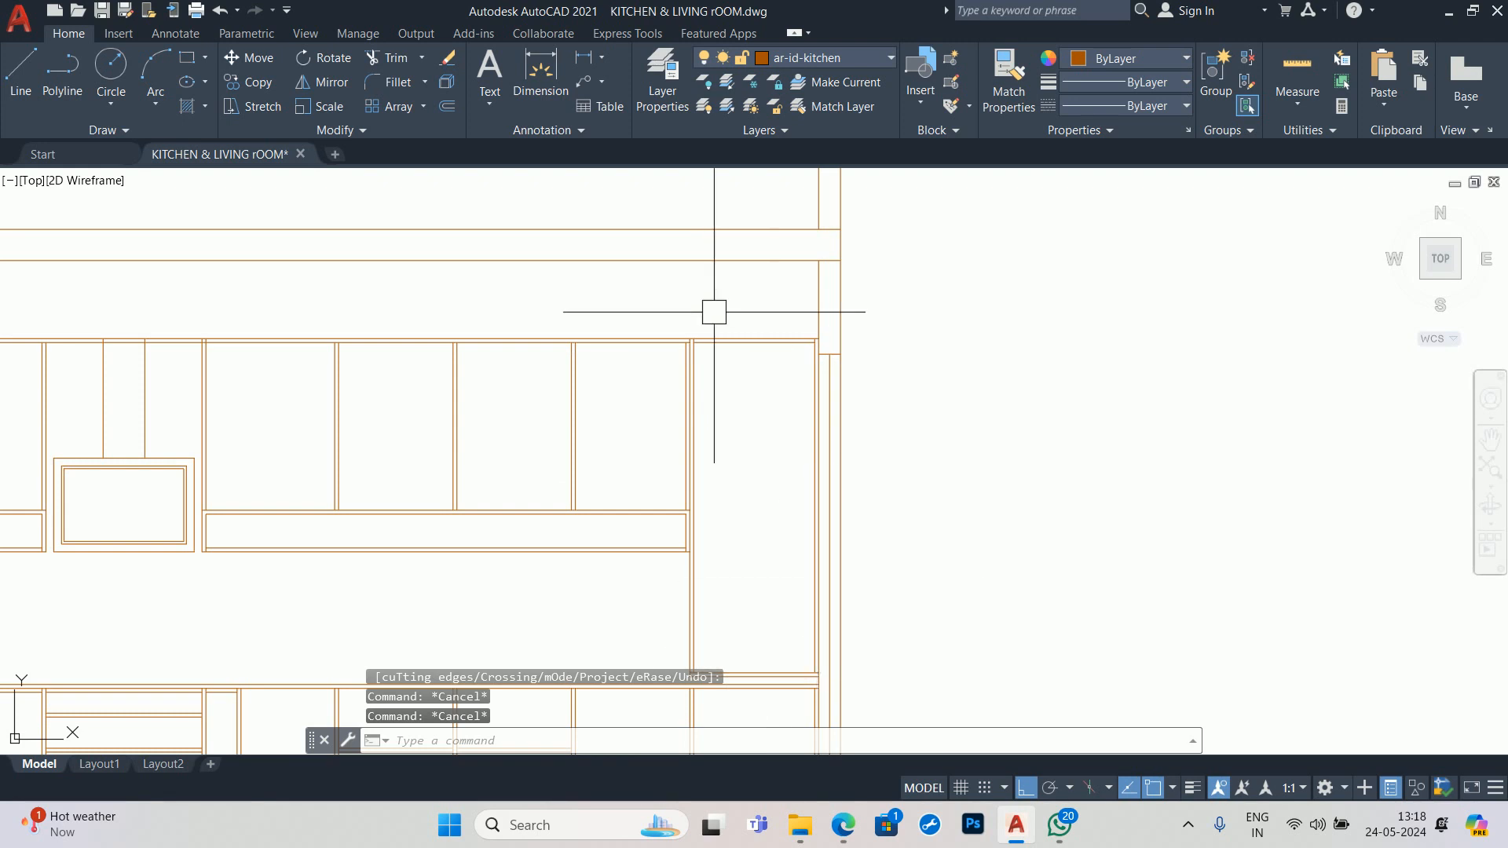
{"action": "scroll", "coordinate": [687, 500], "scroll_direction": "up", "scroll_amount": 4}
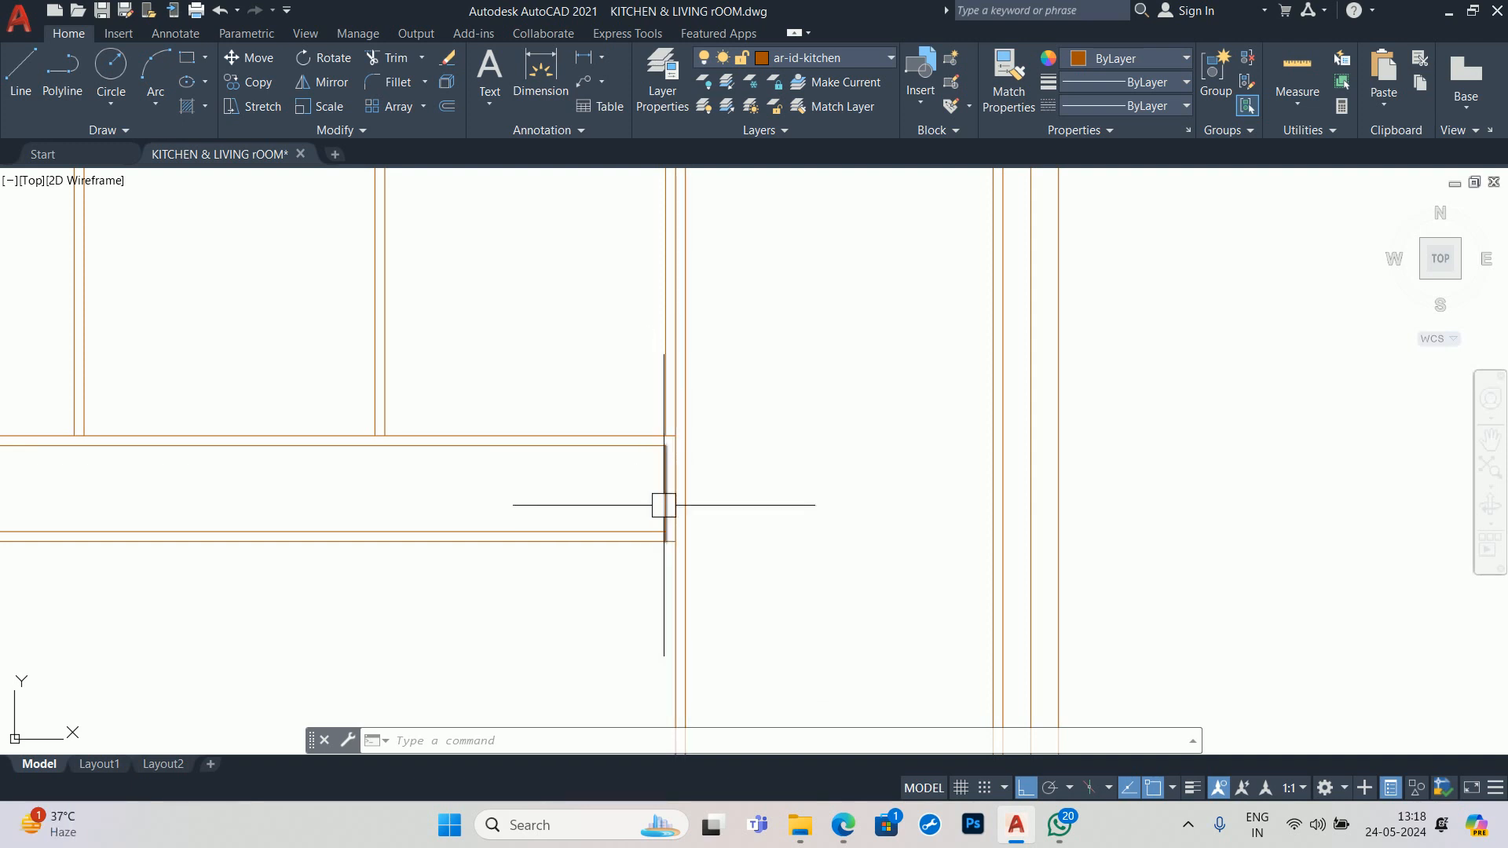
{"action": "scroll", "coordinate": [654, 508], "scroll_direction": "down", "scroll_amount": 5}
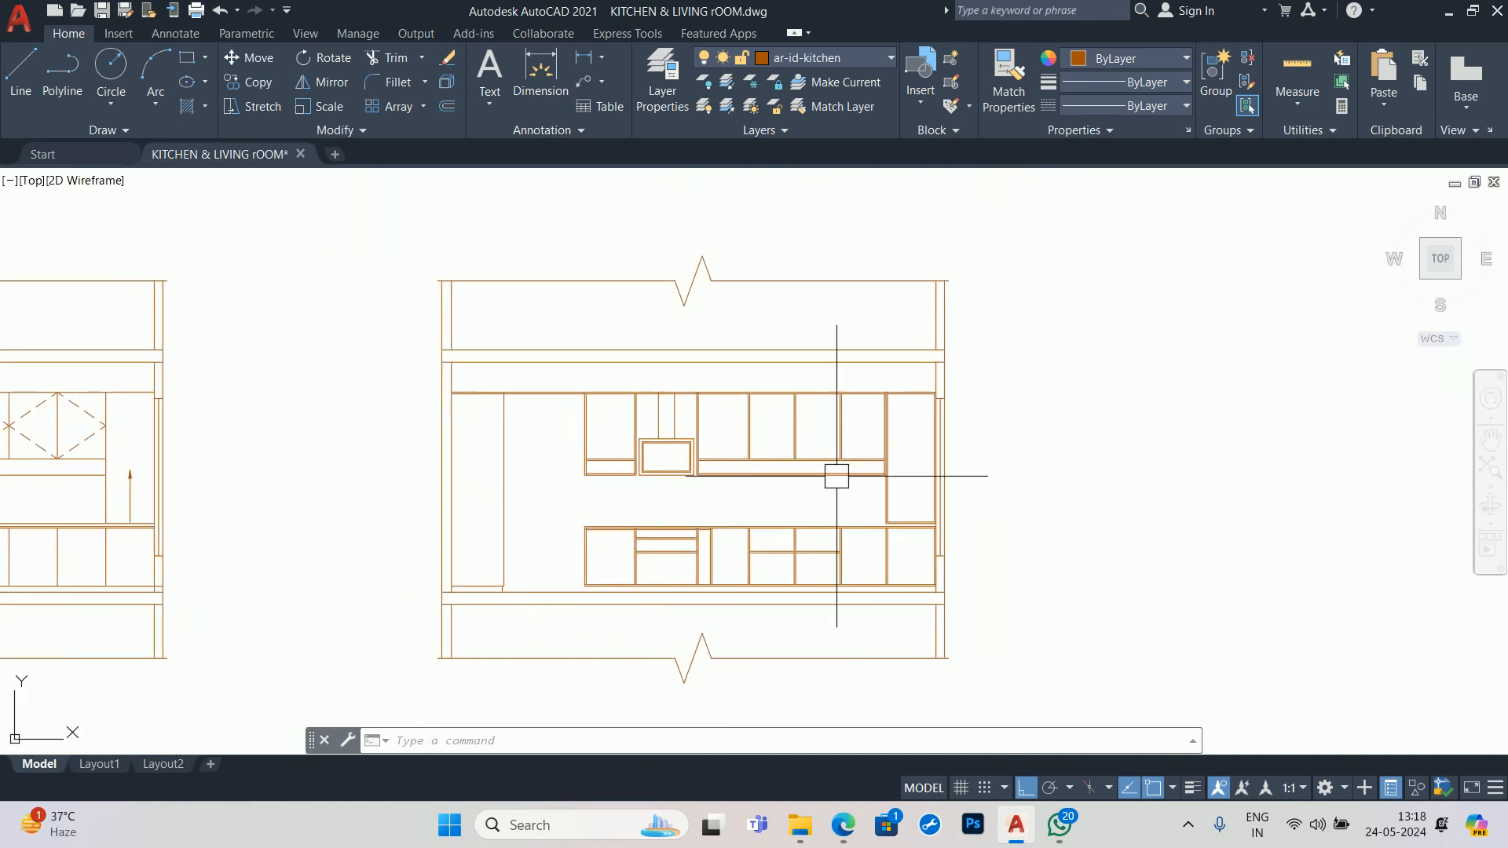
{"action": "scroll", "coordinate": [835, 471], "scroll_direction": "up", "scroll_amount": 1}
{"action": "scroll", "coordinate": [852, 469], "scroll_direction": "up", "scroll_amount": 2}
{"action": "key", "text": "Escape"}
{"action": "key", "text": "Escape"}
{"action": "key", "text": "Escape"}
{"action": "middle_click_drag", "start_coordinate": [414, 398], "coordinate": [589, 347]}
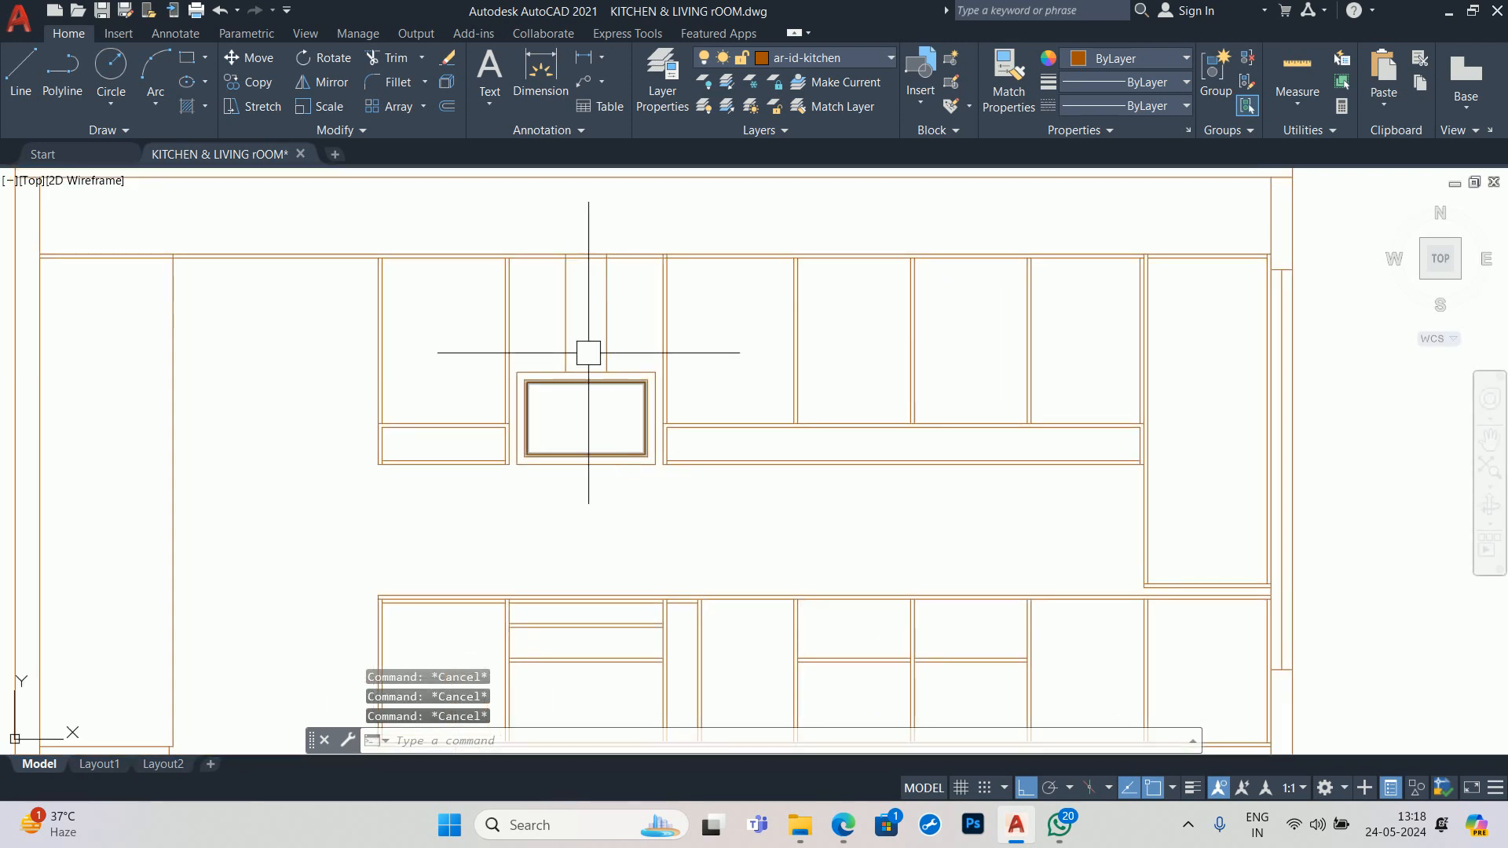
- Delete the chimney hood and its duct lines between the two wall cabinets in the rightmost kitchen elevation
{"action": "scroll", "coordinate": [608, 514], "scroll_direction": "up", "scroll_amount": 4}
{"action": "left_click", "coordinate": [691, 462]}
{"action": "scroll", "coordinate": [455, 330], "scroll_direction": "down", "scroll_amount": 2}
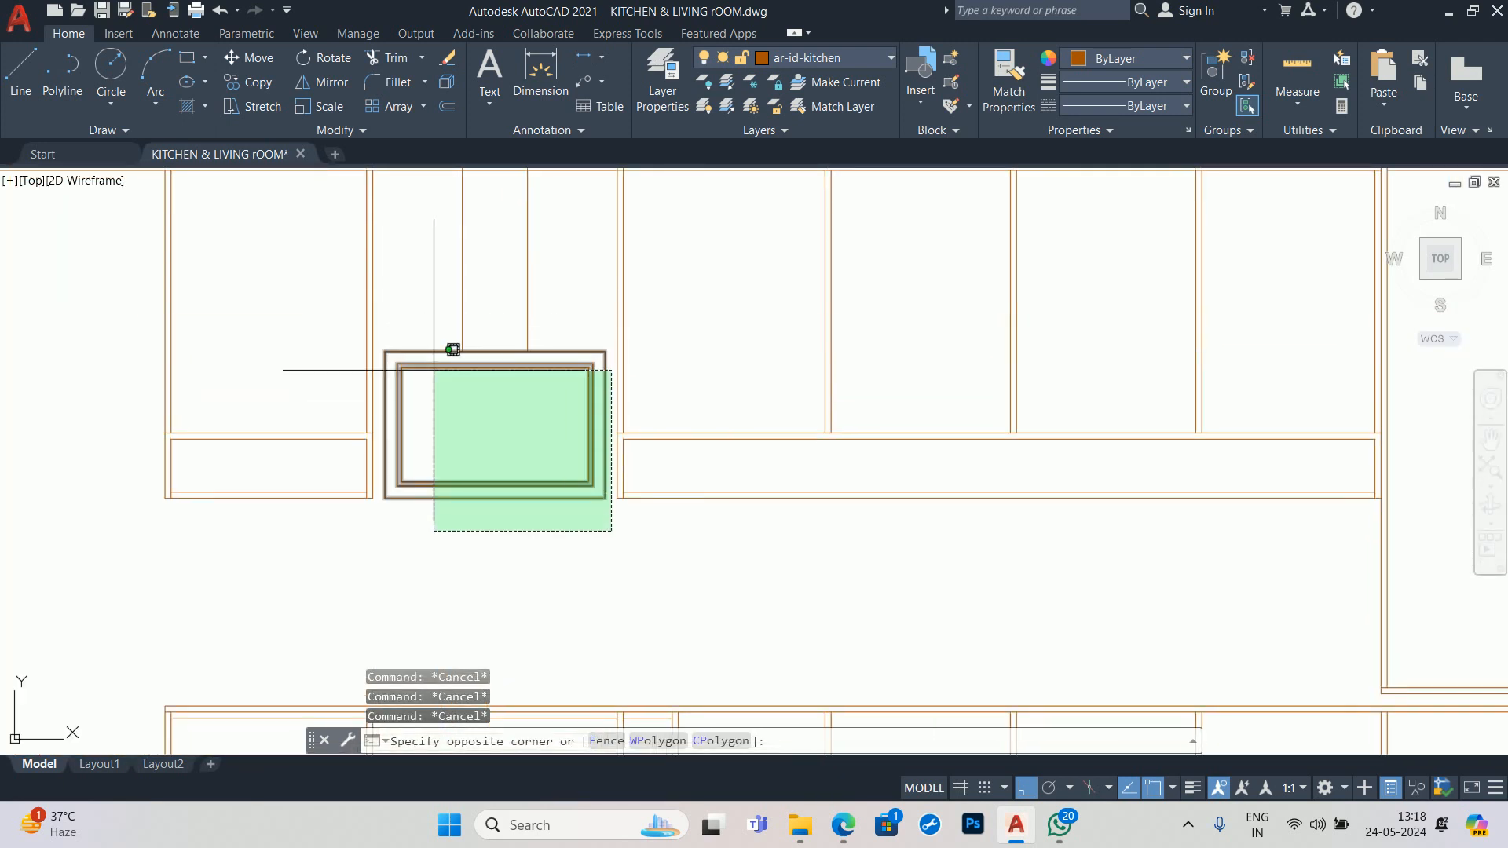
{"action": "left_click", "coordinate": [398, 324]}
{"action": "scroll", "coordinate": [398, 325], "scroll_direction": "down", "scroll_amount": 2}
{"action": "key", "text": "Delete"}
{"action": "scroll", "coordinate": [346, 512], "scroll_direction": "down", "scroll_amount": 2}
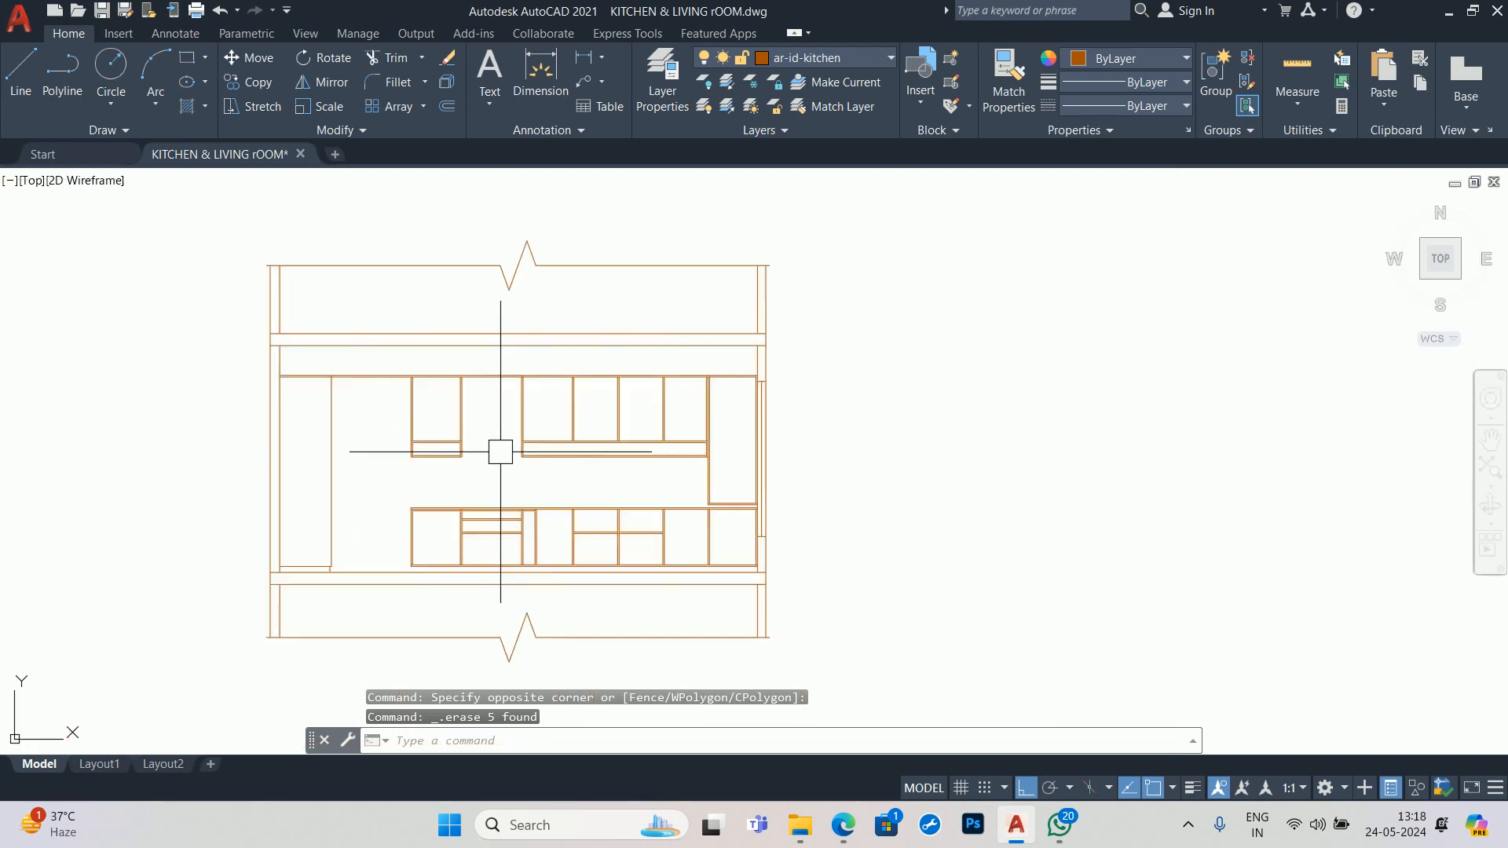
{"action": "key", "text": "Escape"}
{"action": "key", "text": "Escape"}
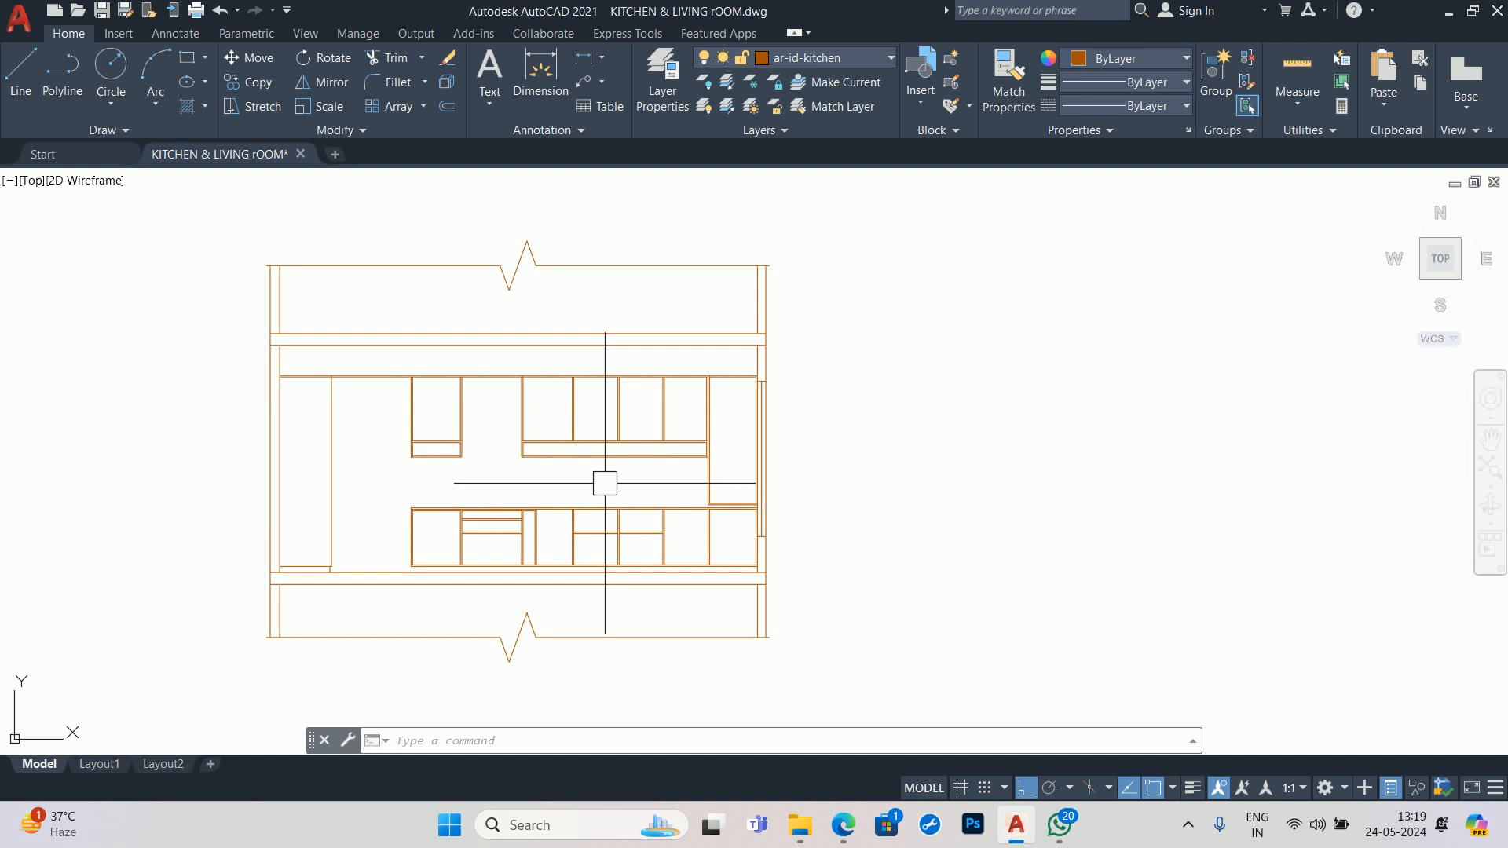
{"action": "scroll", "coordinate": [457, 447], "scroll_direction": "up", "scroll_amount": 4}
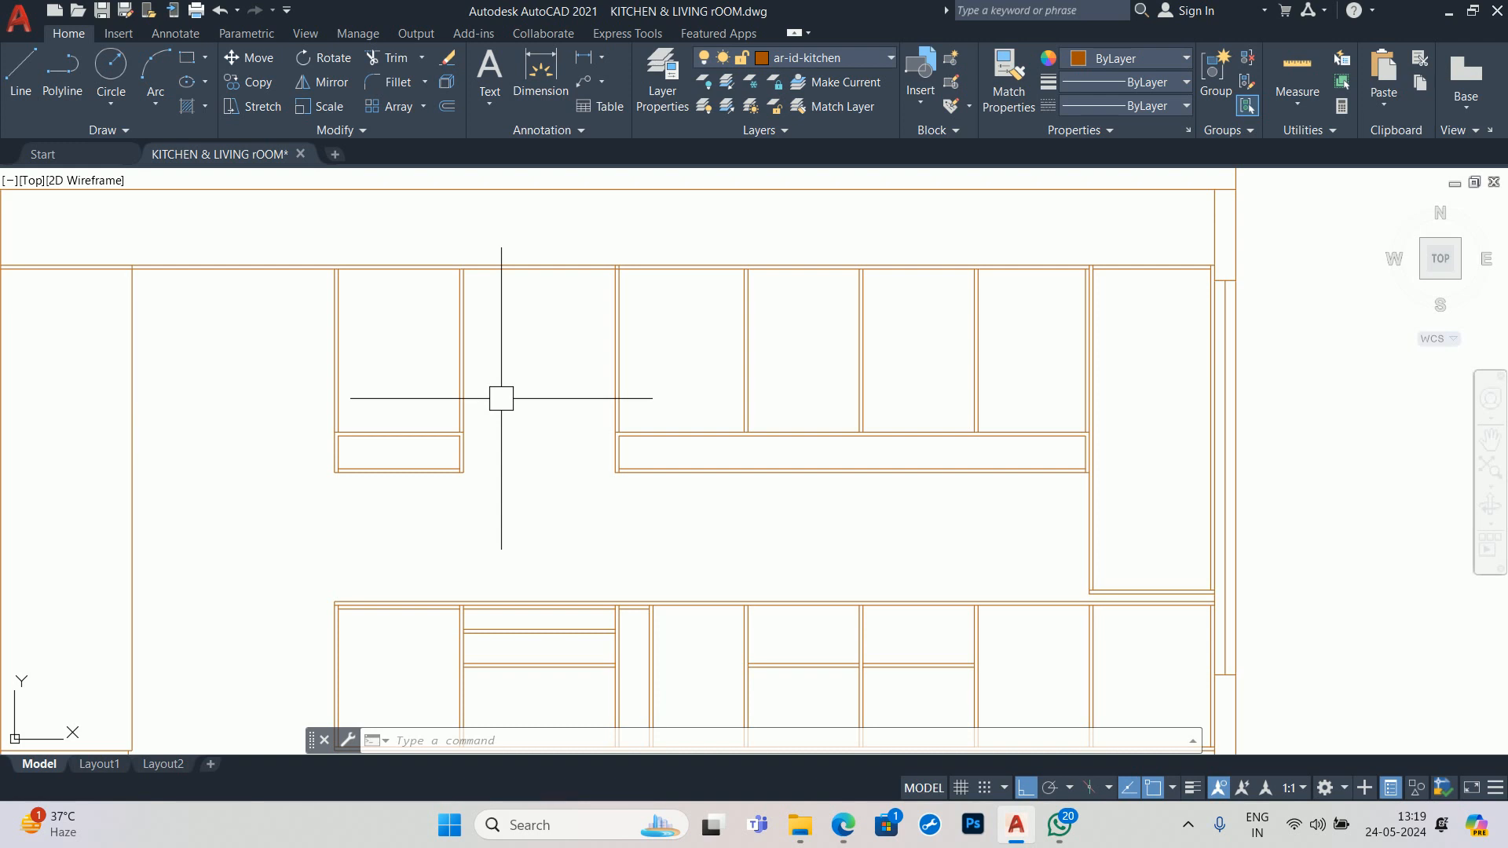
{"action": "scroll", "coordinate": [443, 400], "scroll_direction": "down", "scroll_amount": 10}
{"action": "scroll", "coordinate": [624, 516], "scroll_direction": "up", "scroll_amount": 10}
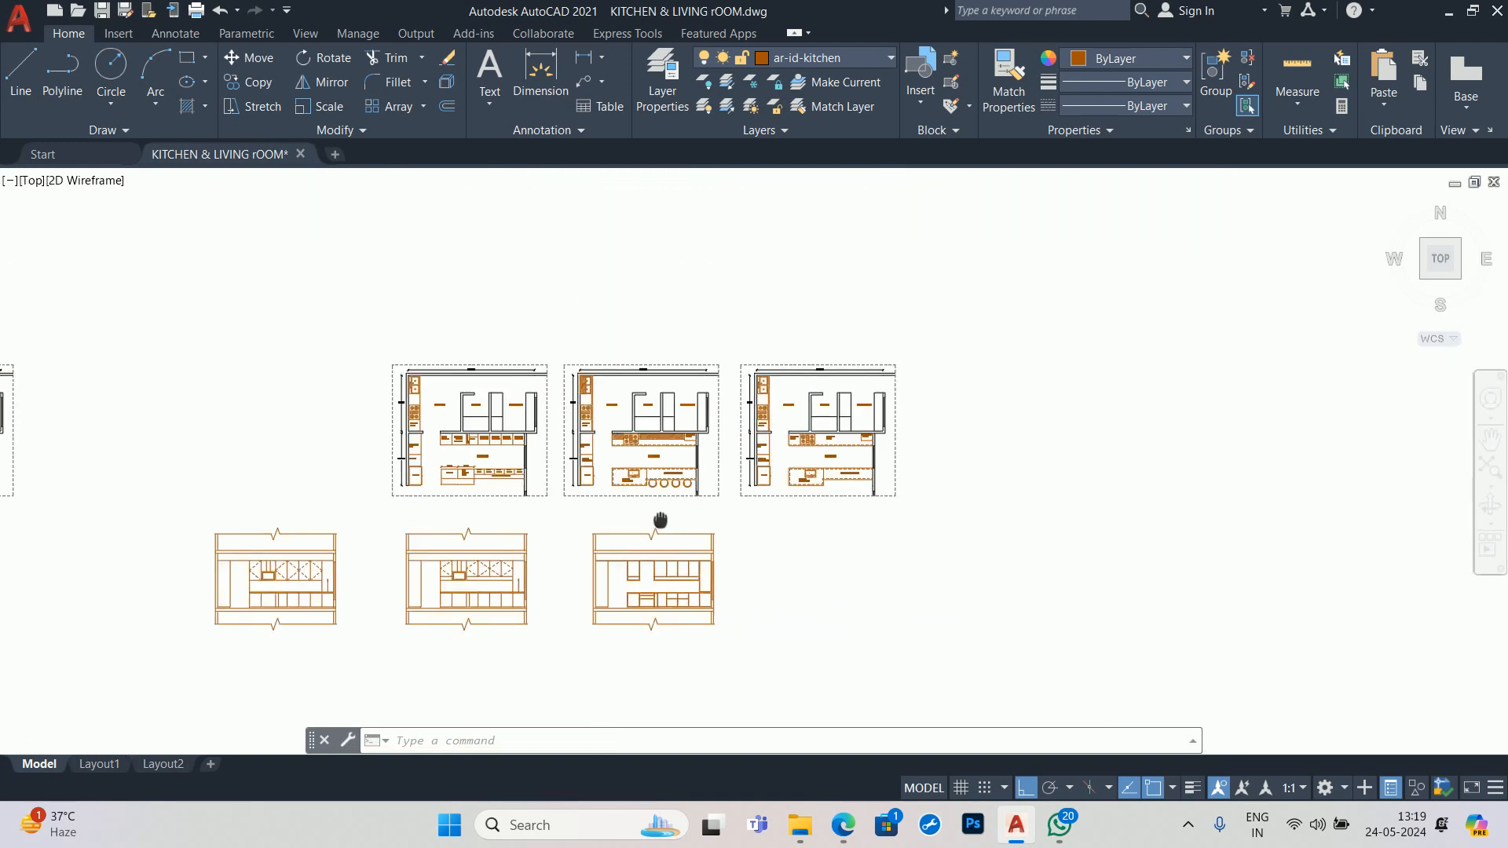
{"action": "middle_click_drag", "start_coordinate": [625, 516], "coordinate": [571, 409]}
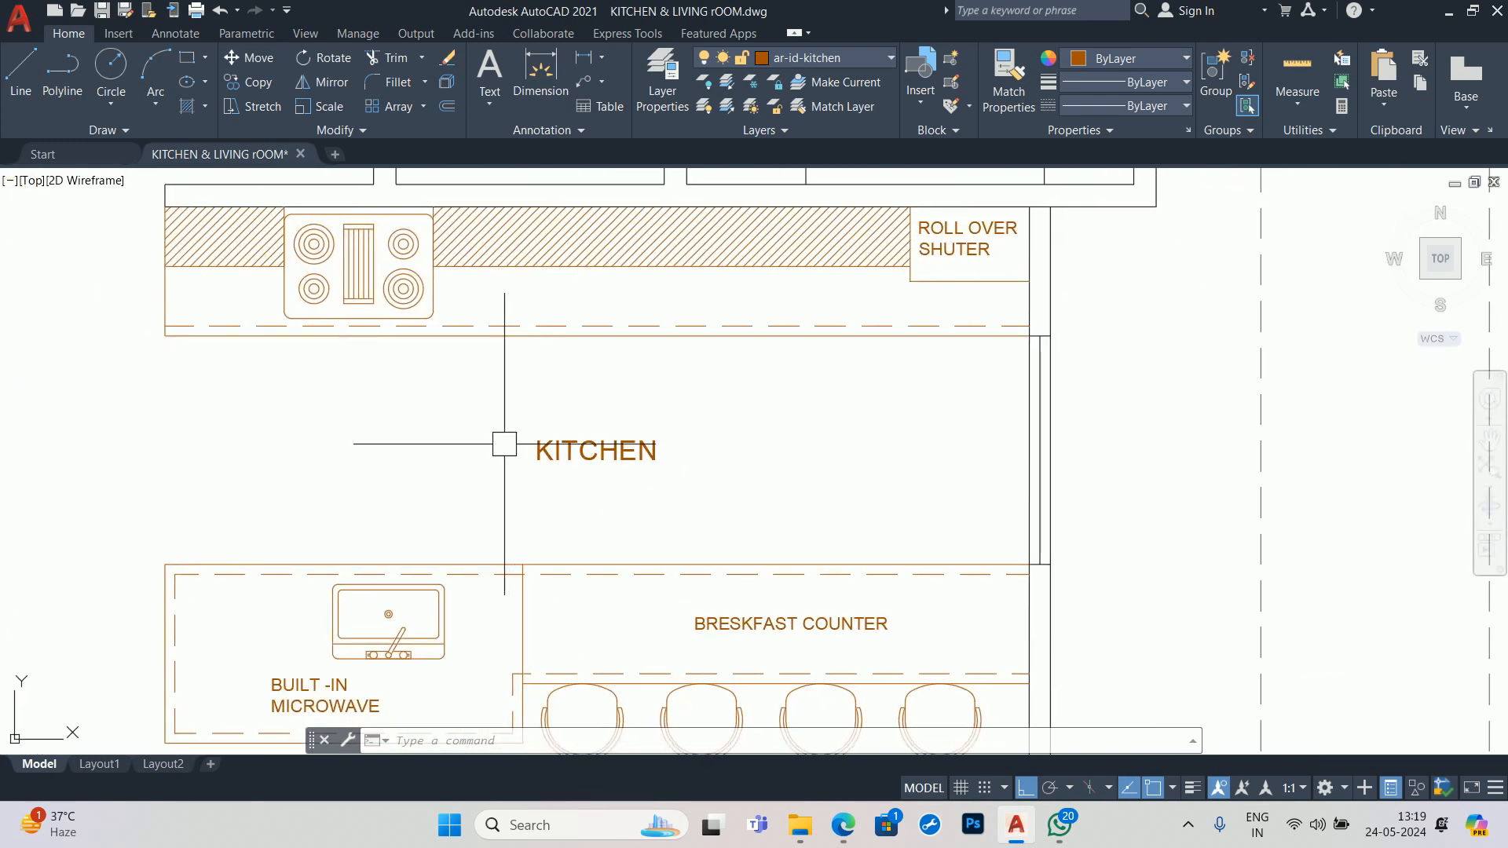
{"action": "scroll", "coordinate": [755, 298], "scroll_direction": "down", "scroll_amount": 8}
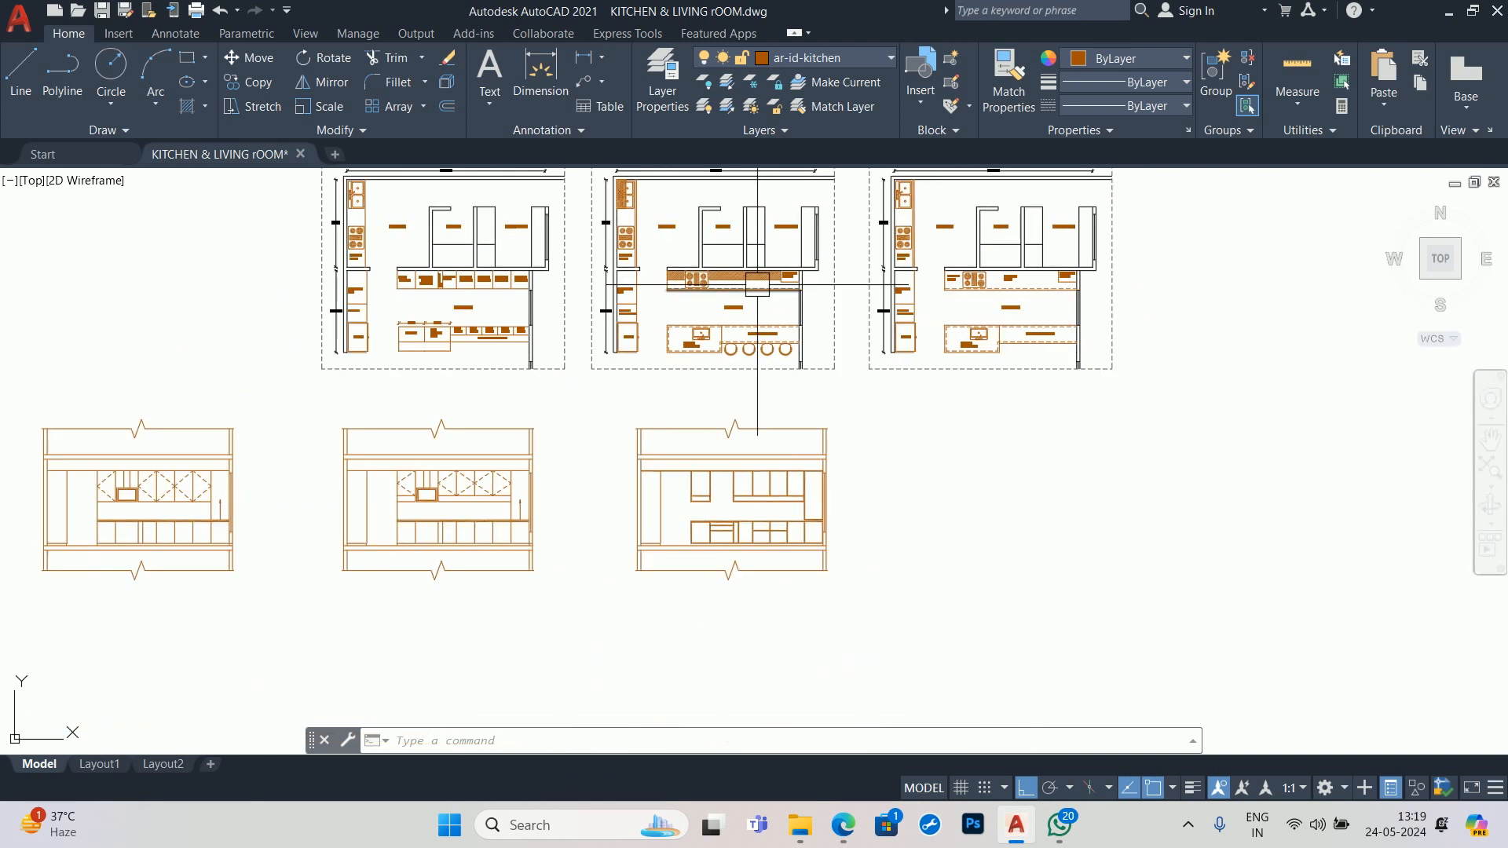
{"action": "scroll", "coordinate": [708, 525], "scroll_direction": "up", "scroll_amount": 10}
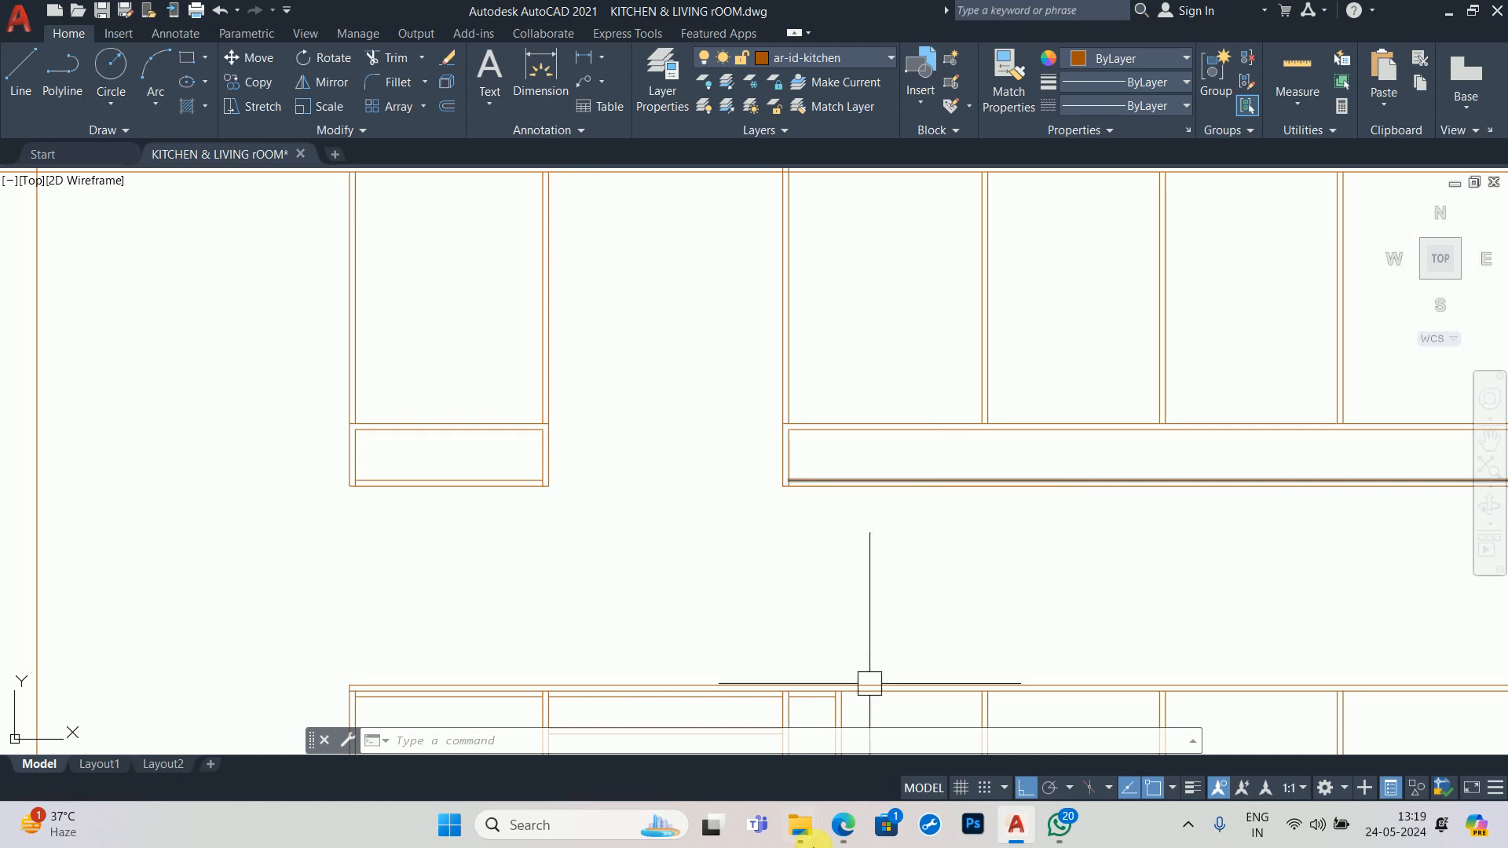
- Switch to Microsoft Edge, search Google for a kitchen with light, and preview the Architectural Digest India image
{"action": "left_click", "coordinate": [842, 825]}
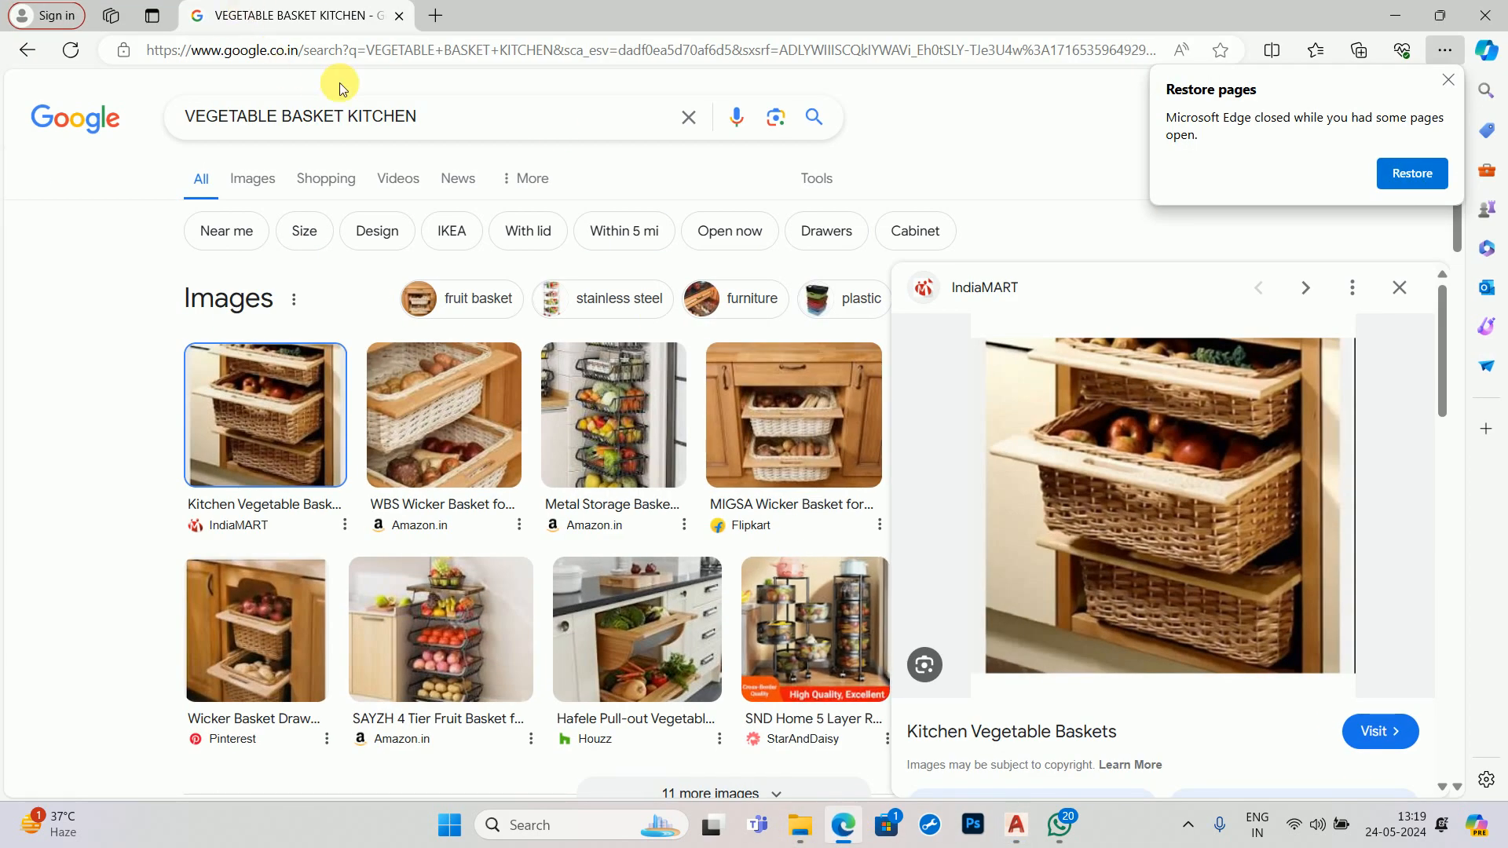
{"action": "left_click_drag", "start_coordinate": [428, 126], "coordinate": [8, 126]}
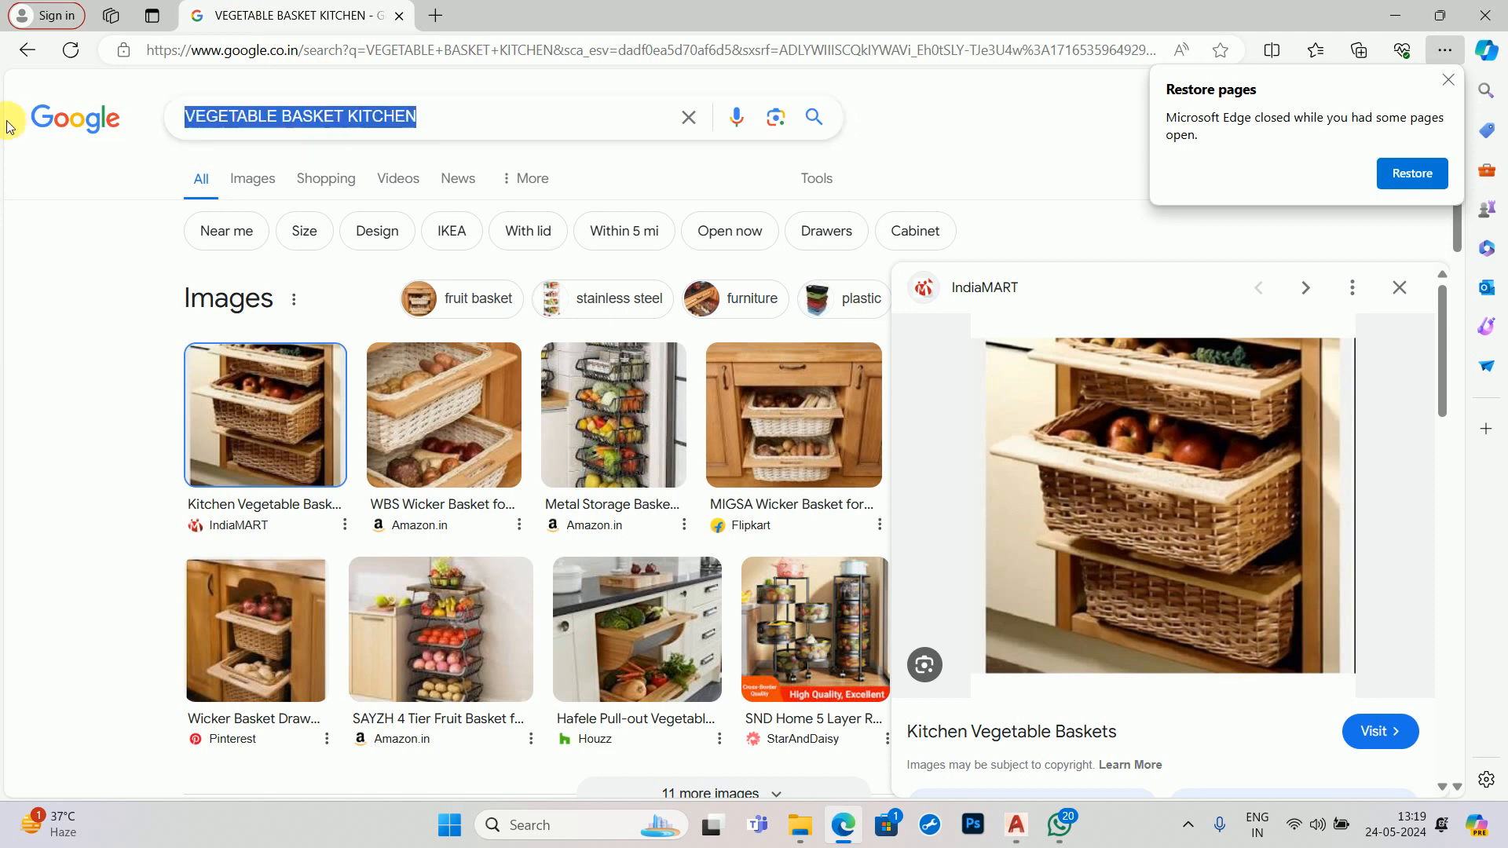
{"action": "type", "text": "KITCH"}
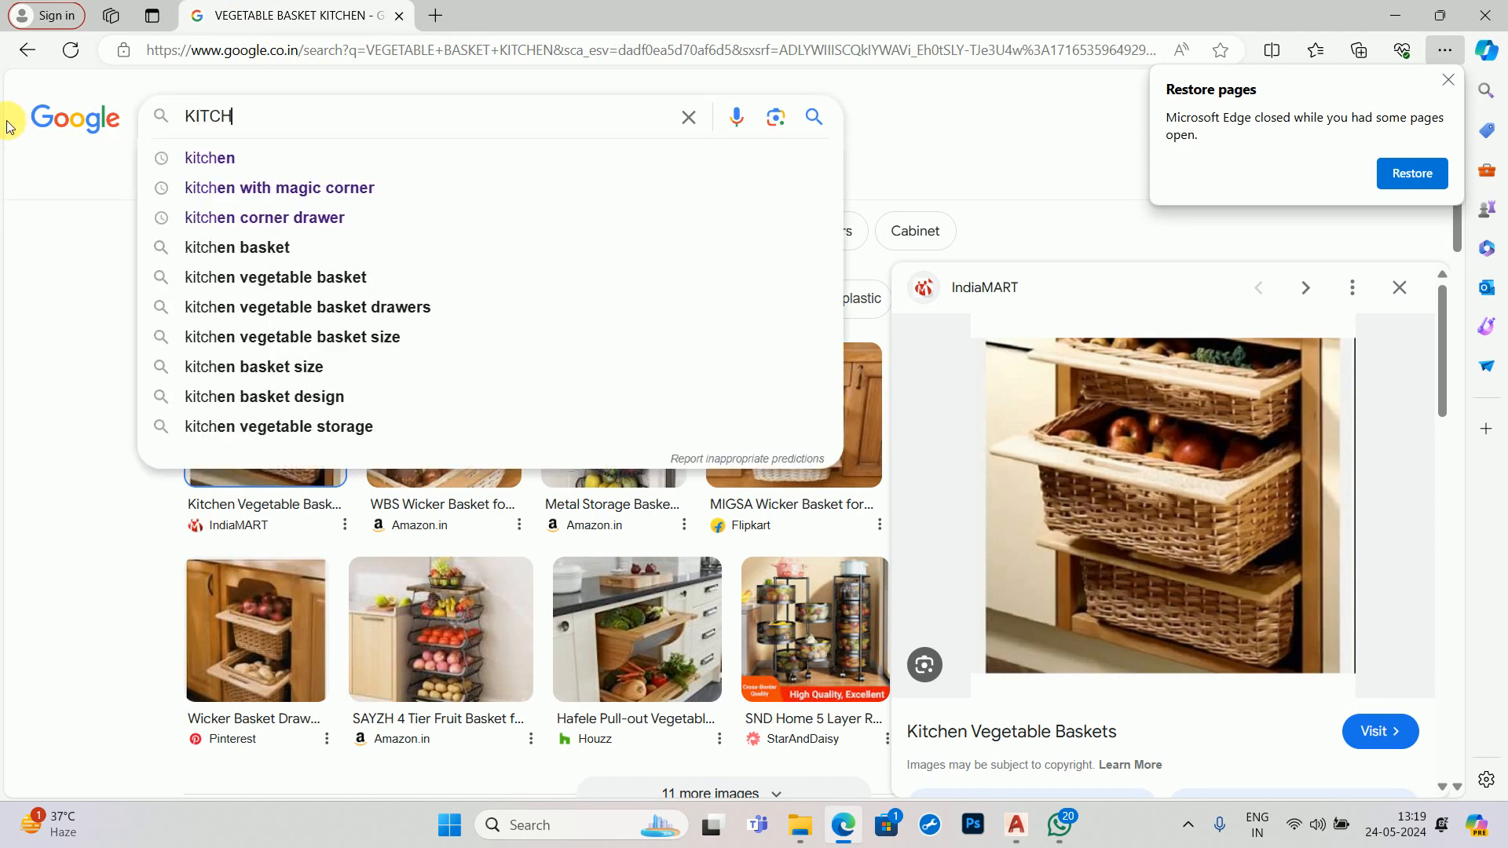
{"action": "type", "text": "EB"}
{"action": "key", "text": "BackSpace"}
{"action": "type", "text": "N "}
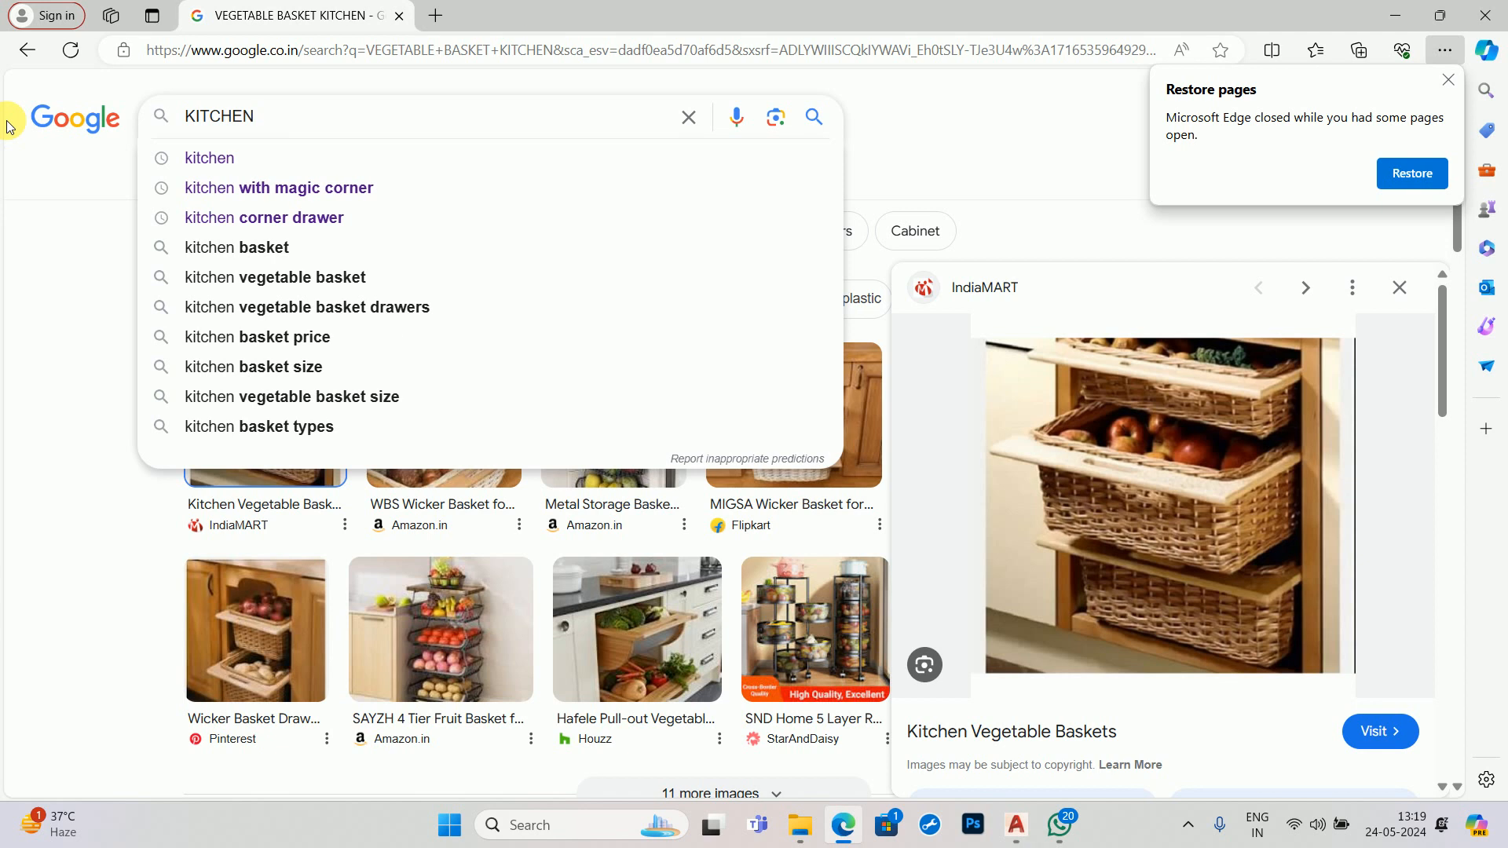
{"action": "type", "text": "WITH "}
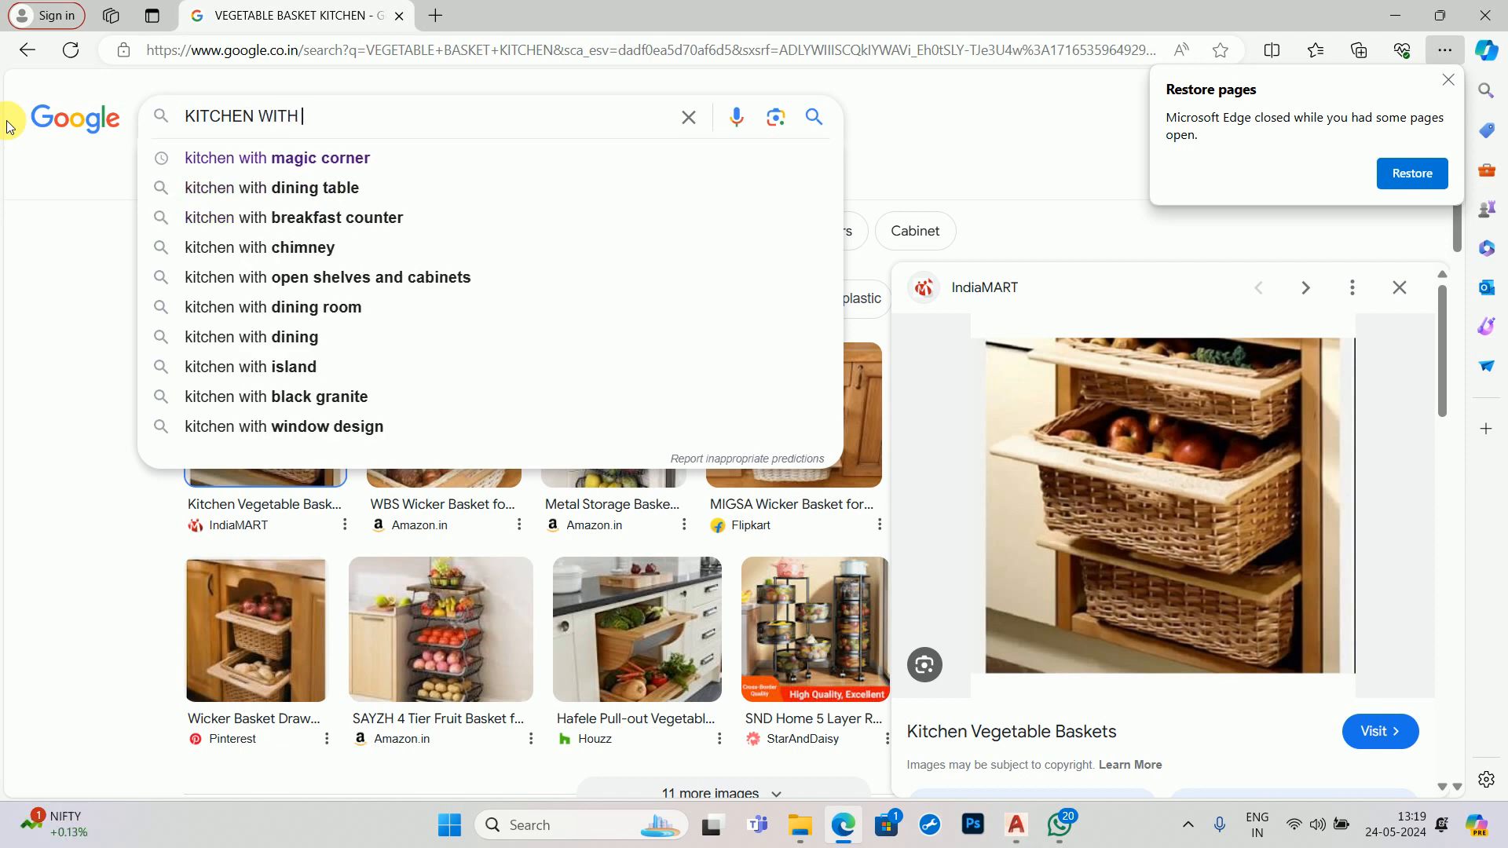
{"action": "type", "text": "LOIGHT"}
{"action": "key", "text": "Return"}
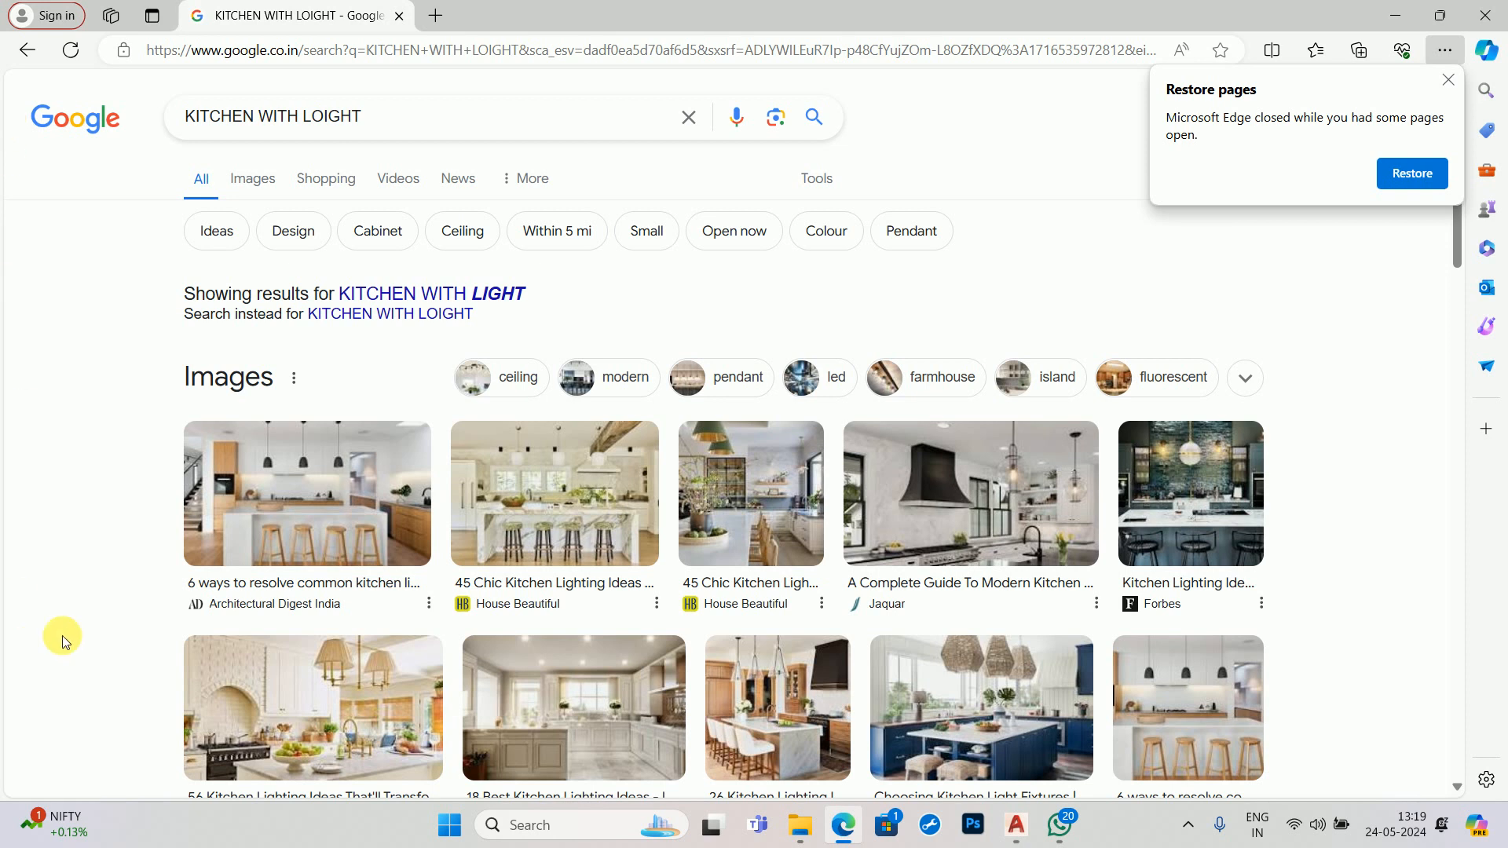
{"action": "left_click", "coordinate": [309, 503]}
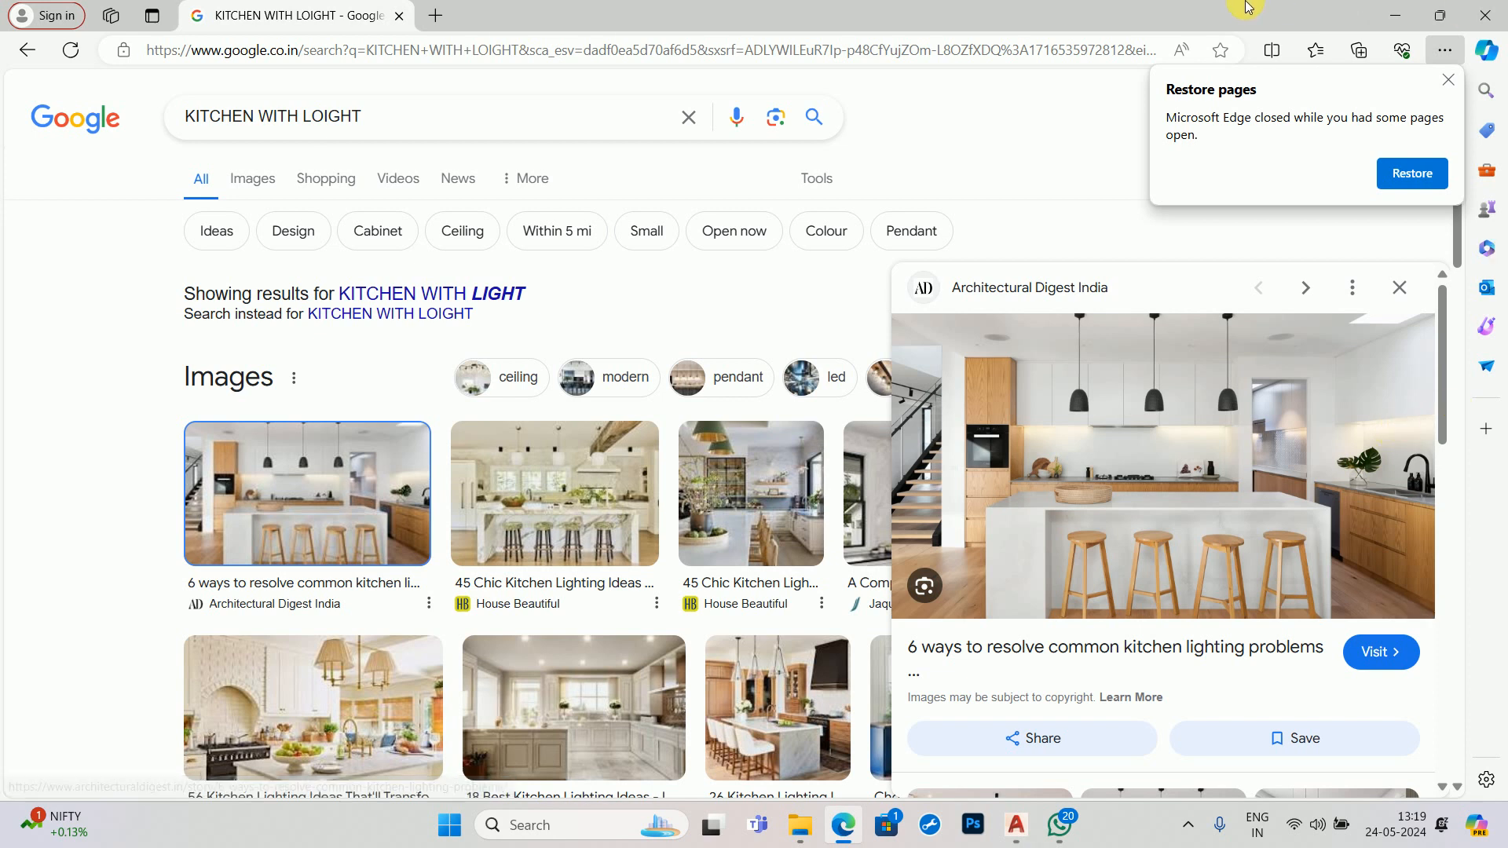
{"action": "left_click", "coordinate": [1396, 15]}
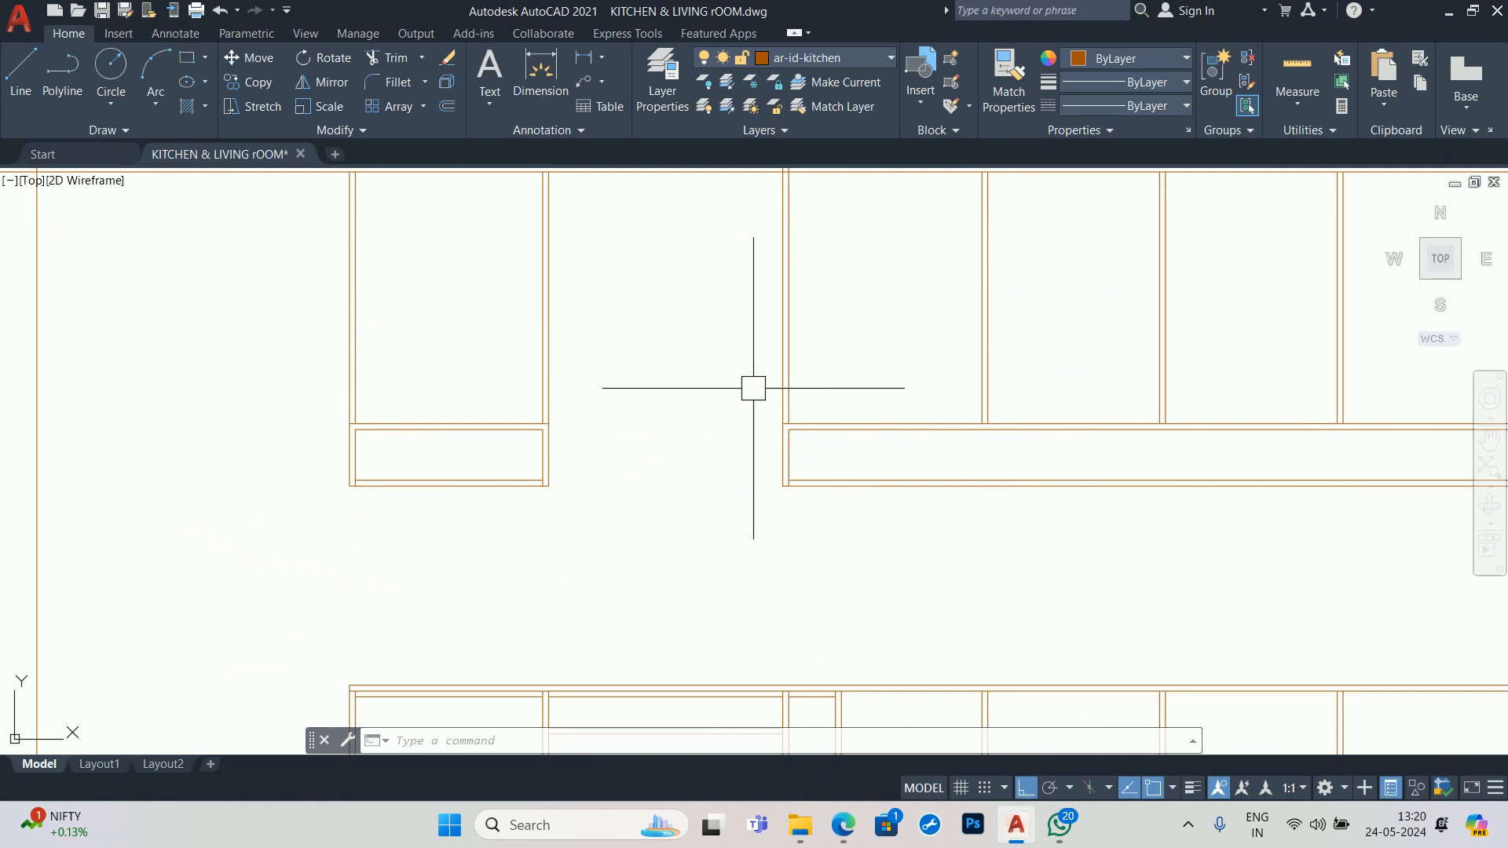
{"action": "scroll", "coordinate": [750, 388], "scroll_direction": "down", "scroll_amount": 2}
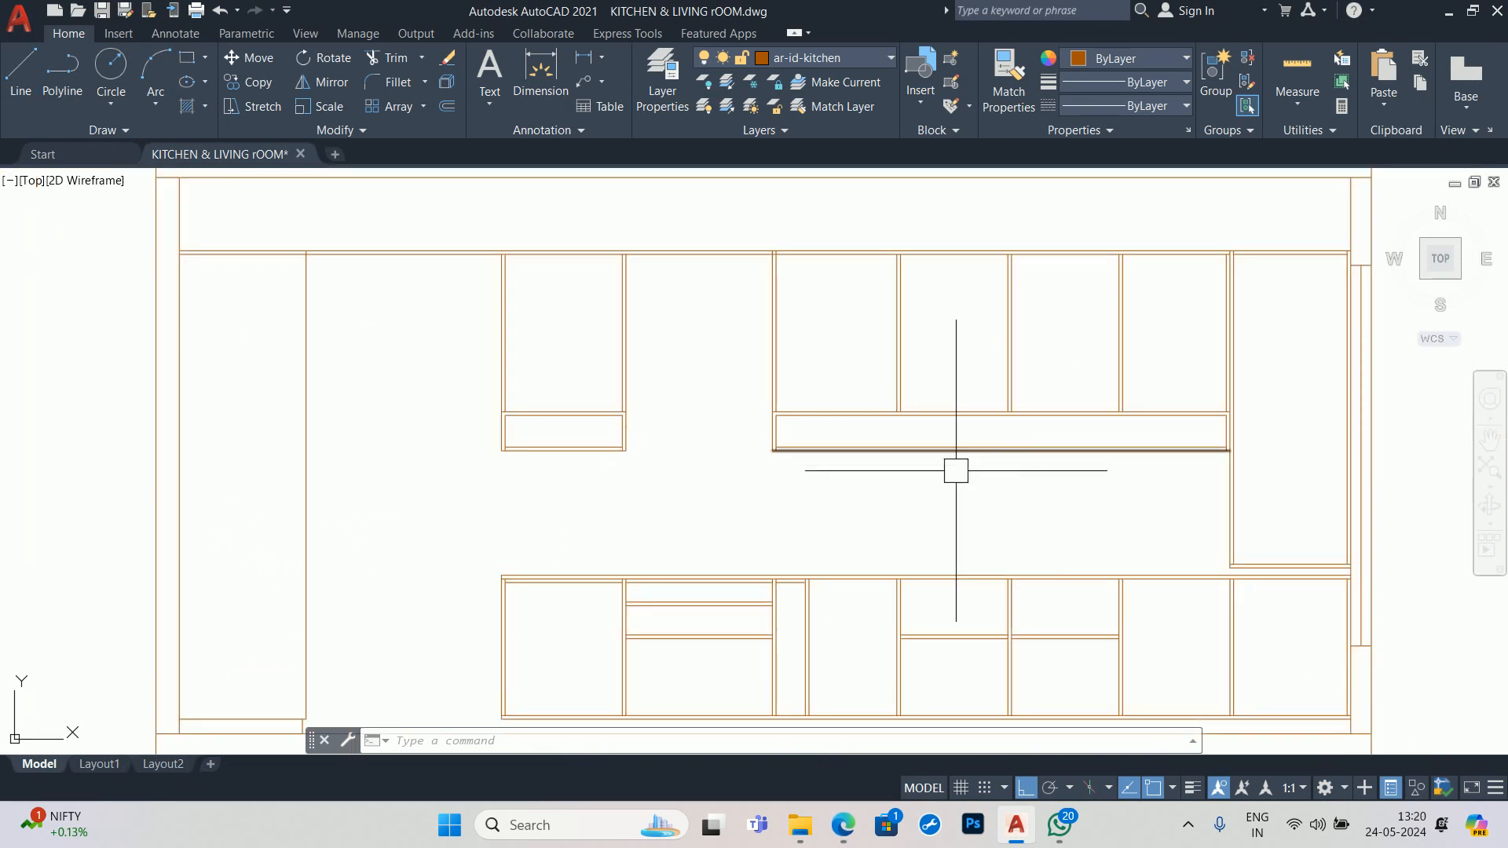
{"action": "scroll", "coordinate": [808, 424], "scroll_direction": "down", "scroll_amount": 3}
{"action": "scroll", "coordinate": [839, 247], "scroll_direction": "up", "scroll_amount": 4}
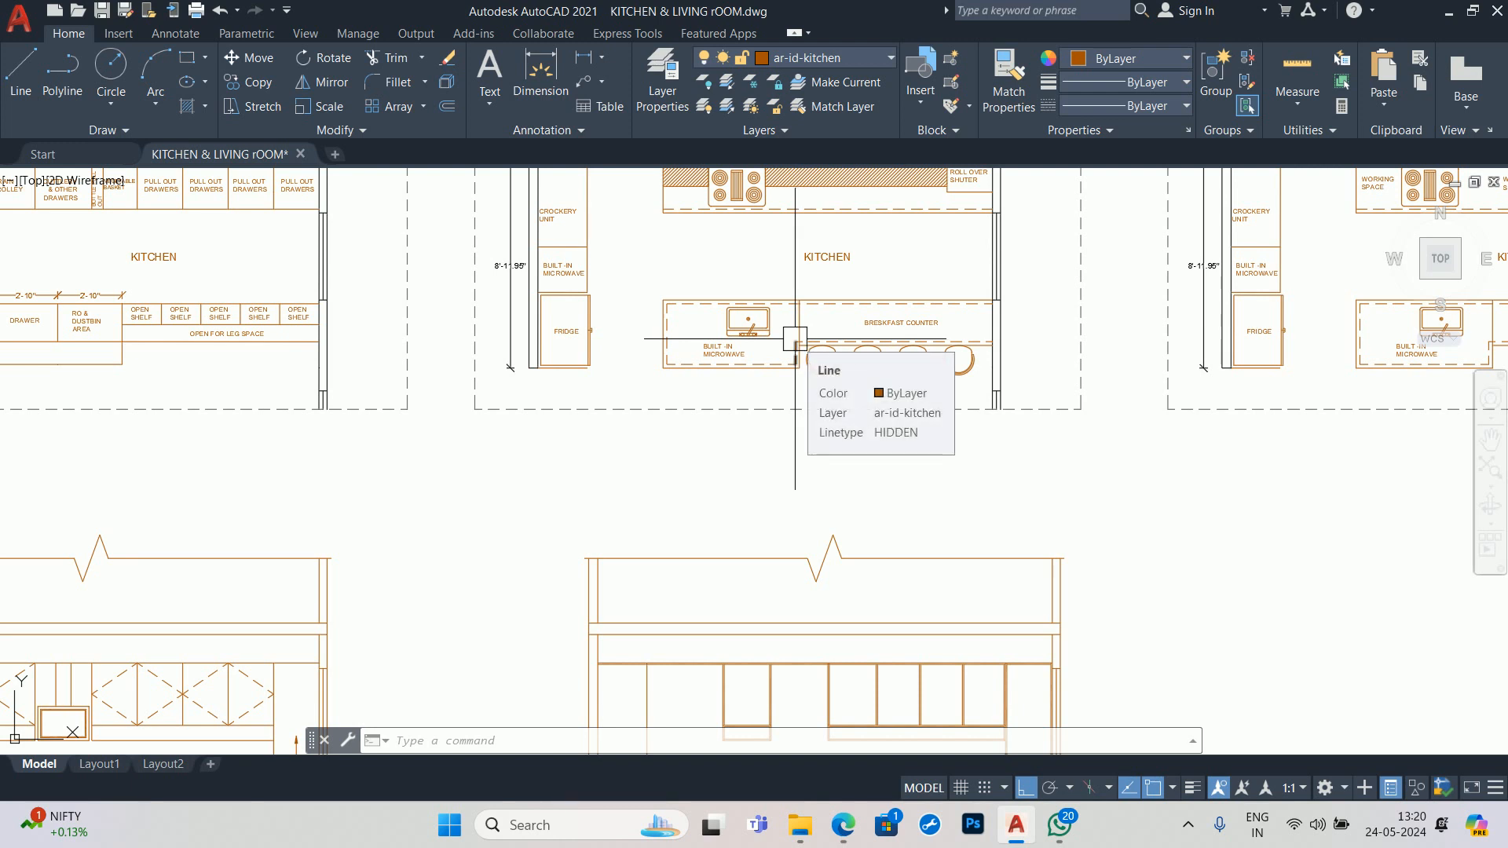
{"action": "left_click", "coordinate": [1452, 10]}
{"action": "left_click", "coordinate": [1396, 15]}
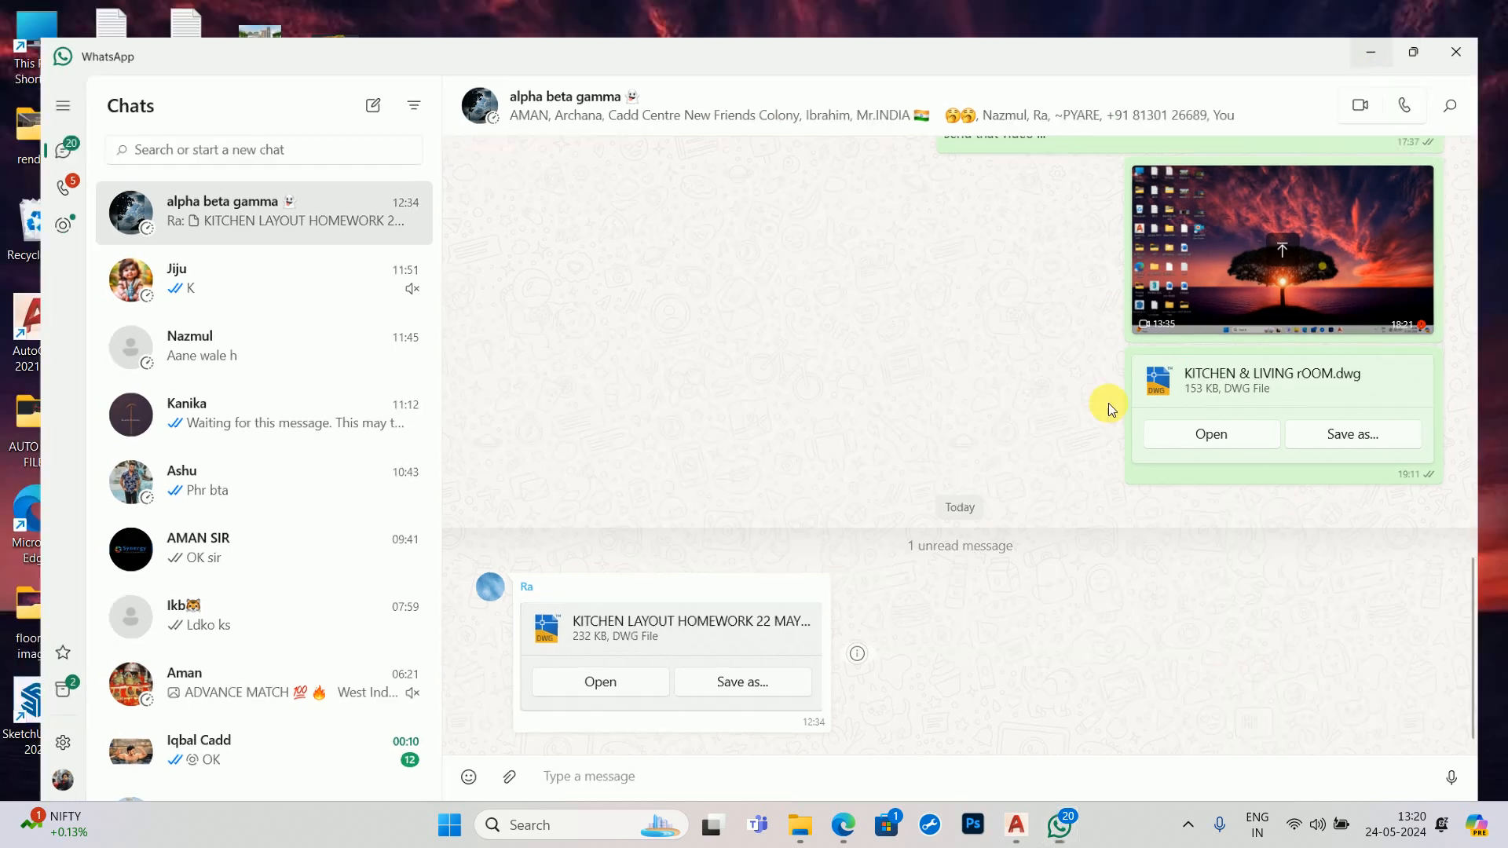
{"action": "left_click", "coordinate": [1018, 827]}
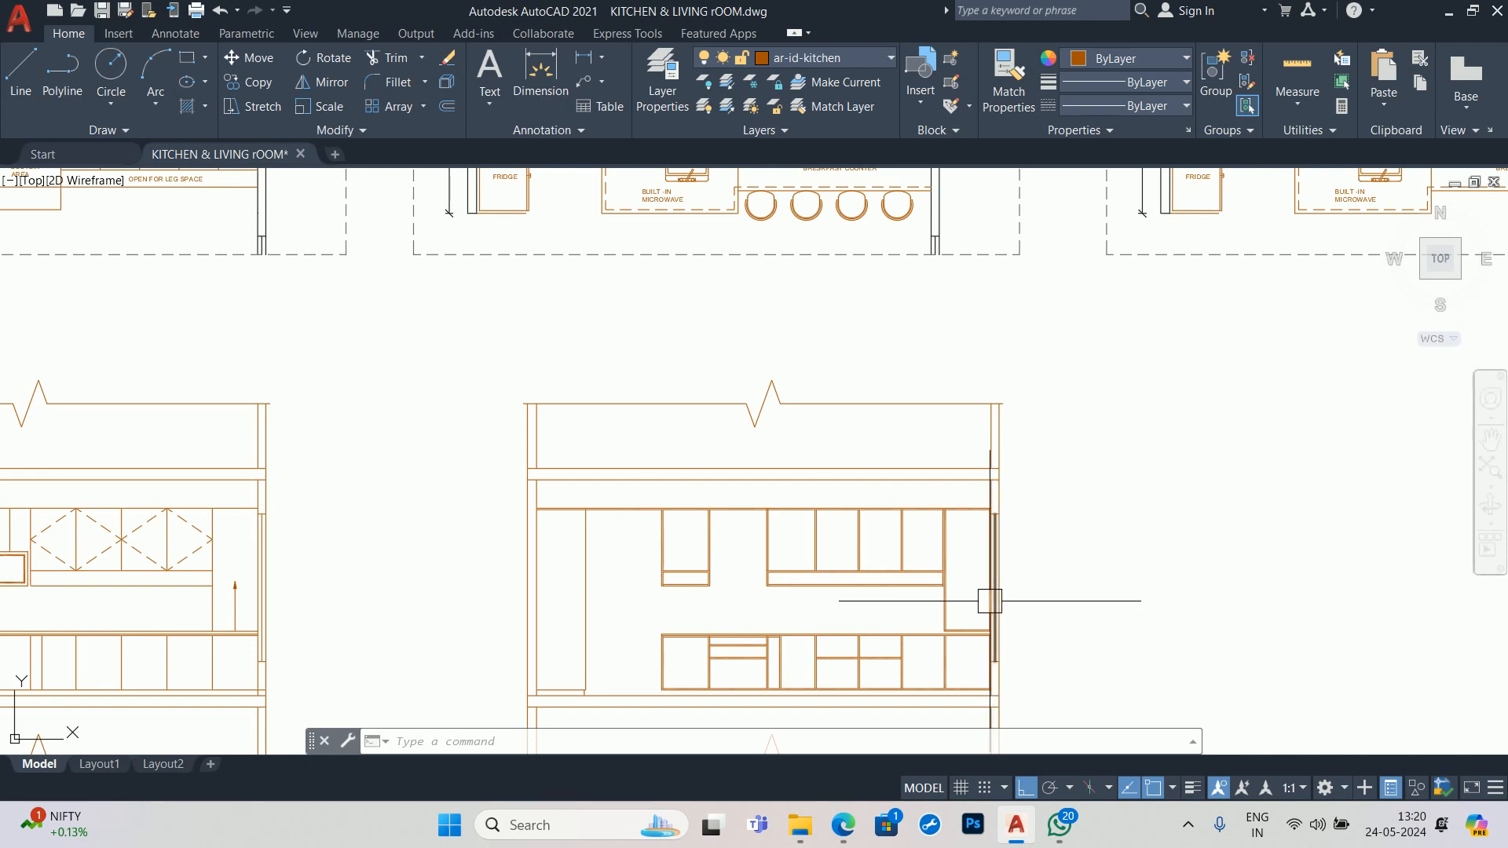
{"action": "left_click", "coordinate": [1450, 10]}
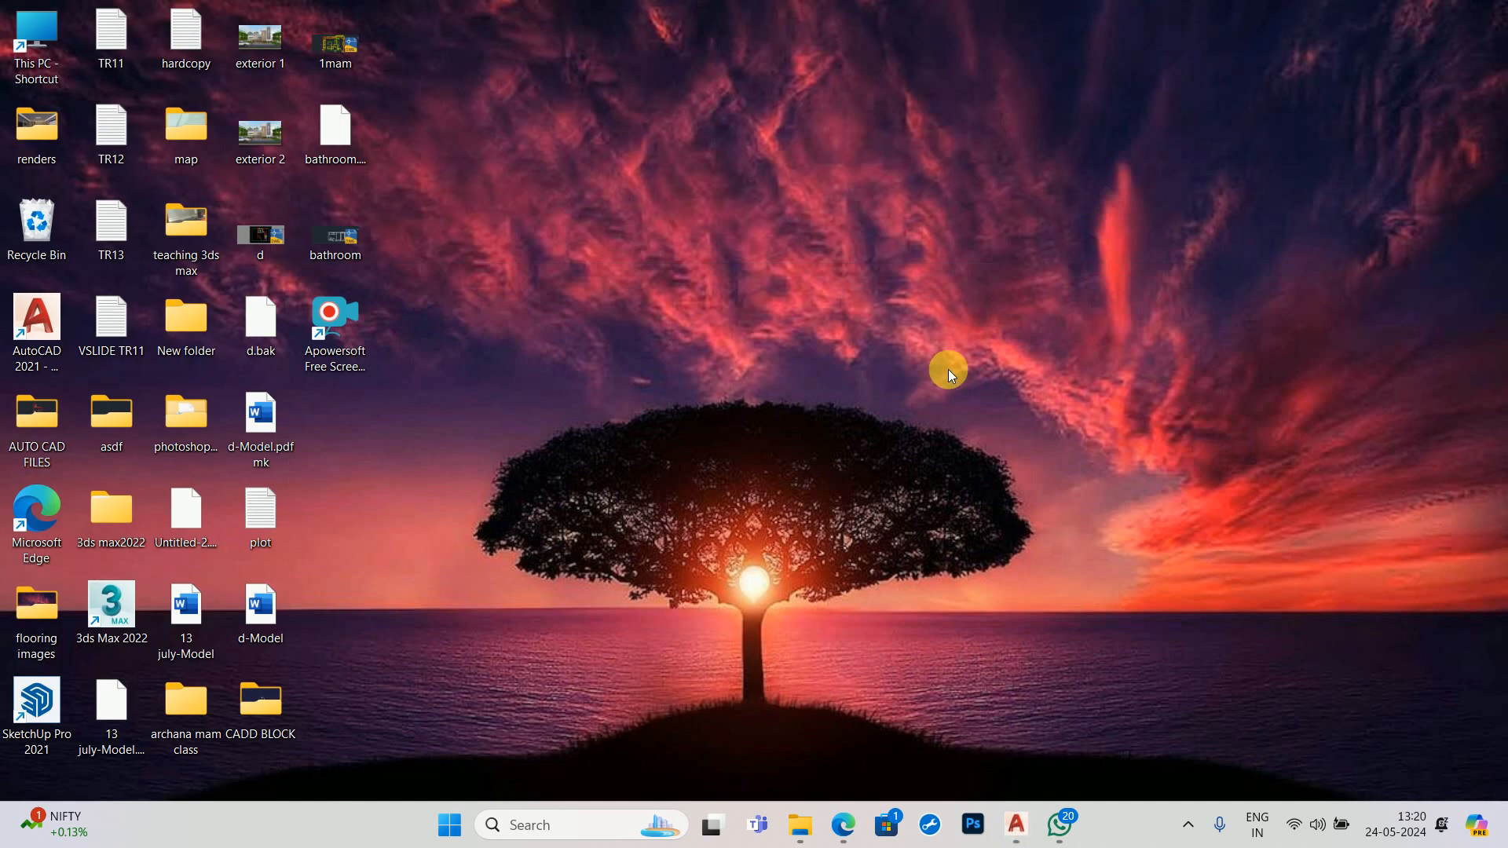
{"action": "left_click", "coordinate": [1015, 826]}
- Examine the middle kitchen floor plan's hob counter, roll-over shutter and breakfast counter against the rightmost elevation below it
{"action": "scroll", "coordinate": [892, 522], "scroll_direction": "down", "scroll_amount": 3}
{"action": "scroll", "coordinate": [880, 536], "scroll_direction": "up", "scroll_amount": 4}
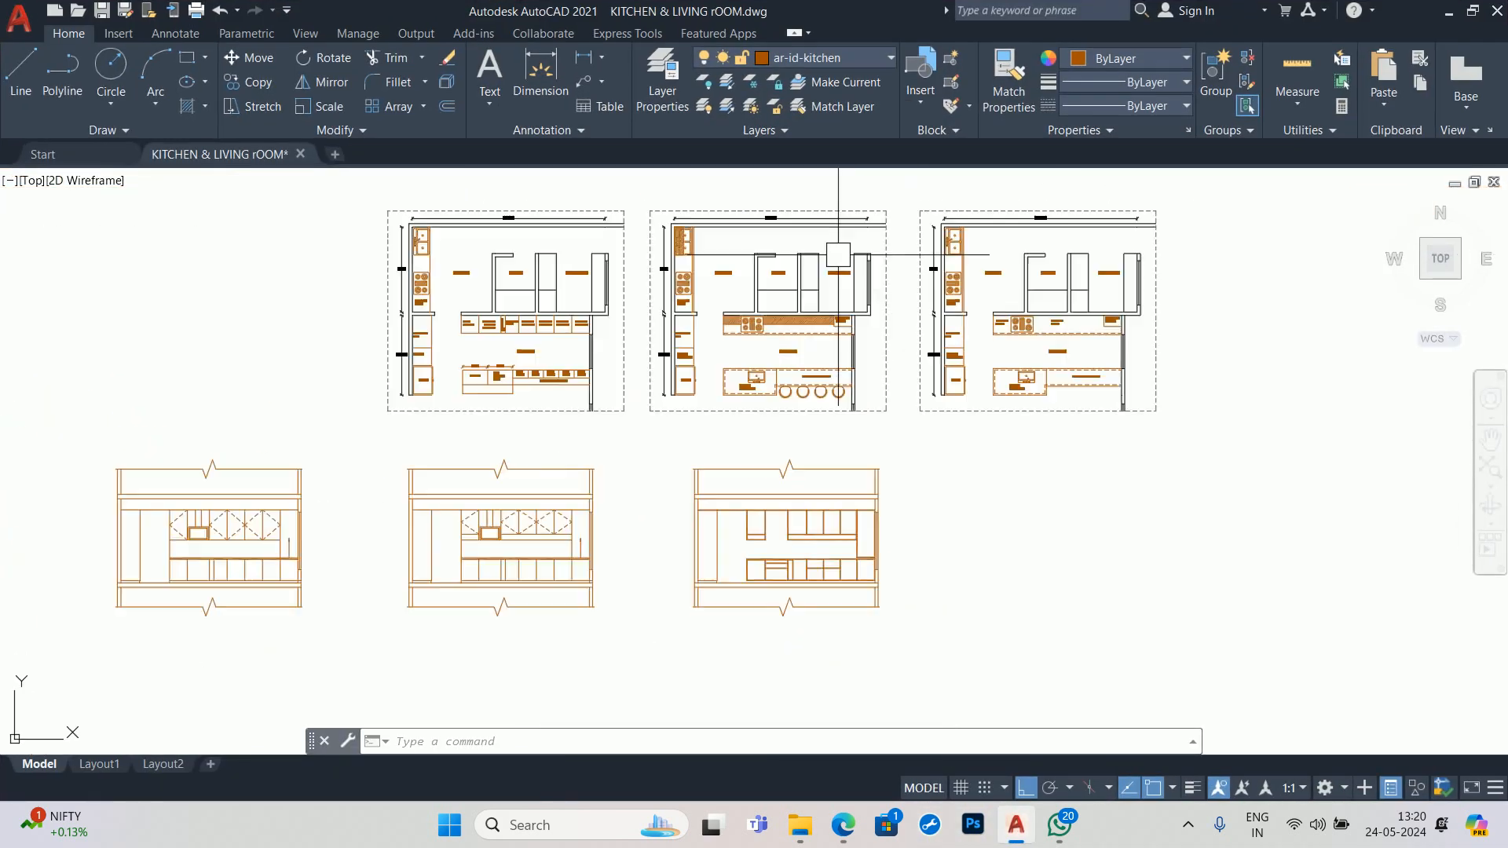
{"action": "scroll", "coordinate": [880, 536], "scroll_direction": "up", "scroll_amount": 4}
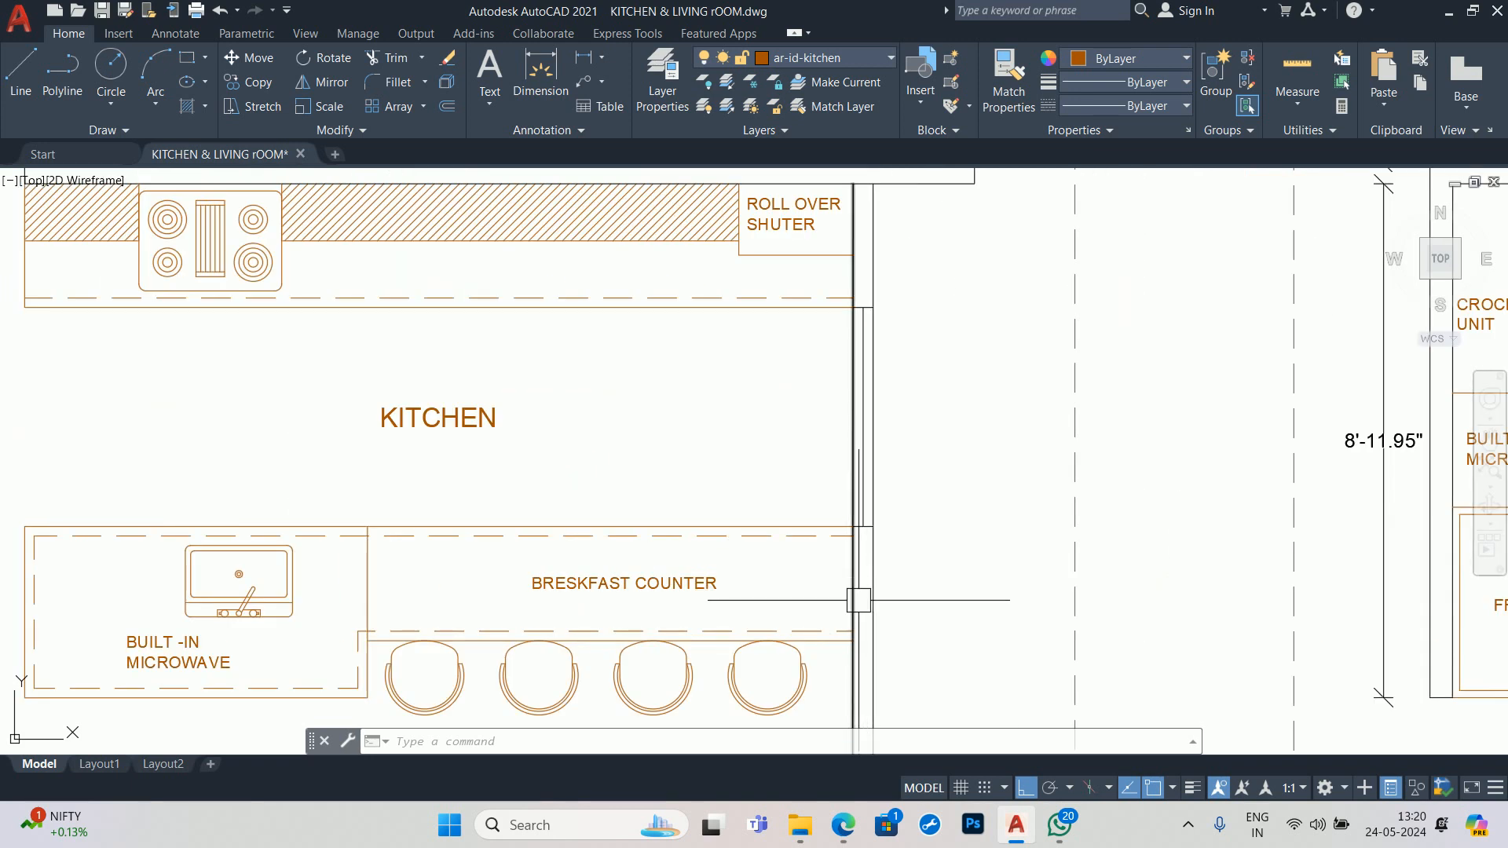
{"action": "middle_click_drag", "start_coordinate": [724, 404], "coordinate": [843, 588]}
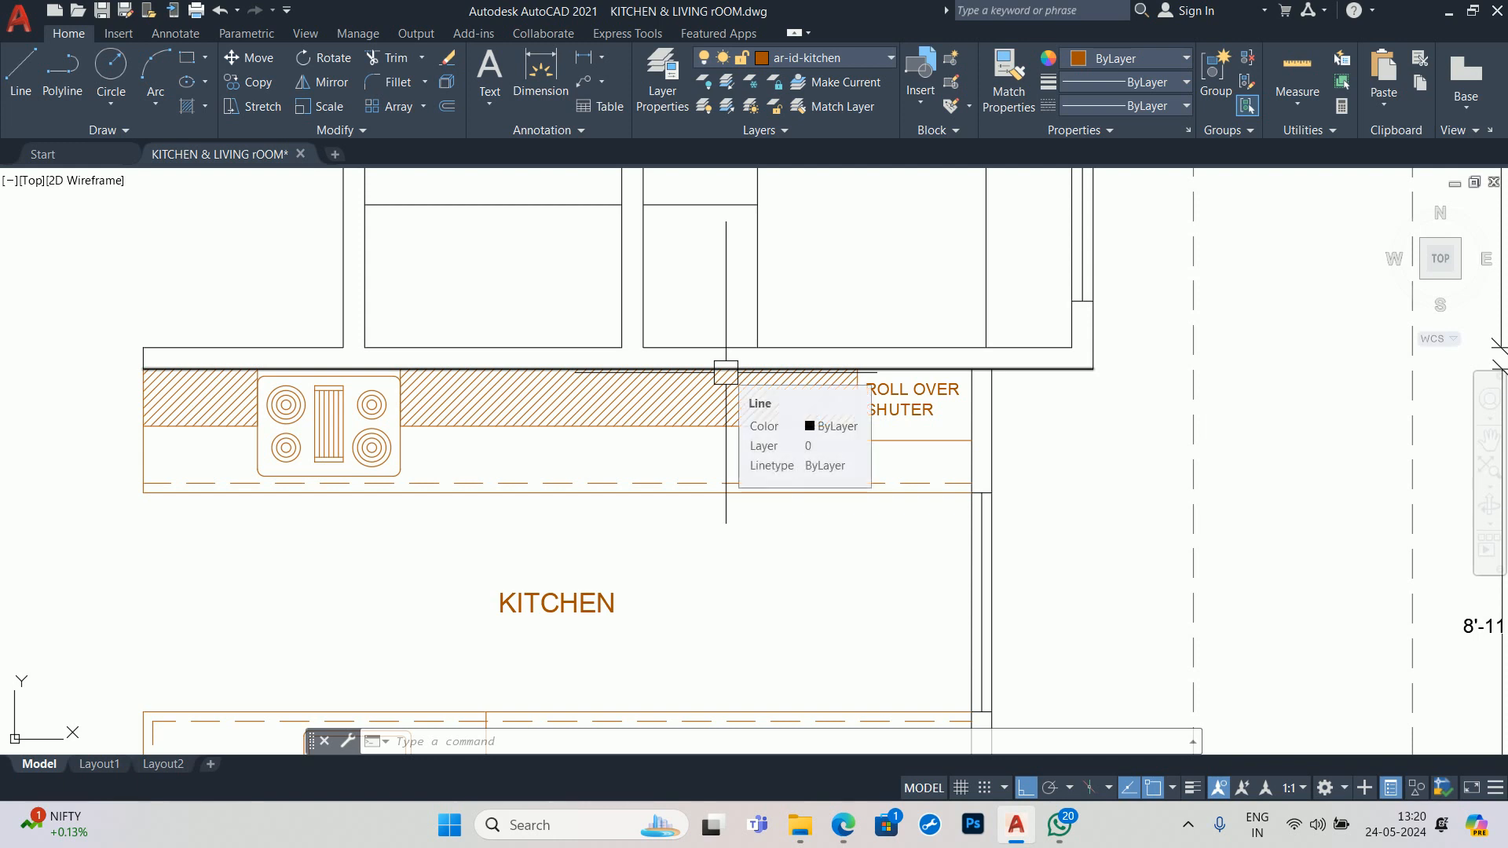
{"action": "left_click", "coordinate": [1448, 11]}
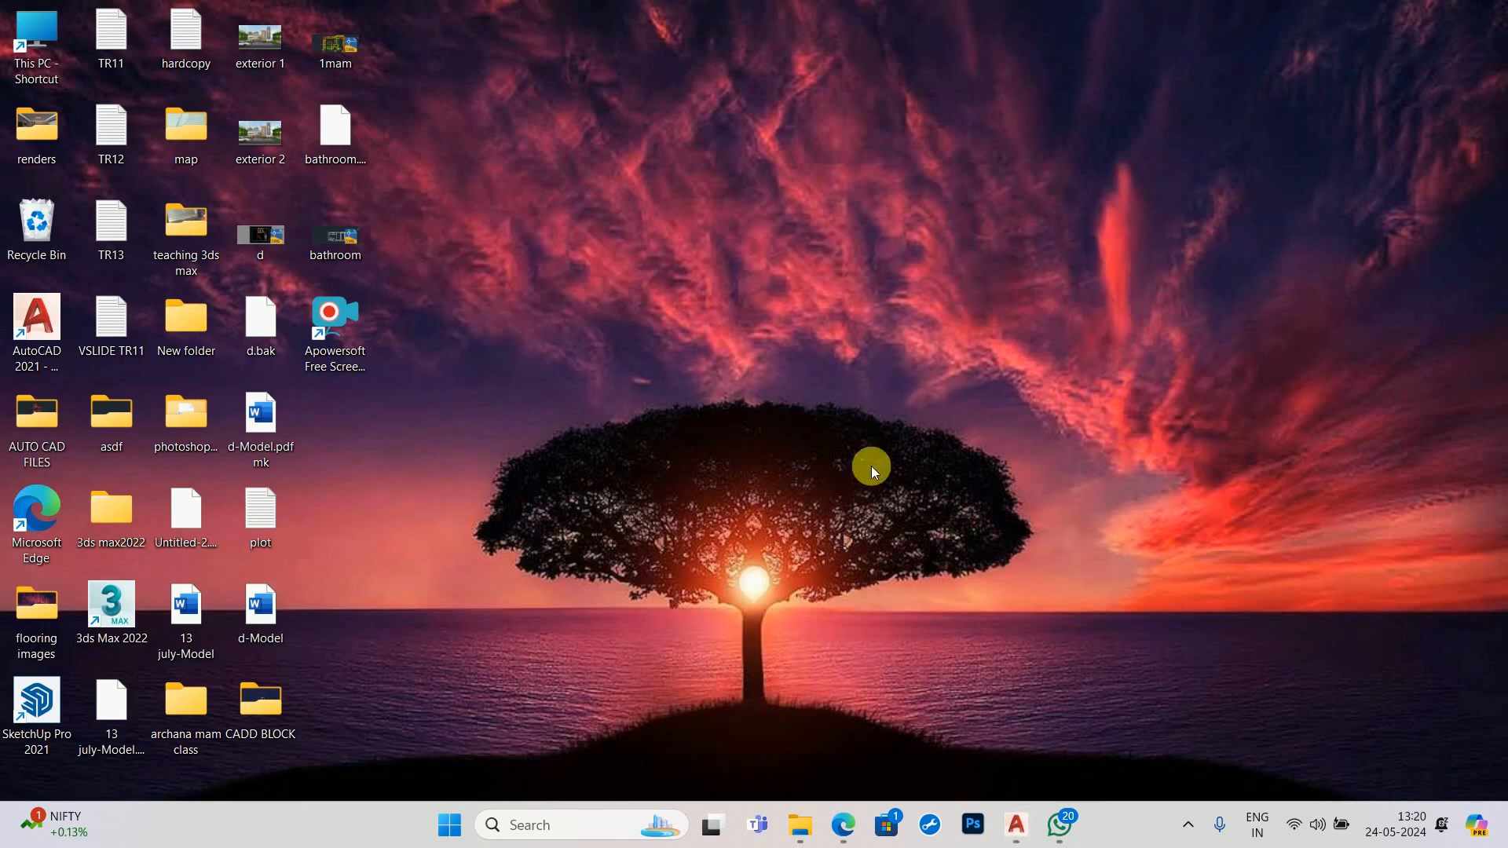
{"action": "left_click", "coordinate": [1017, 825]}
{"action": "scroll", "coordinate": [572, 438], "scroll_direction": "down", "scroll_amount": 4}
{"action": "middle_click_drag", "start_coordinate": [539, 458], "coordinate": [657, 323]}
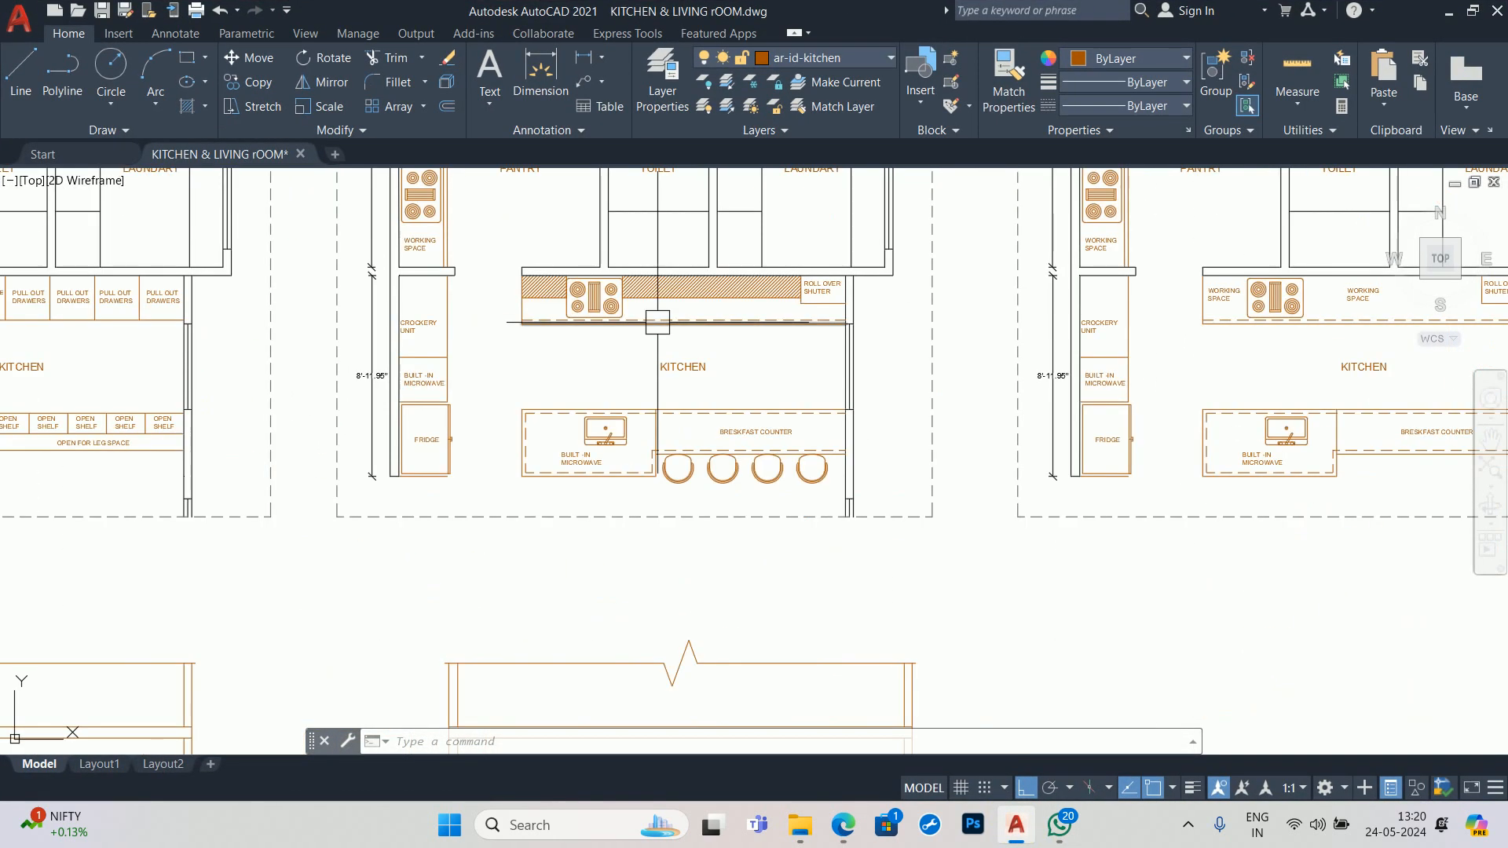
{"action": "scroll", "coordinate": [624, 442], "scroll_direction": "up", "scroll_amount": 4}
{"action": "middle_click_drag", "start_coordinate": [598, 369], "coordinate": [678, 731]}
{"action": "scroll", "coordinate": [635, 563], "scroll_direction": "down", "scroll_amount": 6}
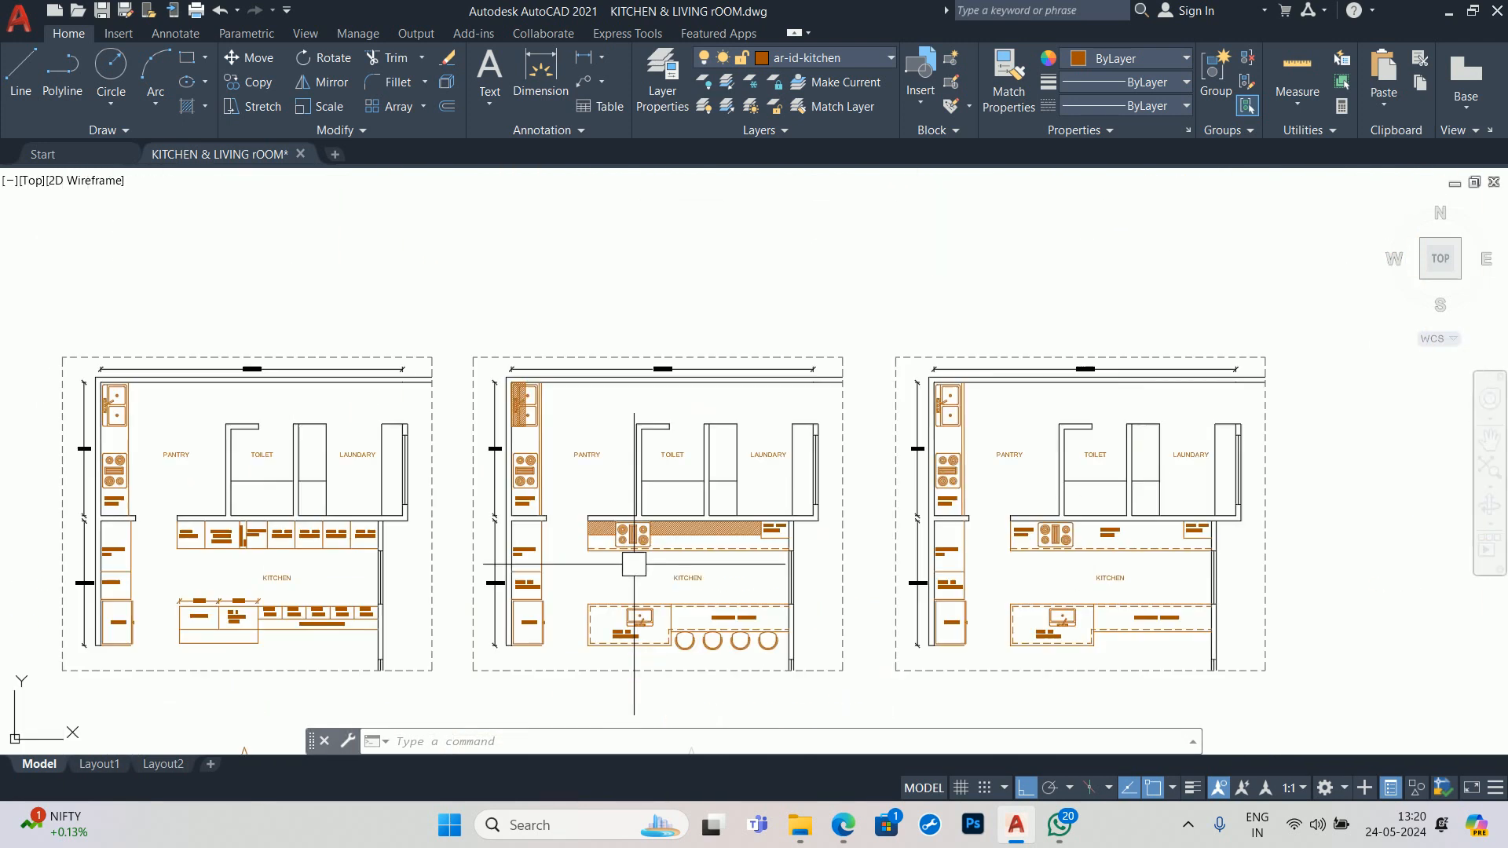
{"action": "middle_click_drag", "start_coordinate": [644, 571], "coordinate": [656, 183]}
{"action": "middle_click_drag", "start_coordinate": [672, 257], "coordinate": [747, 445]}
{"action": "scroll", "coordinate": [651, 293], "scroll_direction": "up", "scroll_amount": 2}
{"action": "scroll", "coordinate": [626, 280], "scroll_direction": "down", "scroll_amount": 4}
{"action": "scroll", "coordinate": [640, 424], "scroll_direction": "up", "scroll_amount": 2}
{"action": "scroll", "coordinate": [639, 424], "scroll_direction": "up", "scroll_amount": 2}
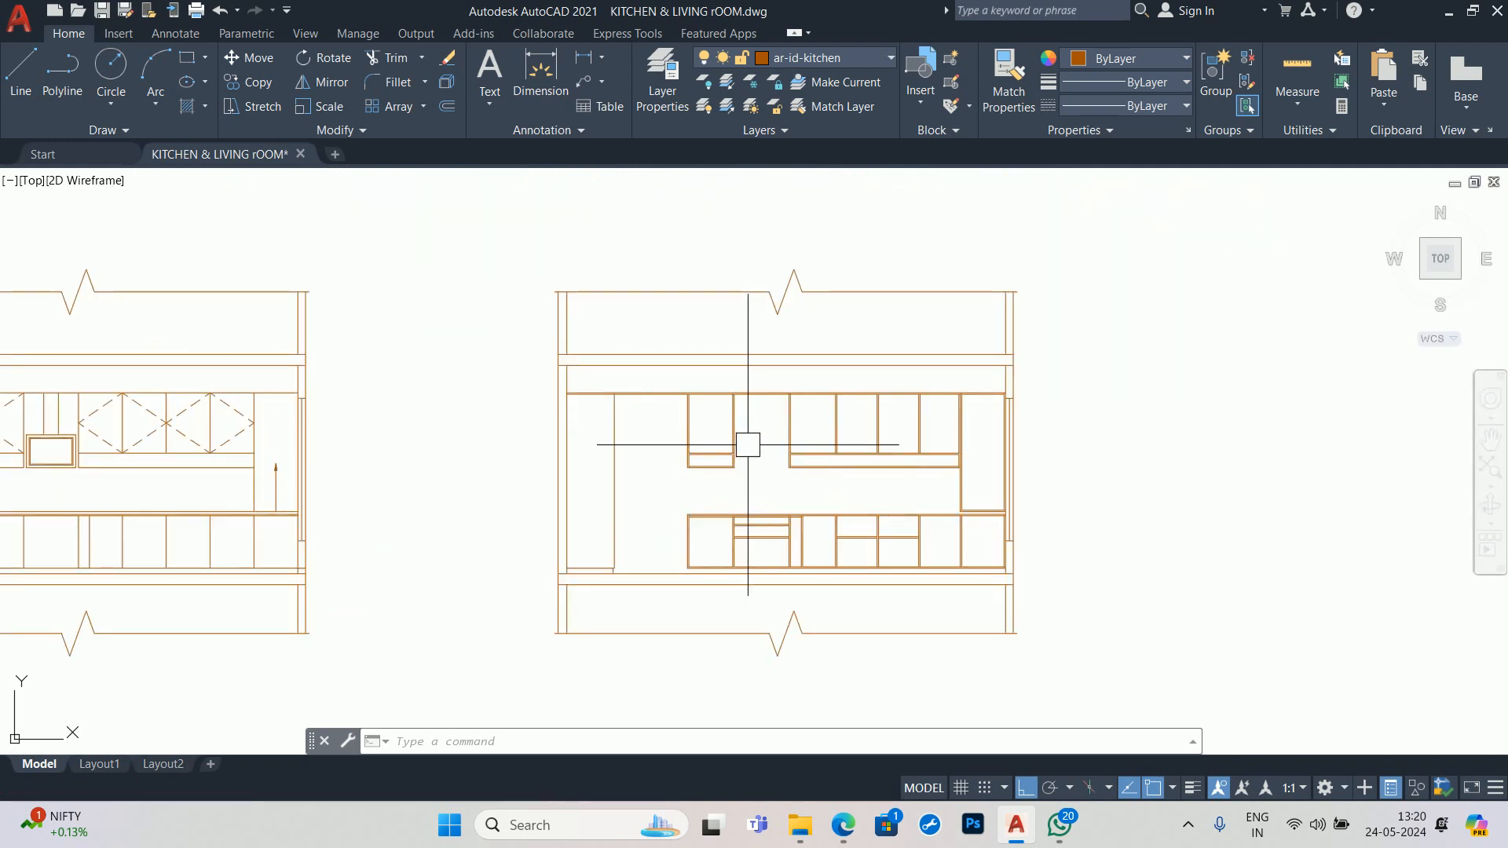
{"action": "type", "text": "REC"}
{"action": "key", "text": "Return"}
{"action": "scroll", "coordinate": [723, 461], "scroll_direction": "up", "scroll_amount": 4}
{"action": "middle_click_drag", "start_coordinate": [723, 462], "coordinate": [764, 555]}
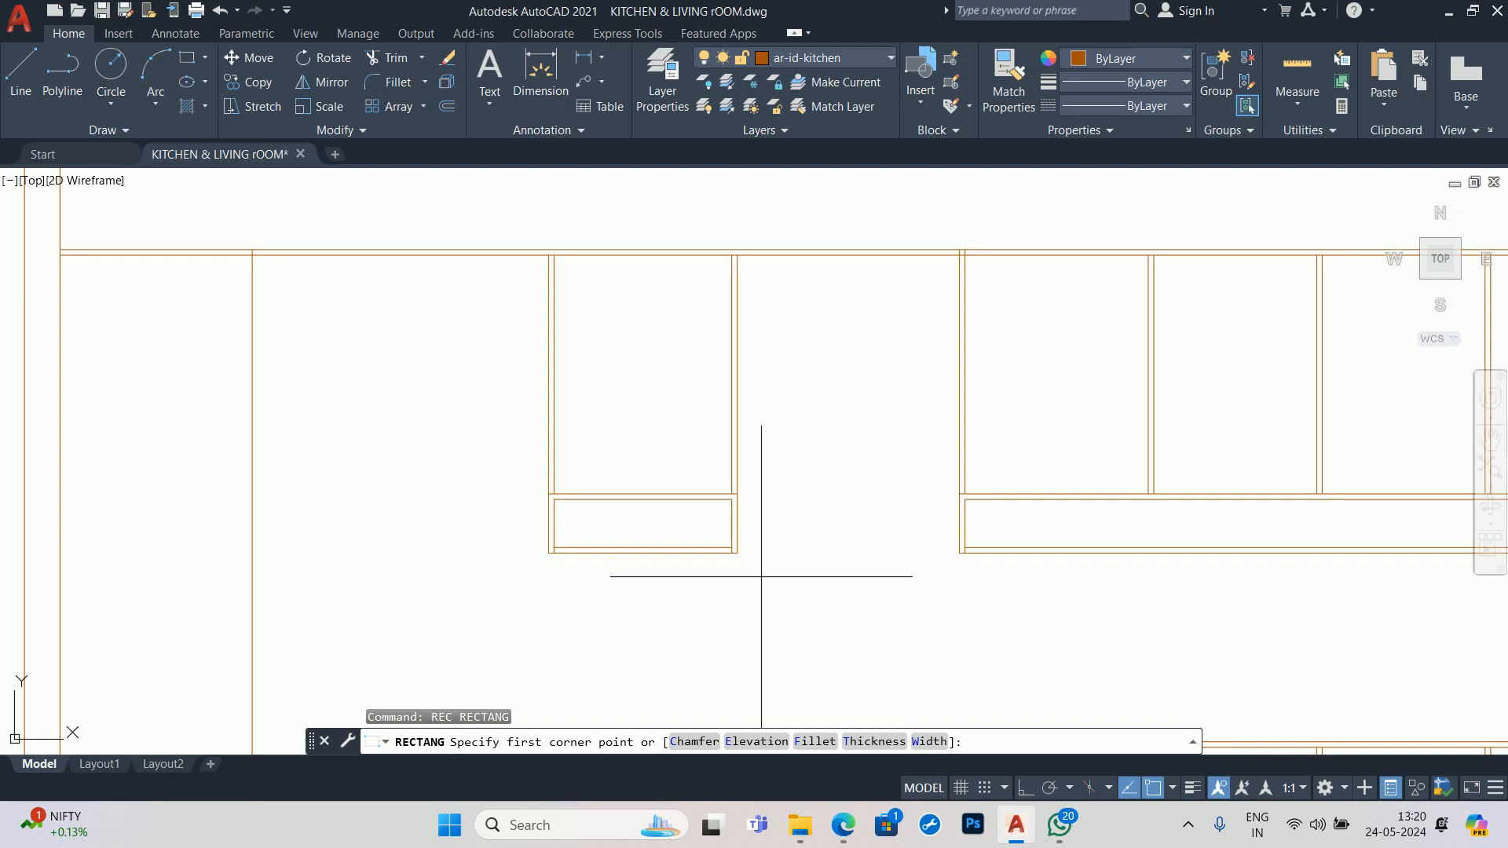
{"action": "left_click", "coordinate": [772, 629]}
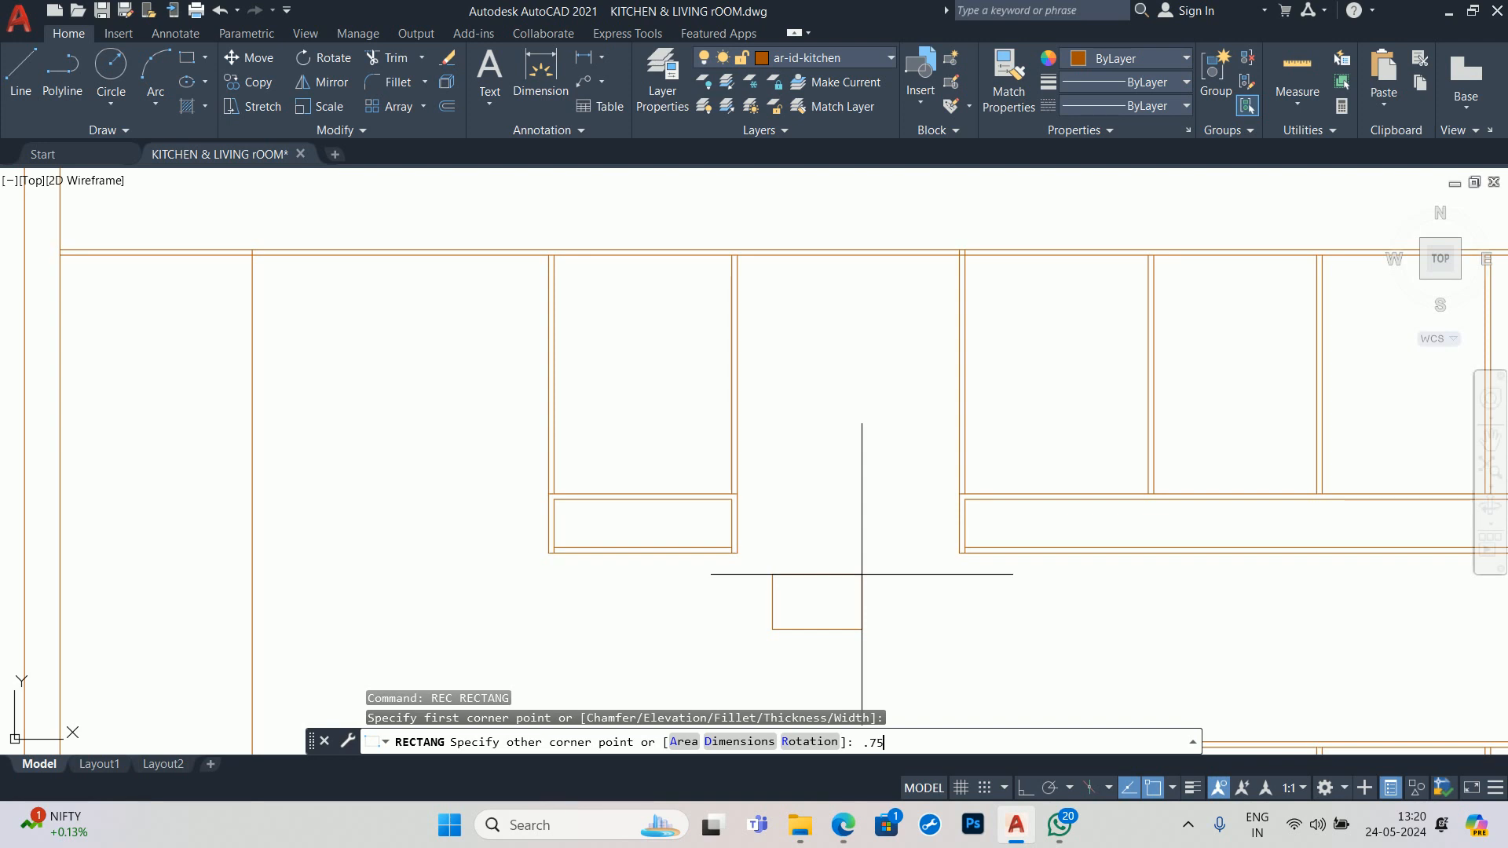
{"action": "type", "text": ".75"}
{"action": "key", "text": "Return"}
{"action": "key", "text": "F8"}
{"action": "key", "text": "Escape"}
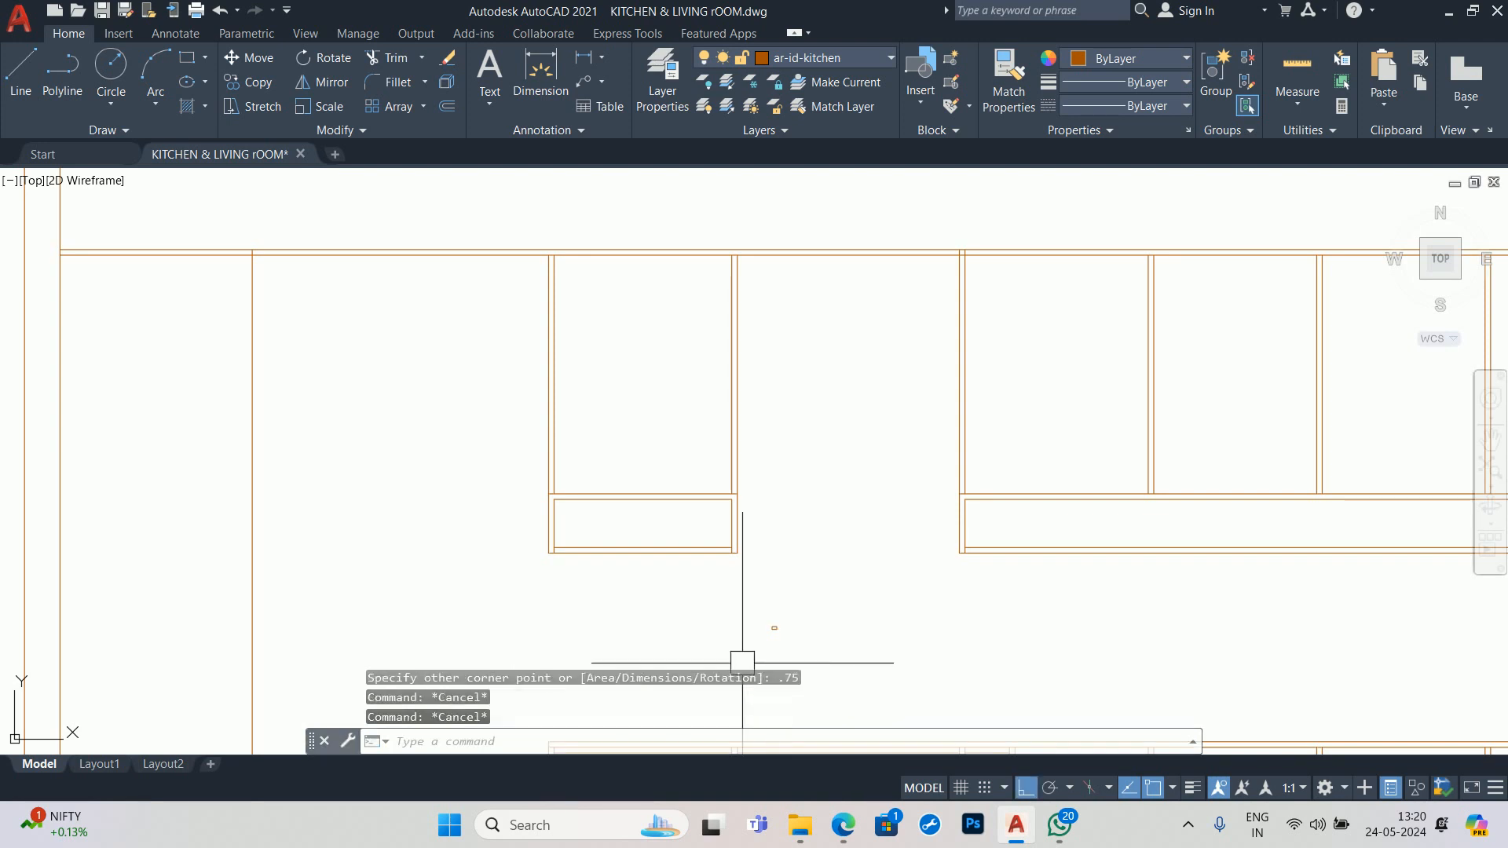
{"action": "left_click", "coordinate": [747, 620]}
{"action": "left_click", "coordinate": [818, 633]}
{"action": "key", "text": "Delete"}
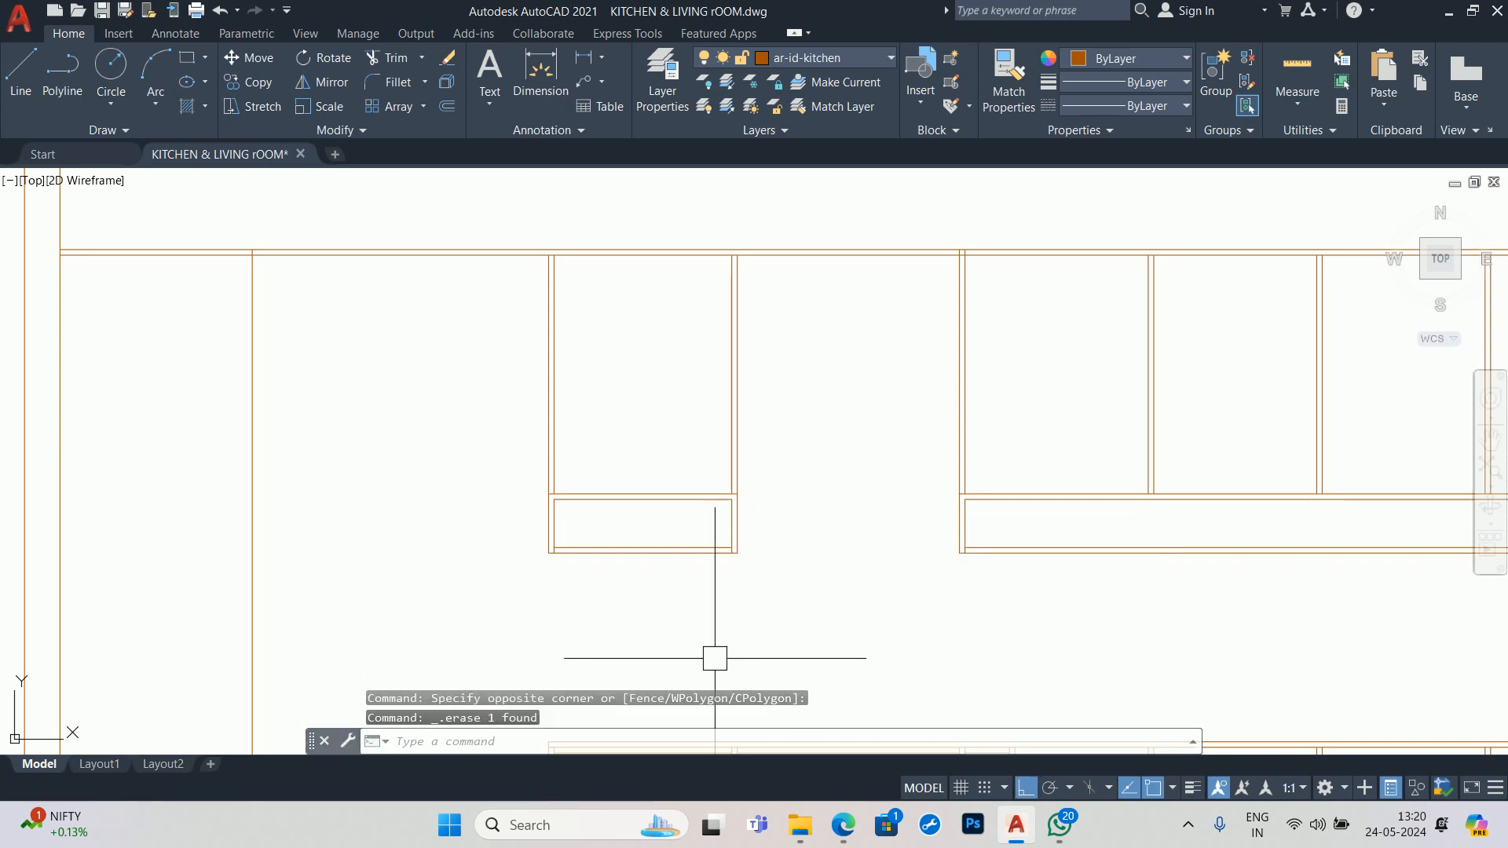
- Draw a rectangle 0.75 inch long and 1.5 inches wide in the open space below the gap between the wall cabinets
{"action": "type", "text": "rec"}
{"action": "key", "text": "Return"}
{"action": "left_click", "coordinate": [779, 635]}
{"action": "type", "text": "D"}
{"action": "key", "text": "Return"}
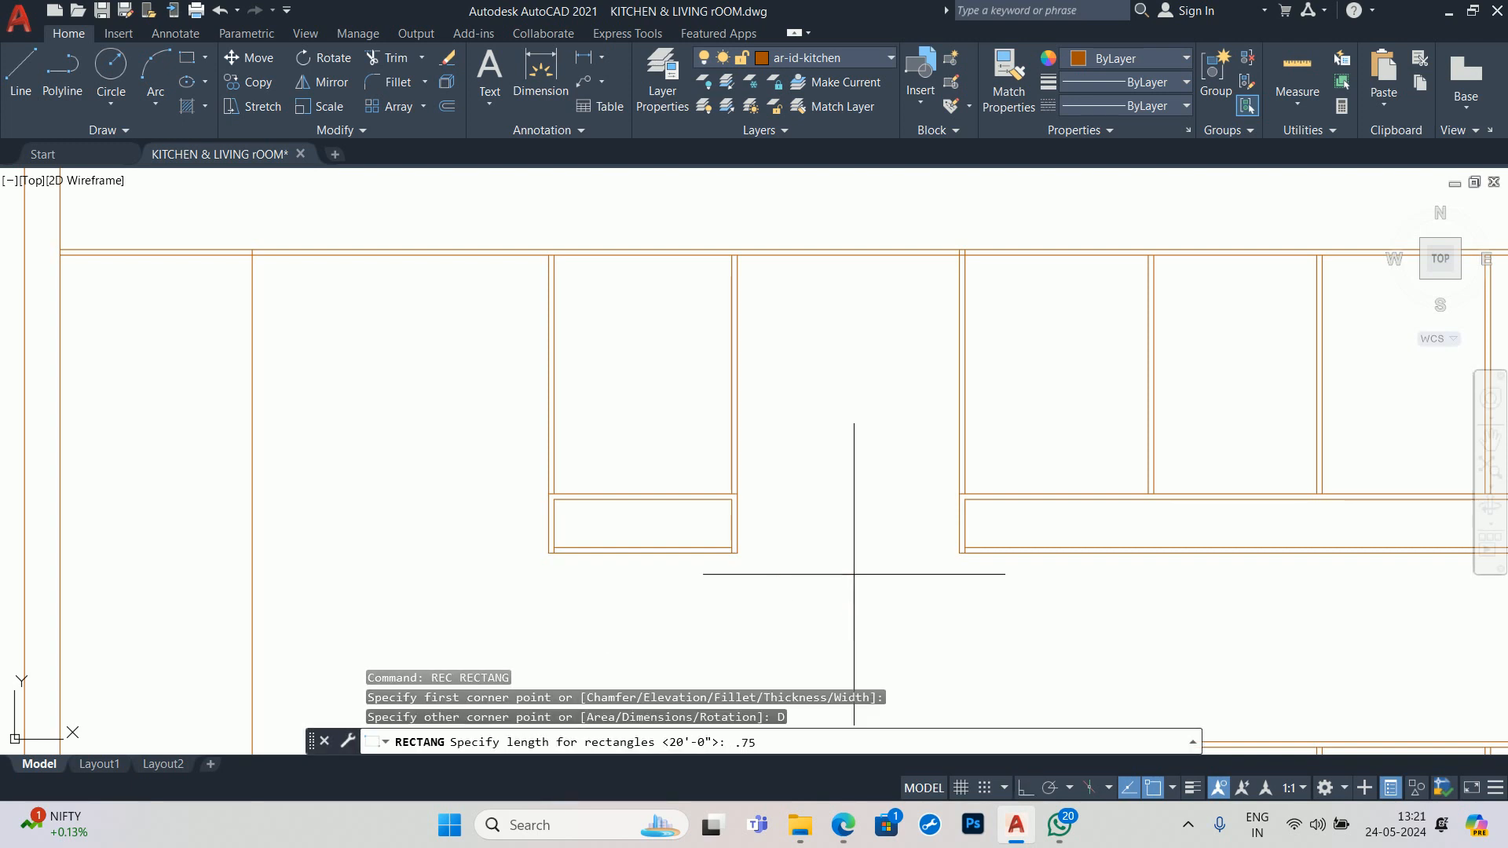
{"action": "key", "text": "Return"}
{"action": "key", "text": "Return"}
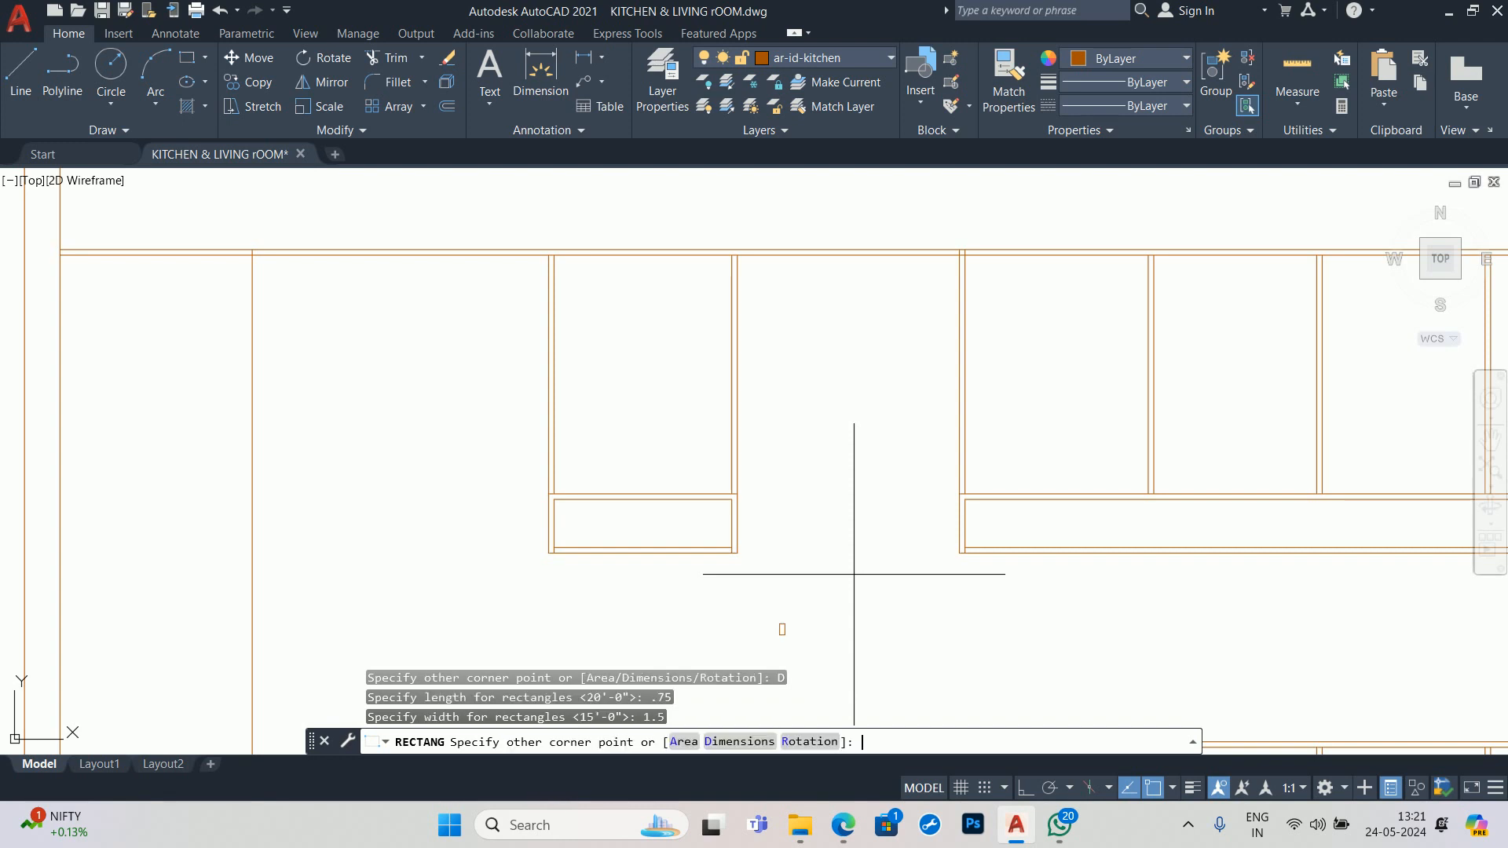
{"action": "left_click", "coordinate": [849, 575]}
{"action": "key", "text": "Escape"}
{"action": "scroll", "coordinate": [779, 662], "scroll_direction": "up", "scroll_amount": 6}
{"action": "scroll", "coordinate": [803, 540], "scroll_direction": "up", "scroll_amount": 7}
{"action": "key", "text": "Escape"}
{"action": "key", "text": "Escape"}
{"action": "key", "text": "F8"}
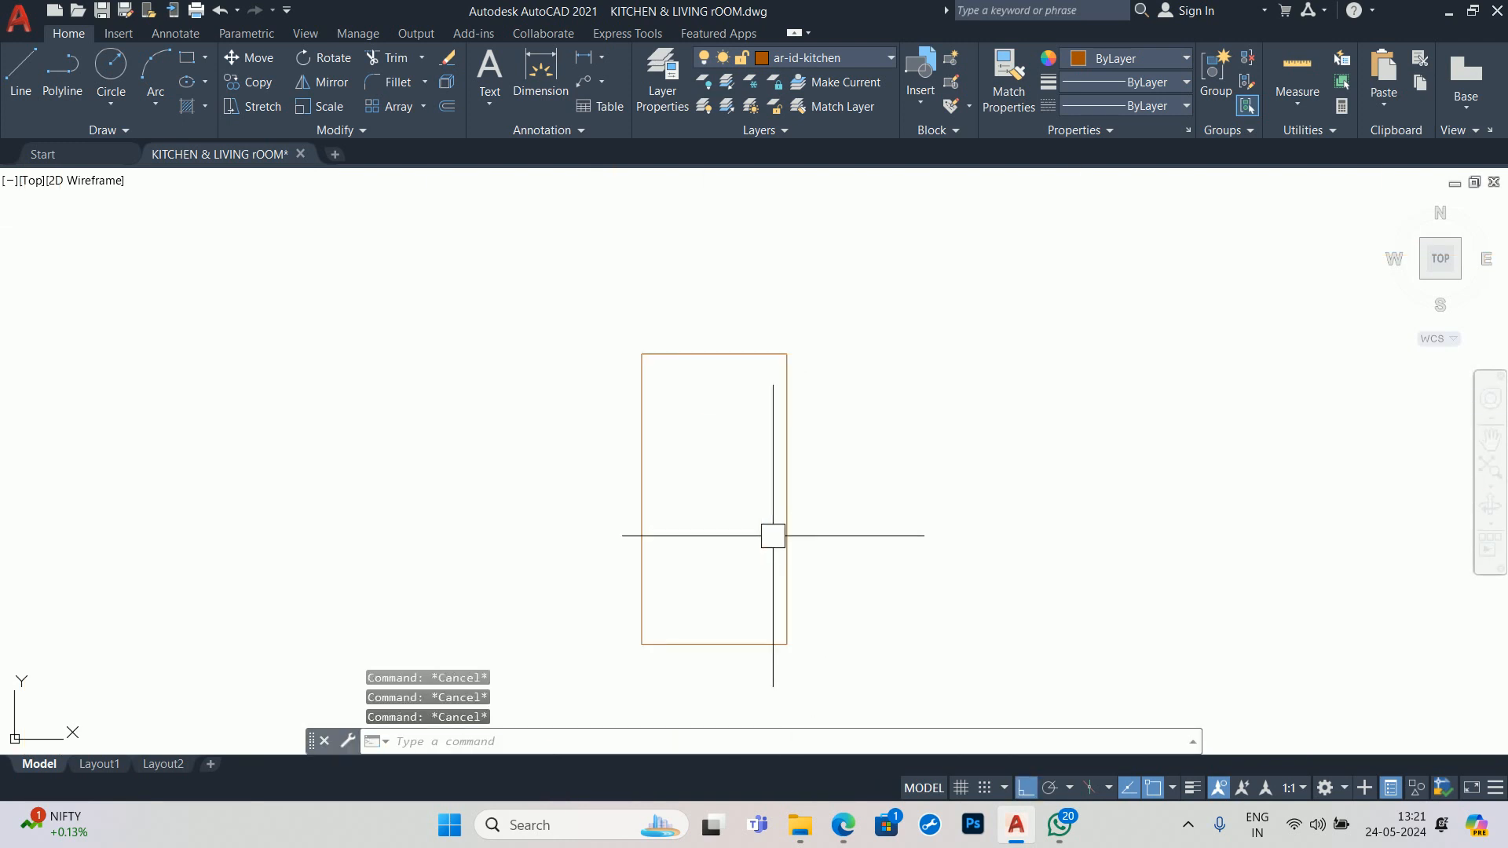
- Copy the 0.75 x 1.5-inch rectangle 0.75 inch to its right so both rectangles share a vertical edge
{"action": "type", "text": "co"}
{"action": "key", "text": "Return"}
{"action": "left_click", "coordinate": [808, 506]}
{"action": "left_click", "coordinate": [707, 440]}
{"action": "key", "text": "Return"}
{"action": "left_click", "coordinate": [640, 354]}
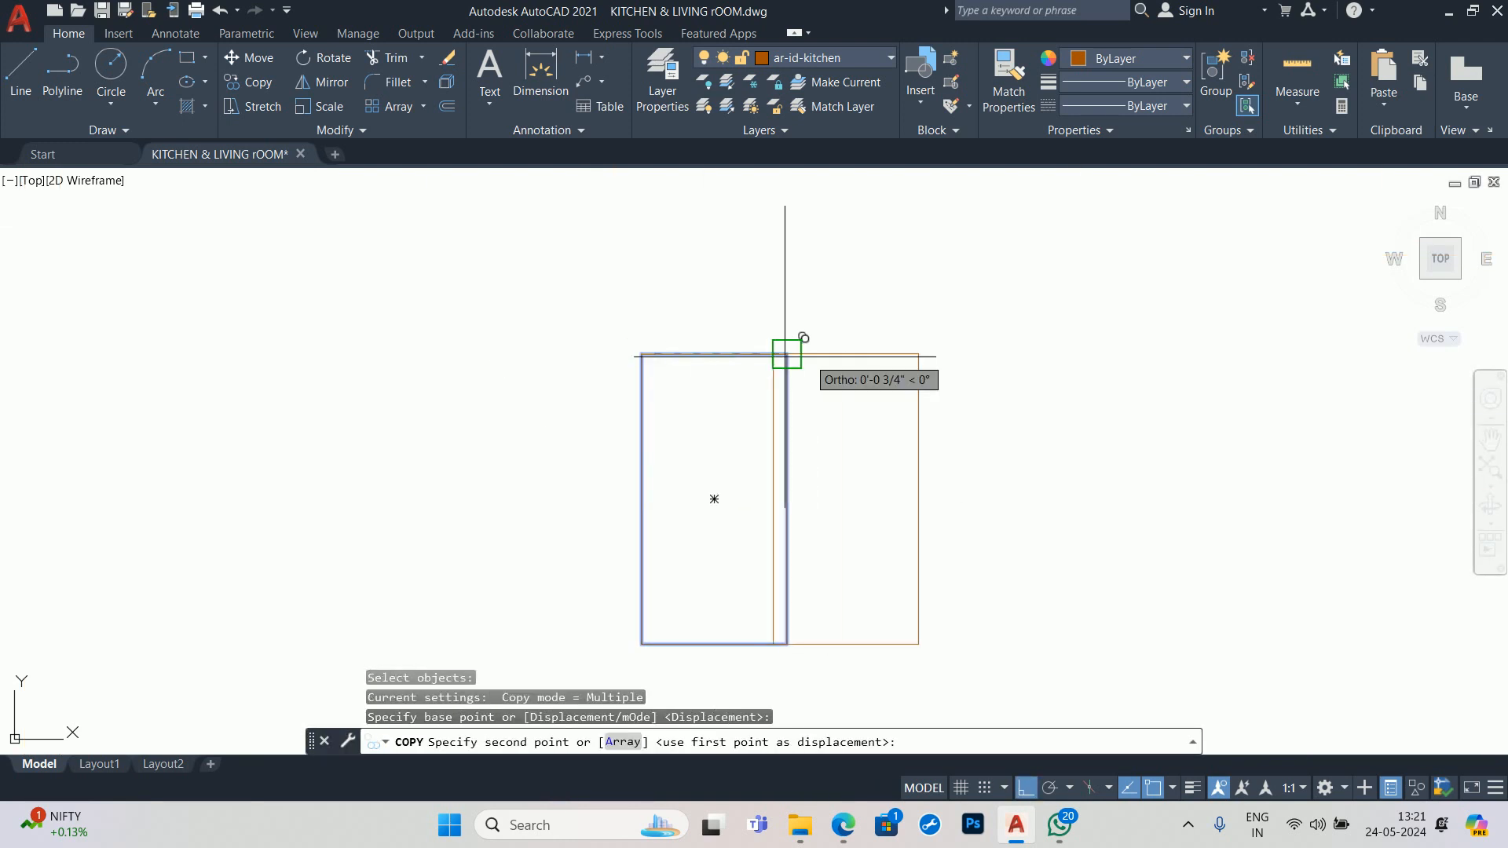
{"action": "left_click", "coordinate": [787, 354]}
{"action": "key", "text": "Escape"}
{"action": "scroll", "coordinate": [853, 436], "scroll_direction": "down", "scroll_amount": 6}
{"action": "key", "text": "Escape"}
{"action": "key", "text": "Escape"}
{"action": "key", "text": "Escape"}
{"action": "scroll", "coordinate": [831, 480], "scroll_direction": "up", "scroll_amount": 2}
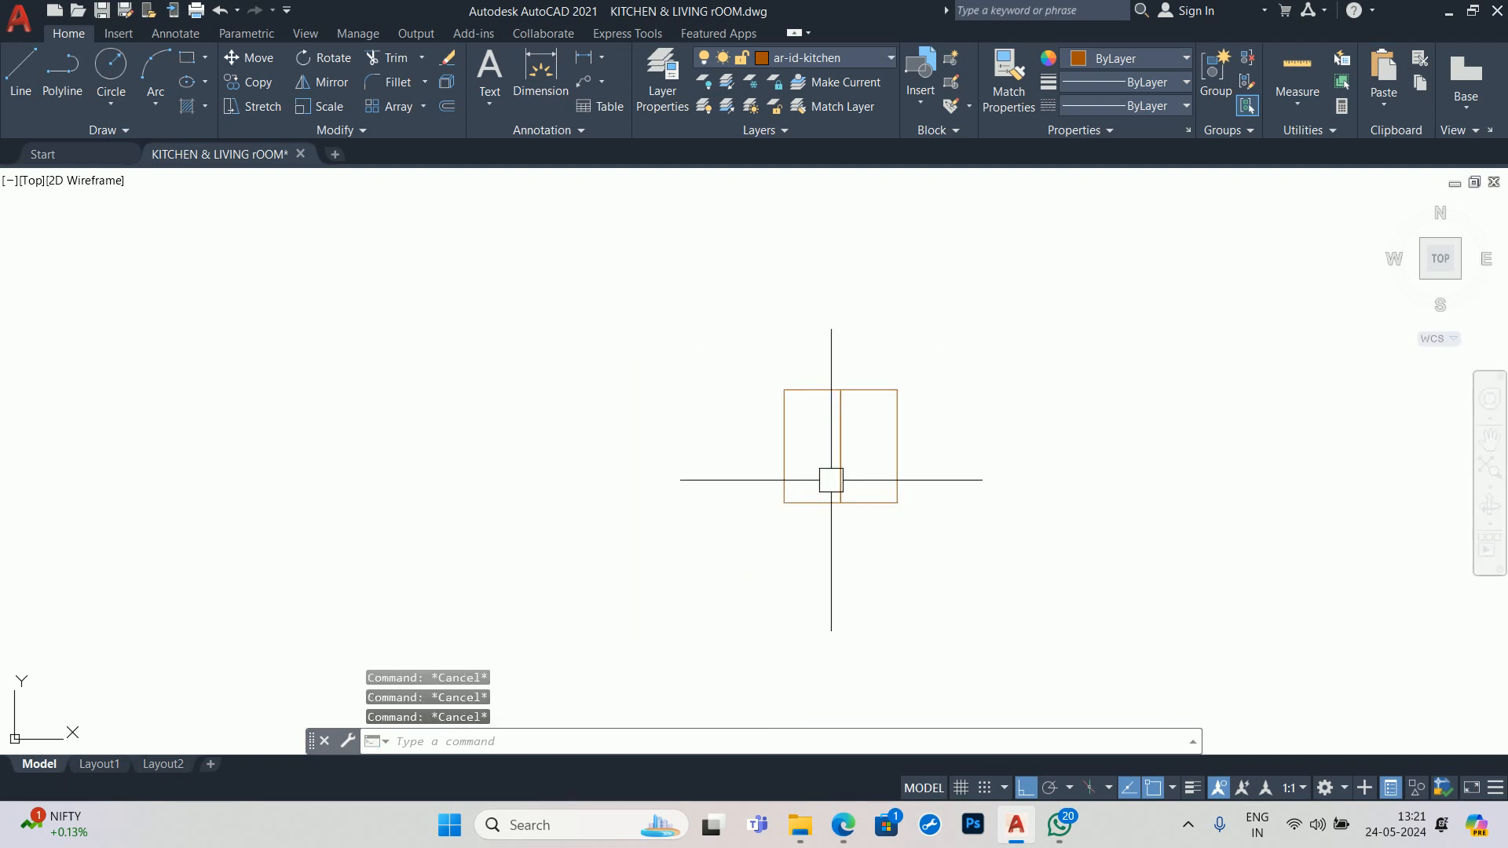
- Draw a square exactly around the outer corners of the two adjoining rectangles
{"action": "type", "text": "rec"}
{"action": "key", "text": "Return"}
{"action": "left_click", "coordinate": [784, 389]}
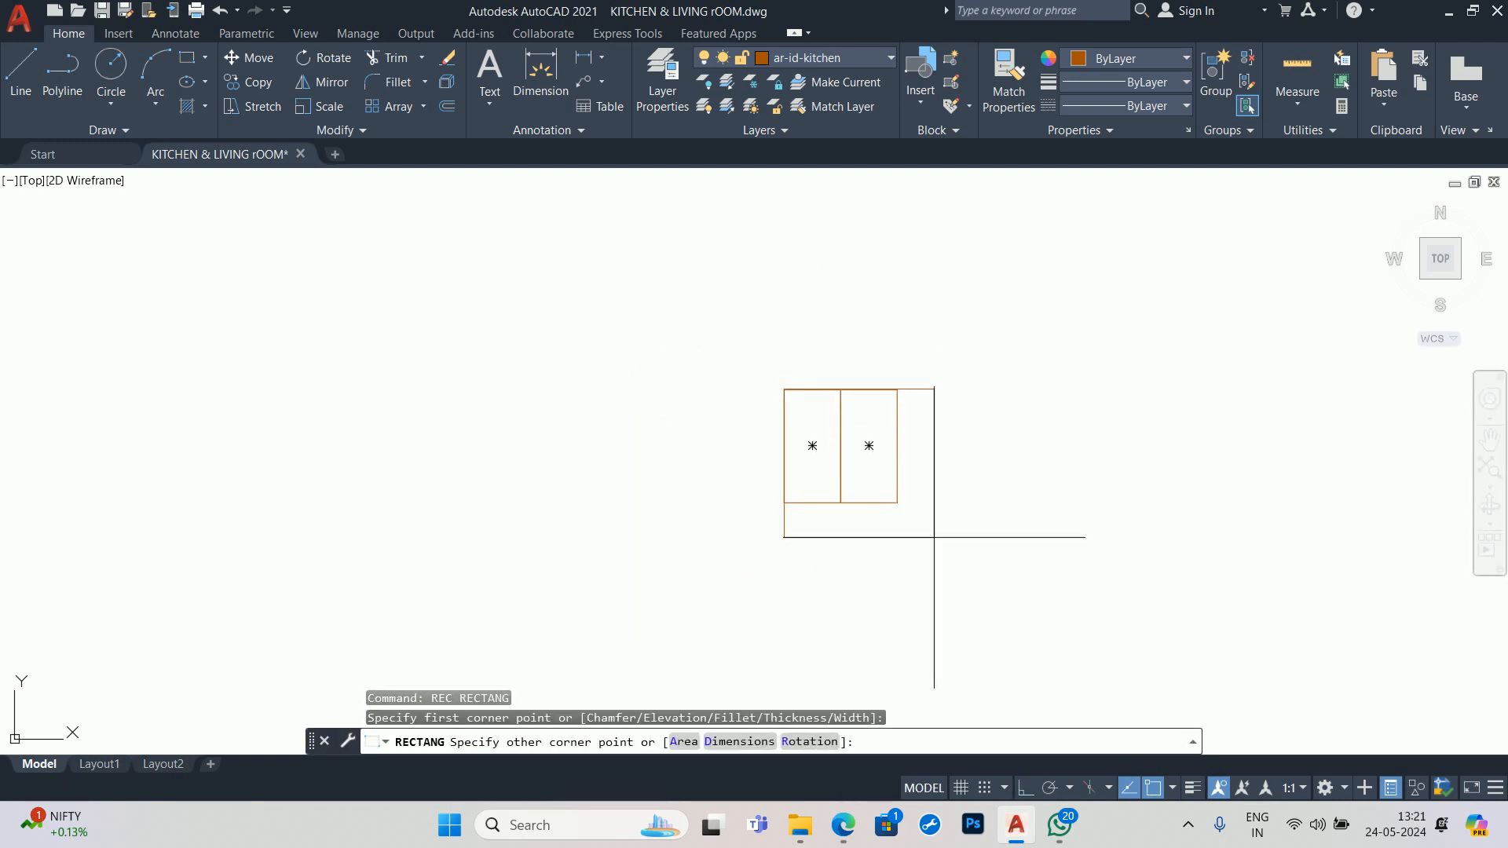
{"action": "left_click", "coordinate": [898, 502]}
- Offset the enclosing square 0.5 inch outward to form an outer frame
{"action": "type", "text": "o"}
{"action": "key", "text": "Return"}
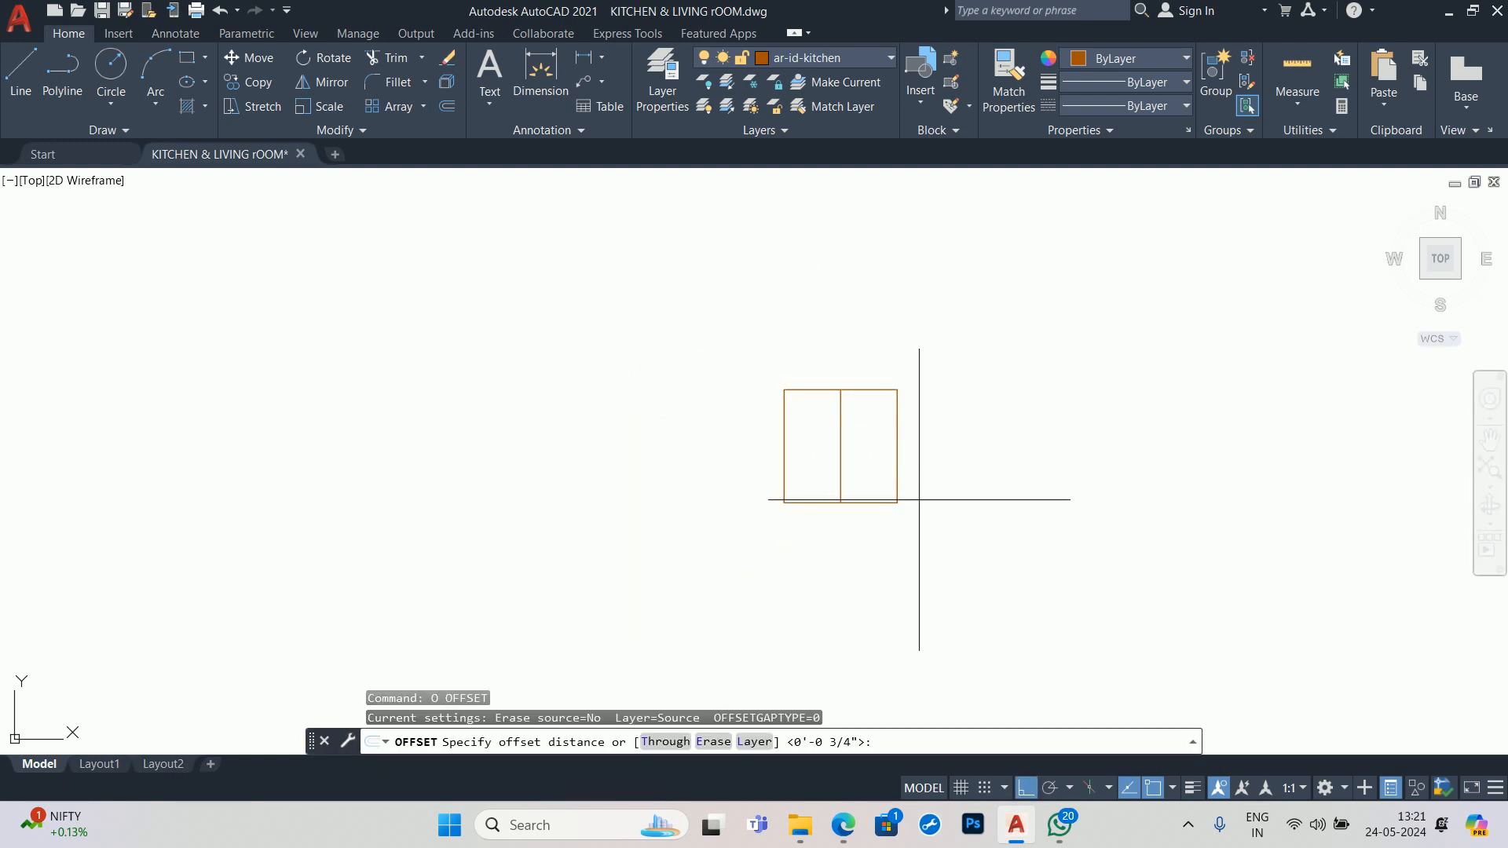
{"action": "type", "text": ".5"}
{"action": "key", "text": "Return"}
{"action": "left_click", "coordinate": [898, 468]}
{"action": "left_click", "coordinate": [975, 444]}
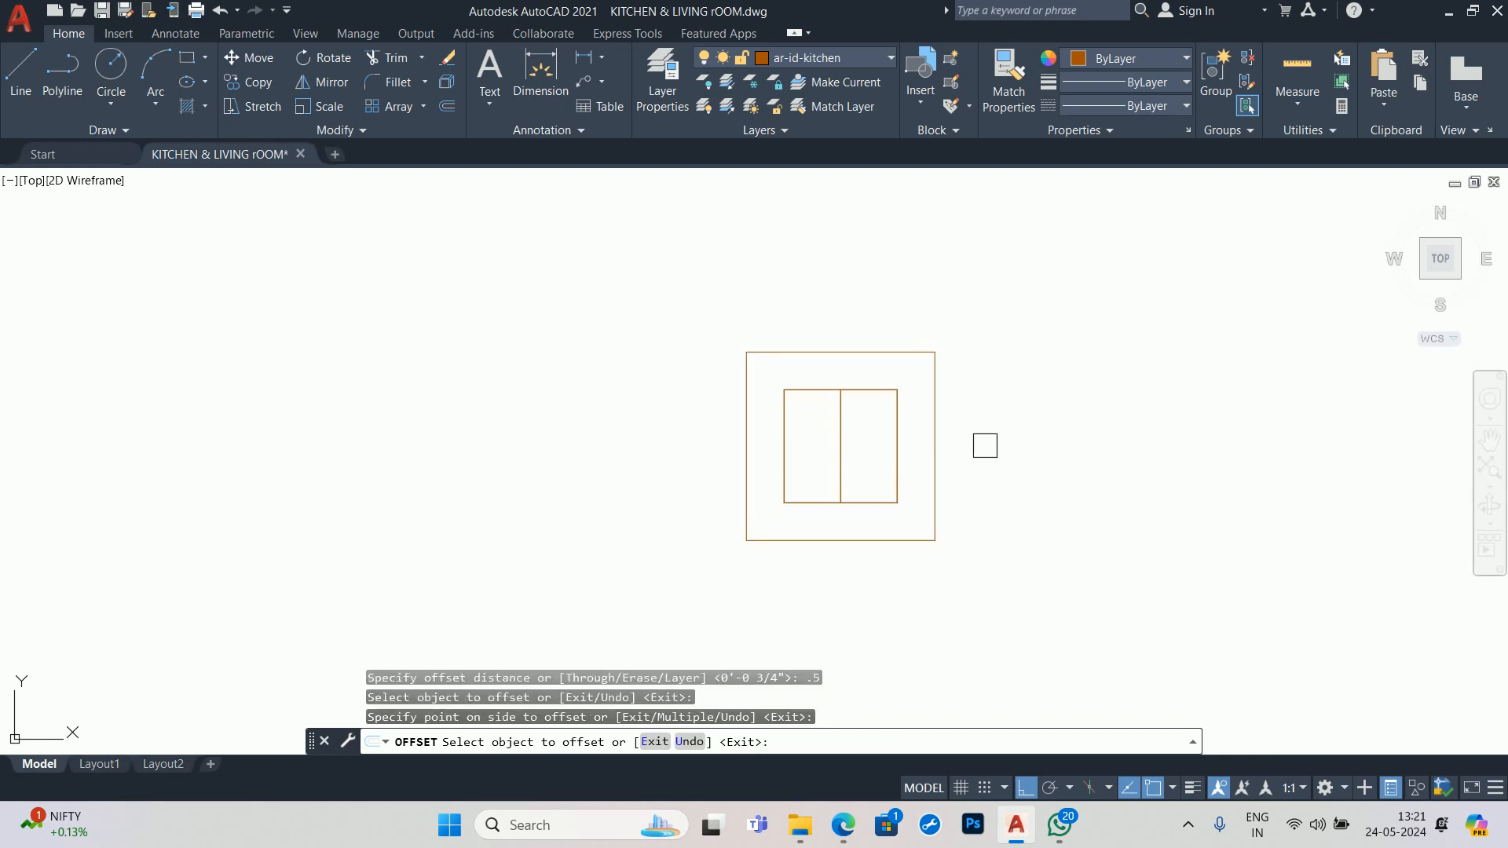
{"action": "key", "text": "Escape"}
{"action": "key", "text": "Escape"}
{"action": "key", "text": "Escape"}
{"action": "middle_click_drag", "start_coordinate": [885, 455], "coordinate": [893, 467]}
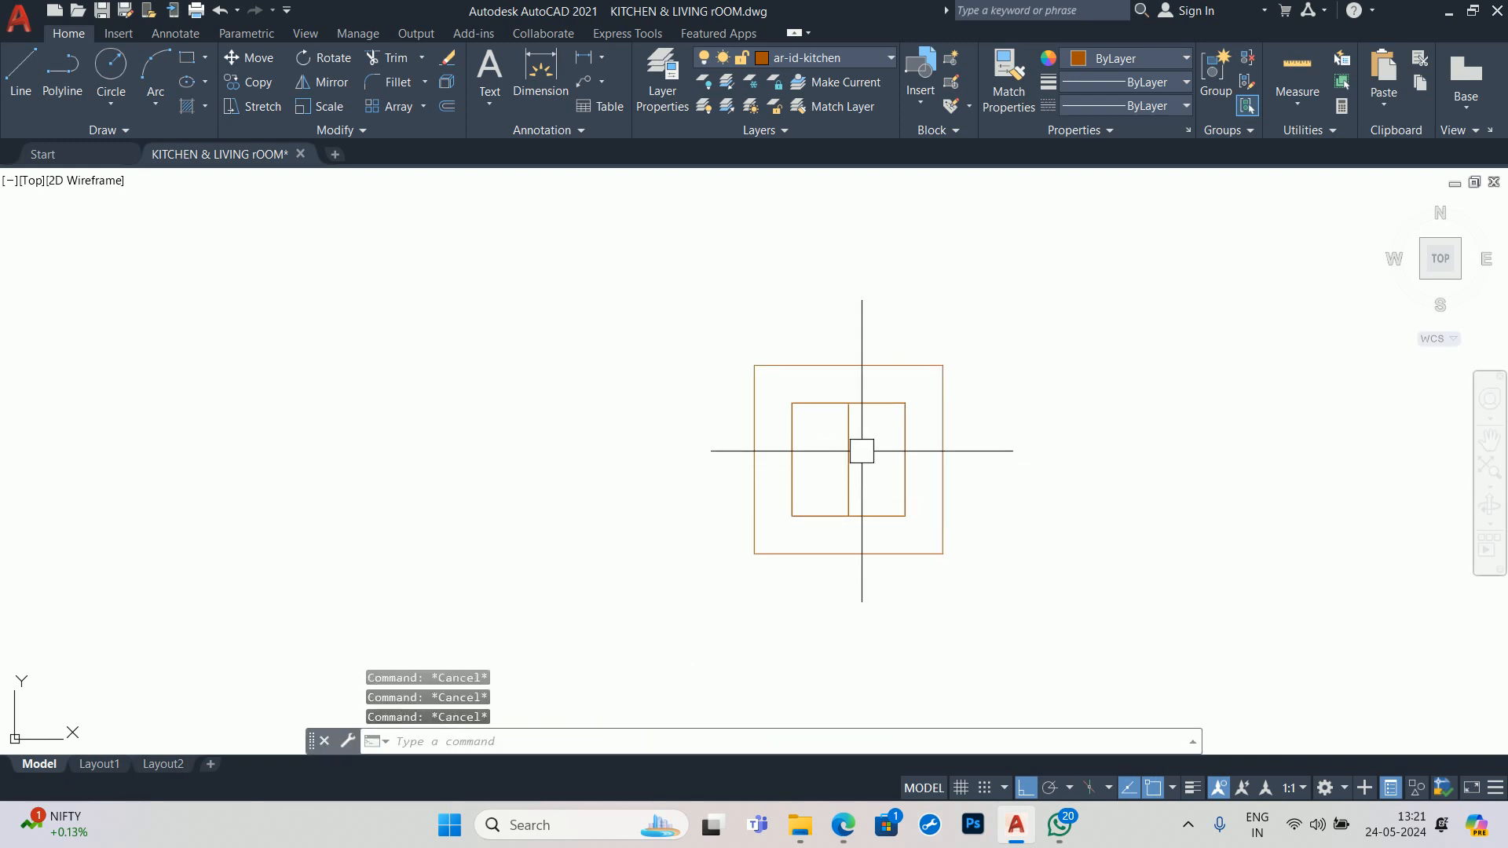
- Trim away the vertical dividing lines inside the inner square
{"action": "type", "text": "tr"}
{"action": "key", "text": "Return"}
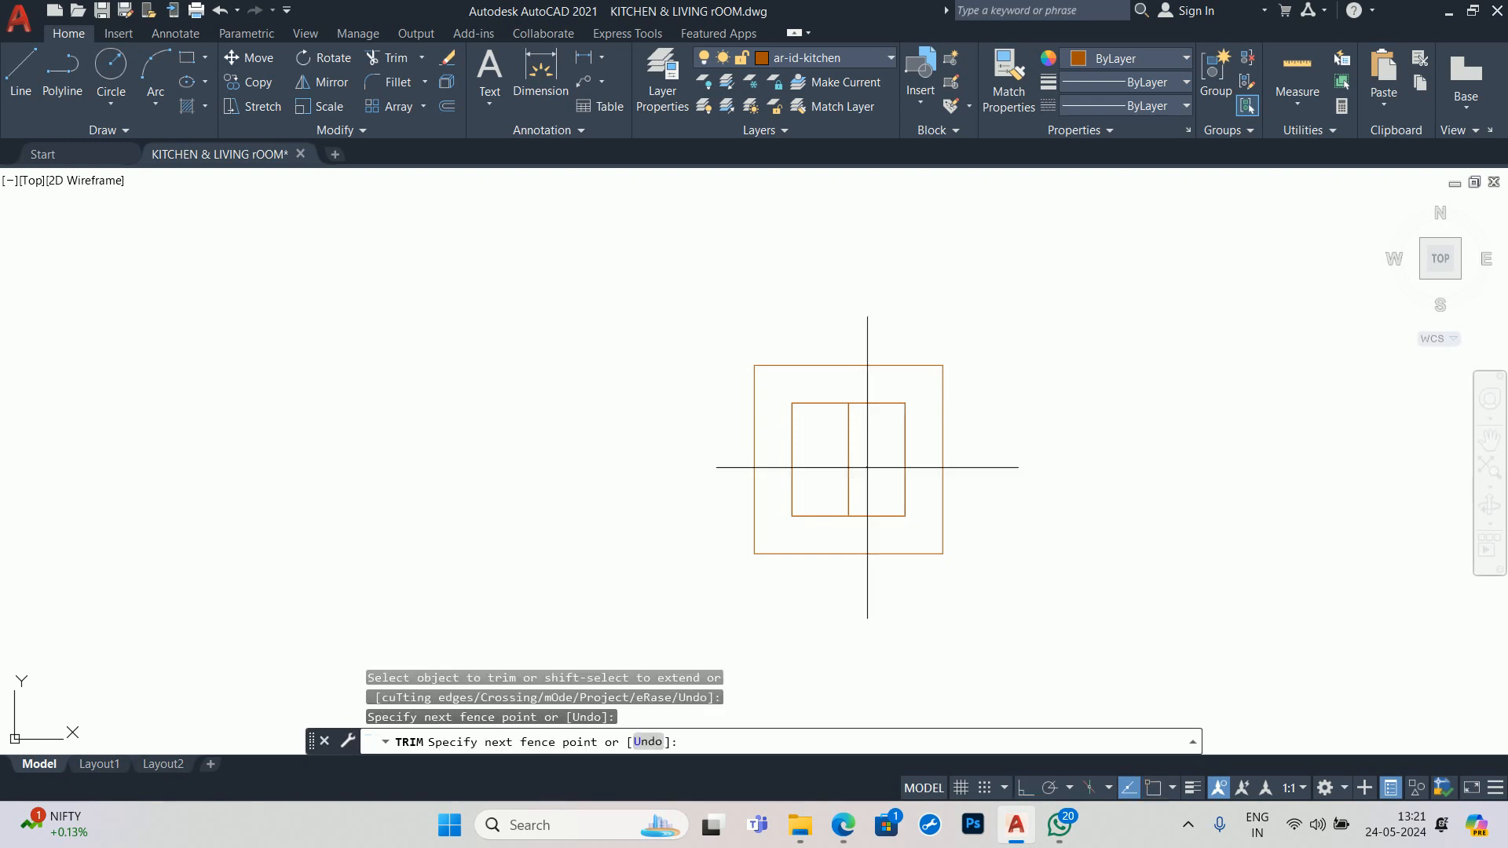
{"action": "left_click_drag", "start_coordinate": [855, 438], "coordinate": [835, 439]}
{"action": "key", "text": "Escape"}
{"action": "key", "text": "Escape"}
{"action": "key", "text": "Escape"}
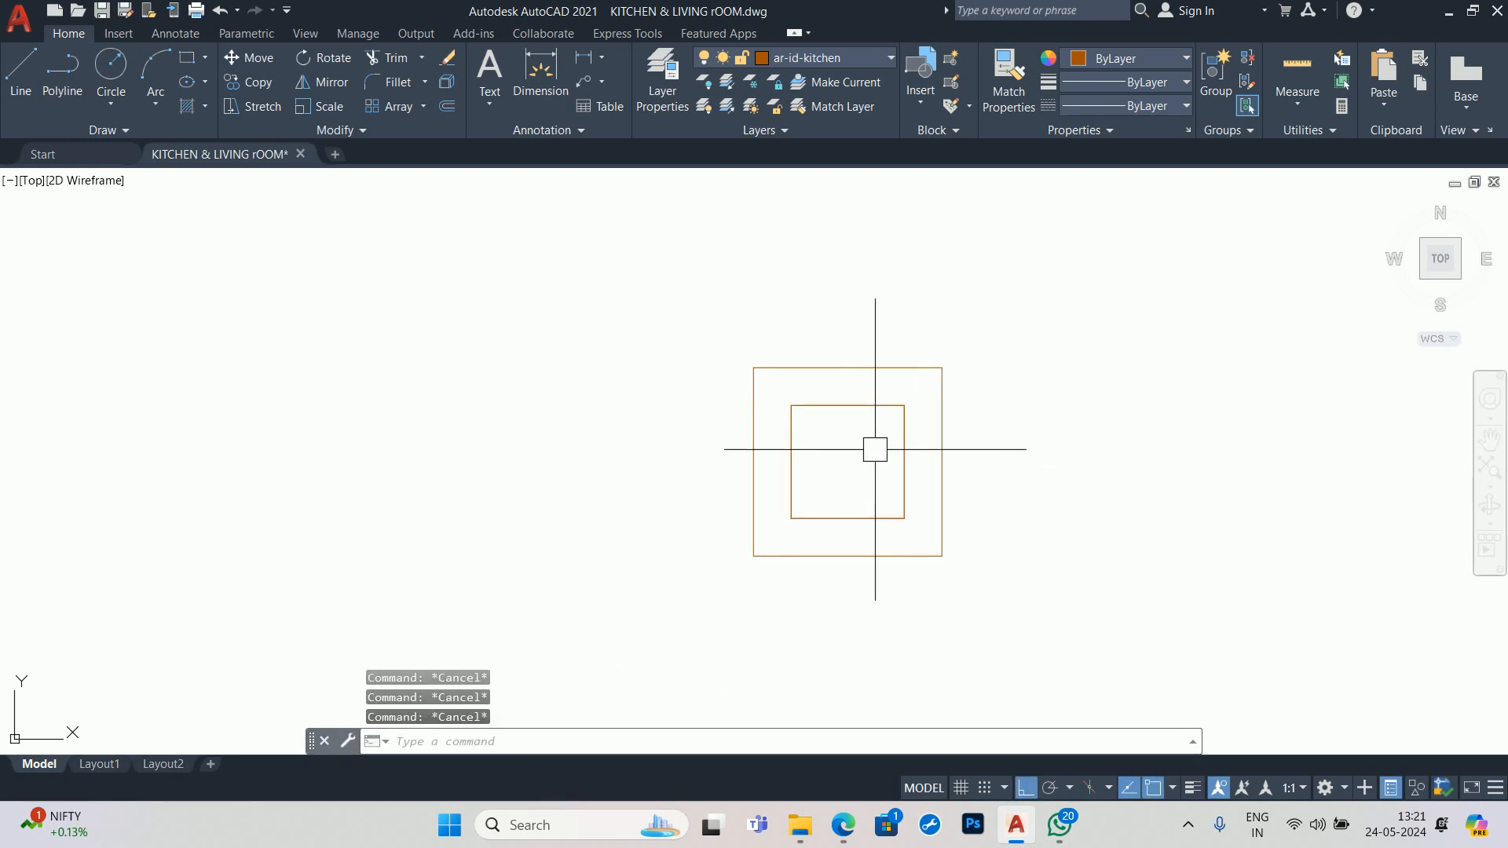
- Draw a small circle on the inner square's vertical centreline, just below its upper edge
{"action": "middle_click_drag", "start_coordinate": [875, 456], "coordinate": [873, 474]}
{"action": "type", "text": "c"}
{"action": "key", "text": "Return"}
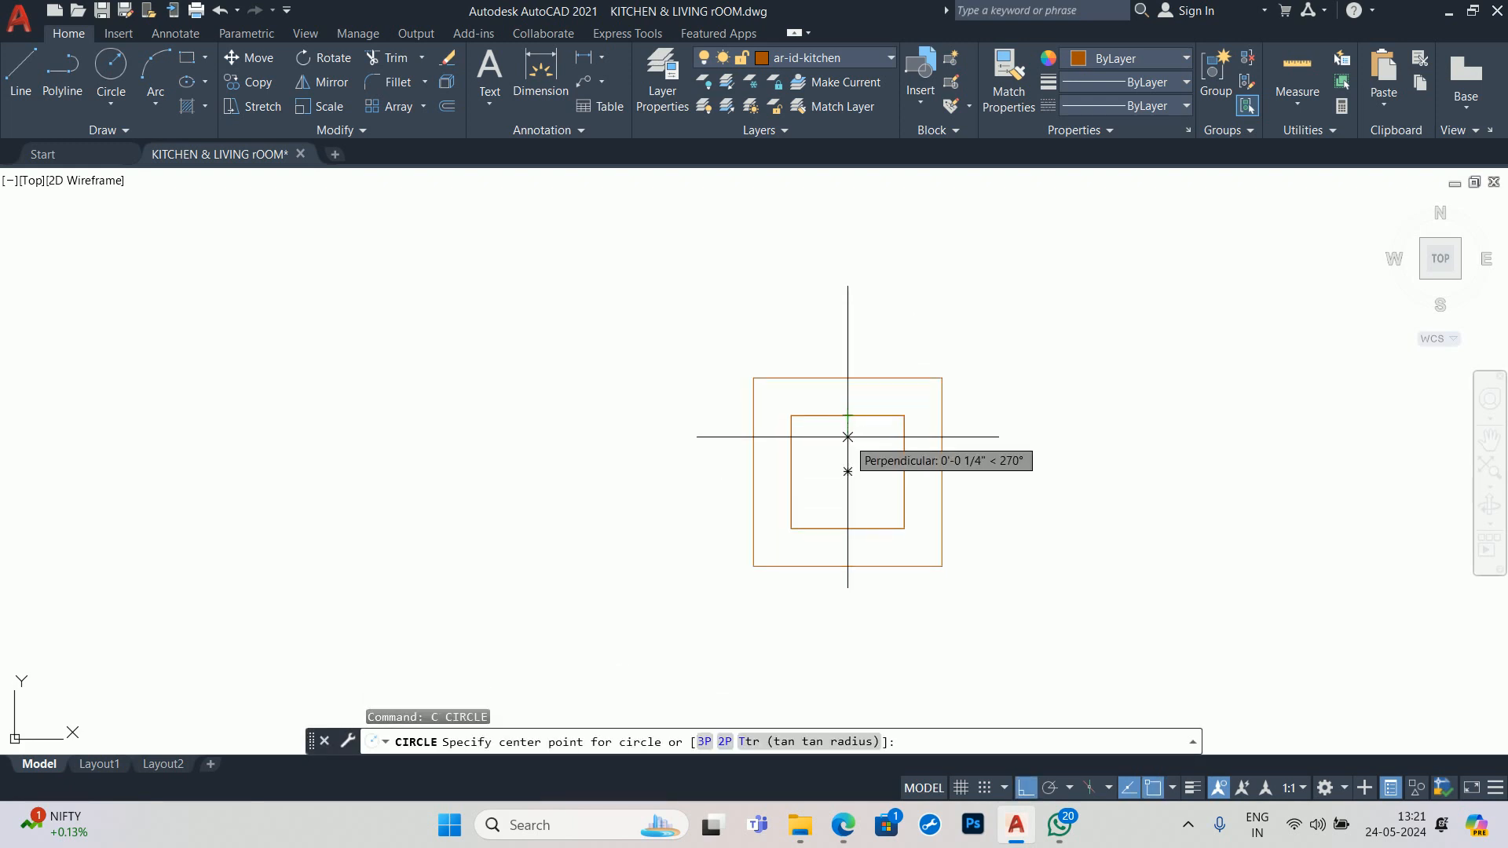
{"action": "left_click", "coordinate": [848, 438]}
{"action": "left_click", "coordinate": [858, 431]}
{"action": "key", "text": "Escape"}
{"action": "key", "text": "Escape"}
{"action": "key", "text": "Escape"}
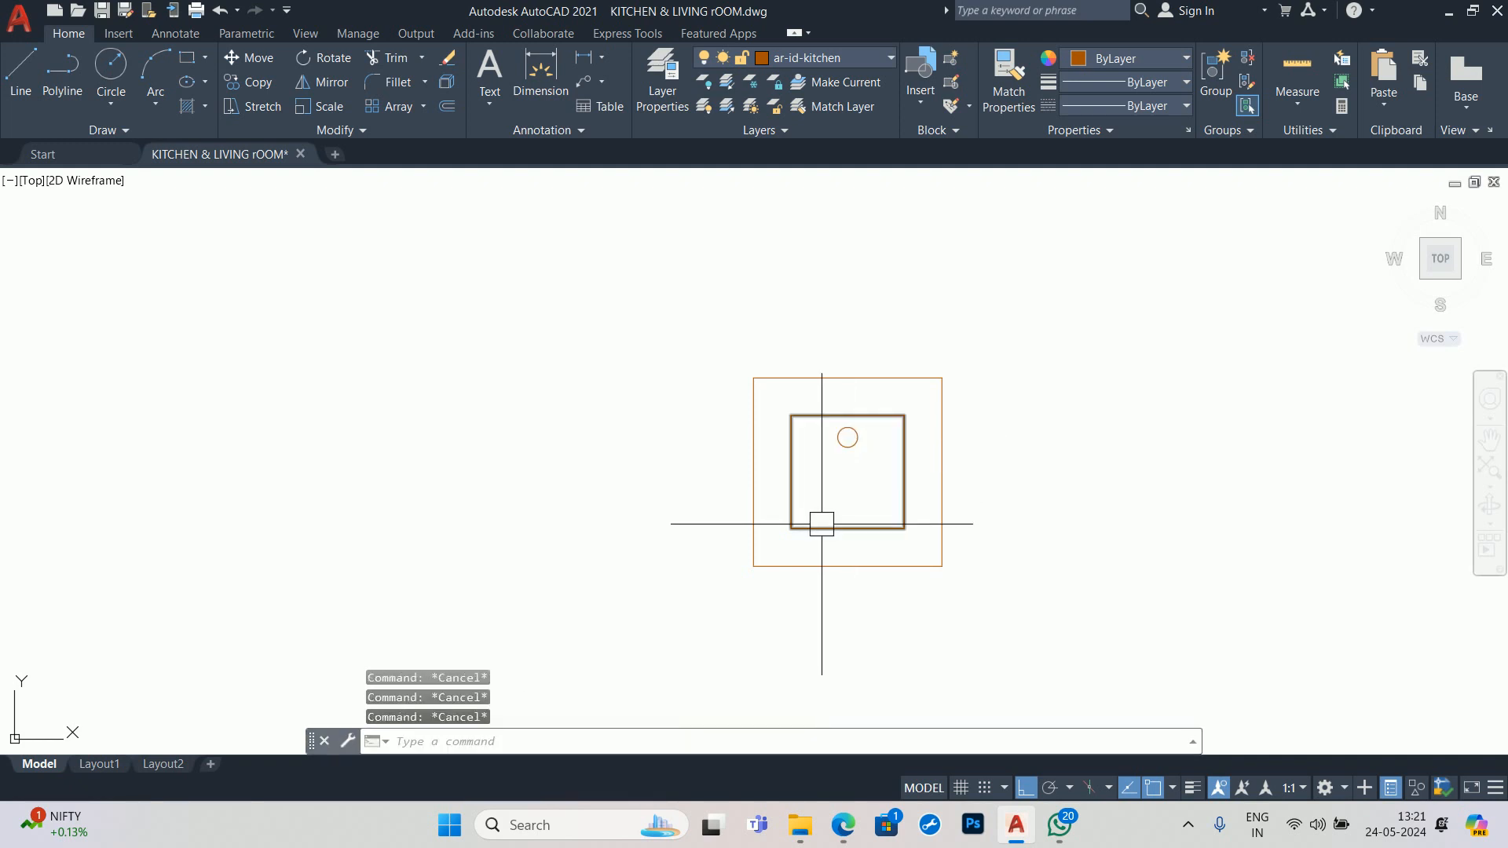
- Draw a second circle of similar size near the inner square's lower-left corner
{"action": "type", "text": "c"}
{"action": "key", "text": "Return"}
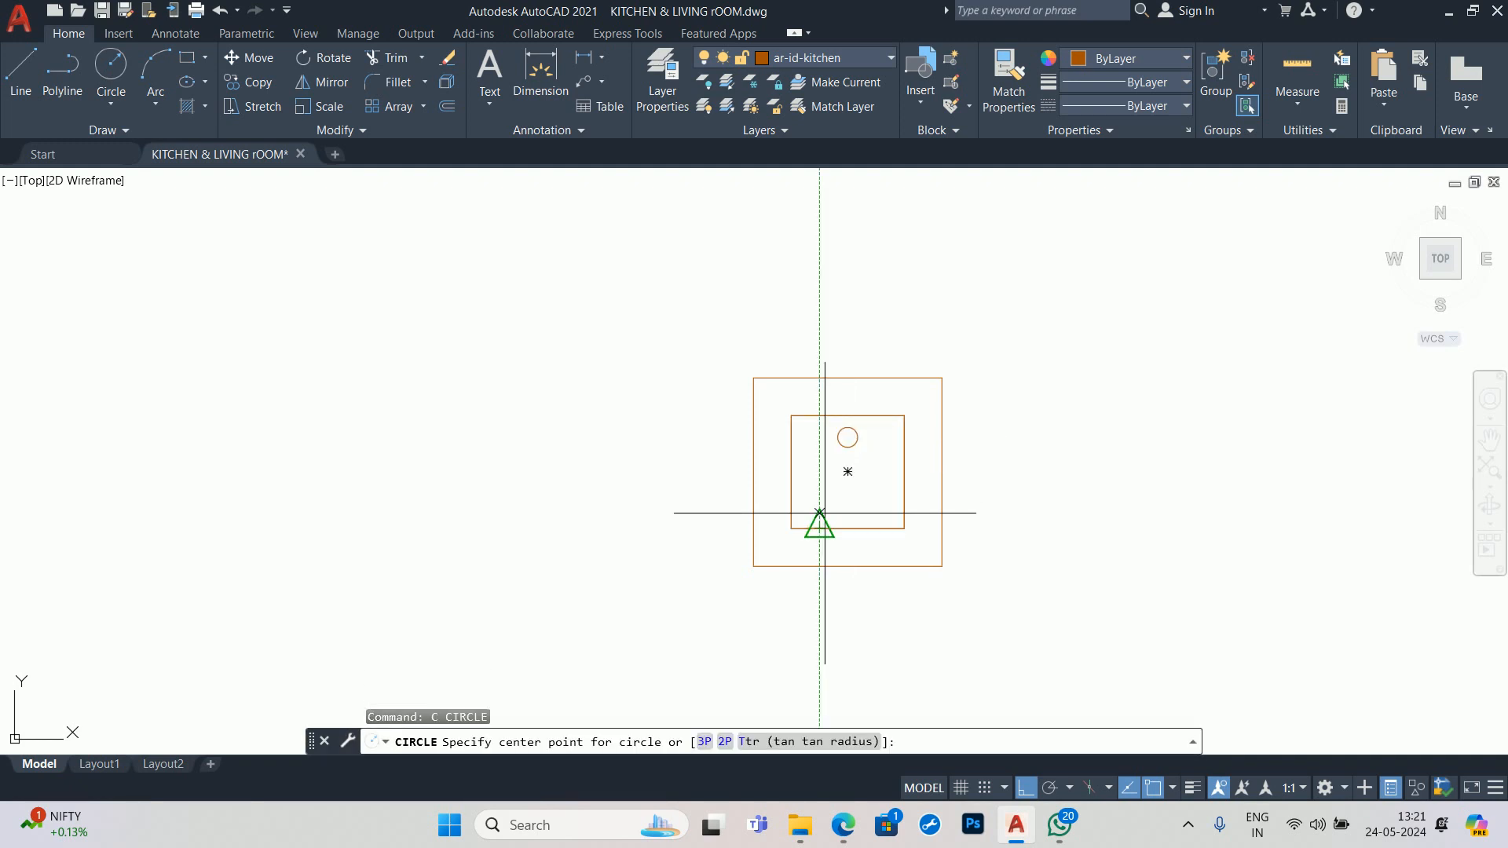
{"action": "left_click", "coordinate": [824, 503]}
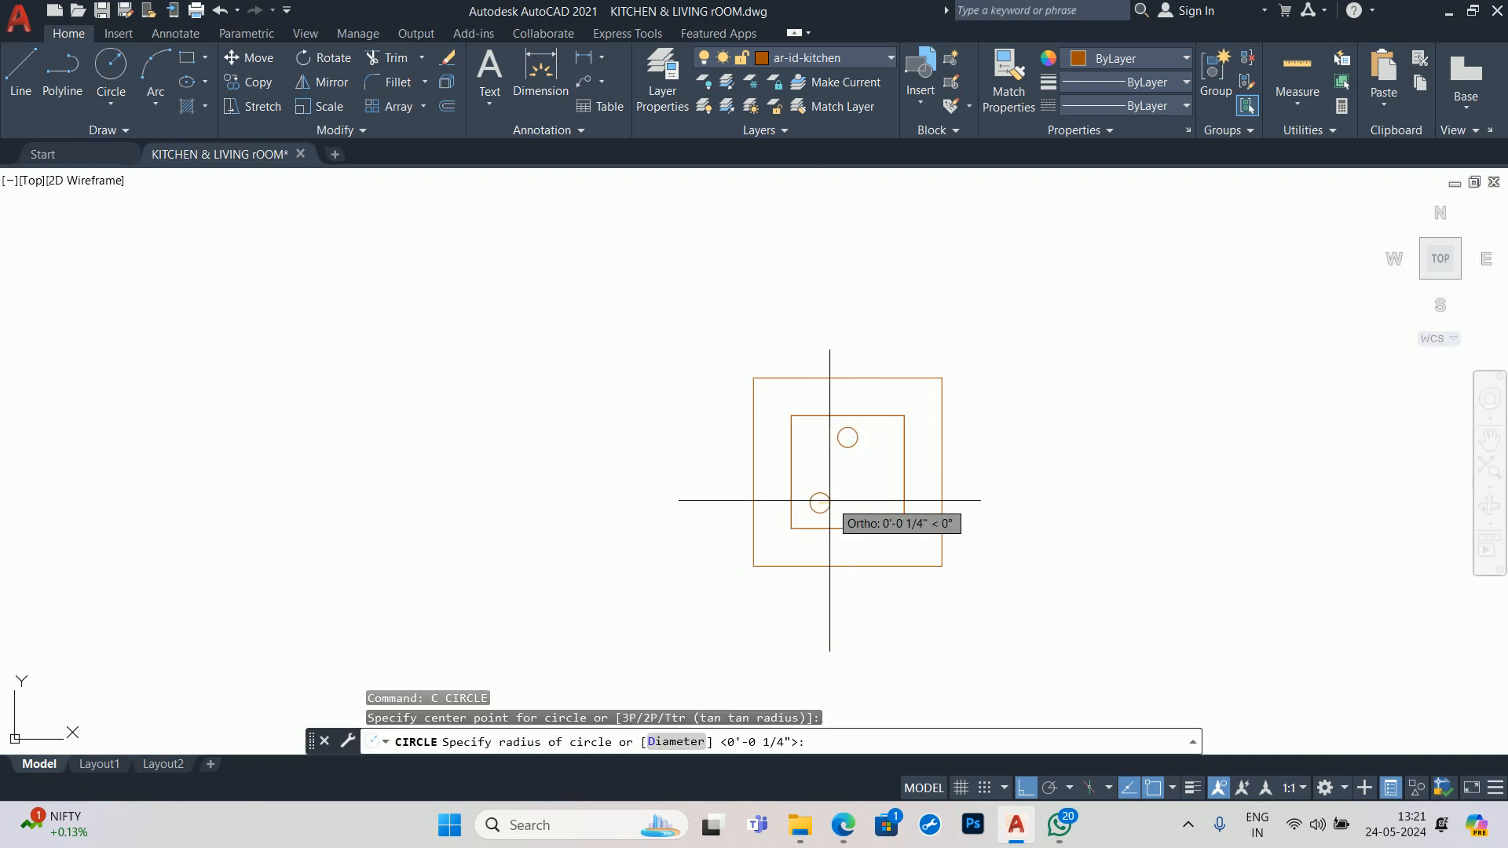
{"action": "key", "text": "Escape"}
- Mirror the lower-left circle about the inner square's vertical centreline, keeping the original circle
{"action": "type", "text": "mi"}
{"action": "key", "text": "Return"}
{"action": "left_click", "coordinate": [819, 503]}
{"action": "key", "text": "Return"}
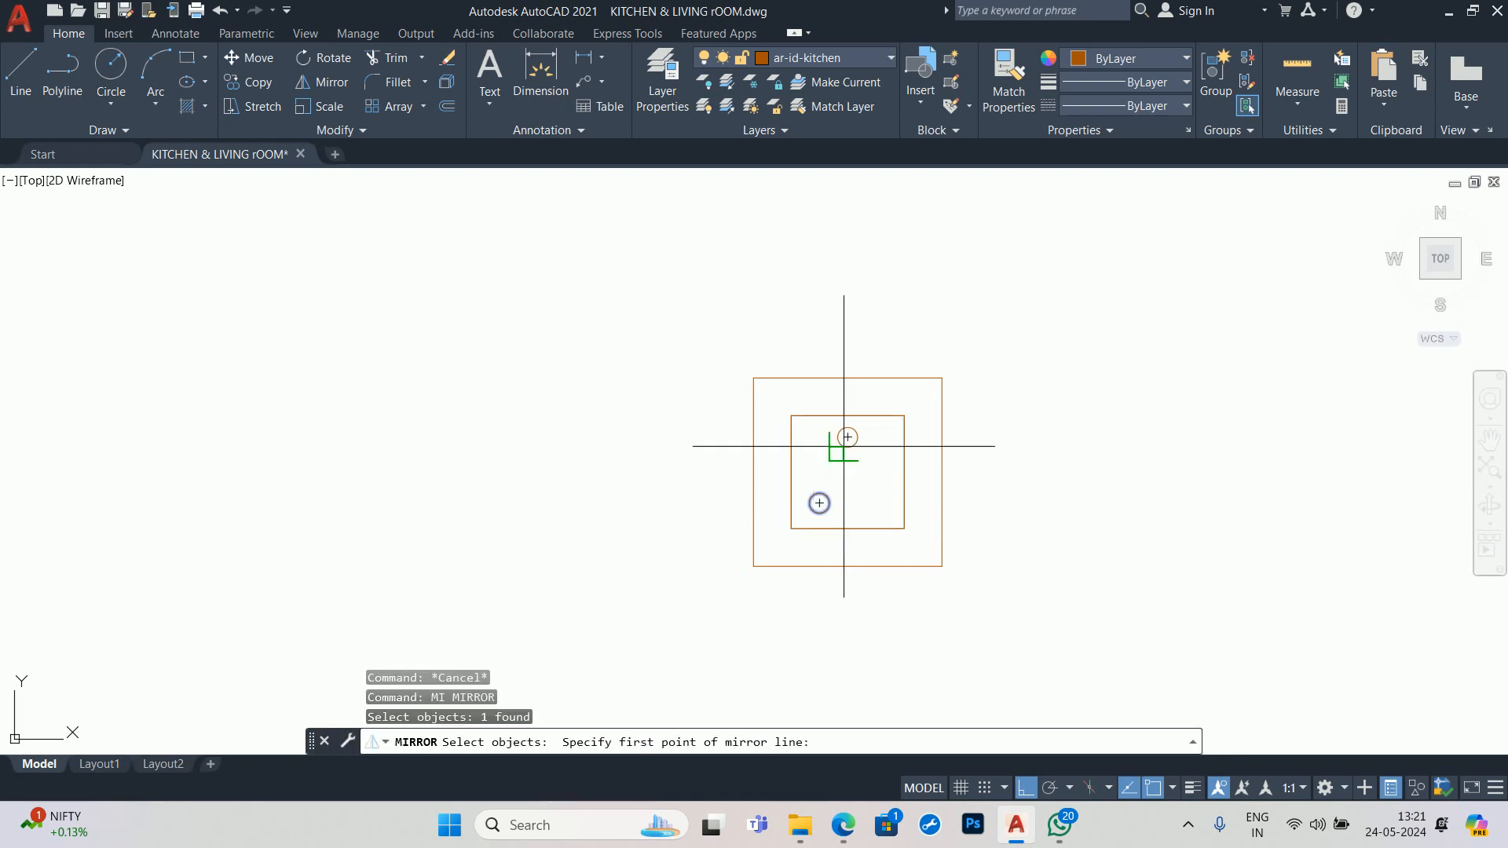
{"action": "left_click", "coordinate": [848, 528]}
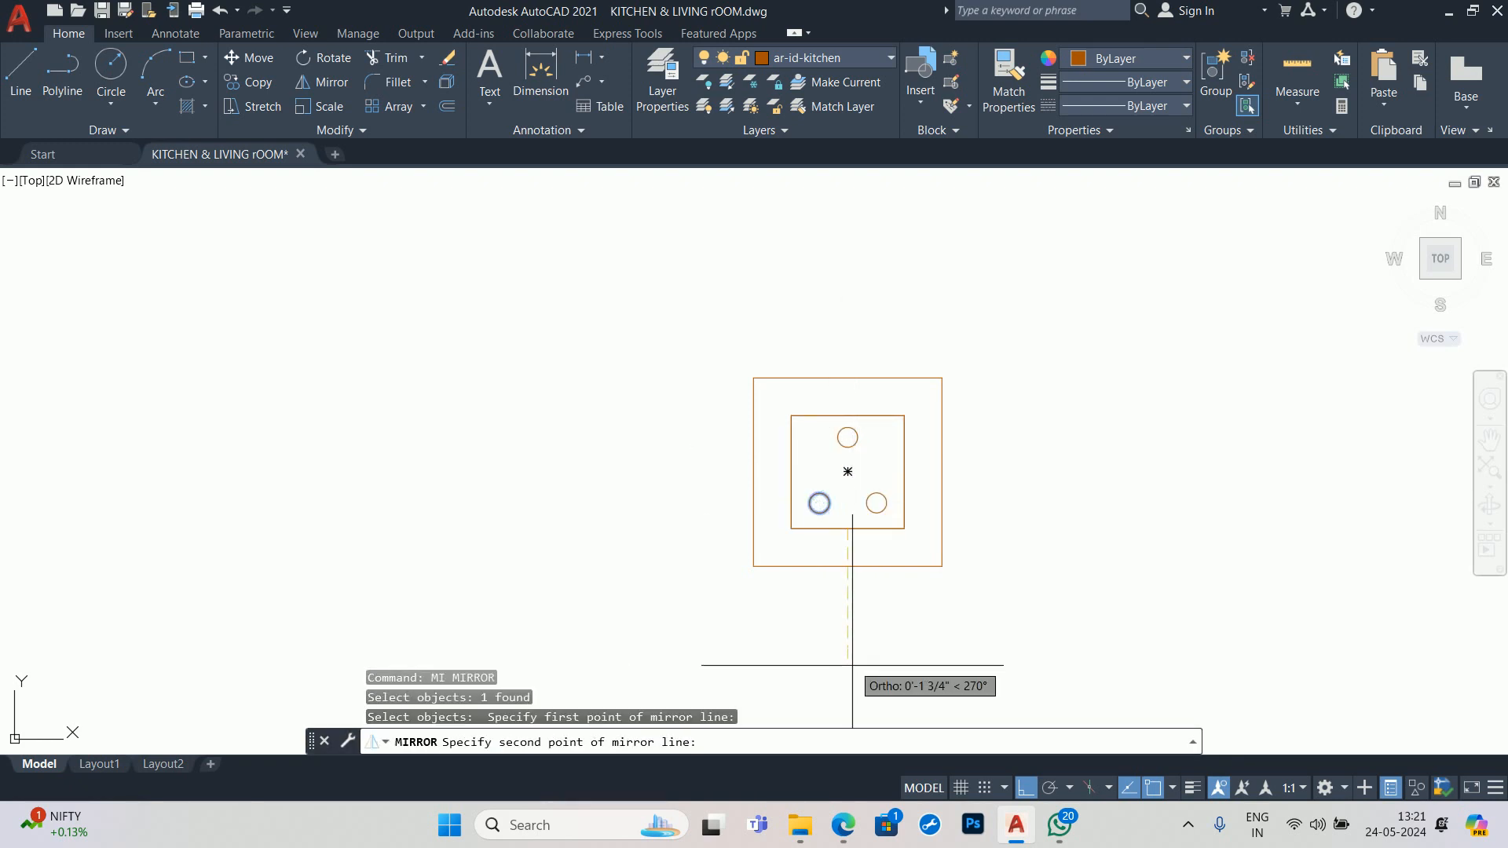
{"action": "left_click", "coordinate": [852, 666]}
{"action": "key", "text": "Return"}
{"action": "key", "text": "Escape"}
{"action": "key", "text": "Escape"}
{"action": "key", "text": "Escape"}
- Move the two lower circles straight up about 1/4 inch inside the inner square
{"action": "scroll", "coordinate": [865, 509], "scroll_direction": "up", "scroll_amount": 4}
{"action": "middle_click_drag", "start_coordinate": [865, 507], "coordinate": [849, 545]}
{"action": "type", "text": "m"}
{"action": "key", "text": "Return"}
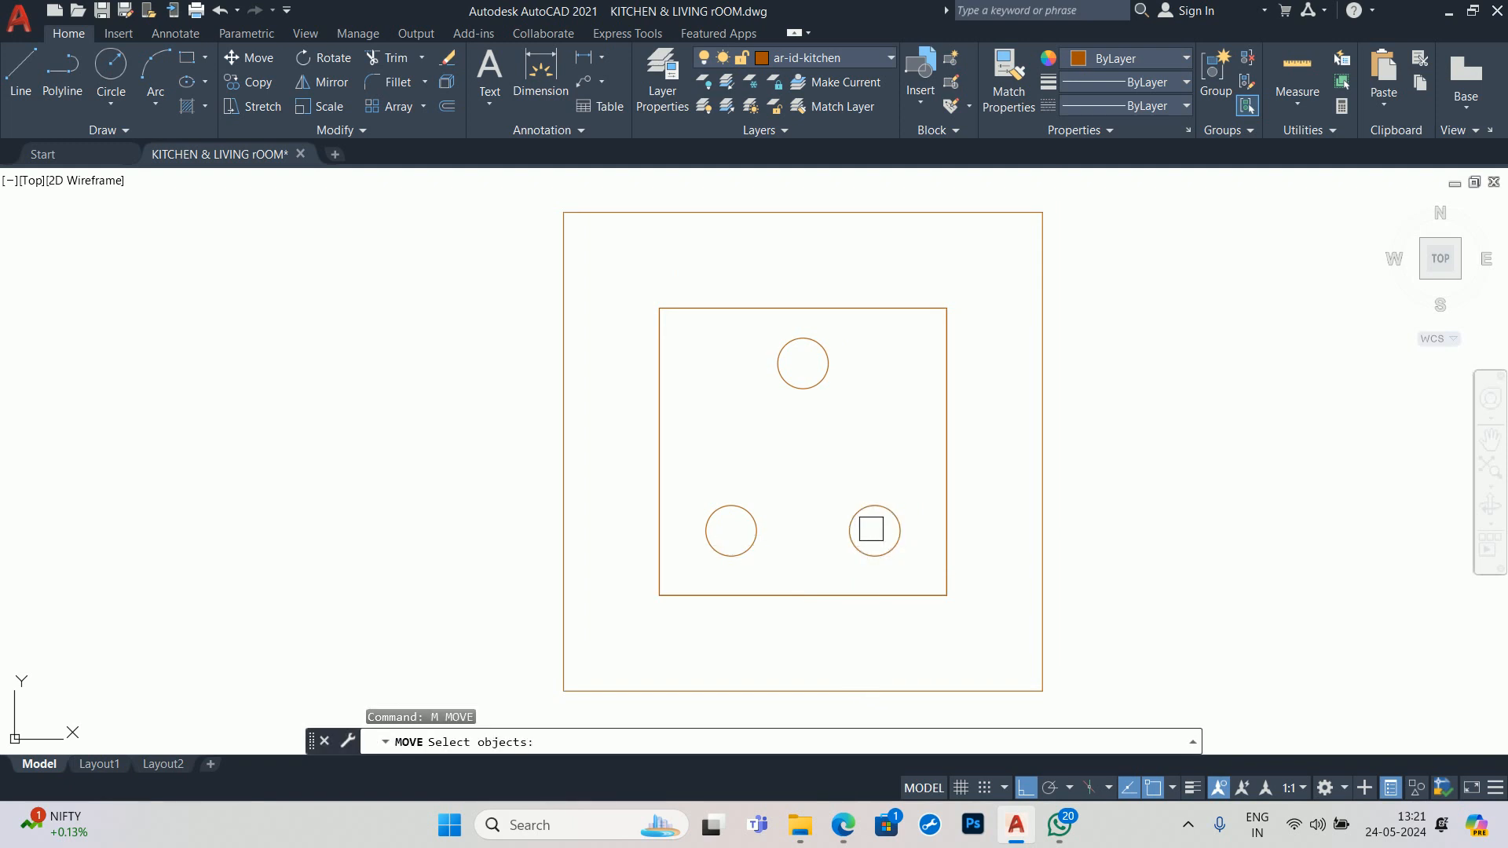
{"action": "left_click", "coordinate": [871, 533]}
{"action": "left_click", "coordinate": [721, 505]}
{"action": "key", "text": "Return"}
{"action": "left_click", "coordinate": [792, 491]}
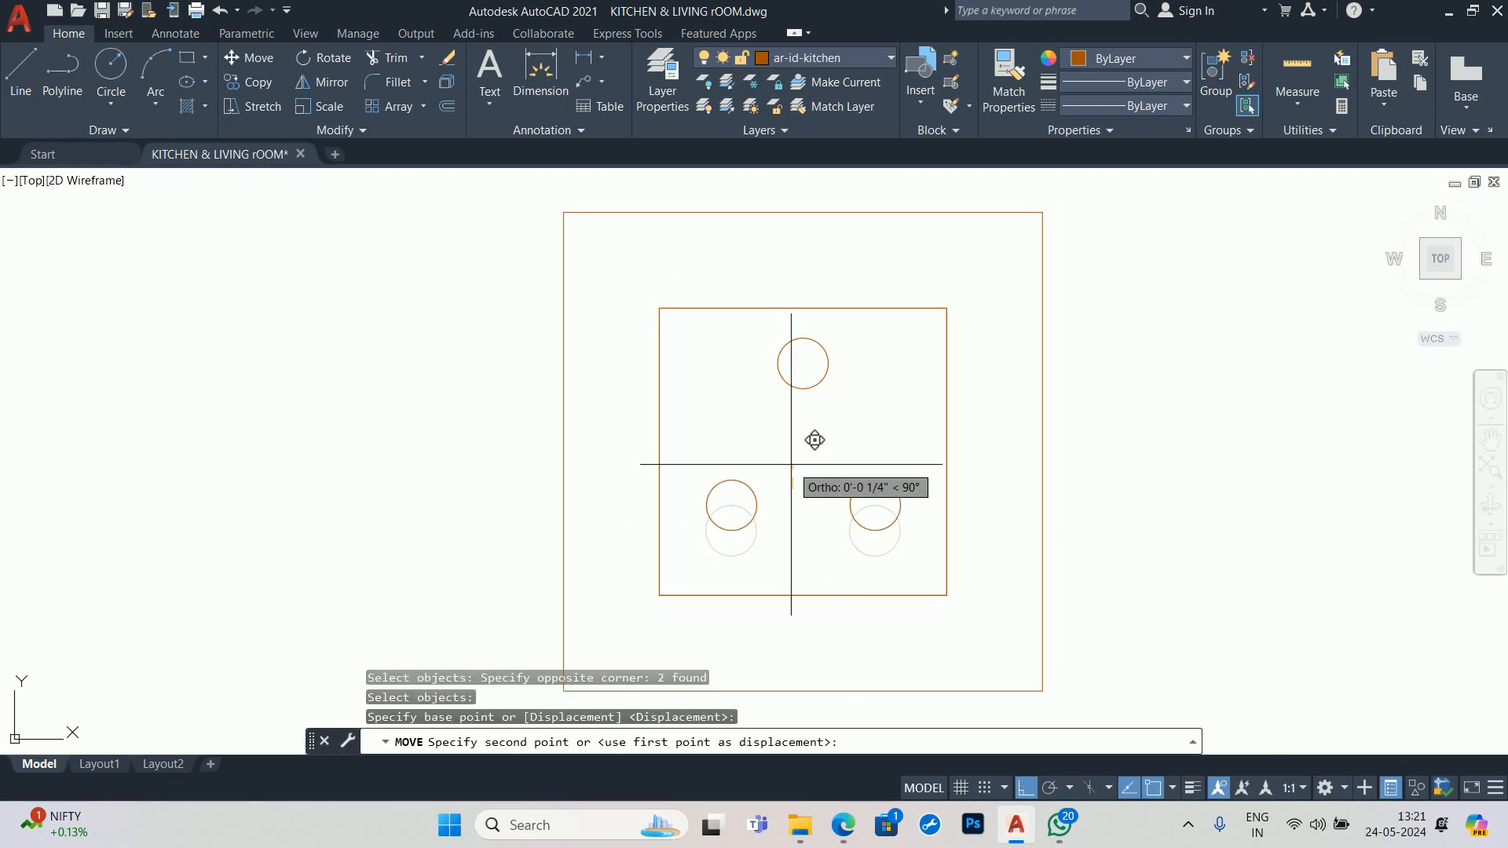
{"action": "left_click", "coordinate": [792, 466]}
{"action": "key", "text": "Escape"}
{"action": "scroll", "coordinate": [806, 415], "scroll_direction": "down", "scroll_amount": 6}
{"action": "key", "text": "Escape"}
{"action": "key", "text": "Escape"}
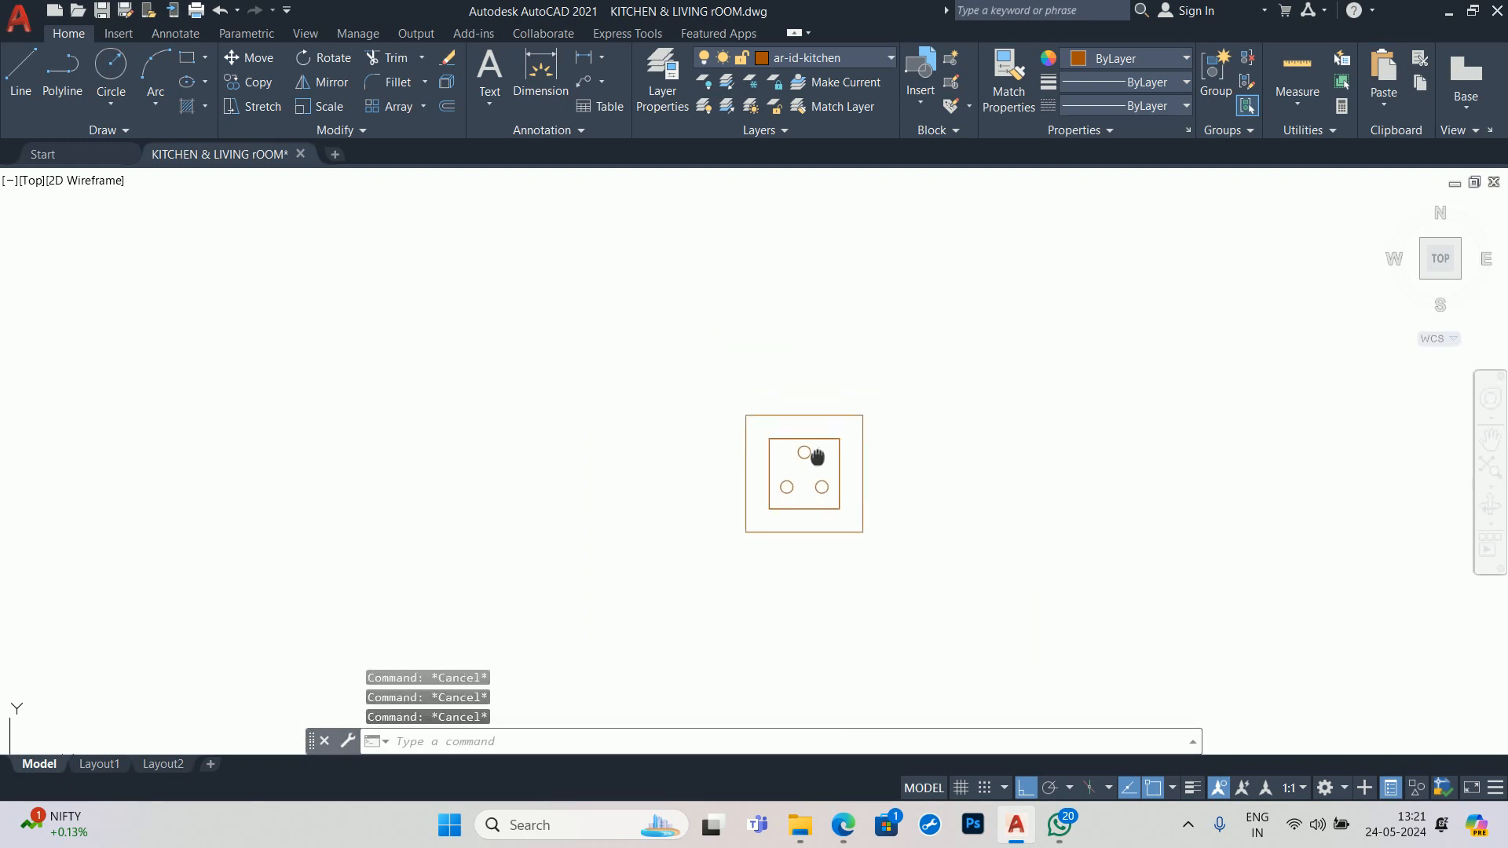
{"action": "type", "text": "b"}
{"action": "key", "text": "Return"}
{"action": "key", "text": "Escape"}
- Group both square outlines and the three circles into one socket symbol
{"action": "type", "text": "gro"}
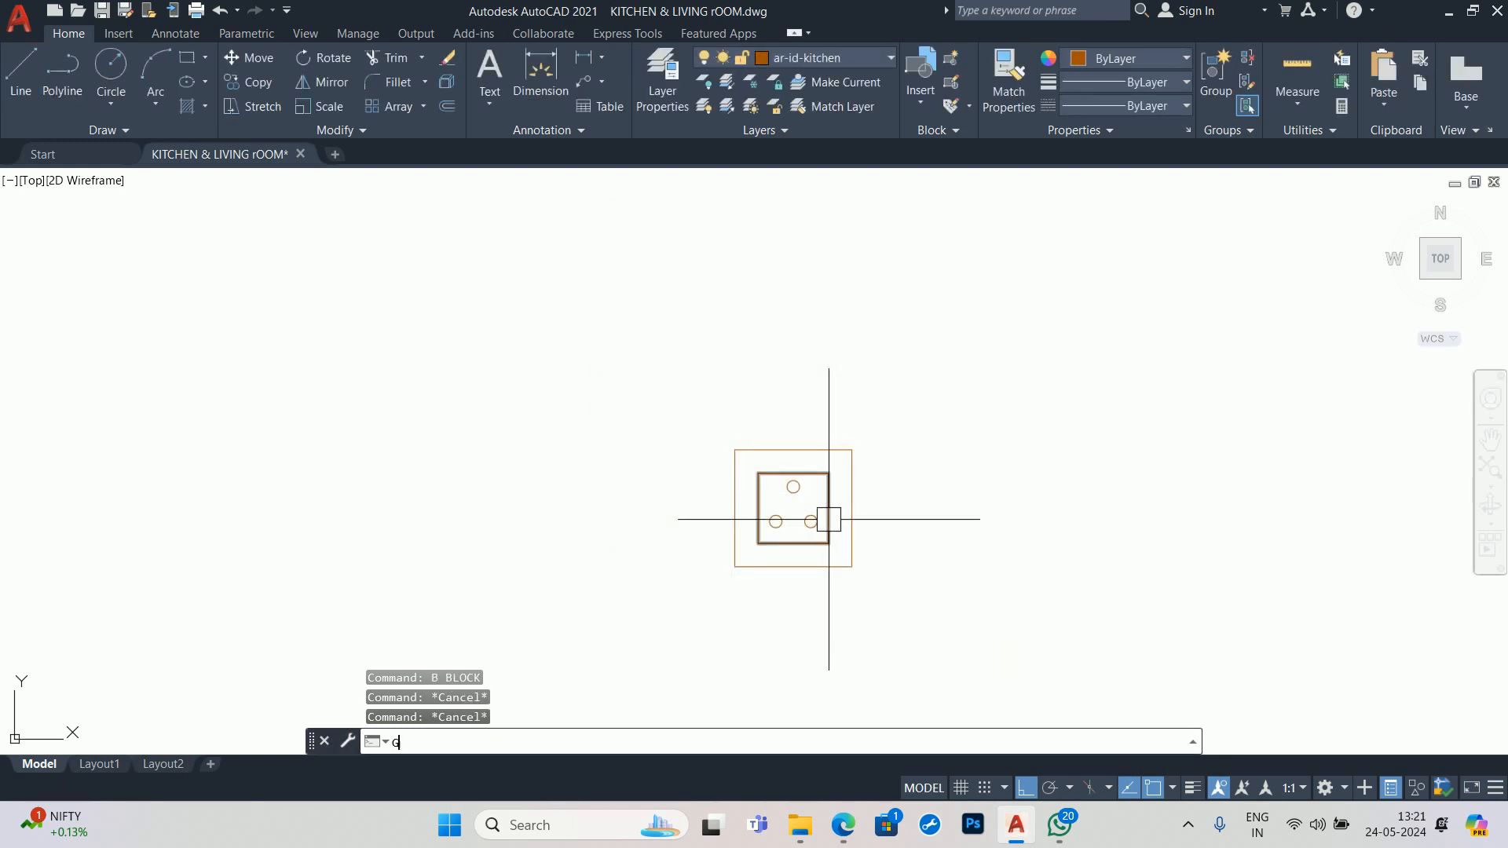
{"action": "key", "text": "Return"}
{"action": "left_click", "coordinate": [667, 330]}
{"action": "left_click", "coordinate": [1044, 640]}
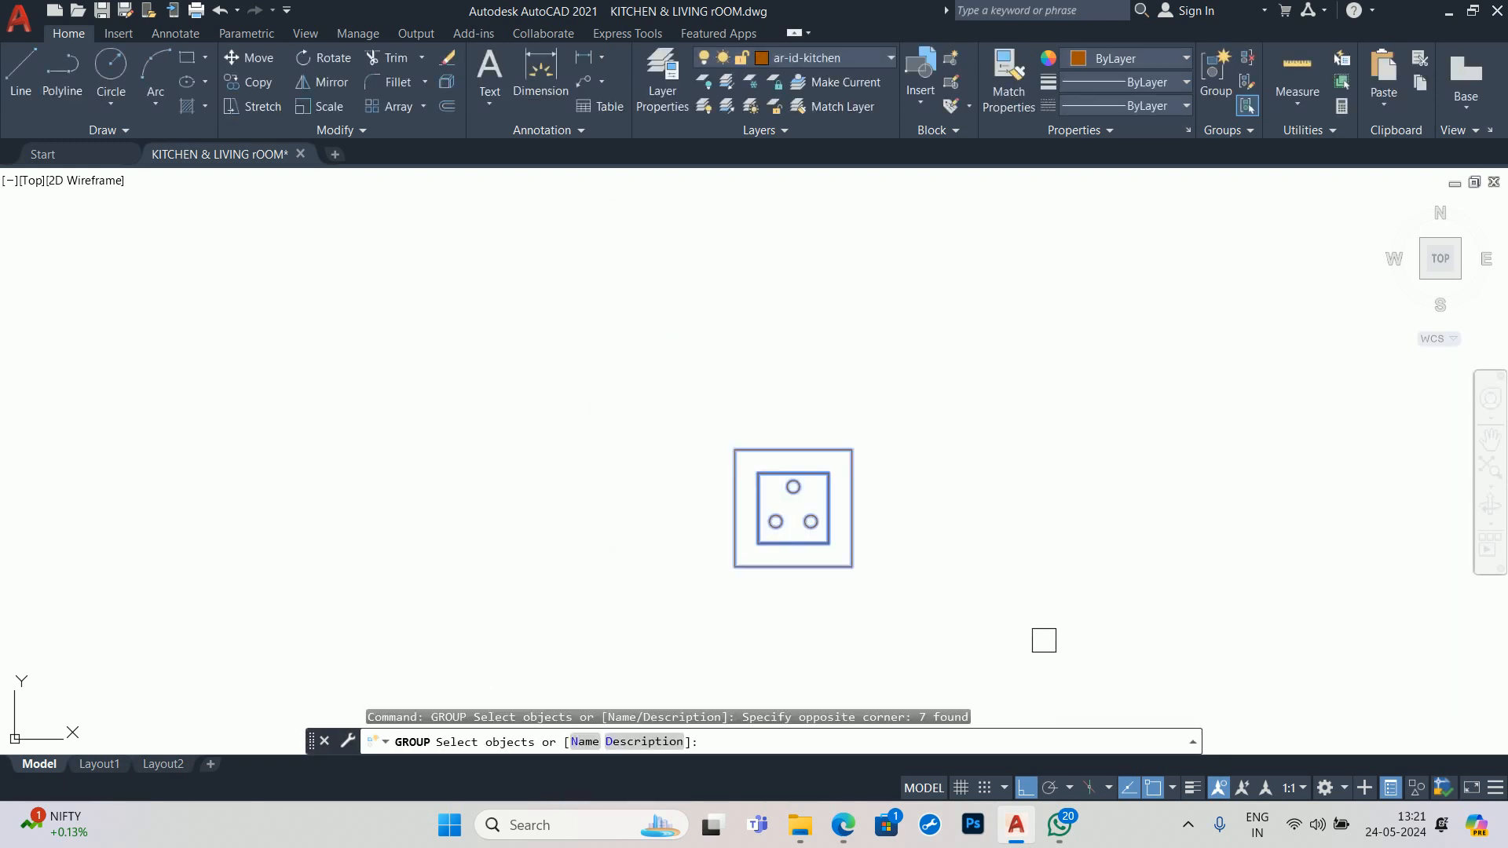
{"action": "key", "text": "Return"}
{"action": "left_click", "coordinate": [837, 539]}
{"action": "scroll", "coordinate": [825, 542], "scroll_direction": "down", "scroll_amount": 5}
{"action": "key", "text": "Escape"}
{"action": "key", "text": "Escape"}
{"action": "key", "text": "Escape"}
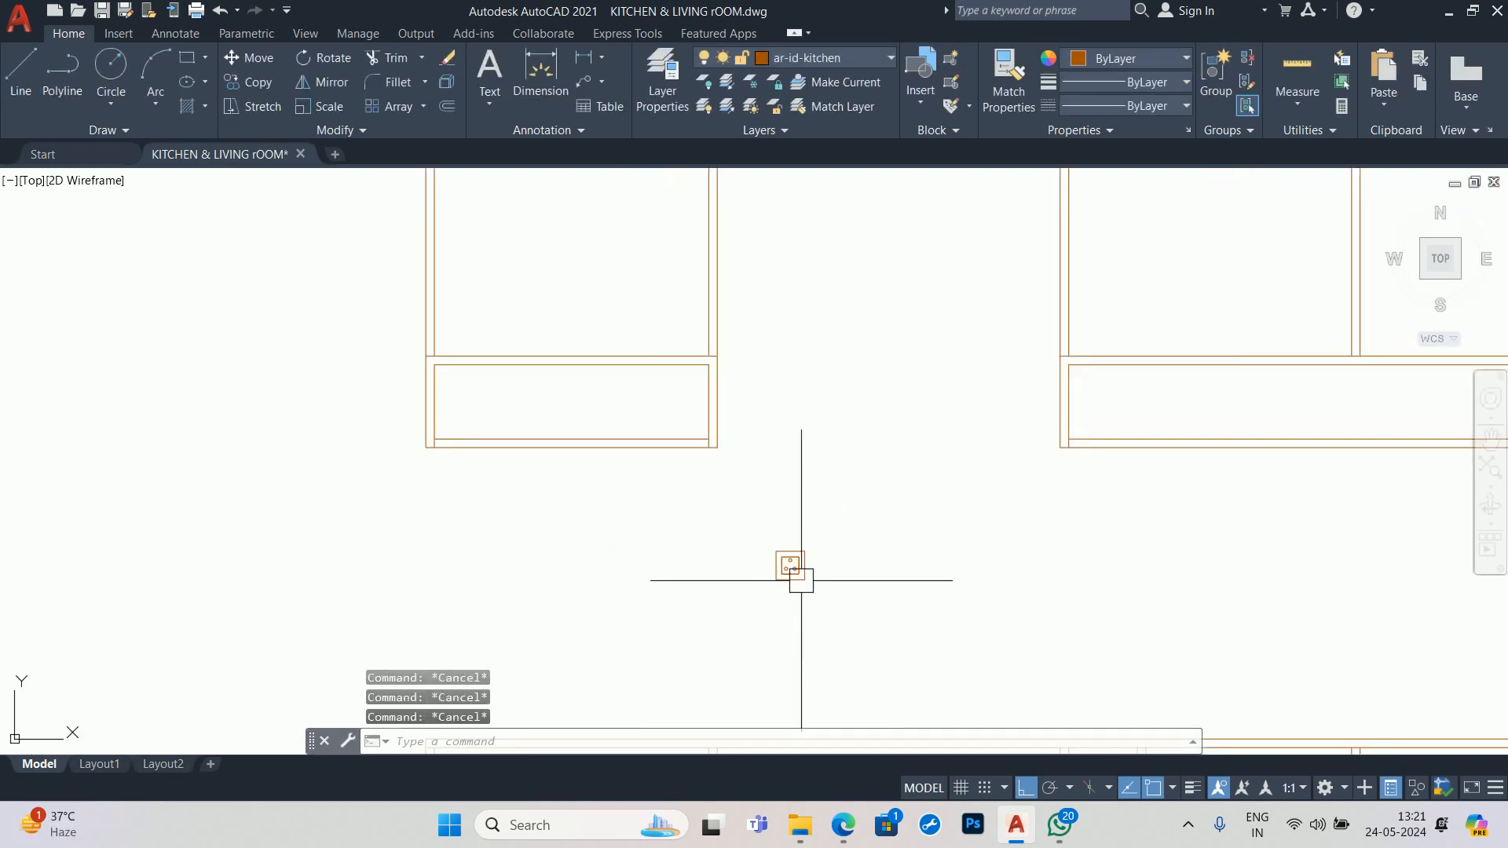
- Move the socket group by its bottom midpoint to the lower-right corner of the wall cabinet left of the gap
{"action": "type", "text": "m"}
{"action": "key", "text": "Return"}
{"action": "left_click", "coordinate": [791, 565]}
{"action": "key", "text": "Return"}
{"action": "scroll", "coordinate": [798, 572], "scroll_direction": "up", "scroll_amount": 5}
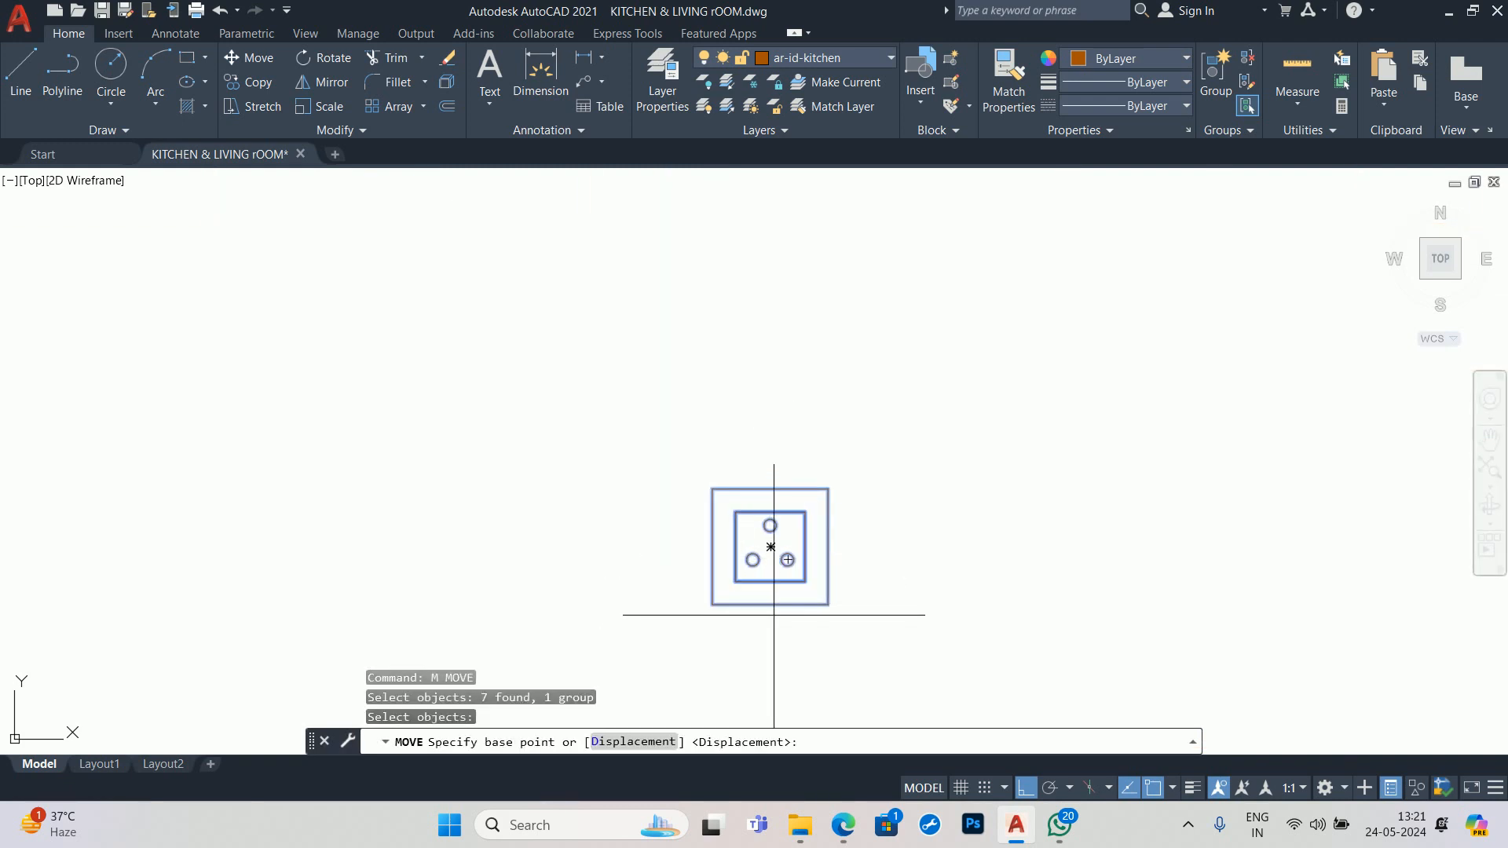
{"action": "left_click", "coordinate": [769, 604]}
{"action": "scroll", "coordinate": [707, 554], "scroll_direction": "down", "scroll_amount": 6}
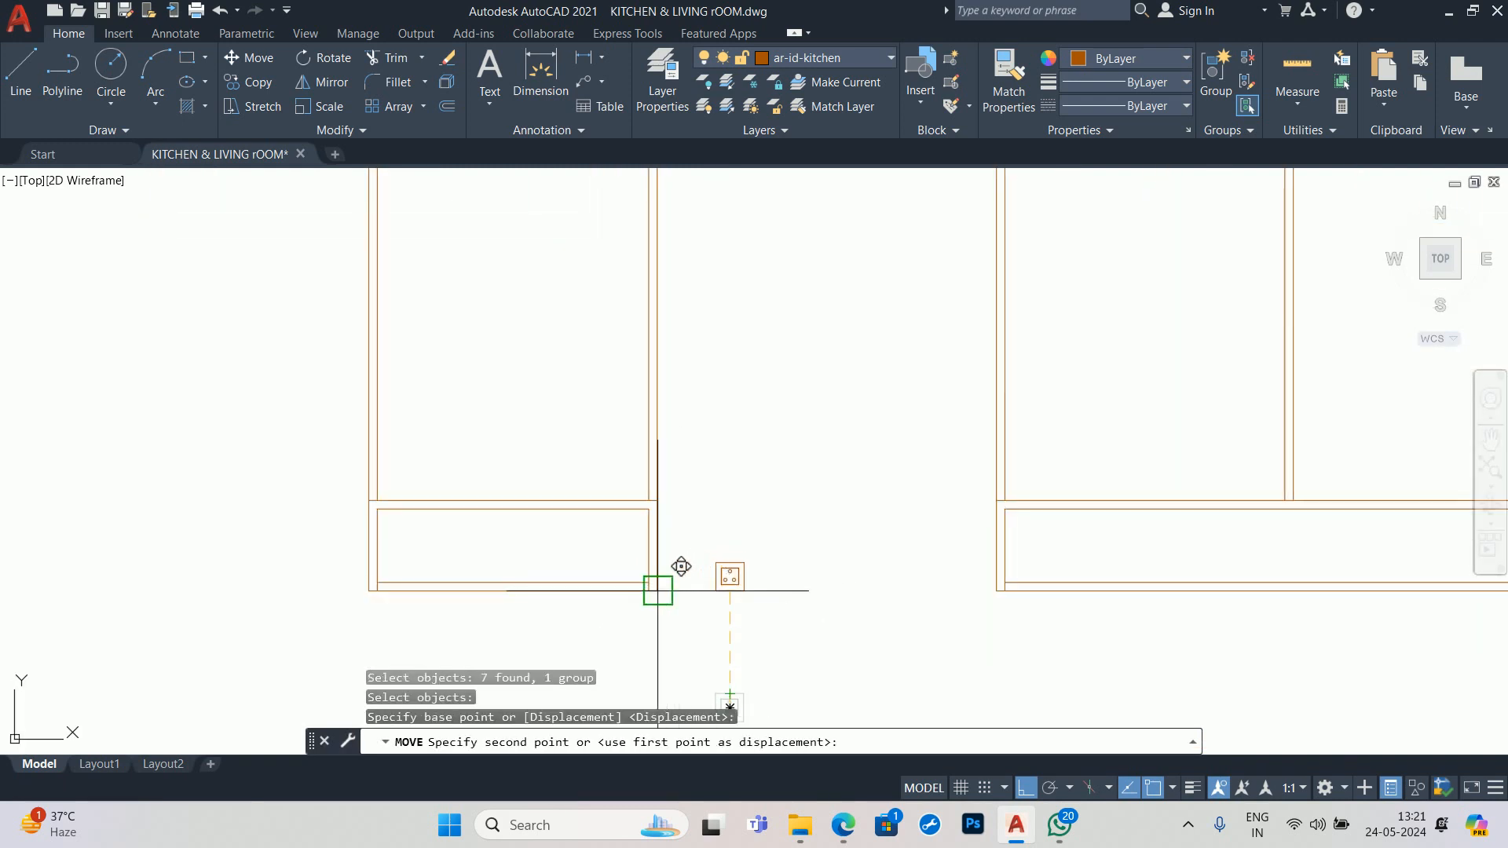
{"action": "left_click", "coordinate": [657, 589]}
- Move the socket group horizontally to the right into the gap, clear of the left wall cabinet
{"action": "left_click", "coordinate": [656, 579]}
{"action": "key", "text": "Return"}
{"action": "left_click", "coordinate": [691, 615]}
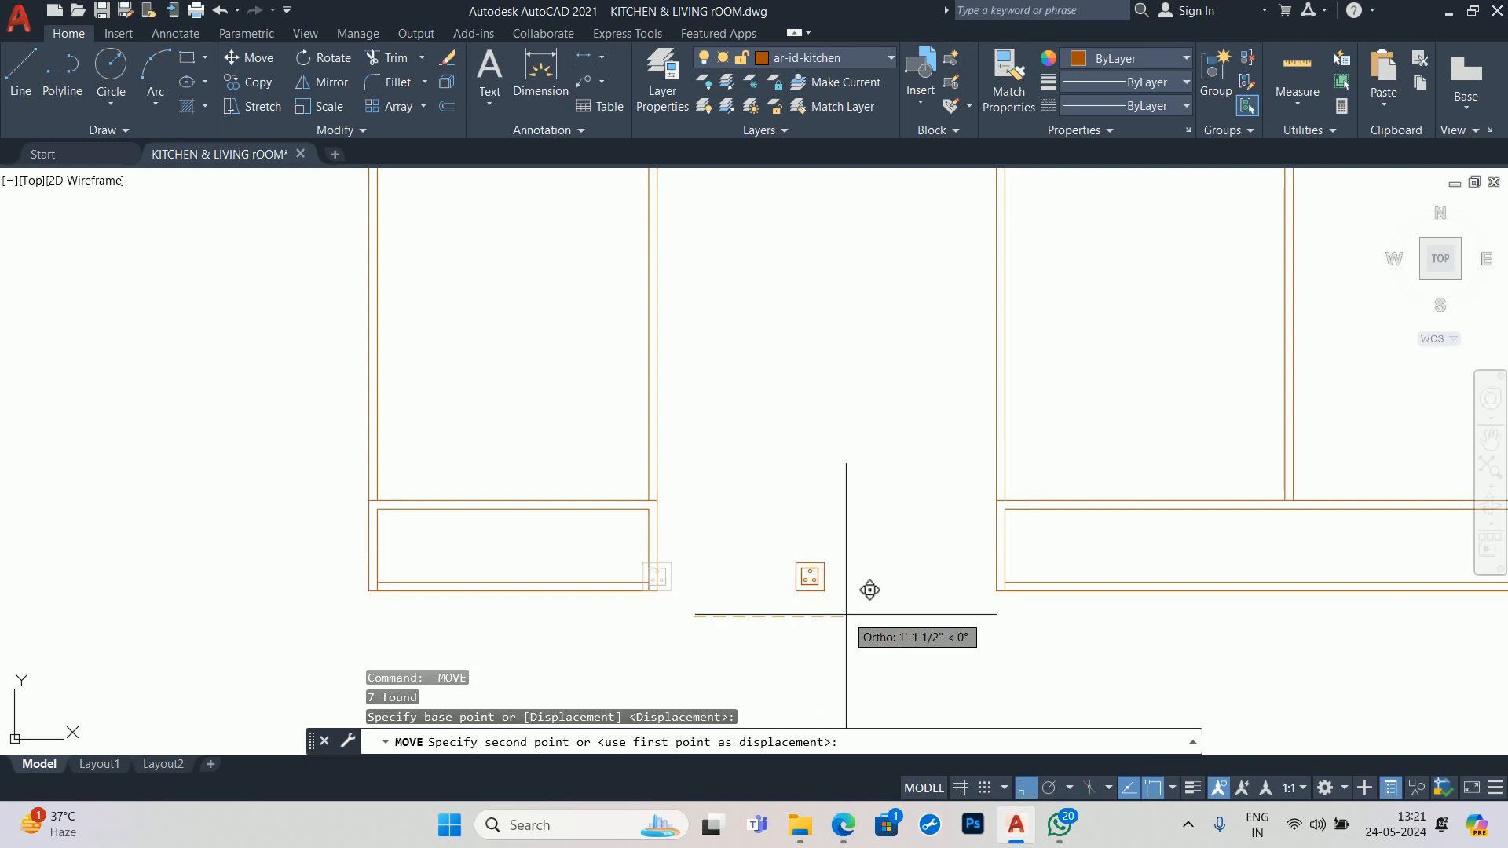
{"action": "left_click", "coordinate": [759, 615]}
- Move the socket group 8 inches straight up within the gap between the wall cabinets
{"action": "left_click", "coordinate": [724, 577]}
{"action": "key", "text": "Return"}
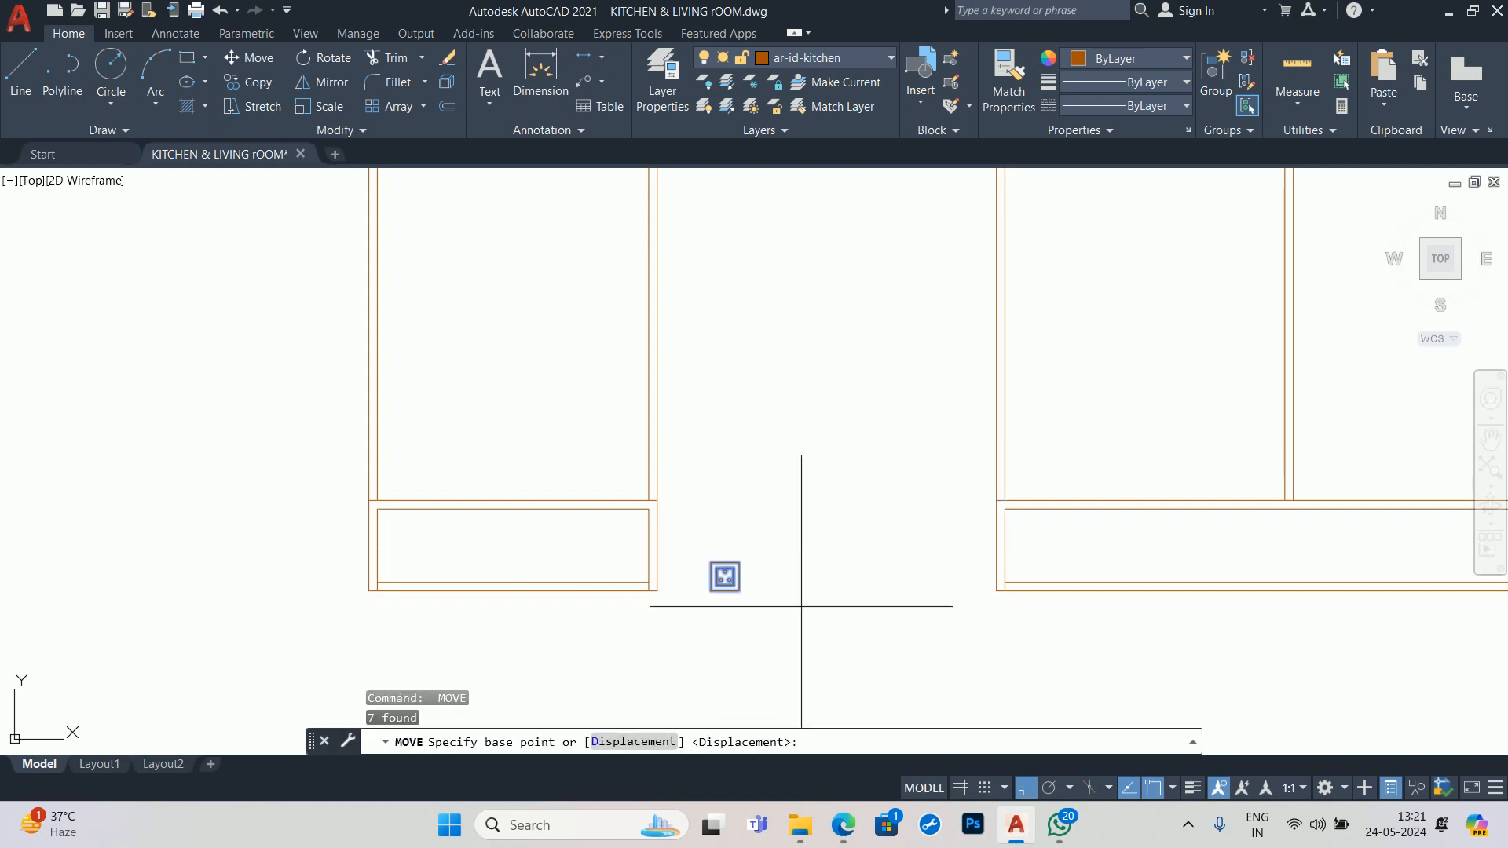
{"action": "left_click", "coordinate": [806, 607]}
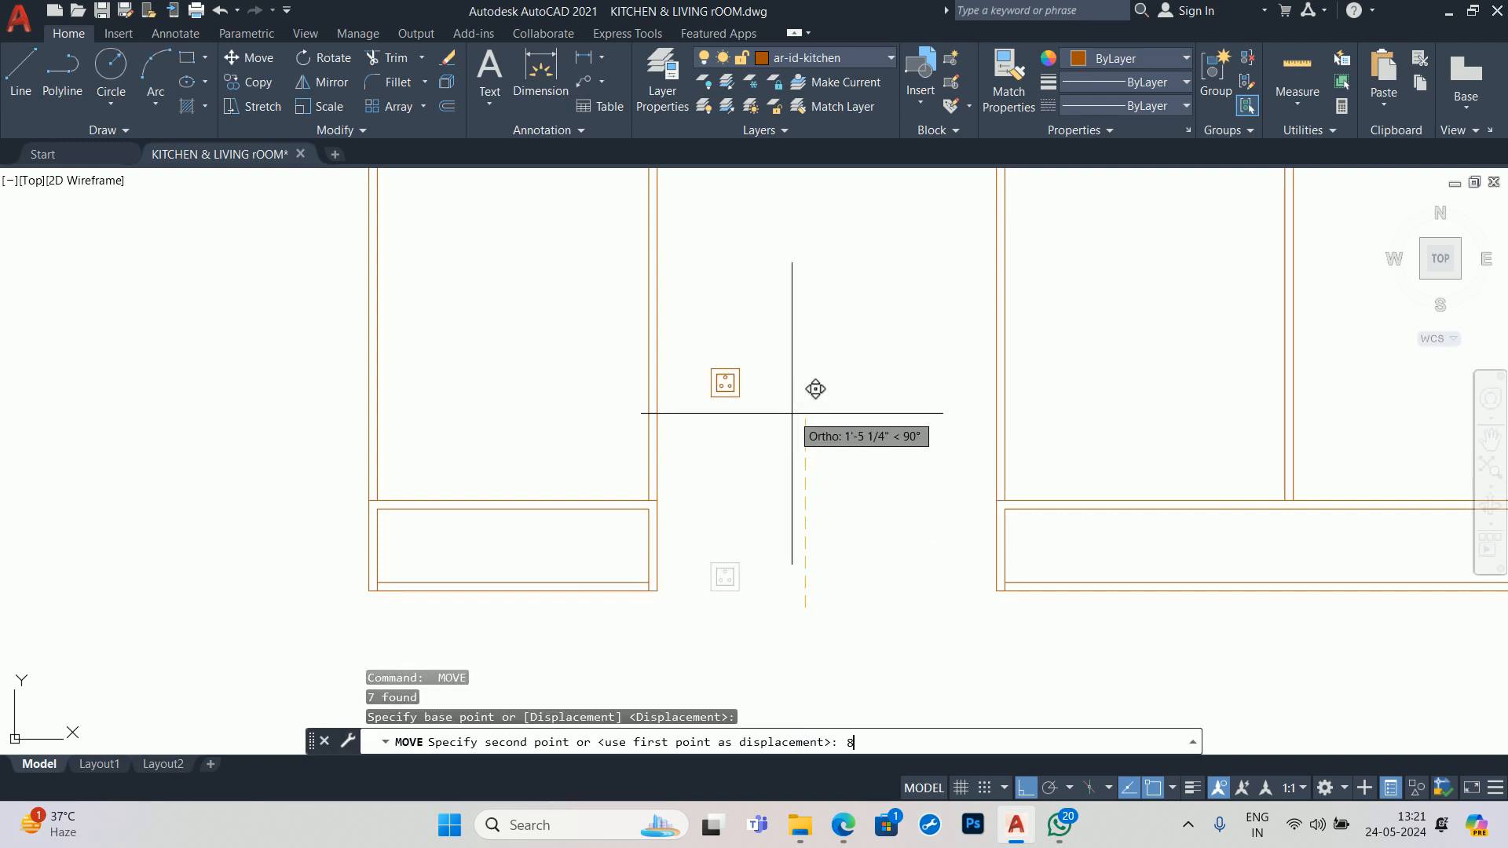
{"action": "type", "text": "8"}
{"action": "key", "text": "Return"}
- Raise the socket group by another 4 inches between the wall cabinets
{"action": "key", "text": "Return"}
{"action": "left_click", "coordinate": [724, 483]}
{"action": "key", "text": "Return"}
{"action": "left_click", "coordinate": [796, 541]}
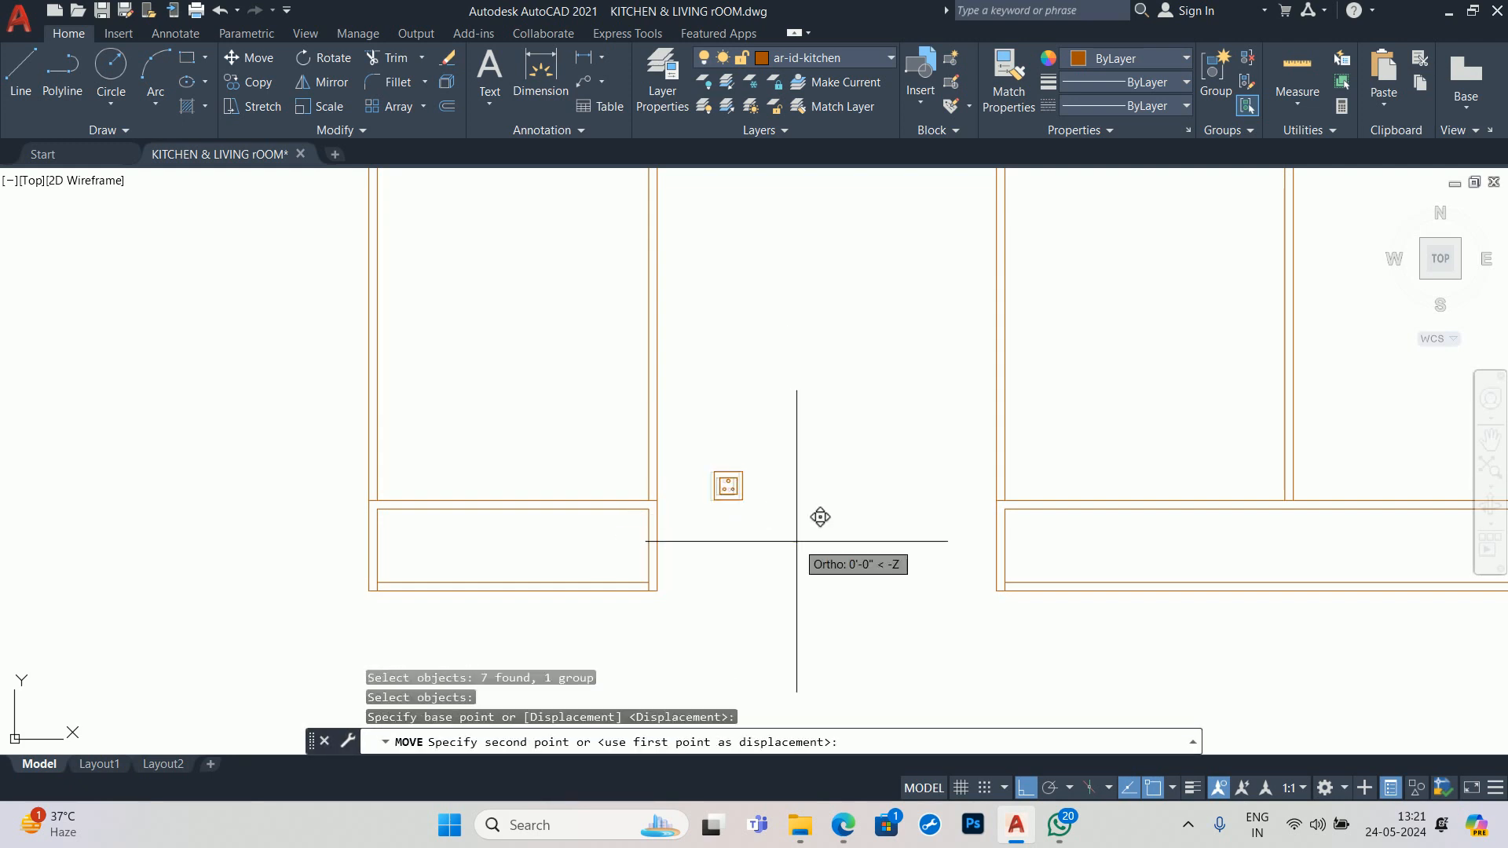
{"action": "left_click", "coordinate": [790, 488]}
{"action": "key", "text": "Escape"}
{"action": "key", "text": "Escape"}
{"action": "key", "text": "Escape"}
{"action": "scroll", "coordinate": [788, 487], "scroll_direction": "up", "scroll_amount": 2}
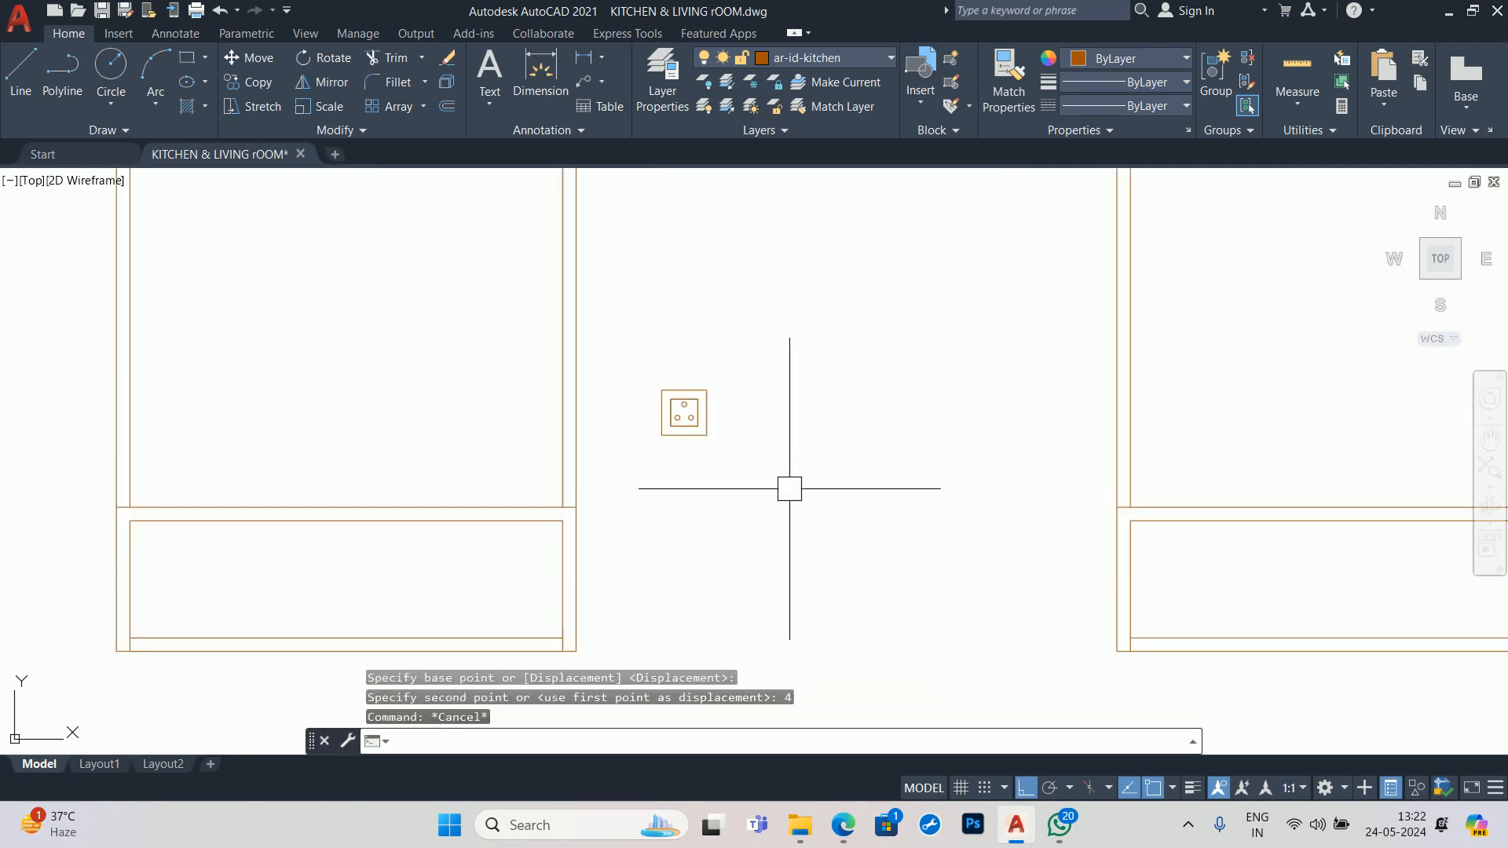
- Examine the kitchen floor plans' counters and hatched sink-side area, the kitchen elevations below, and the room outlines above
{"action": "scroll", "coordinate": [808, 468], "scroll_direction": "down", "scroll_amount": 5}
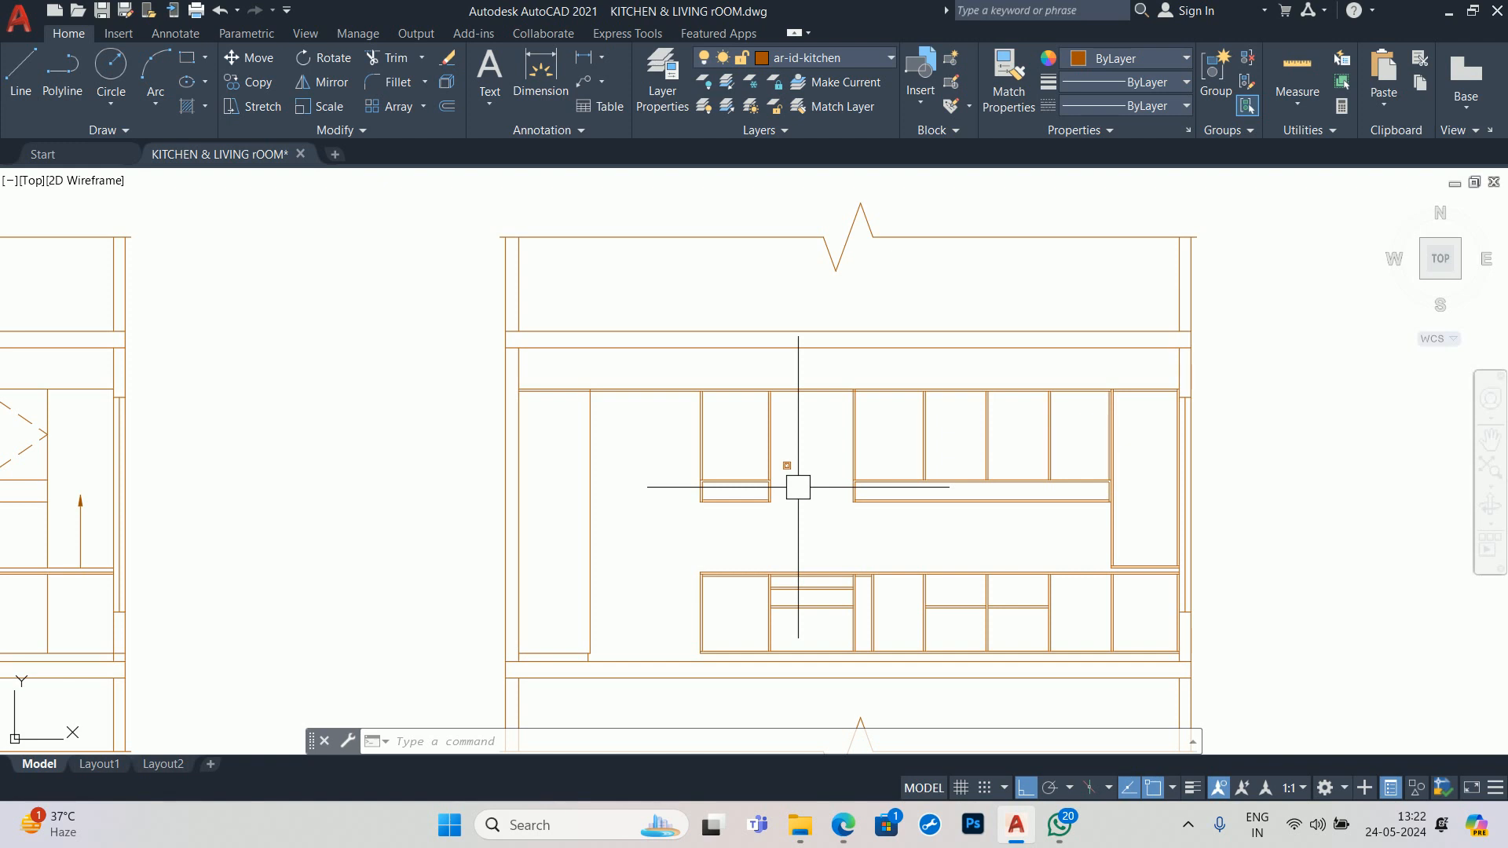
{"action": "scroll", "coordinate": [798, 487], "scroll_direction": "down", "scroll_amount": 5}
{"action": "scroll", "coordinate": [930, 411], "scroll_direction": "up", "scroll_amount": 6}
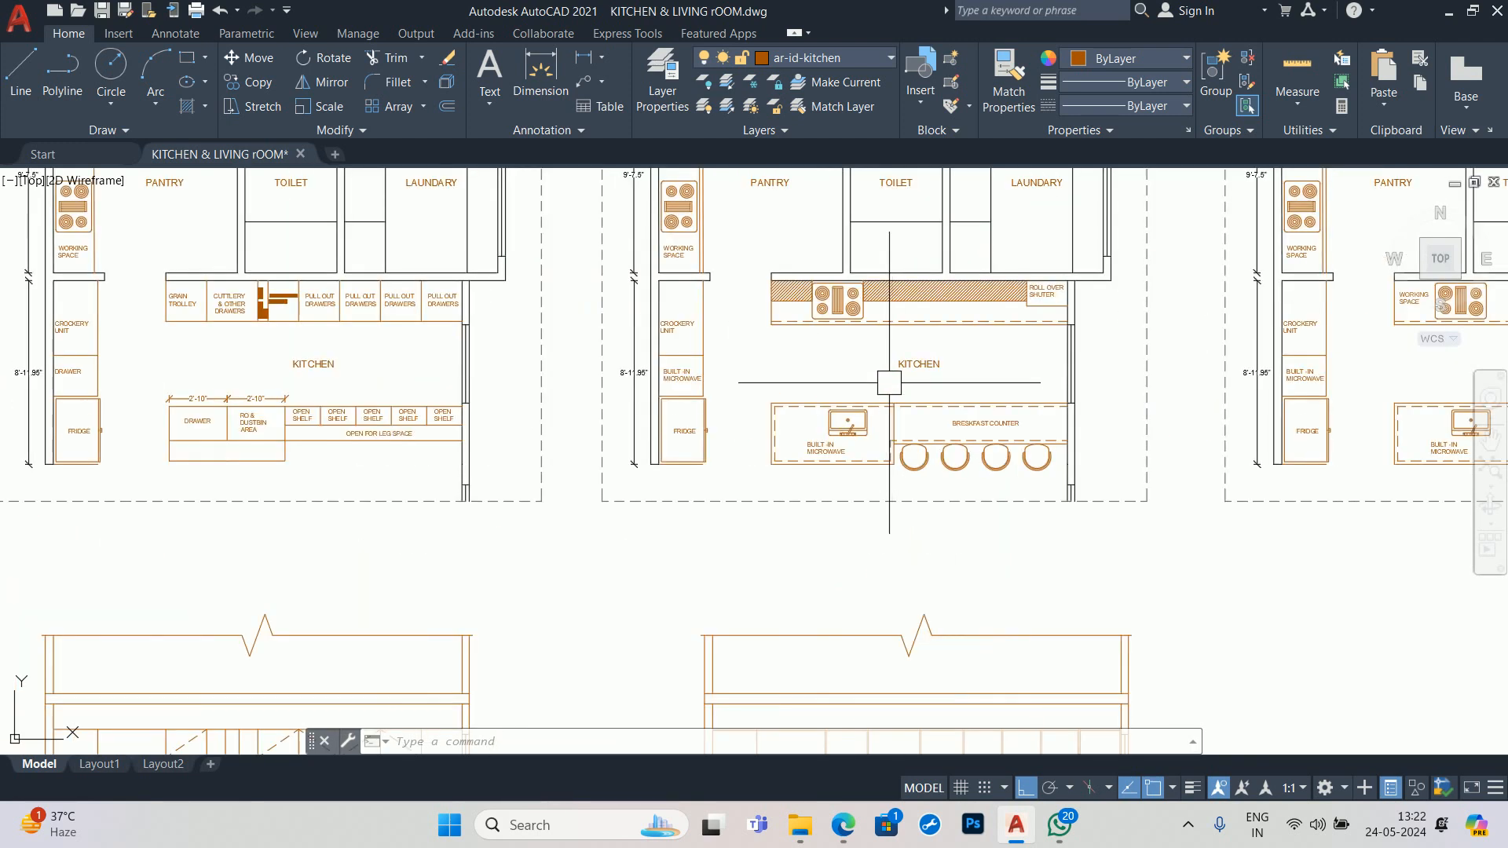
{"action": "scroll", "coordinate": [734, 299], "scroll_direction": "down", "scroll_amount": 2}
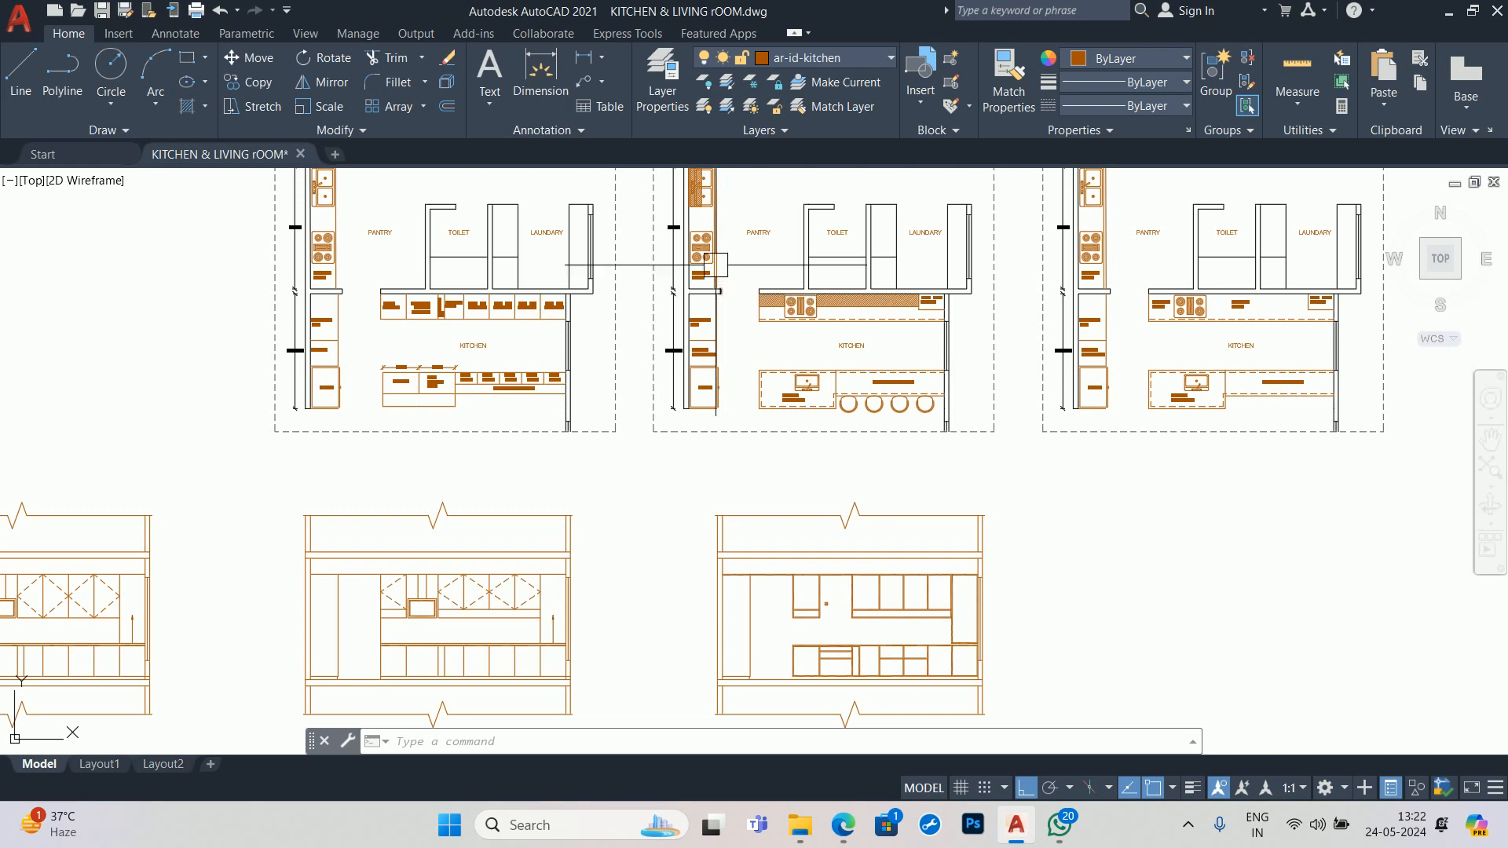
{"action": "scroll", "coordinate": [705, 201], "scroll_direction": "up", "scroll_amount": 6}
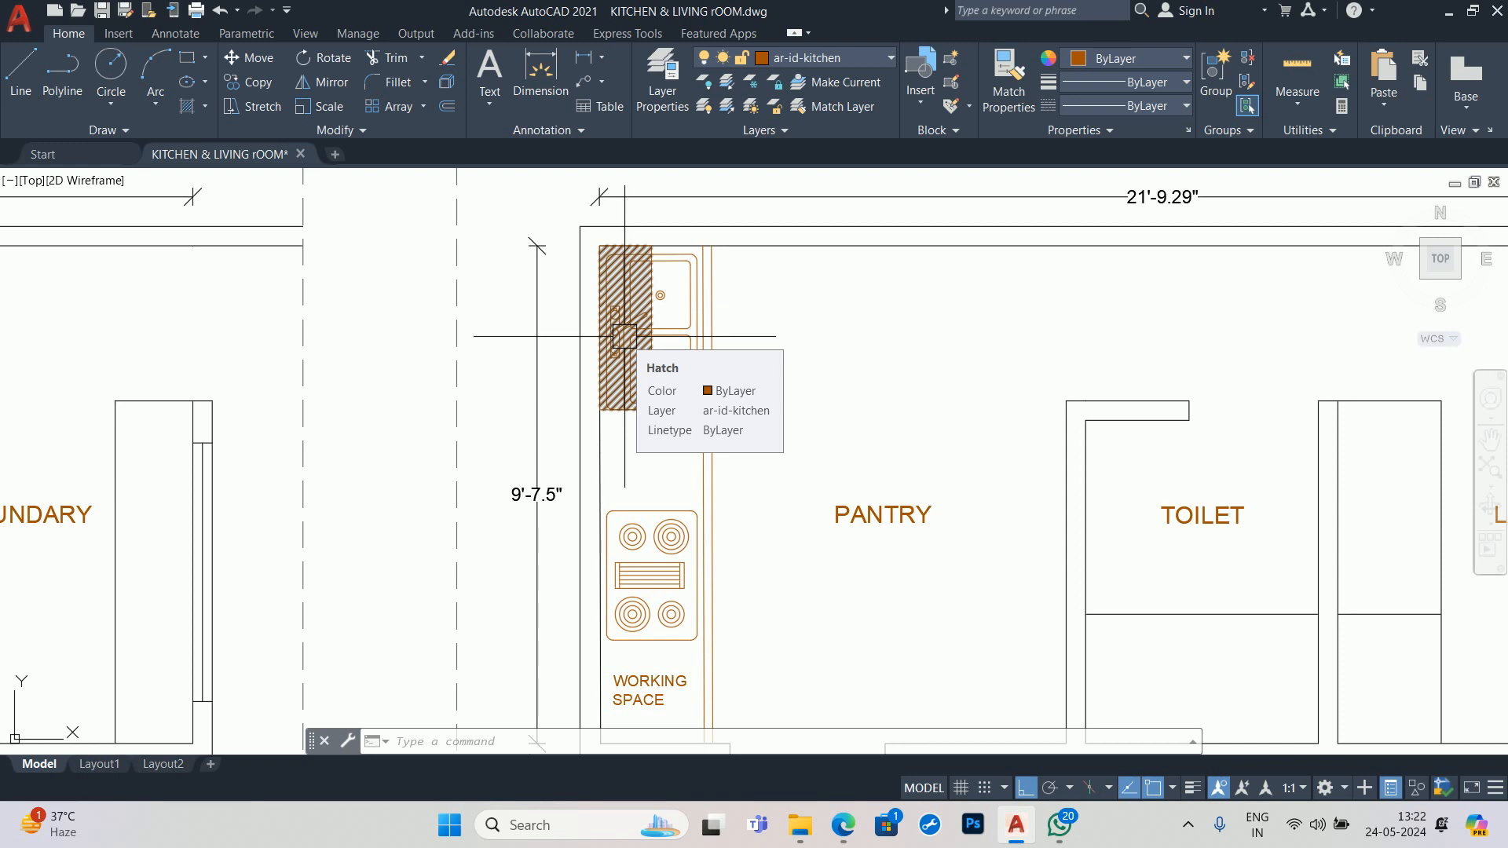
{"action": "scroll", "coordinate": [625, 336], "scroll_direction": "down", "scroll_amount": 6}
{"action": "scroll", "coordinate": [609, 235], "scroll_direction": "up", "scroll_amount": 4}
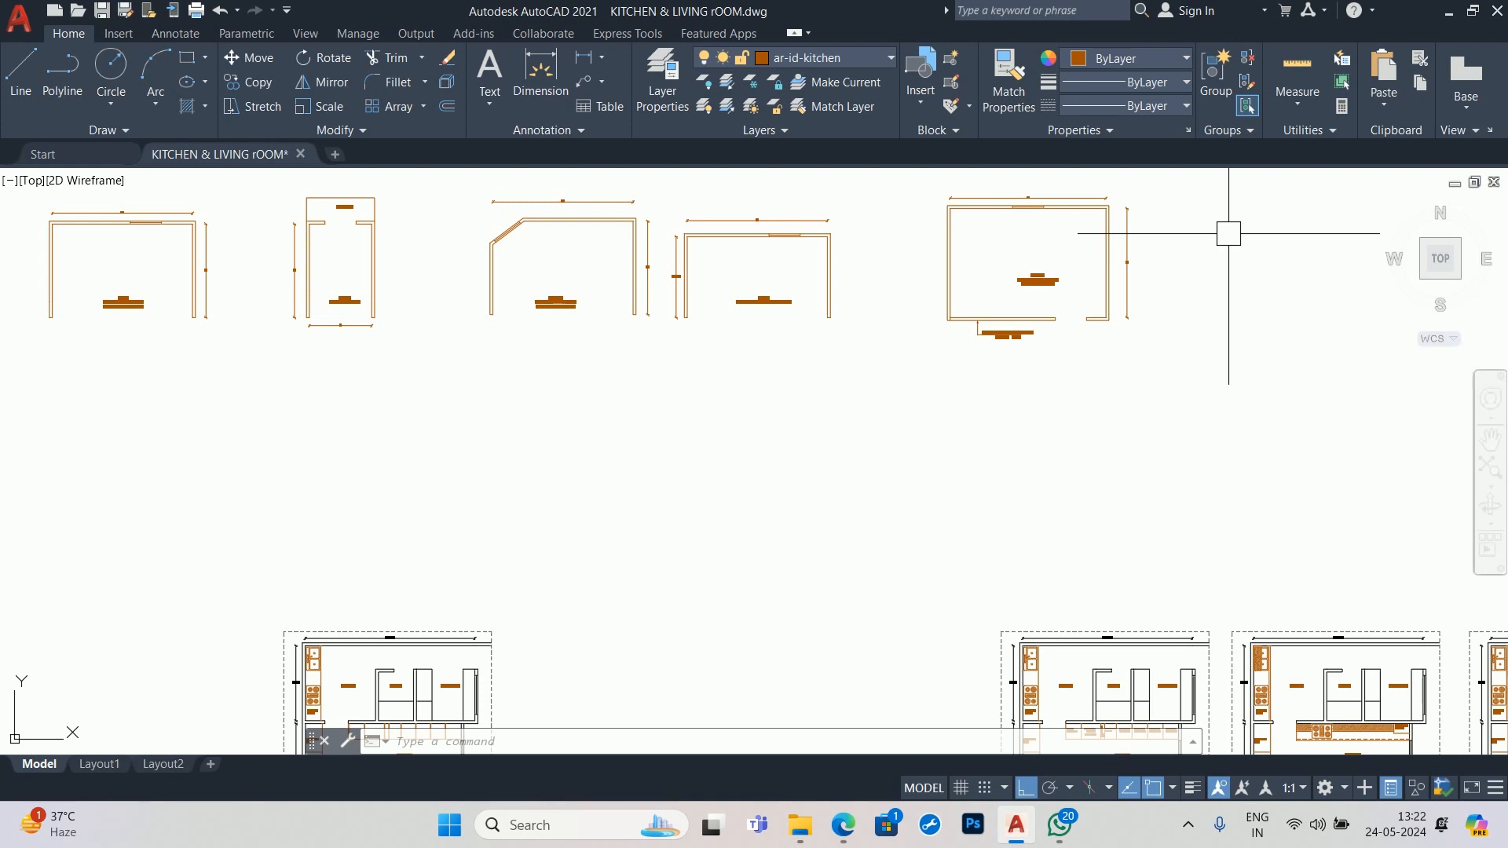
{"action": "scroll", "coordinate": [1228, 233], "scroll_direction": "down", "scroll_amount": 5}
{"action": "scroll", "coordinate": [1313, 398], "scroll_direction": "up", "scroll_amount": 5}
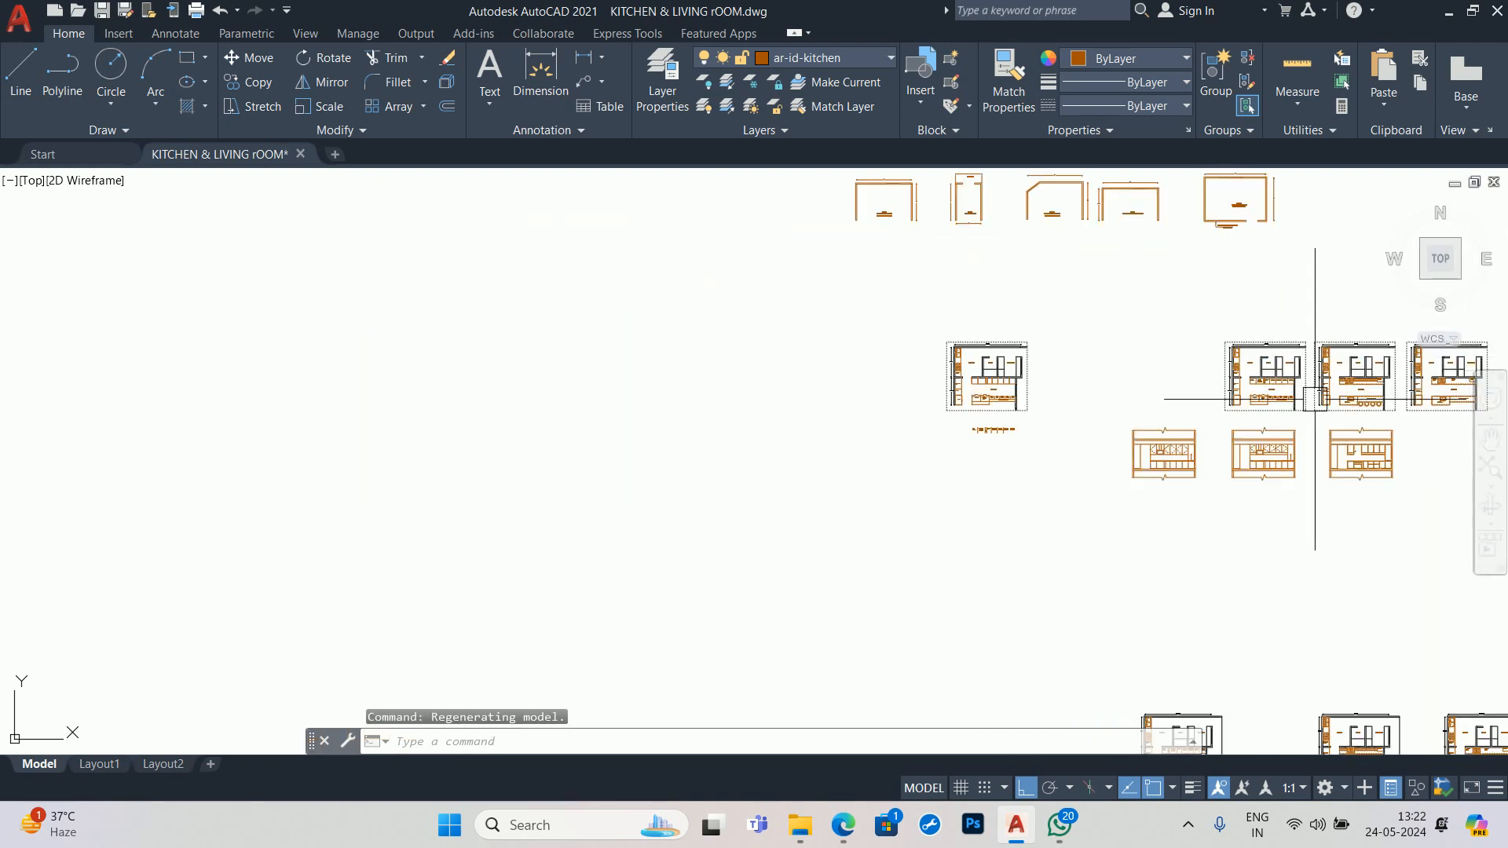
{"action": "scroll", "coordinate": [966, 421], "scroll_direction": "up", "scroll_amount": 3}
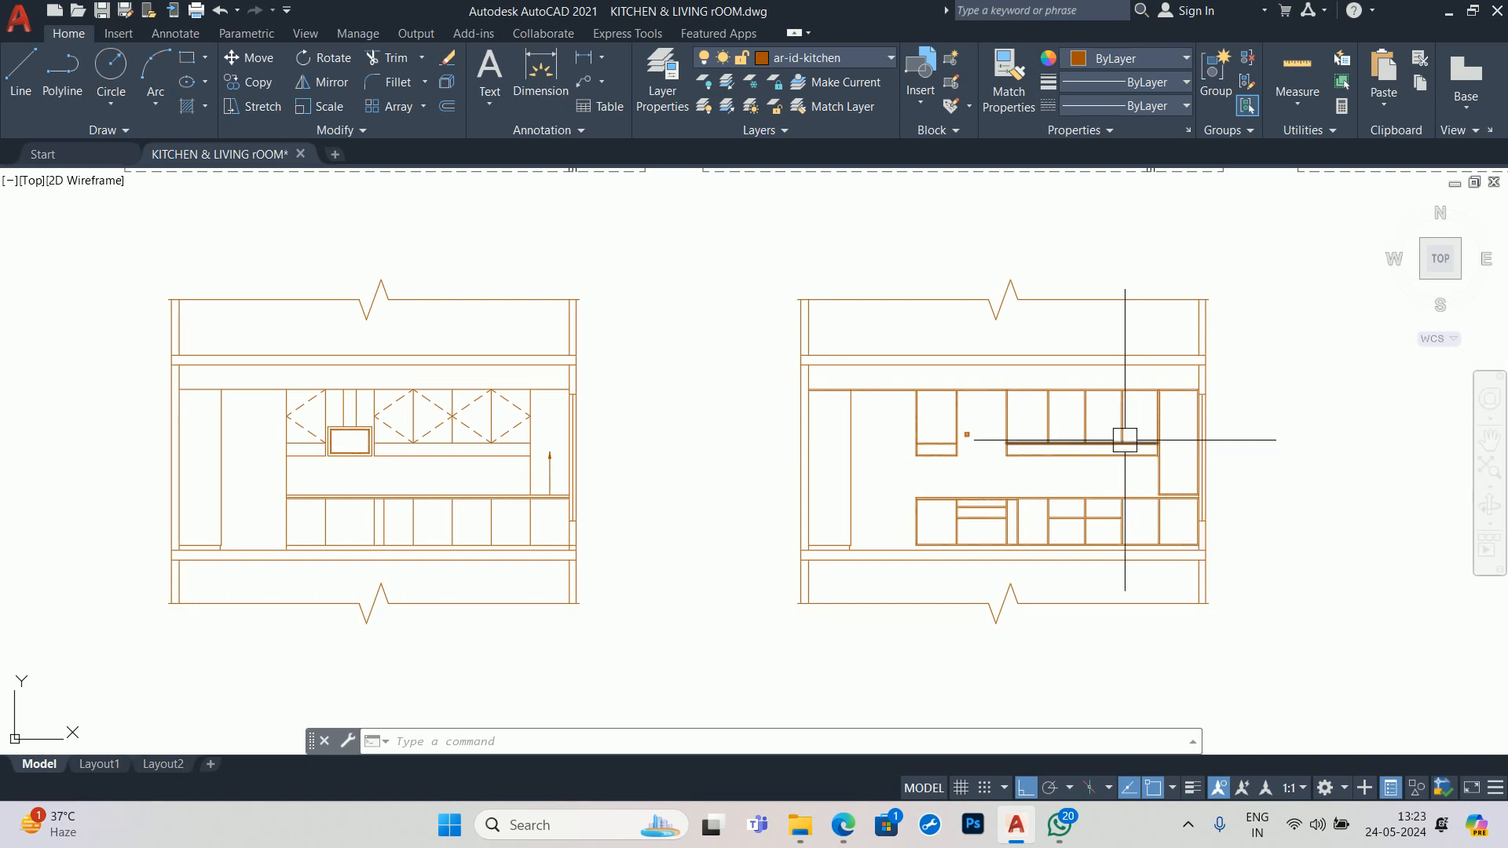
{"action": "scroll", "coordinate": [1124, 436], "scroll_direction": "down", "scroll_amount": 5}
{"action": "scroll", "coordinate": [1064, 323], "scroll_direction": "up", "scroll_amount": 2}
{"action": "middle_click_drag", "start_coordinate": [1063, 323], "coordinate": [1077, 539]}
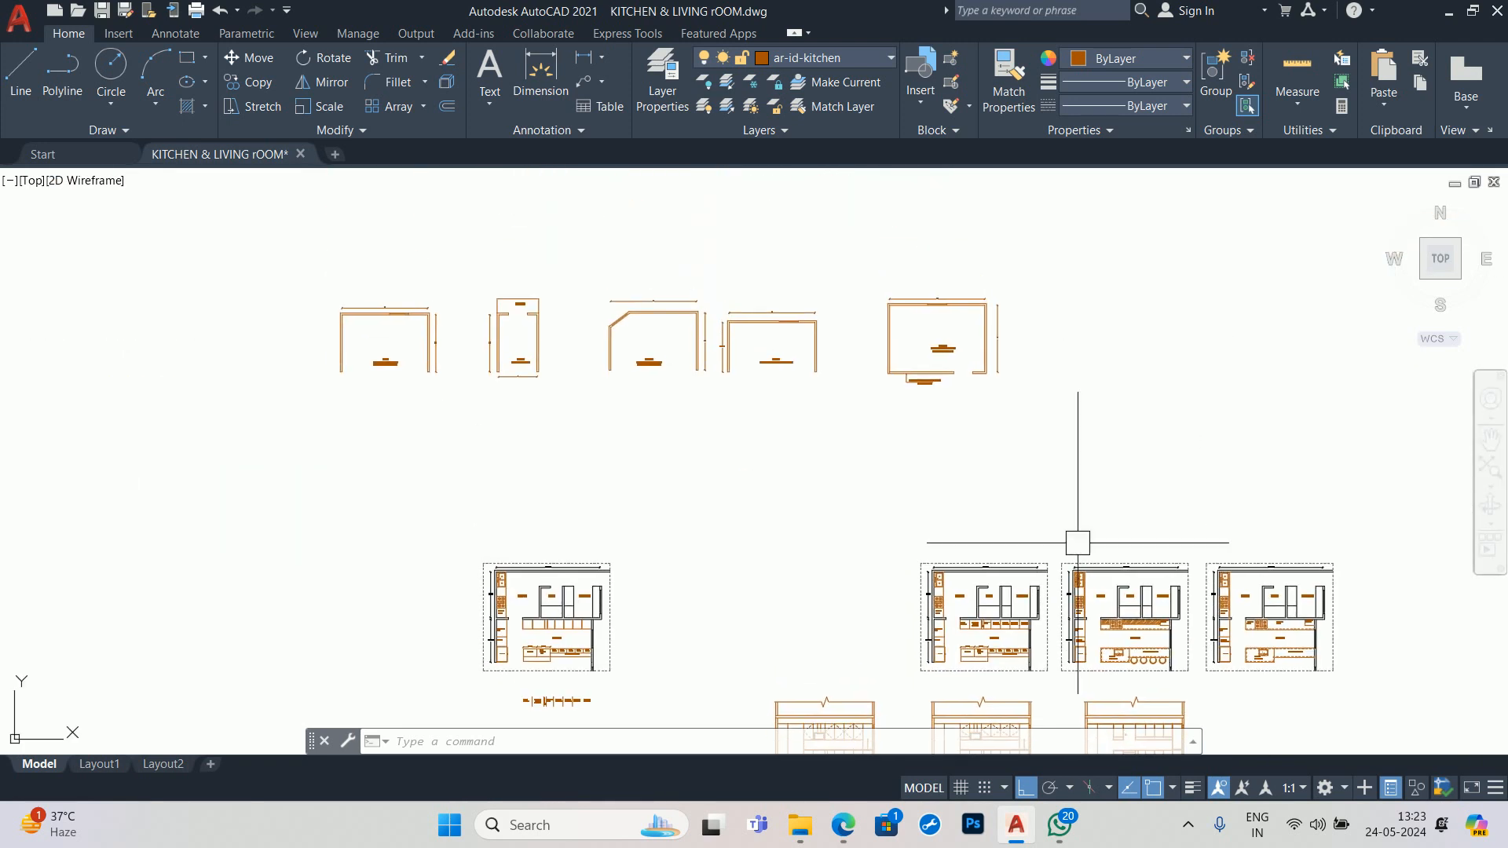
- Examine the room outlines, the kitchen plans, and the wall and base cabinets of the rightmost kitchen elevation
{"action": "scroll", "coordinate": [681, 269], "scroll_direction": "up", "scroll_amount": 4}
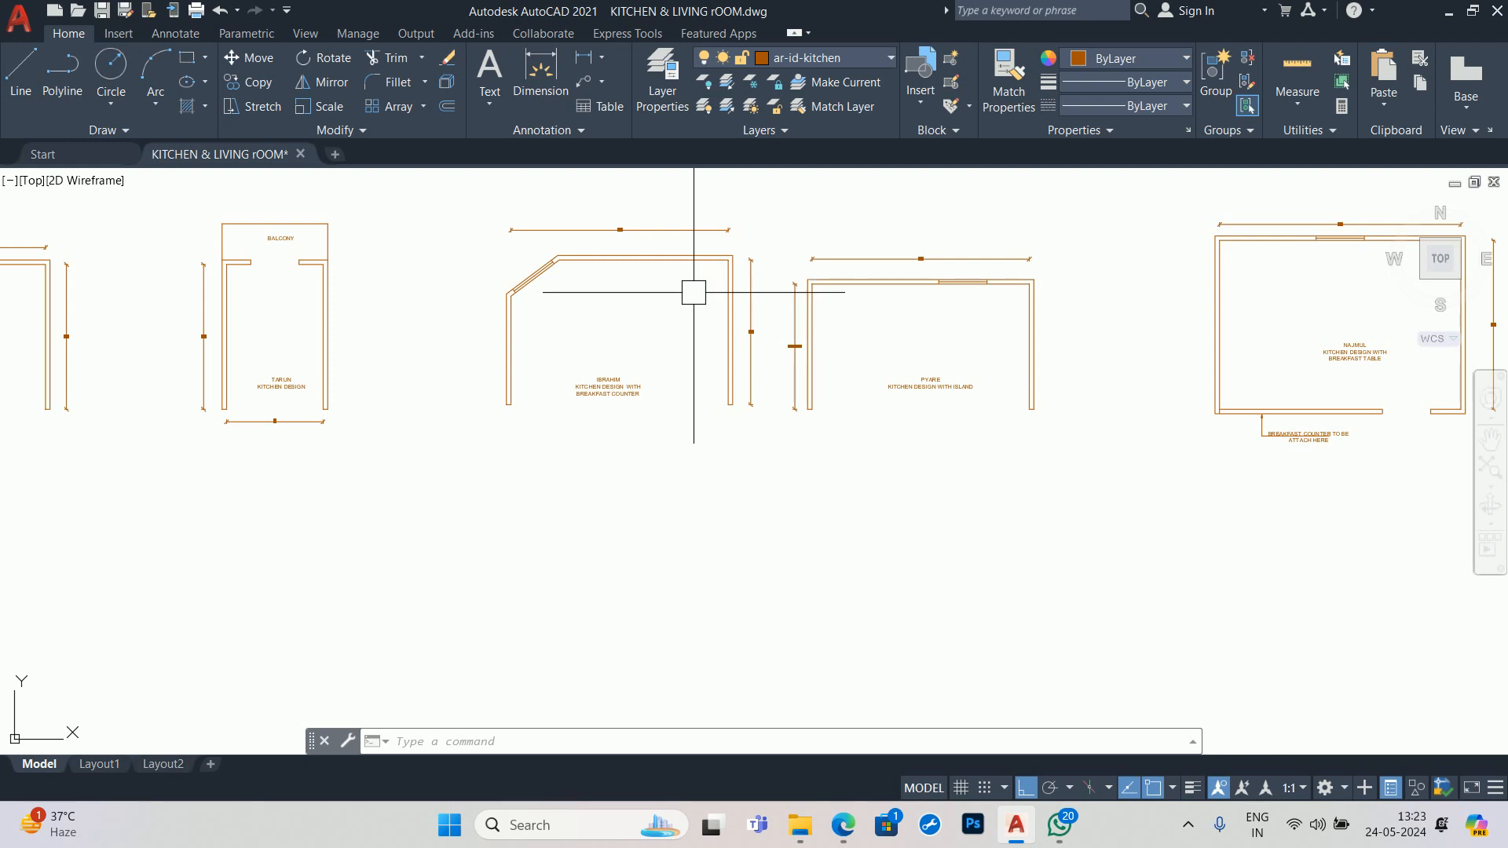
{"action": "scroll", "coordinate": [695, 299], "scroll_direction": "down", "scroll_amount": 5}
{"action": "scroll", "coordinate": [881, 443], "scroll_direction": "up", "scroll_amount": 2}
{"action": "scroll", "coordinate": [880, 443], "scroll_direction": "up", "scroll_amount": 4}
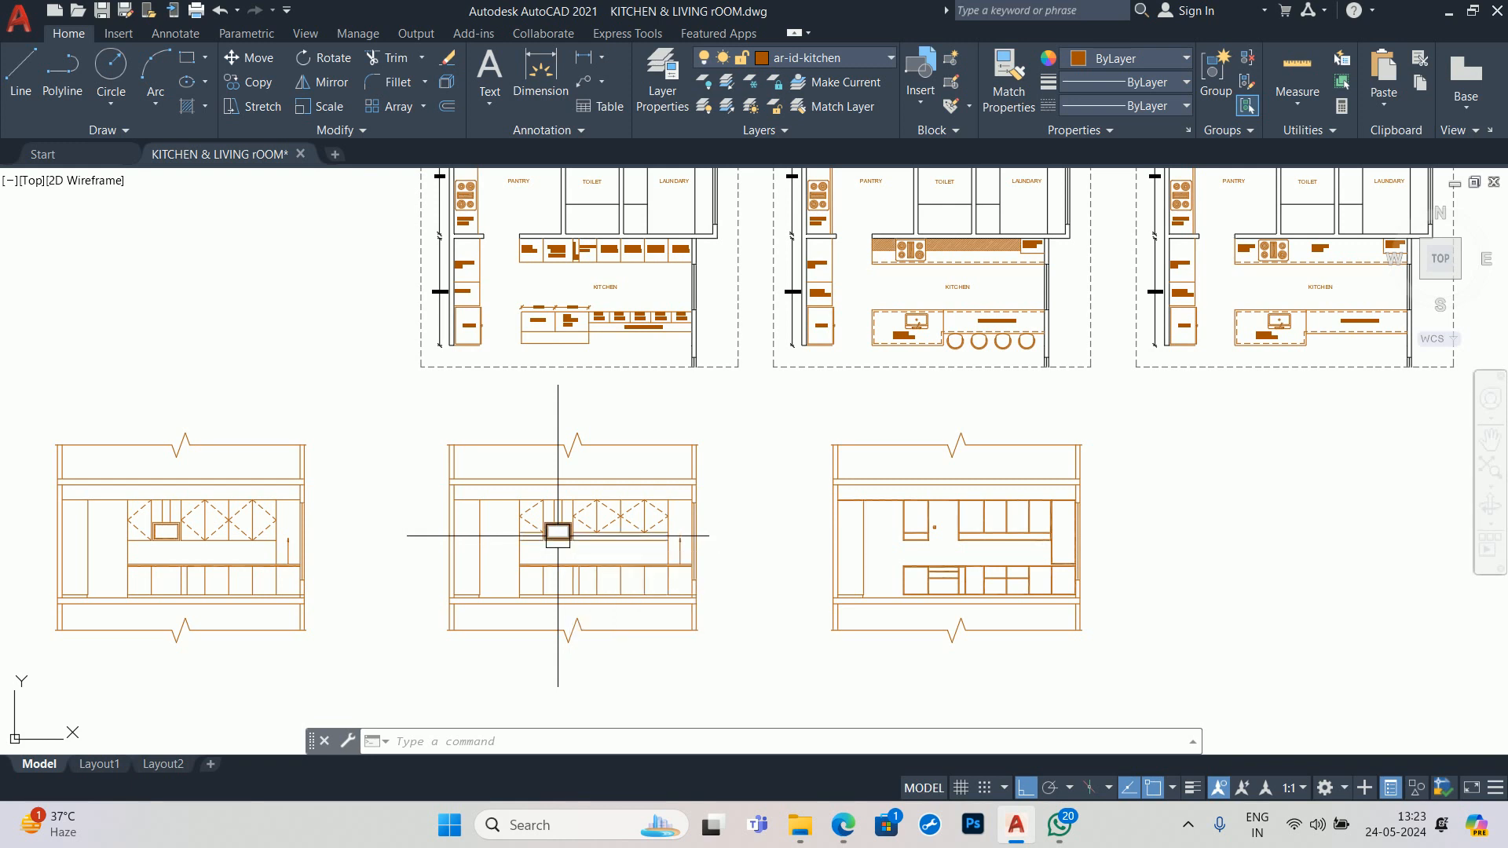
{"action": "mouse_move", "coordinate": [558, 532]}
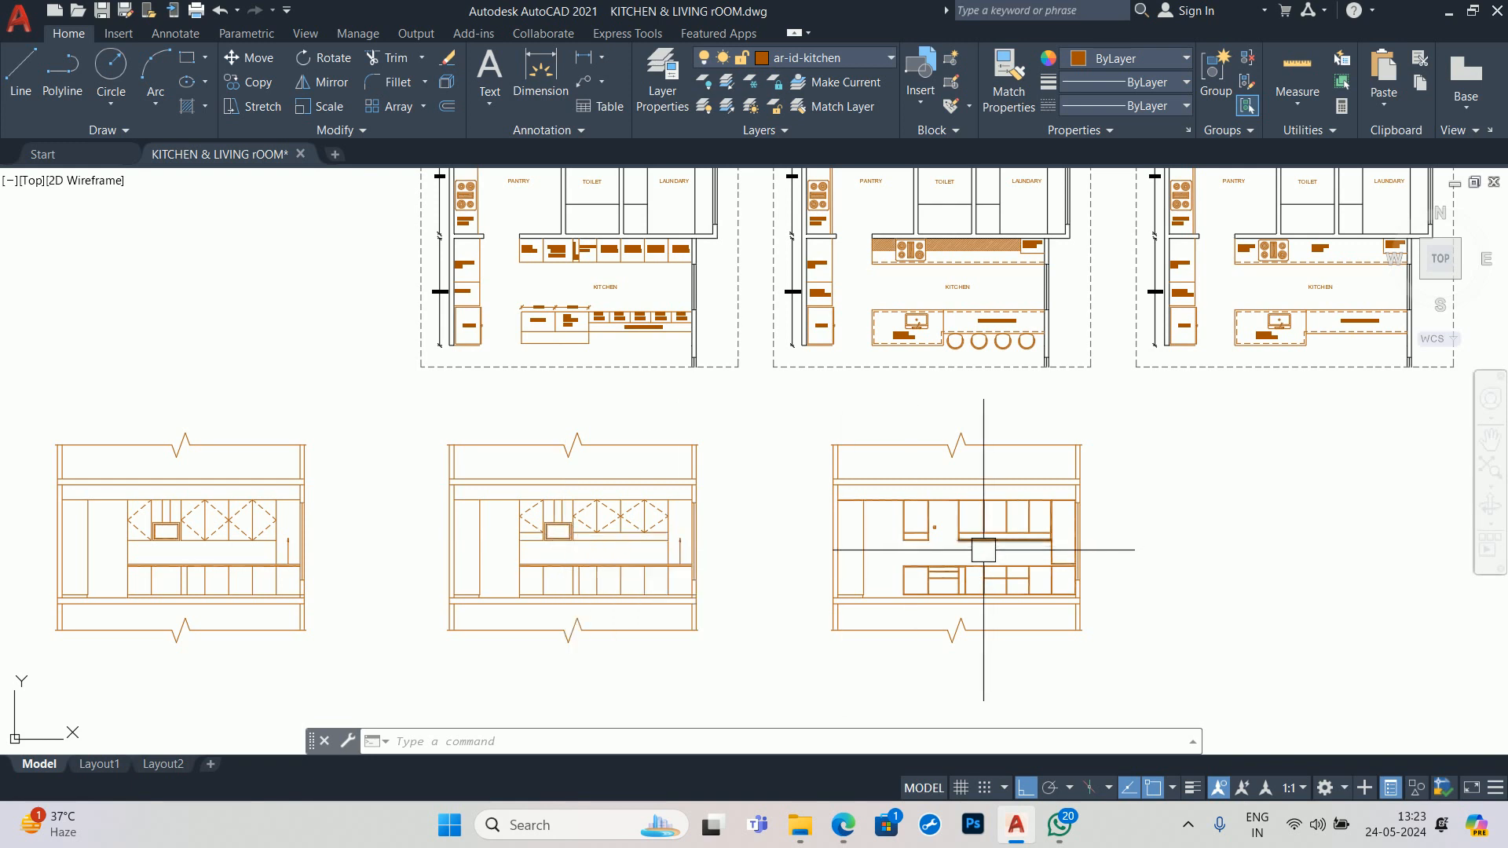
{"action": "mouse_move", "coordinate": [984, 550]}
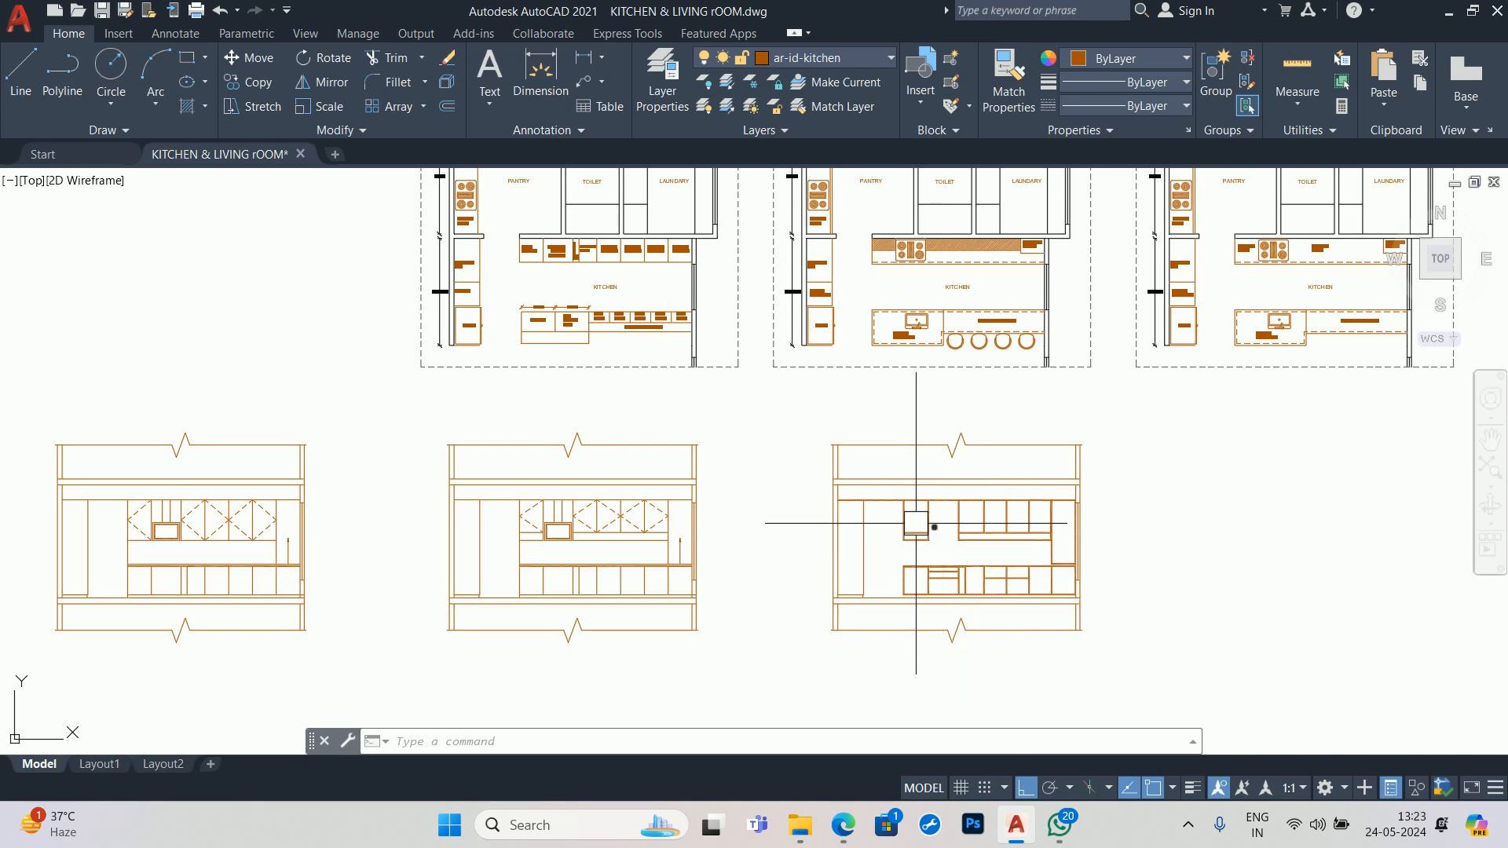
{"action": "scroll", "coordinate": [720, 522], "scroll_direction": "up", "scroll_amount": 4}
{"action": "scroll", "coordinate": [1253, 534], "scroll_direction": "up", "scroll_amount": 2}
{"action": "middle_click_drag", "start_coordinate": [1253, 534], "coordinate": [696, 533]}
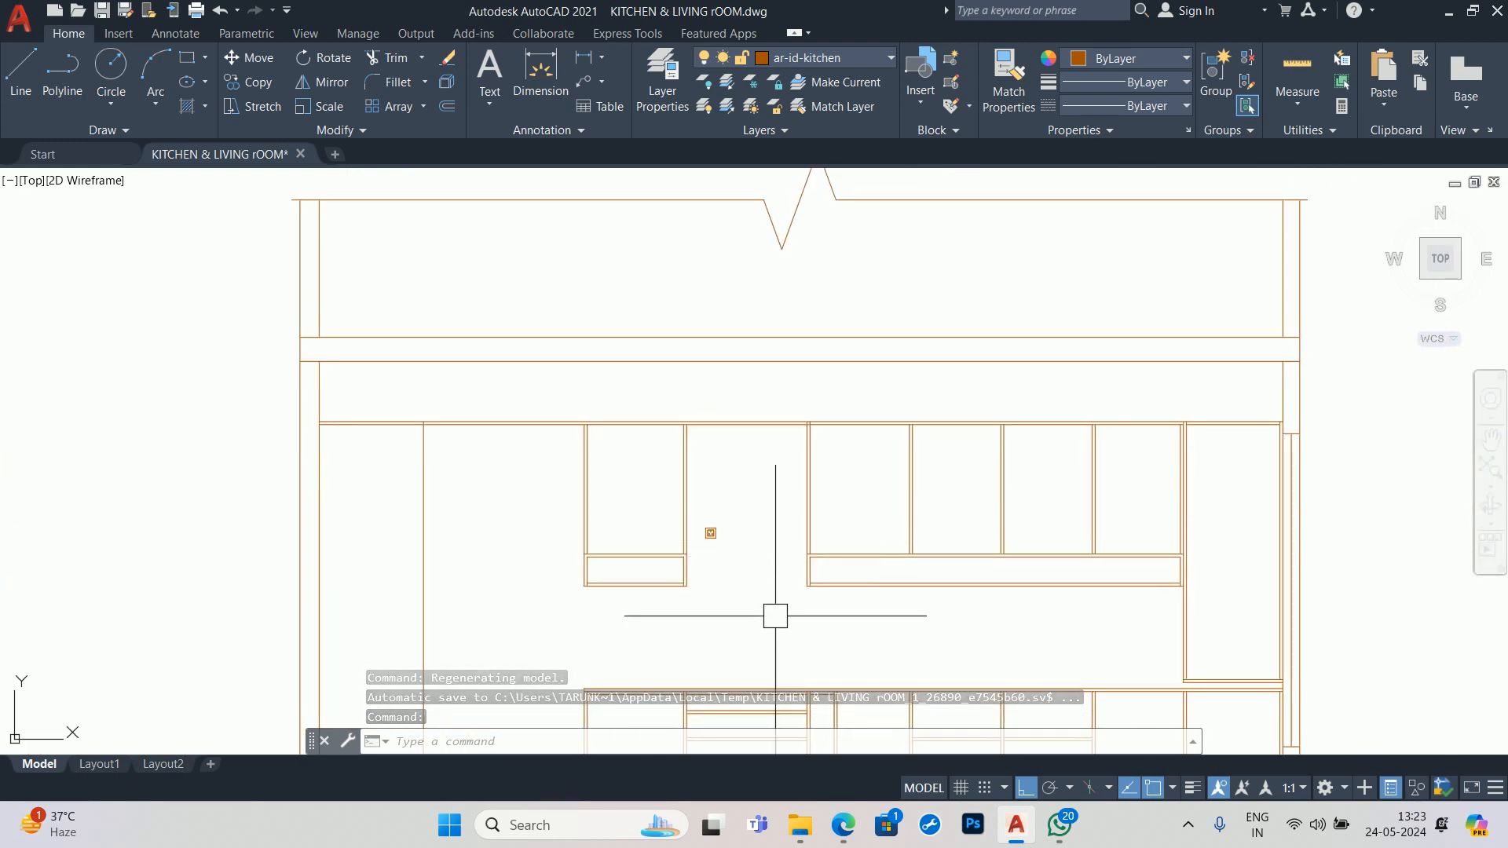
{"action": "middle_click_drag", "start_coordinate": [775, 613], "coordinate": [810, 437]}
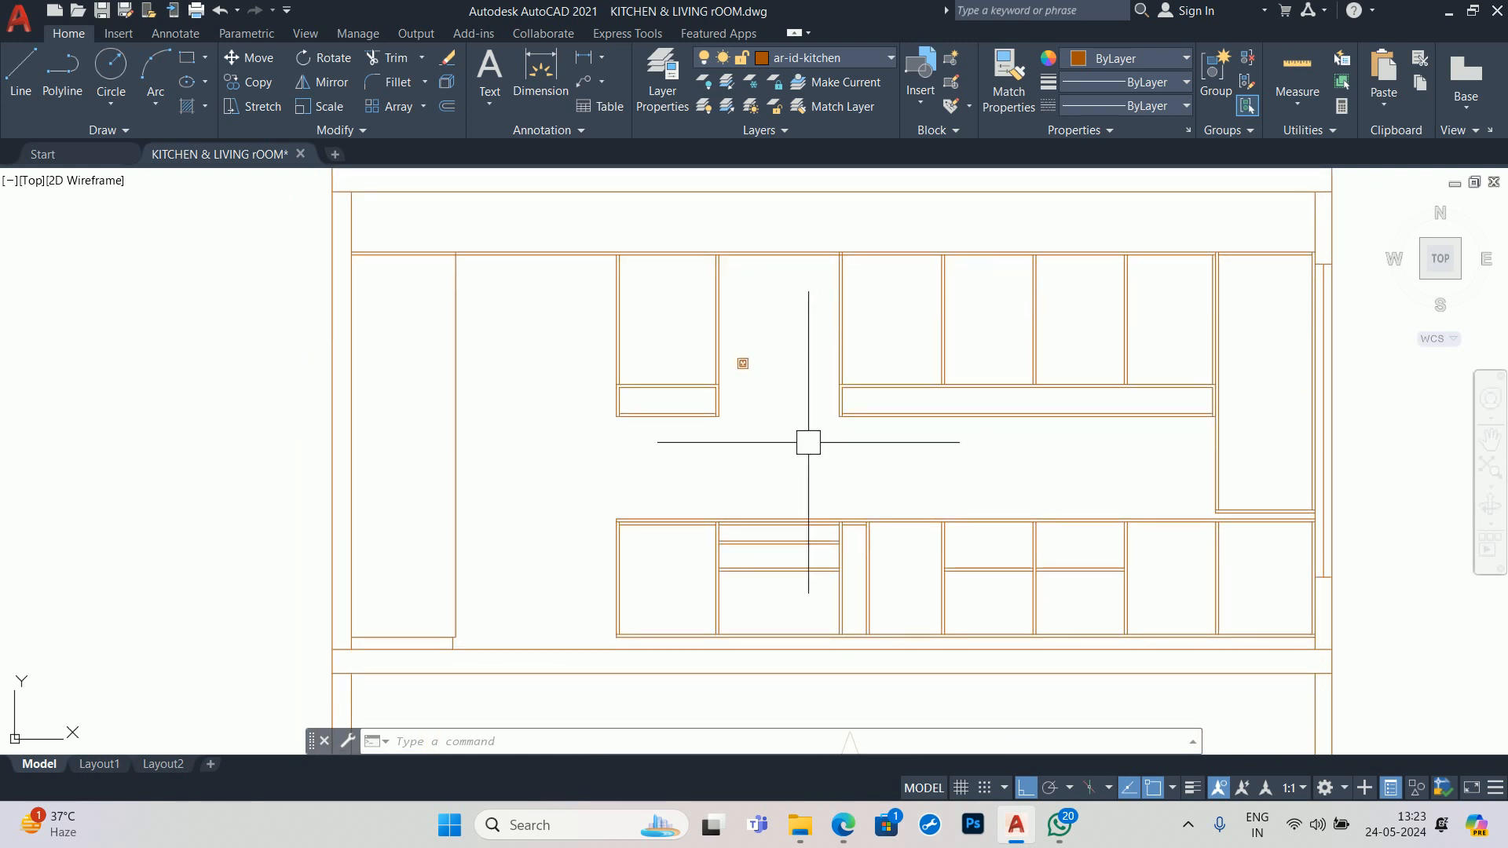
- Compare the breakfast-counter kitchen plan's hob and counter layout with the rightmost elevation's cabinets
{"action": "scroll", "coordinate": [791, 437], "scroll_direction": "down", "scroll_amount": 5}
{"action": "scroll", "coordinate": [771, 447], "scroll_direction": "up", "scroll_amount": 4}
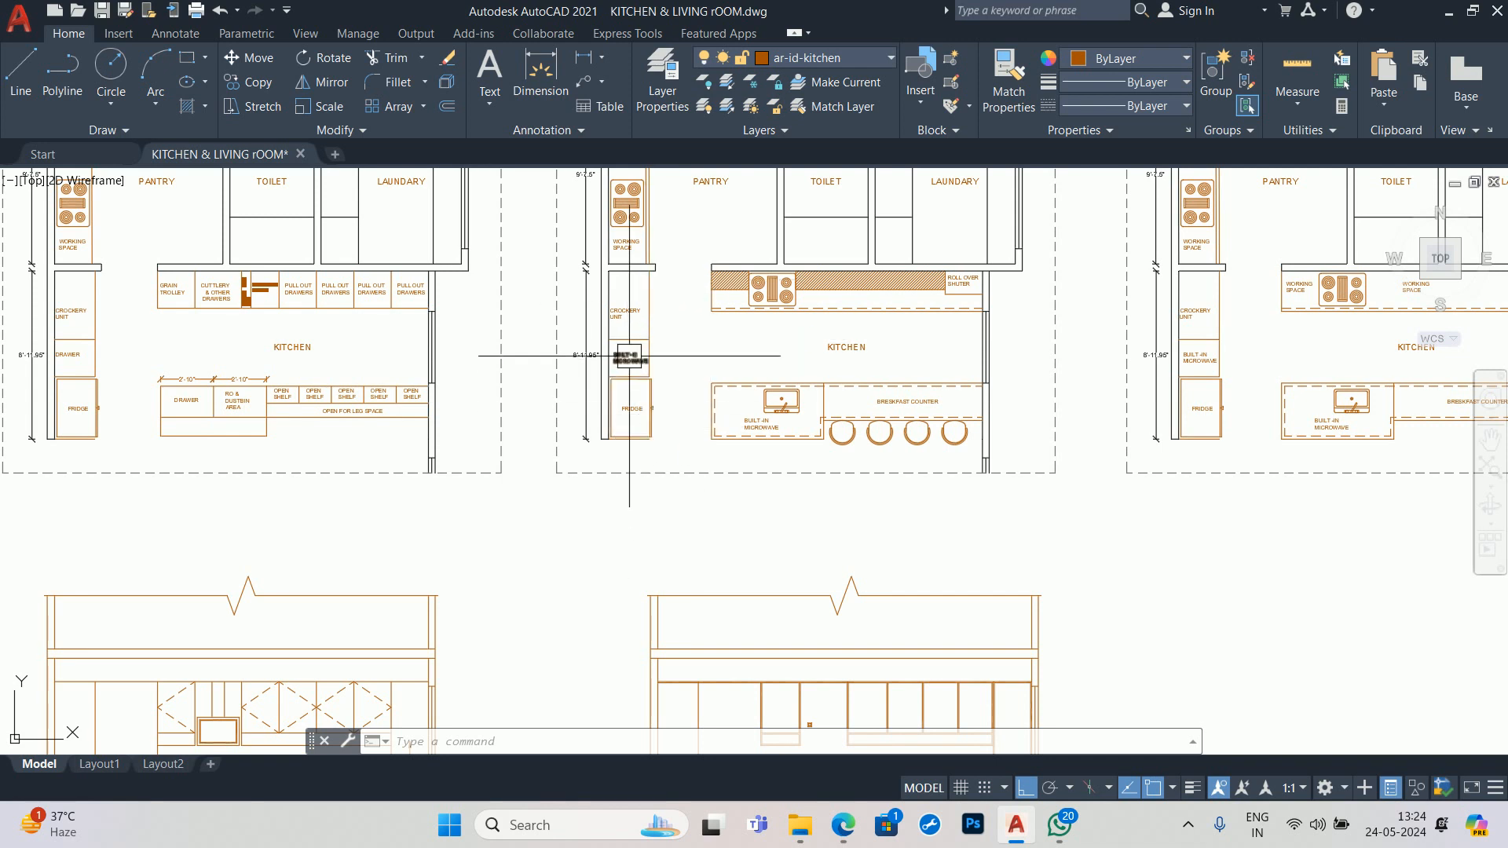
{"action": "scroll", "coordinate": [738, 306], "scroll_direction": "up", "scroll_amount": 4}
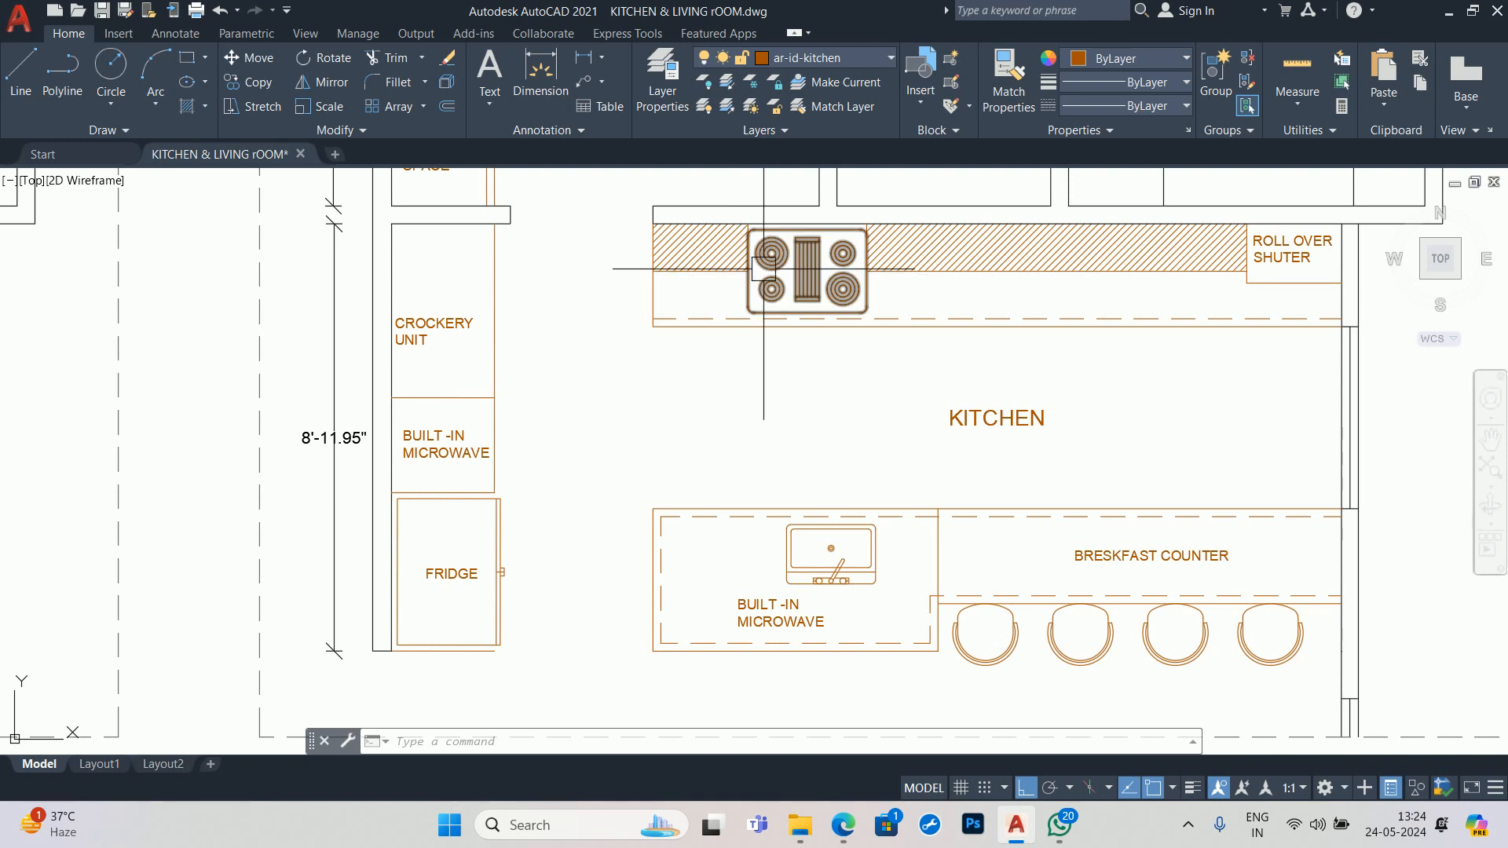
{"action": "scroll", "coordinate": [759, 401], "scroll_direction": "down", "scroll_amount": 8}
{"action": "scroll", "coordinate": [758, 578], "scroll_direction": "up", "scroll_amount": 6}
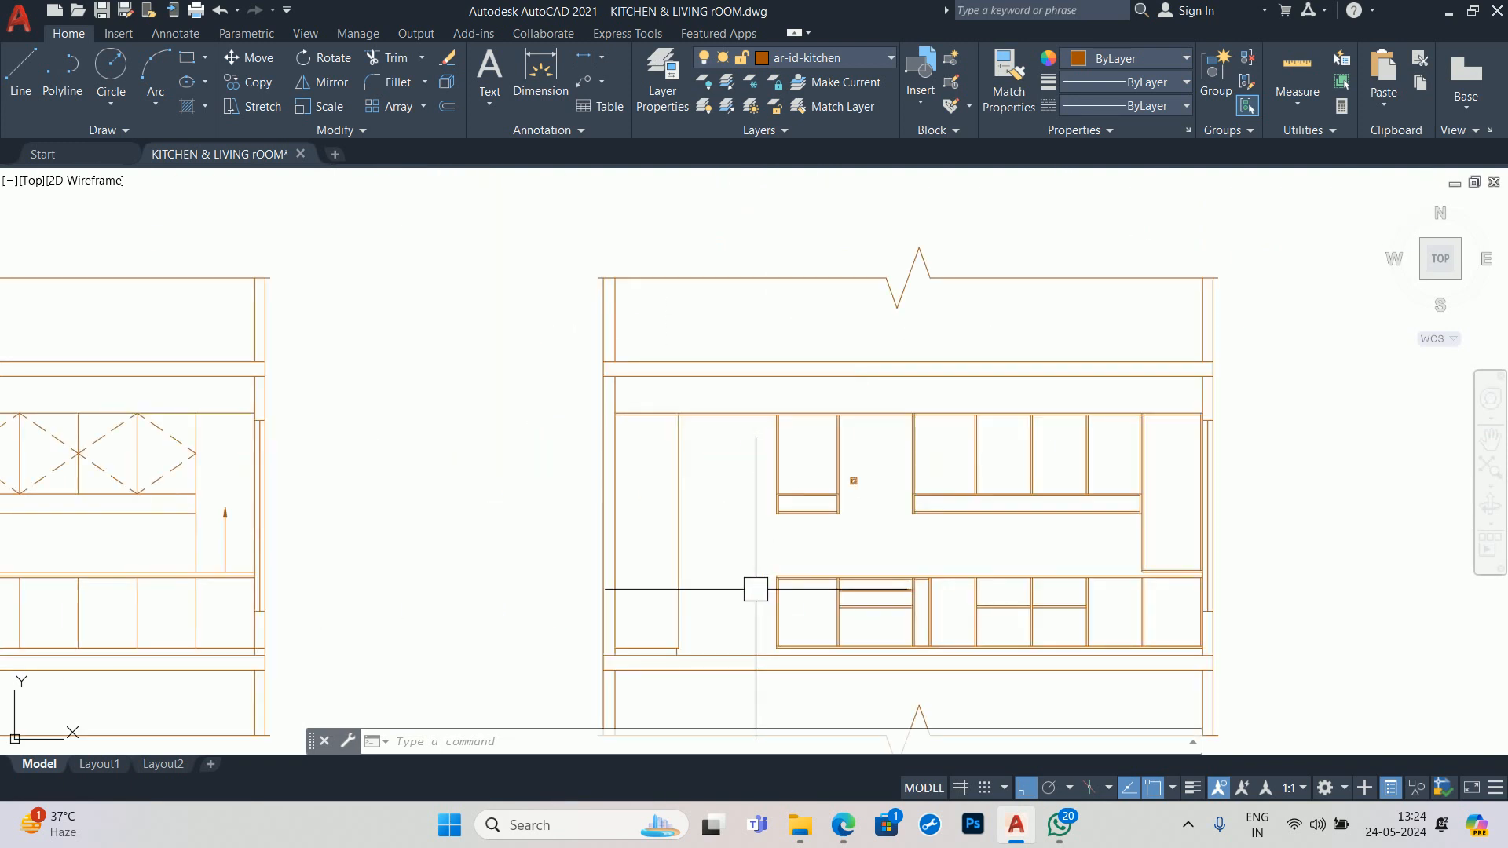
{"action": "middle_click_drag", "start_coordinate": [757, 589], "coordinate": [1006, 474]}
{"action": "scroll", "coordinate": [1052, 440], "scroll_direction": "up", "scroll_amount": 4}
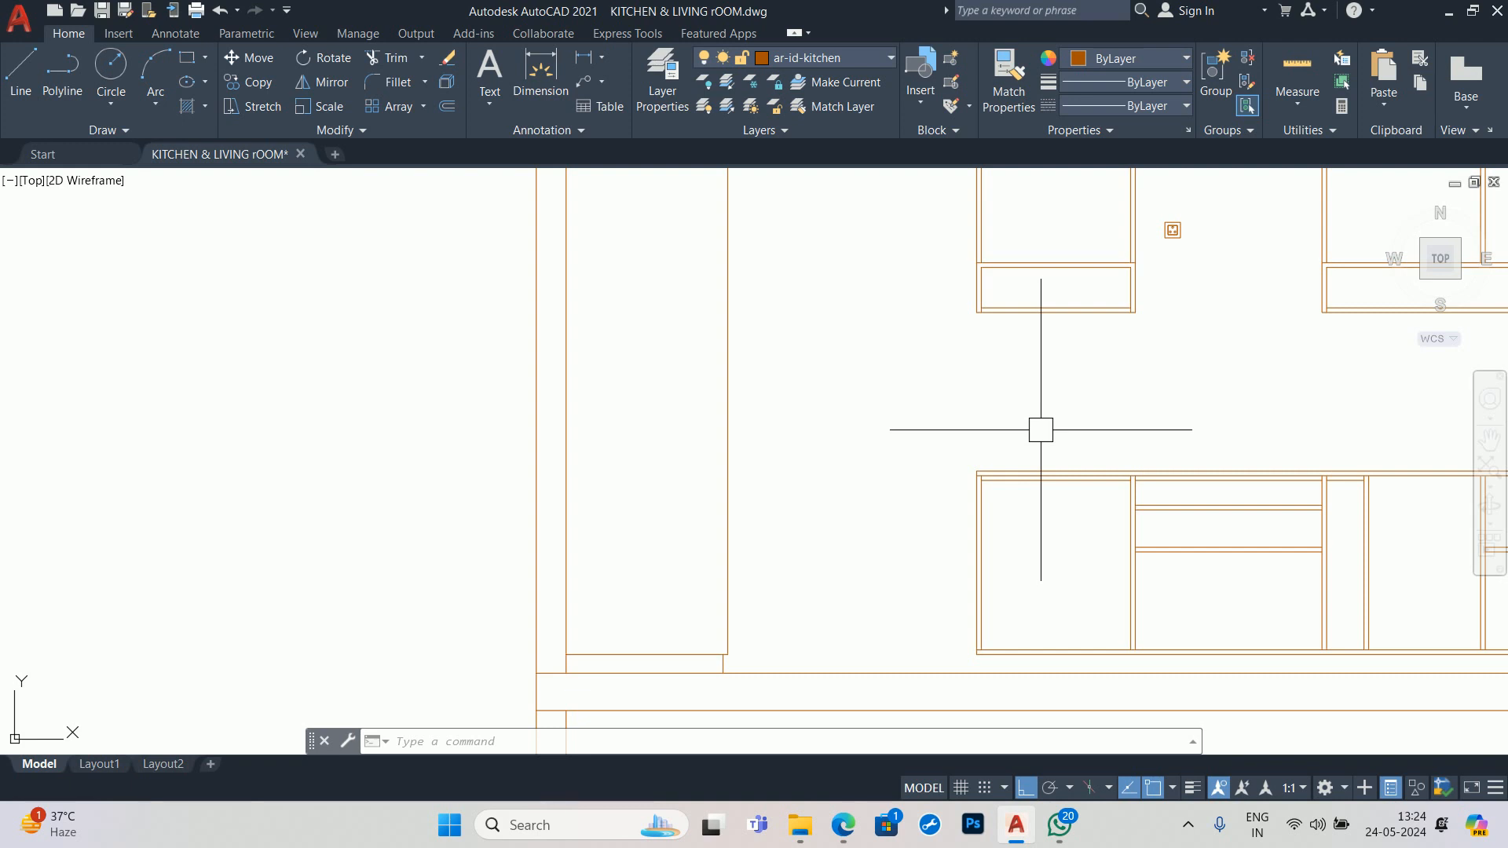
{"action": "type", "text": "rec"}
{"action": "key", "text": "Return"}
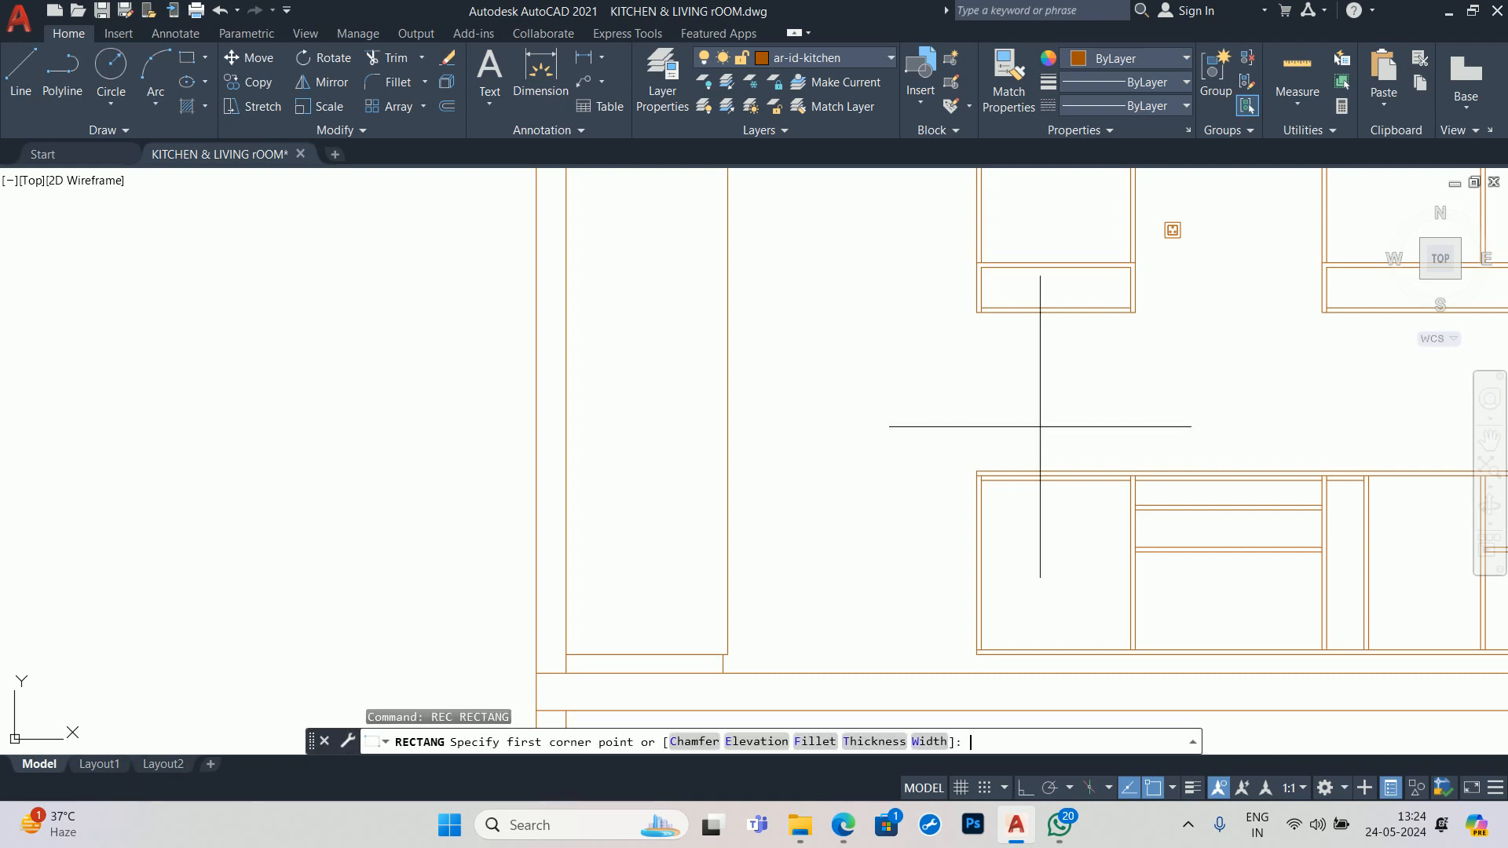
{"action": "scroll", "coordinate": [997, 445], "scroll_direction": "up", "scroll_amount": 2}
{"action": "middle_click_drag", "start_coordinate": [997, 444], "coordinate": [851, 518]}
{"action": "key", "text": "Escape"}
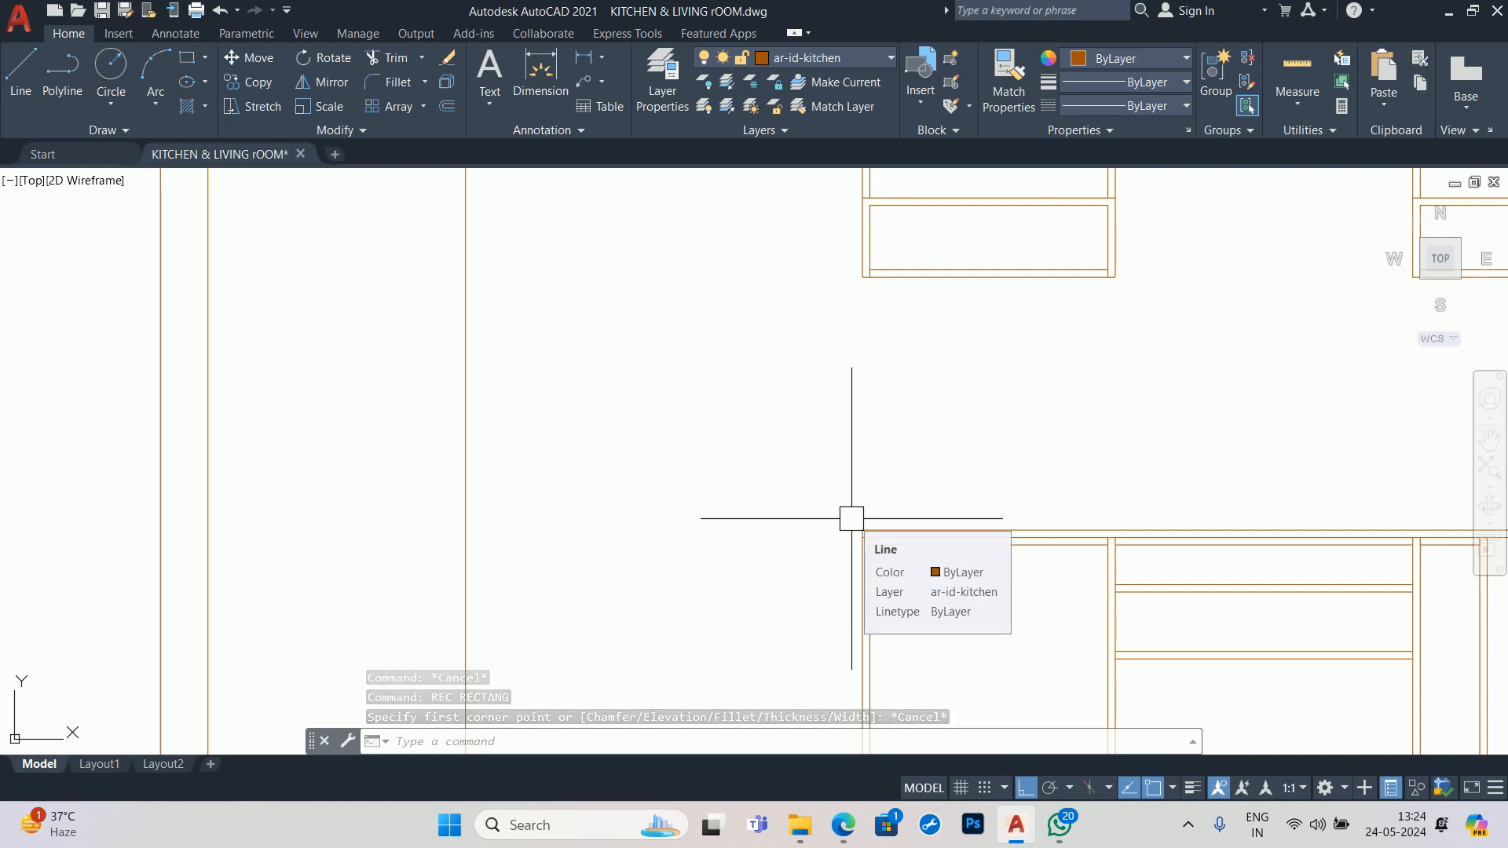
- Switch to Microsoft Edge to study a Google image of a kitchen with light, and return to AutoCAD to review the rightmost elevation
{"action": "left_click", "coordinate": [862, 828]}
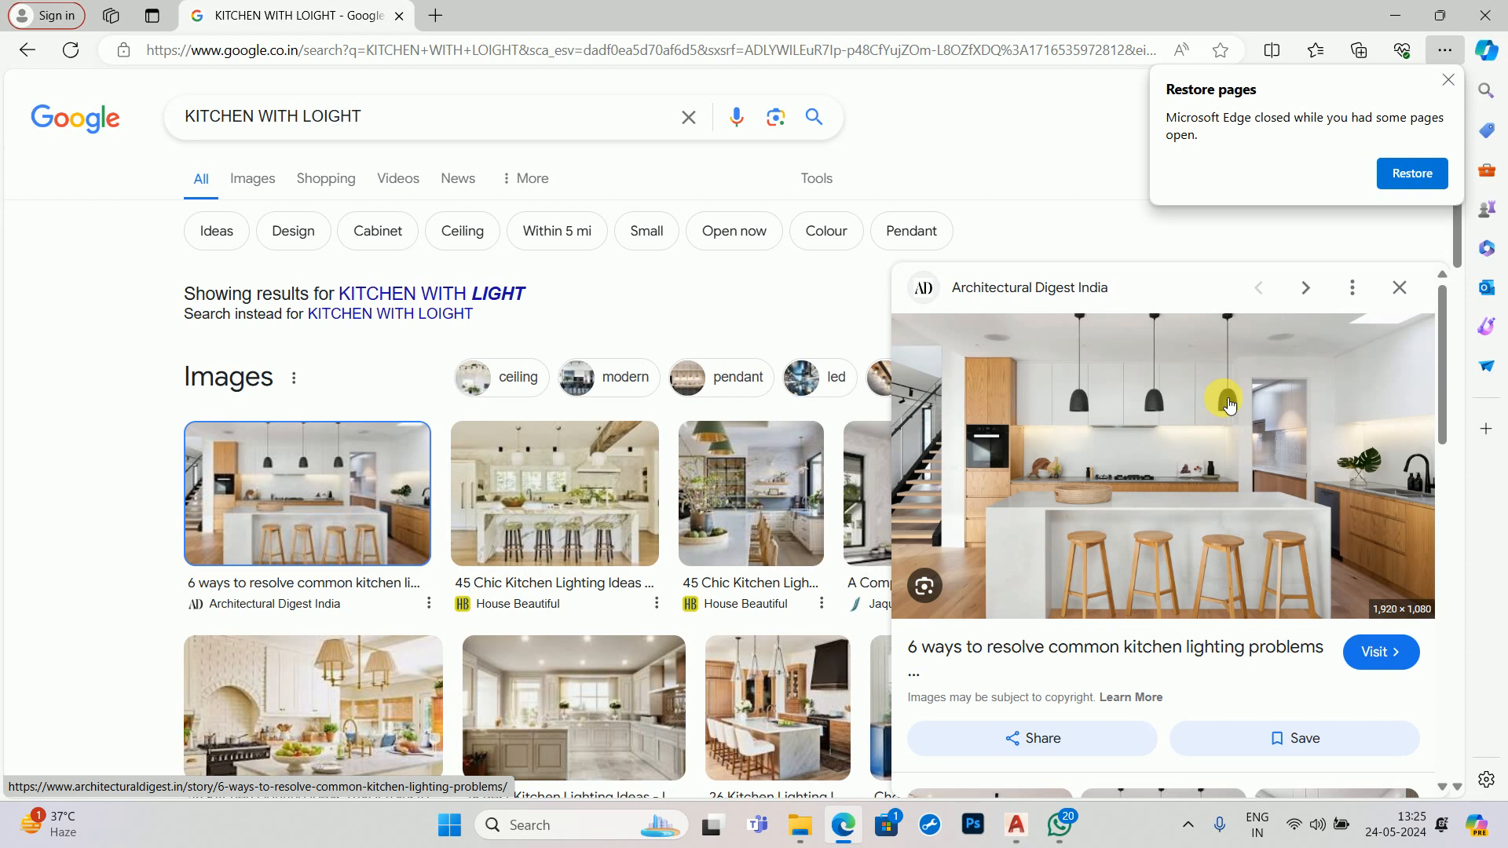
{"action": "left_click", "coordinate": [1392, 24]}
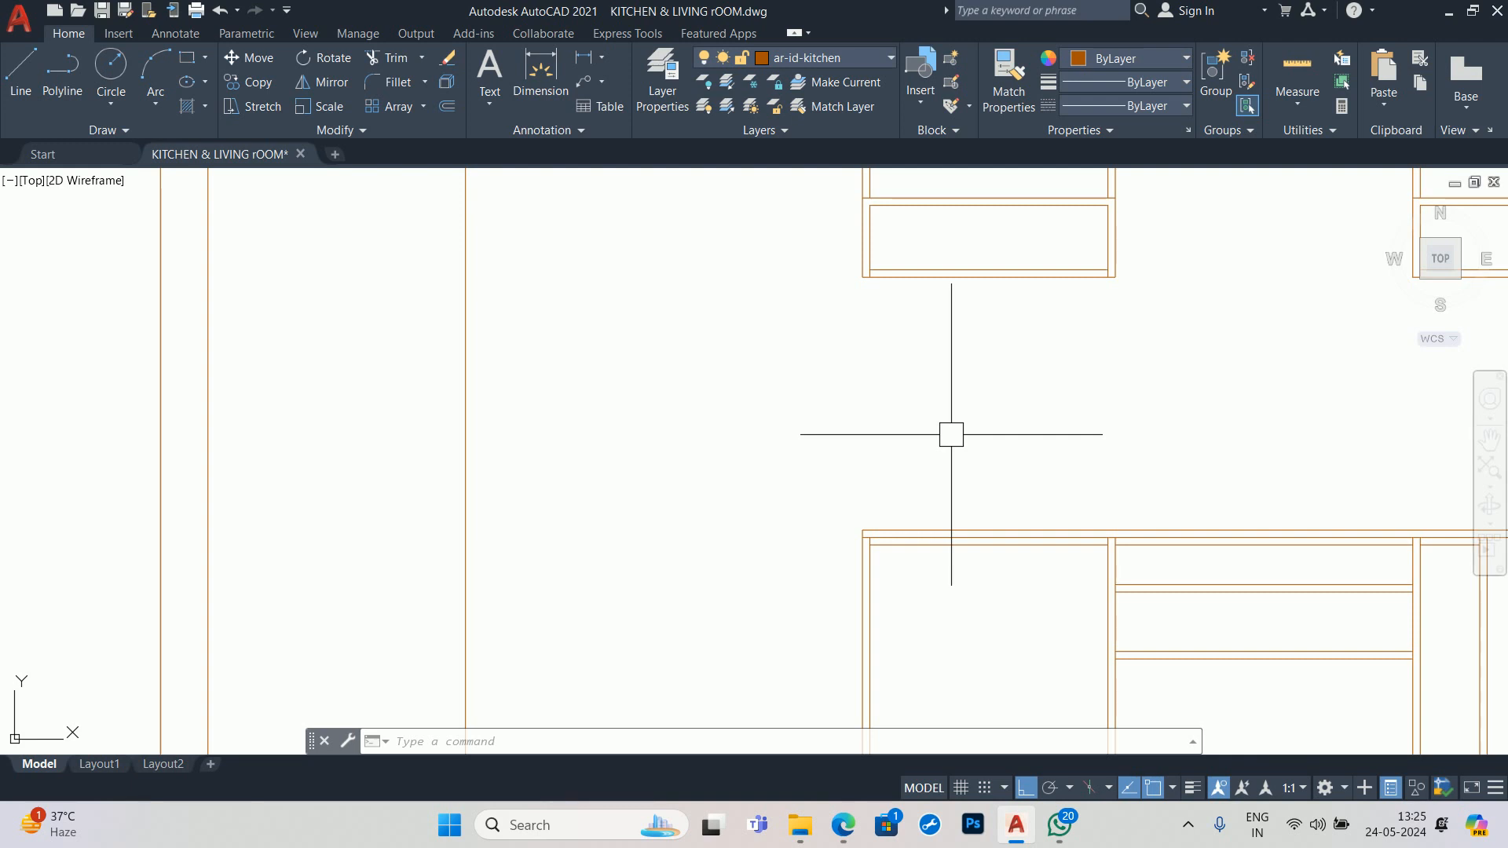
{"action": "scroll", "coordinate": [1112, 453], "scroll_direction": "down", "scroll_amount": 2}
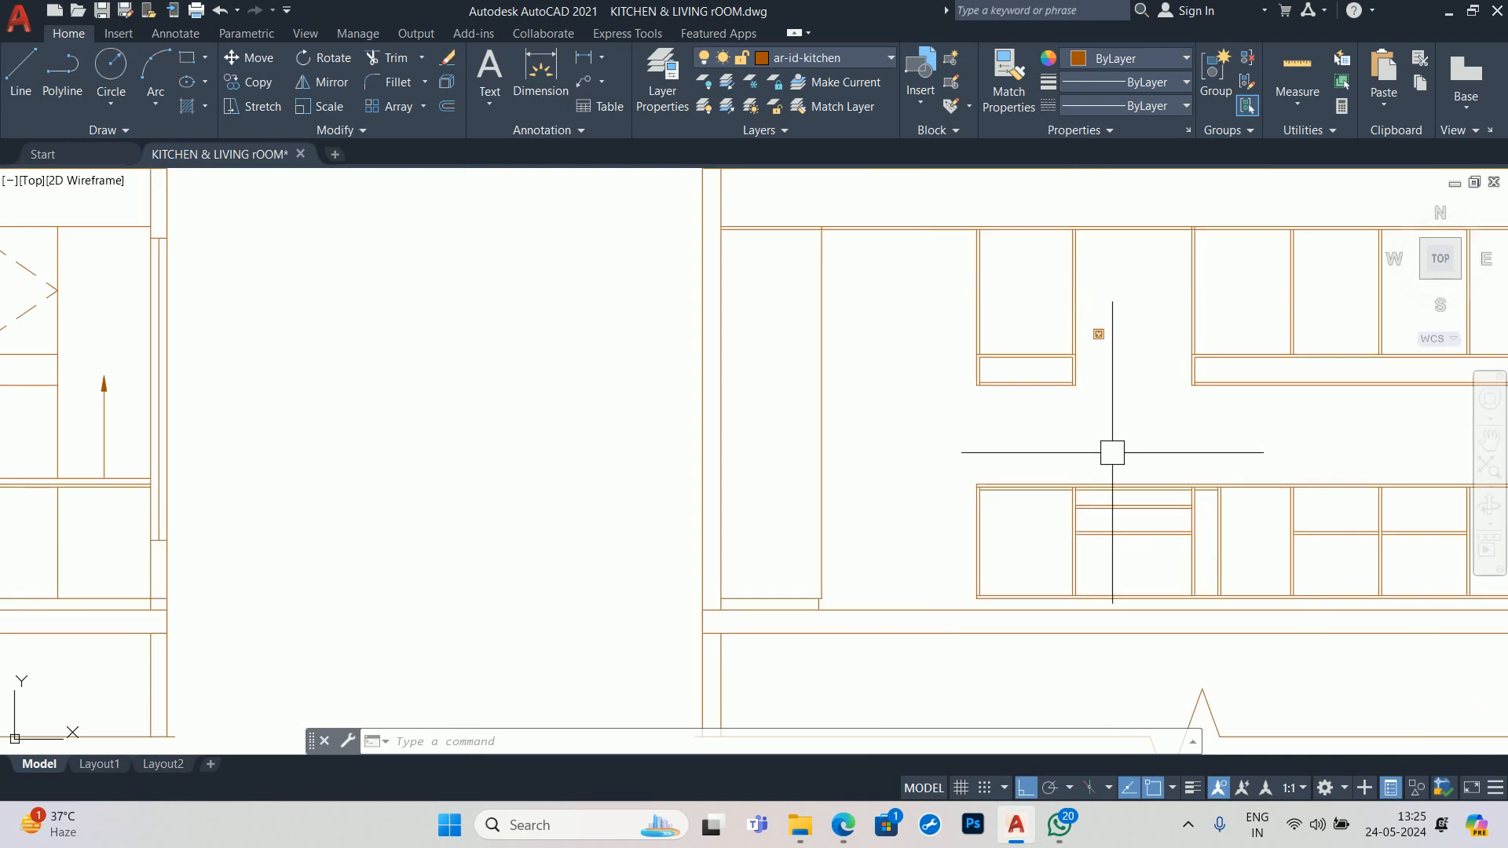
{"action": "scroll", "coordinate": [1101, 350], "scroll_direction": "down", "scroll_amount": 2}
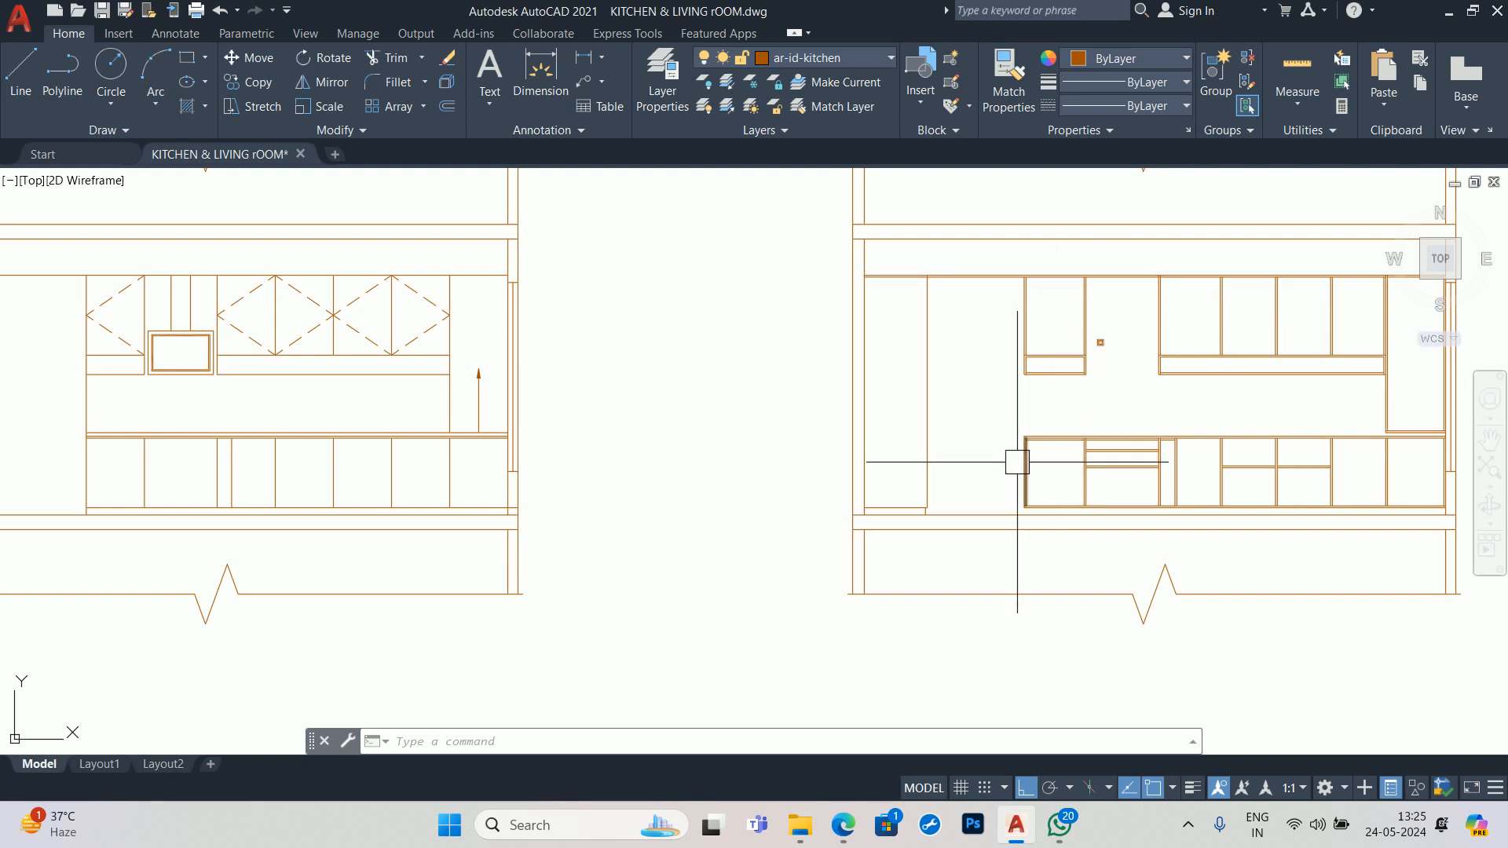
{"action": "scroll", "coordinate": [1062, 409], "scroll_direction": "up", "scroll_amount": 4}
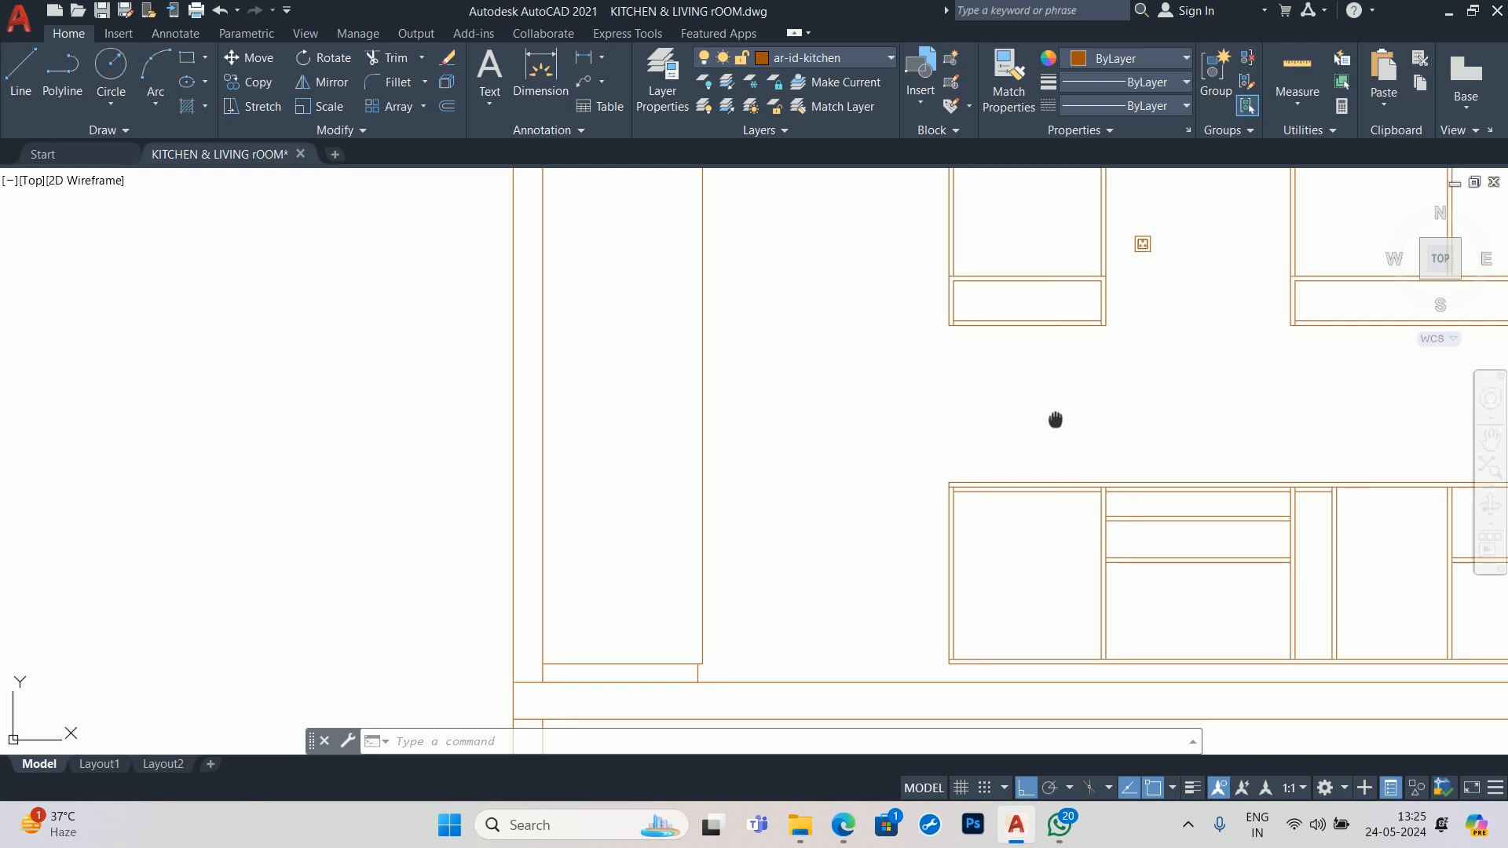
{"action": "scroll", "coordinate": [1060, 417], "scroll_direction": "down", "scroll_amount": 3}
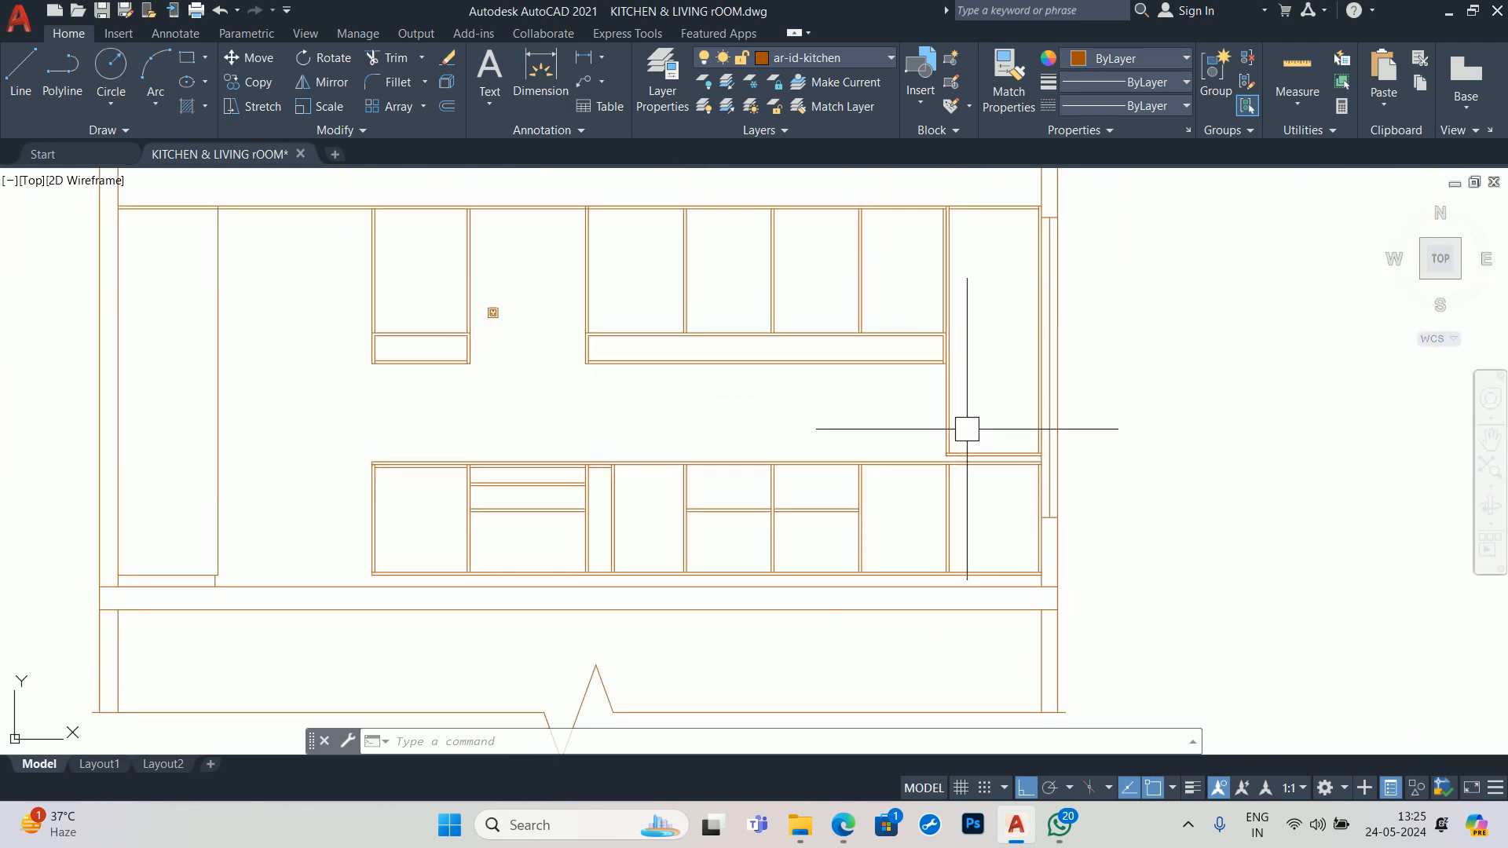
{"action": "scroll", "coordinate": [628, 416], "scroll_direction": "up", "scroll_amount": 3}
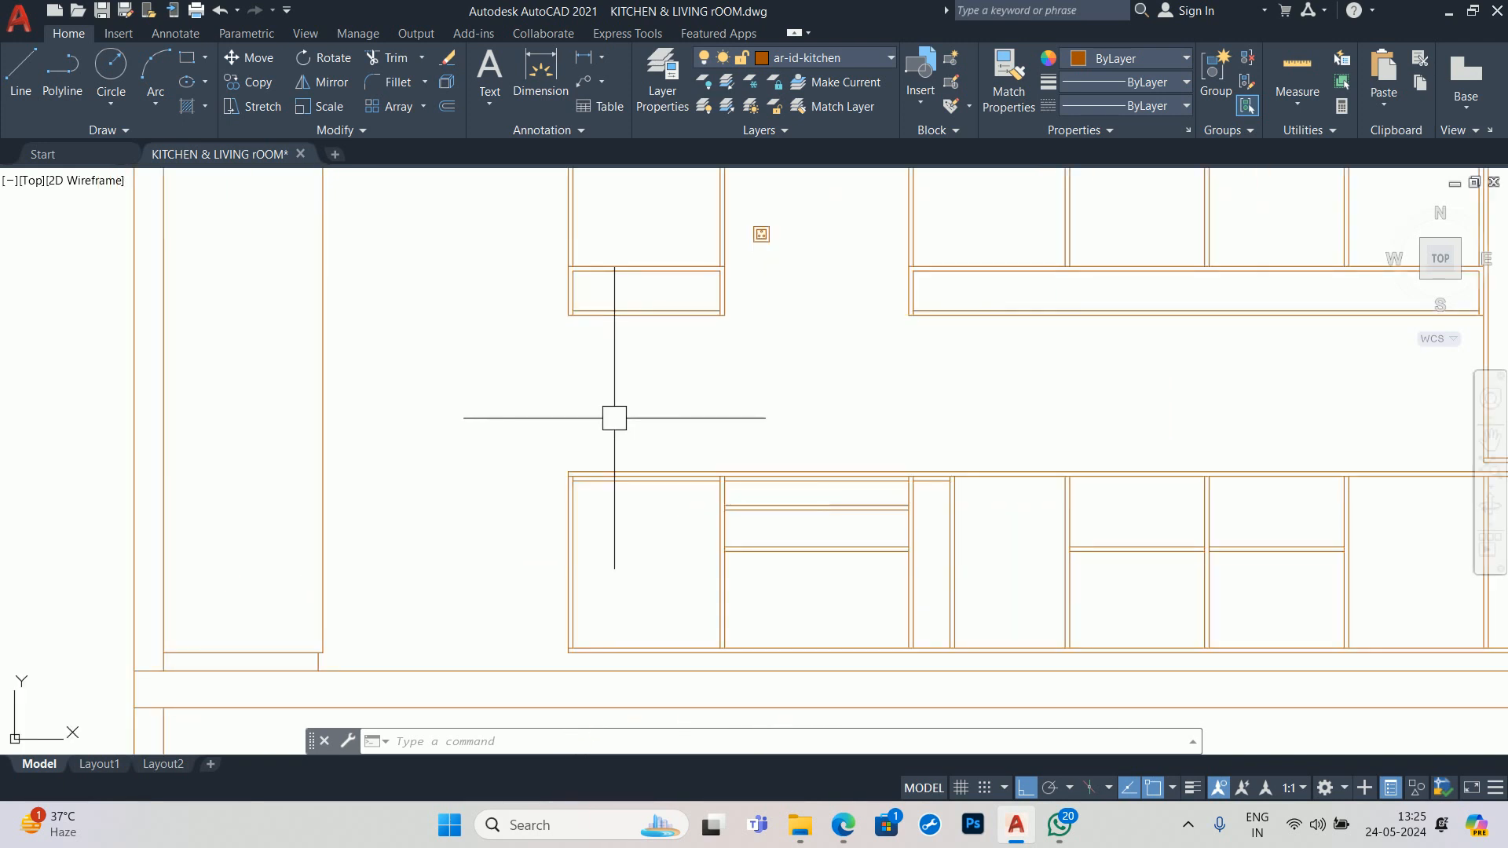
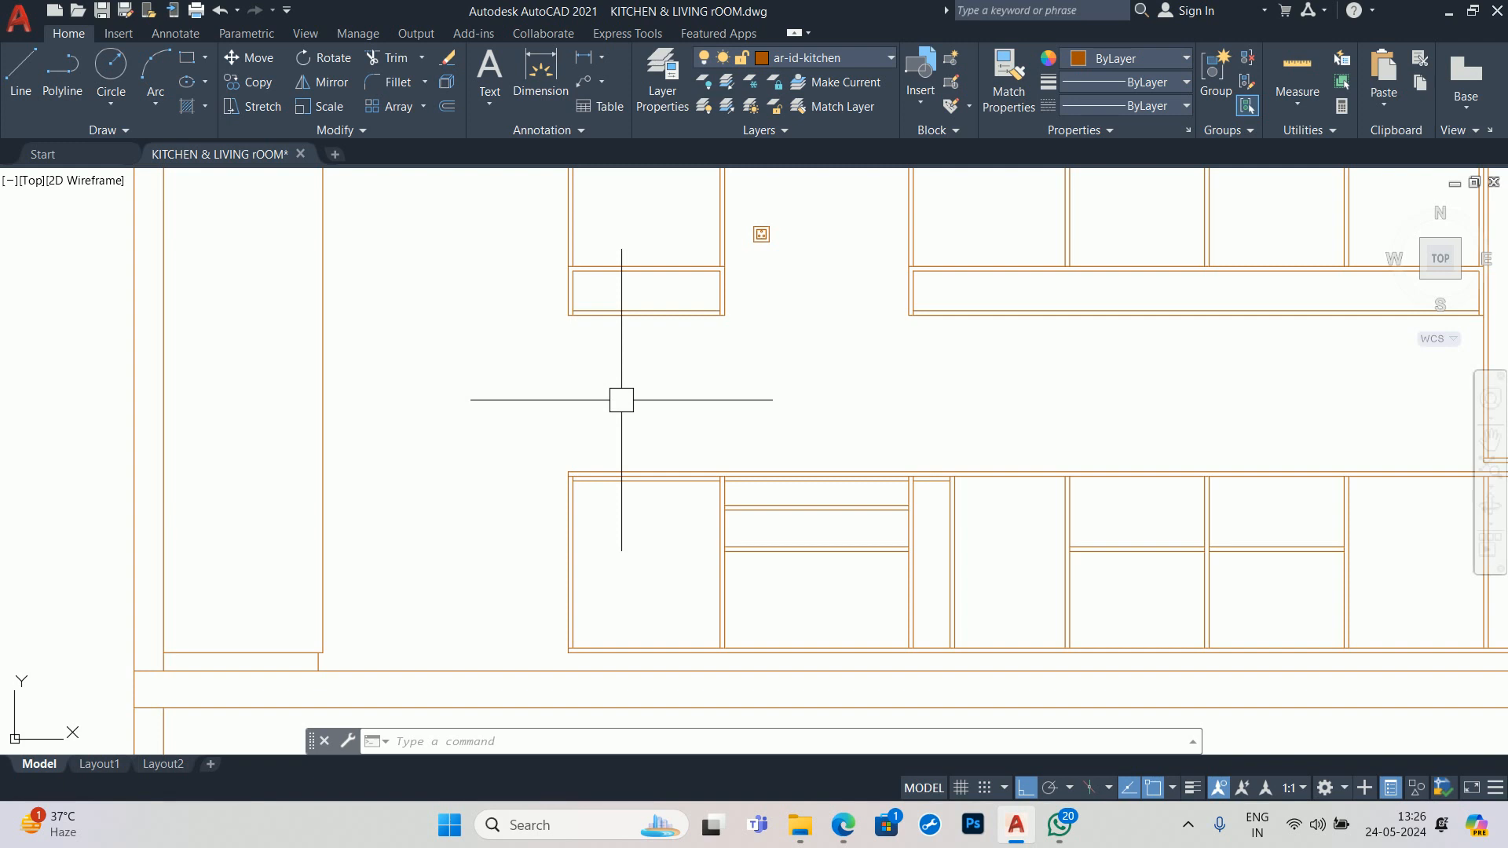
- Draw a 0.75 by 1.5 inch rectangle in the space between the left wall cabinet and the base cabinet below it
{"action": "key", "text": "F8"}
{"action": "type", "text": "REC"}
{"action": "key", "text": "Return"}
{"action": "scroll", "coordinate": [585, 368], "scroll_direction": "up", "scroll_amount": 4}
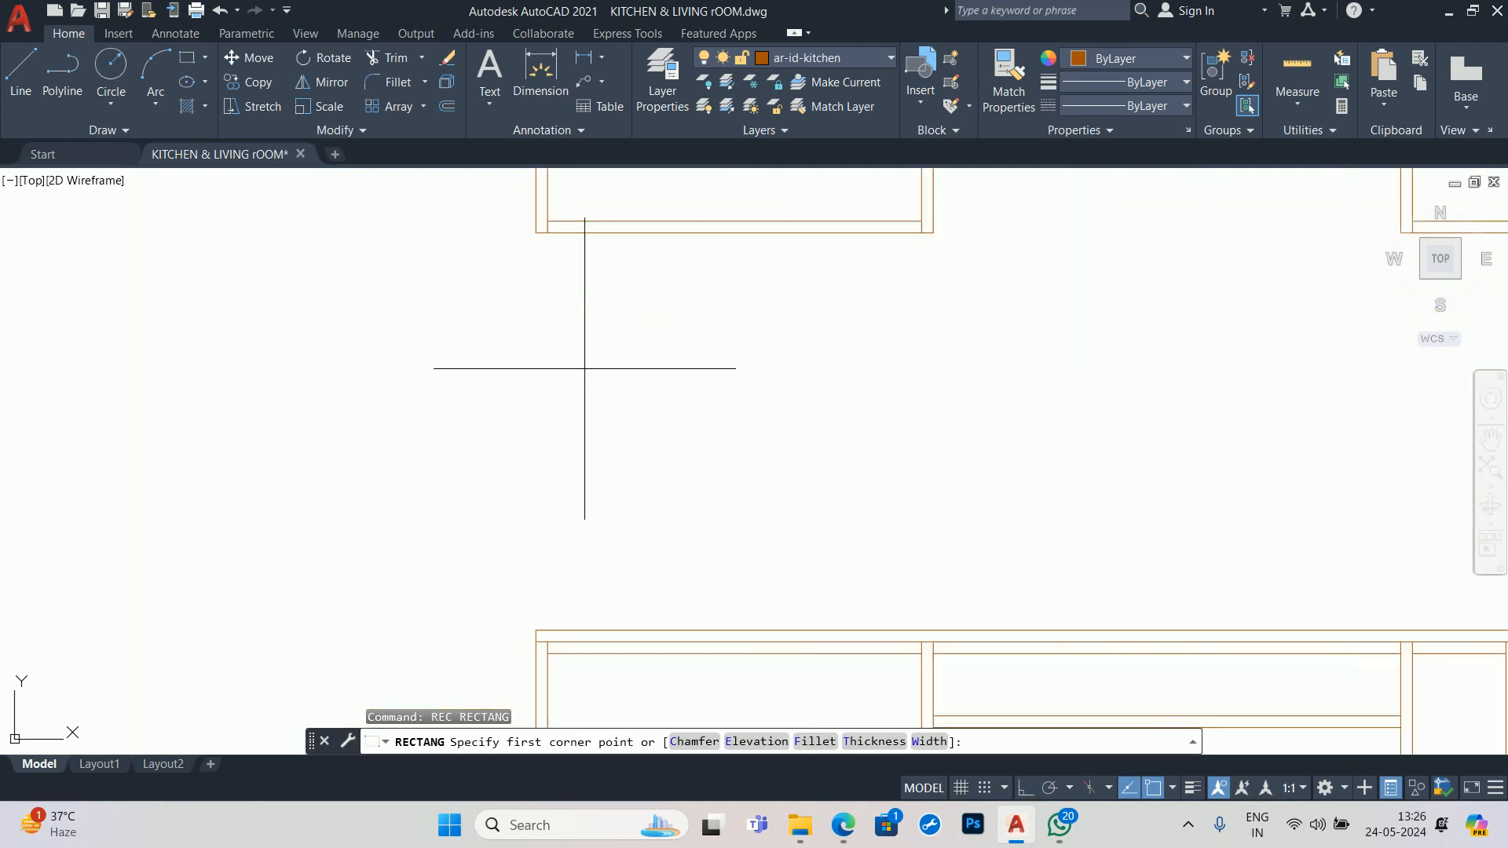
{"action": "scroll", "coordinate": [584, 369], "scroll_direction": "up", "scroll_amount": 2}
{"action": "left_click", "coordinate": [593, 398]}
{"action": "type", "text": "d"}
{"action": "key", "text": "Return"}
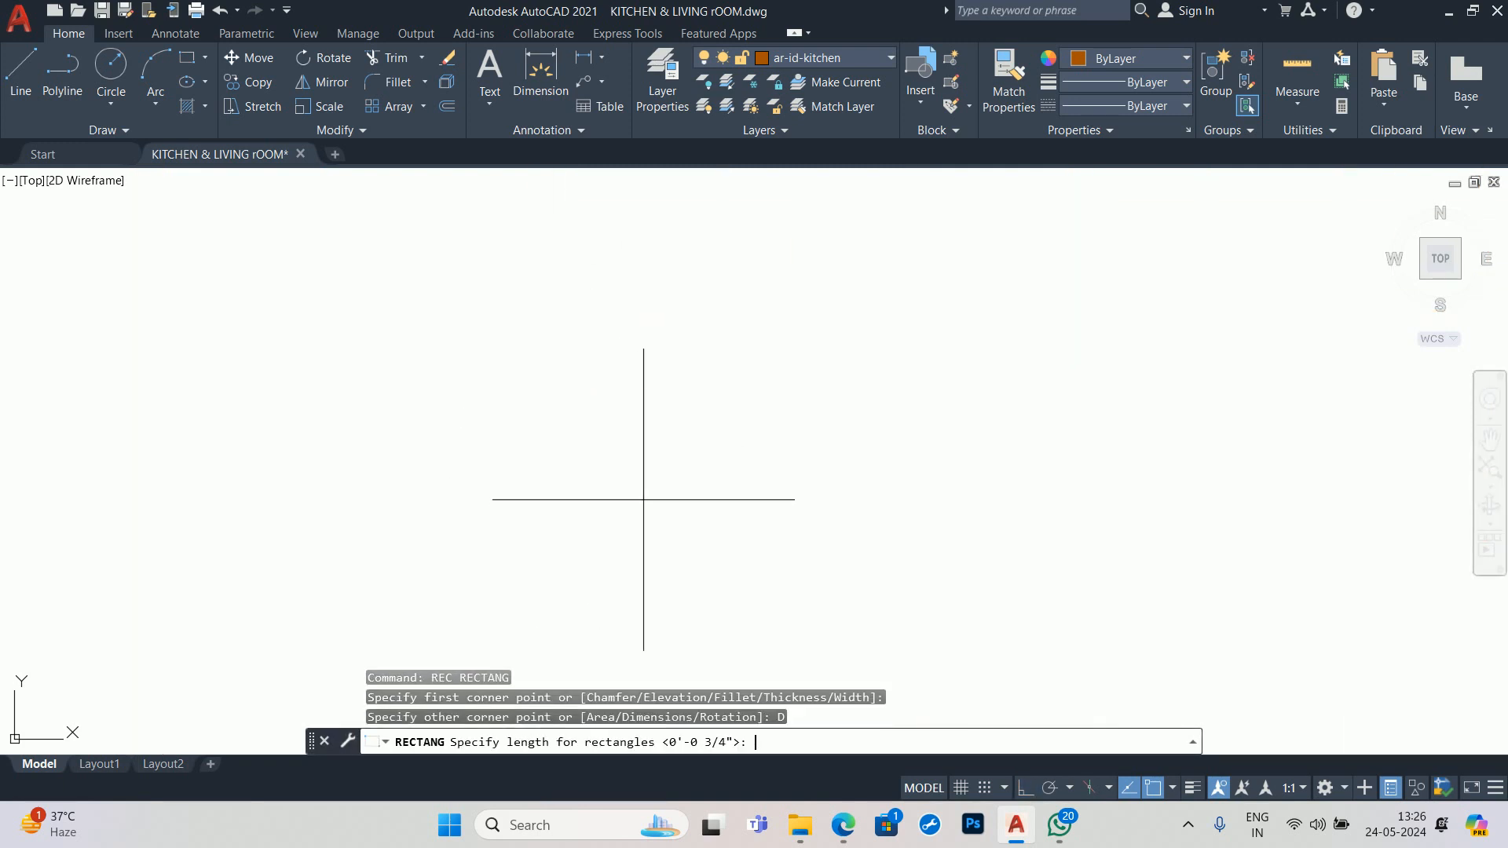
{"action": "type", "text": ".75"}
{"action": "key", "text": "Return"}
{"action": "type", "text": "1.5"}
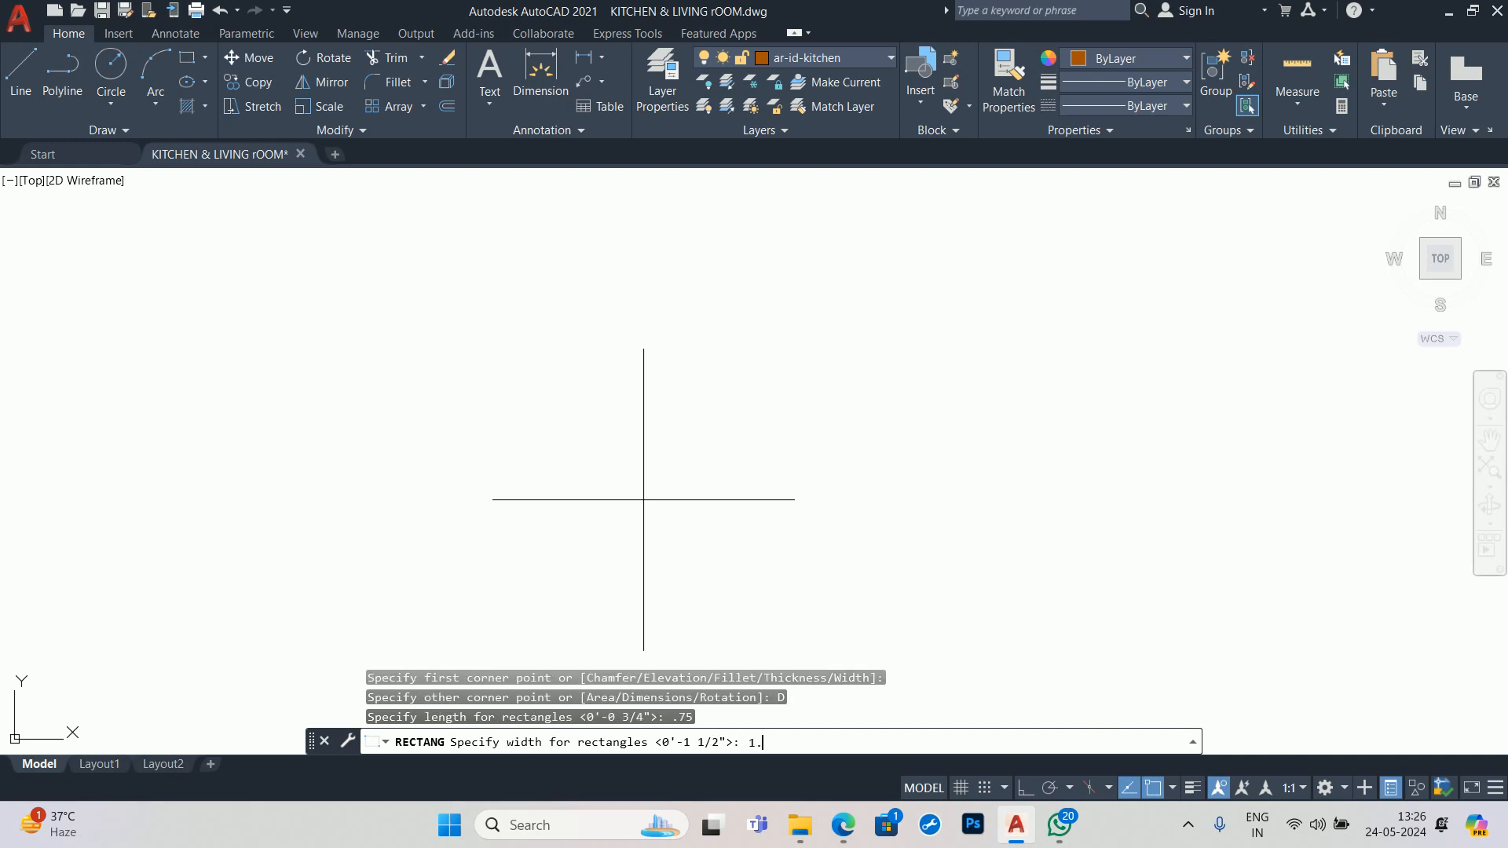
{"action": "key", "text": "Return"}
{"action": "left_click", "coordinate": [642, 476]}
{"action": "key", "text": "Escape"}
{"action": "key", "text": "Escape"}
{"action": "key", "text": "Escape"}
{"action": "scroll", "coordinate": [629, 453], "scroll_direction": "down", "scroll_amount": 4}
{"action": "middle_click_drag", "start_coordinate": [627, 454], "coordinate": [614, 468]}
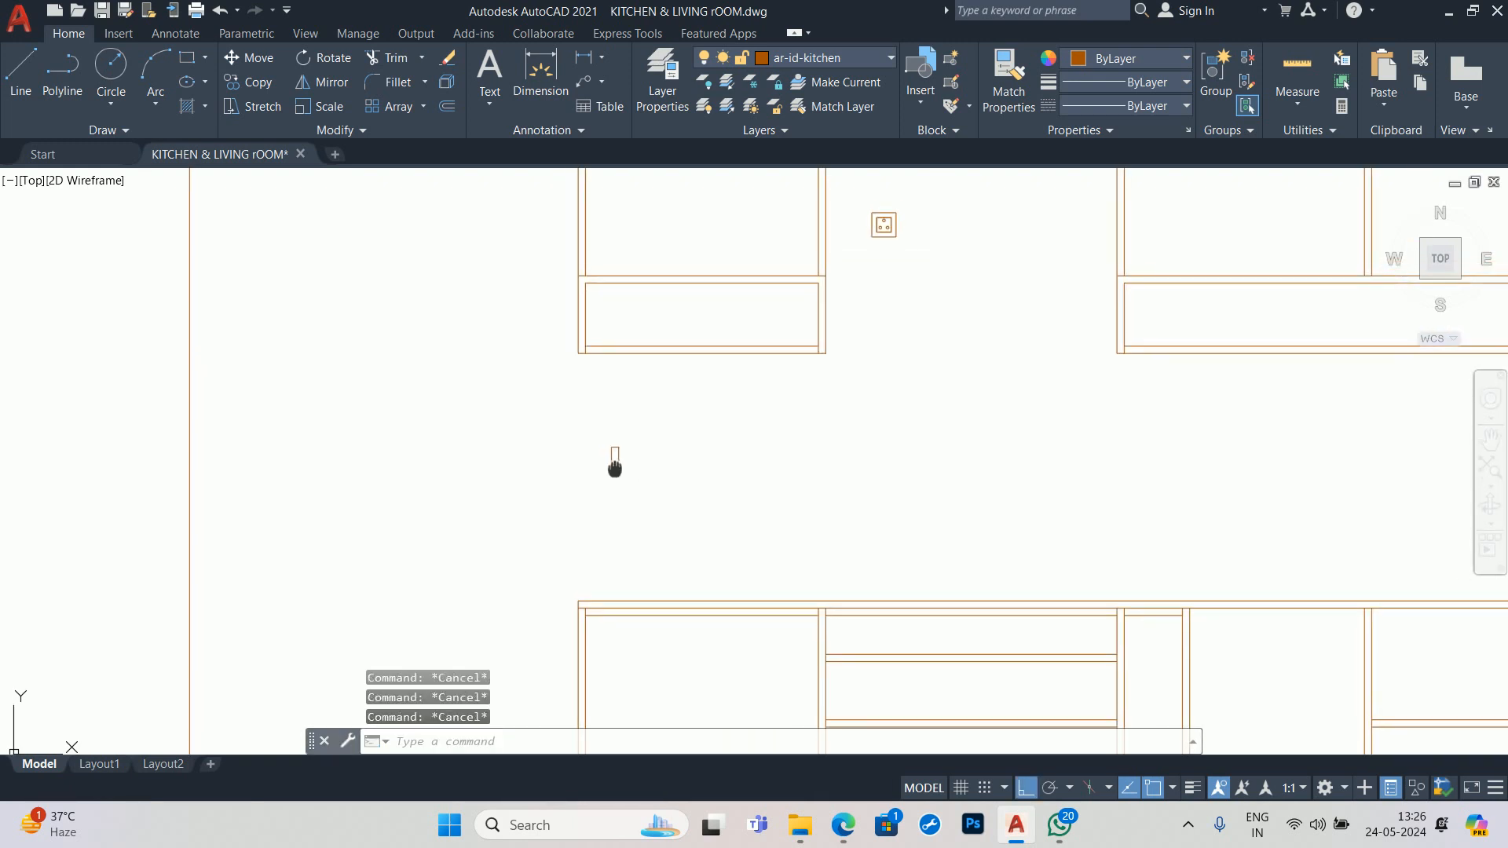
{"action": "scroll", "coordinate": [615, 472], "scroll_direction": "up", "scroll_amount": 4}
{"action": "type", "text": "co"}
{"action": "key", "text": "Return"}
{"action": "left_click", "coordinate": [604, 445]}
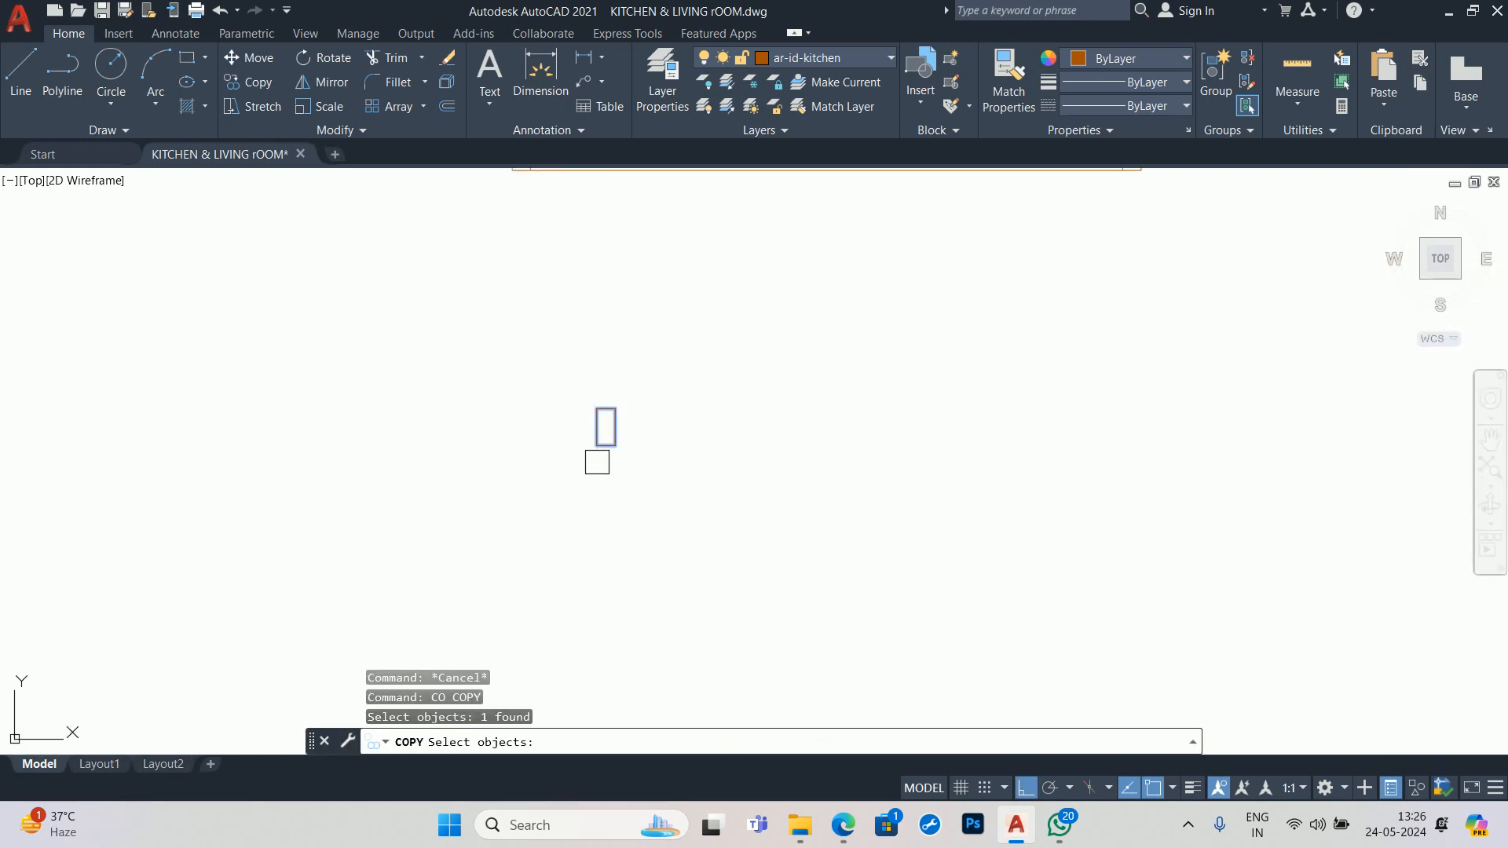
{"action": "key", "text": "Escape"}
- Create a rectangular array from the small rectangle and reduce it to a single row
{"action": "type", "text": "ar"}
{"action": "key", "text": "Return"}
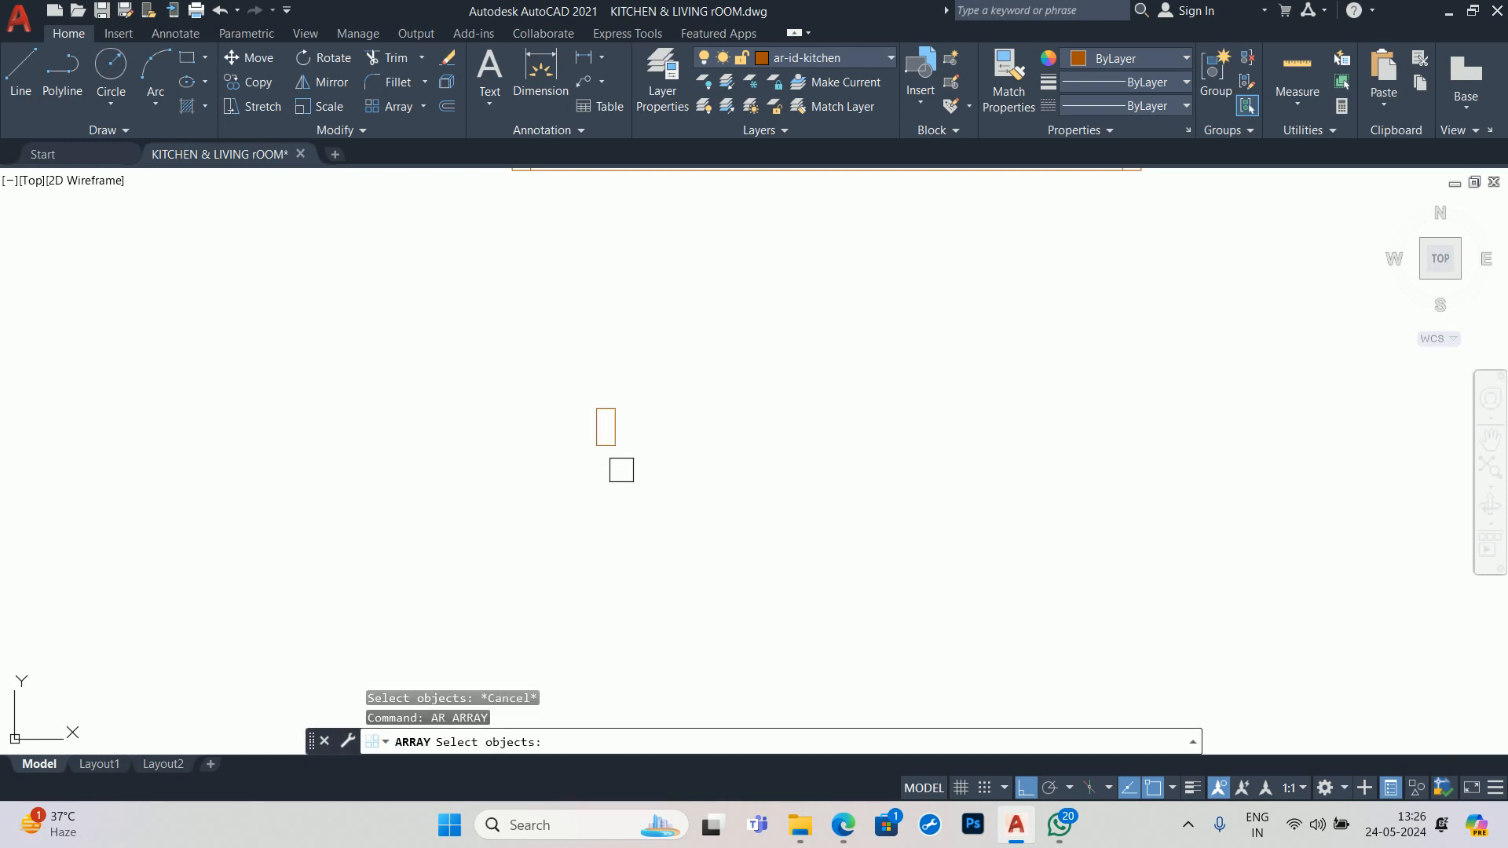
{"action": "left_click", "coordinate": [614, 455]}
{"action": "key", "text": "Return"}
{"action": "left_click", "coordinate": [707, 742]}
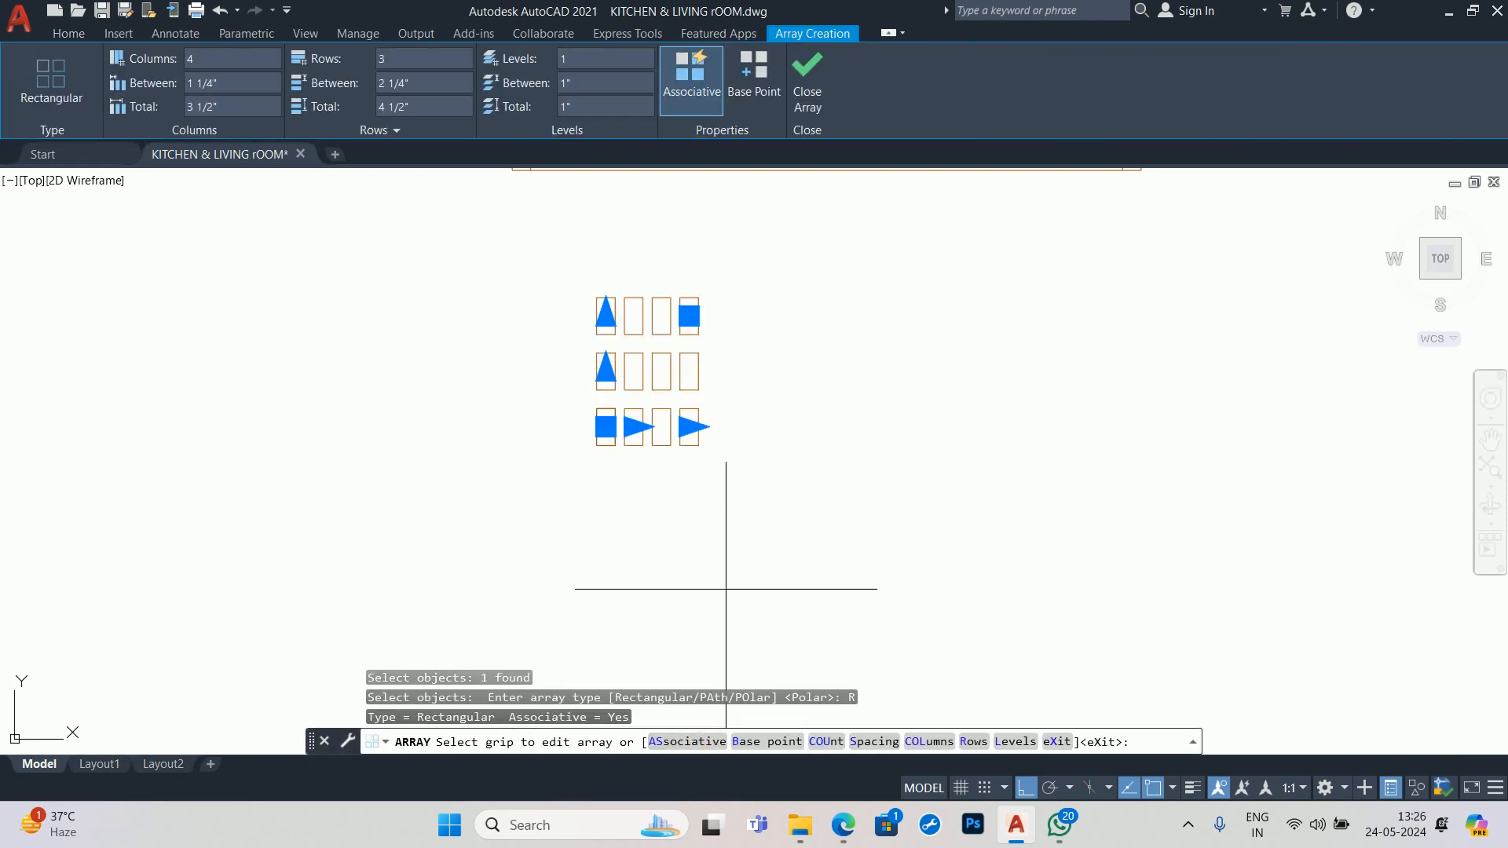
{"action": "left_click", "coordinate": [606, 313]}
{"action": "left_click", "coordinate": [606, 424]}
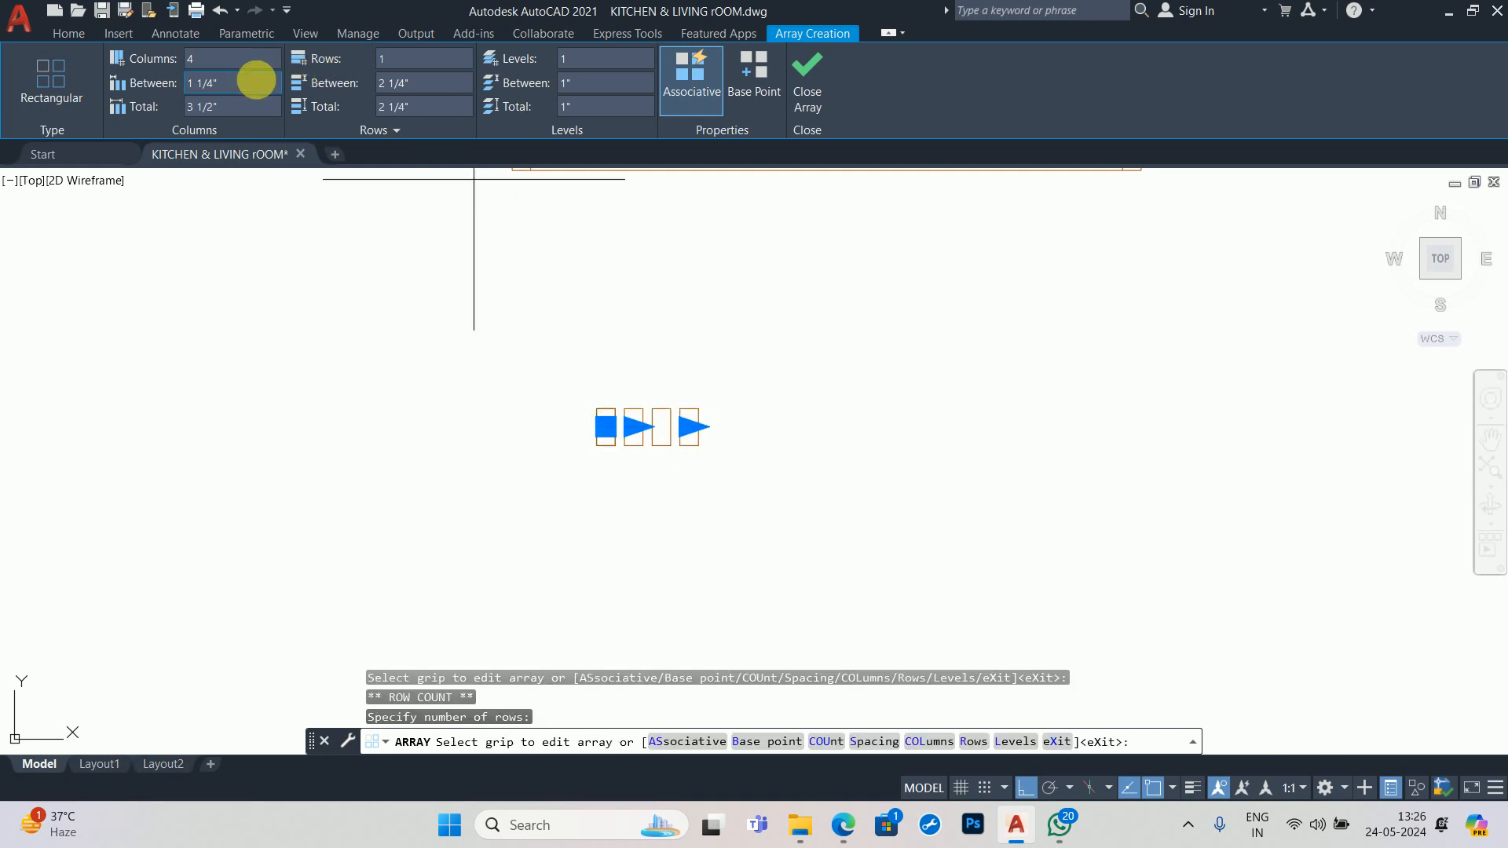
- Set the array's column spacing to 0.75 inch and its column count to 8, and finish the array
{"action": "type", "text": ".75"}
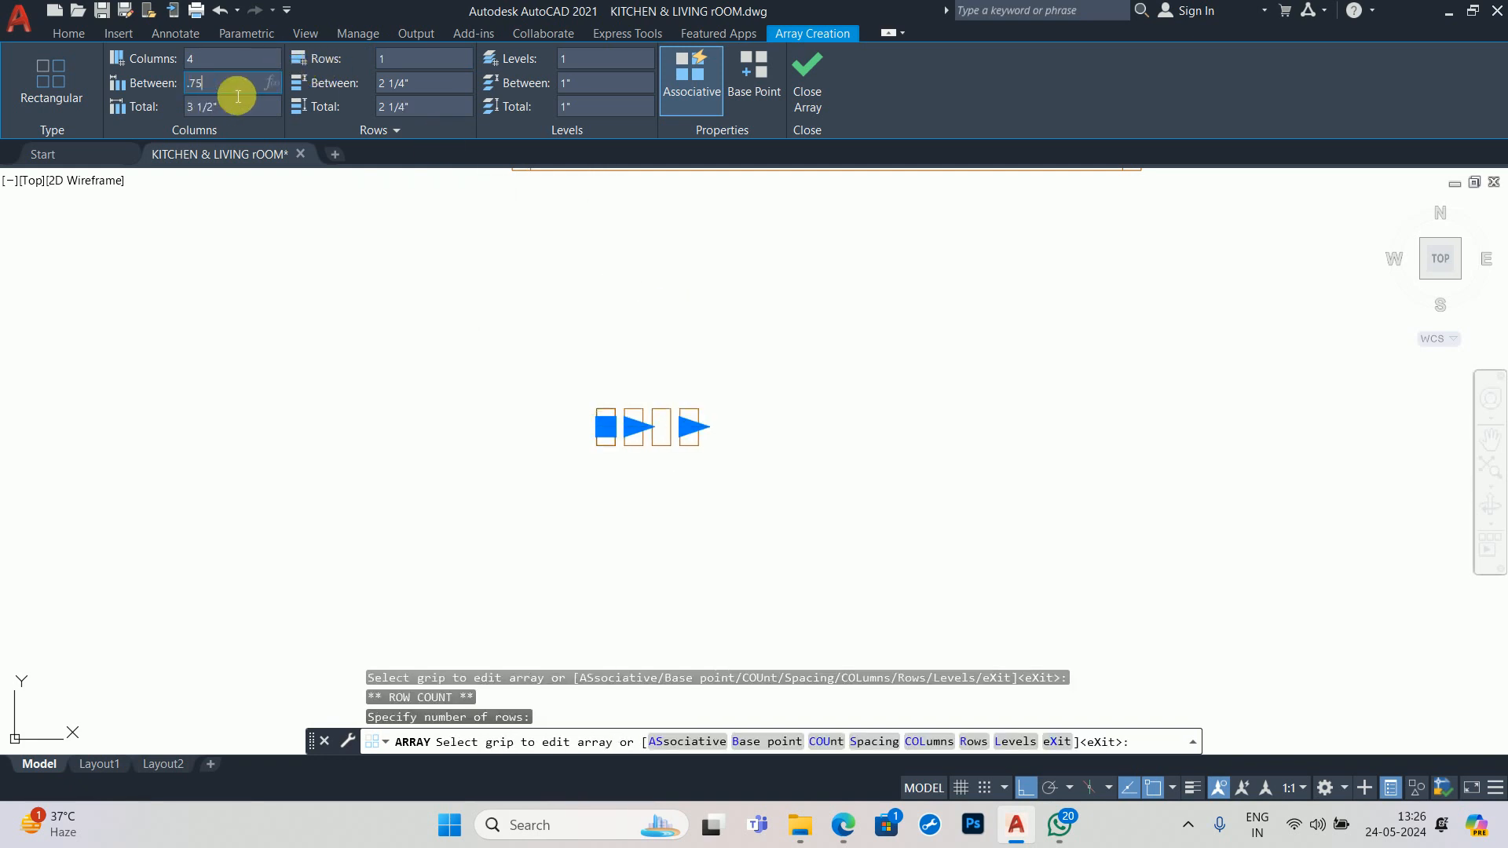
{"action": "key", "text": "Return"}
{"action": "scroll", "coordinate": [621, 427], "scroll_direction": "up", "scroll_amount": 5}
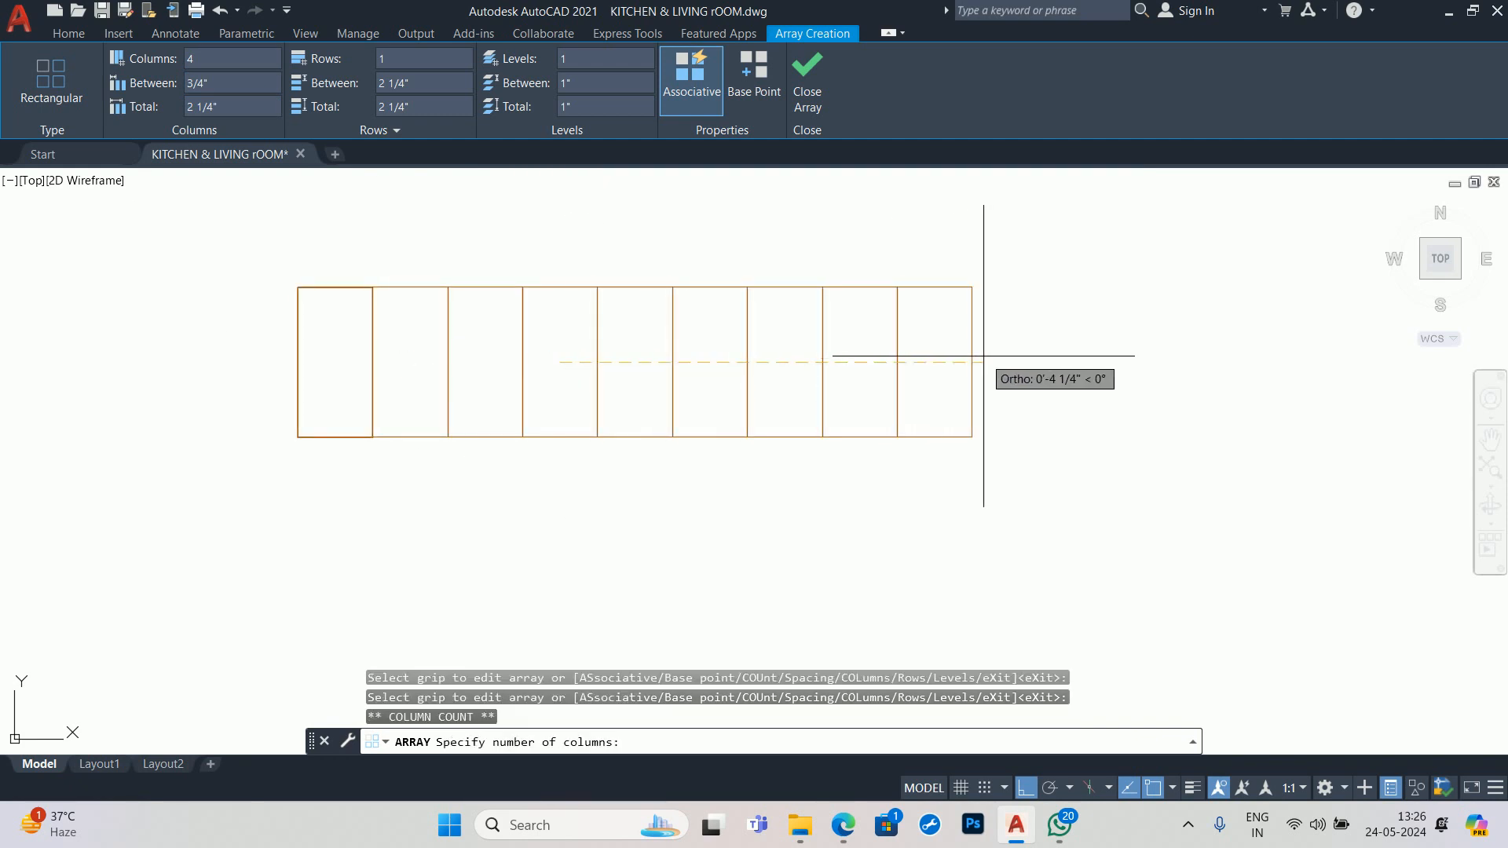
{"action": "left_click", "coordinate": [983, 356]}
{"action": "left_click", "coordinate": [202, 60]}
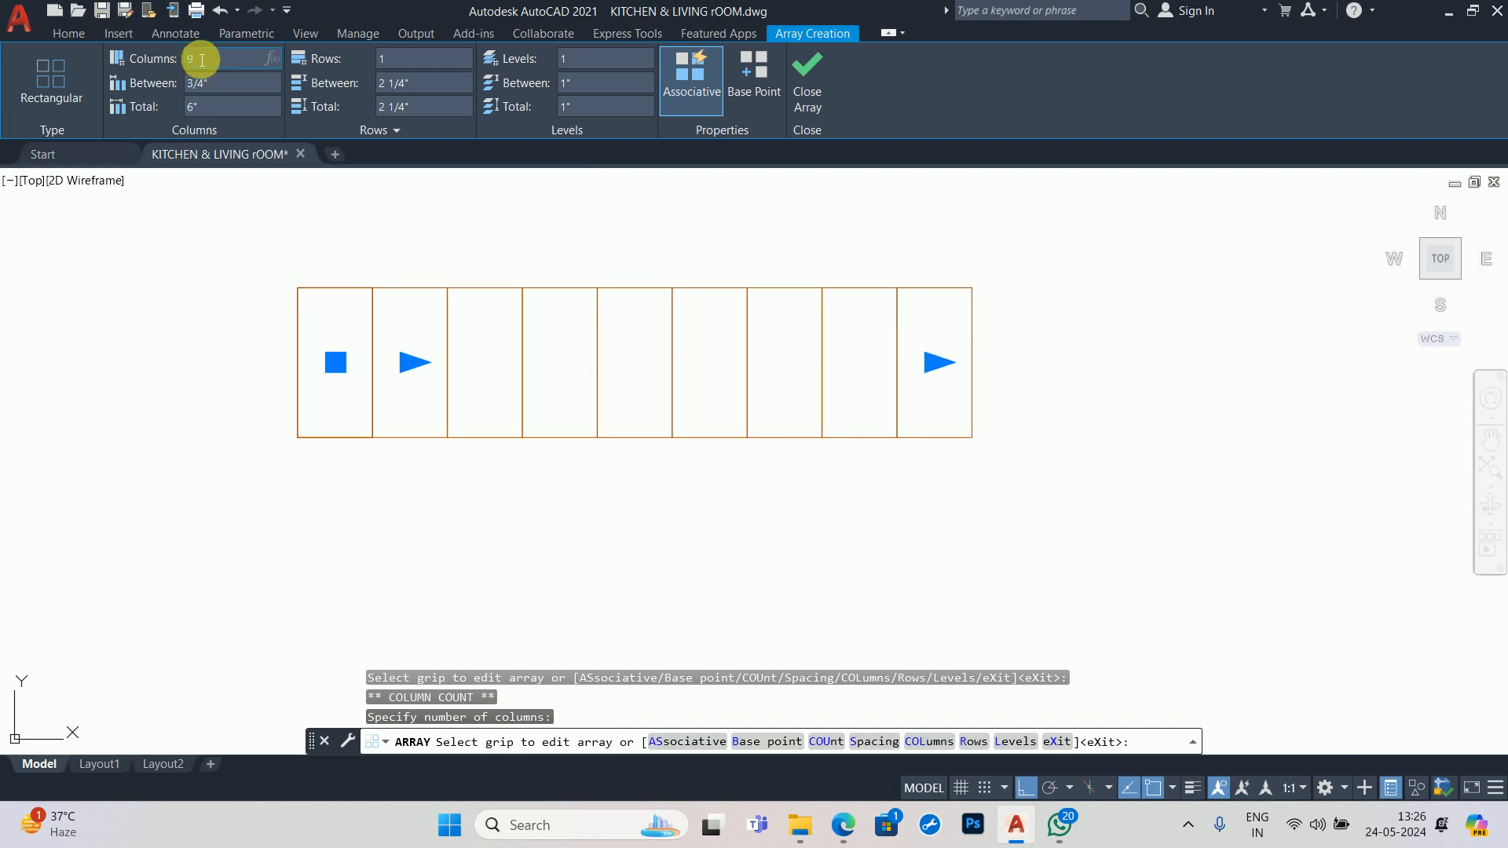
{"action": "type", "text": "8"}
{"action": "key", "text": "Return"}
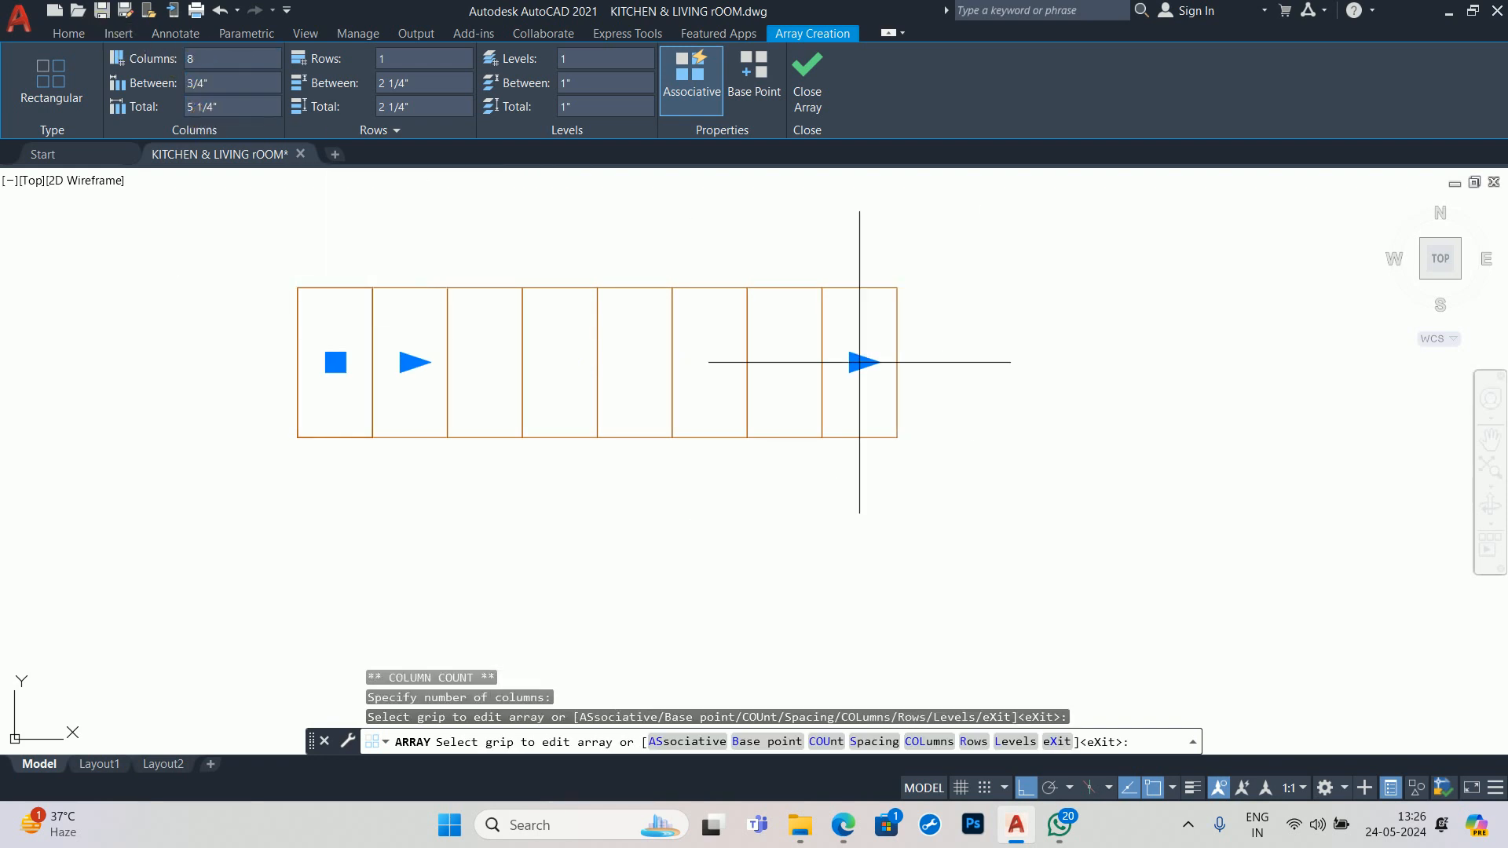
{"action": "left_click", "coordinate": [809, 64]}
- Draw one rectangle enclosing the arrayed row, from its upper-left corner to its lower-right corner
{"action": "type", "text": "rec"}
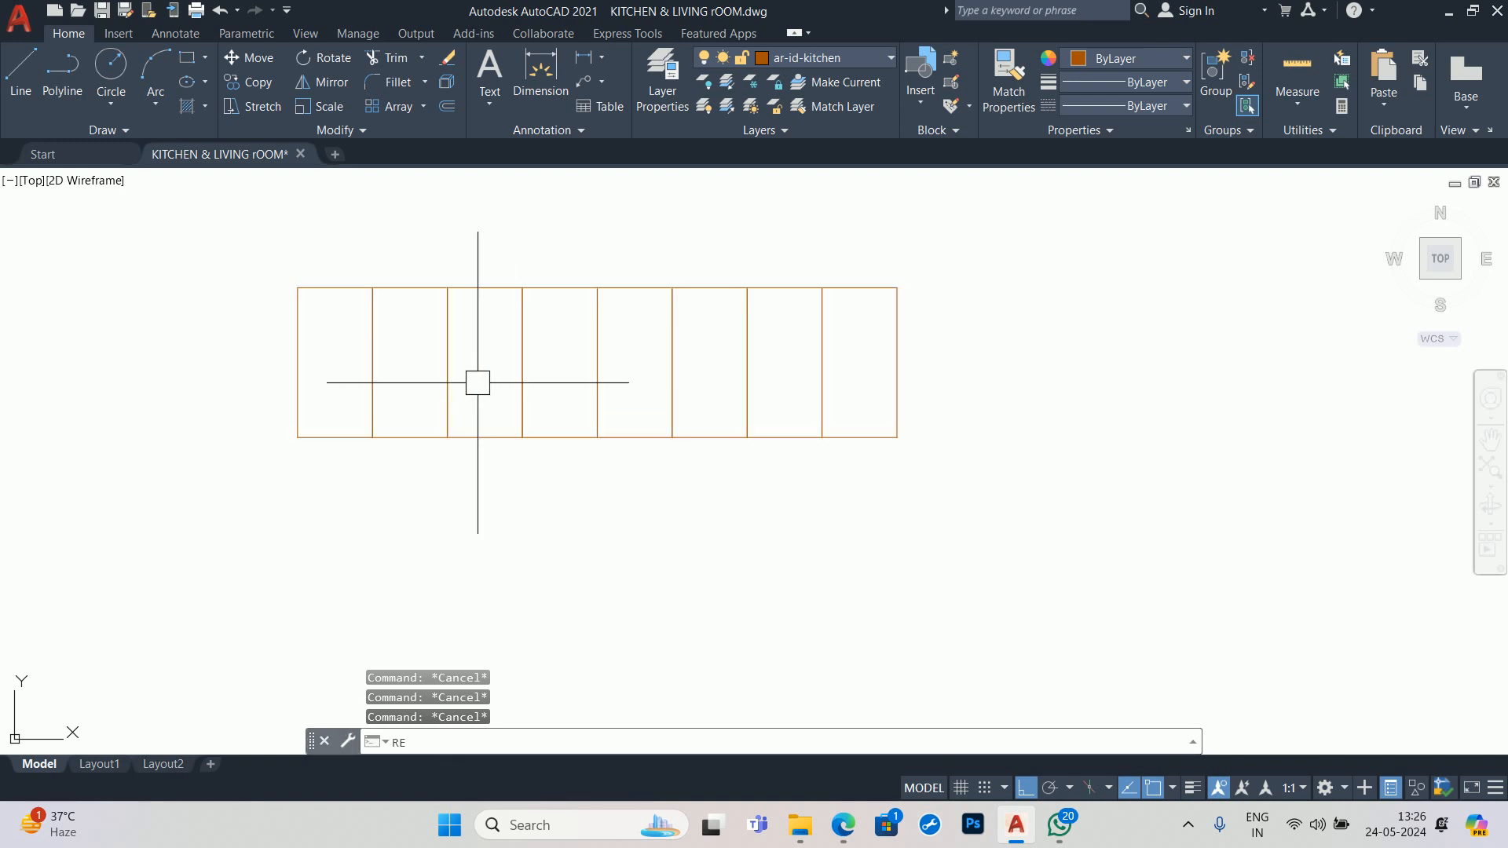
{"action": "key", "text": "Return"}
{"action": "left_click", "coordinate": [297, 286]}
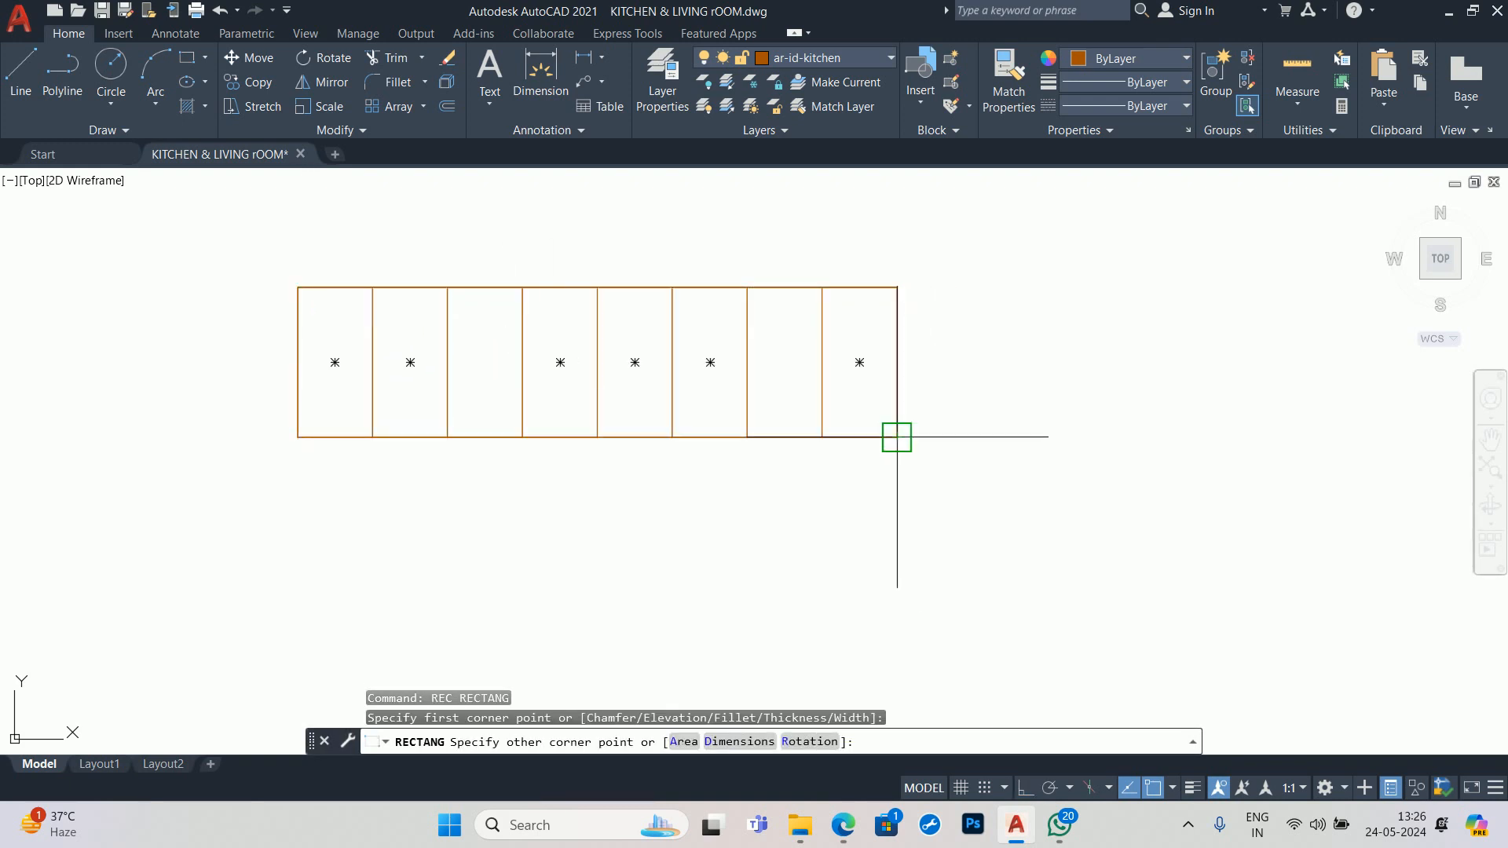
{"action": "key", "text": "Escape"}
{"action": "key", "text": "Escape"}
- Offset the rectangle enclosing the eight-module row outward by 0.5 inch
{"action": "type", "text": "o"}
{"action": "key", "text": "Return"}
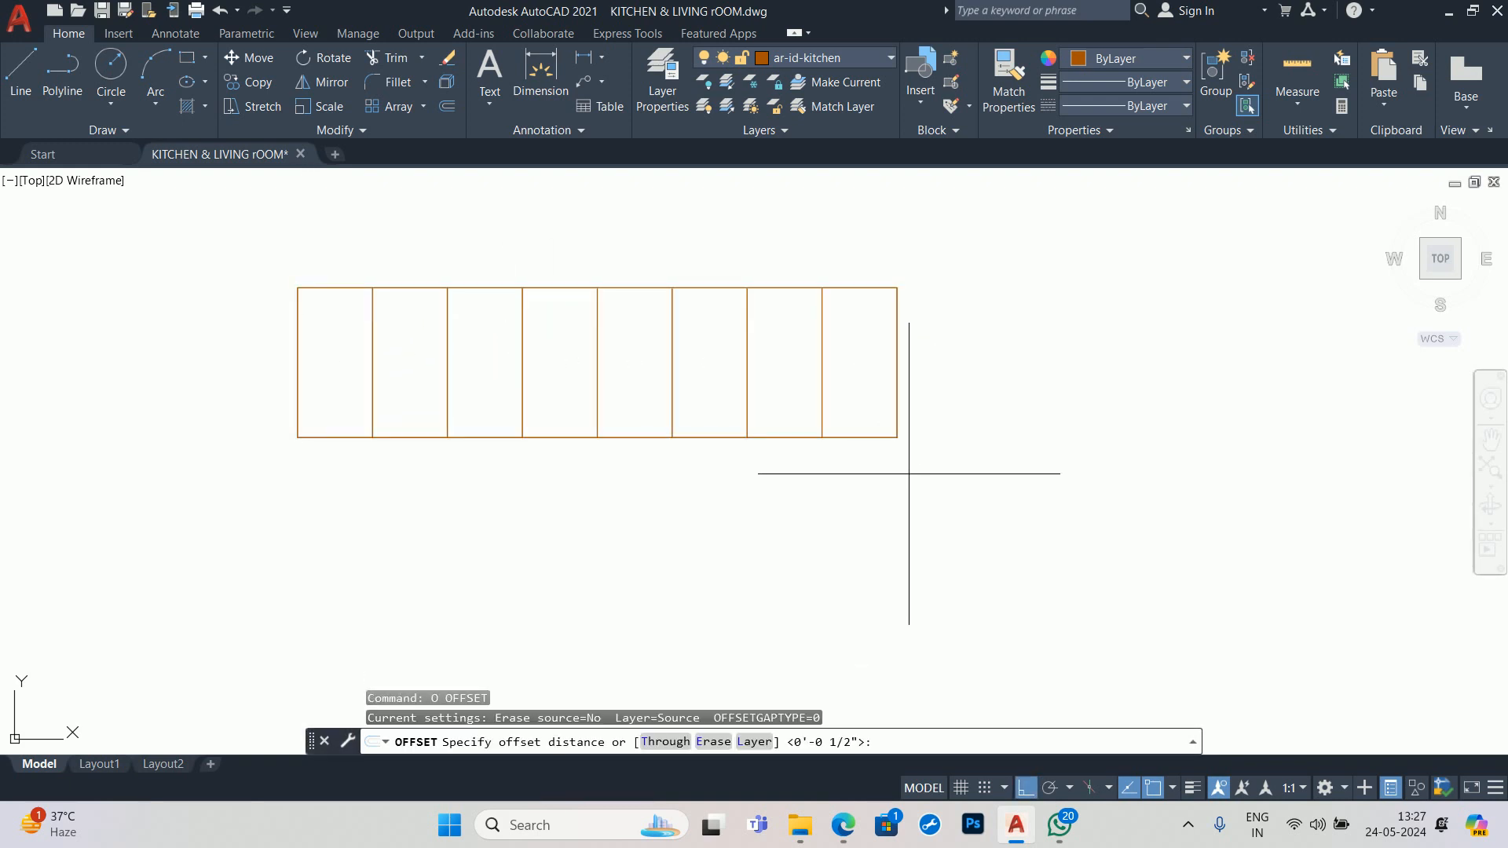
{"action": "key", "text": "Return"}
{"action": "left_click", "coordinate": [896, 423]}
{"action": "left_click", "coordinate": [970, 394]}
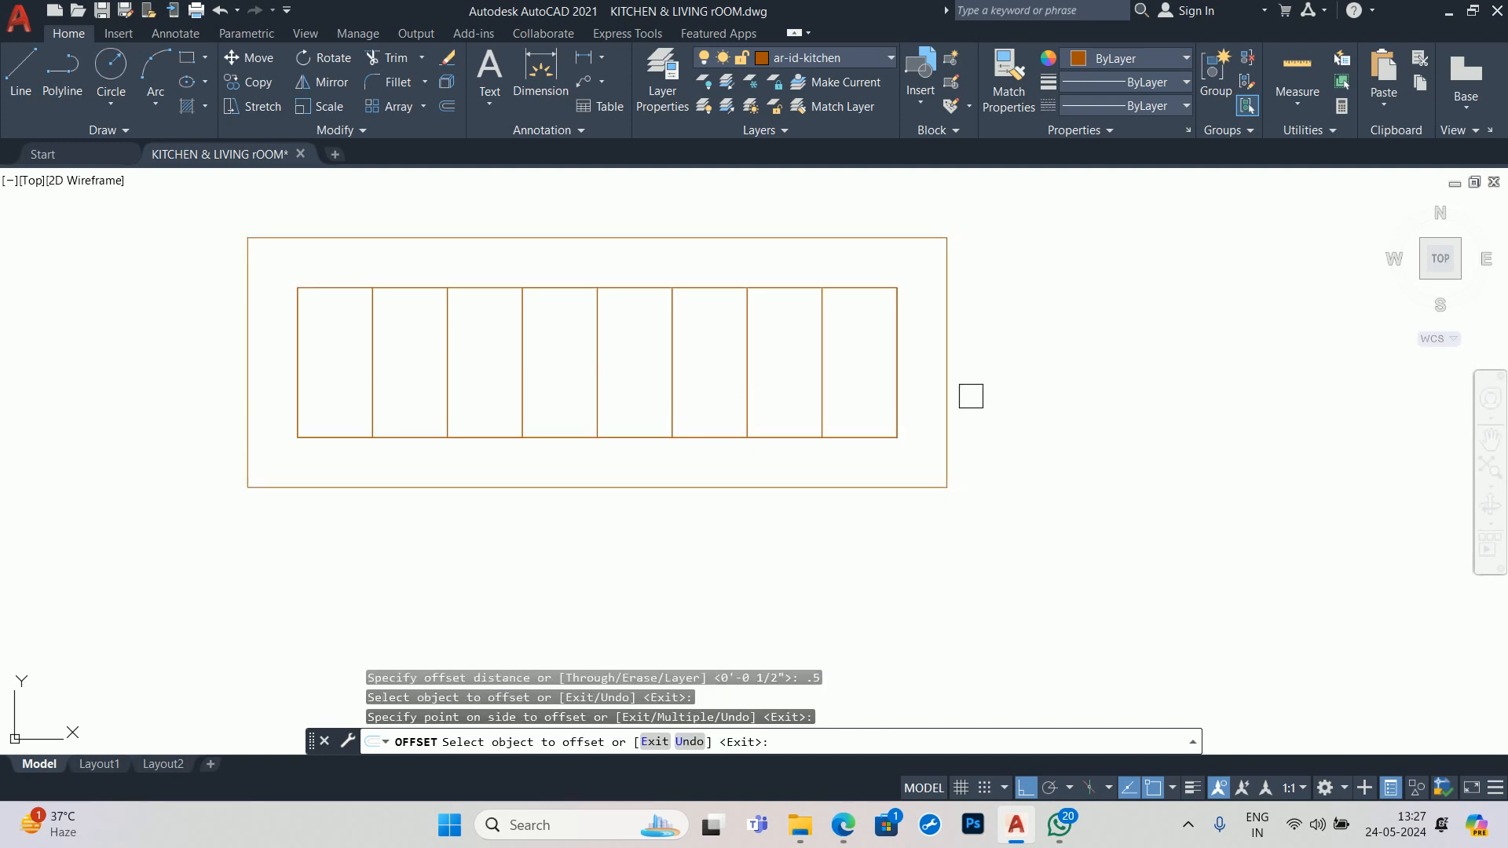
{"action": "key", "text": "Escape"}
- Explode the module array and the rectangle that directly encloses it, leaving the outer offset rectangle intact
{"action": "scroll", "coordinate": [760, 388], "scroll_direction": "down", "scroll_amount": 2}
{"action": "type", "text": "x"}
{"action": "key", "text": "Return"}
{"action": "scroll", "coordinate": [825, 463], "scroll_direction": "up", "scroll_amount": 2}
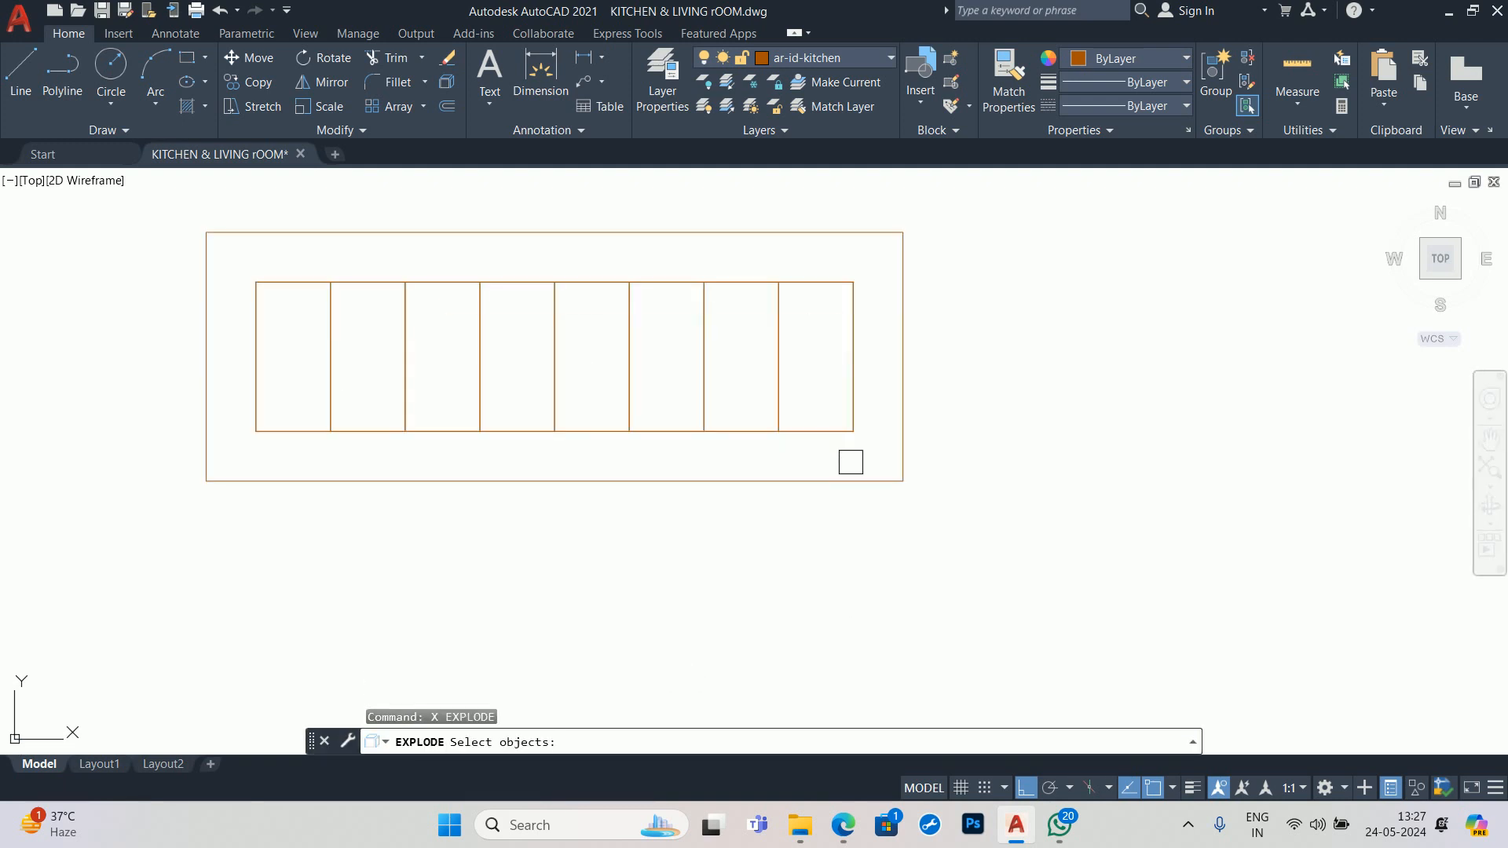
{"action": "left_click", "coordinate": [870, 448]}
{"action": "left_click", "coordinate": [517, 337]}
{"action": "key", "text": "Escape"}
{"action": "key", "text": "Escape"}
{"action": "key", "text": "Escape"}
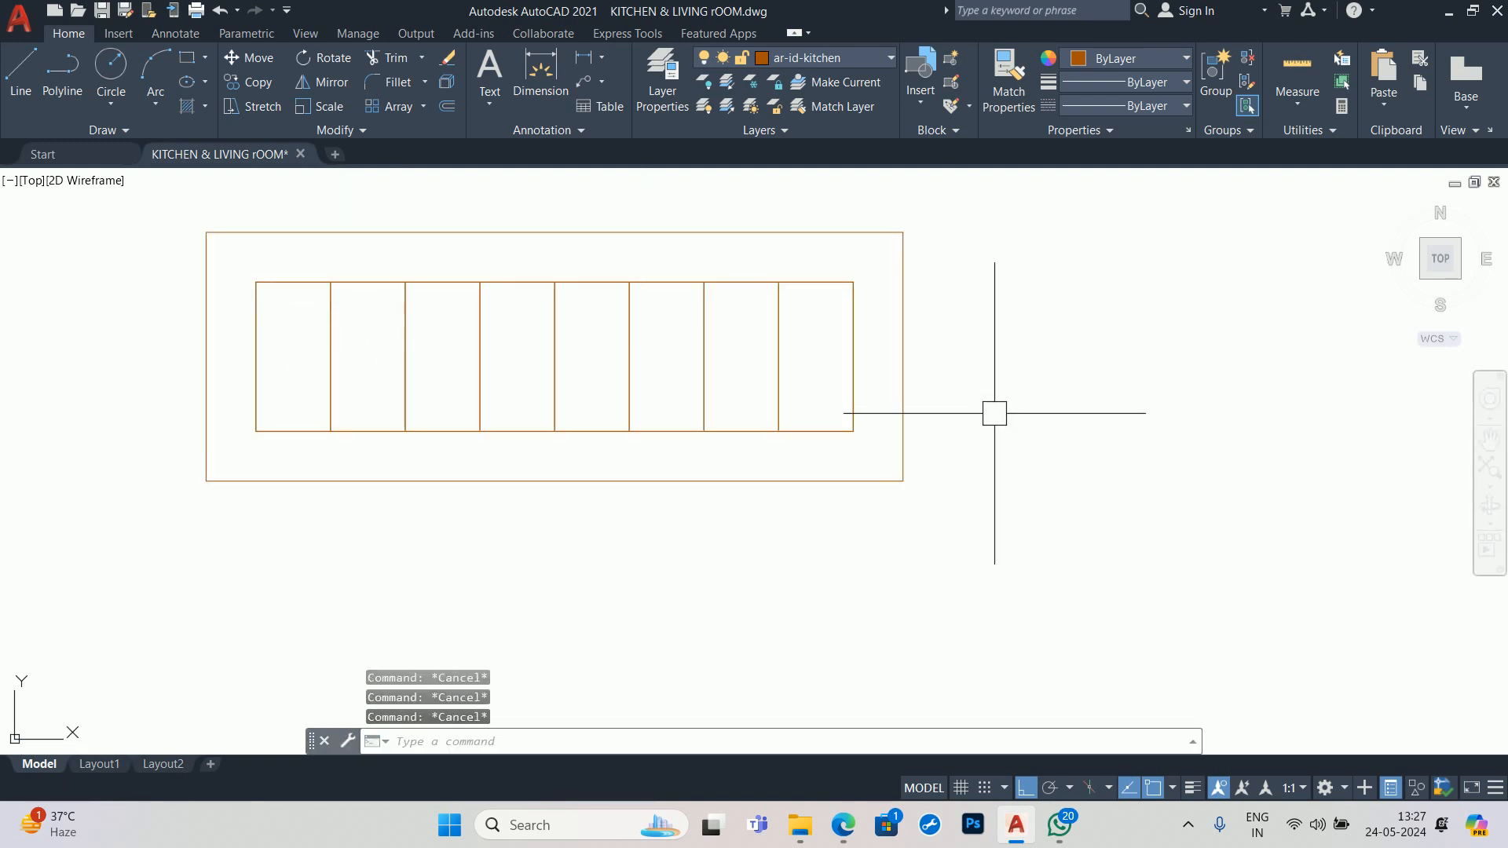
{"action": "middle_click_drag", "start_coordinate": [606, 393], "coordinate": [791, 394]}
{"action": "type", "text": "o"}
{"action": "key", "text": "Return"}
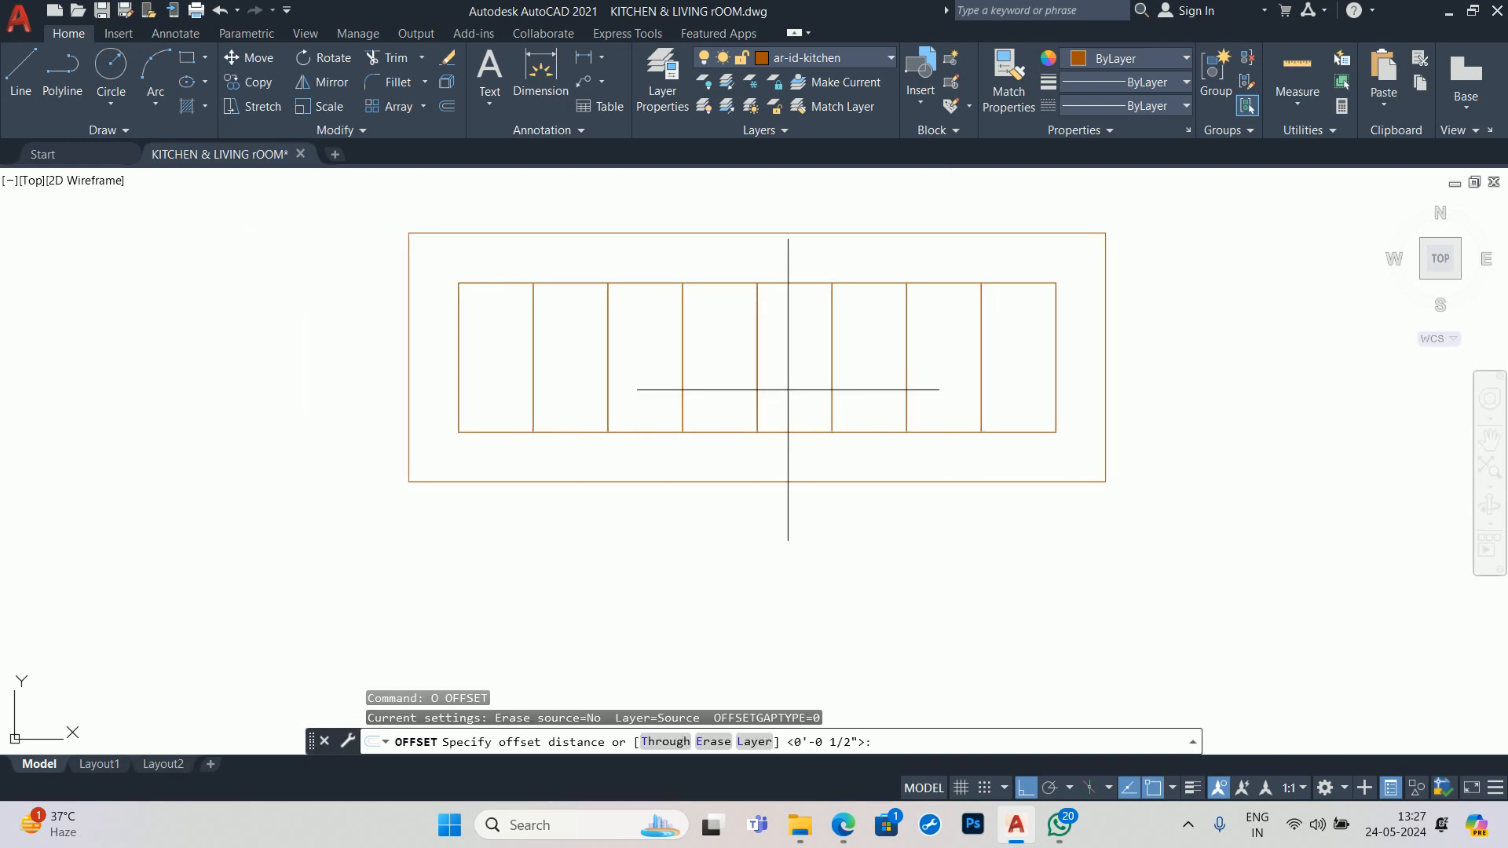
{"action": "key", "text": "Return"}
{"action": "left_click", "coordinate": [511, 283]}
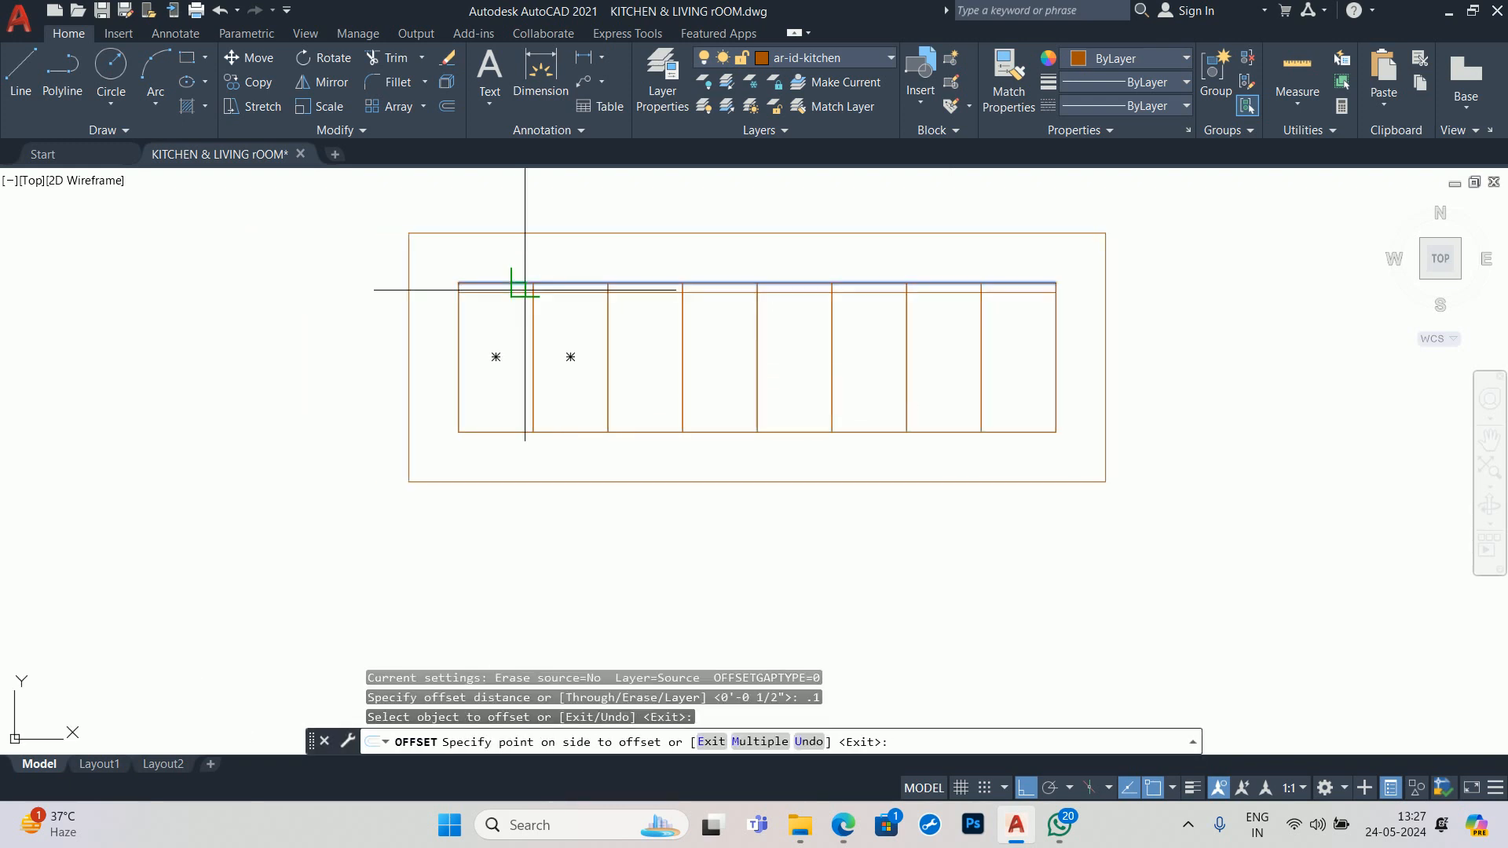
{"action": "key", "text": "Escape"}
{"action": "key", "text": "Escape"}
{"action": "key", "text": "Escape"}
- Delete the upper edge line spanning the module row and undo the deletion
{"action": "scroll", "coordinate": [512, 291], "scroll_direction": "up", "scroll_amount": 2}
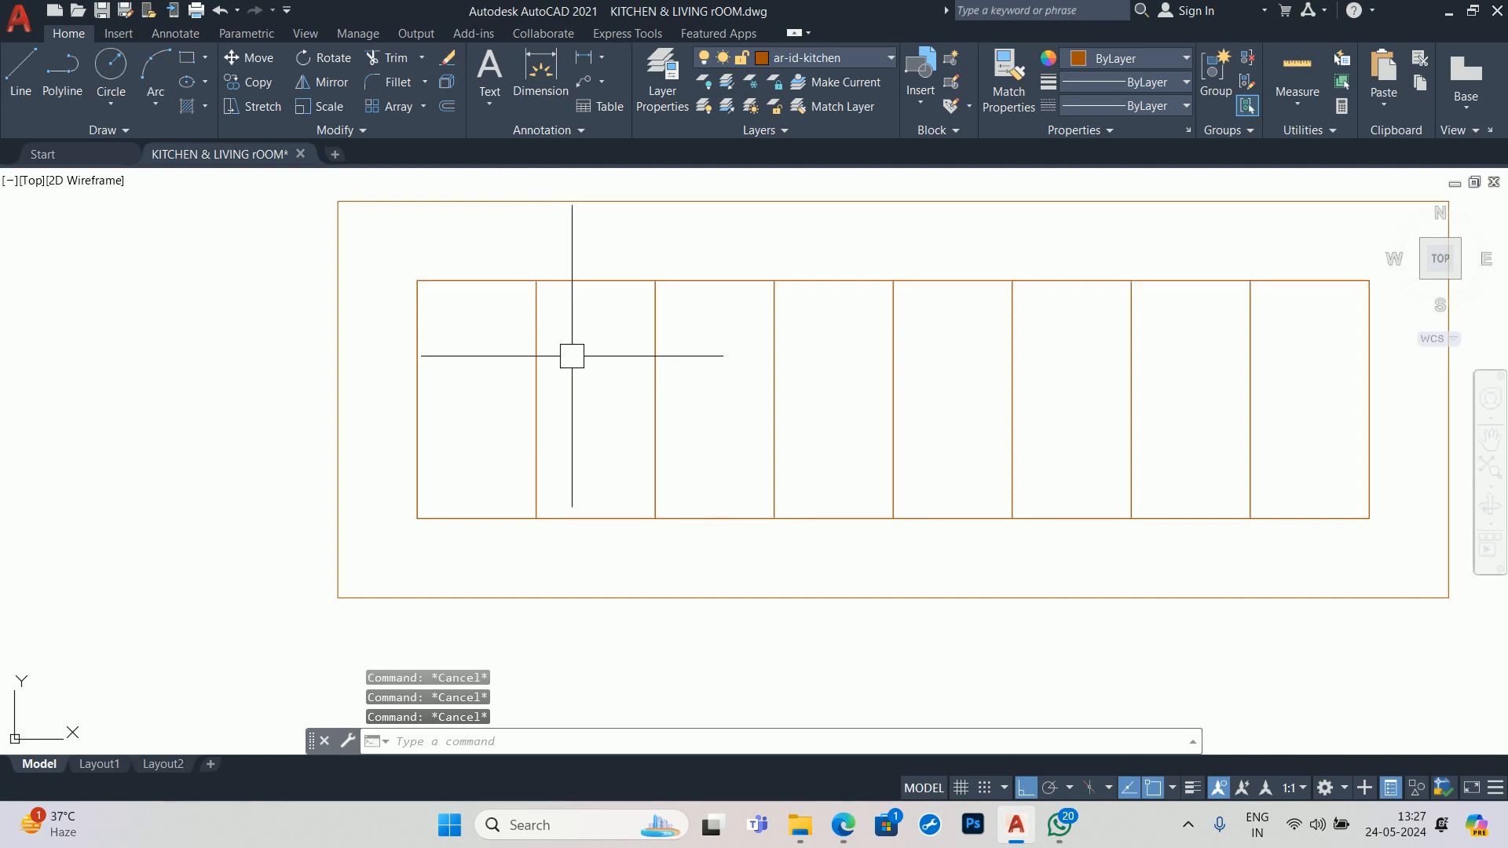
{"action": "left_click", "coordinate": [499, 279]}
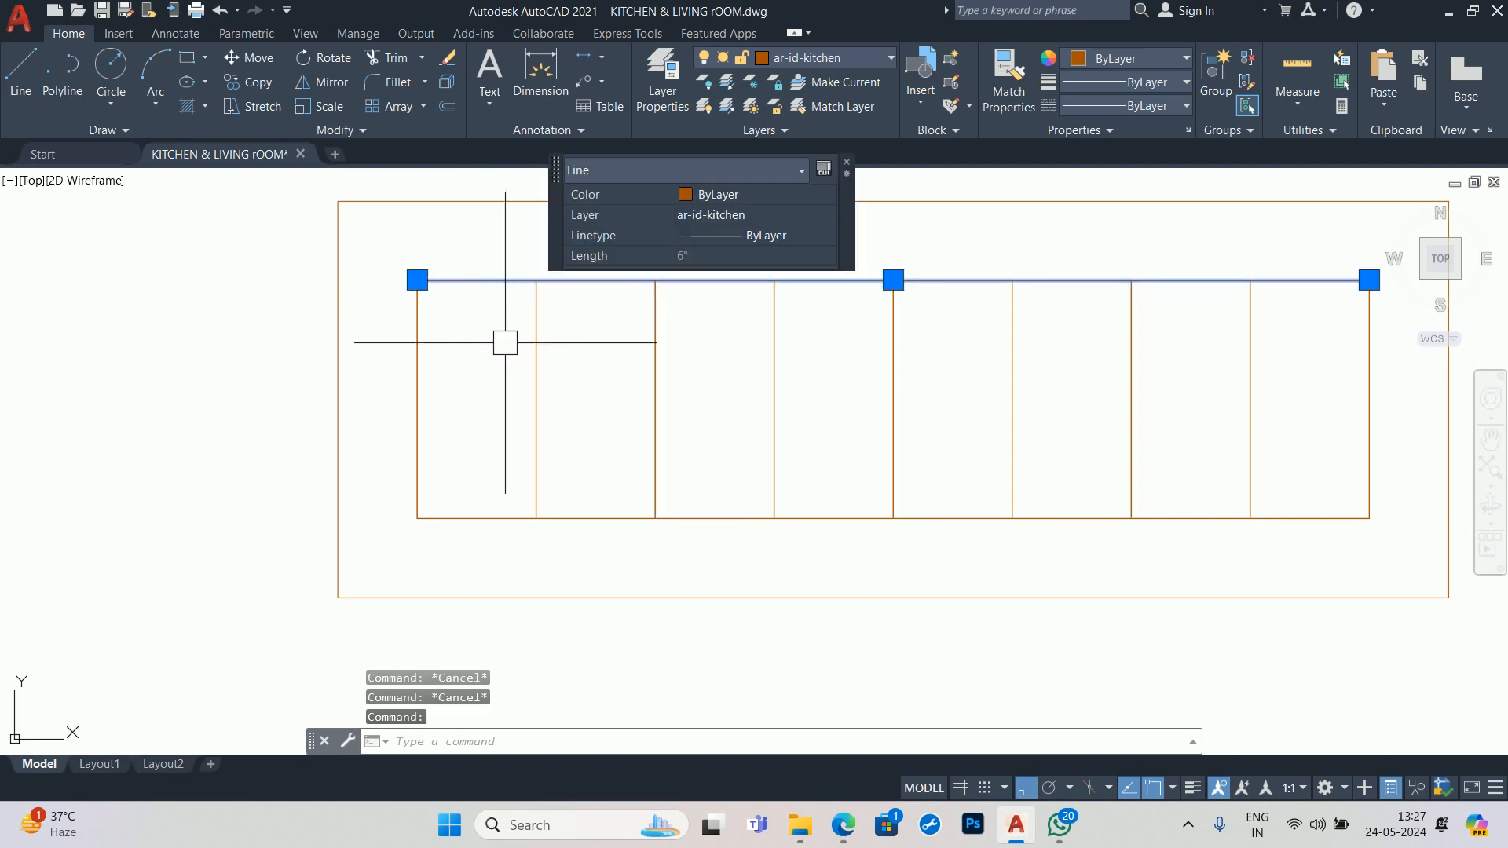
{"action": "key", "text": "Delete"}
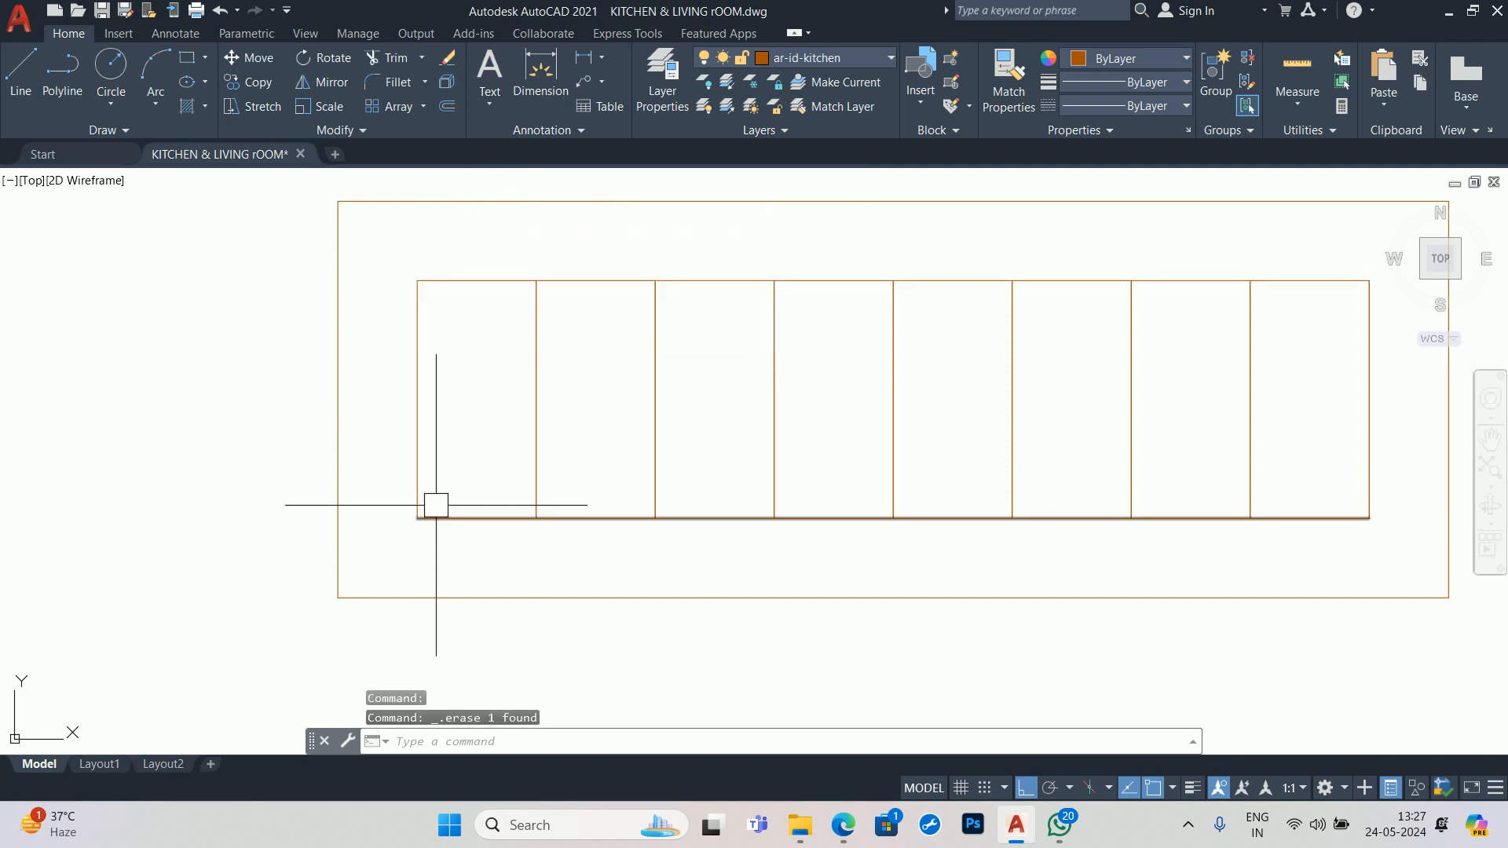
{"action": "key", "text": "ctrl+z"}
{"action": "key", "text": "ctrl+z"}
{"action": "key", "text": "Escape"}
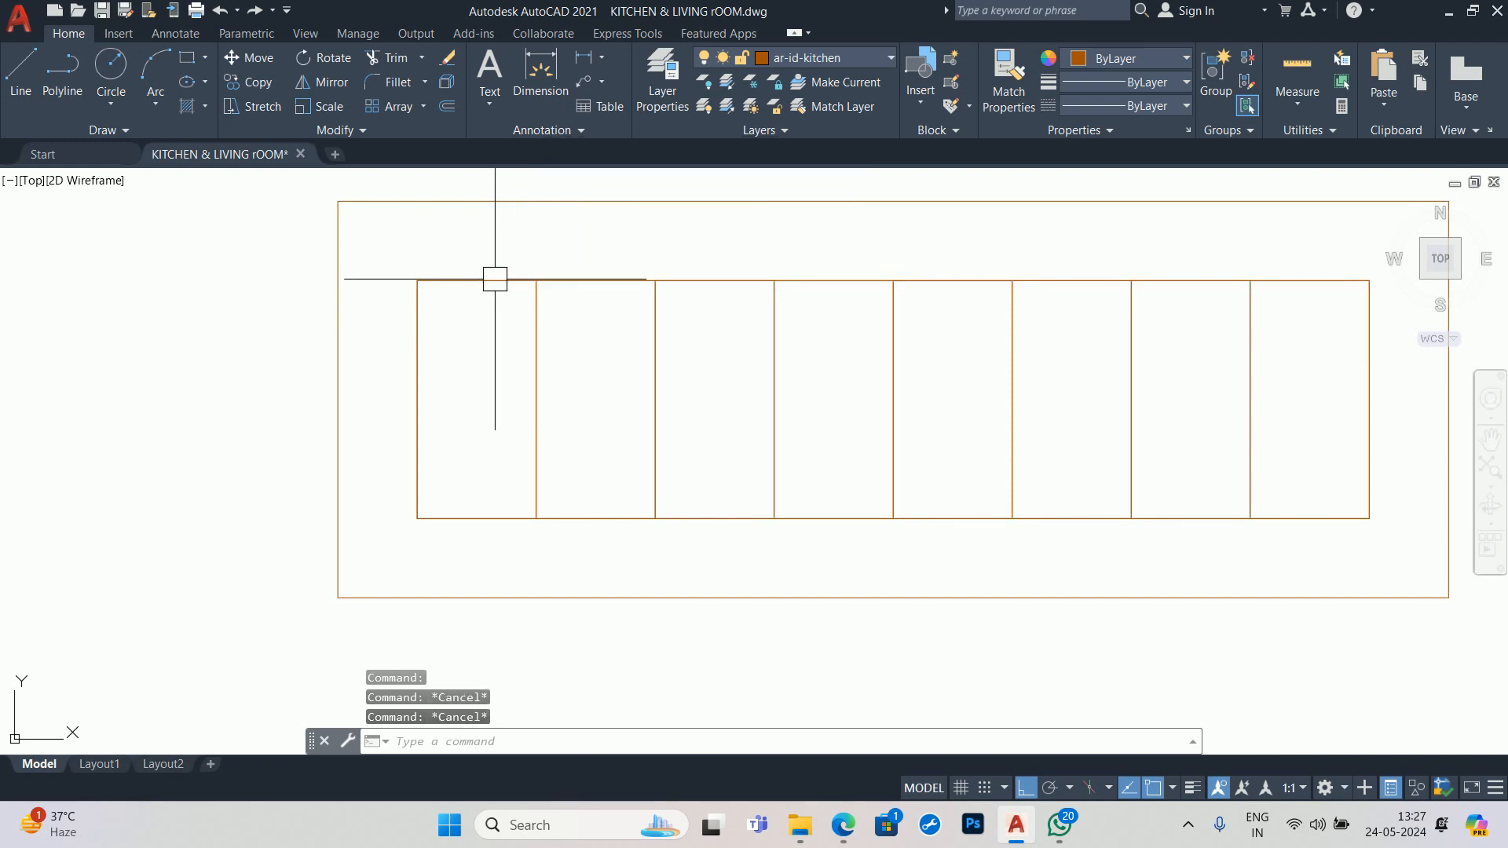
- Join the four edge lines around the module row into one polyline, keeping the individual module rectangles out of the selection
{"action": "type", "text": "j"}
{"action": "key", "text": "Return"}
{"action": "left_click", "coordinate": [495, 279]}
{"action": "left_click", "coordinate": [406, 394]}
{"action": "left_click", "coordinate": [434, 433]}
{"action": "left_click", "coordinate": [417, 417]}
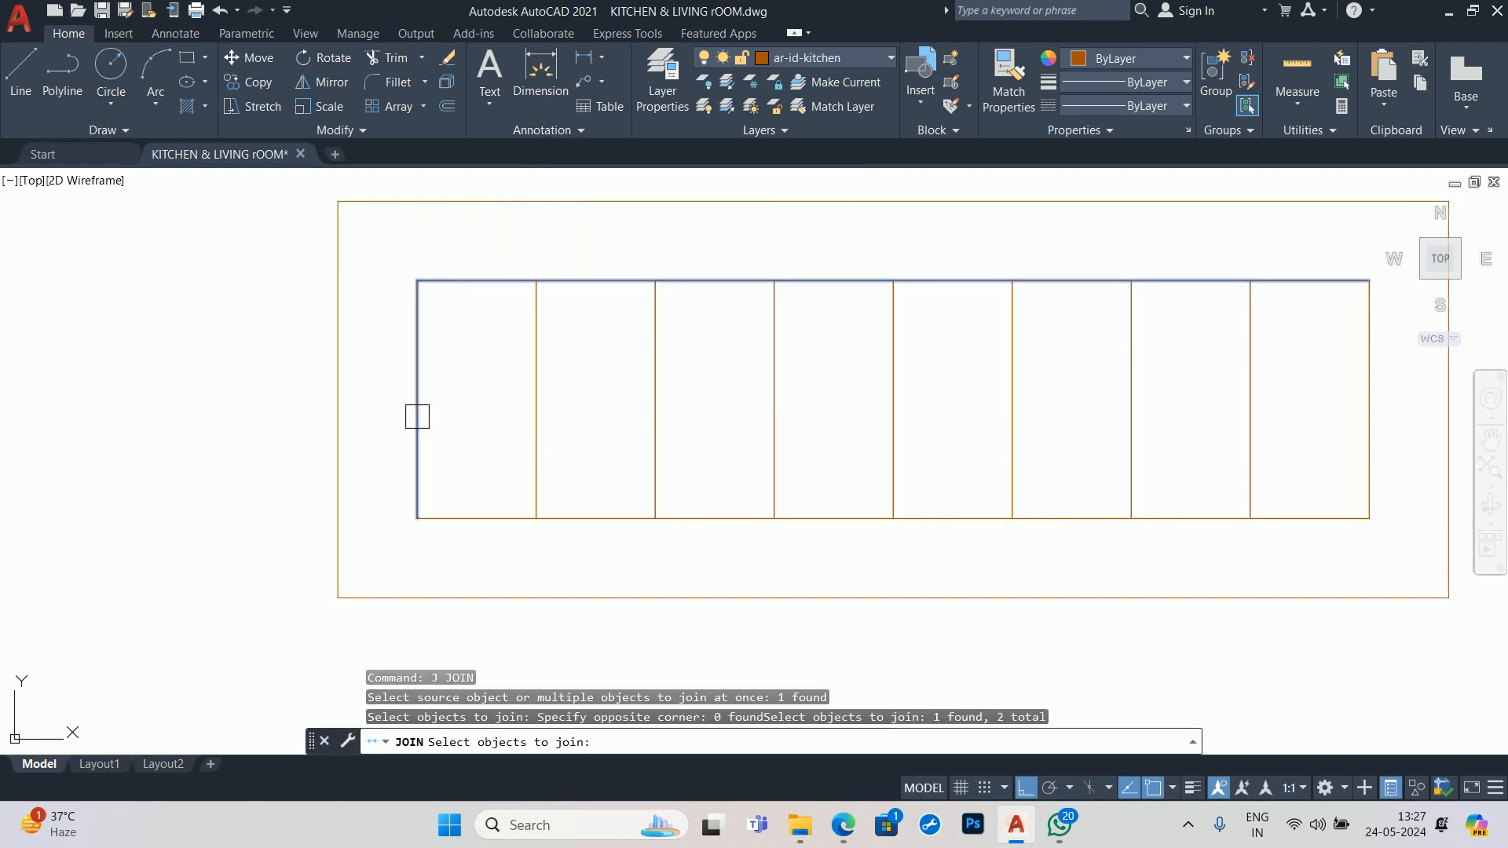
{"action": "left_click", "coordinate": [454, 515]}
{"action": "left_click", "coordinate": [521, 421], "text": "shift"}
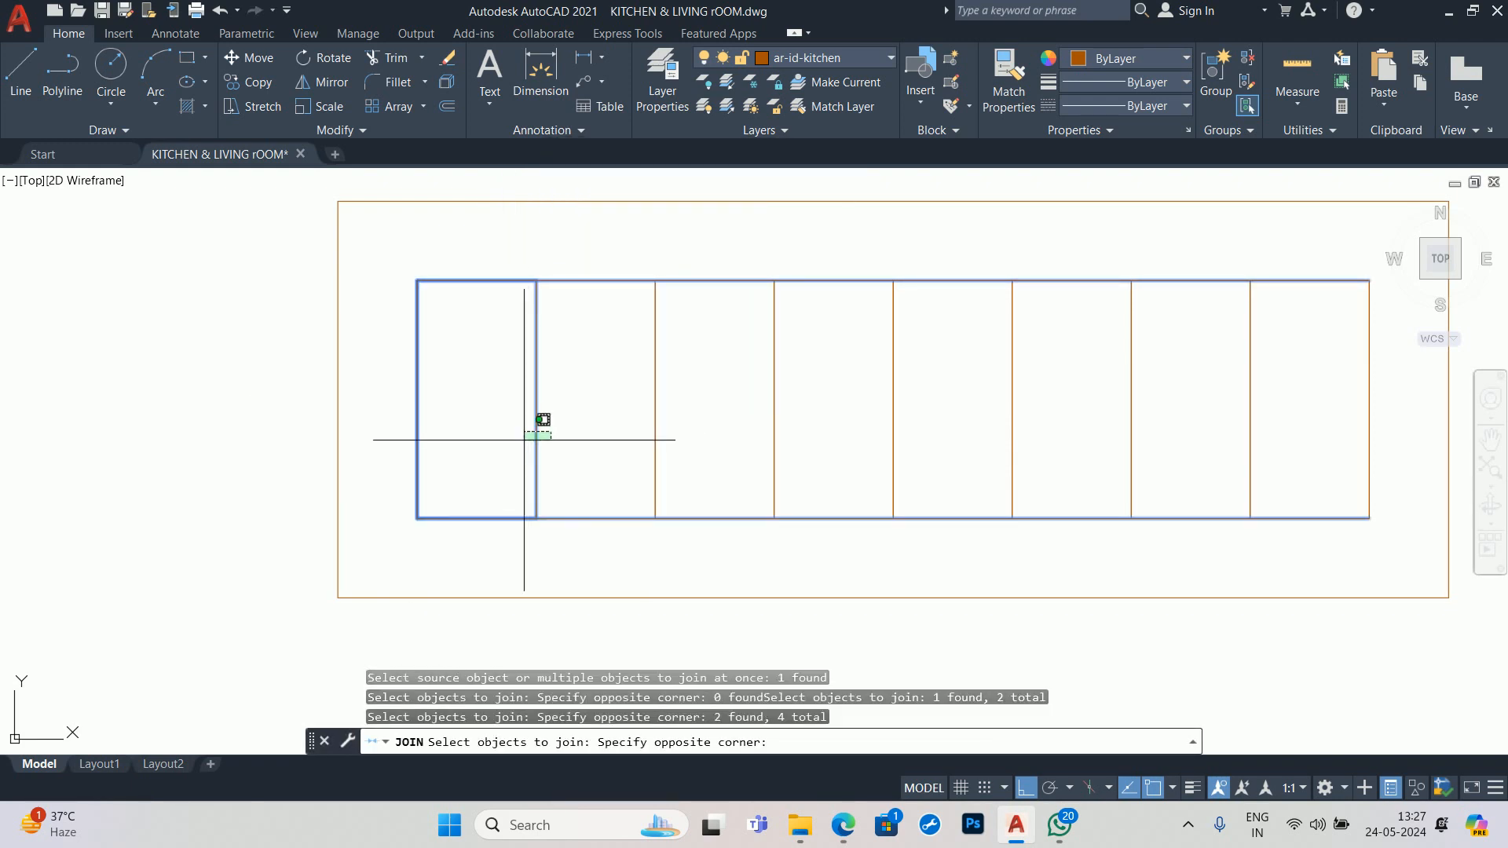
{"action": "left_click", "coordinate": [550, 428], "text": "shift"}
{"action": "scroll", "coordinate": [505, 437], "scroll_direction": "down", "scroll_amount": 3}
{"action": "left_click", "coordinate": [794, 417]}
{"action": "key", "text": "Return"}
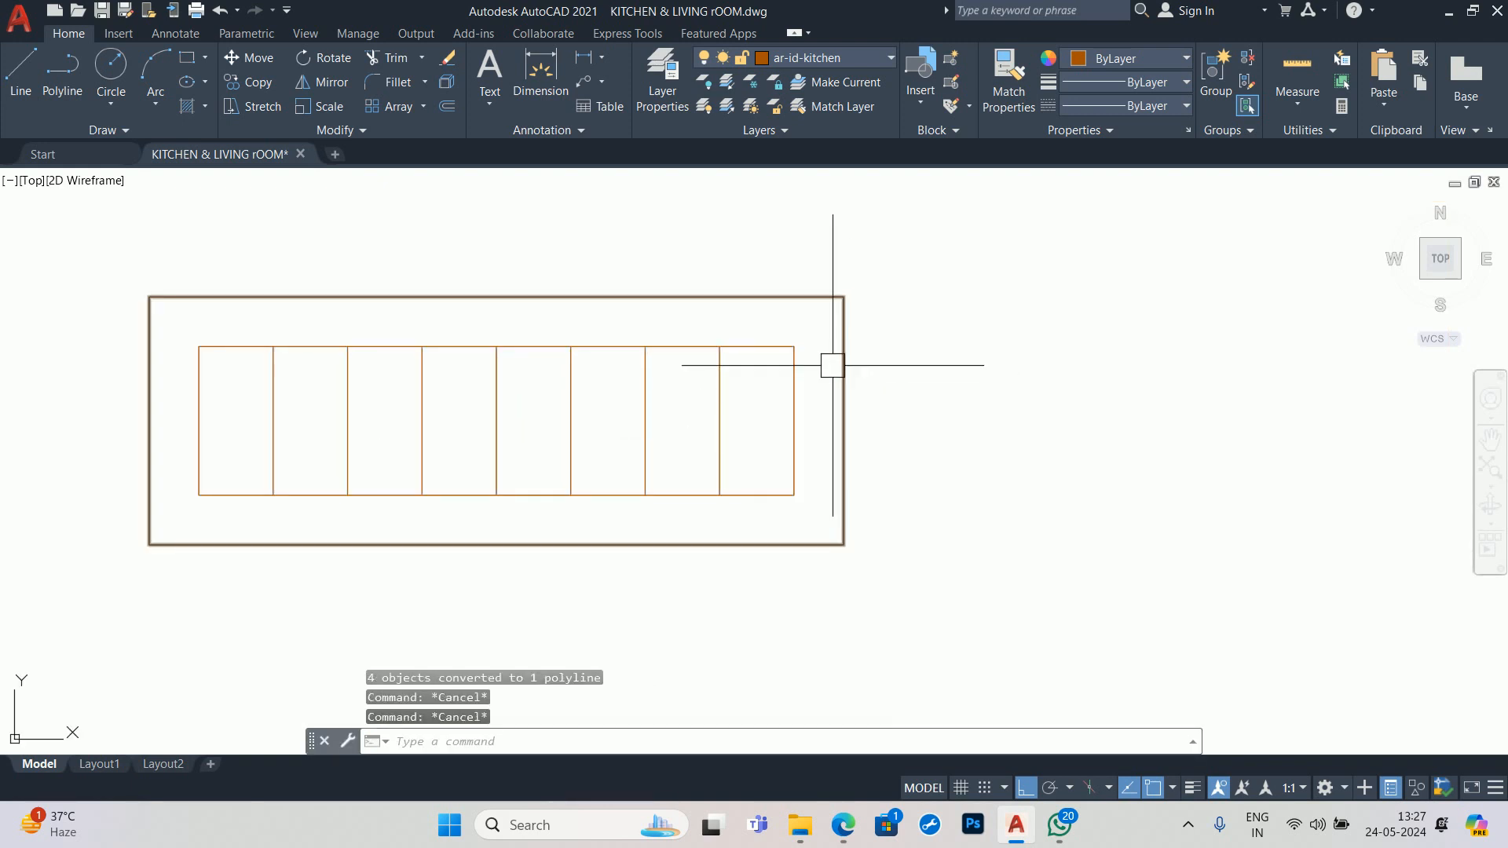
- Offset the joined outline outward by 0.15 inch and delete the original outline
{"action": "type", "text": "O"}
{"action": "key", "text": "Return"}
{"action": "type", "text": ".1"}
{"action": "key", "text": "Return"}
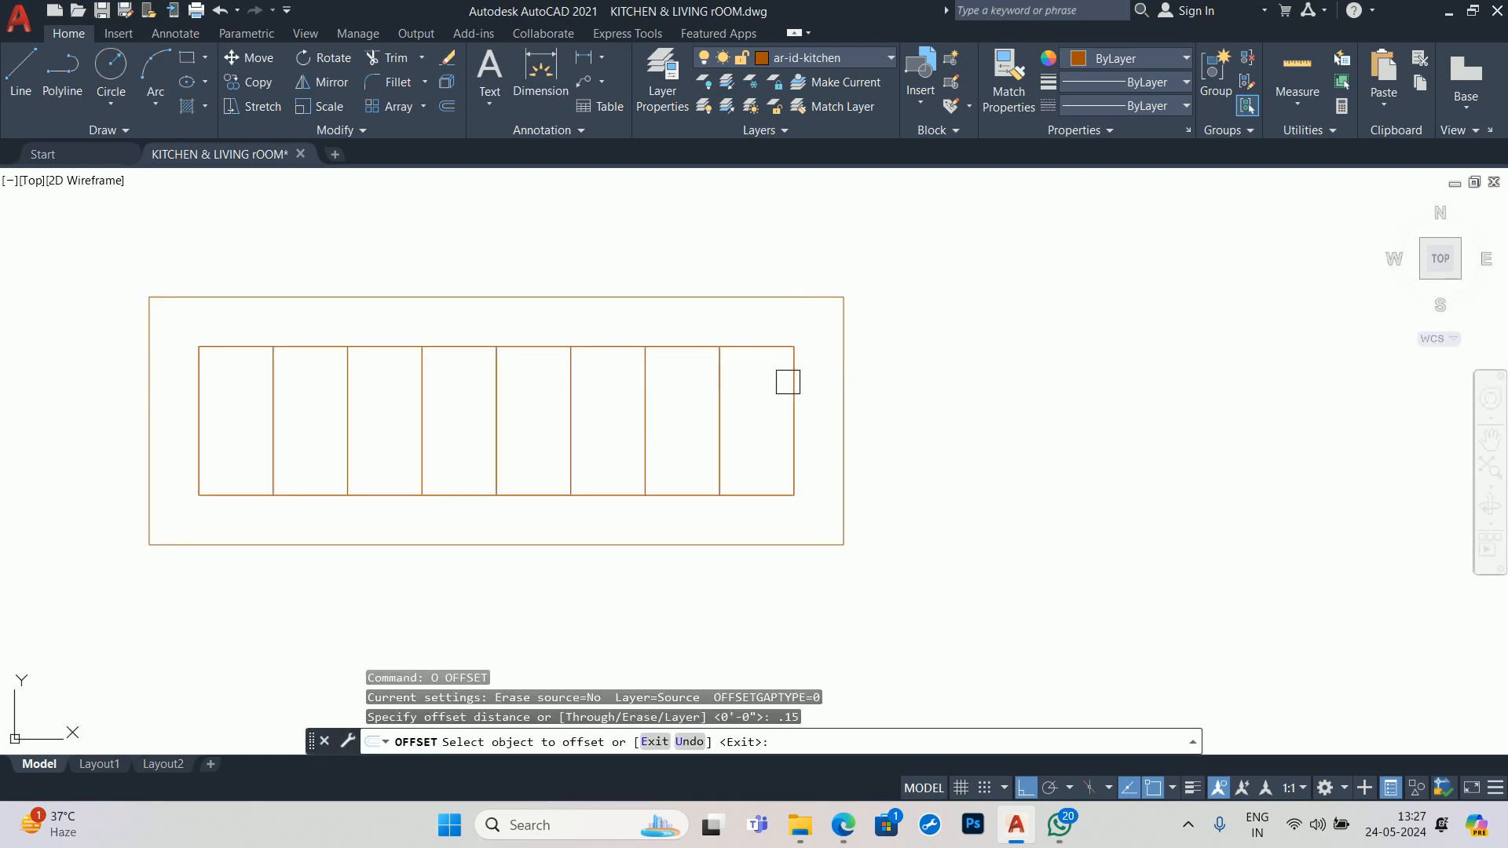
{"action": "left_click", "coordinate": [794, 380]}
{"action": "left_click", "coordinate": [955, 370]}
{"action": "key", "text": "Escape"}
{"action": "key", "text": "Escape"}
{"action": "scroll", "coordinate": [789, 399], "scroll_direction": "up", "scroll_amount": 2}
{"action": "left_click", "coordinate": [789, 399]}
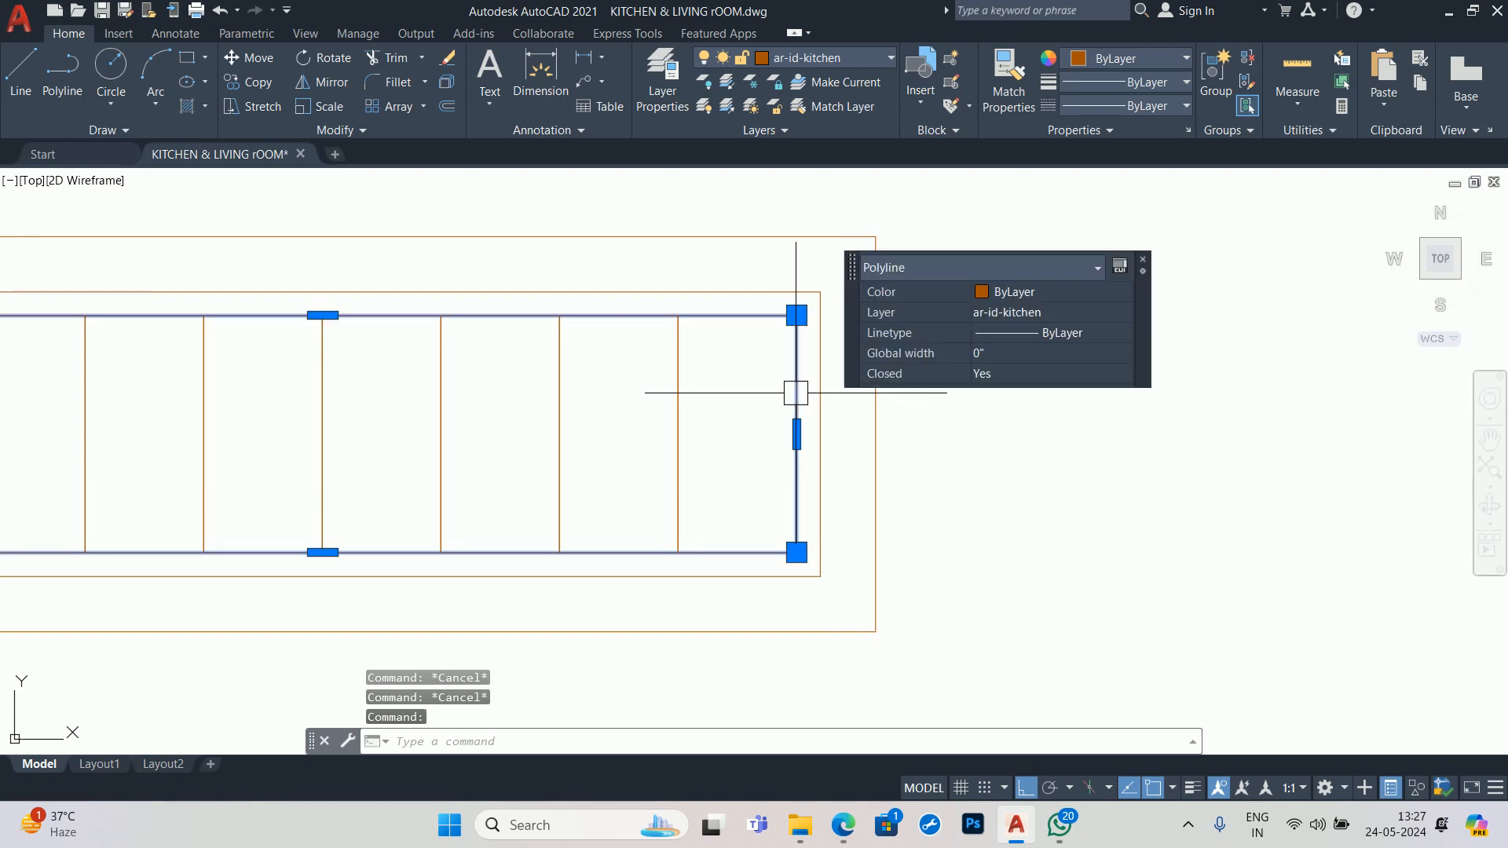
{"action": "key", "text": "Delete"}
- Offset each of the eight module rectangles inward by 0.1 inch
{"action": "middle_click_drag", "start_coordinate": [583, 474], "coordinate": [1257, 451]}
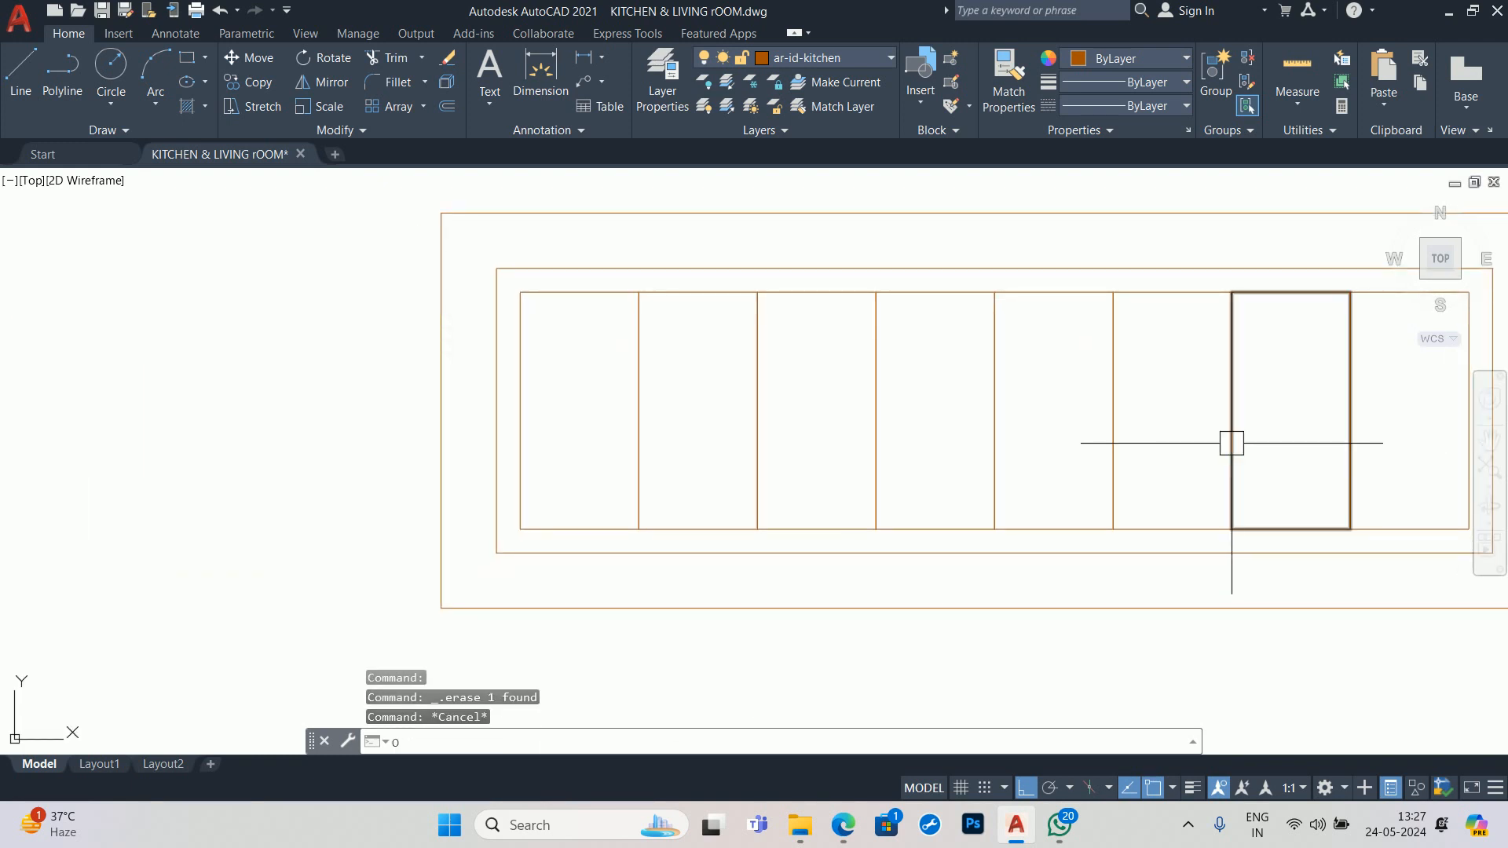
{"action": "type", "text": "O"}
{"action": "key", "text": "Return"}
{"action": "type", "text": ".1"}
{"action": "key", "text": "Return"}
{"action": "left_click", "coordinate": [522, 288]}
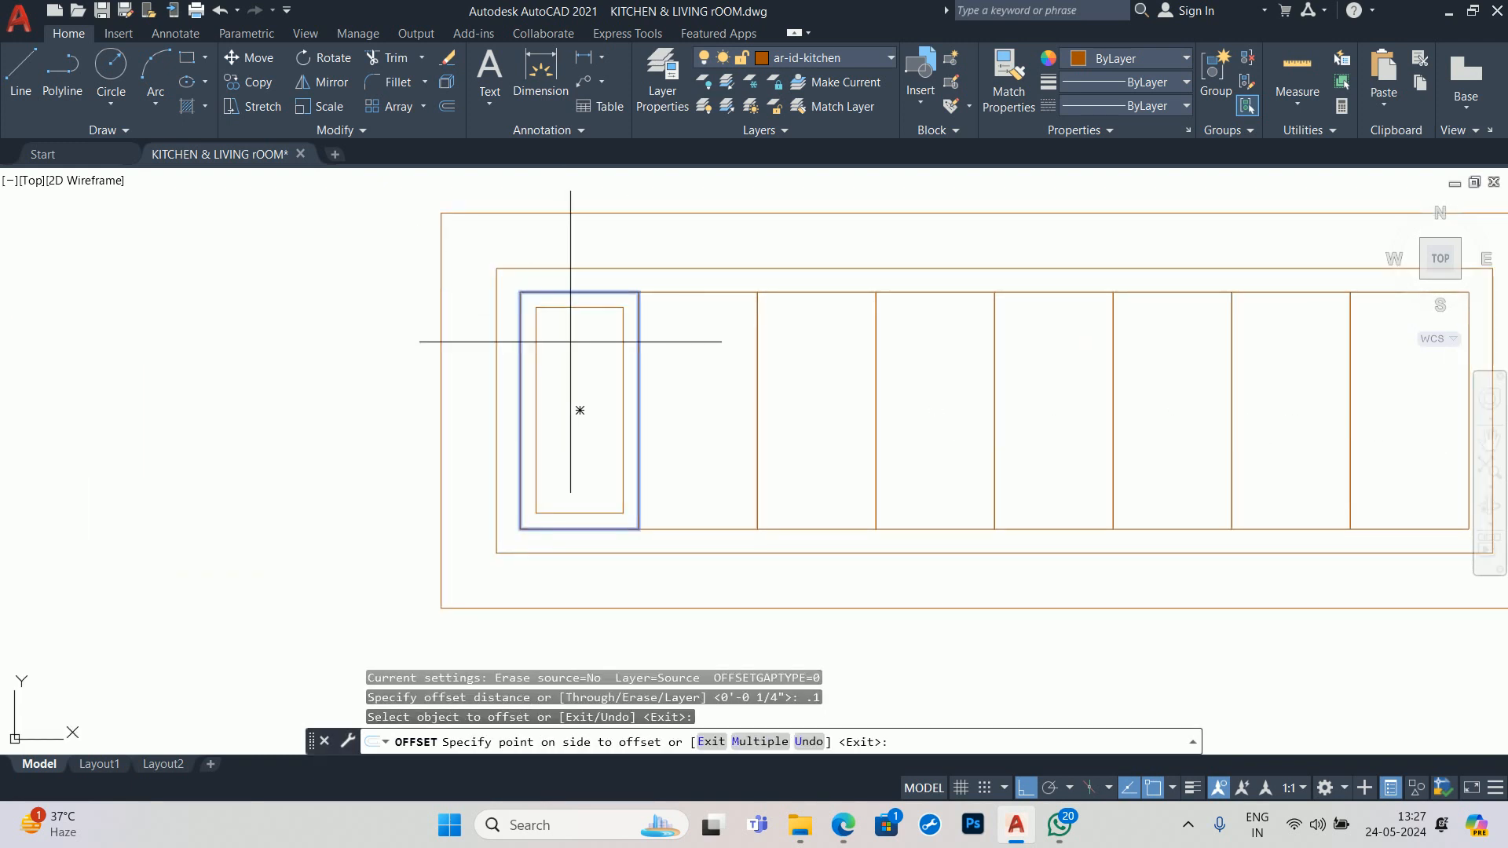
{"action": "left_click", "coordinate": [580, 338]}
{"action": "left_click", "coordinate": [698, 292]}
{"action": "left_click", "coordinate": [699, 362]}
{"action": "left_click", "coordinate": [782, 293]}
{"action": "left_click", "coordinate": [814, 346]}
{"action": "left_click", "coordinate": [916, 292]}
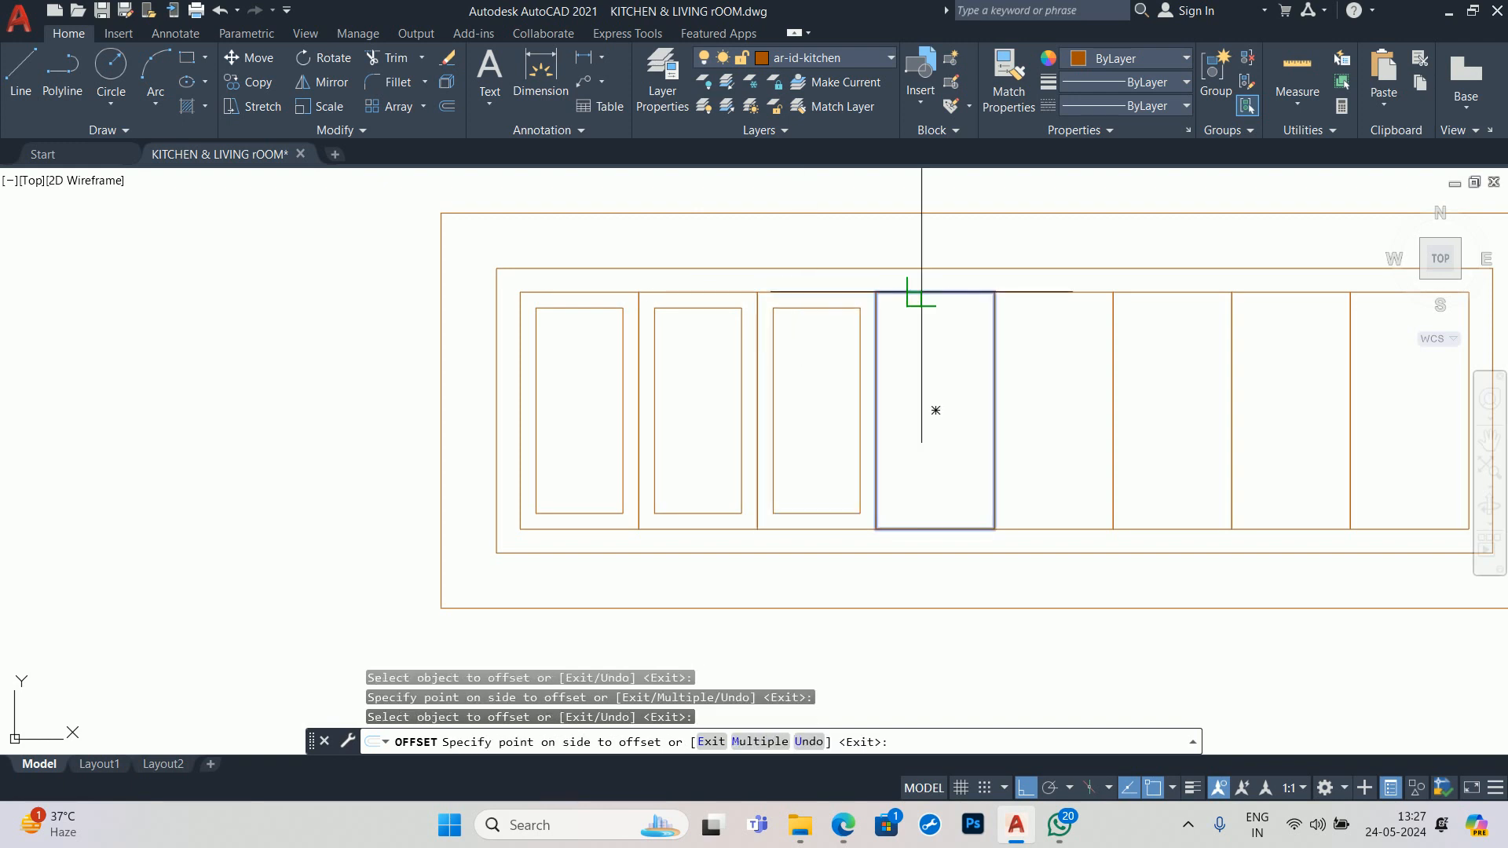
{"action": "left_click", "coordinate": [948, 341]}
{"action": "left_click", "coordinate": [1068, 294]}
{"action": "left_click", "coordinate": [1056, 354]}
{"action": "left_click", "coordinate": [1147, 294]}
{"action": "left_click", "coordinate": [1181, 363]}
{"action": "middle_click_drag", "start_coordinate": [1182, 363], "coordinate": [779, 362]}
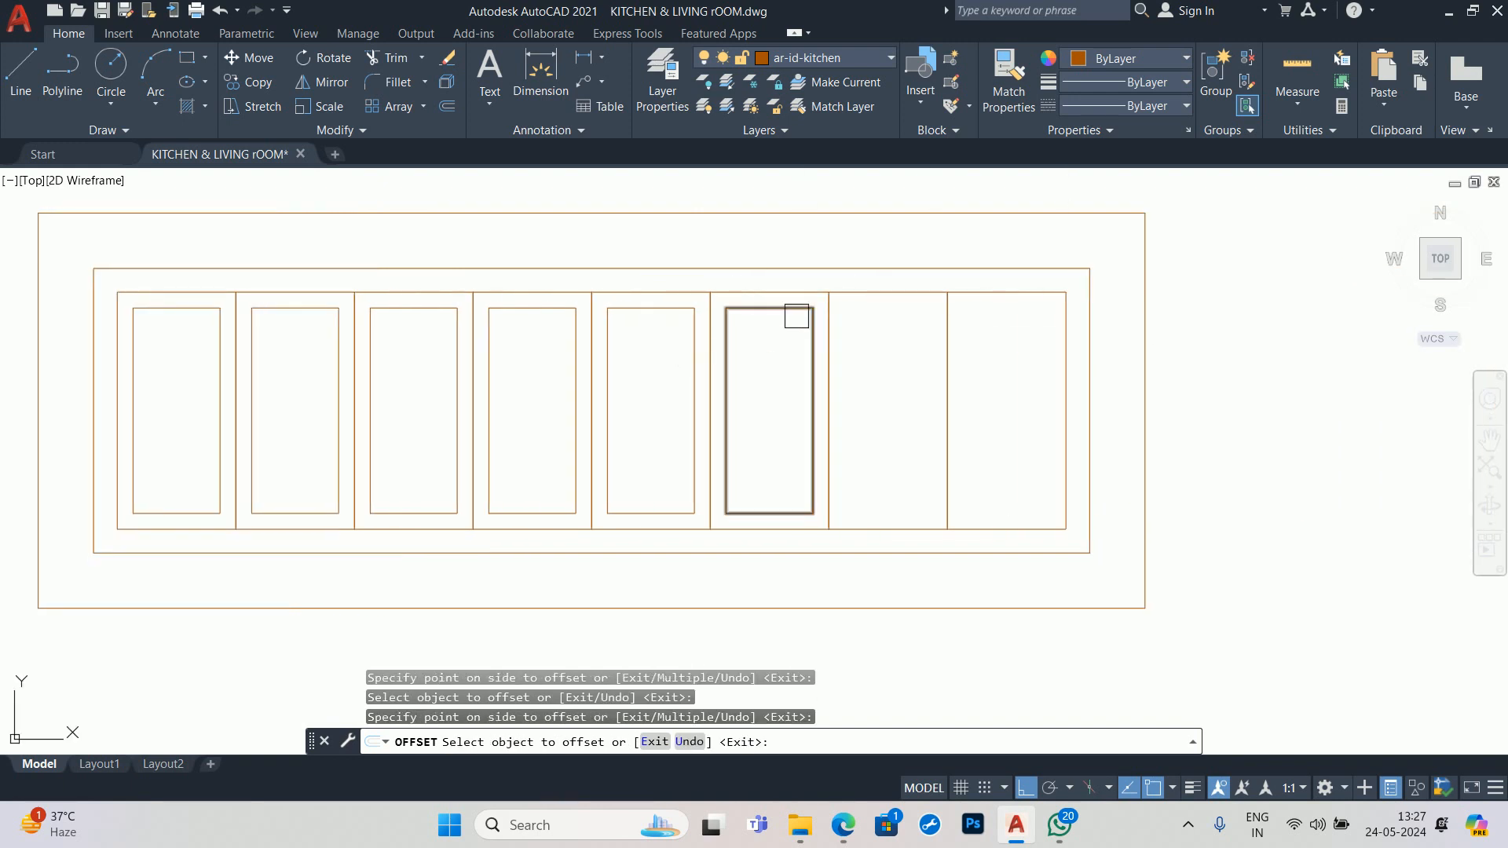
{"action": "left_click", "coordinate": [864, 296]}
{"action": "left_click", "coordinate": [918, 374]}
{"action": "left_click", "coordinate": [997, 293]}
{"action": "left_click", "coordinate": [1001, 345]}
{"action": "key", "text": "Return"}
{"action": "key", "text": "Escape"}
{"action": "key", "text": "Escape"}
{"action": "key", "text": "Escape"}
{"action": "scroll", "coordinate": [969, 362], "scroll_direction": "down", "scroll_amount": 6}
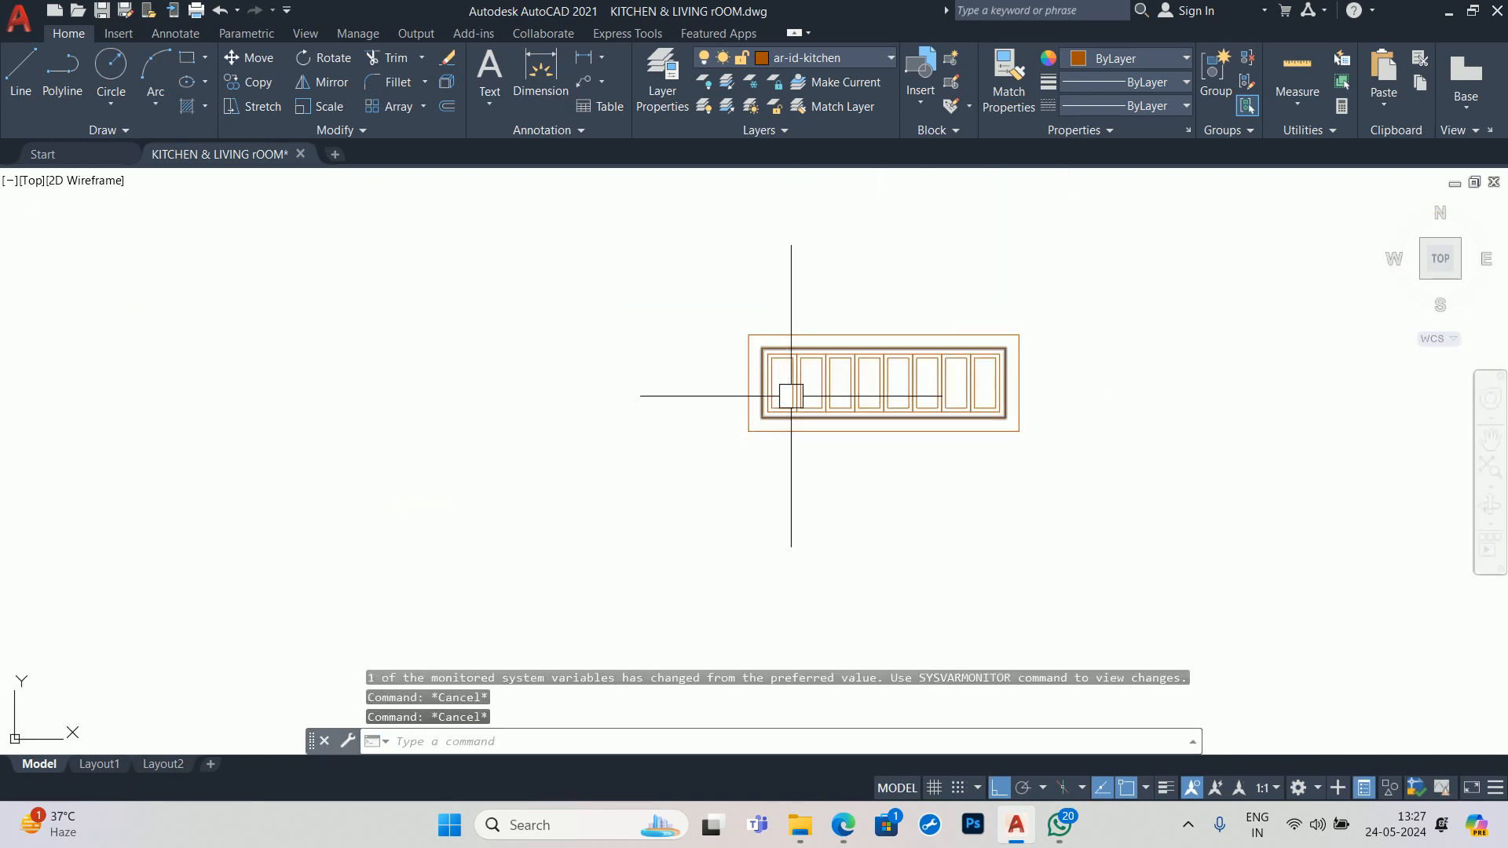
{"action": "scroll", "coordinate": [914, 377], "scroll_direction": "up", "scroll_amount": 2}
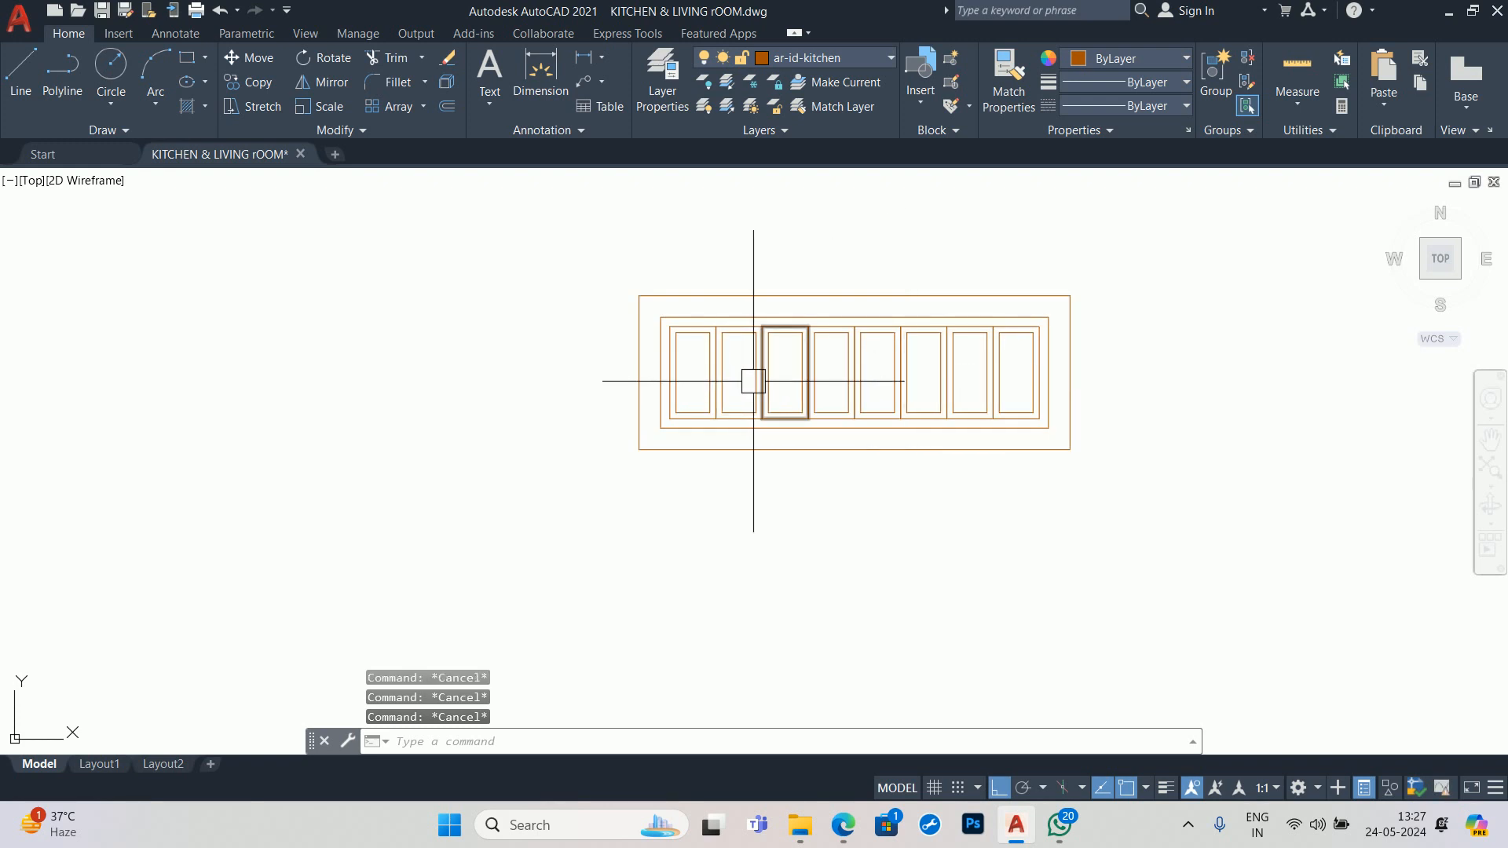
{"action": "scroll", "coordinate": [825, 389], "scroll_direction": "down", "scroll_amount": 8}
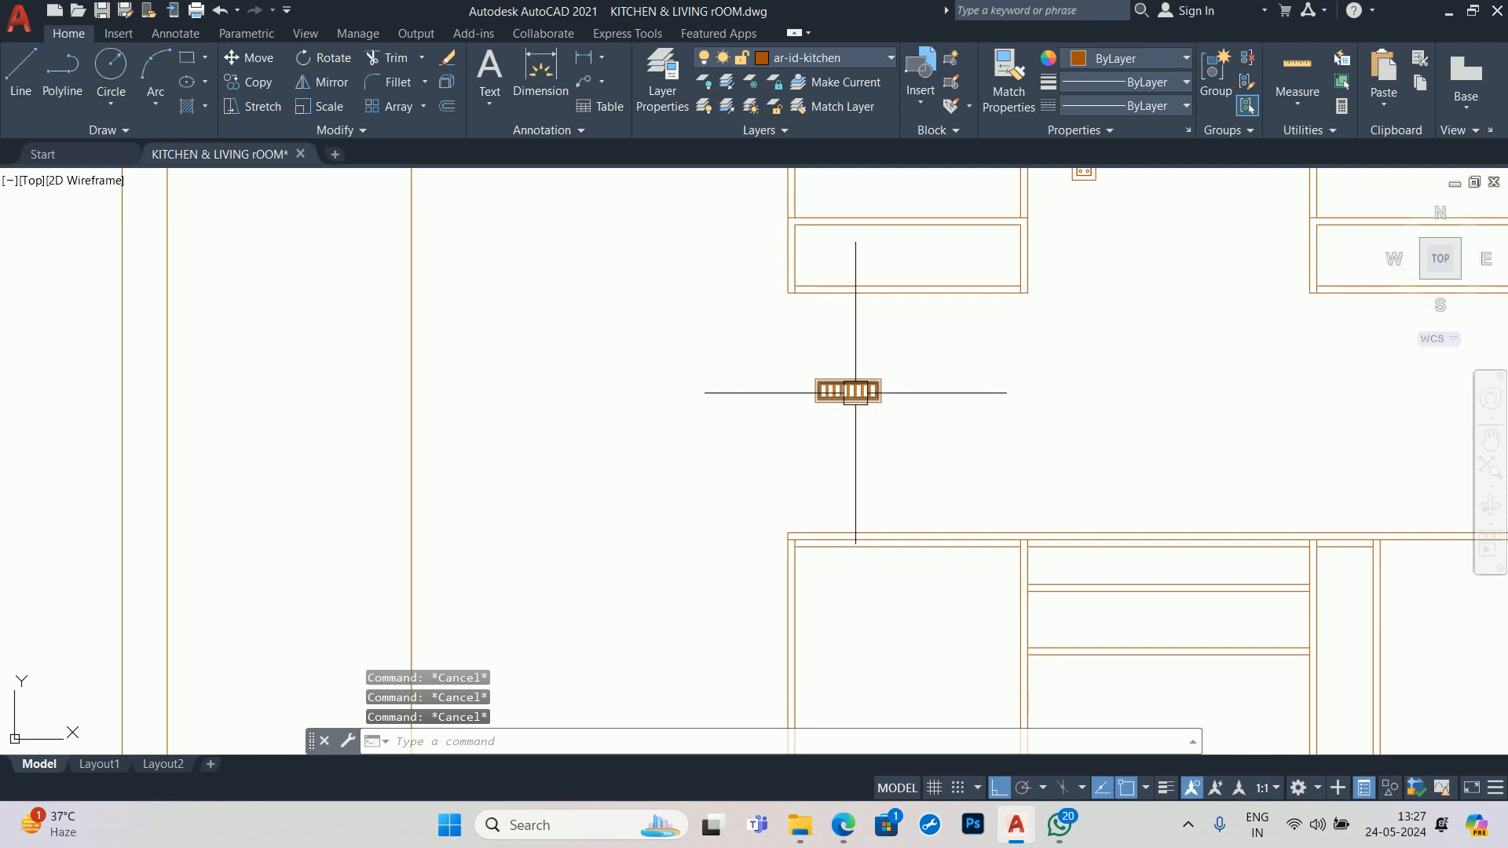
{"action": "middle_click_drag", "start_coordinate": [1248, 383], "coordinate": [512, 385]}
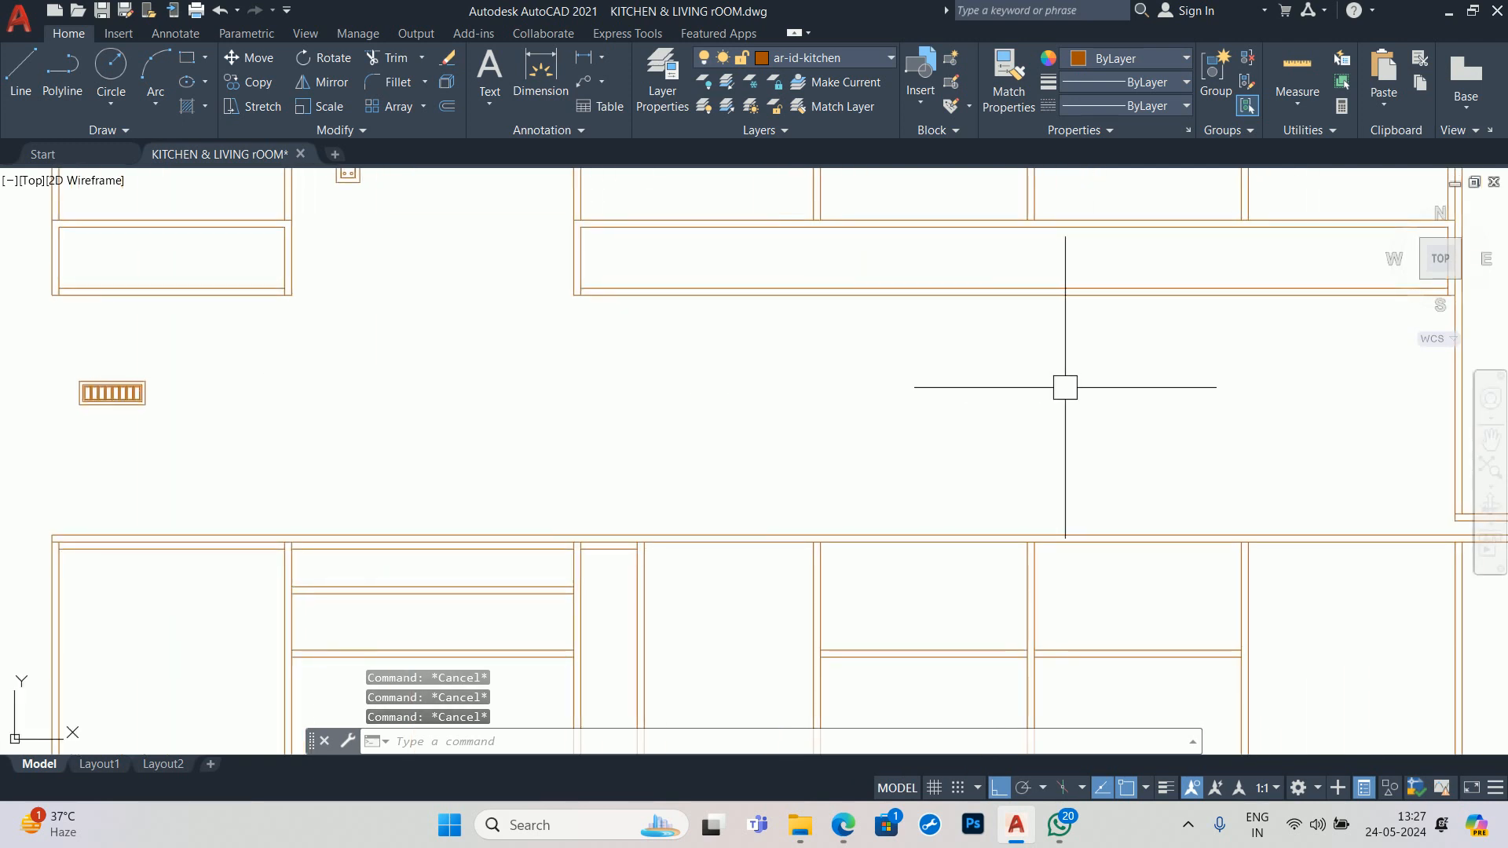
{"action": "scroll", "coordinate": [1132, 401], "scroll_direction": "down", "scroll_amount": 4}
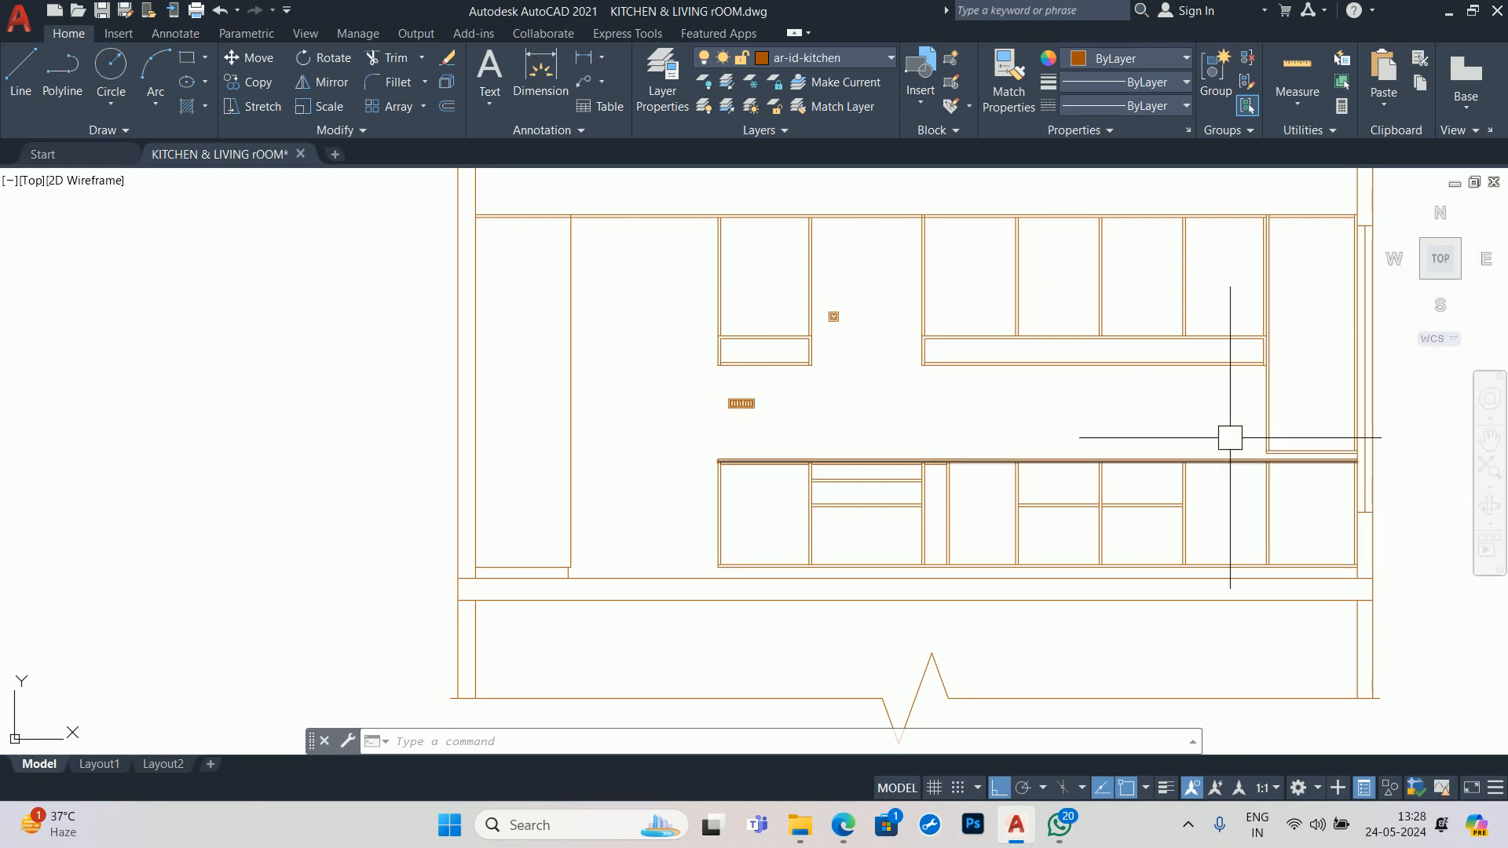
{"action": "scroll", "coordinate": [726, 417], "scroll_direction": "up", "scroll_amount": 2}
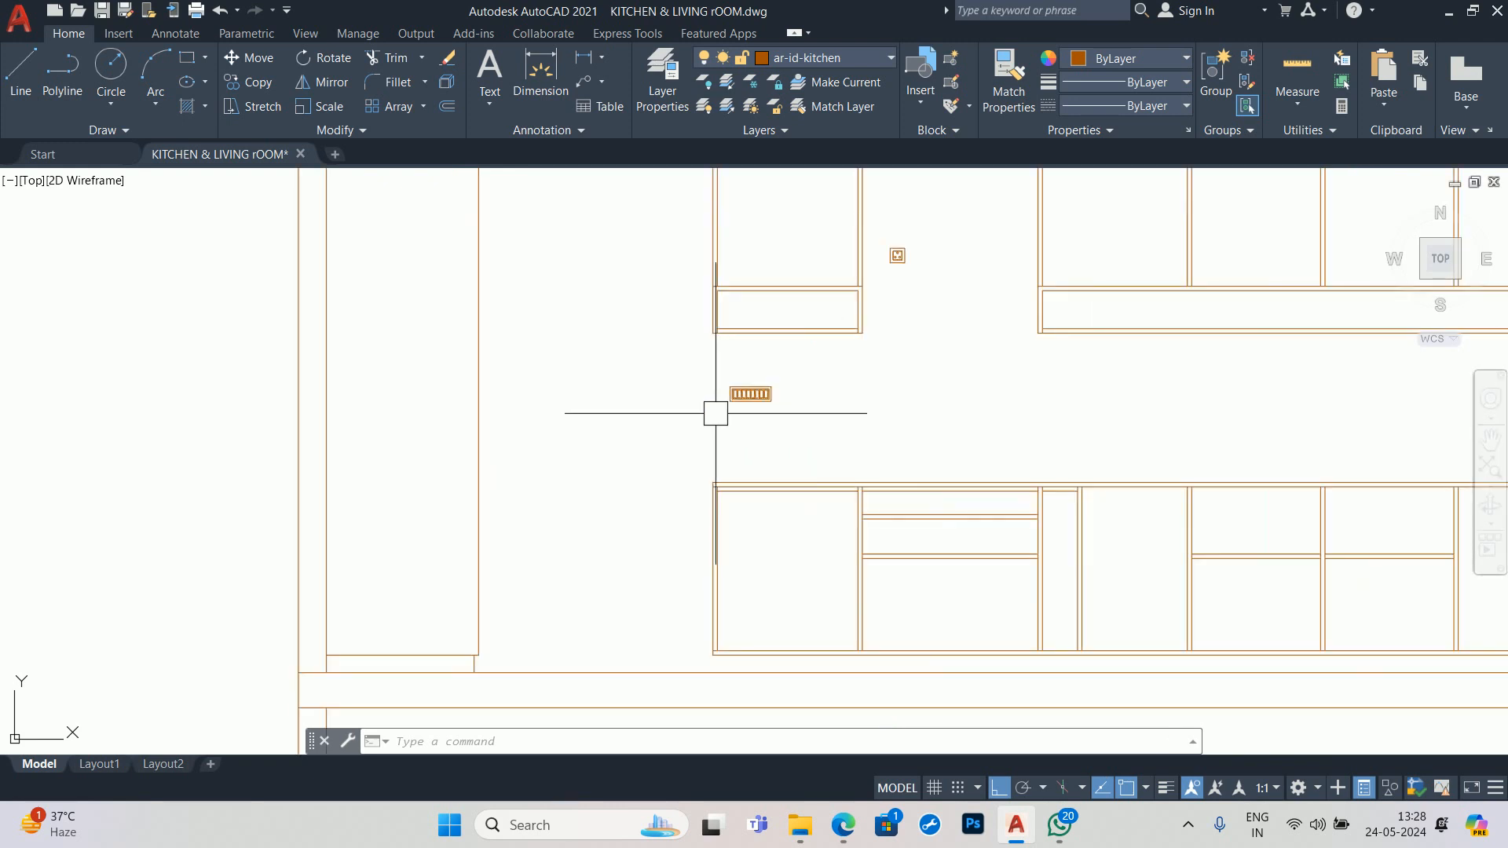
{"action": "type", "text": "m"}
{"action": "key", "text": "space"}
{"action": "key", "text": "Escape"}
{"action": "key", "text": "Escape"}
- Group all the objects of the switchboard symbol
{"action": "scroll", "coordinate": [725, 376], "scroll_direction": "up", "scroll_amount": 2}
{"action": "type", "text": "GR"}
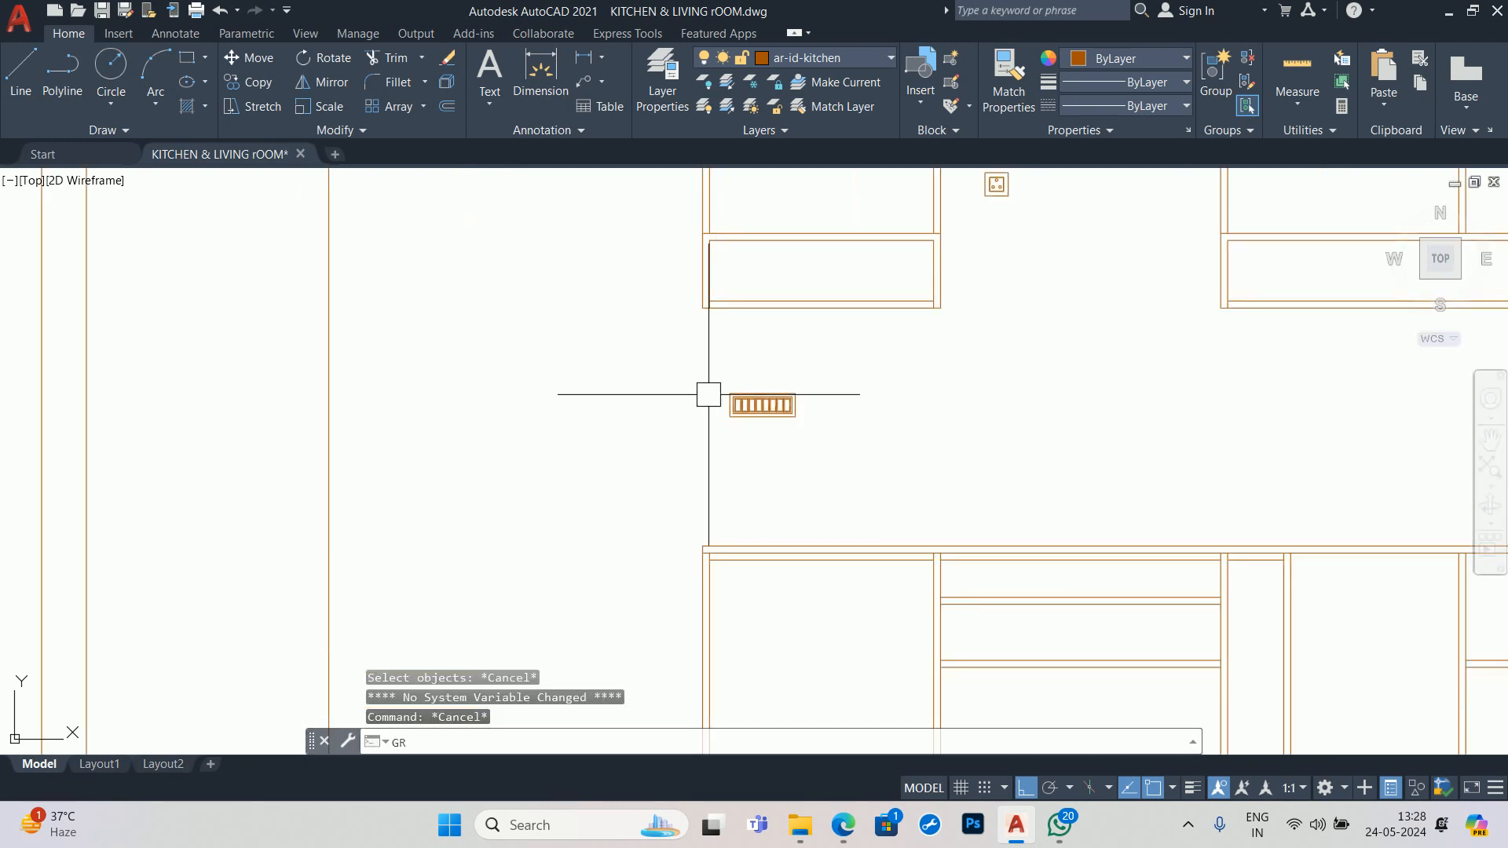
{"action": "type", "text": "OUP"}
{"action": "key", "text": "Return"}
{"action": "left_click_drag", "start_coordinate": [700, 357], "coordinate": [818, 448]}
{"action": "key", "text": "Return"}
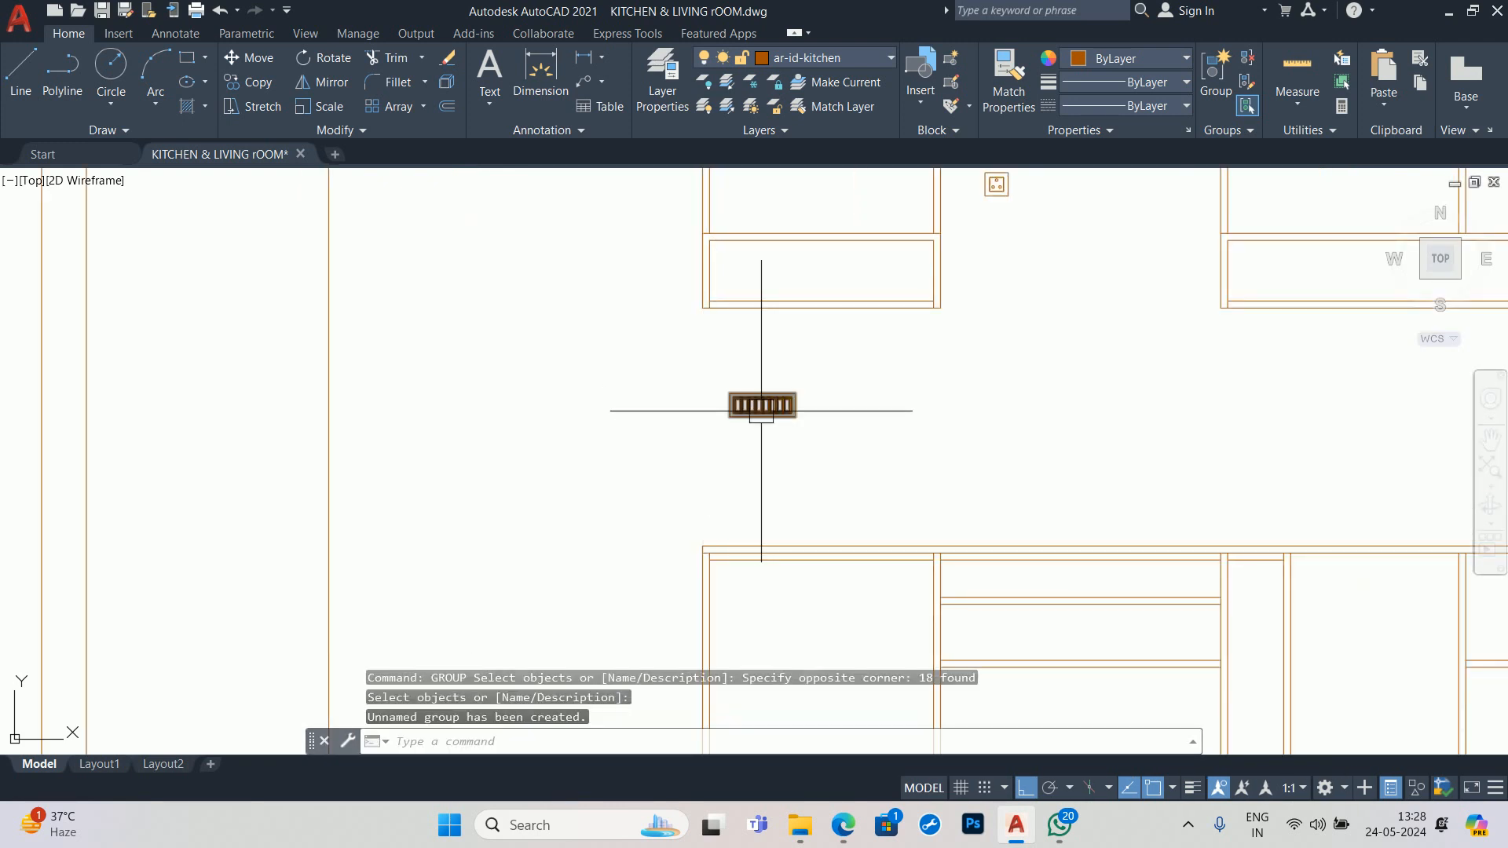
- Move the switchboard group by its lower-left corner onto the upper-left corner of the countertop
{"action": "scroll", "coordinate": [735, 422], "scroll_direction": "up", "scroll_amount": 4}
{"action": "type", "text": "m"}
{"action": "key", "text": "space"}
{"action": "left_click", "coordinate": [717, 407]}
{"action": "key", "text": "Return"}
{"action": "scroll", "coordinate": [704, 421], "scroll_direction": "up", "scroll_amount": 2}
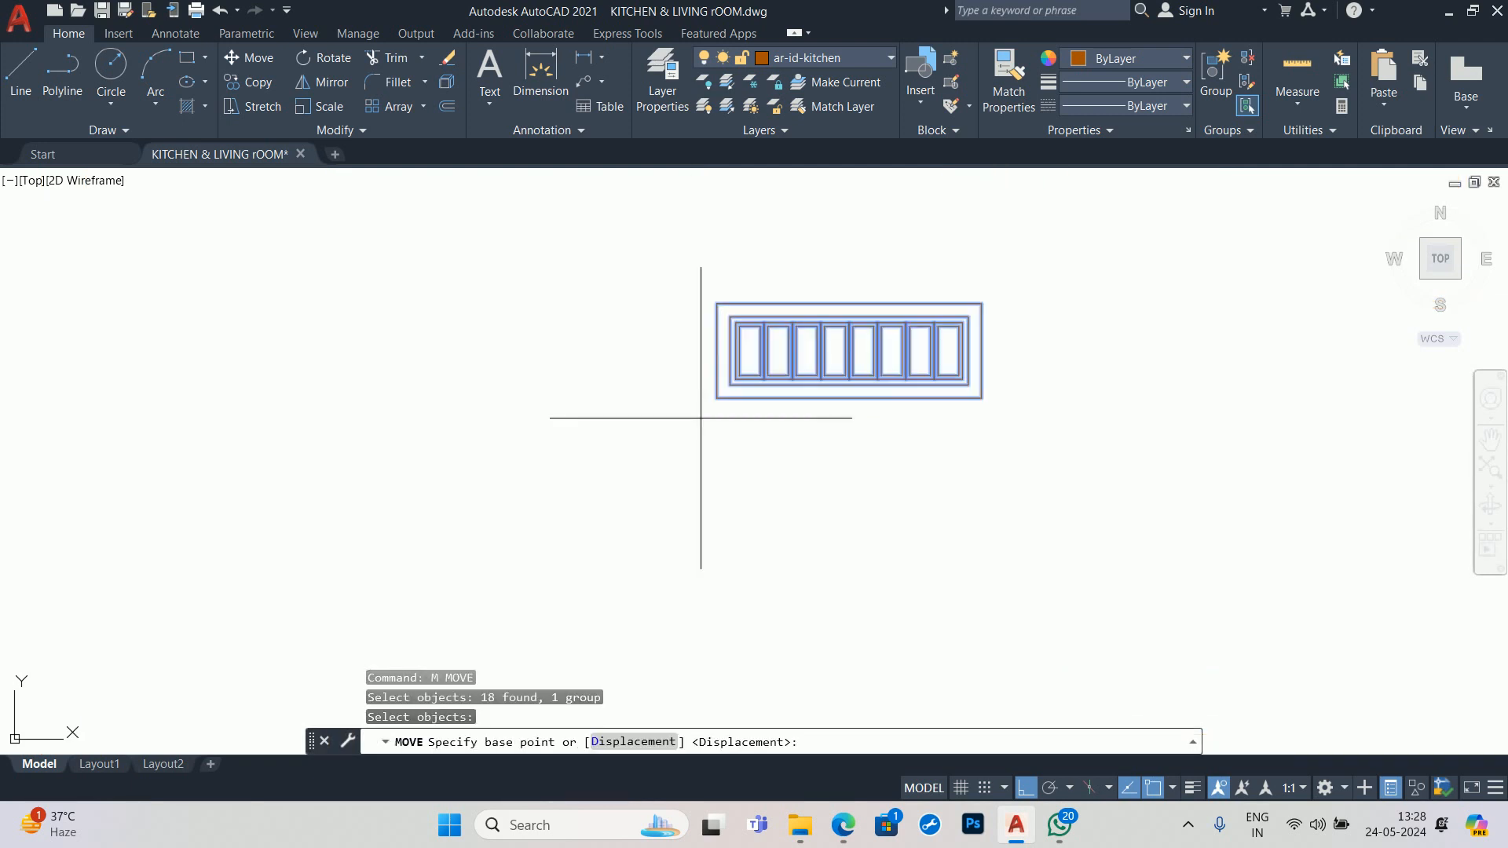
{"action": "left_click", "coordinate": [718, 399]}
{"action": "scroll", "coordinate": [651, 578], "scroll_direction": "down", "scroll_amount": 2}
{"action": "middle_click_drag", "start_coordinate": [650, 577], "coordinate": [710, 266]}
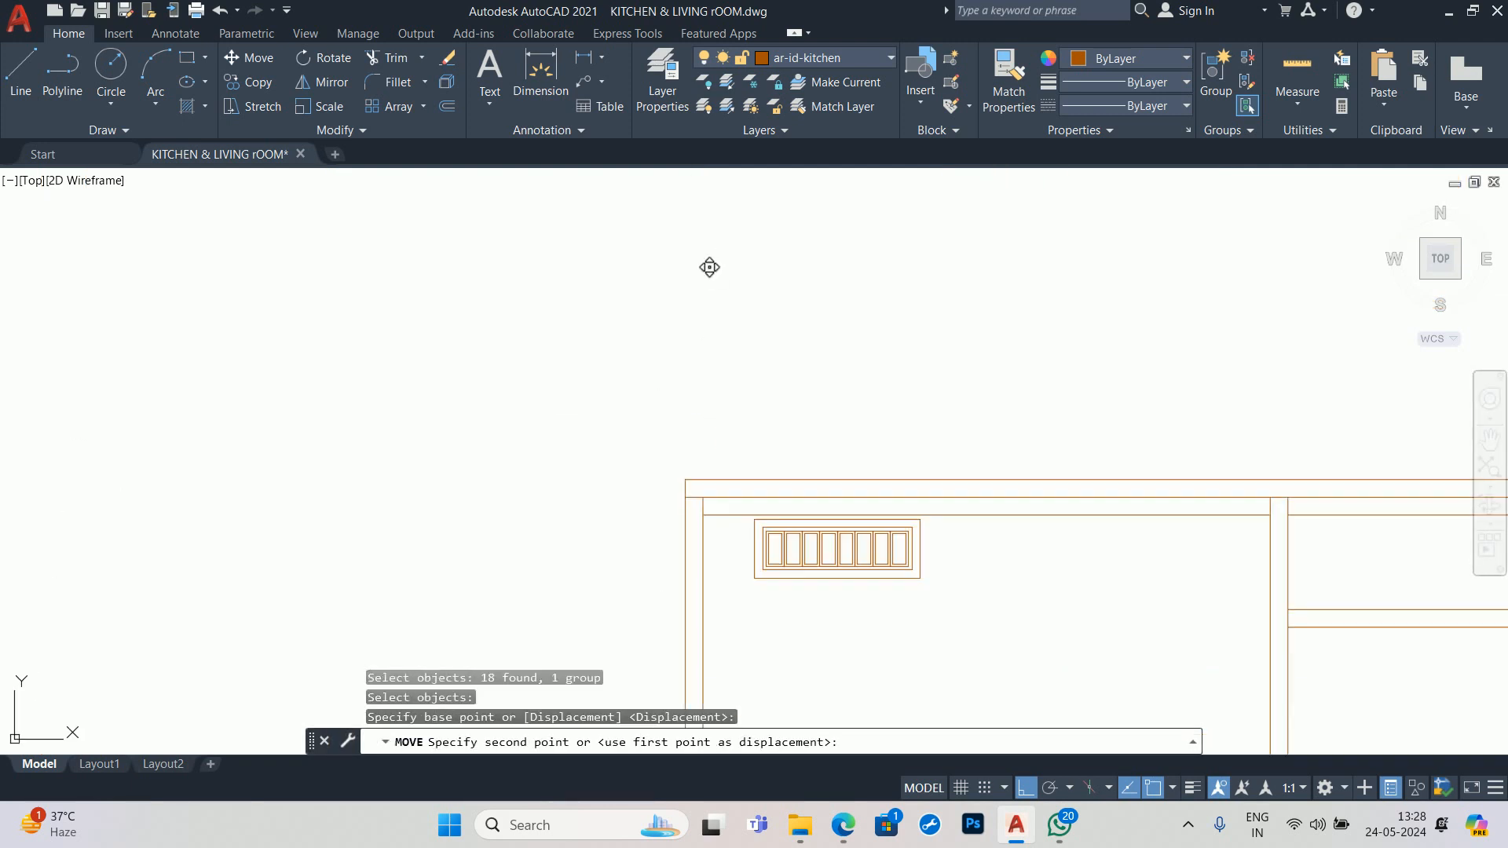
{"action": "left_click", "coordinate": [685, 479]}
{"action": "key", "text": "Escape"}
{"action": "key", "text": "Escape"}
{"action": "key", "text": "Escape"}
{"action": "scroll", "coordinate": [950, 329], "scroll_direction": "down", "scroll_amount": 5}
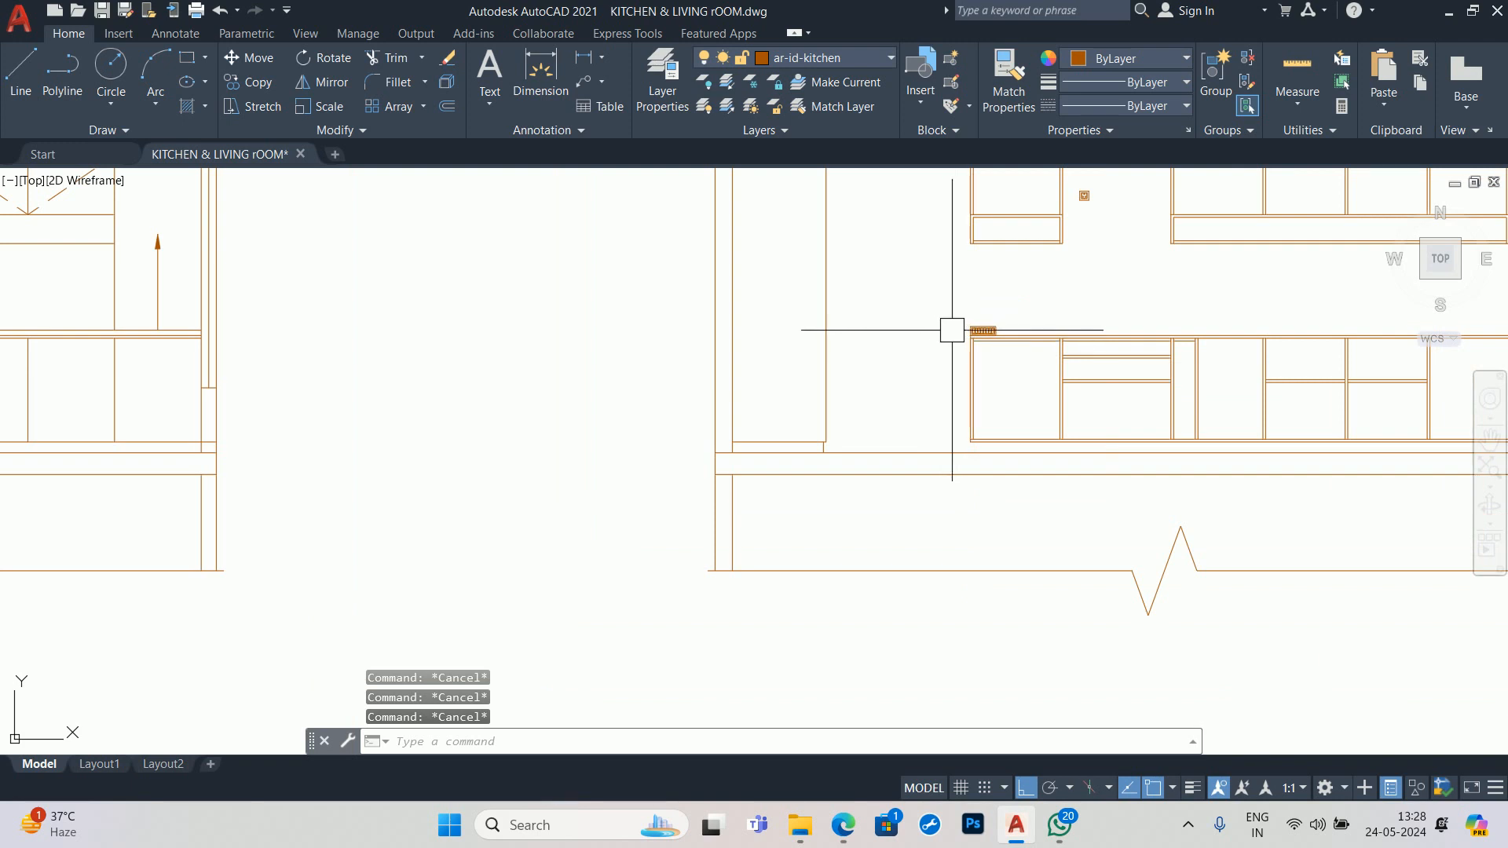
{"action": "scroll", "coordinate": [966, 331], "scroll_direction": "up", "scroll_amount": 2}
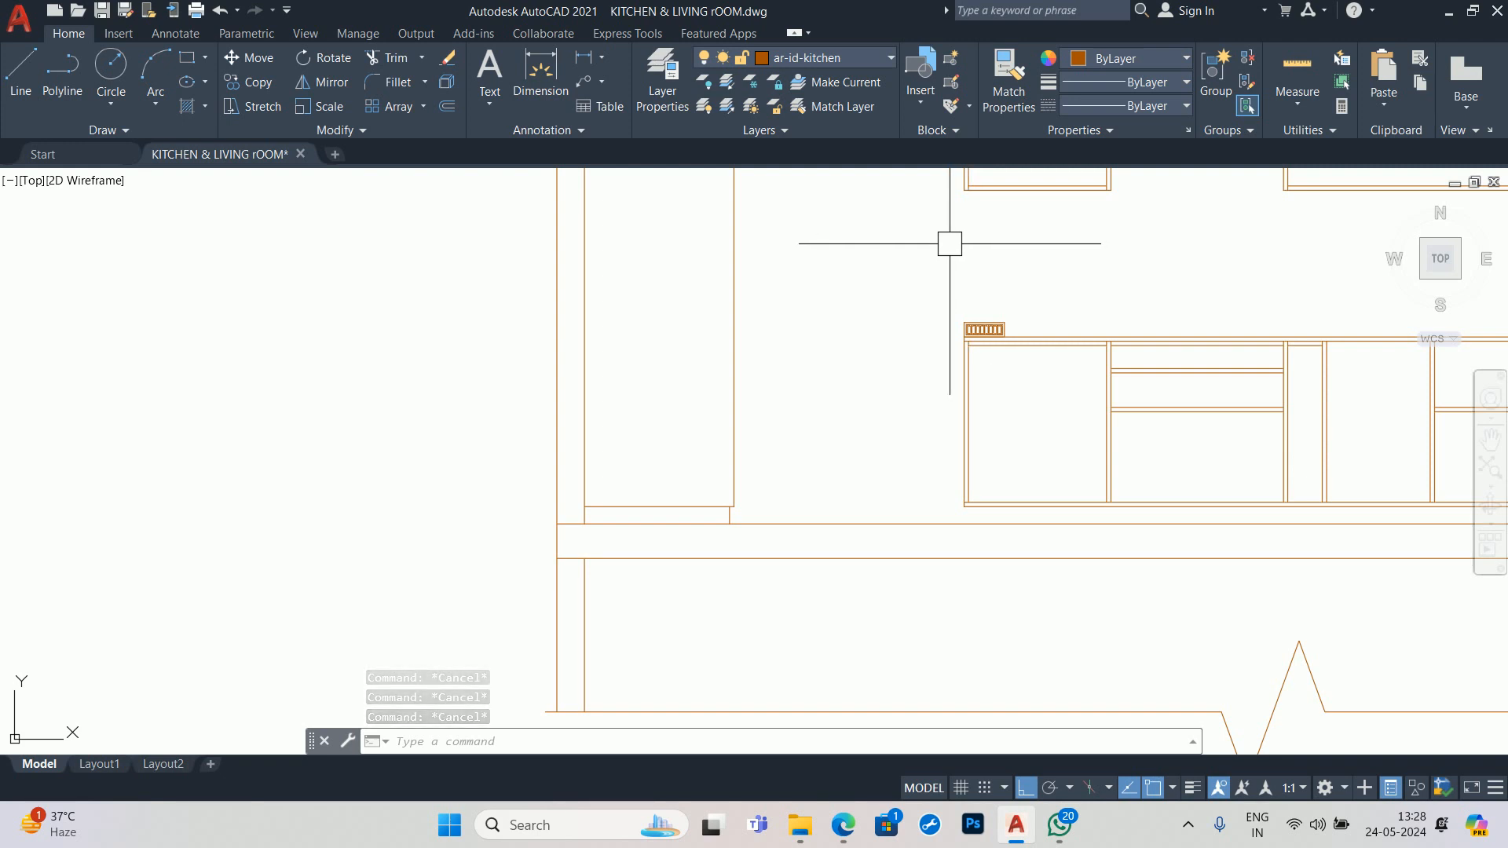
{"action": "type", "text": "m"}
{"action": "key", "text": "Return"}
{"action": "key", "text": "Escape"}
- Offset the floor line upward by 3'6" as a height guide across the elevation
{"action": "type", "text": "o"}
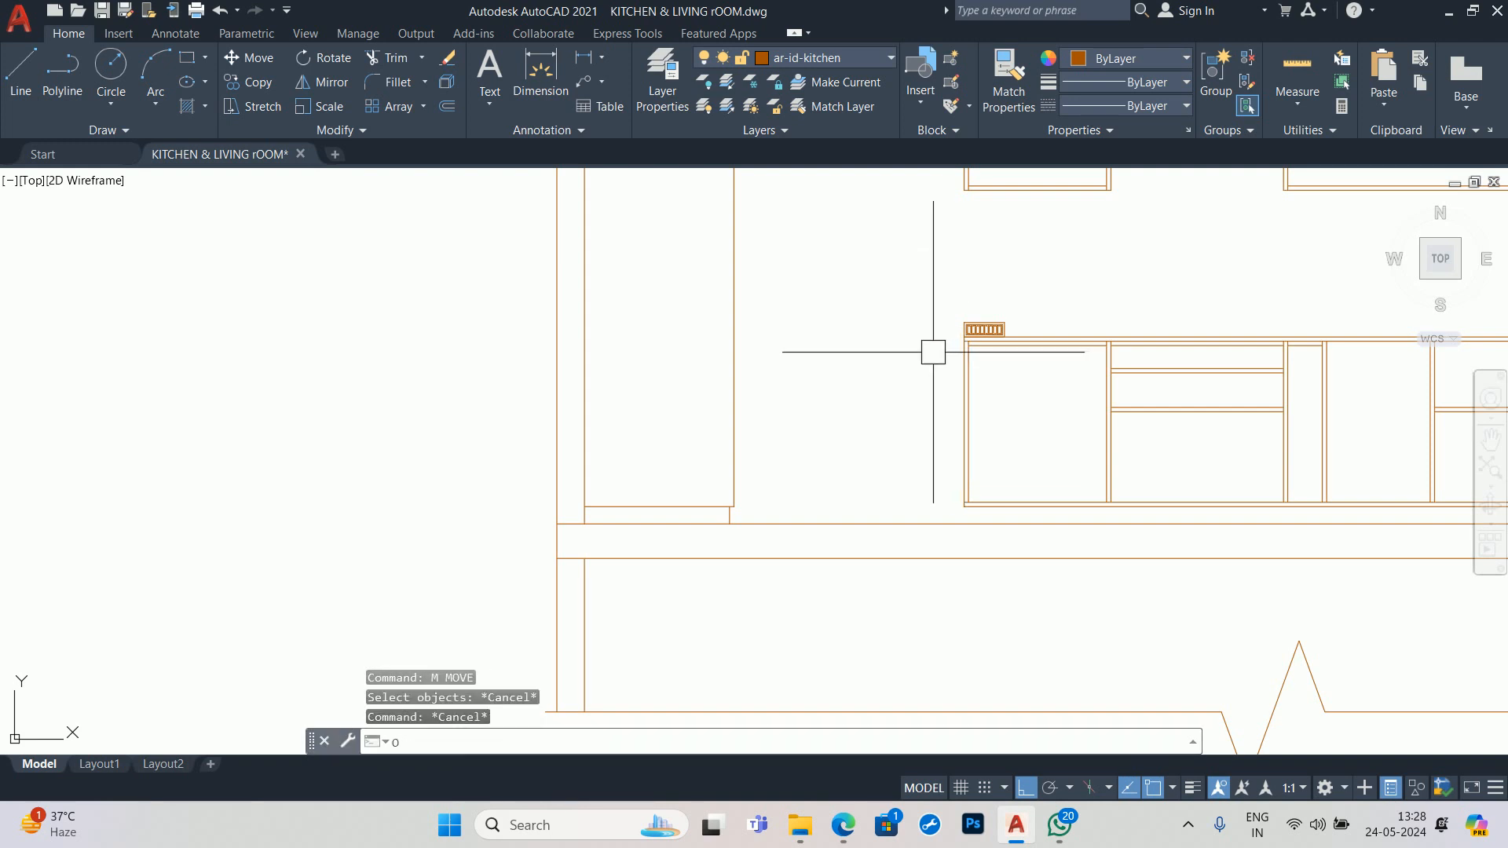
{"action": "key", "text": "Return"}
{"action": "type", "text": "3'6"}
{"action": "key", "text": "Return"}
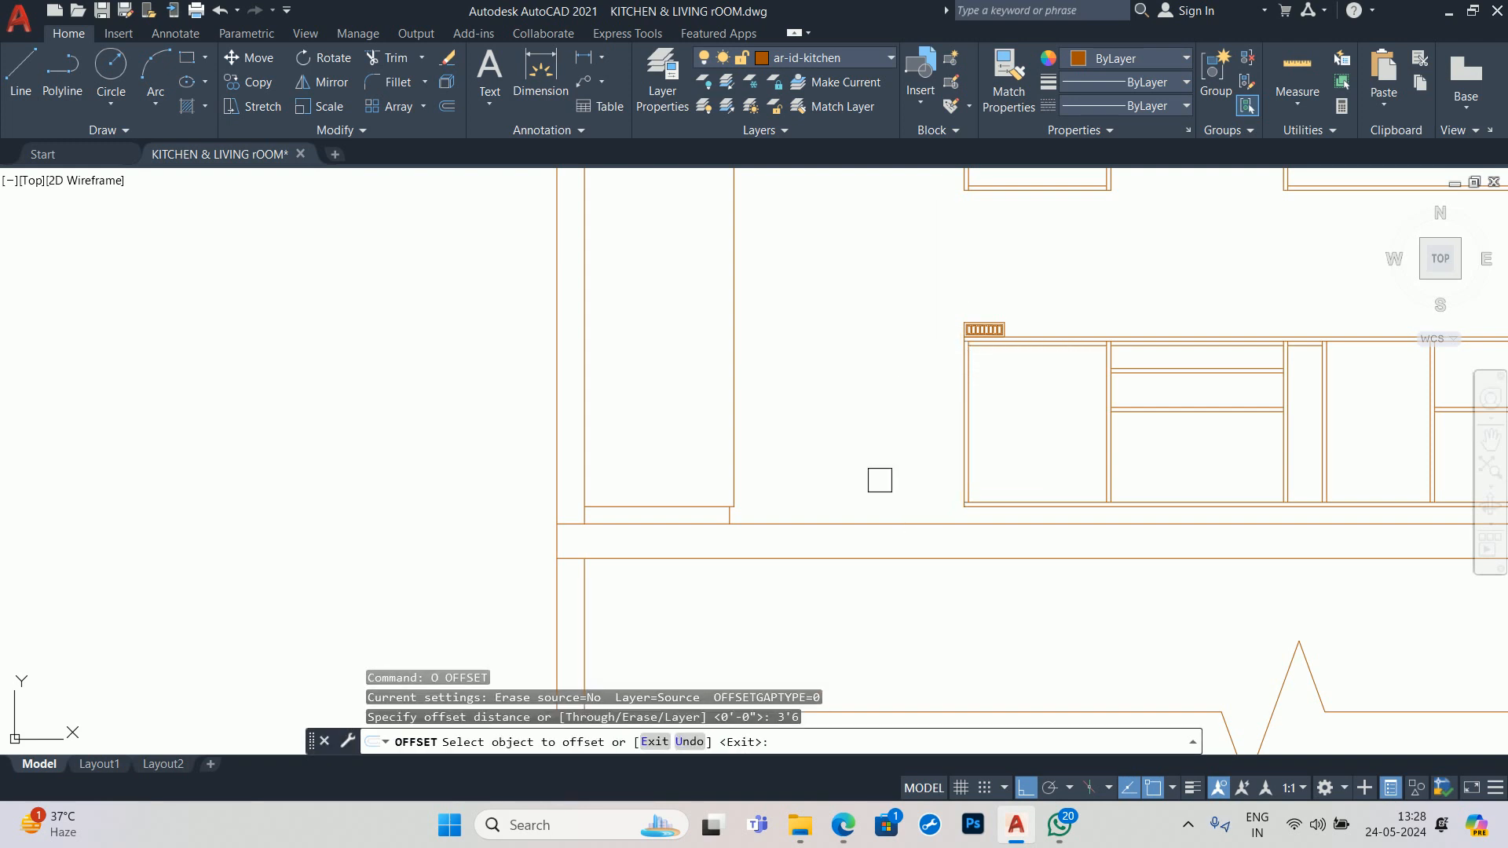
{"action": "left_click", "coordinate": [872, 523]}
{"action": "left_click", "coordinate": [835, 414]}
{"action": "key", "text": "Escape"}
- Move the switchboard group straight up by its left-edge midpoint onto the 3'6" guide line
{"action": "middle_click_drag", "start_coordinate": [904, 349], "coordinate": [808, 361]}
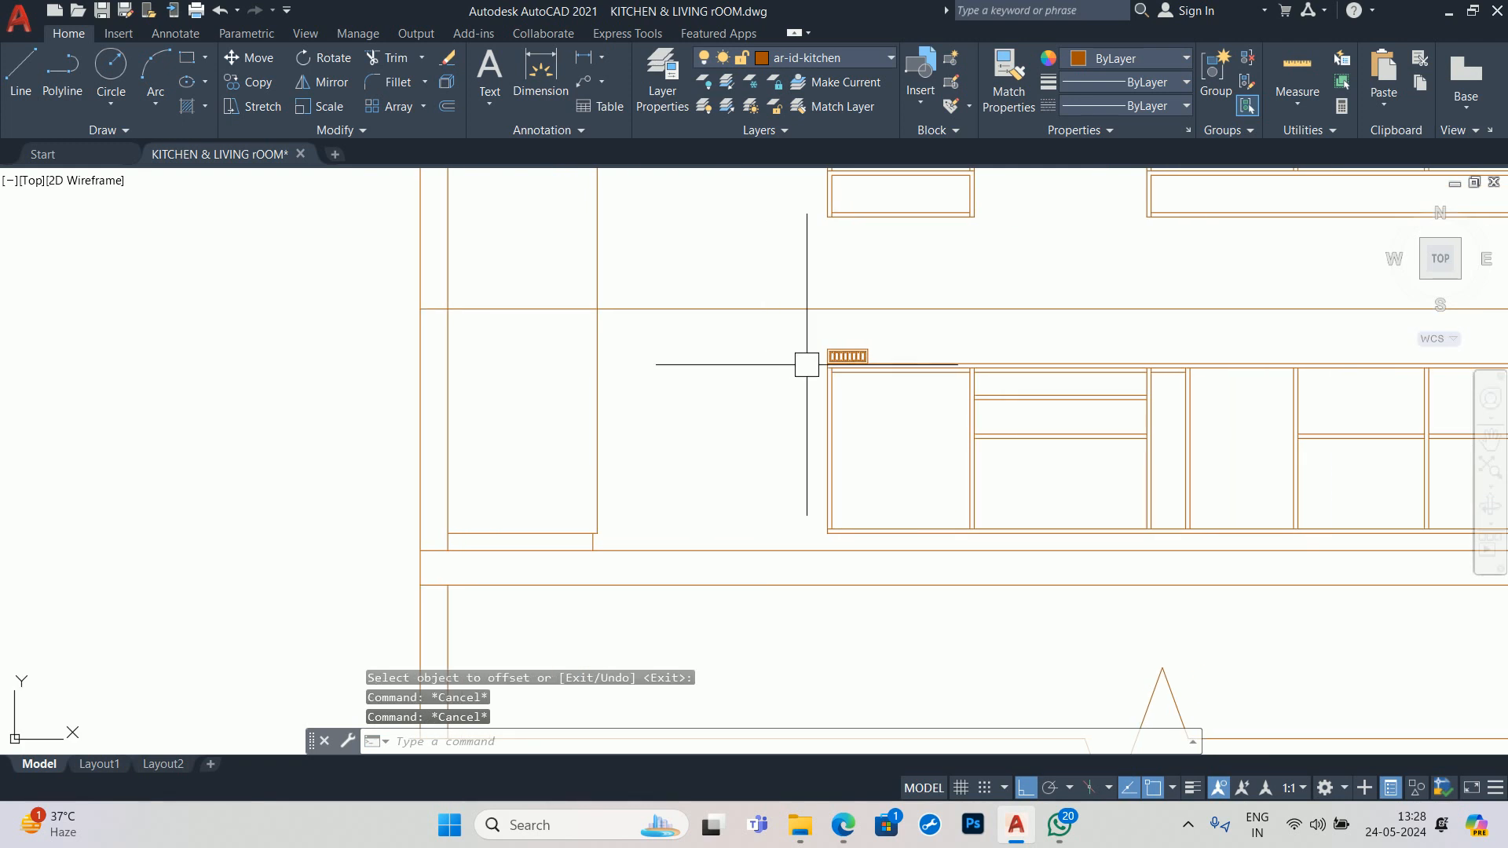
{"action": "scroll", "coordinate": [808, 358], "scroll_direction": "up", "scroll_amount": 3}
{"action": "type", "text": "m"}
{"action": "key", "text": "Return"}
{"action": "left_click", "coordinate": [808, 338]}
{"action": "key", "text": "Return"}
{"action": "scroll", "coordinate": [800, 344], "scroll_direction": "up", "scroll_amount": 3}
{"action": "left_click", "coordinate": [801, 343]}
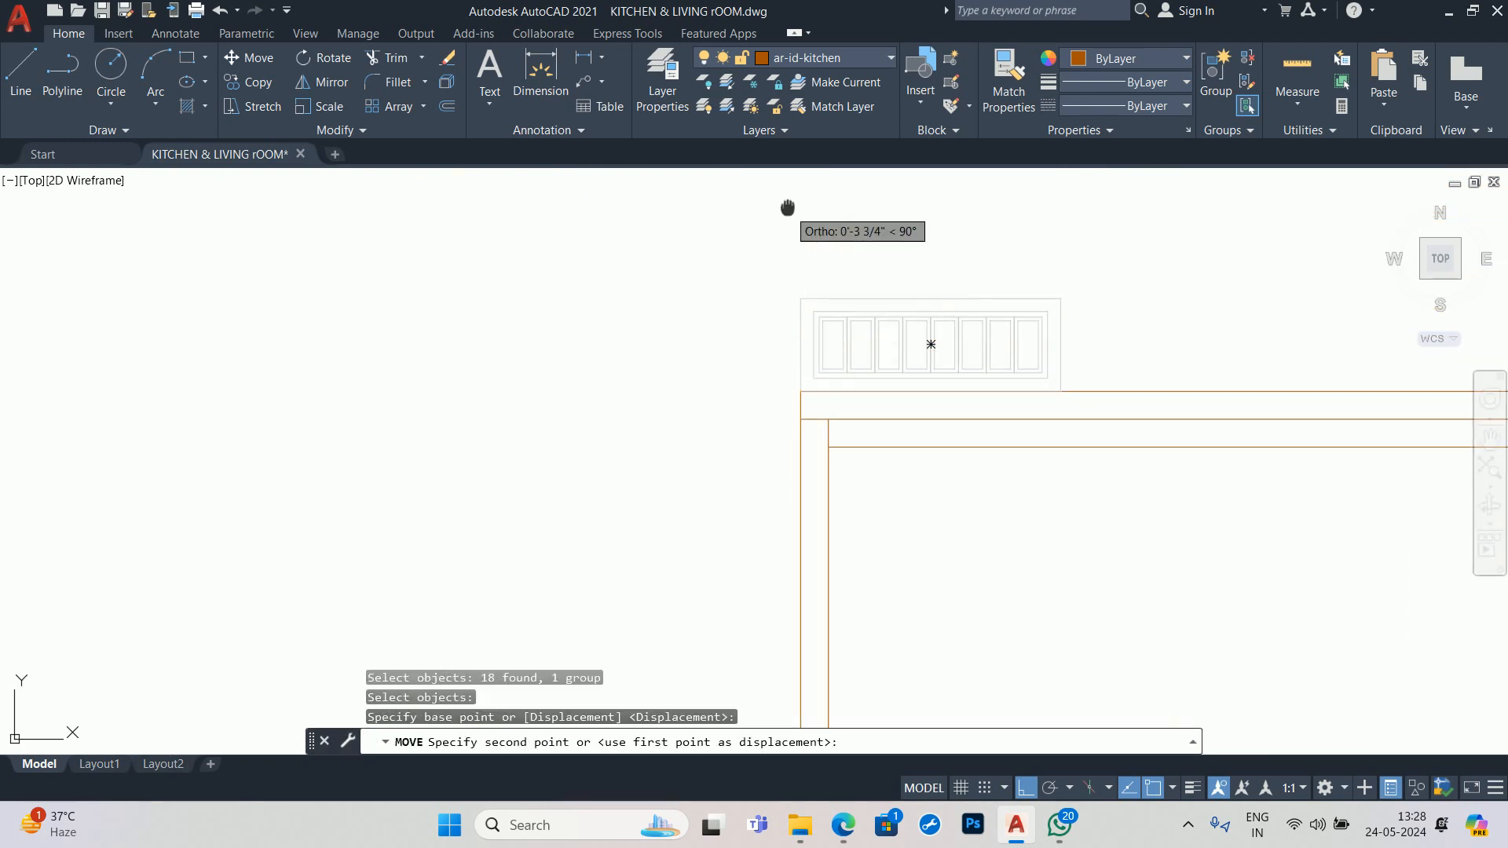
{"action": "scroll", "coordinate": [815, 320], "scroll_direction": "down", "scroll_amount": 2}
{"action": "left_click", "coordinate": [788, 365]}
{"action": "key", "text": "Escape"}
{"action": "key", "text": "Escape"}
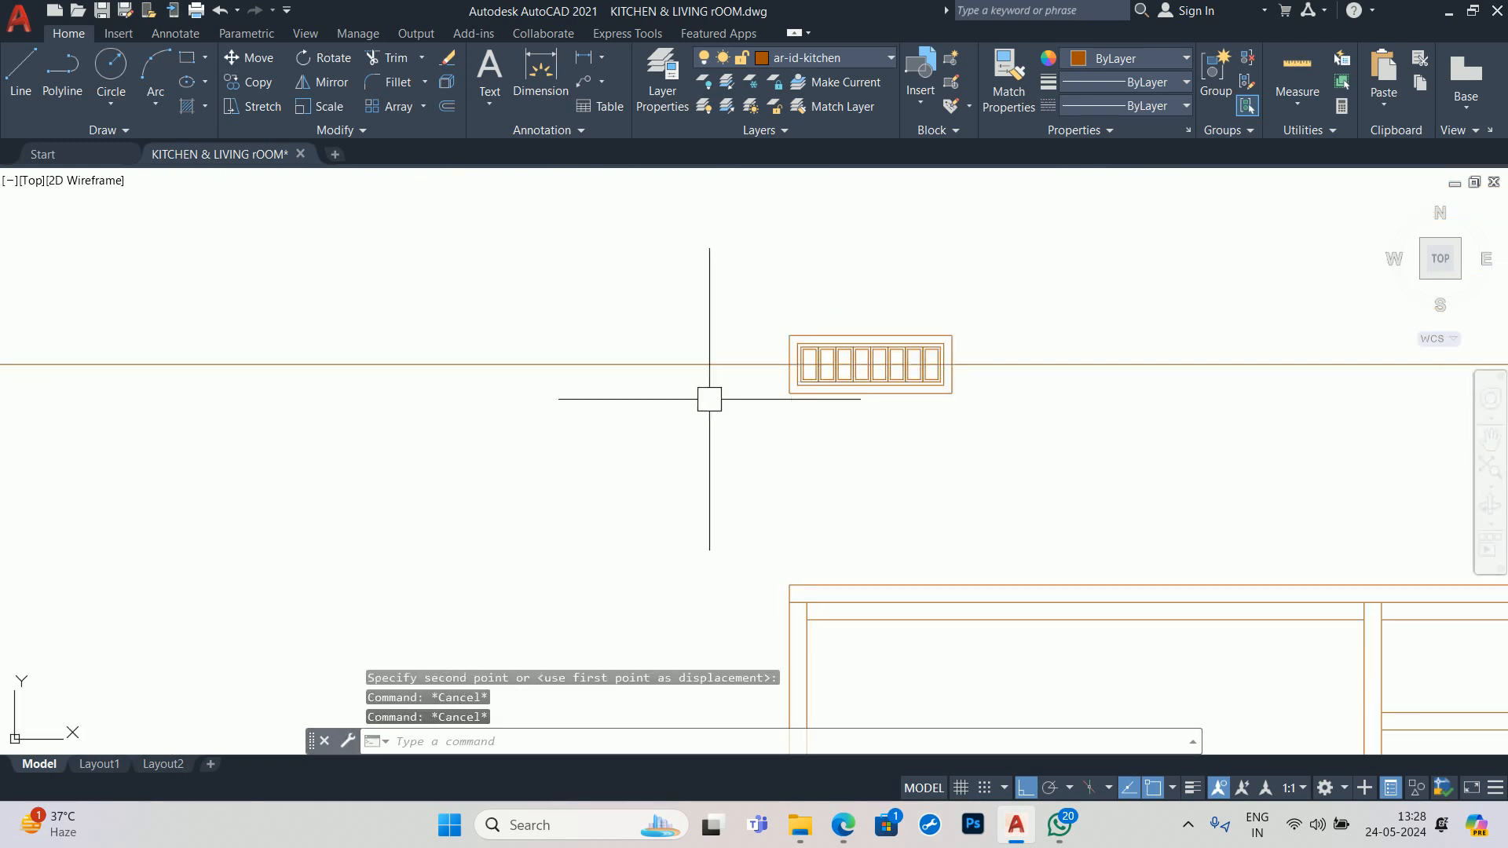
- Erase the 3'6" guide line crossing the elevation
{"action": "left_click", "coordinate": [707, 400]}
{"action": "left_click", "coordinate": [623, 333]}
{"action": "scroll", "coordinate": [632, 346], "scroll_direction": "down", "scroll_amount": 2}
{"action": "key", "text": "Delete"}
{"action": "scroll", "coordinate": [703, 371], "scroll_direction": "down", "scroll_amount": 3}
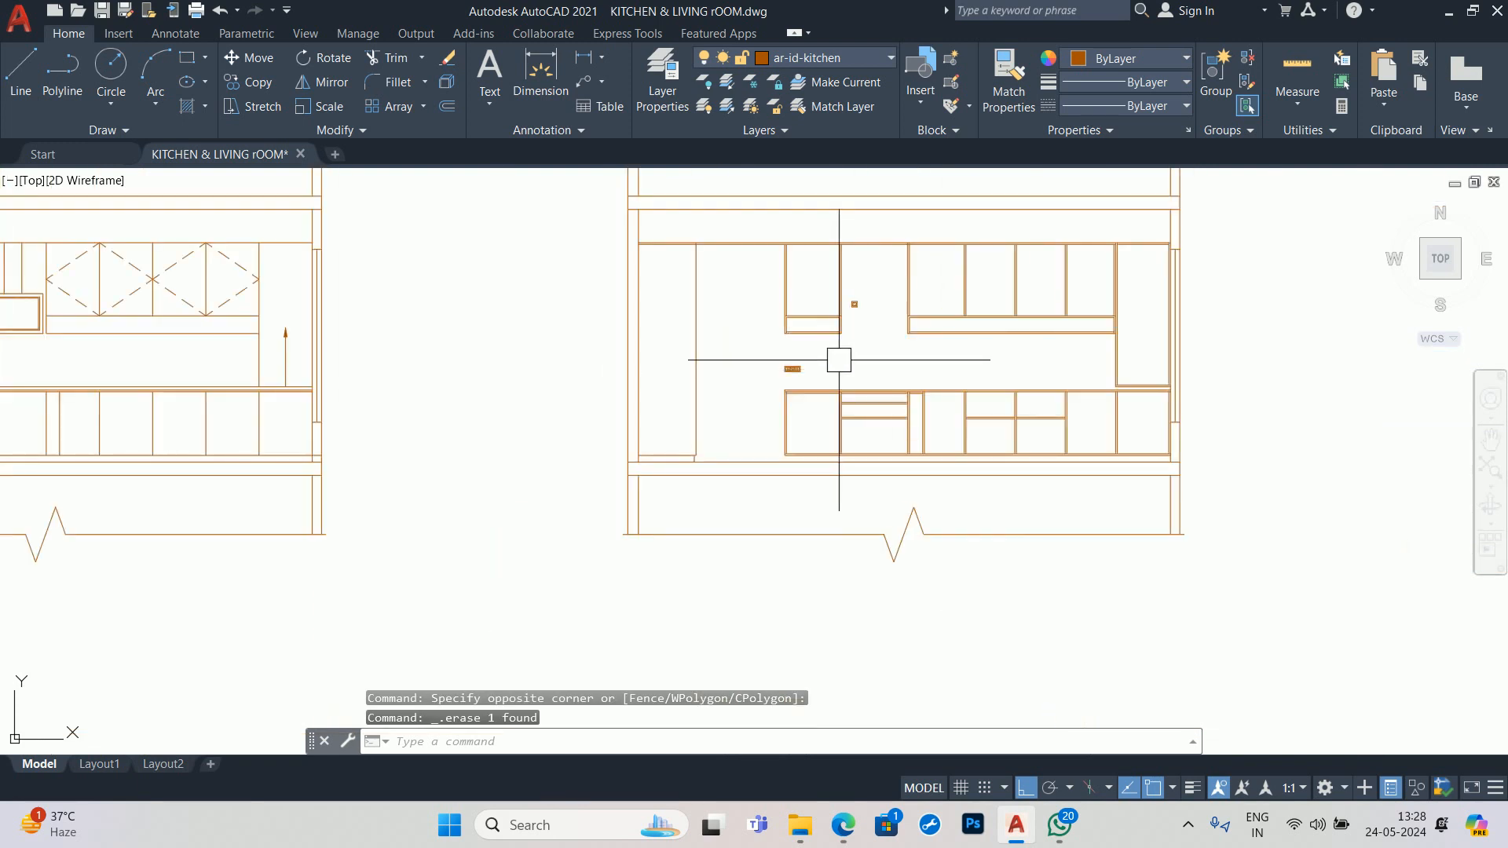
- Move the switchboard group 6 inches horizontally to the right, away from the countertop's left end
{"action": "key", "text": "Escape"}
{"action": "key", "text": "Escape"}
{"action": "scroll", "coordinate": [819, 357], "scroll_direction": "up", "scroll_amount": 1}
{"action": "type", "text": "m"}
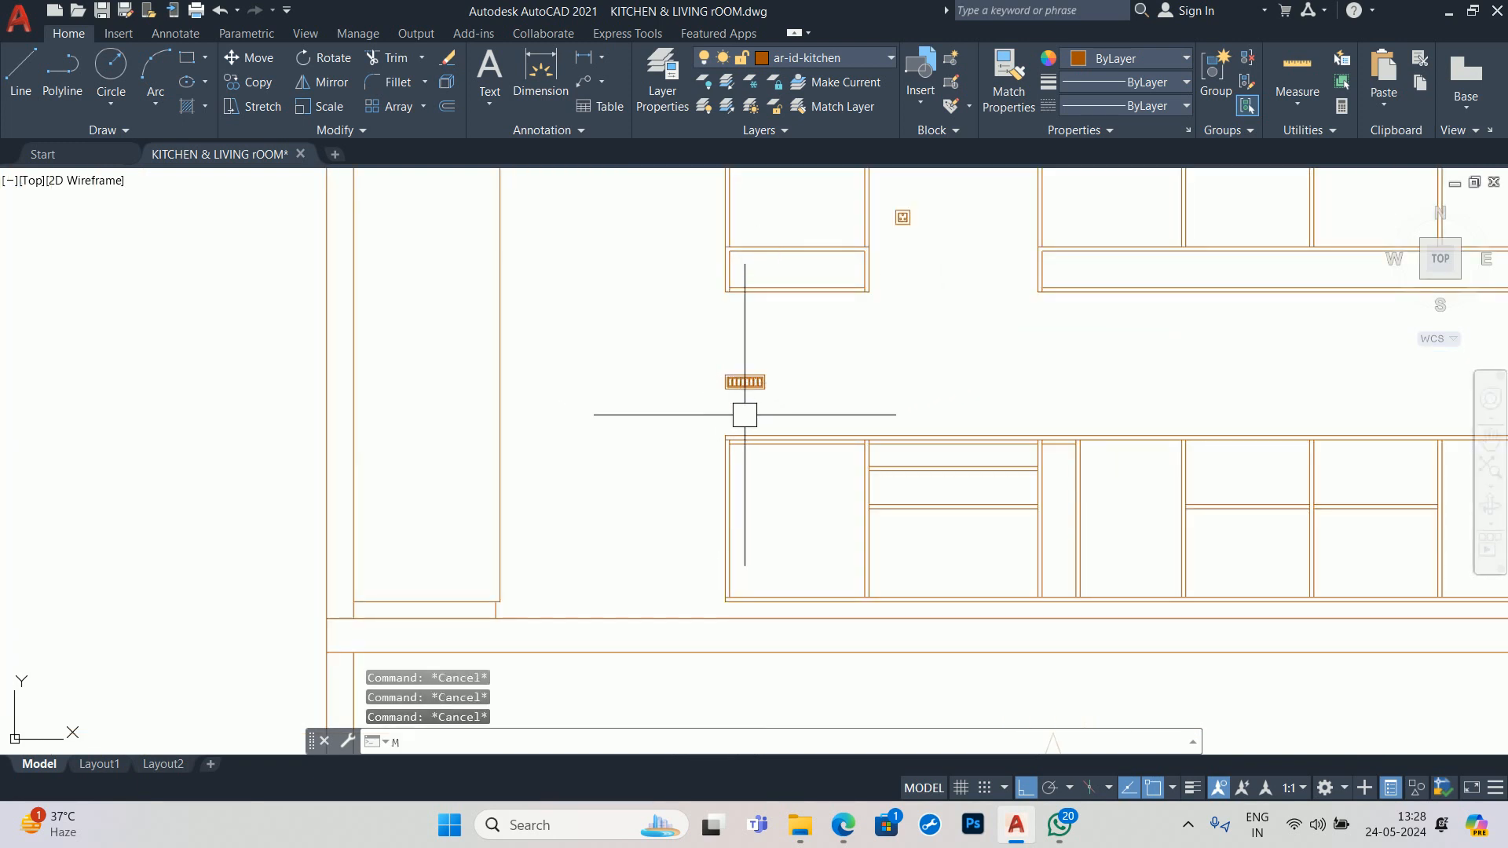
{"action": "key", "text": "Return"}
{"action": "left_click", "coordinate": [744, 382]}
{"action": "key", "text": "Return"}
{"action": "left_click", "coordinate": [798, 392]}
{"action": "type", "text": "6"}
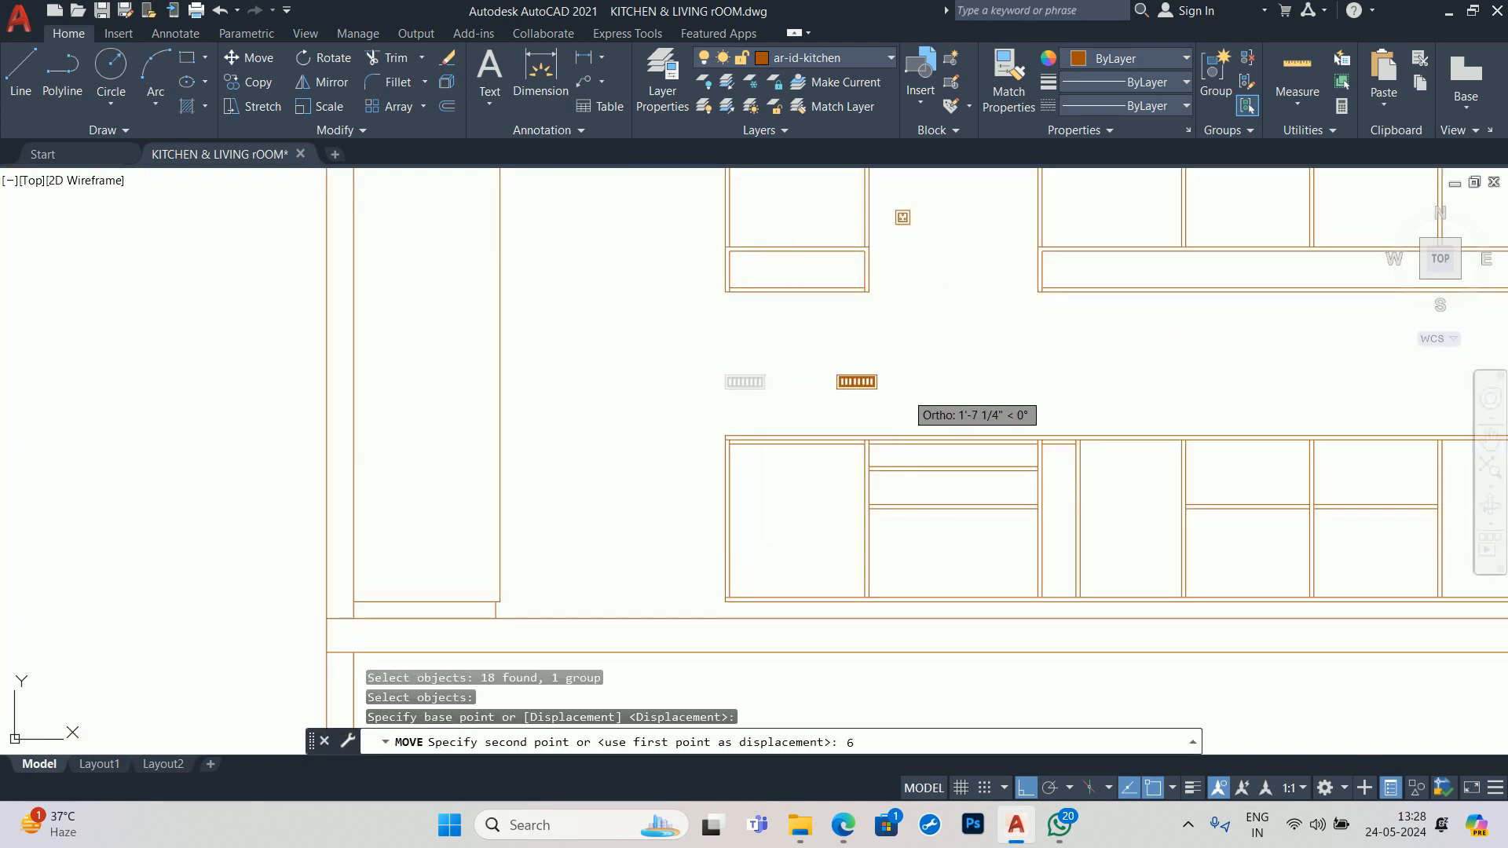
{"action": "key", "text": "Return"}
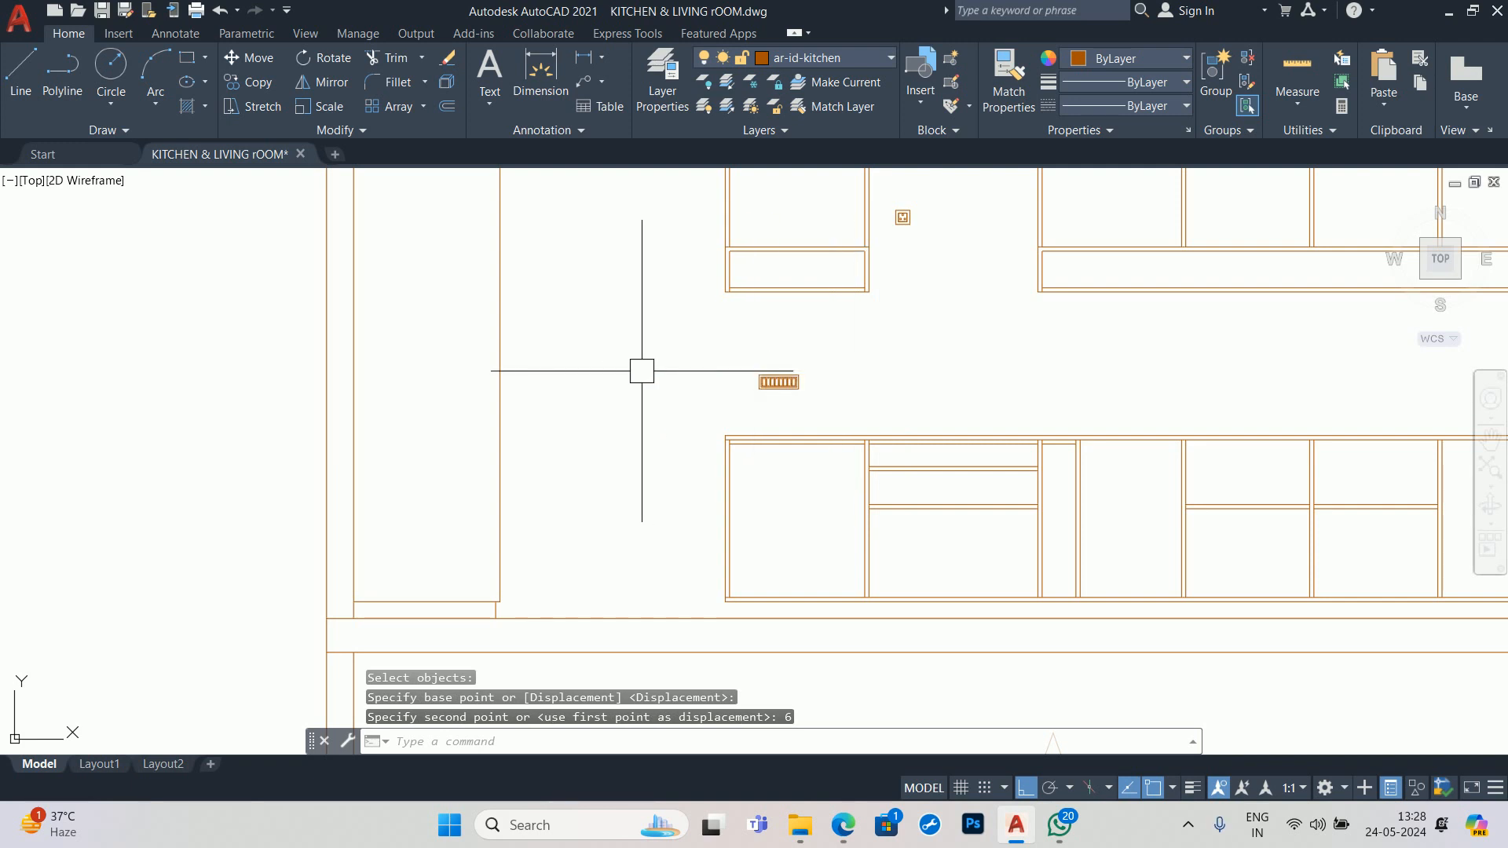
{"action": "key", "text": "Escape"}
{"action": "key", "text": "Escape"}
{"action": "scroll", "coordinate": [721, 385], "scroll_direction": "up", "scroll_amount": 2}
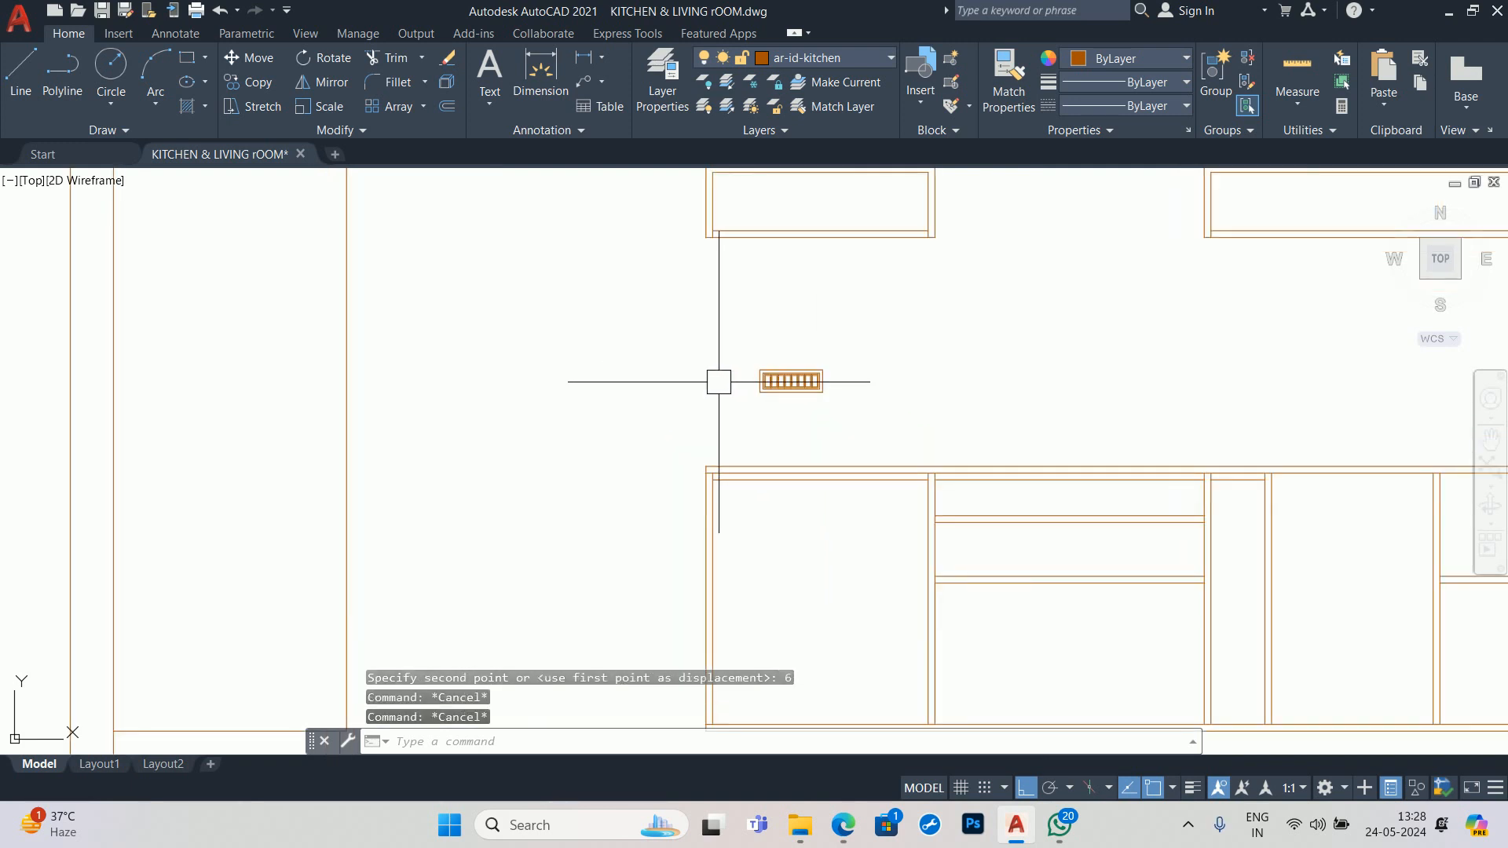
{"action": "key", "text": "Escape"}
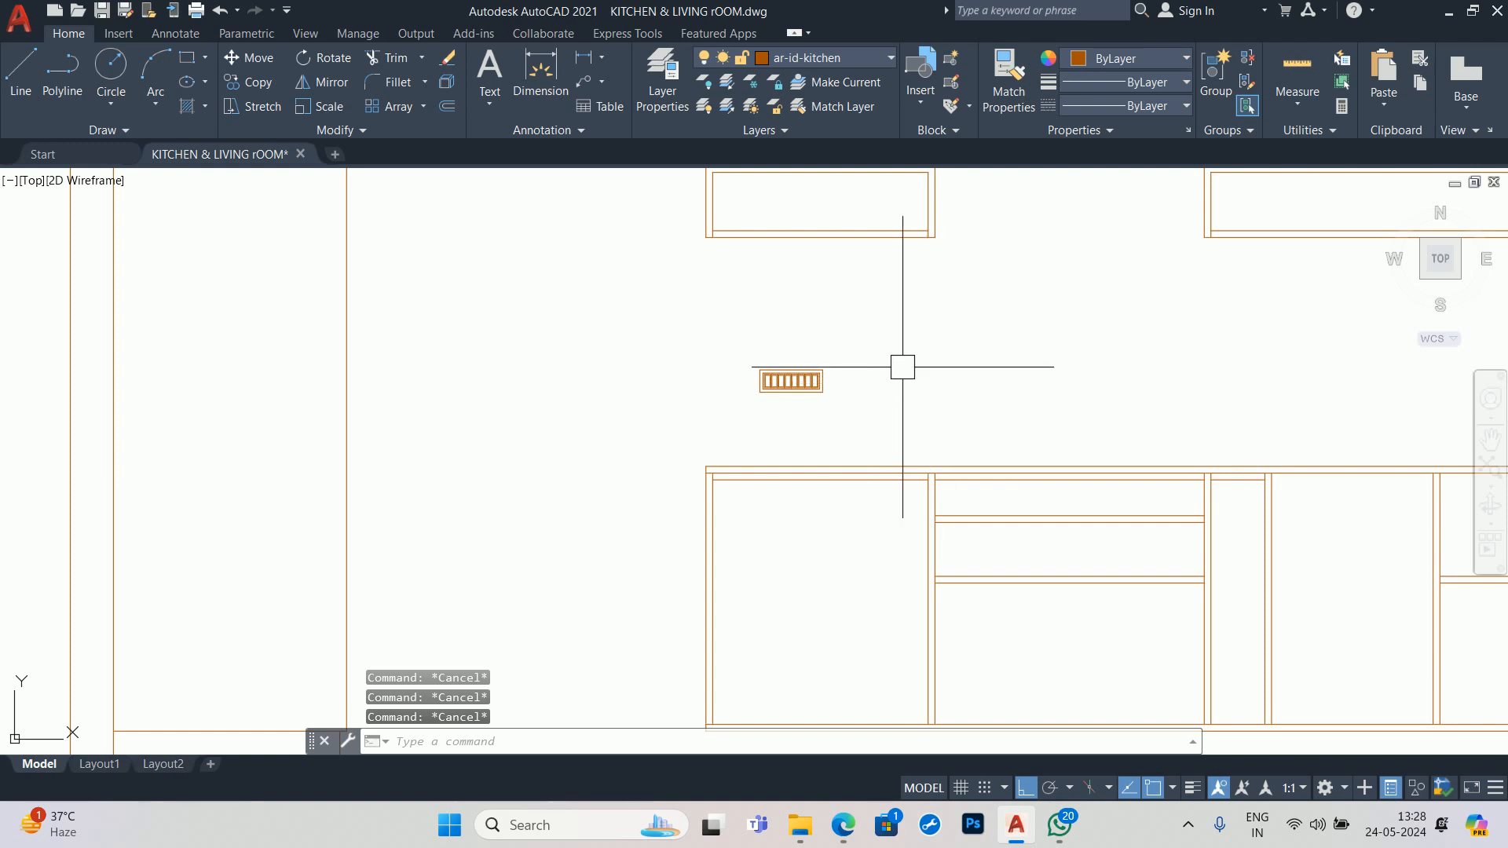
{"action": "scroll", "coordinate": [902, 367], "scroll_direction": "down", "scroll_amount": 3}
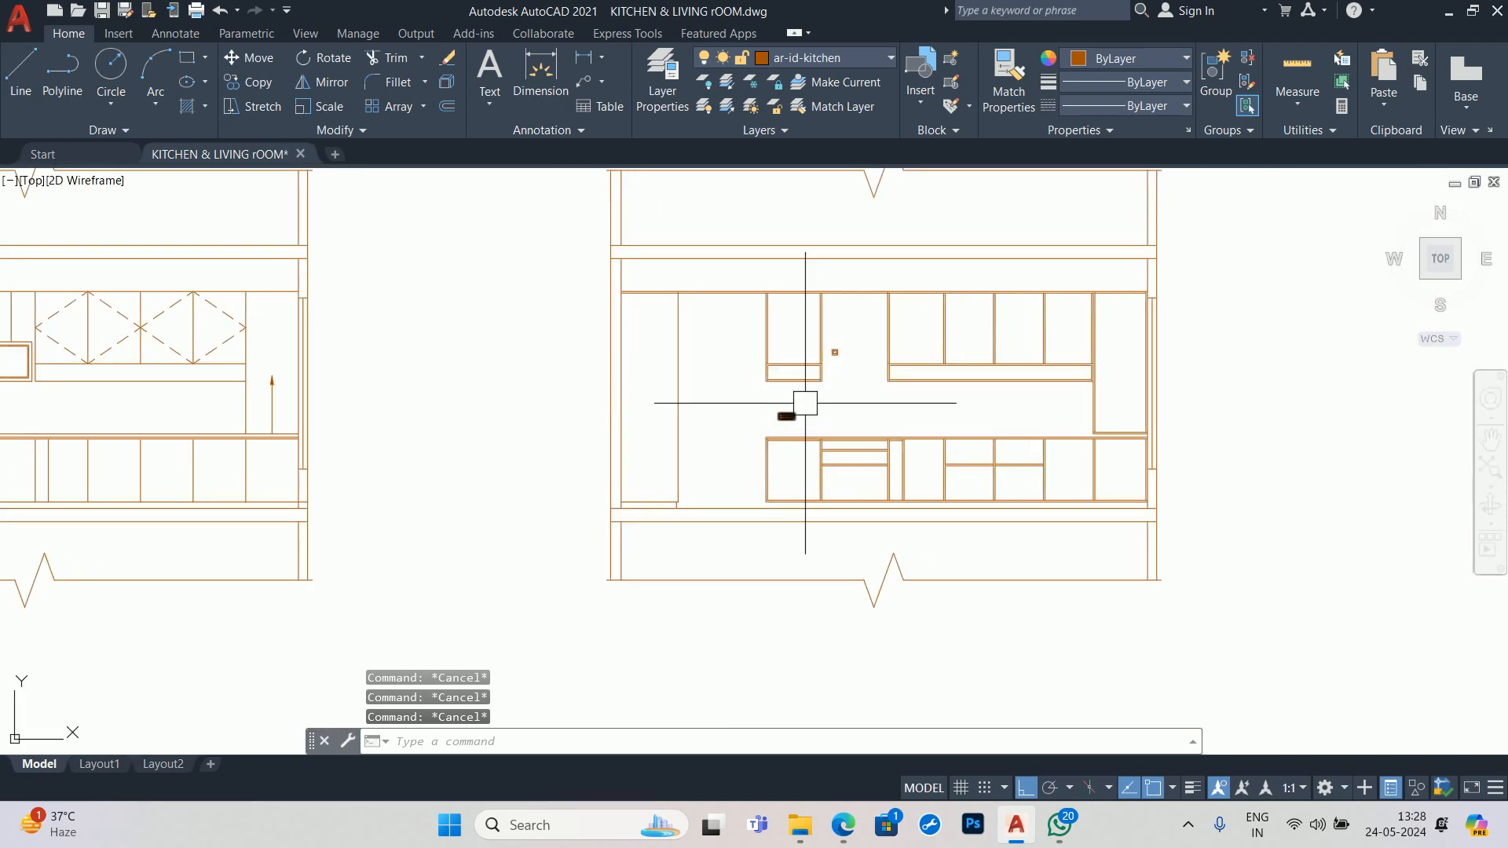
{"action": "scroll", "coordinate": [785, 412], "scroll_direction": "up", "scroll_amount": 5}
{"action": "middle_click_drag", "start_coordinate": [759, 430], "coordinate": [540, 440]}
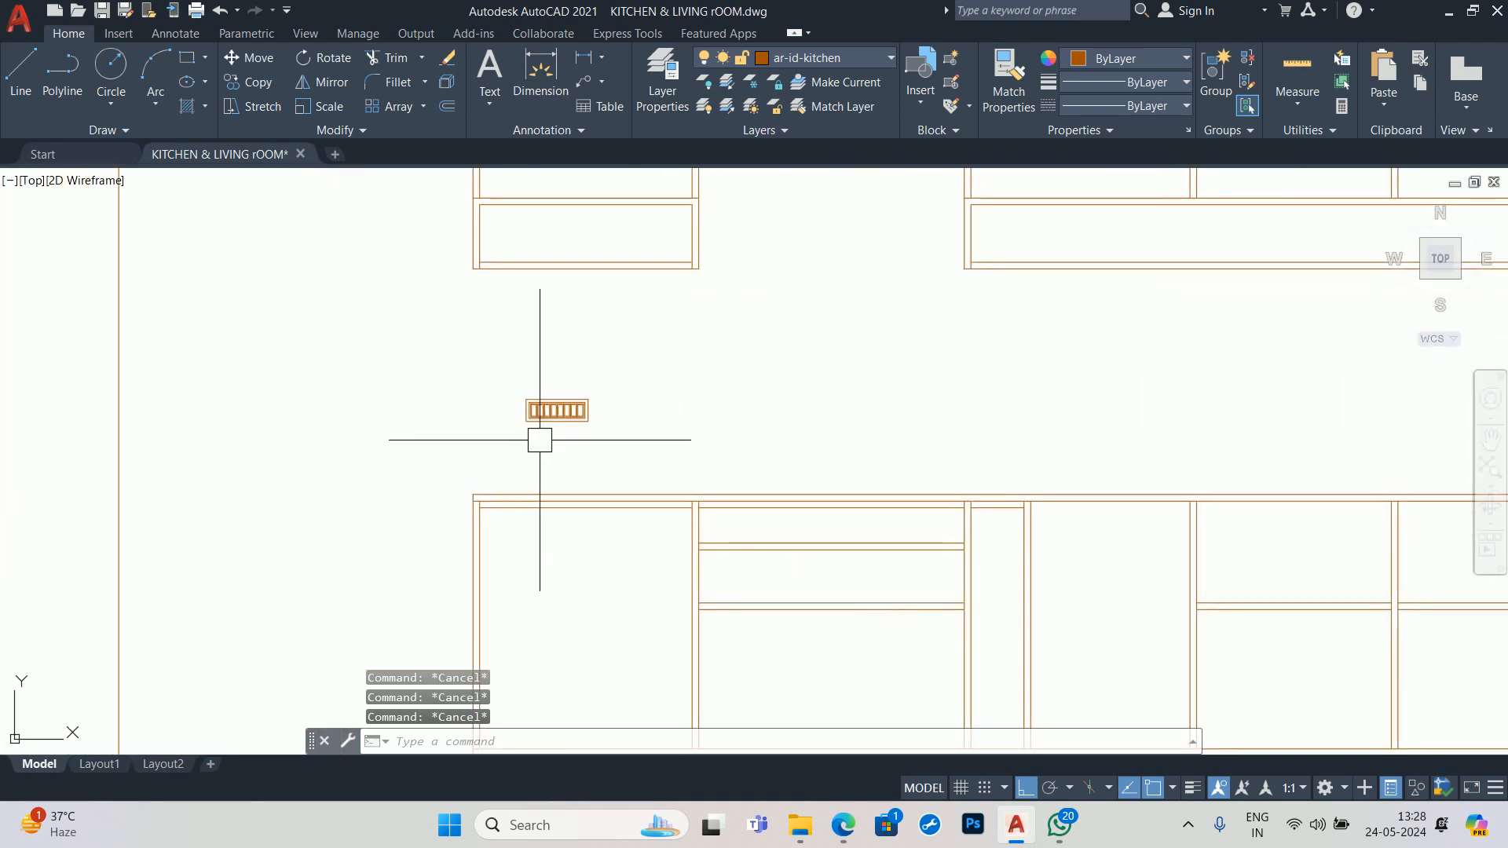
{"action": "type", "text": "LI"}
{"action": "key", "text": "Return"}
{"action": "scroll", "coordinate": [522, 432], "scroll_direction": "up", "scroll_amount": 5}
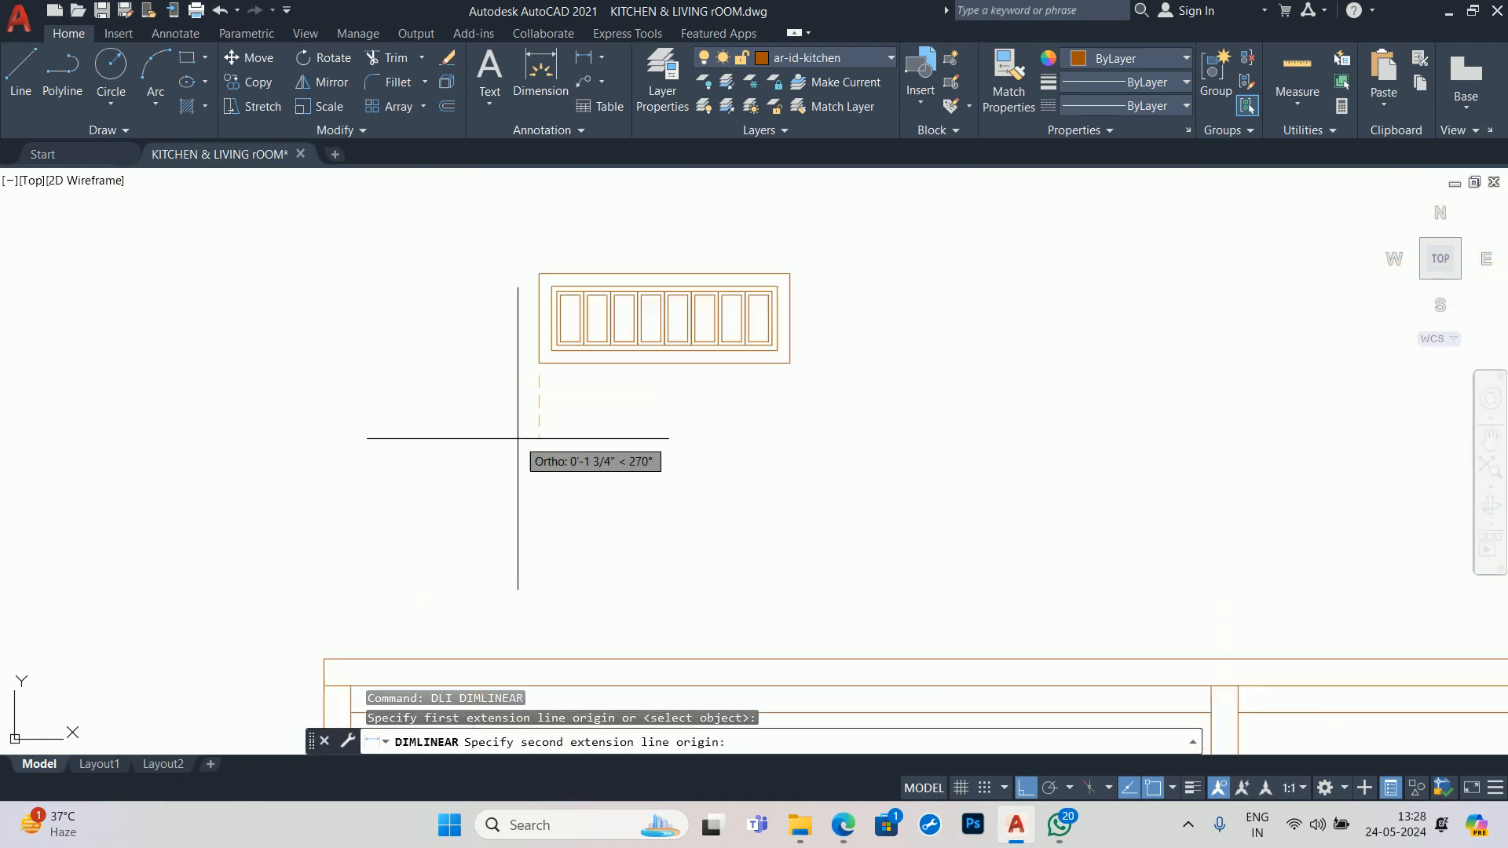
{"action": "key", "text": "Escape"}
{"action": "key", "text": "Escape"}
{"action": "key", "text": "Escape"}
{"action": "scroll", "coordinate": [550, 353], "scroll_direction": "down", "scroll_amount": 5}
{"action": "scroll", "coordinate": [542, 456], "scroll_direction": "up", "scroll_amount": 4}
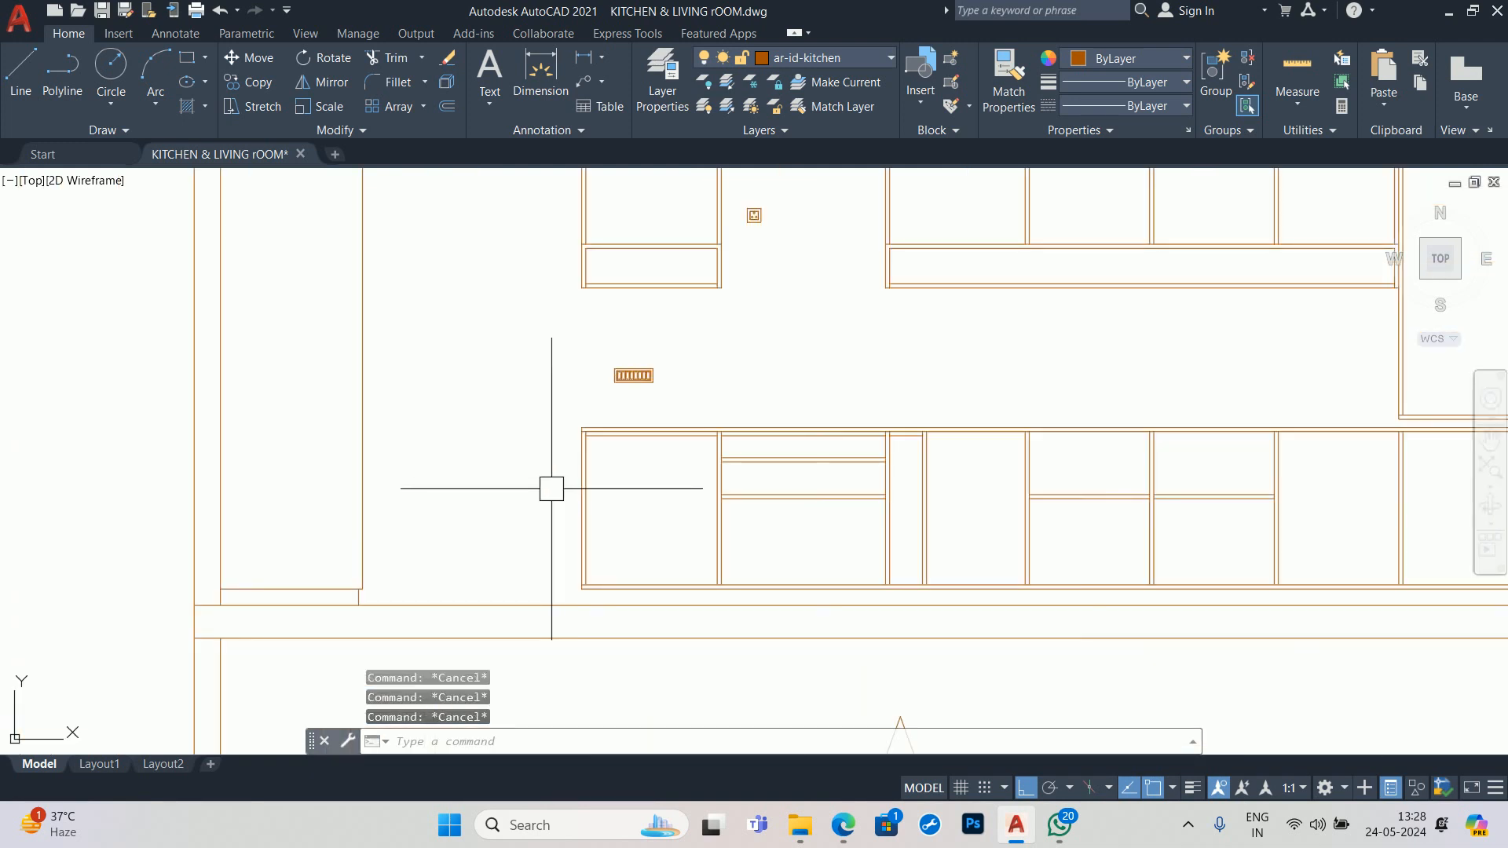
- Offset the floor line upward by 2'10" as a guide just above the countertop
{"action": "type", "text": "o"}
{"action": "key", "text": "Return"}
{"action": "type", "text": "2'1"}
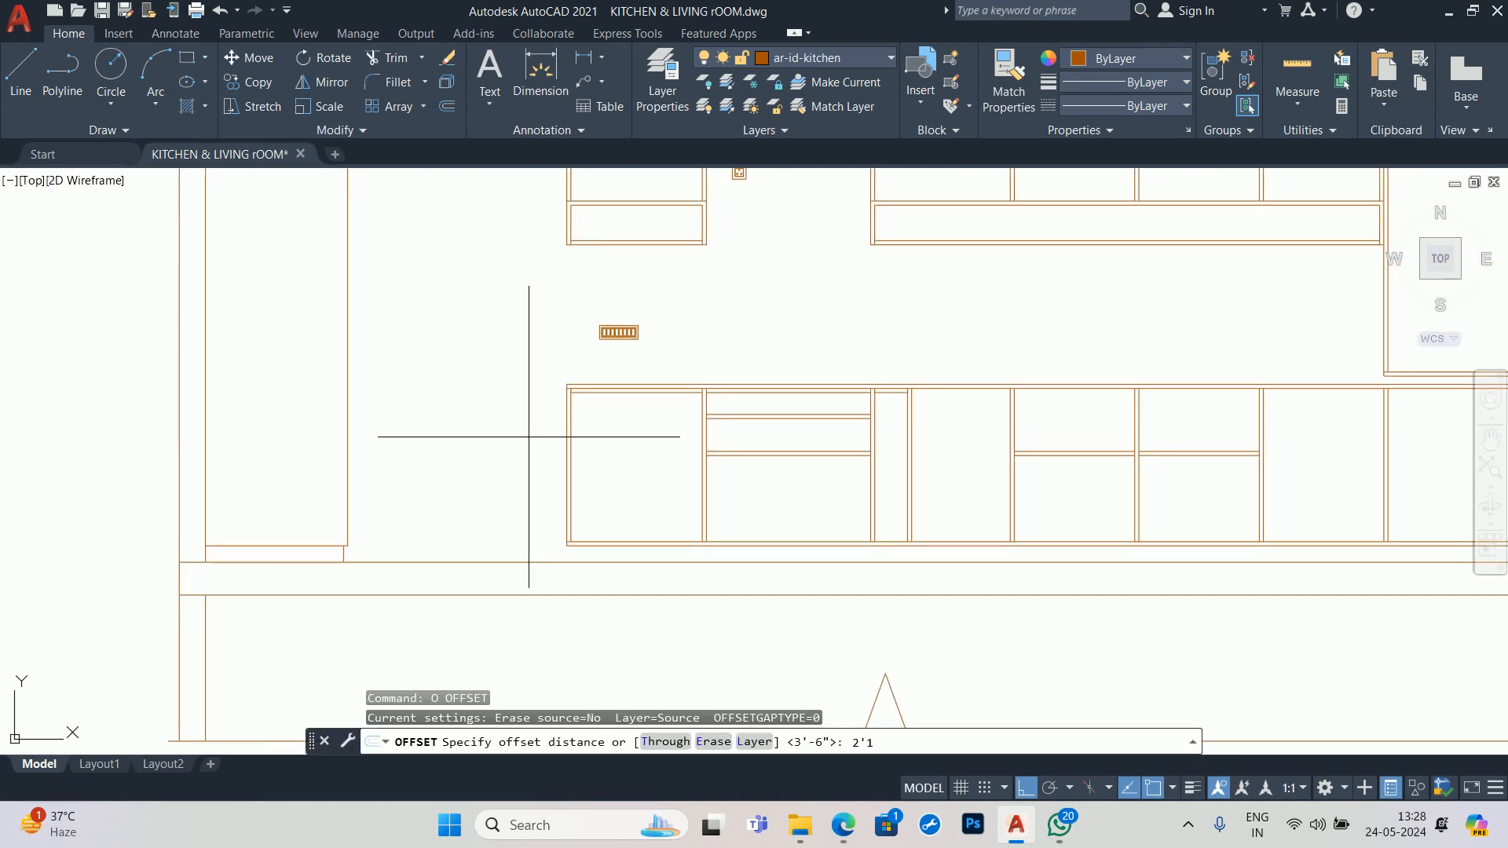
{"action": "type", "text": "0"}
{"action": "key", "text": "Return"}
{"action": "scroll", "coordinate": [548, 544], "scroll_direction": "up", "scroll_amount": 2}
{"action": "left_click", "coordinate": [535, 582]}
{"action": "left_click", "coordinate": [488, 413]}
{"action": "key", "text": "Return"}
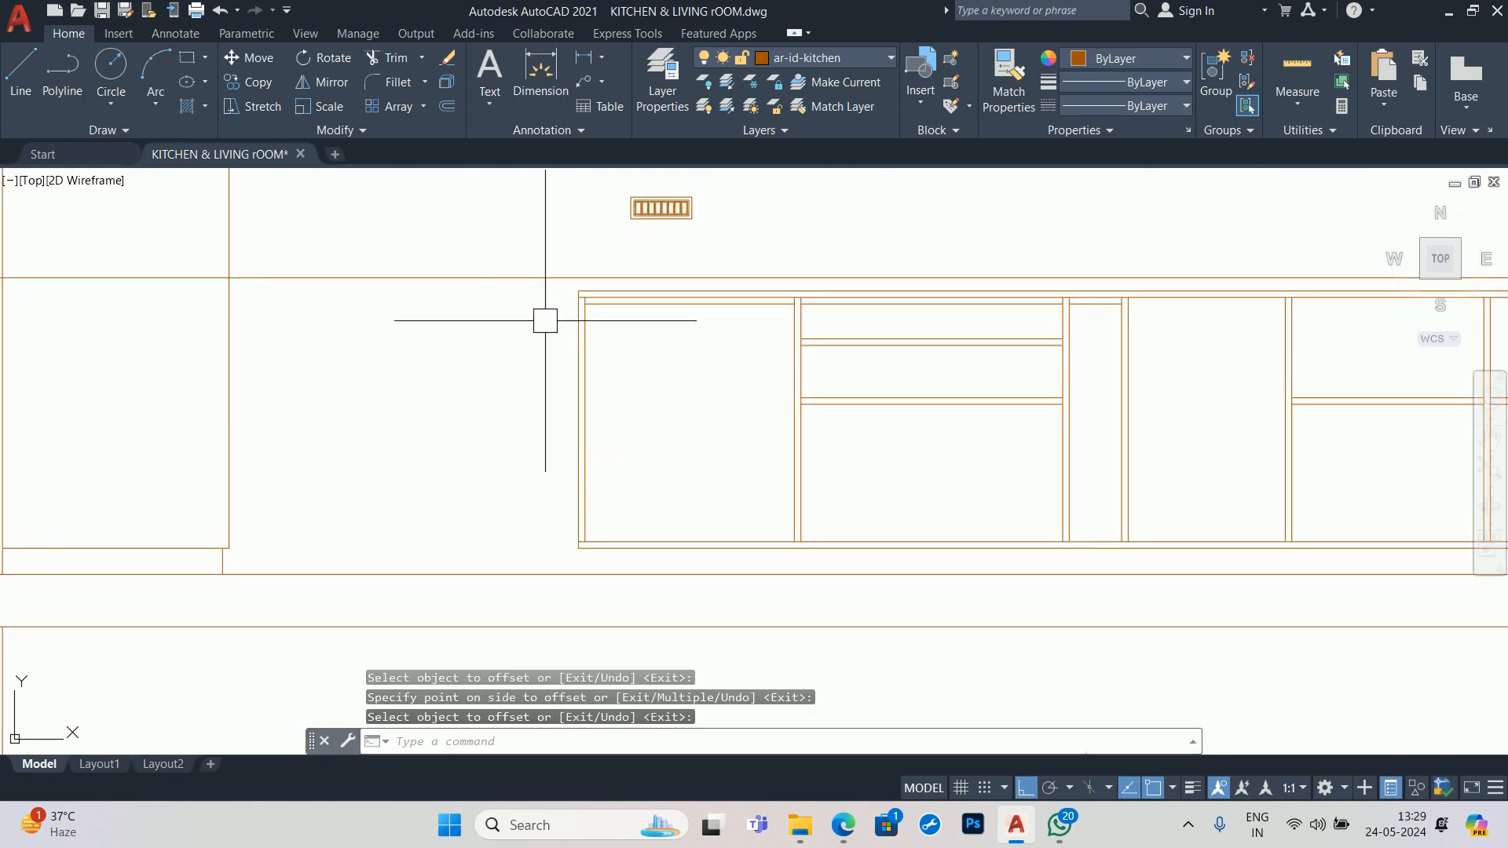
- Measure the vertical distance from the 2'10" guide line to the switchboard's lower-left corner with a linear dimension
{"action": "scroll", "coordinate": [644, 283], "scroll_direction": "up", "scroll_amount": 6}
{"action": "middle_click_drag", "start_coordinate": [644, 283], "coordinate": [548, 529]}
{"action": "type", "text": "dli"}
{"action": "key", "text": "Return"}
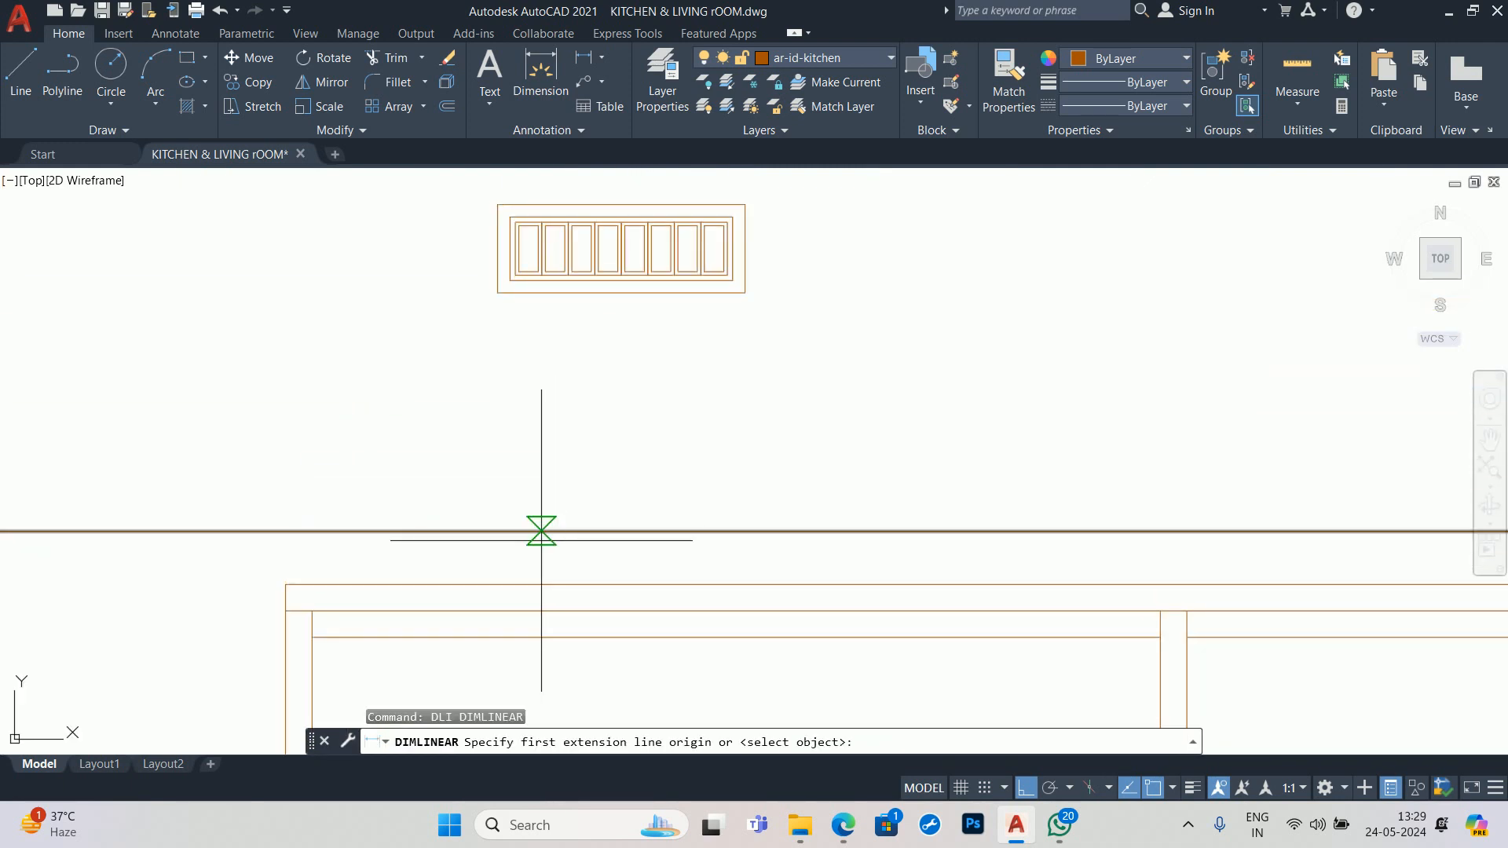
{"action": "left_click", "coordinate": [541, 531]}
{"action": "left_click", "coordinate": [498, 292]}
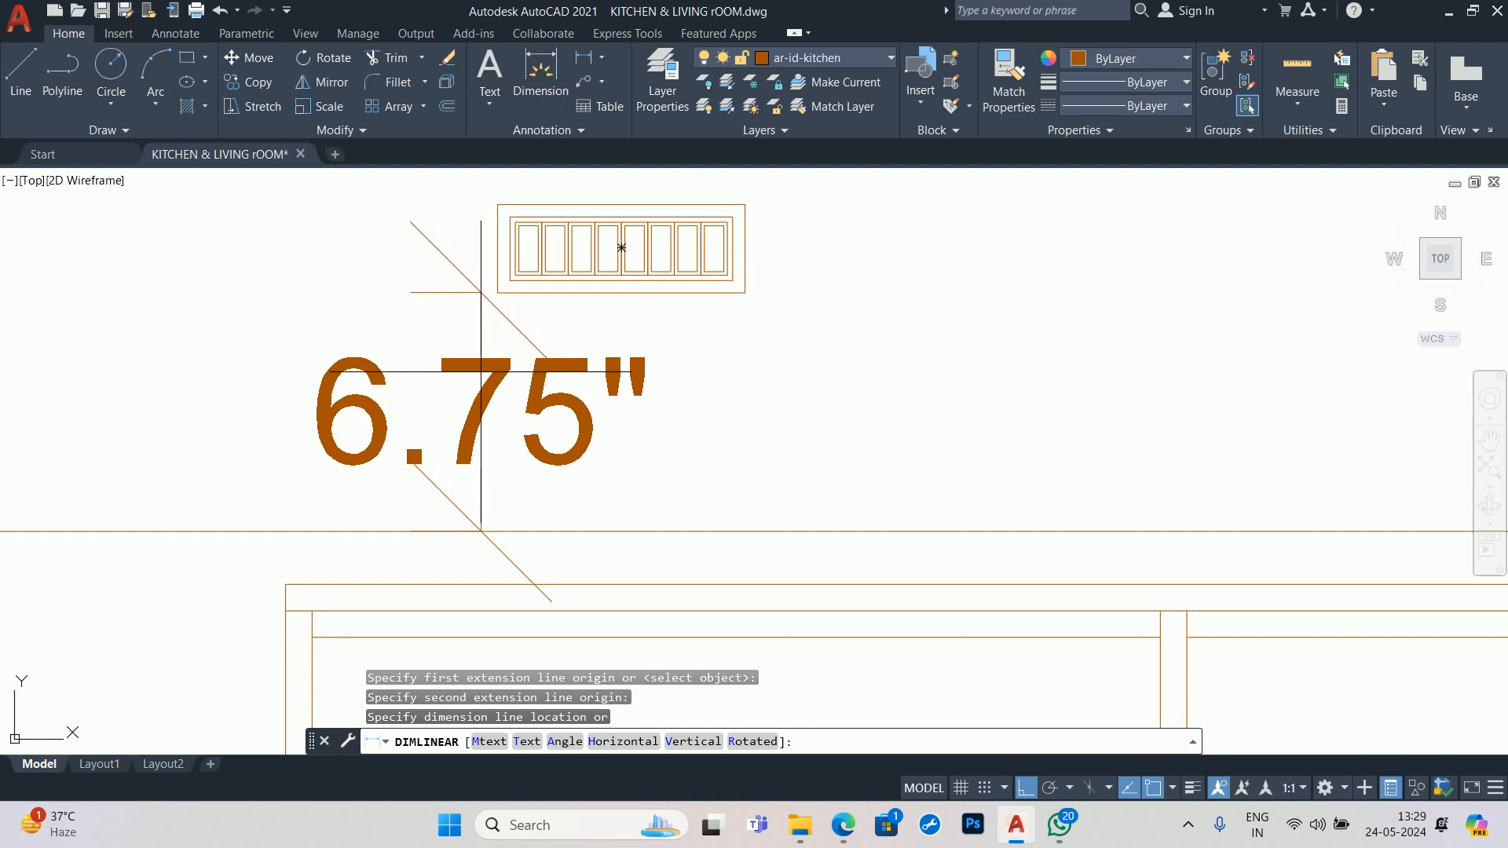
{"action": "scroll", "coordinate": [585, 311], "scroll_direction": "down", "scroll_amount": 8}
{"action": "key", "text": "Escape"}
{"action": "key", "text": "Escape"}
{"action": "key", "text": "Escape"}
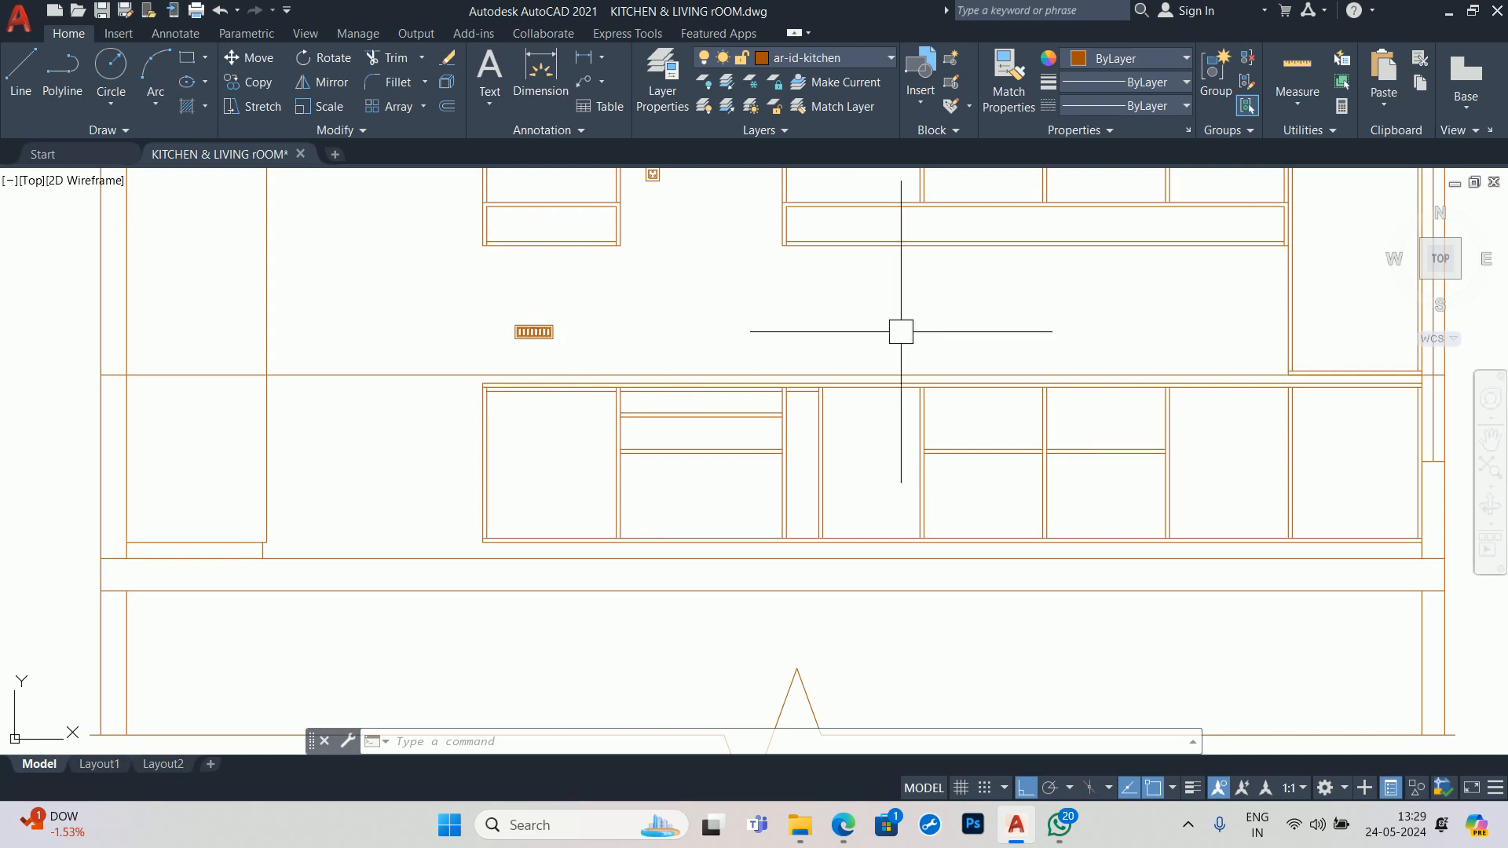
- Erase the 2'10" guide line above the countertop
{"action": "key", "text": "Escape"}
{"action": "key", "text": "Escape"}
{"action": "key", "text": "Escape"}
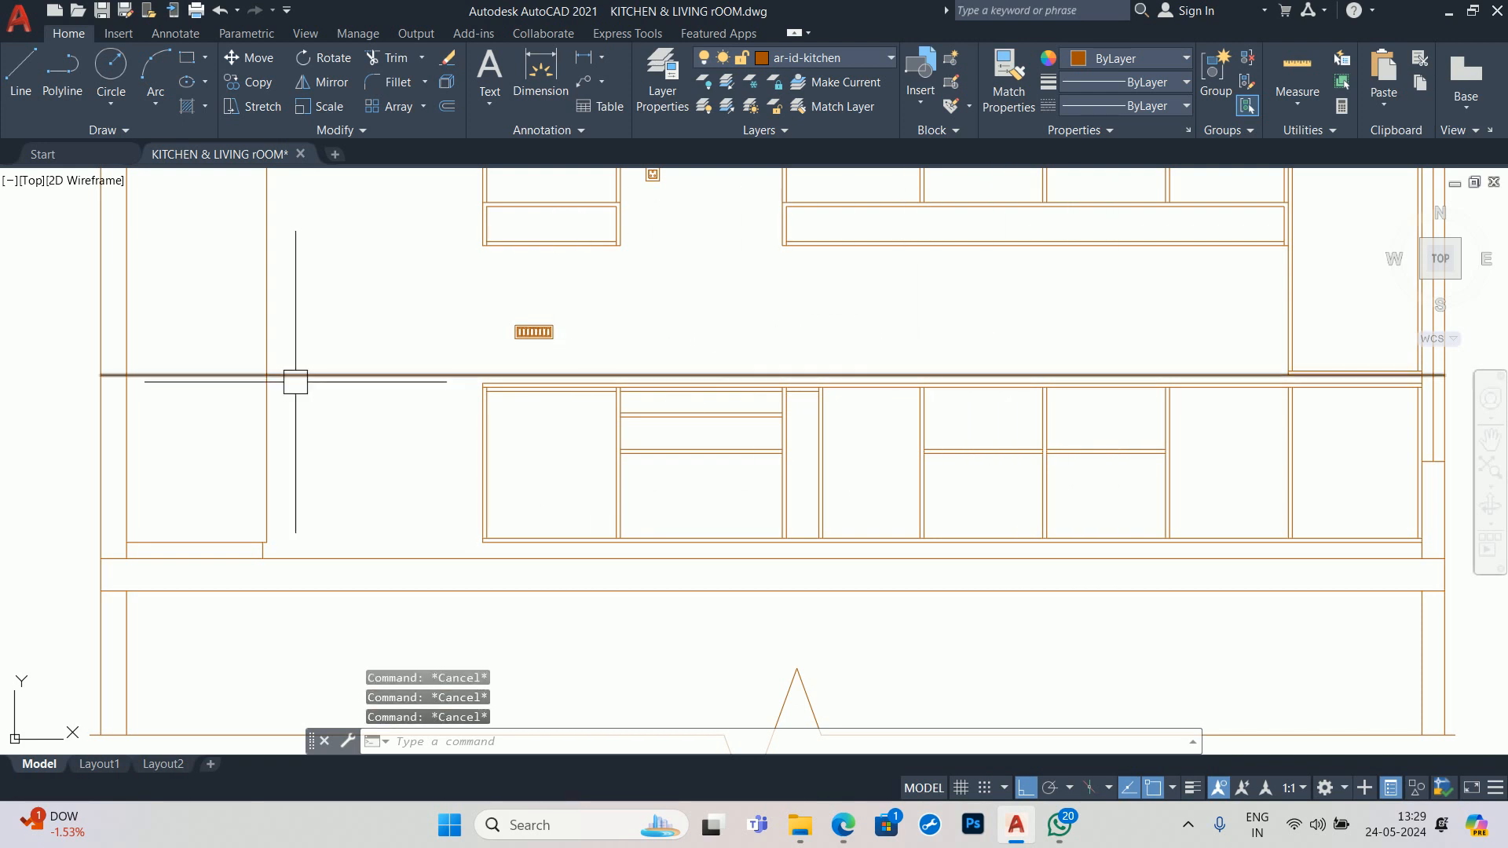
{"action": "left_click", "coordinate": [295, 381]}
{"action": "key", "text": "Delete"}
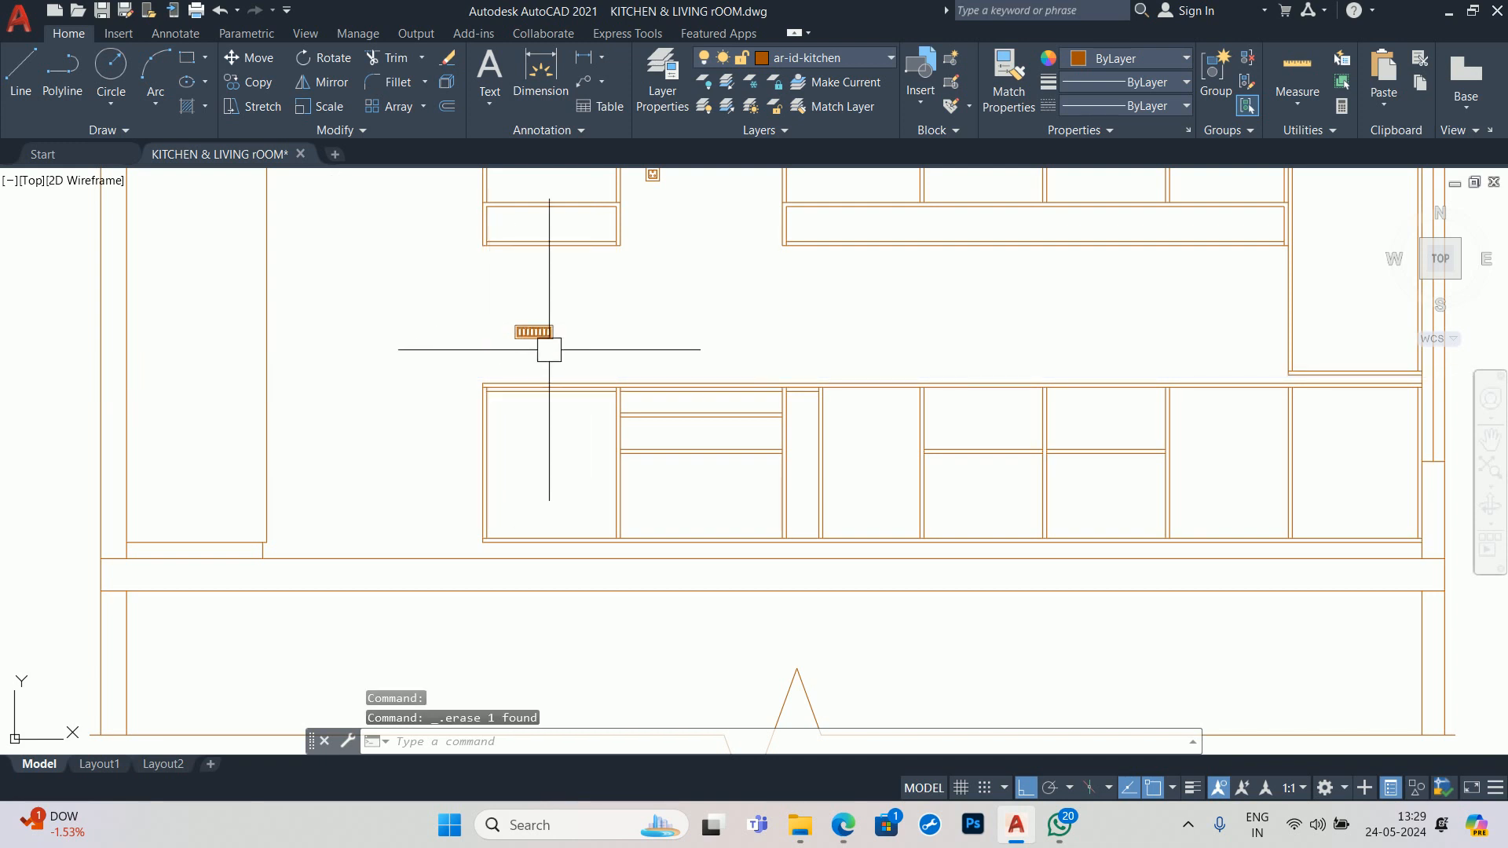
- Move the switchboard group 6 inches straight up
{"action": "key", "text": "Escape"}
{"action": "type", "text": "m"}
{"action": "key", "text": "space"}
{"action": "left_click", "coordinate": [619, 350]}
{"action": "left_click", "coordinate": [402, 306]}
{"action": "key", "text": "space"}
{"action": "left_click", "coordinate": [370, 315]}
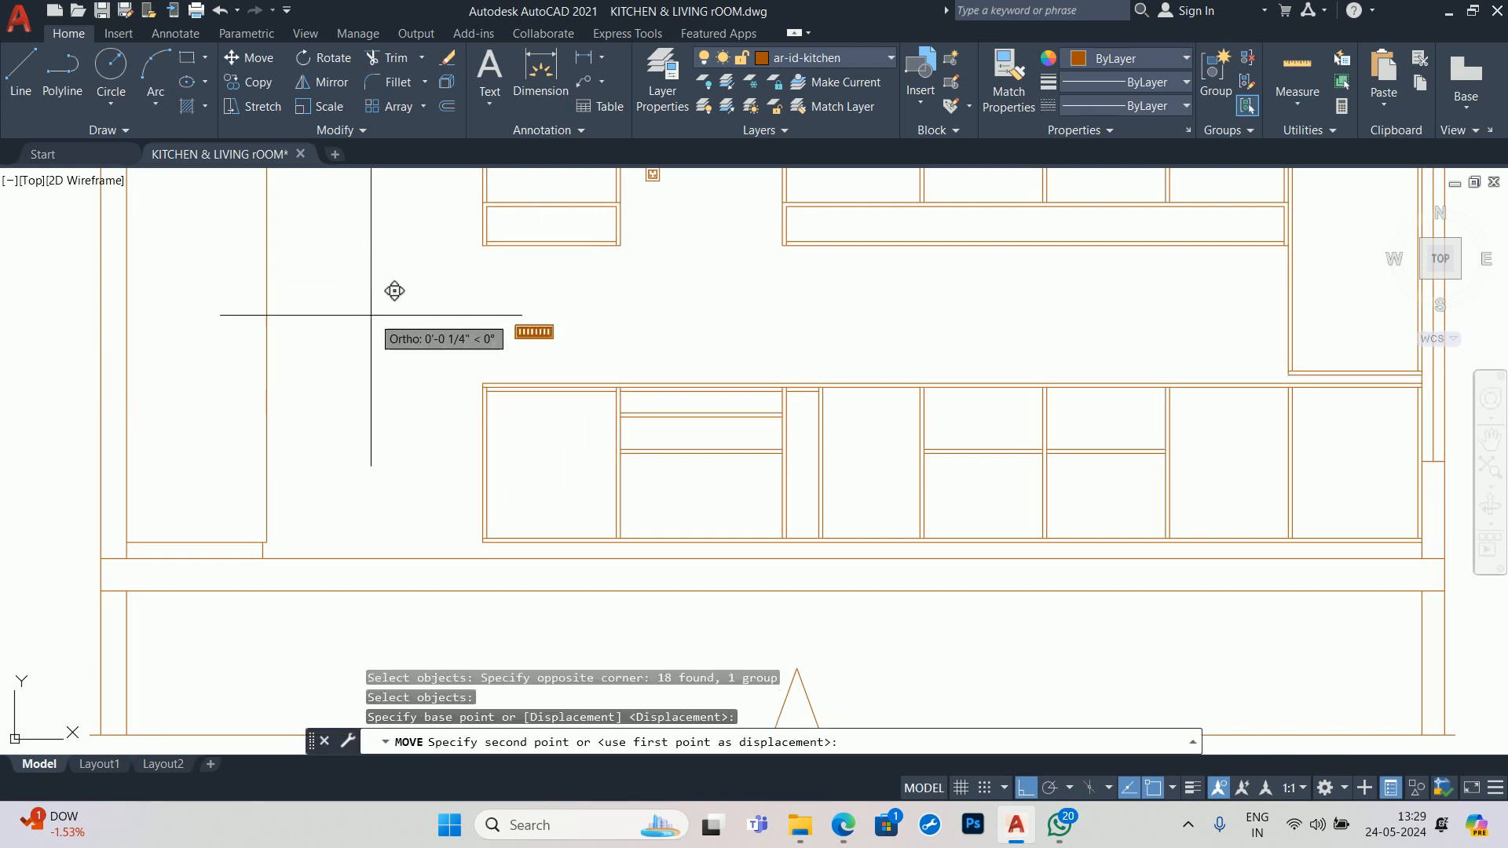
{"action": "type", "text": "6"}
{"action": "key", "text": "Return"}
{"action": "key", "text": "Escape"}
{"action": "key", "text": "Escape"}
{"action": "key", "text": "Escape"}
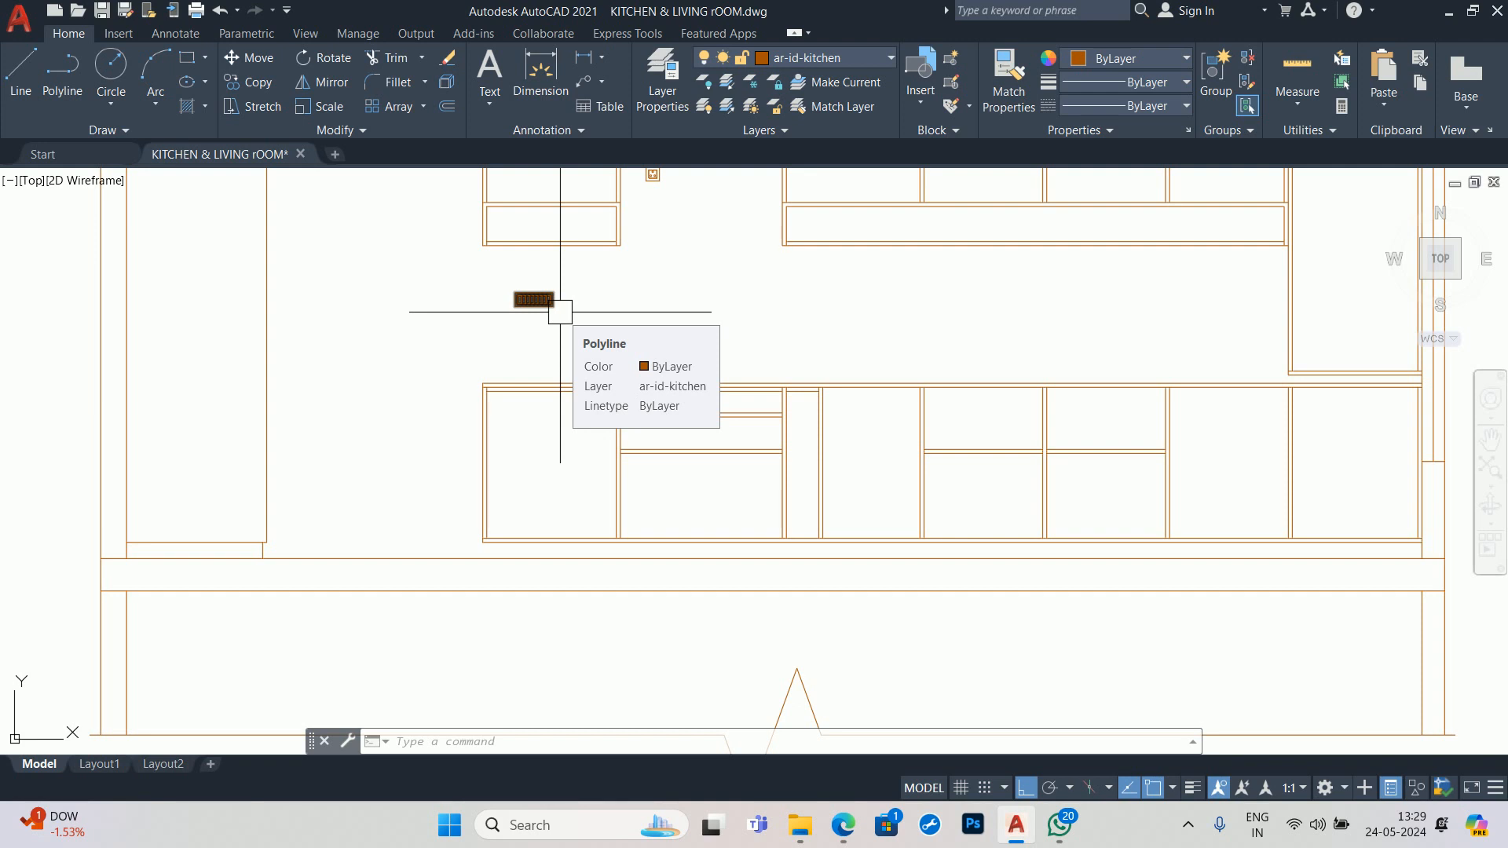
{"action": "key", "text": "Escape"}
{"action": "key", "text": "Escape"}
{"action": "key", "text": "Escape"}
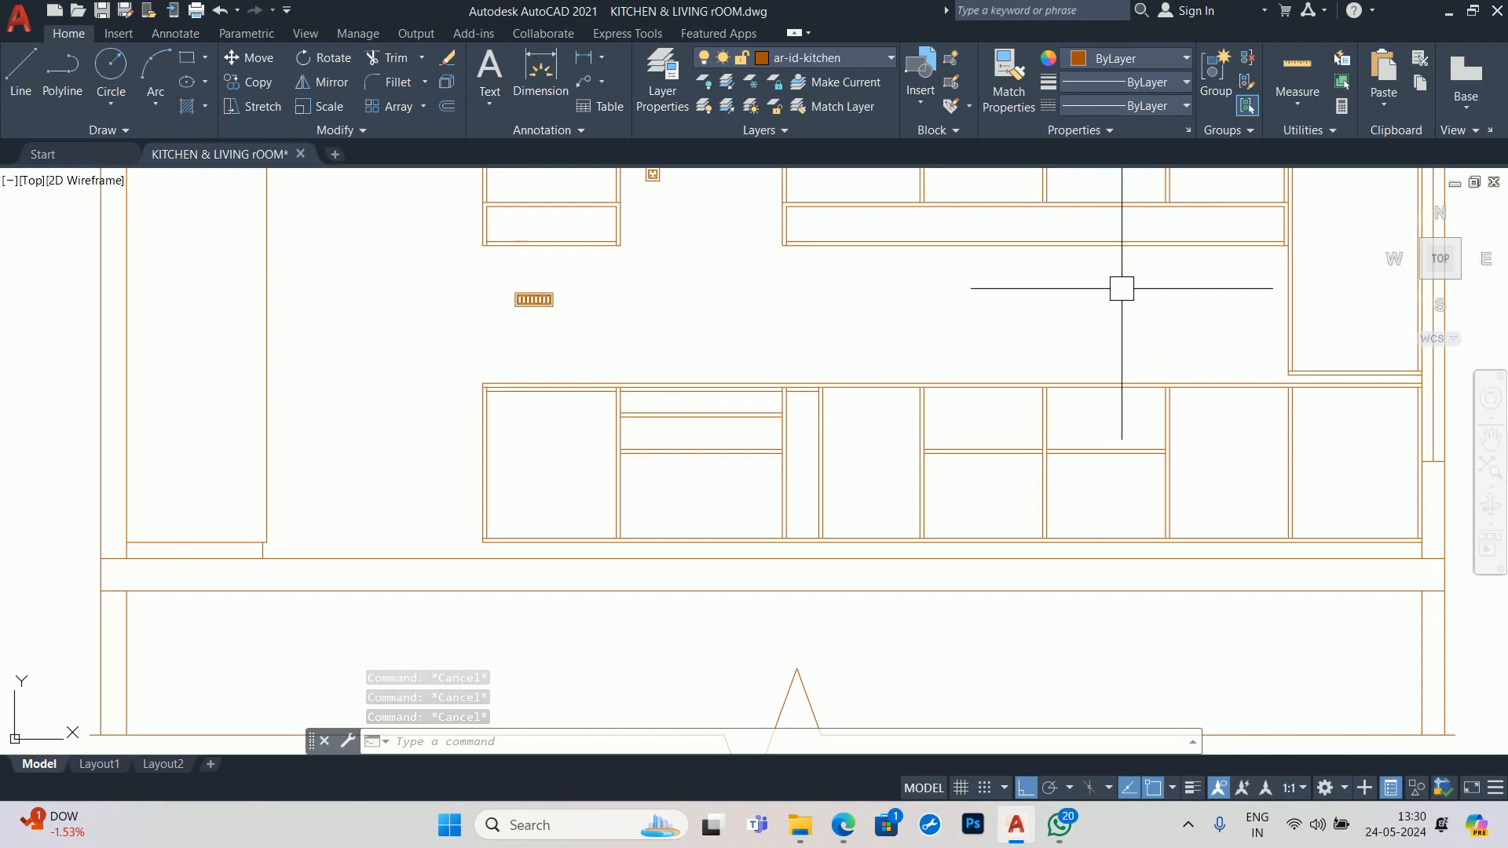
- Copy the switchboard group at the same height, placing its right-edge midpoint against the tall cabinet's left side
{"action": "key", "text": "Escape"}
{"action": "type", "text": "co"}
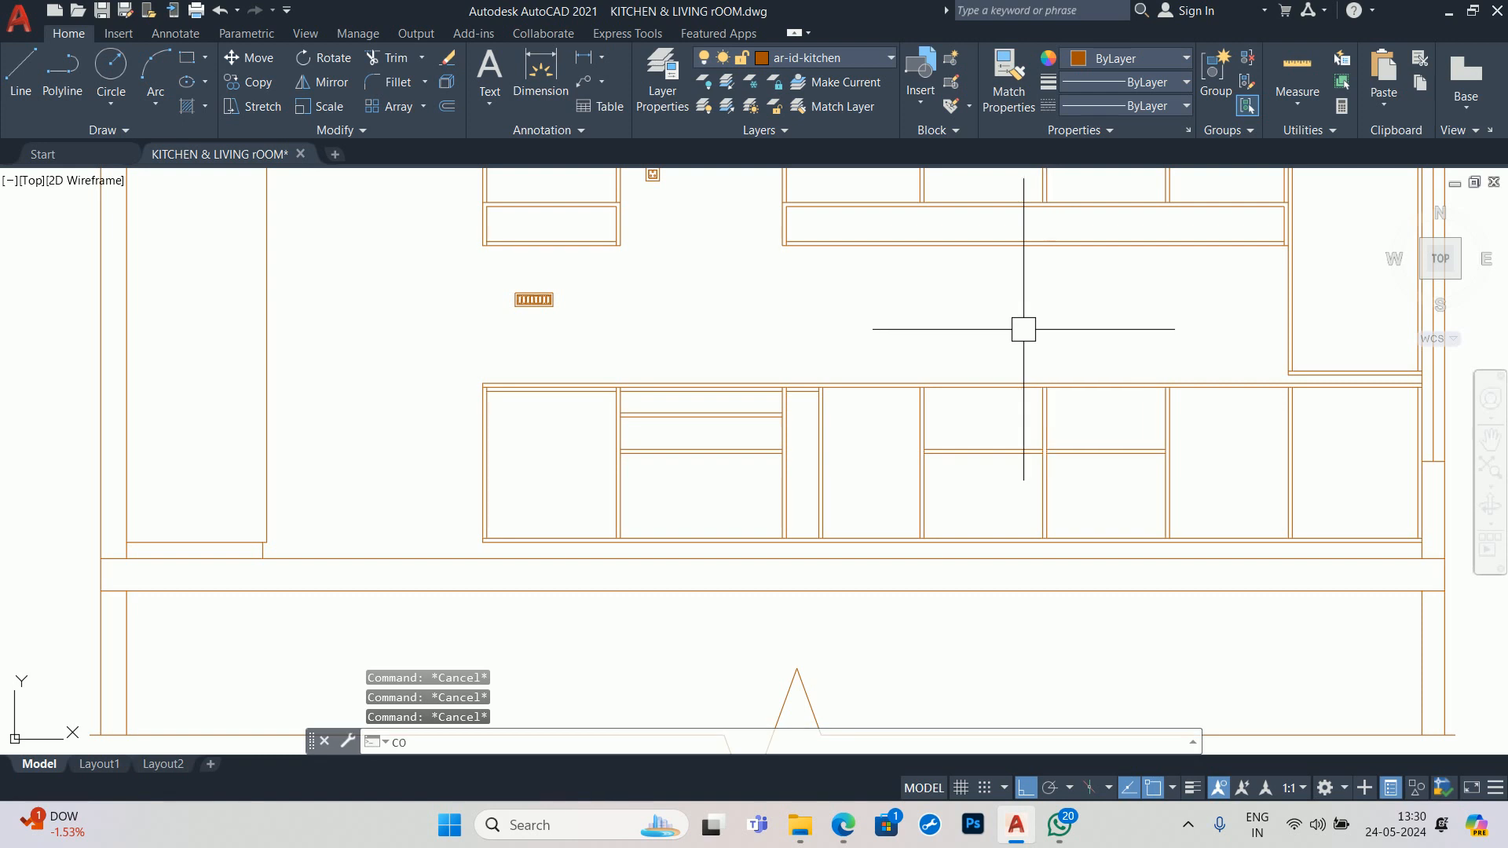
{"action": "key", "text": "Return"}
{"action": "left_click", "coordinate": [581, 324]}
{"action": "left_click", "coordinate": [468, 250]}
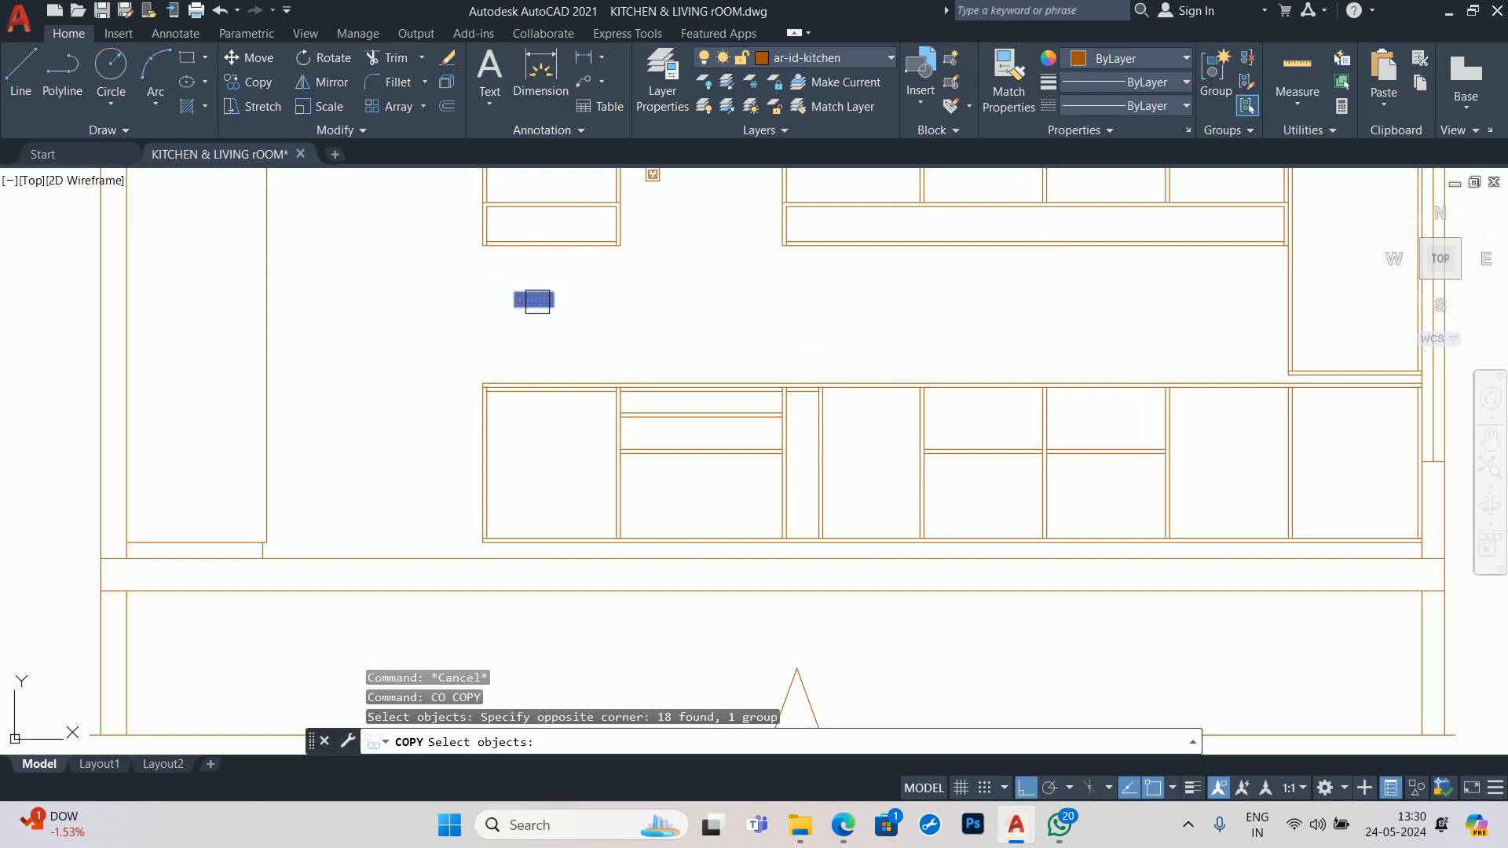
{"action": "scroll", "coordinate": [593, 286], "scroll_direction": "up", "scroll_amount": 4}
{"action": "key", "text": "Return"}
{"action": "left_click", "coordinate": [465, 319]}
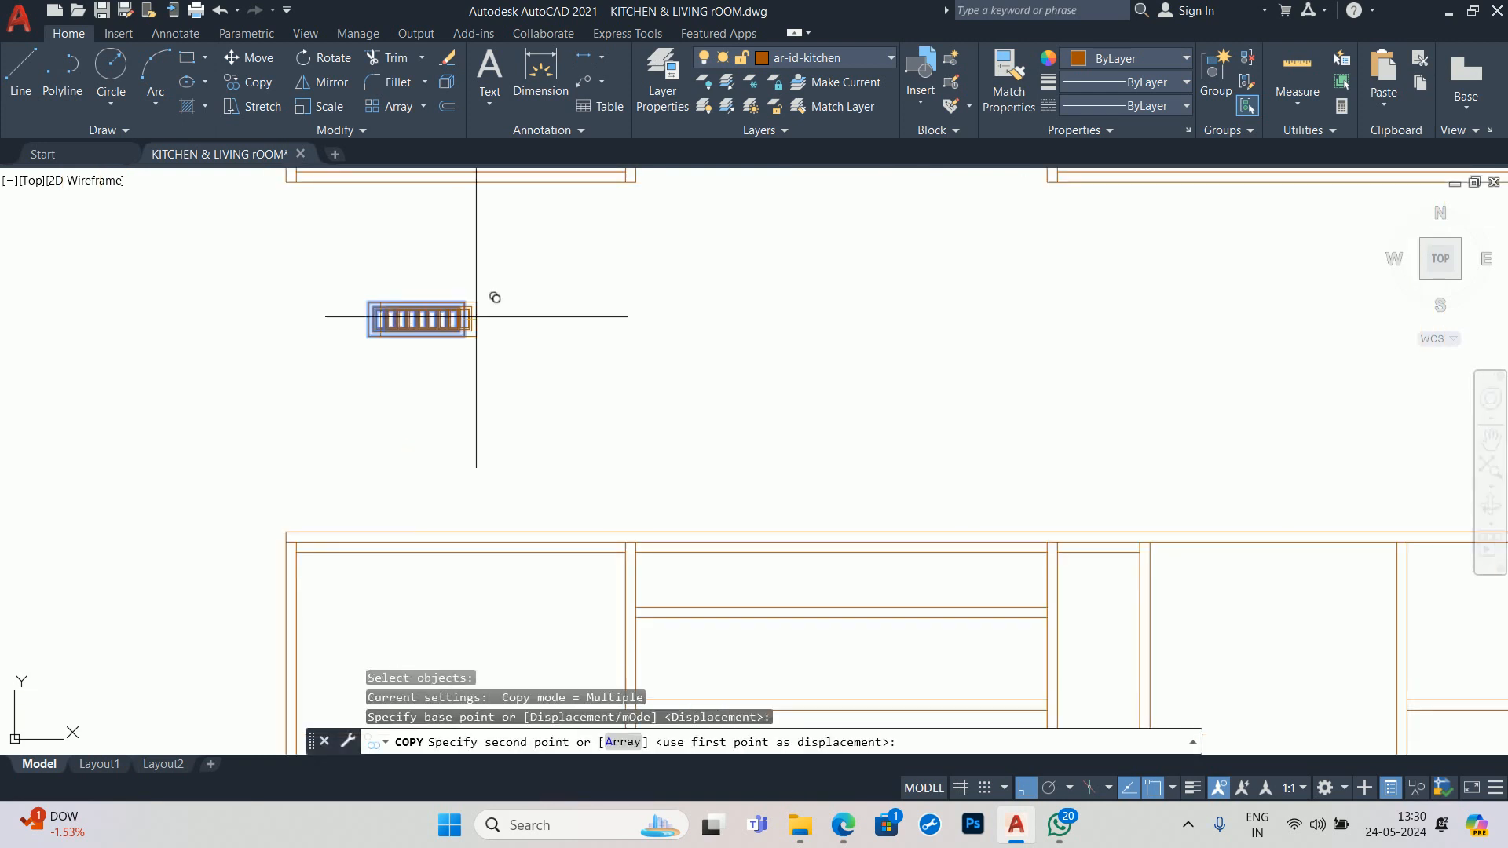
{"action": "scroll", "coordinate": [1170, 314], "scroll_direction": "down", "scroll_amount": 2}
{"action": "middle_click_drag", "start_coordinate": [1165, 314], "coordinate": [354, 380]}
{"action": "scroll", "coordinate": [354, 380], "scroll_direction": "down", "scroll_amount": 2}
{"action": "scroll", "coordinate": [810, 340], "scroll_direction": "up", "scroll_amount": 4}
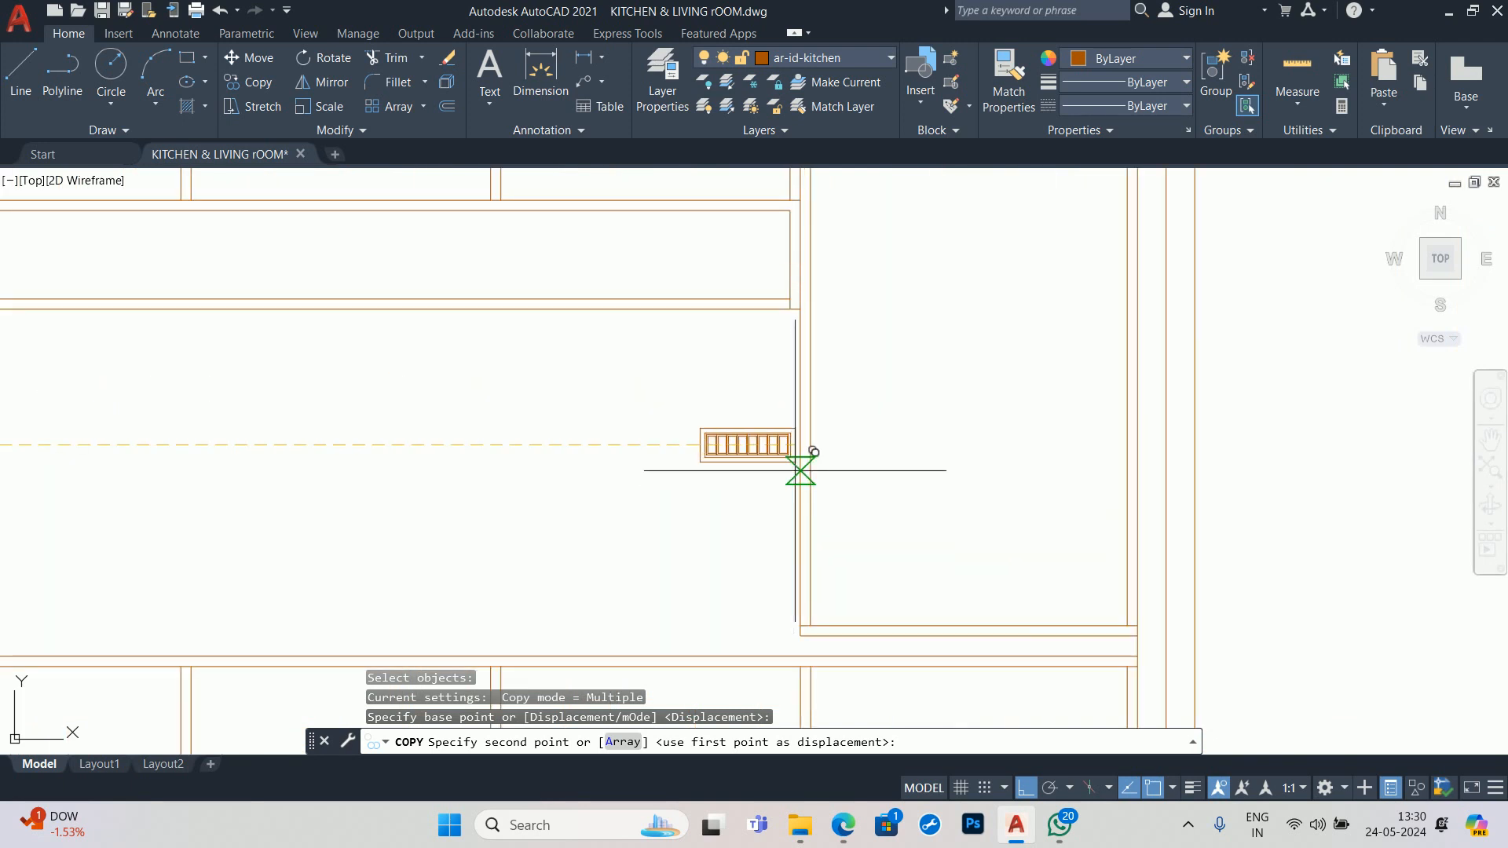
{"action": "left_click", "coordinate": [803, 446]}
{"action": "key", "text": "Escape"}
{"action": "key", "text": "Escape"}
- Move the copied switchboard 18 inches left, away from the tall cabinet
{"action": "key", "text": "Return"}
{"action": "left_click", "coordinate": [739, 444]}
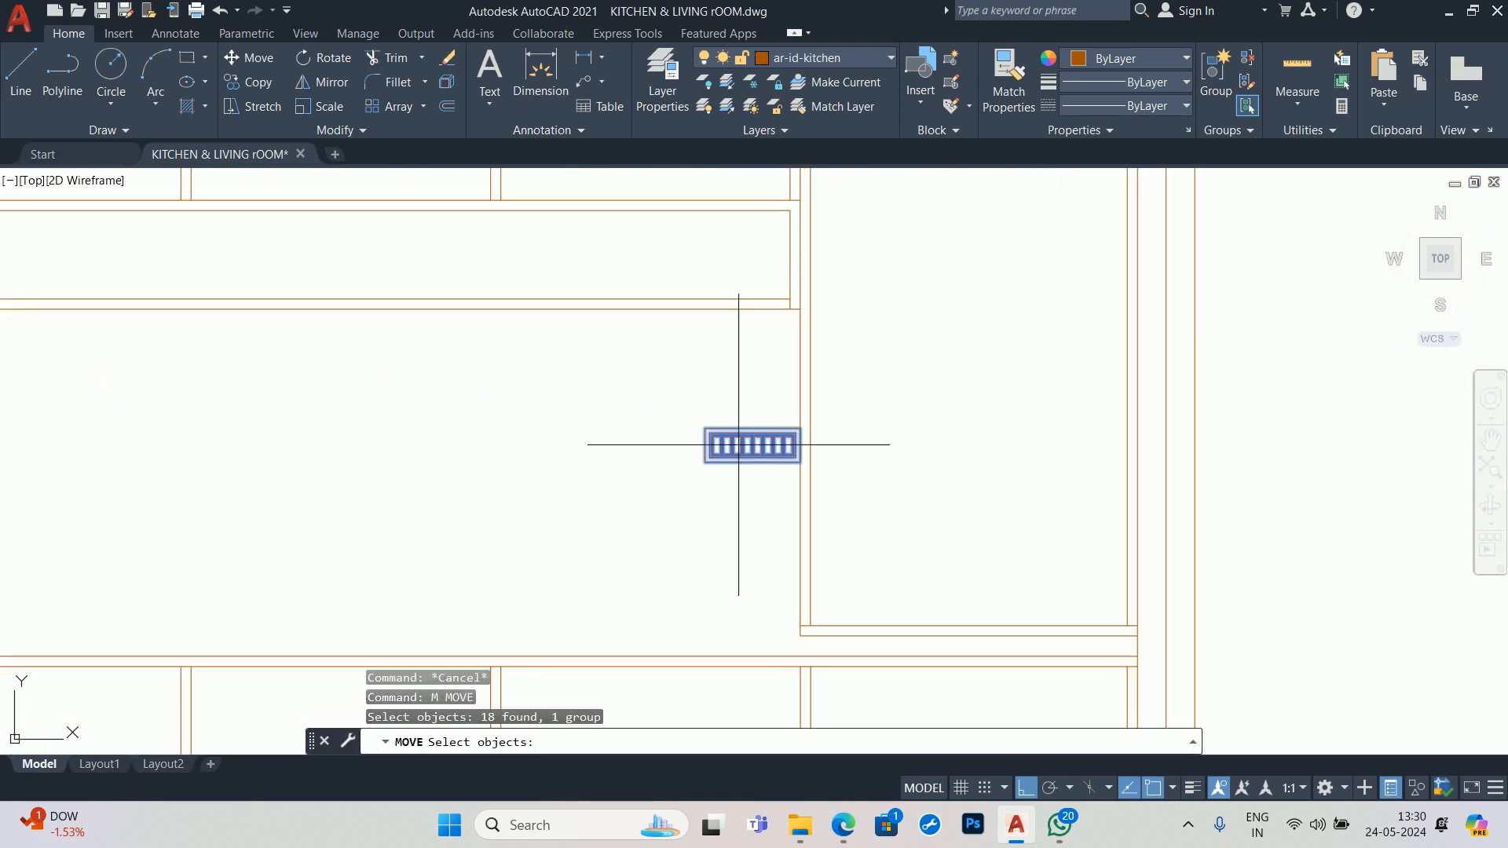
{"action": "key", "text": "Return"}
{"action": "left_click", "coordinate": [698, 370]}
{"action": "type", "text": "18"}
{"action": "key", "text": "Return"}
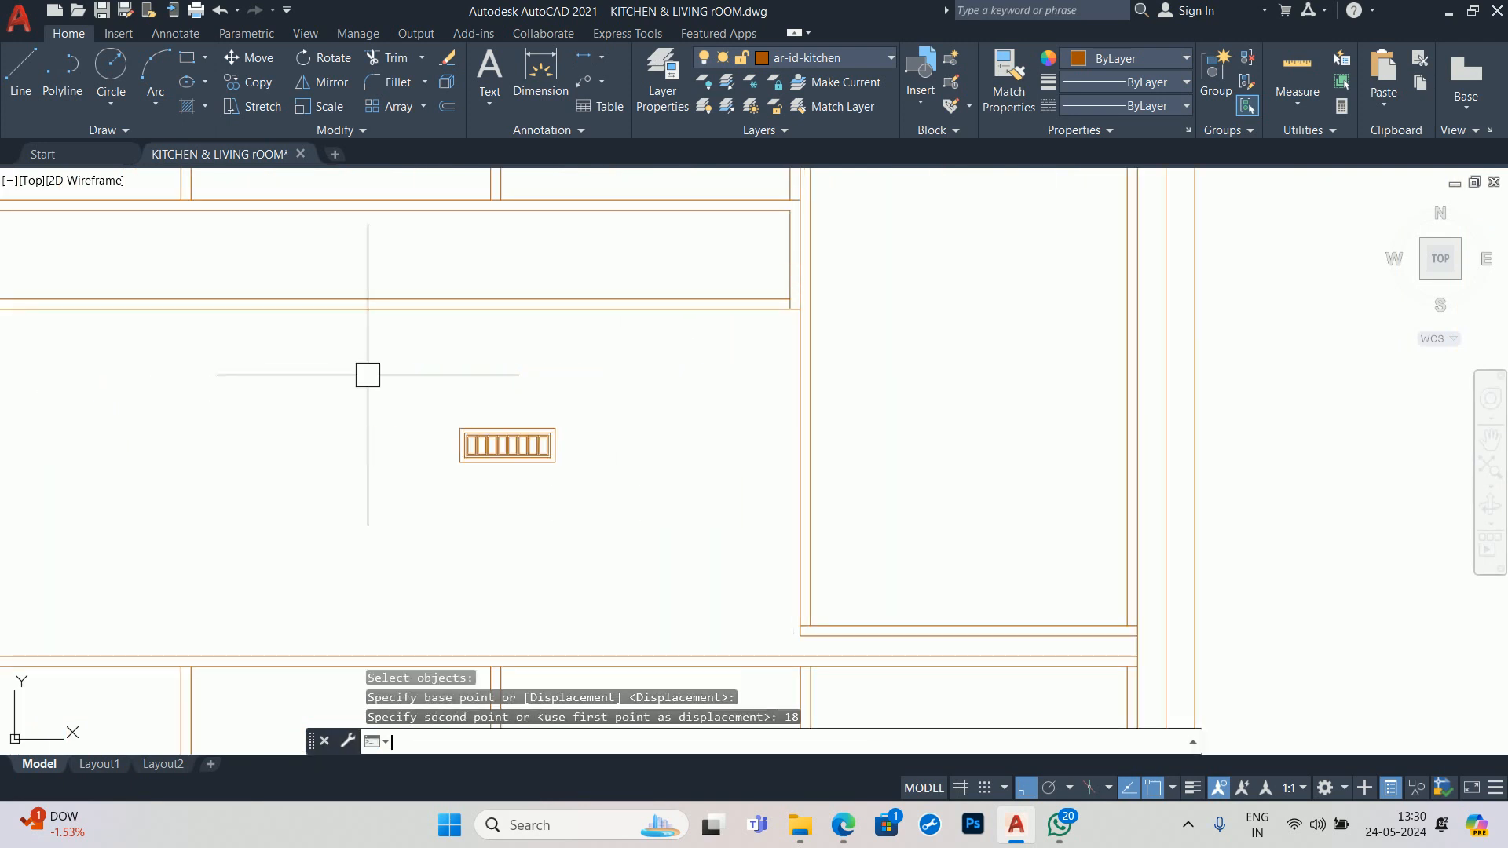
{"action": "key", "text": "Escape"}
{"action": "key", "text": "Escape"}
{"action": "key", "text": "Escape"}
{"action": "scroll", "coordinate": [635, 447], "scroll_direction": "down", "scroll_amount": 2}
{"action": "scroll", "coordinate": [613, 472], "scroll_direction": "up", "scroll_amount": 6}
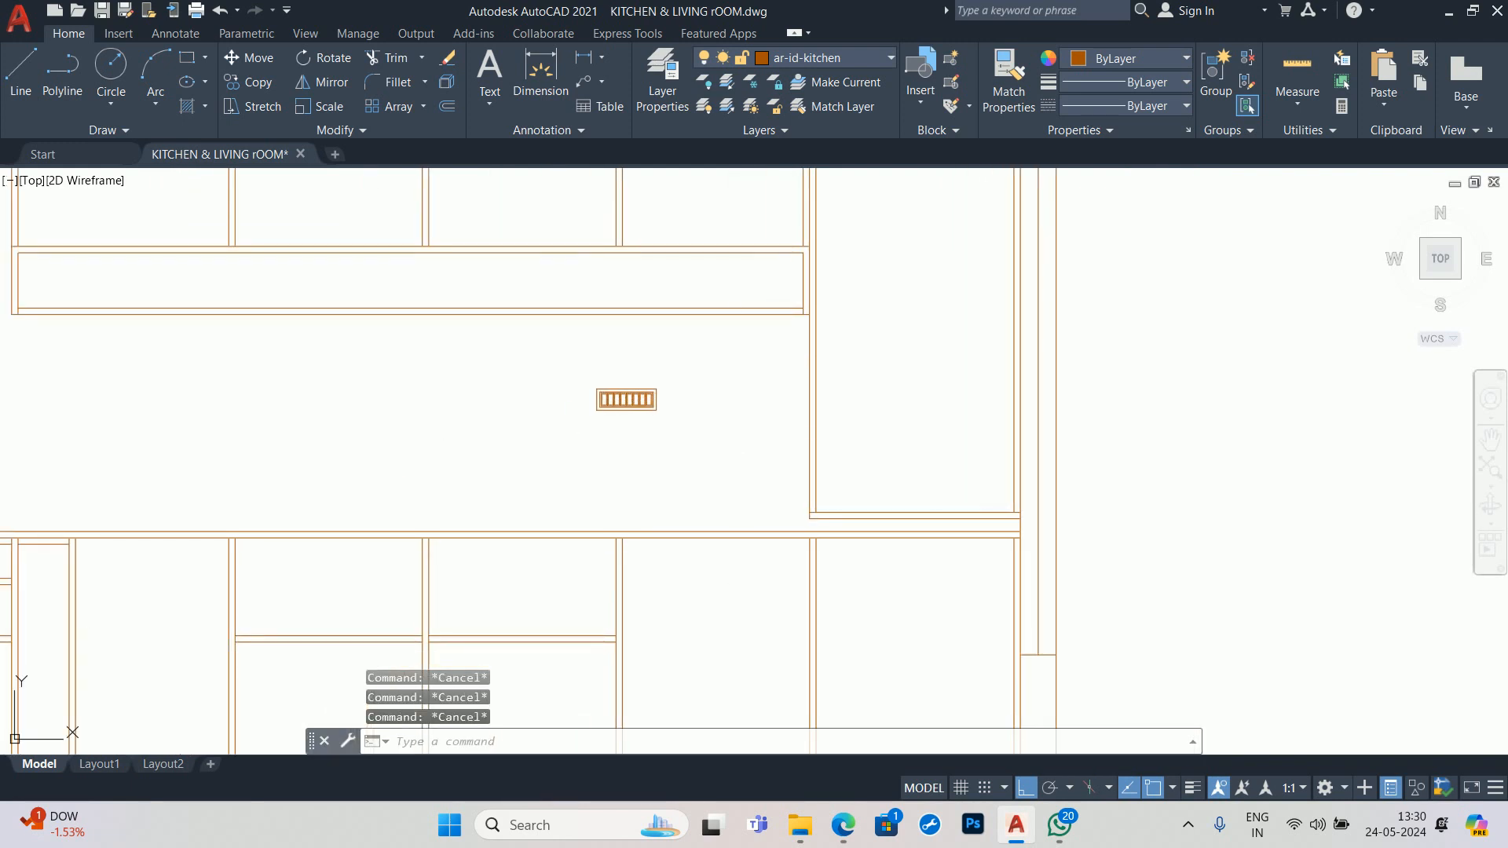
{"action": "type", "text": "TR"}
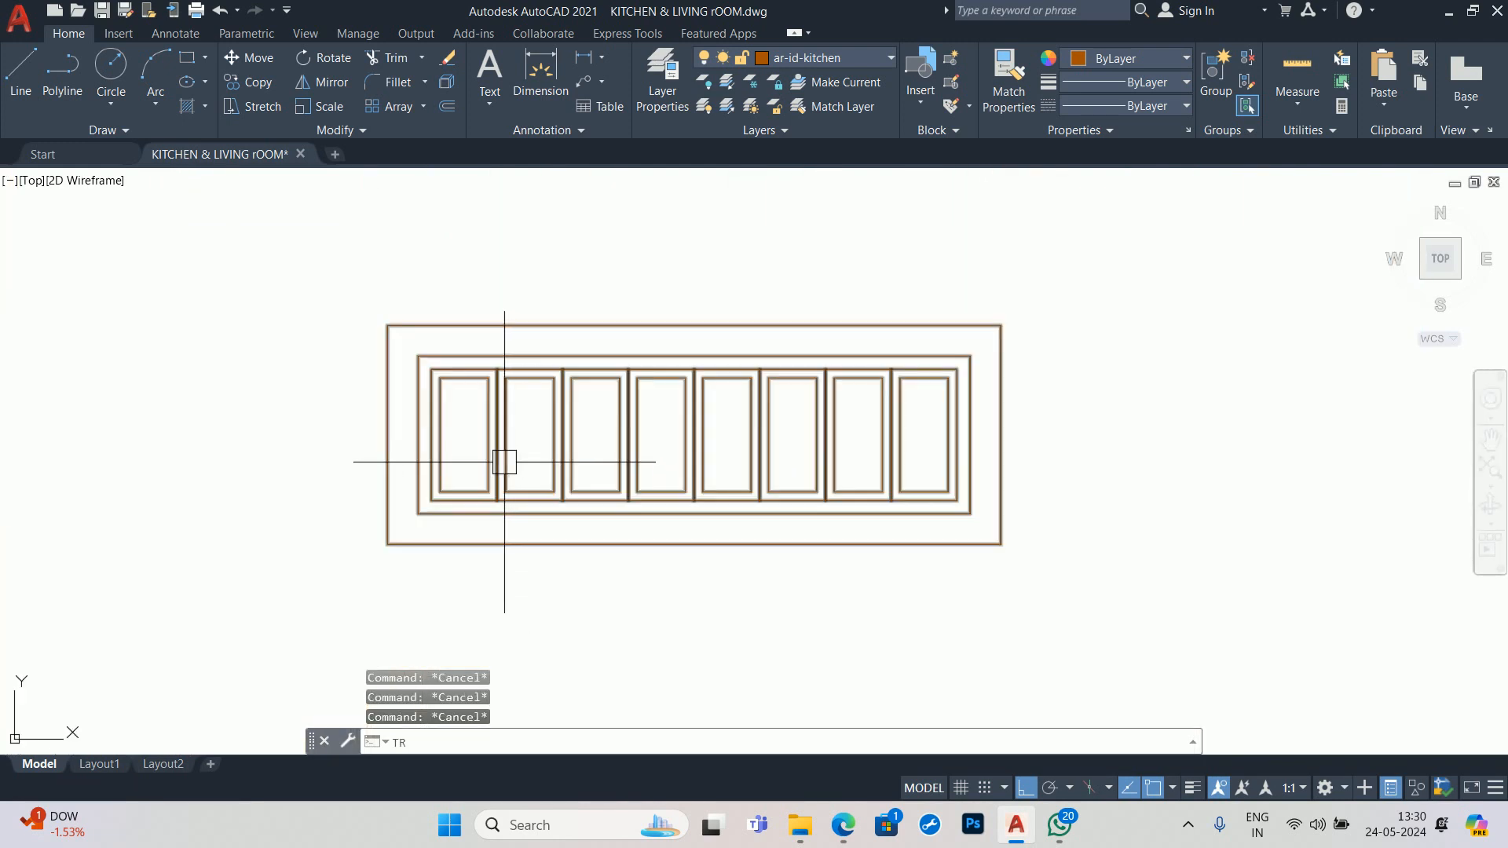
{"action": "key", "text": "Escape"}
{"action": "key", "text": "Escape"}
{"action": "scroll", "coordinate": [972, 454], "scroll_direction": "down", "scroll_amount": 8}
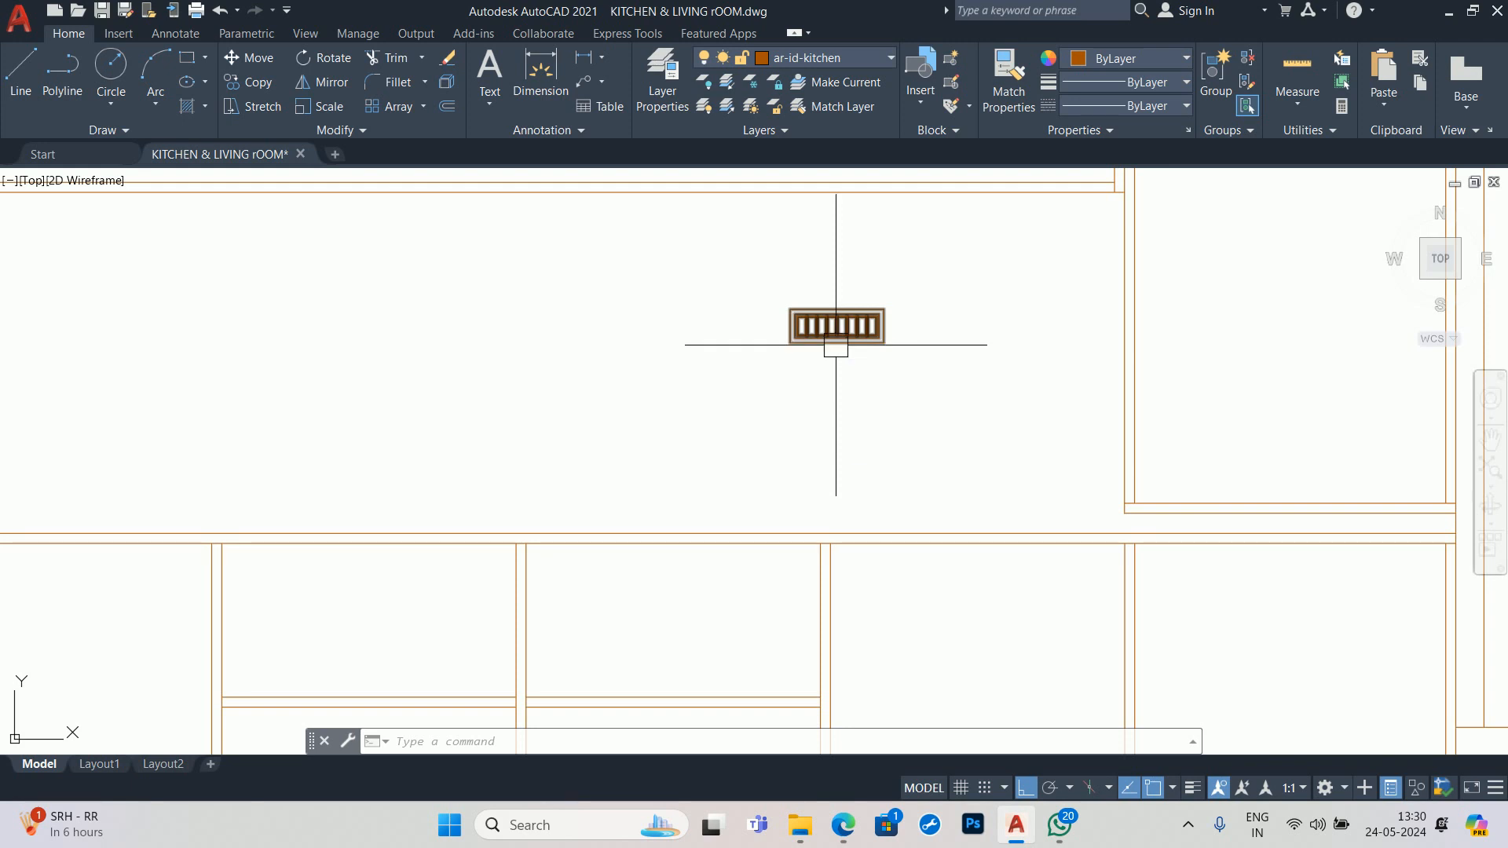
- Turn off group selection and erase the two rightmost modules, including their inner rectangles, from the copied switchboard
{"action": "key", "text": "ctrl+shift+a"}
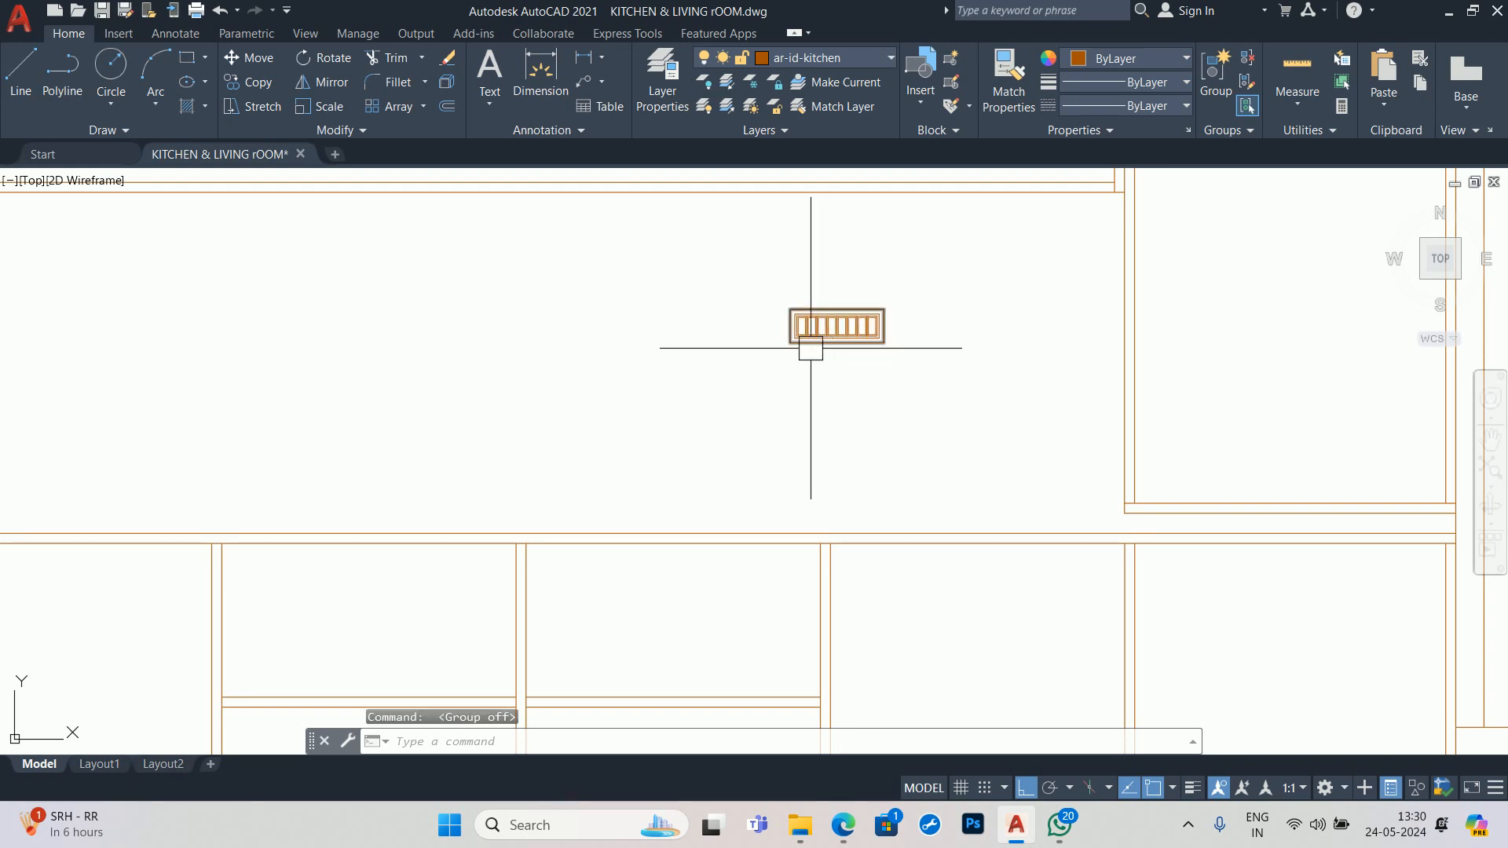
{"action": "scroll", "coordinate": [822, 348], "scroll_direction": "up", "scroll_amount": 10}
{"action": "key", "text": "Escape"}
{"action": "key", "text": "Escape"}
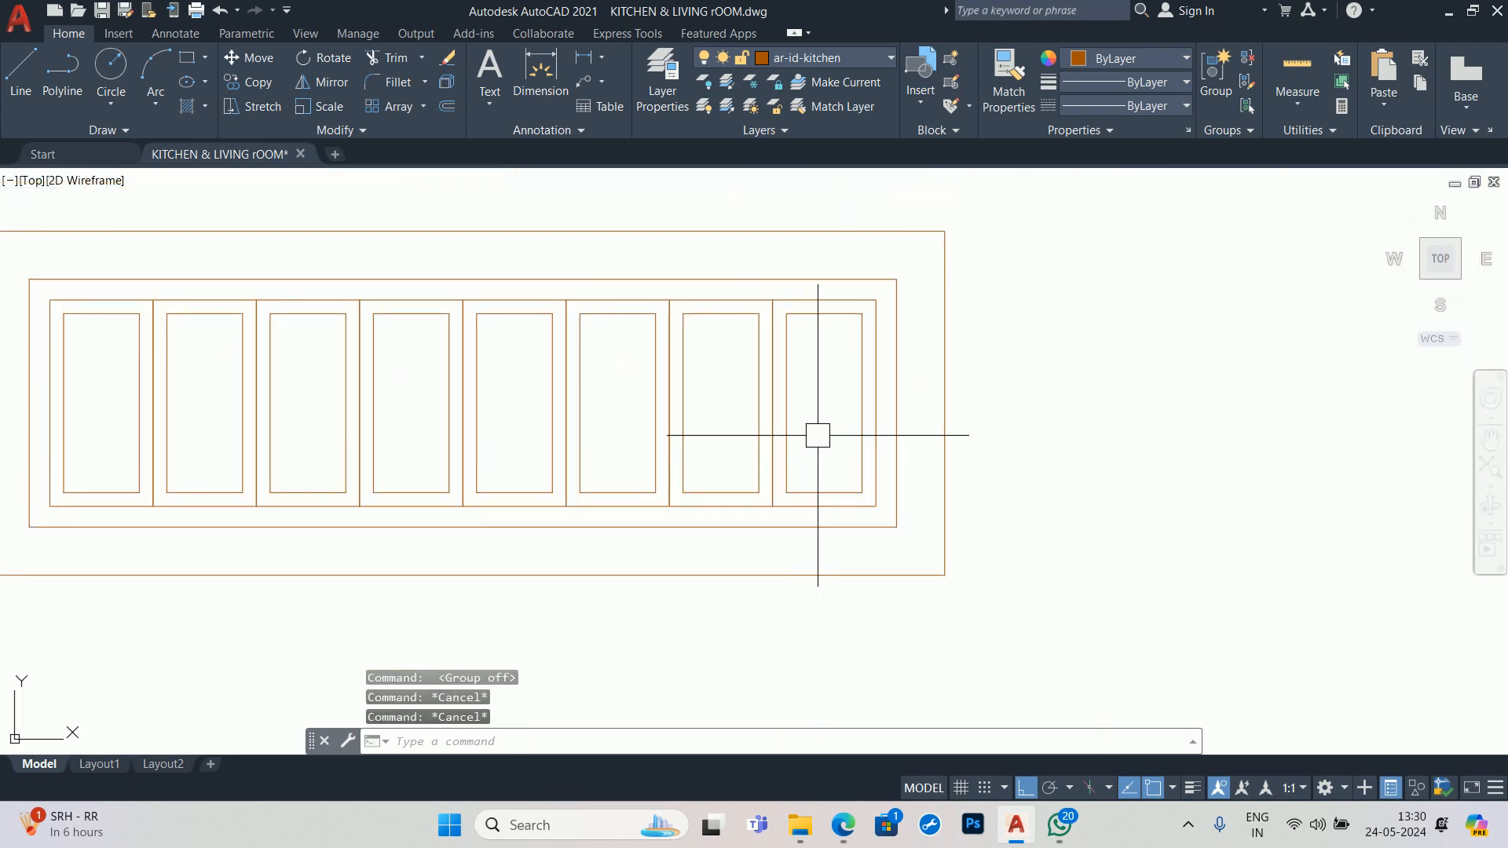
{"action": "left_click", "coordinate": [818, 436]}
{"action": "left_click", "coordinate": [736, 370]}
{"action": "key", "text": "Escape"}
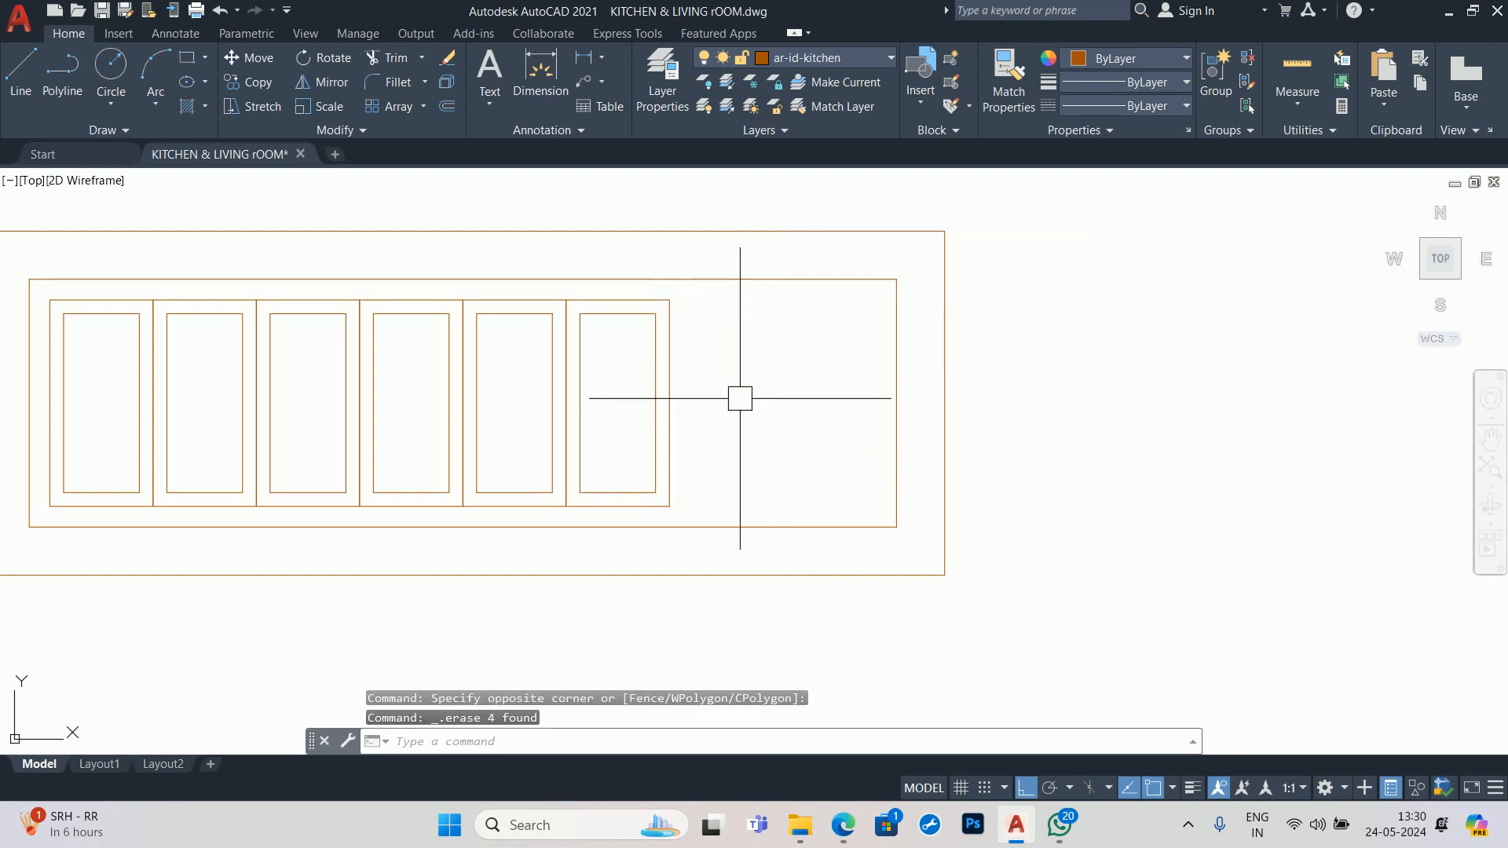
- Stretch the right side of the copied switchboard's two outer frames left by two module widths, and turn group selection back on
{"action": "type", "text": "s"}
{"action": "key", "text": "Return"}
{"action": "scroll", "coordinate": [982, 546], "scroll_direction": "down", "scroll_amount": 4}
{"action": "scroll", "coordinate": [983, 547], "scroll_direction": "down", "scroll_amount": 3}
{"action": "left_click", "coordinate": [1027, 616]}
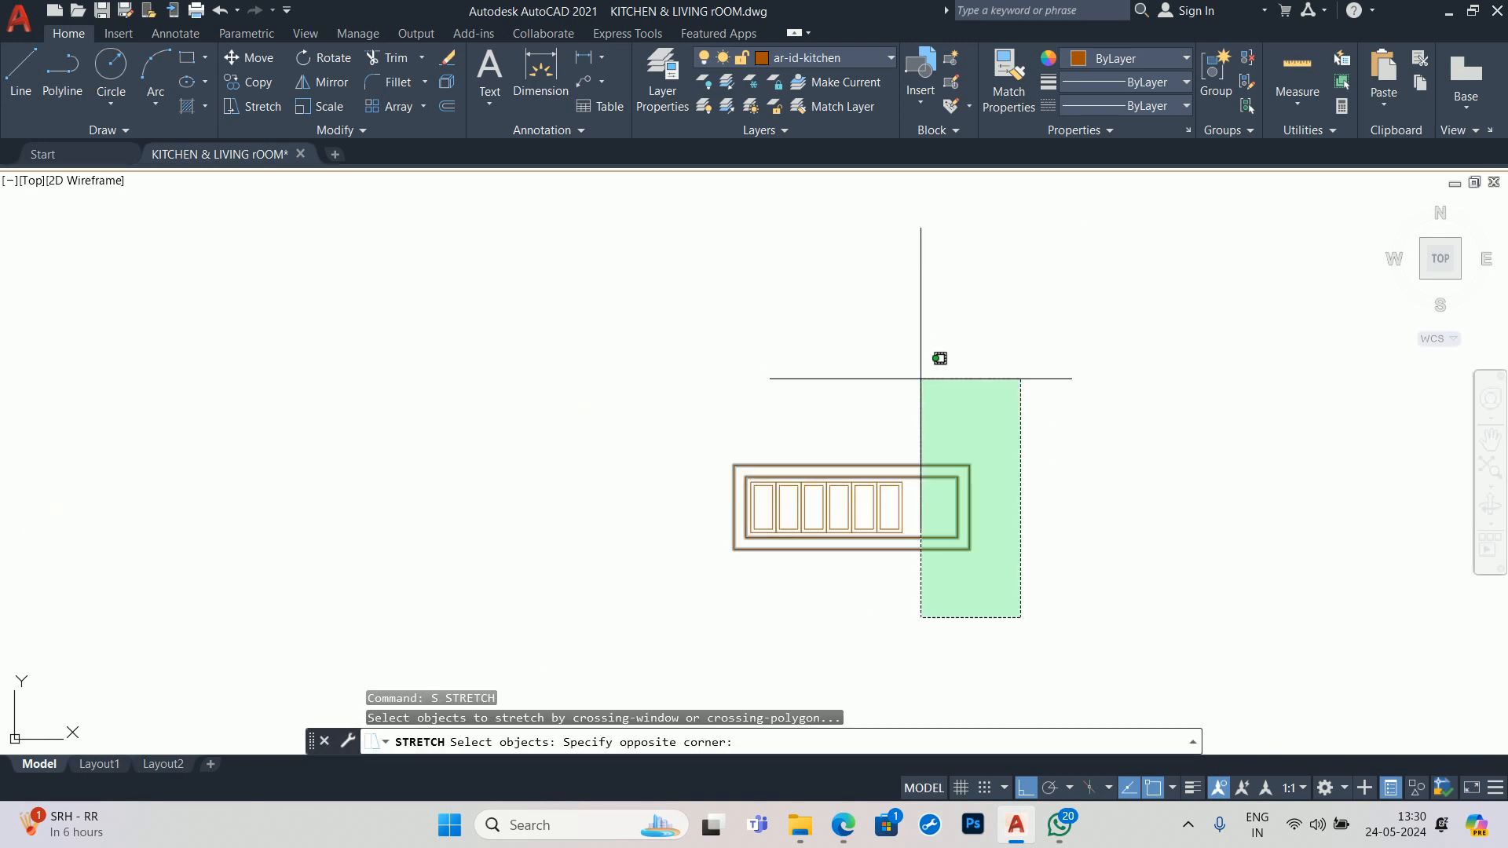
{"action": "left_click", "coordinate": [919, 370]}
{"action": "key", "text": "Return"}
{"action": "scroll", "coordinate": [876, 488], "scroll_direction": "up", "scroll_amount": 7}
{"action": "left_click", "coordinate": [963, 454]}
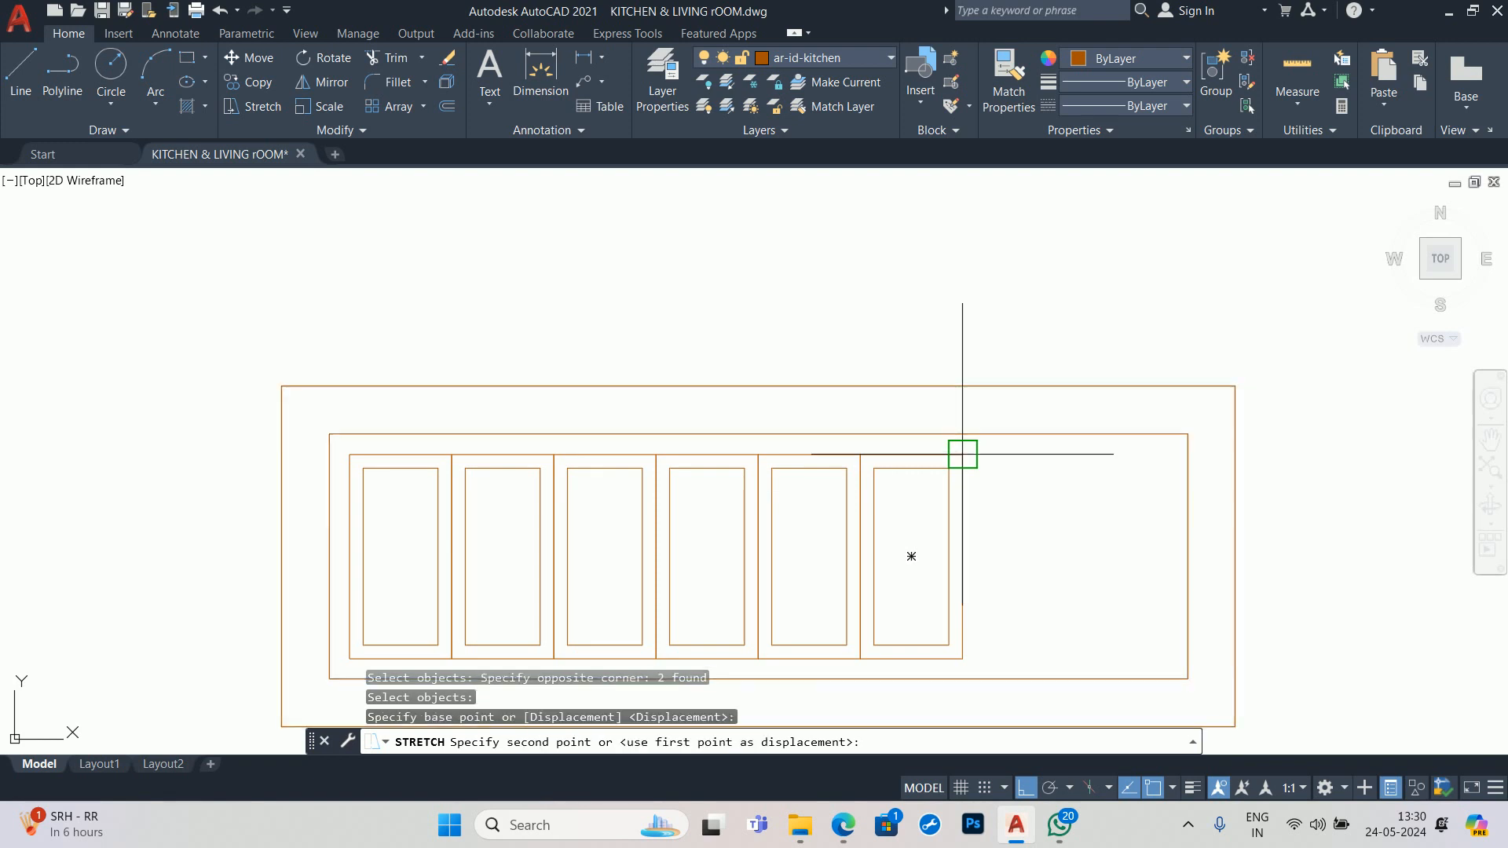
{"action": "left_click", "coordinate": [758, 453]}
{"action": "key", "text": "Escape"}
{"action": "key", "text": "Escape"}
{"action": "key", "text": "Escape"}
{"action": "scroll", "coordinate": [938, 482], "scroll_direction": "down", "scroll_amount": 3}
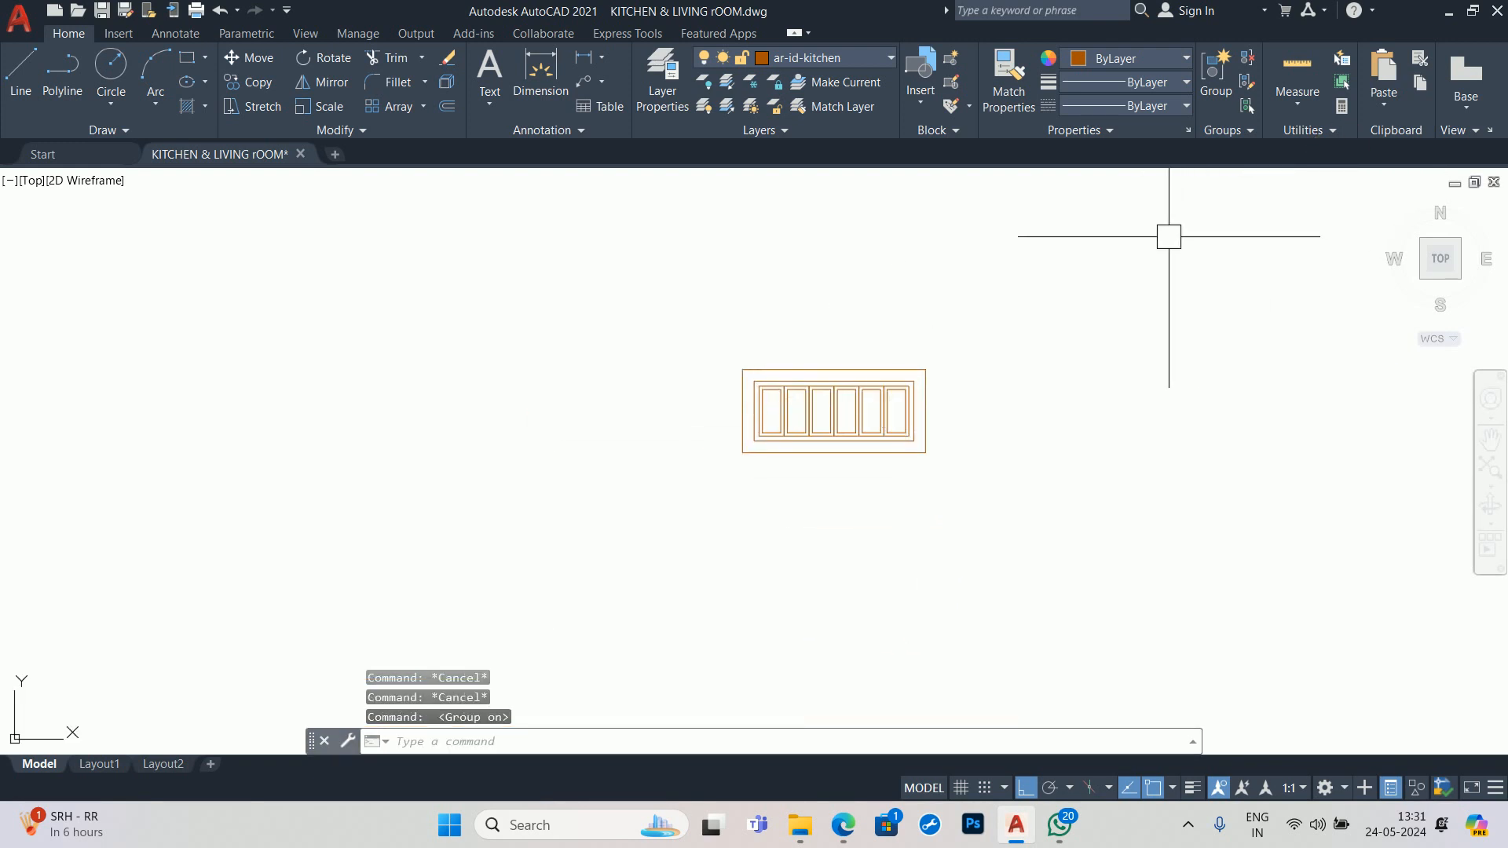
{"action": "scroll", "coordinate": [877, 307], "scroll_direction": "down", "scroll_amount": 8}
{"action": "key", "text": "Escape"}
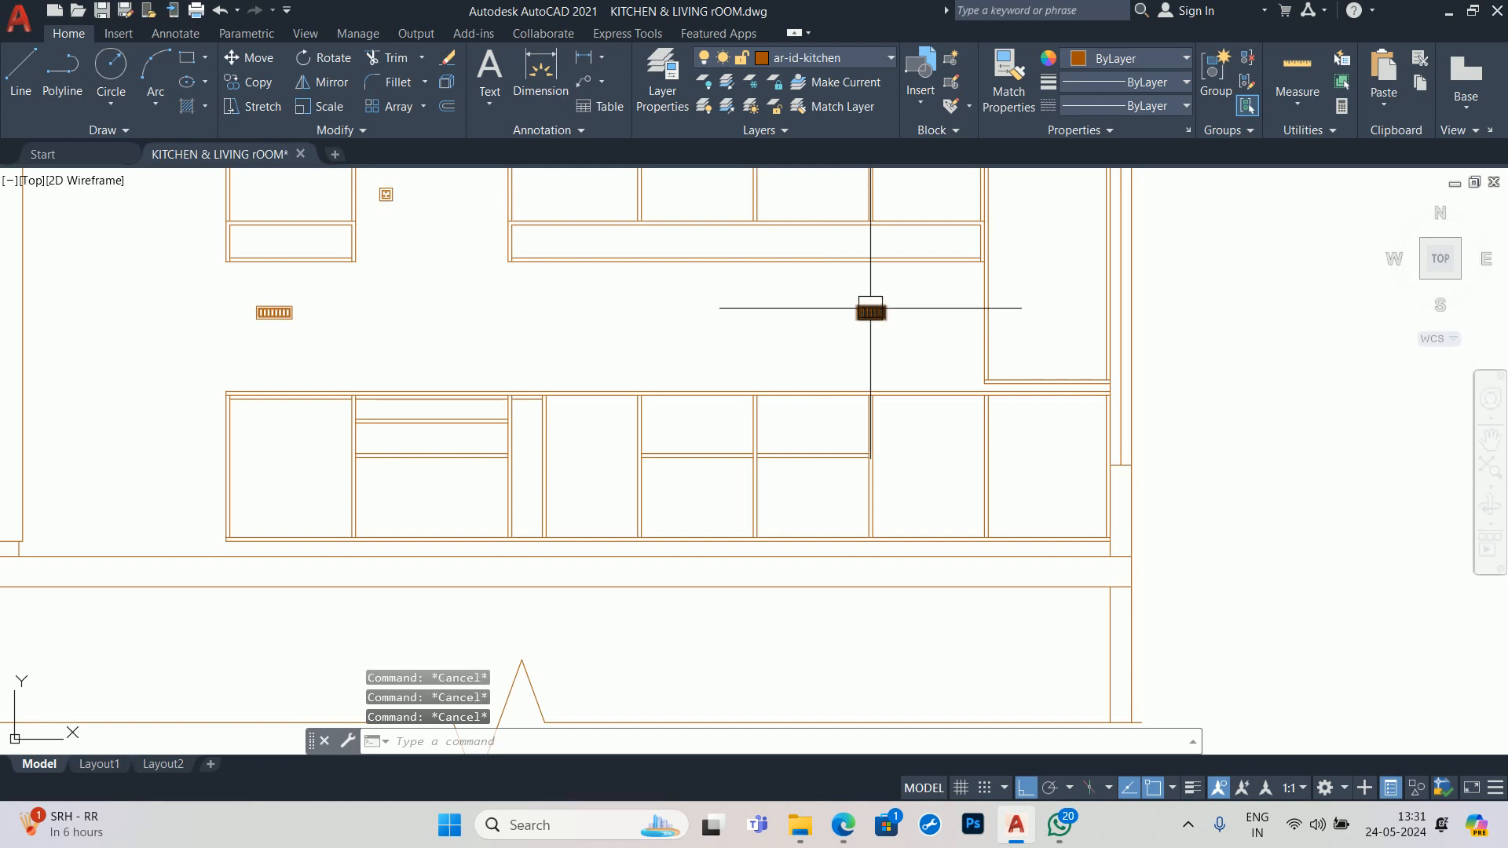
- Move the shortened switchboard group horizontally so its right-edge midpoint sits against the tall cabinet's left side
{"action": "type", "text": "m"}
{"action": "key", "text": "Return"}
{"action": "left_click", "coordinate": [871, 306]}
{"action": "key", "text": "Return"}
{"action": "scroll", "coordinate": [873, 305], "scroll_direction": "up", "scroll_amount": 5}
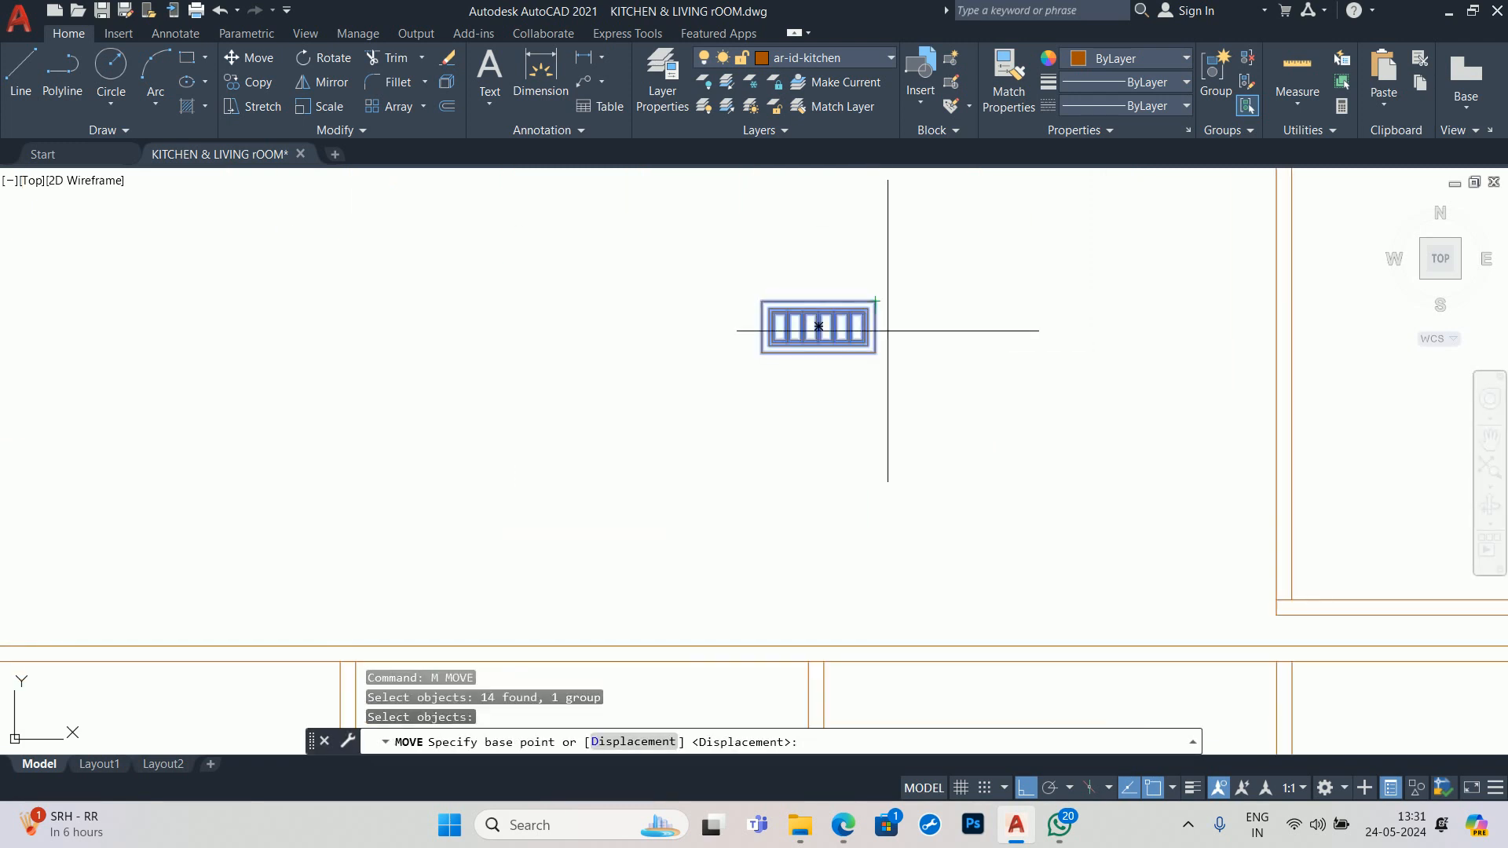
{"action": "left_click", "coordinate": [875, 327]}
{"action": "left_click", "coordinate": [1219, 327]}
{"action": "key", "text": "Escape"}
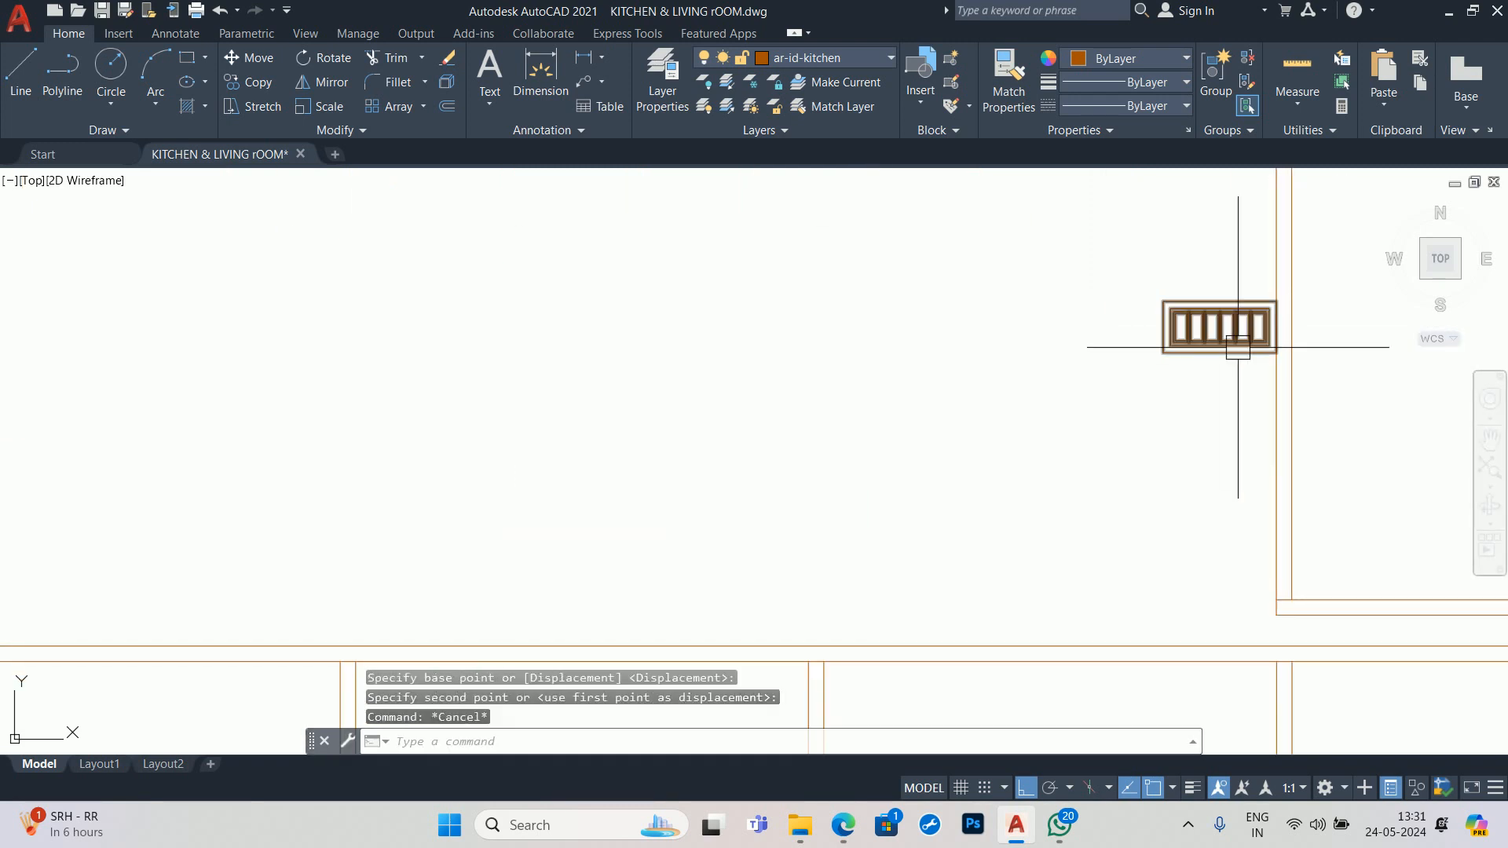
- Move the six-module switchboard 18 inches left, away from the tall cabinet
{"action": "left_click", "coordinate": [1196, 349]}
{"action": "type", "text": "m"}
{"action": "key", "text": "Return"}
{"action": "left_click", "coordinate": [1000, 348]}
{"action": "type", "text": "8"}
{"action": "key", "text": "Return"}
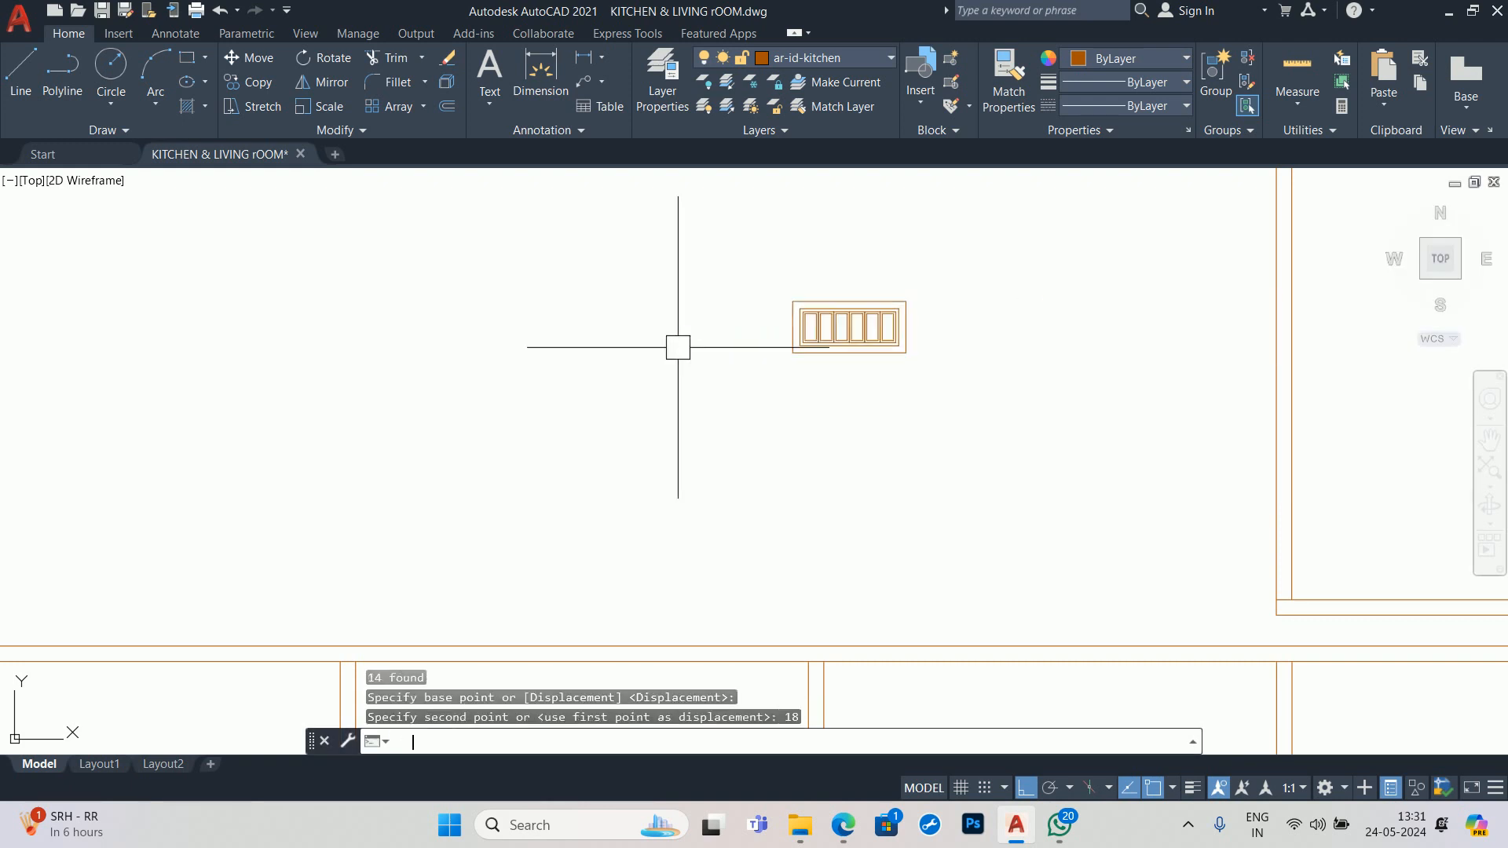
{"action": "key", "text": "Escape"}
{"action": "key", "text": "Escape"}
{"action": "scroll", "coordinate": [927, 323], "scroll_direction": "down", "scroll_amount": 5}
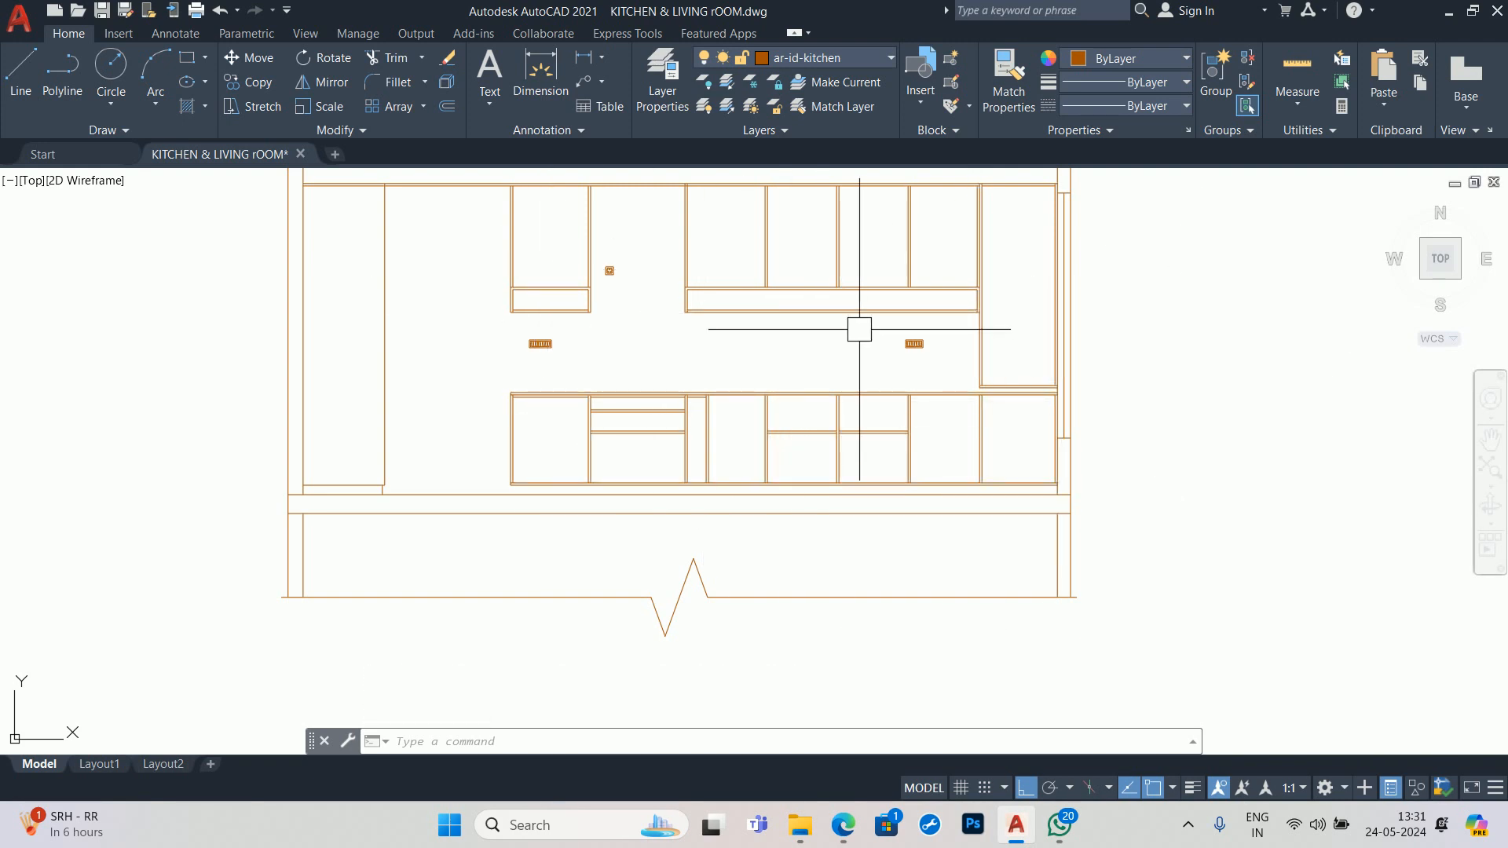
- Examine the detailed right elevation and compare its base cabinets with those in the neighbouring elevation to the left
{"action": "key", "text": "Escape"}
{"action": "key", "text": "Escape"}
{"action": "key", "text": "Escape"}
{"action": "scroll", "coordinate": [719, 353], "scroll_direction": "down", "scroll_amount": 2}
{"action": "middle_click_drag", "start_coordinate": [716, 358], "coordinate": [660, 413]}
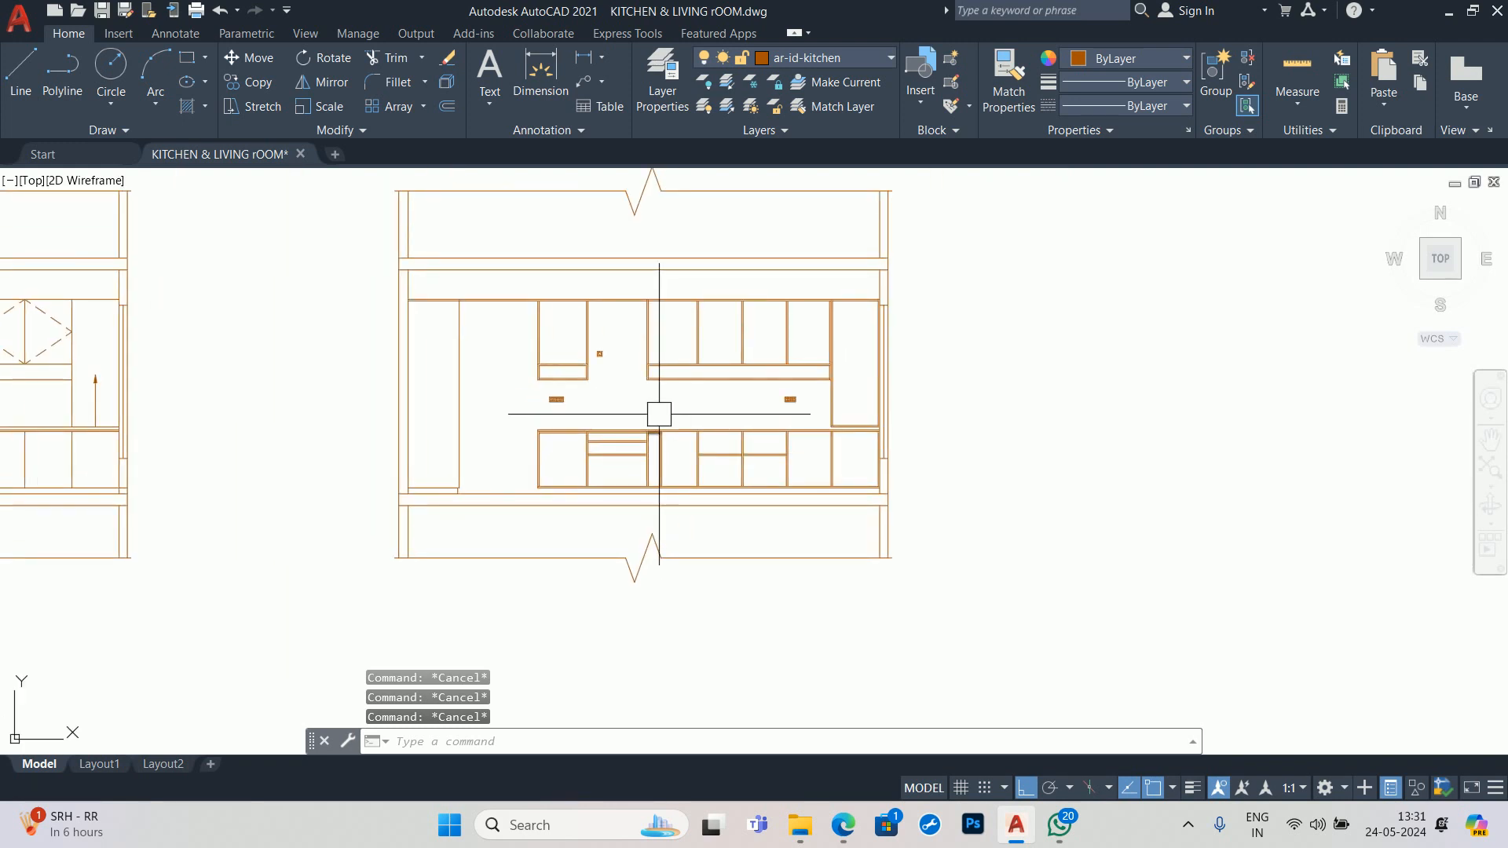
{"action": "scroll", "coordinate": [801, 338], "scroll_direction": "up", "scroll_amount": 2}
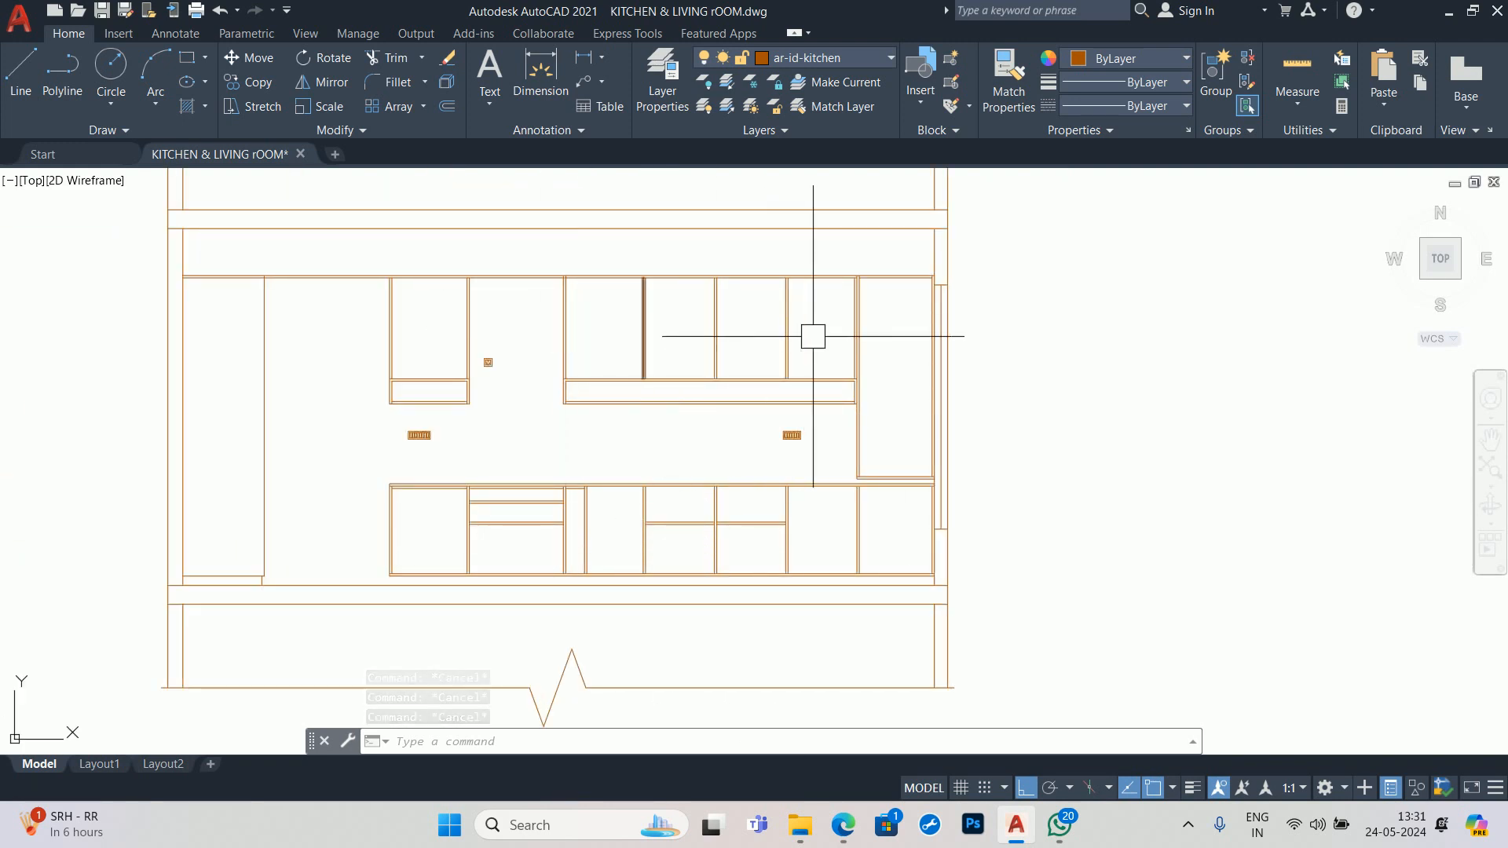
{"action": "key", "text": "Escape"}
{"action": "key", "text": "Escape"}
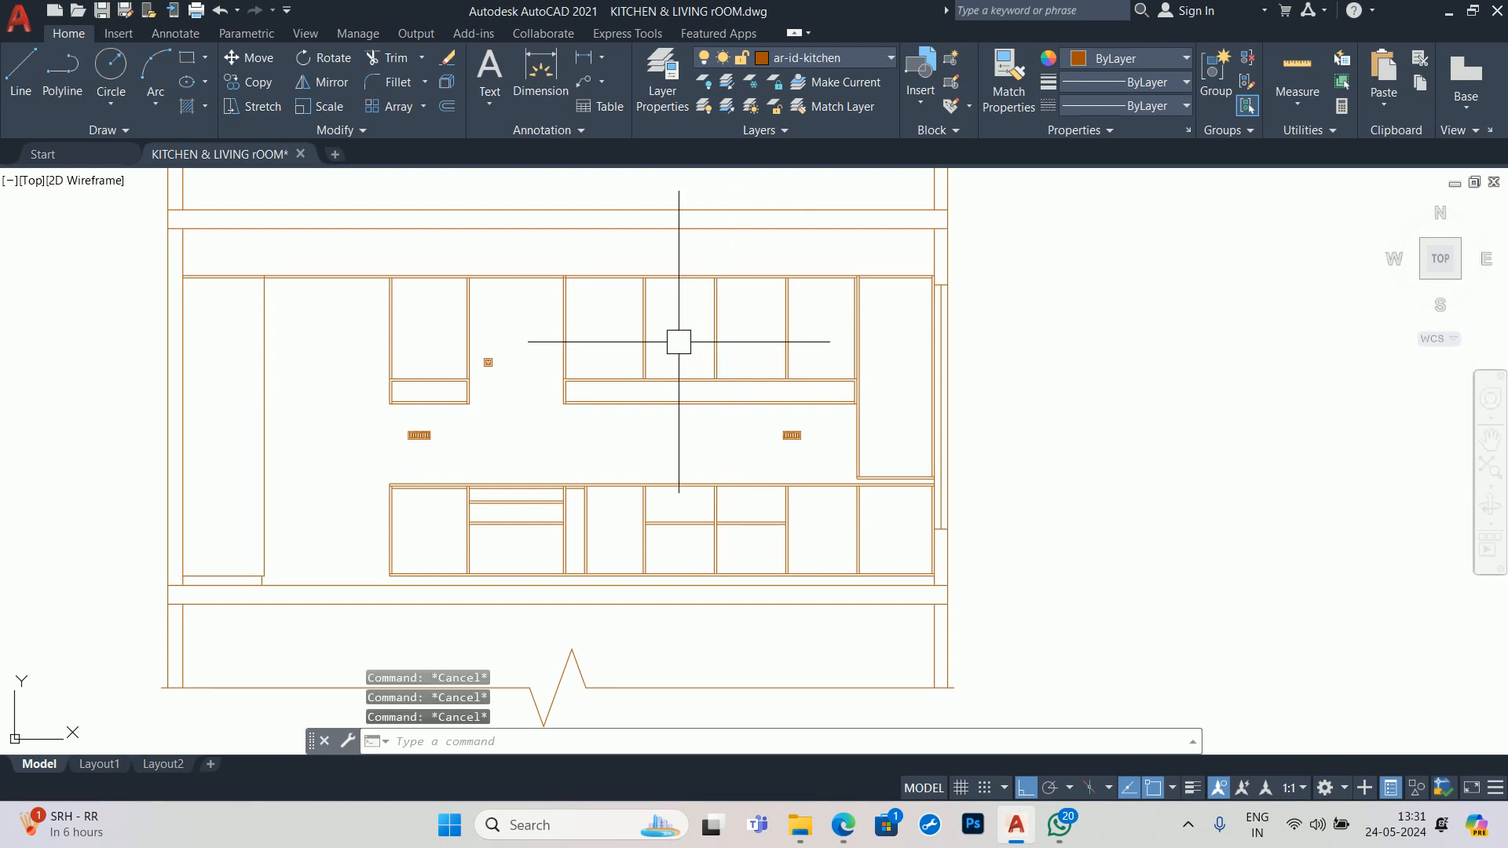
{"action": "scroll", "coordinate": [679, 341], "scroll_direction": "up", "scroll_amount": 2}
{"action": "scroll", "coordinate": [761, 431], "scroll_direction": "down", "scroll_amount": 8}
{"action": "scroll", "coordinate": [429, 455], "scroll_direction": "up", "scroll_amount": 4}
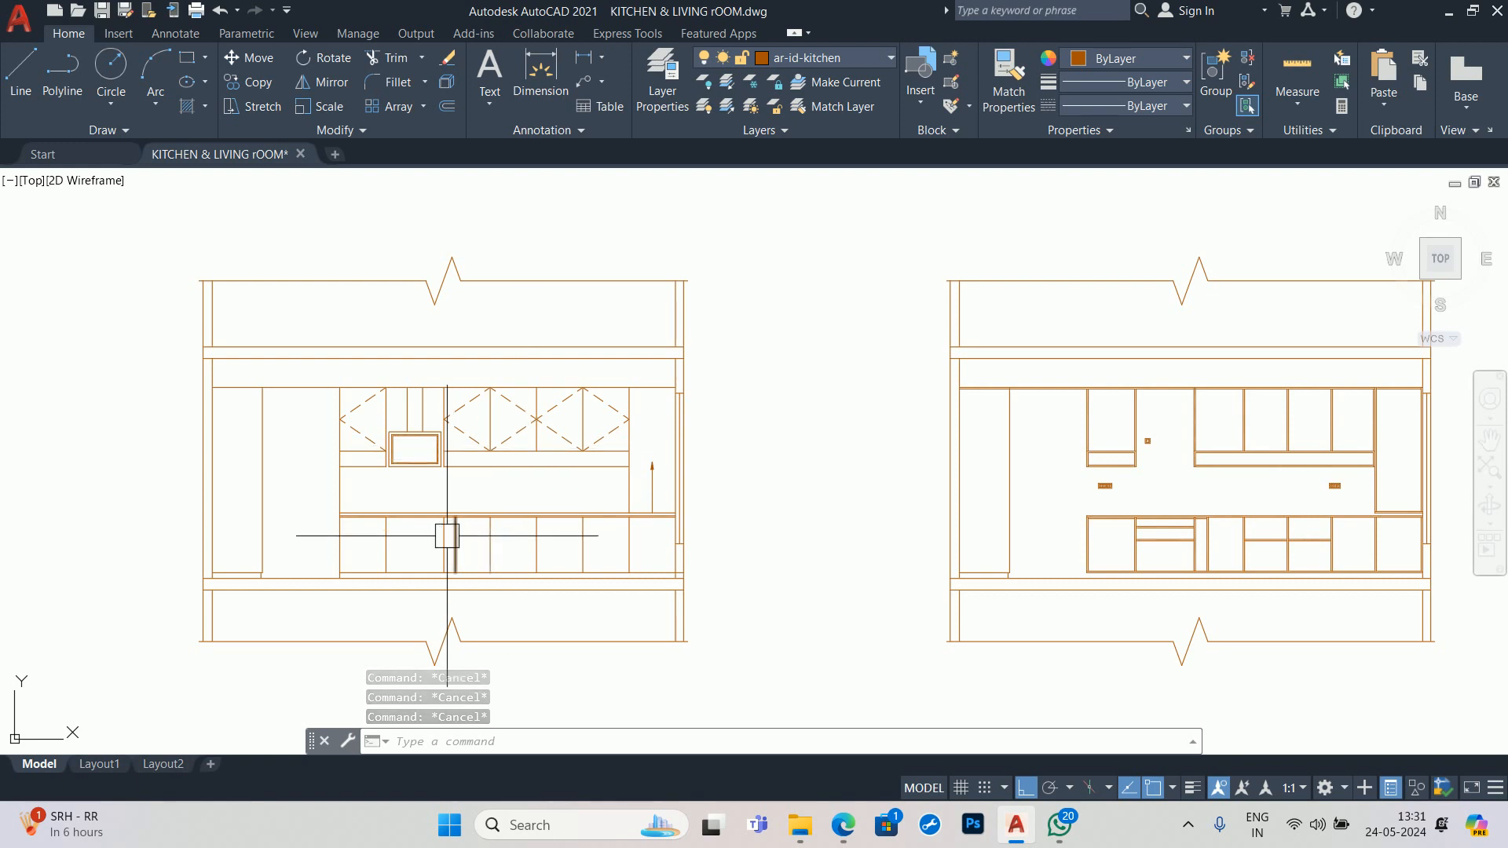
{"action": "scroll", "coordinate": [447, 536], "scroll_direction": "up", "scroll_amount": 2}
{"action": "key", "text": "Escape"}
{"action": "key", "text": "Escape"}
{"action": "key", "text": "Escape"}
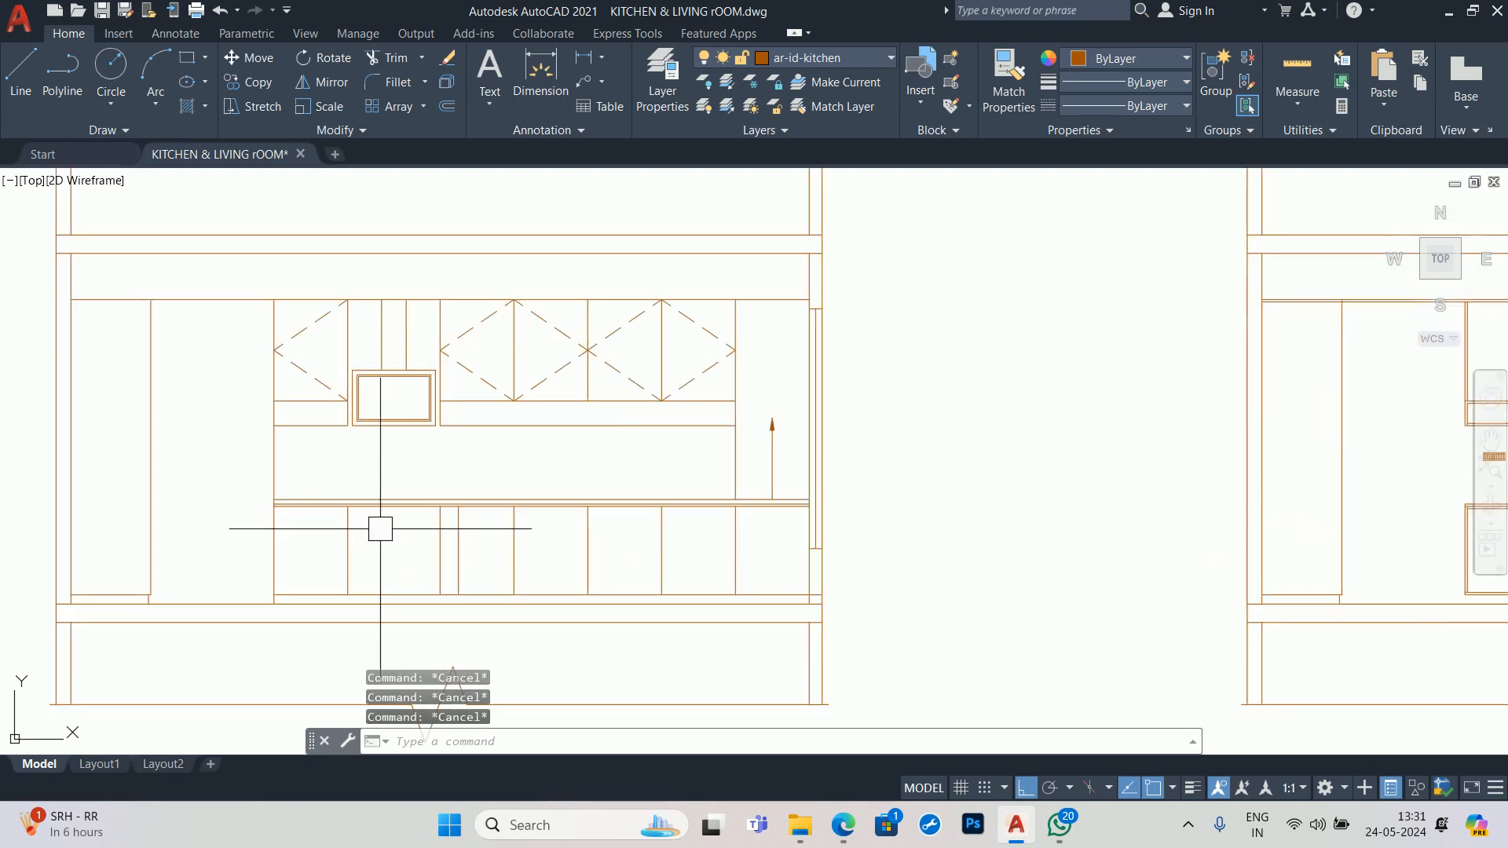
- Draw a horizontal projection line from the upper drawer divider in the right elevation toward the base cabinets of the left elevation
{"action": "middle_click_drag", "start_coordinate": [779, 537], "coordinate": [1011, 487]}
{"action": "scroll", "coordinate": [904, 524], "scroll_direction": "down", "scroll_amount": 2}
{"action": "type", "text": "l"}
{"action": "key", "text": "space"}
{"action": "scroll", "coordinate": [1335, 507], "scroll_direction": "up", "scroll_amount": 4}
{"action": "left_click", "coordinate": [862, 465]}
{"action": "scroll", "coordinate": [861, 465], "scroll_direction": "down", "scroll_amount": 2}
{"action": "middle_click_drag", "start_coordinate": [306, 487], "coordinate": [1354, 503]}
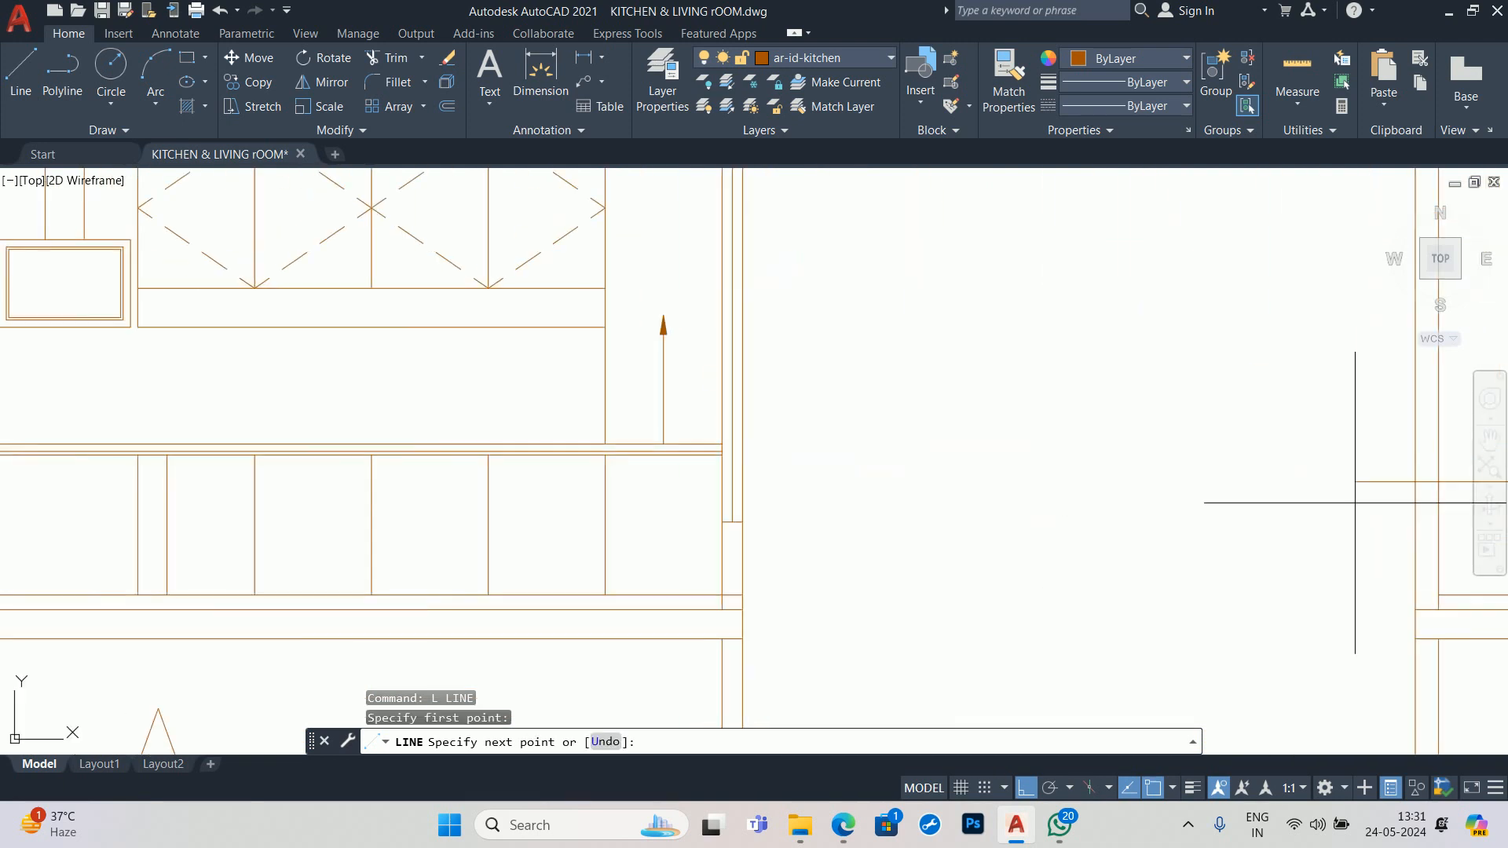
- Extend the projection line from the right-hand elevation's upper drawer division to the first vertical divider of the middle elevation's base cabinets
{"action": "scroll", "coordinate": [487, 531], "scroll_direction": "down", "scroll_amount": 2}
{"action": "middle_click_drag", "start_coordinate": [475, 530], "coordinate": [847, 518]}
{"action": "scroll", "coordinate": [499, 505], "scroll_direction": "up", "scroll_amount": 4}
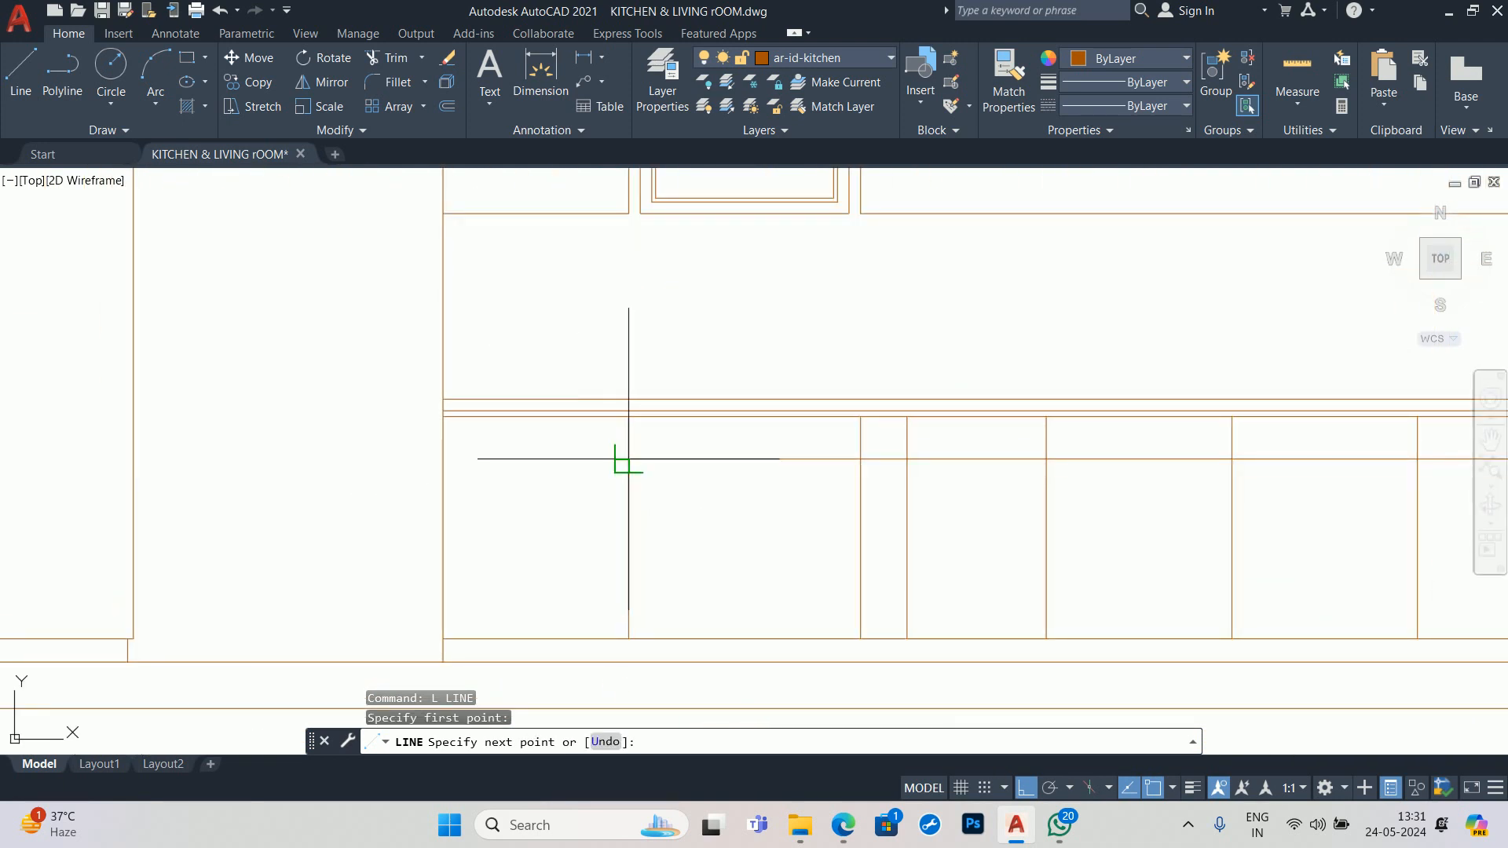
{"action": "key", "text": "Escape"}
{"action": "scroll", "coordinate": [742, 489], "scroll_direction": "down", "scroll_amount": 3}
{"action": "key", "text": "Escape"}
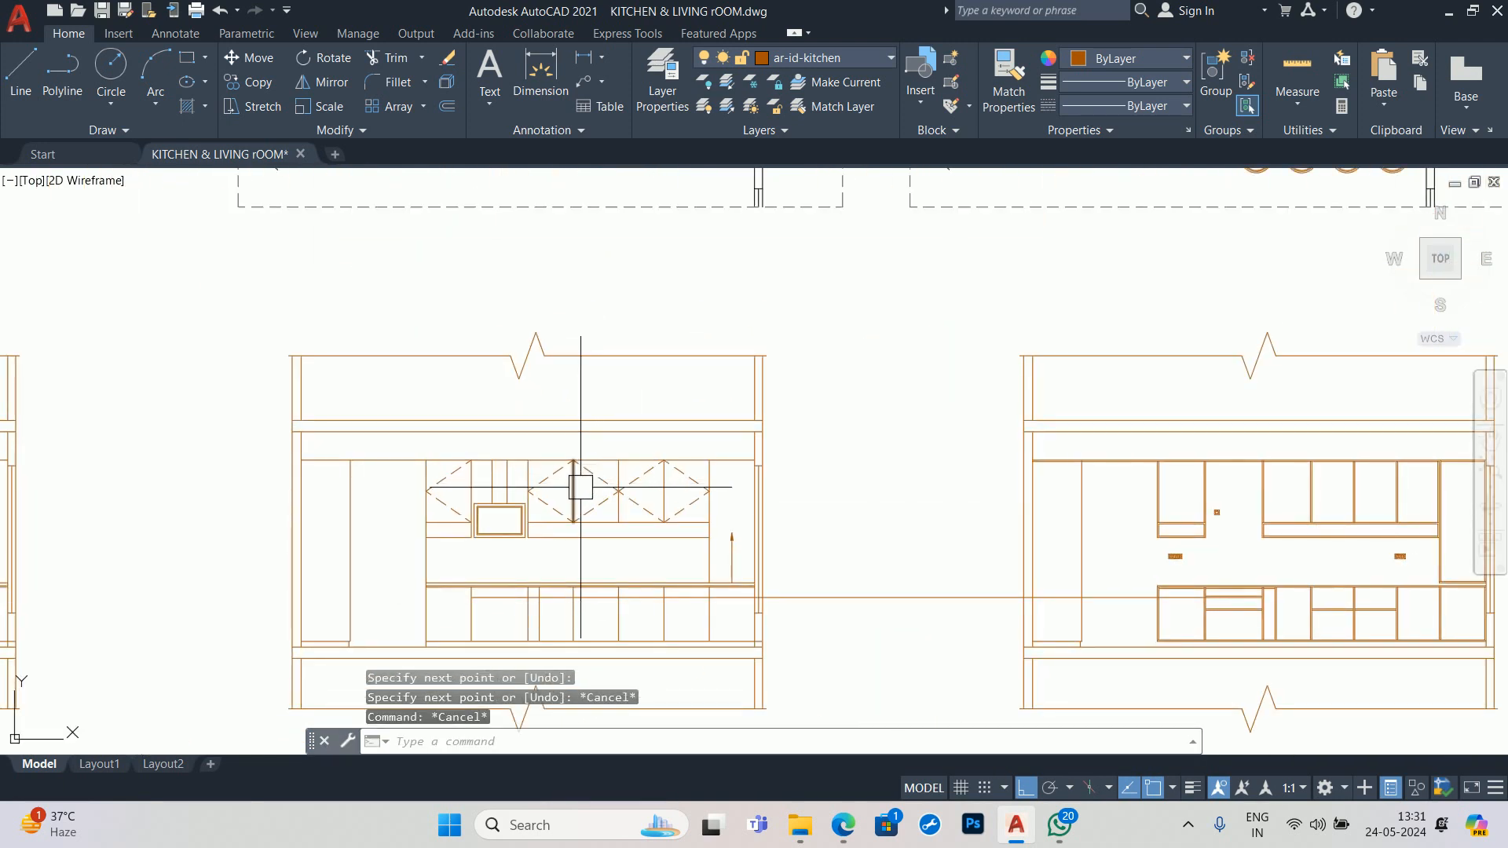
- Draw a second horizontal line from the right-hand elevation's lower drawer division to the same base cabinet divider in the middle elevation
{"action": "scroll", "coordinate": [857, 546], "scroll_direction": "up", "scroll_amount": 5}
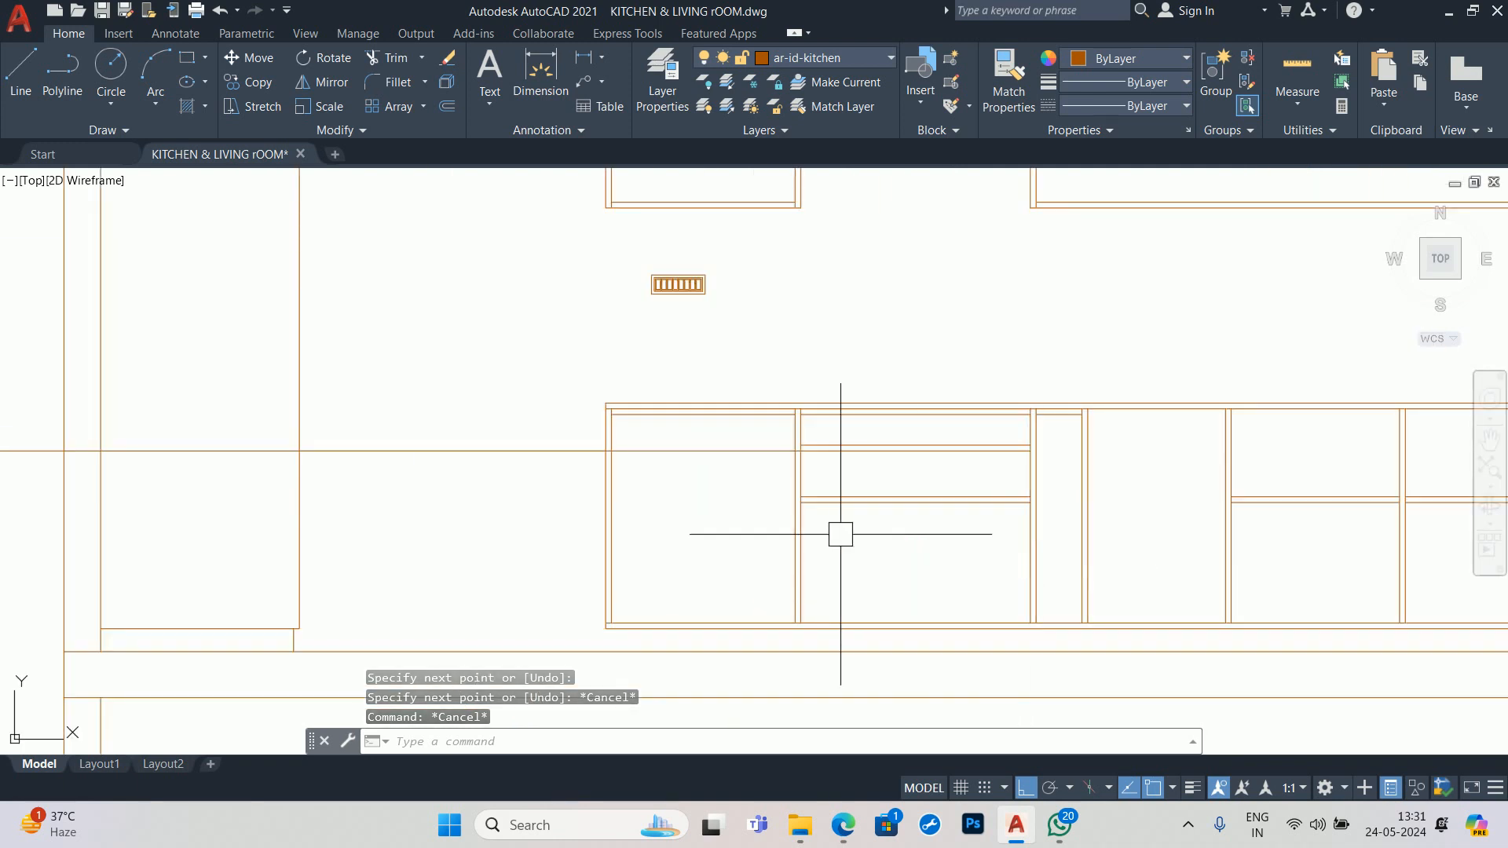
{"action": "key", "text": "Return"}
{"action": "left_click", "coordinate": [806, 502]}
{"action": "scroll", "coordinate": [165, 534], "scroll_direction": "down", "scroll_amount": 2}
{"action": "middle_click_drag", "start_coordinate": [167, 534], "coordinate": [1502, 533]}
{"action": "middle_click_drag", "start_coordinate": [416, 541], "coordinate": [1266, 524]}
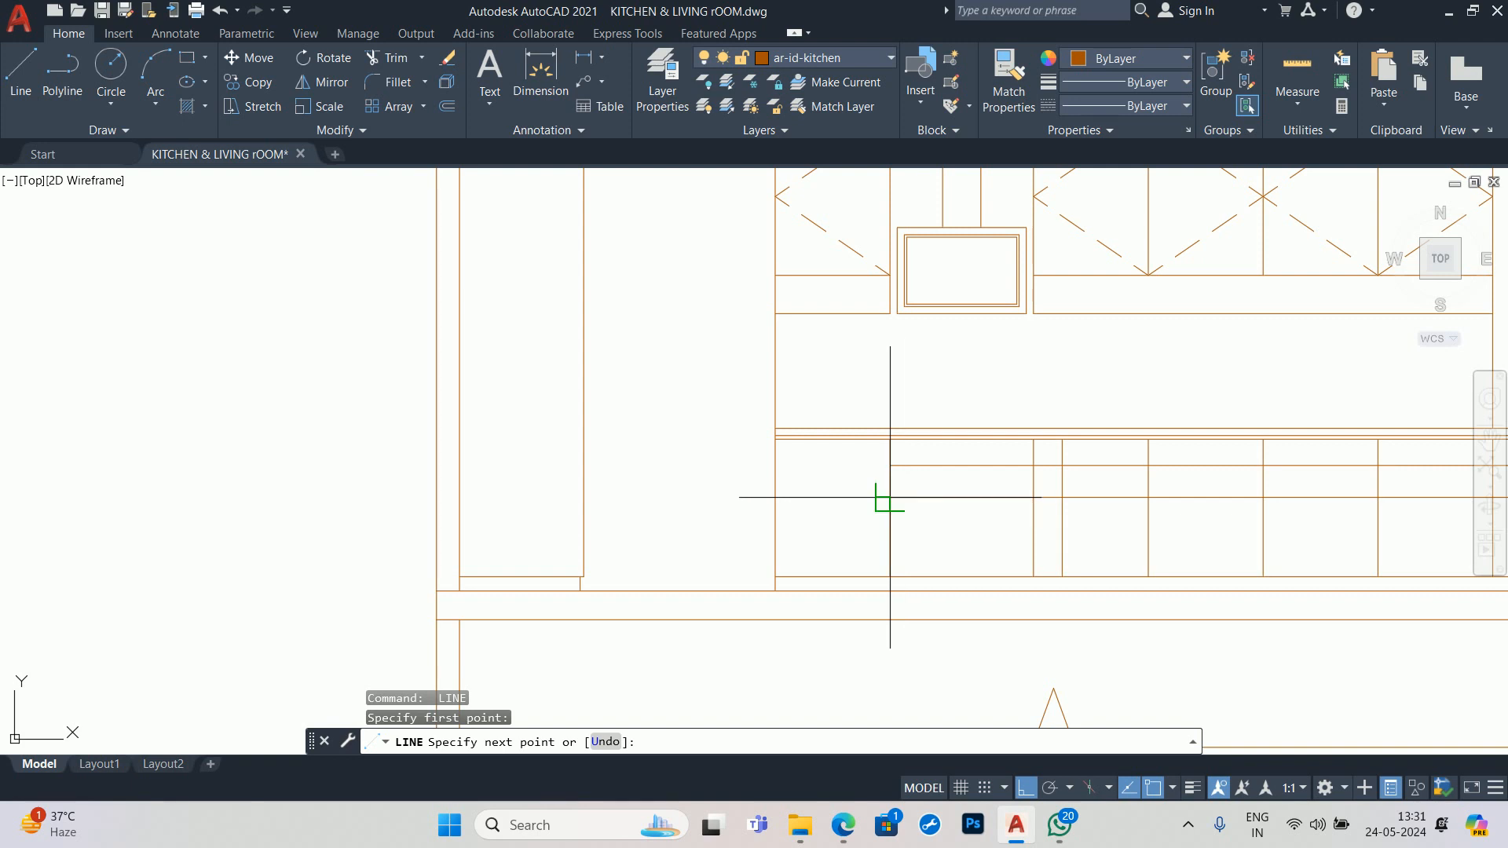
{"action": "left_click", "coordinate": [888, 498]}
{"action": "key", "text": "Escape"}
{"action": "key", "text": "Escape"}
{"action": "scroll", "coordinate": [927, 530], "scroll_direction": "down", "scroll_amount": 2}
{"action": "key", "text": "Escape"}
- Trim both projection lines out of the two base cabinet bays immediately right of the single drawer bay
{"action": "scroll", "coordinate": [756, 512], "scroll_direction": "up", "scroll_amount": 5}
{"action": "middle_click_drag", "start_coordinate": [1001, 512], "coordinate": [517, 629]}
{"action": "key", "text": "Escape"}
{"action": "type", "text": "r"}
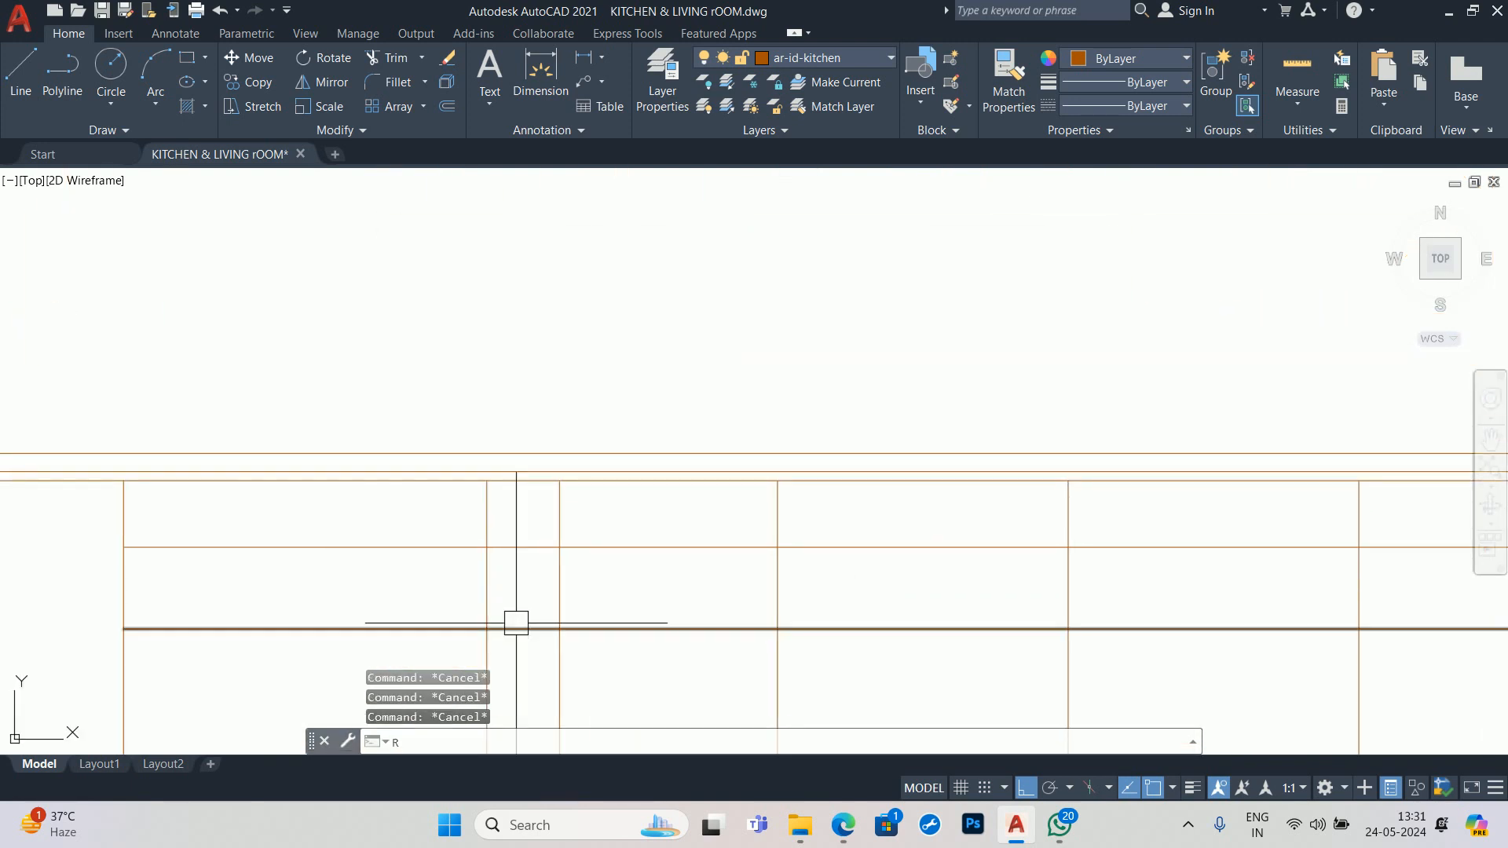
{"action": "key", "text": "space"}
{"action": "key", "text": "space"}
{"action": "type", "text": "tr"}
{"action": "key", "text": "space"}
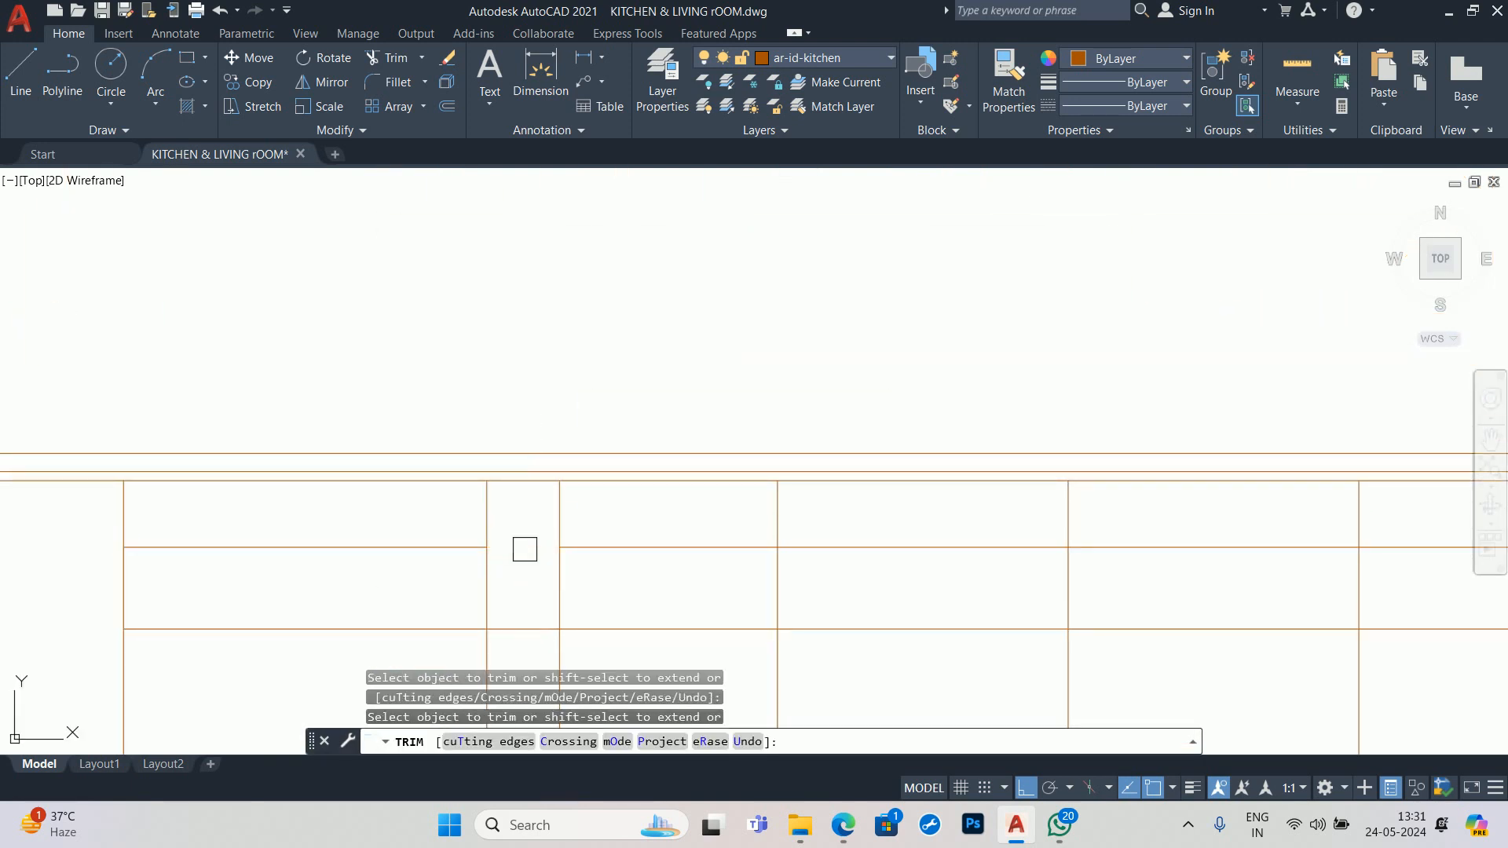
{"action": "scroll", "coordinate": [515, 574], "scroll_direction": "down", "scroll_amount": 3}
{"action": "middle_click_drag", "start_coordinate": [286, 515], "coordinate": [258, 493]}
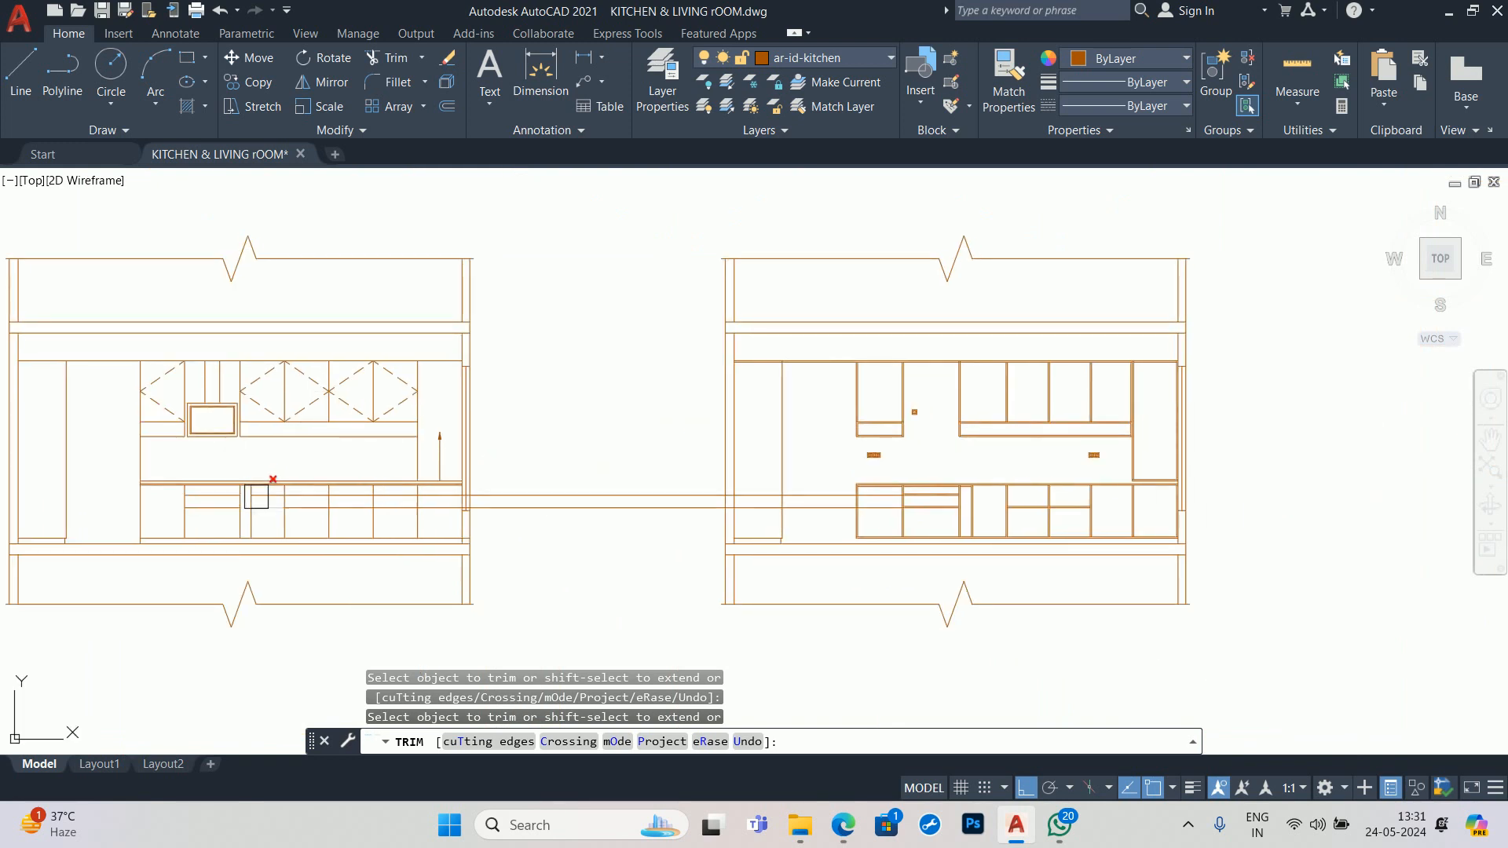
{"action": "scroll", "coordinate": [256, 496], "scroll_direction": "up", "scroll_amount": 6}
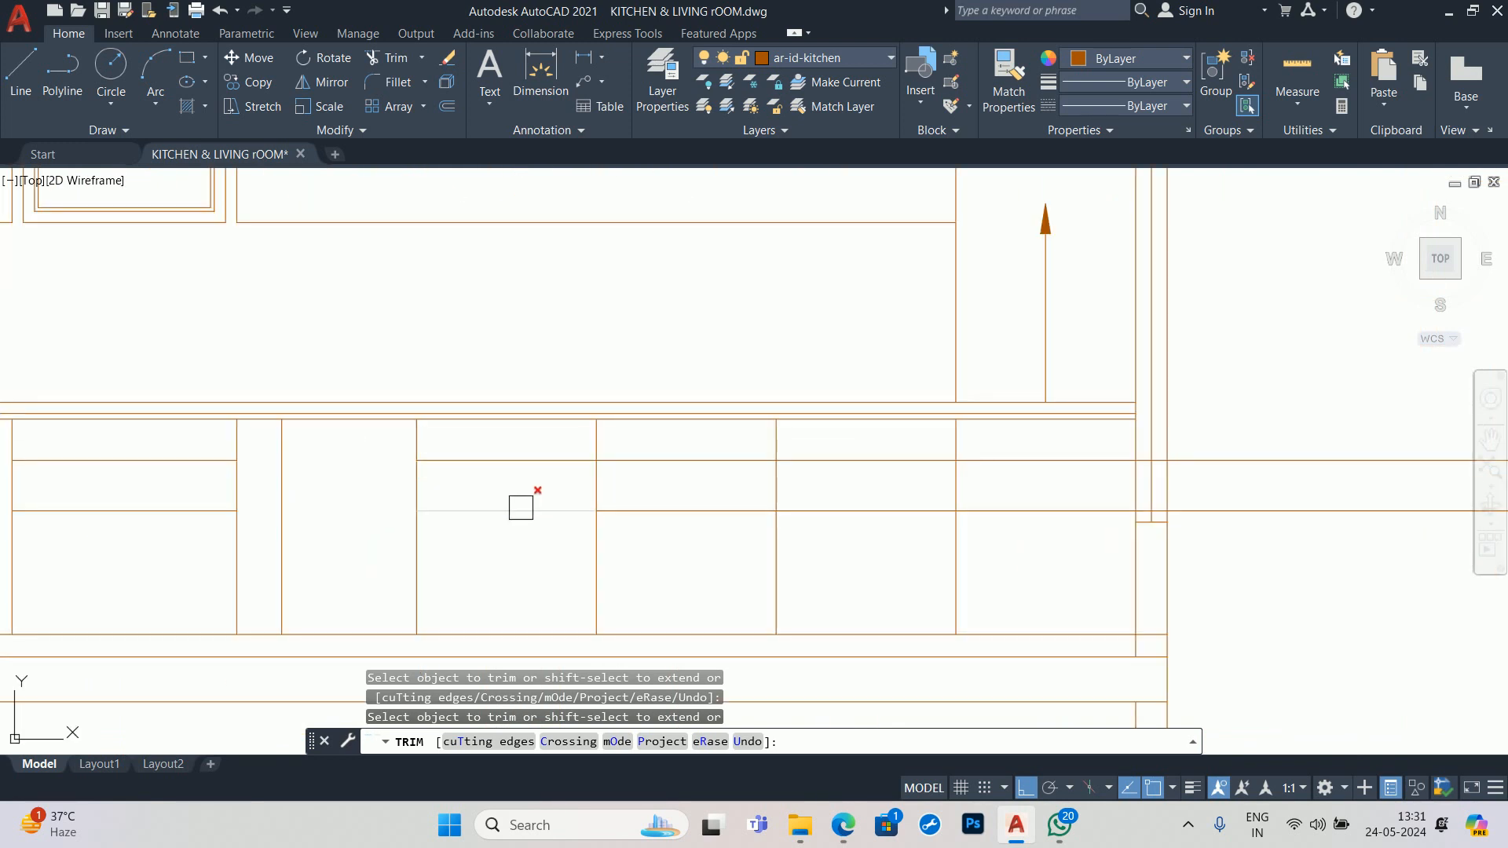
- Undo the last trim, then trim both projection lines out of the base cabinet bays right of the paired drawer bays
{"action": "key", "text": "ctrl+z"}
{"action": "scroll", "coordinate": [512, 459], "scroll_direction": "down", "scroll_amount": 3}
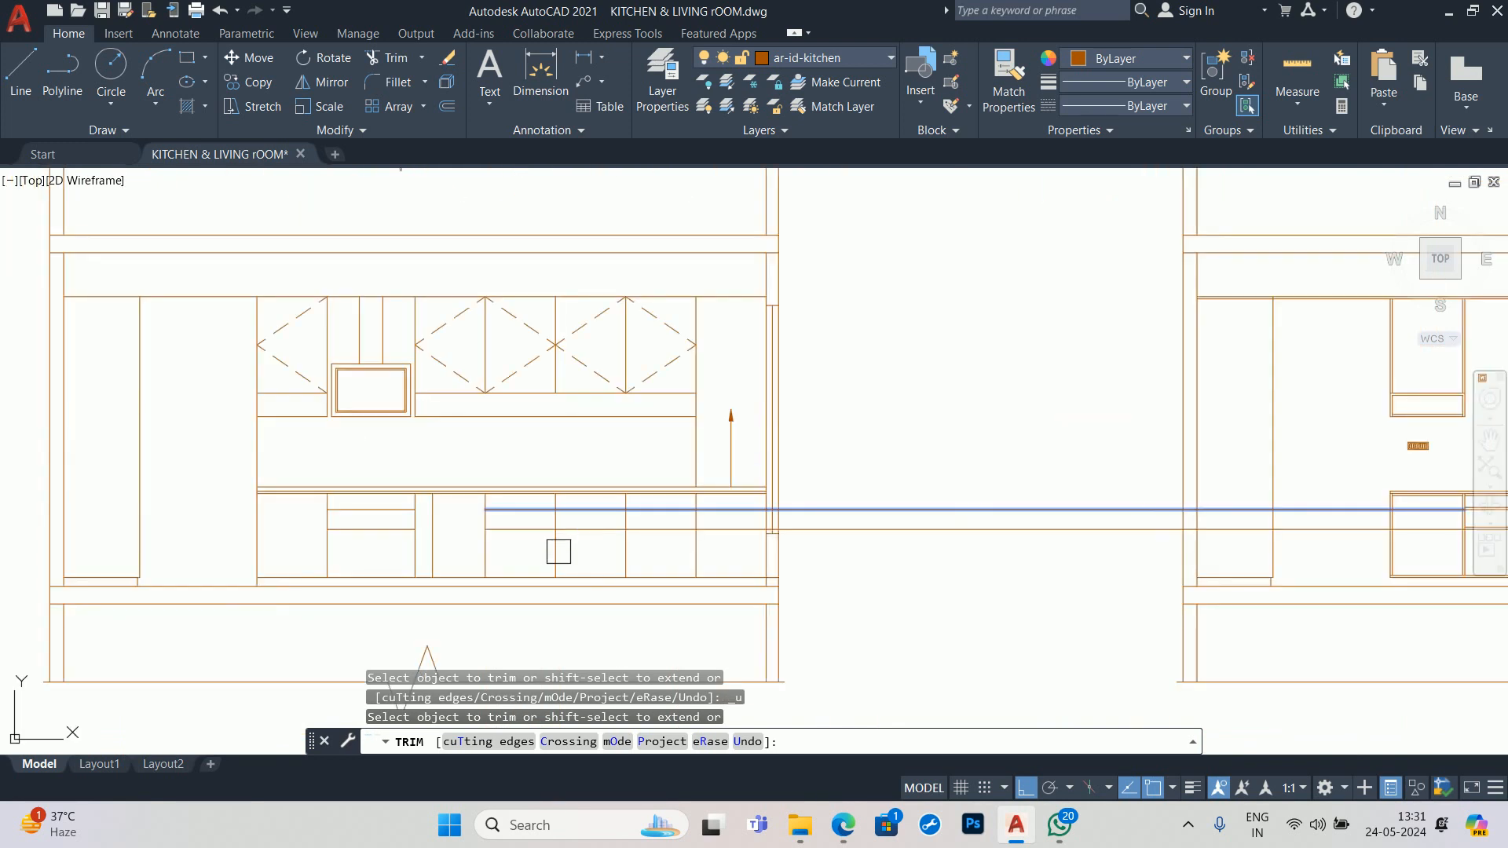
{"action": "mouse_move", "coordinate": [631, 546]}
{"action": "middle_mouse_down"}
{"action": "mouse_move", "coordinate": [81, 513]}
{"action": "mouse_move", "coordinate": [441, 529]}
{"action": "mouse_move", "coordinate": [794, 597]}
{"action": "middle_mouse_up"}
{"action": "scroll", "coordinate": [414, 508], "scroll_direction": "up", "scroll_amount": 3}
{"action": "scroll", "coordinate": [887, 565], "scroll_direction": "down", "scroll_amount": 4}
{"action": "middle_click_drag", "start_coordinate": [887, 565], "coordinate": [334, 593]}
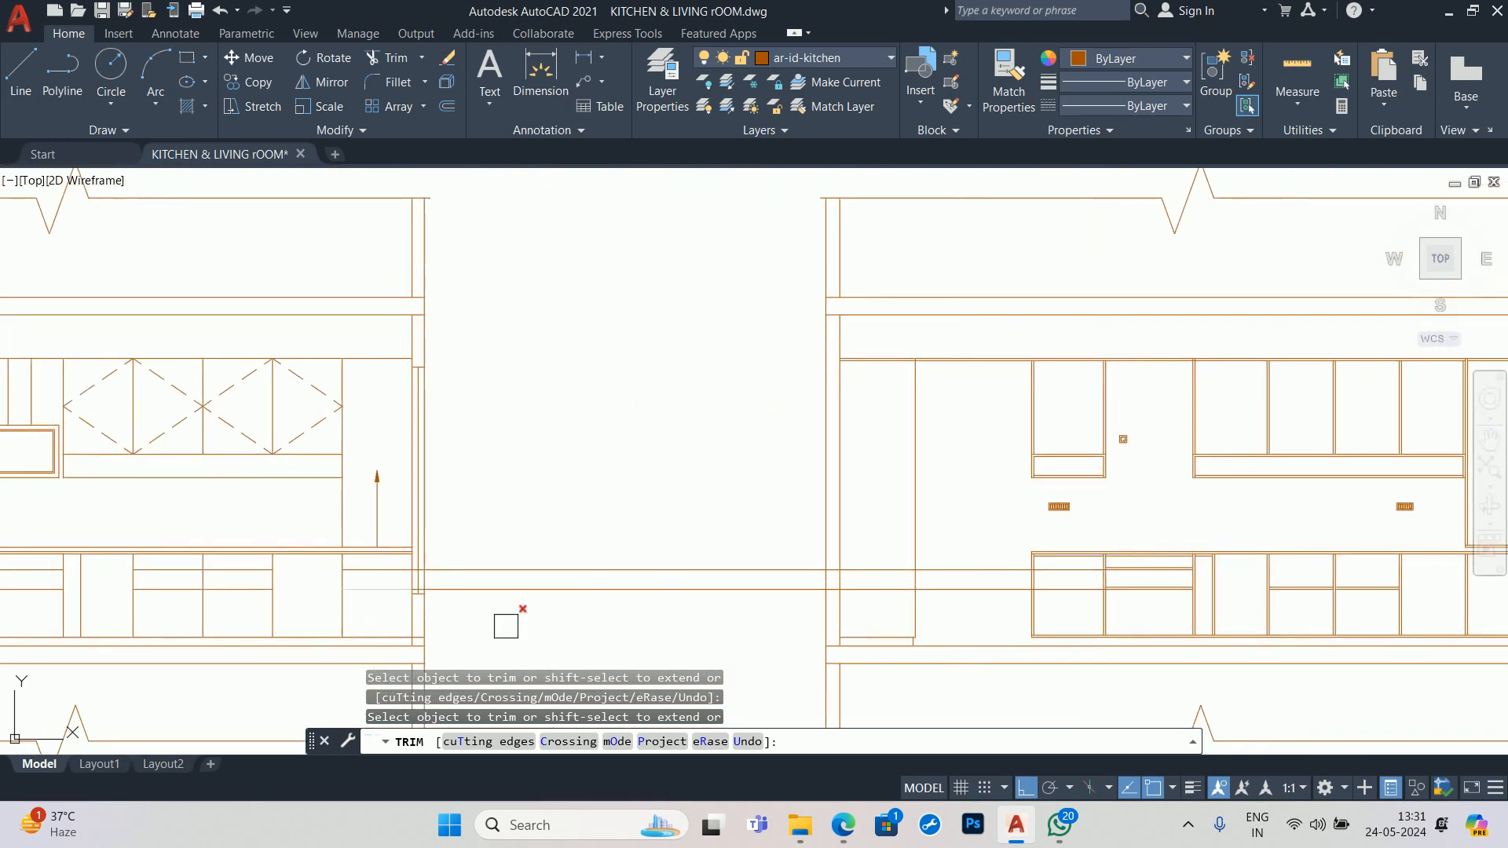
- Delete the two leftover projection lines running between the middle and right-hand elevations
{"action": "key", "text": "Escape"}
{"action": "left_click", "coordinate": [782, 625]}
{"action": "left_click", "coordinate": [619, 469]}
{"action": "scroll", "coordinate": [605, 516], "scroll_direction": "down", "scroll_amount": 6}
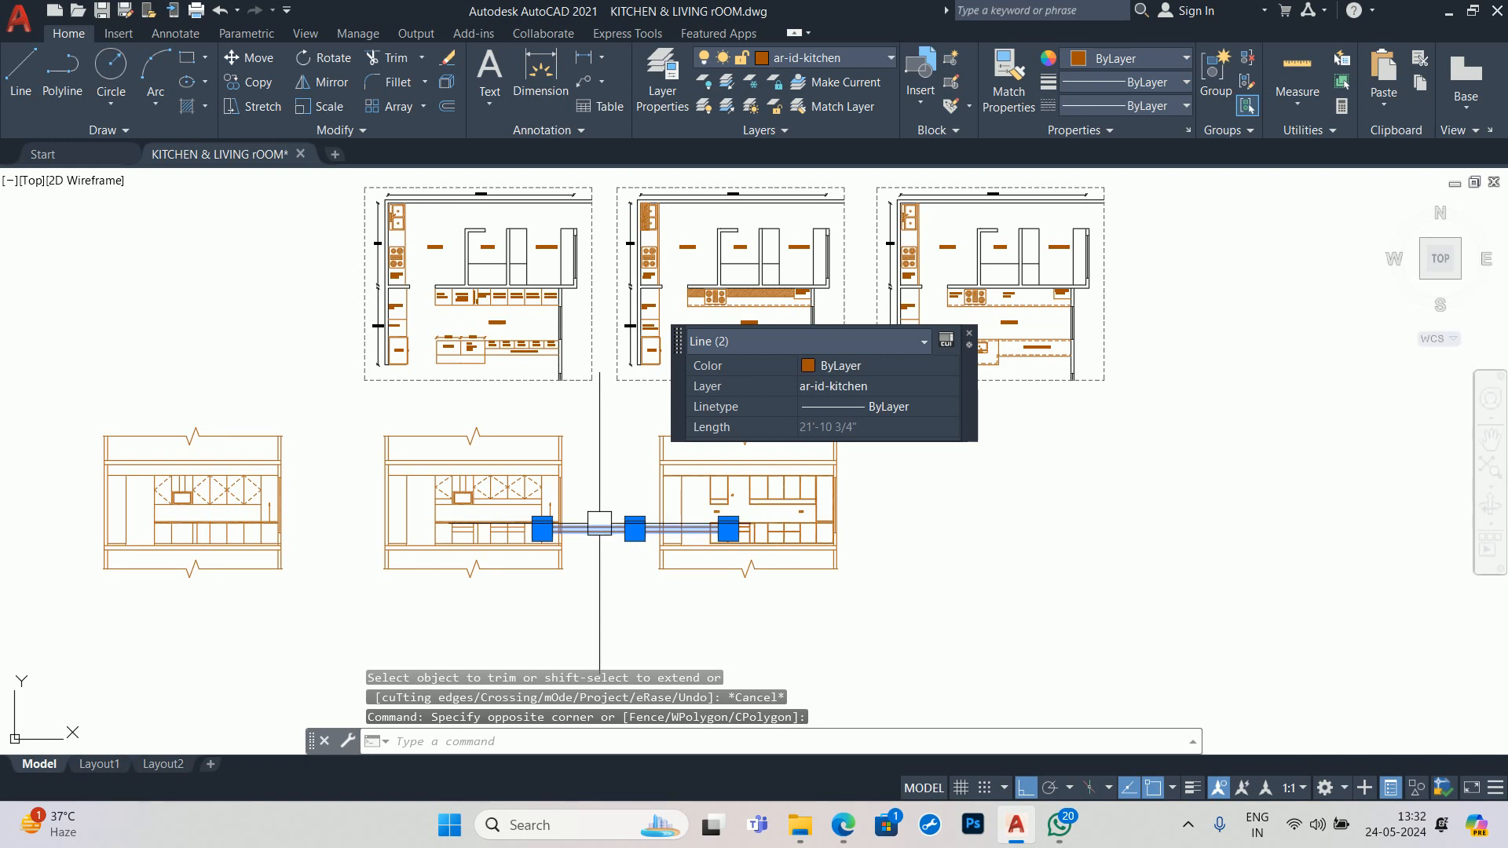
{"action": "key", "text": "Delete"}
{"action": "key", "text": "Escape"}
{"action": "key", "text": "Escape"}
{"action": "key", "text": "Escape"}
{"action": "scroll", "coordinate": [530, 547], "scroll_direction": "up", "scroll_amount": 3}
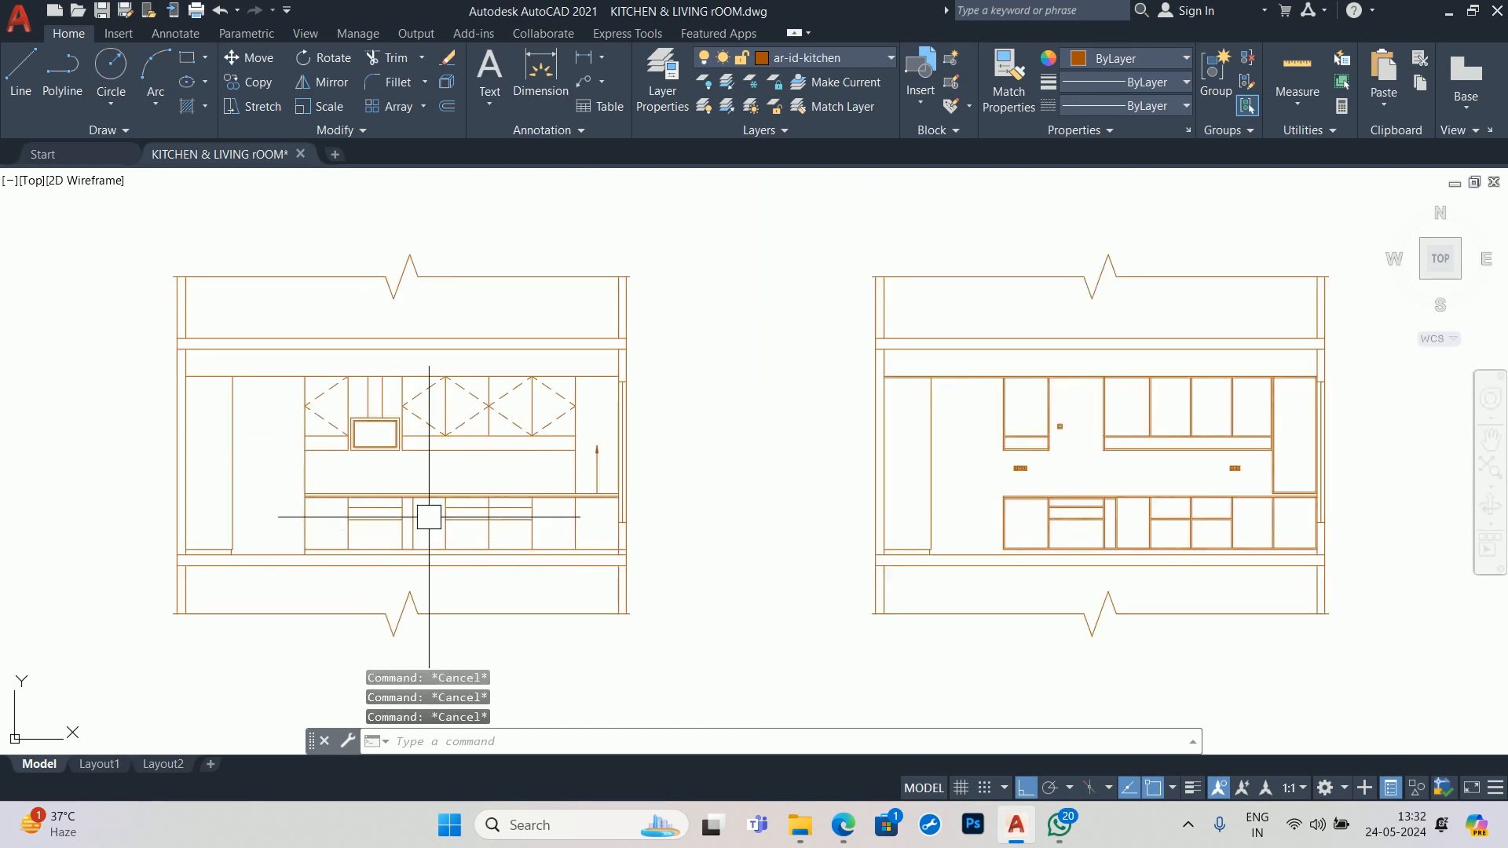
- Examine the drawer divisions in the middle elevation's base cabinets against the neighbouring elevations
{"action": "scroll", "coordinate": [380, 539], "scroll_direction": "up", "scroll_amount": 3}
{"action": "scroll", "coordinate": [347, 522], "scroll_direction": "up", "scroll_amount": 5}
{"action": "scroll", "coordinate": [346, 518], "scroll_direction": "down", "scroll_amount": 2}
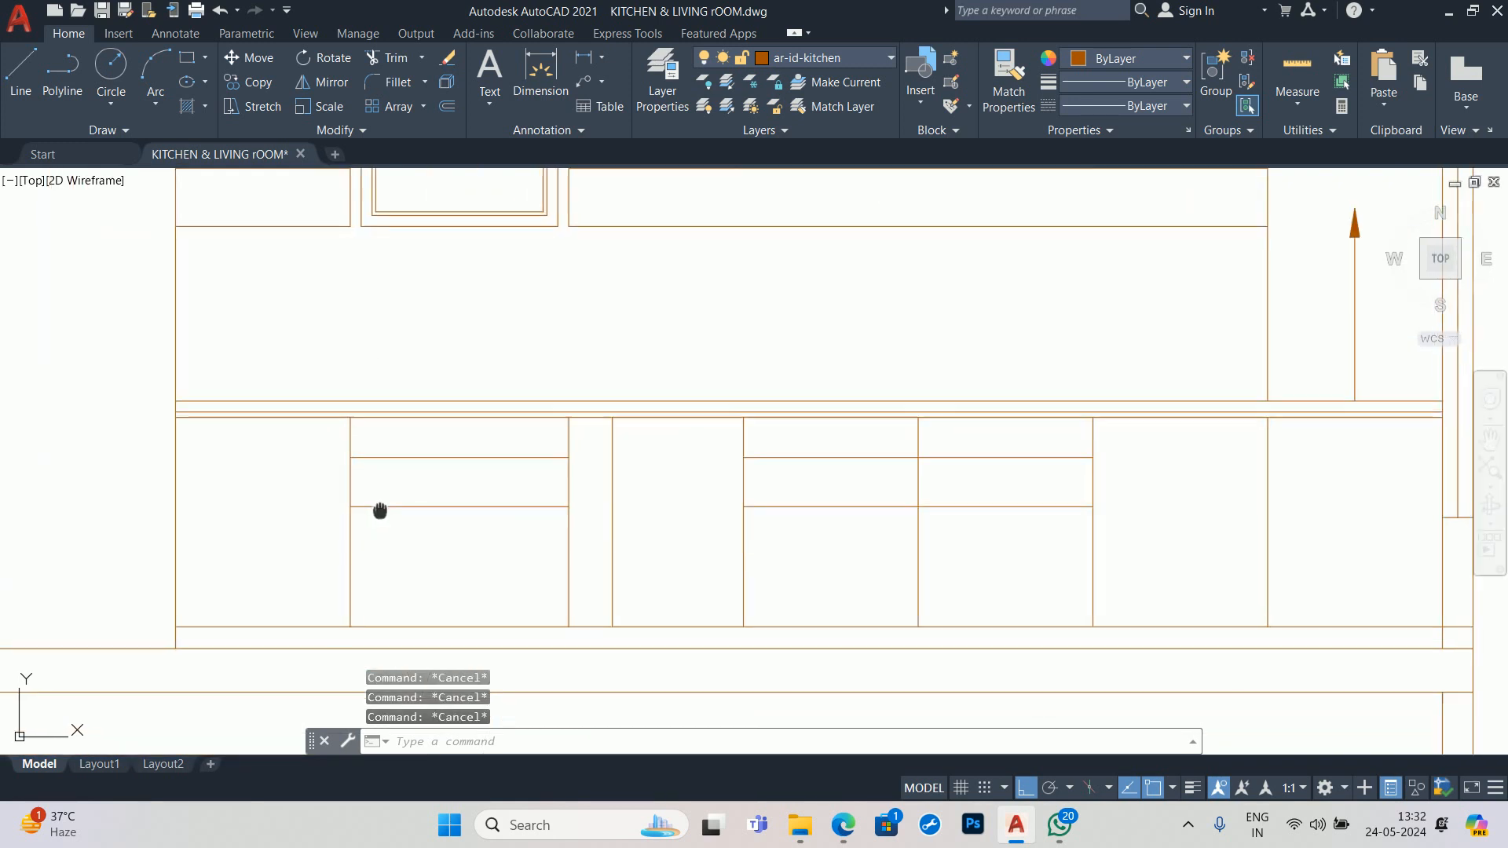
{"action": "scroll", "coordinate": [688, 472], "scroll_direction": "down", "scroll_amount": 3}
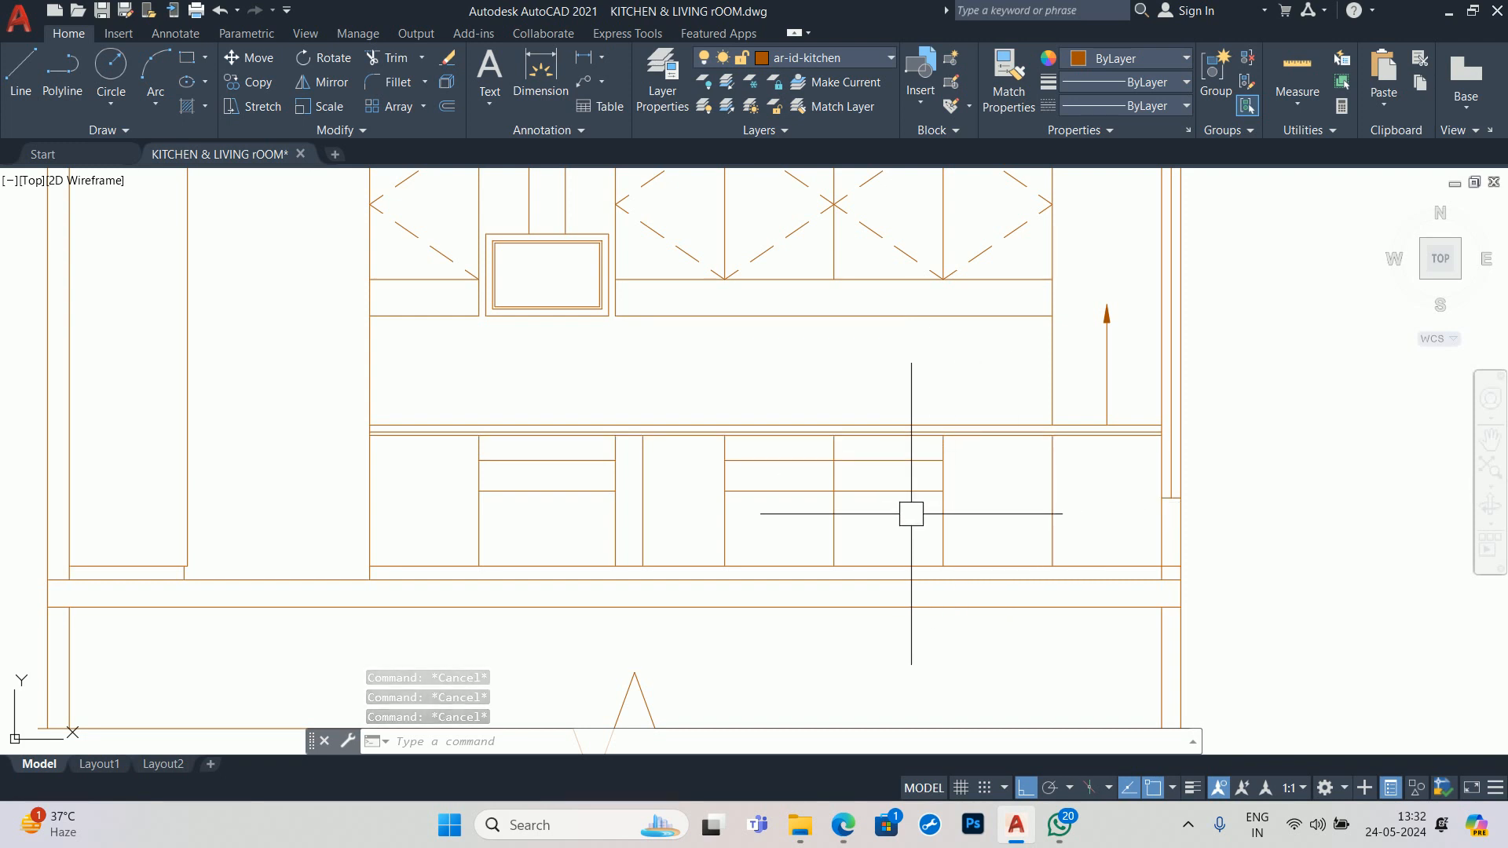
{"action": "scroll", "coordinate": [695, 520], "scroll_direction": "down", "scroll_amount": 4}
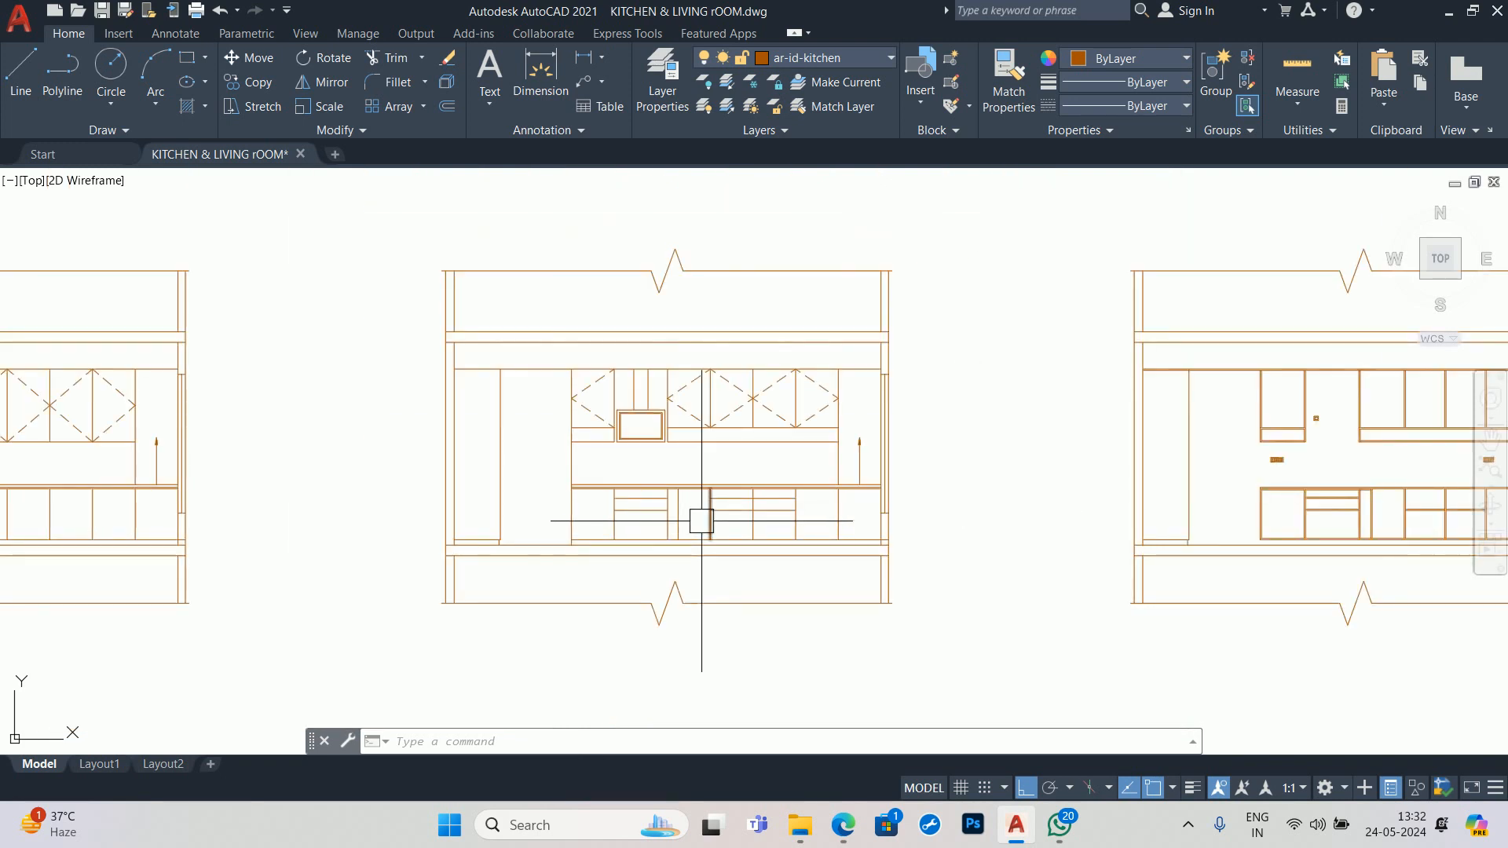
{"action": "scroll", "coordinate": [566, 535], "scroll_direction": "up", "scroll_amount": 2}
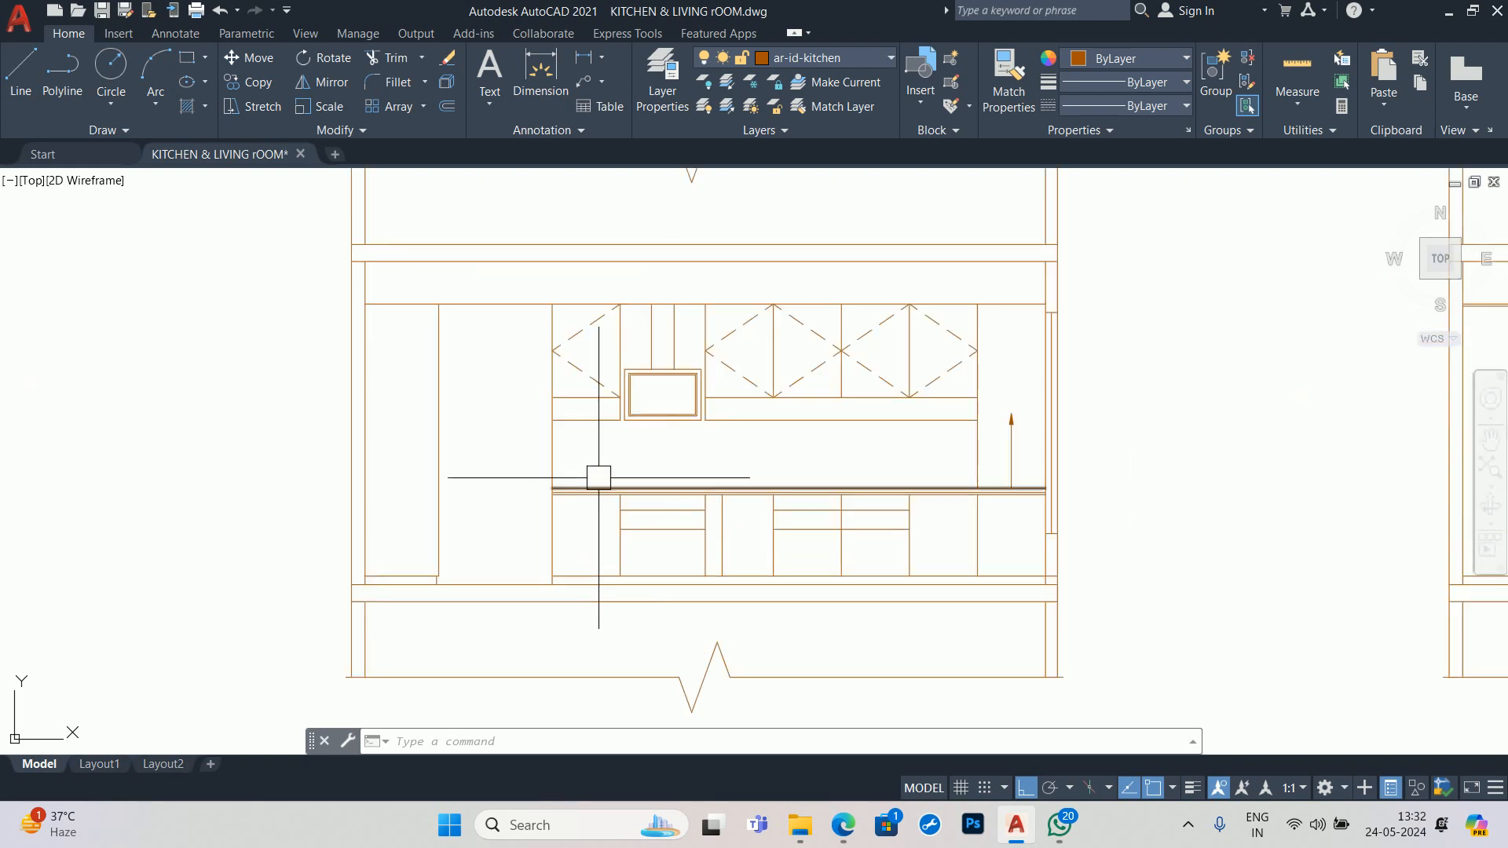
{"action": "scroll", "coordinate": [568, 537], "scroll_direction": "up", "scroll_amount": 2}
{"action": "key", "text": "Escape"}
{"action": "key", "text": "Escape"}
{"action": "key", "text": "Escape"}
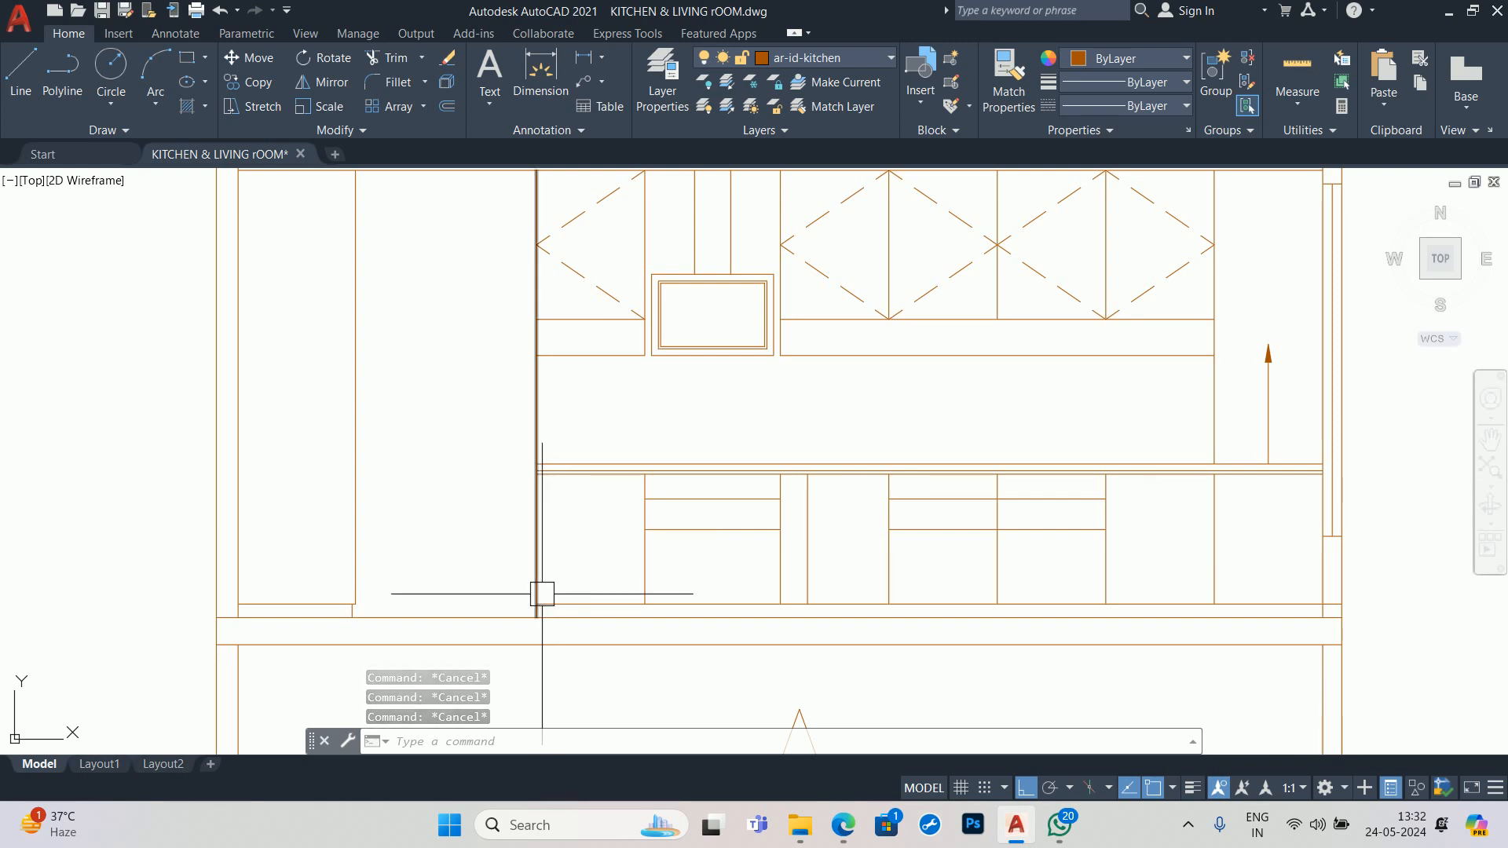
- Offset both drawer division lines of the single drawer bay by .35 to either side
{"action": "scroll", "coordinate": [709, 528], "scroll_direction": "up", "scroll_amount": 2}
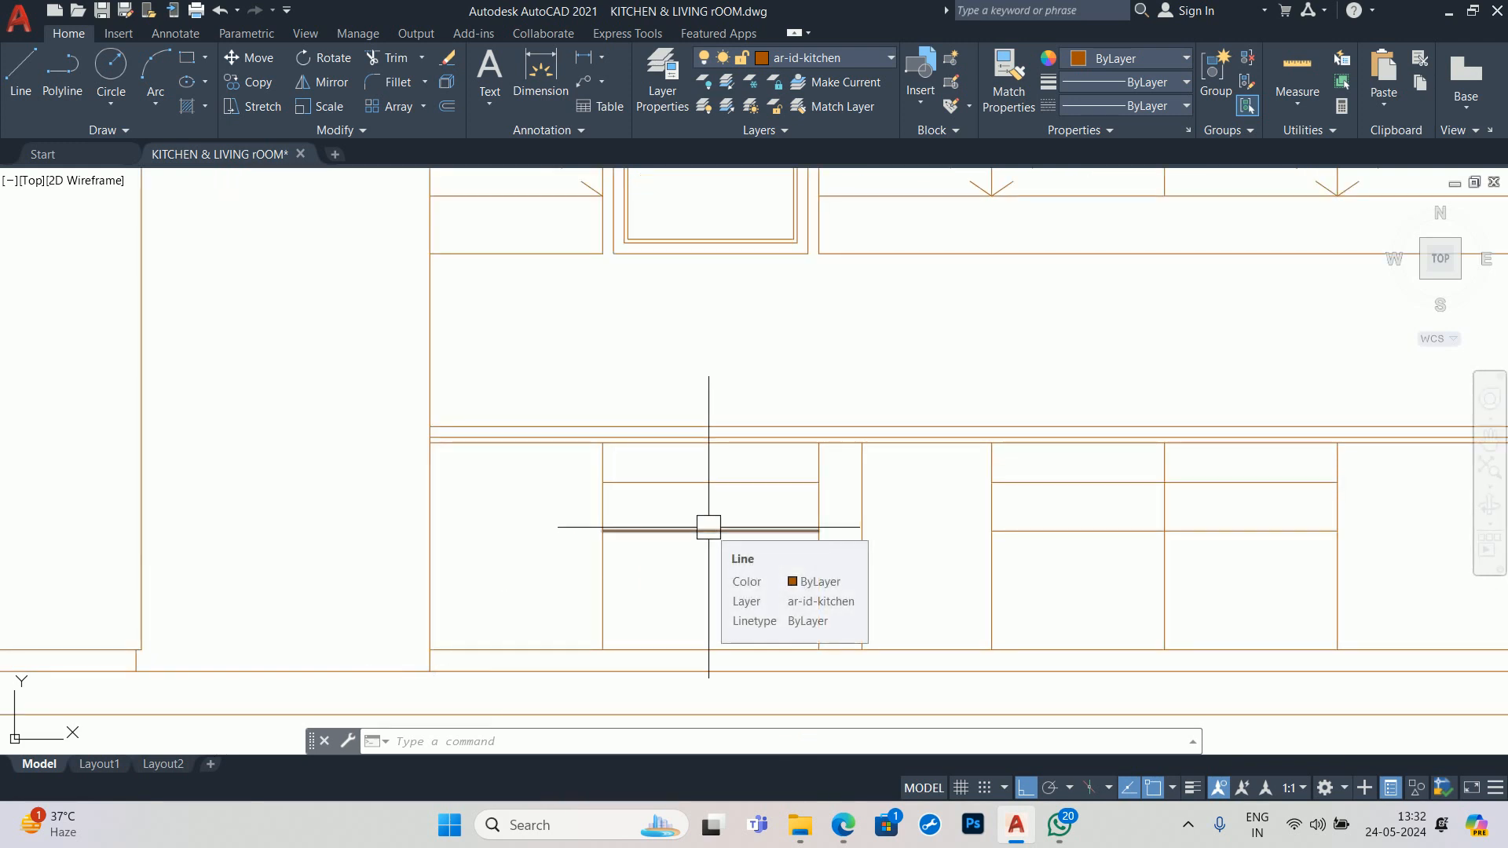
{"action": "type", "text": "o"}
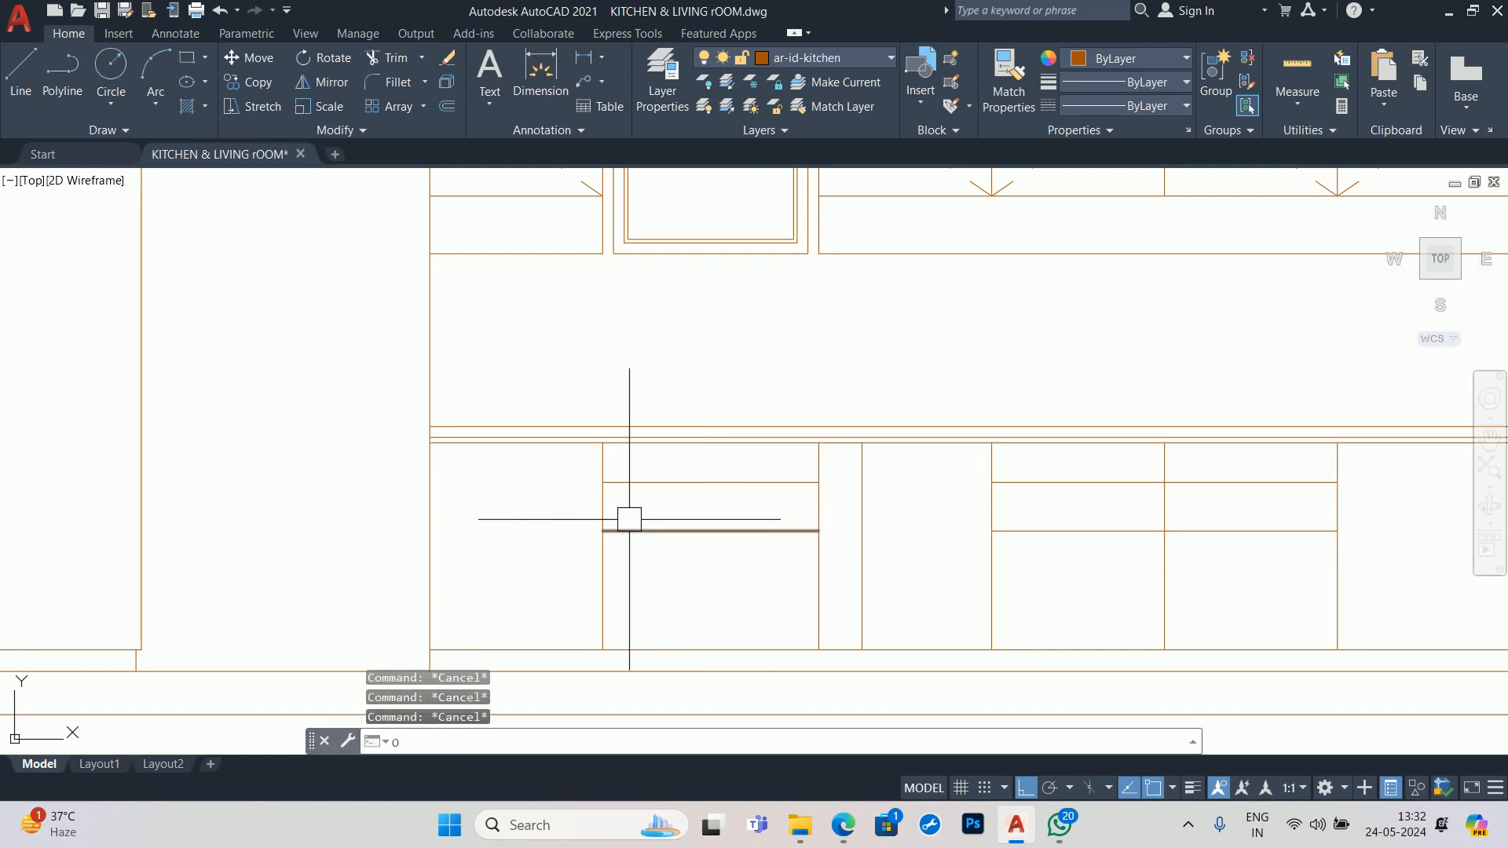
{"action": "key", "text": "Return"}
{"action": "scroll", "coordinate": [583, 489], "scroll_direction": "up", "scroll_amount": 3}
{"action": "scroll", "coordinate": [584, 489], "scroll_direction": "down", "scroll_amount": 2}
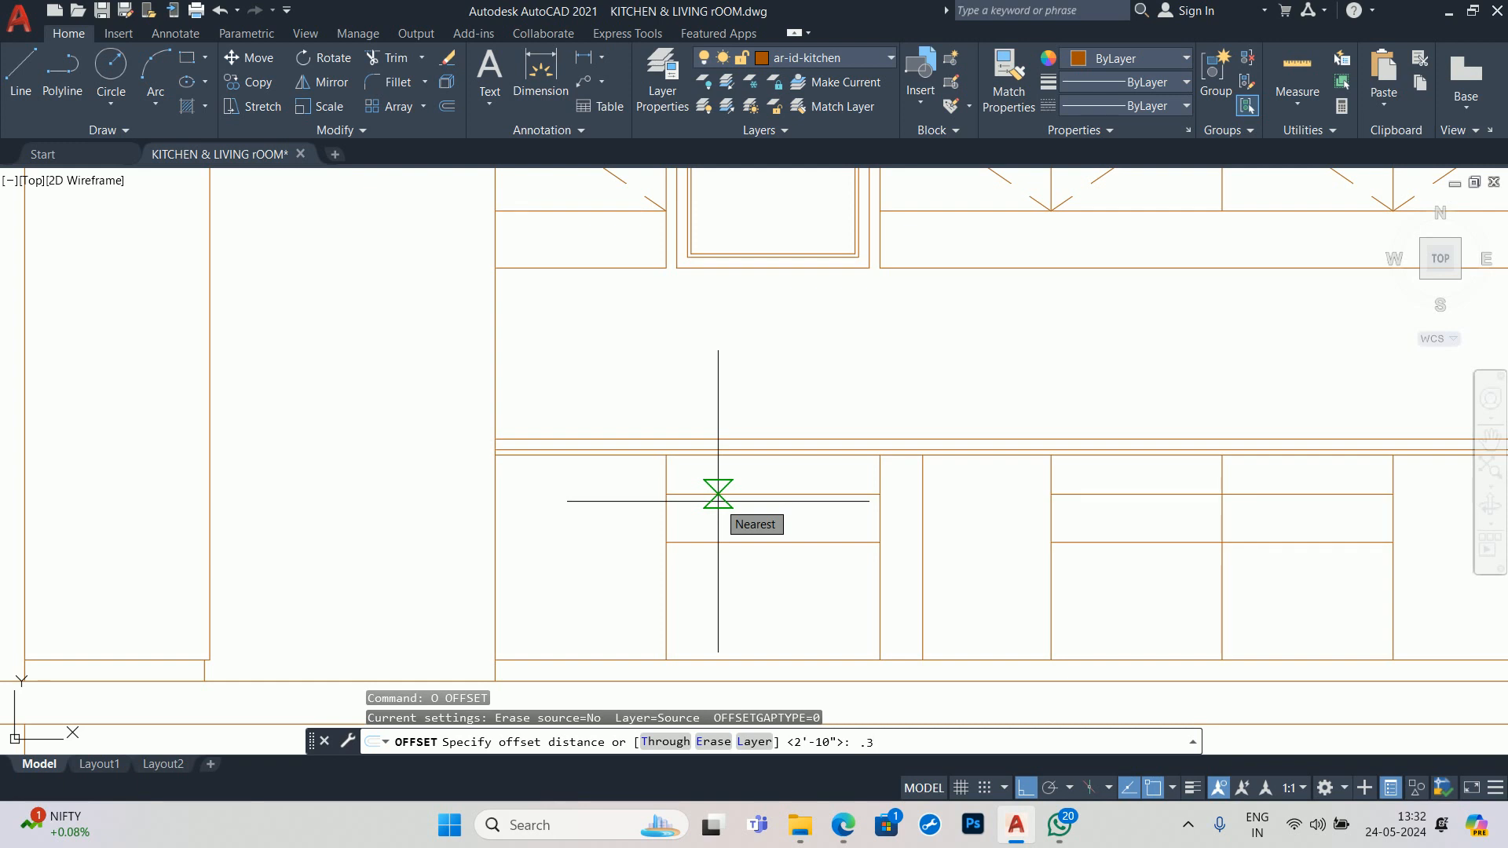
{"action": "key", "text": "Return"}
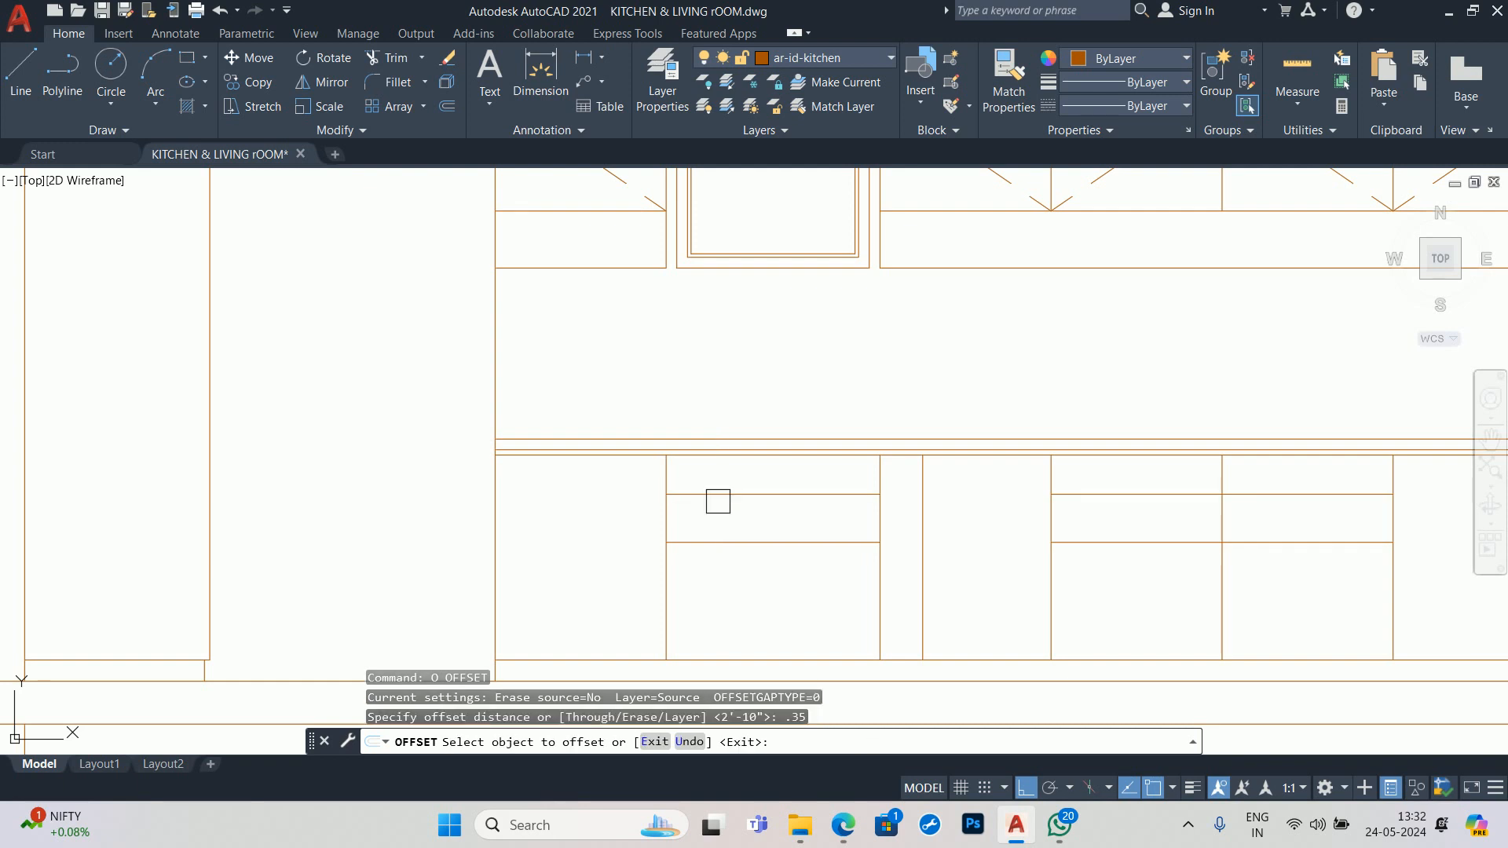
{"action": "scroll", "coordinate": [747, 535], "scroll_direction": "up", "scroll_amount": 4}
{"action": "left_click", "coordinate": [772, 366]}
{"action": "left_click", "coordinate": [754, 279]}
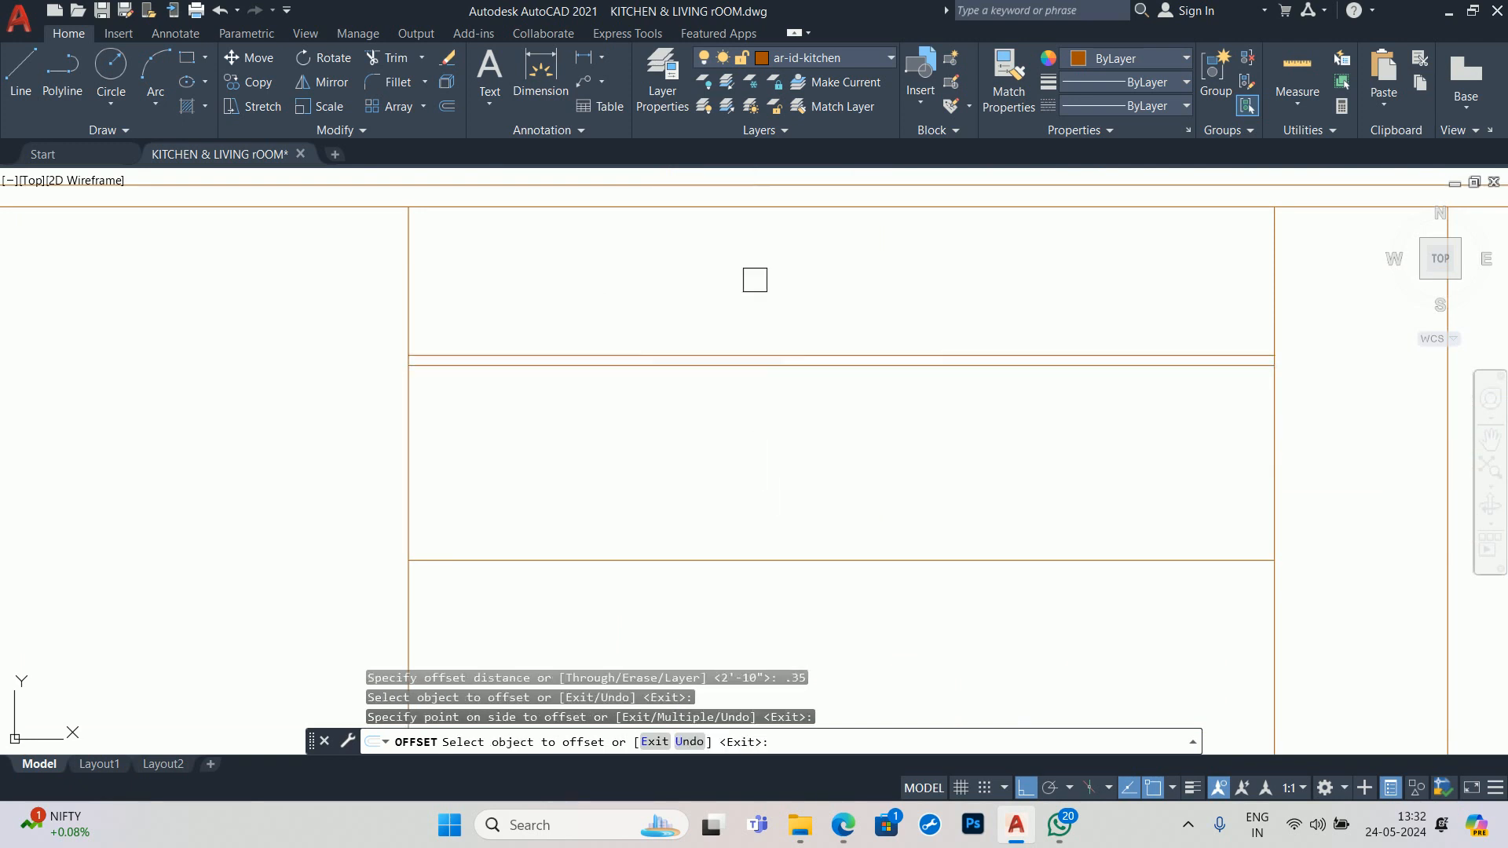
{"action": "left_click", "coordinate": [697, 366]}
{"action": "left_click", "coordinate": [671, 553]}
{"action": "middle_click_drag", "start_coordinate": [670, 553], "coordinate": [579, 472]}
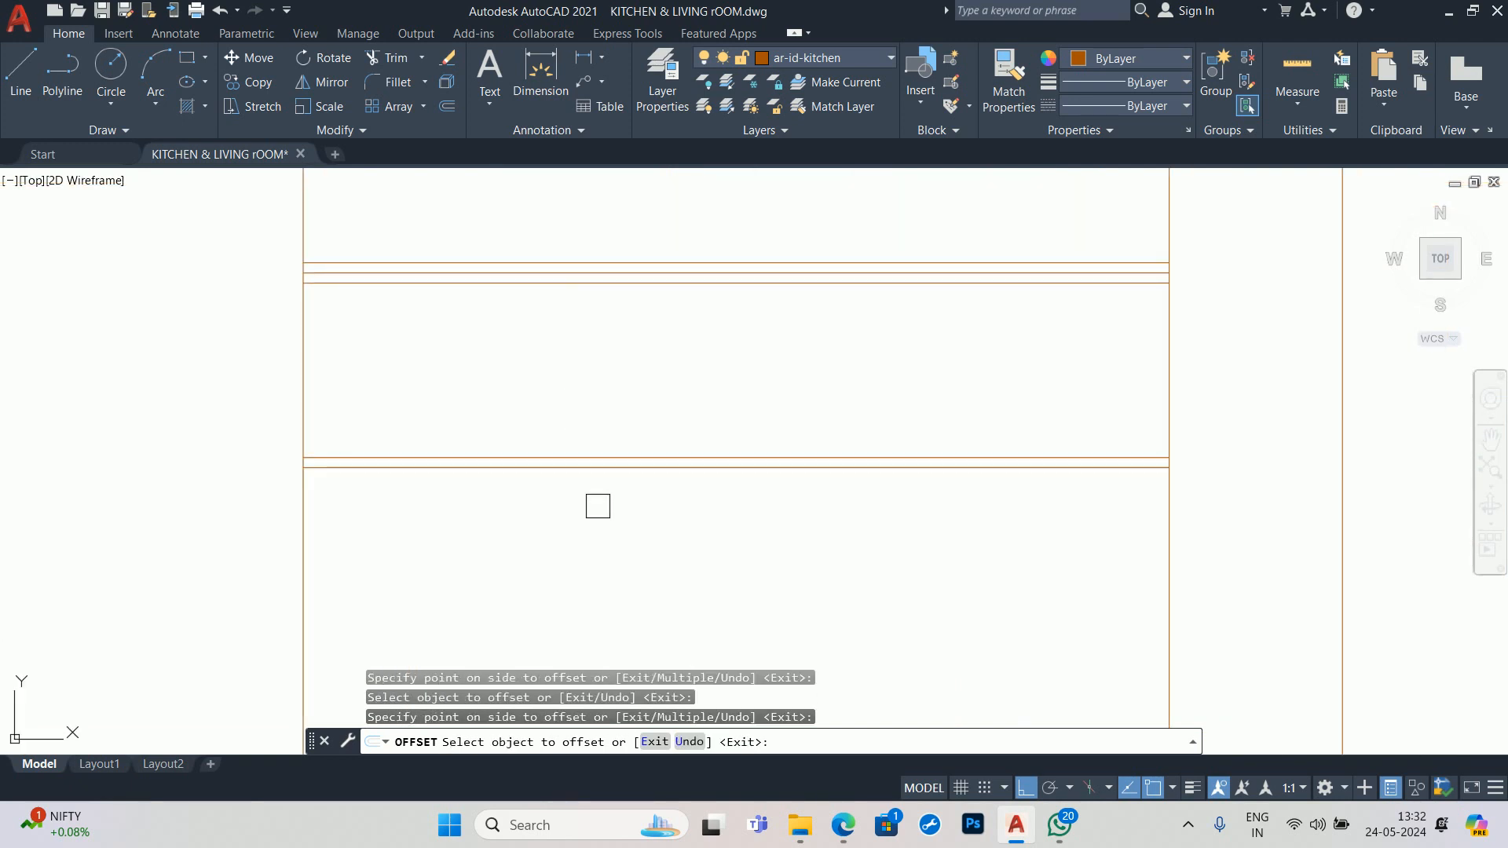
{"action": "scroll", "coordinate": [597, 503], "scroll_direction": "up", "scroll_amount": 2}
- In the paired drawer bays, offset the upper drawer division line upward and the lower one downward by the same .35 distance
{"action": "scroll", "coordinate": [648, 502], "scroll_direction": "down", "scroll_amount": 4}
{"action": "middle_click_drag", "start_coordinate": [911, 518], "coordinate": [648, 475]}
{"action": "scroll", "coordinate": [231, 489], "scroll_direction": "up", "scroll_amount": 2}
{"action": "left_click", "coordinate": [621, 419]}
{"action": "left_click", "coordinate": [610, 385]}
{"action": "left_click", "coordinate": [616, 564]}
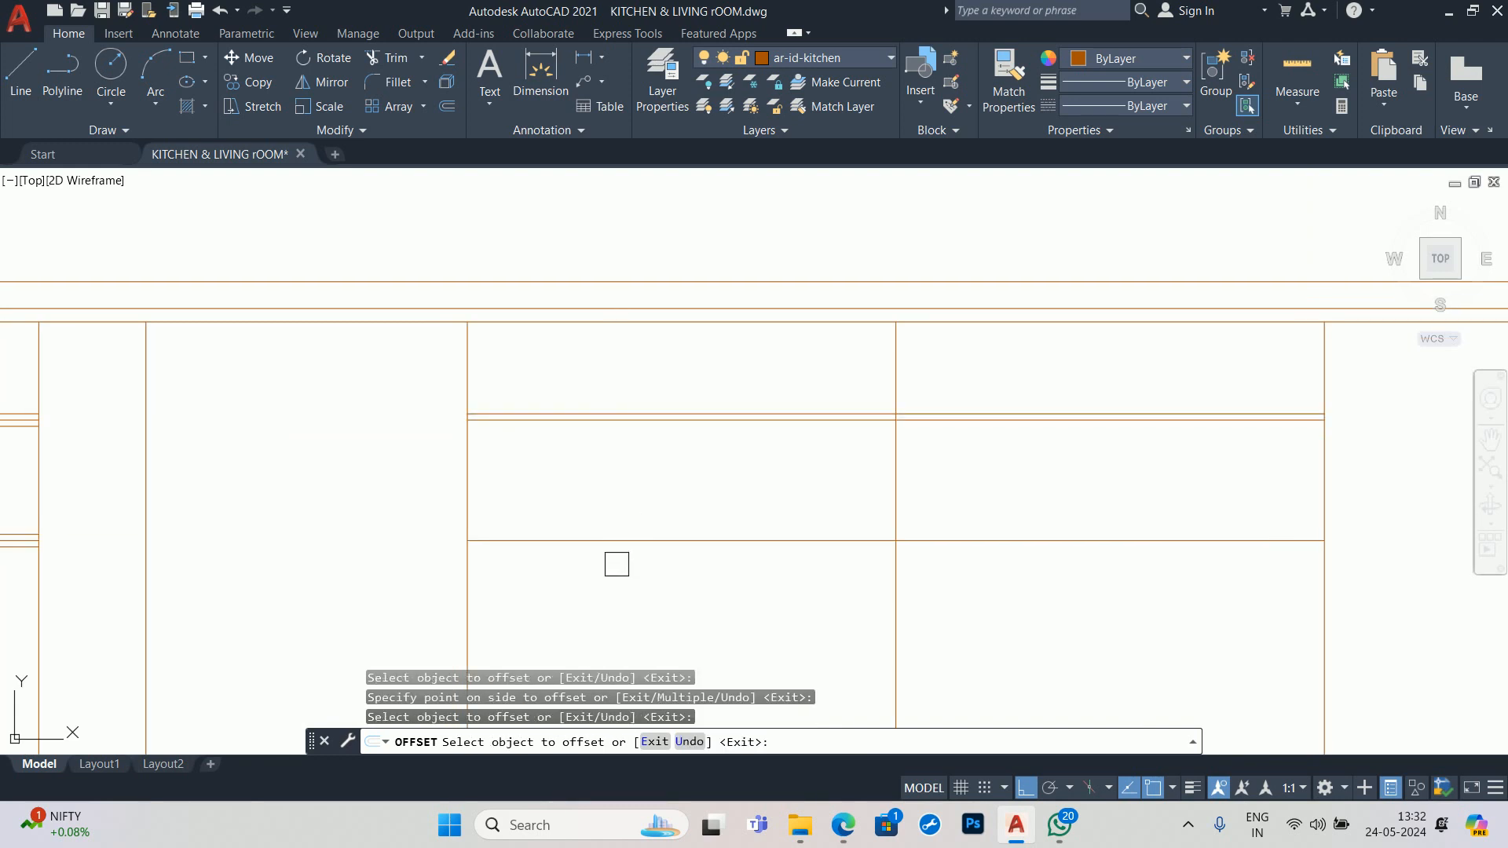
{"action": "left_click", "coordinate": [611, 535]}
{"action": "left_click", "coordinate": [606, 613]}
{"action": "scroll", "coordinate": [608, 590], "scroll_direction": "down", "scroll_amount": 3}
{"action": "middle_click_drag", "start_coordinate": [609, 576], "coordinate": [717, 492]}
{"action": "key", "text": "Escape"}
{"action": "key", "text": "Escape"}
{"action": "key", "text": "Escape"}
- Offset the line on the underside of the countertop downward by .7 across the base cabinets
{"action": "scroll", "coordinate": [555, 465], "scroll_direction": "up", "scroll_amount": 2}
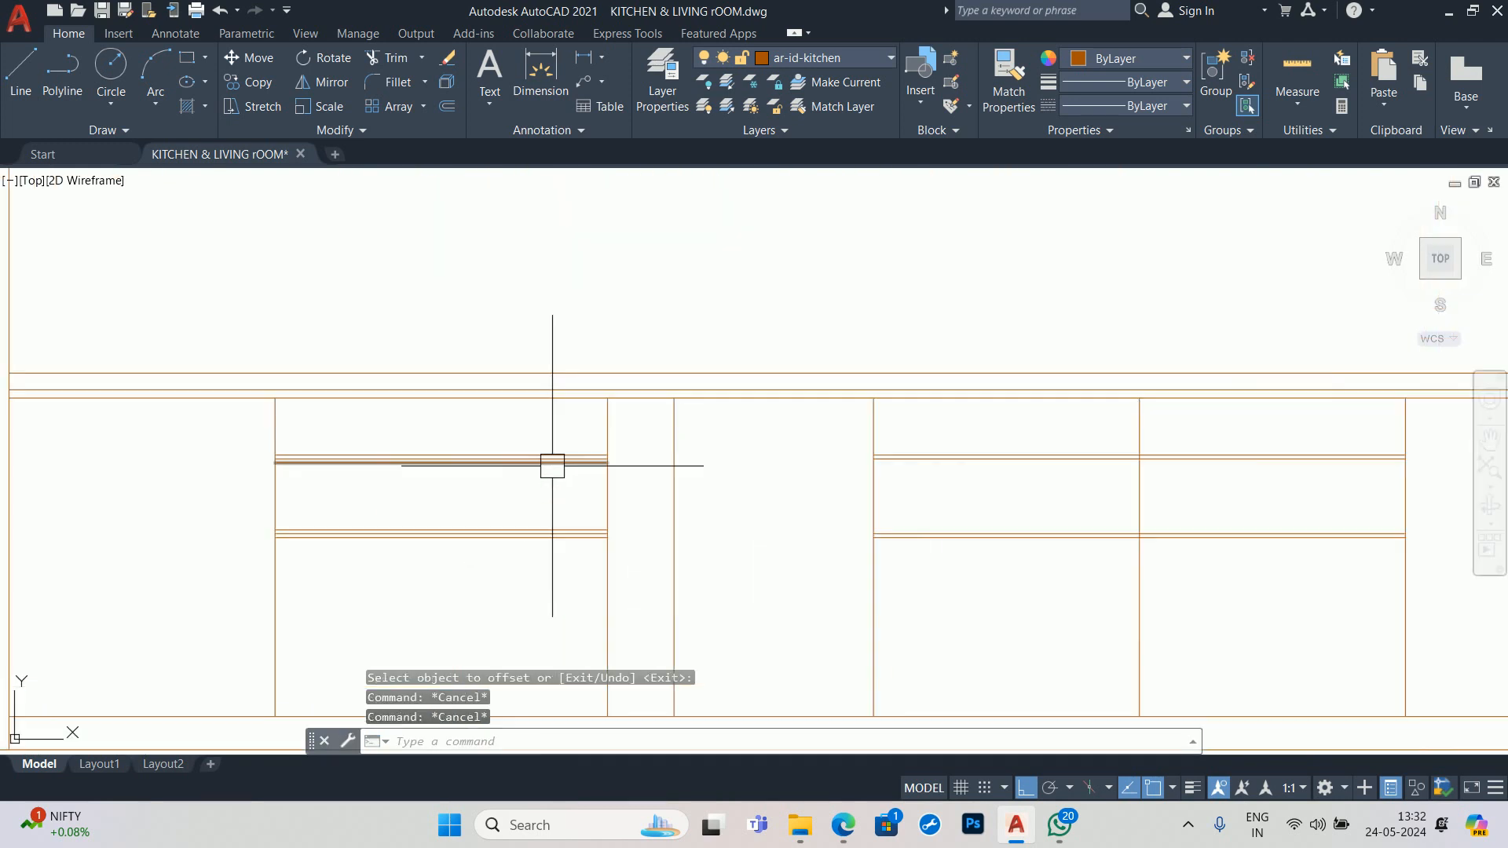
{"action": "key", "text": "Escape"}
{"action": "scroll", "coordinate": [439, 433], "scroll_direction": "up", "scroll_amount": 1}
{"action": "scroll", "coordinate": [422, 421], "scroll_direction": "up", "scroll_amount": 1}
{"action": "key", "text": "space"}
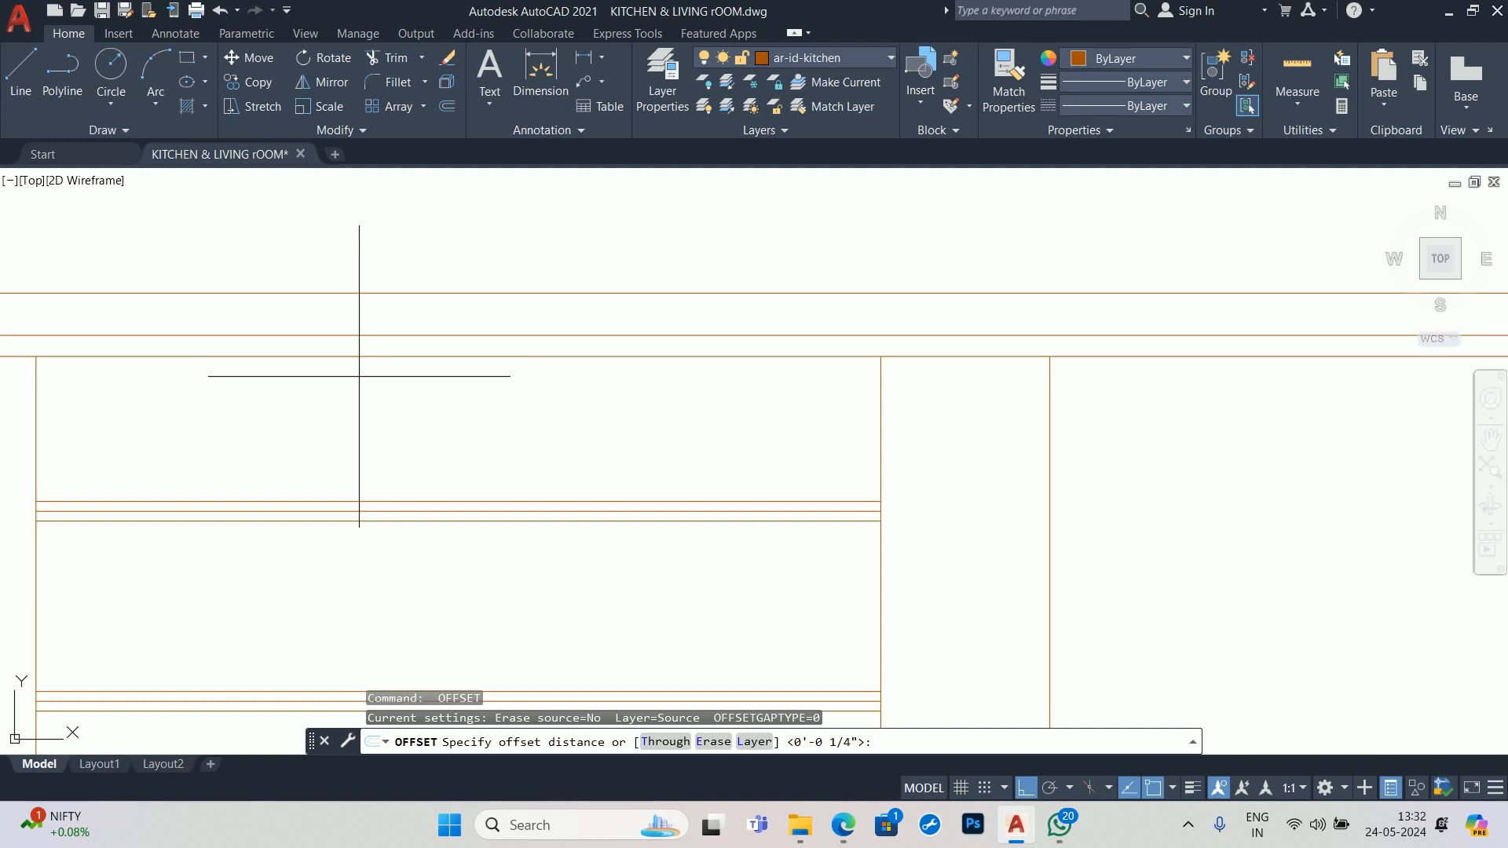
{"action": "type", "text": ".7"}
{"action": "key", "text": "Return"}
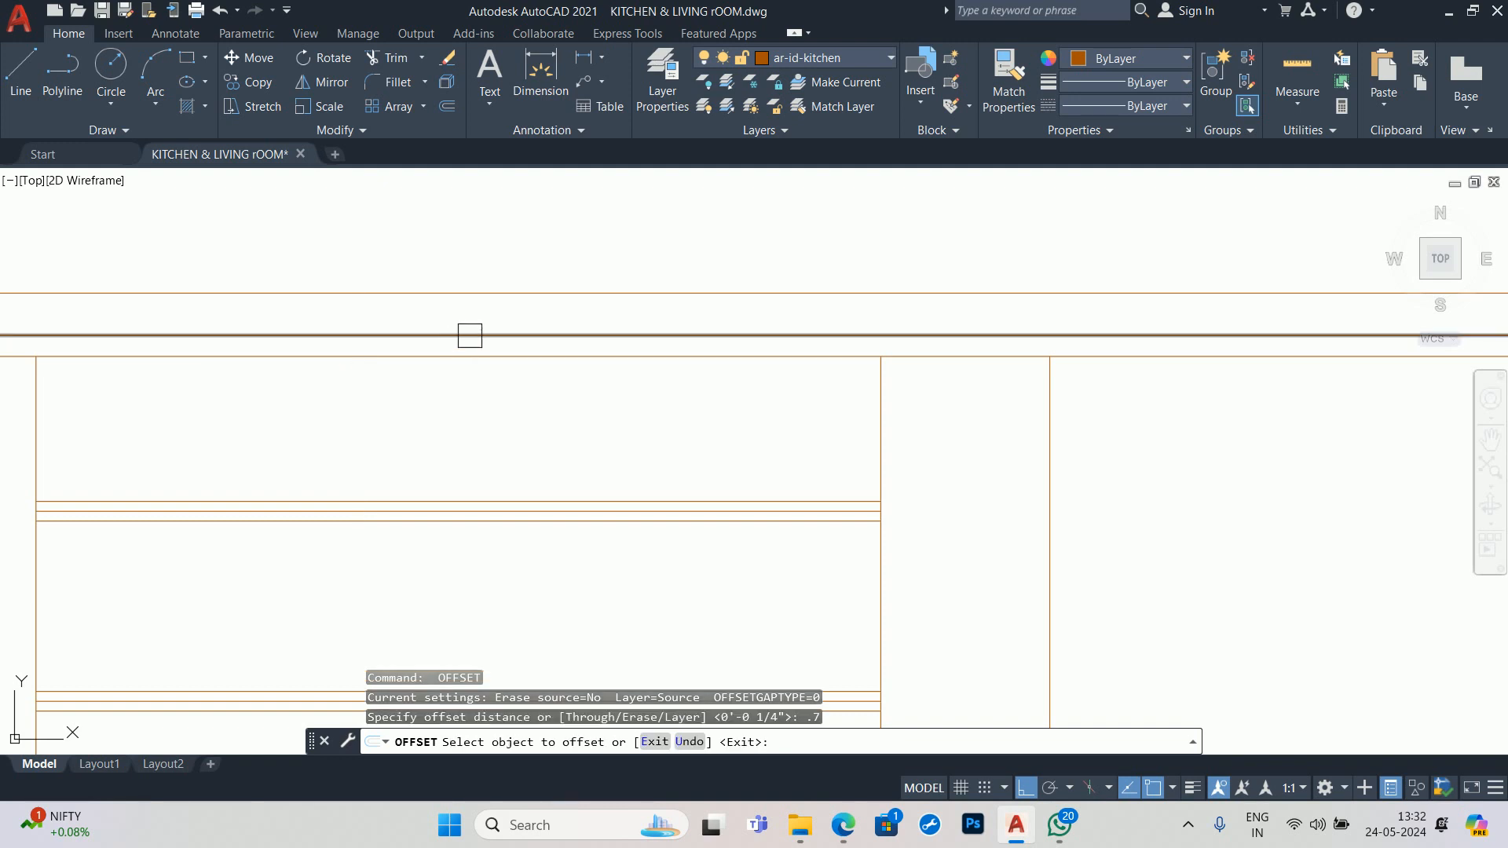
{"action": "left_click", "coordinate": [468, 357]}
{"action": "left_click", "coordinate": [503, 431]}
{"action": "key", "text": "Escape"}
{"action": "key", "text": "Escape"}
{"action": "key", "text": "Escape"}
- Check the kitchen reference photo in the Edge browser, then return to the AutoCAD drawing
{"action": "scroll", "coordinate": [504, 431], "scroll_direction": "down", "scroll_amount": 4}
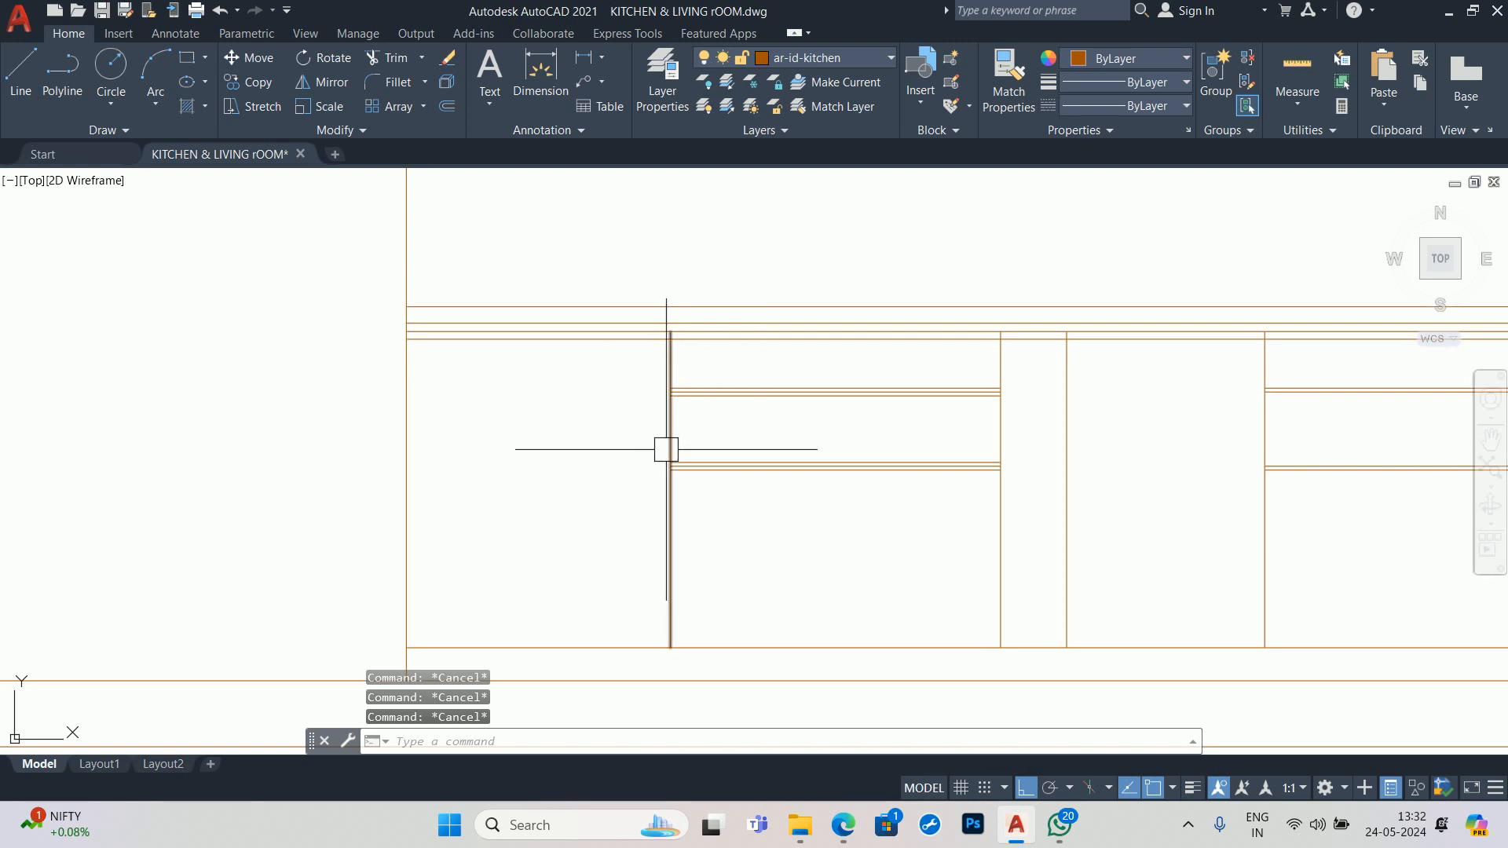
{"action": "scroll", "coordinate": [663, 448], "scroll_direction": "down", "scroll_amount": 3}
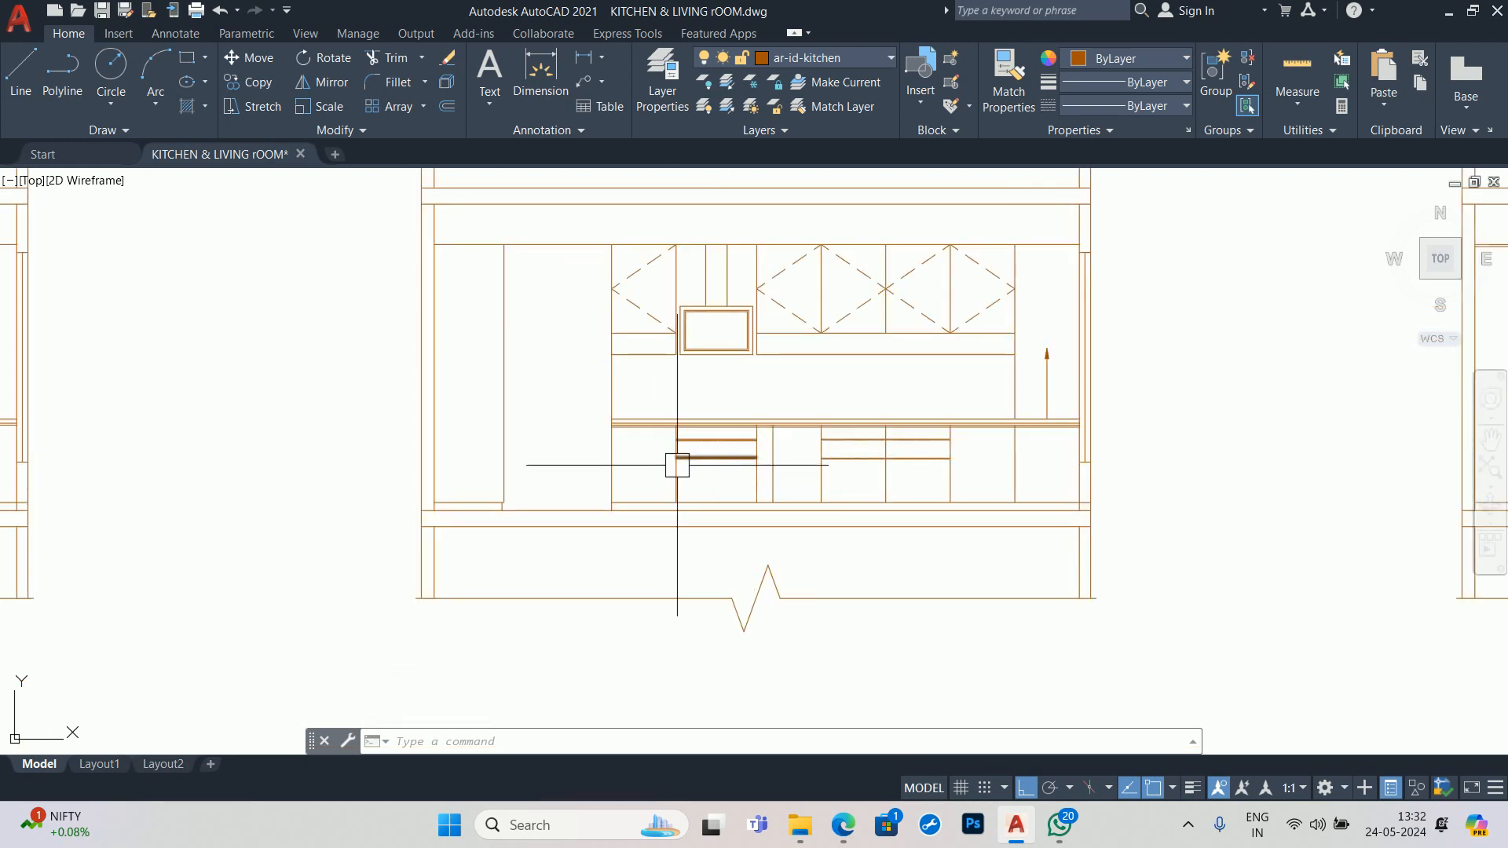
{"action": "key", "text": "Escape"}
{"action": "scroll", "coordinate": [671, 461], "scroll_direction": "up", "scroll_amount": 4}
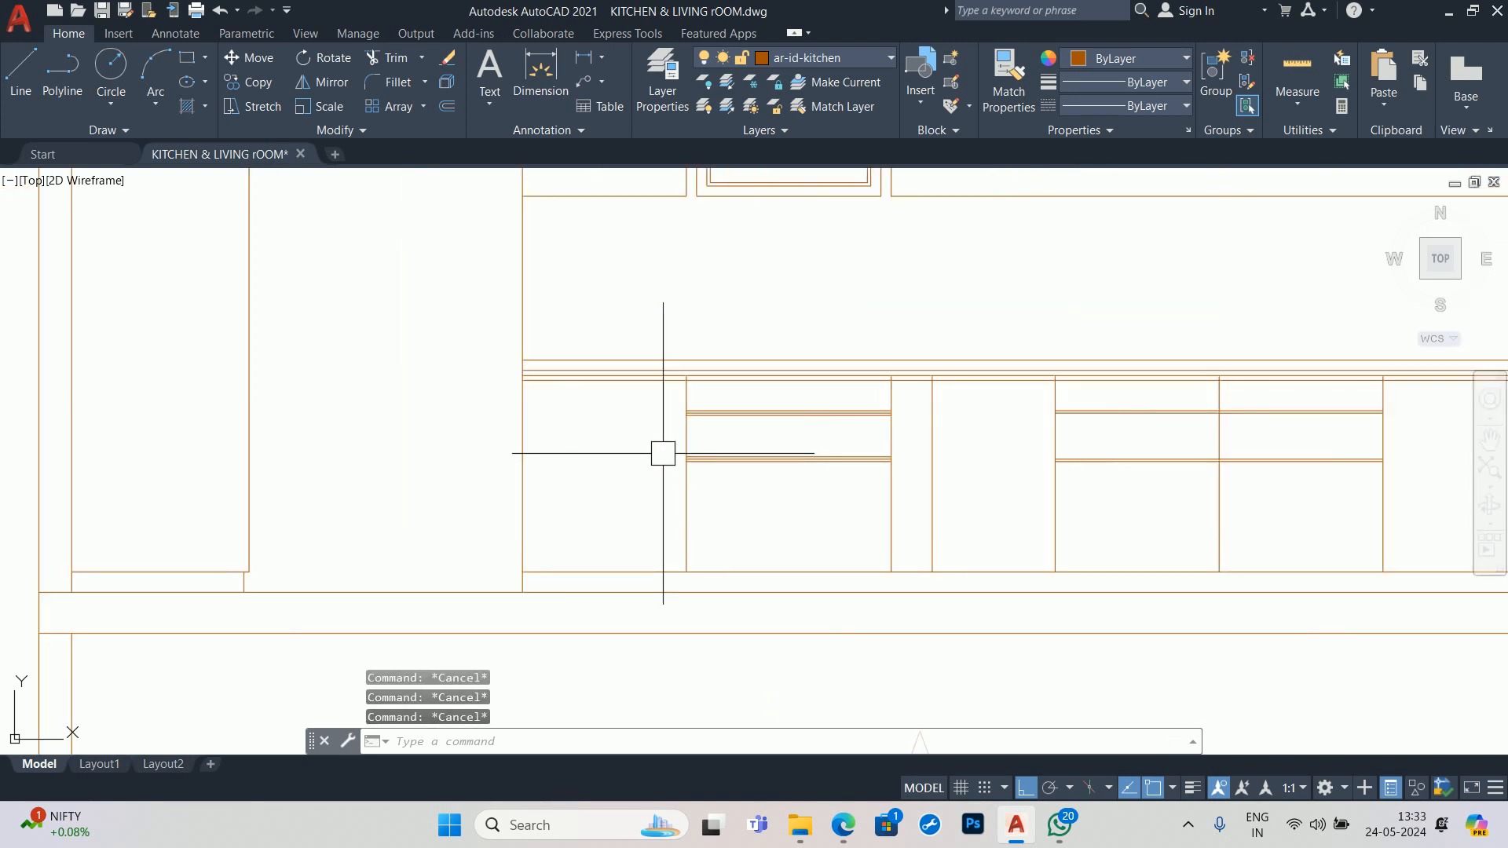
{"action": "left_click", "coordinate": [842, 826]}
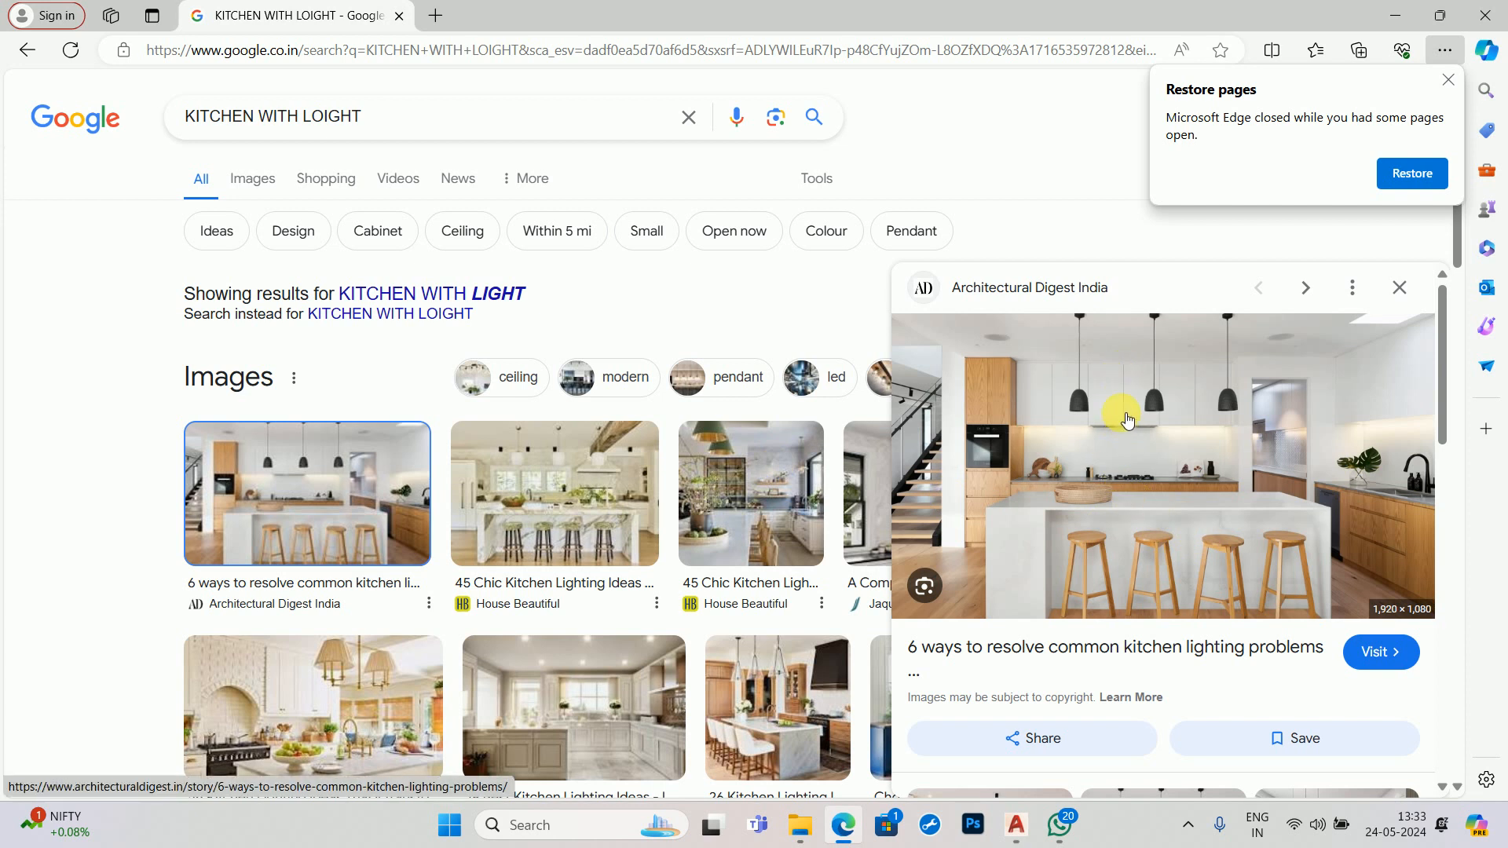
{"action": "left_click", "coordinate": [1395, 15]}
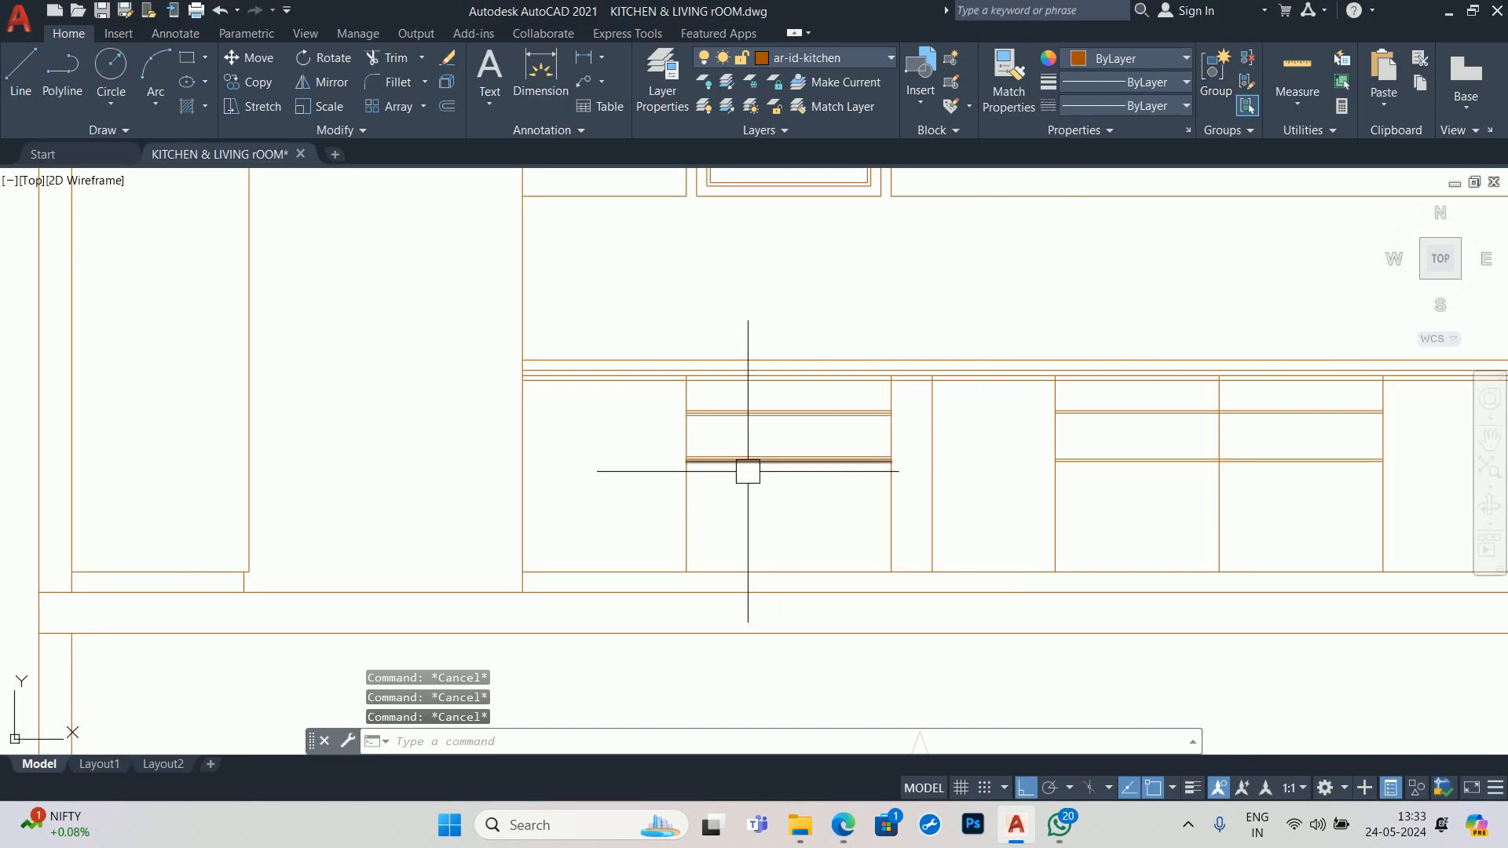
- Delete the middle line of both three-line drawer divisions in the single drawer bay
{"action": "scroll", "coordinate": [755, 463], "scroll_direction": "up", "scroll_amount": 2}
{"action": "scroll", "coordinate": [740, 439], "scroll_direction": "up", "scroll_amount": 4}
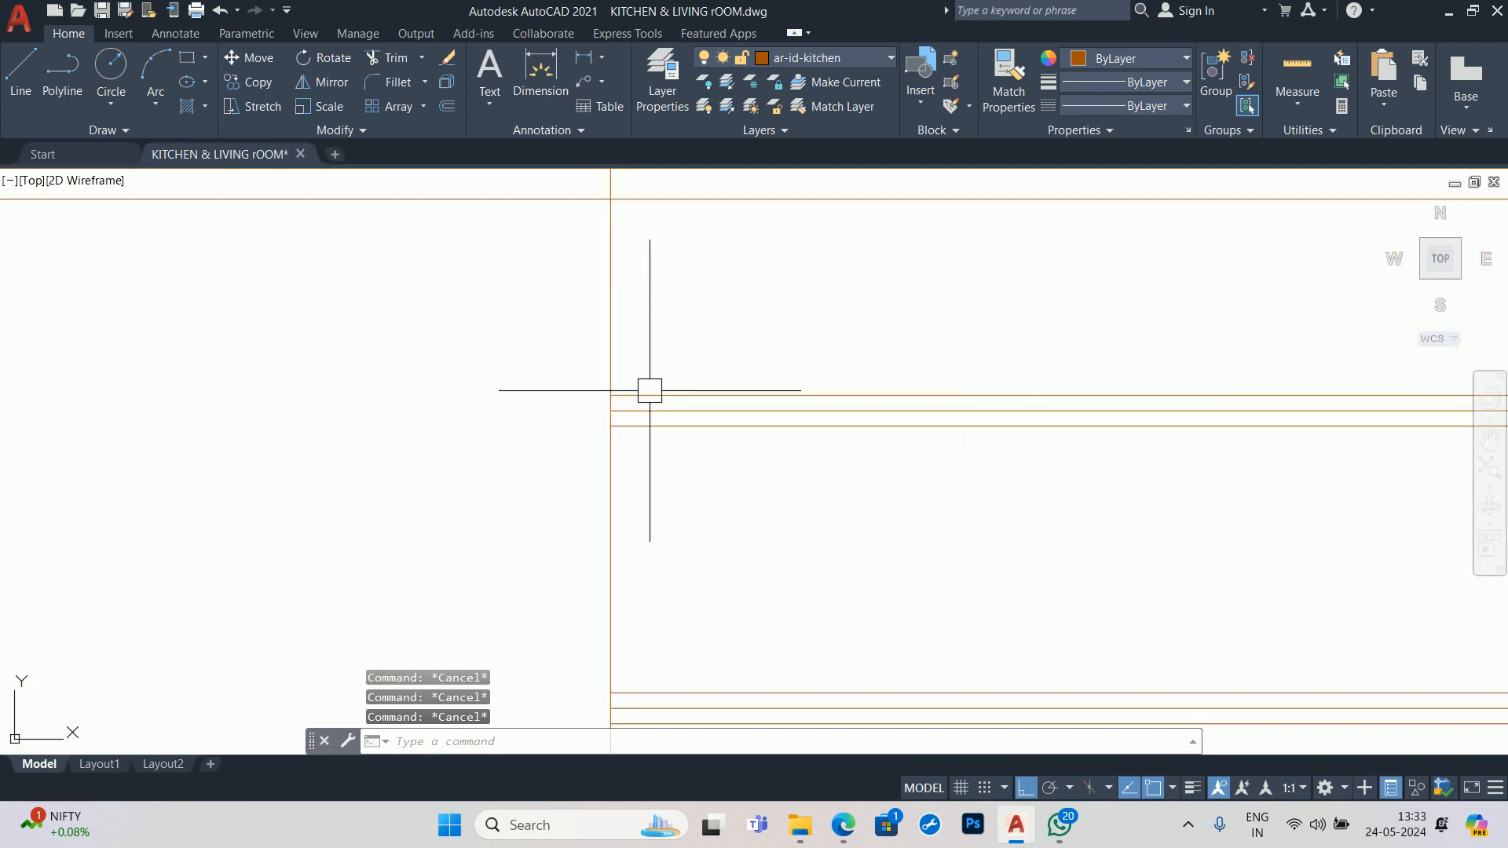
{"action": "left_click", "coordinate": [661, 396]}
{"action": "key", "text": "Delete"}
{"action": "mouse_move", "coordinate": [745, 532]}
{"action": "middle_mouse_down"}
{"action": "mouse_move", "coordinate": [724, 482]}
{"action": "mouse_move", "coordinate": [550, 503]}
{"action": "middle_mouse_up"}
{"action": "scroll", "coordinate": [601, 465], "scroll_direction": "up", "scroll_amount": 4}
{"action": "left_click_drag", "start_coordinate": [526, 408], "coordinate": [517, 388]}
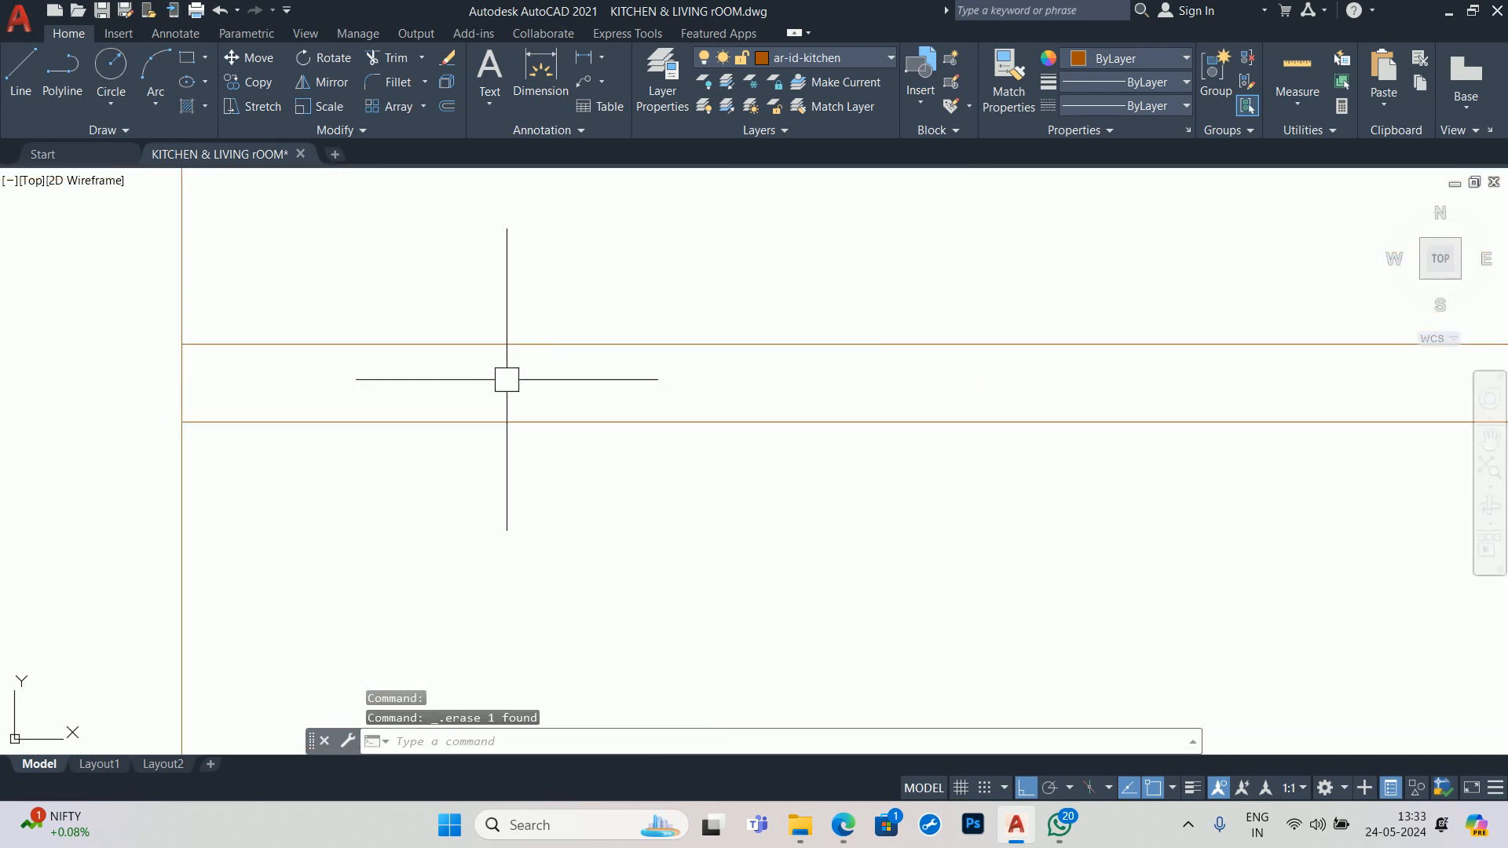
{"action": "scroll", "coordinate": [507, 379], "scroll_direction": "down", "scroll_amount": 5}
{"action": "middle_click_drag", "start_coordinate": [518, 372], "coordinate": [901, 348]}
{"action": "scroll", "coordinate": [905, 348], "scroll_direction": "down", "scroll_amount": 2}
{"action": "key", "text": "Escape"}
{"action": "key", "text": "Escape"}
{"action": "scroll", "coordinate": [817, 332], "scroll_direction": "up", "scroll_amount": 4}
{"action": "key", "text": "Escape"}
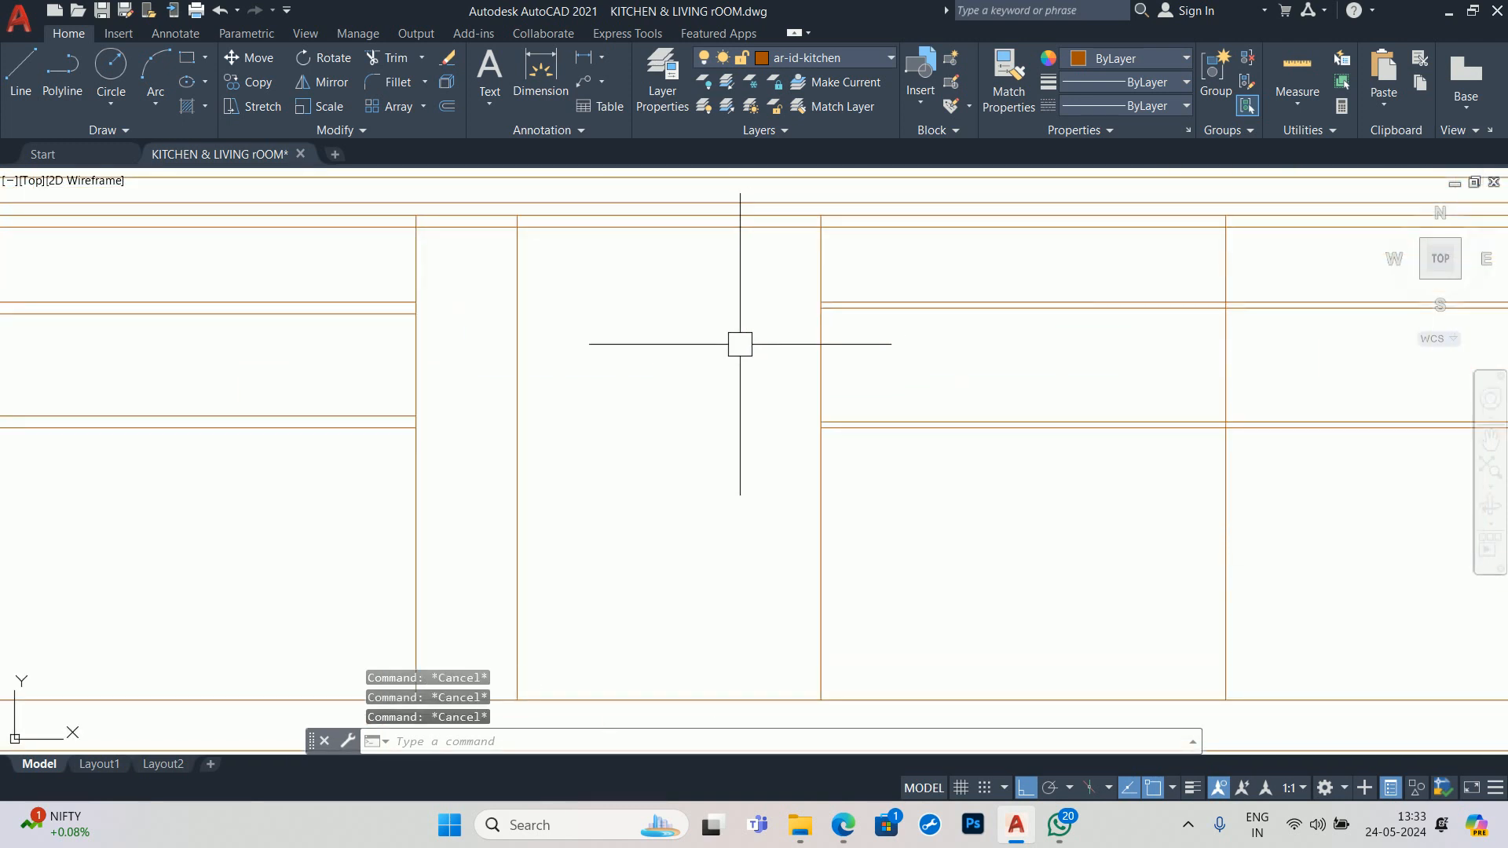
- Offset the vertical divider on the left side of the single drawer bay by .15 to both sides
{"action": "scroll", "coordinate": [595, 360], "scroll_direction": "down", "scroll_amount": 2}
{"action": "mouse_move", "coordinate": [592, 360]}
{"action": "middle_mouse_down"}
{"action": "mouse_move", "coordinate": [393, 388]}
{"action": "mouse_move", "coordinate": [776, 387]}
{"action": "middle_mouse_up"}
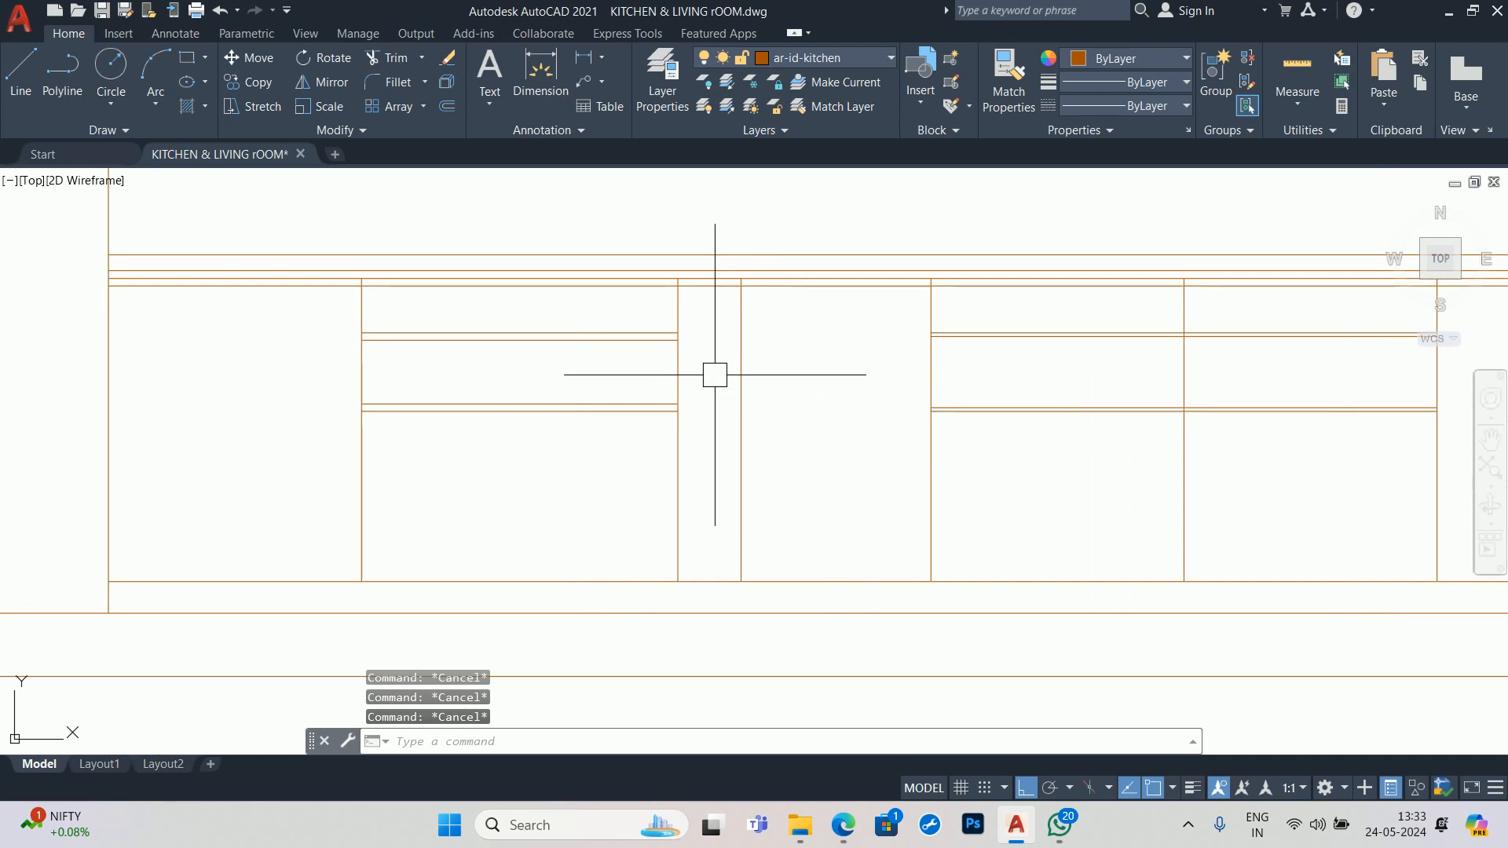
{"action": "type", "text": "o"}
{"action": "key", "text": "Return"}
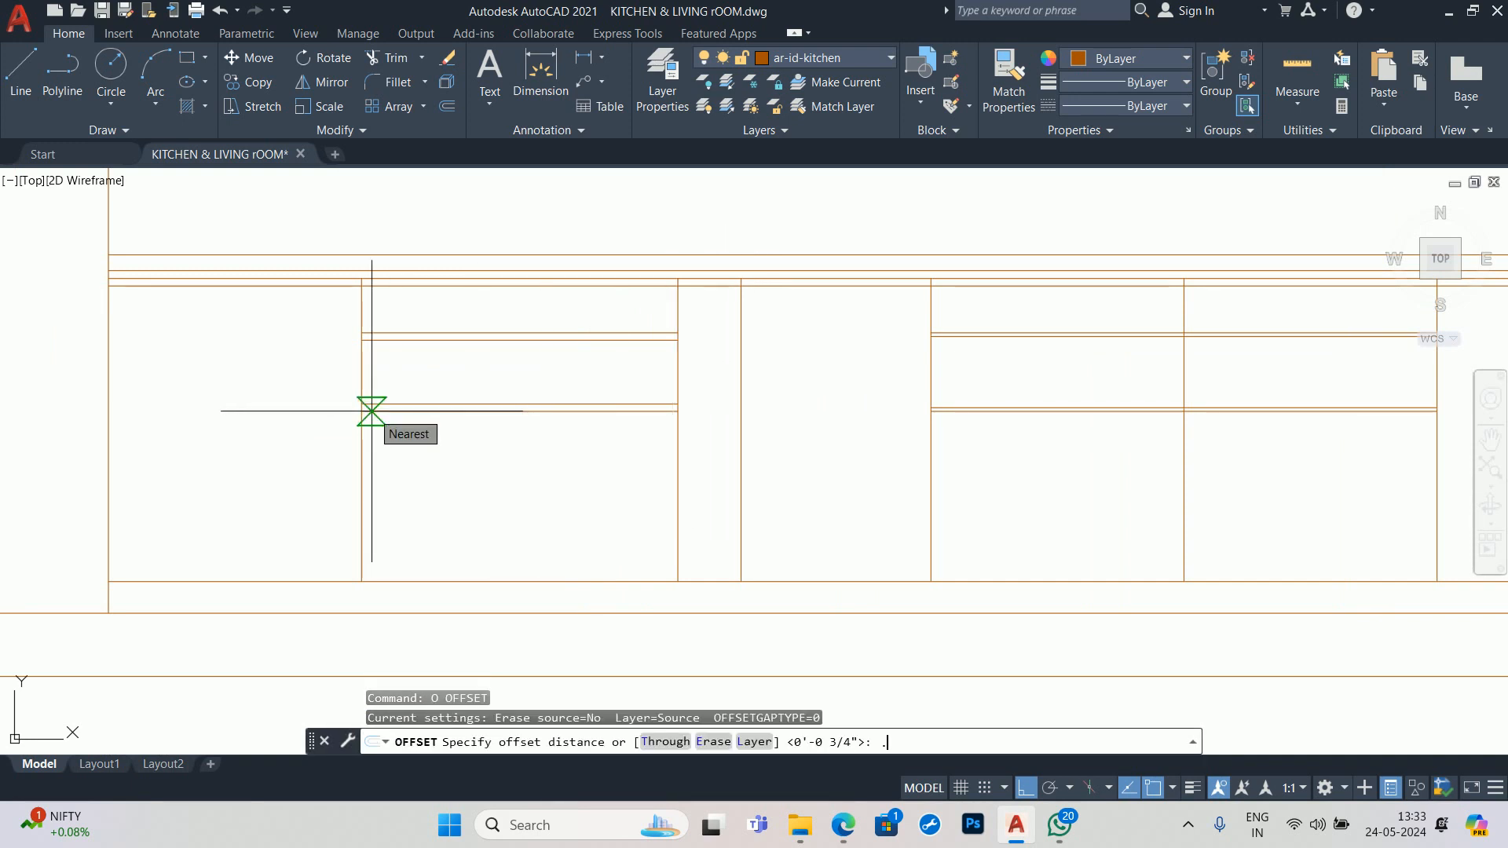
{"action": "type", "text": ".15"}
{"action": "key", "text": "Return"}
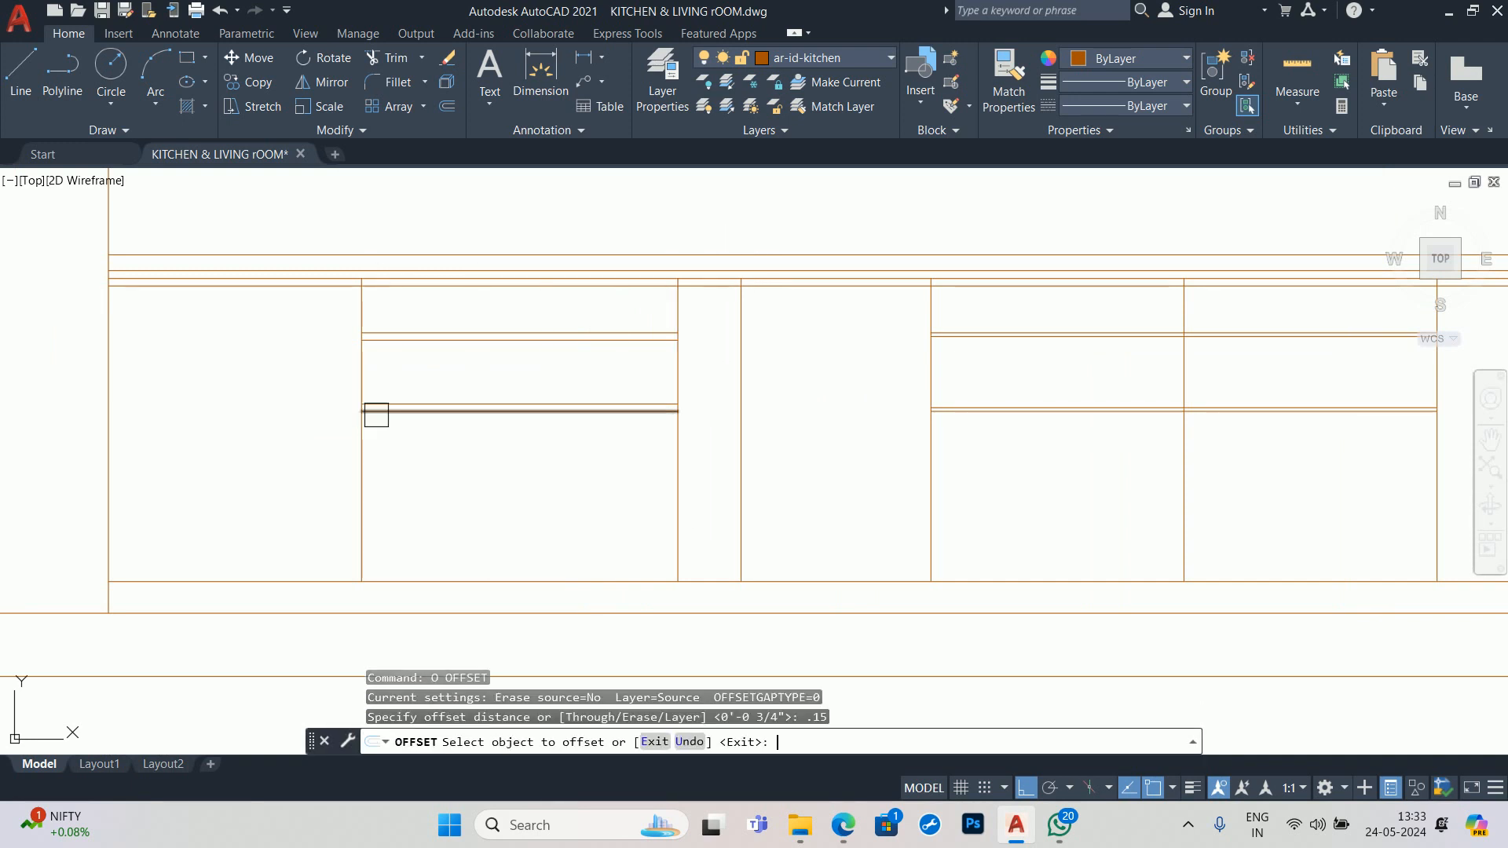
{"action": "left_click", "coordinate": [362, 455]}
{"action": "left_click", "coordinate": [355, 456]}
- Delete the middle line of the single drawer bay's left divider and trim the drawer division line overhanging into the gap
{"action": "scroll", "coordinate": [361, 463], "scroll_direction": "up", "scroll_amount": 4}
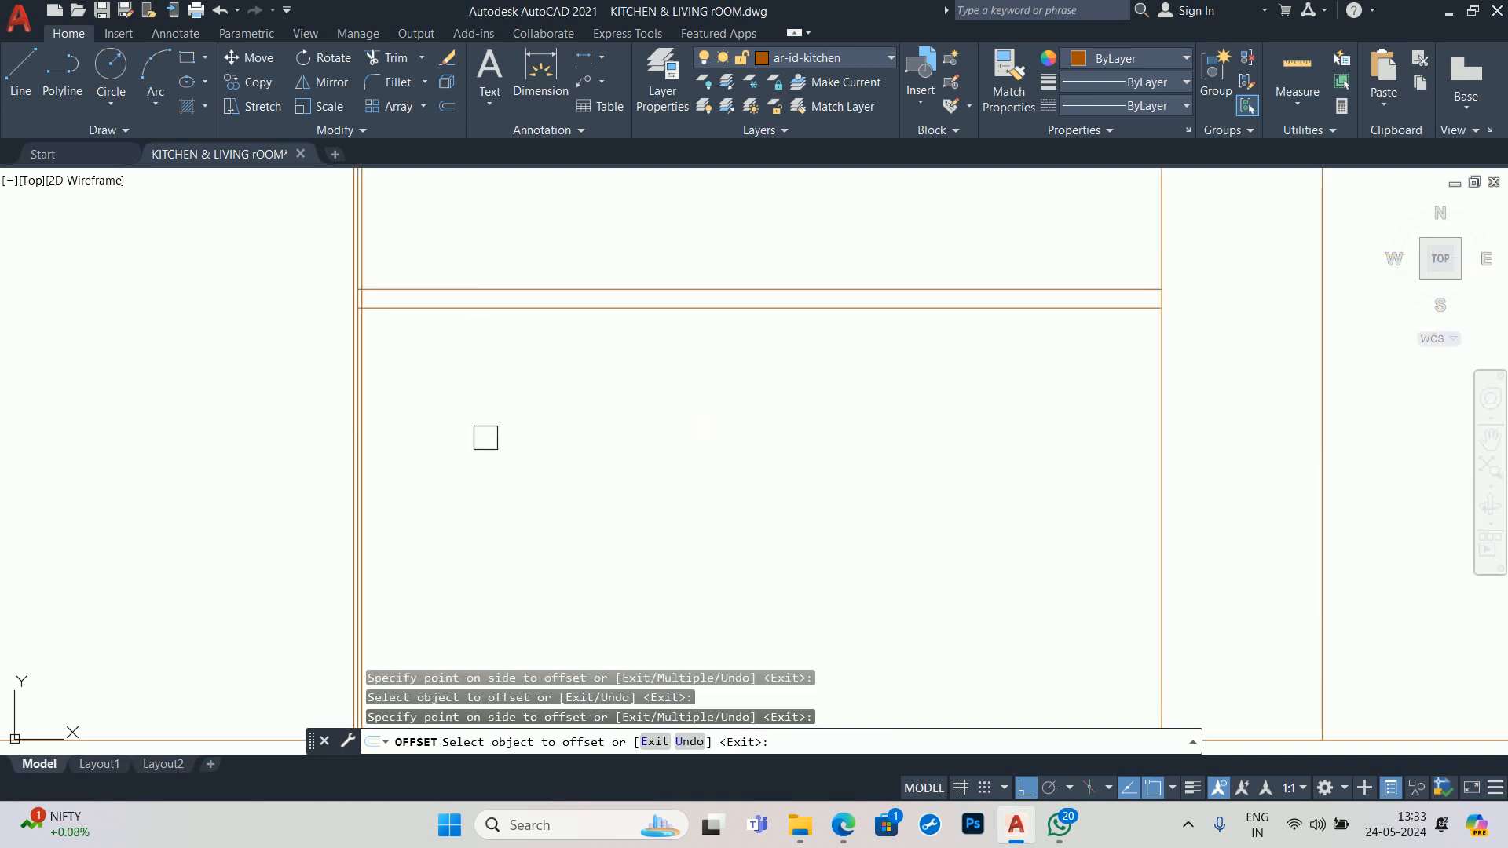
{"action": "scroll", "coordinate": [327, 269], "scroll_direction": "up", "scroll_amount": 8}
{"action": "key", "text": "Escape"}
{"action": "left_click", "coordinate": [431, 452]}
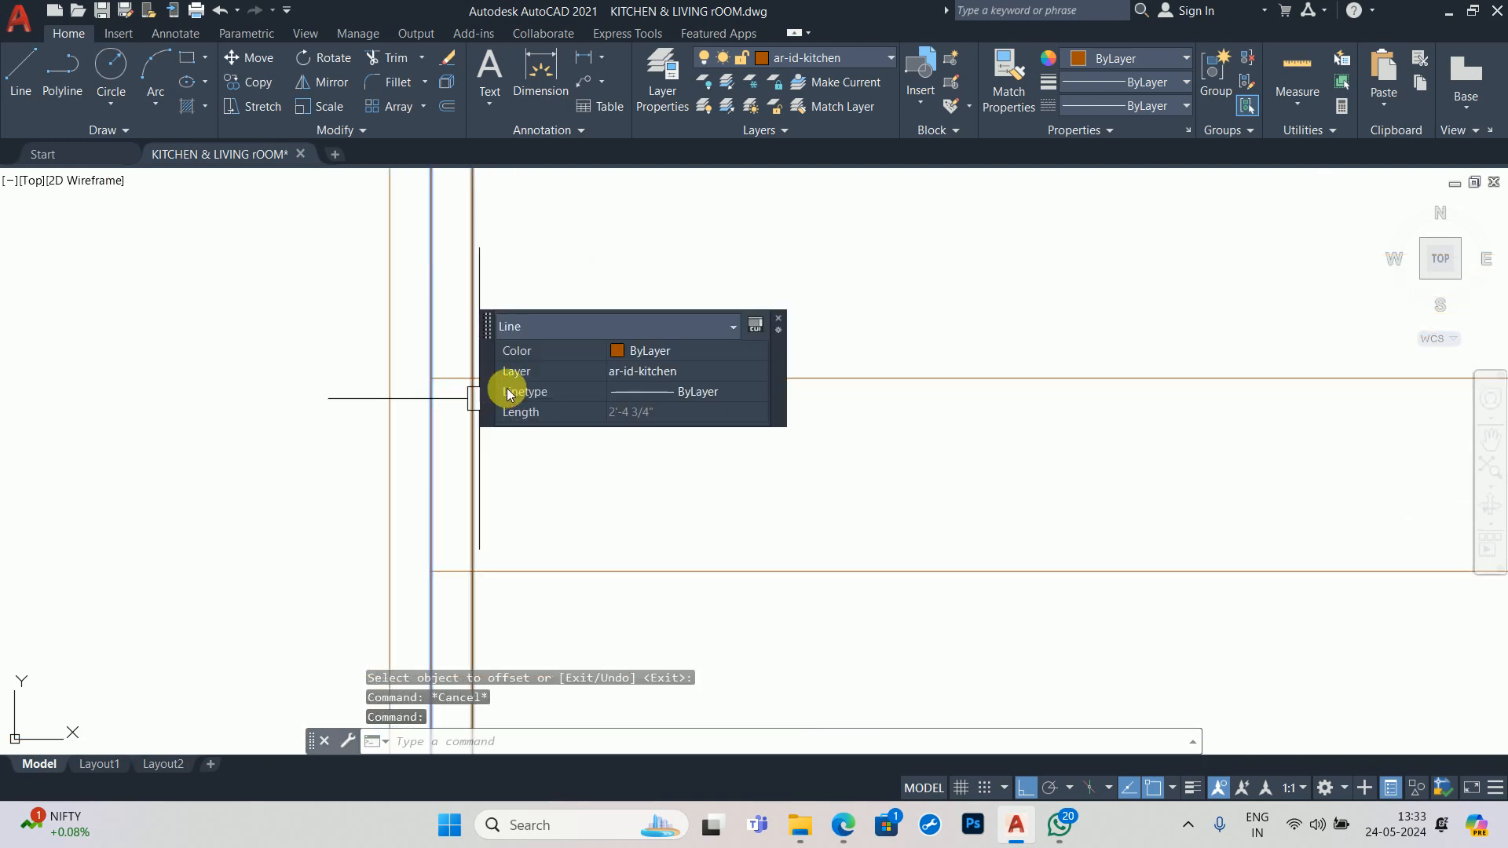
{"action": "key", "text": "Delete"}
{"action": "type", "text": "tr"}
{"action": "key", "text": "Return"}
{"action": "left_click", "coordinate": [455, 382]}
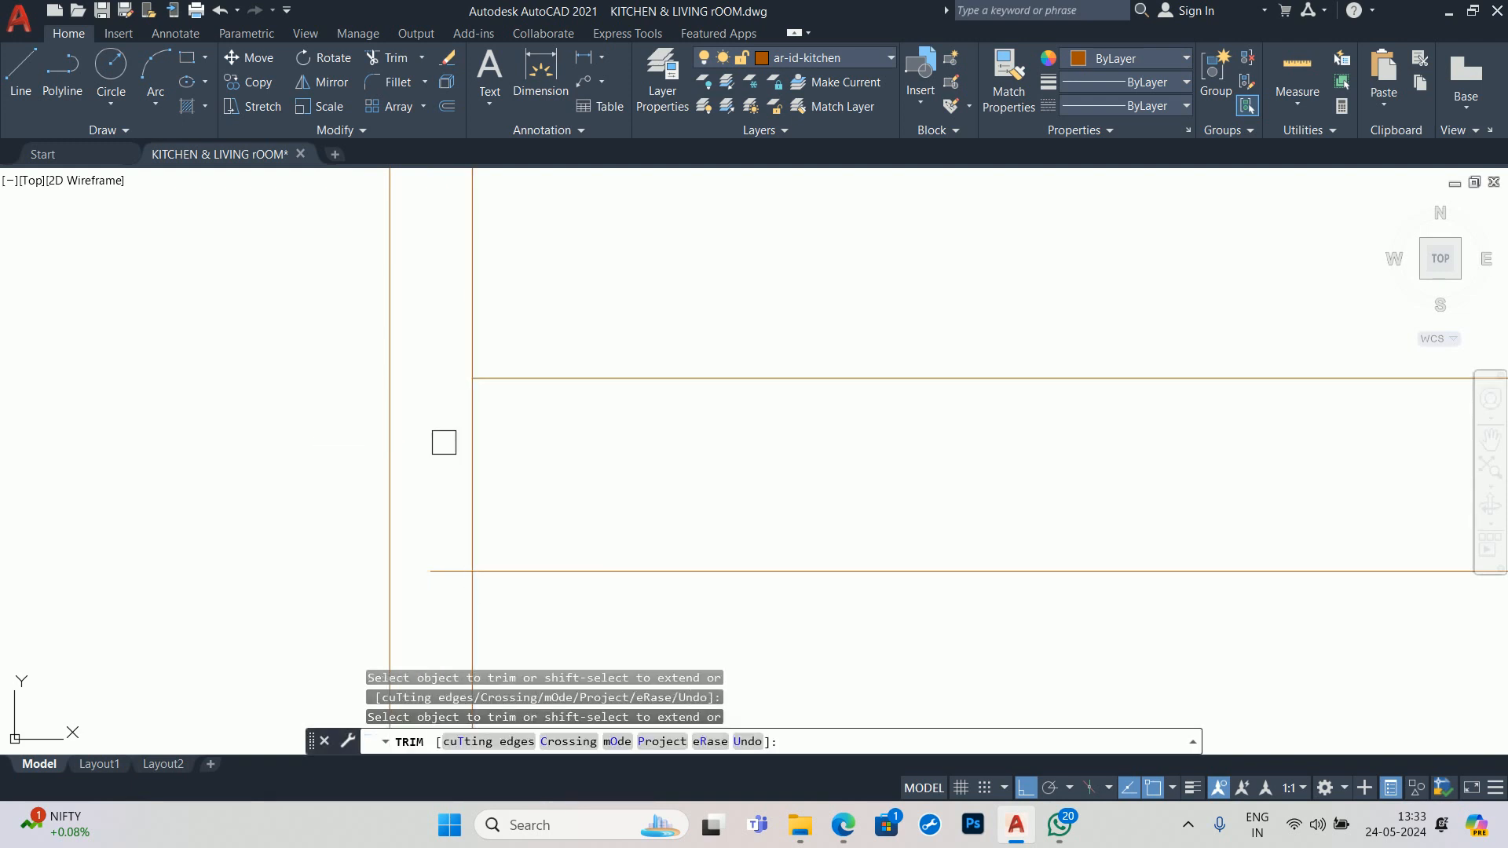
{"action": "scroll", "coordinate": [438, 570], "scroll_direction": "down", "scroll_amount": 5}
{"action": "key", "text": "Escape"}
{"action": "key", "text": "Escape"}
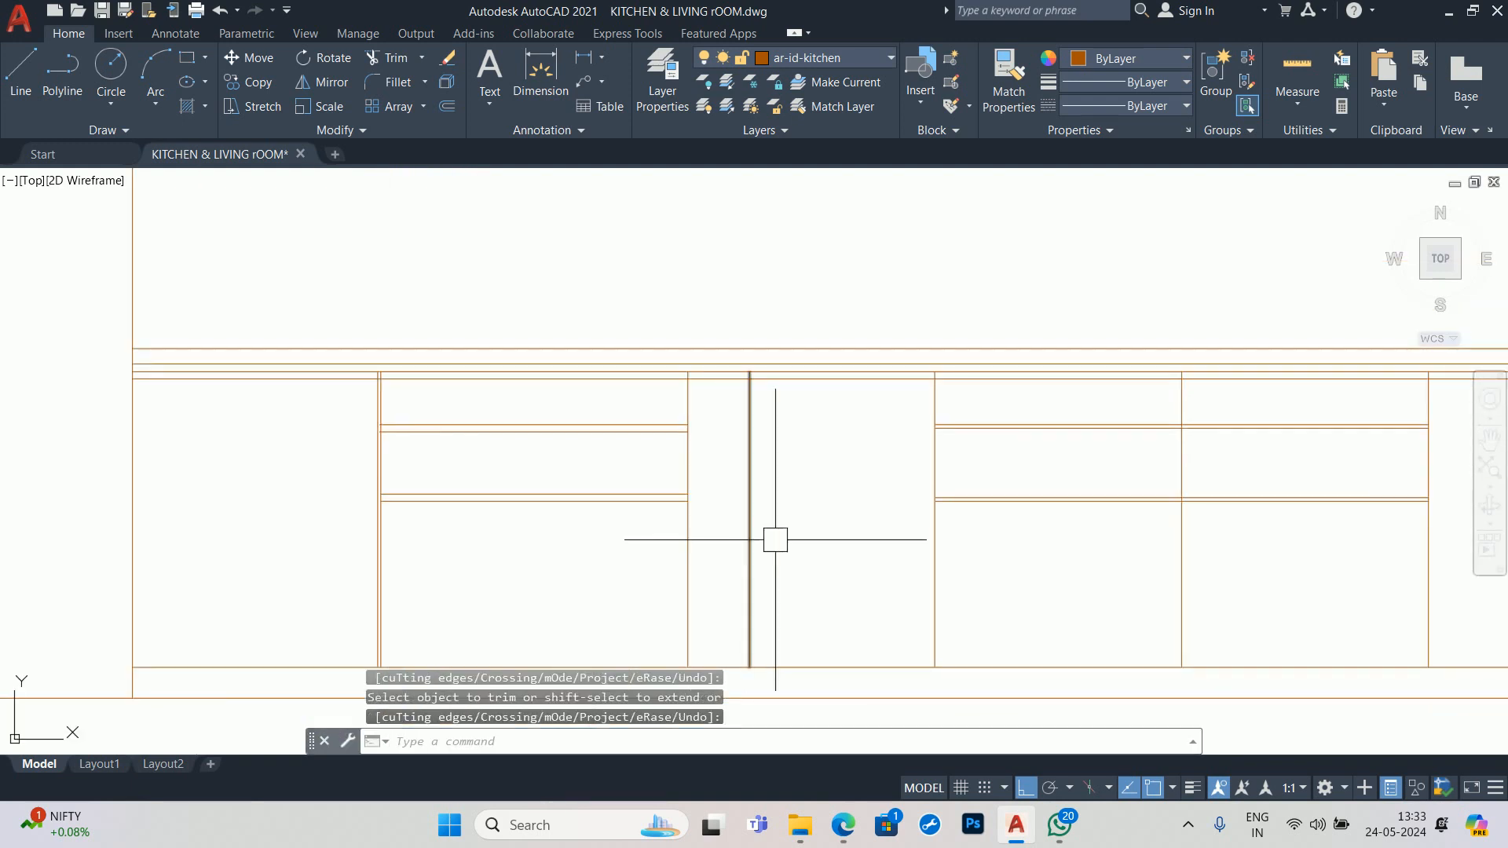
- Offset the two vertical dividers enclosing the narrow bay by .15 to both sides
{"action": "type", "text": "o"}
{"action": "key", "text": "Return"}
{"action": "type", "text": ".1"}
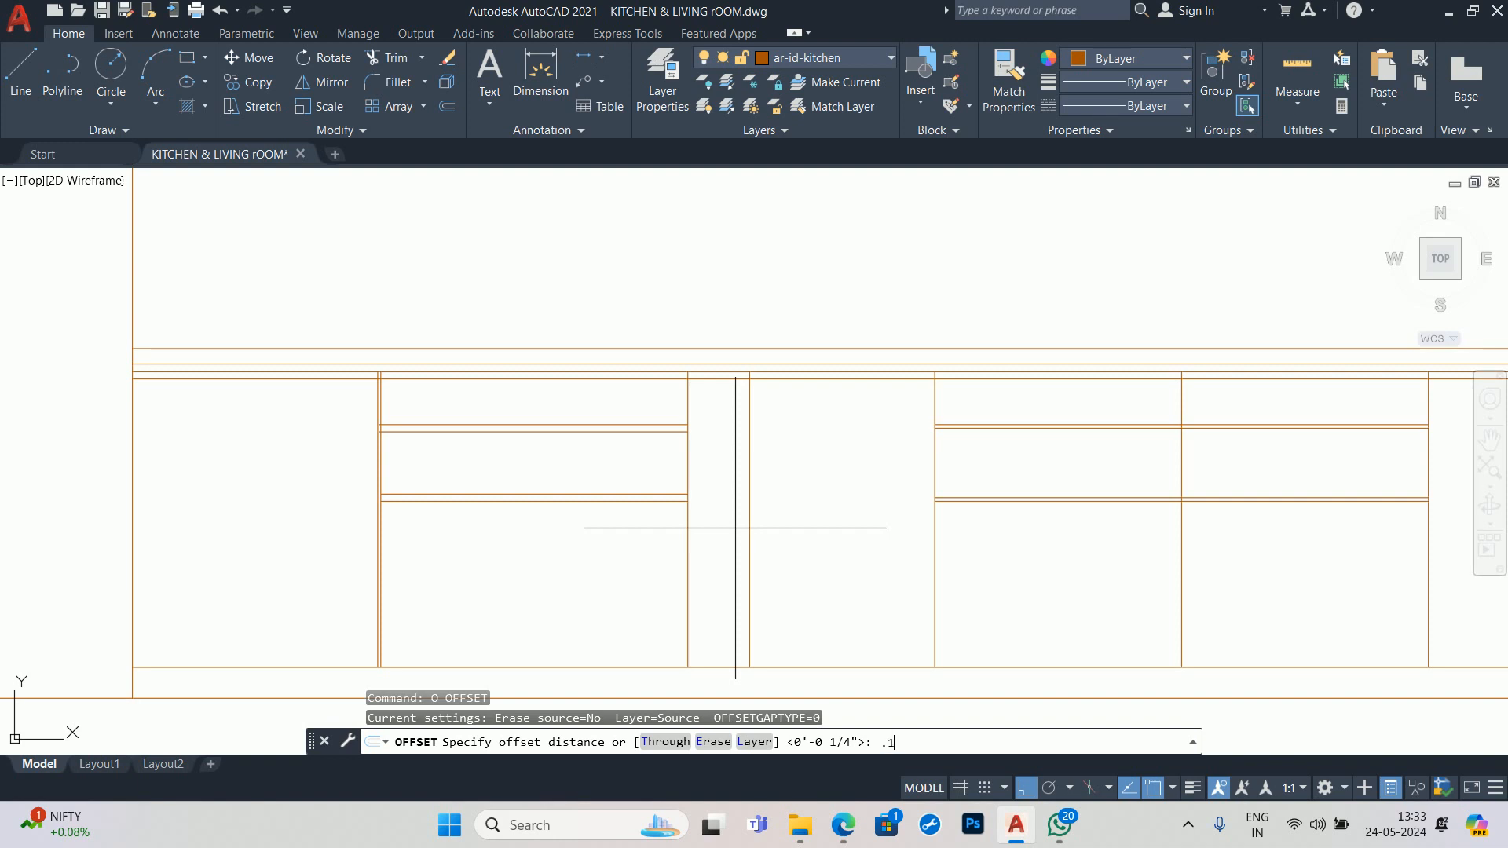
{"action": "type", "text": "5"}
{"action": "key", "text": "Return"}
{"action": "left_click", "coordinate": [692, 581]}
{"action": "left_click", "coordinate": [569, 537]}
{"action": "scroll", "coordinate": [747, 539], "scroll_direction": "up", "scroll_amount": 8}
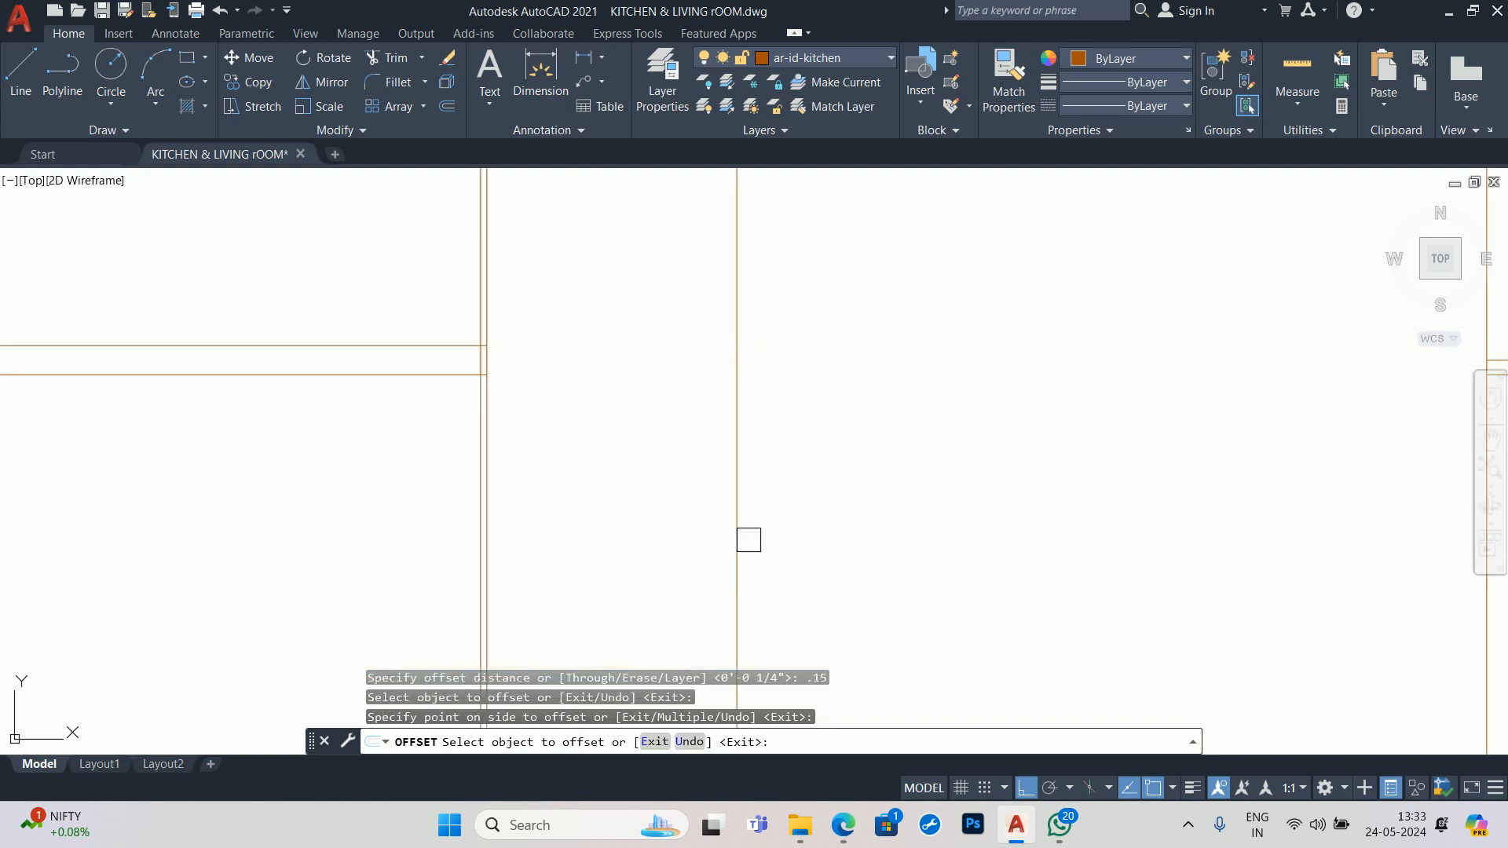
{"action": "left_click", "coordinate": [338, 395]}
{"action": "left_click", "coordinate": [377, 397]}
{"action": "left_click", "coordinate": [727, 384]}
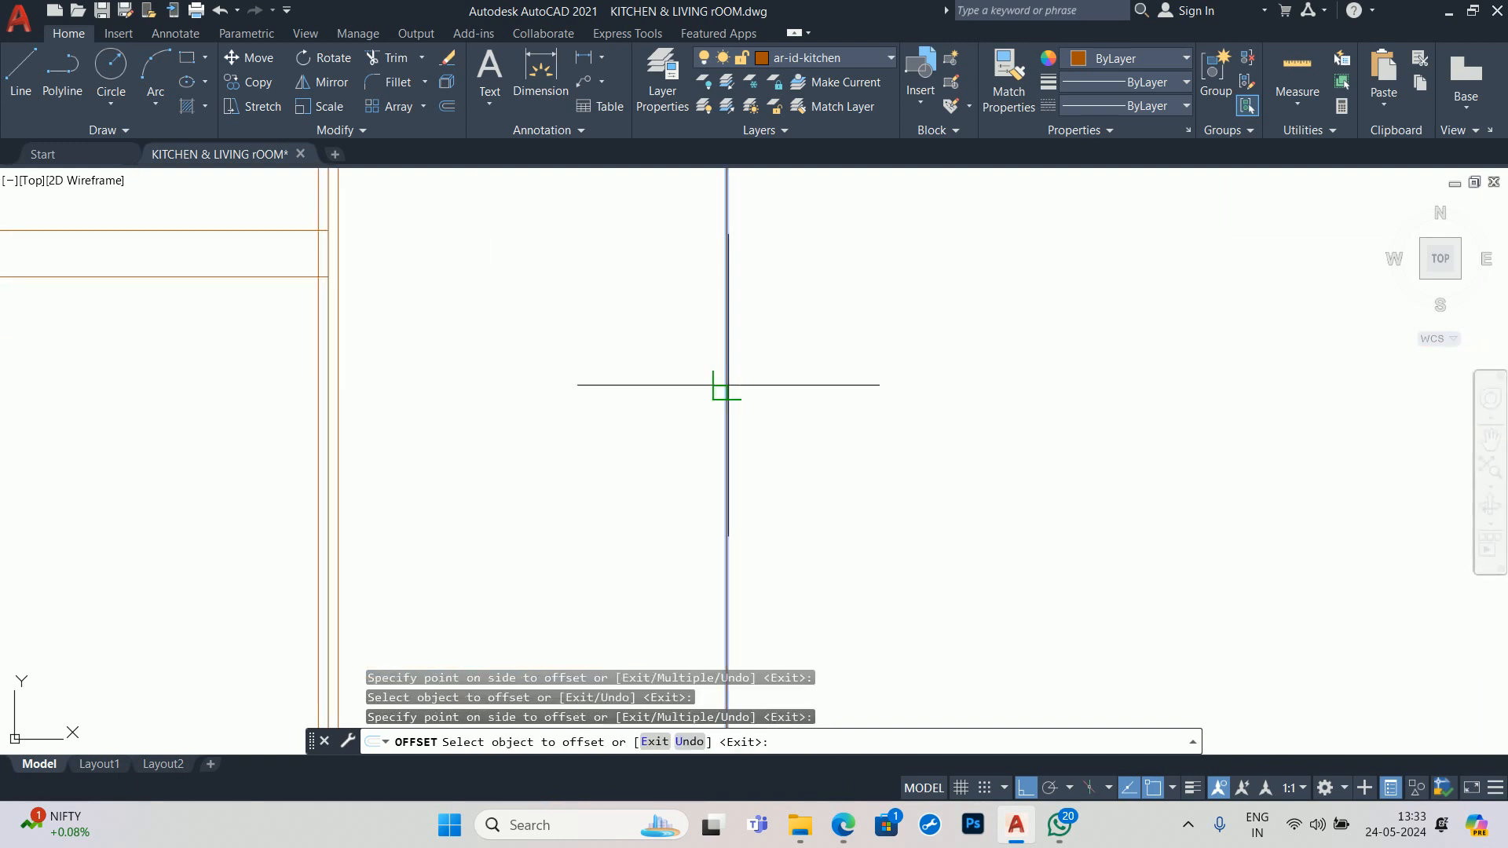
{"action": "left_click", "coordinate": [588, 411]}
{"action": "scroll", "coordinate": [713, 384], "scroll_direction": "up", "scroll_amount": 2}
{"action": "scroll", "coordinate": [927, 370], "scroll_direction": "down", "scroll_amount": 7}
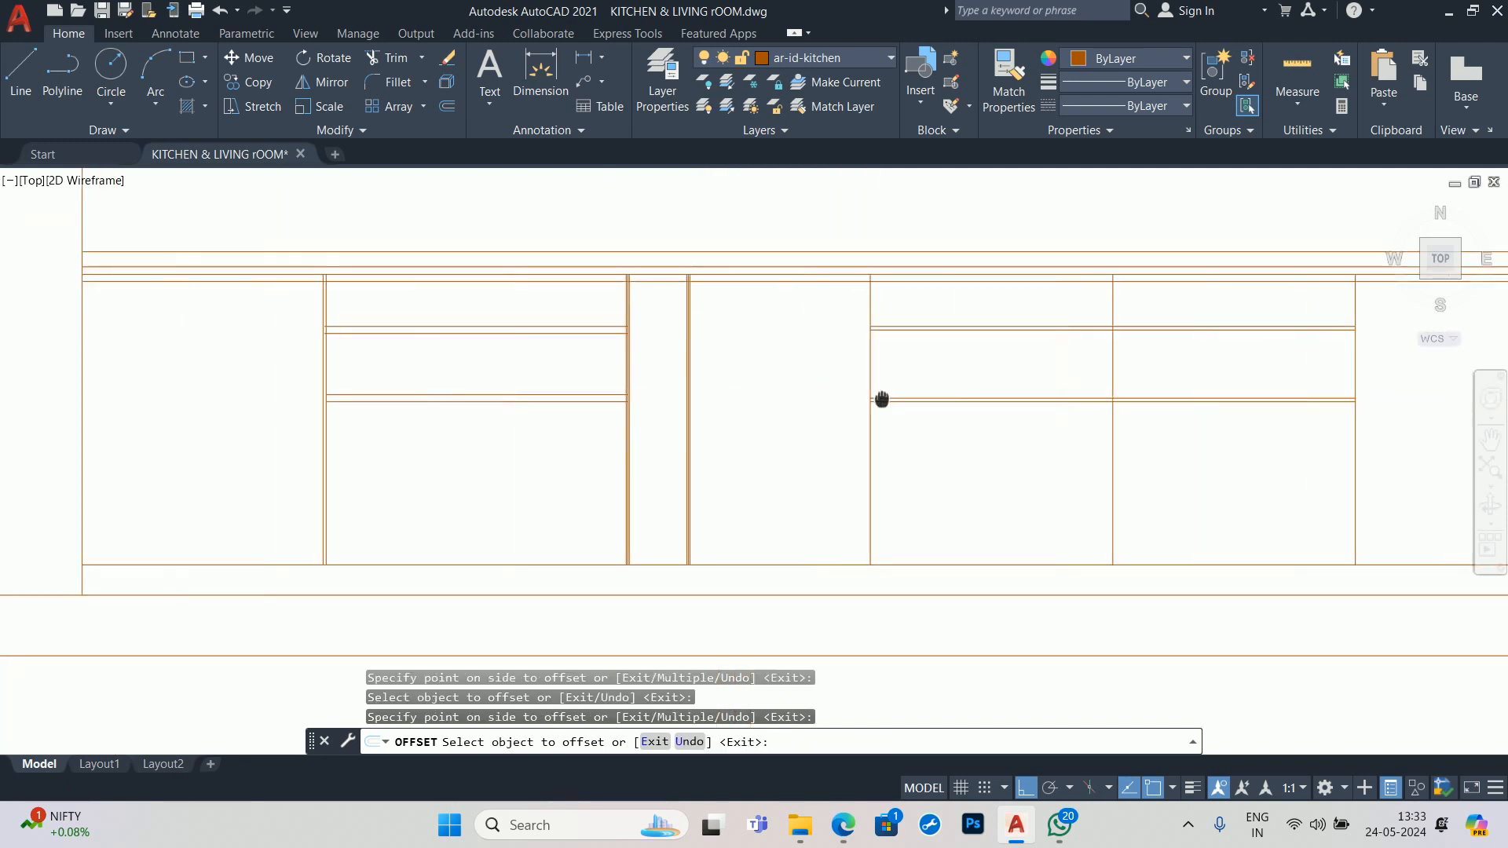
- Offset the left and middle dividers of the paired drawer bays by .15 to both sides
{"action": "scroll", "coordinate": [885, 460], "scroll_direction": "up", "scroll_amount": 6}
{"action": "left_click", "coordinate": [771, 428]}
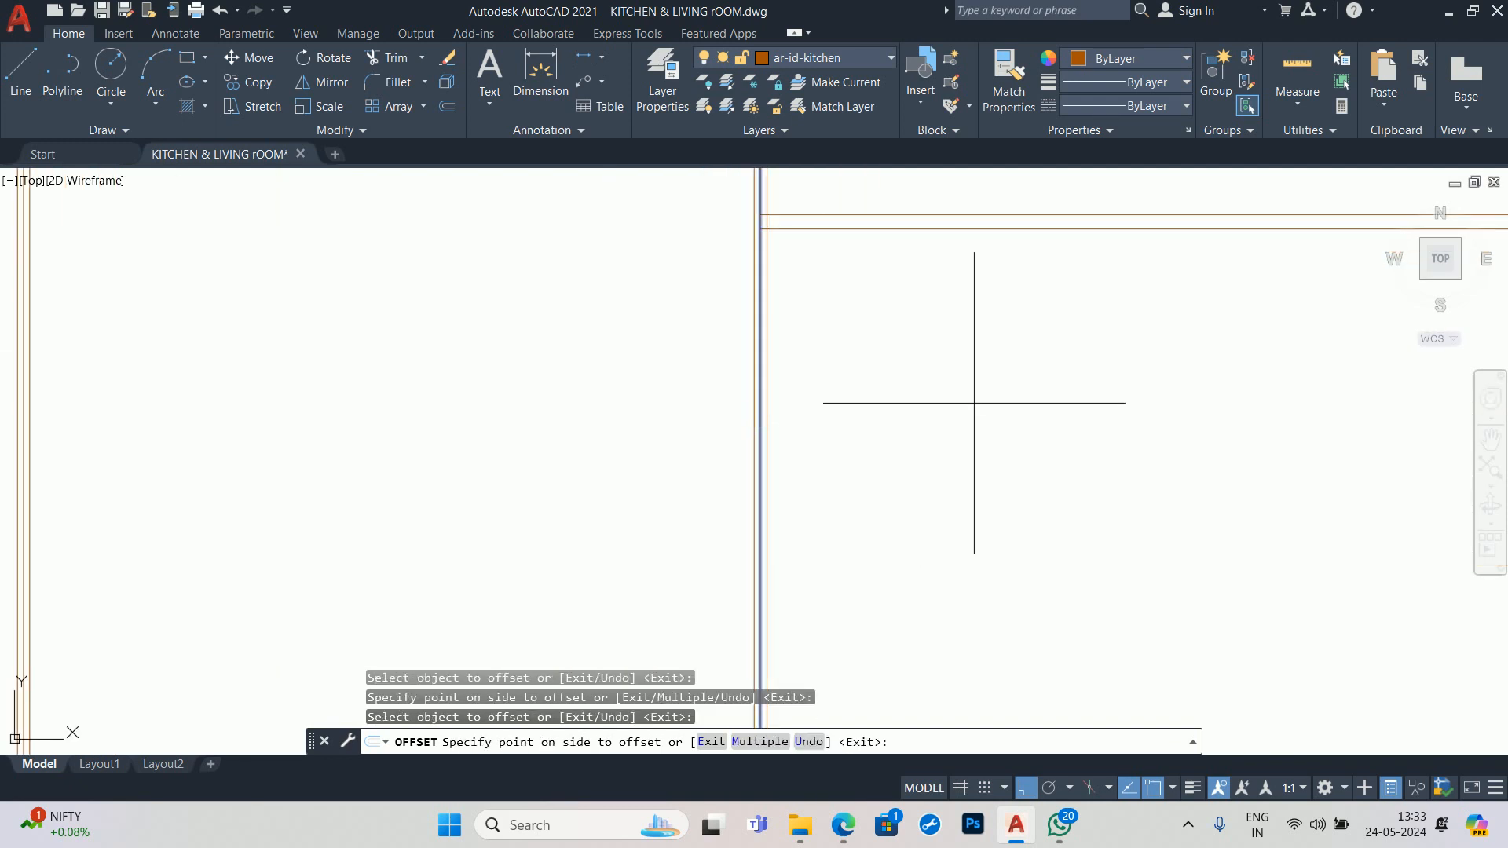
{"action": "left_click", "coordinate": [975, 400]}
{"action": "scroll", "coordinate": [974, 400], "scroll_direction": "down", "scroll_amount": 4}
{"action": "middle_click_drag", "start_coordinate": [974, 400], "coordinate": [240, 435]}
{"action": "scroll", "coordinate": [515, 427], "scroll_direction": "up", "scroll_amount": 5}
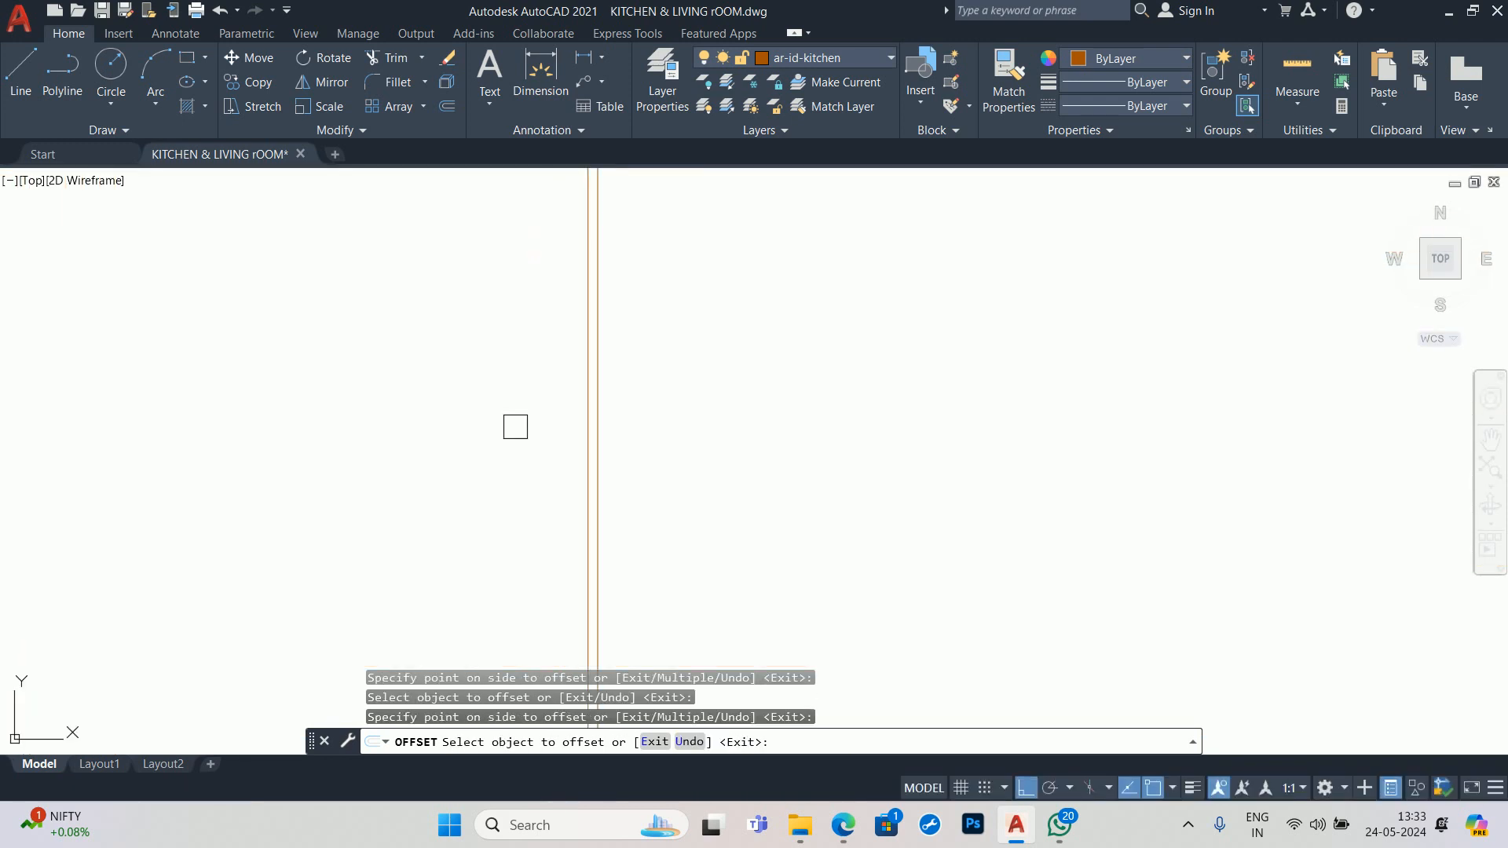
{"action": "left_click", "coordinate": [607, 398]}
{"action": "left_click", "coordinate": [758, 397]}
- Offset the right divider of the paired drawer bays by .15 to both sides
{"action": "scroll", "coordinate": [809, 397], "scroll_direction": "down", "scroll_amount": 5}
{"action": "middle_click_drag", "start_coordinate": [840, 397], "coordinate": [364, 412]}
{"action": "left_click", "coordinate": [655, 413]}
{"action": "left_click", "coordinate": [432, 413]}
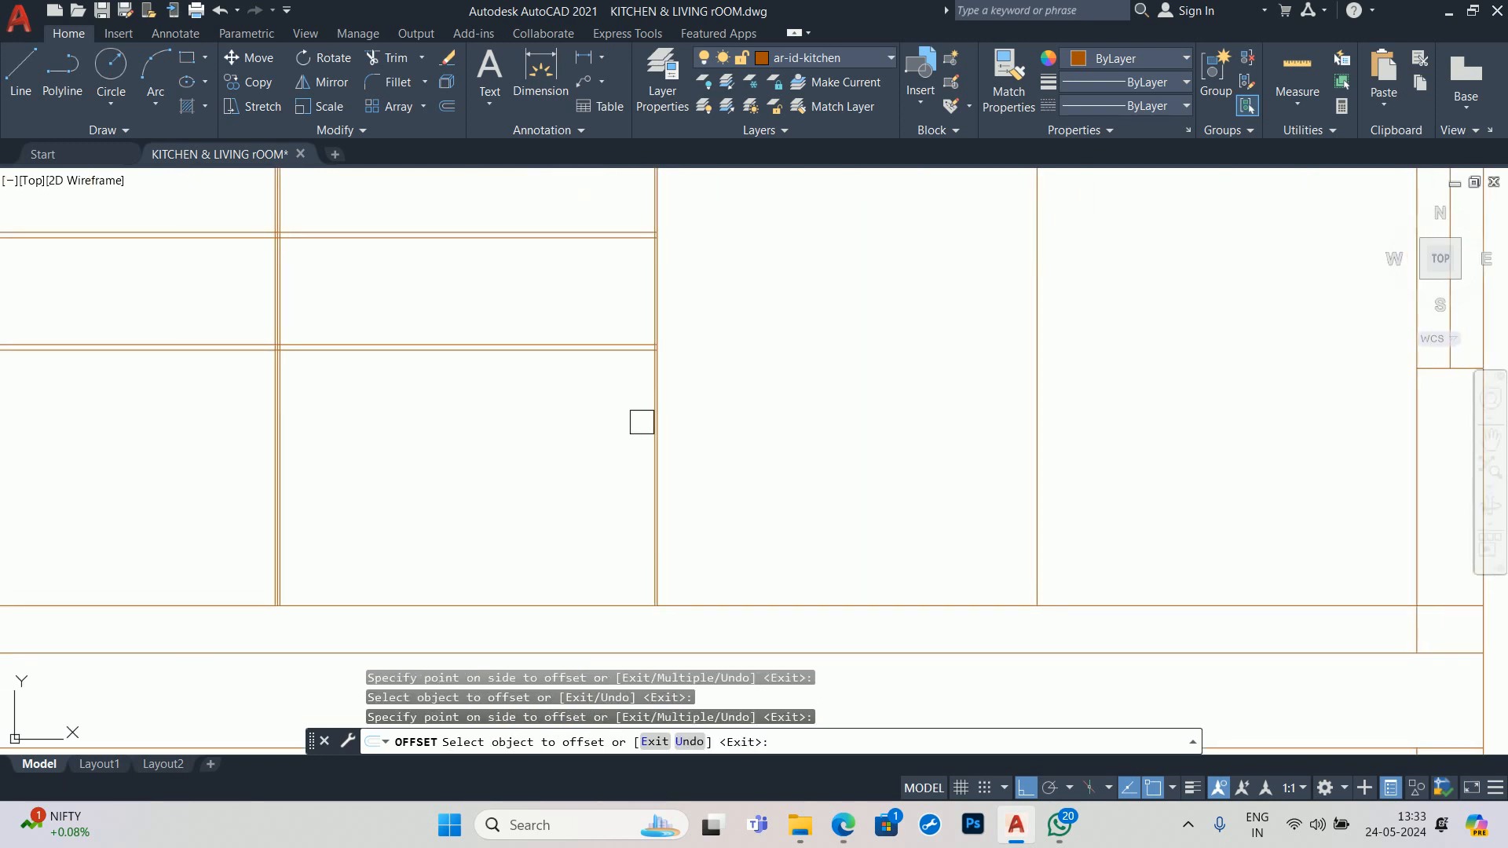
{"action": "scroll", "coordinate": [642, 422], "scroll_direction": "down", "scroll_amount": 3}
{"action": "scroll", "coordinate": [663, 414], "scroll_direction": "up", "scroll_amount": 3}
{"action": "scroll", "coordinate": [441, 448], "scroll_direction": "up", "scroll_amount": 5}
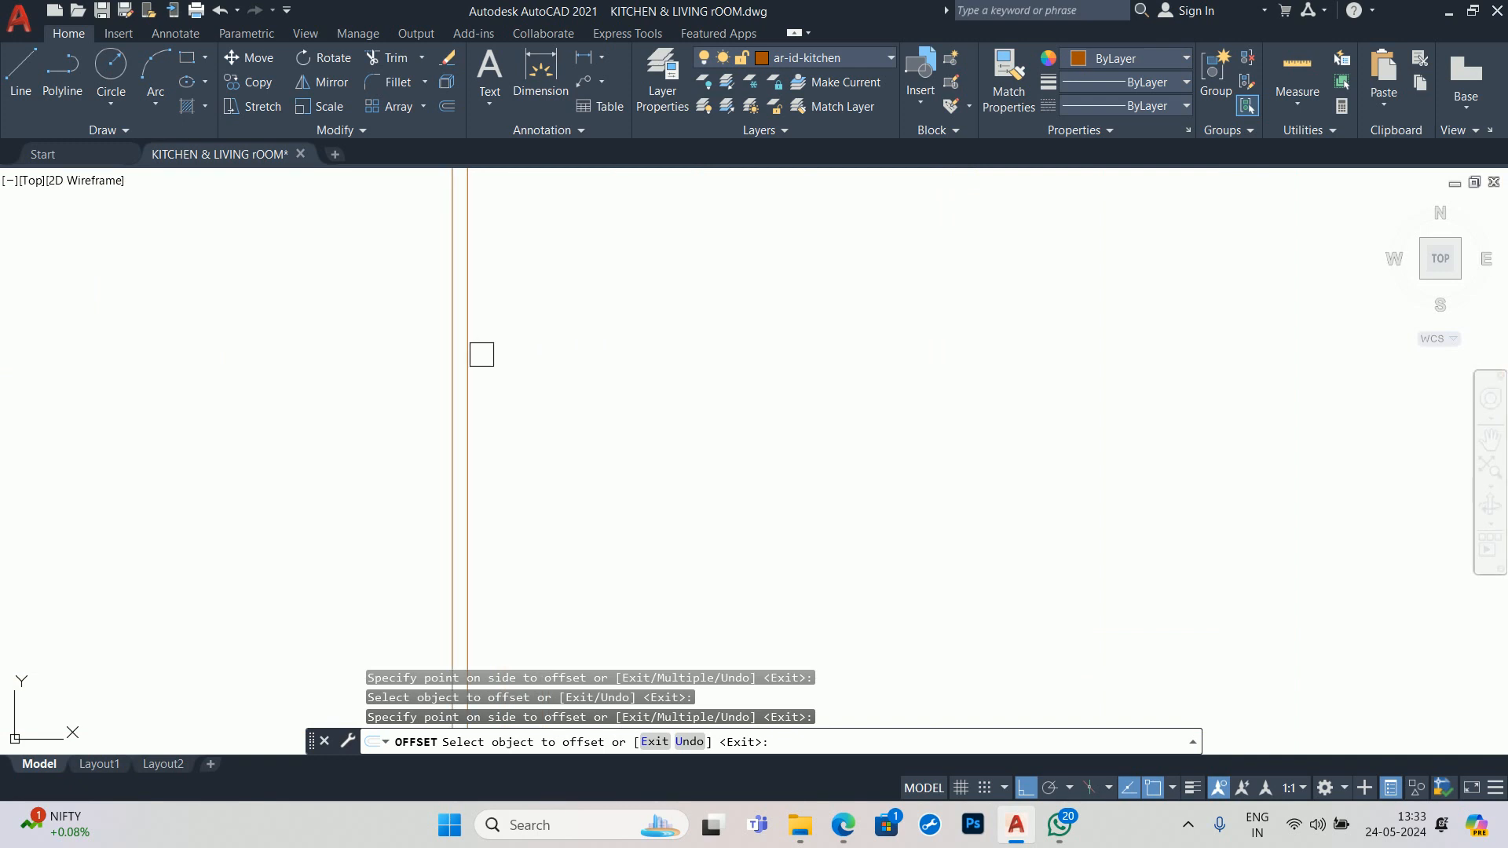
{"action": "left_click", "coordinate": [470, 364]}
{"action": "left_click", "coordinate": [754, 361]}
- Offset the rightmost base cabinet divider by .15 to both sides and end the Offset command
{"action": "scroll", "coordinate": [770, 363], "scroll_direction": "down", "scroll_amount": 5}
{"action": "left_click", "coordinate": [976, 412]}
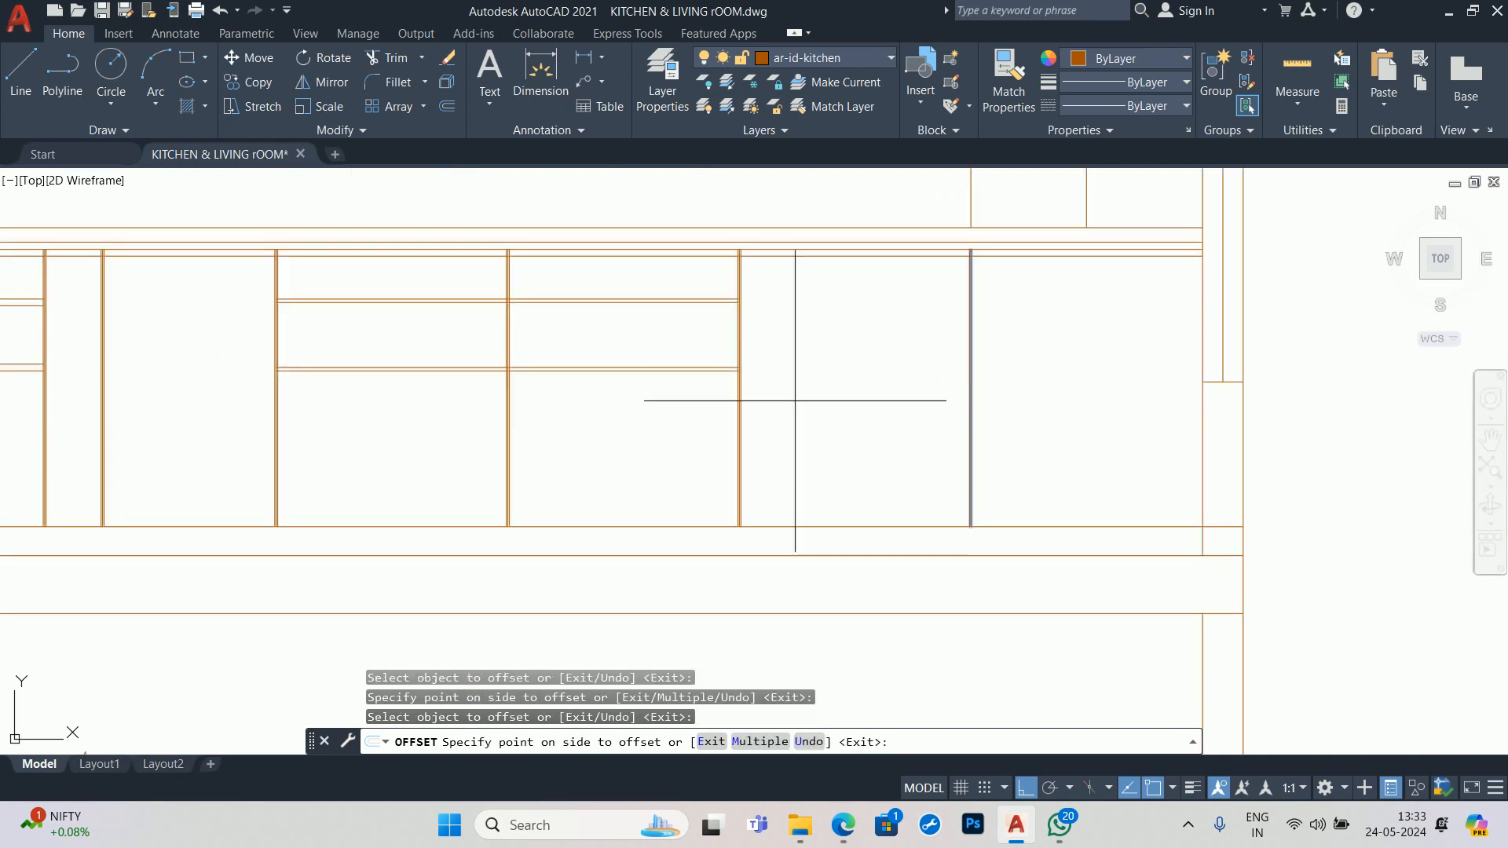
{"action": "left_click", "coordinate": [796, 402]}
{"action": "scroll", "coordinate": [967, 216], "scroll_direction": "up", "scroll_amount": 5}
{"action": "scroll", "coordinate": [979, 328], "scroll_direction": "up", "scroll_amount": 3}
{"action": "left_click", "coordinate": [966, 370]}
{"action": "left_click", "coordinate": [1056, 382]}
{"action": "scroll", "coordinate": [967, 412], "scroll_direction": "down", "scroll_amount": 8}
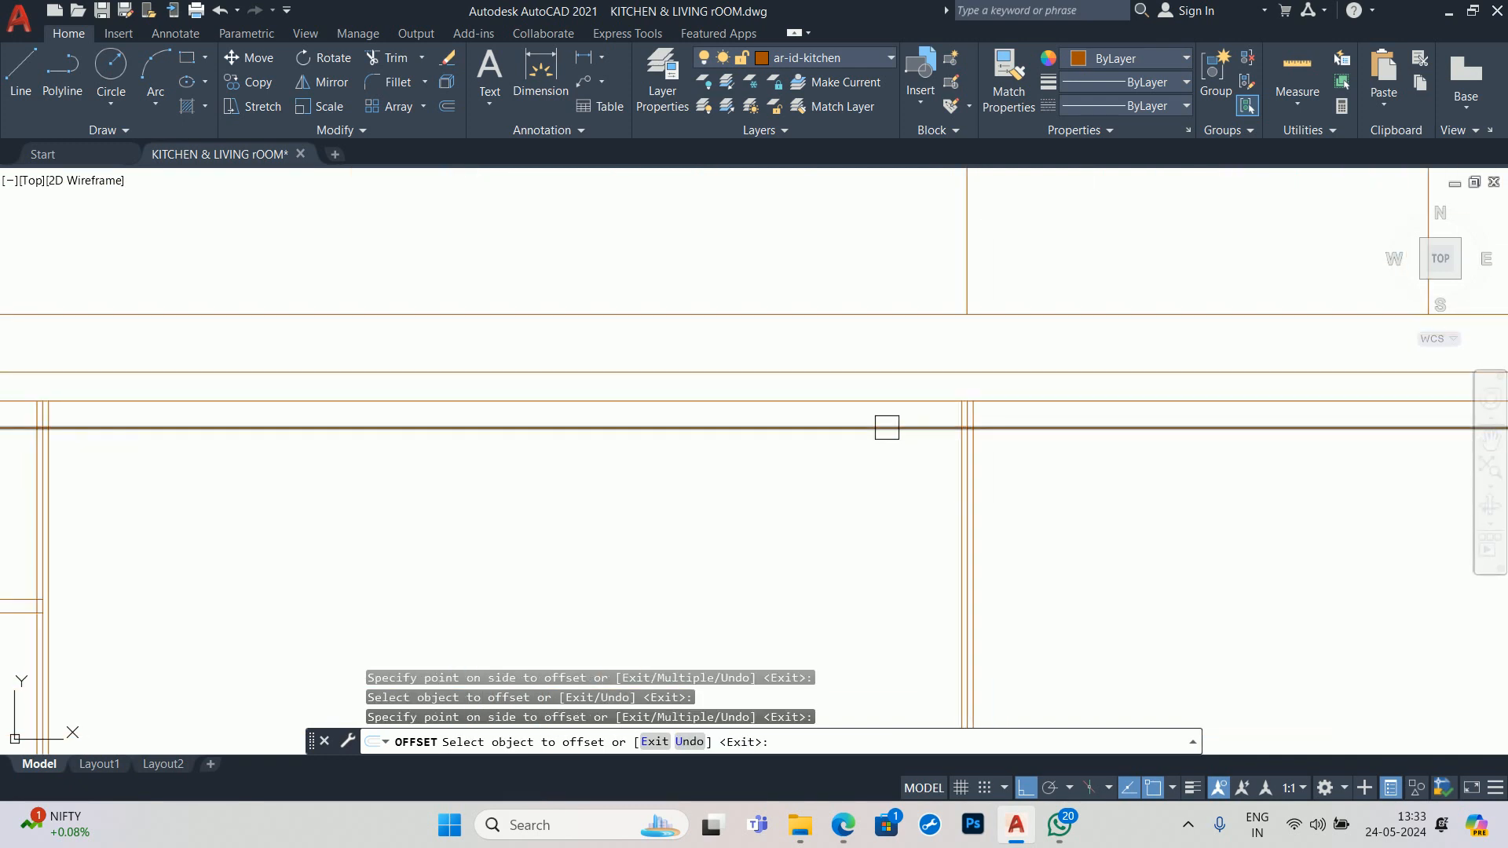
{"action": "scroll", "coordinate": [835, 357], "scroll_direction": "up", "scroll_amount": 2}
{"action": "key", "text": "Escape"}
{"action": "key", "text": "Escape"}
- Delete the middle line of both three-line dividers enclosing the narrow bay
{"action": "scroll", "coordinate": [526, 438], "scroll_direction": "down", "scroll_amount": 5}
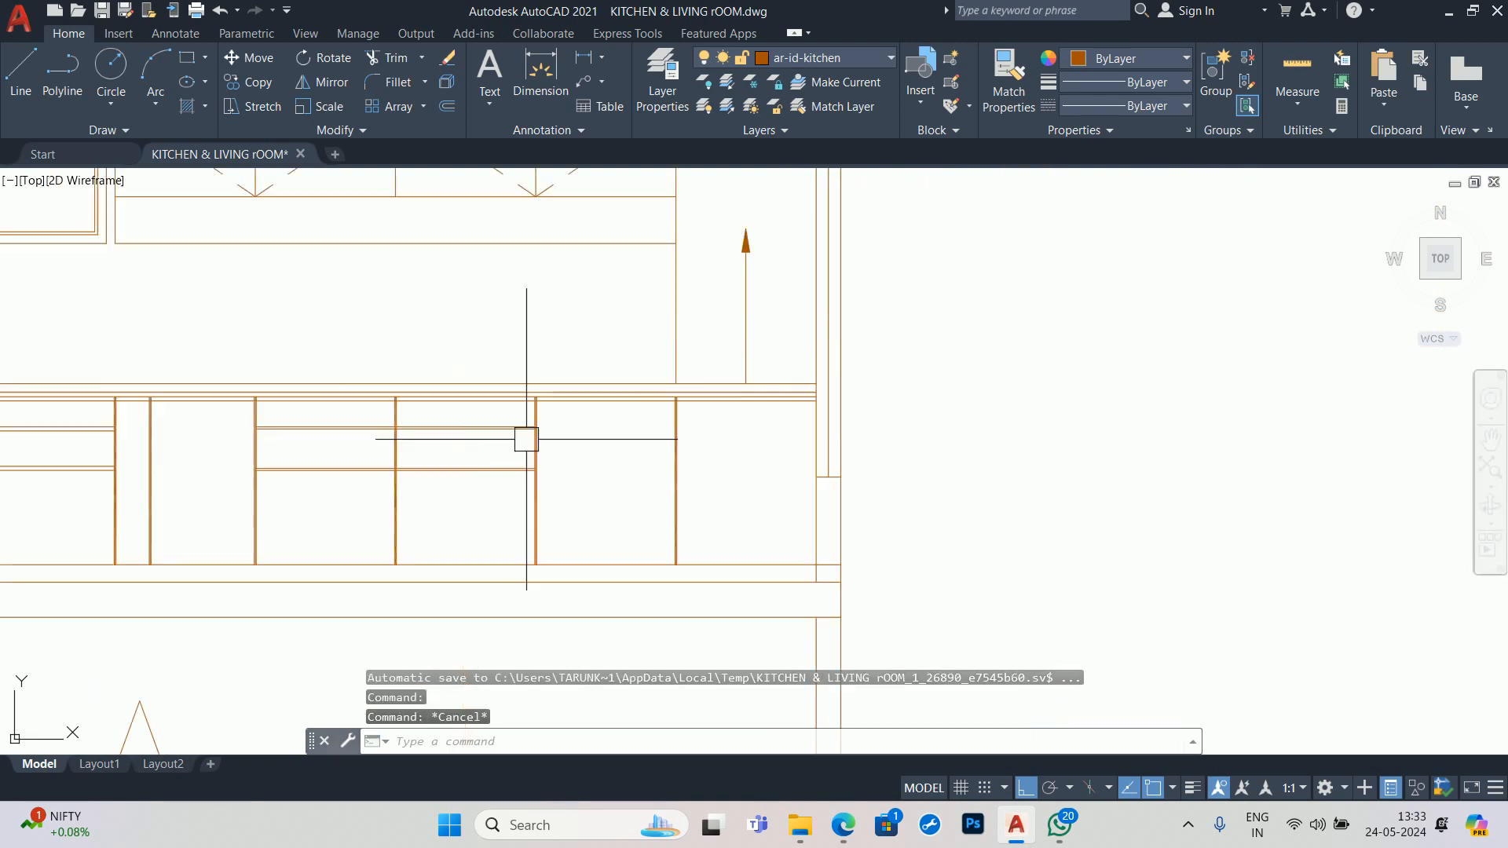
{"action": "scroll", "coordinate": [629, 377], "scroll_direction": "up", "scroll_amount": 4}
{"action": "scroll", "coordinate": [927, 369], "scroll_direction": "up", "scroll_amount": 3}
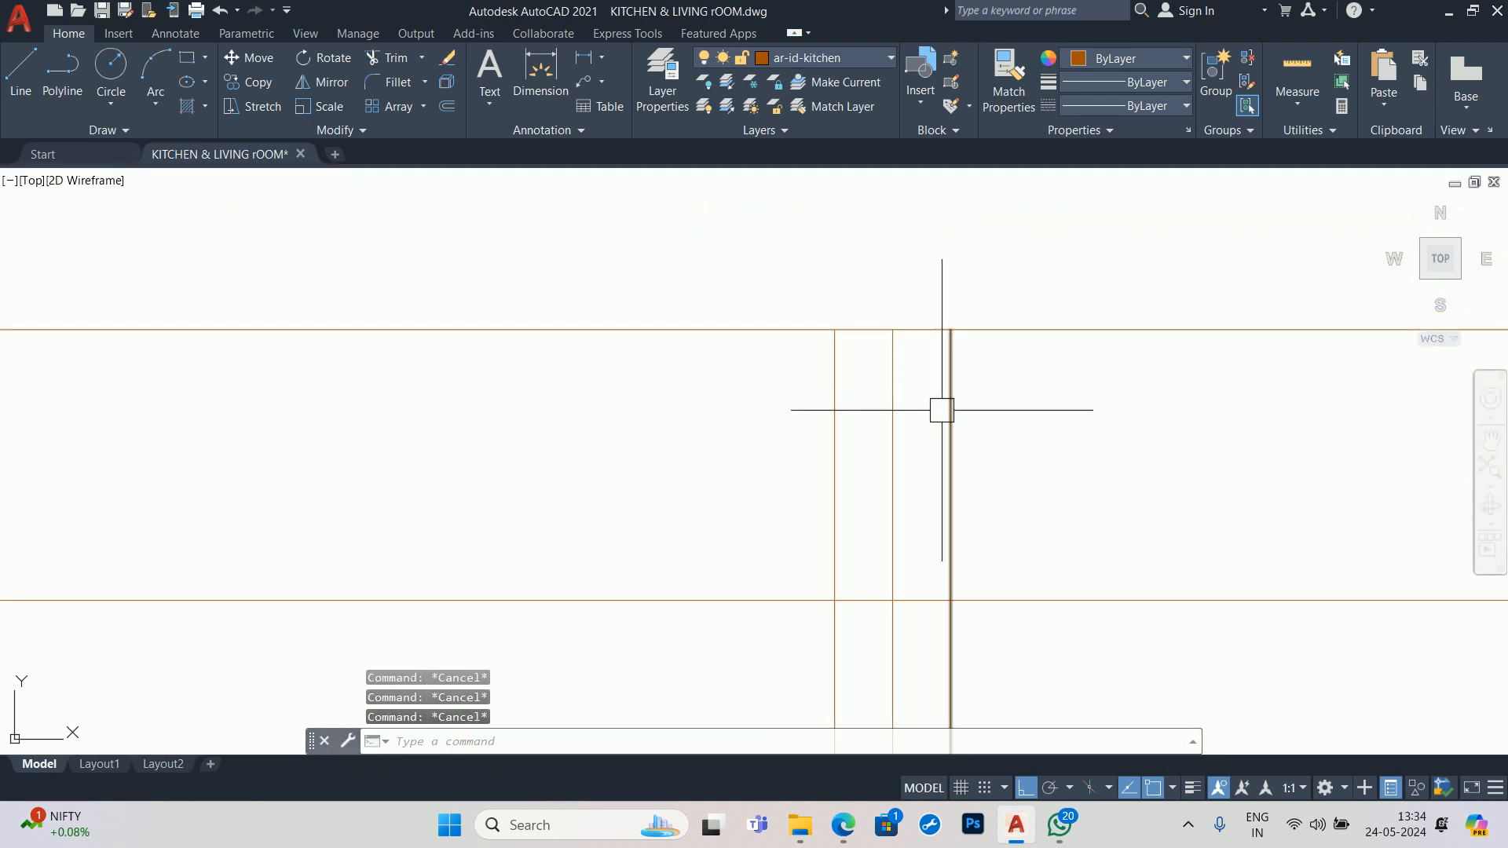
{"action": "left_click", "coordinate": [889, 426]}
{"action": "scroll", "coordinate": [885, 426], "scroll_direction": "down", "scroll_amount": 2}
{"action": "middle_click_drag", "start_coordinate": [1000, 423], "coordinate": [579, 388]}
{"action": "key", "text": "Delete"}
{"action": "scroll", "coordinate": [579, 387], "scroll_direction": "down", "scroll_amount": 4}
{"action": "middle_click_drag", "start_coordinate": [1165, 398], "coordinate": [233, 411]}
{"action": "scroll", "coordinate": [529, 404], "scroll_direction": "up", "scroll_amount": 4}
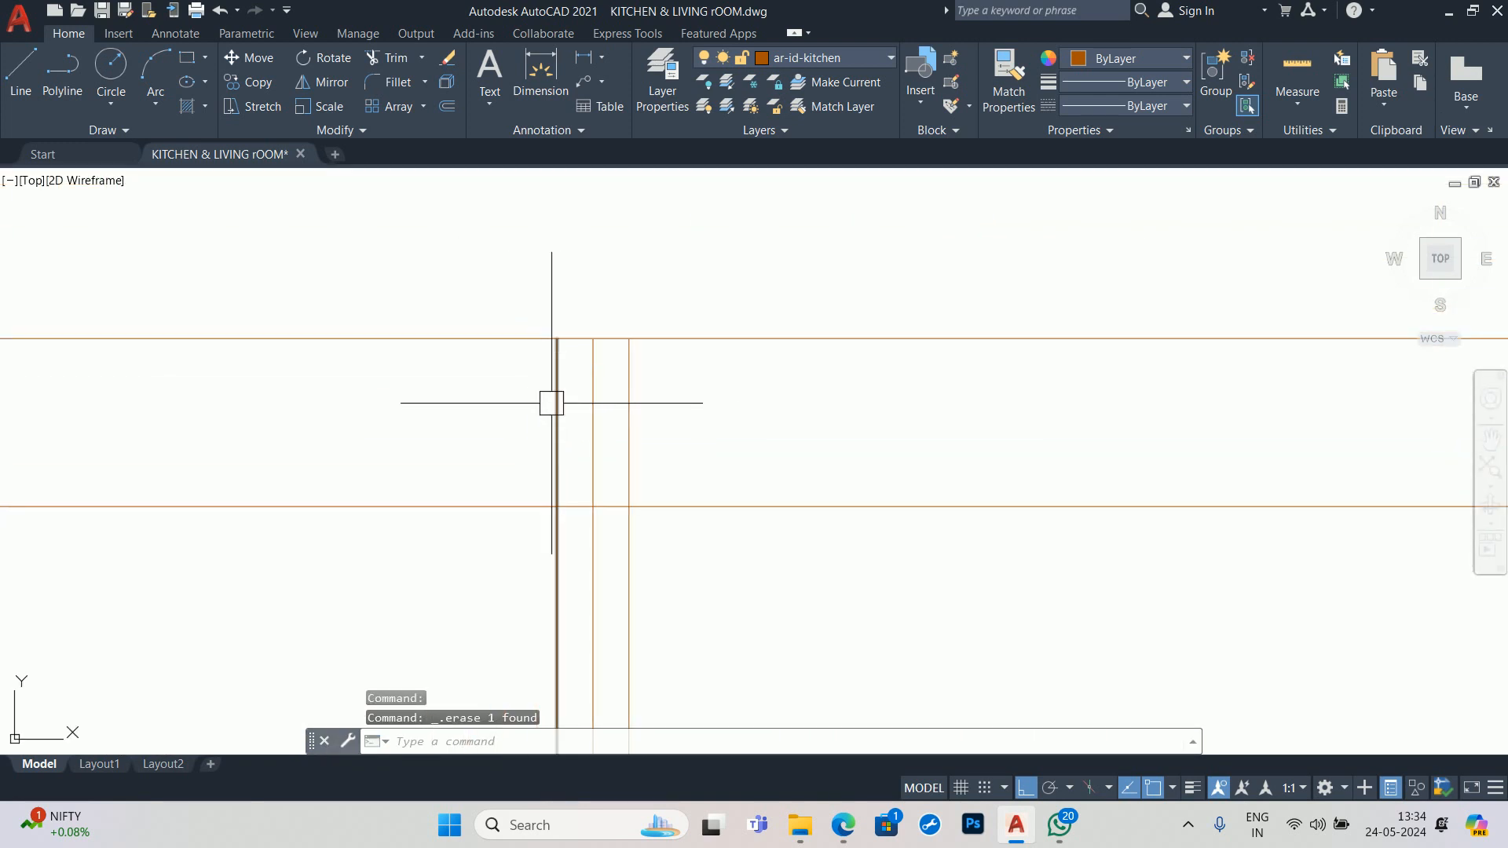
{"action": "left_click", "coordinate": [583, 407]}
{"action": "key", "text": "Delete"}
- Delete the middle lines of the paired drawer bays' dividers and of the rightmost base cabinet divider
{"action": "scroll", "coordinate": [583, 408], "scroll_direction": "down", "scroll_amount": 5}
{"action": "middle_click_drag", "start_coordinate": [833, 426], "coordinate": [685, 416]}
{"action": "scroll", "coordinate": [815, 402], "scroll_direction": "up", "scroll_amount": 3}
{"action": "scroll", "coordinate": [1141, 432], "scroll_direction": "up", "scroll_amount": 2}
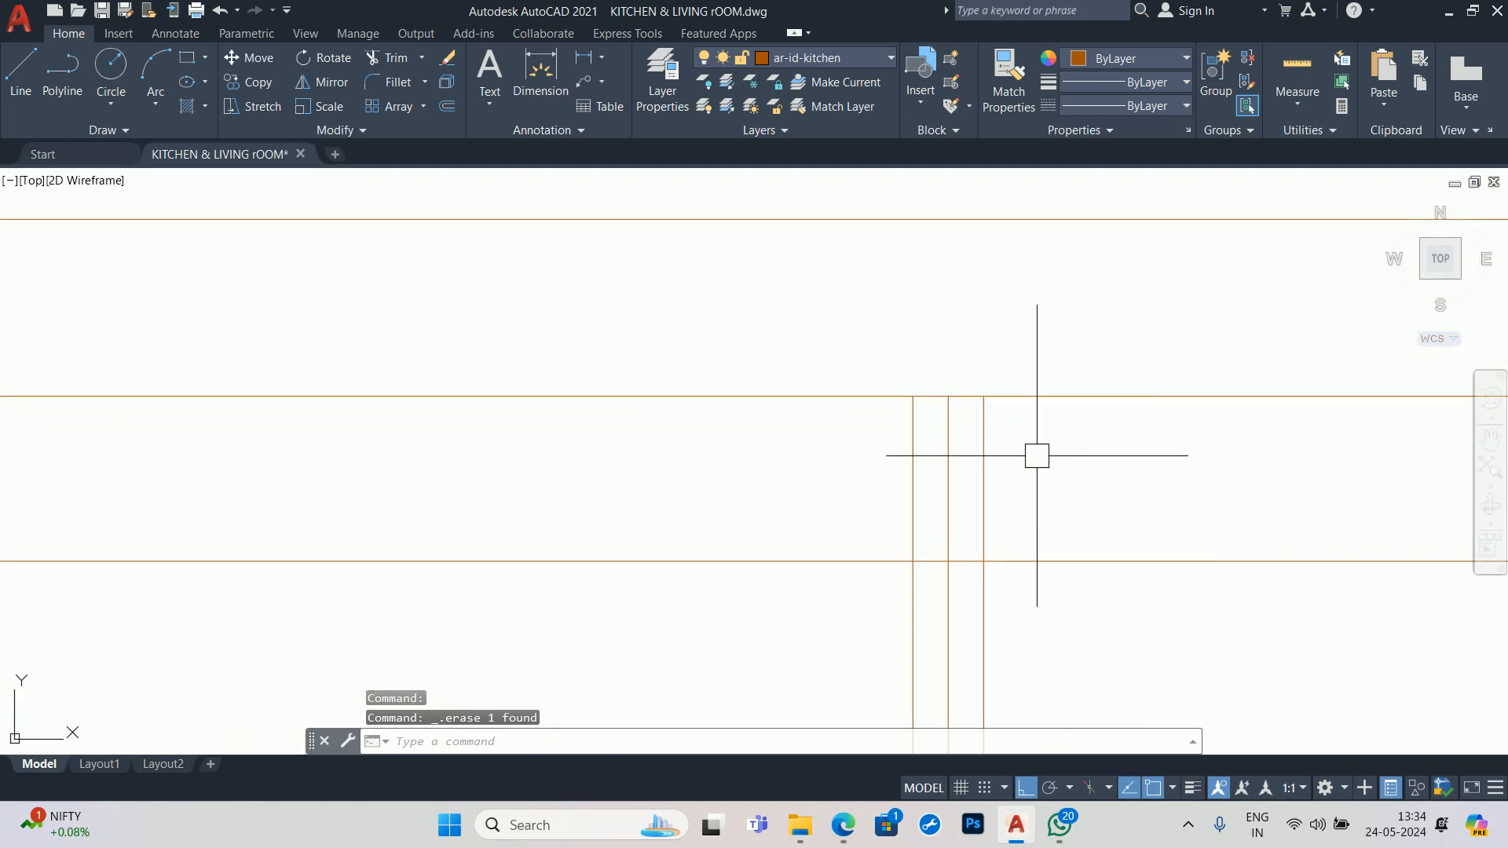
{"action": "left_click", "coordinate": [953, 461]}
{"action": "key", "text": "Delete"}
{"action": "scroll", "coordinate": [935, 475], "scroll_direction": "down", "scroll_amount": 4}
{"action": "middle_click_drag", "start_coordinate": [1453, 506], "coordinate": [555, 333]}
{"action": "scroll", "coordinate": [892, 294], "scroll_direction": "up", "scroll_amount": 3}
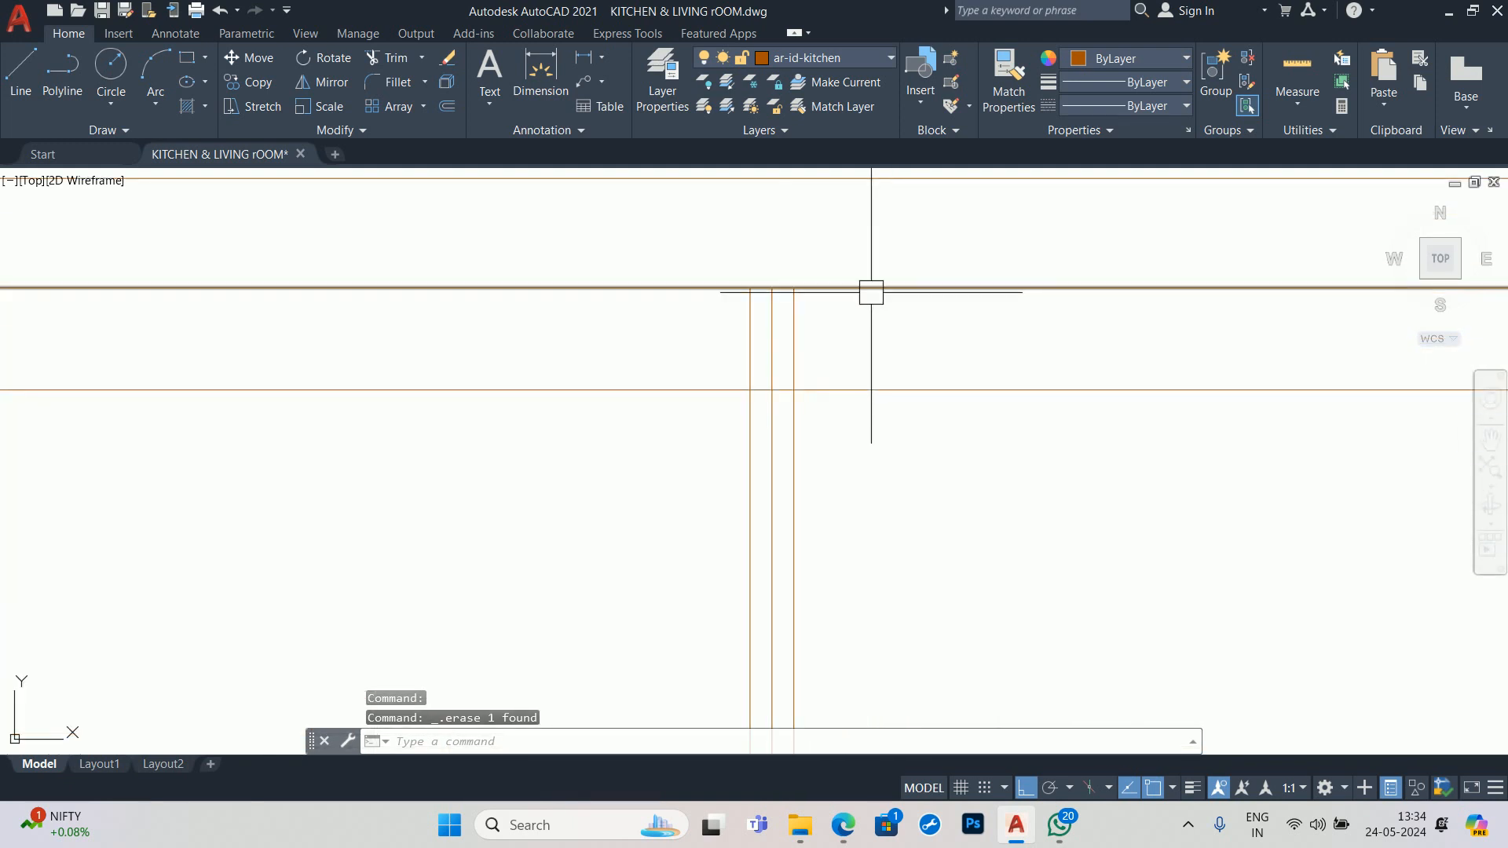
{"action": "left_click", "coordinate": [769, 333]}
{"action": "key", "text": "Delete"}
{"action": "scroll", "coordinate": [731, 335], "scroll_direction": "down", "scroll_amount": 5}
{"action": "scroll", "coordinate": [1051, 367], "scroll_direction": "up", "scroll_amount": 6}
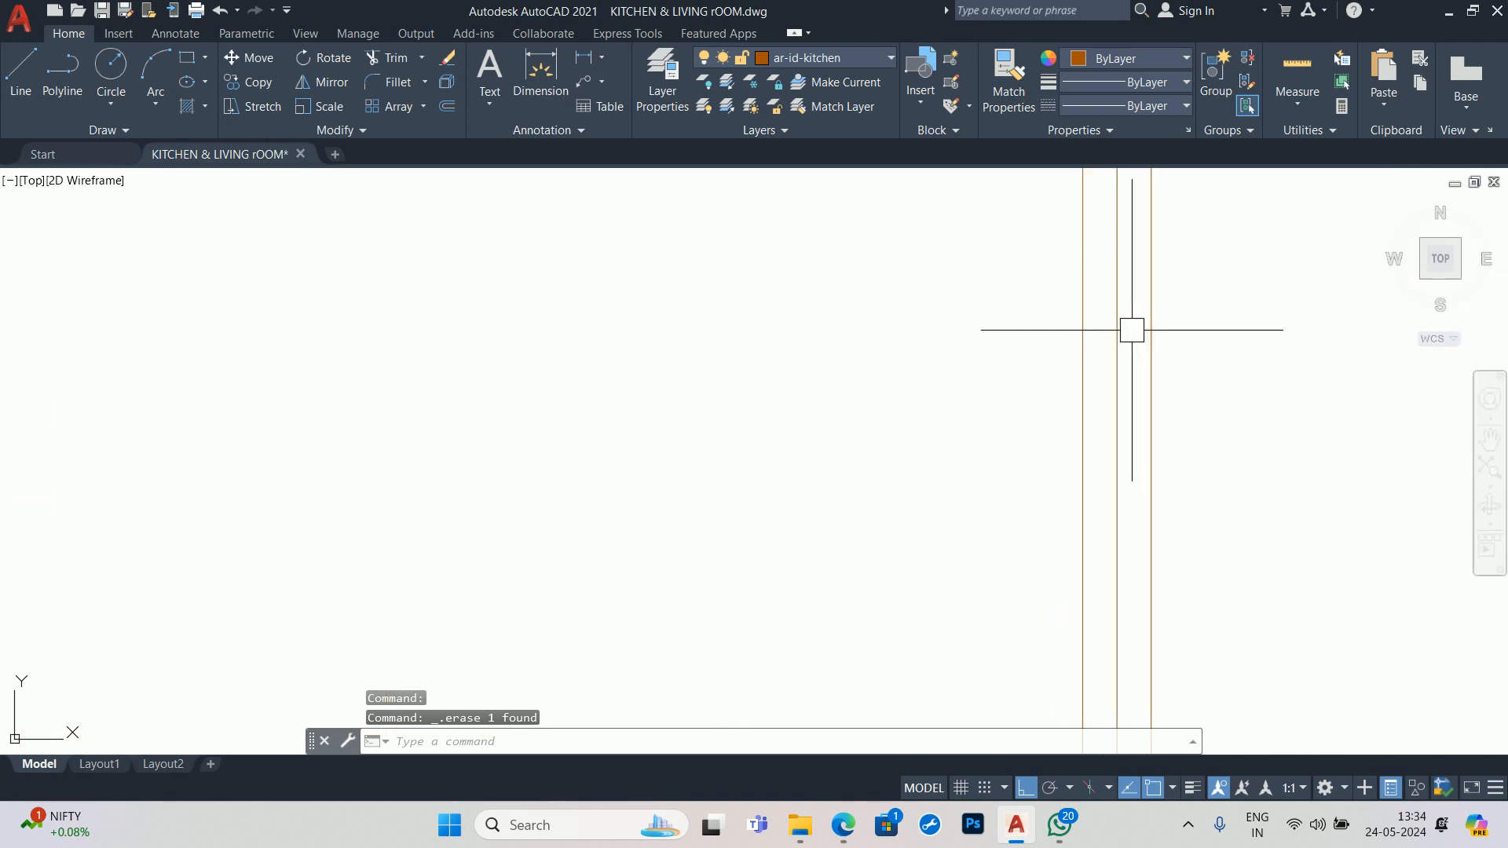
{"action": "left_click", "coordinate": [1120, 326]}
{"action": "key", "text": "Delete"}
{"action": "scroll", "coordinate": [1064, 317], "scroll_direction": "down", "scroll_amount": 5}
{"action": "scroll", "coordinate": [919, 404], "scroll_direction": "down", "scroll_amount": 1}
{"action": "scroll", "coordinate": [822, 398], "scroll_direction": "up", "scroll_amount": 5}
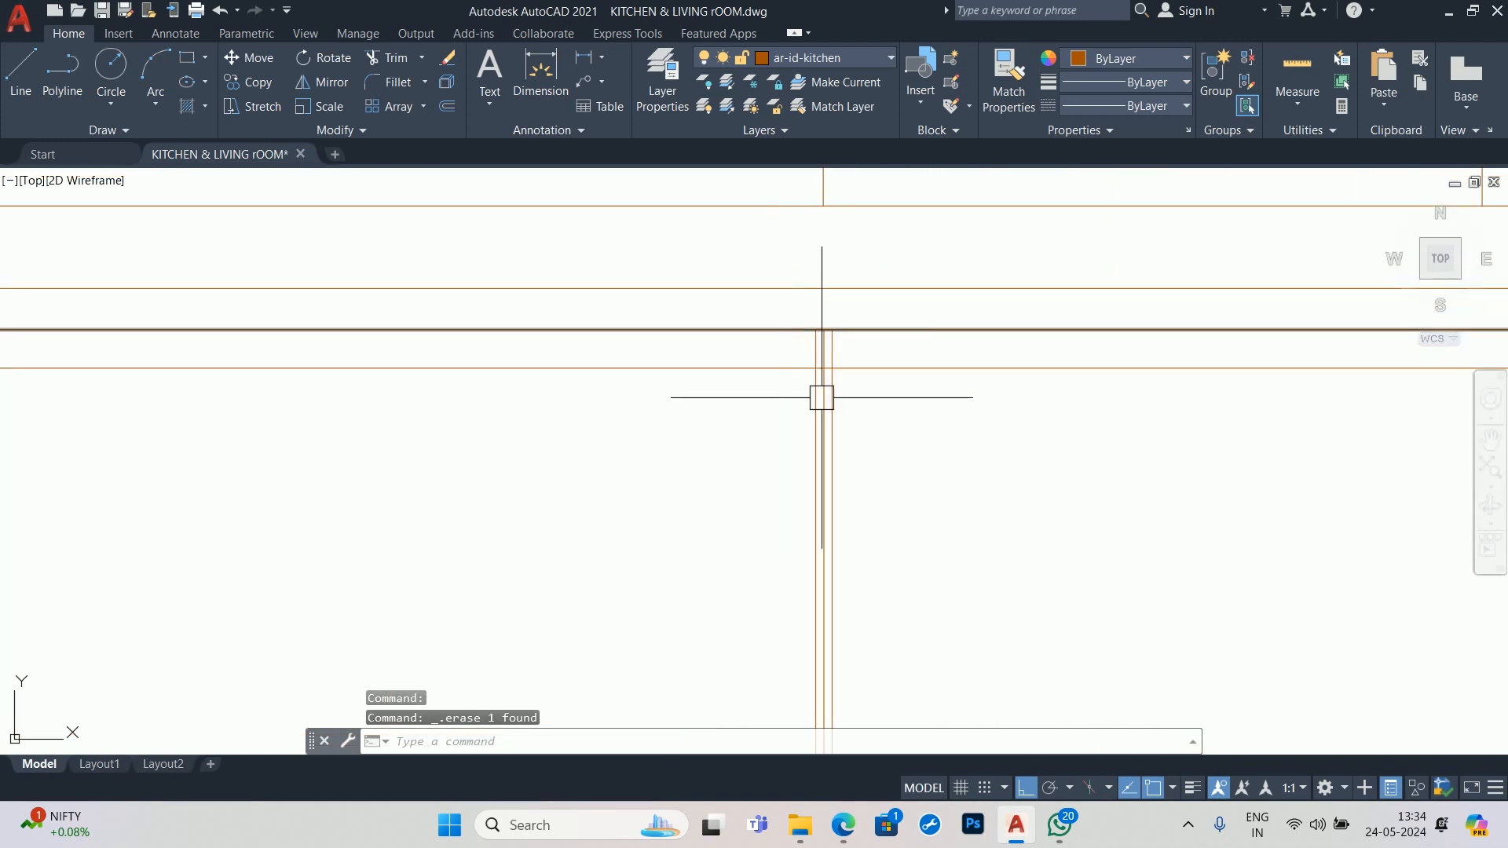
- At the two rightmost dividers, trim the vertical ends above the cabinet-front top line and that line's piece inside each gap
{"action": "scroll", "coordinate": [803, 353], "scroll_direction": "down", "scroll_amount": 2}
{"action": "middle_click_drag", "start_coordinate": [791, 354], "coordinate": [817, 341]}
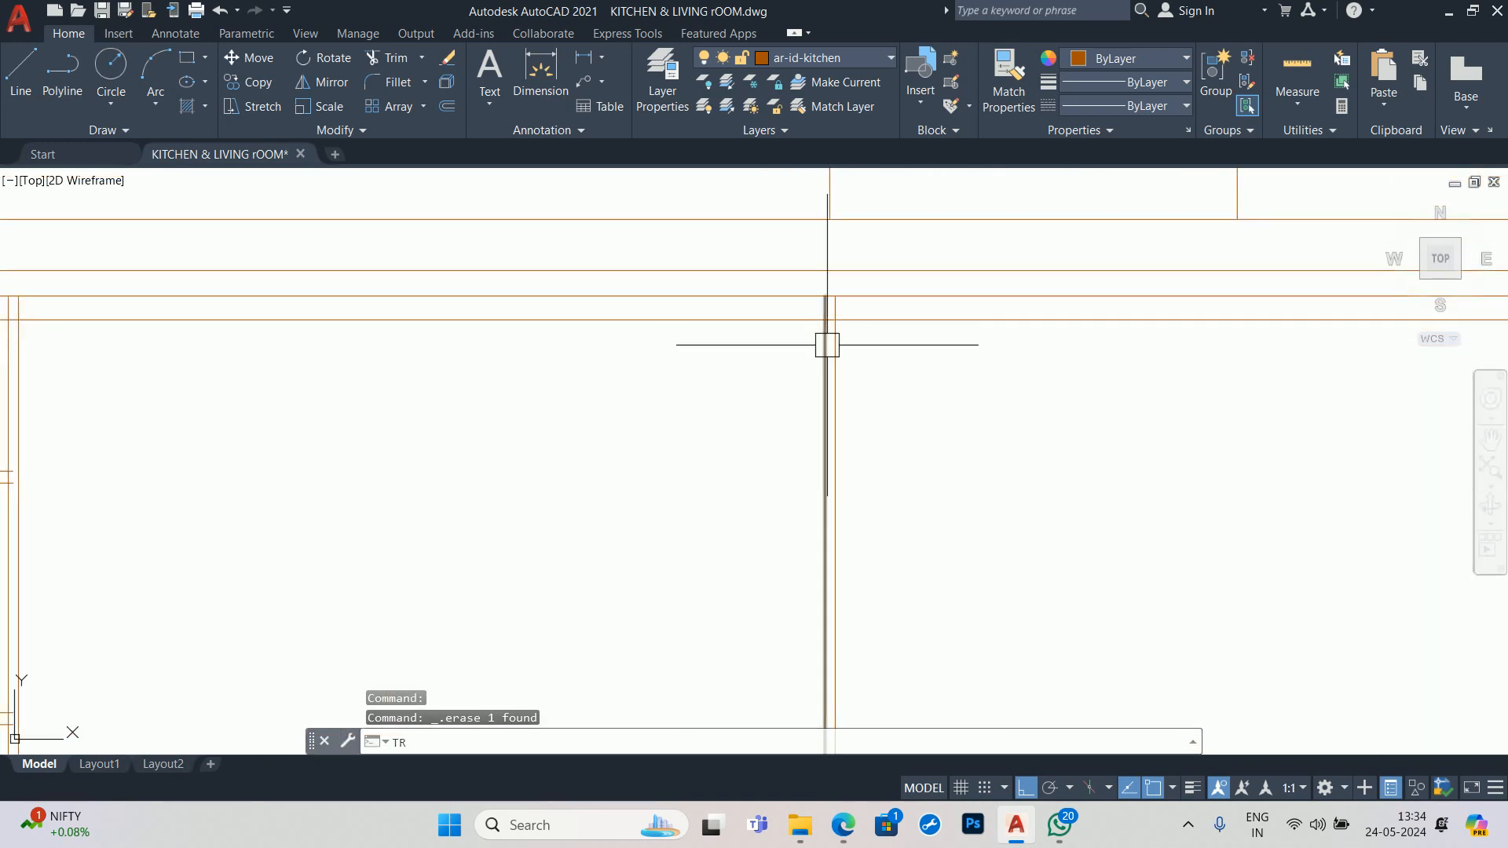
{"action": "key", "text": "Return"}
{"action": "scroll", "coordinate": [810, 314], "scroll_direction": "up", "scroll_amount": 6}
{"action": "left_click_drag", "start_coordinate": [756, 292], "coordinate": [714, 290]}
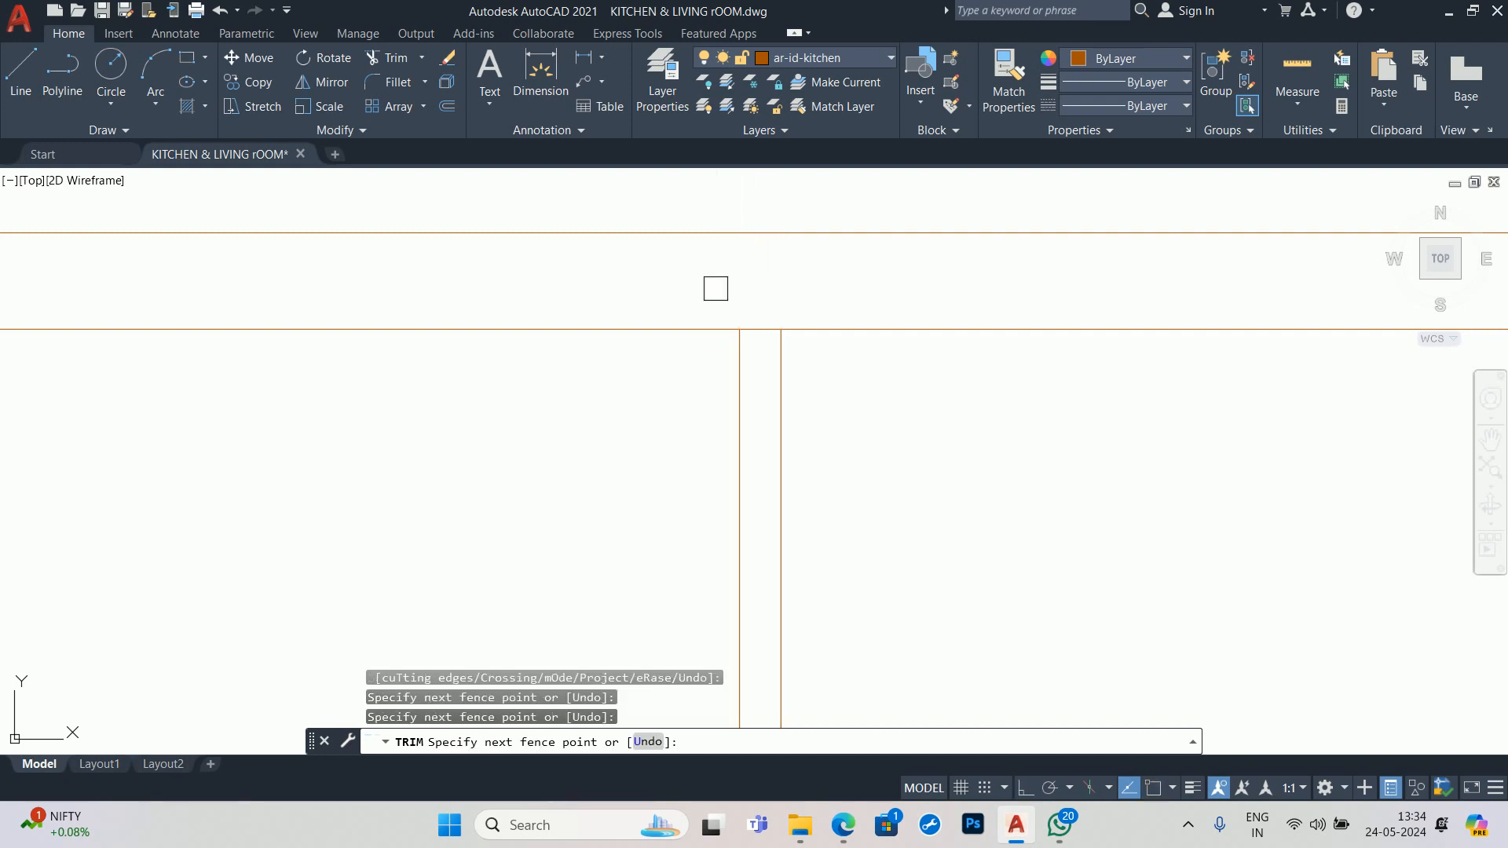
{"action": "scroll", "coordinate": [762, 327], "scroll_direction": "up", "scroll_amount": 4}
{"action": "left_click", "coordinate": [755, 330]}
{"action": "scroll", "coordinate": [739, 350], "scroll_direction": "down", "scroll_amount": 9}
{"action": "scroll", "coordinate": [476, 456], "scroll_direction": "down", "scroll_amount": 5}
{"action": "scroll", "coordinate": [600, 371], "scroll_direction": "up", "scroll_amount": 6}
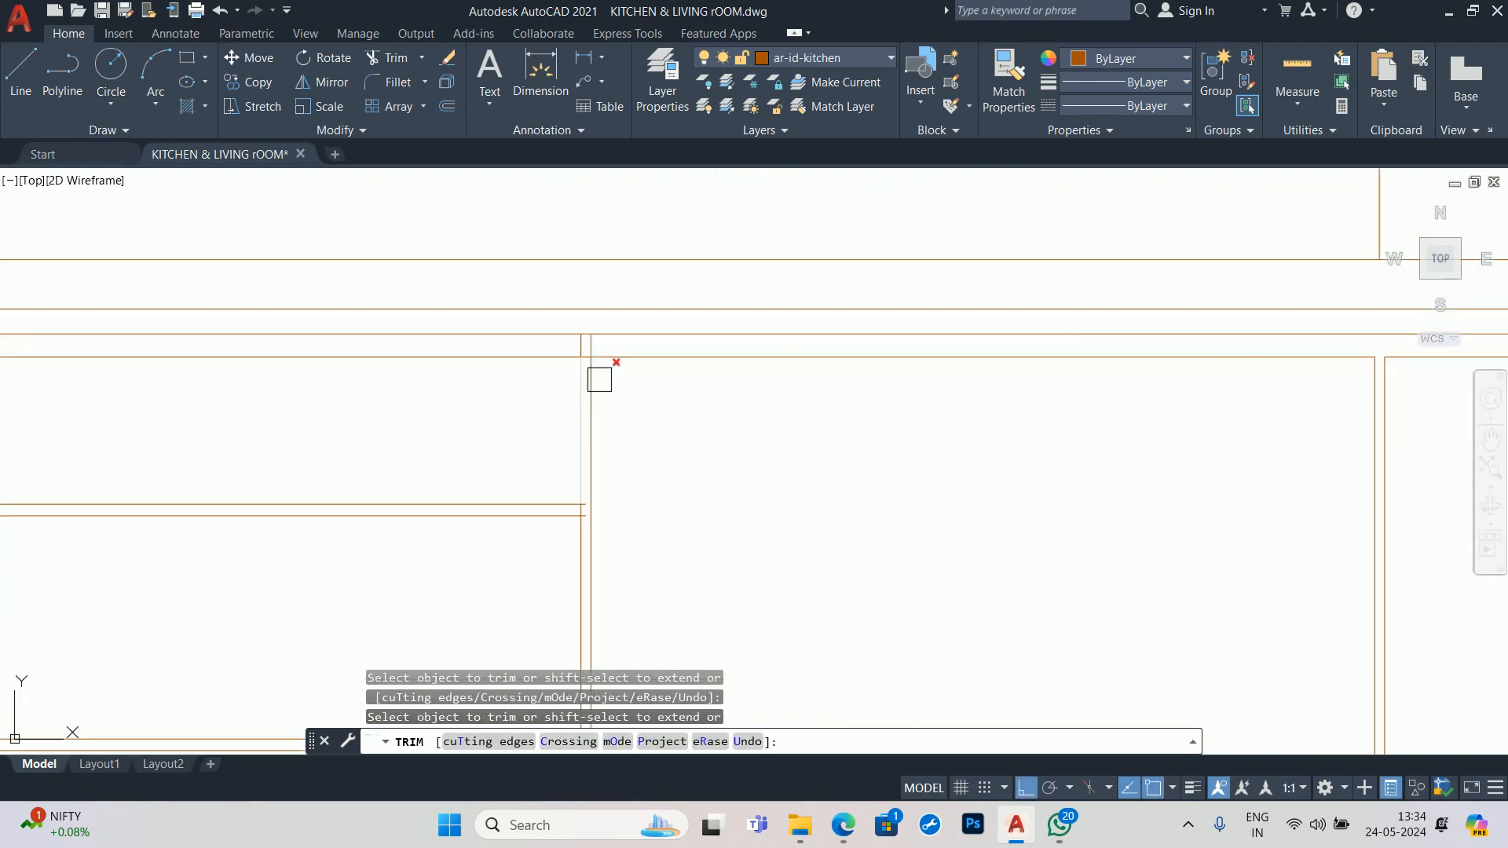
{"action": "left_click_drag", "start_coordinate": [496, 275], "coordinate": [538, 281]}
{"action": "left_click", "coordinate": [545, 317]}
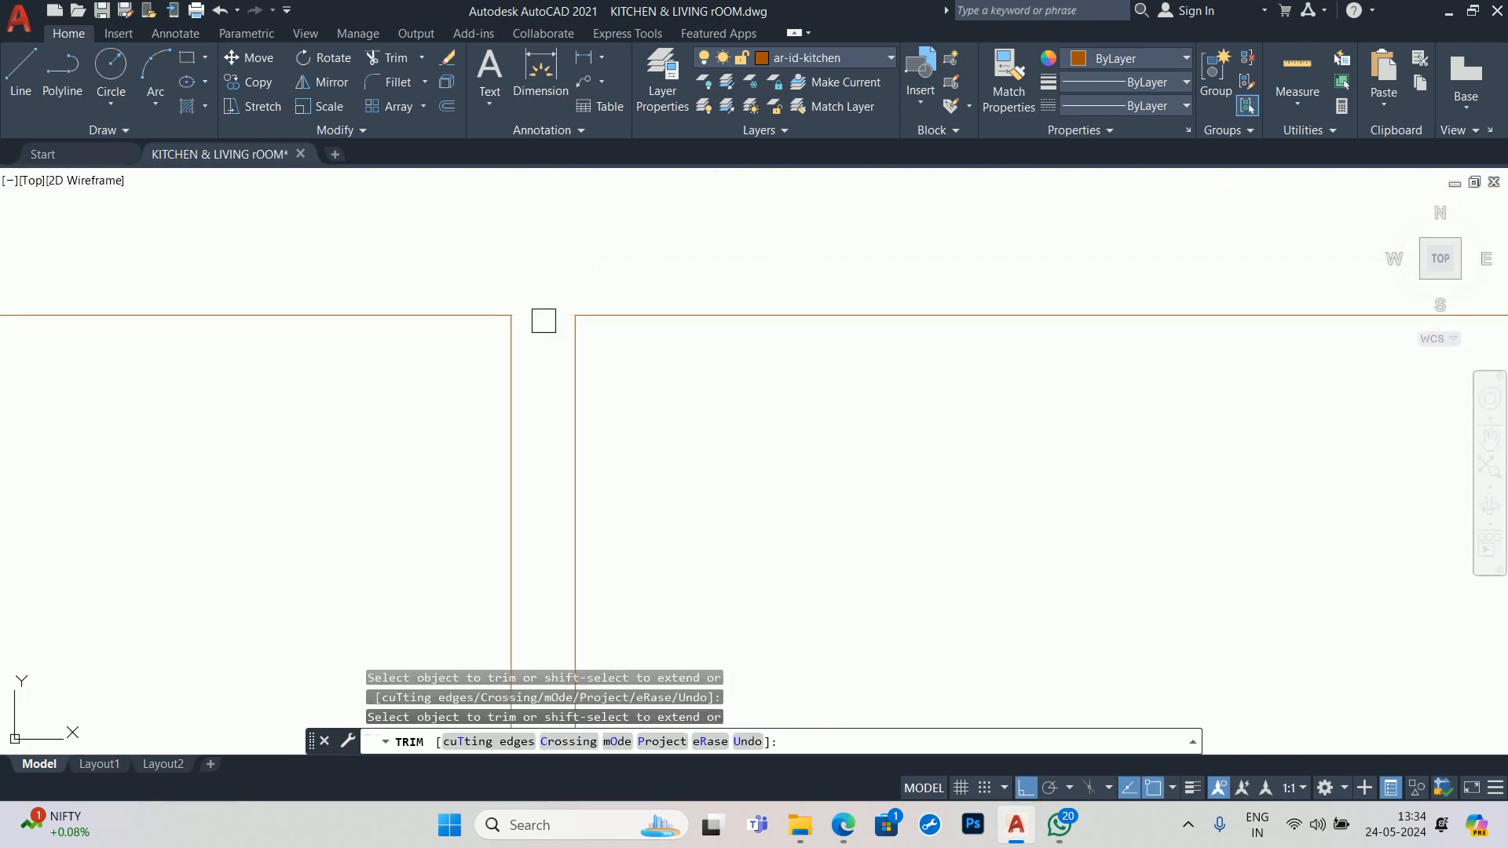
- Trim the vertical ends and the top line's gap piece at the middle divider of the paired drawer bays
{"action": "scroll", "coordinate": [544, 318], "scroll_direction": "down", "scroll_amount": 8}
{"action": "middle_click_drag", "start_coordinate": [394, 384], "coordinate": [808, 374]}
{"action": "scroll", "coordinate": [808, 374], "scroll_direction": "down", "scroll_amount": 2}
{"action": "scroll", "coordinate": [573, 323], "scroll_direction": "up", "scroll_amount": 7}
{"action": "scroll", "coordinate": [727, 345], "scroll_direction": "up", "scroll_amount": 4}
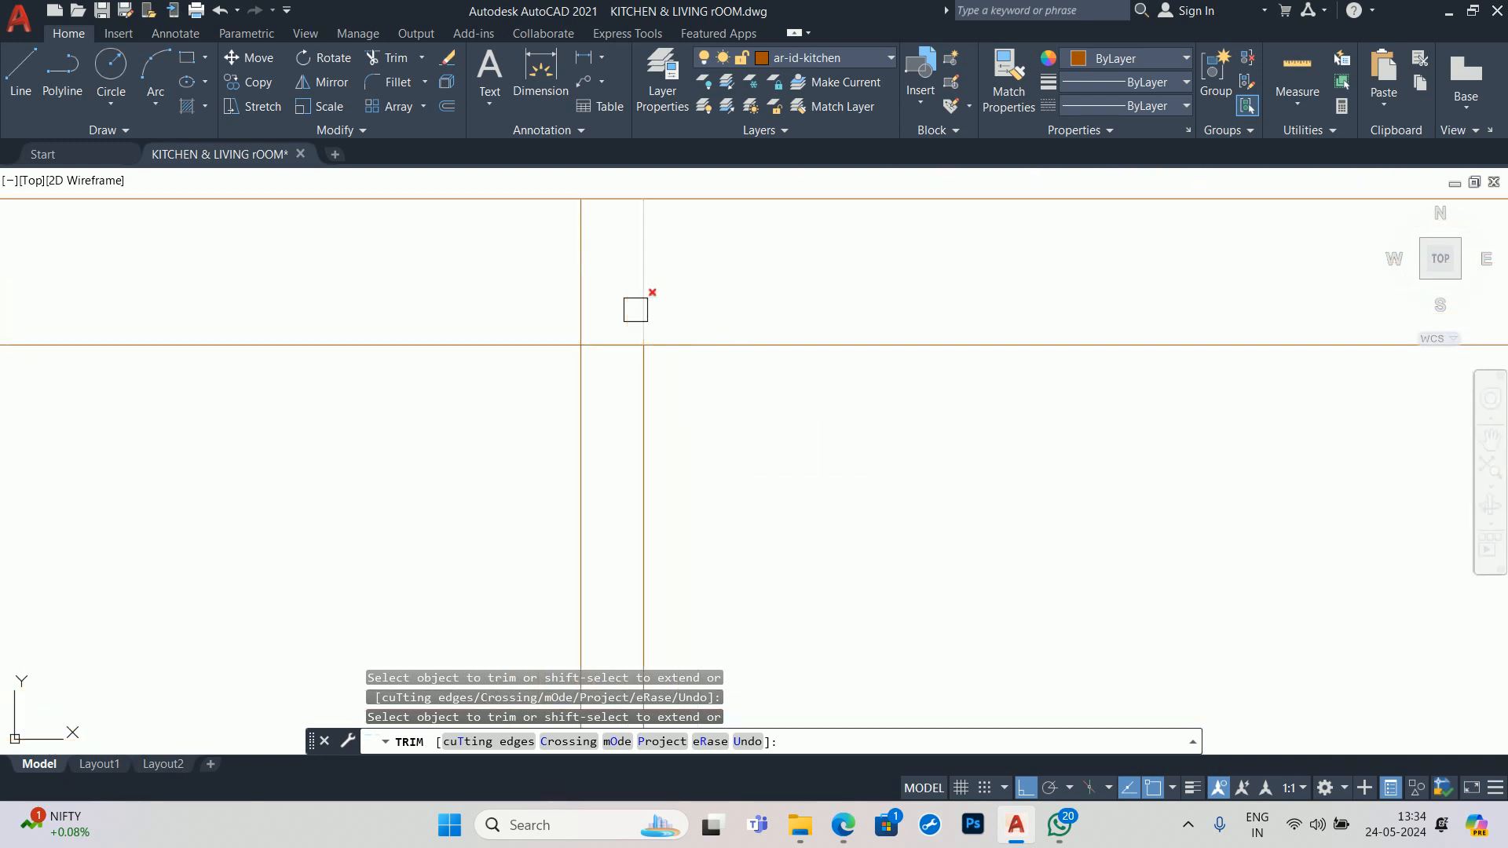
{"action": "scroll", "coordinate": [617, 339], "scroll_direction": "down", "scroll_amount": 9}
- Restore the trimmed upper ends of the divider lines up to the countertop's underside line
{"action": "scroll", "coordinate": [1195, 339], "scroll_direction": "up", "scroll_amount": 6}
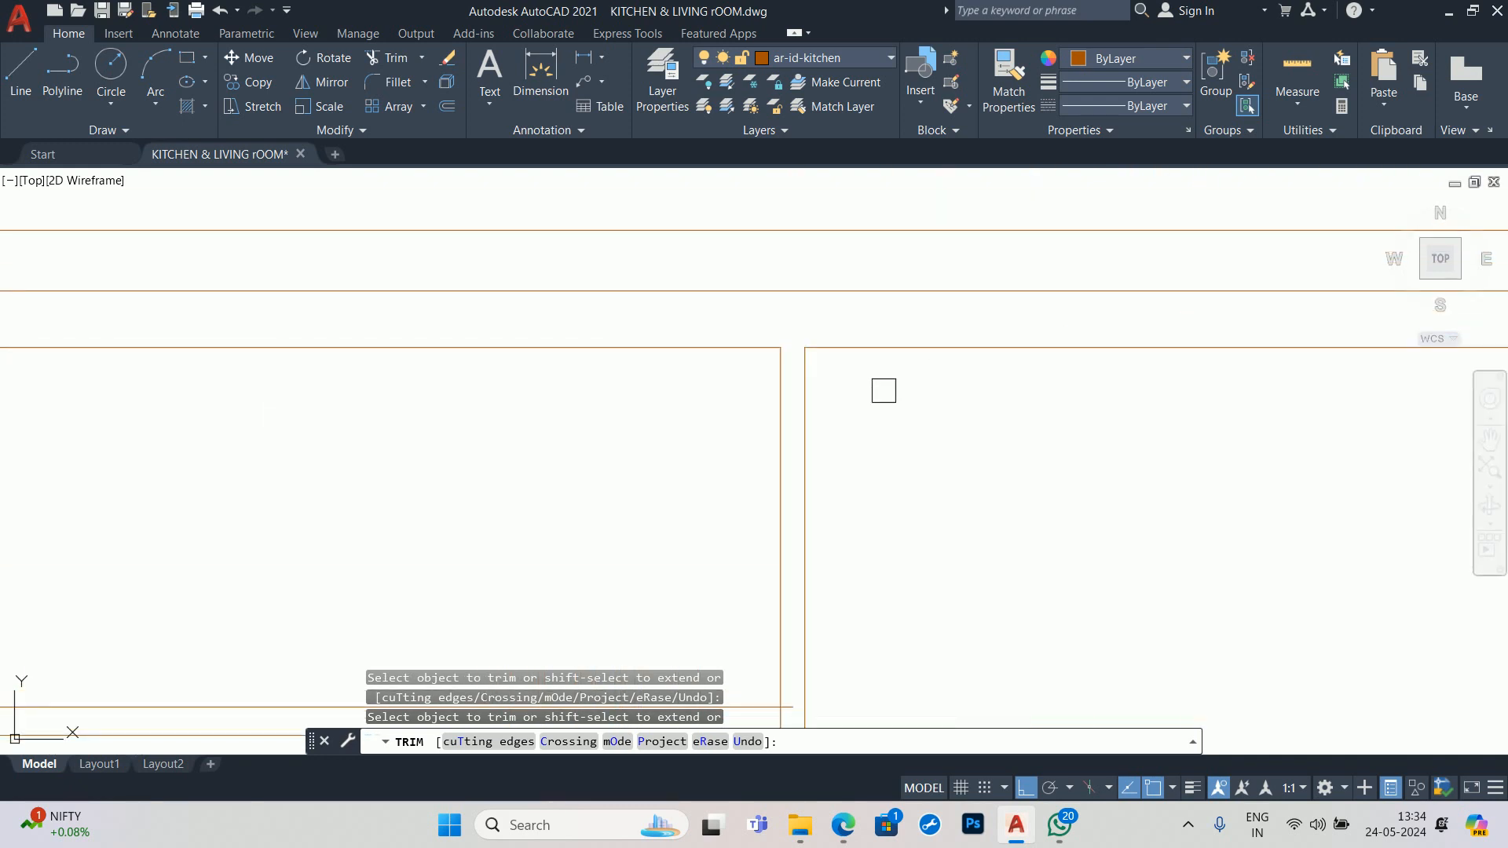
{"action": "scroll", "coordinate": [596, 404], "scroll_direction": "down", "scroll_amount": 5}
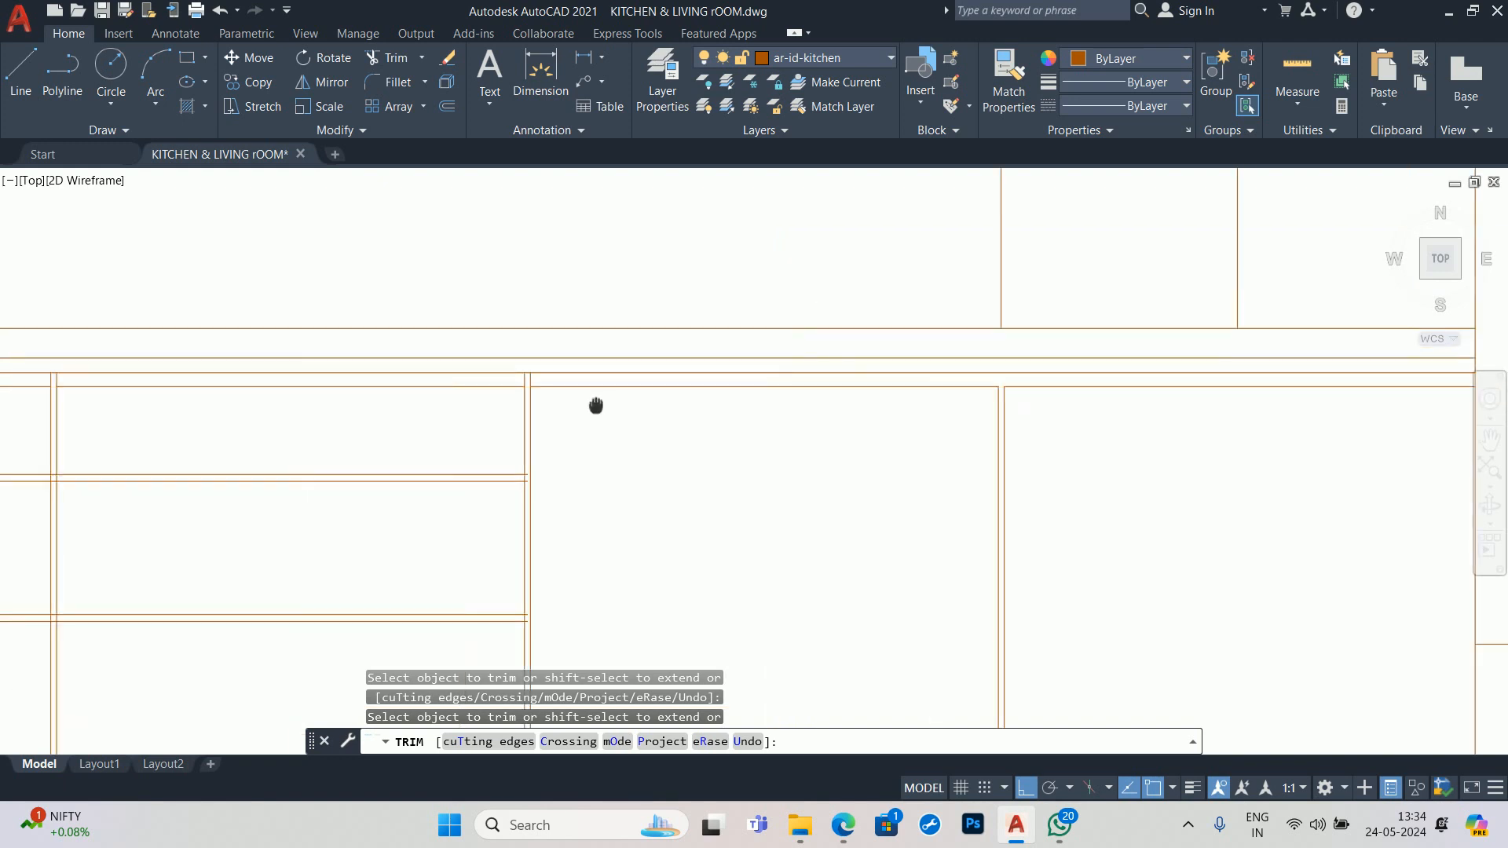
{"action": "scroll", "coordinate": [891, 392], "scroll_direction": "up", "scroll_amount": 4}
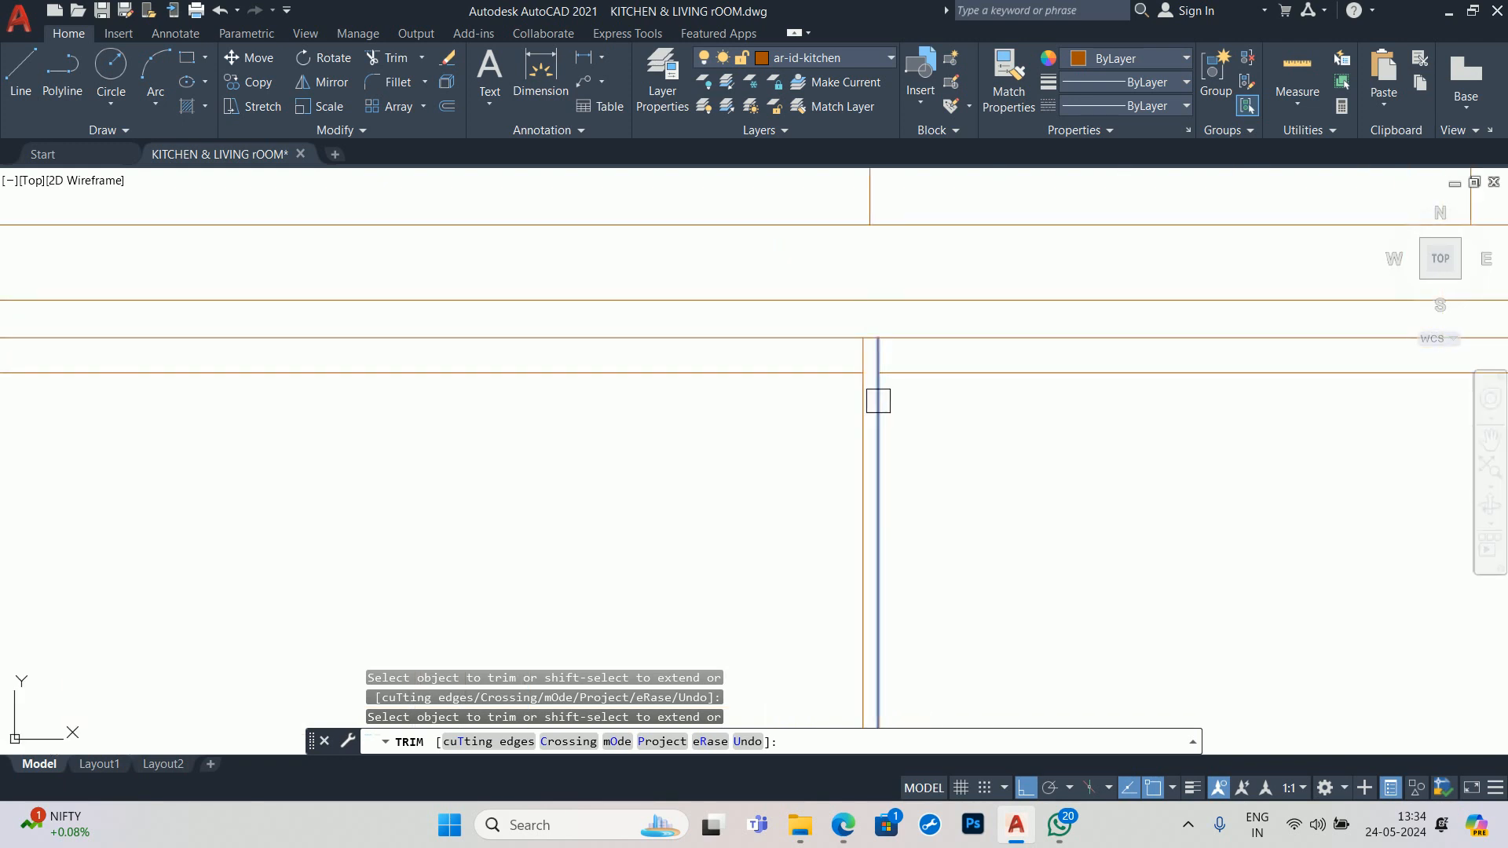
{"action": "scroll", "coordinate": [875, 400], "scroll_direction": "down", "scroll_amount": 6}
- Trim the cabinet-front top line inside the gaps at the paired drawer bays' left divider and at both dividers of the narrow cabinet
{"action": "scroll", "coordinate": [660, 458], "scroll_direction": "up", "scroll_amount": 3}
{"action": "scroll", "coordinate": [623, 424], "scroll_direction": "up", "scroll_amount": 6}
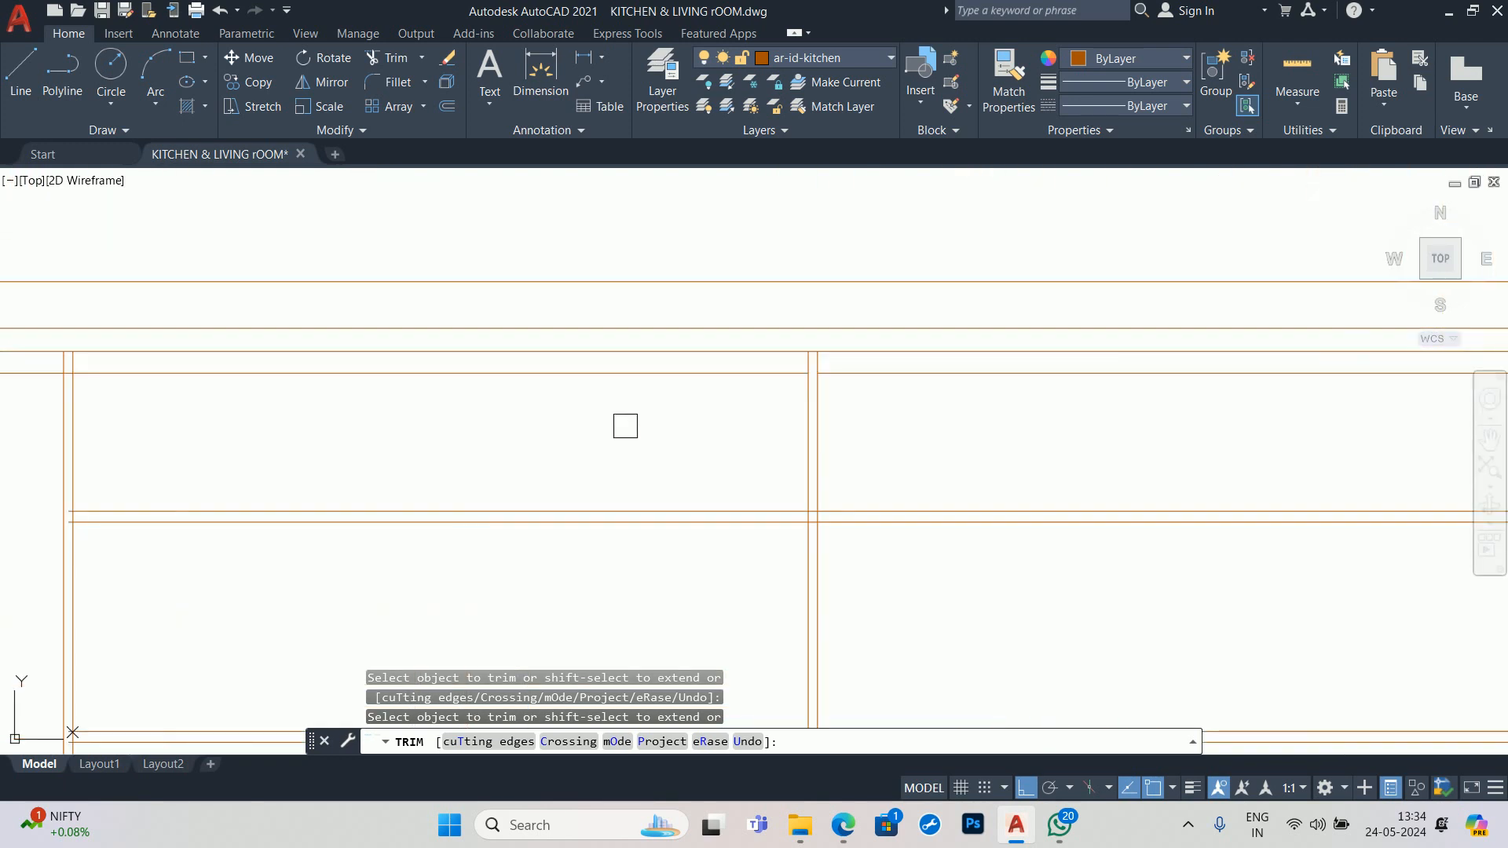
{"action": "scroll", "coordinate": [786, 333], "scroll_direction": "up", "scroll_amount": 9}
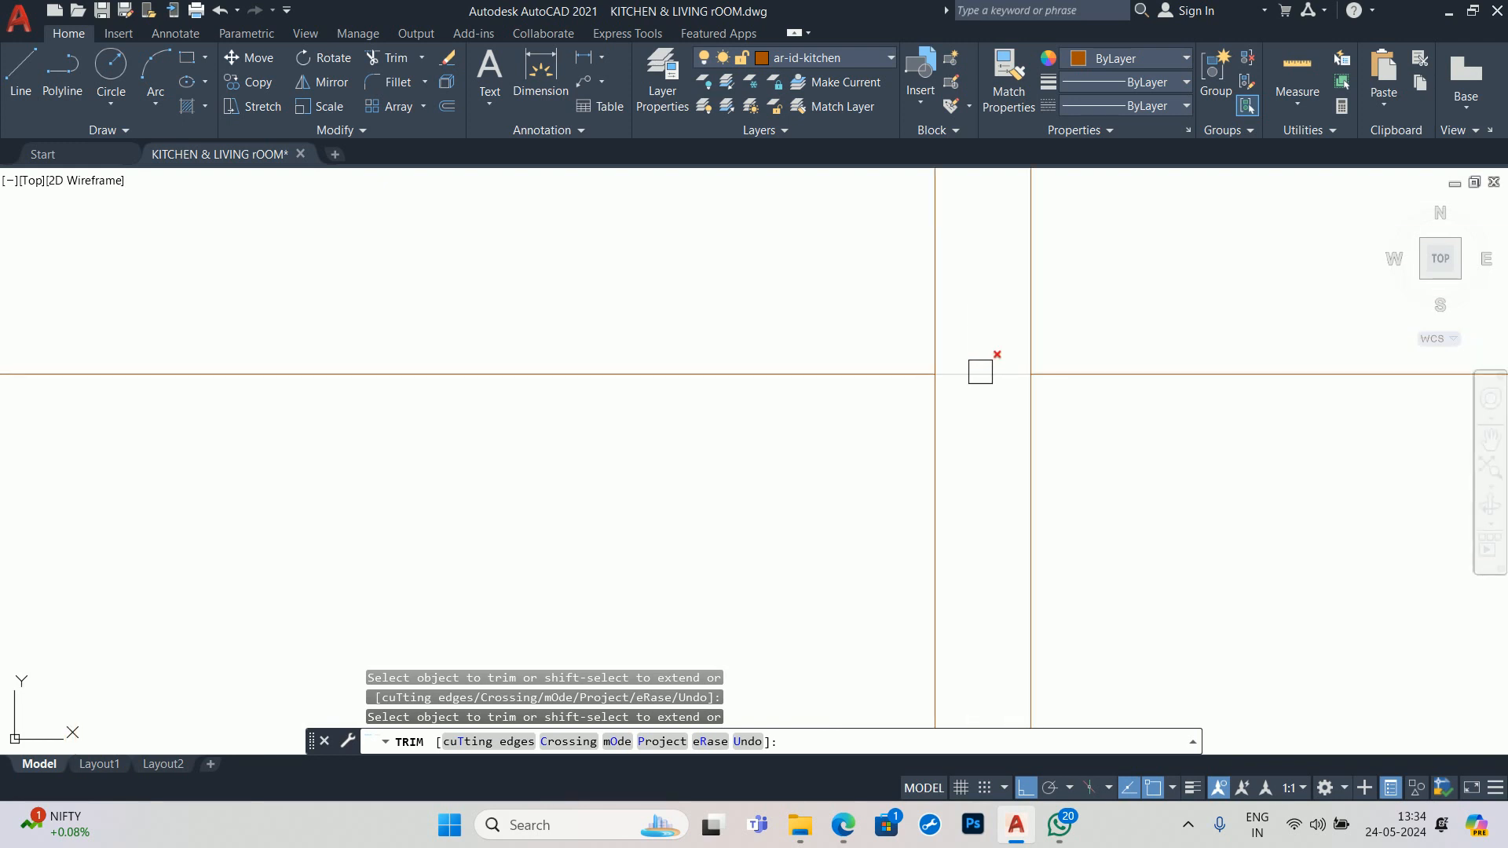
{"action": "left_click", "coordinate": [980, 372]}
{"action": "scroll", "coordinate": [851, 425], "scroll_direction": "down", "scroll_amount": 7}
{"action": "middle_click_drag", "start_coordinate": [275, 513], "coordinate": [1110, 456]}
{"action": "scroll", "coordinate": [787, 376], "scroll_direction": "up", "scroll_amount": 6}
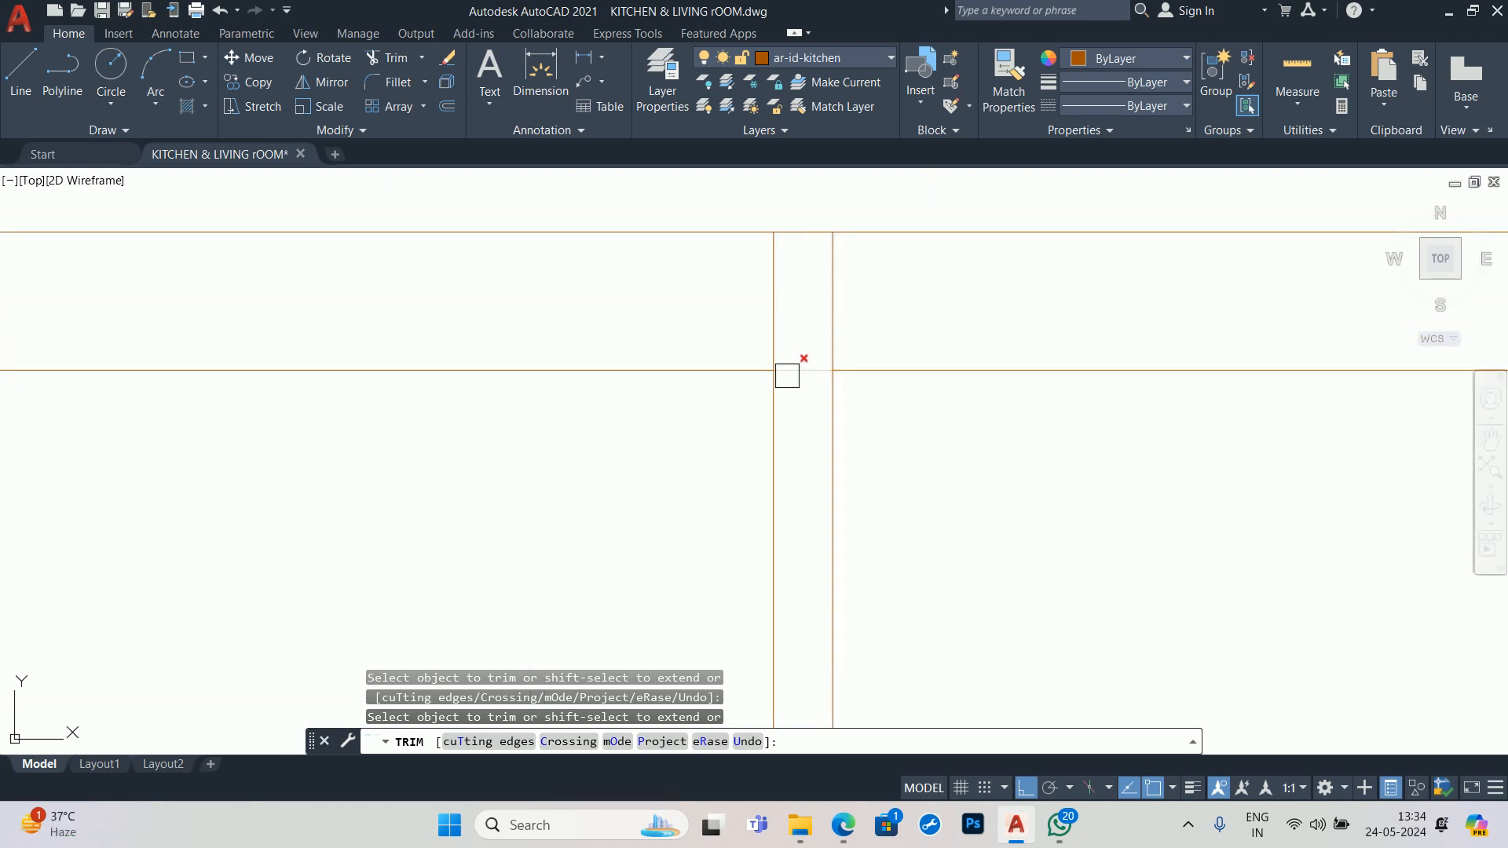
{"action": "scroll", "coordinate": [780, 372], "scroll_direction": "down", "scroll_amount": 6}
{"action": "scroll", "coordinate": [562, 335], "scroll_direction": "up", "scroll_amount": 6}
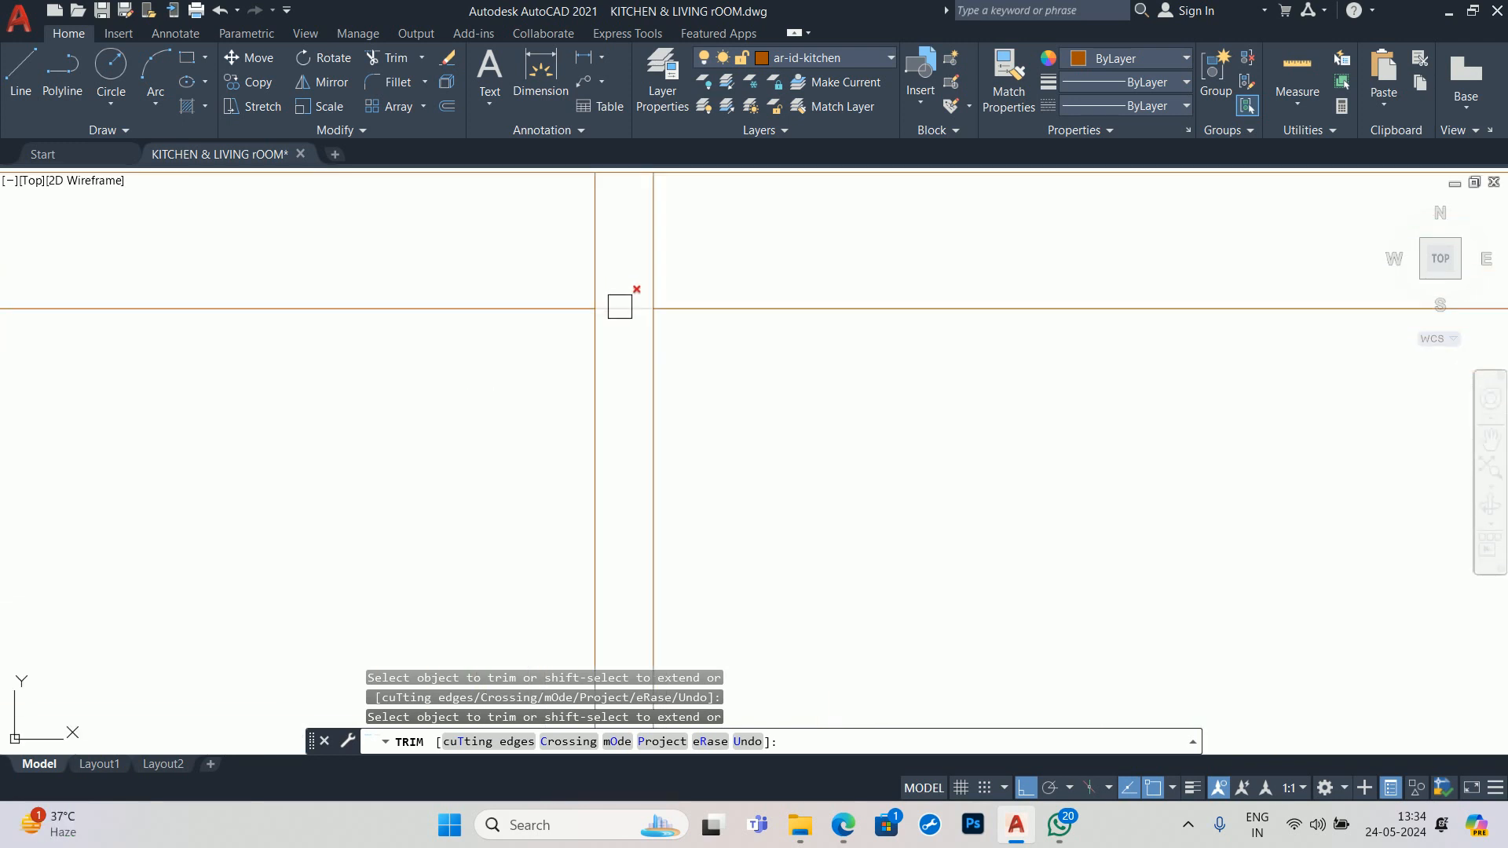
{"action": "left_click", "coordinate": [620, 308]}
{"action": "scroll", "coordinate": [615, 316], "scroll_direction": "down", "scroll_amount": 6}
- Try to trim the vertical ends above the cabinet-front top line at the leftmost divider, and undo it
{"action": "scroll", "coordinate": [393, 343], "scroll_direction": "up", "scroll_amount": 6}
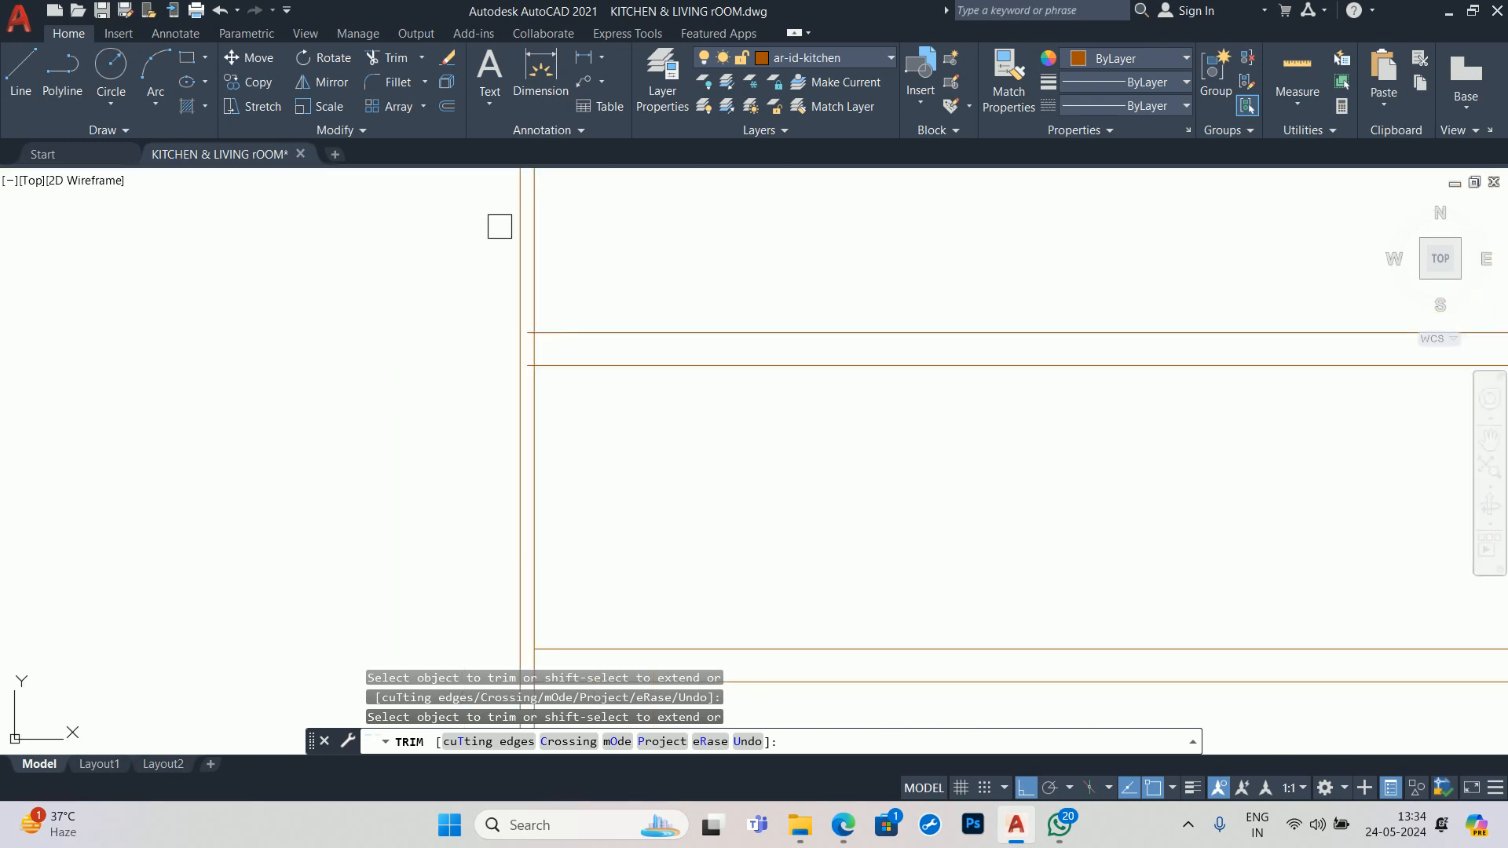
{"action": "scroll", "coordinate": [534, 366], "scroll_direction": "up", "scroll_amount": 4}
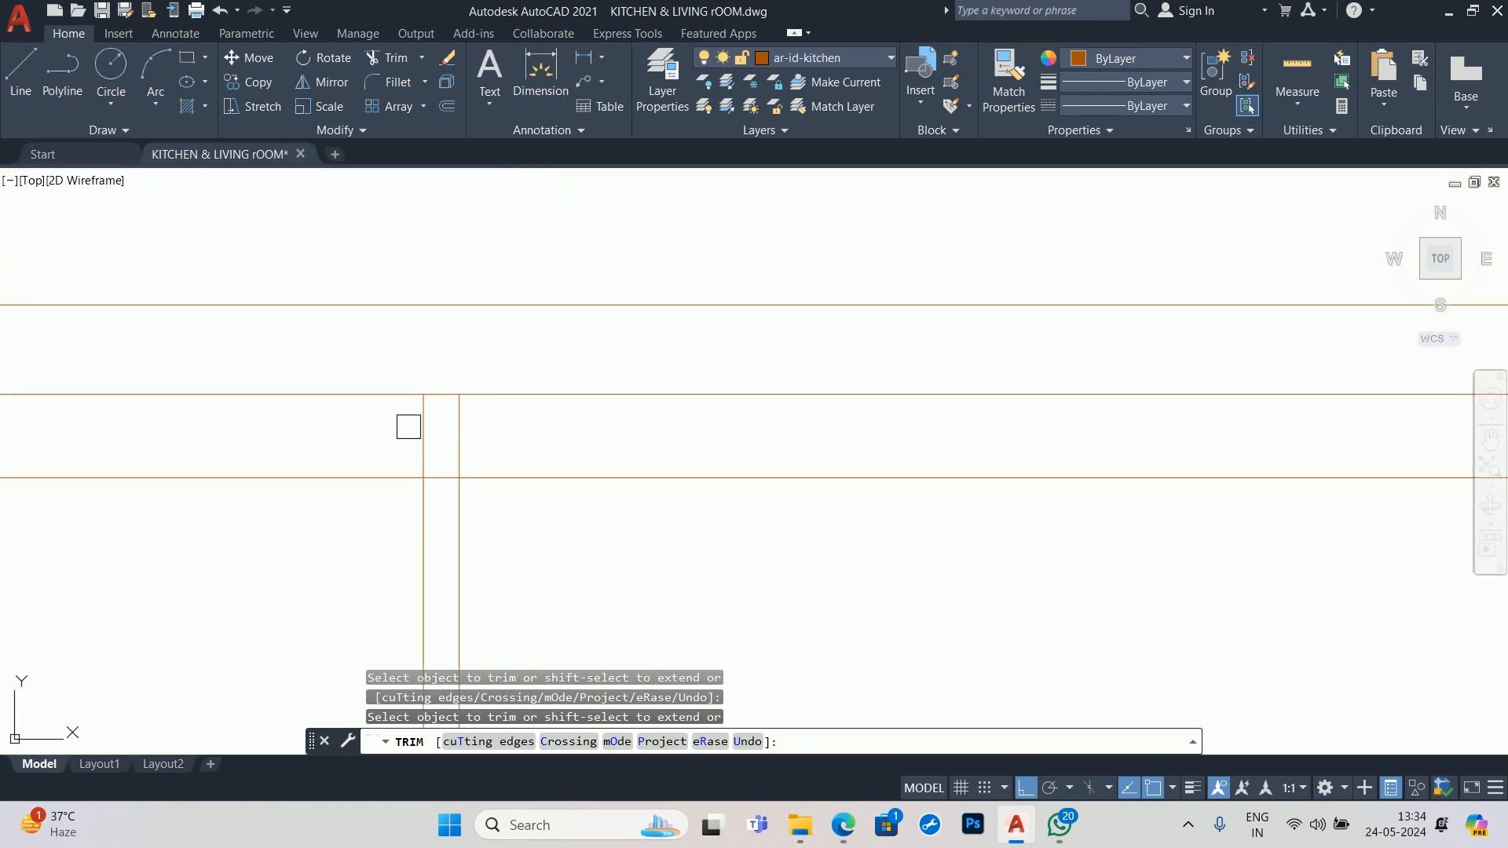
{"action": "left_click", "coordinate": [414, 427], "text": "shift"}
{"action": "left_click", "coordinate": [459, 427], "text": "shift"}
{"action": "left_click", "coordinate": [405, 355]}
{"action": "left_click", "coordinate": [471, 360]}
{"action": "key", "text": "Return"}
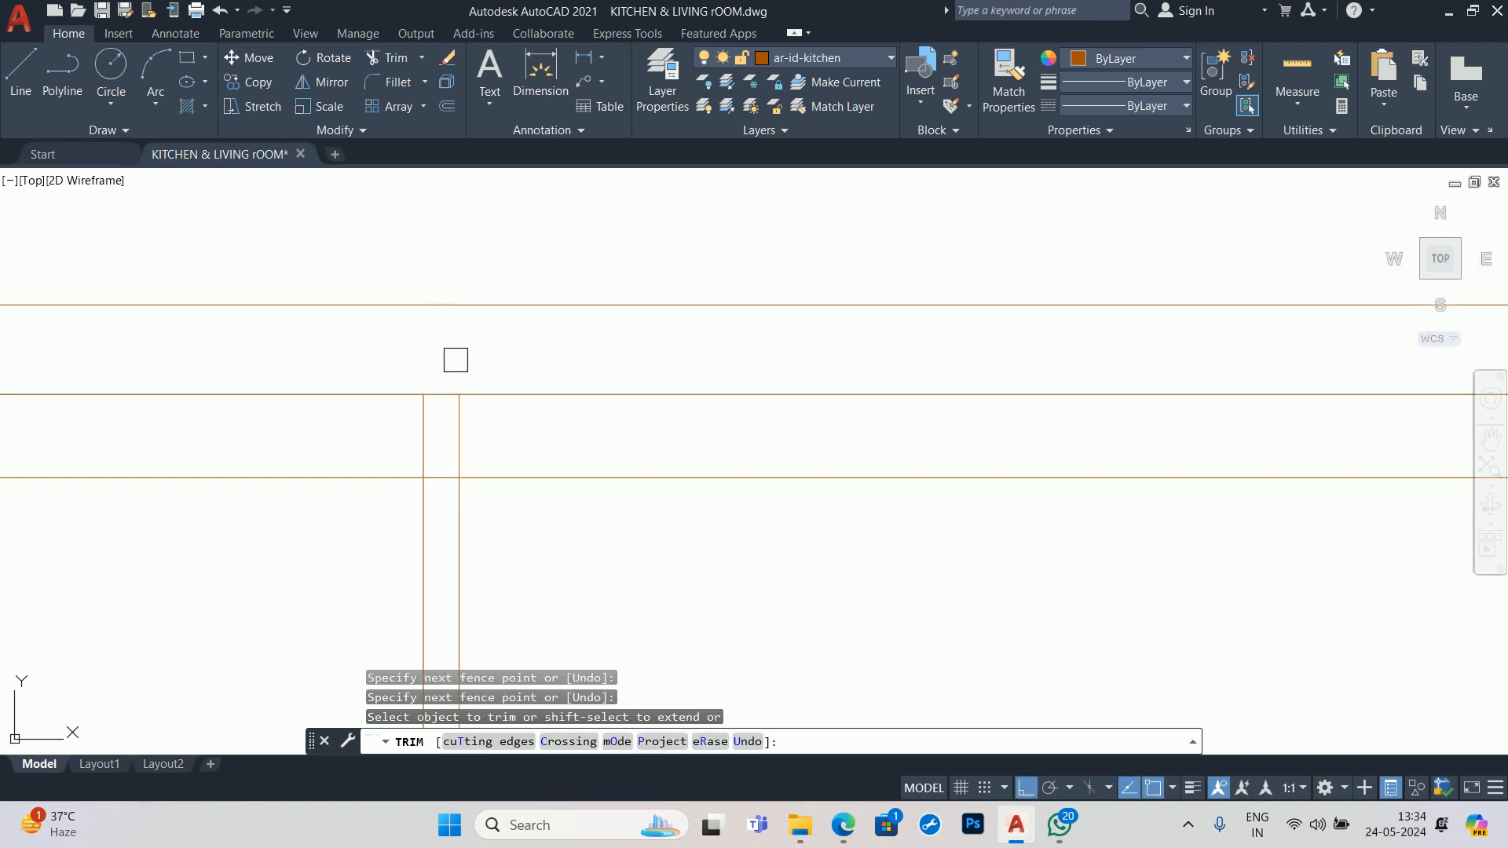
{"action": "left_click", "coordinate": [406, 450]}
{"action": "left_click", "coordinate": [479, 429]}
{"action": "key", "text": "Return"}
{"action": "scroll", "coordinate": [472, 471], "scroll_direction": "down", "scroll_amount": 4}
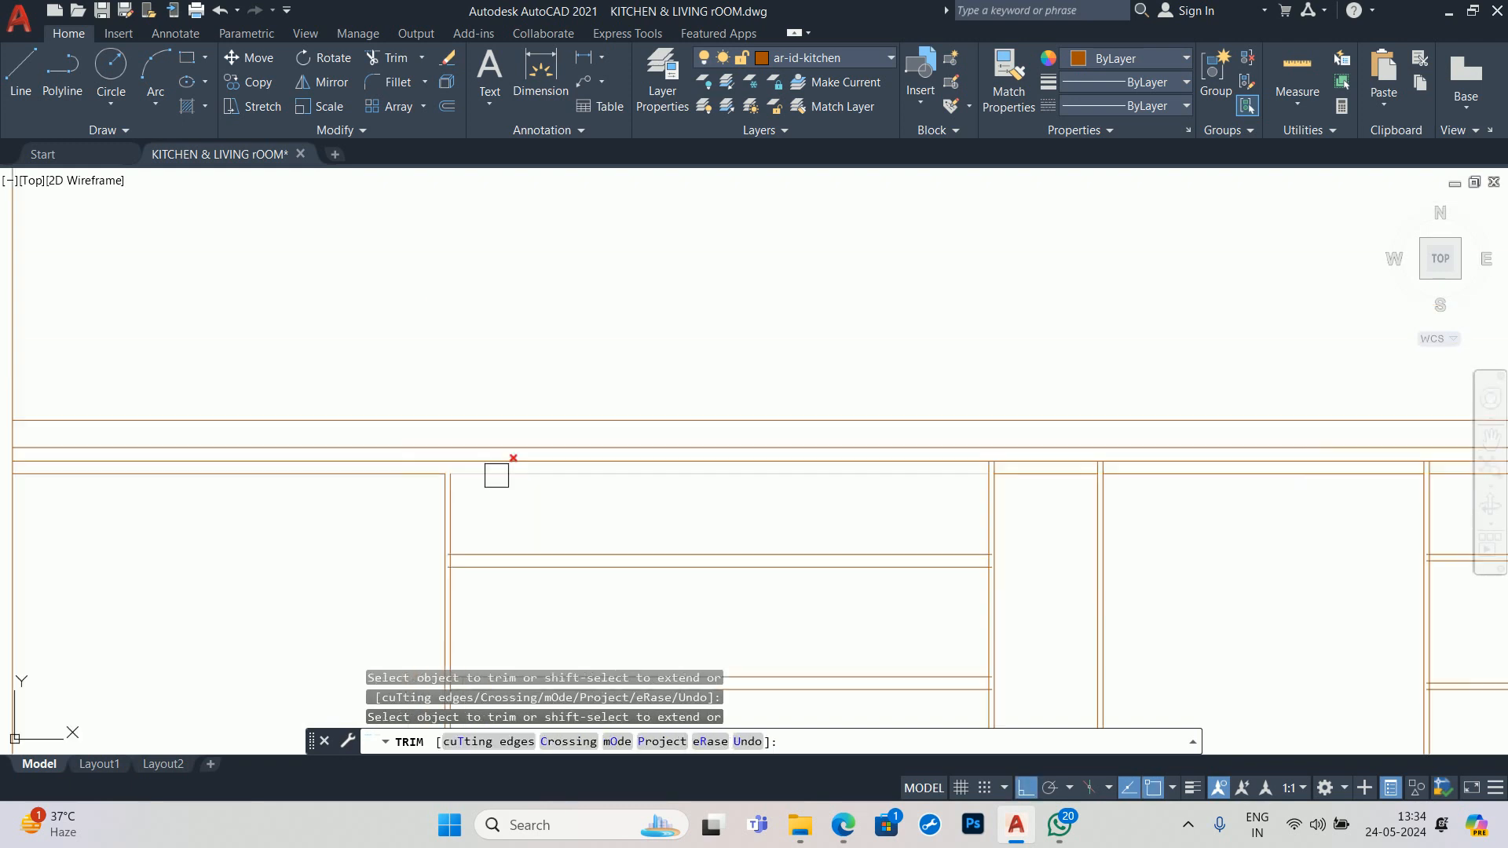
{"action": "scroll", "coordinate": [518, 474], "scroll_direction": "up", "scroll_amount": 4}
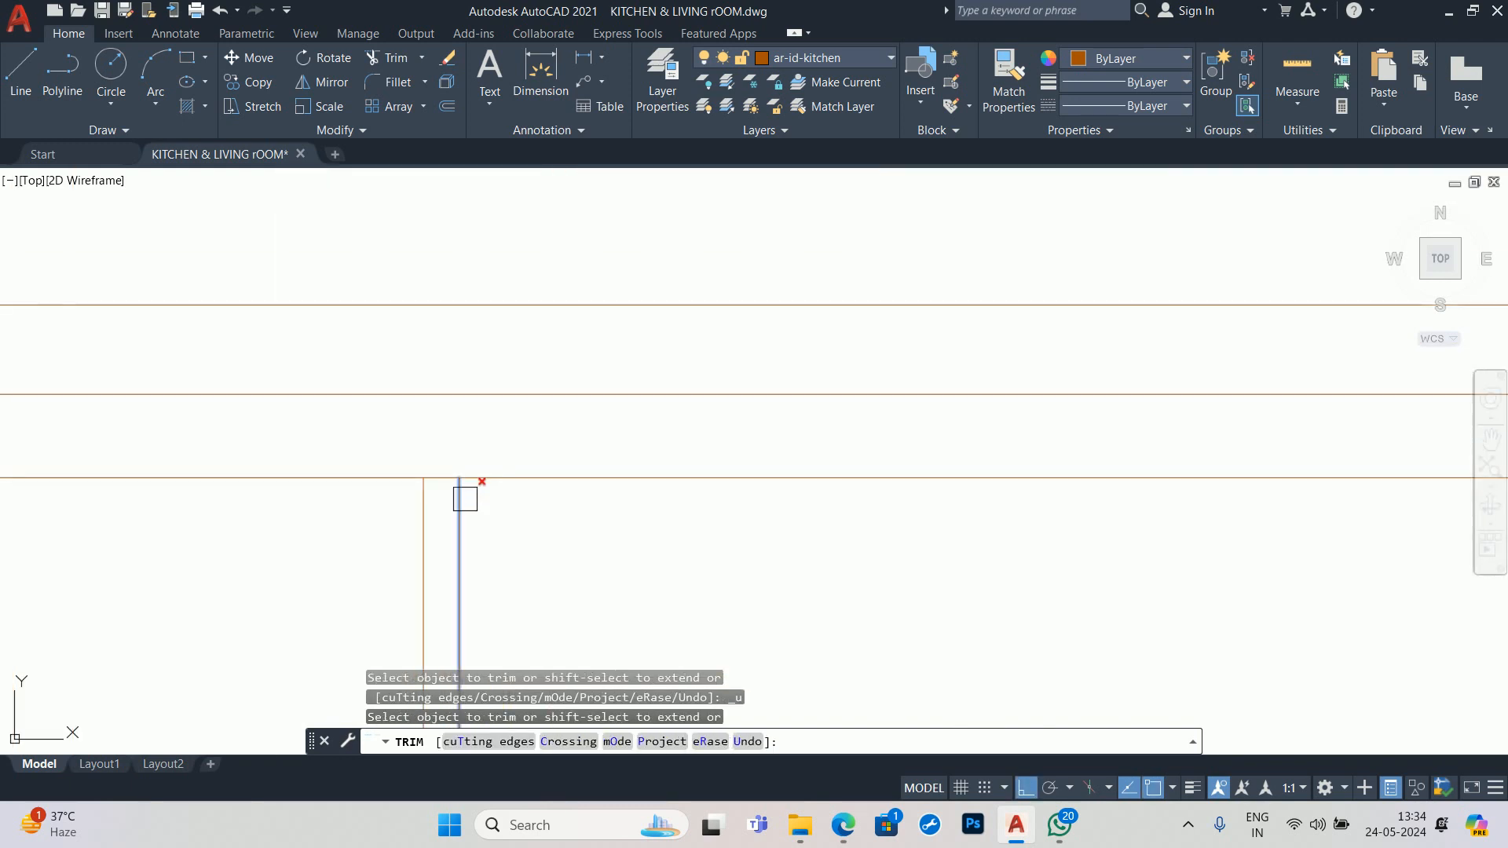
{"action": "key", "text": "ctrl+z"}
{"action": "scroll", "coordinate": [502, 512], "scroll_direction": "down", "scroll_amount": 3}
{"action": "middle_click_drag", "start_coordinate": [483, 529], "coordinate": [481, 538]}
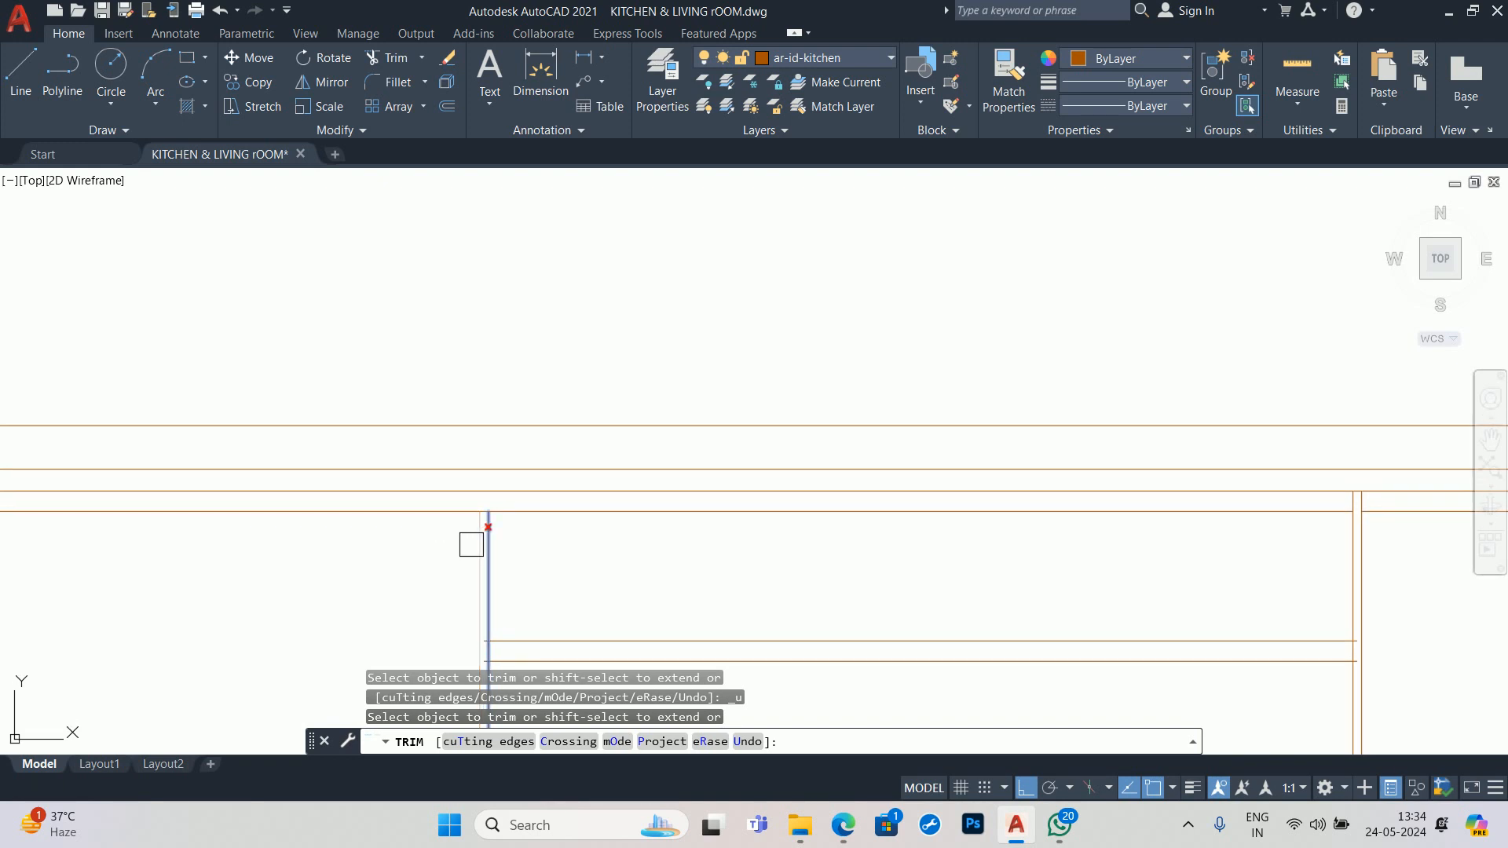
- Trim the cabinet-front top line's piece inside the gap of the leftmost divider and finish trimming
{"action": "scroll", "coordinate": [488, 518], "scroll_direction": "up", "scroll_amount": 4}
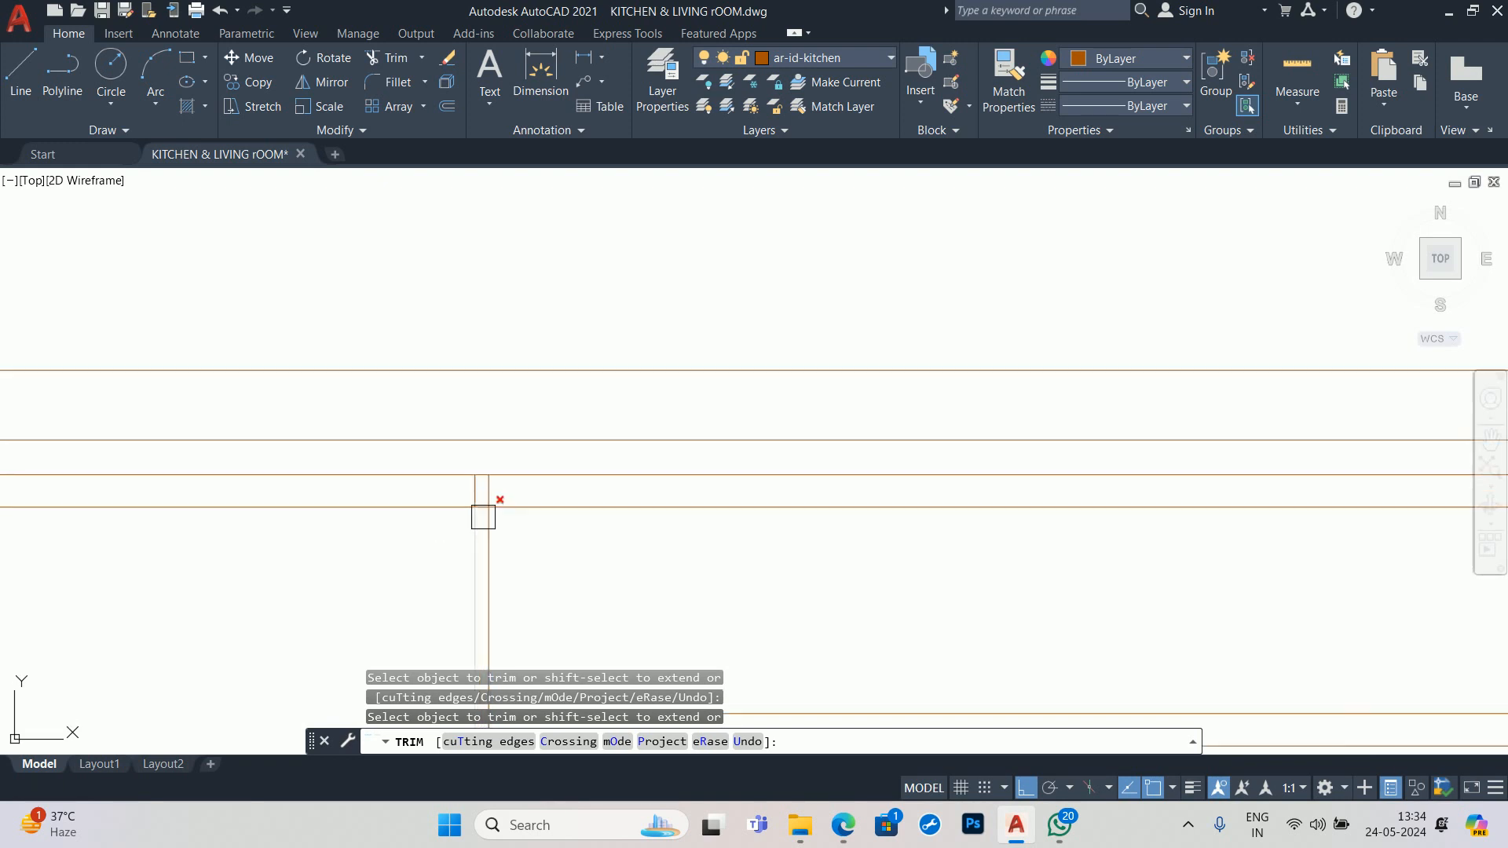
{"action": "left_click", "coordinate": [464, 472]}
{"action": "scroll", "coordinate": [466, 481], "scroll_direction": "down", "scroll_amount": 4}
{"action": "scroll", "coordinate": [639, 498], "scroll_direction": "down", "scroll_amount": 3}
{"action": "middle_click_drag", "start_coordinate": [687, 541], "coordinate": [478, 495]}
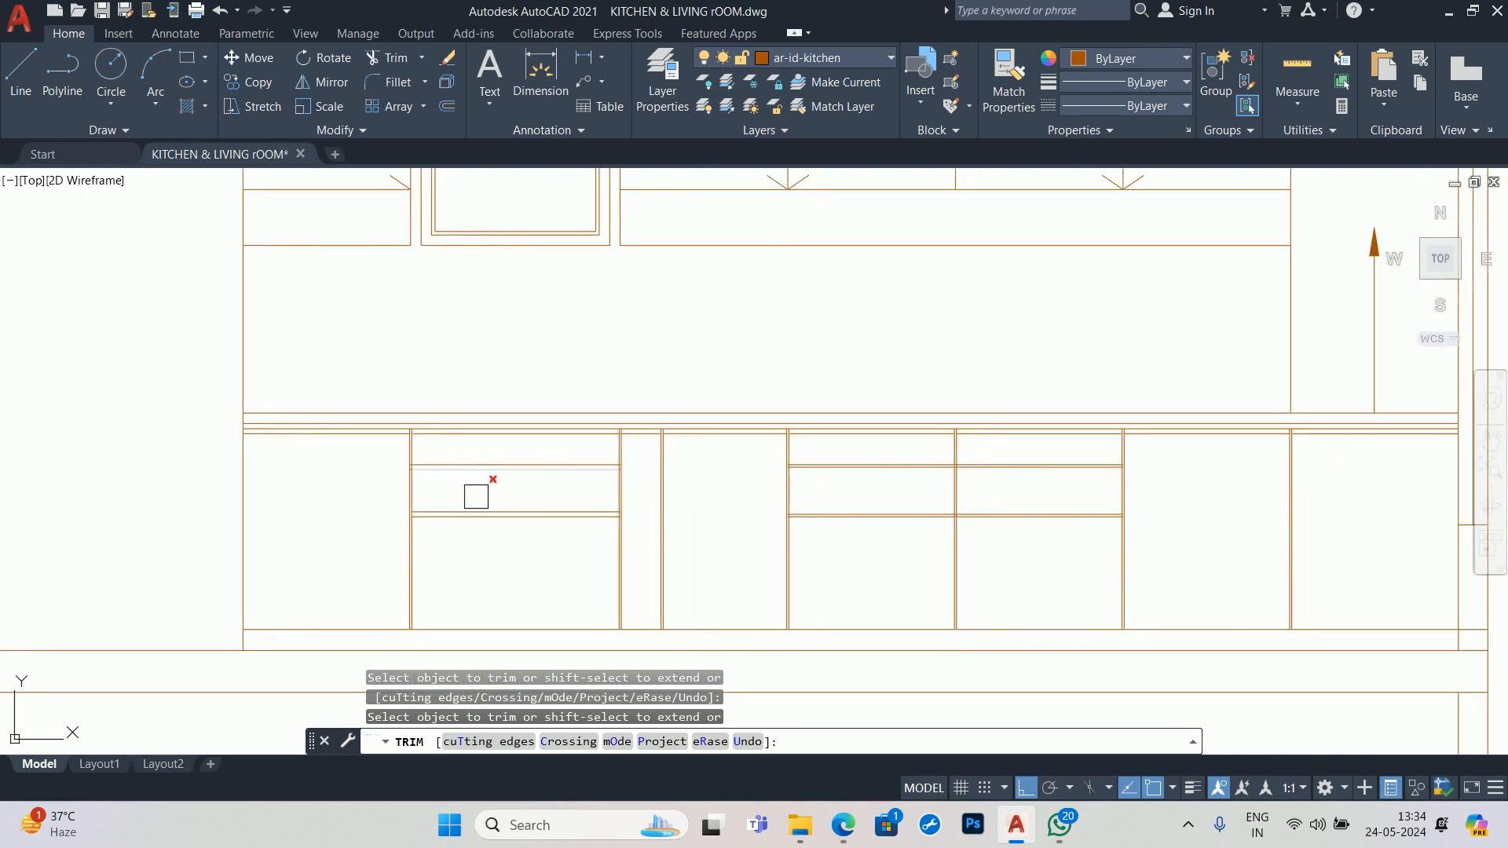
{"action": "key", "text": "Escape"}
{"action": "key", "text": "Escape"}
- Trim the overhanging line ends and the vertical pieces at both ends of the upper drawer gap in the single drawer bay
{"action": "scroll", "coordinate": [439, 448], "scroll_direction": "up", "scroll_amount": 4}
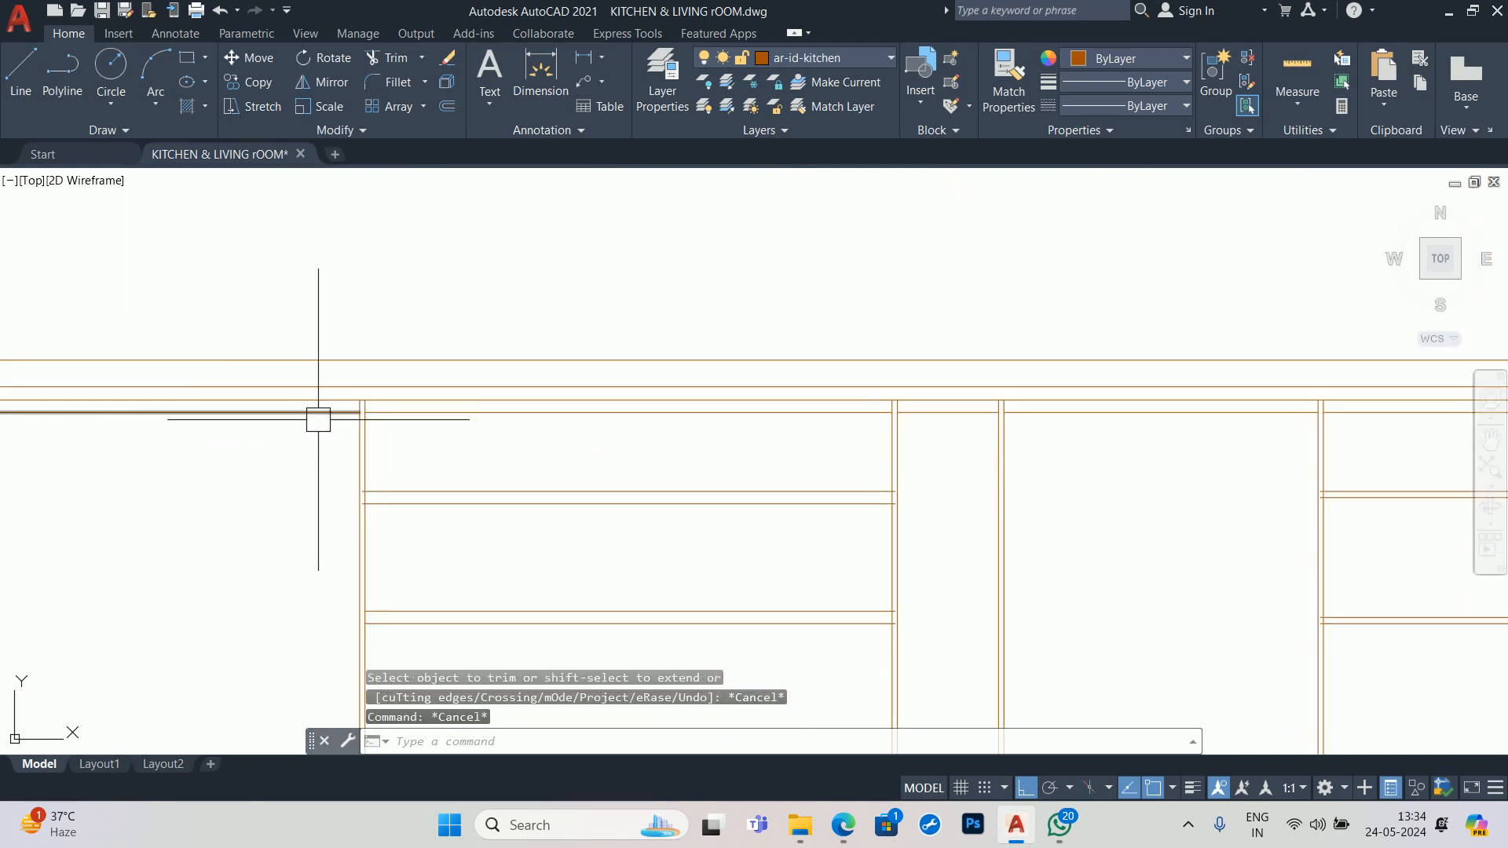
{"action": "middle_click_drag", "start_coordinate": [376, 489], "coordinate": [342, 430]}
{"action": "type", "text": "tr"}
{"action": "key", "text": "space"}
{"action": "scroll", "coordinate": [326, 456], "scroll_direction": "up", "scroll_amount": 3}
{"action": "left_click", "coordinate": [310, 397]}
{"action": "scroll", "coordinate": [333, 358], "scroll_direction": "up", "scroll_amount": 3}
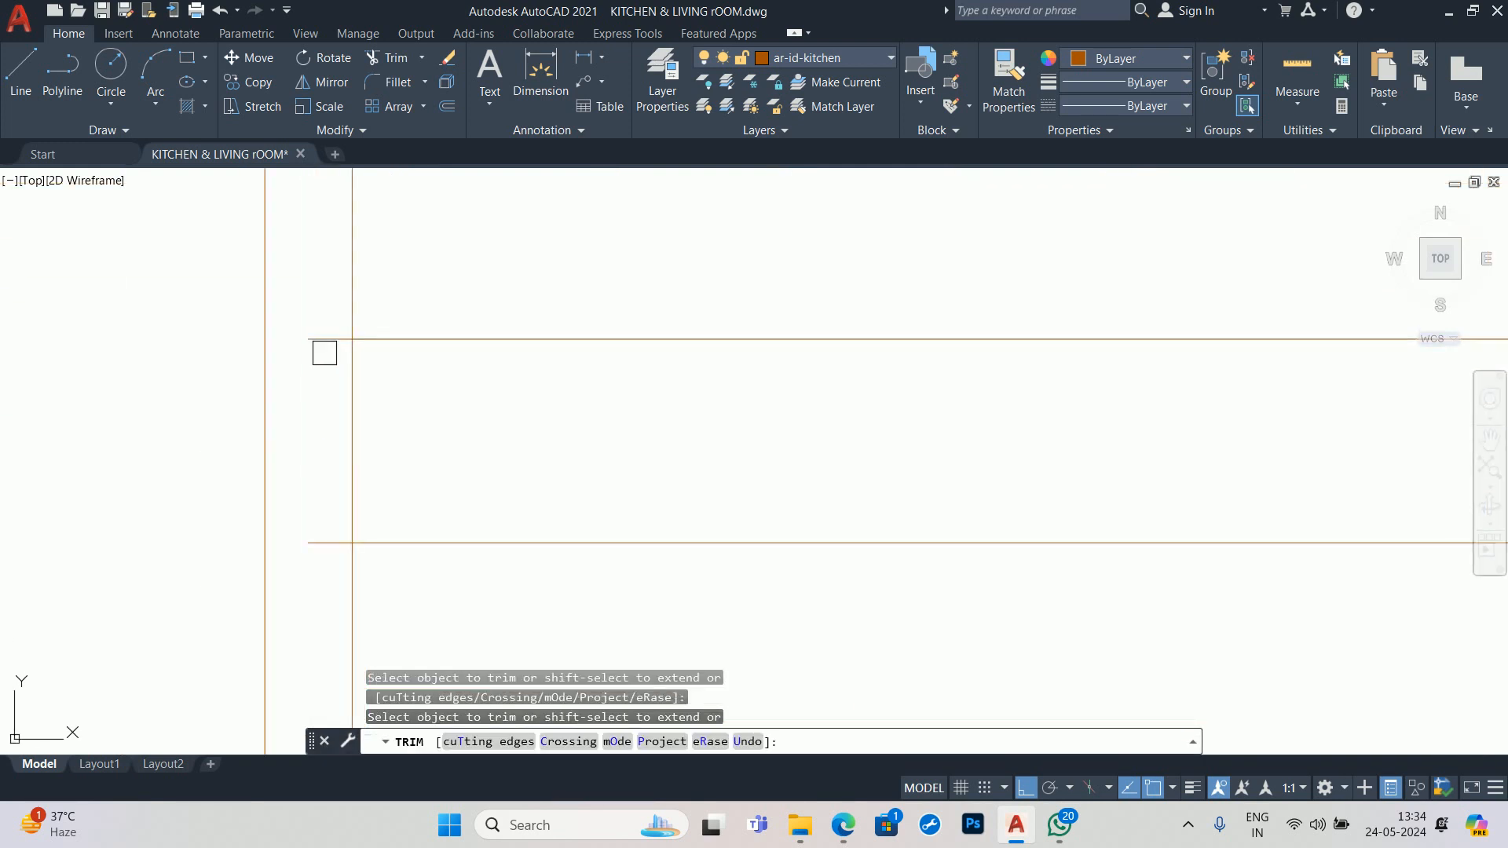
{"action": "scroll", "coordinate": [434, 539], "scroll_direction": "down", "scroll_amount": 4}
{"action": "middle_click_drag", "start_coordinate": [435, 539], "coordinate": [391, 417]}
{"action": "scroll", "coordinate": [1212, 414], "scroll_direction": "up", "scroll_amount": 4}
{"action": "scroll", "coordinate": [975, 319], "scroll_direction": "up", "scroll_amount": 3}
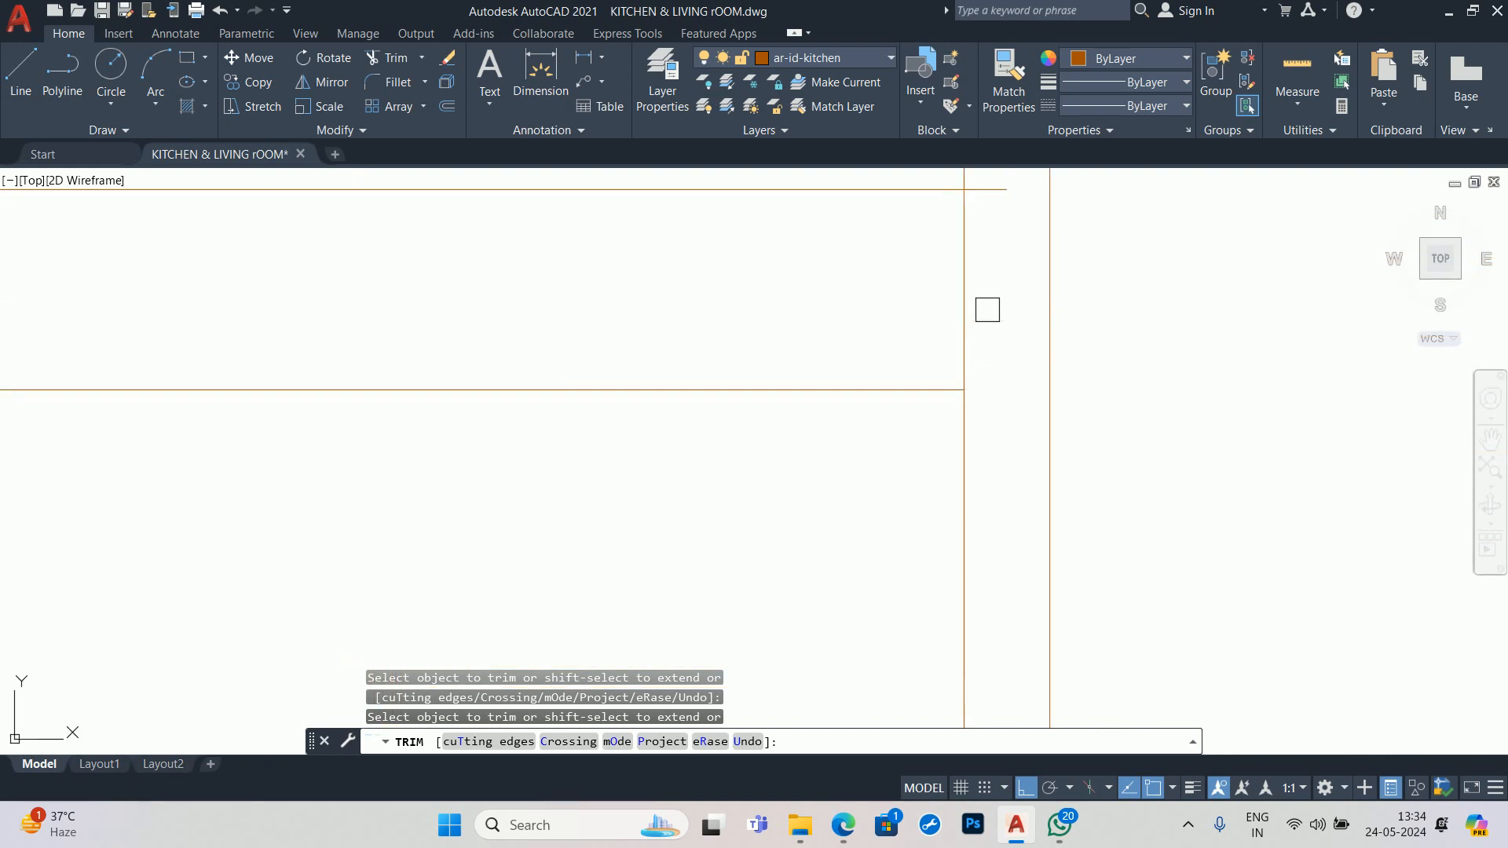
{"action": "middle_click_drag", "start_coordinate": [987, 309], "coordinate": [976, 489]}
{"action": "scroll", "coordinate": [959, 429], "scroll_direction": "down", "scroll_amount": 7}
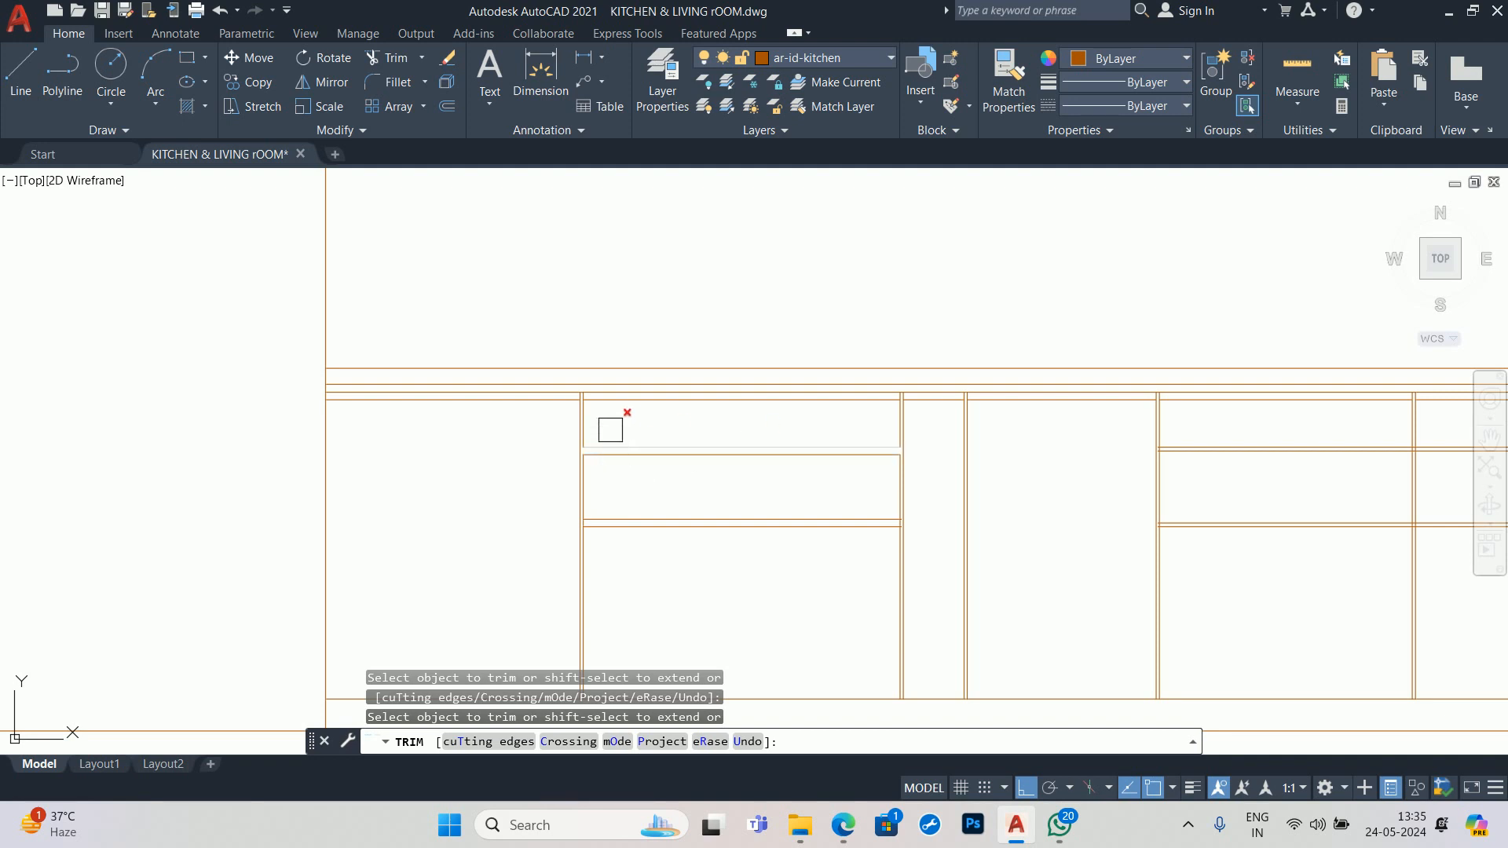
- Trim the vertical pieces and remaining overhanging line ends at both ends of the lower drawer gap in the single drawer bay
{"action": "scroll", "coordinate": [611, 430], "scroll_direction": "up", "scroll_amount": 5}
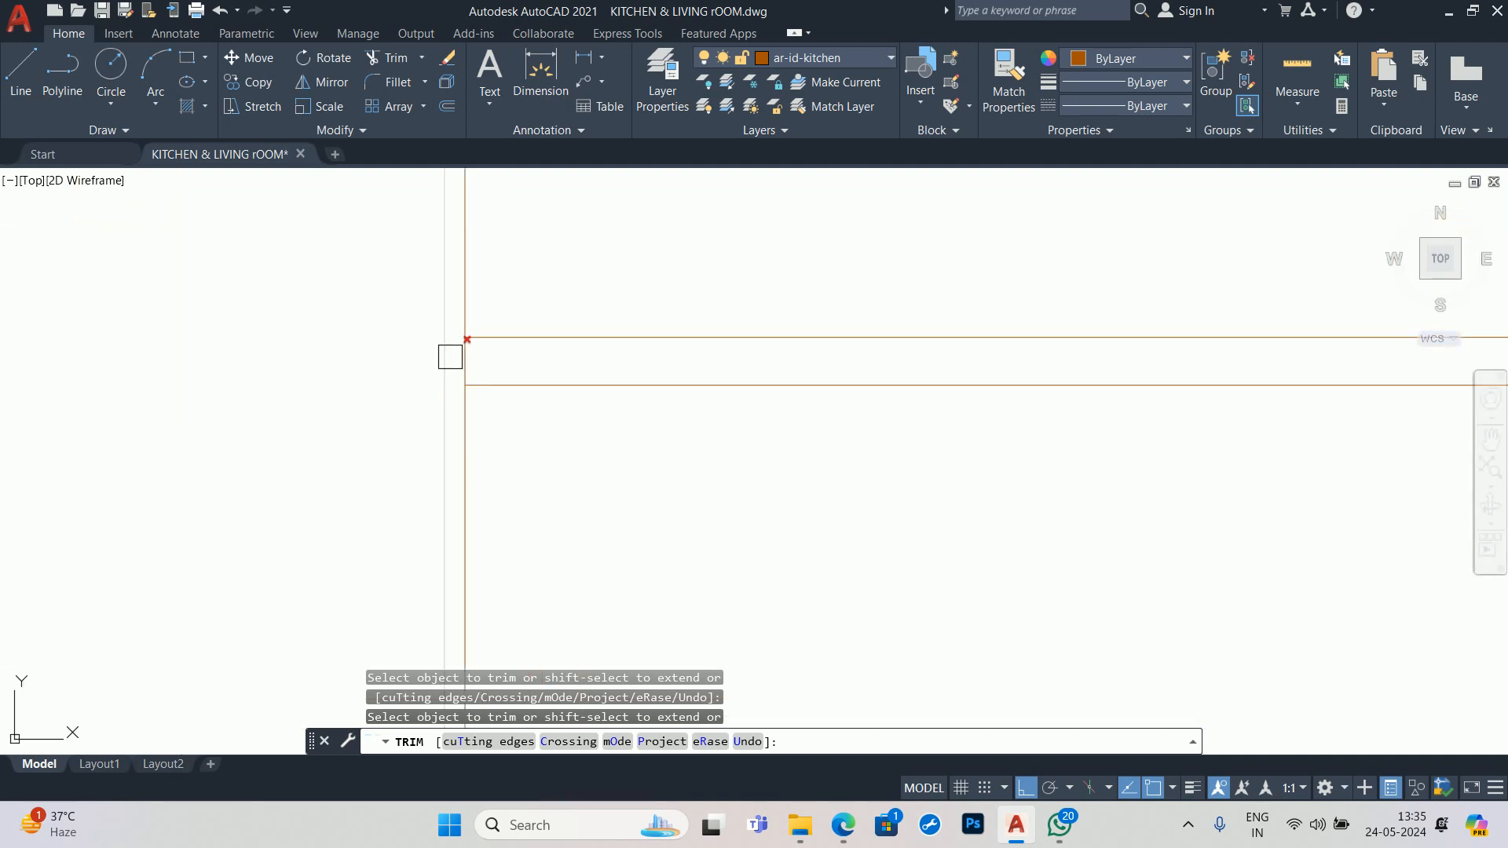
{"action": "scroll", "coordinate": [520, 364], "scroll_direction": "down", "scroll_amount": 1}
{"action": "middle_click_drag", "start_coordinate": [660, 382], "coordinate": [49, 481]}
{"action": "scroll", "coordinate": [935, 465], "scroll_direction": "up", "scroll_amount": 2}
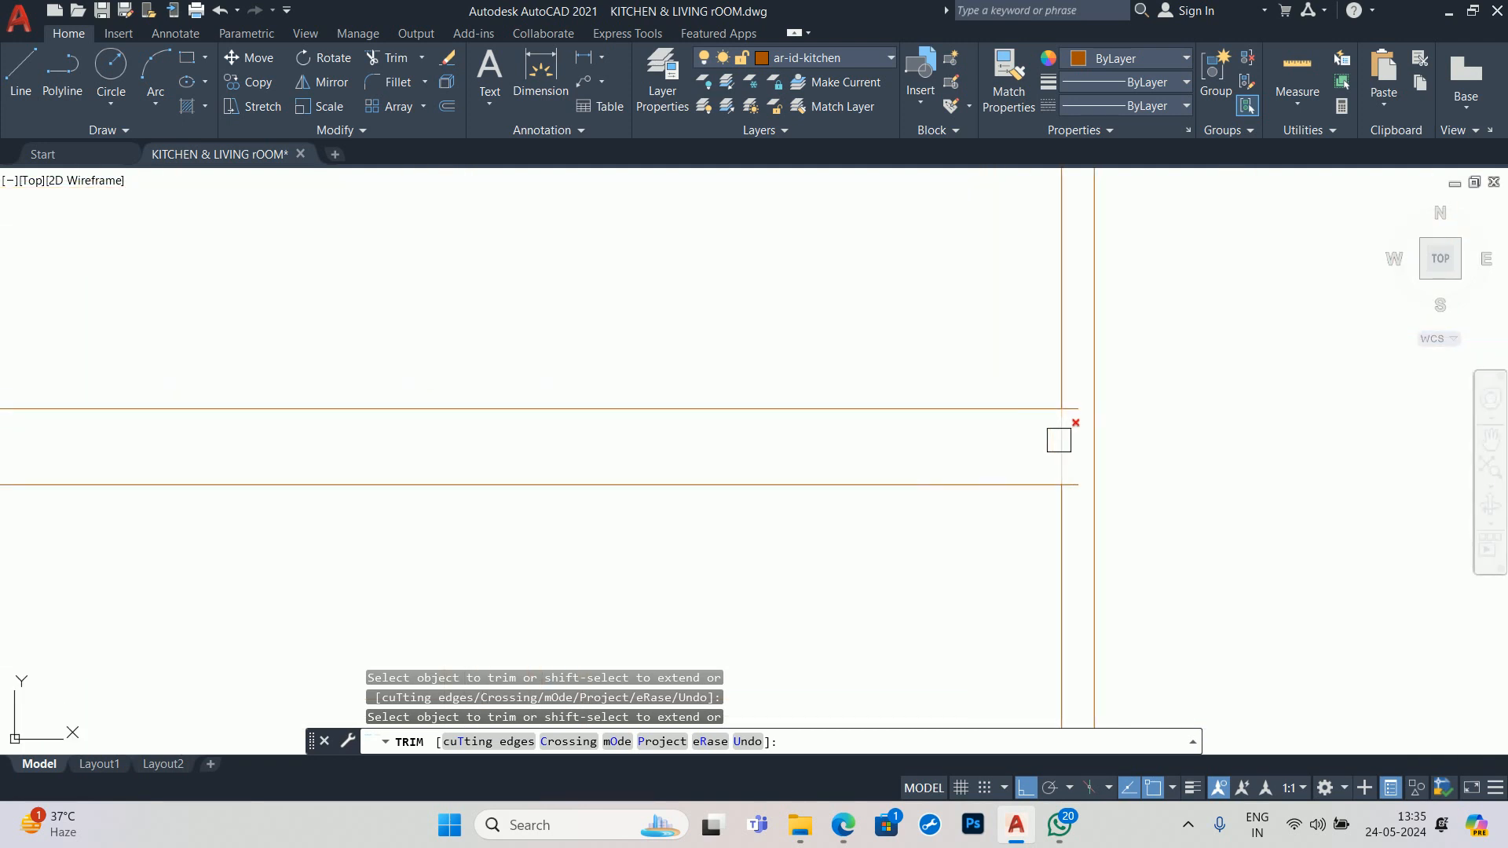
{"action": "scroll", "coordinate": [503, 424], "scroll_direction": "down", "scroll_amount": 5}
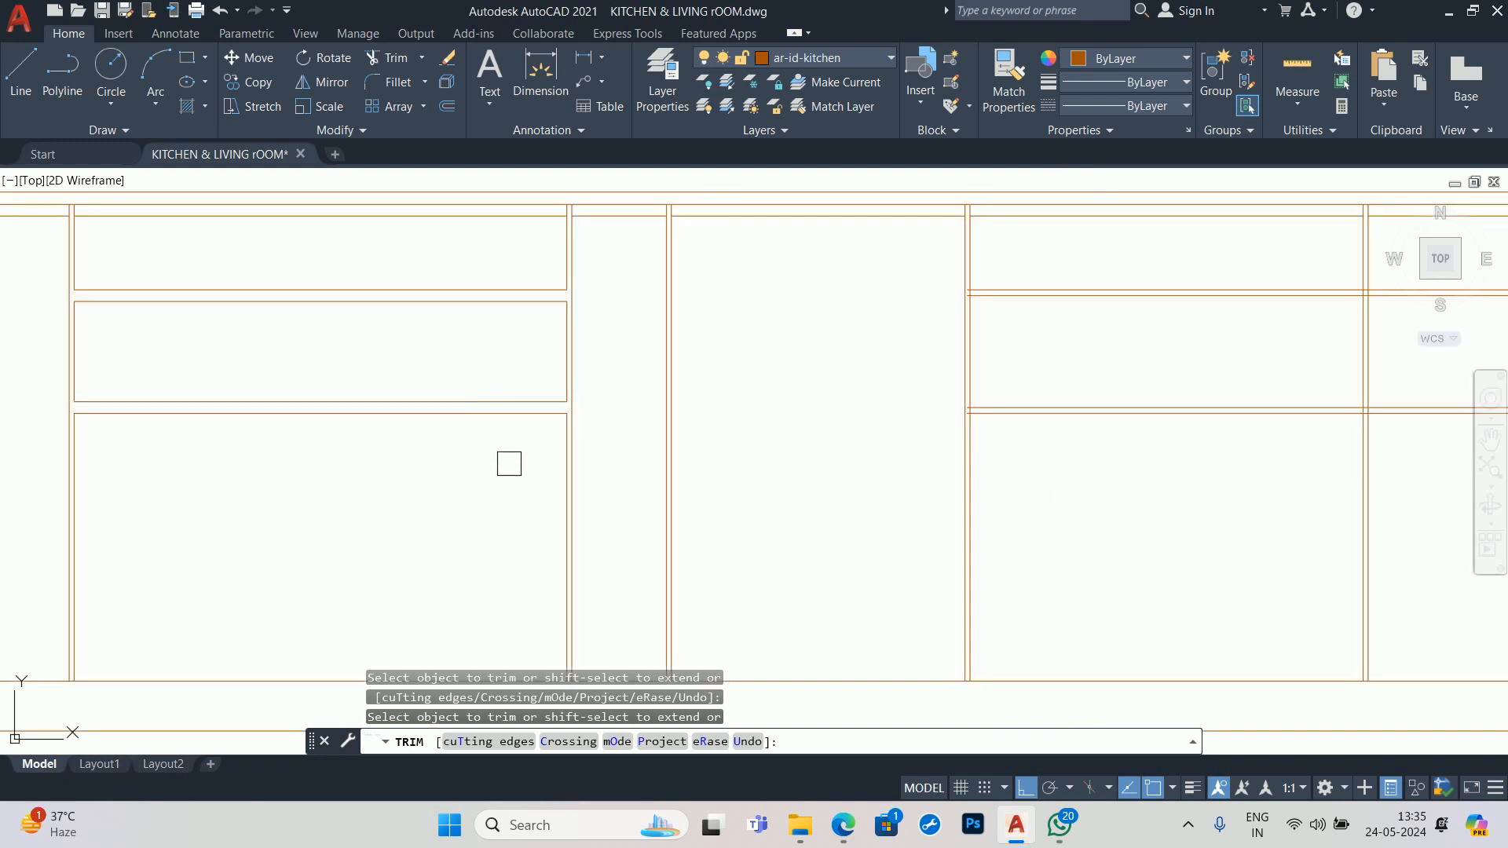
- At the left divider of the paired drawer bays, trim the overhanging line ends and the vertical pieces at both drawer gaps
{"action": "middle_click_drag", "start_coordinate": [848, 420], "coordinate": [542, 449]}
{"action": "scroll", "coordinate": [511, 472], "scroll_direction": "up", "scroll_amount": 4}
{"action": "scroll", "coordinate": [471, 465], "scroll_direction": "up", "scroll_amount": 3}
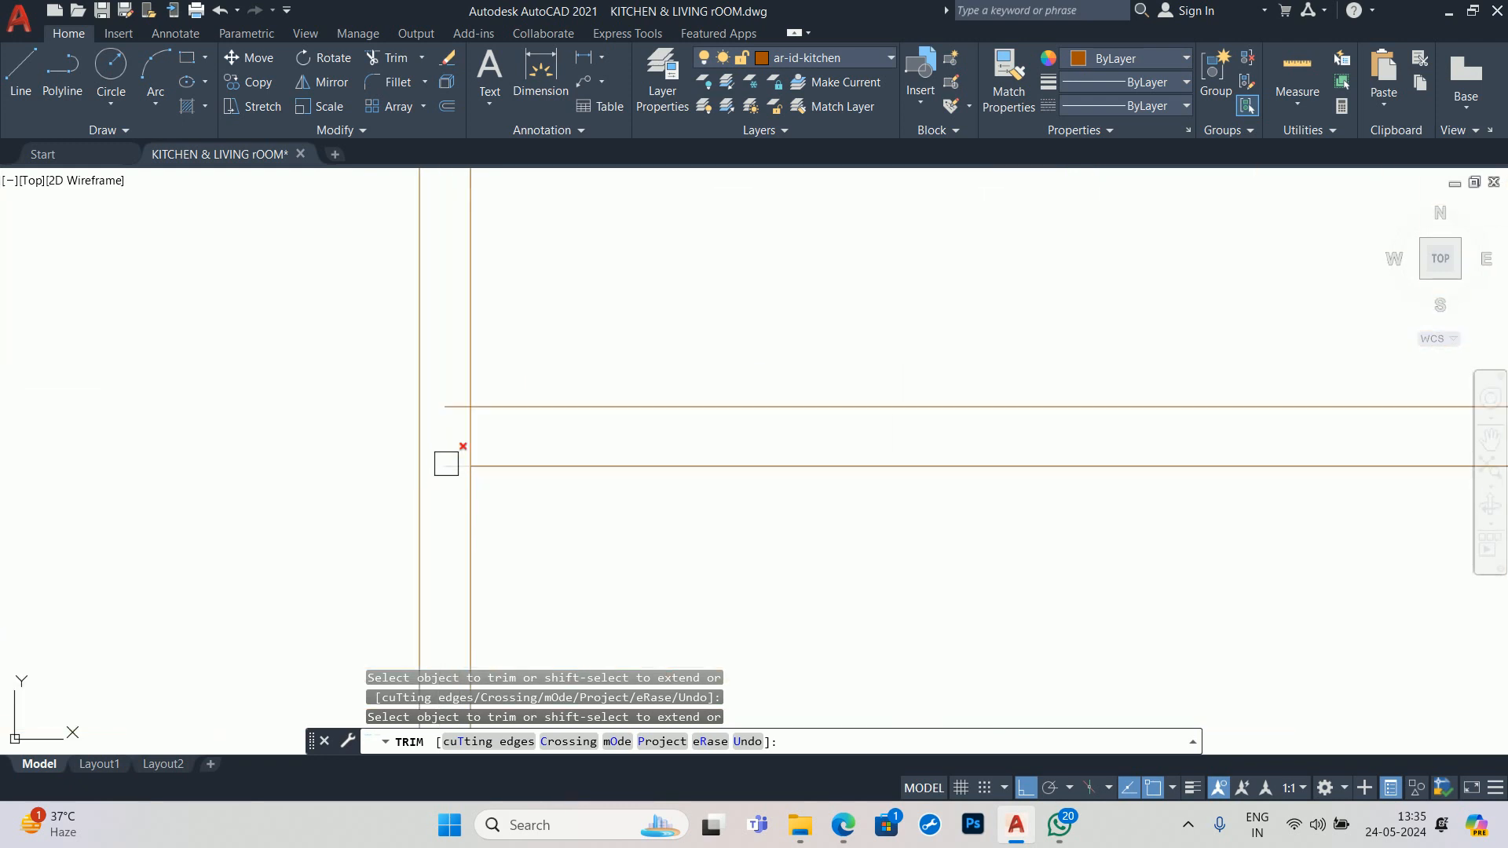
{"action": "scroll", "coordinate": [455, 394], "scroll_direction": "down", "scroll_amount": 2}
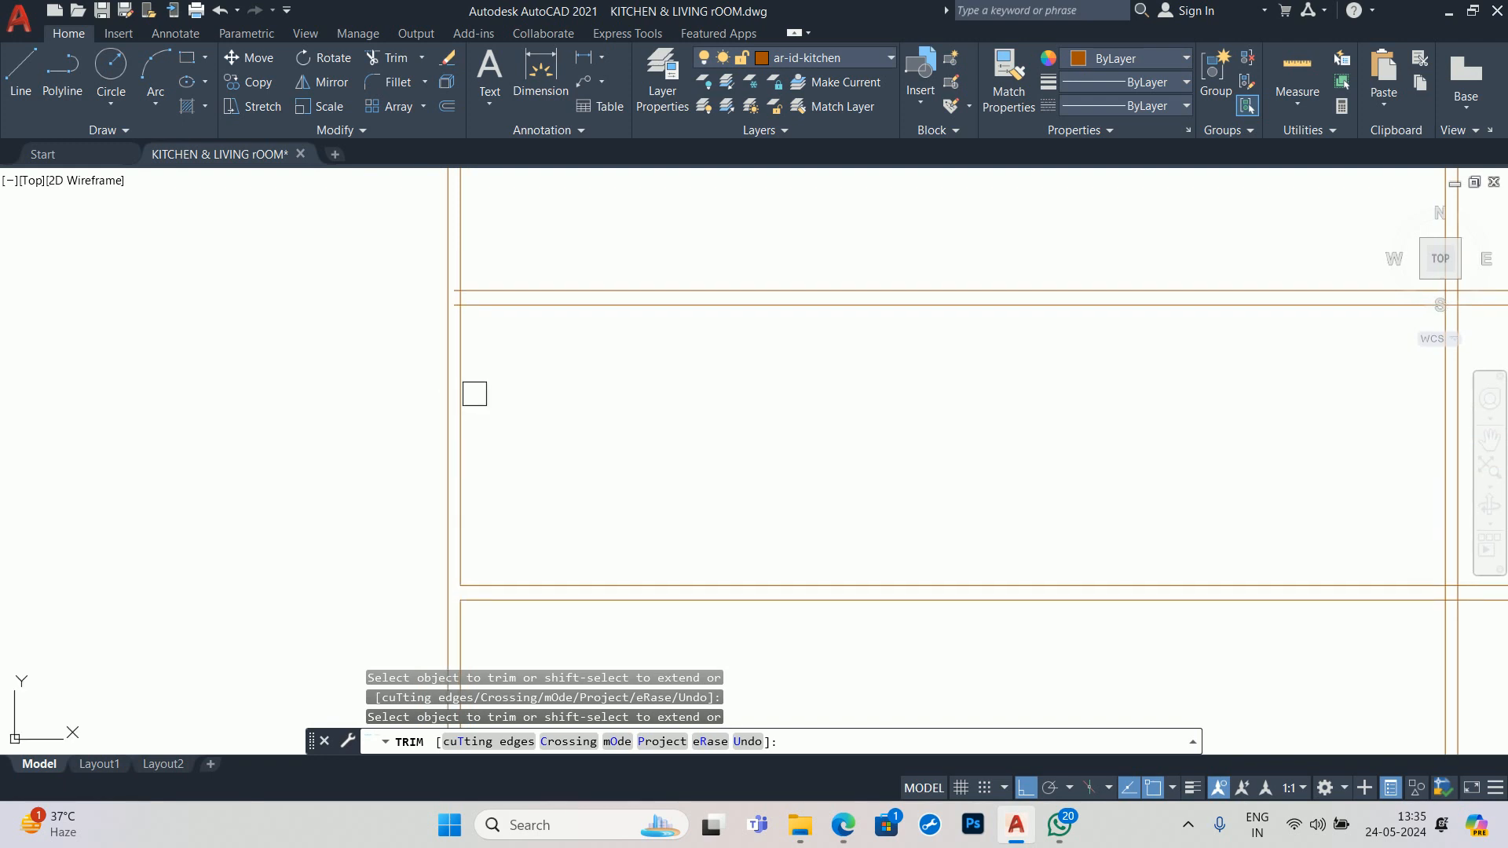
{"action": "scroll", "coordinate": [428, 290], "scroll_direction": "up", "scroll_amount": 3}
{"action": "left_click", "coordinate": [432, 344]}
{"action": "scroll", "coordinate": [428, 338], "scroll_direction": "down", "scroll_amount": 6}
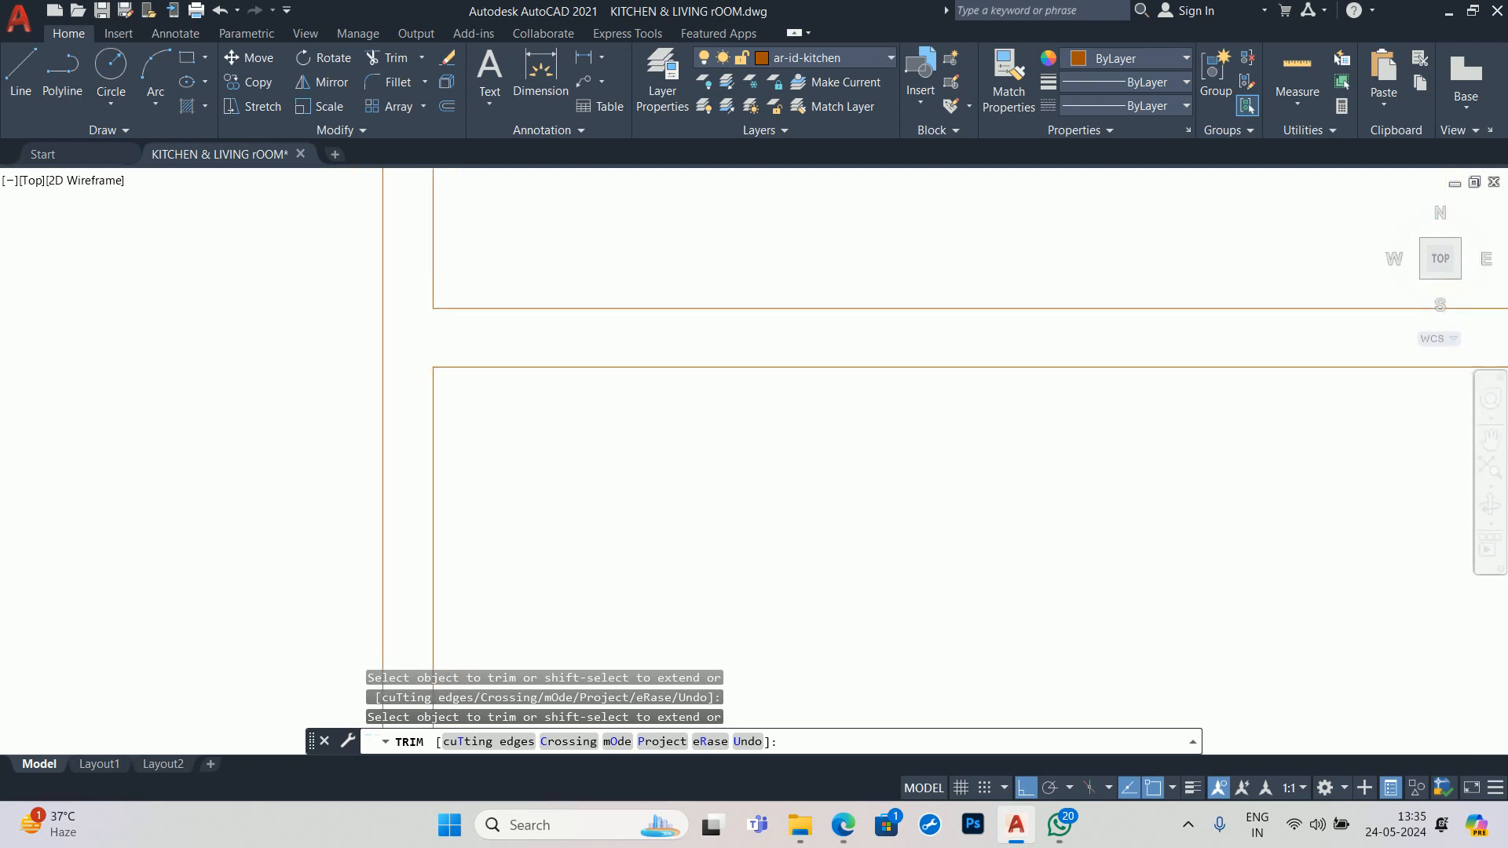
- Trim the crossing horizontal and vertical pieces at both drawer gaps on the middle divider of the paired drawer bays
{"action": "middle_click_drag", "start_coordinate": [633, 414], "coordinate": [440, 405]}
{"action": "scroll", "coordinate": [623, 380], "scroll_direction": "up", "scroll_amount": 6}
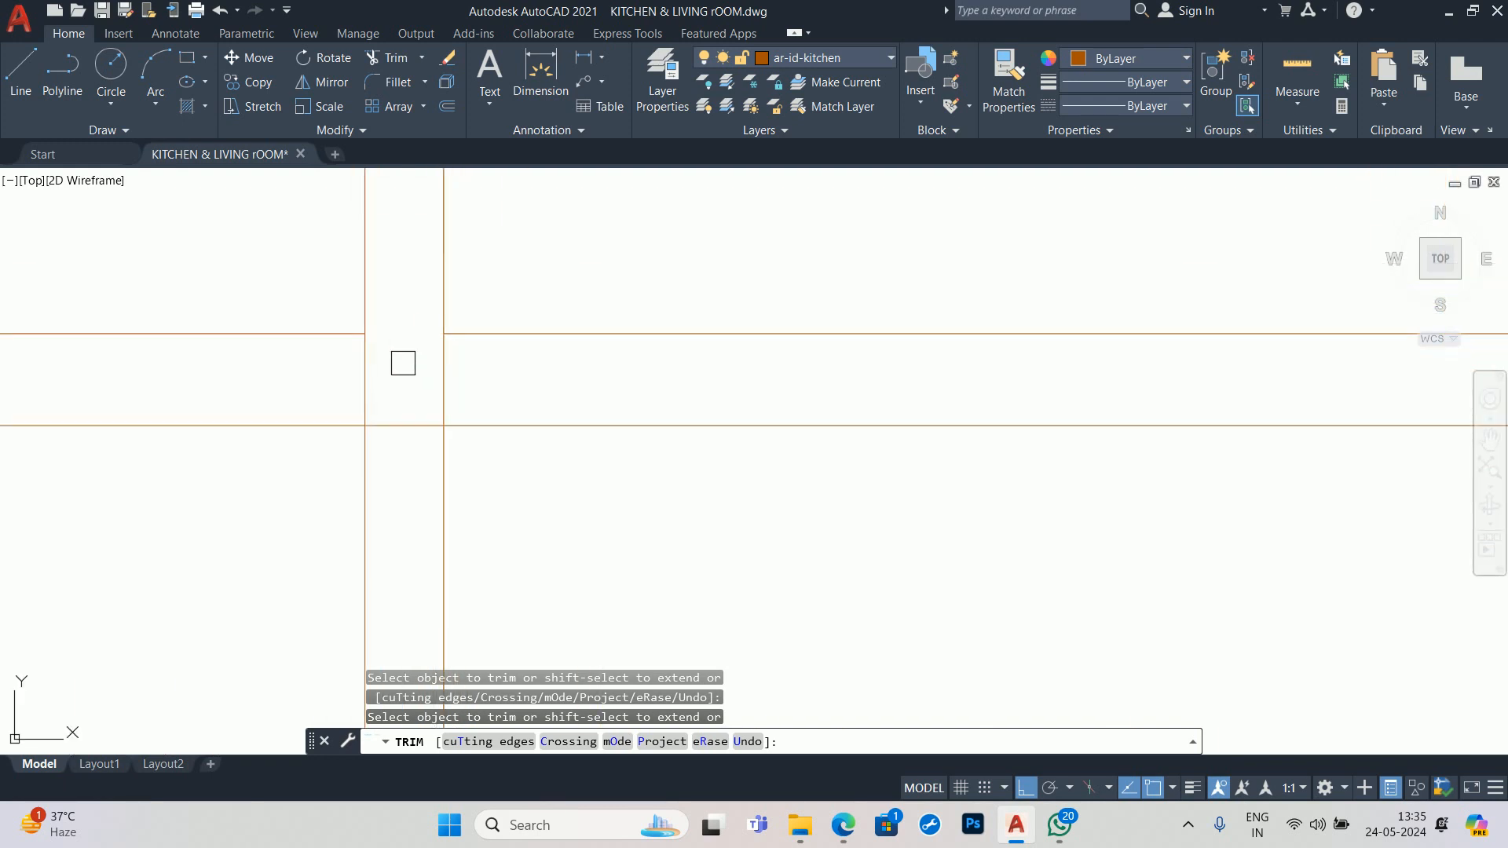
{"action": "left_click", "coordinate": [398, 385]}
{"action": "left_click", "coordinate": [472, 376]}
{"action": "scroll", "coordinate": [423, 413], "scroll_direction": "down", "scroll_amount": 6}
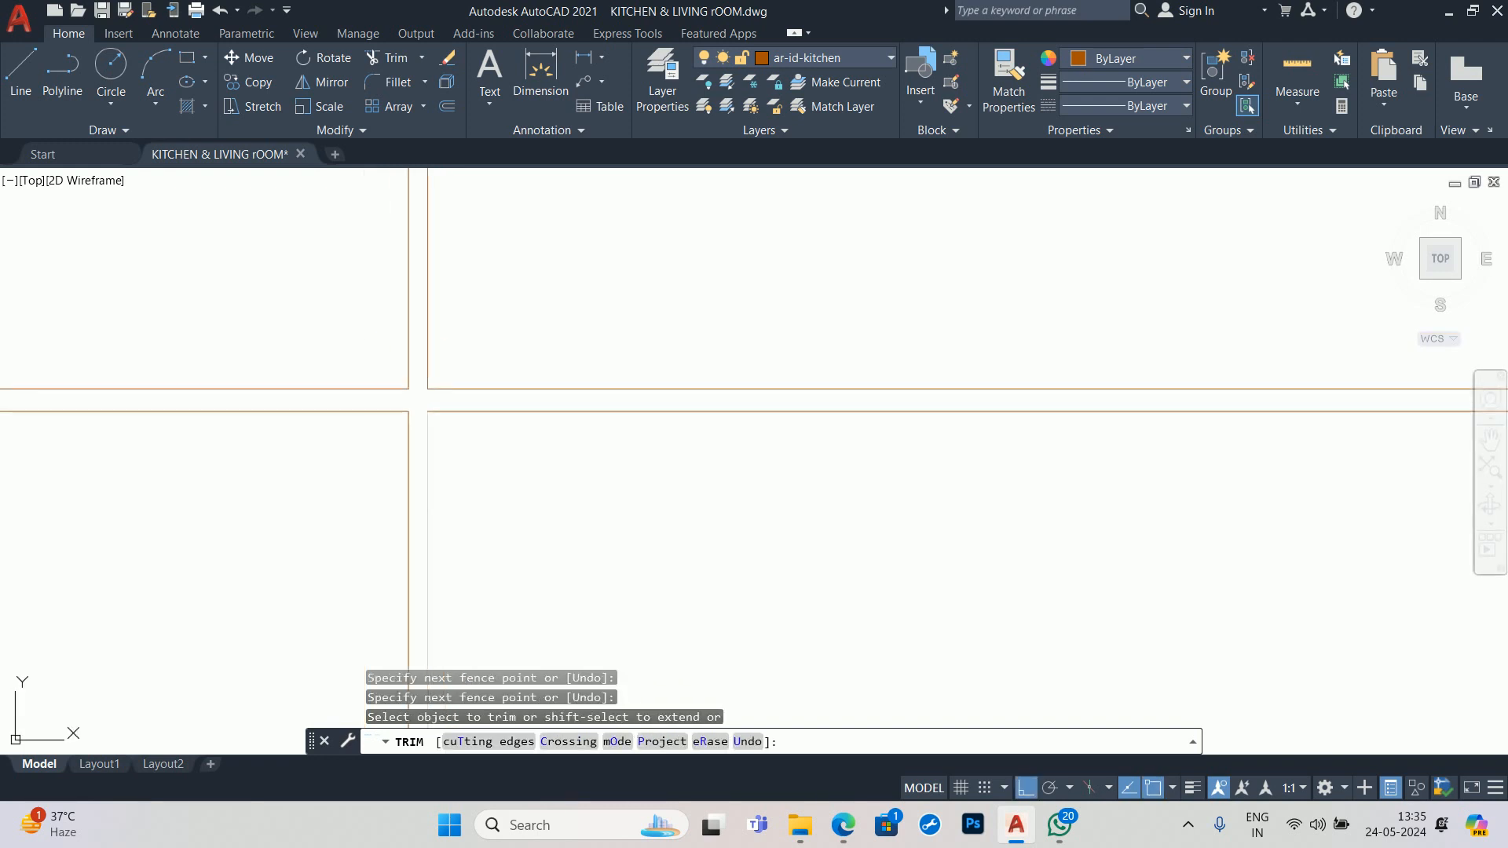
{"action": "middle_click_drag", "start_coordinate": [406, 446], "coordinate": [389, 204]}
{"action": "scroll", "coordinate": [386, 645], "scroll_direction": "up", "scroll_amount": 6}
{"action": "scroll", "coordinate": [386, 620], "scroll_direction": "up", "scroll_amount": 2}
{"action": "left_click", "coordinate": [399, 577]}
{"action": "left_click", "coordinate": [619, 571]}
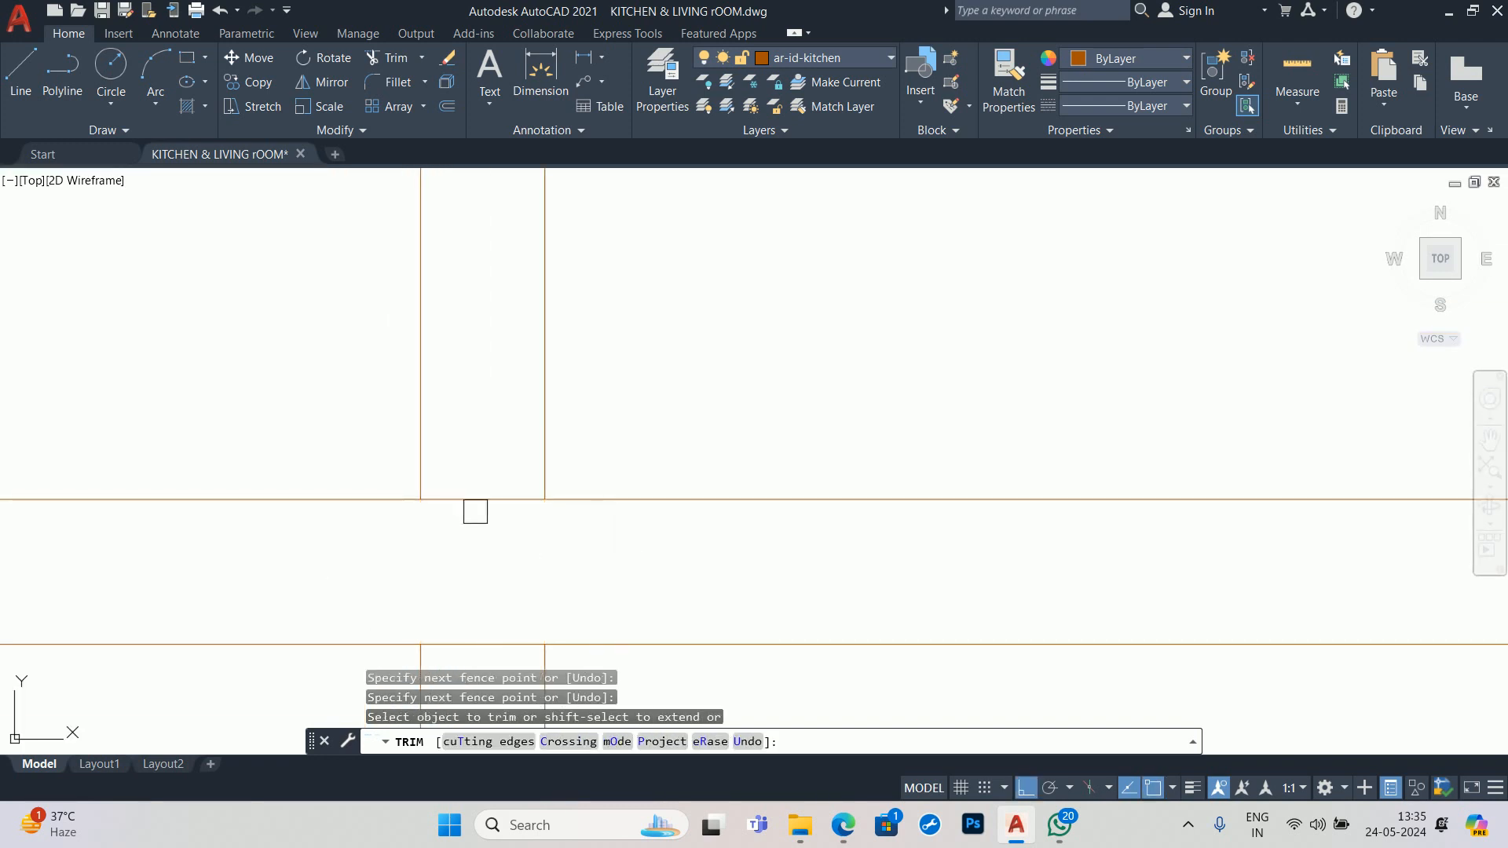
{"action": "left_click", "coordinate": [456, 476]}
{"action": "middle_click_drag", "start_coordinate": [472, 533], "coordinate": [439, 338]}
{"action": "left_click", "coordinate": [452, 494]}
{"action": "scroll", "coordinate": [462, 496], "scroll_direction": "down", "scroll_amount": 7}
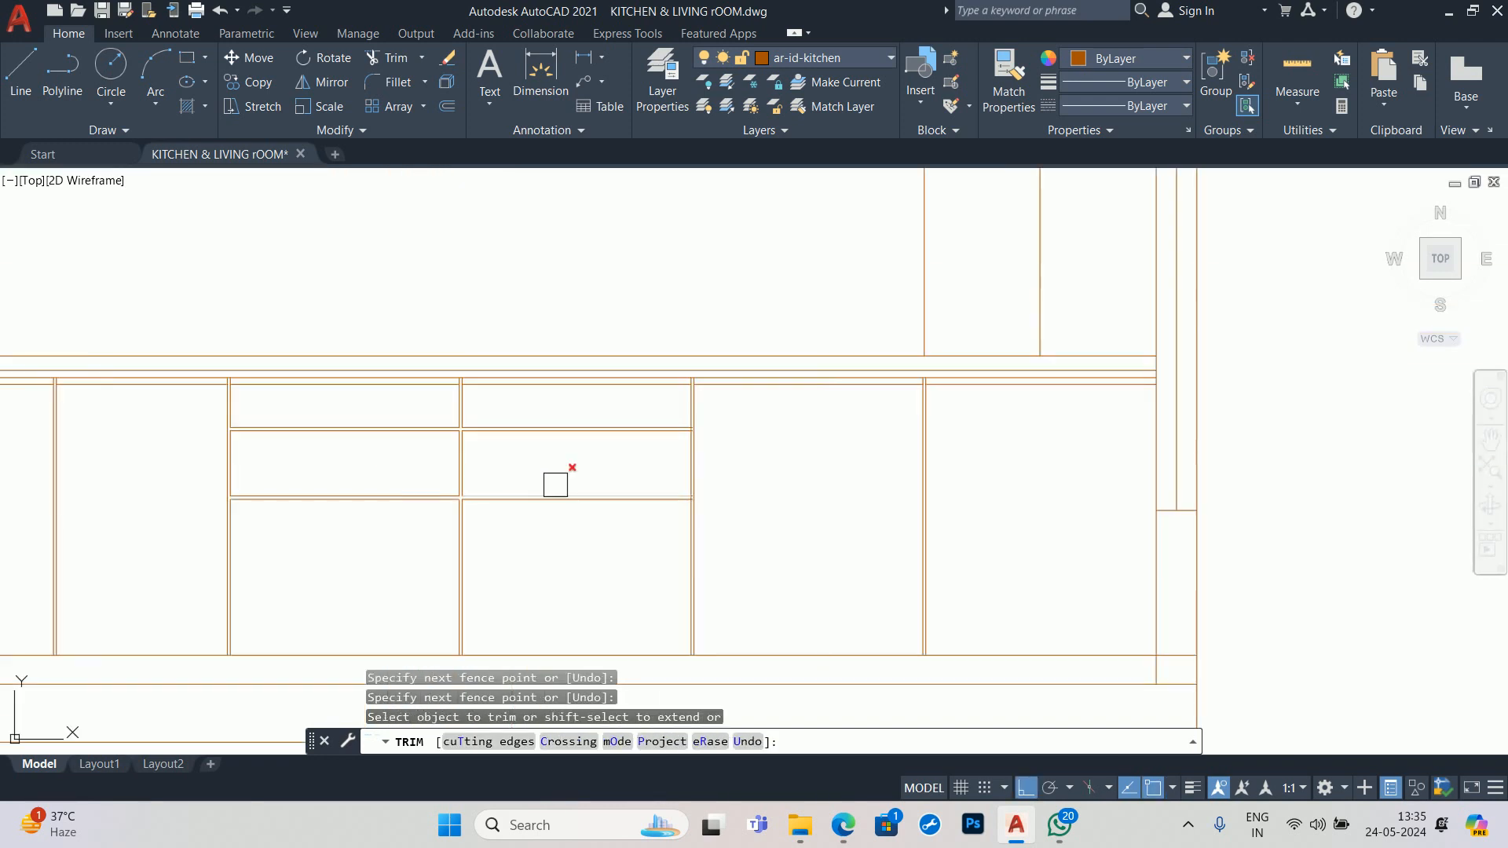
- Trim the vertical pieces and overhanging line ends at both drawer gaps on the paired bays' right divider, and finish trimming
{"action": "scroll", "coordinate": [717, 418], "scroll_direction": "up", "scroll_amount": 4}
{"action": "scroll", "coordinate": [392, 488], "scroll_direction": "up", "scroll_amount": 2}
{"action": "left_click", "coordinate": [531, 515]}
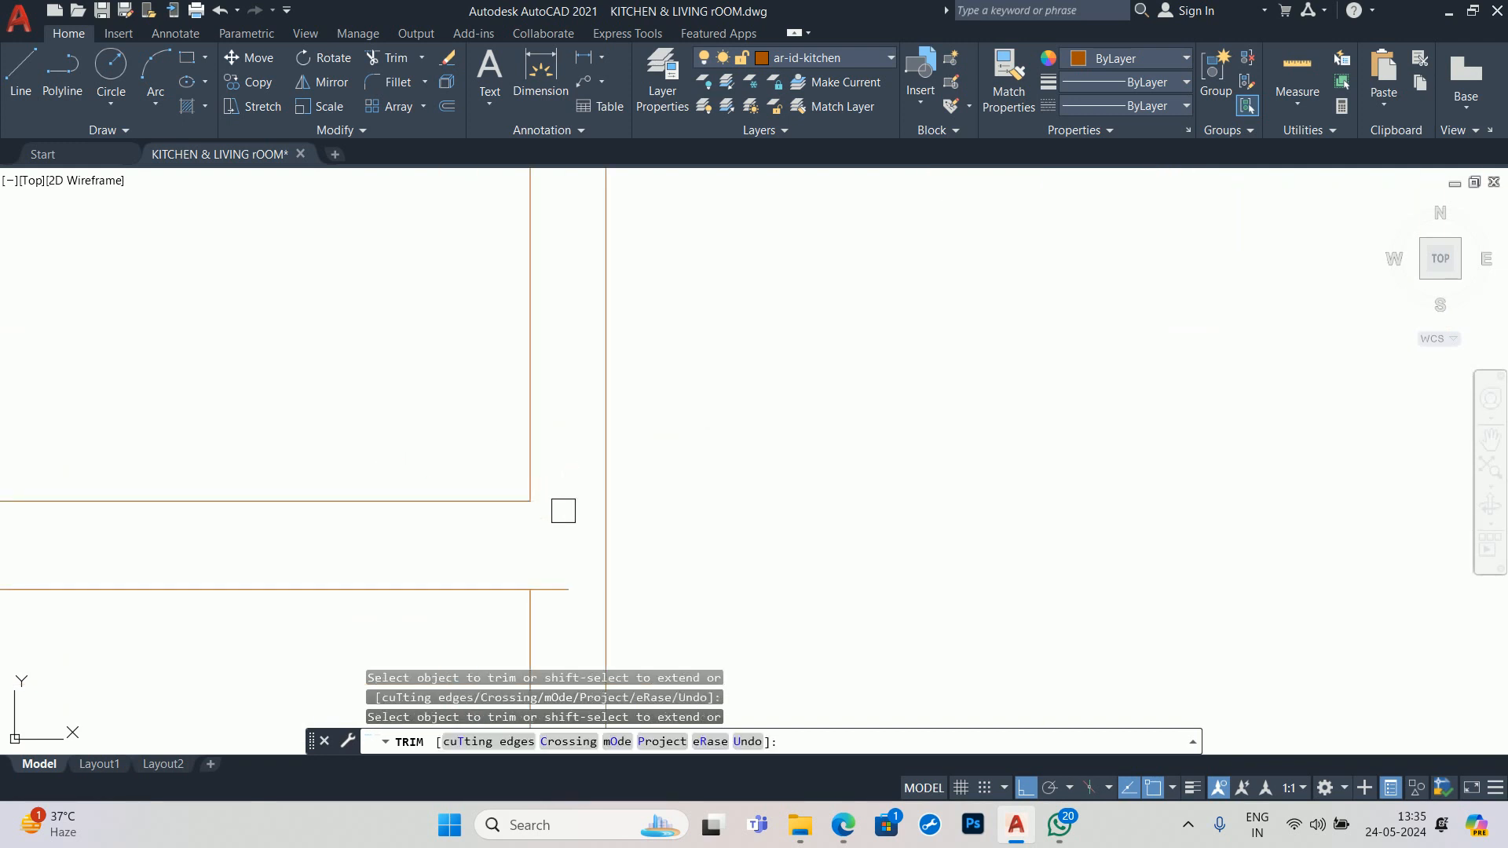
{"action": "scroll", "coordinate": [554, 572], "scroll_direction": "down", "scroll_amount": 1}
{"action": "middle_click_drag", "start_coordinate": [554, 572], "coordinate": [579, 151]}
{"action": "scroll", "coordinate": [582, 236], "scroll_direction": "down", "scroll_amount": 4}
{"action": "scroll", "coordinate": [574, 386], "scroll_direction": "up", "scroll_amount": 6}
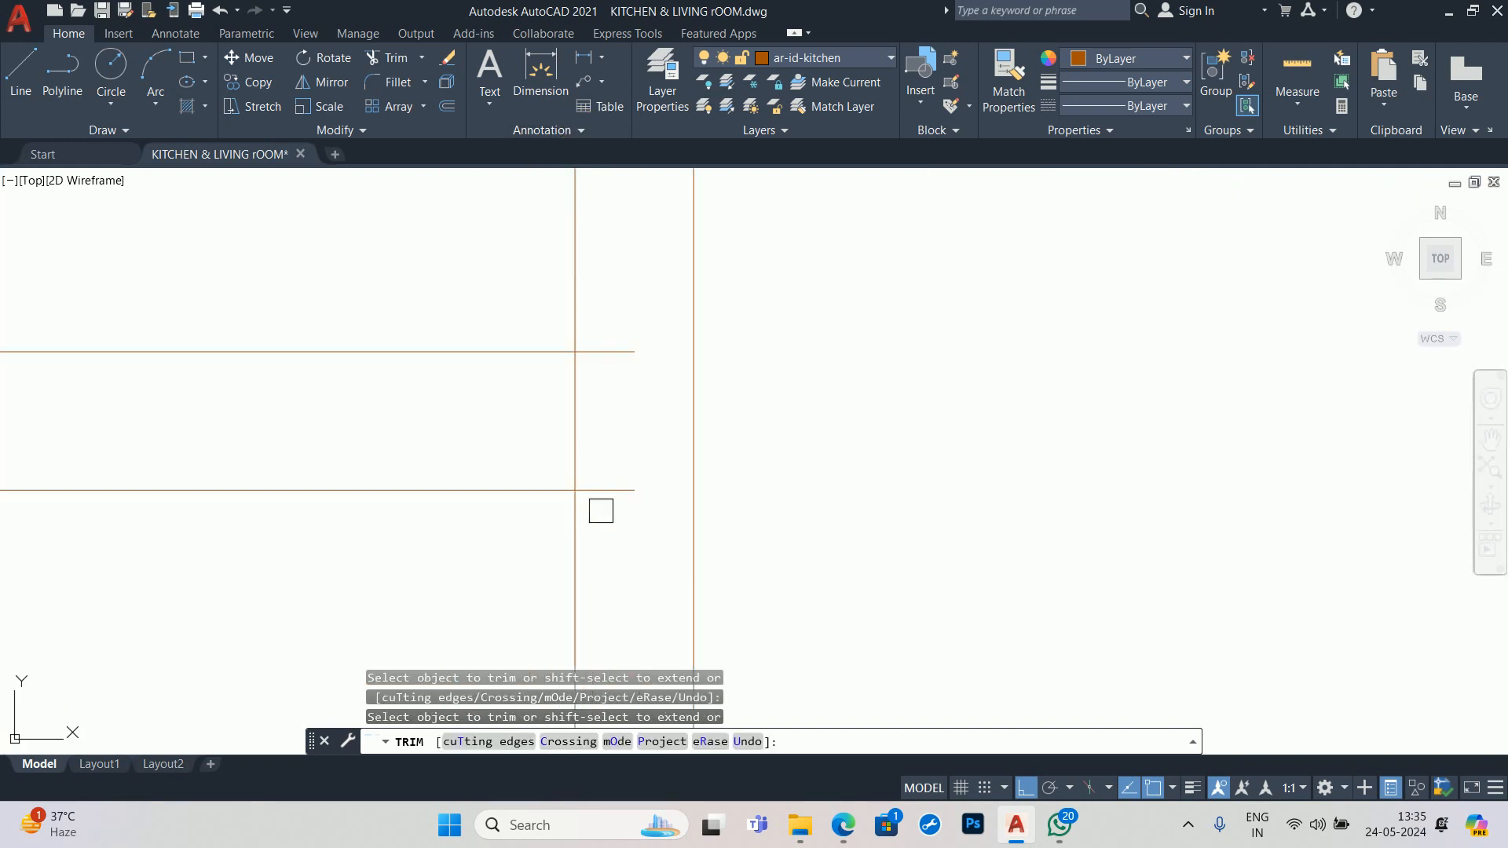
{"action": "scroll", "coordinate": [600, 512], "scroll_direction": "up", "scroll_amount": 1}
{"action": "left_click", "coordinate": [591, 241]}
{"action": "left_click", "coordinate": [589, 280]}
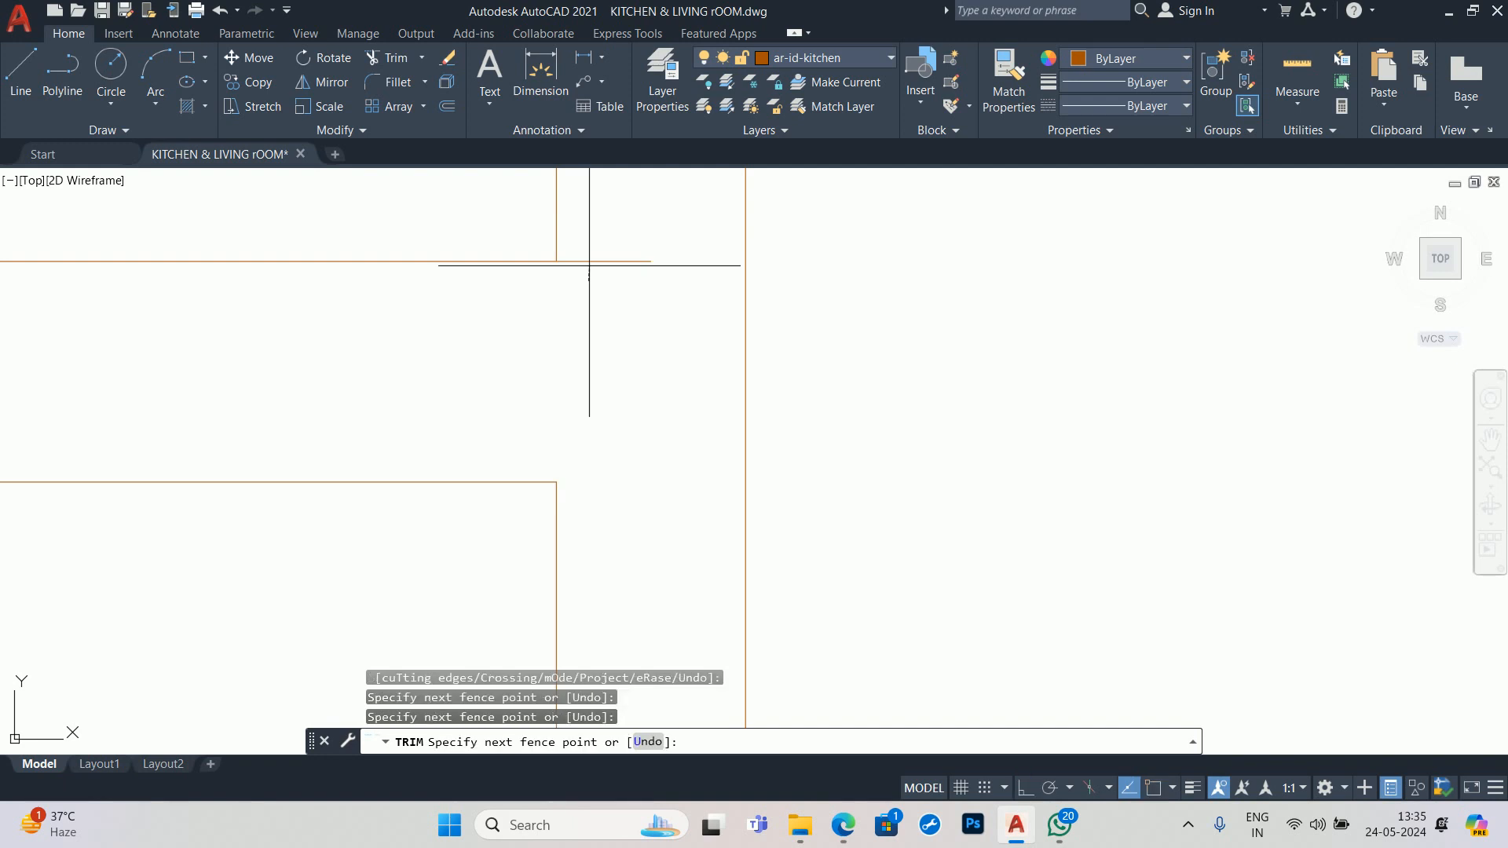
{"action": "scroll", "coordinate": [593, 259], "scroll_direction": "down", "scroll_amount": 8}
{"action": "key", "text": "space"}
{"action": "middle_click_drag", "start_coordinate": [551, 382], "coordinate": [825, 412]}
{"action": "scroll", "coordinate": [825, 412], "scroll_direction": "down", "scroll_amount": 2}
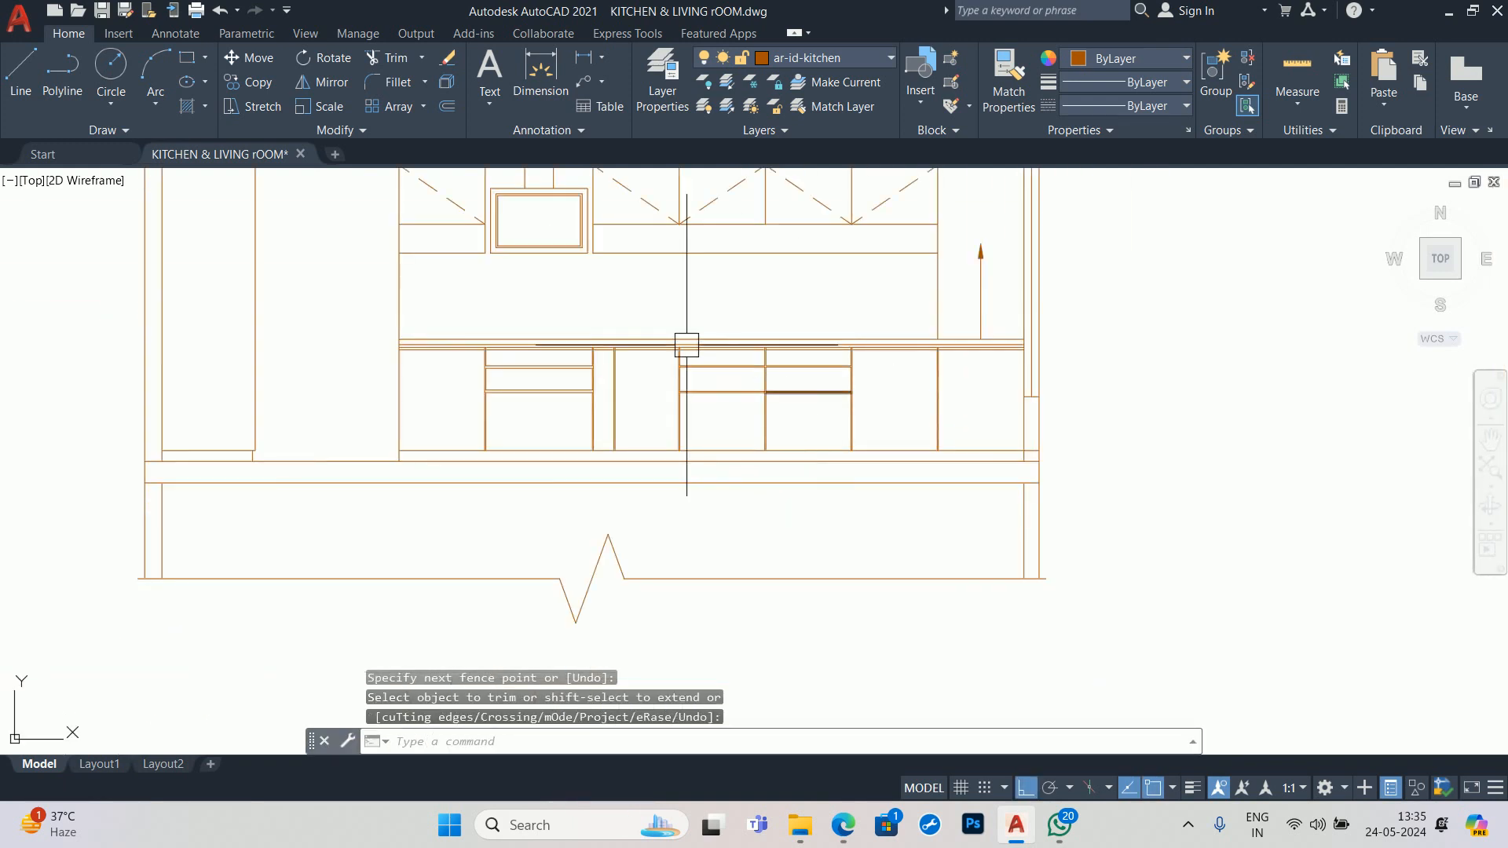
{"action": "key", "text": "Escape"}
{"action": "key", "text": "Escape"}
{"action": "scroll", "coordinate": [558, 371], "scroll_direction": "up", "scroll_amount": 4}
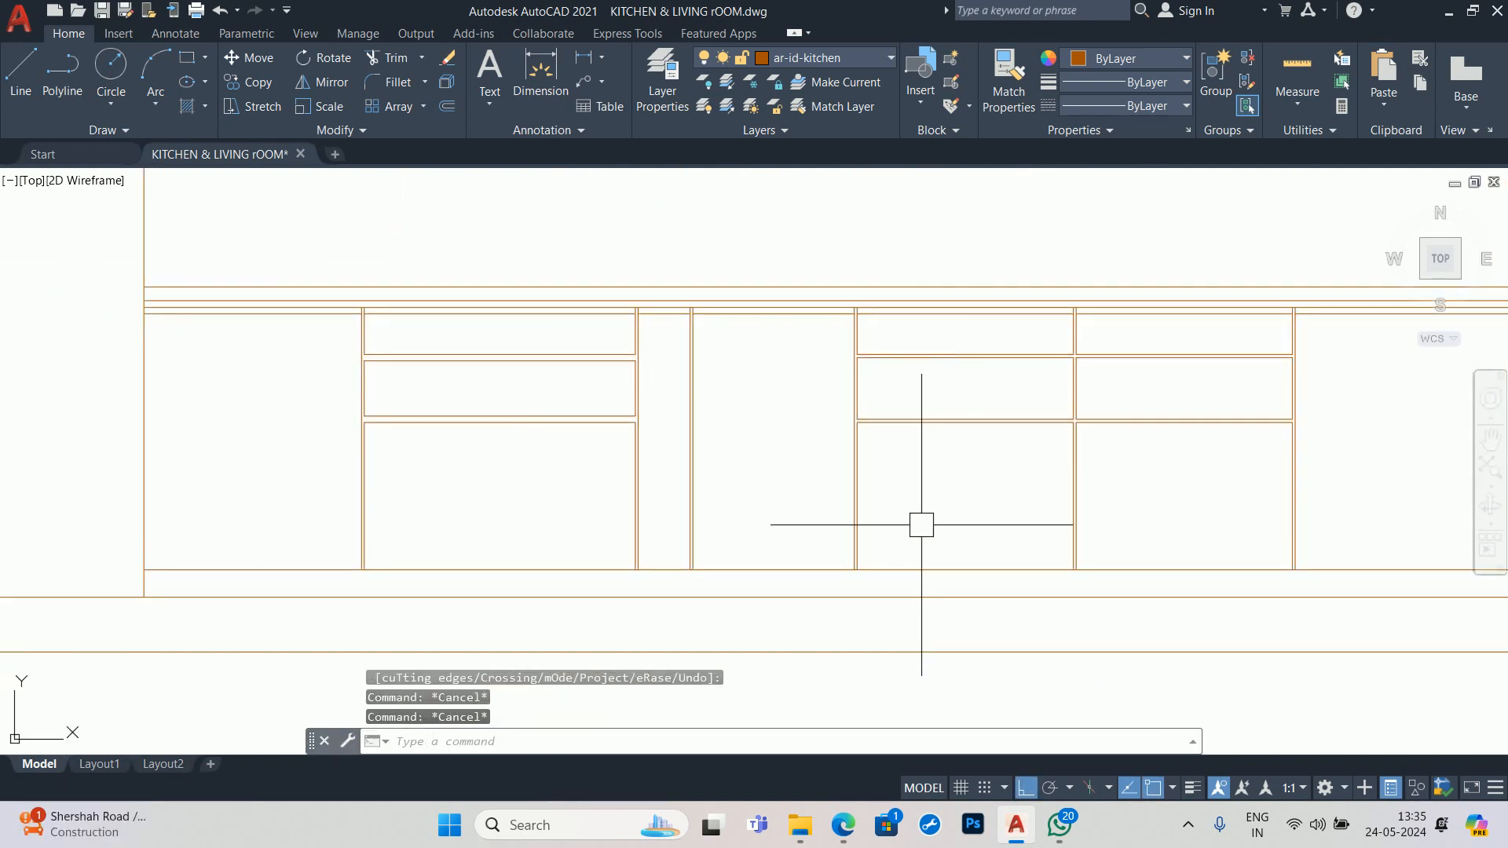
{"action": "key", "text": "Escape"}
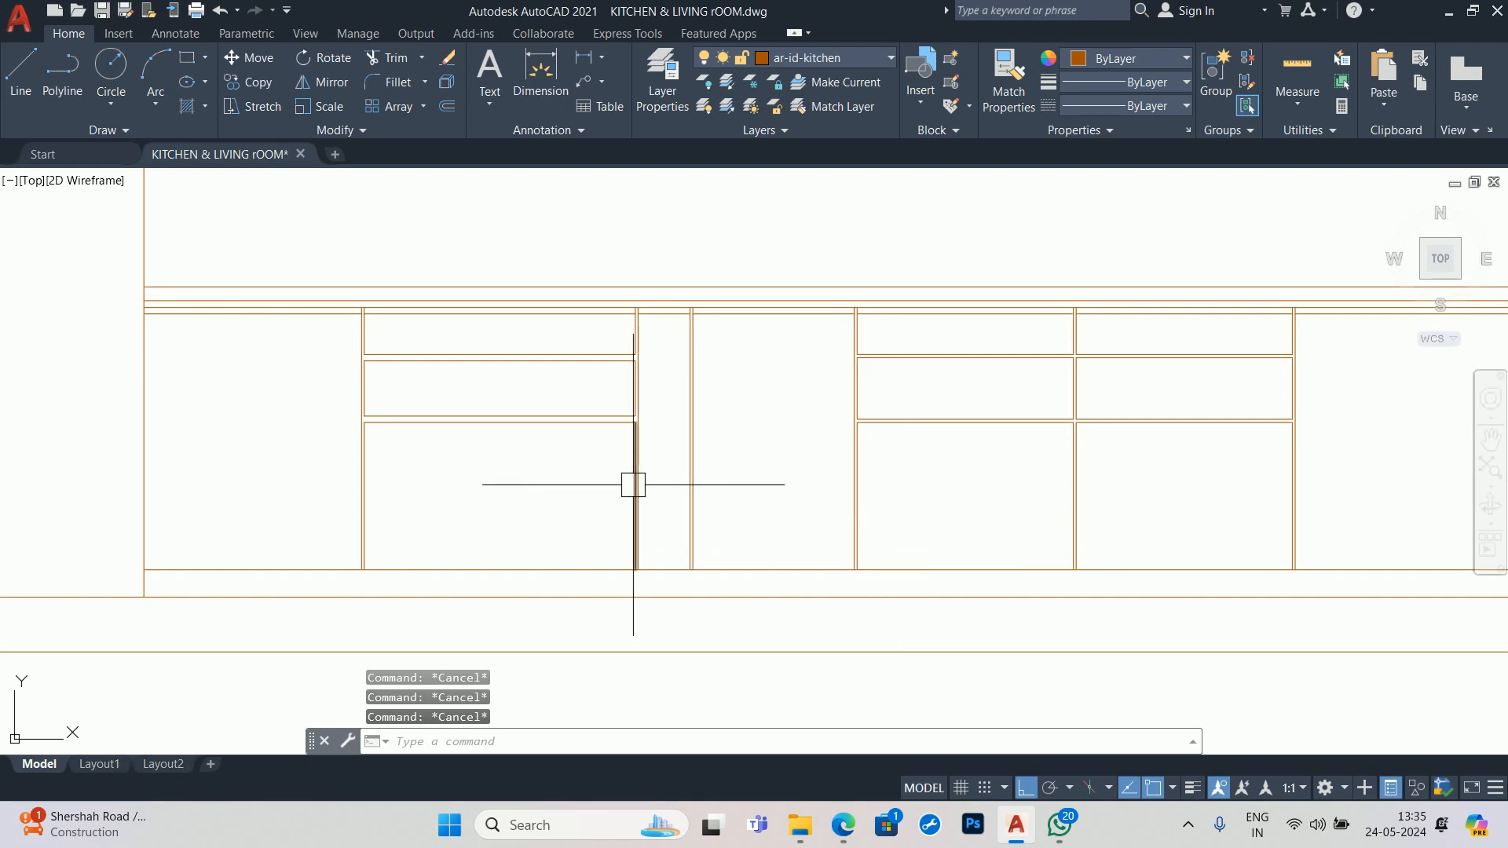
{"action": "type", "text": "o"}
{"action": "key", "text": "Return"}
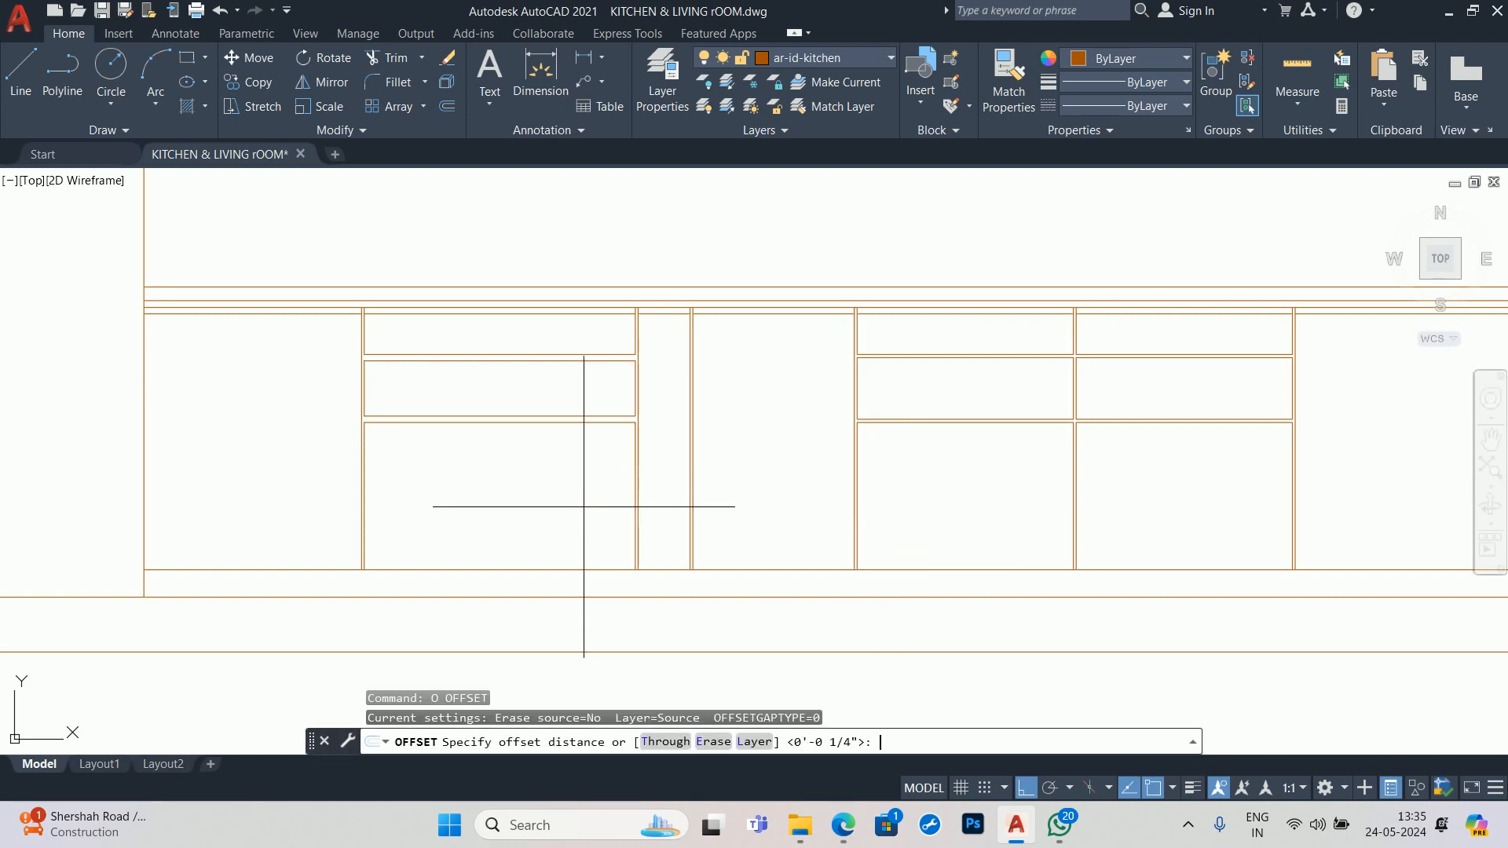
{"action": "key", "text": "Escape"}
{"action": "scroll", "coordinate": [538, 529], "scroll_direction": "down", "scroll_amount": 2}
{"action": "key", "text": "Escape"}
{"action": "key", "text": "Escape"}
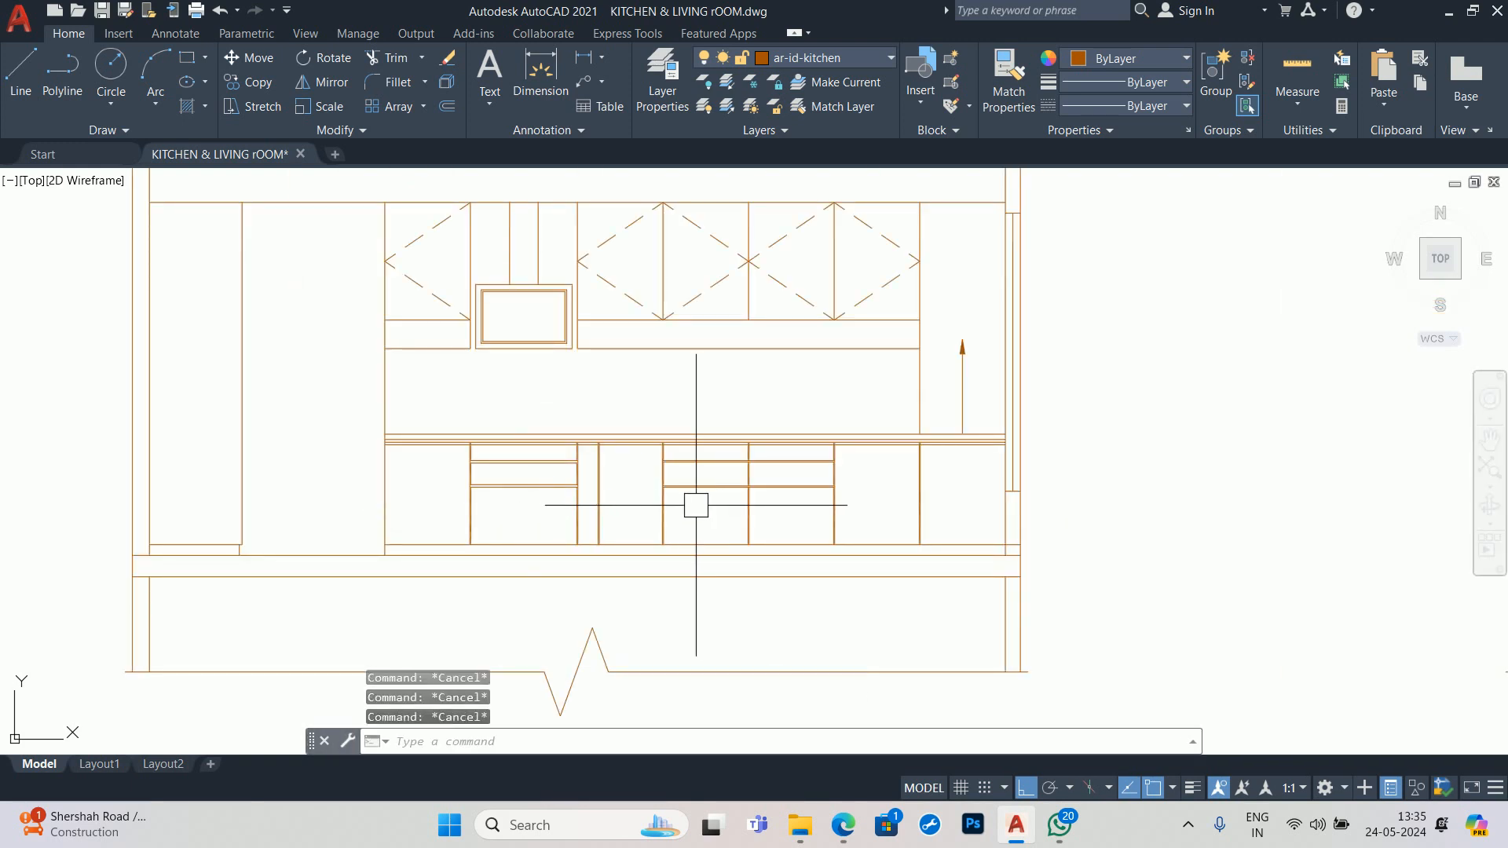
{"action": "scroll", "coordinate": [670, 520], "scroll_direction": "up", "scroll_amount": 3}
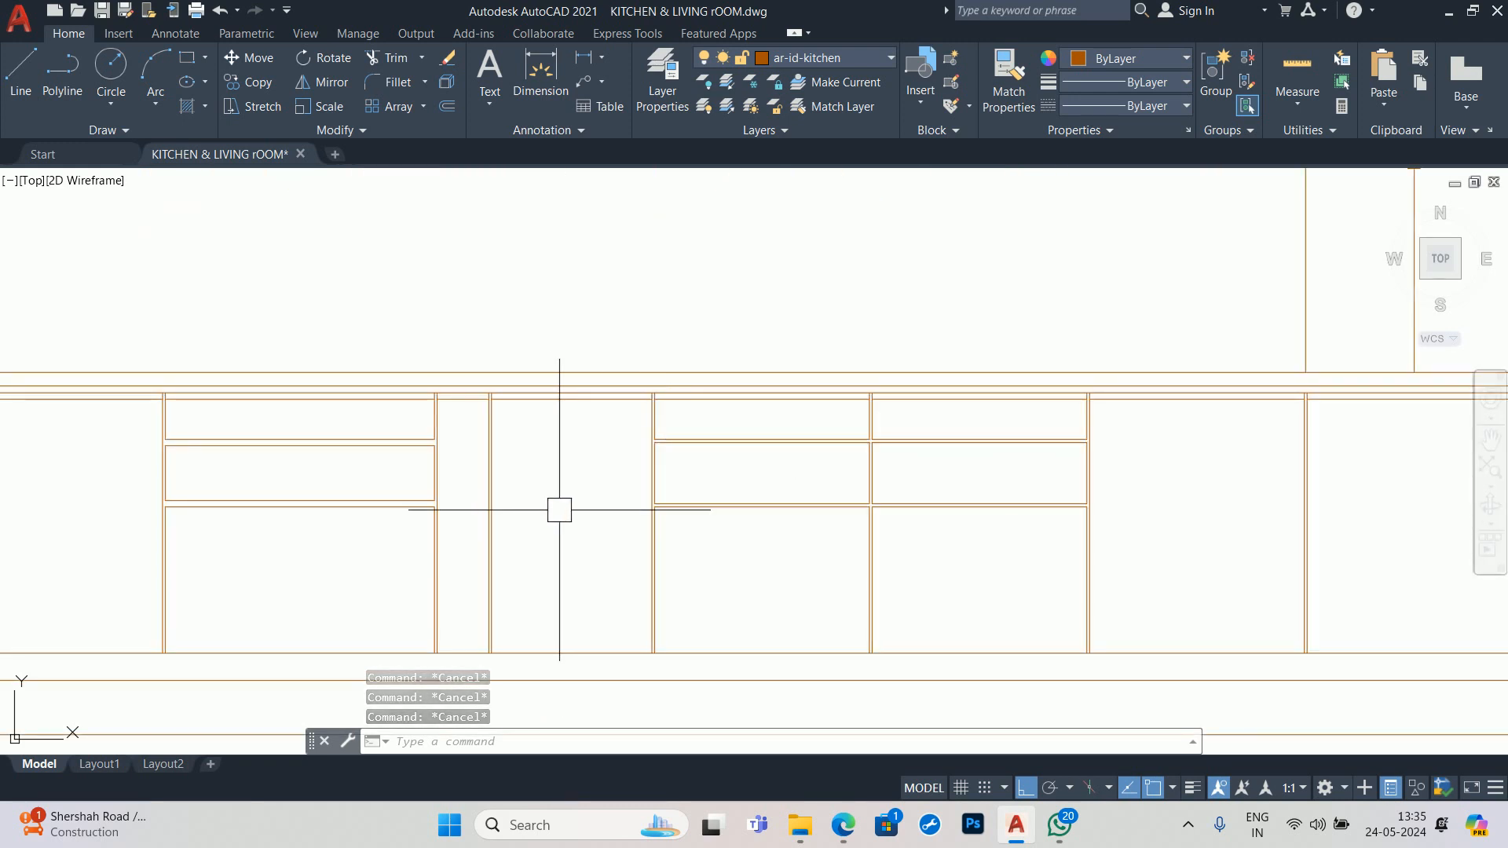
- Compare the finished base cabinets in the middle elevation with the detailed elevation beside it
{"action": "scroll", "coordinate": [861, 471], "scroll_direction": "down", "scroll_amount": 3}
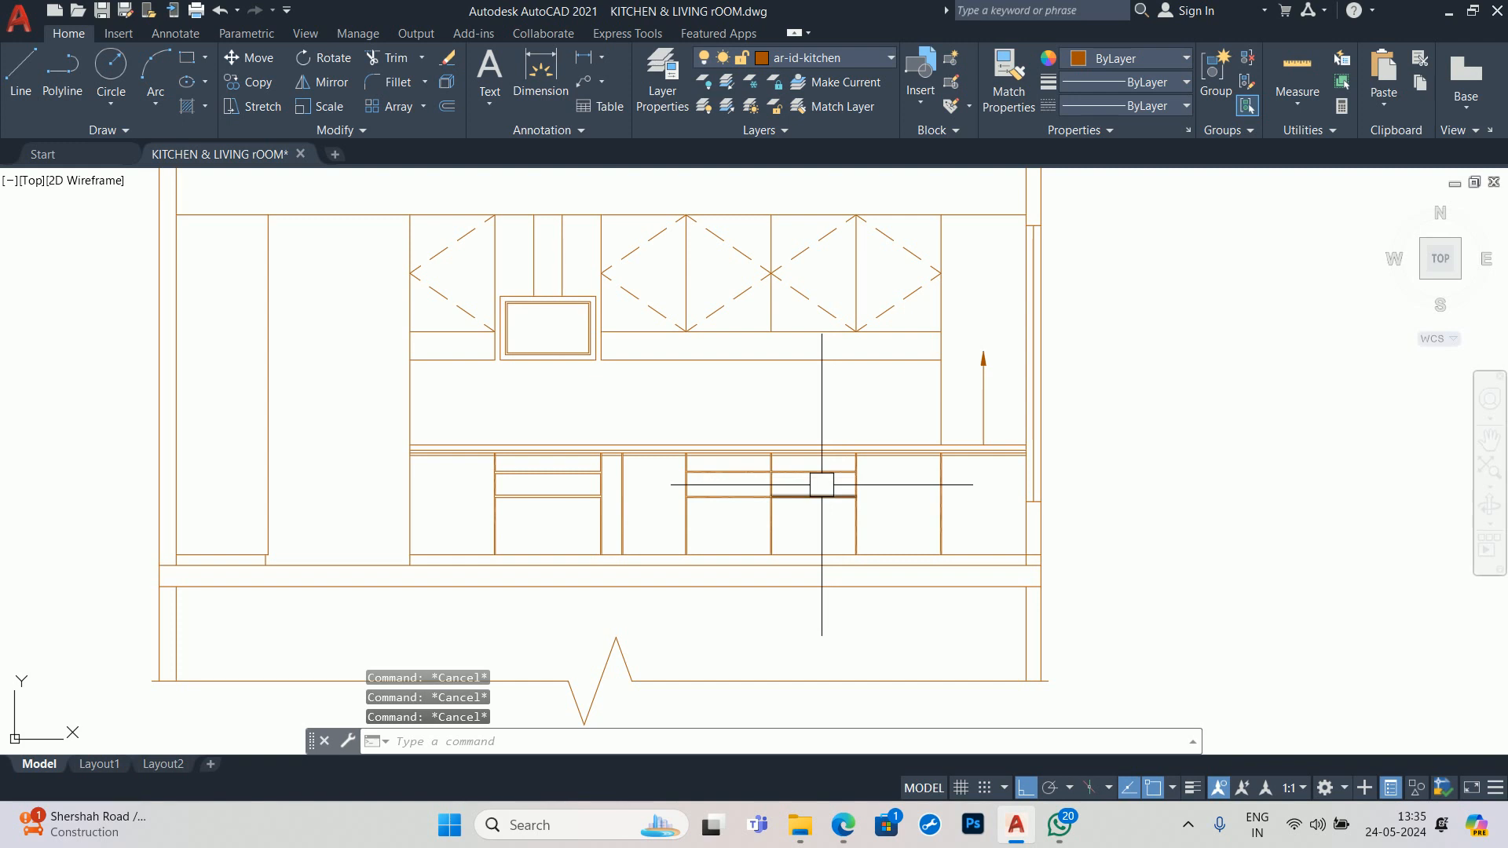
{"action": "middle_click_drag", "start_coordinate": [843, 467], "coordinate": [822, 502]}
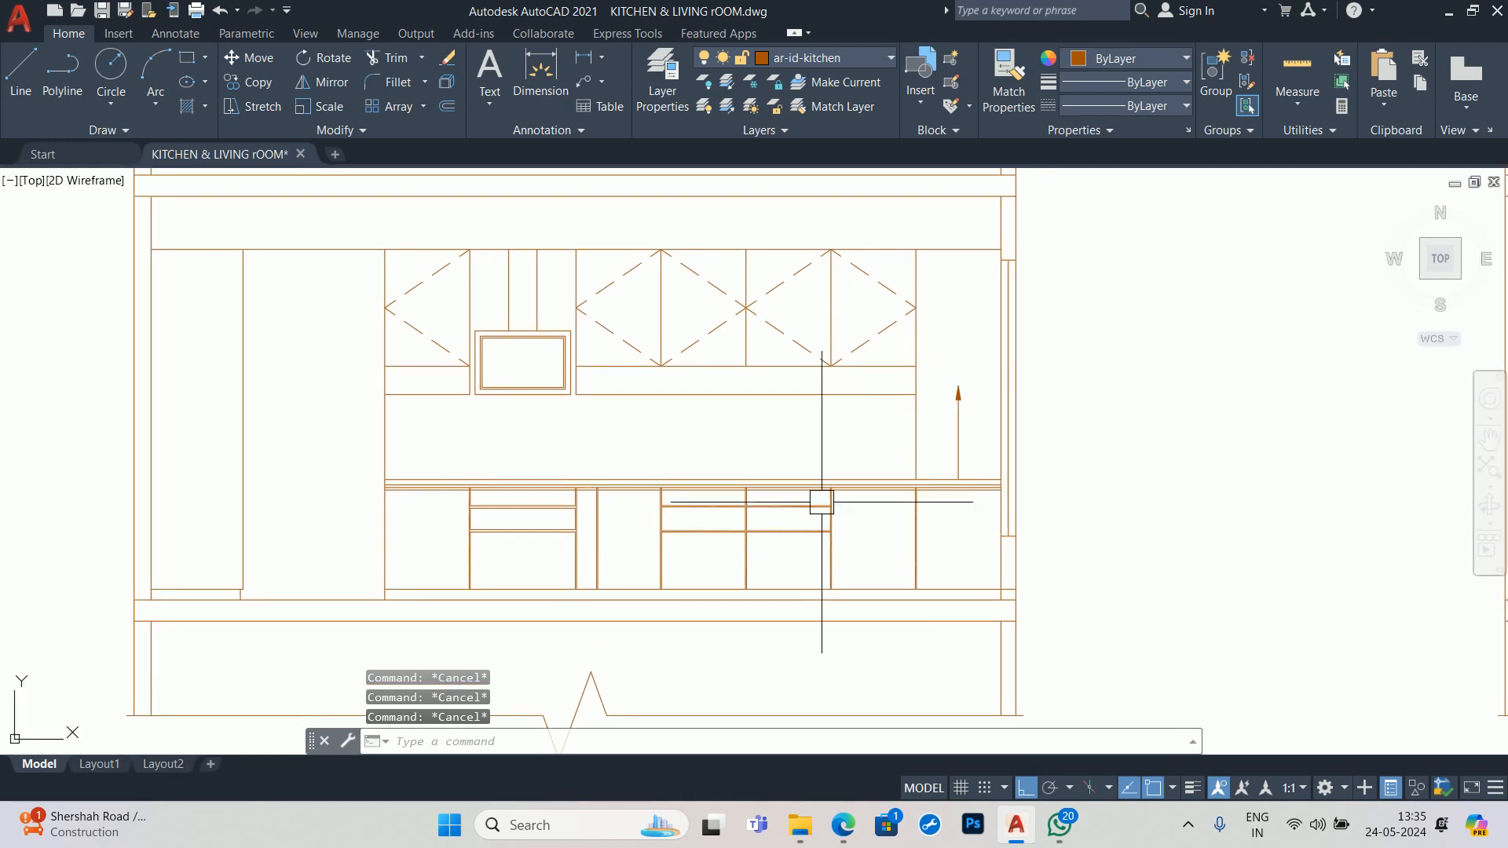
{"action": "scroll", "coordinate": [825, 507], "scroll_direction": "down", "scroll_amount": 5}
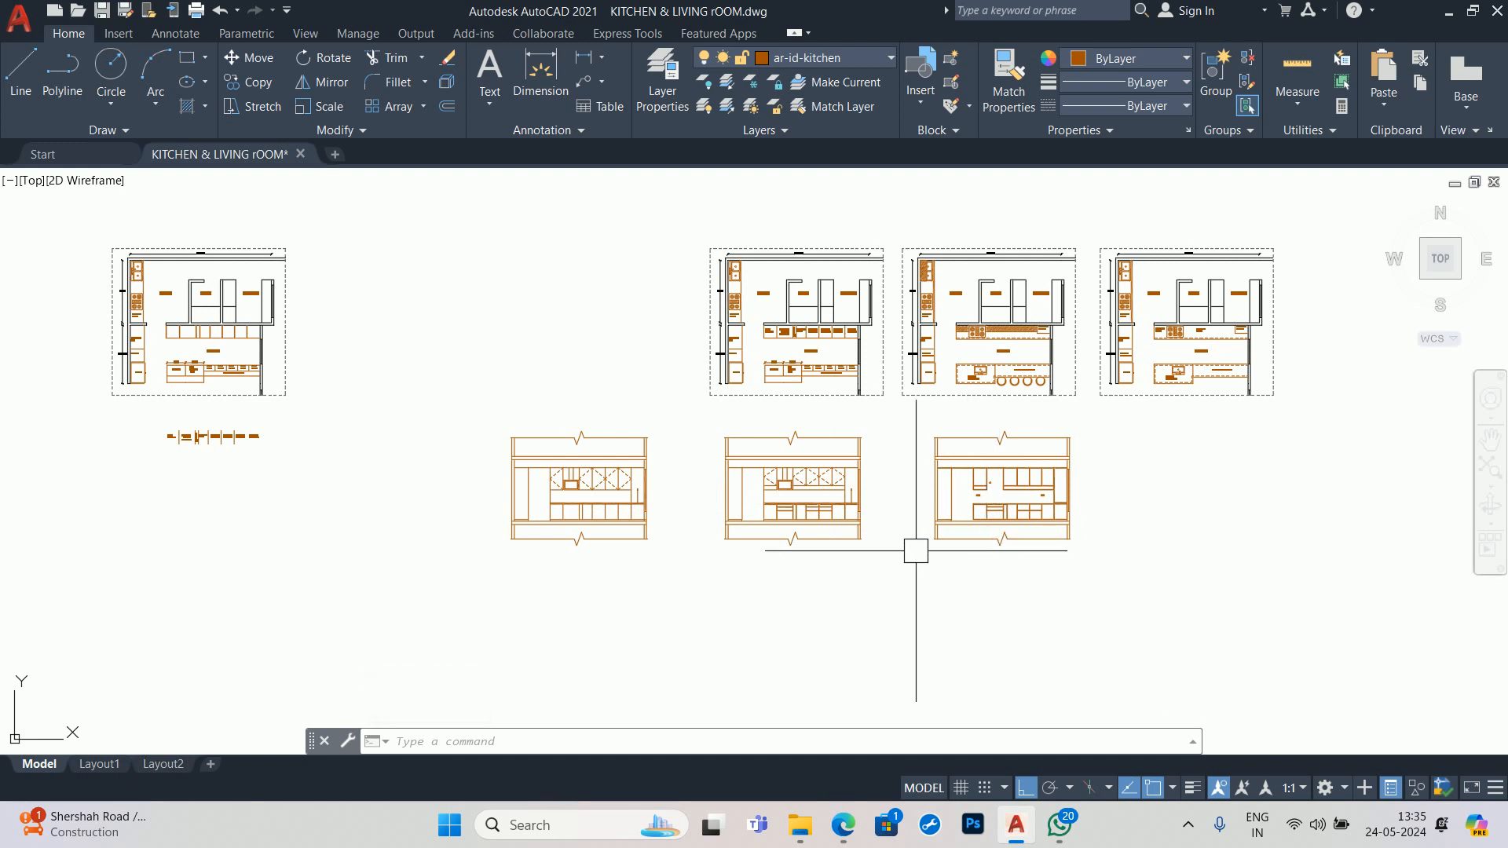
{"action": "scroll", "coordinate": [963, 522], "scroll_direction": "up", "scroll_amount": 2}
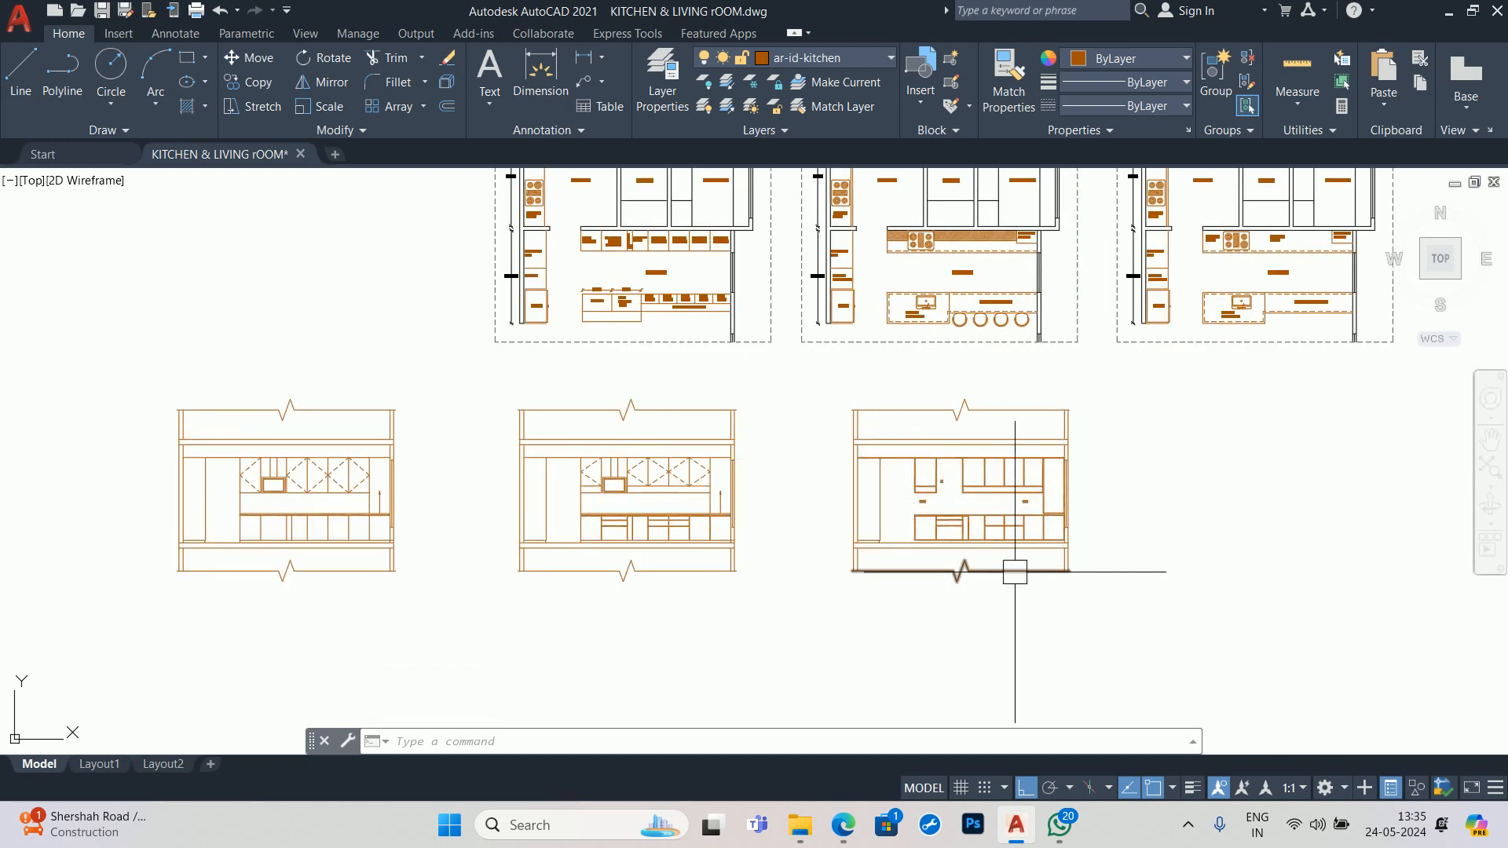
{"action": "scroll", "coordinate": [1013, 572], "scroll_direction": "up", "scroll_amount": 5}
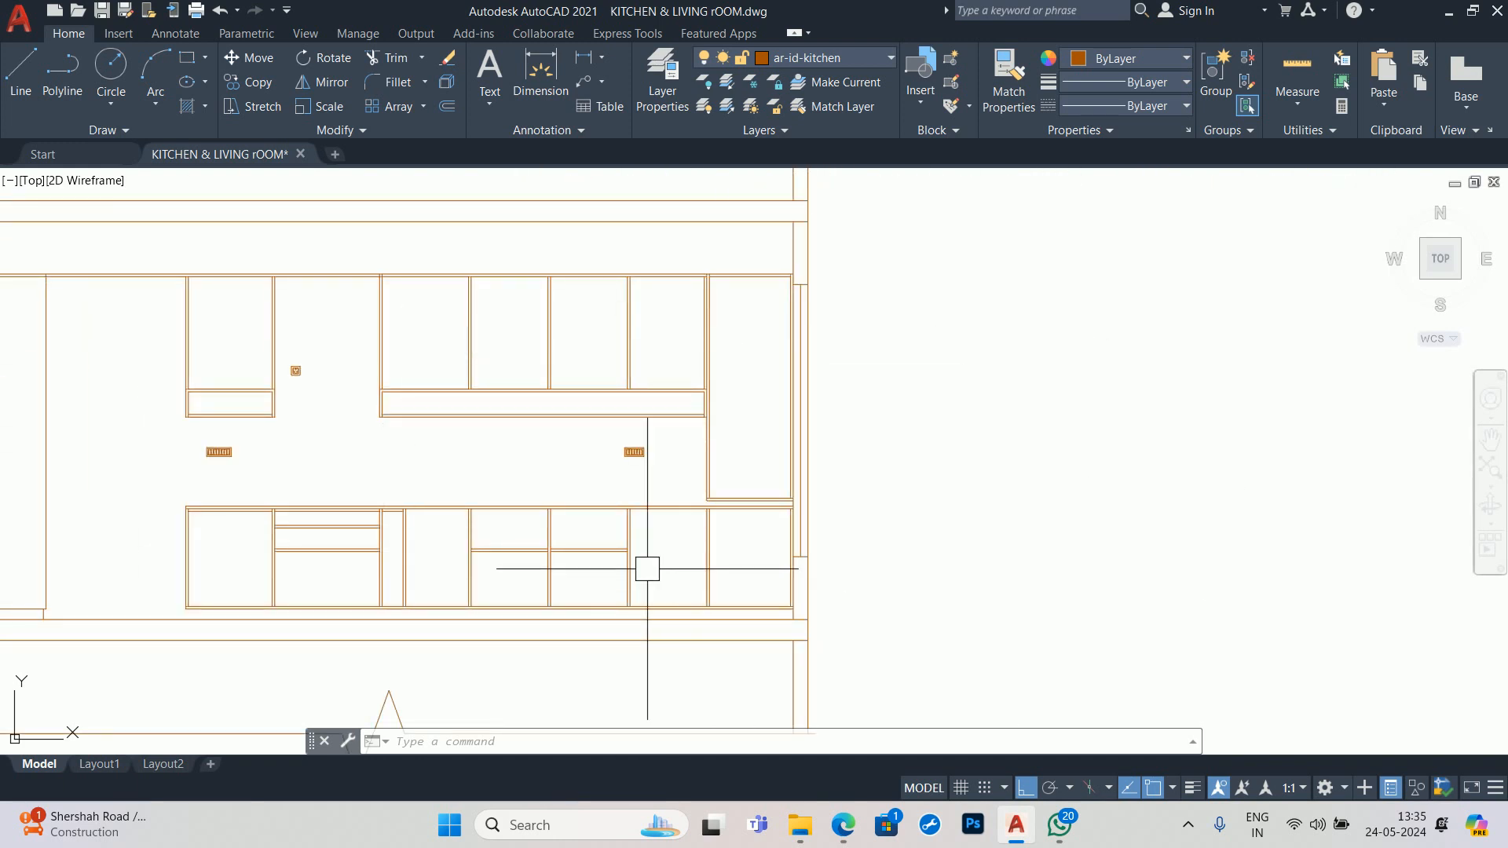
{"action": "scroll", "coordinate": [648, 573], "scroll_direction": "down", "scroll_amount": 6}
{"action": "scroll", "coordinate": [497, 544], "scroll_direction": "up", "scroll_amount": 1}
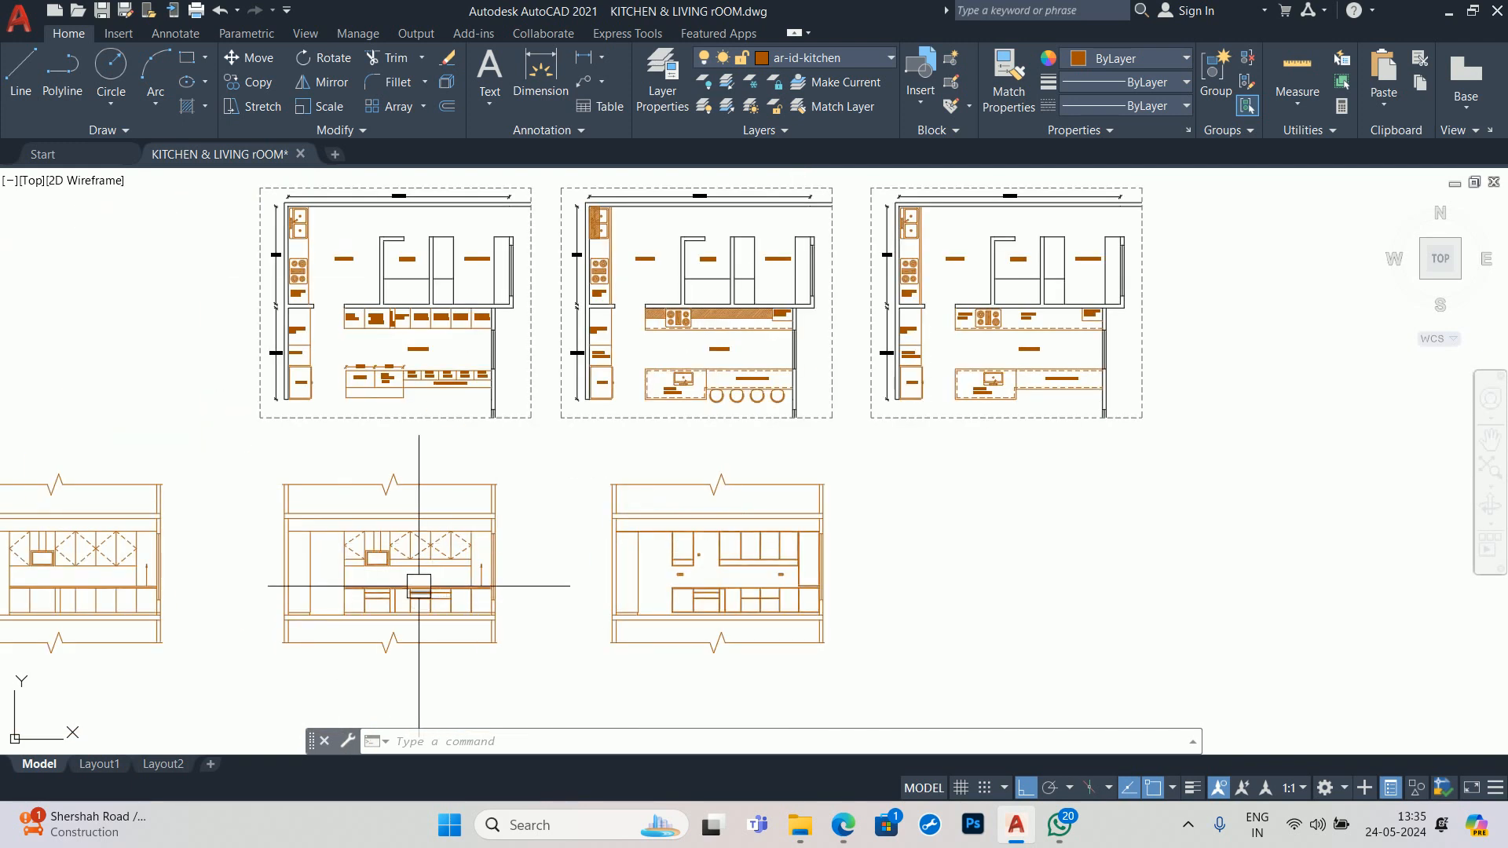
- Examine the base cabinet divisions along the kitchen wall in the plan layouts above the elevations
{"action": "scroll", "coordinate": [406, 586], "scroll_direction": "up", "scroll_amount": 4}
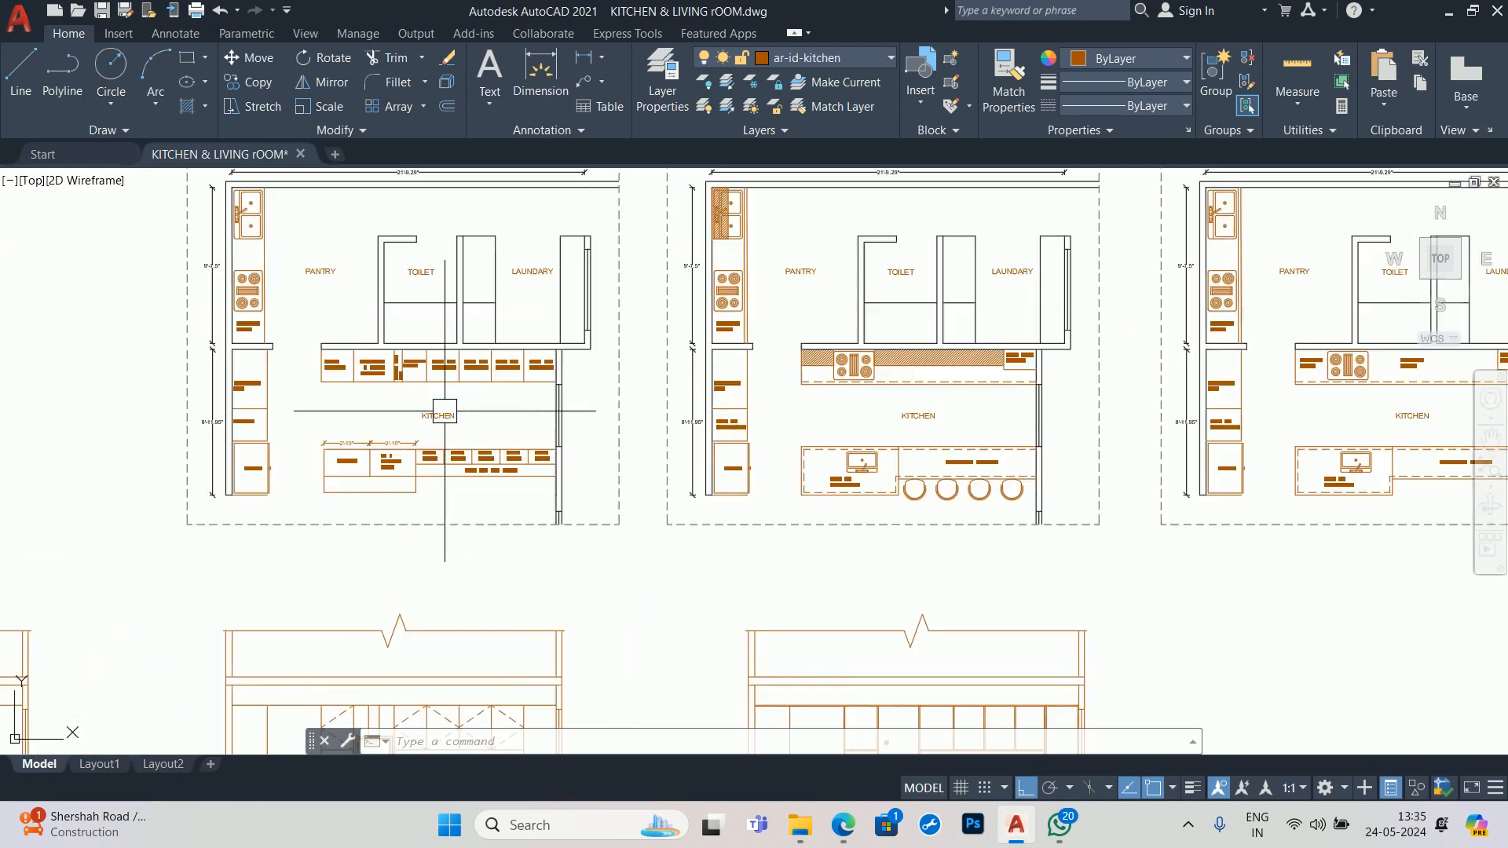
{"action": "scroll", "coordinate": [499, 354], "scroll_direction": "down", "scroll_amount": 4}
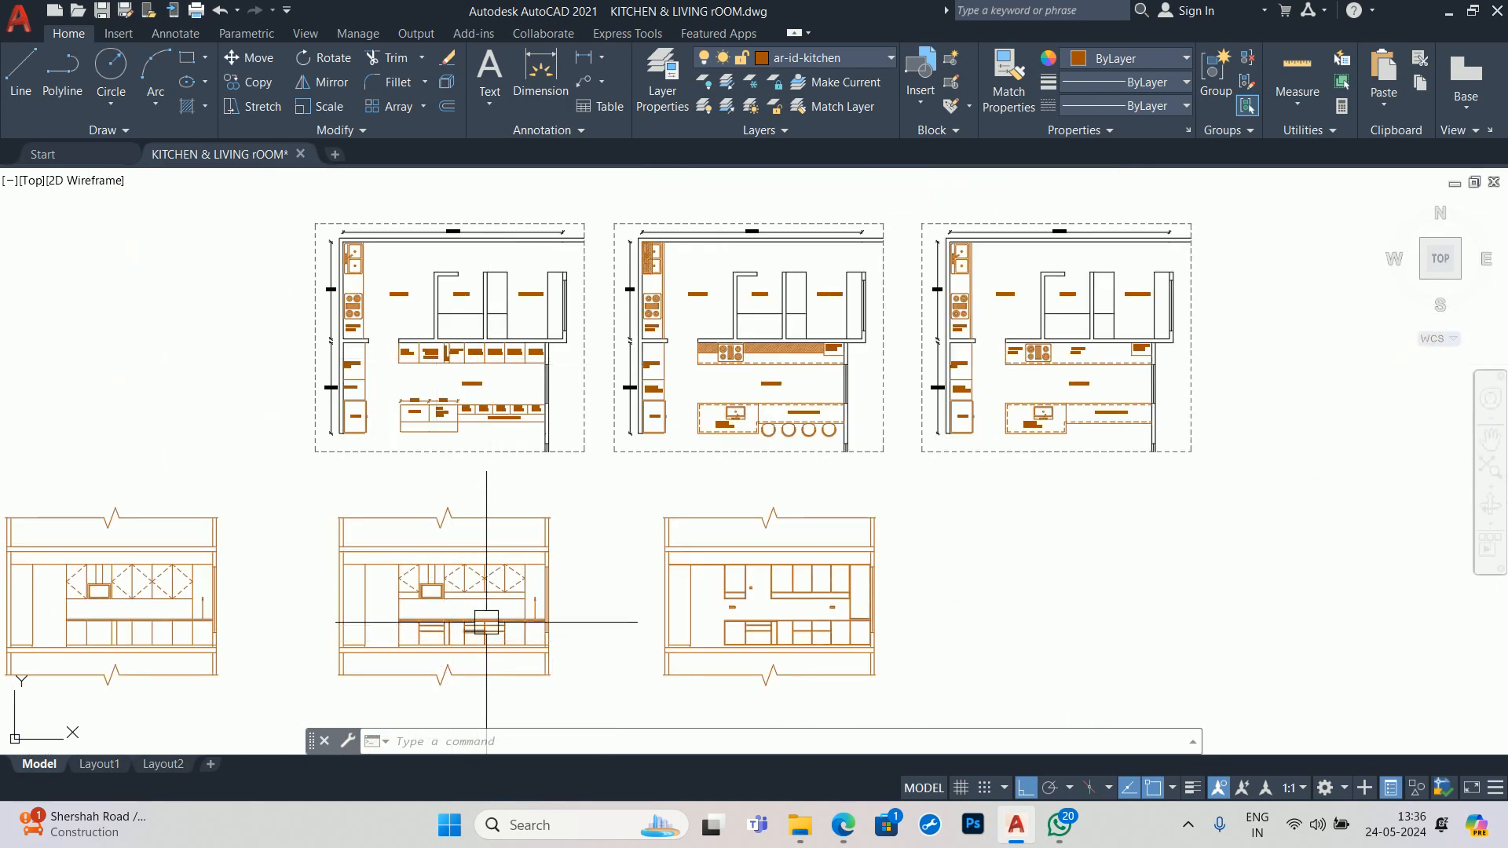
{"action": "scroll", "coordinate": [487, 623], "scroll_direction": "down", "scroll_amount": 4}
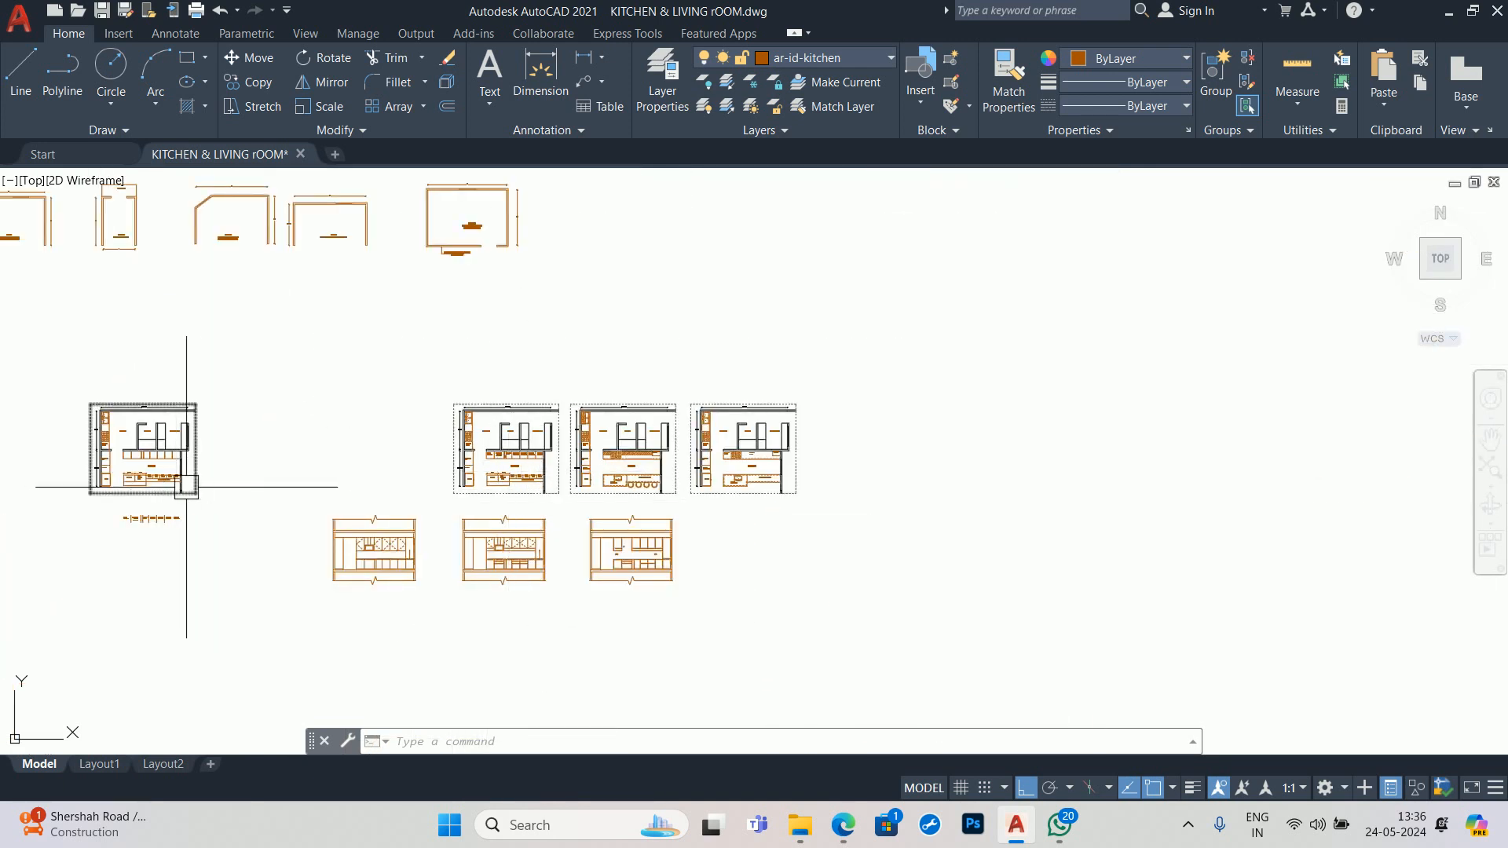
{"action": "scroll", "coordinate": [473, 462], "scroll_direction": "up", "scroll_amount": 5}
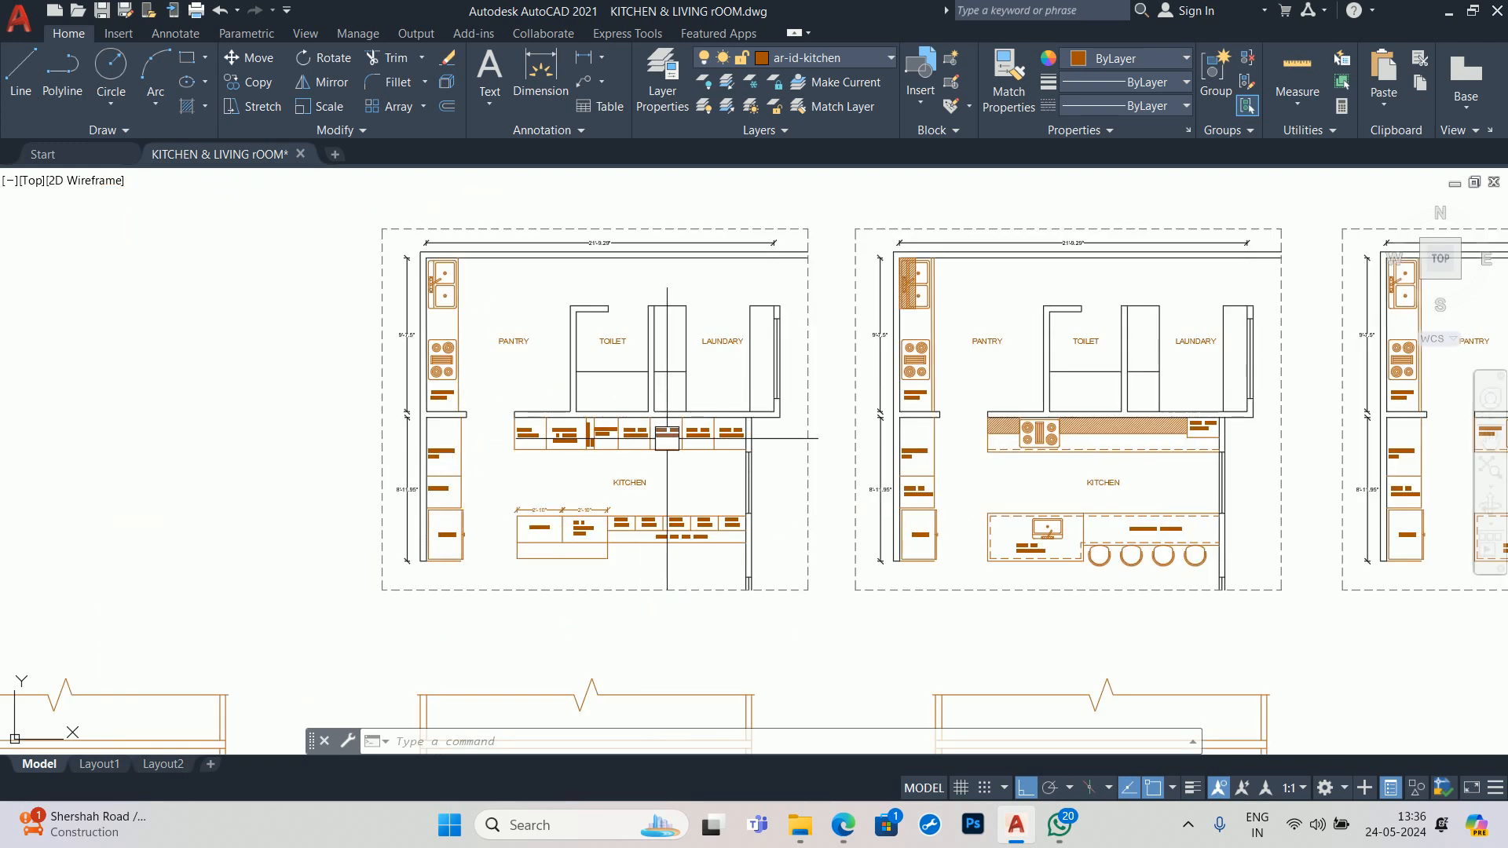
{"action": "scroll", "coordinate": [667, 438], "scroll_direction": "down", "scroll_amount": 5}
{"action": "scroll", "coordinate": [1011, 421], "scroll_direction": "up", "scroll_amount": 5}
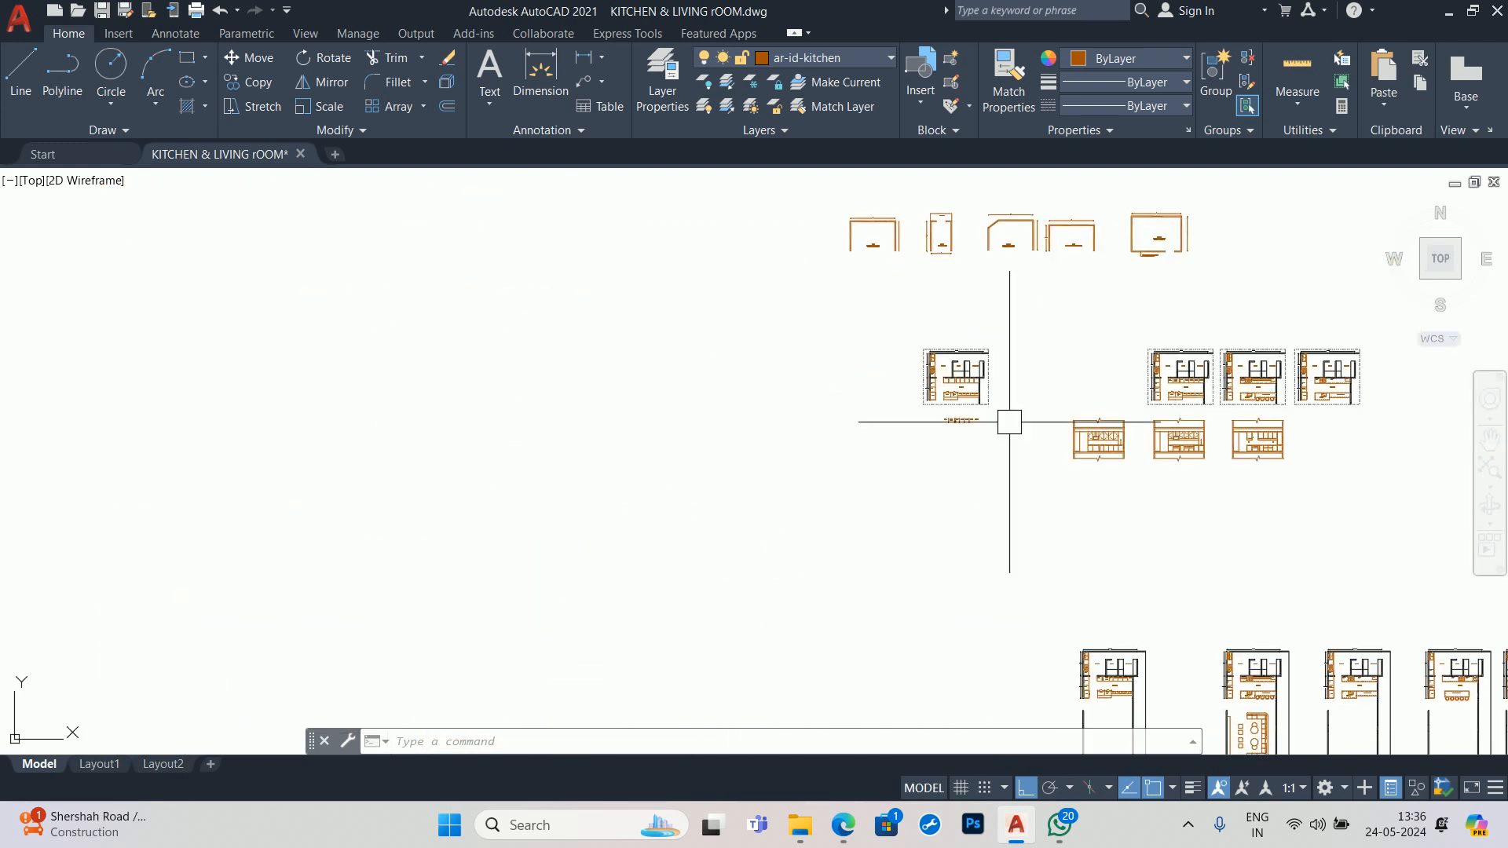
{"action": "scroll", "coordinate": [1005, 393], "scroll_direction": "up", "scroll_amount": 6}
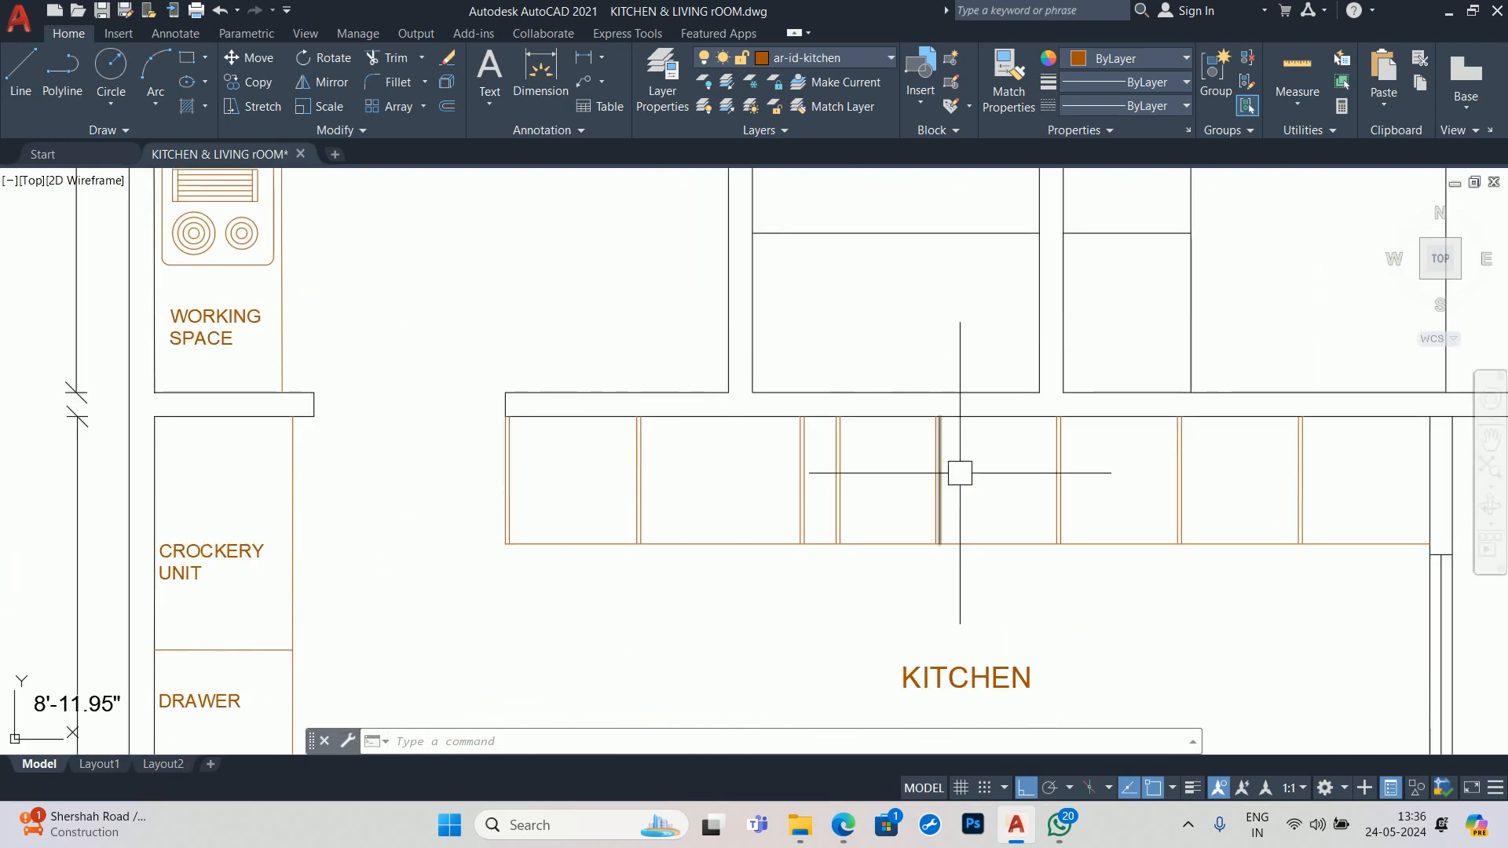
{"action": "scroll", "coordinate": [742, 478], "scroll_direction": "down", "scroll_amount": 5}
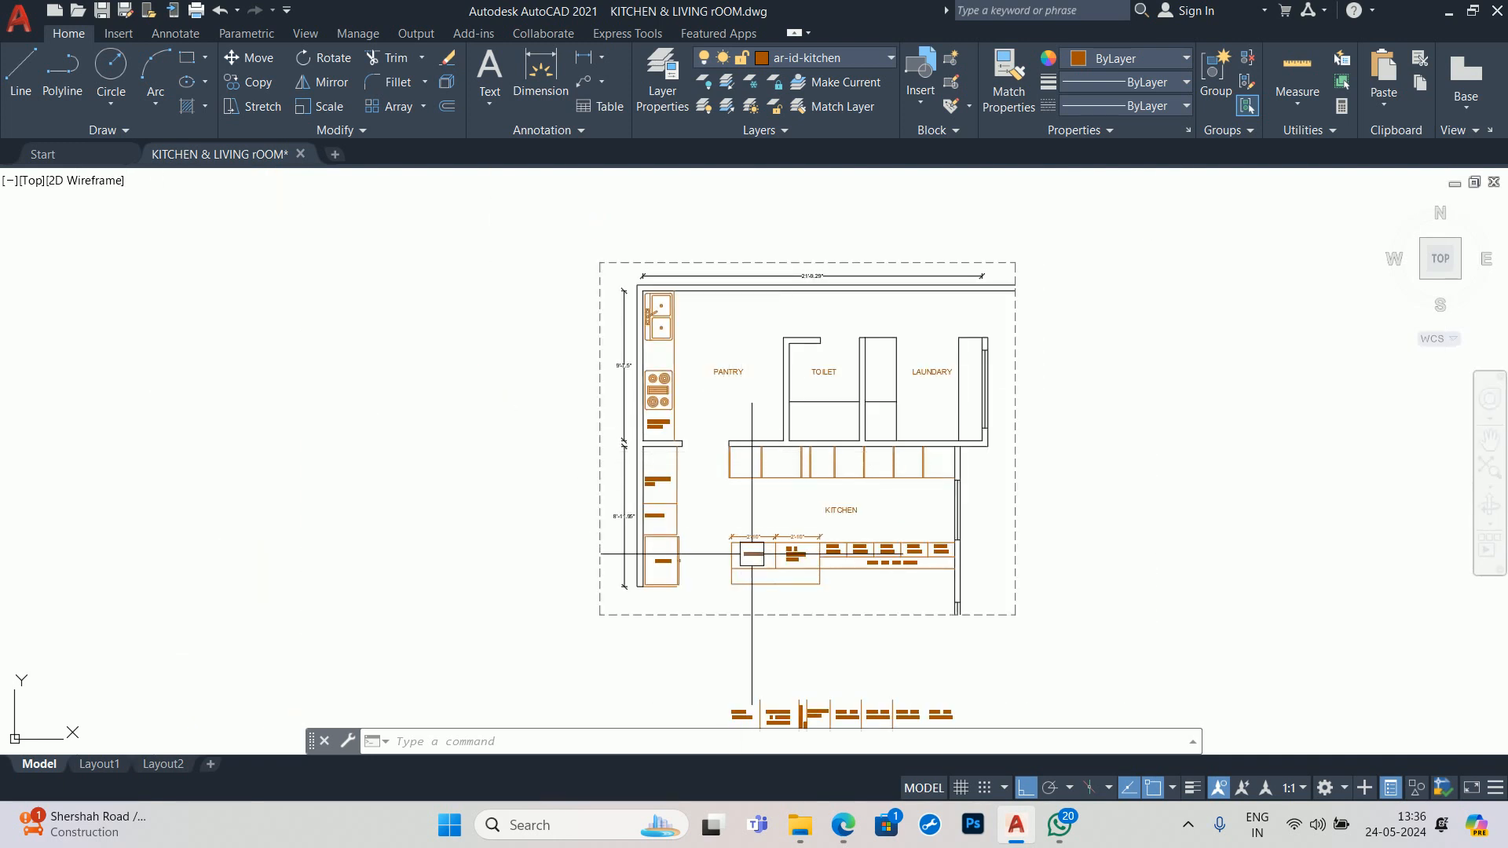
{"action": "scroll", "coordinate": [748, 570], "scroll_direction": "down", "scroll_amount": 7}
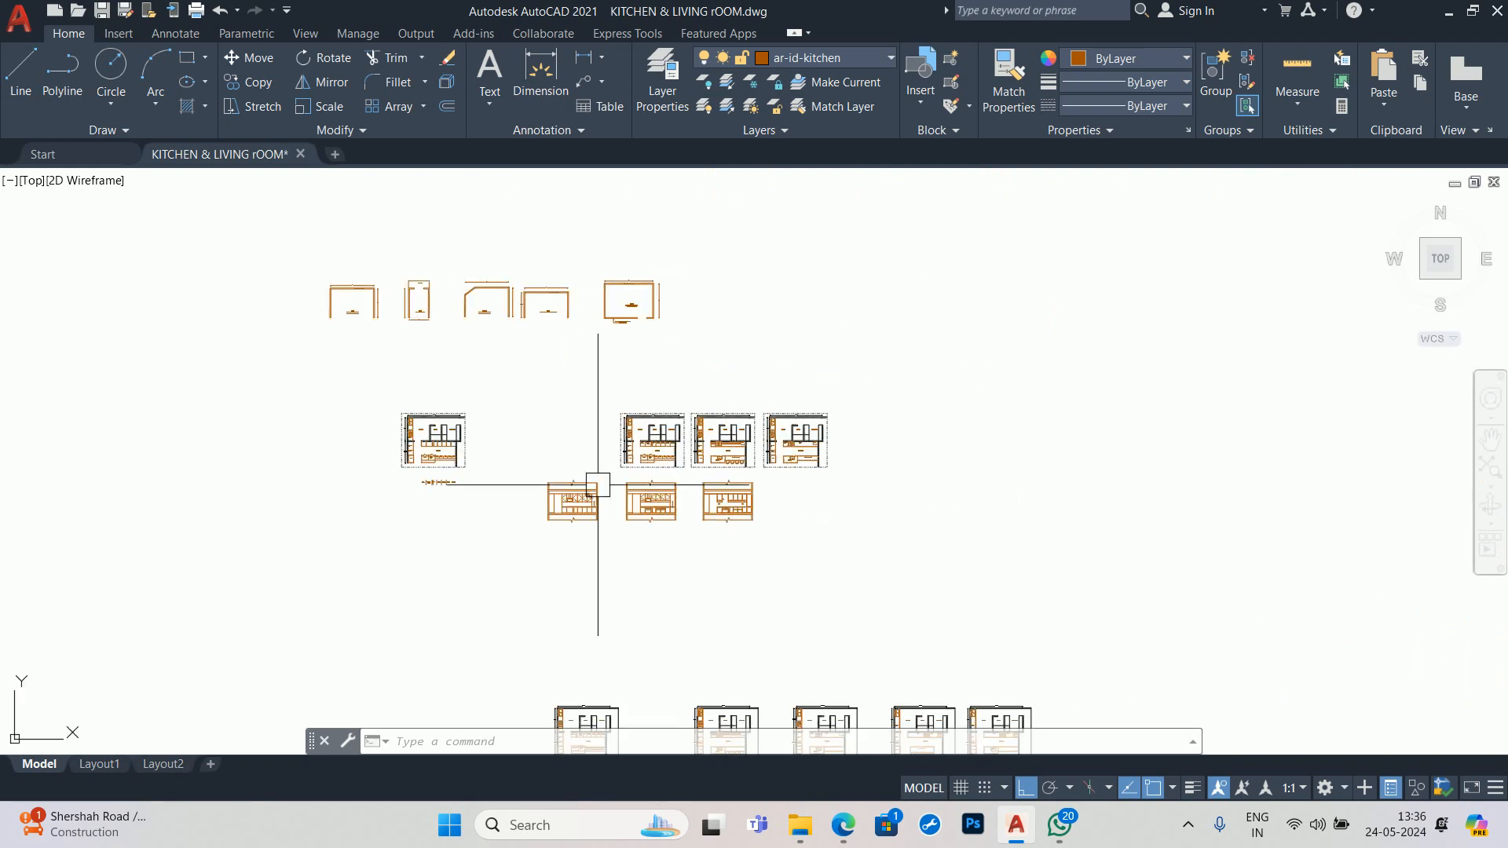
- Review the three kitchen elevations side by side, checking their wall and base cabinet arrangements
{"action": "scroll", "coordinate": [685, 524], "scroll_direction": "up", "scroll_amount": 2}
{"action": "scroll", "coordinate": [662, 487], "scroll_direction": "up", "scroll_amount": 2}
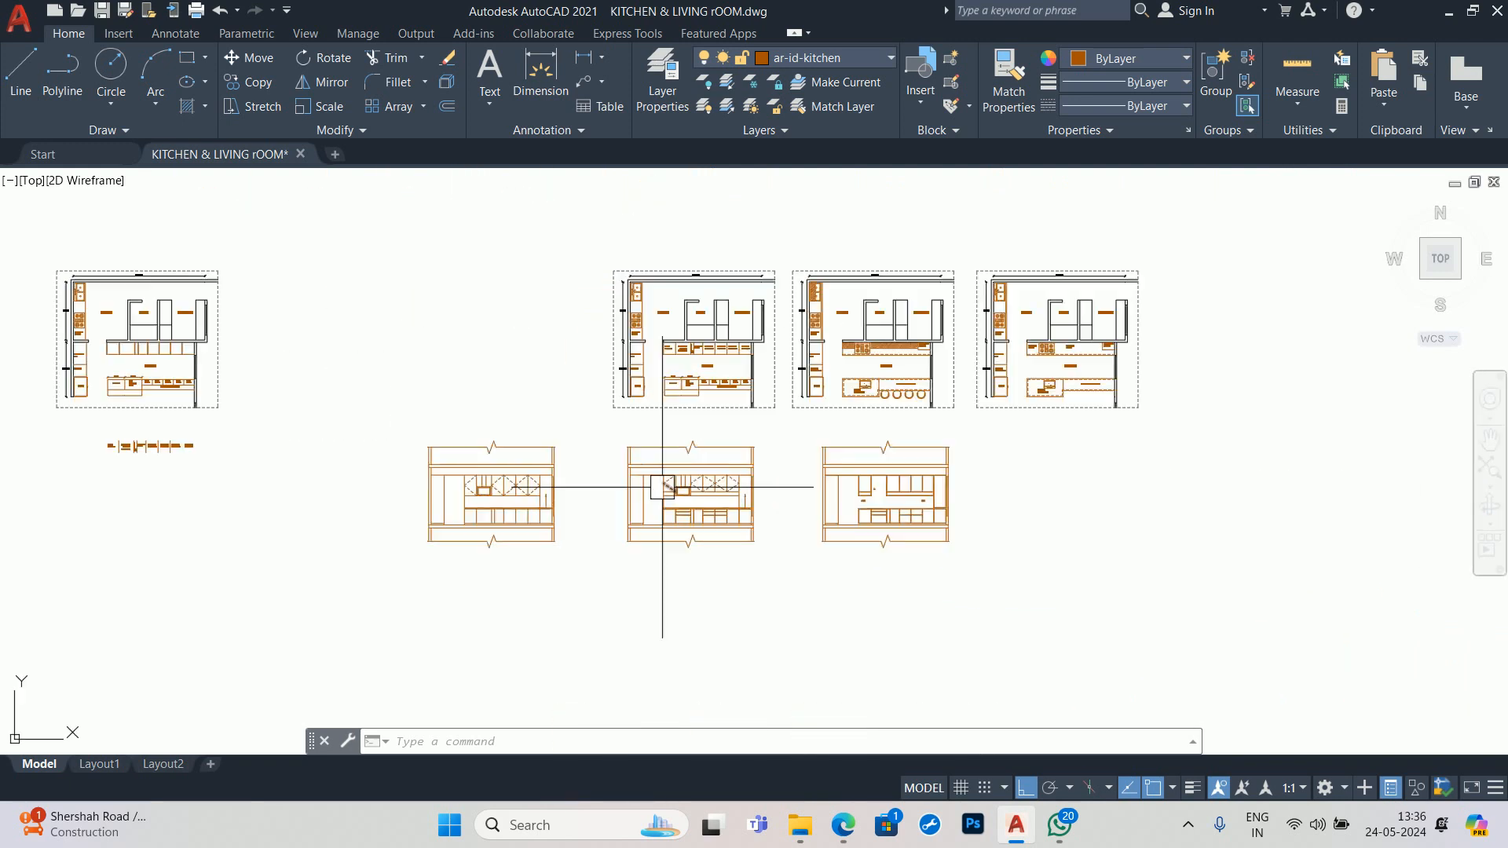
{"action": "scroll", "coordinate": [700, 511], "scroll_direction": "up", "scroll_amount": 3}
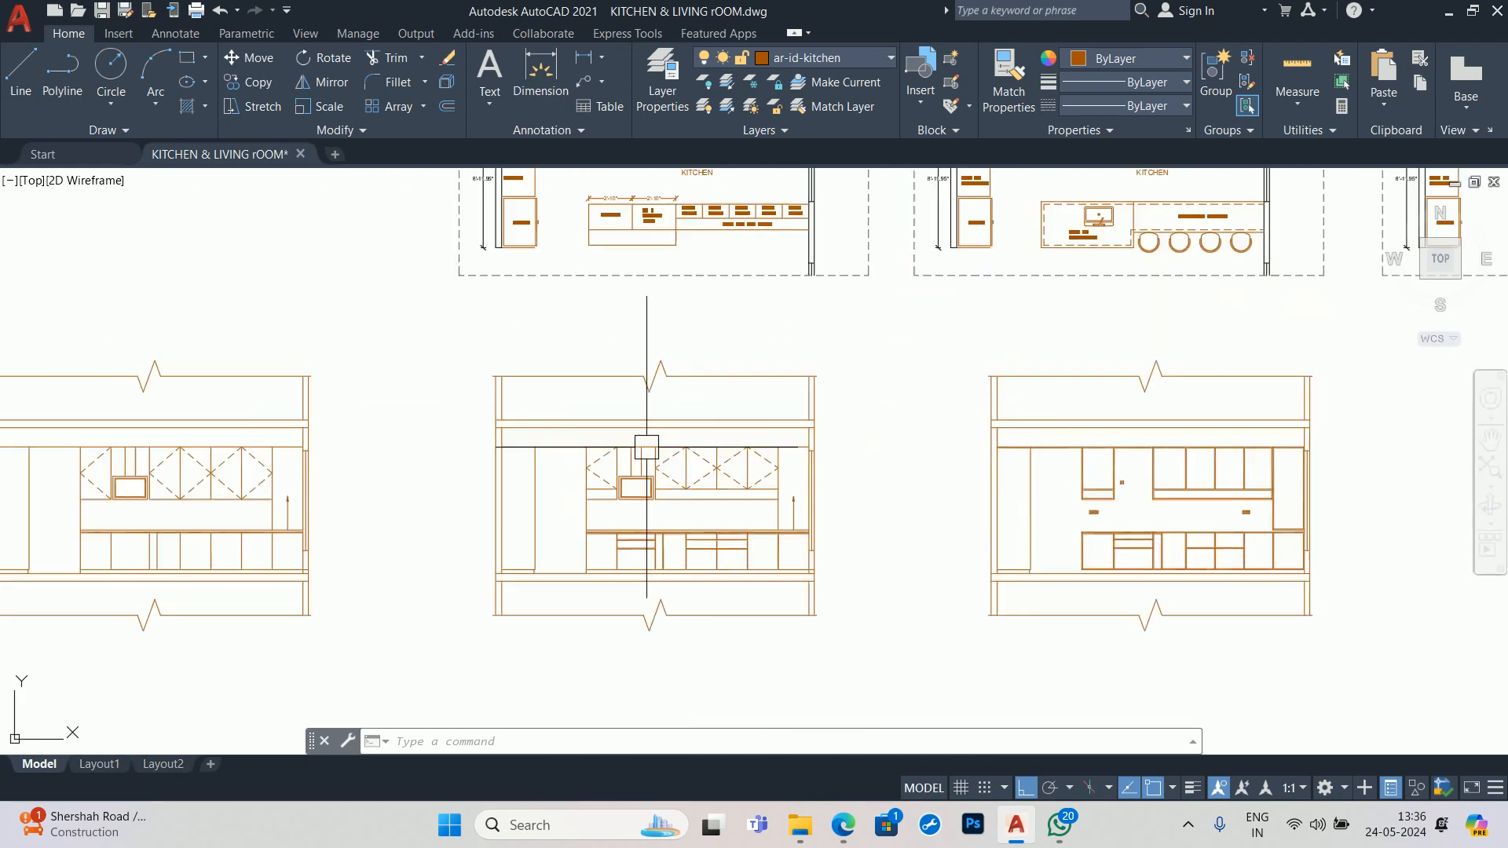
{"action": "scroll", "coordinate": [621, 503], "scroll_direction": "down", "scroll_amount": 1}
{"action": "scroll", "coordinate": [617, 516], "scroll_direction": "up", "scroll_amount": 2}
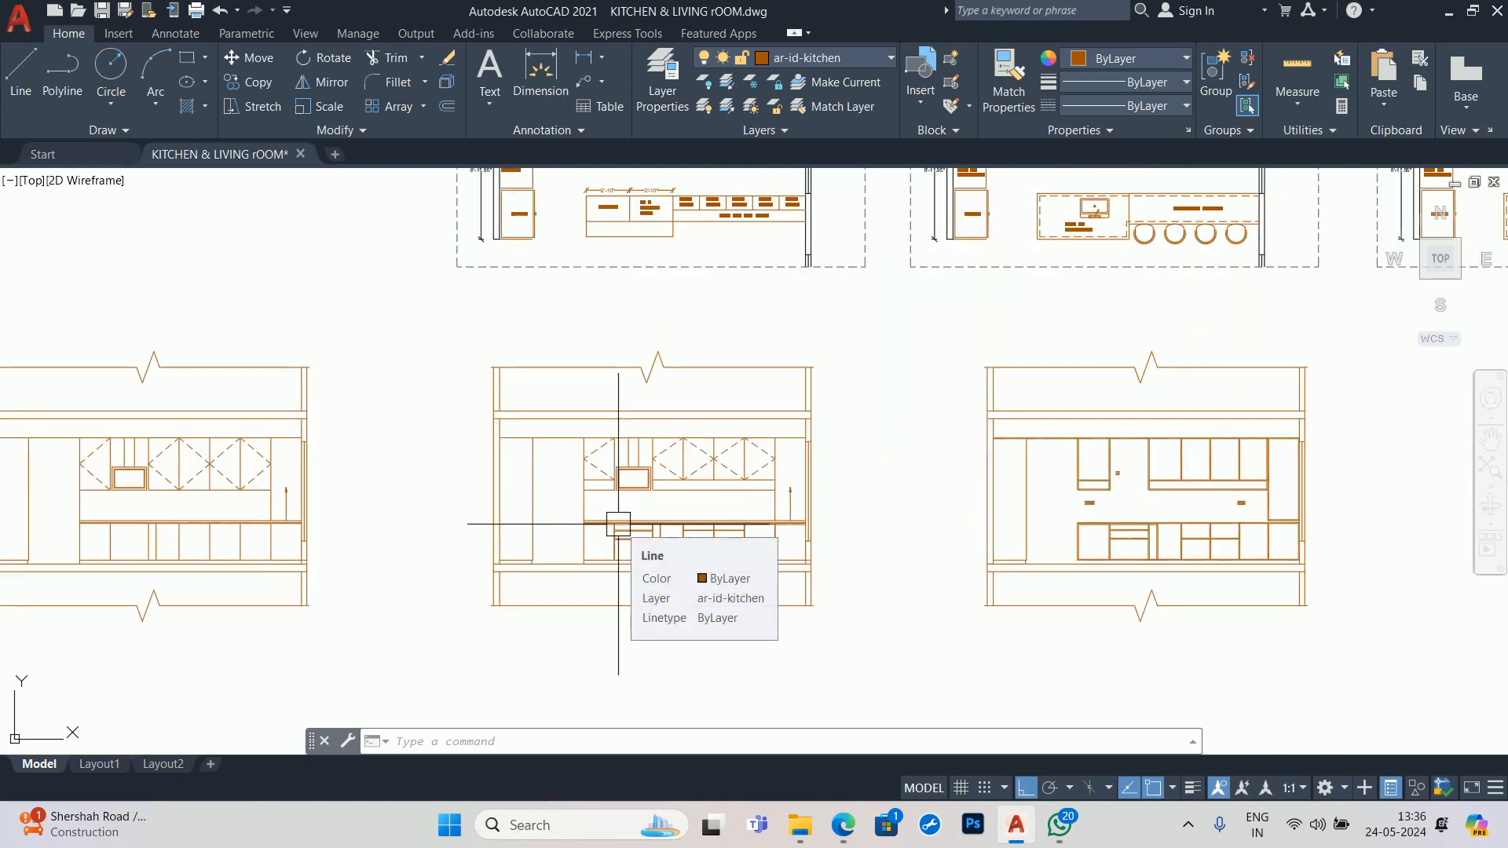
{"action": "scroll", "coordinate": [1022, 472], "scroll_direction": "down", "scroll_amount": 2}
{"action": "scroll", "coordinate": [1280, 633], "scroll_direction": "up", "scroll_amount": 2}
{"action": "scroll", "coordinate": [1109, 588], "scroll_direction": "up", "scroll_amount": 3}
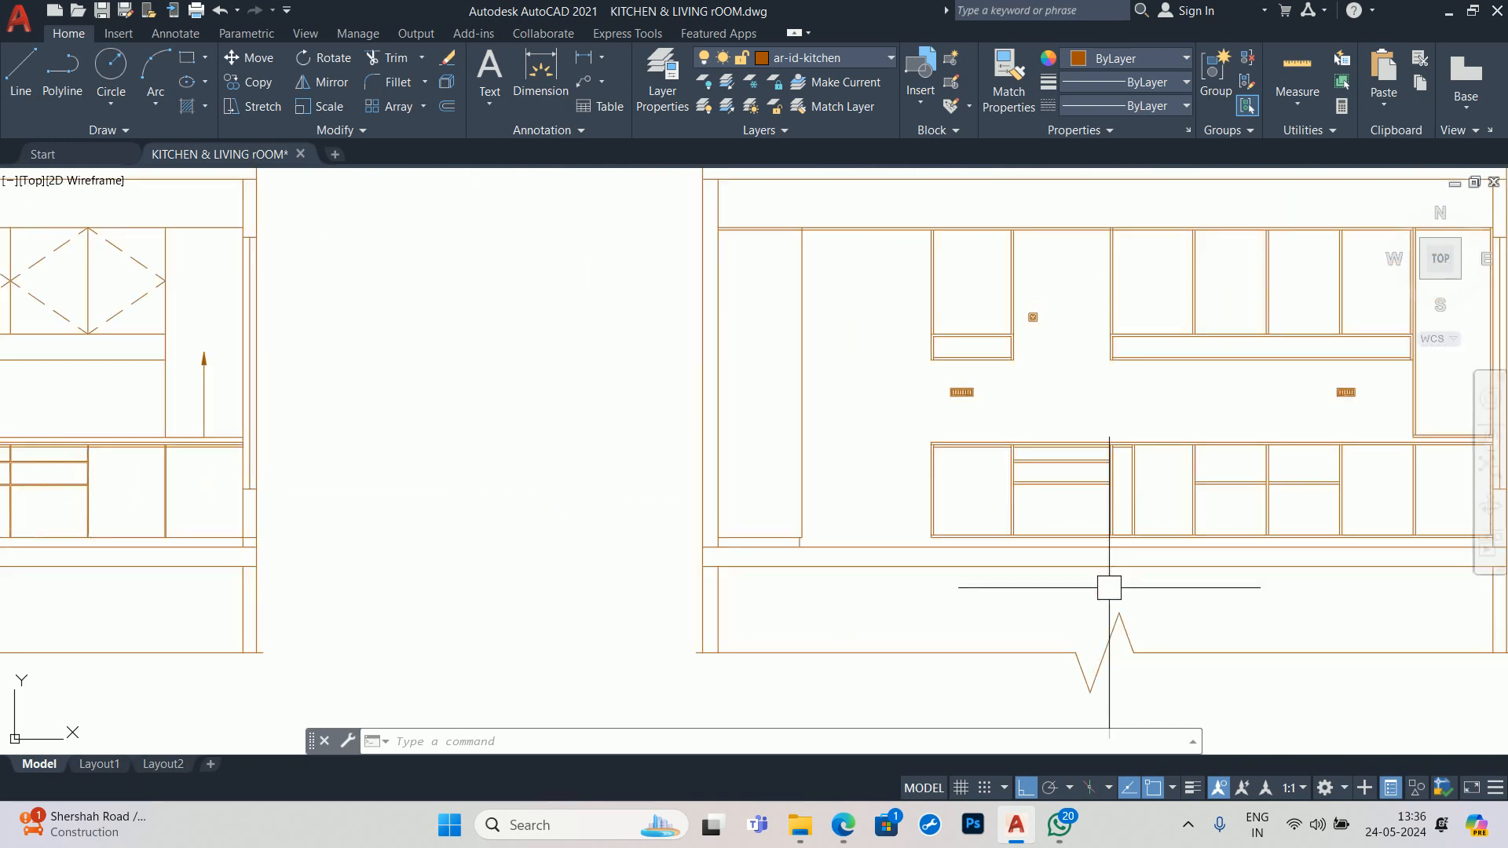
{"action": "scroll", "coordinate": [970, 446], "scroll_direction": "down", "scroll_amount": 4}
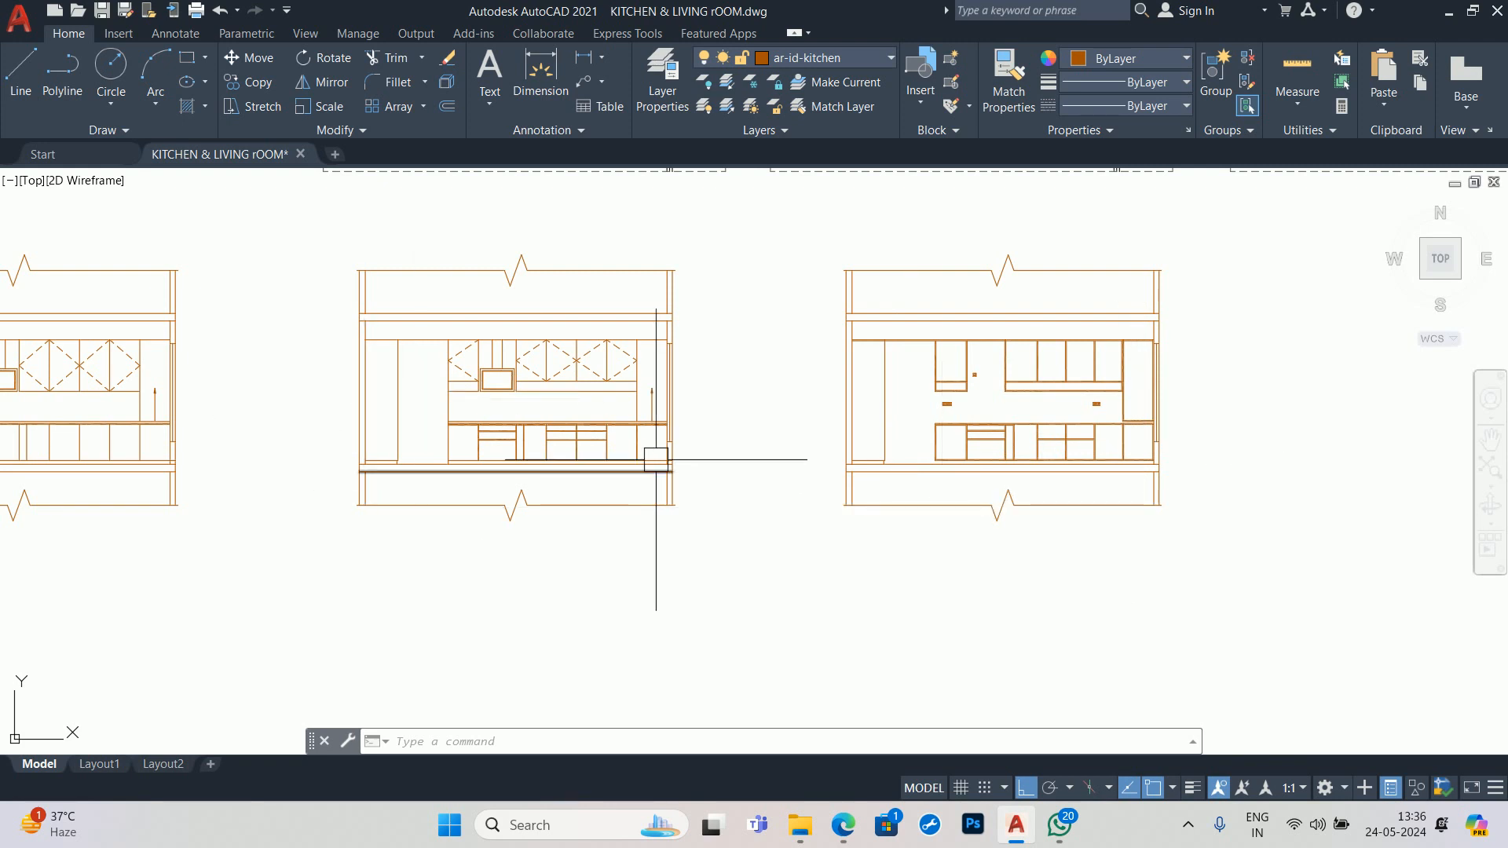
{"action": "scroll", "coordinate": [841, 425], "scroll_direction": "down", "scroll_amount": 4}
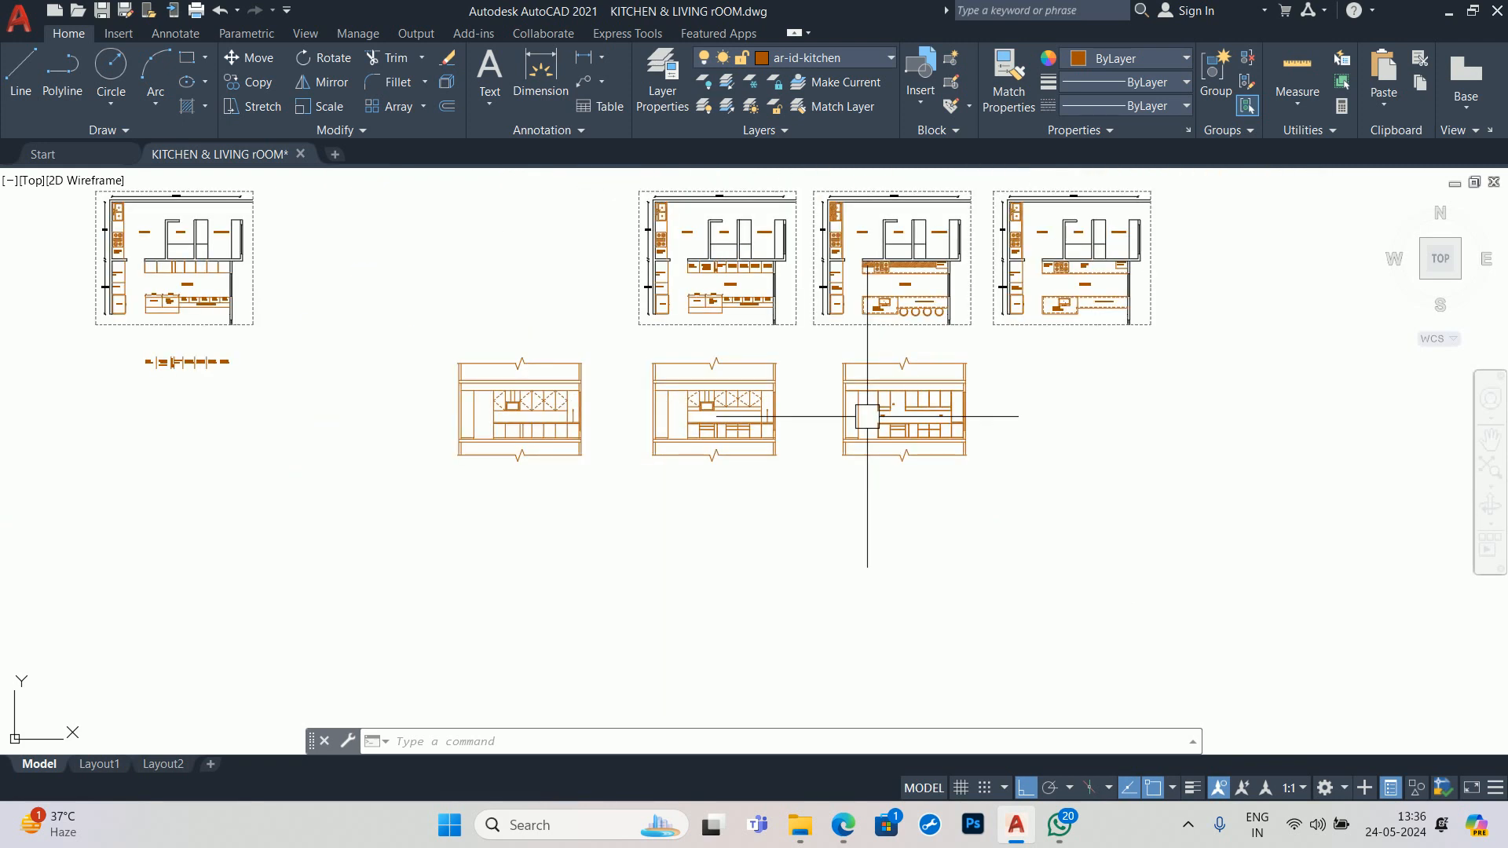
{"action": "middle_click_drag", "start_coordinate": [843, 414], "coordinate": [841, 468]}
{"action": "middle_click_drag", "start_coordinate": [681, 430], "coordinate": [974, 430]}
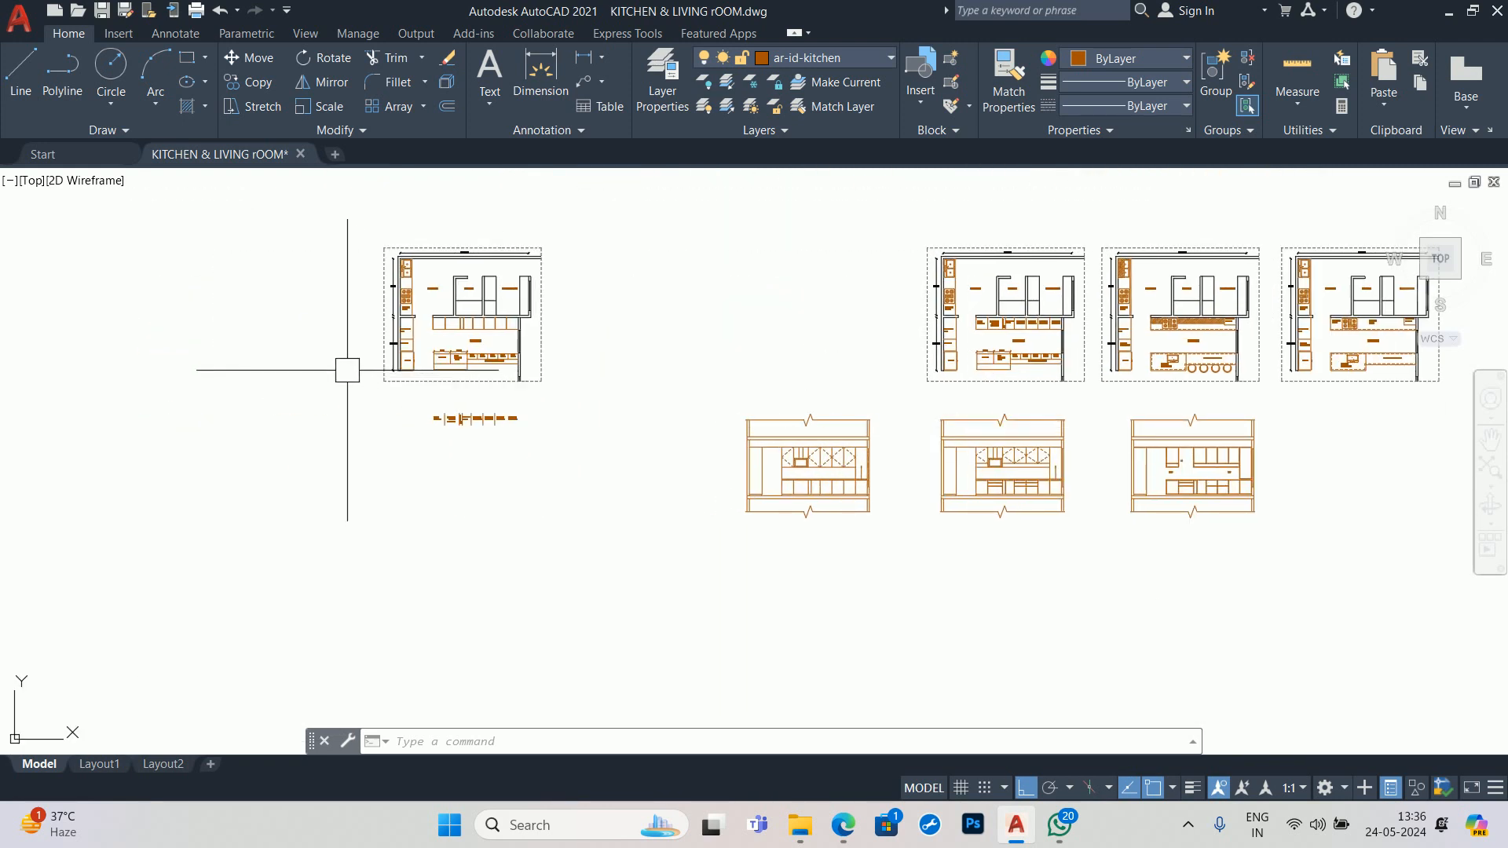
- Inspect the middle elevation's countertop and the drawer bay below the hood up close
{"action": "scroll", "coordinate": [1165, 493], "scroll_direction": "up", "scroll_amount": 2}
{"action": "scroll", "coordinate": [593, 479], "scroll_direction": "up", "scroll_amount": 7}
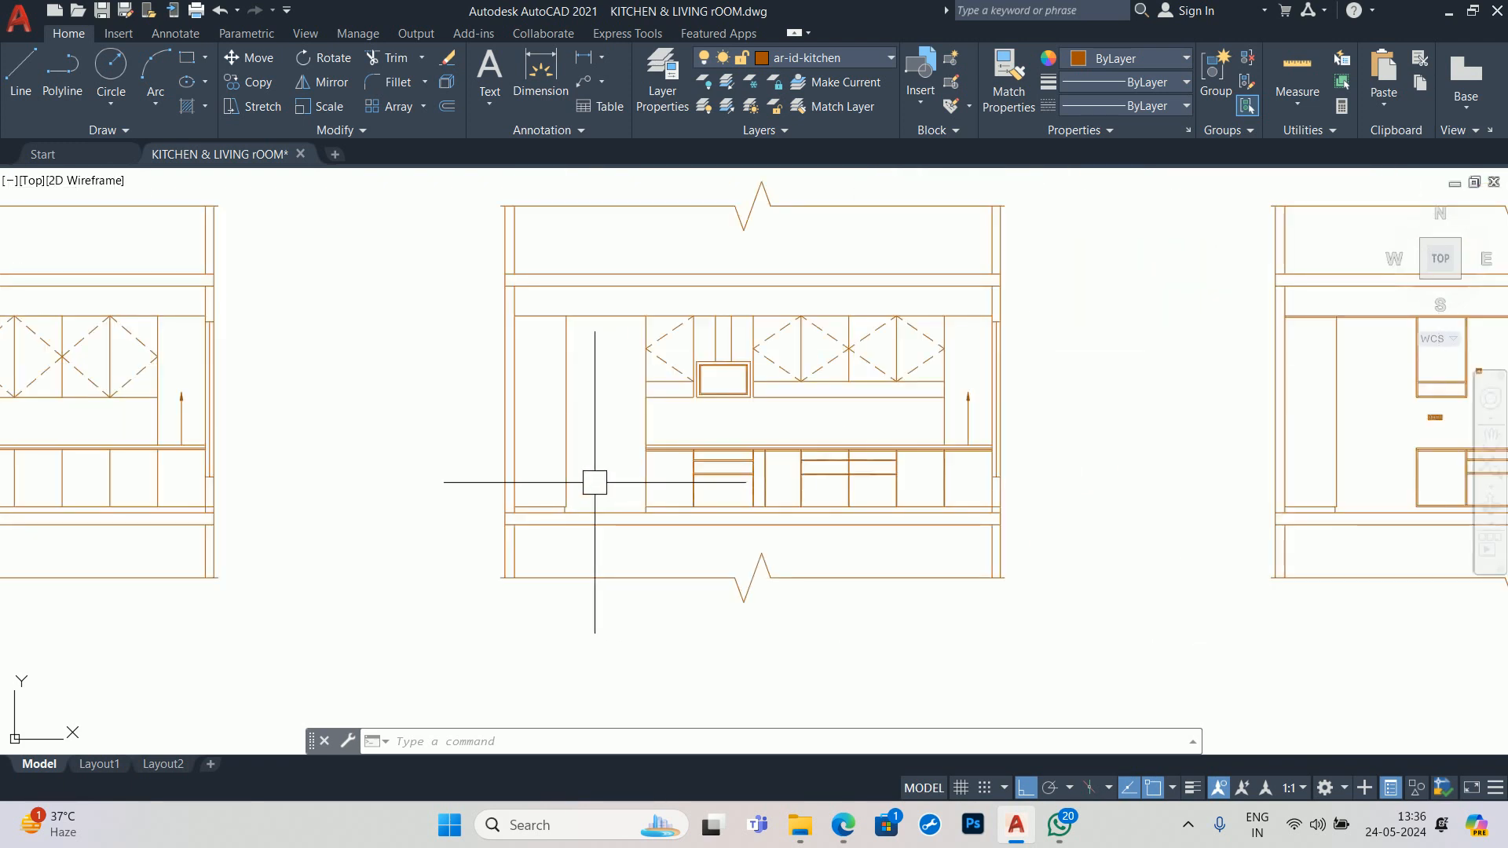
{"action": "key", "text": "Escape"}
{"action": "key", "text": "Escape"}
{"action": "key", "text": "Escape"}
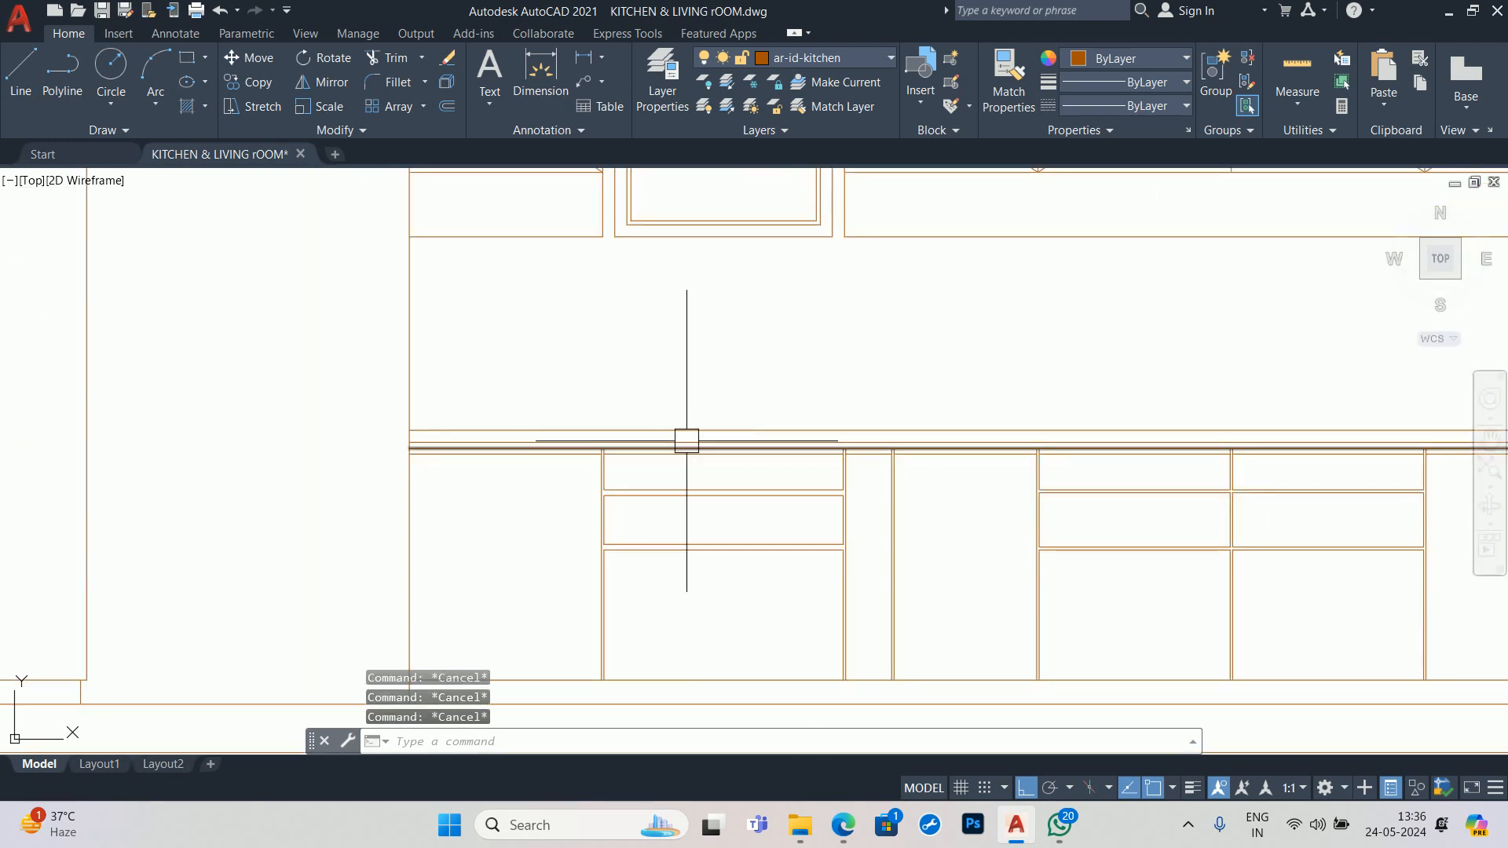
{"action": "scroll", "coordinate": [687, 438], "scroll_direction": "down", "scroll_amount": 5}
{"action": "middle_click_drag", "start_coordinate": [194, 354], "coordinate": [561, 403]}
{"action": "scroll", "coordinate": [397, 276], "scroll_direction": "up", "scroll_amount": 4}
{"action": "scroll", "coordinate": [727, 287], "scroll_direction": "down", "scroll_amount": 6}
{"action": "scroll", "coordinate": [1133, 438], "scroll_direction": "up", "scroll_amount": 10}
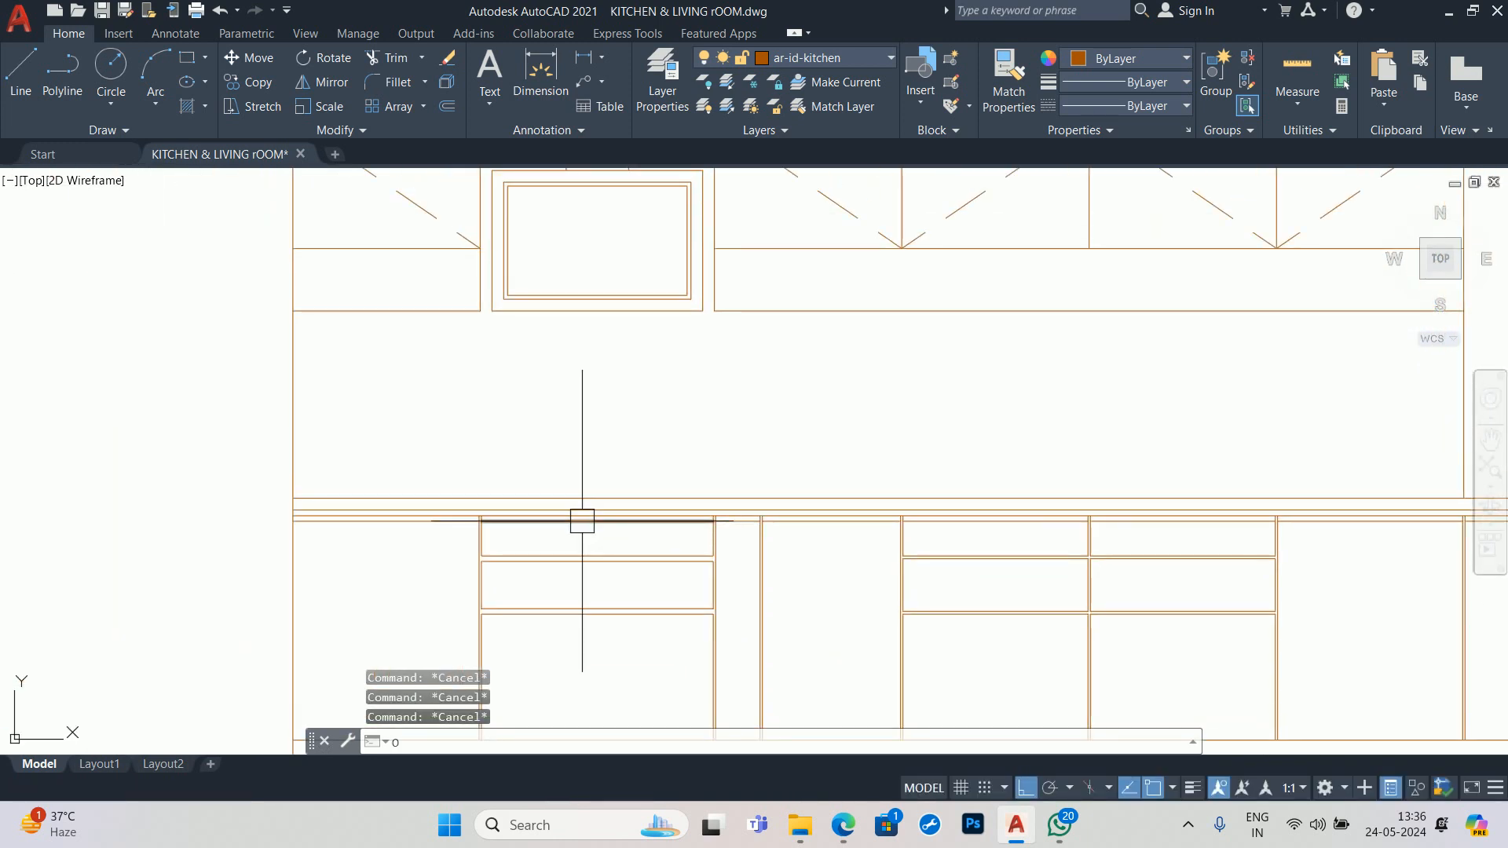
{"action": "key", "text": "Return"}
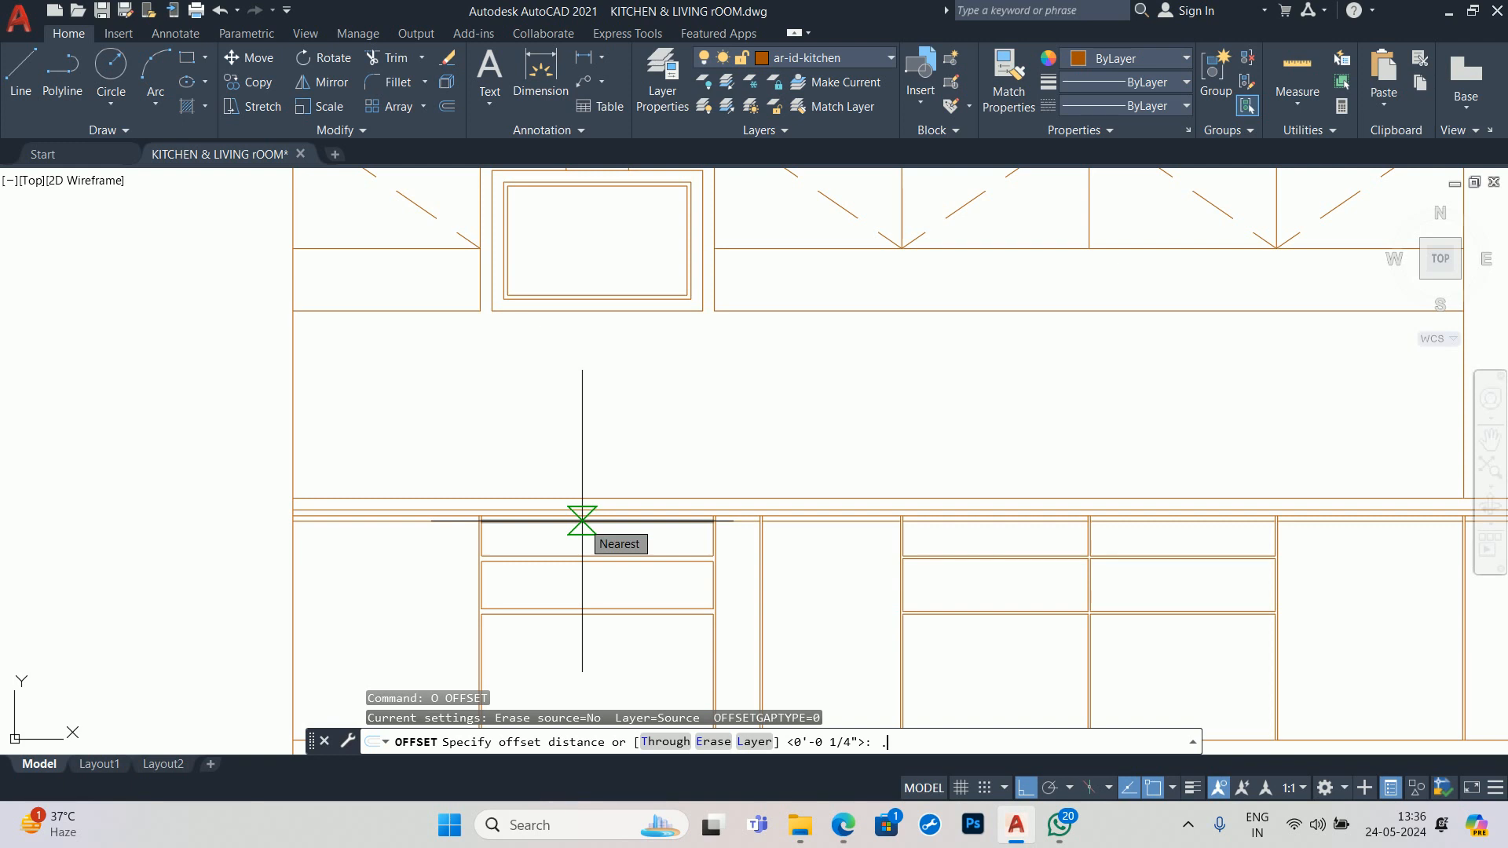
{"action": "key", "text": "Return"}
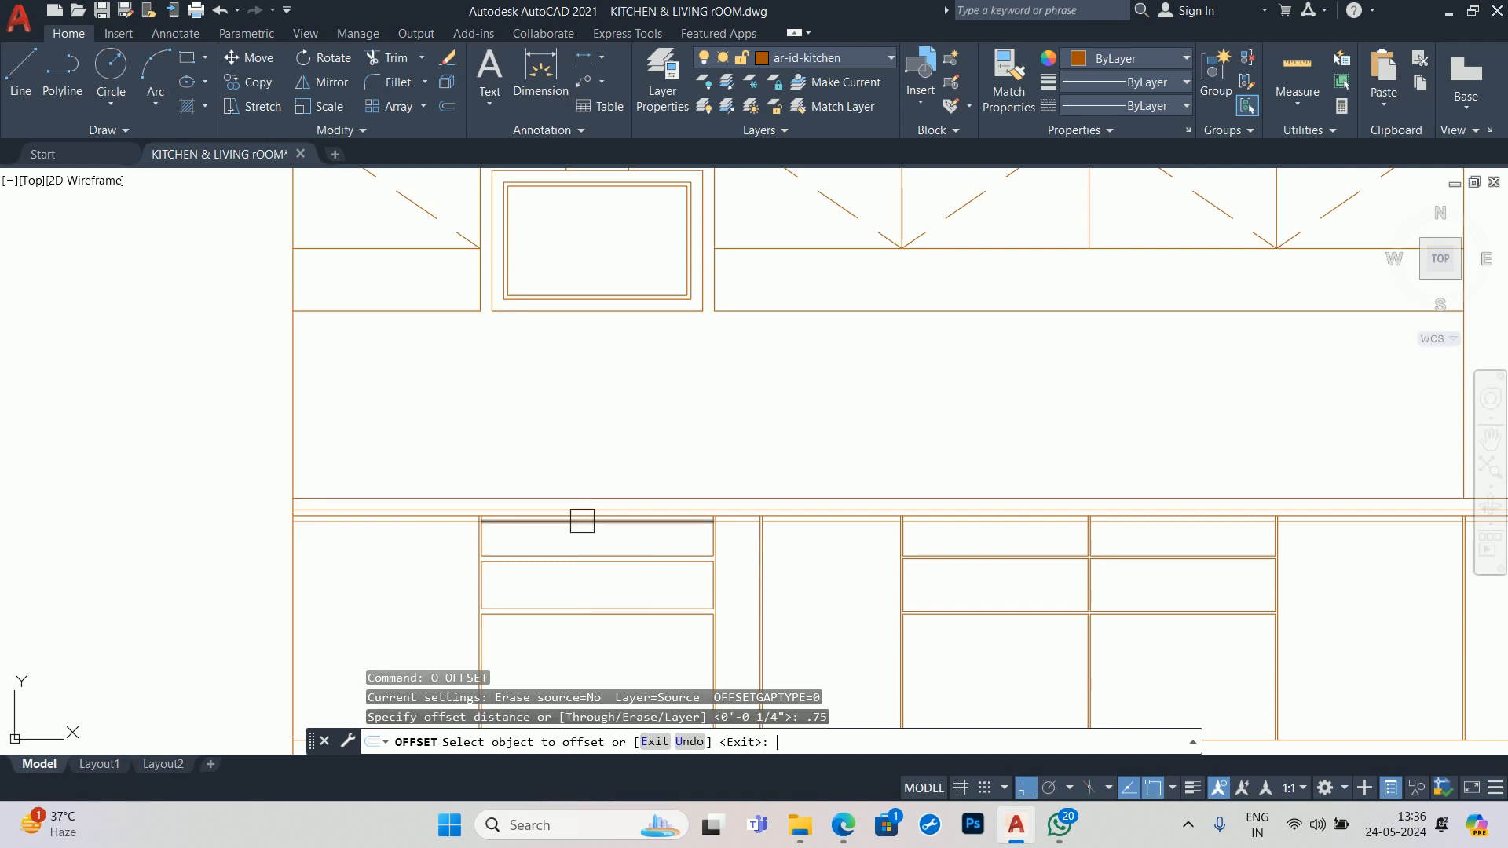
{"action": "key", "text": "Escape"}
{"action": "key", "text": "Escape"}
{"action": "key", "text": "Escape"}
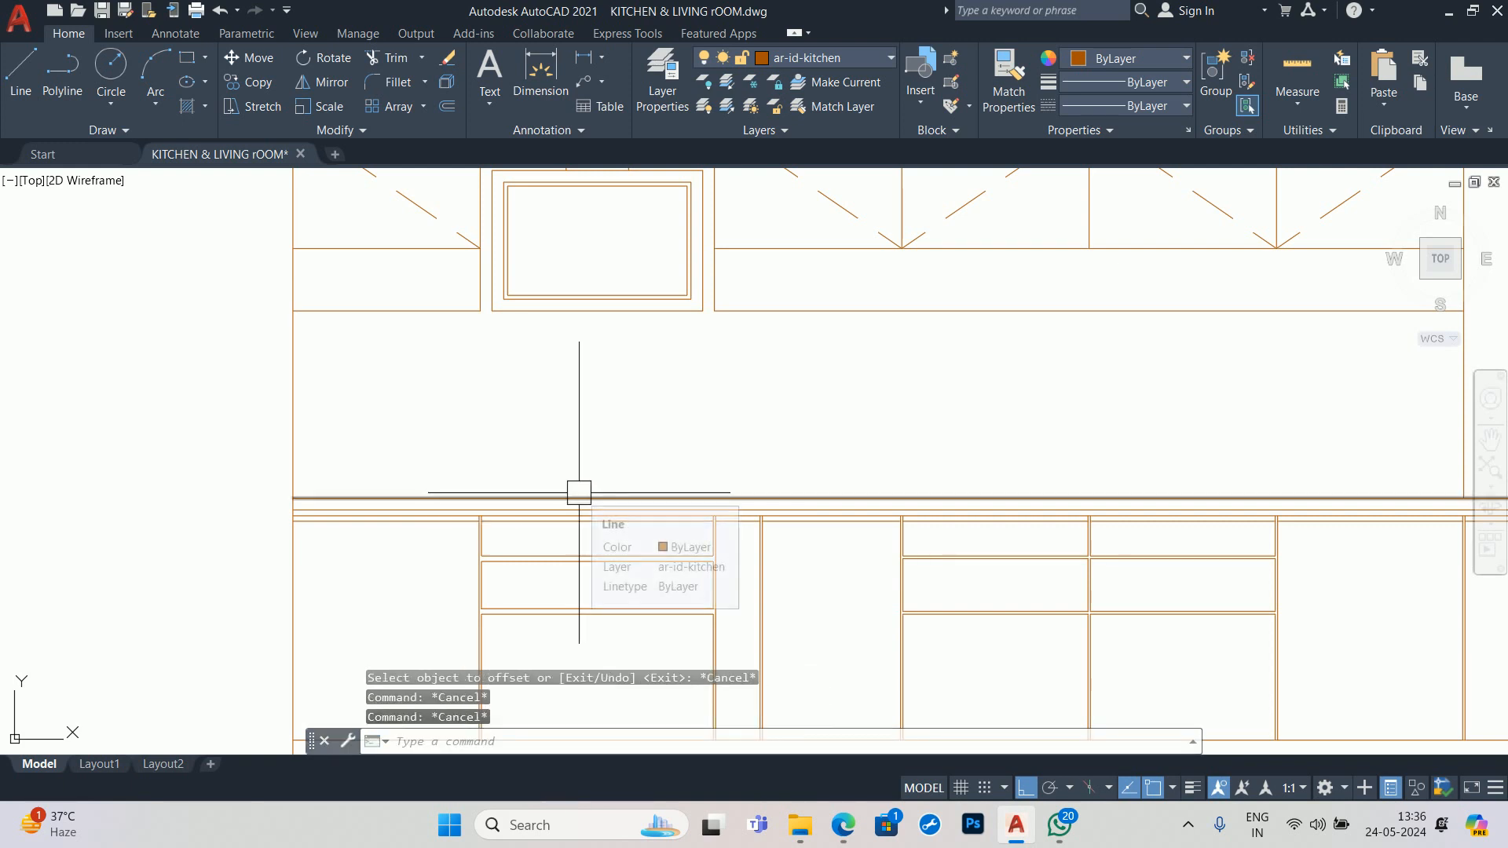
- Offset the countertop's top line upward by 0.5 inch
{"action": "type", "text": "o"}
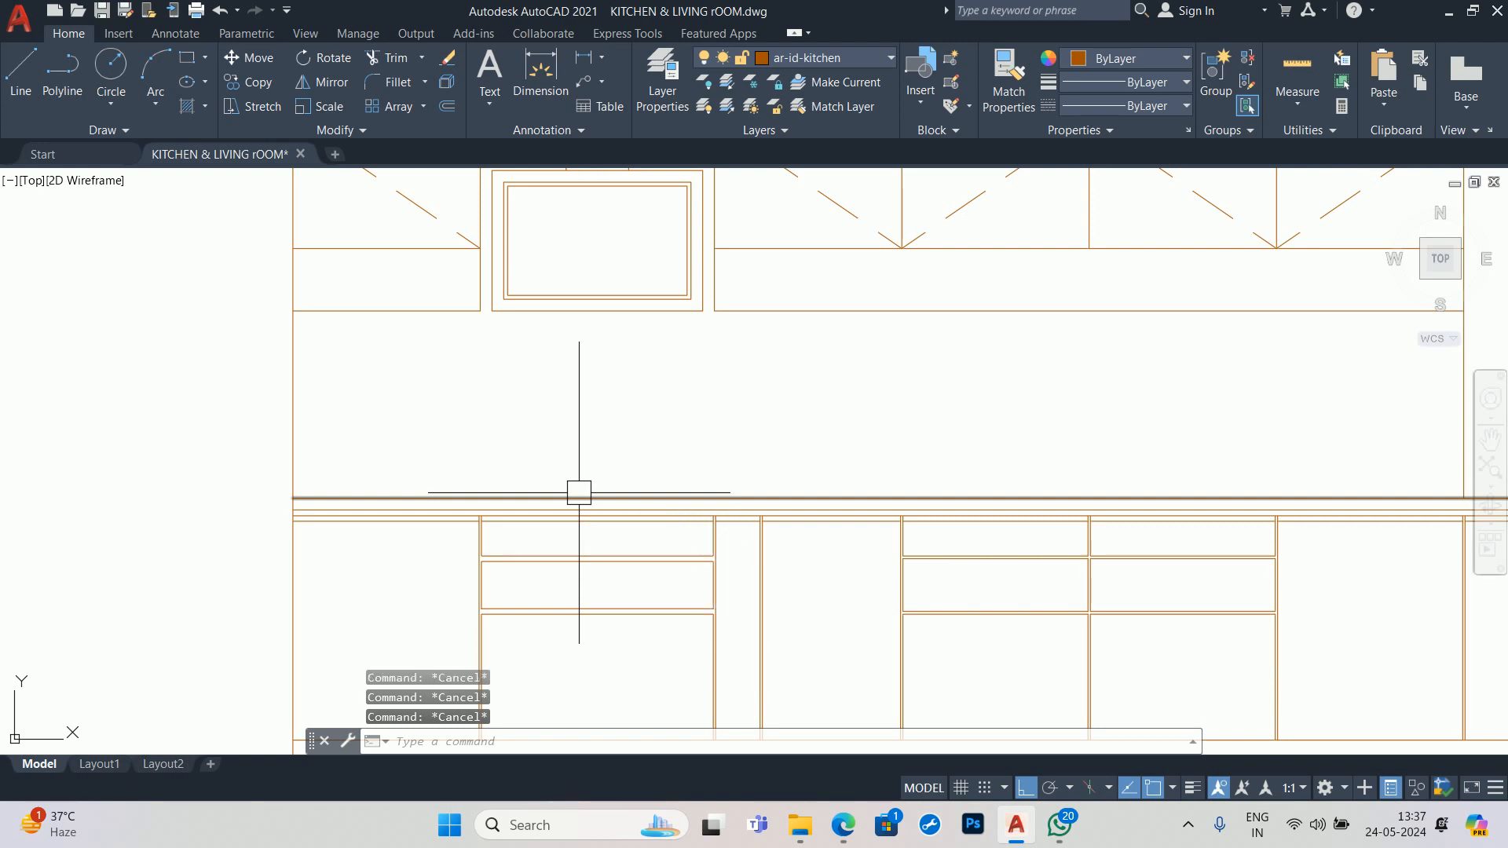
{"action": "key", "text": "Return"}
{"action": "type", "text": ".5"}
{"action": "key", "text": "Return"}
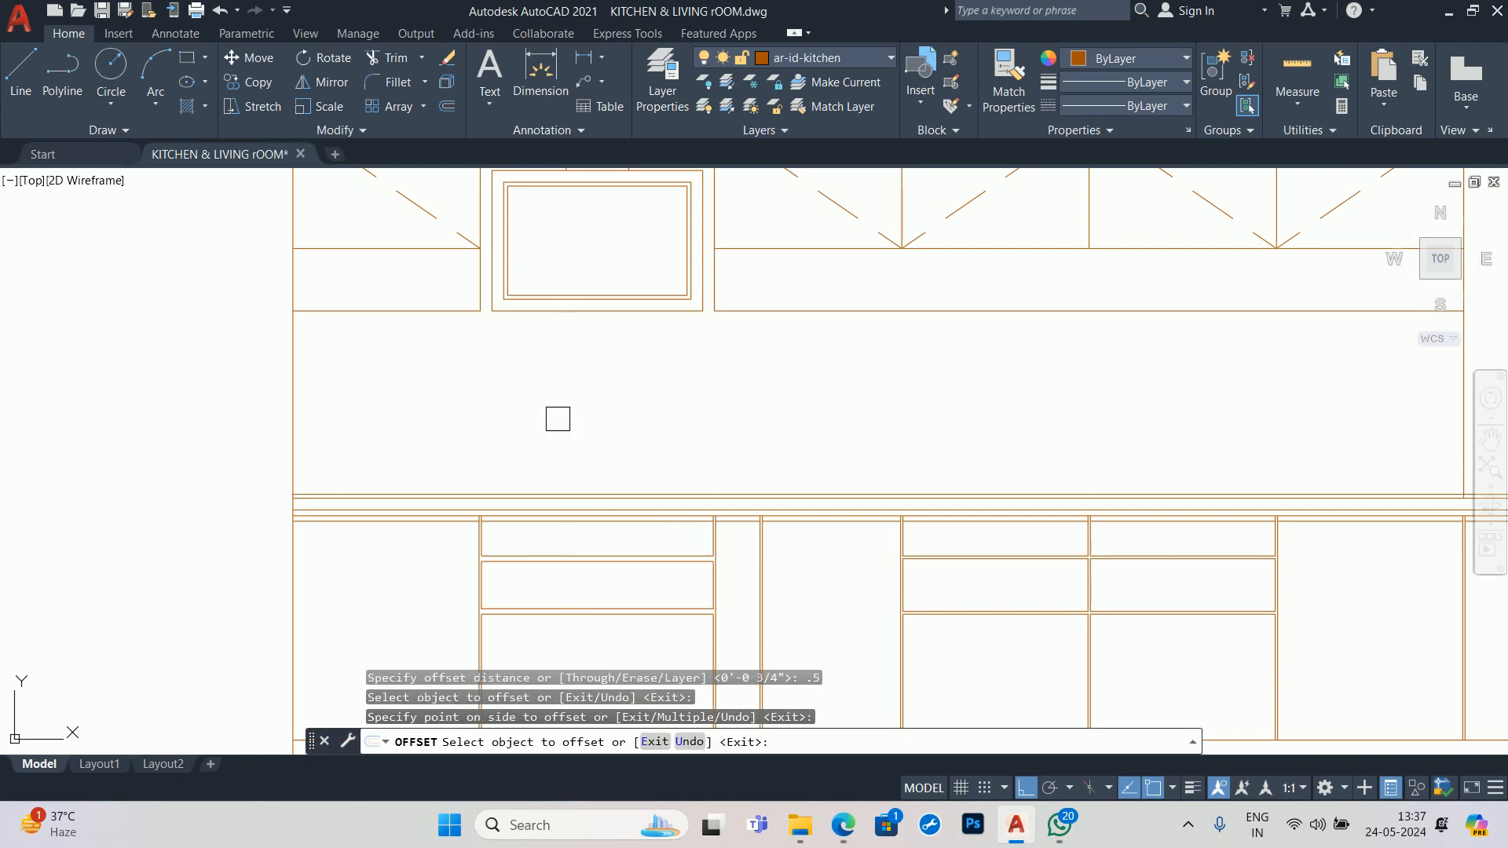
{"action": "key", "text": "Escape"}
- Draw vertical lines from the wall cabinets' lower corners on both sides of the hood down to the countertop's top line
{"action": "type", "text": "l"}
{"action": "key", "text": "Return"}
{"action": "scroll", "coordinate": [487, 303], "scroll_direction": "up", "scroll_amount": 2}
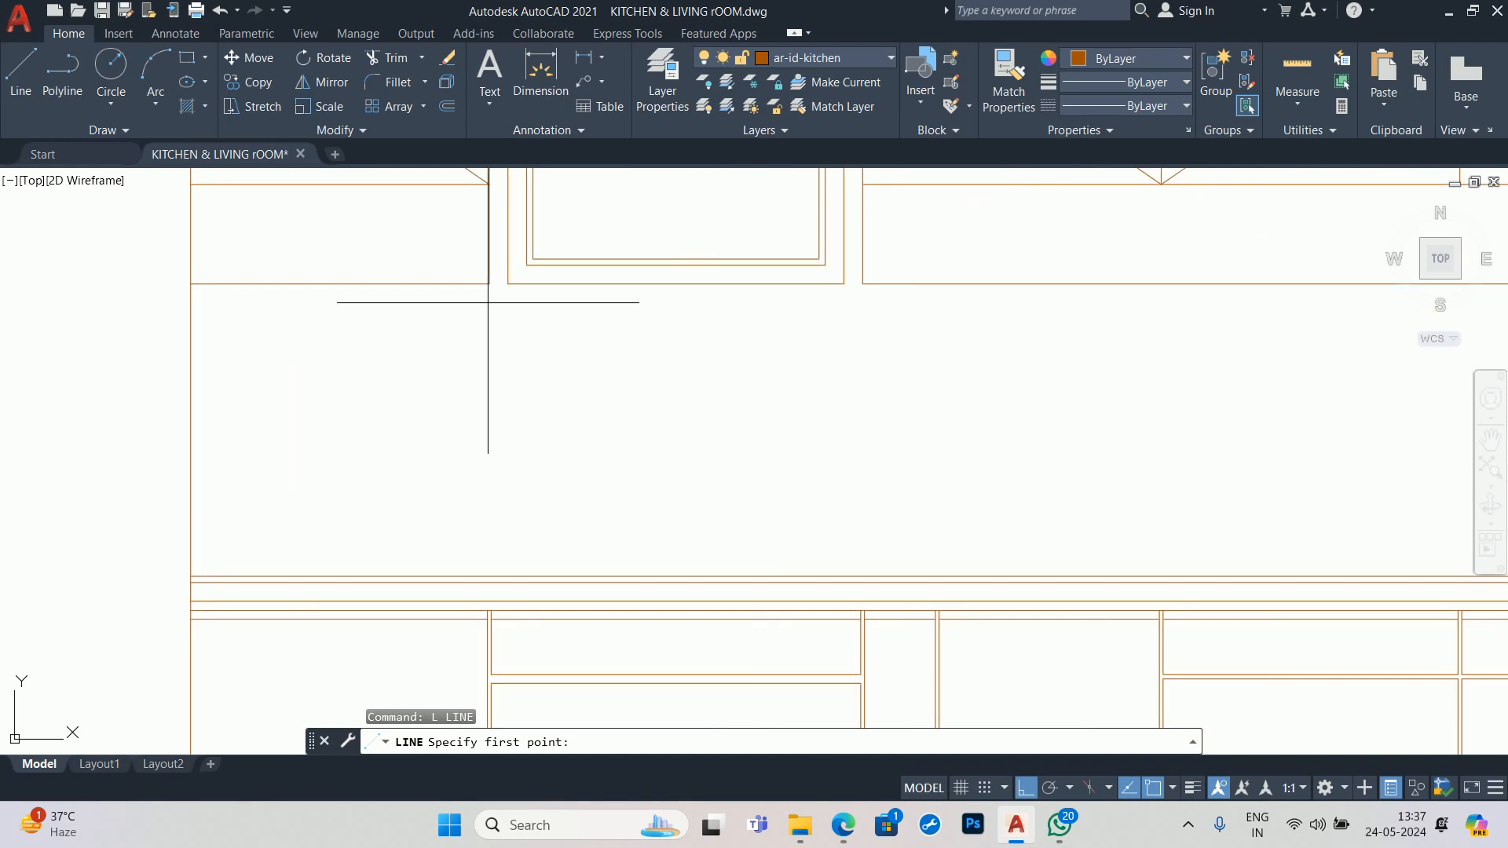
{"action": "left_click", "coordinate": [488, 282]}
{"action": "scroll", "coordinate": [488, 596], "scroll_direction": "up", "scroll_amount": 3}
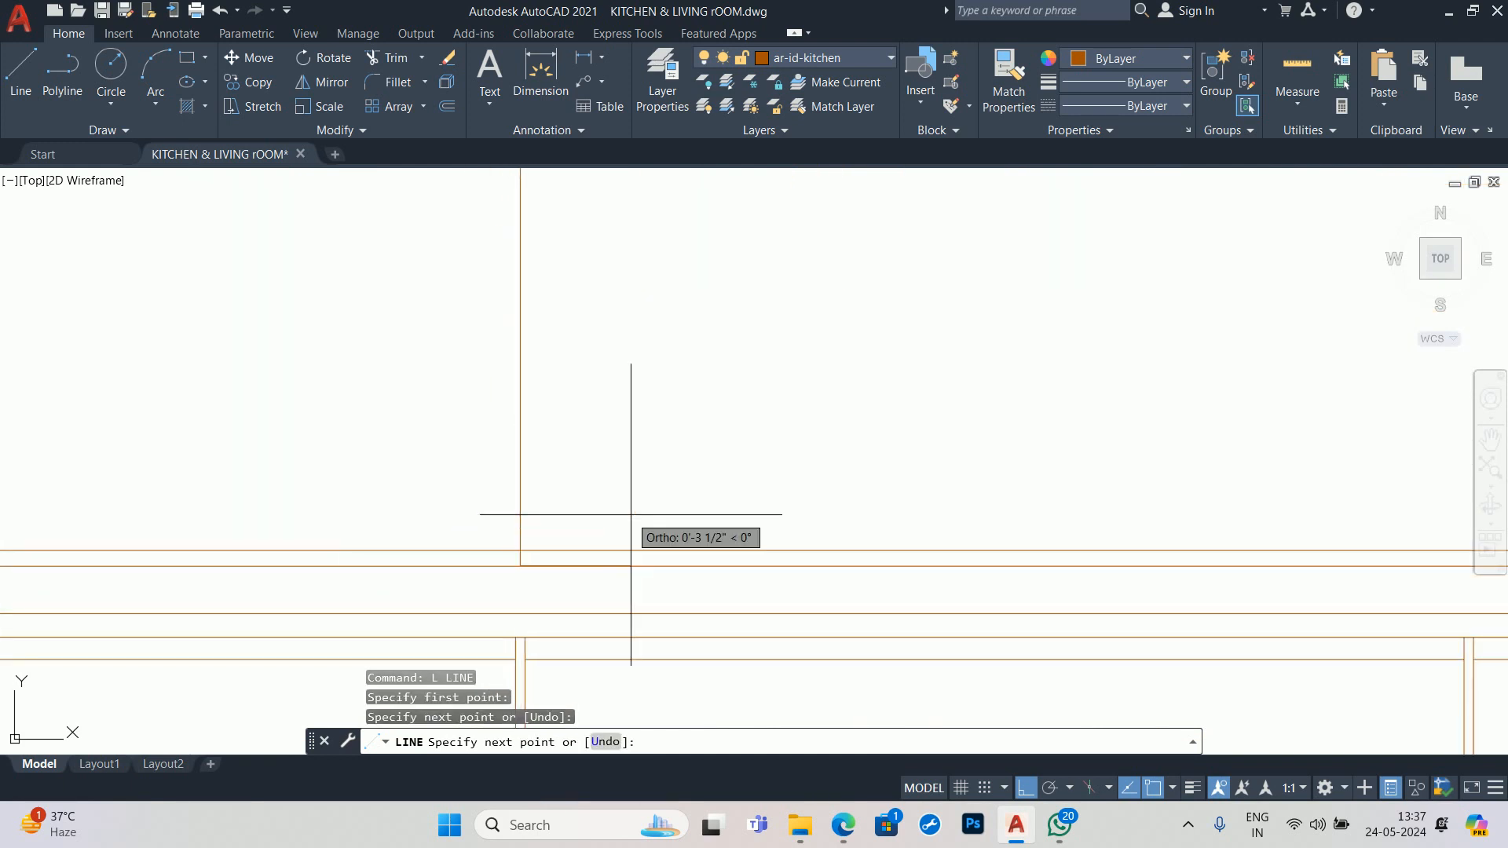
{"action": "key", "text": "Escape"}
{"action": "scroll", "coordinate": [858, 394], "scroll_direction": "down", "scroll_amount": 3}
{"action": "key", "text": "Return"}
{"action": "left_click", "coordinate": [860, 309]}
{"action": "scroll", "coordinate": [885, 623], "scroll_direction": "up", "scroll_amount": 4}
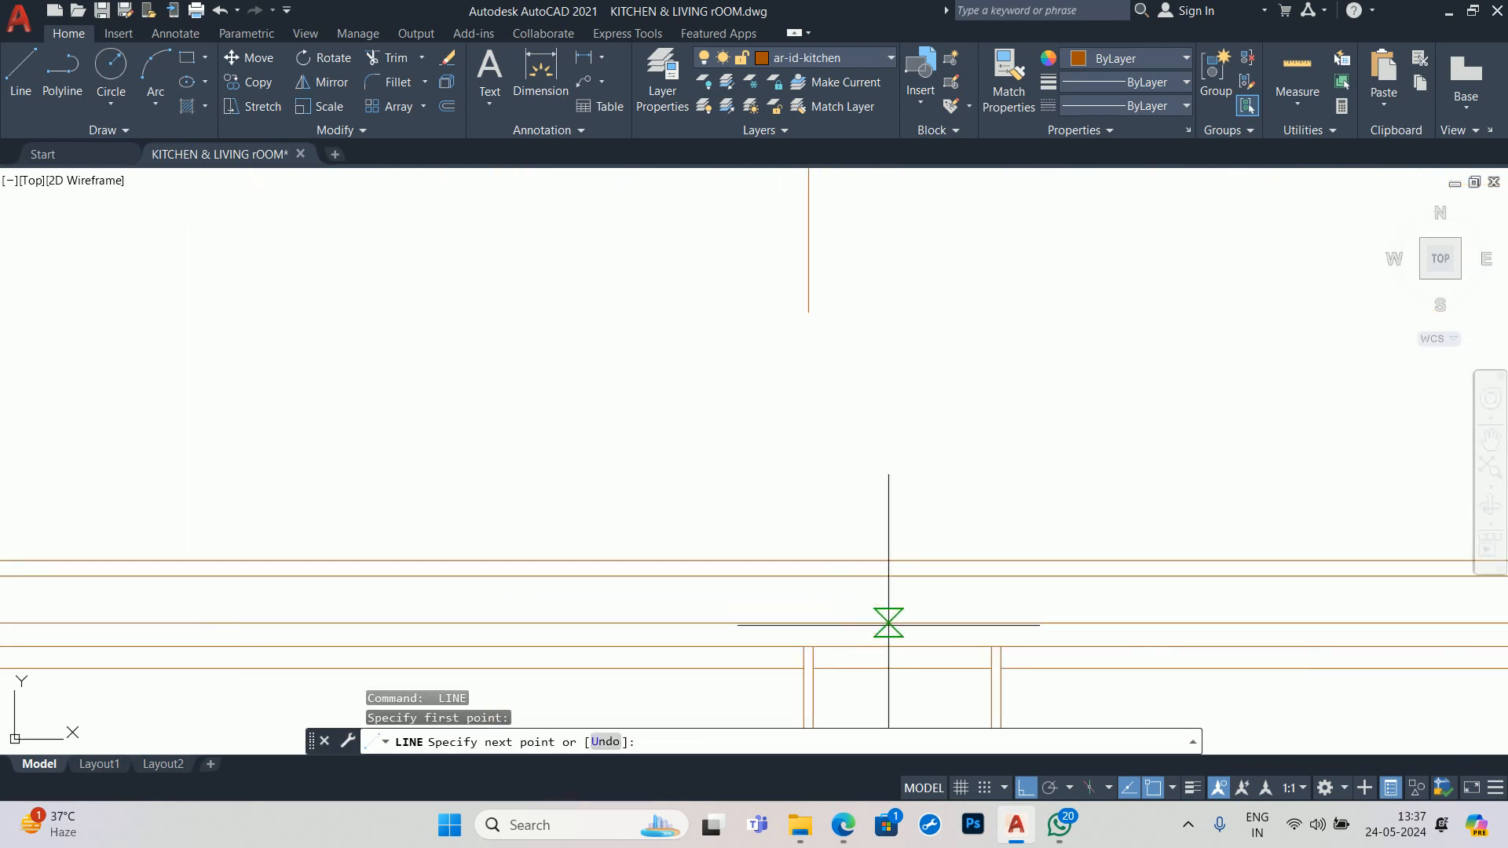
{"action": "left_click", "coordinate": [809, 576]}
{"action": "key", "text": "Escape"}
- Trim the offset line outside the hood bay and both vertical lines above it, leaving a thin cooktop outline on the countertop
{"action": "type", "text": "tr"}
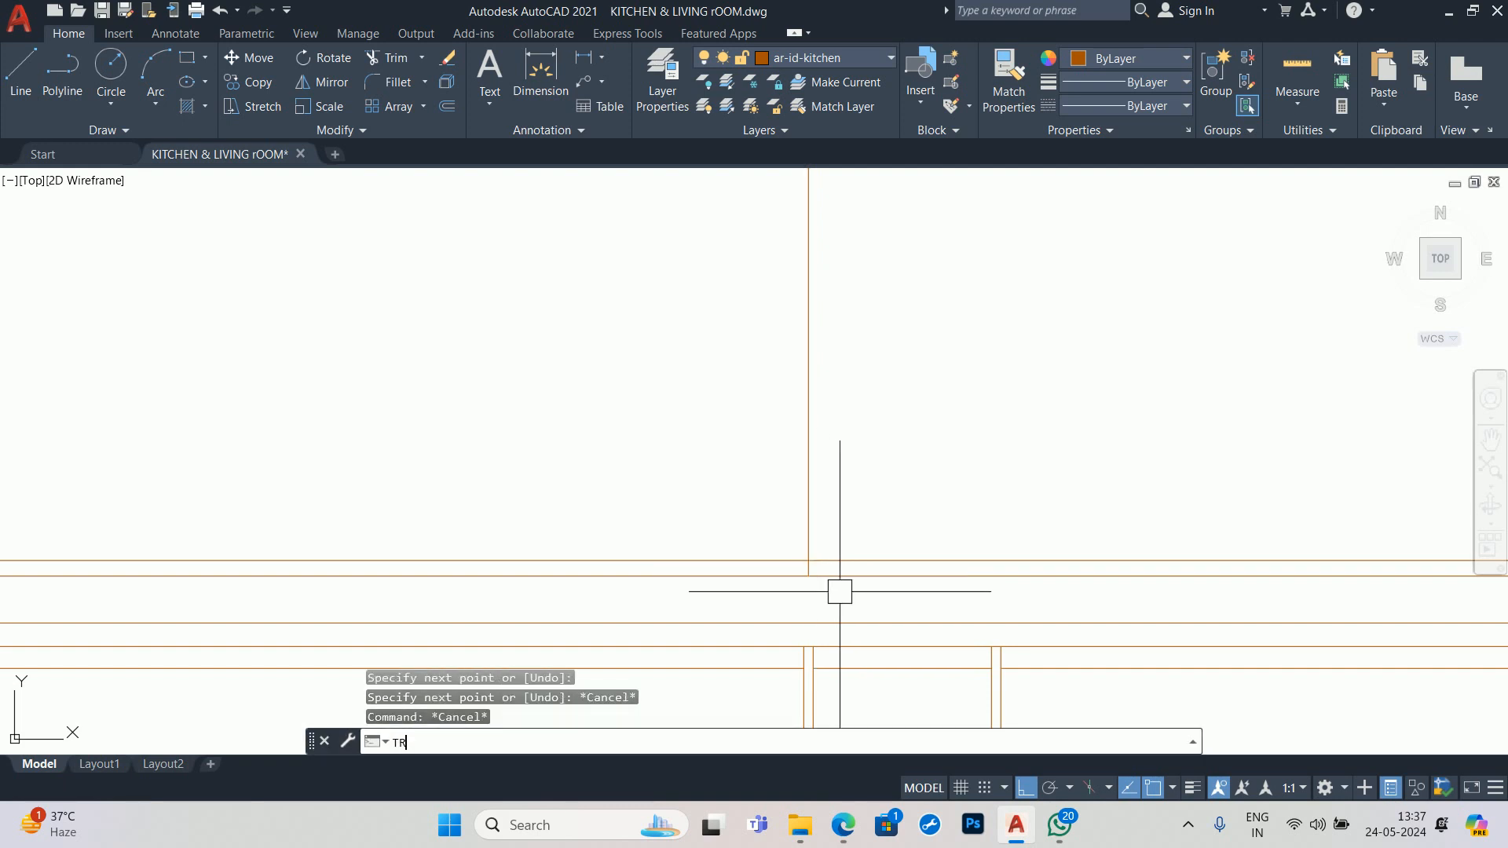
{"action": "key", "text": "Return"}
{"action": "scroll", "coordinate": [807, 512], "scroll_direction": "down", "scroll_amount": 4}
{"action": "scroll", "coordinate": [550, 499], "scroll_direction": "up", "scroll_amount": 3}
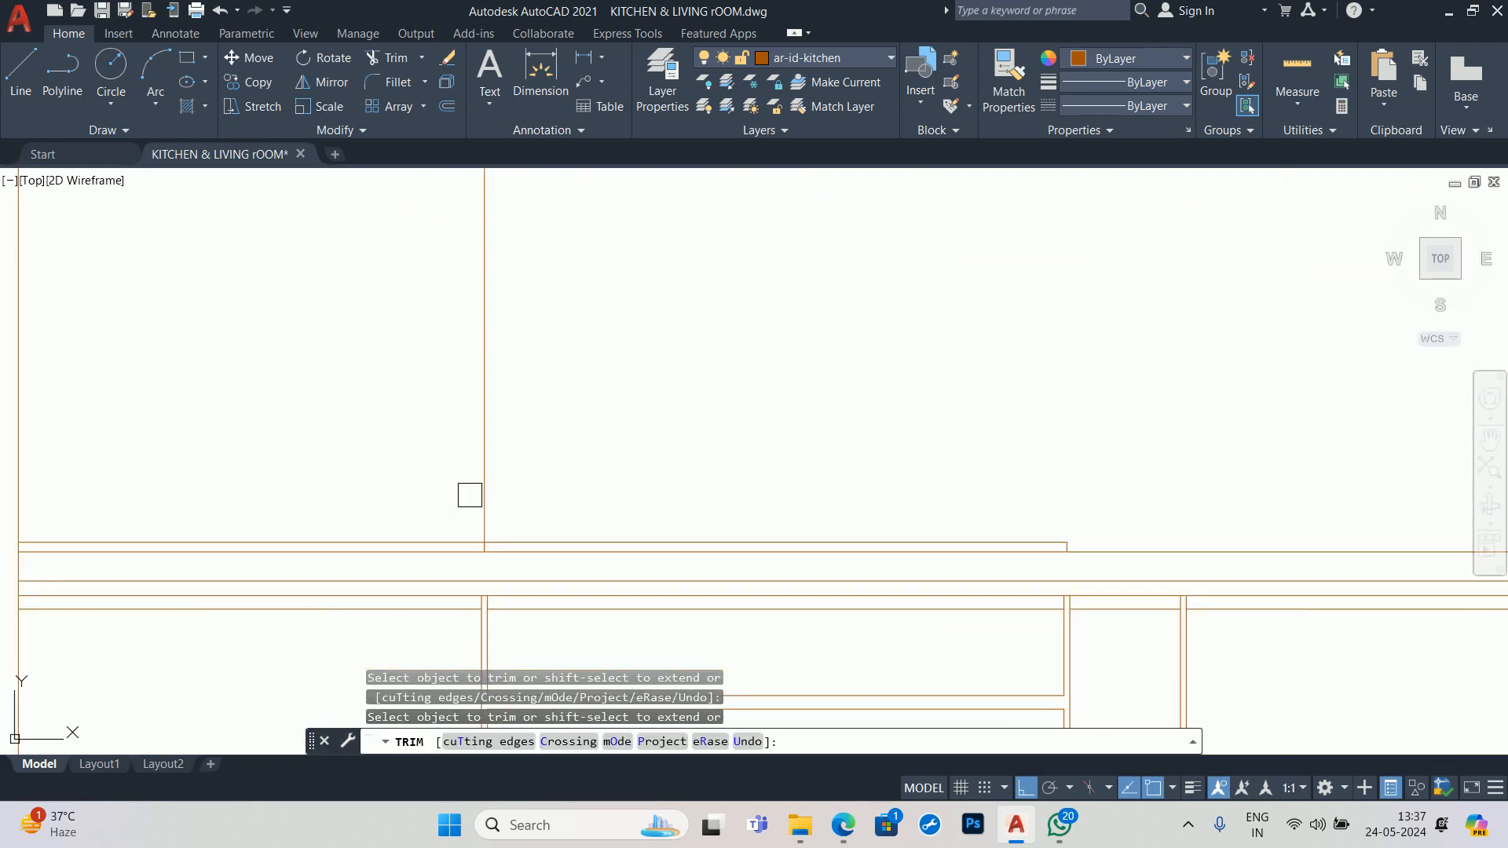
{"action": "left_click", "coordinate": [475, 501]}
{"action": "left_click", "coordinate": [427, 549]}
{"action": "key", "text": "Return"}
{"action": "scroll", "coordinate": [421, 534], "scroll_direction": "down", "scroll_amount": 3}
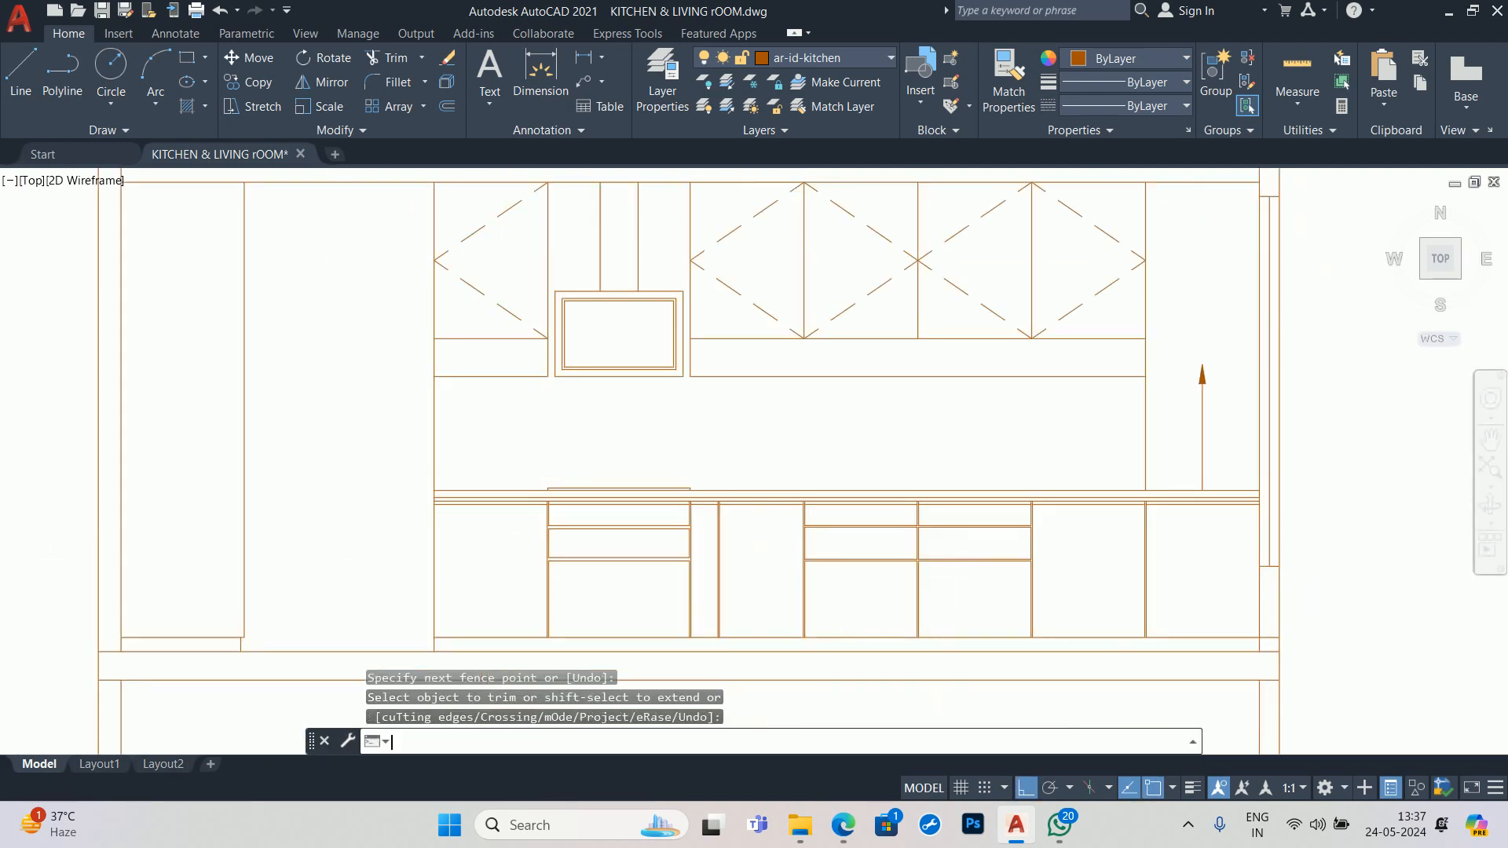
- Review the countertop run and the cooktop outline below the wall cabinets and hood in the middle elevation
{"action": "key", "text": "Escape"}
{"action": "key", "text": "Escape"}
{"action": "key", "text": "Escape"}
{"action": "scroll", "coordinate": [618, 507], "scroll_direction": "up", "scroll_amount": 4}
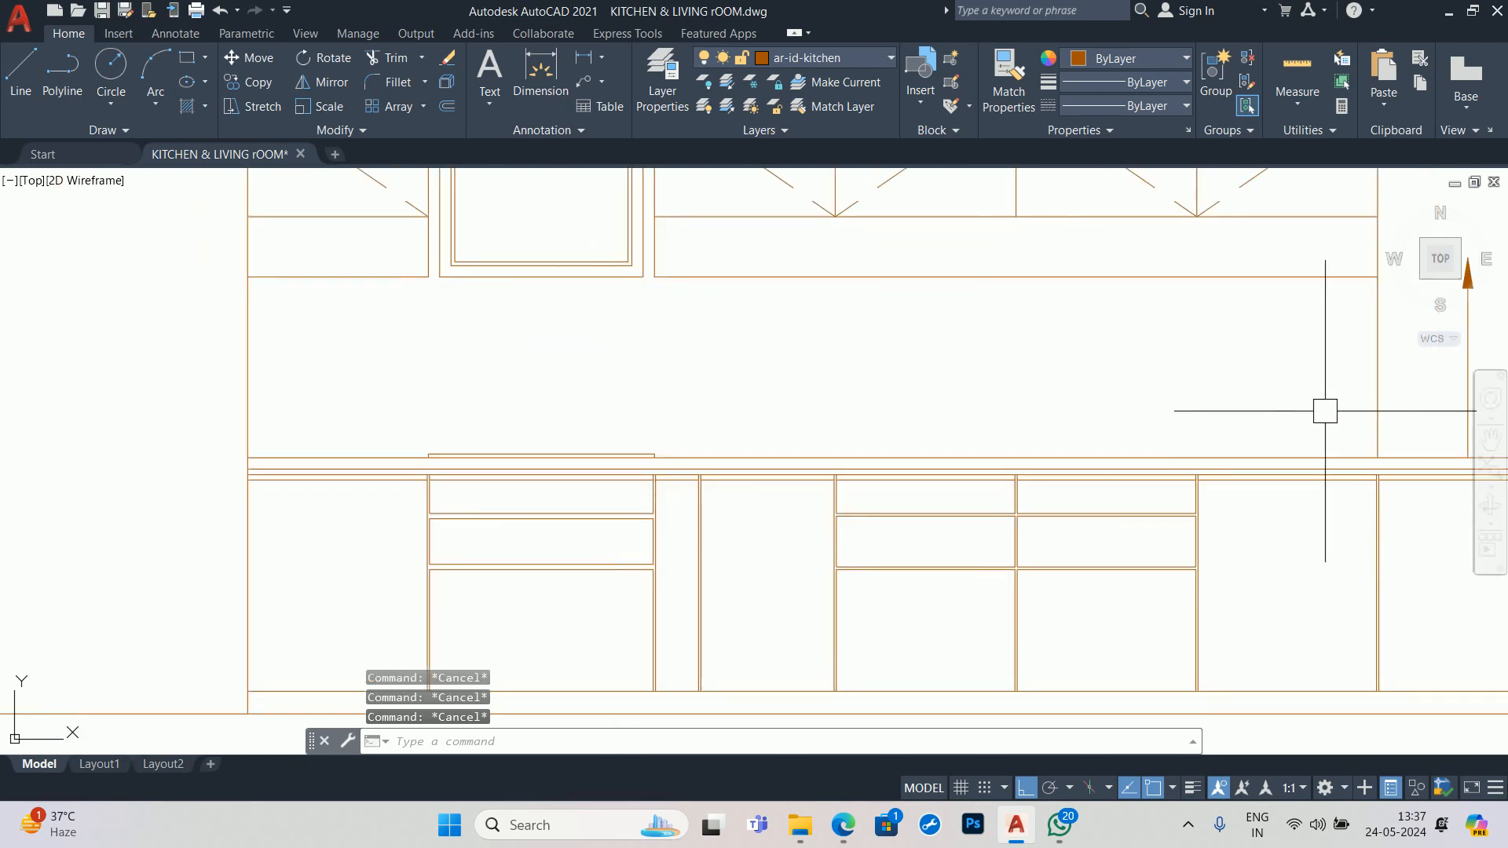
{"action": "middle_click_drag", "start_coordinate": [1299, 414], "coordinate": [1035, 481]}
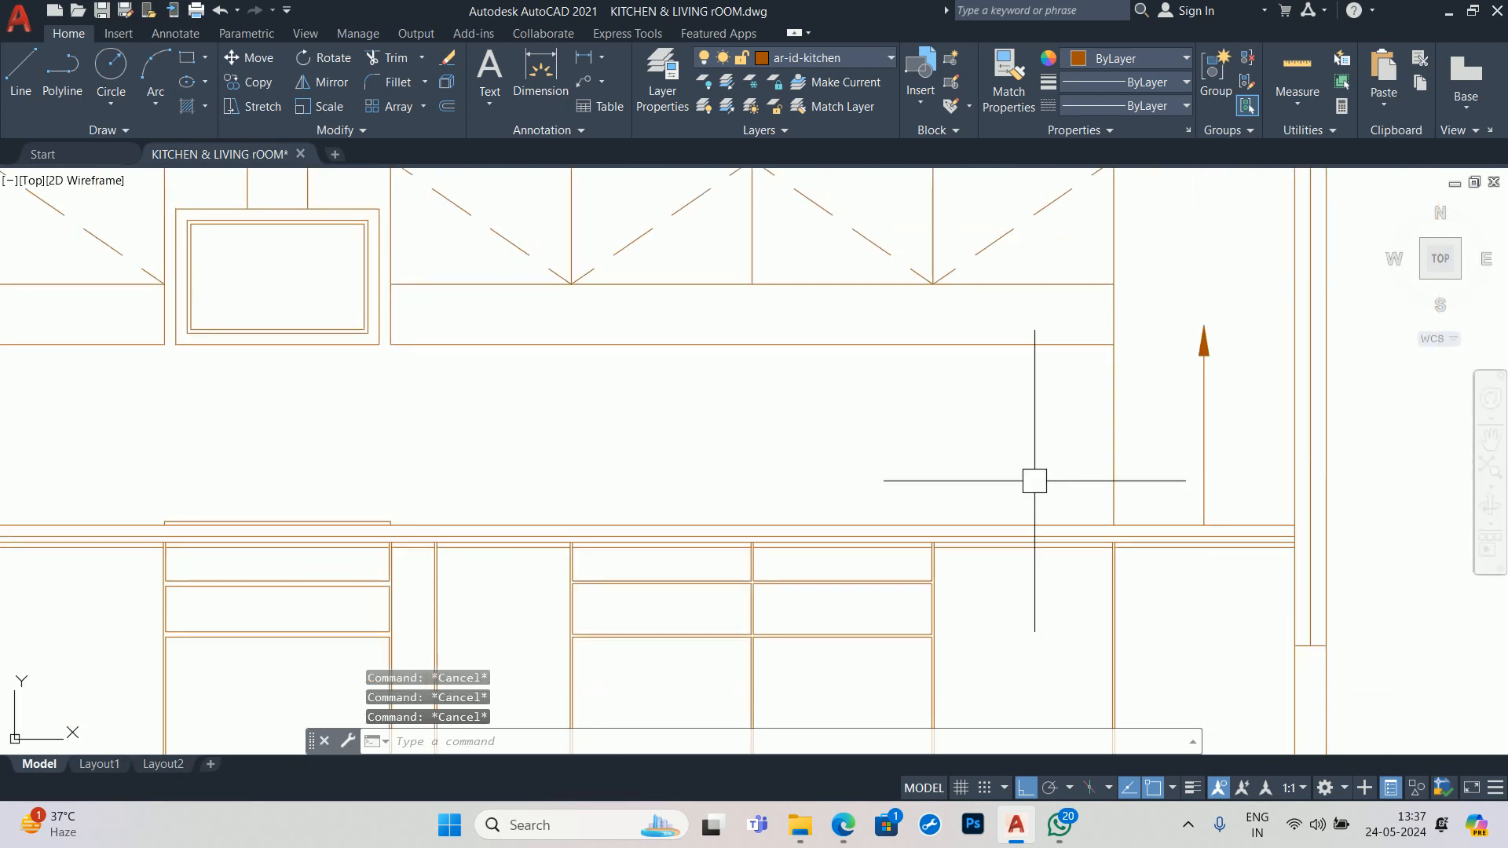
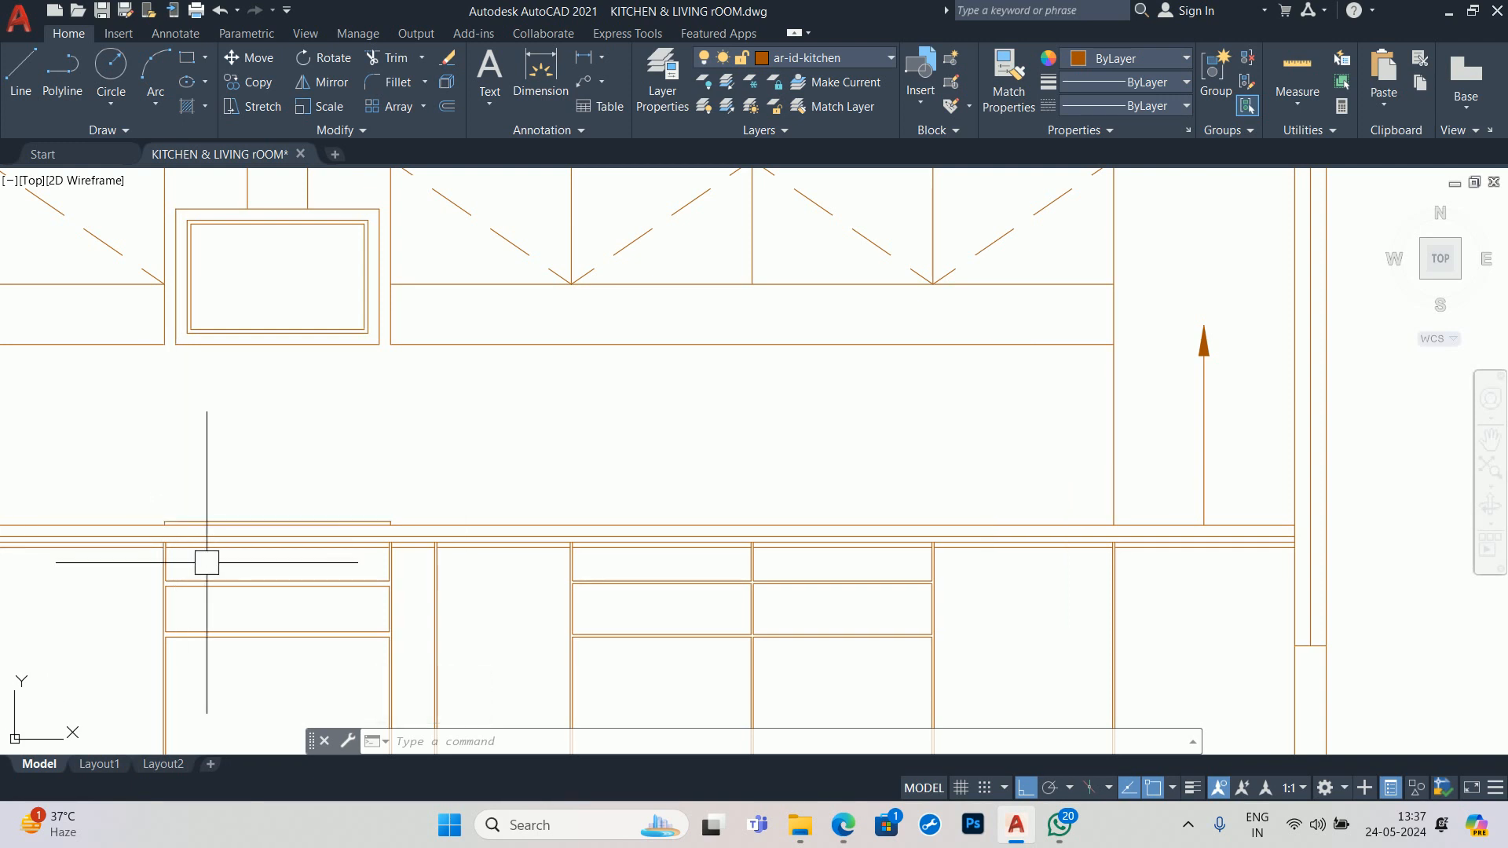
{"action": "middle_click_drag", "start_coordinate": [205, 559], "coordinate": [562, 511]}
{"action": "scroll", "coordinate": [562, 511], "scroll_direction": "down", "scroll_amount": 2}
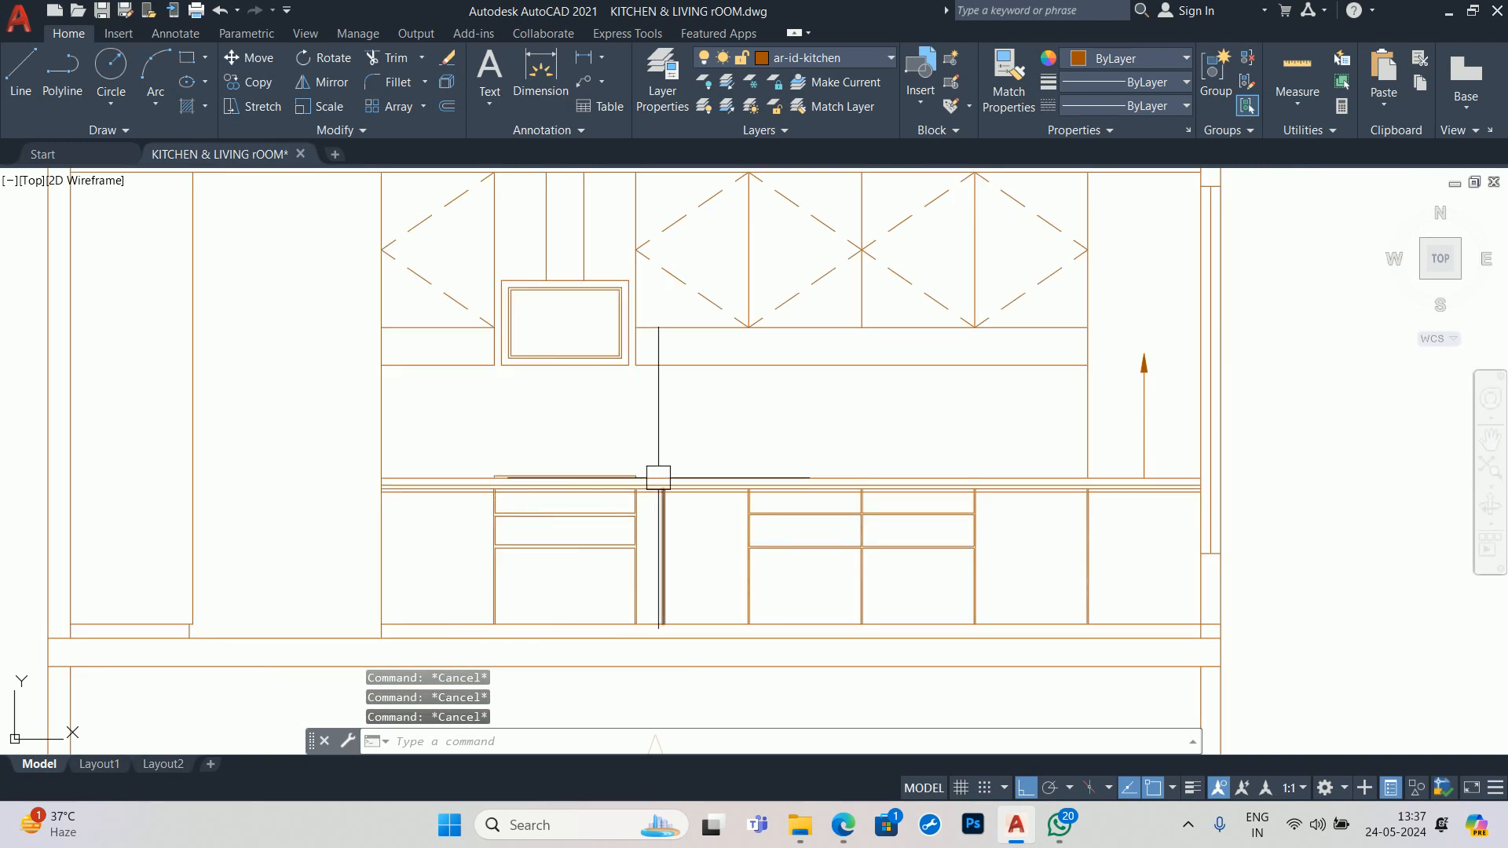
{"action": "middle_click_drag", "start_coordinate": [660, 482], "coordinate": [670, 488]}
- Offset the cooktop outline's top line upward by 0.75 inch
{"action": "type", "text": "L"}
{"action": "key", "text": "BackSpace"}
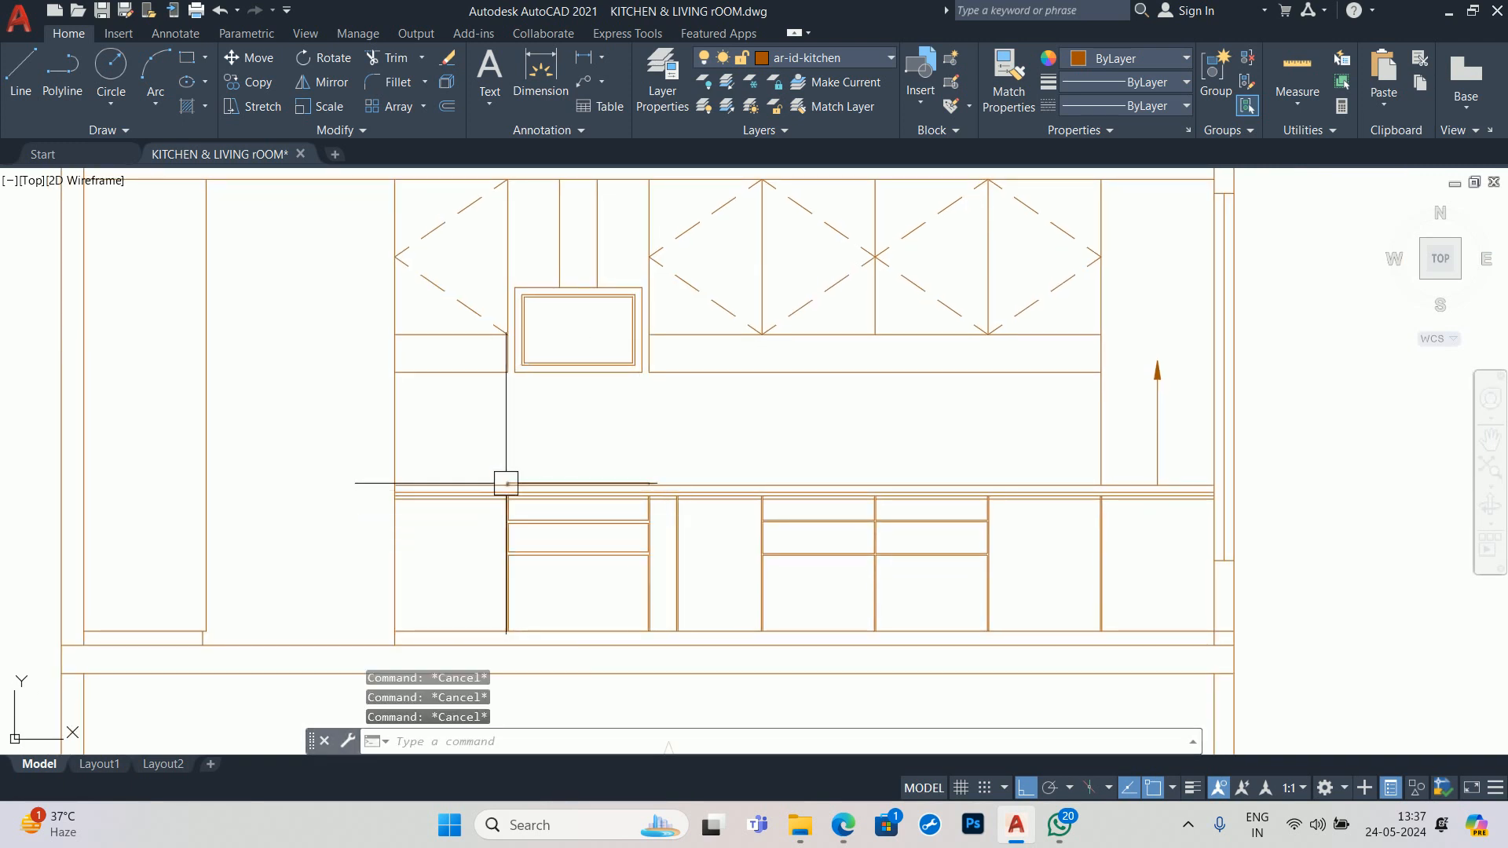
{"action": "type", "text": "O"}
{"action": "key", "text": "Return"}
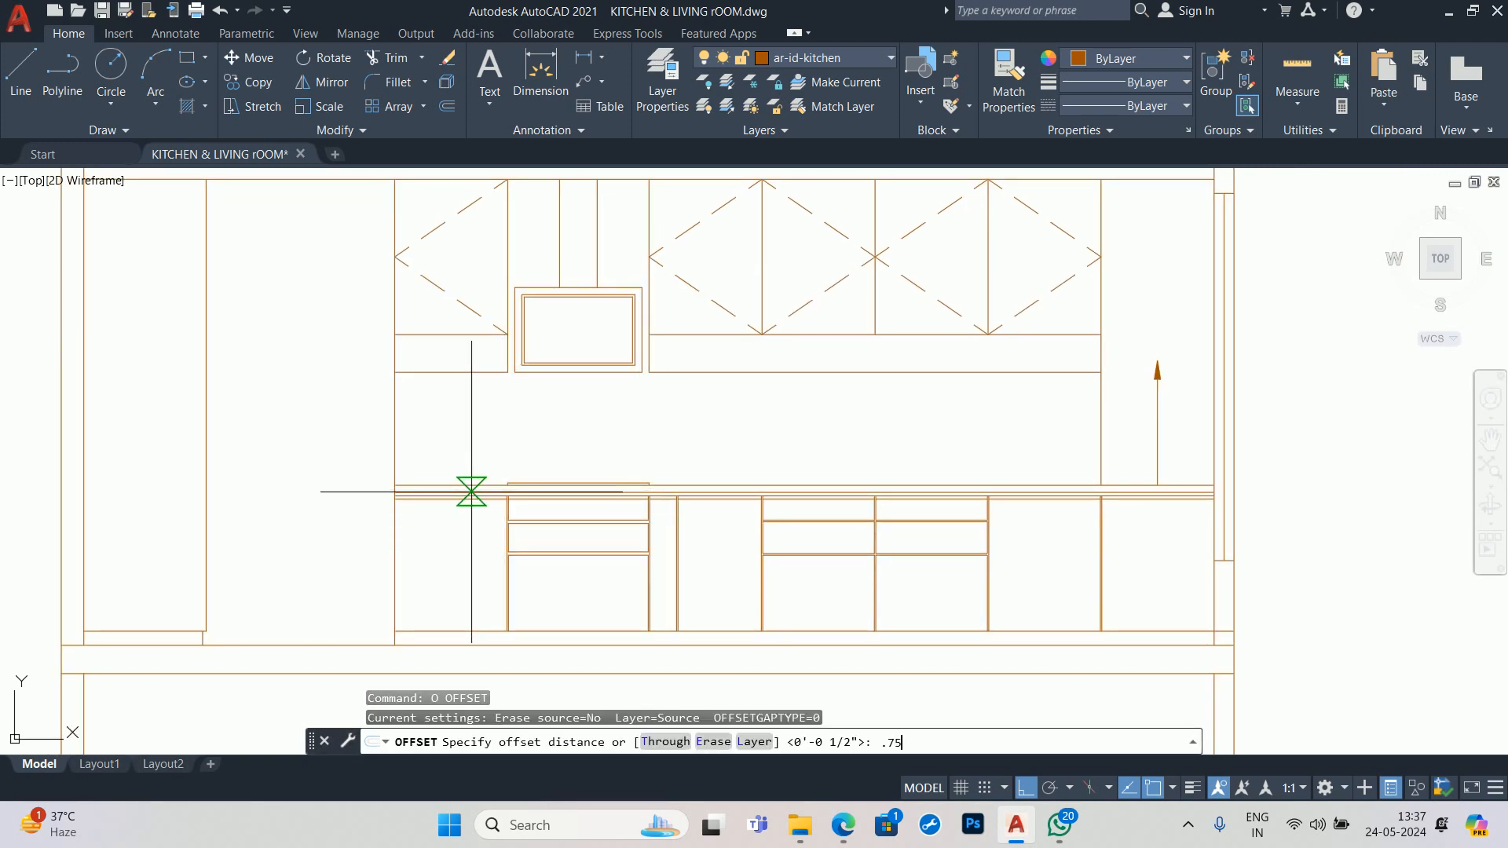
{"action": "type", "text": ".75"}
{"action": "key", "text": "Return"}
{"action": "scroll", "coordinate": [717, 522], "scroll_direction": "up", "scroll_amount": 5}
{"action": "left_click", "coordinate": [717, 527]}
{"action": "left_click", "coordinate": [677, 405]}
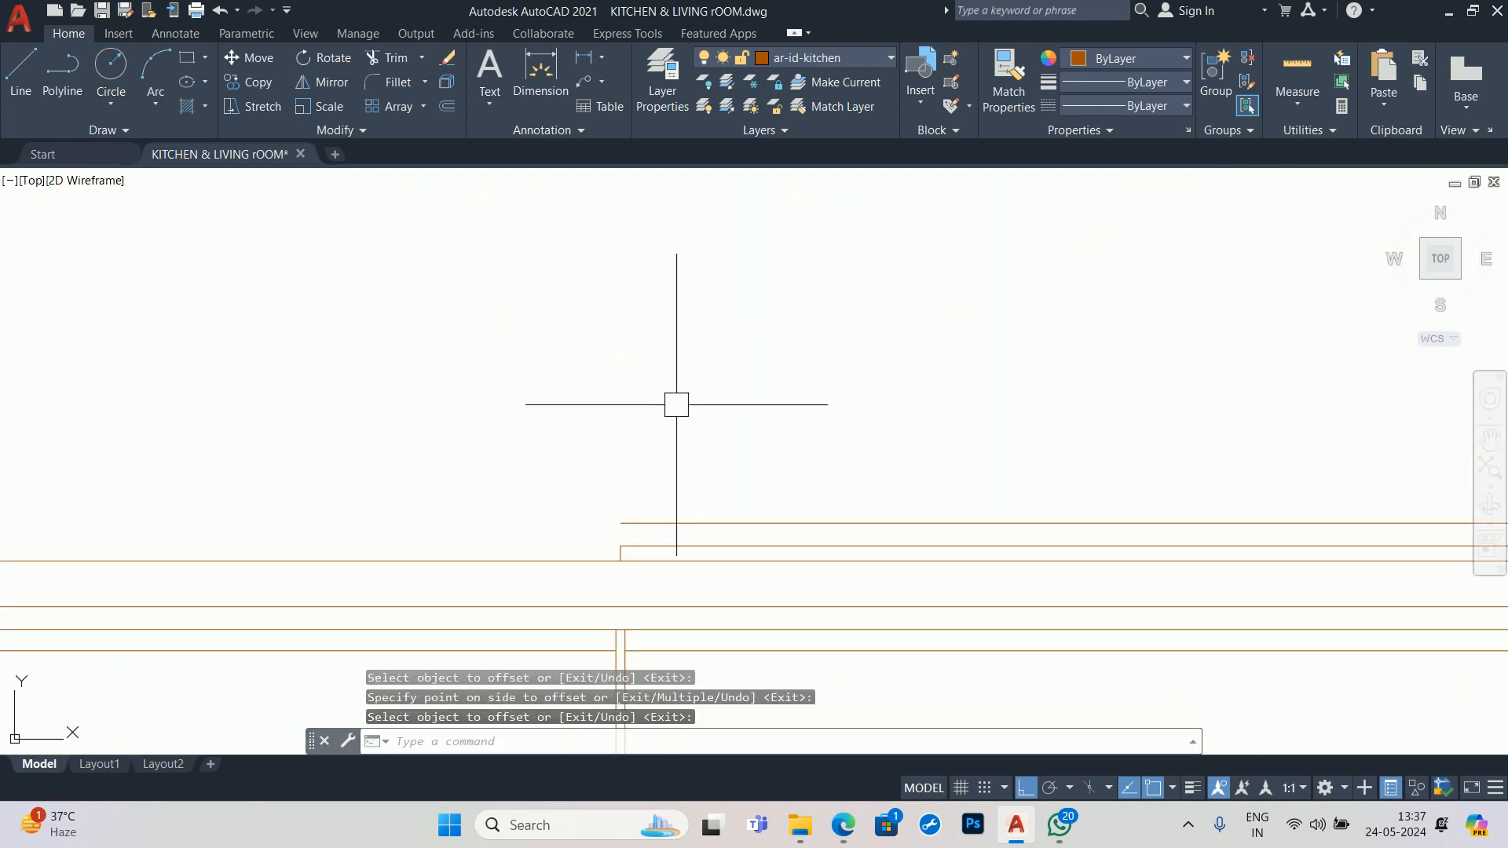
{"action": "key", "text": "Escape"}
{"action": "middle_click_drag", "start_coordinate": [676, 404], "coordinate": [541, 402]}
{"action": "key", "text": "Escape"}
{"action": "key", "text": "Escape"}
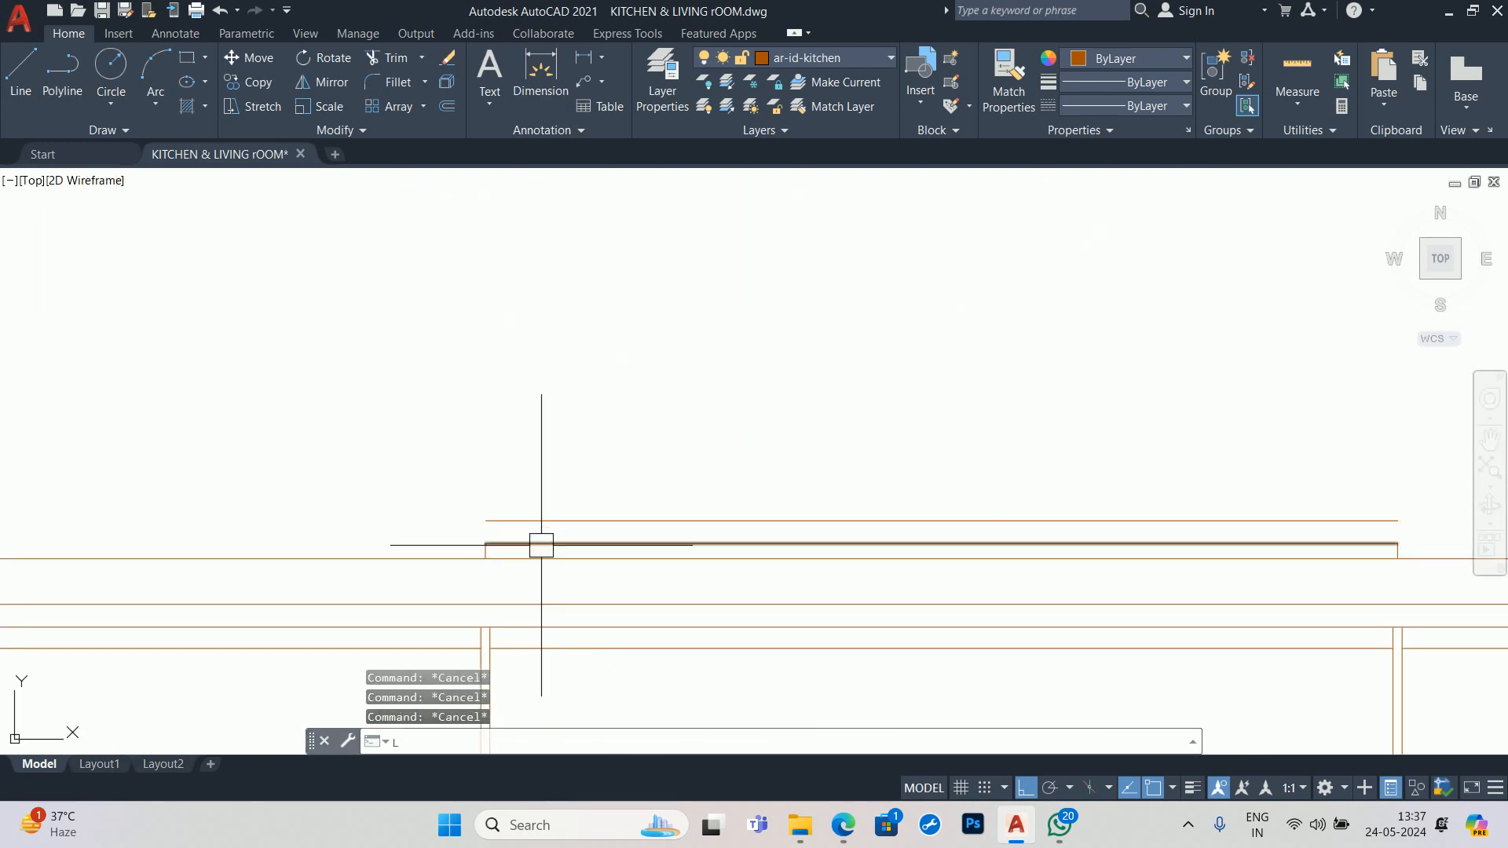
- Offset both short side lines of the cooktop outline inward by 2 inches
{"action": "type", "text": "o"}
{"action": "key", "text": "Return"}
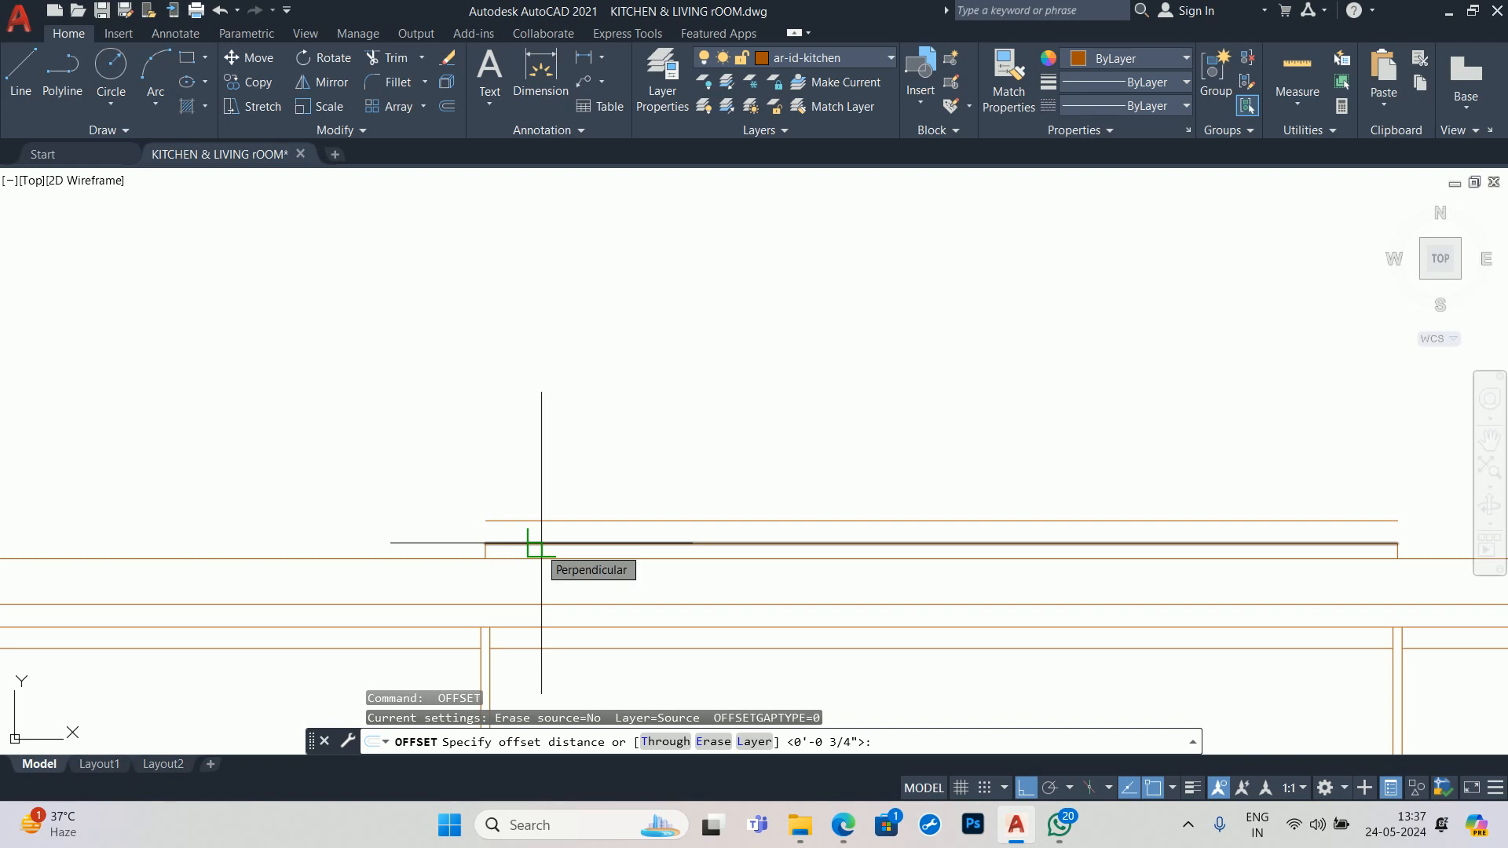
{"action": "key", "text": "Return"}
{"action": "scroll", "coordinate": [455, 572], "scroll_direction": "up", "scroll_amount": 6}
{"action": "left_click", "coordinate": [577, 481]}
{"action": "left_click", "coordinate": [732, 479]}
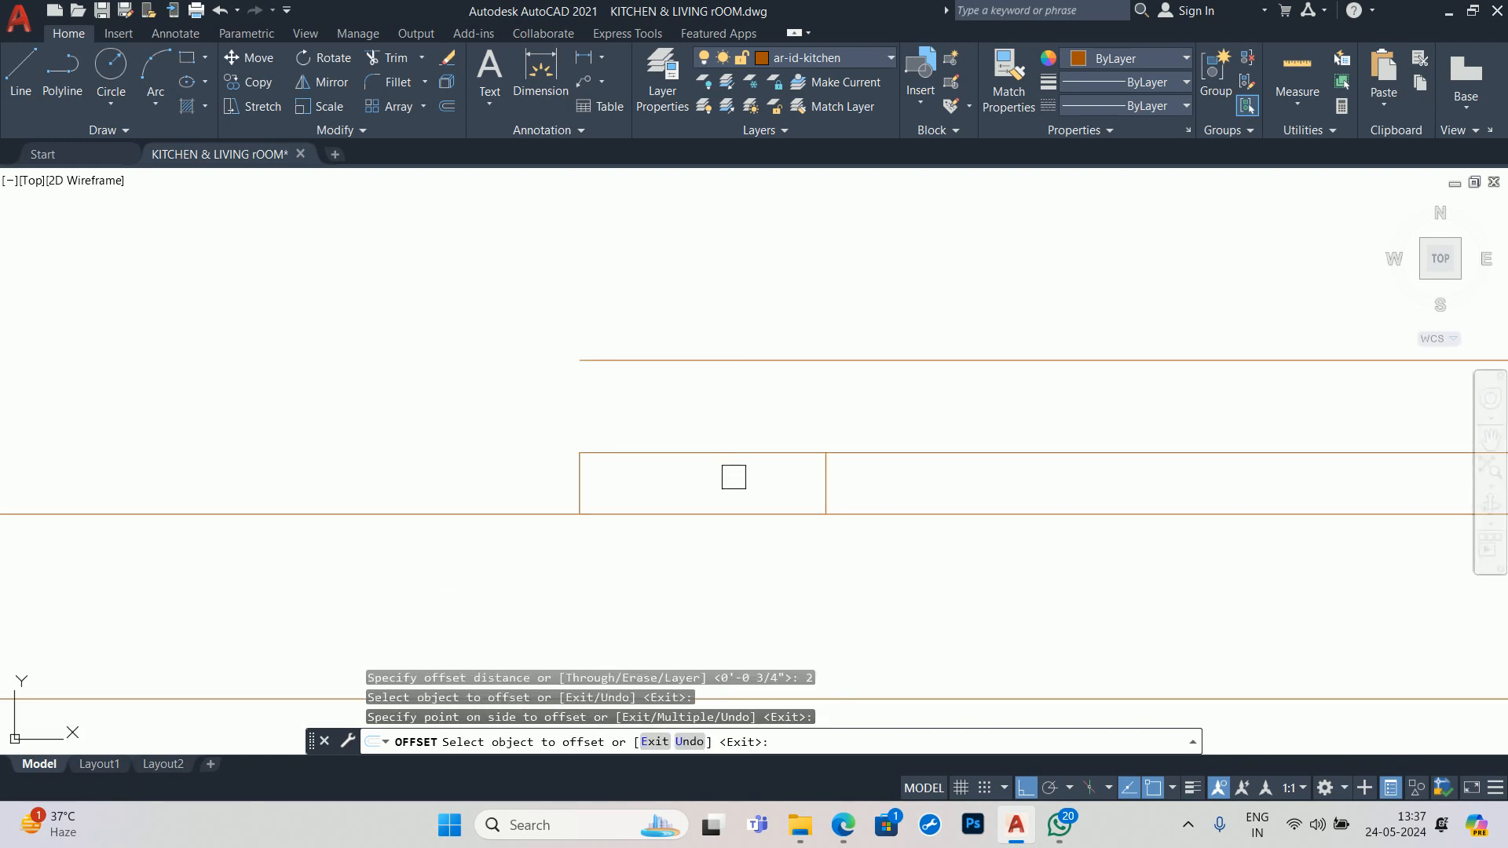
{"action": "scroll", "coordinate": [734, 478], "scroll_direction": "down", "scroll_amount": 4}
{"action": "middle_click_drag", "start_coordinate": [902, 482], "coordinate": [3, 493]}
{"action": "scroll", "coordinate": [772, 482], "scroll_direction": "down", "scroll_amount": 4}
{"action": "scroll", "coordinate": [880, 485], "scroll_direction": "up", "scroll_amount": 8}
{"action": "left_click", "coordinate": [1023, 486]}
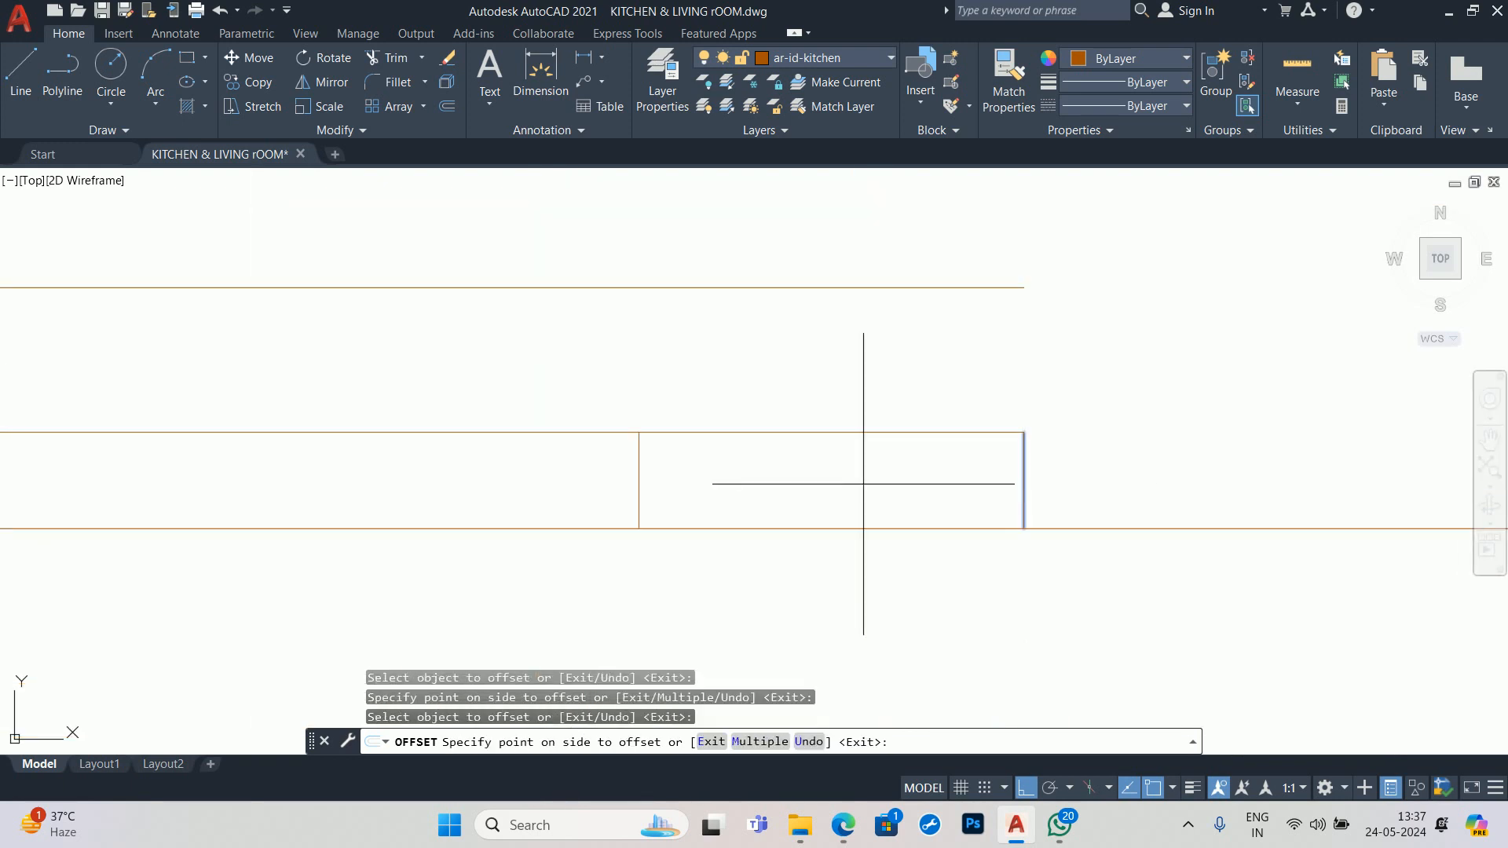
{"action": "left_click", "coordinate": [860, 483]}
{"action": "key", "text": "Escape"}
{"action": "middle_click_drag", "start_coordinate": [759, 509], "coordinate": [918, 559]}
{"action": "scroll", "coordinate": [1192, 585], "scroll_direction": "down", "scroll_amount": 2}
- Extend both inset side lines up to the raised line and trim the excess, forming a narrower rectangle on the cooktop
{"action": "type", "text": "ex"}
{"action": "key", "text": "Return"}
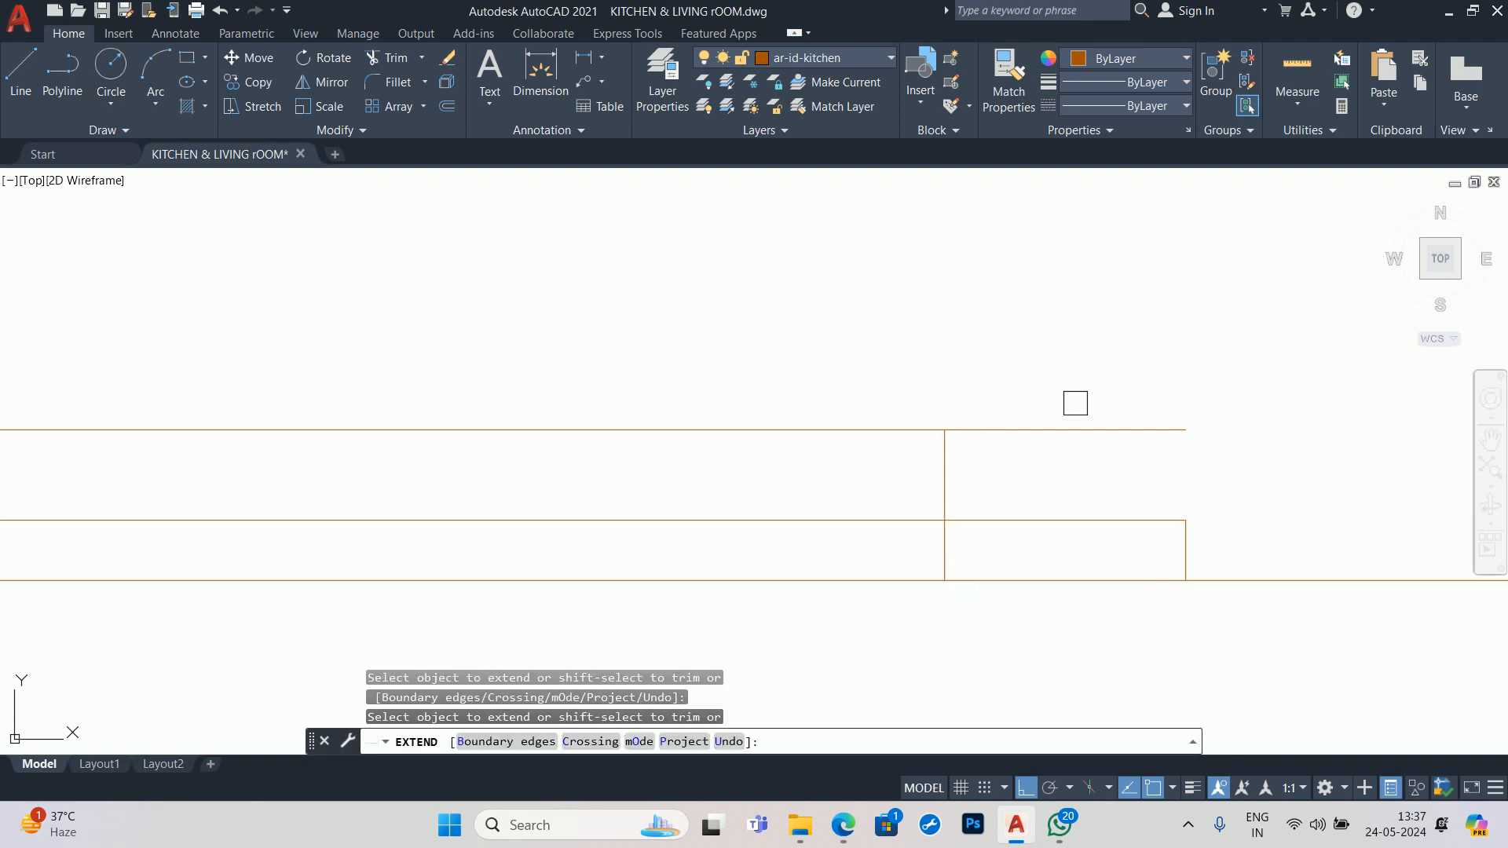
{"action": "left_click_drag", "start_coordinate": [1076, 403], "coordinate": [1022, 455], "text": "shift"}
{"action": "left_click", "coordinate": [936, 546], "text": "shift"}
{"action": "scroll", "coordinate": [935, 546], "scroll_direction": "down", "scroll_amount": 5}
{"action": "middle_click_drag", "start_coordinate": [19, 557], "coordinate": [563, 509]}
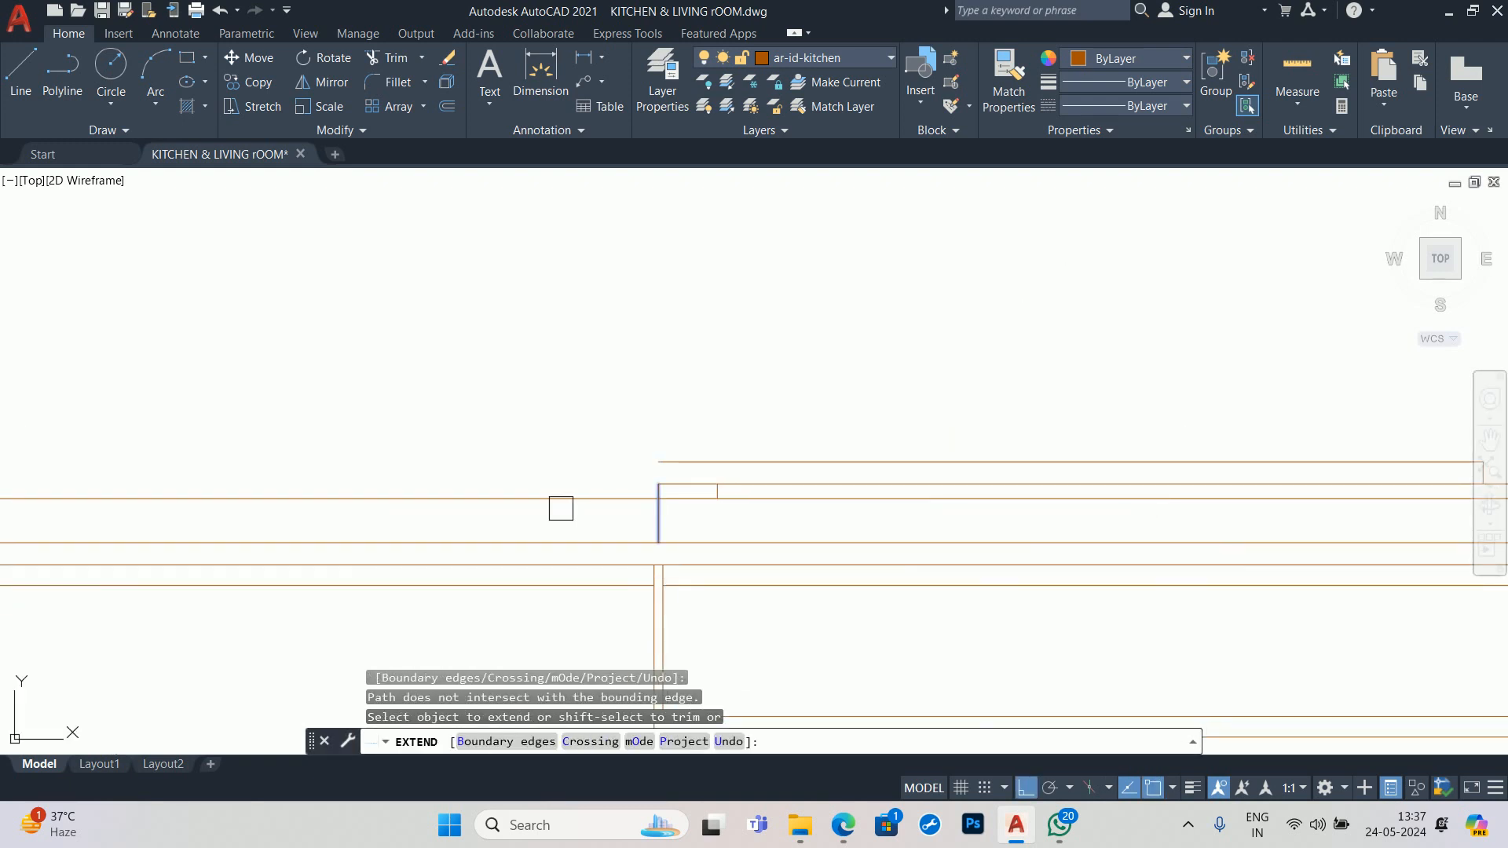
{"action": "scroll", "coordinate": [564, 507], "scroll_direction": "up", "scroll_amount": 5}
{"action": "left_click", "coordinate": [1179, 439]}
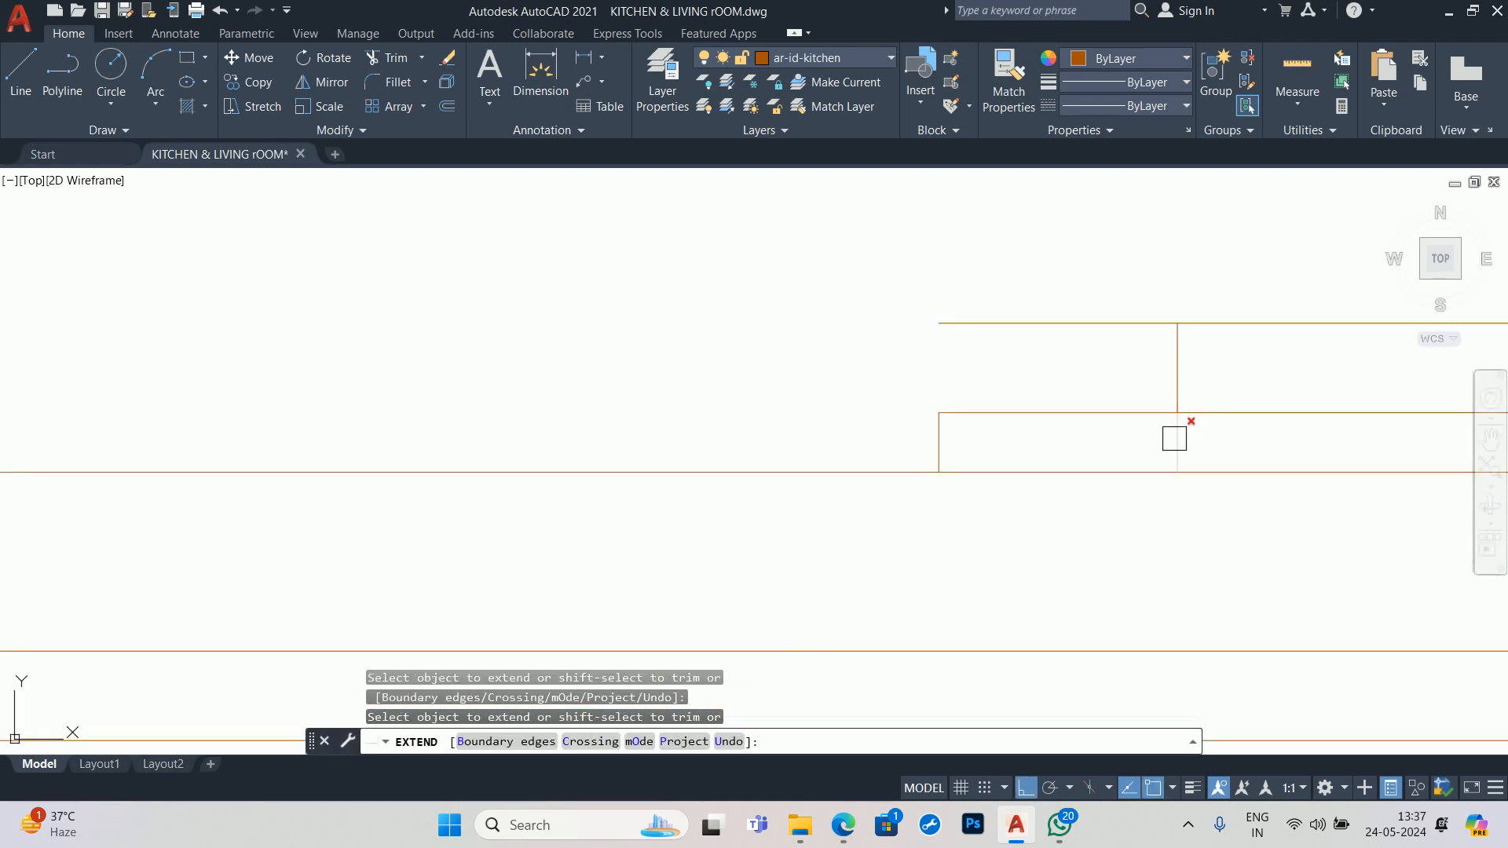
{"action": "middle_click_drag", "start_coordinate": [996, 320], "coordinate": [390, 384]}
{"action": "key", "text": "Escape"}
{"action": "scroll", "coordinate": [650, 397], "scroll_direction": "up", "scroll_amount": 3}
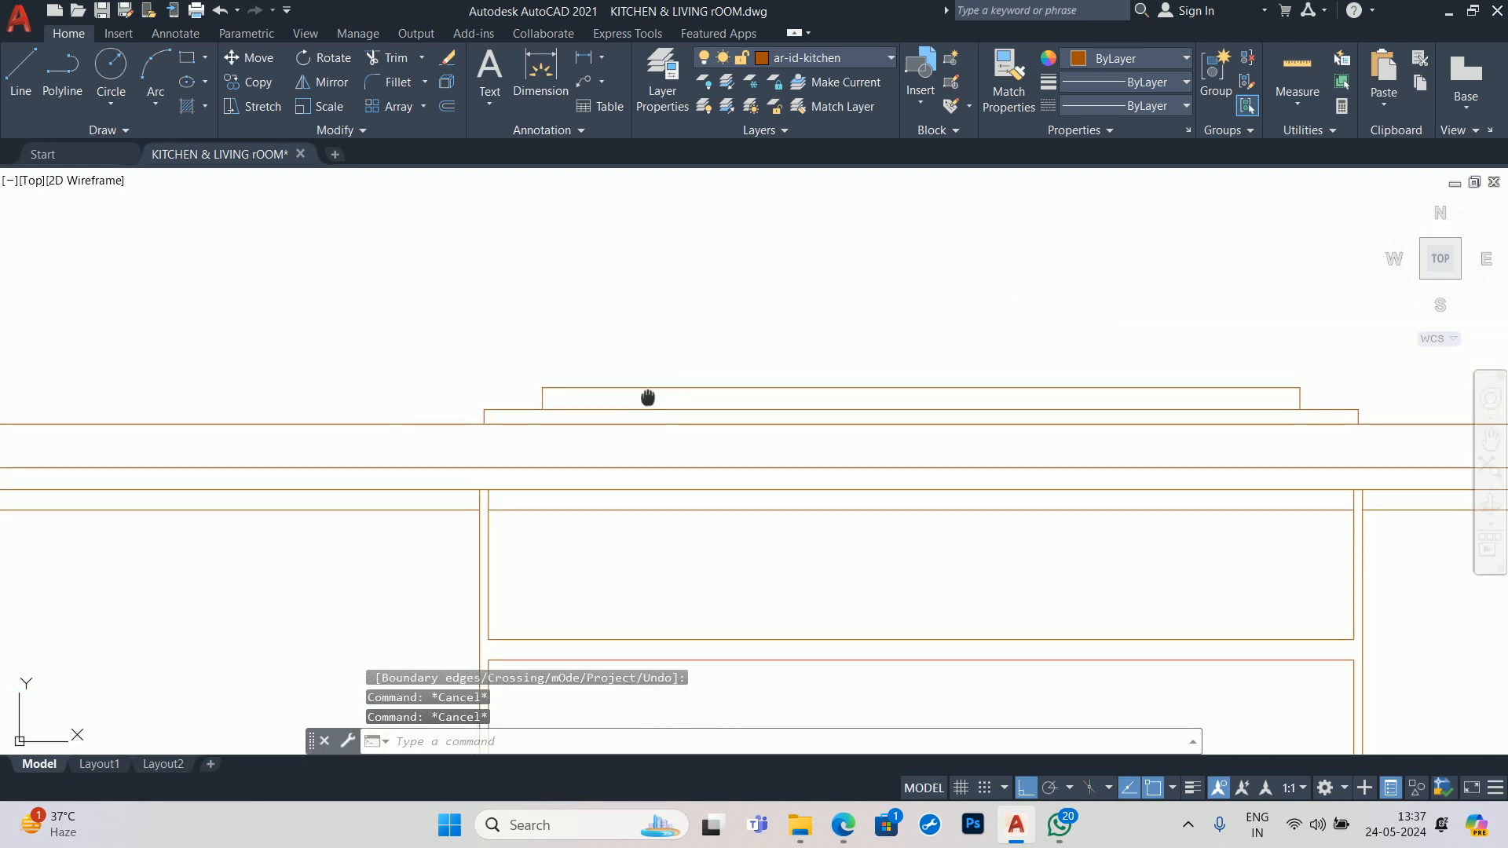
- Offset the left side of the raised rectangle inward by 10 inches
{"action": "type", "text": "o"}
{"action": "key", "text": "Return"}
{"action": "type", "text": "10"}
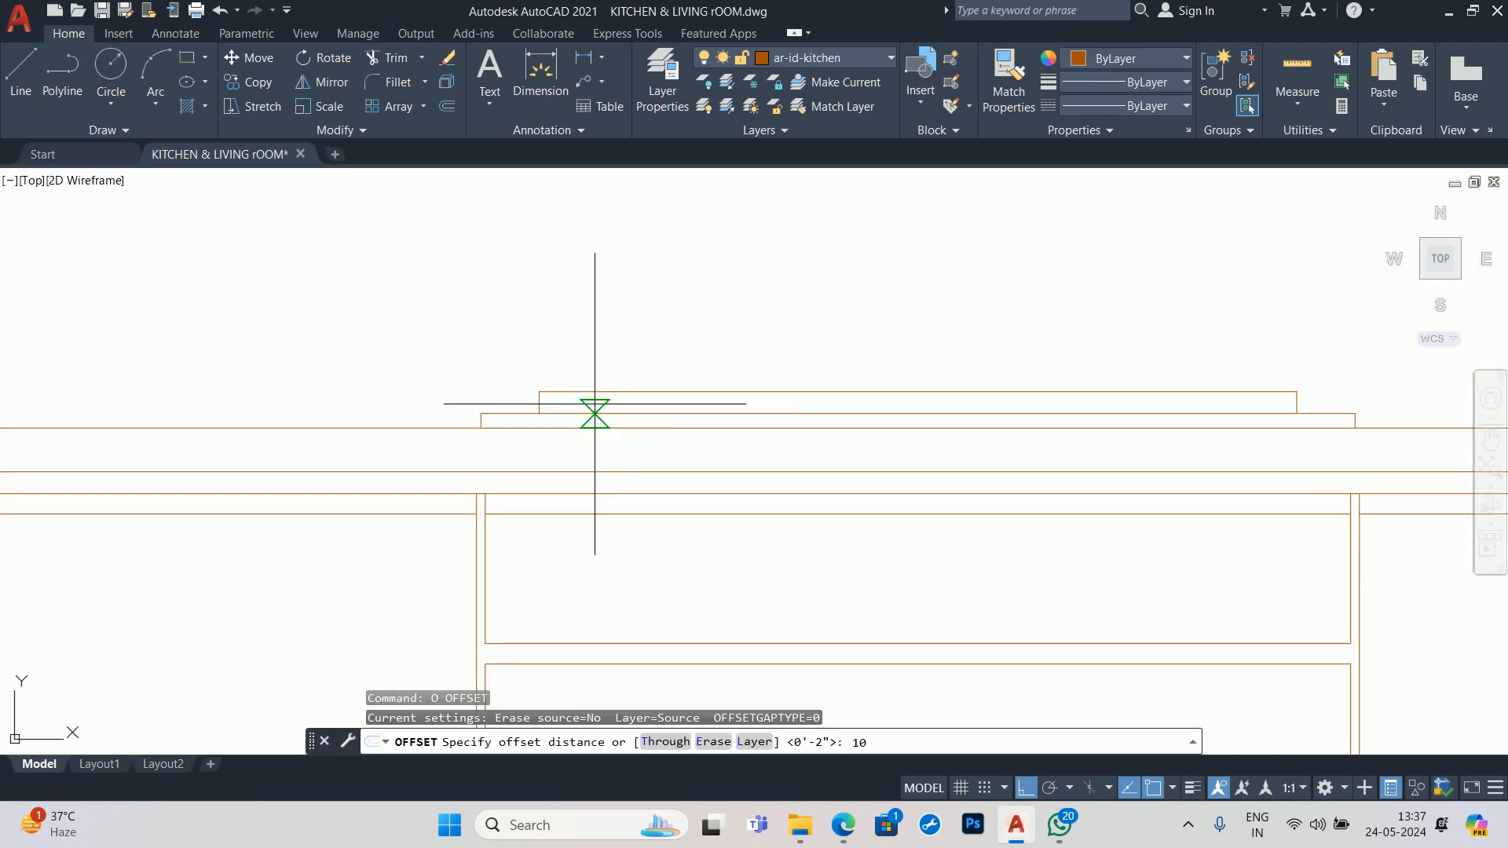
{"action": "key", "text": "Return"}
{"action": "scroll", "coordinate": [578, 401], "scroll_direction": "up", "scroll_amount": 4}
{"action": "left_click", "coordinate": [473, 413]}
{"action": "left_click", "coordinate": [814, 389]}
{"action": "key", "text": "Return"}
{"action": "scroll", "coordinate": [888, 387], "scroll_direction": "down", "scroll_amount": 4}
{"action": "middle_click_drag", "start_coordinate": [869, 386], "coordinate": [608, 401]}
{"action": "key", "text": "Escape"}
{"action": "key", "text": "Escape"}
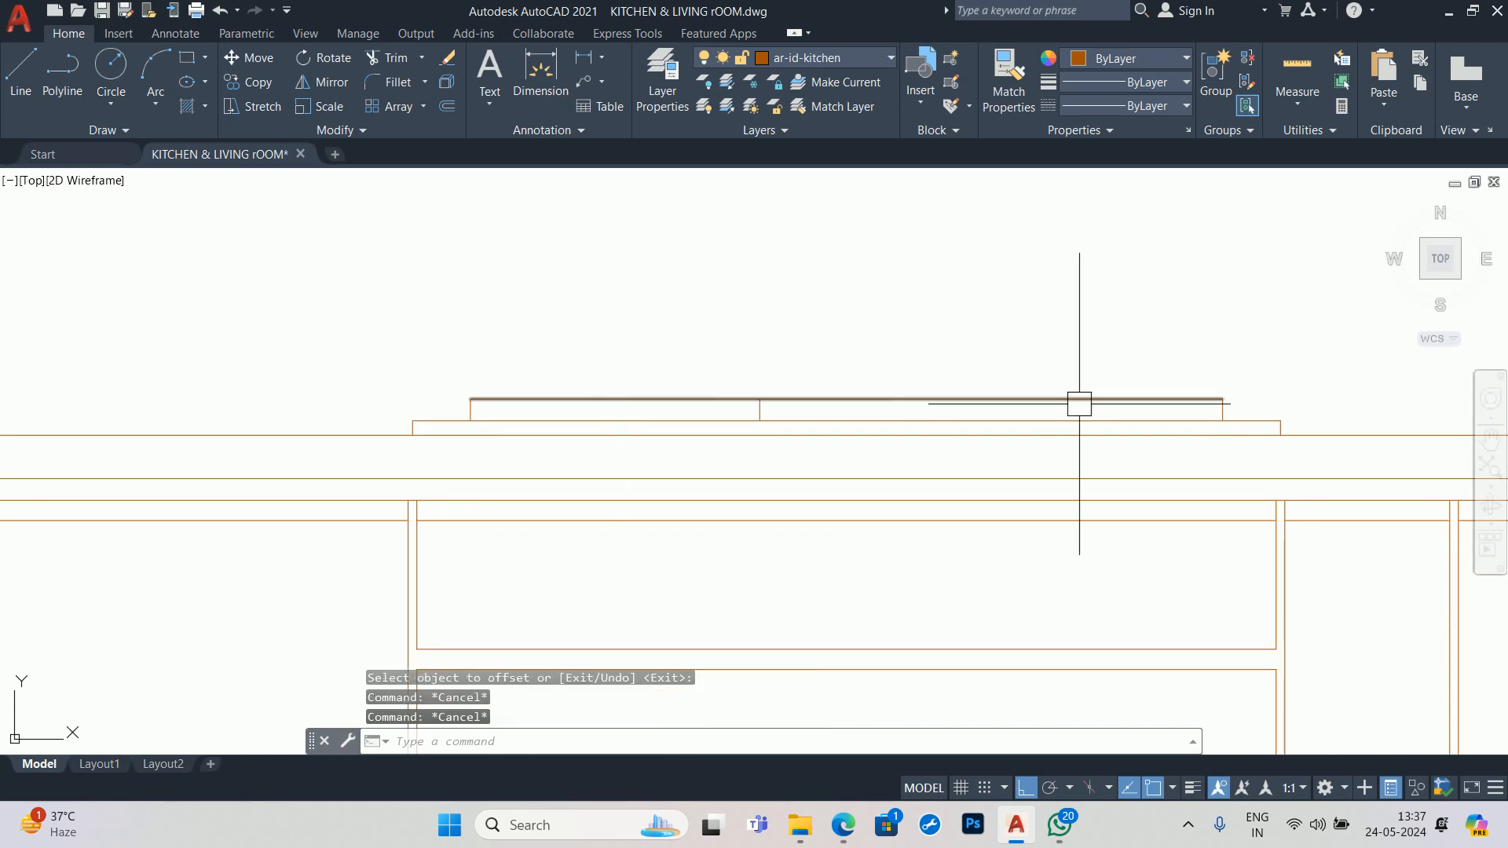
- Offset the right side of the raised rectangle inward by 8 inches
{"action": "scroll", "coordinate": [1080, 404], "scroll_direction": "up", "scroll_amount": 2}
{"action": "middle_click_drag", "start_coordinate": [1079, 404], "coordinate": [909, 407]}
{"action": "type", "text": "o"}
{"action": "key", "text": "Return"}
{"action": "type", "text": "8"}
{"action": "key", "text": "Return"}
{"action": "scroll", "coordinate": [1103, 425], "scroll_direction": "up", "scroll_amount": 2}
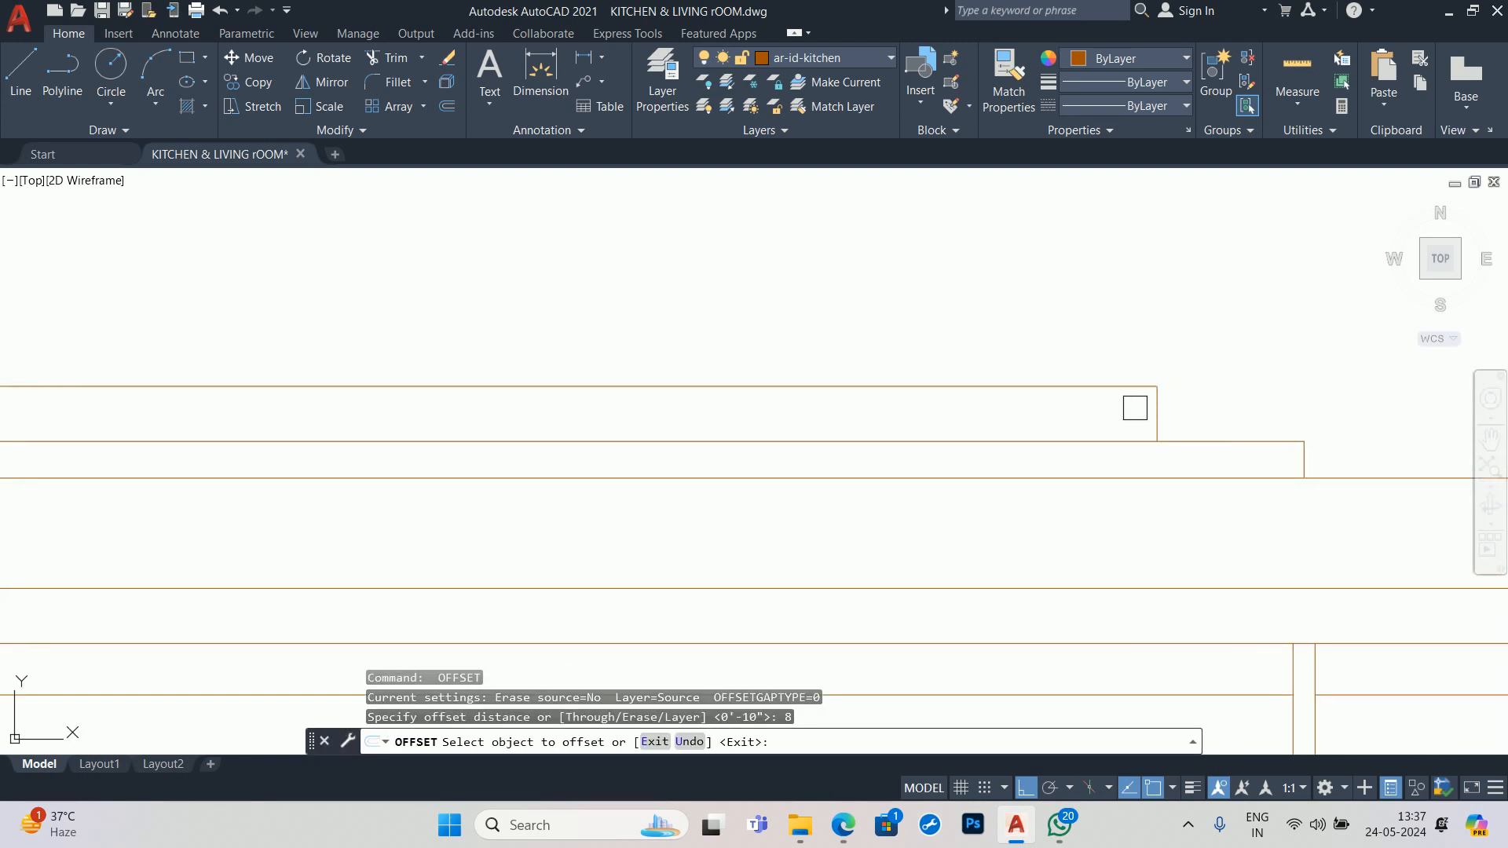
{"action": "left_click", "coordinate": [1155, 409]}
{"action": "left_click", "coordinate": [939, 408]}
{"action": "key", "text": "Return"}
{"action": "scroll", "coordinate": [652, 409], "scroll_direction": "down", "scroll_amount": 4}
{"action": "middle_click_drag", "start_coordinate": [653, 409], "coordinate": [814, 409]}
{"action": "key", "text": "Escape"}
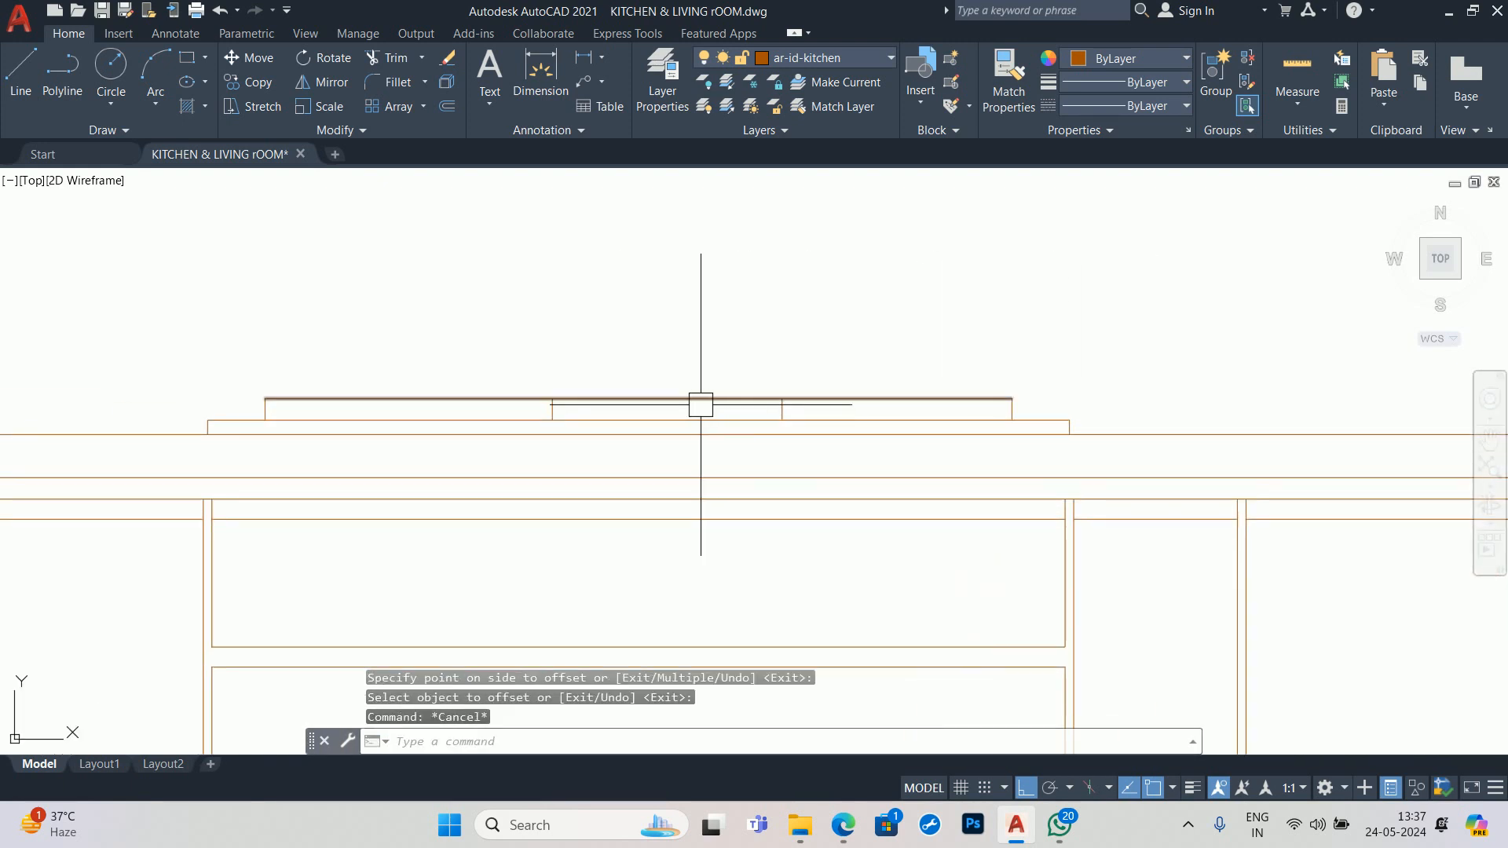
- Trim the raised rectangle's top line between the two inner verticals, leaving two separate burner outlines on the cooktop
{"action": "type", "text": "tr"}
{"action": "key", "text": "Return"}
{"action": "left_click", "coordinate": [694, 399]}
{"action": "key", "text": "Escape"}
{"action": "key", "text": "Escape"}
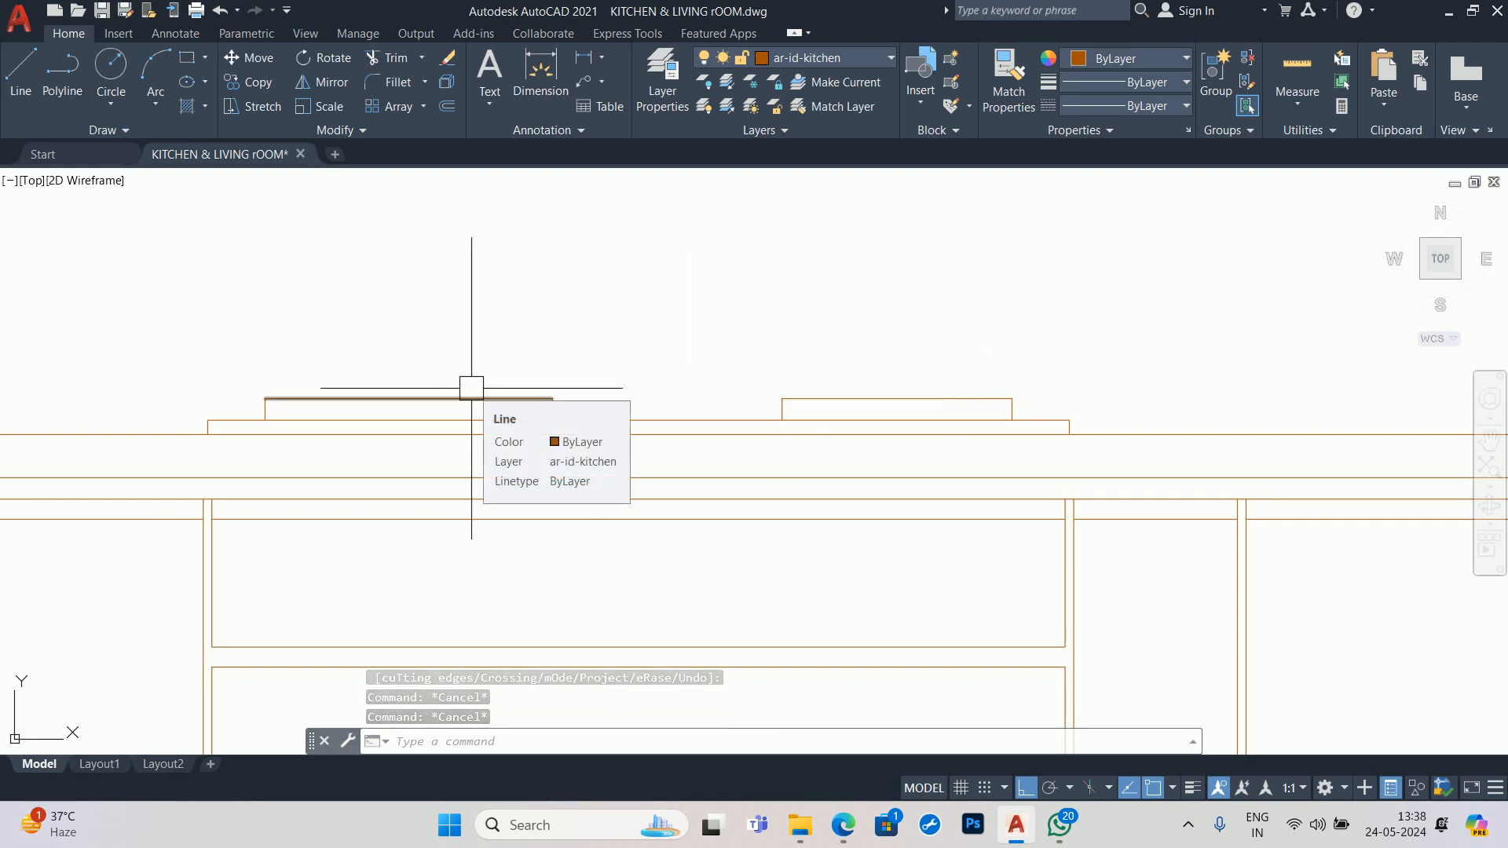
{"action": "key", "text": "Escape"}
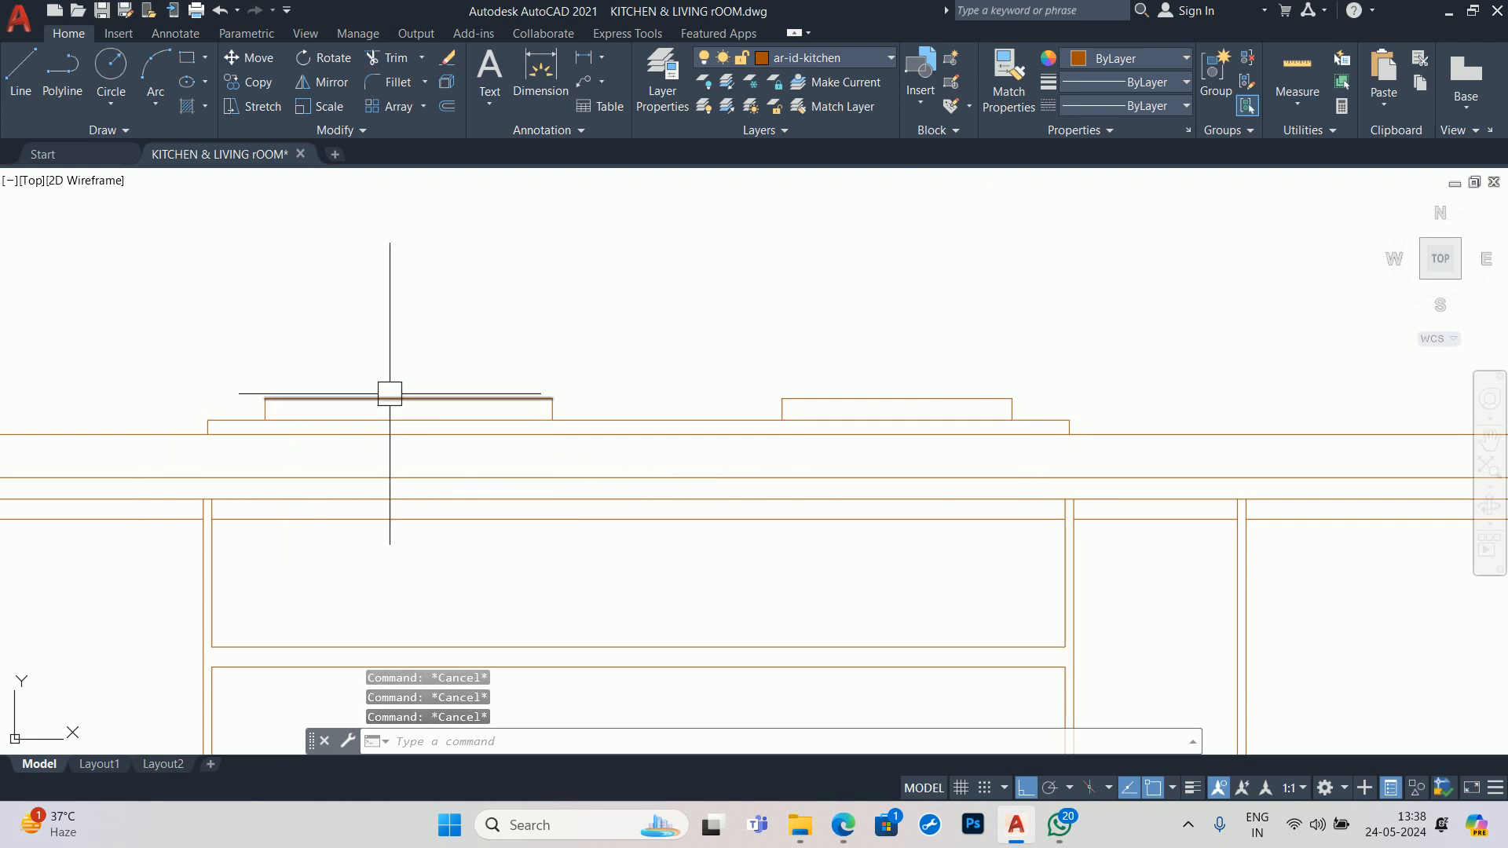
- Inspect the two burner outlines on the cooktop up close and within the whole kitchen elevation
{"action": "scroll", "coordinate": [590, 320], "scroll_direction": "up", "scroll_amount": 3}
{"action": "middle_click_drag", "start_coordinate": [688, 385], "coordinate": [754, 503]}
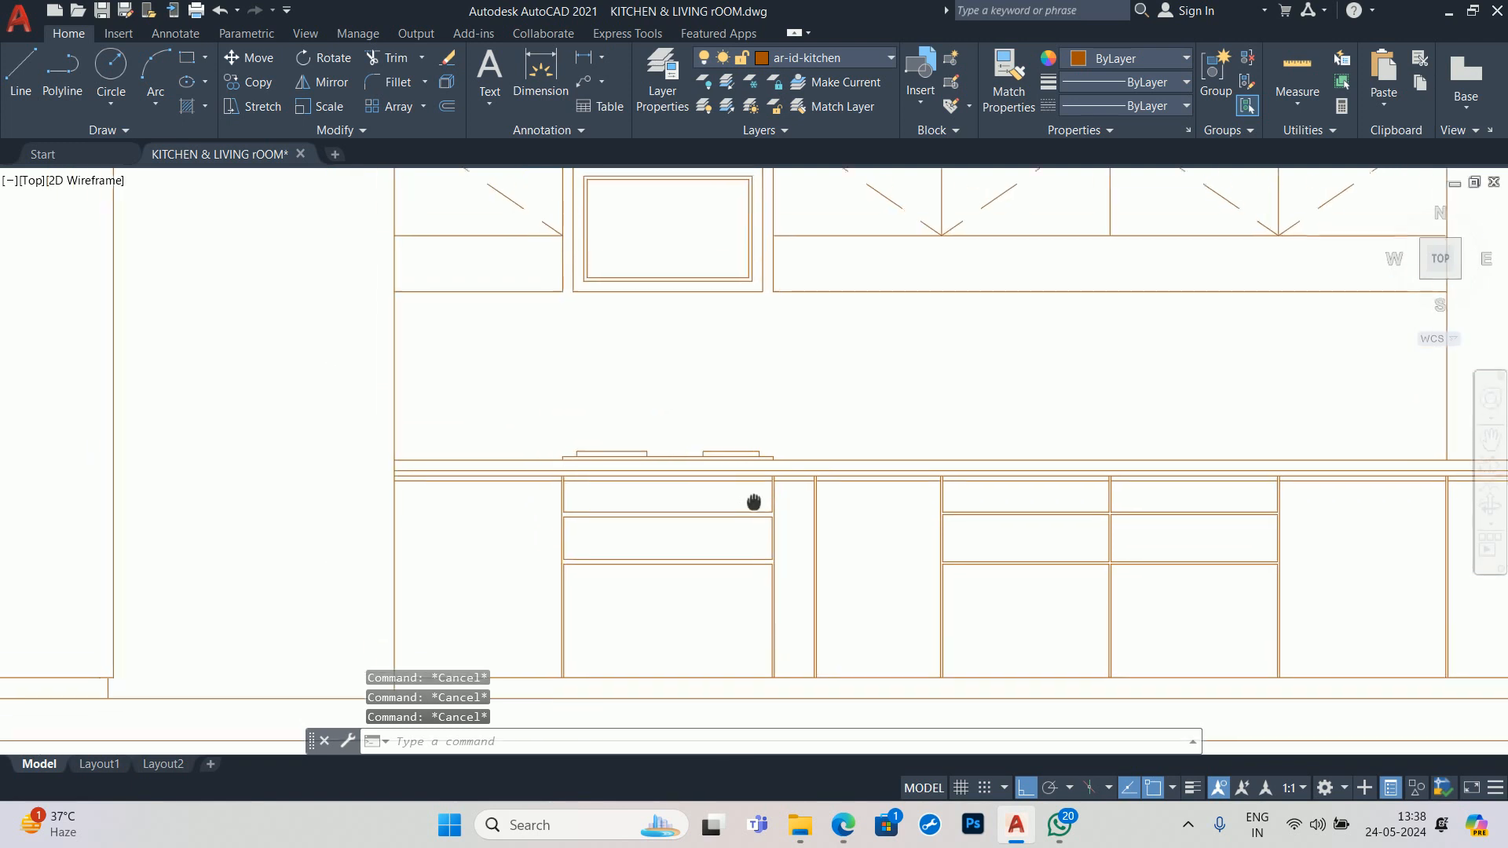
{"action": "scroll", "coordinate": [643, 489], "scroll_direction": "up", "scroll_amount": 2}
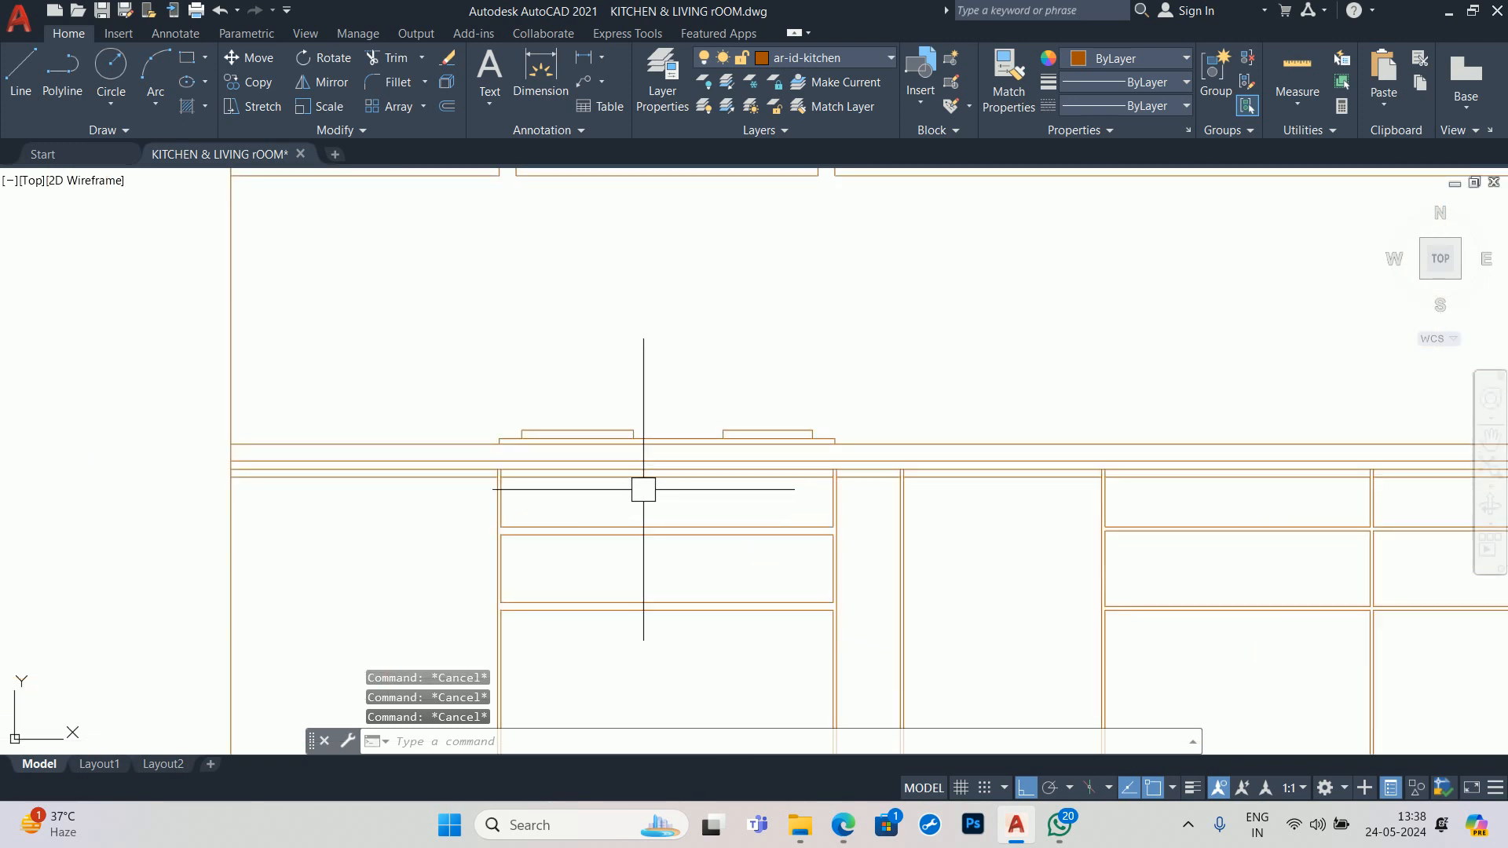
{"action": "scroll", "coordinate": [643, 490], "scroll_direction": "down", "scroll_amount": 3}
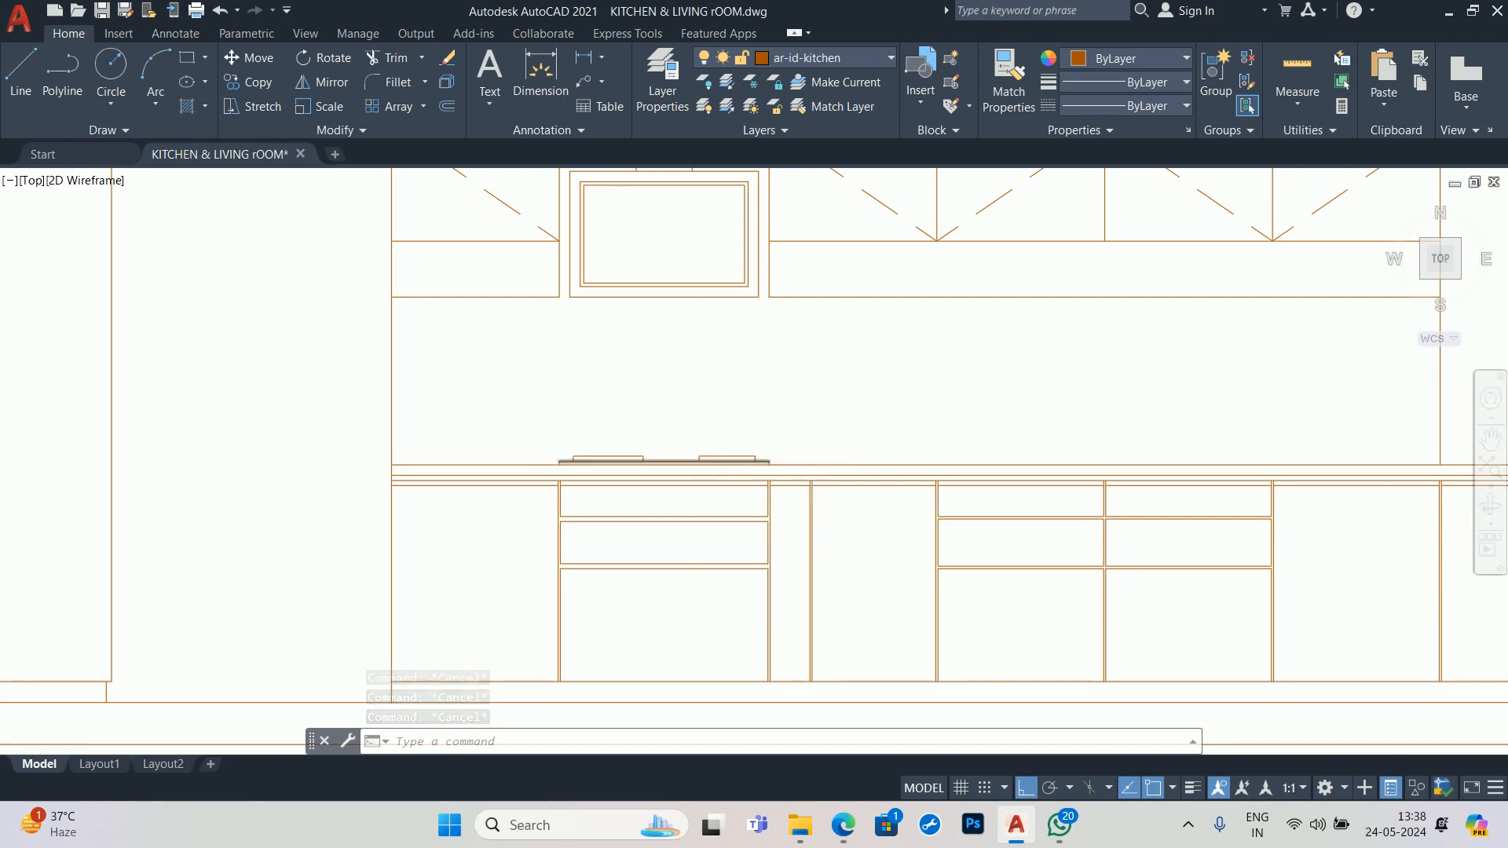
{"action": "scroll", "coordinate": [688, 465], "scroll_direction": "up", "scroll_amount": 2}
{"action": "key", "text": "Escape"}
{"action": "key", "text": "Escape"}
{"action": "key", "text": "Escape"}
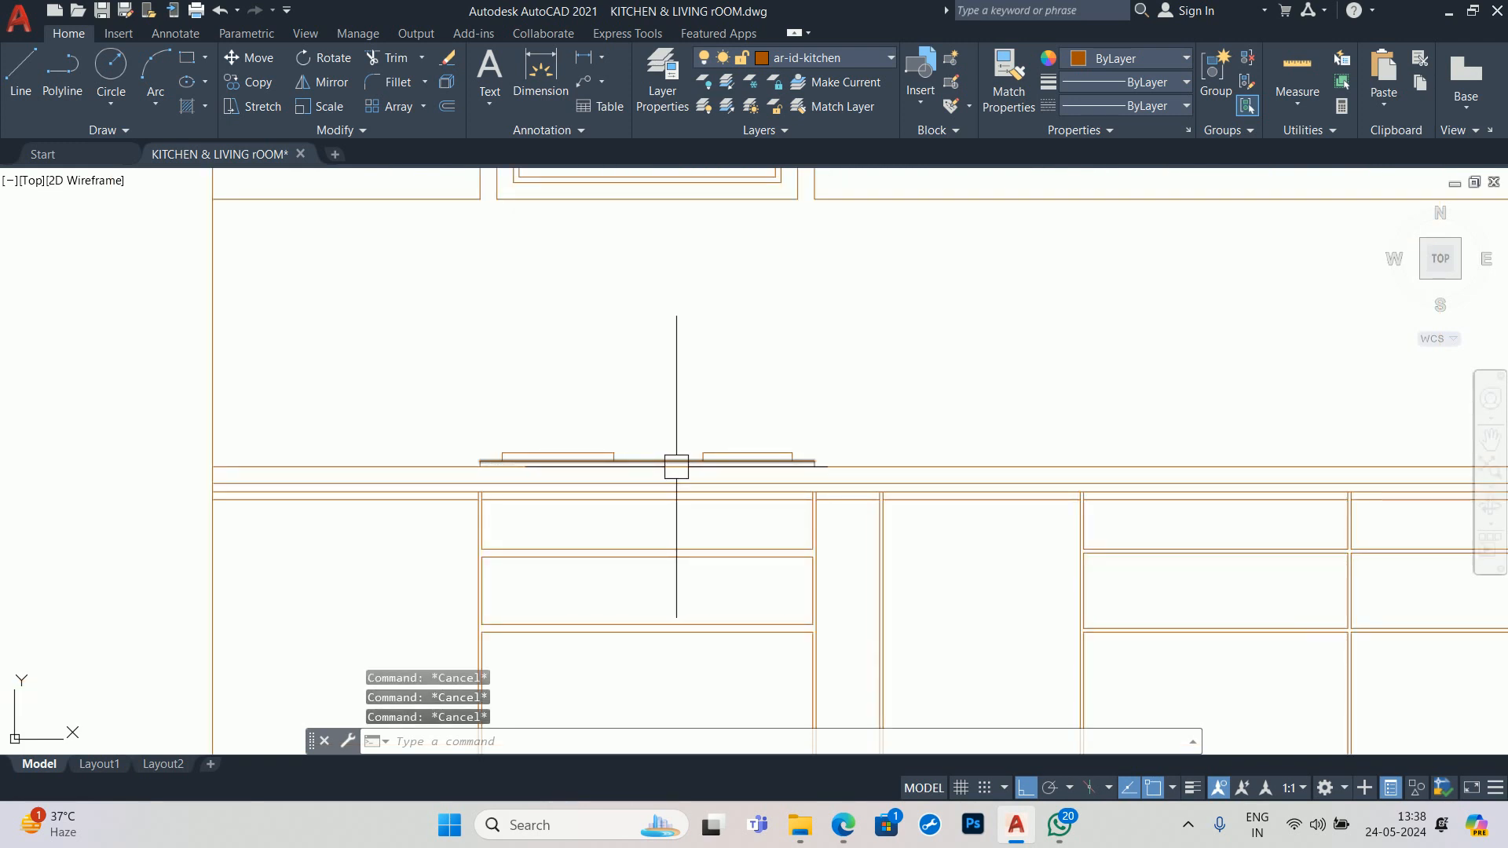
{"action": "scroll", "coordinate": [677, 468], "scroll_direction": "down", "scroll_amount": 3}
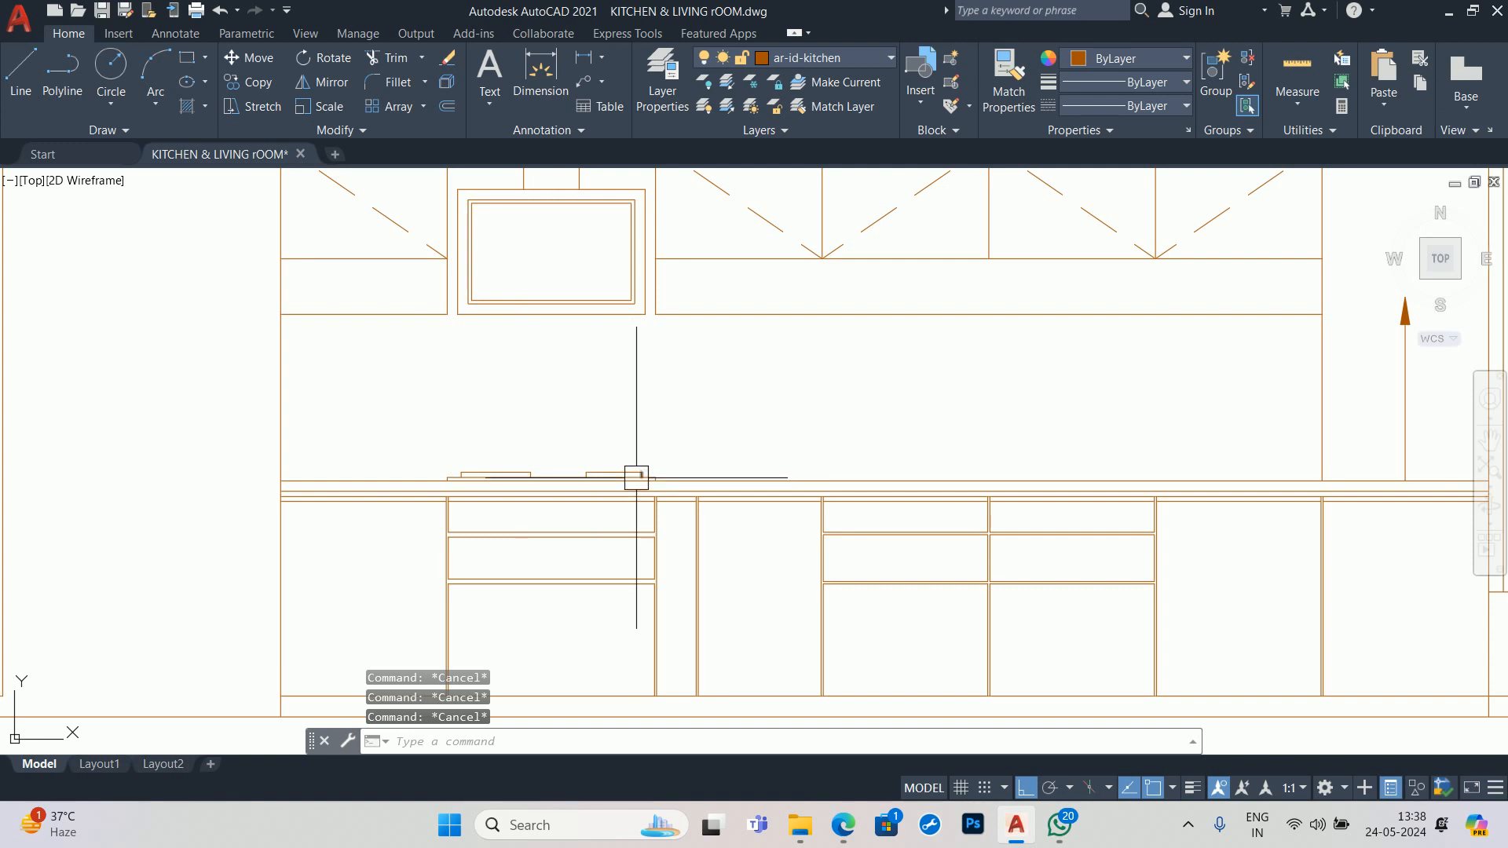
{"action": "scroll", "coordinate": [636, 477], "scroll_direction": "down", "scroll_amount": 2}
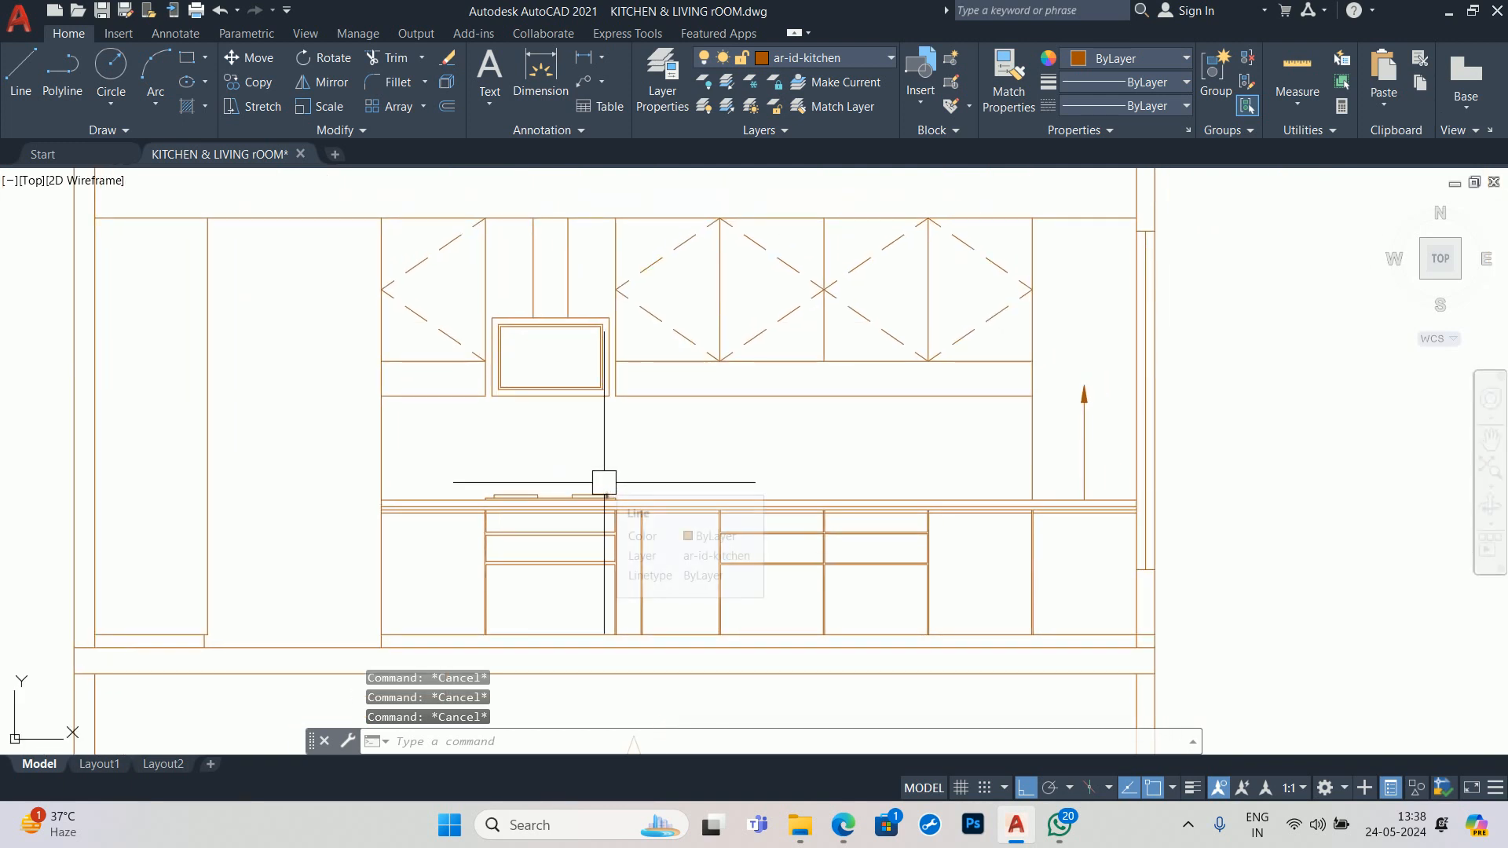
{"action": "type", "text": "RE"}
{"action": "key", "text": "Escape"}
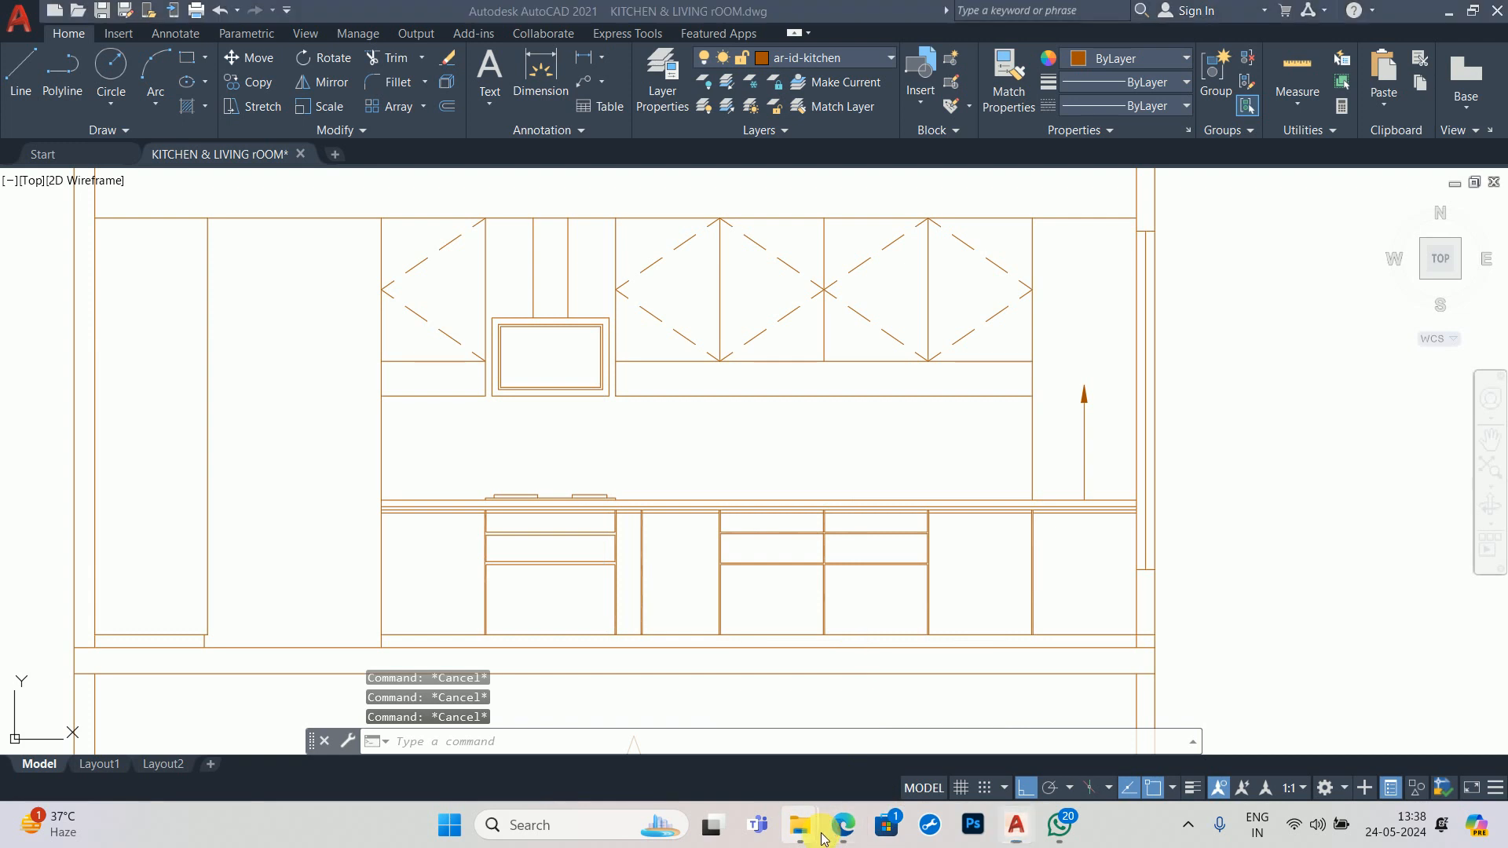
- Switch to Microsoft Edge, search Google for "CAD BLOCK" and open the cad-block.com result
{"action": "left_click", "coordinate": [870, 715]}
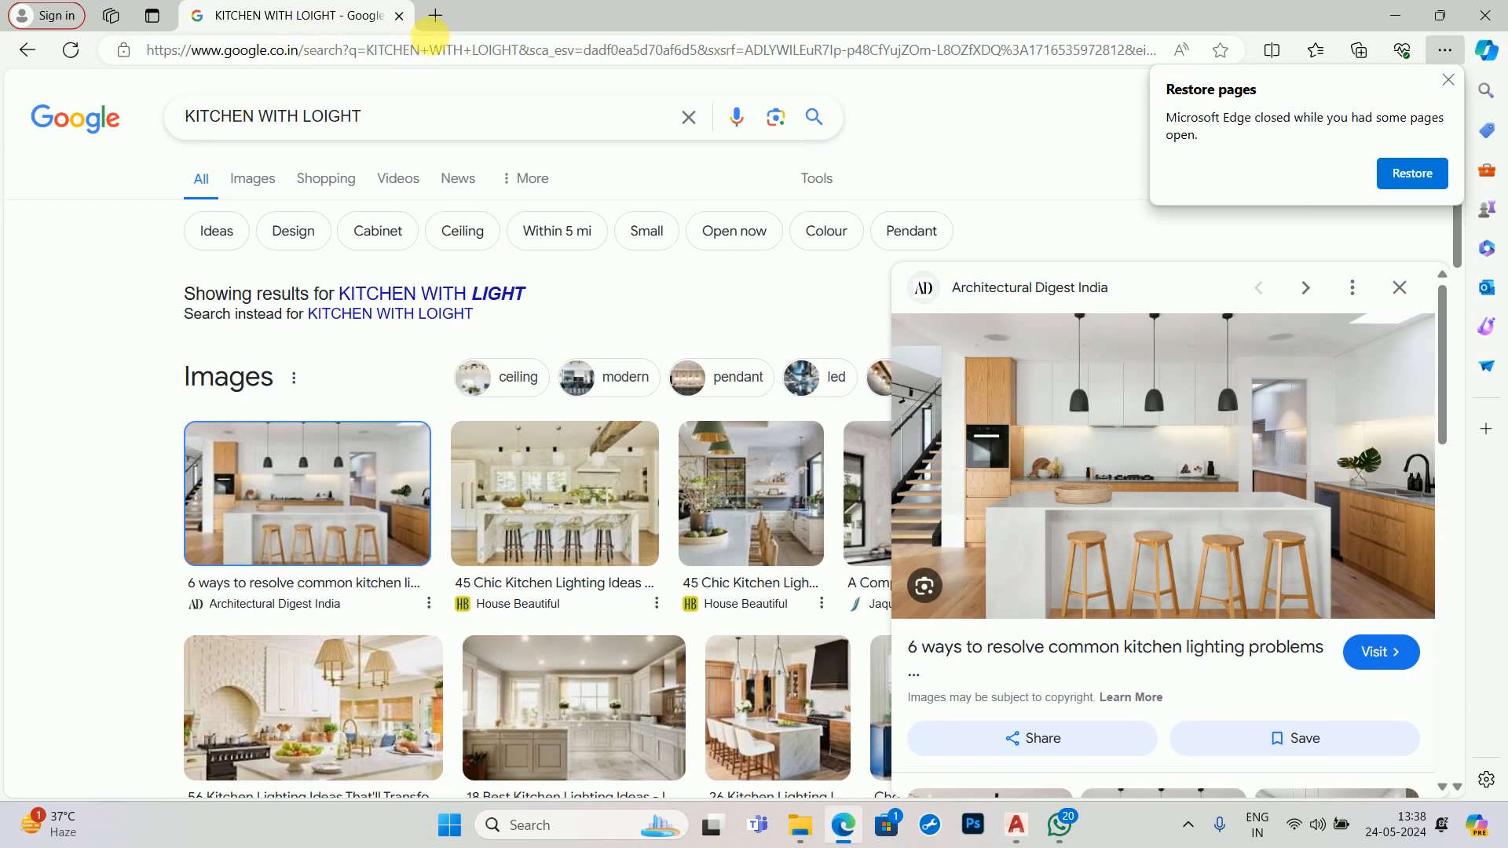
{"action": "left_click_drag", "start_coordinate": [402, 137], "coordinate": [3, 129]}
{"action": "type", "text": "CA"}
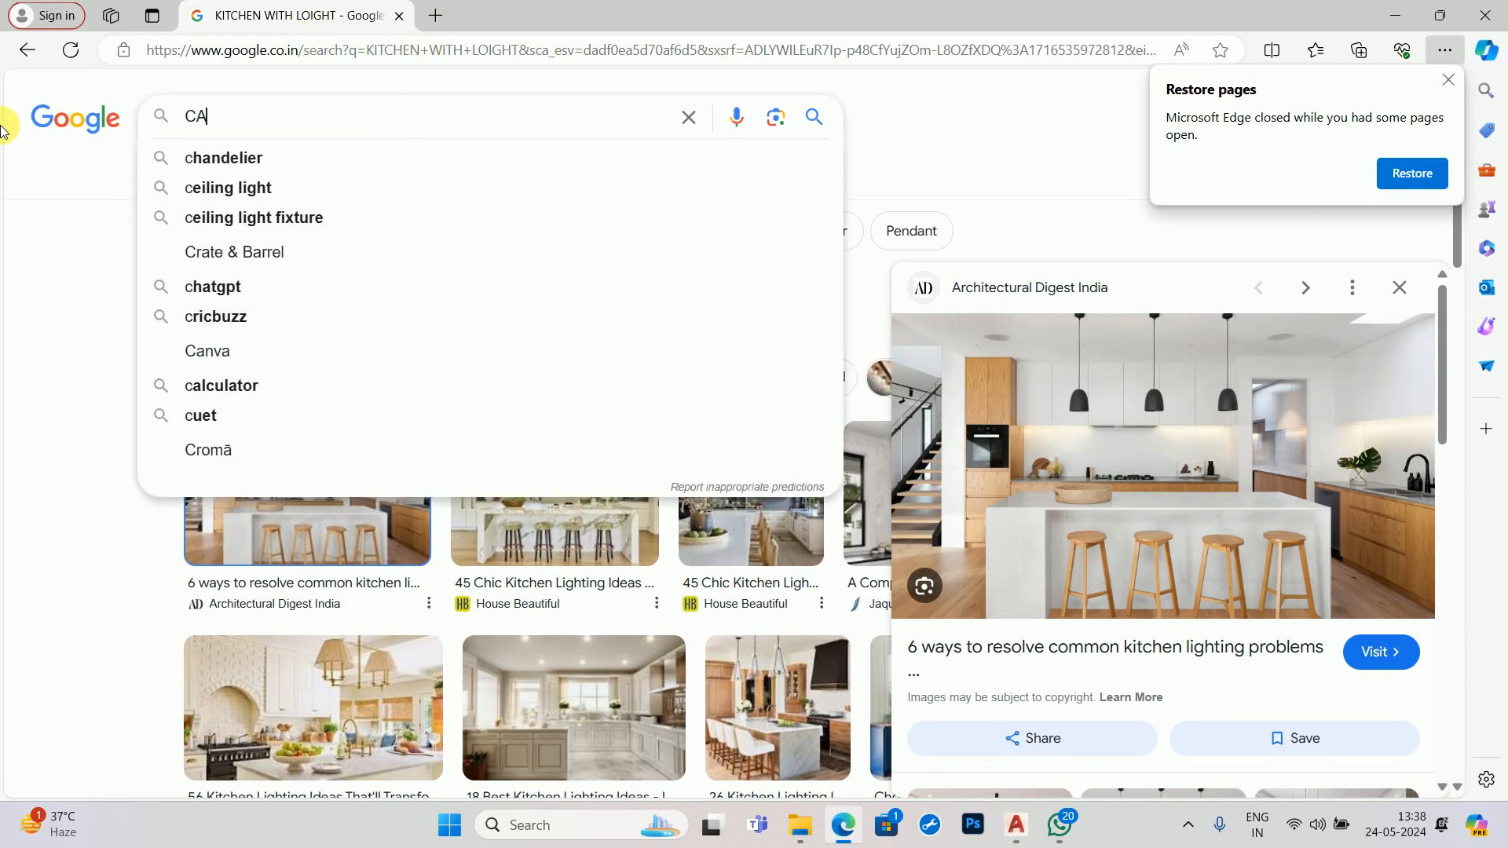
{"action": "type", "text": "D BLOCK"}
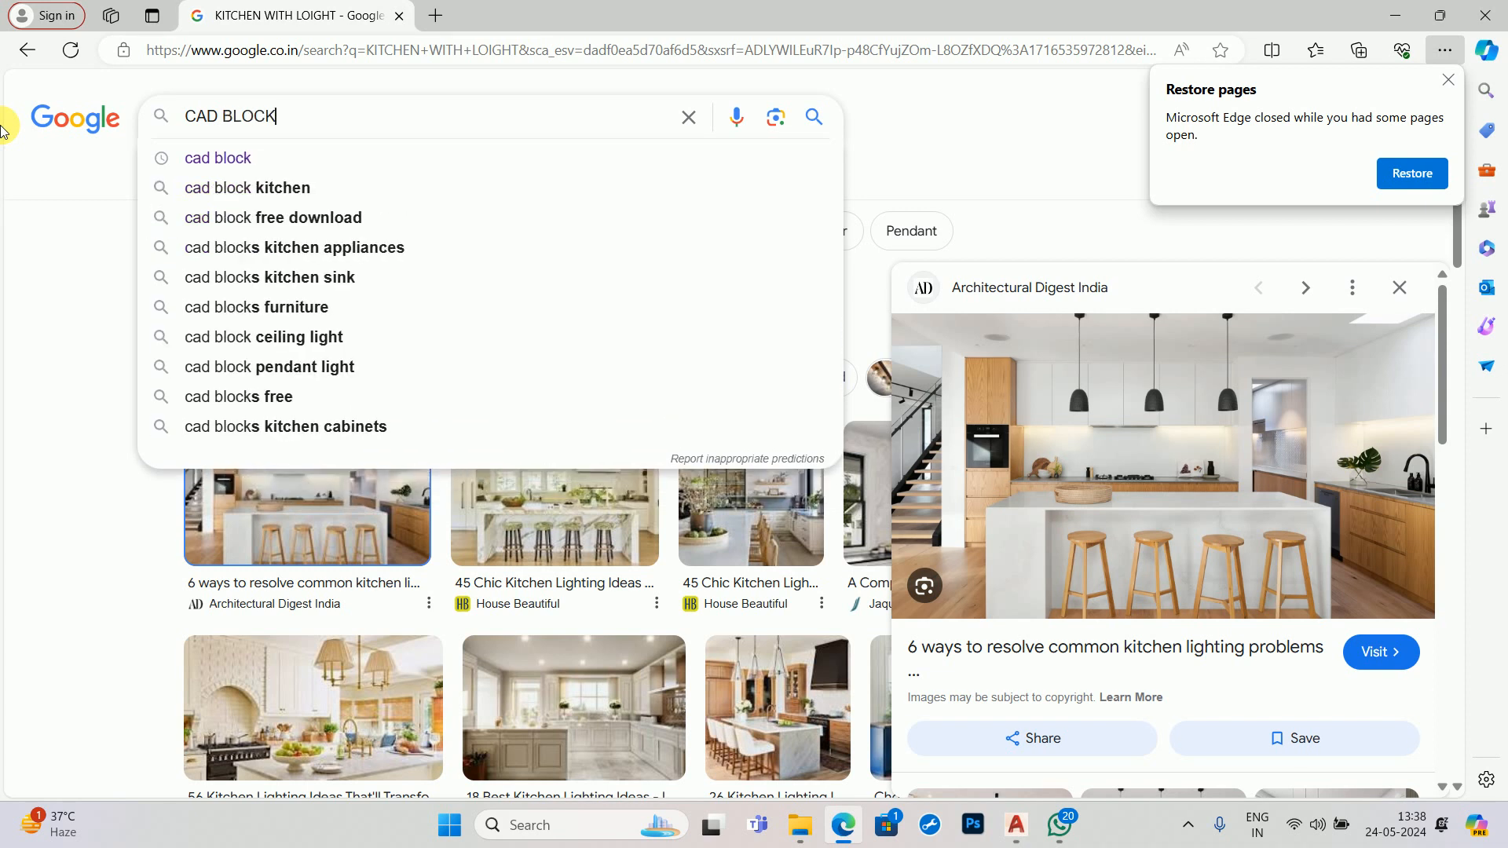
{"action": "key", "text": "Return"}
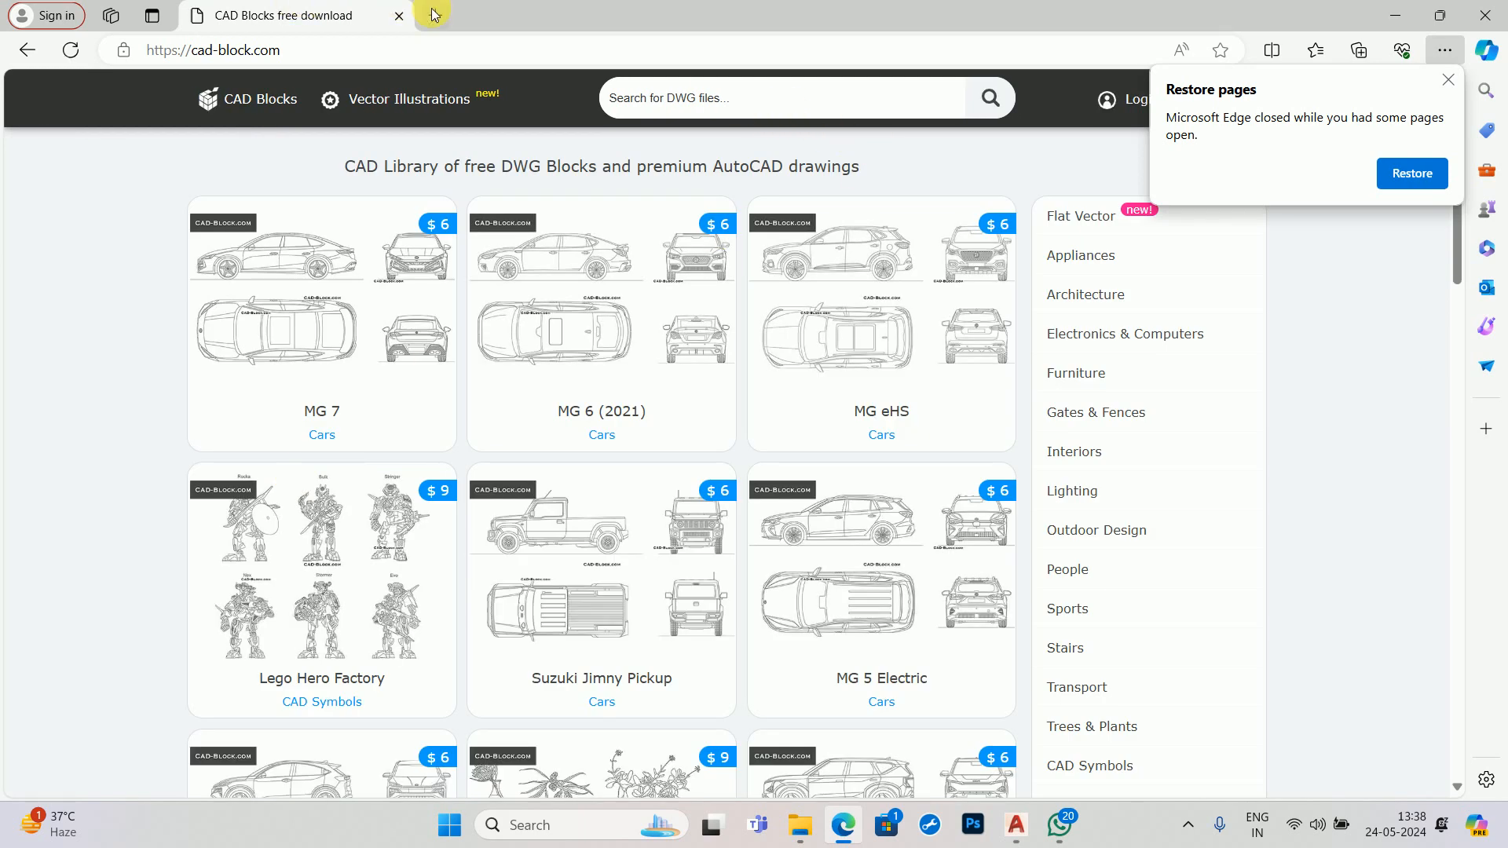
- Return to the Google results for "CAD BLOCK", open cad-block.com in a separate tab, and open the cad-blocks.net result
{"action": "left_click", "coordinate": [433, 15]}
{"action": "left_click", "coordinate": [459, 134]}
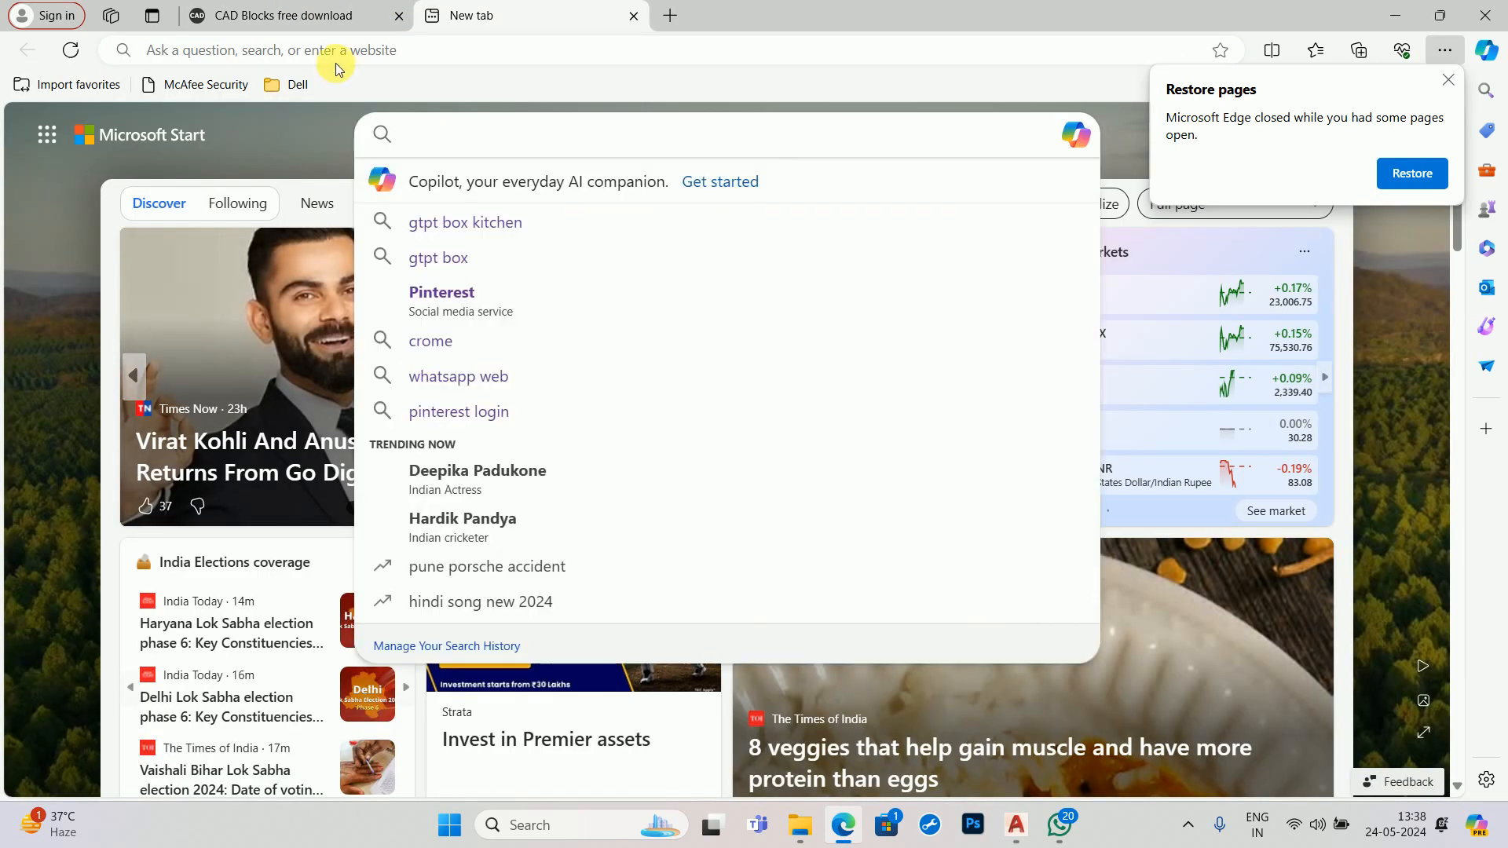
{"action": "left_click", "coordinate": [302, 15]}
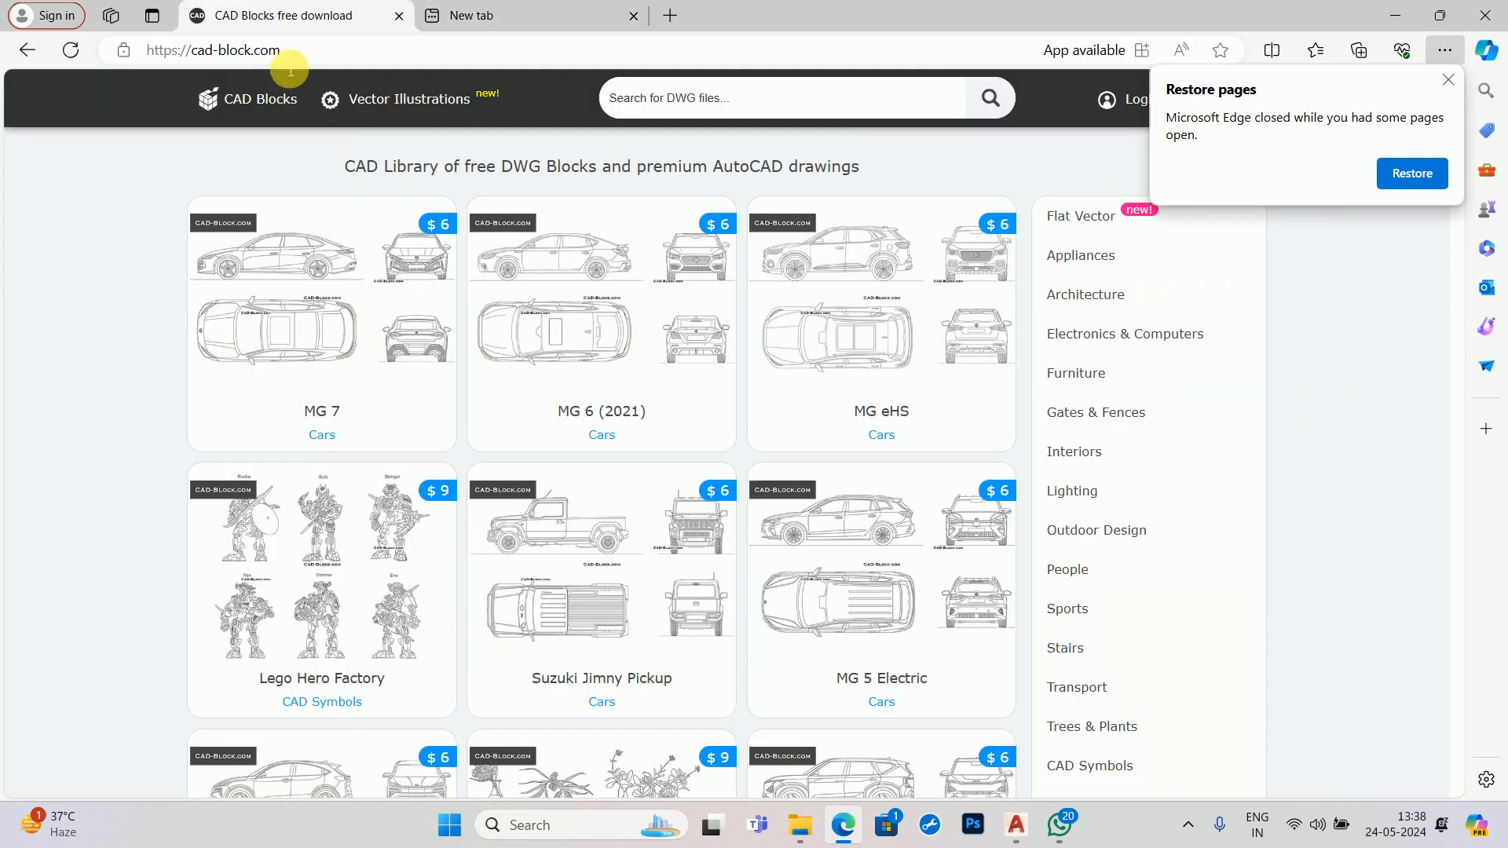
{"action": "left_click", "coordinate": [24, 50]}
{"action": "right_click", "coordinate": [315, 291]}
{"action": "left_click", "coordinate": [330, 287]}
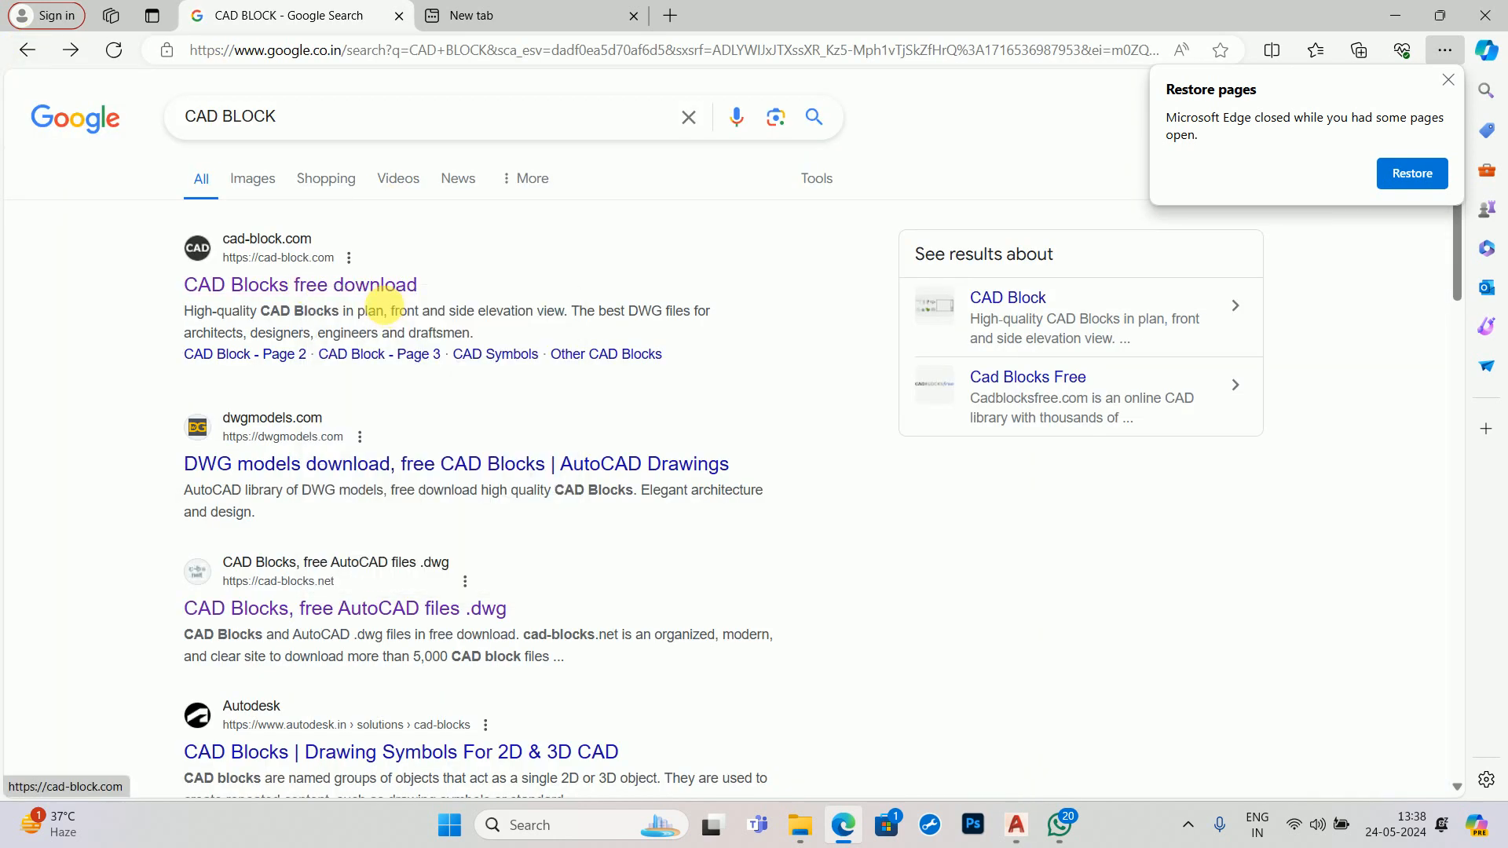
{"action": "left_click", "coordinate": [309, 610]}
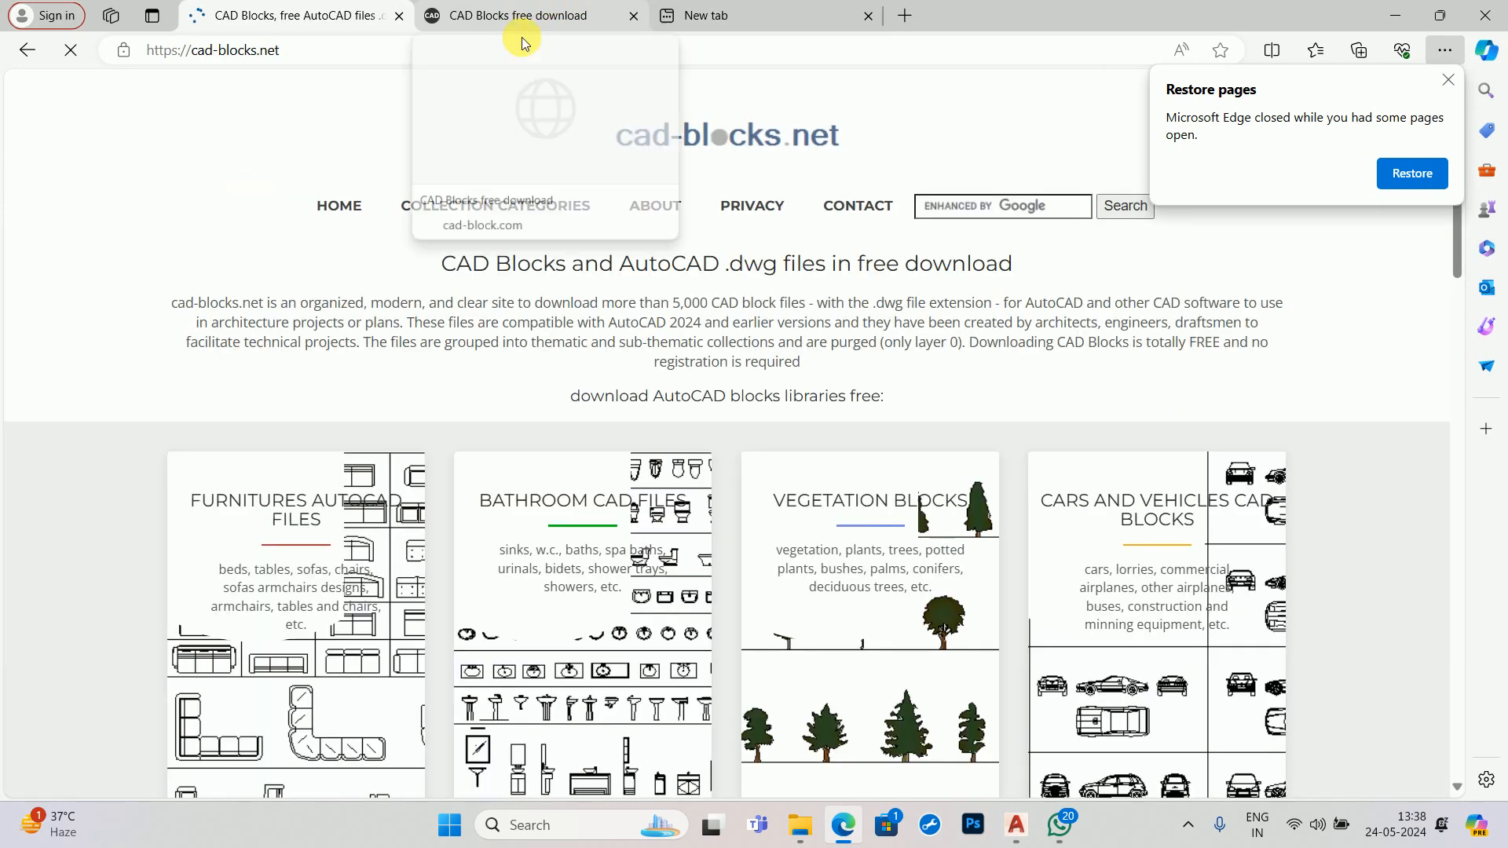
- Open the Kitchen equipment collection on cad-blocks.net, look through its block groups, and dismiss the restore pages message
{"action": "mouse_move", "coordinate": [503, 208]}
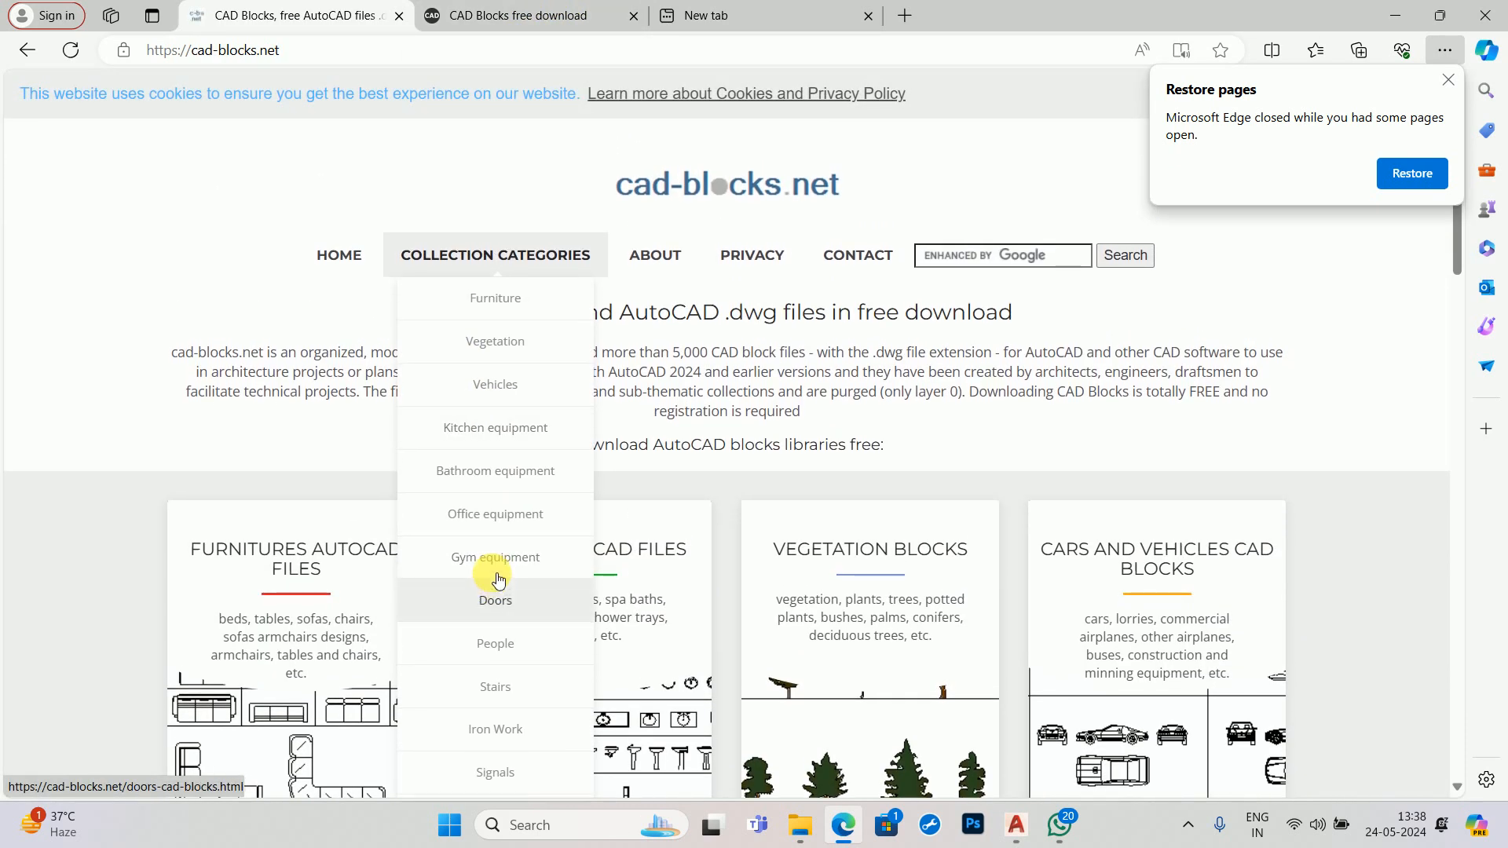
{"action": "left_click", "coordinate": [495, 427]}
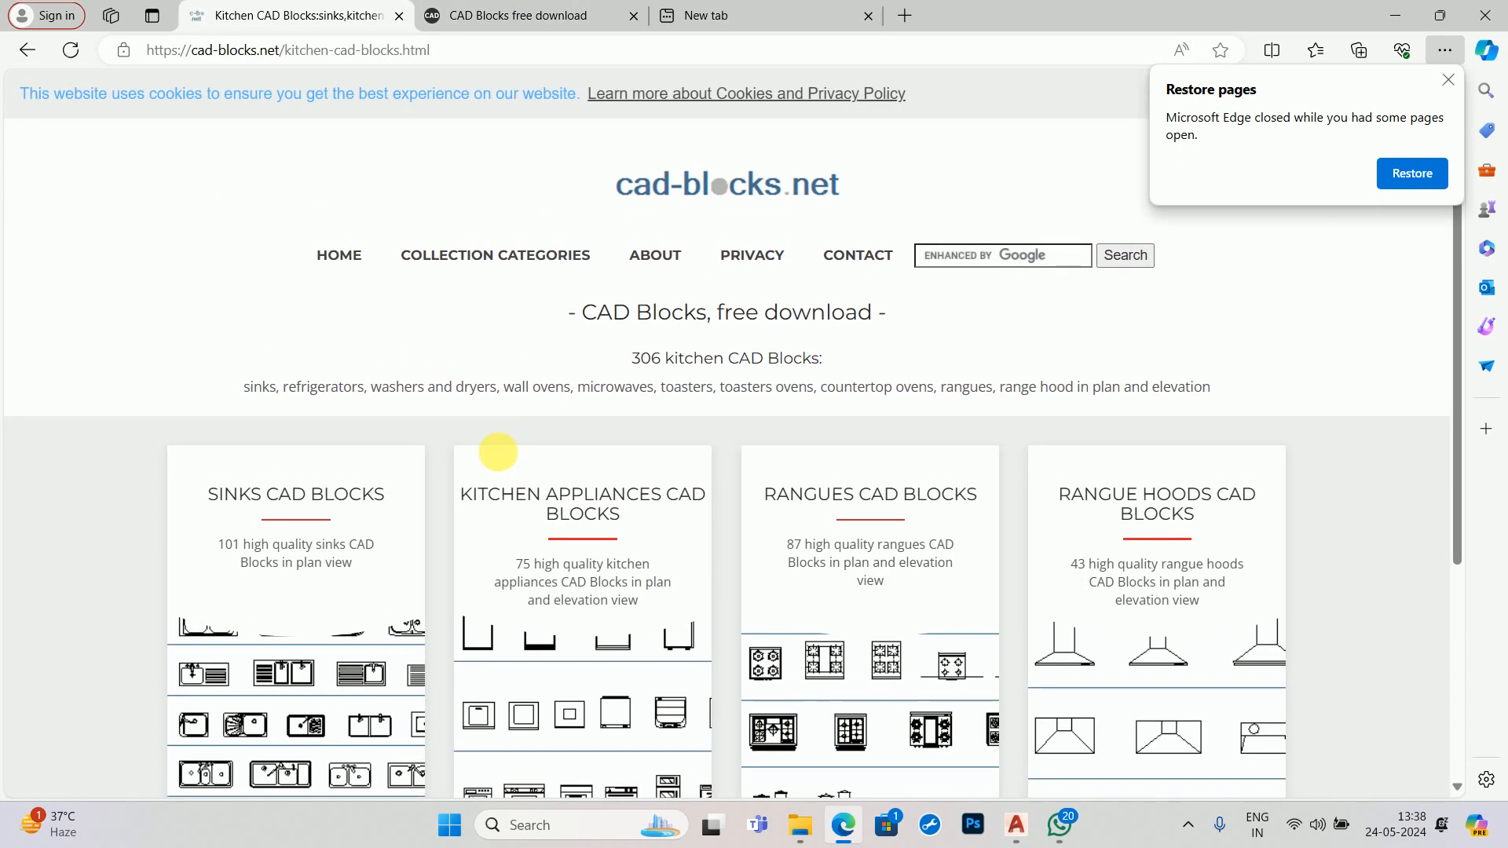
{"action": "scroll", "coordinate": [503, 452], "scroll_direction": "down", "scroll_amount": 4}
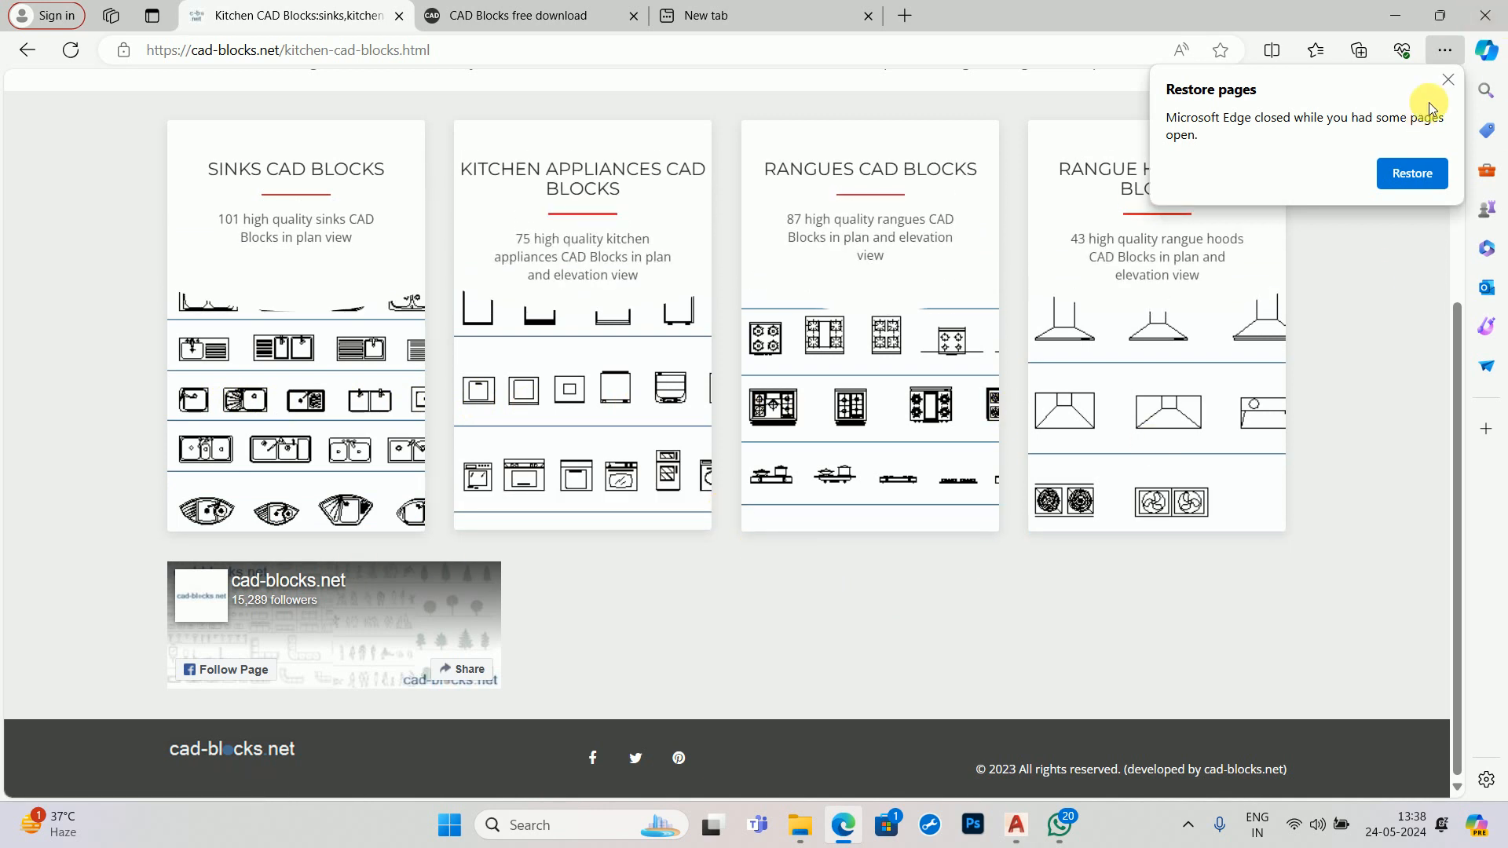
{"action": "left_click", "coordinate": [1448, 79]}
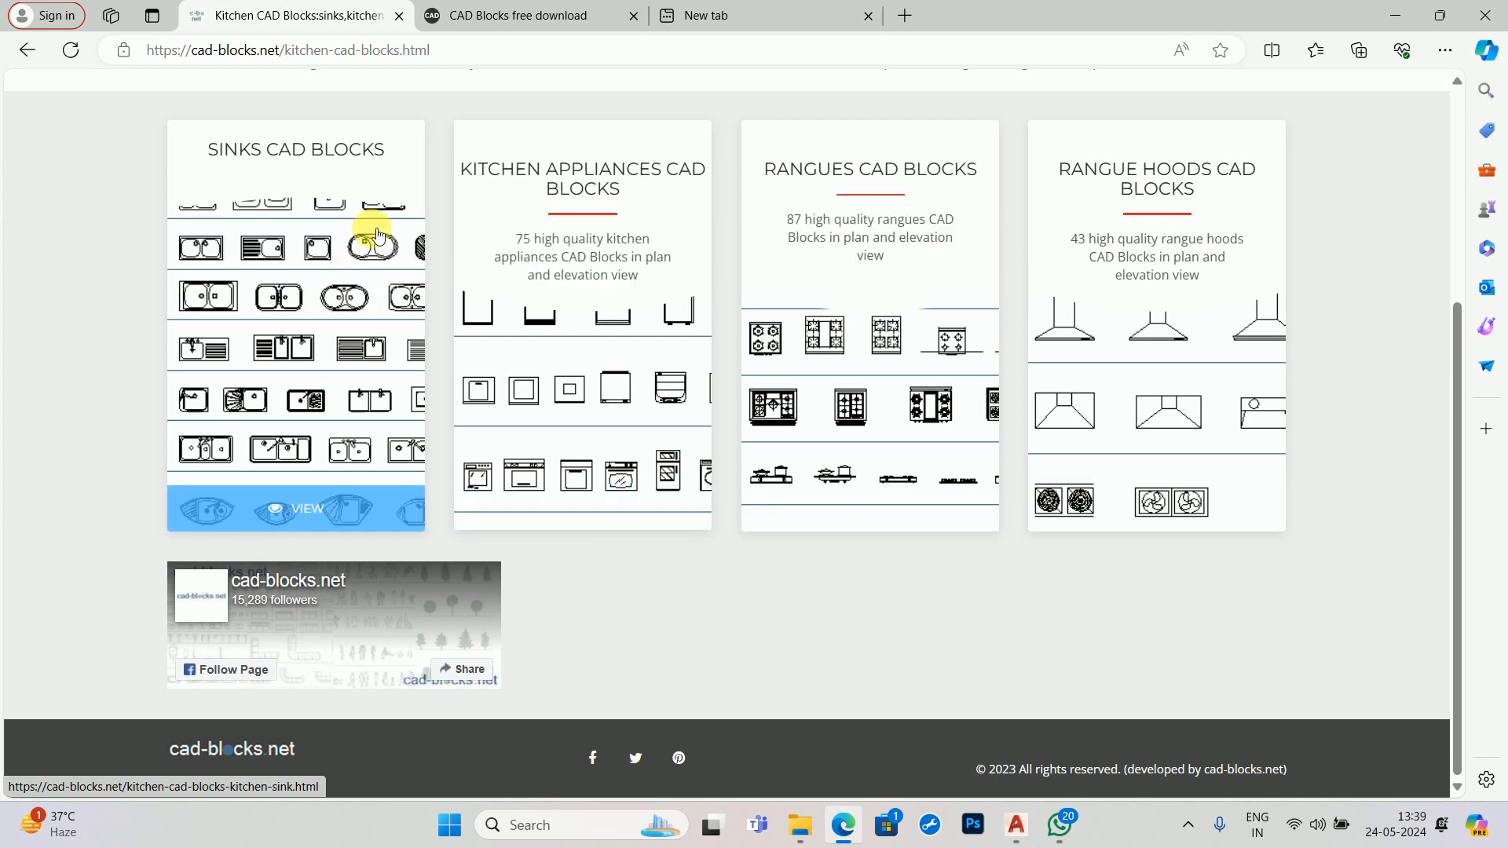
- Search cad-block.com for "KITCHEN" and look through the first two pages of results
{"action": "left_click", "coordinate": [554, 15]}
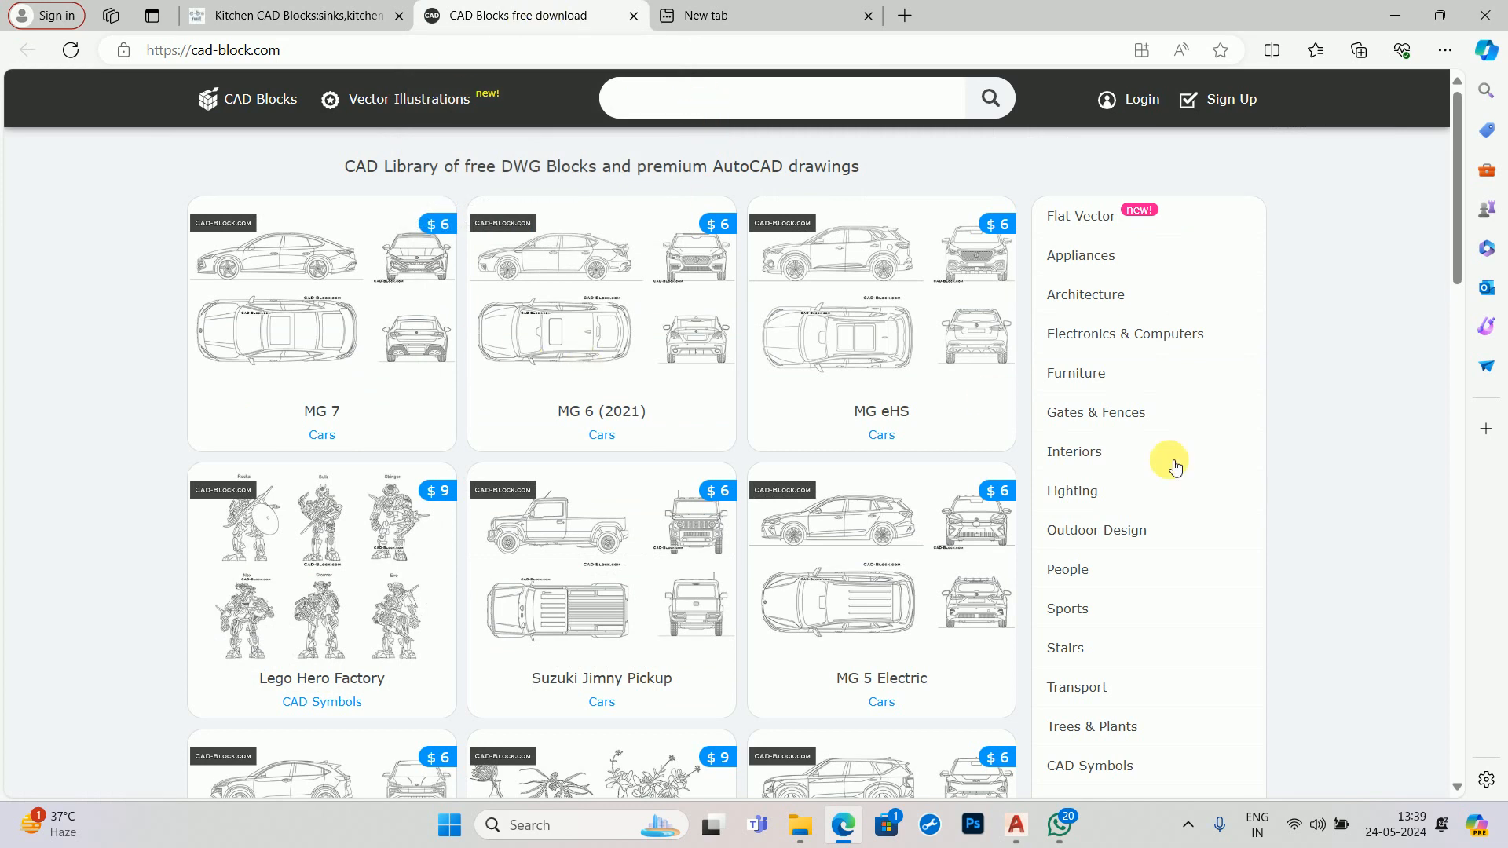
{"action": "type", "text": "Ki"}
{"action": "type", "text": "TCHEN"}
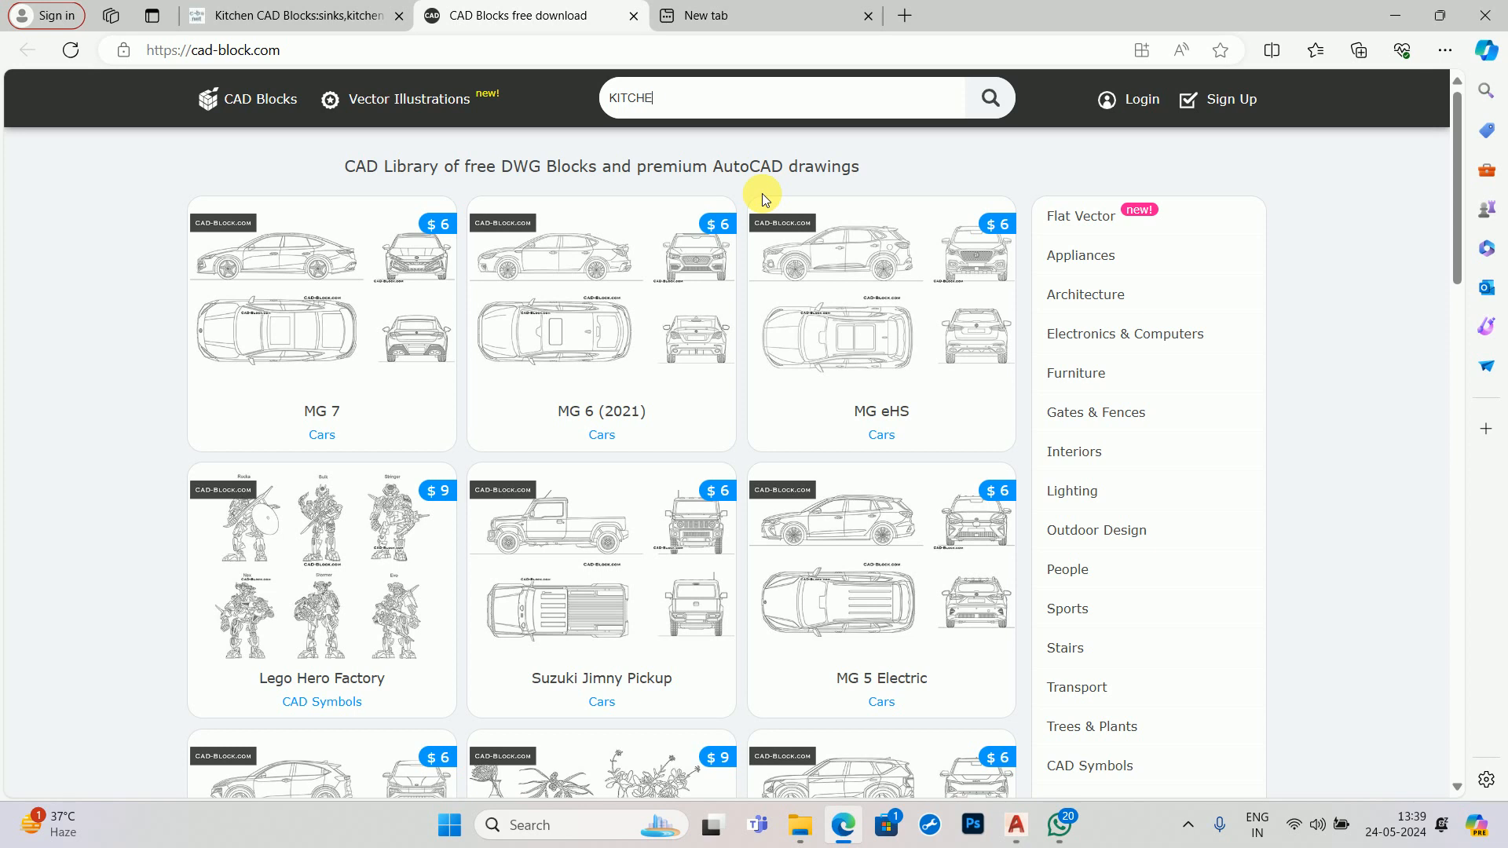
{"action": "key", "text": "Return"}
{"action": "scroll", "coordinate": [766, 455], "scroll_direction": "down", "scroll_amount": 6}
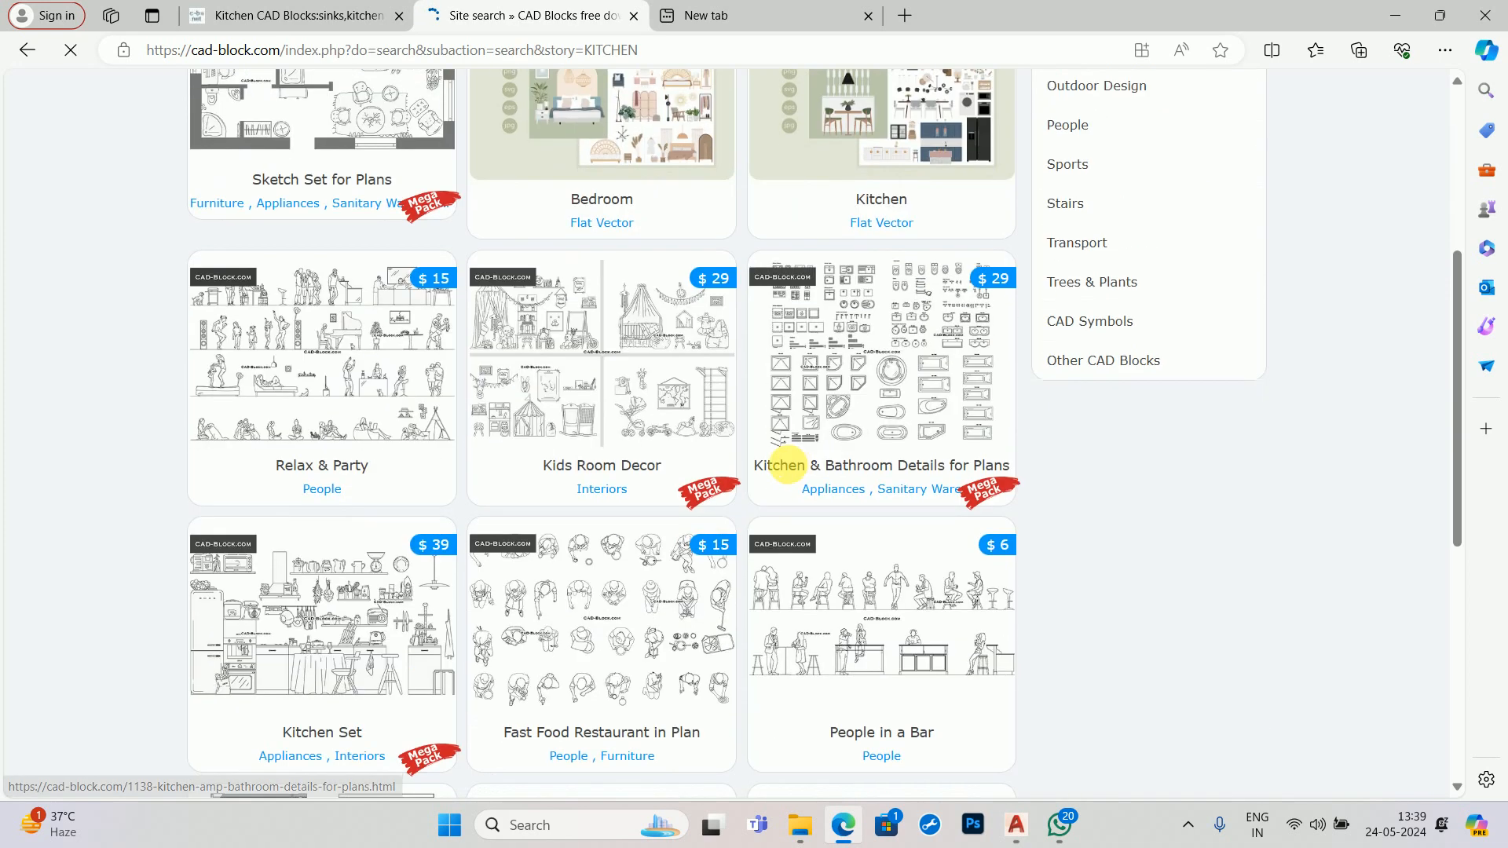
{"action": "scroll", "coordinate": [781, 470], "scroll_direction": "down", "scroll_amount": 5}
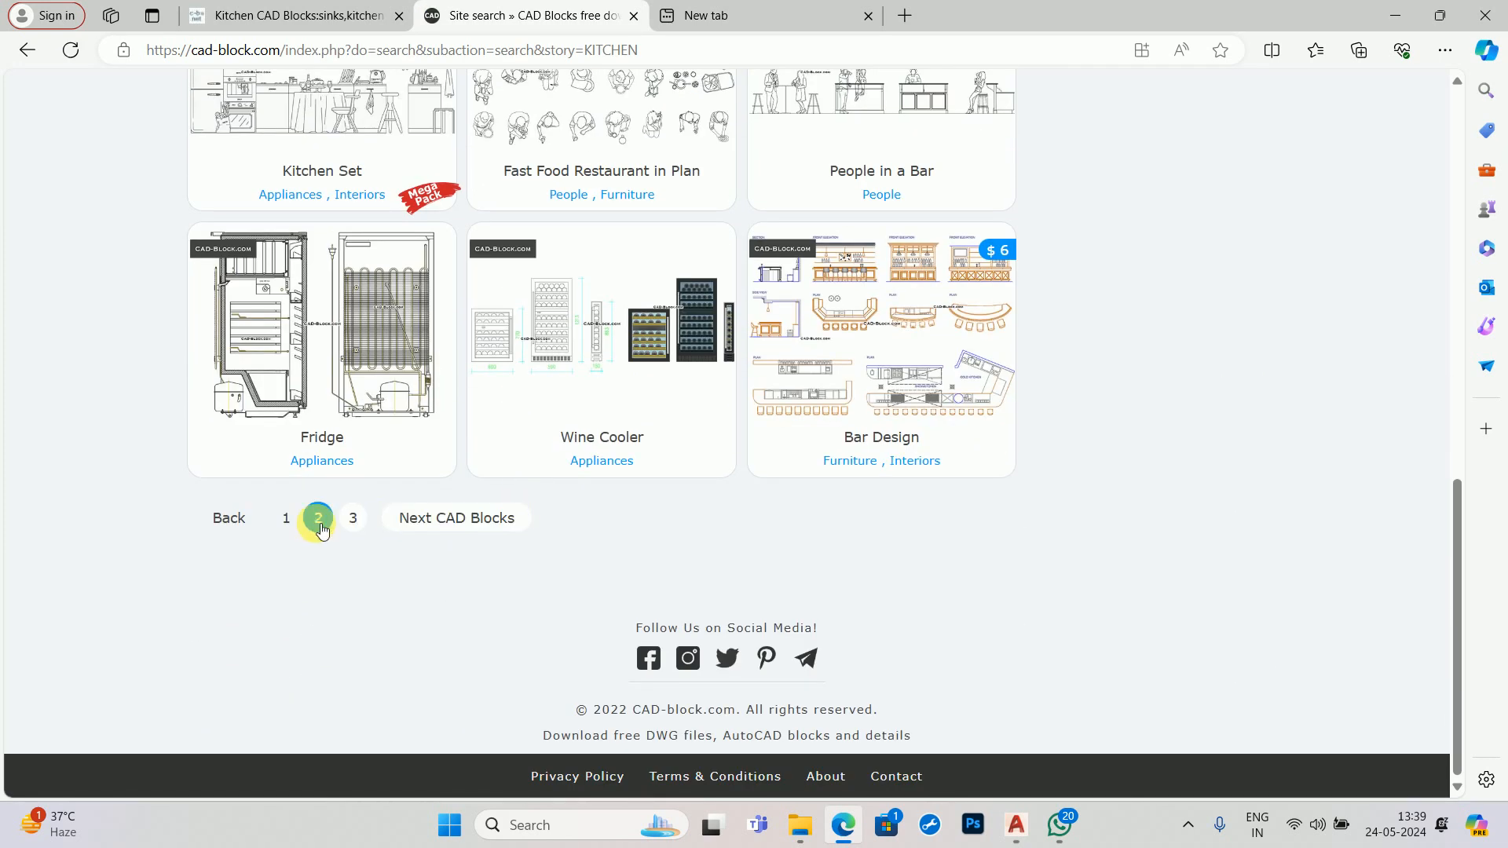
{"action": "left_click", "coordinate": [317, 520]}
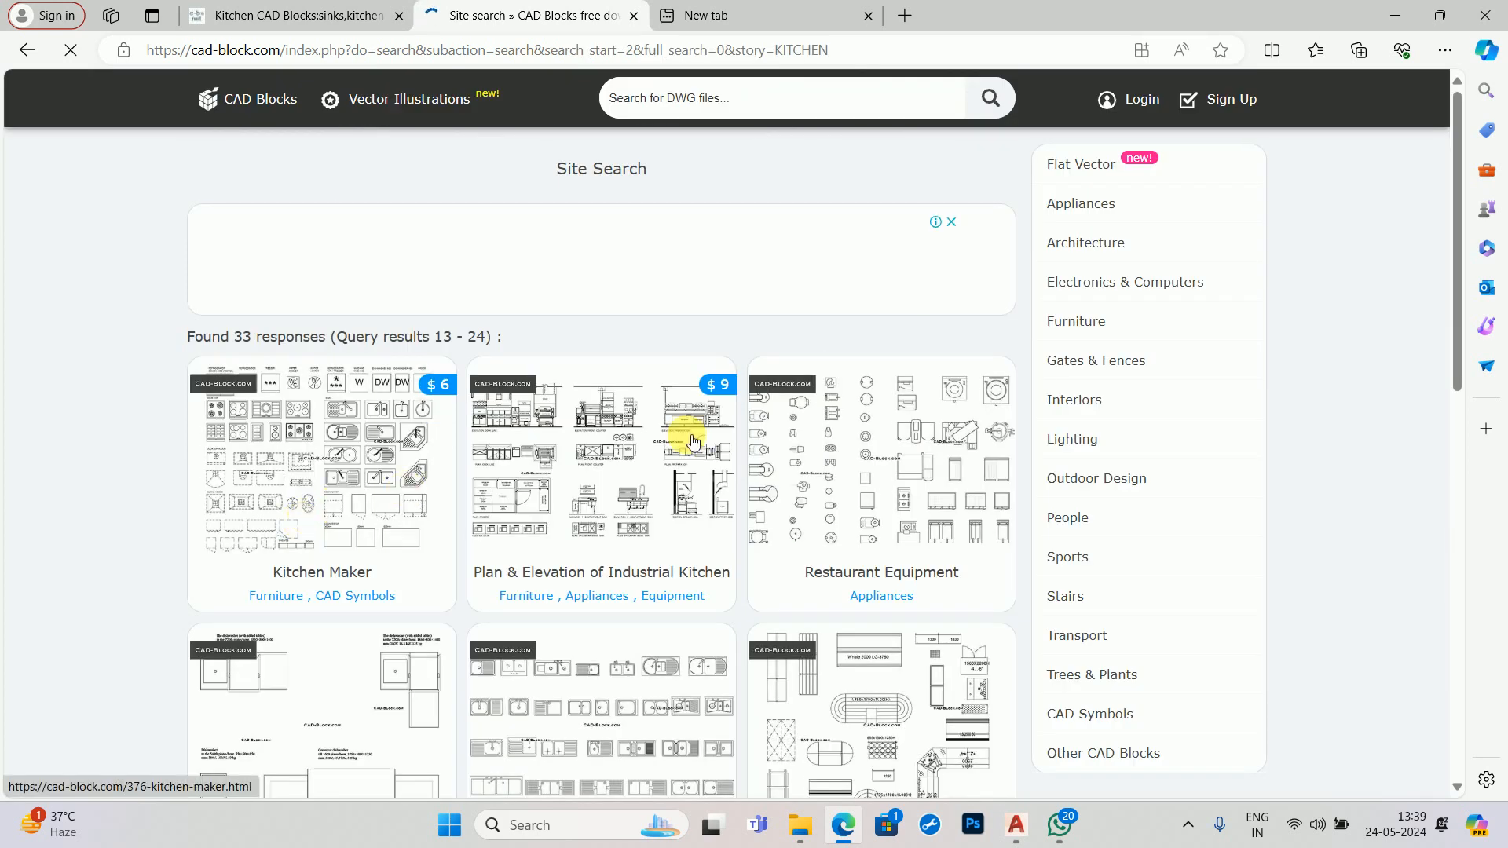
{"action": "scroll", "coordinate": [660, 400], "scroll_direction": "down", "scroll_amount": 3}
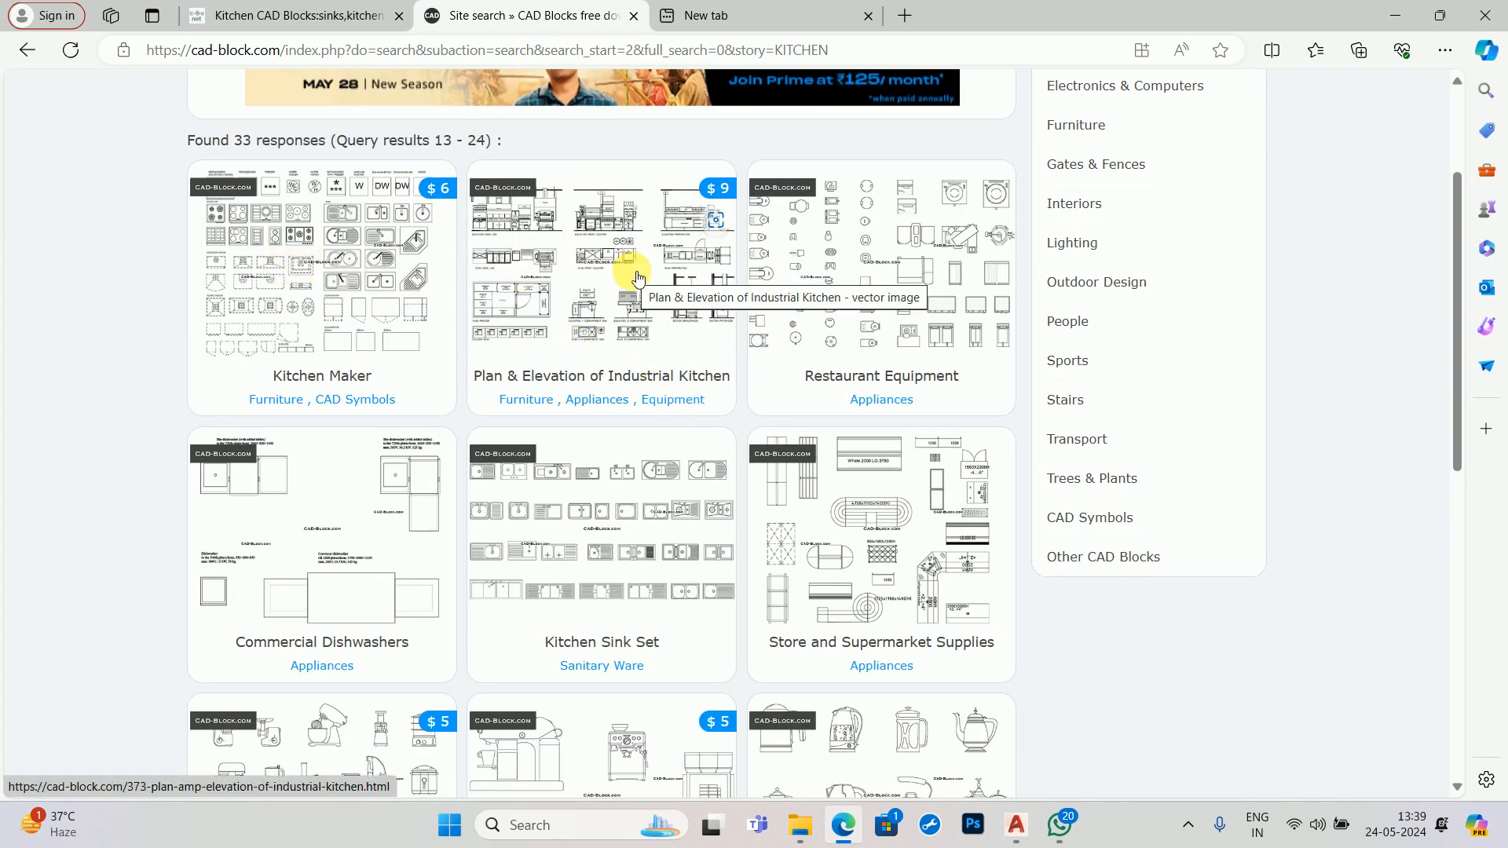
{"action": "scroll", "coordinate": [841, 350], "scroll_direction": "down", "scroll_amount": 3}
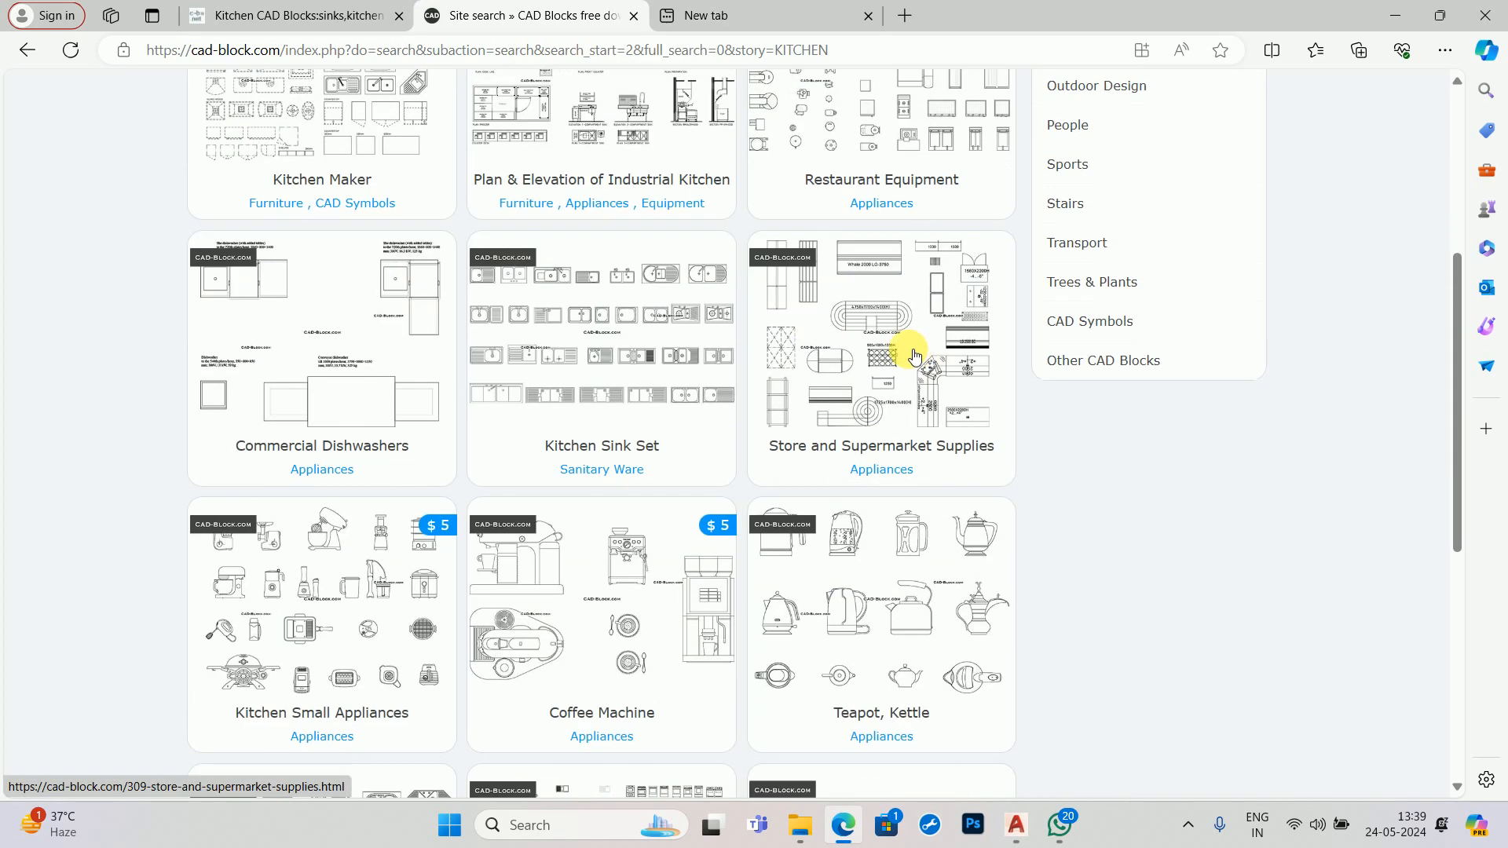
{"action": "scroll", "coordinate": [849, 371], "scroll_direction": "down", "scroll_amount": 3}
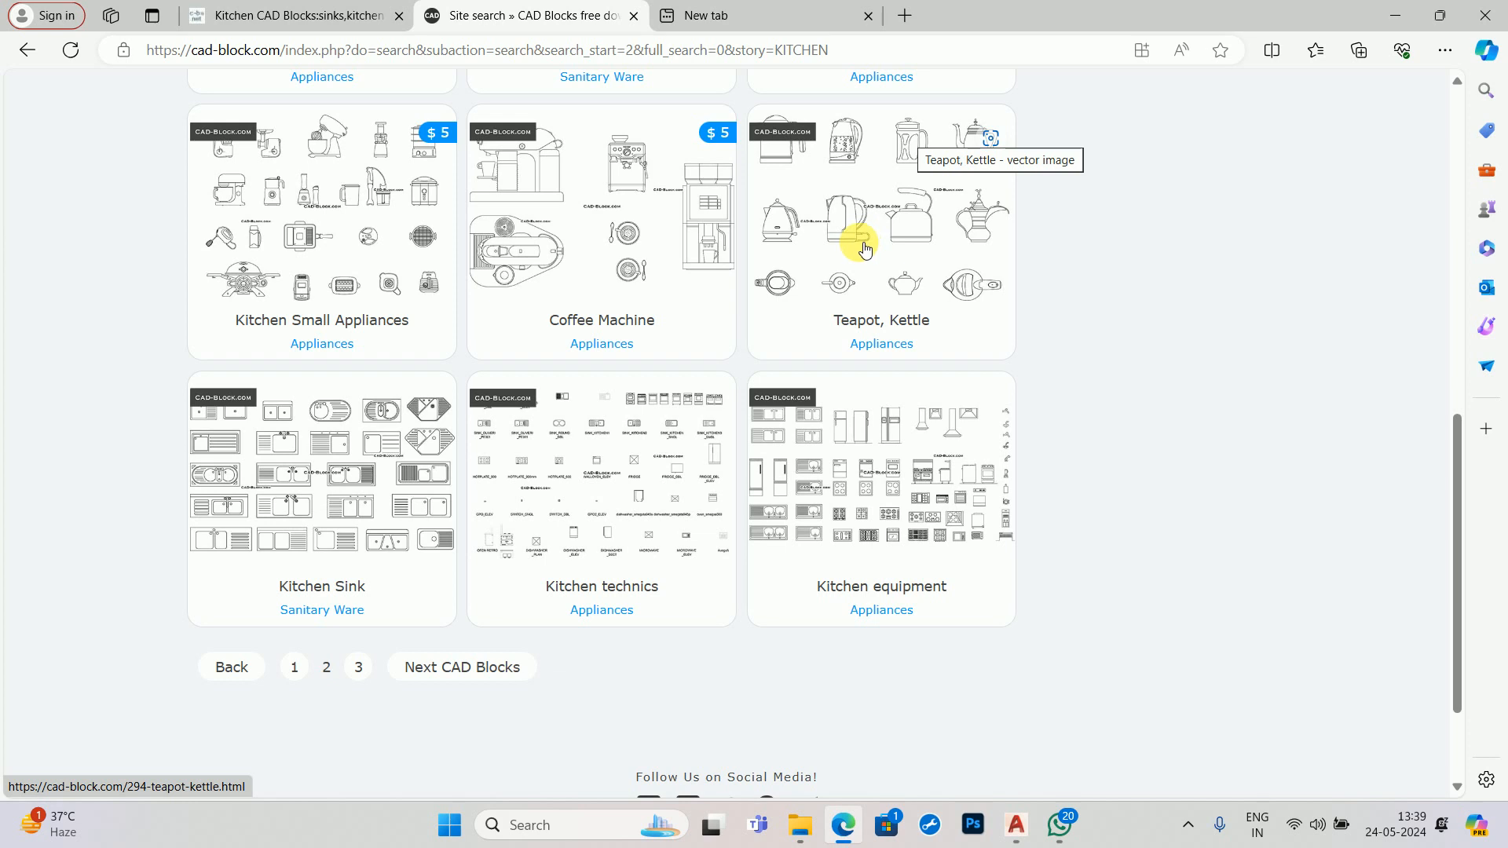
{"action": "left_click", "coordinate": [1396, 15]}
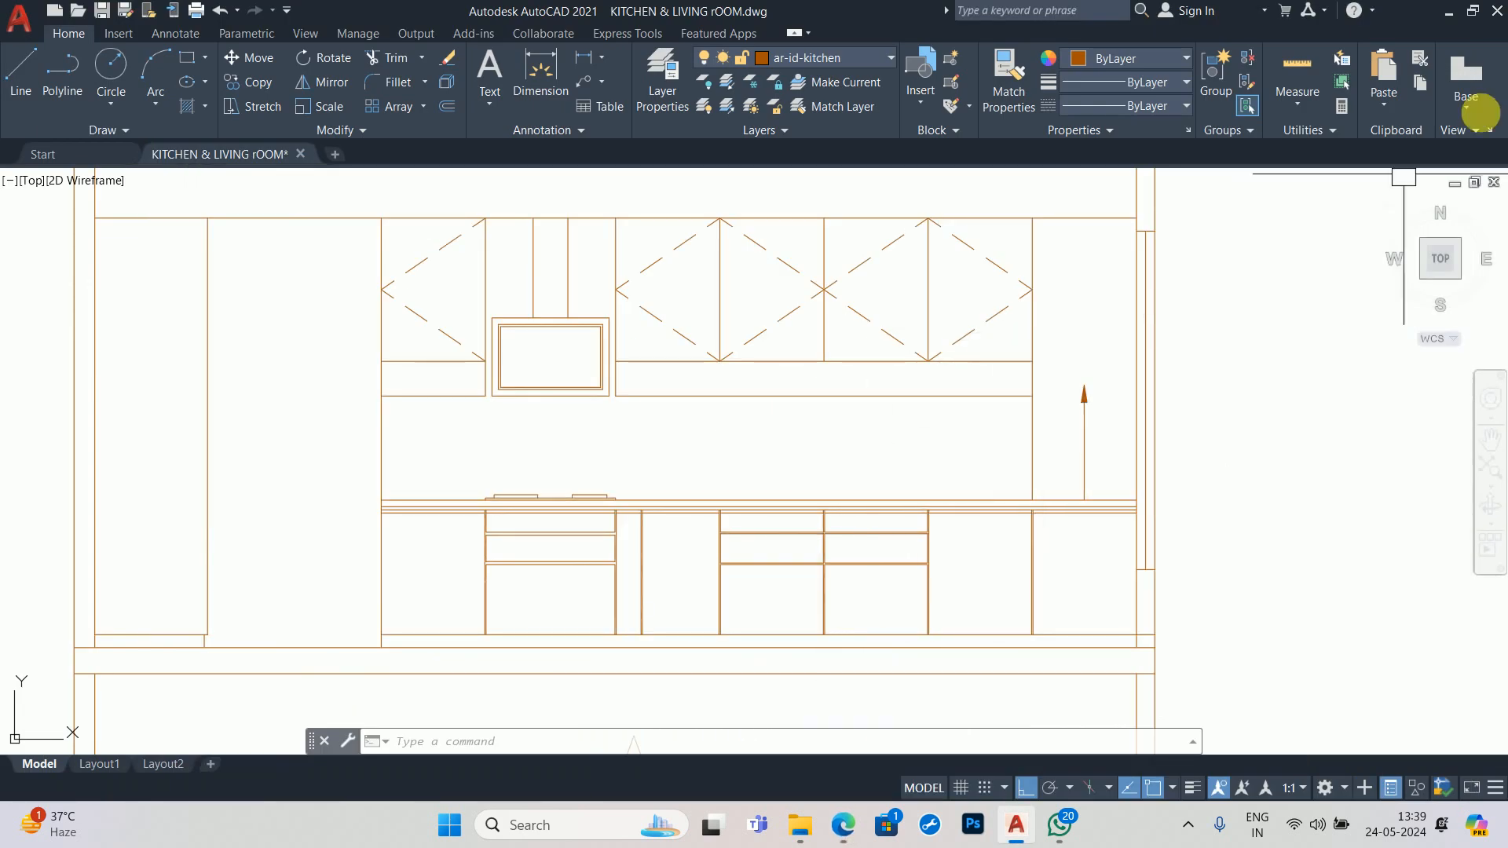
{"action": "left_click", "coordinate": [1449, 13]}
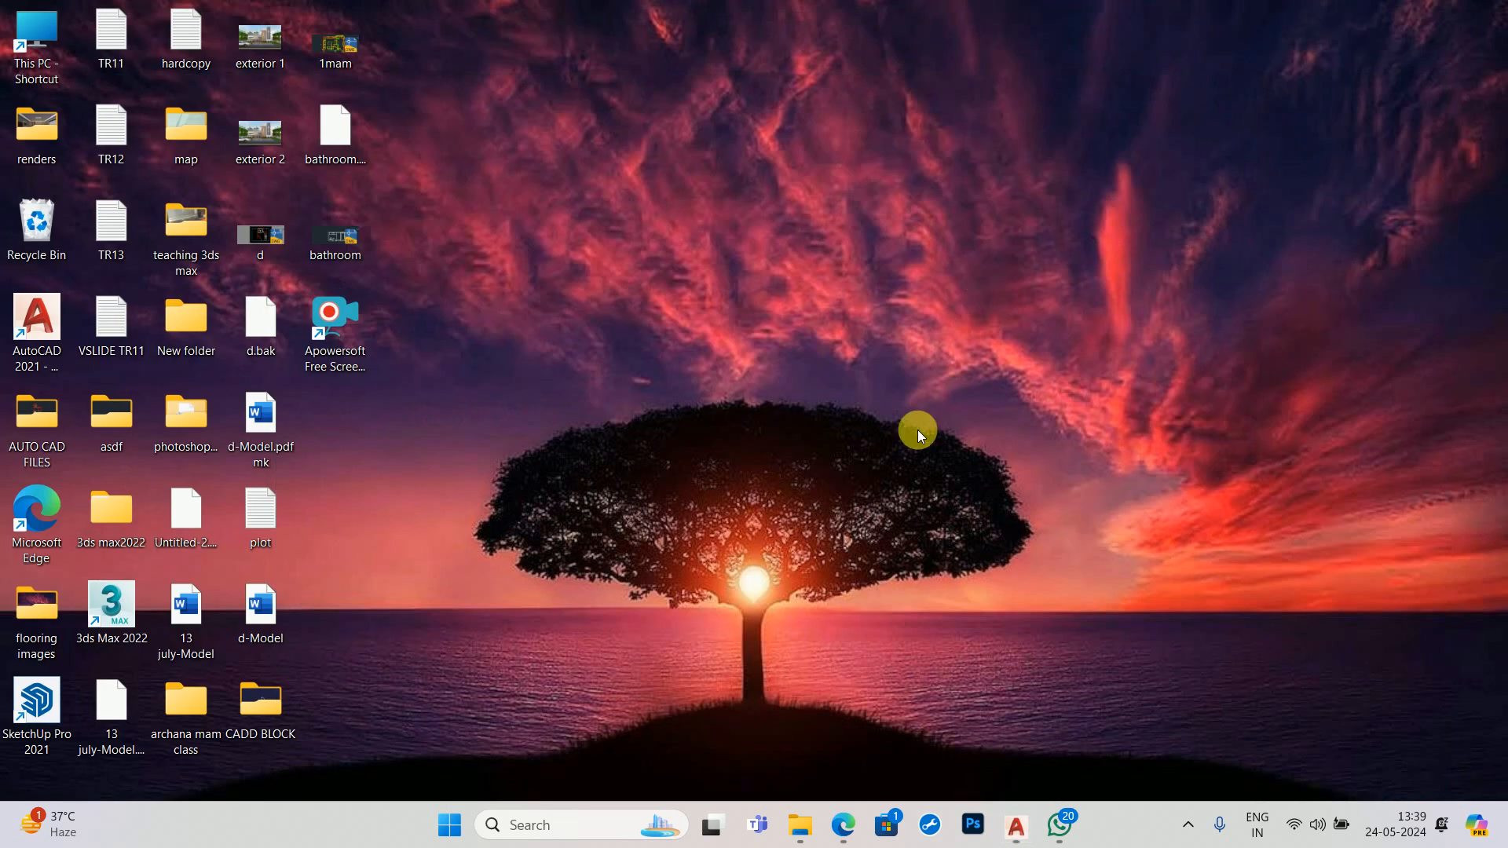
{"action": "left_click", "coordinate": [840, 835]}
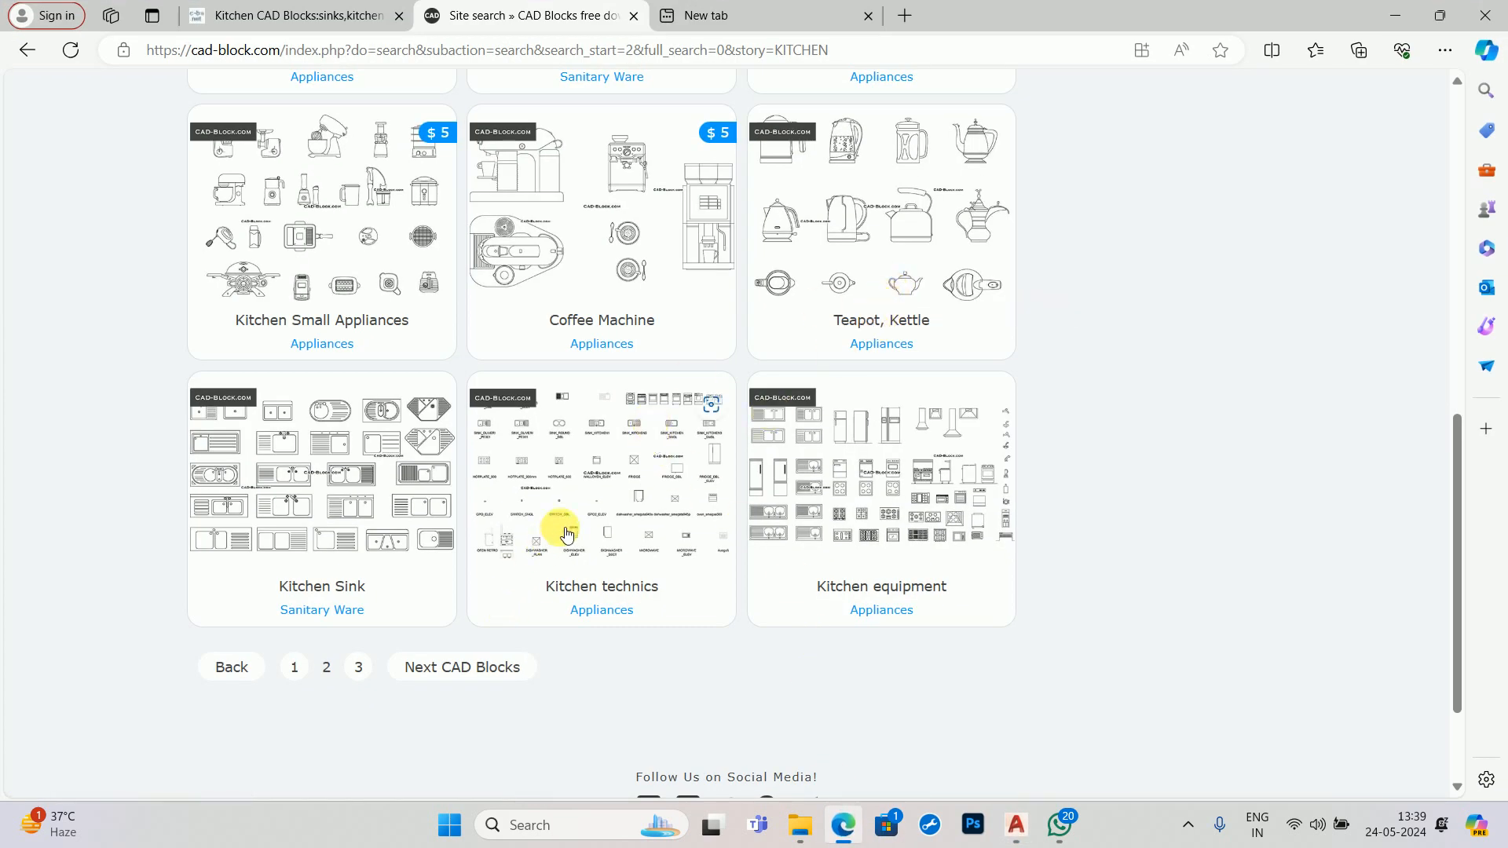
- Examine the Kitchen technics, Kitchen & Bathroom Details for Plans, and Kitchen Set block pages on cad-block.com
{"action": "left_click", "coordinate": [579, 500]}
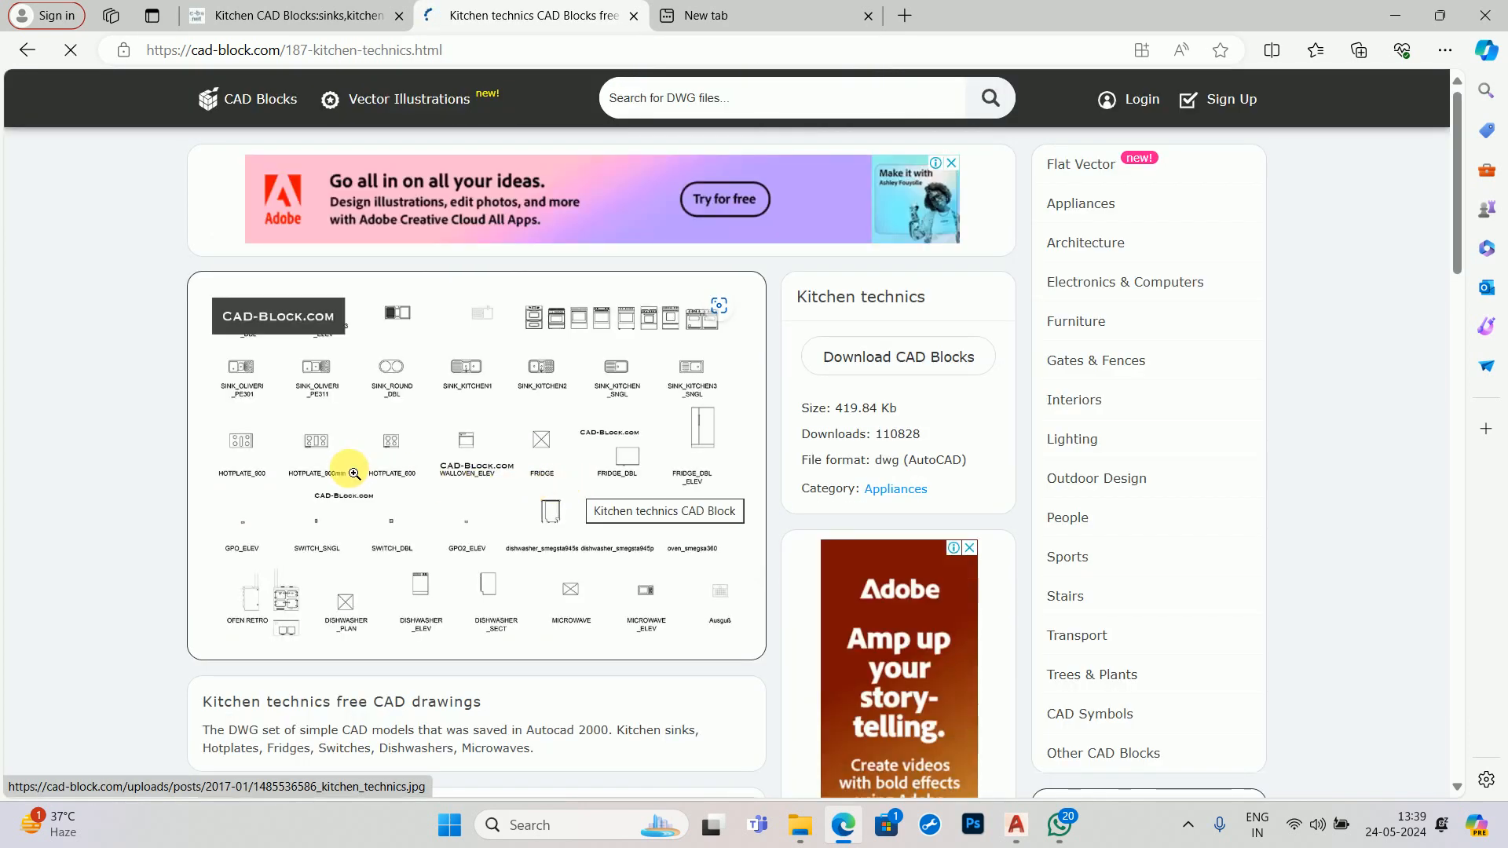
{"action": "scroll", "coordinate": [647, 470], "scroll_direction": "down", "scroll_amount": 10}
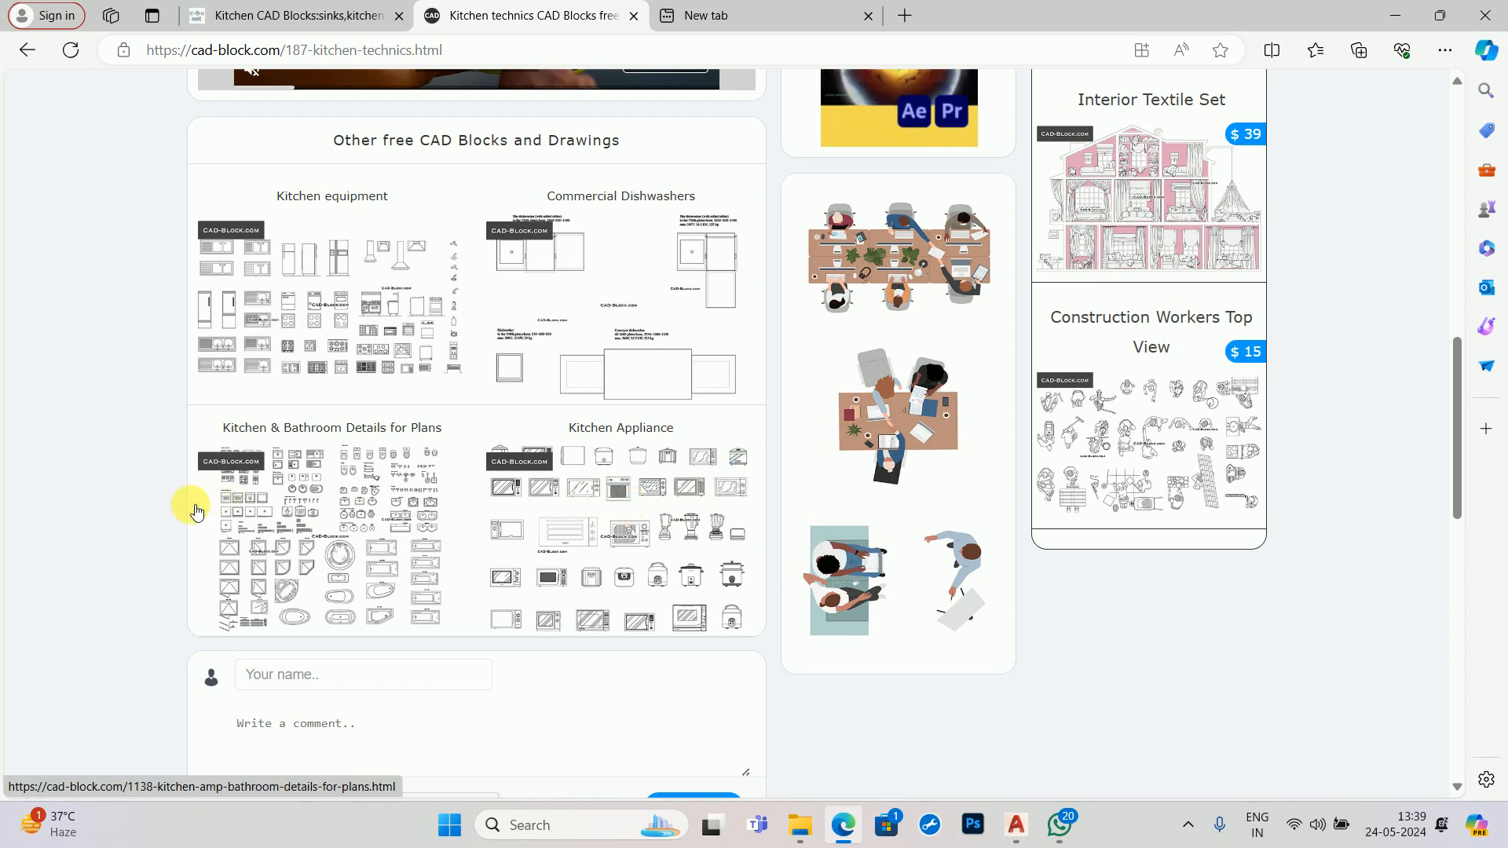
{"action": "left_click", "coordinate": [351, 541]}
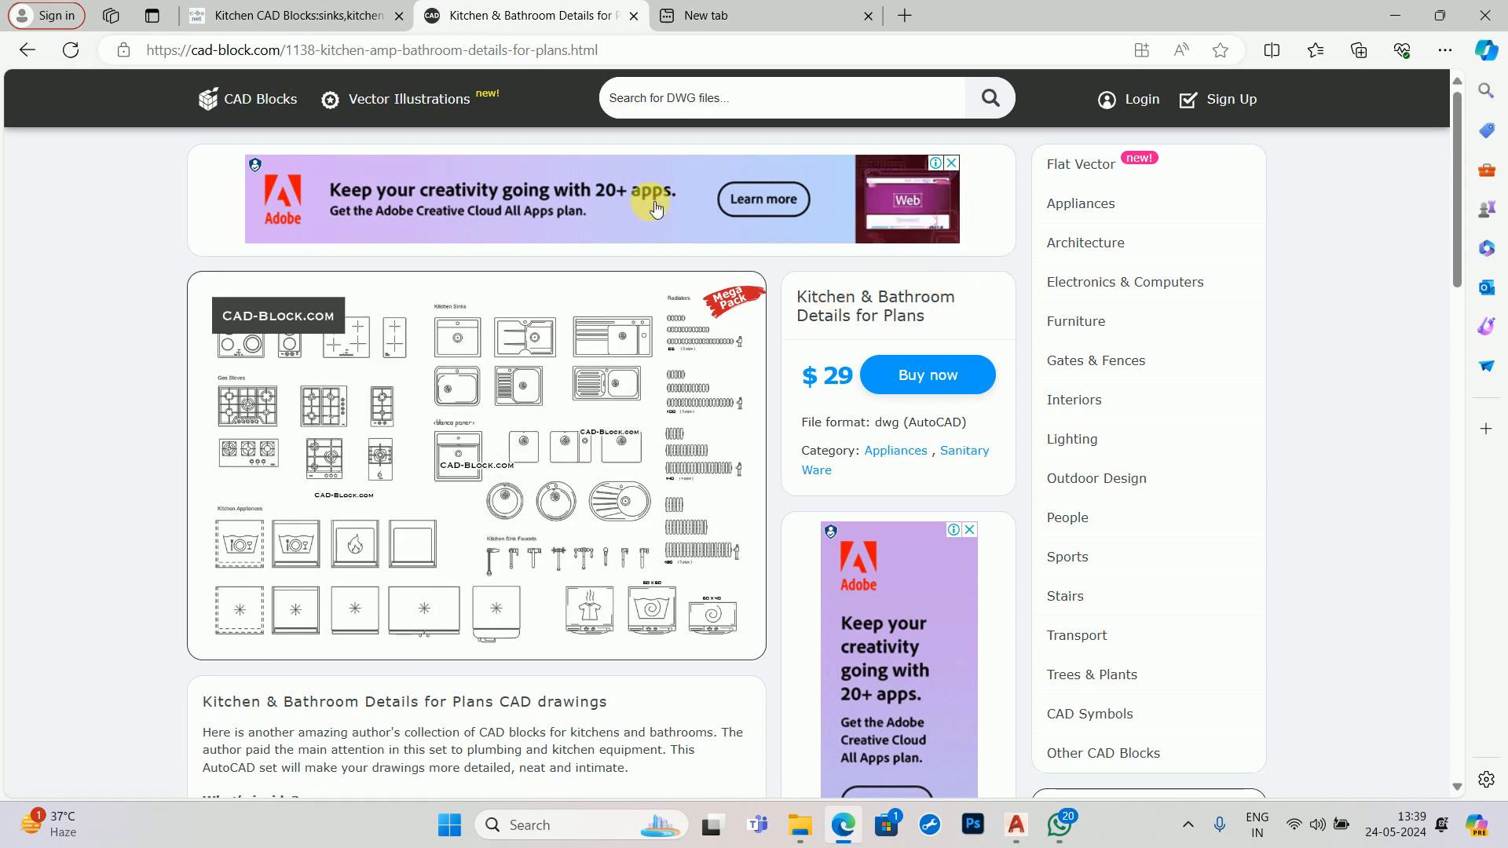
{"action": "scroll", "coordinate": [600, 484], "scroll_direction": "down", "scroll_amount": 15}
{"action": "scroll", "coordinate": [555, 432], "scroll_direction": "down", "scroll_amount": 2}
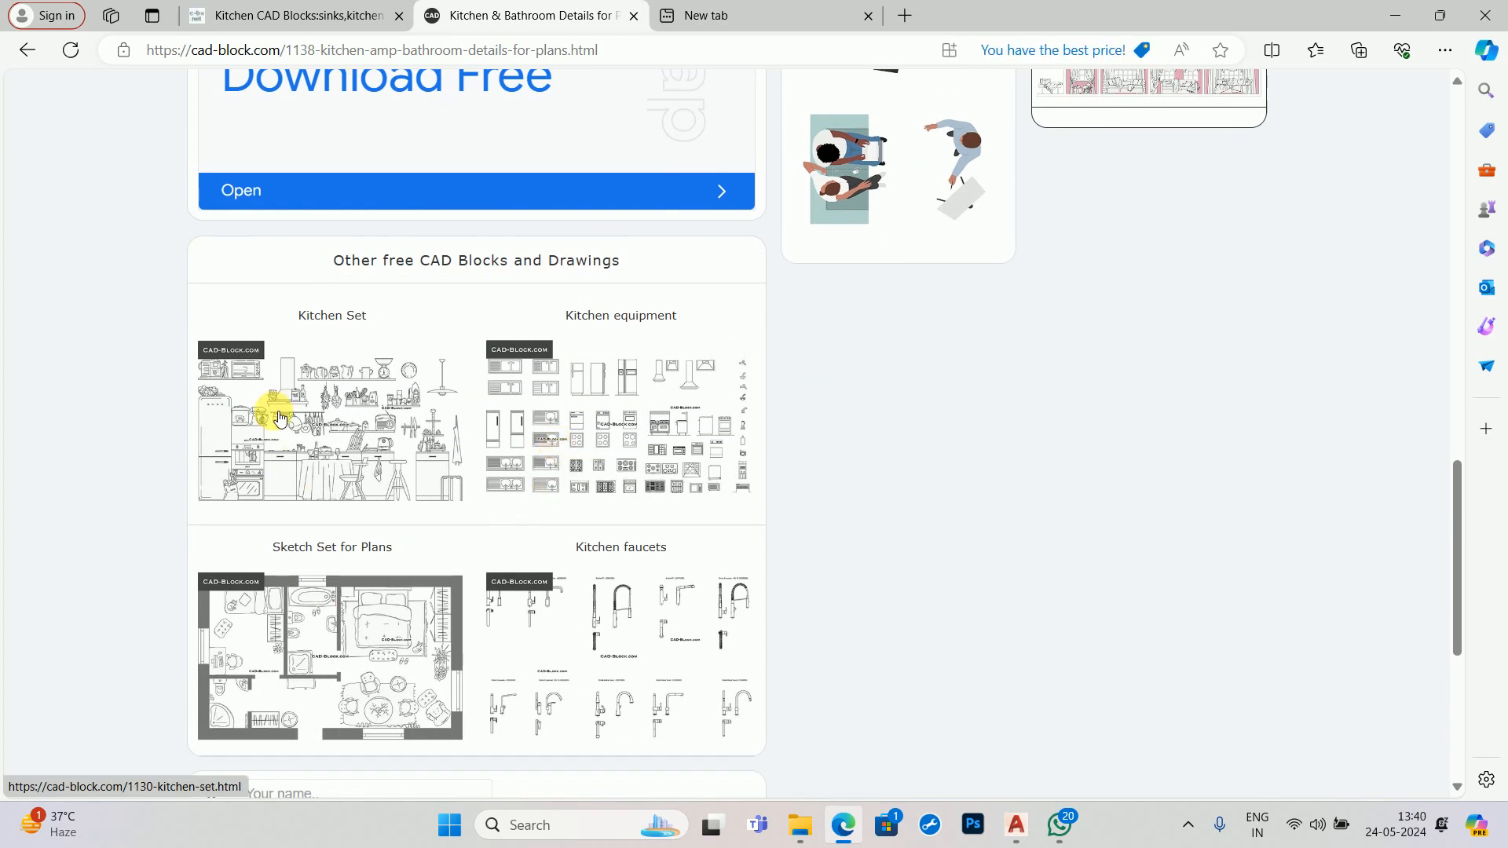
{"action": "left_click", "coordinate": [373, 512]}
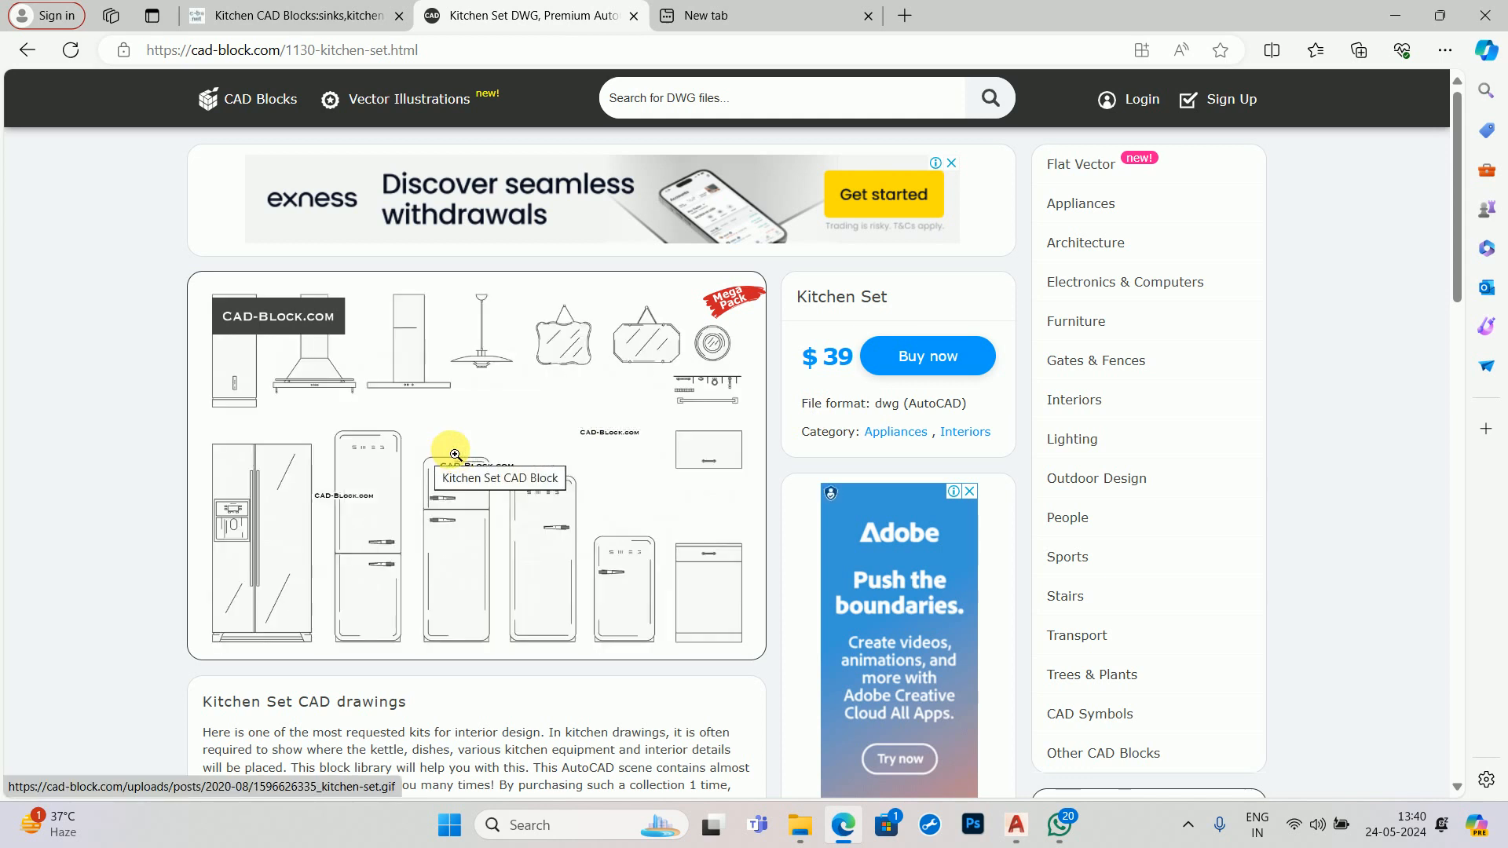
{"action": "scroll", "coordinate": [501, 548], "scroll_direction": "down", "scroll_amount": 10}
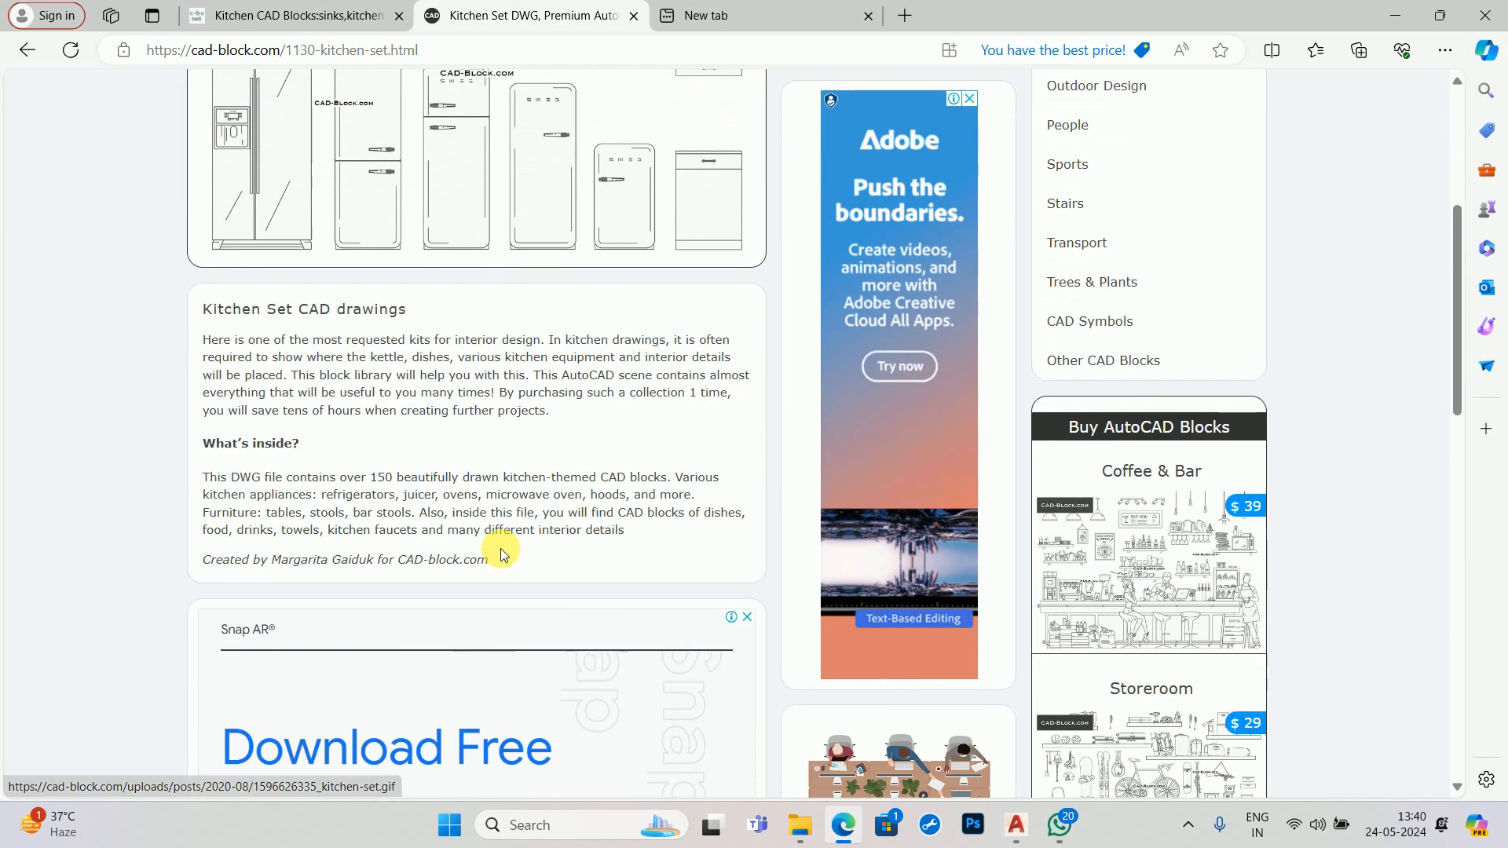
{"action": "scroll", "coordinate": [512, 613], "scroll_direction": "down", "scroll_amount": 2}
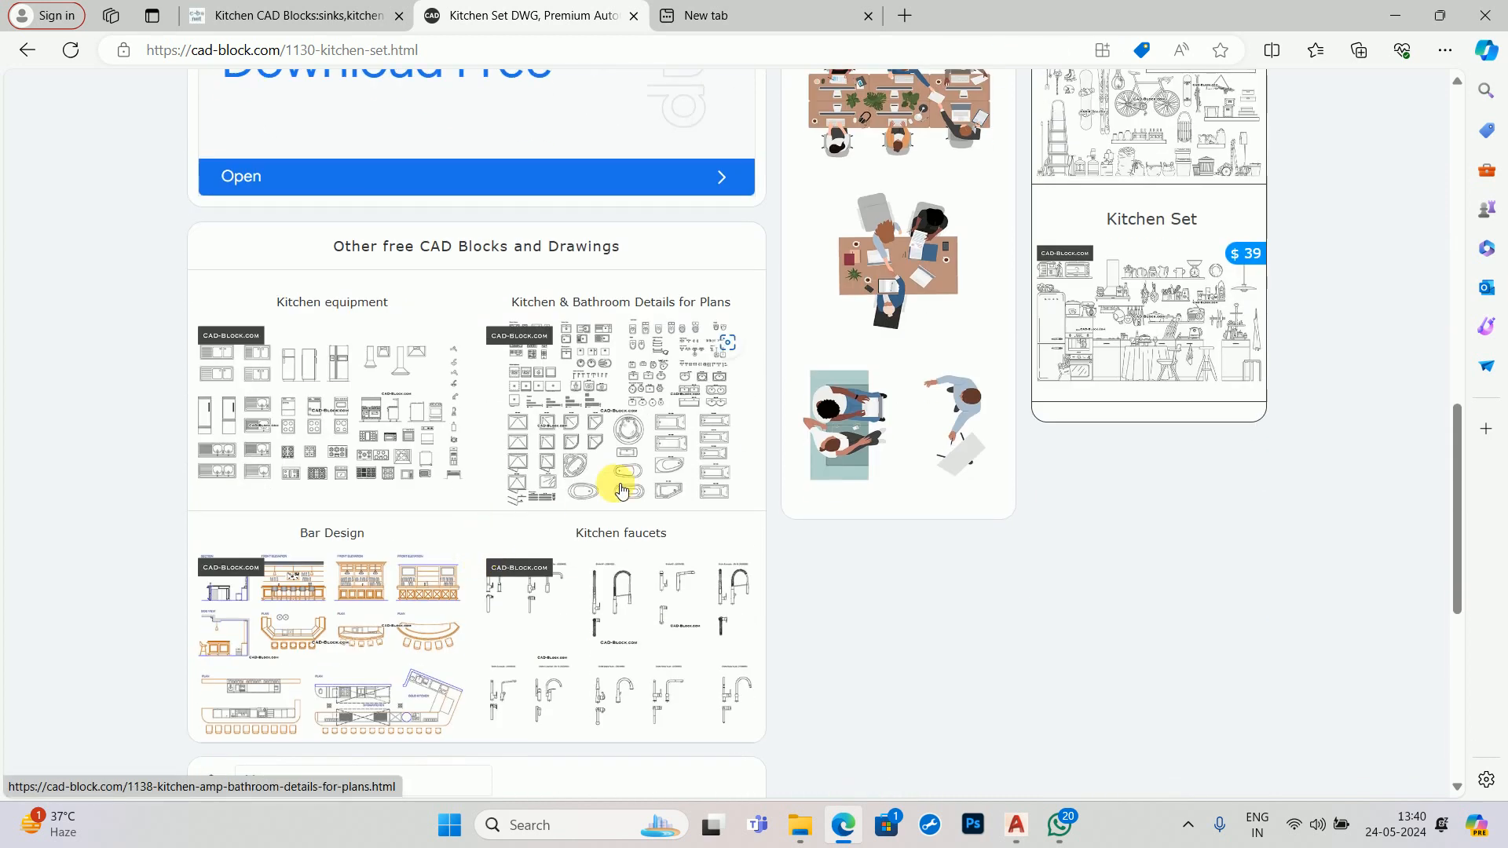
{"action": "left_click", "coordinate": [626, 422]}
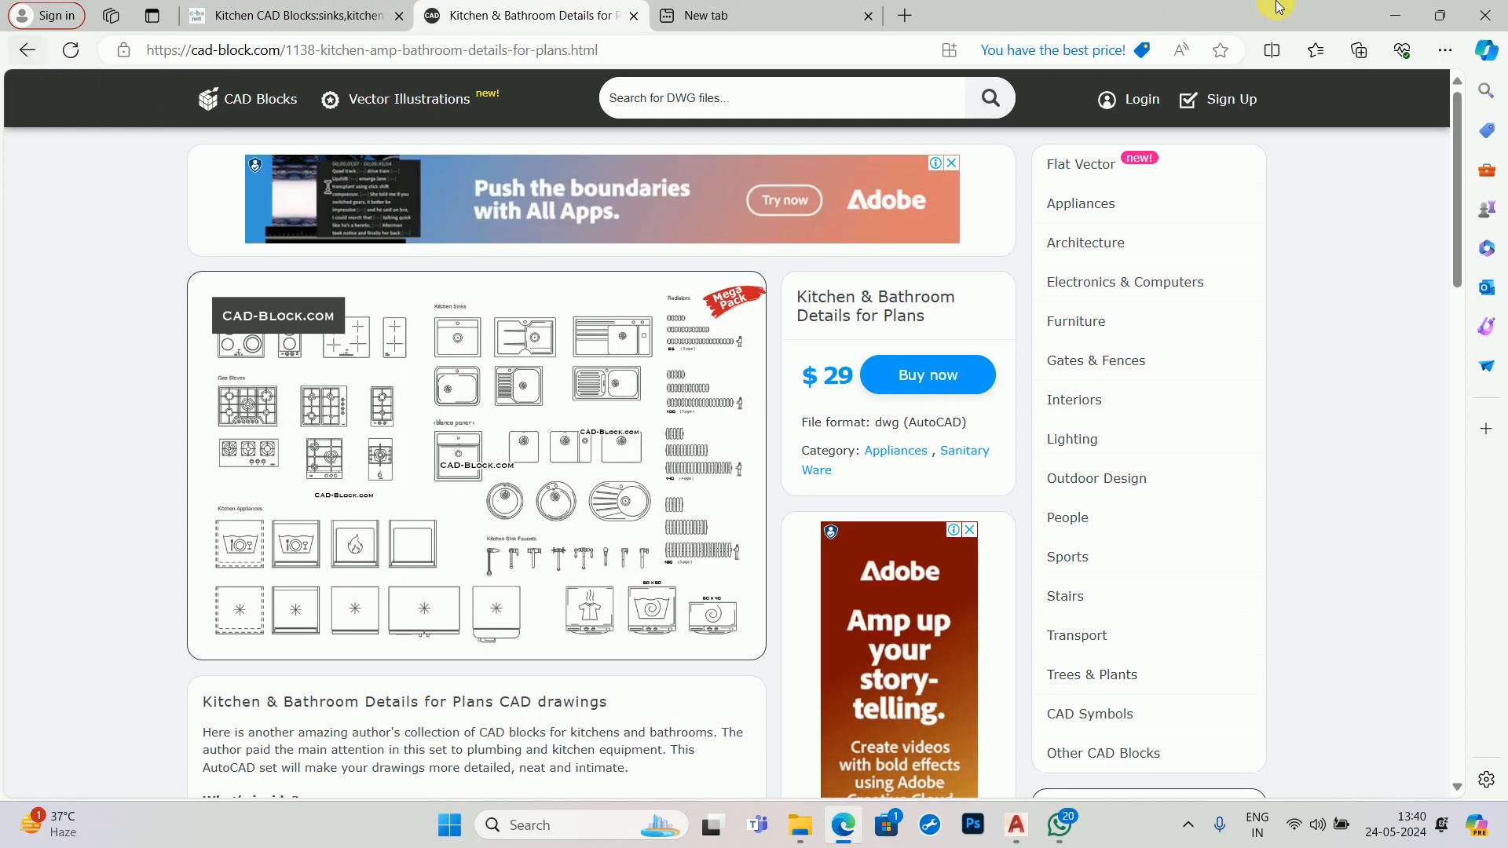
- Switch back to the kitchen elevation drawing in AutoCAD with no command active
{"action": "left_click", "coordinate": [1396, 15]}
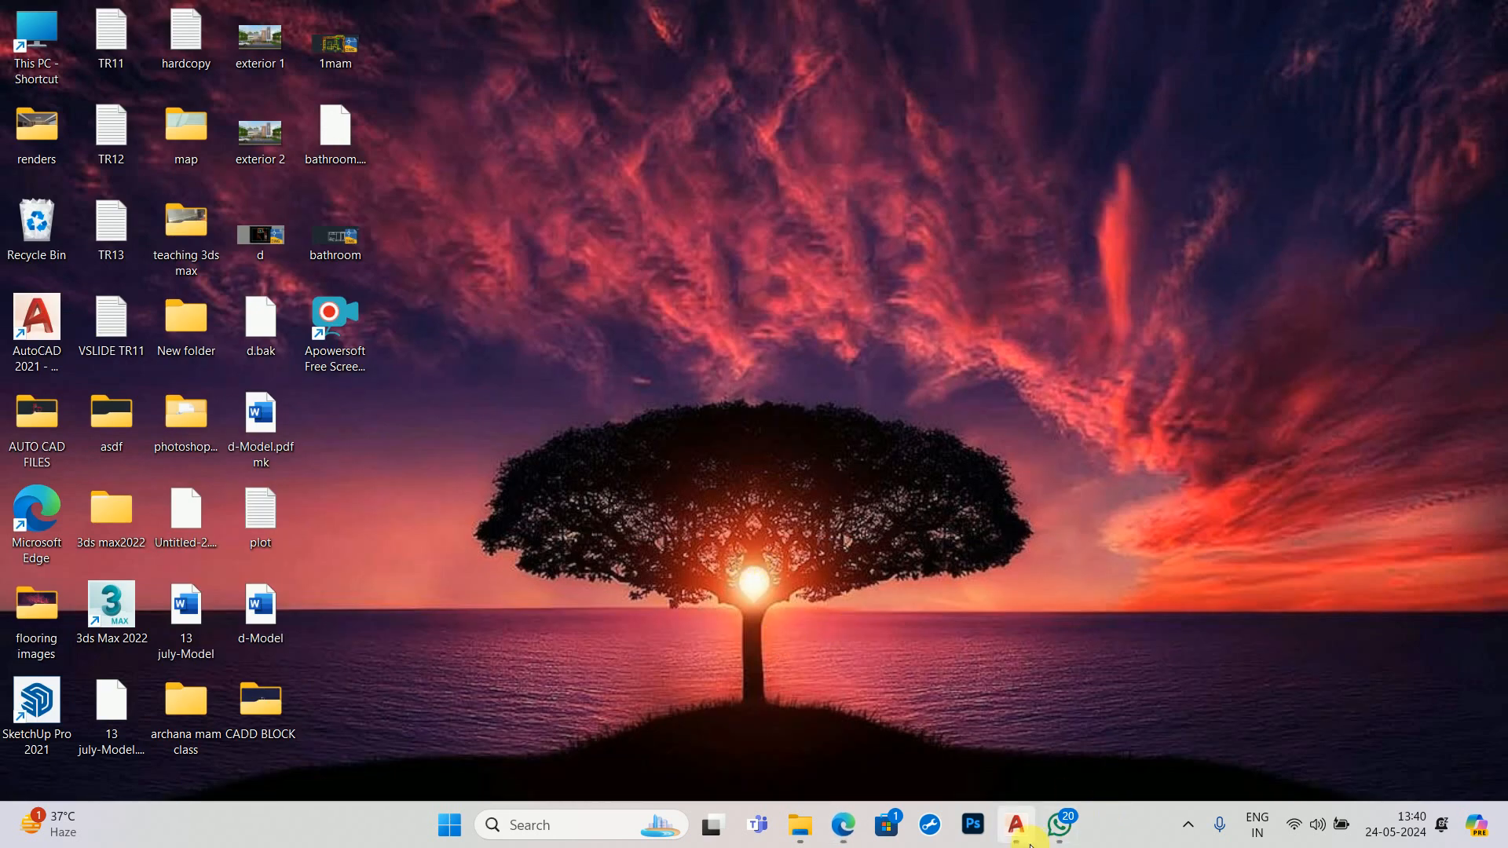
{"action": "left_click", "coordinate": [1016, 825]}
{"action": "key", "text": "Escape"}
{"action": "key", "text": "Escape"}
{"action": "key", "text": "Escape"}
- Offset the bottom line below the wall cabinets to the right of the hood downward by 4 inches
{"action": "scroll", "coordinate": [629, 479], "scroll_direction": "up", "scroll_amount": 3}
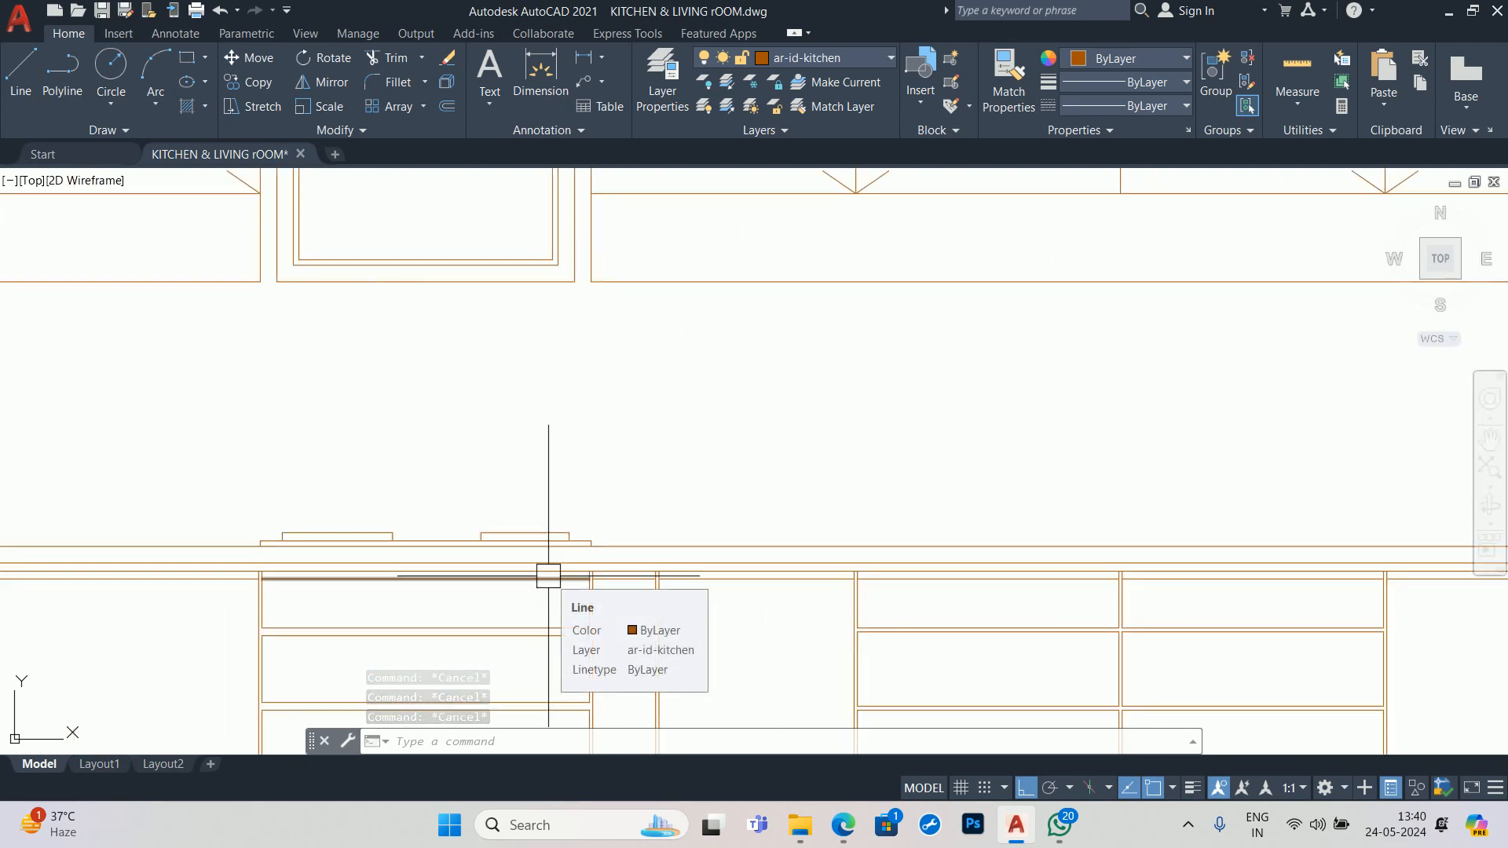
{"action": "type", "text": "o"}
{"action": "key", "text": "Return"}
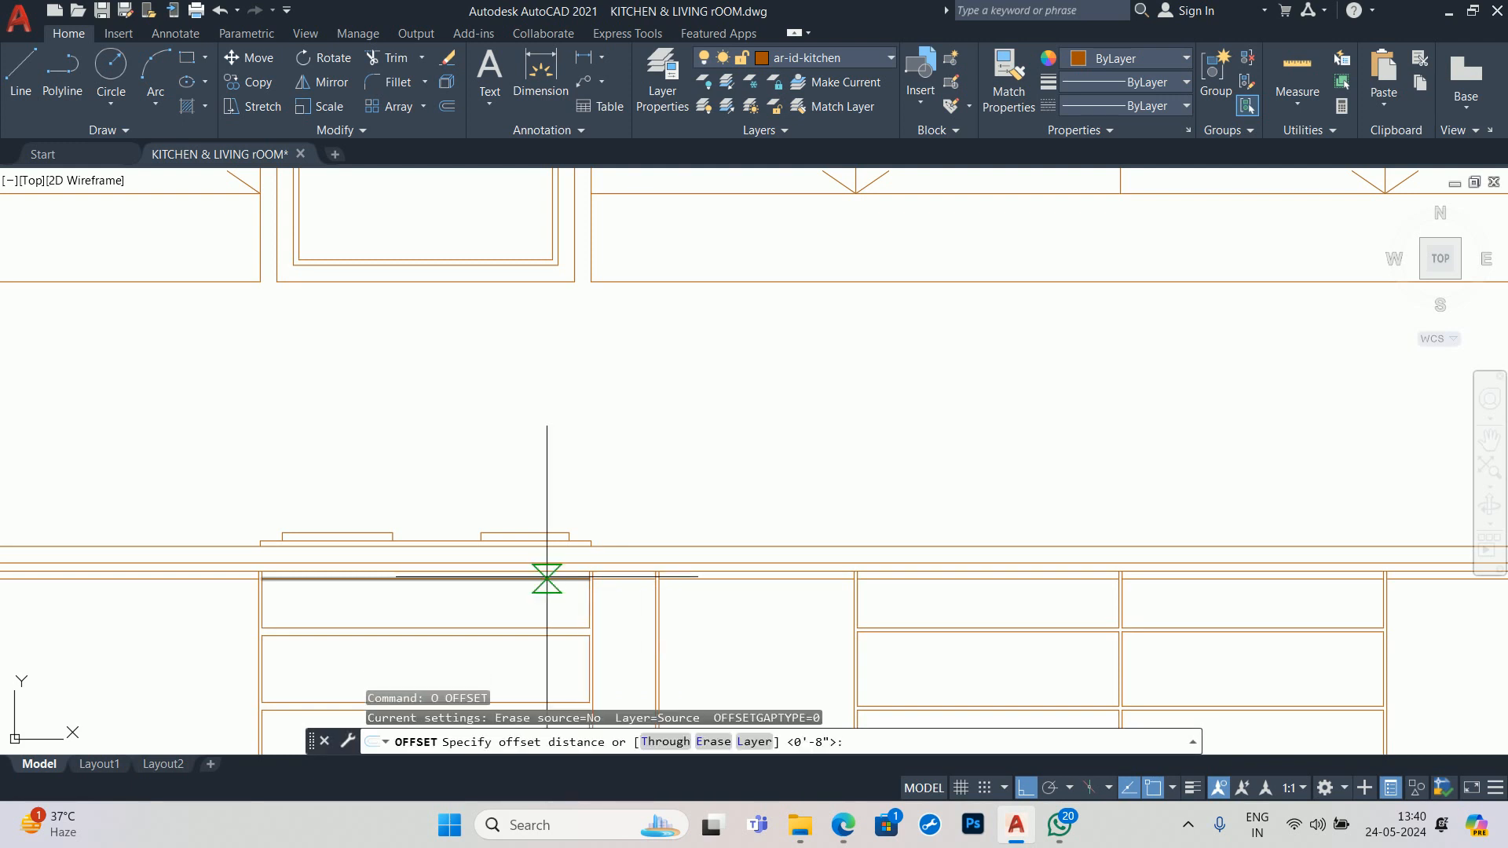
{"action": "type", "text": "4"}
{"action": "key", "text": "Return"}
{"action": "left_click", "coordinate": [711, 283]}
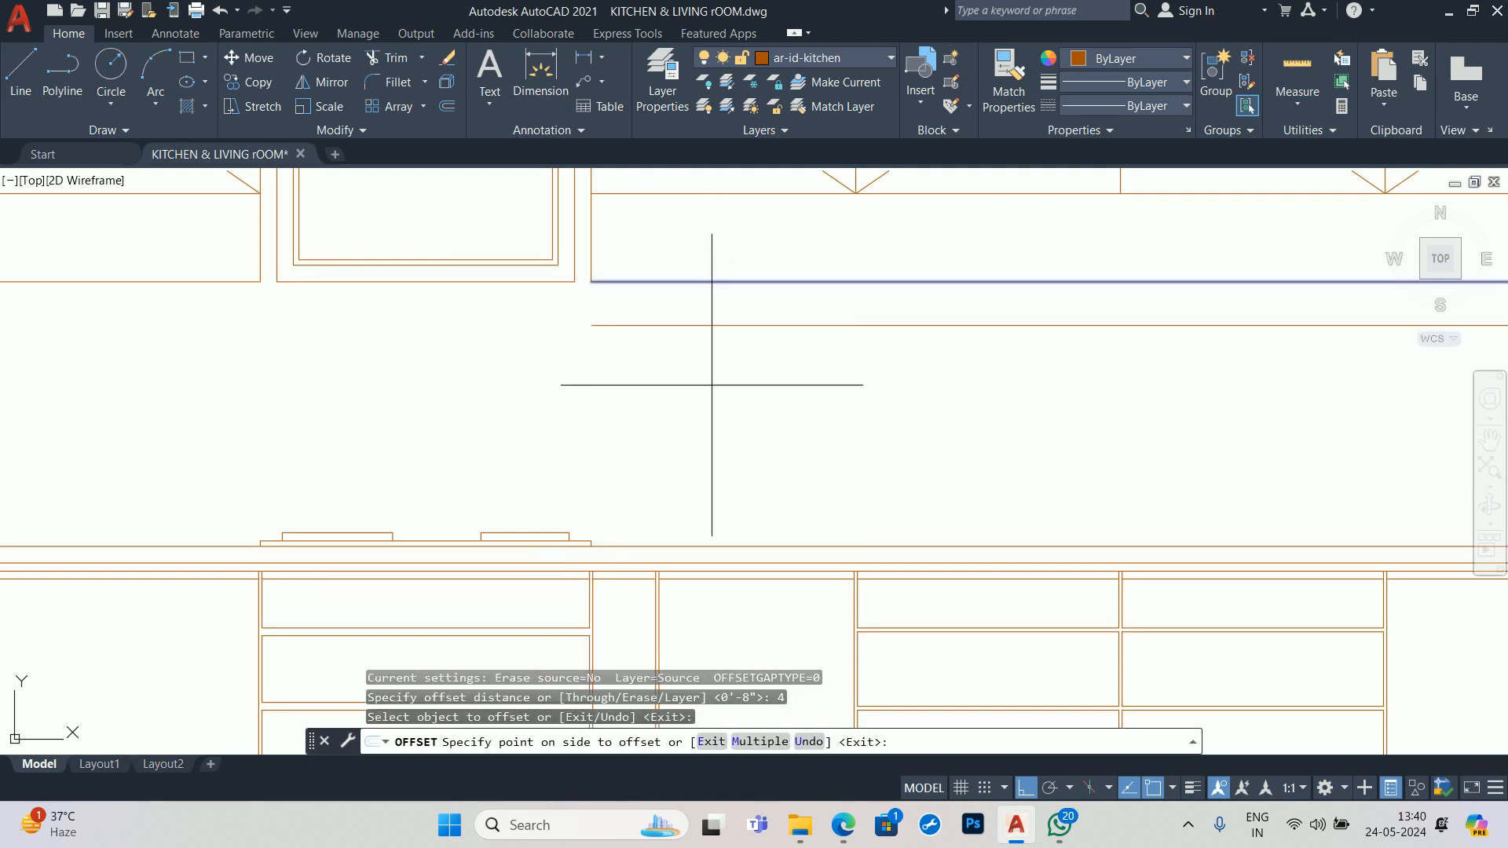
{"action": "left_click", "coordinate": [712, 381]}
{"action": "key", "text": "Escape"}
{"action": "key", "text": "Escape"}
{"action": "key", "text": "Escape"}
- Offset the new line beneath the wall cabinets downward by 0.75 inch to give it thickness
{"action": "middle_click_drag", "start_coordinate": [713, 382], "coordinate": [718, 419]}
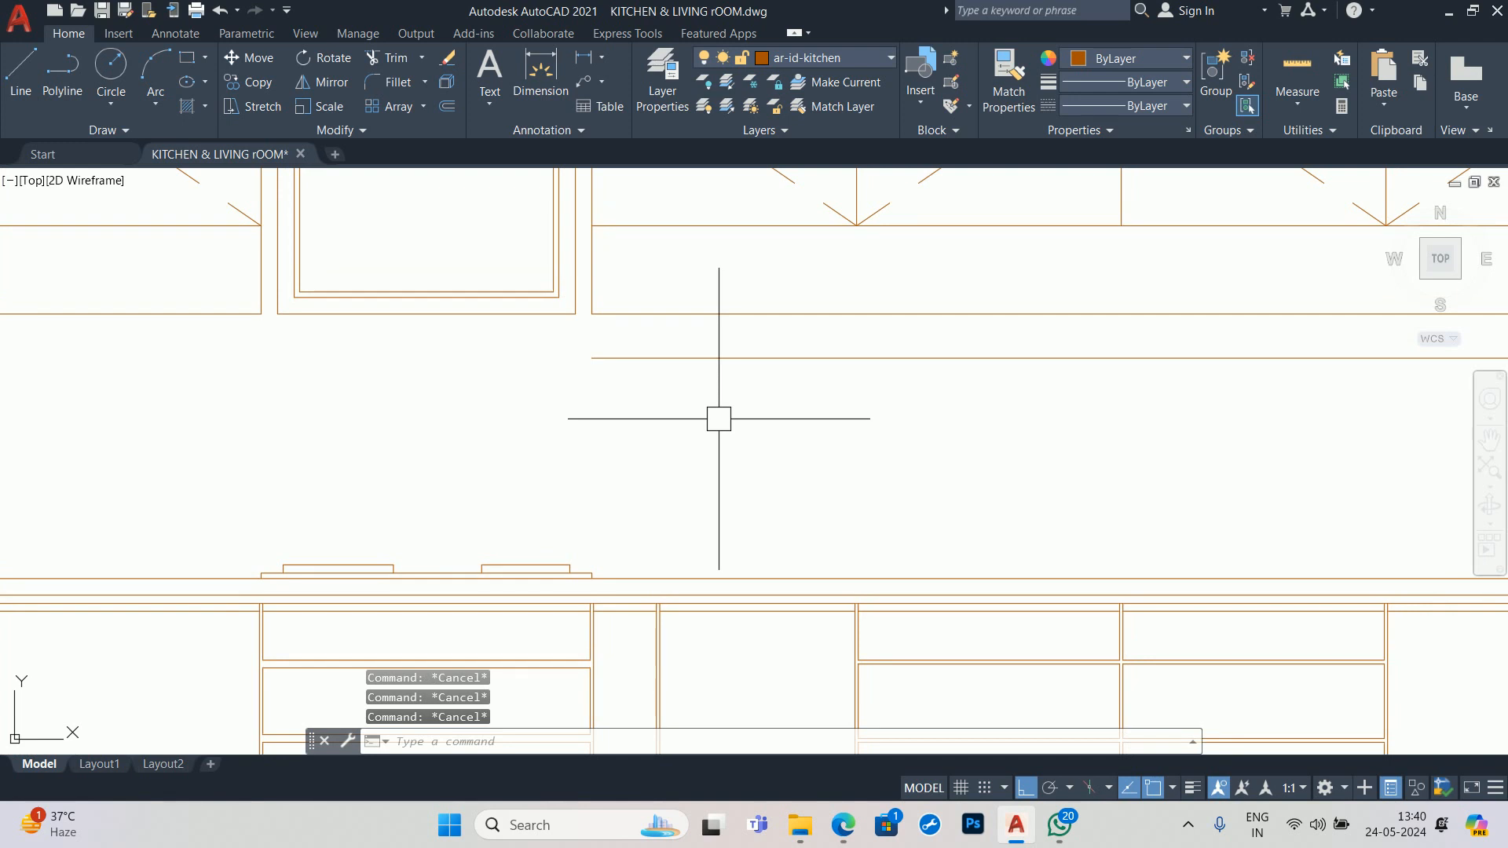
{"action": "key", "text": "Return"}
{"action": "type", "text": ".75"}
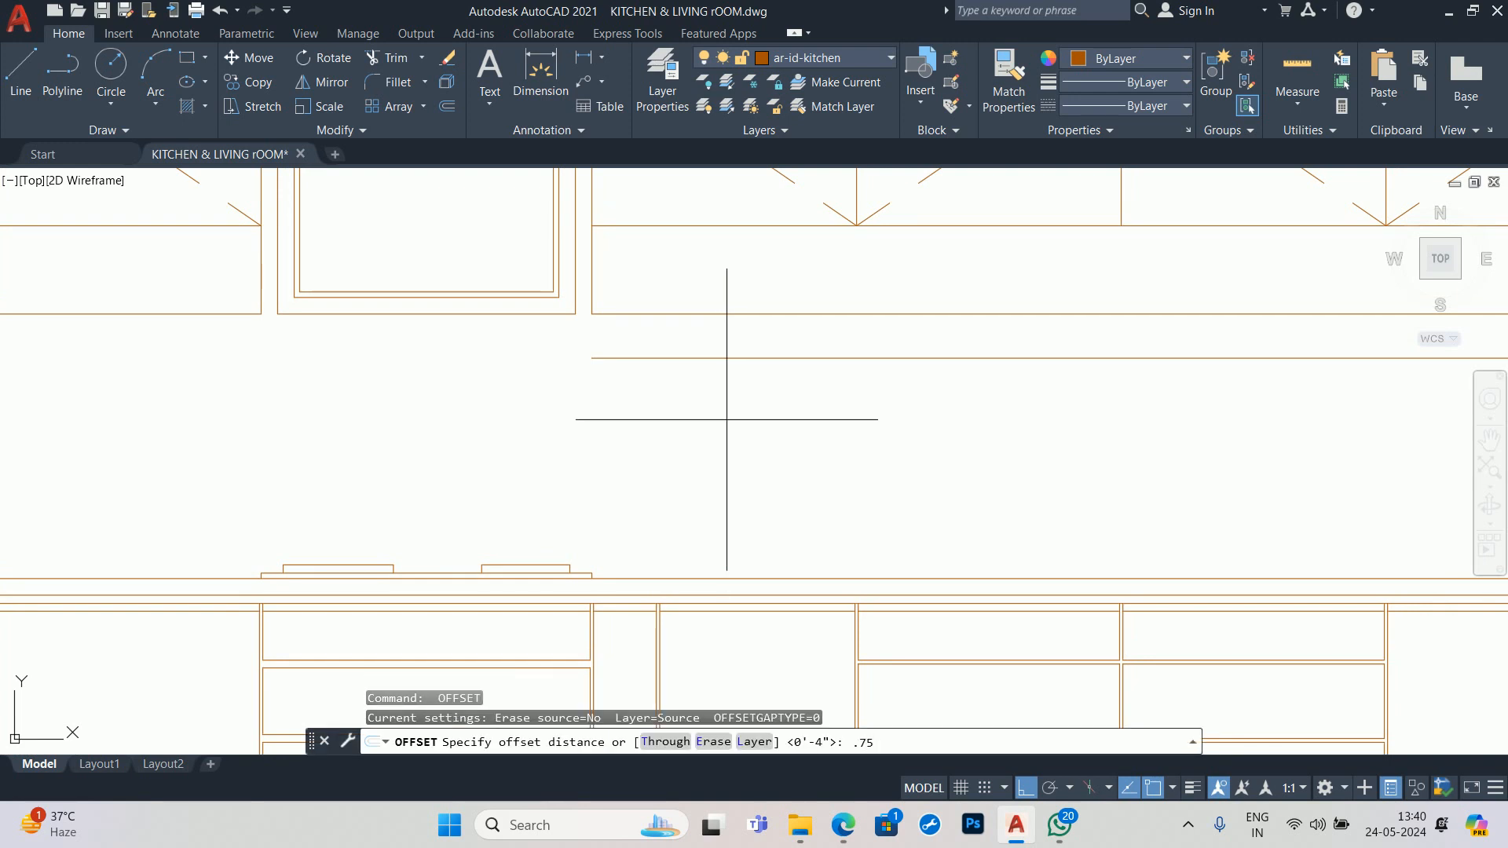
{"action": "key", "text": "Return"}
{"action": "left_click", "coordinate": [731, 358]}
{"action": "left_click", "coordinate": [718, 437]}
{"action": "key", "text": "Escape"}
{"action": "key", "text": "Escape"}
{"action": "key", "text": "Escape"}
- Draw a vertical line from the wall cabinets' lower-left corner beside the hood down to the lowest offset line
{"action": "type", "text": "L"}
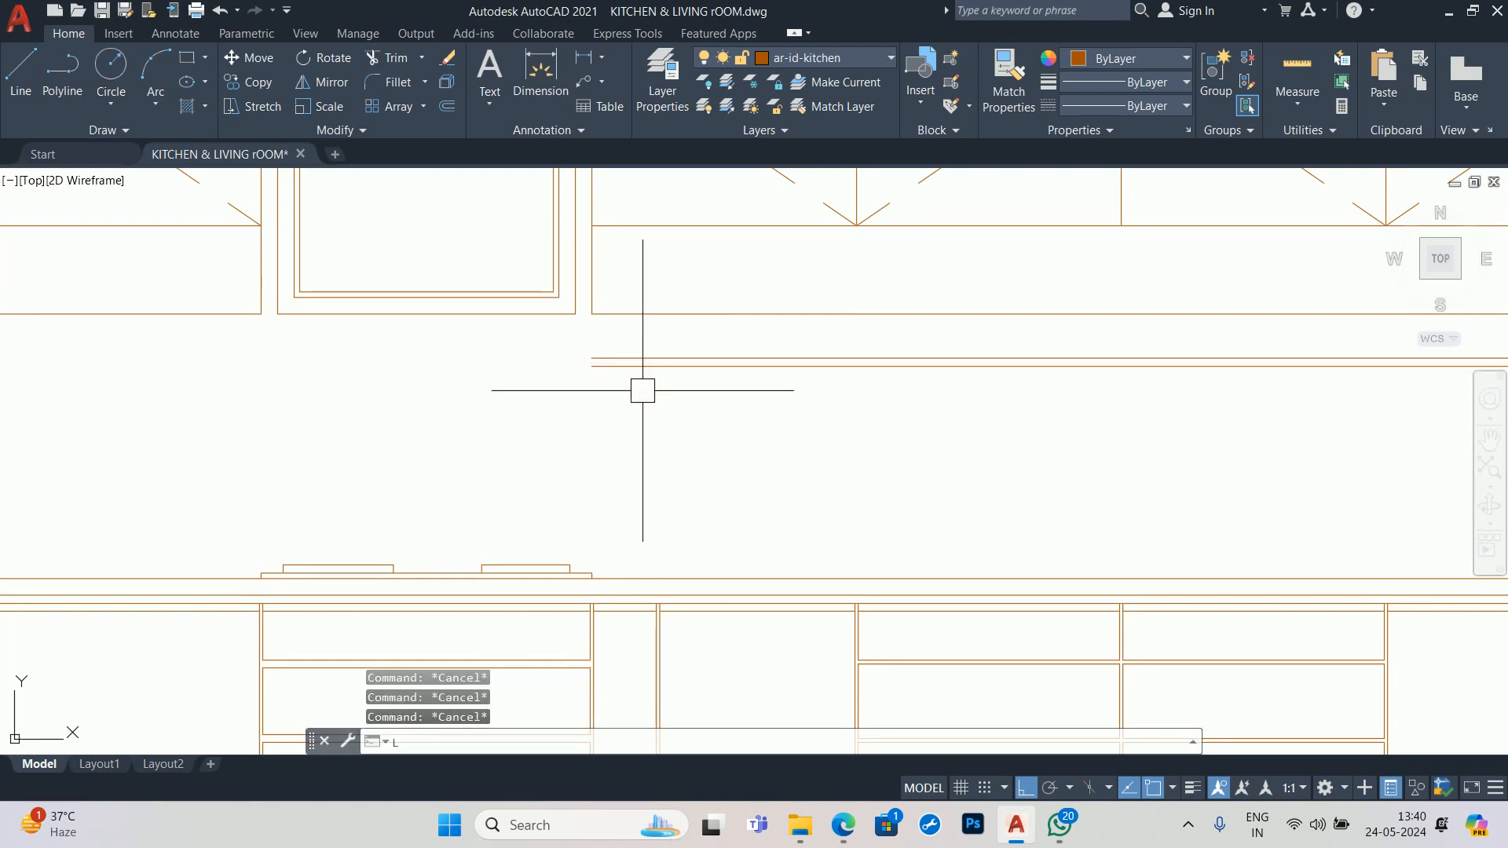
{"action": "key", "text": "Return"}
{"action": "left_click", "coordinate": [592, 314]}
{"action": "scroll", "coordinate": [593, 386], "scroll_direction": "up", "scroll_amount": 2}
{"action": "left_click", "coordinate": [592, 355]}
{"action": "key", "text": "Return"}
{"action": "key", "text": "Escape"}
{"action": "key", "text": "Escape"}
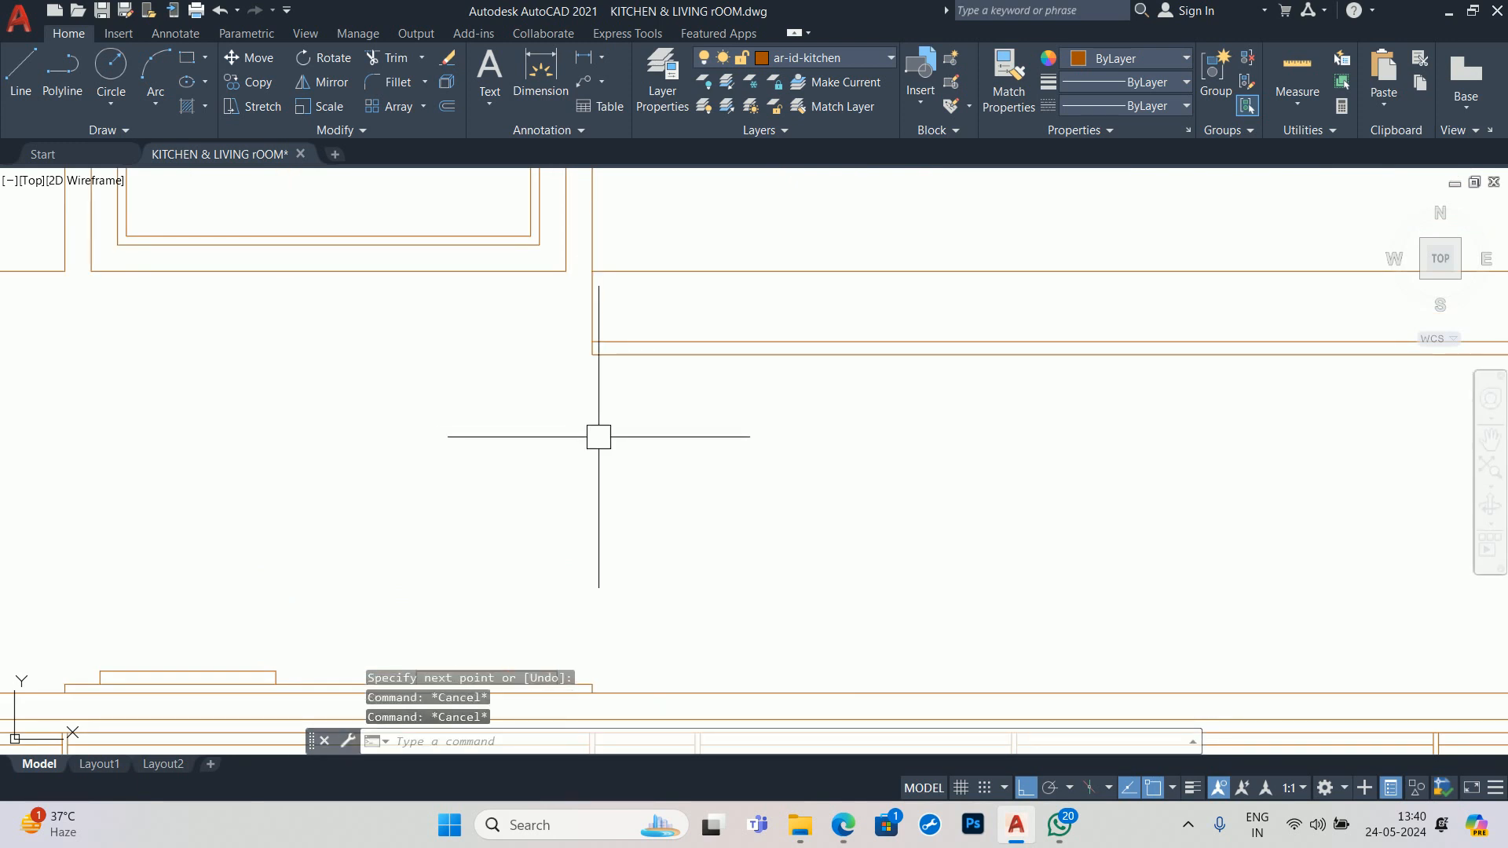
- Trim the excess vertical line above the thin shelf strip and stretch the strip's left end 3 inches to the right
{"action": "type", "text": "tr"}
{"action": "key", "text": "Return"}
{"action": "key", "text": "Return"}
{"action": "left_click", "coordinate": [633, 448]}
{"action": "left_click", "coordinate": [559, 306]}
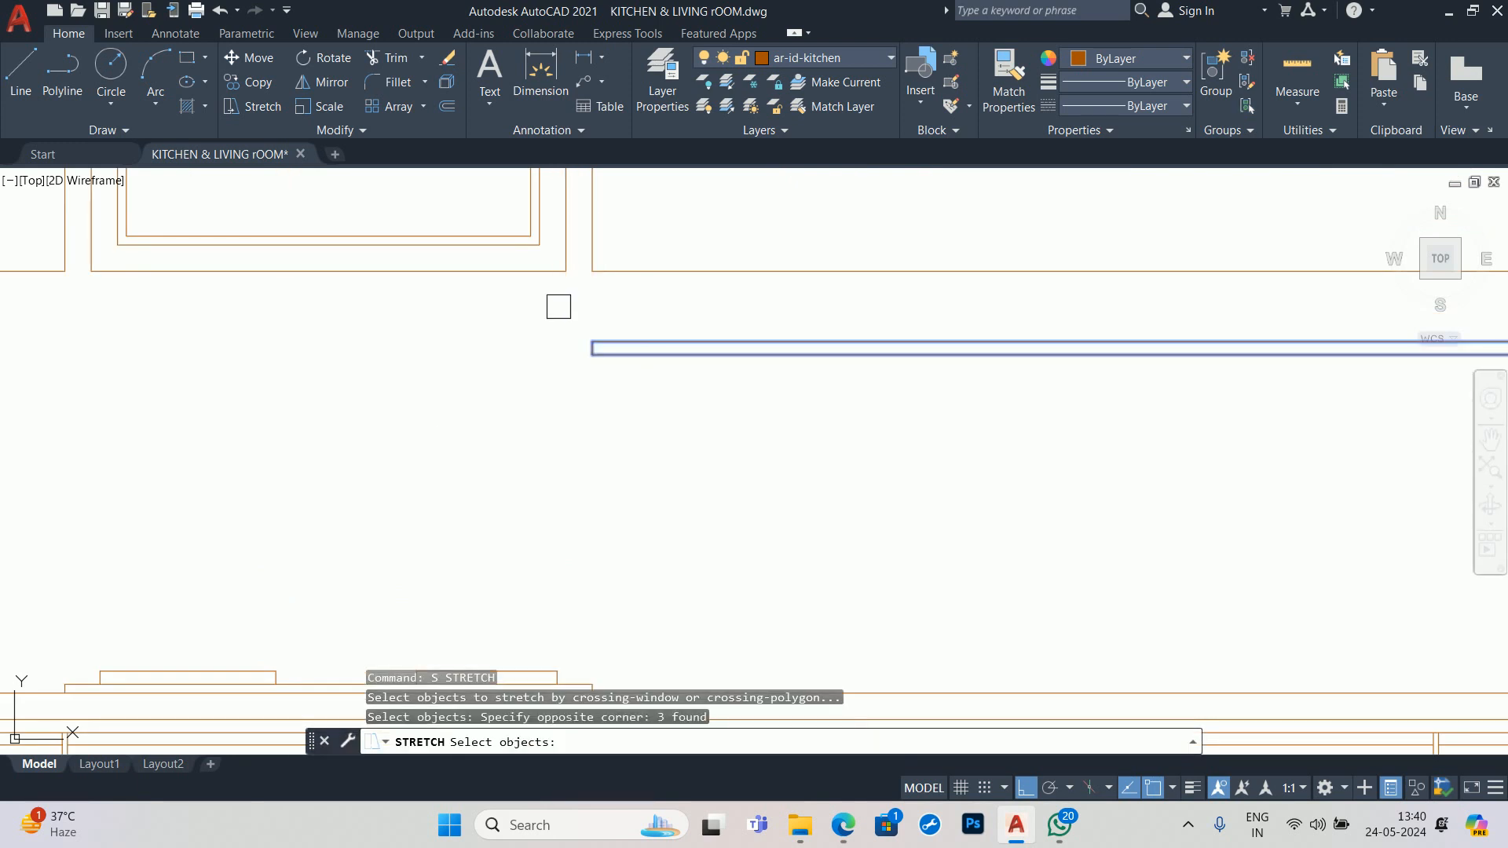
{"action": "key", "text": "Return"}
{"action": "left_click", "coordinate": [541, 429]}
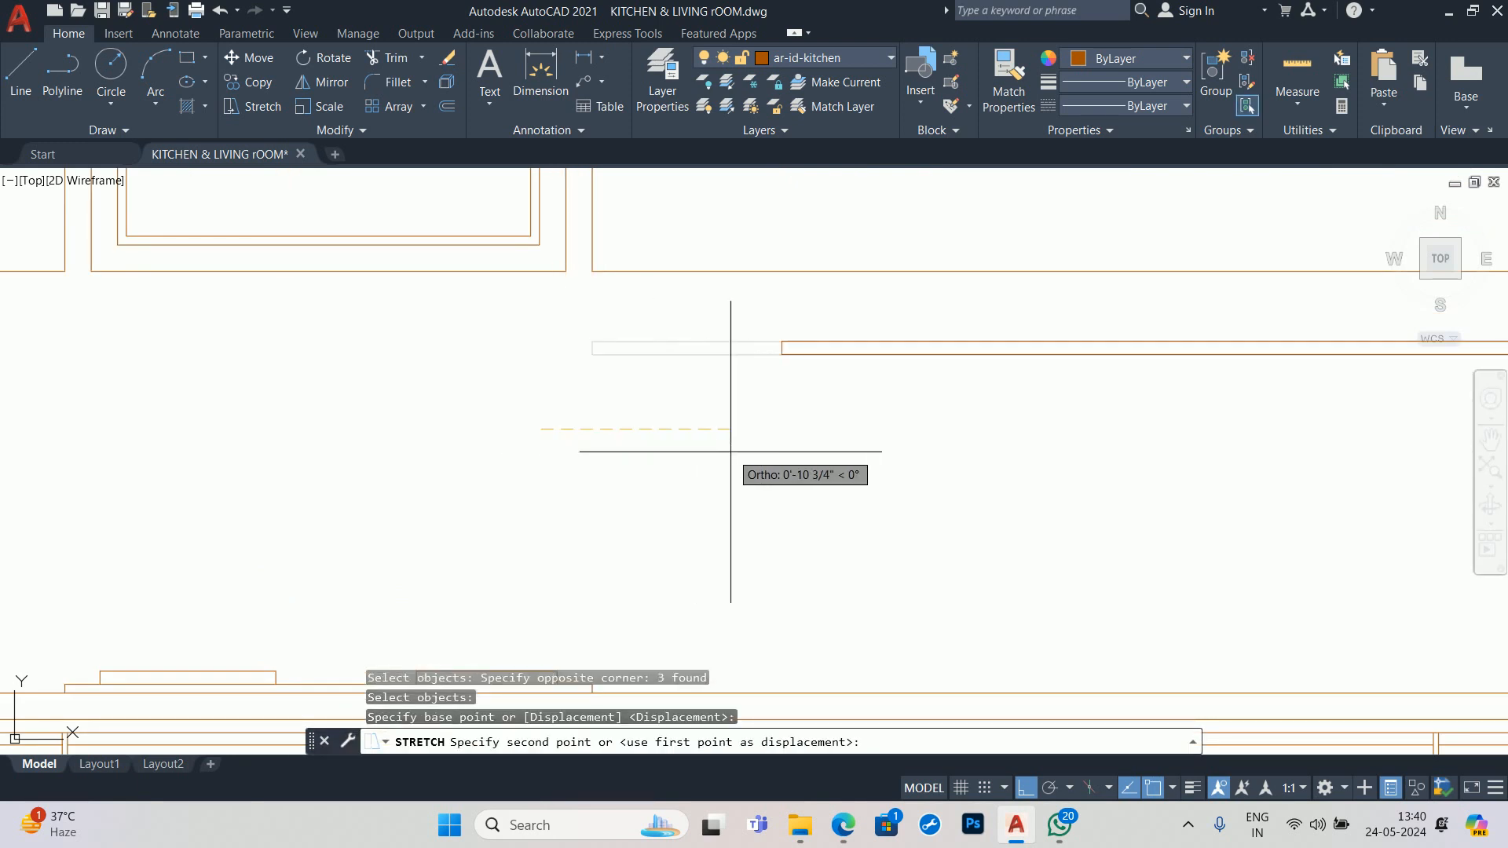
{"action": "type", "text": "3"}
{"action": "key", "text": "Return"}
{"action": "key", "text": "Return"}
{"action": "key", "text": "Escape"}
{"action": "key", "text": "Escape"}
- Offset the shelf strip's left end line 18 inches to the right
{"action": "type", "text": "o"}
{"action": "key", "text": "Return"}
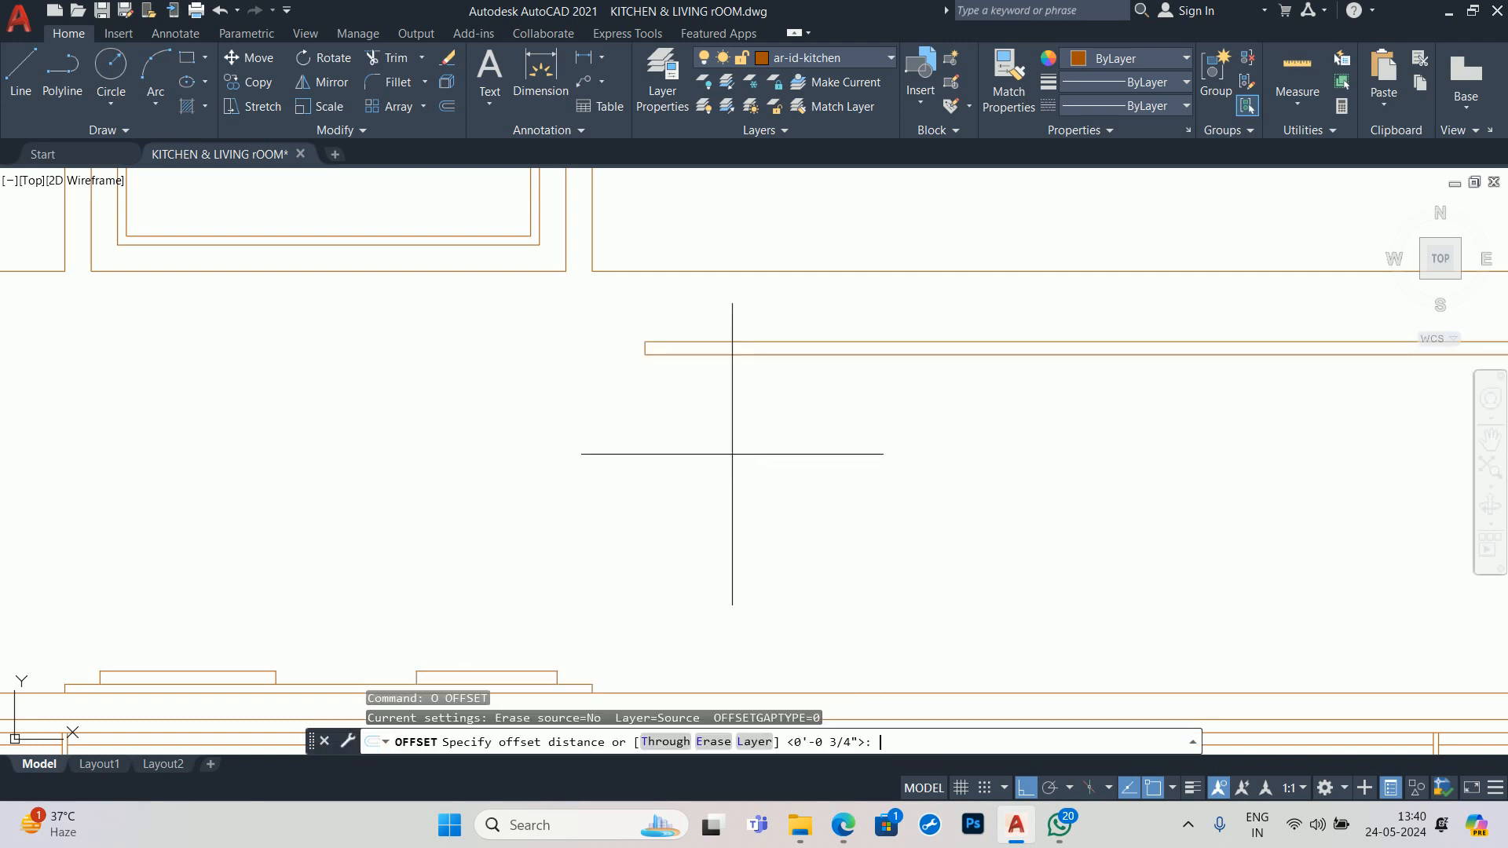
{"action": "type", "text": "18"}
{"action": "key", "text": "Return"}
{"action": "scroll", "coordinate": [677, 411], "scroll_direction": "up", "scroll_amount": 3}
{"action": "left_click", "coordinate": [592, 266]}
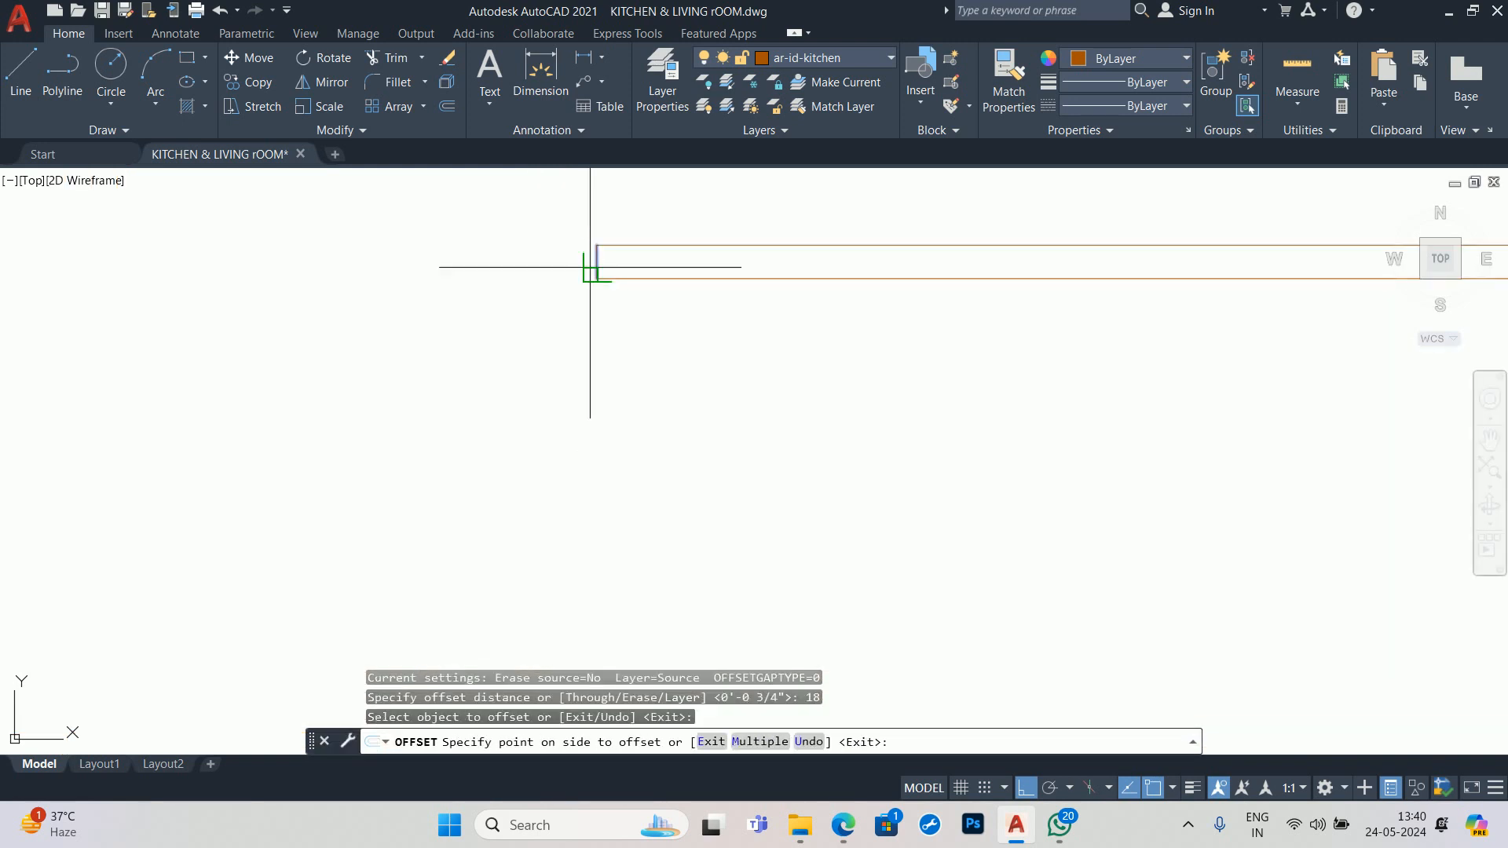
{"action": "scroll", "coordinate": [855, 365], "scroll_direction": "down", "scroll_amount": 3}
{"action": "left_click", "coordinate": [855, 366]}
{"action": "key", "text": "Escape"}
{"action": "key", "text": "Escape"}
{"action": "scroll", "coordinate": [812, 461], "scroll_direction": "down", "scroll_amount": 2}
{"action": "key", "text": "Escape"}
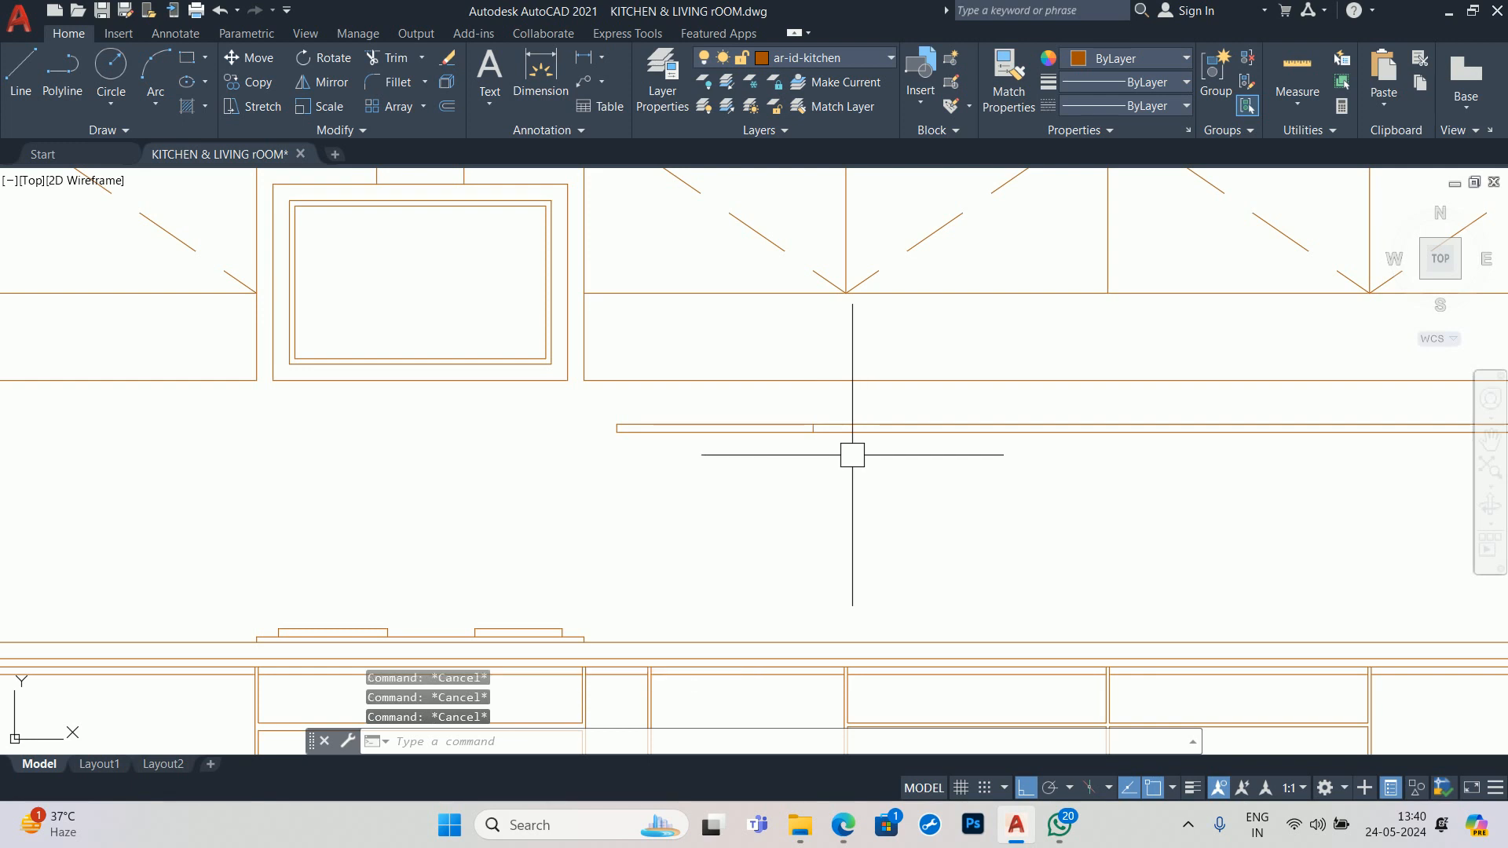
{"action": "type", "text": "ter"}
{"action": "key", "text": "Return"}
{"action": "key", "text": "Return"}
{"action": "left_click", "coordinate": [852, 425]}
{"action": "key", "text": "Escape"}
{"action": "key", "text": "Escape"}
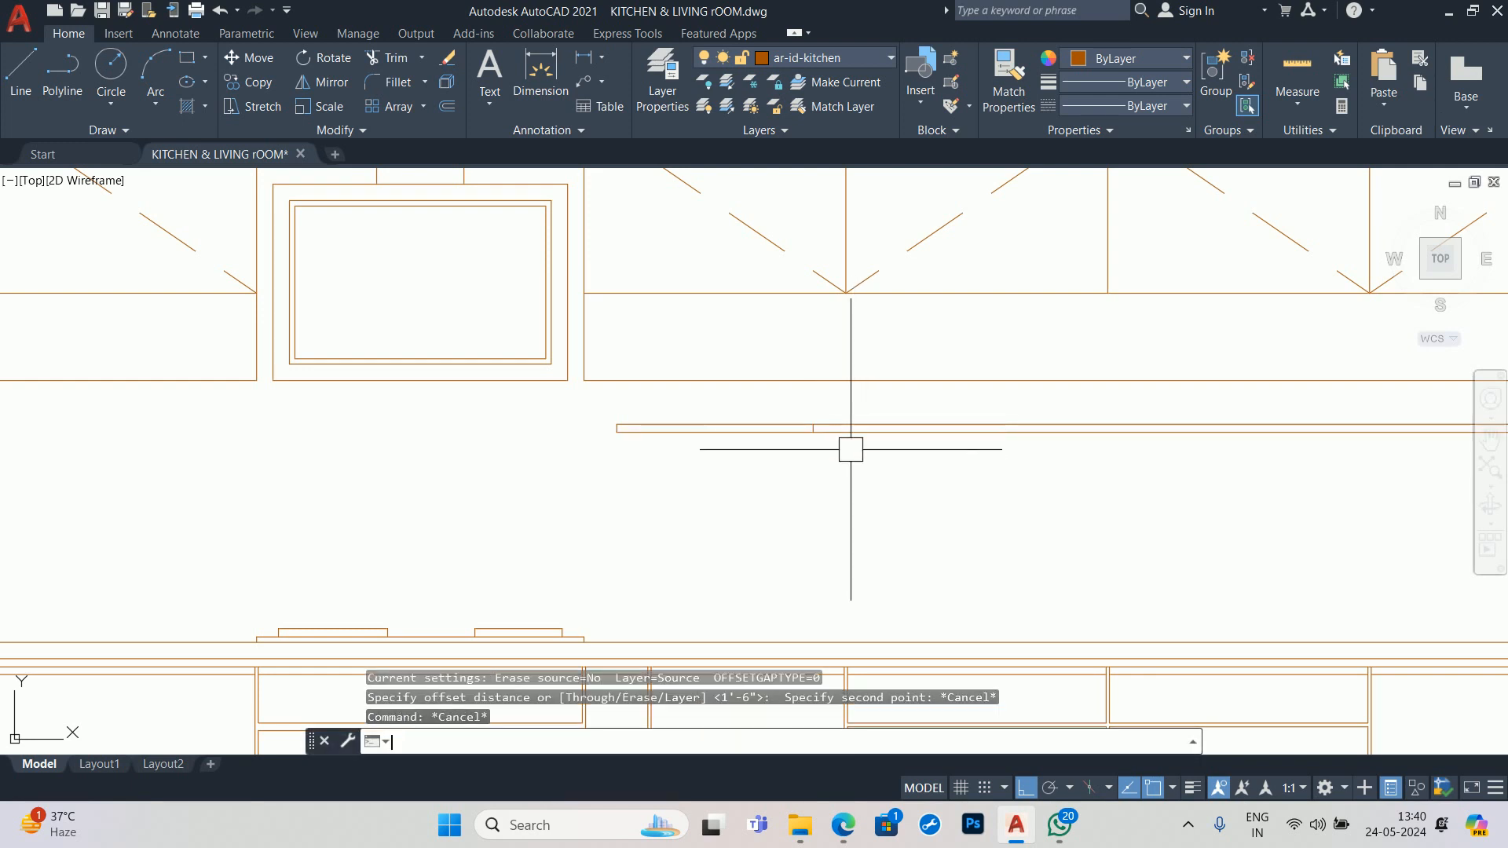
- Trim the strip's two horizontal lines beyond the offset end line, leaving a closed bar 18 inches long
{"action": "type", "text": "tr"}
{"action": "key", "text": "Return"}
{"action": "left_click", "coordinate": [859, 424]}
{"action": "left_click", "coordinate": [859, 424]}
{"action": "key", "text": "Escape"}
{"action": "key", "text": "Escape"}
{"action": "key", "text": "Escape"}
{"action": "scroll", "coordinate": [741, 488], "scroll_direction": "up", "scroll_amount": 5}
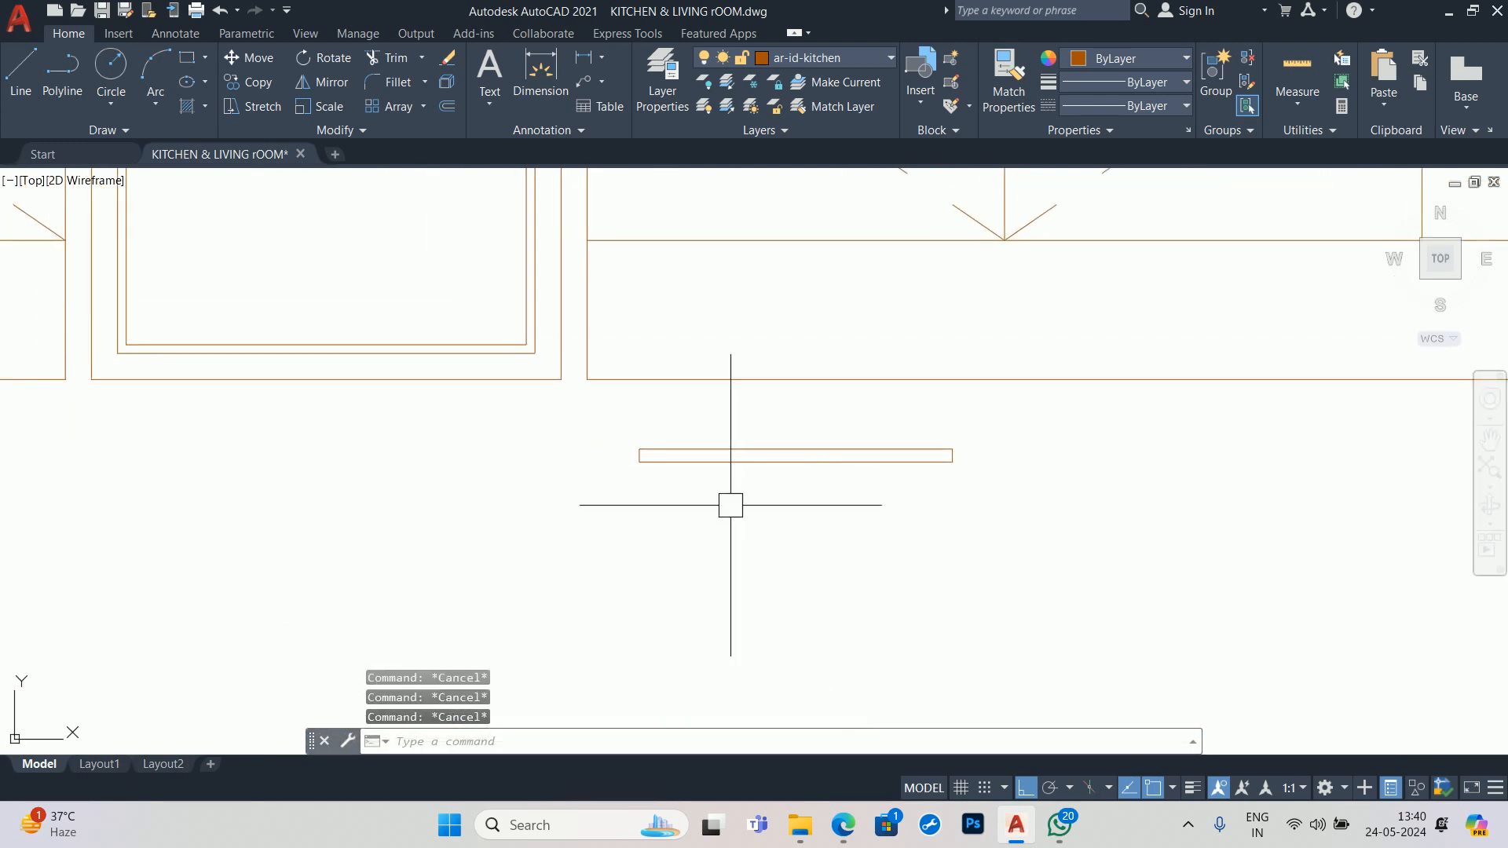
- Use Stretch on the whole 18-inch bar to shift it slightly farther down below the wall cabinets
{"action": "scroll", "coordinate": [683, 484], "scroll_direction": "down", "scroll_amount": 2}
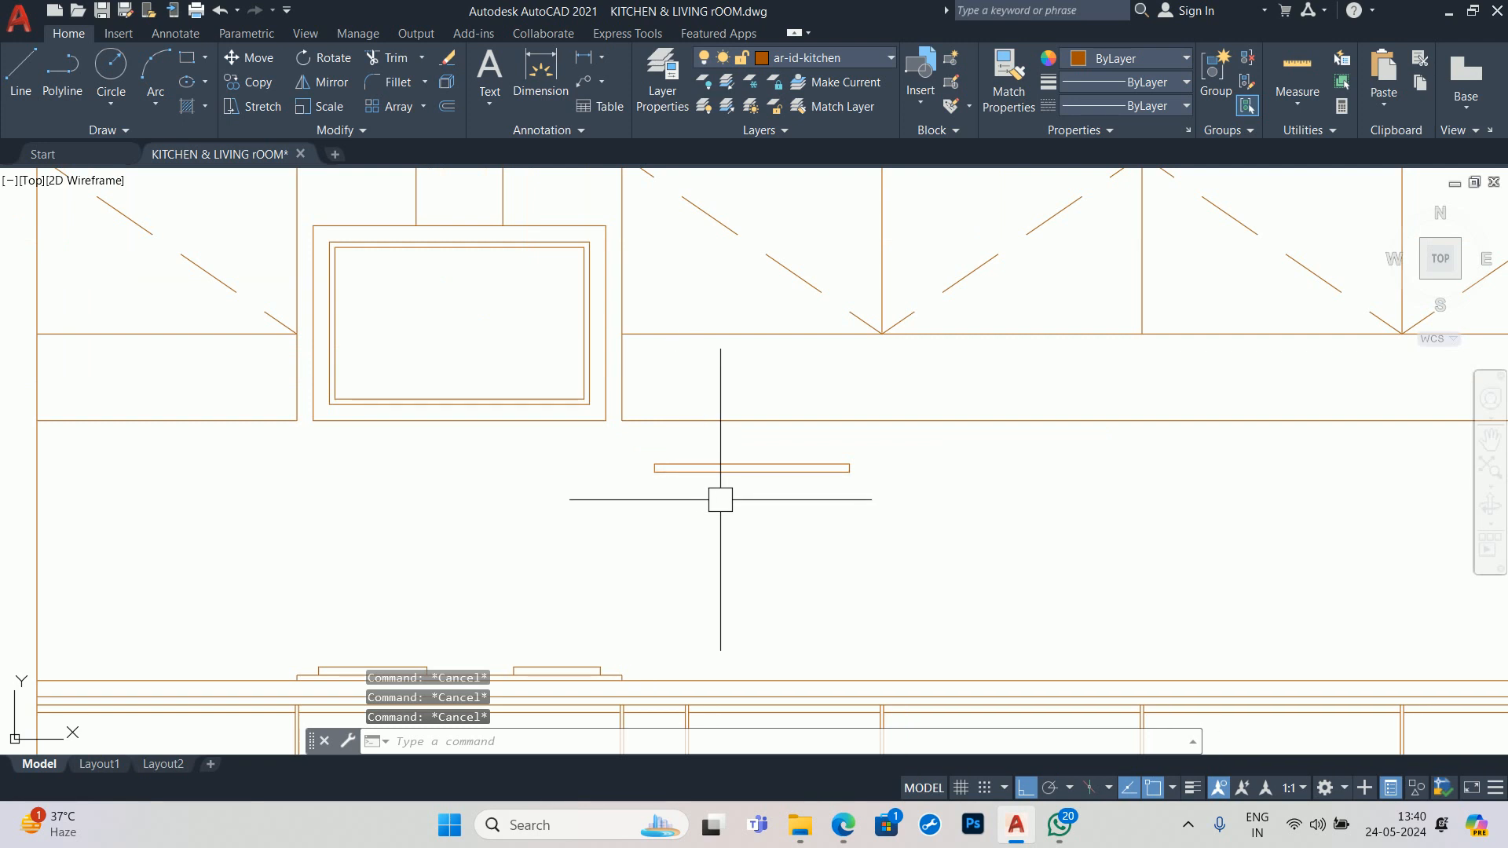
{"action": "type", "text": "s"}
{"action": "key", "text": "Return"}
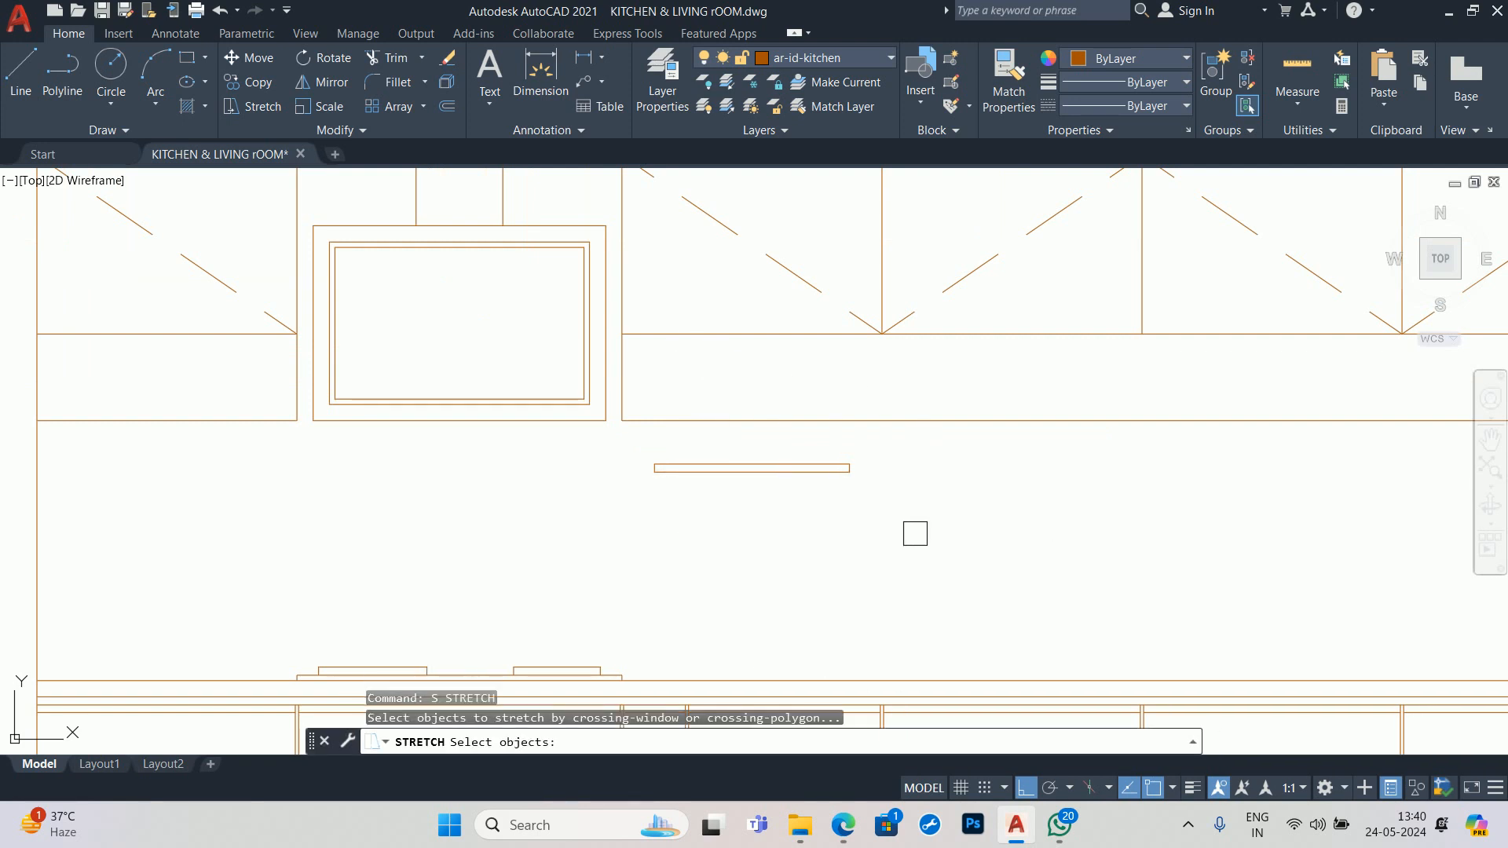
{"action": "left_click", "coordinate": [911, 528]}
{"action": "left_click", "coordinate": [601, 430]}
{"action": "key", "text": "Return"}
{"action": "left_click", "coordinate": [560, 492]}
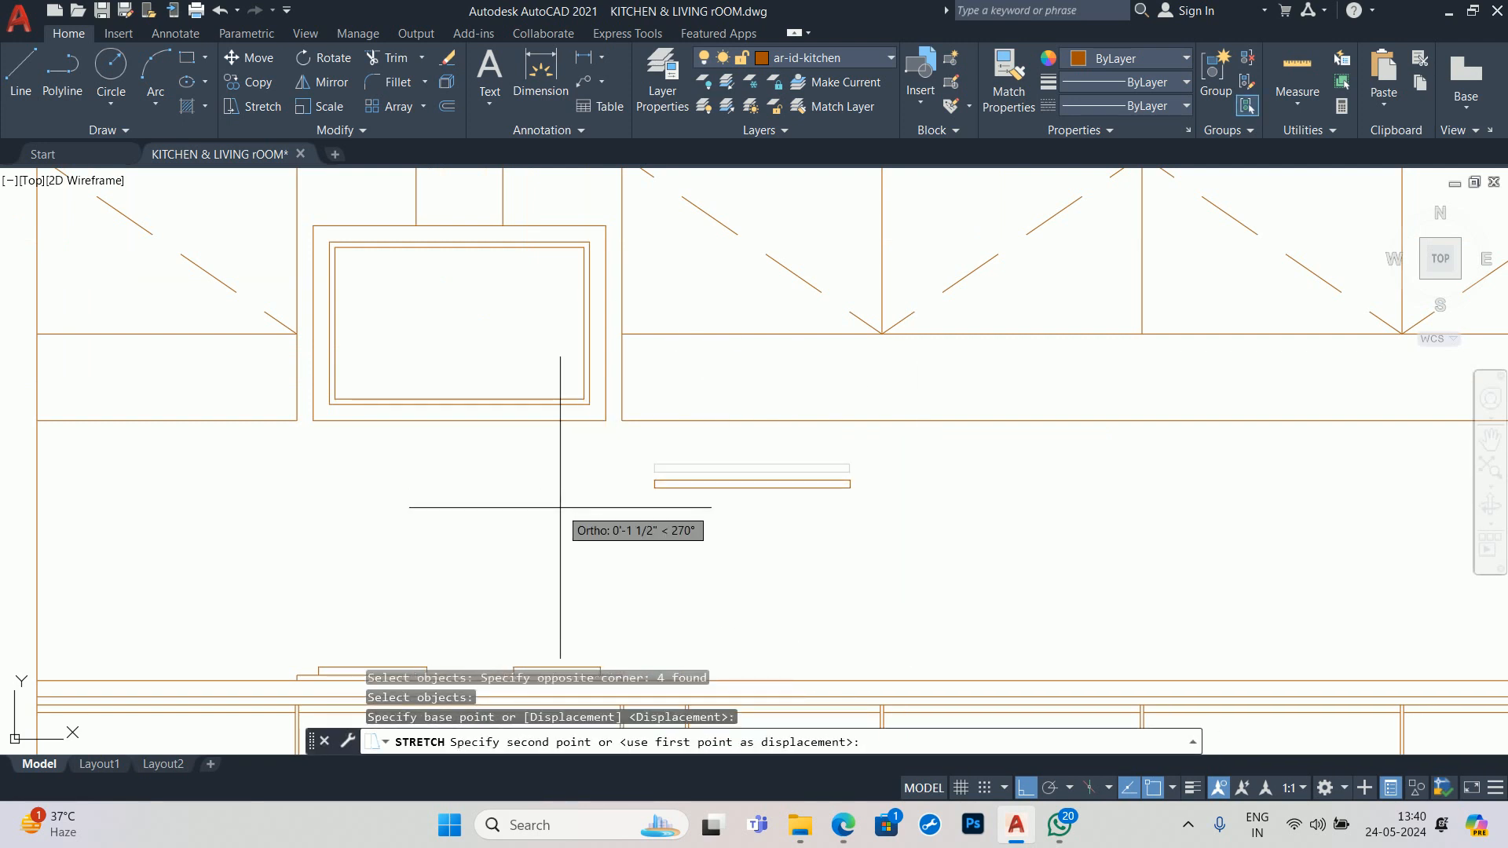
{"action": "key", "text": "Escape"}
{"action": "key", "text": "Escape"}
{"action": "key", "text": "Escape"}
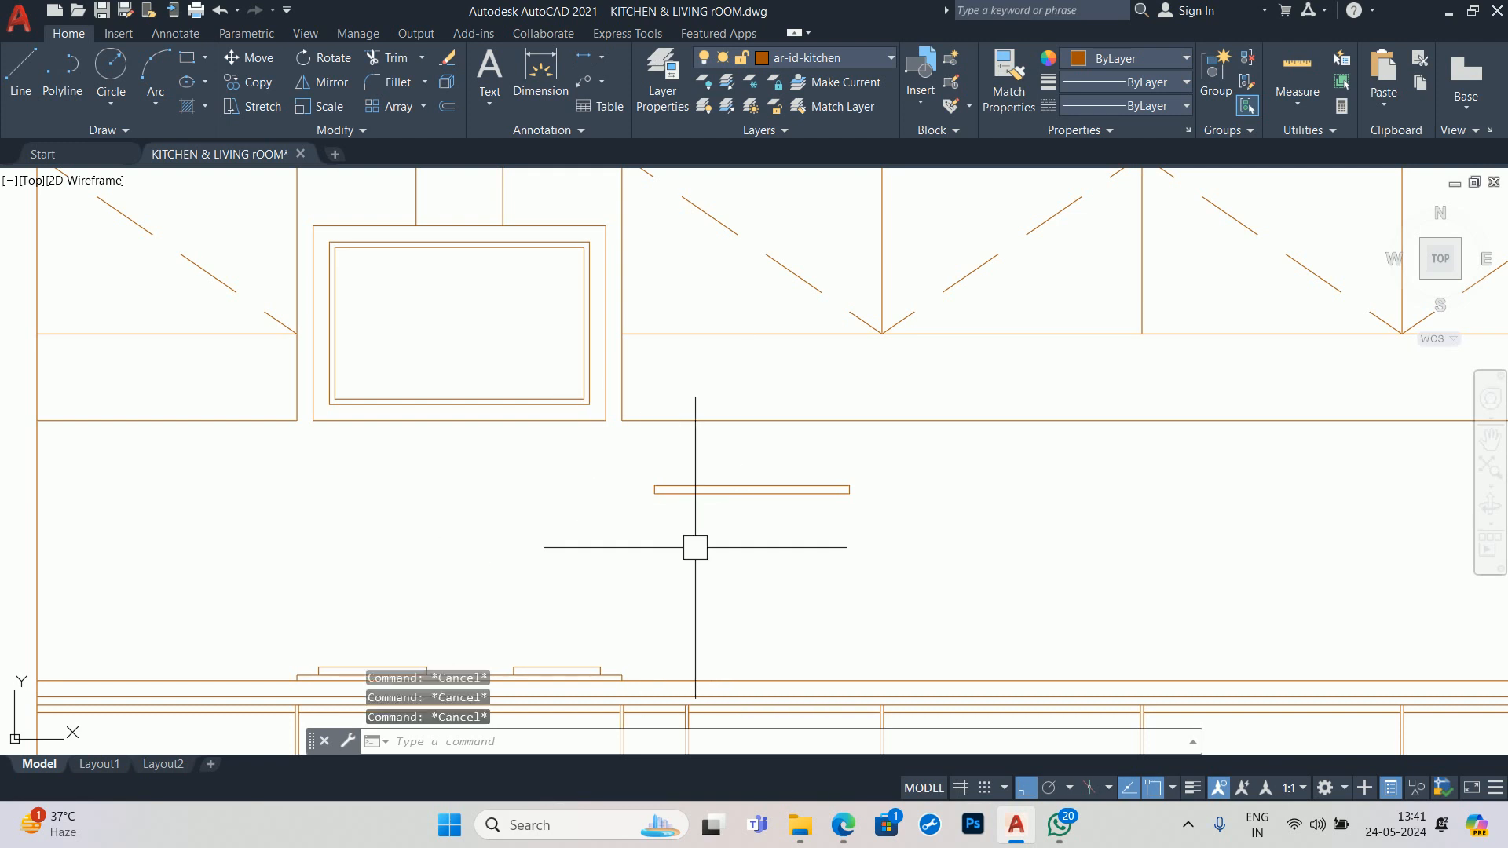
- Draw an ellipse centred on the bar's upper-left corner with a 2-inch vertical radius and a 0.5-inch horizontal radius
{"action": "scroll", "coordinate": [691, 503], "scroll_direction": "up", "scroll_amount": 2}
{"action": "type", "text": "c"}
{"action": "scroll", "coordinate": [750, 519], "scroll_direction": "up", "scroll_amount": 6}
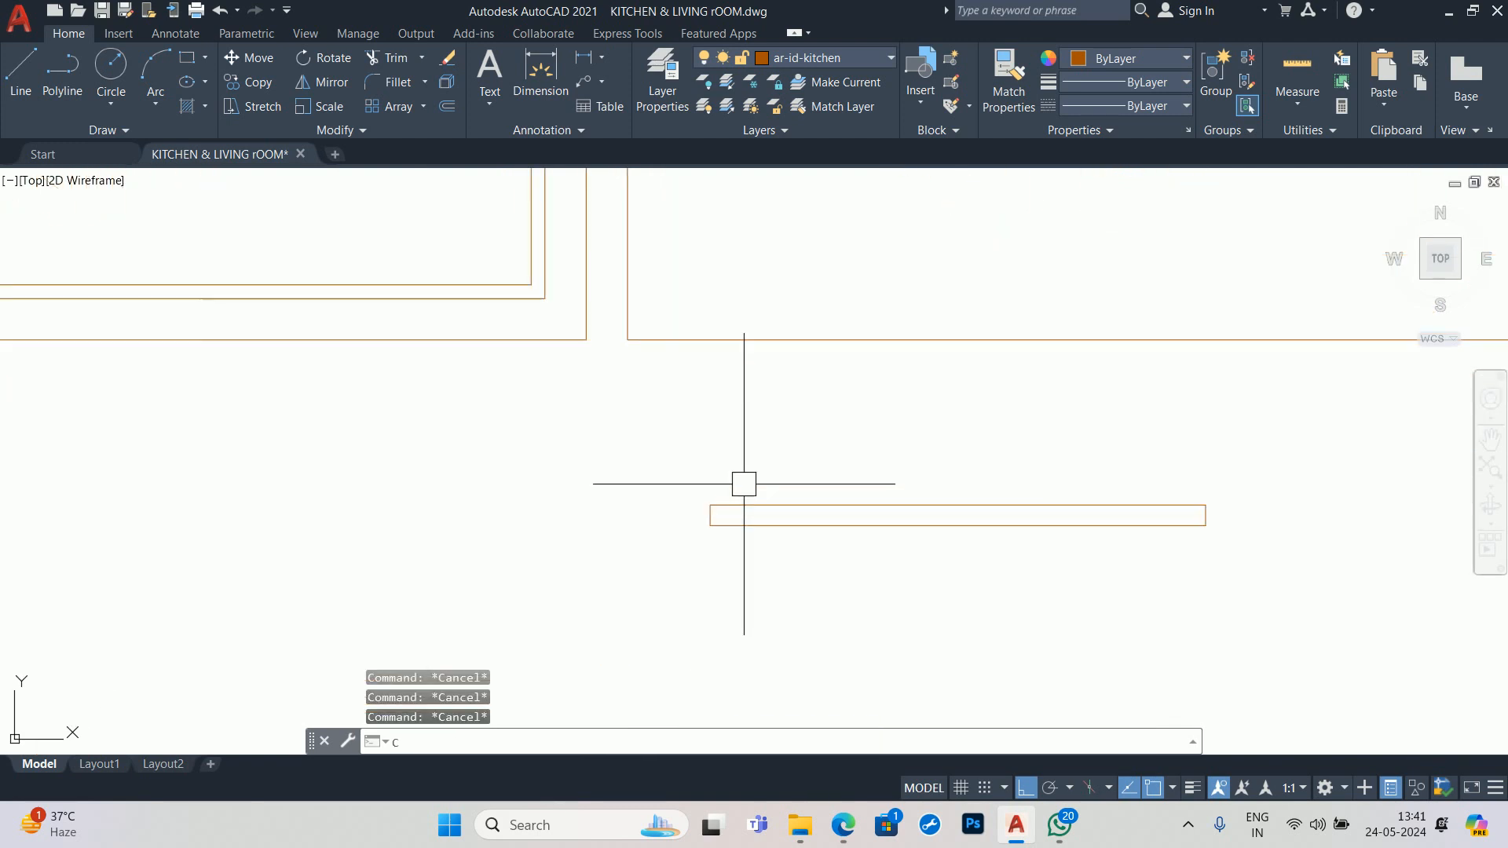
{"action": "type", "text": "El"}
{"action": "key", "text": "Return"}
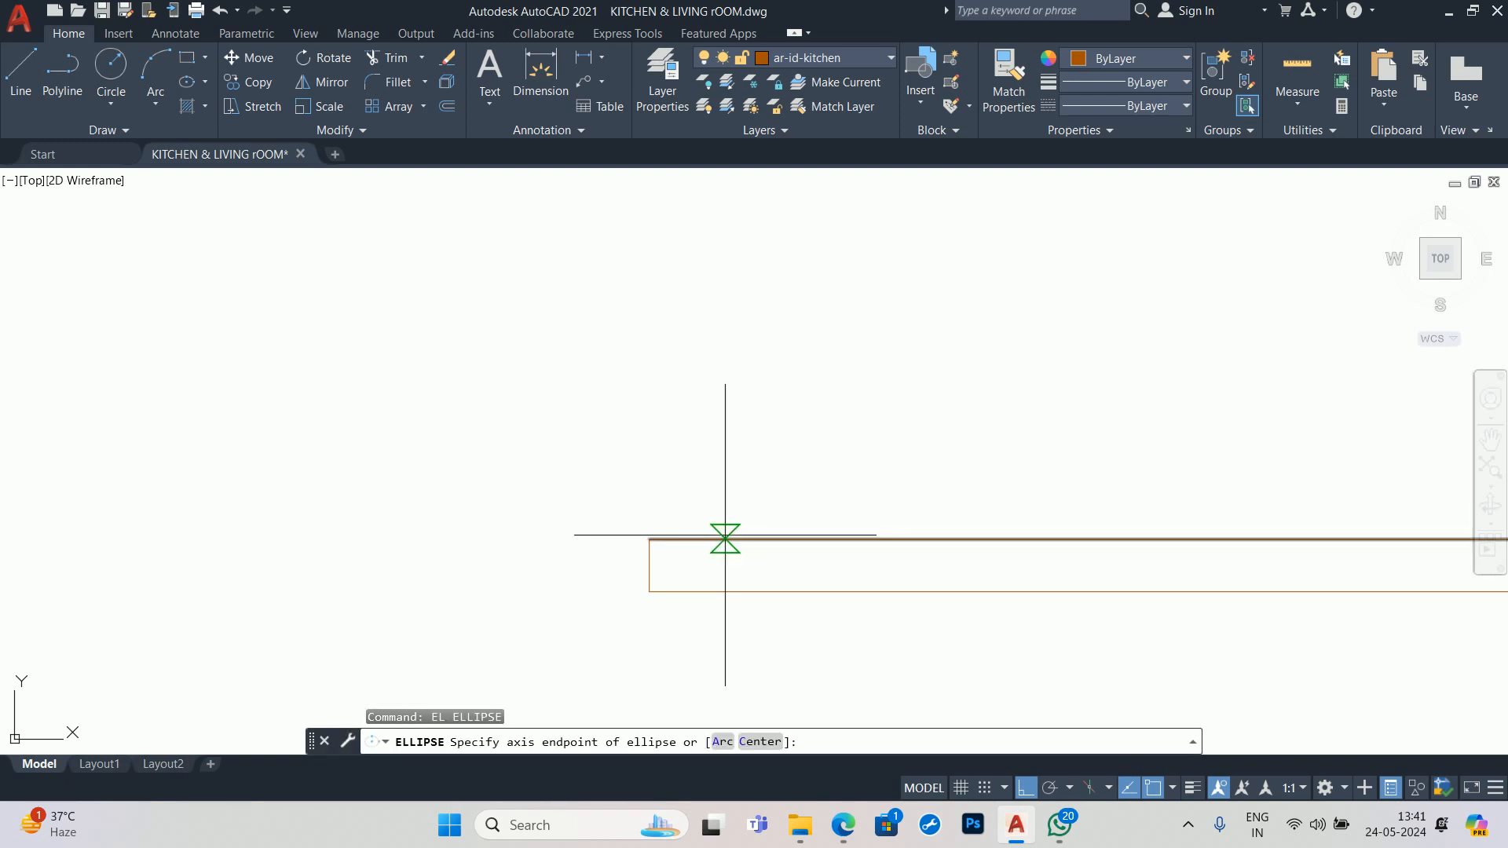
{"action": "type", "text": "C"}
{"action": "key", "text": "Return"}
{"action": "left_click", "coordinate": [649, 539]}
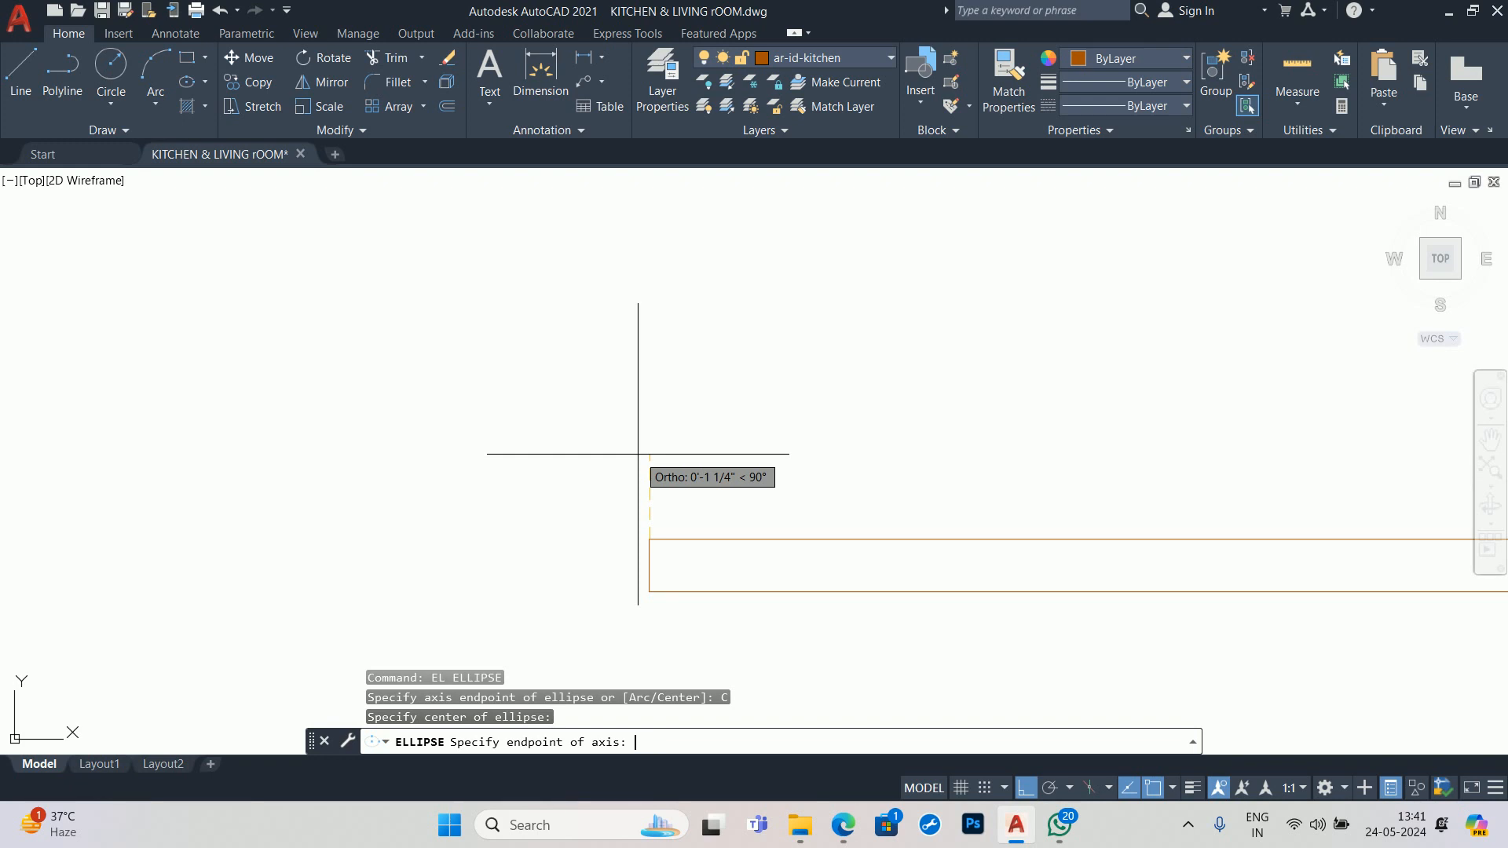
{"action": "type", "text": "2"}
{"action": "key", "text": "Return"}
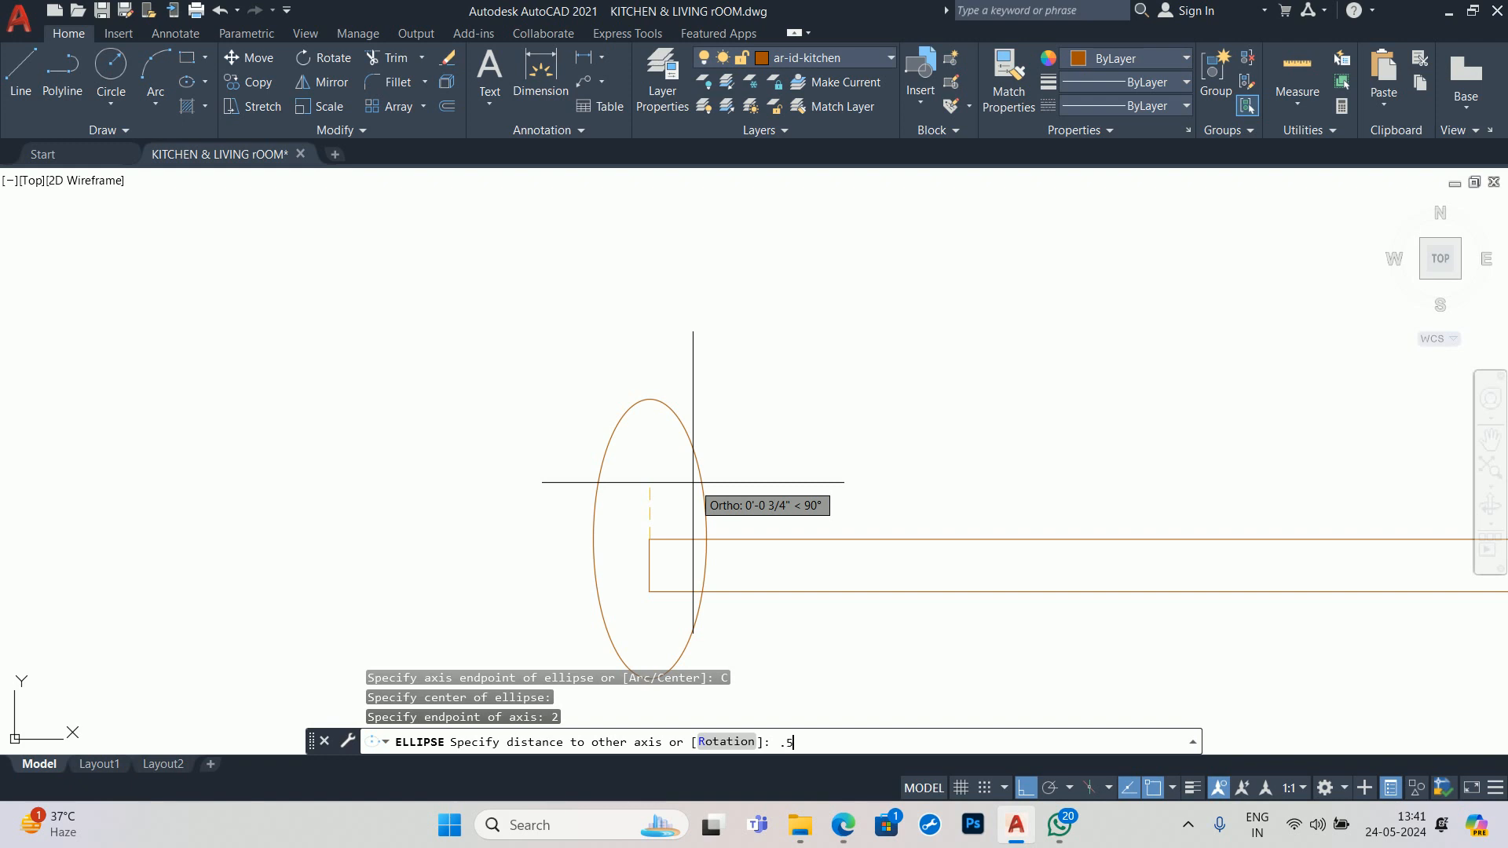
{"action": "key", "text": "Return"}
- Set the ellipse's minor radius to 1.5 inches
{"action": "left_click", "coordinate": [682, 484]}
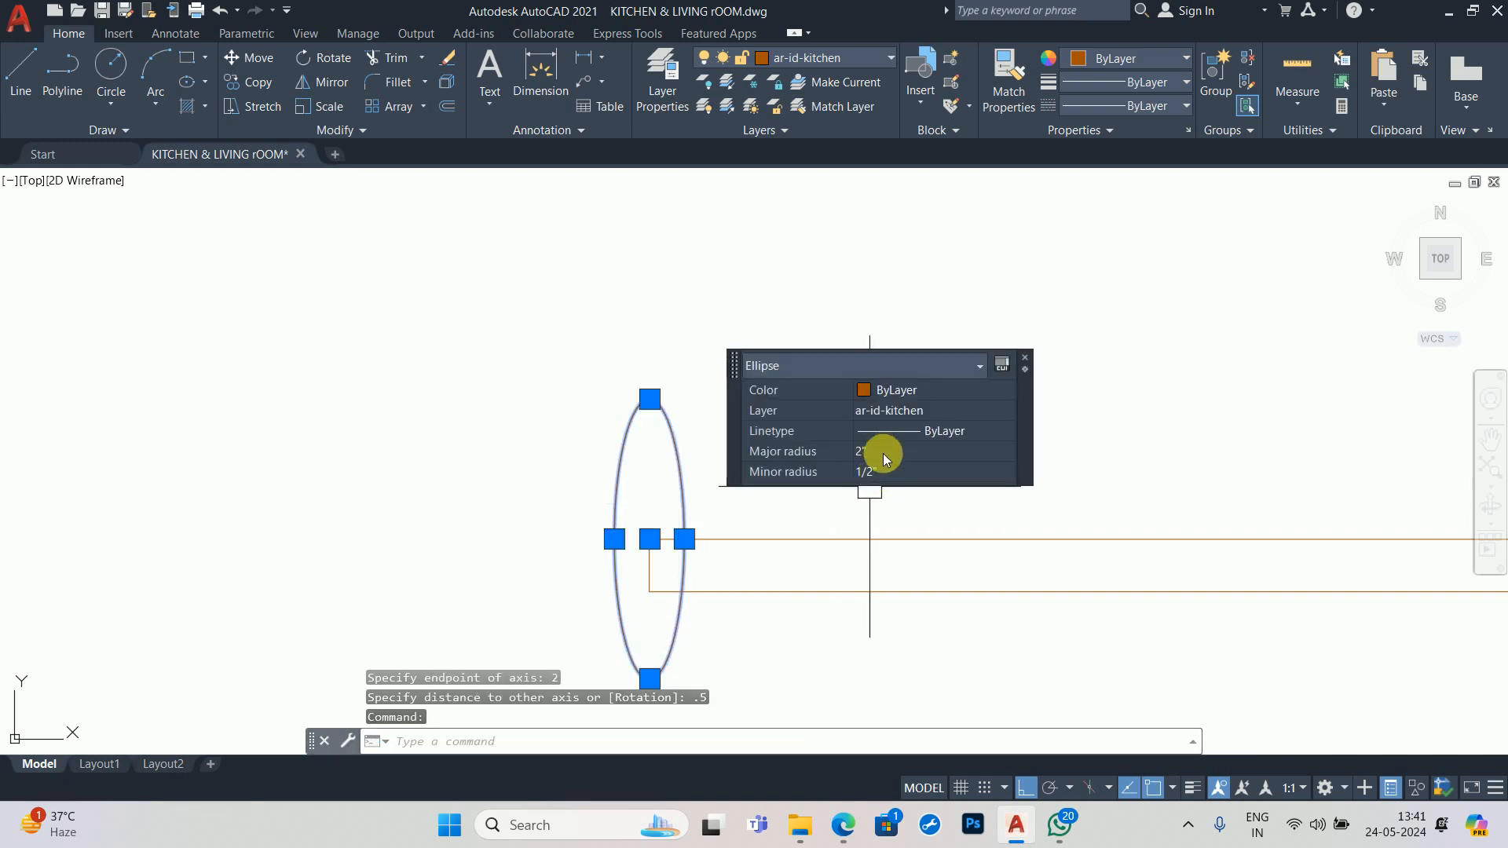
{"action": "left_click", "coordinate": [888, 471]}
{"action": "type", "text": "1"}
{"action": "key", "text": "Return"}
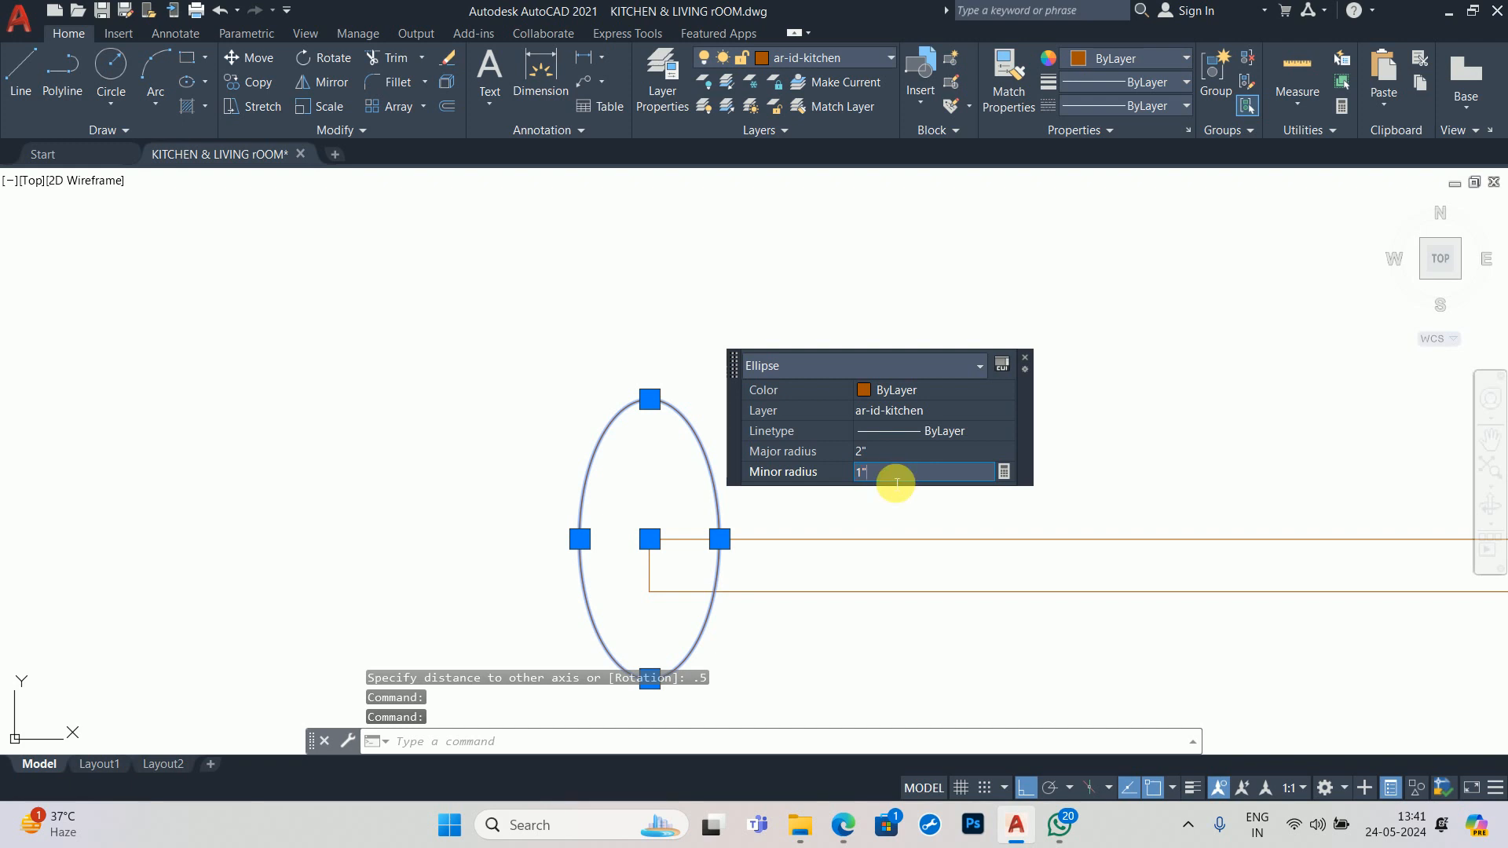
{"action": "key", "text": "BackSpace"}
{"action": "type", "text": "."}
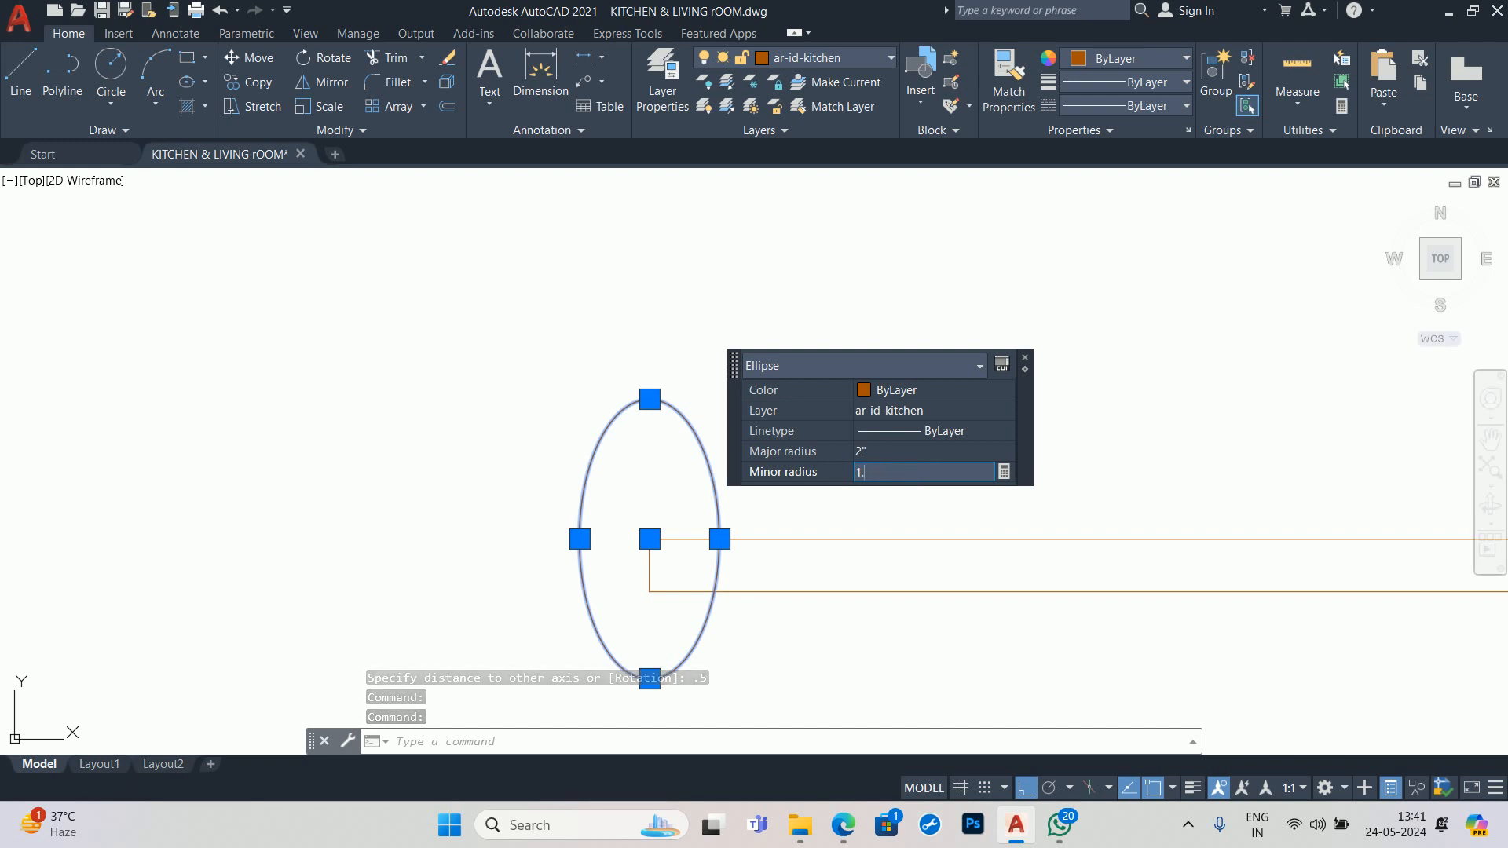
{"action": "type", "text": "5"}
{"action": "key", "text": "Return"}
{"action": "key", "text": "Escape"}
{"action": "scroll", "coordinate": [684, 578], "scroll_direction": "down", "scroll_amount": 4}
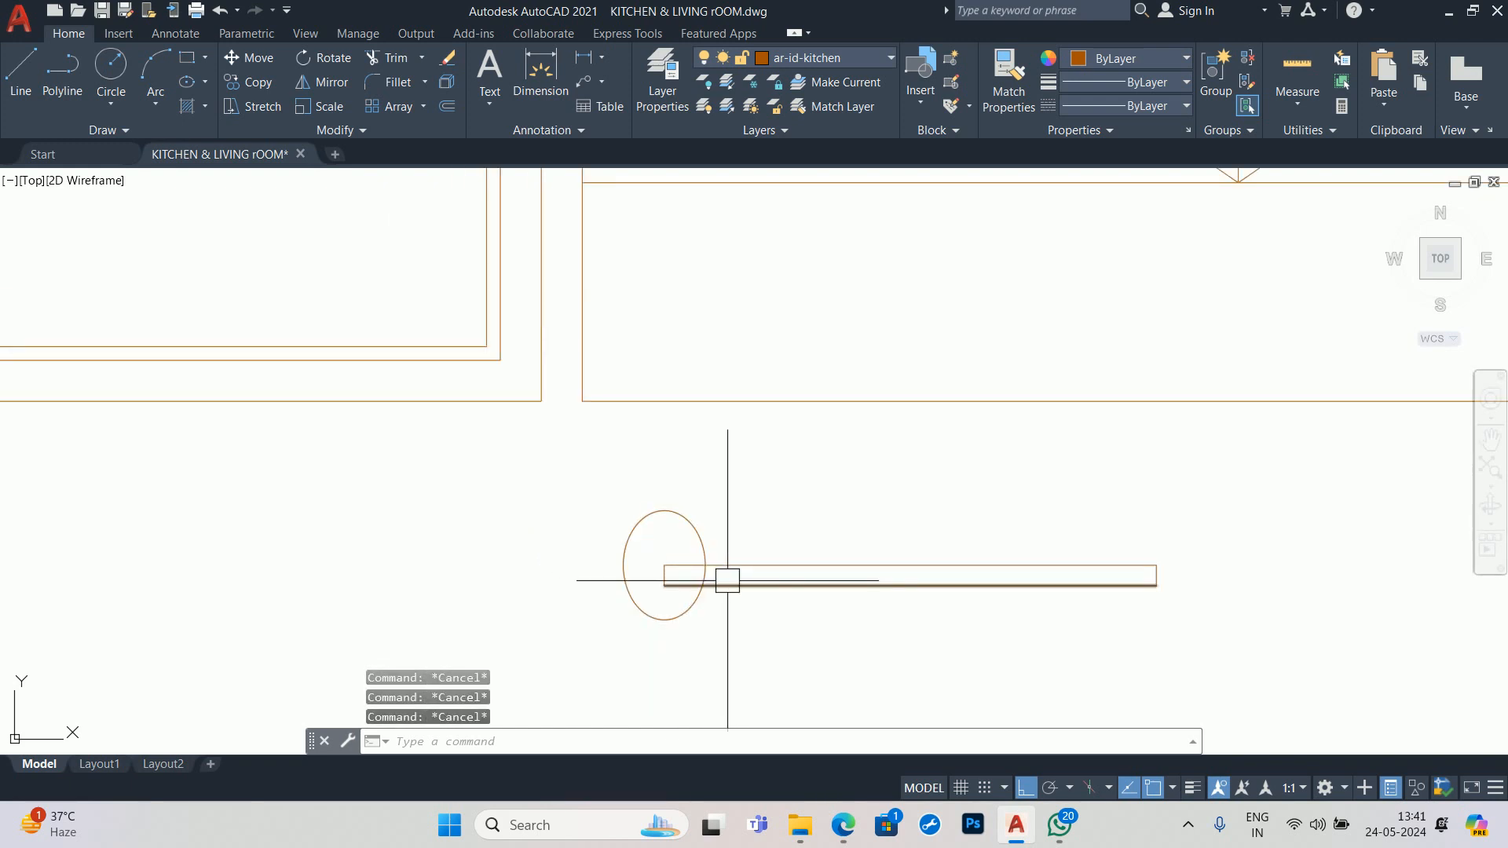
- Move the ellipse about 2 3/4 inches right and about 2 1/4 inches up so it sits just above the bar
{"action": "type", "text": "m"}
{"action": "key", "text": "Return"}
{"action": "left_click", "coordinate": [691, 630]}
{"action": "key", "text": "space"}
{"action": "left_click", "coordinate": [698, 648]}
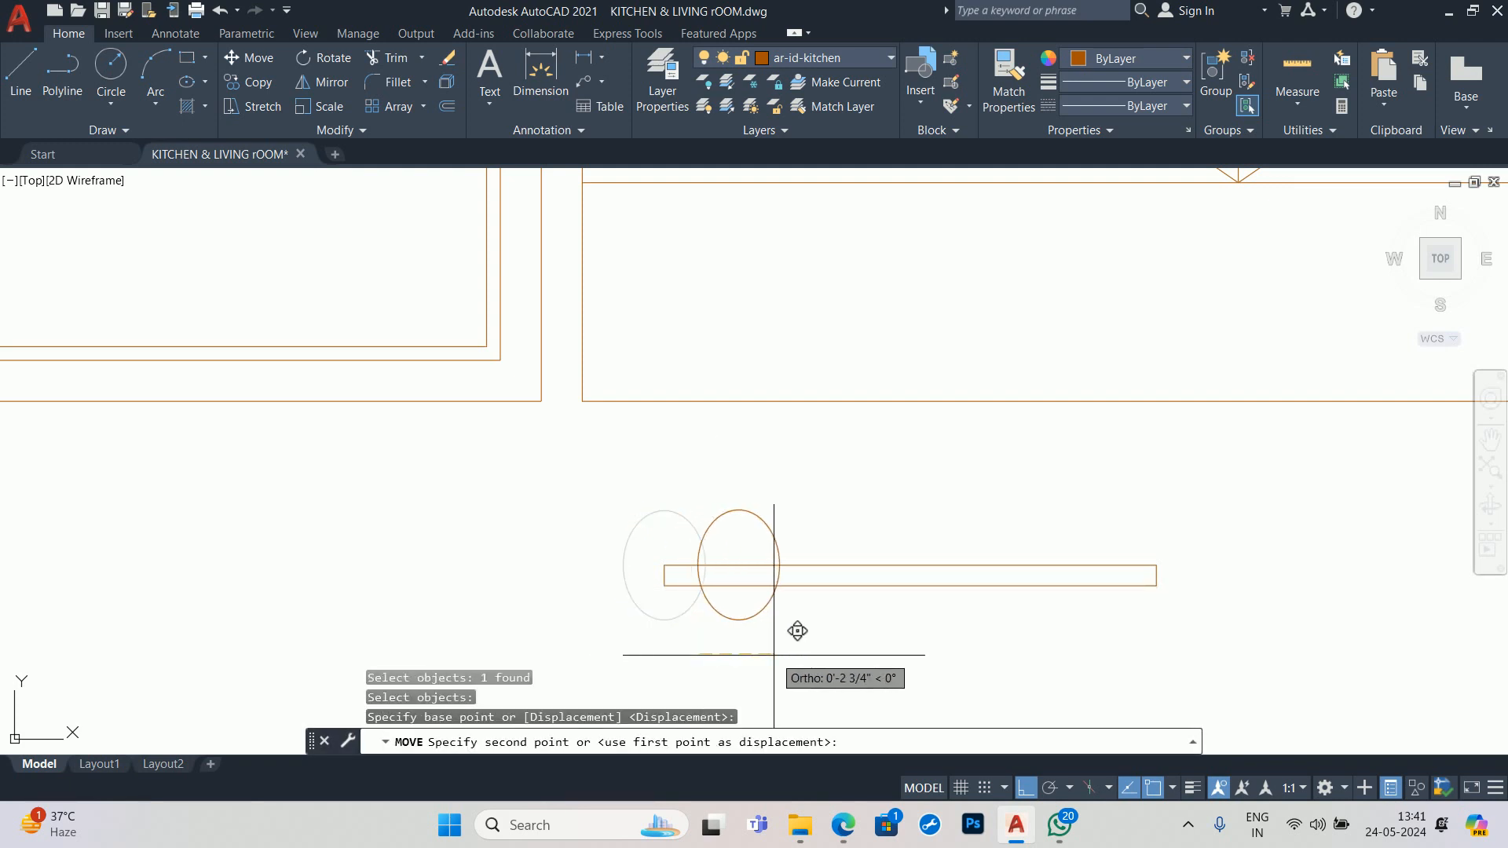
{"action": "left_click", "coordinate": [774, 654]}
{"action": "key", "text": "space"}
{"action": "left_click", "coordinate": [709, 621]}
{"action": "key", "text": "space"}
{"action": "left_click", "coordinate": [597, 603]}
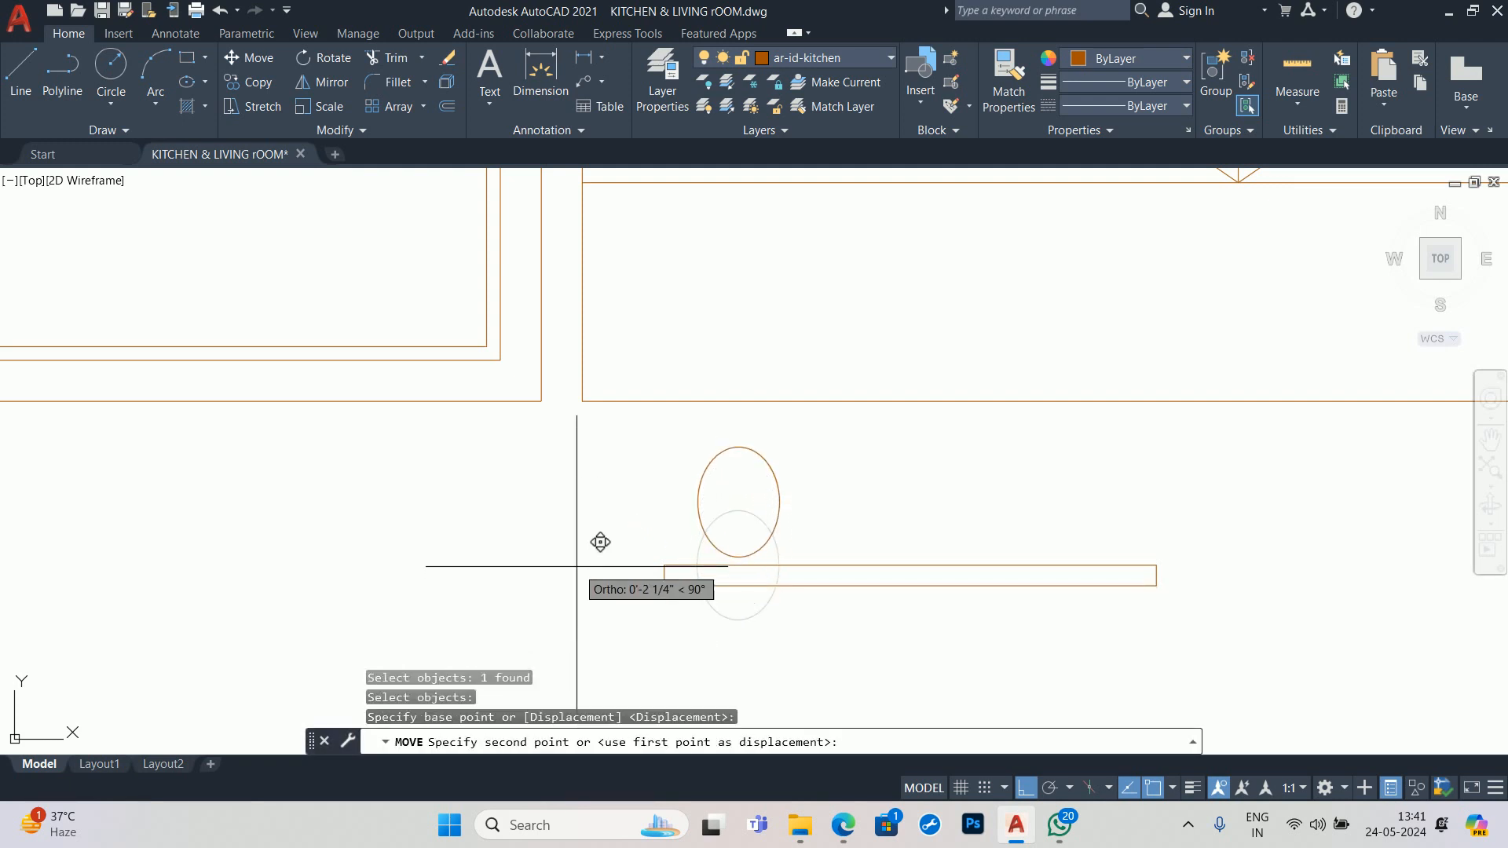
{"action": "left_click", "coordinate": [600, 540]}
{"action": "key", "text": "Escape"}
{"action": "key", "text": "Escape"}
- Draw a 15-inch vertical line straight down from the bottom of the ellipse
{"action": "type", "text": "L"}
{"action": "key", "text": "Return"}
{"action": "left_click", "coordinate": [736, 556]}
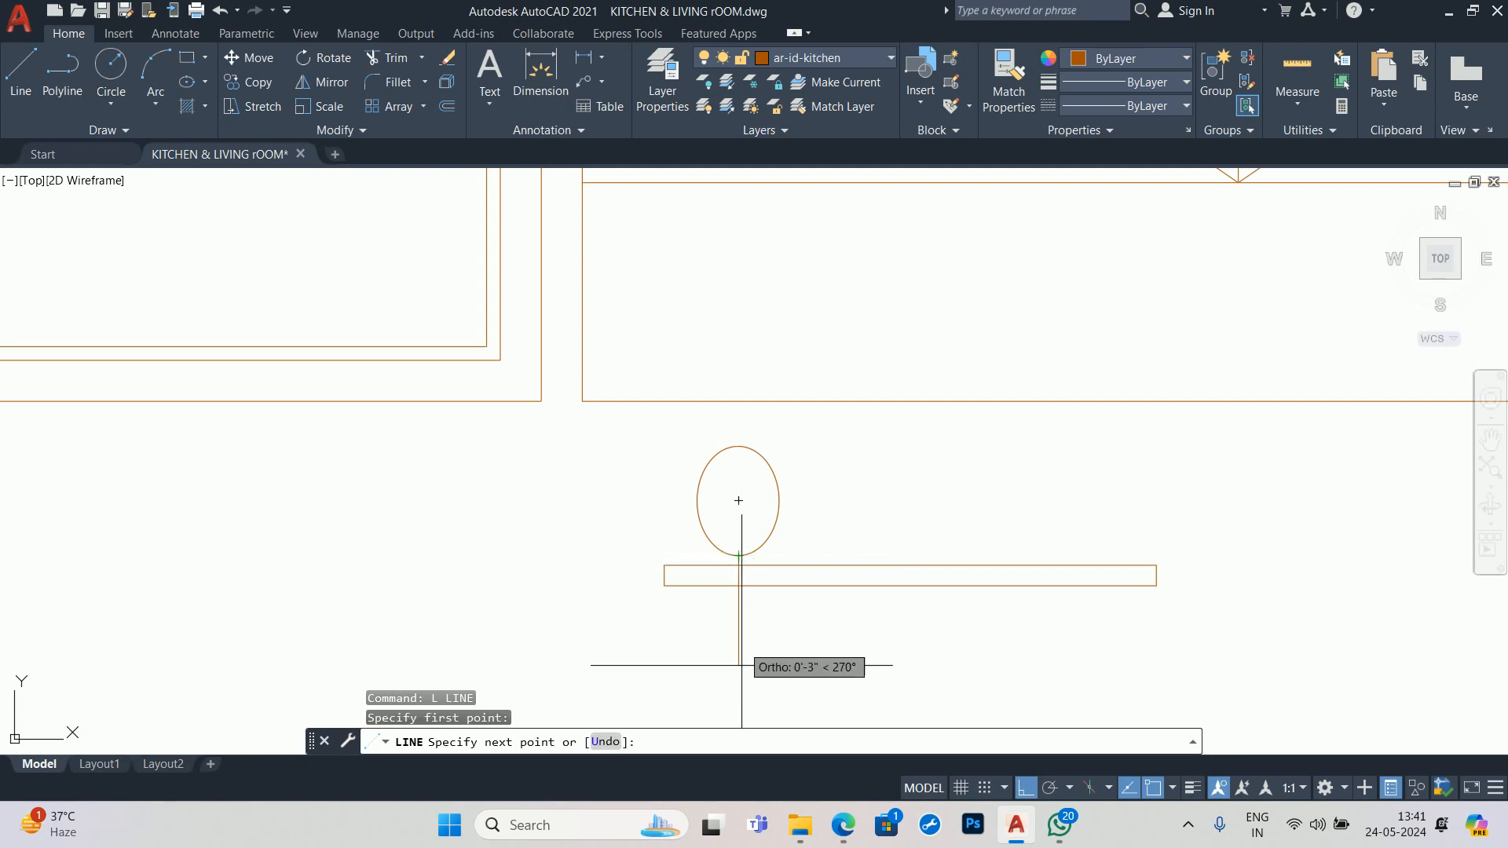
{"action": "middle_click_drag", "start_coordinate": [738, 658], "coordinate": [733, 394]}
{"action": "scroll", "coordinate": [735, 534], "scroll_direction": "down", "scroll_amount": 2}
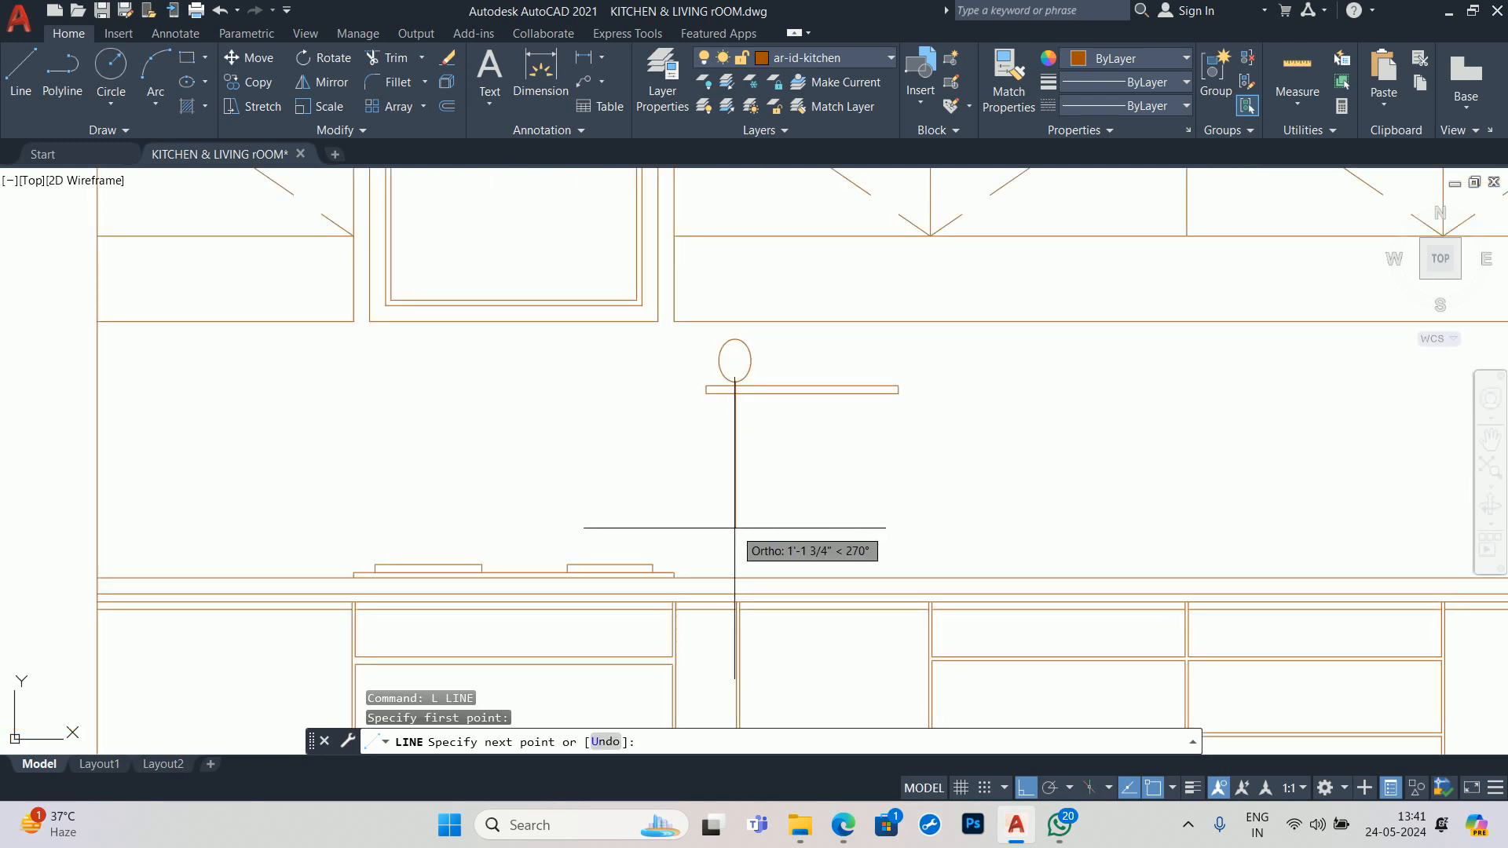
{"action": "type", "text": "5"}
{"action": "key", "text": "Return"}
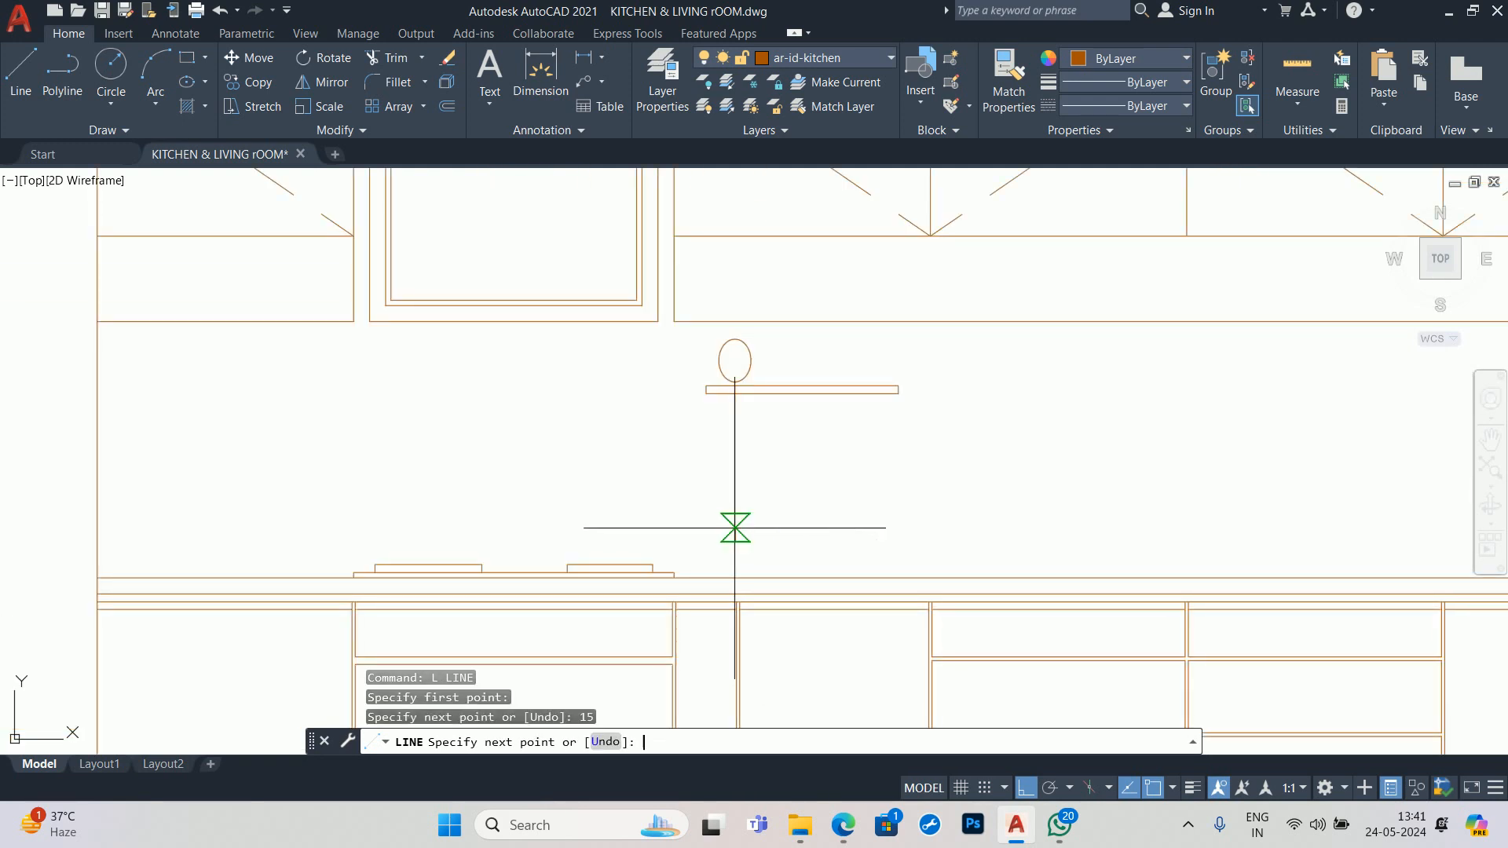
{"action": "key", "text": "Escape"}
{"action": "key", "text": "Escape"}
{"action": "key", "text": "Escape"}
- Offset the vertical line below the ellipse by 0.15 inch to both sides
{"action": "scroll", "coordinate": [747, 444], "scroll_direction": "up", "scroll_amount": 2}
{"action": "middle_click_drag", "start_coordinate": [749, 454], "coordinate": [734, 475]}
{"action": "type", "text": "o"}
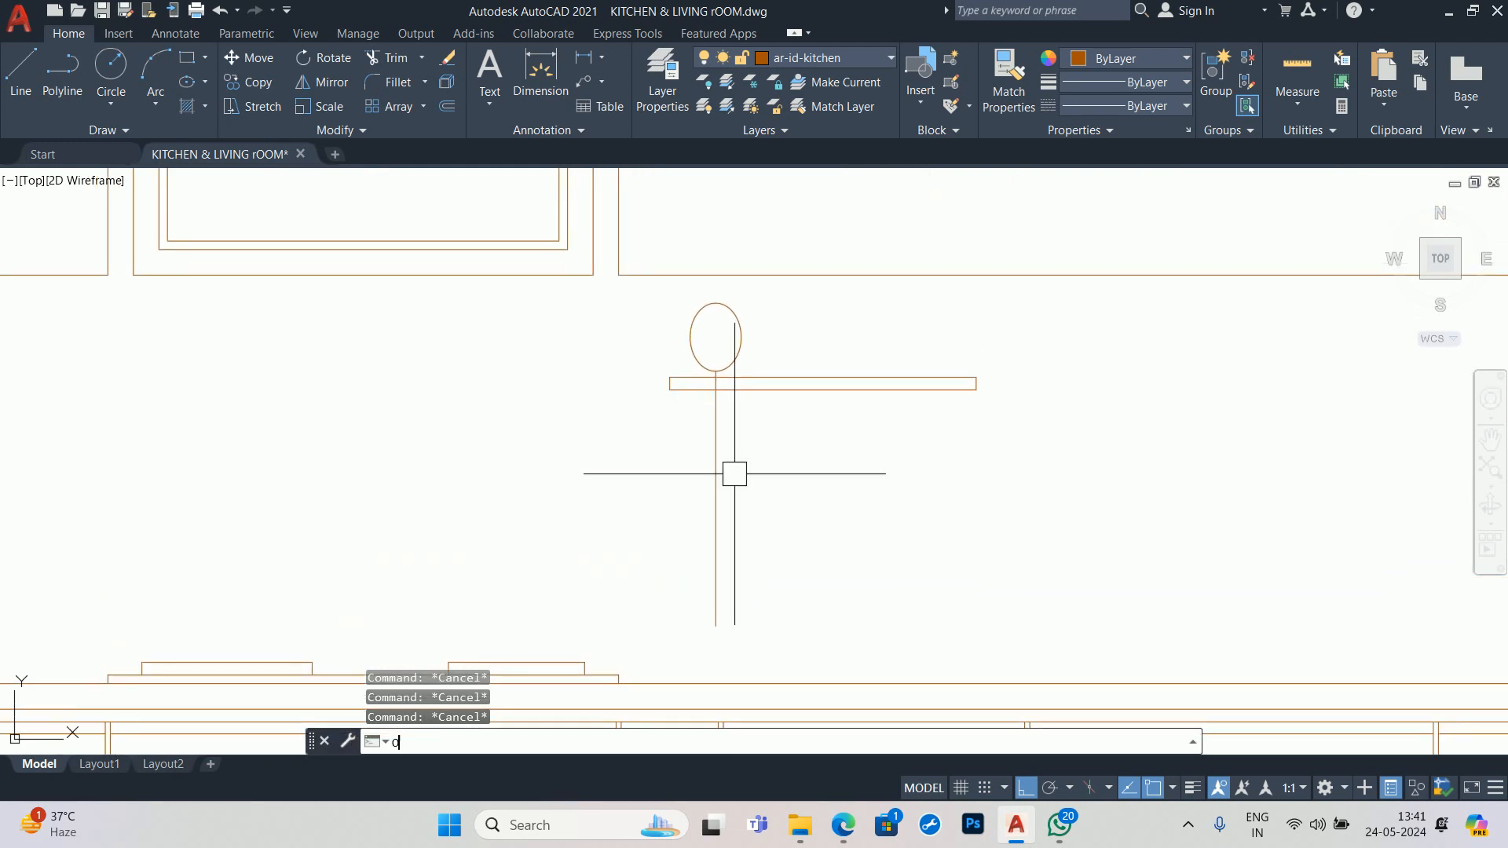
{"action": "key", "text": "Return"}
{"action": "type", "text": ".15"}
{"action": "key", "text": "Return"}
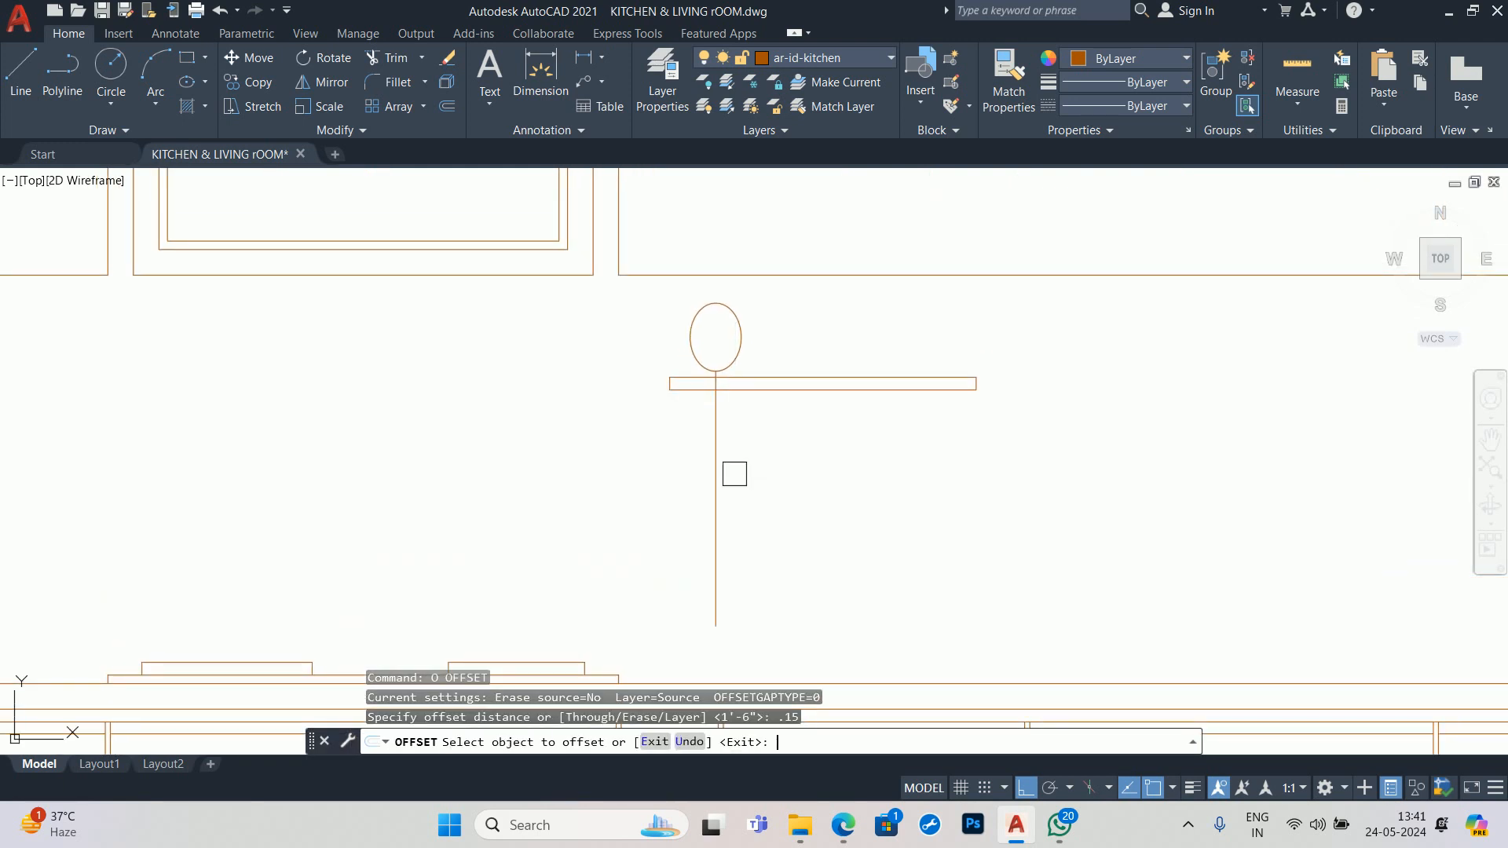
{"action": "left_click", "coordinate": [716, 495]}
{"action": "left_click", "coordinate": [730, 502]}
{"action": "scroll", "coordinate": [732, 503], "scroll_direction": "up", "scroll_amount": 4}
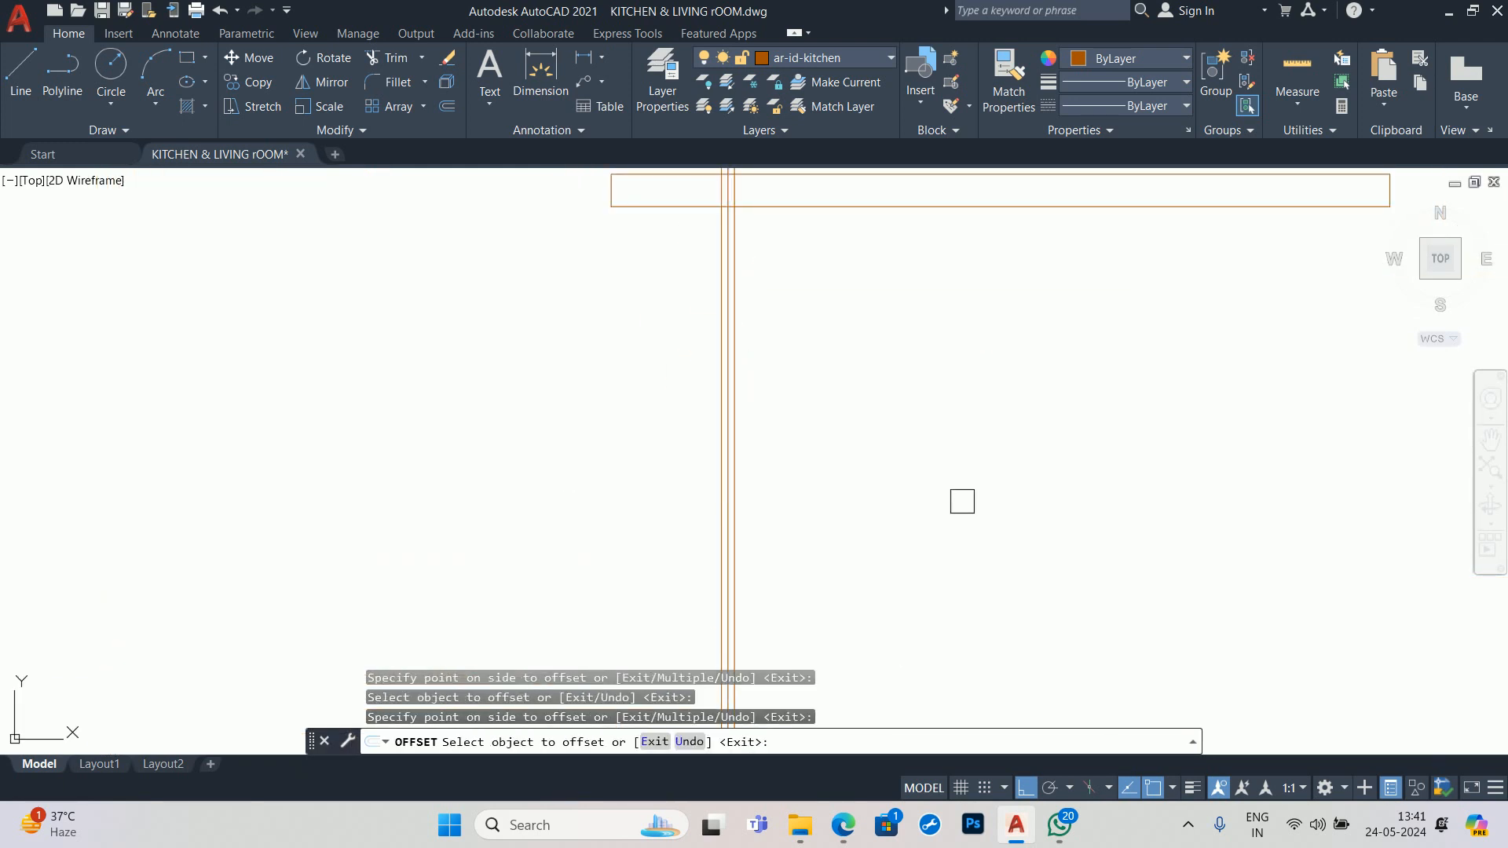
{"action": "scroll", "coordinate": [818, 474], "scroll_direction": "down", "scroll_amount": 3}
{"action": "scroll", "coordinate": [770, 555], "scroll_direction": "up", "scroll_amount": 3}
{"action": "key", "text": "Escape"}
{"action": "scroll", "coordinate": [775, 508], "scroll_direction": "down", "scroll_amount": 3}
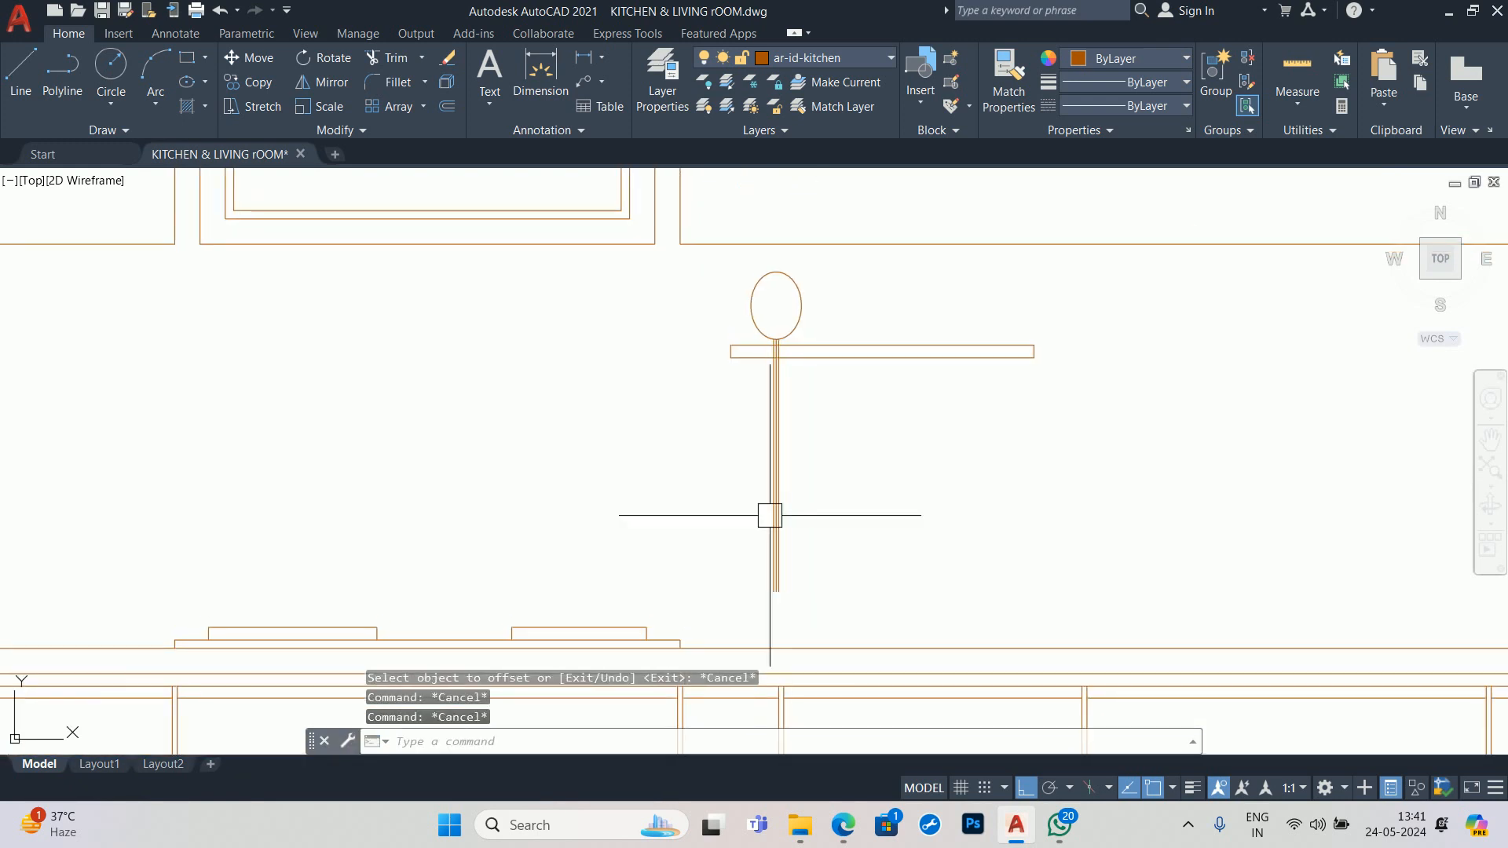
- Offset the middle vertical line by 0.25 inch to both sides to form the handle's outer edges
{"action": "type", "text": "o"}
{"action": "key", "text": "Return"}
{"action": "scroll", "coordinate": [772, 512], "scroll_direction": "up", "scroll_amount": 2}
{"action": "type", "text": ".25"}
{"action": "key", "text": "Return"}
{"action": "scroll", "coordinate": [769, 516], "scroll_direction": "up", "scroll_amount": 3}
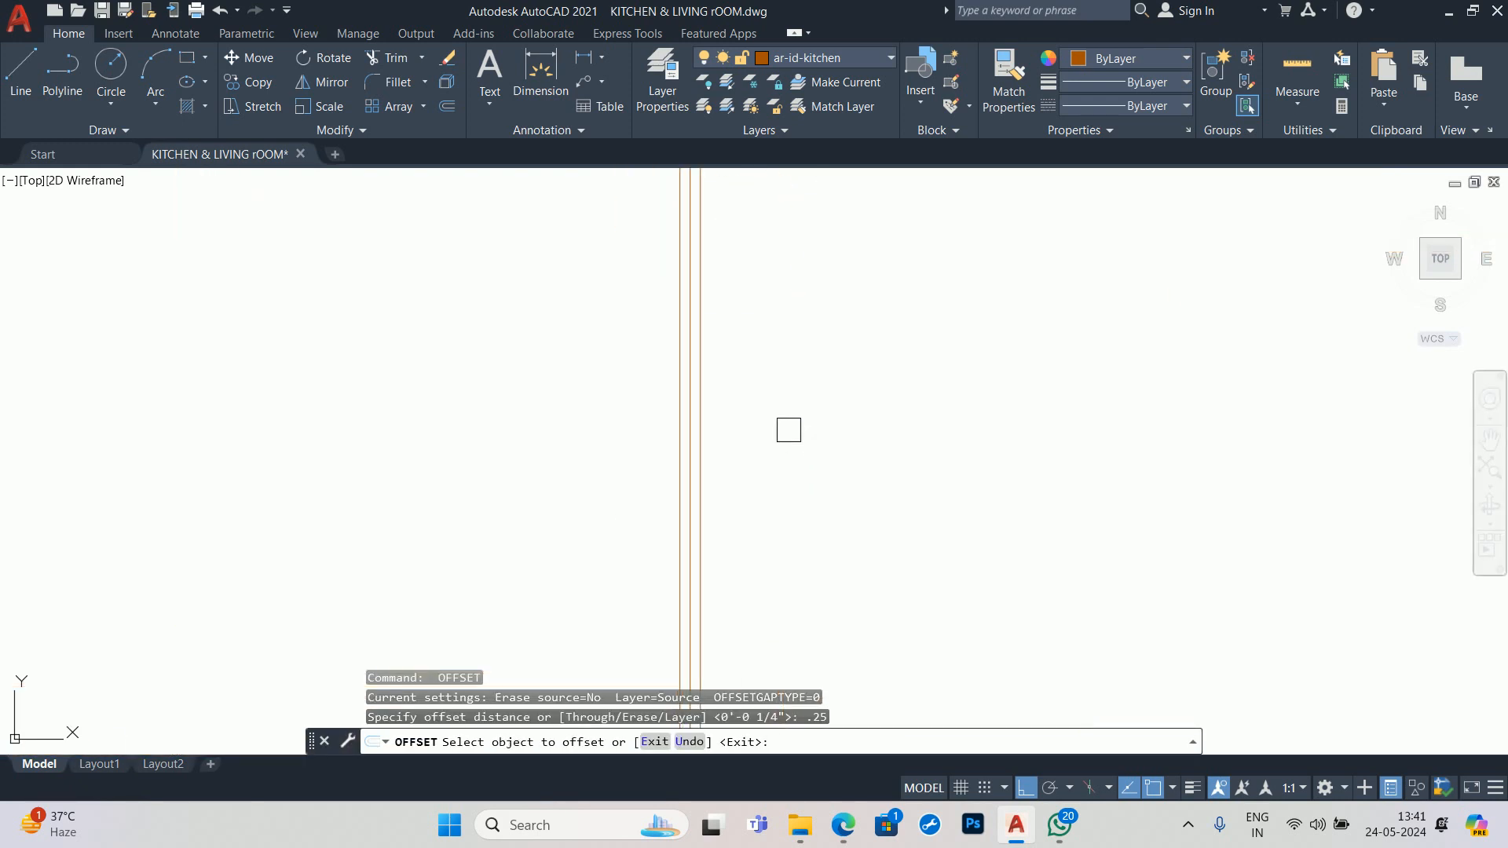
{"action": "scroll", "coordinate": [688, 413], "scroll_direction": "up", "scroll_amount": 2}
{"action": "left_click", "coordinate": [696, 402]}
{"action": "left_click", "coordinate": [627, 410]}
{"action": "left_click", "coordinate": [692, 377]}
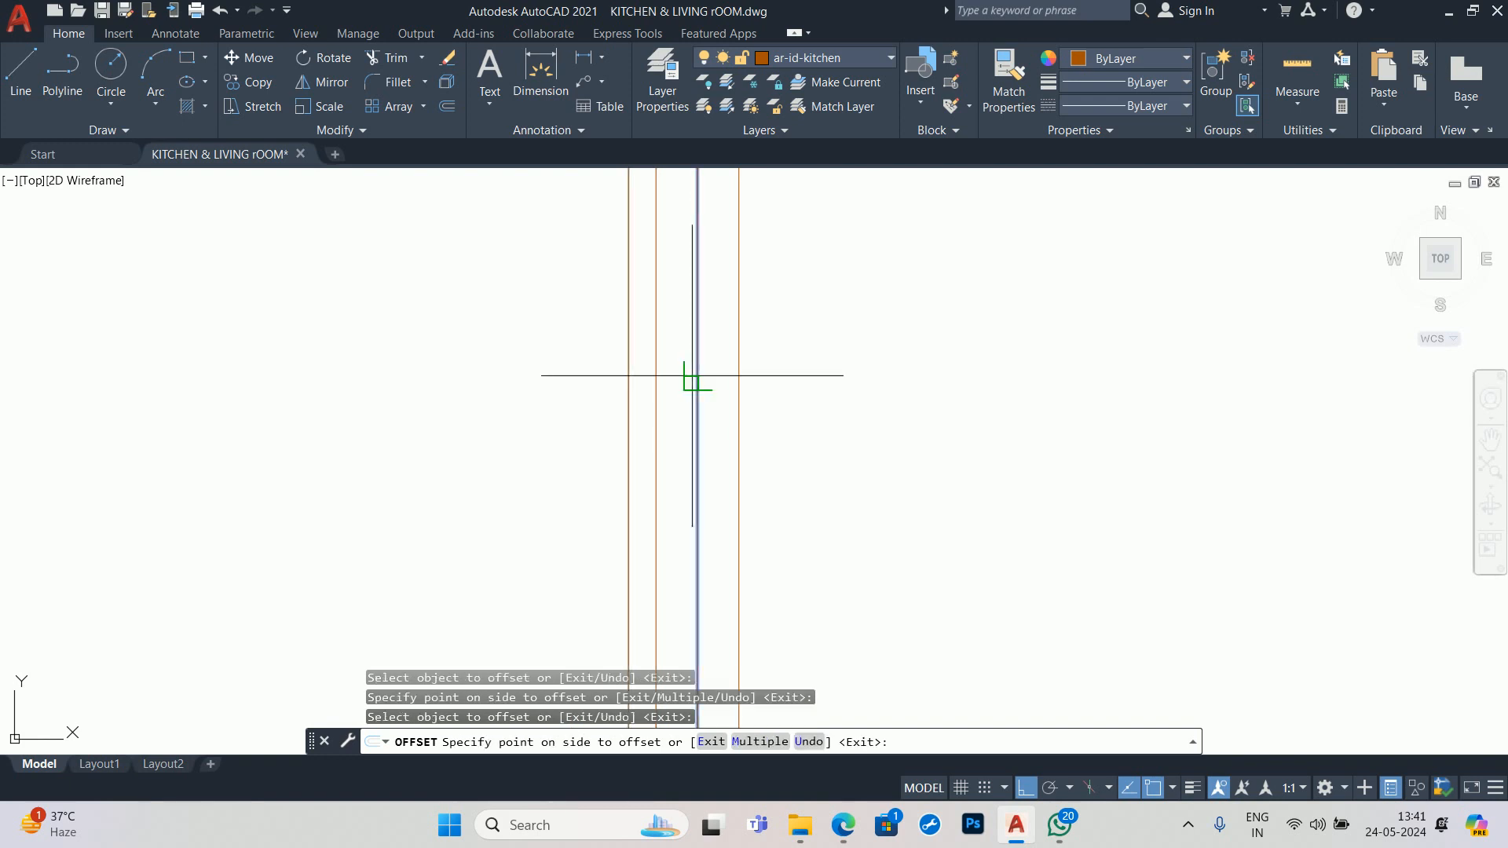
{"action": "left_click", "coordinate": [793, 397]}
{"action": "key", "text": "Return"}
{"action": "key", "text": "Escape"}
{"action": "scroll", "coordinate": [770, 393], "scroll_direction": "down", "scroll_amount": 4}
{"action": "middle_click_drag", "start_coordinate": [769, 392], "coordinate": [705, 337]}
{"action": "key", "text": "Escape"}
{"action": "middle_click_drag", "start_coordinate": [690, 591], "coordinate": [683, 424]}
{"action": "key", "text": "Escape"}
{"action": "scroll", "coordinate": [711, 545], "scroll_direction": "up", "scroll_amount": 2}
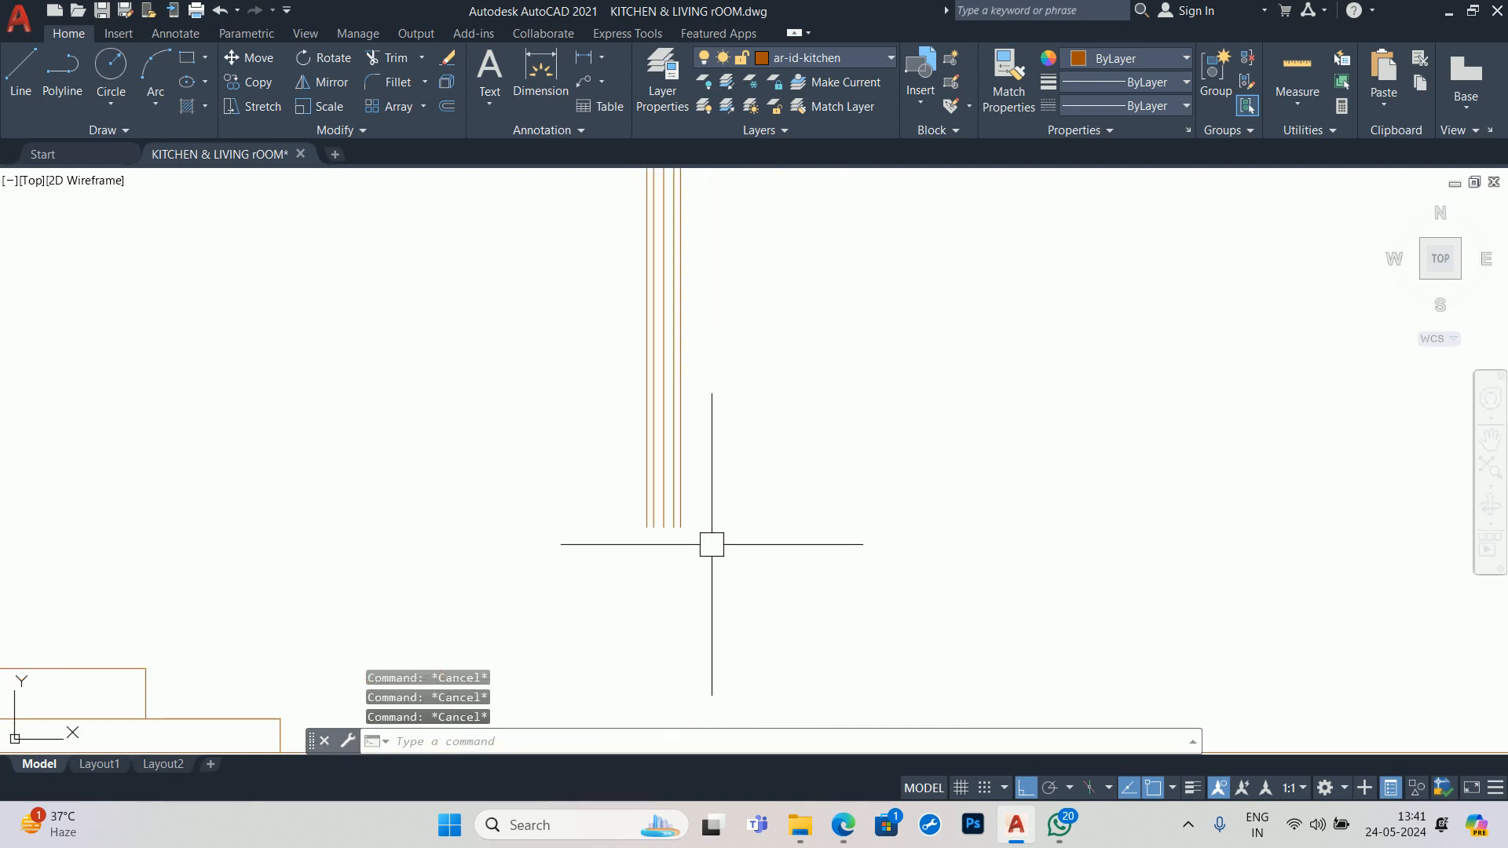
{"action": "key", "text": "Return"}
{"action": "scroll", "coordinate": [692, 582], "scroll_direction": "up", "scroll_amount": 4}
{"action": "left_click", "coordinate": [566, 370]}
{"action": "key", "text": "Escape"}
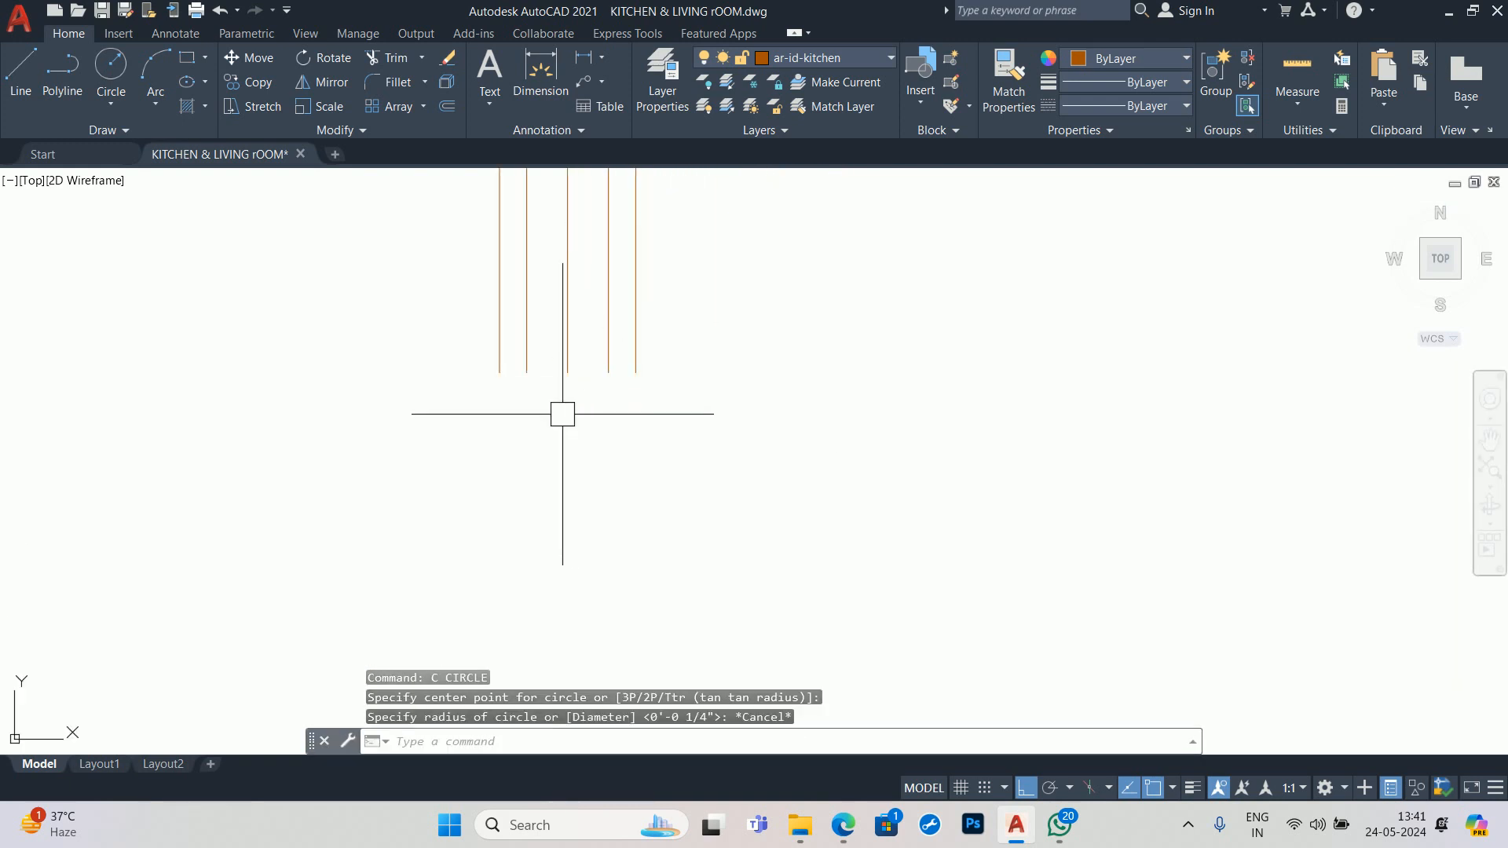
- Draw a circle centred on the middle line's lower end, with its radius reaching the outermost vertical line
{"action": "key", "text": "Return"}
{"action": "left_click", "coordinate": [568, 373]}
{"action": "left_click", "coordinate": [501, 373]}
{"action": "key", "text": "Return"}
{"action": "key", "text": "Escape"}
{"action": "middle_click_drag", "start_coordinate": [512, 374], "coordinate": [528, 502]}
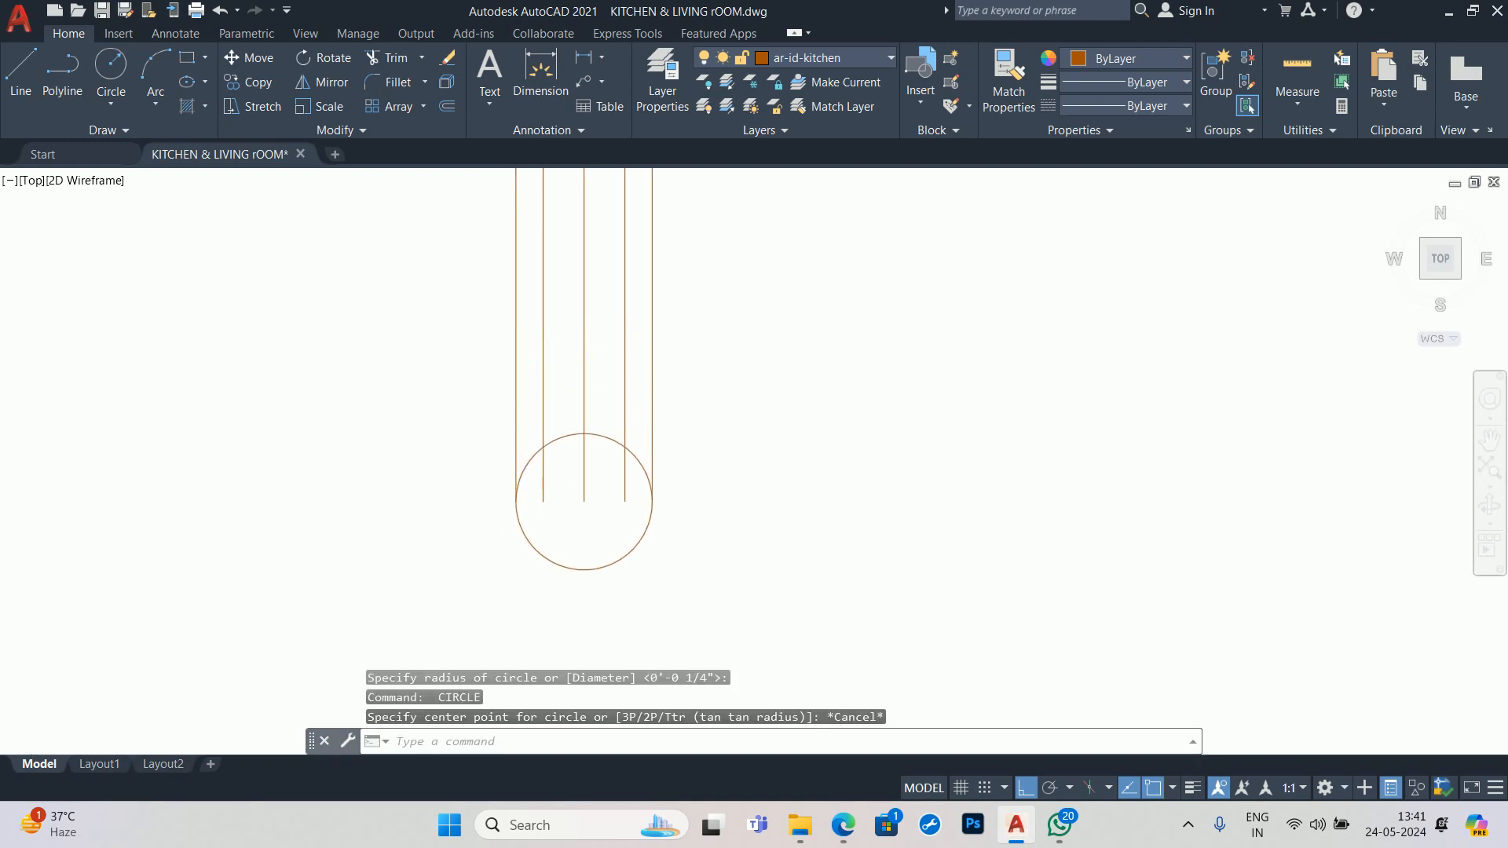
- Try to trim the upper part of the circle between the handle's vertical lines
{"action": "type", "text": "tr"}
{"action": "key", "text": "Return"}
{"action": "scroll", "coordinate": [529, 440], "scroll_direction": "up", "scroll_amount": 2}
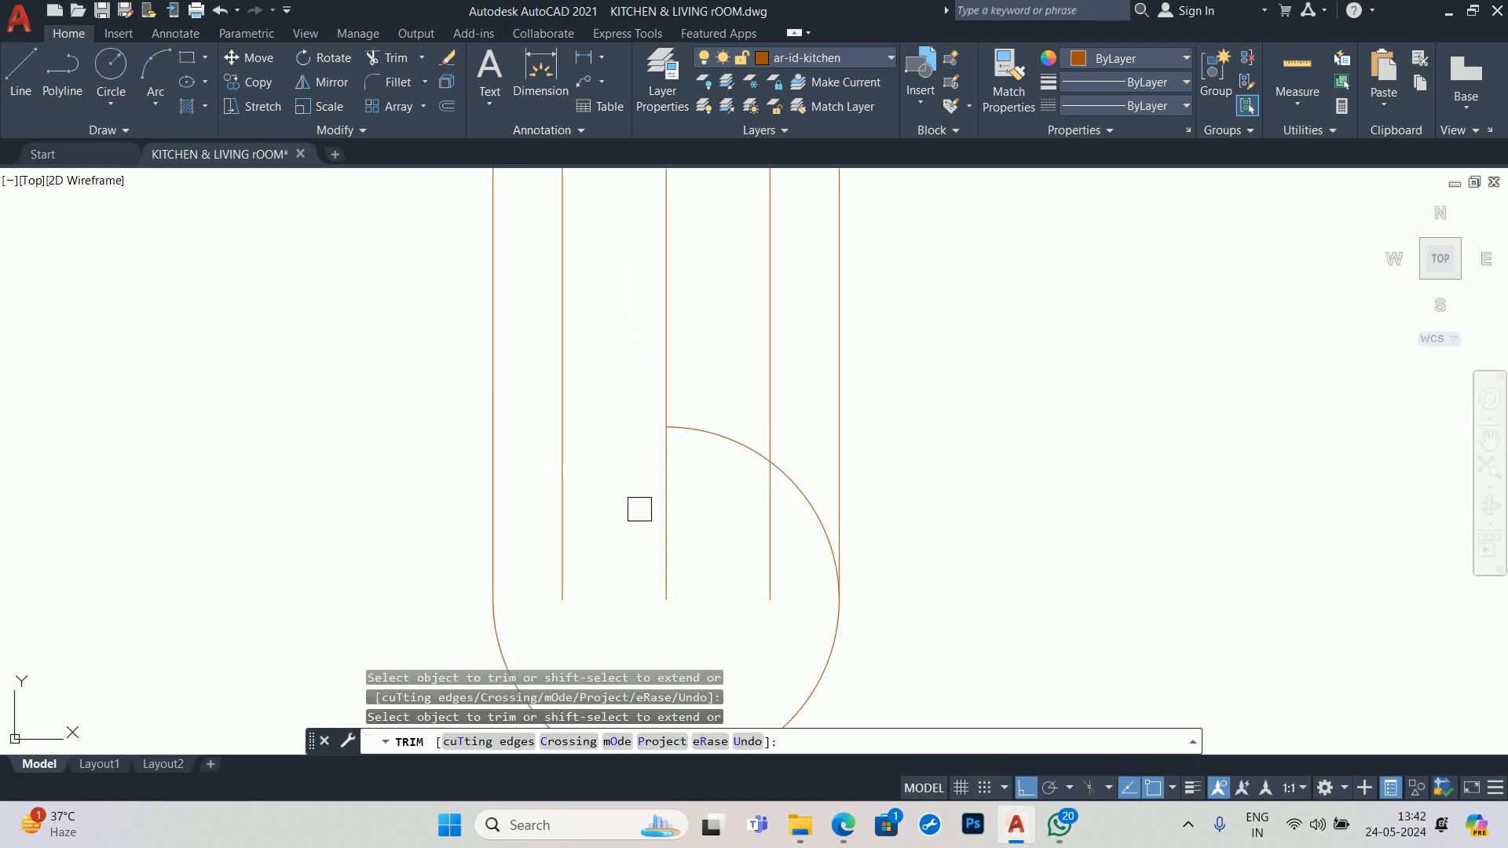
{"action": "scroll", "coordinate": [640, 510], "scroll_direction": "down", "scroll_amount": 7}
{"action": "key", "text": "Escape"}
{"action": "key", "text": "Escape"}
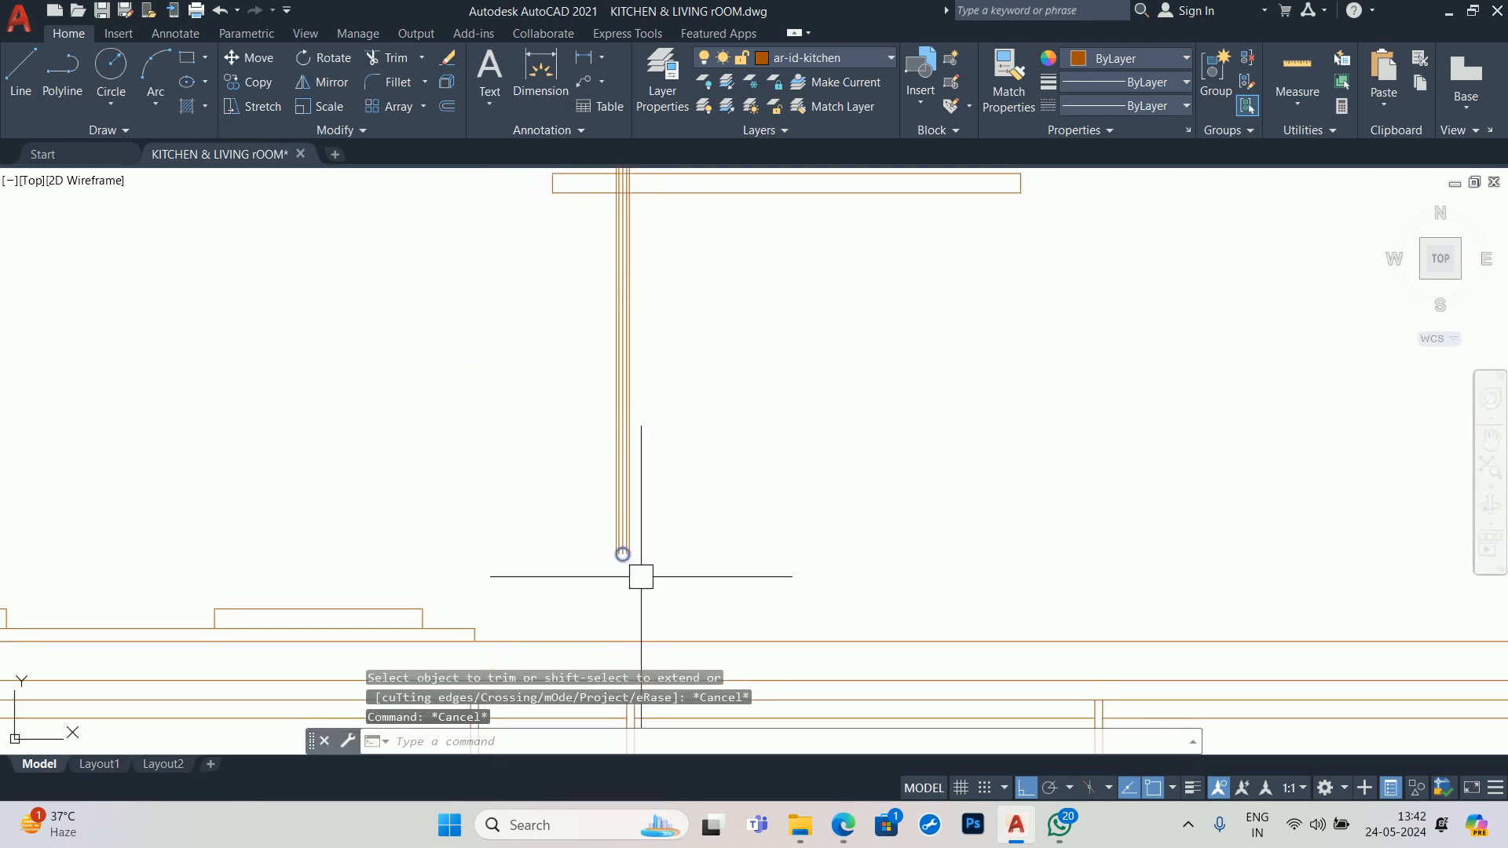
- Draw a three-point arc for the handle's left edge, from the circle's left side through the inner line's midpoint to the outer line's upper end
{"action": "type", "text": "a"}
{"action": "key", "text": "Return"}
{"action": "scroll", "coordinate": [603, 570], "scroll_direction": "up", "scroll_amount": 4}
{"action": "left_click", "coordinate": [693, 496]}
{"action": "scroll", "coordinate": [692, 496], "scroll_direction": "down", "scroll_amount": 3}
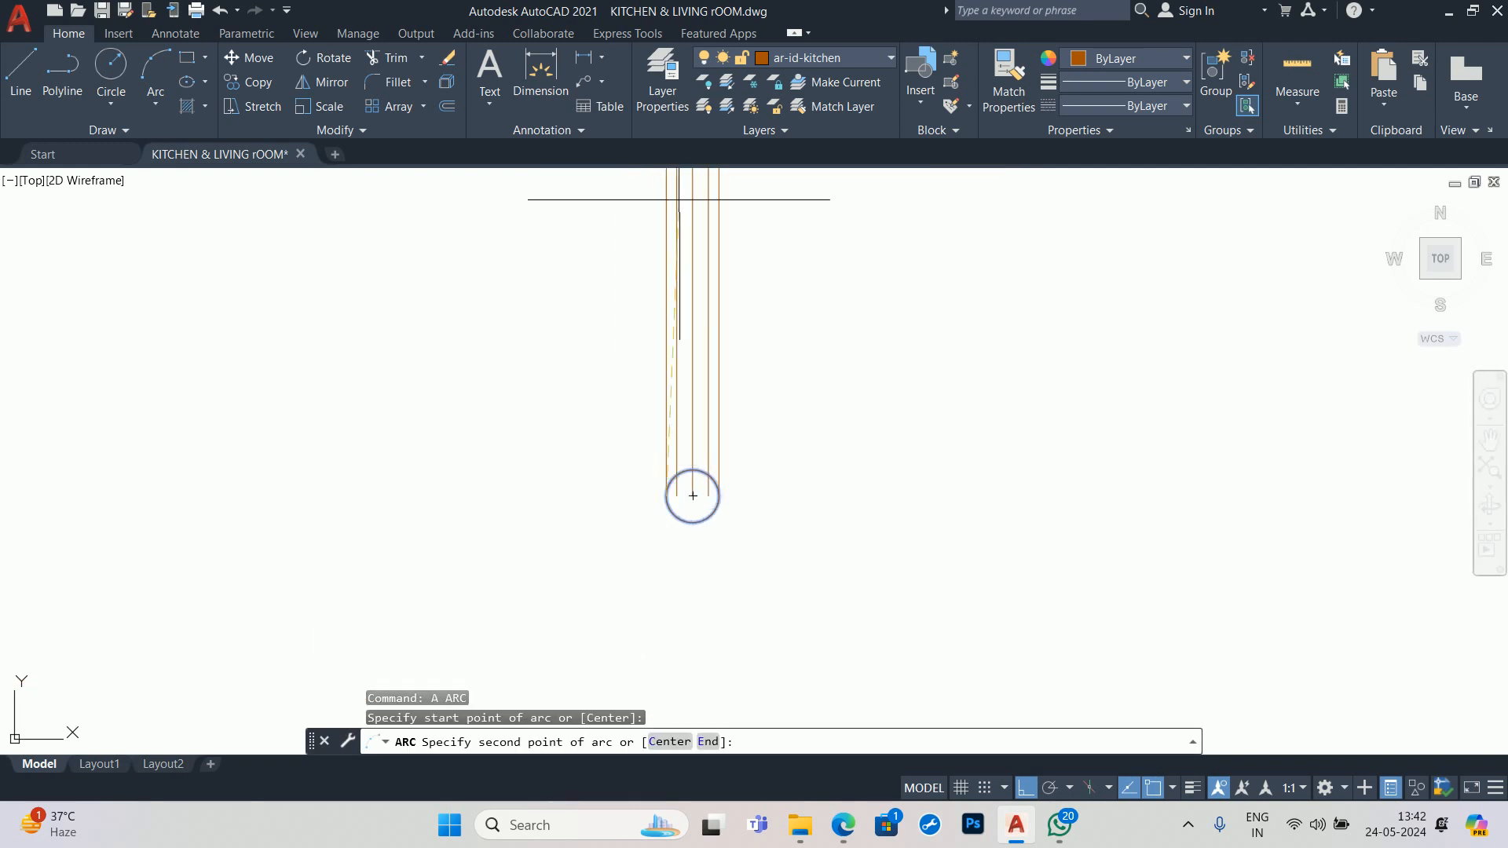
{"action": "scroll", "coordinate": [731, 440], "scroll_direction": "up", "scroll_amount": 3}
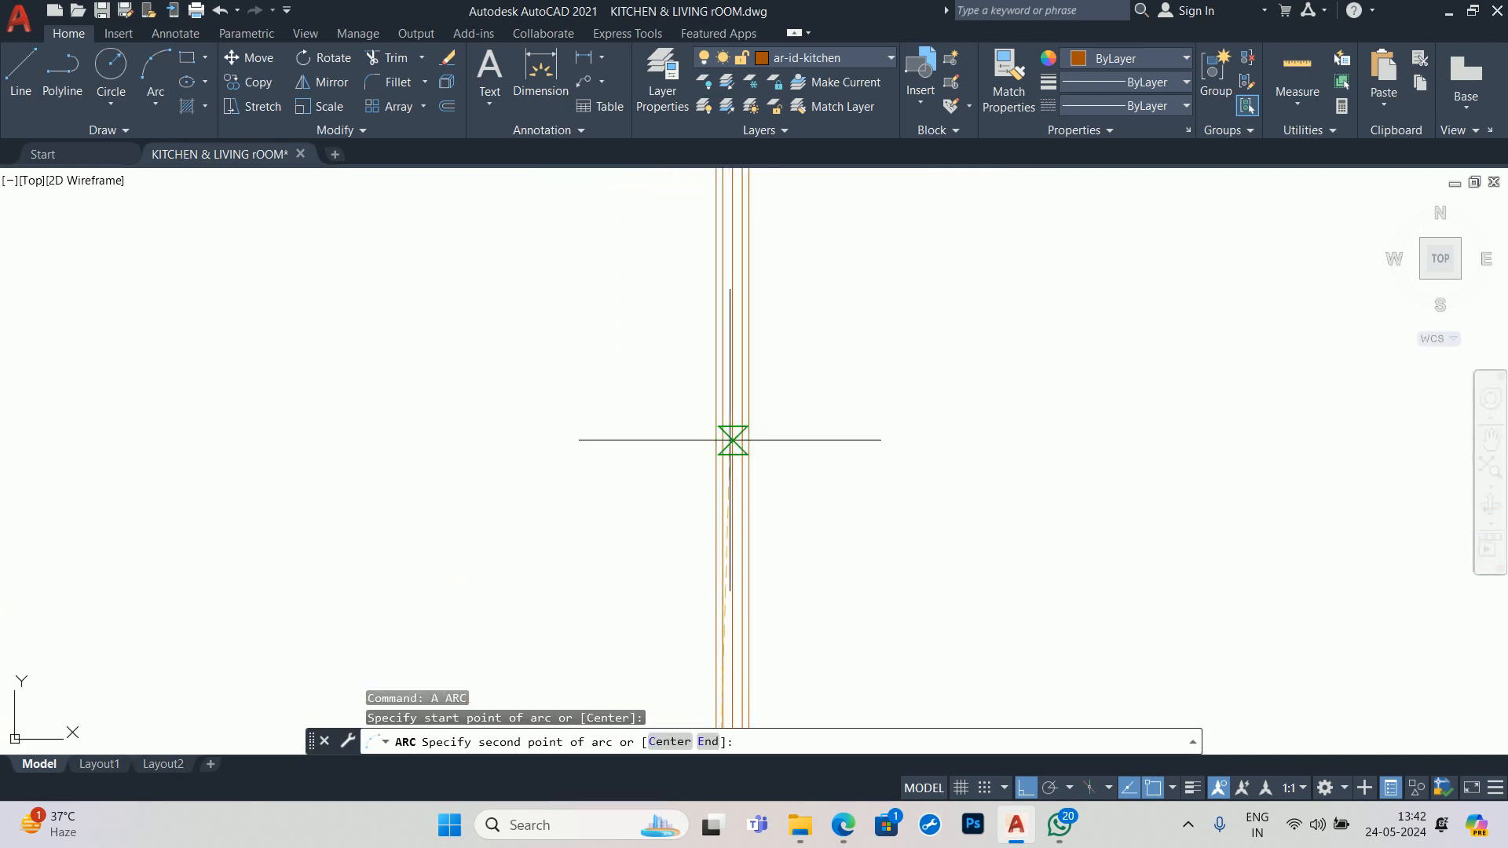
{"action": "left_click", "coordinate": [722, 401]}
{"action": "scroll", "coordinate": [724, 708], "scroll_direction": "down", "scroll_amount": 3}
{"action": "scroll", "coordinate": [737, 465], "scroll_direction": "up", "scroll_amount": 4}
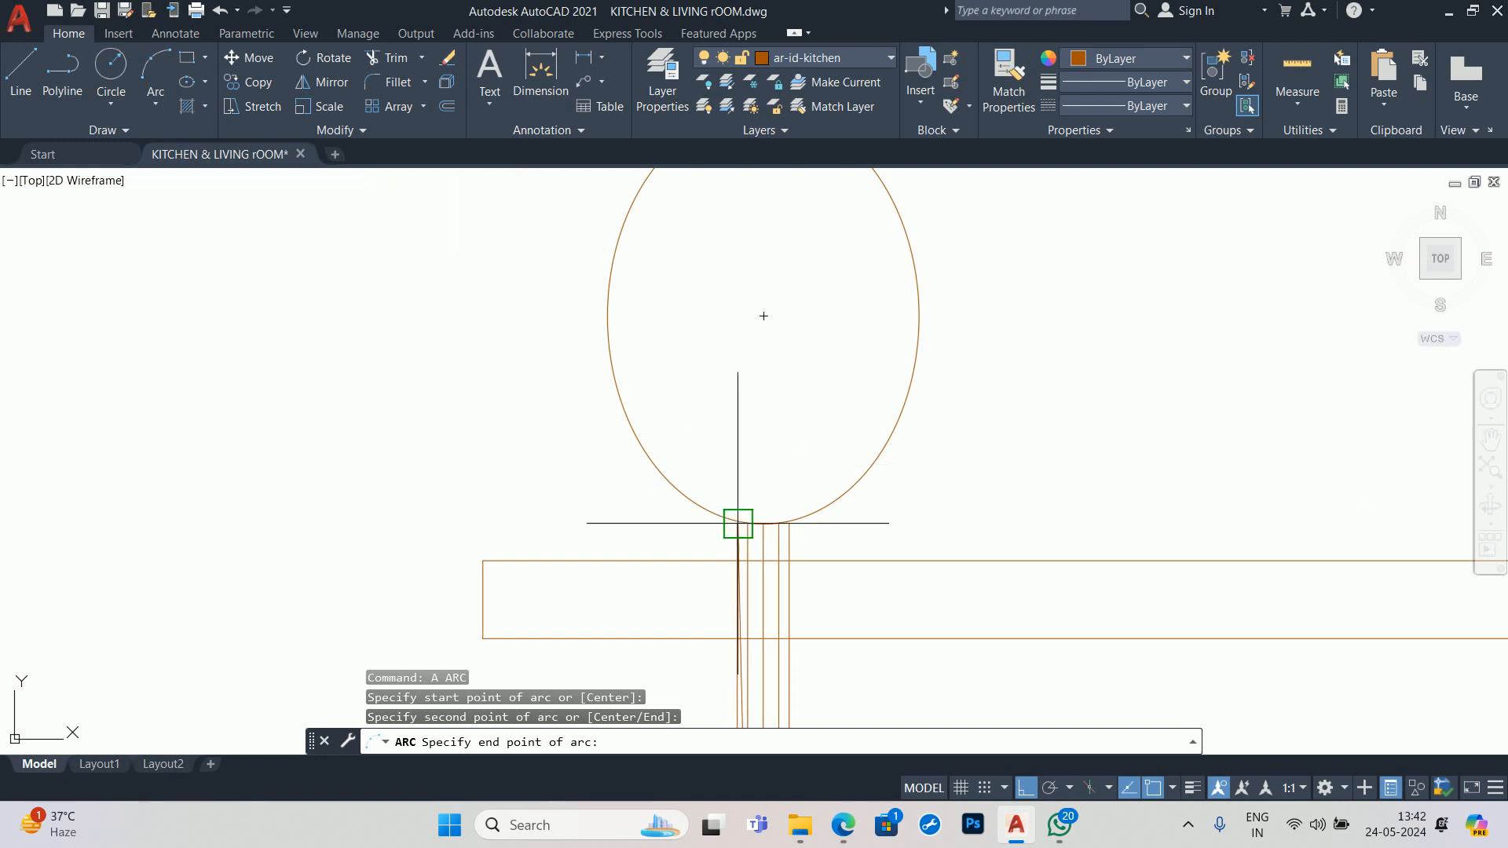
{"action": "left_click", "coordinate": [738, 523]}
{"action": "key", "text": "Escape"}
{"action": "key", "text": "Escape"}
- Erase the straight inner and outer offset lines of the handle, keeping the curved left edge and the middle line
{"action": "scroll", "coordinate": [730, 608], "scroll_direction": "down", "scroll_amount": 1}
{"action": "scroll", "coordinate": [723, 691], "scroll_direction": "up", "scroll_amount": 4}
{"action": "scroll", "coordinate": [680, 315], "scroll_direction": "down", "scroll_amount": 3}
{"action": "scroll", "coordinate": [692, 581], "scroll_direction": "up", "scroll_amount": 2}
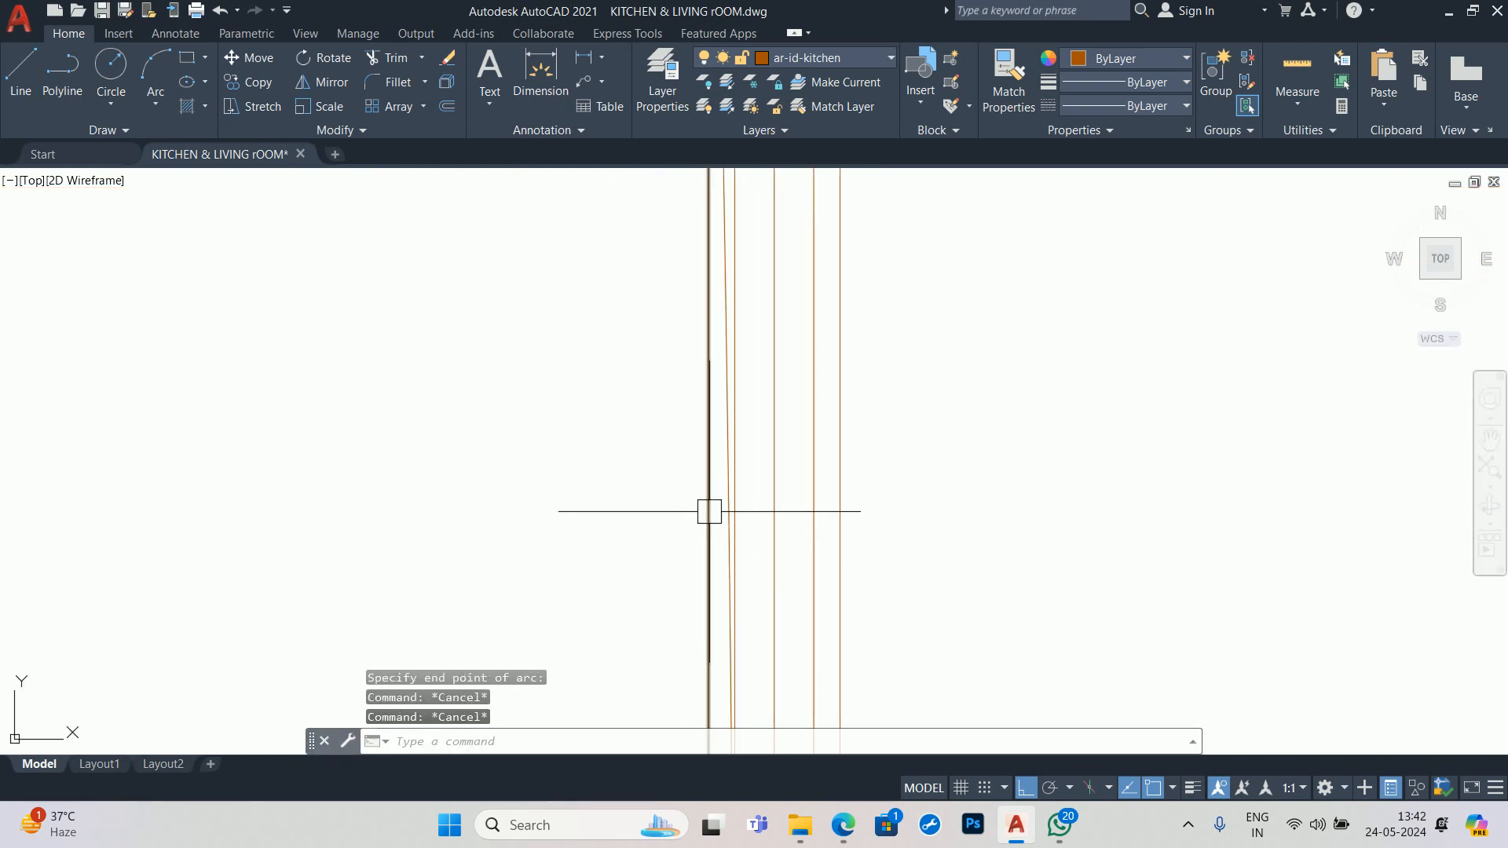
{"action": "left_click", "coordinate": [709, 512]}
{"action": "scroll", "coordinate": [697, 525], "scroll_direction": "down", "scroll_amount": 3}
{"action": "key", "text": "Delete"}
{"action": "scroll", "coordinate": [695, 424], "scroll_direction": "up", "scroll_amount": 5}
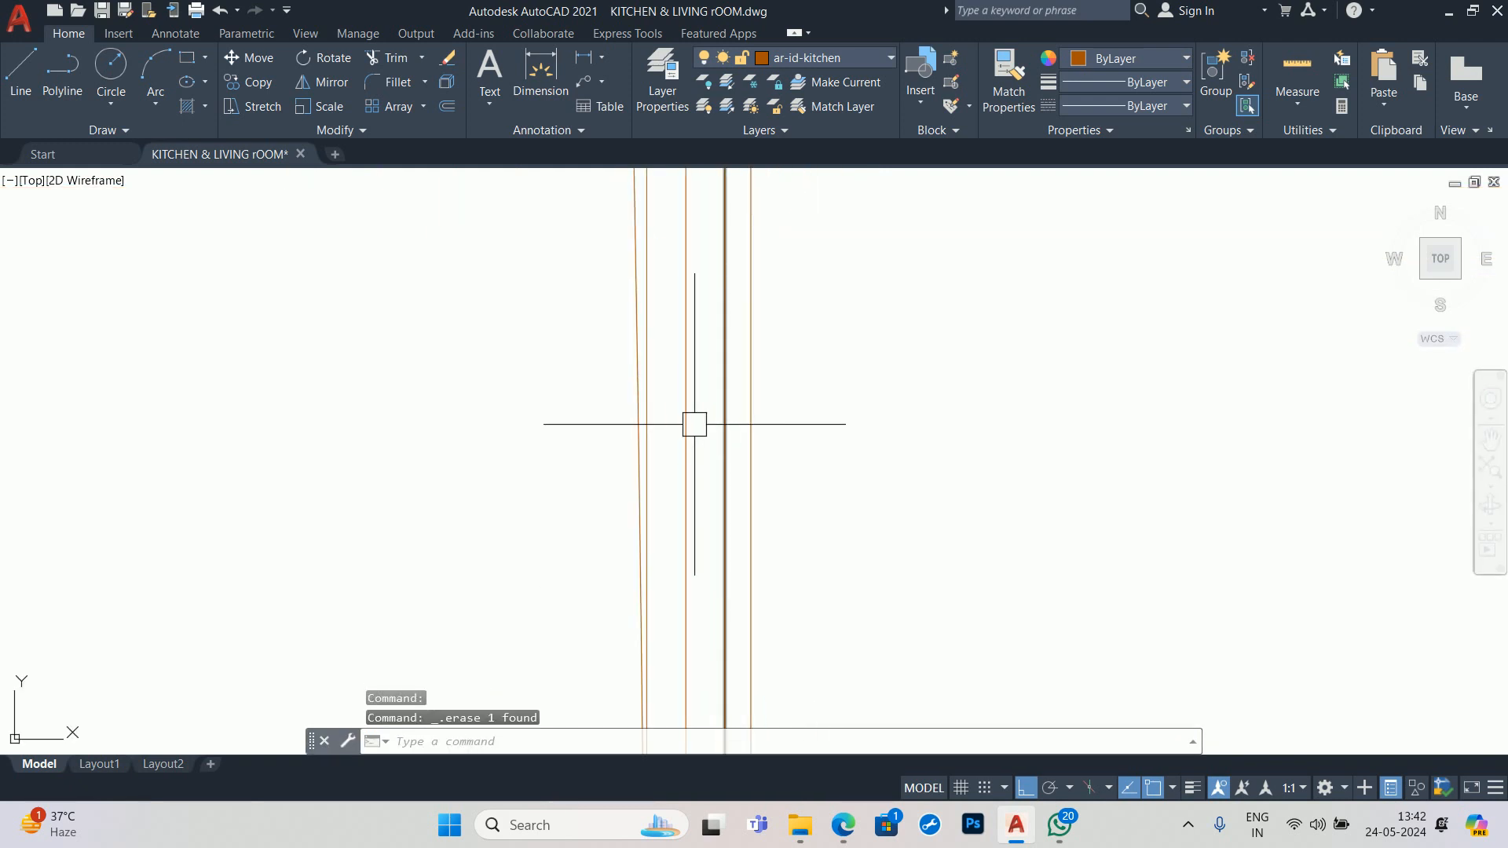
{"action": "left_click", "coordinate": [653, 394]}
{"action": "key", "text": "Delete"}
{"action": "scroll", "coordinate": [696, 471], "scroll_direction": "down", "scroll_amount": 6}
{"action": "scroll", "coordinate": [742, 436], "scroll_direction": "up", "scroll_amount": 2}
{"action": "left_click", "coordinate": [744, 451]}
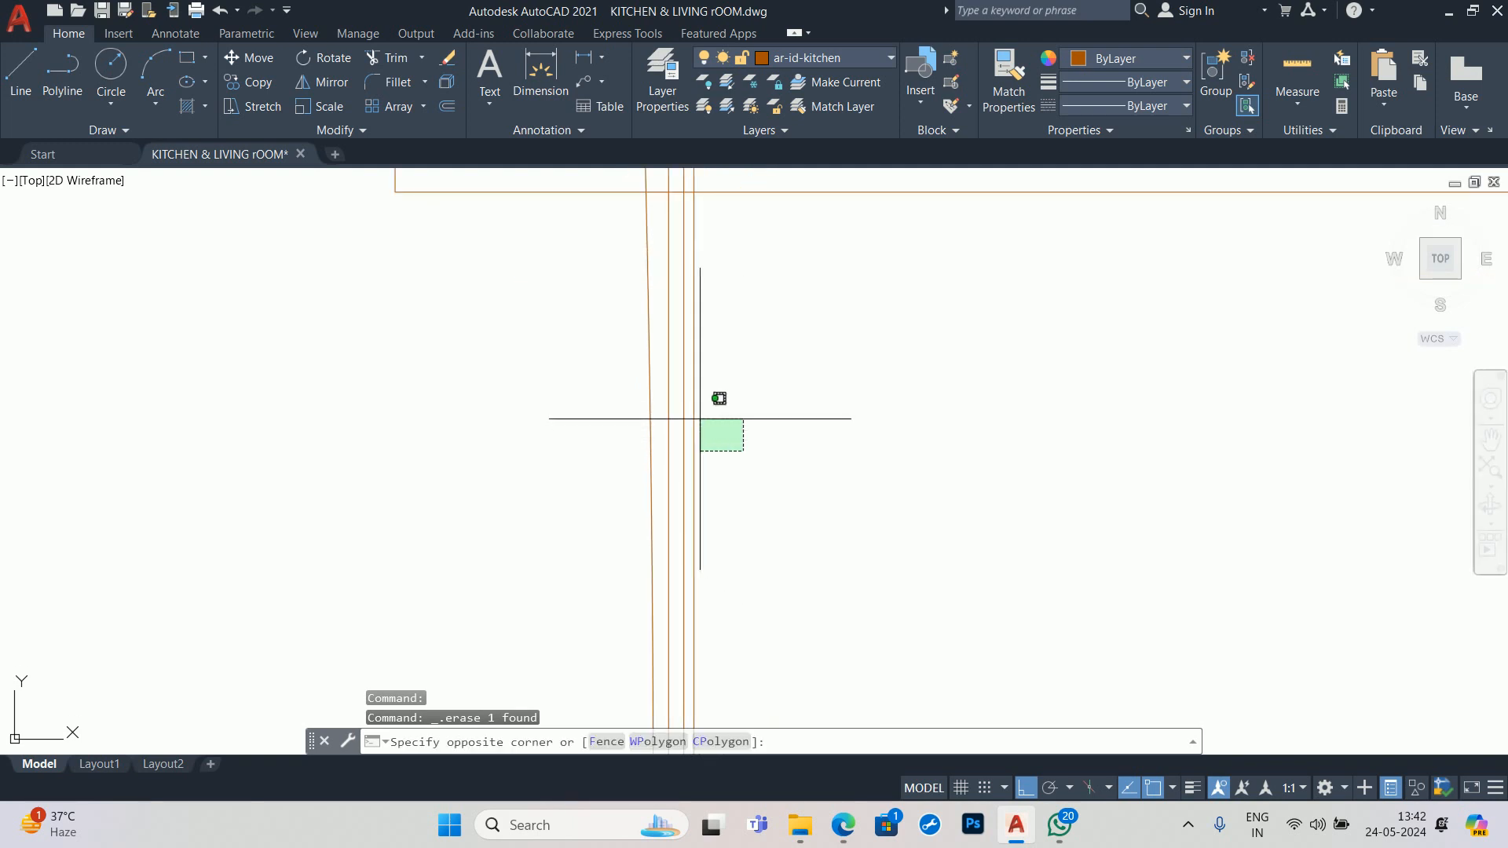
{"action": "left_click", "coordinate": [683, 417]}
{"action": "key", "text": "Delete"}
- Mirror the curved left handle edge about the vertical middle line, keeping the original
{"action": "scroll", "coordinate": [768, 501], "scroll_direction": "down", "scroll_amount": 5}
{"action": "middle_click_drag", "start_coordinate": [768, 502], "coordinate": [766, 293]}
{"action": "key", "text": "Escape"}
{"action": "middle_click_drag", "start_coordinate": [764, 643], "coordinate": [745, 441]}
{"action": "key", "text": "Escape"}
{"action": "scroll", "coordinate": [691, 522], "scroll_direction": "up", "scroll_amount": 5}
{"action": "type", "text": "mi"}
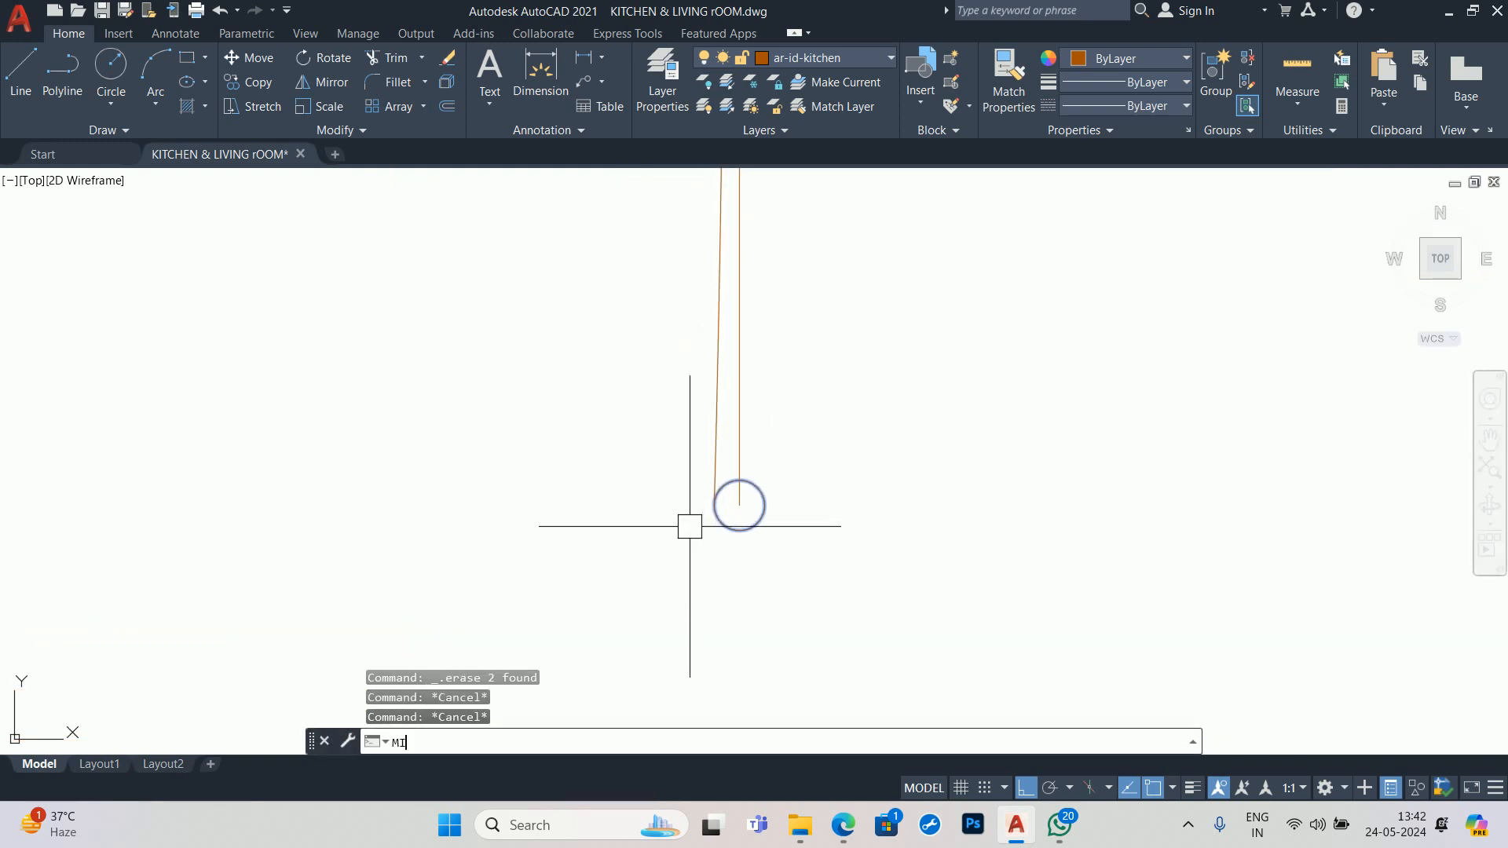
{"action": "key", "text": "Return"}
{"action": "left_click", "coordinate": [717, 467]}
{"action": "key", "text": "Return"}
{"action": "left_click", "coordinate": [739, 505]}
{"action": "left_click", "coordinate": [739, 414]}
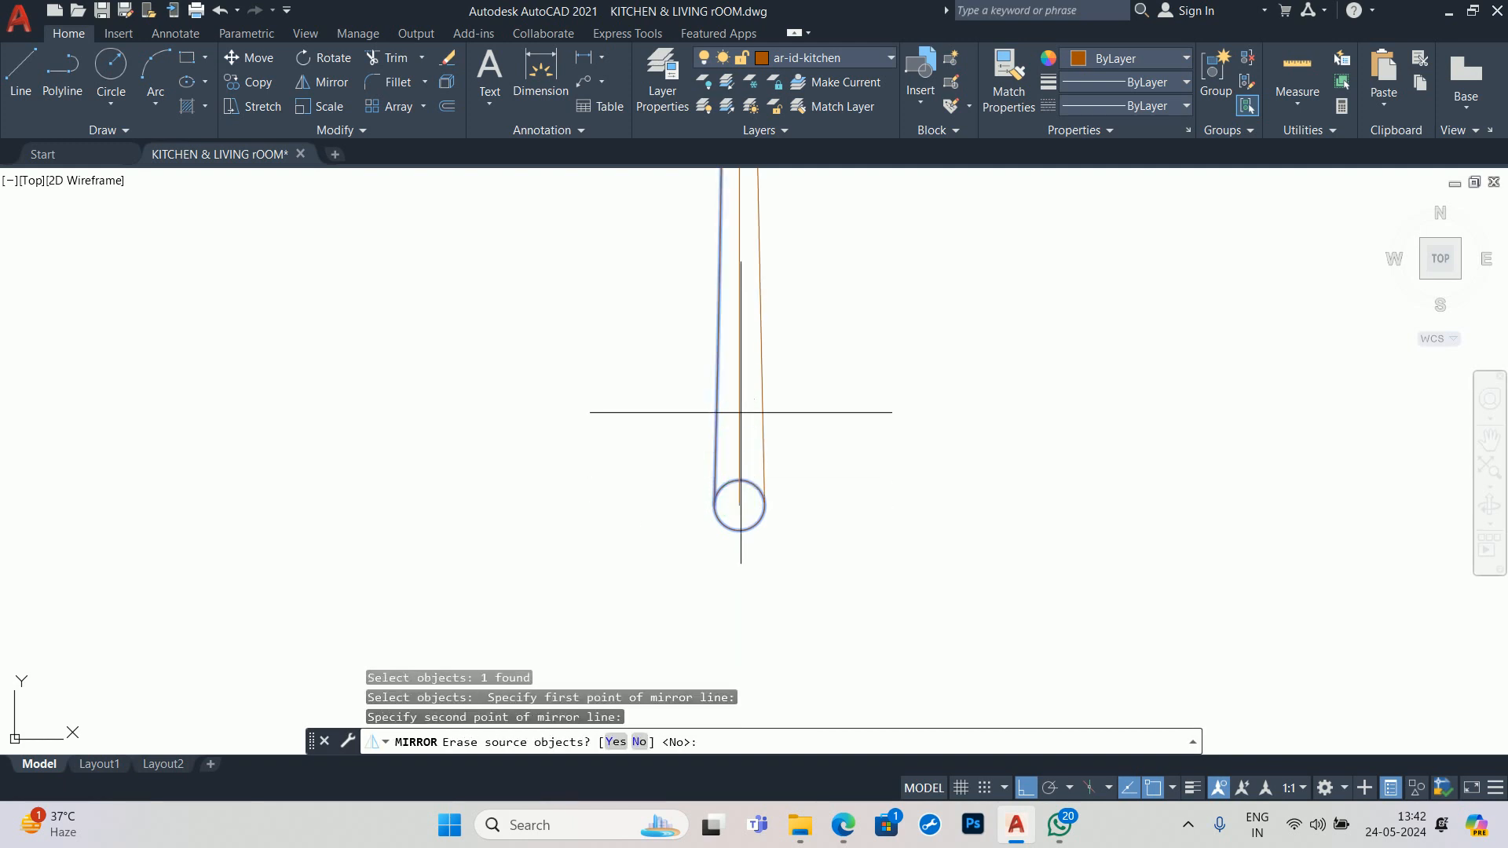
{"action": "key", "text": "Return"}
- Trim away the upper half of the circle between the handle's edges to leave a rounded end
{"action": "scroll", "coordinate": [683, 515], "scroll_direction": "up", "scroll_amount": 3}
{"action": "type", "text": "tr"}
{"action": "key", "text": "Return"}
{"action": "left_click", "coordinate": [660, 487]}
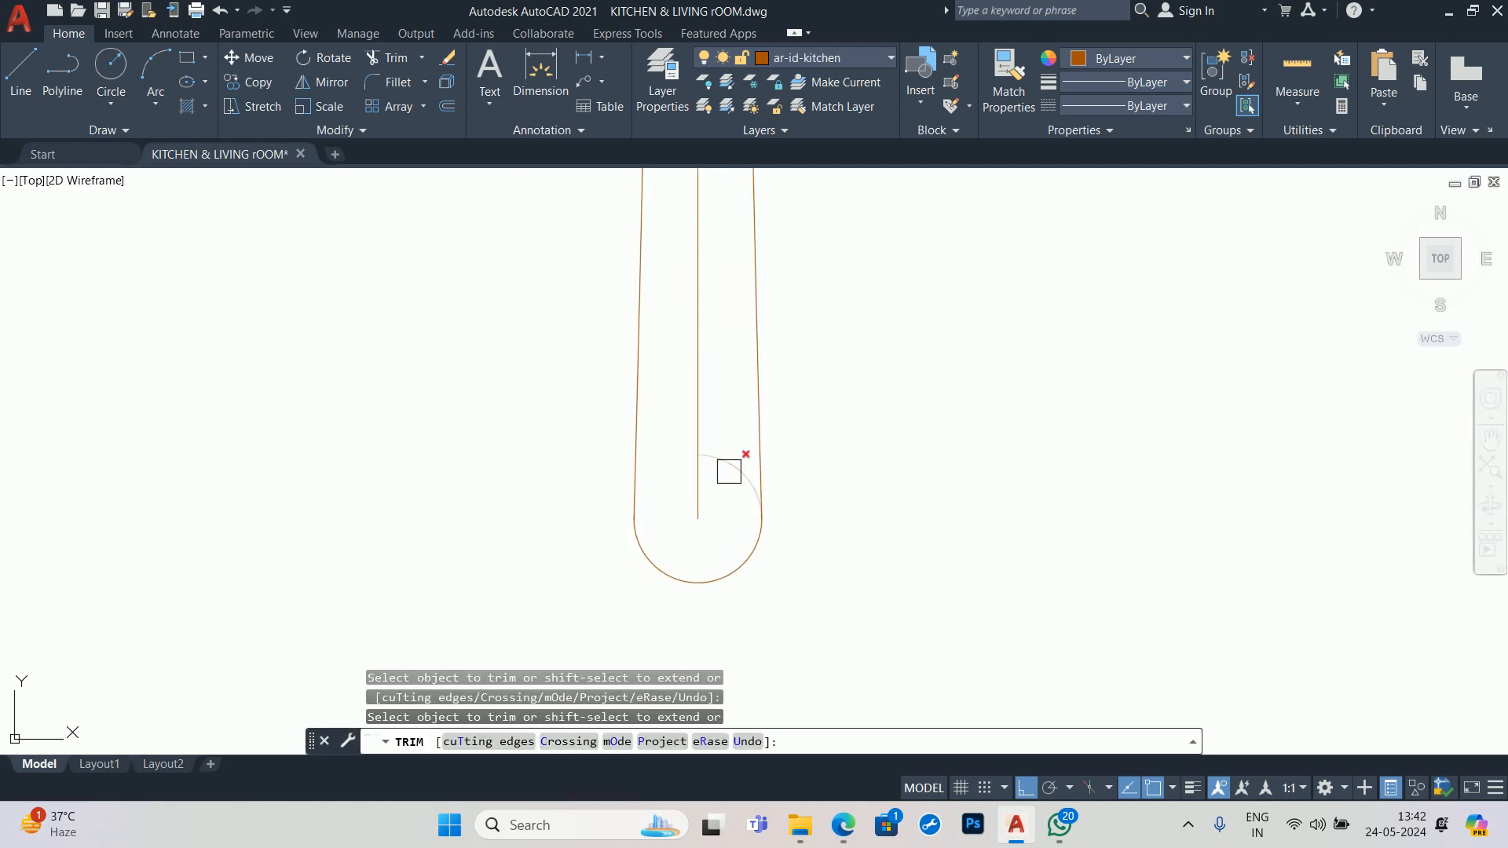
{"action": "scroll", "coordinate": [717, 471], "scroll_direction": "down", "scroll_amount": 5}
{"action": "key", "text": "Escape"}
{"action": "key", "text": "Escape"}
- Erase the vertical middle line inside the spoon handle
{"action": "scroll", "coordinate": [717, 452], "scroll_direction": "up", "scroll_amount": 3}
{"action": "left_click", "coordinate": [718, 452]}
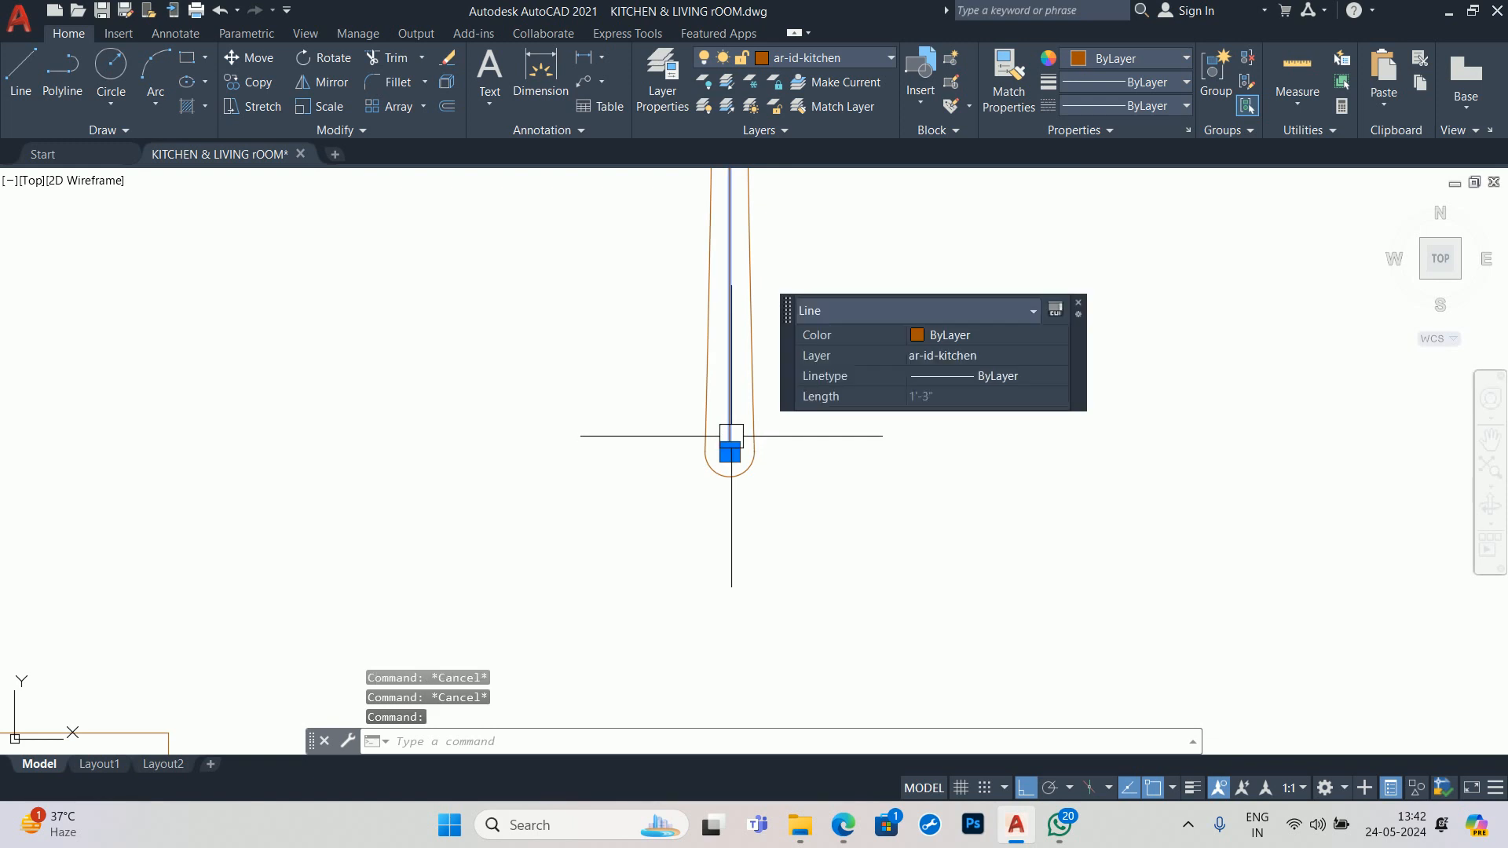
{"action": "scroll", "coordinate": [723, 448], "scroll_direction": "down", "scroll_amount": 4}
{"action": "key", "text": "Delete"}
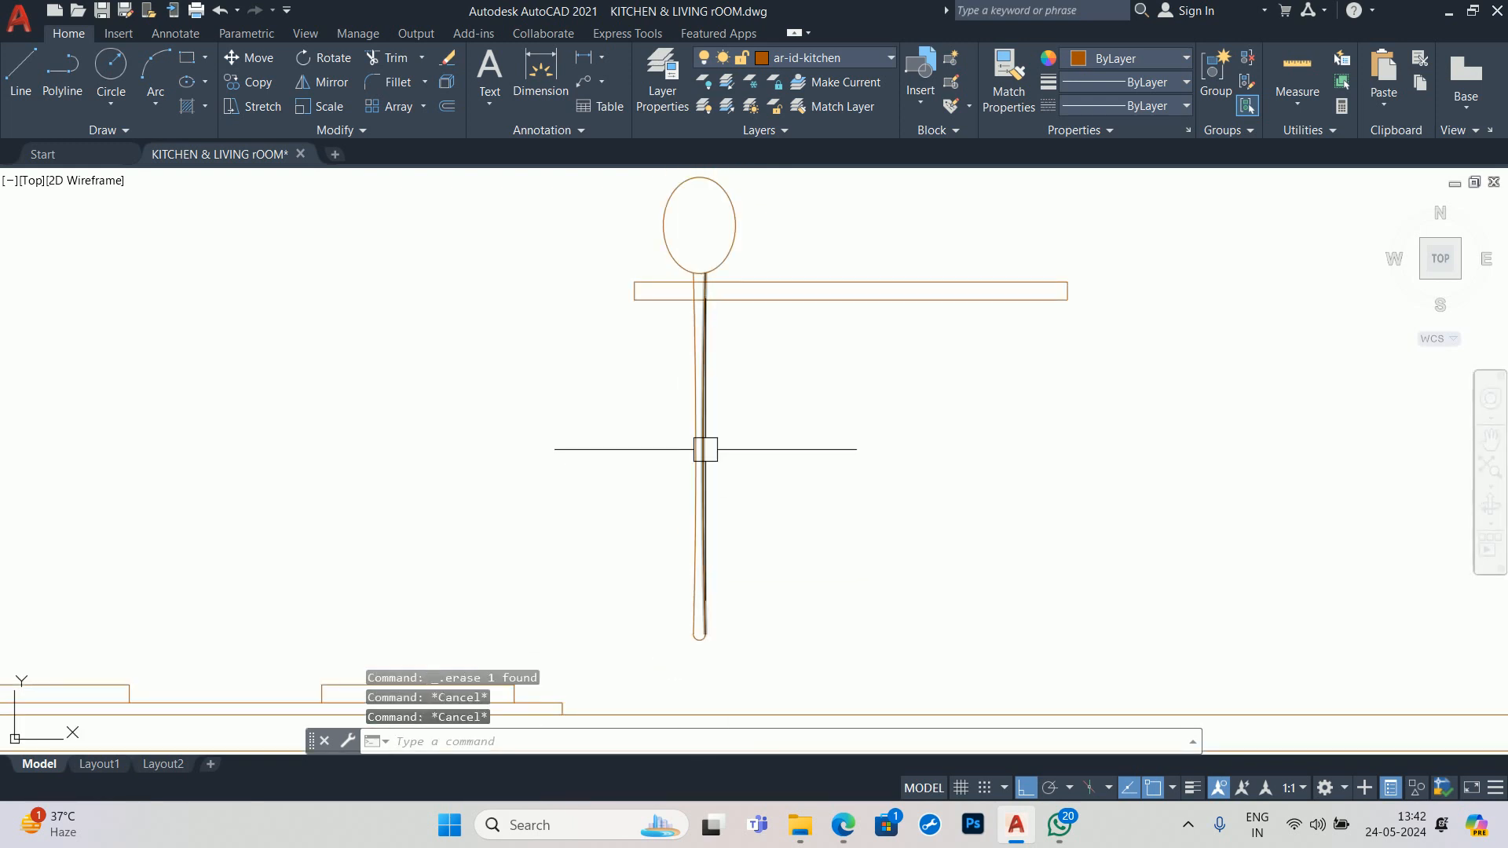
- Draw a hanging hole as a circle of diameter 0.25 inch, centred on the handle's rounded end
{"action": "scroll", "coordinate": [692, 648], "scroll_direction": "up", "scroll_amount": 8}
{"action": "type", "text": "c"}
{"action": "key", "text": "Return"}
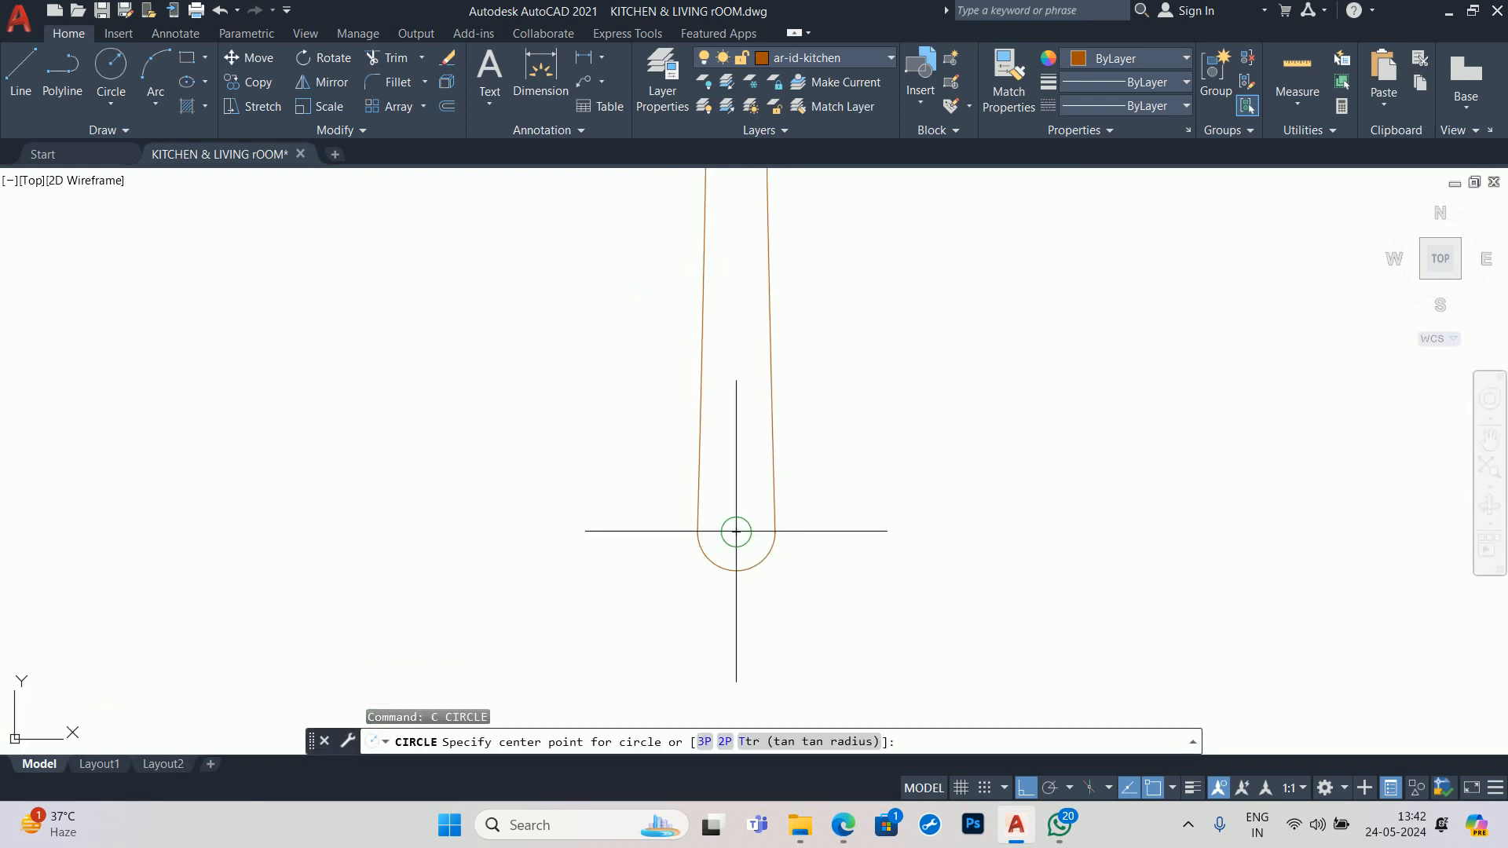
{"action": "left_click", "coordinate": [736, 532]}
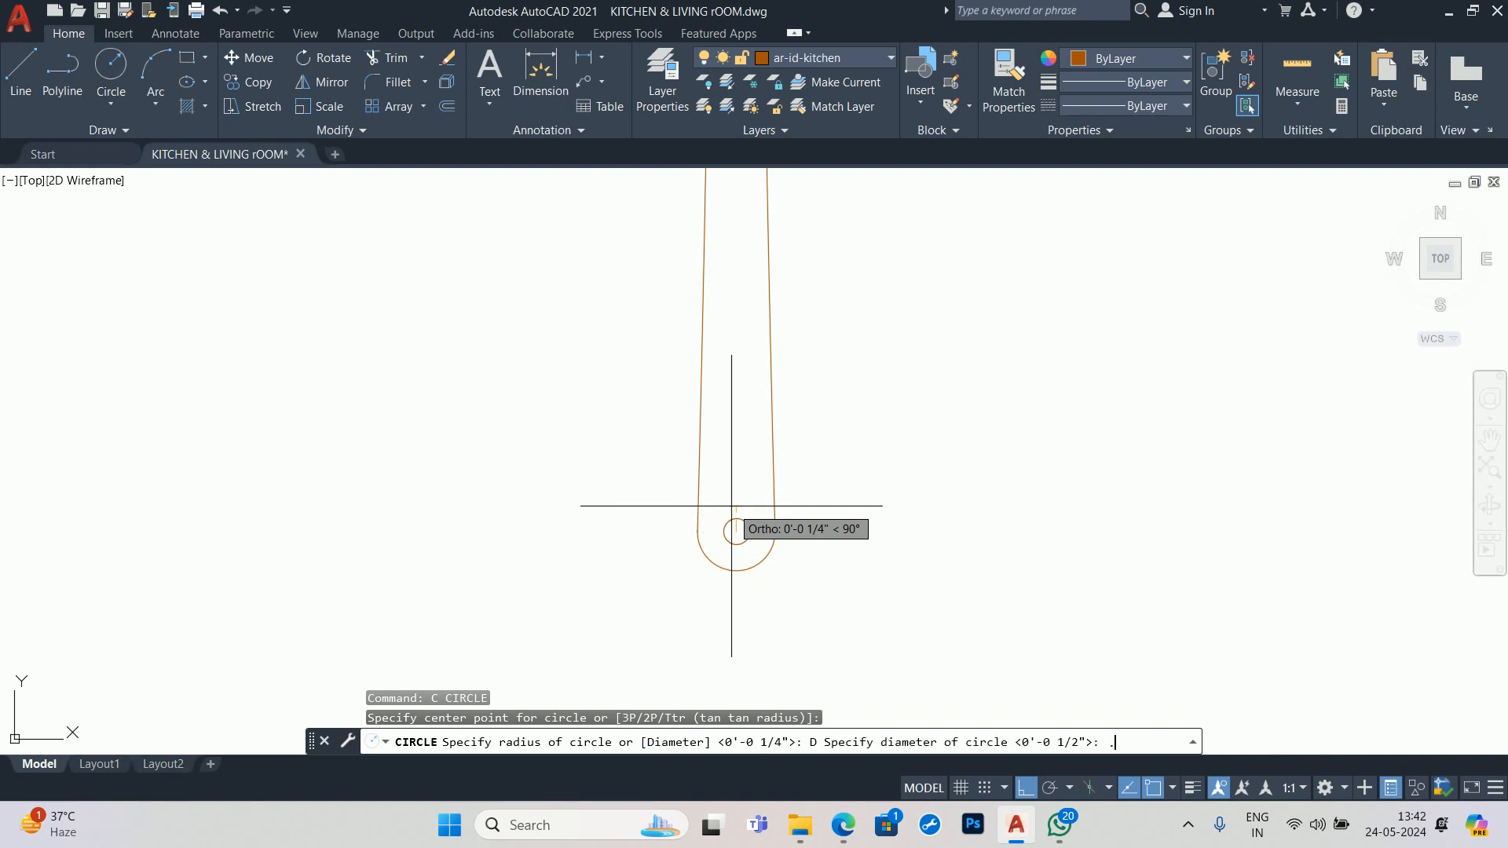
{"action": "key", "text": "Return"}
{"action": "key", "text": "Escape"}
{"action": "key", "text": "Escape"}
{"action": "key", "text": "Escape"}
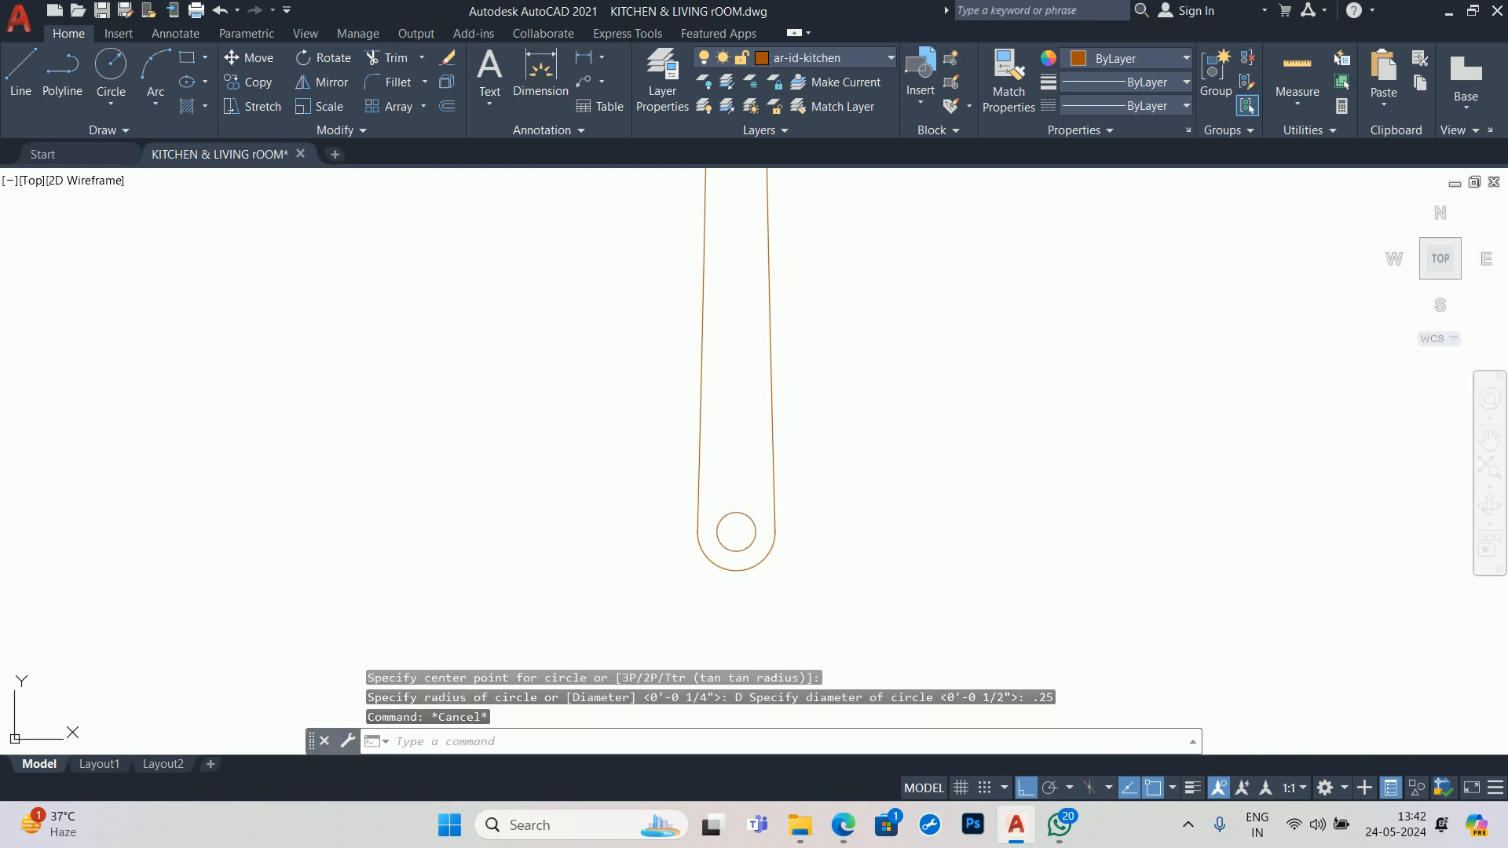
- Mirror the whole spoon about a horizontal line through the handle's middle, erasing the source so its bowl faces down
{"action": "scroll", "coordinate": [875, 495], "scroll_direction": "down", "scroll_amount": 5}
{"action": "type", "text": "mi"}
{"action": "key", "text": "Return"}
{"action": "scroll", "coordinate": [893, 522], "scroll_direction": "up", "scroll_amount": 4}
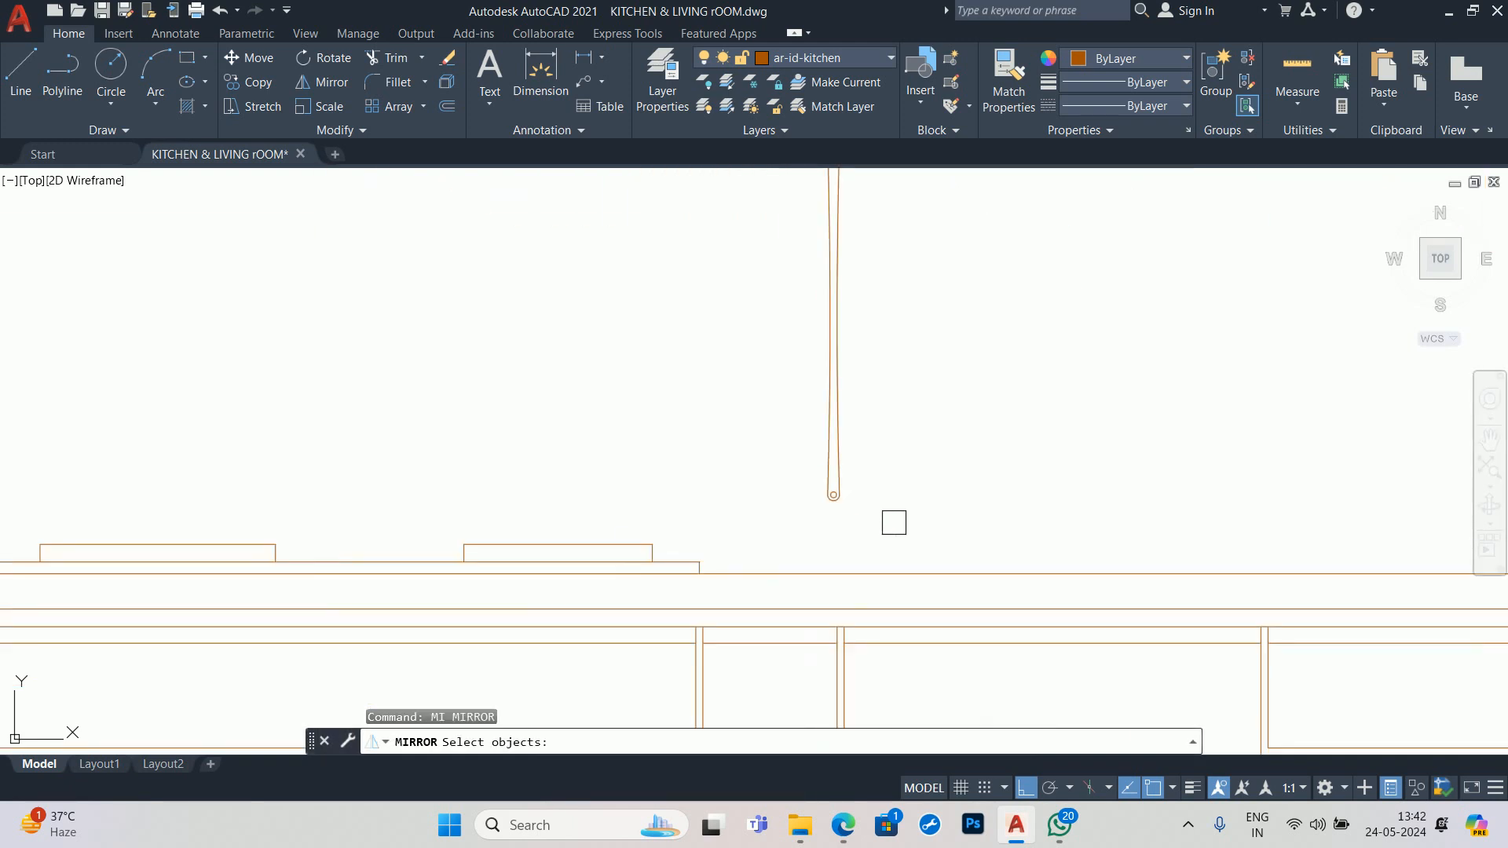
{"action": "left_click", "coordinate": [892, 518]}
{"action": "left_click", "coordinate": [790, 406]}
{"action": "scroll", "coordinate": [789, 405], "scroll_direction": "down", "scroll_amount": 2}
{"action": "middle_click_drag", "start_coordinate": [823, 388], "coordinate": [826, 493]}
{"action": "scroll", "coordinate": [785, 444], "scroll_direction": "up", "scroll_amount": 4}
{"action": "left_click", "coordinate": [777, 460]}
{"action": "scroll", "coordinate": [824, 522], "scroll_direction": "down", "scroll_amount": 5}
{"action": "key", "text": "Return"}
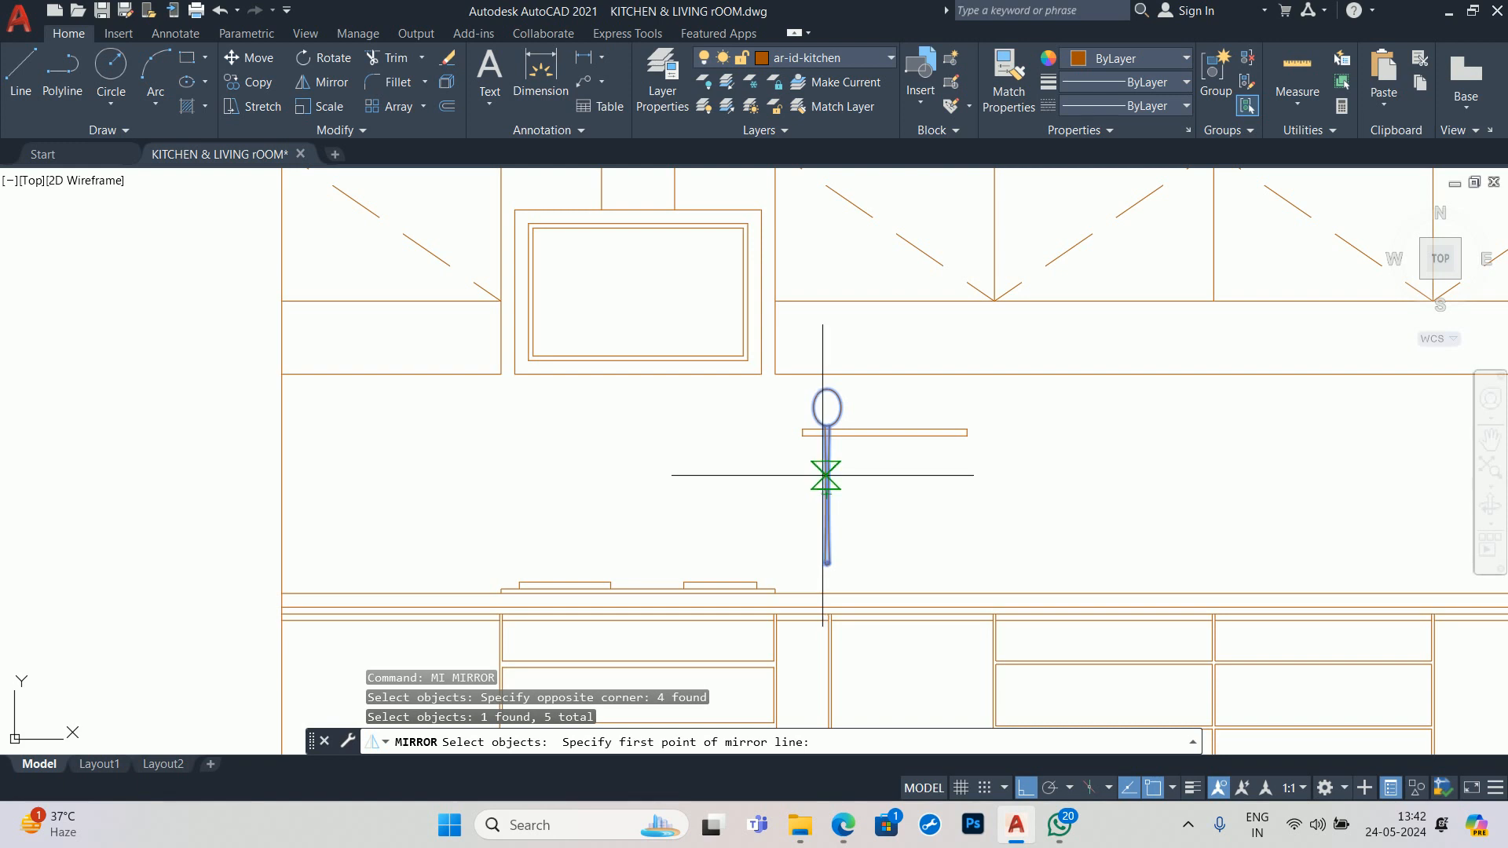
{"action": "scroll", "coordinate": [825, 475], "scroll_direction": "up", "scroll_amount": 2}
{"action": "left_click", "coordinate": [824, 475]}
{"action": "left_click", "coordinate": [752, 494]}
{"action": "type", "text": "Y"}
{"action": "key", "text": "Return"}
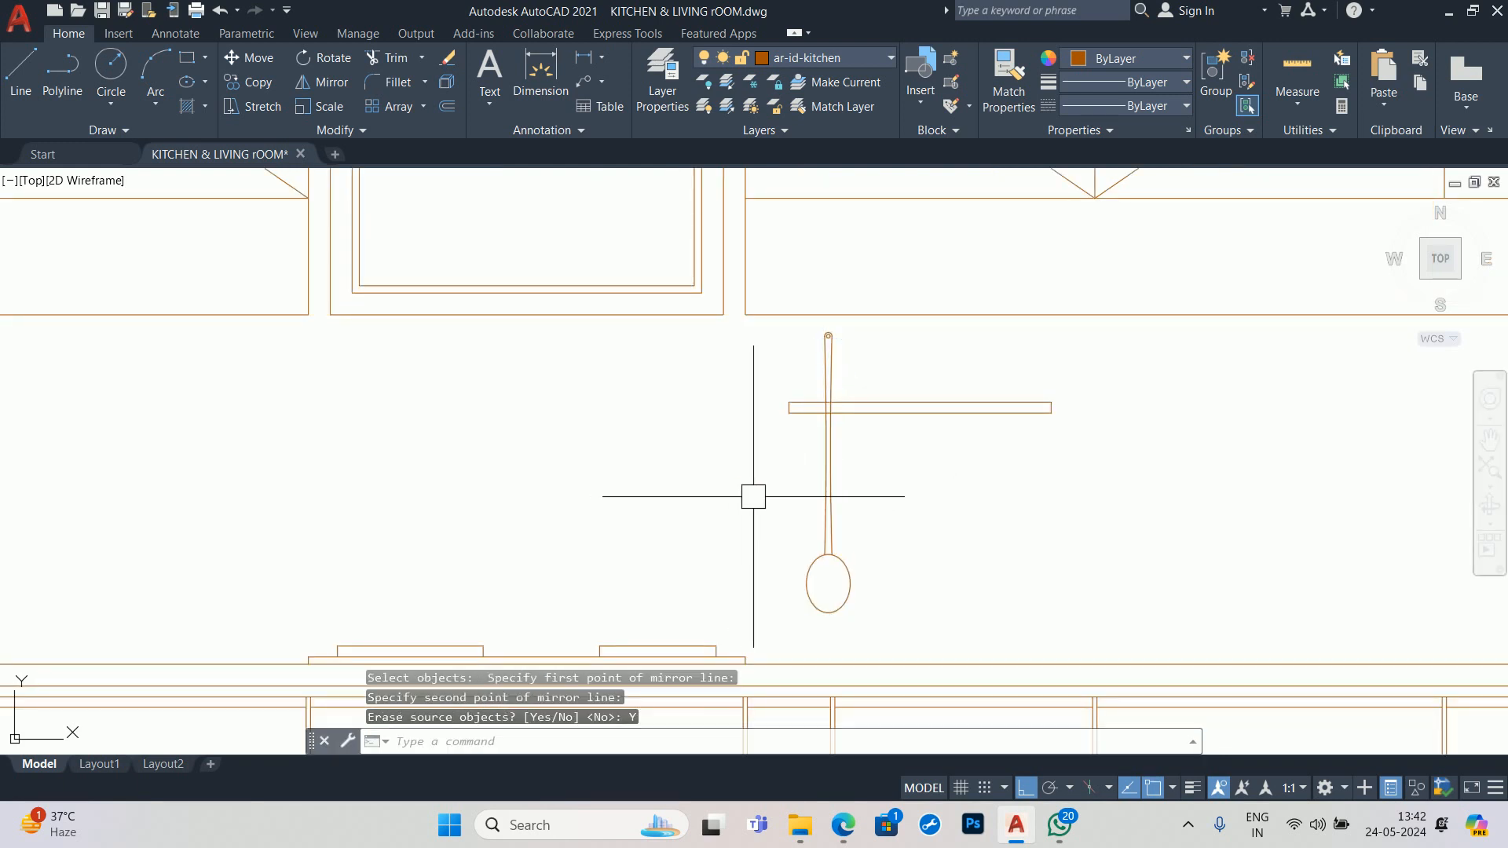
{"action": "key", "text": "Escape"}
{"action": "key", "text": "Escape"}
{"action": "key", "text": "Escape"}
- Stretch the handle's upper end, including the hole, 4 inches downward to shorten the spoon
{"action": "key", "text": "Return"}
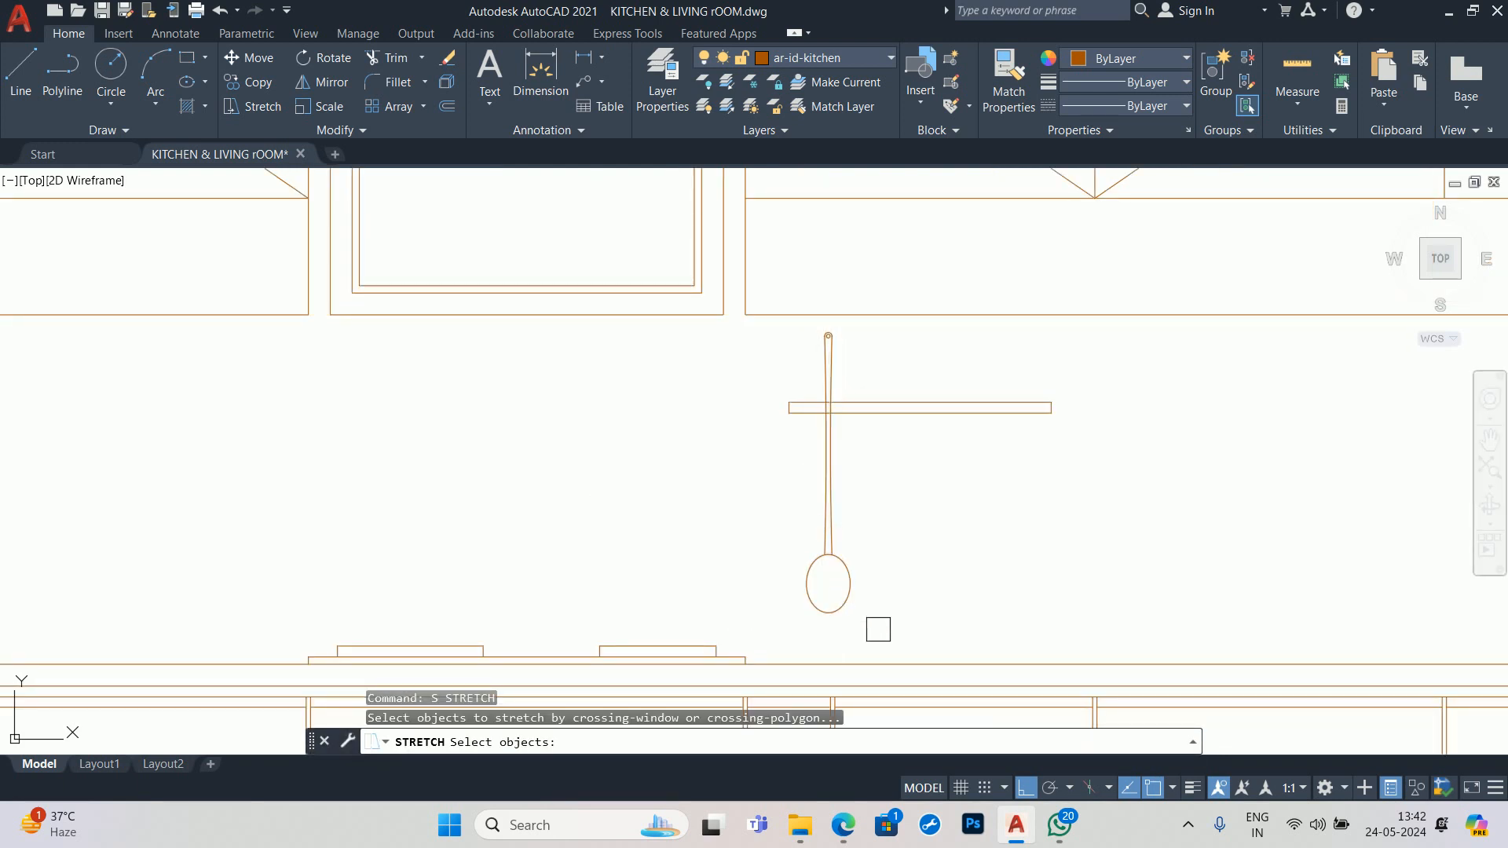
{"action": "left_click", "coordinate": [879, 626]}
{"action": "key", "text": "Escape"}
{"action": "key", "text": "Escape"}
{"action": "scroll", "coordinate": [867, 345], "scroll_direction": "up", "scroll_amount": 4}
{"action": "key", "text": "Return"}
{"action": "left_click", "coordinate": [847, 363]}
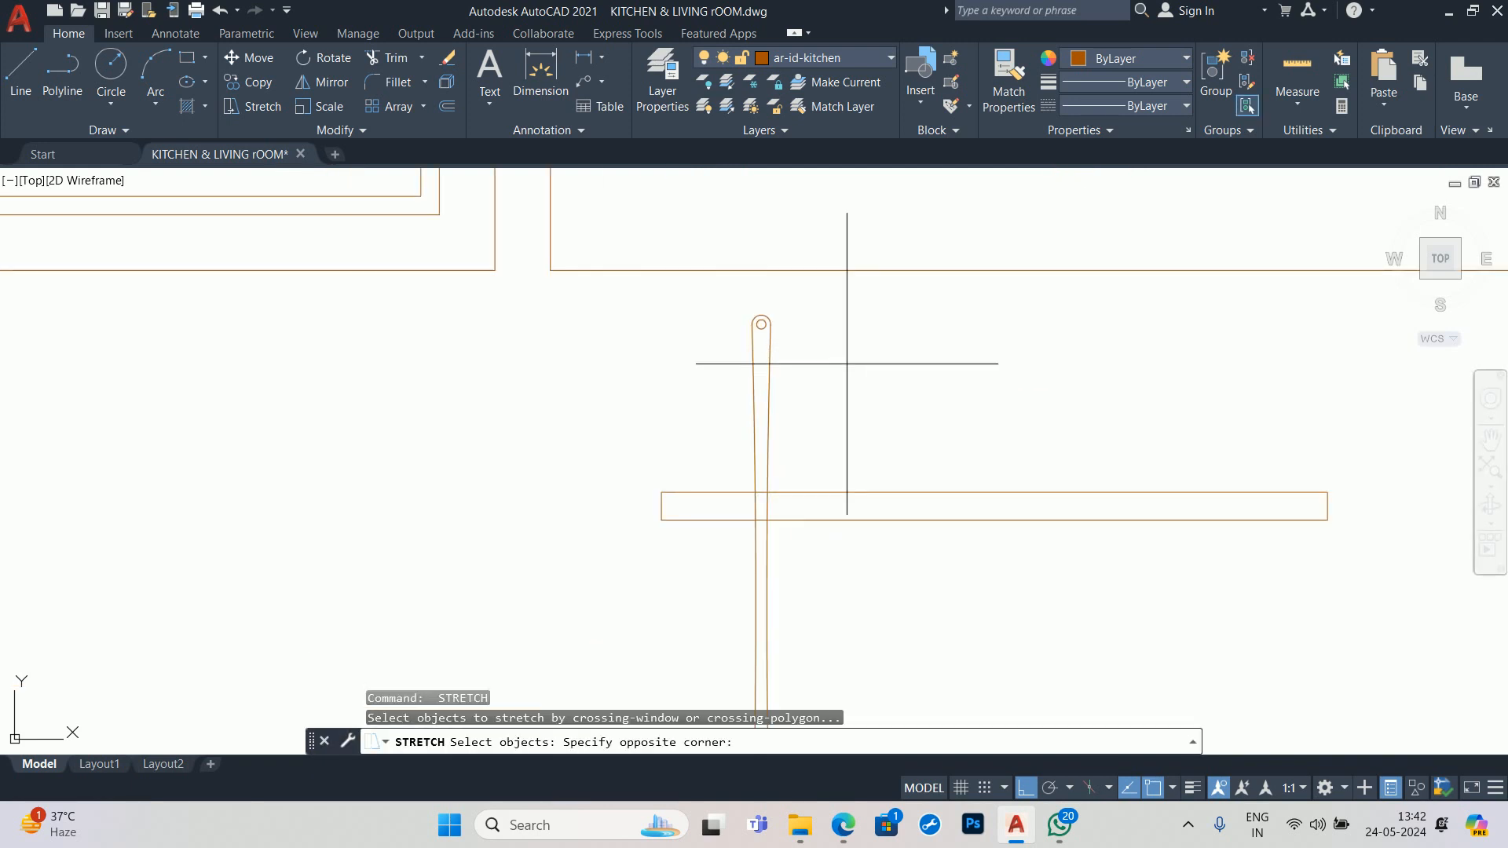
{"action": "left_click", "coordinate": [680, 300]}
{"action": "key", "text": "Return"}
{"action": "left_click", "coordinate": [641, 346]}
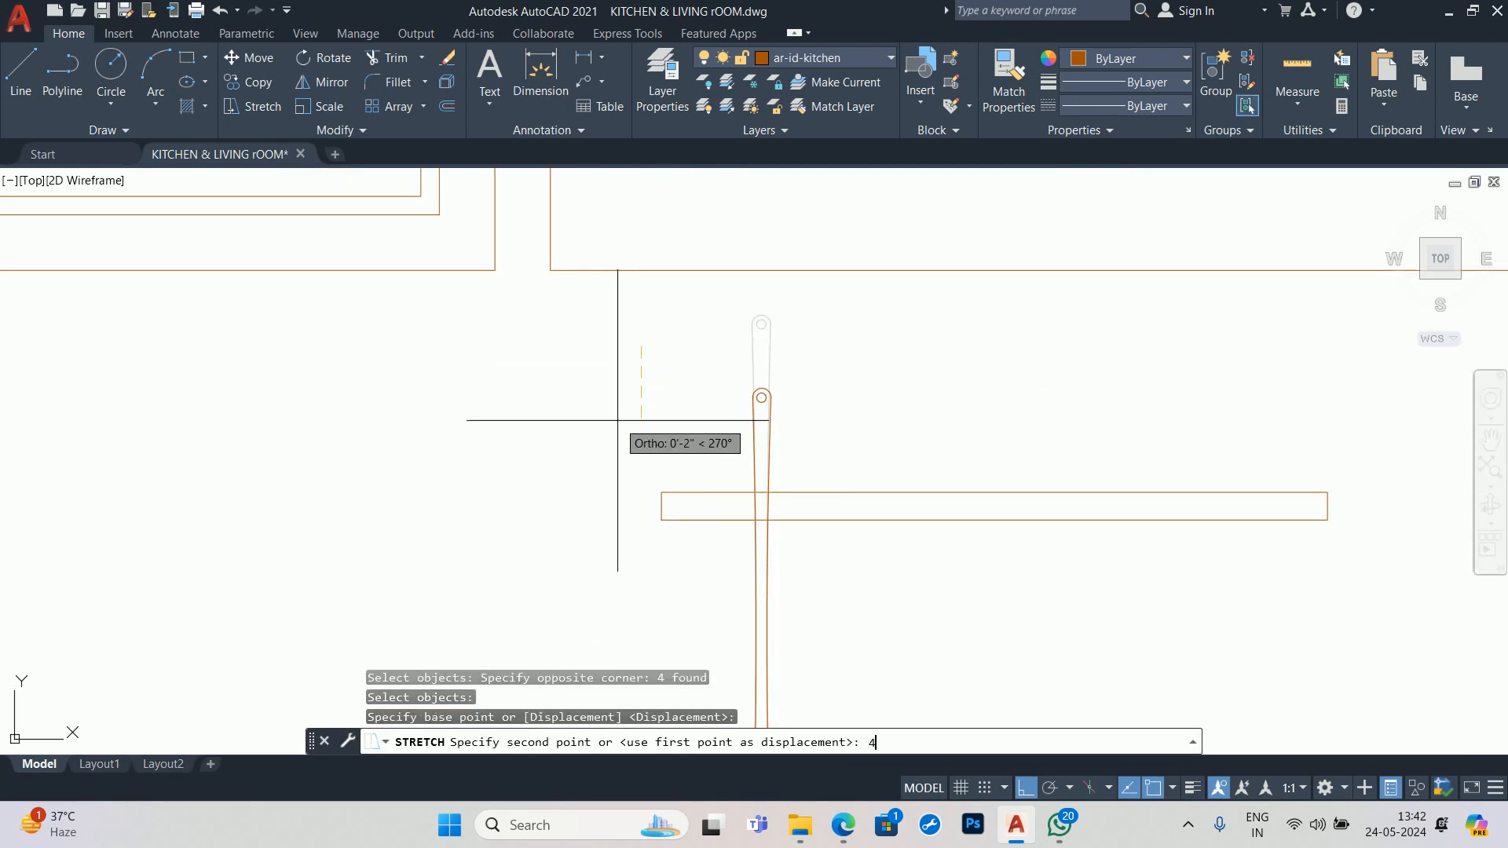
{"action": "key", "text": "Return"}
{"action": "scroll", "coordinate": [734, 397], "scroll_direction": "down", "scroll_amount": 4}
{"action": "key", "text": "Escape"}
{"action": "key", "text": "Escape"}
{"action": "key", "text": "Escape"}
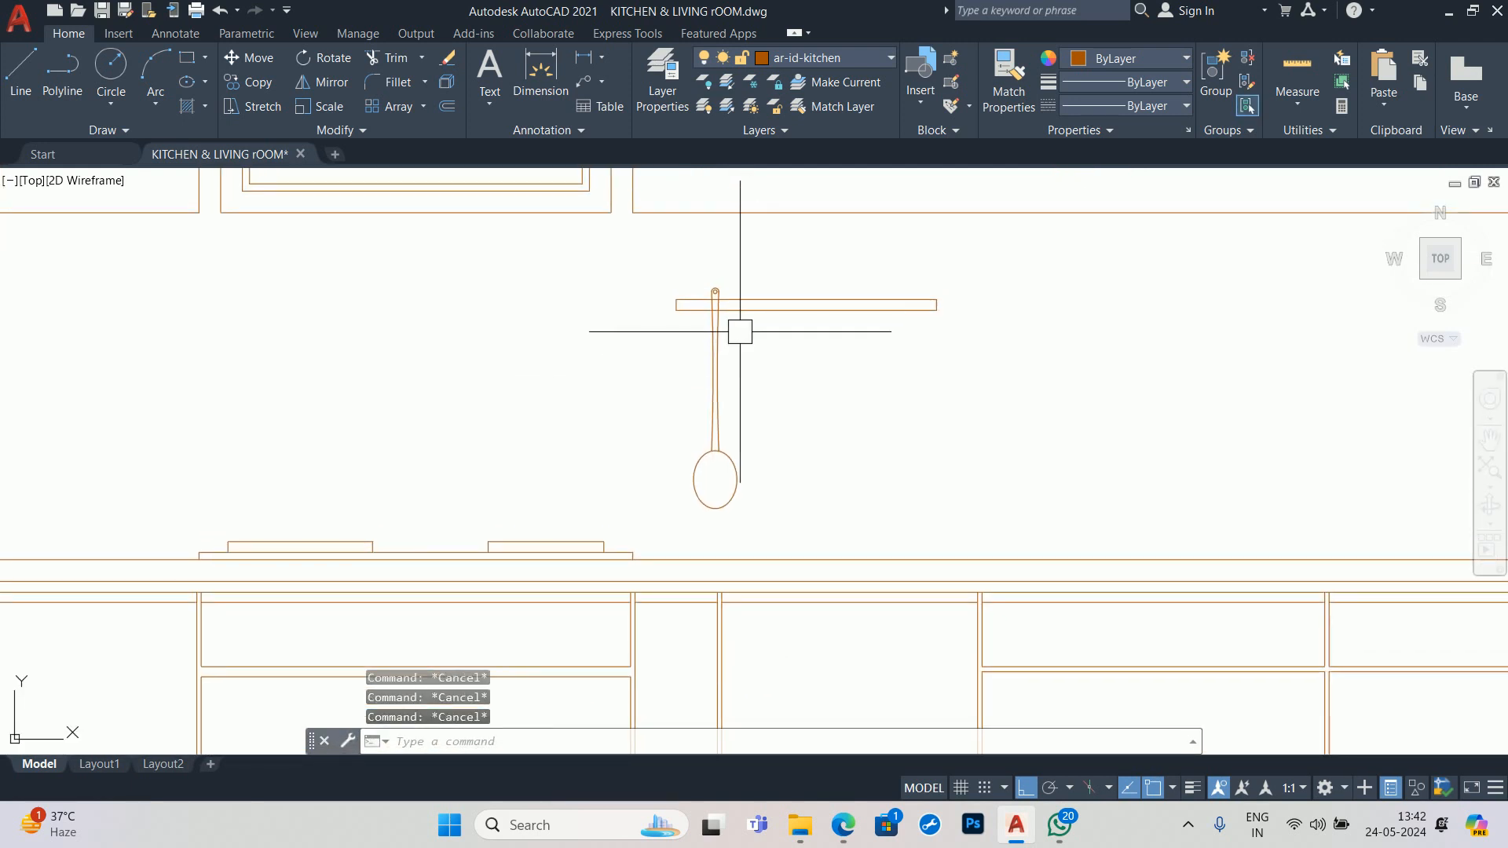
- Move the whole spoon from its hole's centre to the midpoint of the rail's left edge
{"action": "key", "text": "Return"}
{"action": "left_click", "coordinate": [771, 523]}
{"action": "left_click", "coordinate": [664, 415]}
{"action": "scroll", "coordinate": [704, 275], "scroll_direction": "up", "scroll_amount": 2}
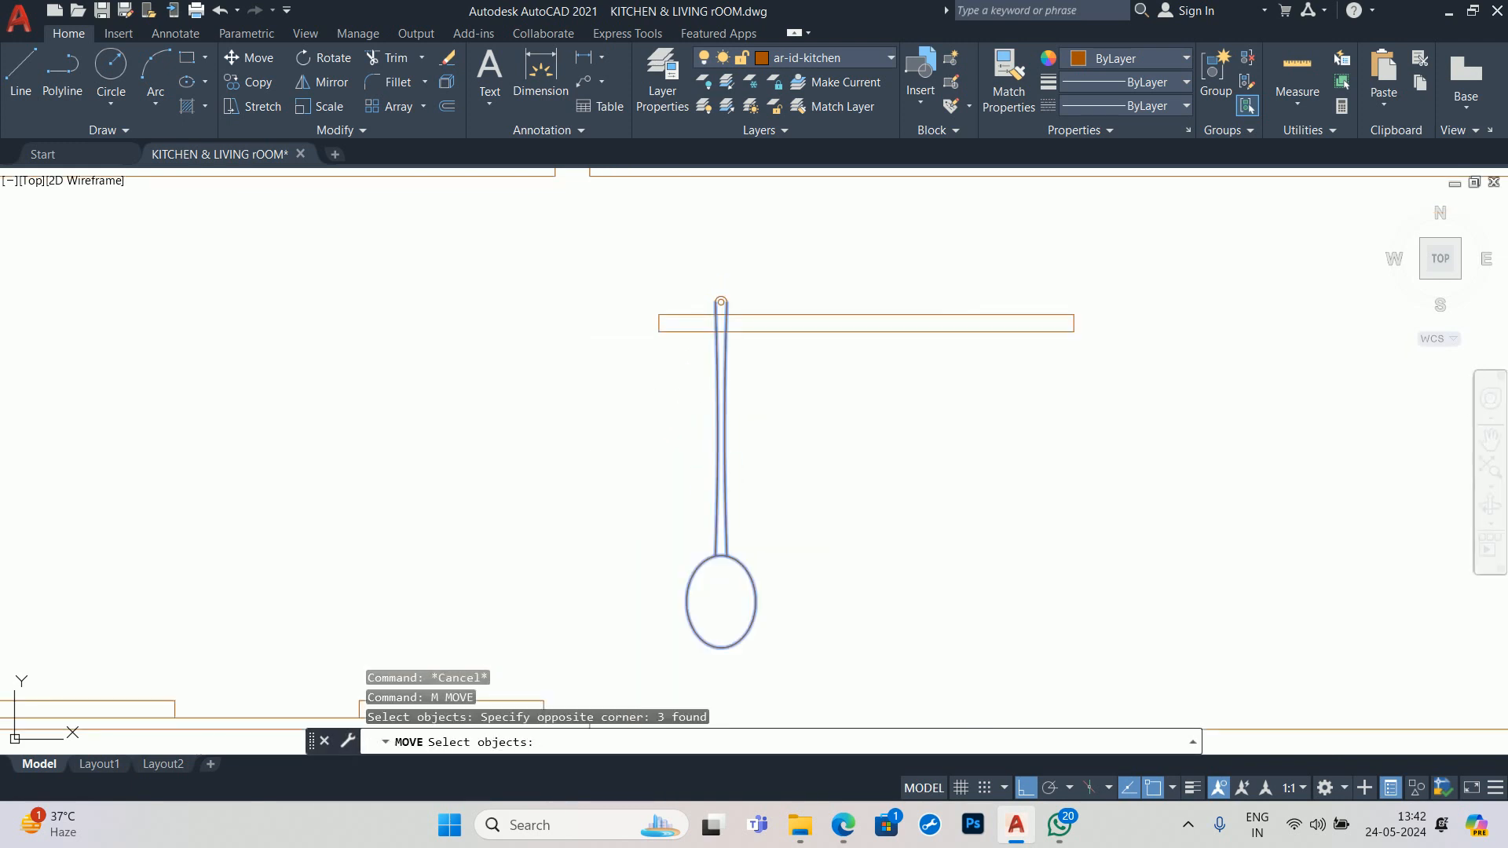
{"action": "left_click", "coordinate": [701, 275]}
{"action": "left_click", "coordinate": [783, 420]}
{"action": "key", "text": "Return"}
{"action": "scroll", "coordinate": [712, 300], "scroll_direction": "up", "scroll_amount": 6}
{"action": "left_click", "coordinate": [841, 311]}
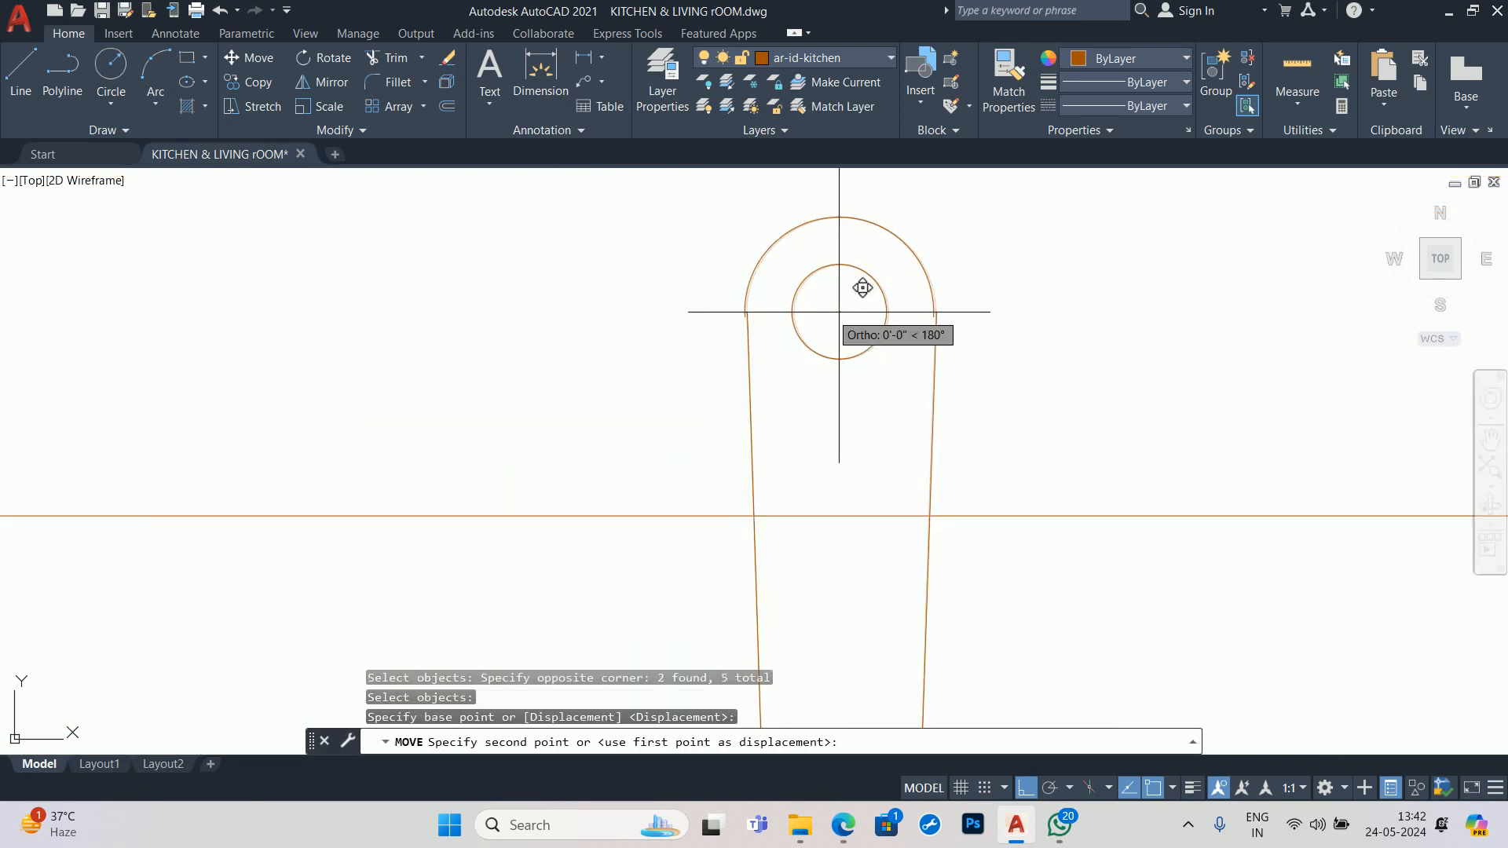
{"action": "scroll", "coordinate": [904, 267], "scroll_direction": "down", "scroll_amount": 5}
{"action": "left_click", "coordinate": [754, 283]}
{"action": "scroll", "coordinate": [762, 308], "scroll_direction": "down", "scroll_amount": 2}
{"action": "key", "text": "Escape"}
{"action": "key", "text": "Escape"}
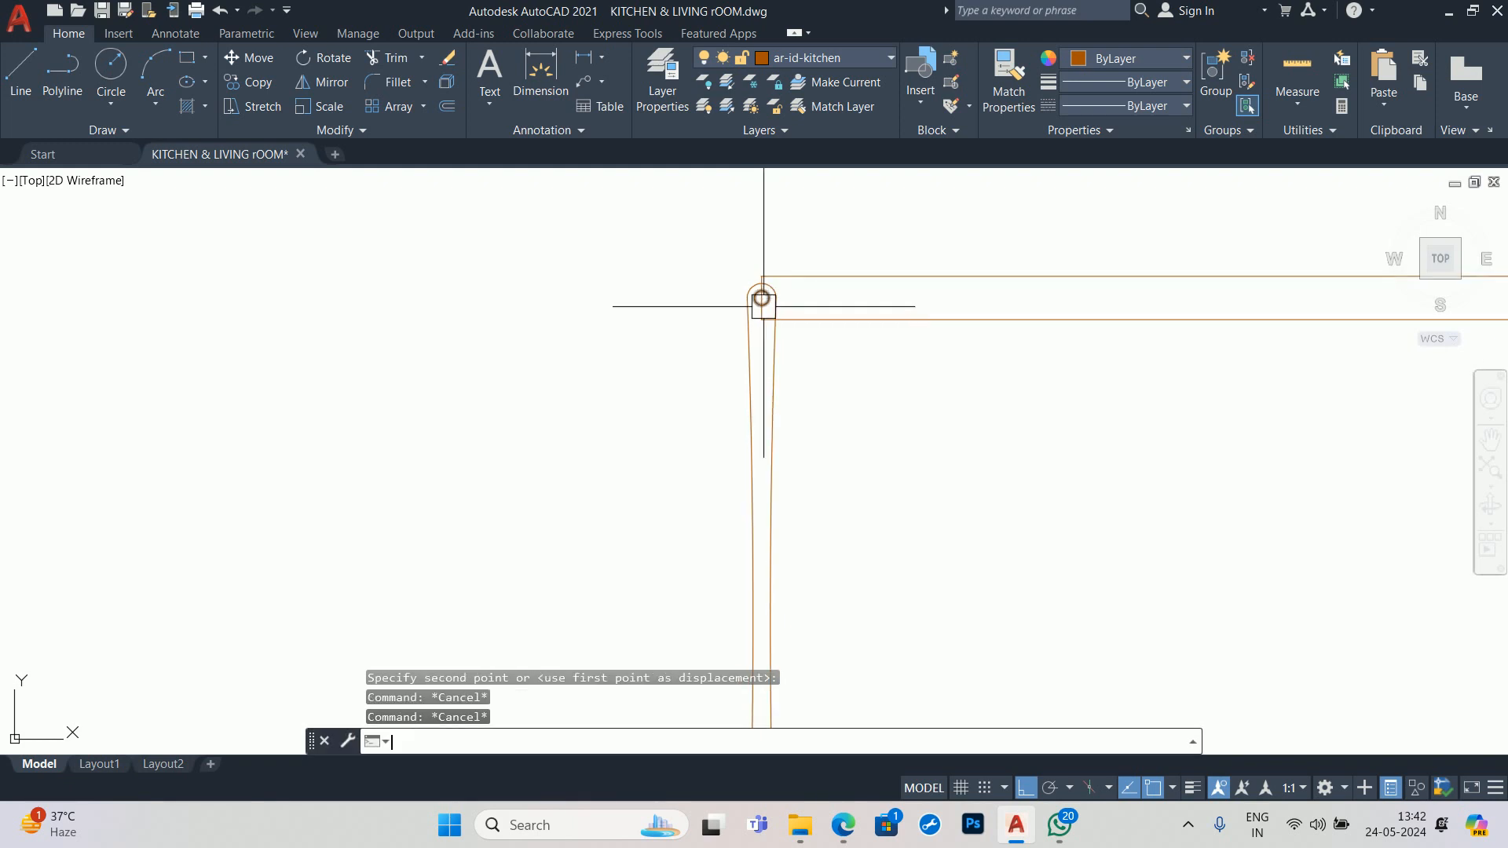
- Move the spoon, together with the crossing-selected rail lines, 2.5 inches to the right
{"action": "key", "text": "Return"}
{"action": "scroll", "coordinate": [745, 281], "scroll_direction": "up", "scroll_amount": 4}
{"action": "left_click", "coordinate": [734, 280]}
{"action": "left_click", "coordinate": [845, 411]}
{"action": "left_click", "coordinate": [881, 494]}
{"action": "left_click", "coordinate": [638, 367]}
{"action": "scroll", "coordinate": [736, 379], "scroll_direction": "down", "scroll_amount": 8}
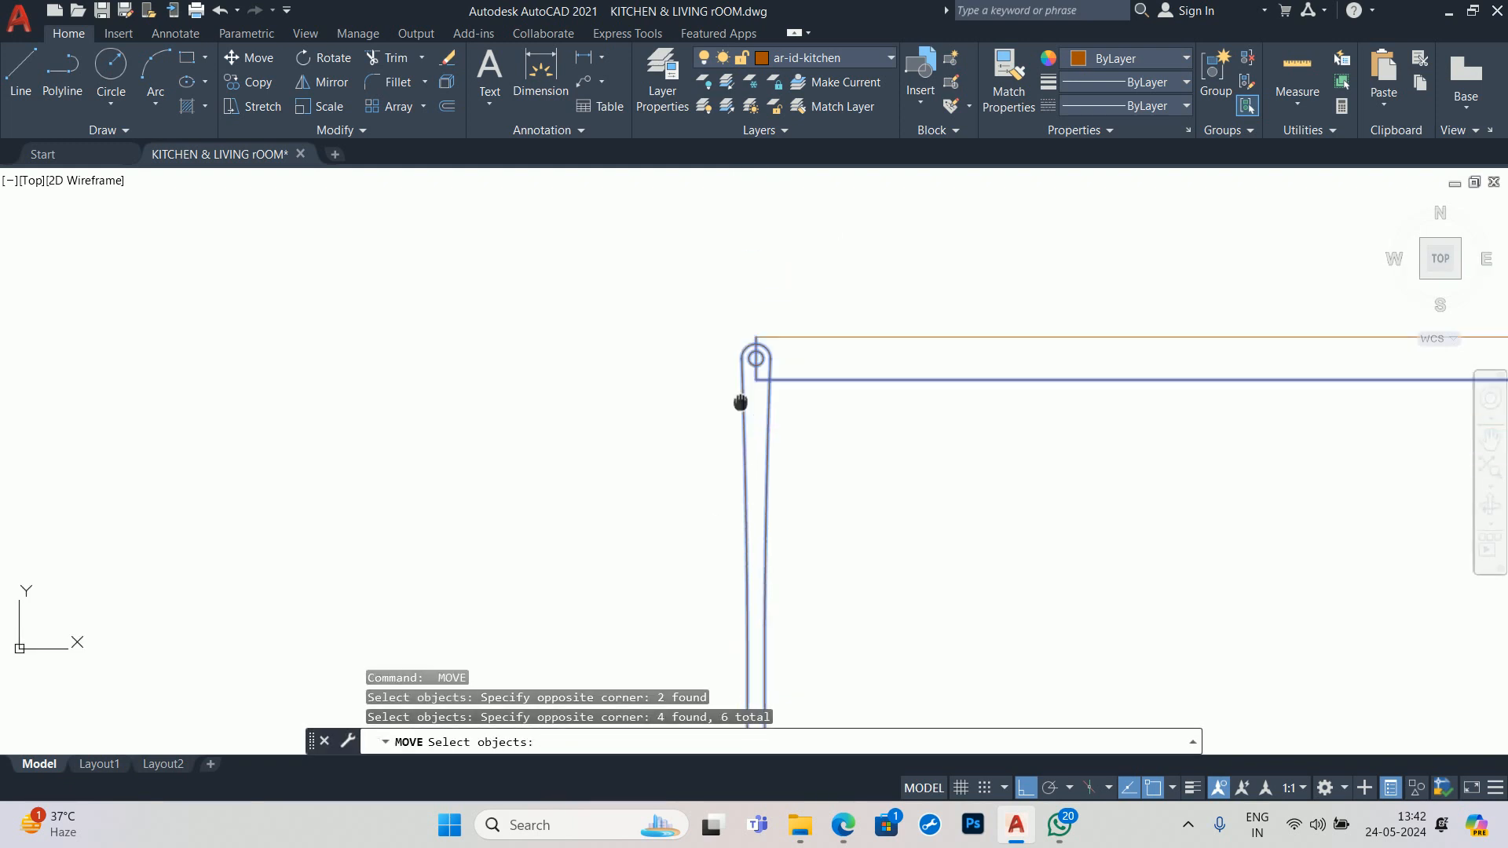
{"action": "middle_click_drag", "start_coordinate": [724, 511], "coordinate": [670, 337]}
{"action": "scroll", "coordinate": [718, 436], "scroll_direction": "down", "scroll_amount": 2}
{"action": "left_click", "coordinate": [666, 324]}
{"action": "left_click", "coordinate": [750, 400]}
{"action": "middle_click_drag", "start_coordinate": [783, 302], "coordinate": [703, 445]}
{"action": "key", "text": "Return"}
{"action": "left_click", "coordinate": [713, 438]}
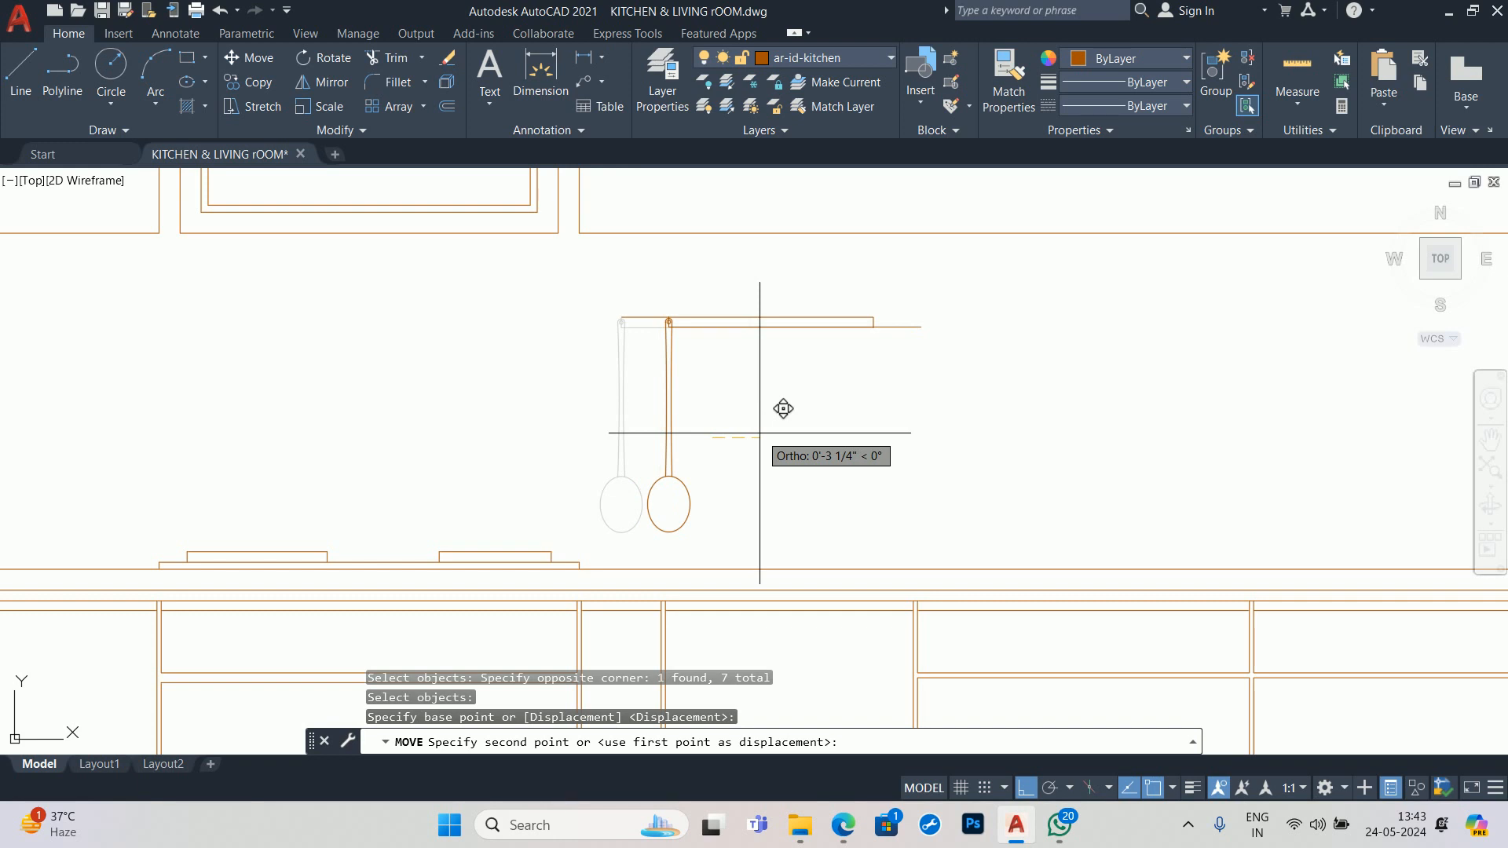
{"action": "key", "text": "Return"}
{"action": "scroll", "coordinate": [629, 323], "scroll_direction": "up", "scroll_amount": 3}
{"action": "key", "text": "Escape"}
- Move the rail's lower horizontal line 2.5 inches back to the left
{"action": "left_click", "coordinate": [727, 330]}
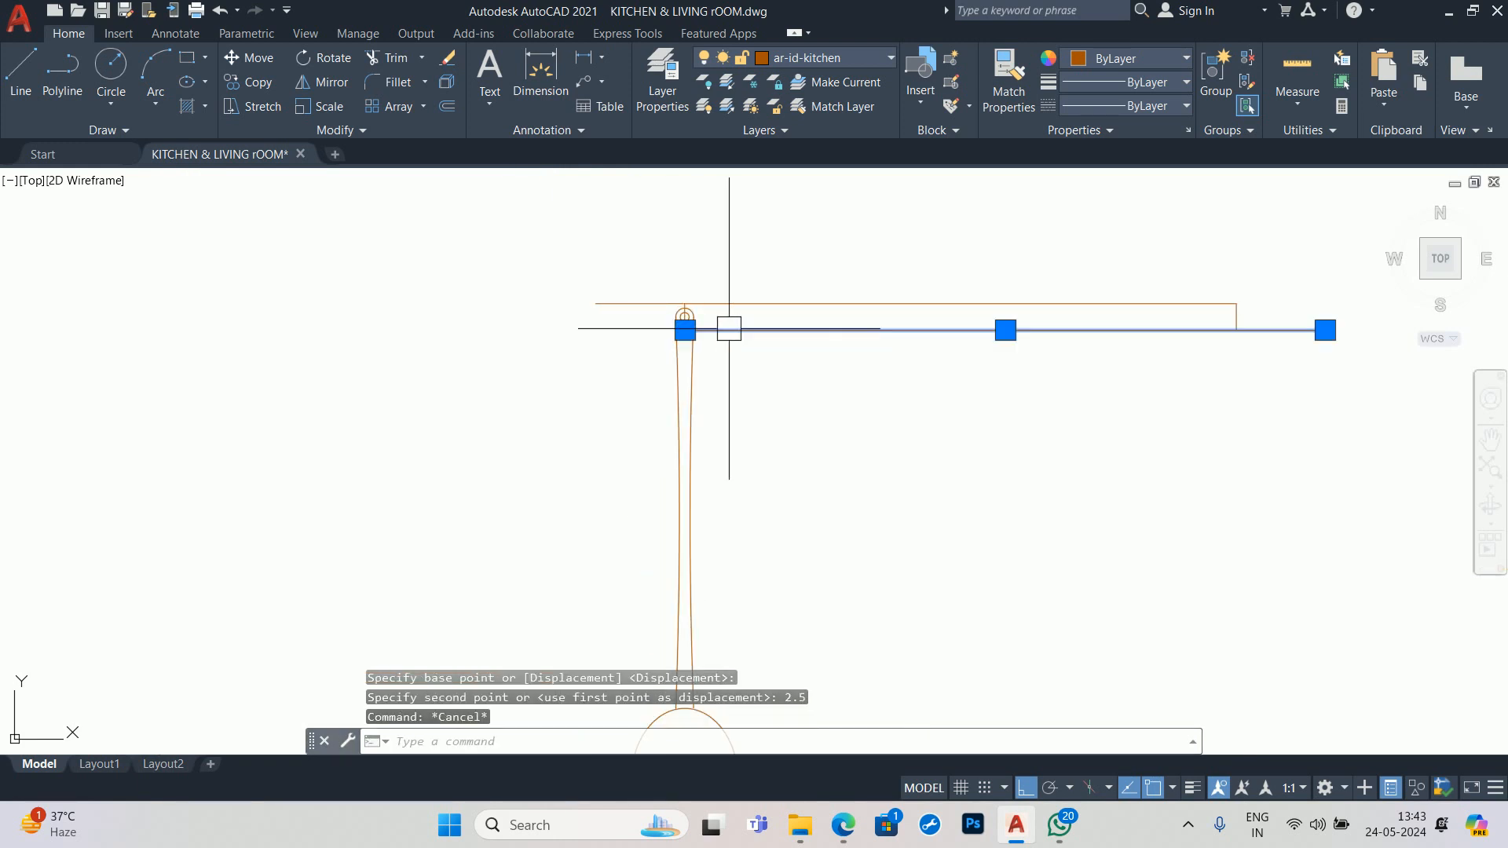
{"action": "type", "text": "m"}
{"action": "key", "text": "Return"}
{"action": "left_click", "coordinate": [1002, 430]}
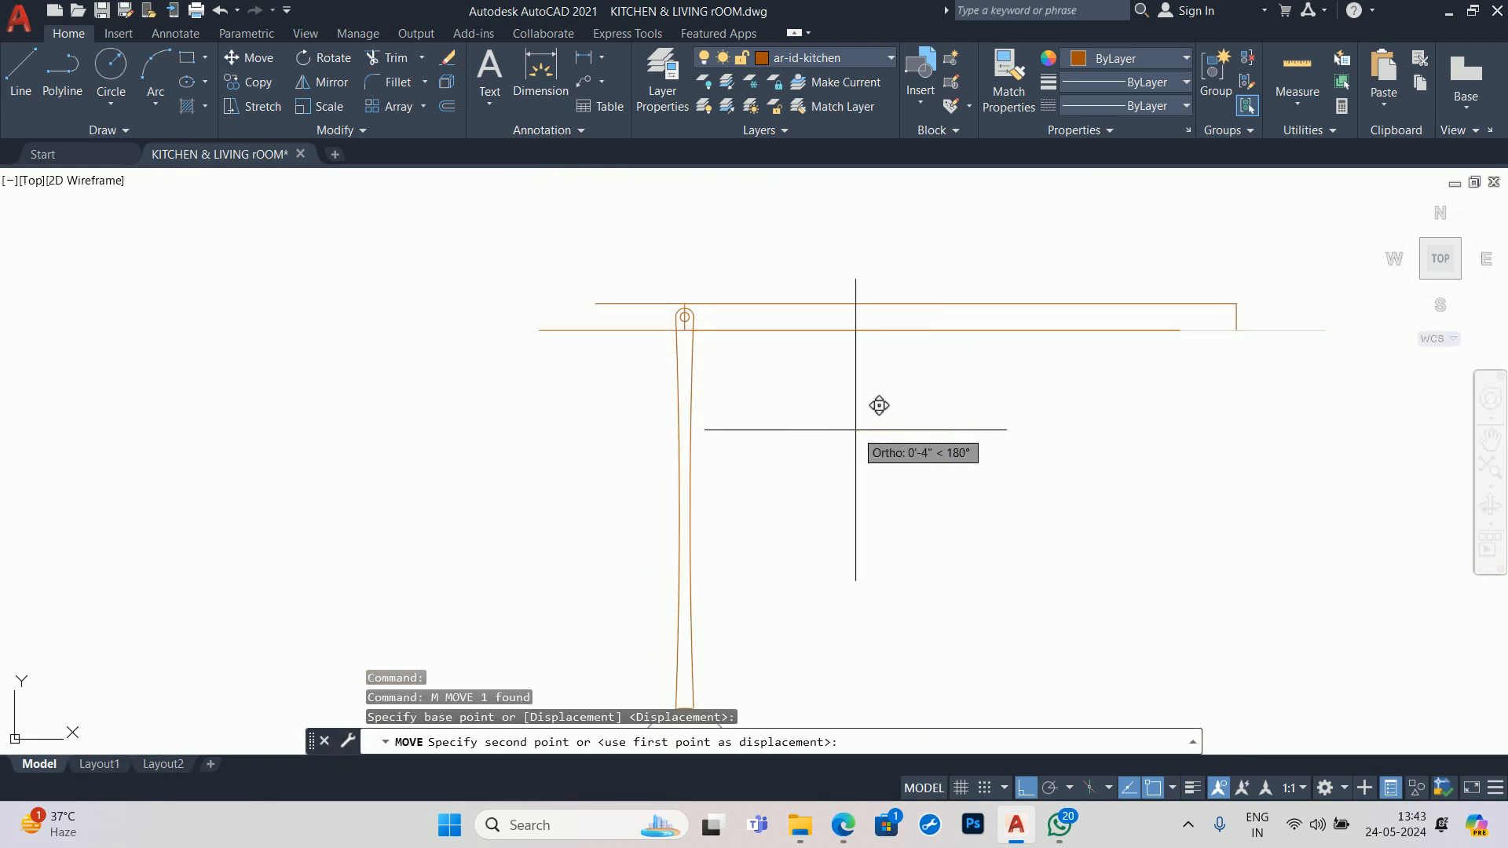
{"action": "type", "text": "2.5"}
{"action": "key", "text": "Return"}
- Move the rail's short vertical line left from the handle to the left ends of the rail's horizontal lines
{"action": "scroll", "coordinate": [684, 330], "scroll_direction": "up", "scroll_amount": 4}
{"action": "type", "text": "m"}
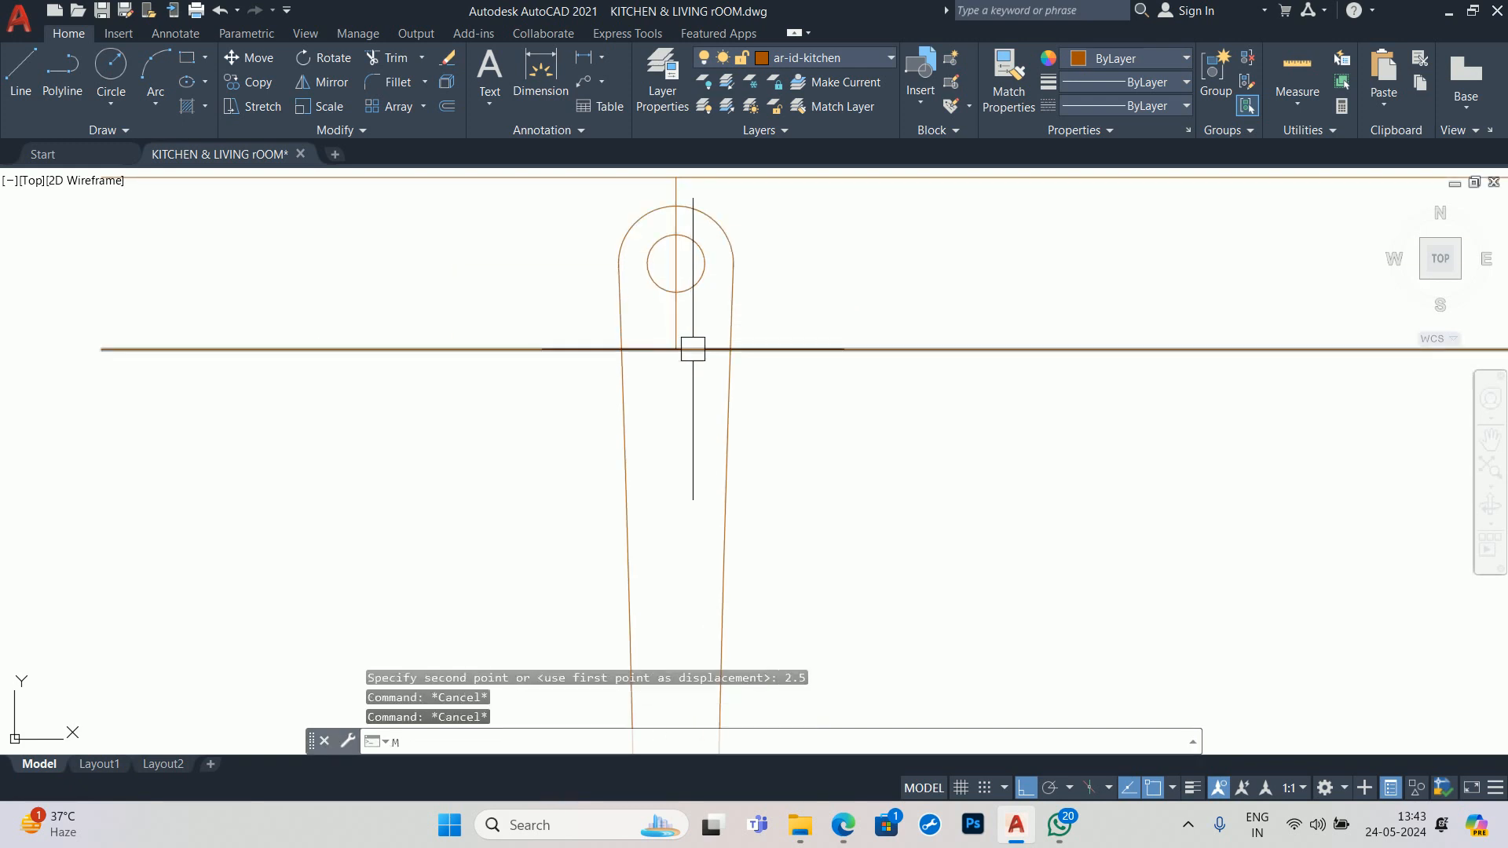
{"action": "key", "text": "Return"}
{"action": "left_click", "coordinate": [668, 317]}
{"action": "key", "text": "Return"}
{"action": "left_click", "coordinate": [425, 303]}
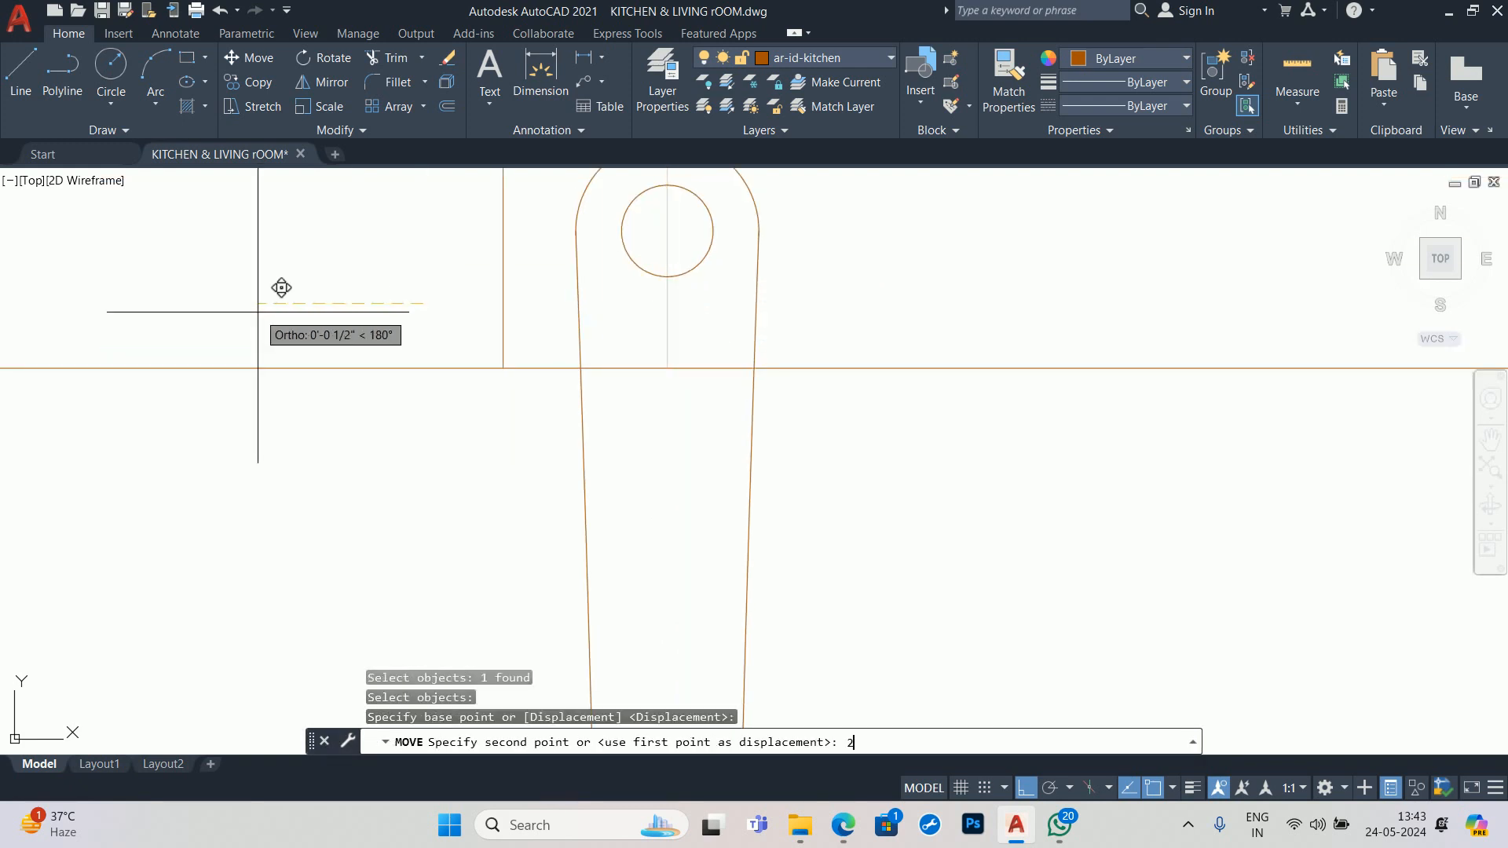
{"action": "key", "text": "Return"}
{"action": "scroll", "coordinate": [566, 364], "scroll_direction": "down", "scroll_amount": 4}
{"action": "key", "text": "Escape"}
{"action": "key", "text": "Escape"}
{"action": "key", "text": "Escape"}
- Trim the part of the rail's lower line that crosses the spoon handle
{"action": "type", "text": "tr"}
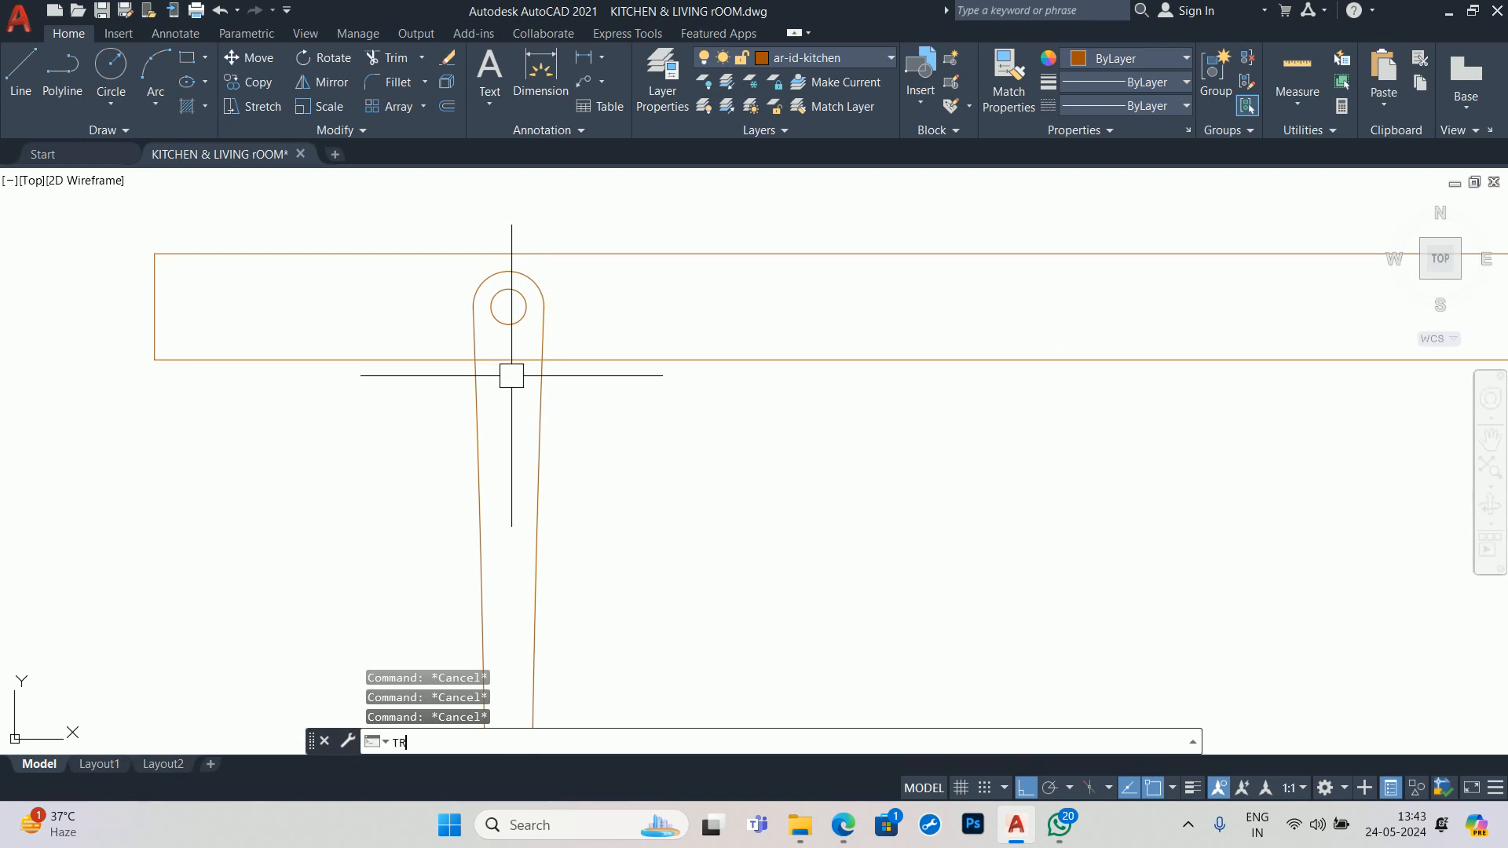
{"action": "key", "text": "Return"}
{"action": "scroll", "coordinate": [512, 375], "scroll_direction": "up", "scroll_amount": 2}
{"action": "left_click", "coordinate": [511, 353]}
{"action": "left_click", "coordinate": [512, 334]}
{"action": "key", "text": "Escape"}
{"action": "key", "text": "Escape"}
{"action": "key", "text": "Escape"}
{"action": "scroll", "coordinate": [514, 359], "scroll_direction": "down", "scroll_amount": 6}
{"action": "middle_click_drag", "start_coordinate": [555, 370], "coordinate": [623, 191]}
{"action": "middle_click_drag", "start_coordinate": [624, 285], "coordinate": [589, 417]}
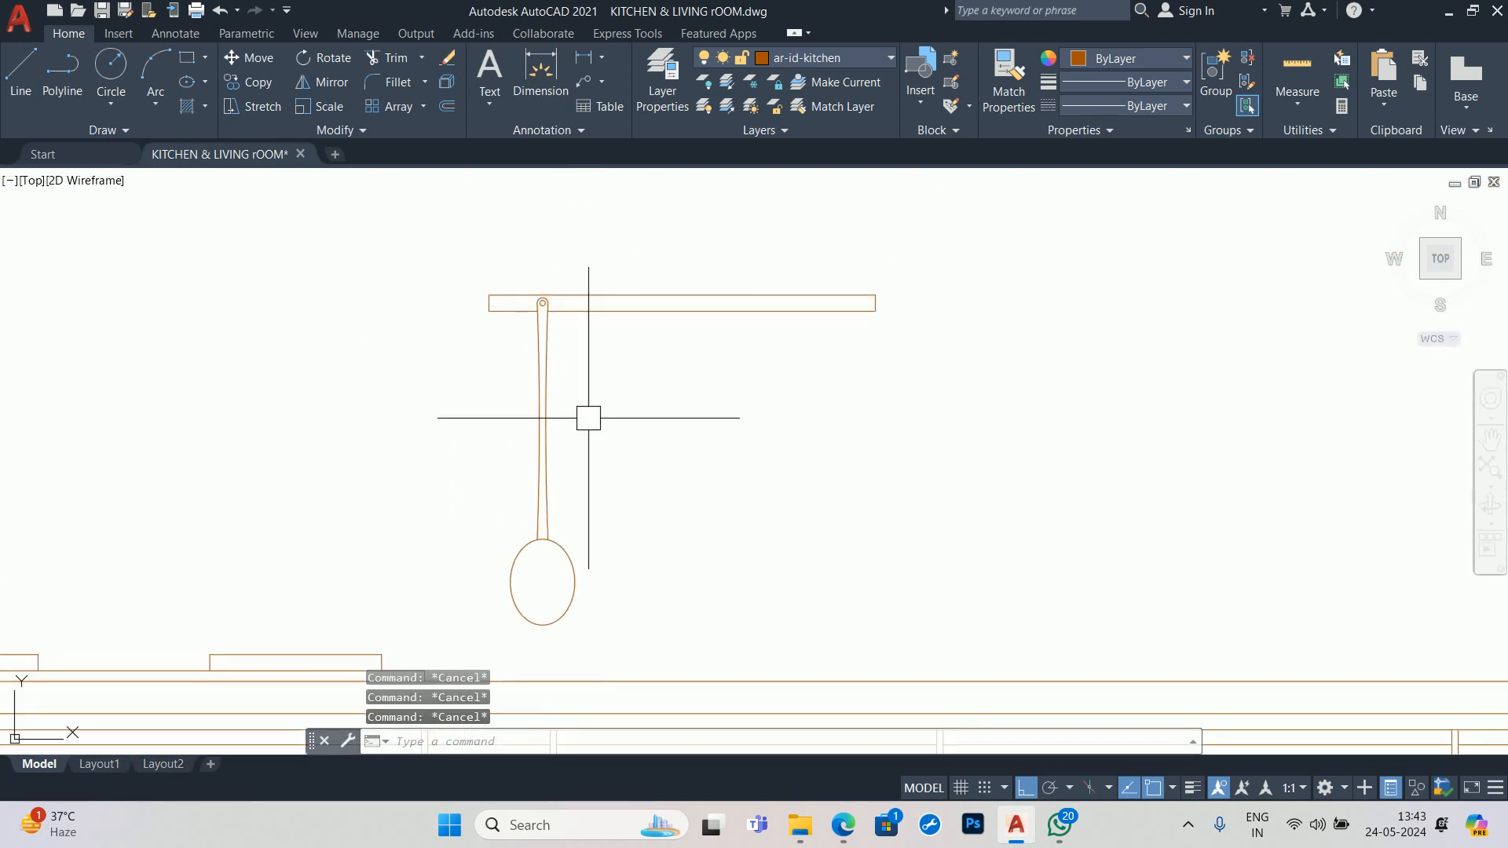
{"action": "key", "text": "Return"}
{"action": "left_click", "coordinate": [505, 256]}
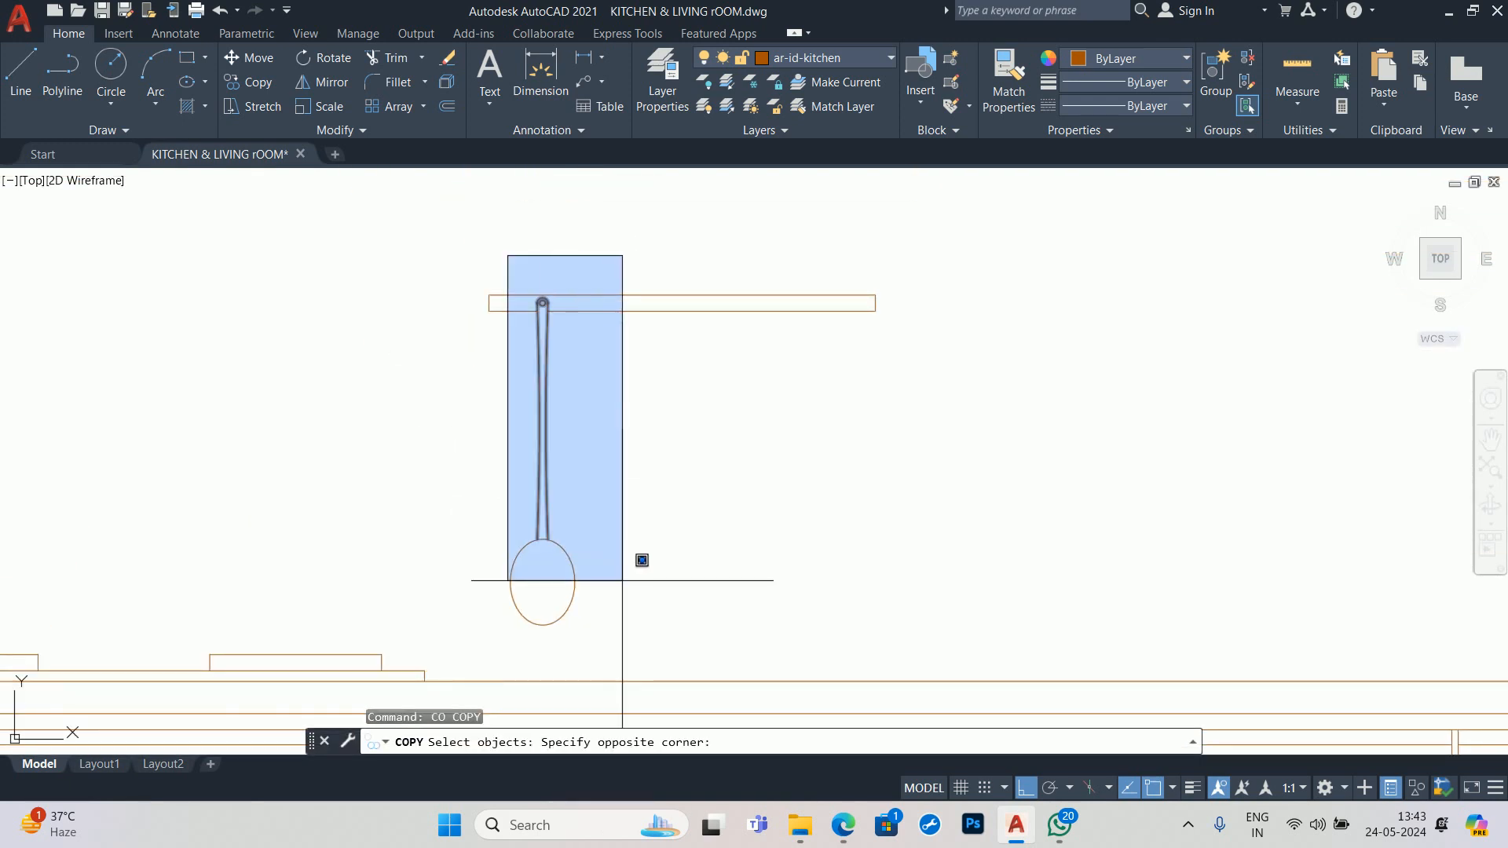
{"action": "left_click", "coordinate": [623, 623]}
{"action": "left_click", "coordinate": [574, 611]}
{"action": "key", "text": "Escape"}
{"action": "type", "text": "ex"}
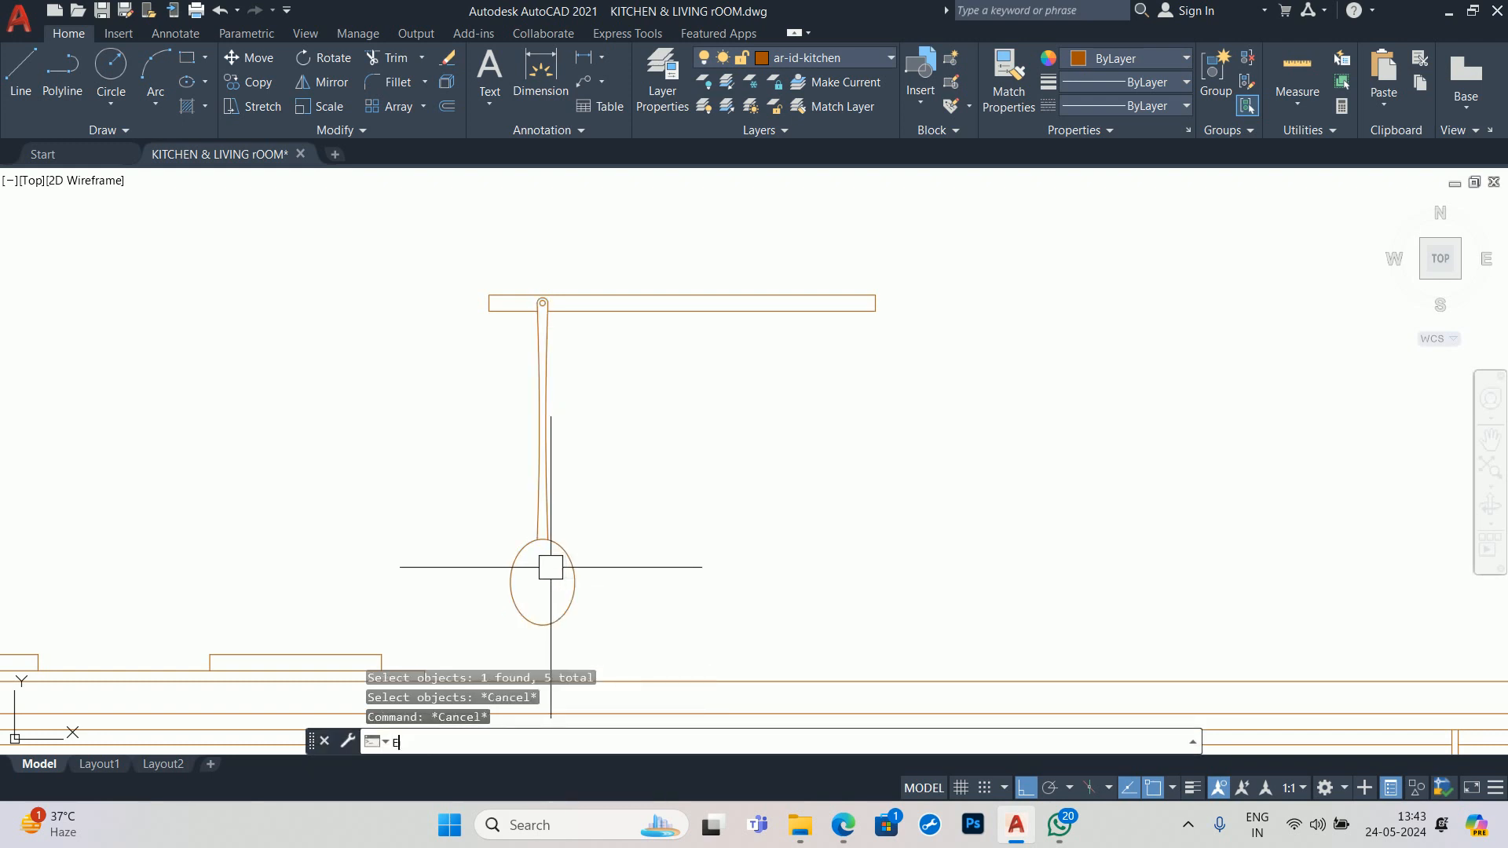
{"action": "scroll", "coordinate": [548, 559], "scroll_direction": "up", "scroll_amount": 4}
{"action": "key", "text": "Return"}
{"action": "key", "text": "Escape"}
{"action": "key", "text": "Escape"}
{"action": "key", "text": "Escape"}
{"action": "scroll", "coordinate": [515, 456], "scroll_direction": "down", "scroll_amount": 8}
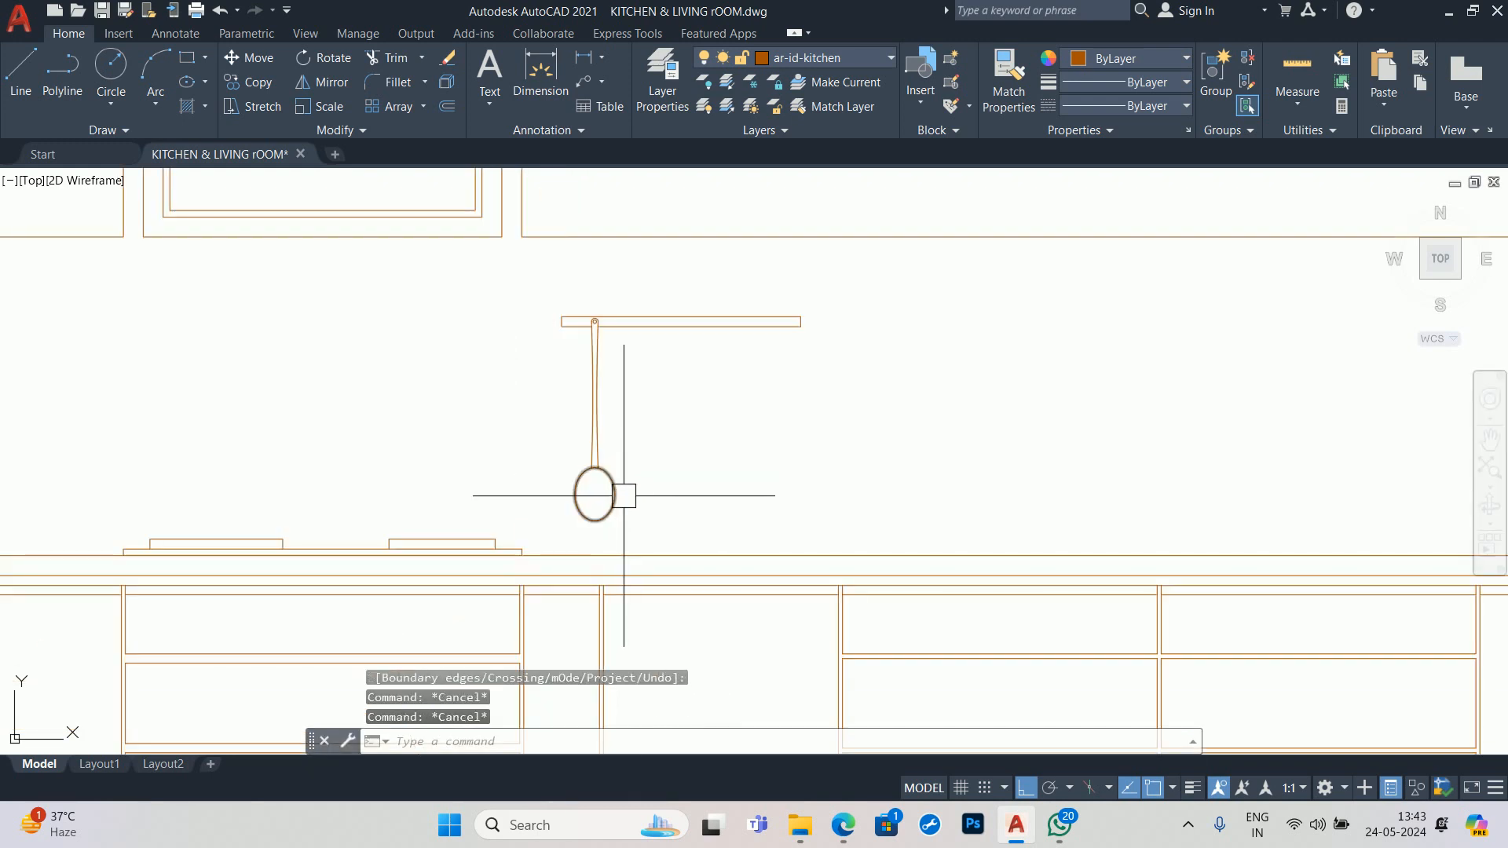
- Copy the hanging spoon along the rail to distances of 5, 8 and 13 inches to the right of the original
{"action": "type", "text": "co"}
{"action": "key", "text": "Return"}
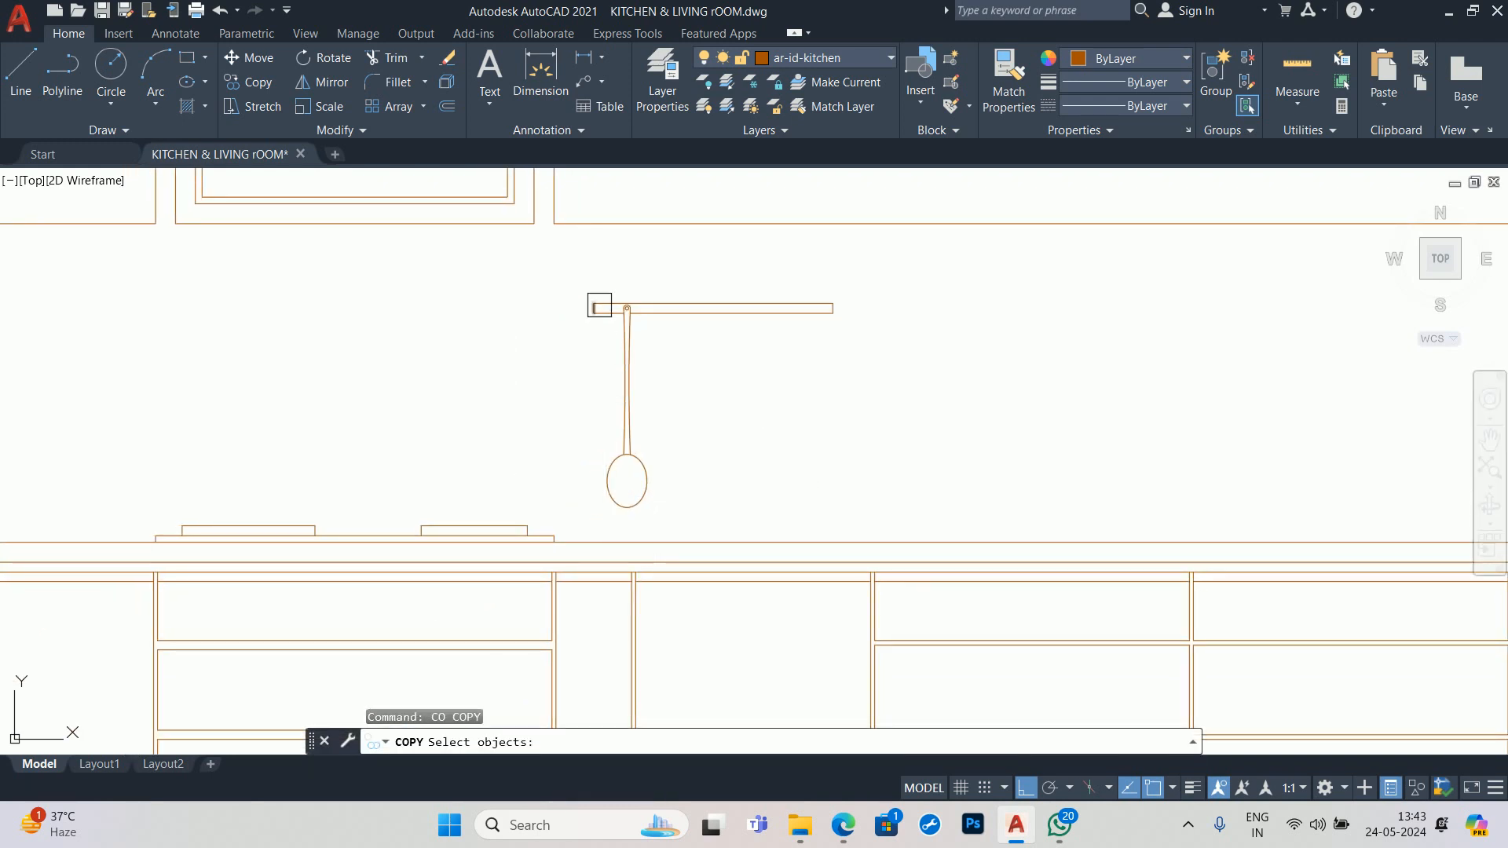
{"action": "left_click", "coordinate": [606, 269]}
{"action": "left_click", "coordinate": [689, 526]}
{"action": "key", "text": "Return"}
{"action": "left_click", "coordinate": [677, 445]}
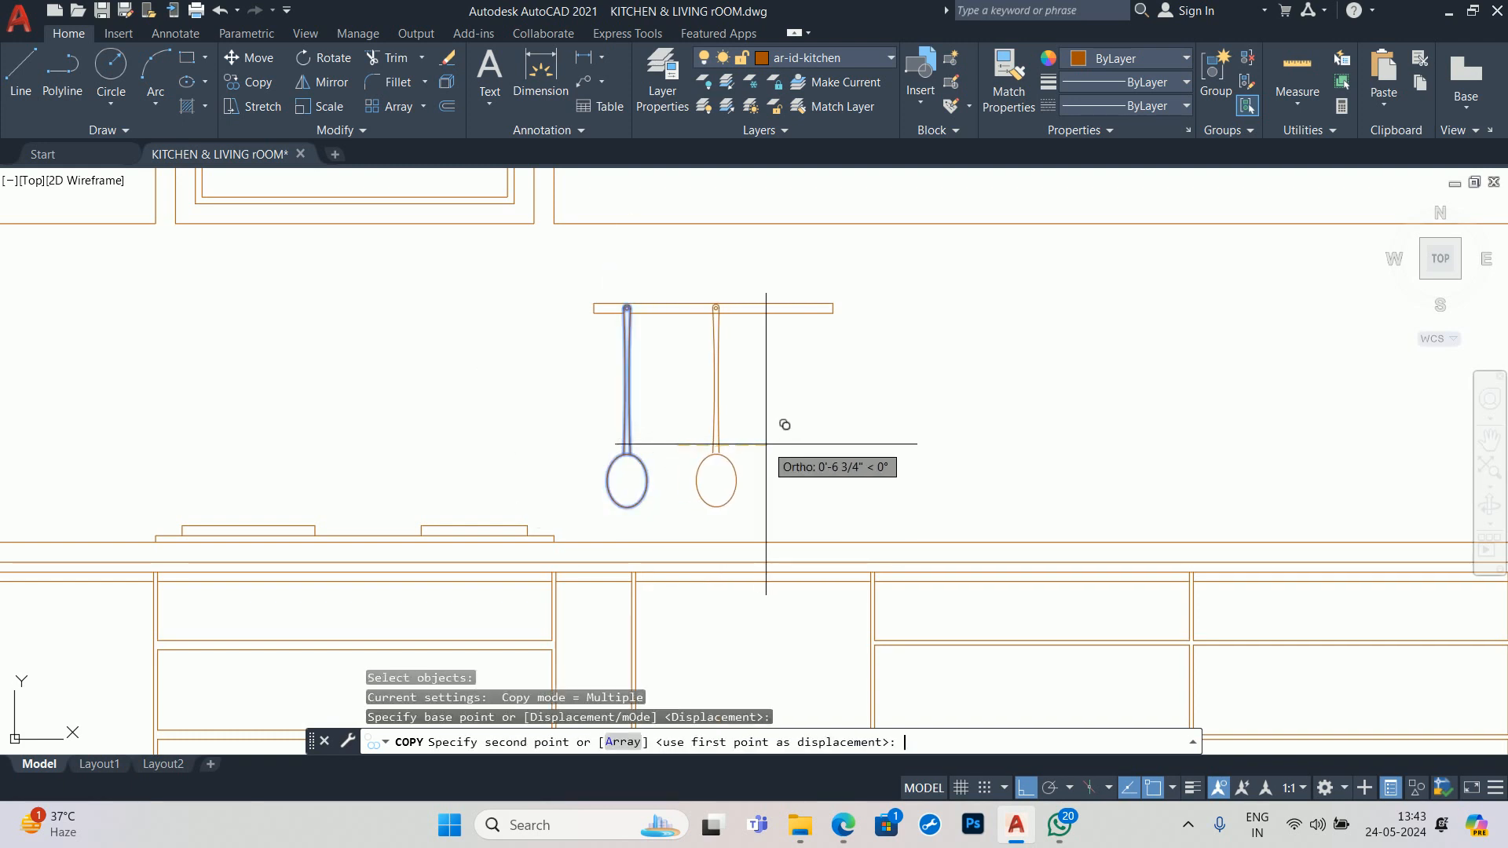
{"action": "type", "text": "5"}
{"action": "key", "text": "Return"}
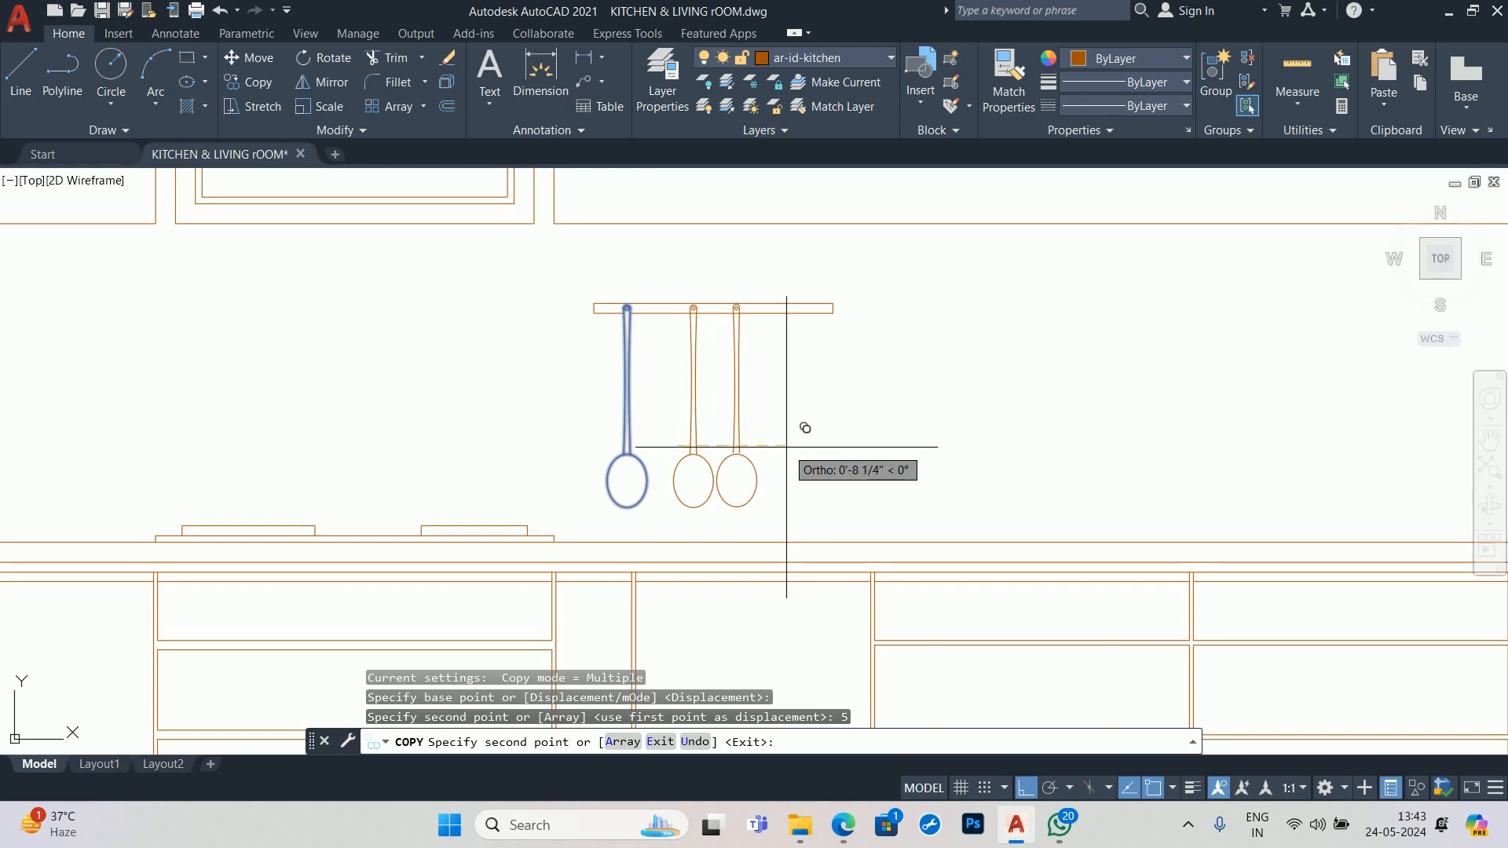
{"action": "key", "text": "Return"}
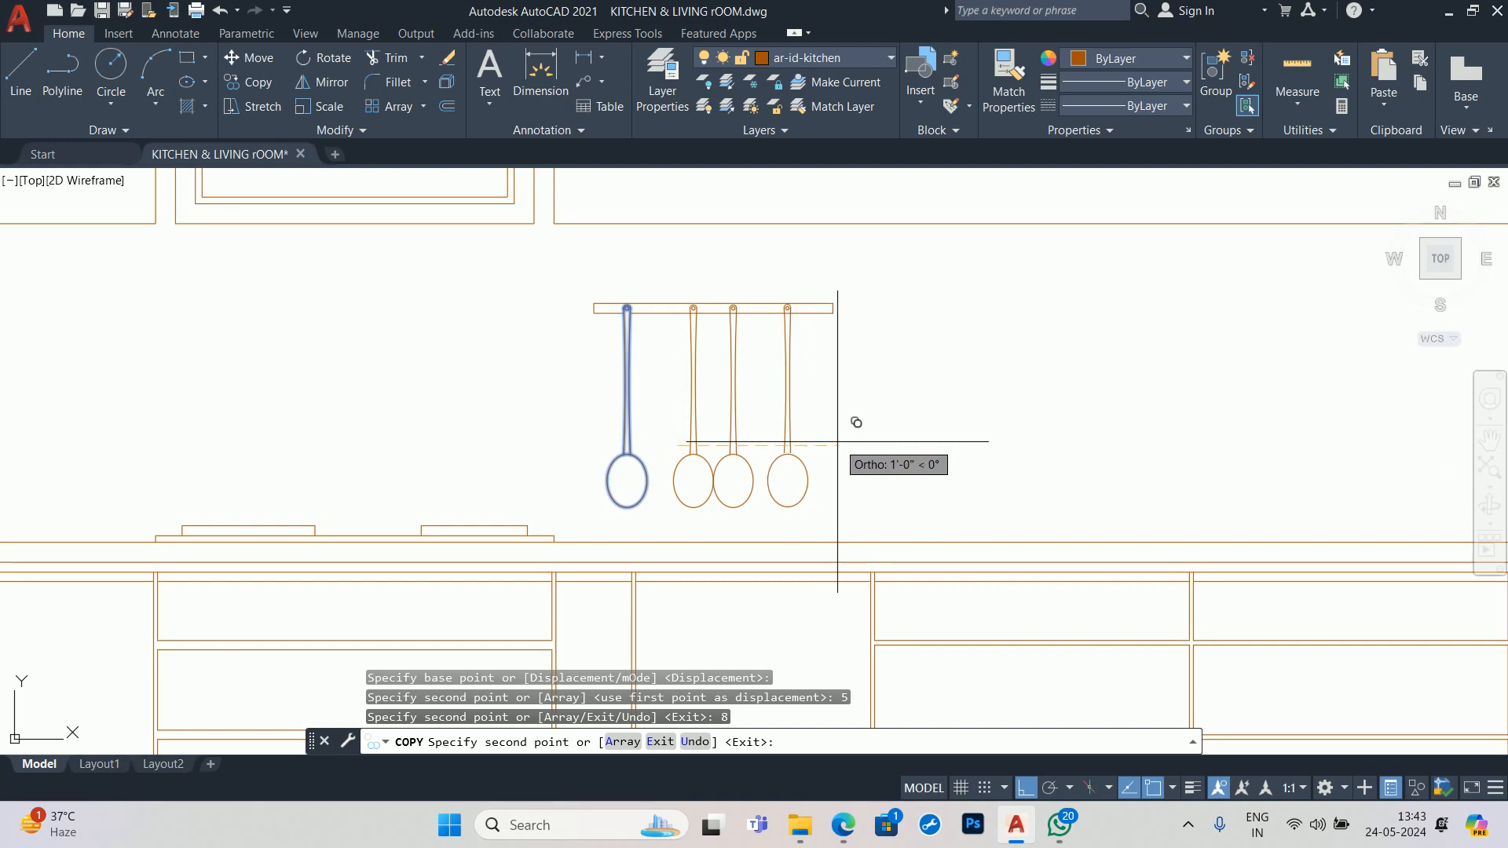
{"action": "type", "text": "13"}
{"action": "key", "text": "Return"}
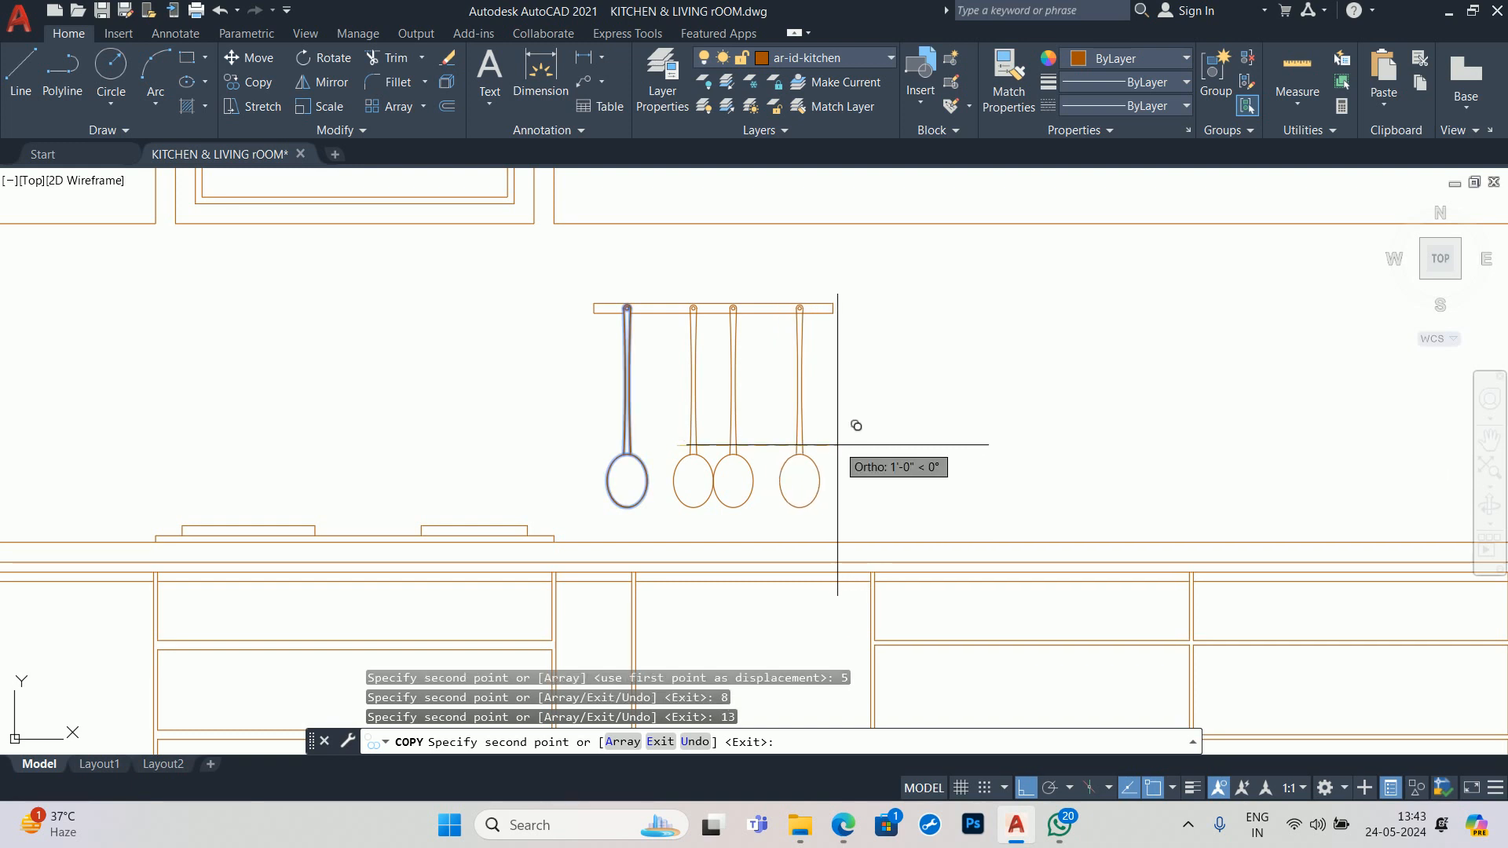
{"action": "key", "text": "Escape"}
{"action": "key", "text": "Escape"}
{"action": "key", "text": "Escape"}
- Stretch the second spoon's bowl and the lower end of its handle upward by 2 inches, leaving the neighbouring spoon out
{"action": "scroll", "coordinate": [734, 465], "scroll_direction": "up", "scroll_amount": 4}
{"action": "type", "text": "s"}
{"action": "key", "text": "Return"}
{"action": "left_click", "coordinate": [743, 534]}
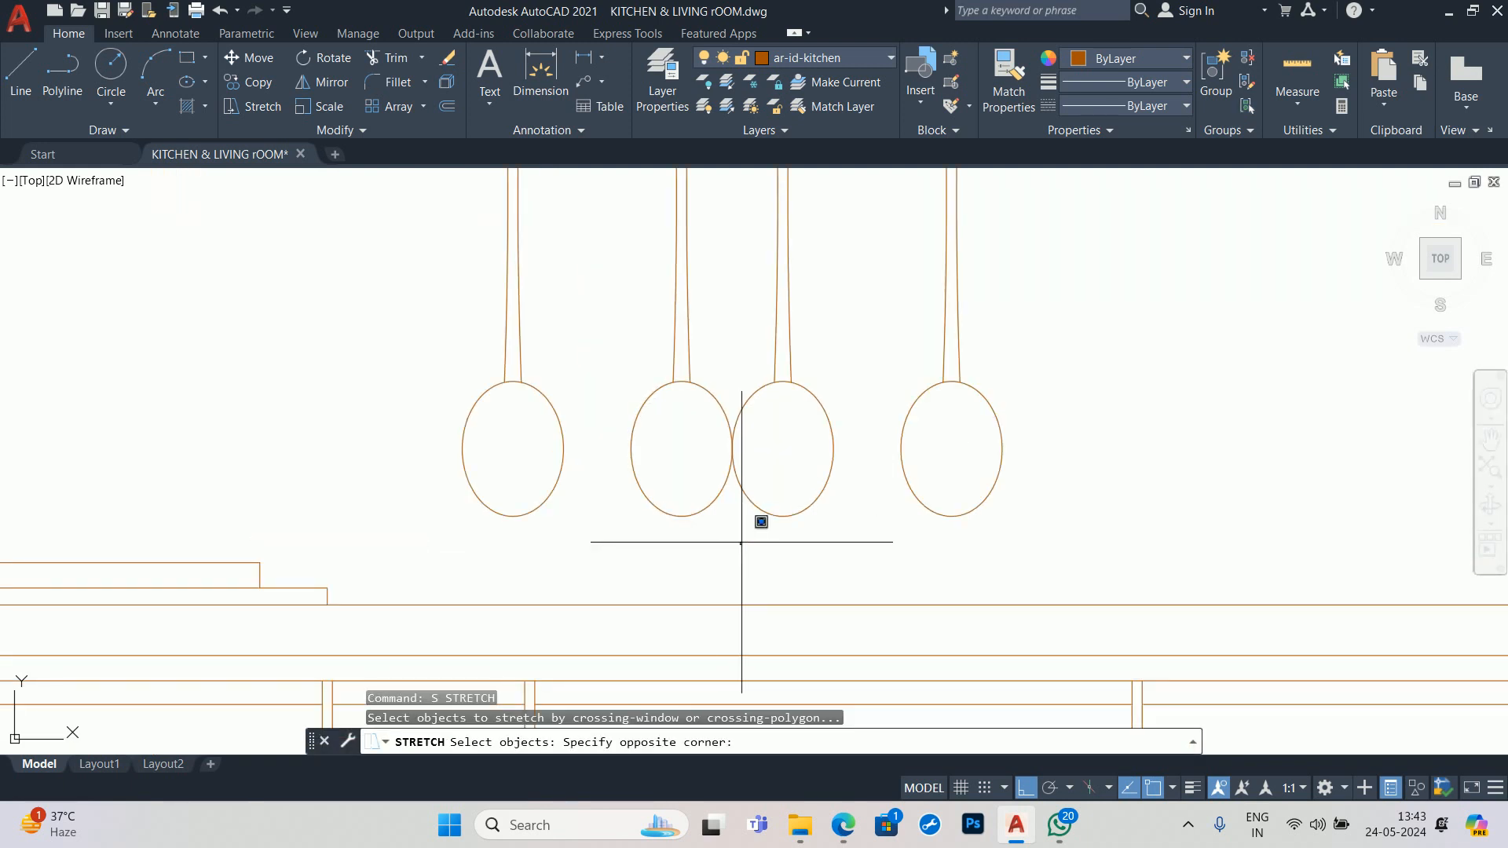
{"action": "left_click", "coordinate": [628, 346]}
{"action": "left_click", "coordinate": [770, 520], "text": "shift"}
{"action": "key", "text": "Return"}
{"action": "scroll", "coordinate": [730, 427], "scroll_direction": "down", "scroll_amount": 2}
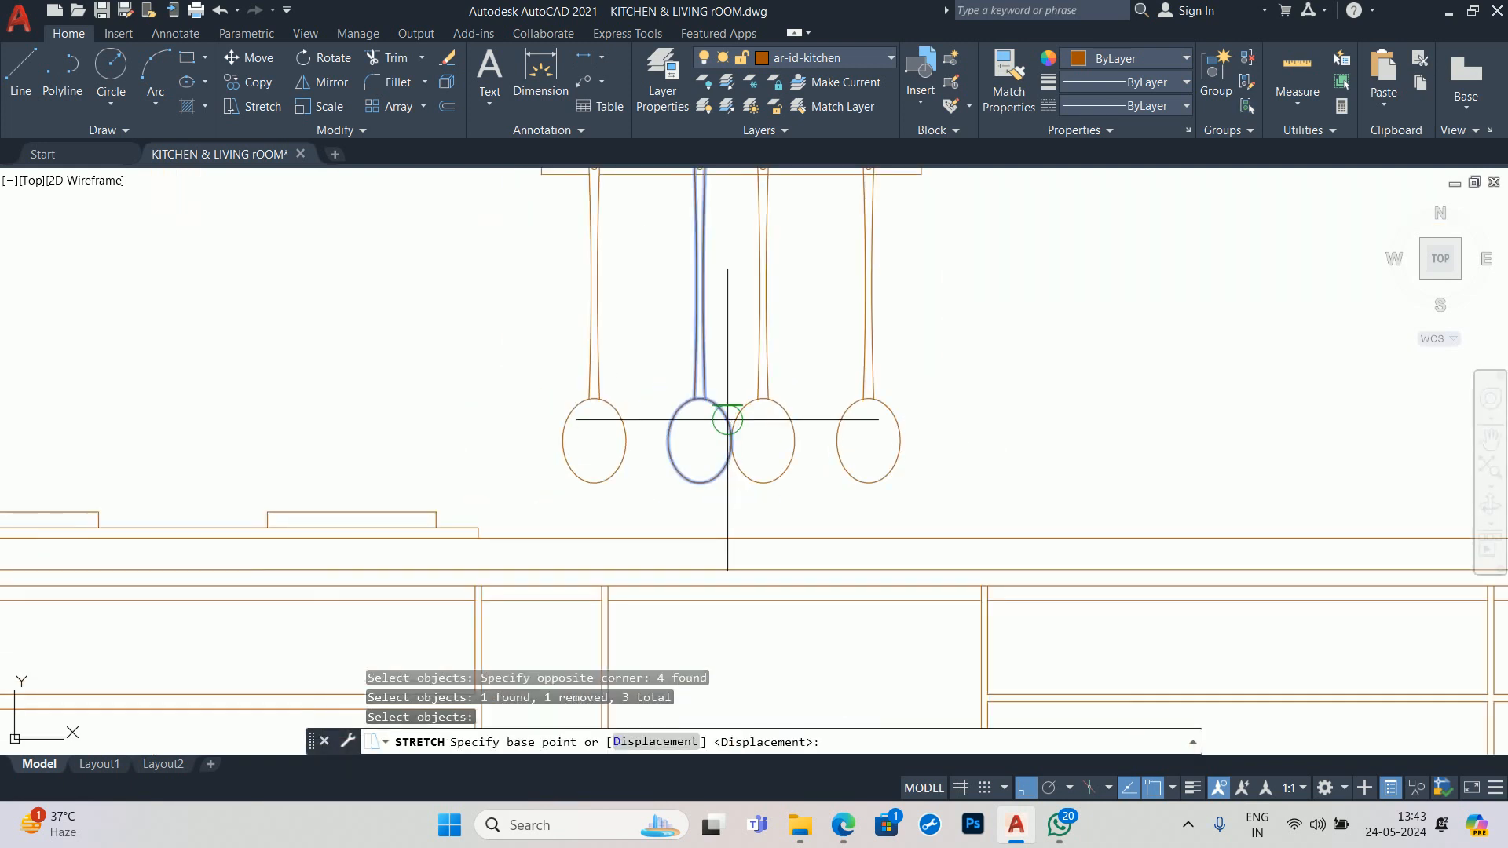
{"action": "left_click", "coordinate": [637, 363]}
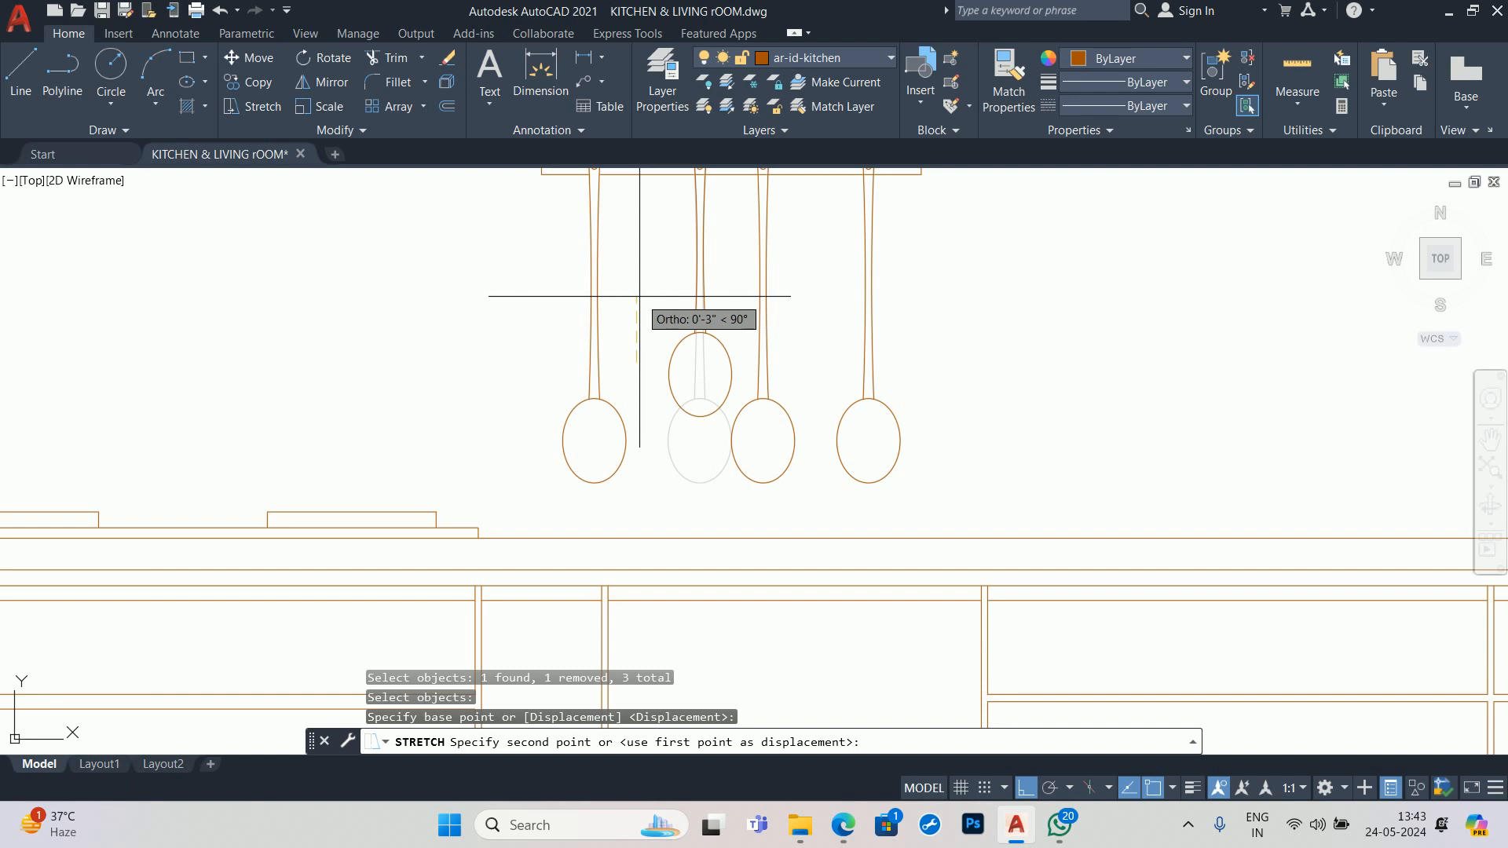
{"action": "type", "text": "2"}
{"action": "key", "text": "Return"}
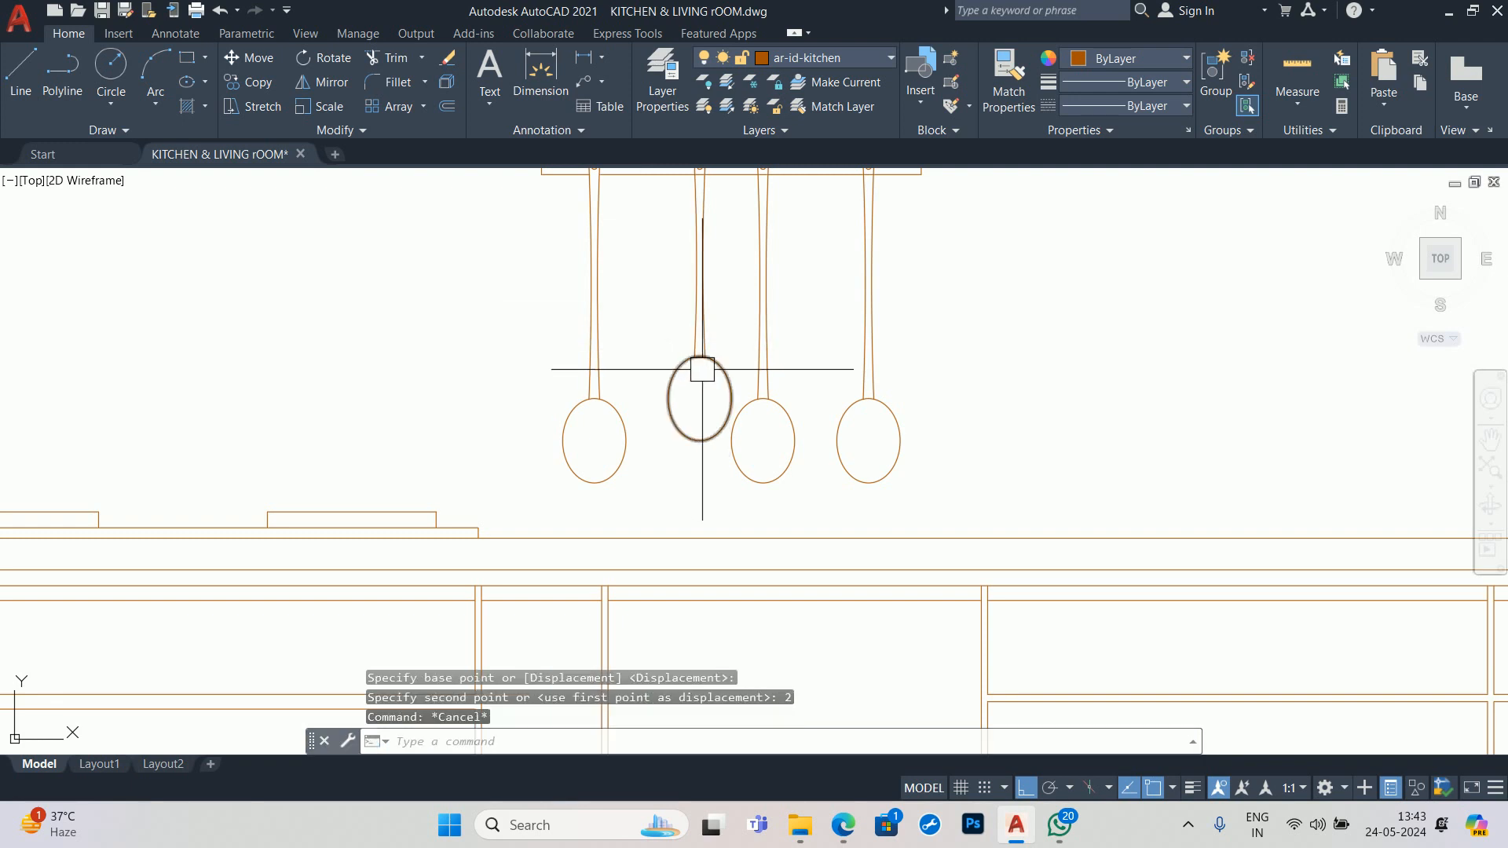
- Move the shortened second spoon, including its handle and hanging hole, 1.5 inches to the left along the rail
{"action": "type", "text": "m"}
{"action": "key", "text": "Return"}
{"action": "scroll", "coordinate": [707, 493], "scroll_direction": "up", "scroll_amount": 2}
{"action": "left_click", "coordinate": [714, 483]}
{"action": "left_click", "coordinate": [618, 241]}
{"action": "middle_click_drag", "start_coordinate": [652, 239], "coordinate": [684, 634]}
{"action": "left_click", "coordinate": [668, 320]}
{"action": "left_click", "coordinate": [760, 469]}
{"action": "key", "text": "Return"}
{"action": "left_click", "coordinate": [707, 319]}
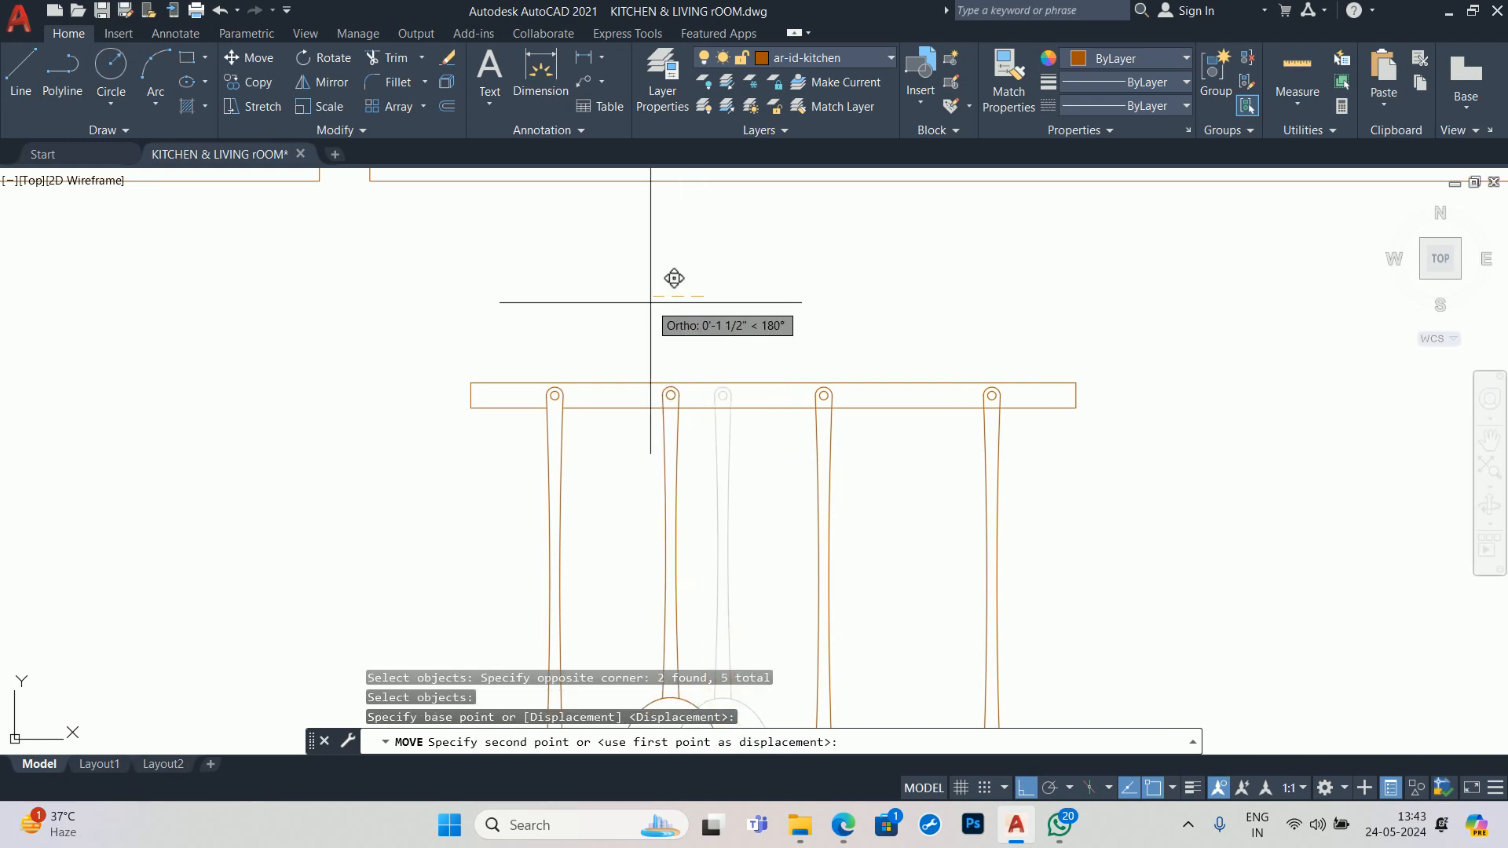
{"action": "key", "text": "Return"}
{"action": "scroll", "coordinate": [779, 360], "scroll_direction": "down", "scroll_amount": 6}
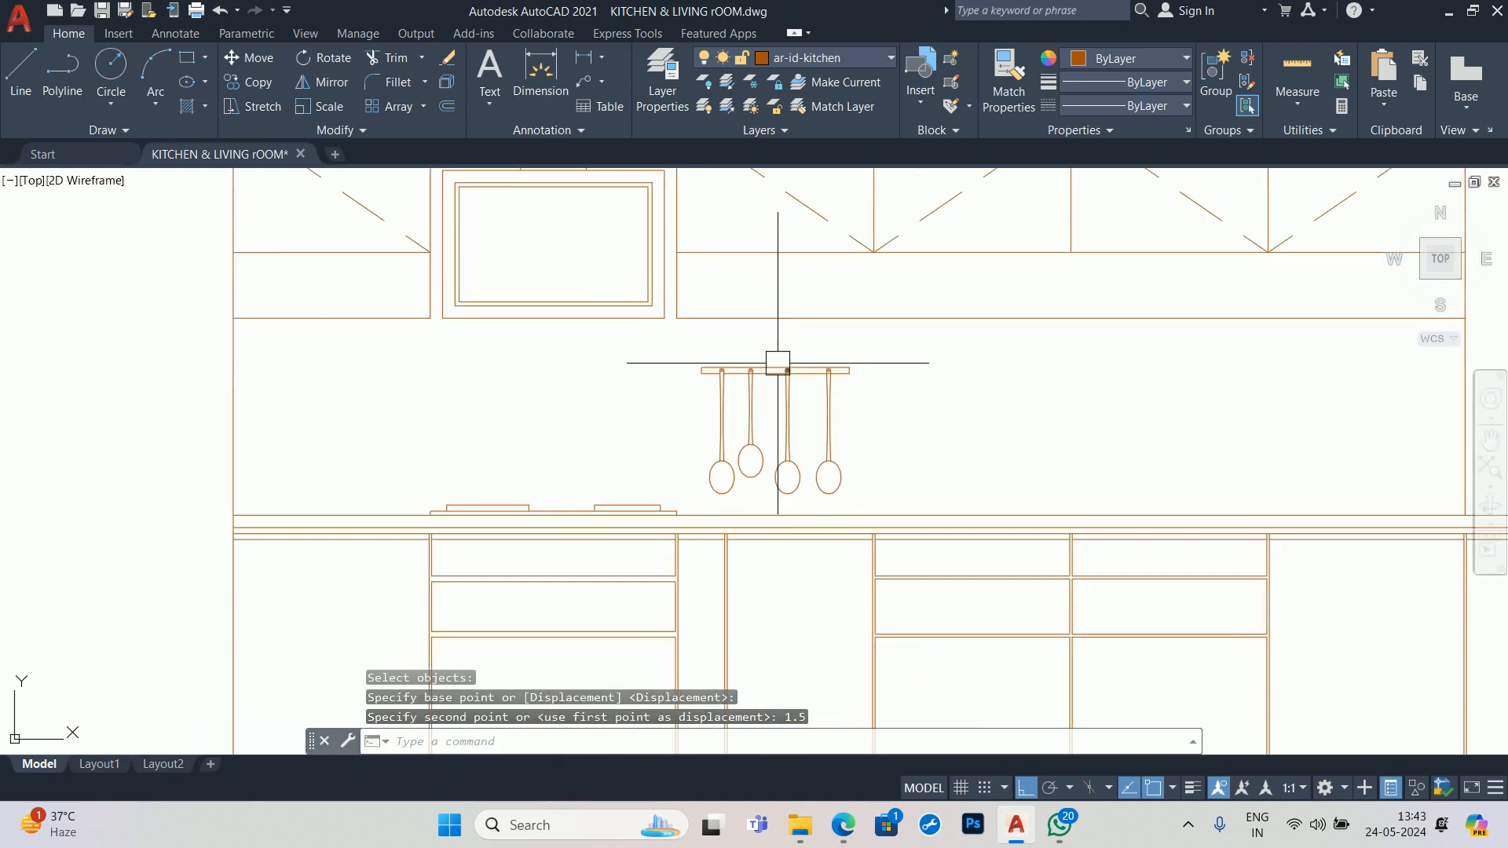
{"action": "scroll", "coordinate": [792, 432], "scroll_direction": "up", "scroll_amount": 2}
{"action": "key", "text": "Escape"}
{"action": "key", "text": "Escape"}
{"action": "key", "text": "Escape"}
- Examine the spacing of the spoons on the utensil rail and how the rail sits within the whole kitchen elevation
{"action": "scroll", "coordinate": [810, 488], "scroll_direction": "up", "scroll_amount": 2}
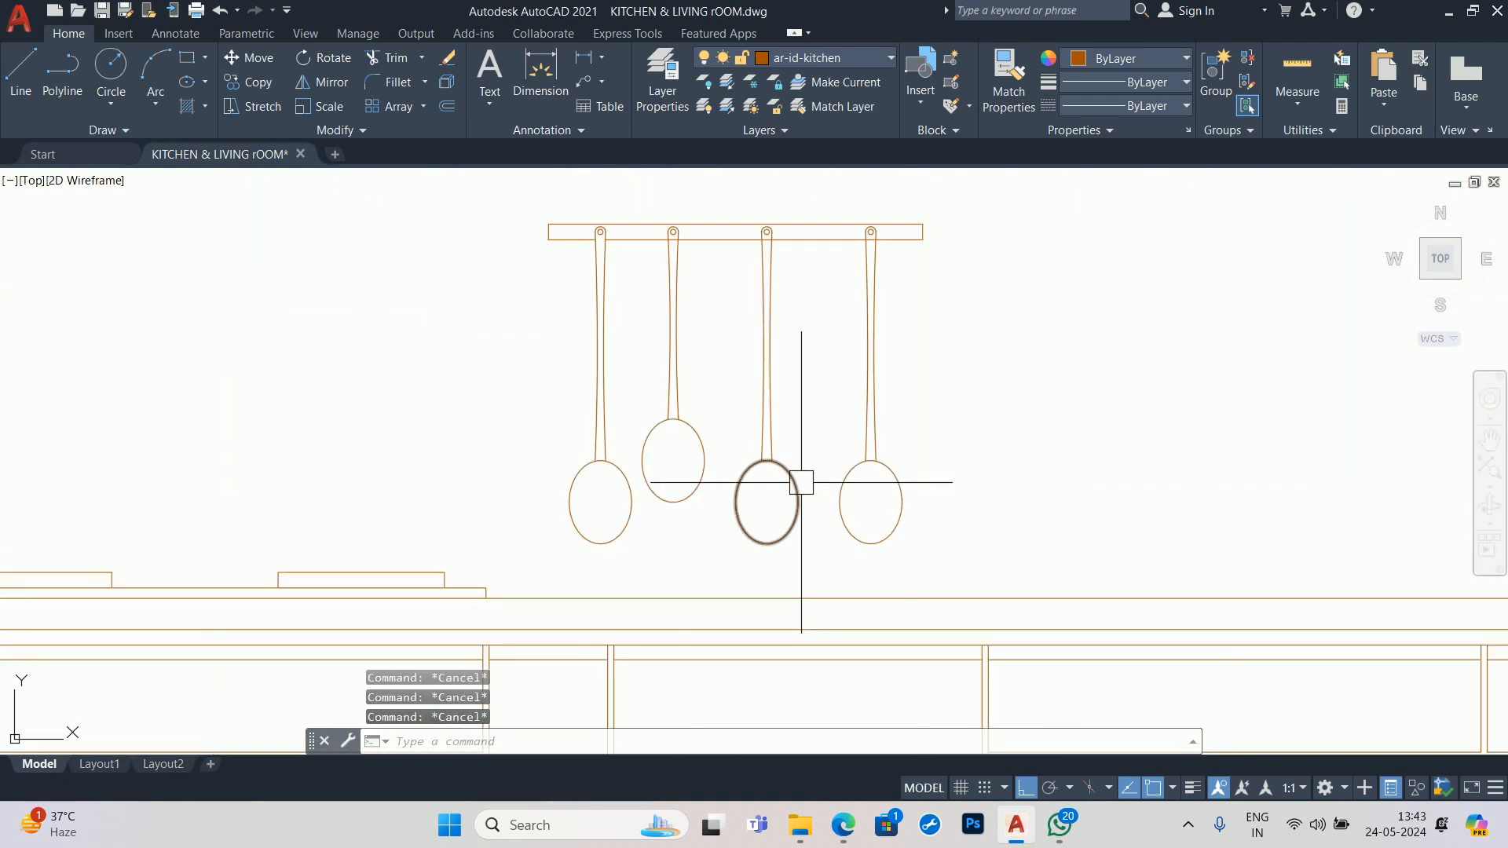
{"action": "scroll", "coordinate": [758, 478], "scroll_direction": "down", "scroll_amount": 3}
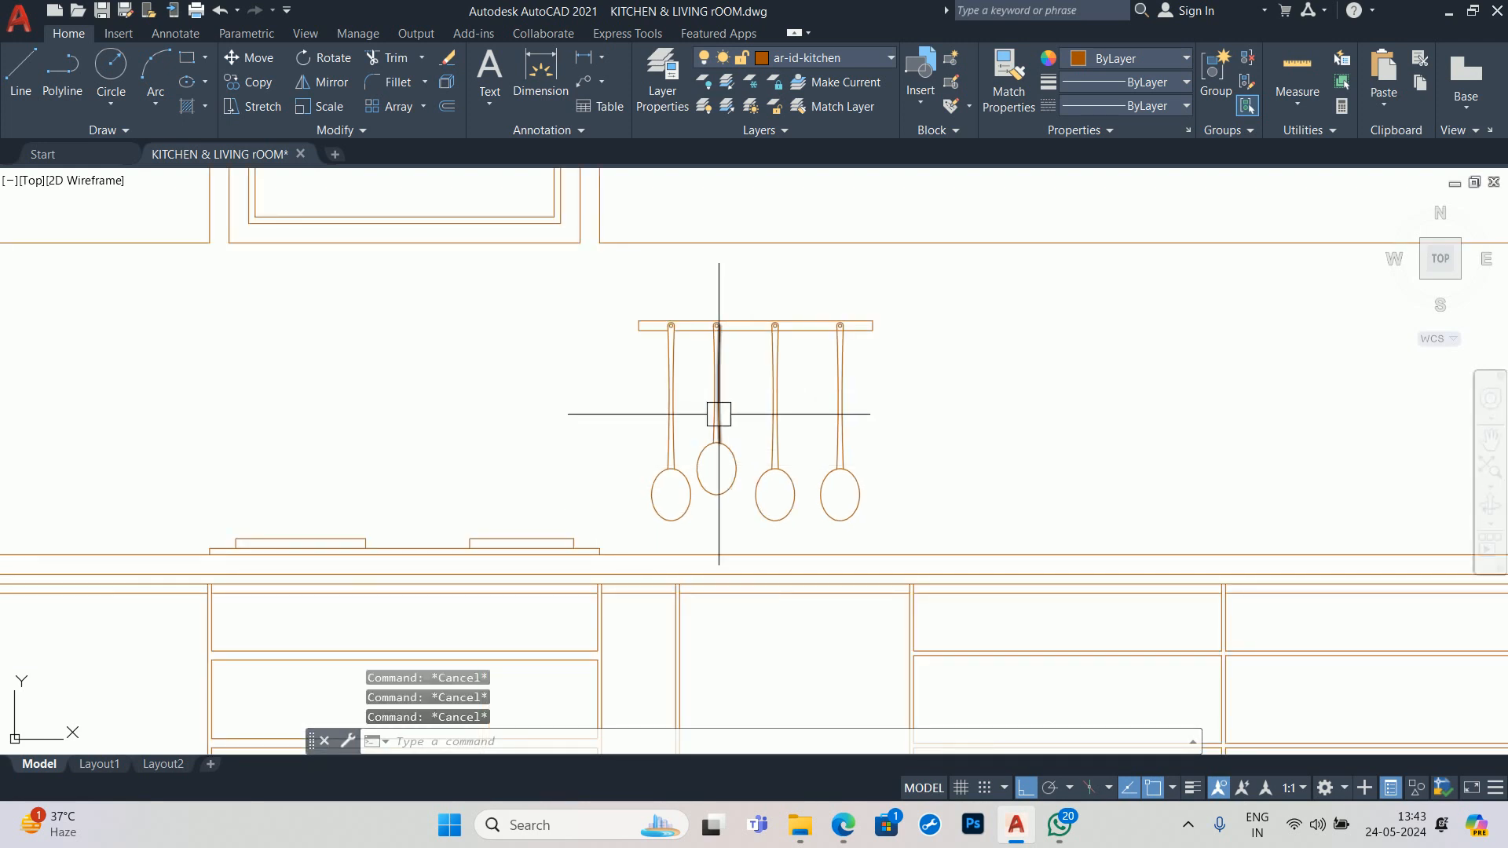
{"action": "scroll", "coordinate": [731, 487], "scroll_direction": "up", "scroll_amount": 3}
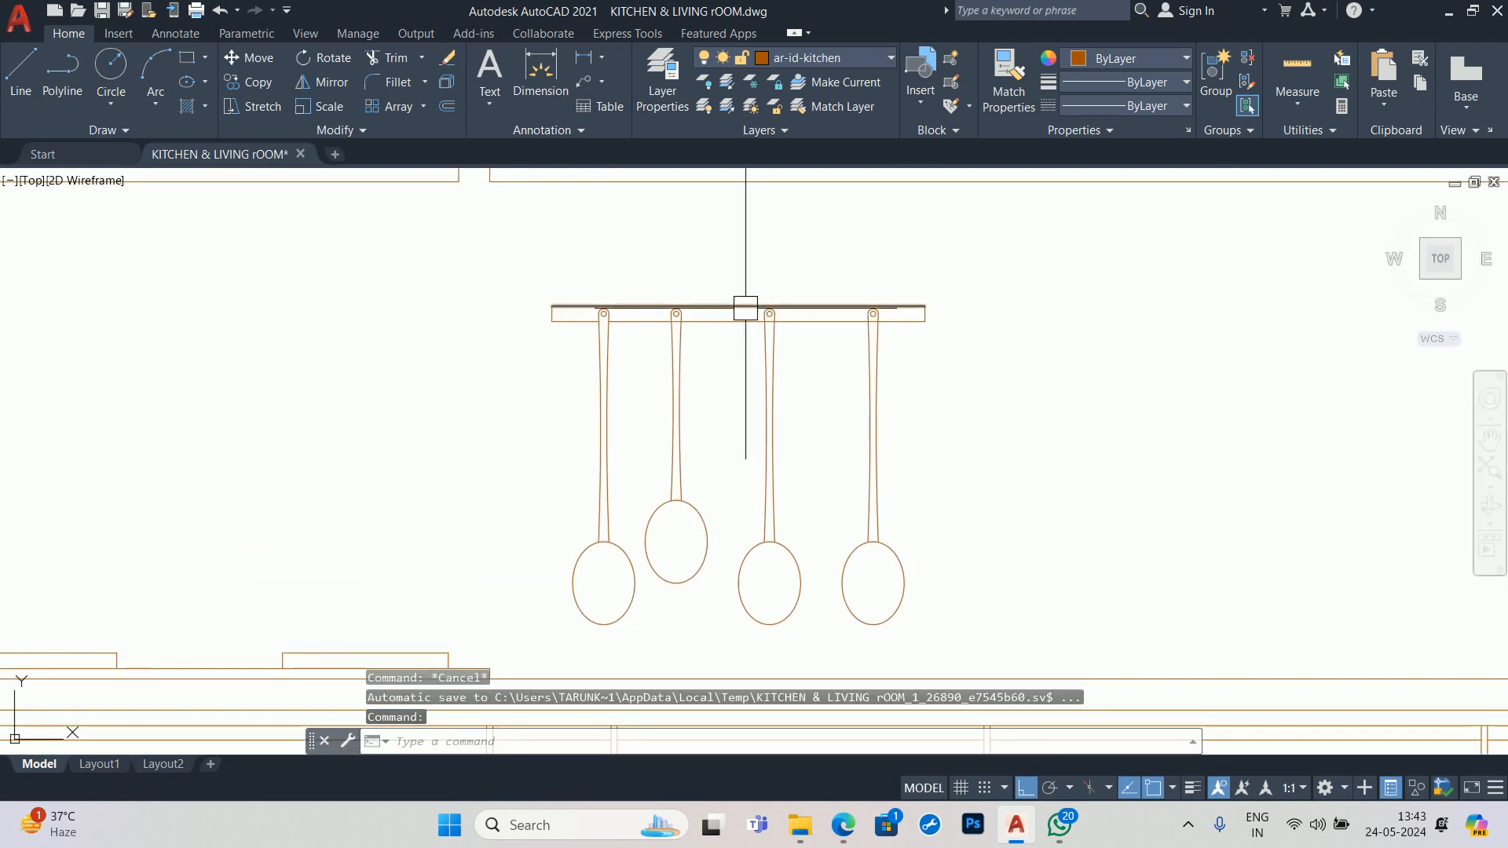
{"action": "scroll", "coordinate": [758, 454], "scroll_direction": "down", "scroll_amount": 6}
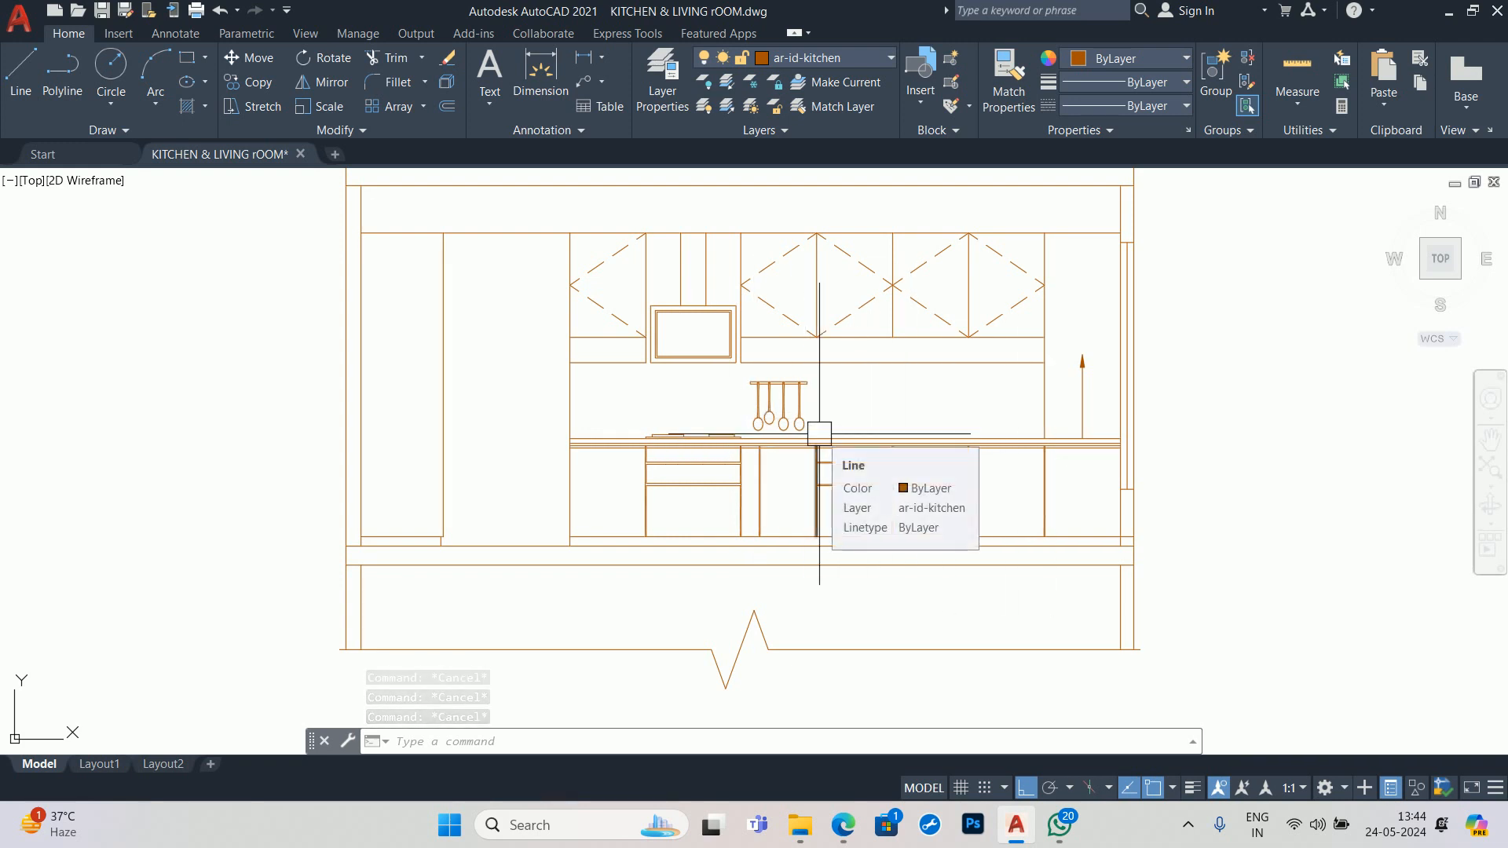
{"action": "scroll", "coordinate": [793, 432], "scroll_direction": "up", "scroll_amount": 5}
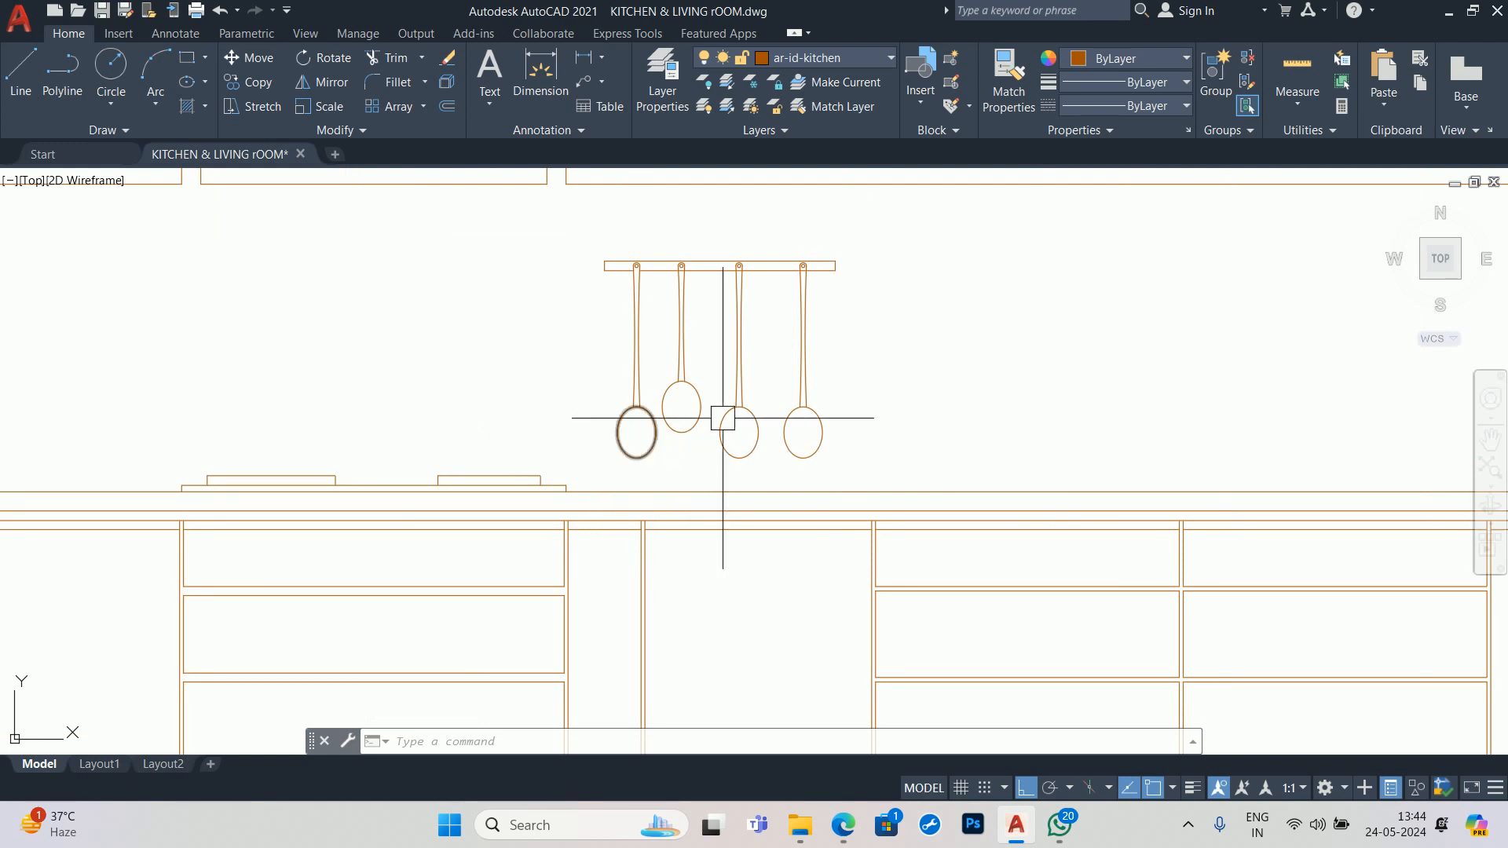
{"action": "key", "text": "Escape"}
{"action": "key", "text": "Escape"}
{"action": "key", "text": "Escape"}
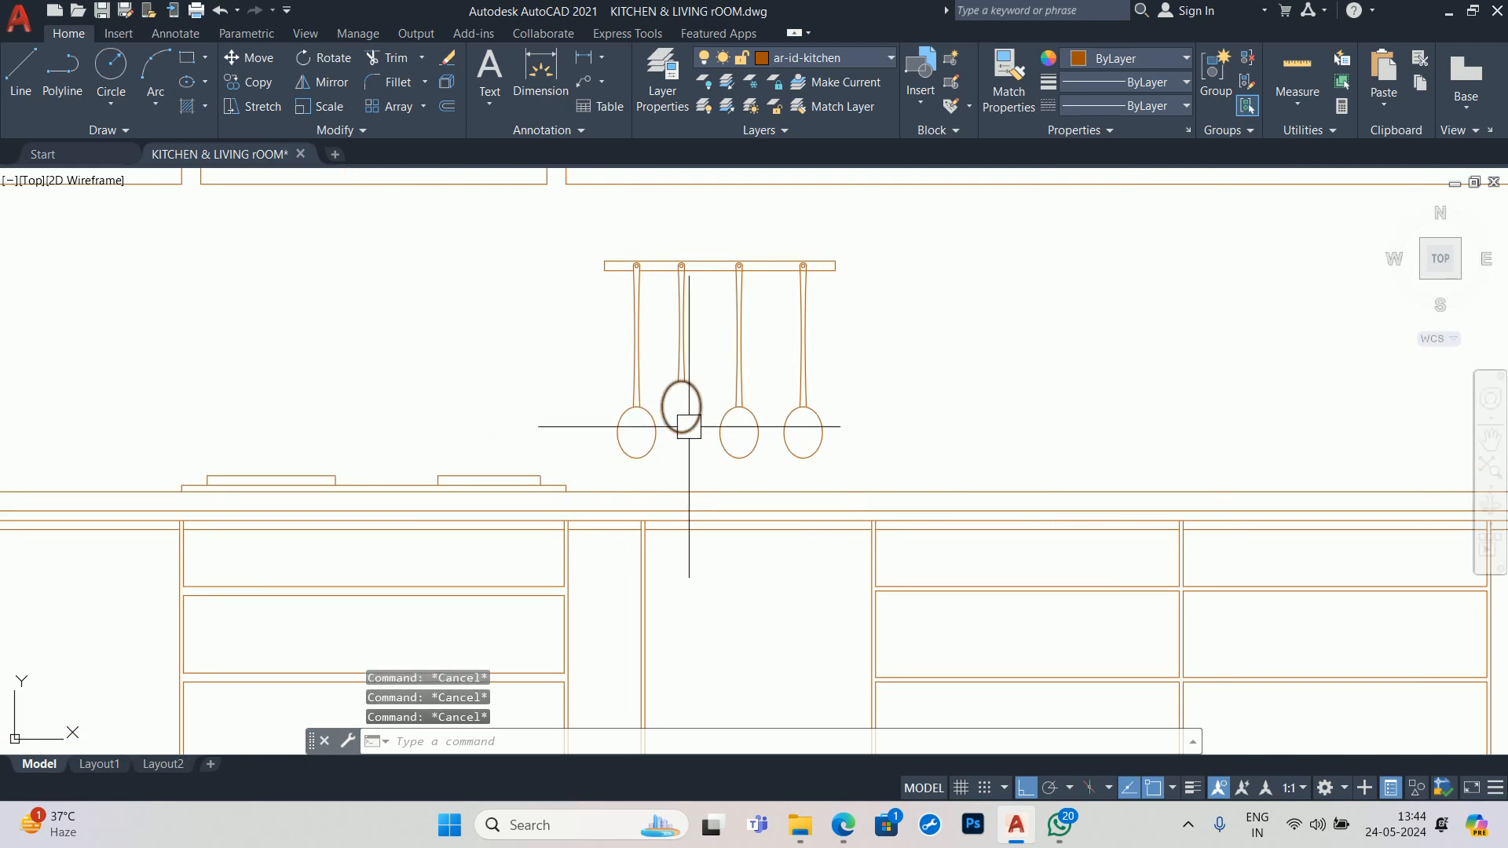
{"action": "scroll", "coordinate": [676, 410], "scroll_direction": "down", "scroll_amount": 2}
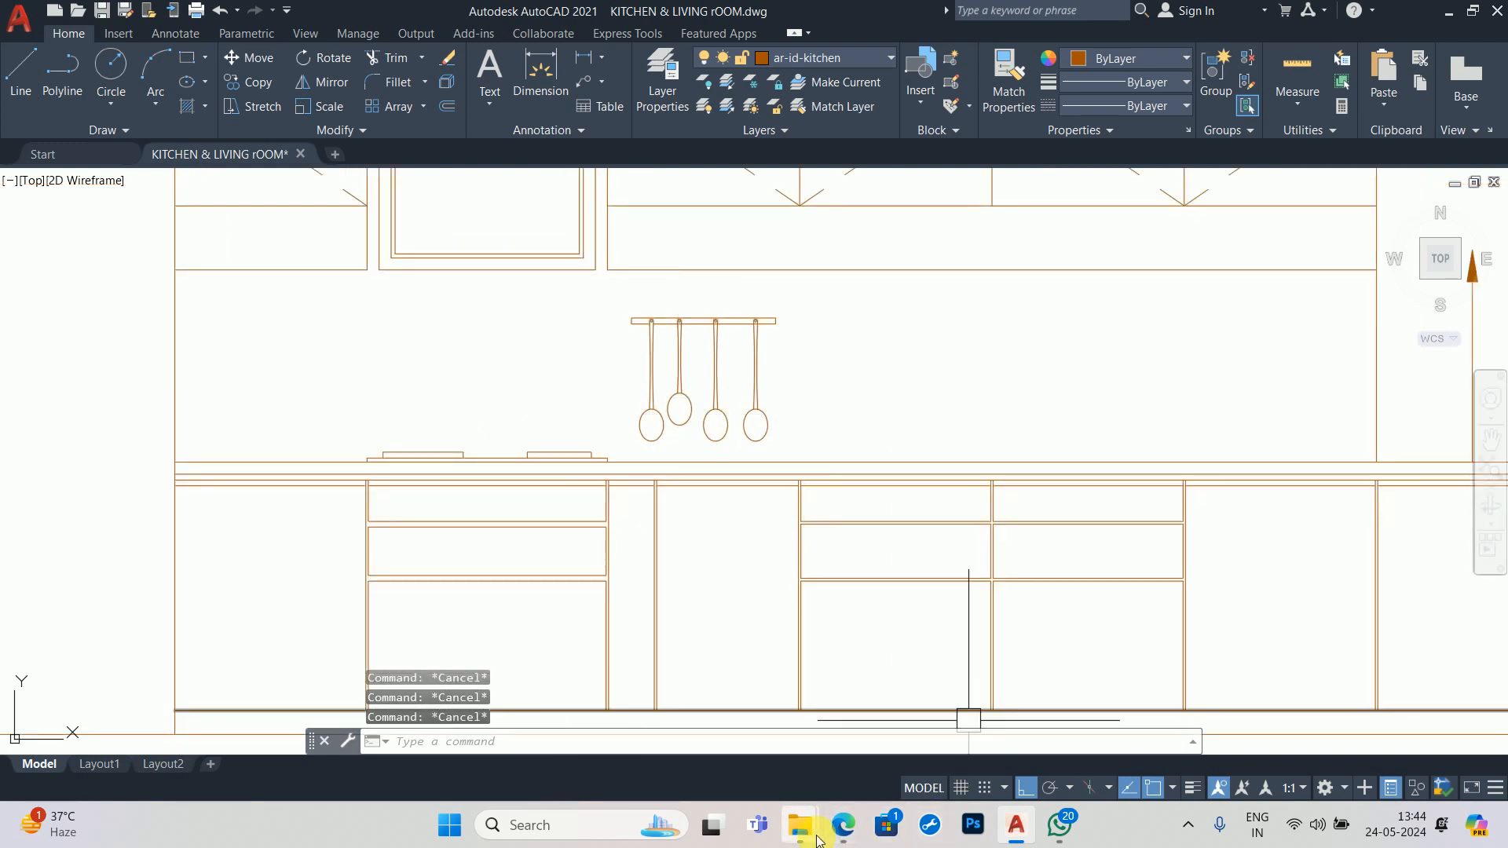
- Switch to Microsoft Edge and open the Kitchen Set page from the related drawings on cad-block.com
{"action": "left_click", "coordinate": [843, 825]}
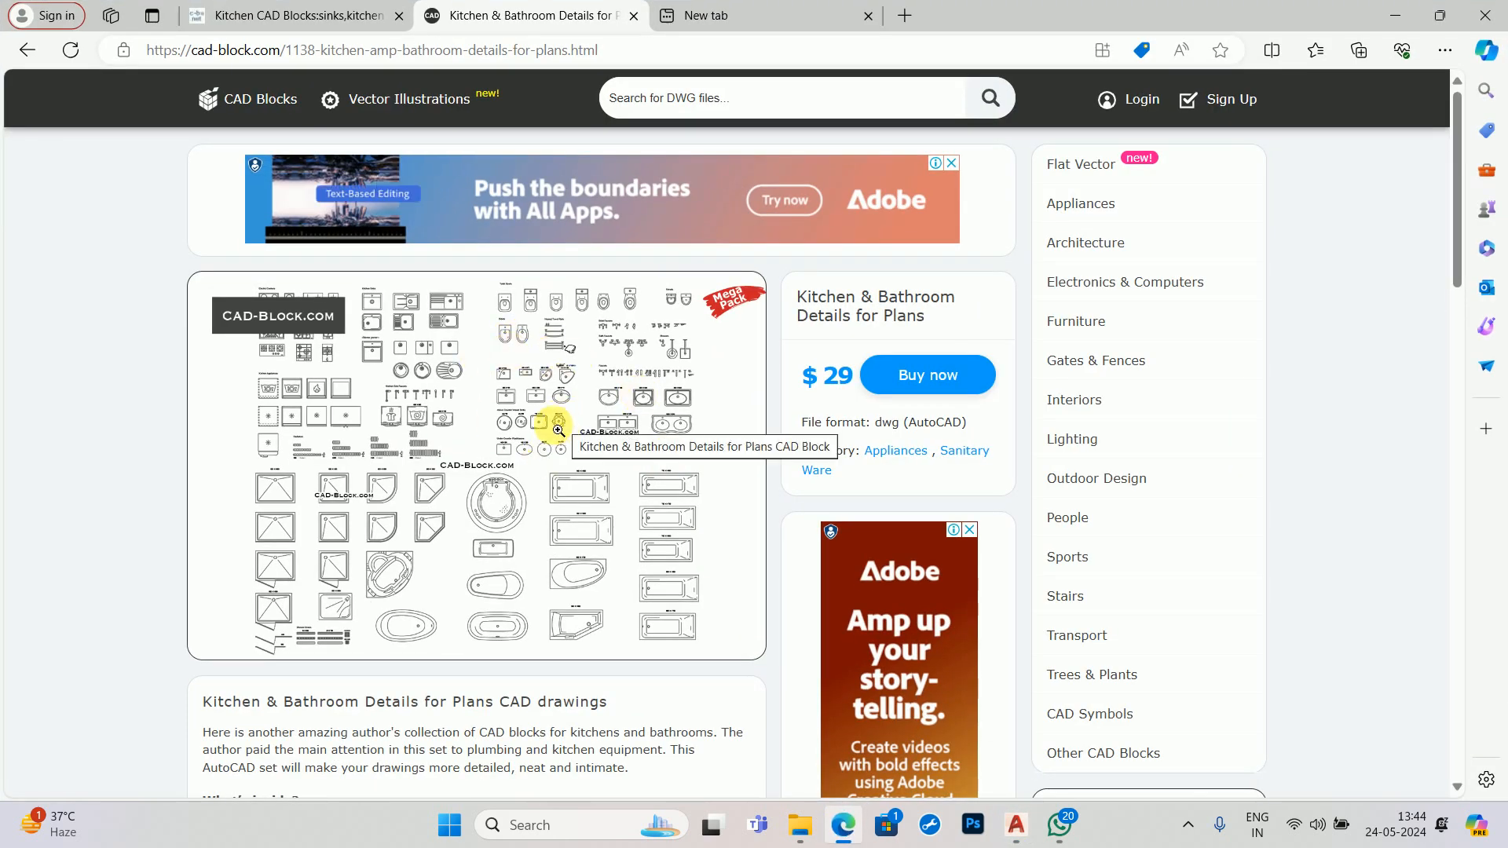
{"action": "scroll", "coordinate": [628, 369], "scroll_direction": "down", "scroll_amount": 6}
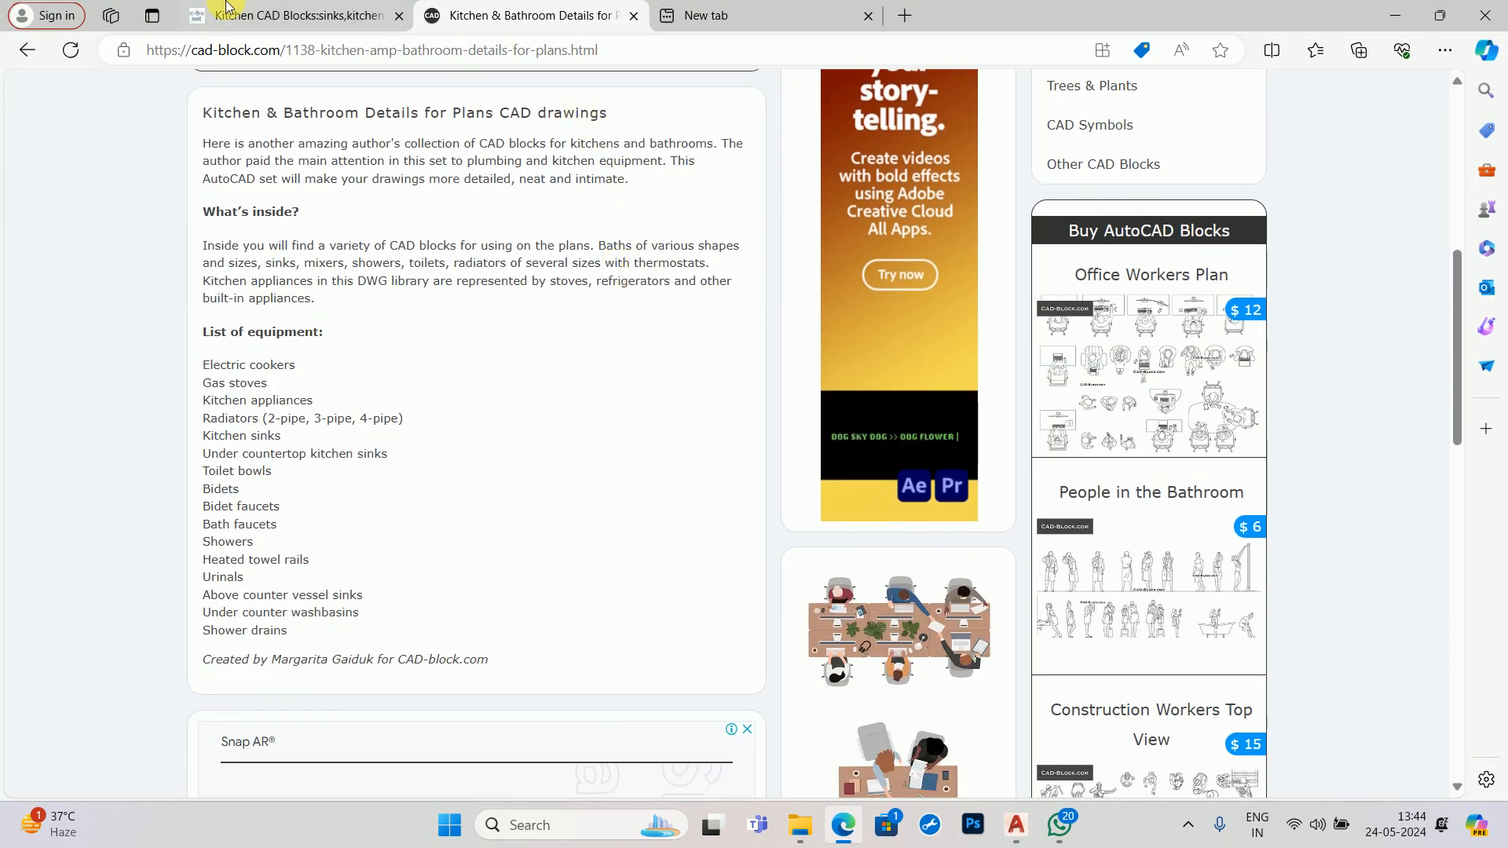
{"action": "scroll", "coordinate": [786, 191], "scroll_direction": "down", "scroll_amount": 5}
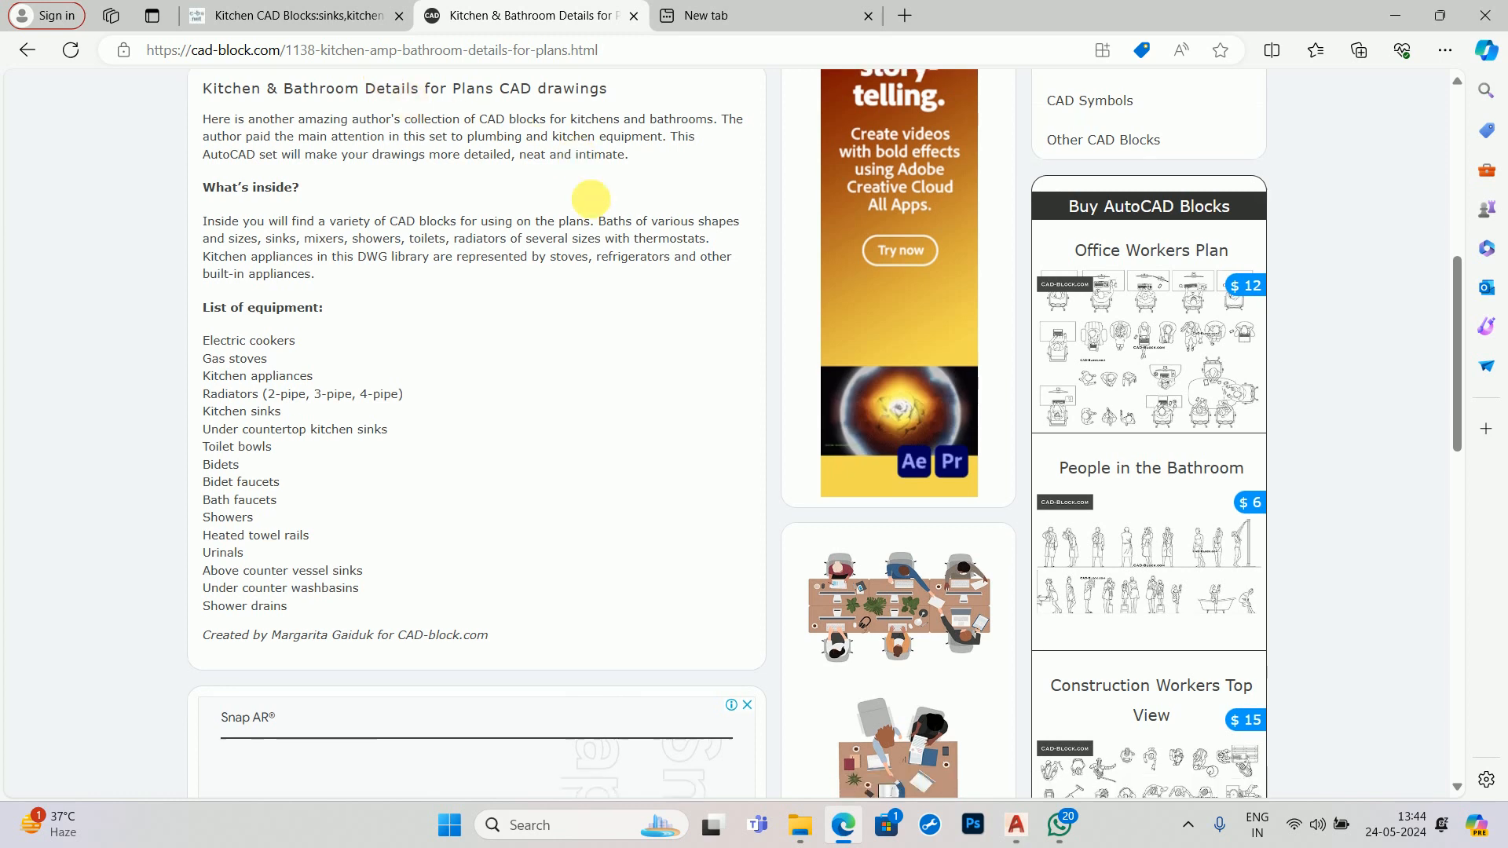
{"action": "scroll", "coordinate": [572, 536], "scroll_direction": "down", "scroll_amount": 4}
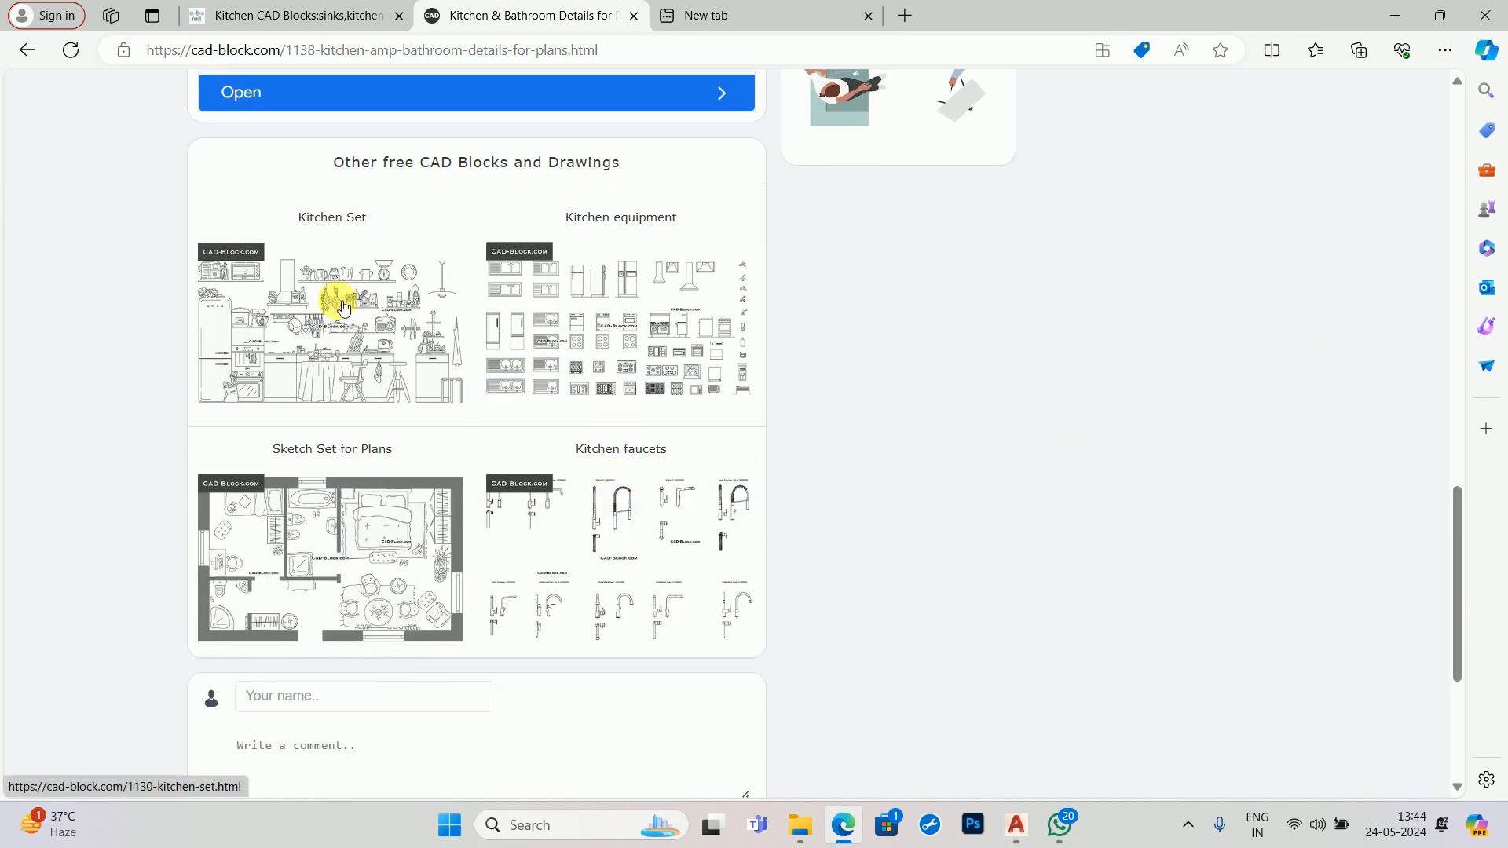
{"action": "left_click", "coordinate": [320, 330]}
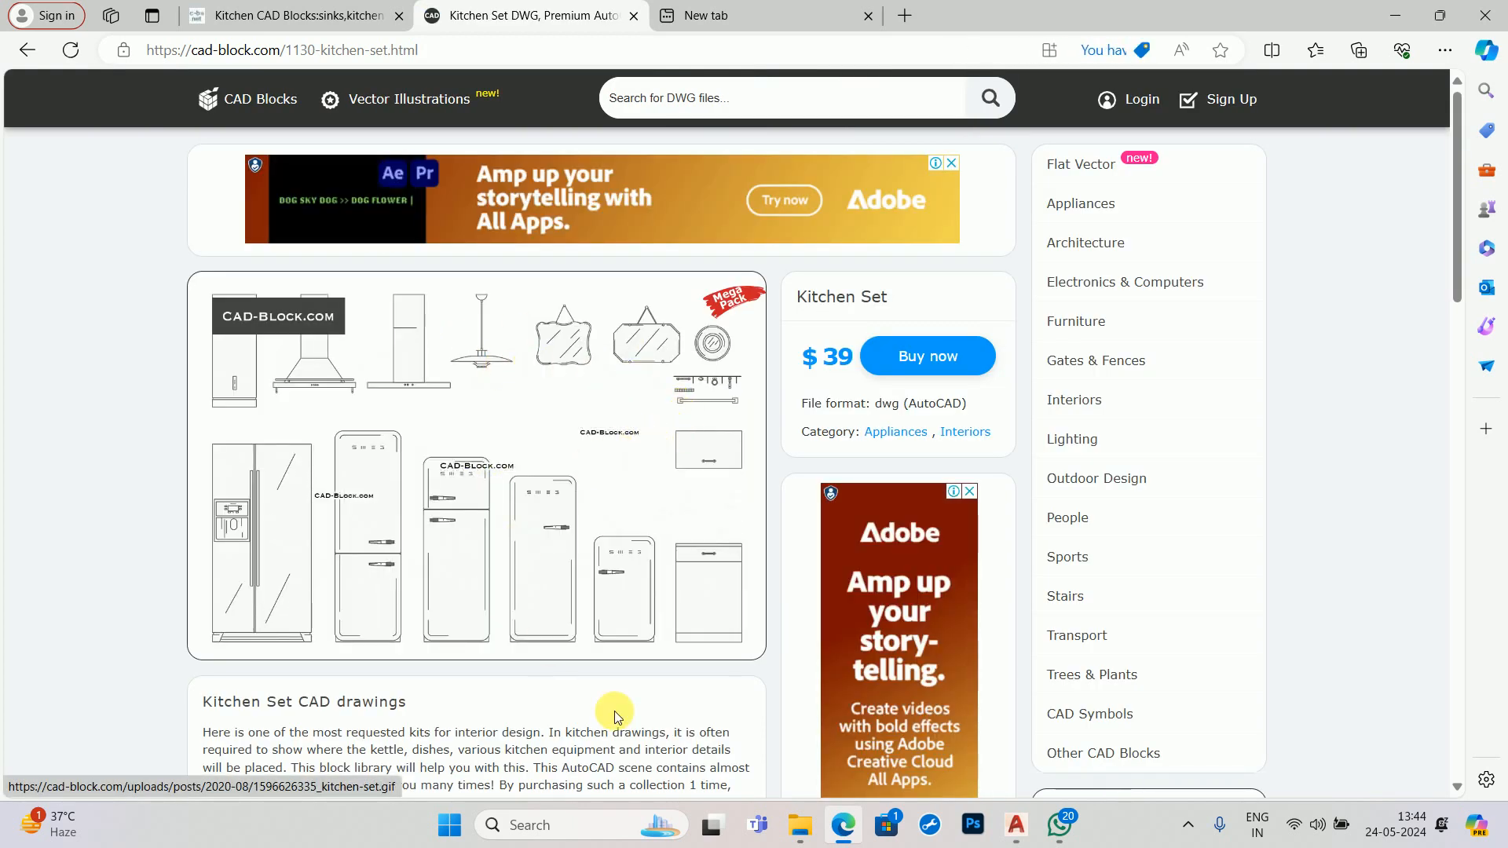
- Look through the Kitchen Set page, open the related Kitchen & Bathroom Details for Plans page, and return to Kitchen Set
{"action": "scroll", "coordinate": [494, 498], "scroll_direction": "down", "scroll_amount": 8}
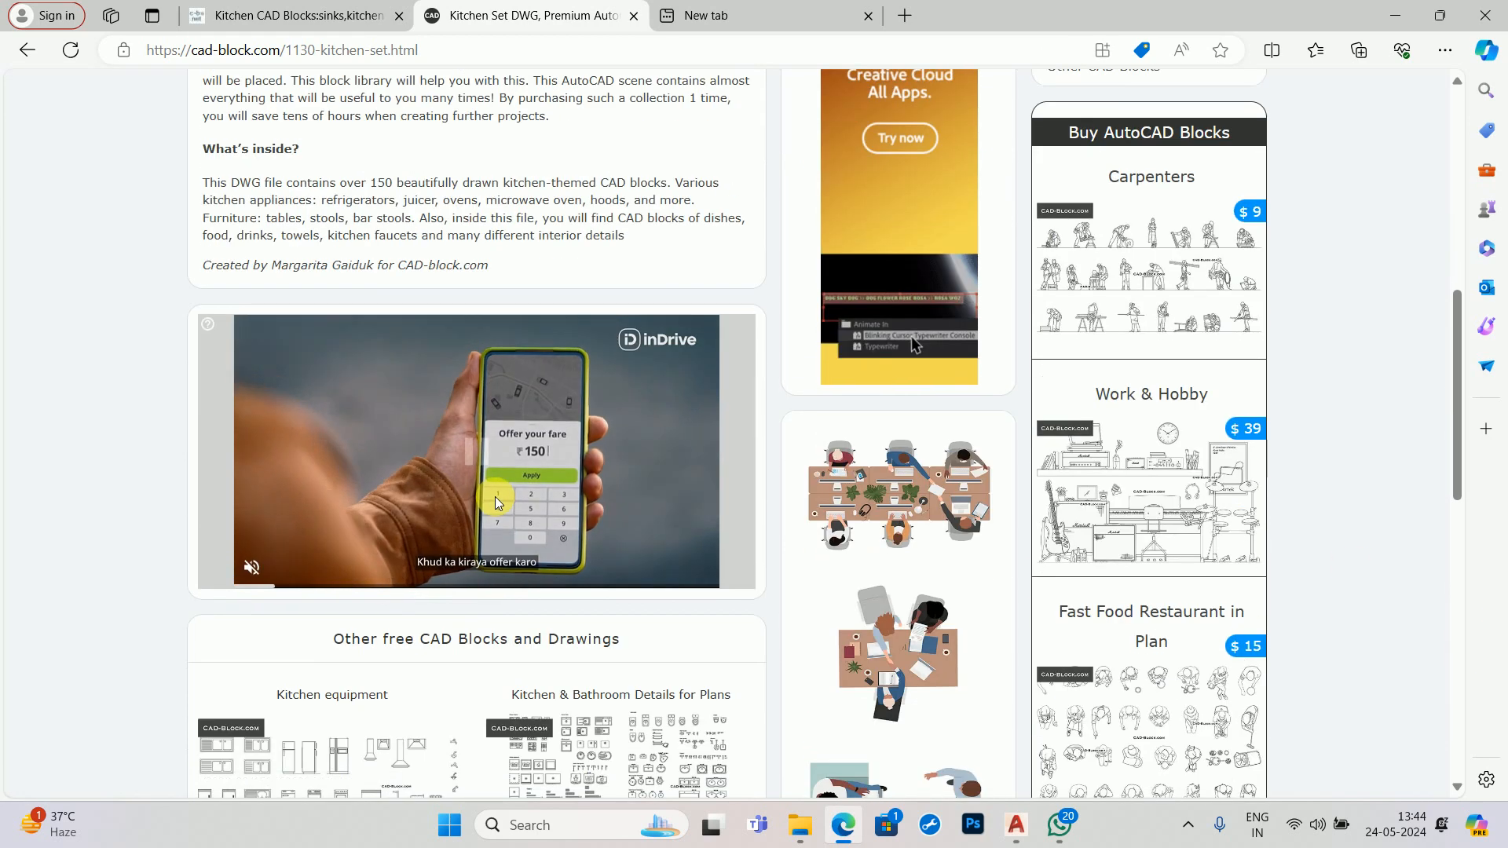
{"action": "scroll", "coordinate": [497, 502], "scroll_direction": "down", "scroll_amount": 6}
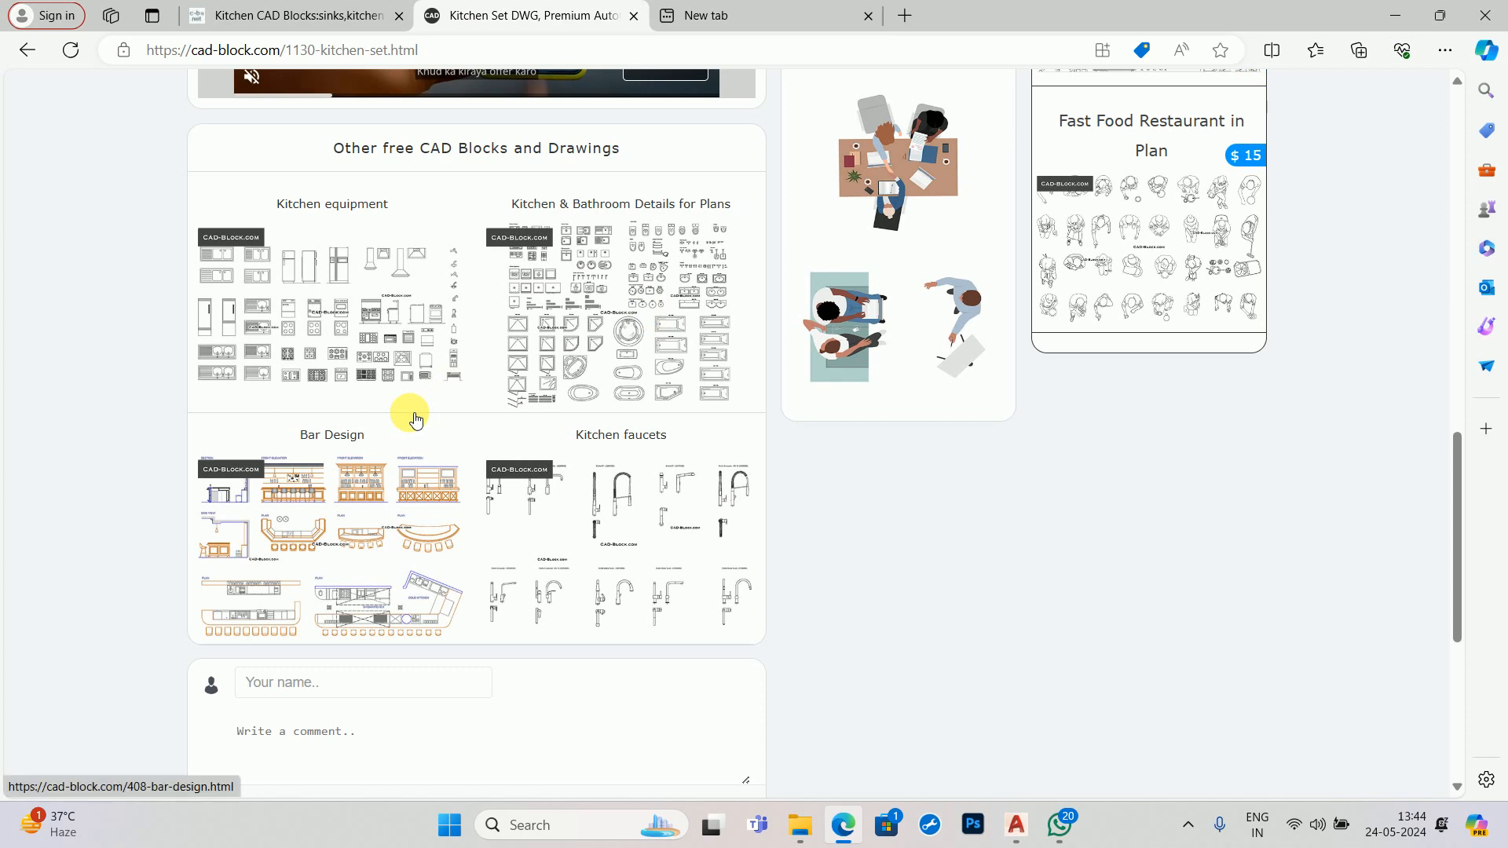
{"action": "right_click", "coordinate": [528, 467]}
{"action": "left_click", "coordinate": [1111, 540]}
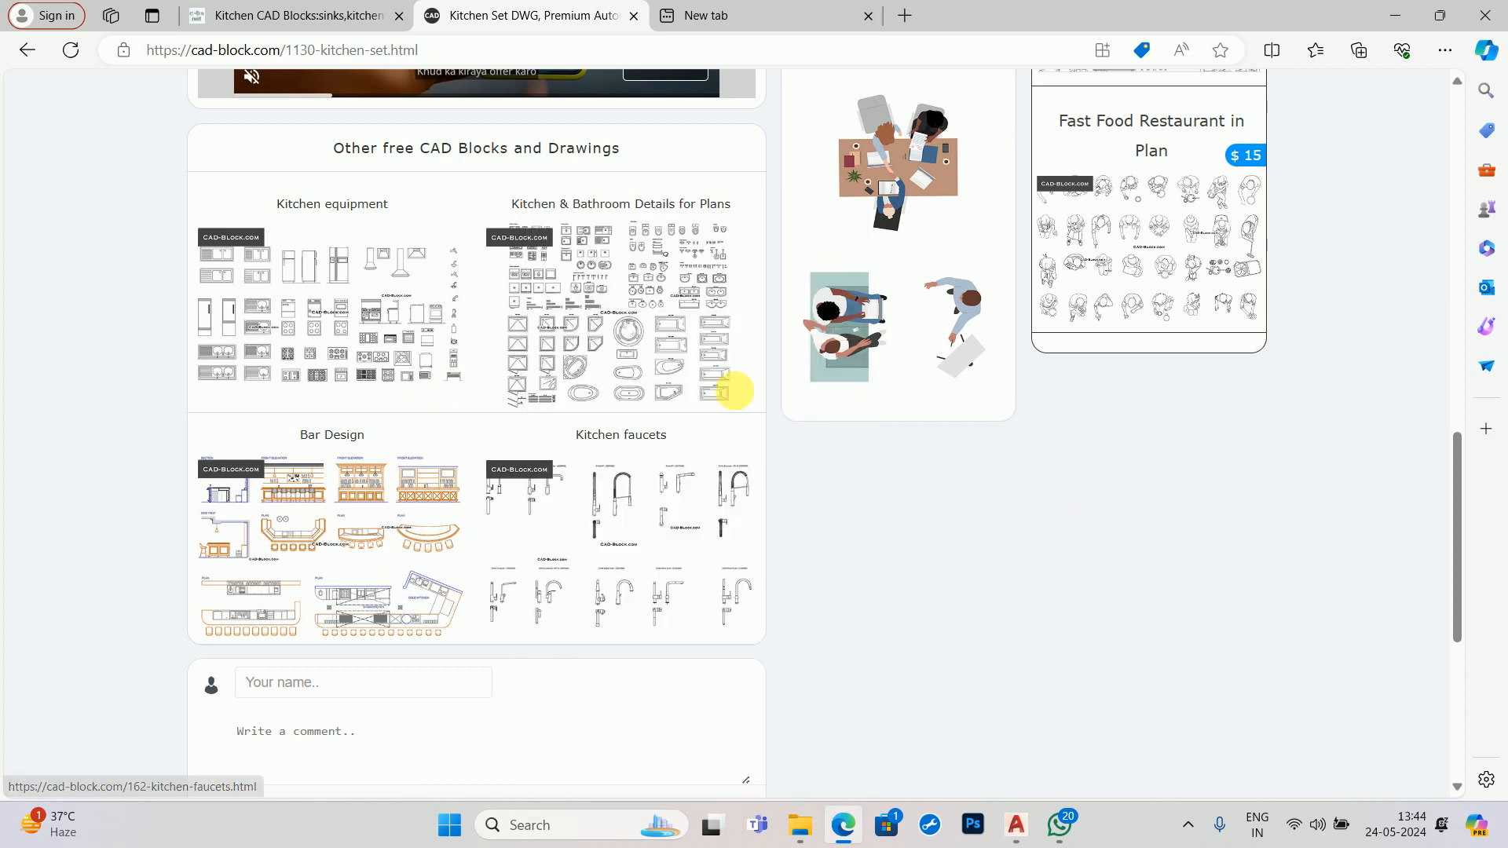
{"action": "left_click", "coordinate": [674, 282]}
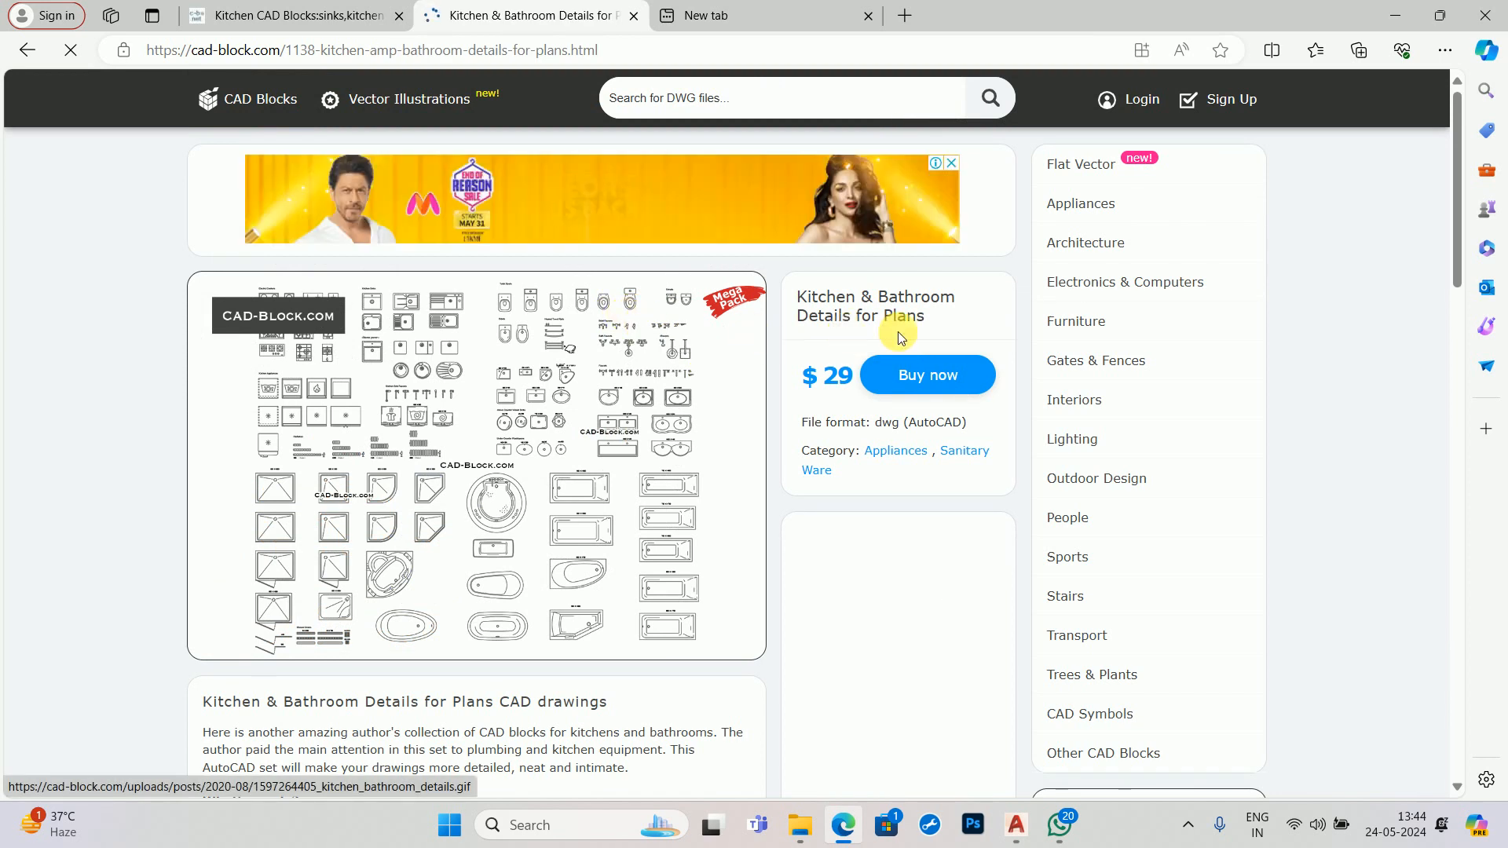
{"action": "left_click", "coordinate": [28, 49]}
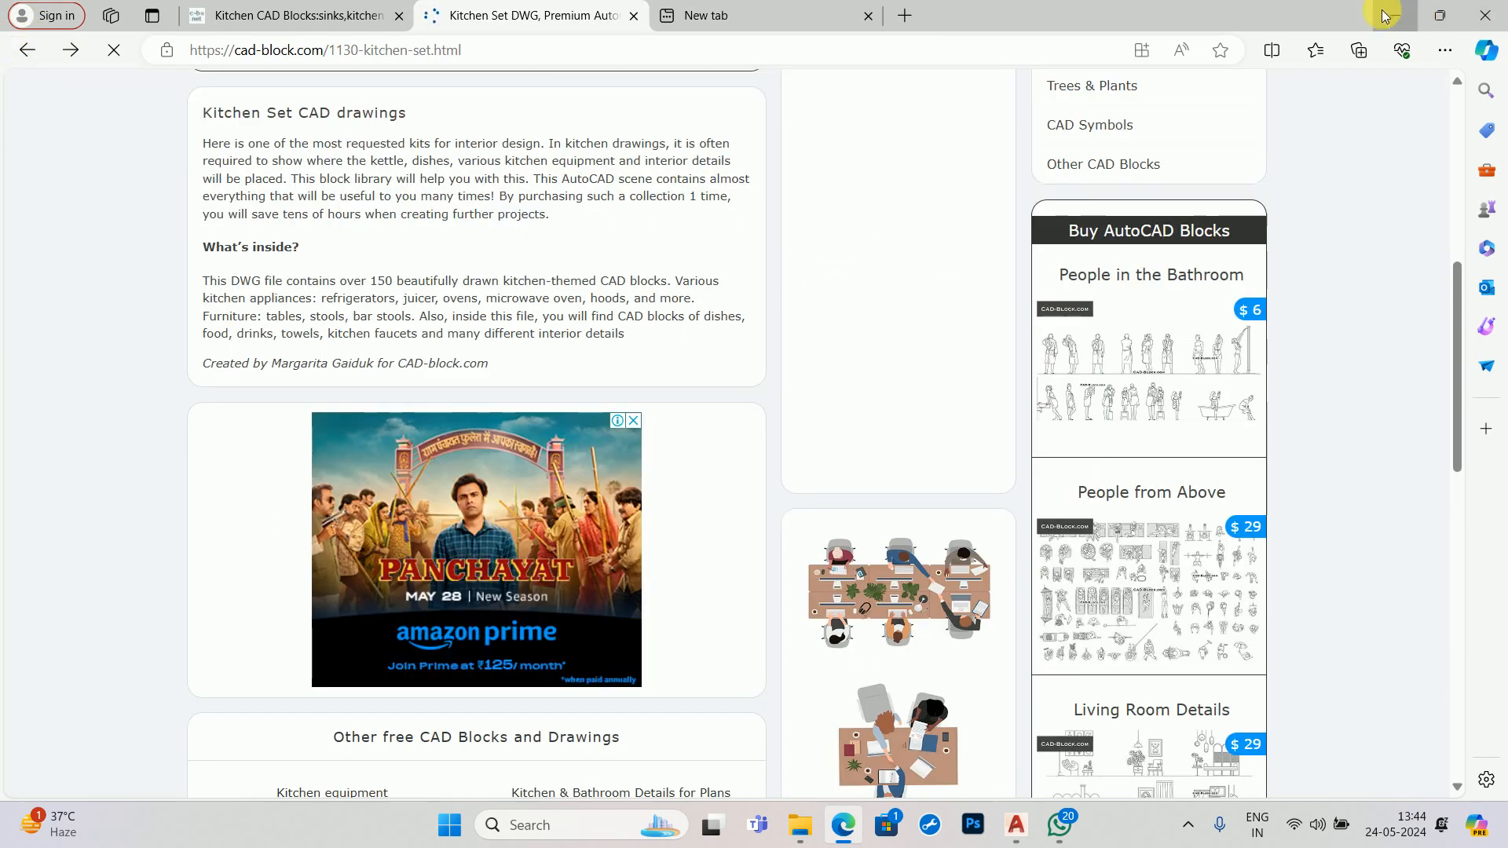
- Switch back to AutoCAD and compare the detailed kitchen elevation with the neighbouring elevations
{"action": "left_click", "coordinate": [1392, 15]}
{"action": "scroll", "coordinate": [802, 488], "scroll_direction": "down", "scroll_amount": 3}
{"action": "scroll", "coordinate": [767, 472], "scroll_direction": "up", "scroll_amount": 3}
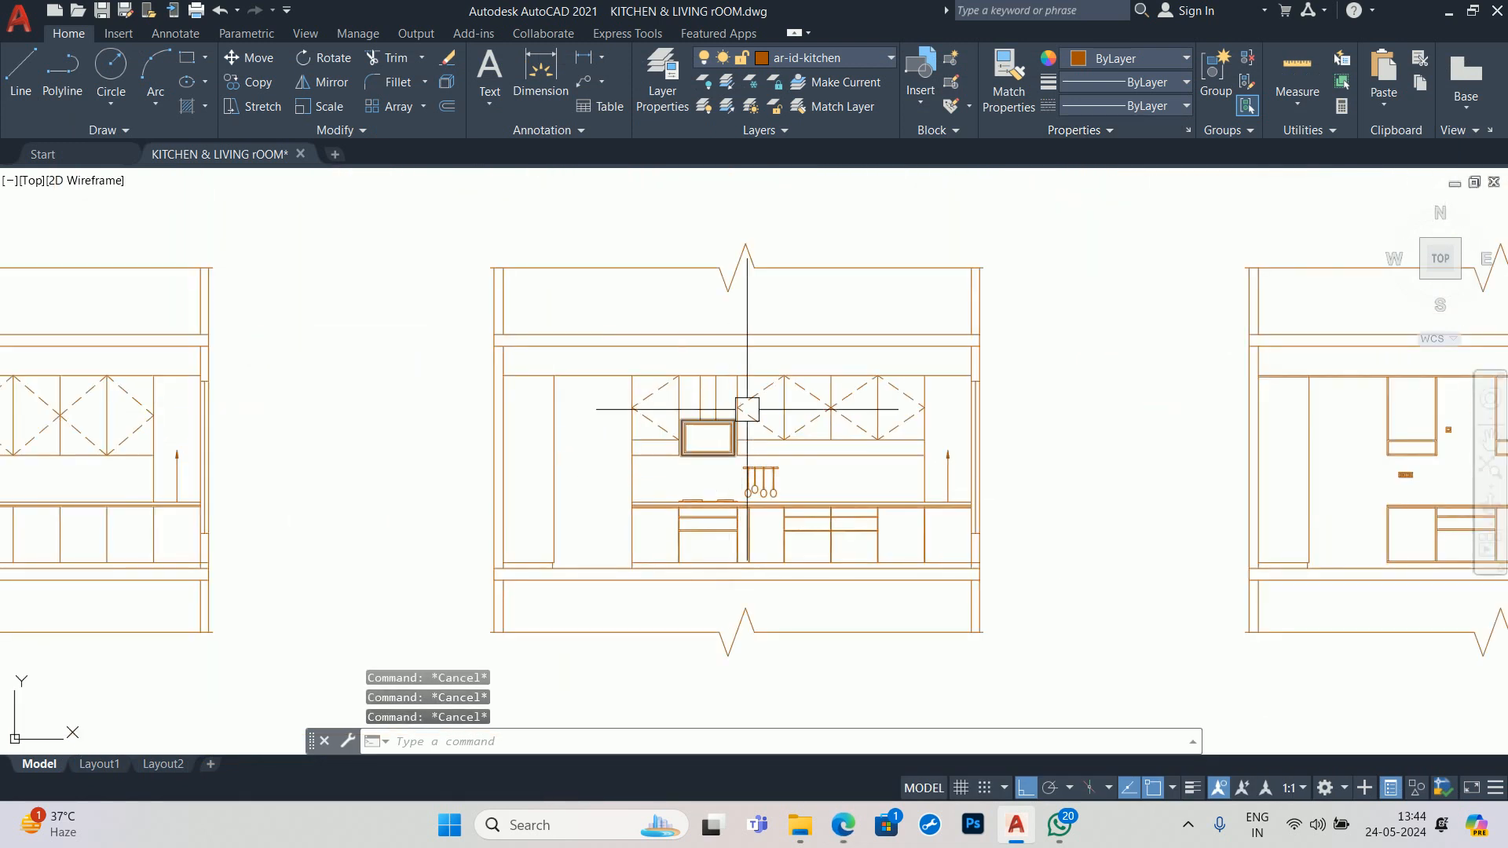
{"action": "scroll", "coordinate": [855, 487], "scroll_direction": "down", "scroll_amount": 2}
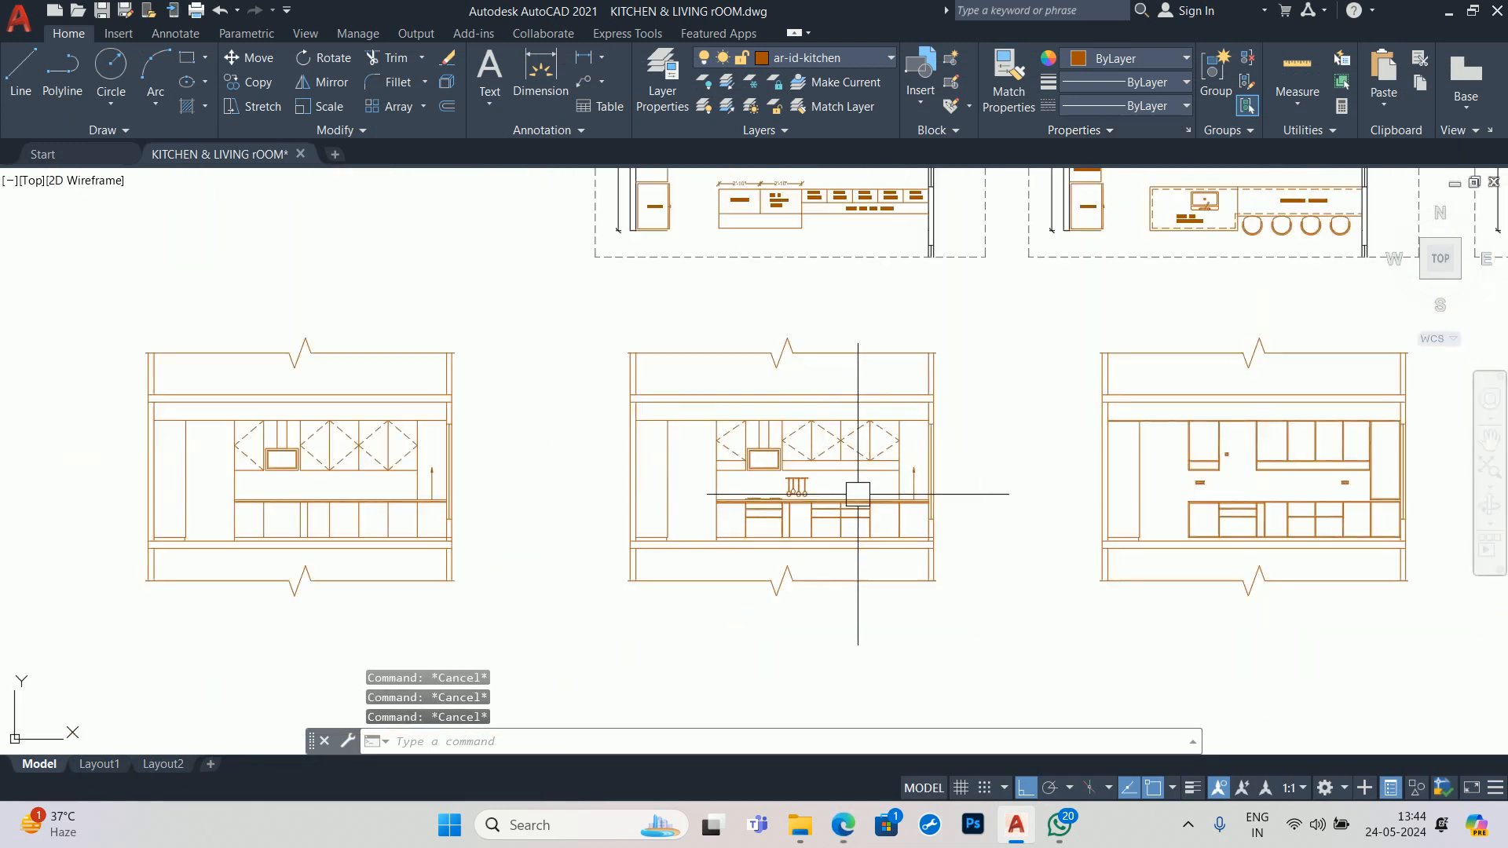
{"action": "middle_click_drag", "start_coordinate": [727, 484], "coordinate": [629, 485]}
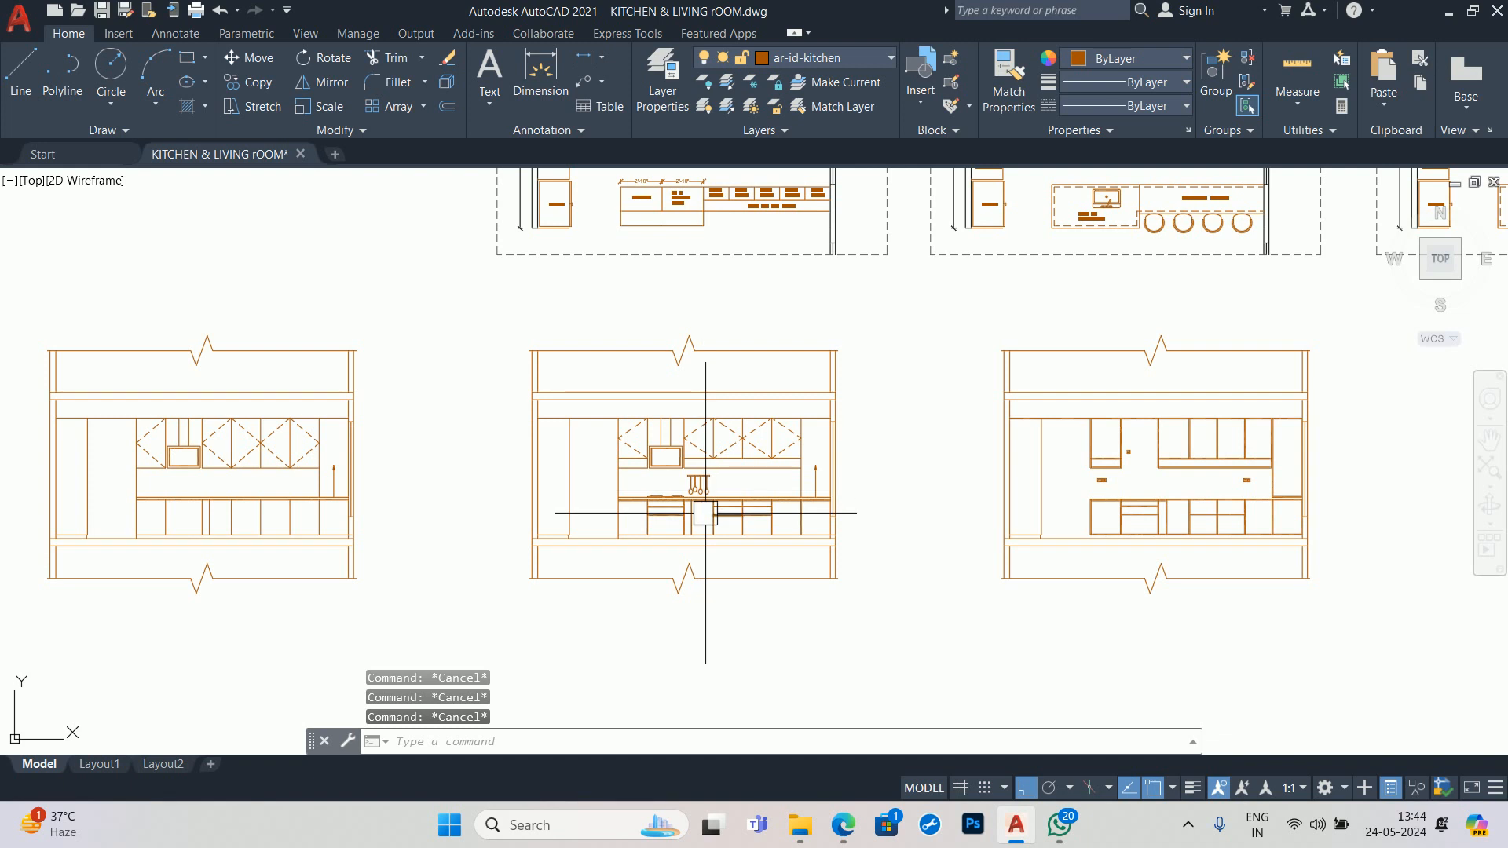
{"action": "scroll", "coordinate": [695, 509], "scroll_direction": "up", "scroll_amount": 6}
{"action": "key", "text": "Return"}
{"action": "key", "text": "Escape"}
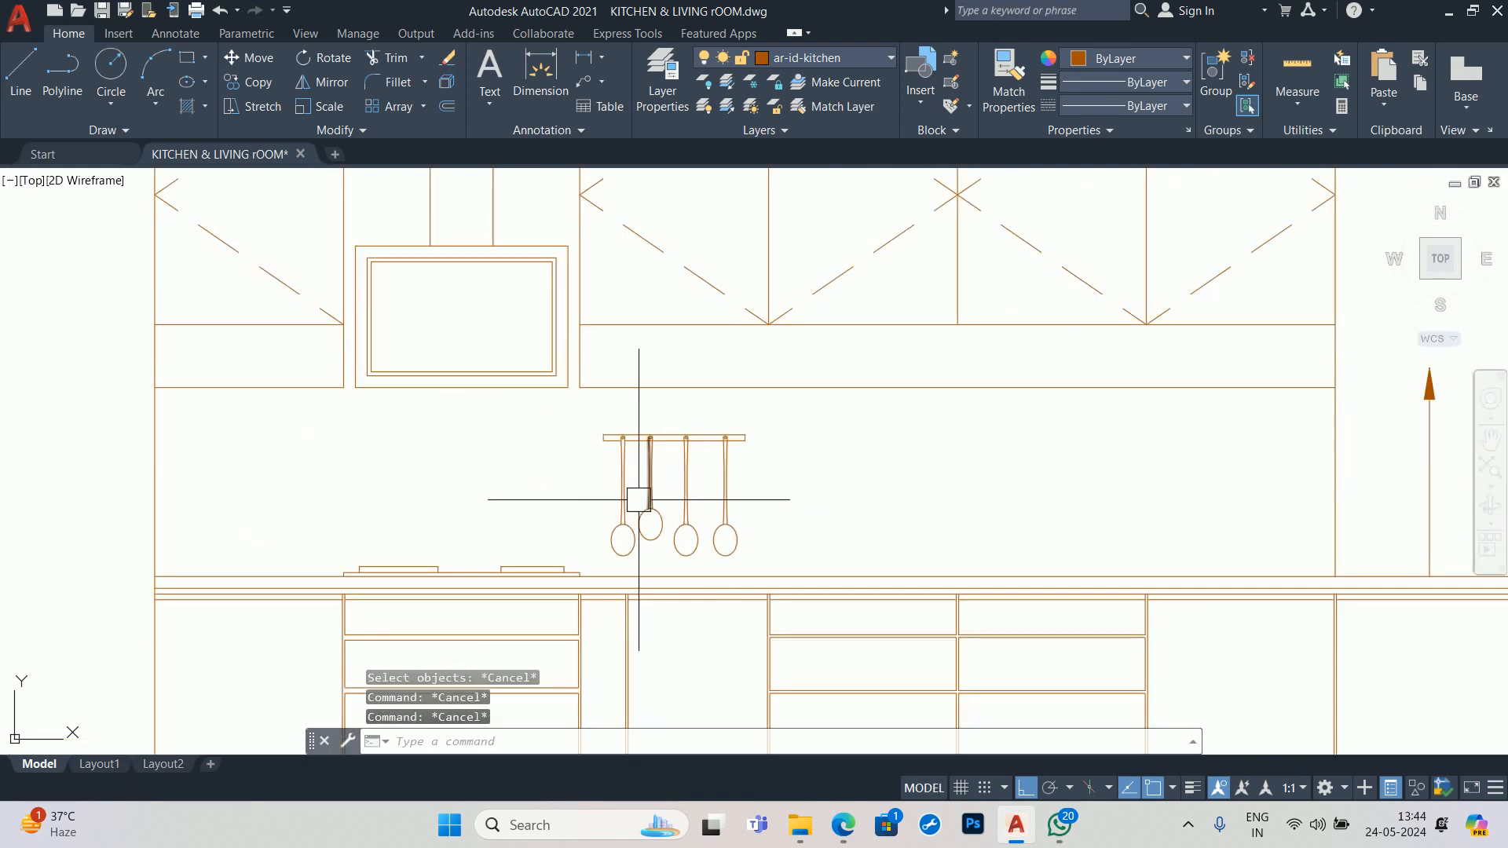
{"action": "middle_click_drag", "start_coordinate": [633, 505], "coordinate": [767, 460]}
{"action": "key", "text": "Escape"}
{"action": "scroll", "coordinate": [767, 460], "scroll_direction": "down", "scroll_amount": 5}
{"action": "scroll", "coordinate": [1065, 473], "scroll_direction": "up", "scroll_amount": 5}
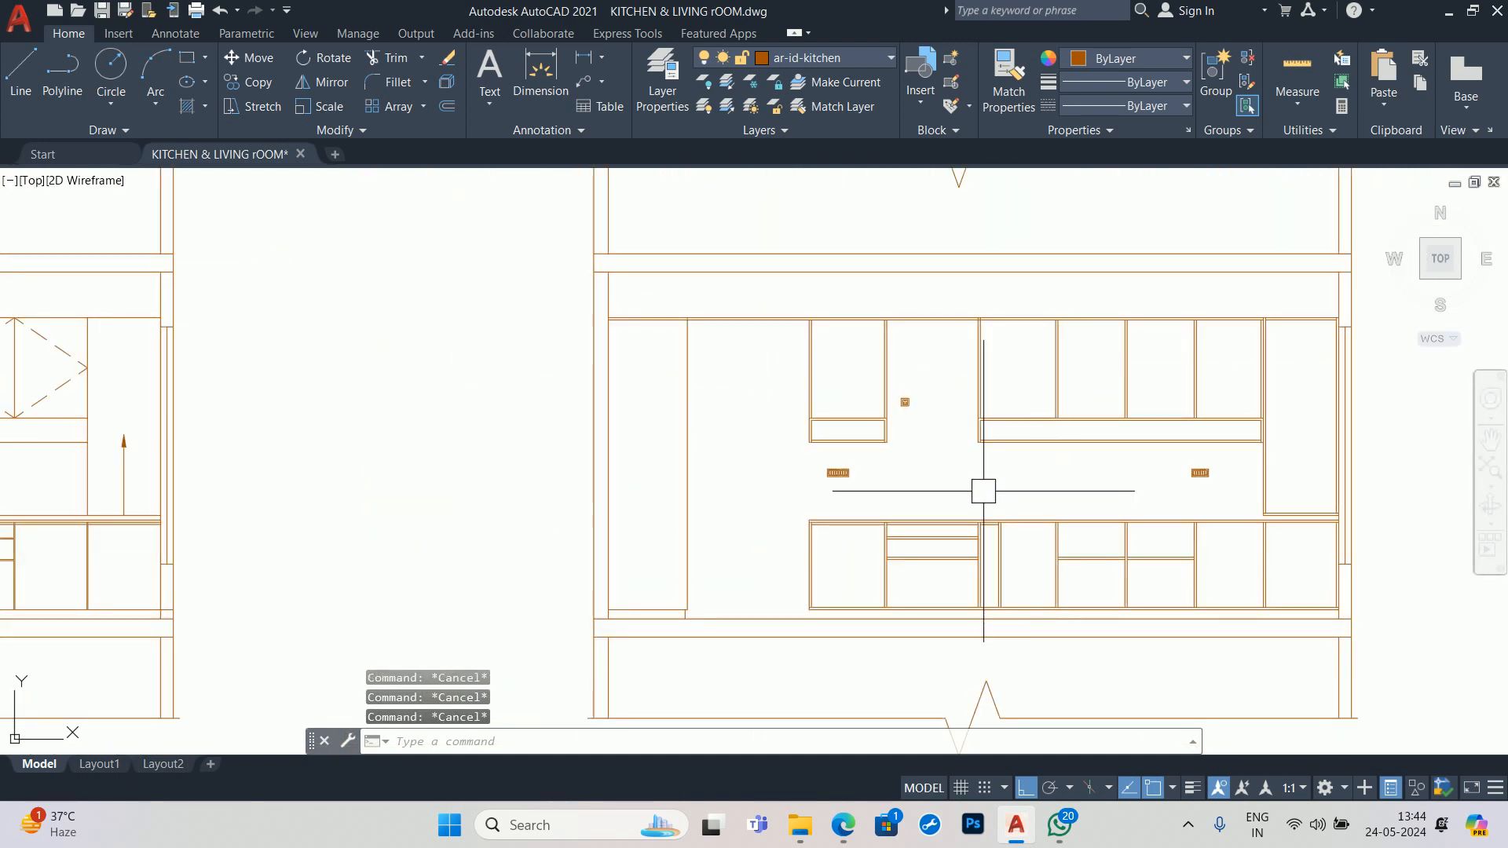
- Copy the single socket and both socket strips from the open-cabinet elevation to the detailed elevation, using the slab's upper-left corner as reference
{"action": "scroll", "coordinate": [983, 491], "scroll_direction": "down", "scroll_amount": 5}
{"action": "scroll", "coordinate": [803, 454], "scroll_direction": "up", "scroll_amount": 5}
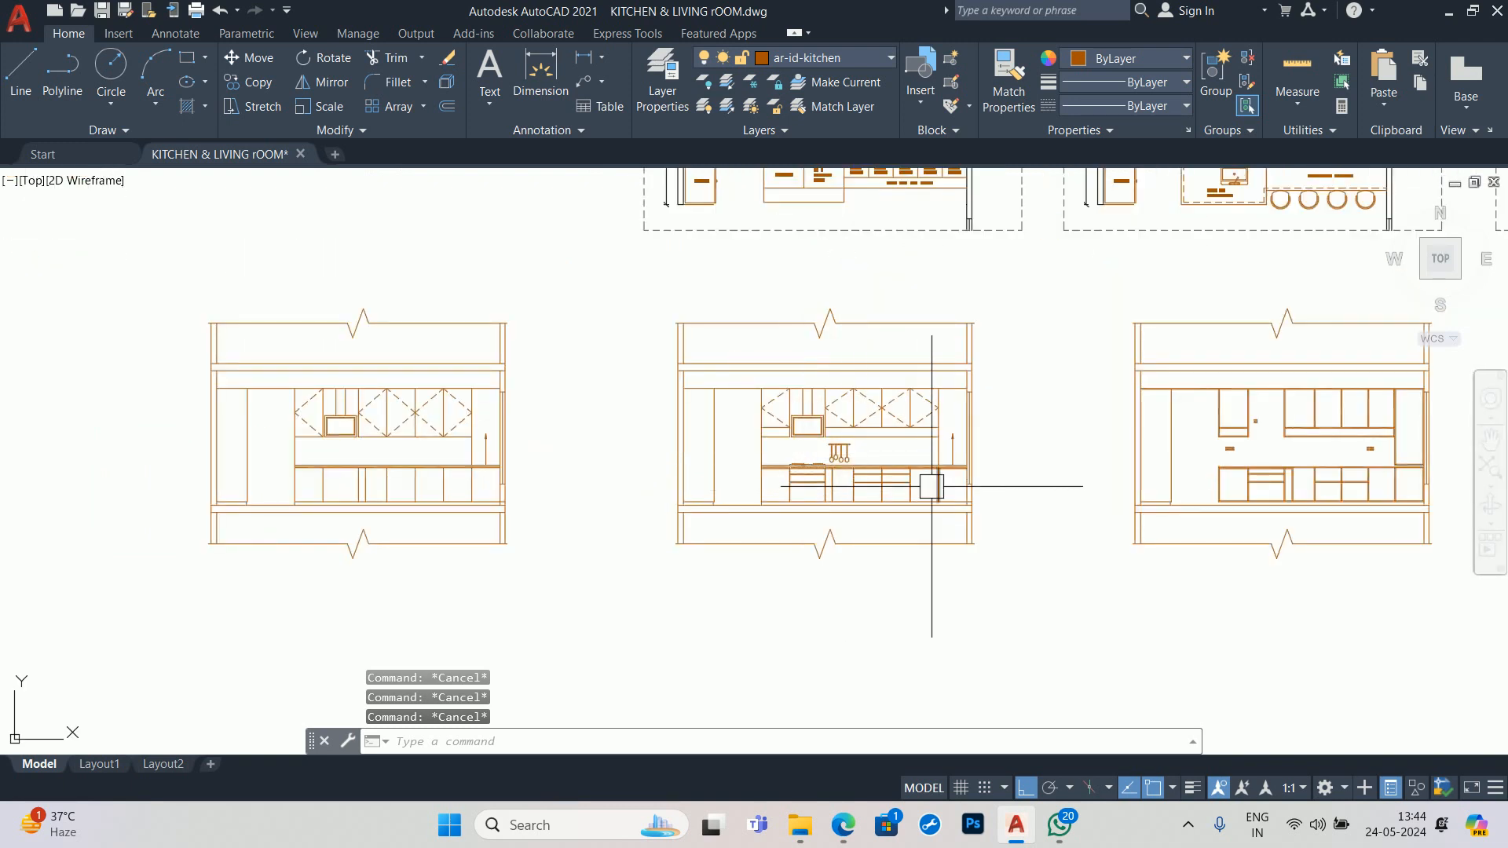
{"action": "scroll", "coordinate": [872, 487], "scroll_direction": "down", "scroll_amount": 2}
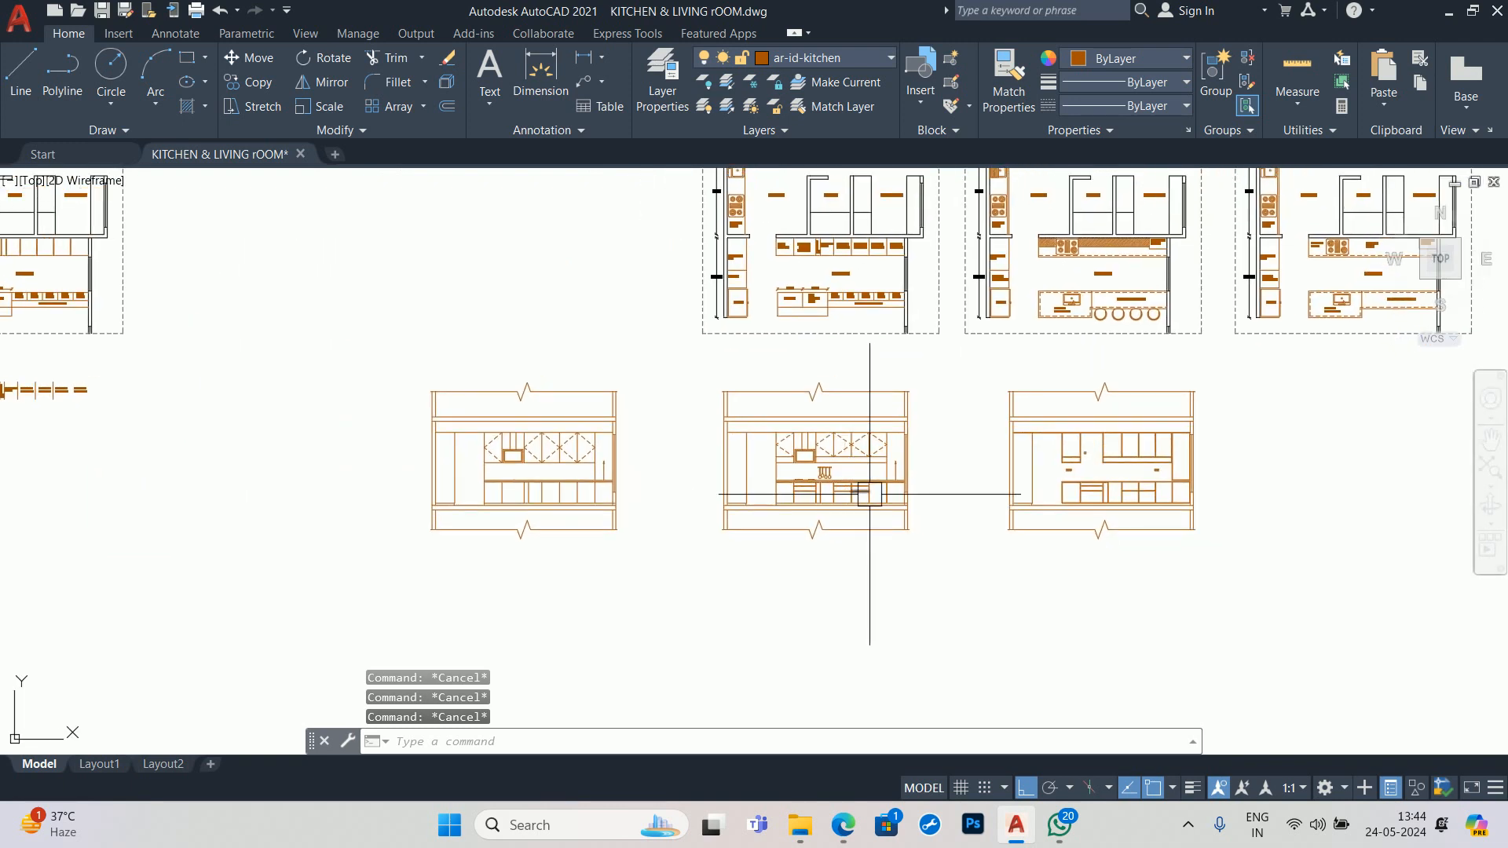
{"action": "type", "text": "co"}
{"action": "key", "text": "space"}
{"action": "scroll", "coordinate": [1088, 452], "scroll_direction": "up", "scroll_amount": 8}
{"action": "left_click", "coordinate": [1079, 481]}
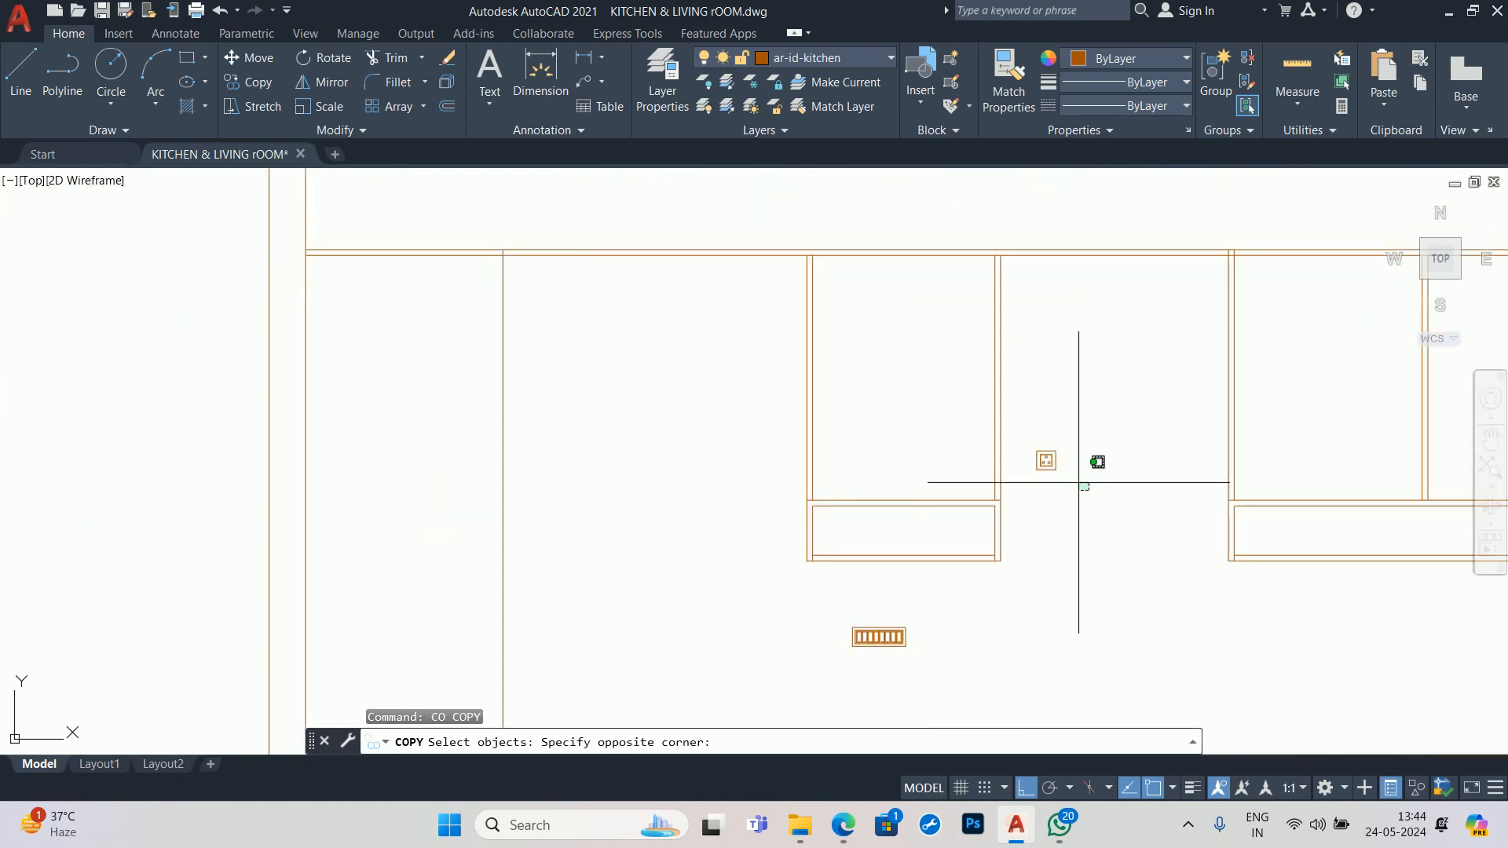
{"action": "left_click", "coordinate": [1026, 420]}
{"action": "middle_click_drag", "start_coordinate": [1011, 612], "coordinate": [992, 468]}
{"action": "left_click", "coordinate": [927, 565]}
{"action": "left_click", "coordinate": [700, 457]}
{"action": "middle_click_drag", "start_coordinate": [1192, 496], "coordinate": [382, 493]}
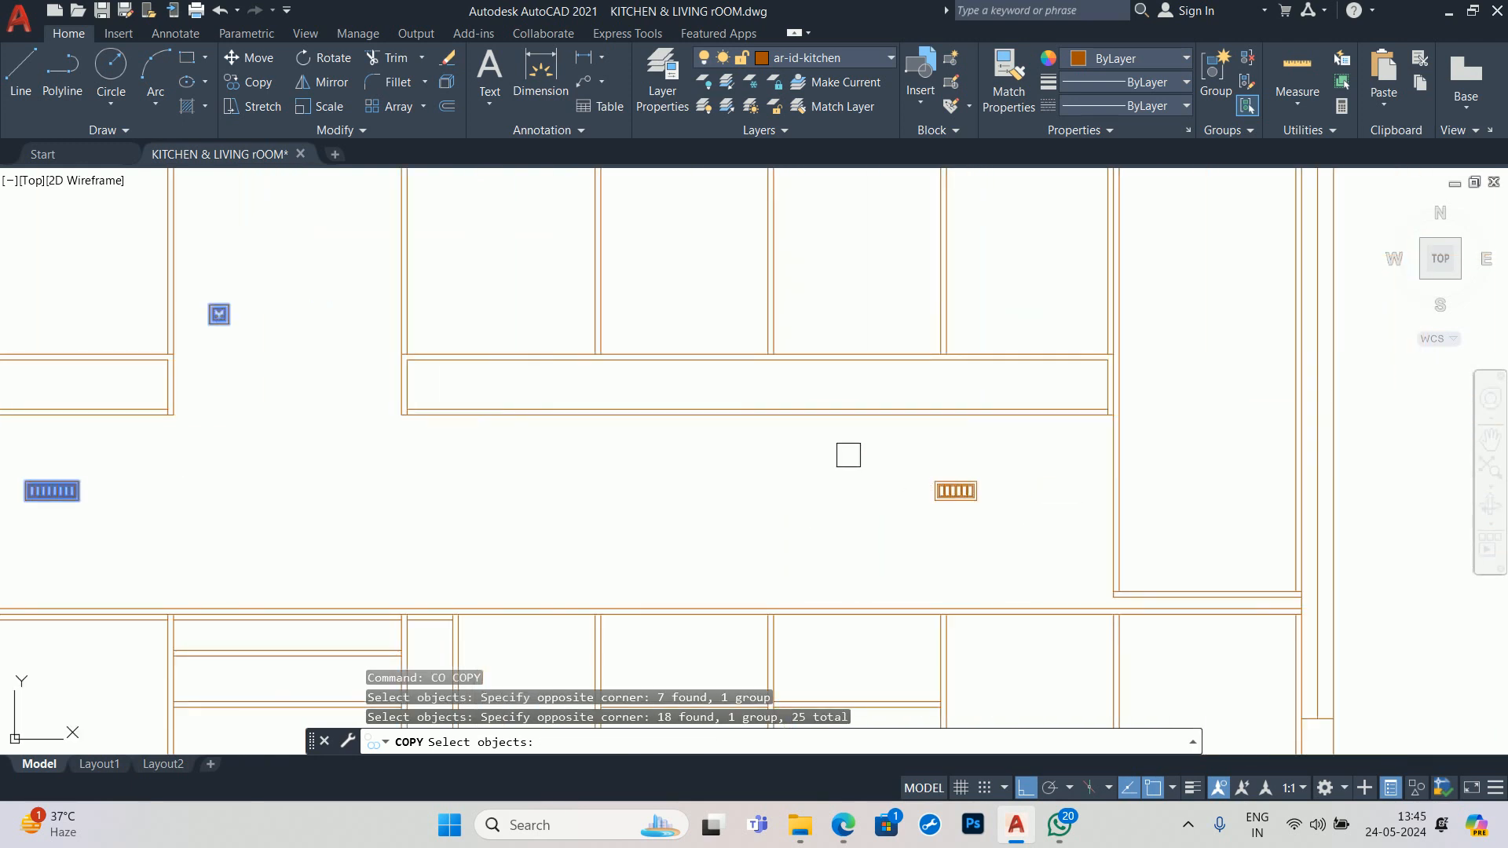
{"action": "left_click", "coordinate": [852, 455]}
{"action": "left_click", "coordinate": [1222, 586]}
{"action": "scroll", "coordinate": [1021, 534], "scroll_direction": "down", "scroll_amount": 4}
{"action": "key", "text": "space"}
{"action": "scroll", "coordinate": [812, 432], "scroll_direction": "up", "scroll_amount": 3}
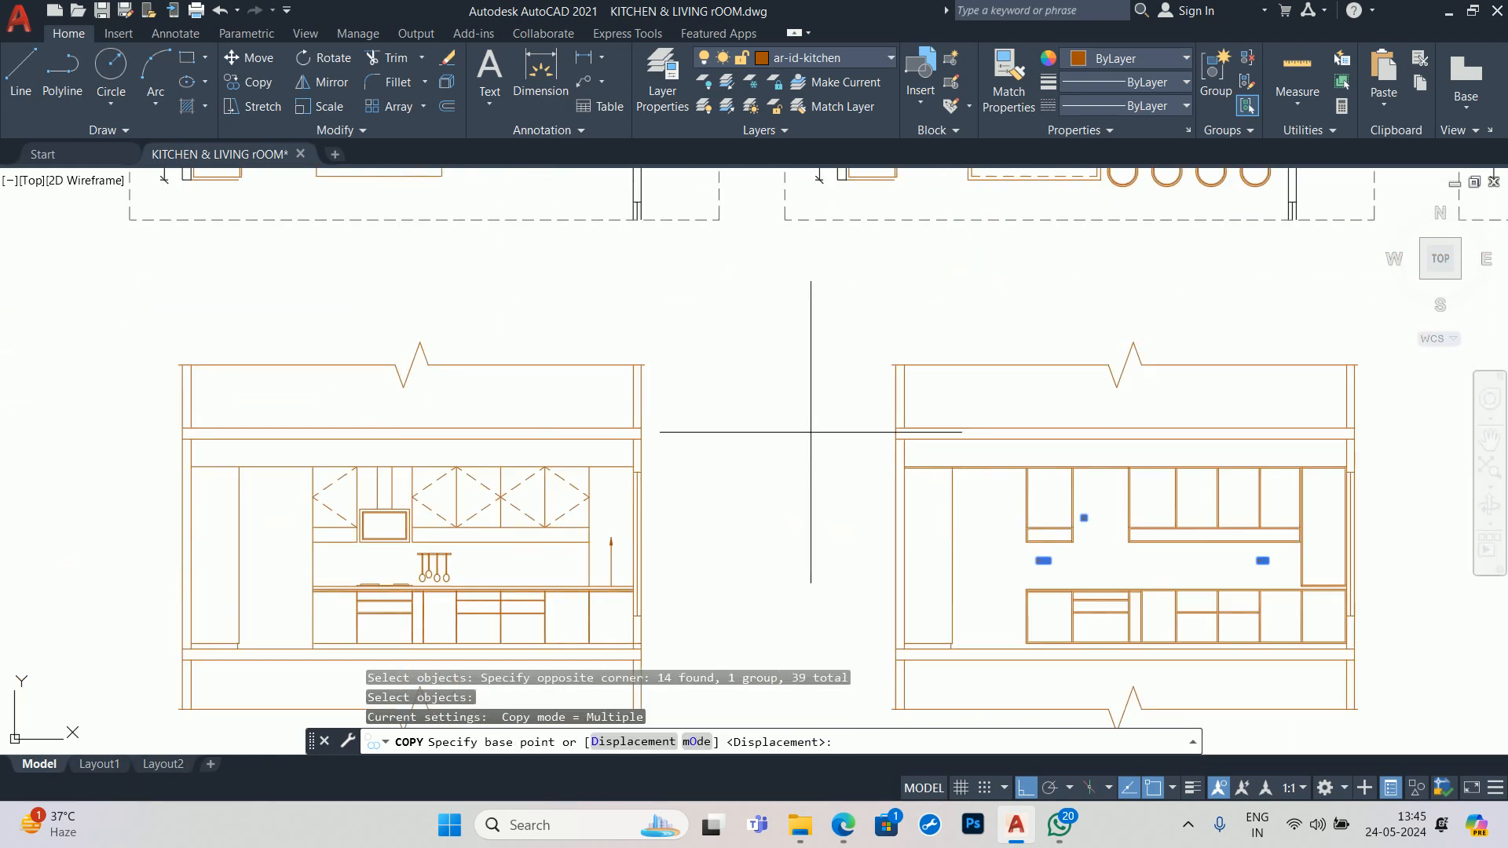
{"action": "left_click", "coordinate": [896, 428]}
{"action": "scroll", "coordinate": [1220, 424], "scroll_direction": "up", "scroll_amount": 3}
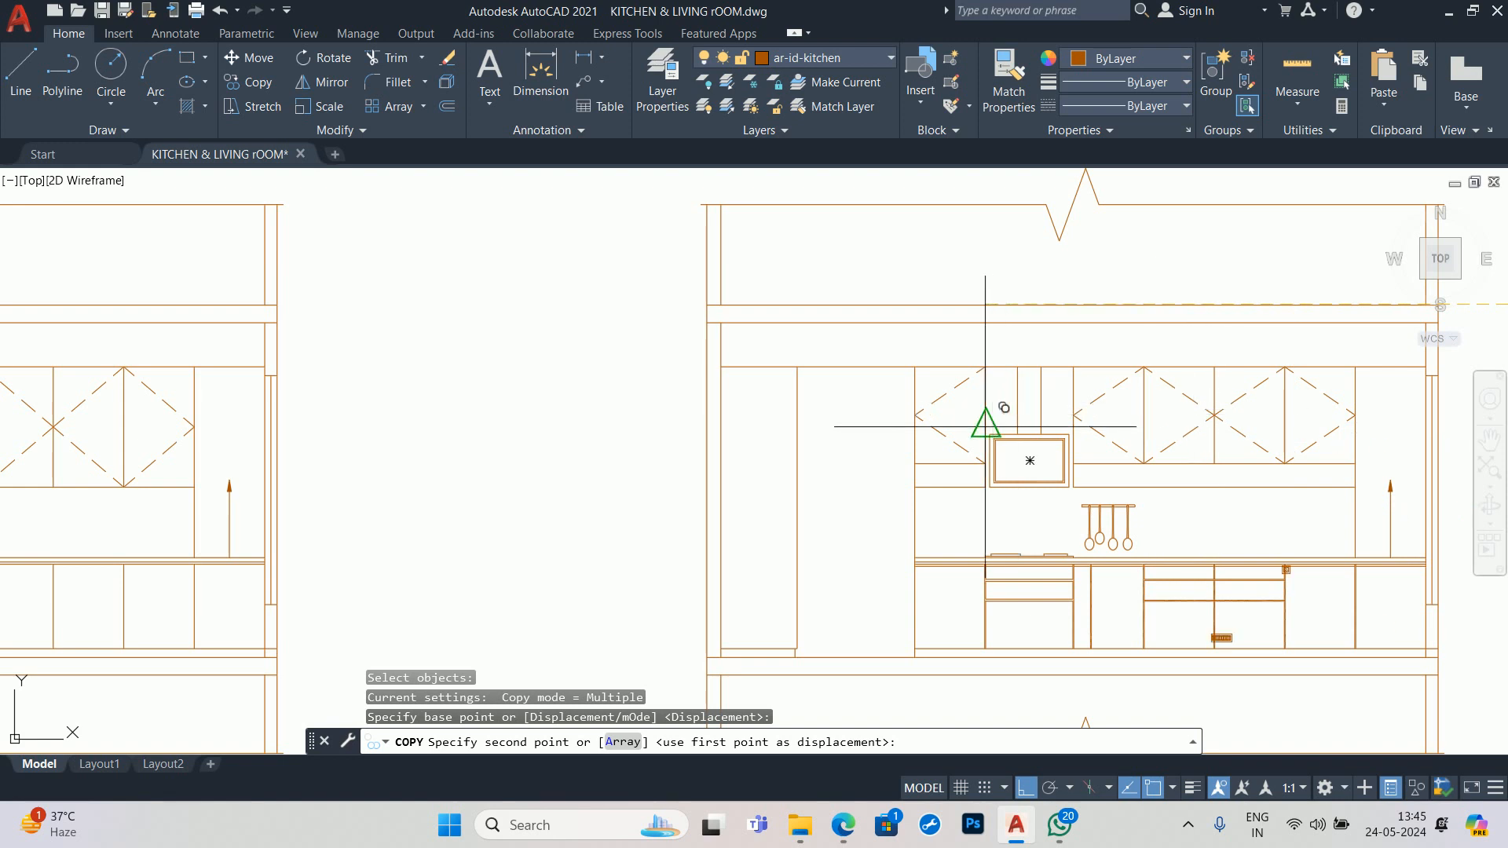
{"action": "left_click", "coordinate": [707, 305]}
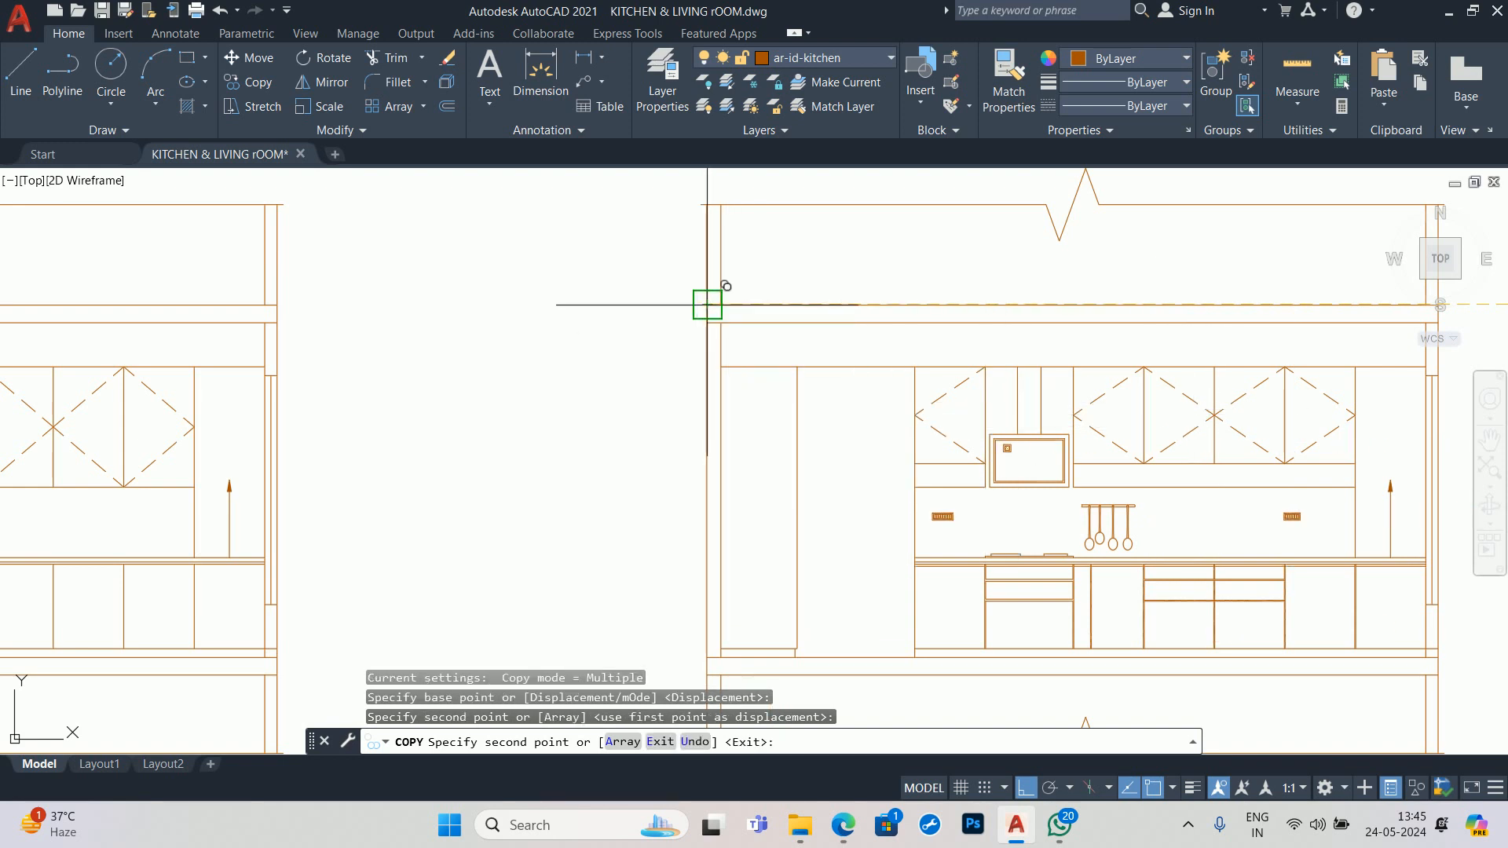
{"action": "key", "text": "Escape"}
{"action": "key", "text": "Escape"}
{"action": "key", "text": "Escape"}
{"action": "key", "text": "Escape"}
- Move the copied single socket inside the hood 2 inches to the left
{"action": "scroll", "coordinate": [1000, 465], "scroll_direction": "up", "scroll_amount": 8}
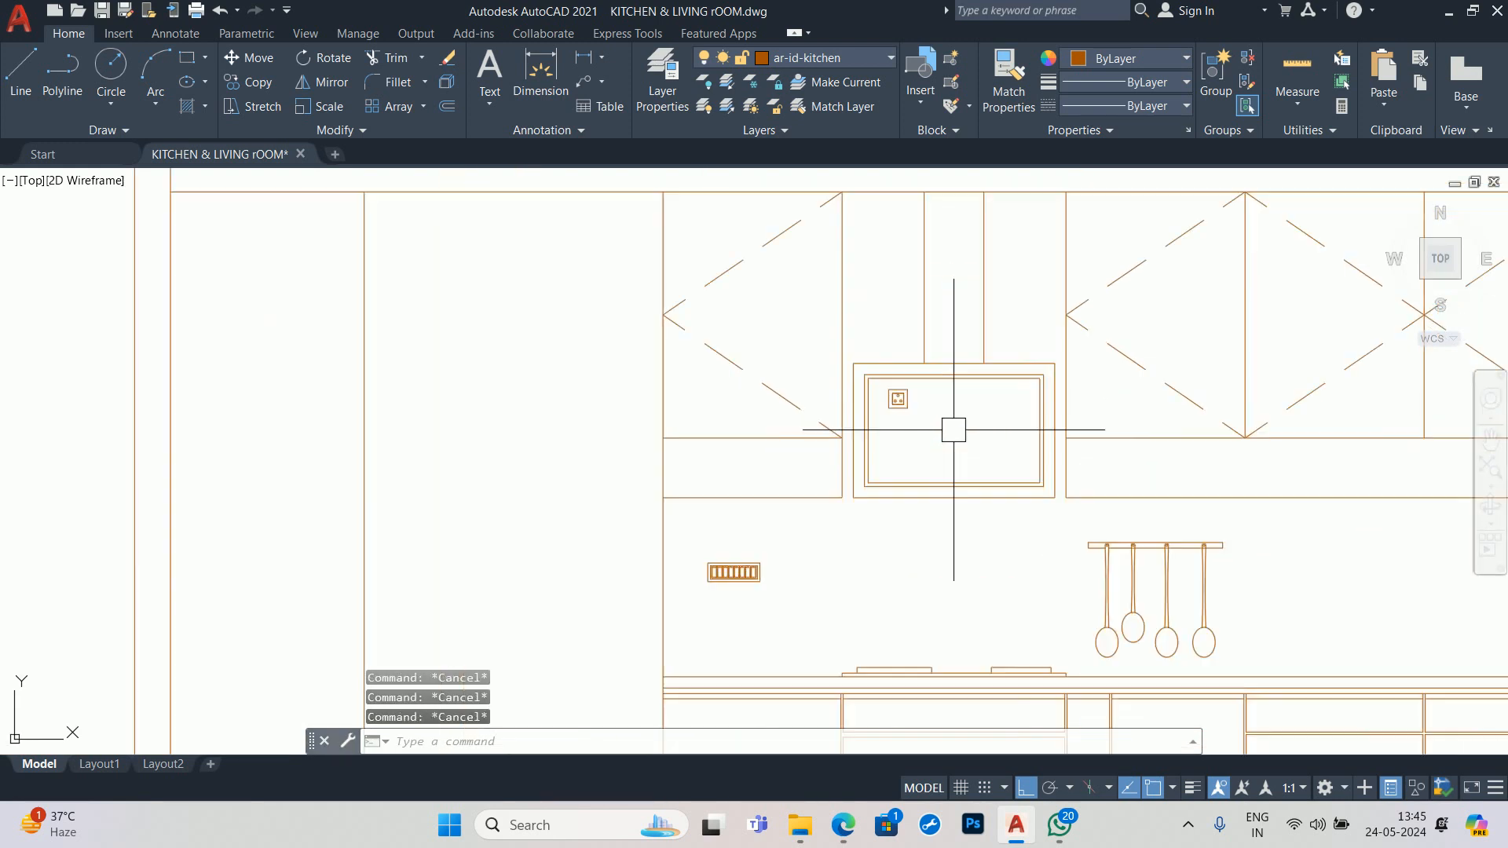
{"action": "middle_click_drag", "start_coordinate": [953, 427], "coordinate": [922, 497]}
{"action": "key", "text": "space"}
{"action": "left_click", "coordinate": [923, 496]}
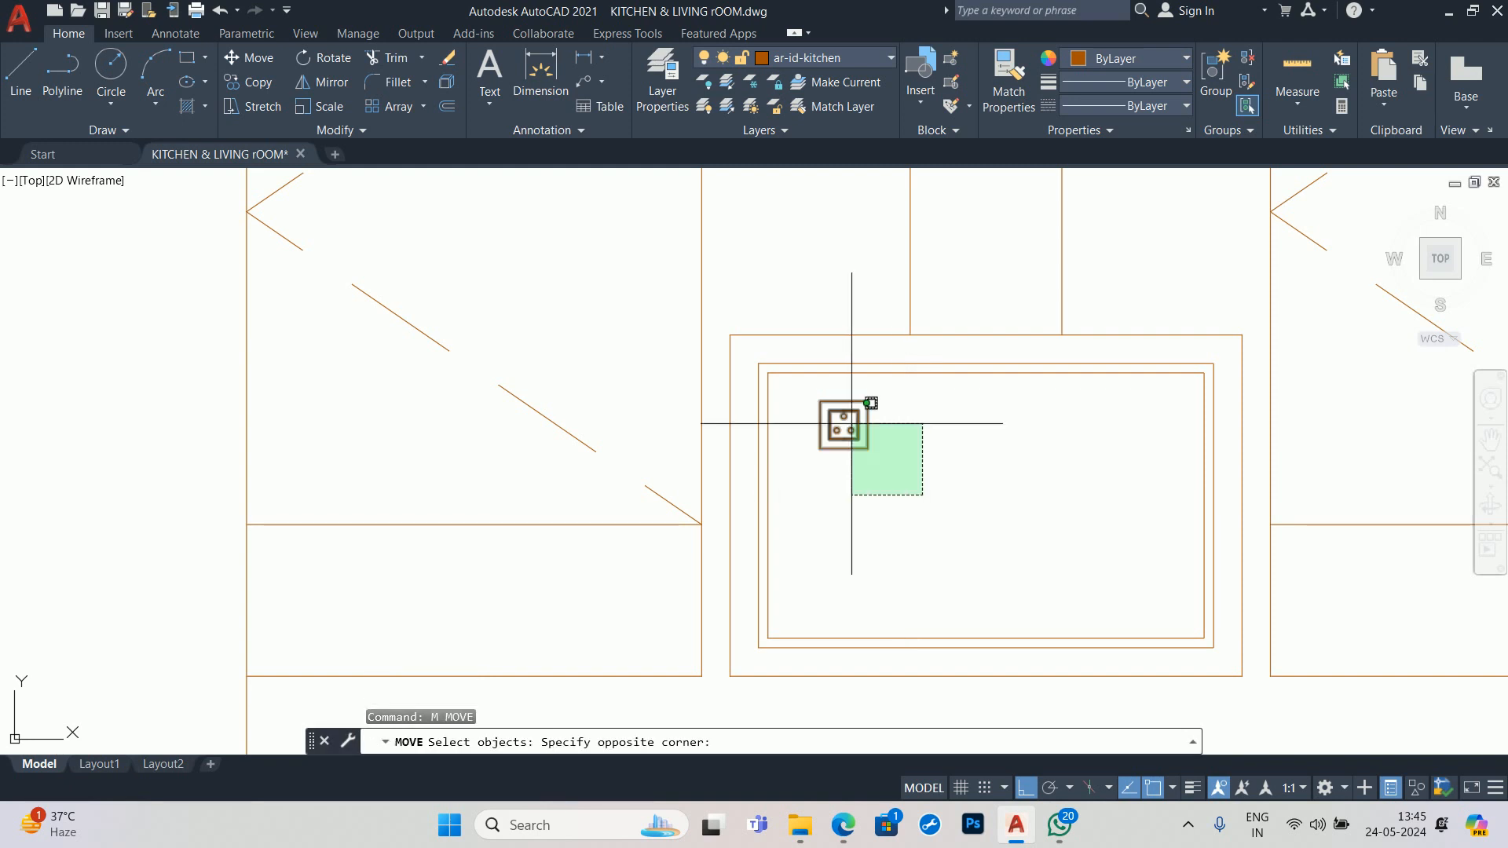
{"action": "left_click", "coordinate": [795, 391]}
{"action": "key", "text": "space"}
{"action": "left_click", "coordinate": [882, 513]}
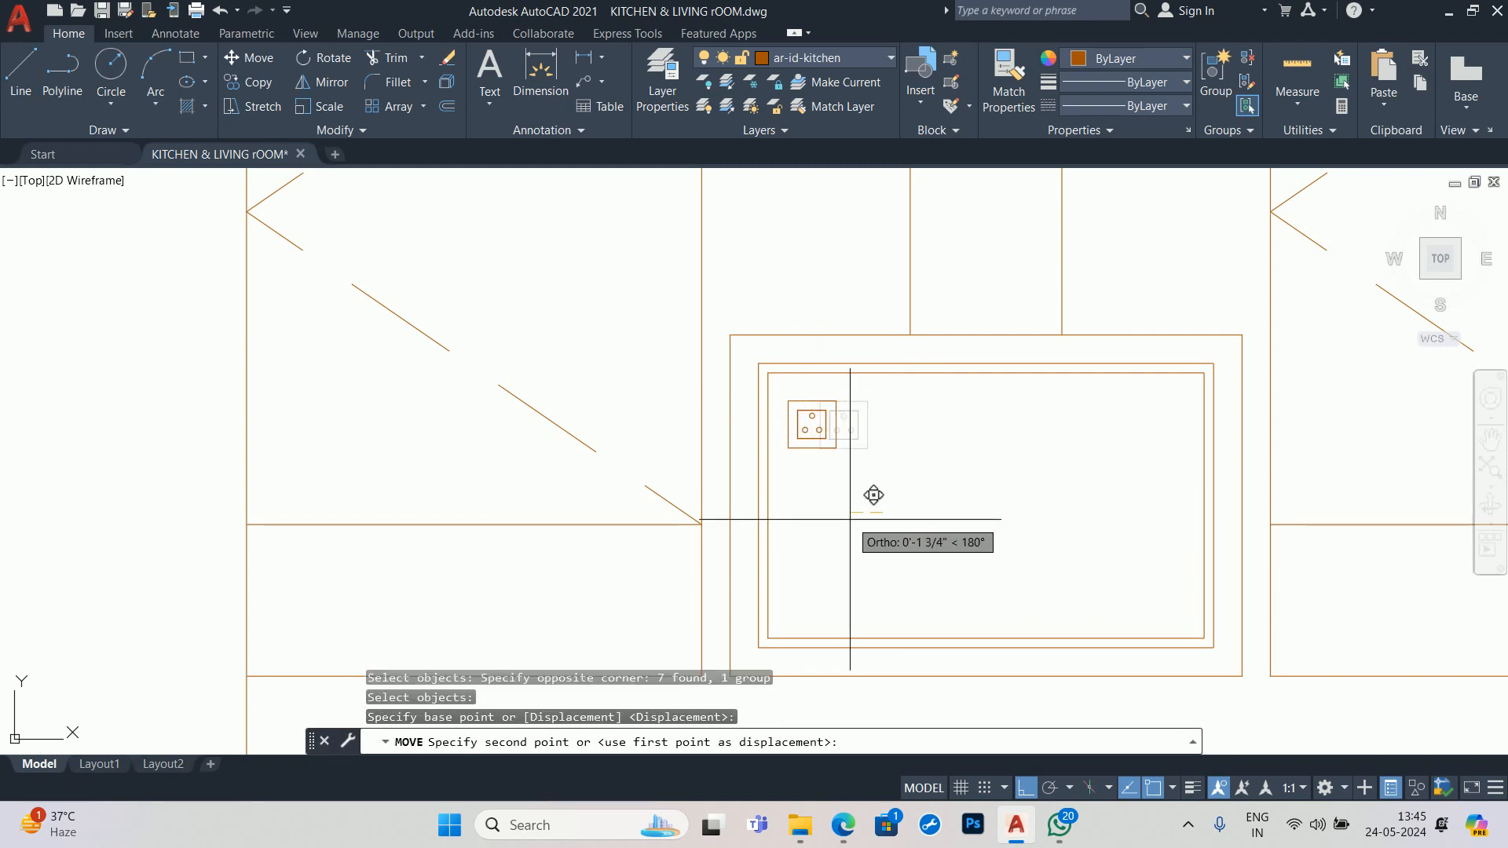
{"action": "type", "text": "2"}
{"action": "key", "text": "Return"}
- Move the single socket 5 inches straight up to the hood's upper edge
{"action": "key", "text": "space"}
{"action": "left_click", "coordinate": [864, 428]}
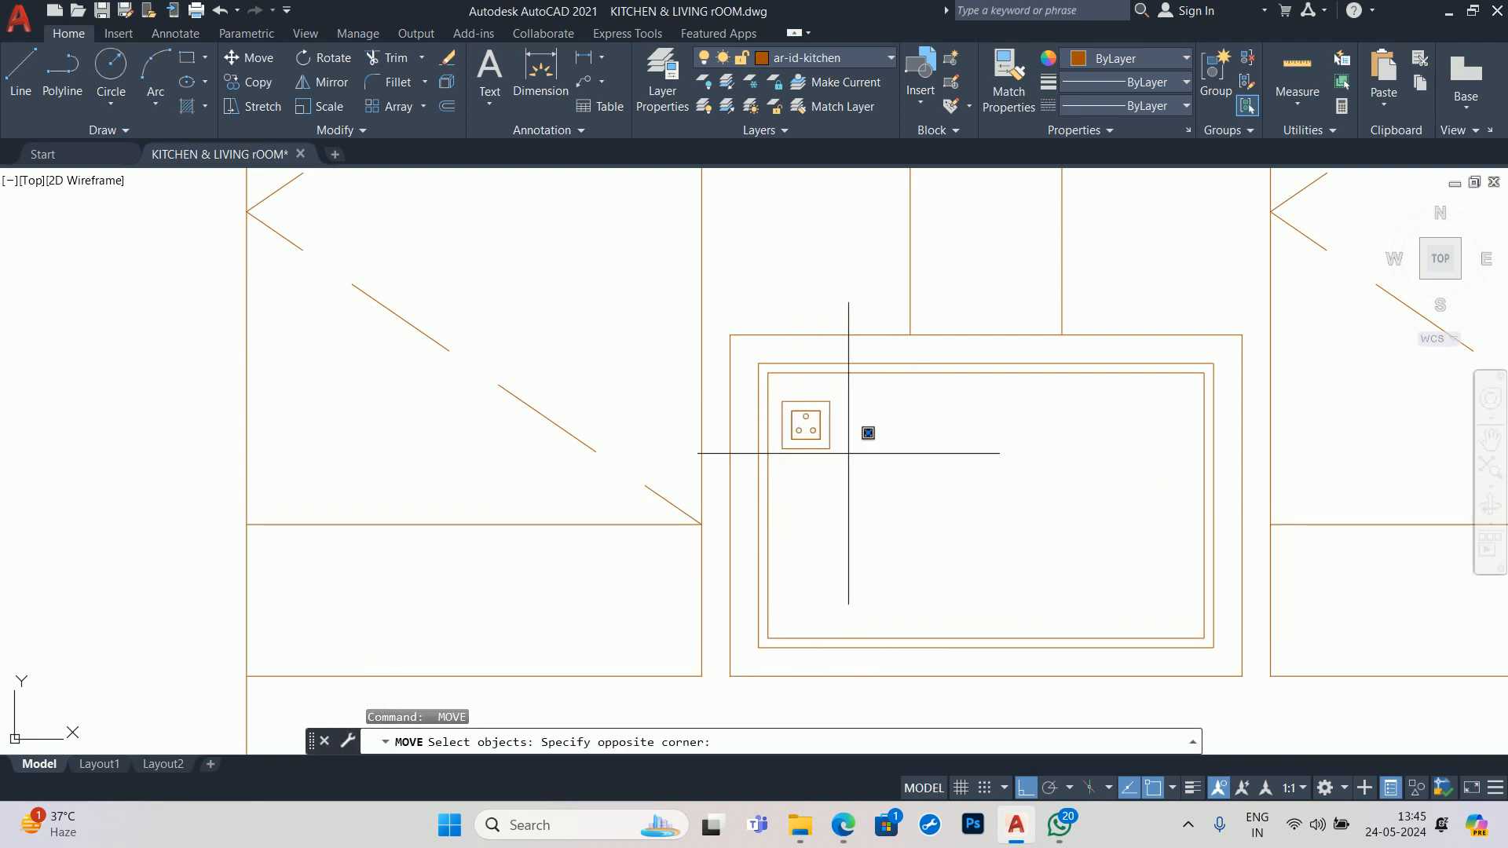
{"action": "left_click", "coordinate": [816, 407]}
{"action": "key", "text": "space"}
{"action": "left_click", "coordinate": [909, 488]}
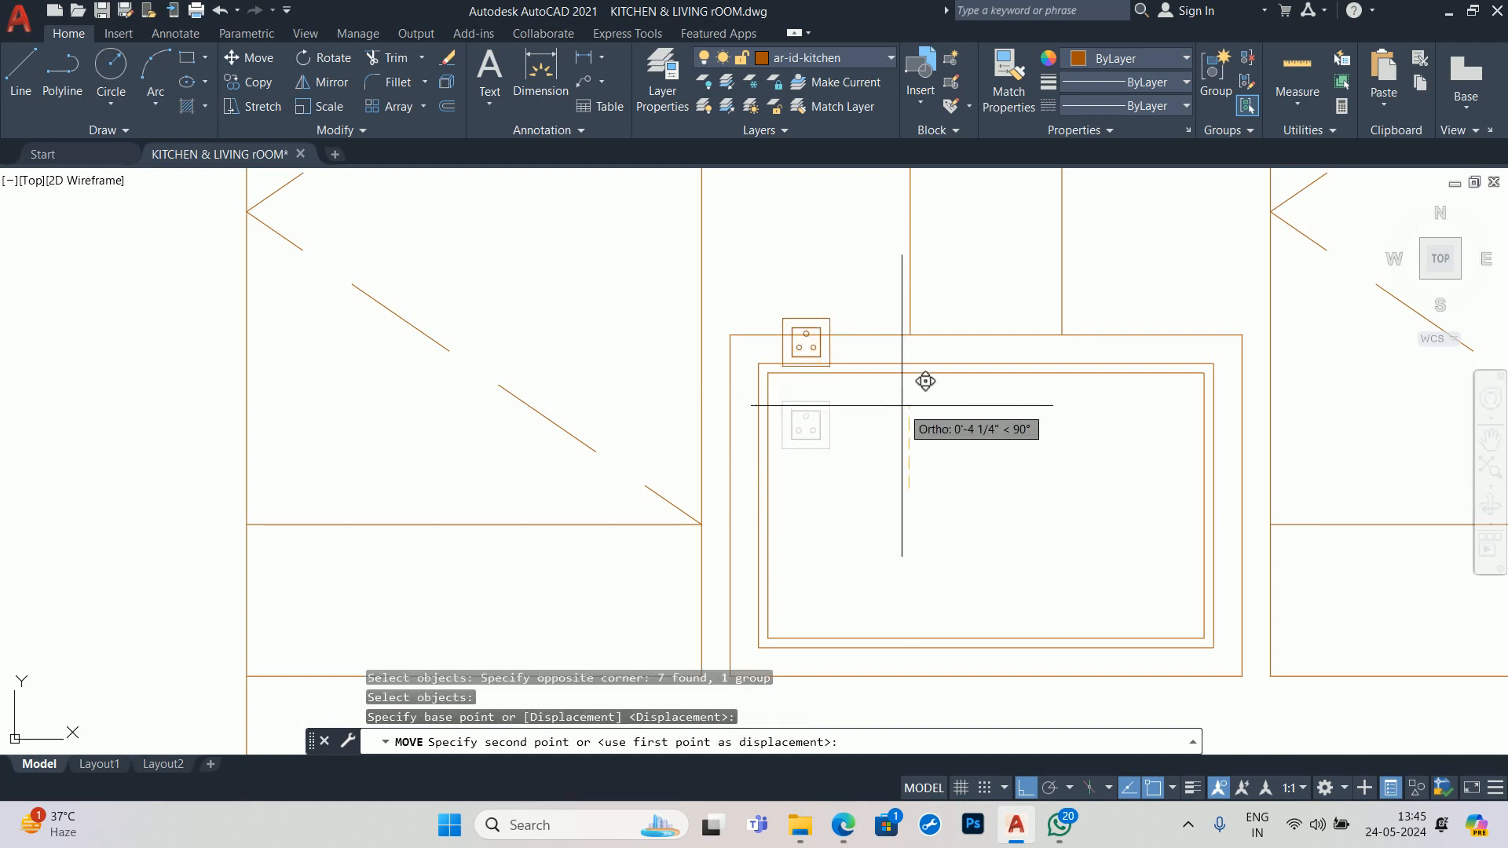
{"action": "type", "text": "5"}
{"action": "key", "text": "Return"}
{"action": "key", "text": "Escape"}
{"action": "key", "text": "Escape"}
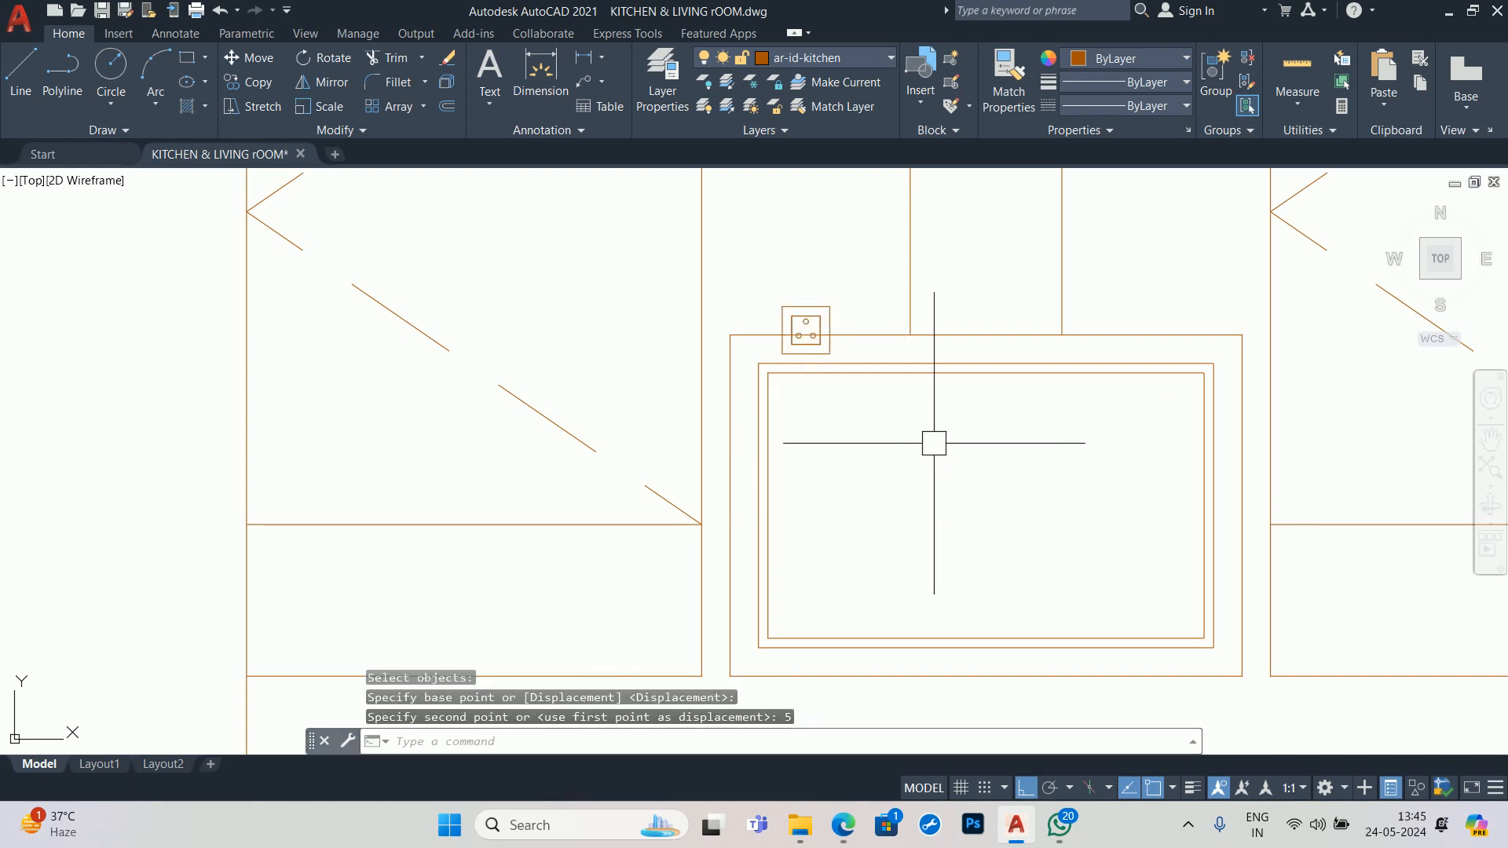
- Examine the socket placement around the hood and backsplash and compare the detailed elevation with the neighbouring elevations
{"action": "scroll", "coordinate": [852, 347], "scroll_direction": "down", "scroll_amount": 4}
{"action": "scroll", "coordinate": [883, 464], "scroll_direction": "down", "scroll_amount": 3}
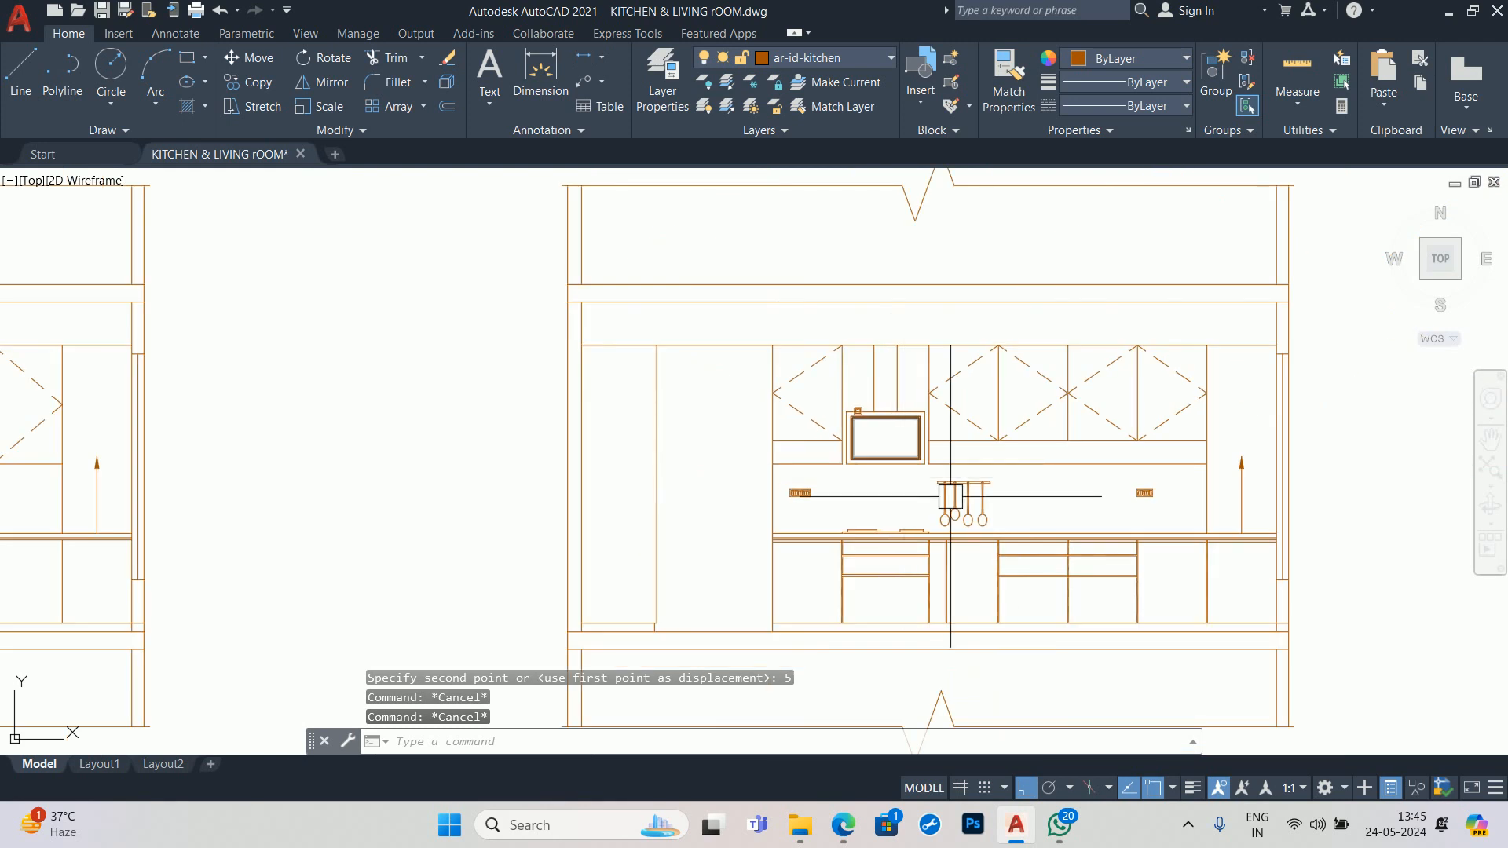
{"action": "scroll", "coordinate": [934, 440], "scroll_direction": "up", "scroll_amount": 5}
{"action": "scroll", "coordinate": [934, 440], "scroll_direction": "down", "scroll_amount": 6}
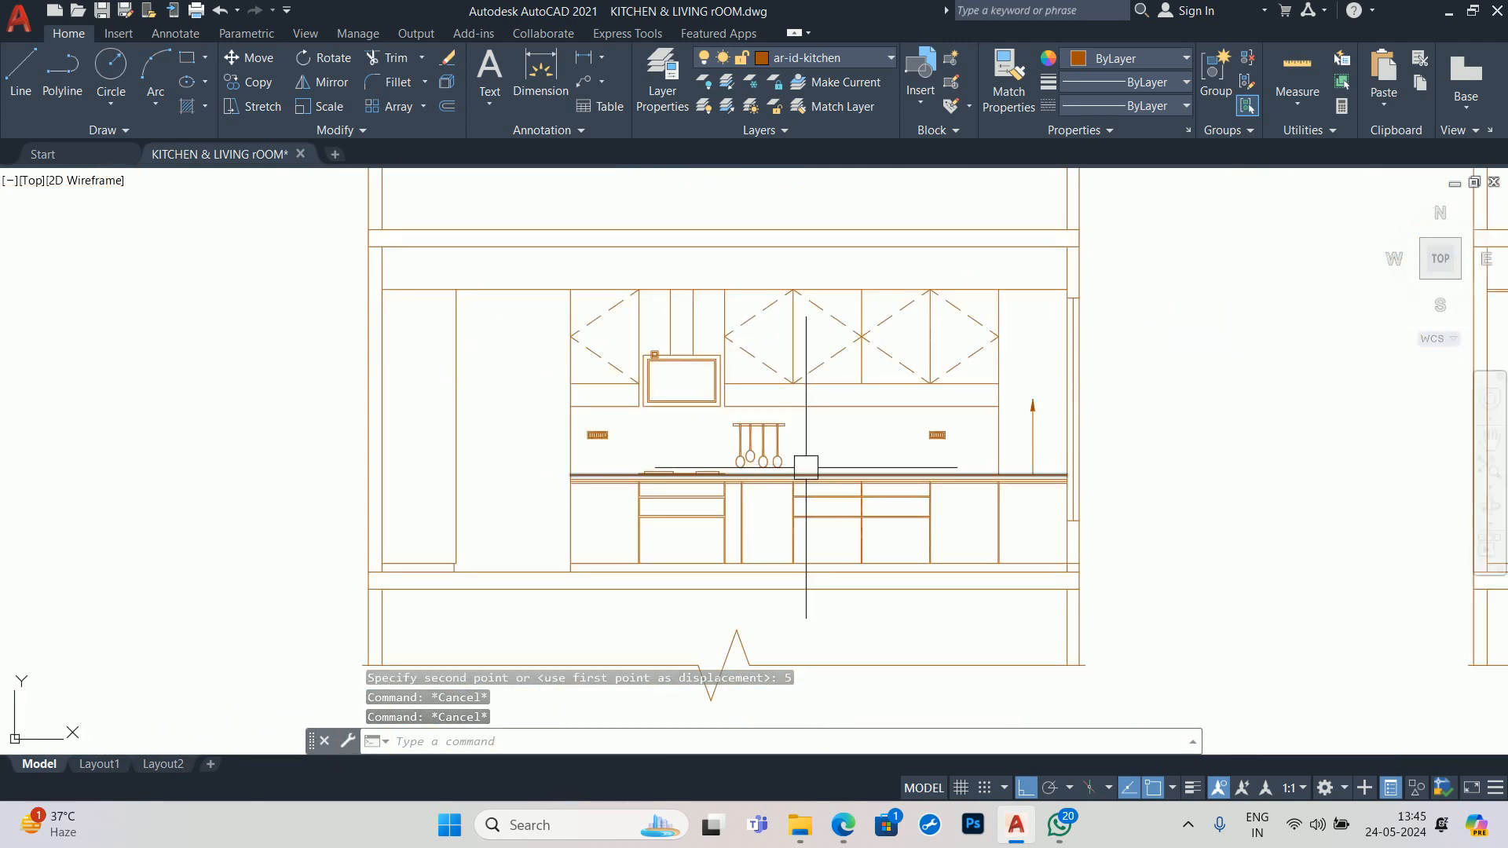
{"action": "scroll", "coordinate": [707, 452], "scroll_direction": "down", "scroll_amount": 2}
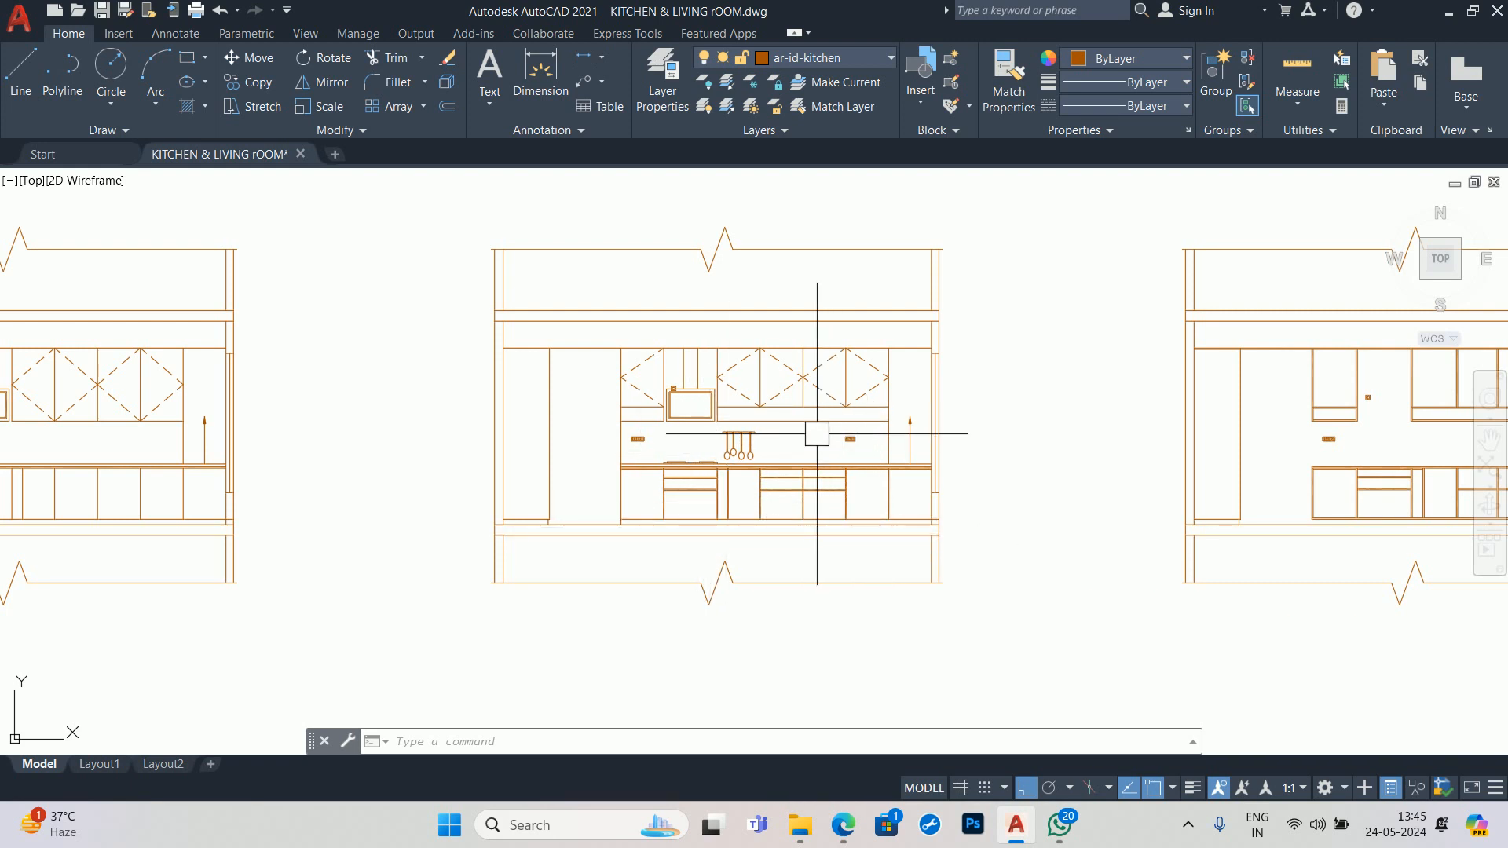
{"action": "scroll", "coordinate": [817, 433], "scroll_direction": "down", "scroll_amount": 2}
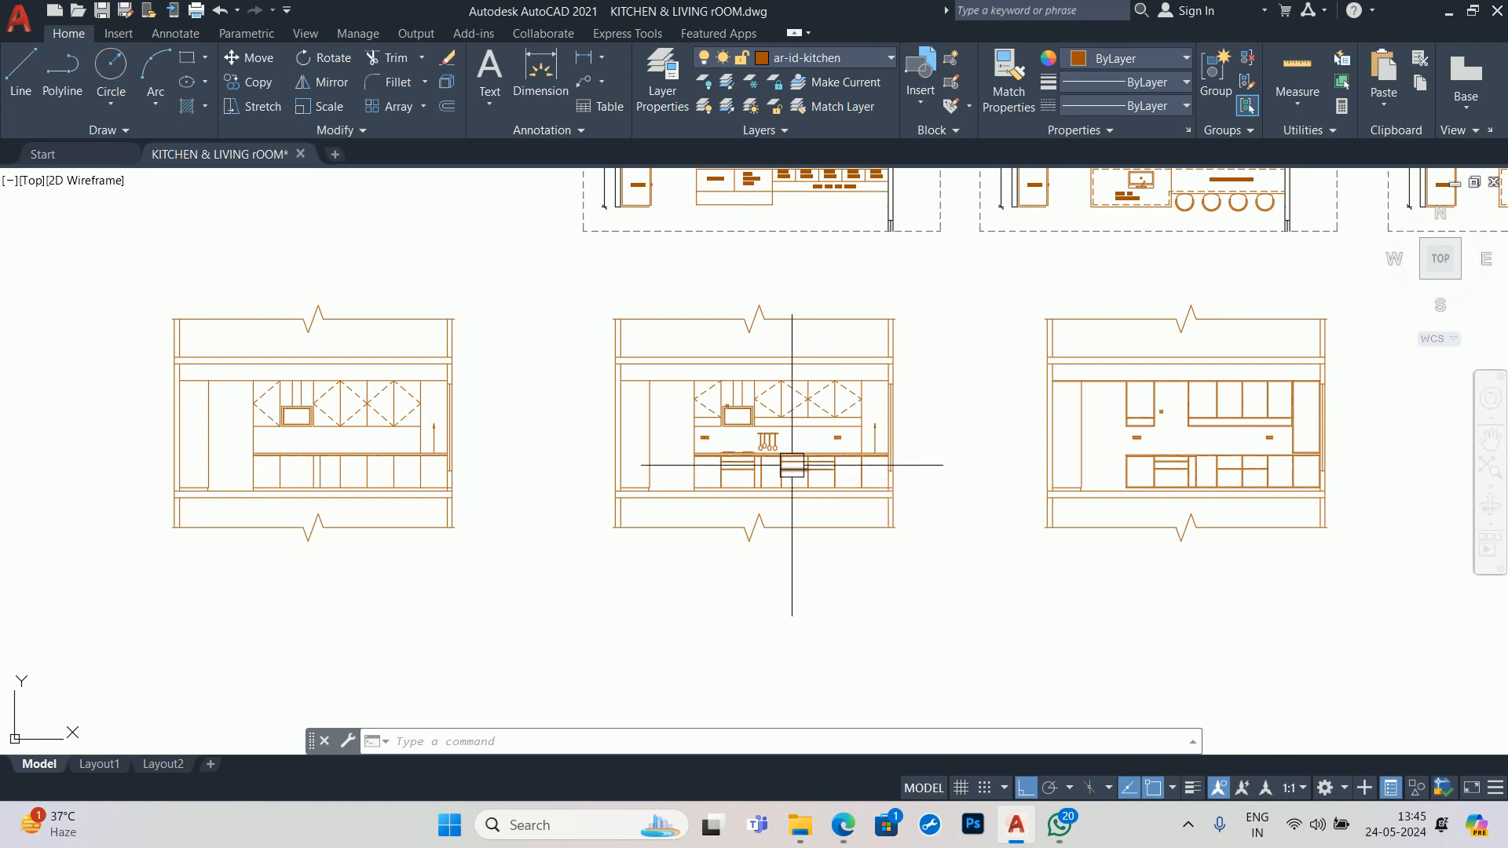
{"action": "scroll", "coordinate": [795, 463], "scroll_direction": "up", "scroll_amount": 4}
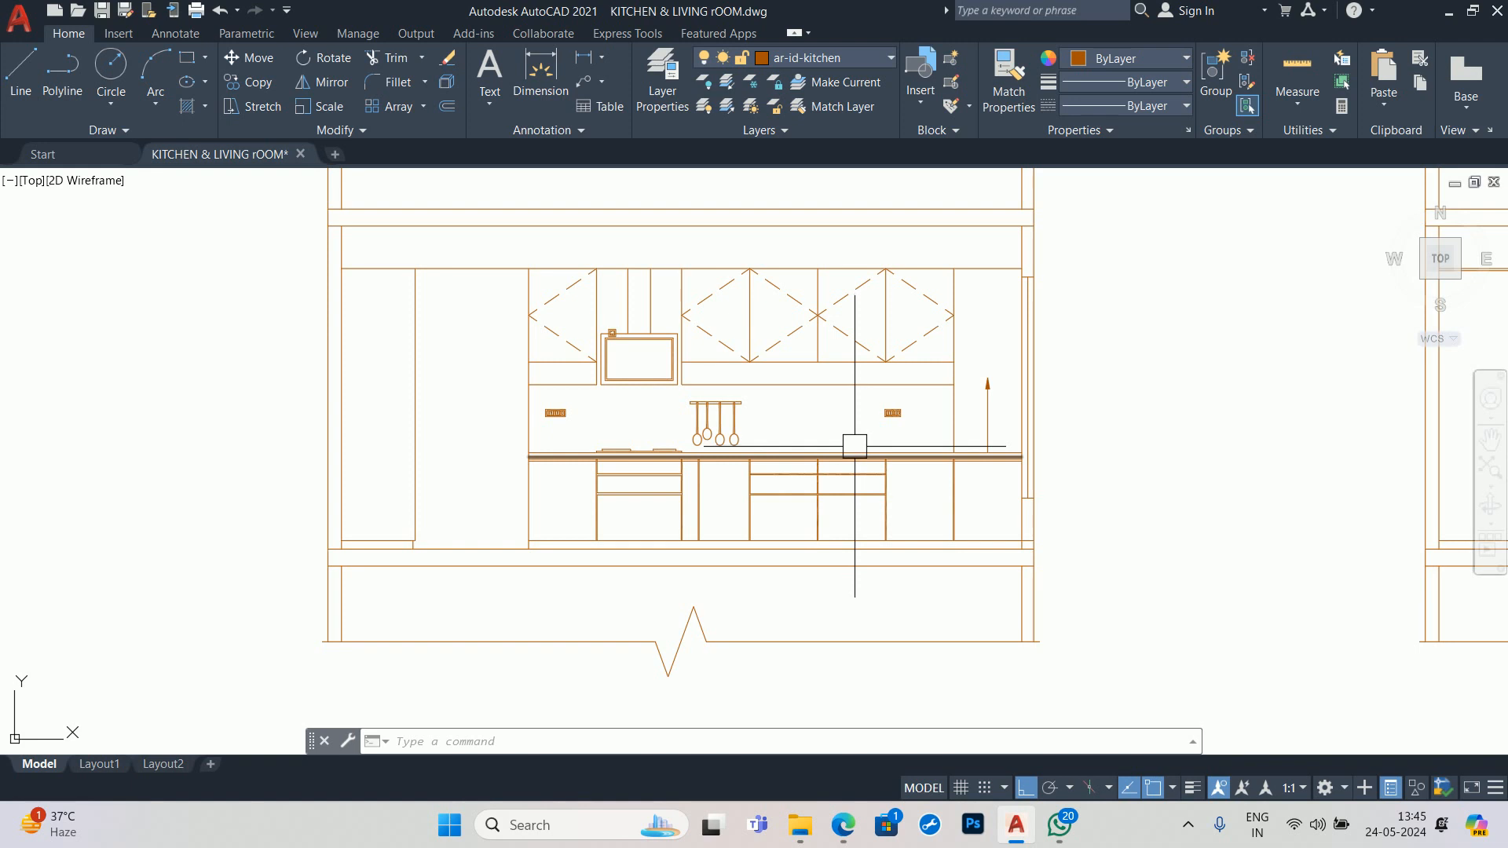
{"action": "scroll", "coordinate": [846, 450], "scroll_direction": "down", "scroll_amount": 4}
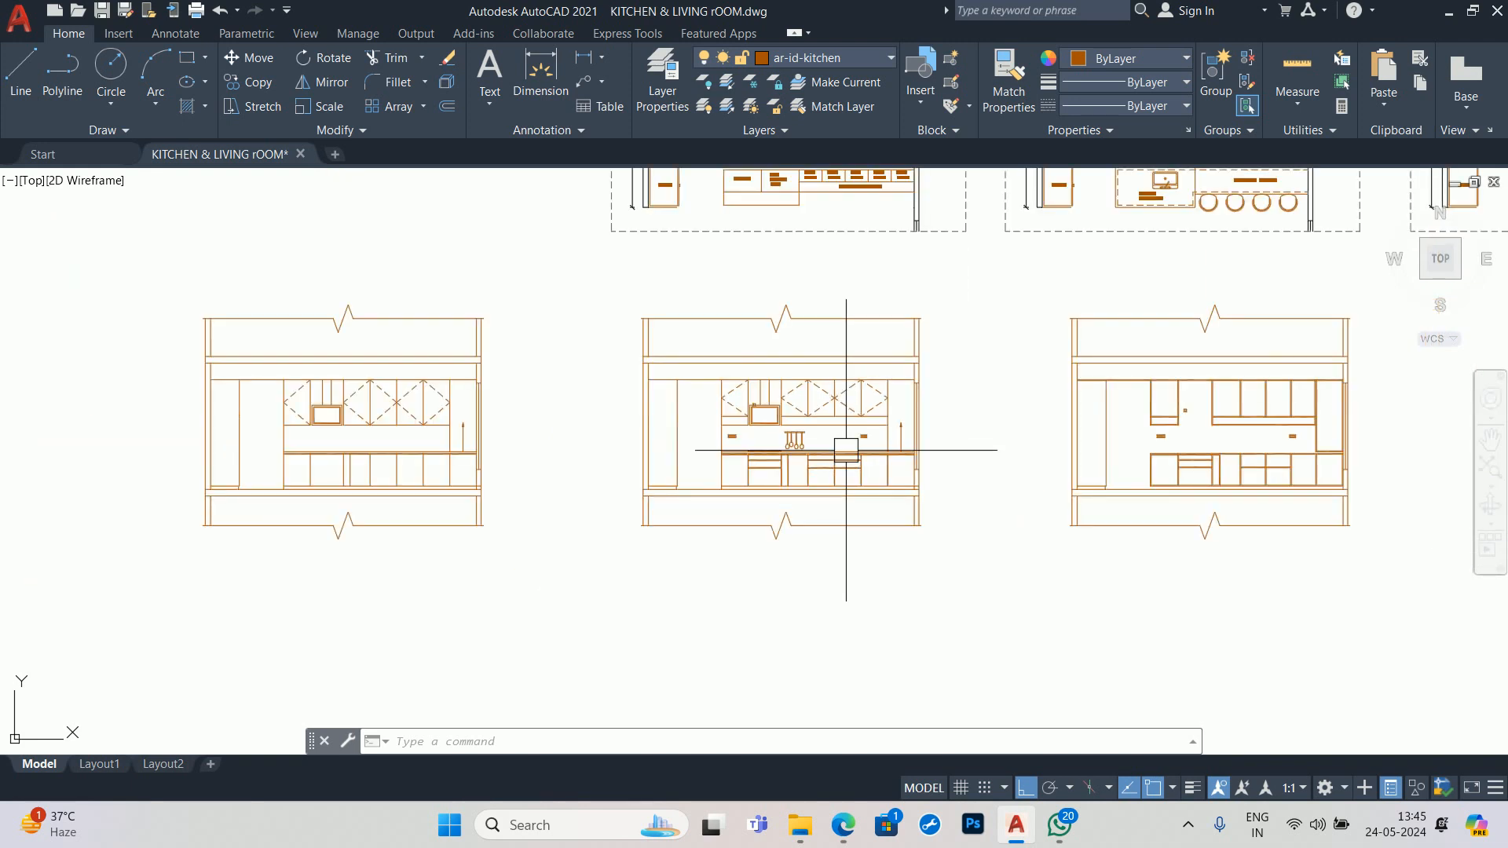